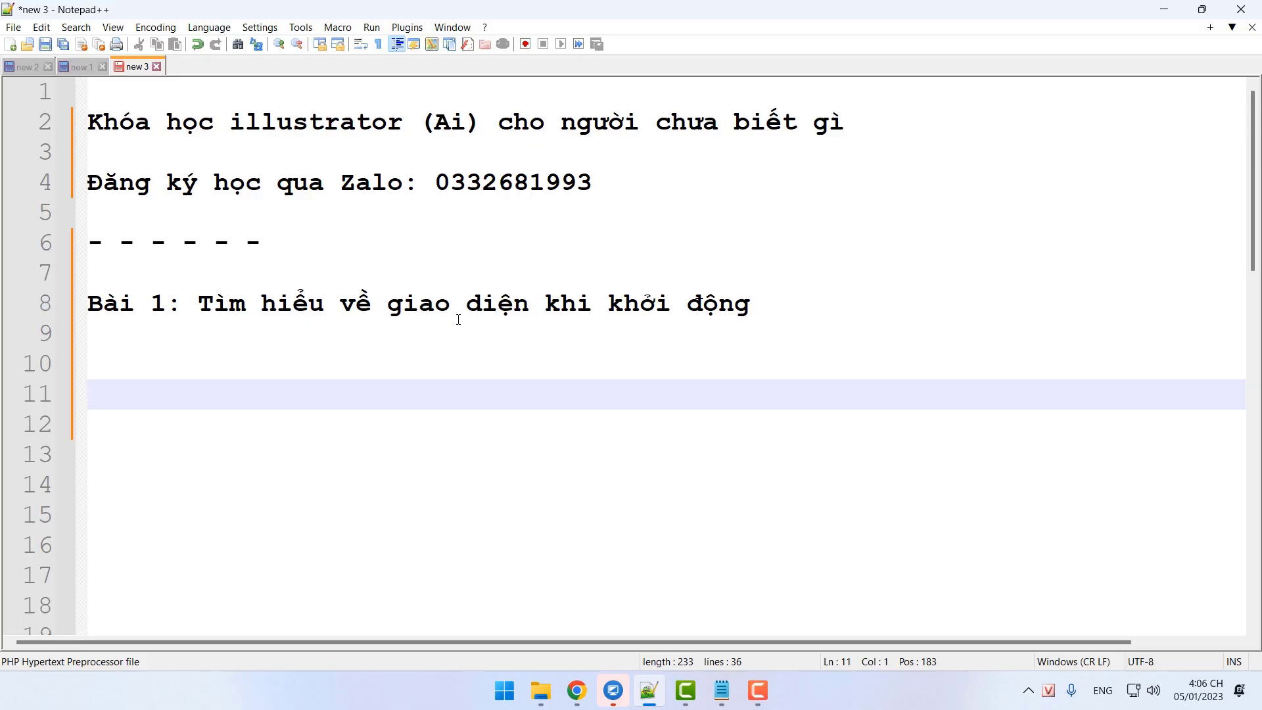
Minimize the Notepad++ lesson notes window to reveal the desktop
left_click(1162, 10)
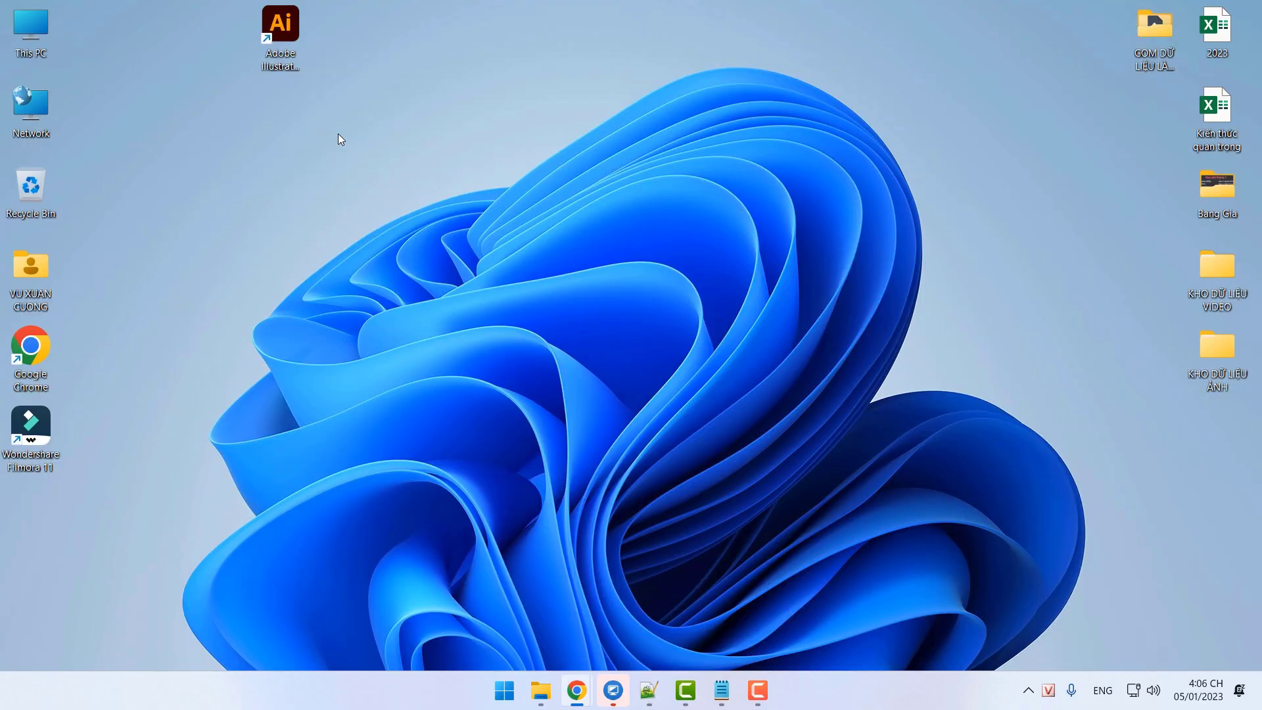
Launch Adobe Illustrator from its desktop shortcut and wait for the Welcome screen
double_click(282, 48)
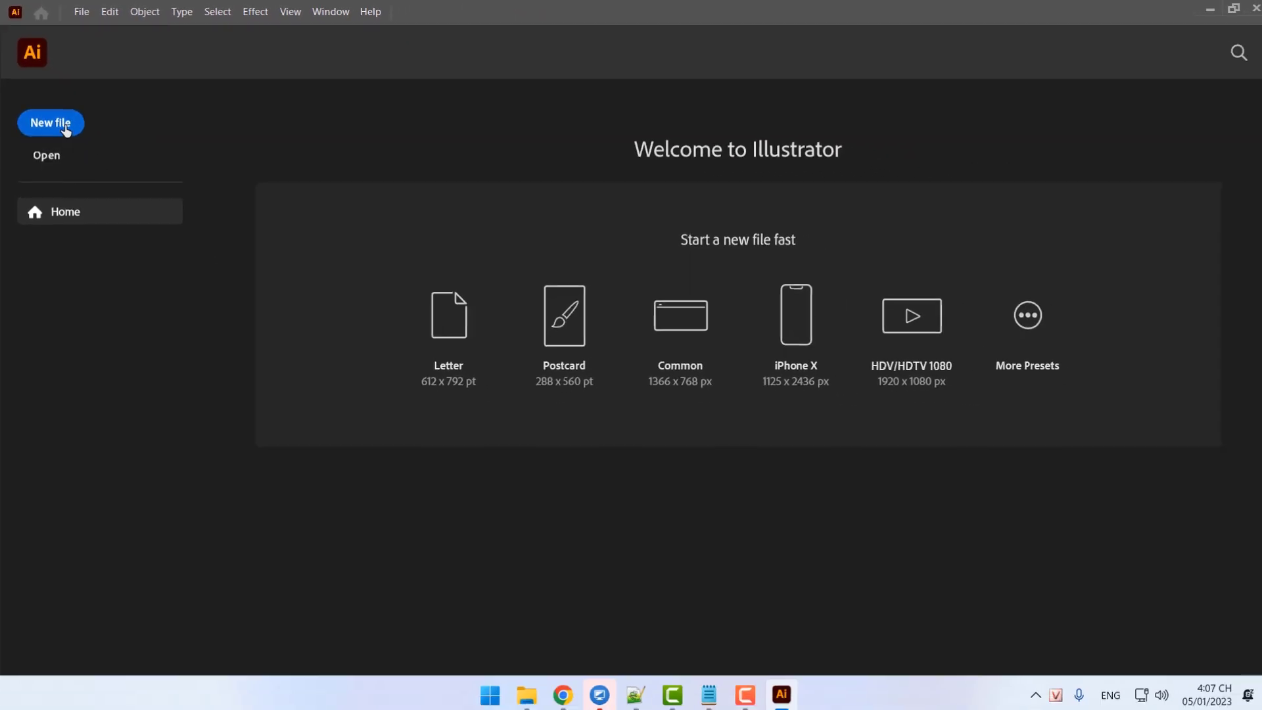
key("ctrl+n")
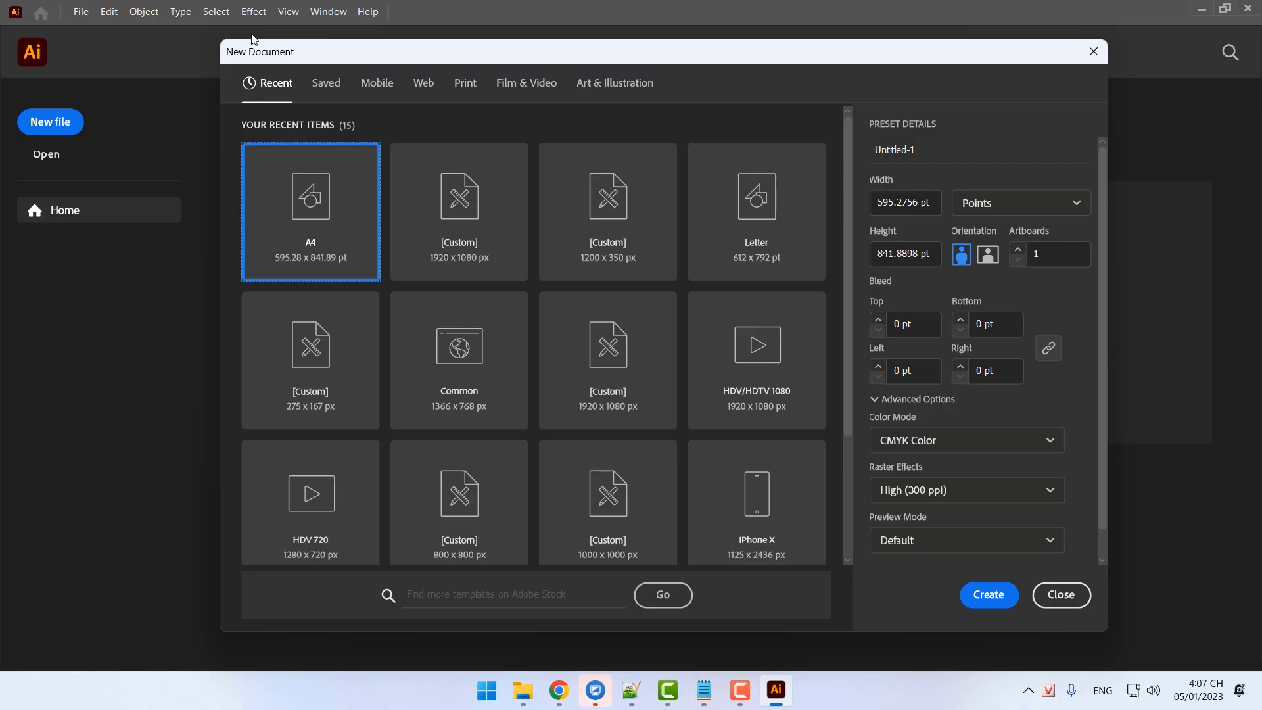
left_click(386, 91)
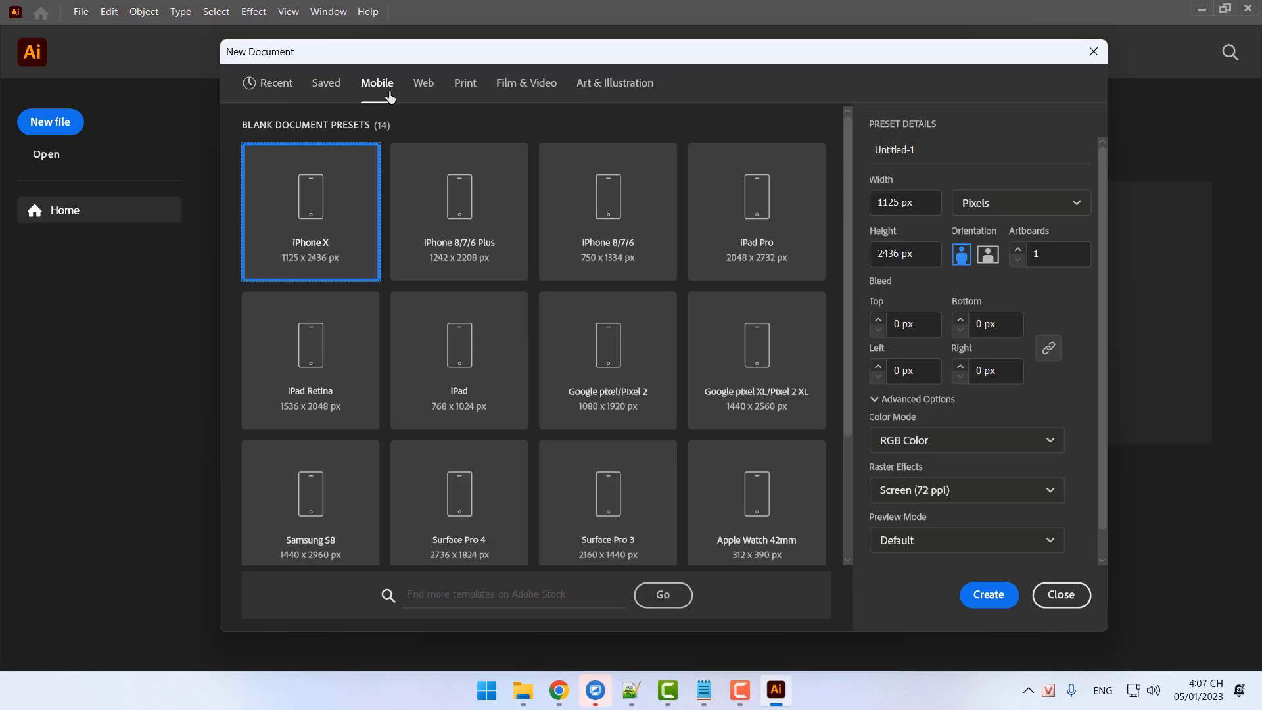
left_click(427, 86)
left_click(472, 91)
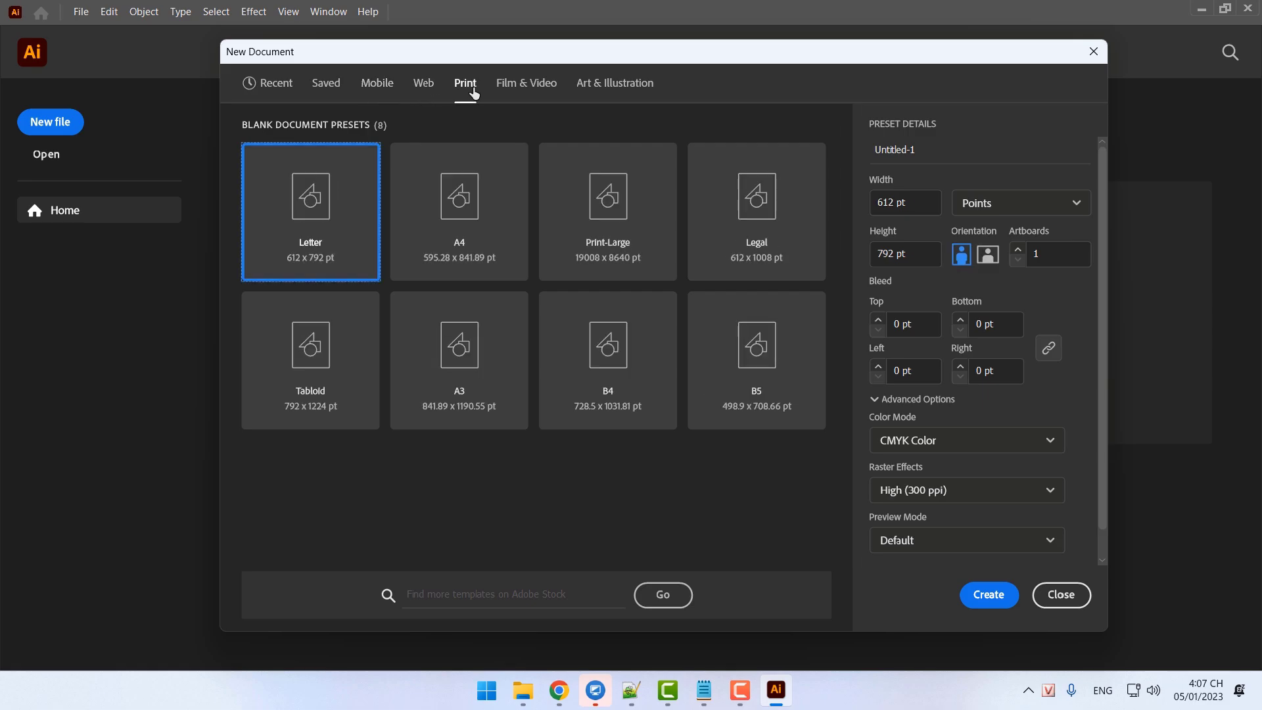
left_click(534, 91)
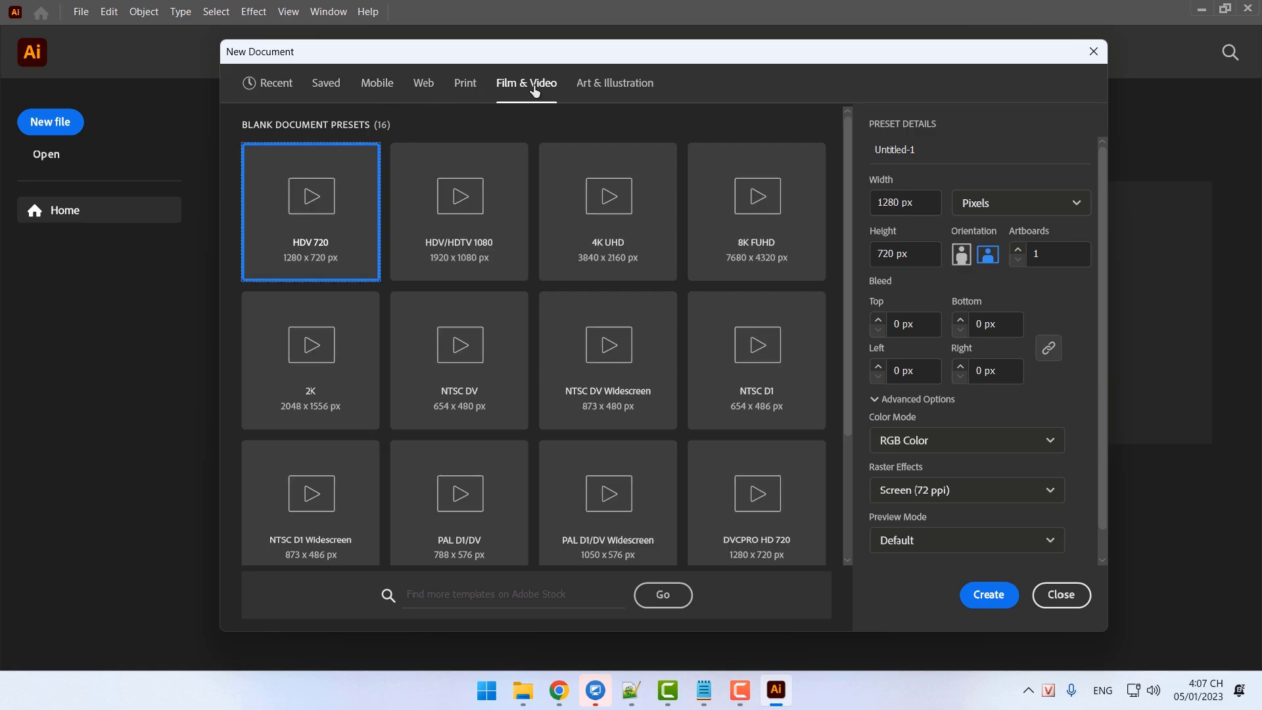
left_click(612, 93)
left_click(505, 86)
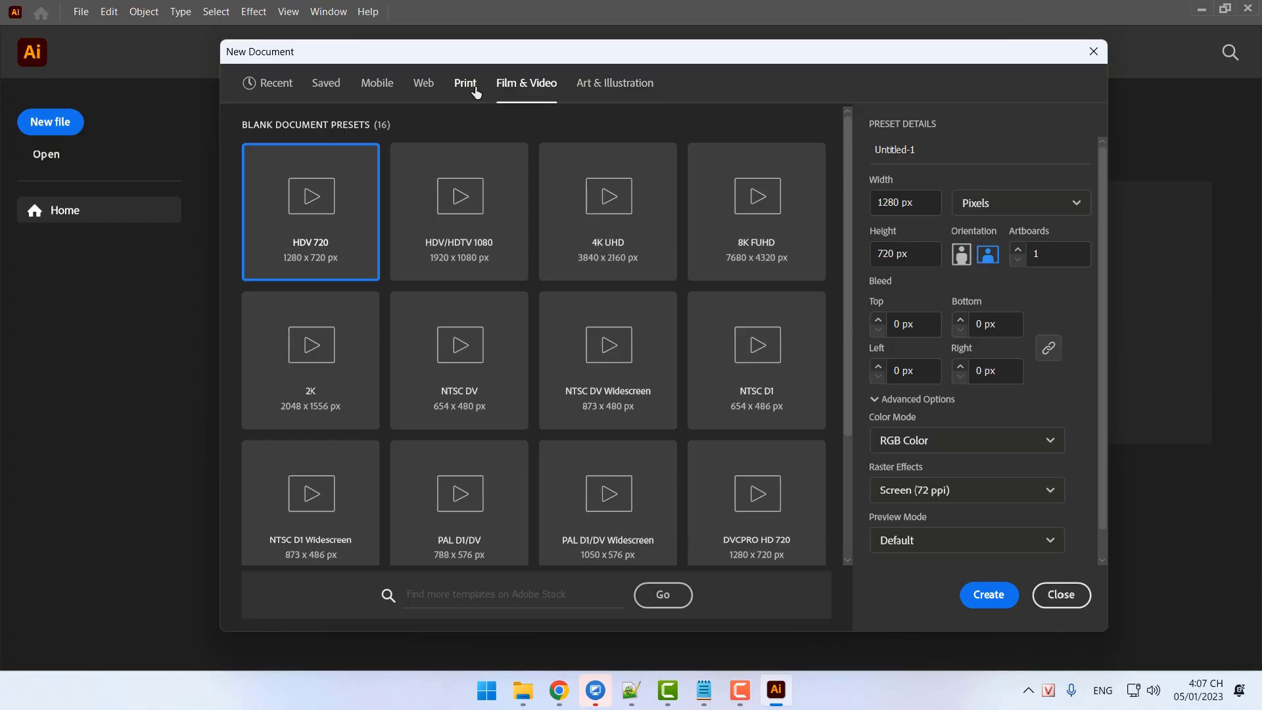
left_click(464, 85)
left_click(423, 84)
left_click(352, 86)
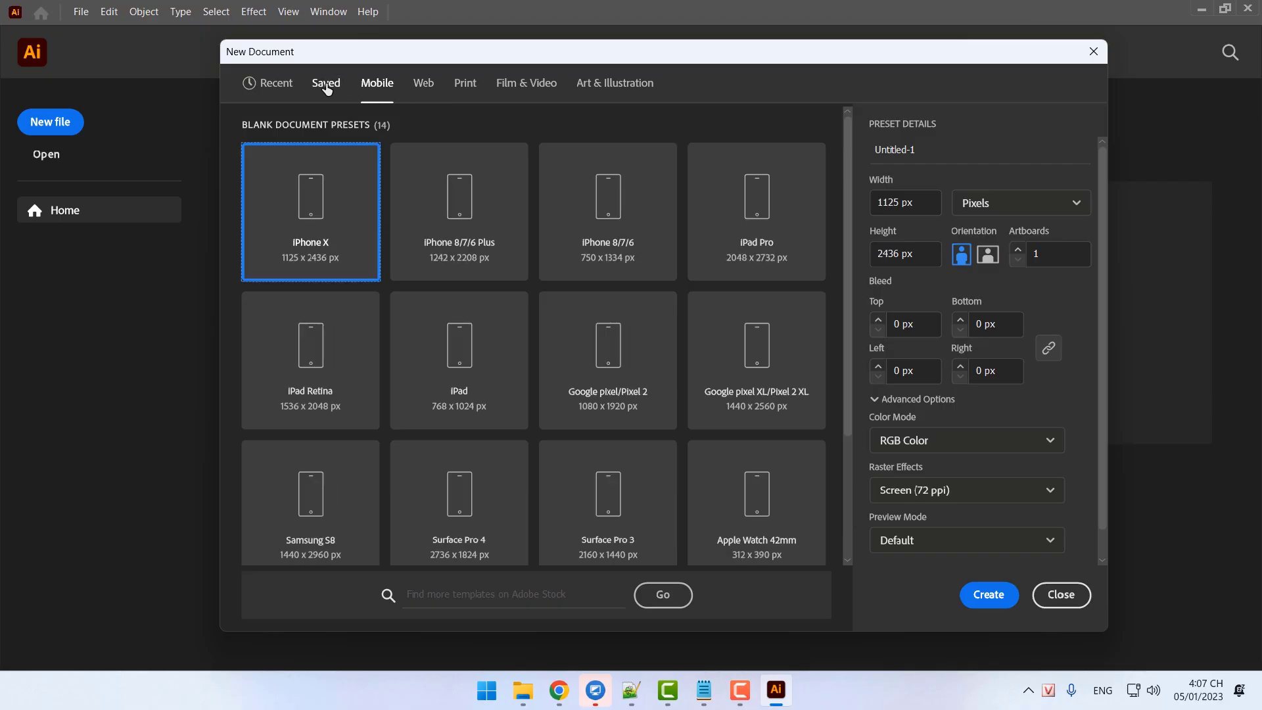
left_click(327, 85)
left_click(378, 84)
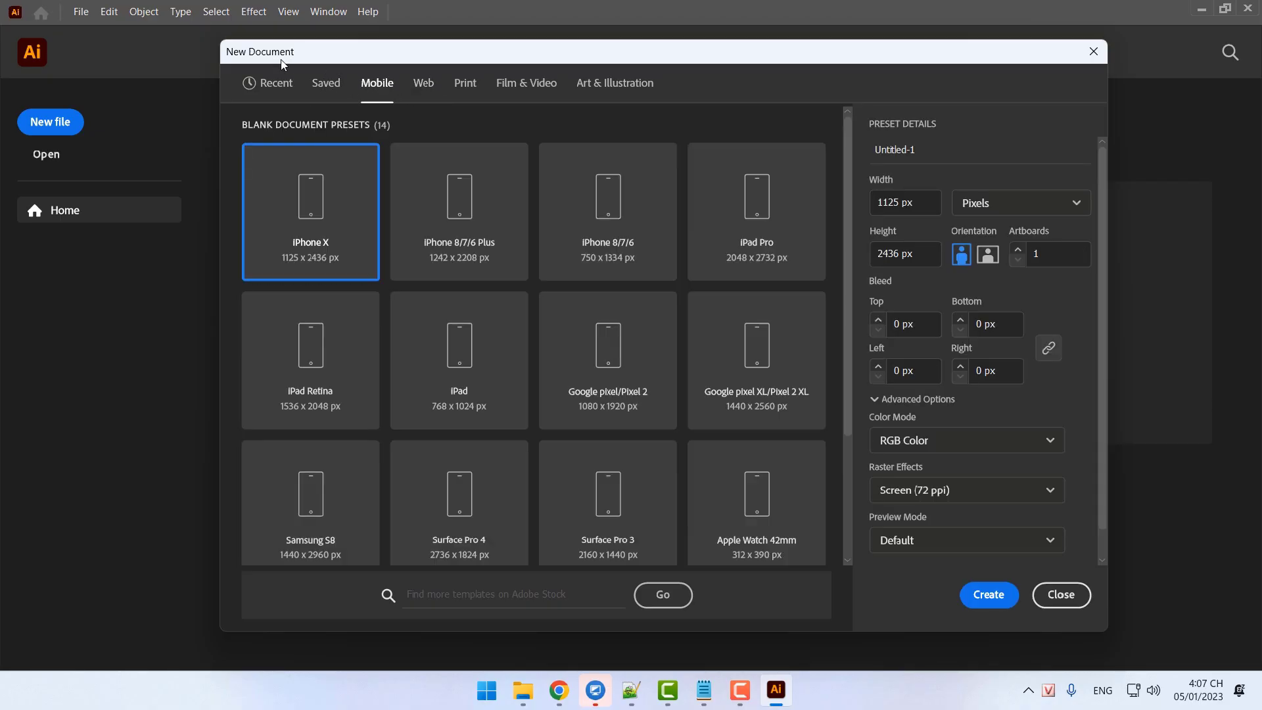
left_click(424, 84)
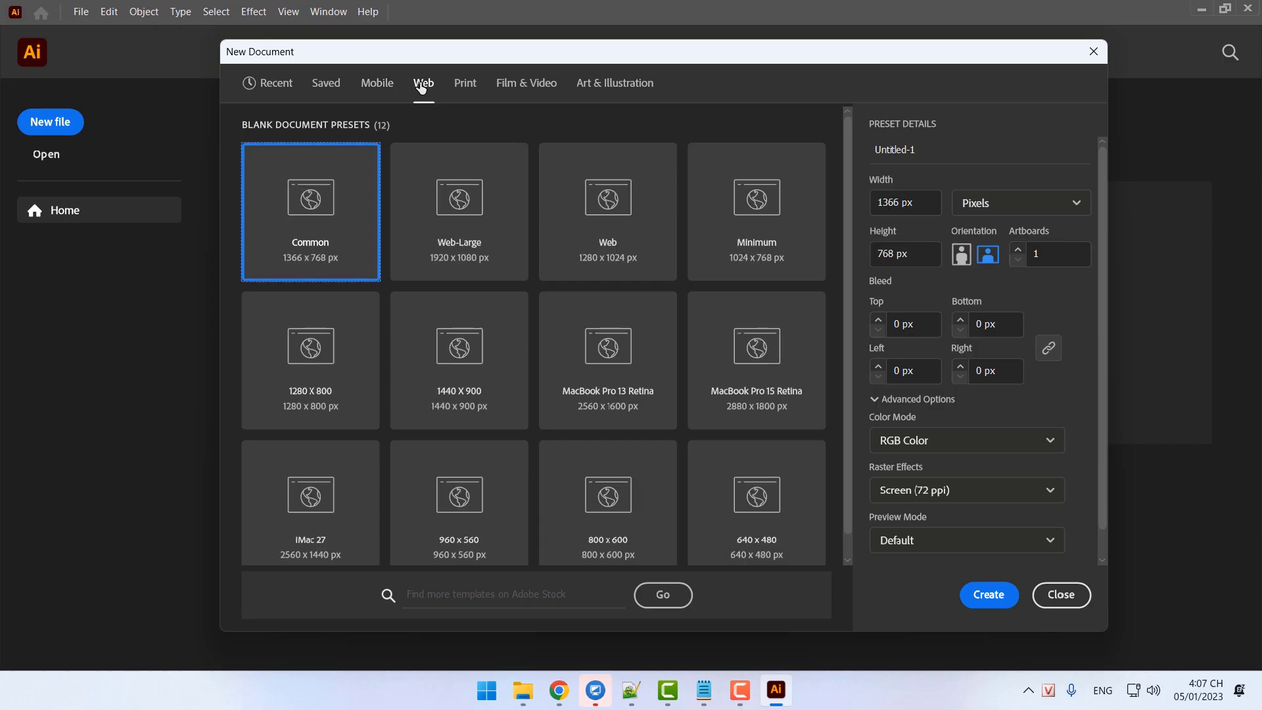
left_click(465, 85)
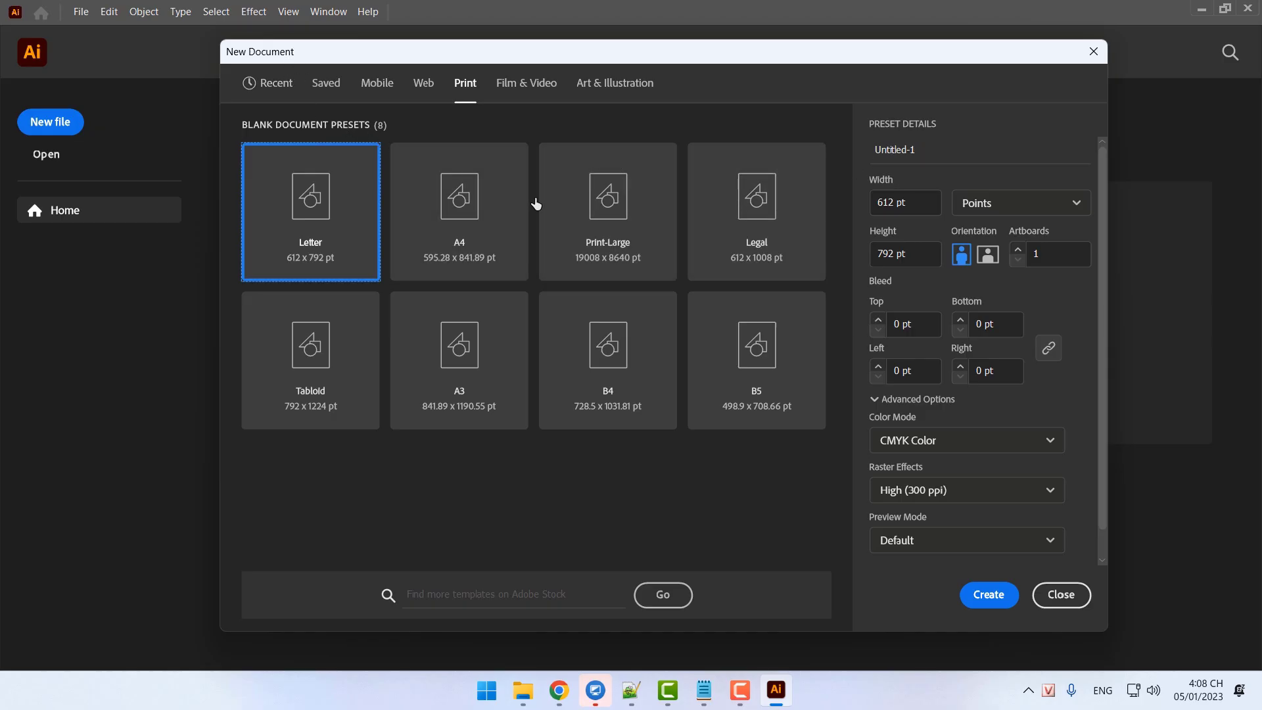
left_click(1061, 594)
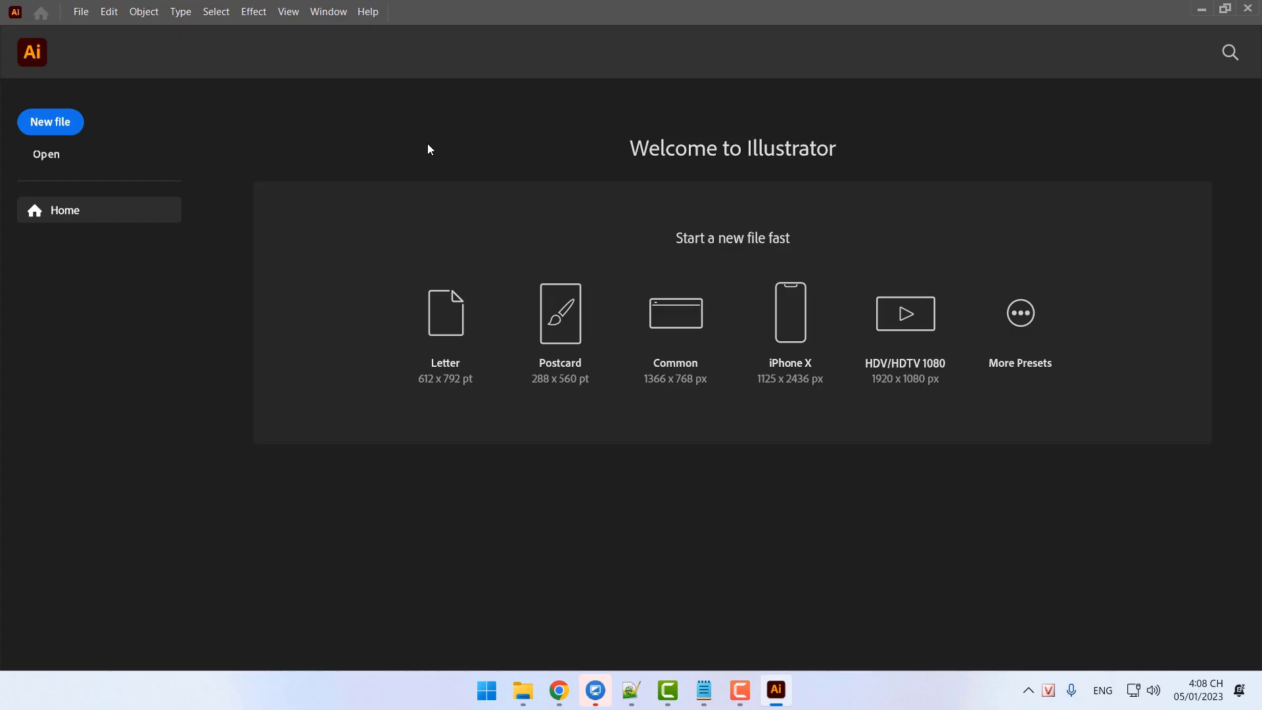
left_click(46, 122)
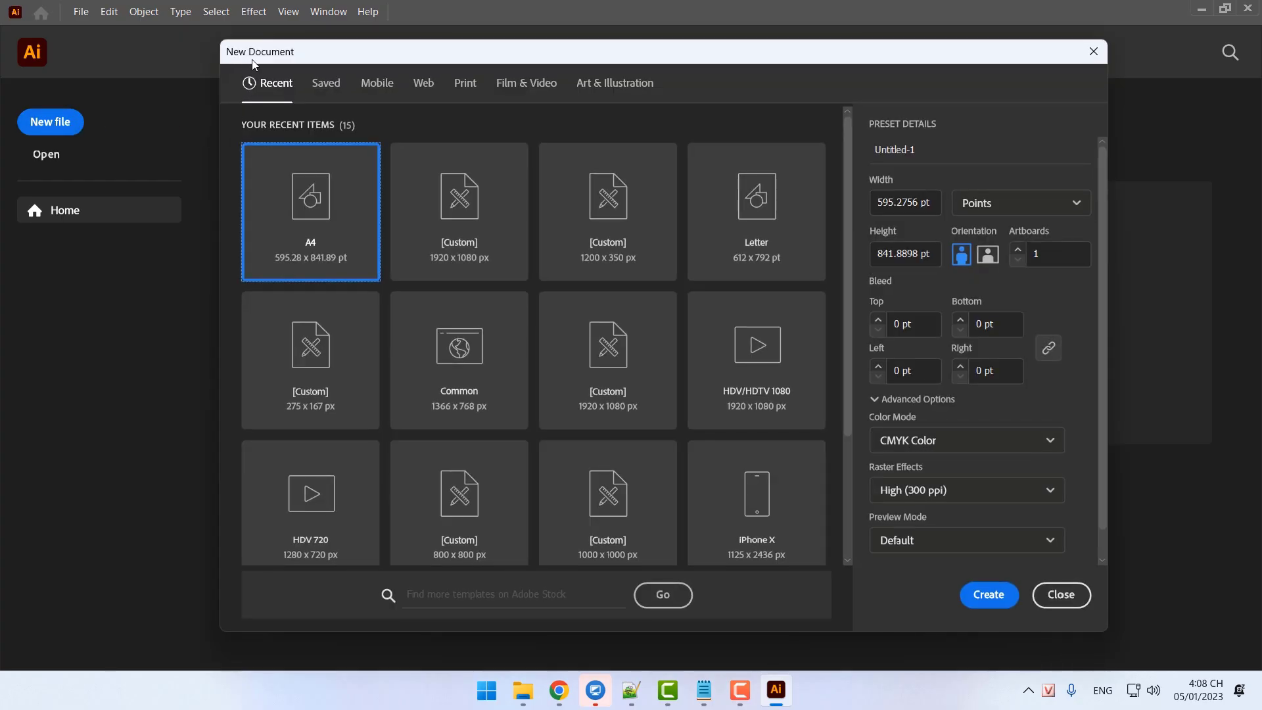
left_click(1076, 596)
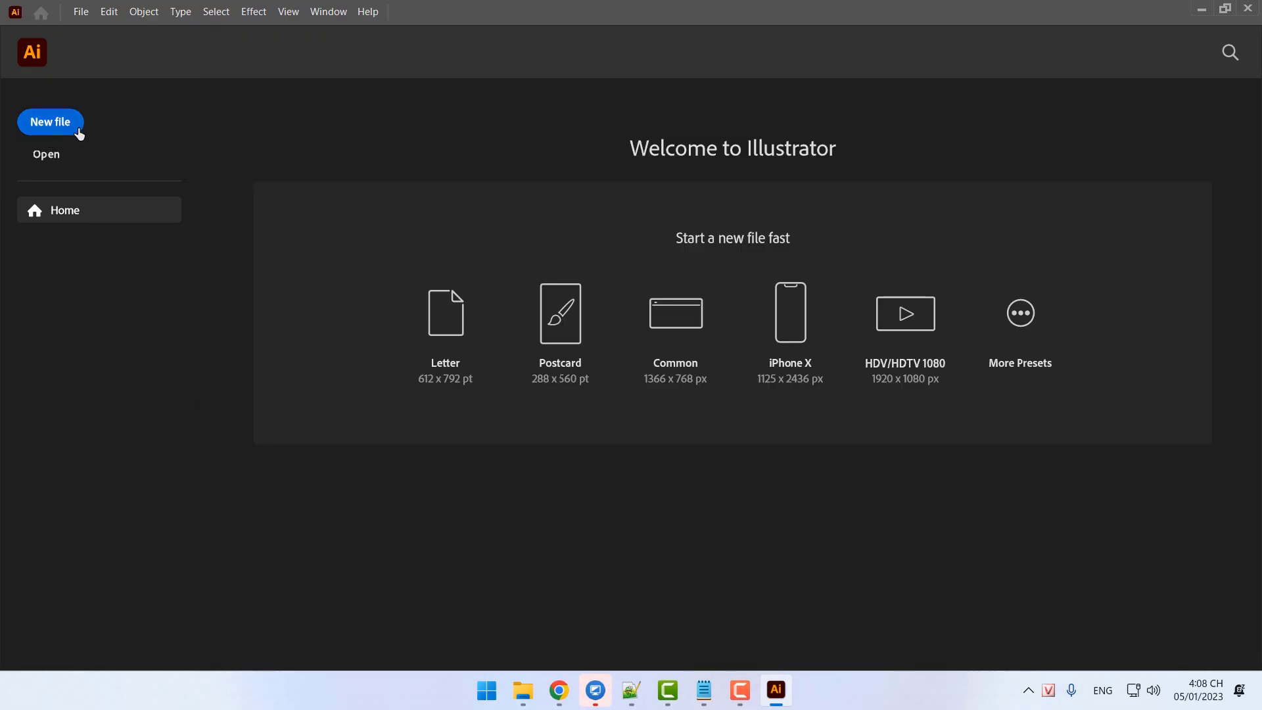
left_click(80, 12)
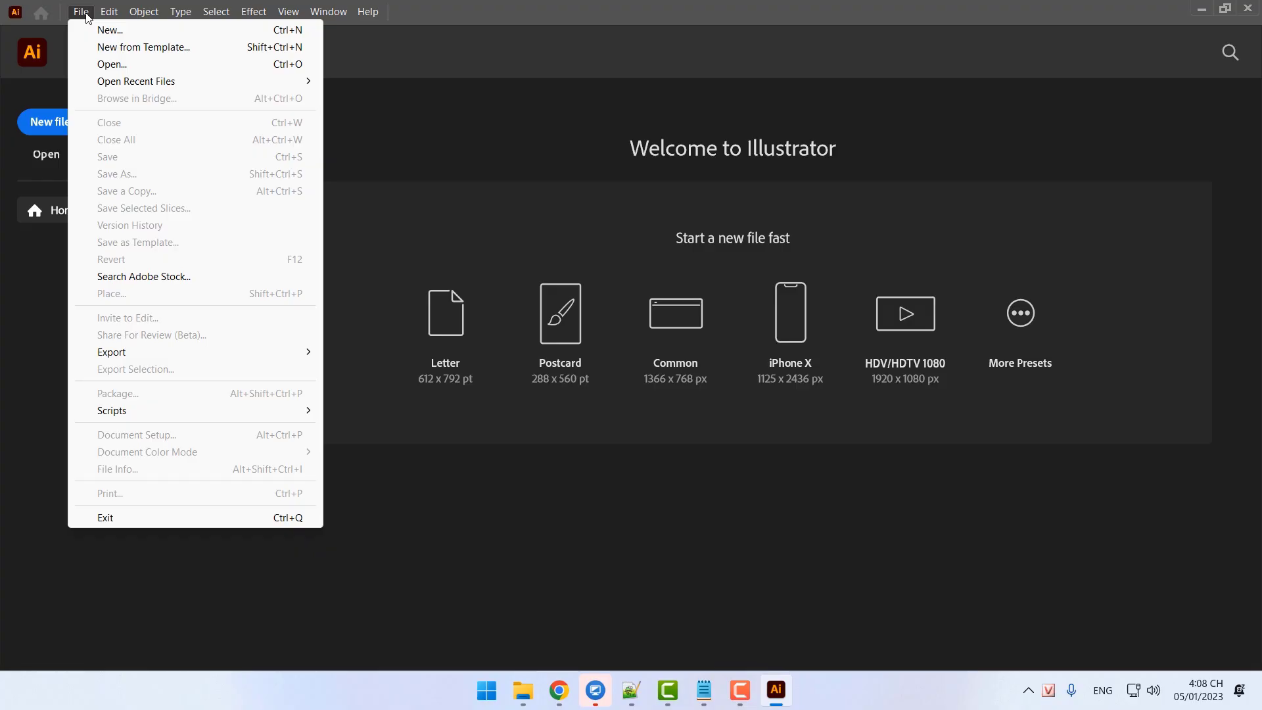
left_click(108, 30)
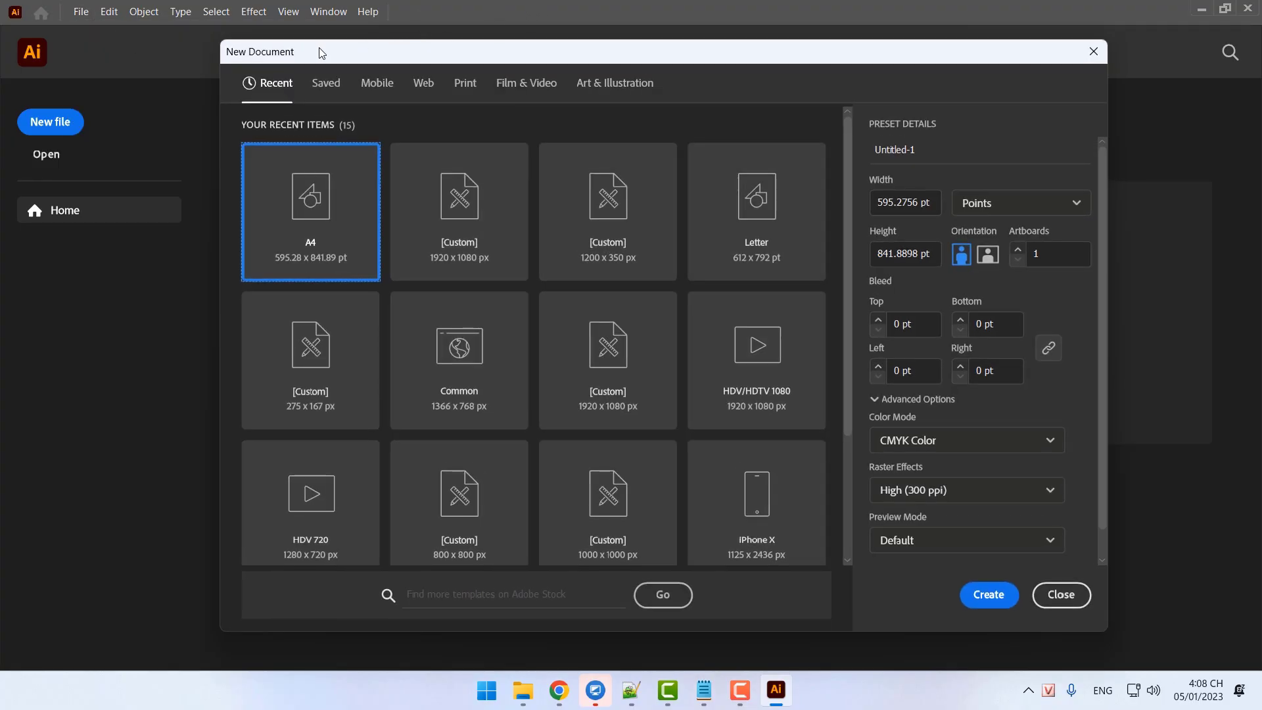
left_click(1061, 594)
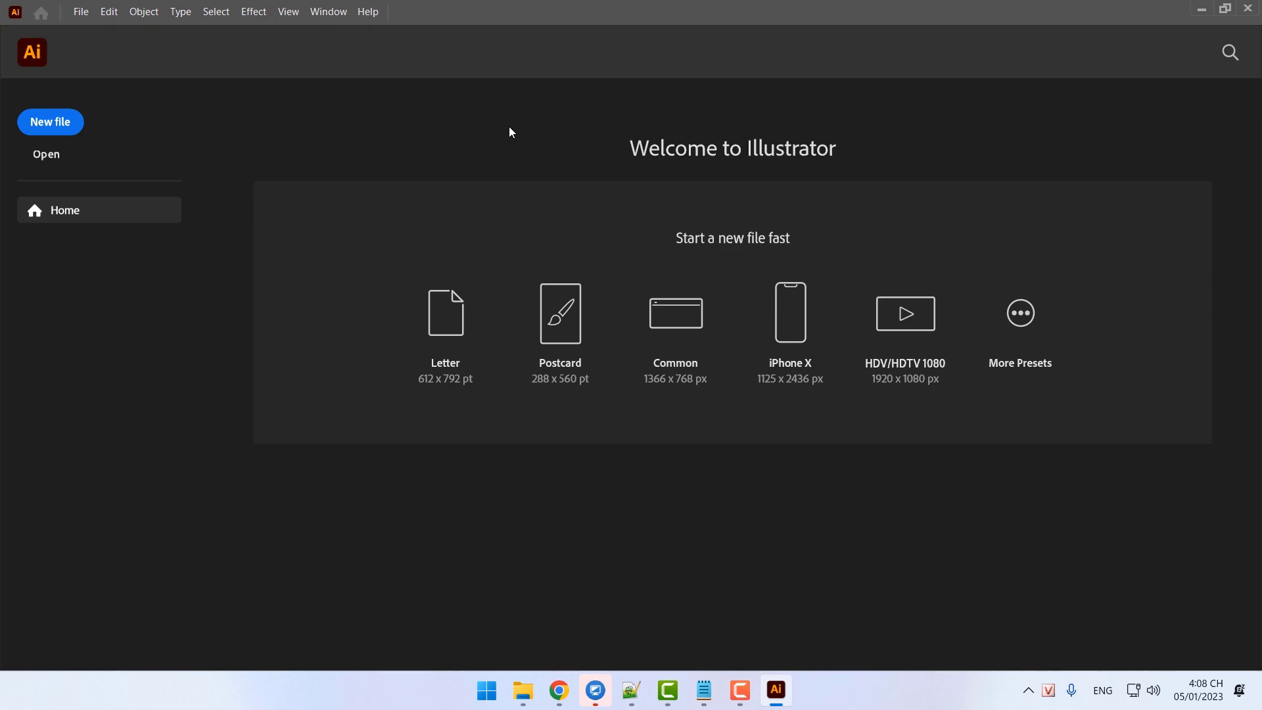
key("ctrl+n")
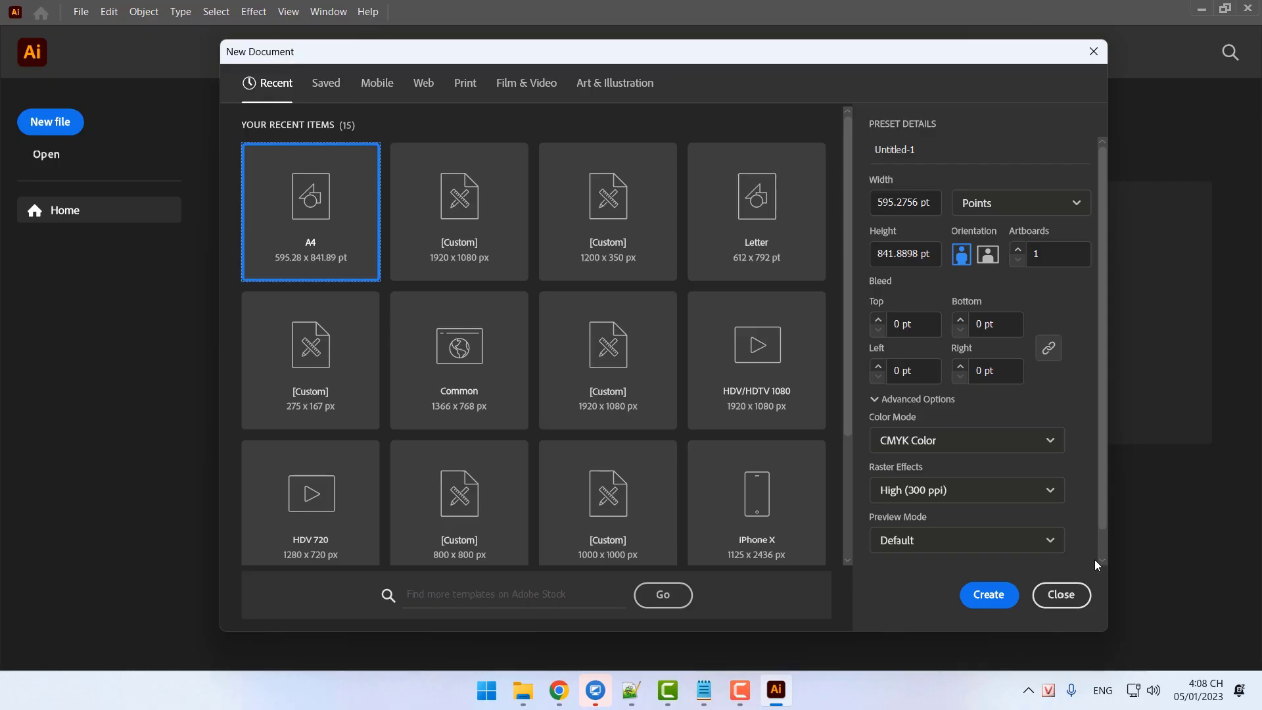
left_click(1080, 601)
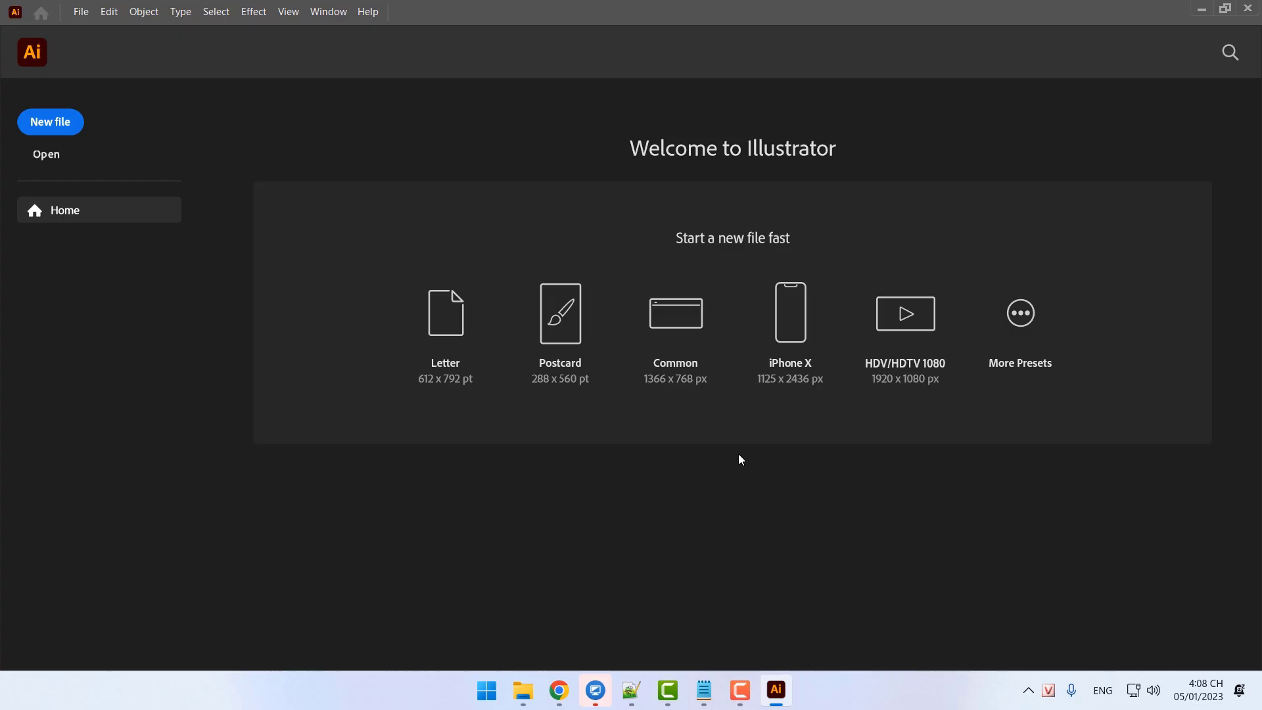
left_click(65, 122)
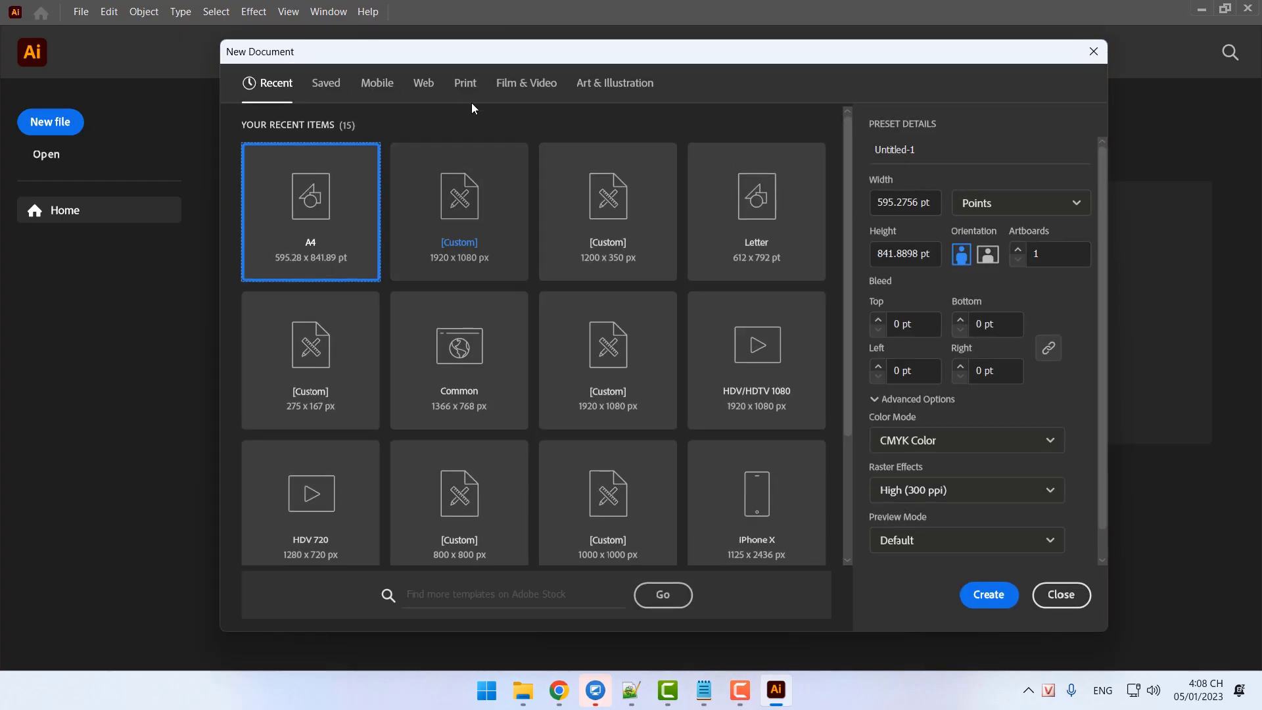
left_click(1061, 595)
left_click(81, 11)
left_click(105, 30)
left_click(1061, 594)
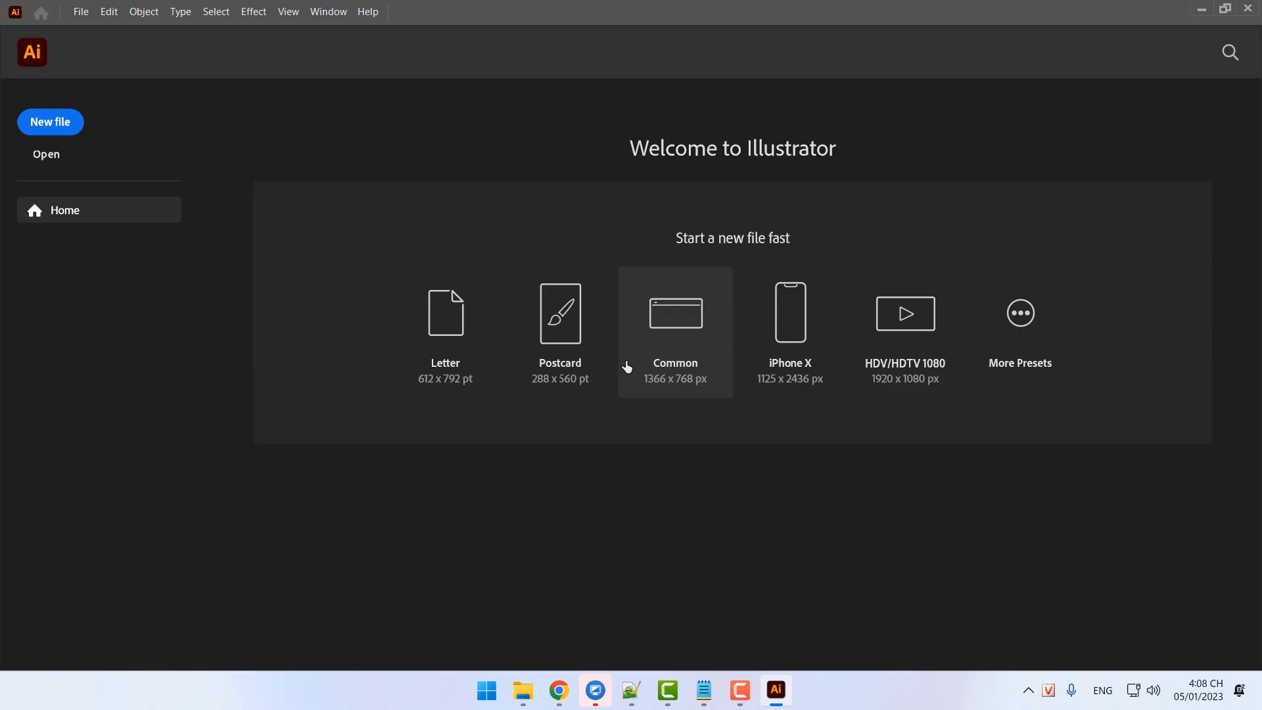
key("ctrl+n")
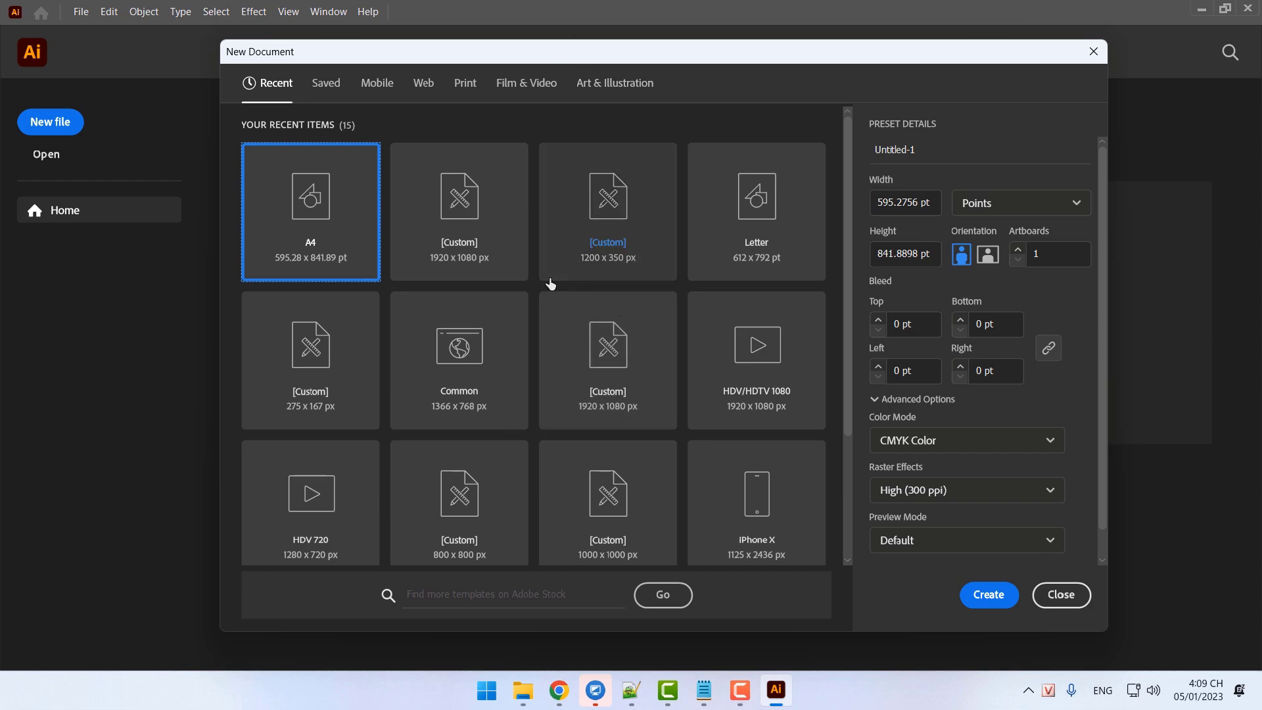
left_click(1061, 594)
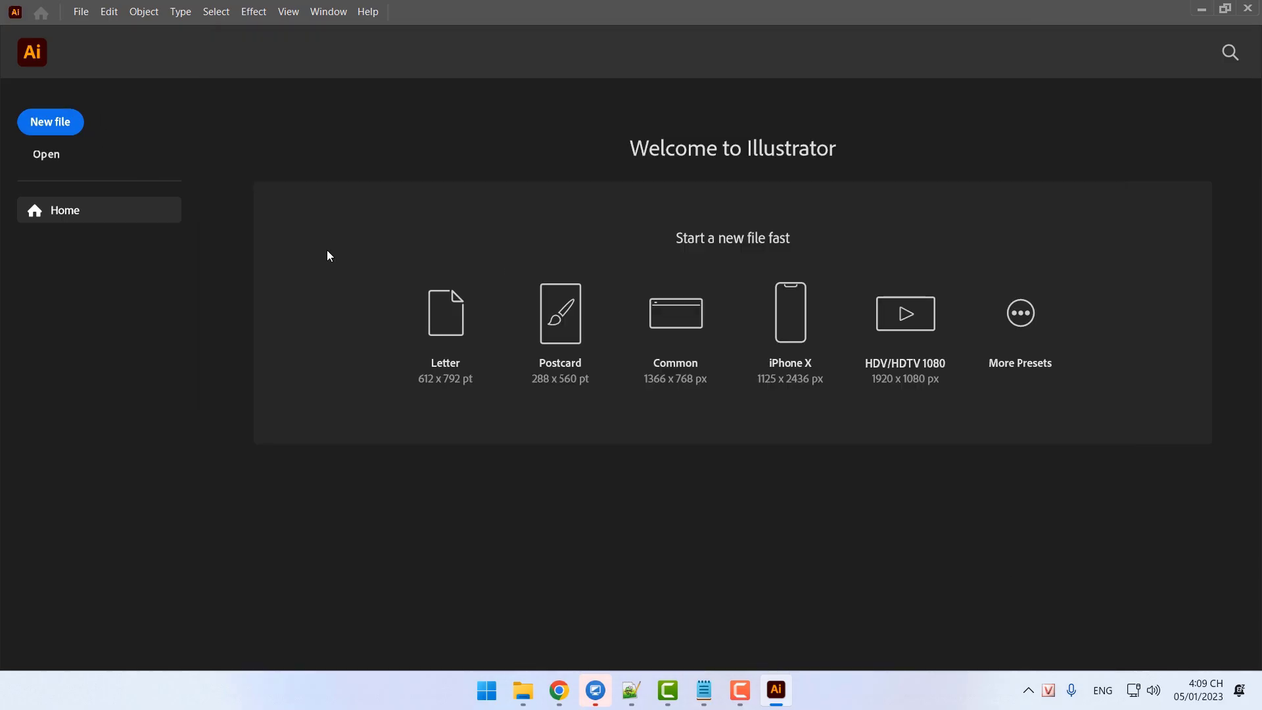
left_click(51, 159)
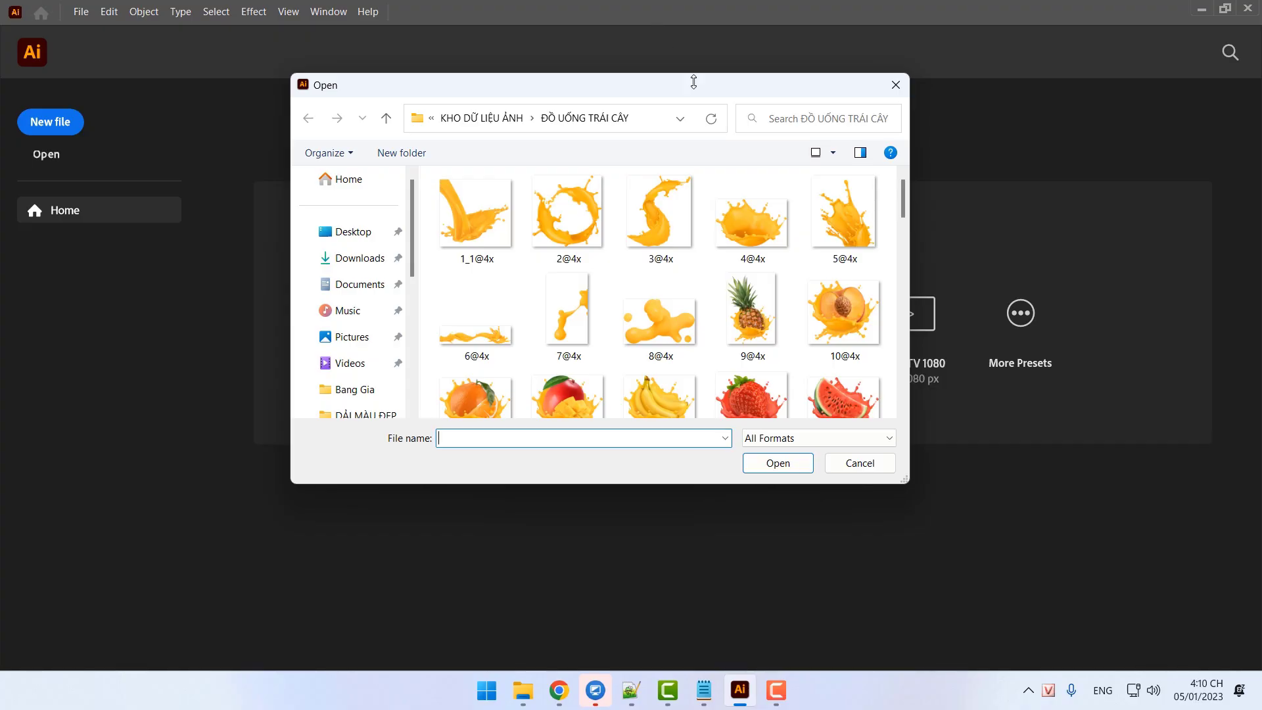
left_click(896, 84)
left_click(35, 164)
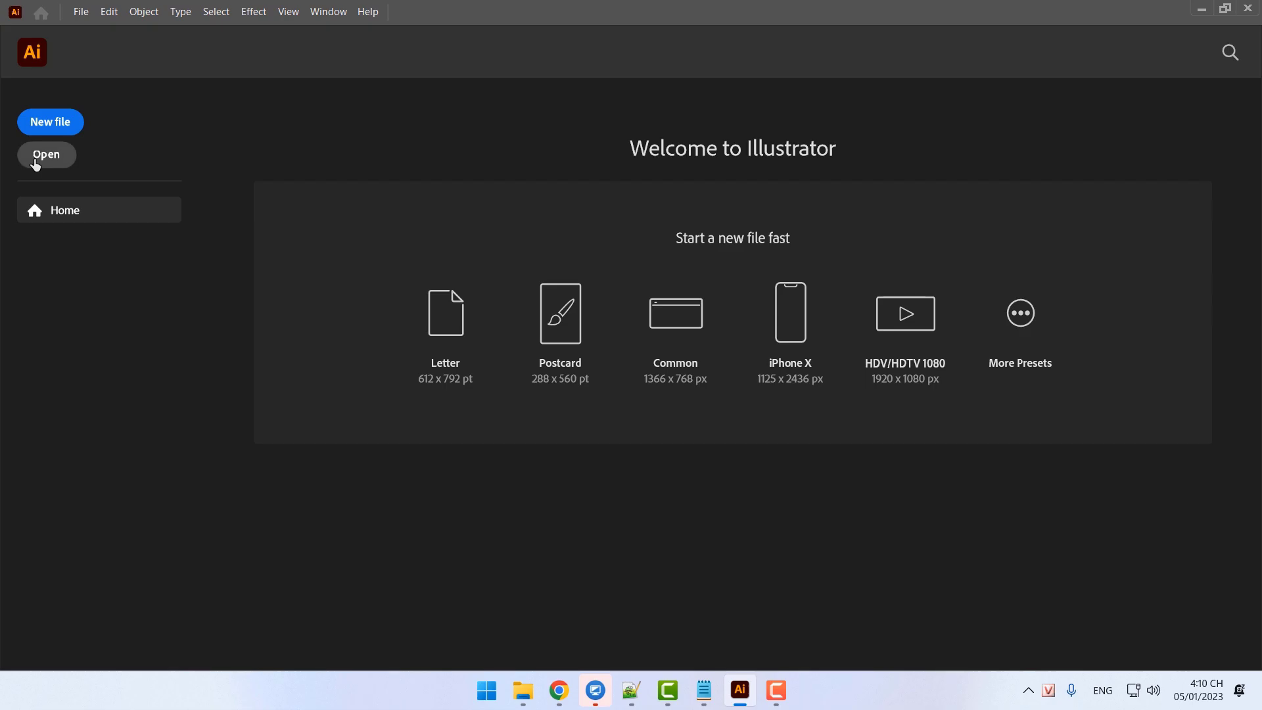
left_click(902, 91)
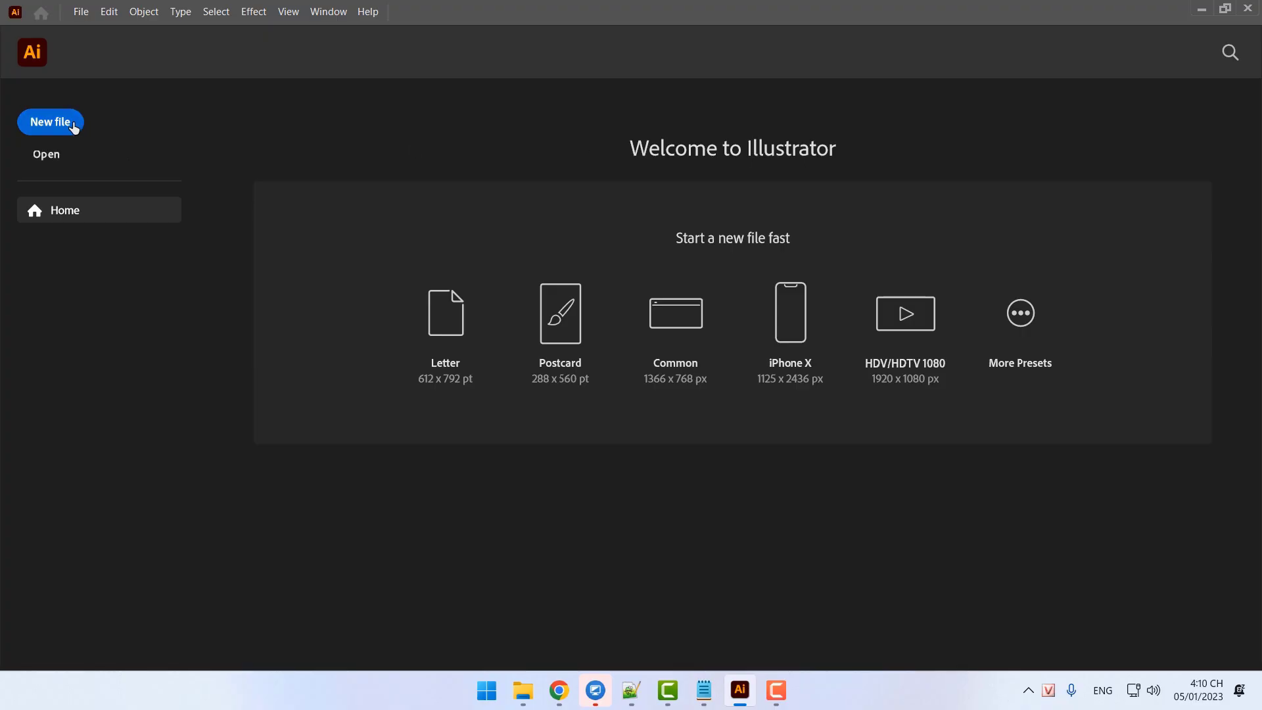
left_click(60, 164)
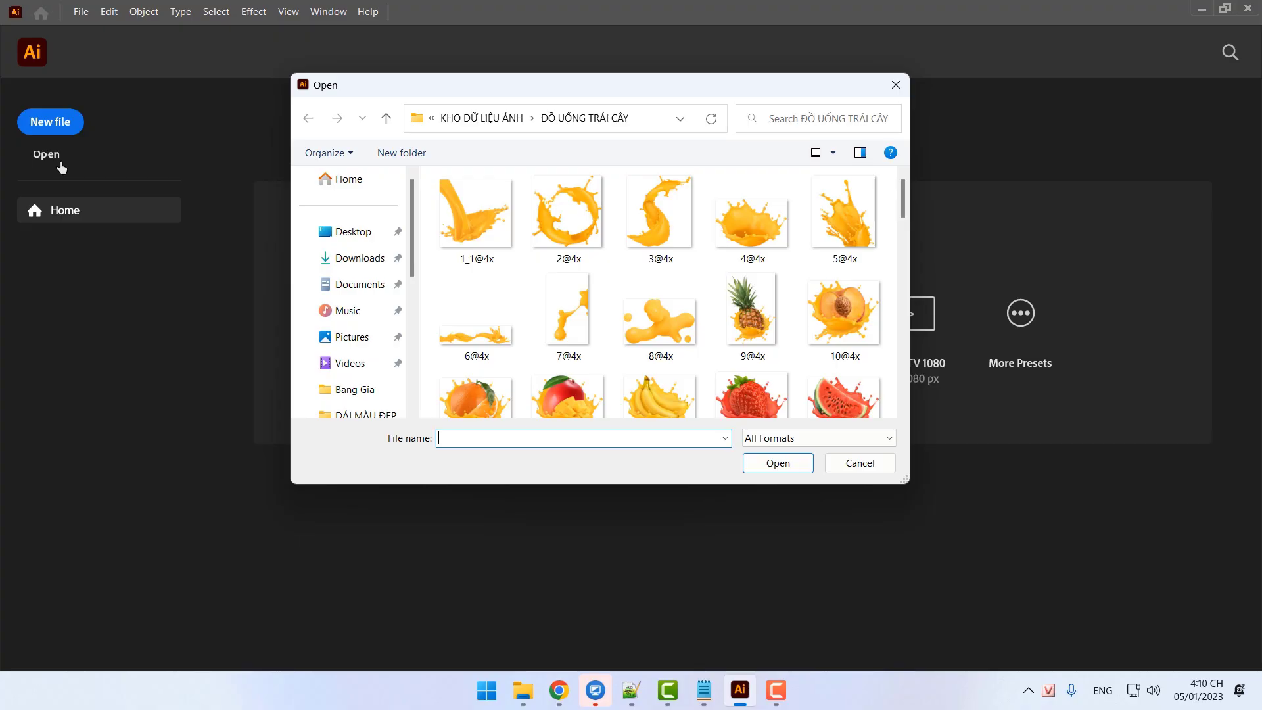
left_click(888, 87)
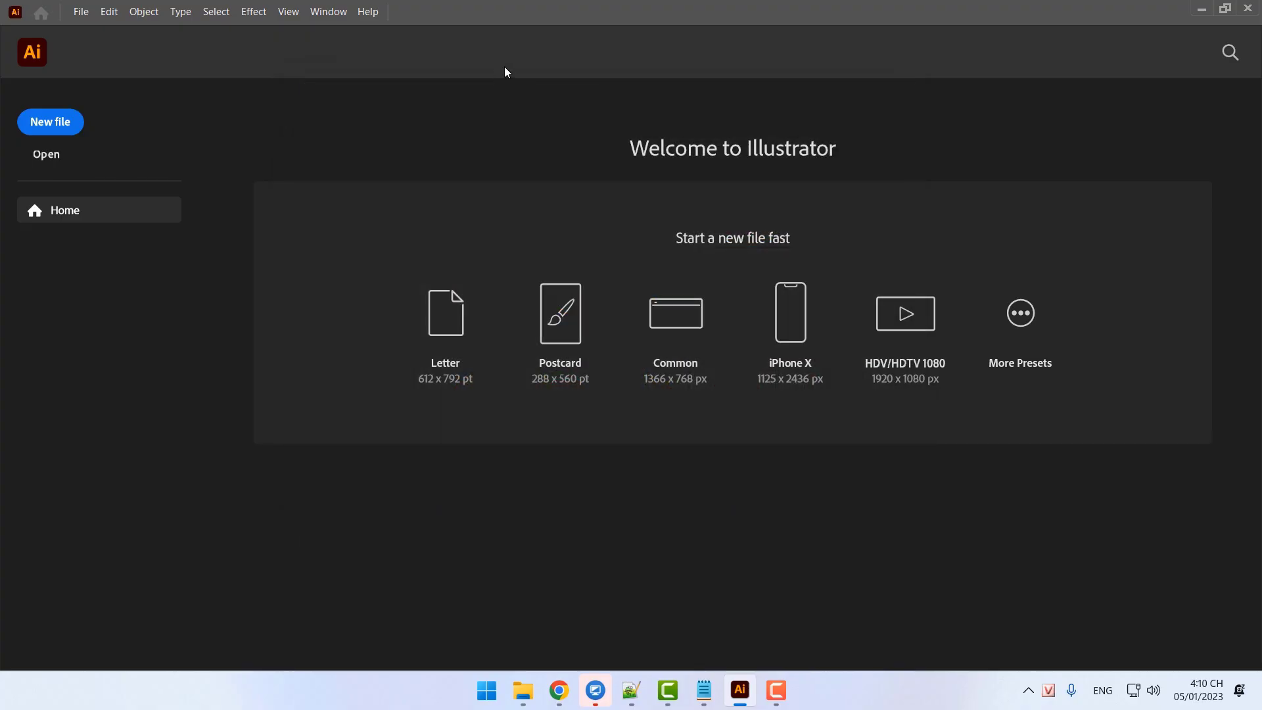
left_click(57, 160)
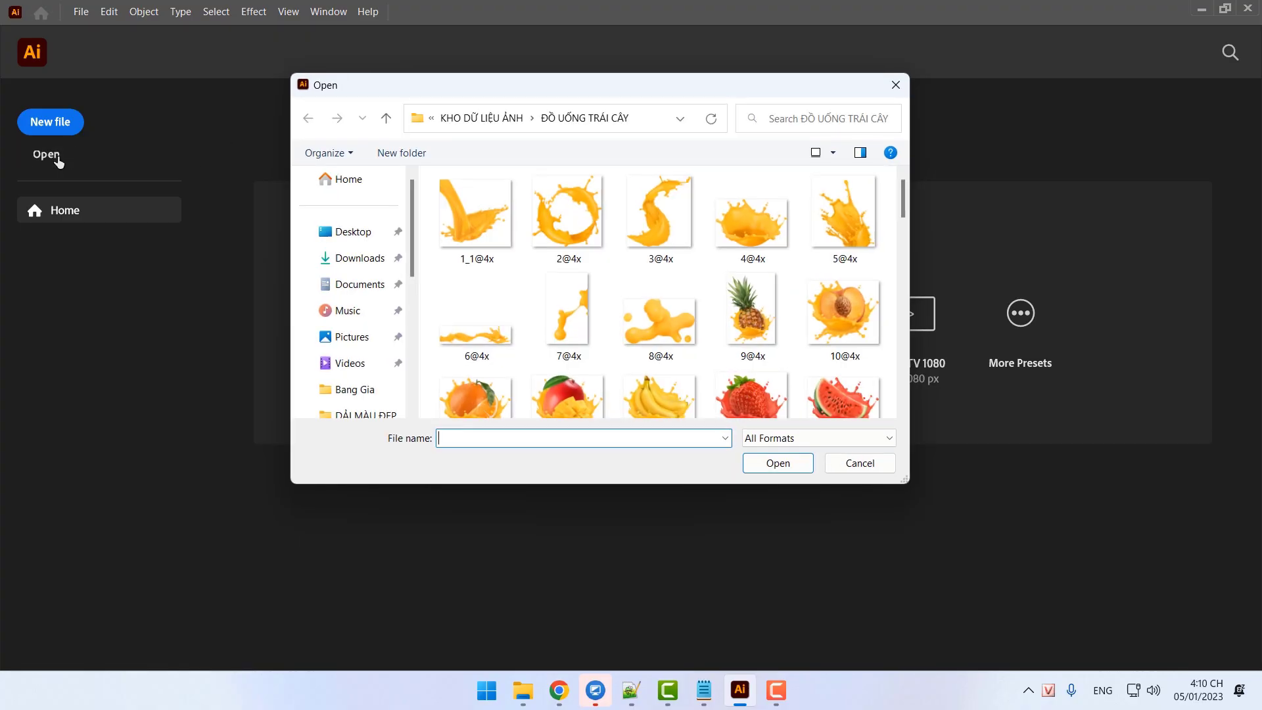
left_click(895, 85)
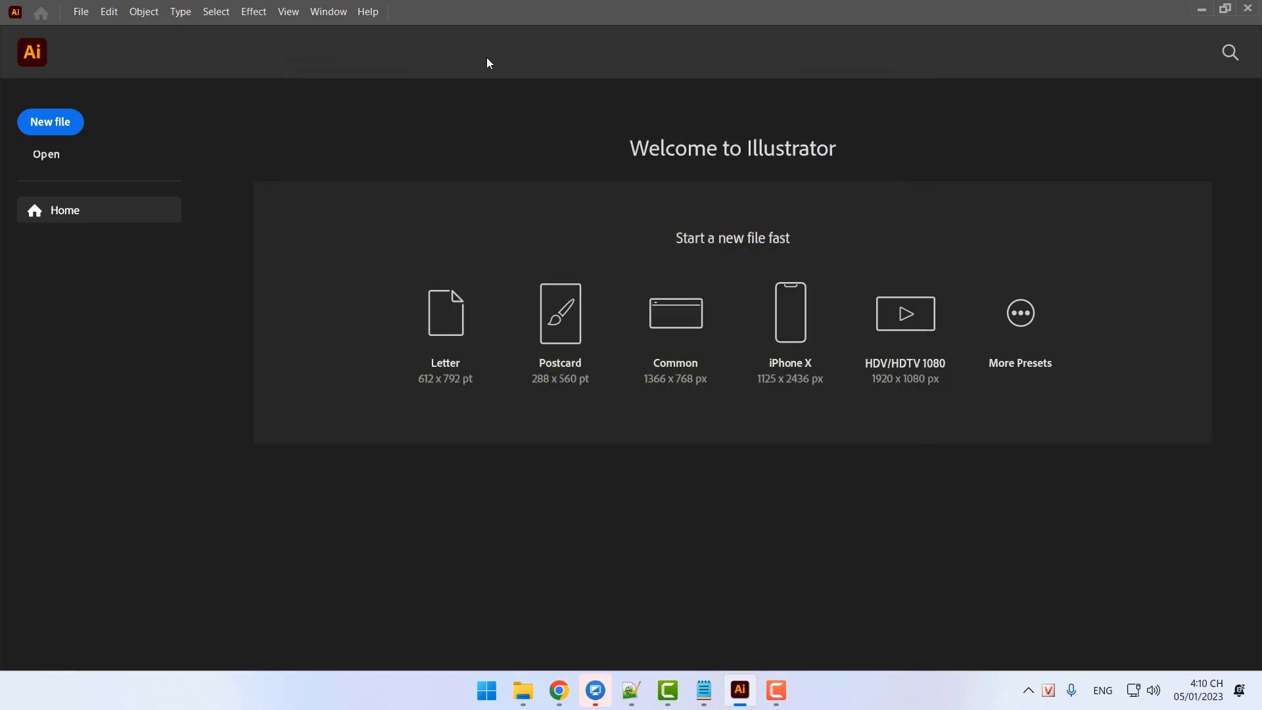
left_click(90, 13)
left_click(96, 61)
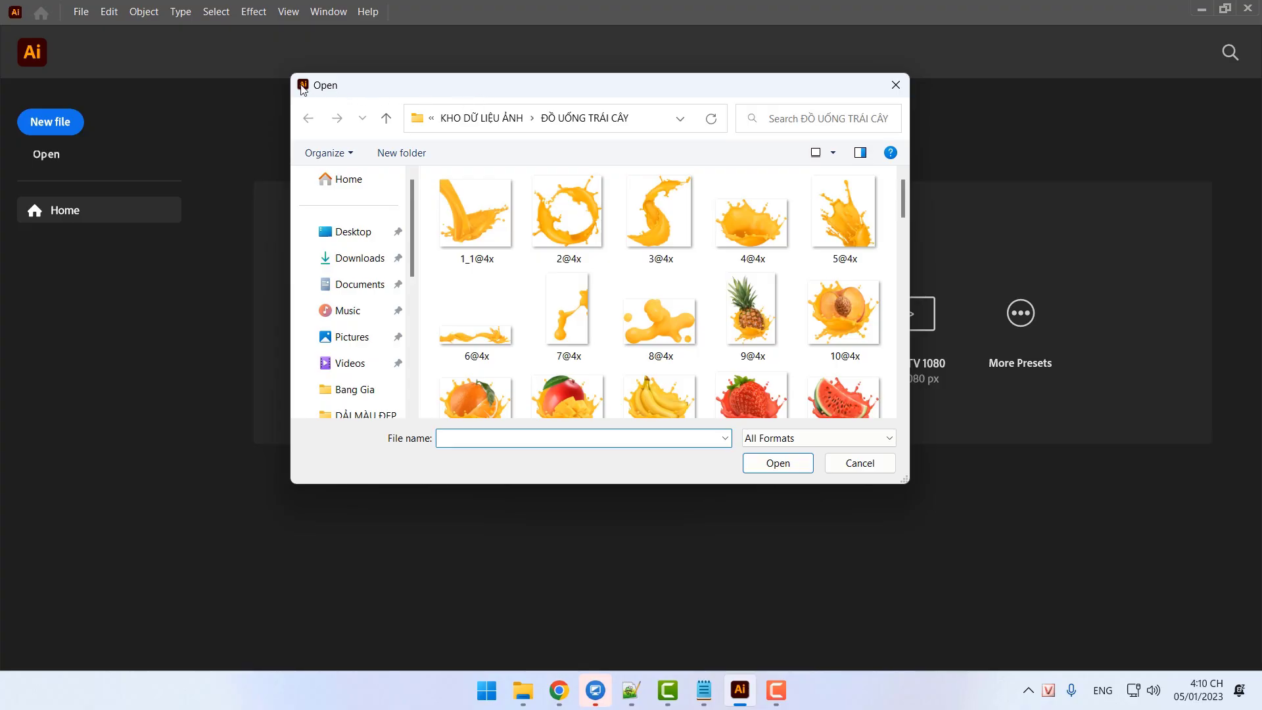
left_click(896, 86)
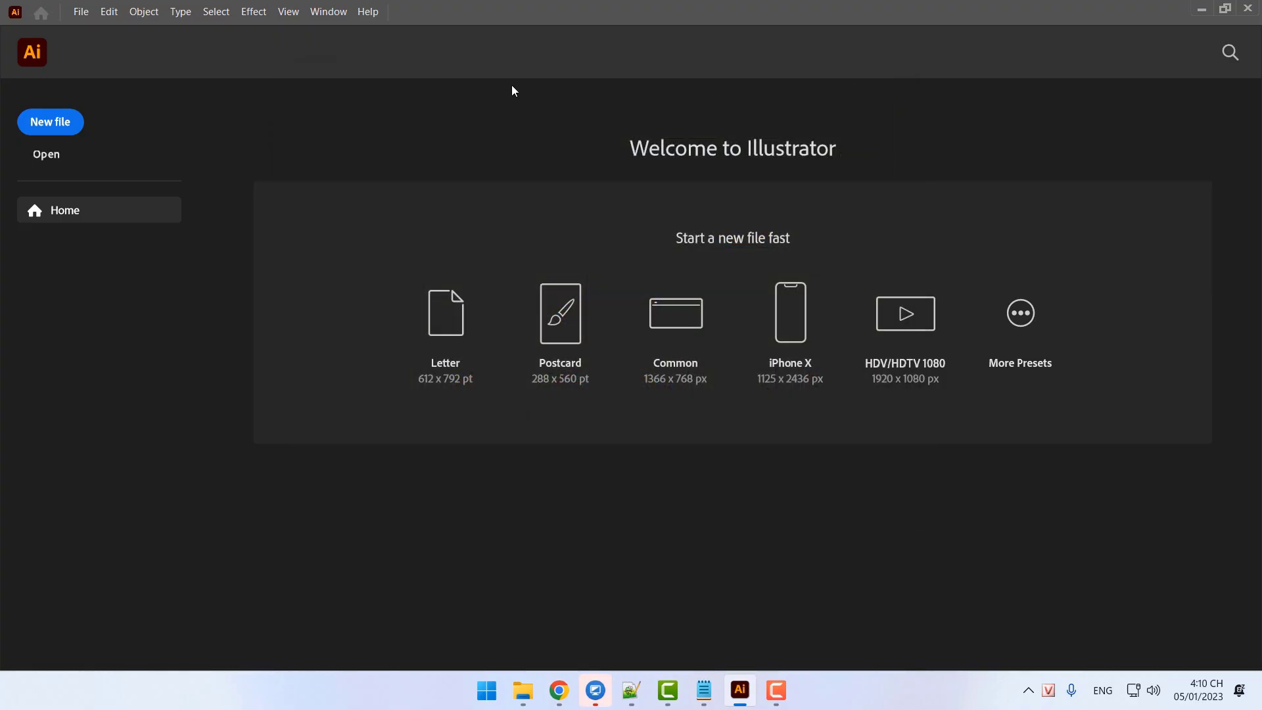
key("ctrl+o")
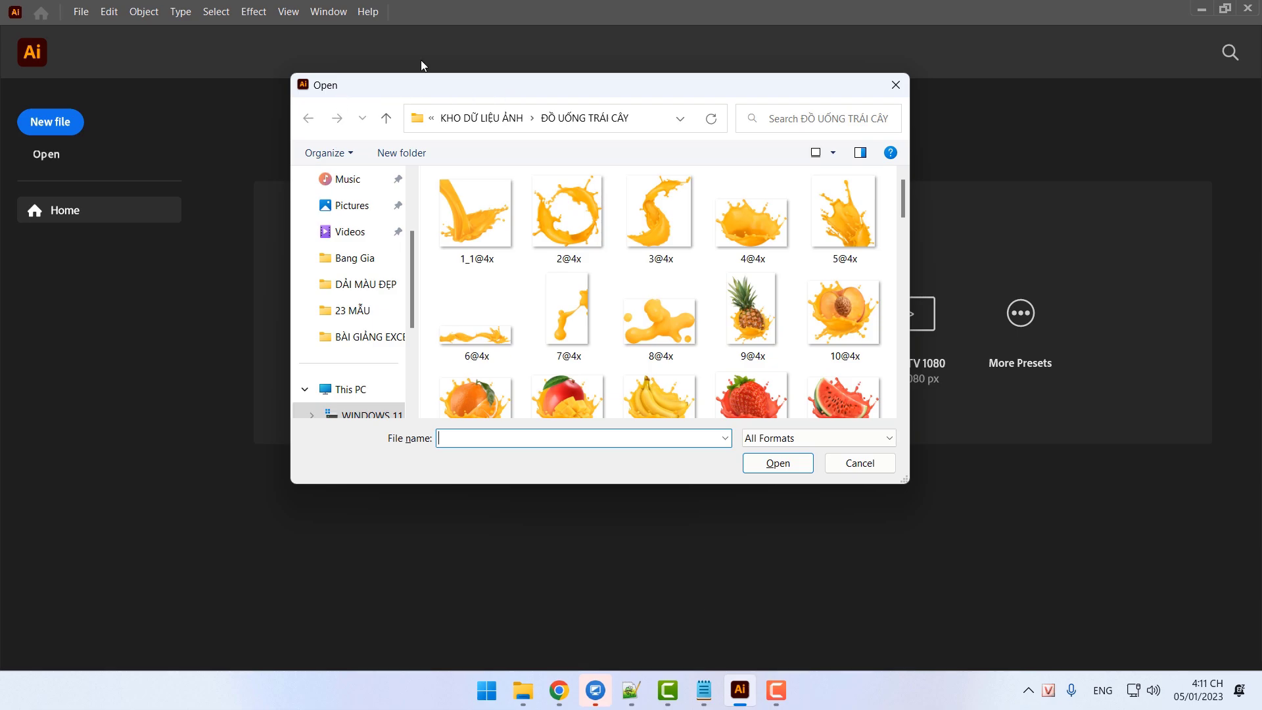
left_click(895, 86)
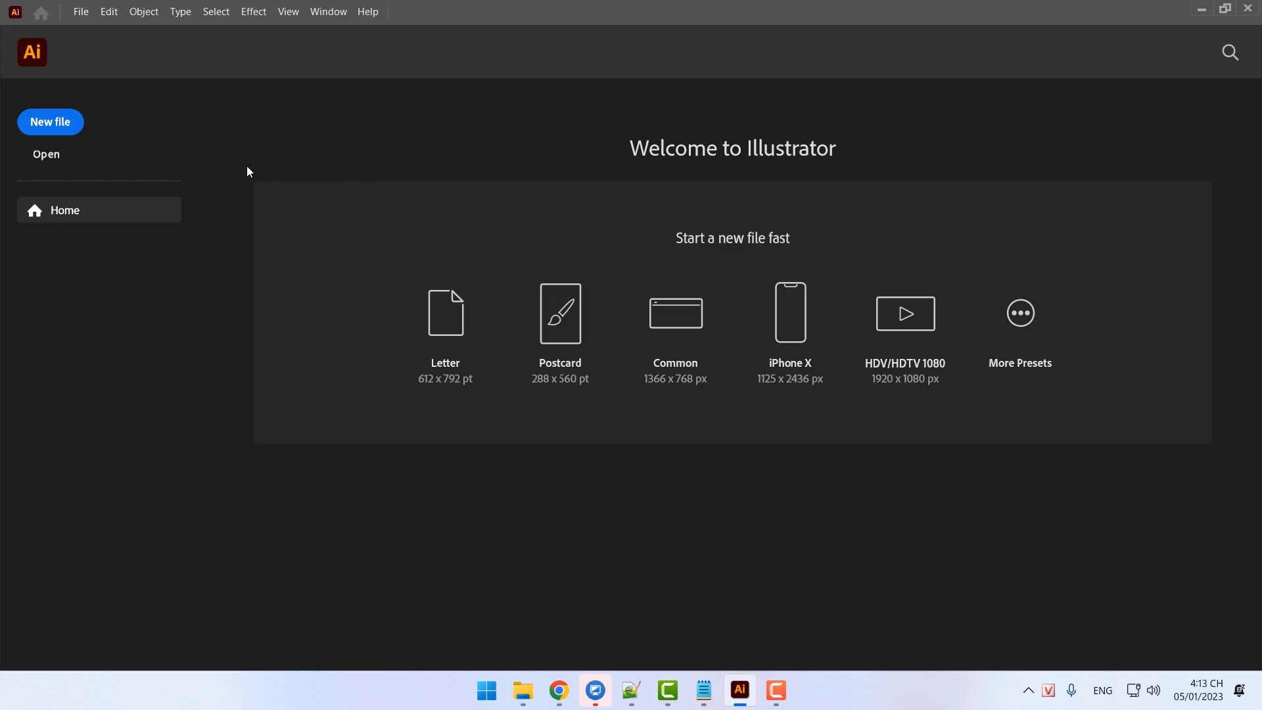
Cancel the New Document setup without creating a file, then minimize Notepad++ to show the desktop
left_click(51, 122)
left_click(1087, 54)
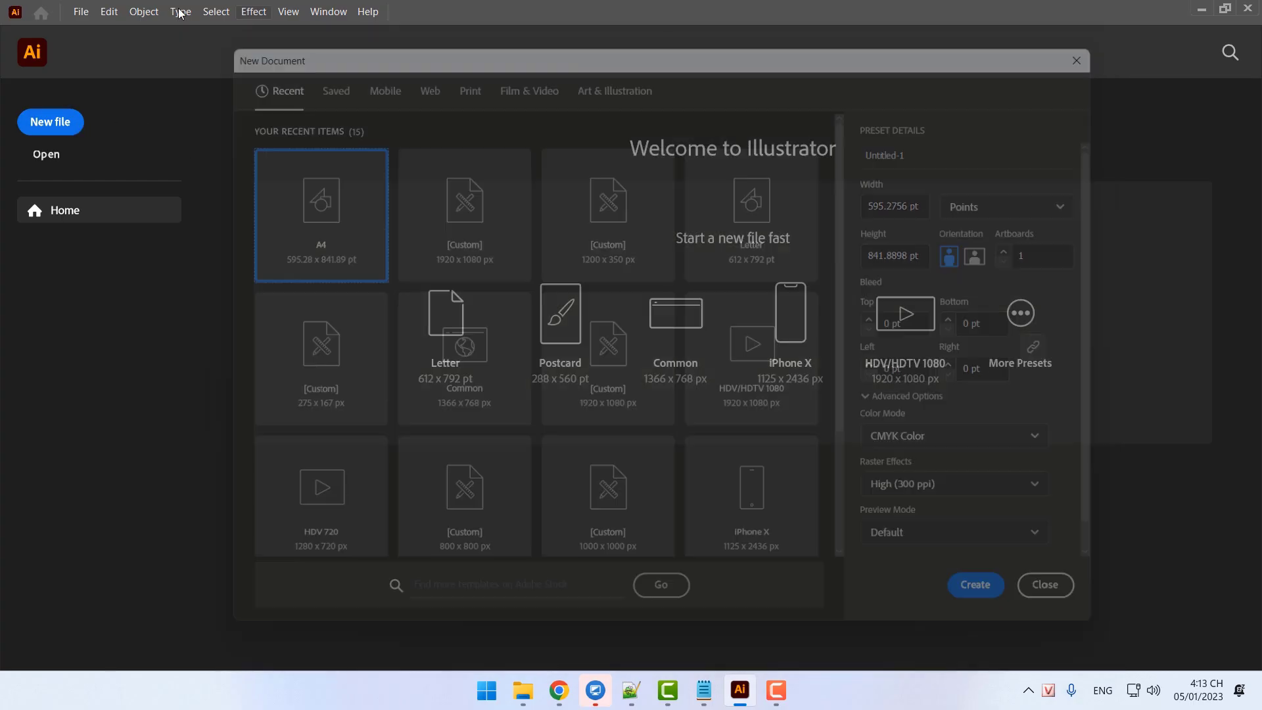
left_click(81, 11)
left_click(110, 31)
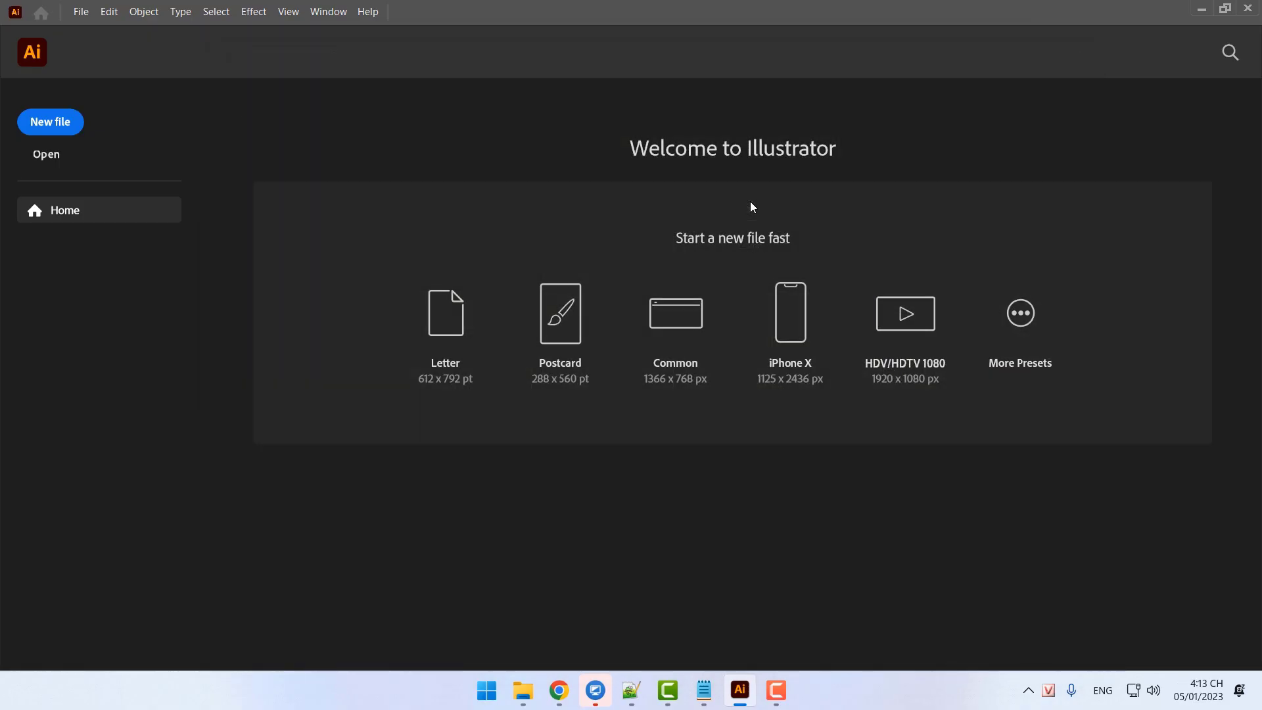
key("ctrl+n")
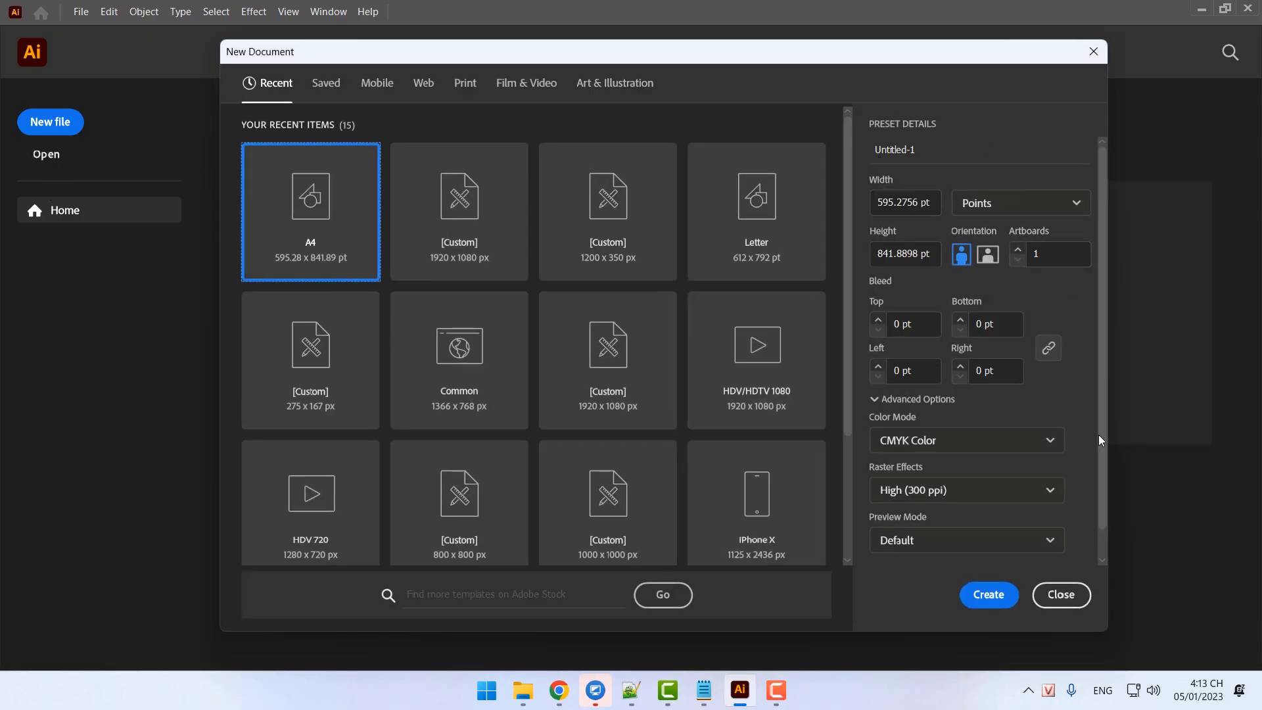
left_click(1061, 595)
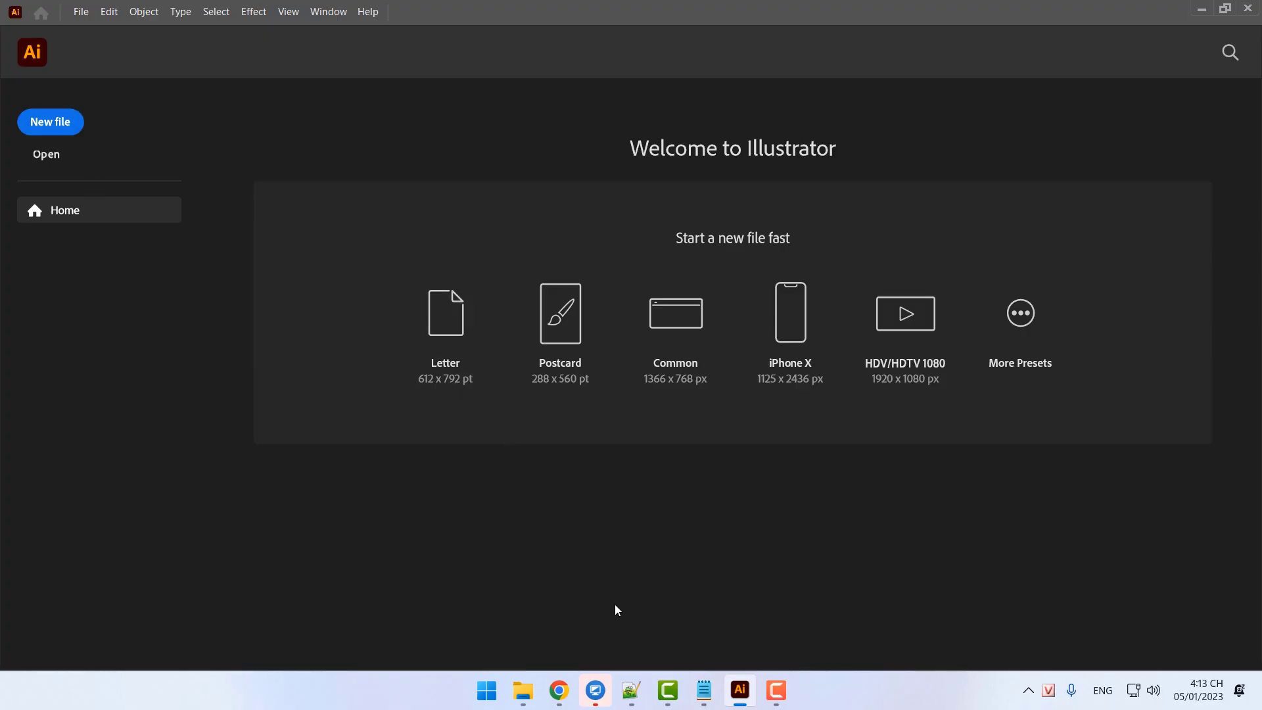
left_click(632, 690)
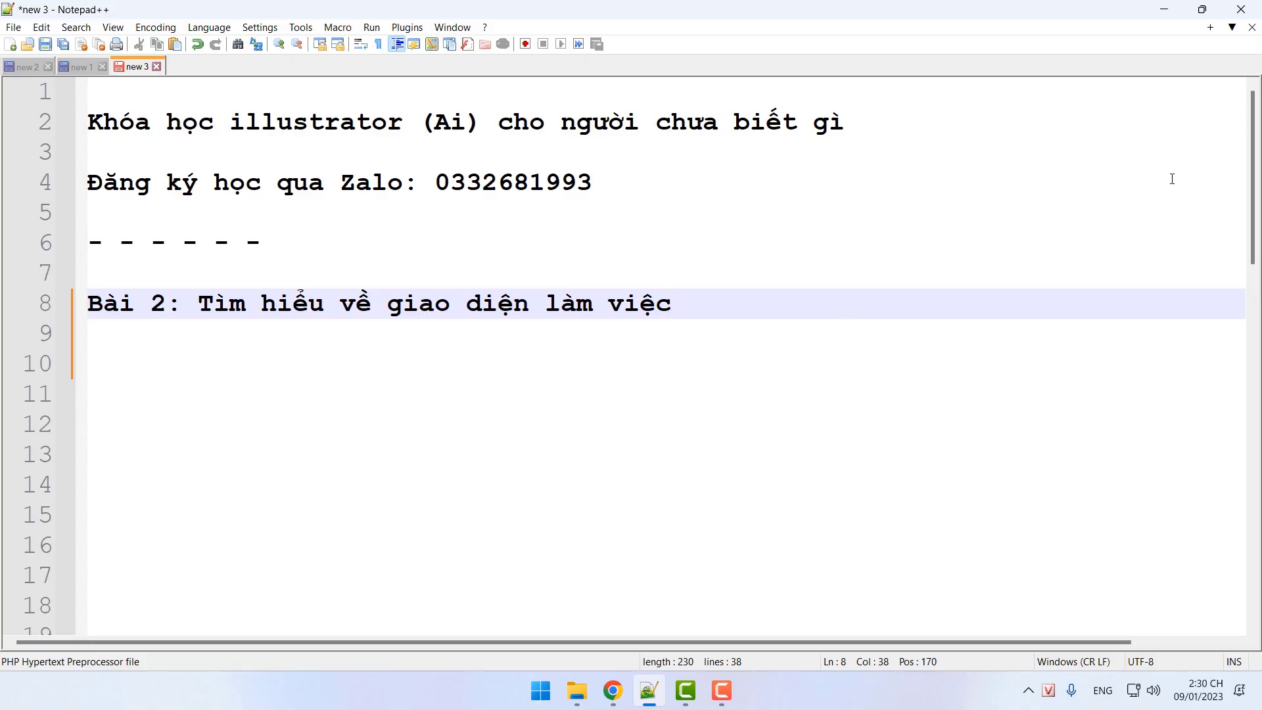
left_click(1164, 9)
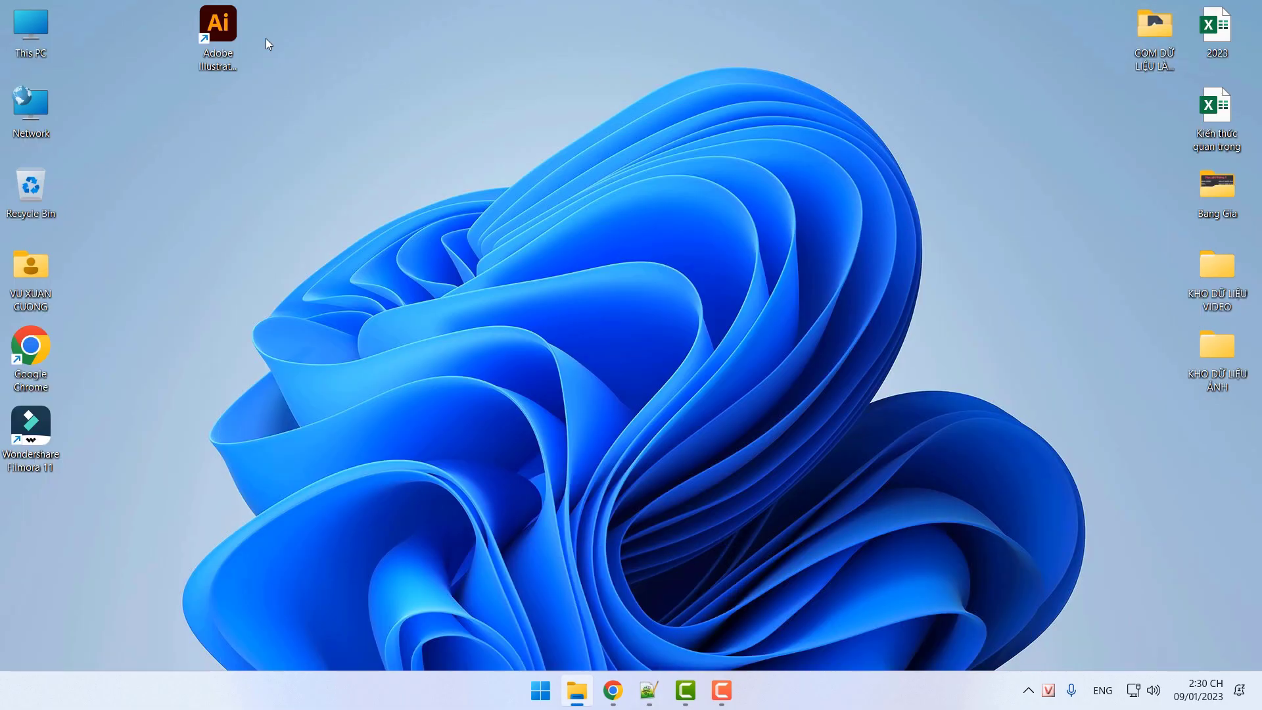
Relaunch Adobe Illustrator from the desktop shortcut and wait for its Home screen
double_click(211, 39)
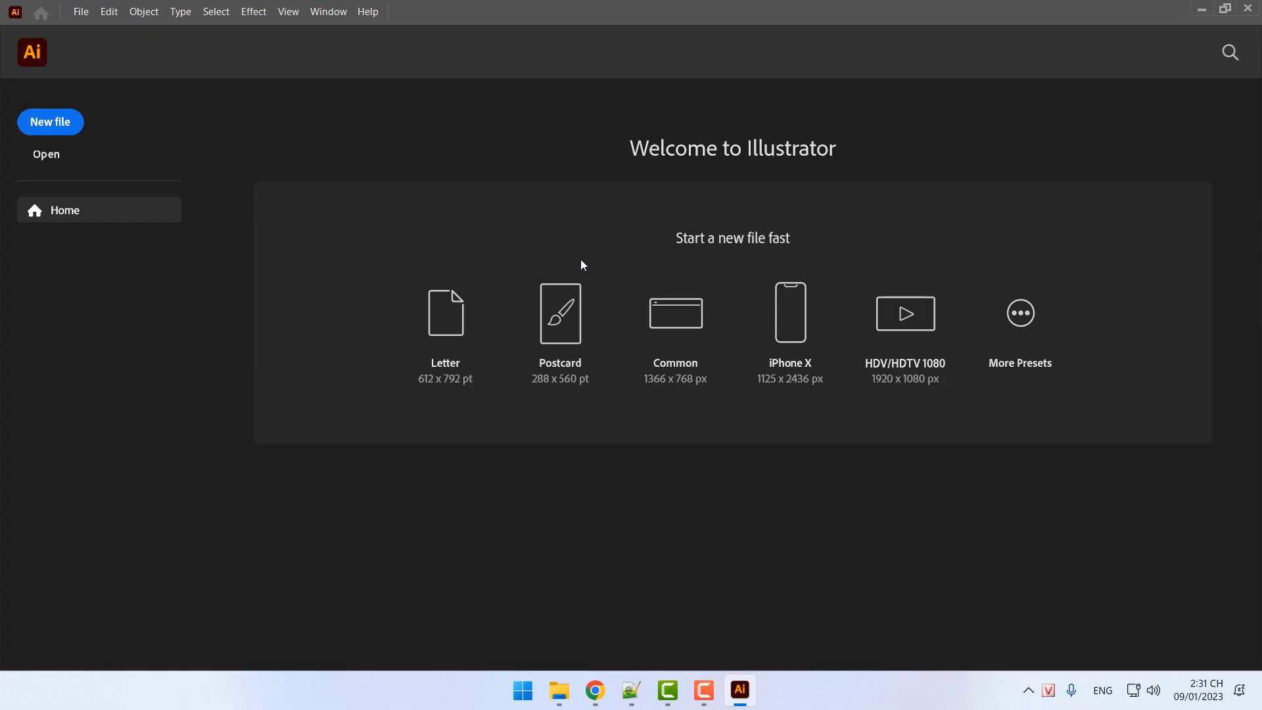
Create a new A4 print document (595.2756 × 841.8898 pt, CMYK Color, 300 ppi)
left_click(75, 129)
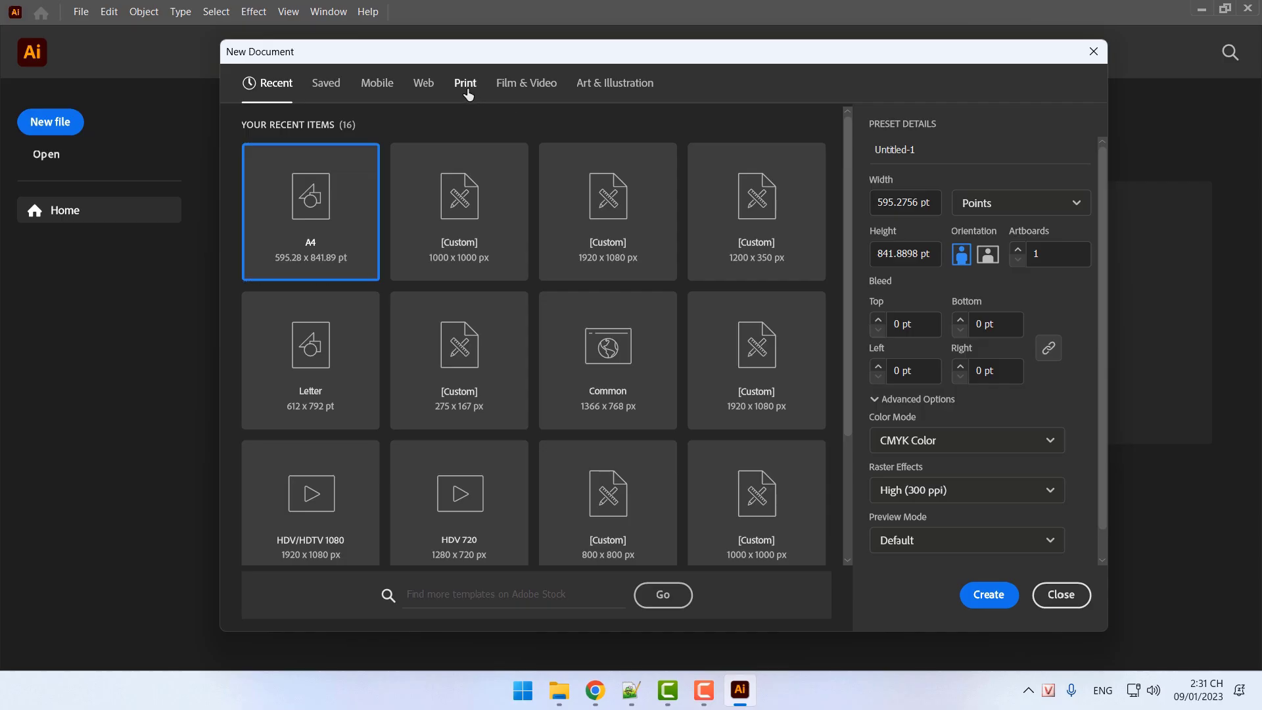
left_click(467, 94)
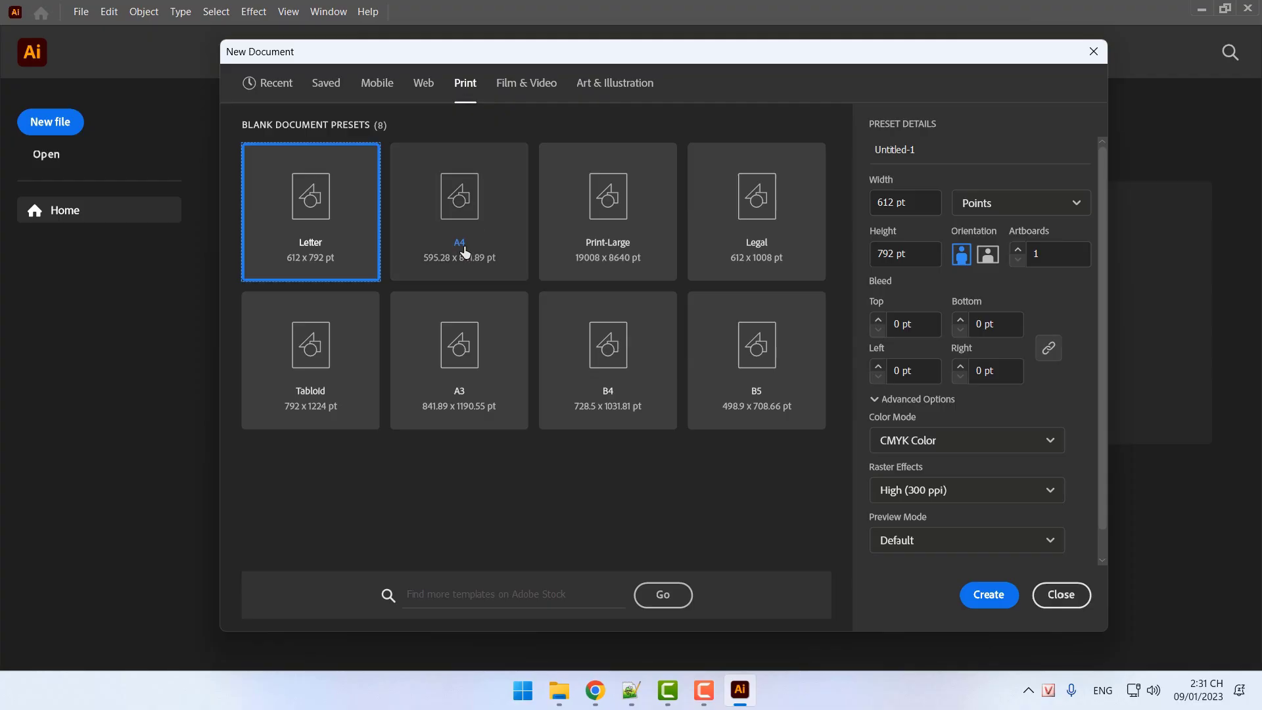
left_click(486, 224)
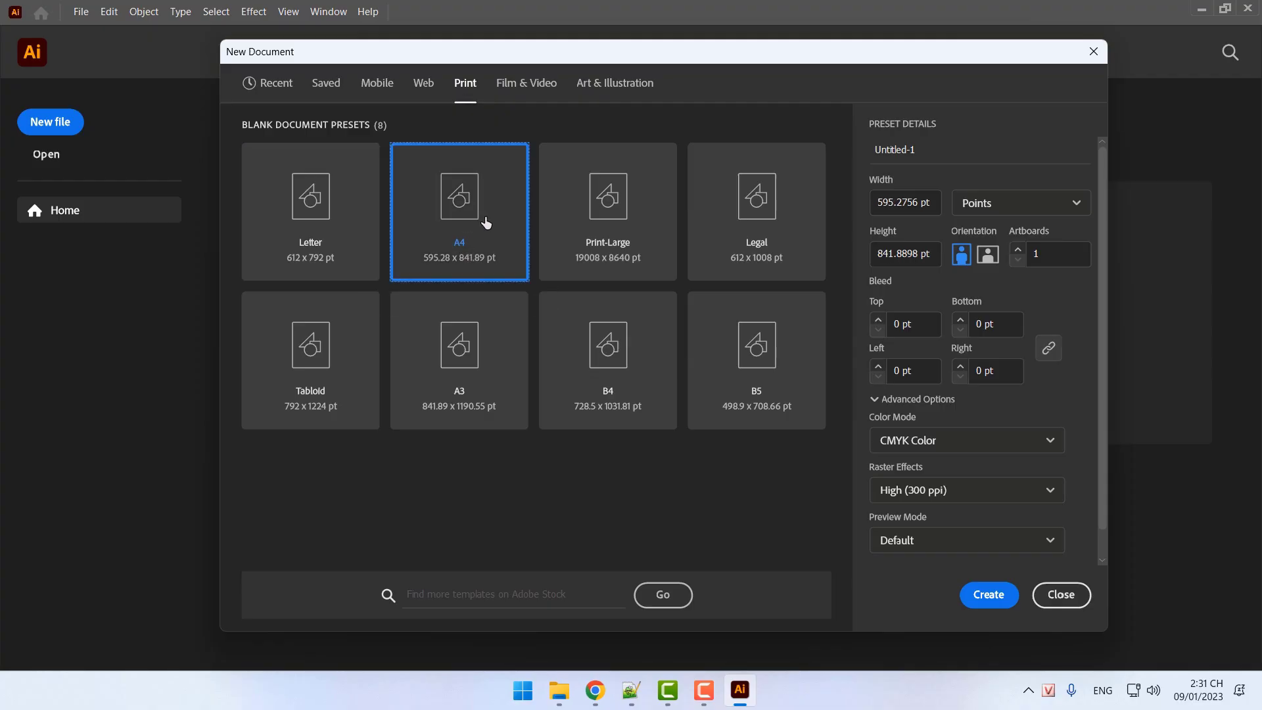
left_click(993, 608)
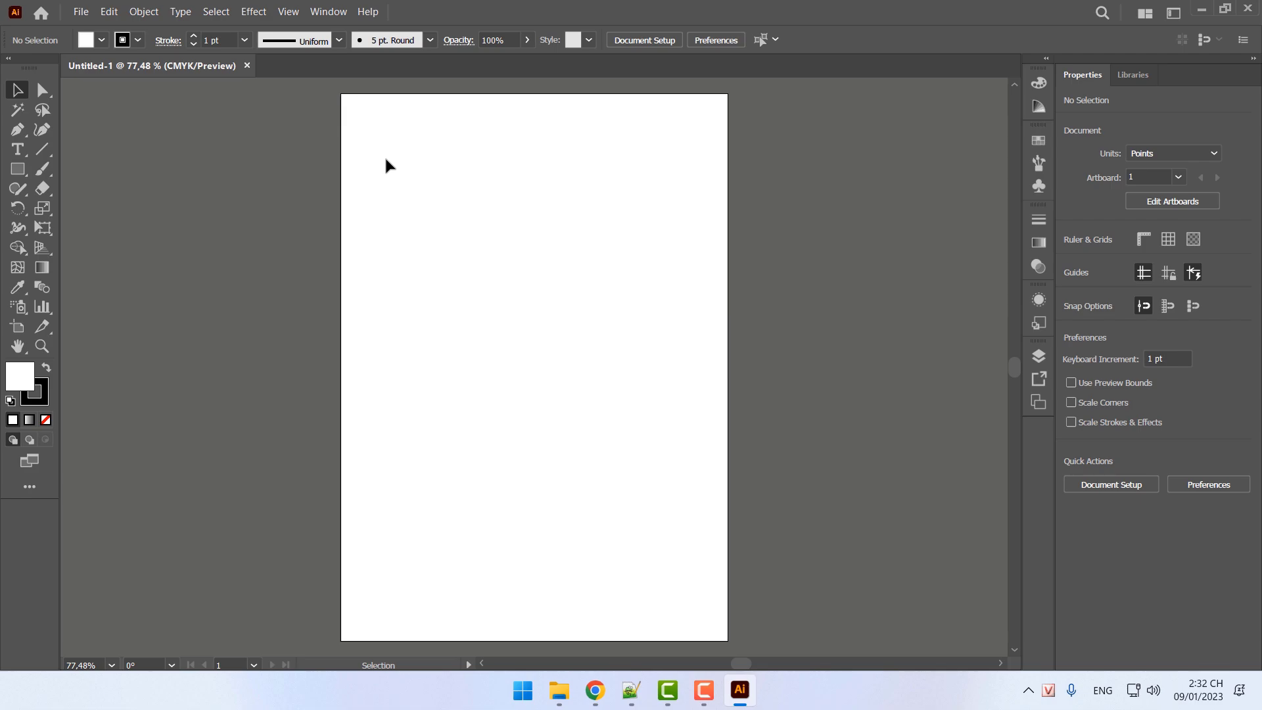
Float the Tools panel over the canvas, switch it to one column, then close it
left_click_drag(41, 66, 229, 110)
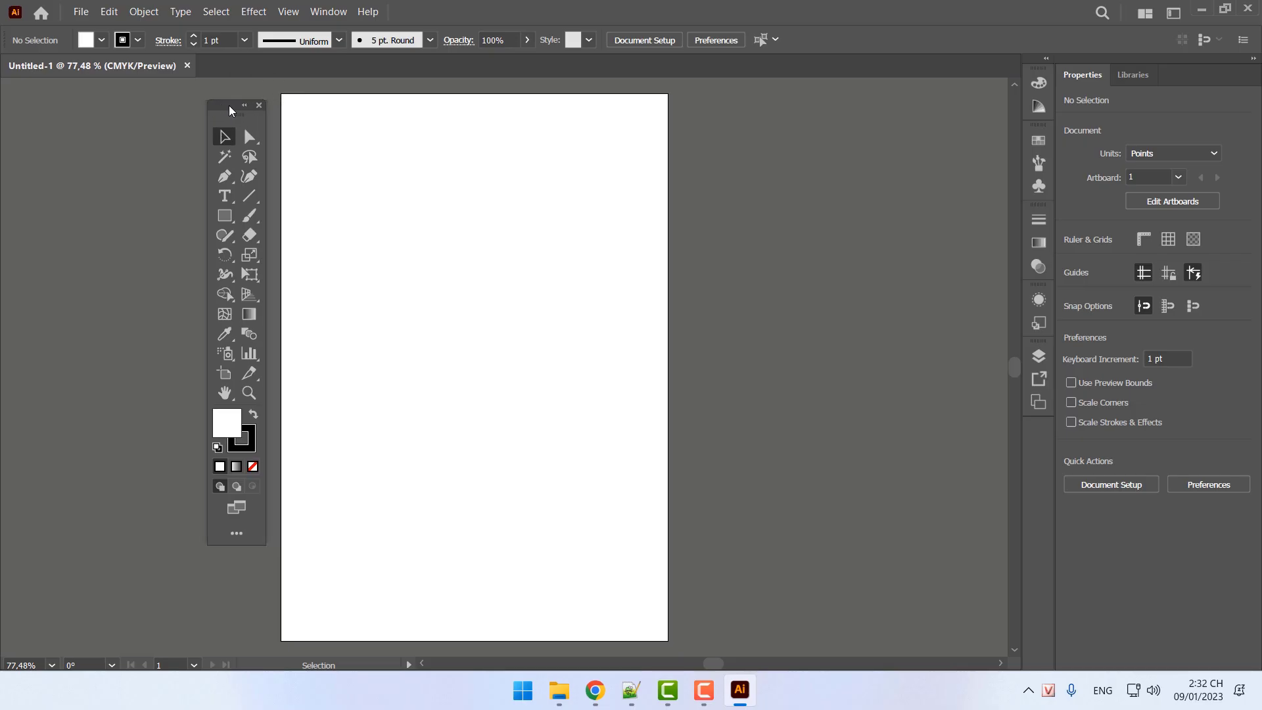
left_click(243, 107)
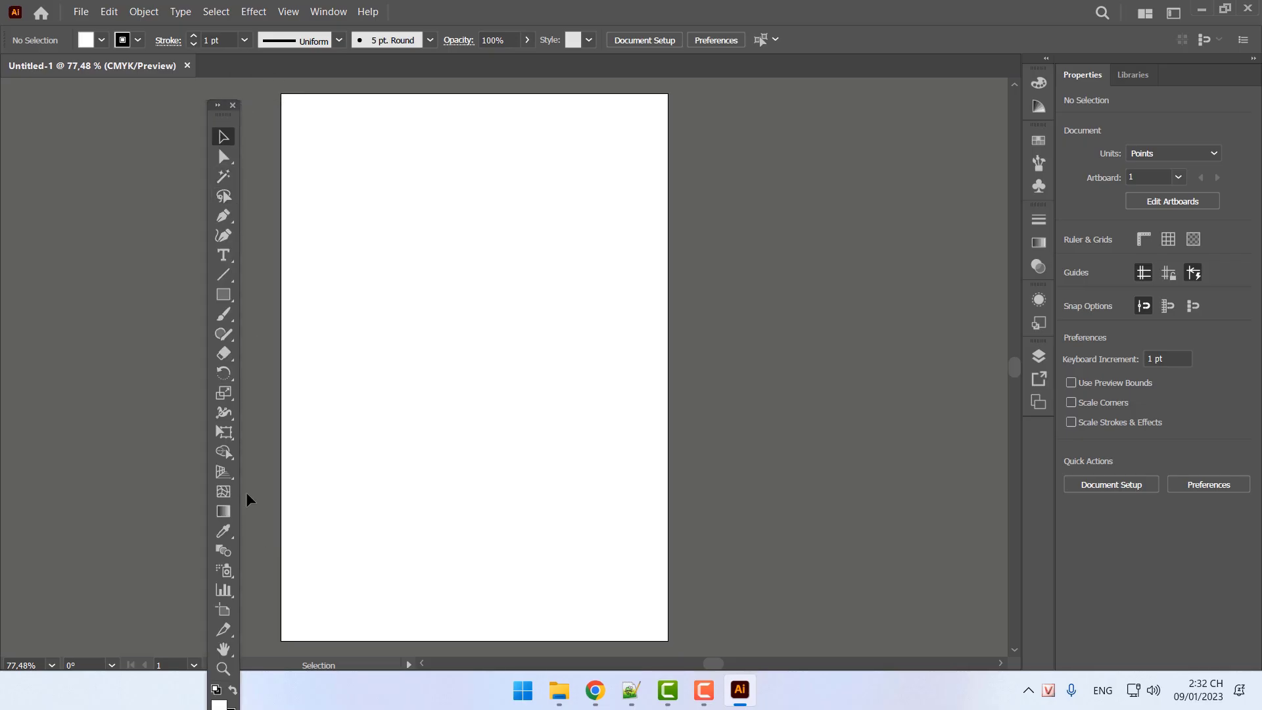
left_click(234, 106)
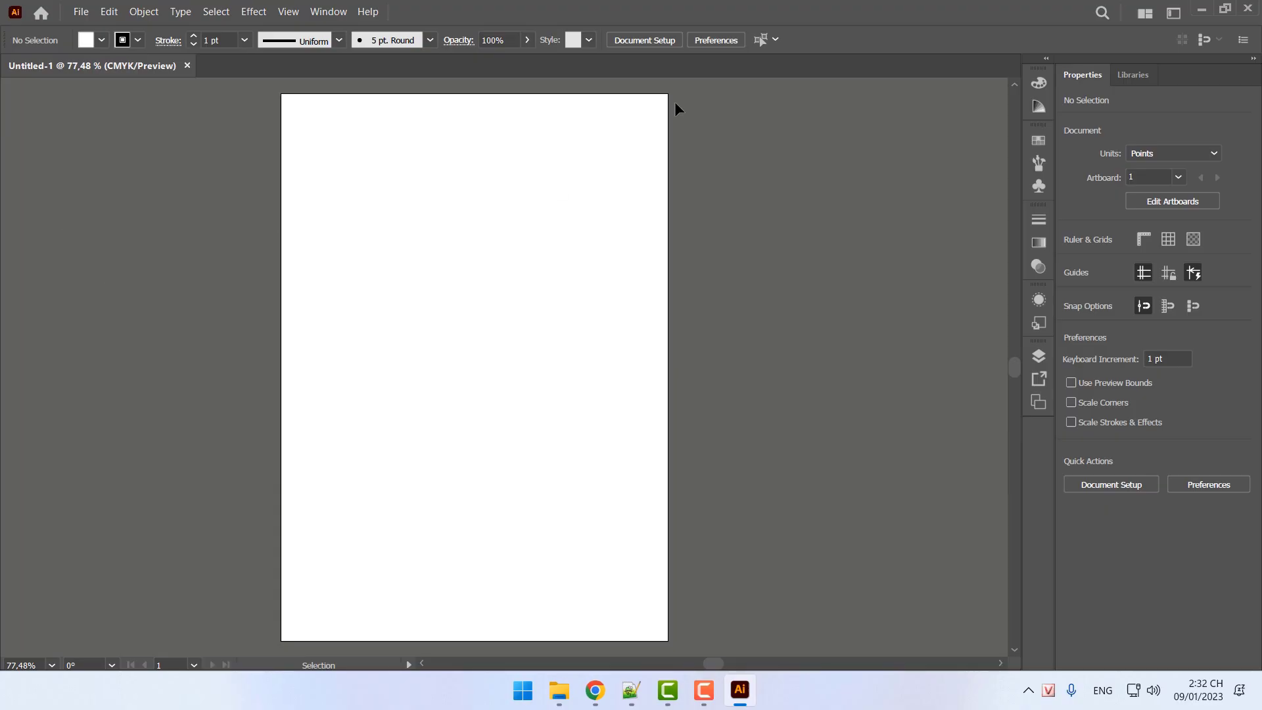
Drag out and close the Properties panel and two other docked panels, leaving Libraries open
left_click_drag(1086, 79, 680, 131)
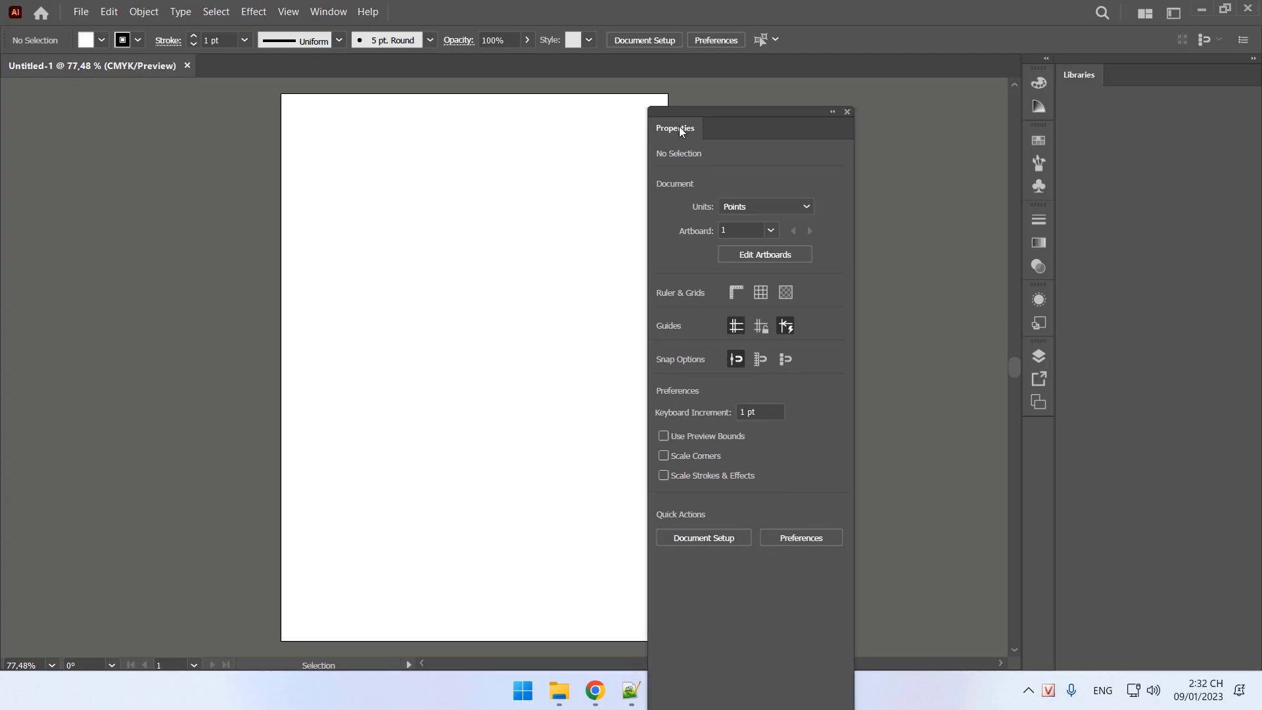
left_click(848, 112)
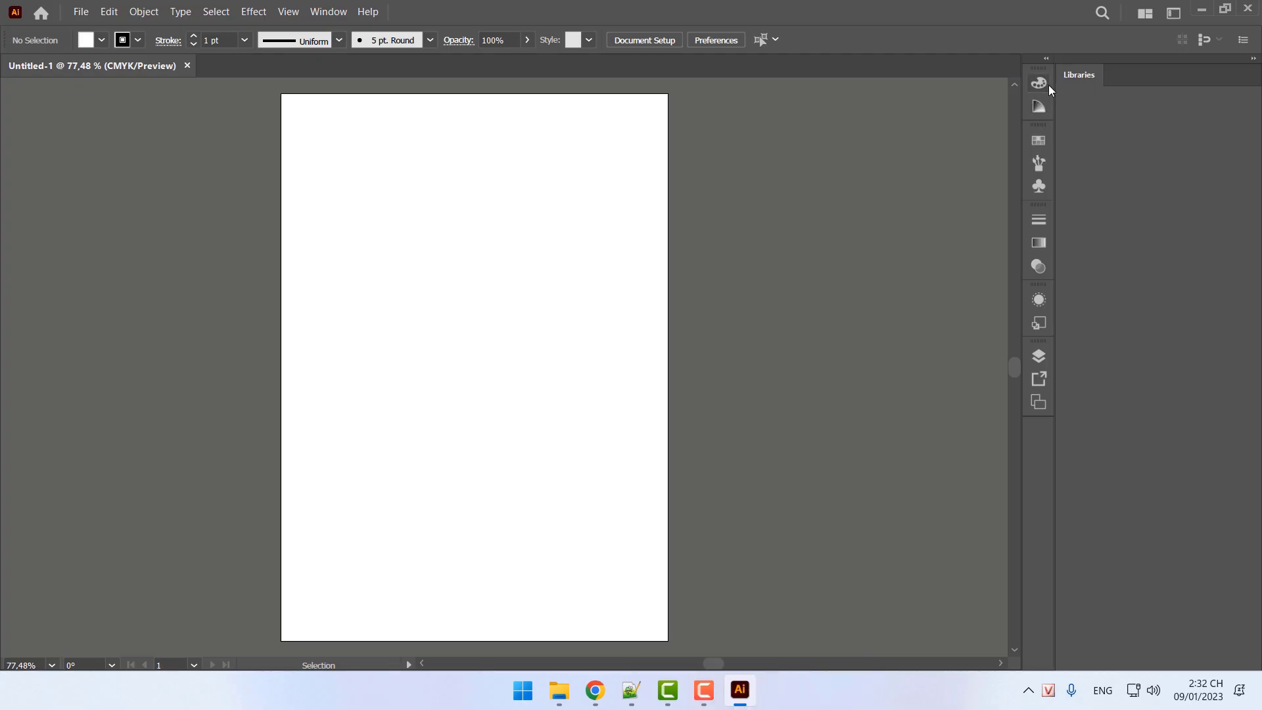
left_click_drag(1044, 84, 713, 192)
left_click(723, 175)
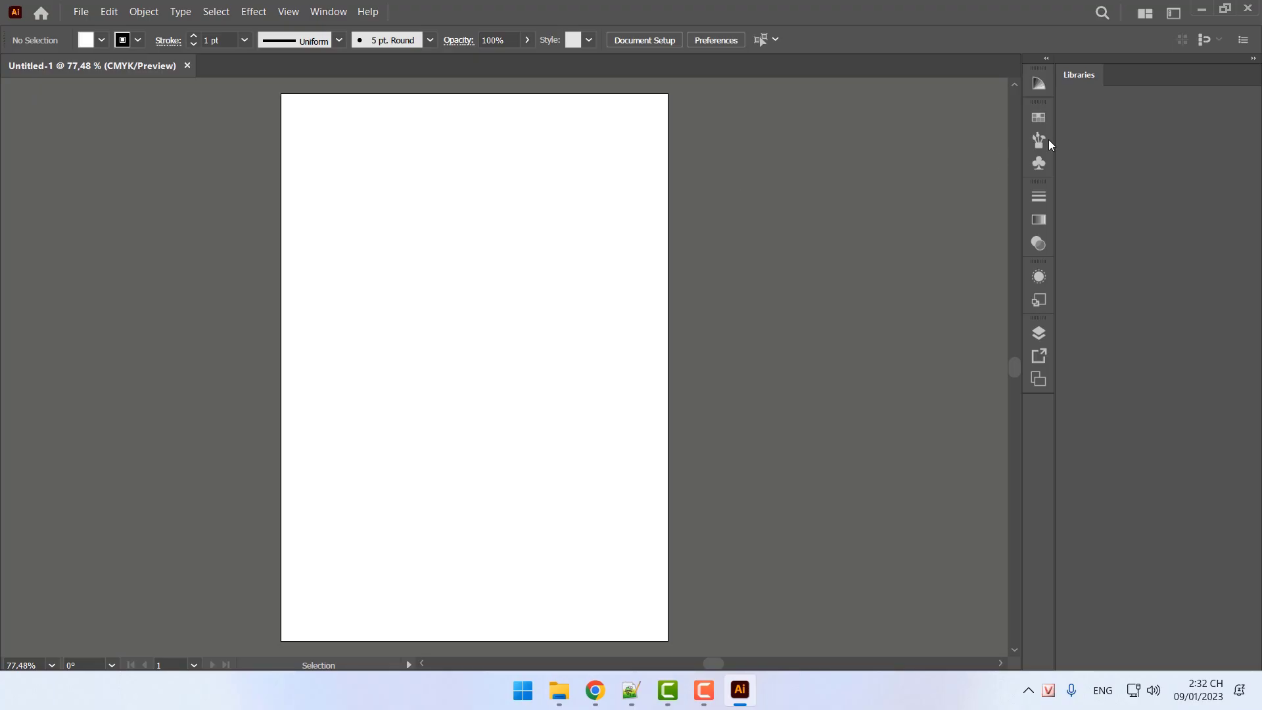
left_click_drag(1038, 83, 825, 169)
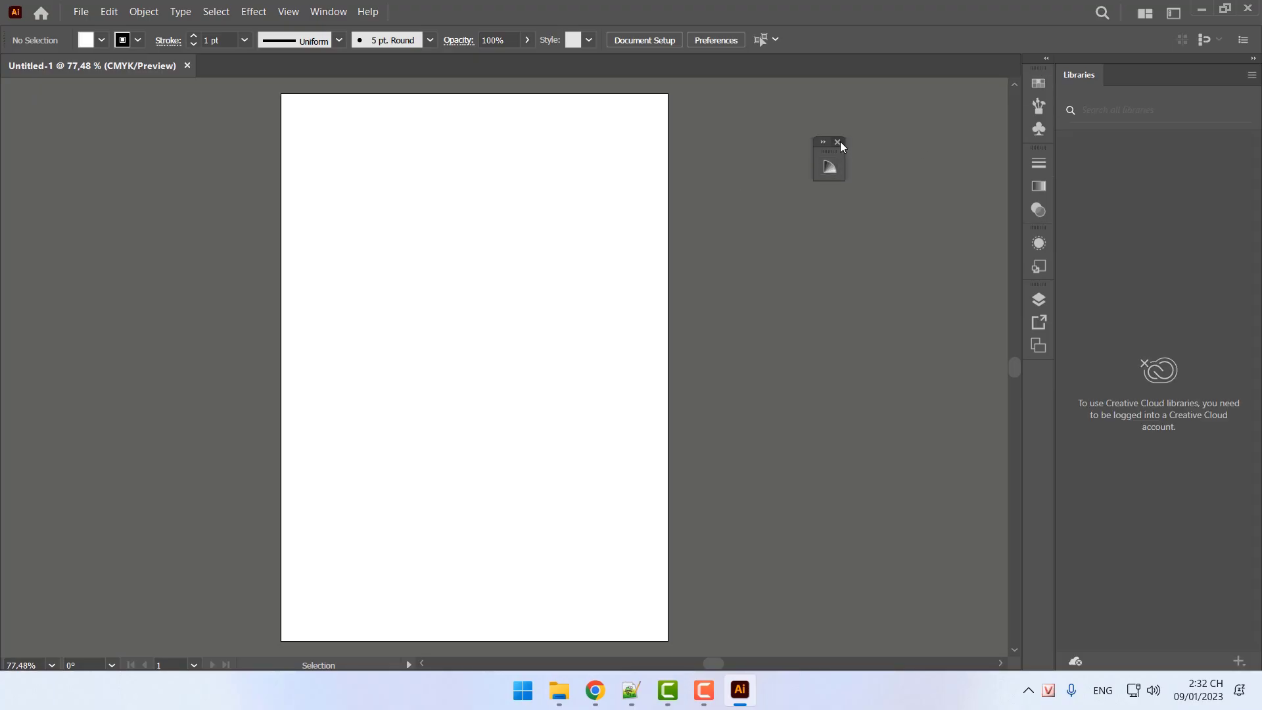
left_click(838, 142)
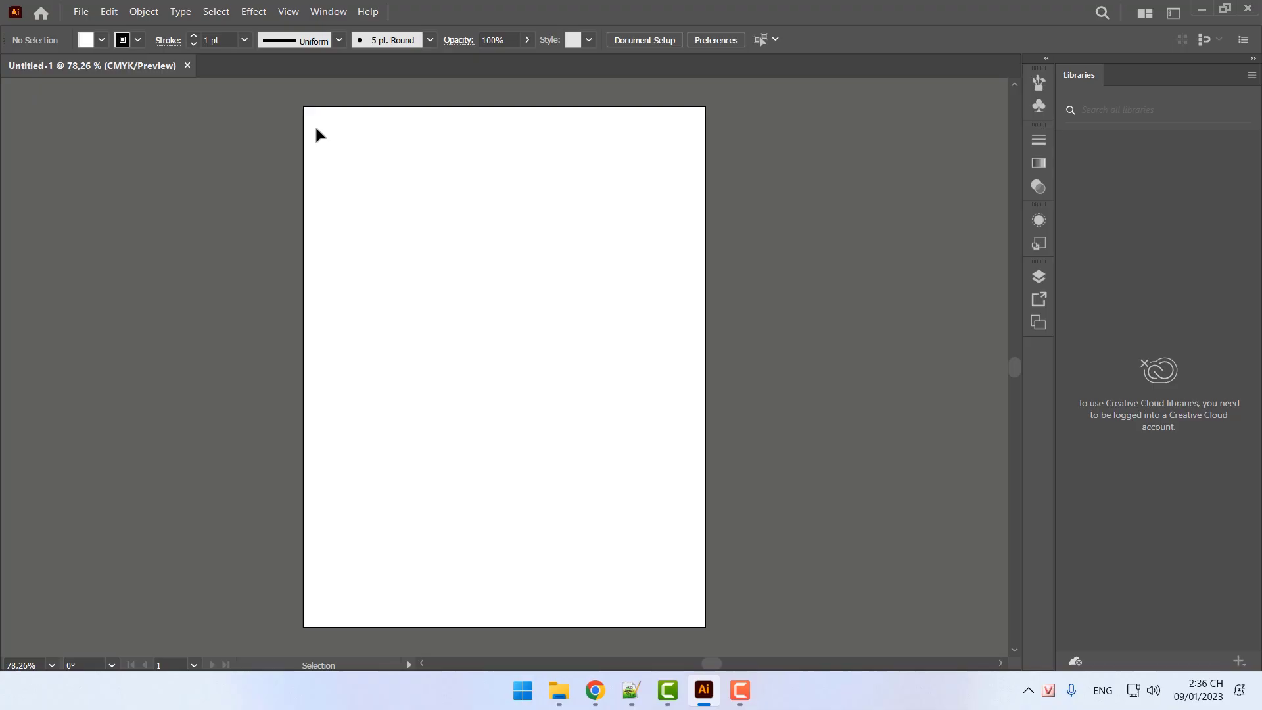
Quit and relaunch Illustrator, then create a new blank A4 print document in CMYK
left_click(1248, 9)
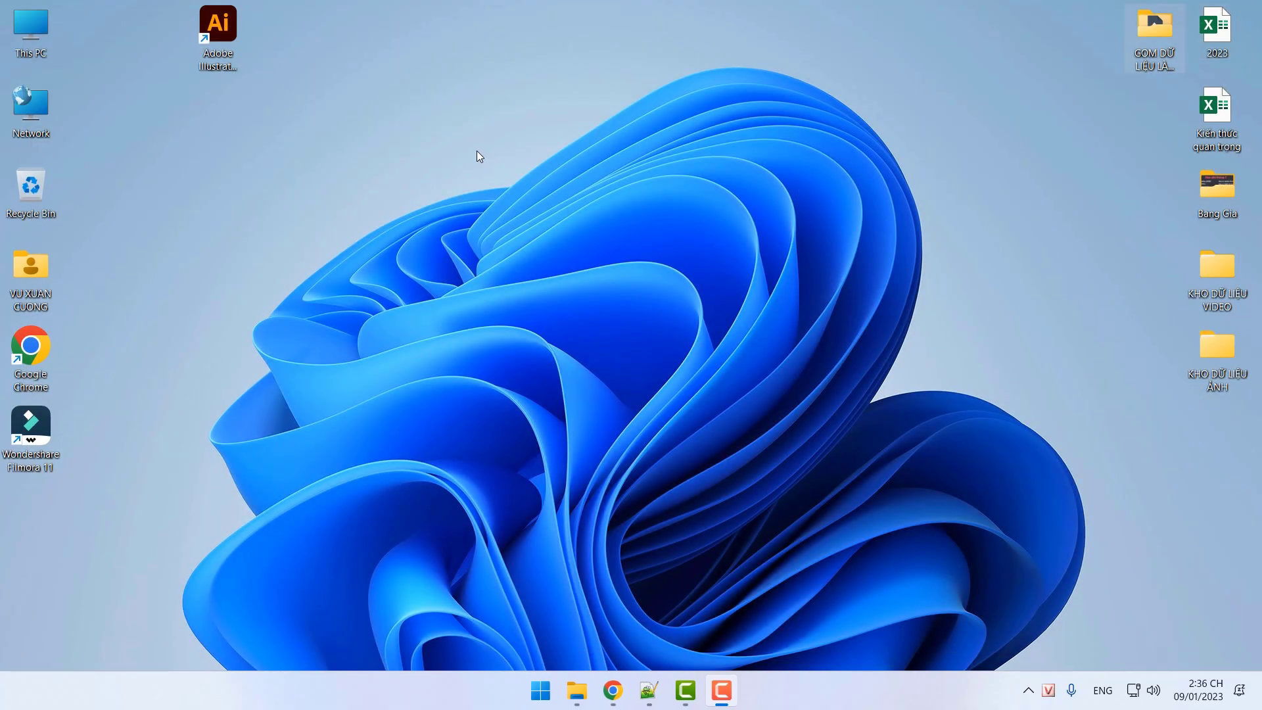
double_click(207, 41)
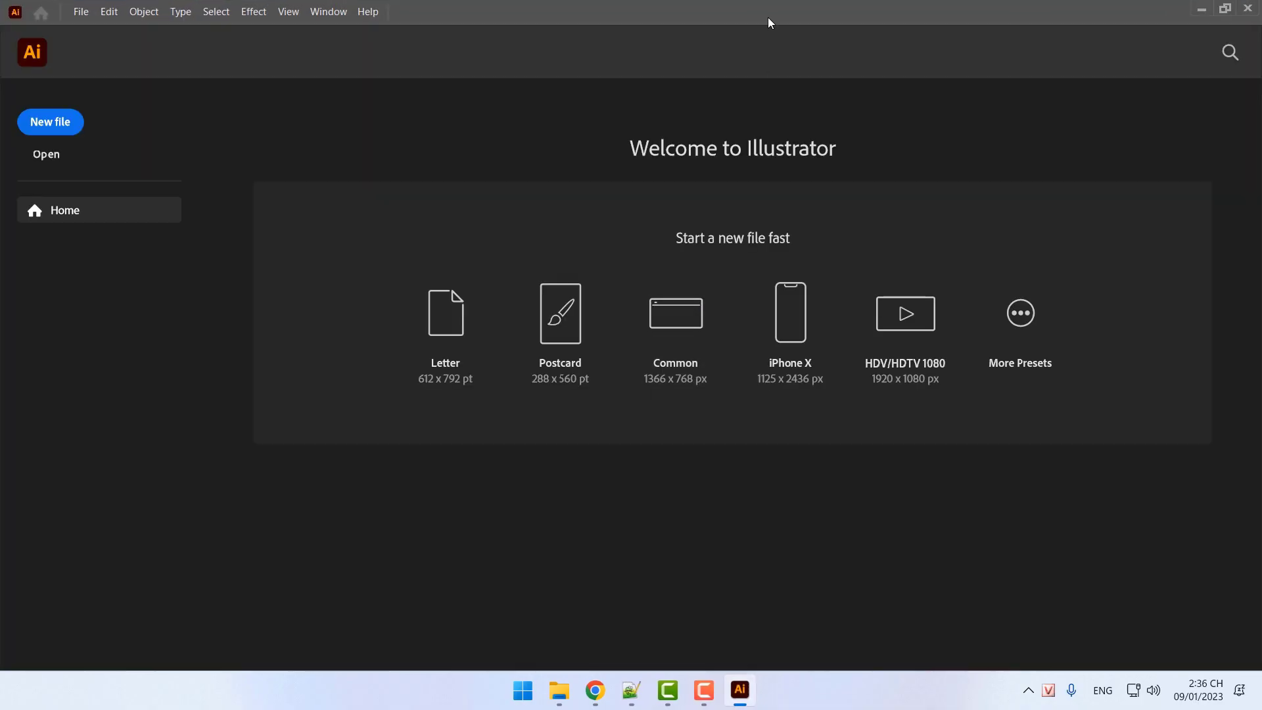
left_click(74, 123)
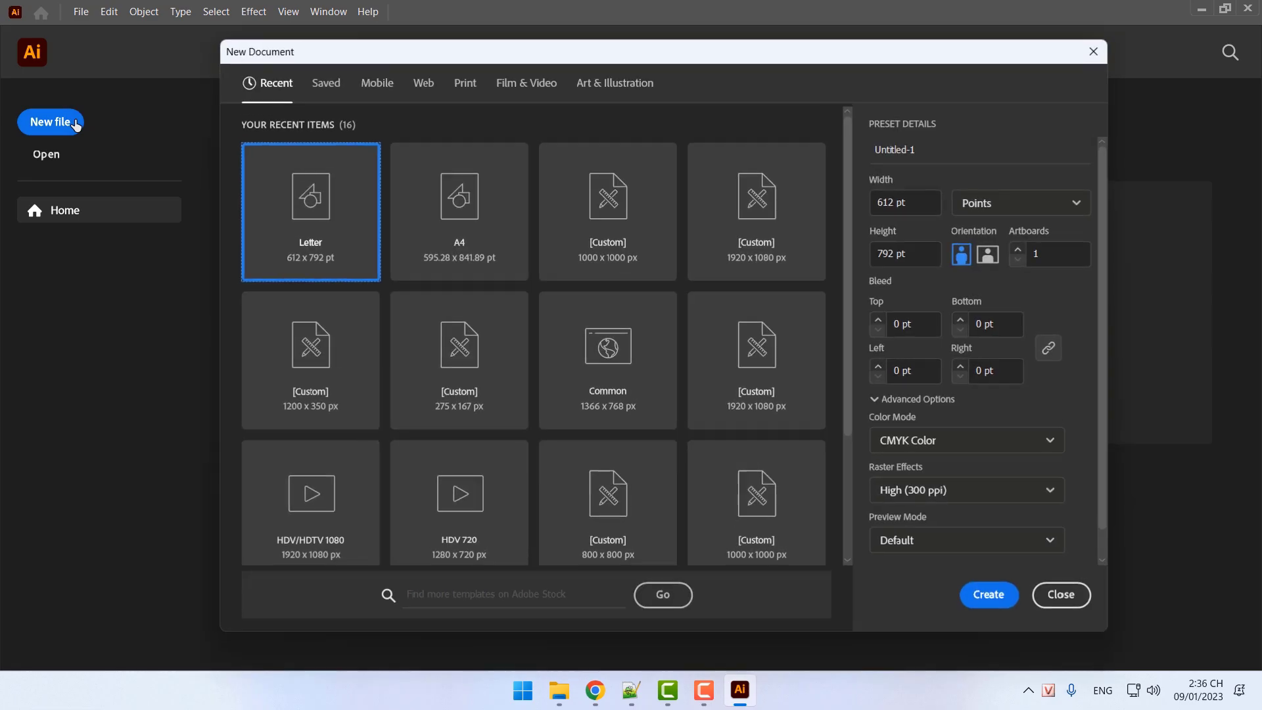
left_click(465, 85)
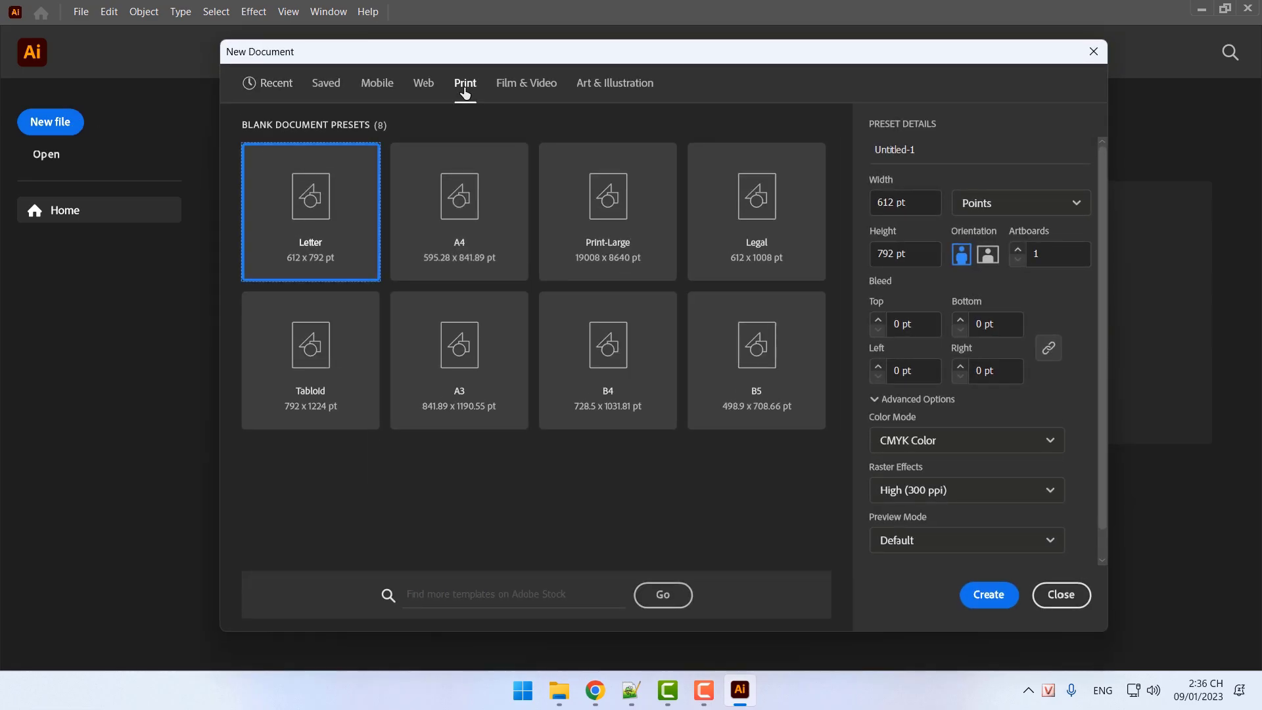
left_click(472, 238)
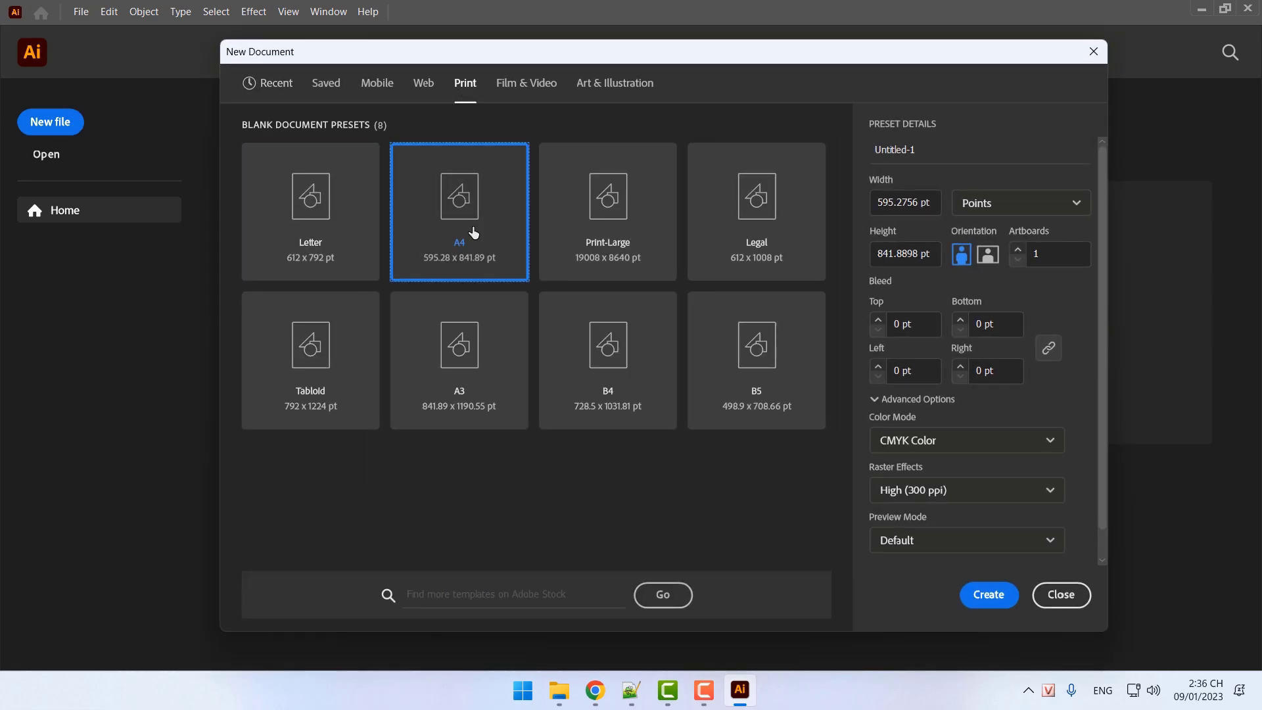
left_click(989, 596)
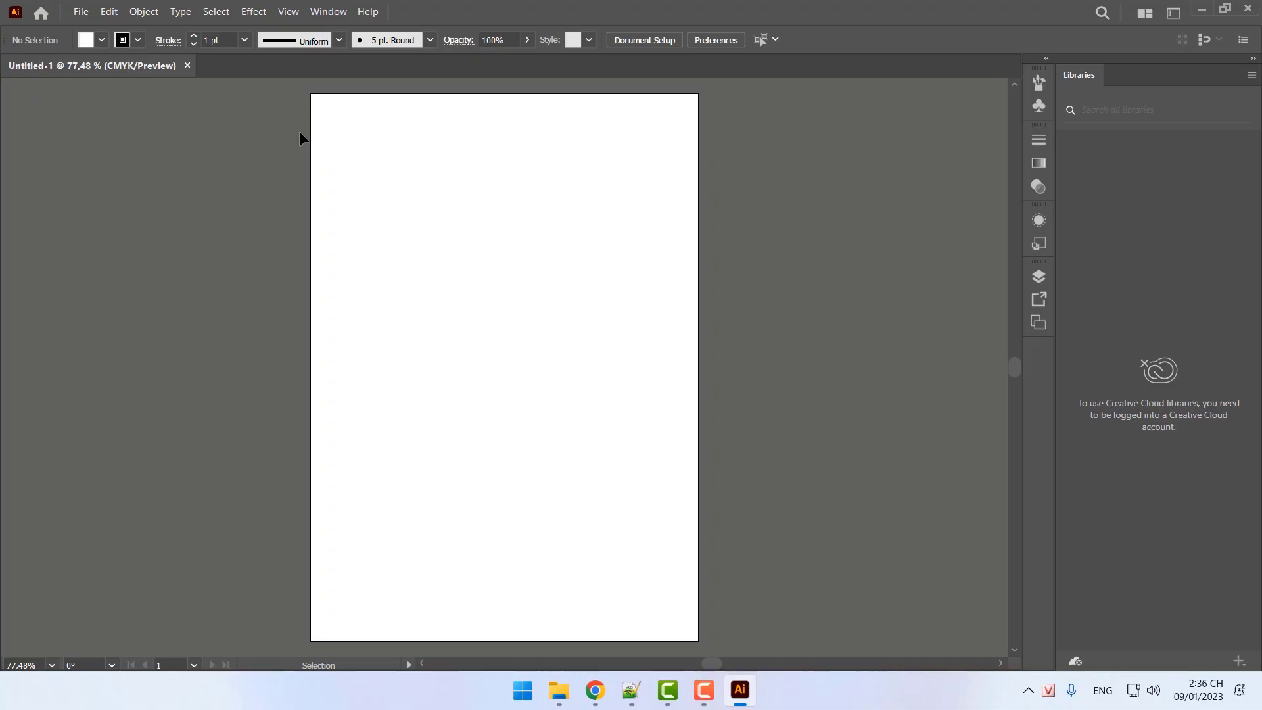
Add the lines 'Thao tác quan trọng' and 'Khôi phục giao diện làm viec về mặc định:' to the notes, then return to Illustrator
left_click(631, 690)
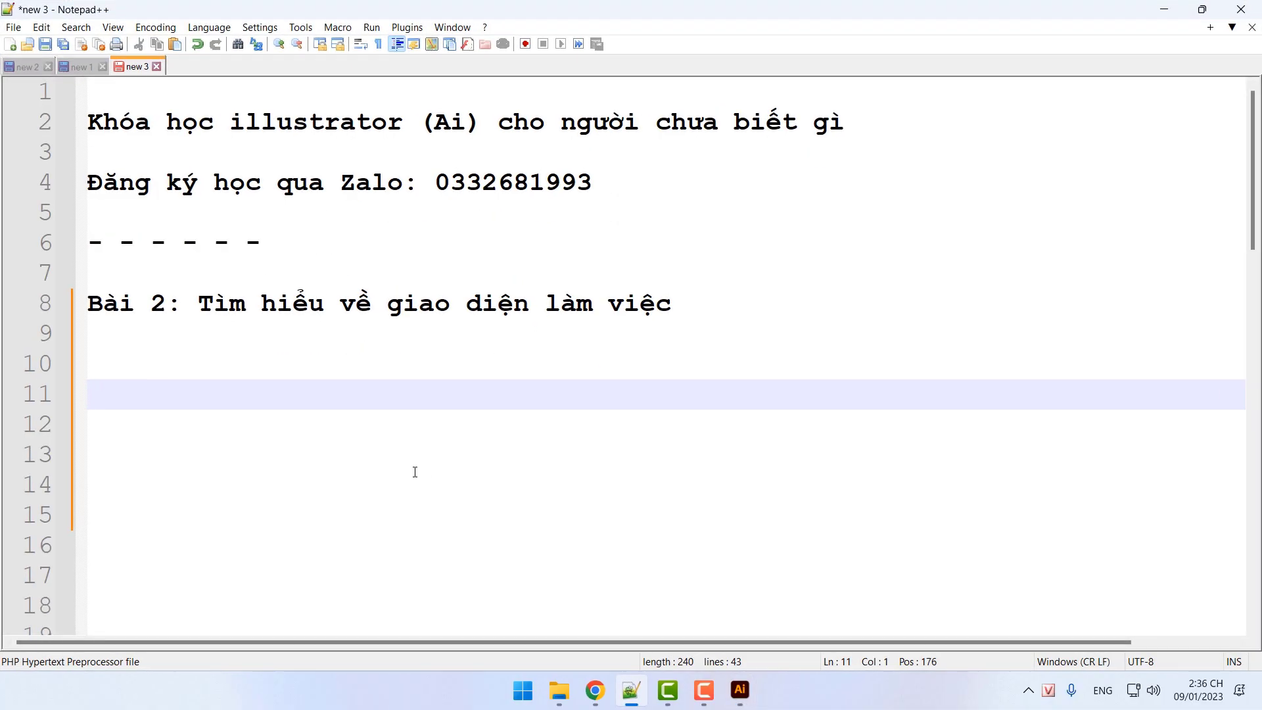
type("Thao tác quan trọng")
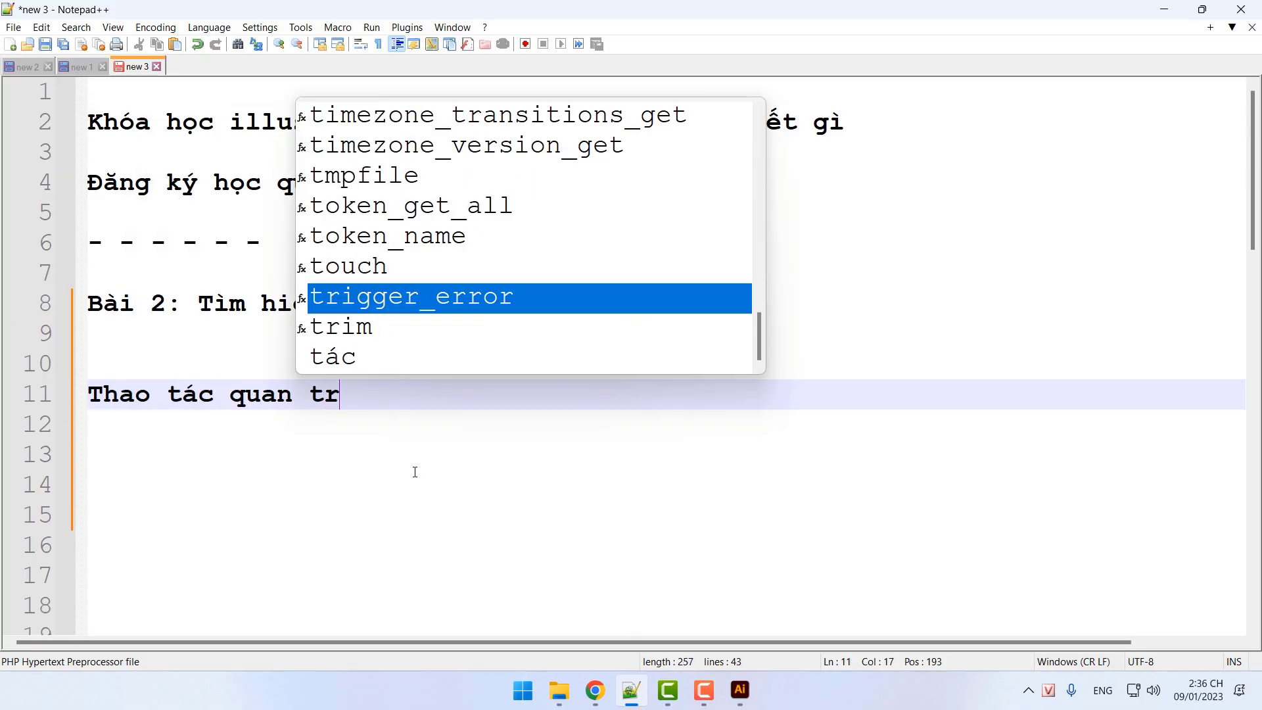
key("Return")
key("Return")
type("Khôi")
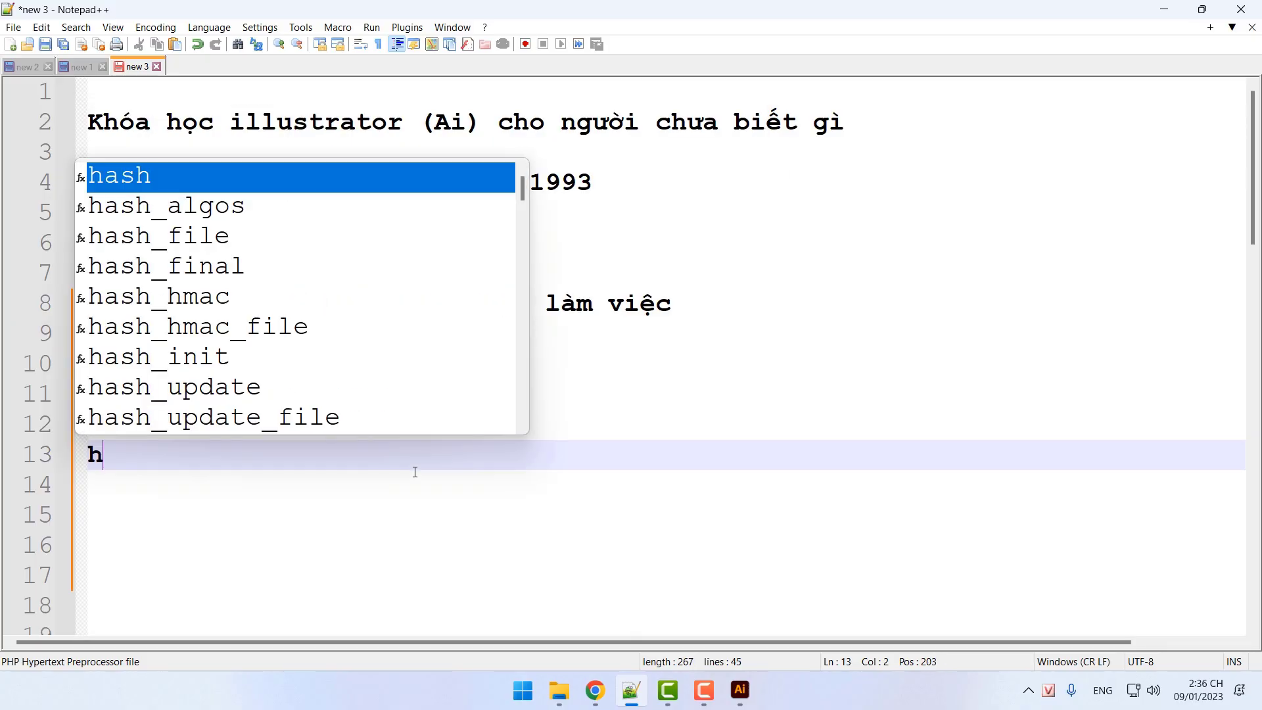
type(" phục giao d")
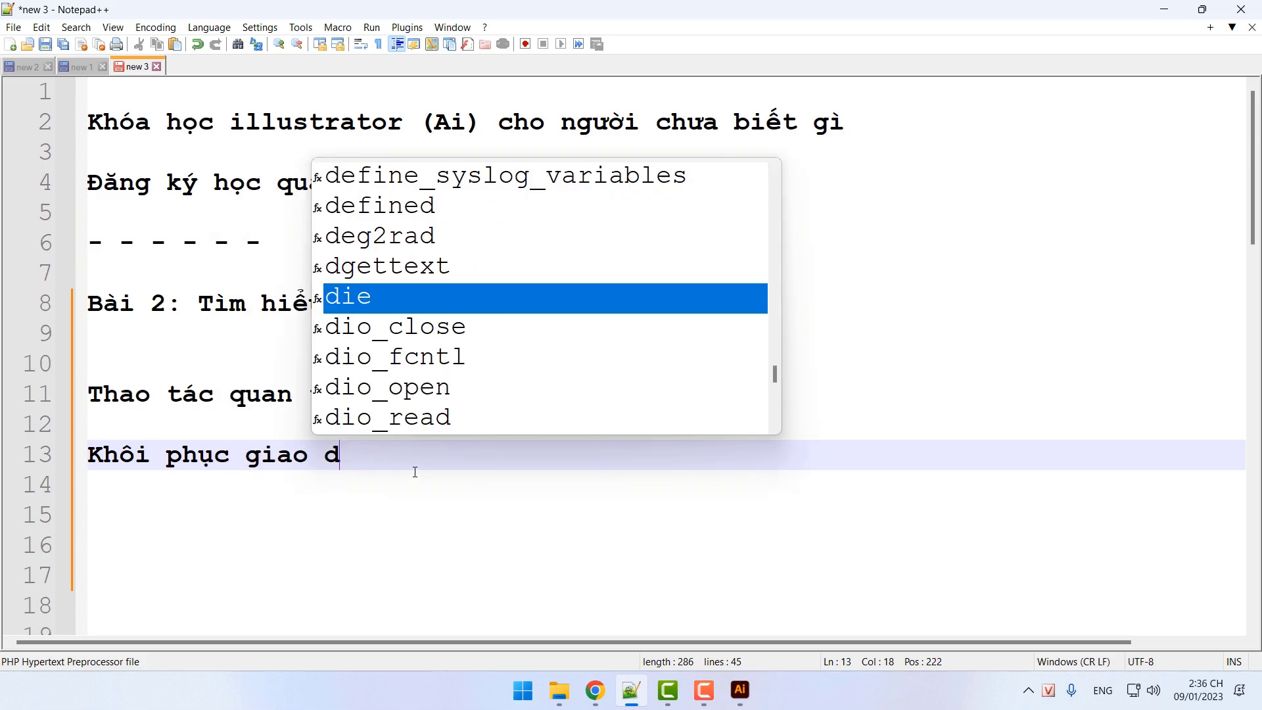
type("iện làm viec về mặc định")
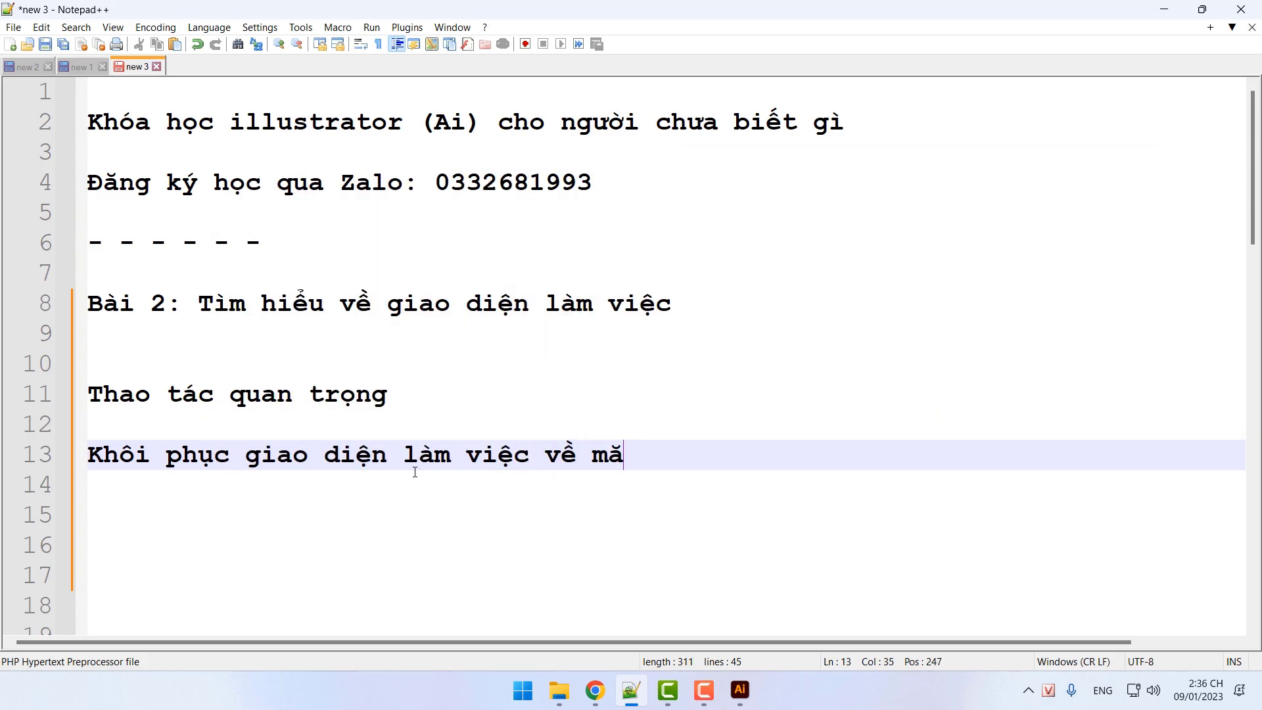
type(":")
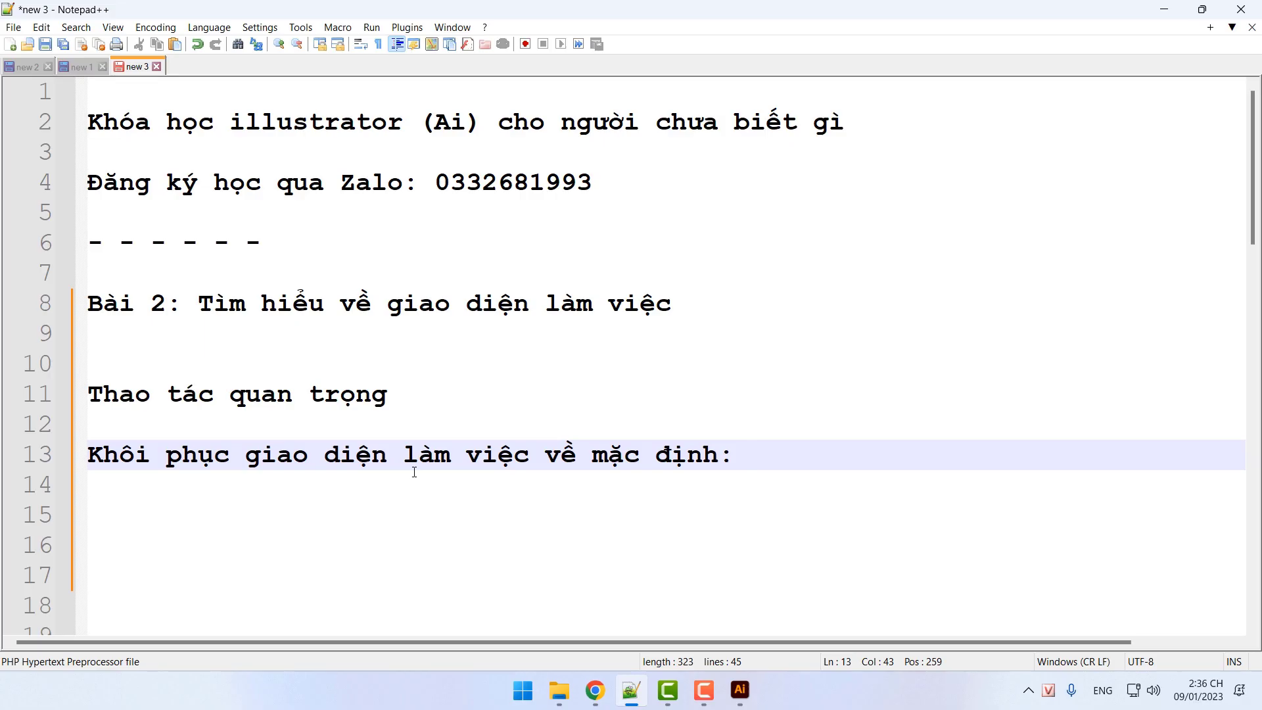
left_click(741, 692)
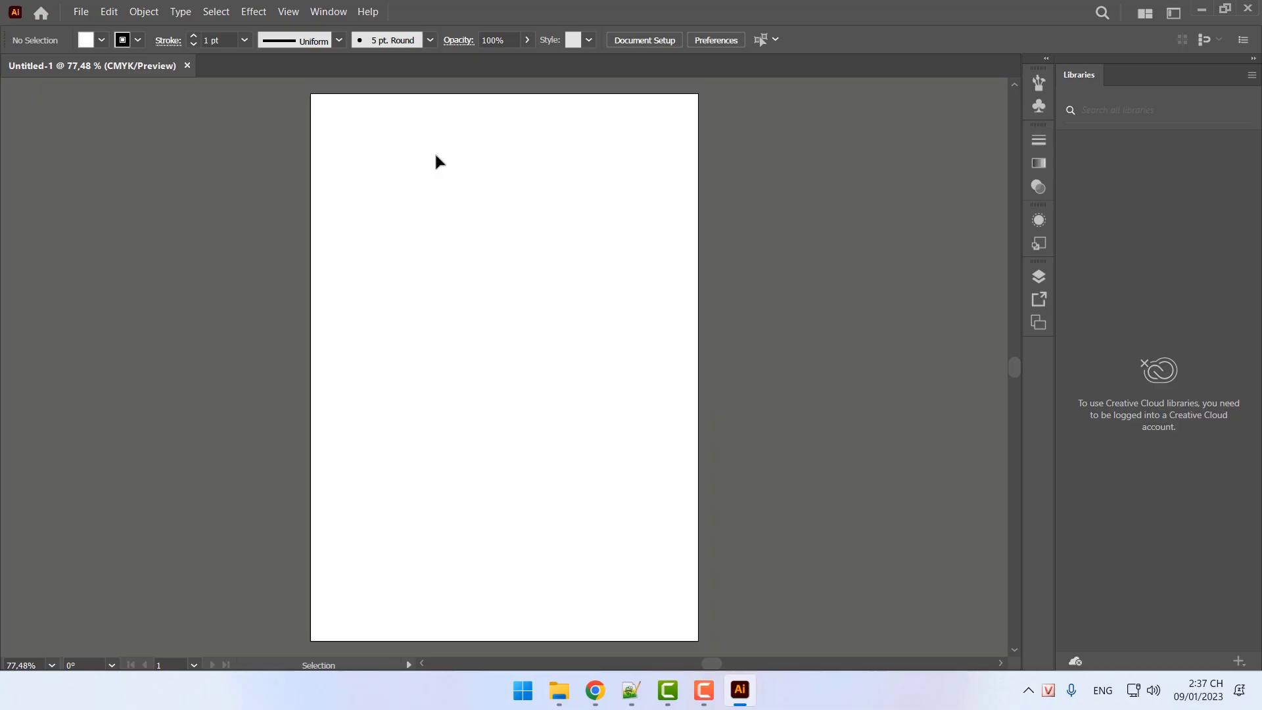
Use Window > Workspace > Reset Essentials Classic to restore the default Tools and Properties panels
left_click(328, 12)
left_click(335, 13)
left_click(330, 13)
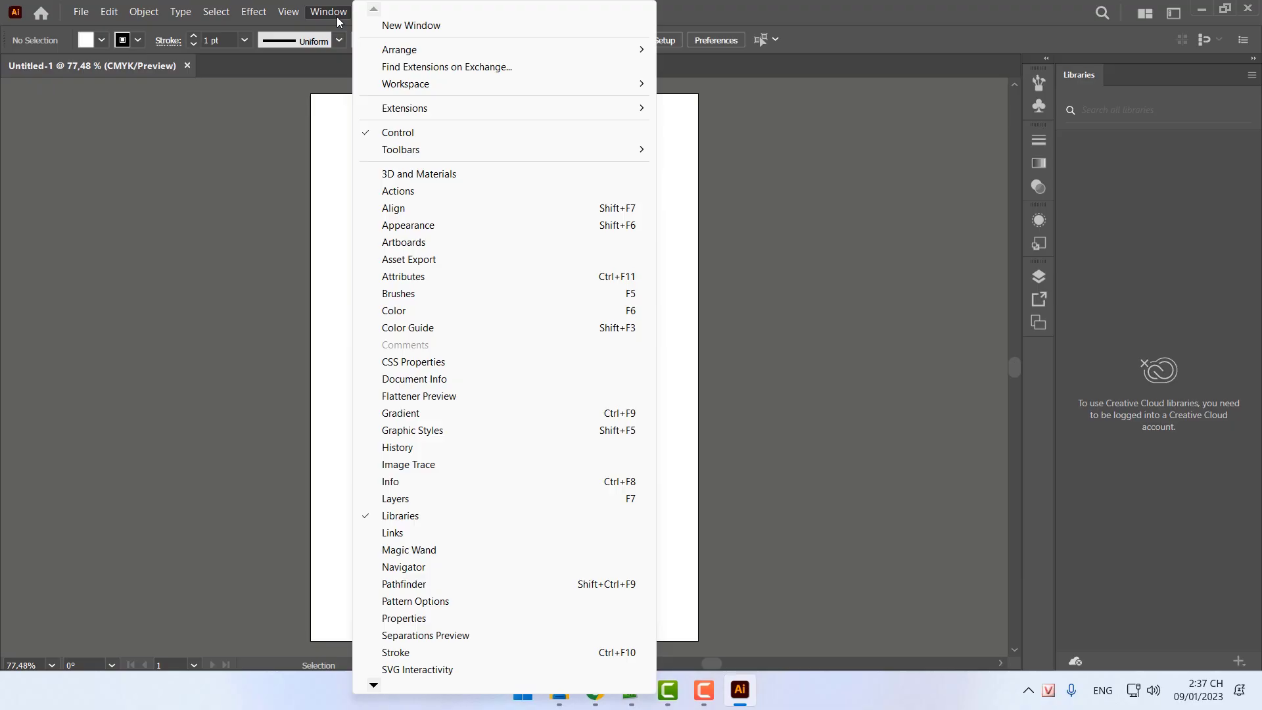
mouse_move(406, 85)
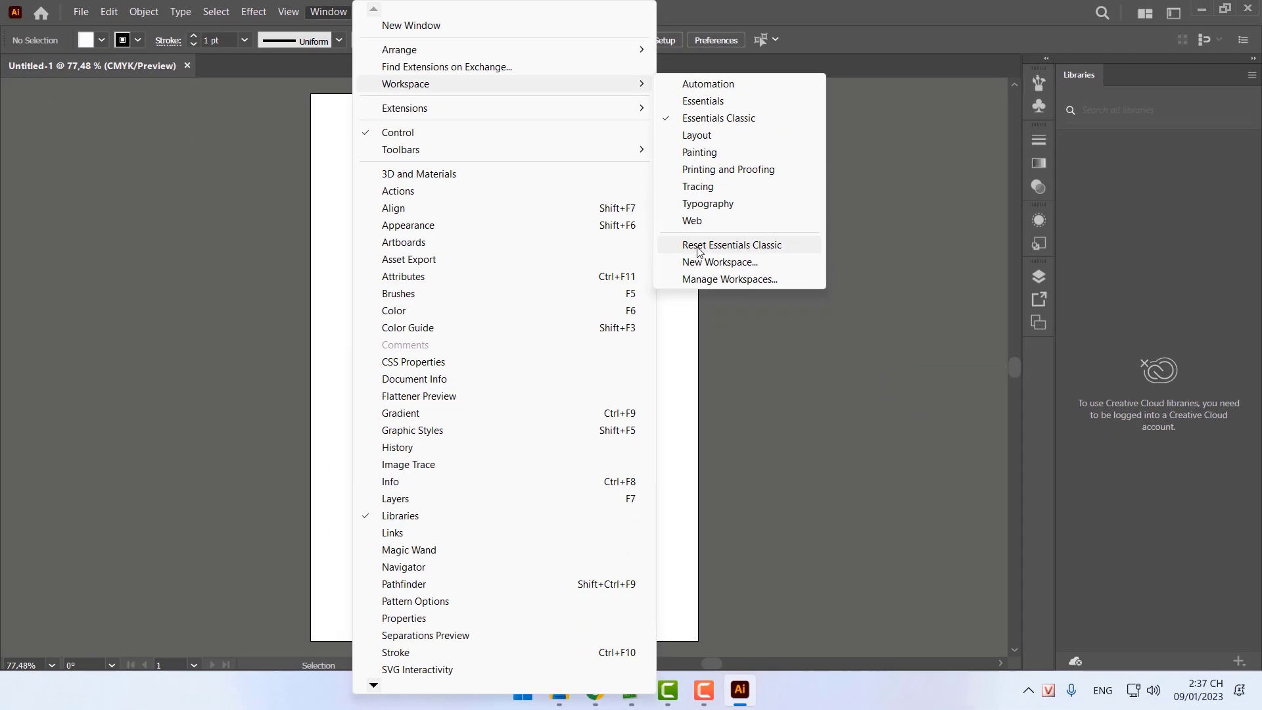
left_click(708, 268)
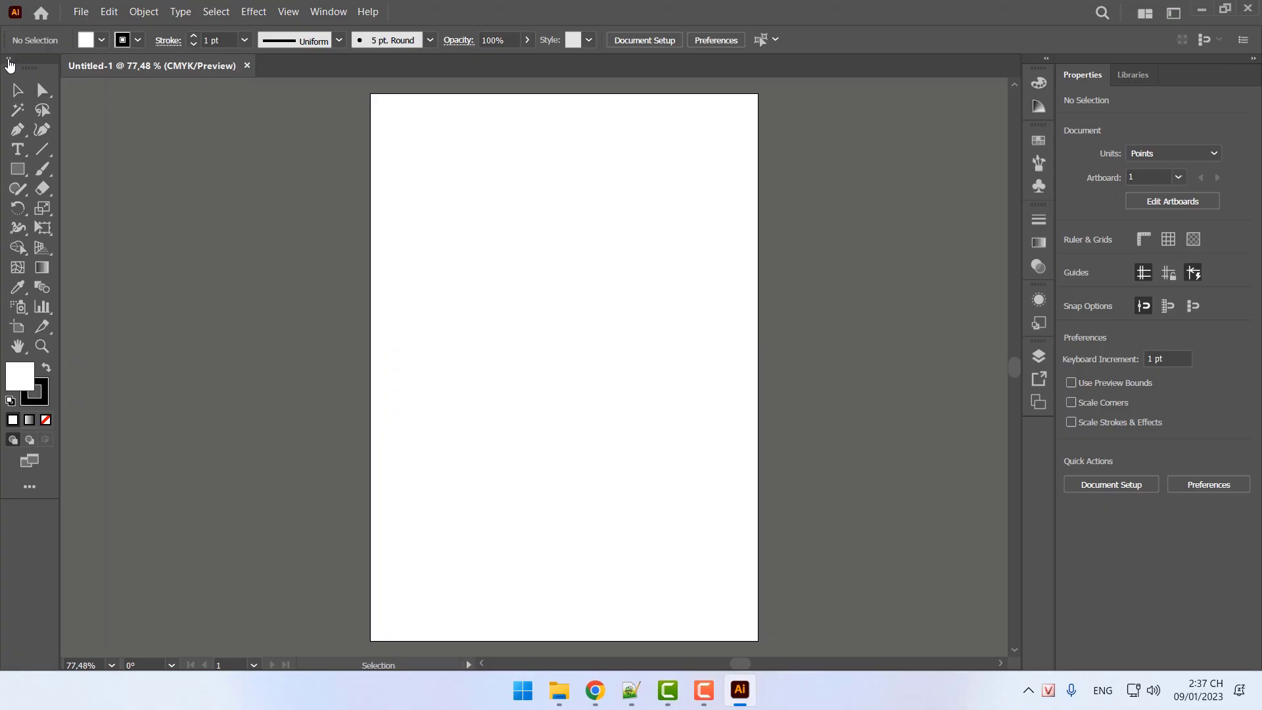
Close the Tools, Properties and leftover floating panels, then briefly check the Notepad++ notes
left_click_drag(26, 63, 148, 143)
left_click(167, 123)
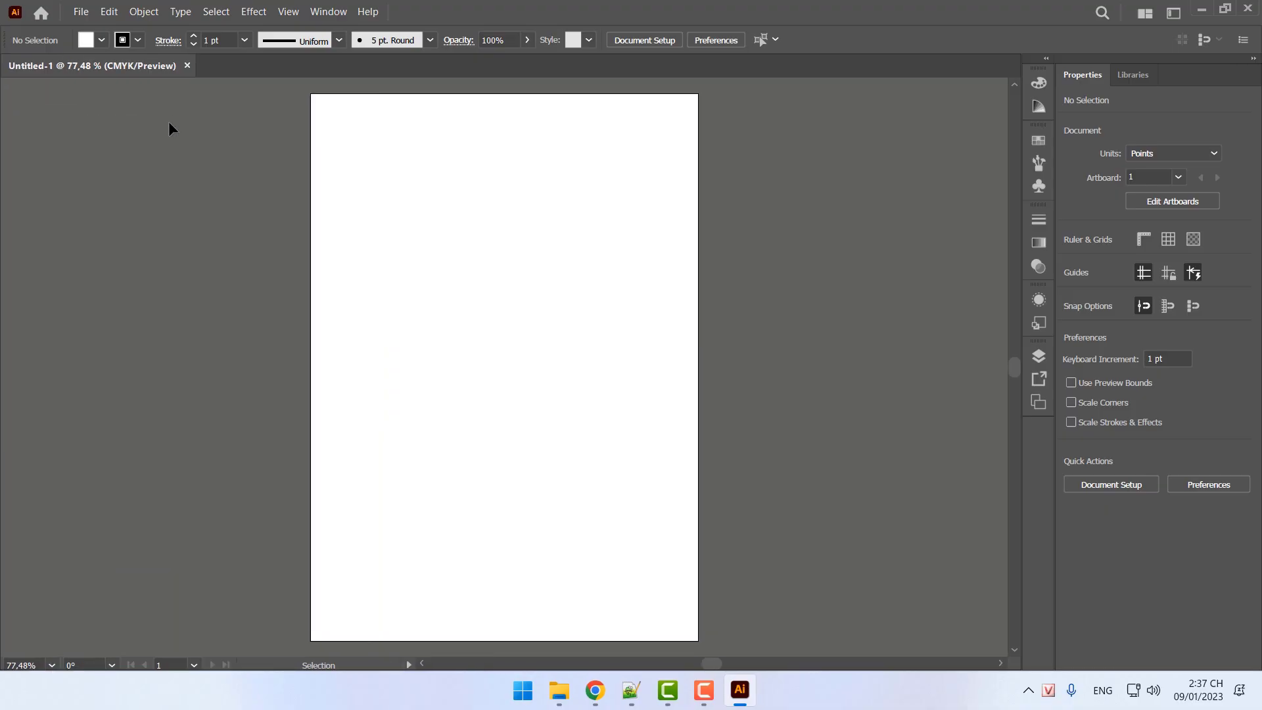
left_click_drag(1091, 74, 804, 259)
left_click(894, 220)
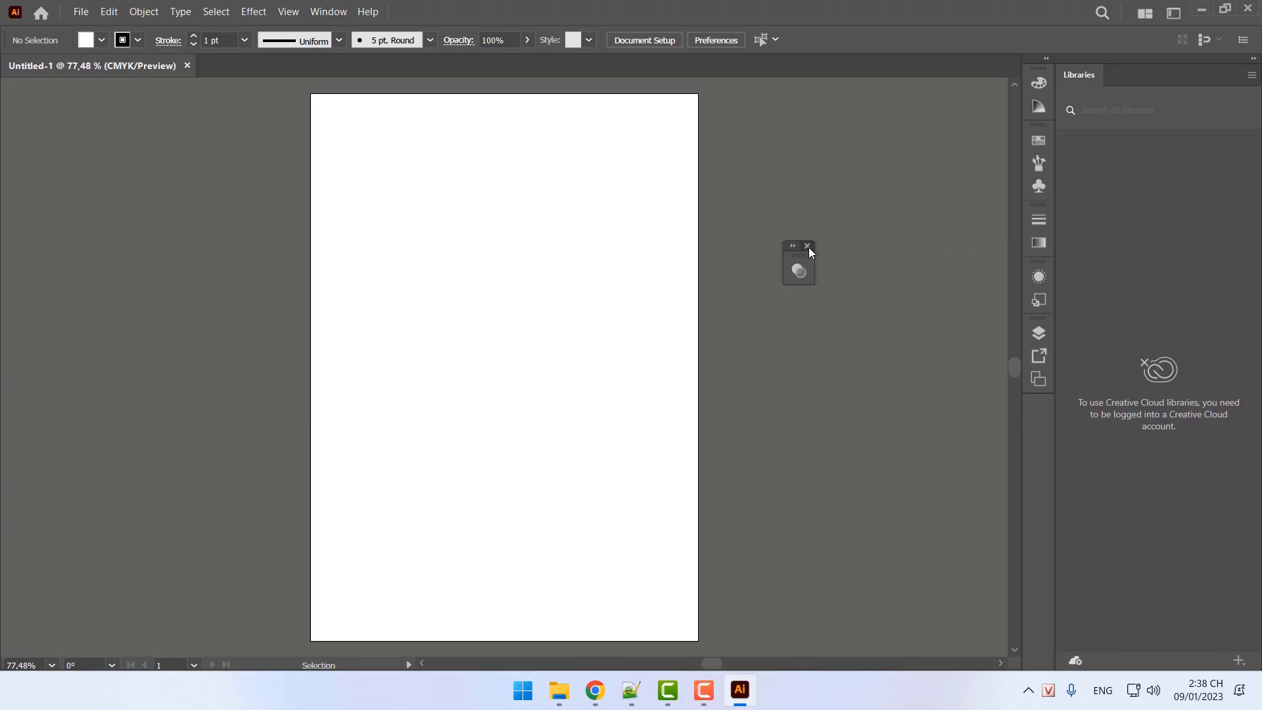
left_click(807, 246)
left_click(631, 691)
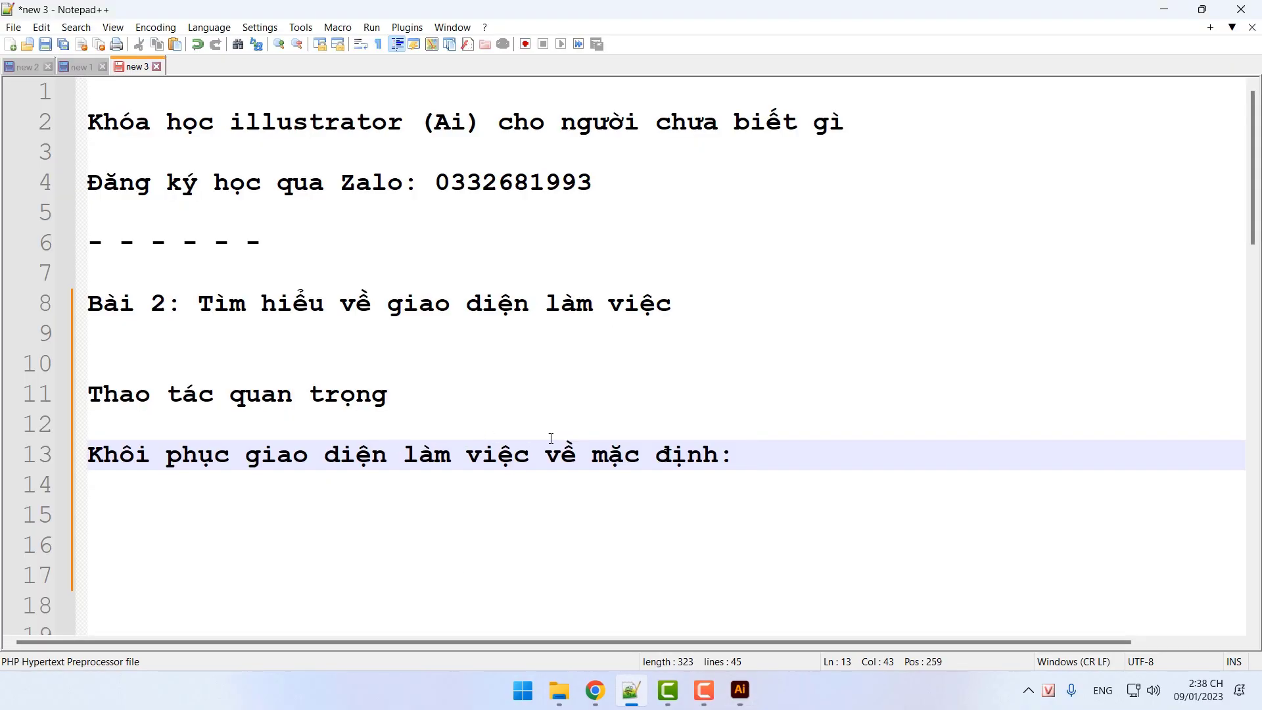
left_click(739, 690)
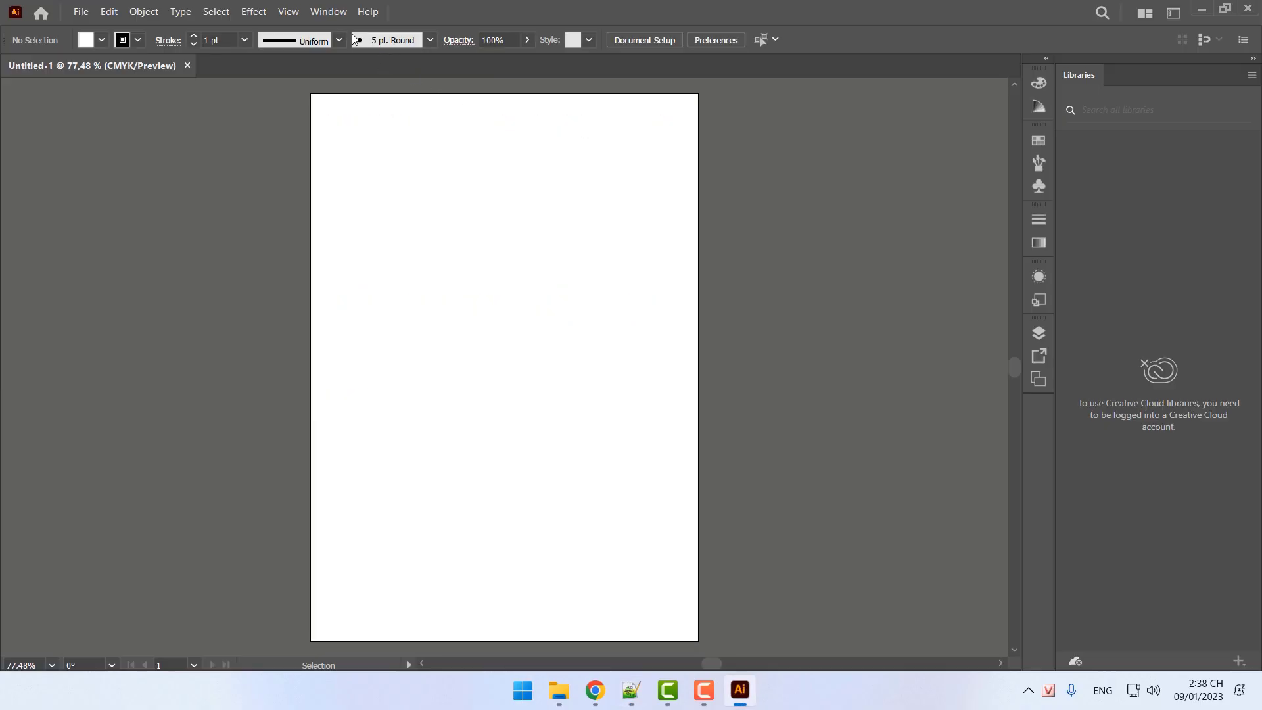
Reset the Essentials Classic workspace to its default layout
left_click(328, 11)
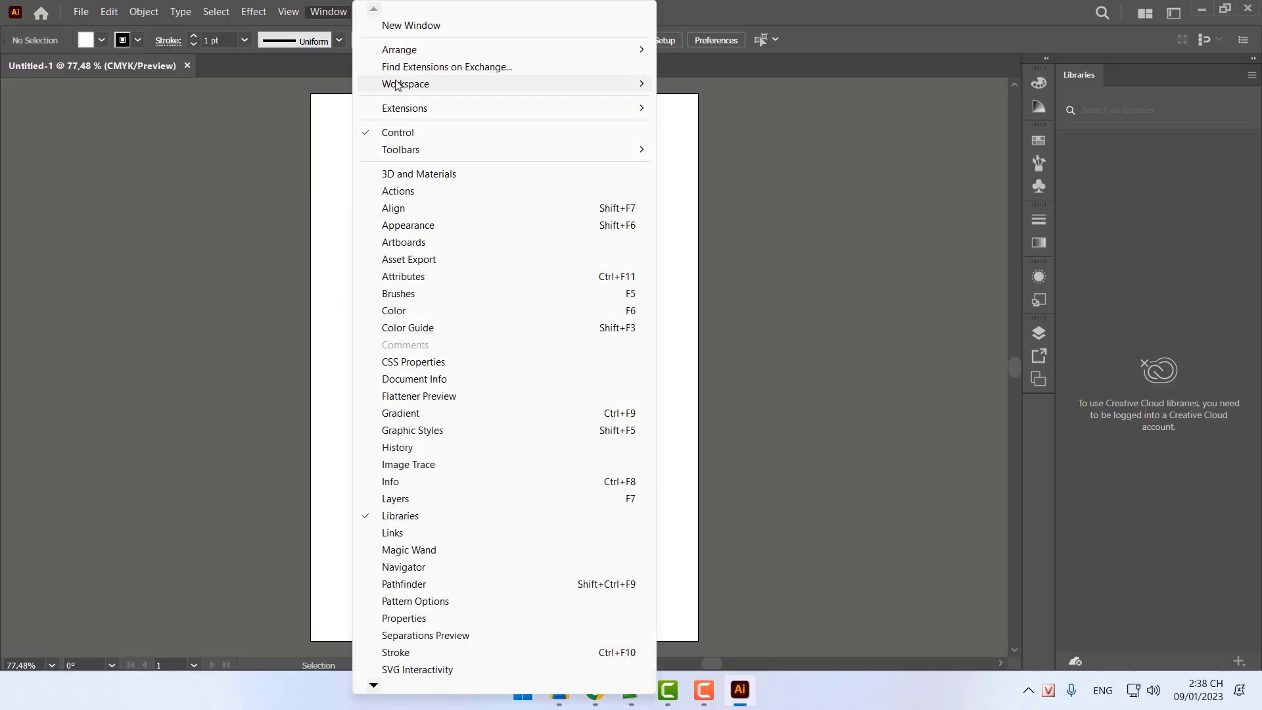
mouse_move(397, 84)
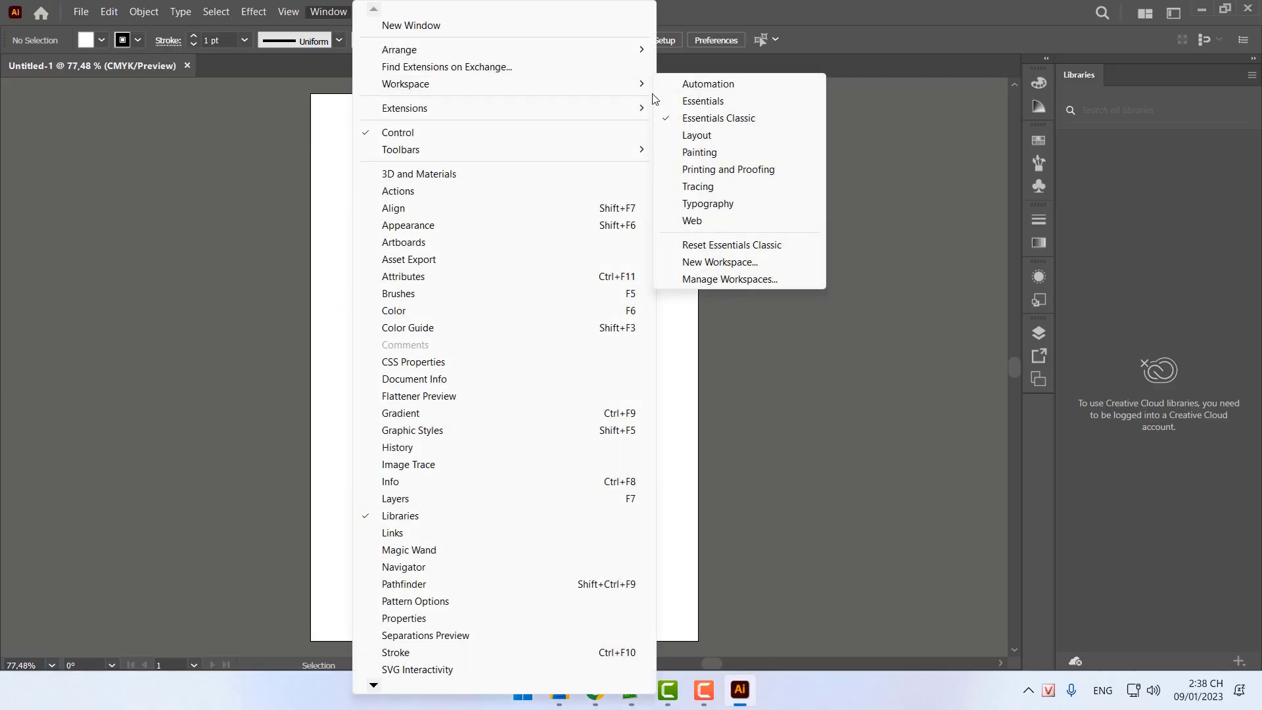
left_click(741, 252)
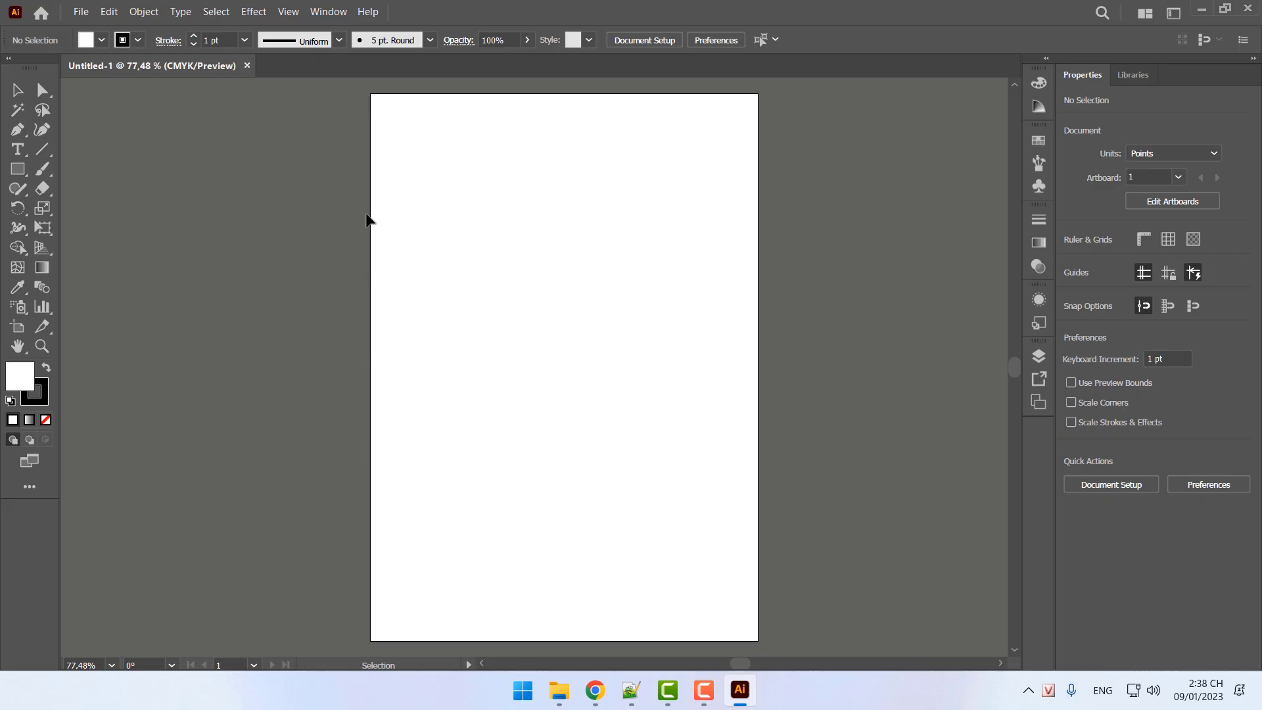
Try out the Layout, Automation and Printing and Proofing workspaces in turn
left_click(327, 18)
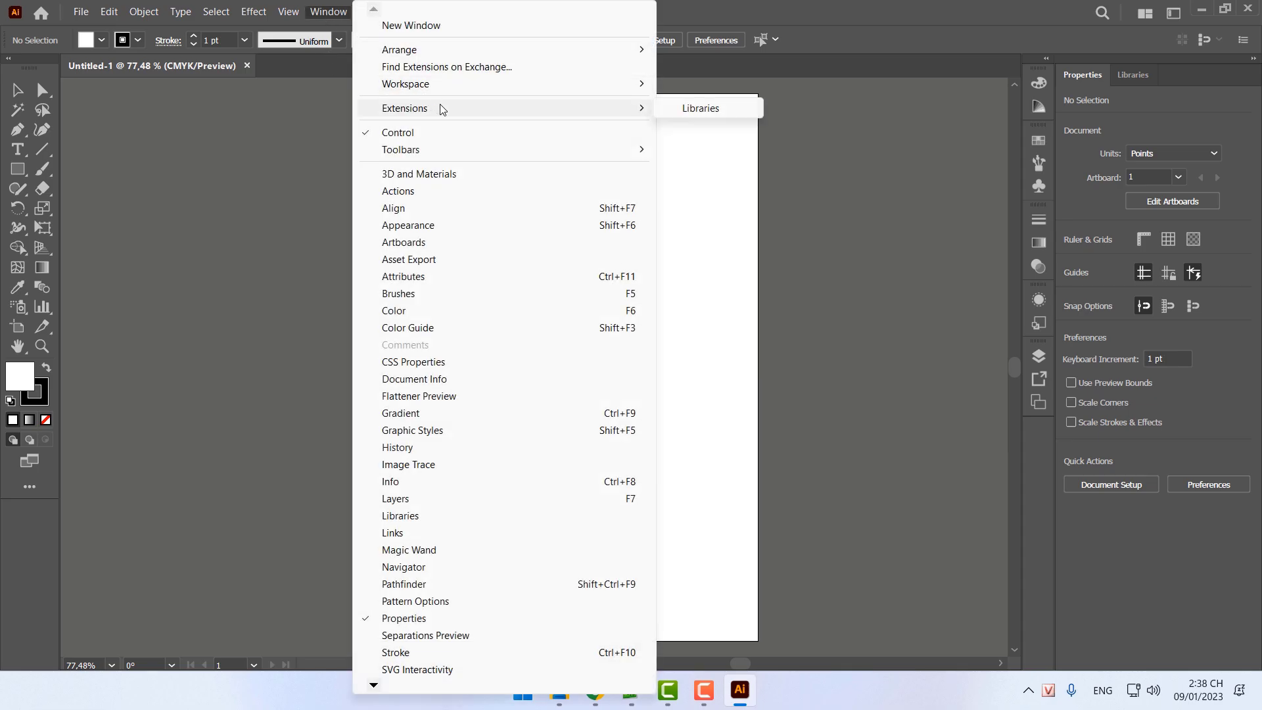
mouse_move(559, 94)
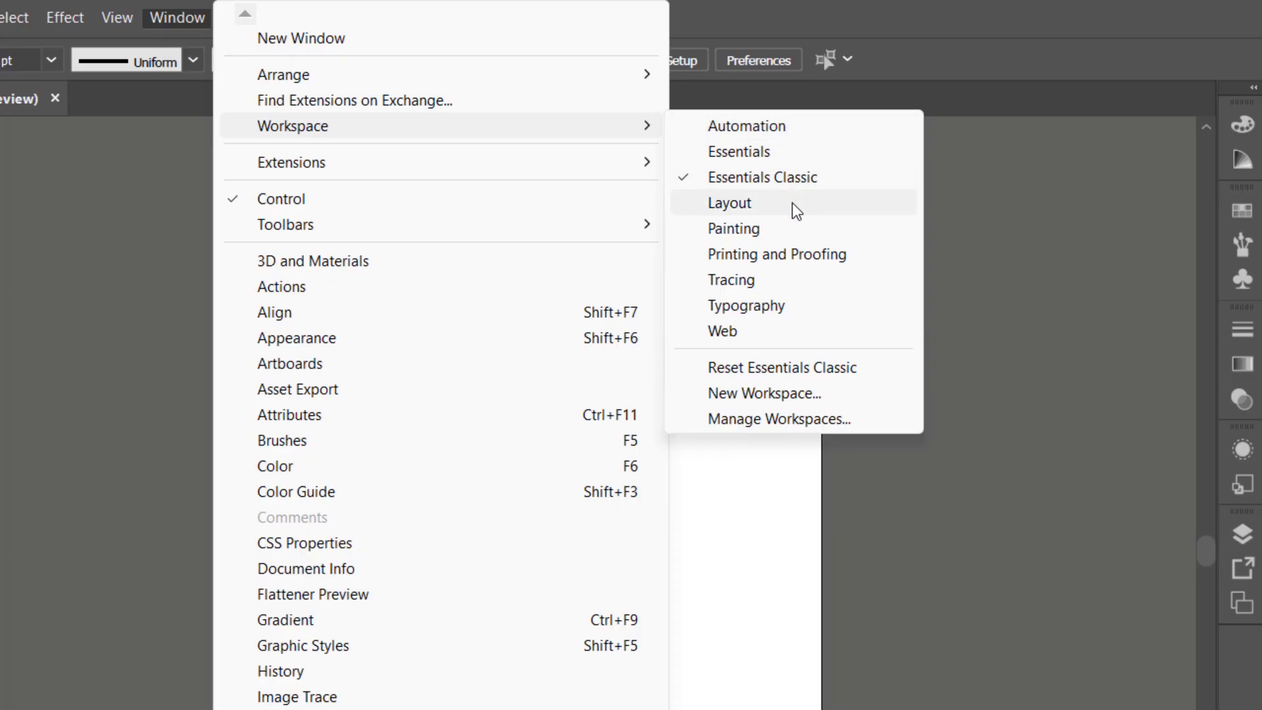
left_click(793, 204)
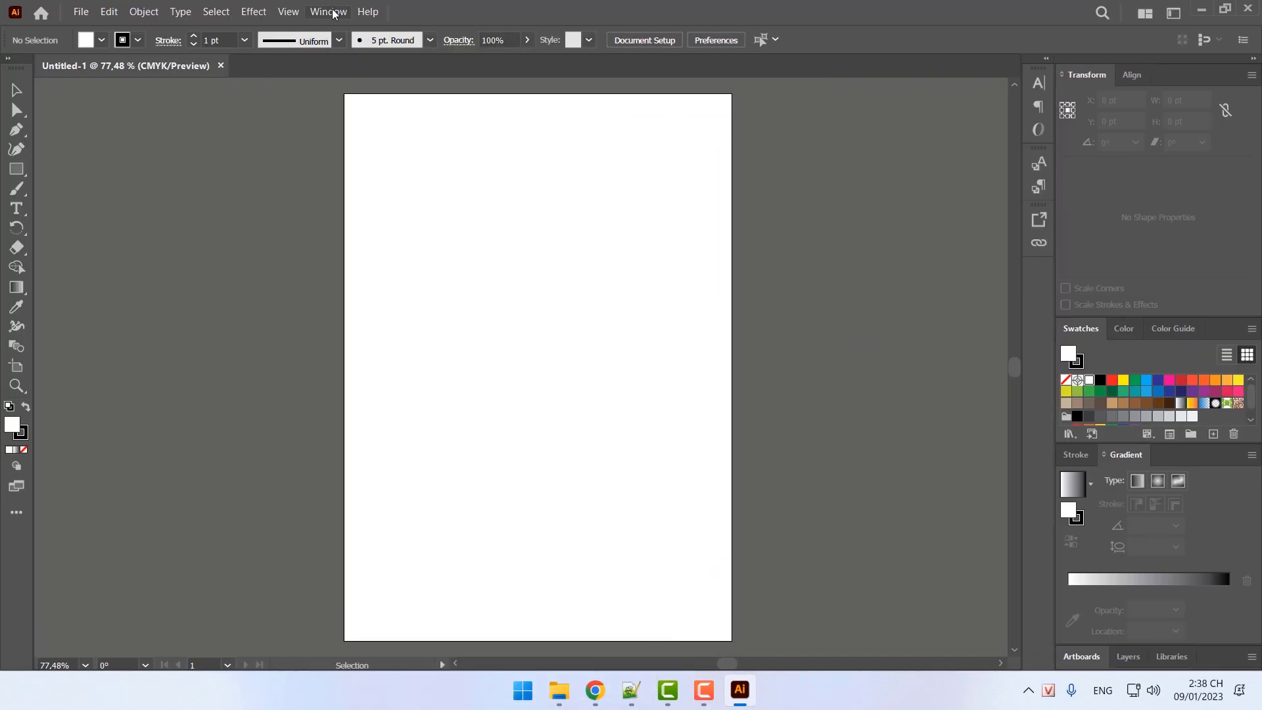
left_click(332, 12)
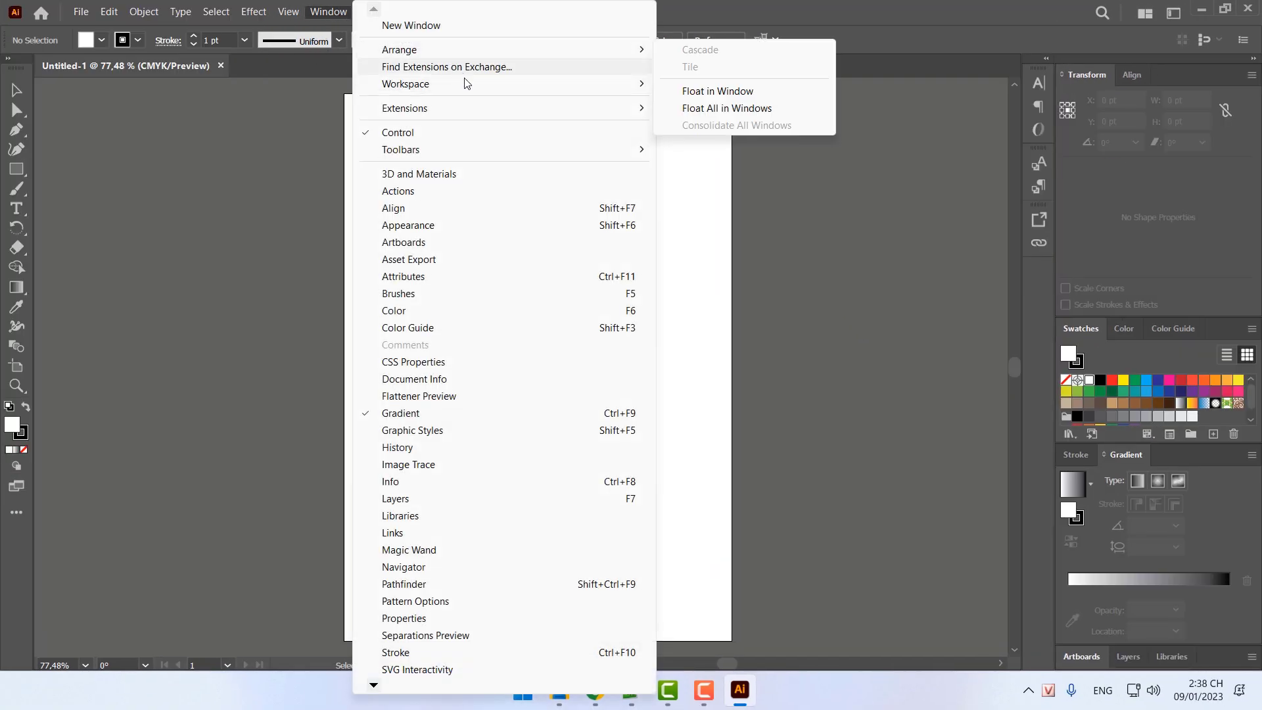
mouse_move(470, 87)
left_click(723, 84)
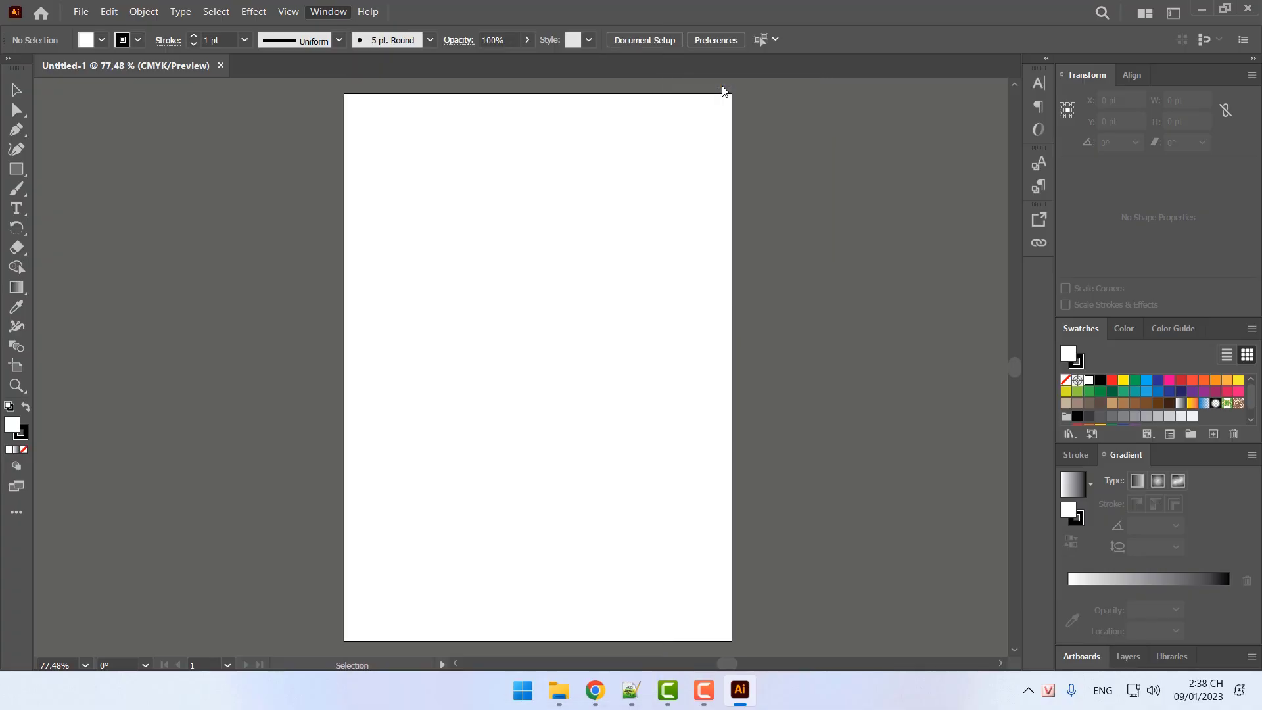
left_click(329, 12)
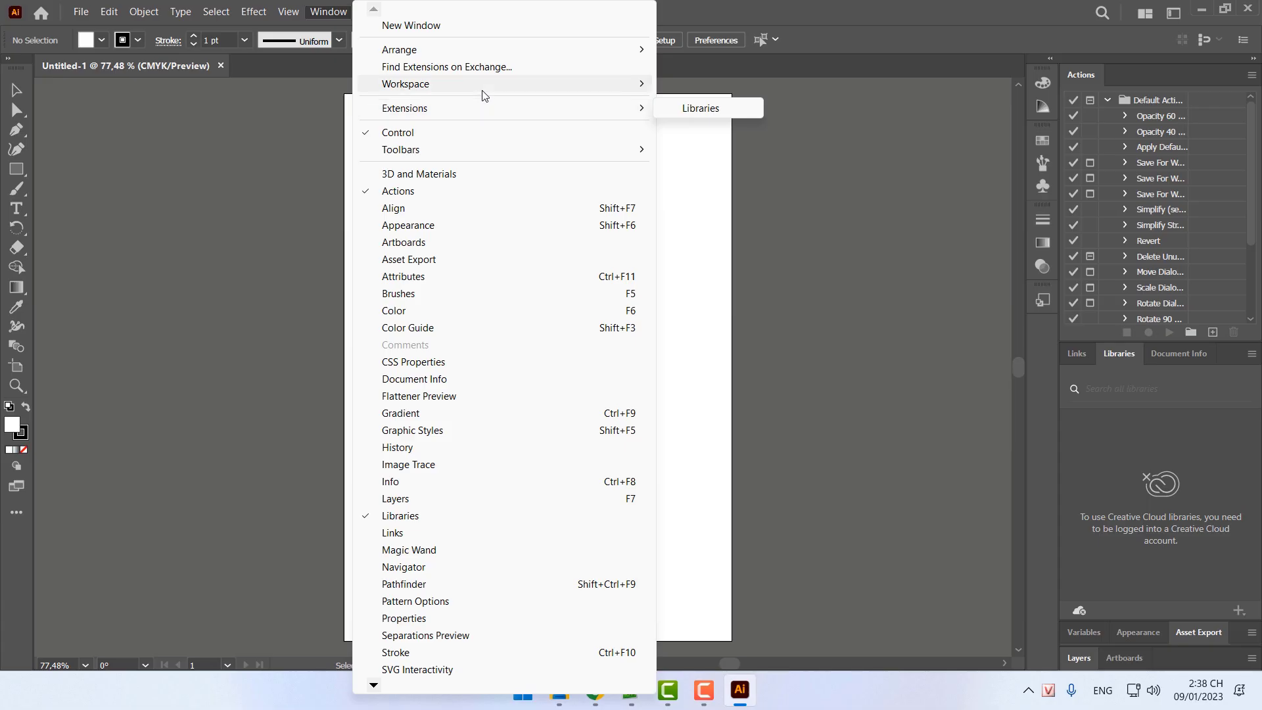
mouse_move(482, 89)
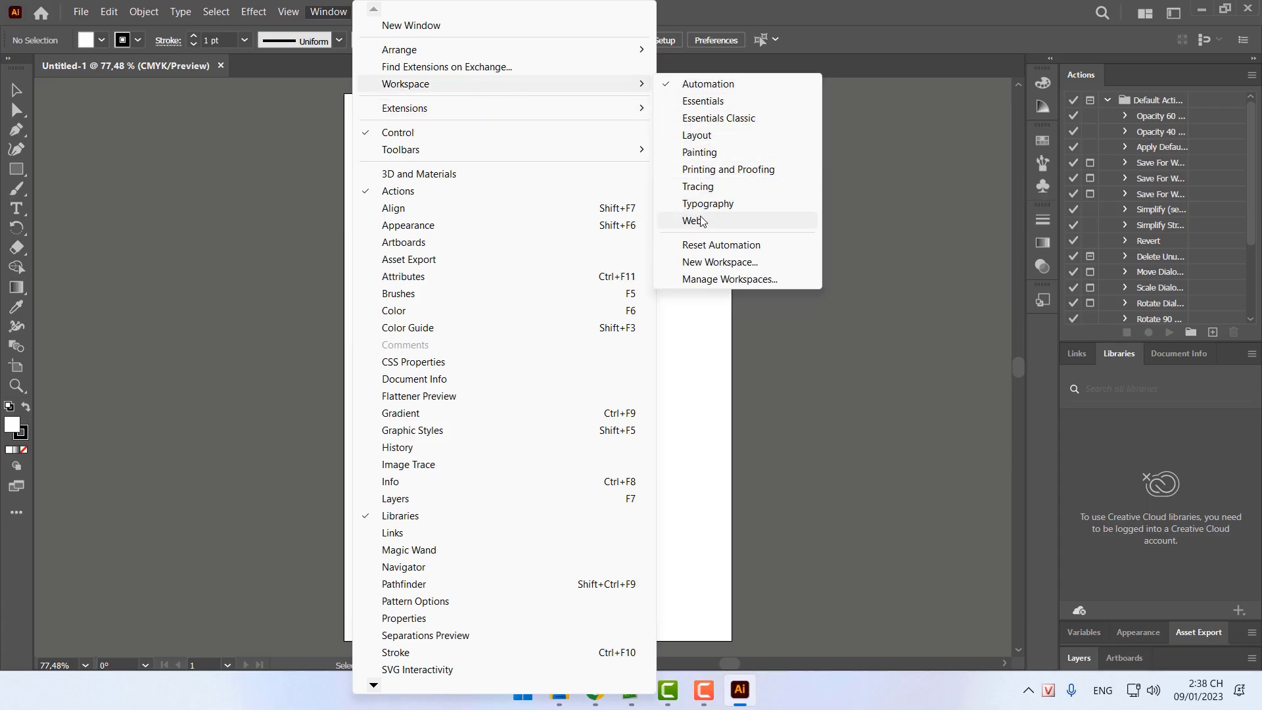
left_click(715, 171)
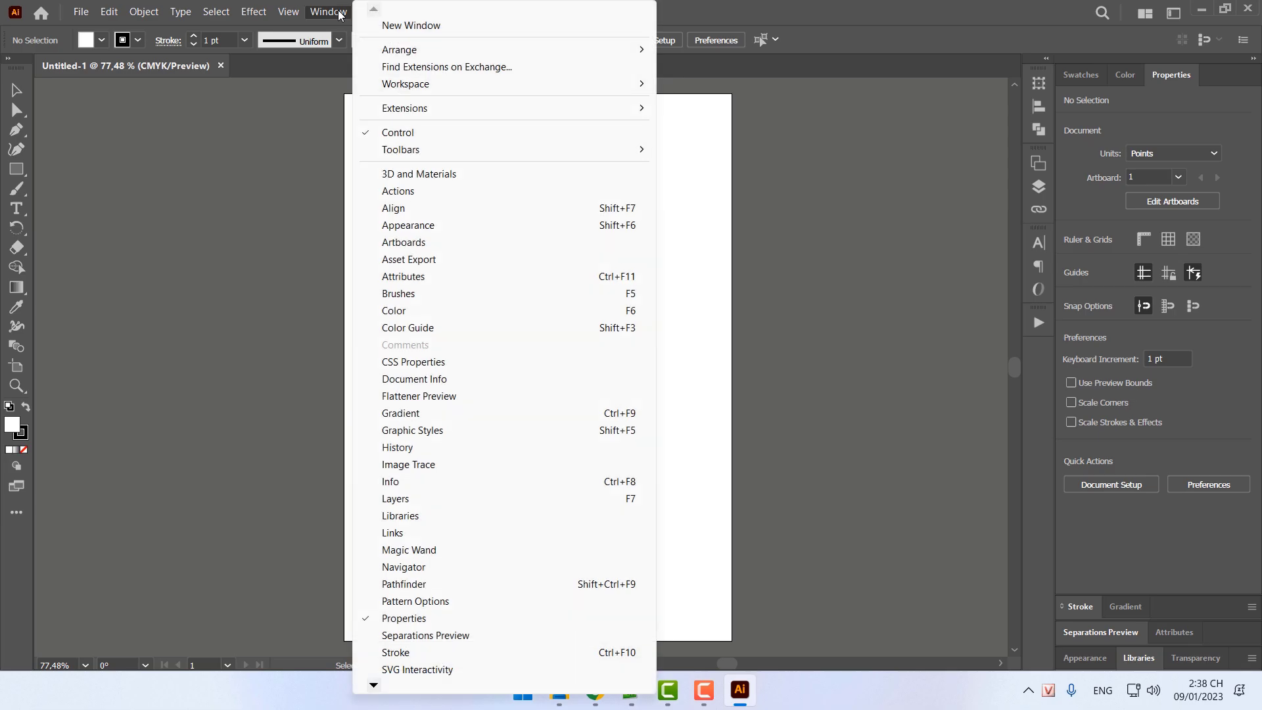
Switch back to the Essentials Classic workspace and keep it
mouse_move(397, 86)
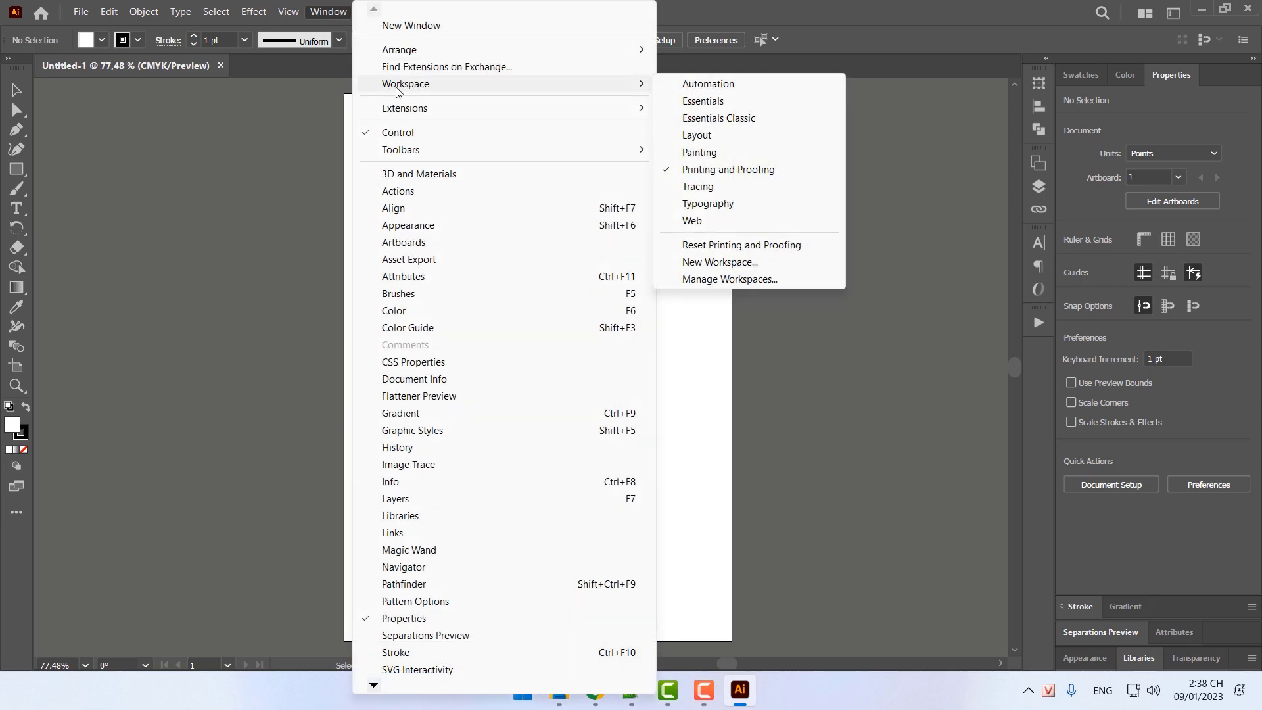
left_click(740, 125)
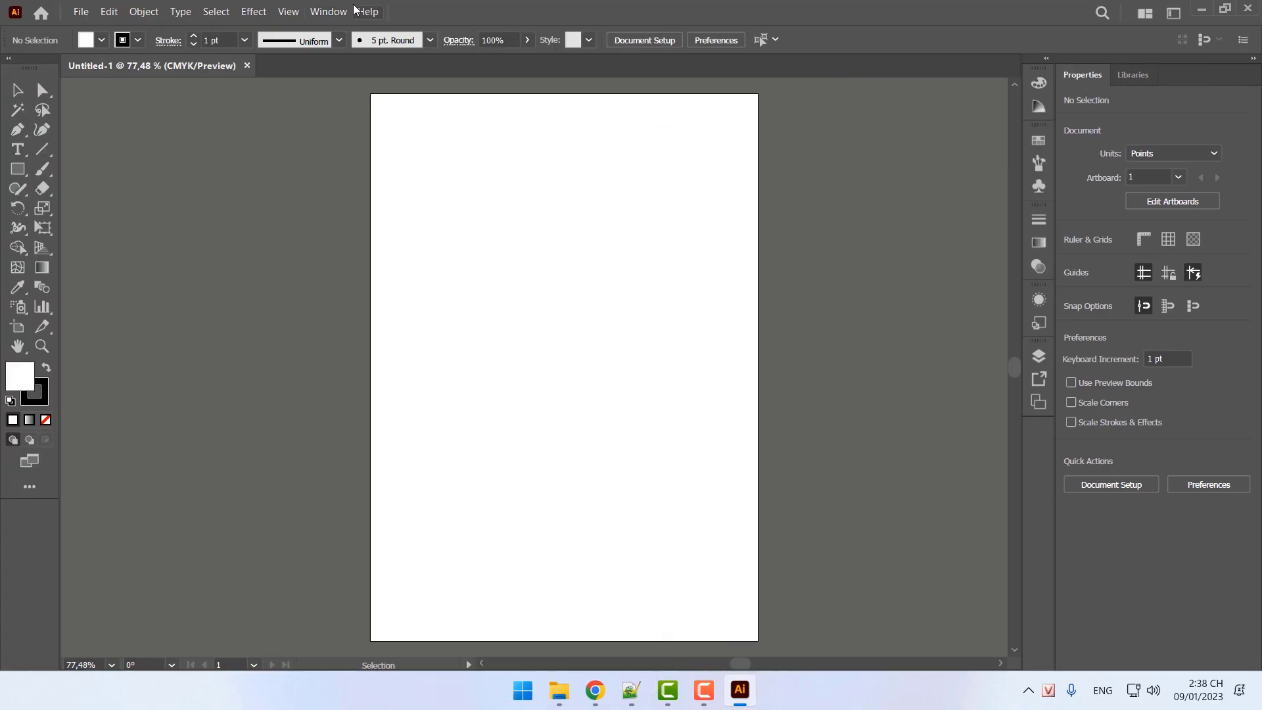
left_click(329, 11)
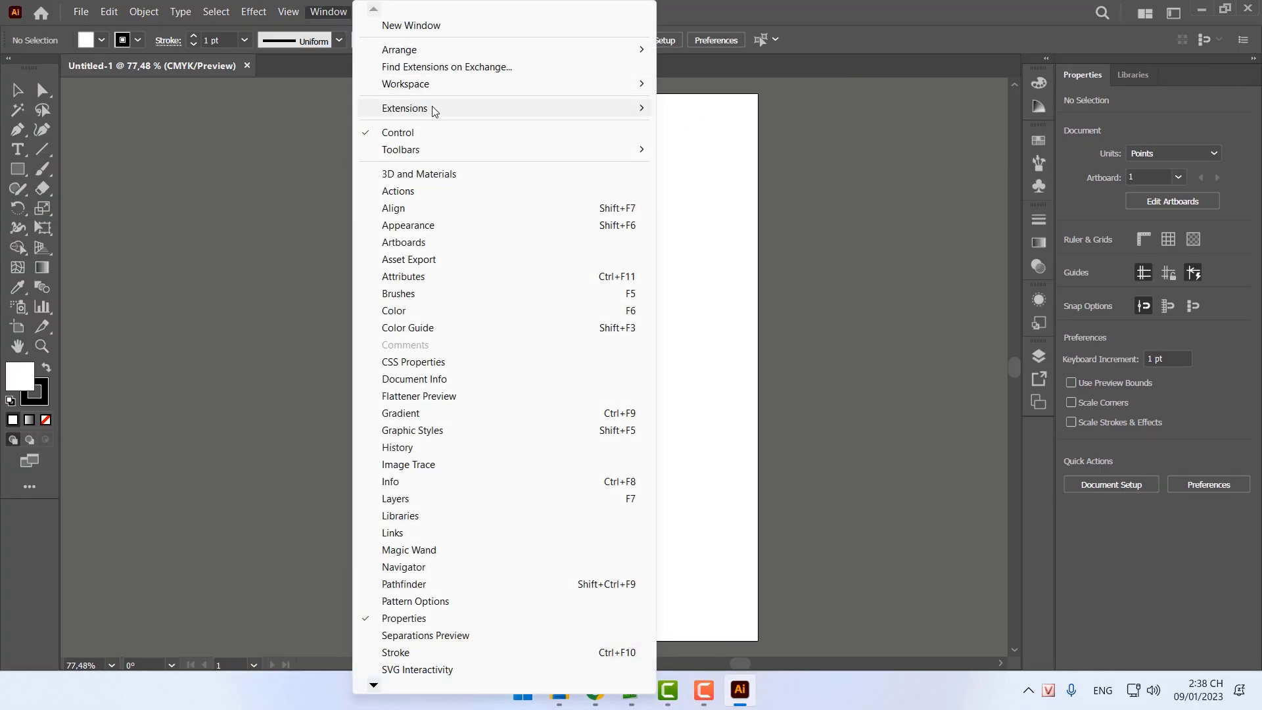
mouse_move(466, 88)
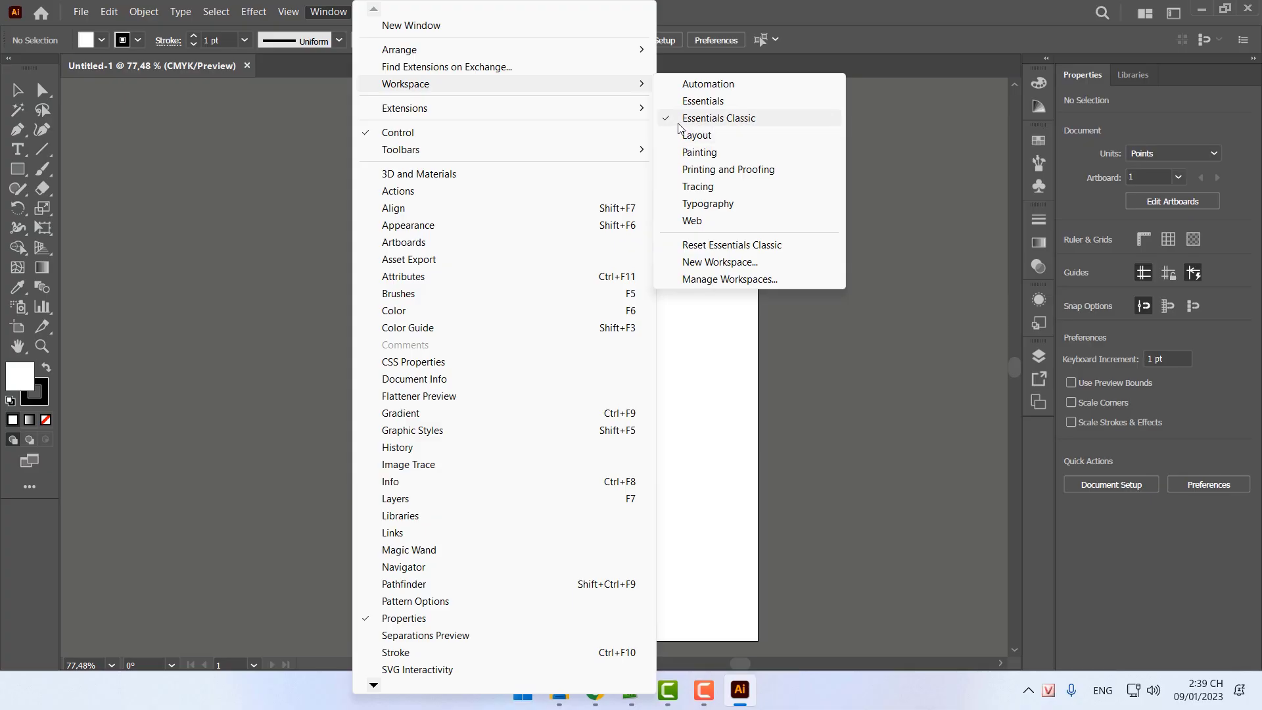
left_click(706, 118)
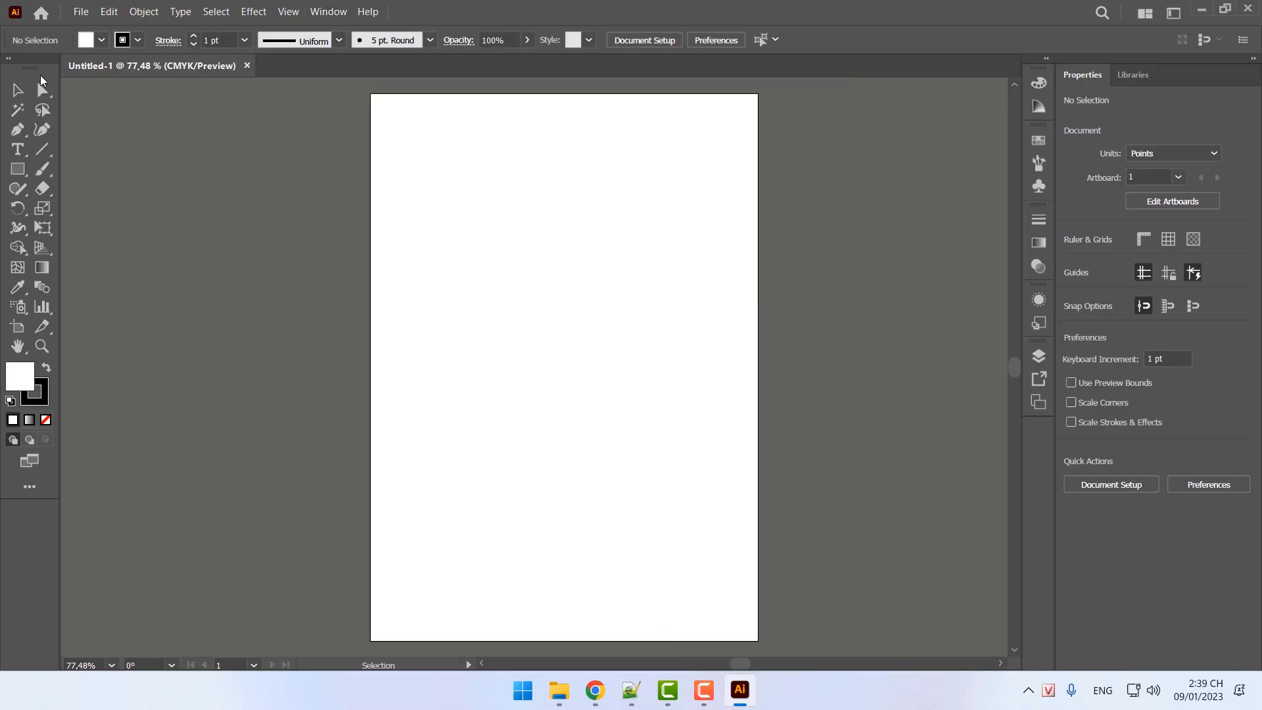
Float and close the toolbar, then detach the Properties panel from the dock
left_click_drag(52, 75, 290, 130)
left_click(290, 113)
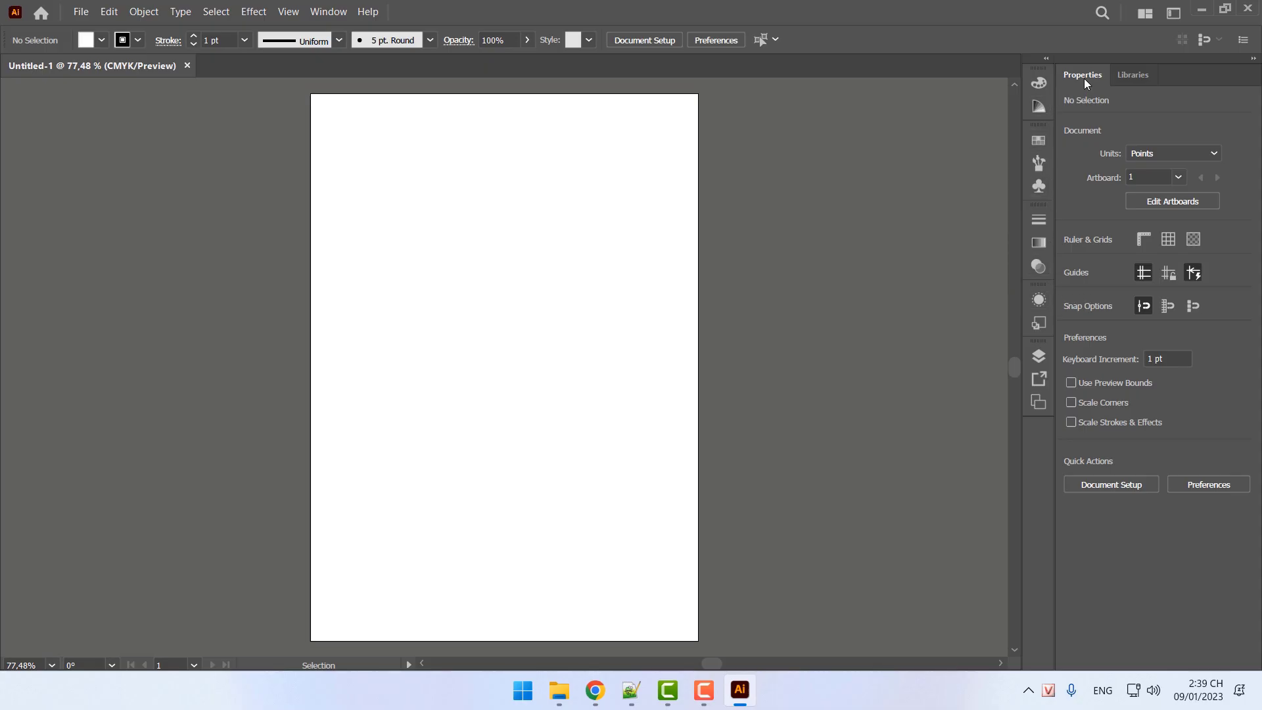
left_click_drag(1083, 78, 905, 164)
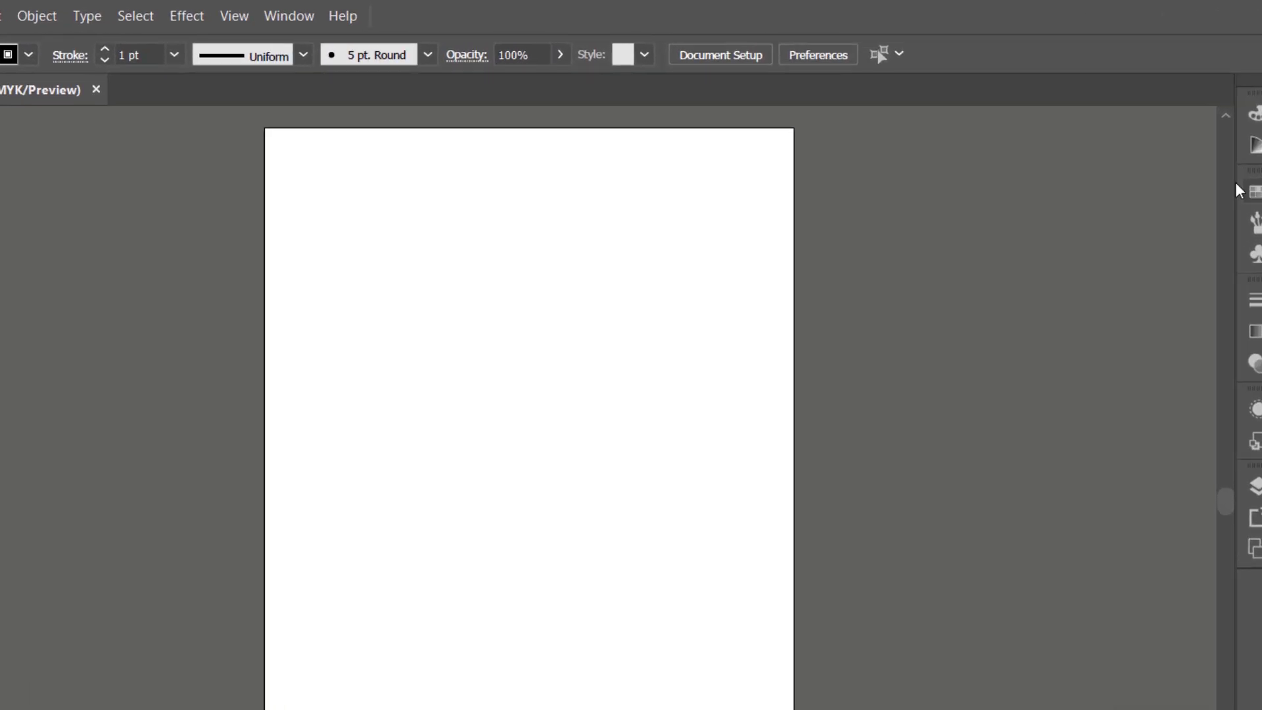
Reset Essentials Classic via the workspace menu to bring the default panels back
left_click(285, 12)
mouse_move(414, 115)
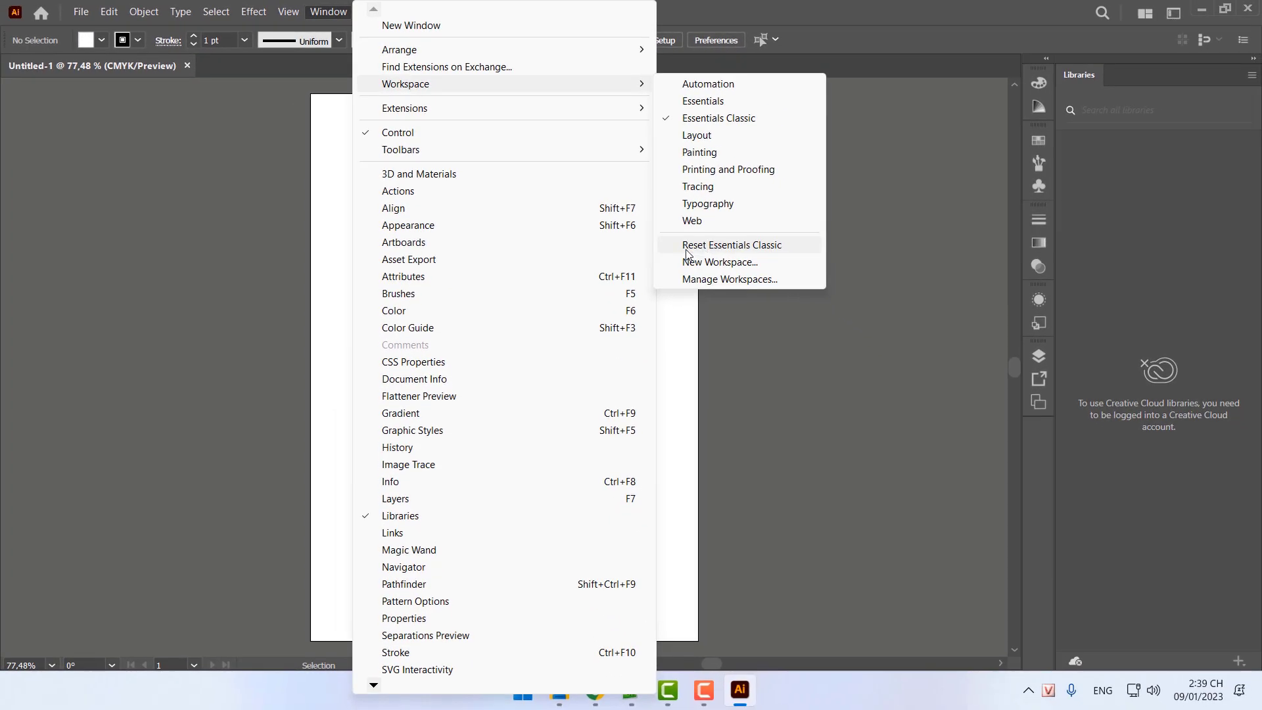
left_click(761, 249)
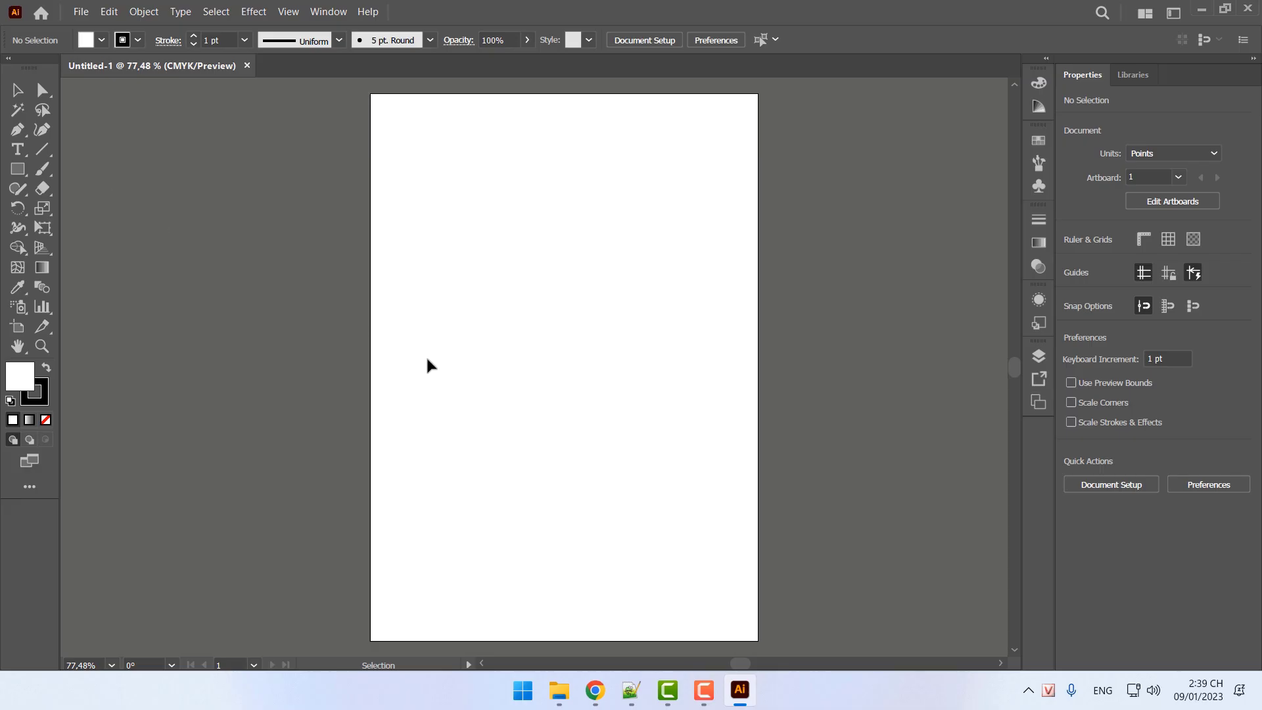
left_click(631, 690)
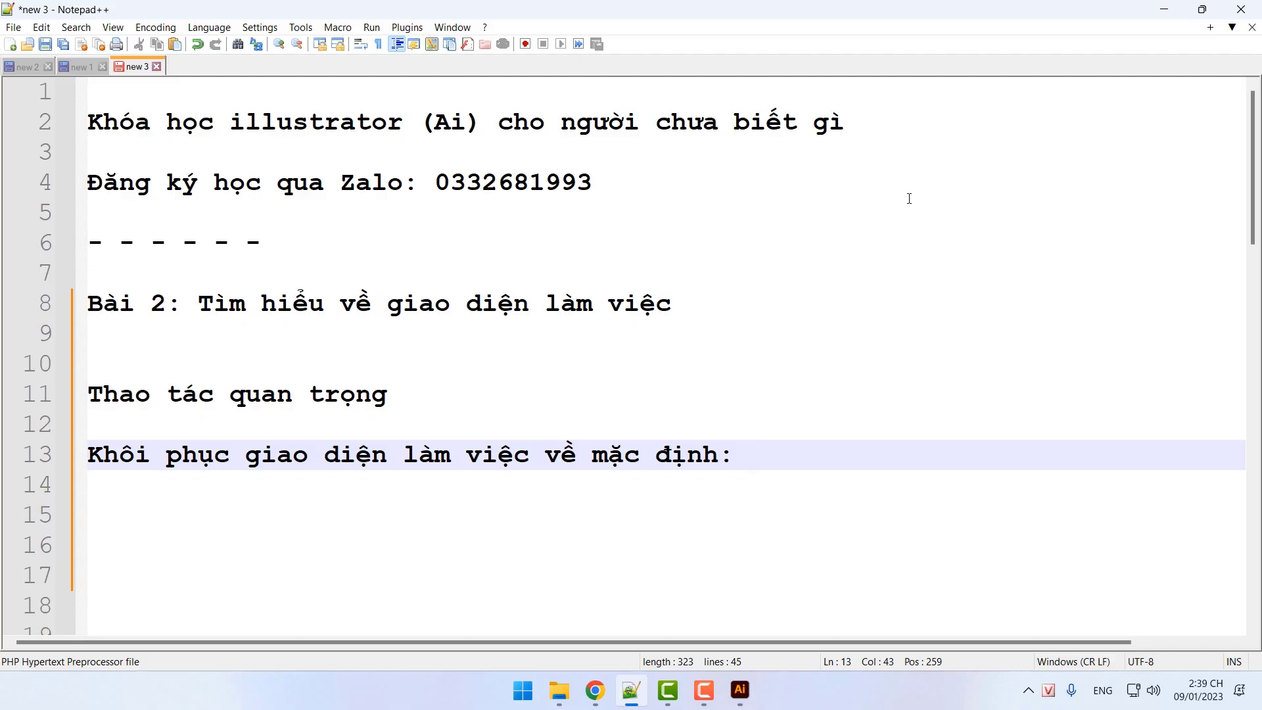
left_click(1165, 12)
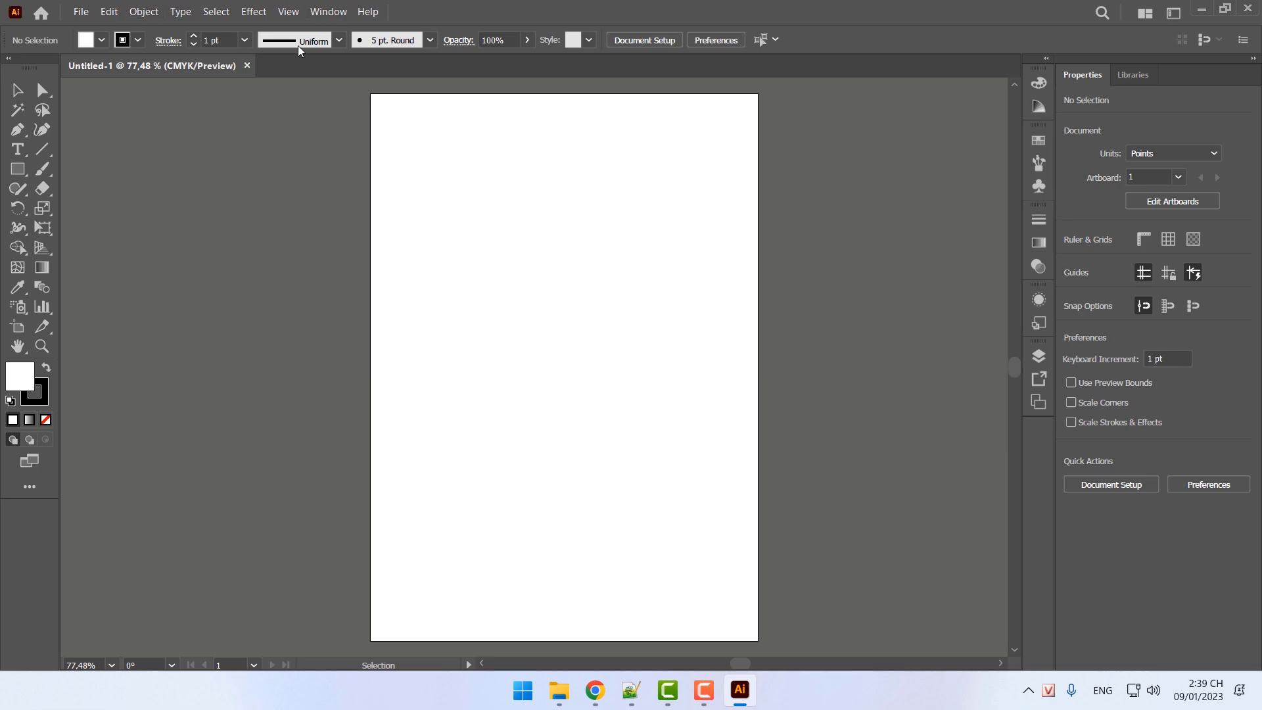
Look over the Window > Workspace presets without choosing one, then return to Notepad++
left_click(330, 13)
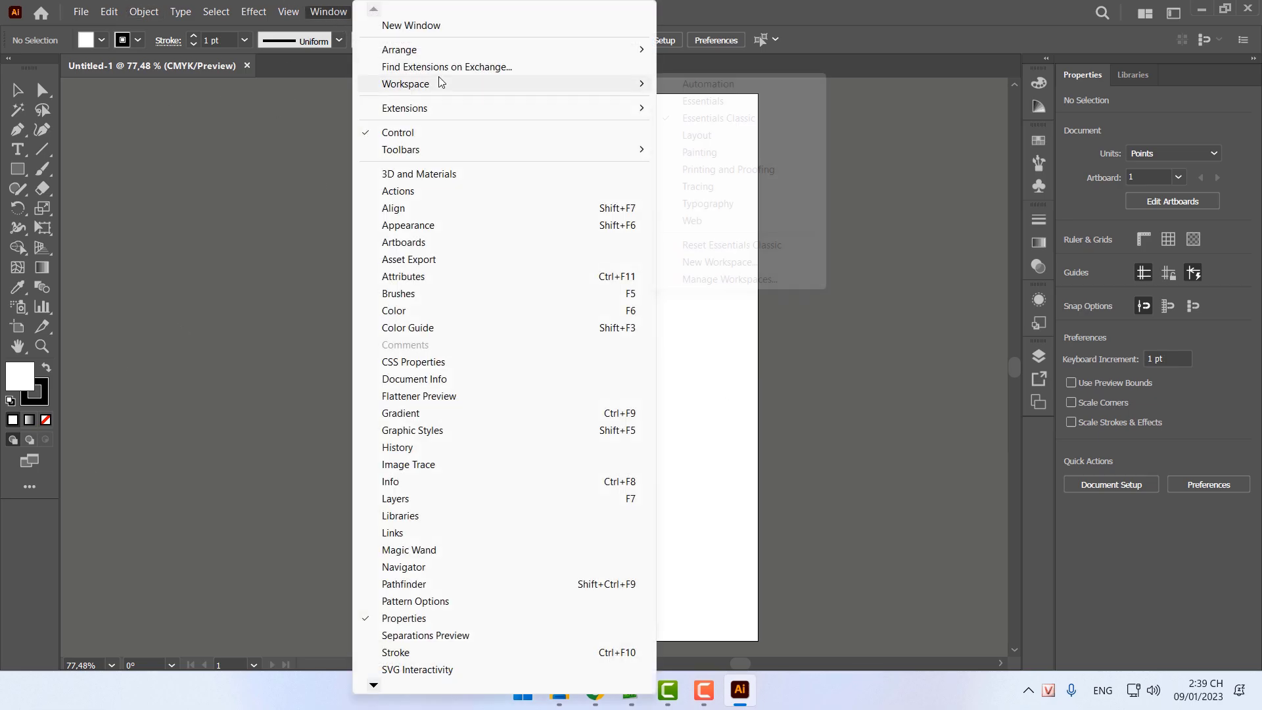
mouse_move(439, 80)
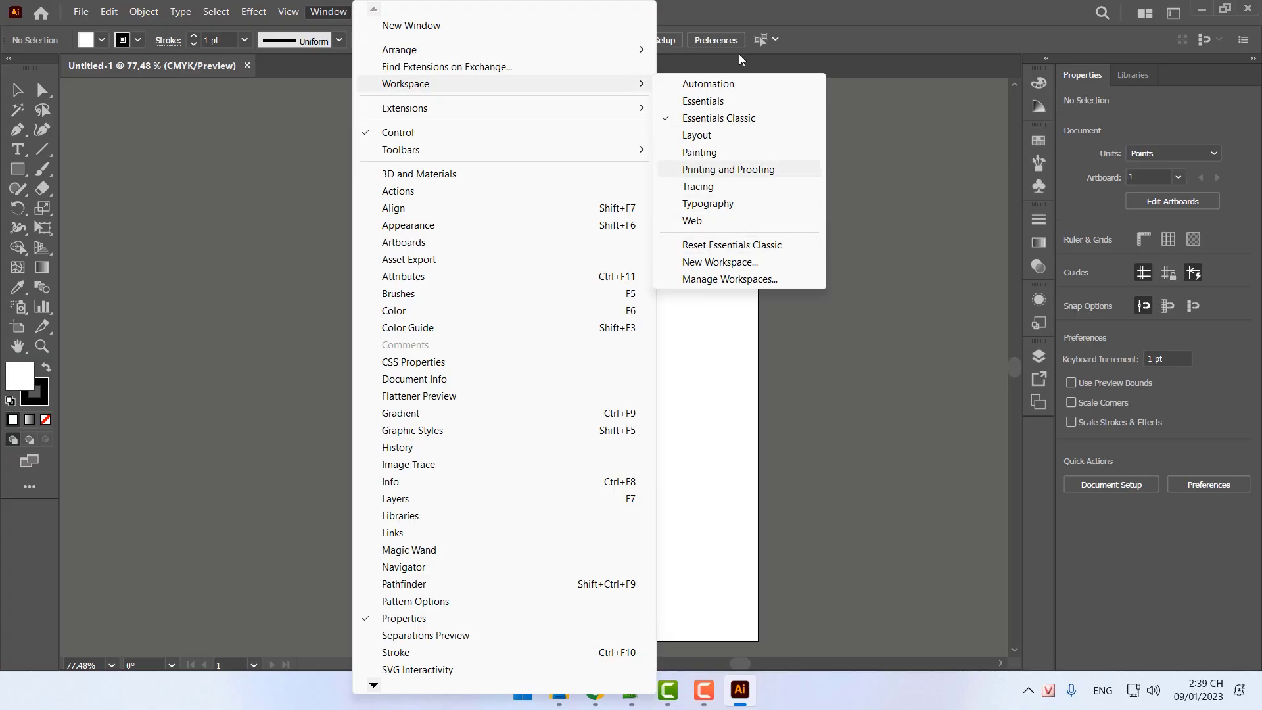
left_click(243, 274)
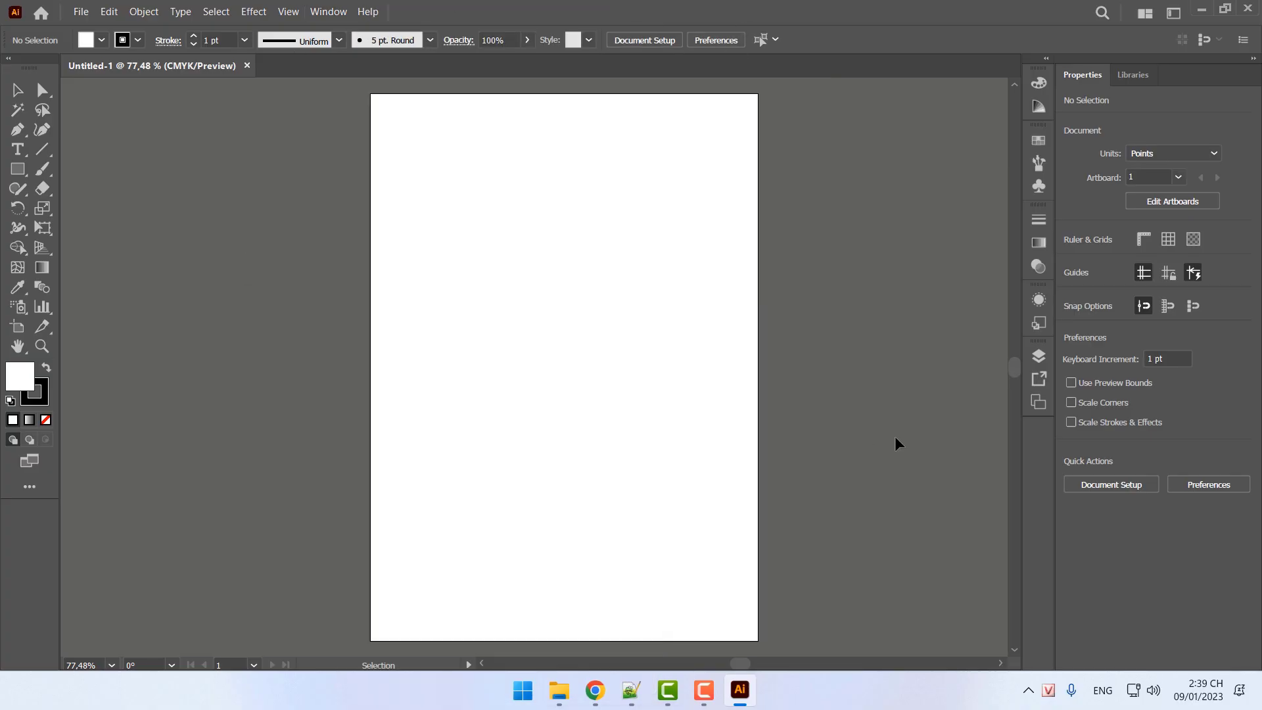
left_click(631, 690)
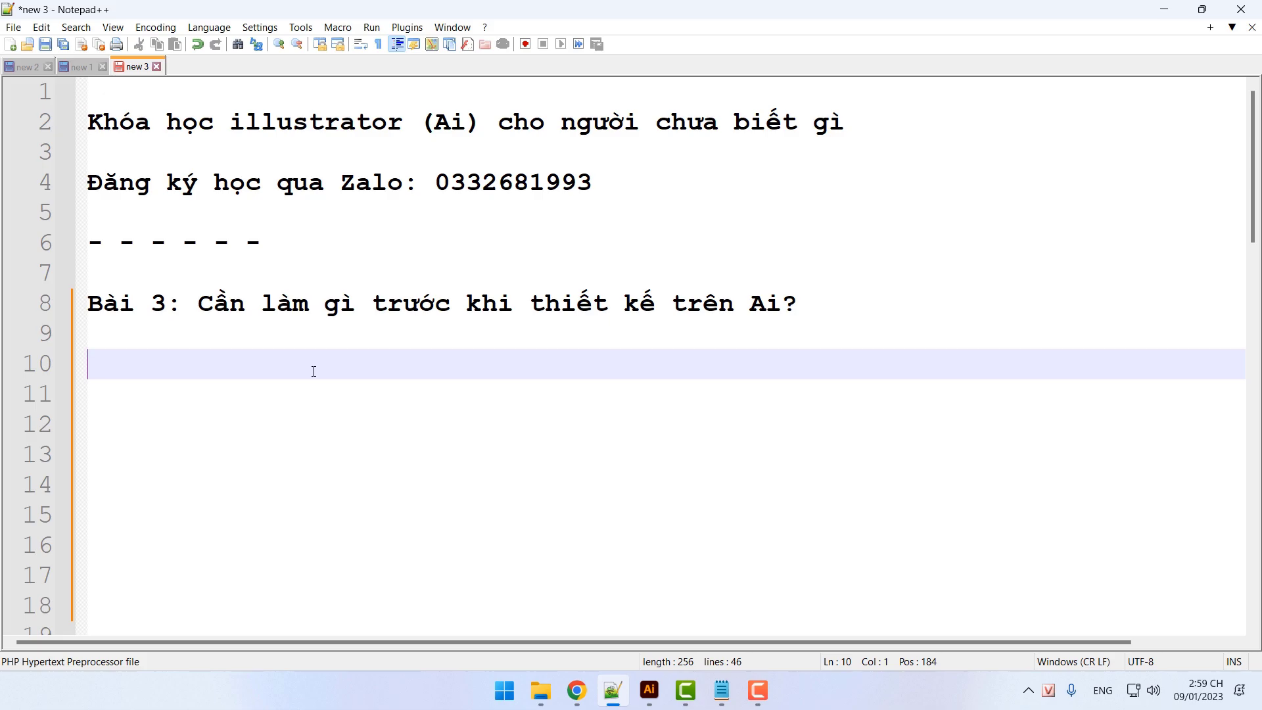
Write the question 'Sau khi thiết kế xong --> SEẽ làm gì với file thiết kế?' and 'File ảnh.'
type("Sau khi th")
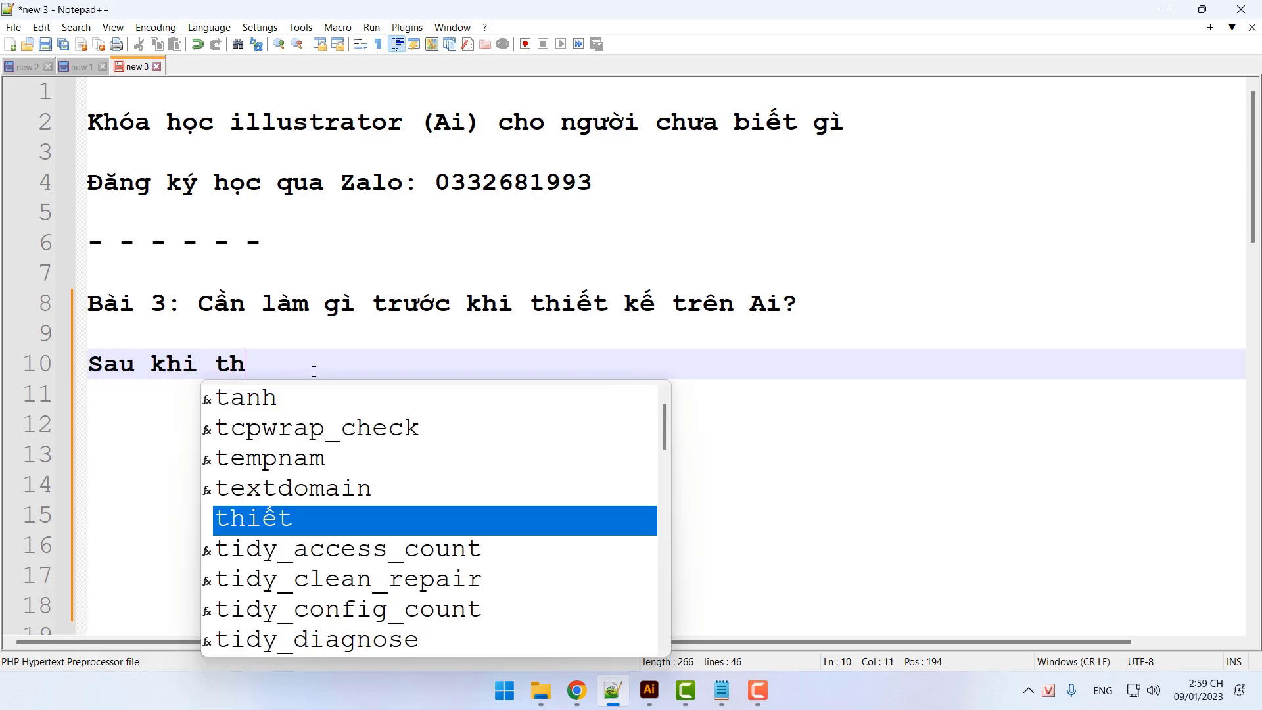
type("iết kế xong")
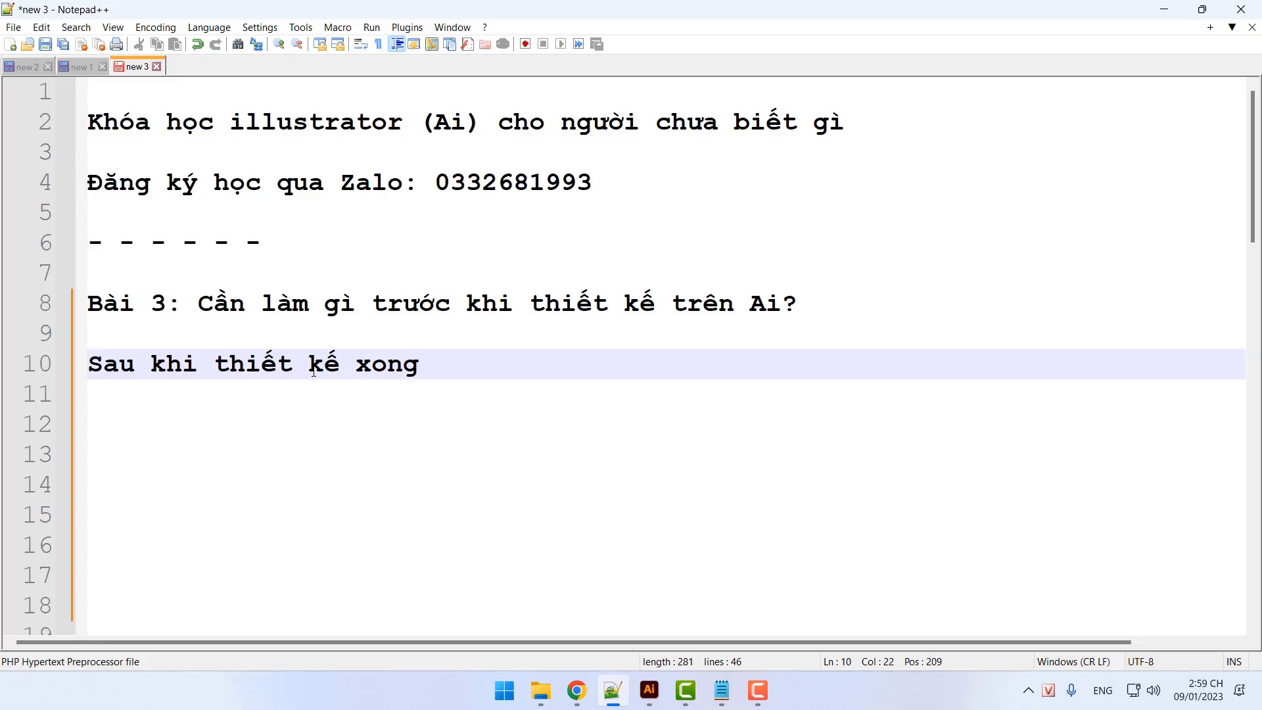
type(" --")
type("> SE")
type("ẽ làm ")
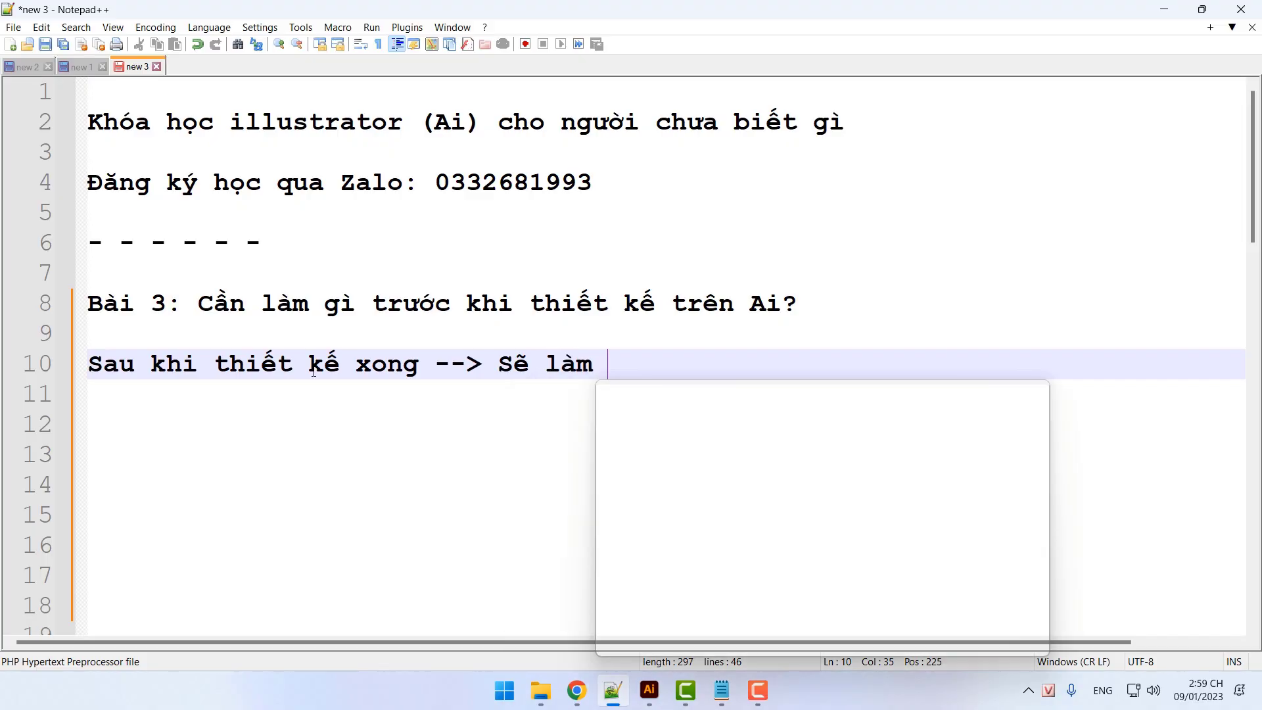
type("gì với file thiết")
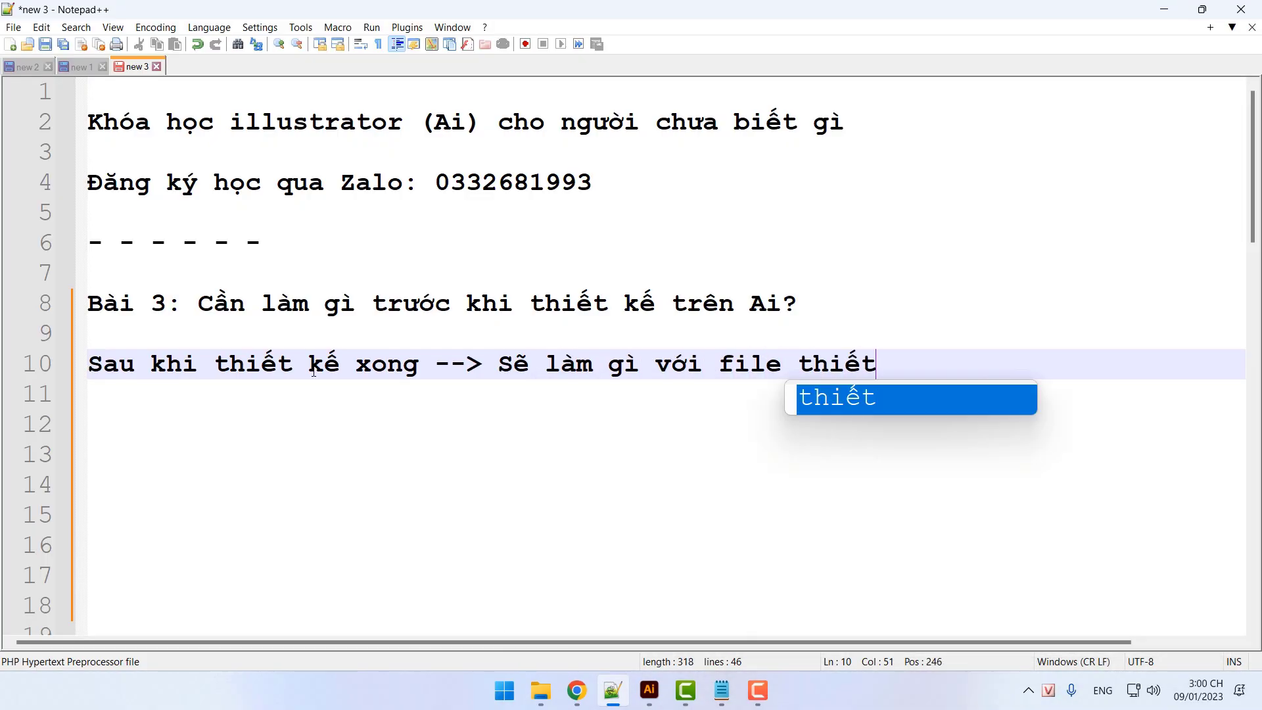
type(" kế?")
key("Return")
key("Return")
key("Return")
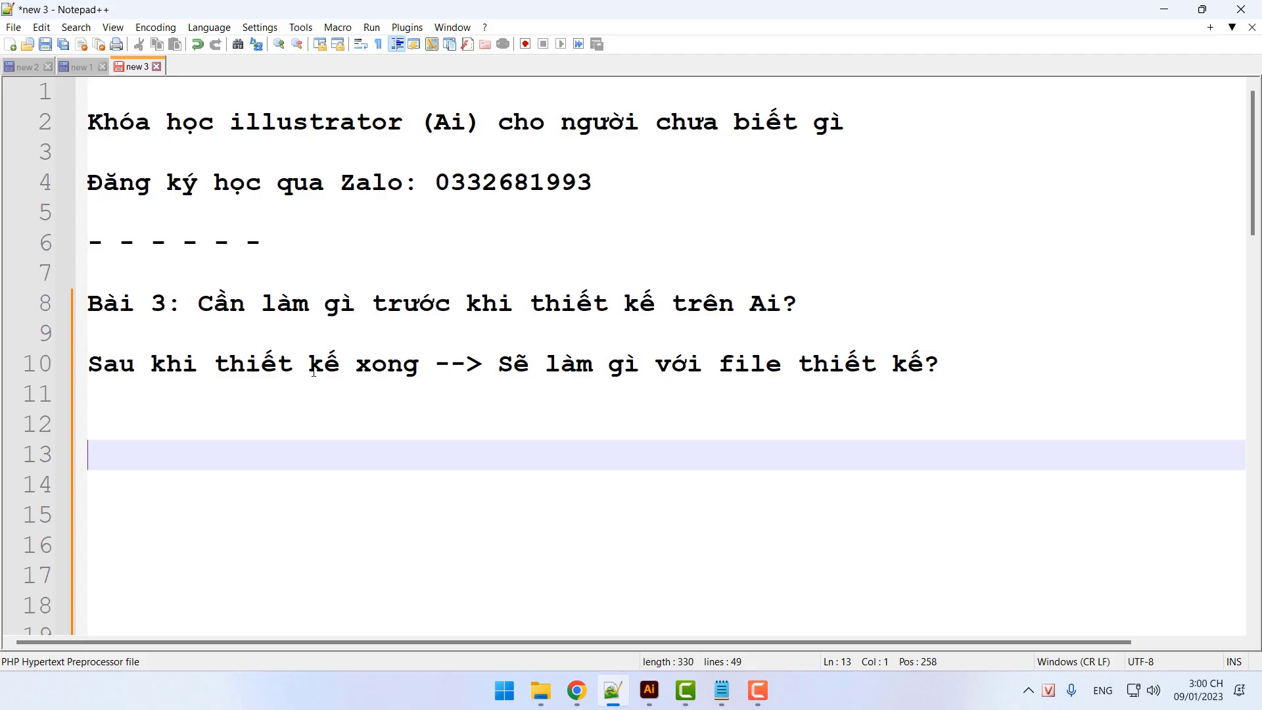
left_click(213, 431)
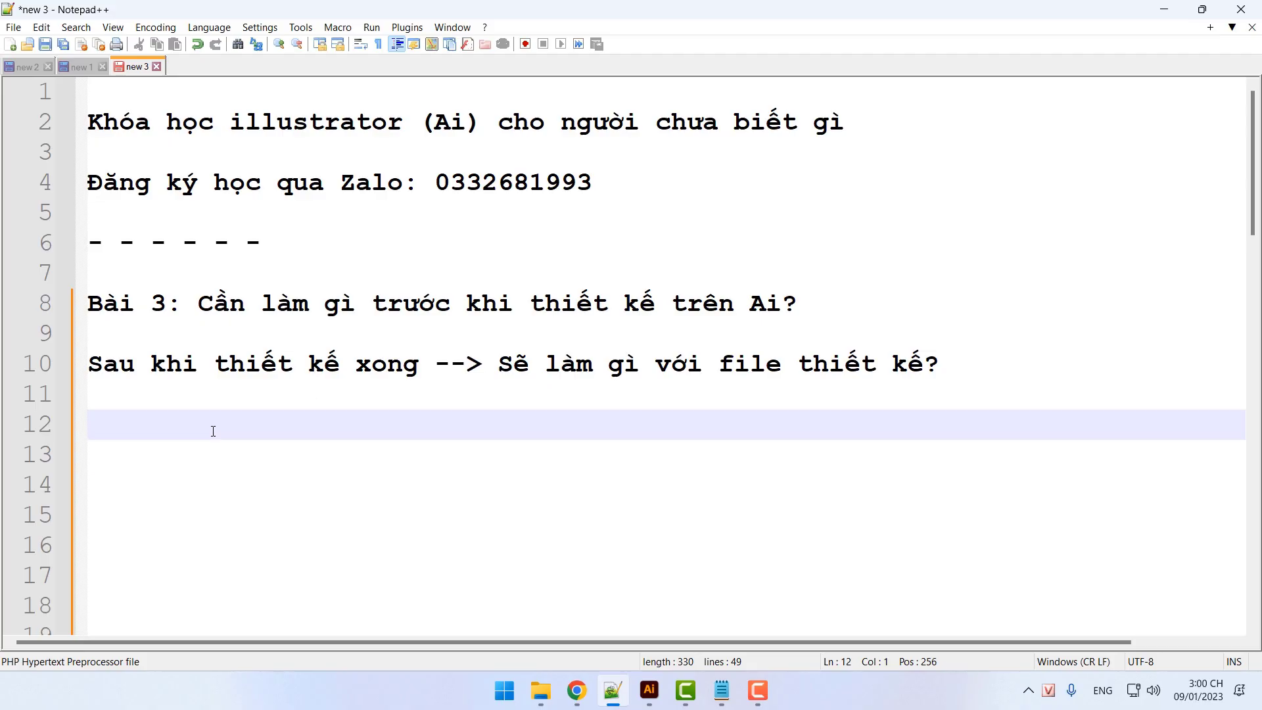
type("File ảnh")
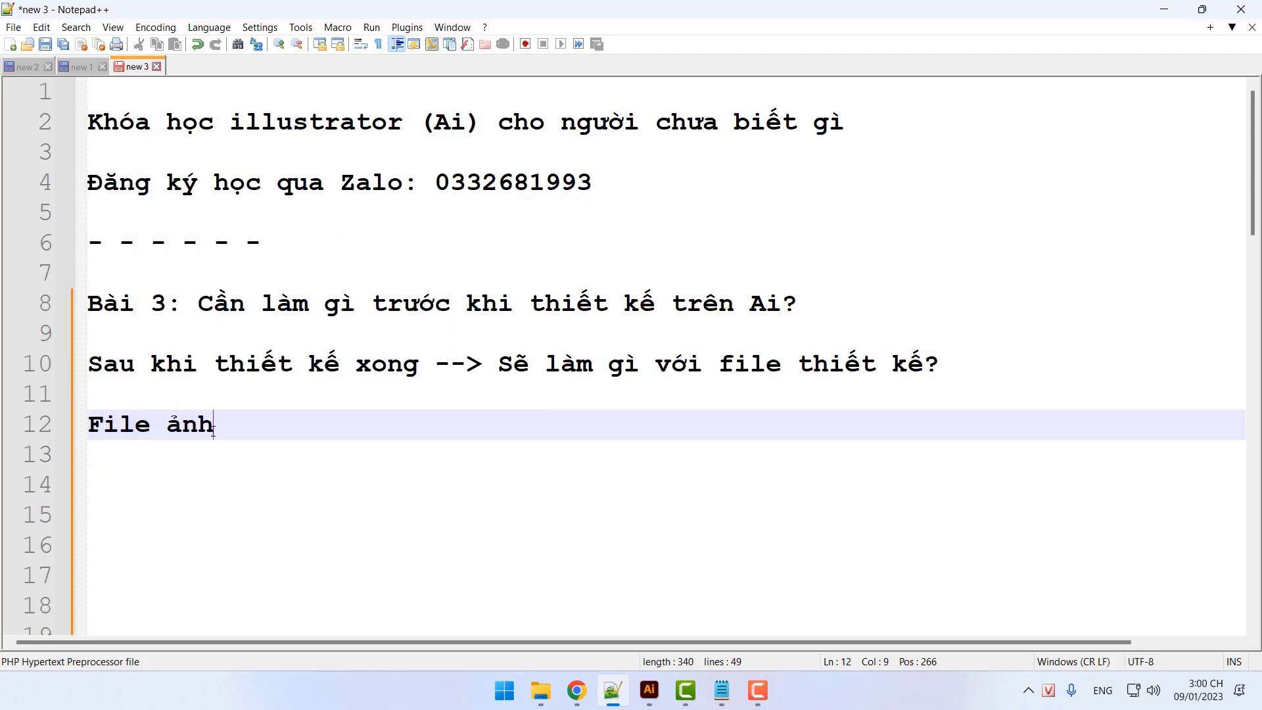
type(".")
key("Return")
key("Return")
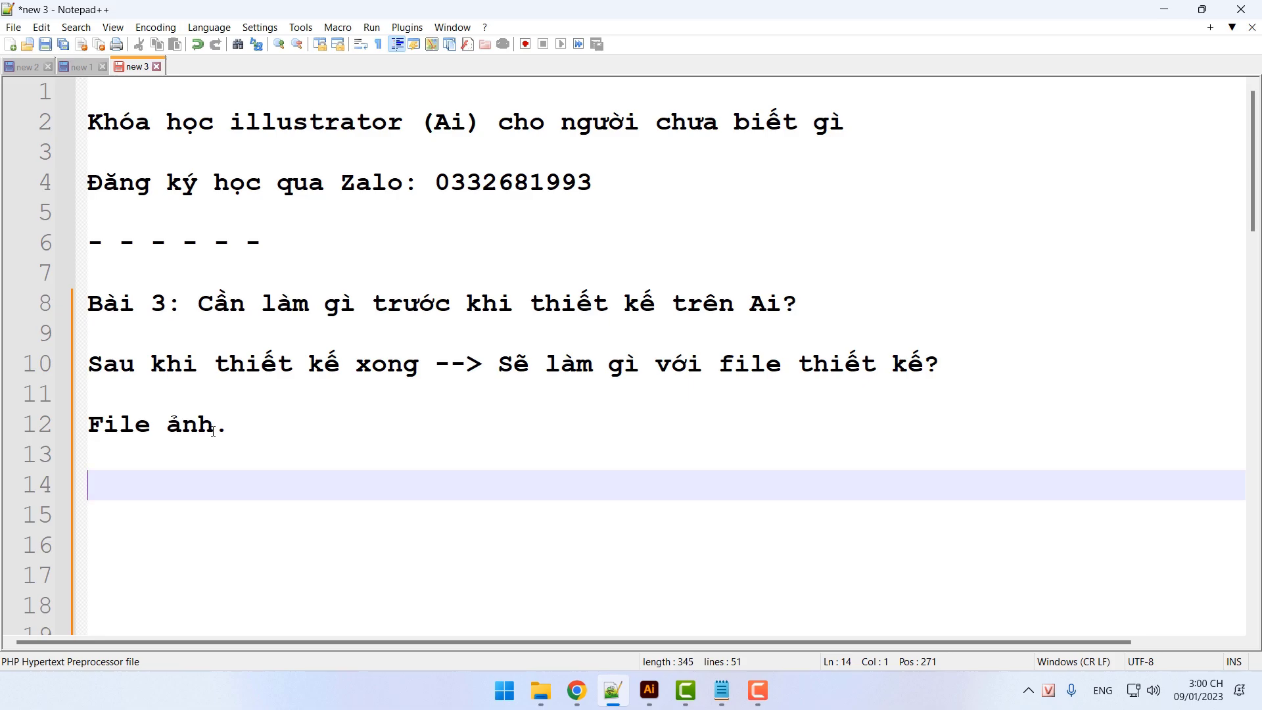
List '1. Mang đi in ấn.' and '2. Đăng tải online: web, facebook, zalo, ...'
type("1. Mang đ")
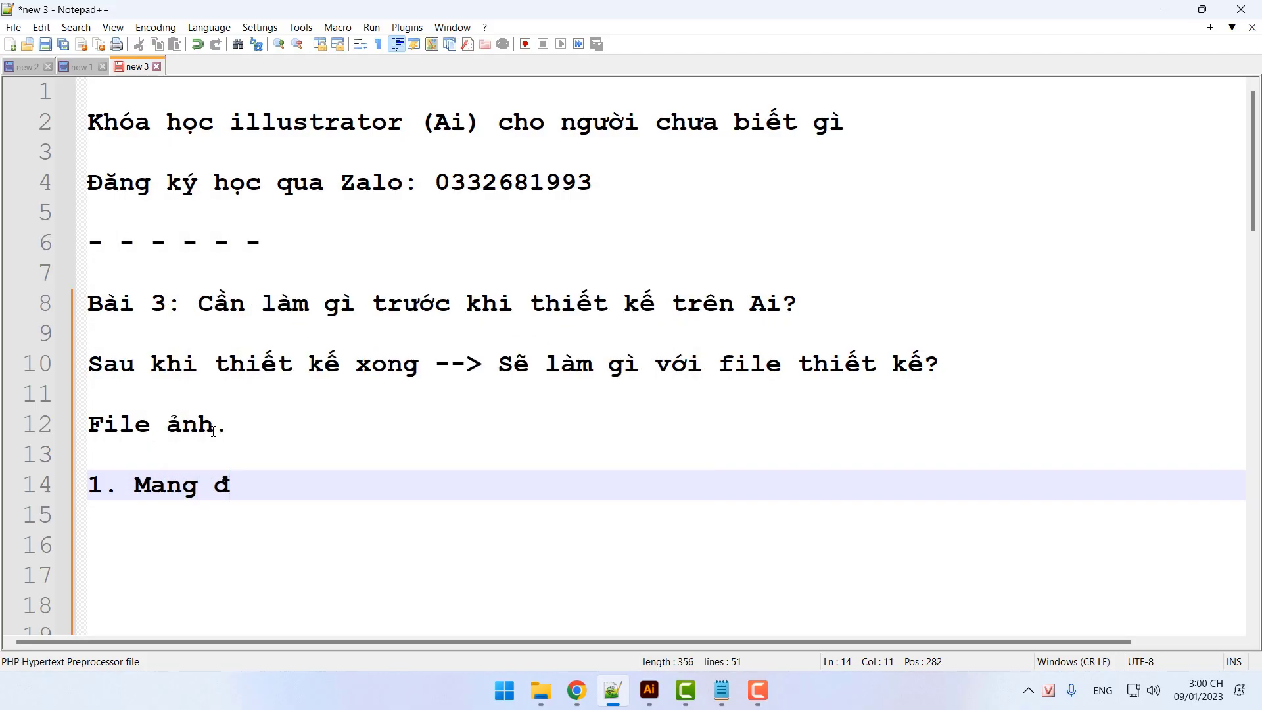
type("i in ấn.")
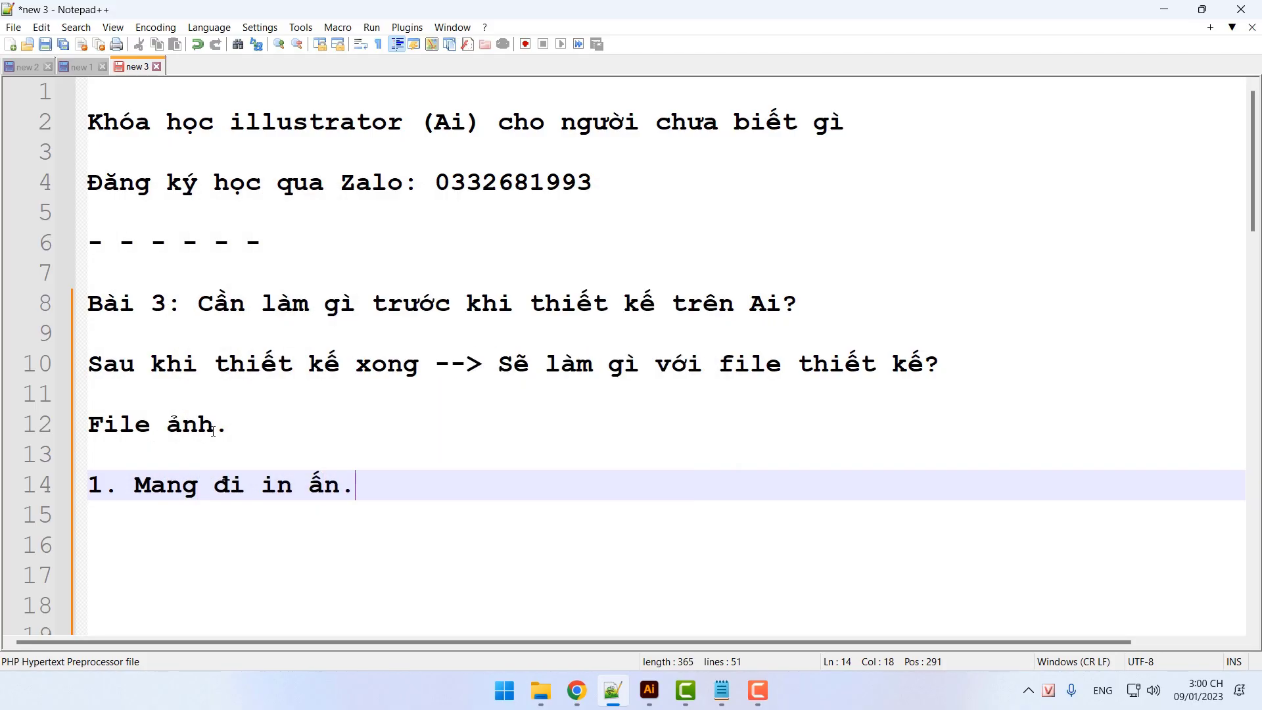
key("Return")
key("Return")
key("Return")
type("2.")
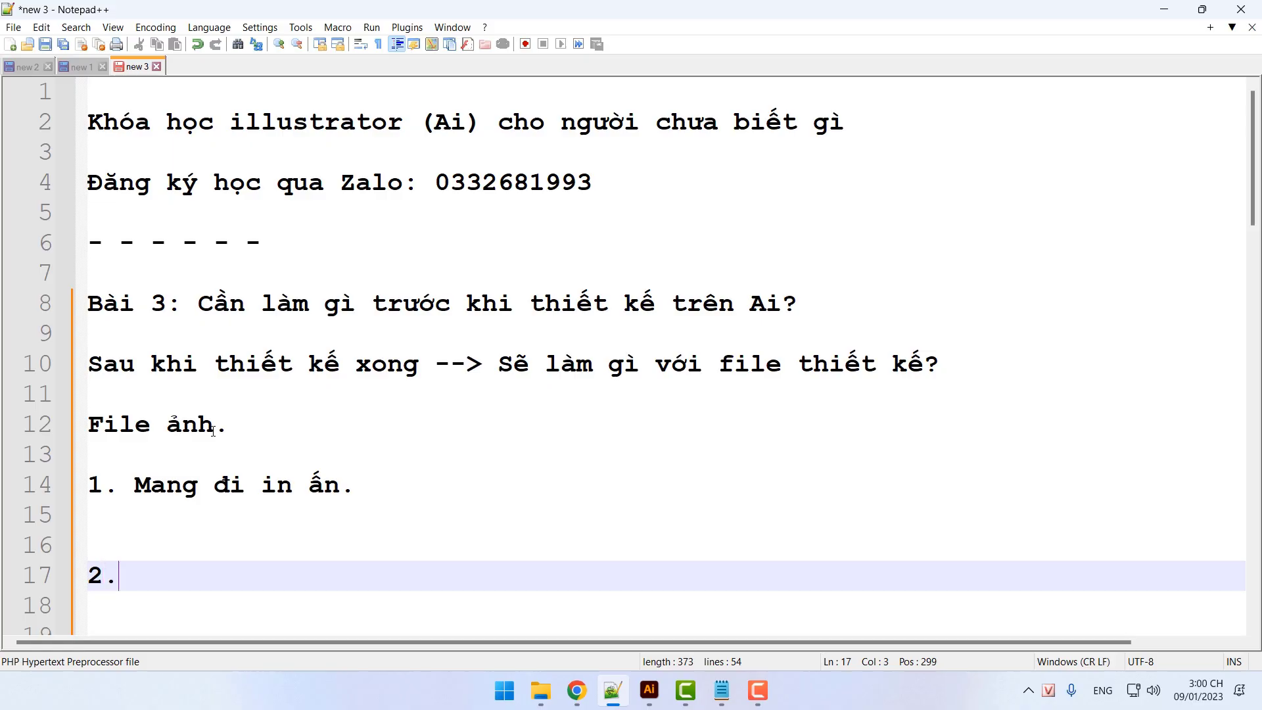
scroll(482, 435, "down", 1)
type("Đ")
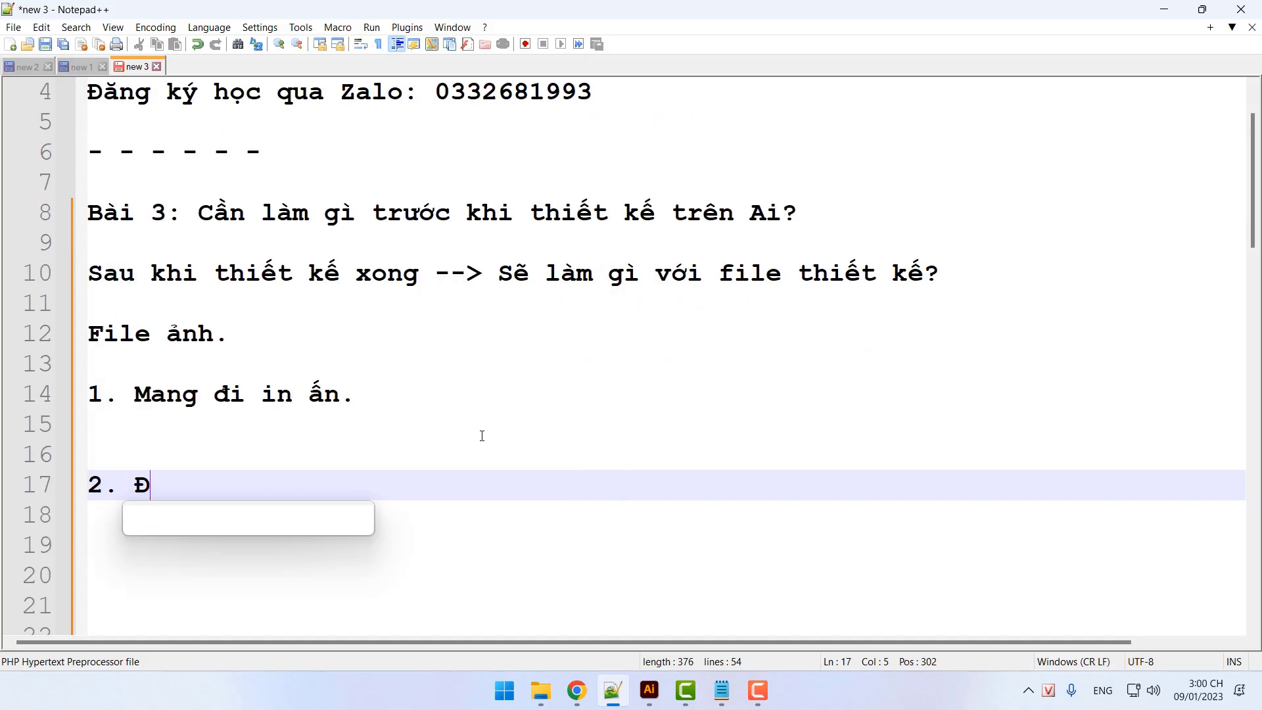
type("ăng tải")
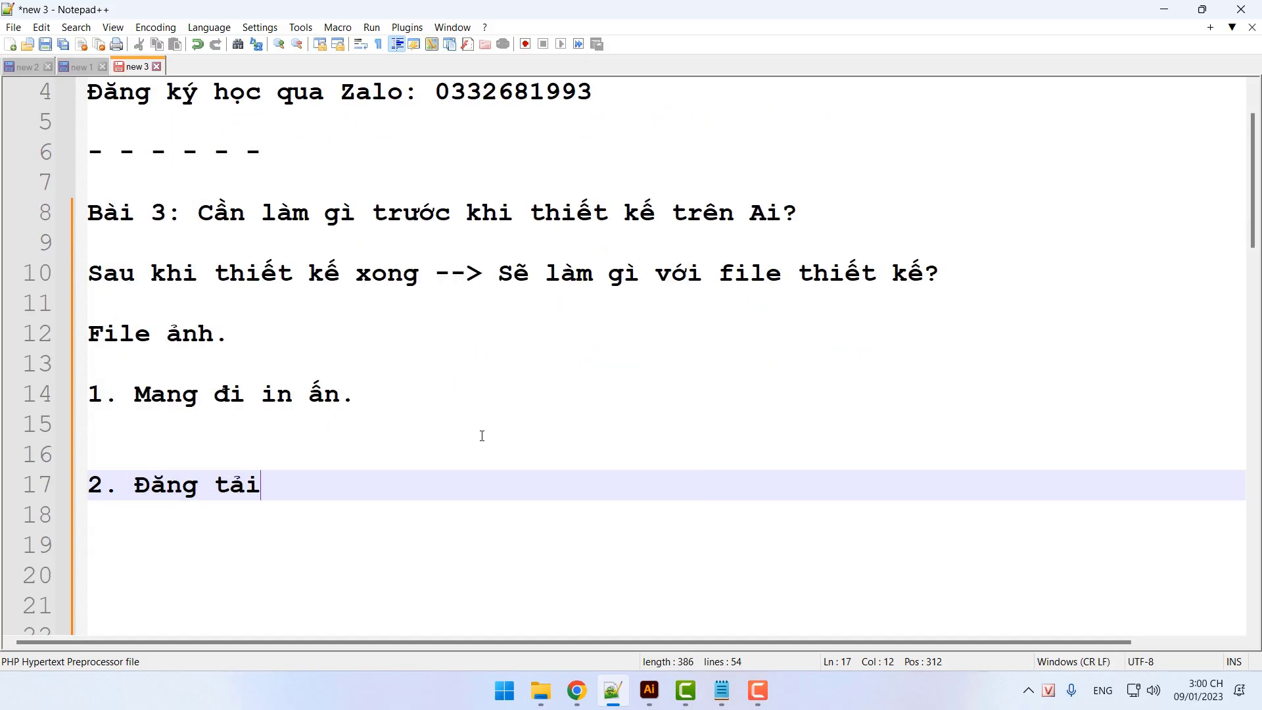
type(" online: web, facebook")
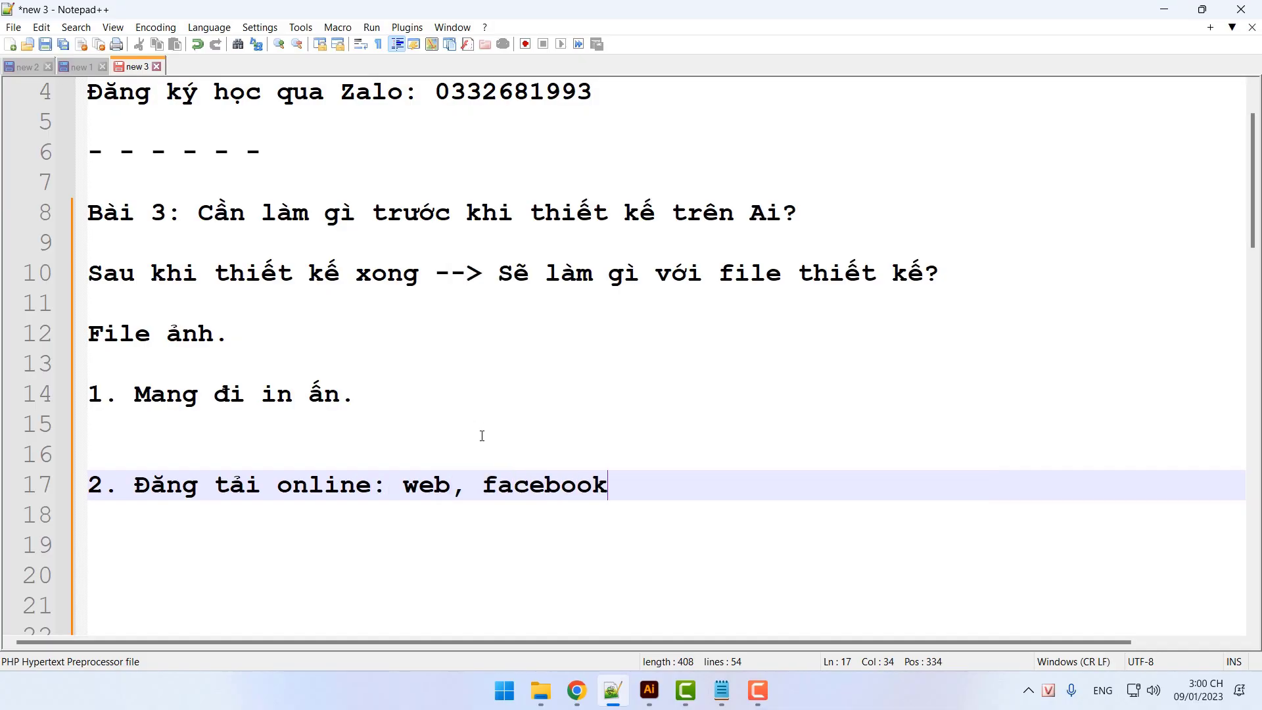
type(", zalo, ...")
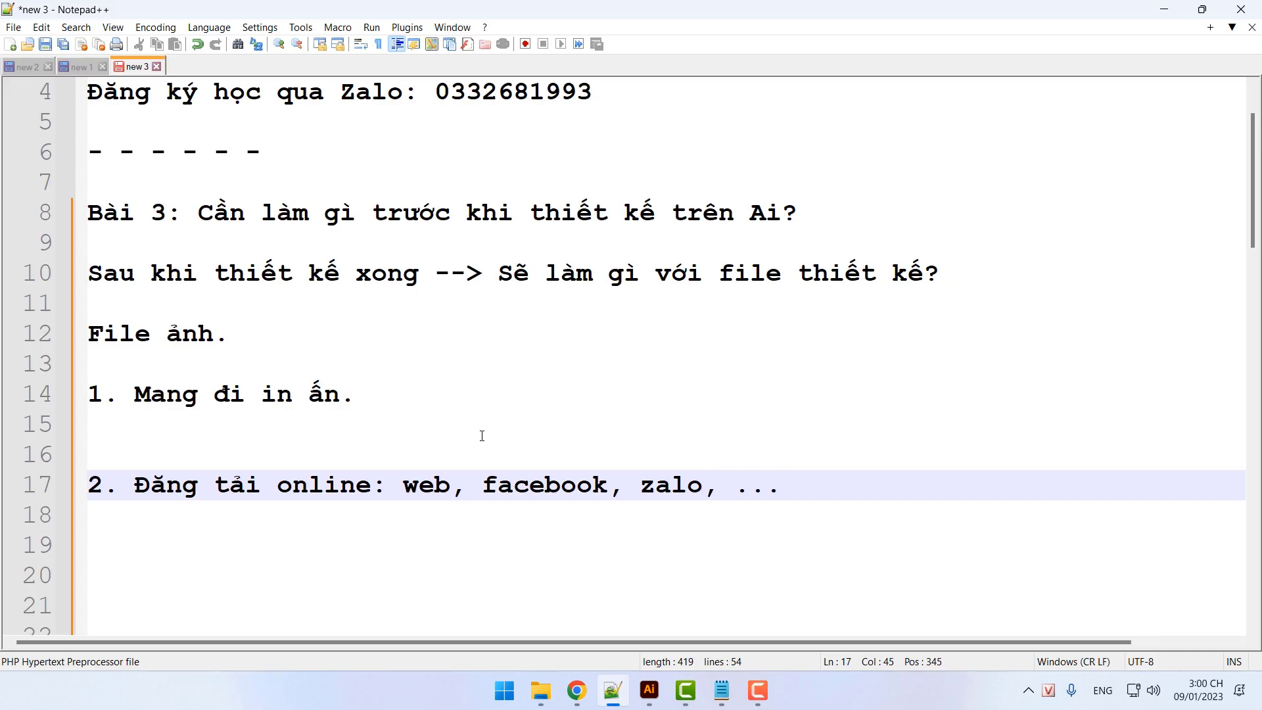
Under item 1, add 'Hỏi khách hàng xem: Kích thước file thiết kế, file ảnh là bao nhiêu?'
left_click(410, 398)
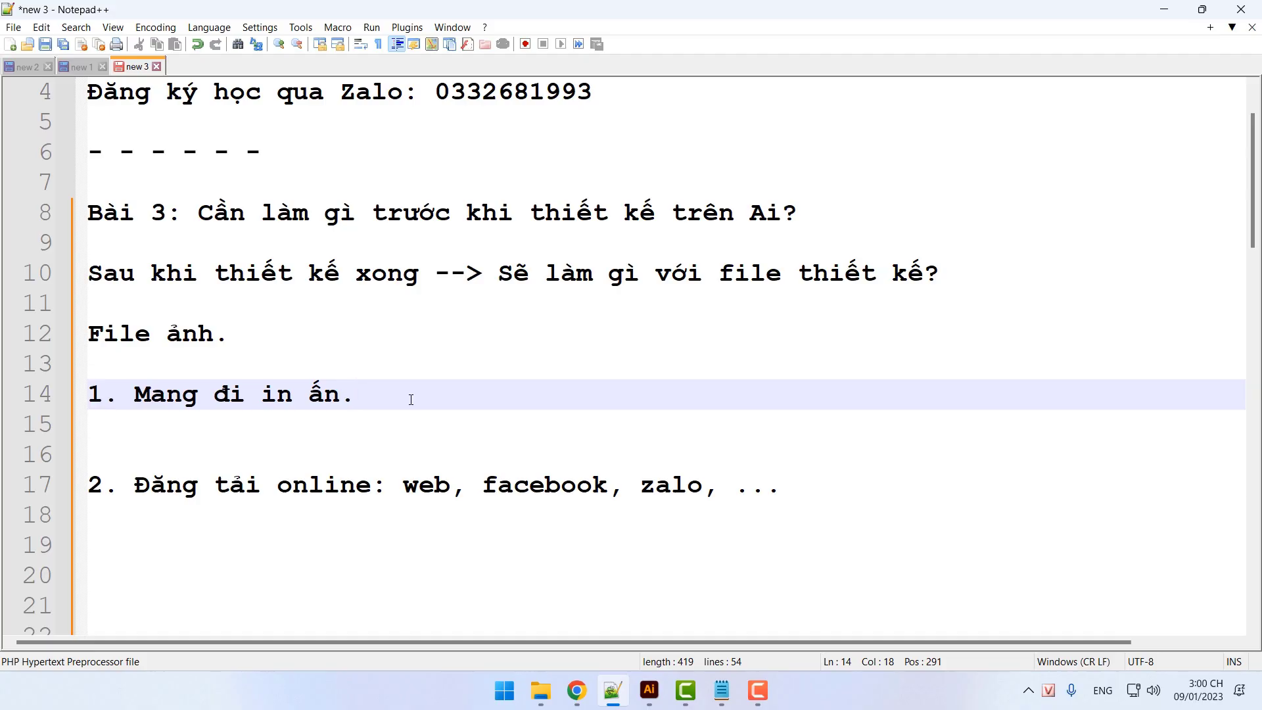
key("Return")
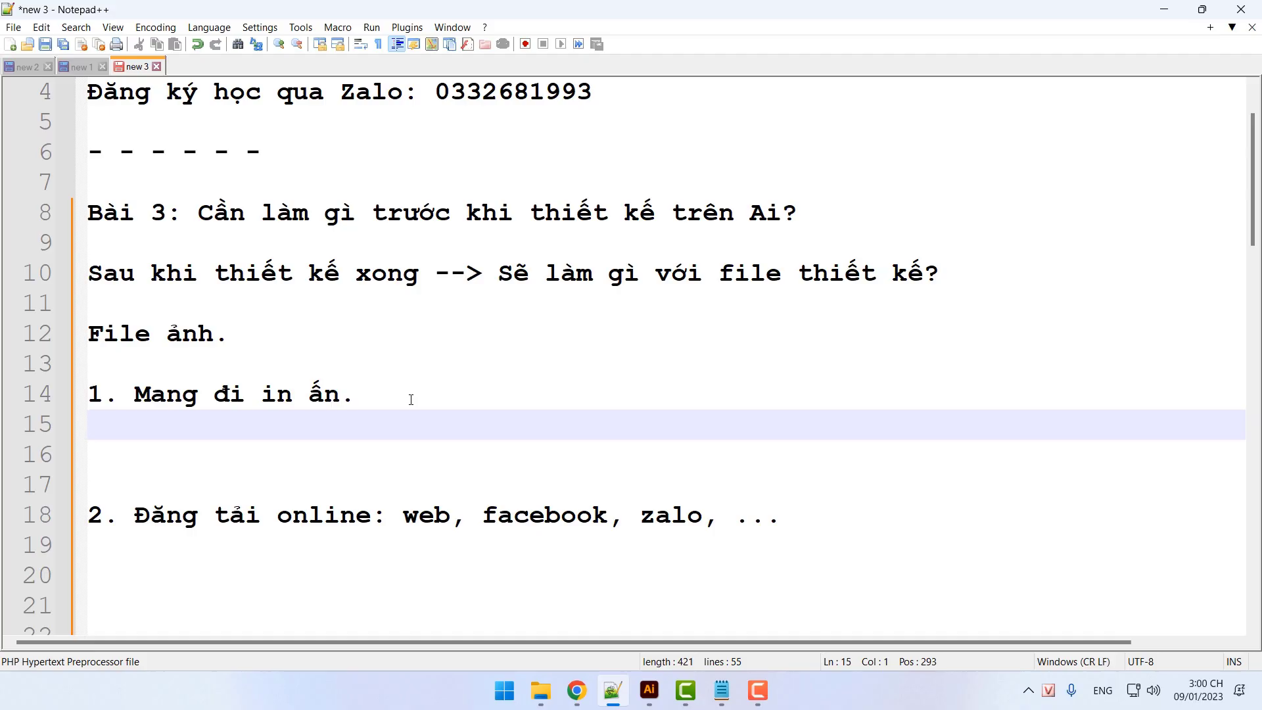
type("Hỏi khách h")
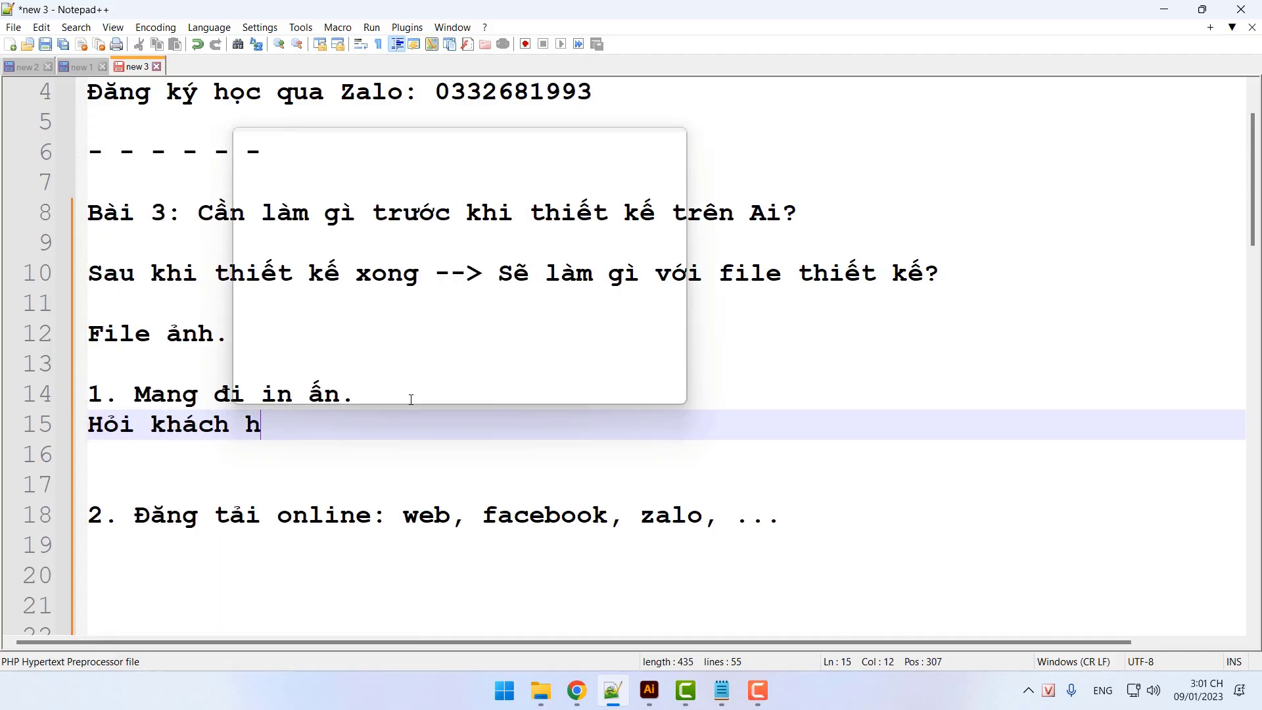
type("àng xem")
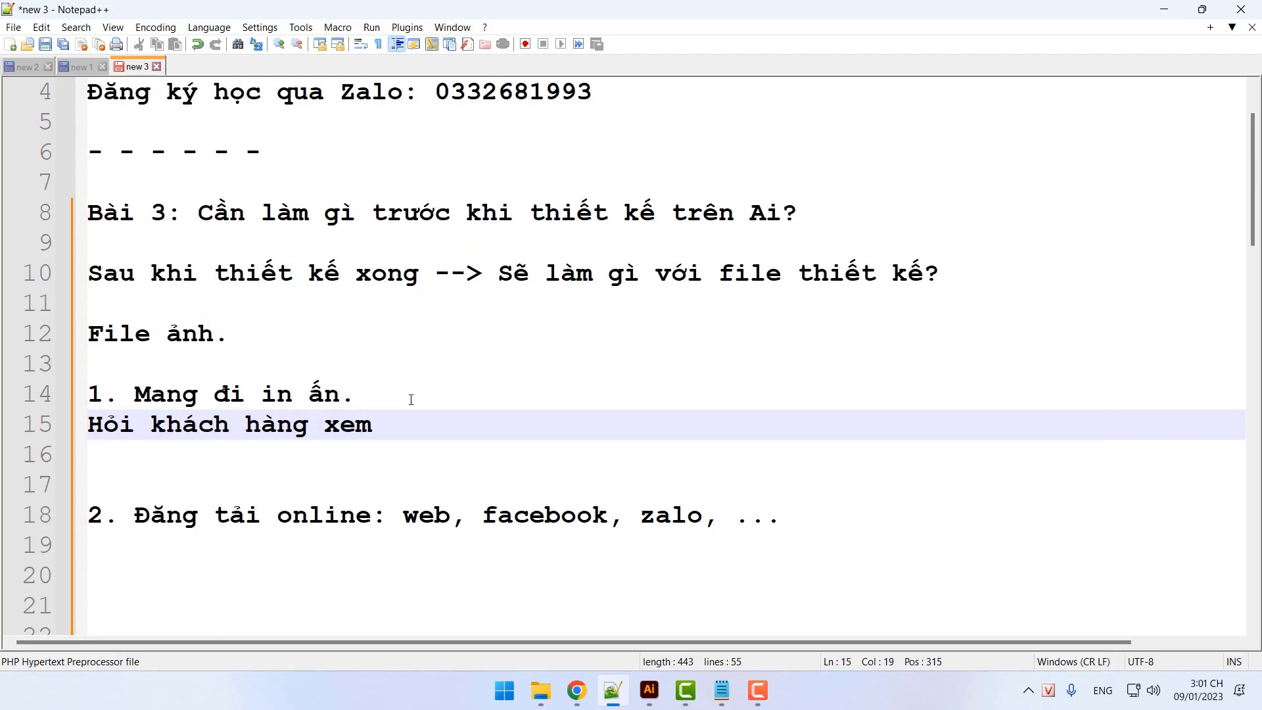
type(": Kích thước f")
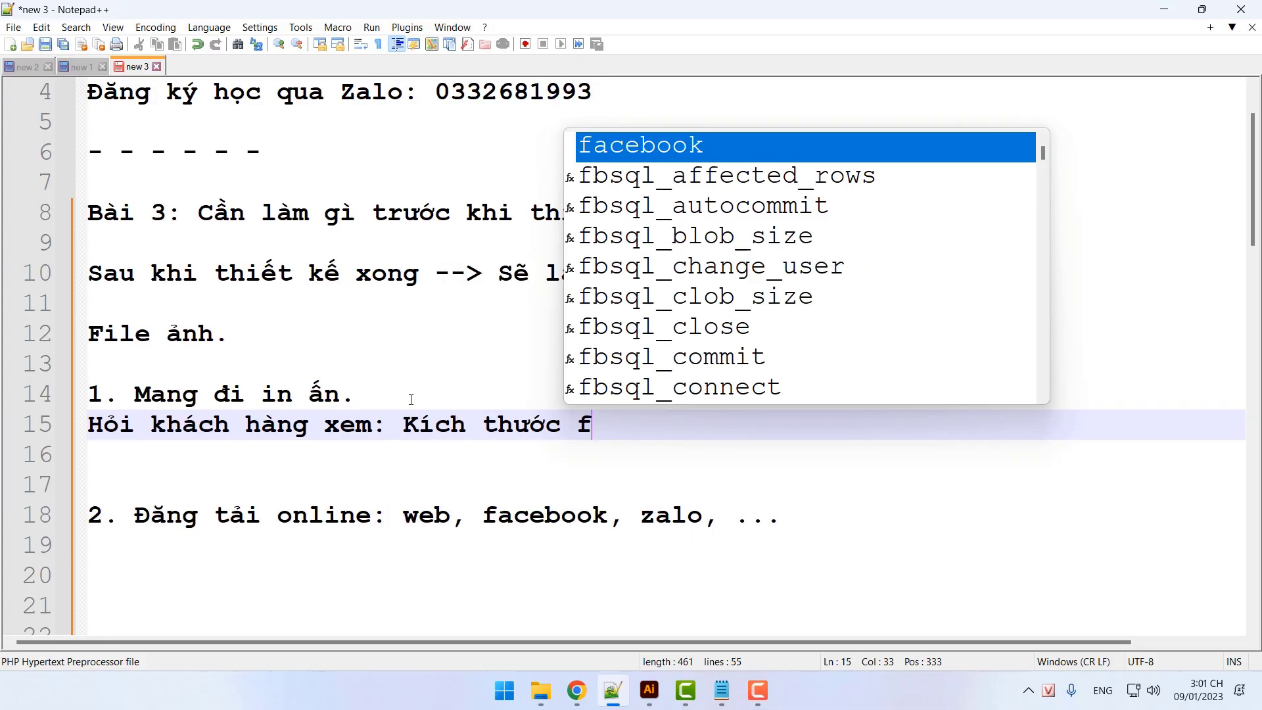
type("ile thiết kế")
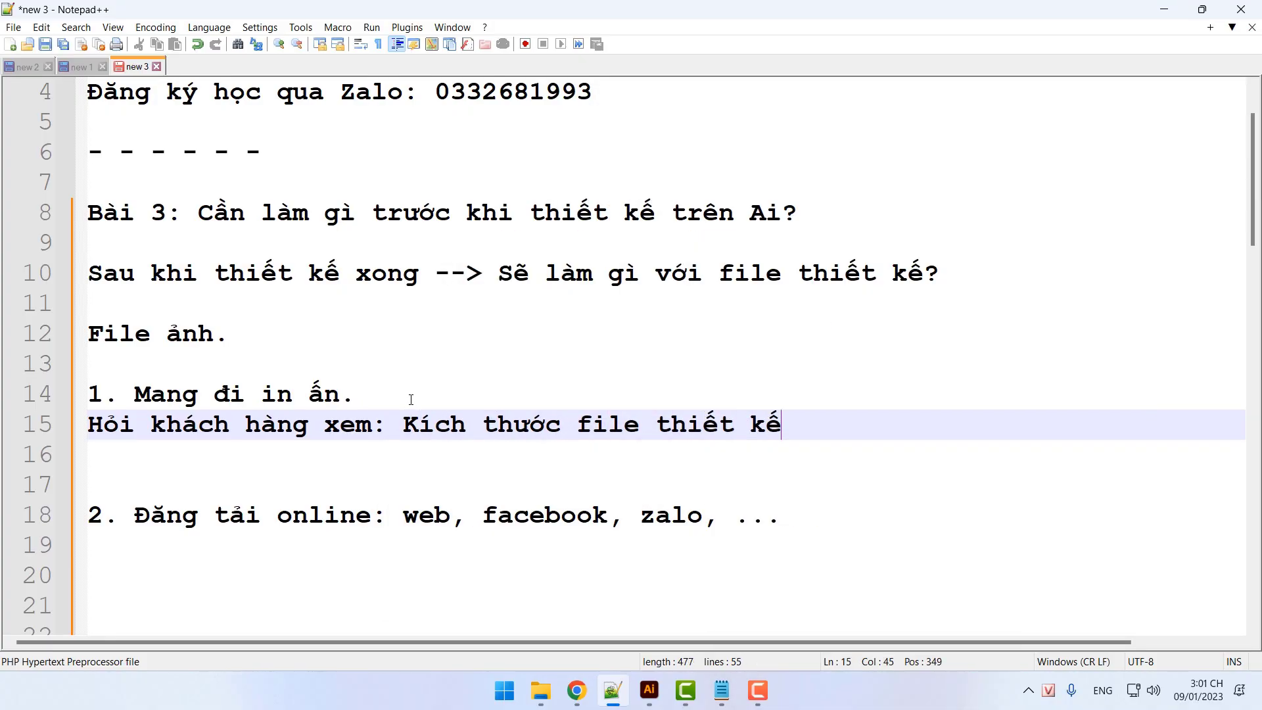
type(", file ảnh là")
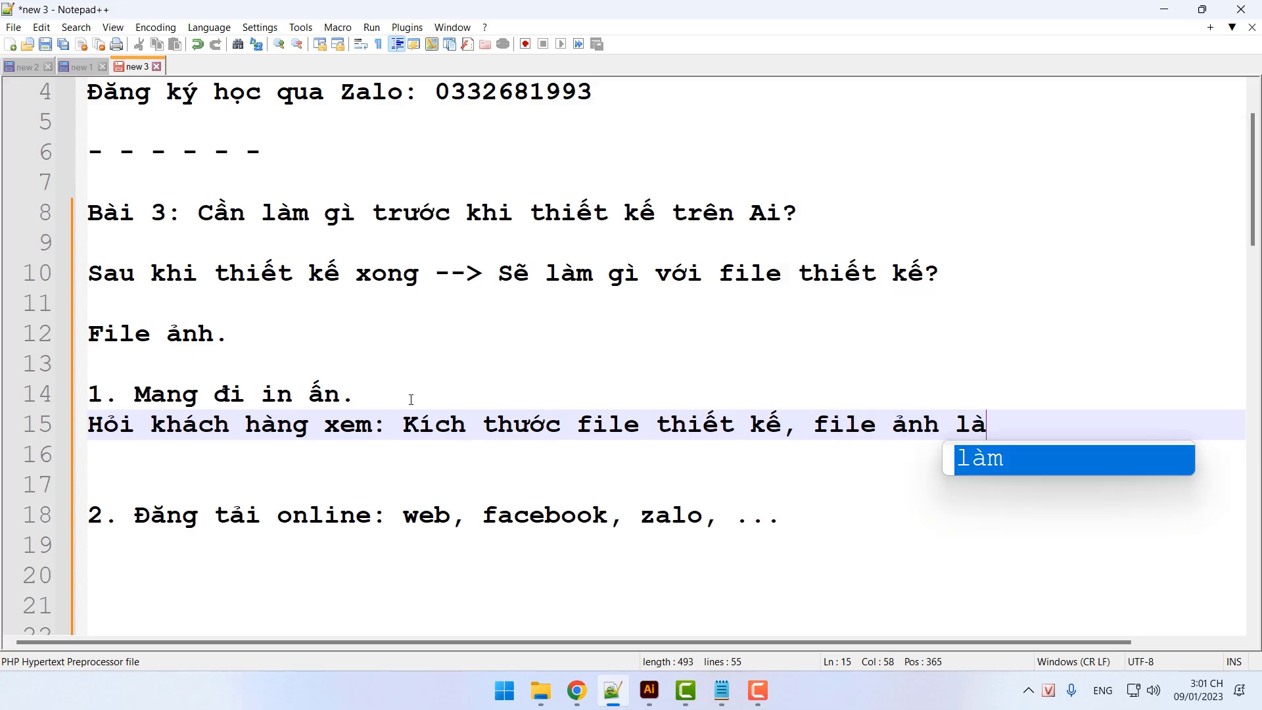
type(" bao nhiêu?")
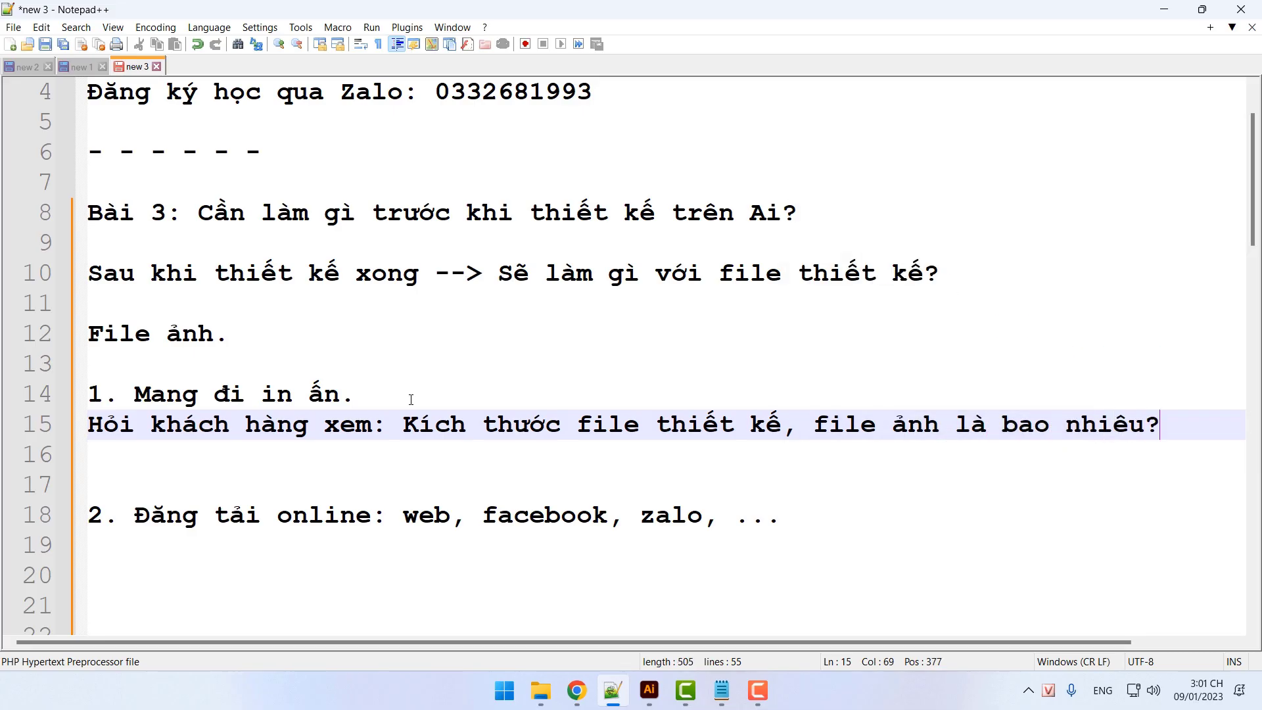
Insert a blank line under the printing heading and add 'Đơn vị đo: cm, mét.' below the question
left_click(418, 388)
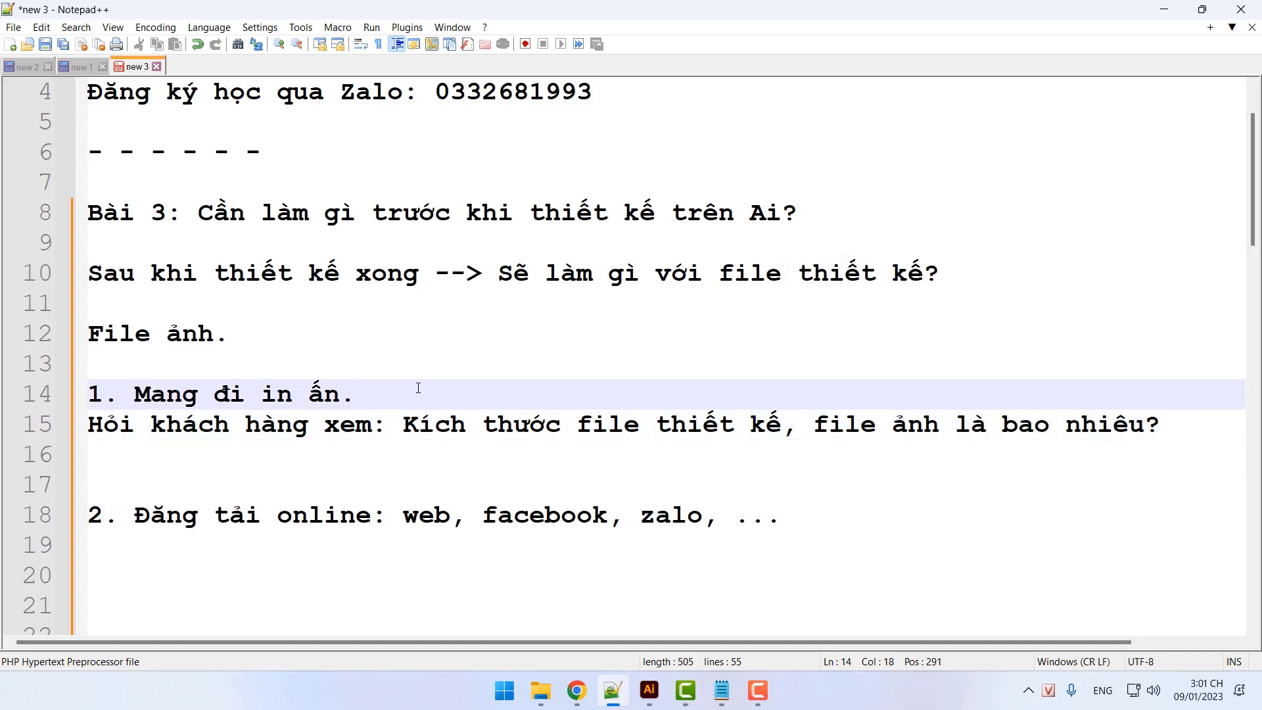
key("Return")
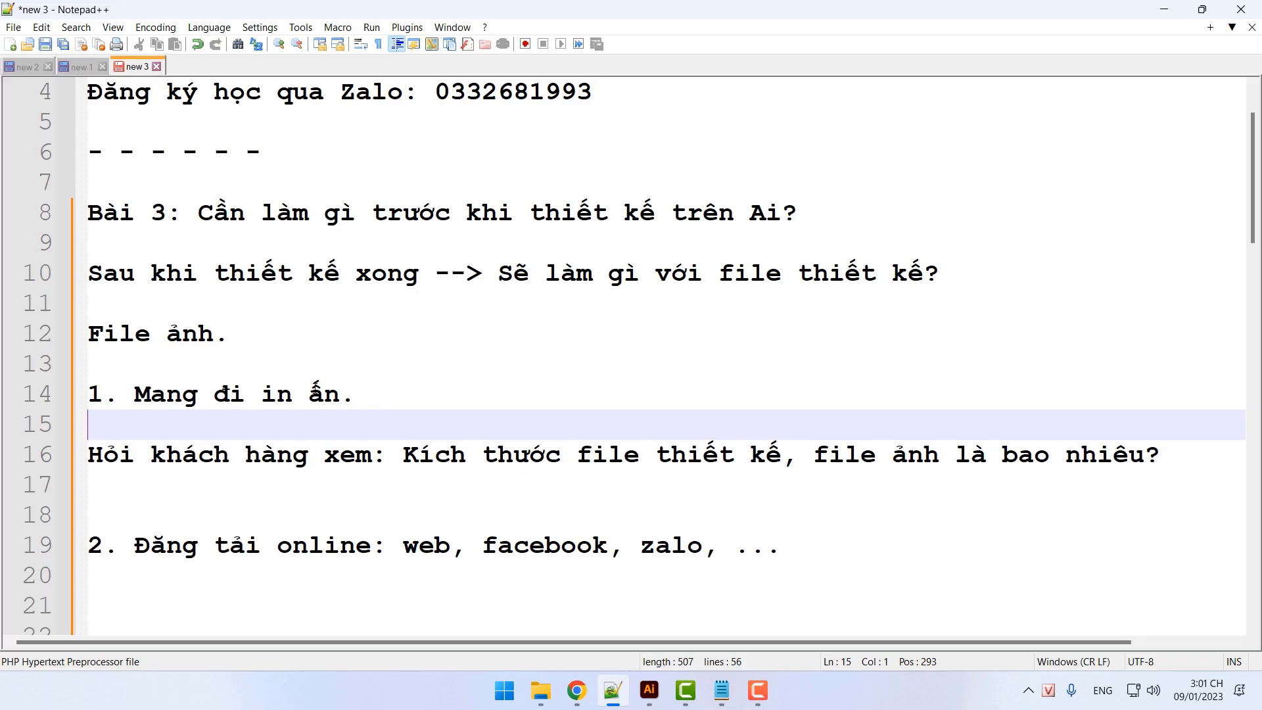
left_click(1208, 458)
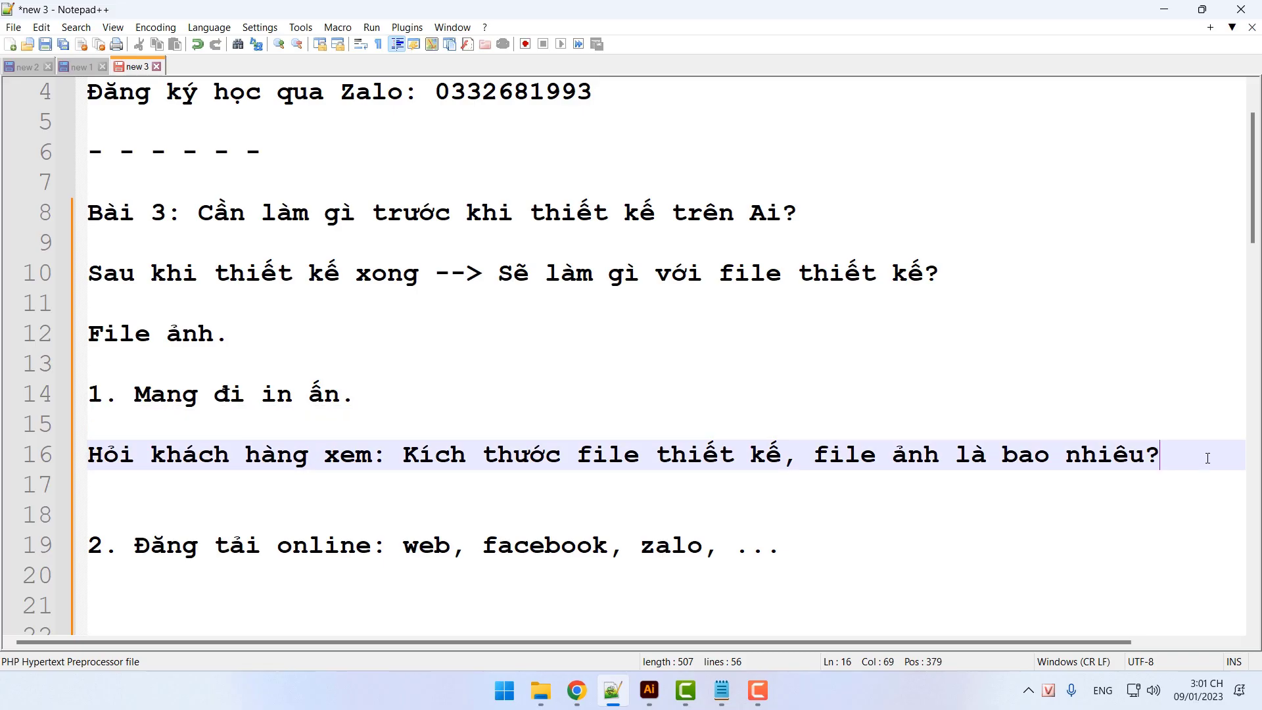
key("Return")
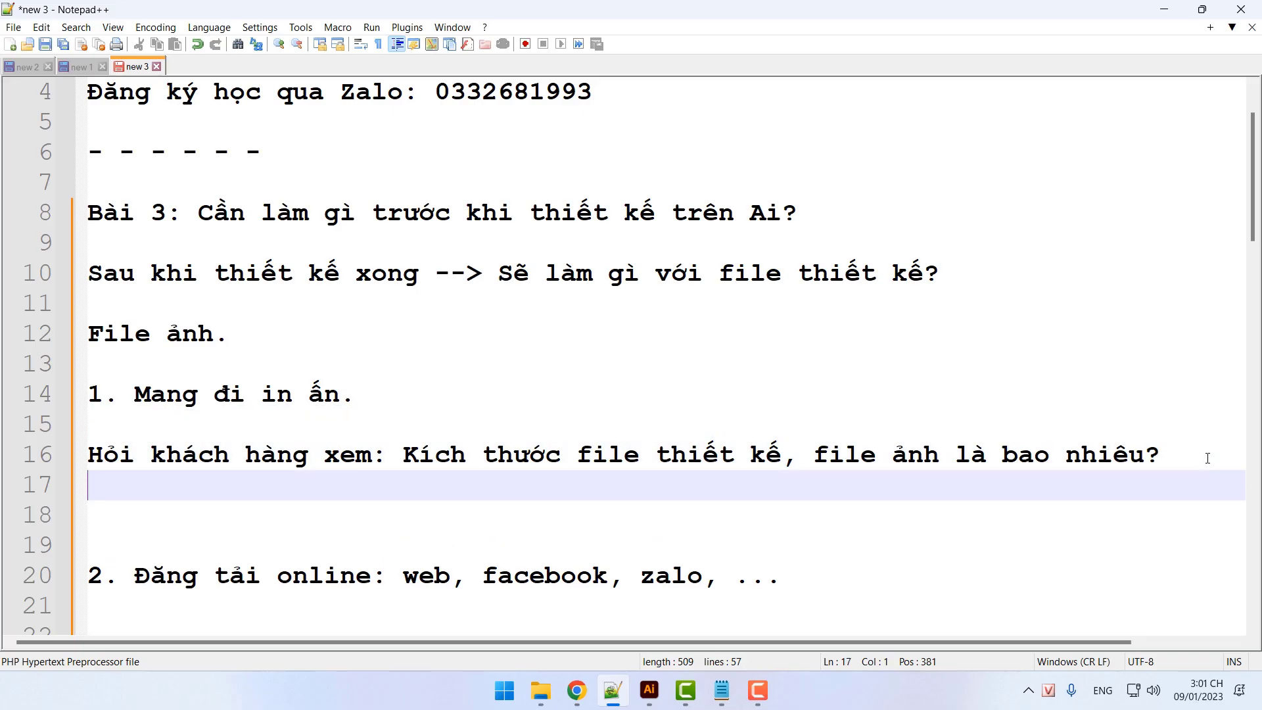
type("Đ")
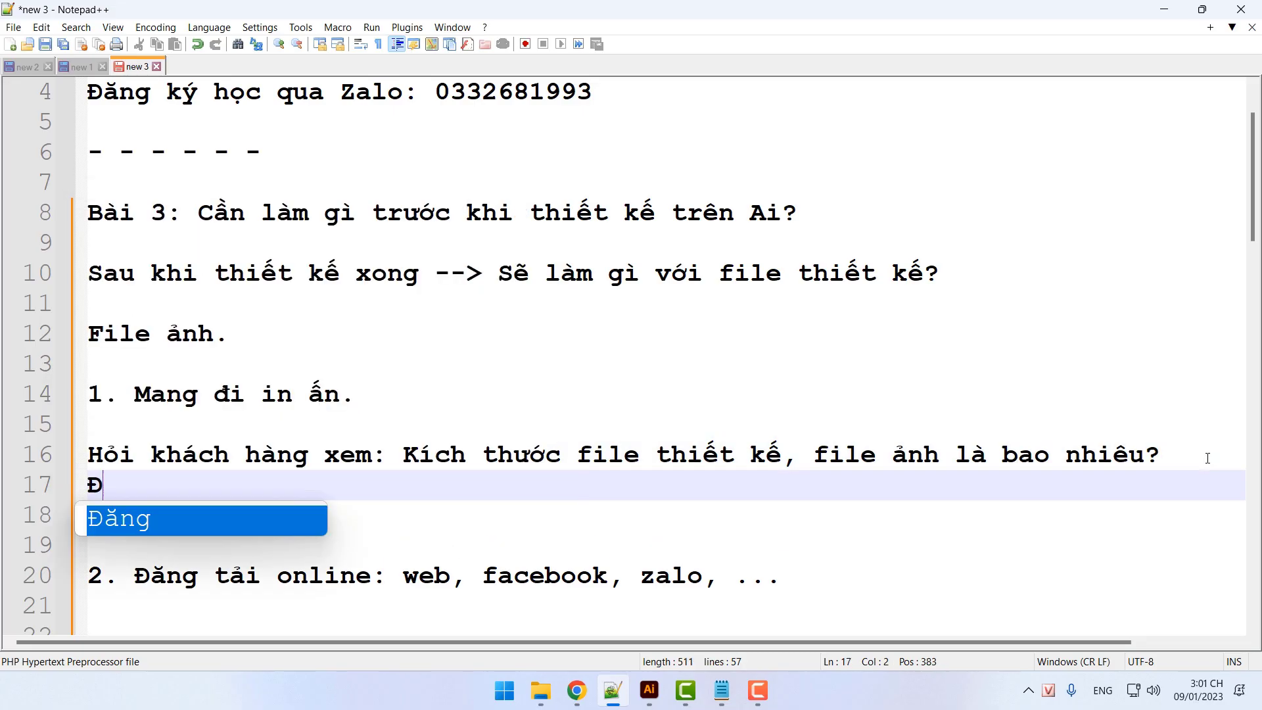
type("ơn vị đo:")
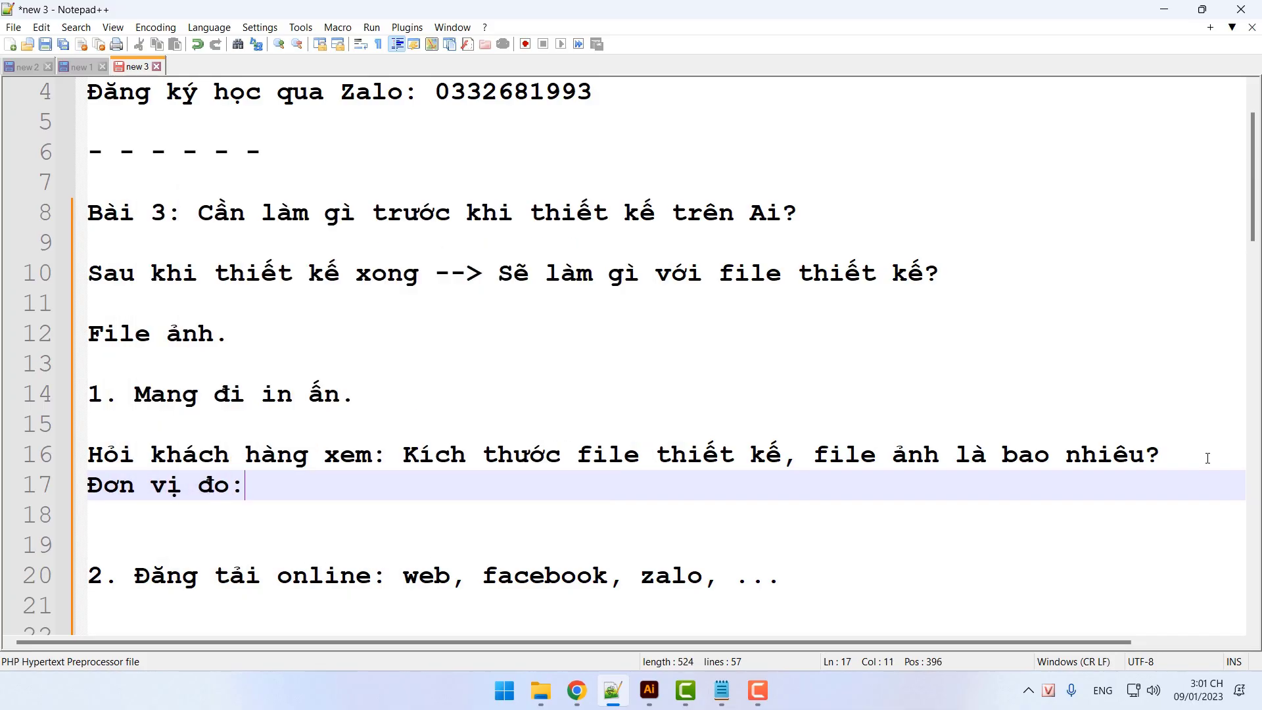
type(" cm, mét.")
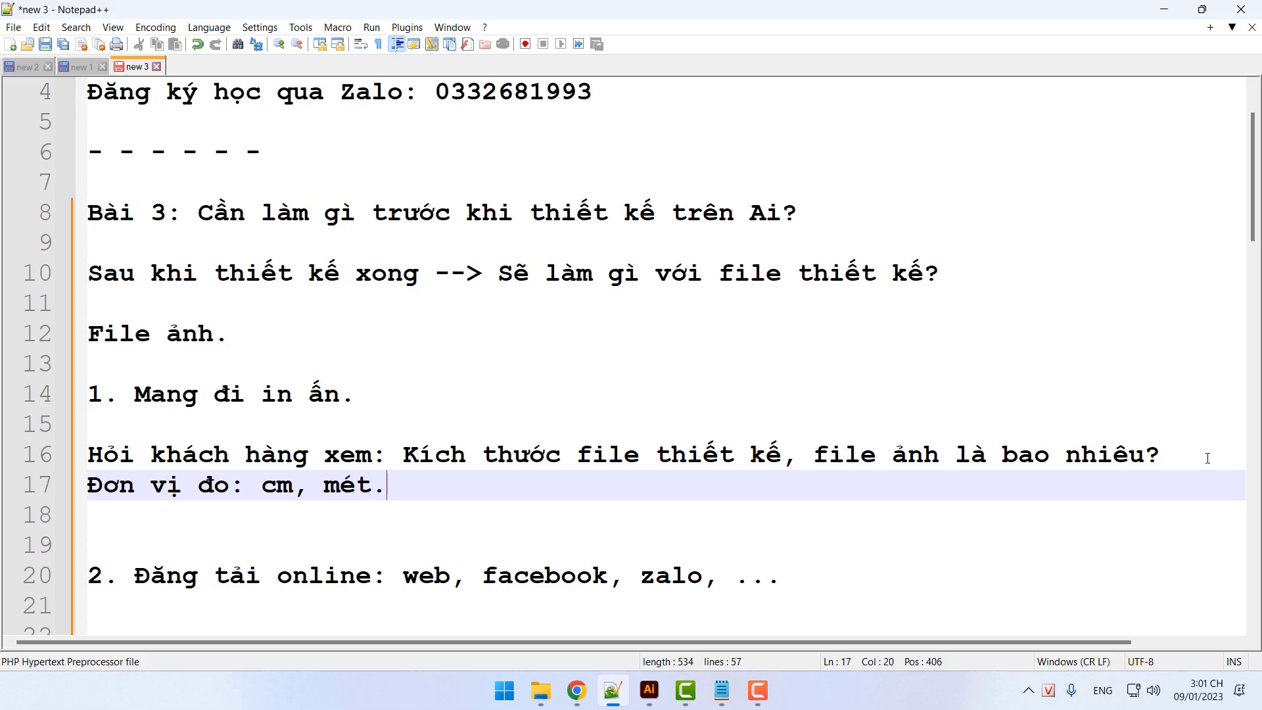
key("Return")
key("Return")
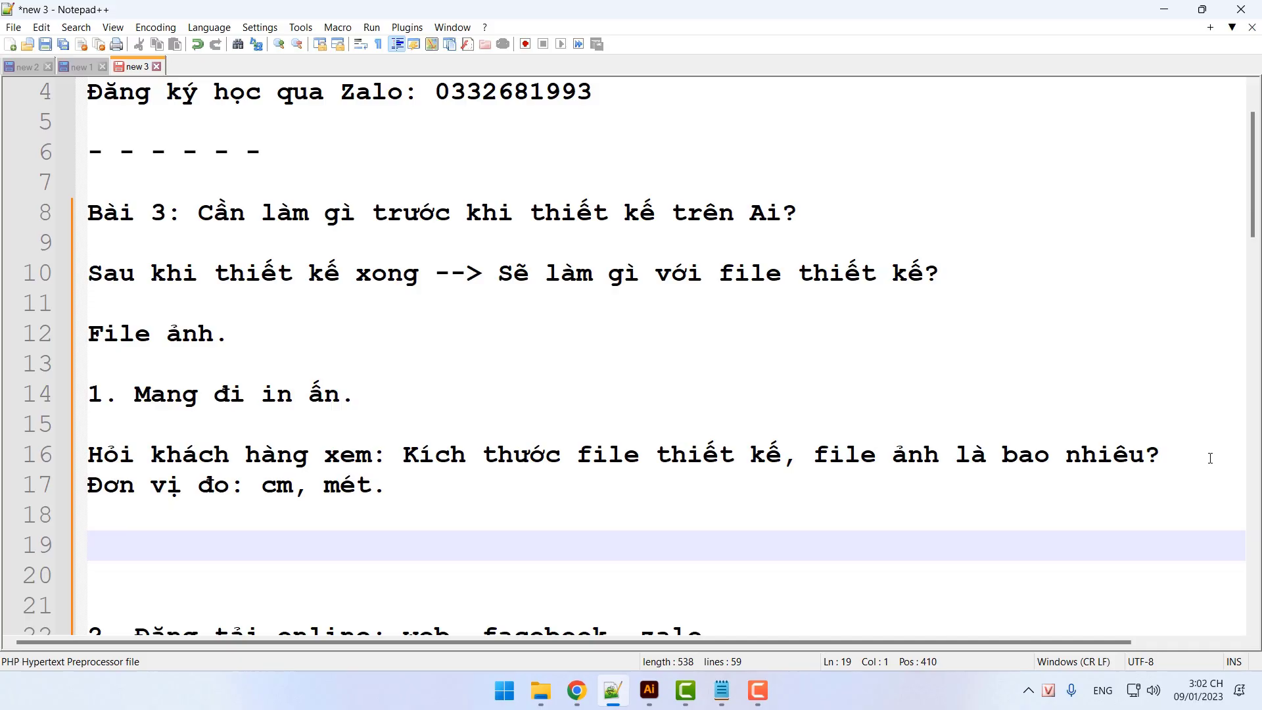
Under the online item, add 'Hỏi khách hàng xem: Kích thước thiết kế là bao nhiêu.'
scroll(1210, 458, "down", 3)
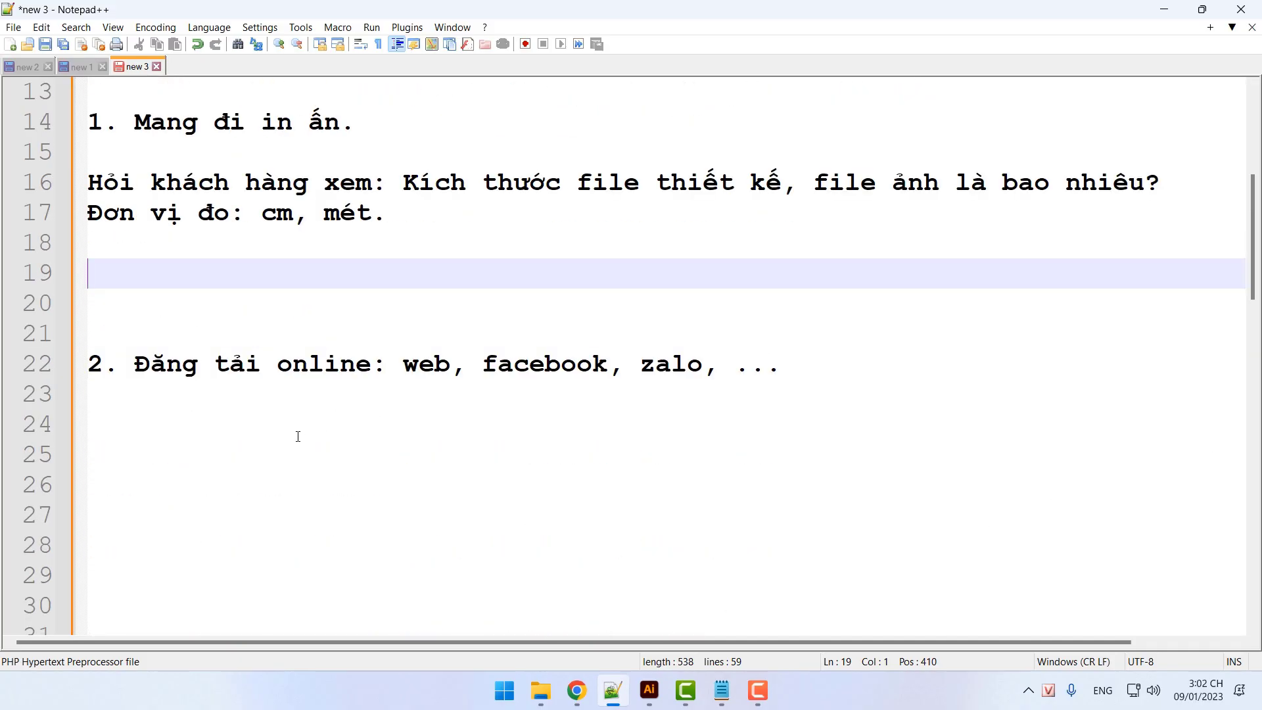
left_click(283, 423)
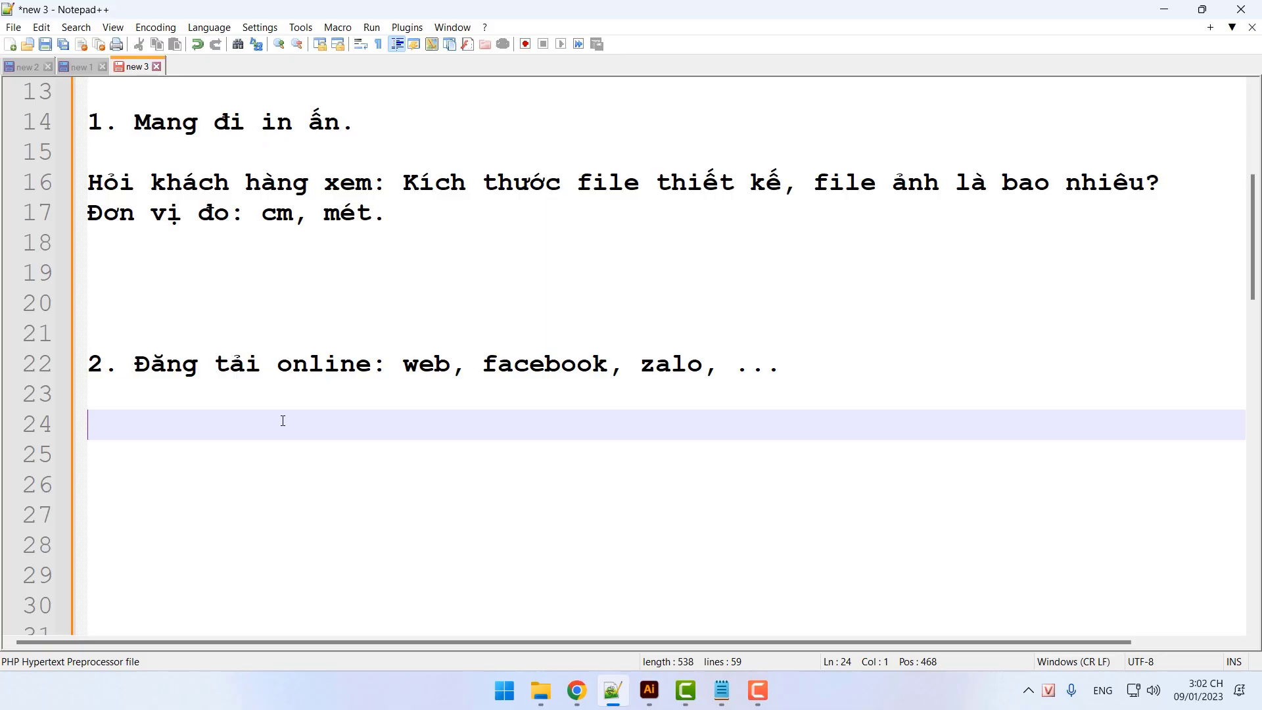
type("Hỏi khách hàng x")
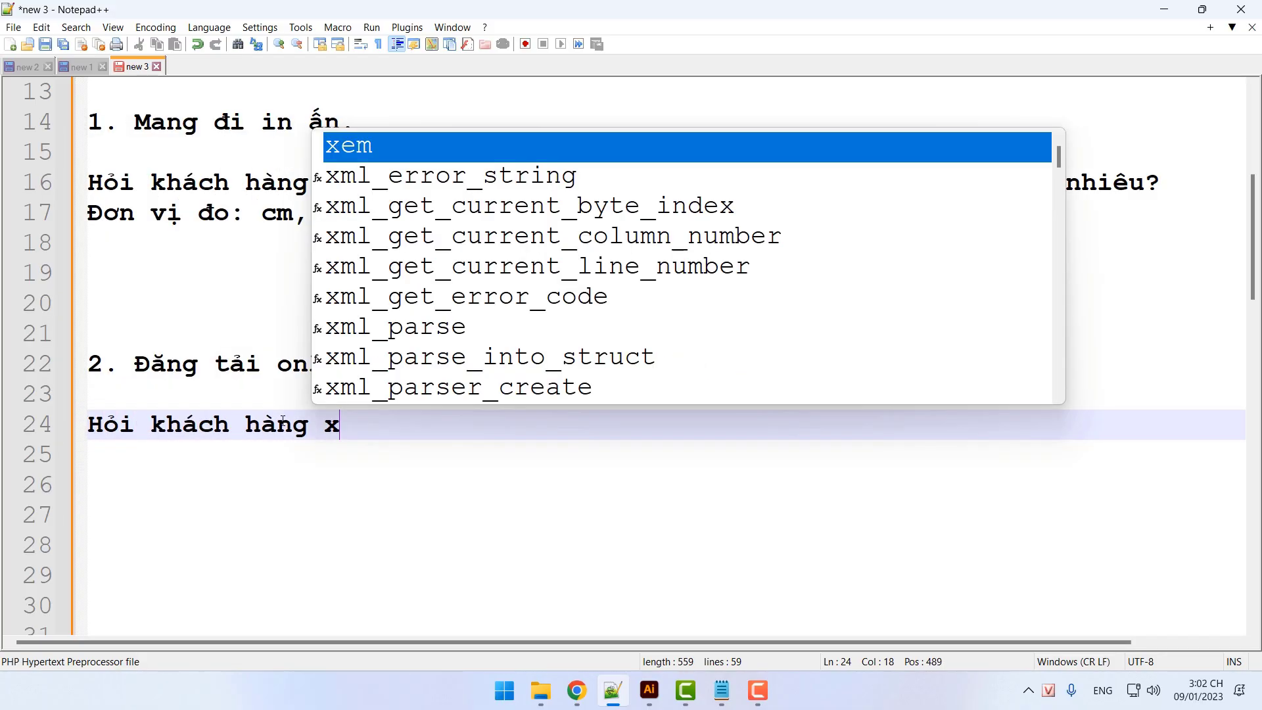
type("em: Kích ")
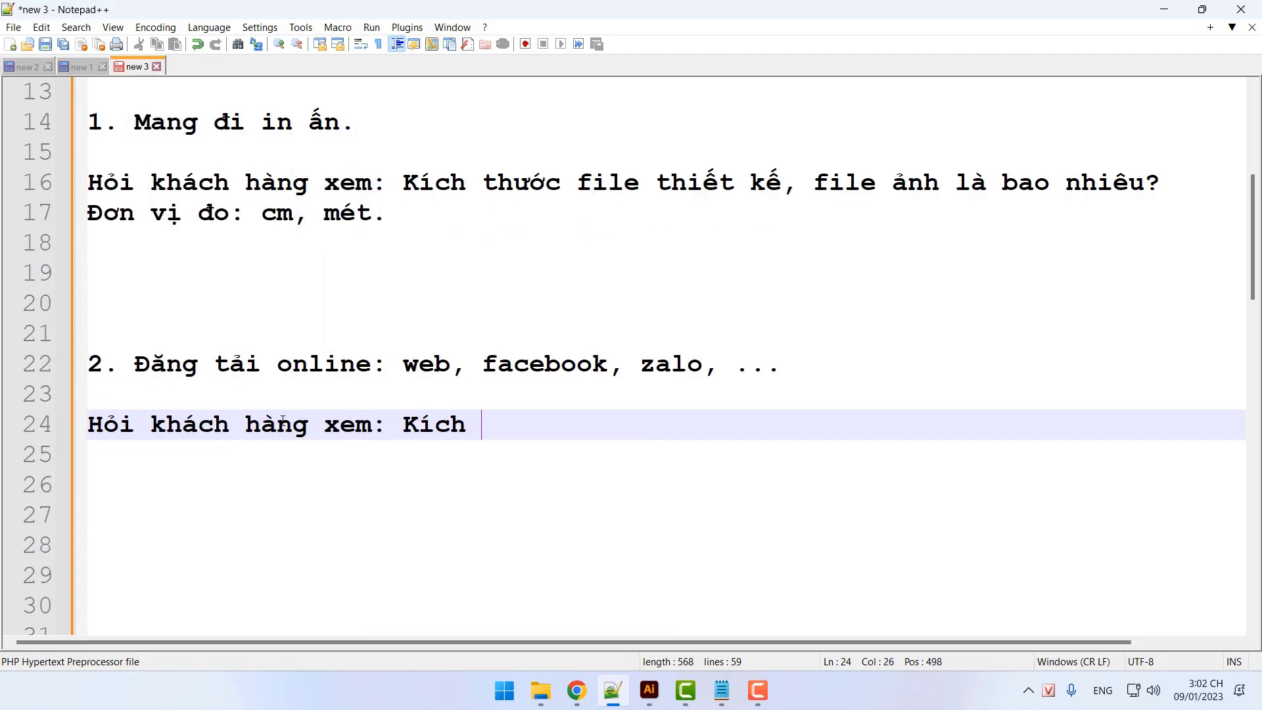
type("thước thiết k")
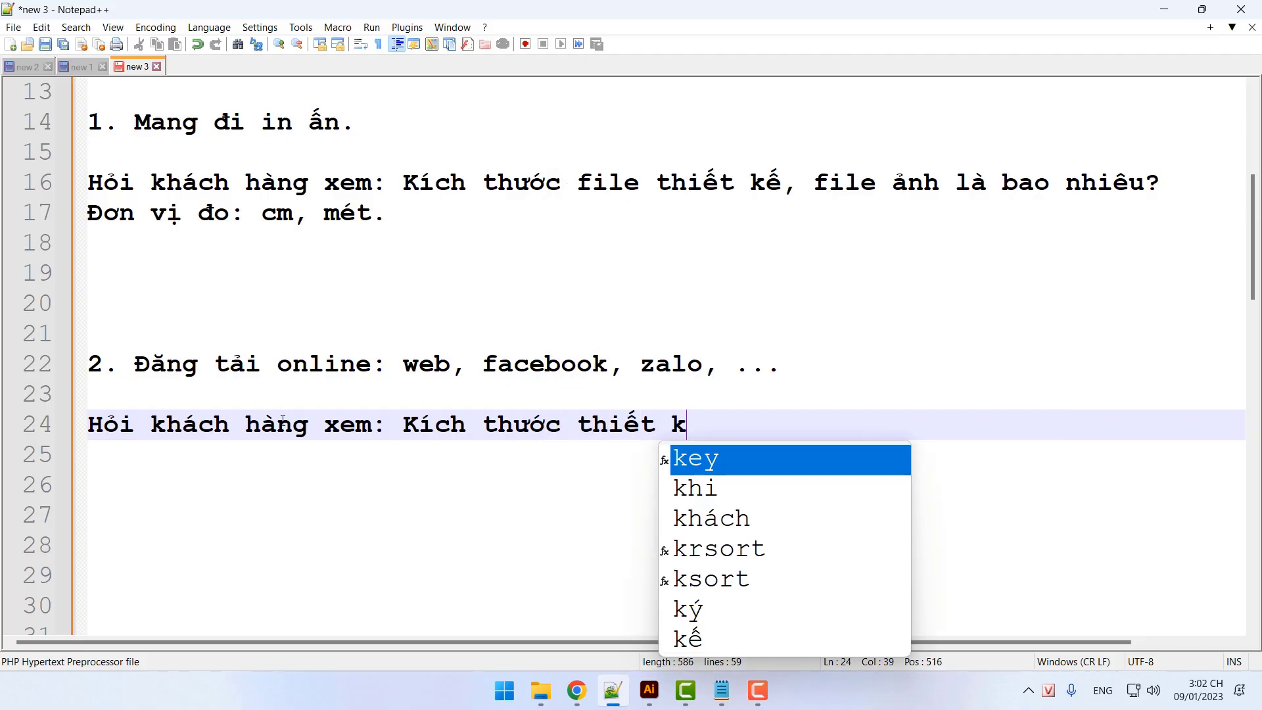
type("ế là bao nhiêu")
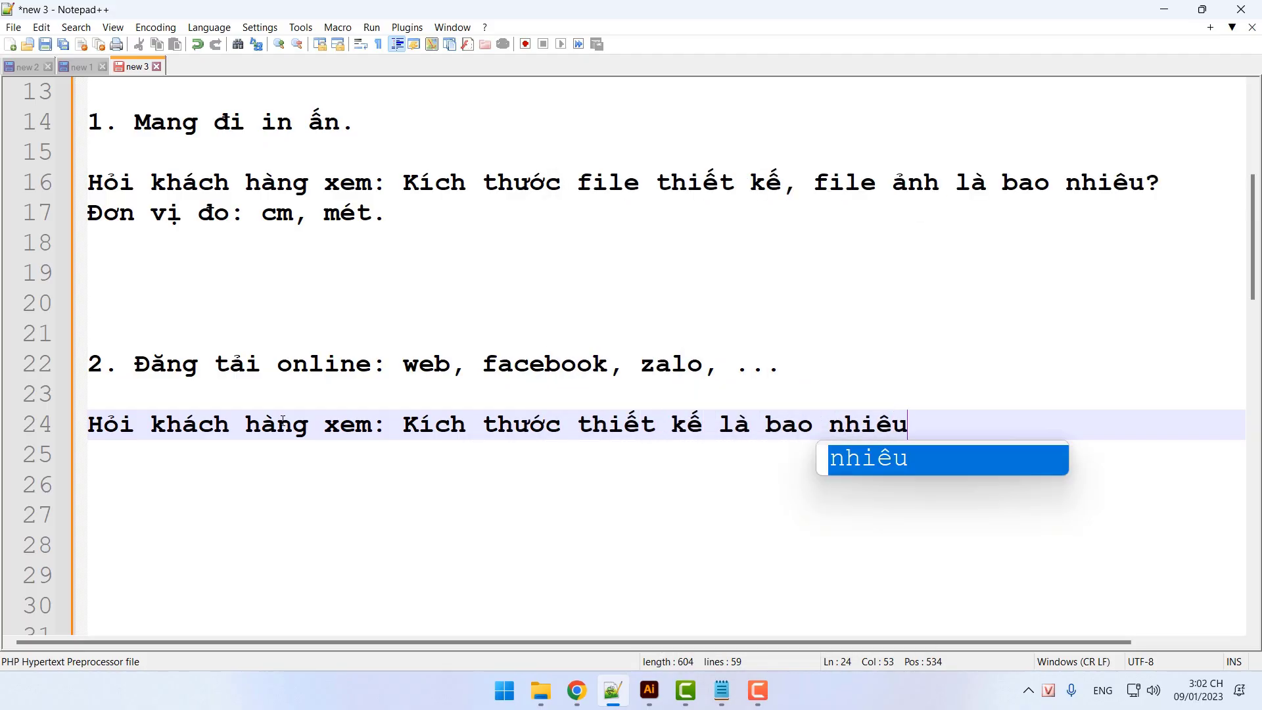
type(".")
key("Return")
key("Return")
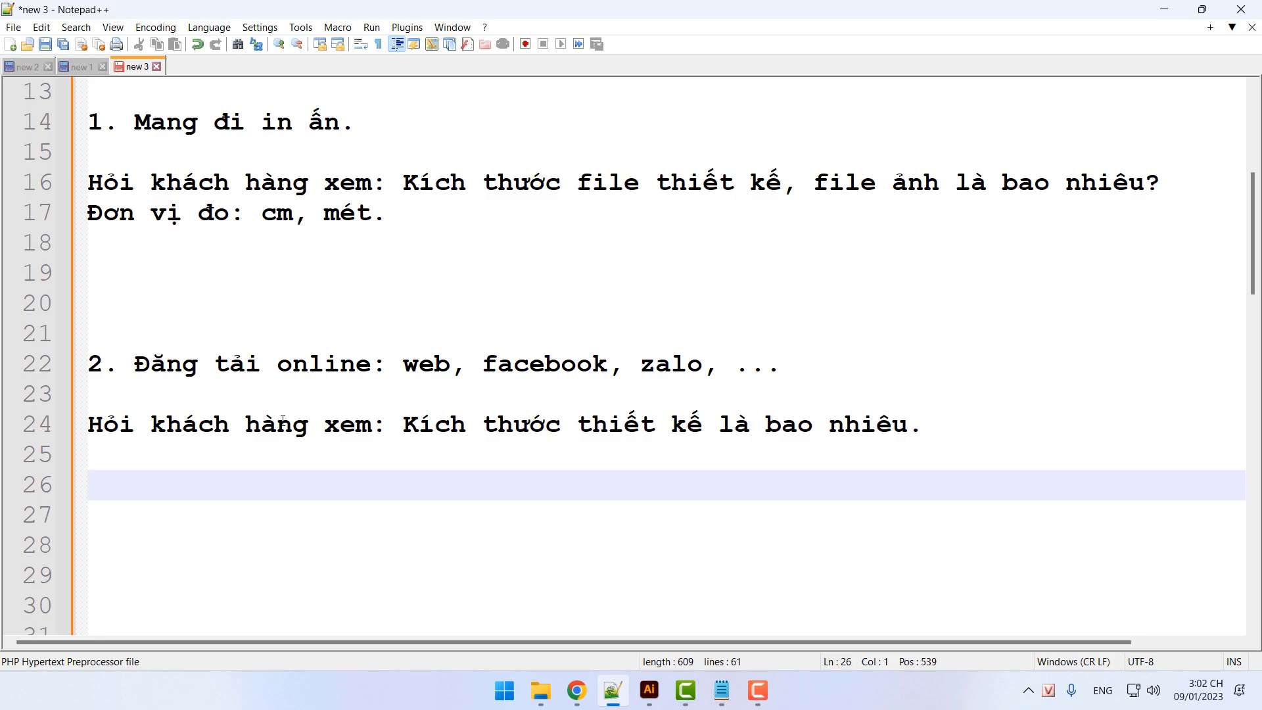
key("BackSpace")
key("Return")
Add 'Đơn vị đo: px' and 'Kích thước: 900 x 900 px.' beneath the question
type("Đơn vị đo: pxx")
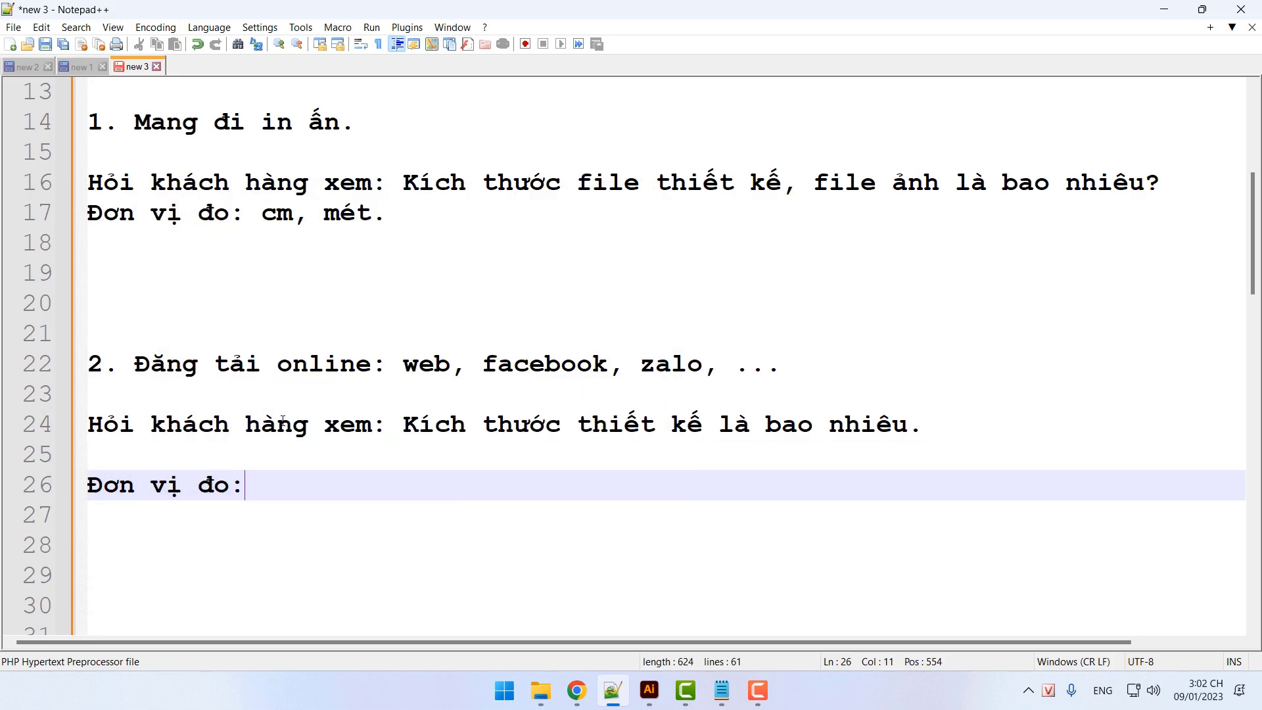
key("BackSpace")
key("Return")
key("Return")
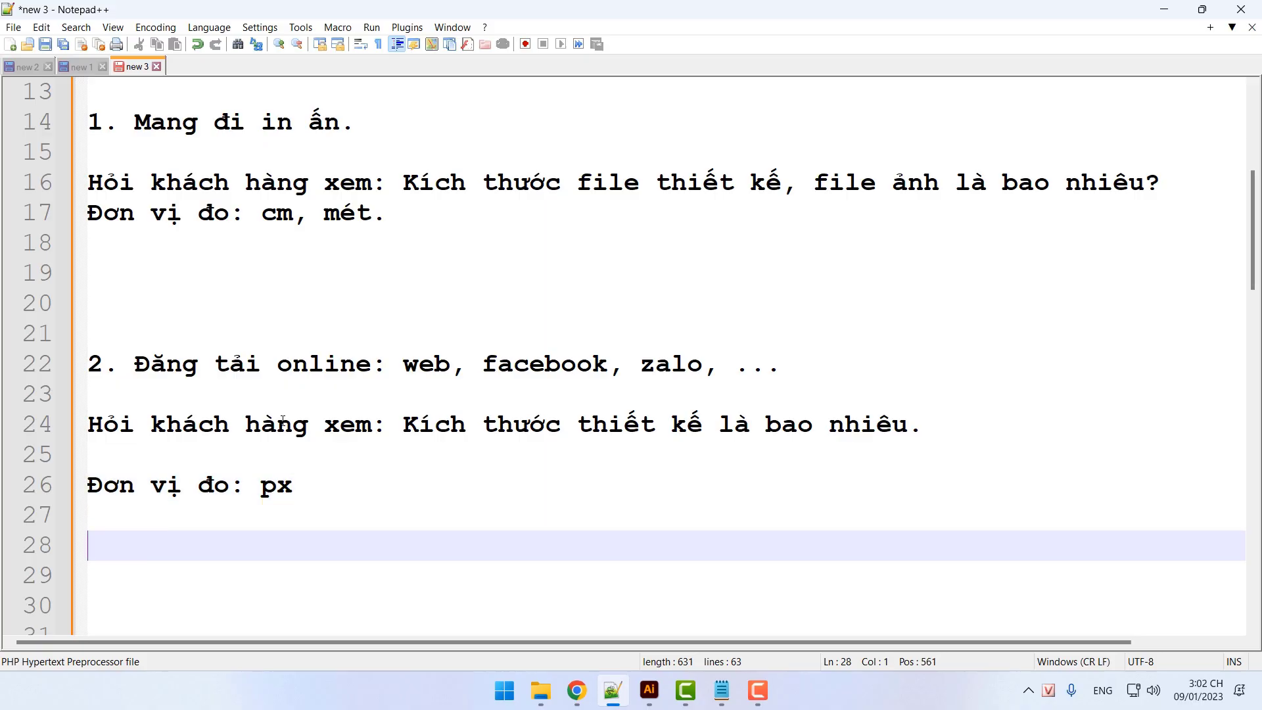
type("Kích thước")
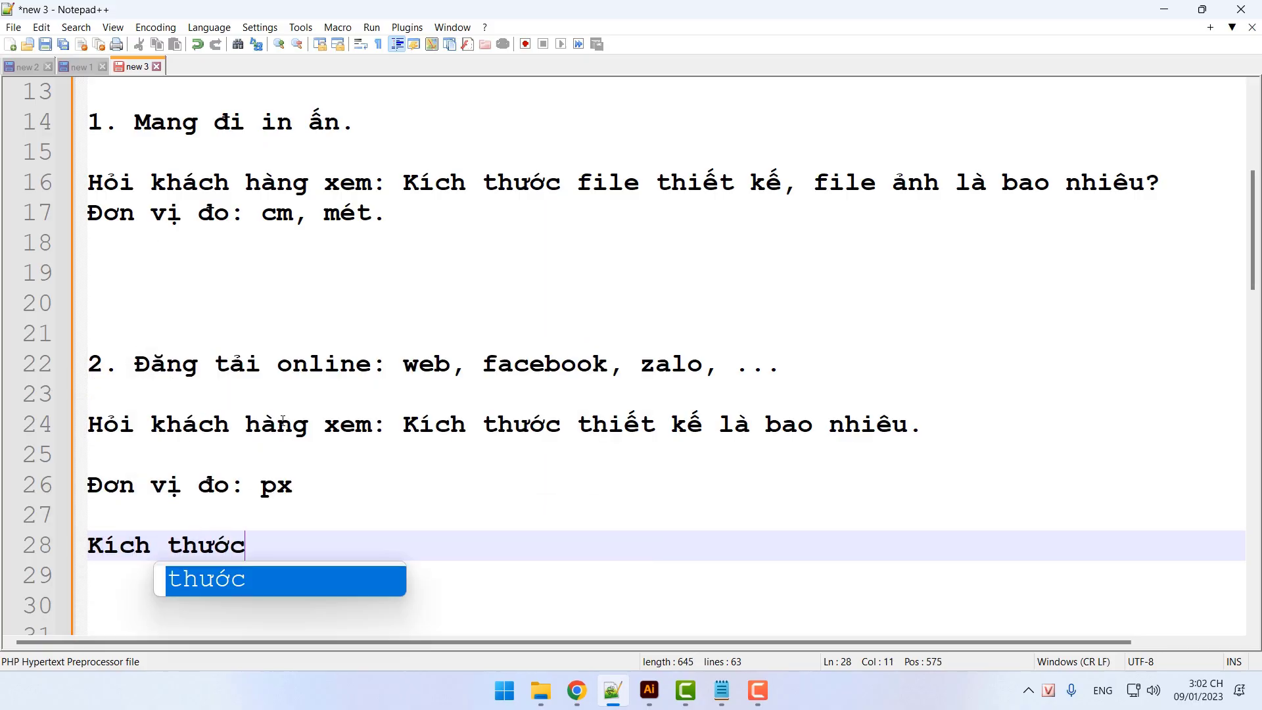
type(": 900")
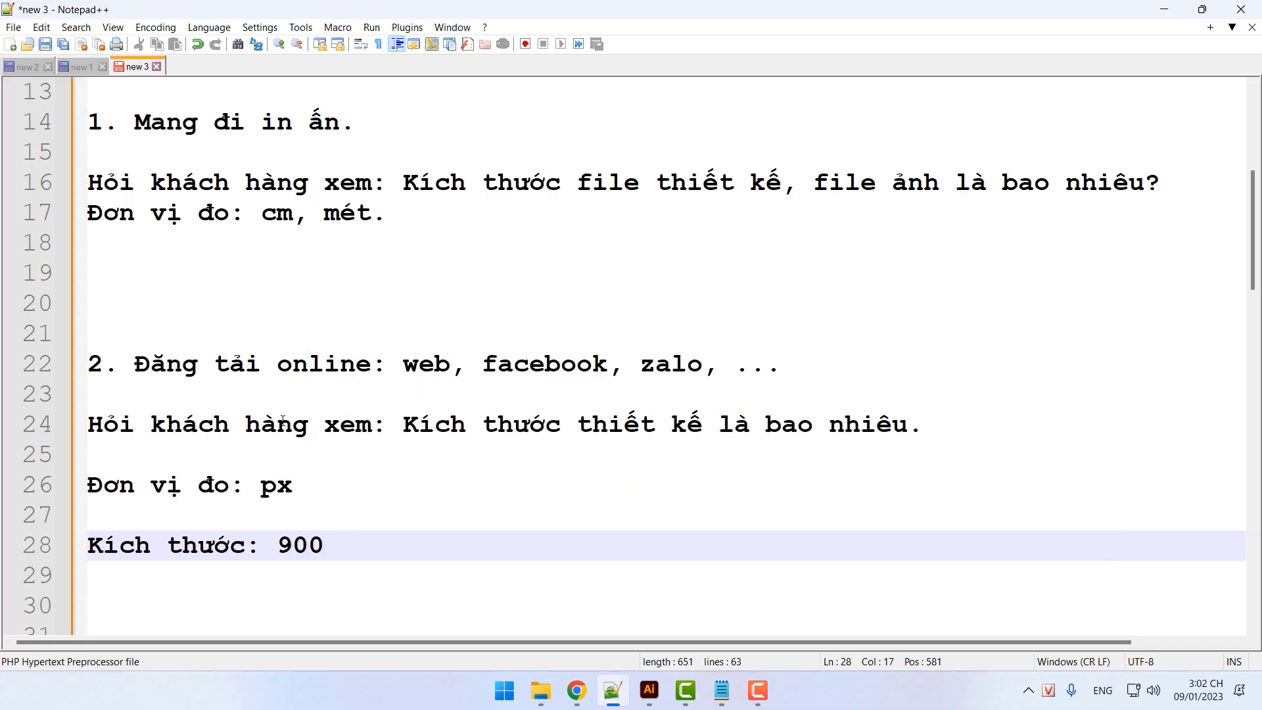
type(" x 900 o")
key("BackSpace")
type("px.")
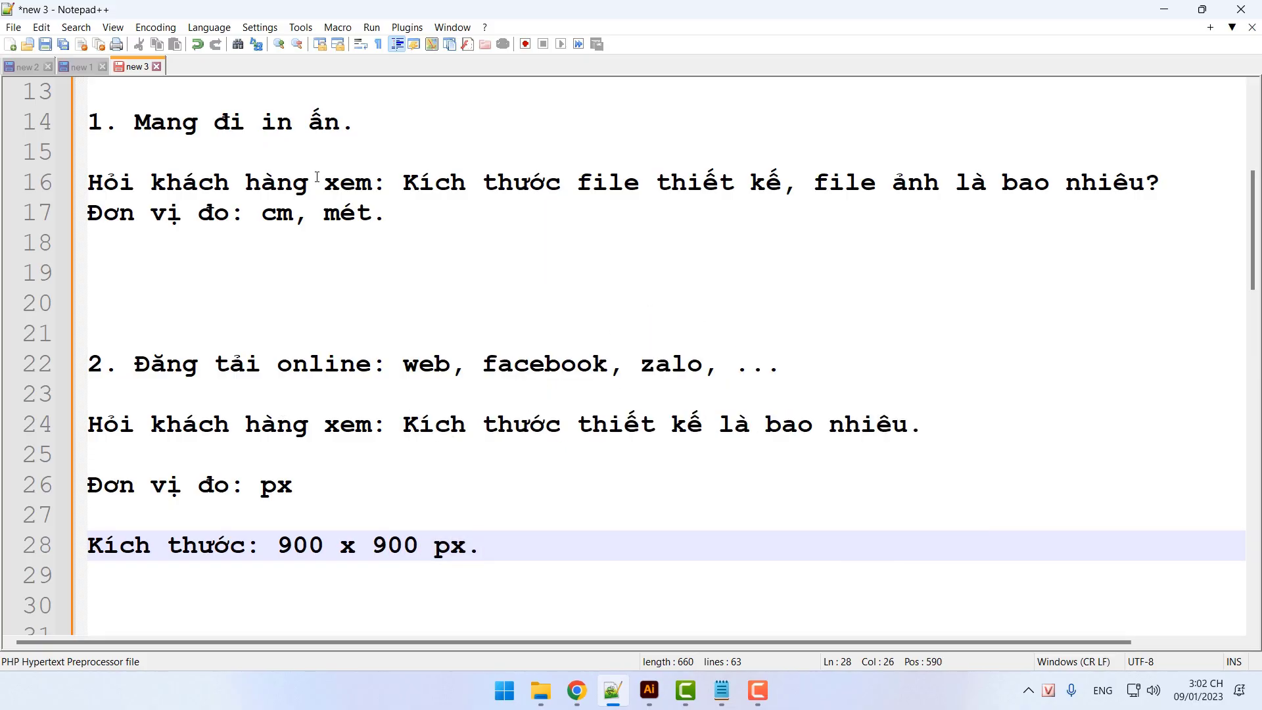
Add 'Ví dụ: Chiều ngang là 60 cm, chiều dọc là 30 cm.' under the print units line
left_click(362, 245)
key("Return")
type("Ví duu")
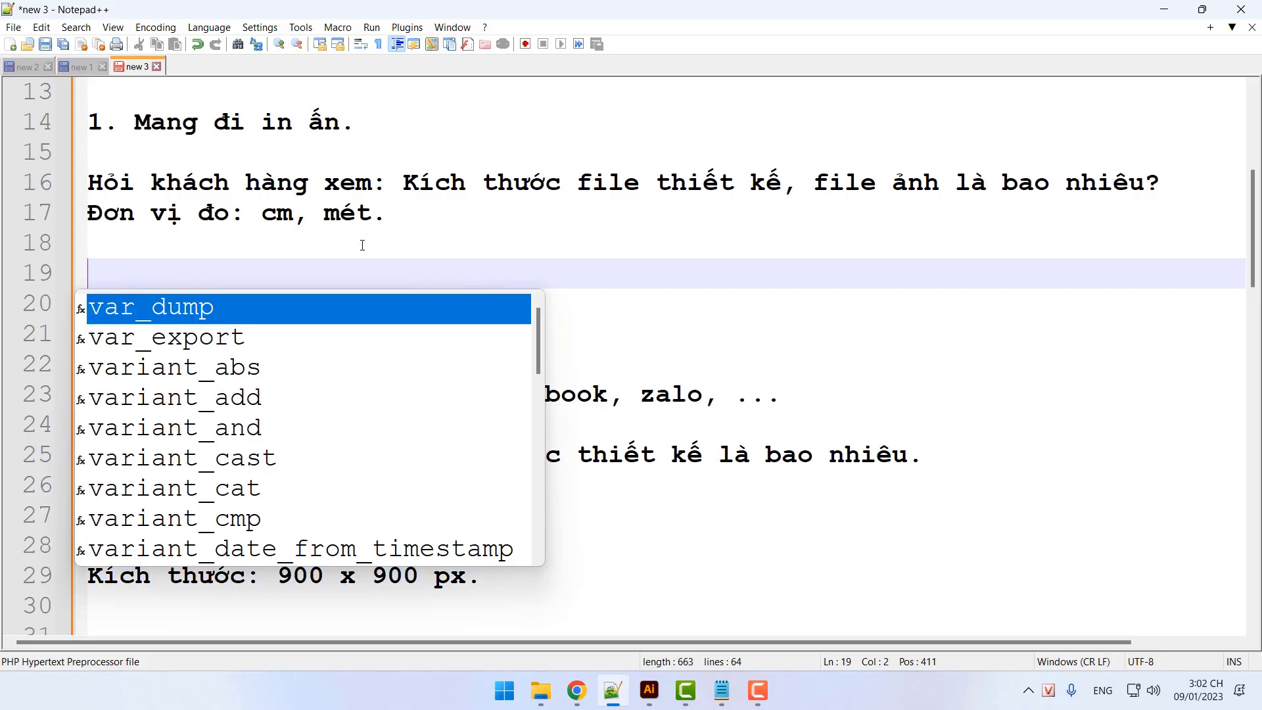
key("BackSpace")
type("j: ")
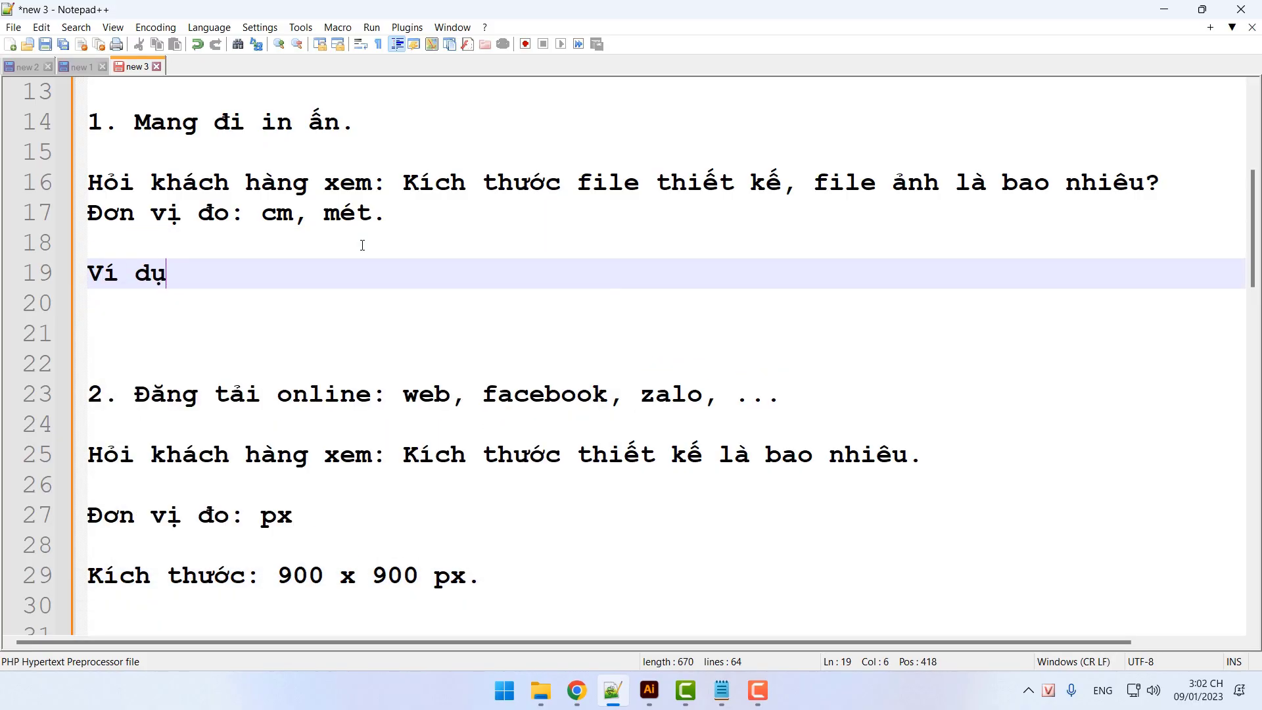
type("Chi")
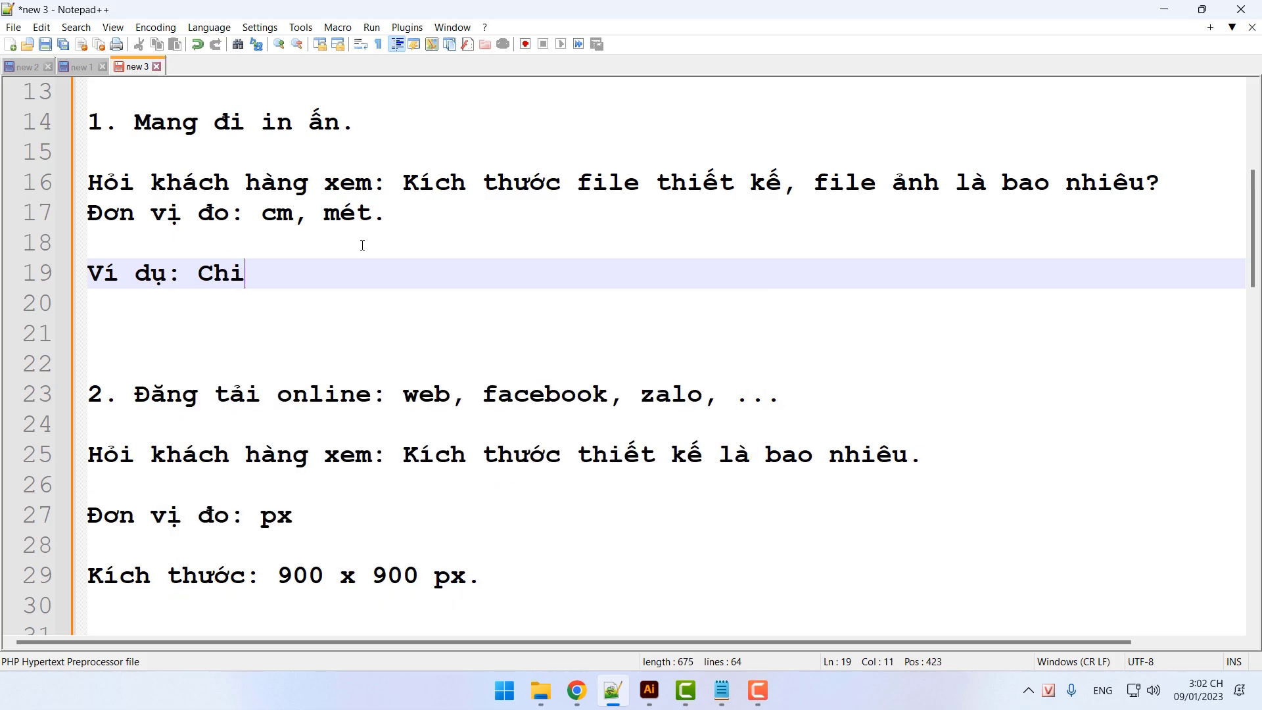
type("ều ngang là")
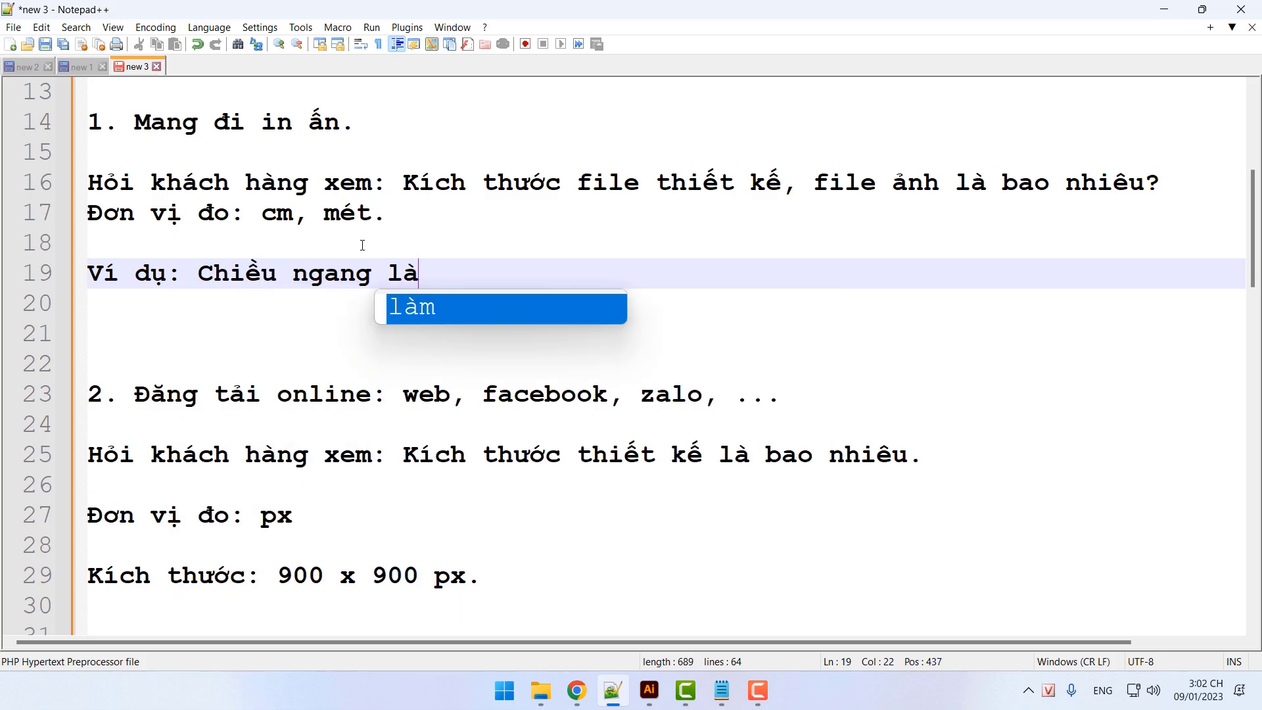
type(" 60 cm, chi")
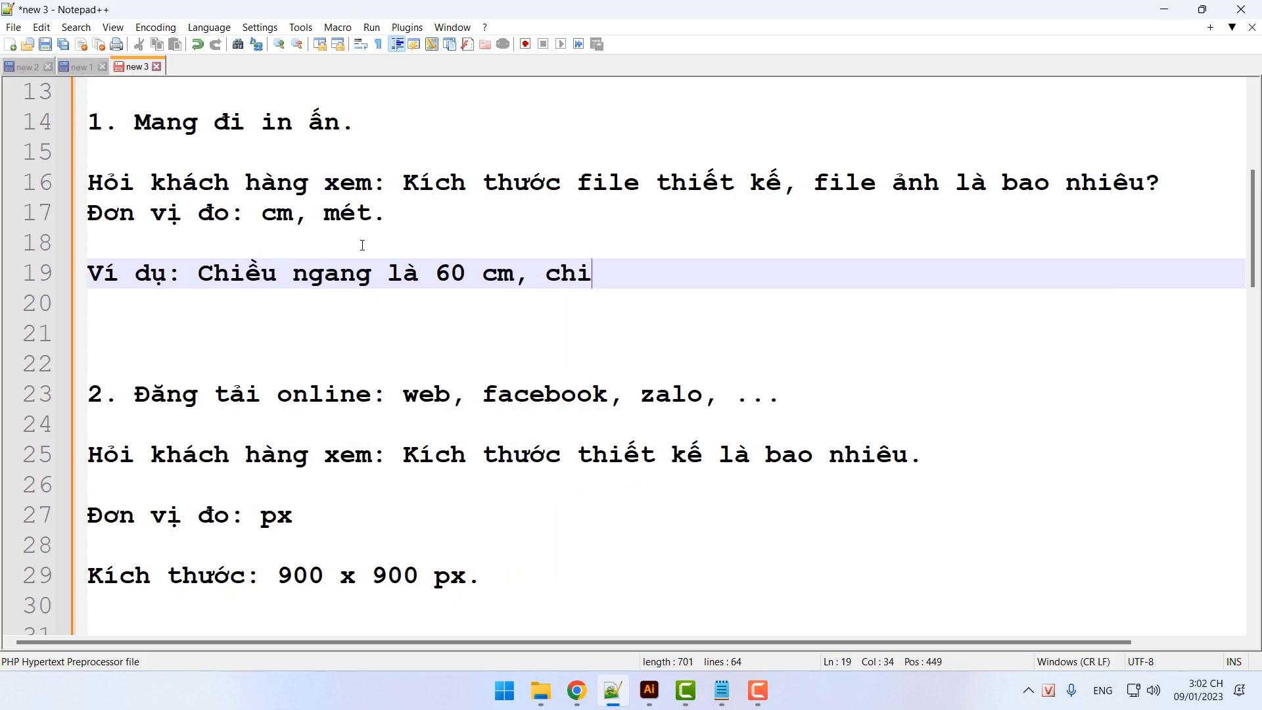
type("ều dọc là 3")
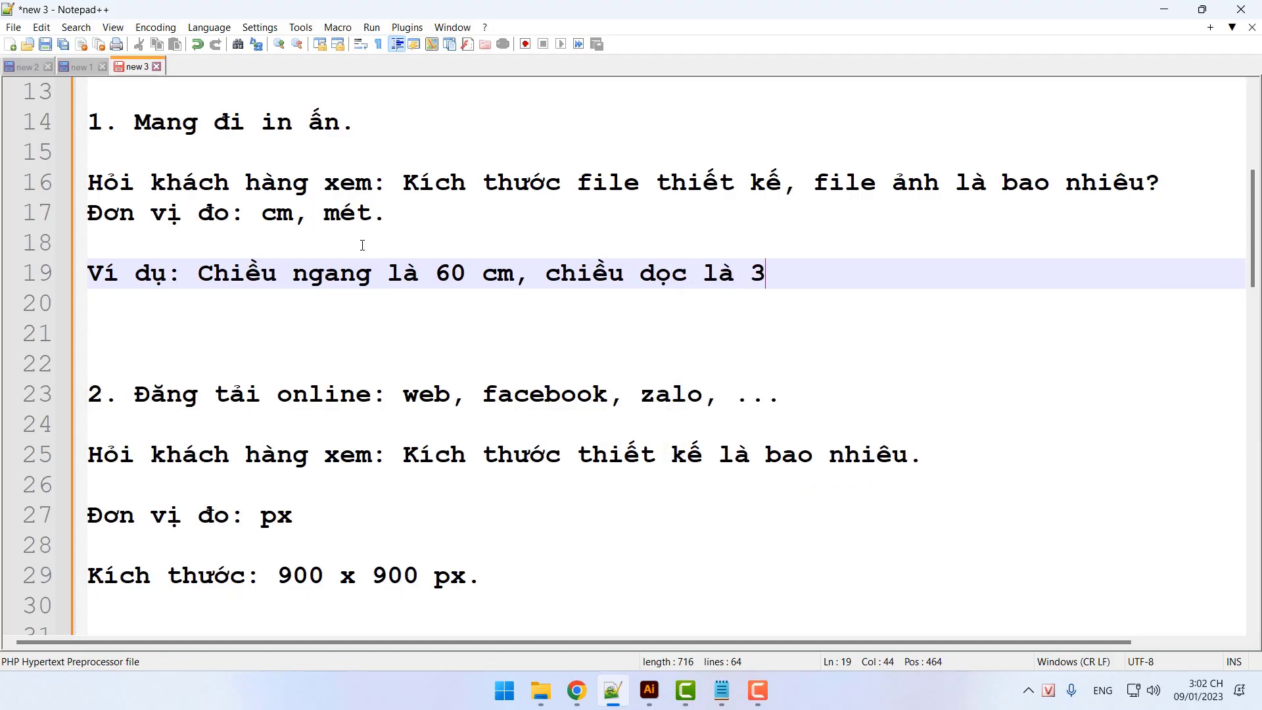
type("0 cm.")
scroll(361, 245, "up", 2)
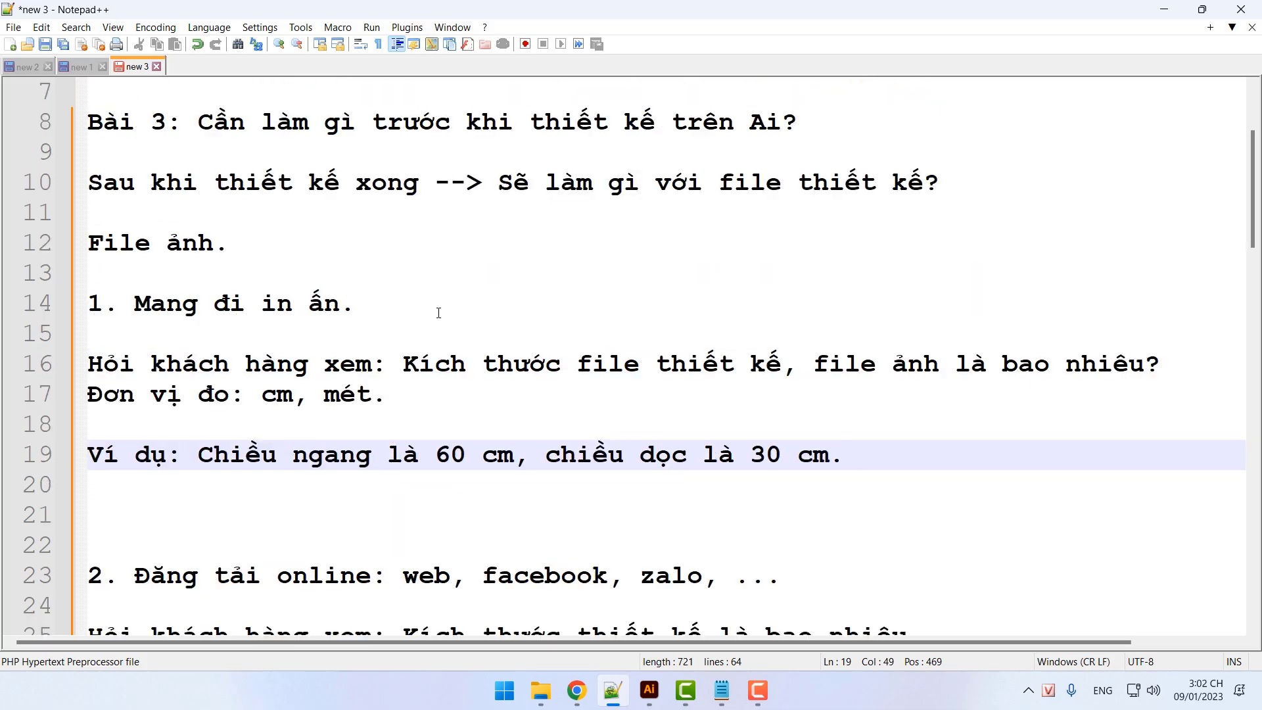
Scroll up and down through the earlier Bài 3 notes to review them
scroll(438, 312, "down", 2)
scroll(438, 312, "up", 3)
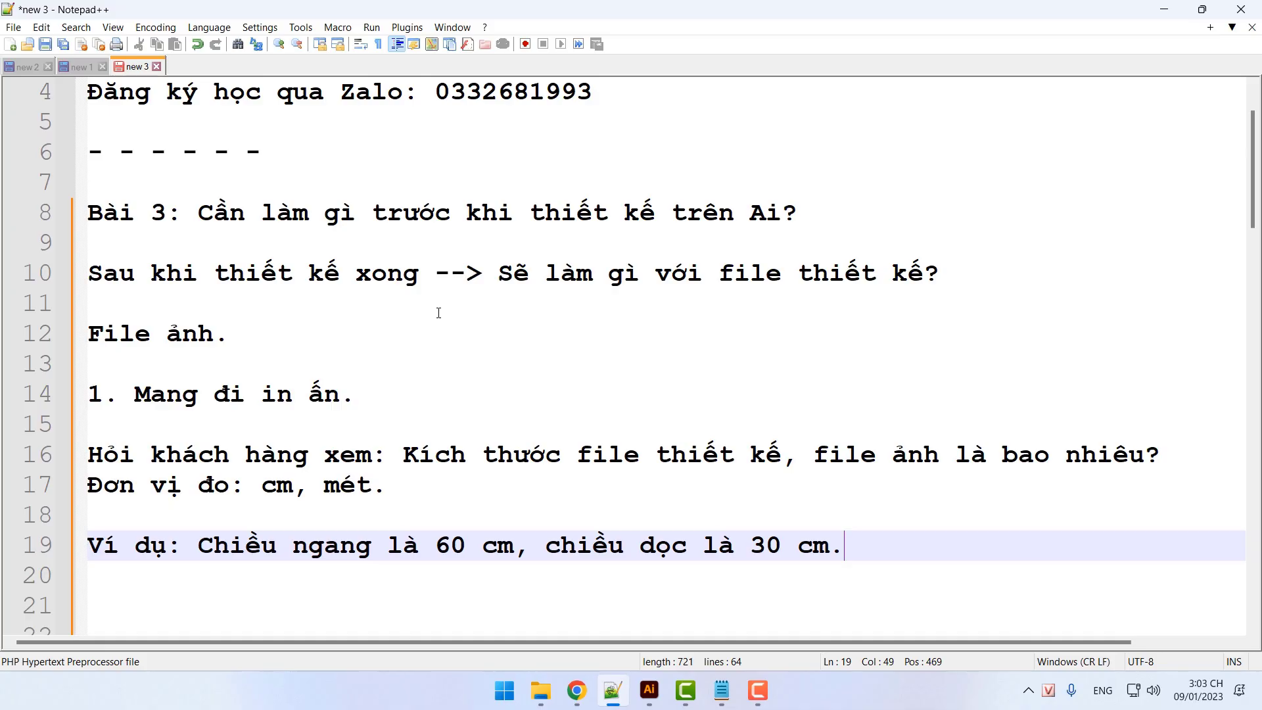
scroll(438, 313, "down", 3)
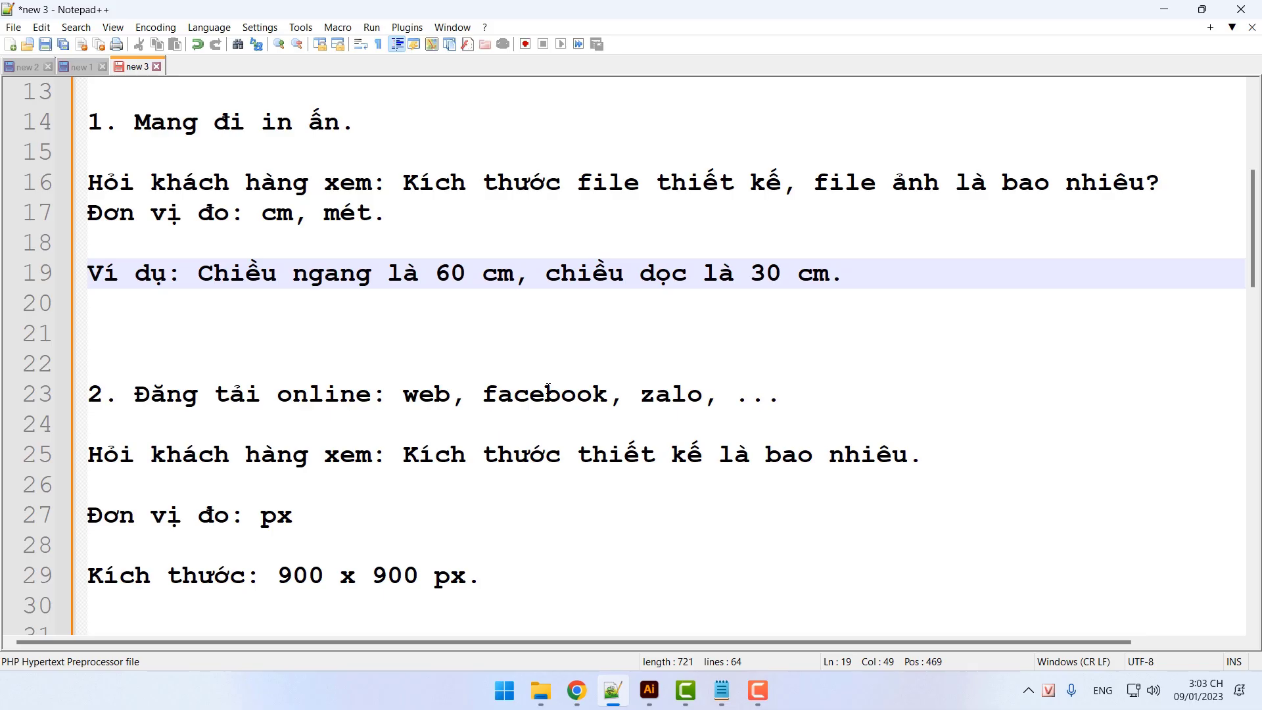
scroll(546, 387, "up", 3)
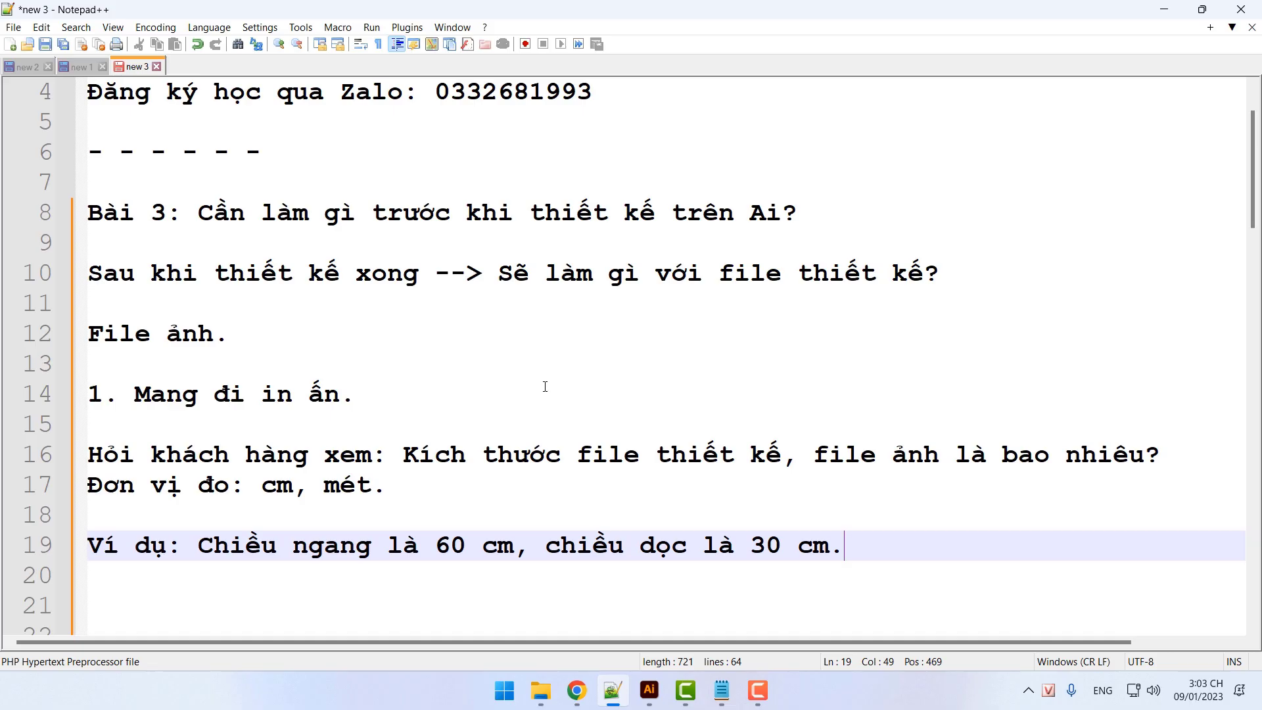
scroll(545, 386, "down", 3)
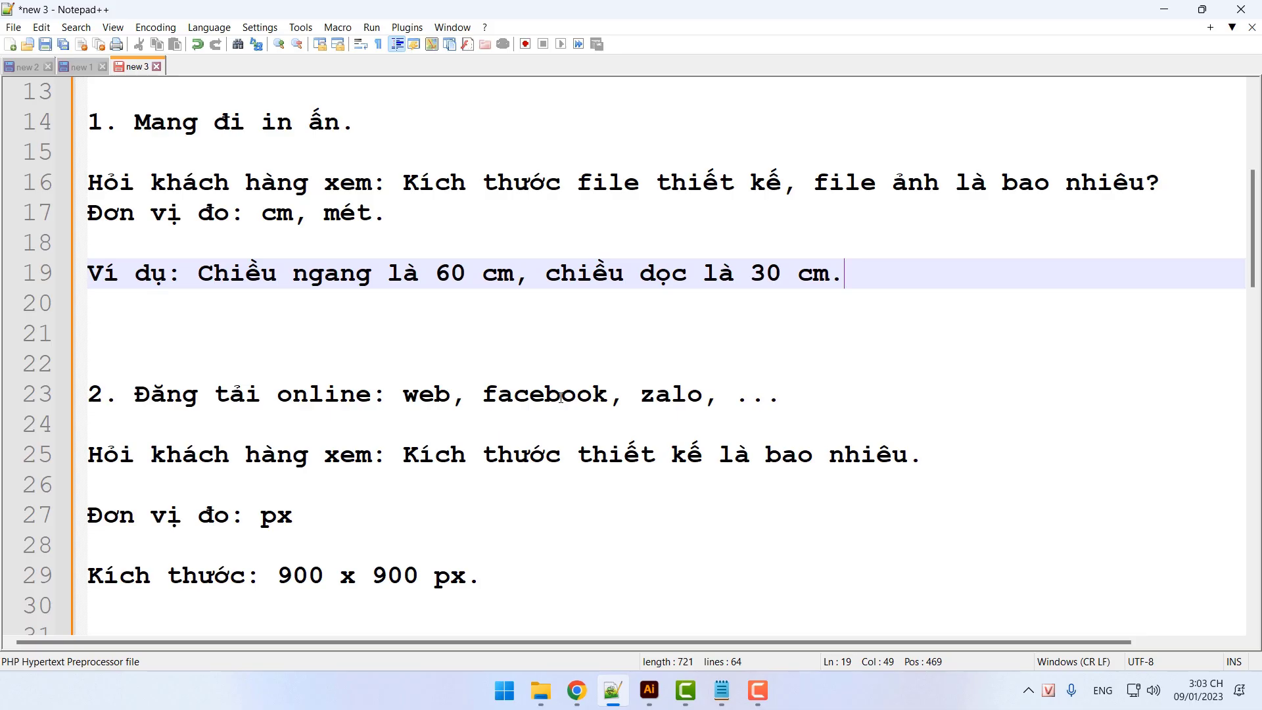
scroll(561, 397, "up", 1)
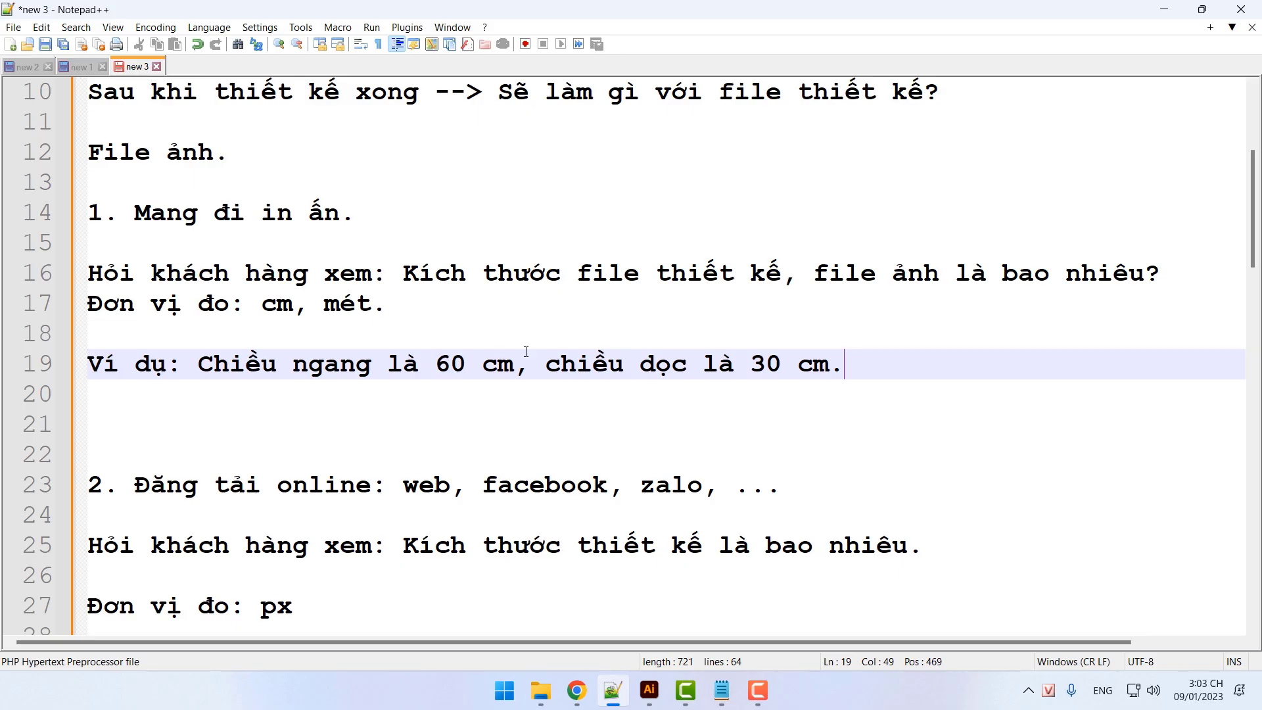
scroll(773, 370, "down", 1)
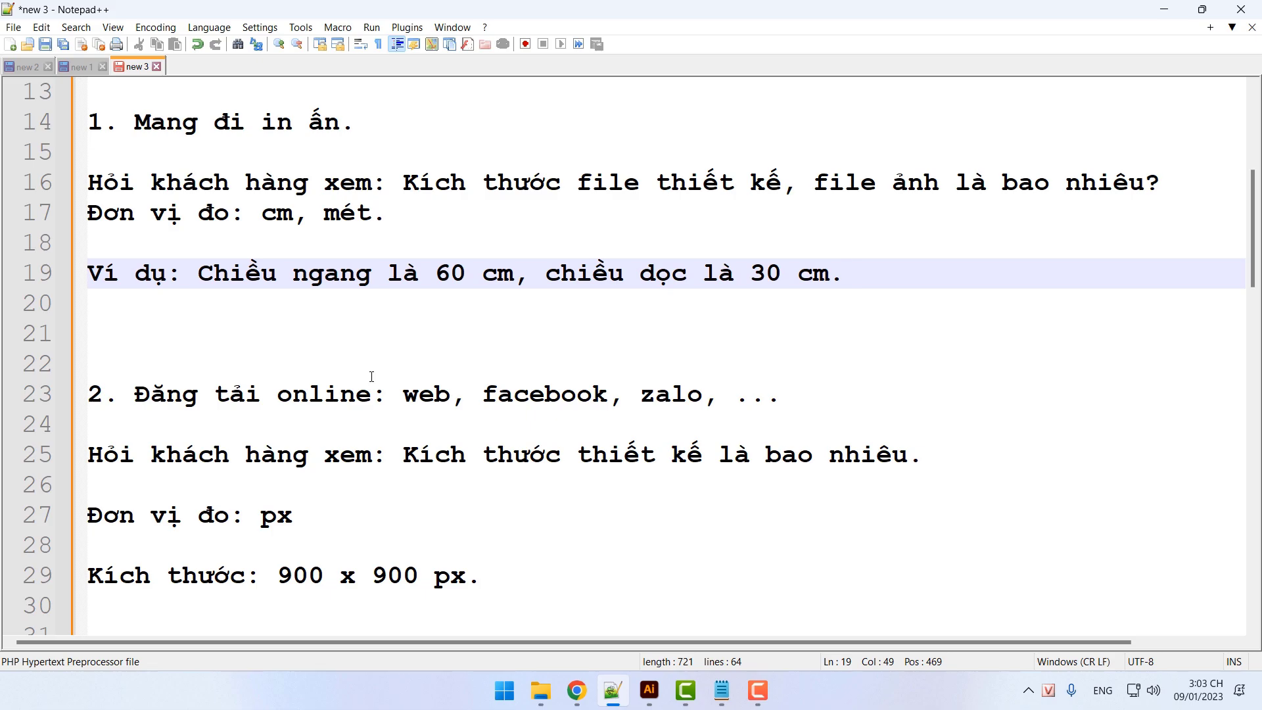
scroll(376, 387, "down", 1)
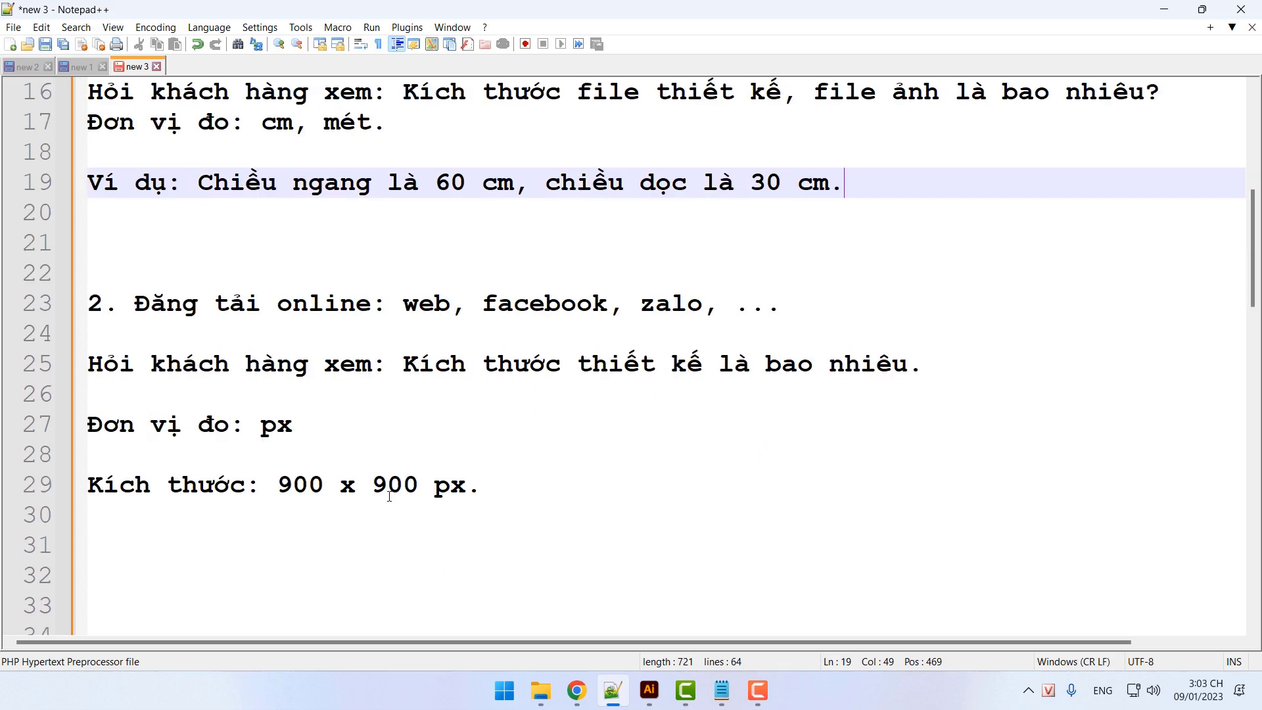
scroll(389, 497, "up", 2)
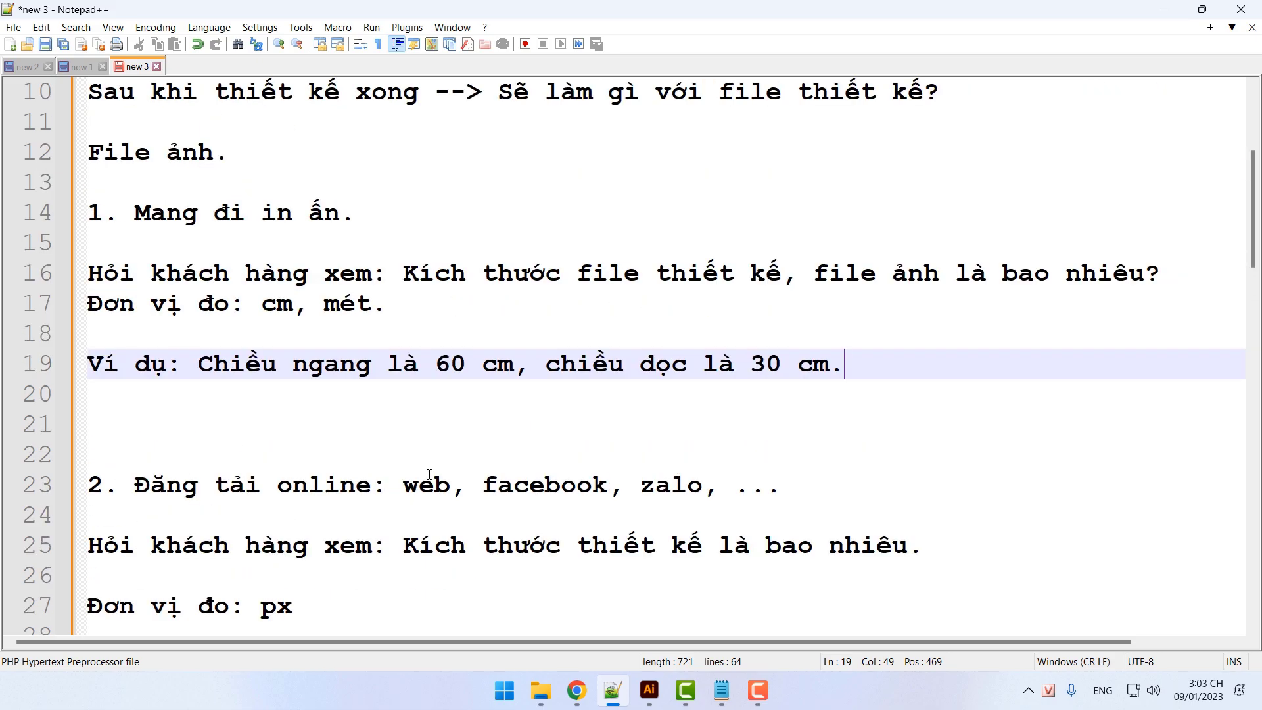
scroll(430, 474, "up", 3)
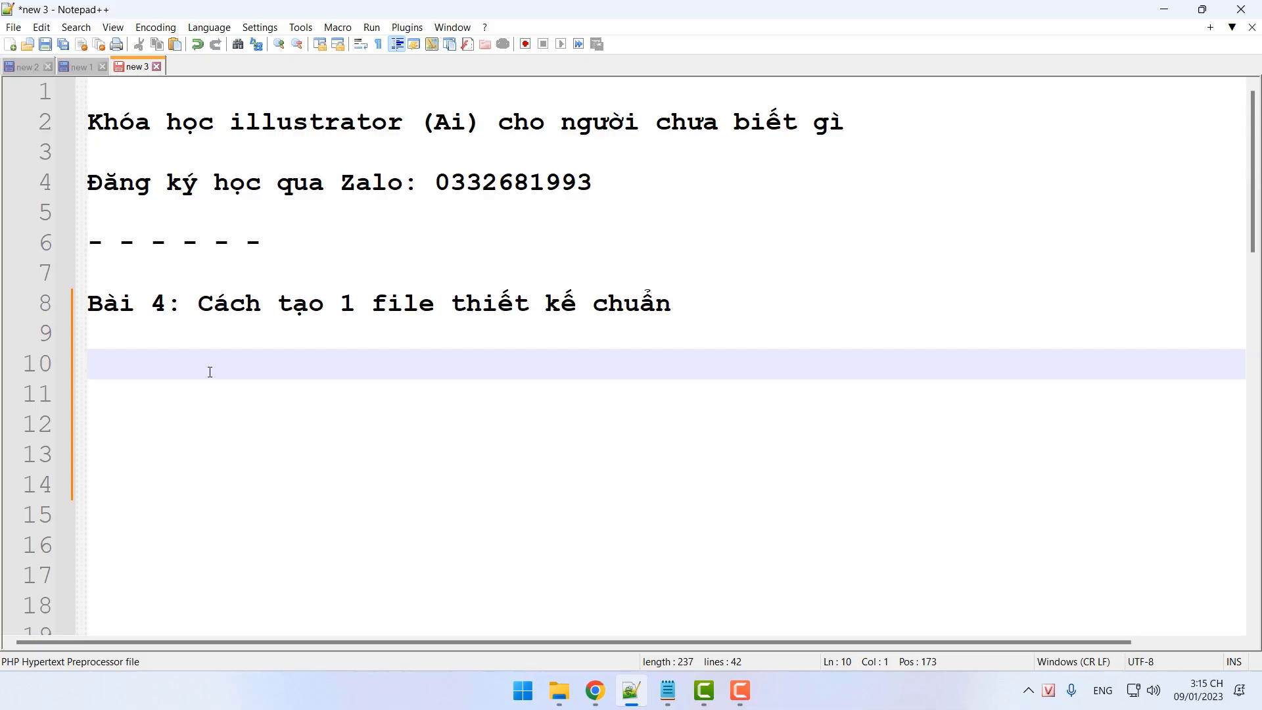
Type headings '1. In ấn (Print)' and '2. Đăng online (web)' a few lines apart
type("1. In ấn ")
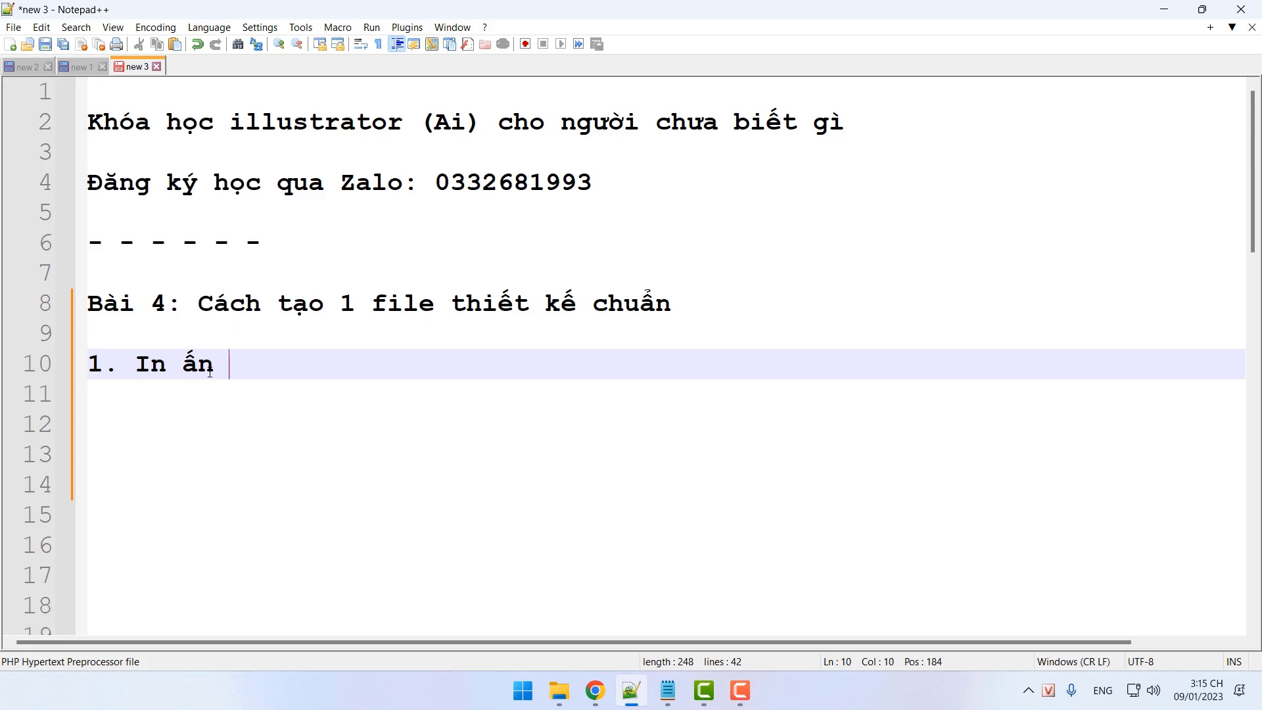
type("(Print)")
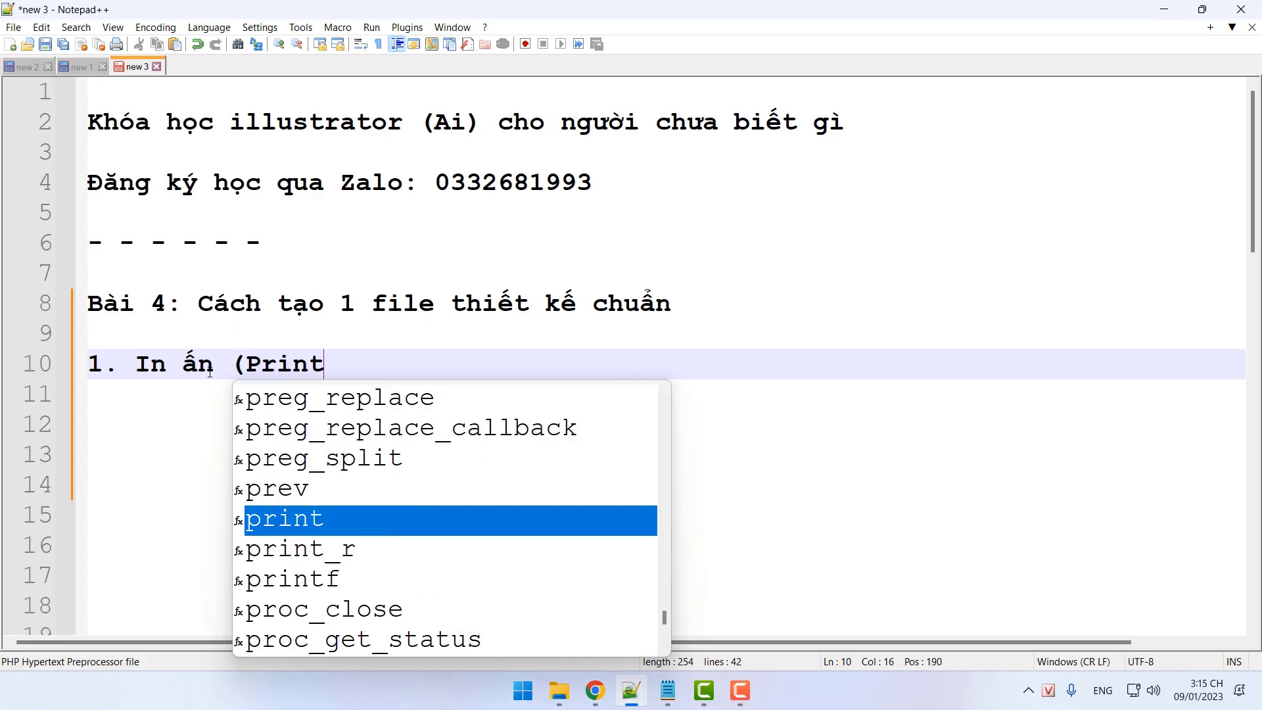
key("Return")
key("Return")
key("Return")
key("Return")
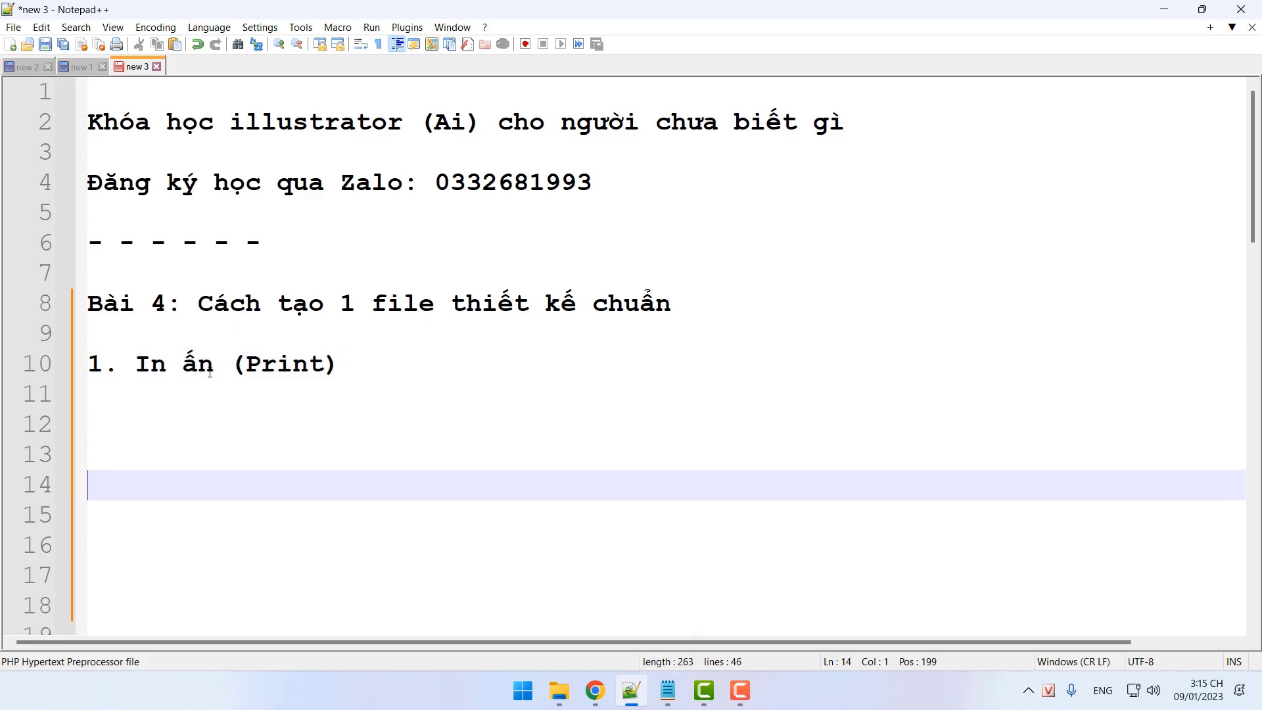
type("2. Đăng online")
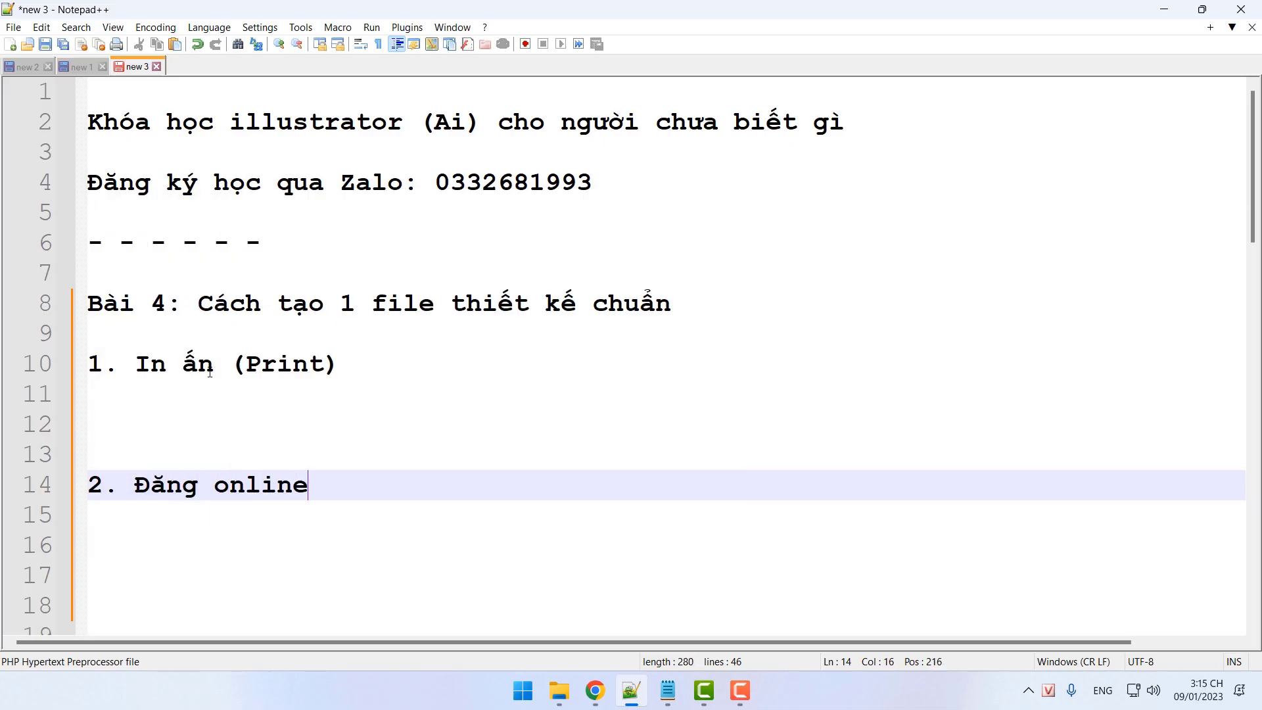
type(" (web")
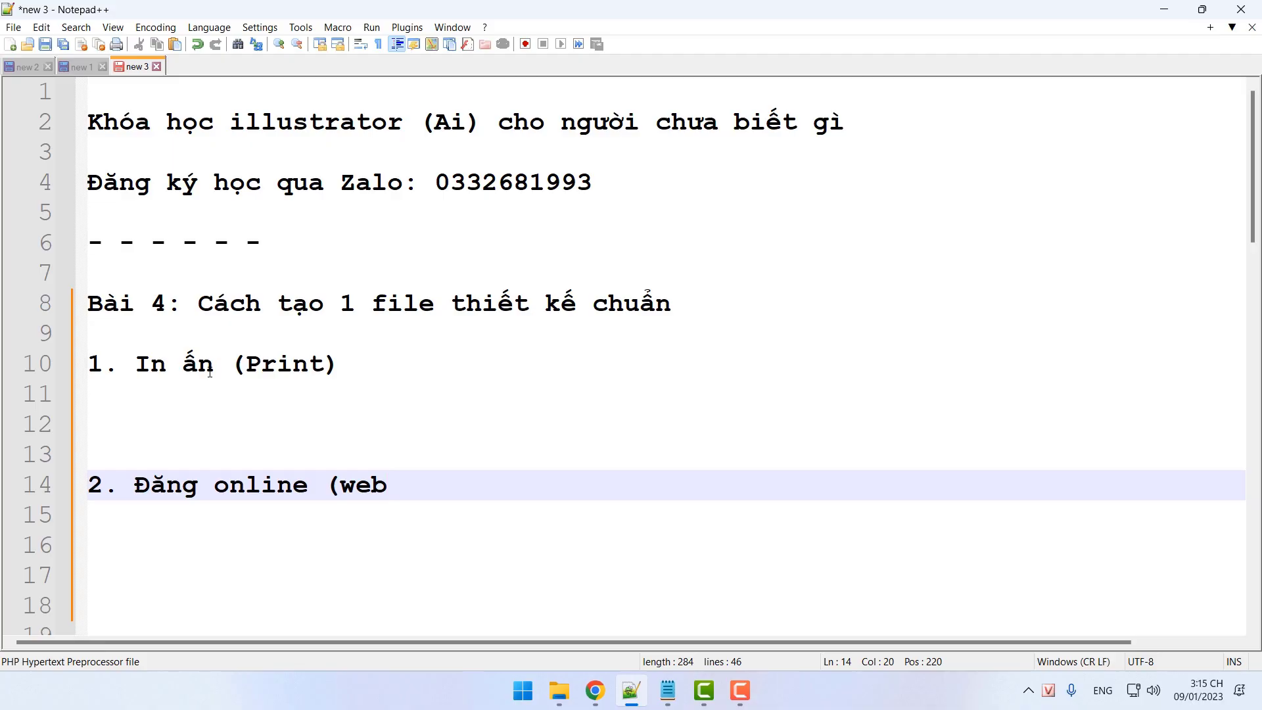
type(")")
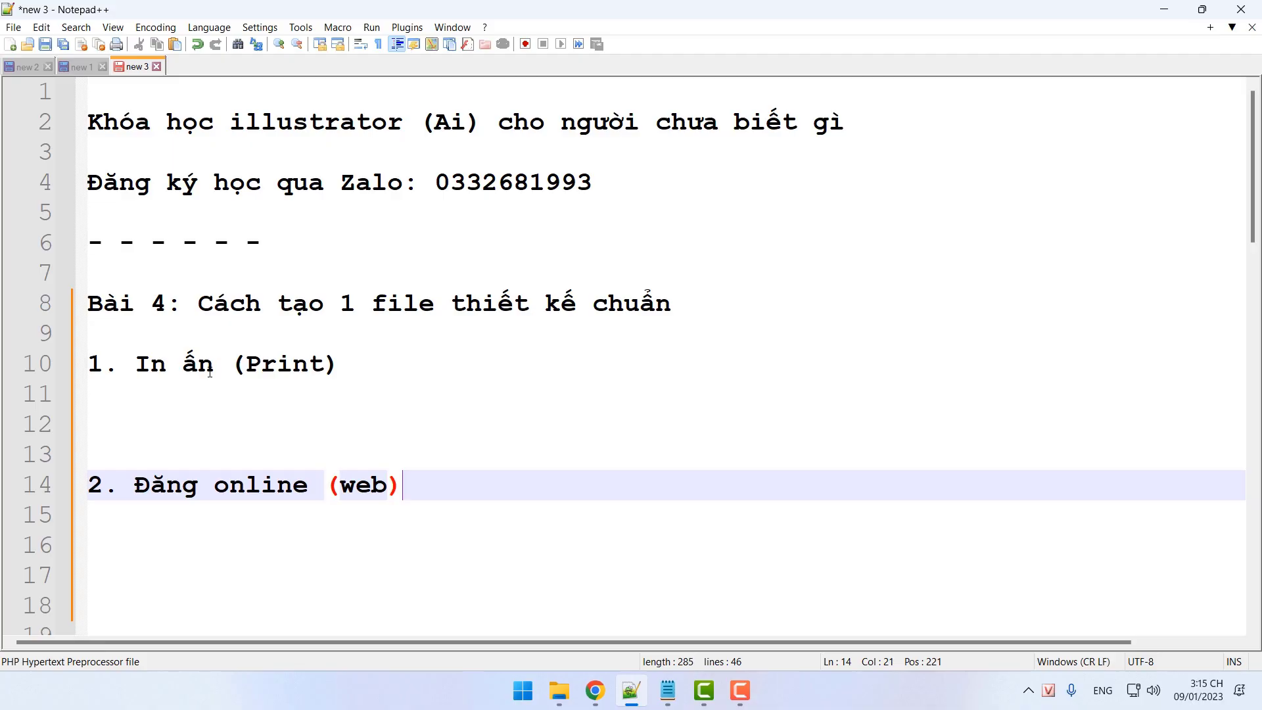
left_click(375, 363)
left_click(436, 489)
left_click(387, 370)
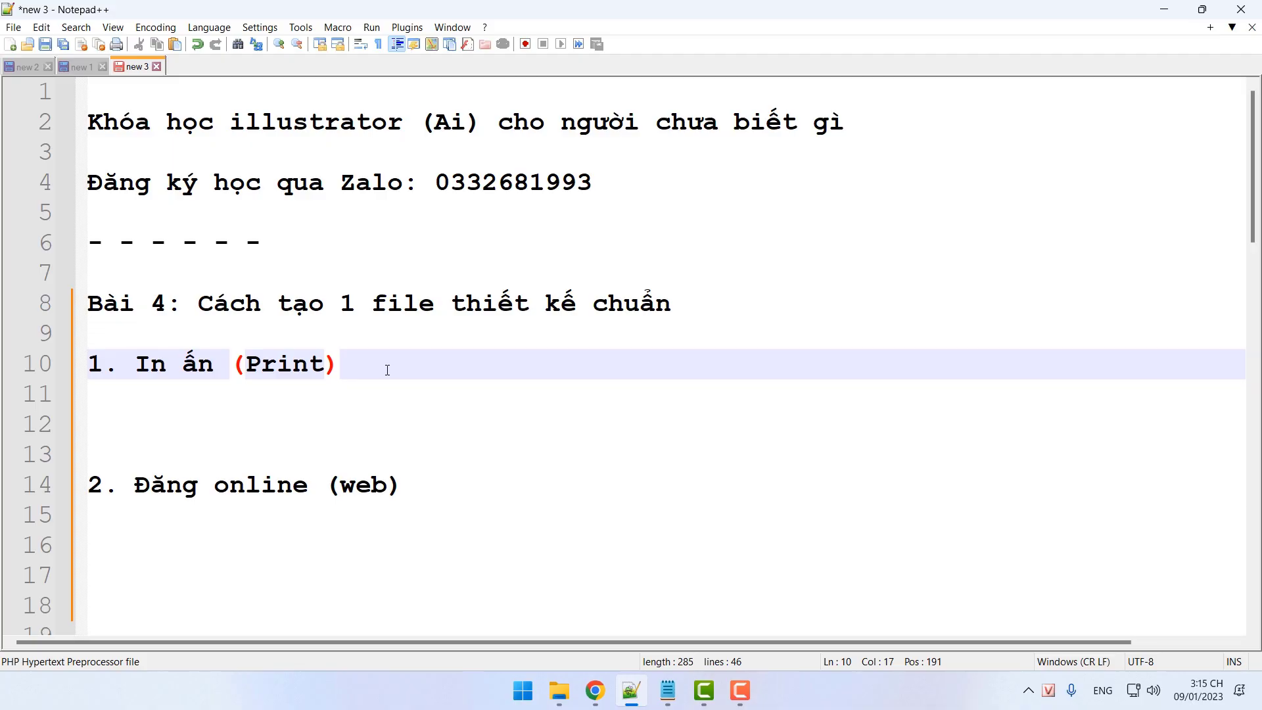
Under the Print heading, add the 'Width - Chiều ngang:' and 'Height - Chiều dọc' lines
key("Return")
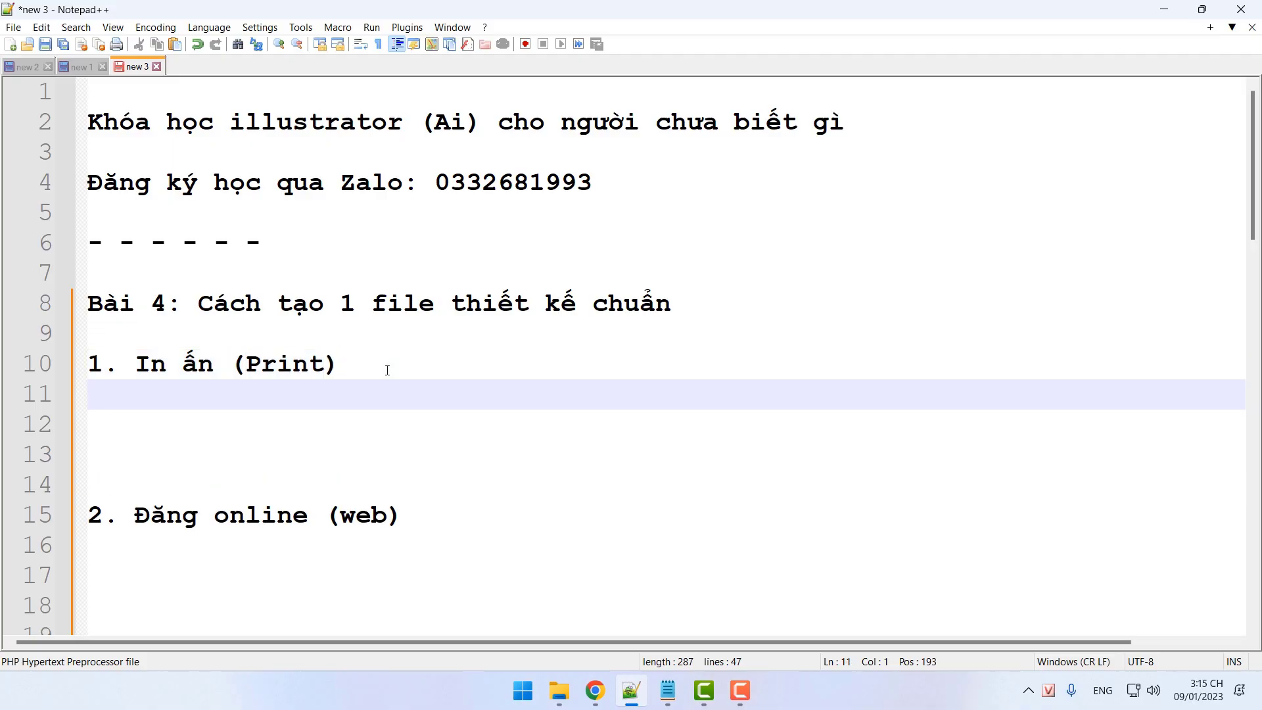
type("Width")
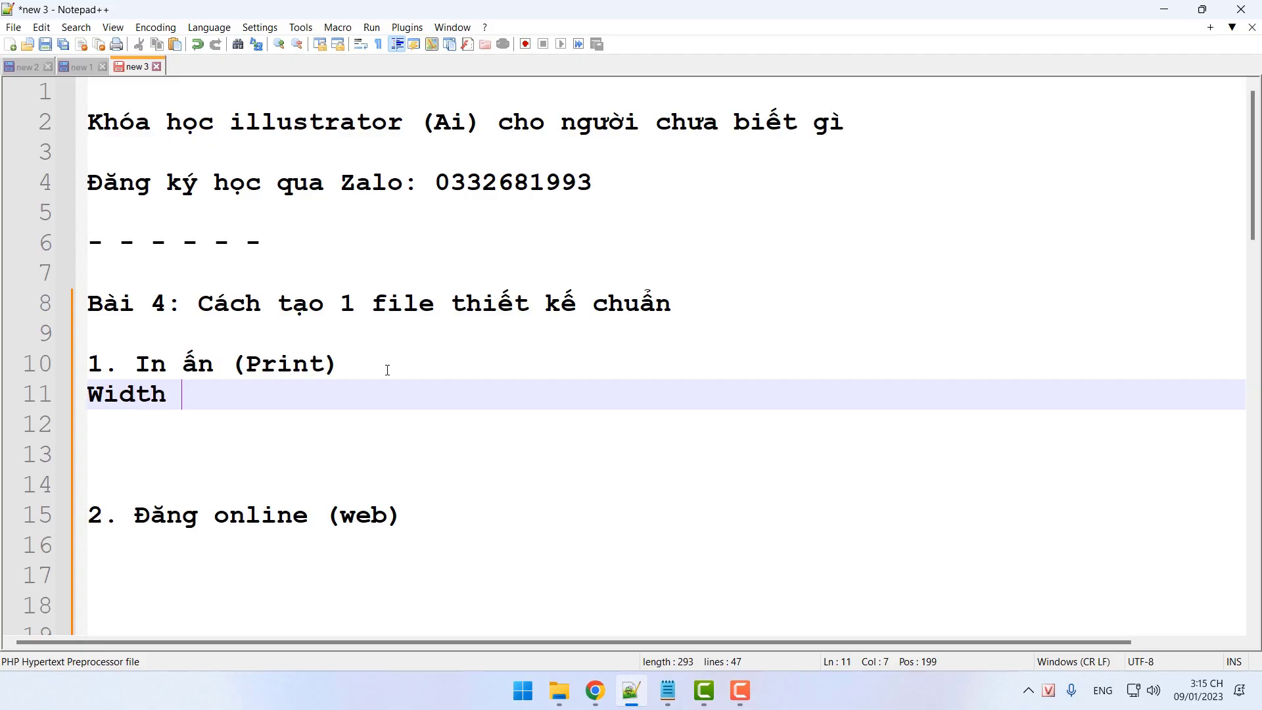
type(" - Chiề")
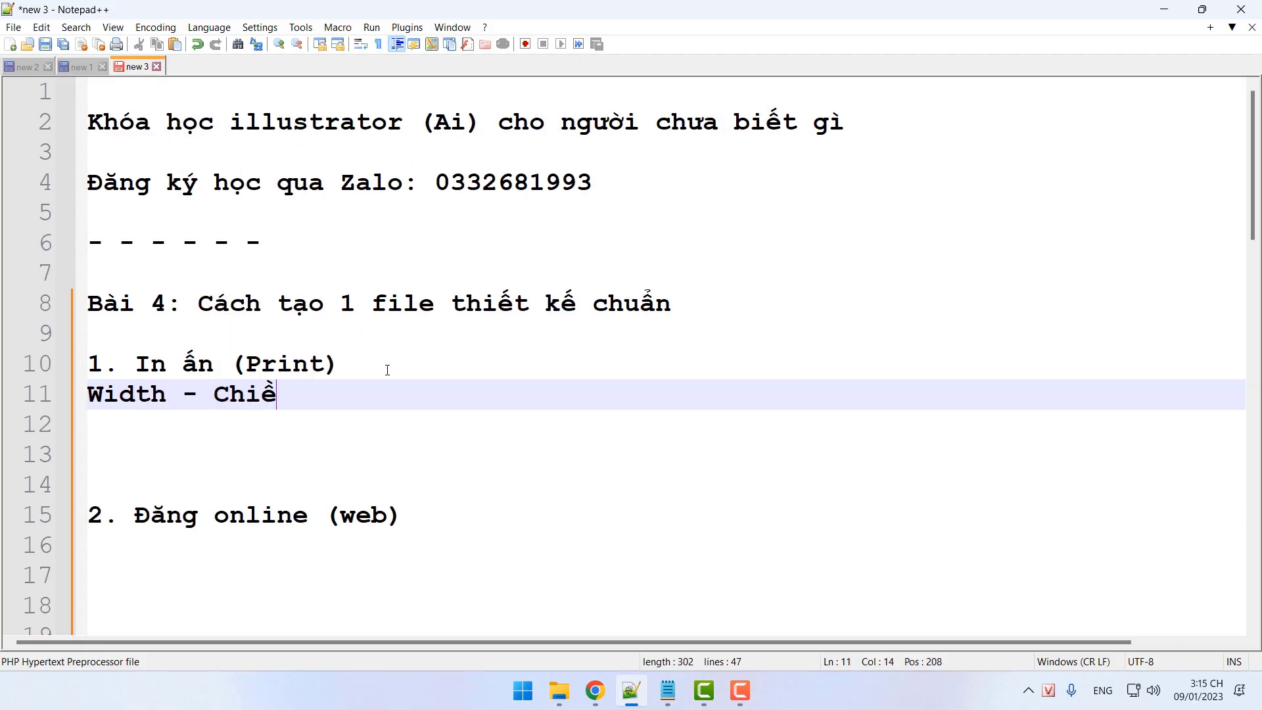
type("u ngang:")
key("Return")
key("Return")
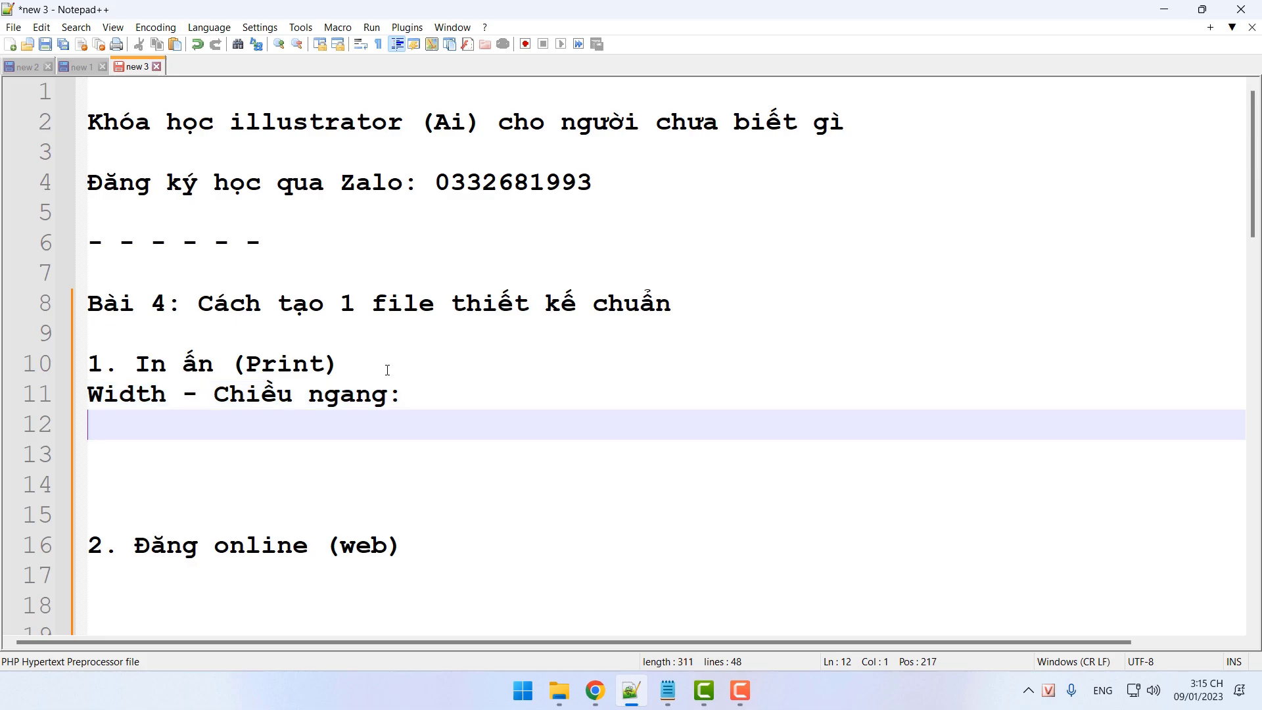
type("HGeight")
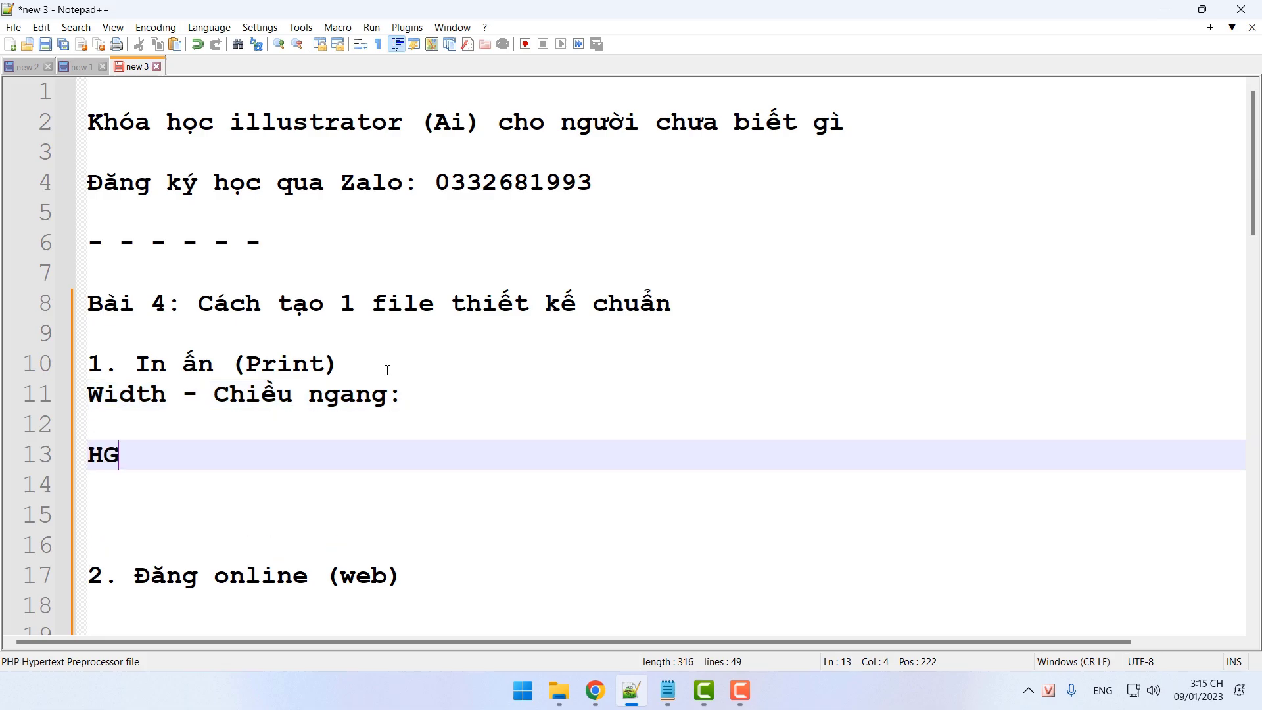
key("BackSpace")
key("BackSpace")
key("BackSpace")
key("BackSpace")
key("BackSpace")
key("BackSpace")
type("eight")
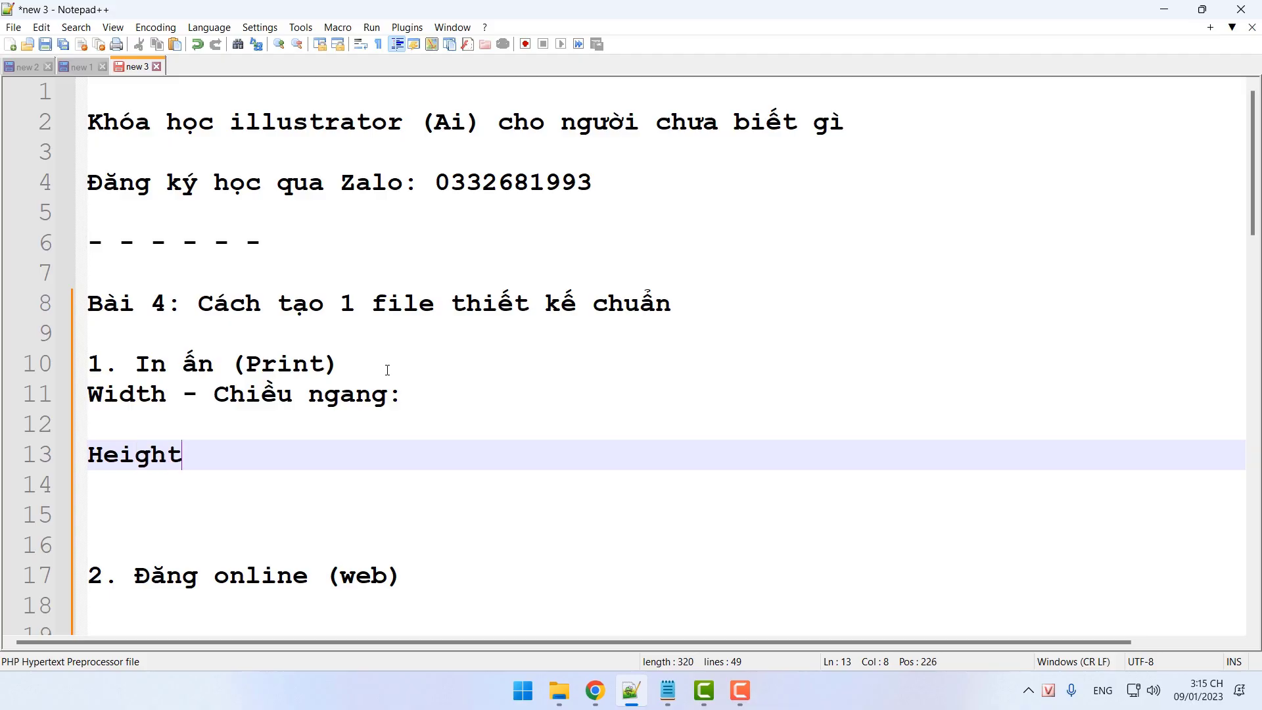
type(" - Chiều dọc:")
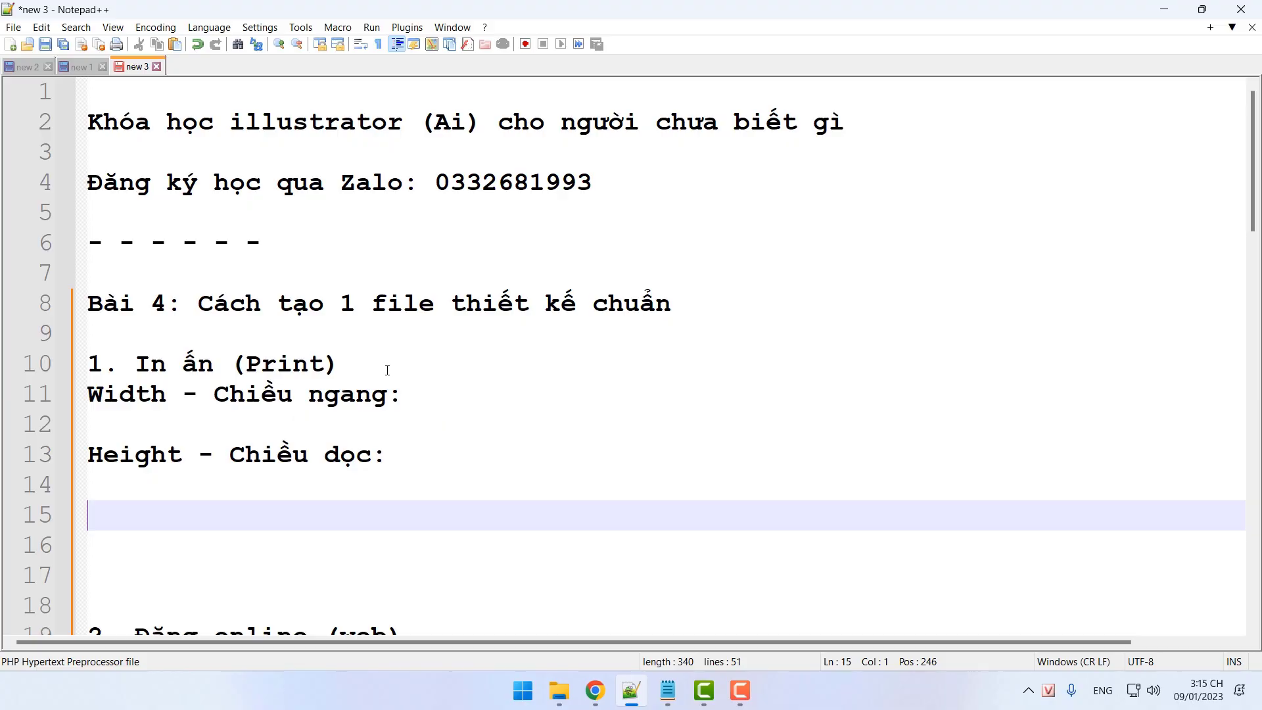
Add 'Đơn vị đo: cm hoặc mét', 'Color Mode - hệ màu: CMYK' and 'Độ phân giải: 300 ppi' lines
type("Đơn vị đo: ")
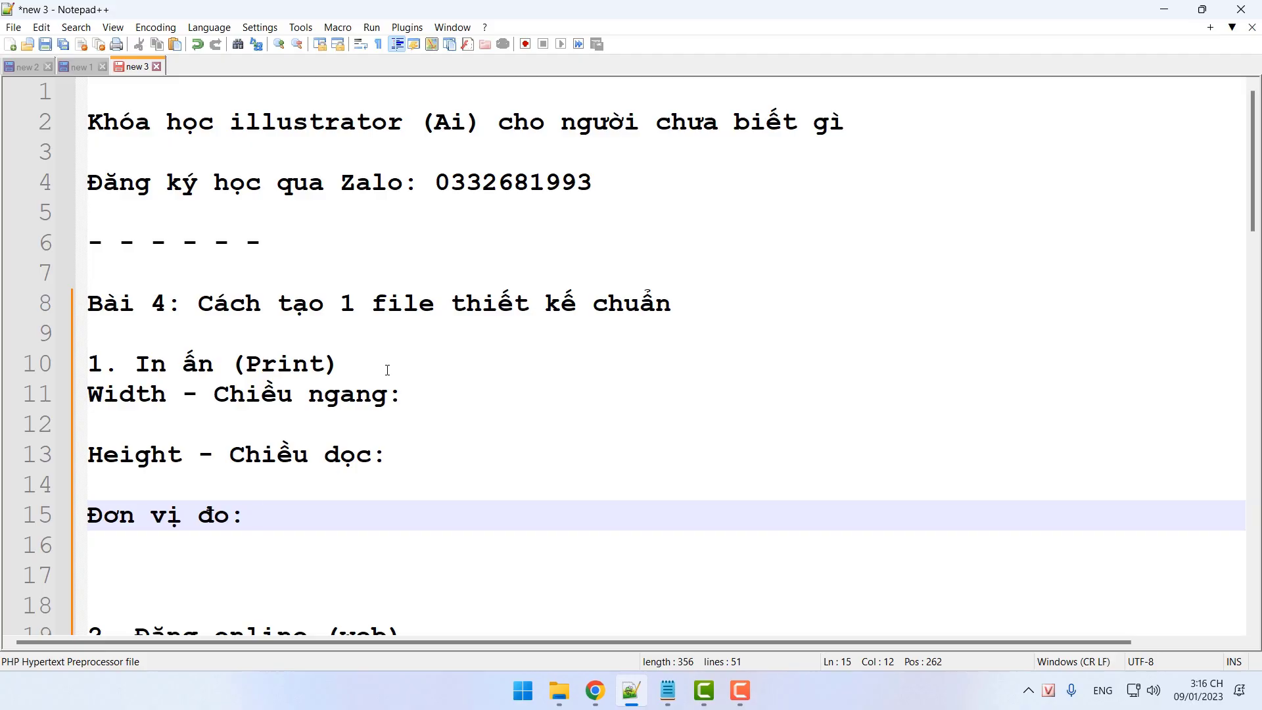
type("cm hoặc ")
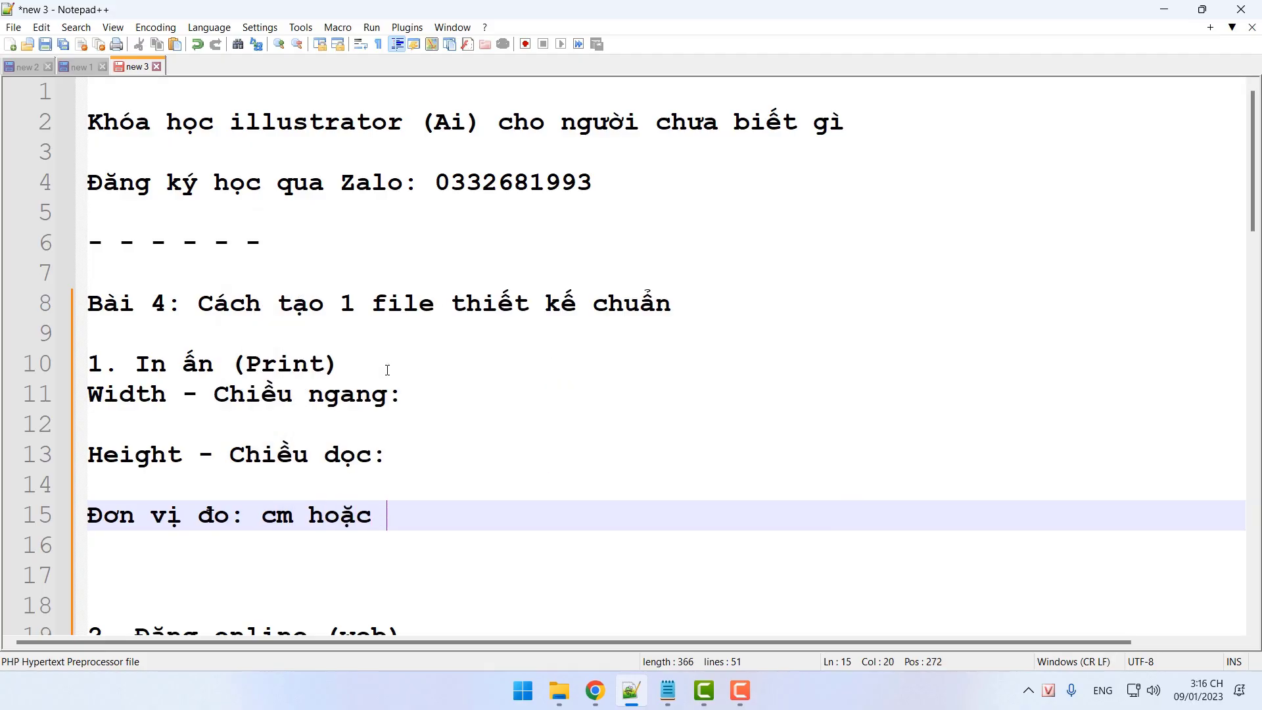
type("mets.")
key("Return")
key("Return")
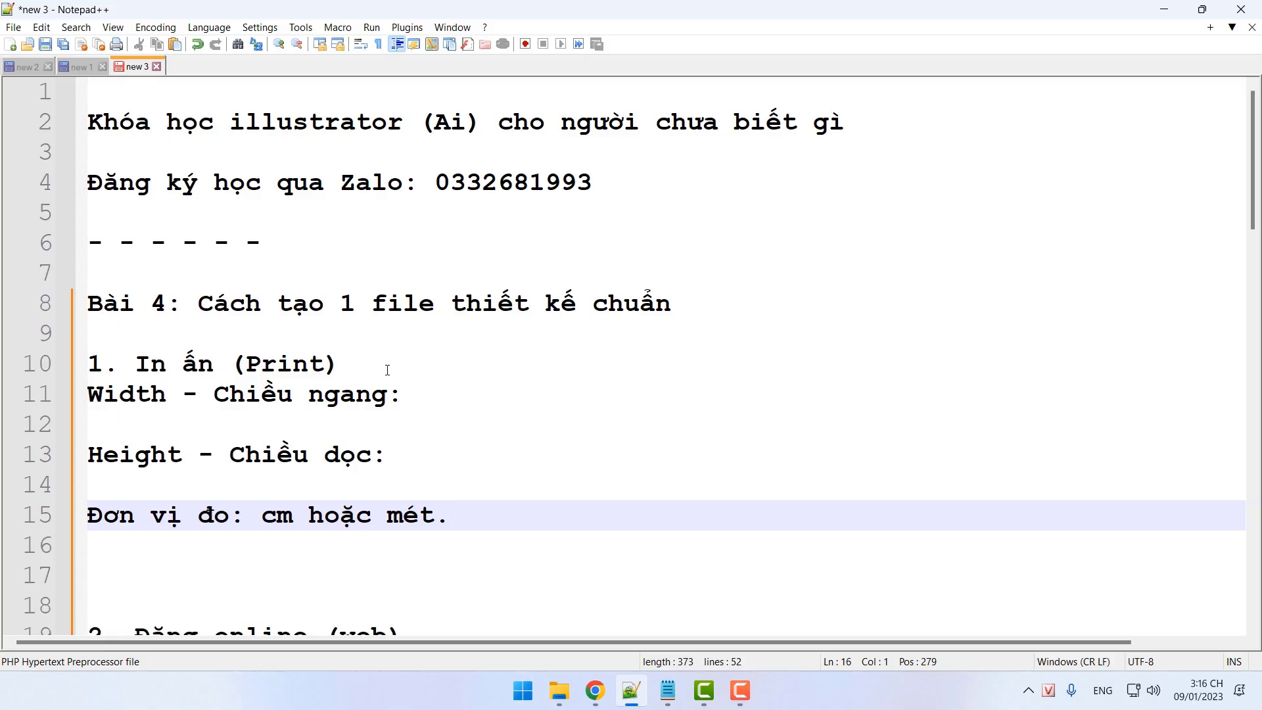
type("Color Mode")
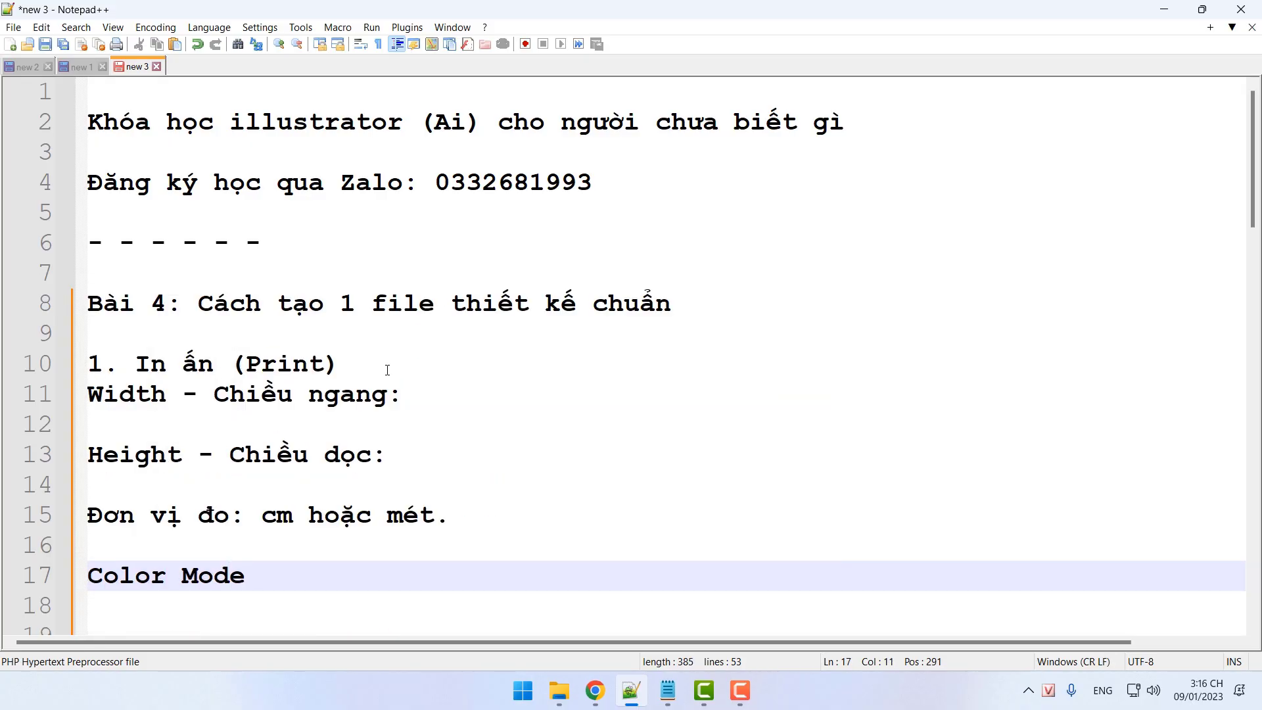
type(" - hệ ")
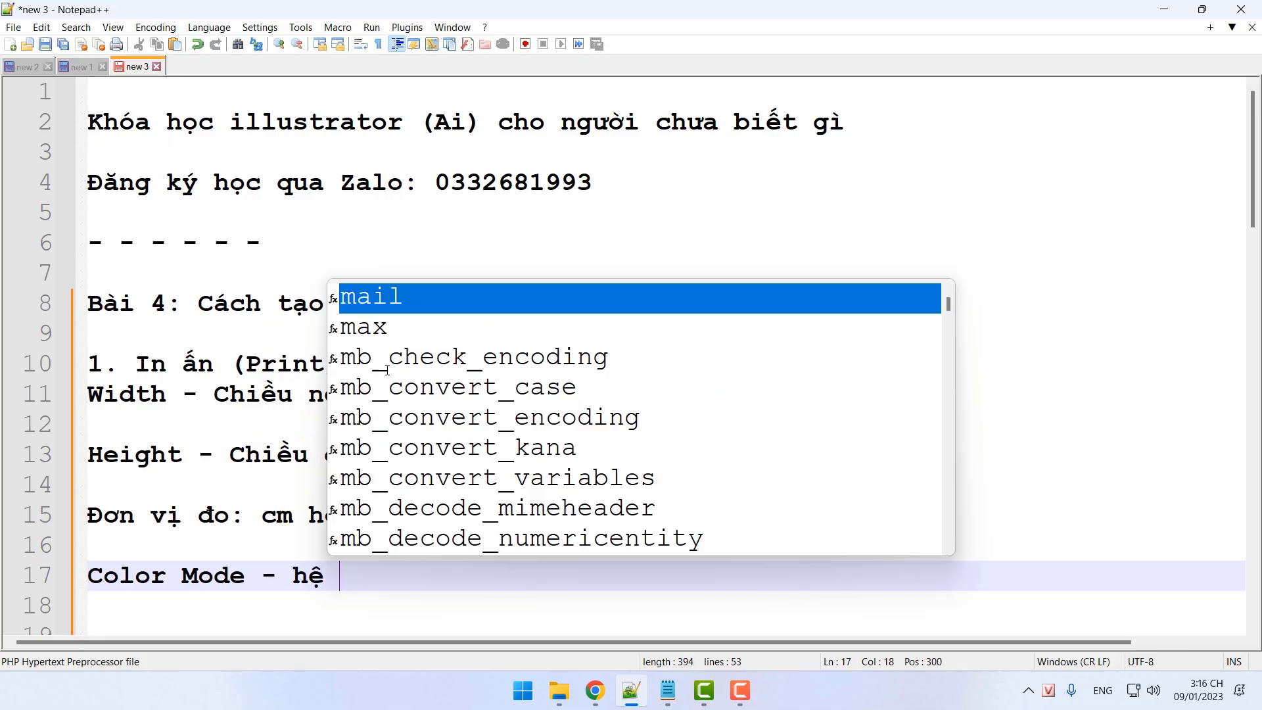
type("màu: CM")
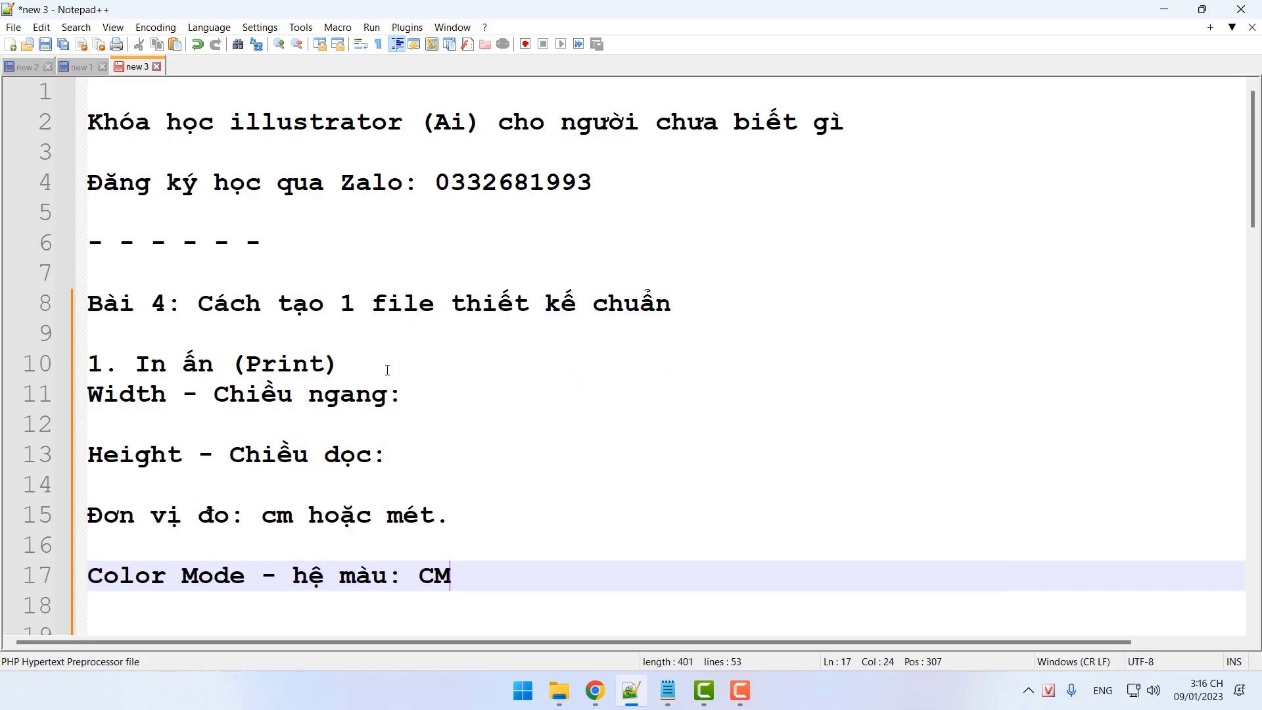
type("YK")
key("Return")
key("Return")
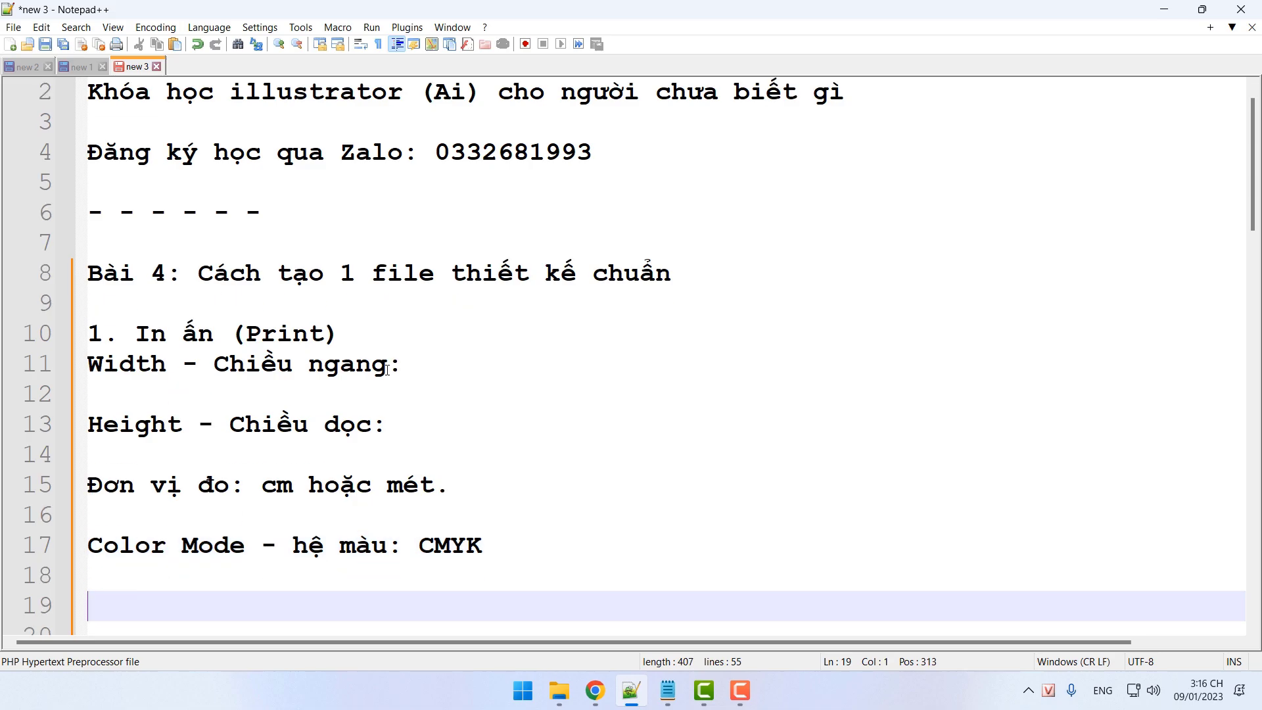
scroll(439, 501, "down", 1)
type("Độ phân giia")
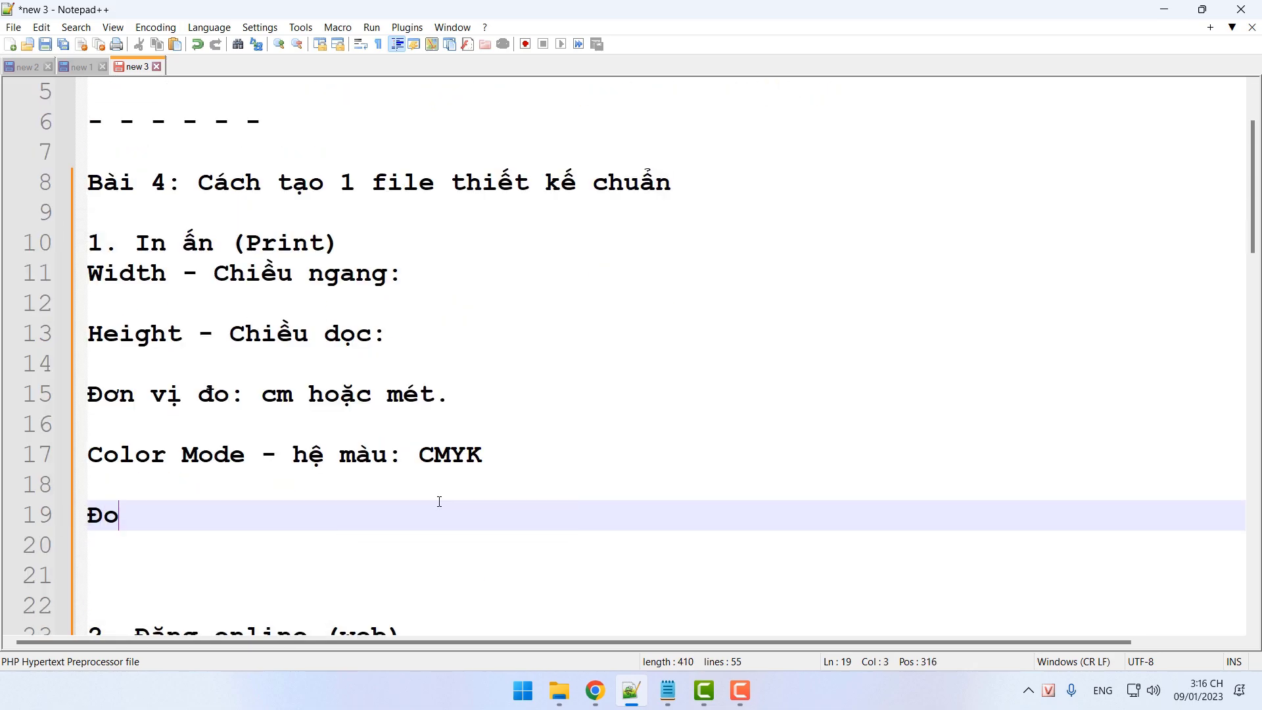
key("BackSpace")
key("BackSpace")
type("a")
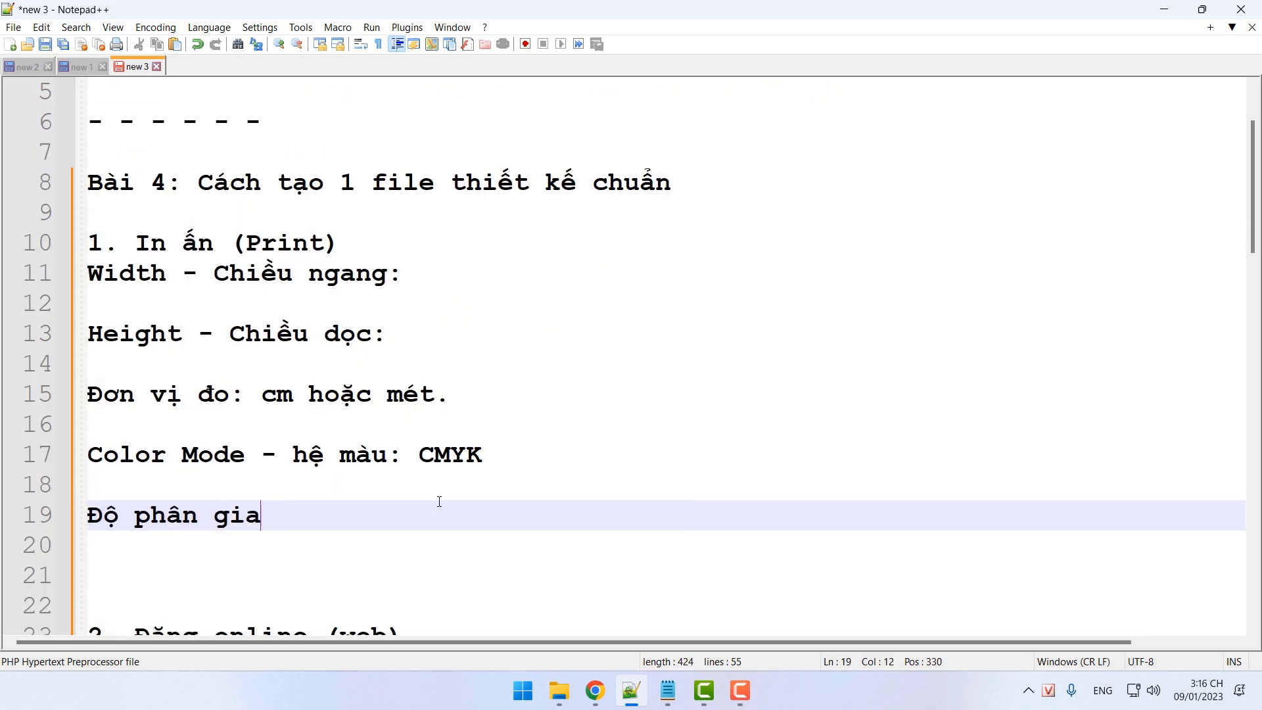
type("ir: 300 ppi.")
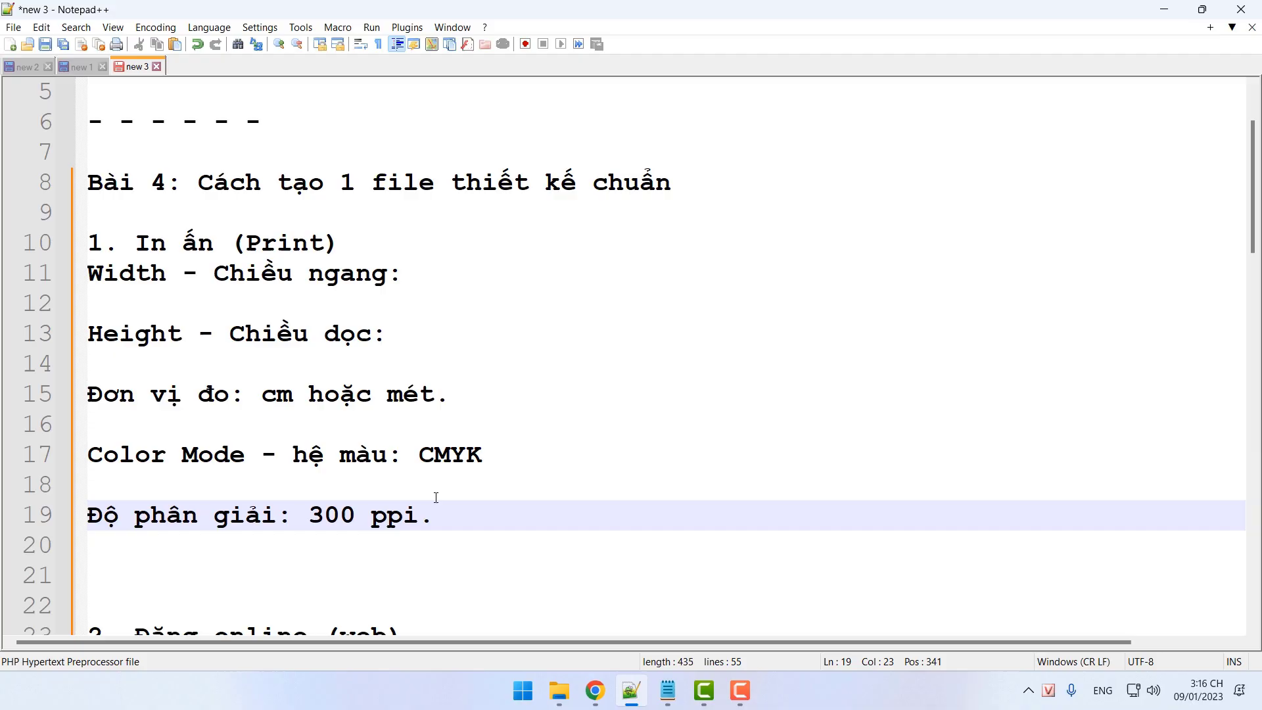
Under the web heading, add the 'Width - Chiều ngang:' and 'Height - Chiều dọc:' lines
scroll(436, 497, "down", 3)
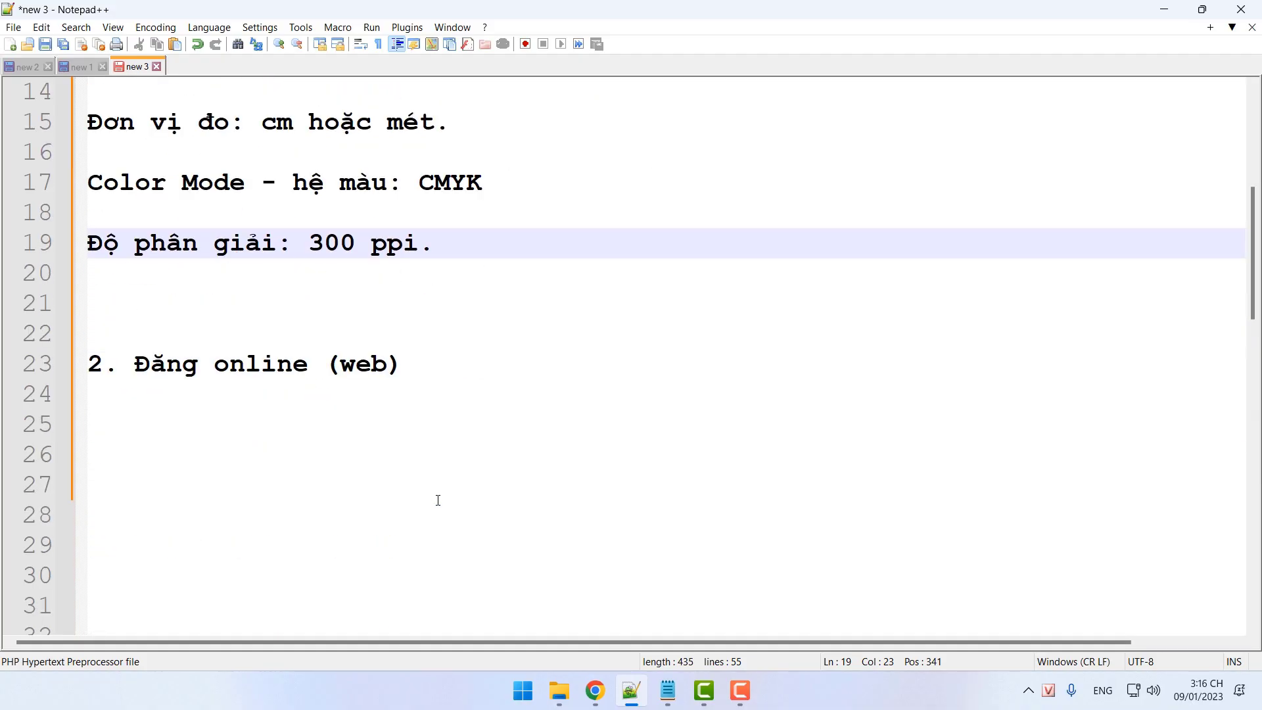
scroll(373, 360, "up", 2)
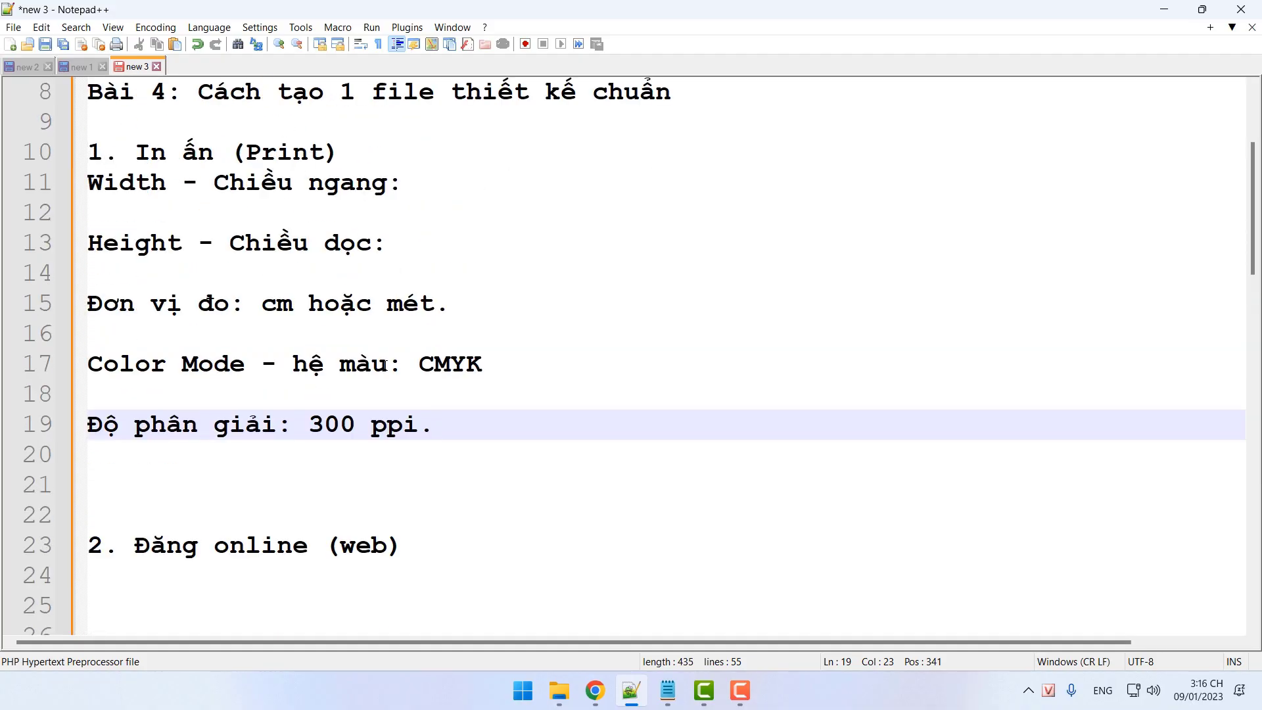
scroll(344, 401, "down", 1)
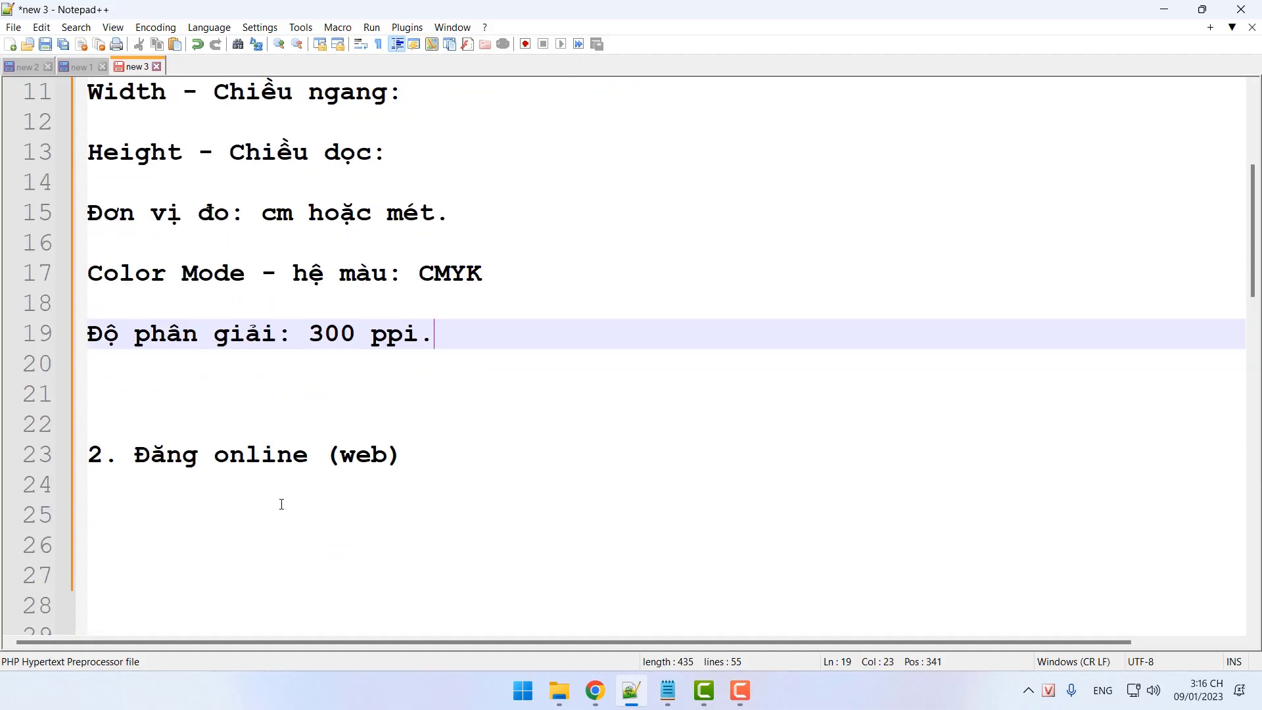
left_click(291, 496)
type("W")
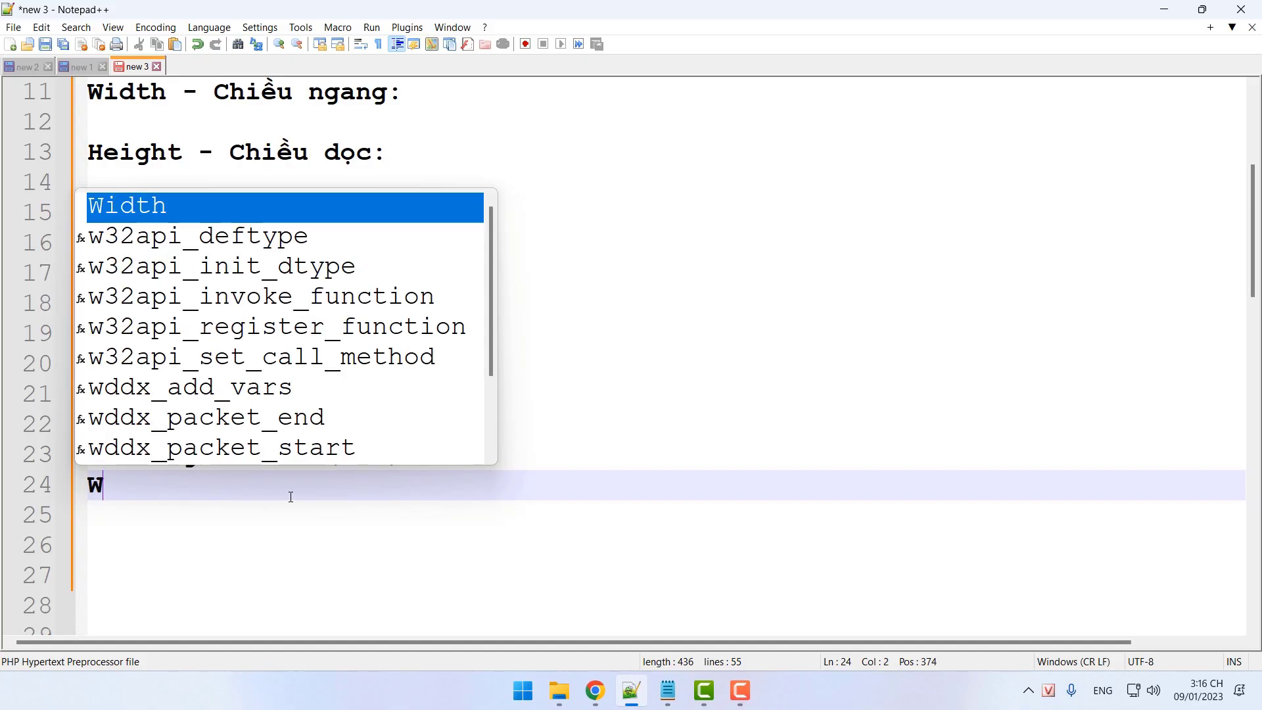
type("idth - C")
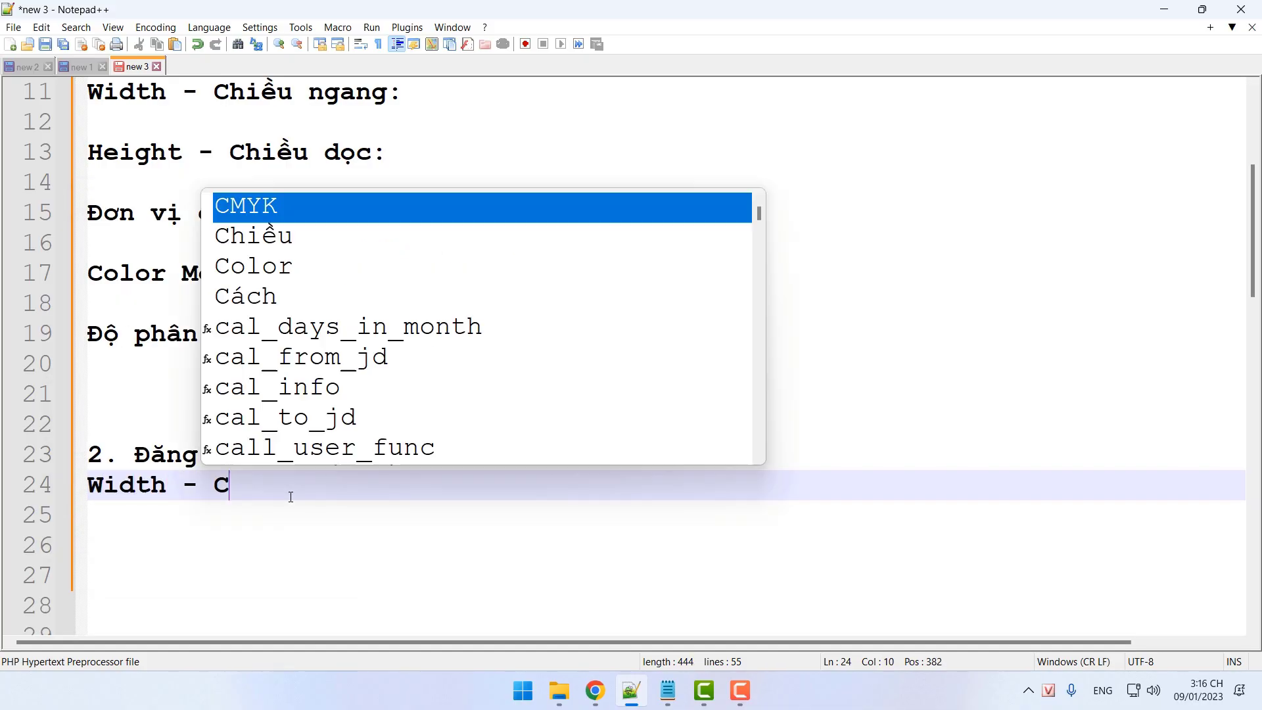
type("hiều ngang:")
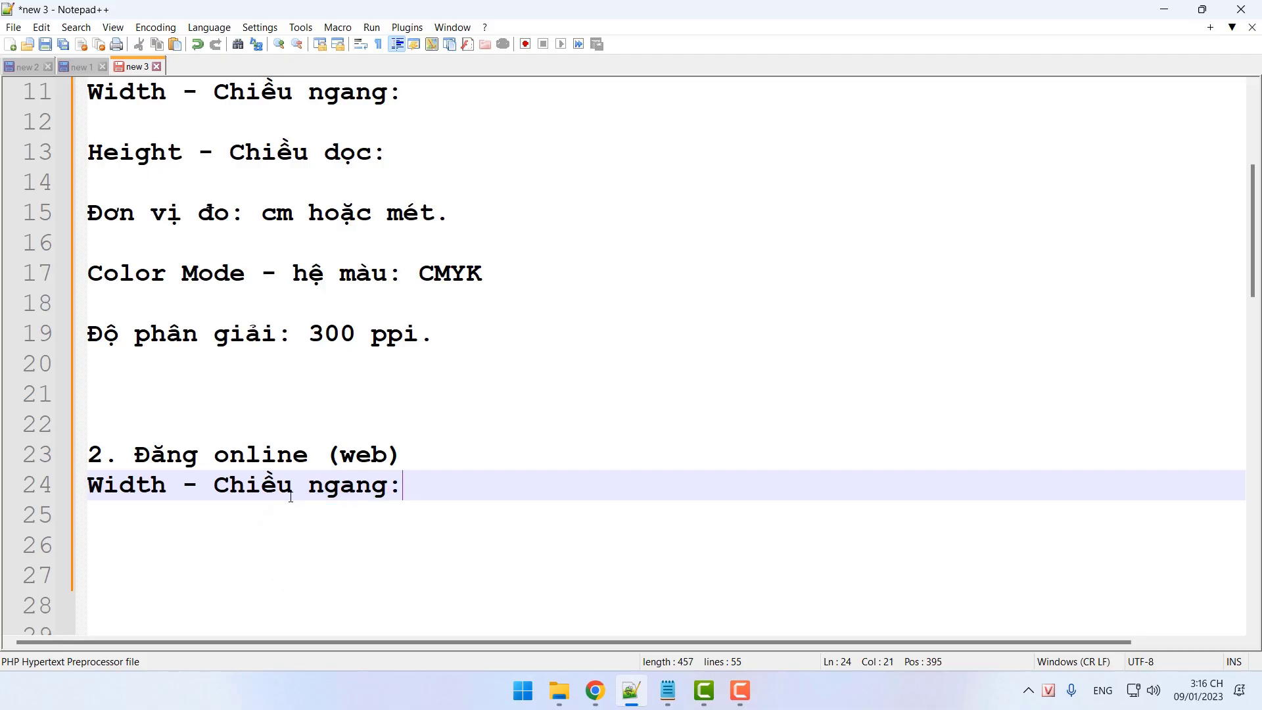
key("Return")
key("Return")
type("He")
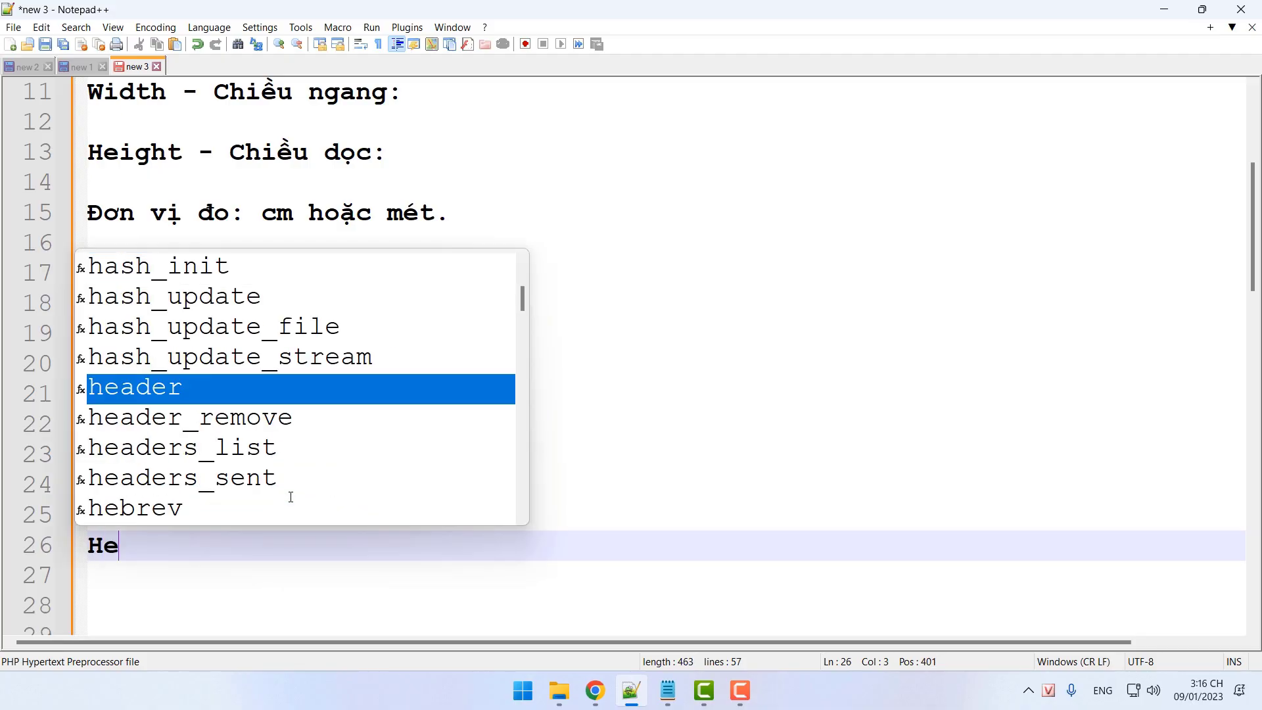
type("ight - Chiều d")
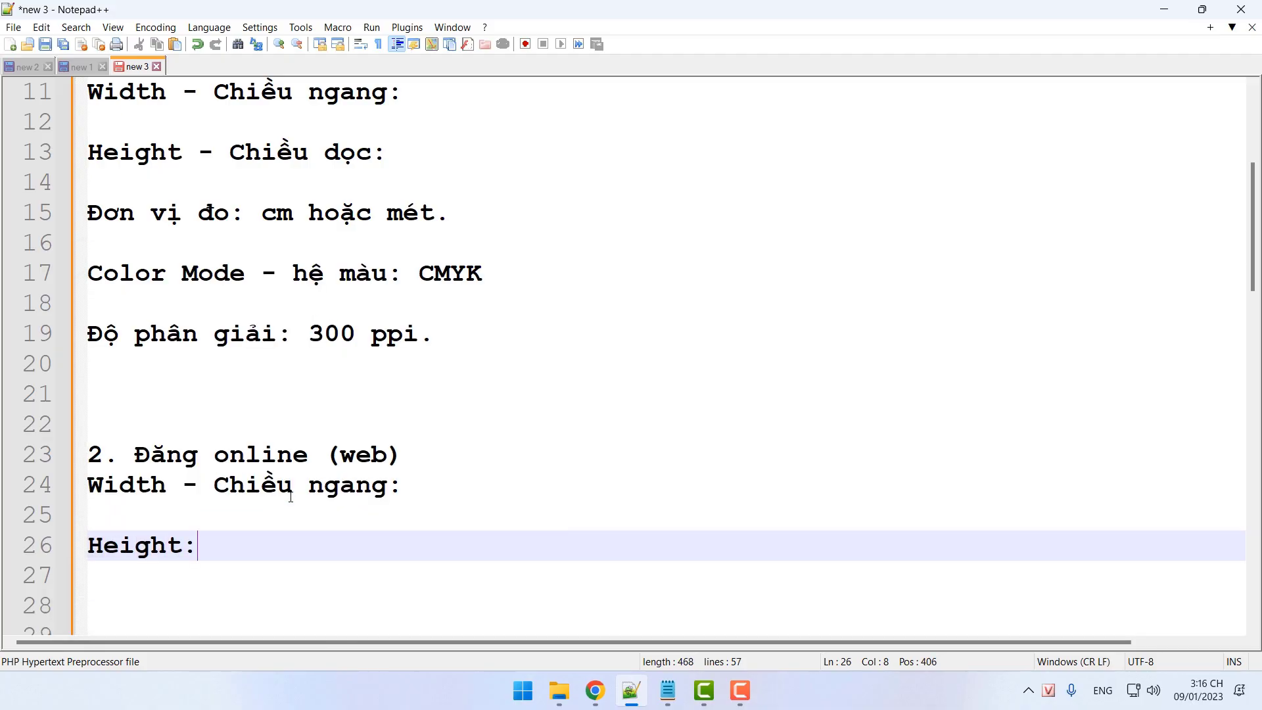
type("ọc:")
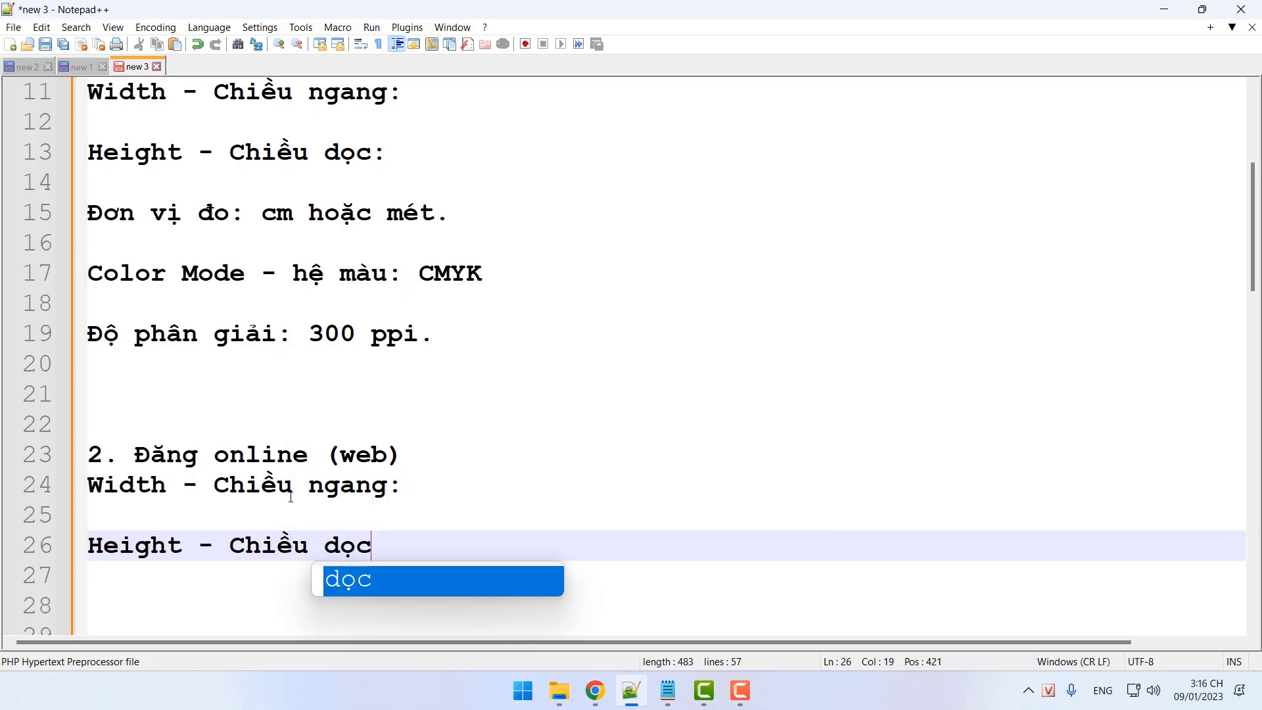
key("Return")
key("Return")
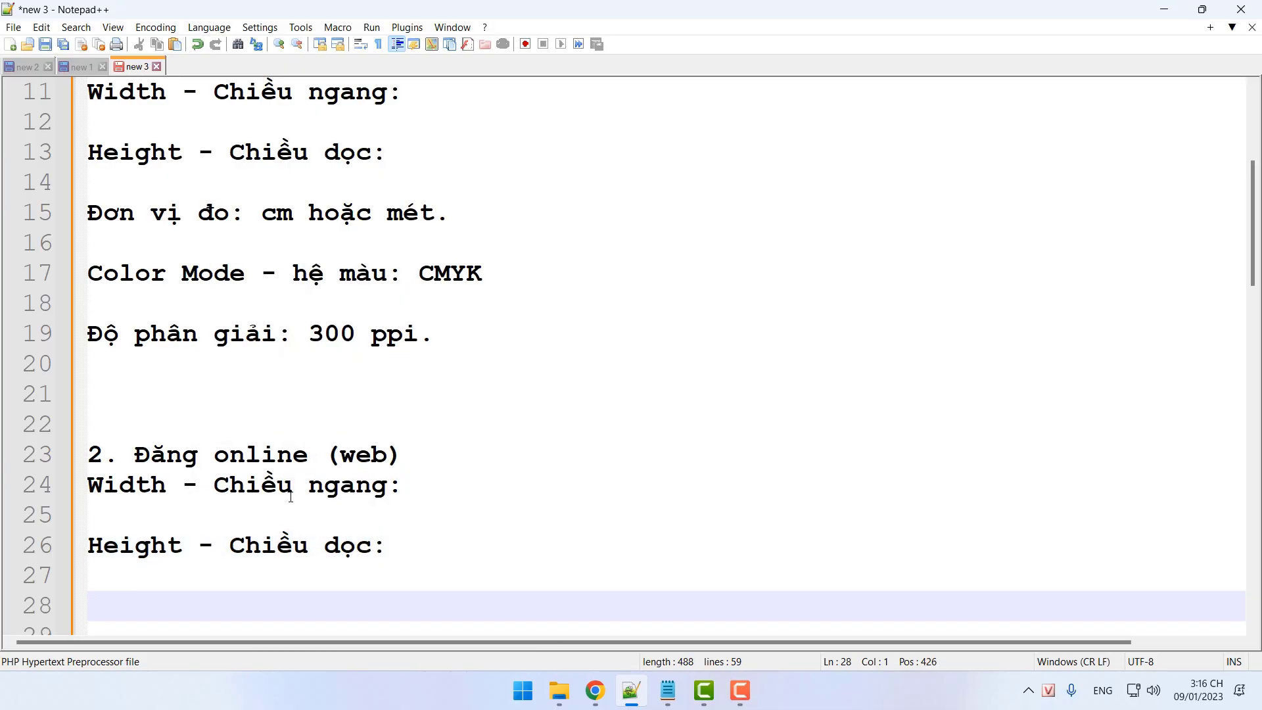
Add 'Đơn vị đo: px', 'Color Mode - hệ màu: RGB' and 'Độ phân giải: 72 ppi' lines
type("Đơn vị đo")
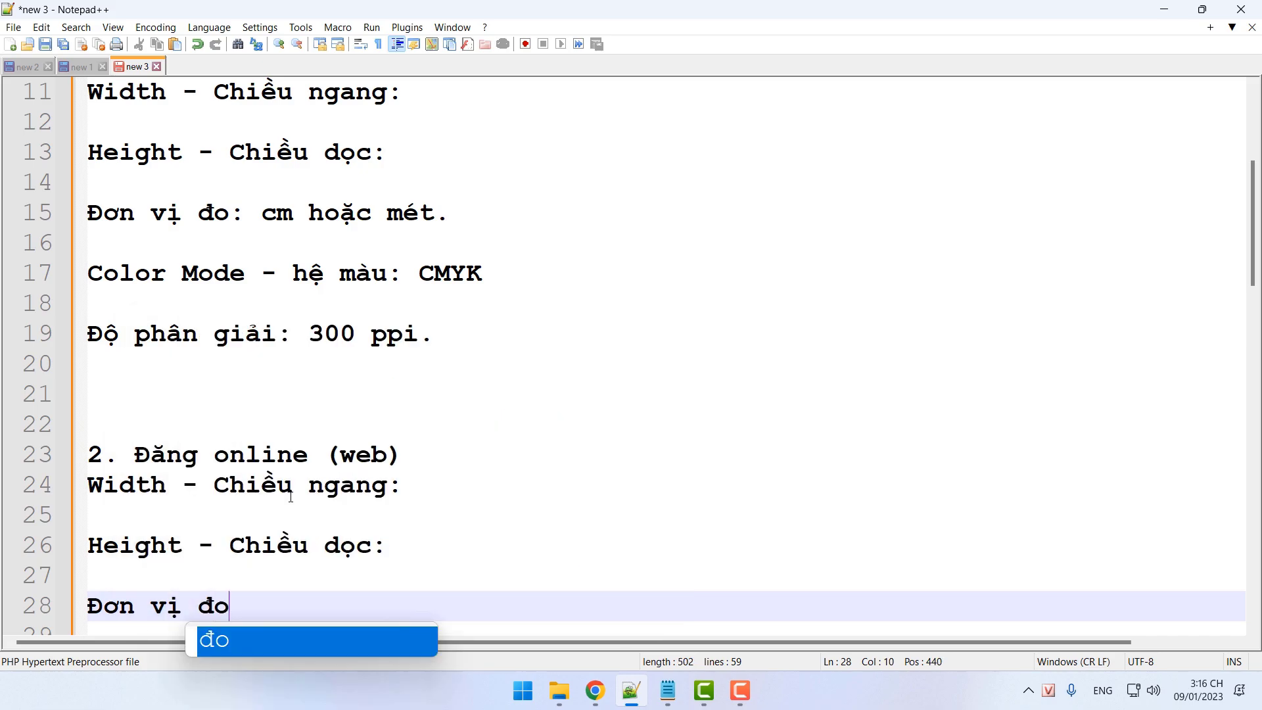
type(": ")
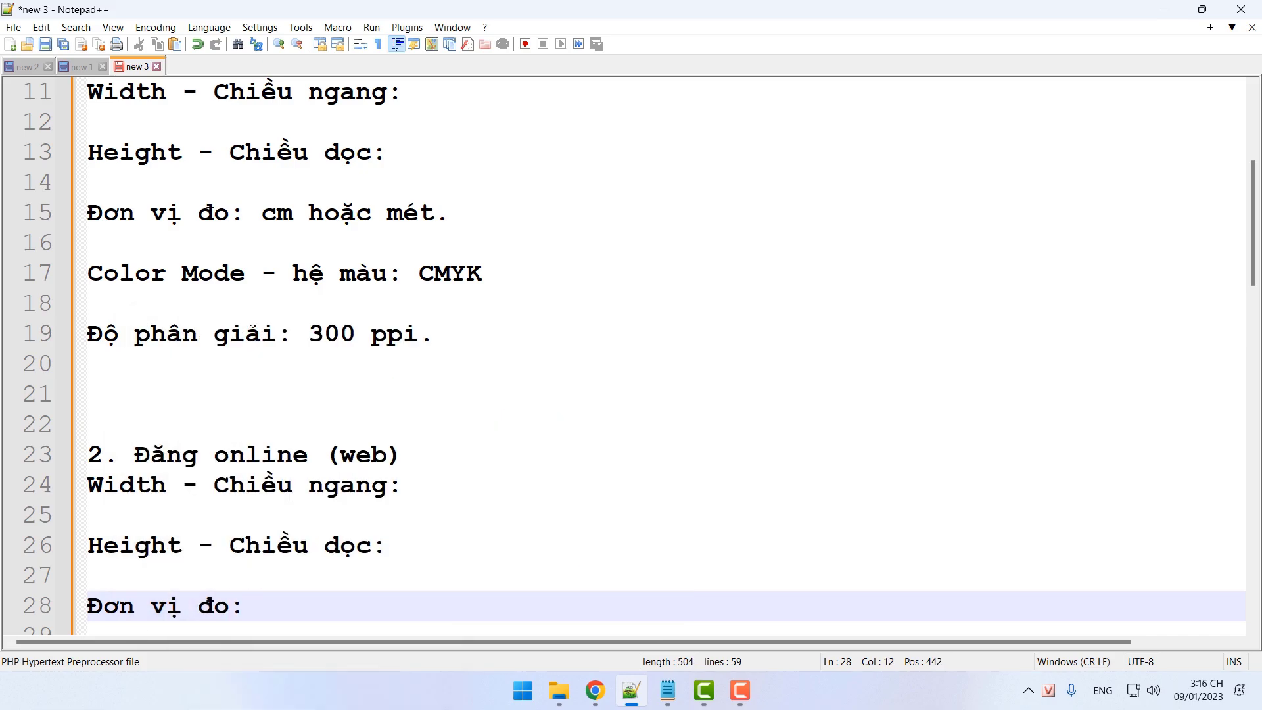
type("px")
key("Return")
key("Return")
type("Colo")
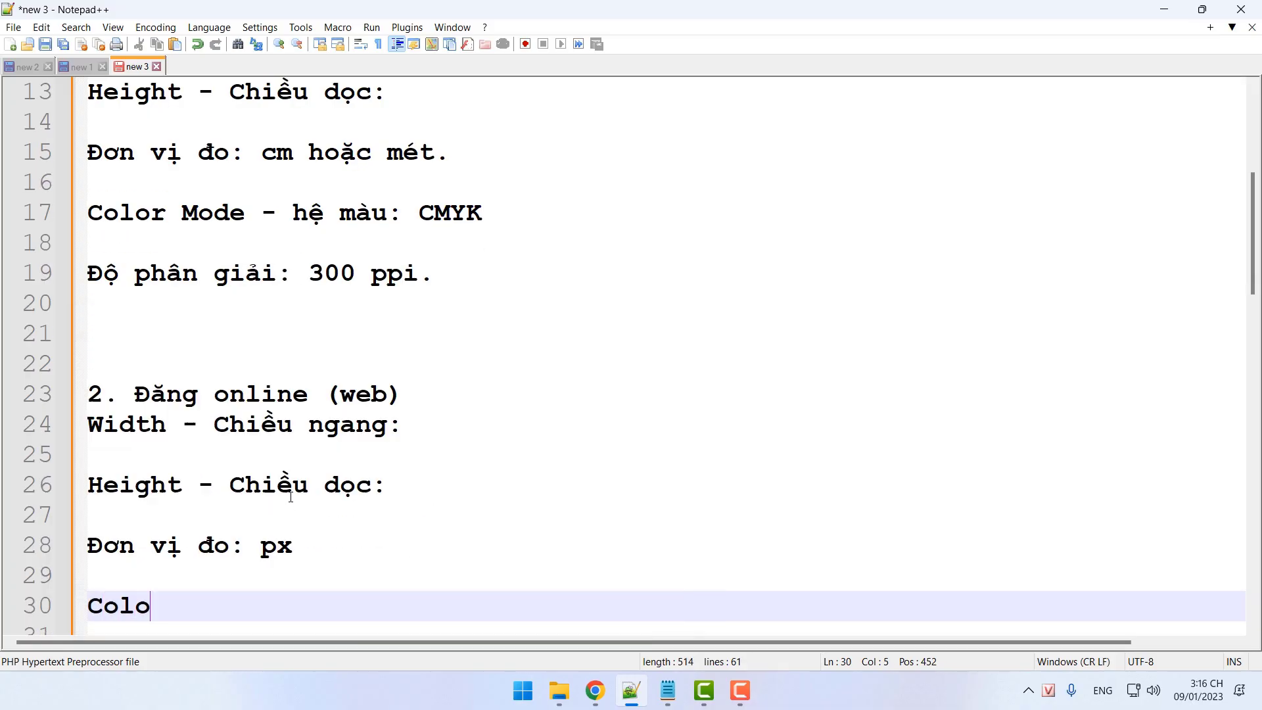
type("r Mode:")
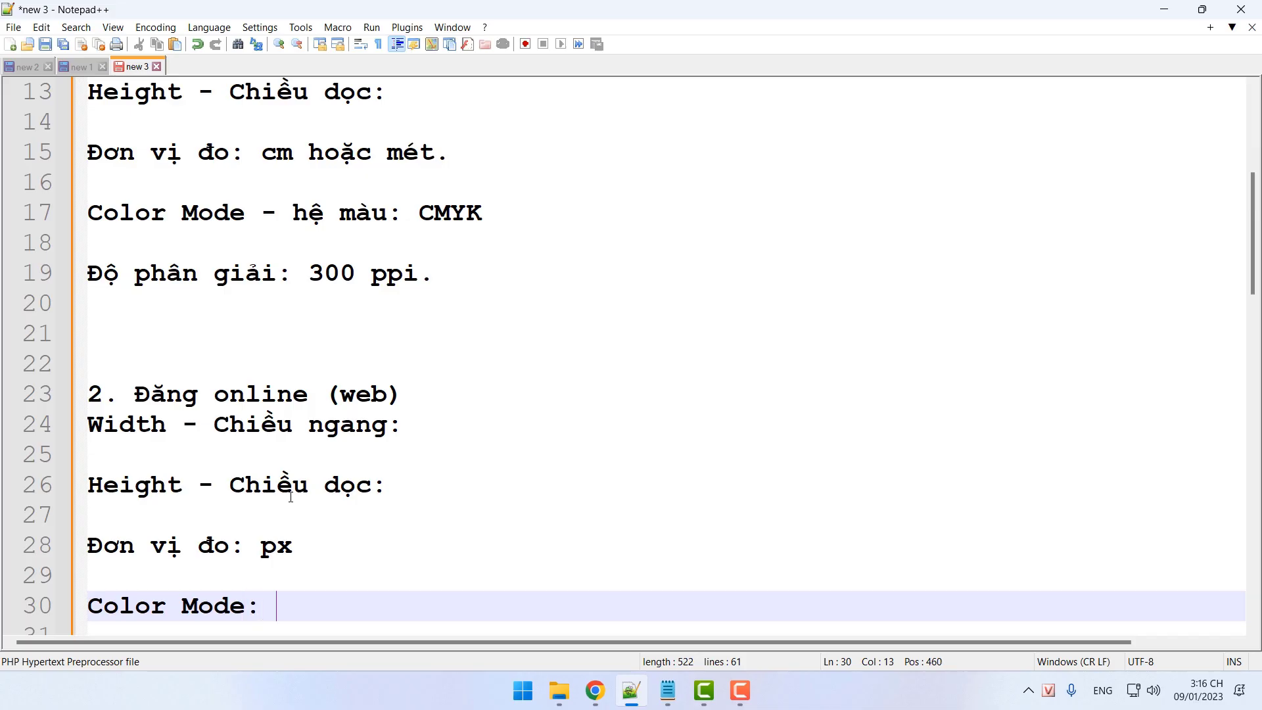
key("BackSpace")
key("BackSpace")
type("- hệ màu: RGB")
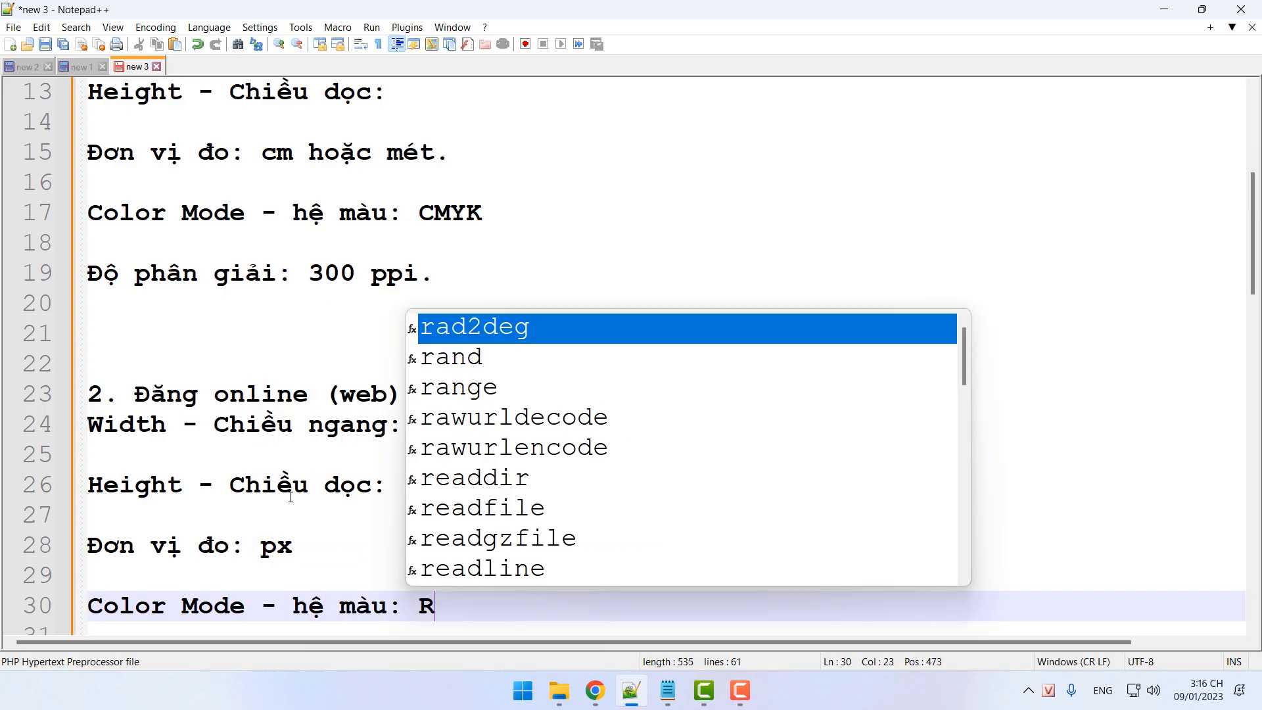
key("Return")
key("Return")
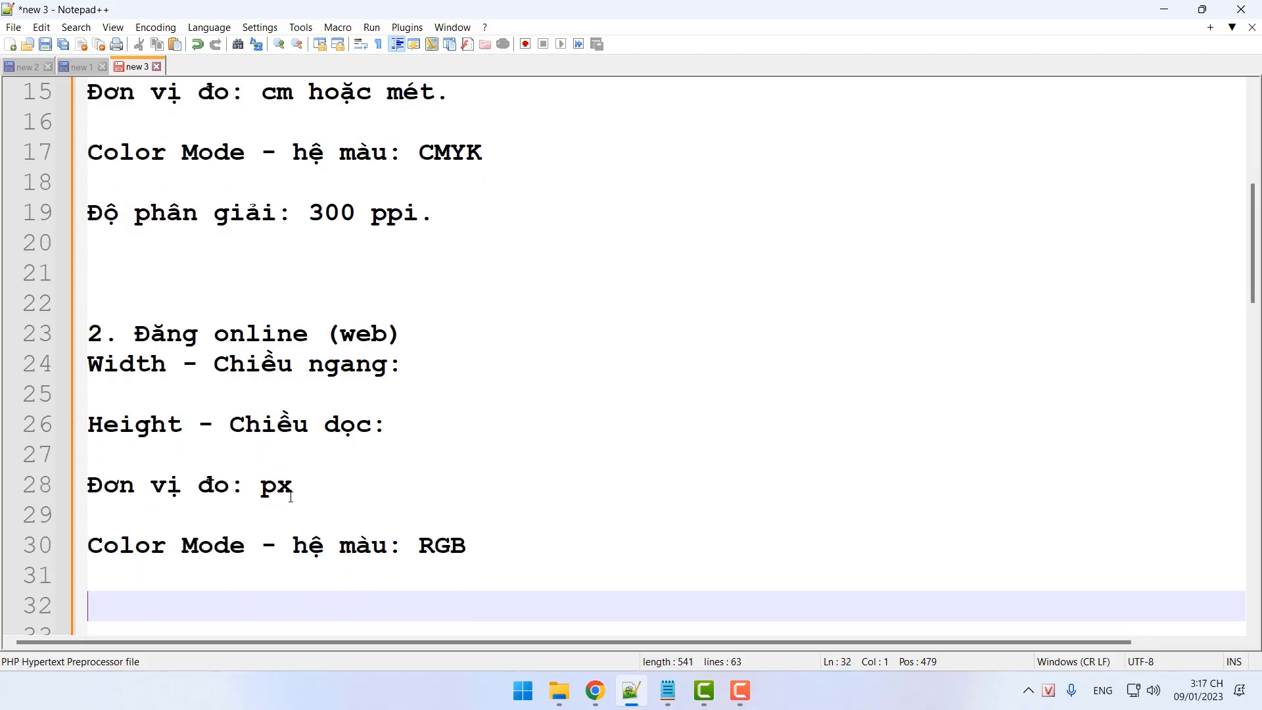
type("Độ phân")
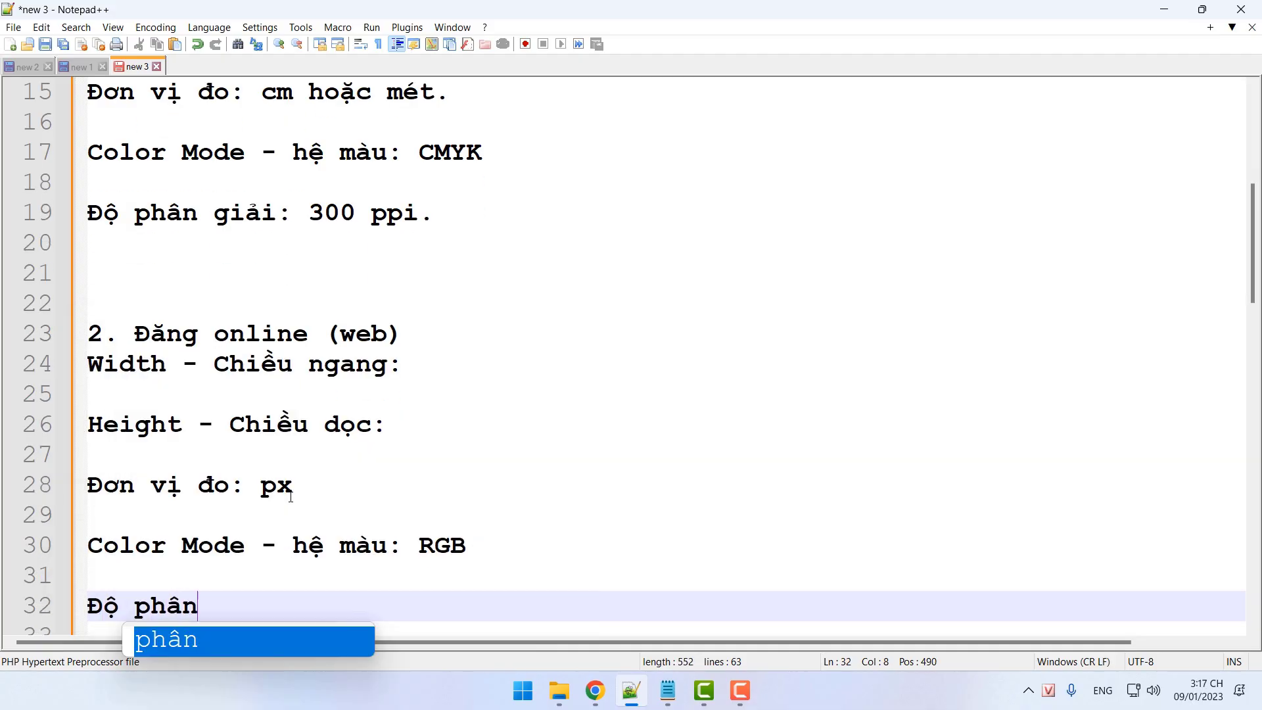
type(" giải: ")
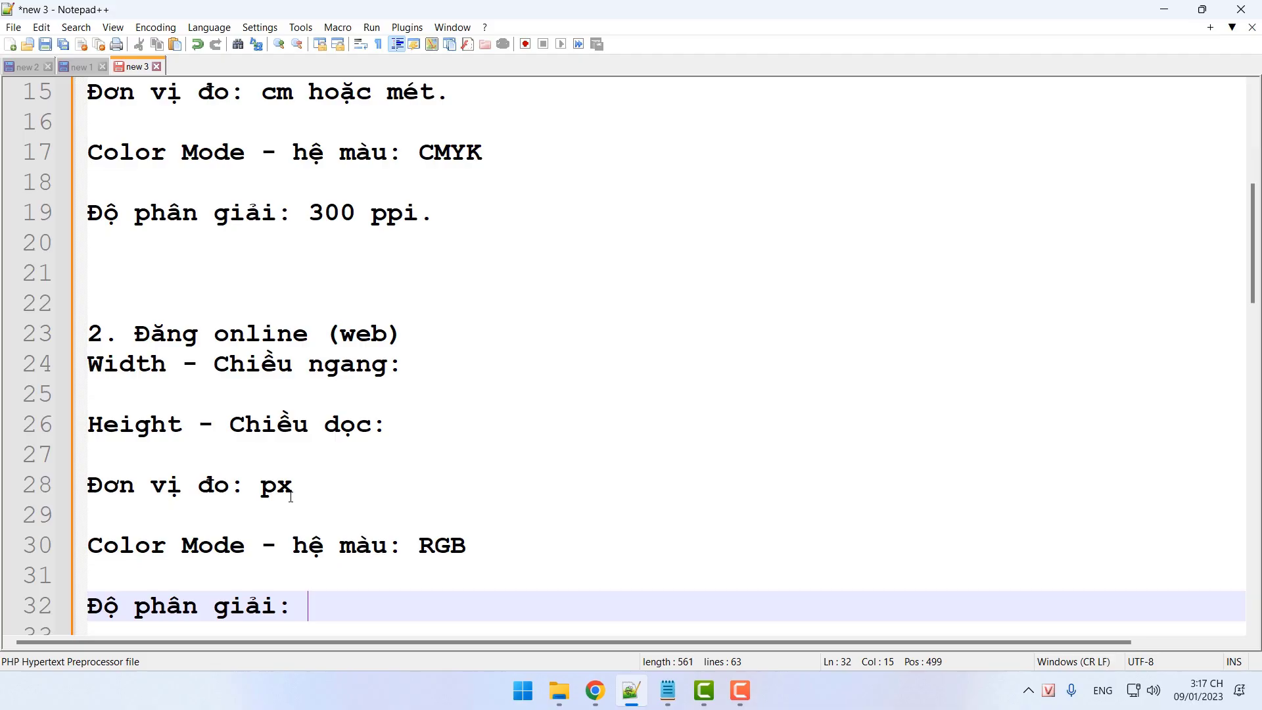
type("72 pp")
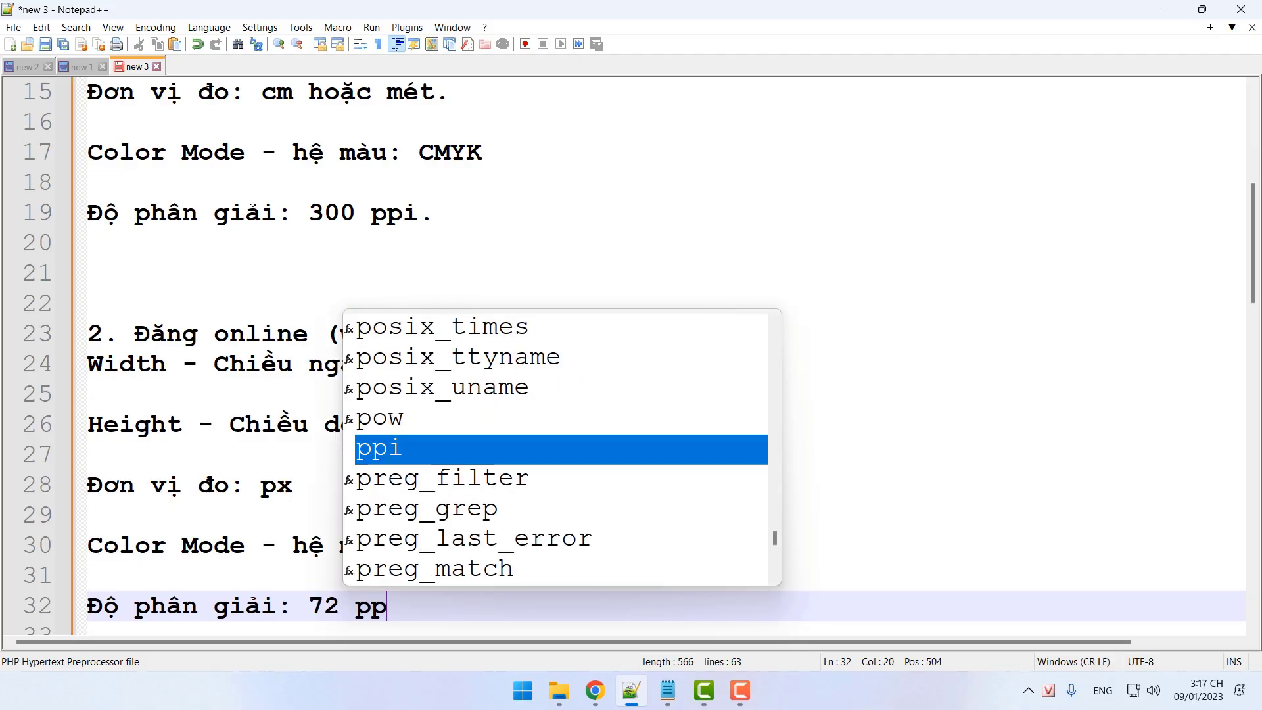
type("i")
Insert a blank line under the web heading and under the Print heading
left_click(282, 543)
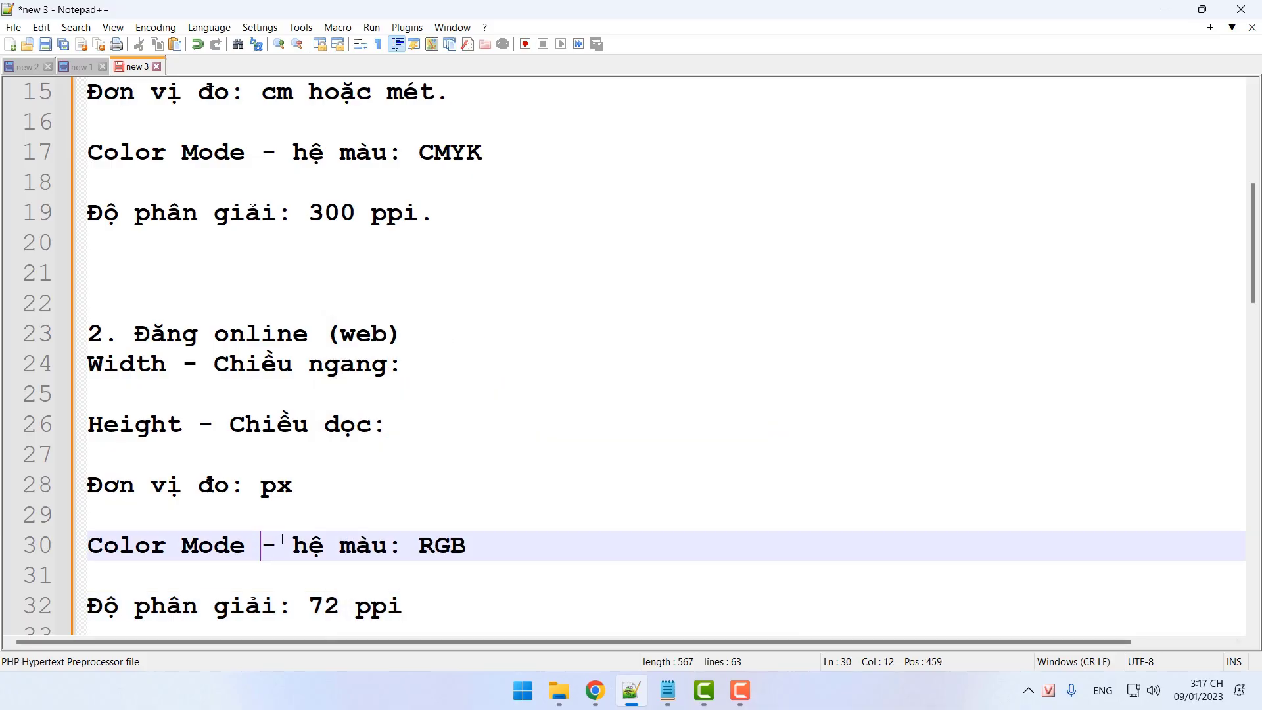
left_click(452, 328)
key("Return")
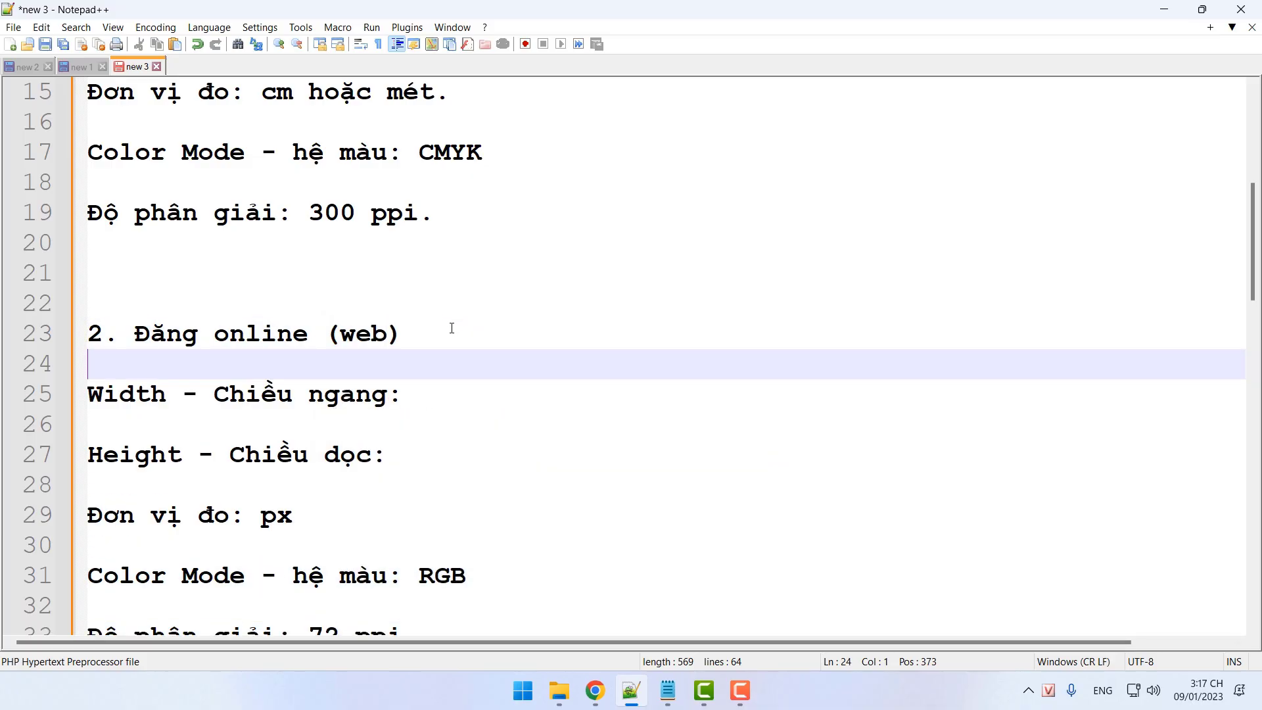
scroll(451, 332, "up", 4)
left_click(409, 302)
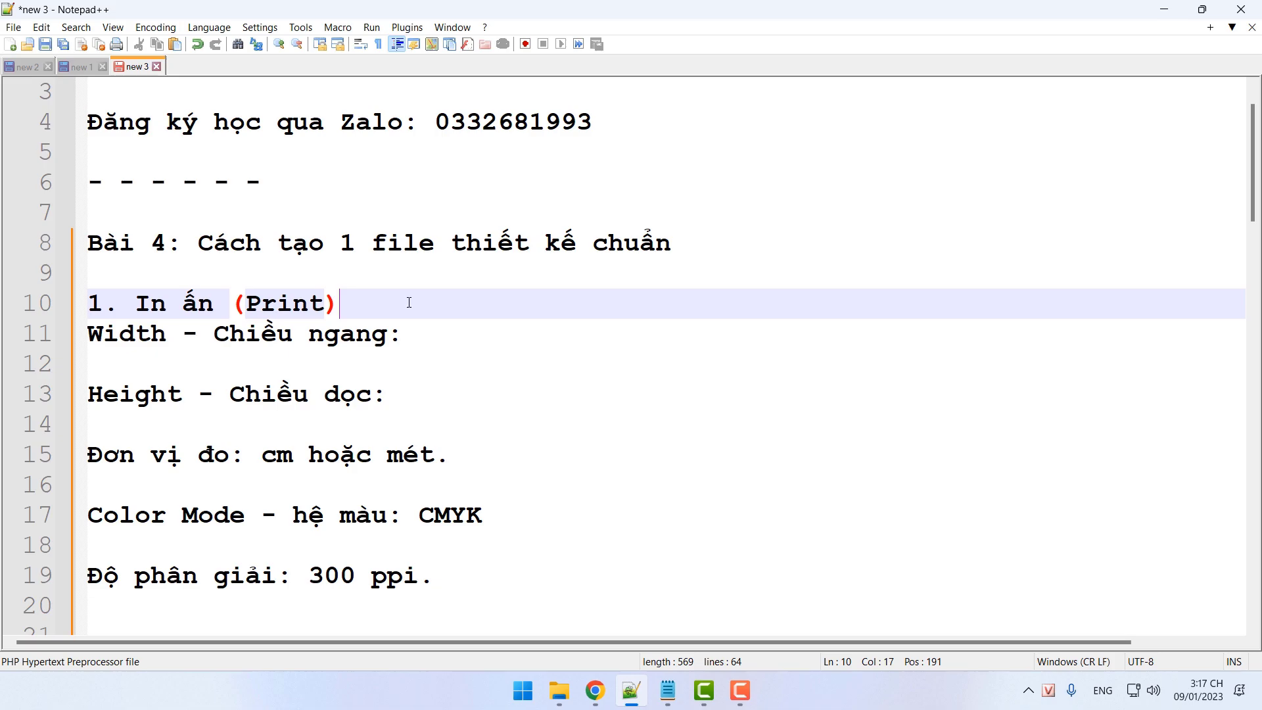
key("Return")
Review the print spec lines and the web spec lines down to the 72 ppi resolution
scroll(409, 302, "down", 3)
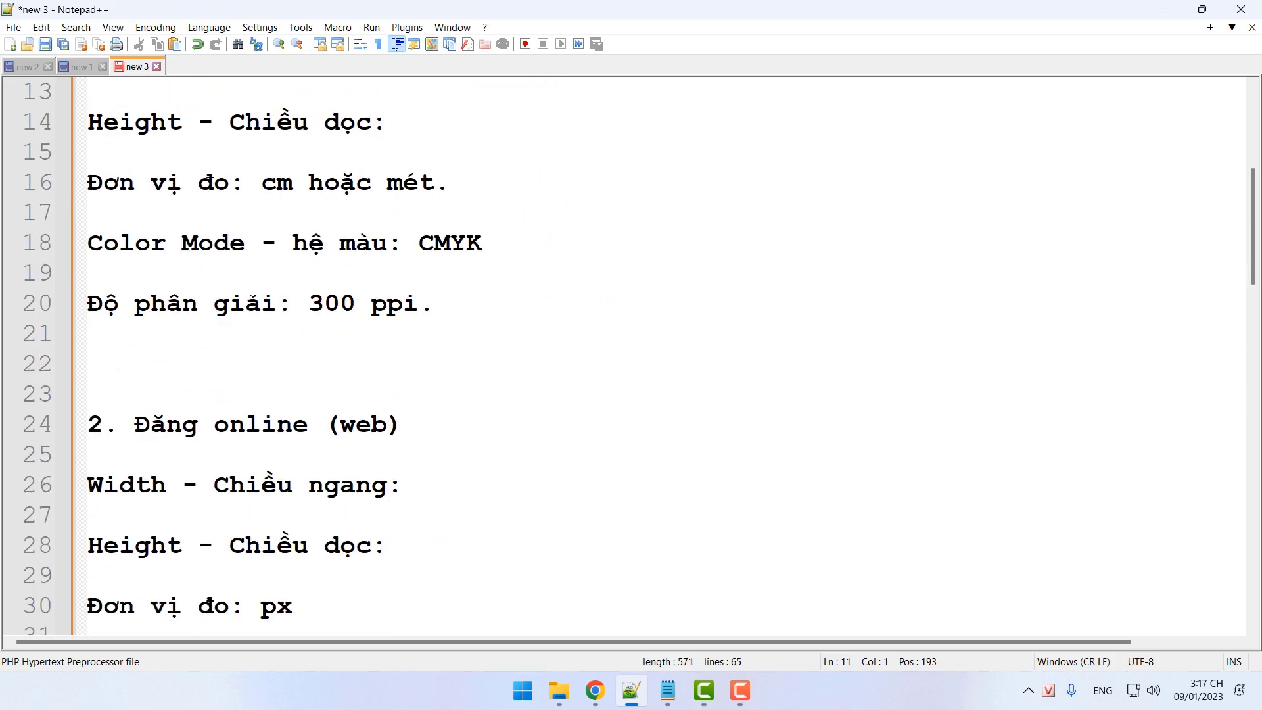
scroll(409, 302, "up", 4)
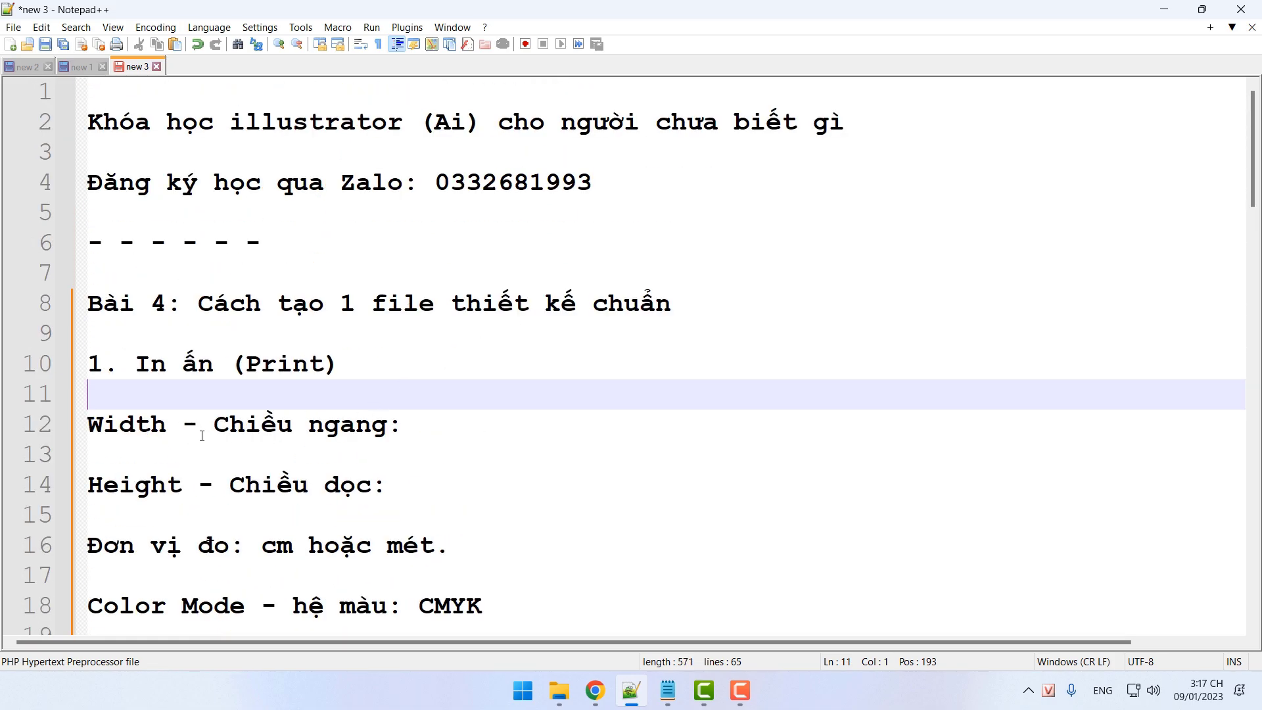
left_click(182, 427)
left_click(308, 484)
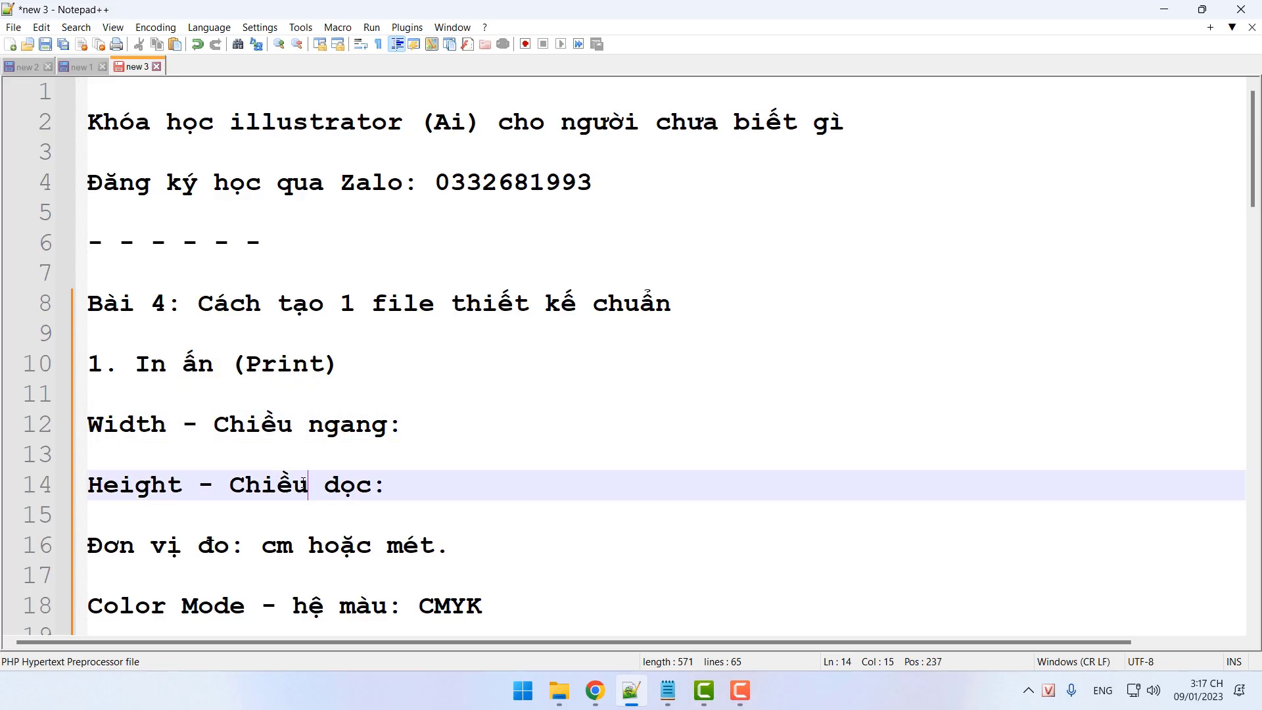
scroll(303, 483, "down", 2)
left_click(381, 368)
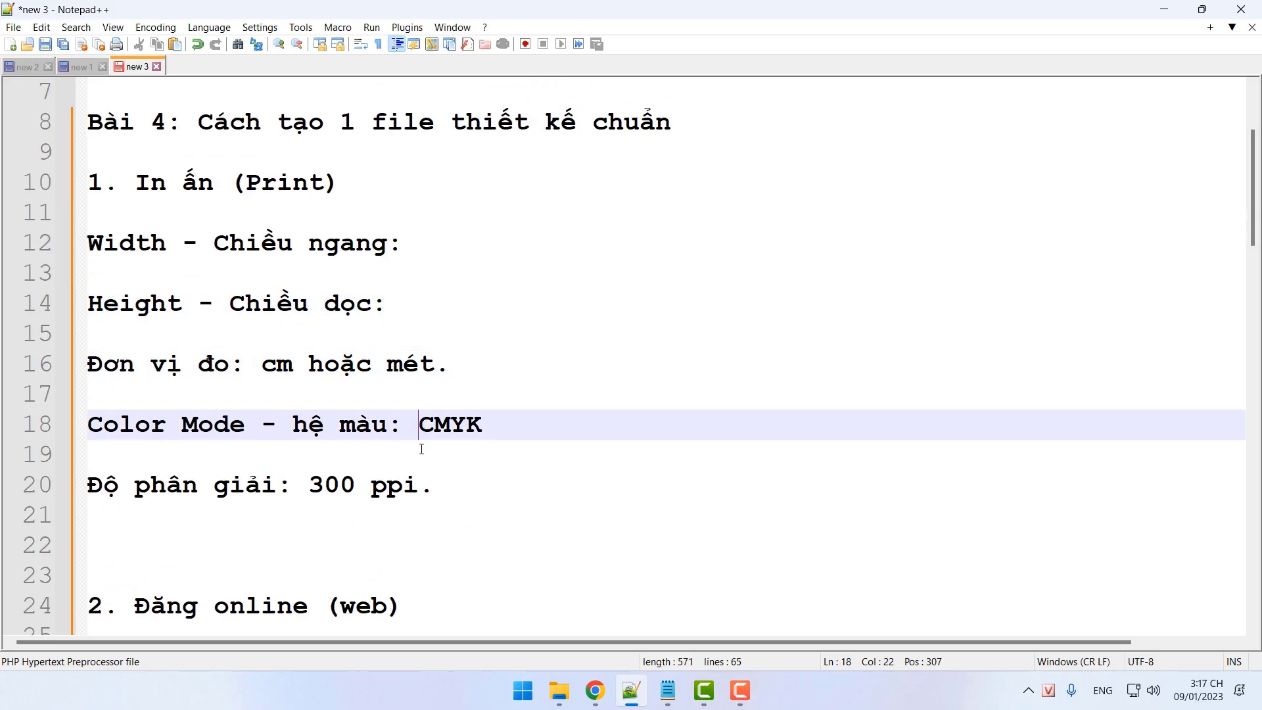
left_click(408, 421)
key("Down")
key("Down")
key("Up")
key("Up")
key("Up")
key("Up")
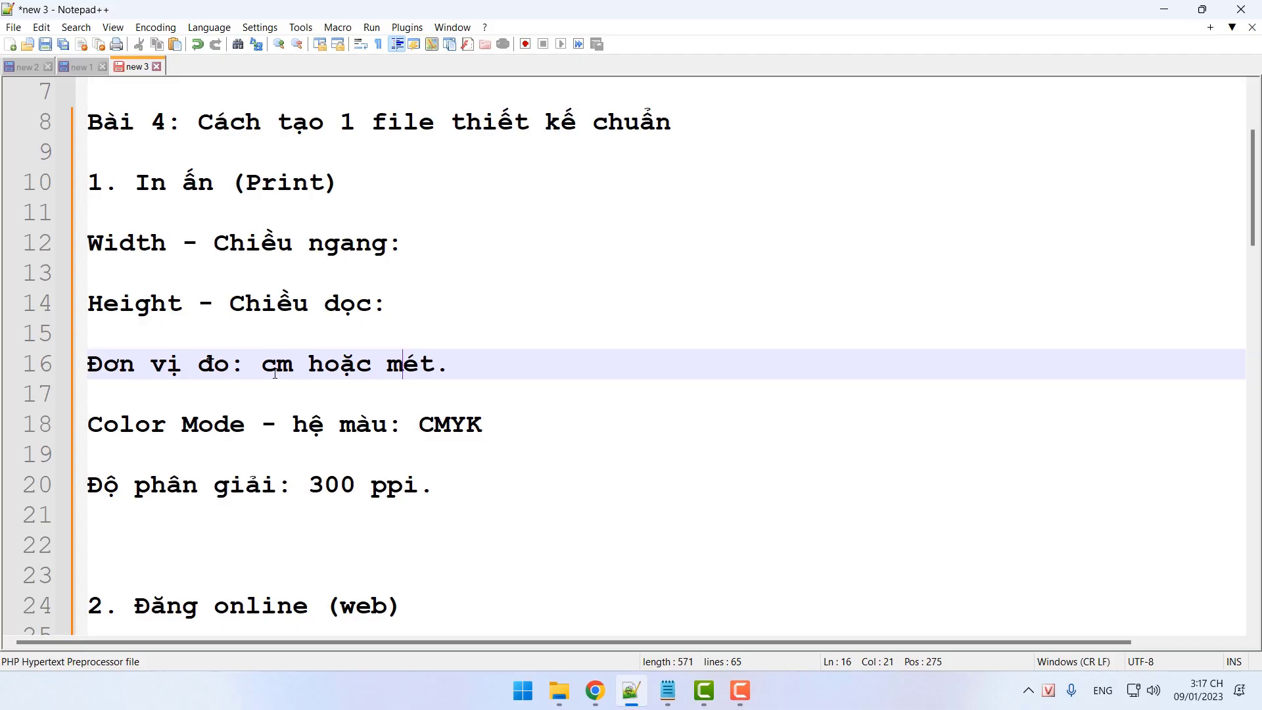
scroll(388, 367, "down", 4)
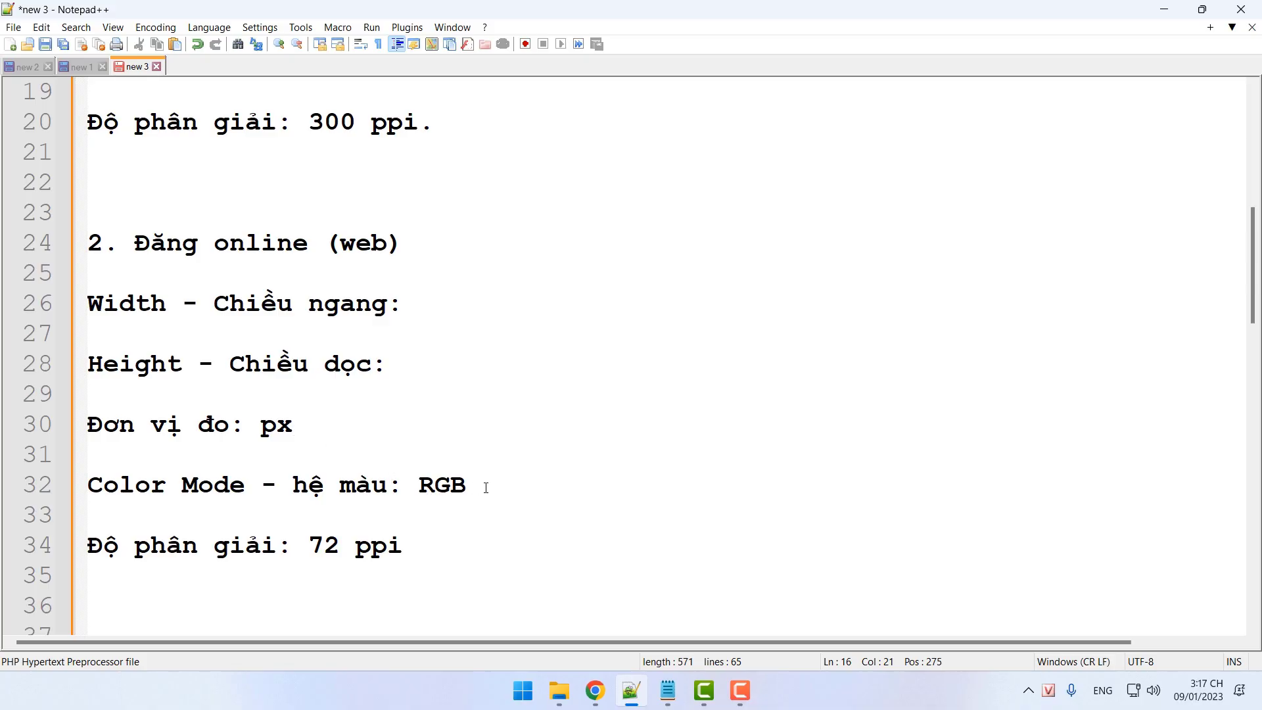
left_click(337, 545)
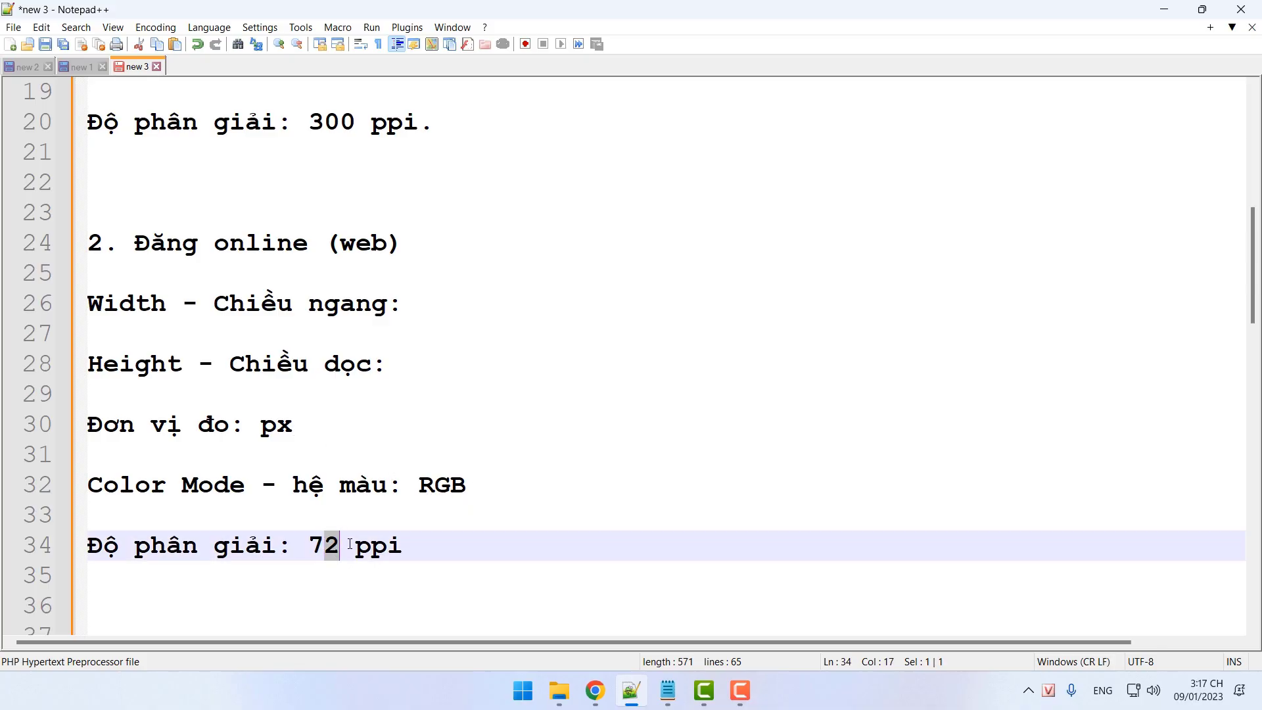
left_click(420, 539)
scroll(429, 484, "up", 3)
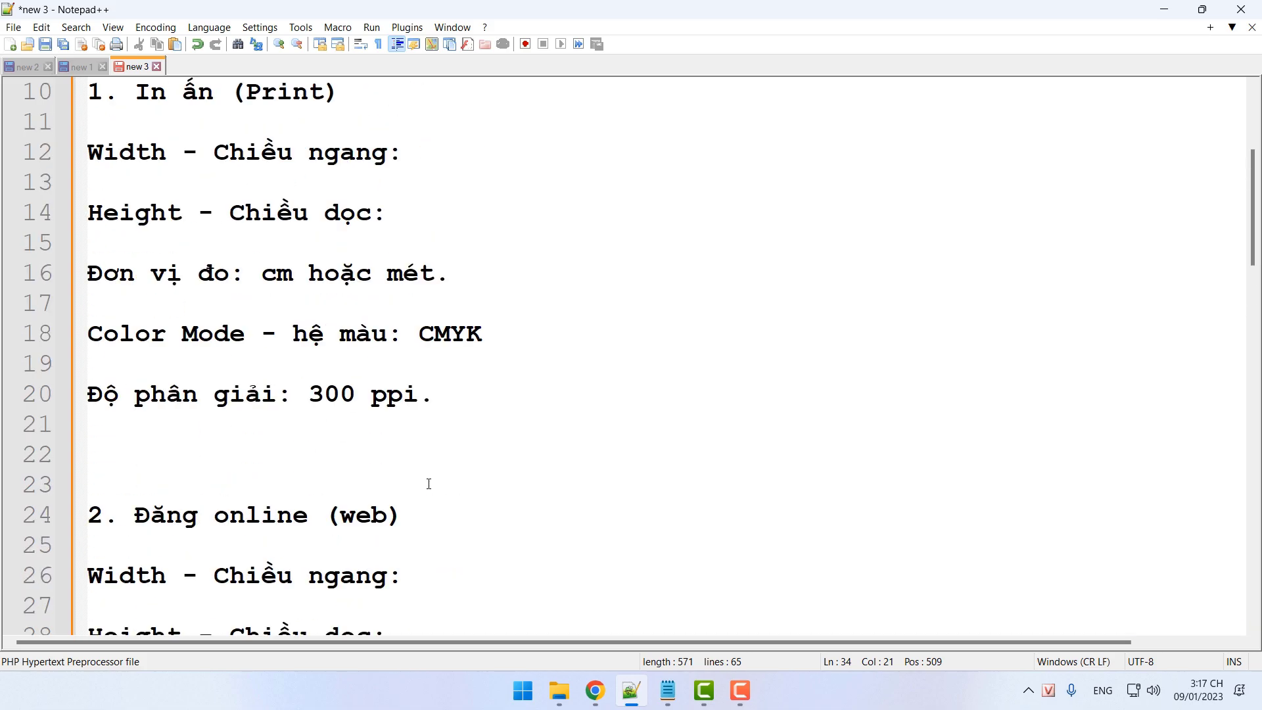
scroll(429, 485, "up", 1)
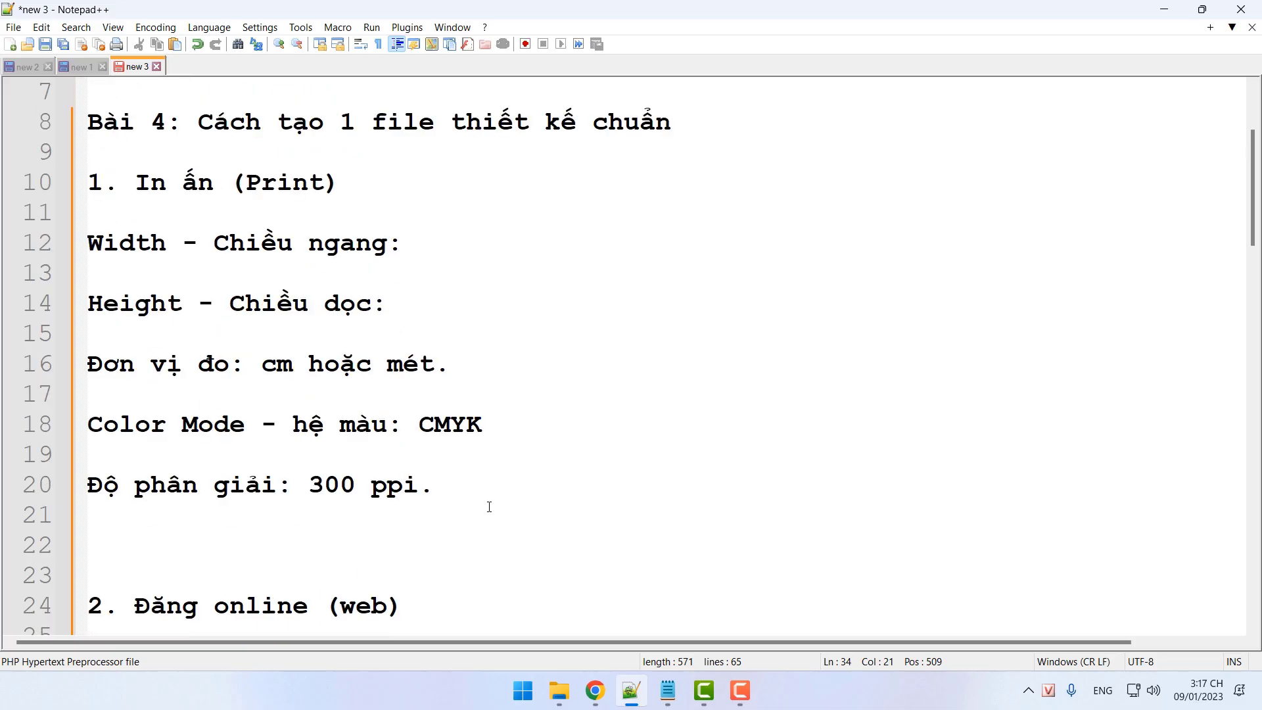
left_click_drag(453, 488, 266, 383)
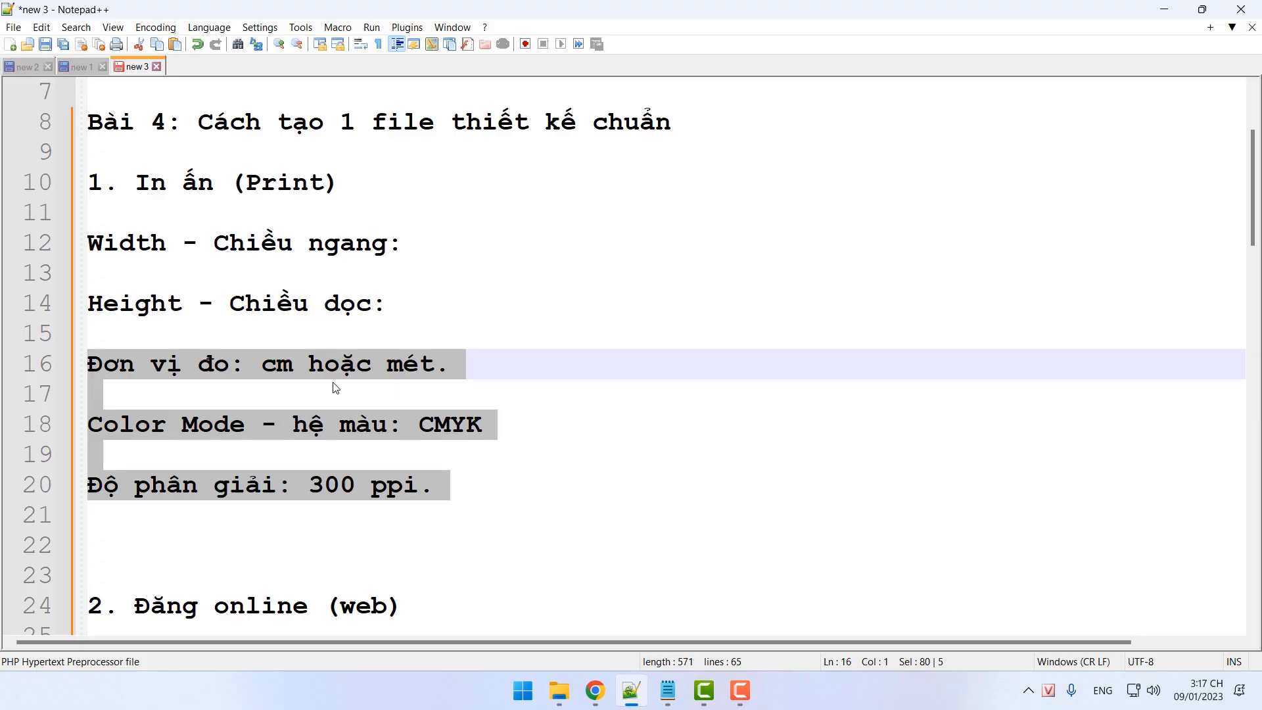
left_click(476, 380)
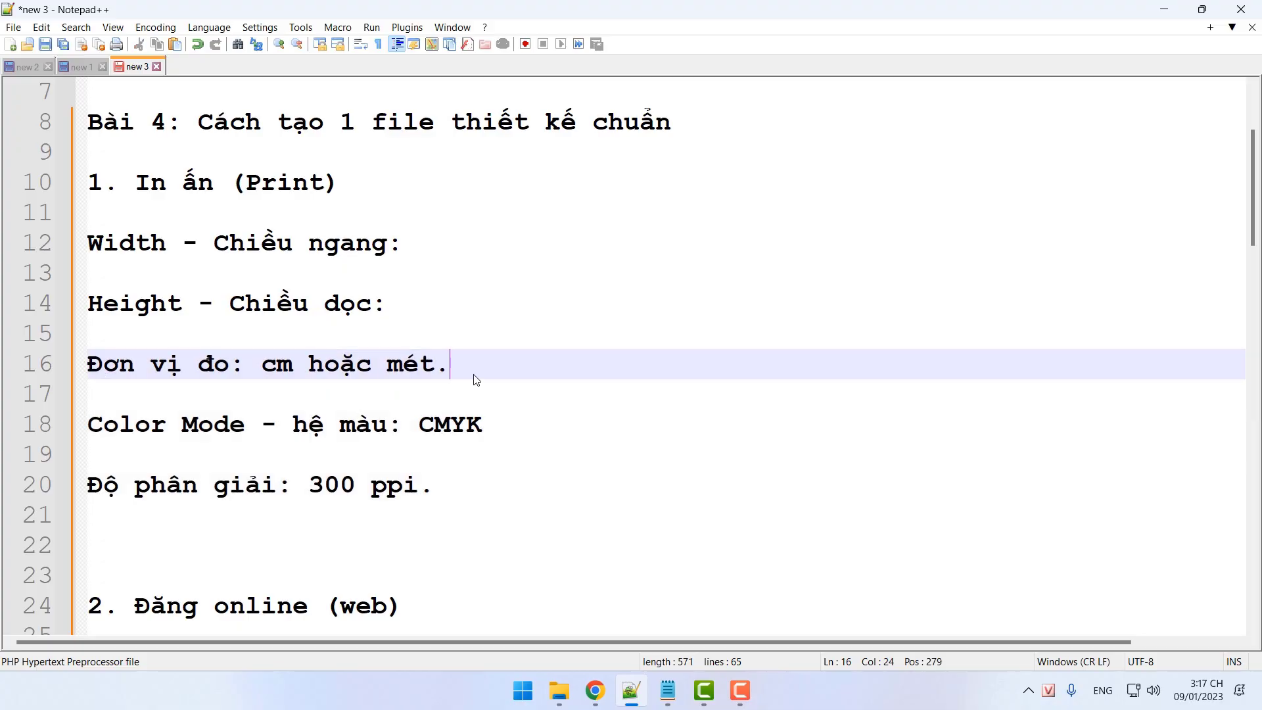
left_click(485, 414)
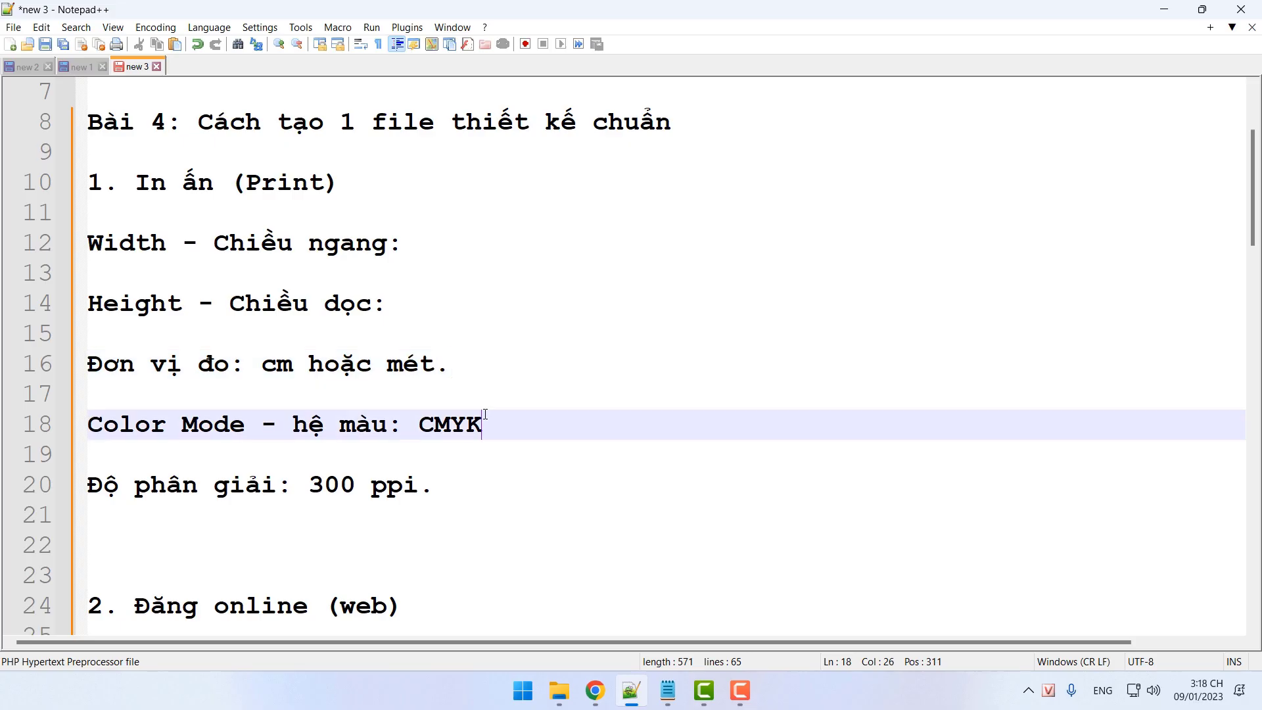
left_click(402, 484)
left_click_drag(439, 485, 92, 420)
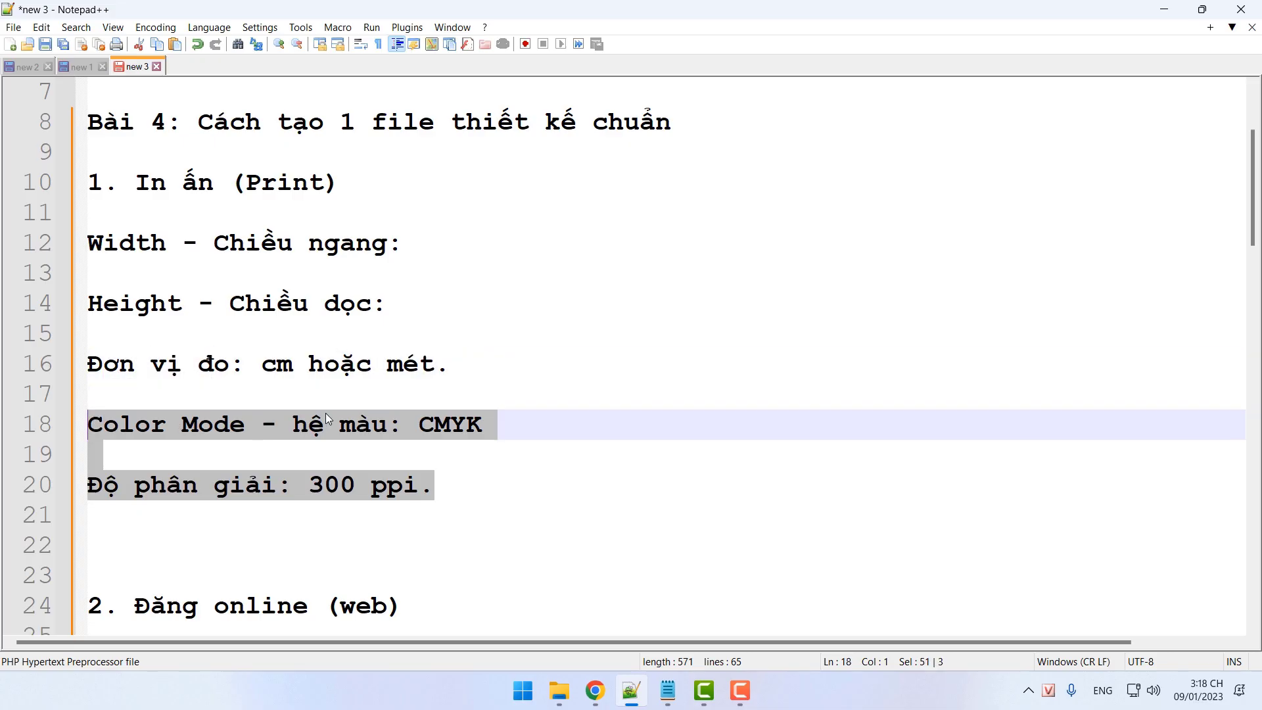
left_click_drag(479, 363, 474, 254)
left_click(473, 254)
left_click_drag(473, 361, 117, 255)
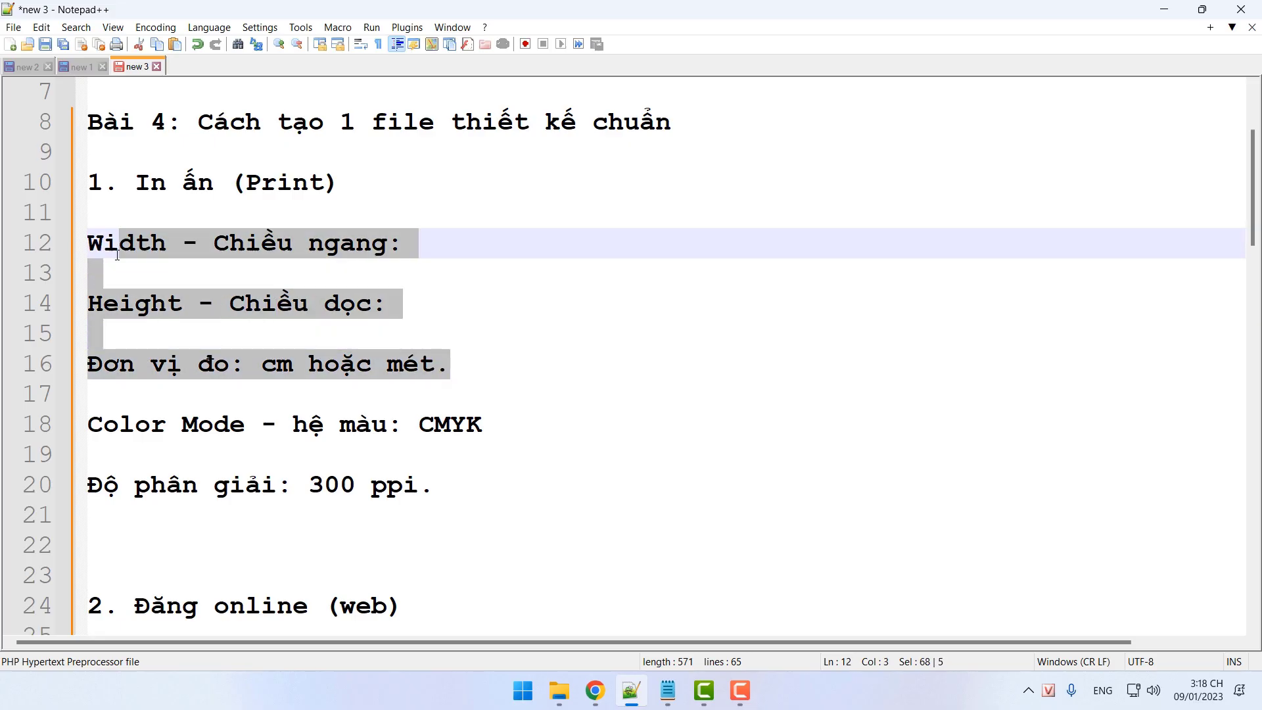
left_click_drag(89, 424, 457, 479)
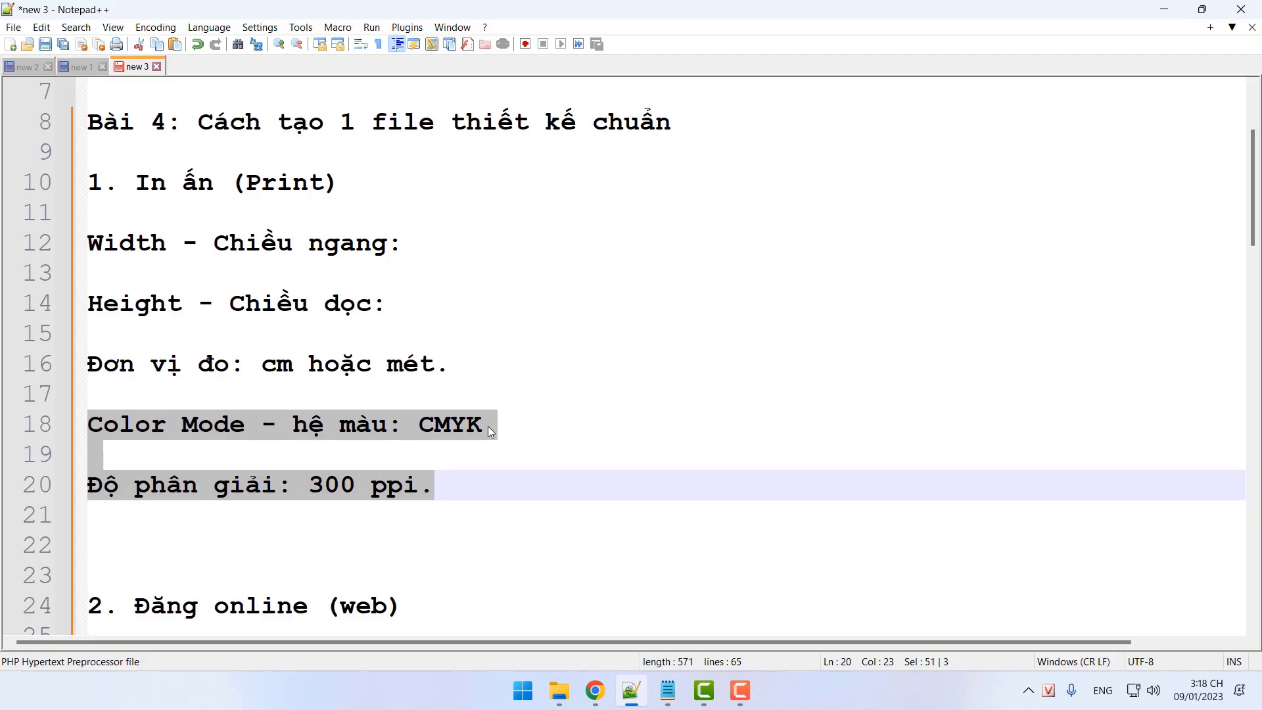
left_click(352, 493)
scroll(414, 486, "down", 4)
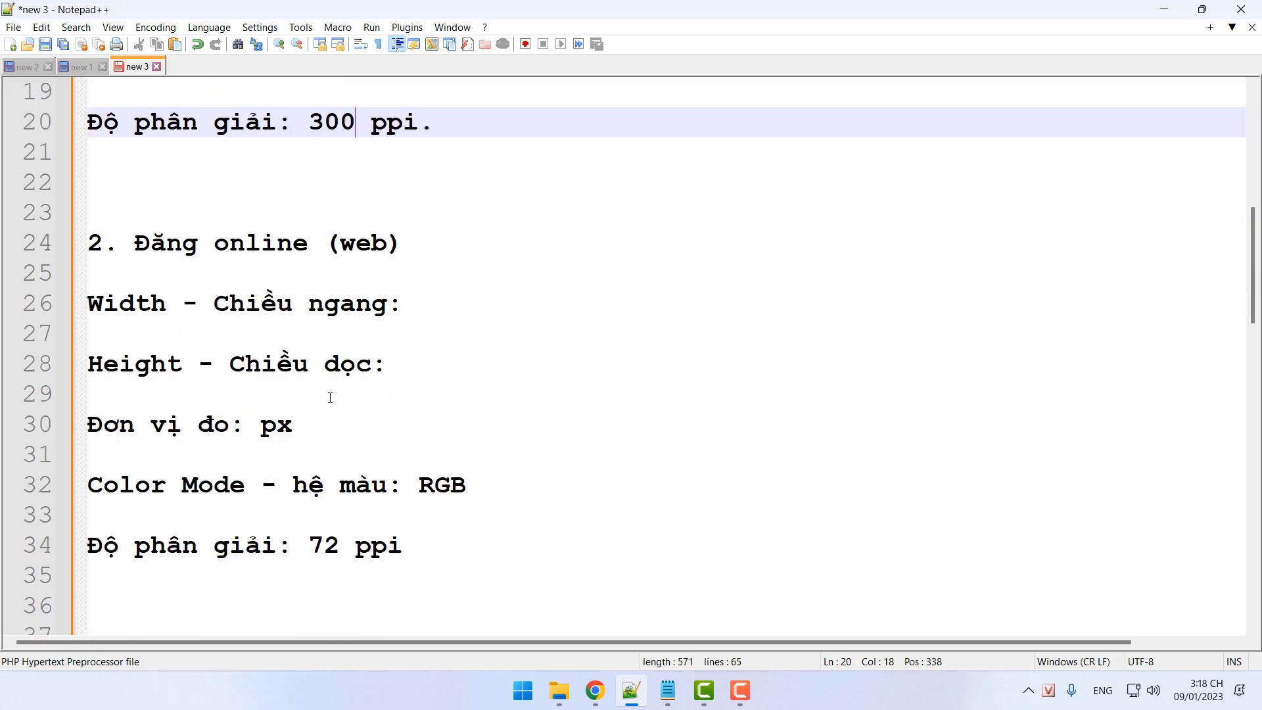
left_click_drag(343, 434, 88, 296)
left_click(436, 515)
left_click_drag(427, 545, 87, 484)
left_click(451, 487)
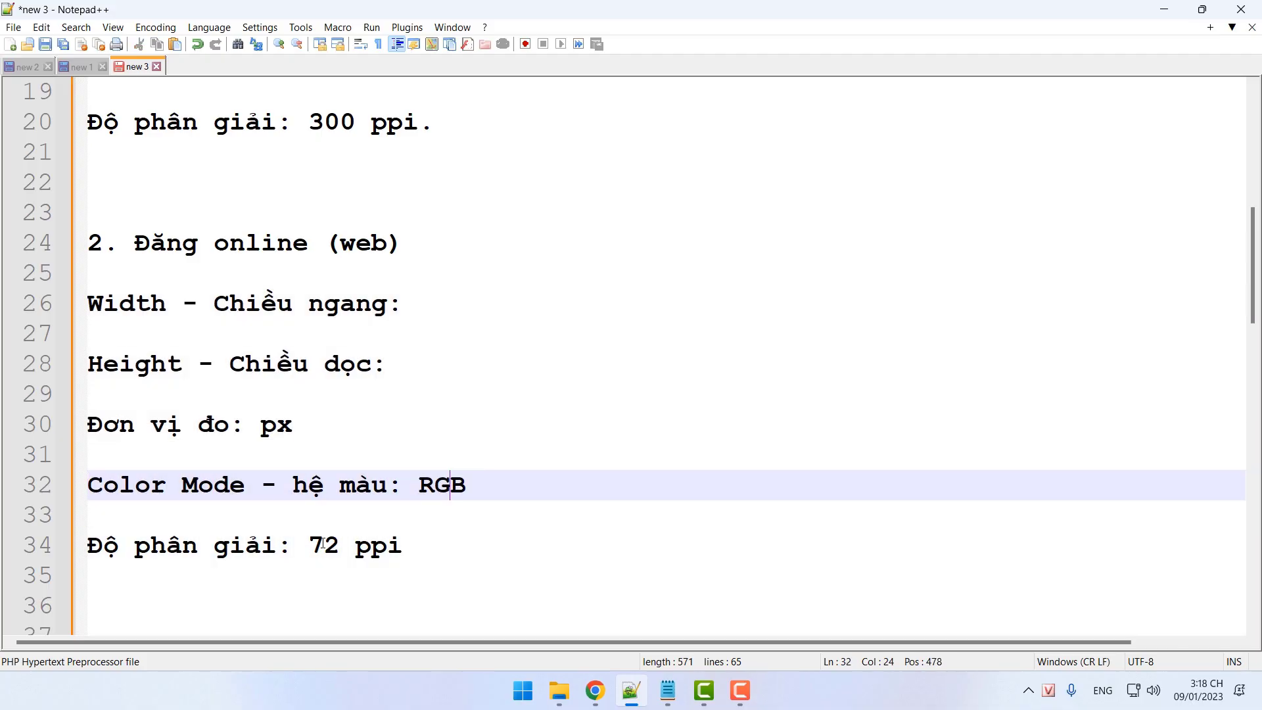
scroll(485, 492, "up", 3)
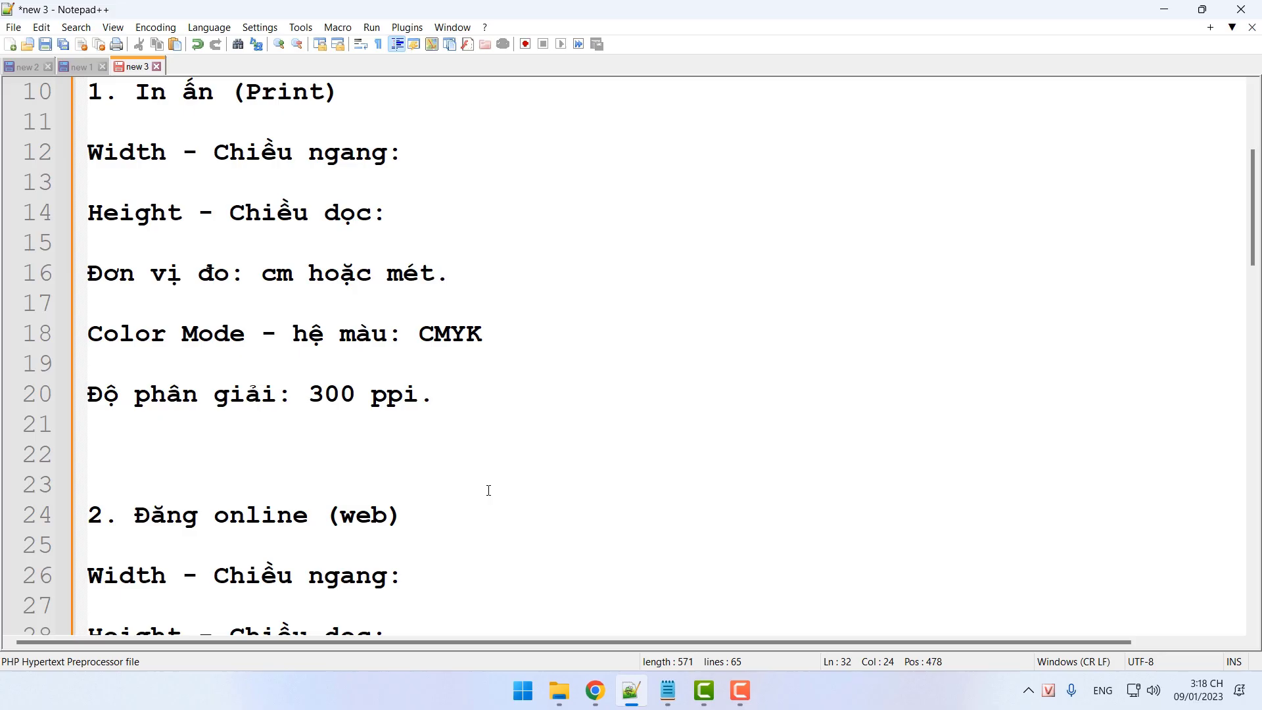
scroll(488, 491, "up", 3)
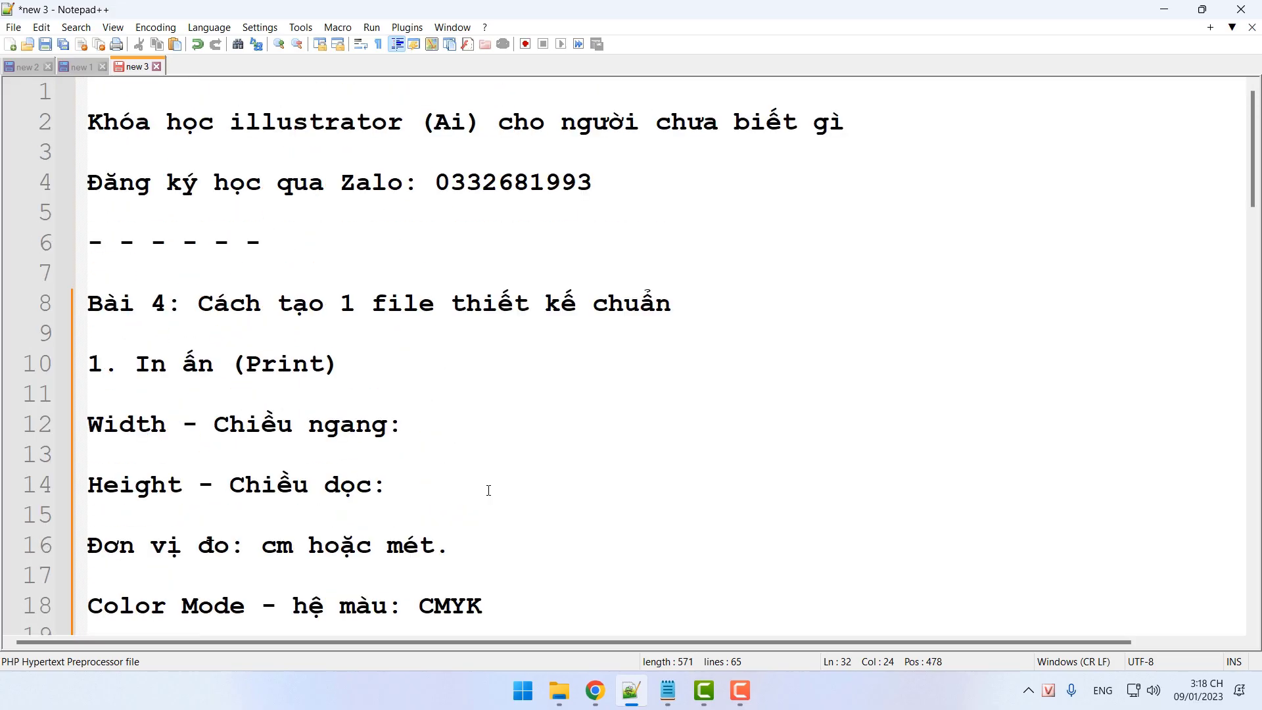
Fill in the print width as 60 cm and the height as 30 cm
left_click(522, 421)
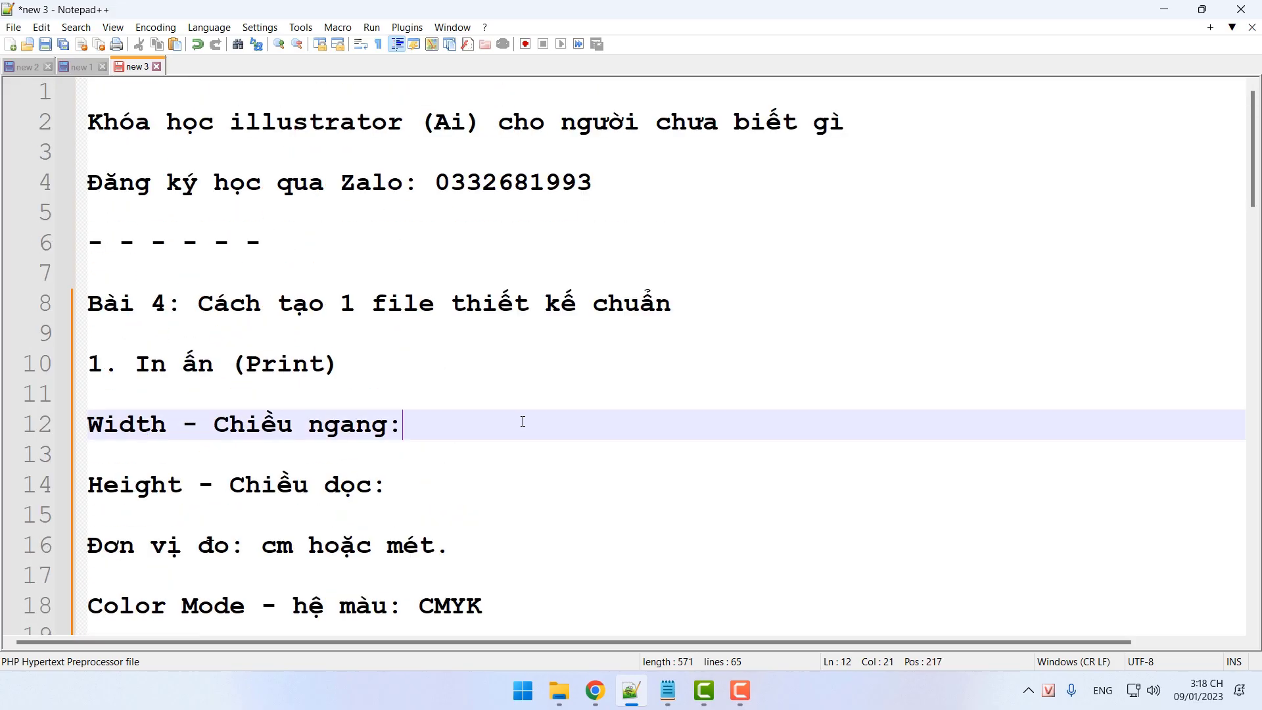
type("60")
left_click(483, 488)
type("30")
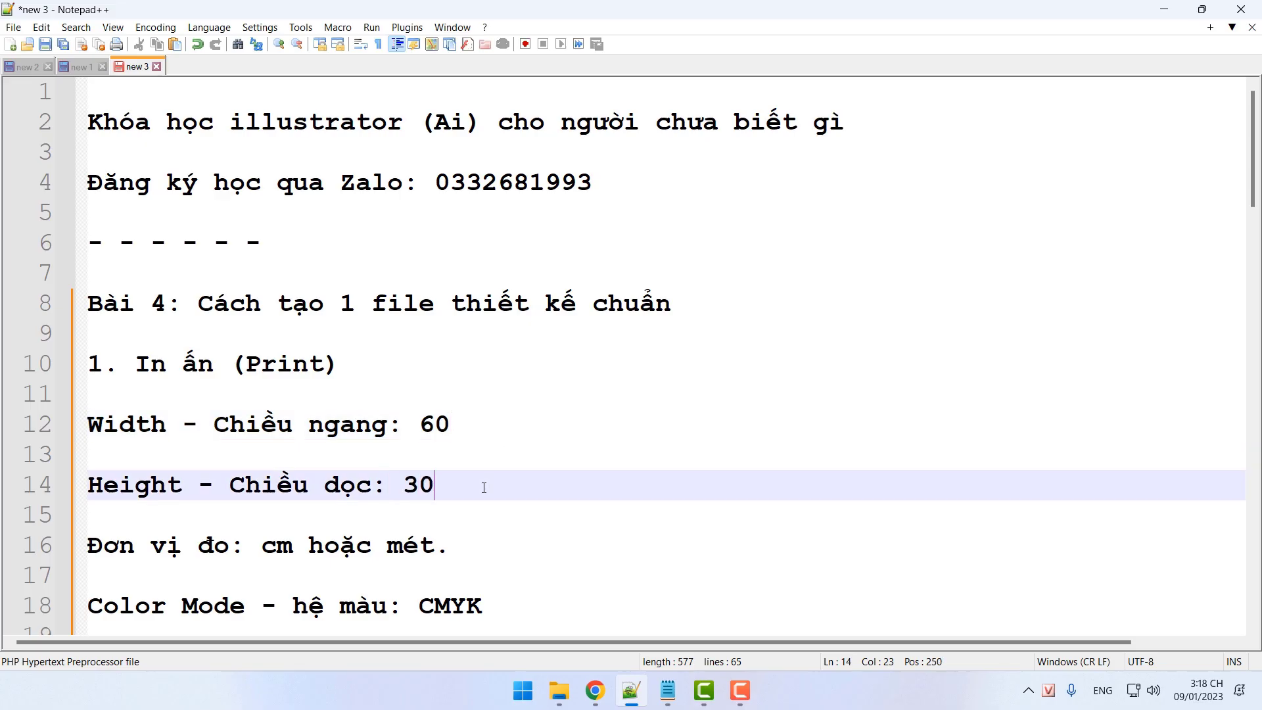
left_click(541, 431)
type("cm")
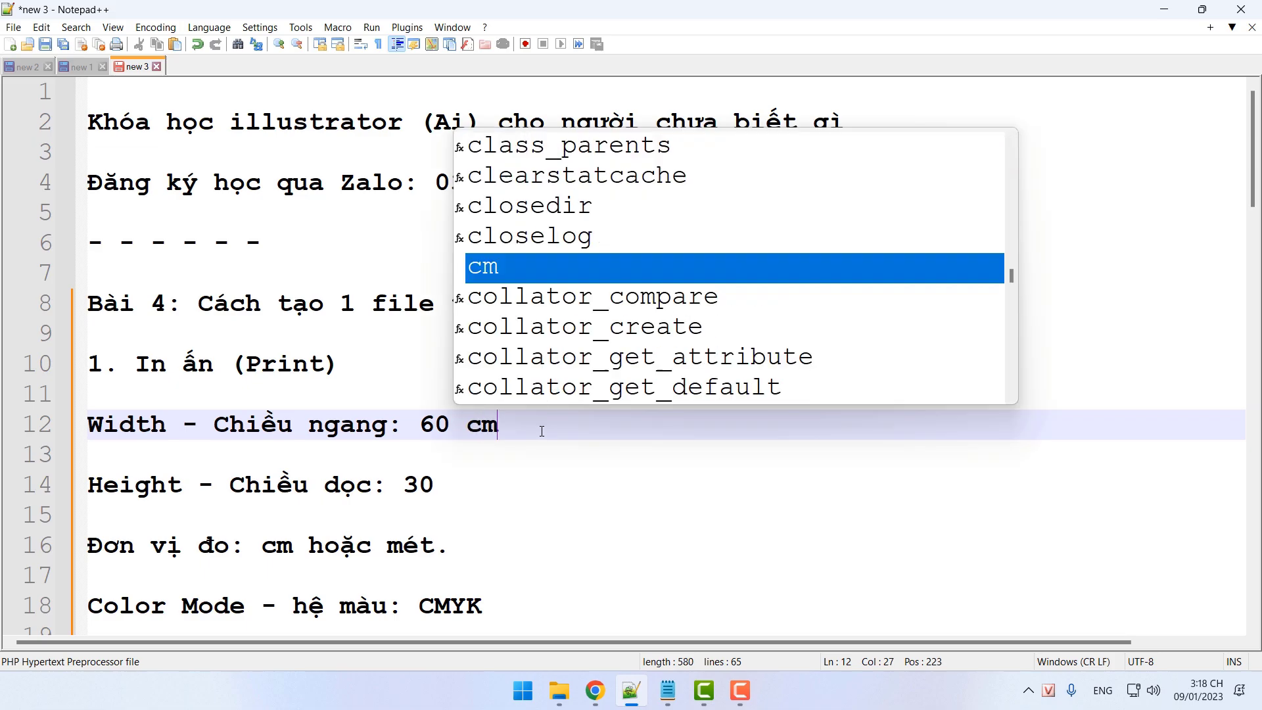
left_click(442, 475)
type("cm")
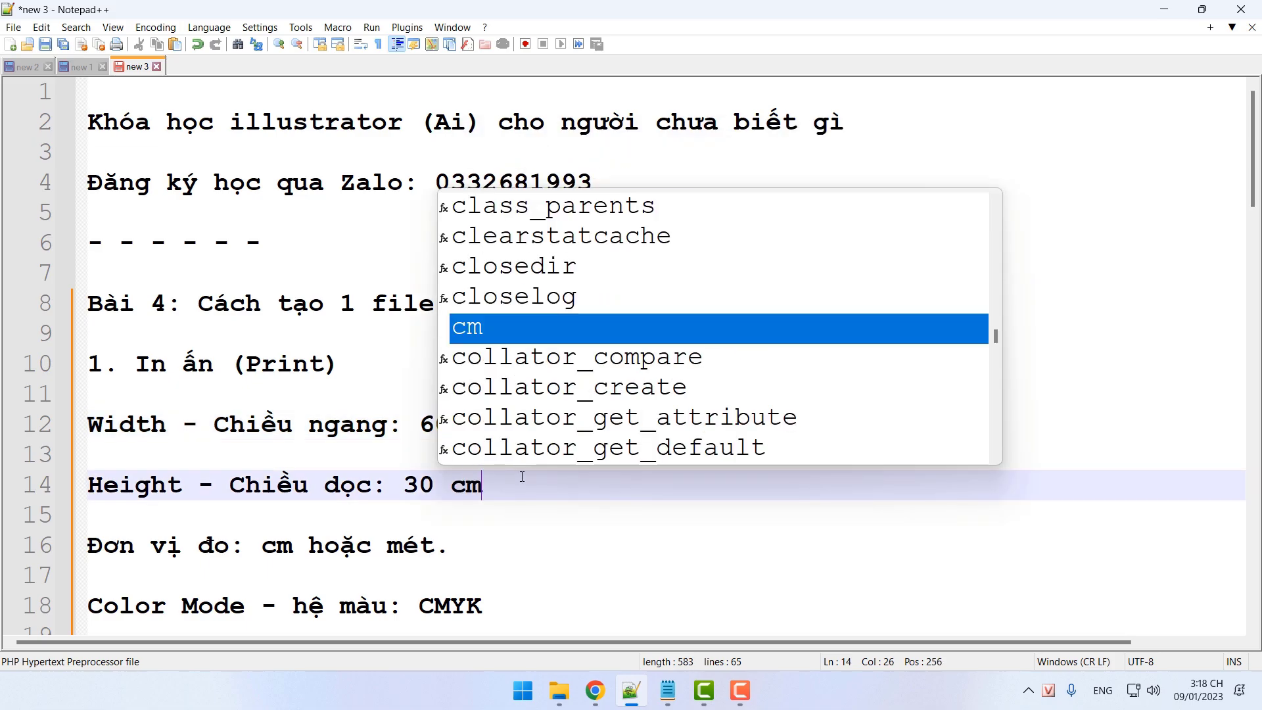
Delete 'cm' from both print values, keeping the blank line after the width line
left_click_drag(491, 481, 88, 427)
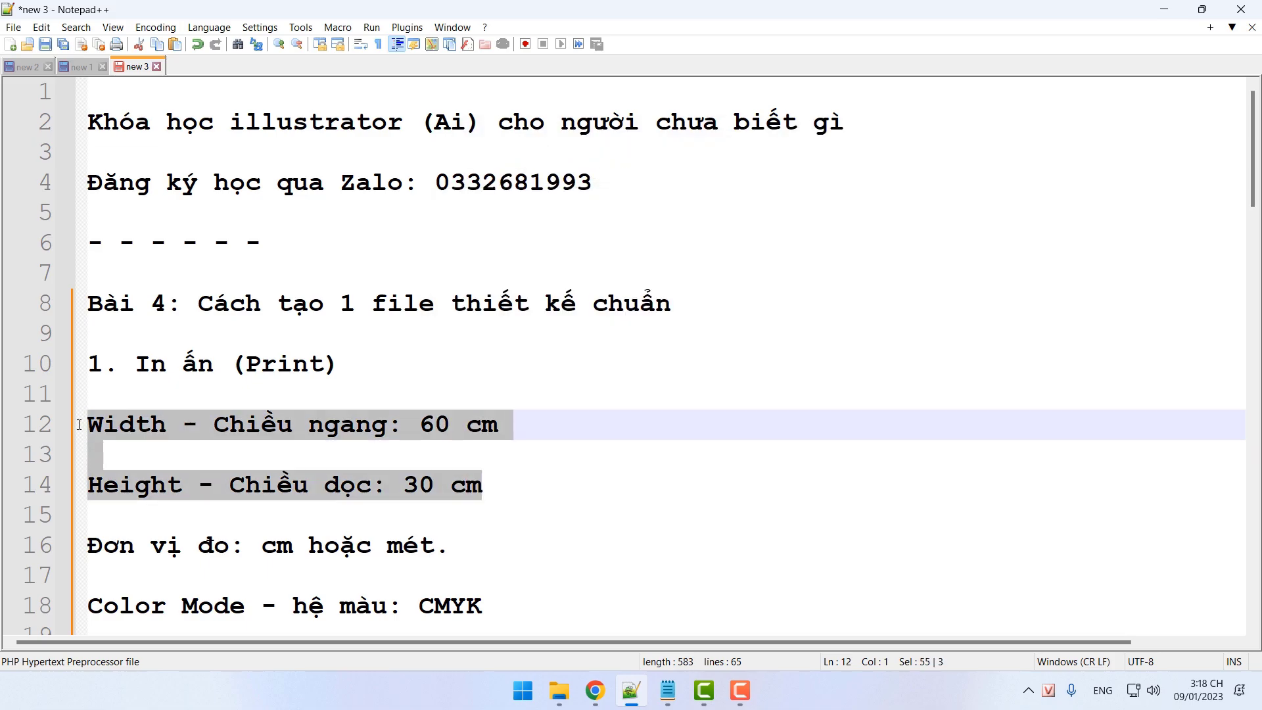
scroll(604, 439, "down", 2)
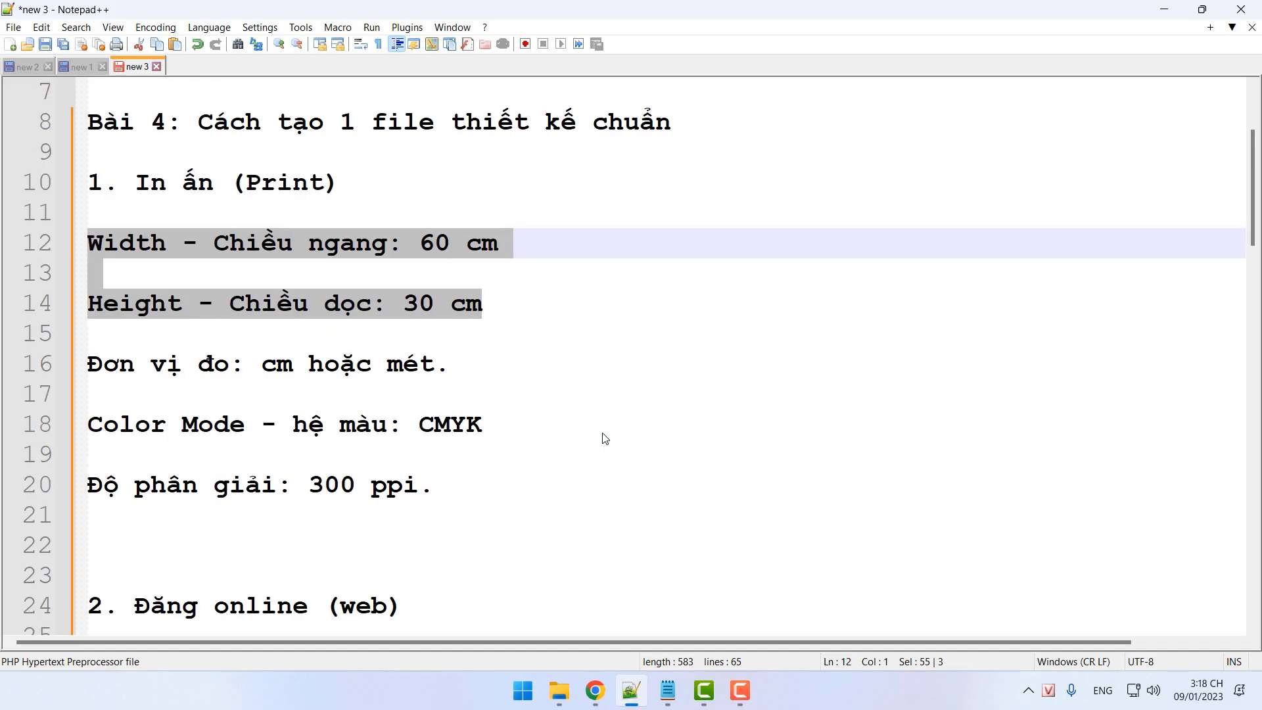
left_click(591, 300)
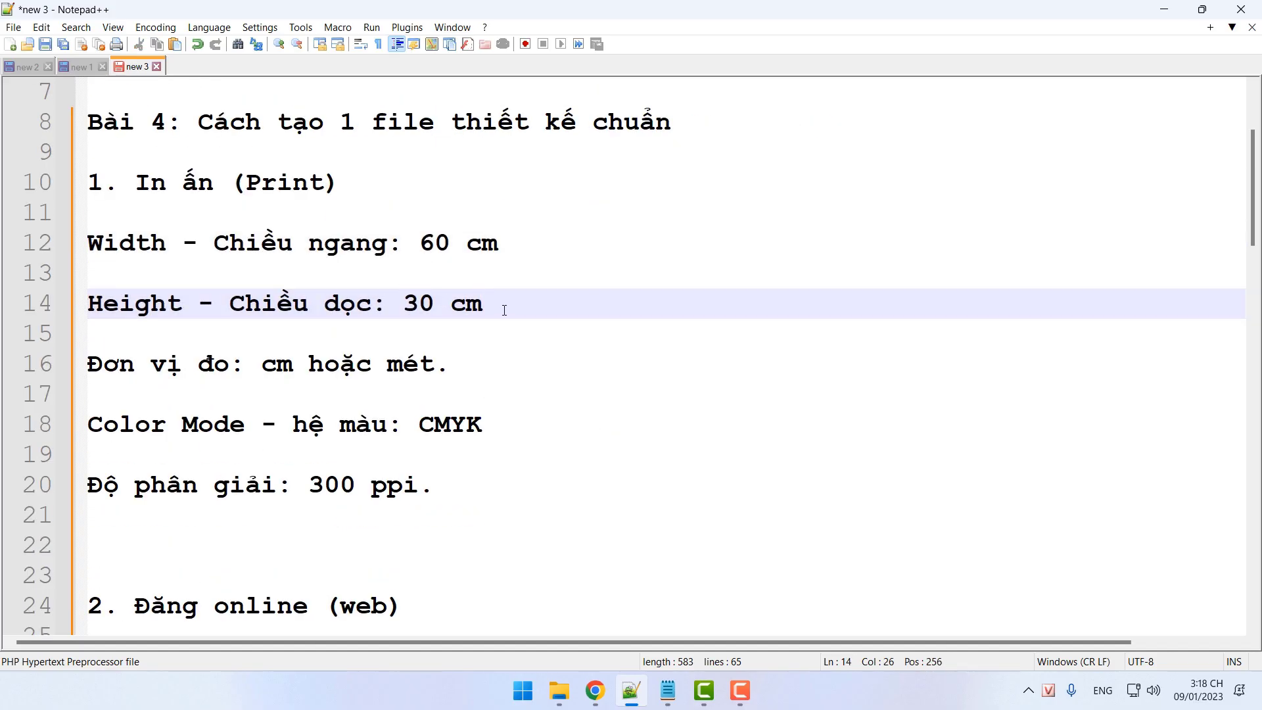
key("BackSpace")
key("BackSpace")
left_click(528, 244)
key("BackSpace")
key("BackSpace")
key("BackSpace")
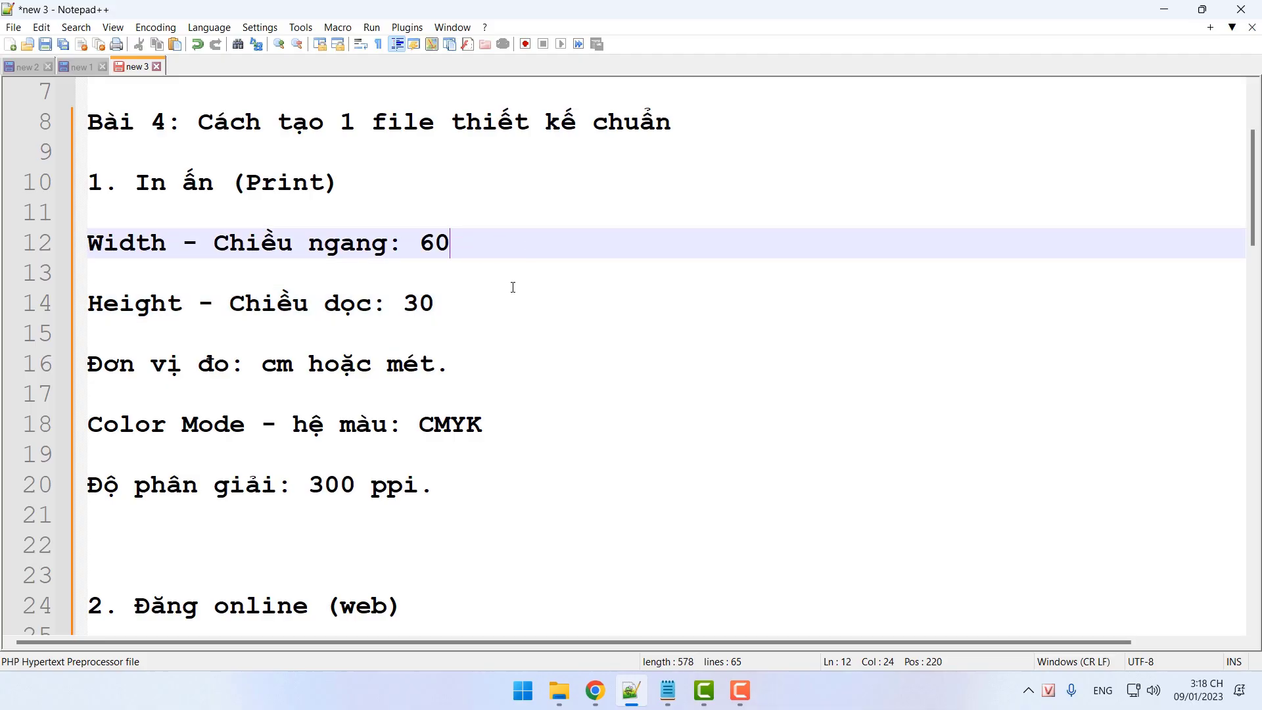
key("Delete")
key("Return")
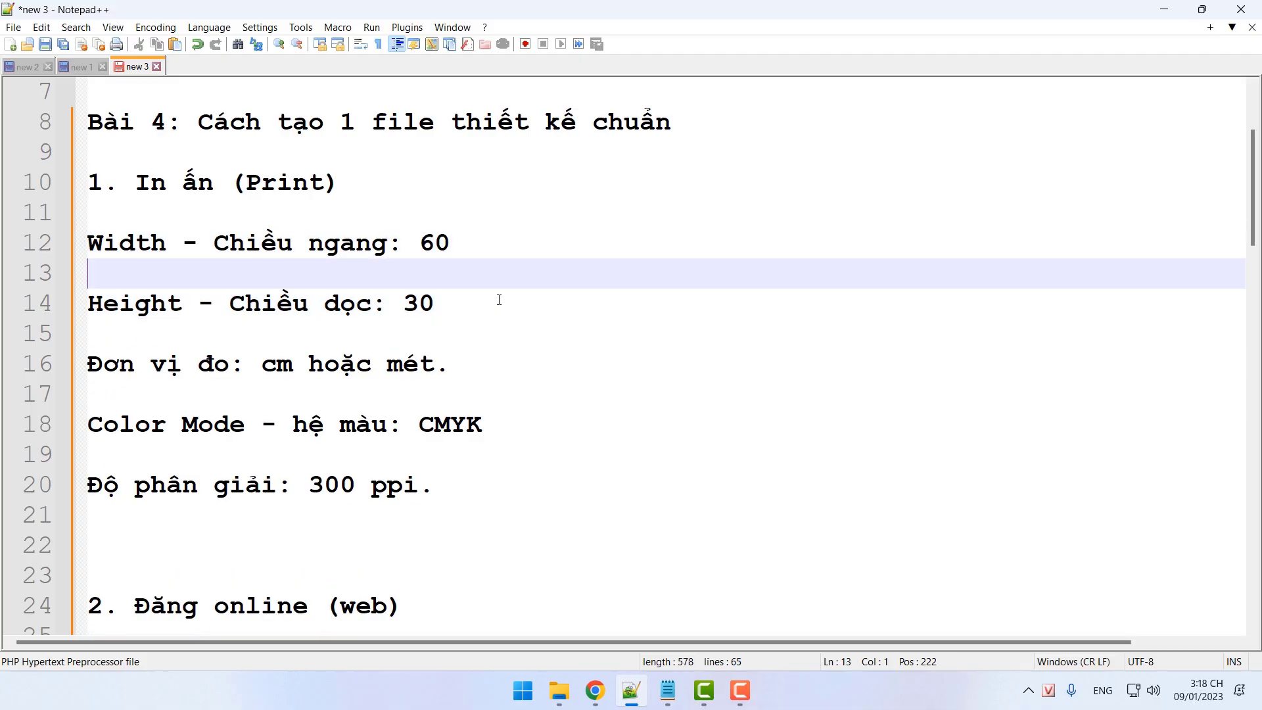
left_click_drag(460, 365, 89, 235)
Highlight the print colour mode and resolution lines to review them
left_click(556, 430)
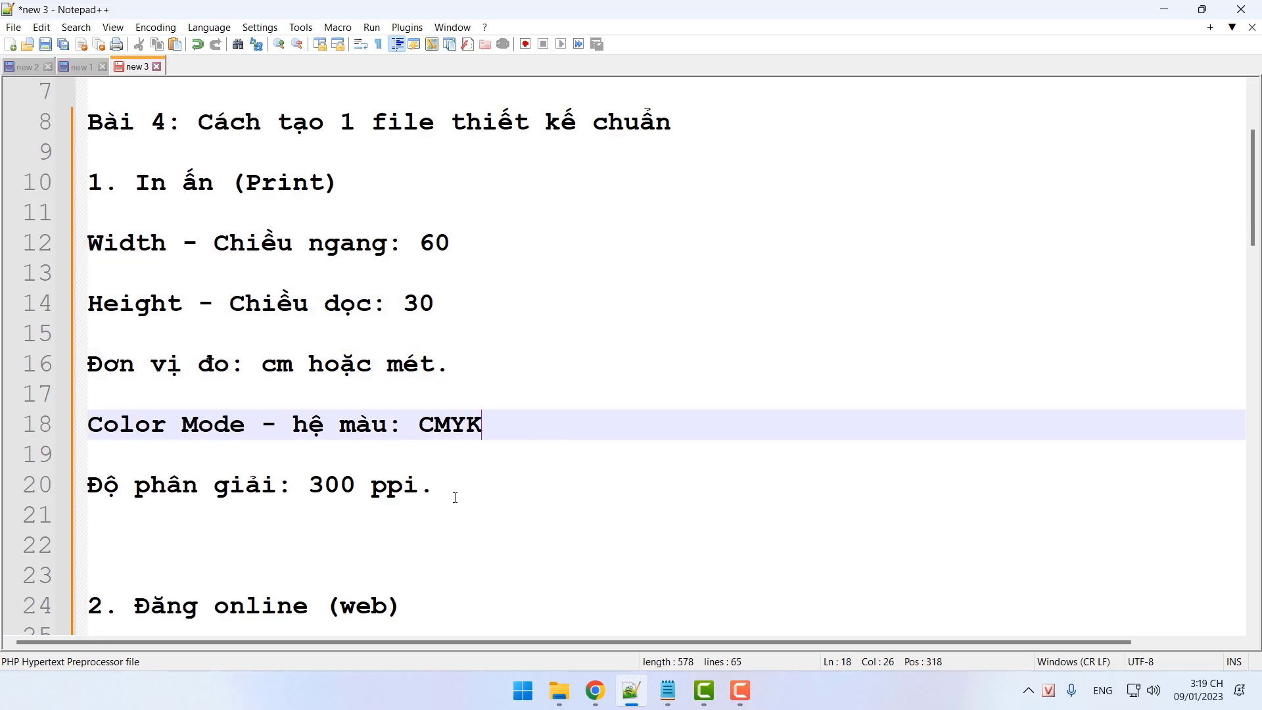
left_click_drag(447, 489, 88, 414)
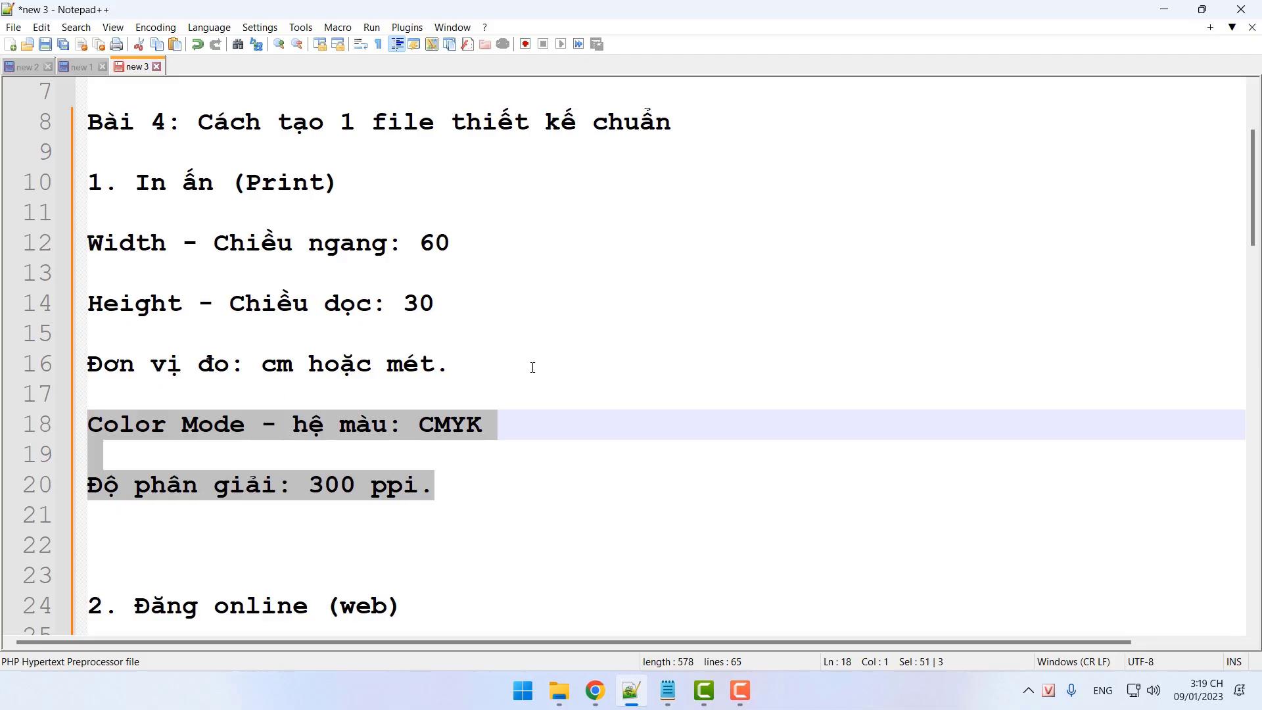
left_click(510, 299)
scroll(628, 459, "down", 4)
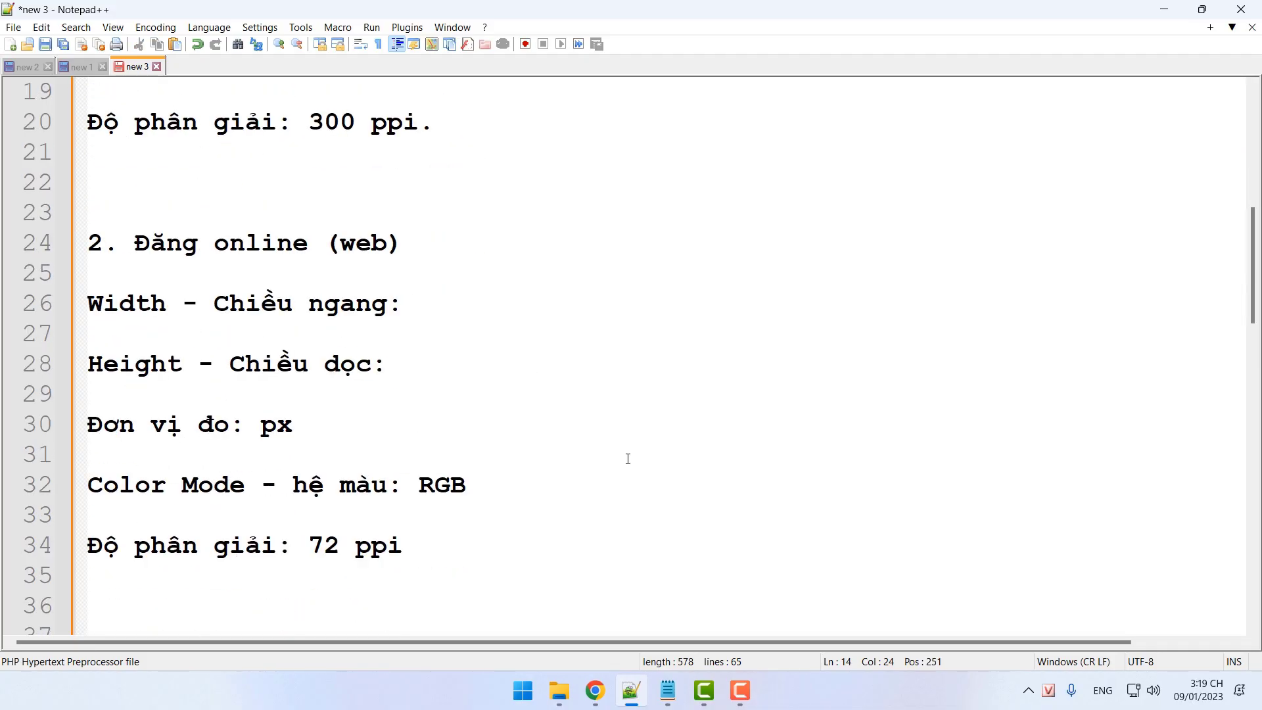
Enter 900 as both the web width and the web height
left_click(533, 311)
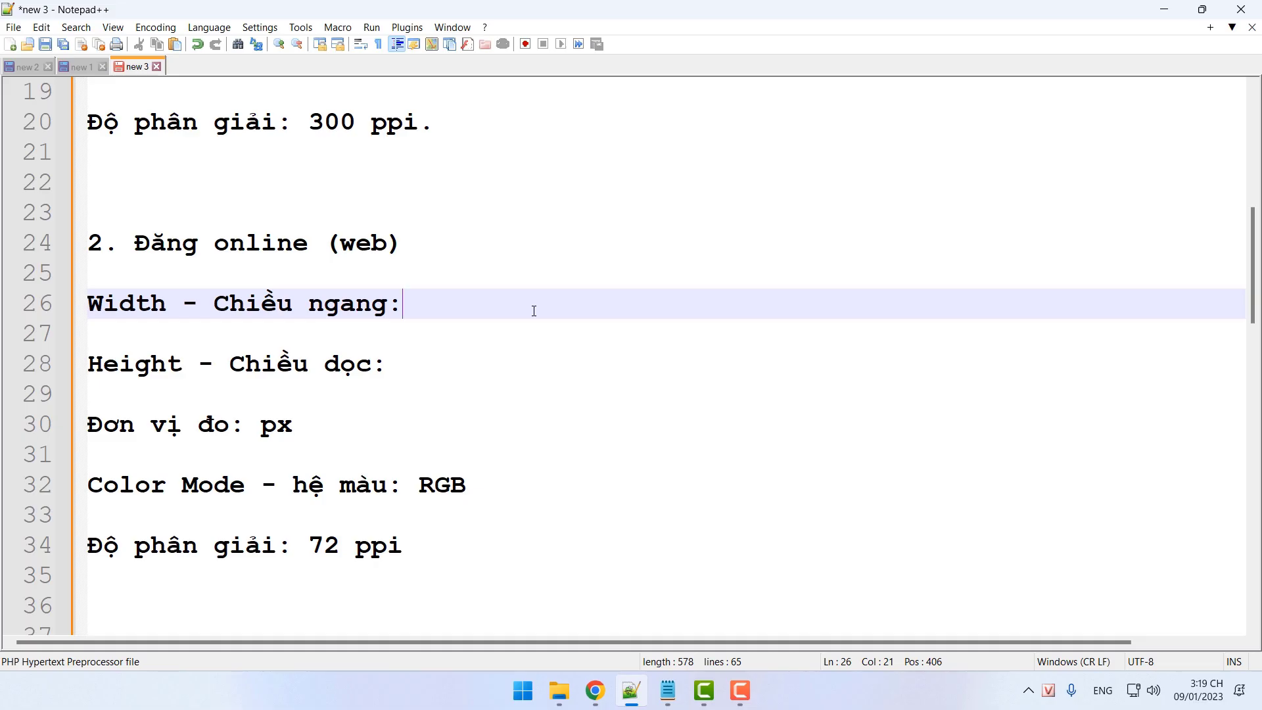
type("900")
left_click(537, 356)
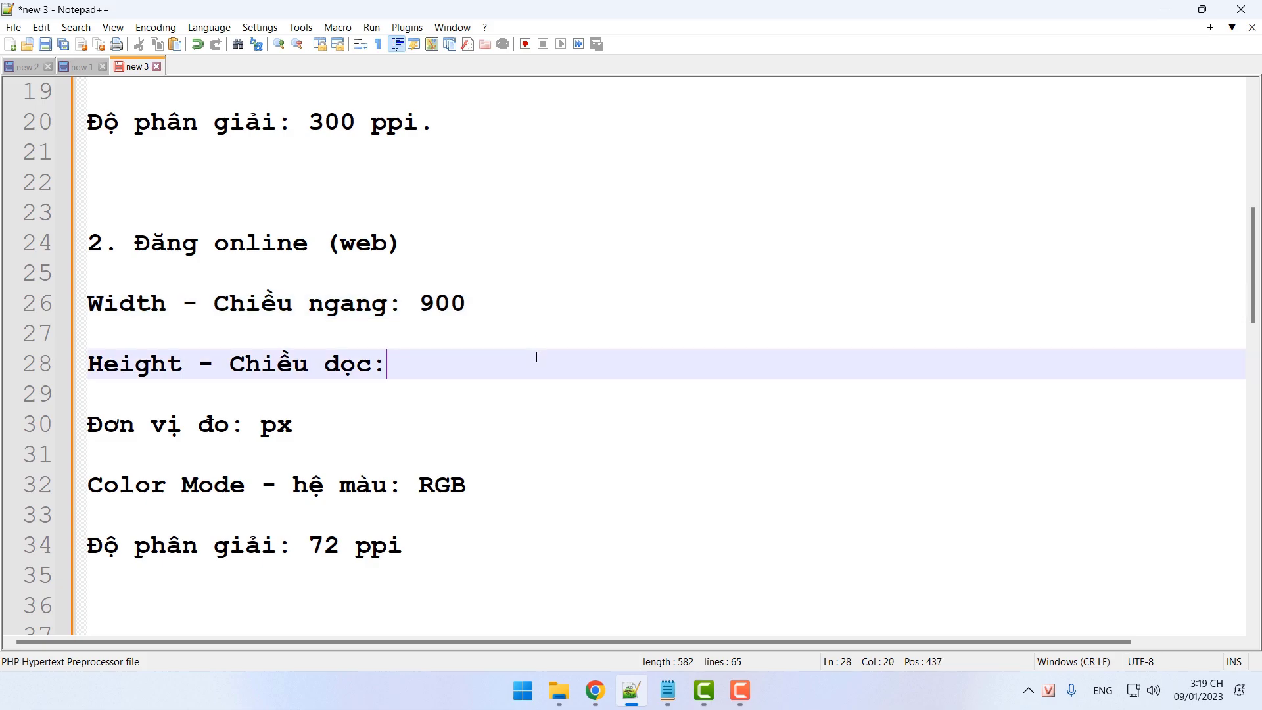
type("900")
left_click(347, 427)
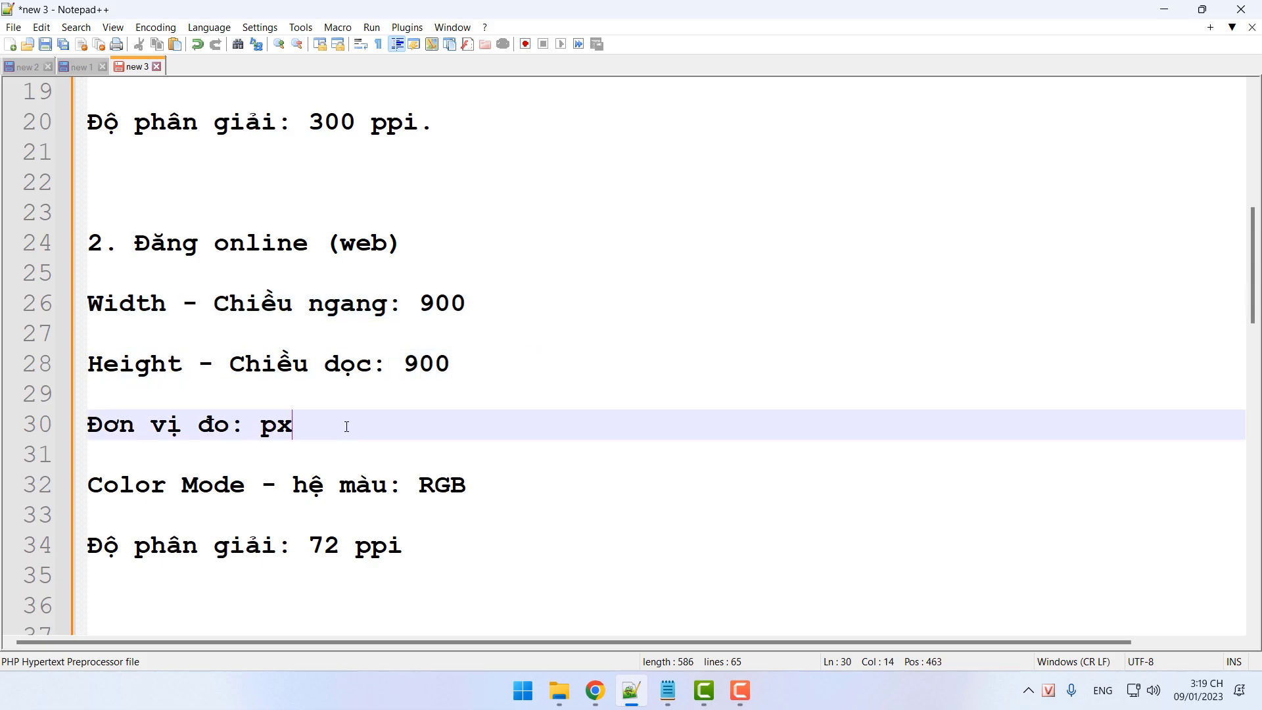
left_click(466, 485)
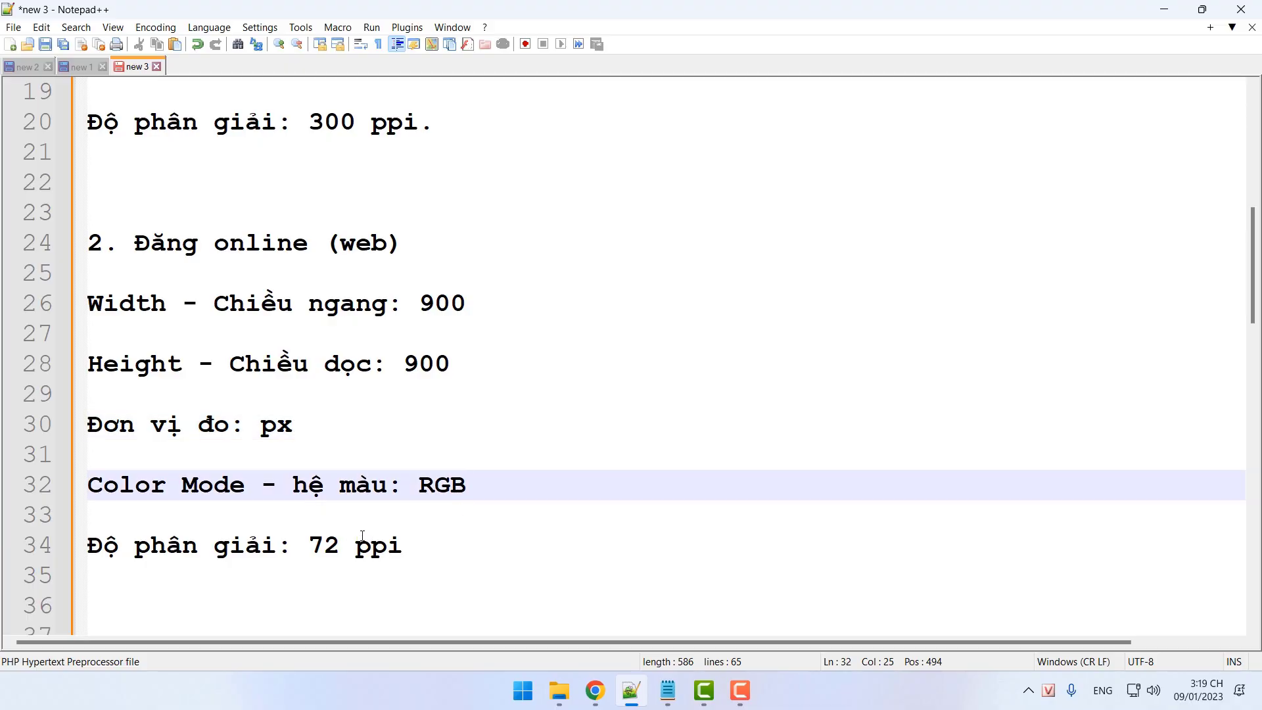
scroll(540, 493, "up", 3)
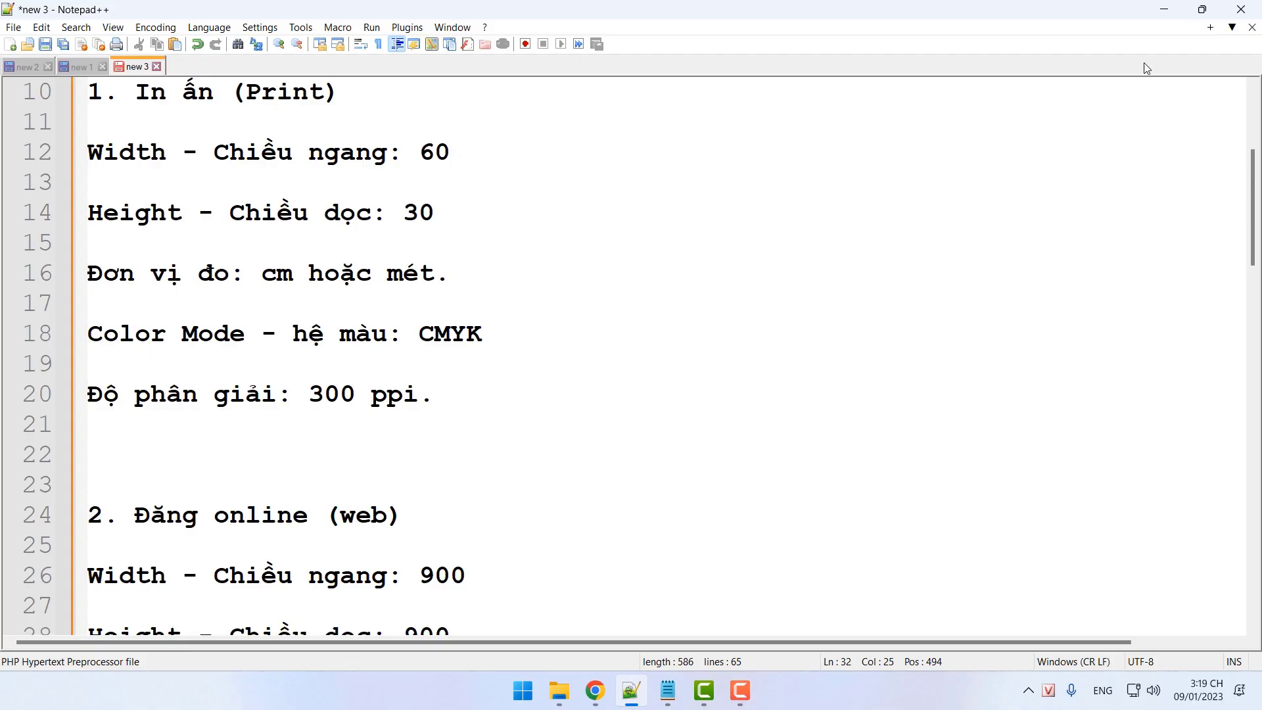
Minimize Notepad++ and launch Adobe Illustrator from its desktop shortcut
left_click(1164, 10)
double_click(214, 54)
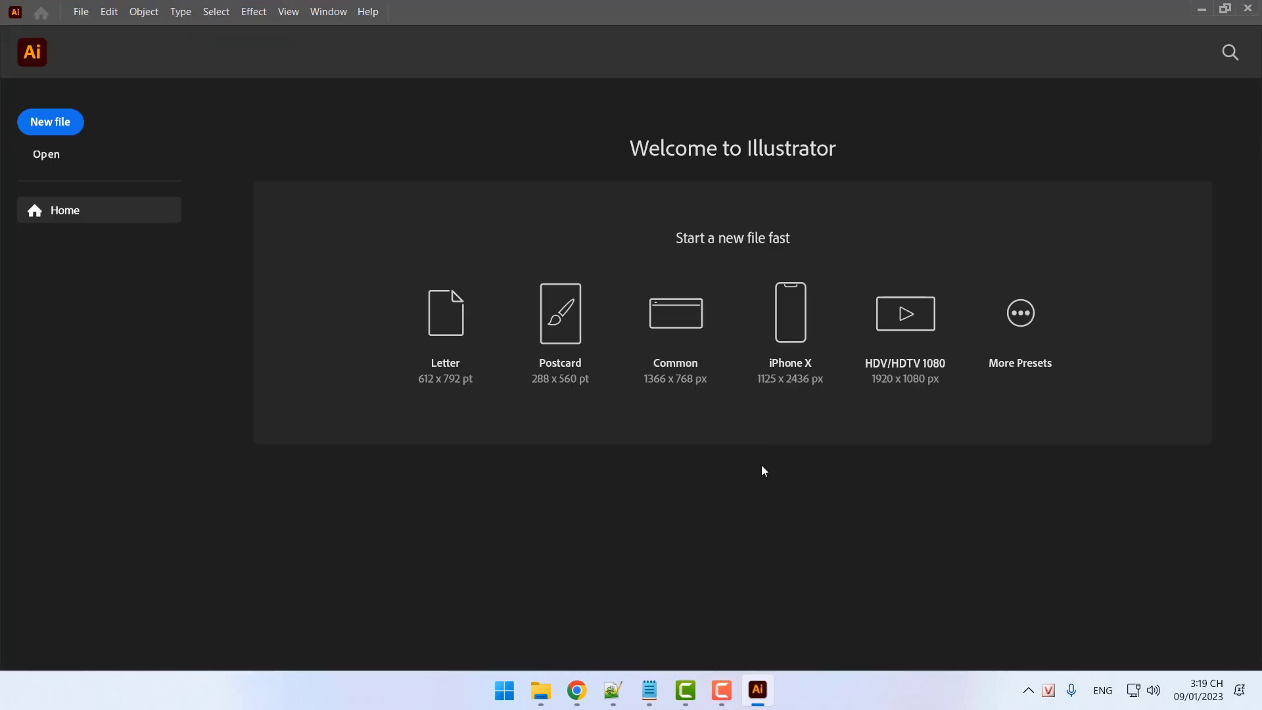
Return to the notes and delete 'hoặc mét.' so the units line reads 'Đơn vị đo: cm'
left_click(613, 690)
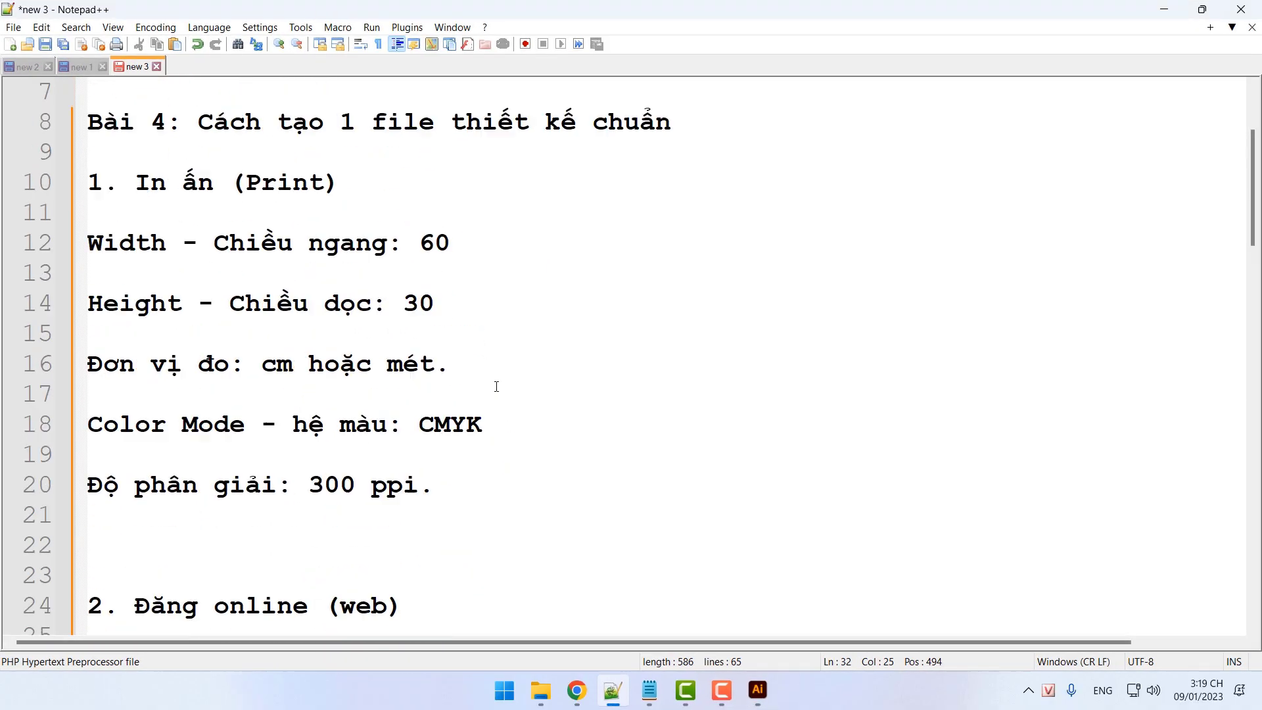
scroll(442, 321, "up", 1)
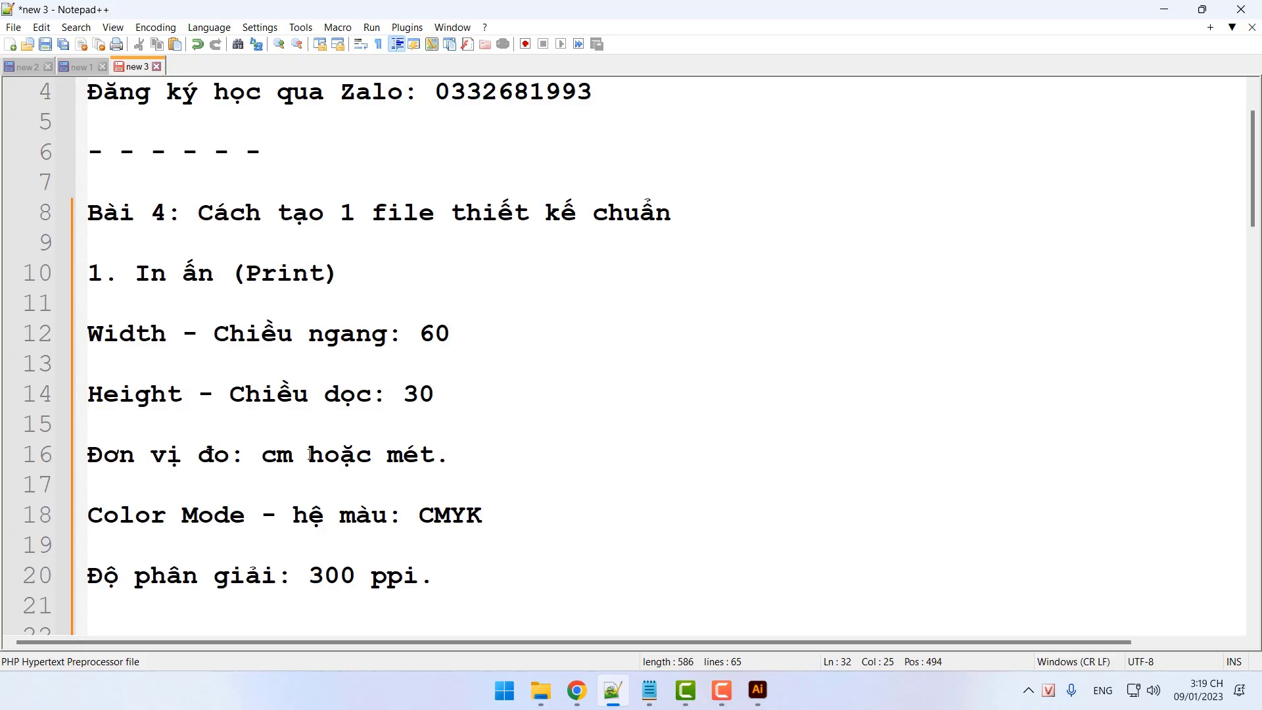
left_click_drag(449, 455, 308, 454)
key("BackSpace")
key("BackSpace")
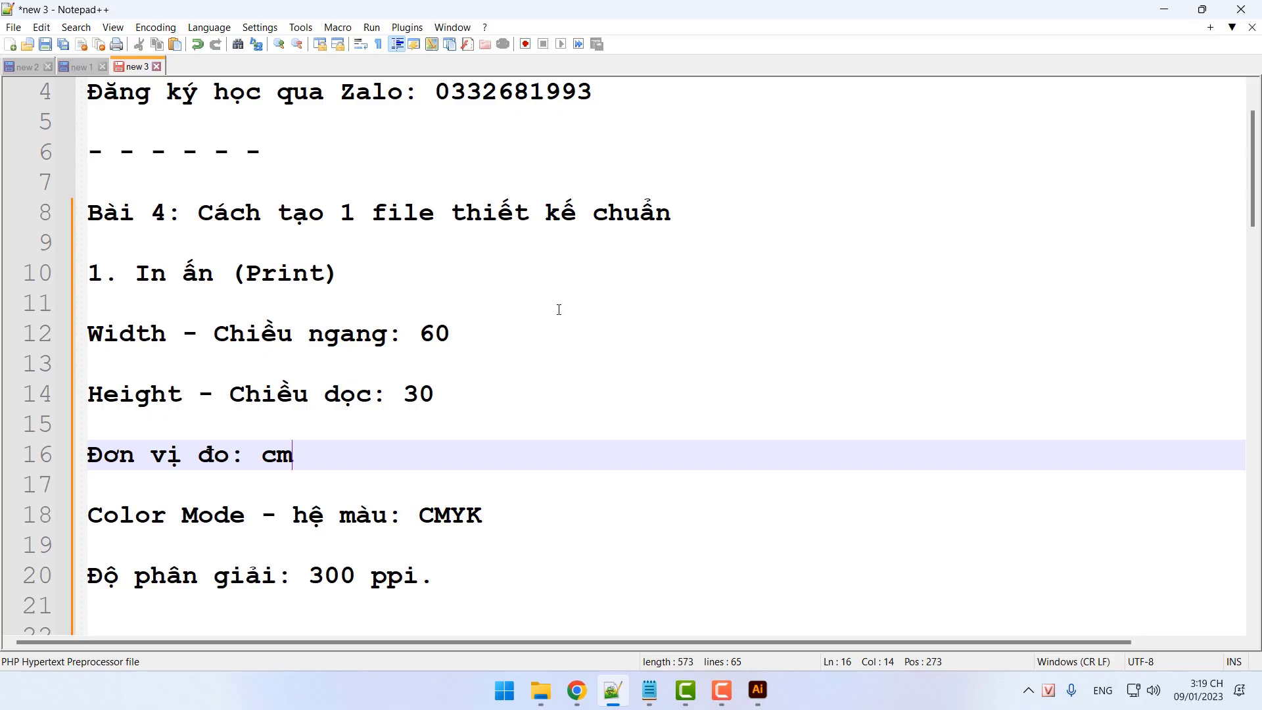
Finish scrolling the print specs in the notes and switch to Illustrator's welcome screen
scroll(556, 304, "down", 1)
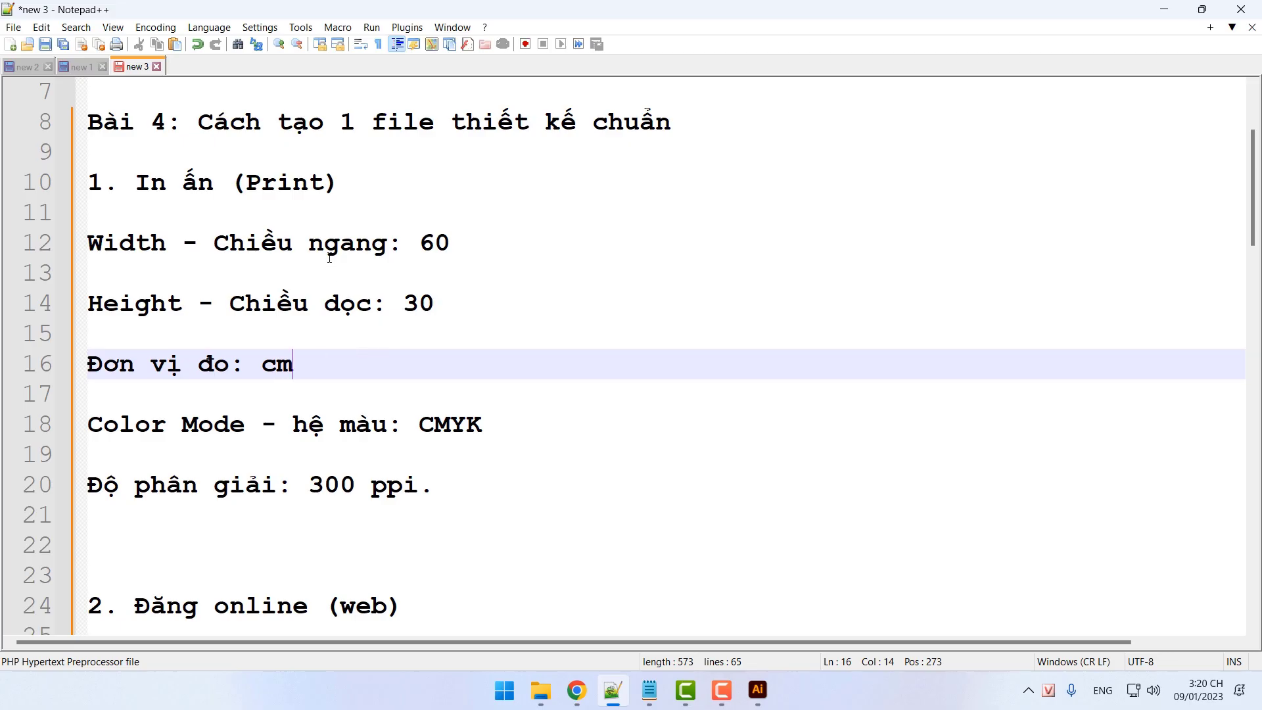
left_click(757, 689)
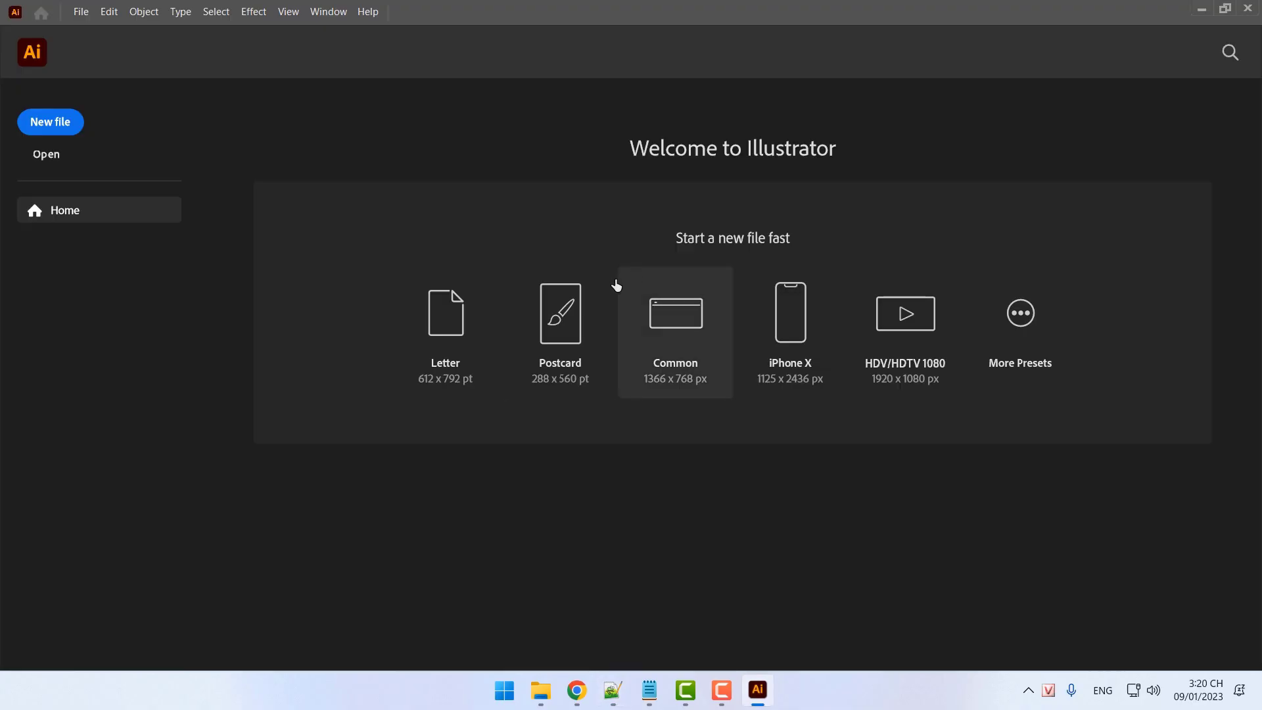
Start a new document on the Print presets with Letter, CMYK, 300 ppi, checking the notes
left_click(56, 121)
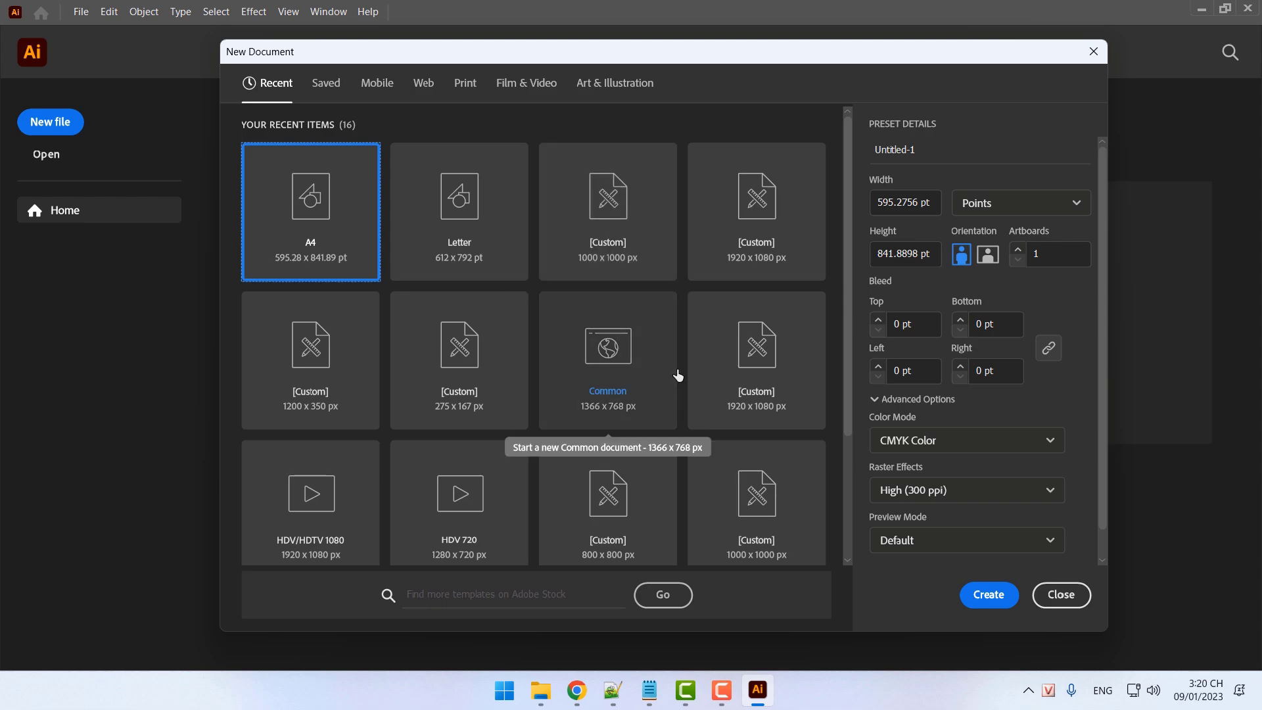
left_click(467, 86)
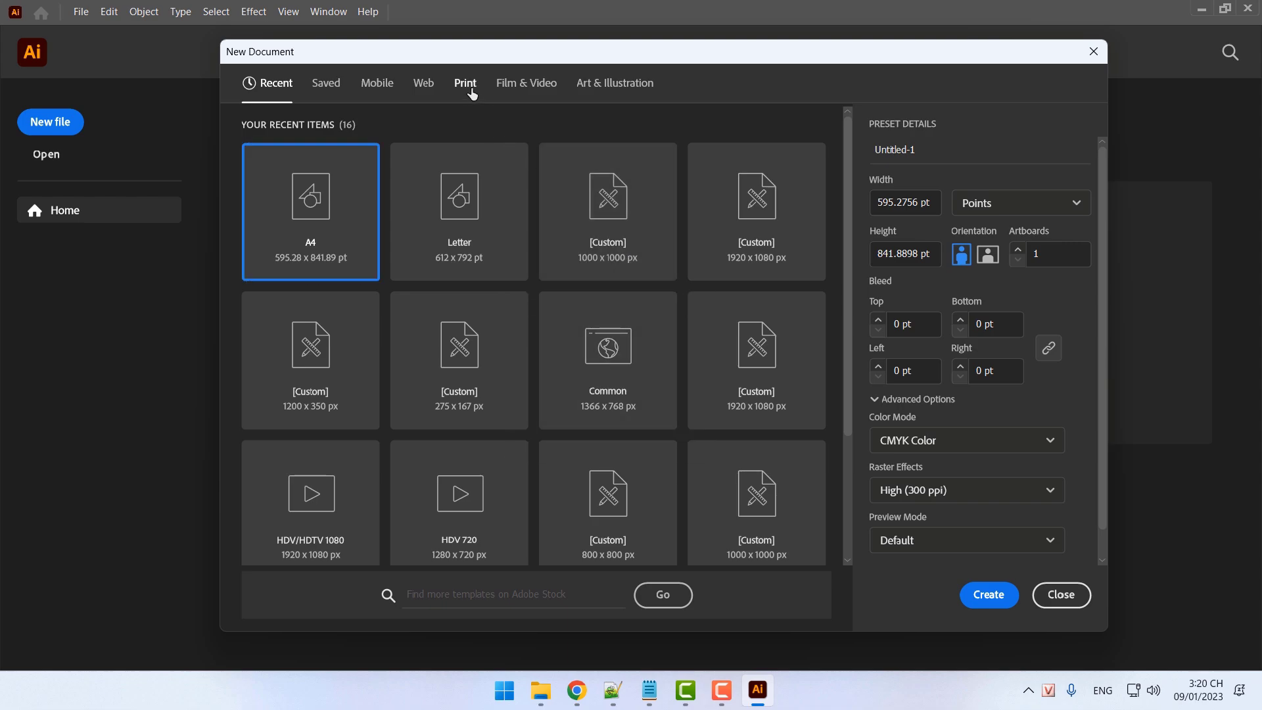
left_click(613, 690)
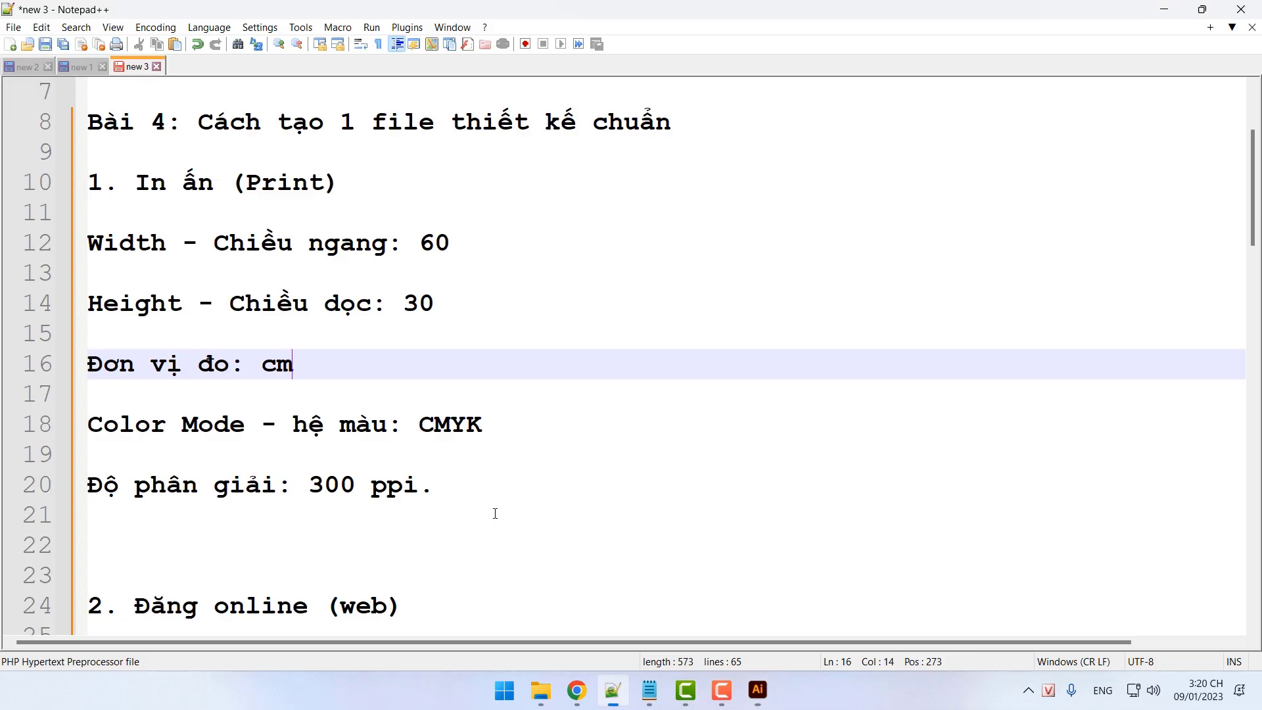
scroll(340, 281, "up", 1)
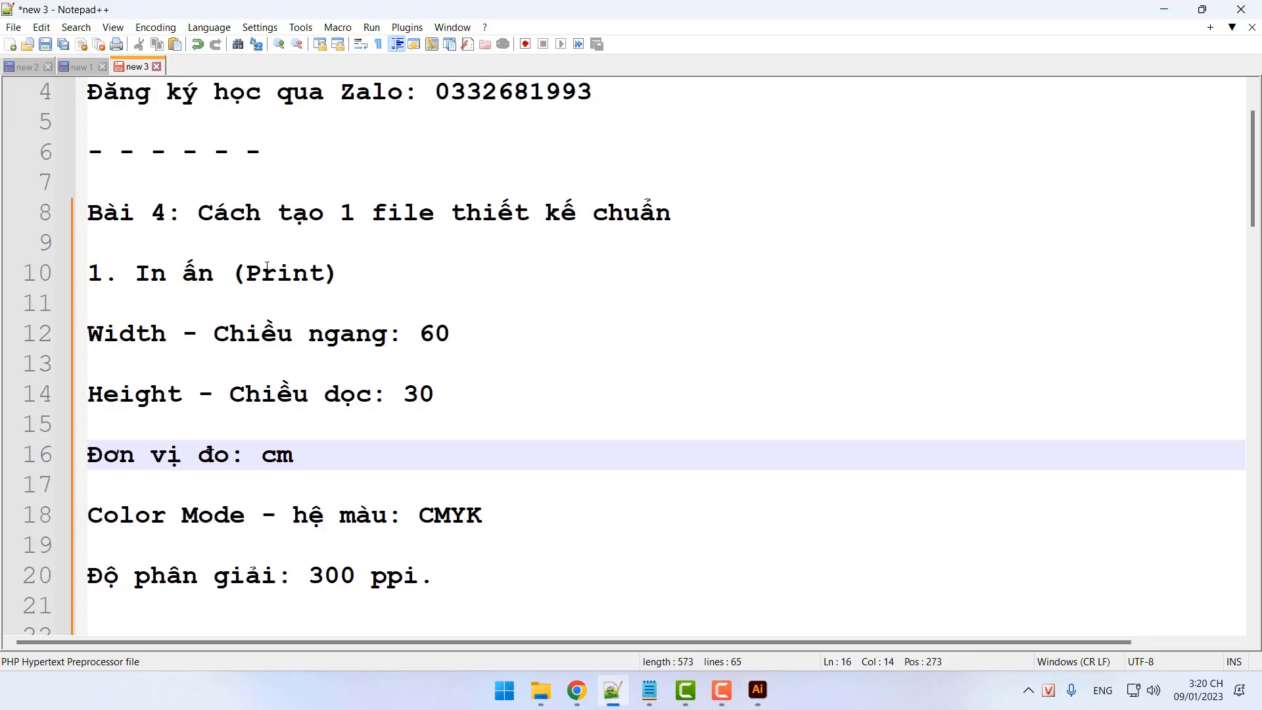
left_click(757, 690)
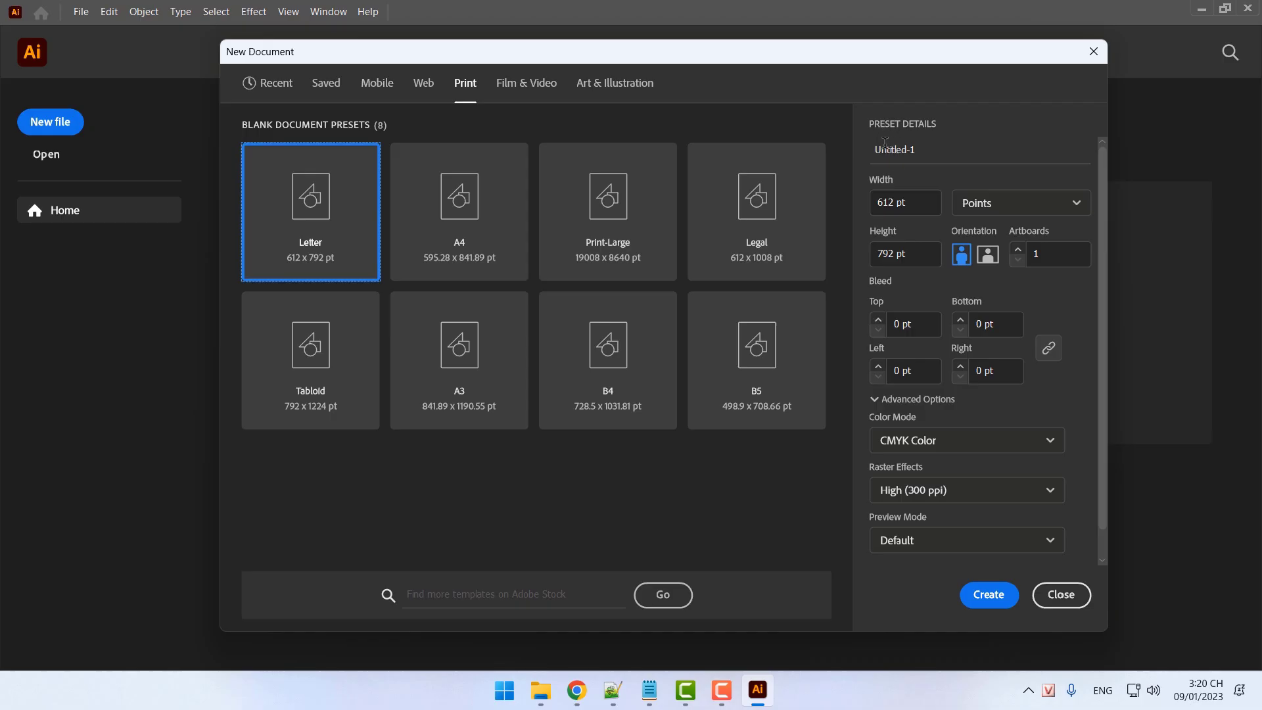
left_click(920, 149)
Rename the new print document to 'Cô A'
left_click_drag(937, 150, 870, 146)
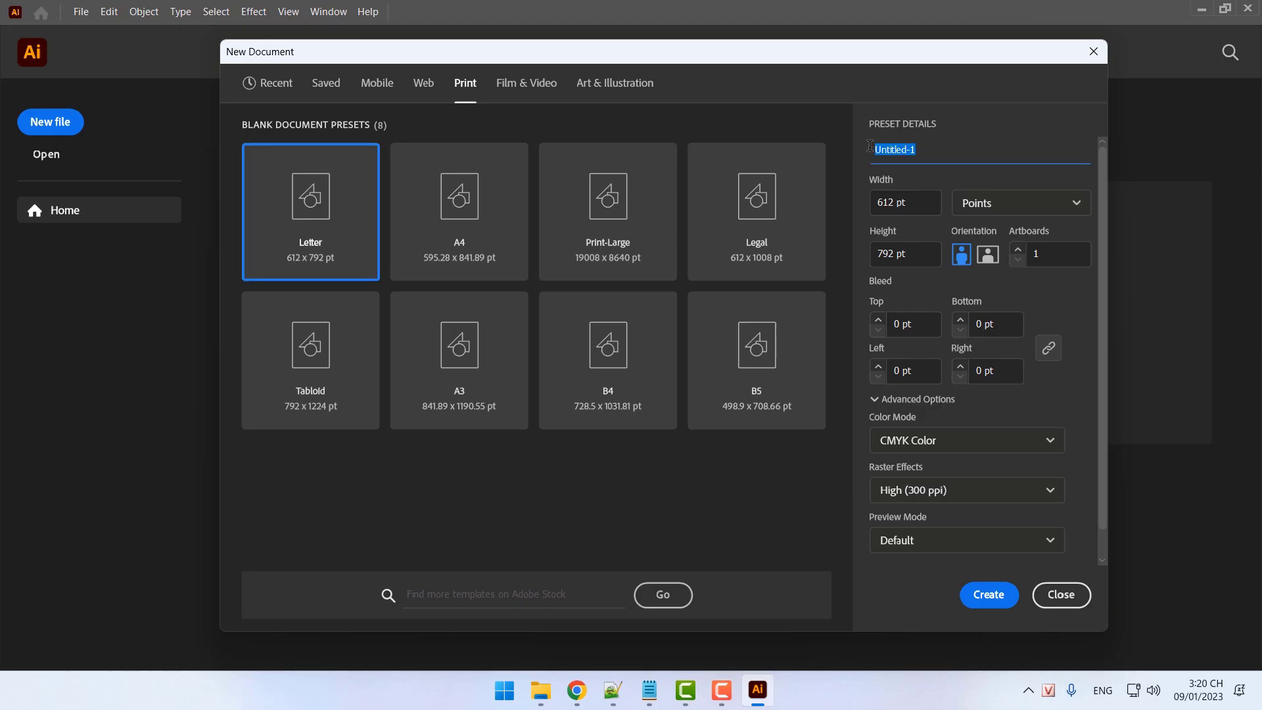
type("Cô A")
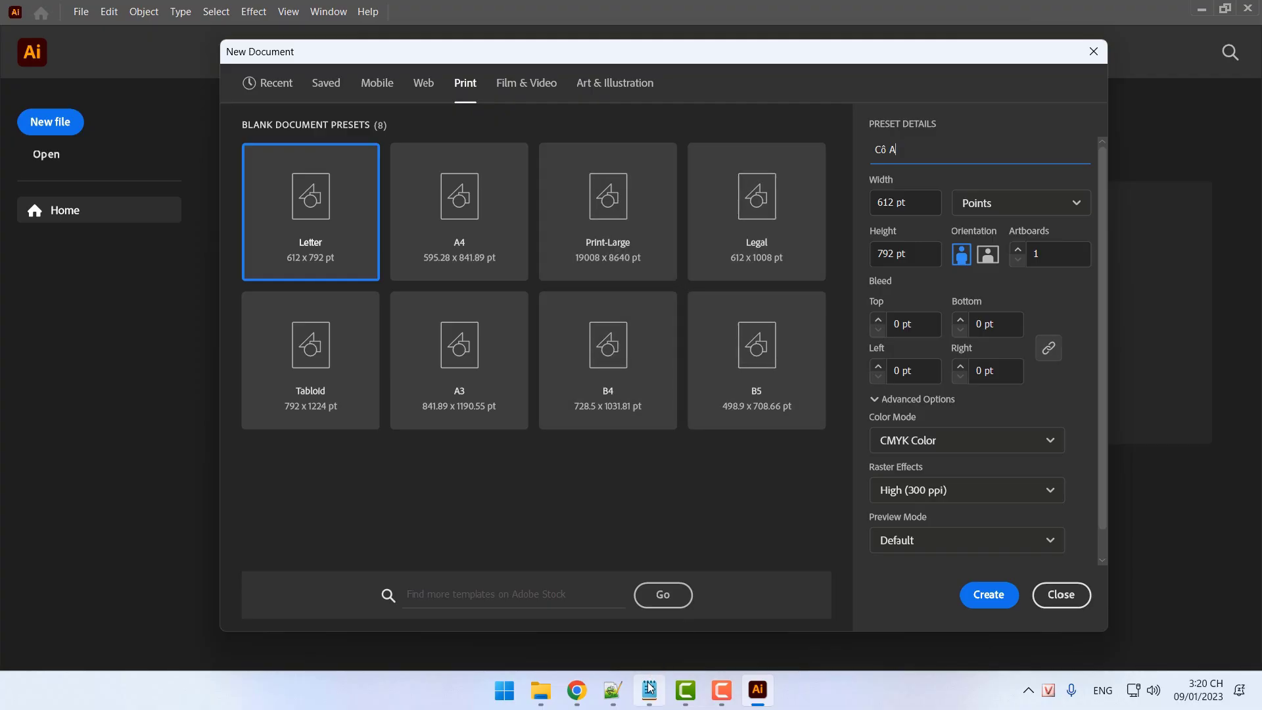
left_click(612, 689)
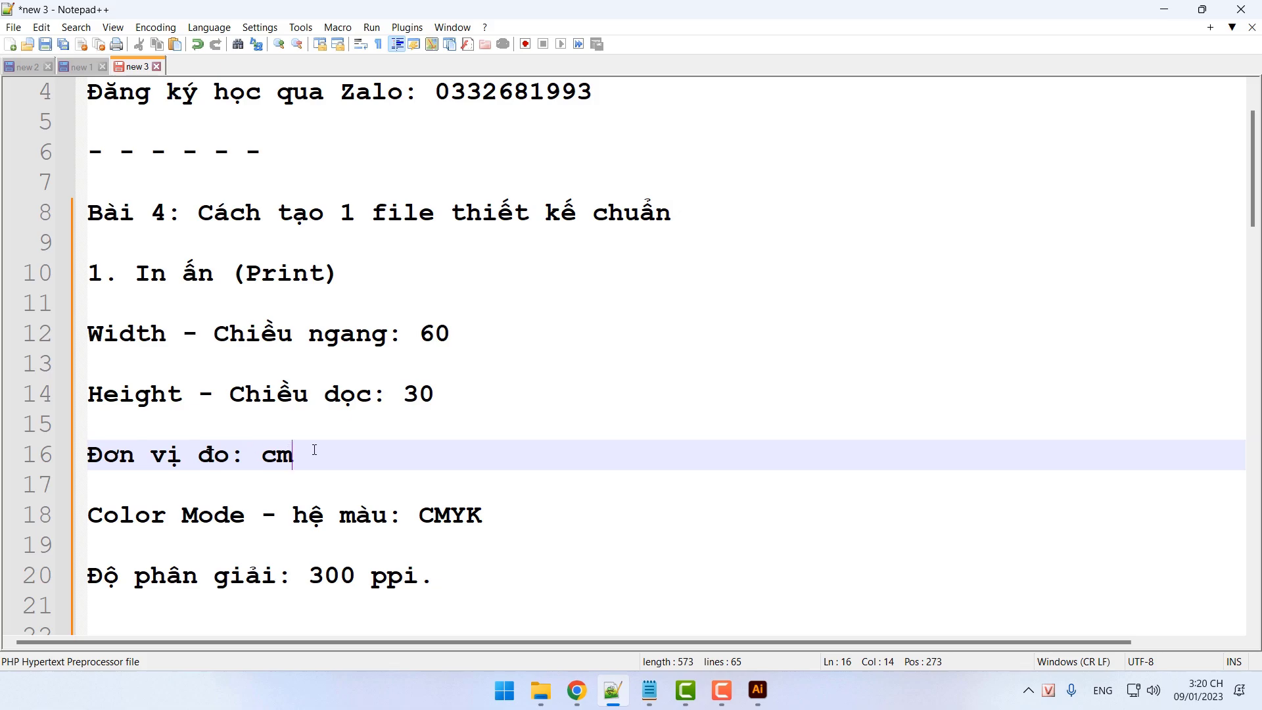
Change the document's measurement units to Centimeters, then check the notes
left_click(758, 690)
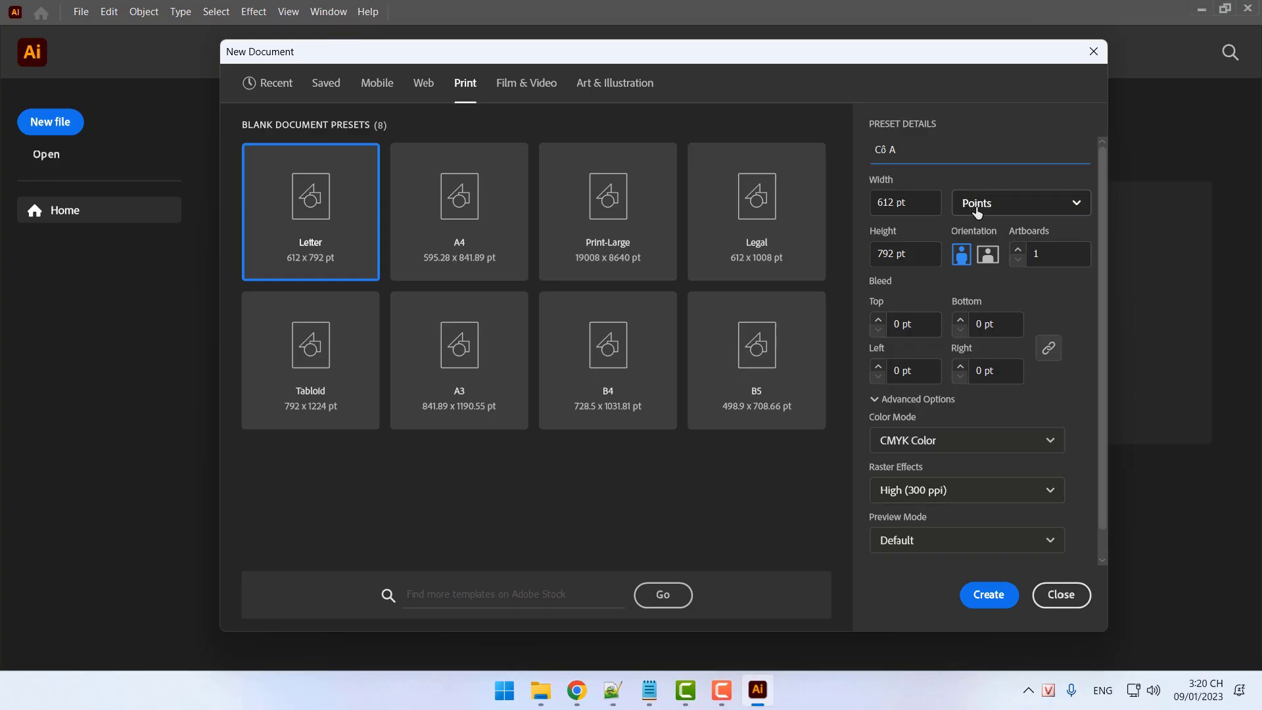
left_click(996, 205)
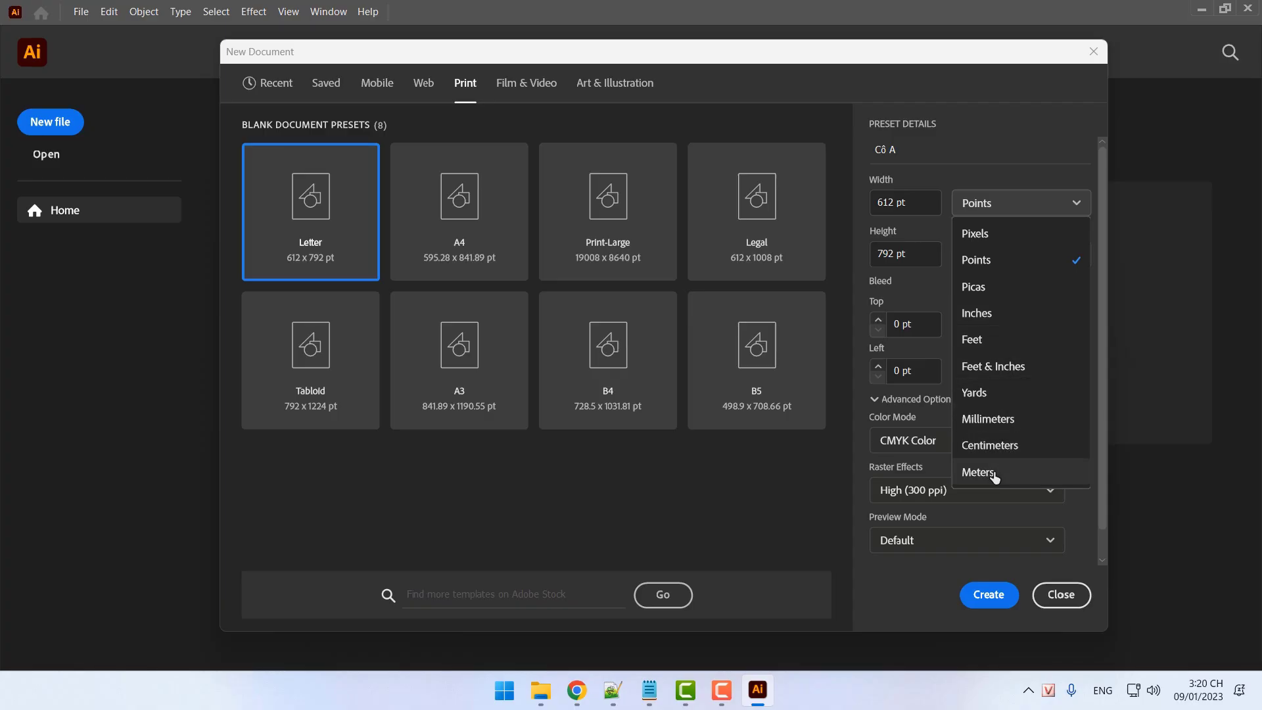
left_click(1007, 447)
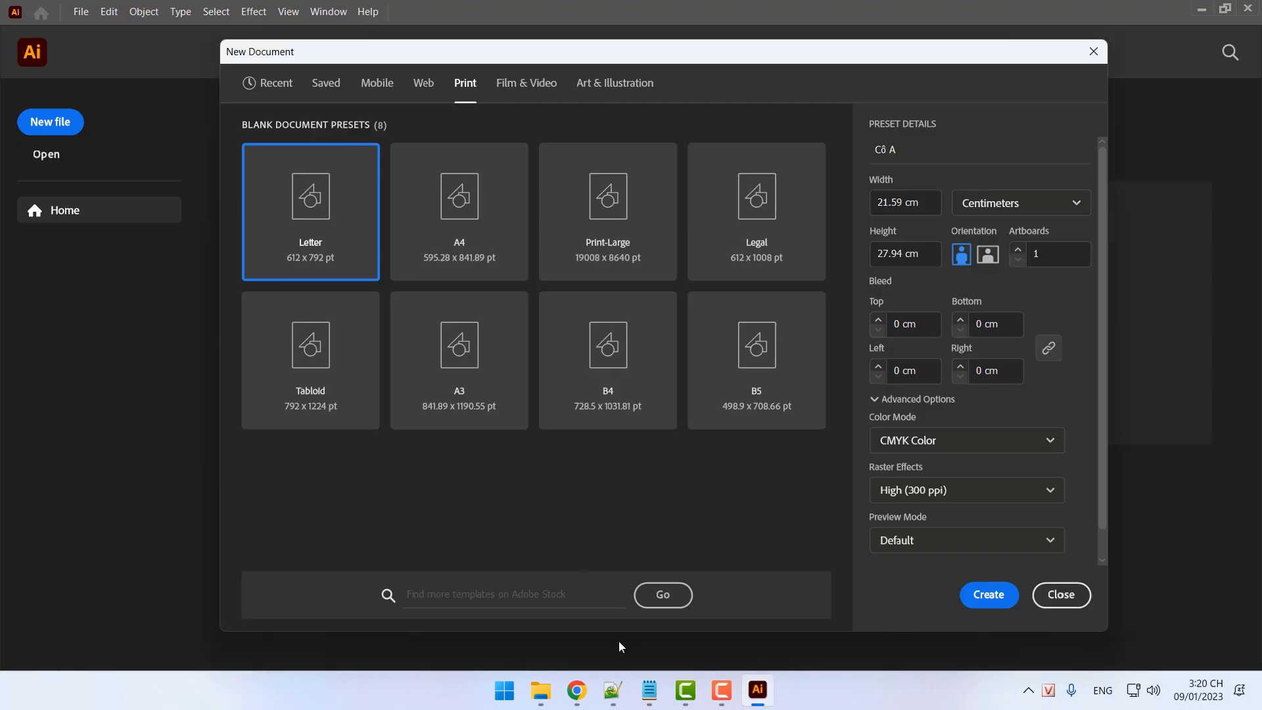
left_click(614, 691)
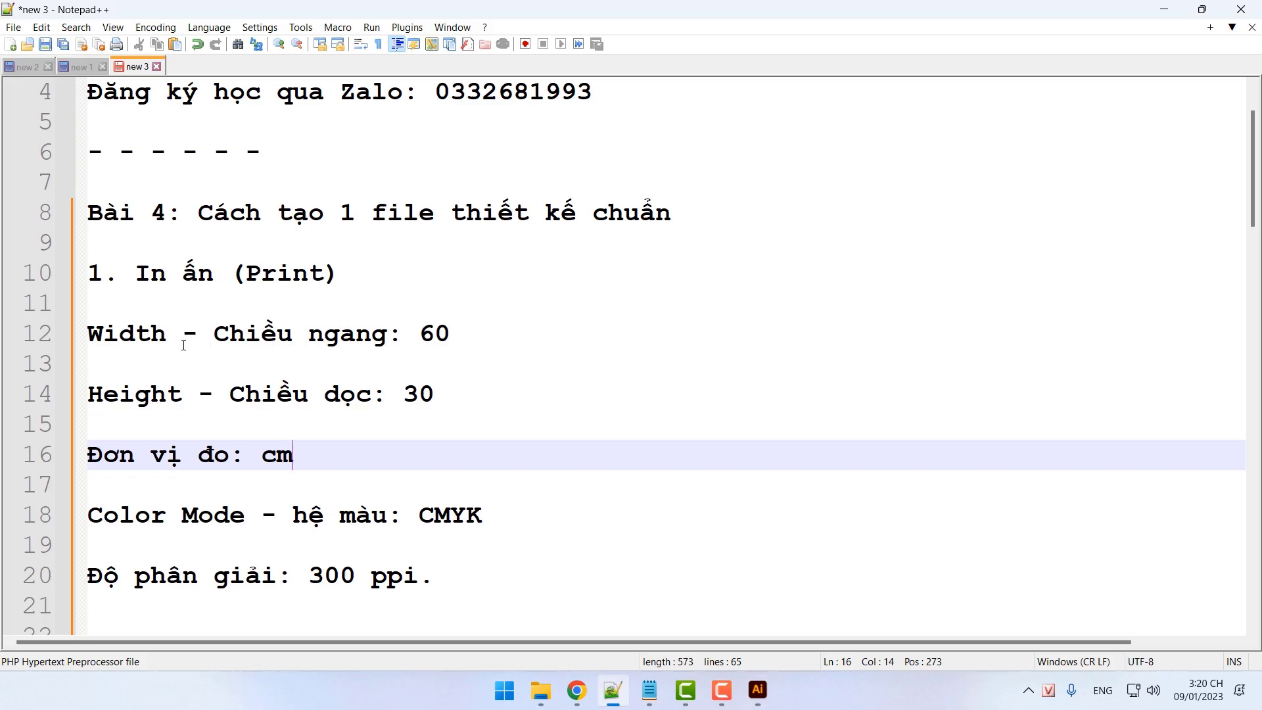
Set the document width to 60 cm
left_click(758, 690)
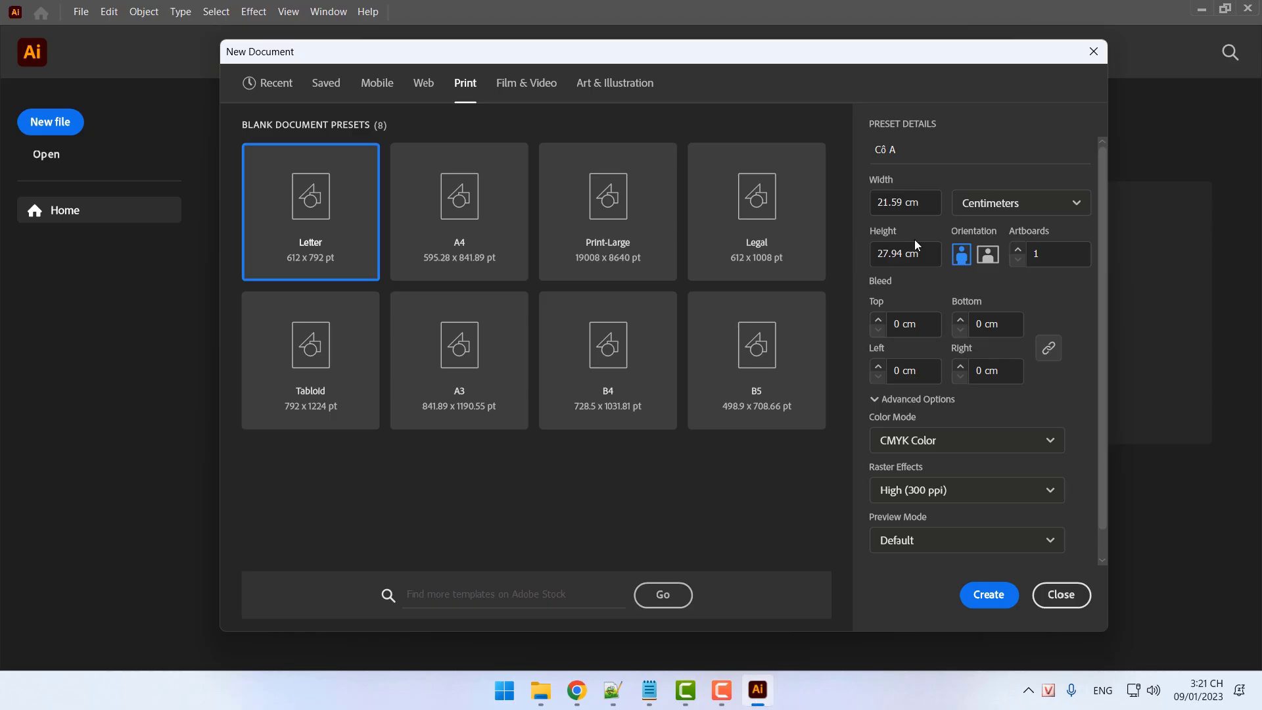
left_click(900, 198)
key("ctrl+a")
type("60")
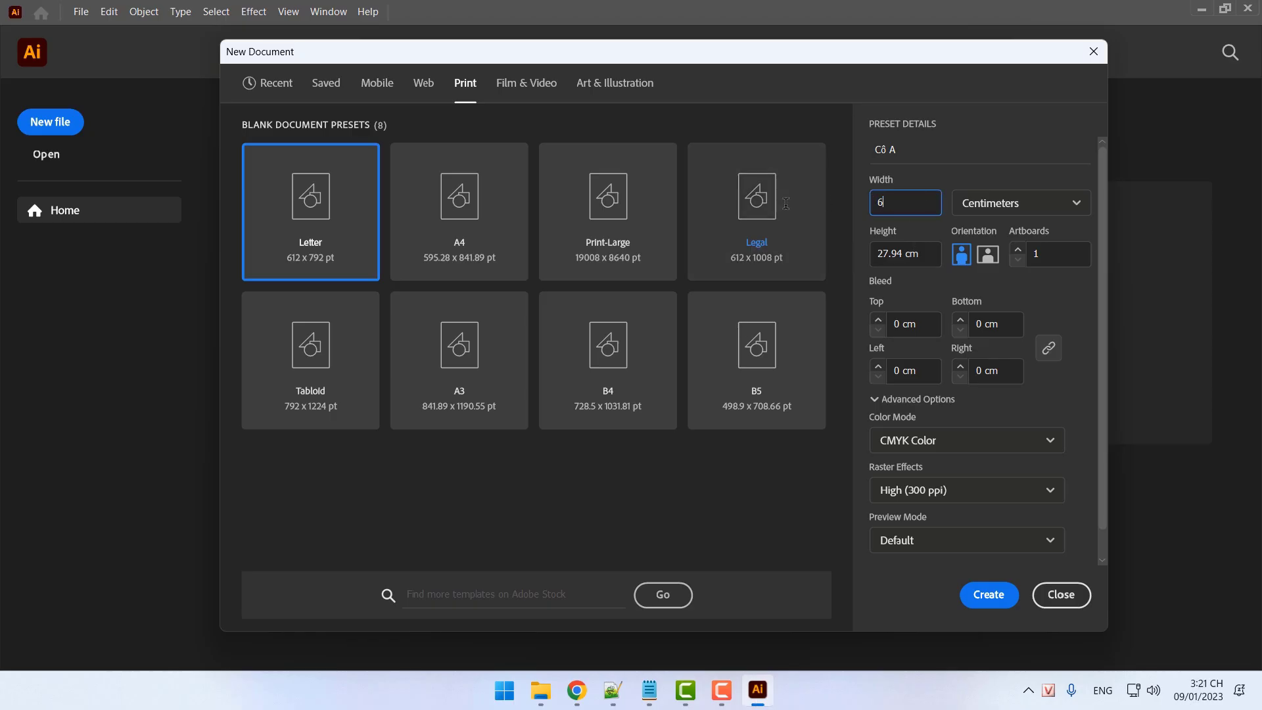
left_click(649, 690)
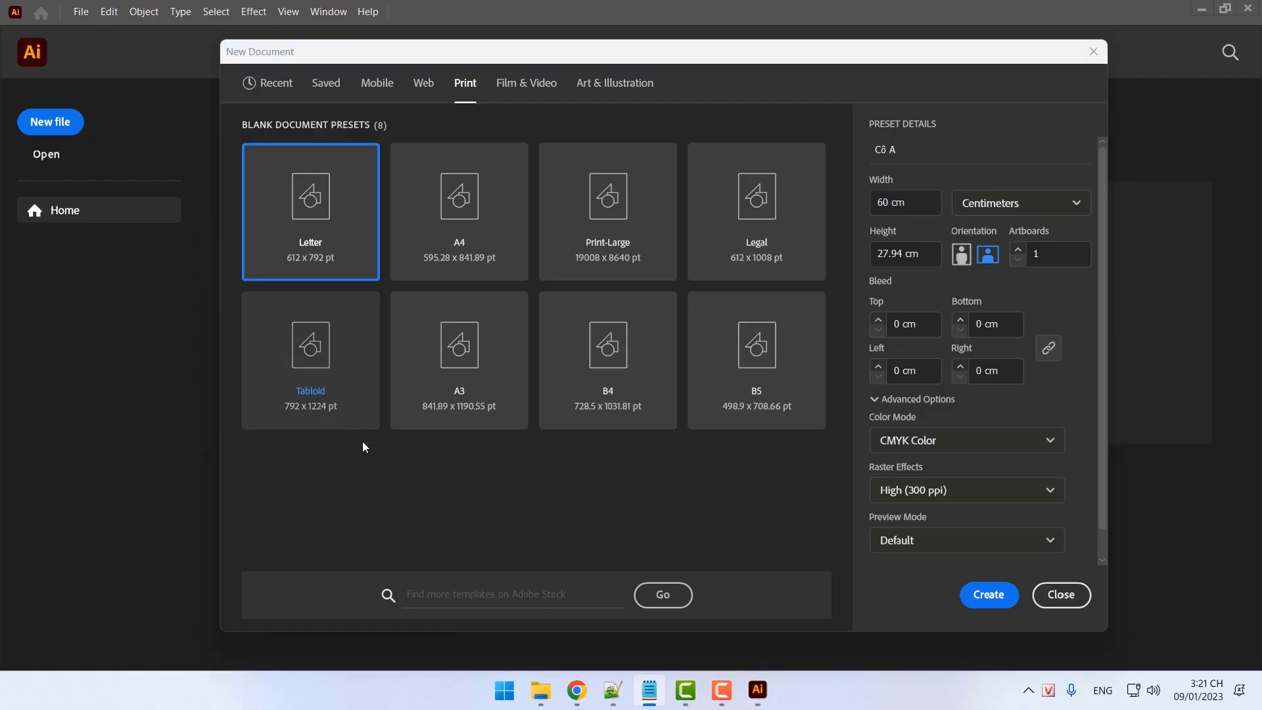
left_click(617, 685)
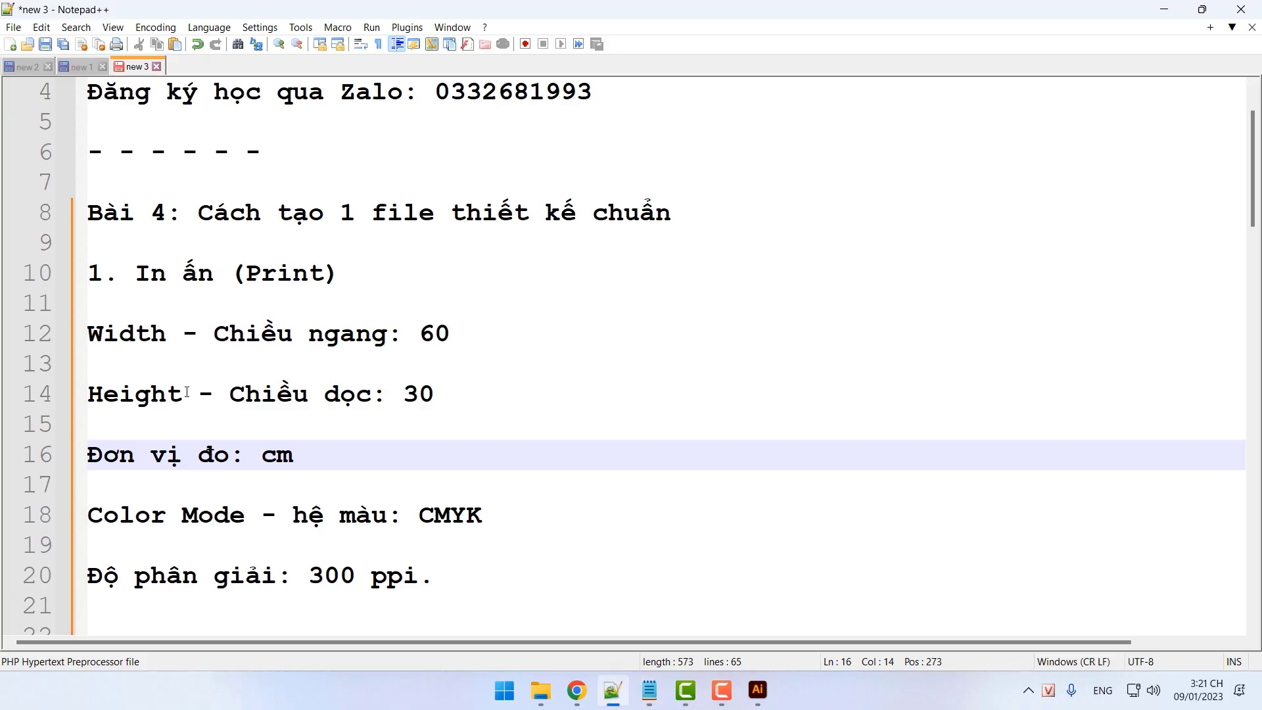
Set the document height to 30 cm, comparing against the notes
left_click(757, 691)
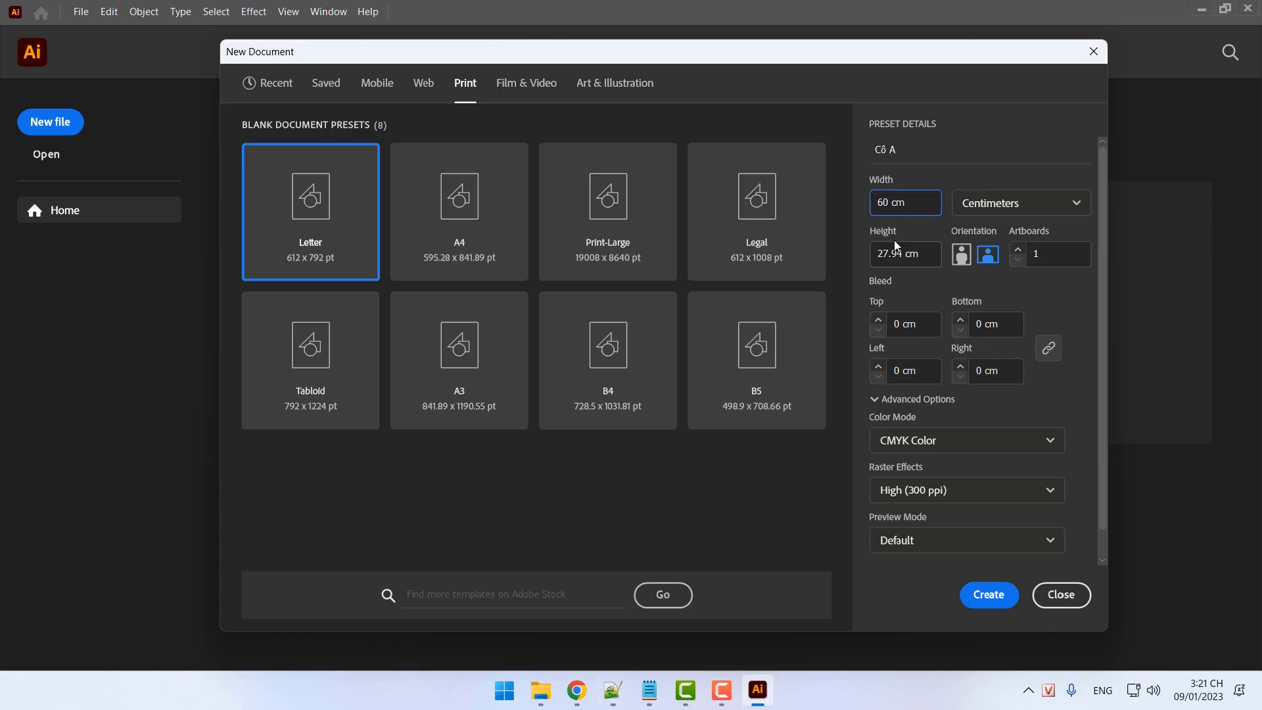
left_click_drag(923, 254, 834, 250)
type("30")
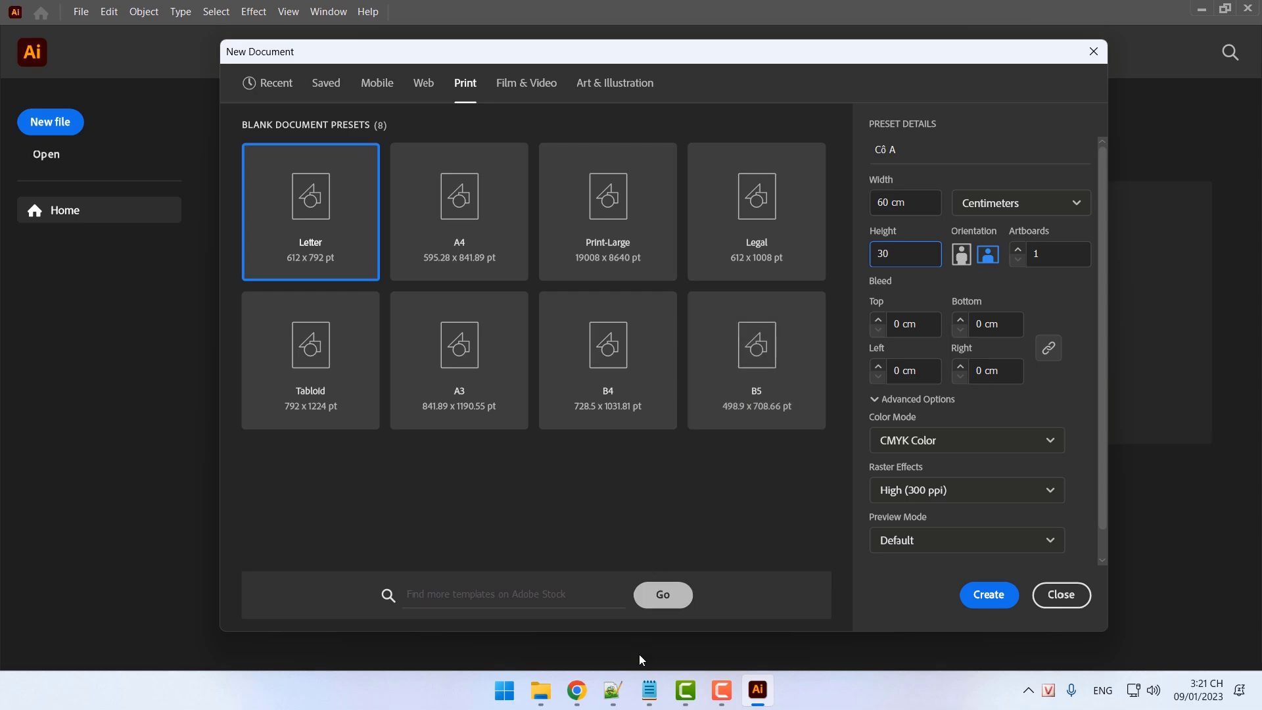
left_click(610, 696)
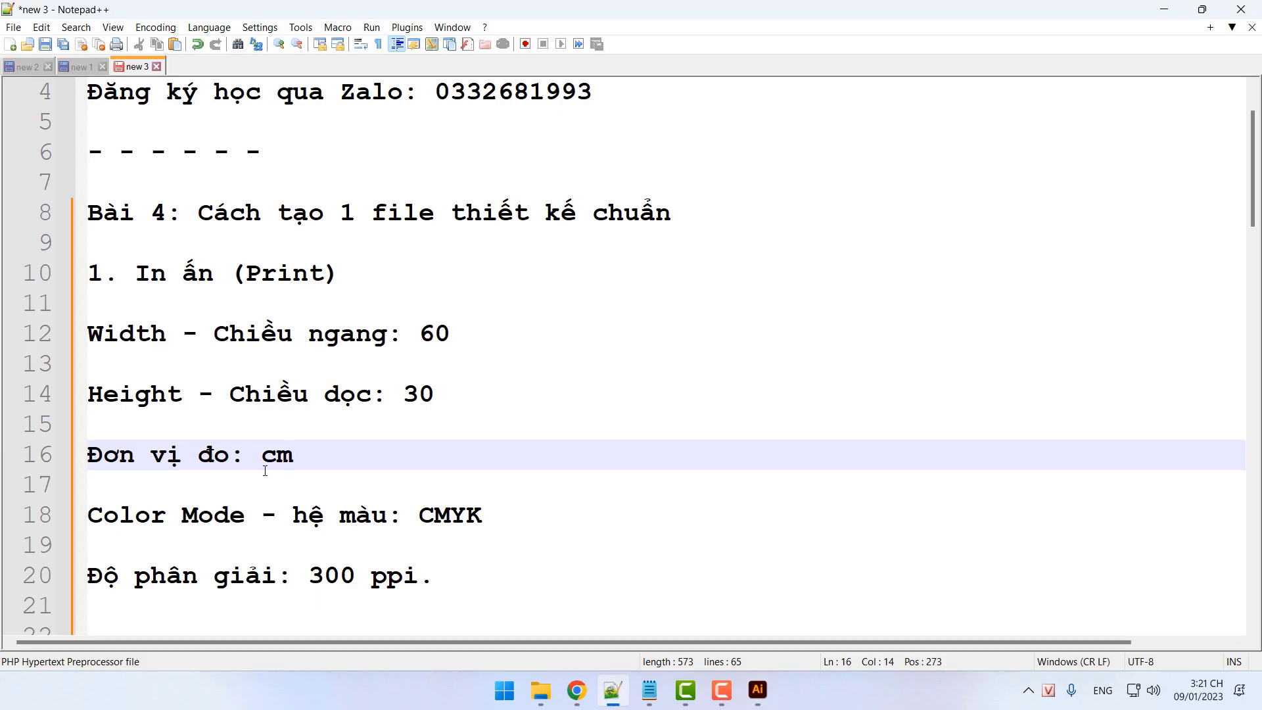
left_click(757, 691)
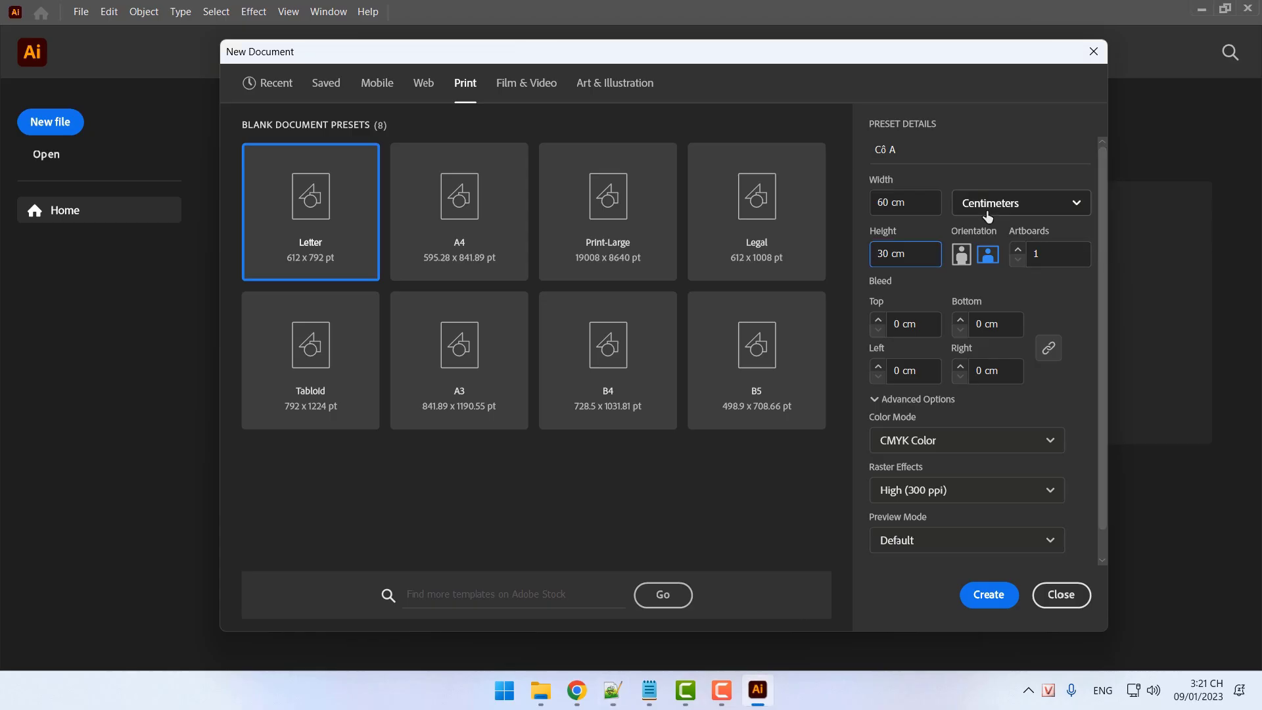
left_click(612, 691)
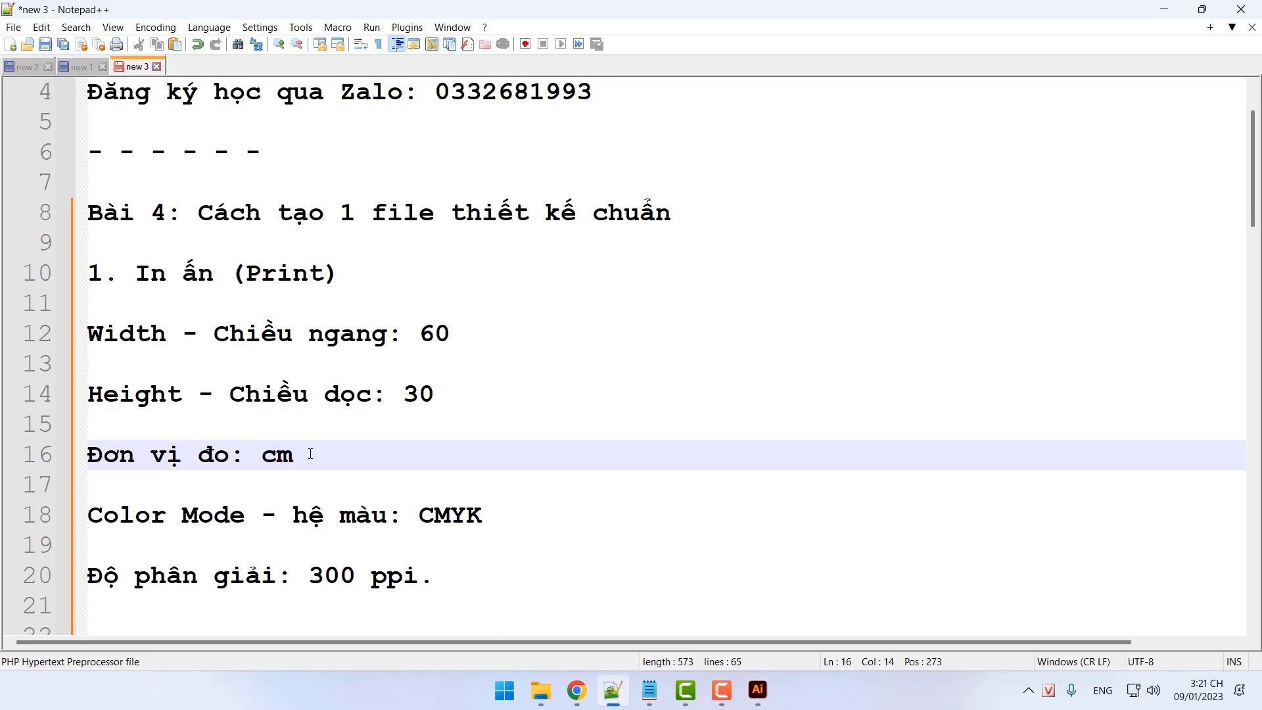
Move the 'Đơn vị đo: cm' line up under '1. In ấn (Print)' in the notes
left_click_drag(310, 454, 86, 455)
right_click(155, 457)
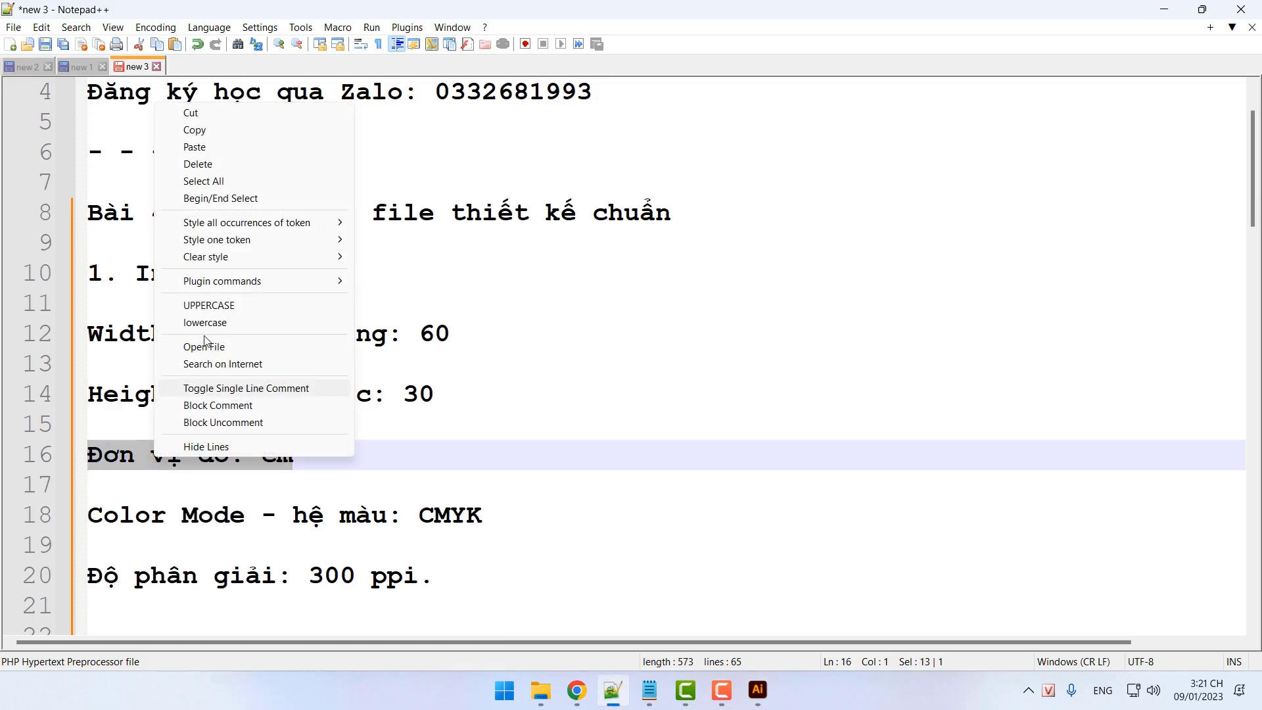
left_click(192, 113)
left_click(369, 285)
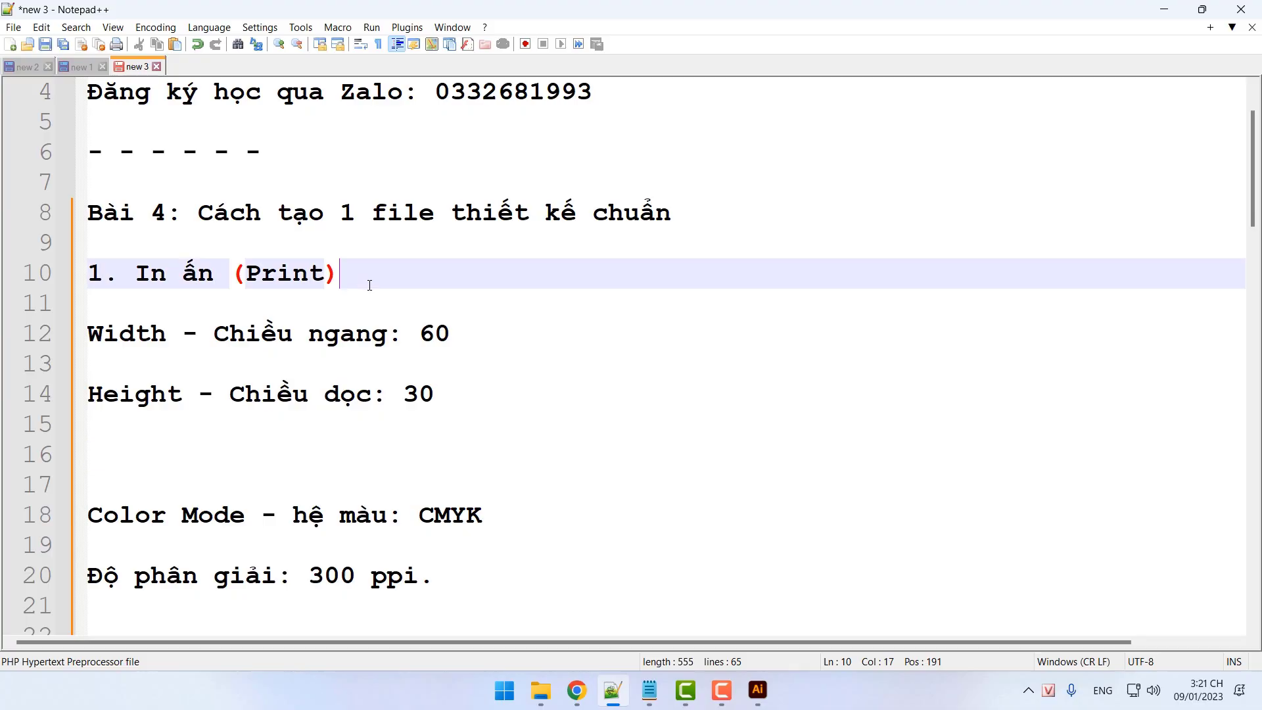
key("Return")
key("Return")
key("ctrl+v")
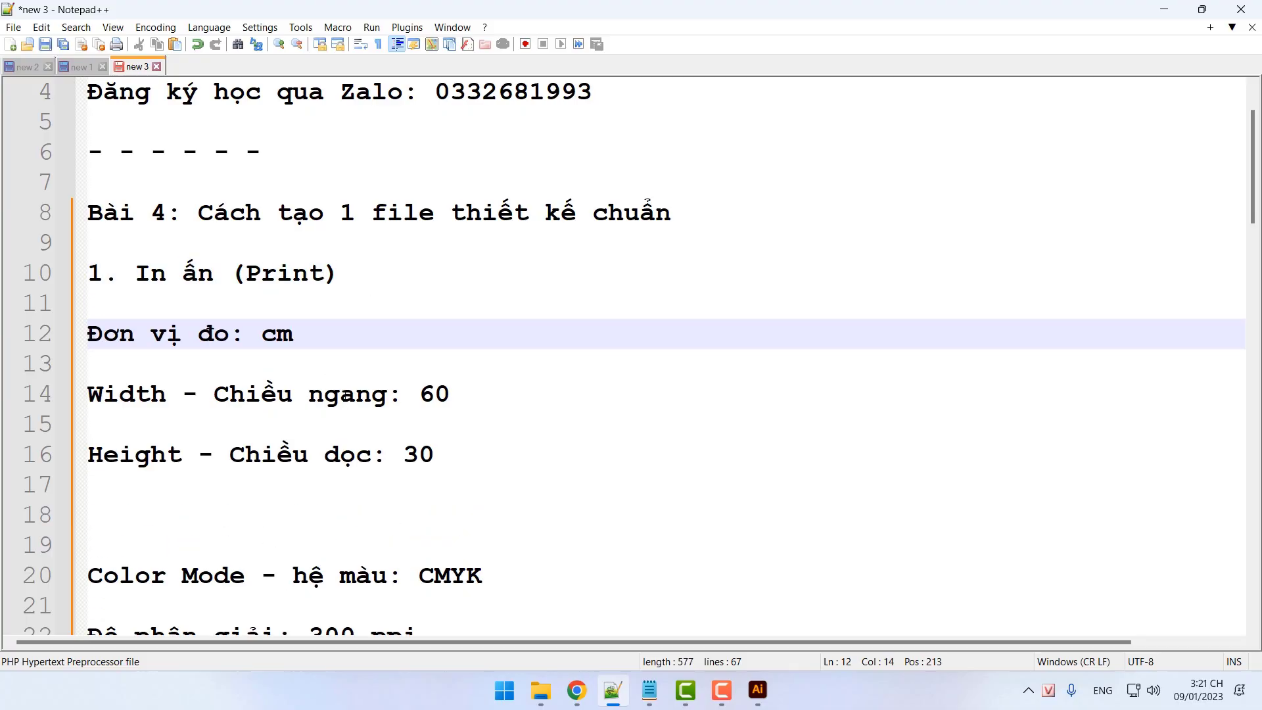
scroll(367, 408, "down", 2)
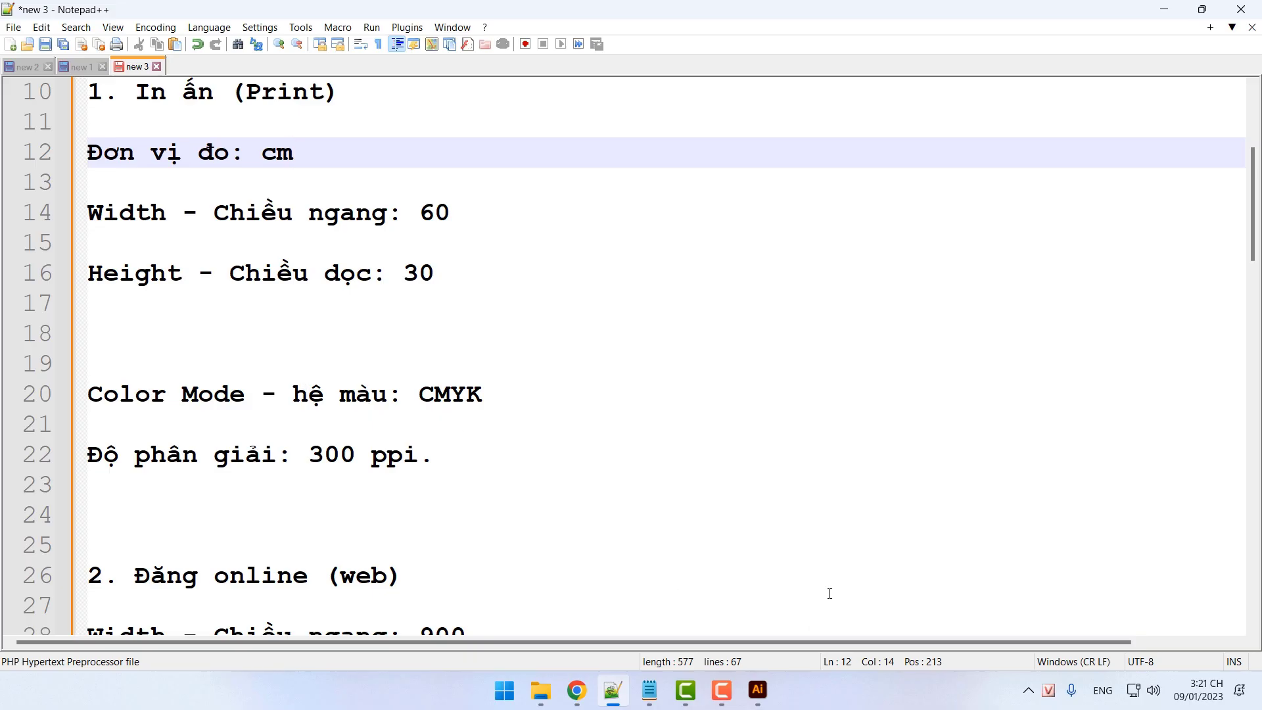
left_click(757, 690)
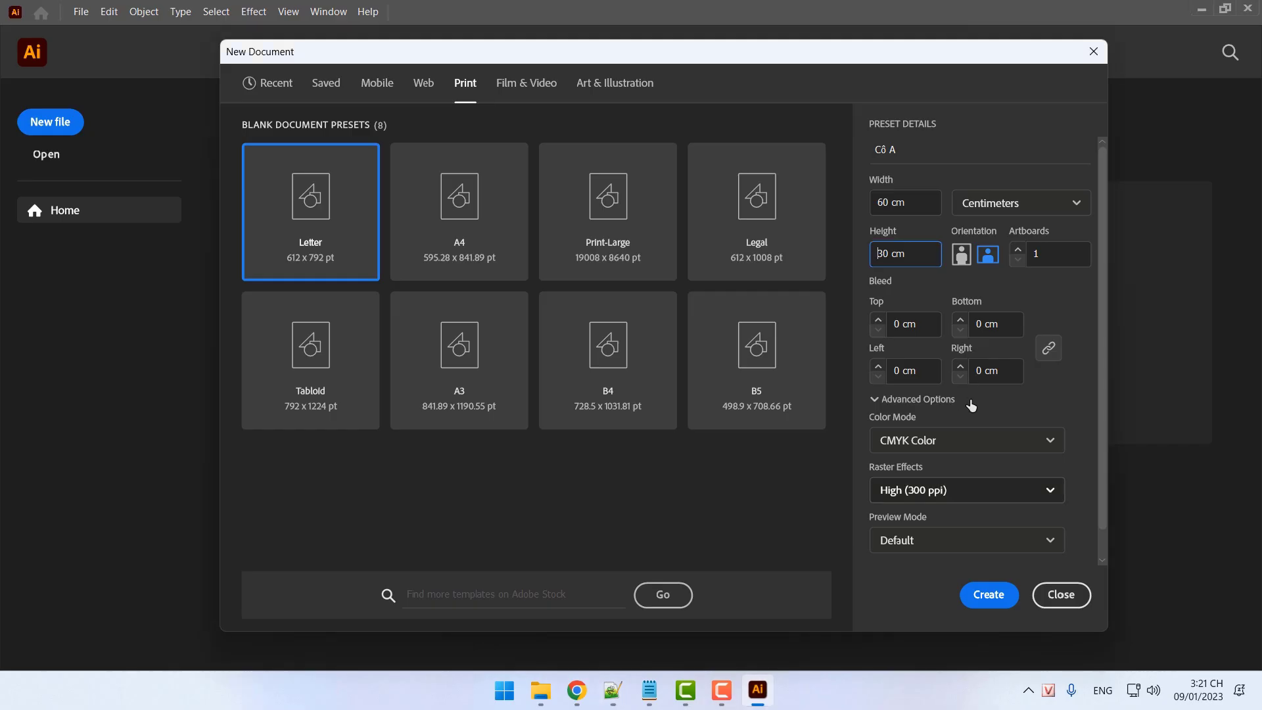
left_click(907, 440)
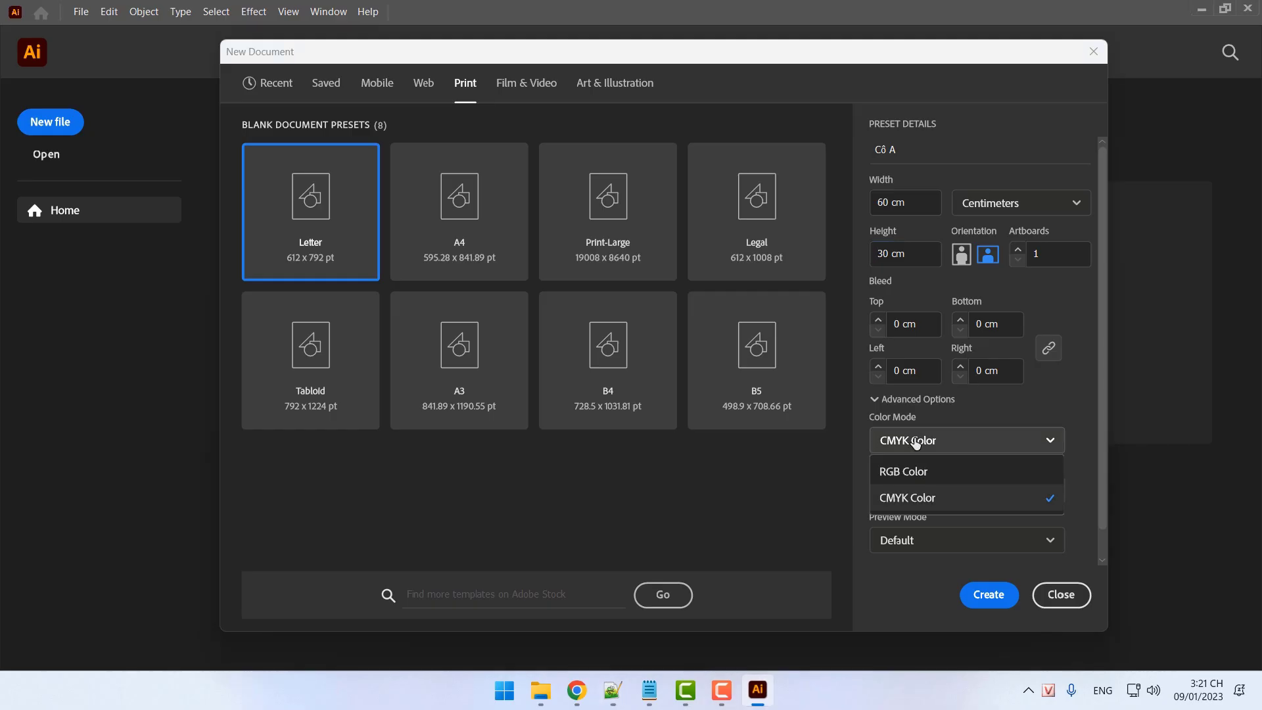
left_click(907, 498)
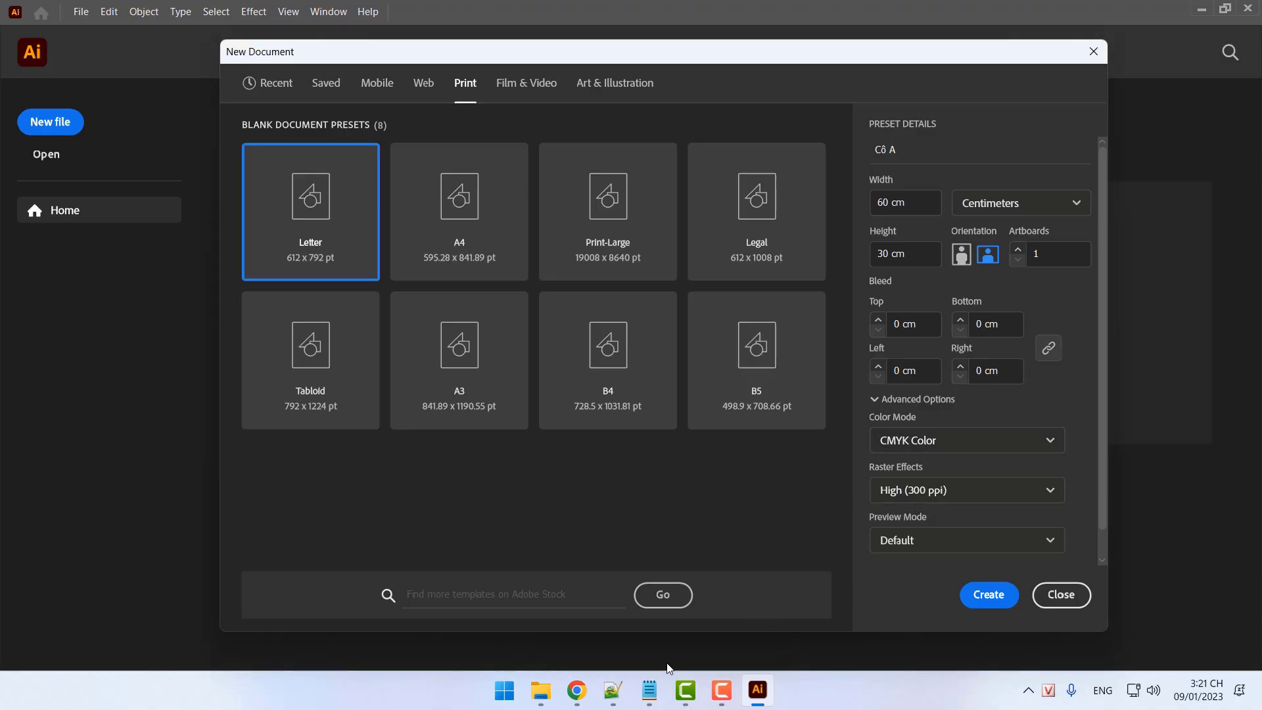
left_click(613, 690)
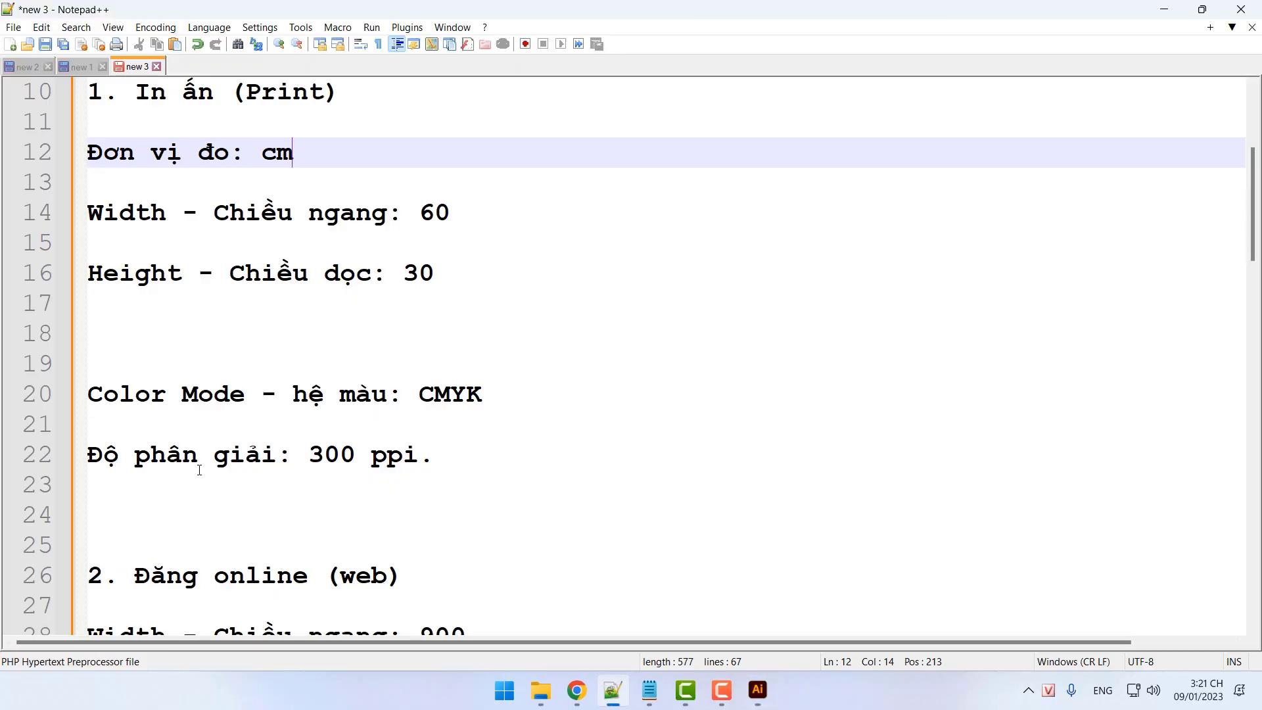
left_click(757, 690)
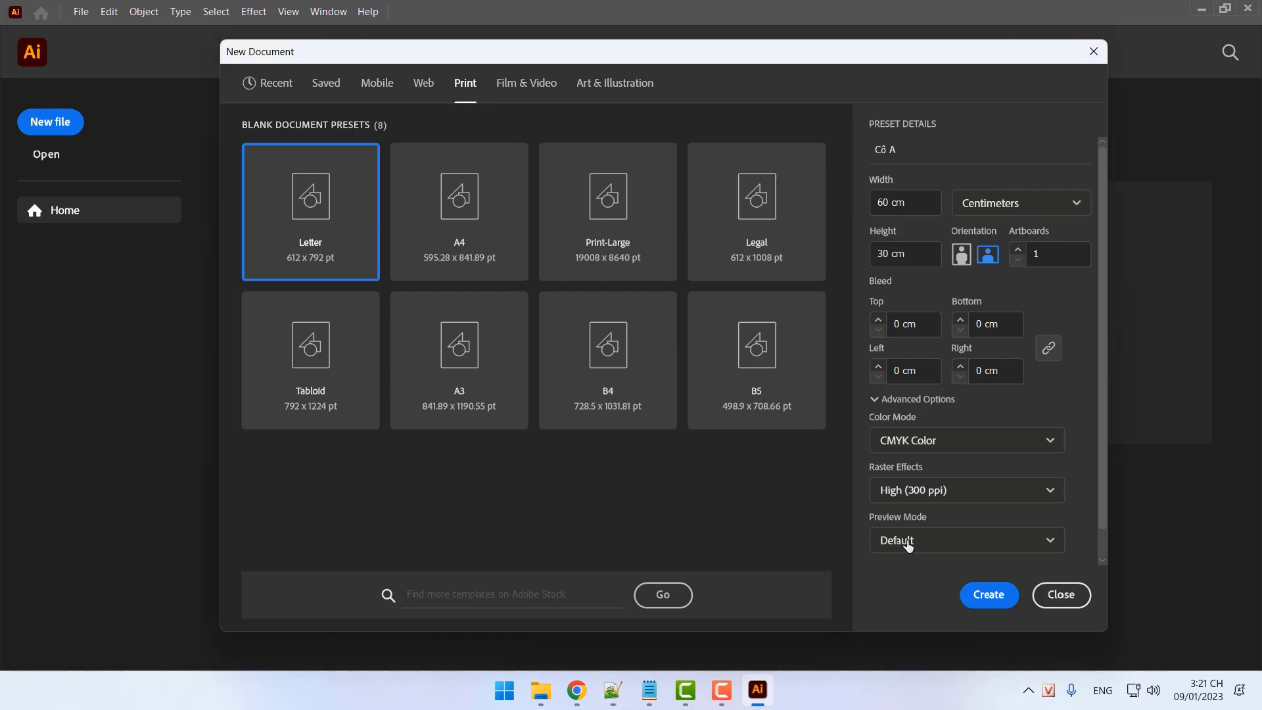
left_click(955, 490)
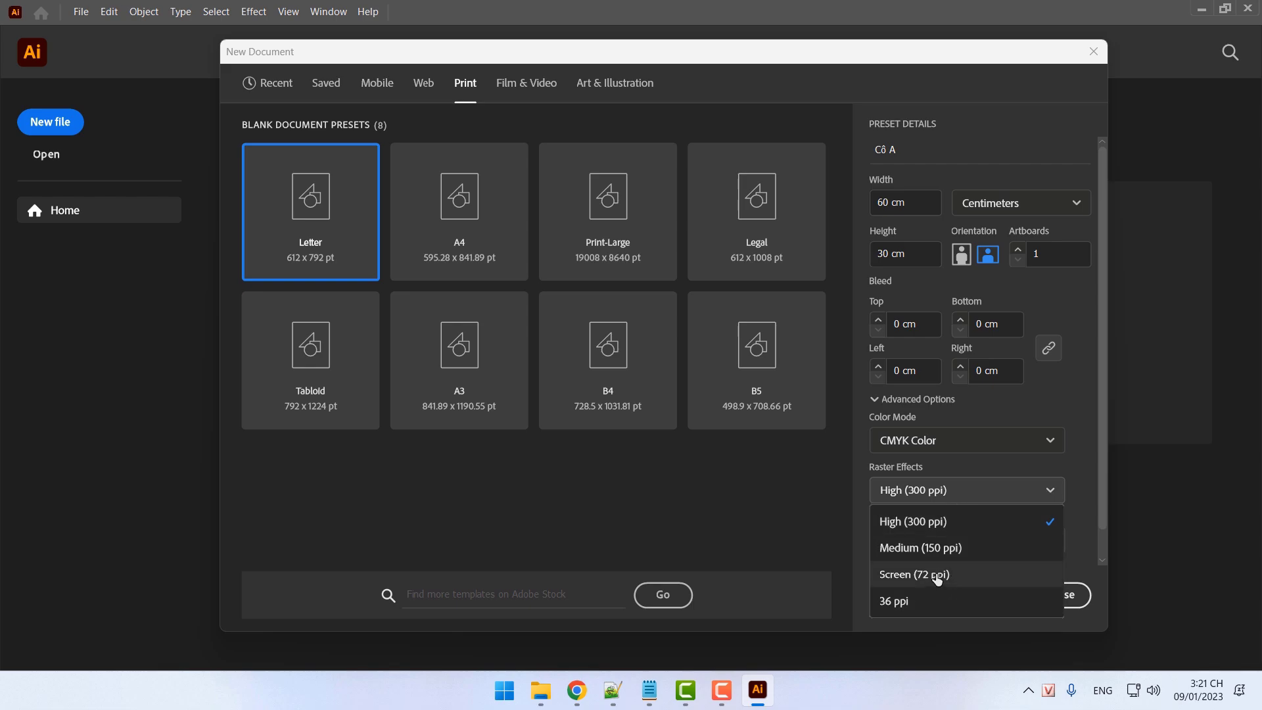
left_click(938, 526)
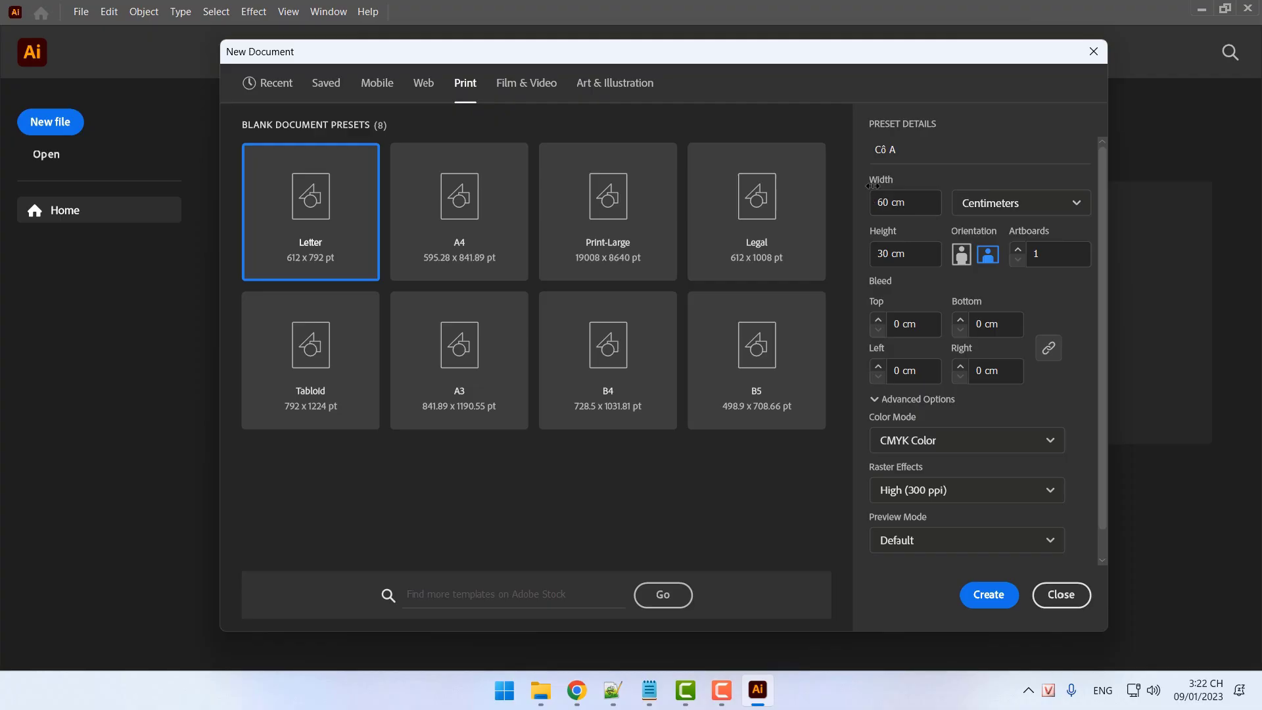
left_click(618, 698)
scroll(223, 230, "up", 2)
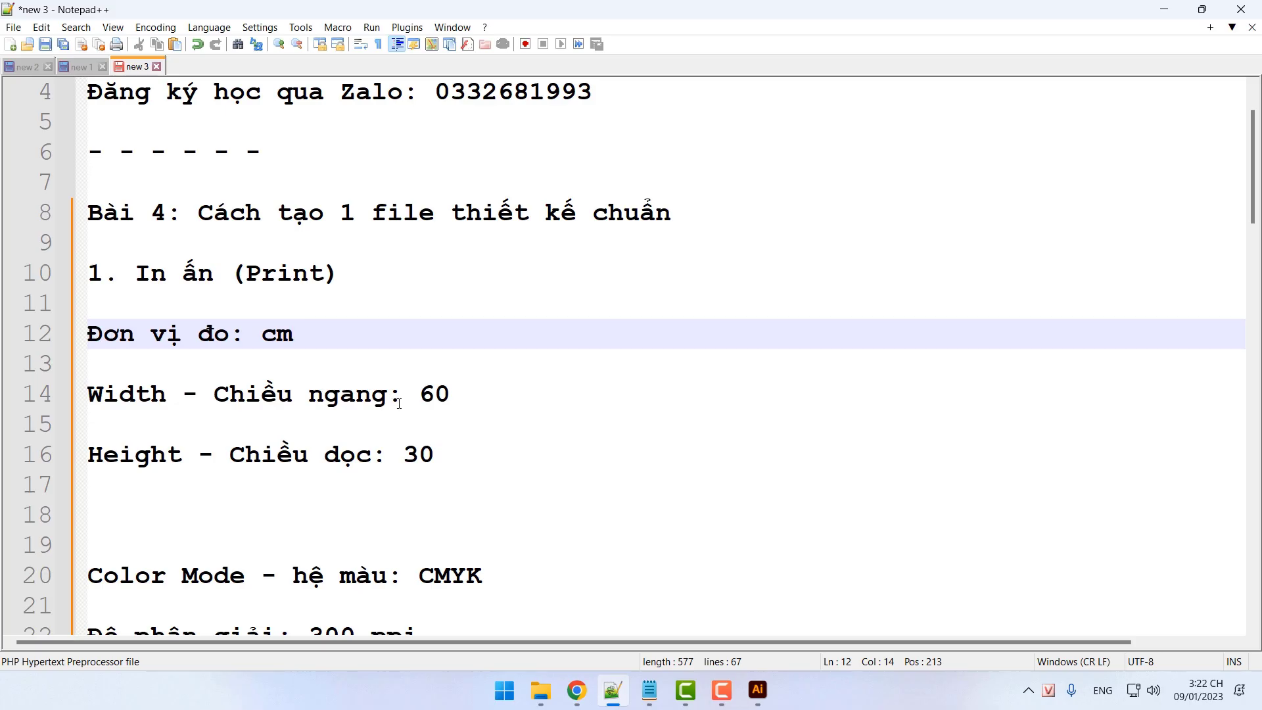
left_click(758, 690)
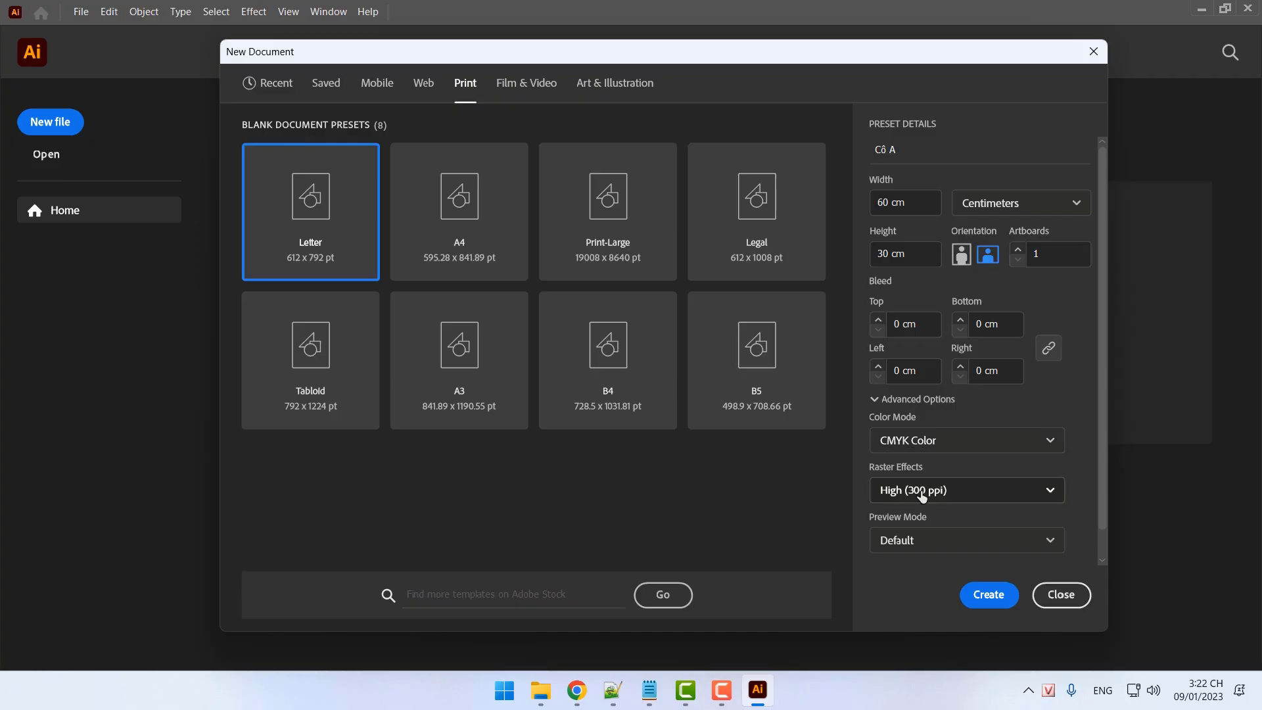
Create the 60 × 30 cm CMYK print document, then return to the notes
left_click(989, 610)
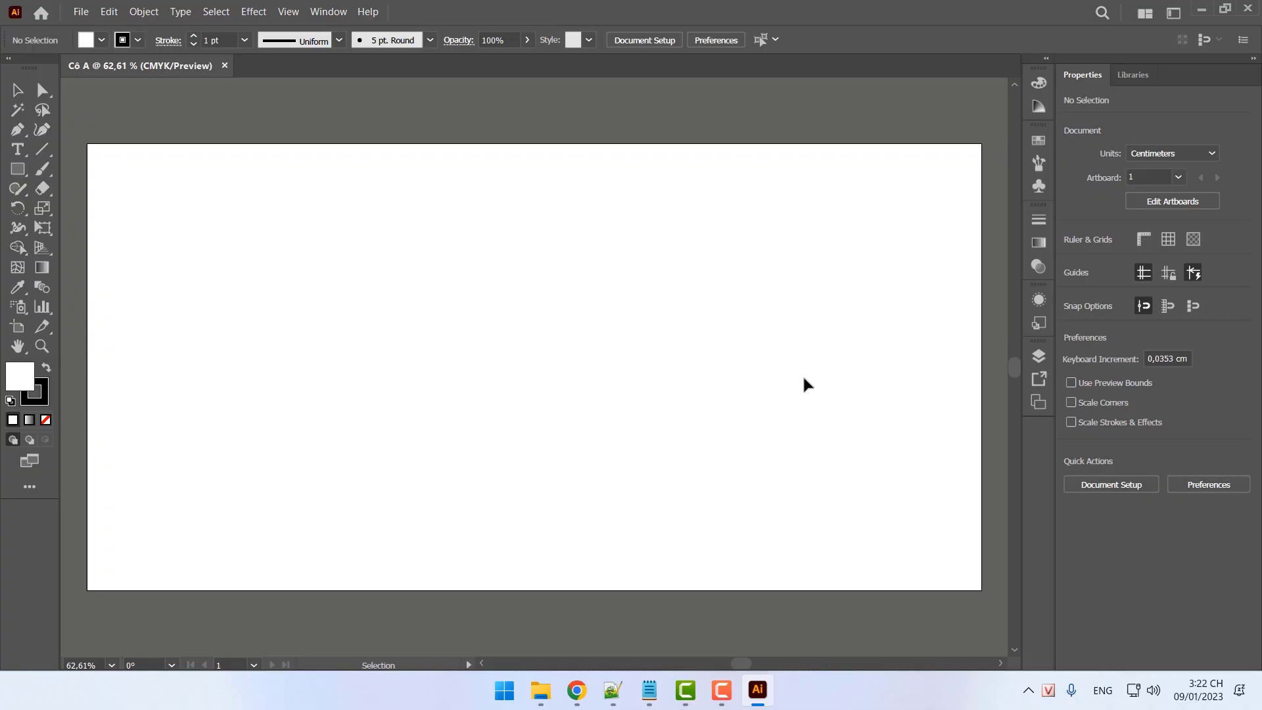
left_click(612, 690)
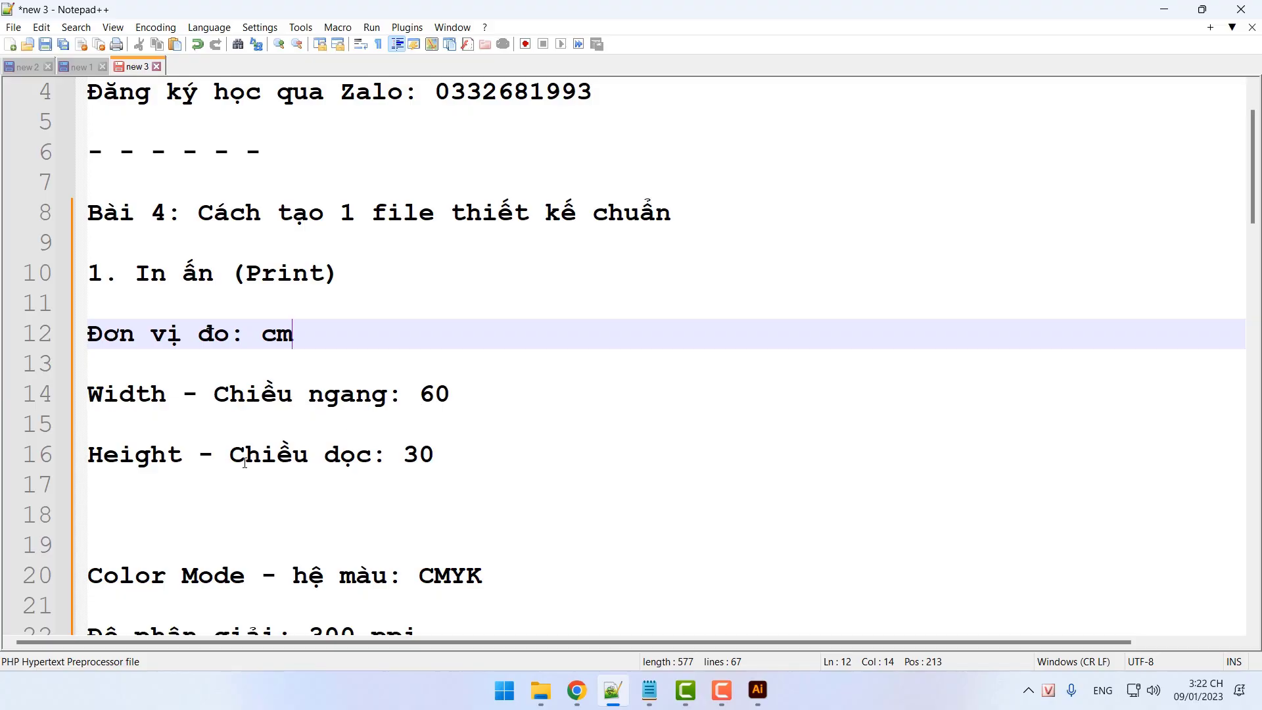
Scroll to the web section of the notes and close the print document in Illustrator
scroll(245, 463, "down", 2)
left_click_drag(451, 456, 88, 397)
left_click(499, 275)
scroll(592, 361, "down", 3)
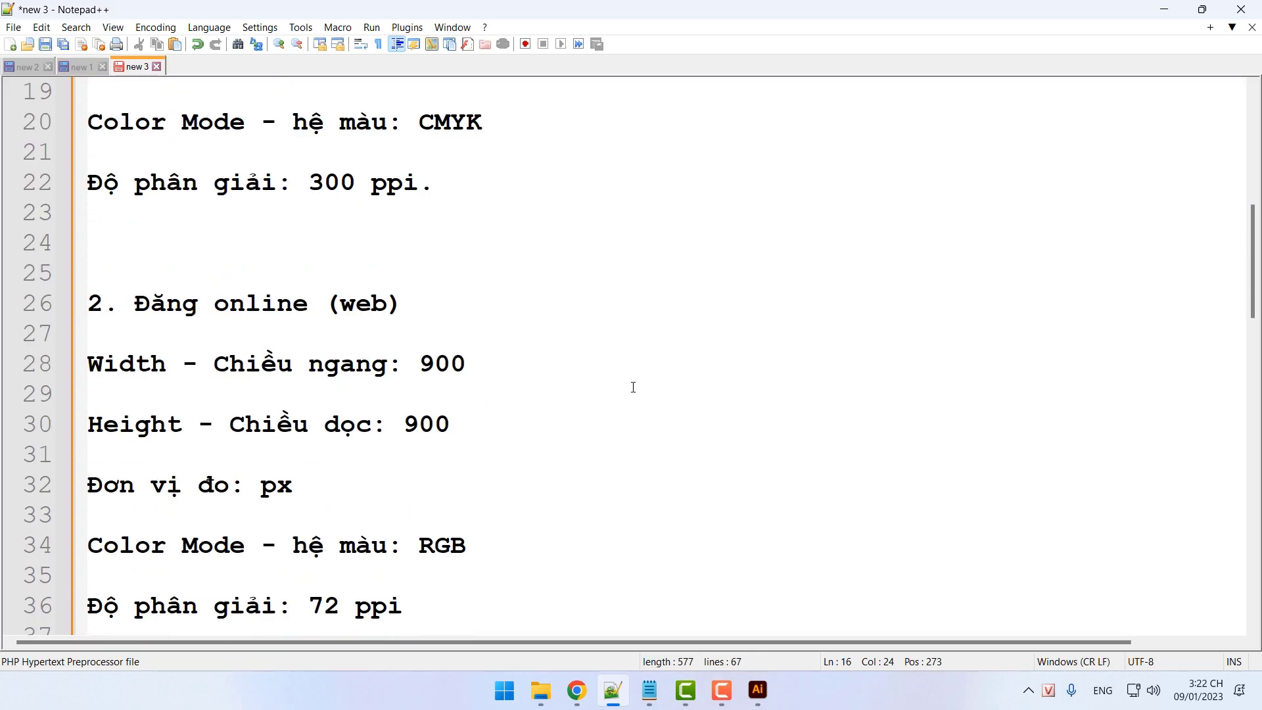
scroll(633, 387, "down", 1)
left_click(757, 689)
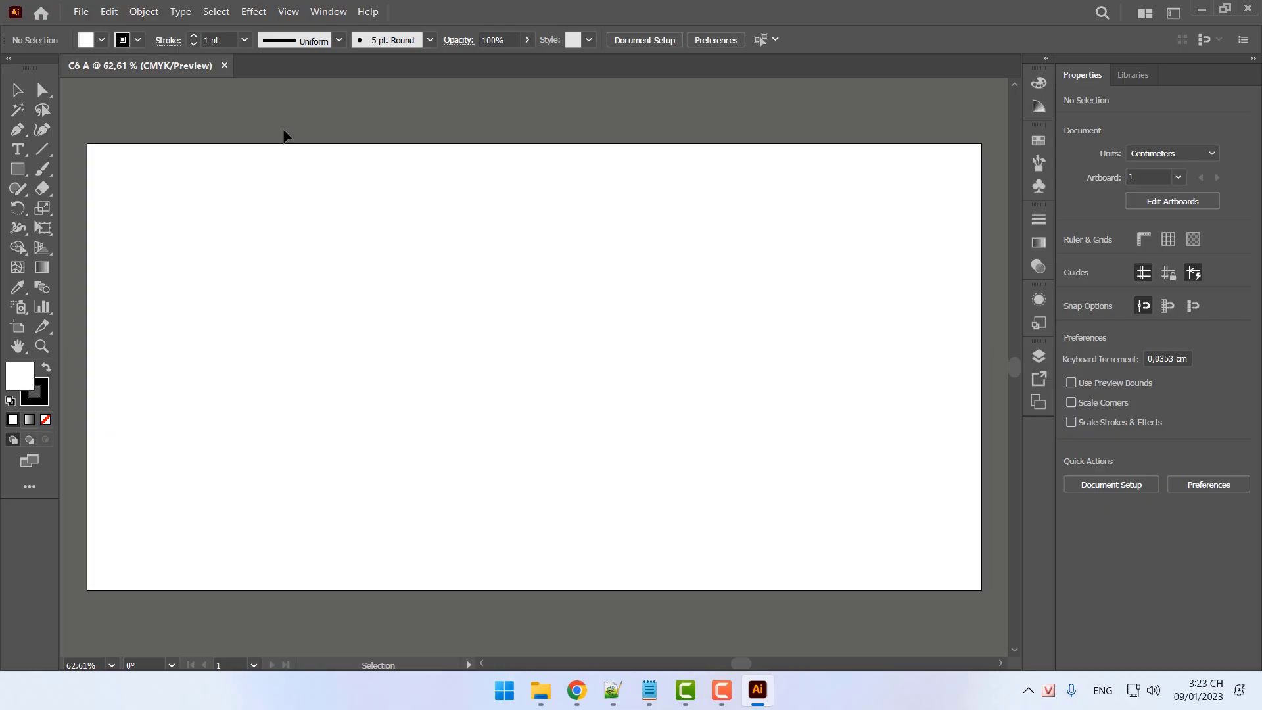
left_click(224, 66)
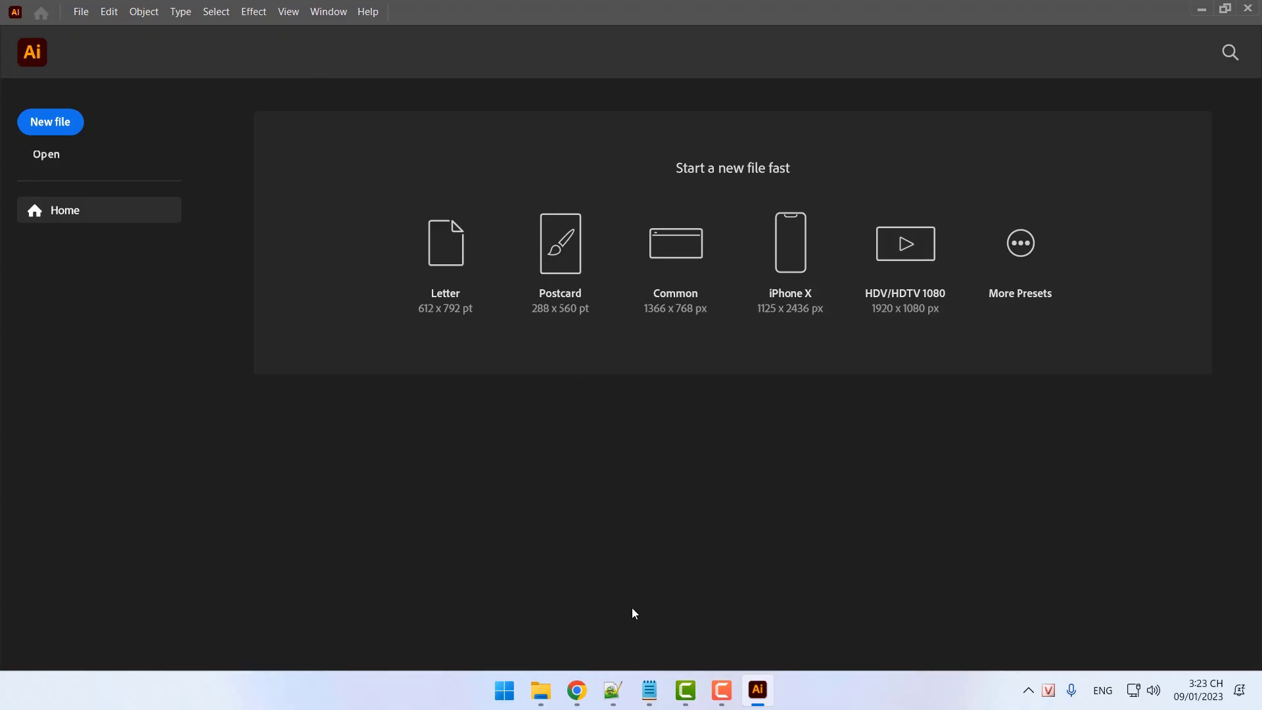
Cut the 'Đơn vị đo: px' line from the web section of the notes
left_click(613, 690)
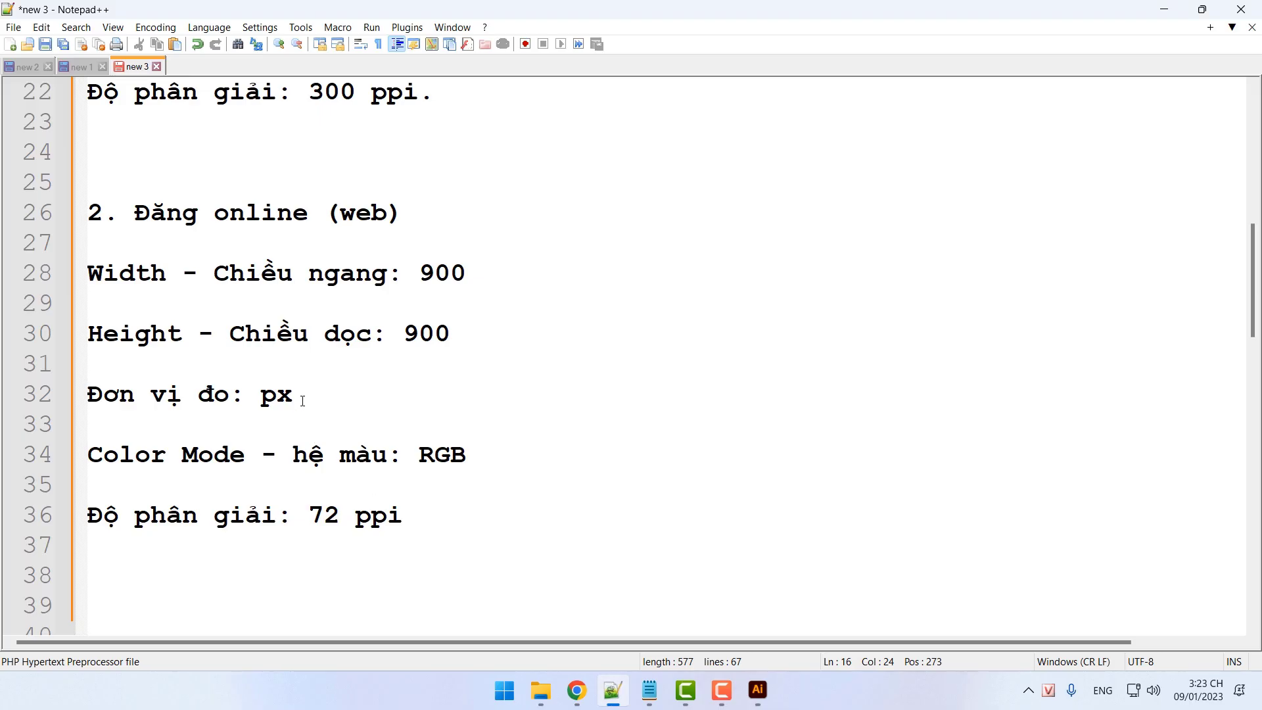
left_click_drag(296, 395, 87, 394)
key("ctrl+c")
right_click(169, 396)
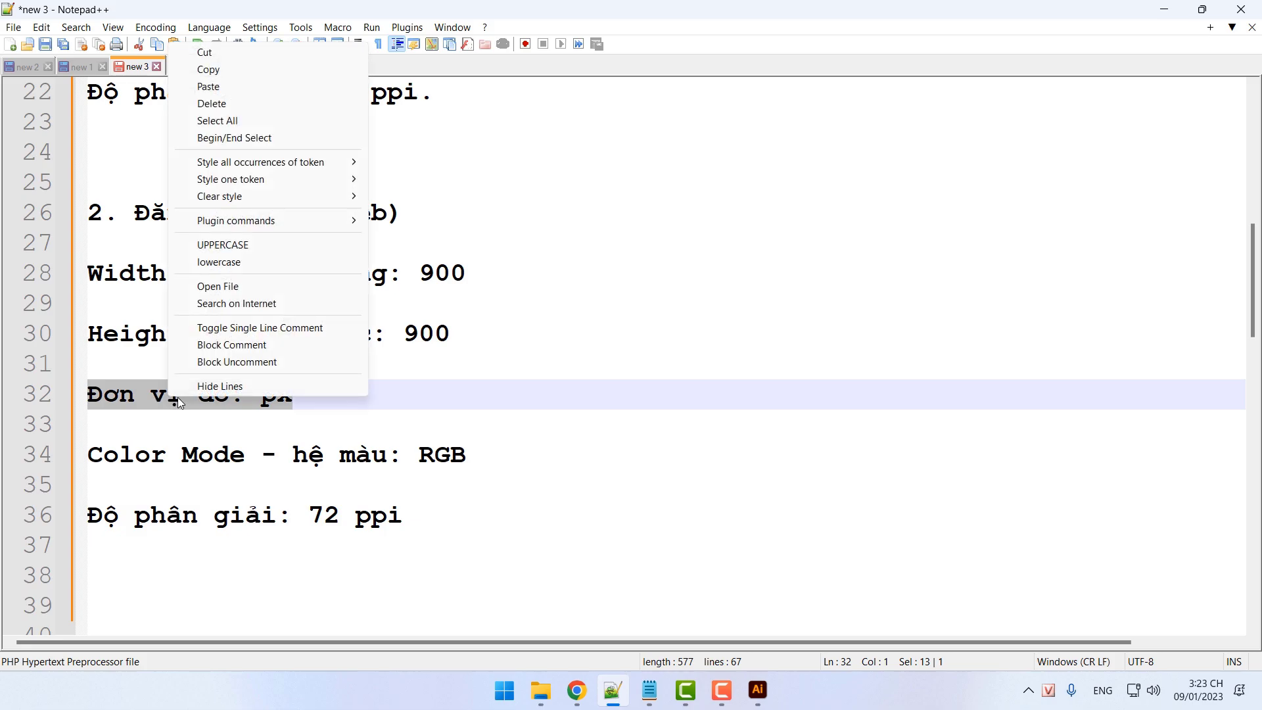
left_click(205, 52)
Paste the 'Đơn vị đo: px' line under the web heading in the notes
left_click(427, 203)
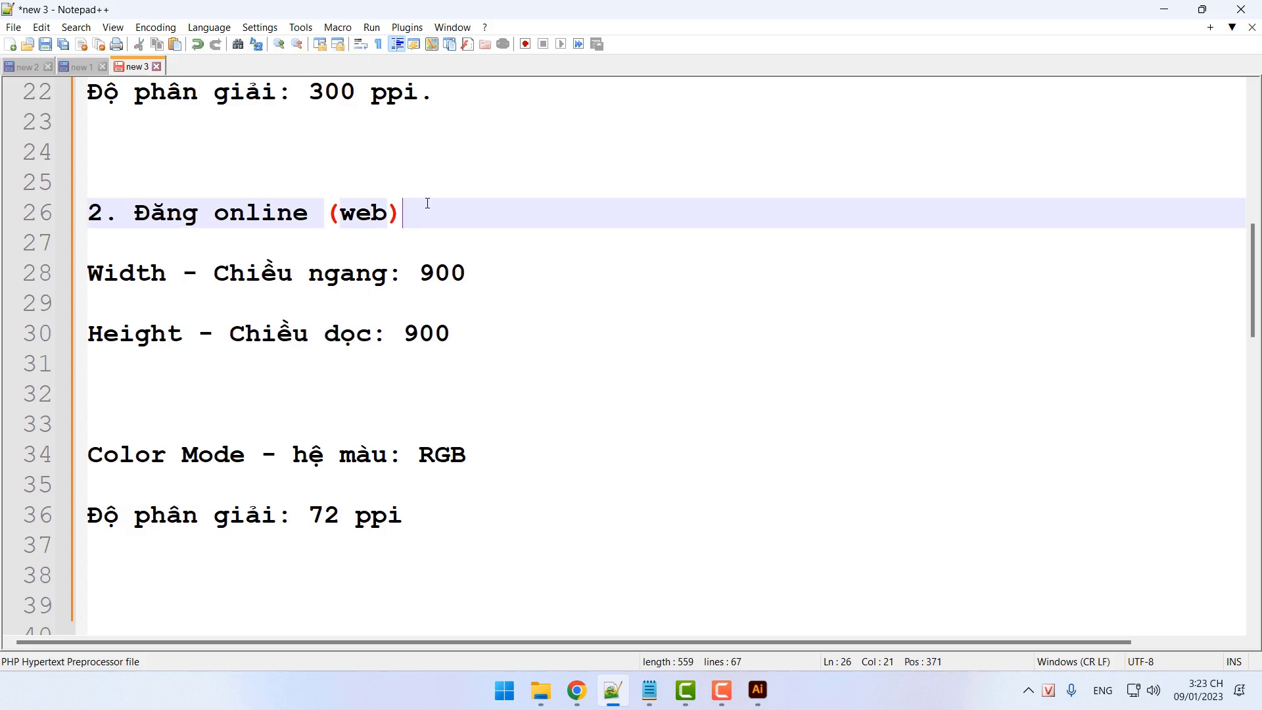
key("Return")
key("Return")
key("ctrl+v")
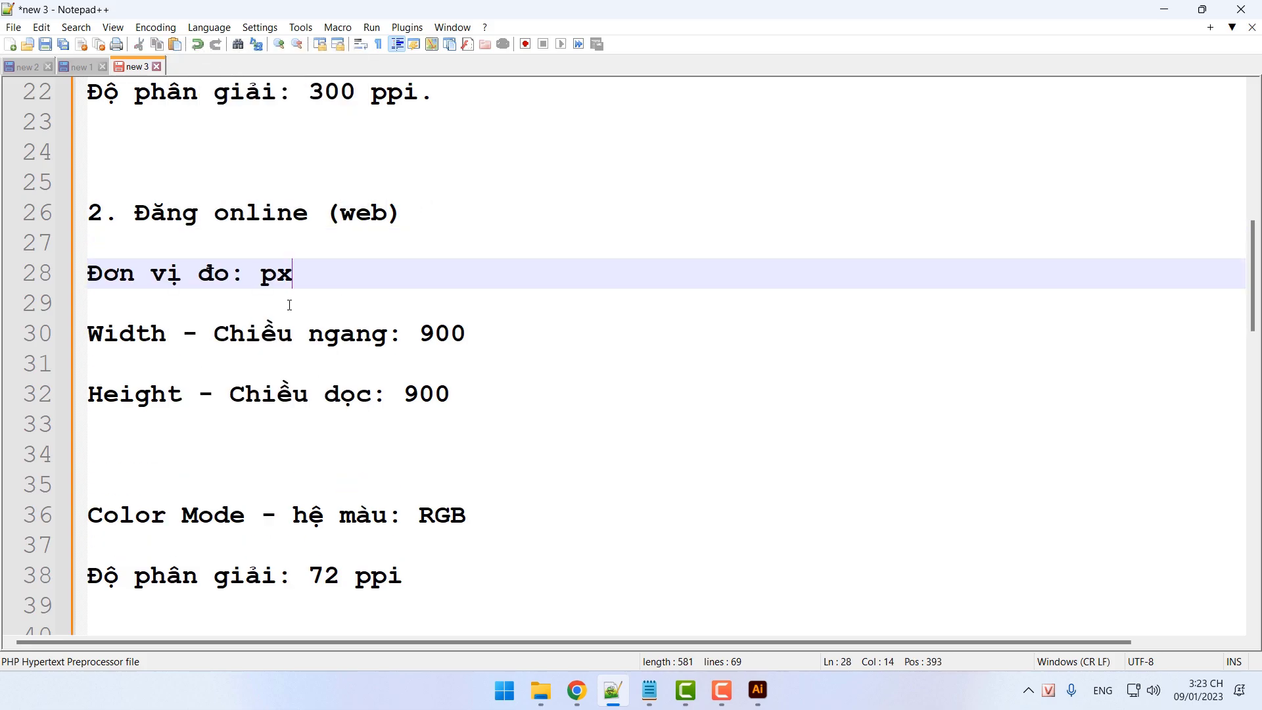
Start a new Web preset document measured in Pixels
left_click(758, 689)
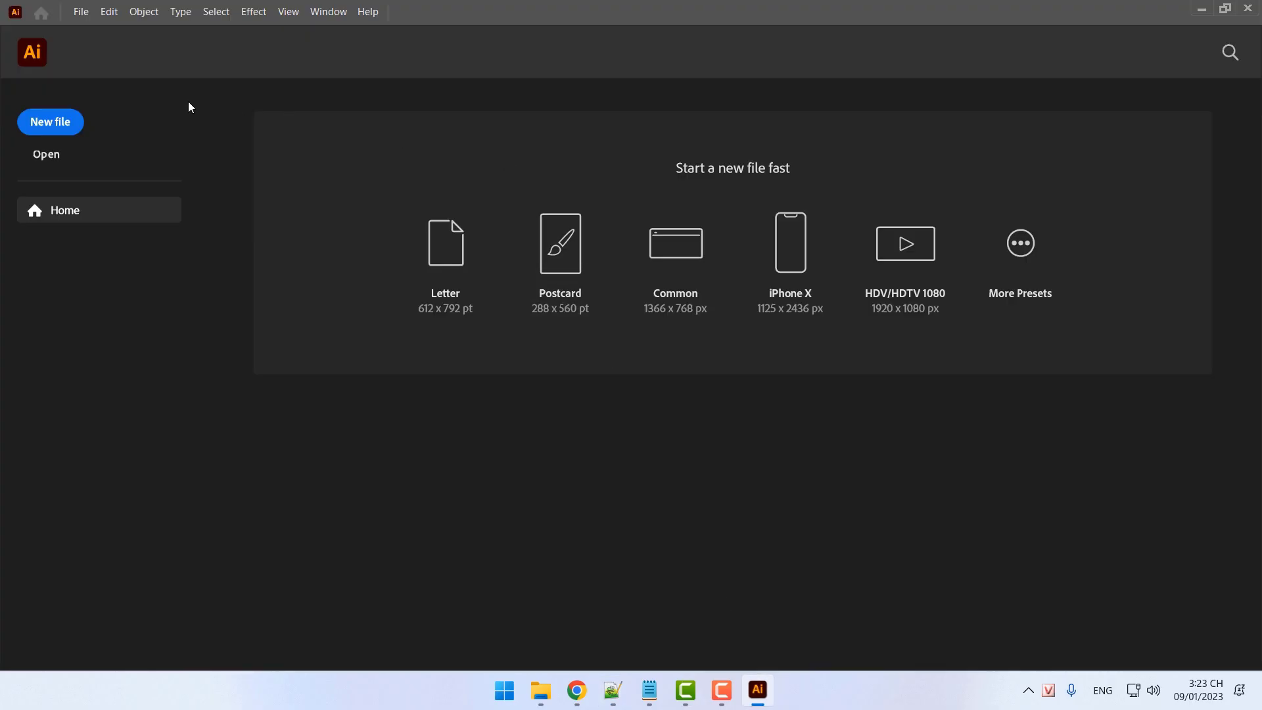
left_click(50, 123)
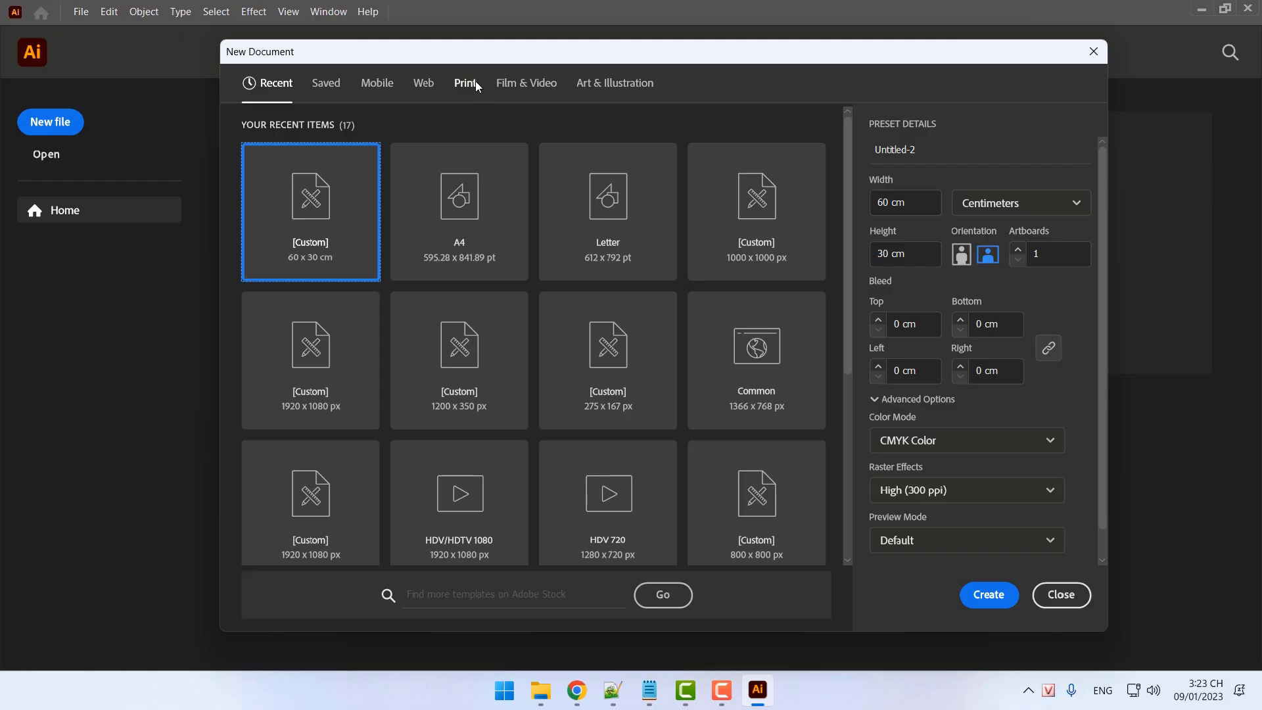
left_click(420, 88)
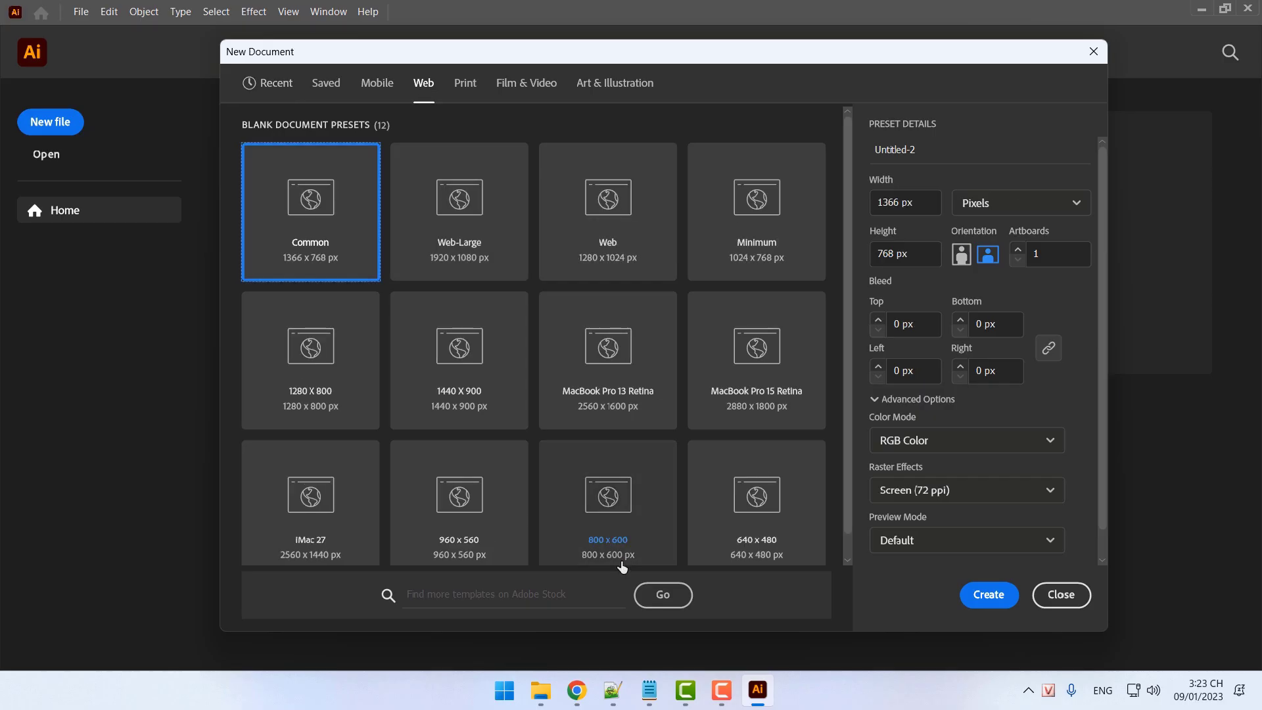
left_click(612, 690)
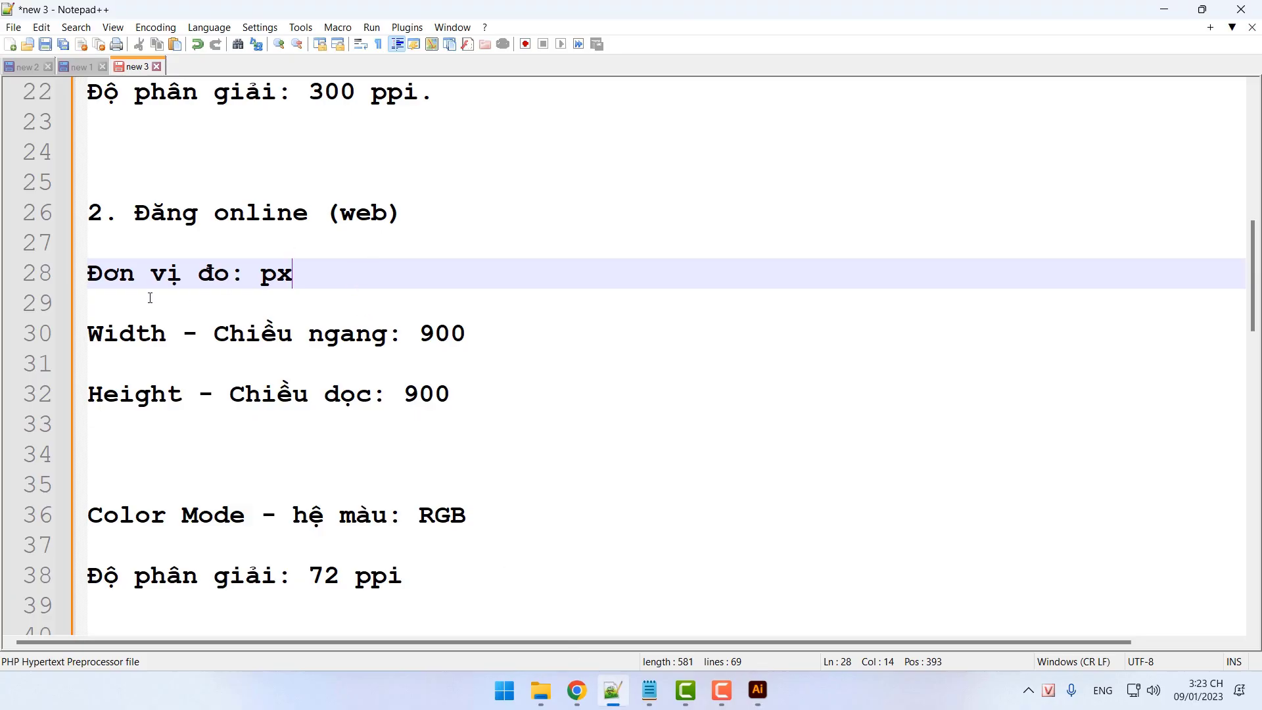
left_click(758, 687)
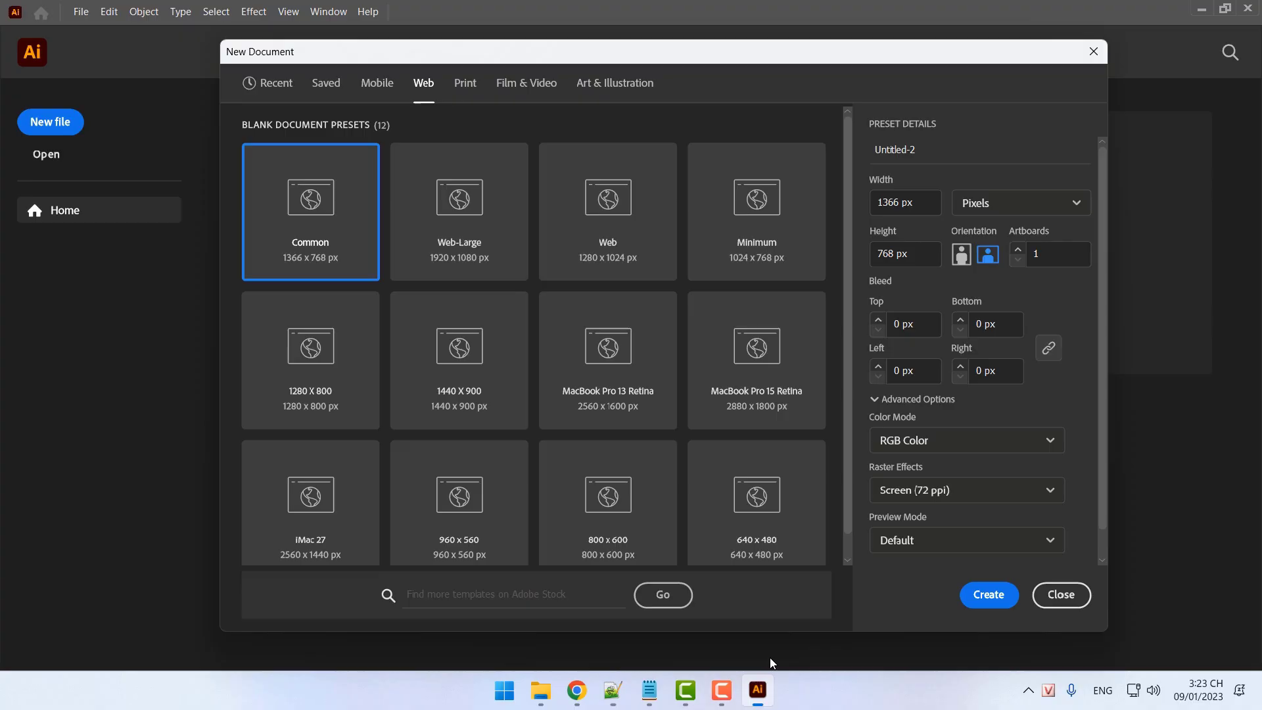
left_click(1022, 204)
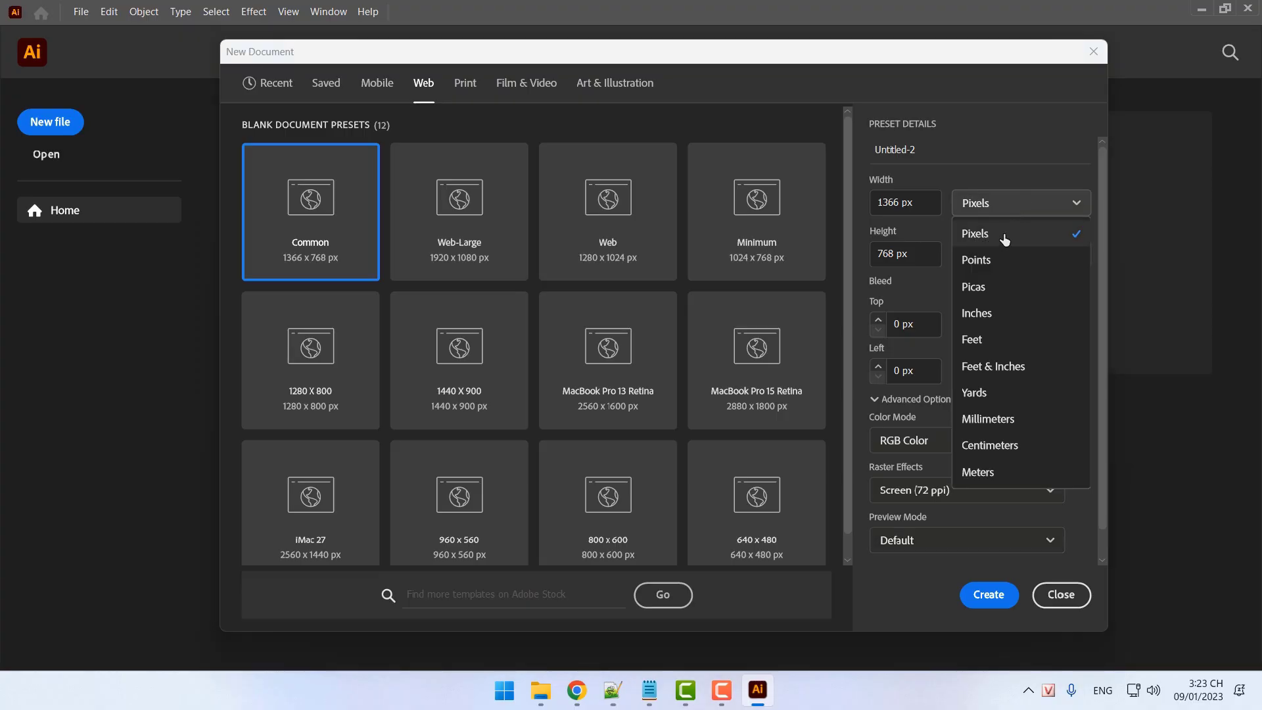
left_click(1004, 238)
Set the web document's width and height to 900 px each
left_click(602, 689)
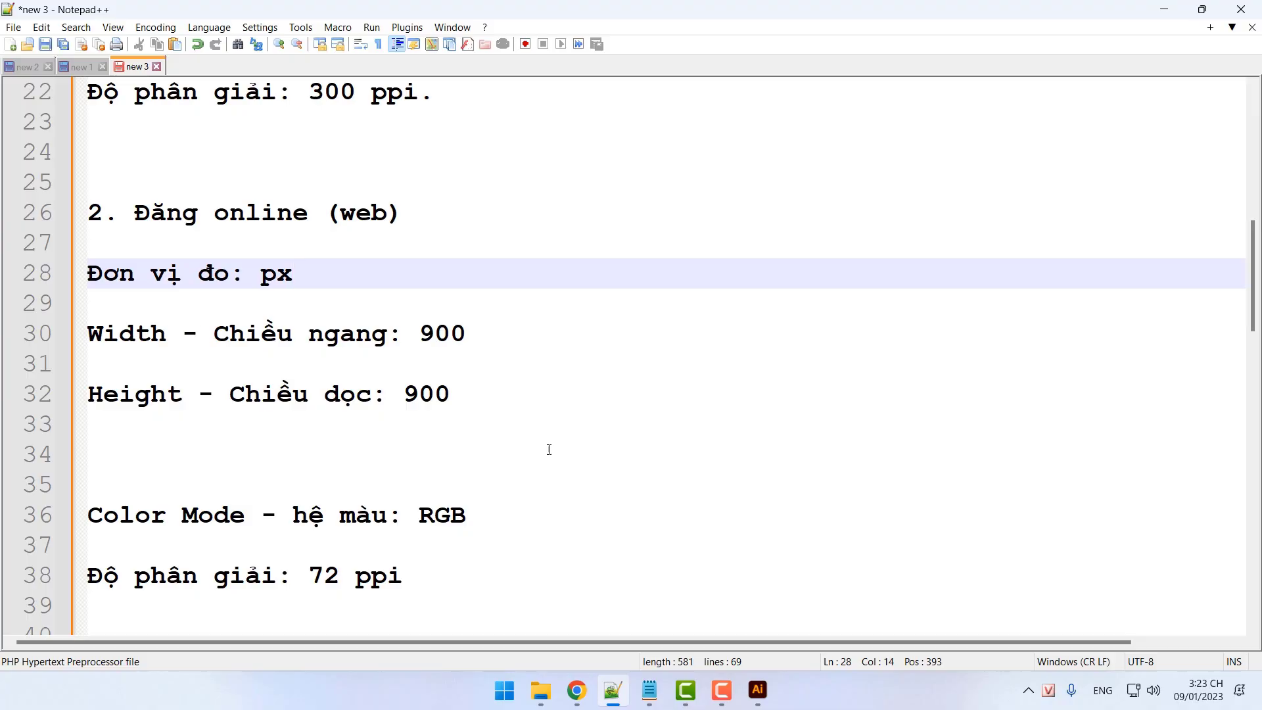
left_click(758, 689)
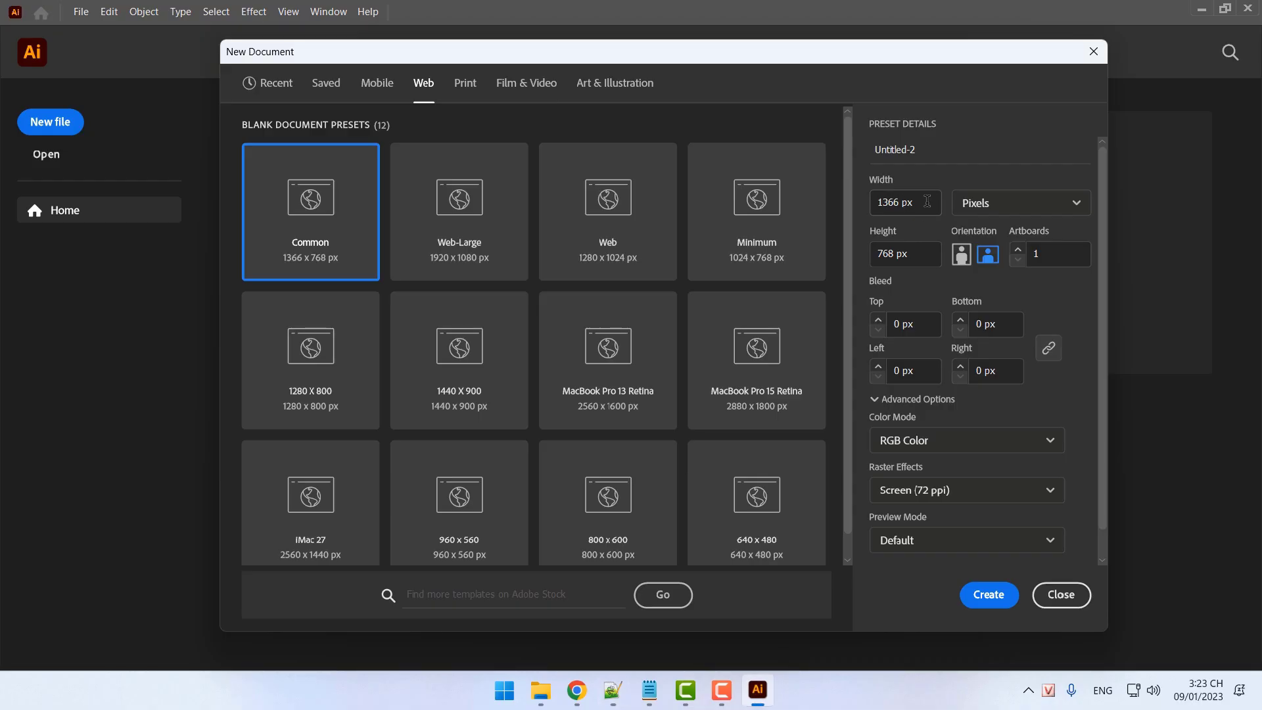
left_click(927, 201)
type("900")
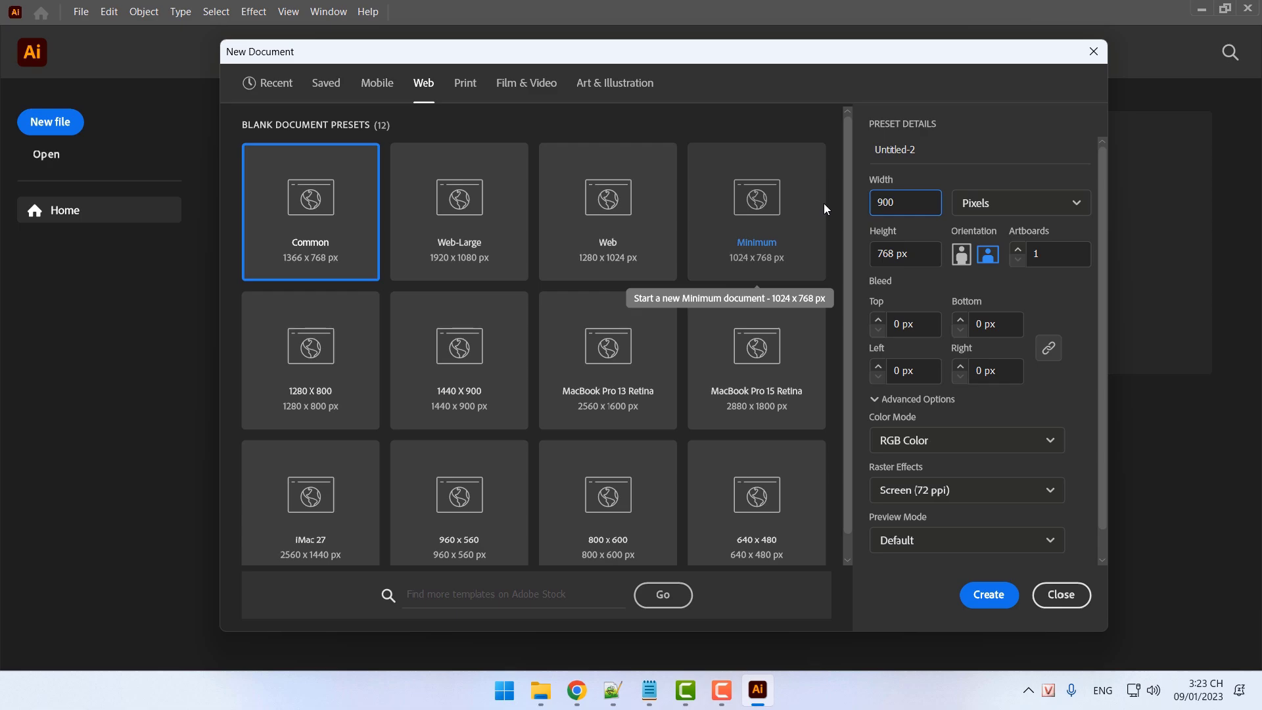
left_click(610, 692)
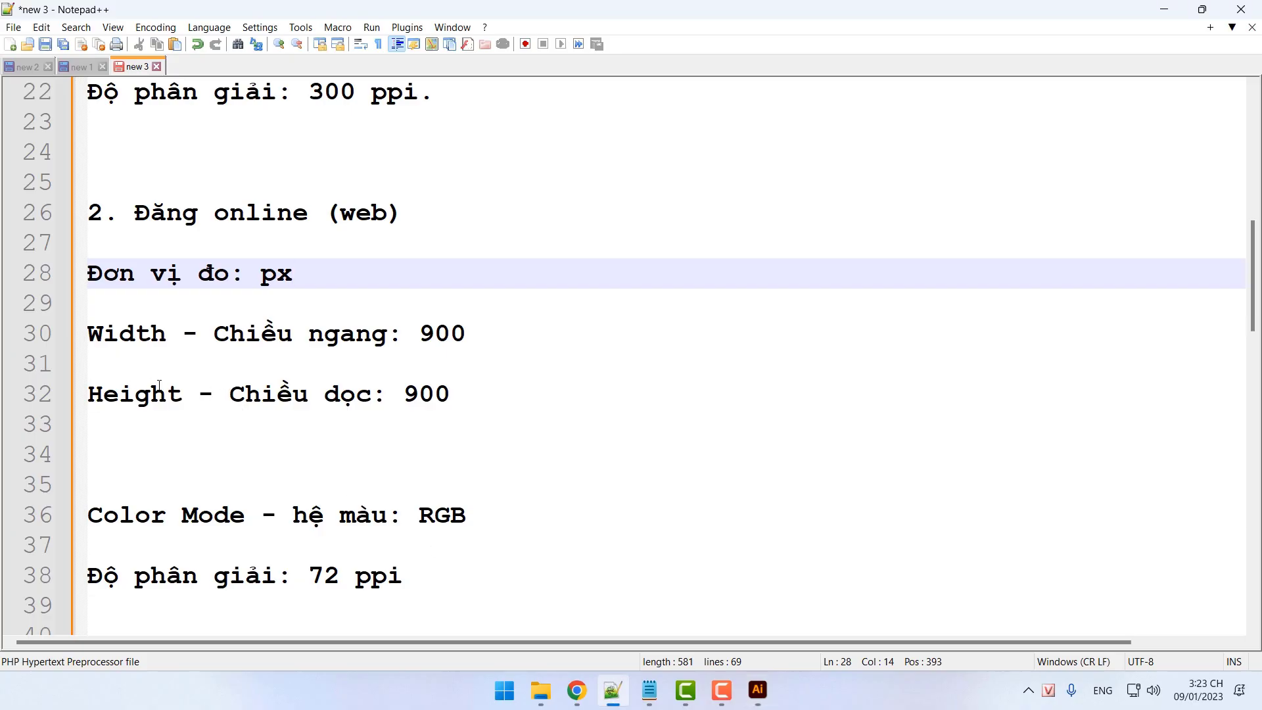
left_click(756, 687)
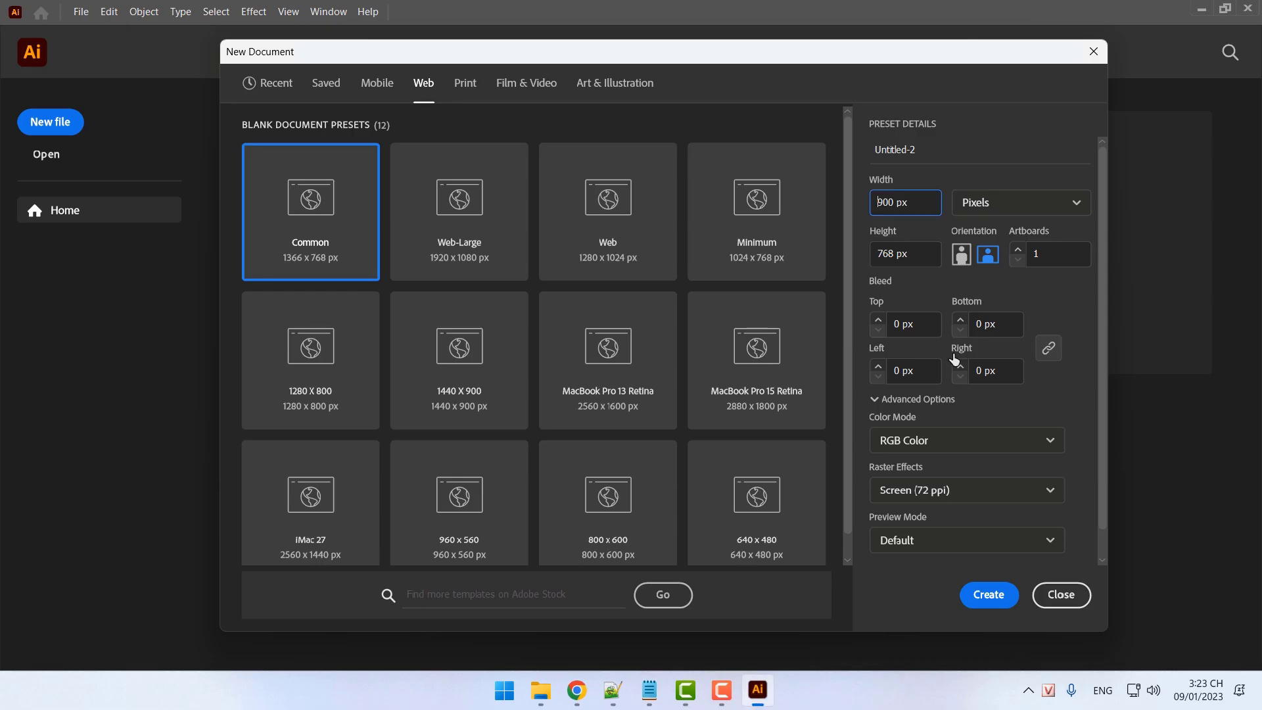
left_click(927, 263)
type("900")
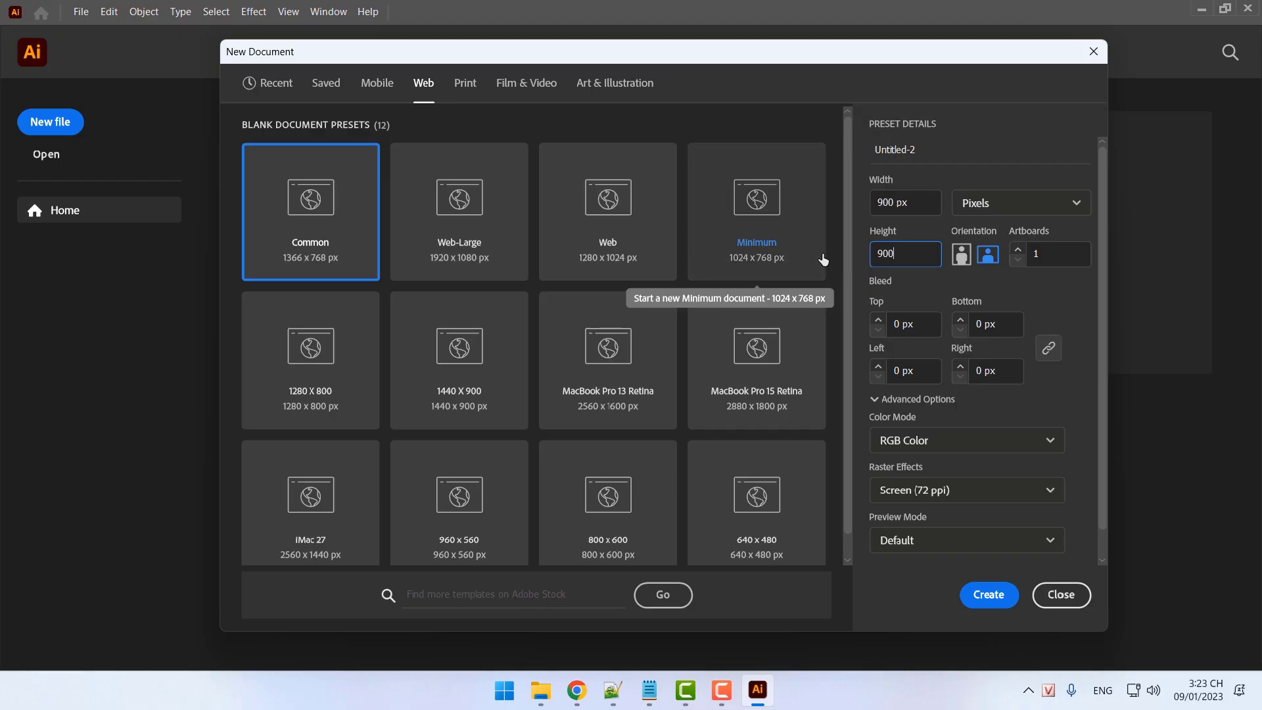
Keep RGB Color mode and Screen (72 ppi) raster effects, matching the notes
left_click(612, 690)
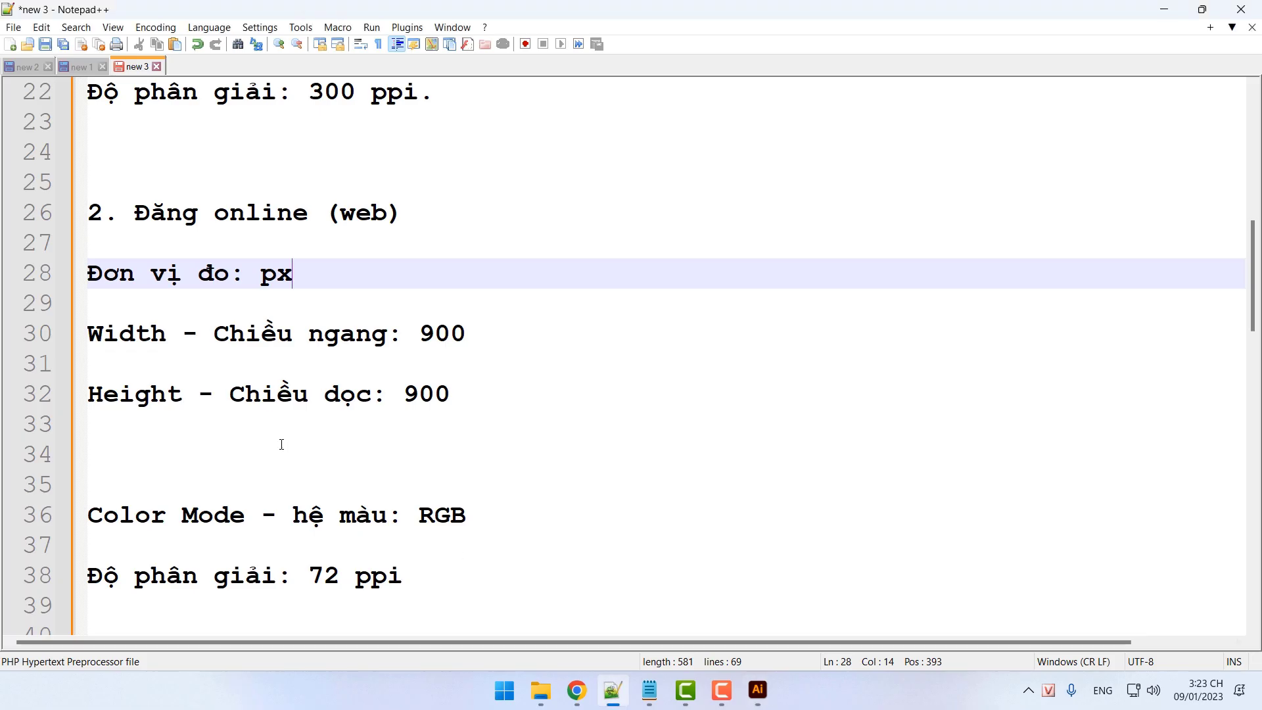
scroll(289, 441, "down", 2)
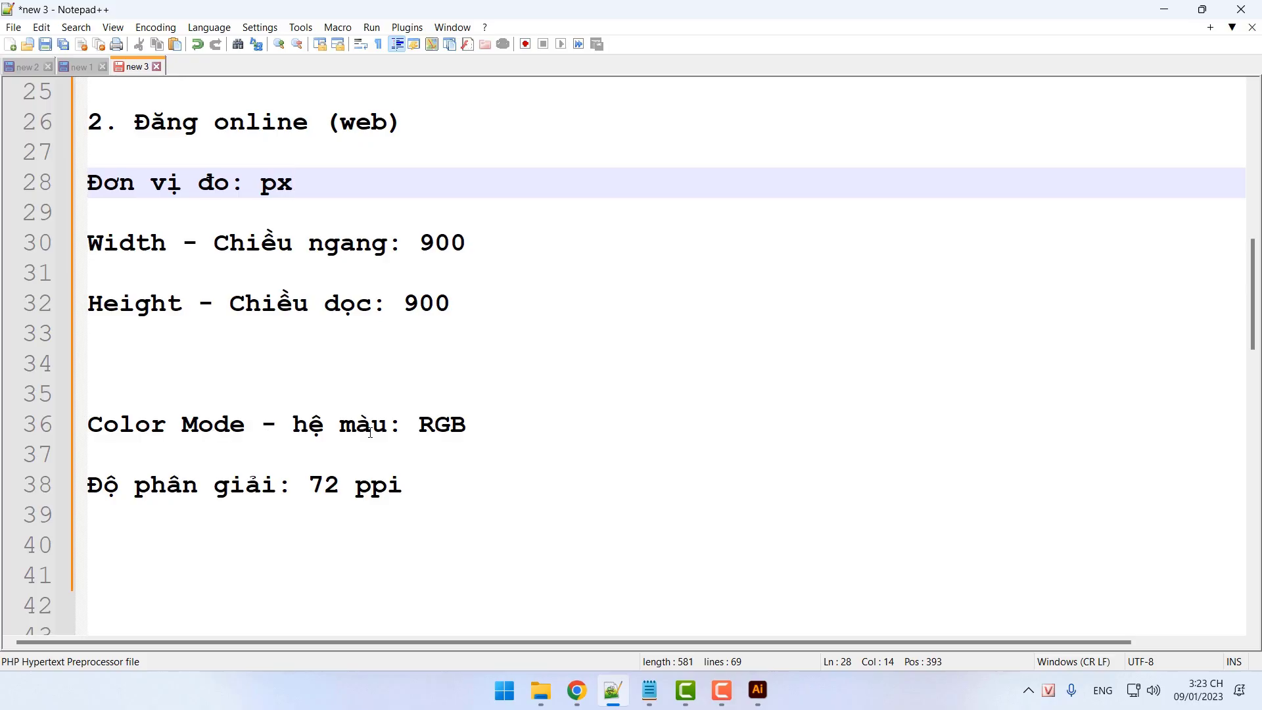
left_click(758, 690)
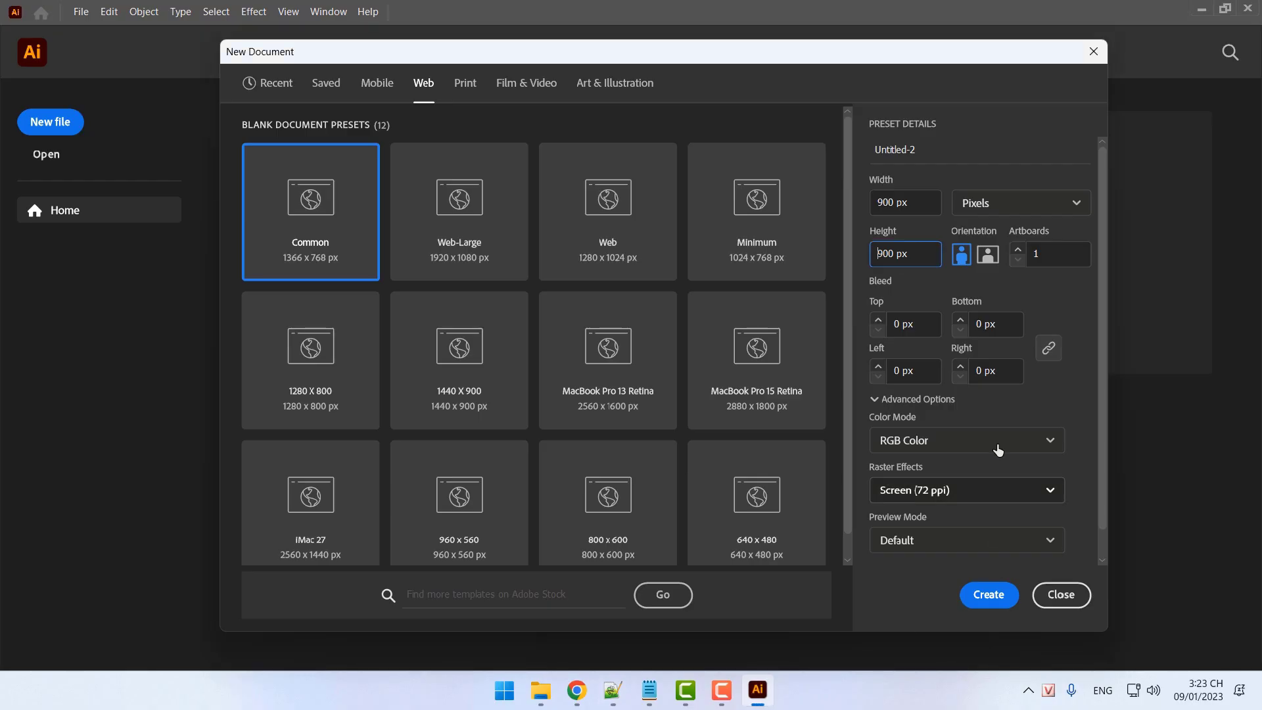
left_click(907, 441)
left_click(919, 472)
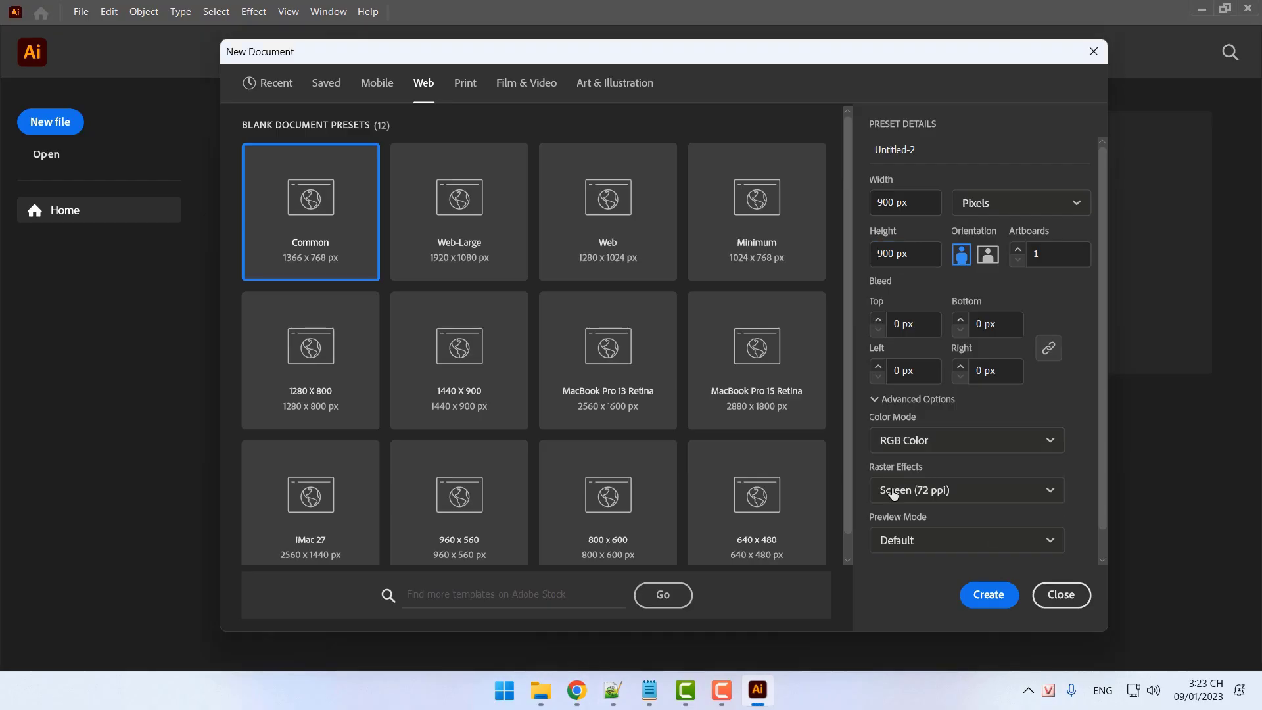
left_click(606, 696)
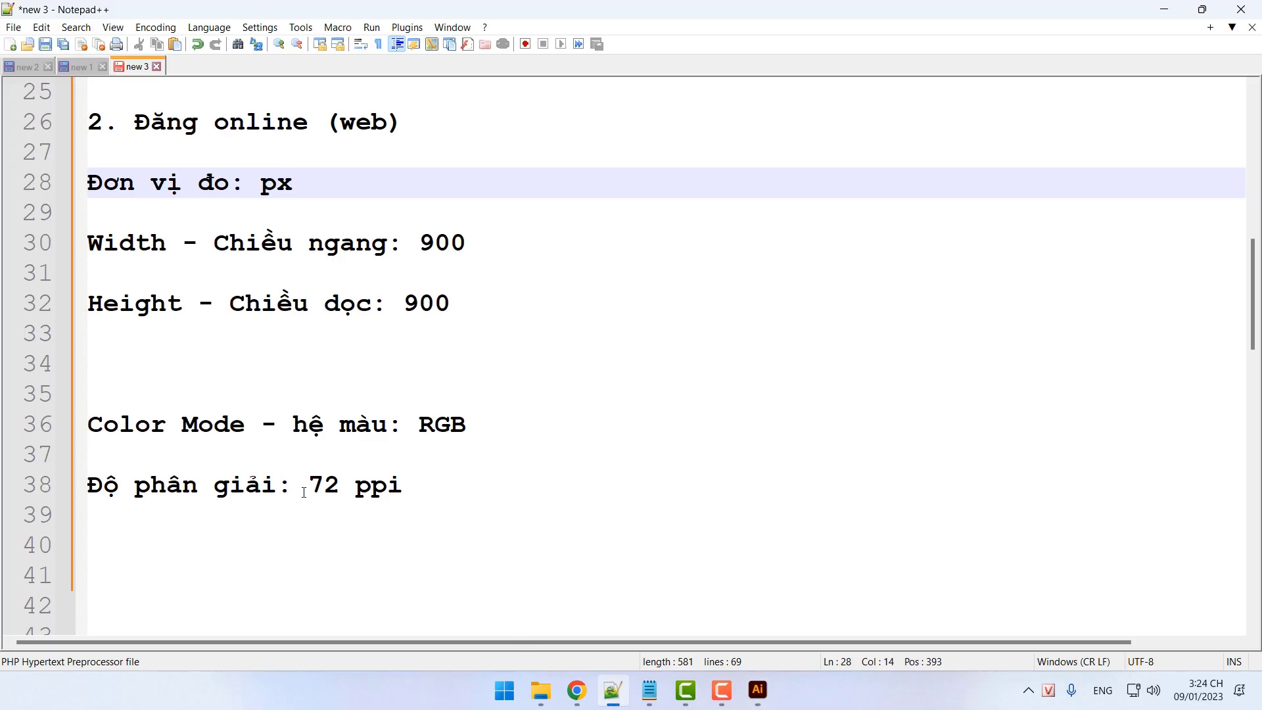
left_click(757, 691)
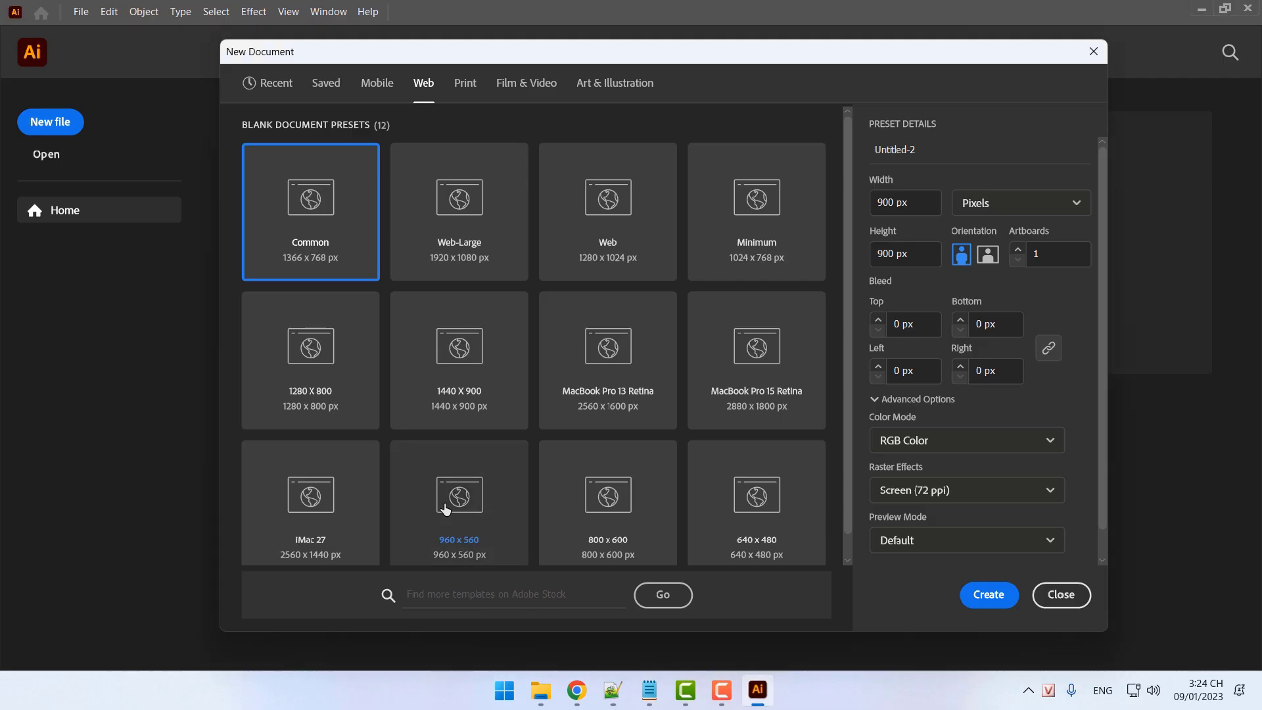
left_click(944, 494)
left_click(910, 577)
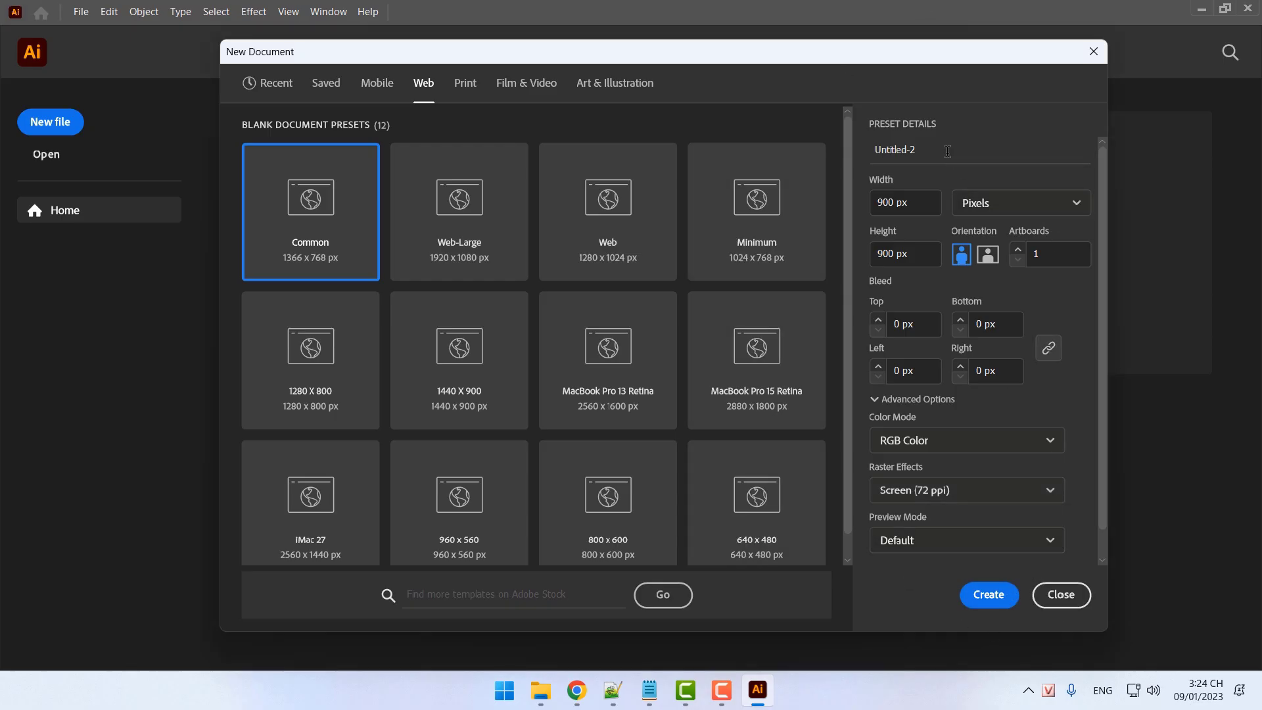
Name the 900 × 900 px document 'Đăng Facebook' and create it
left_click_drag(938, 148, 863, 145)
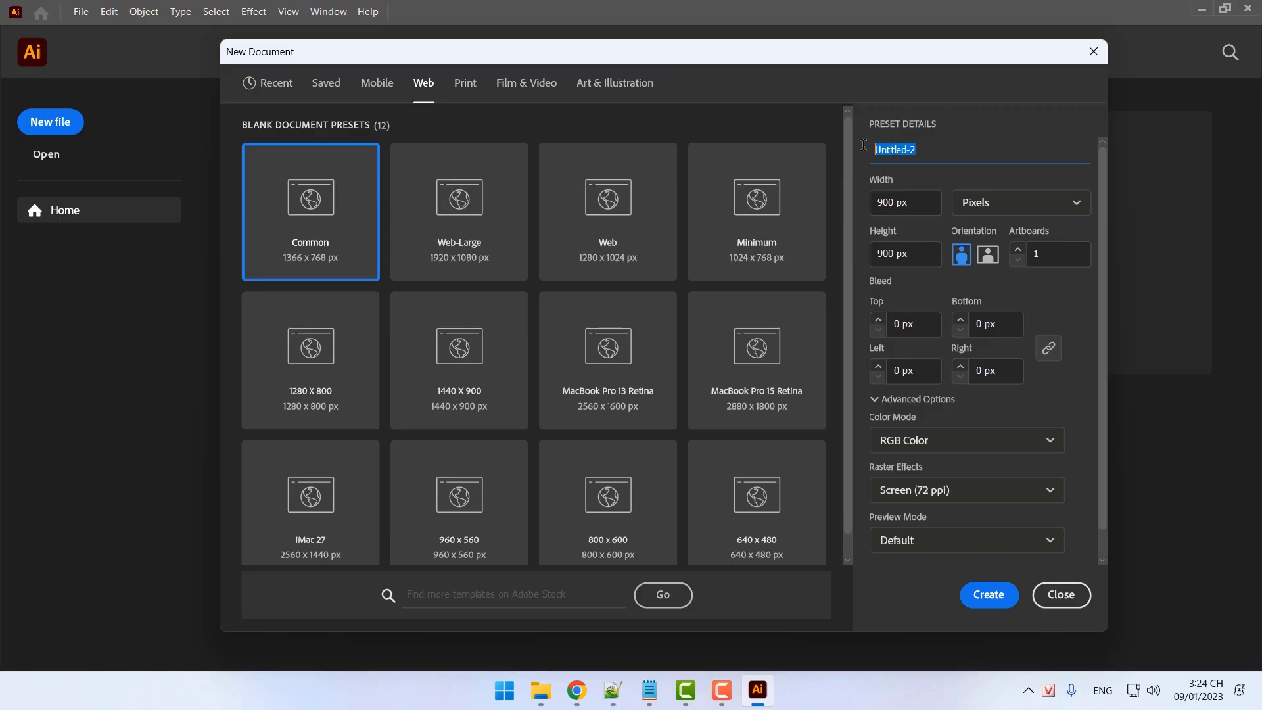
type("Đăng Facebook")
left_click(989, 595)
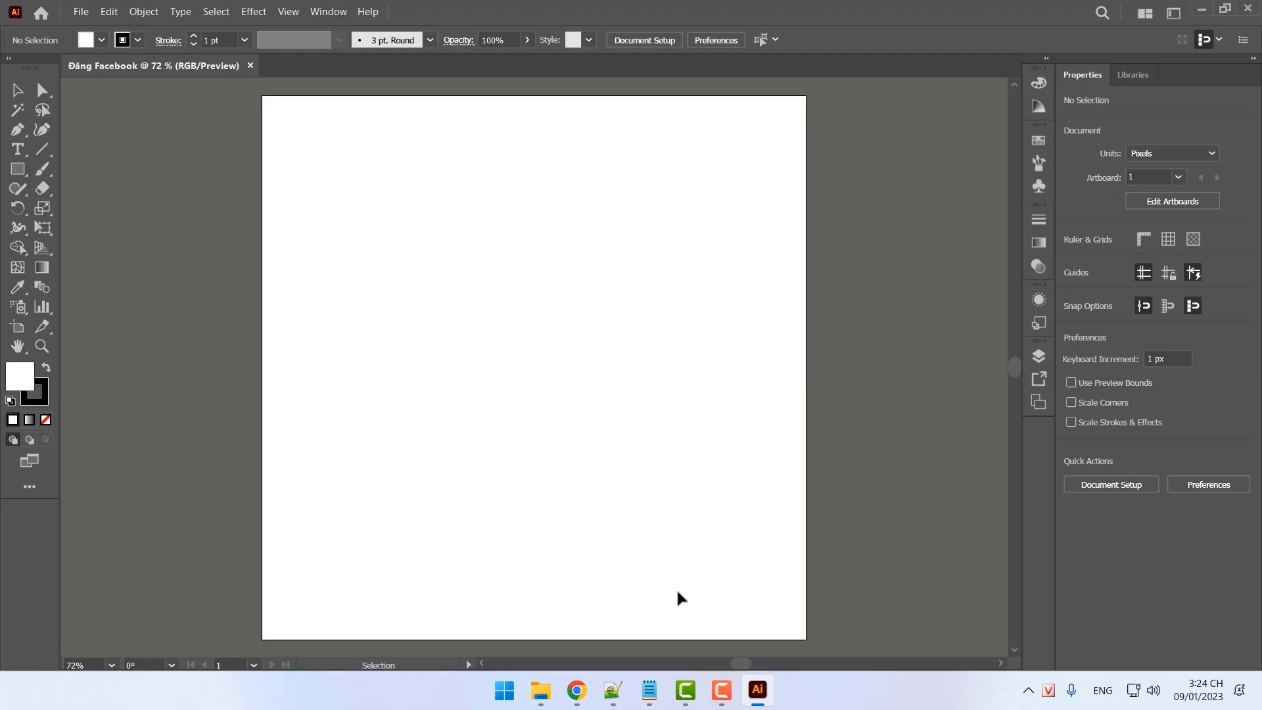
left_click(613, 690)
scroll(502, 371, "up", 7)
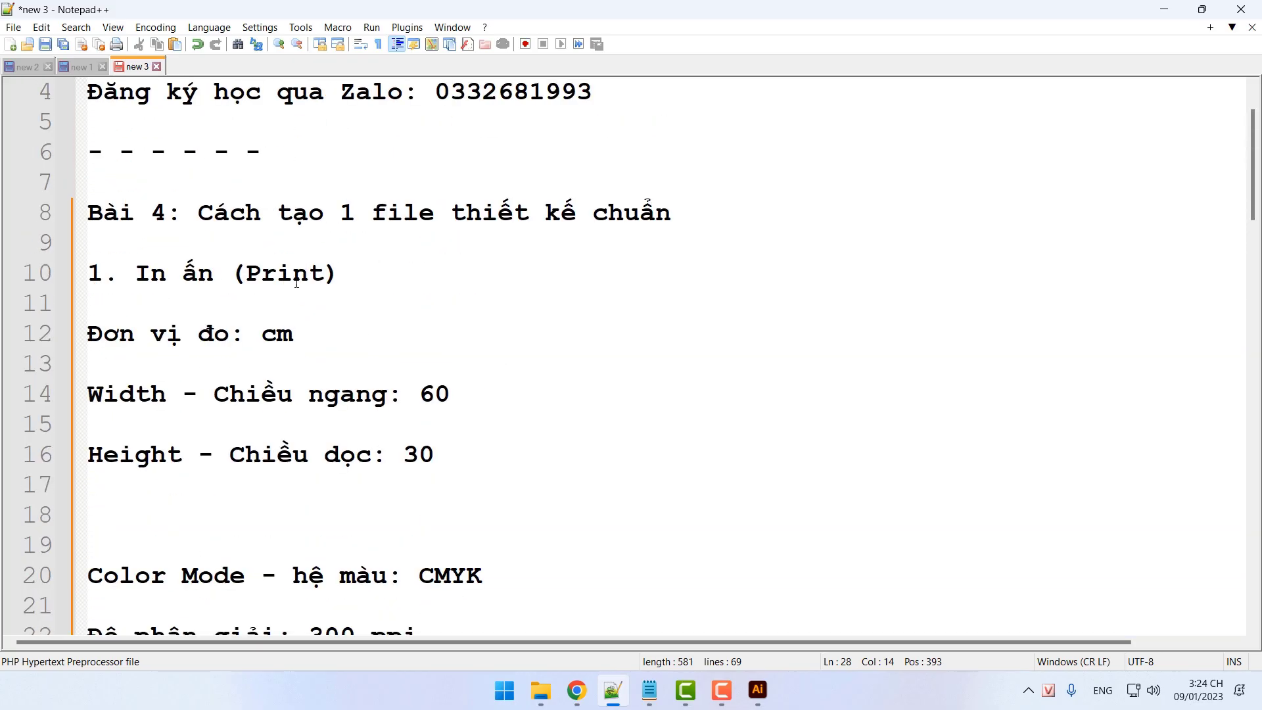
scroll(395, 337, "down", 2)
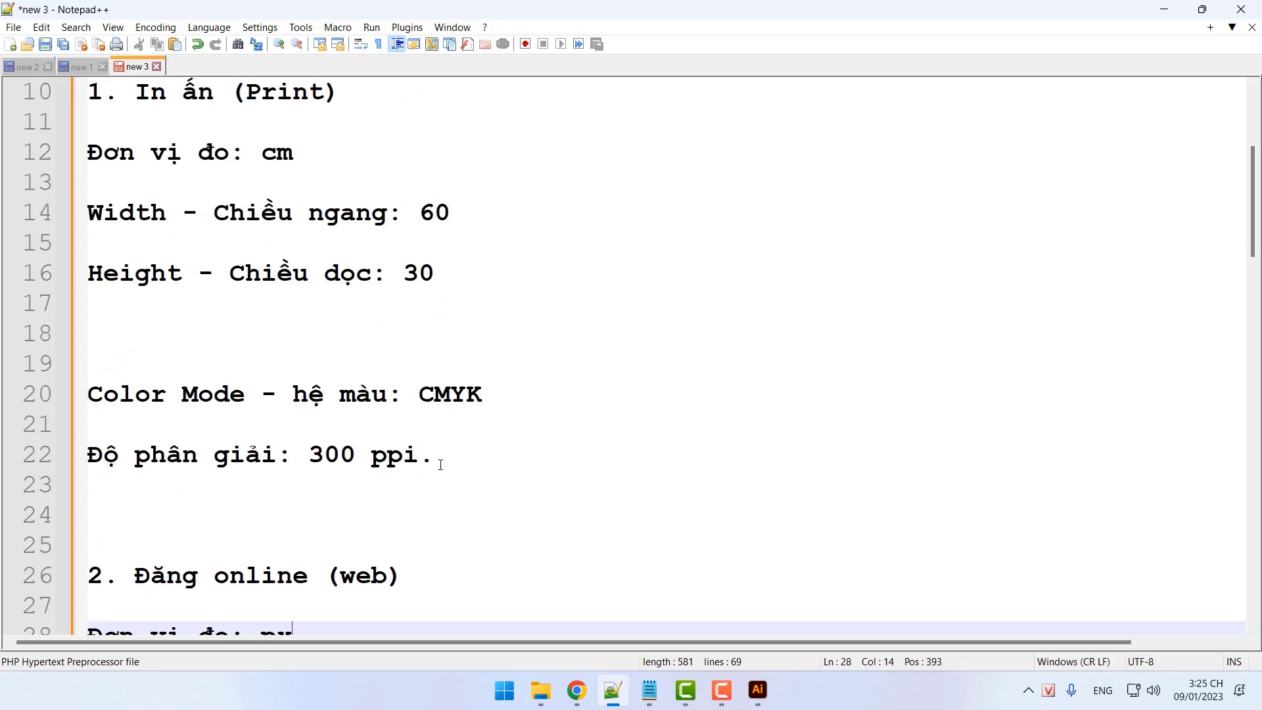
left_click_drag(458, 461, 98, 391)
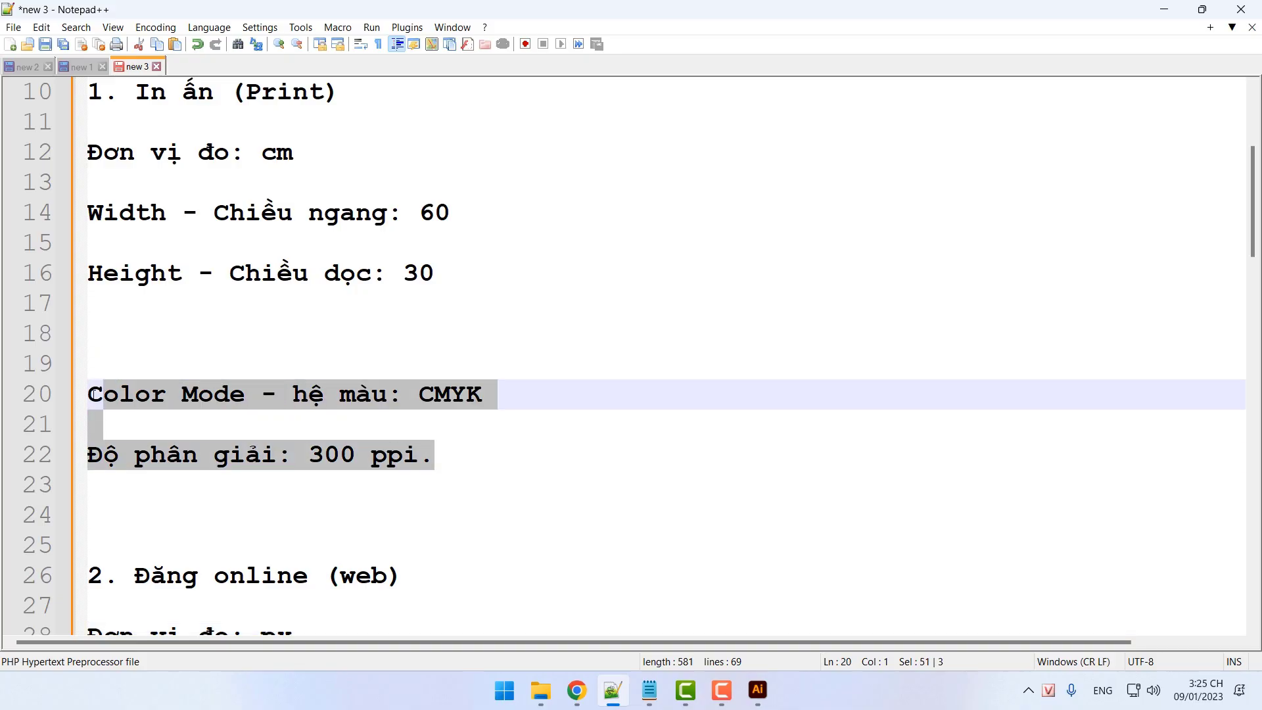
left_click(435, 401)
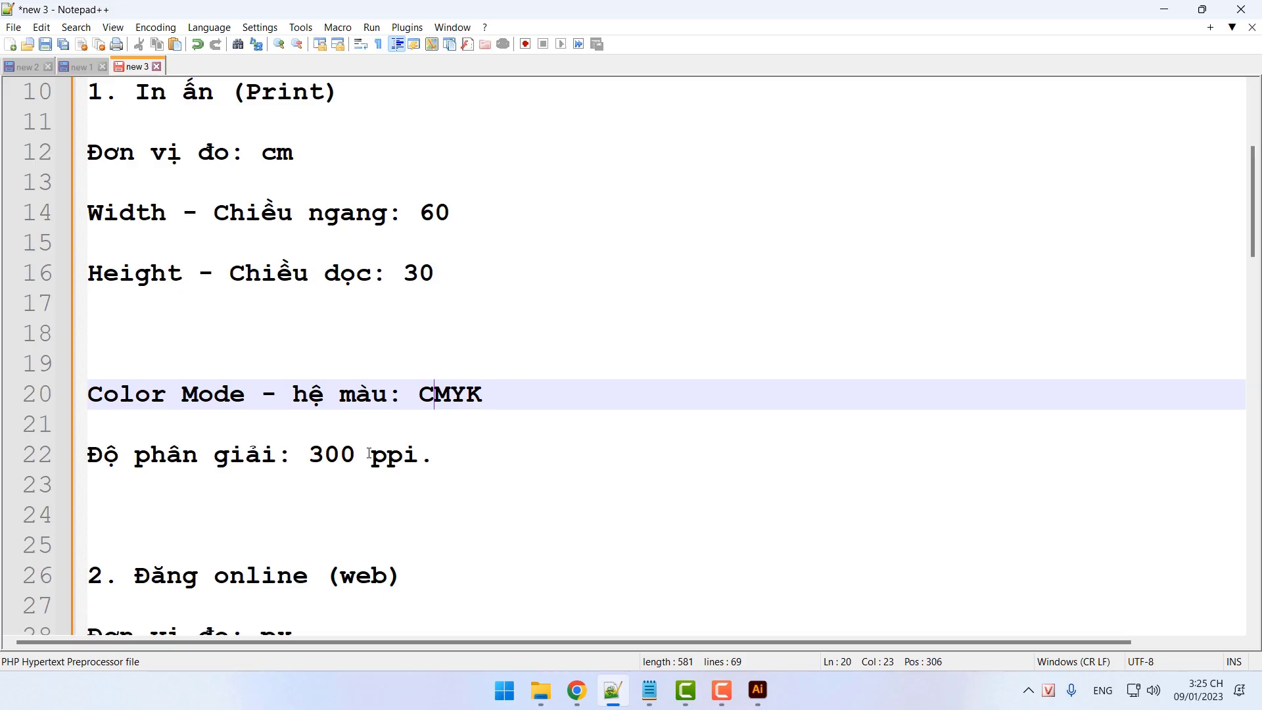
scroll(495, 401, "down", 5)
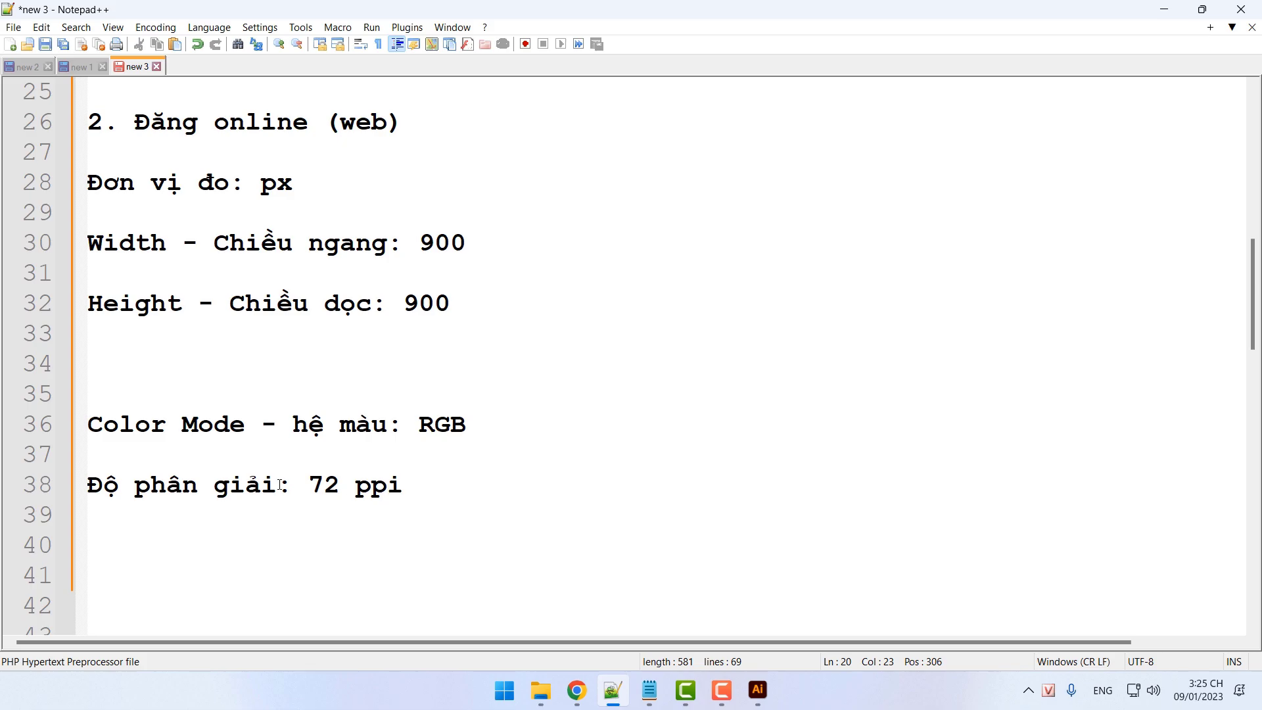
scroll(519, 431, "up", 8)
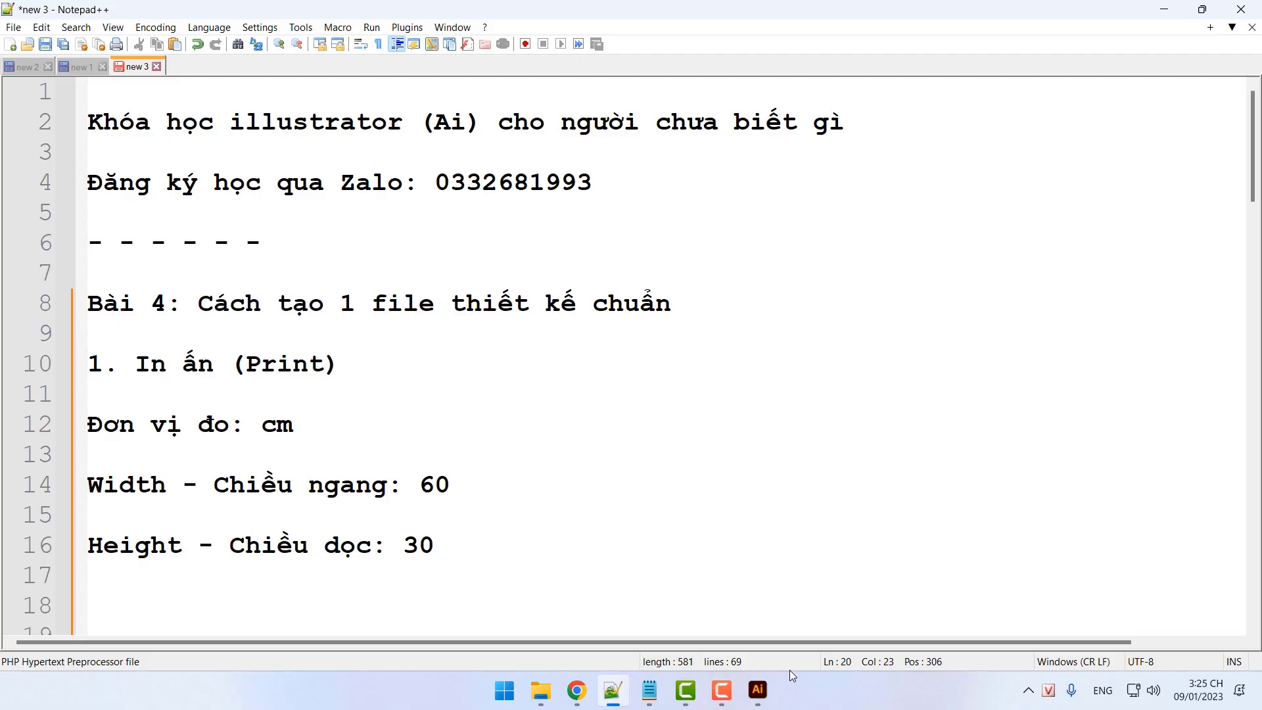
left_click(758, 690)
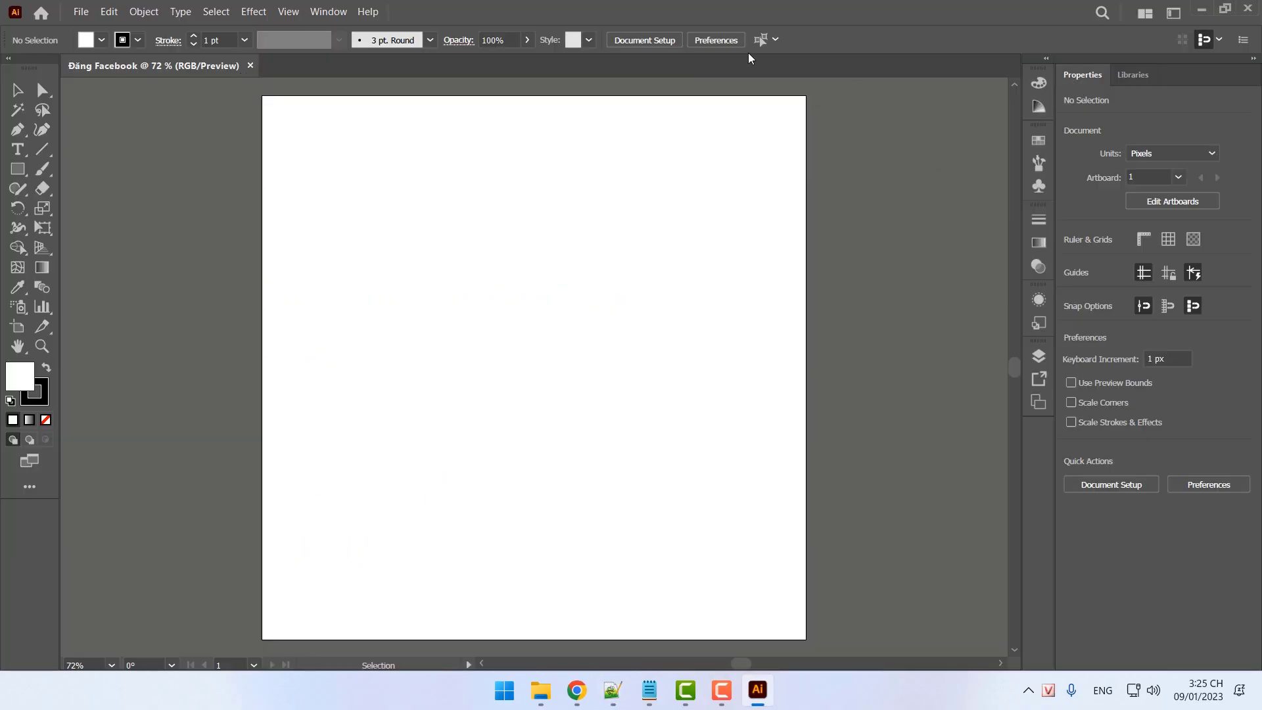
Close 'Đăng Facebook' and start a new document from the Print presets
left_click(251, 65)
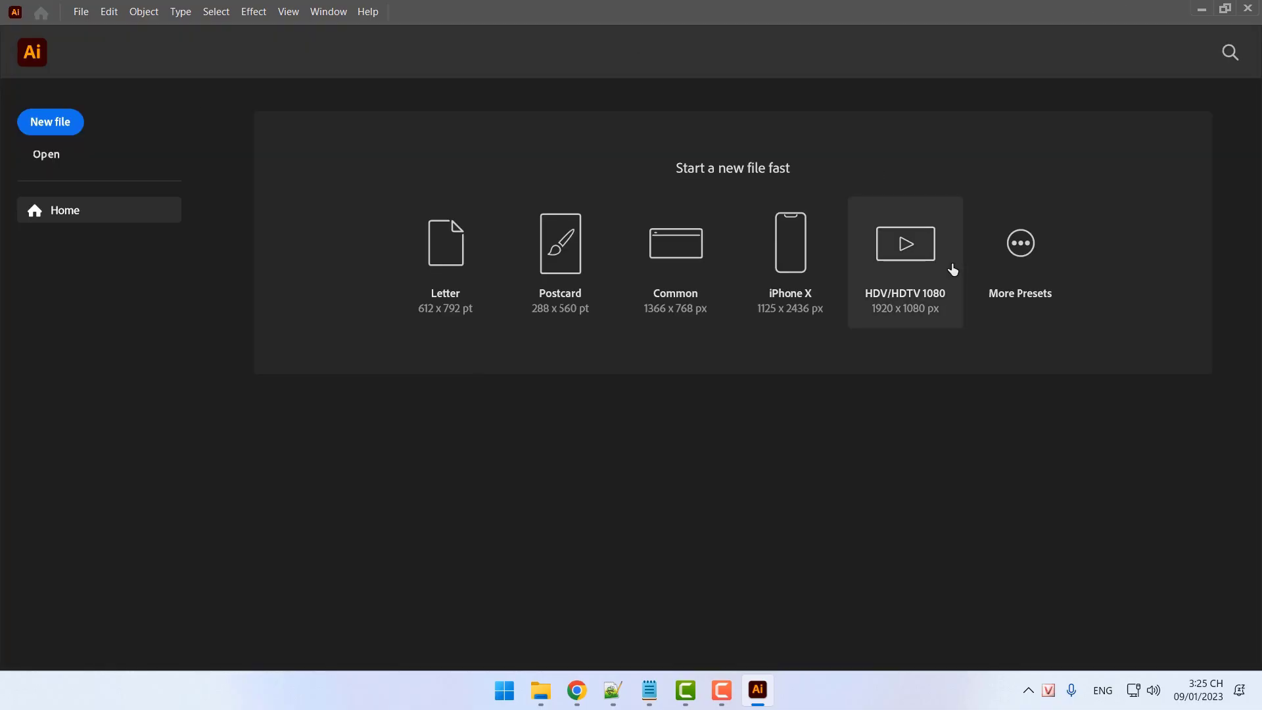
left_click(63, 127)
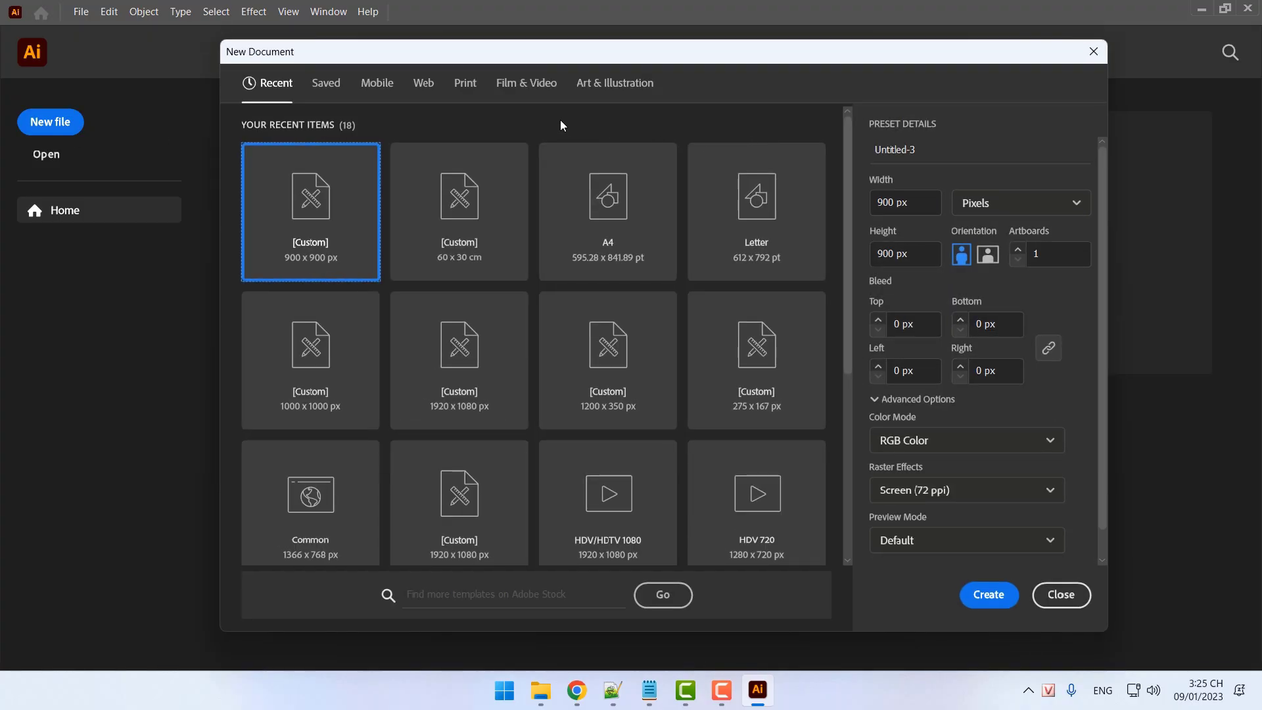
left_click(475, 86)
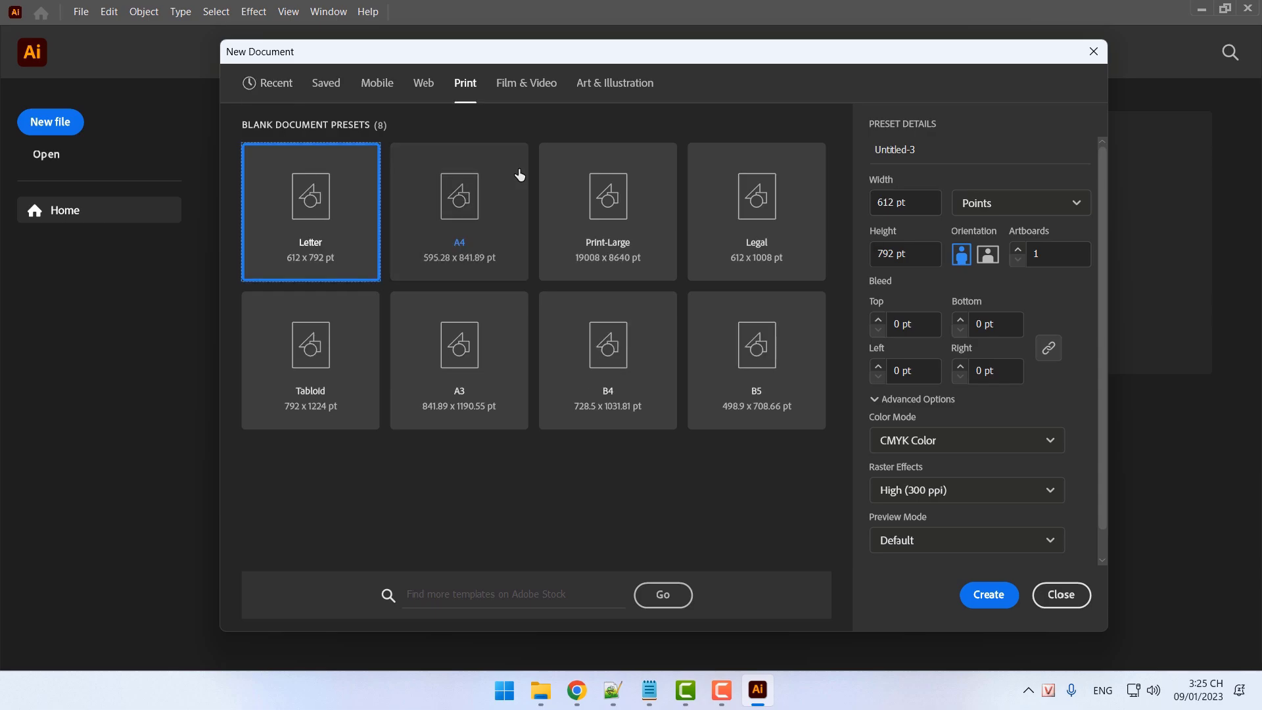
left_click(424, 83)
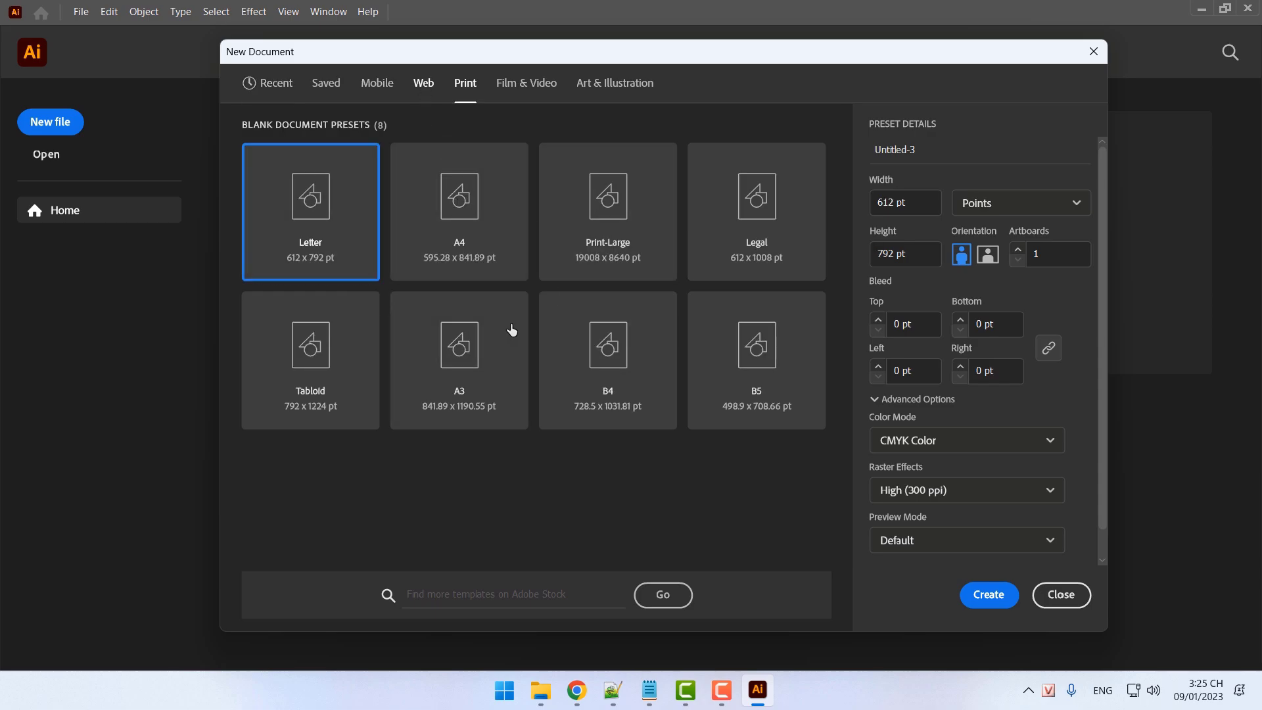
left_click(465, 84)
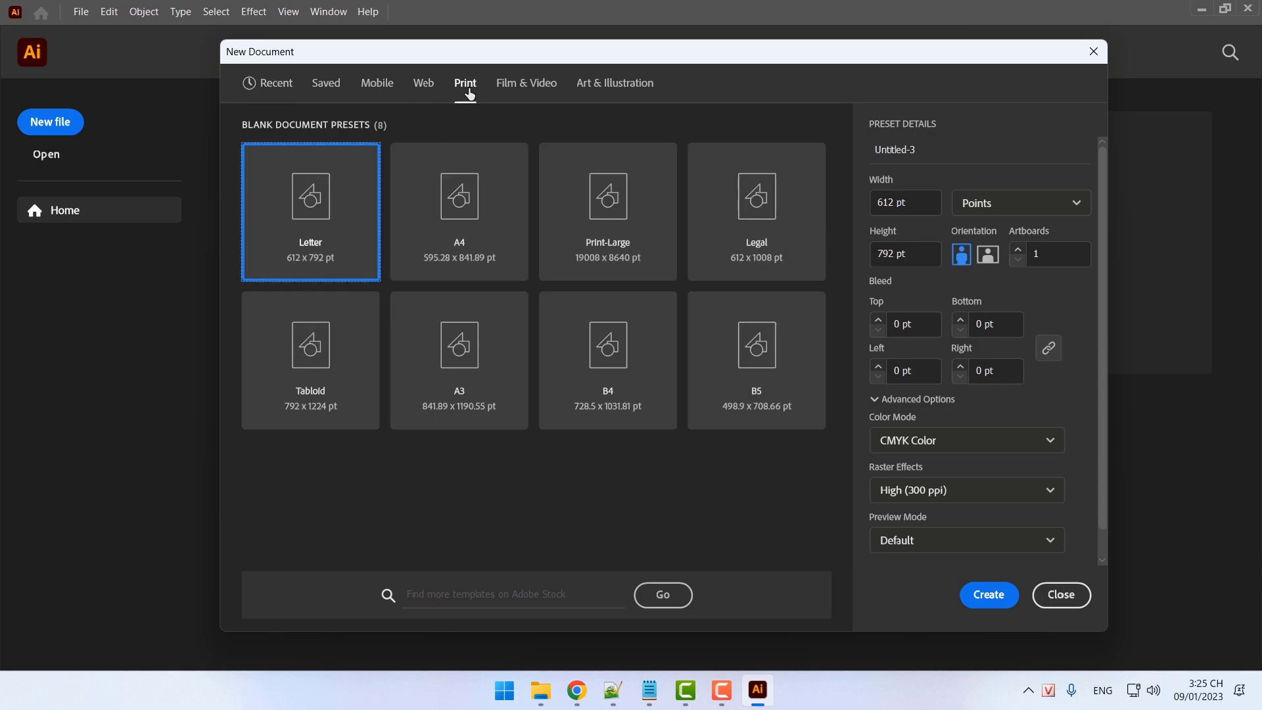
Set the new print document's units to Centimeters, then return to the notes
left_click(1065, 205)
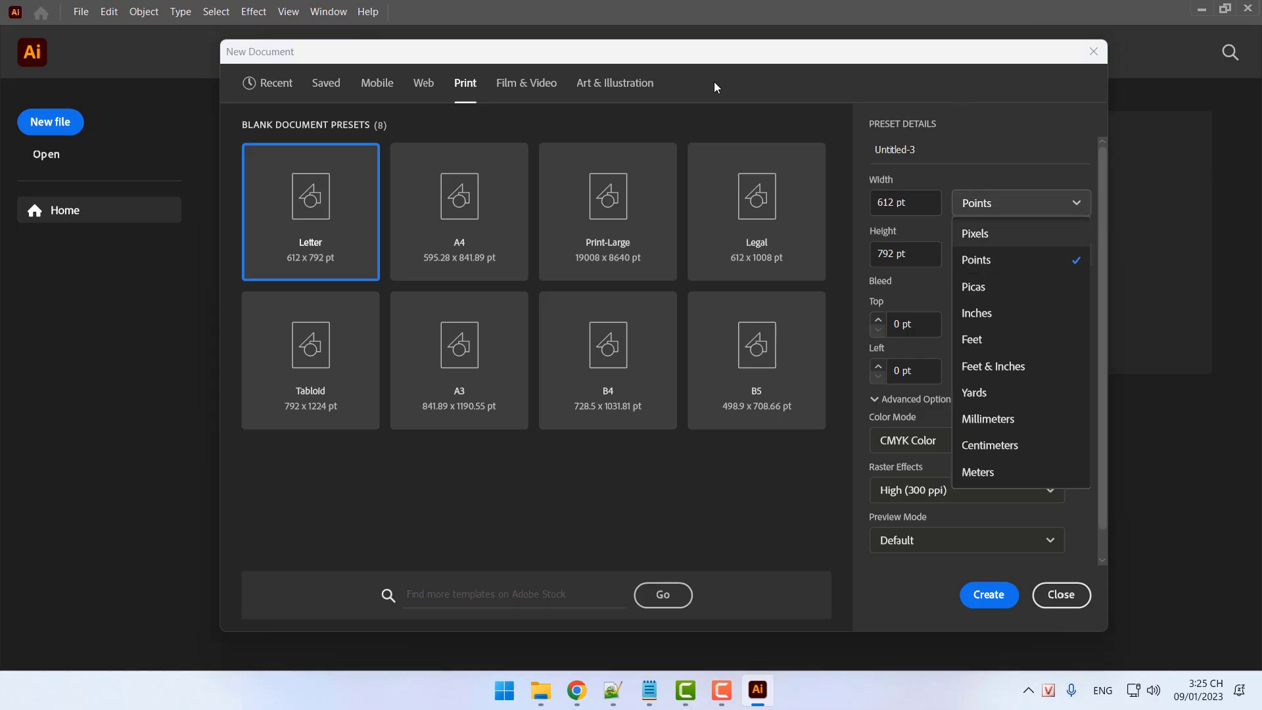
left_click(870, 172)
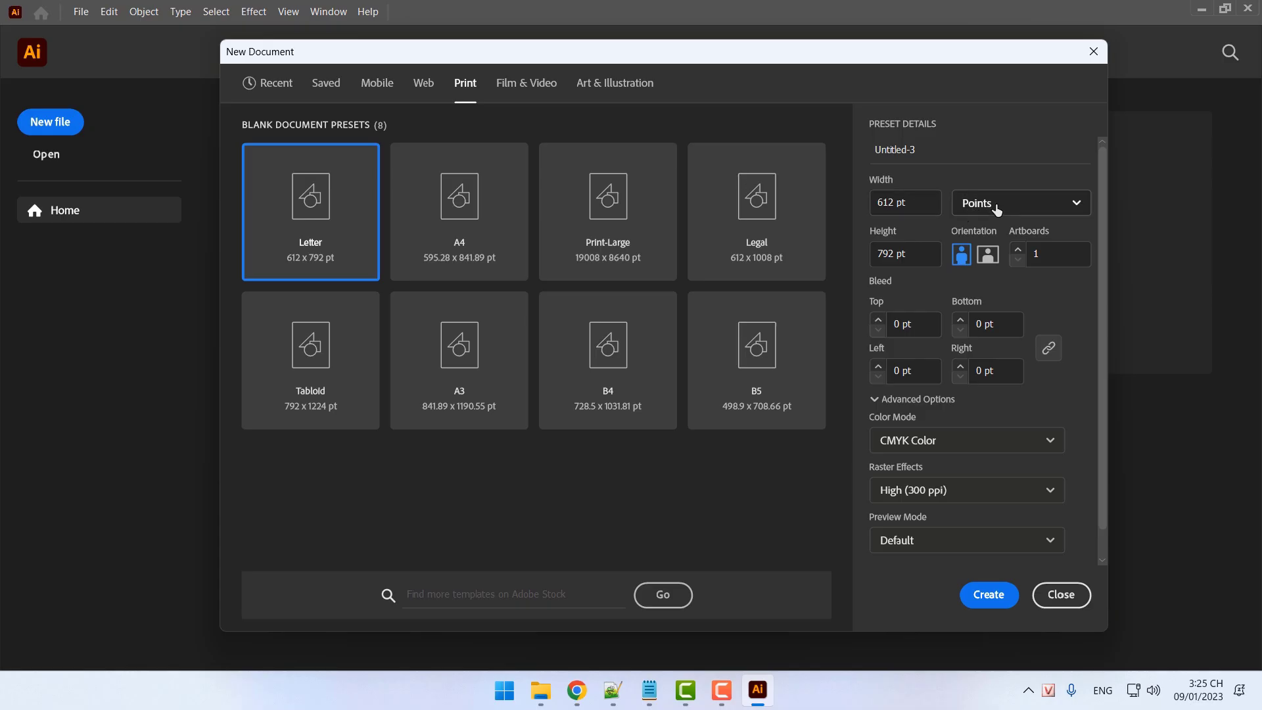
left_click(1029, 209)
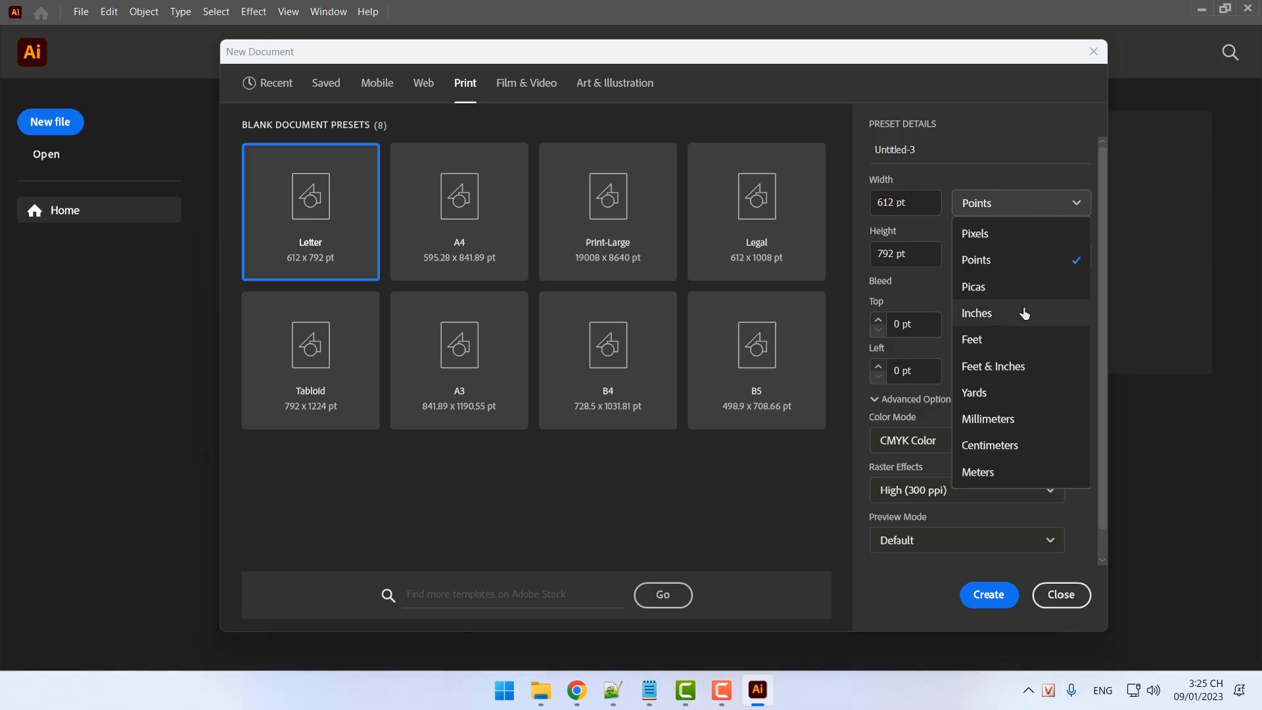
left_click(1003, 445)
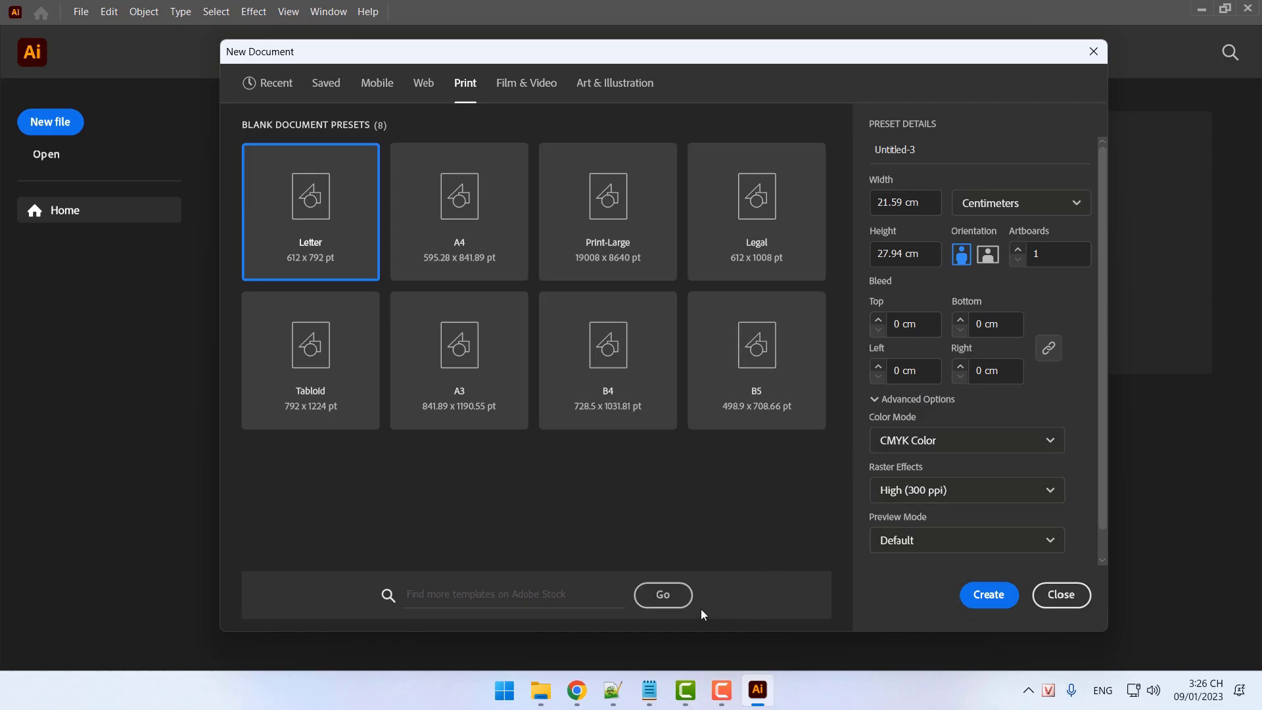
left_click(612, 690)
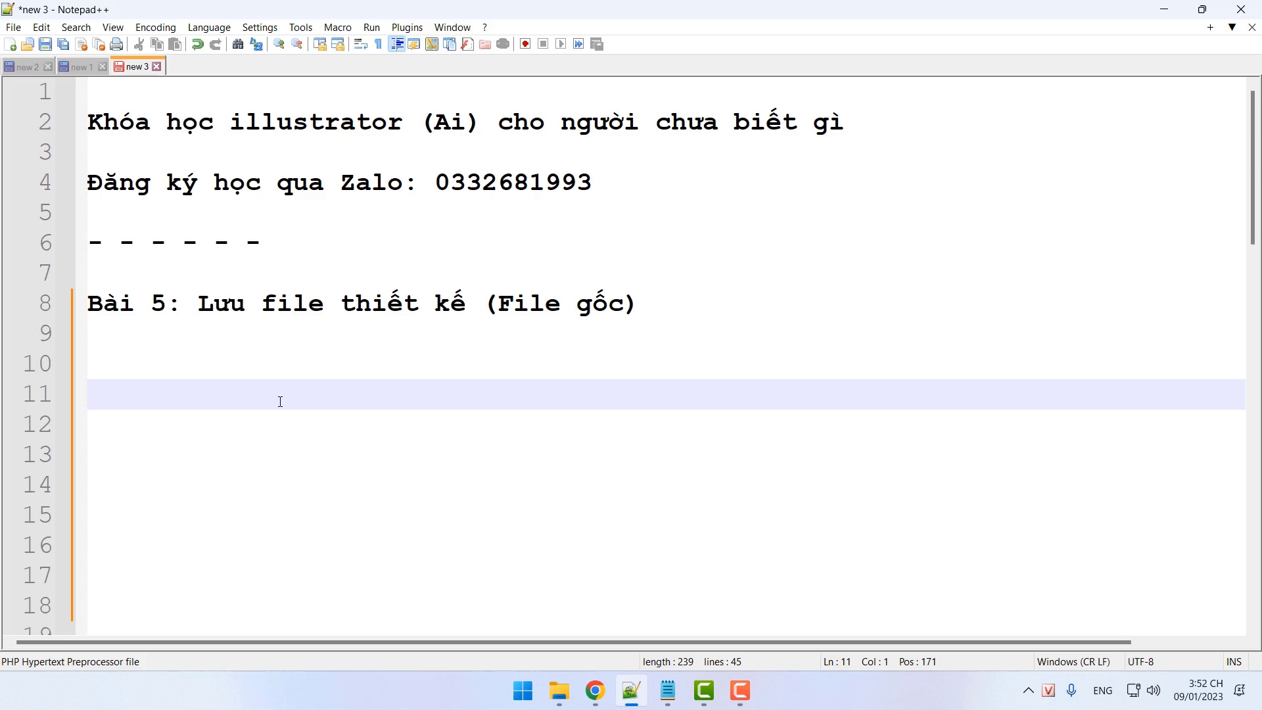
Type a 'Mục đích:' label and start the bullet '- Dự phòng rủi ro khi mất điện,'
type("Mục đih")
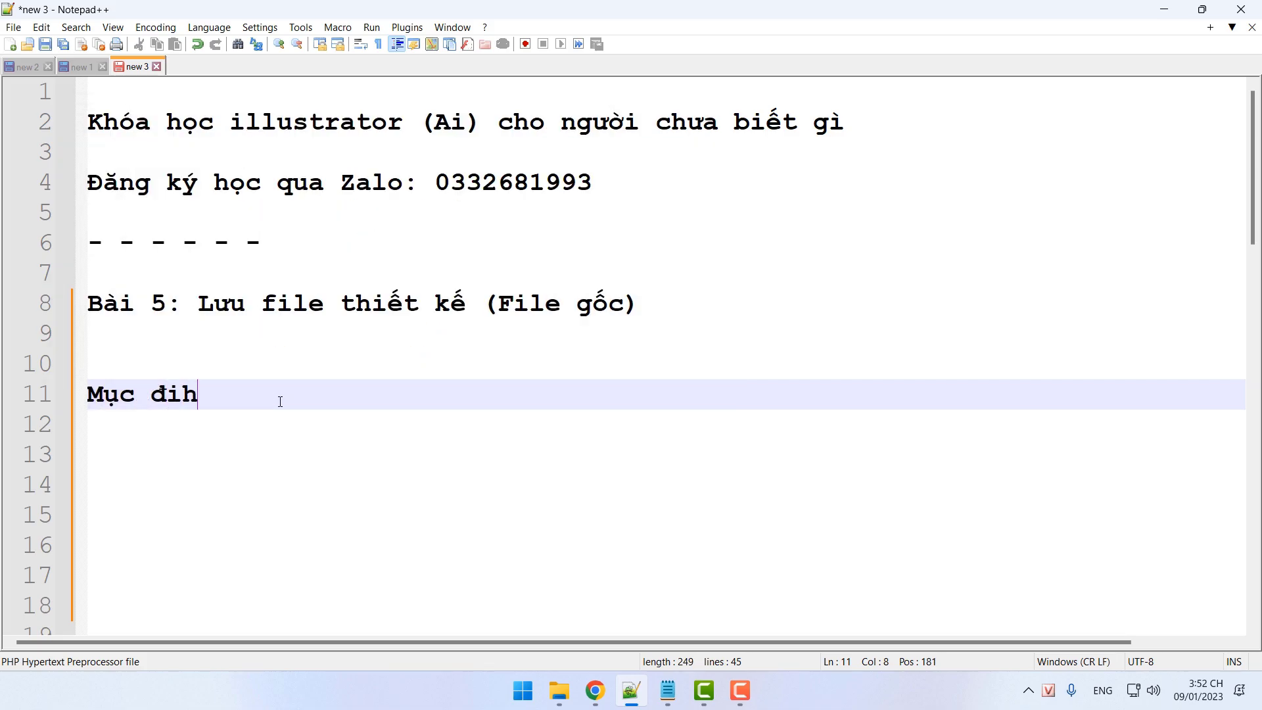
key("BackSpace")
type("ích:")
key("Return")
key("Return")
type("-")
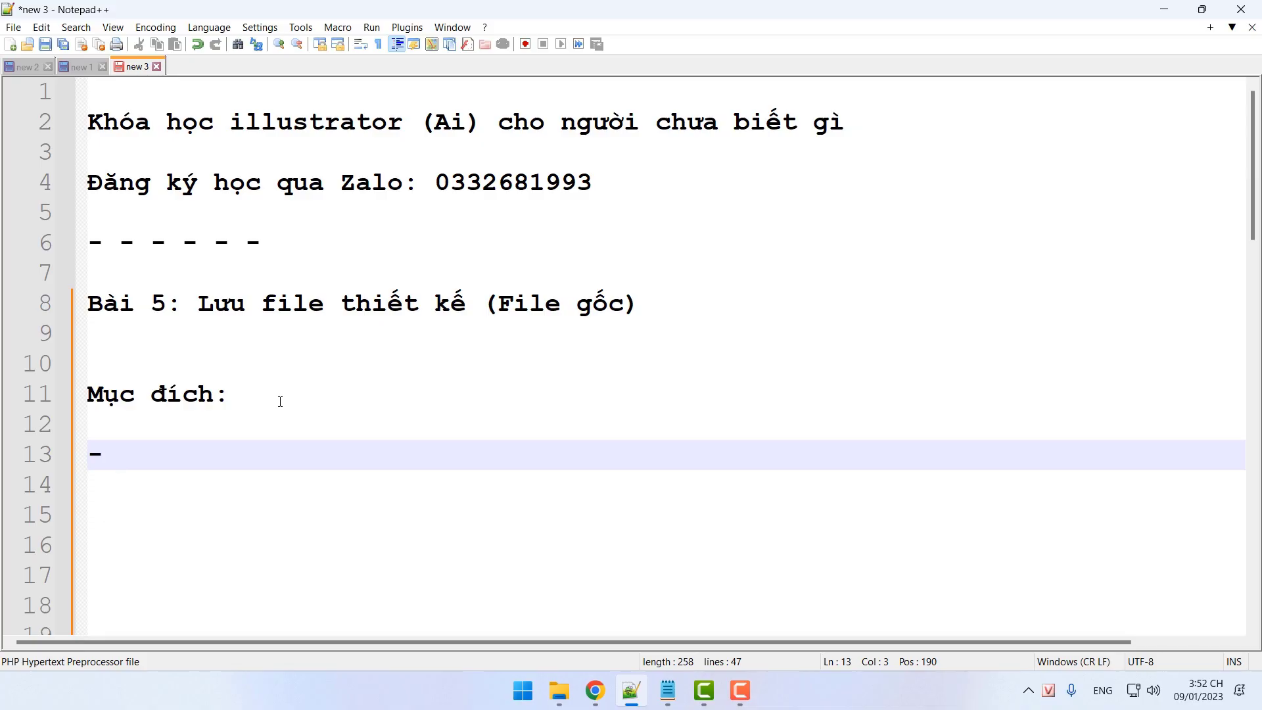
type("Dự phòng rủi ro khi mất điện,.")
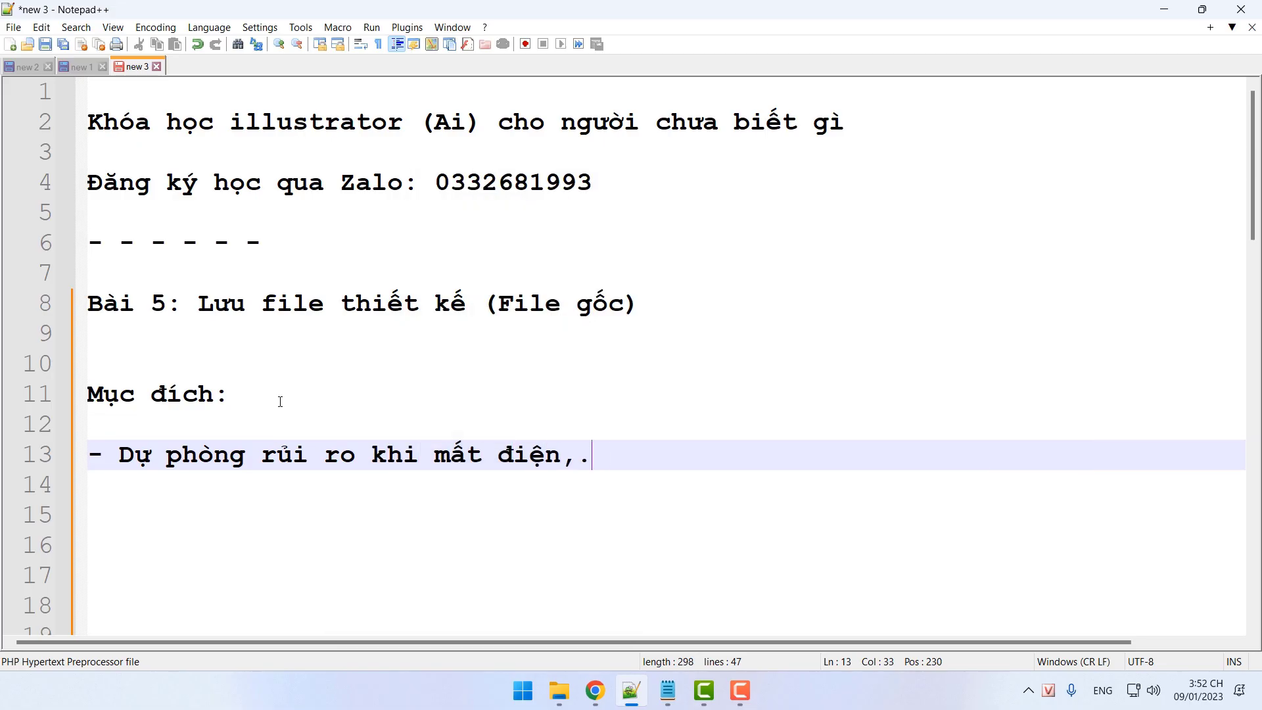
Finish the crash-backup bullet, then add '- Làm đi làm lại được nhiều lần.'
key("BackSpace")
type("máy dđơ, ")
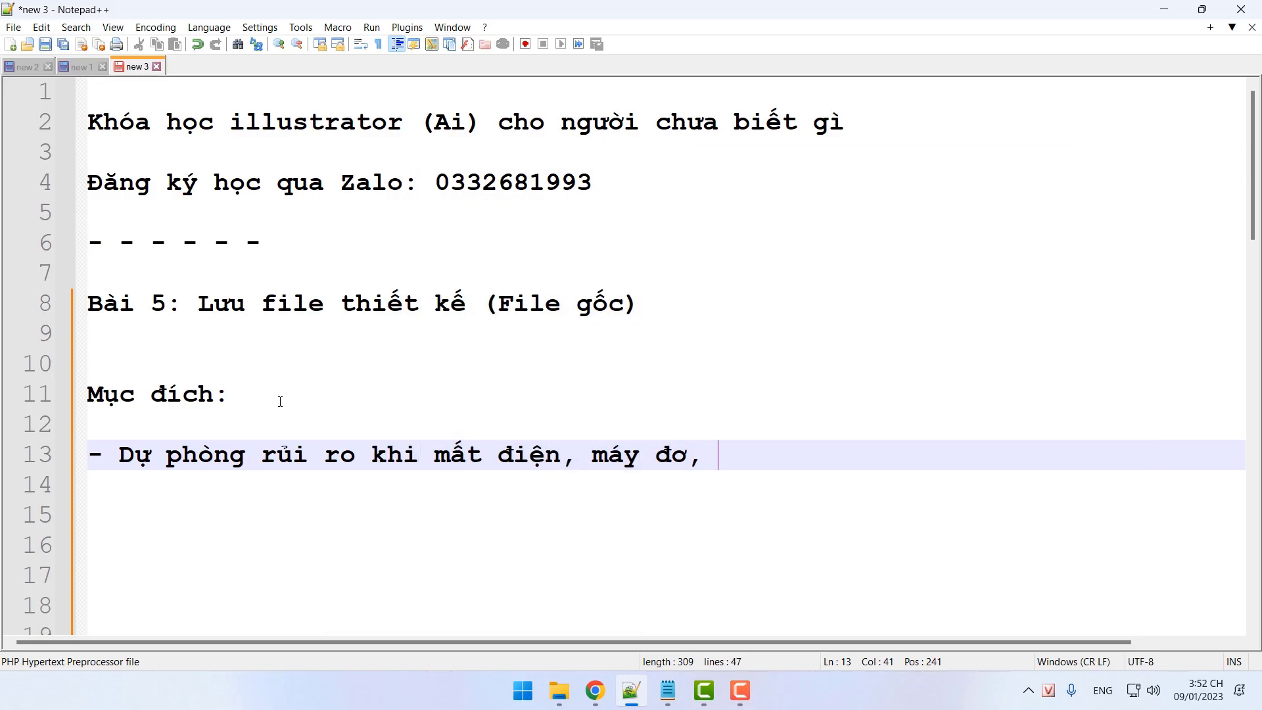
type("phần mềm đơ")
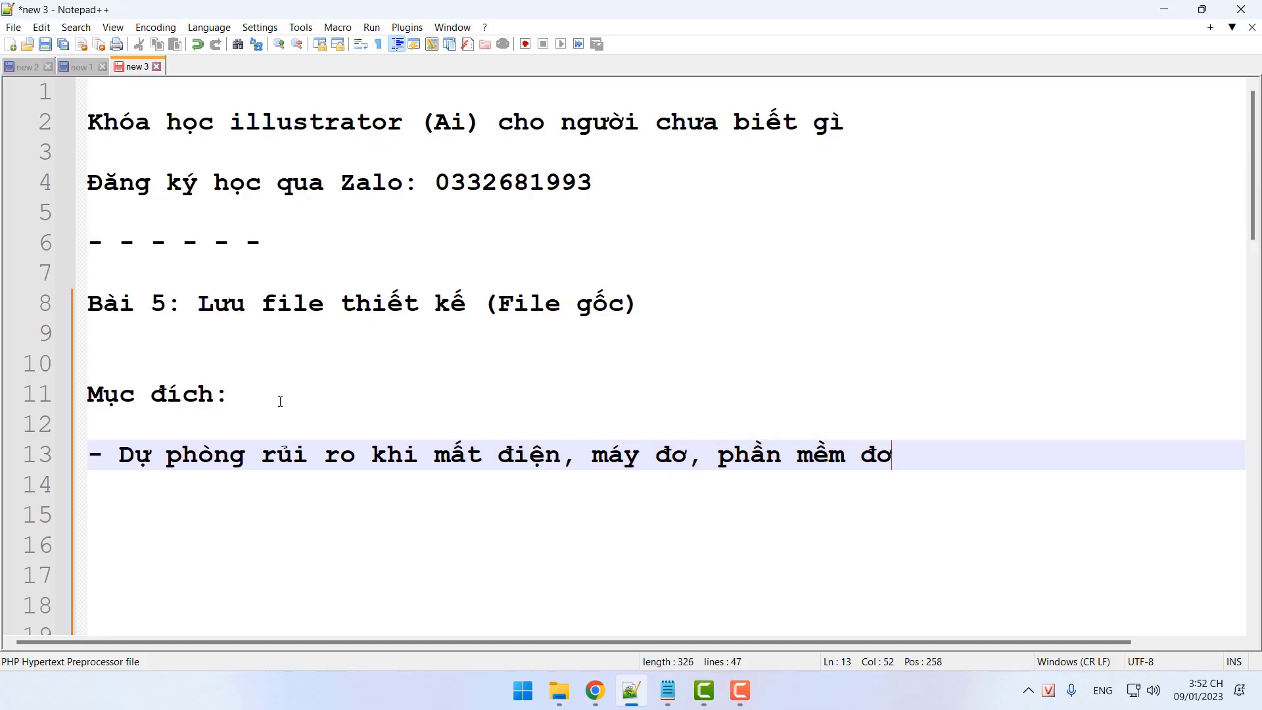
type(" đỡ phải làm ")
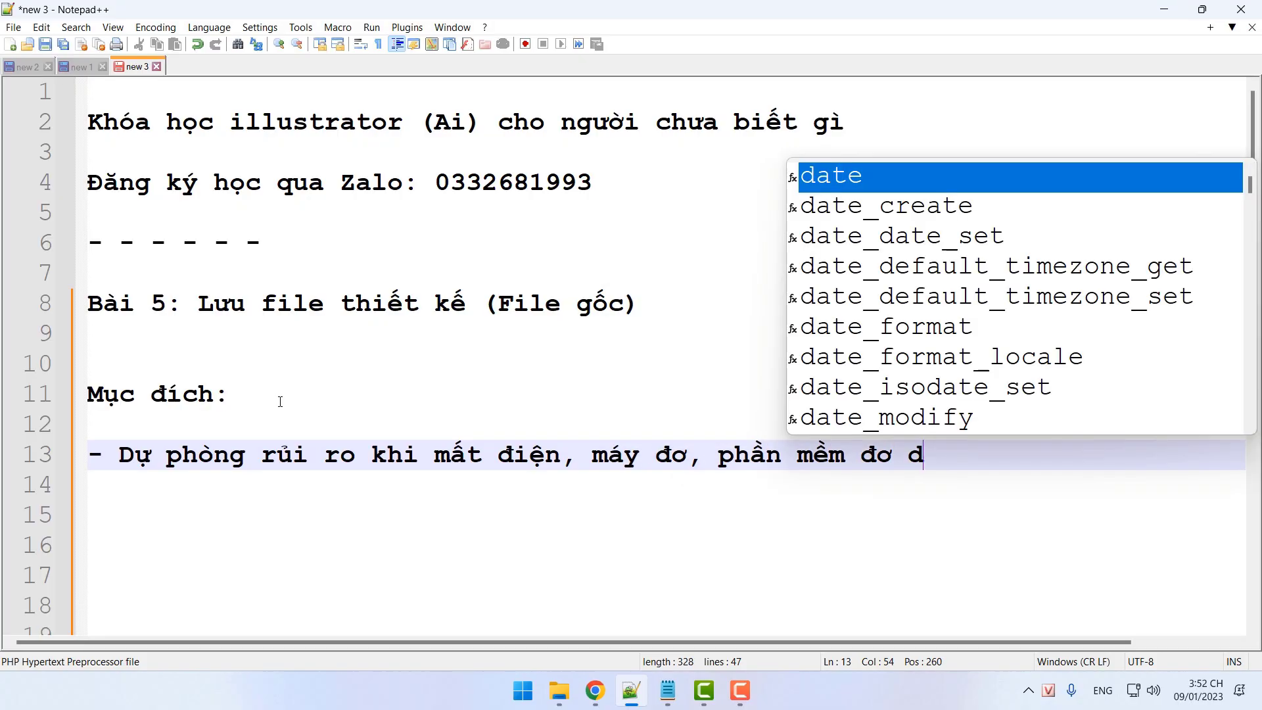
type("lại")
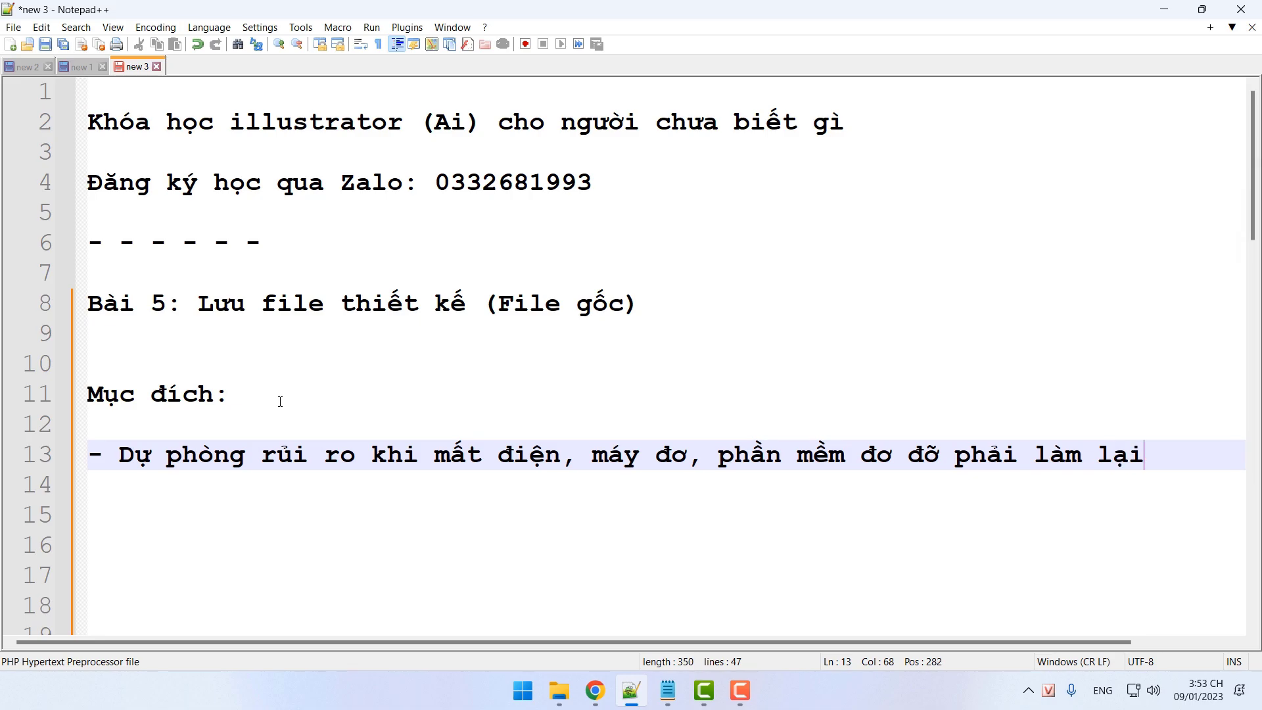
type(".")
key("Return")
key("Return")
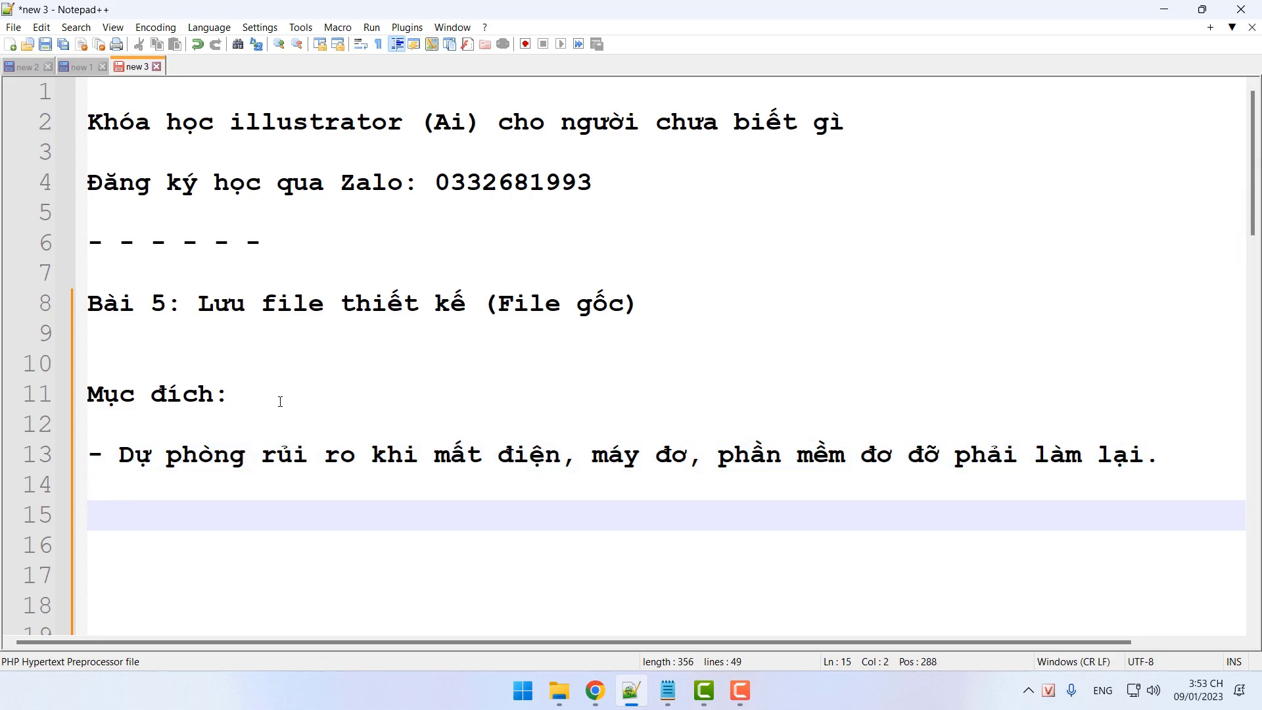
type("- Làm đi làm ")
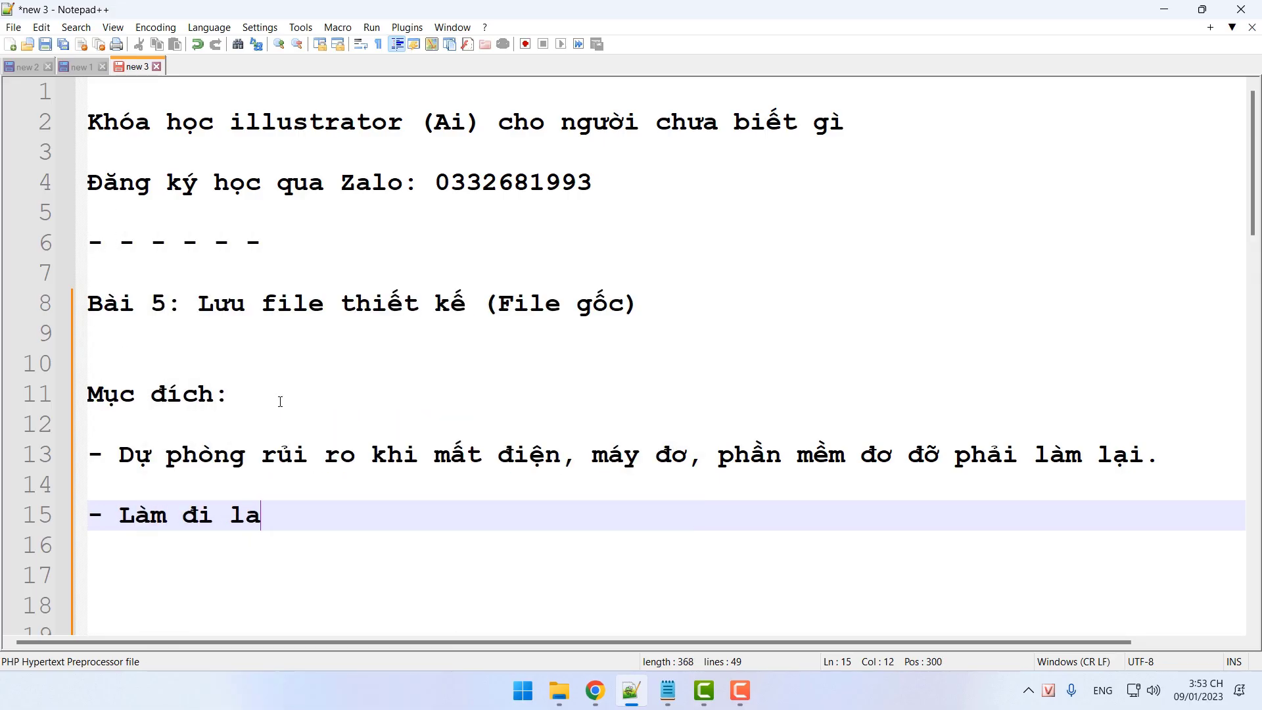
type("lại được nh")
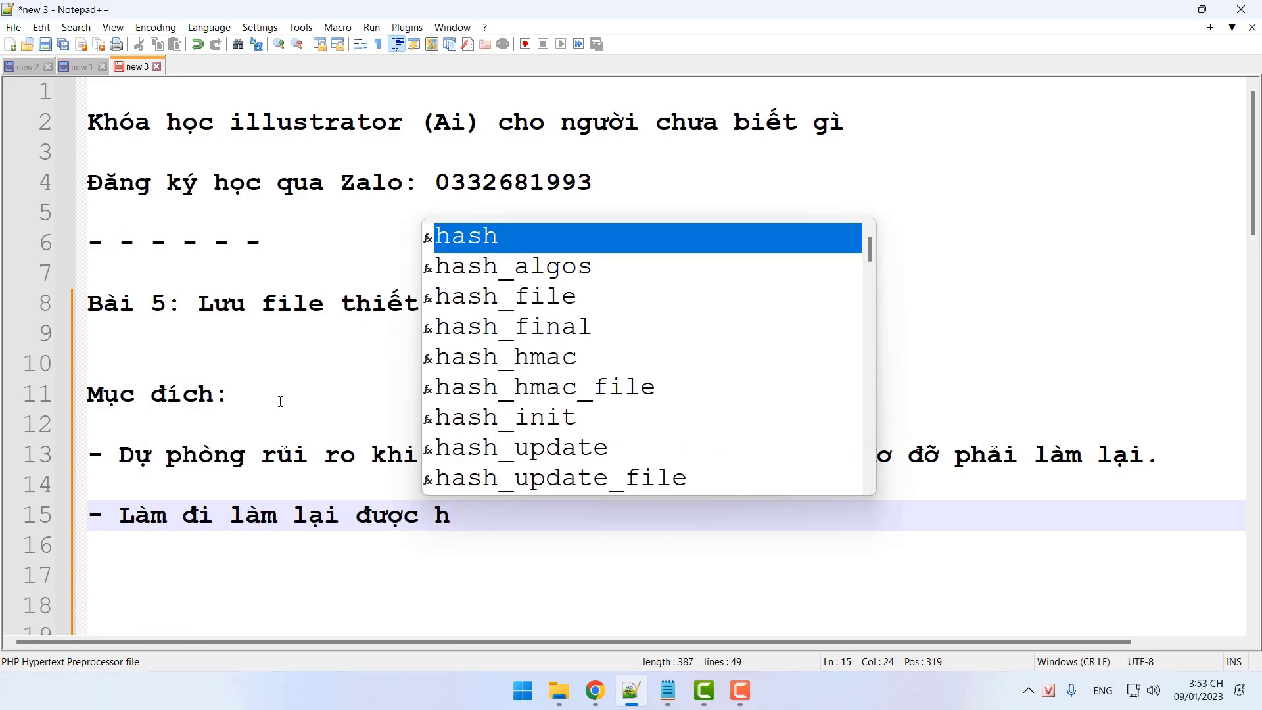
type("iều lần")
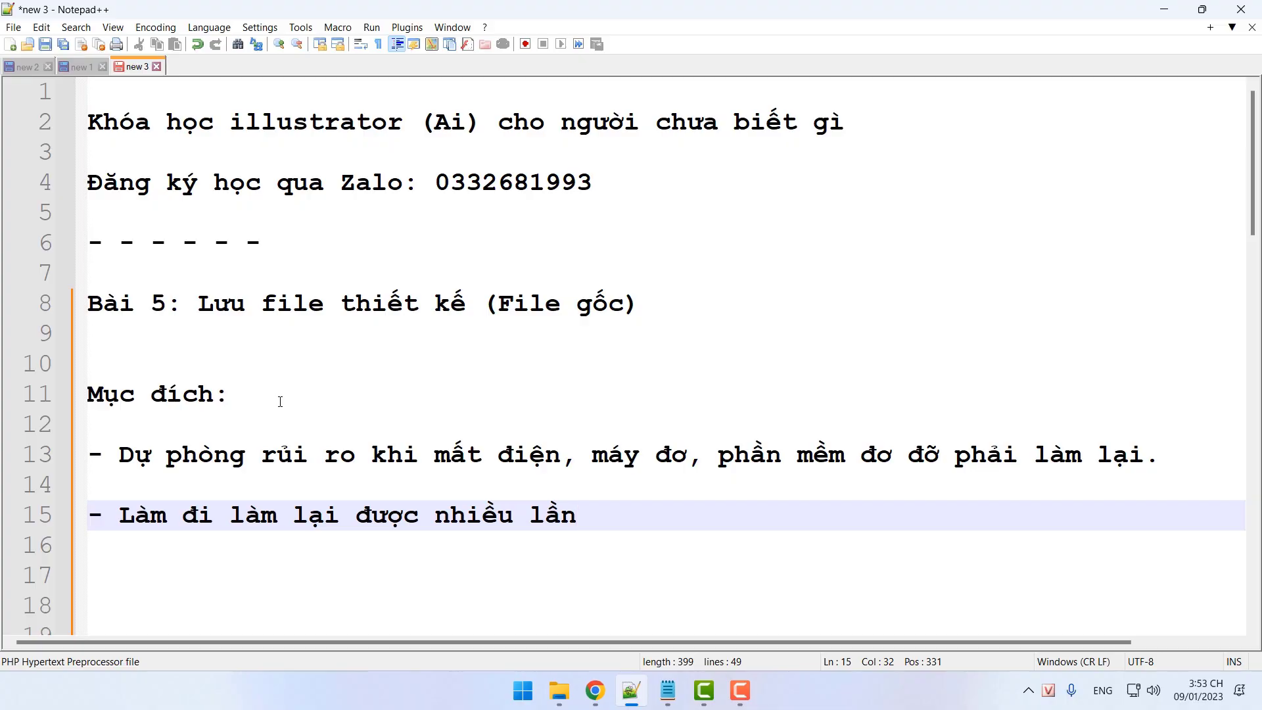
type(".")
Minimize Notepad++ and launch Illustrator to start a new document
left_click(1163, 9)
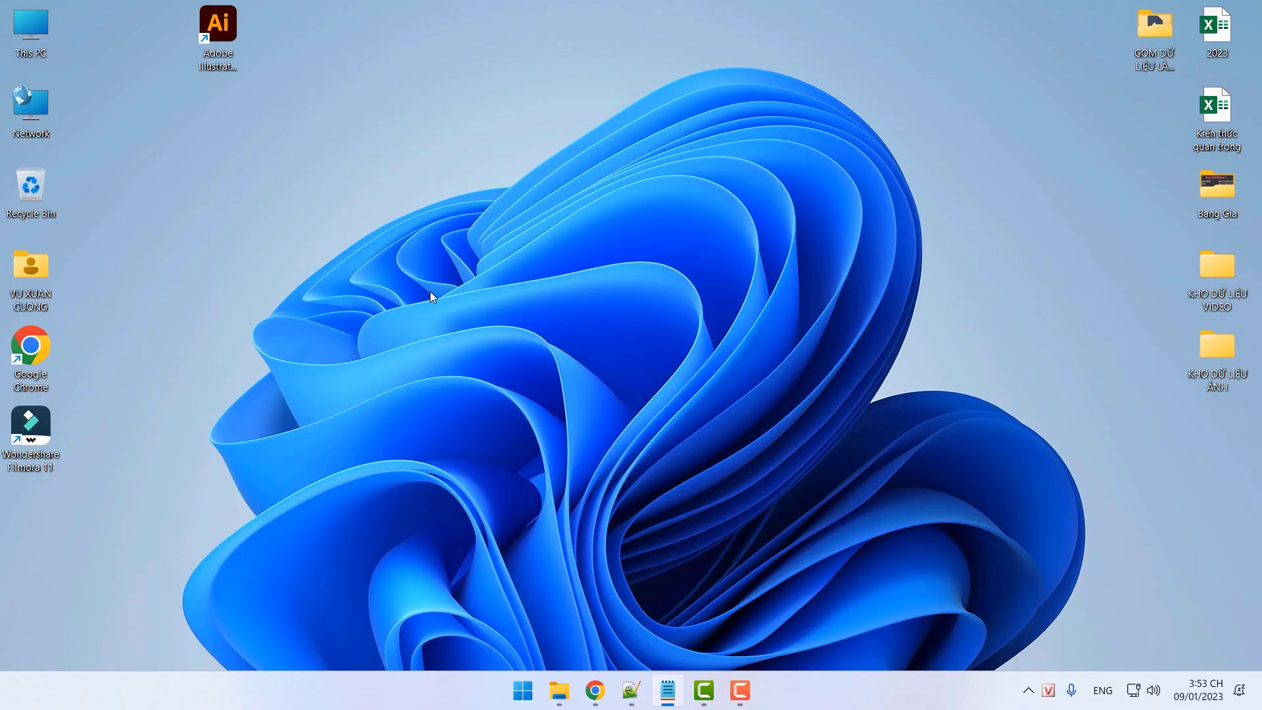
double_click(218, 27)
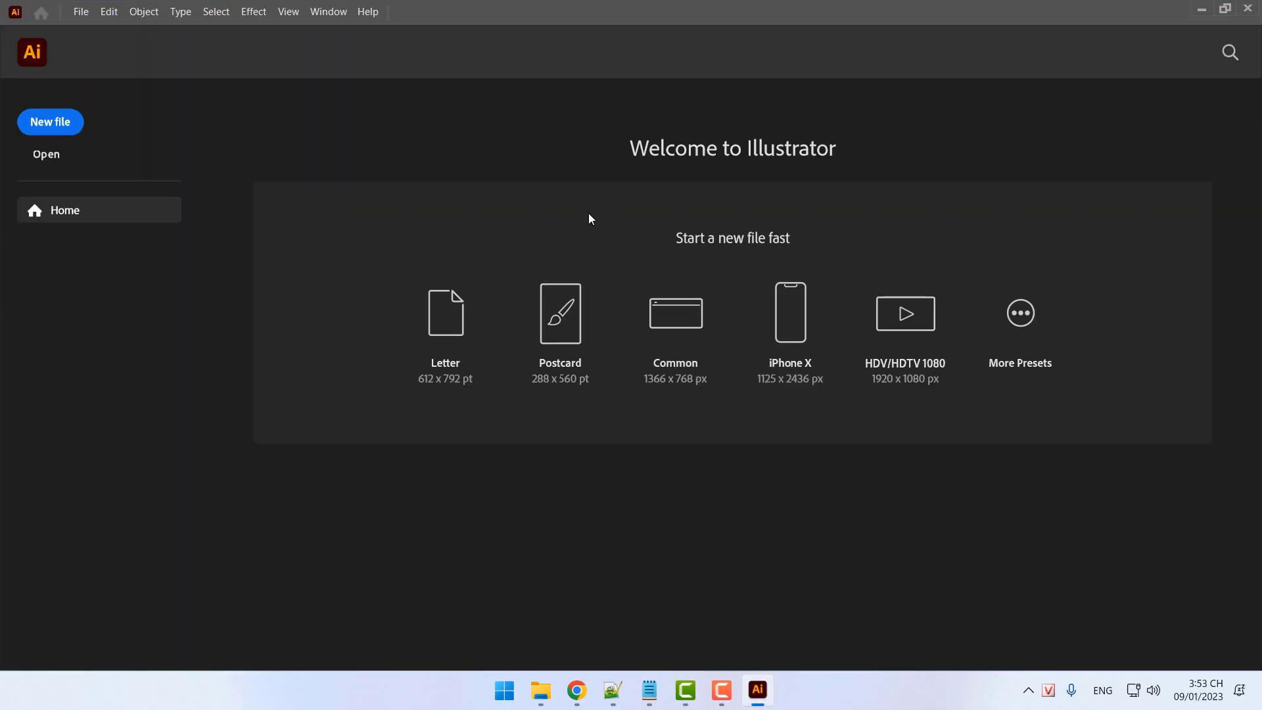
left_click(51, 122)
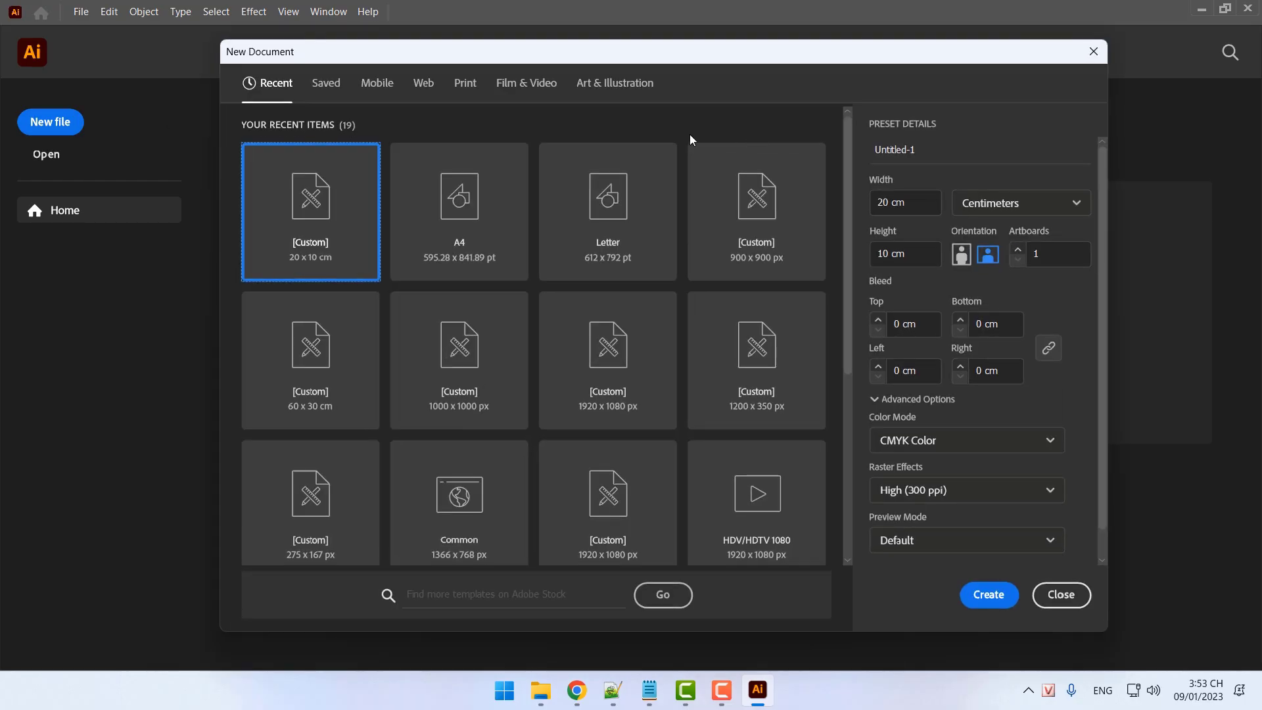
Choose a Print preset named 'Cô Ngân' with units set to Centimeters
left_click(464, 82)
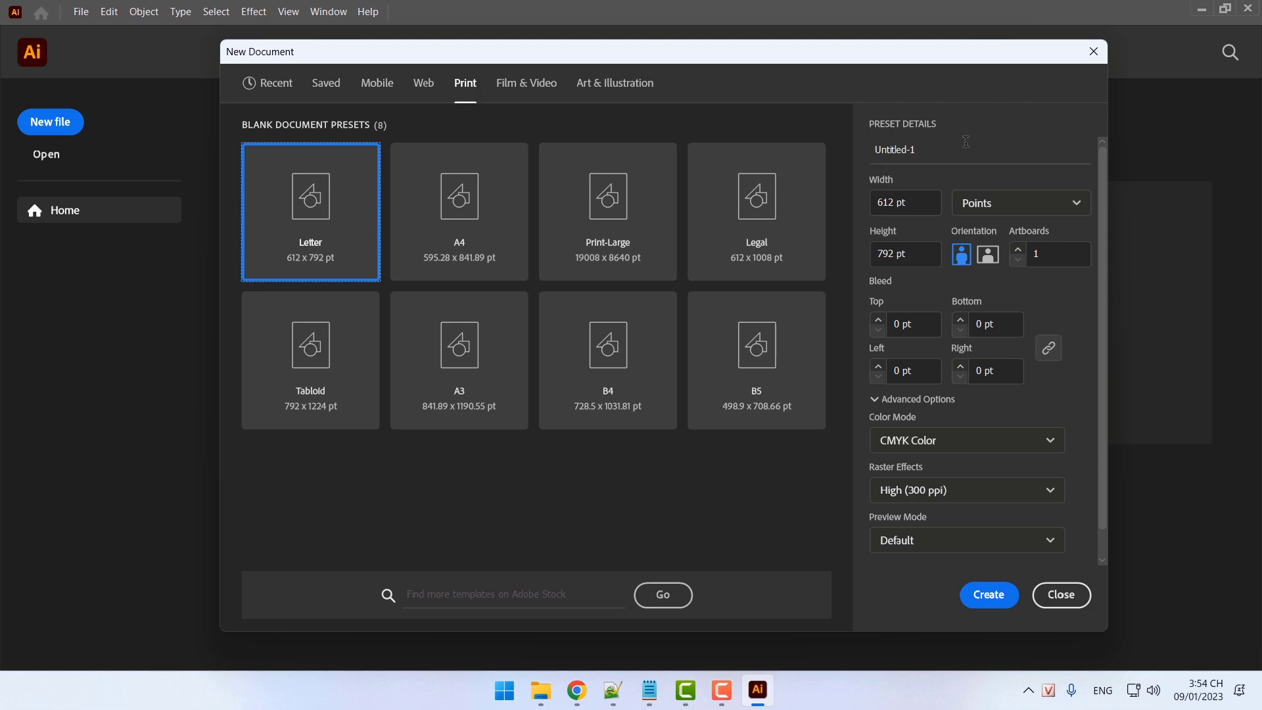
left_click_drag(920, 150, 841, 149)
type("Cô Ngân")
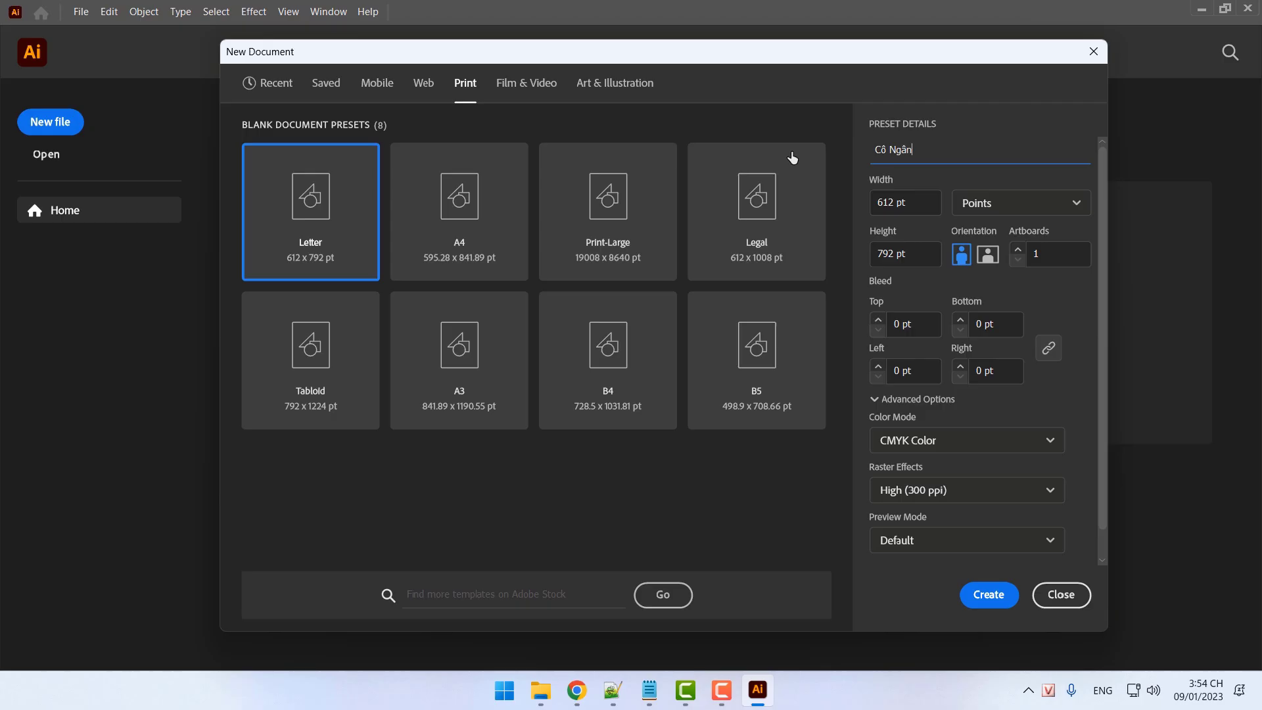
left_click(1059, 211)
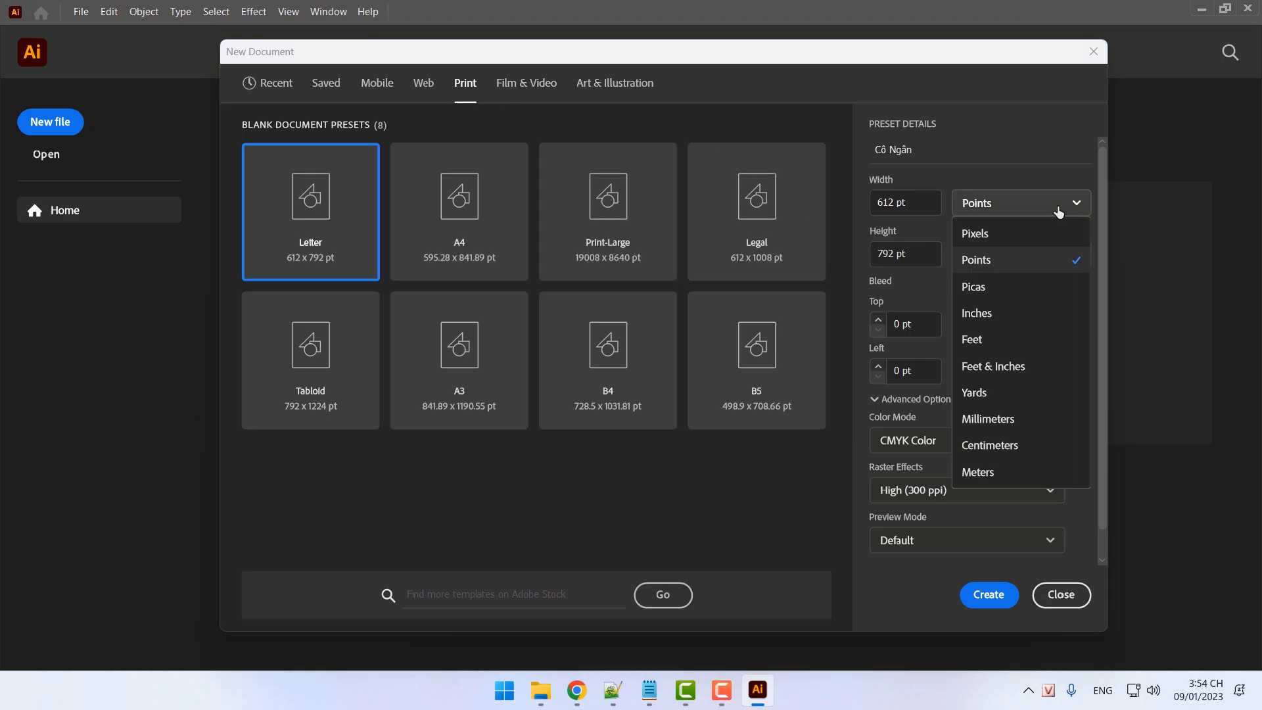
left_click(994, 450)
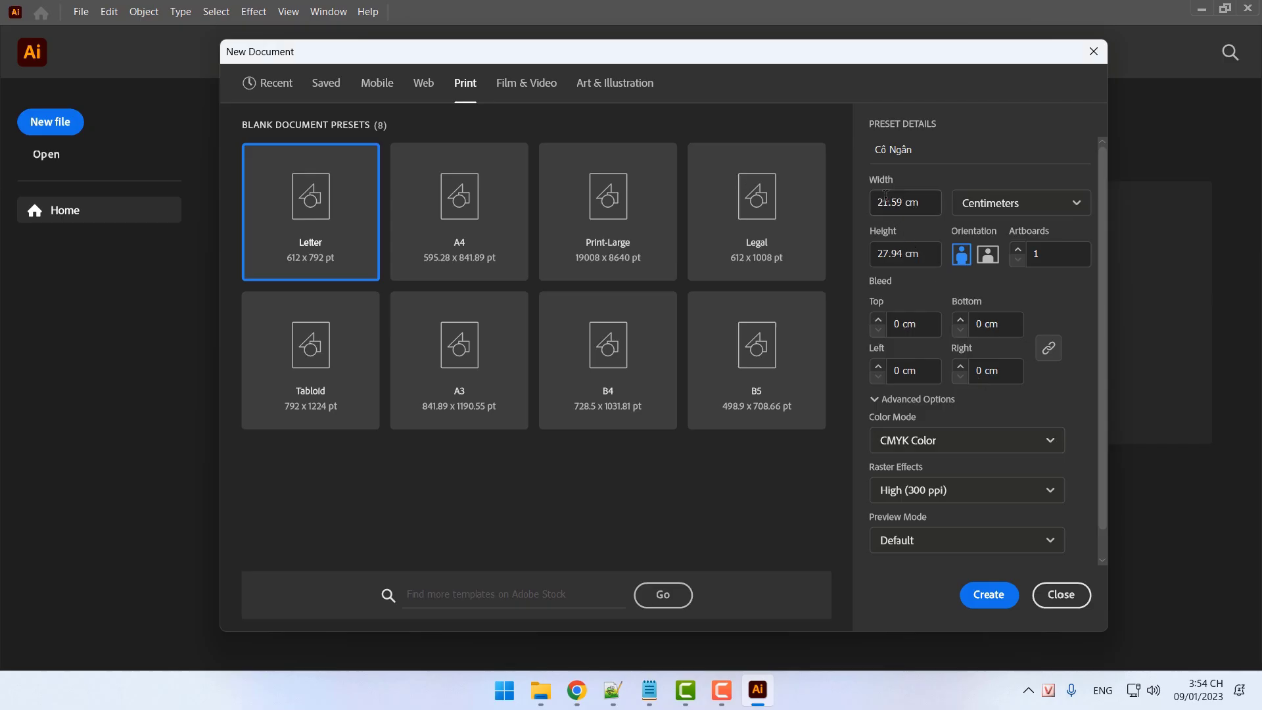
Set the size to 30 × 10 cm and create the document
left_click(928, 203)
type("30")
left_click(937, 258)
triple_click(924, 252)
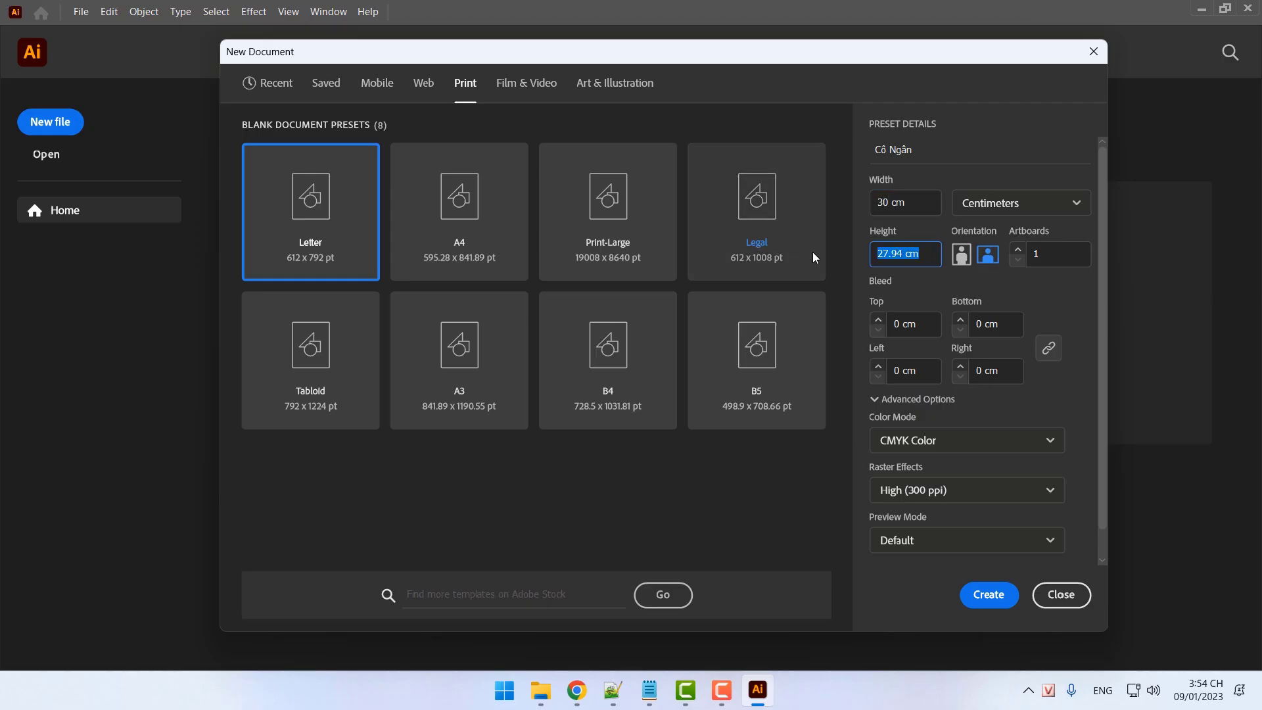
type("10")
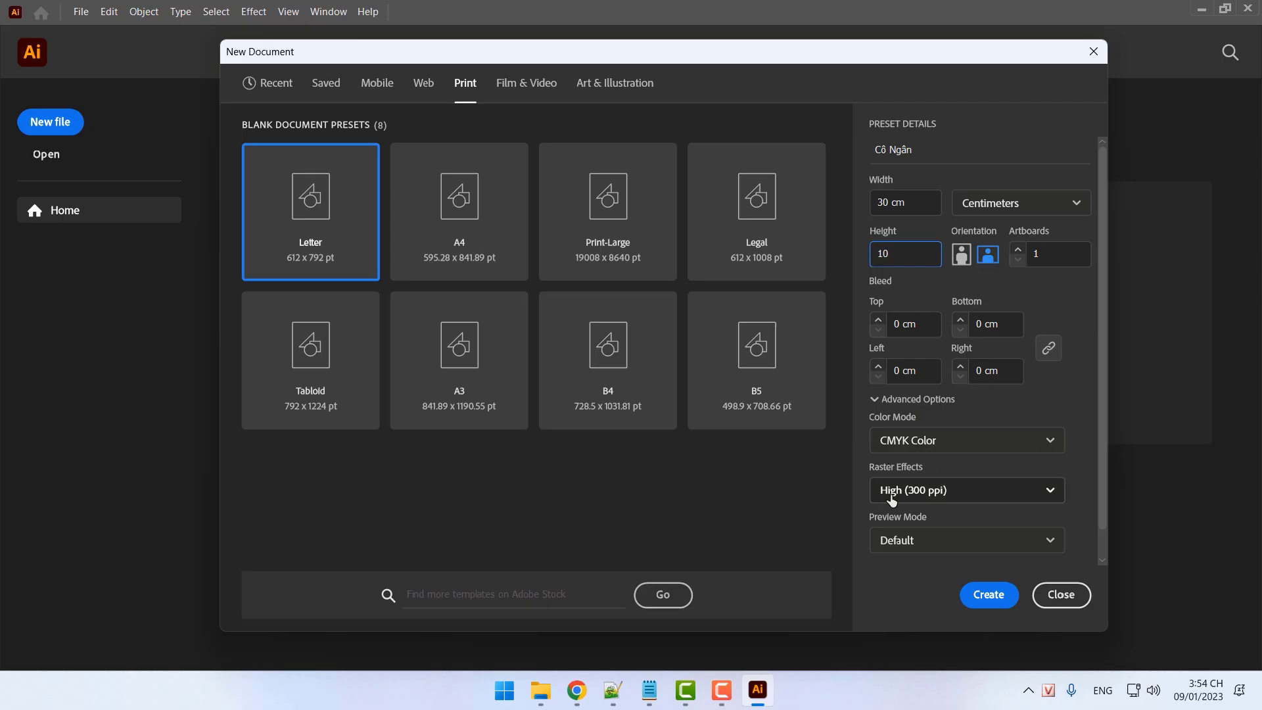
left_click(982, 598)
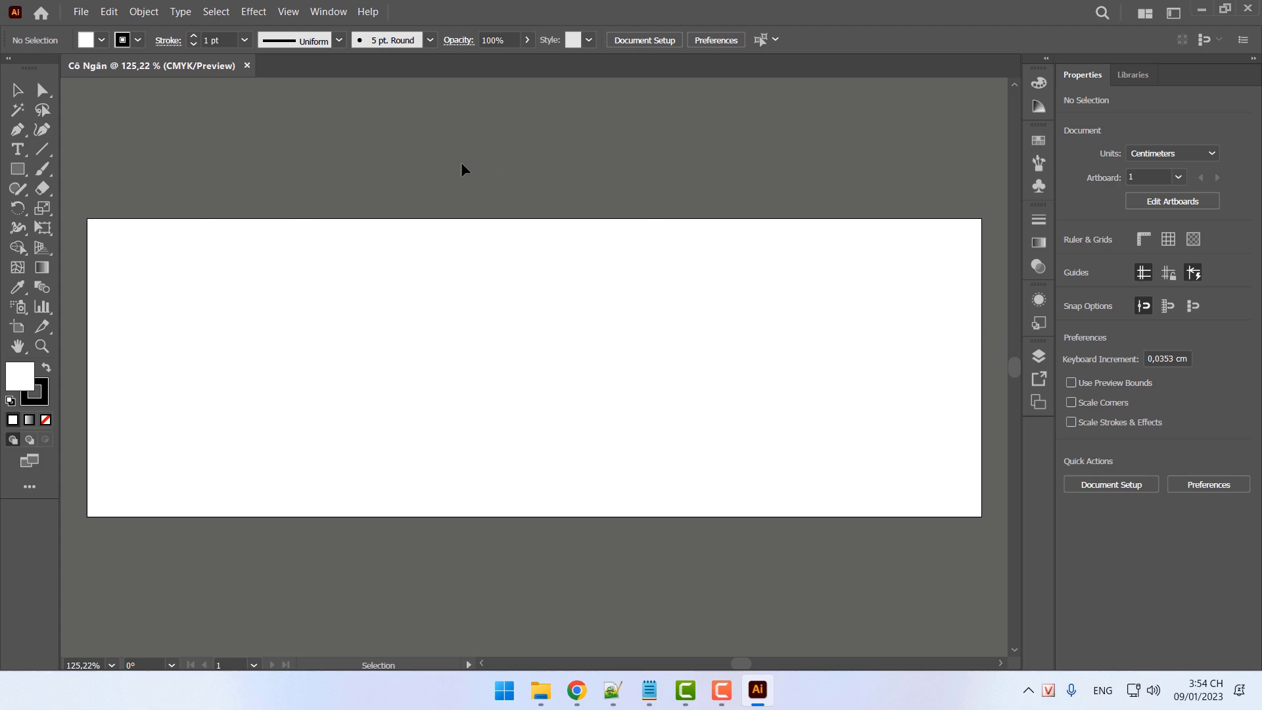
Return from the notes to Illustrator and choose File > Save
left_click(613, 690)
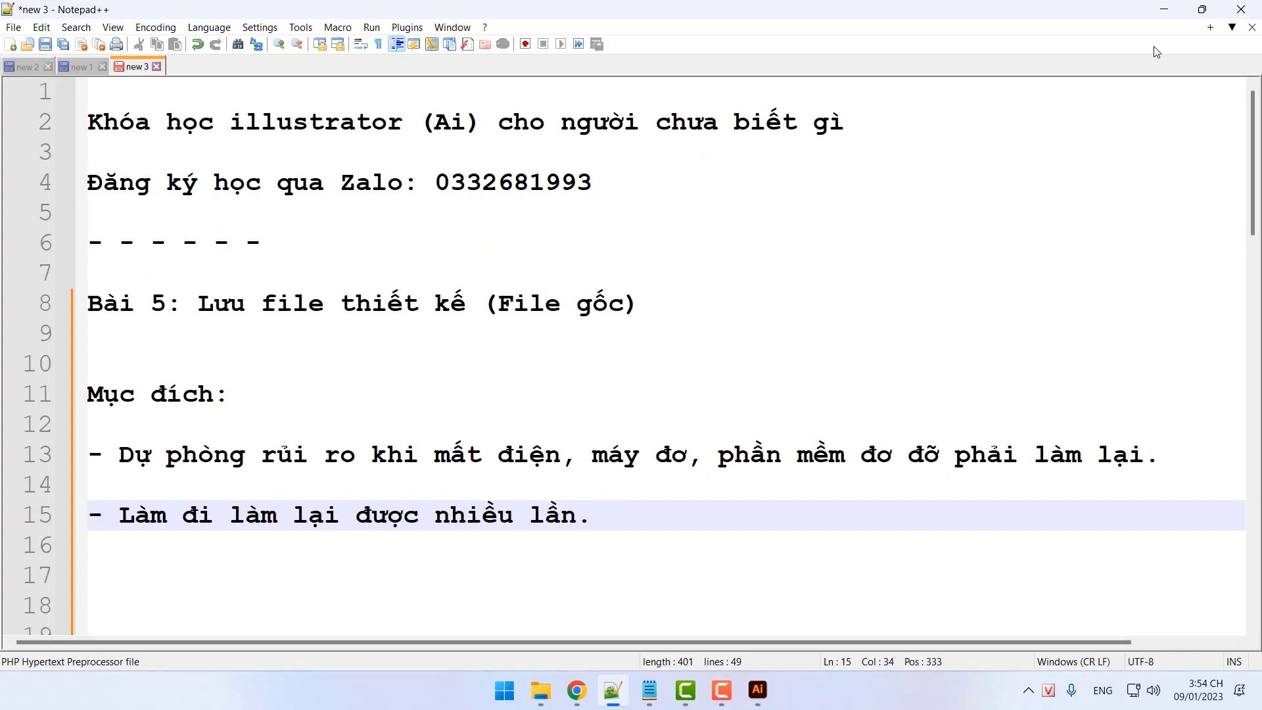
left_click(1163, 9)
left_click(81, 12)
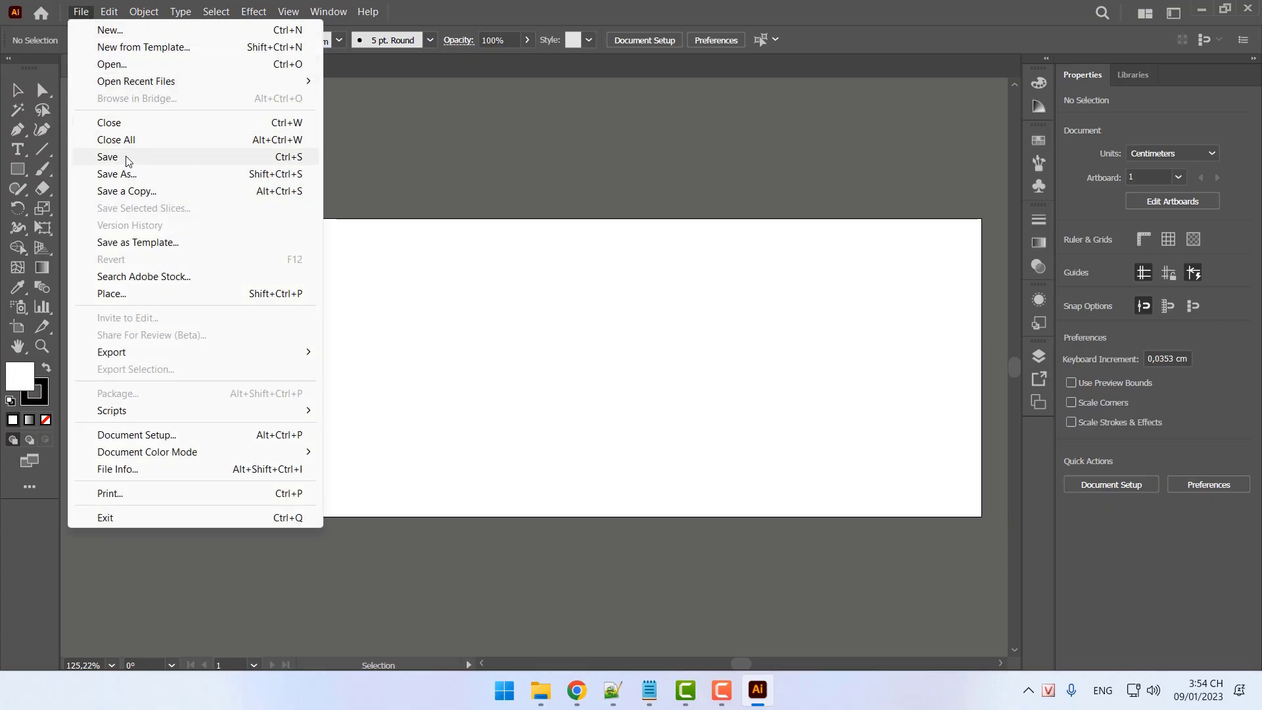
left_click(107, 163)
left_click(107, 163)
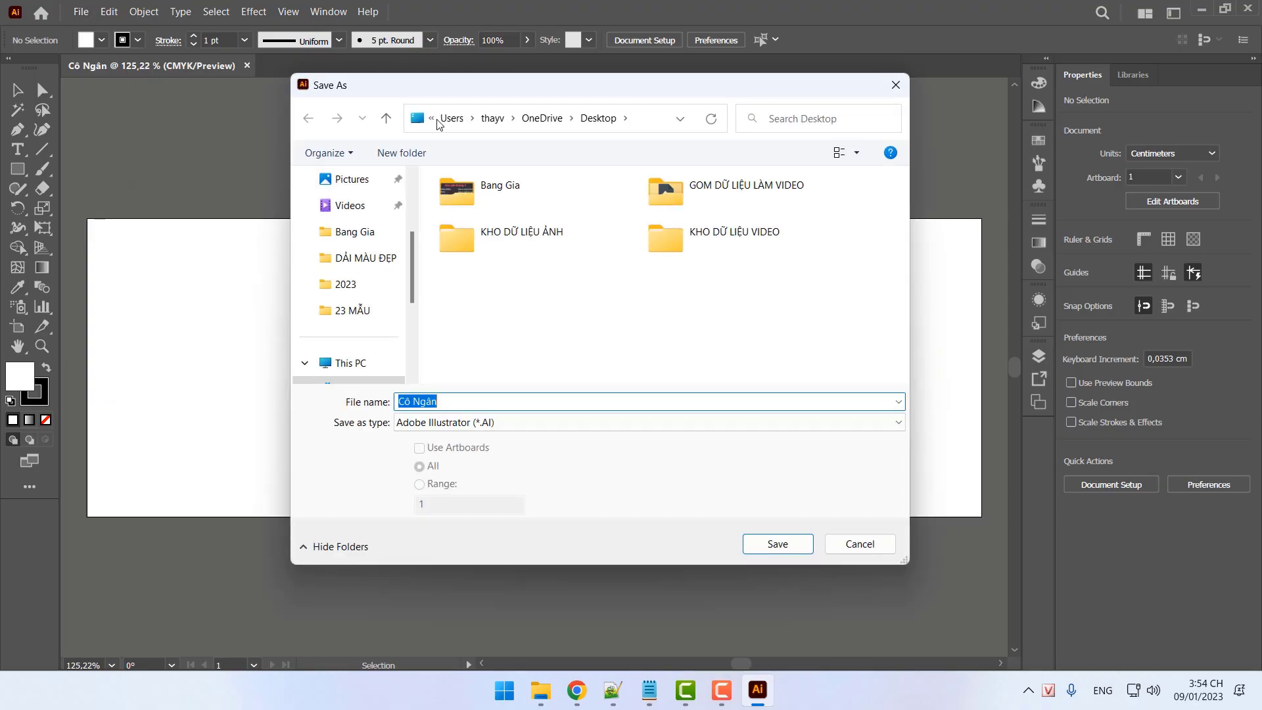
Save the document to the Desktop as Adobe Illustrator (*.AI) with the Illustrator 2020 options
left_click_drag(416, 257, 413, 202)
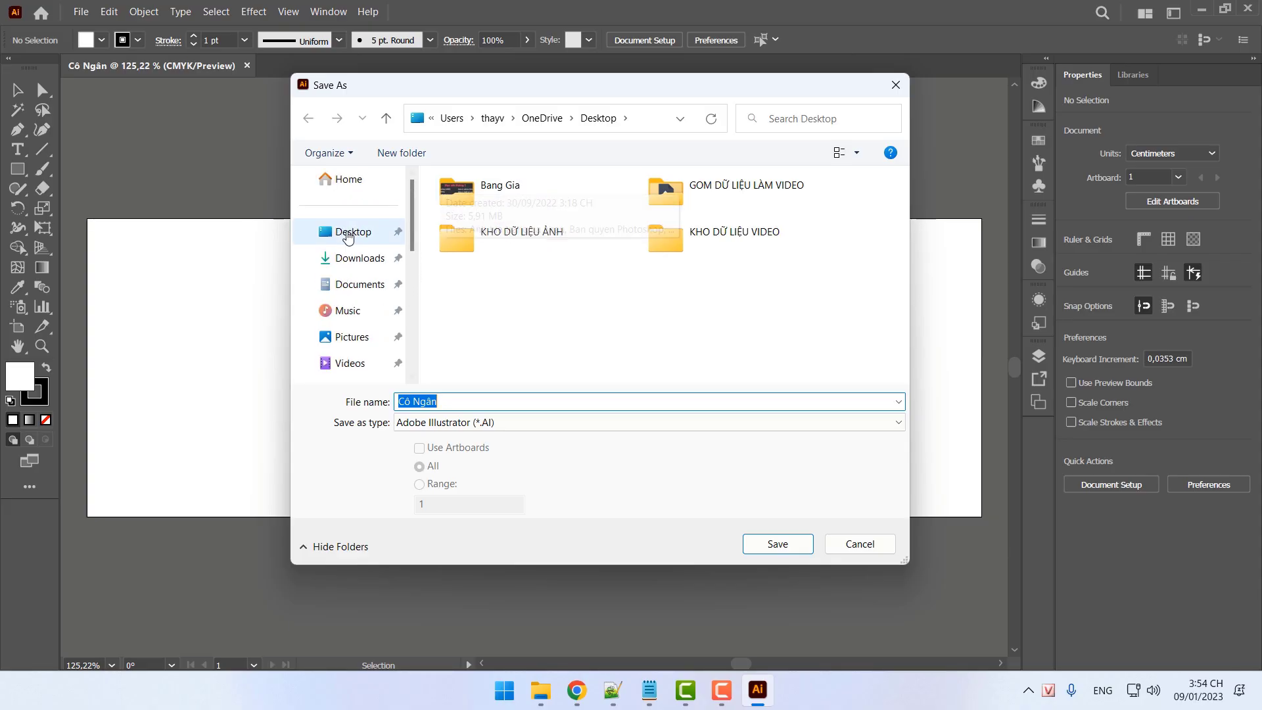
left_click(353, 231)
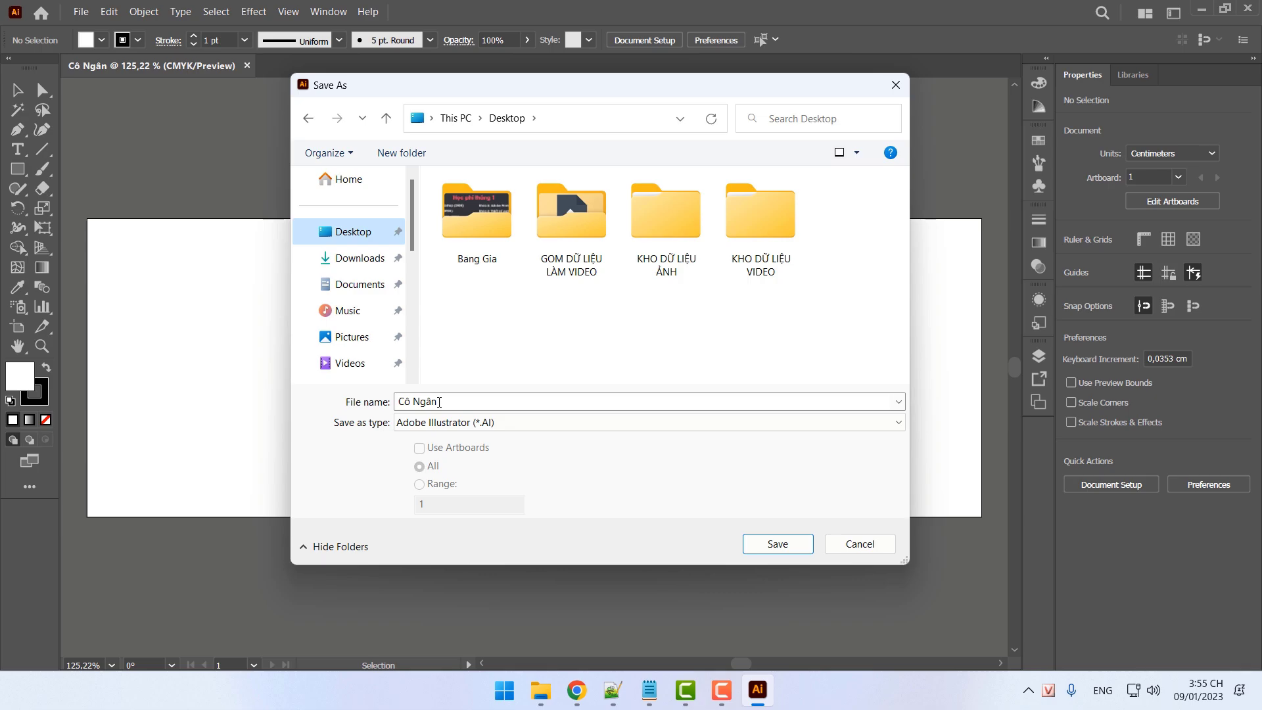
key("ctrl+a")
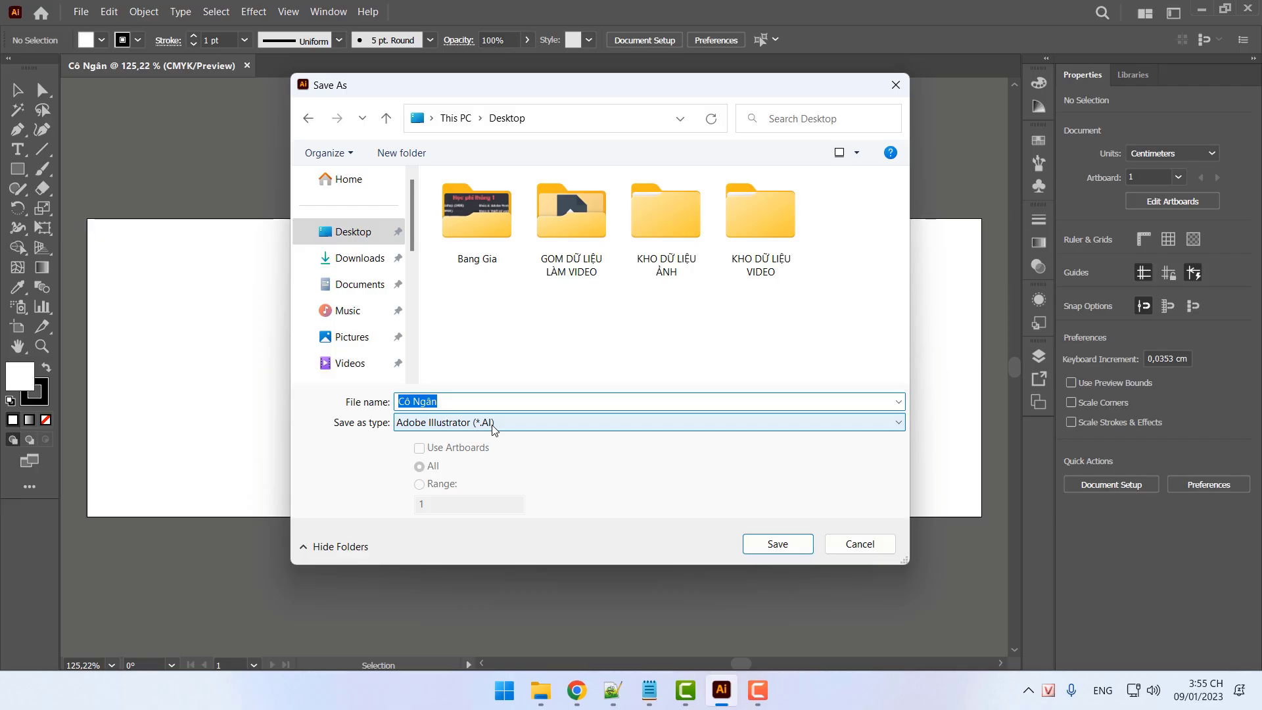
left_click(776, 543)
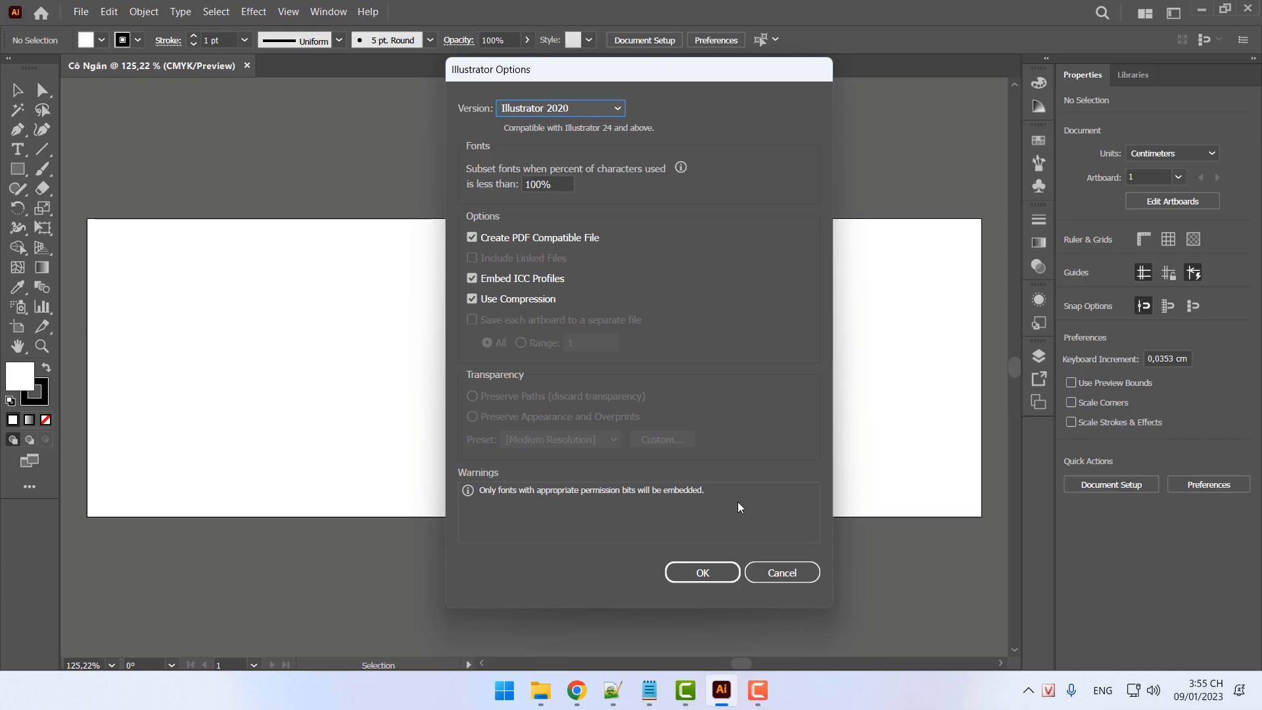
left_click(703, 572)
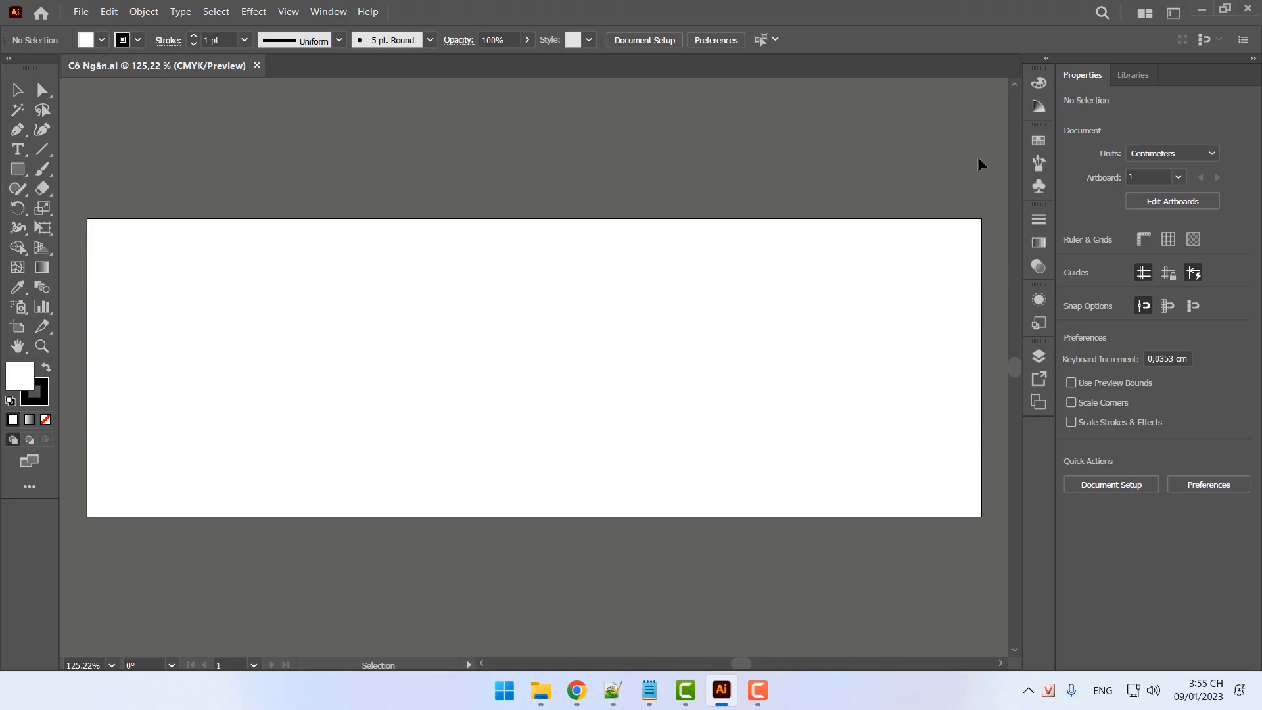
left_click(1204, 11)
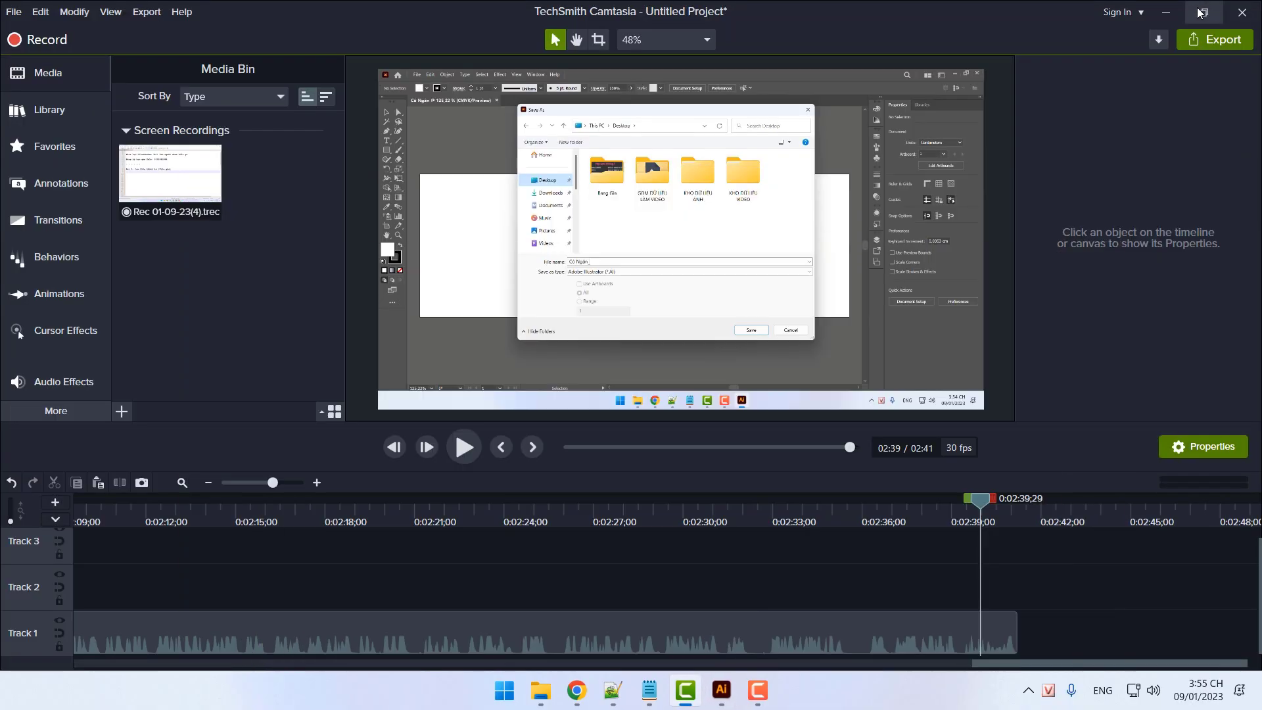
Show the desktop, refresh it to reveal the saved .ai file, and open it
left_click(1165, 11)
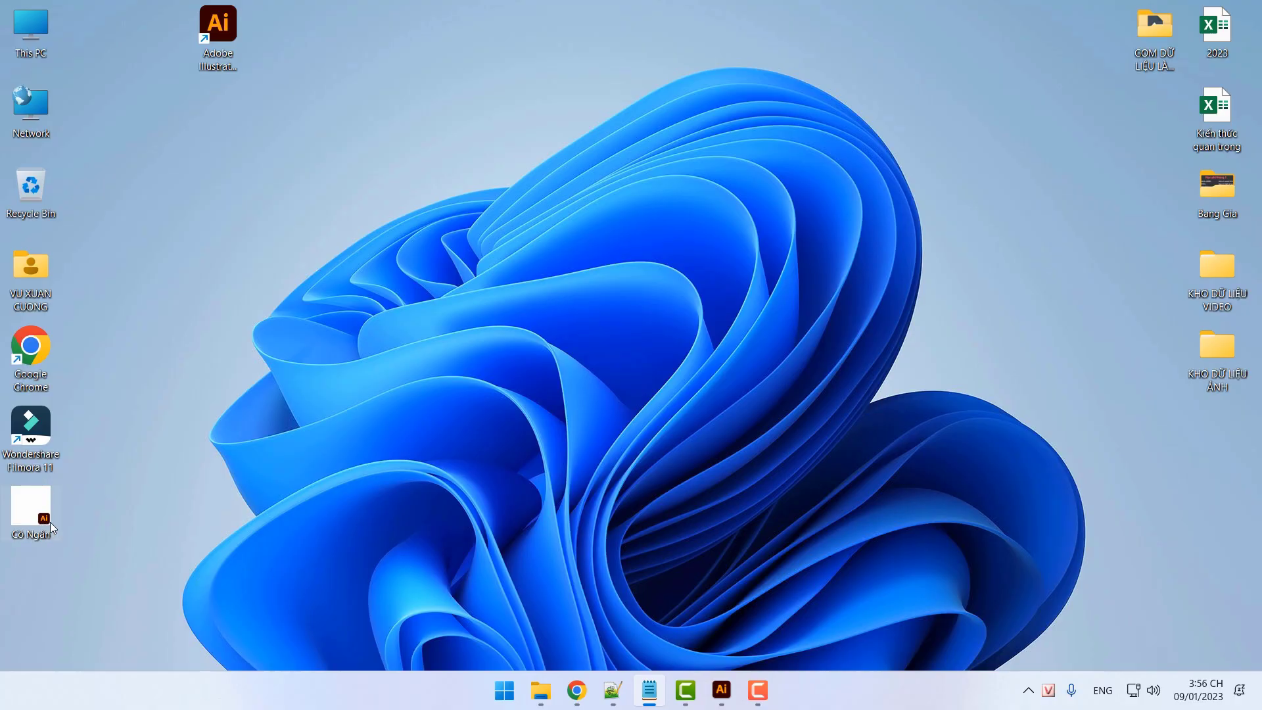
left_click(721, 691)
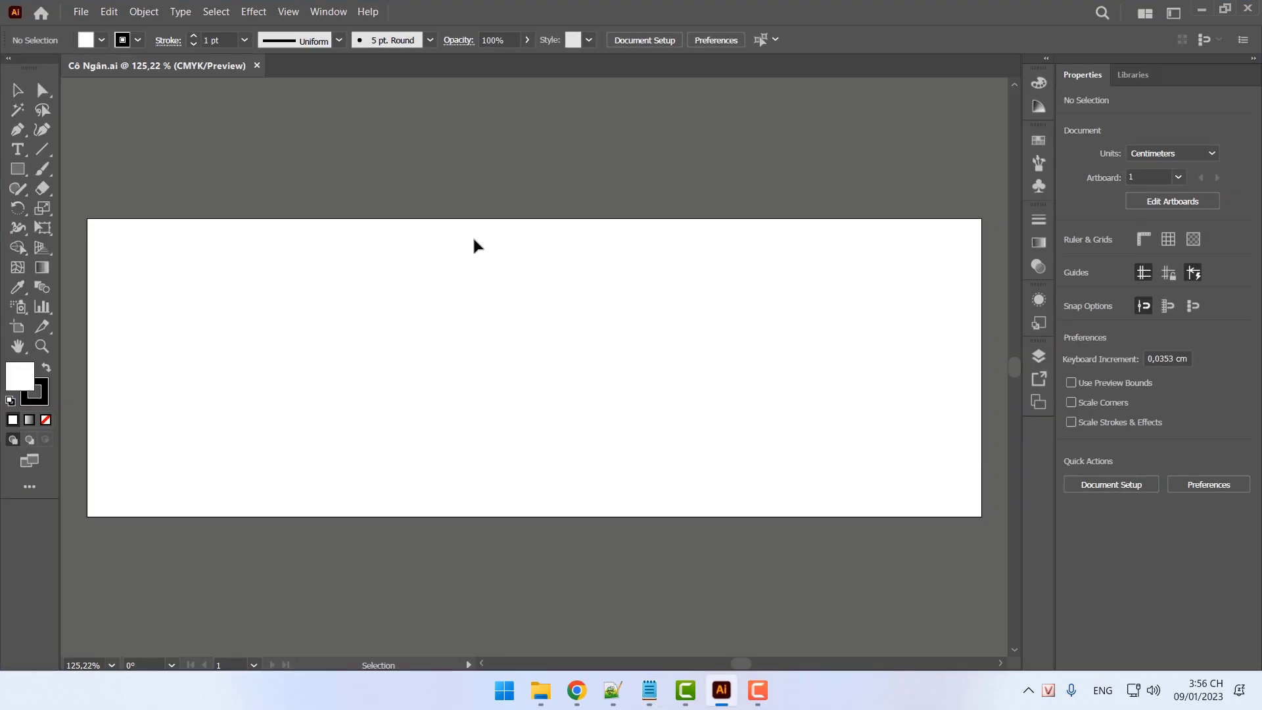
left_click(1201, 11)
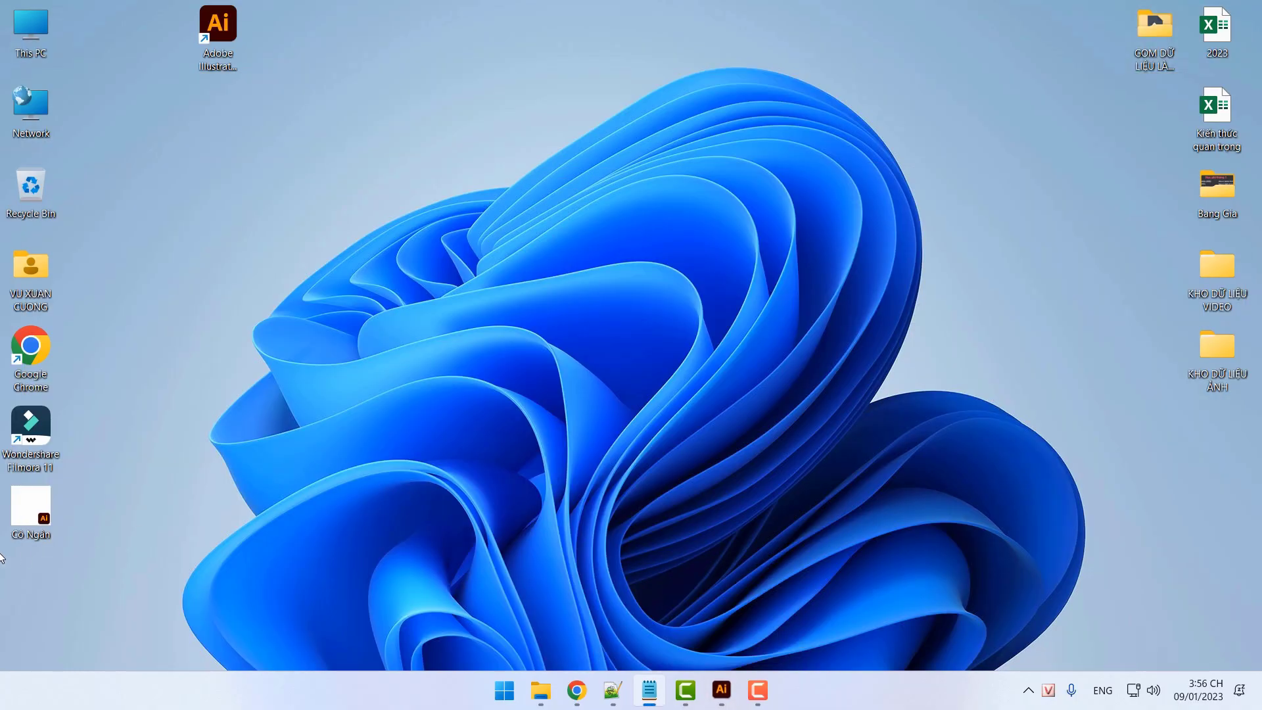
left_click(721, 690)
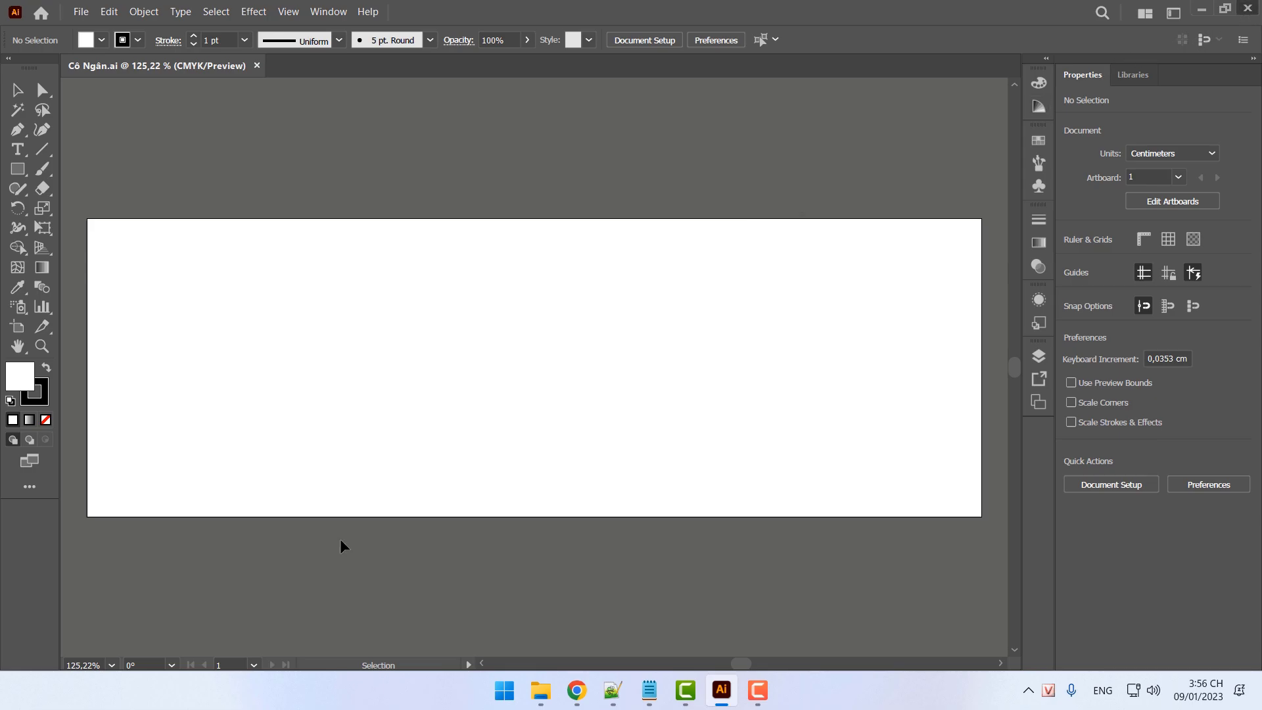
key("super+d")
right_click(281, 205)
left_click(318, 278)
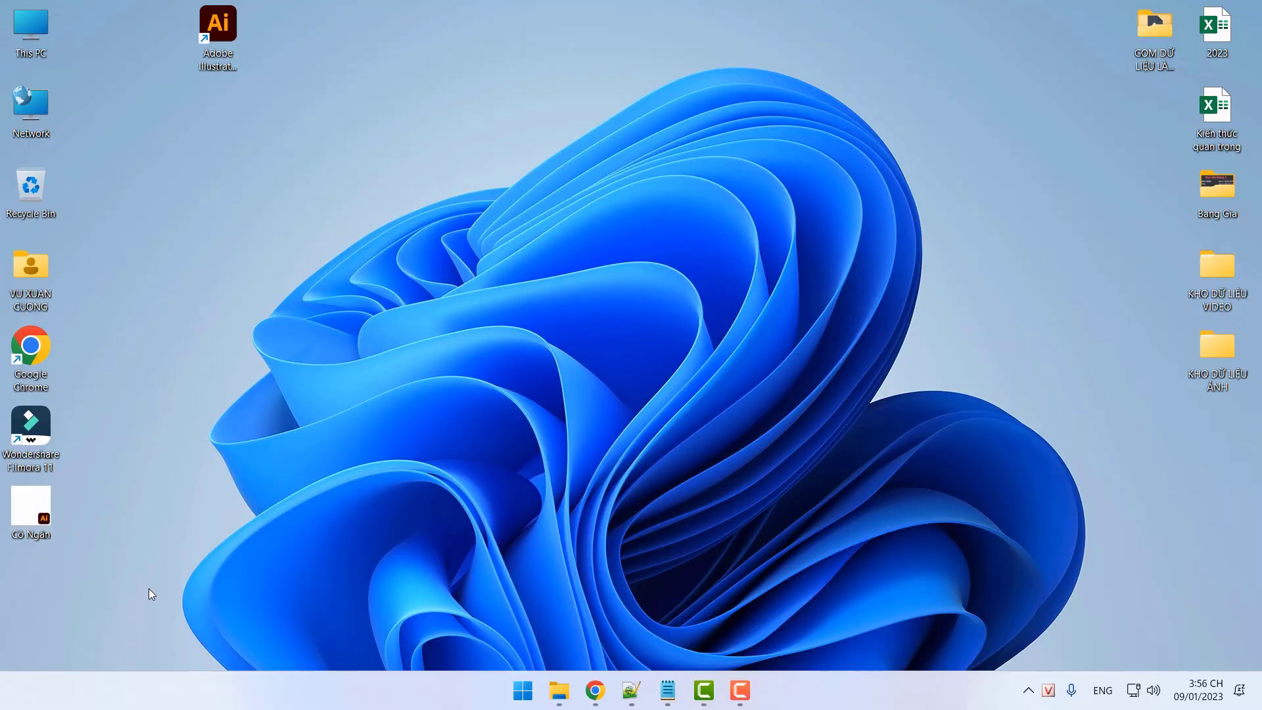
double_click(37, 519)
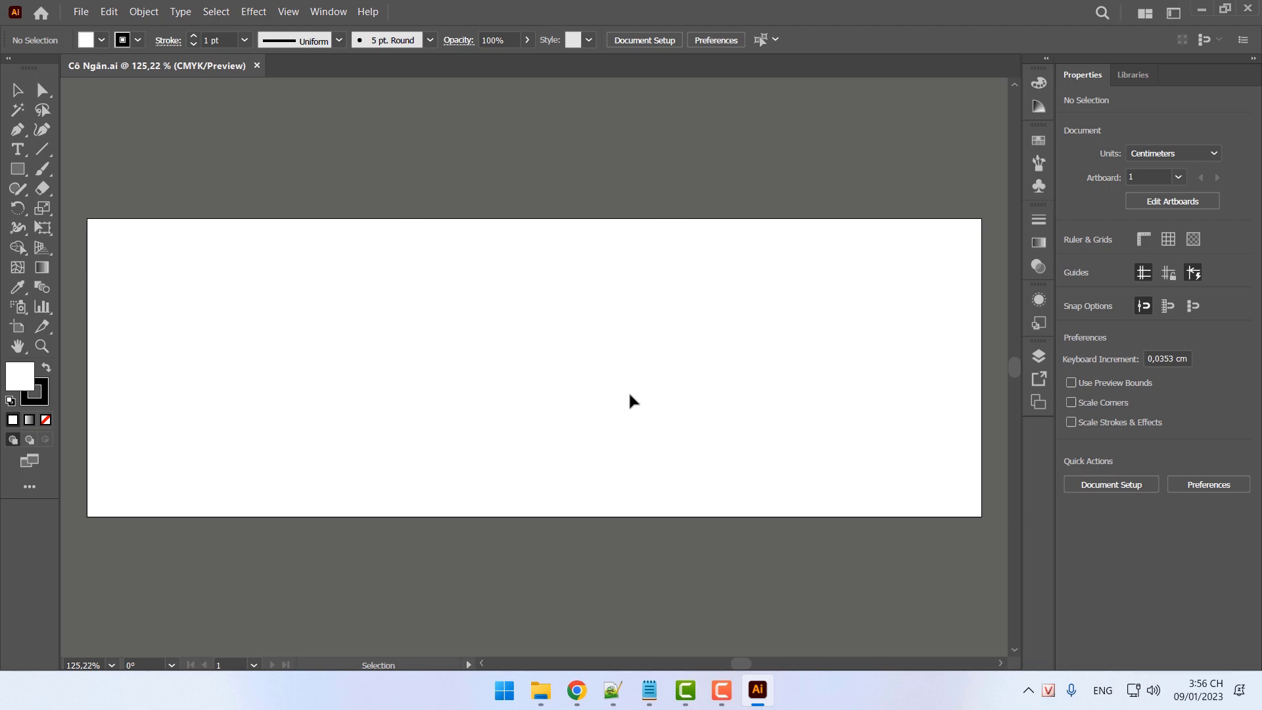
Close the open document to return to Illustrator's home screen
left_click(257, 65)
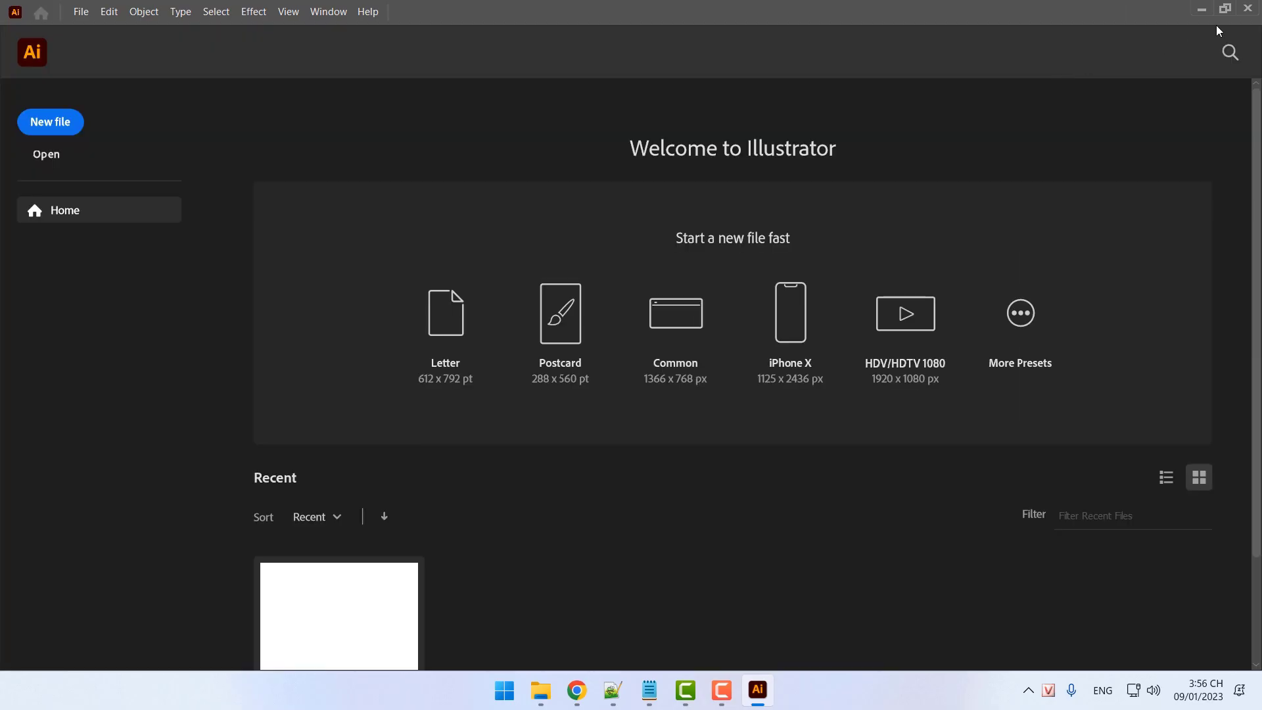
scroll(794, 345, "down", 2)
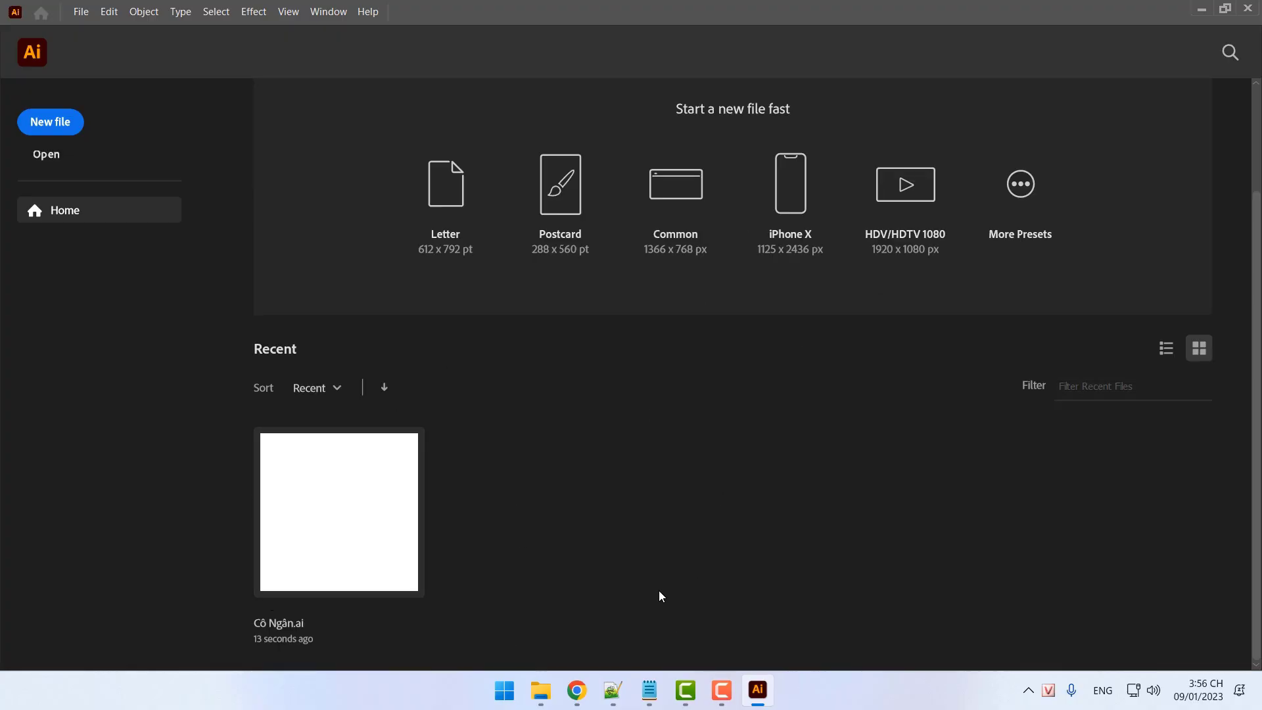
scroll(624, 447, "up", 2)
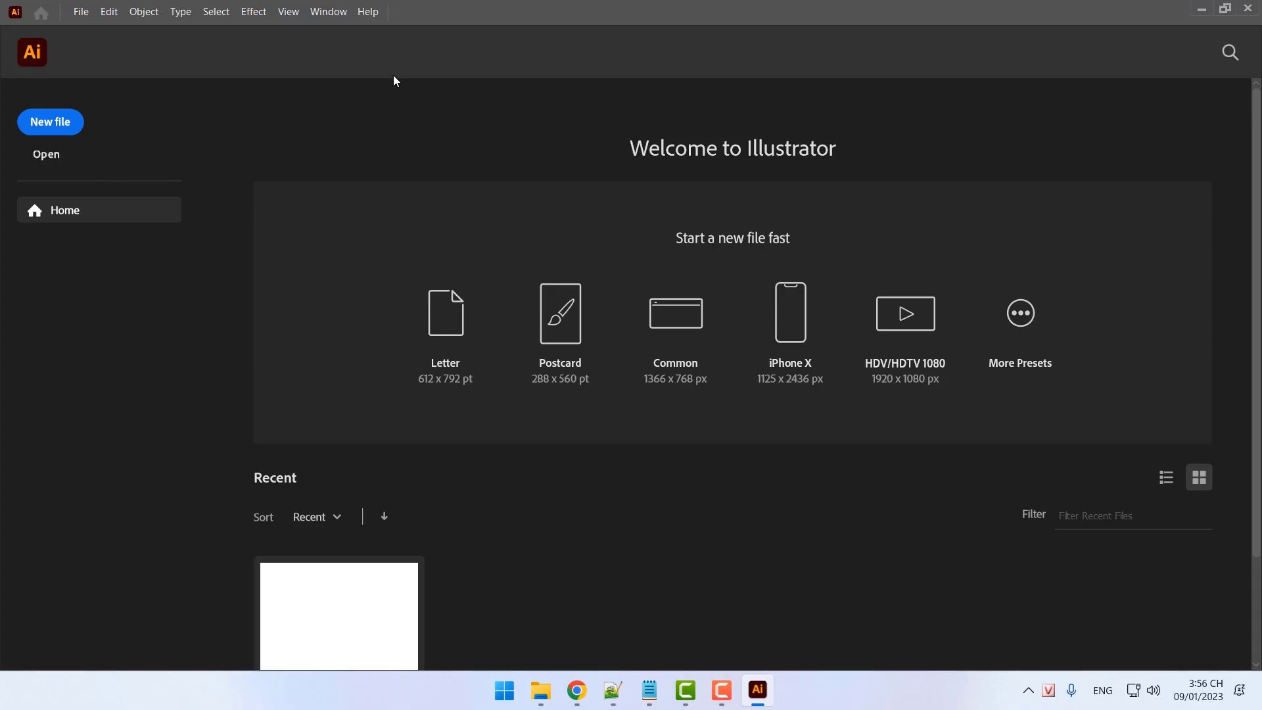
Open Cô Ngân.ai from the Desktop through the Open dialog, then close it
left_click(46, 156)
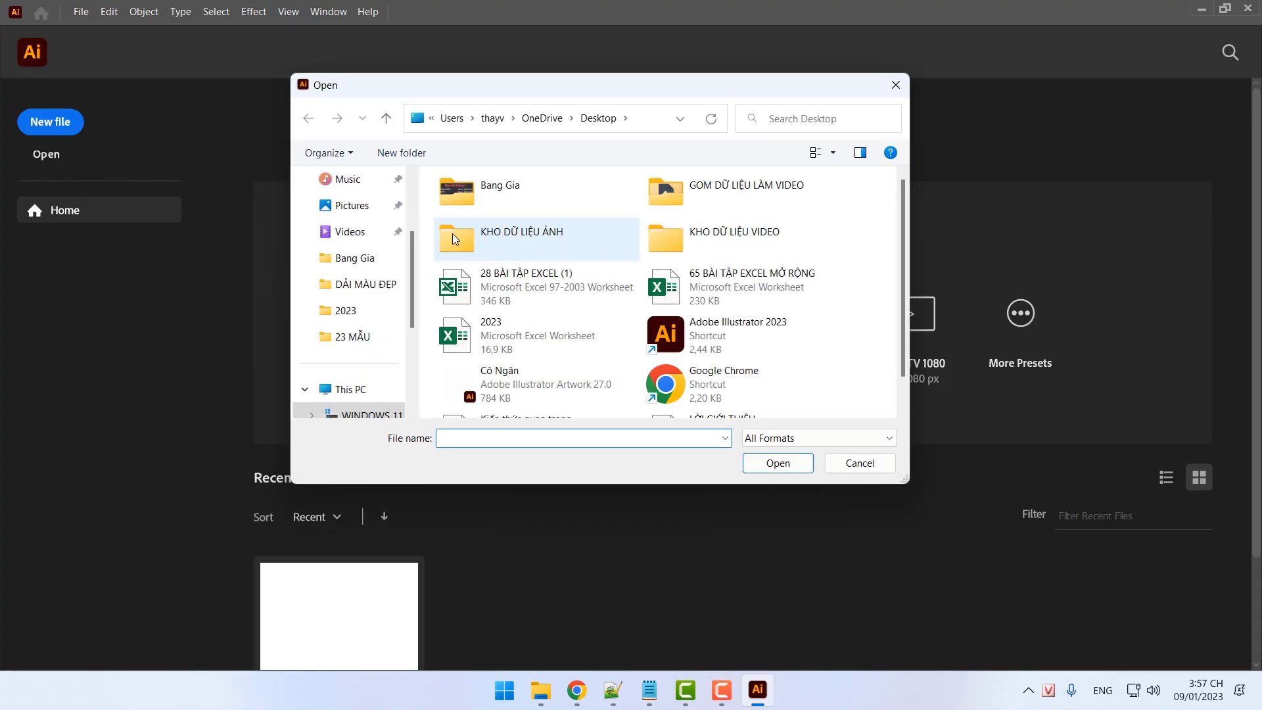
scroll(411, 219, "up", 3)
left_click(353, 232)
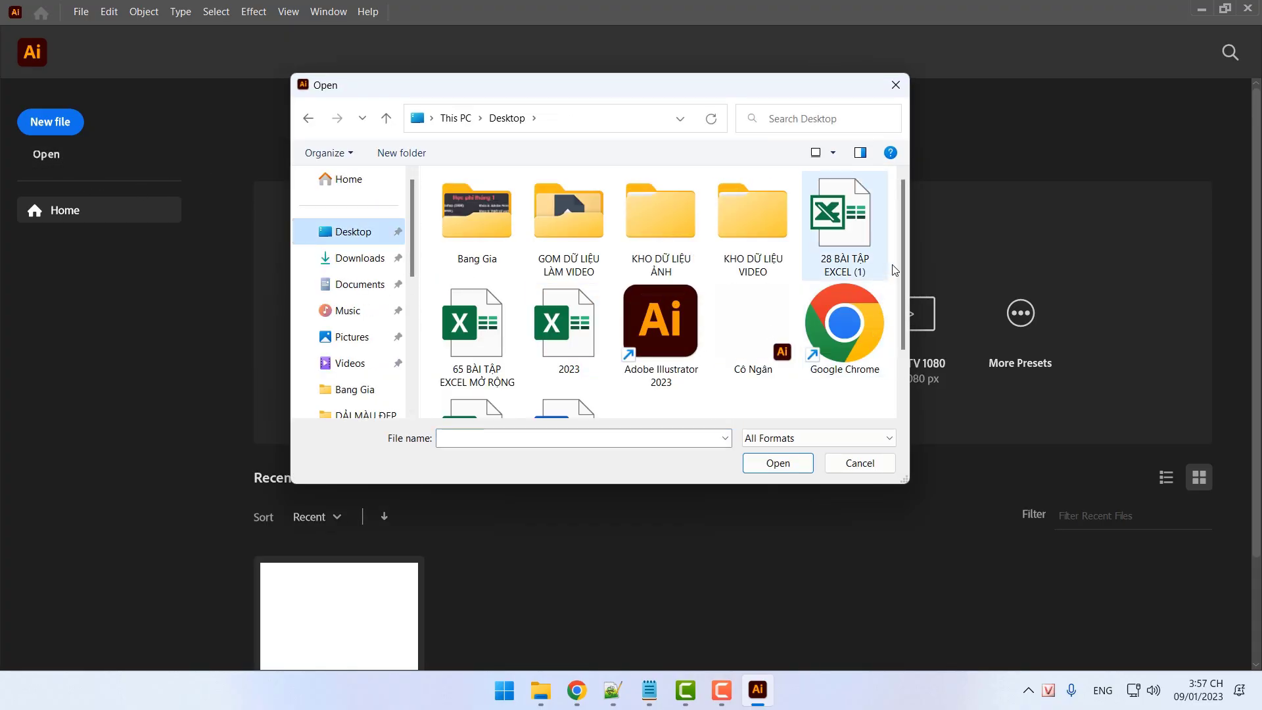
scroll(904, 240, "down", 2)
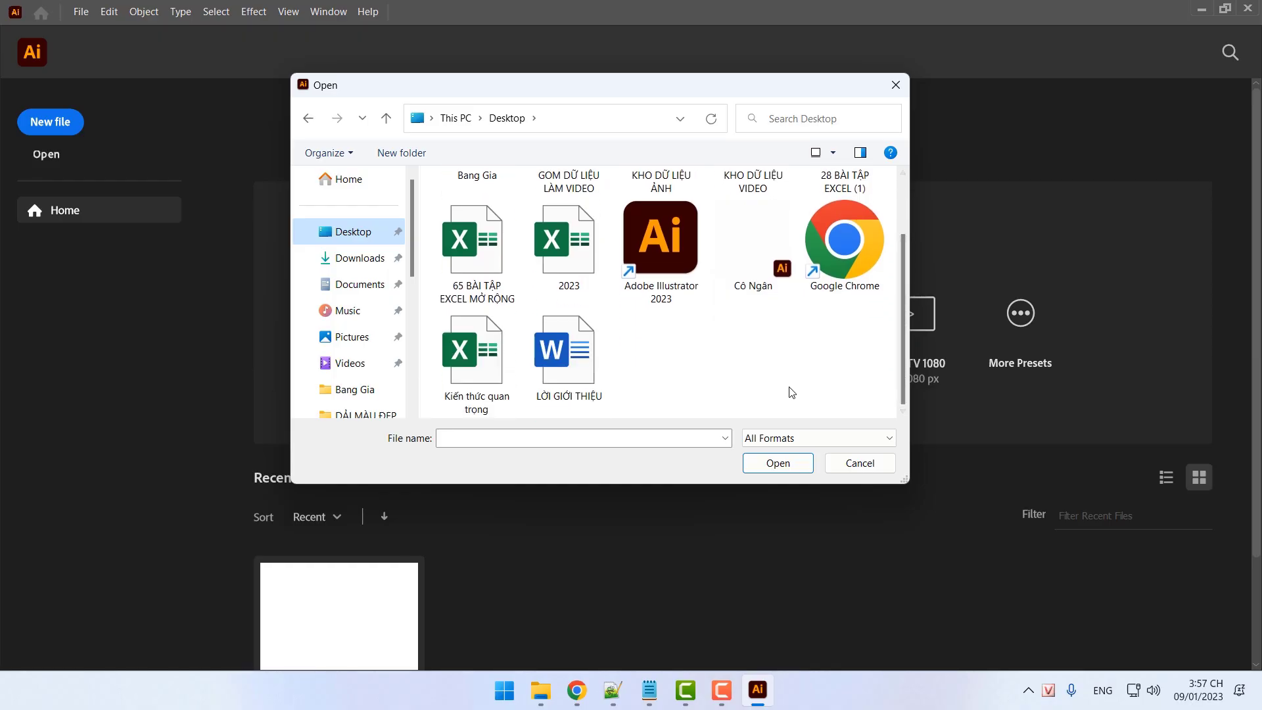
scroll(792, 393, "up", 2)
left_click(766, 332)
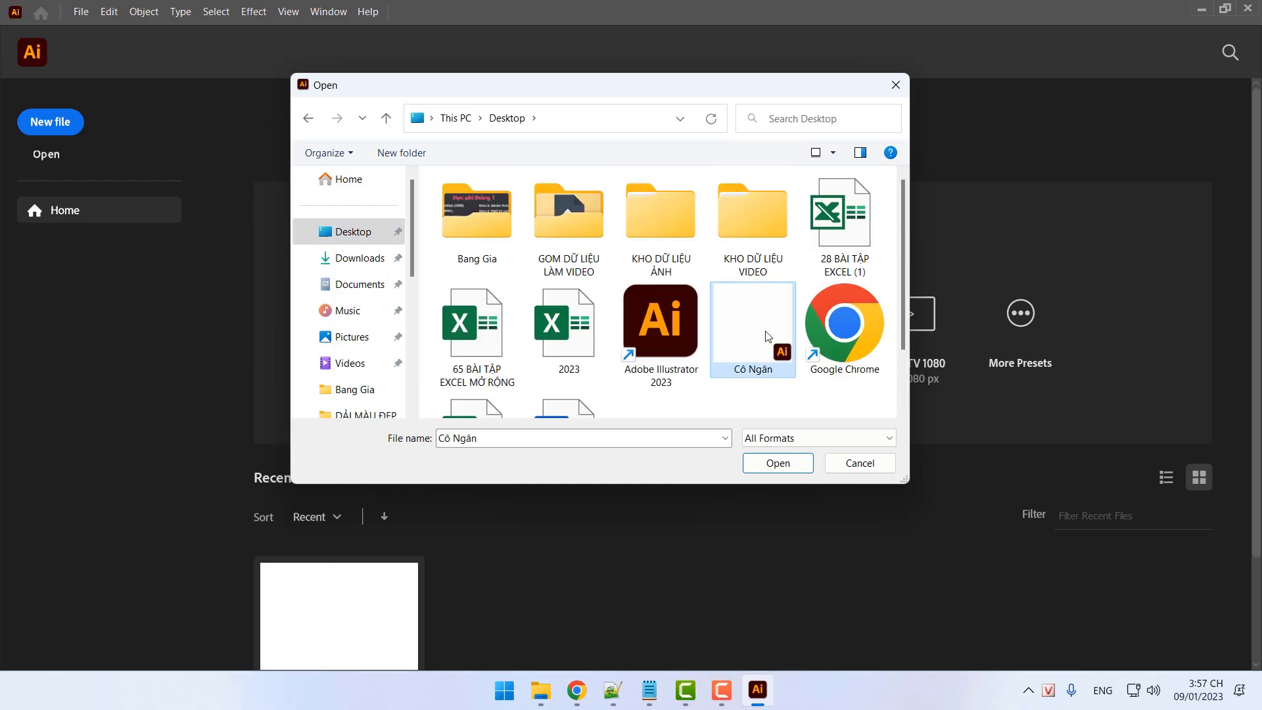
left_click(776, 463)
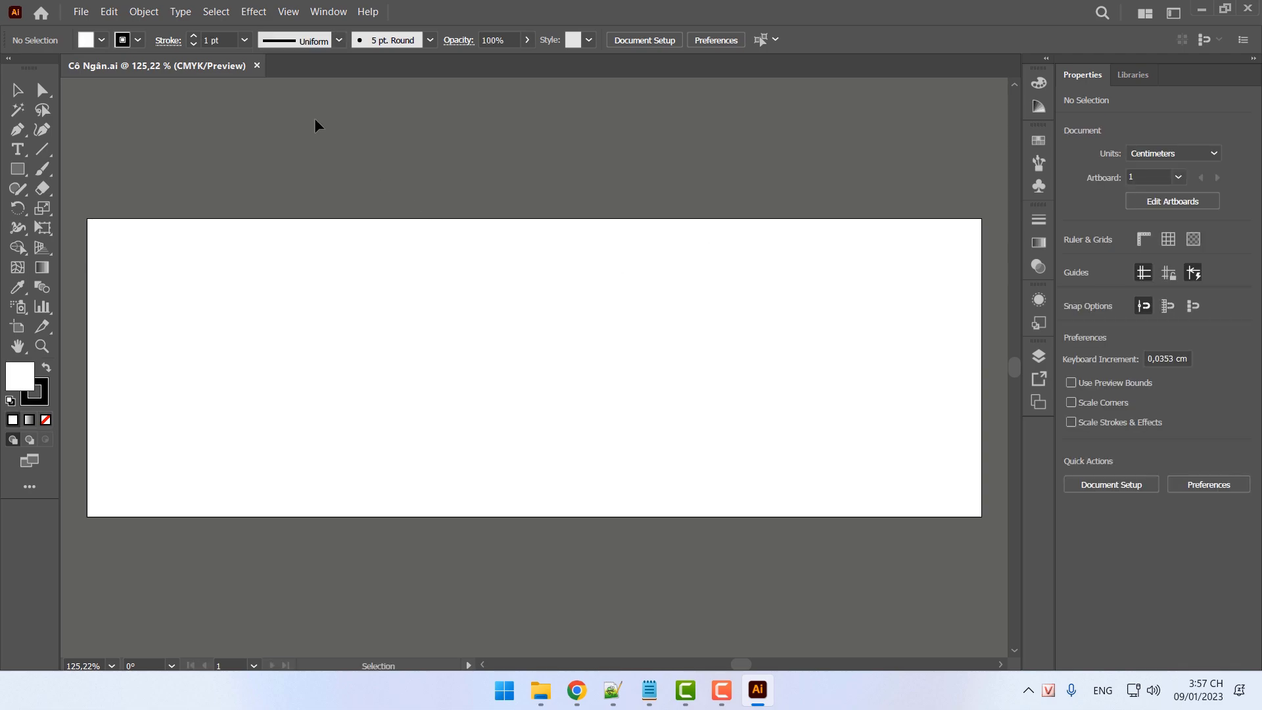
left_click(257, 65)
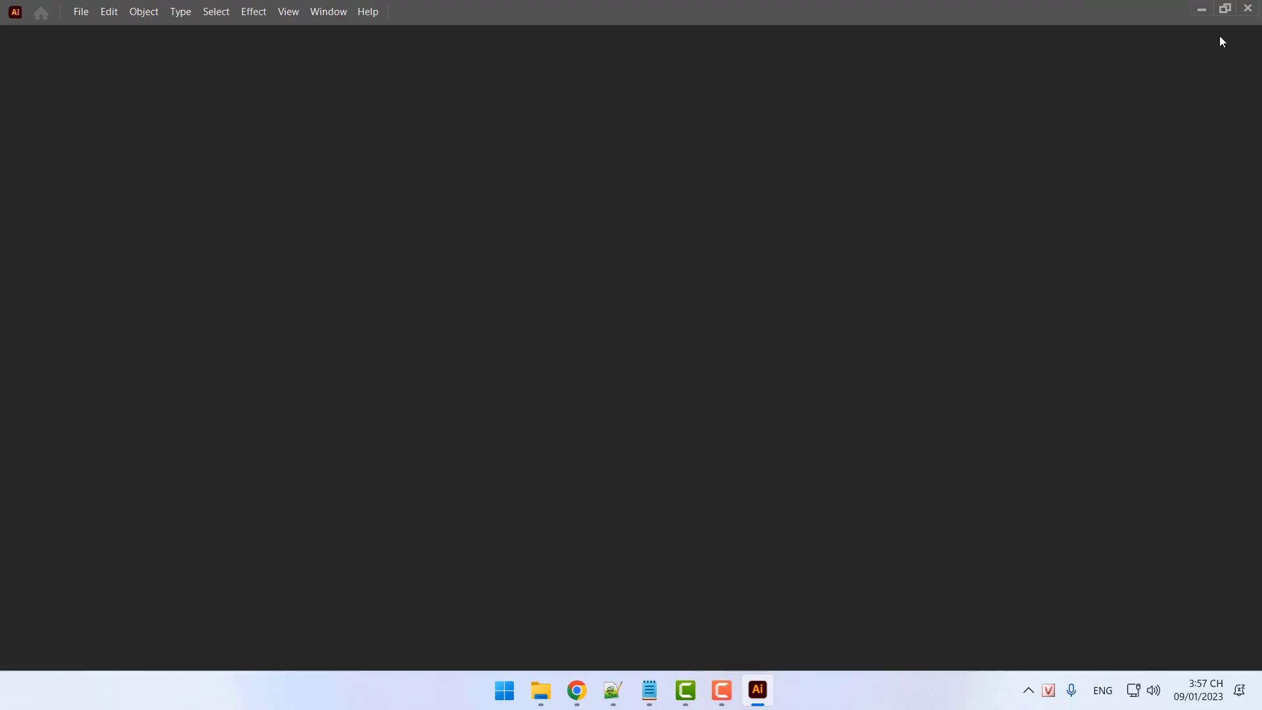
Quit and relaunch Illustrator, minimize it, and drag the Cô Ngân icon near the desktop top
key("ctrl+q")
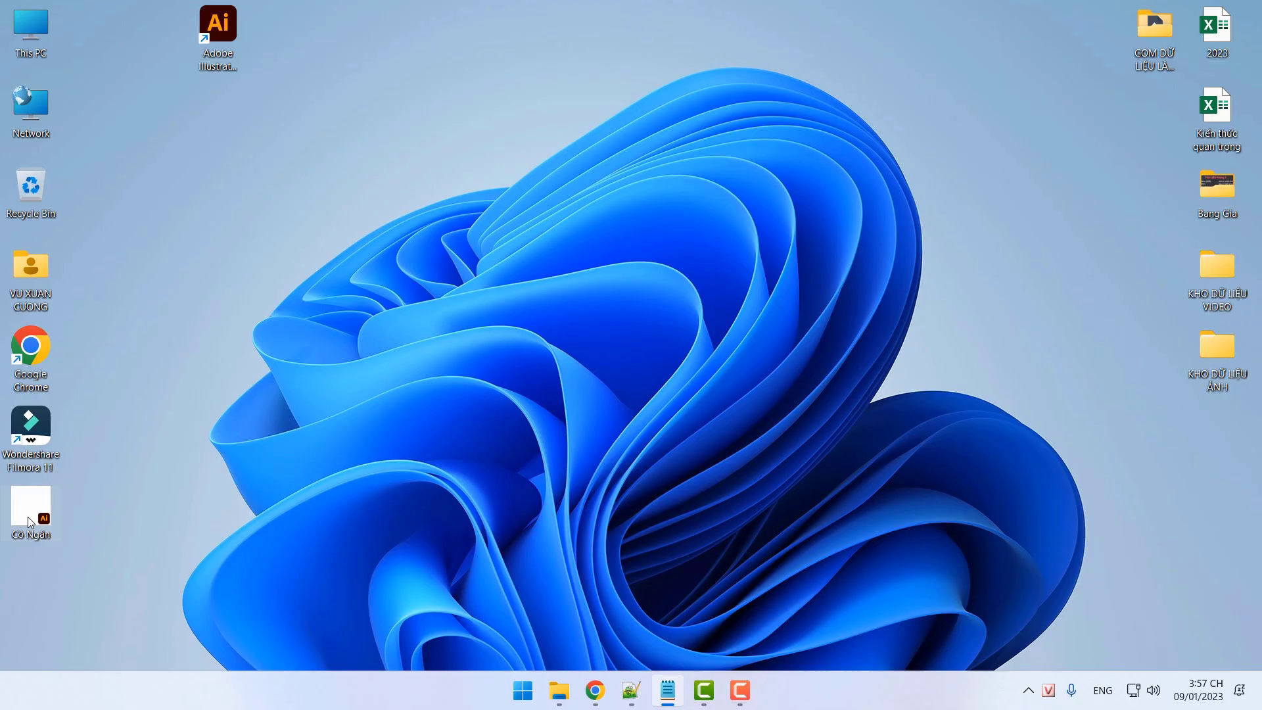
double_click(218, 27)
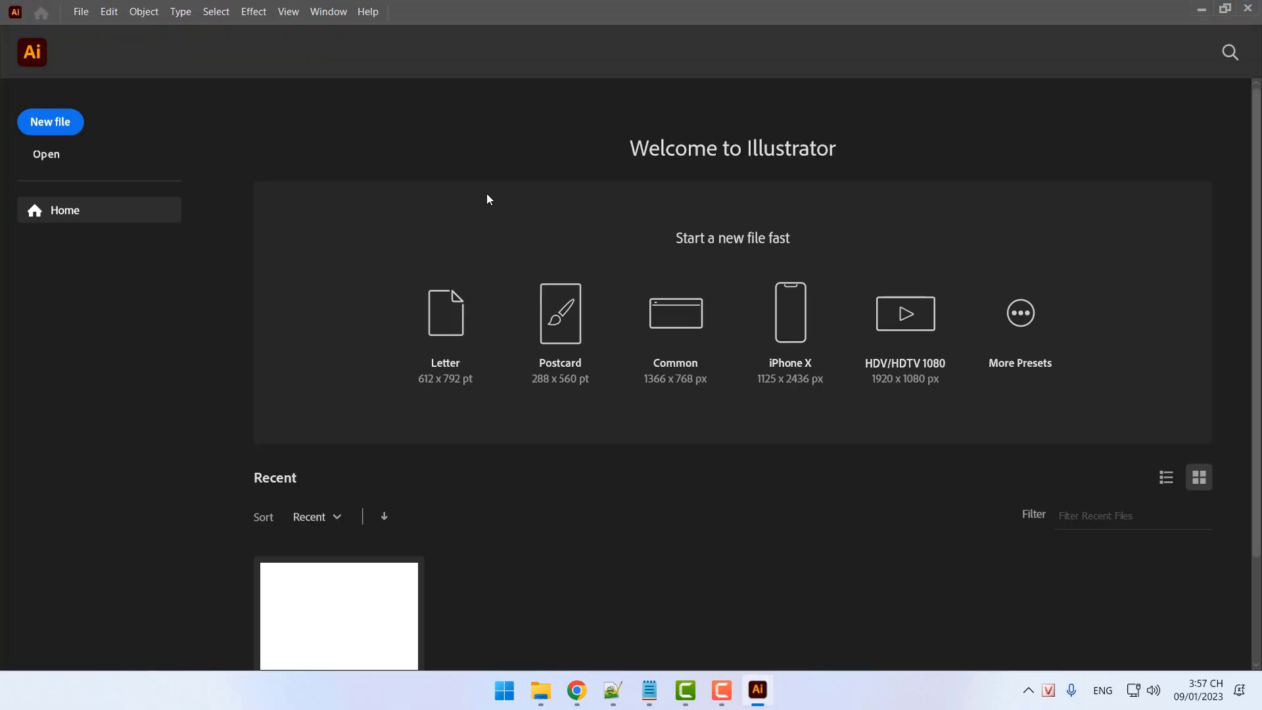
left_click(49, 157)
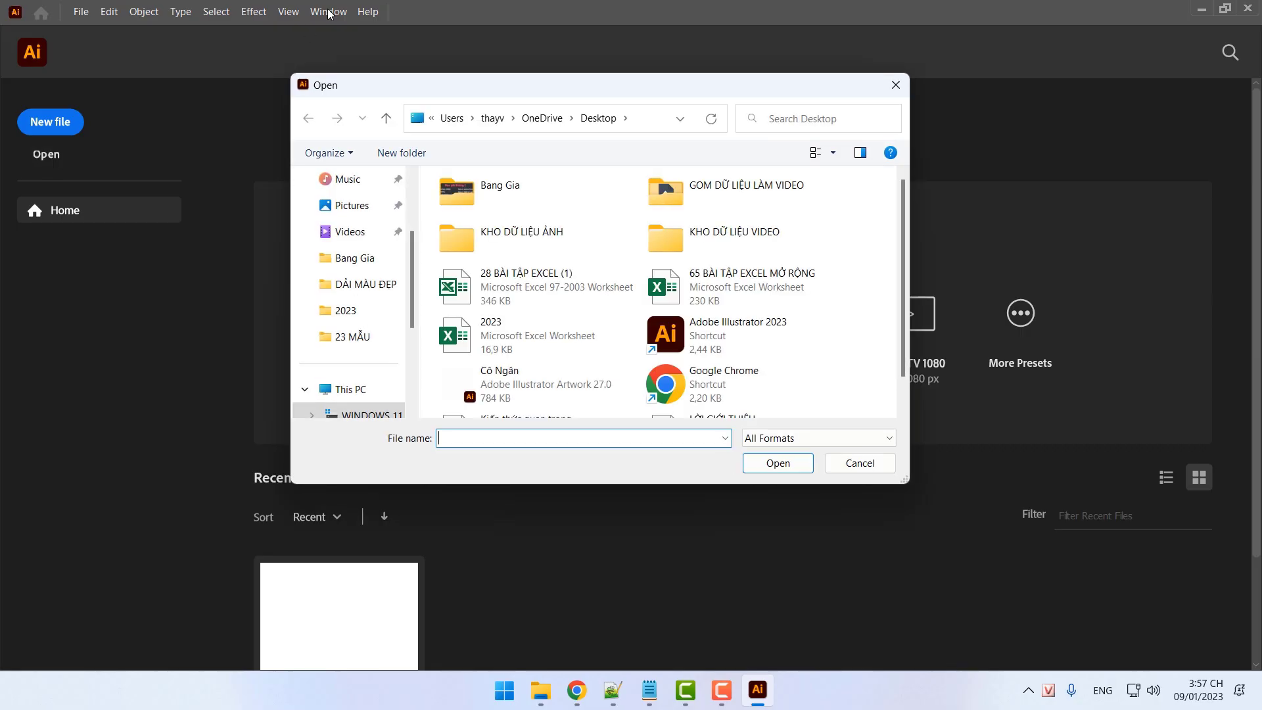
left_click(895, 85)
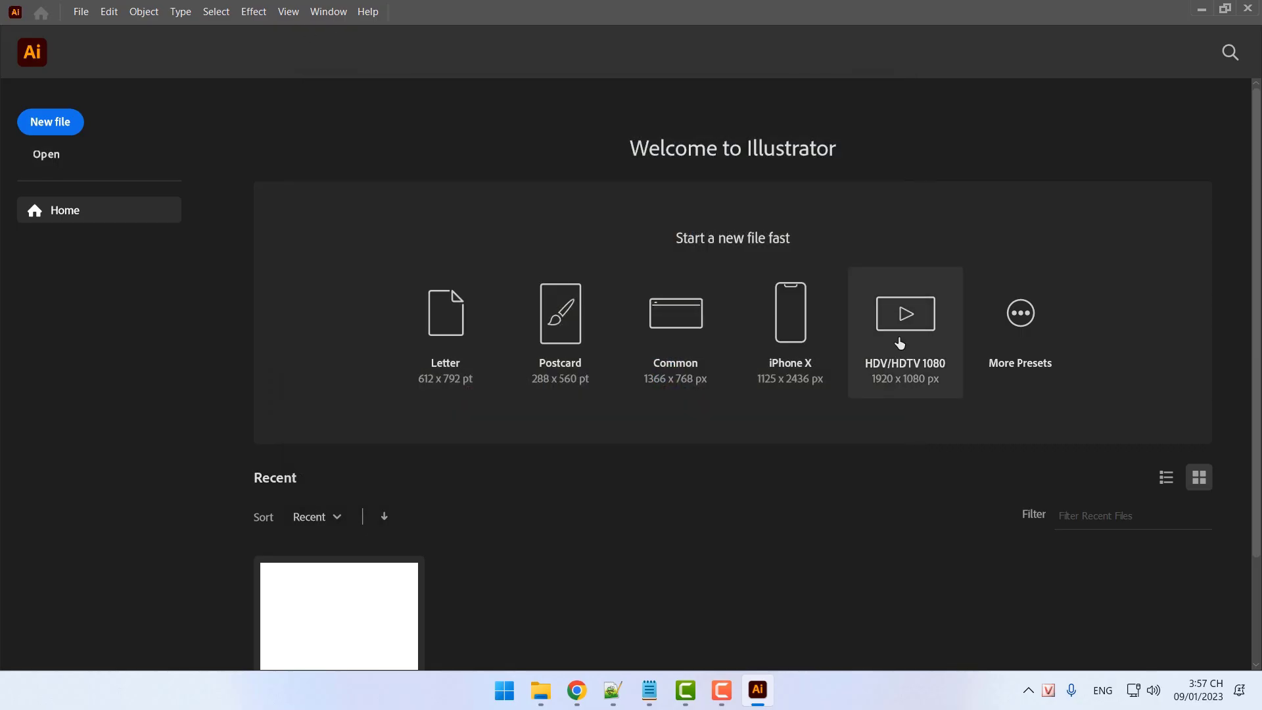
scroll(900, 343, "down", 2)
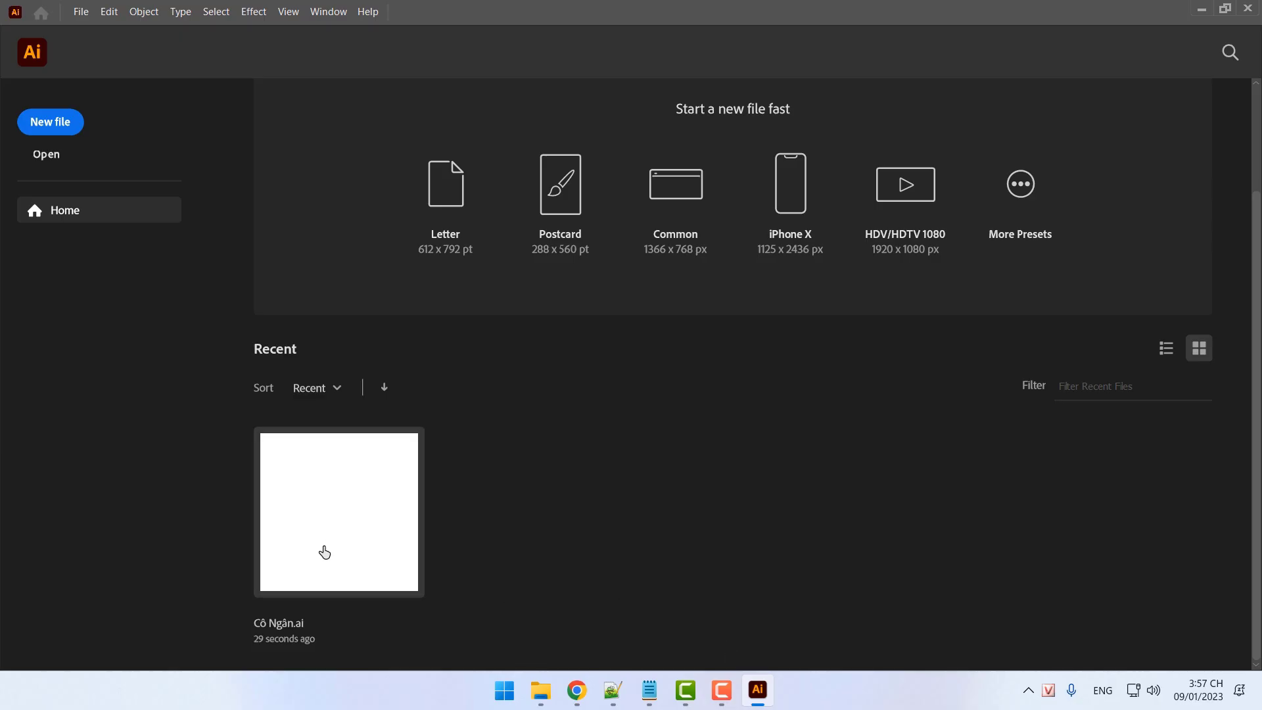
left_click(1201, 9)
left_click_drag(33, 521, 365, 77)
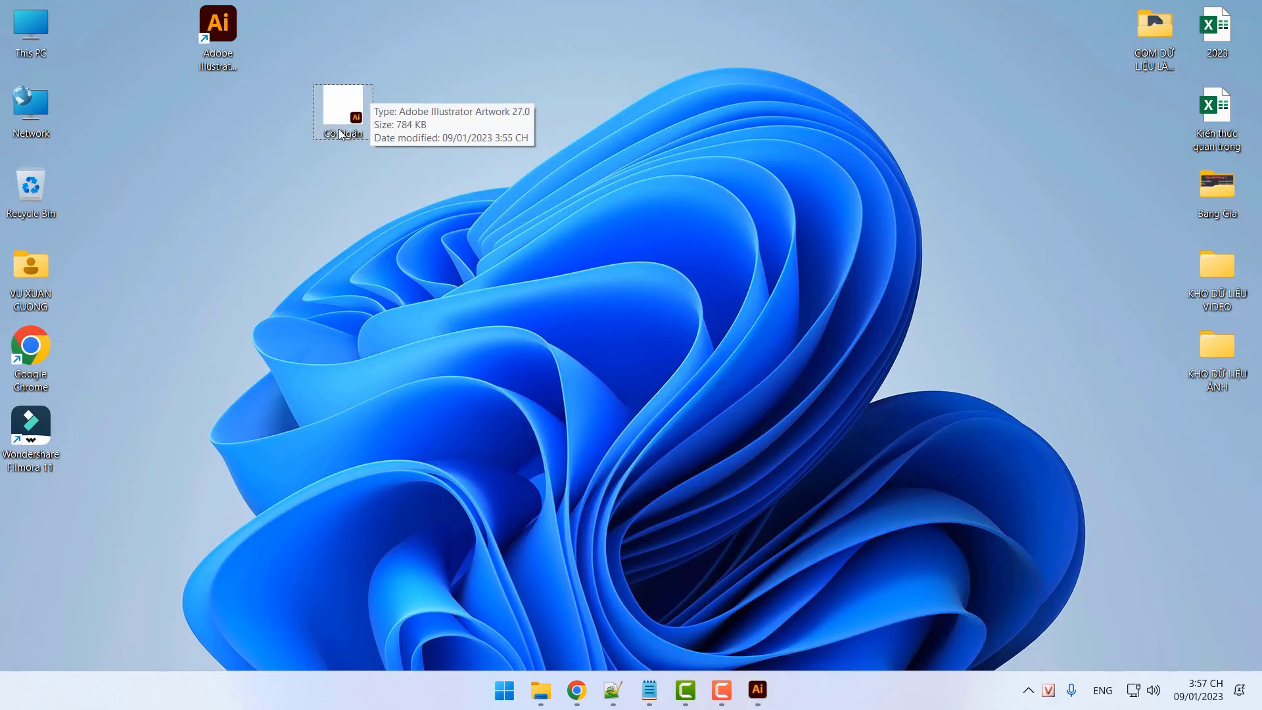
Add a 'Lưu ý:' label with '- Không gửi file gốc này cho khách hang.' and minimize the notes
left_click(611, 689)
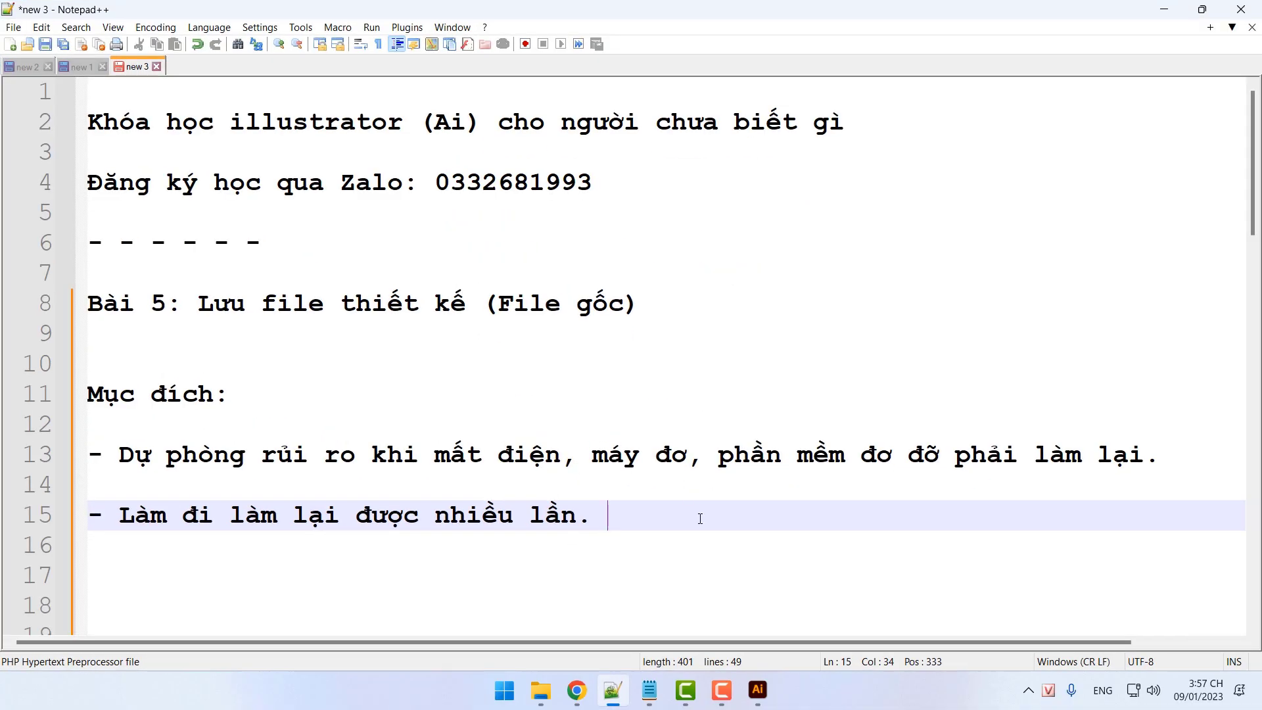
key("Return")
key("Return")
key("Return")
type("Lưu ")
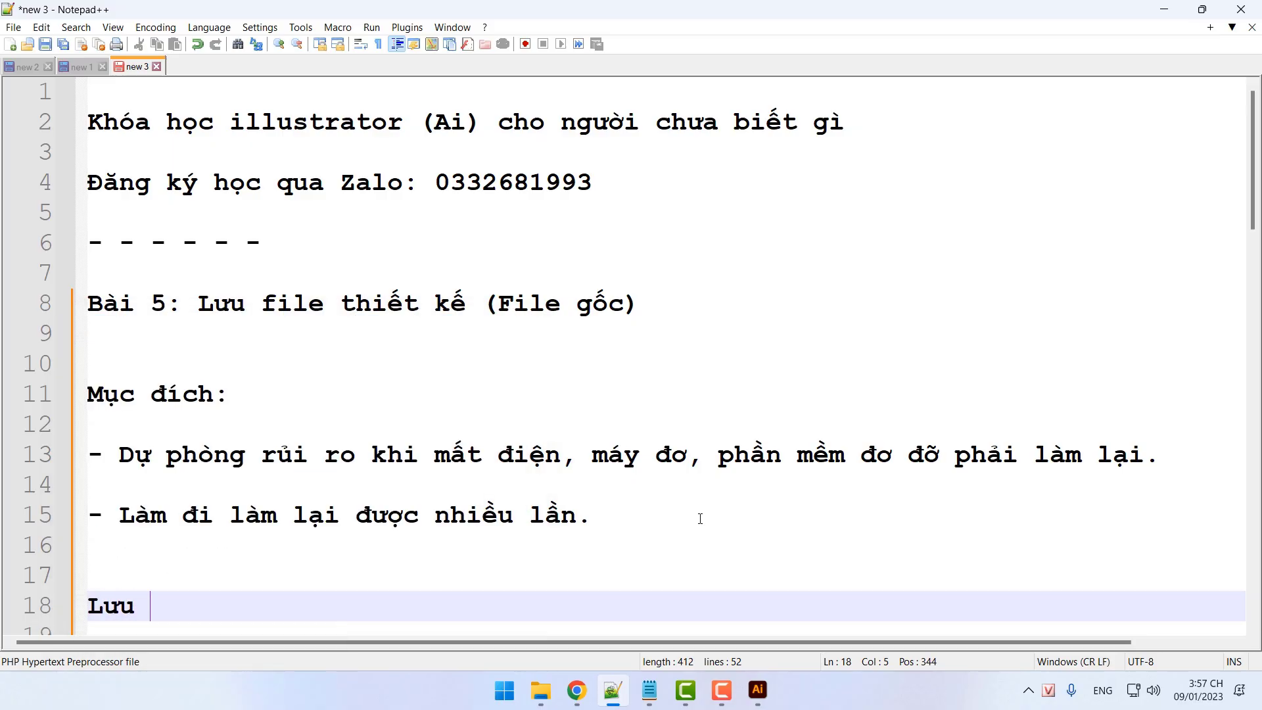
type("ý:")
key("Return")
key("Return")
type("- ")
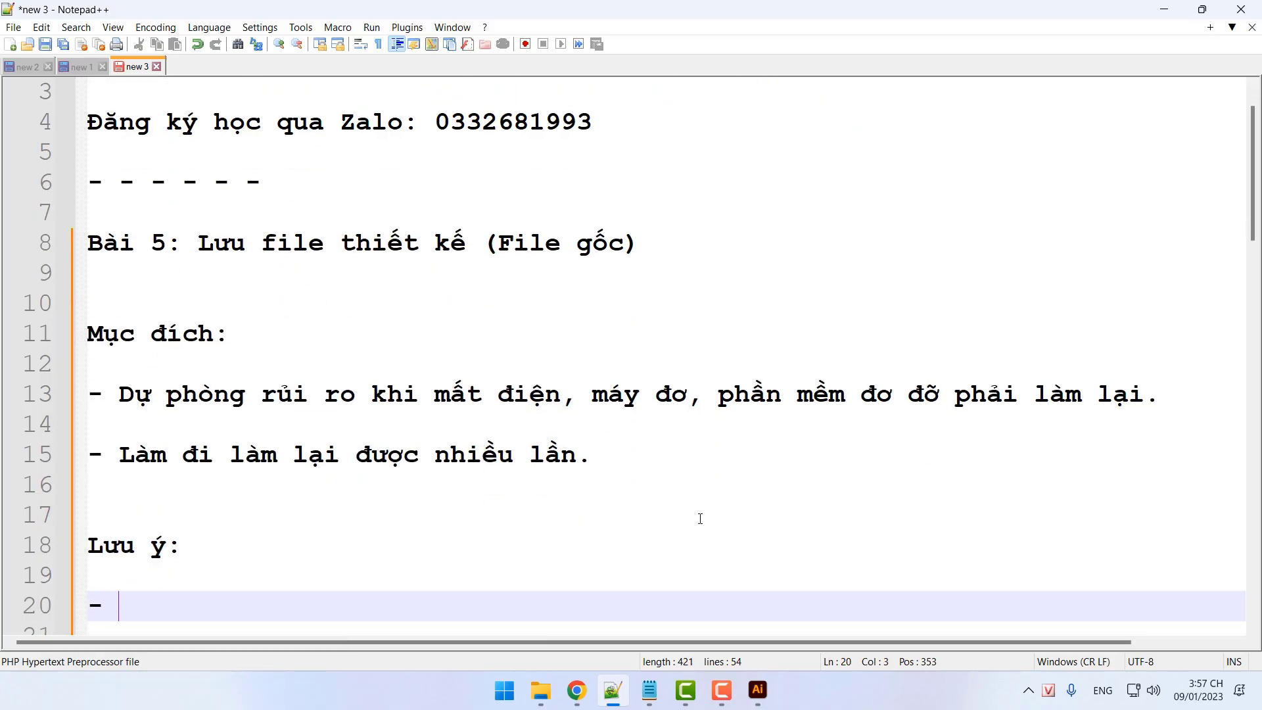
type("Không gửi file gốc này")
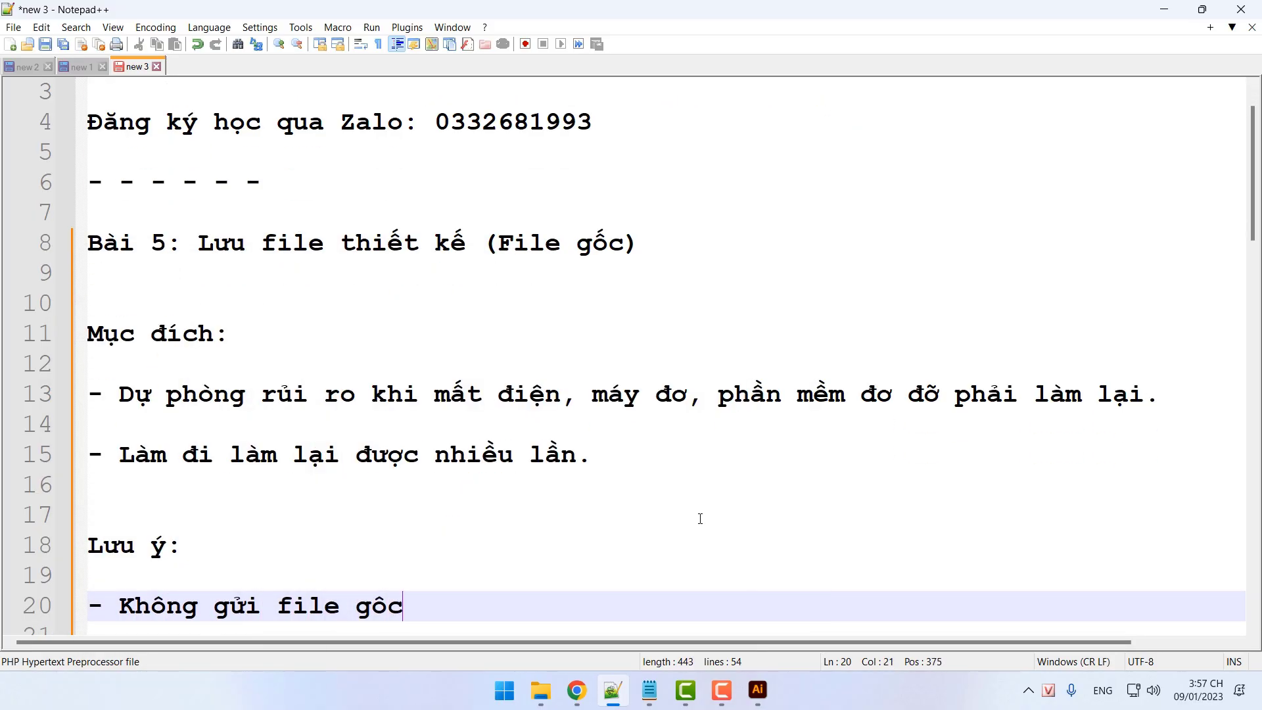
type(" cho khách hang")
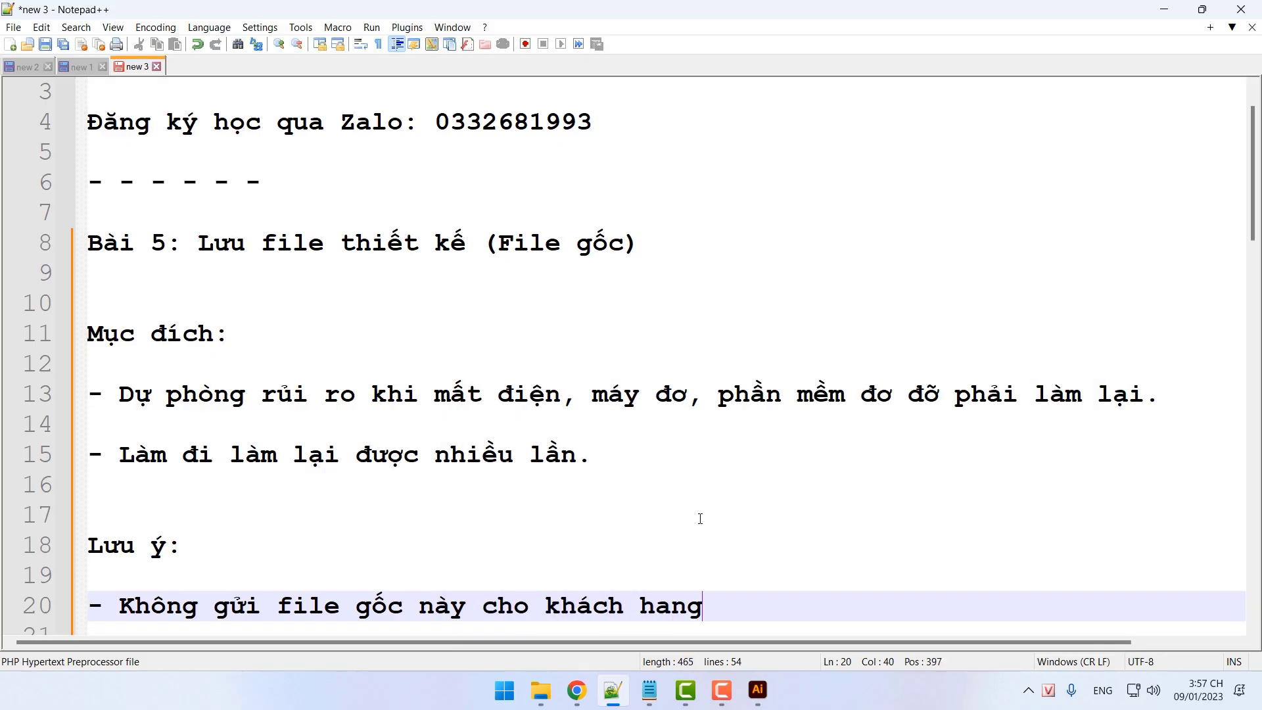
type(".")
key("Return")
key("Return")
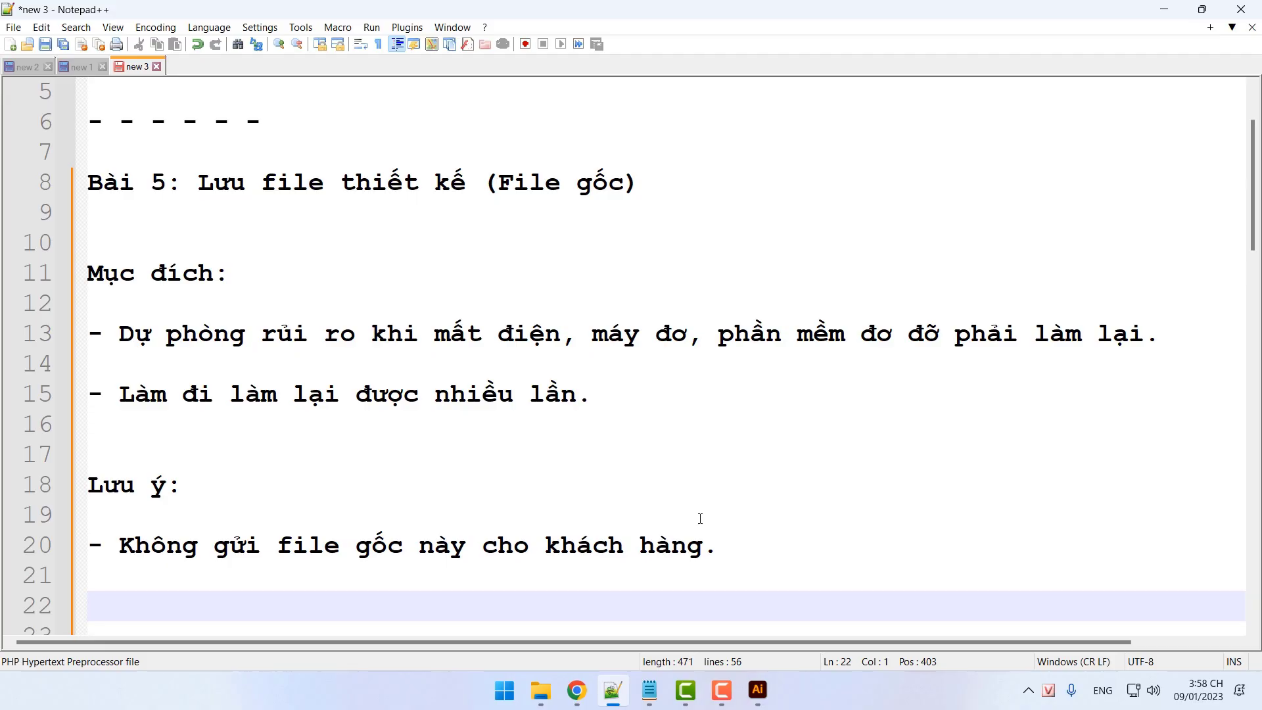
left_click(1163, 9)
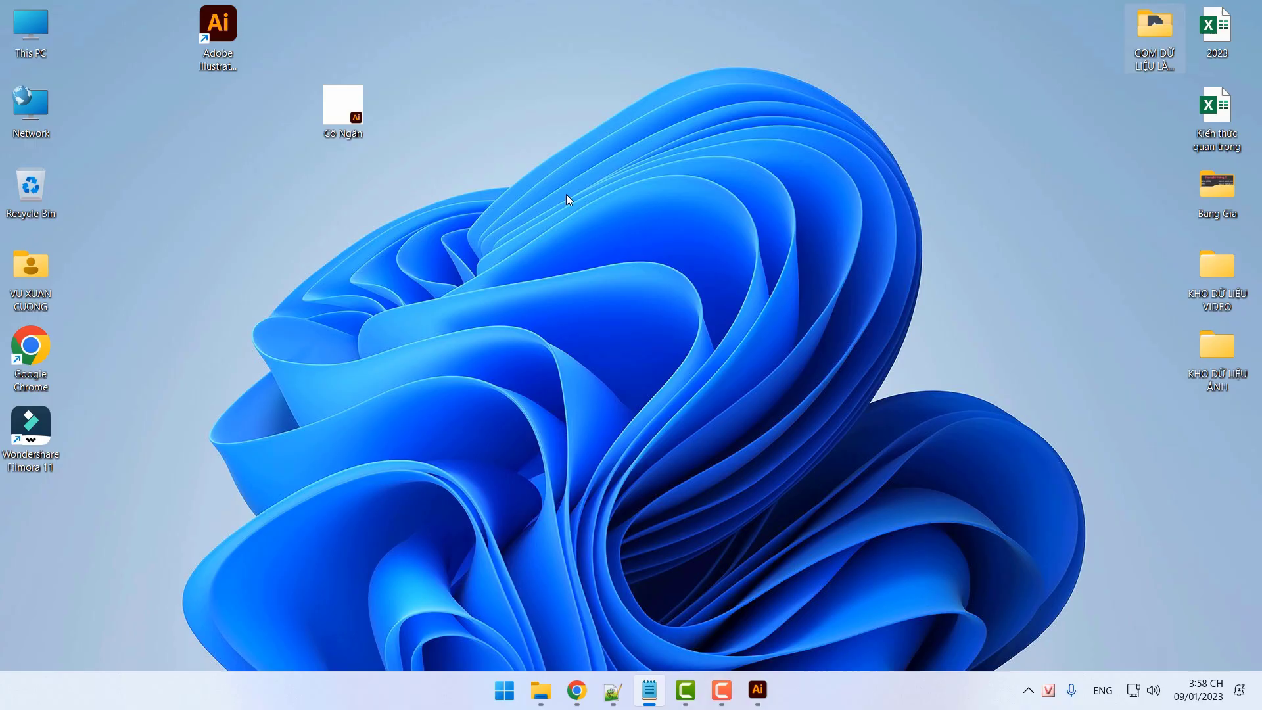
Select the Cô Ngân desktop icon and restore the Notepad++ notes, twice over
left_click(327, 122)
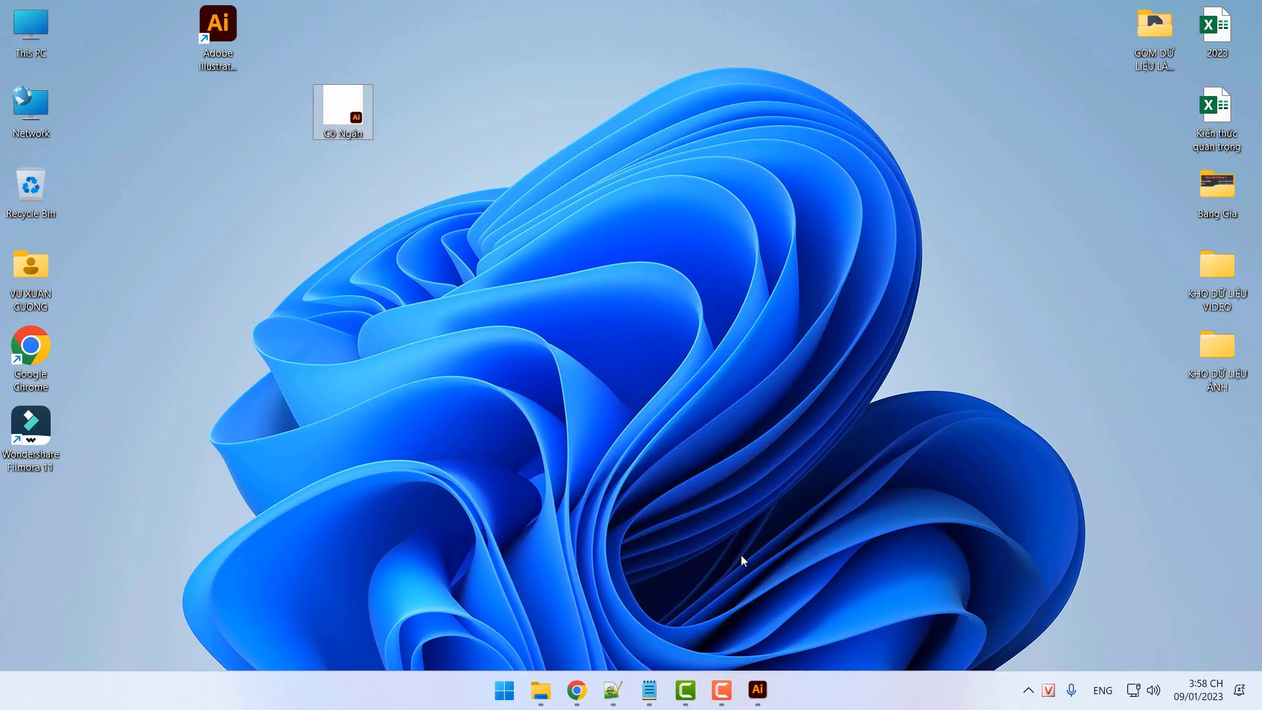
left_click(612, 690)
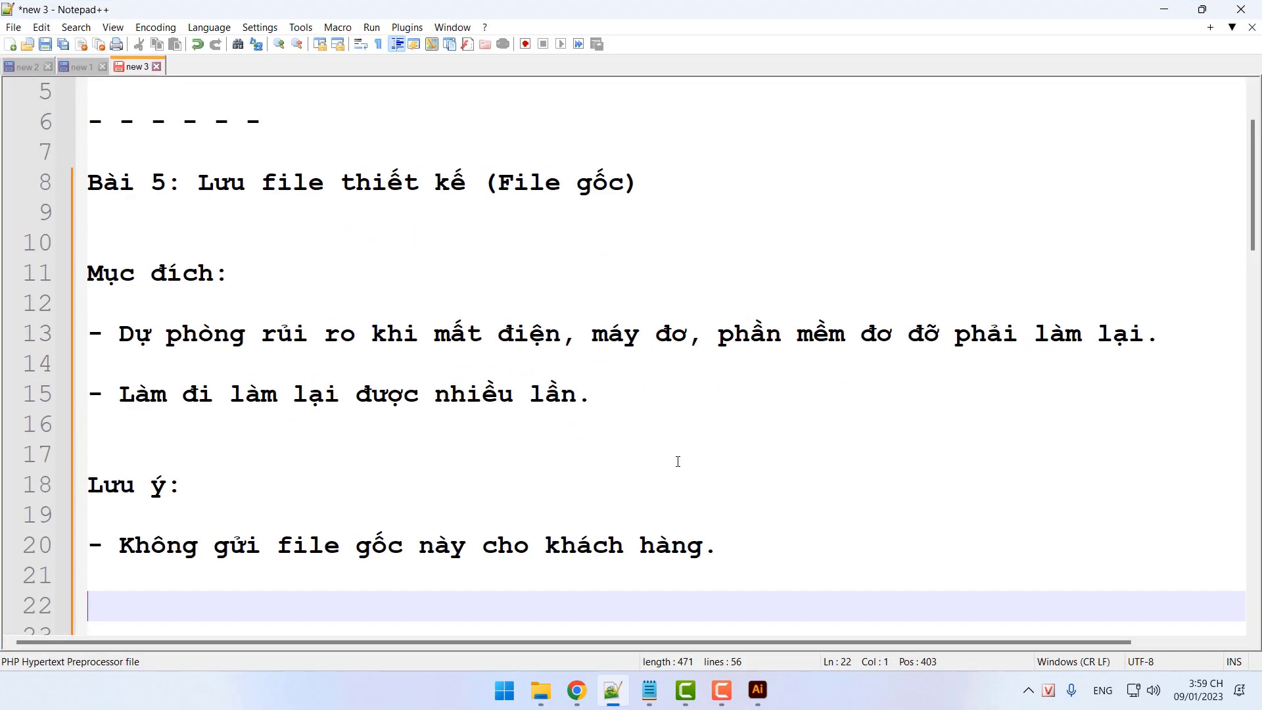
scroll(678, 461, "up", 2)
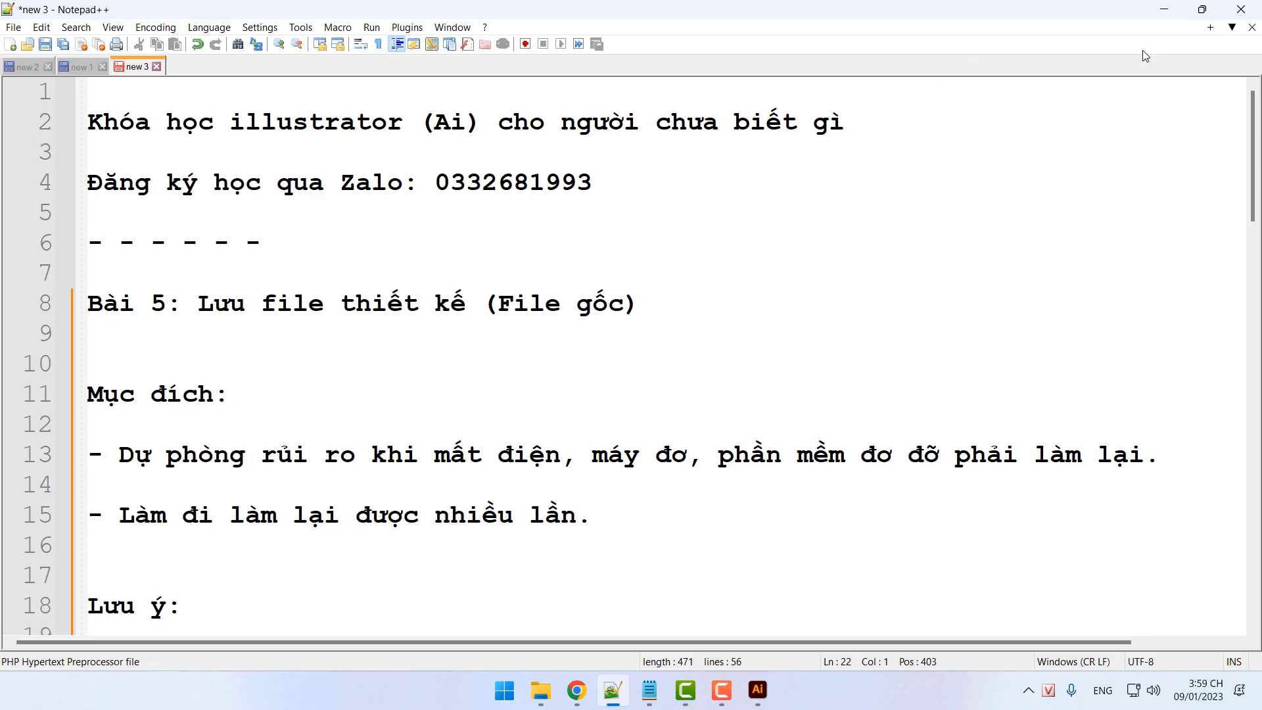
left_click(1165, 13)
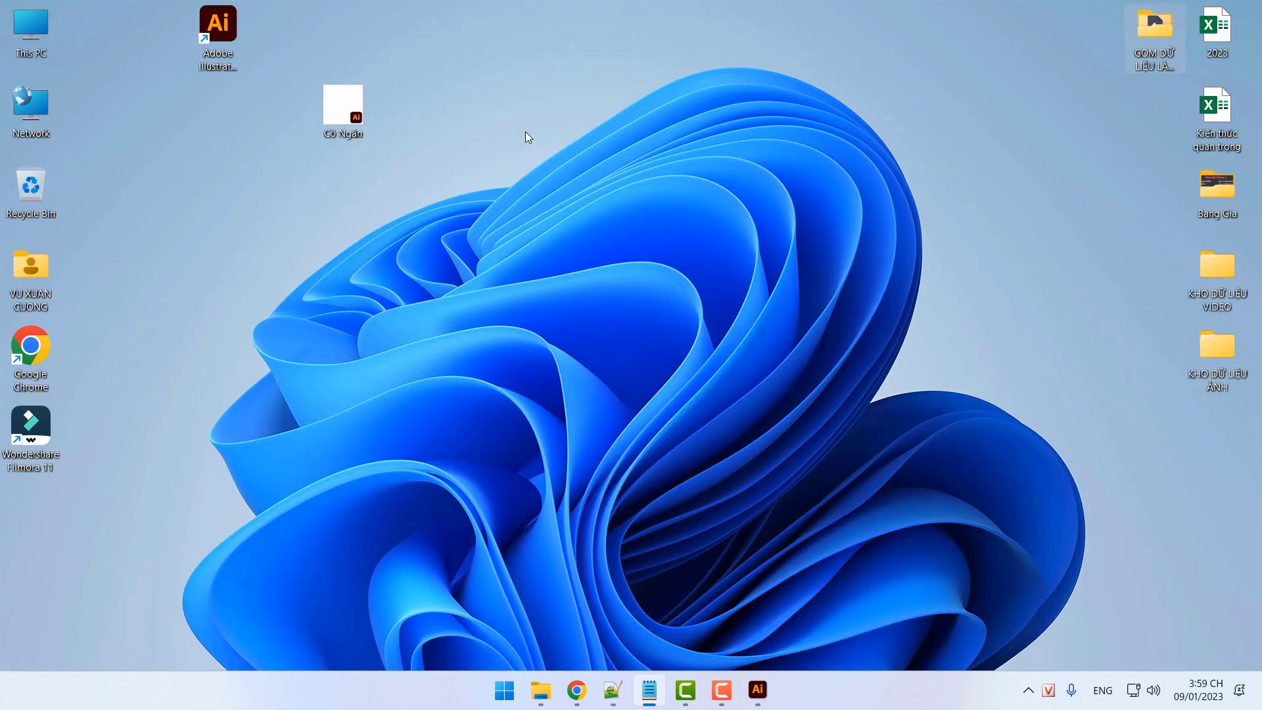
left_click(350, 132)
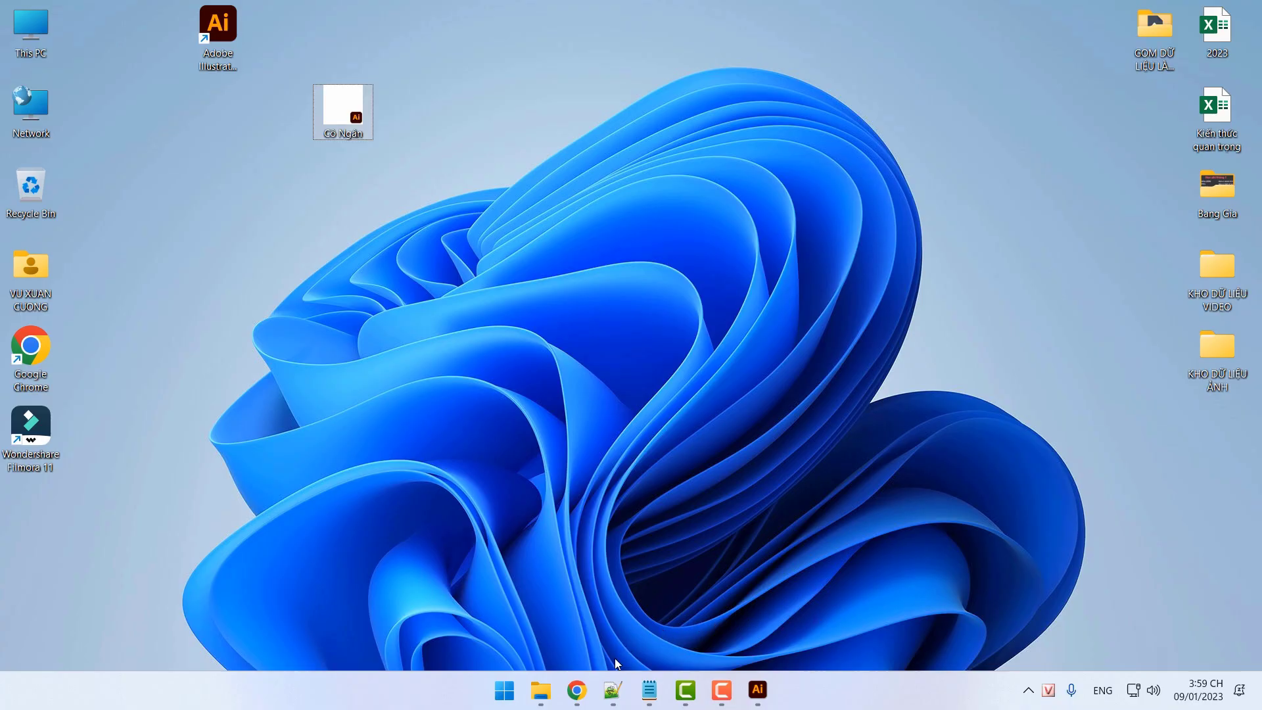
left_click(612, 690)
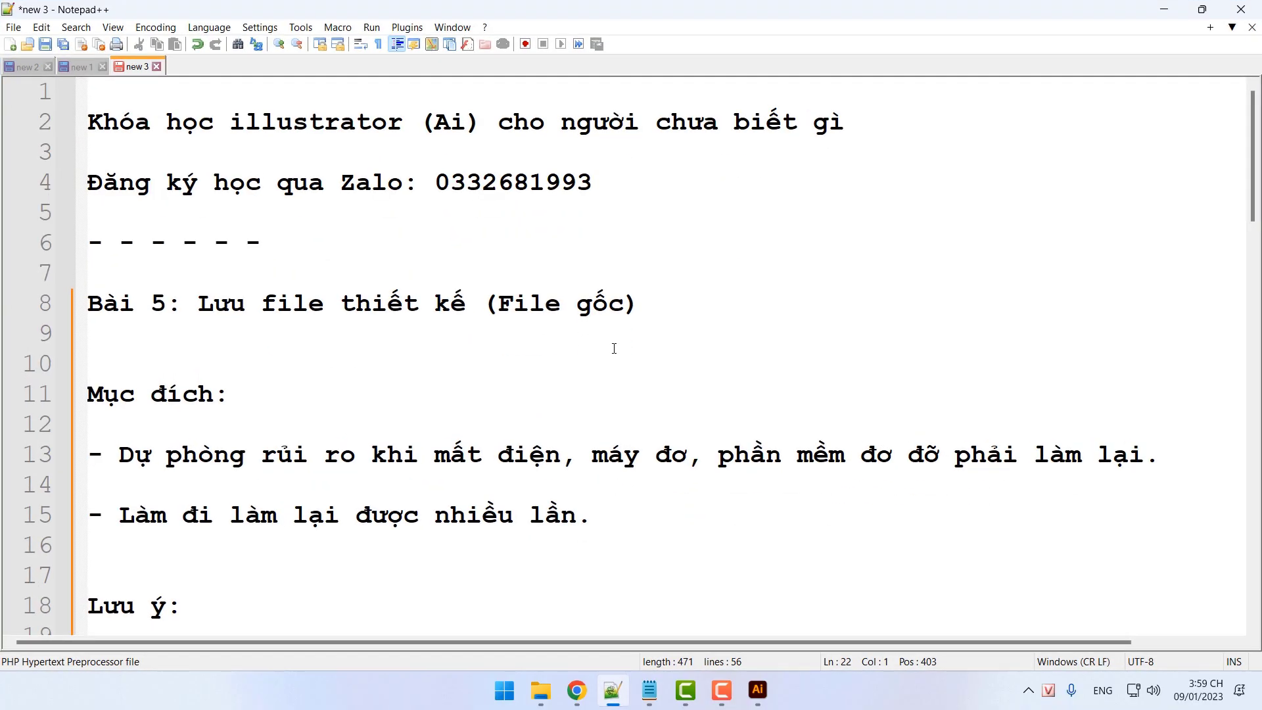
Hide the notes and switch to Illustrator's home screen
left_click(1163, 9)
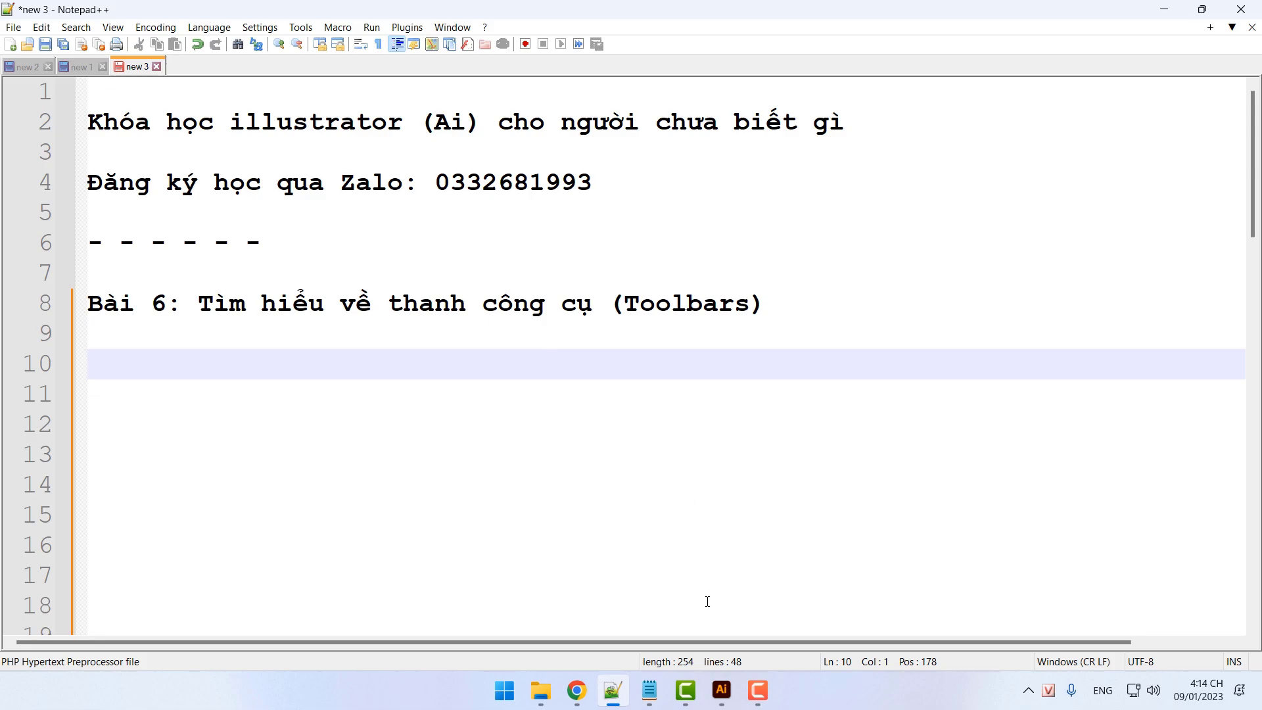
left_click(722, 690)
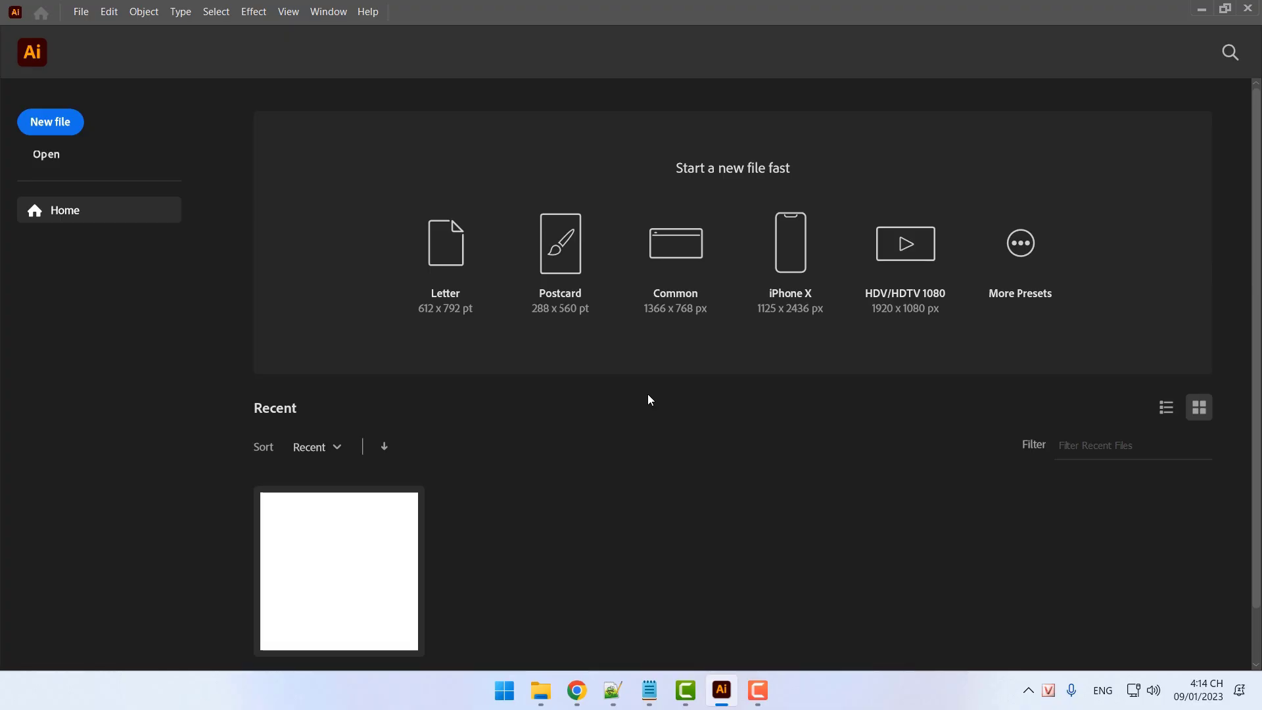
Start a new Web document named 'Anh Thái ngày trả 1010'
left_click(51, 122)
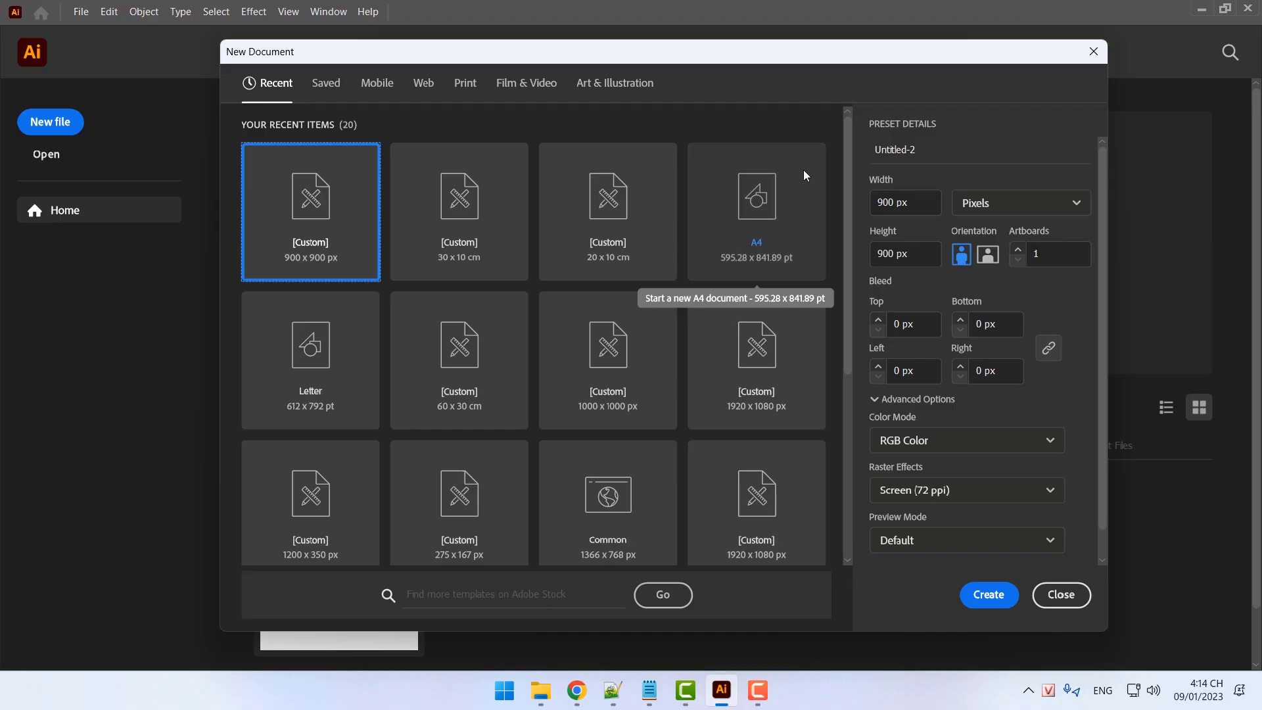
left_click(424, 87)
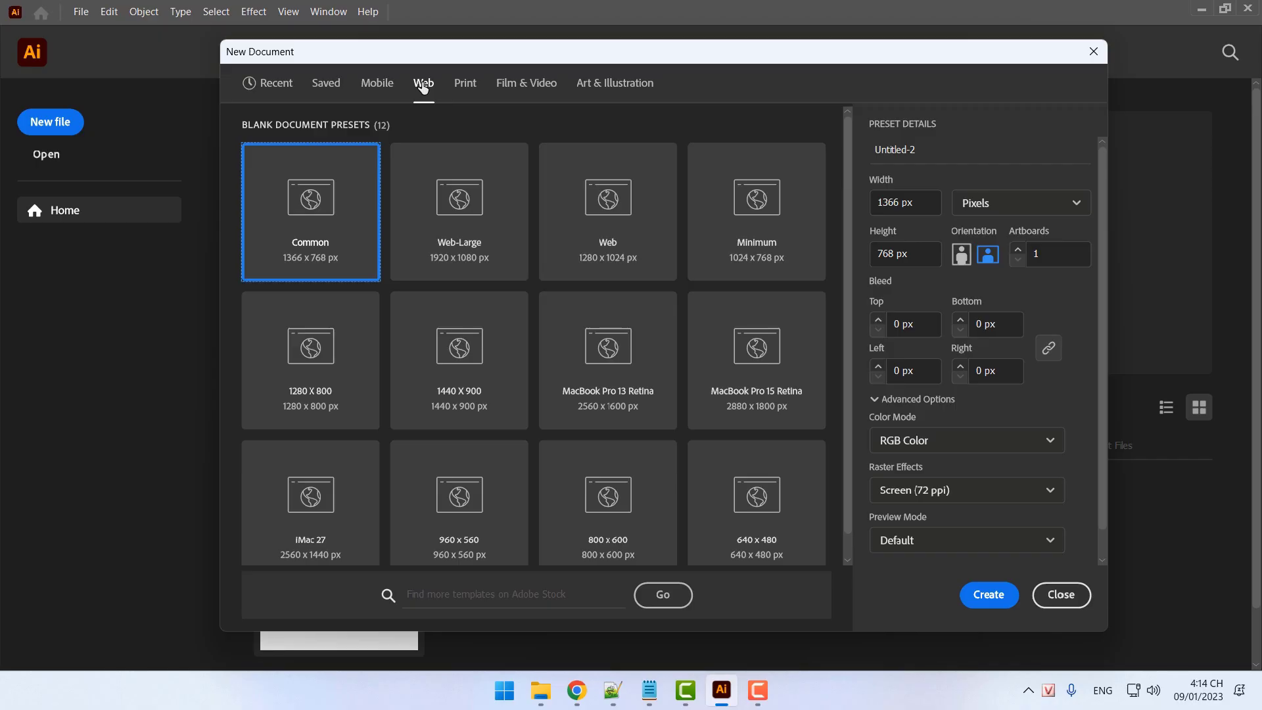
left_click(934, 156)
key("ctrl+a")
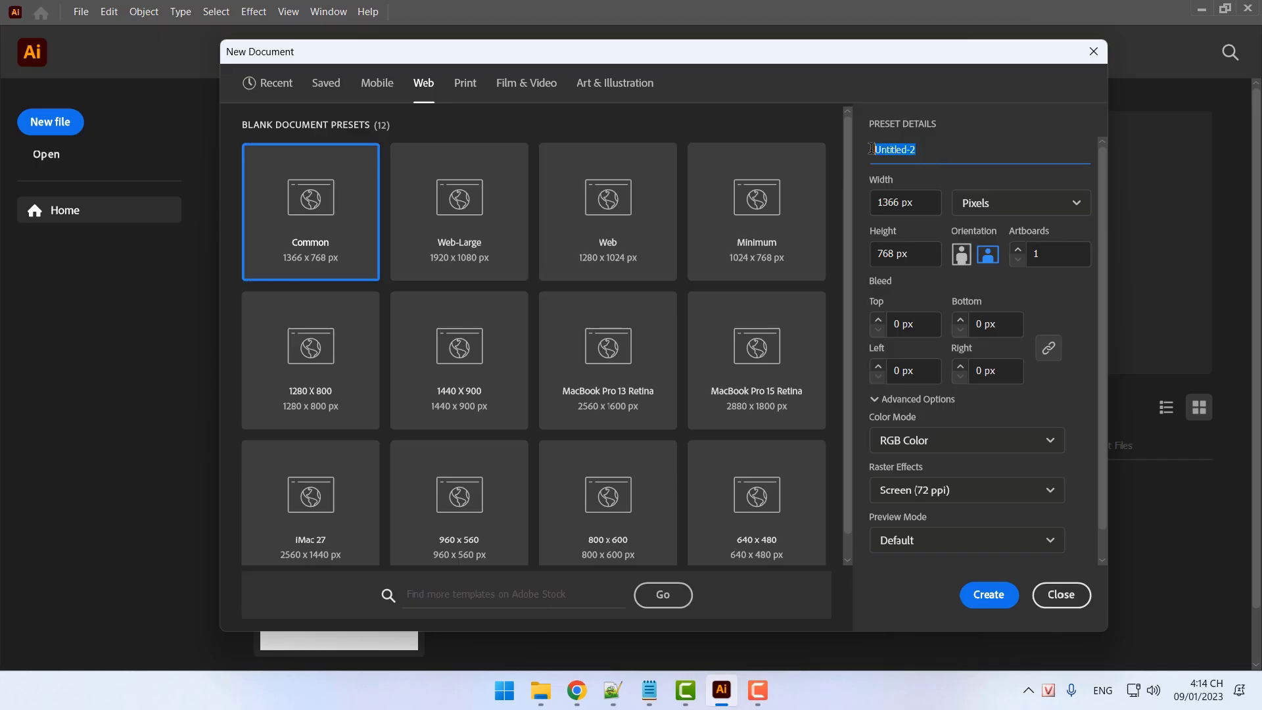
type("Anh Thái ngày trả")
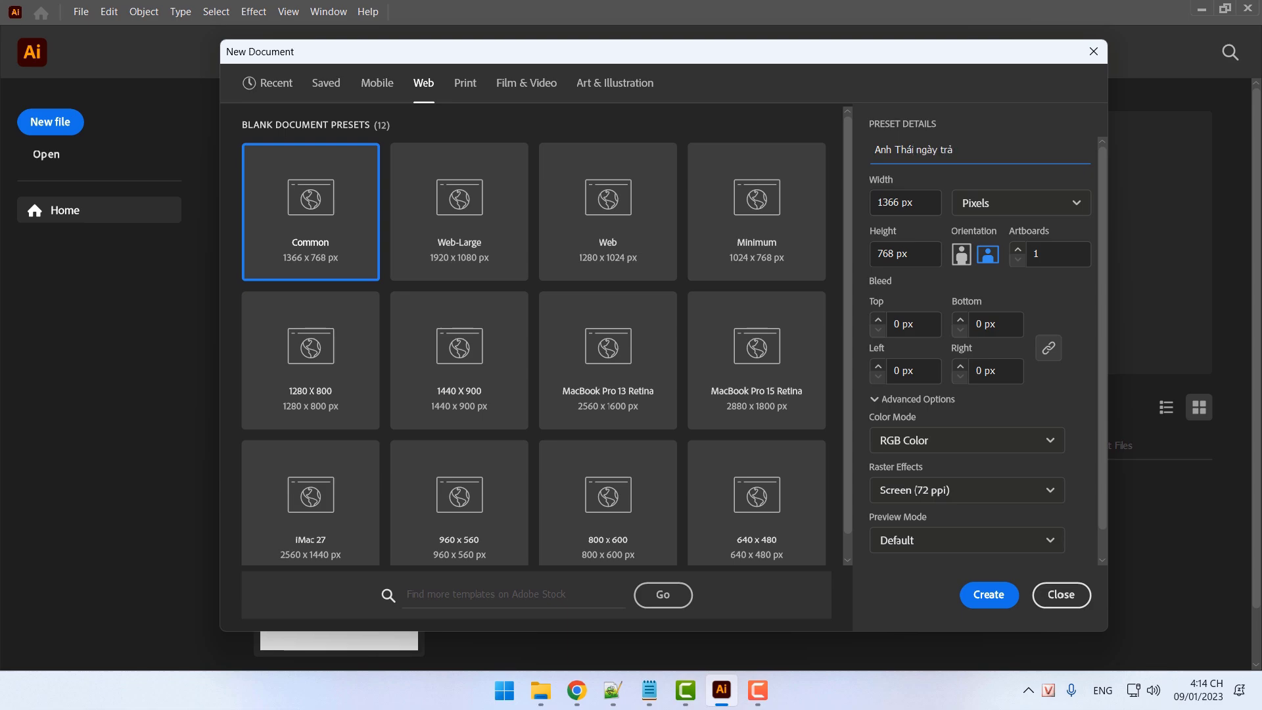
type(" 1010")
Set its size to 900 × 900 px and create it
left_click(932, 204)
type("900")
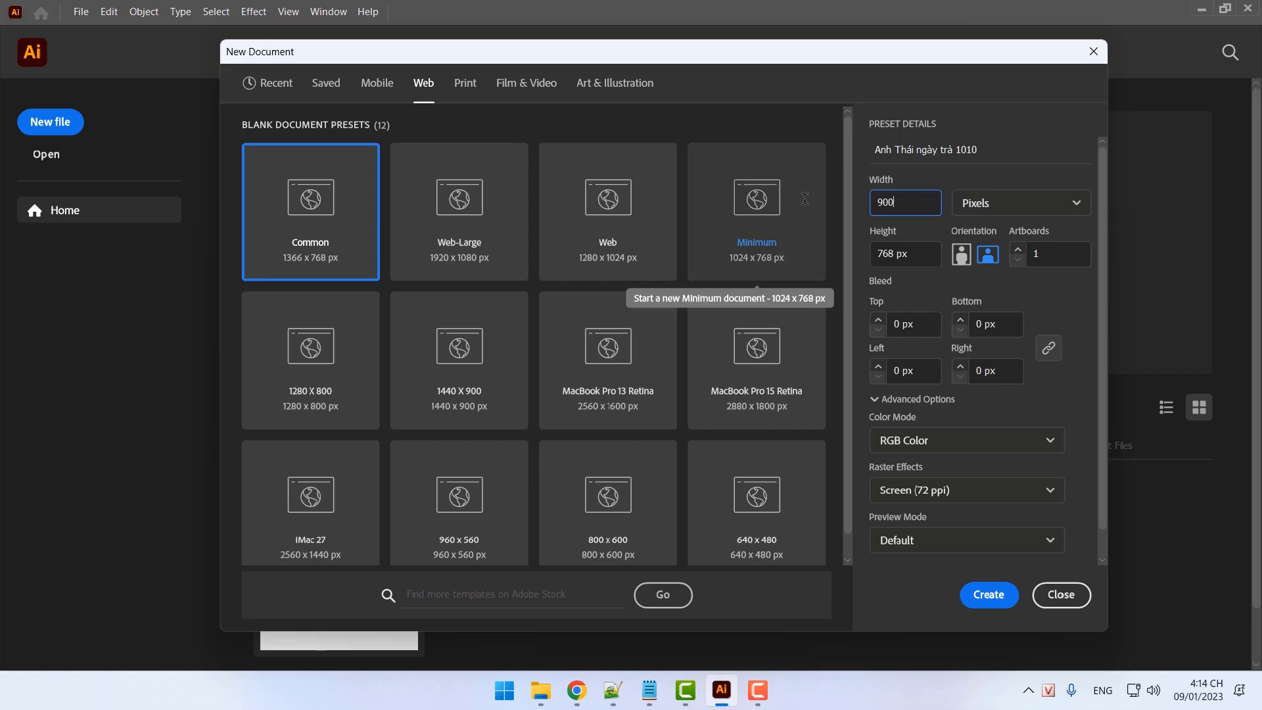
left_click(923, 256)
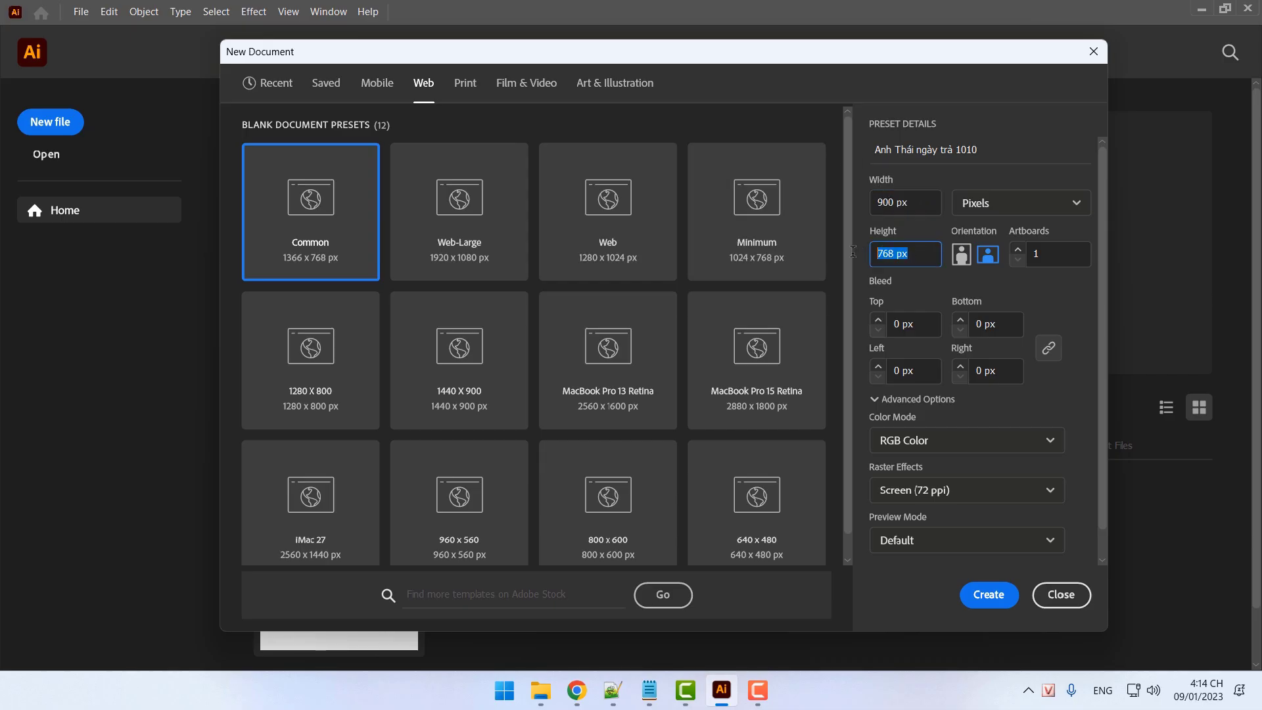
type("900")
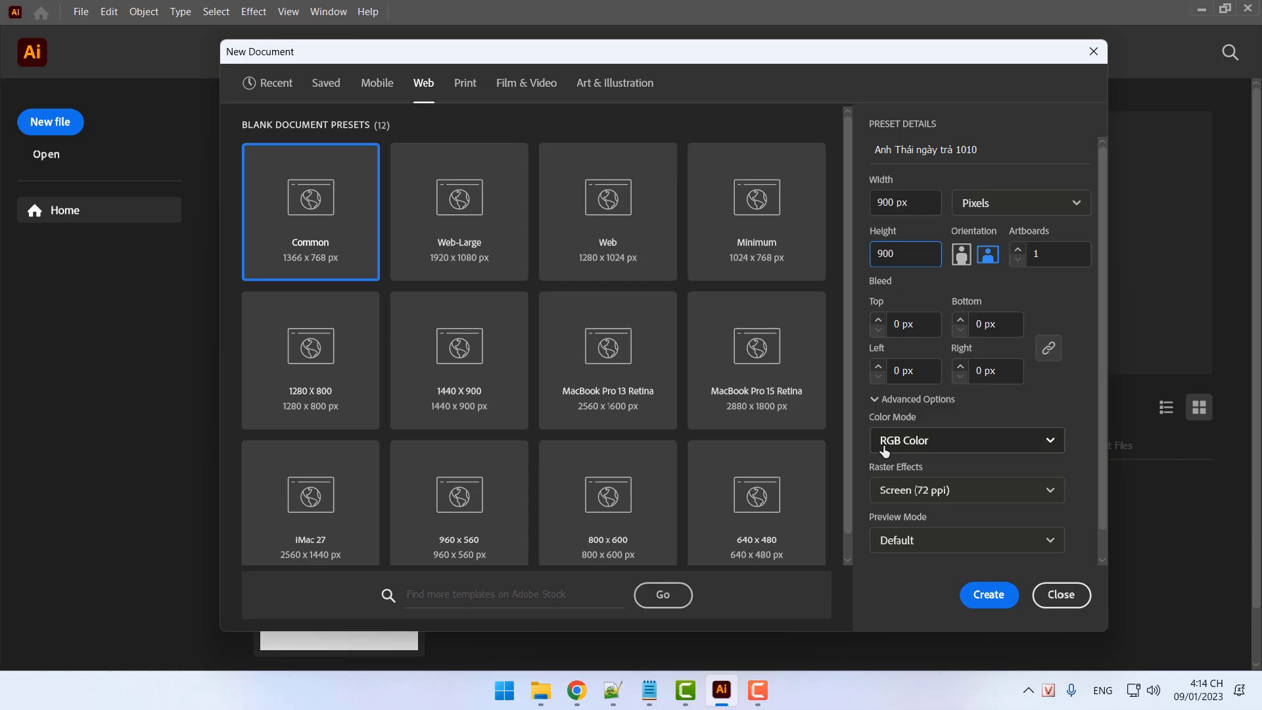
left_click(988, 595)
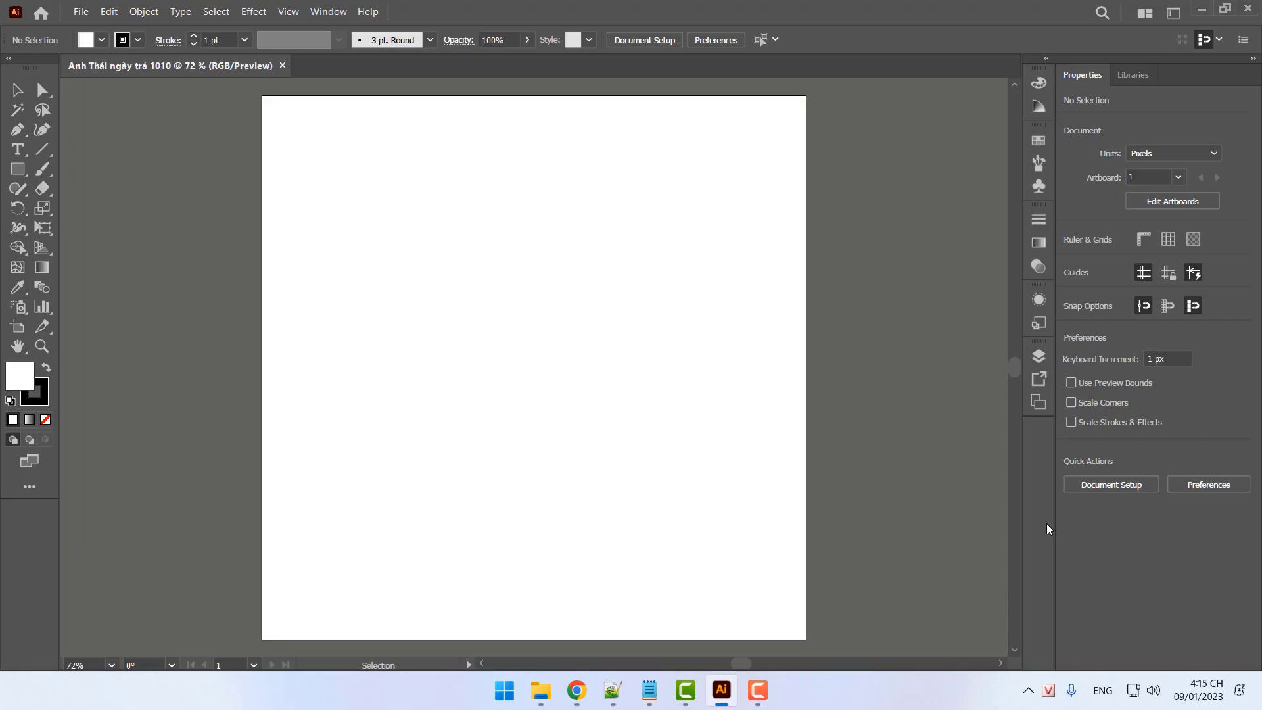
Save the document to the Desktop as an Illustrator .ai file with default options, then return to the Notepad++ notes
left_click(80, 11)
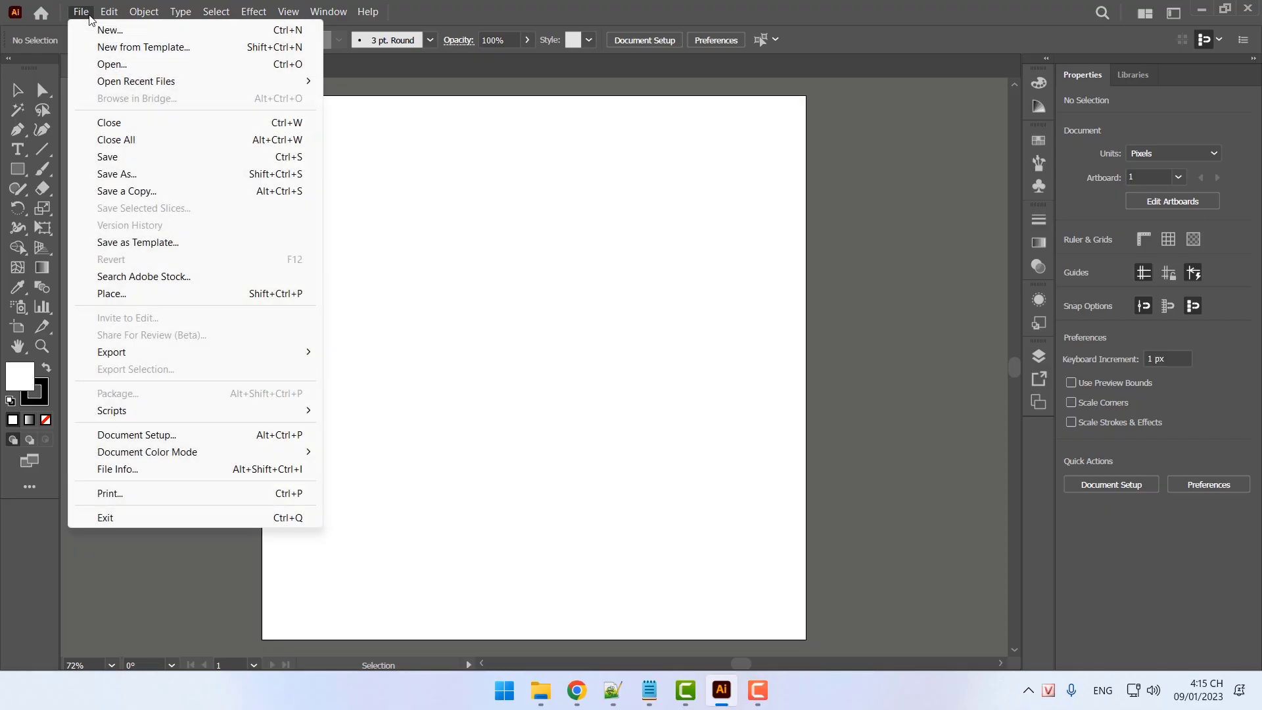
left_click(150, 158)
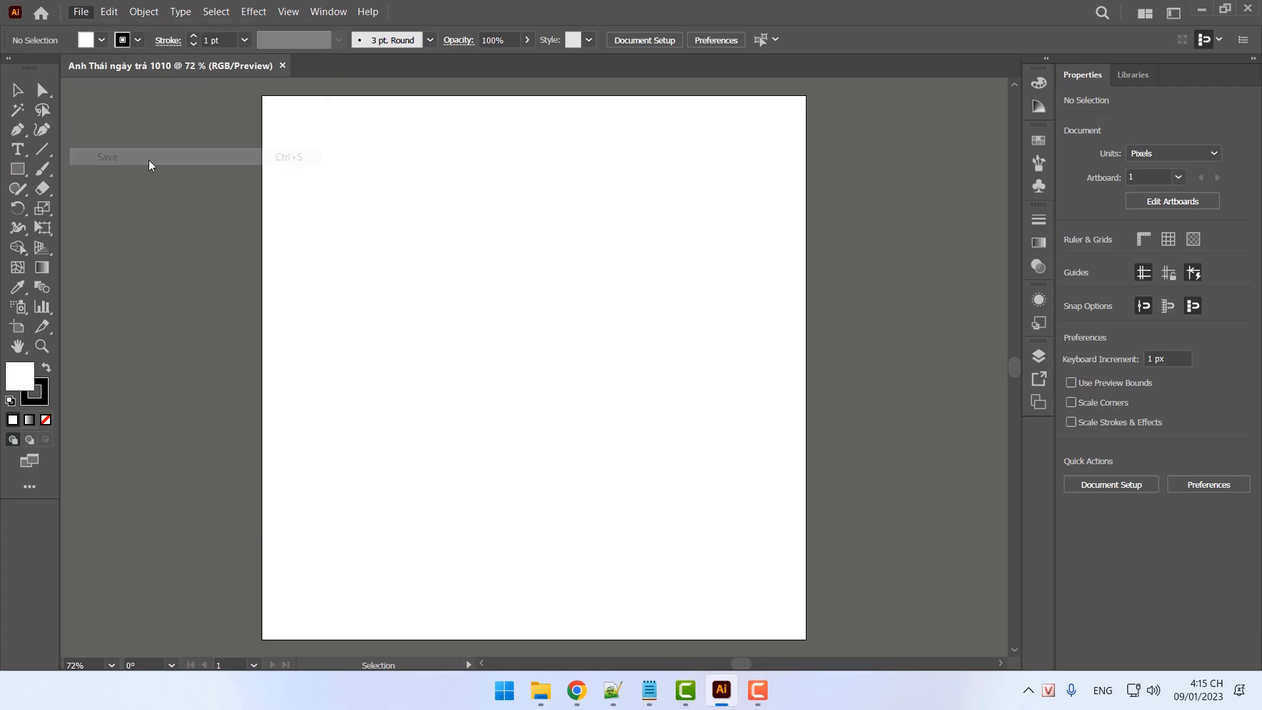
scroll(355, 263, "up", 3)
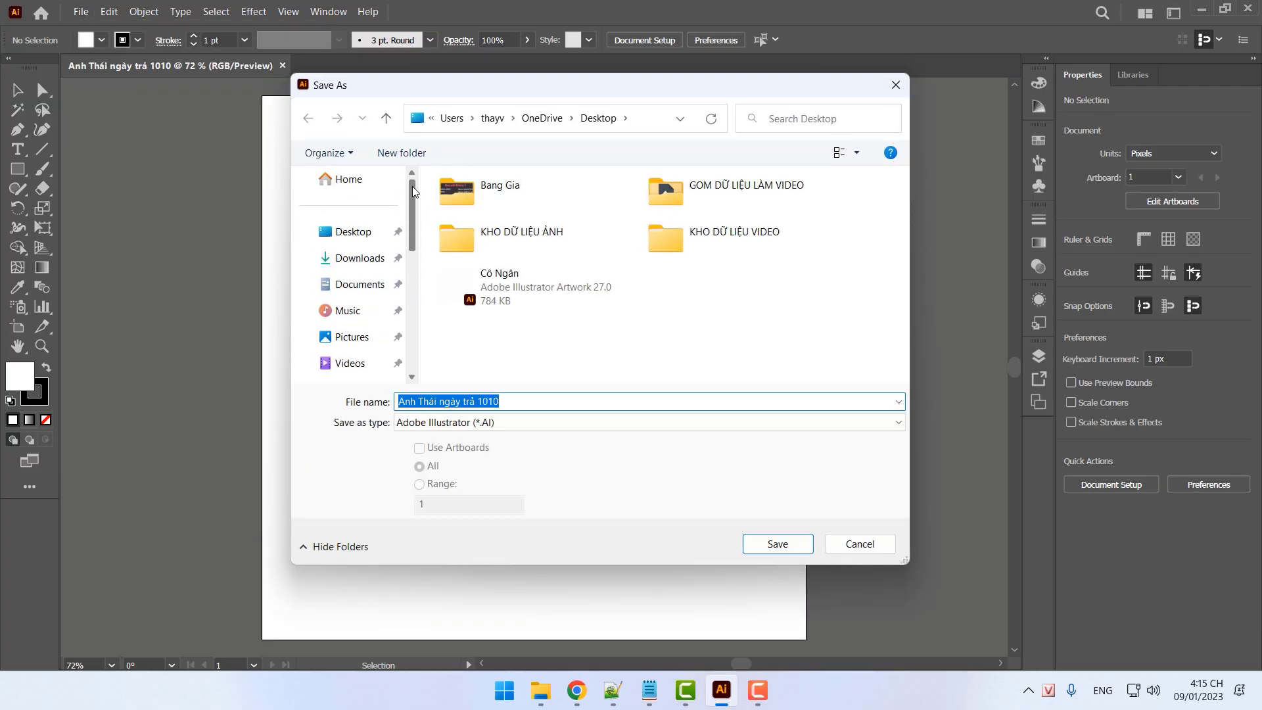
left_click(325, 234)
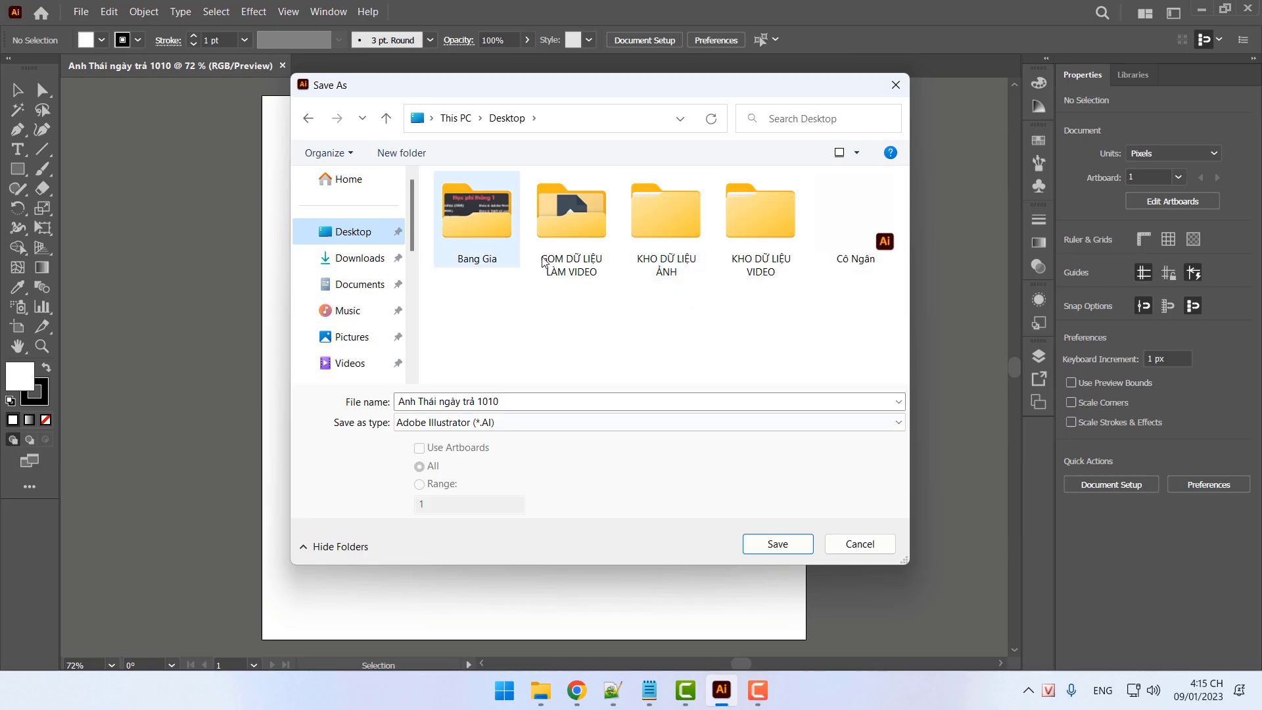
left_click(789, 547)
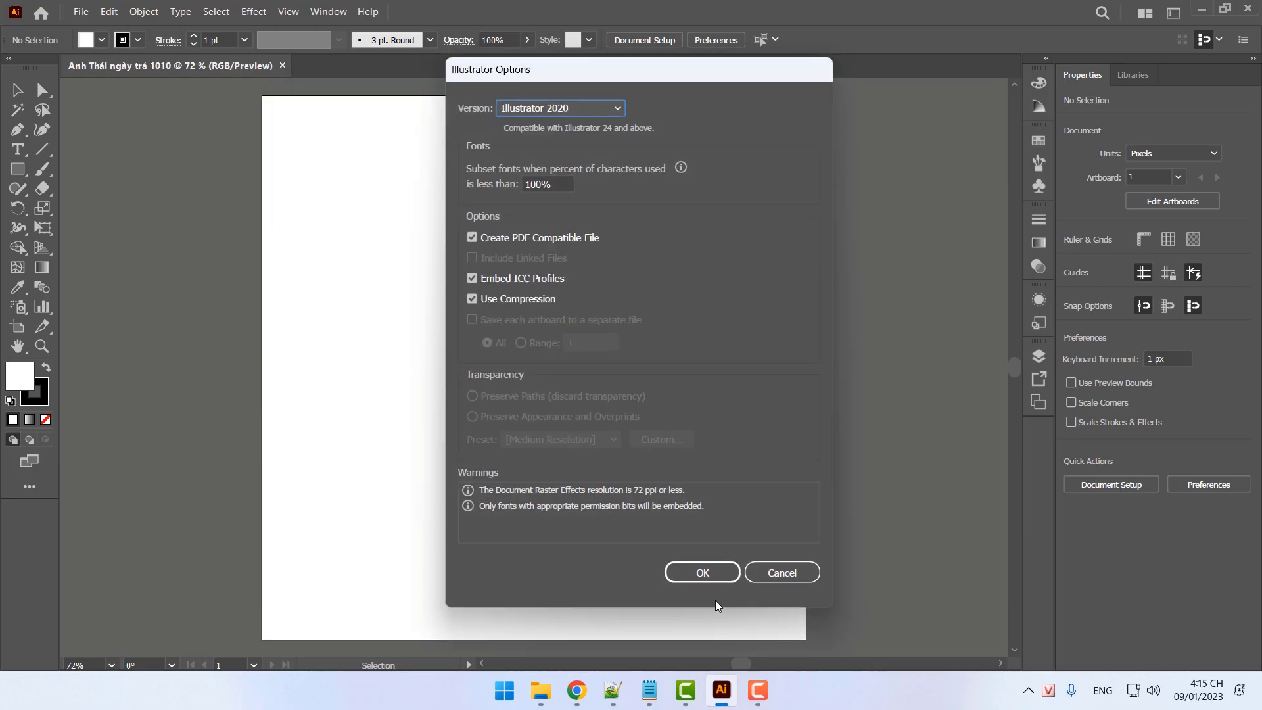
left_click(711, 574)
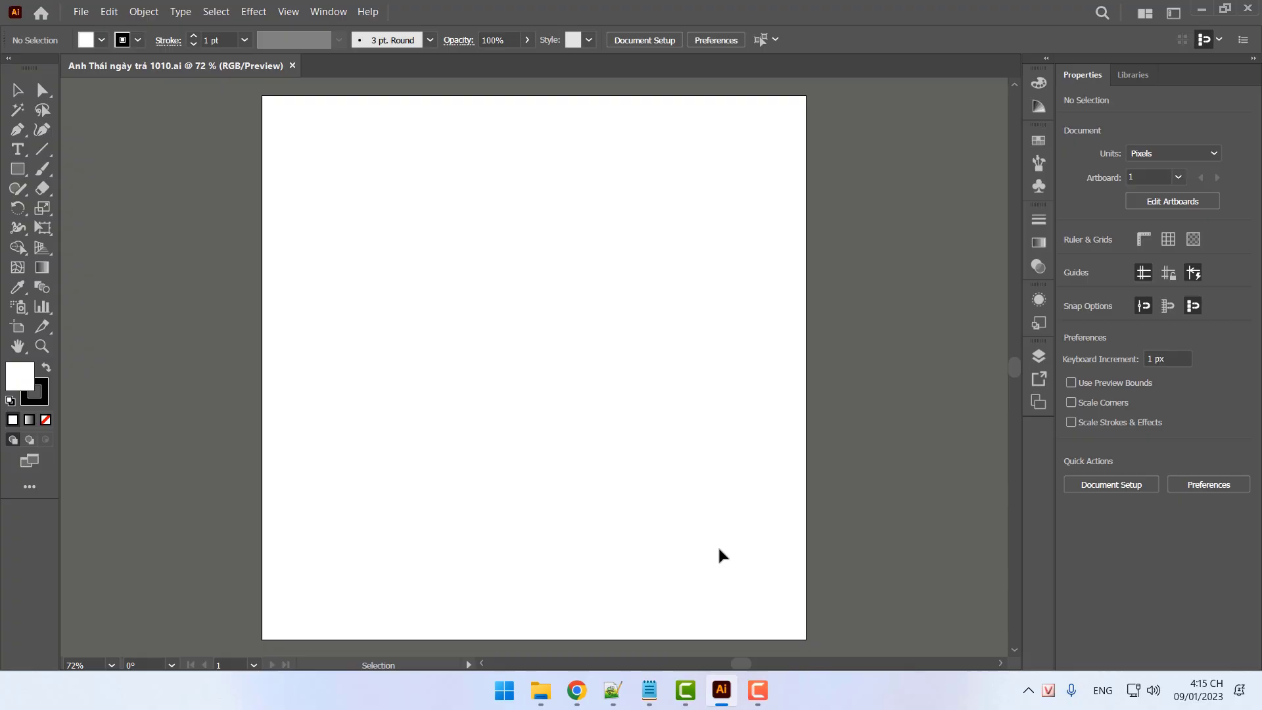
left_click(612, 690)
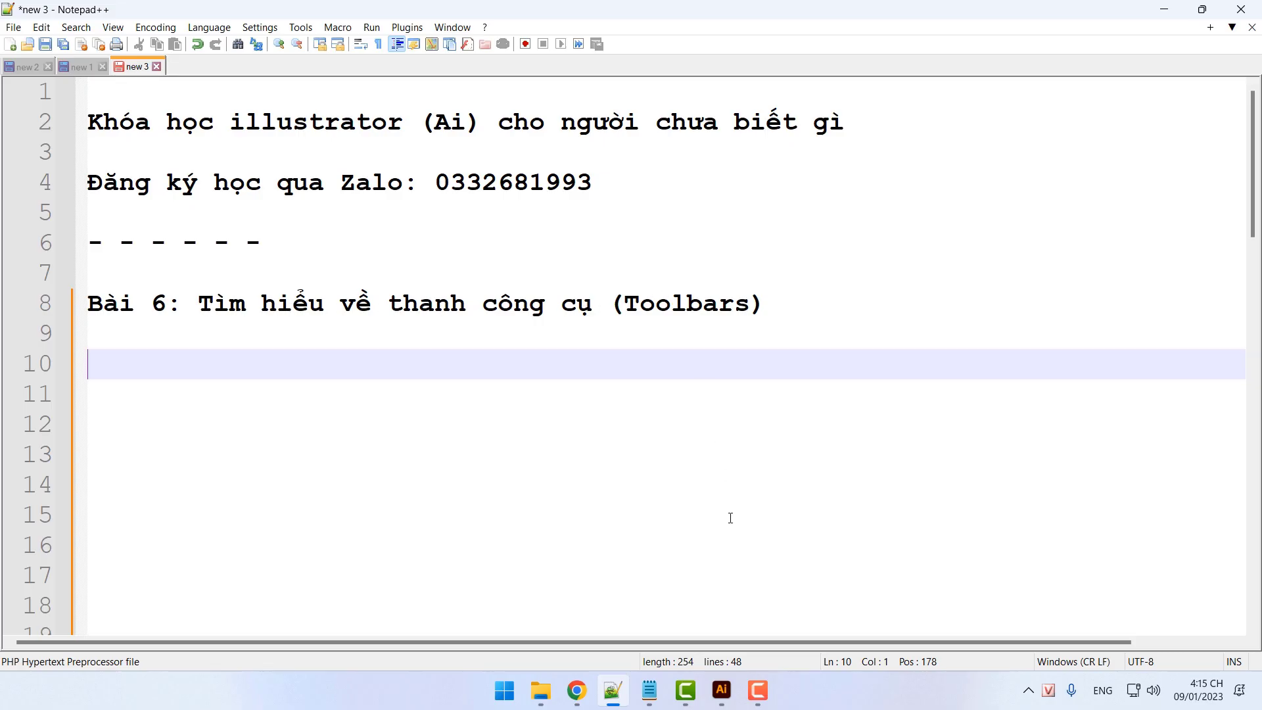
Switch from Notepad++ back to the saved Illustrator .ai document
left_click(722, 690)
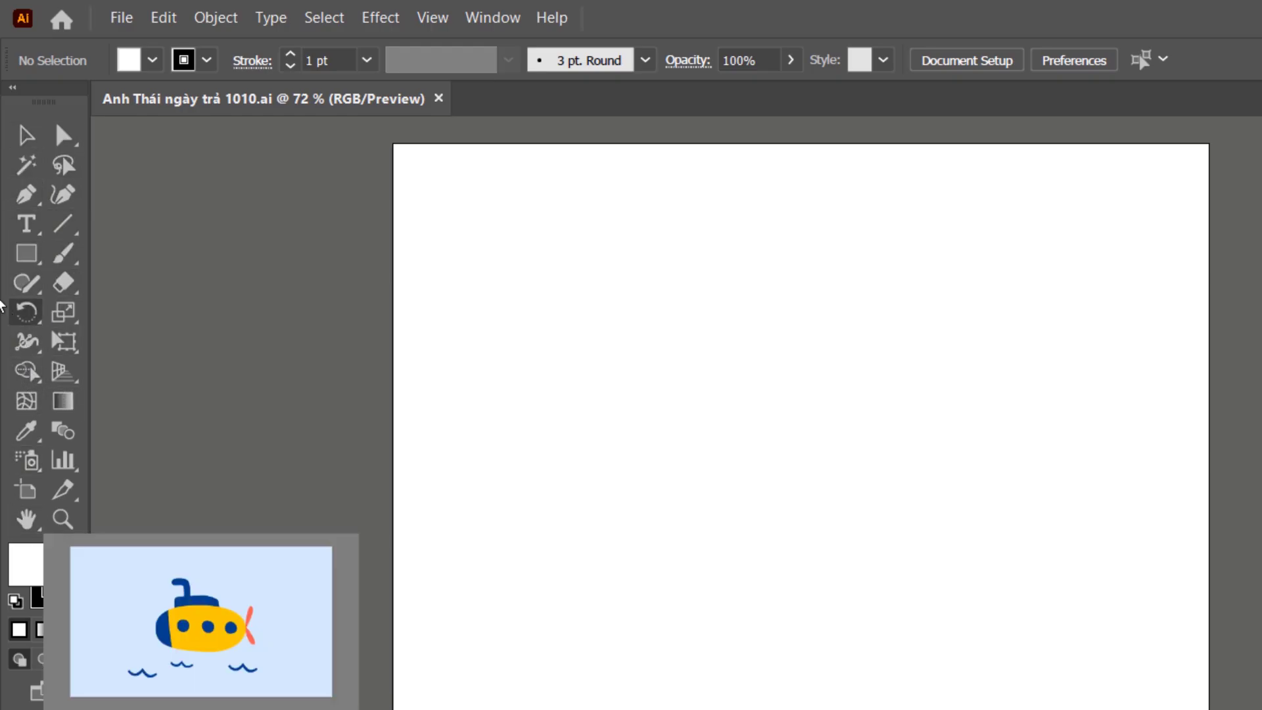
Collapse and re-expand the tools panel, then float it off the dock and close it
left_click(15, 90)
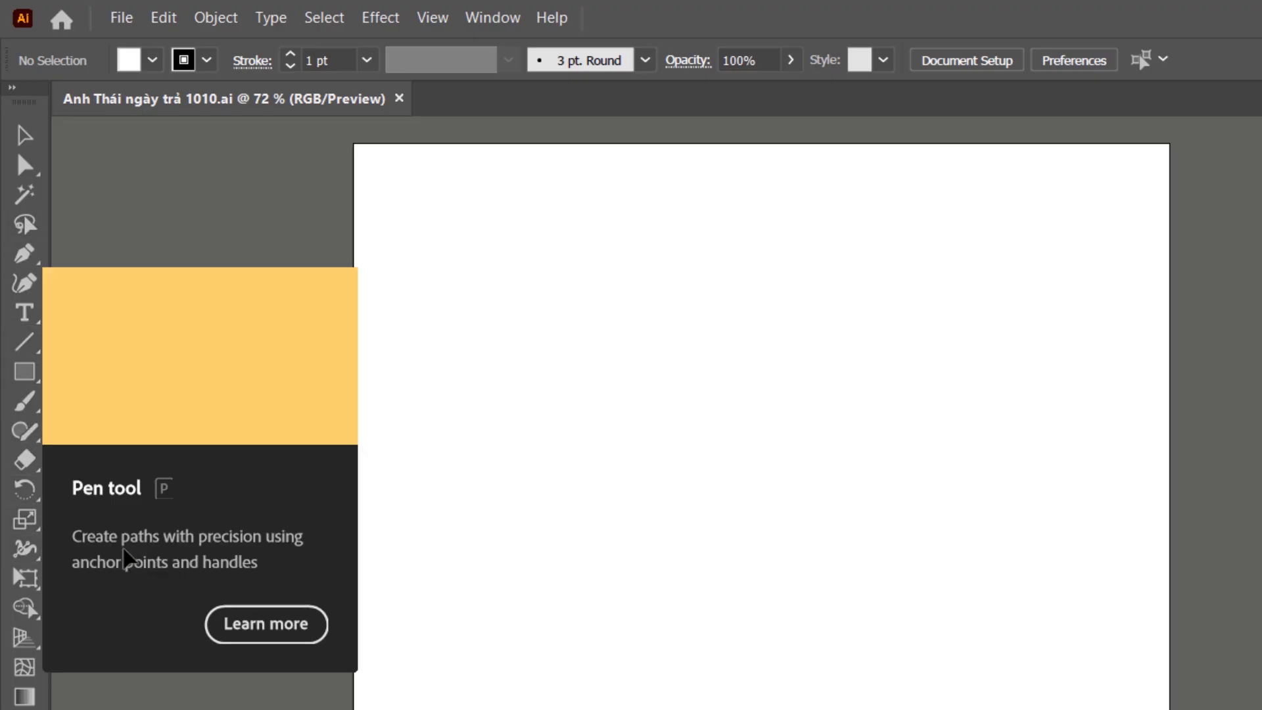
left_click(12, 88)
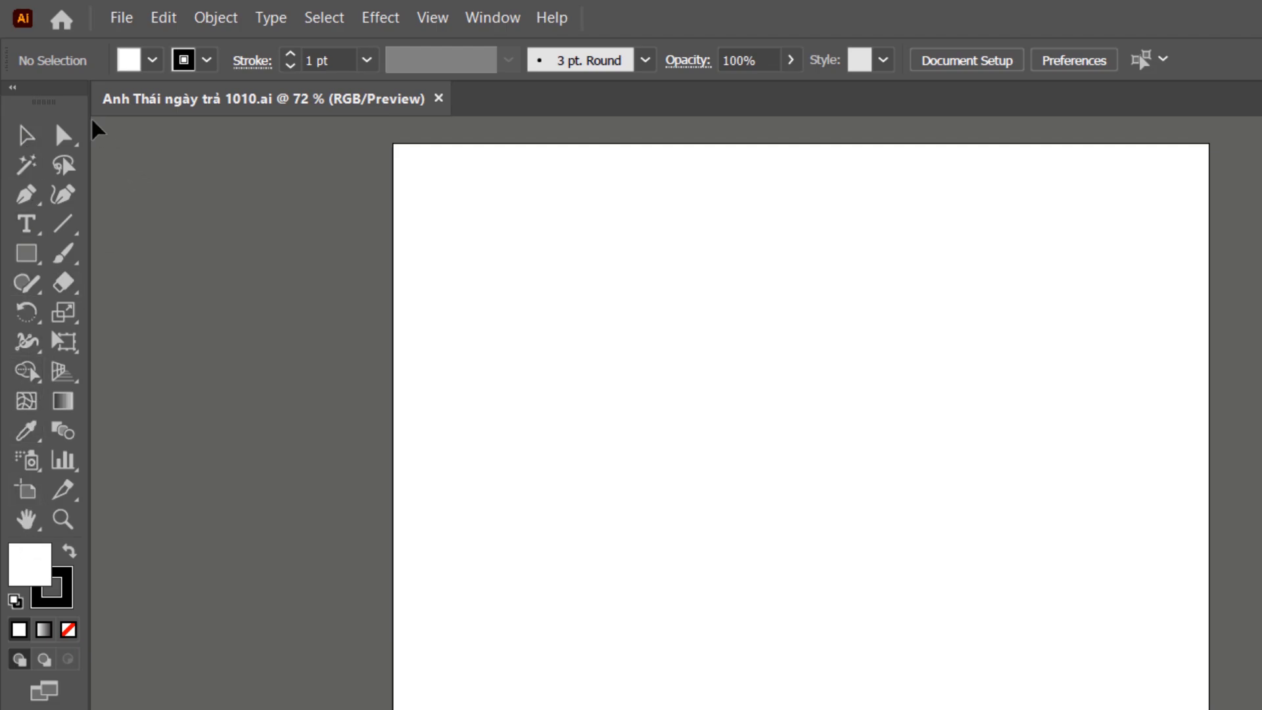
left_click_drag(52, 93, 330, 157)
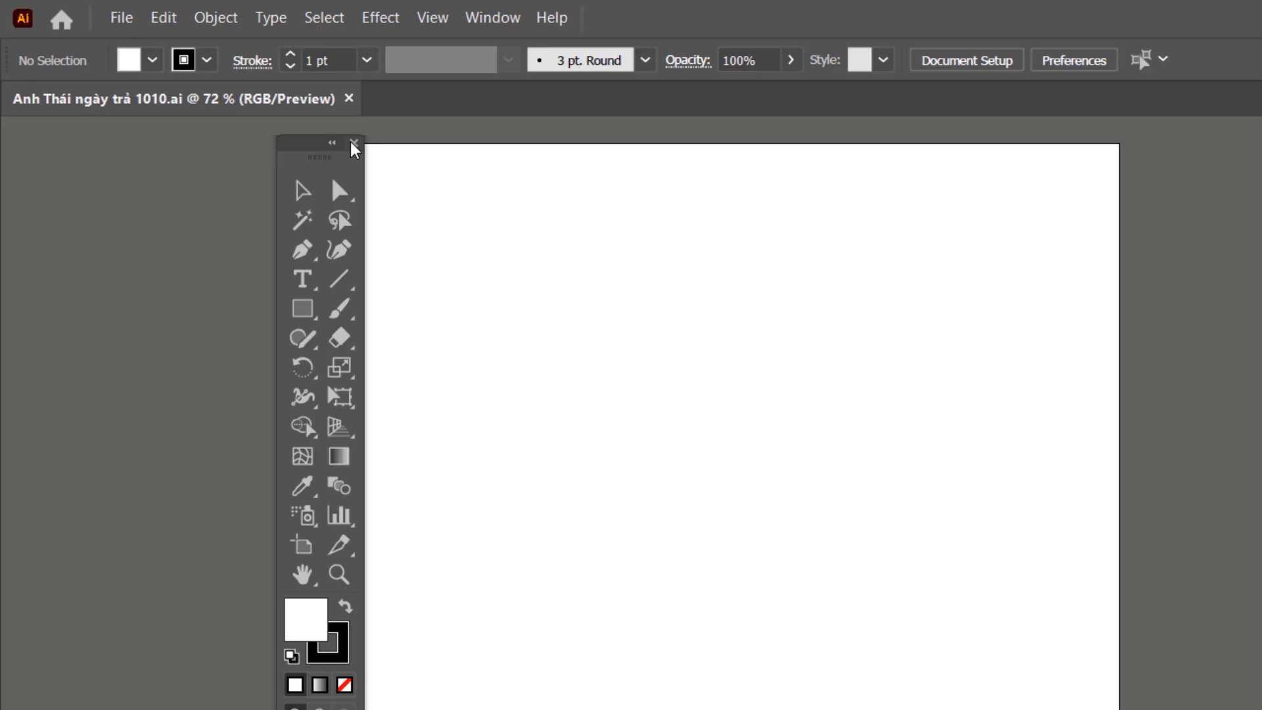
left_click(354, 143)
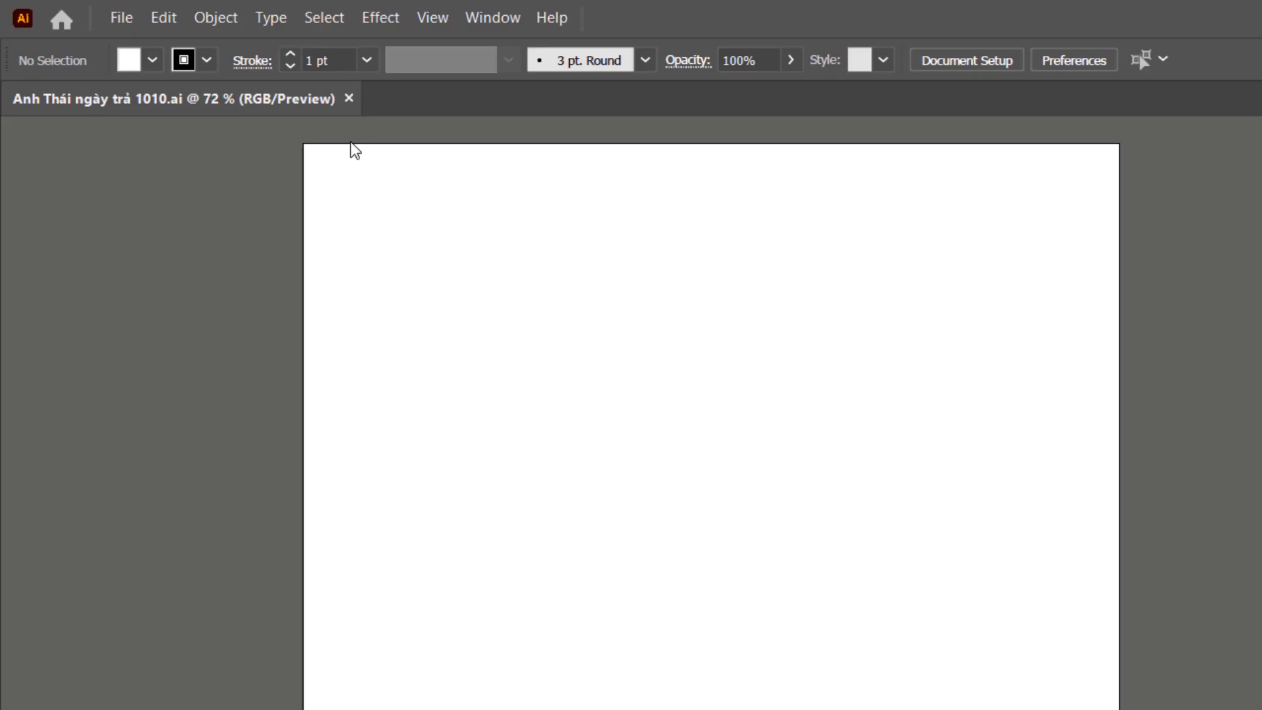
left_click(494, 18)
Reset the Essentials Classic workspace, pick Direct Selection, then float and close the tools panel
mouse_move(600, 131)
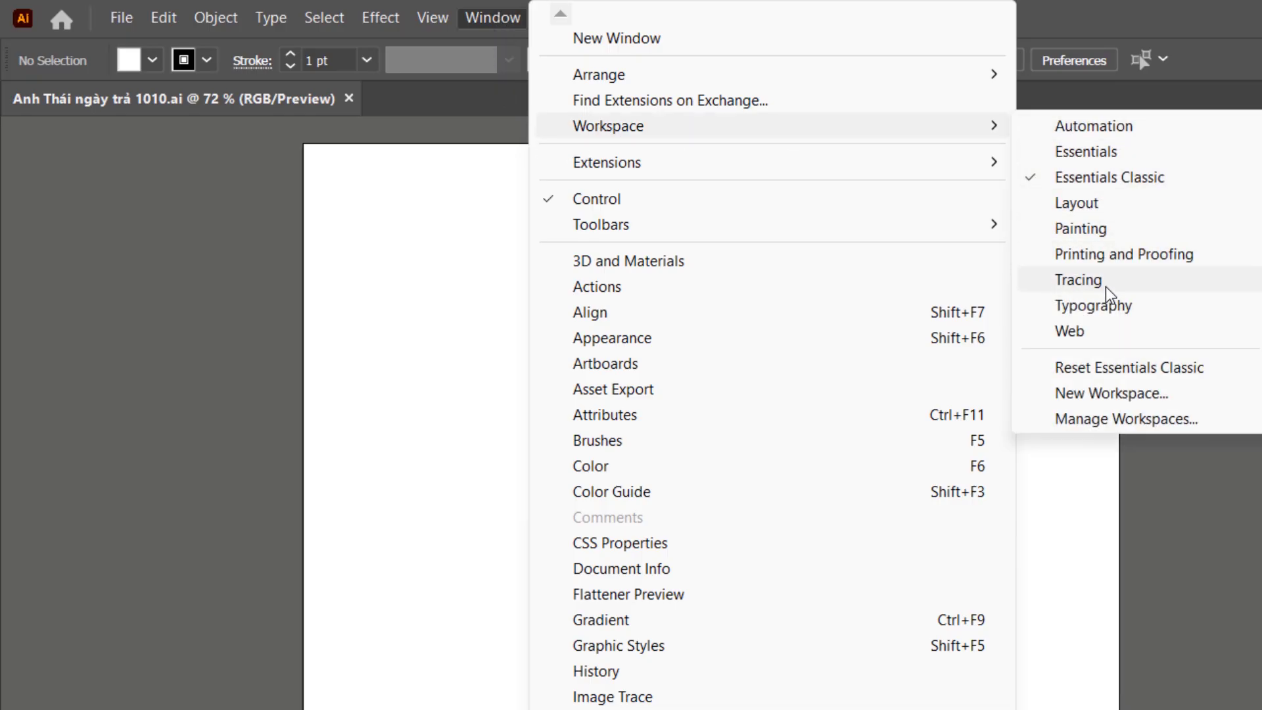
left_click(1109, 374)
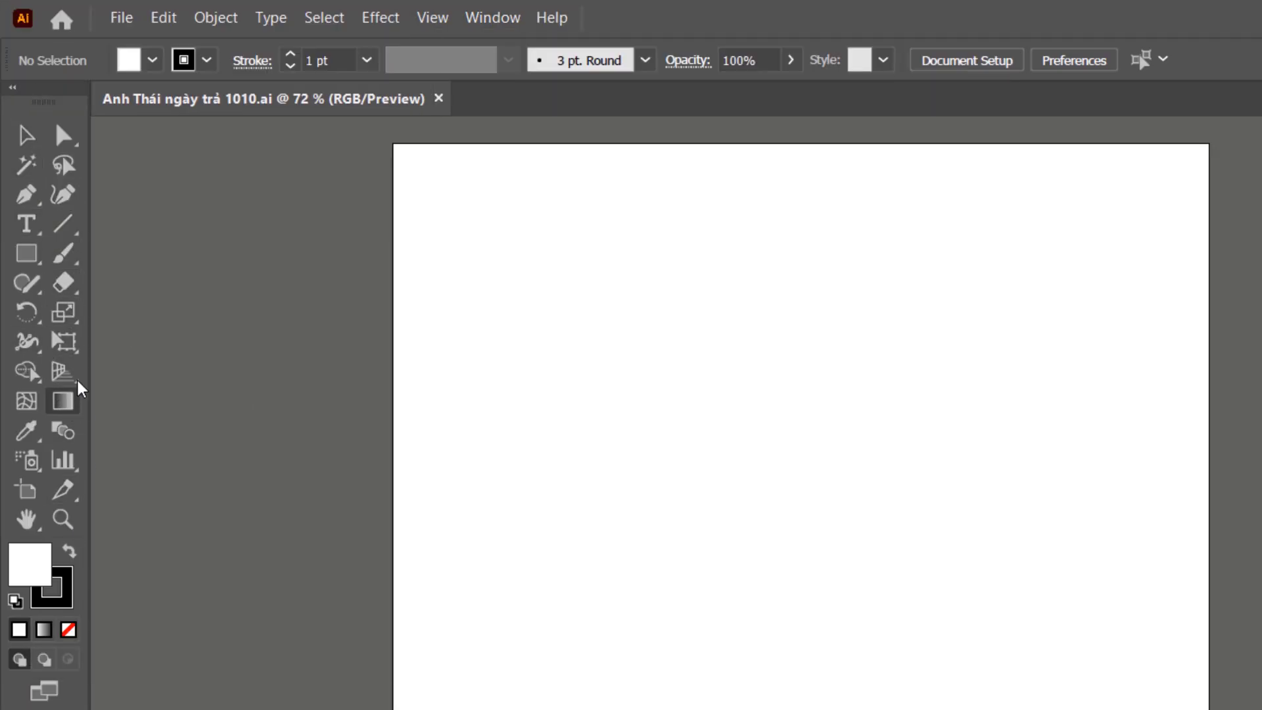
left_click(65, 135)
left_click_drag(67, 98, 98, 112)
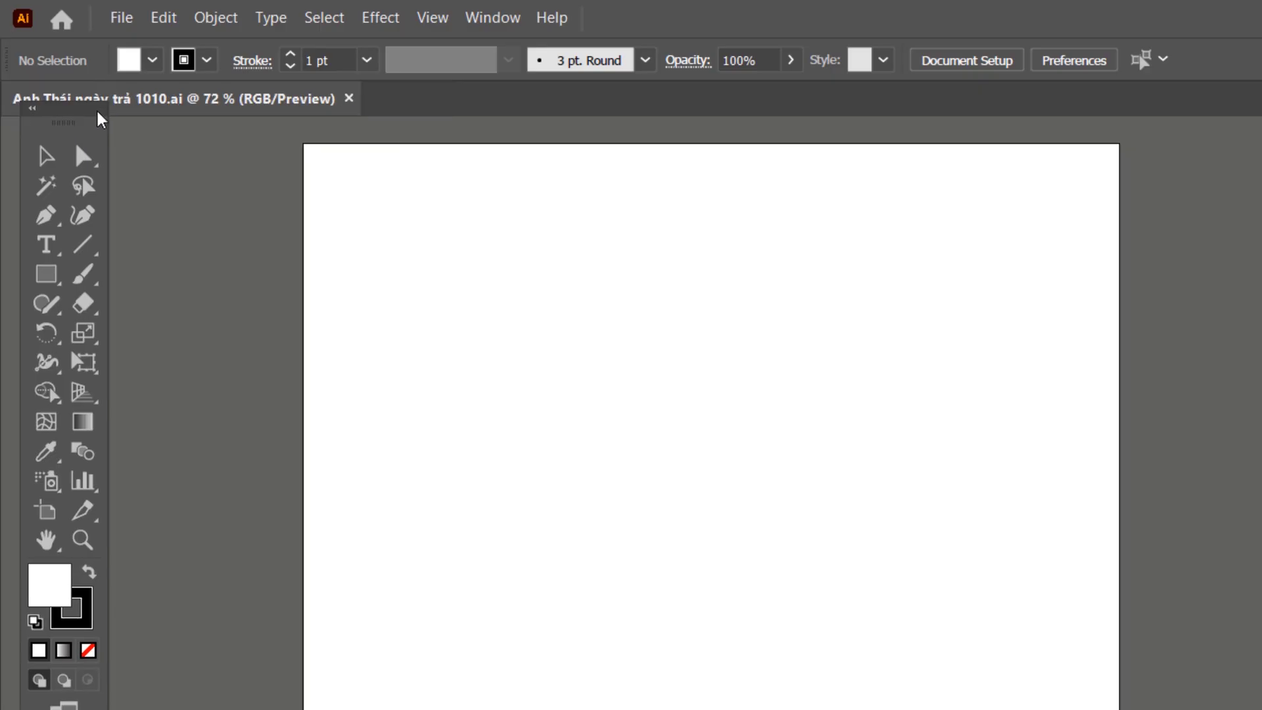
left_click(98, 111)
Show the Advanced toolbar, move the floating toolbar beside the artboard, then close it
left_click(508, 20)
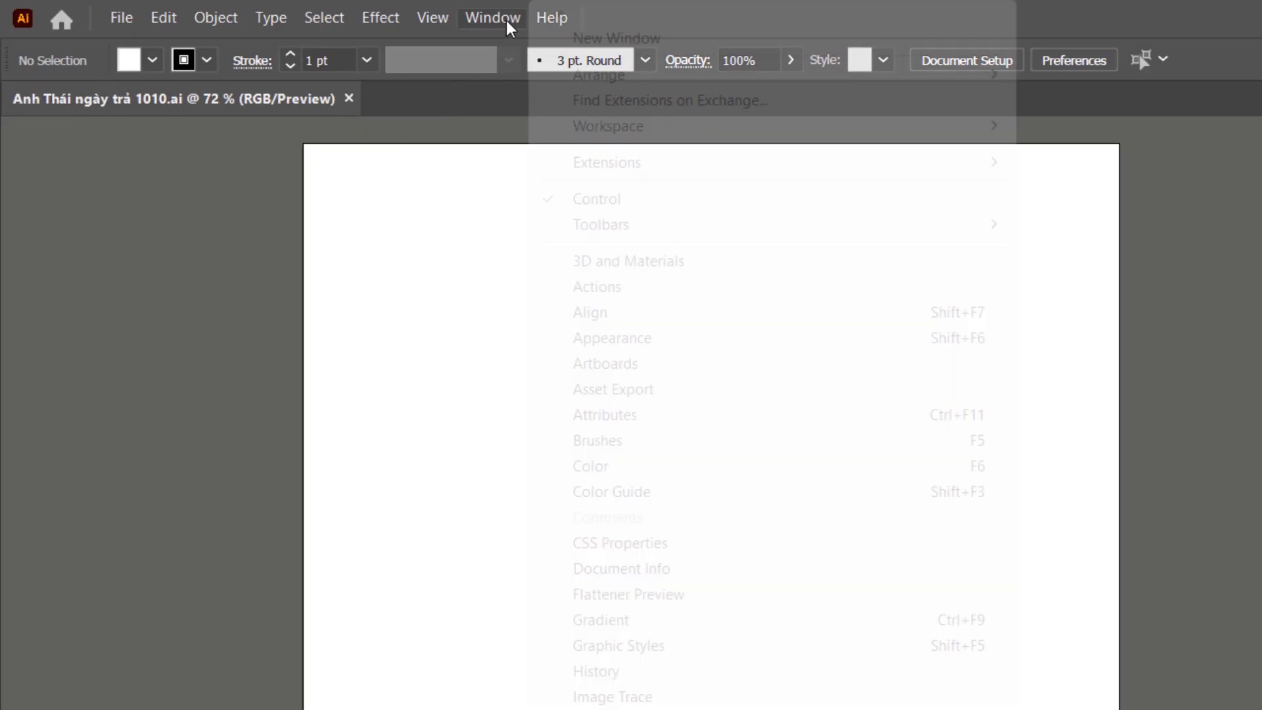
mouse_move(609, 237)
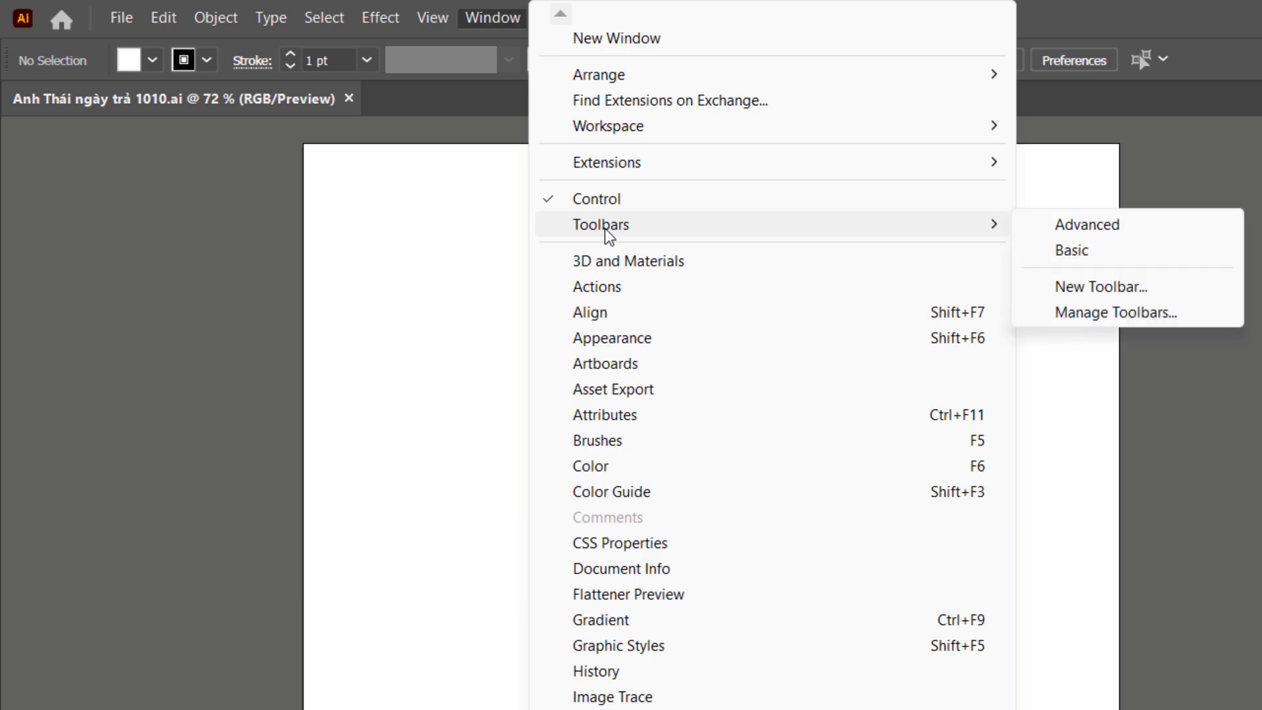
left_click(1084, 230)
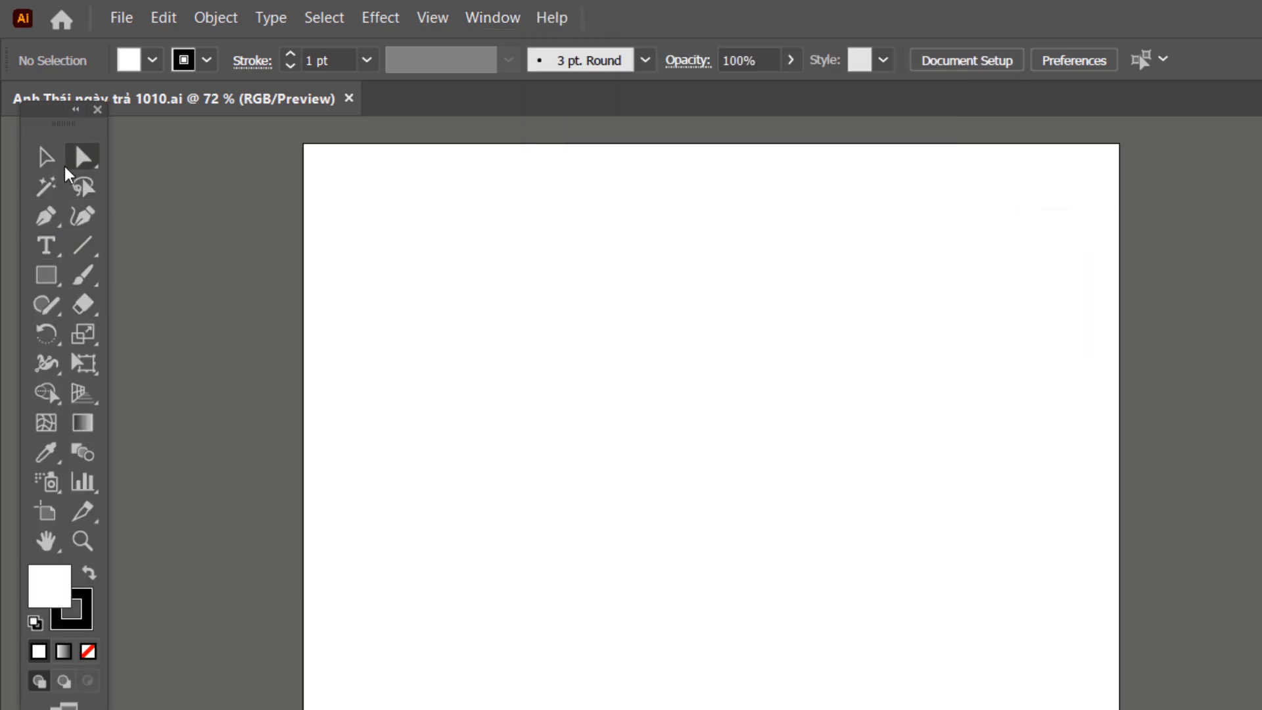
left_click(500, 18)
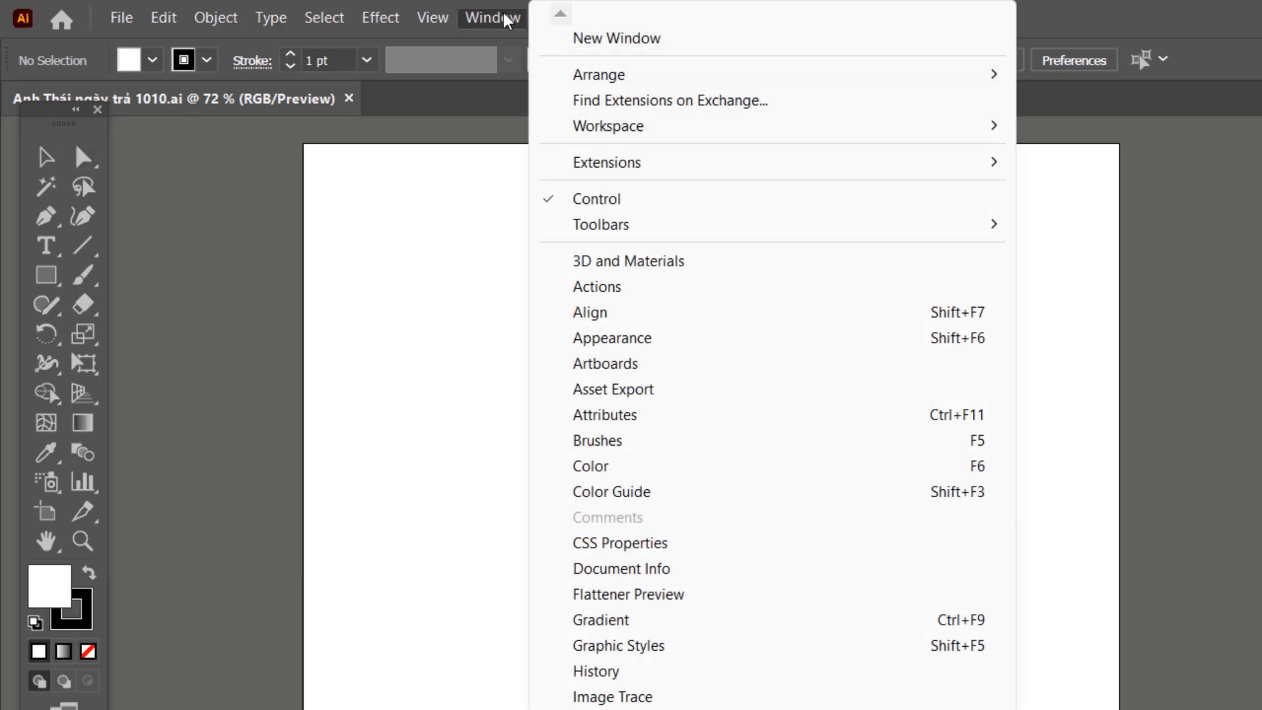
mouse_move(578, 127)
left_click_drag(44, 116, 159, 170)
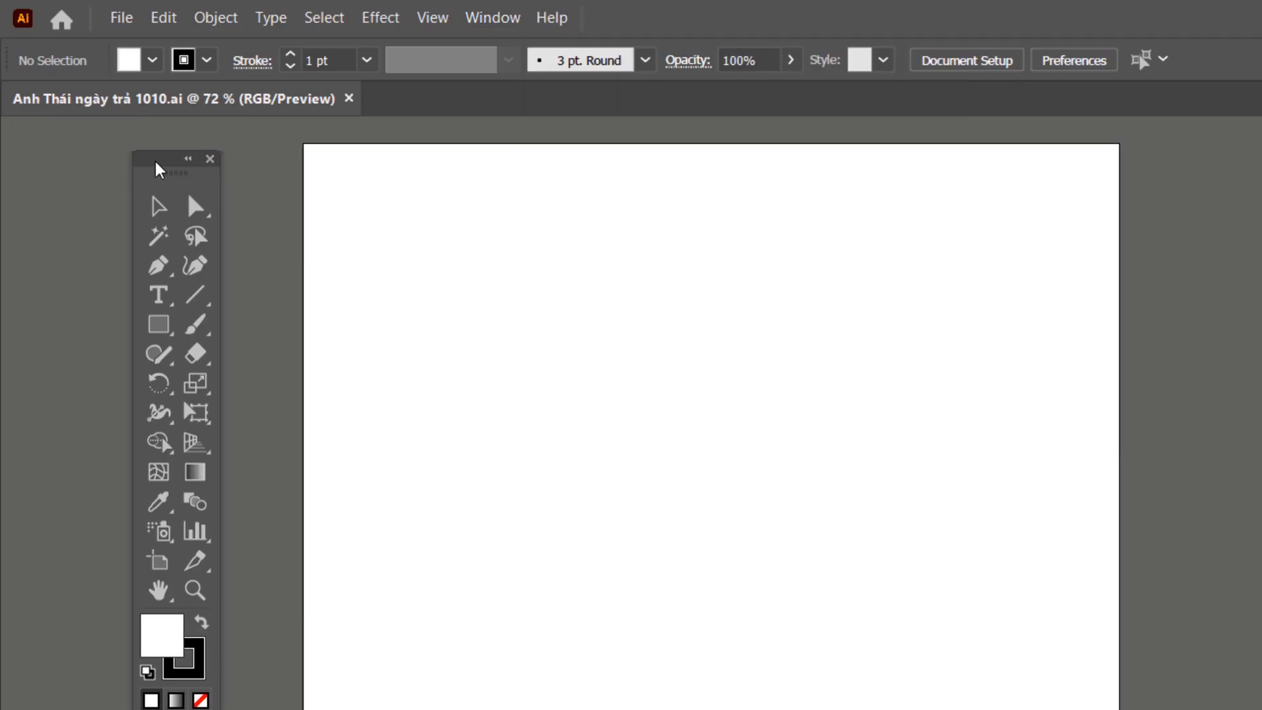
left_click(211, 159)
Reset Essentials Classic again to dock the two-column tools panel on the left
left_click(491, 18)
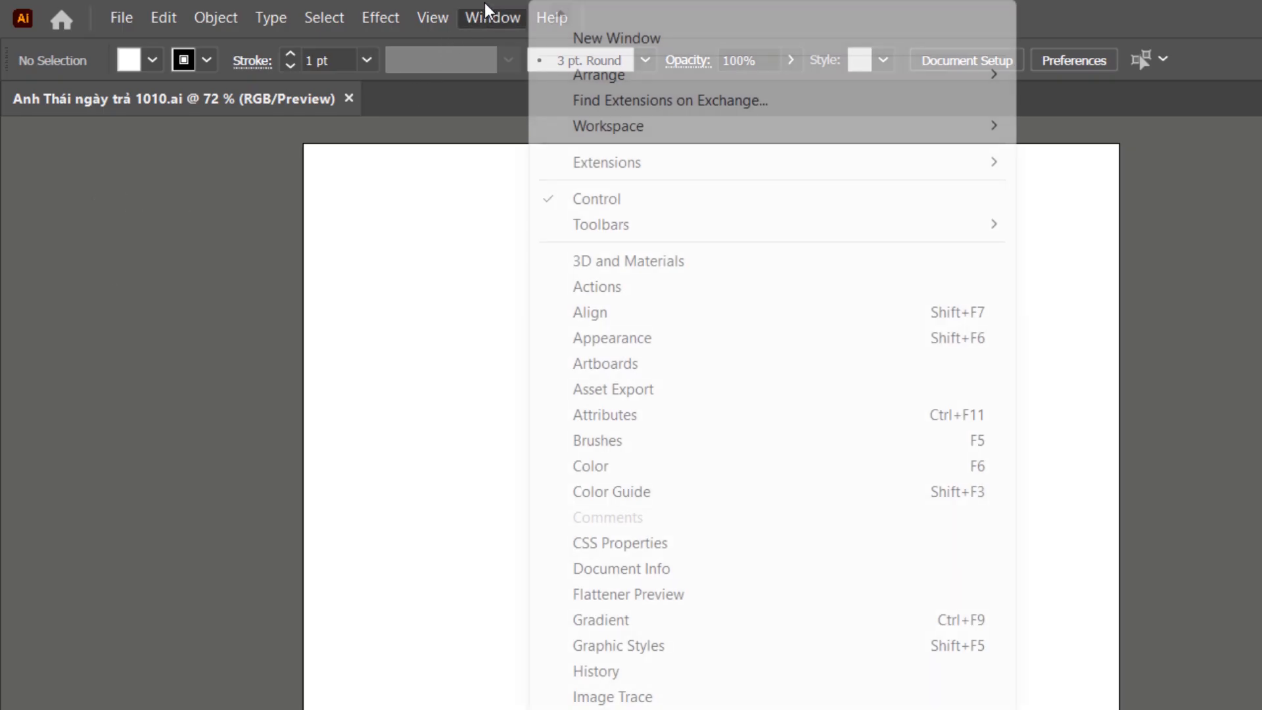
mouse_move(615, 135)
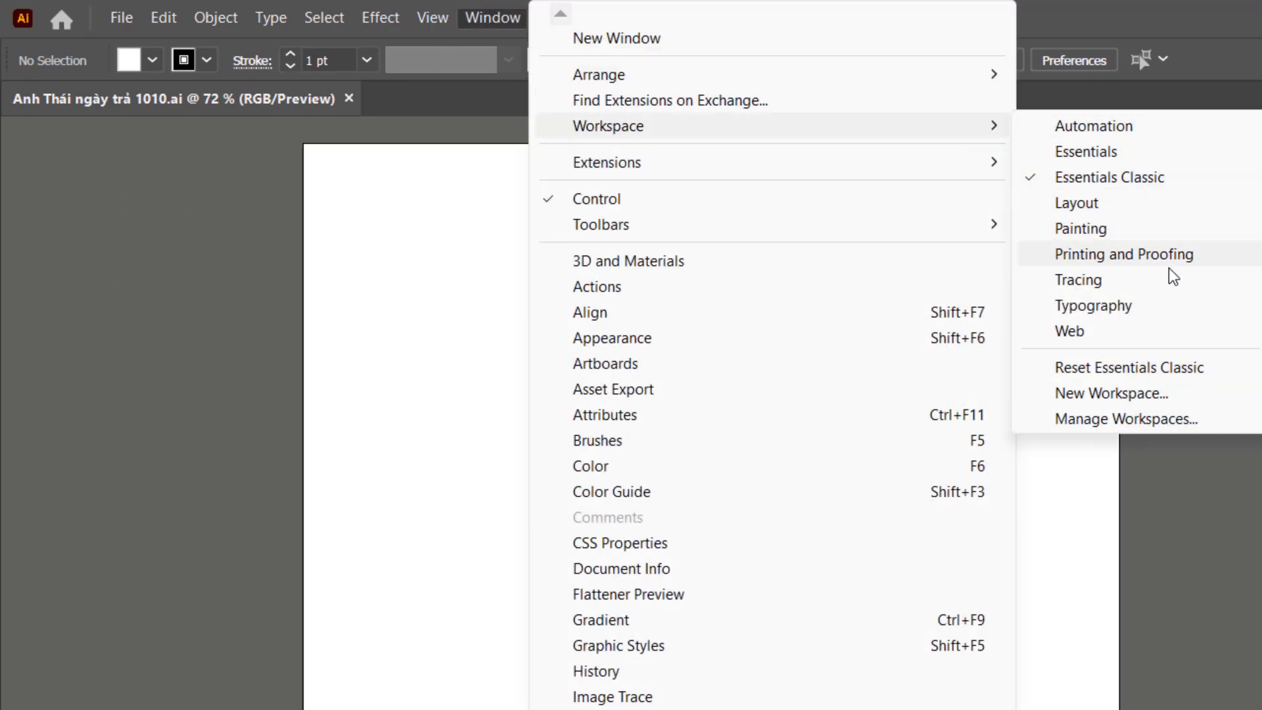
left_click(1132, 374)
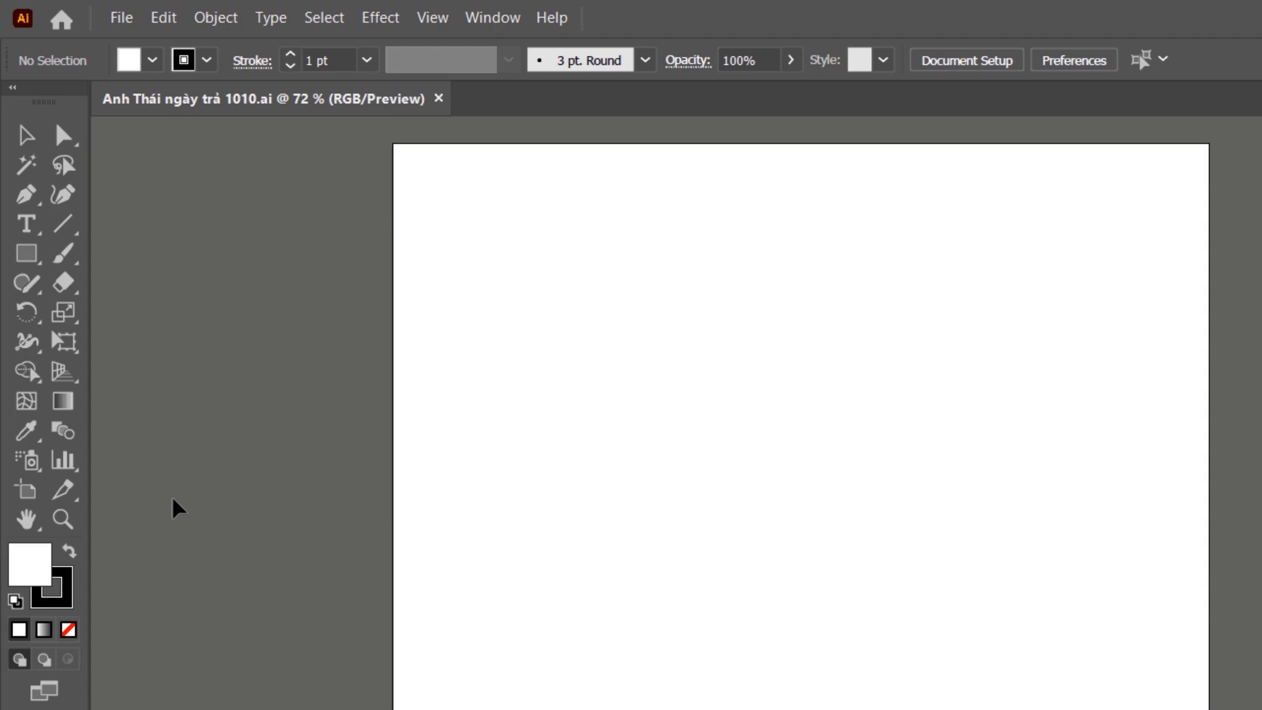
left_click(26, 194)
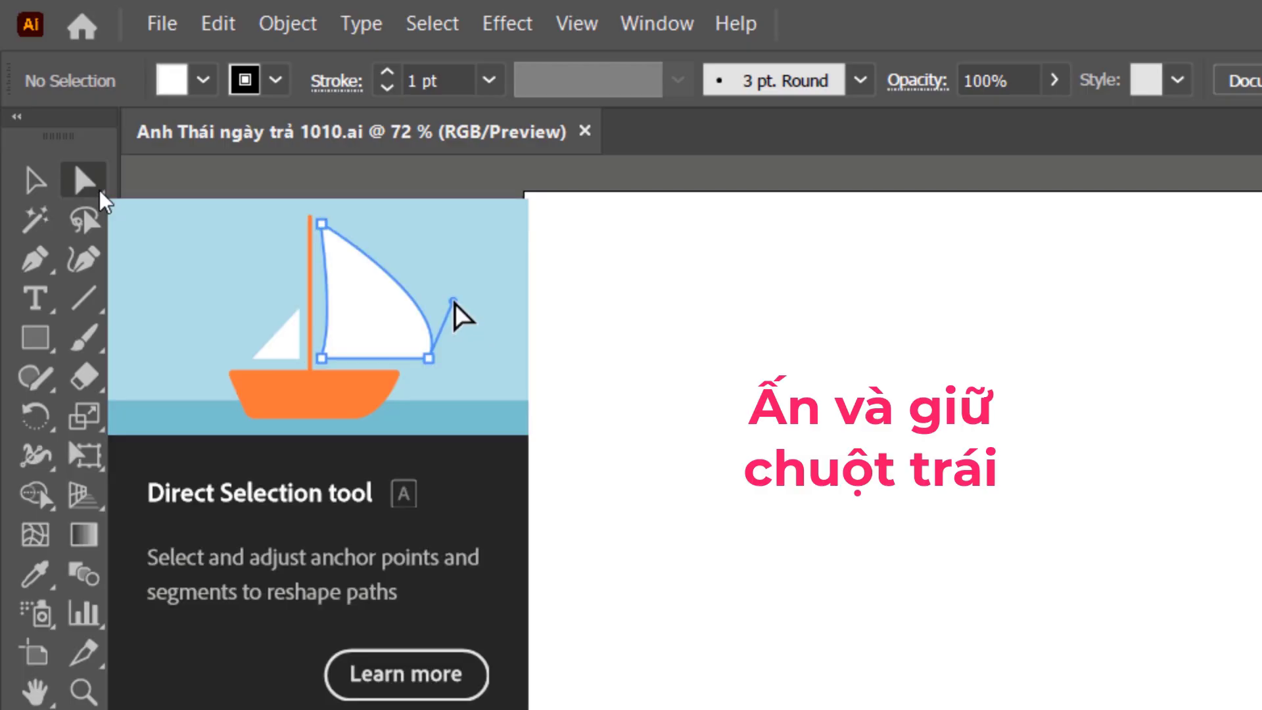
left_click(103, 198)
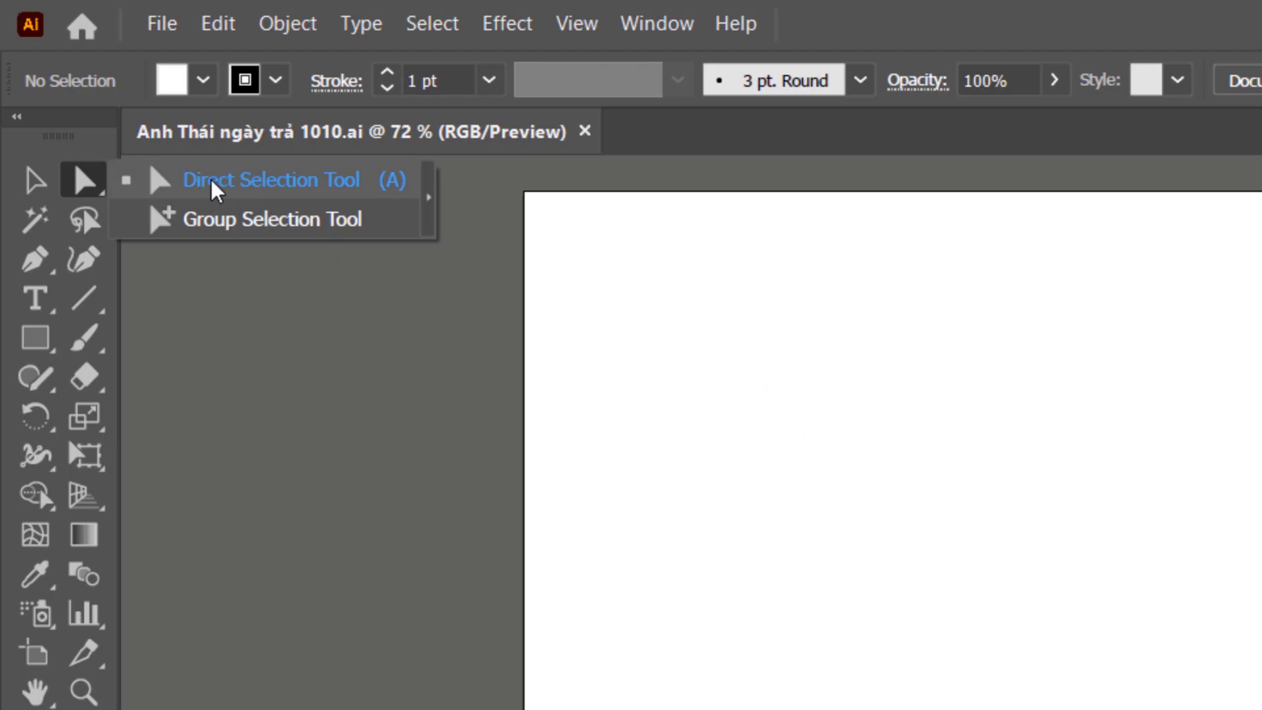
left_click(230, 220)
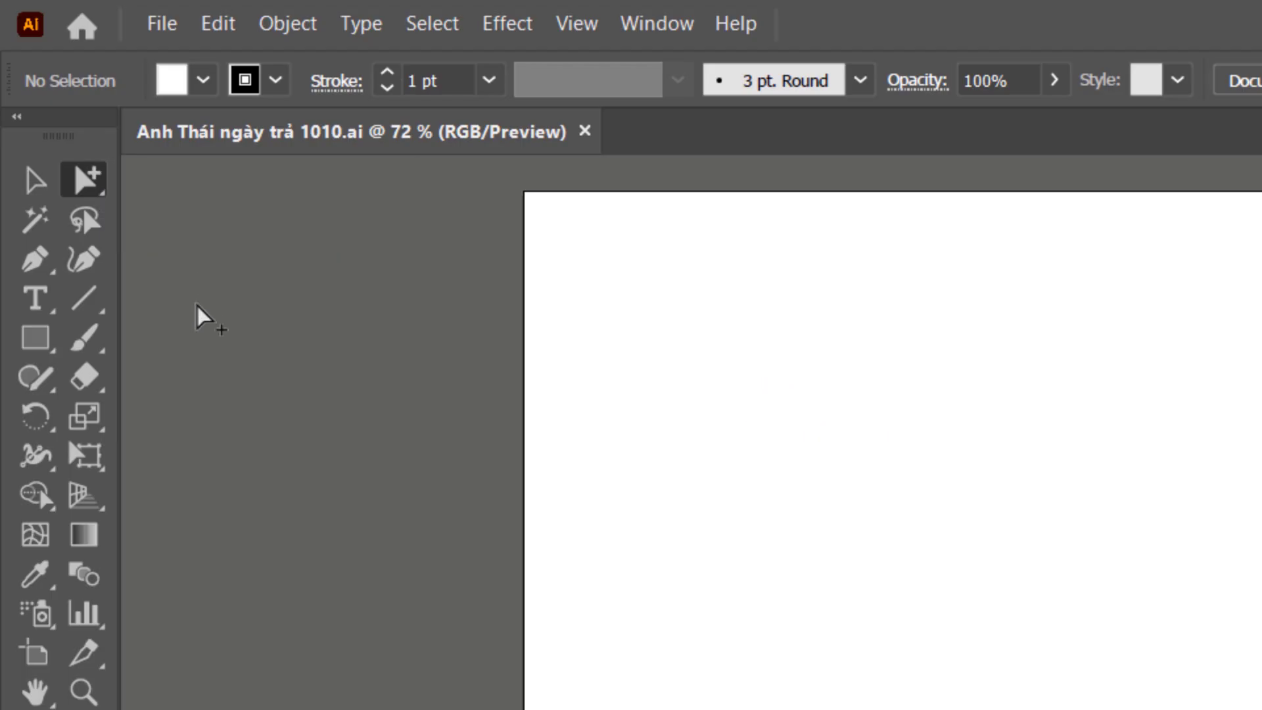
left_click(52, 274)
left_click(52, 275)
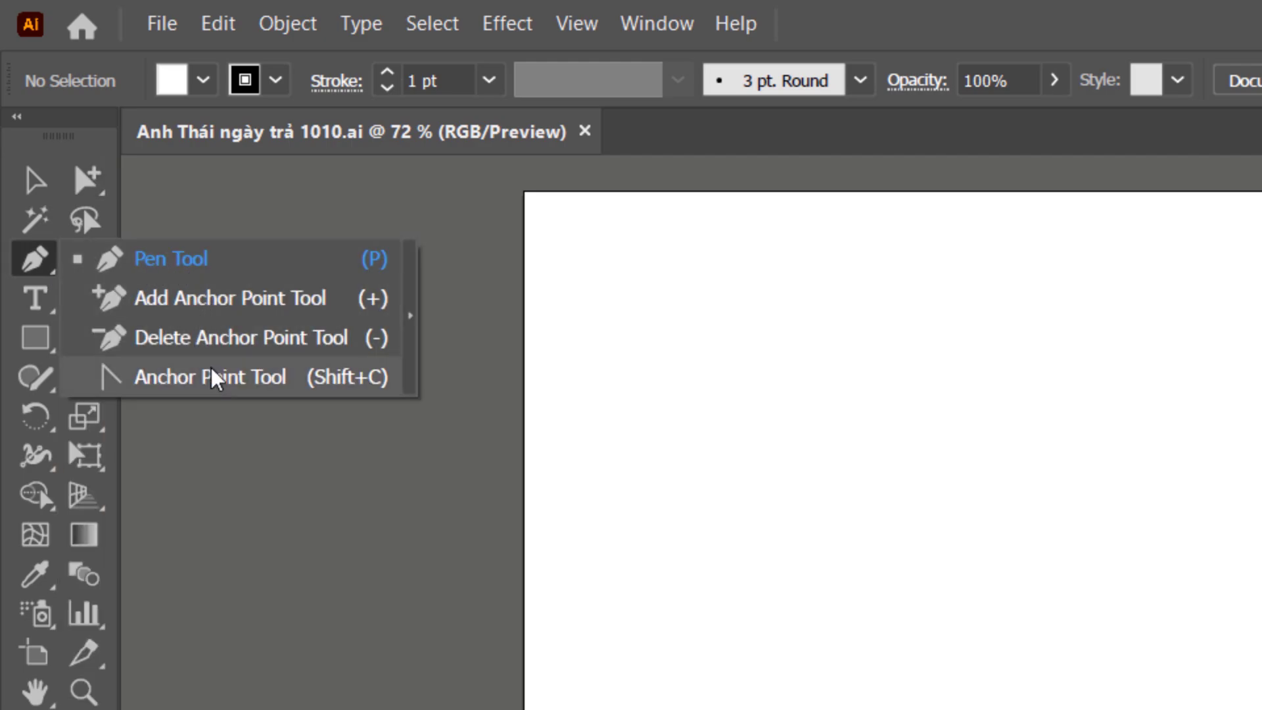
left_click(202, 302)
left_click(87, 303)
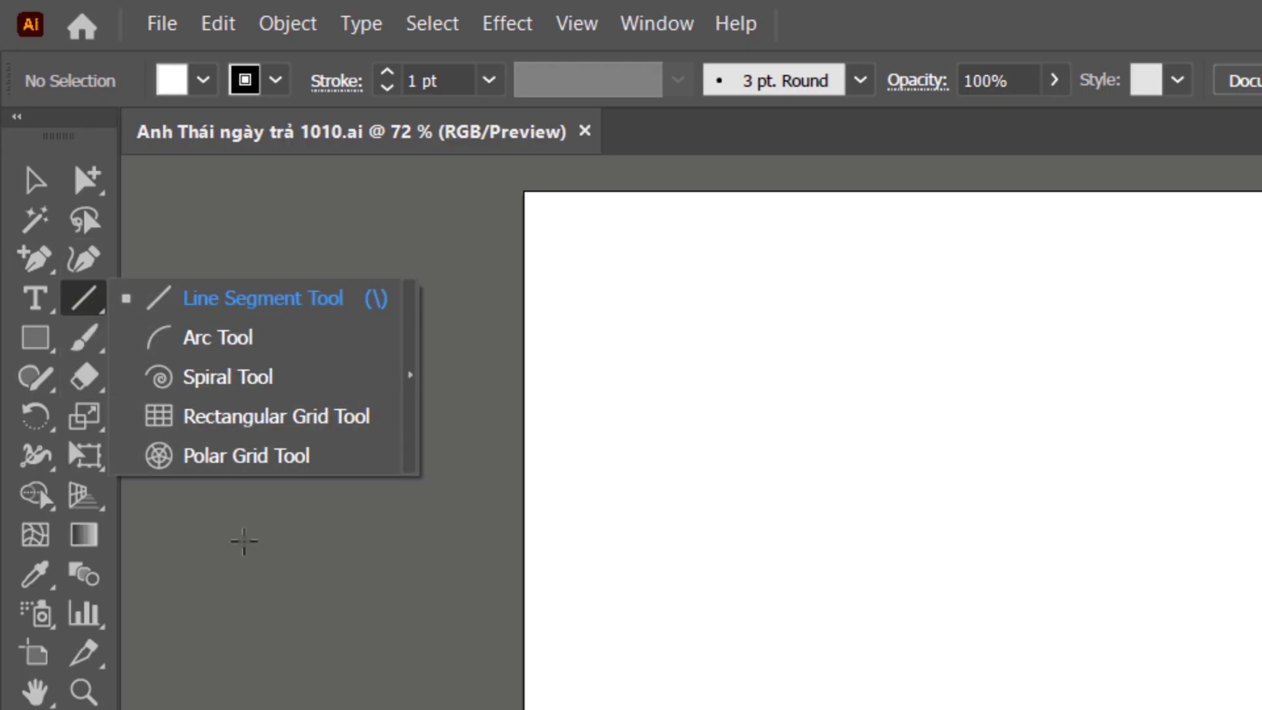
left_click(246, 544)
key("Escape")
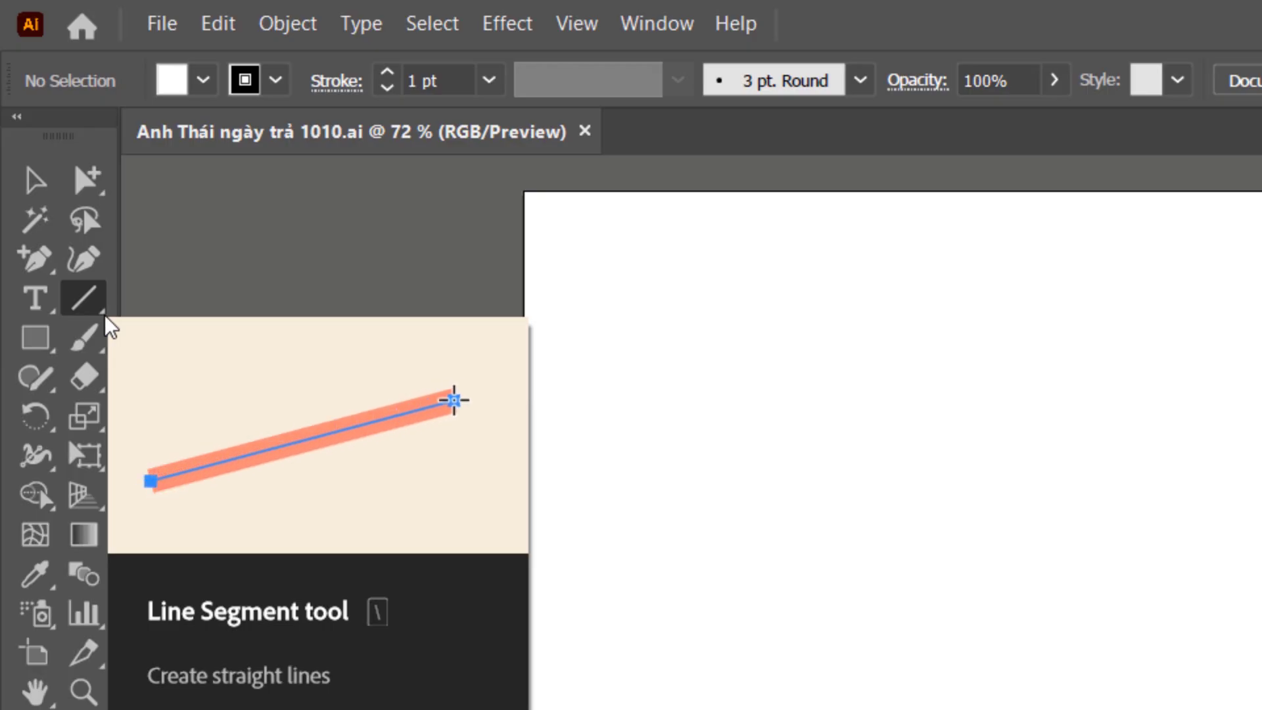
left_click(189, 259)
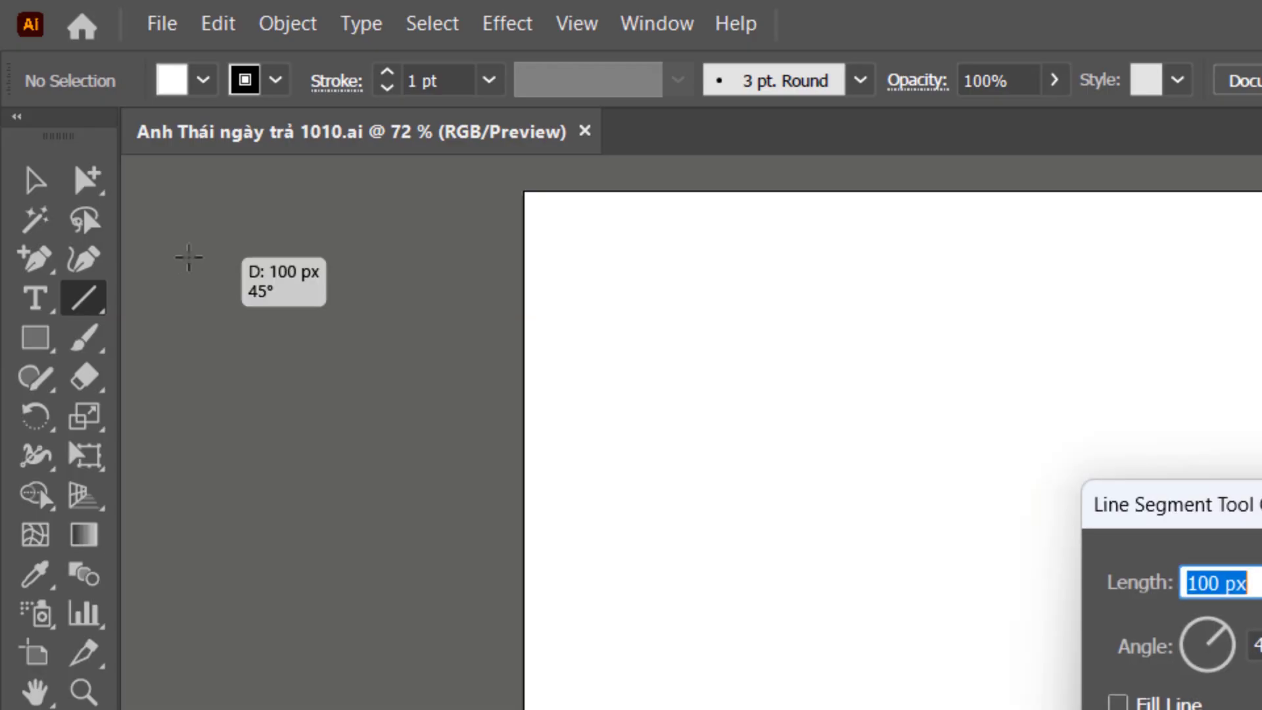
key("Escape")
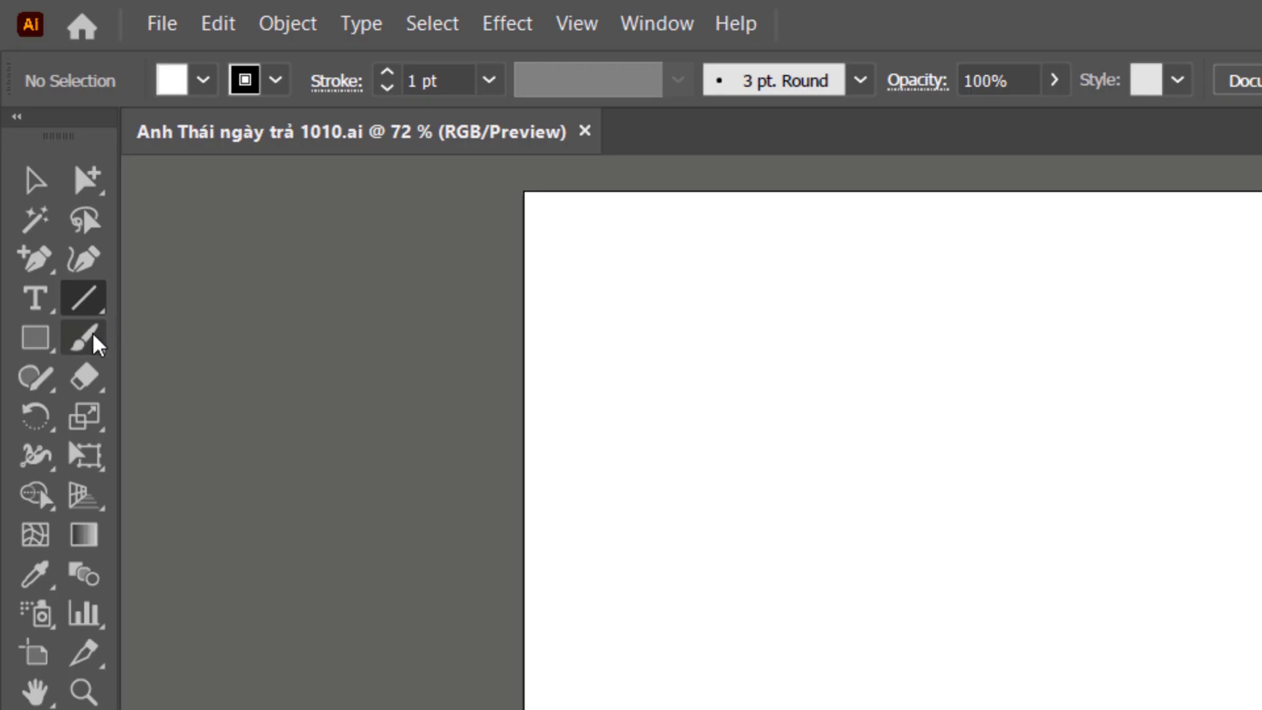
left_click(104, 356)
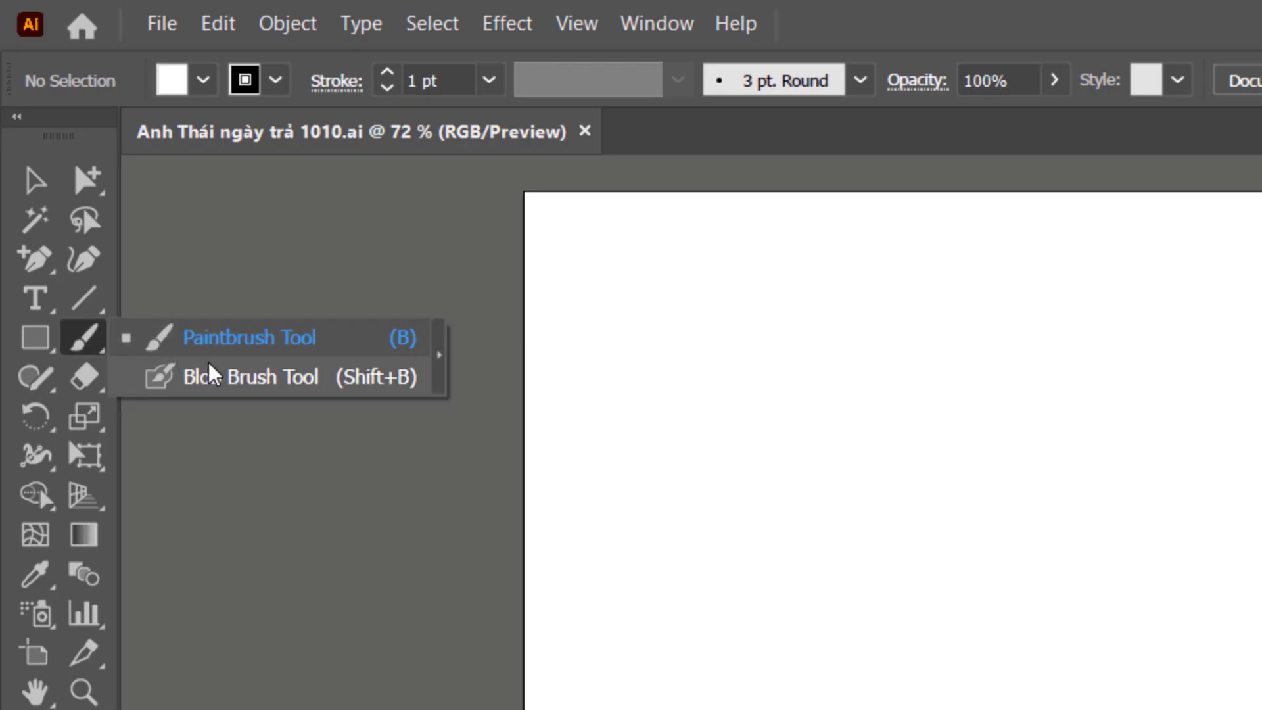
left_click(50, 391)
left_click(55, 401)
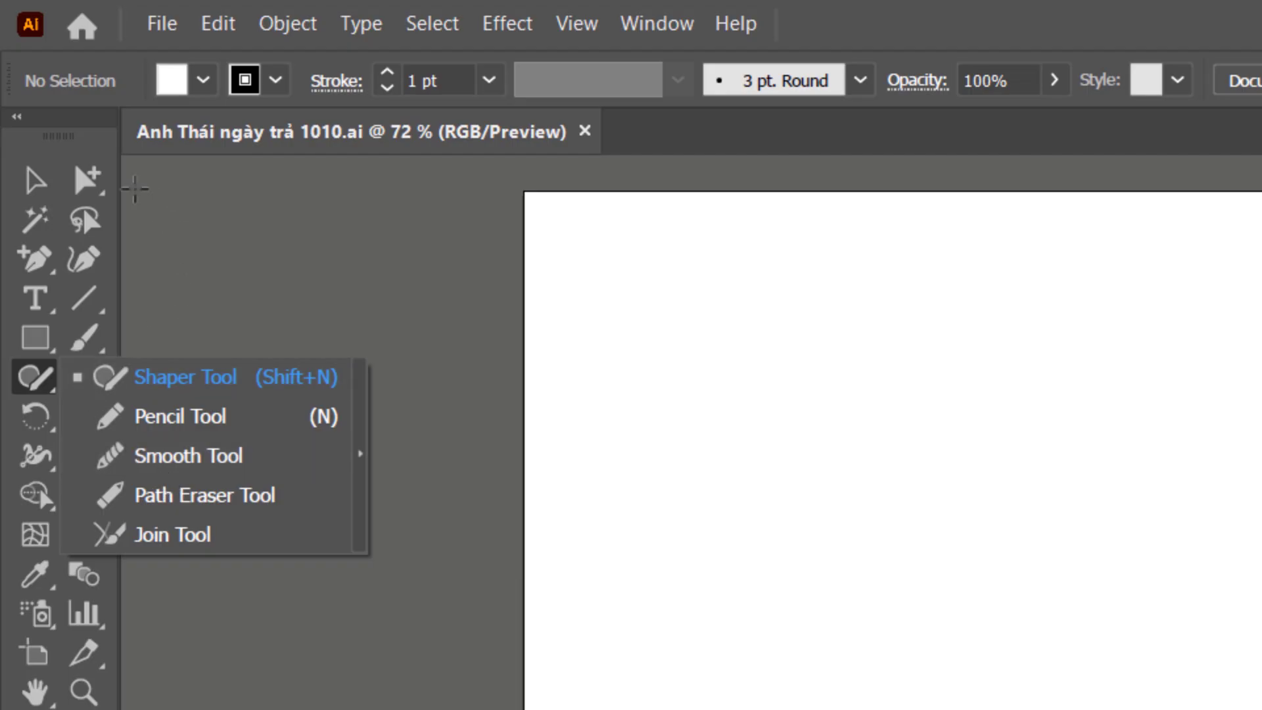
left_click(33, 184)
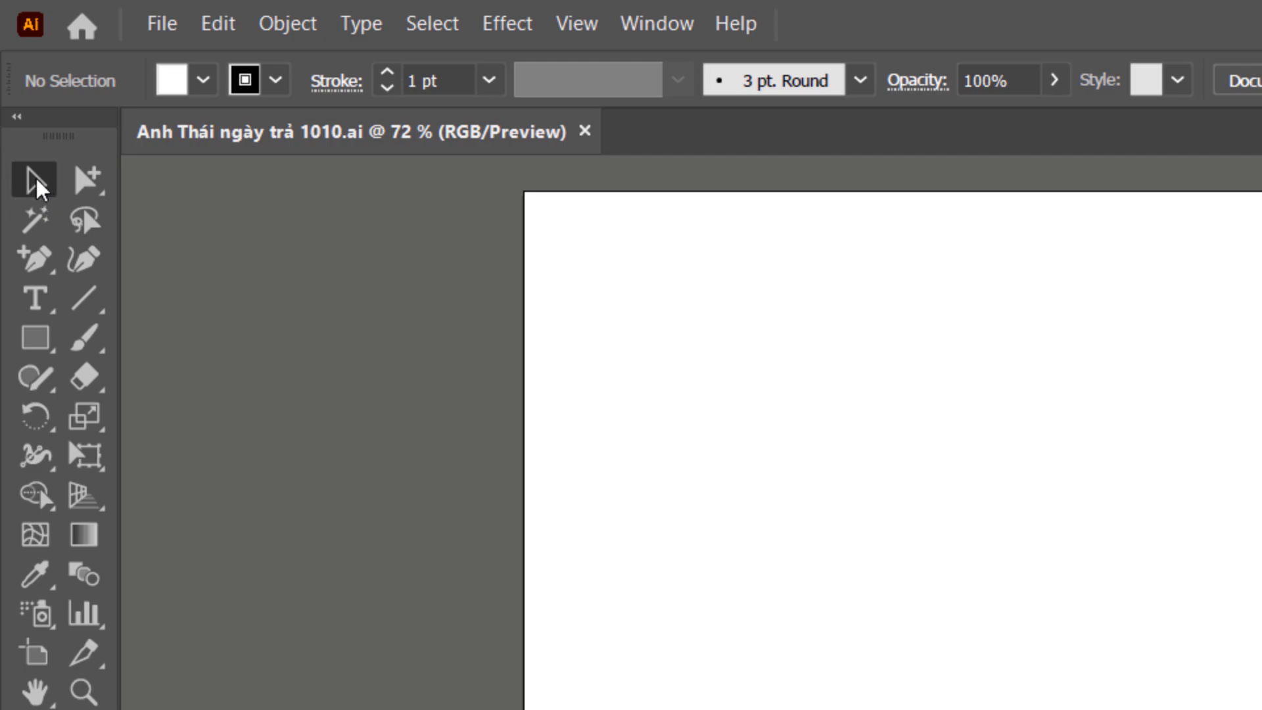
left_click(104, 202)
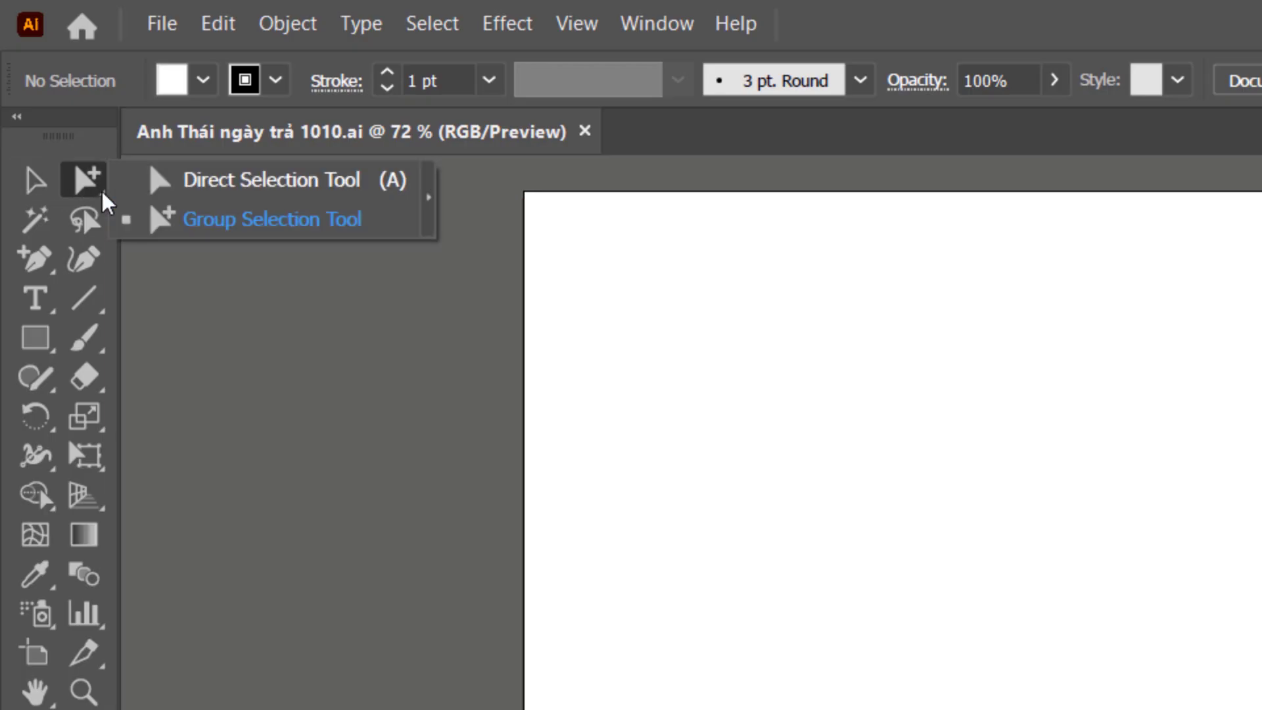
left_click(217, 187)
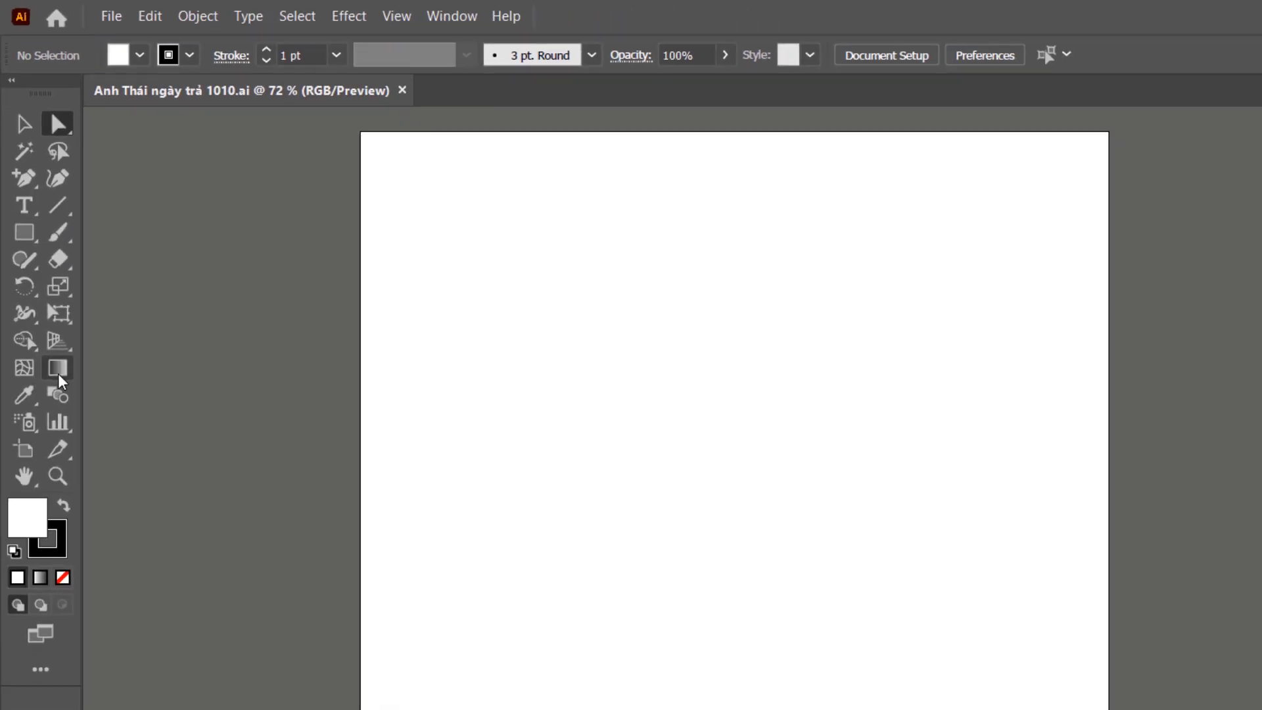
left_click(99, 506)
left_click(51, 258)
left_click(42, 306)
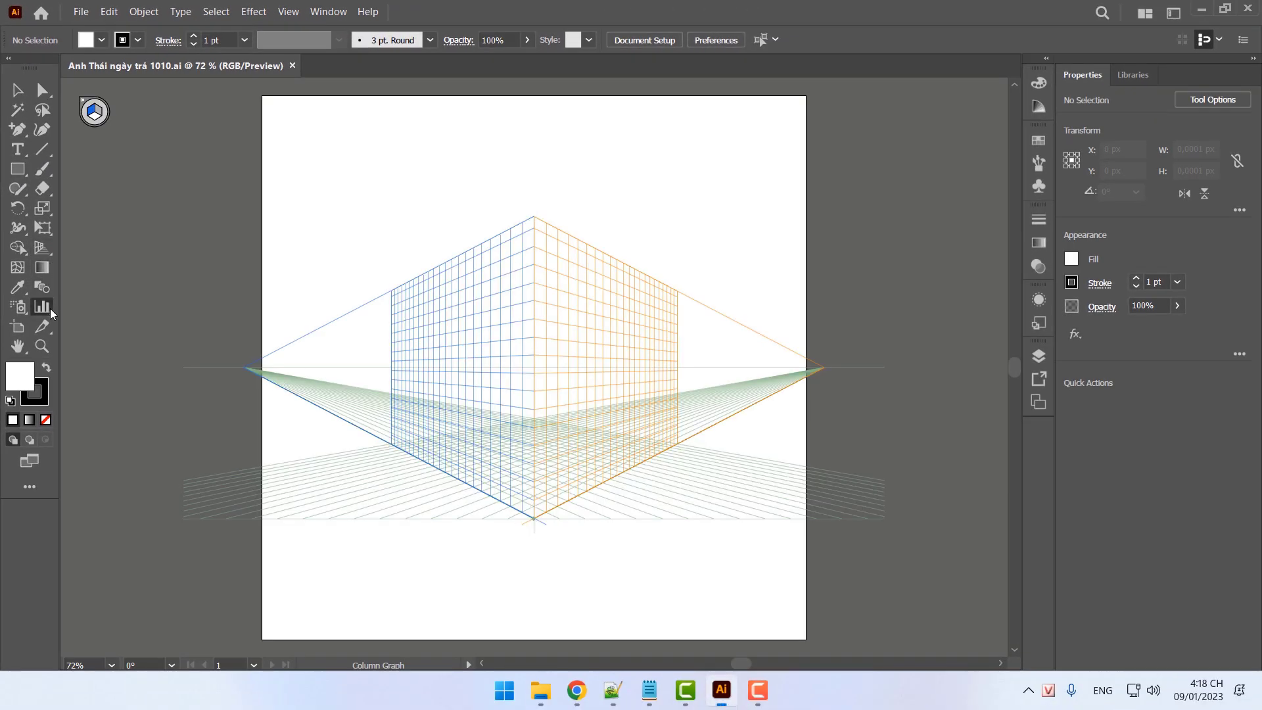
left_click(42, 326)
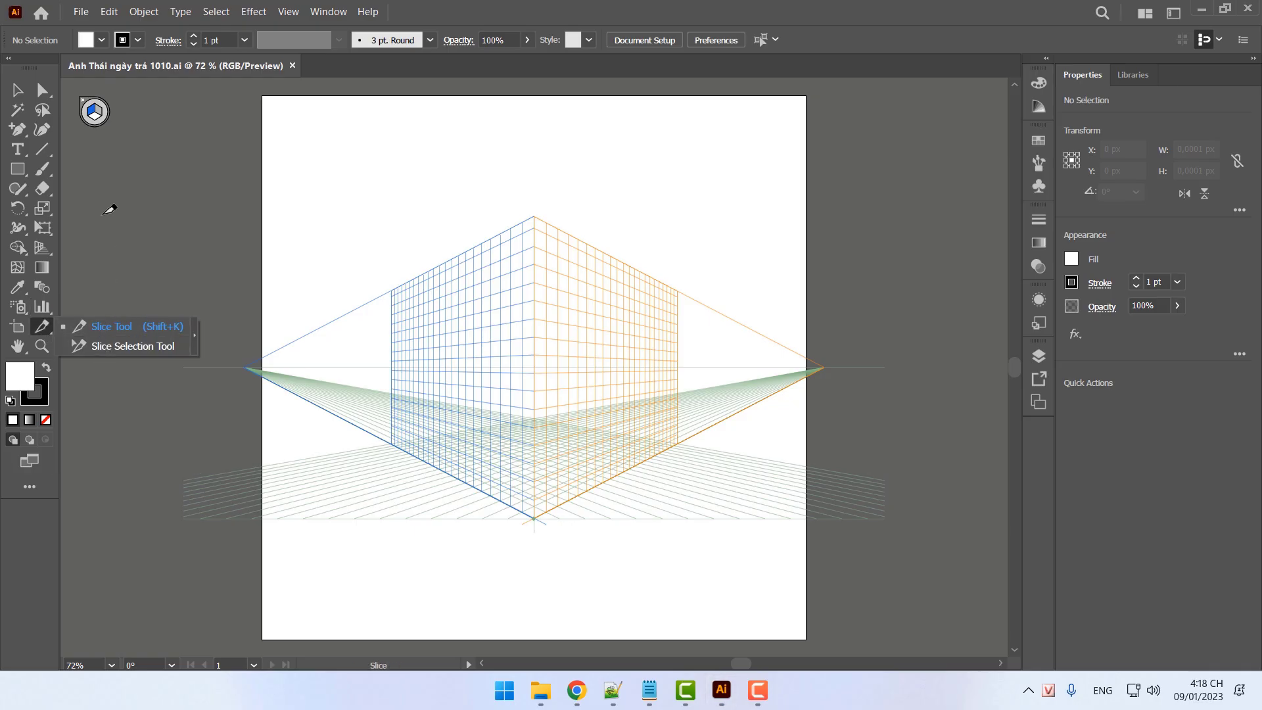
left_click(16, 91)
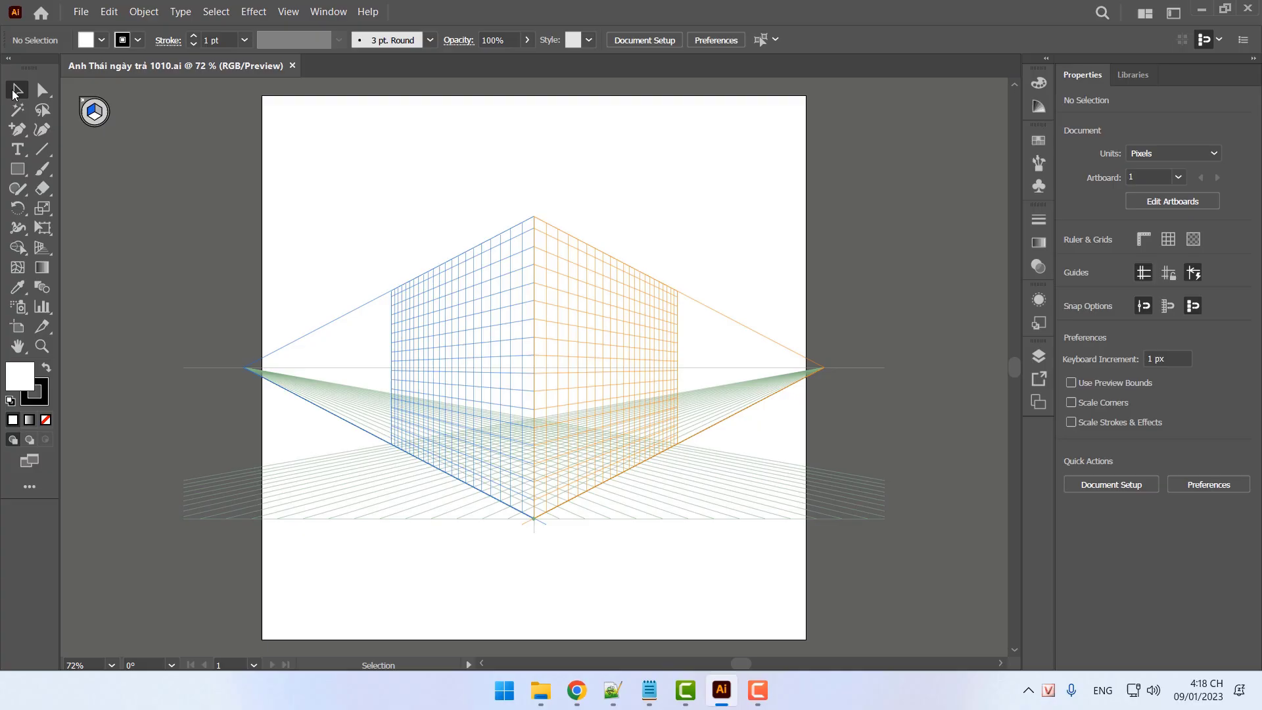
left_click(53, 315)
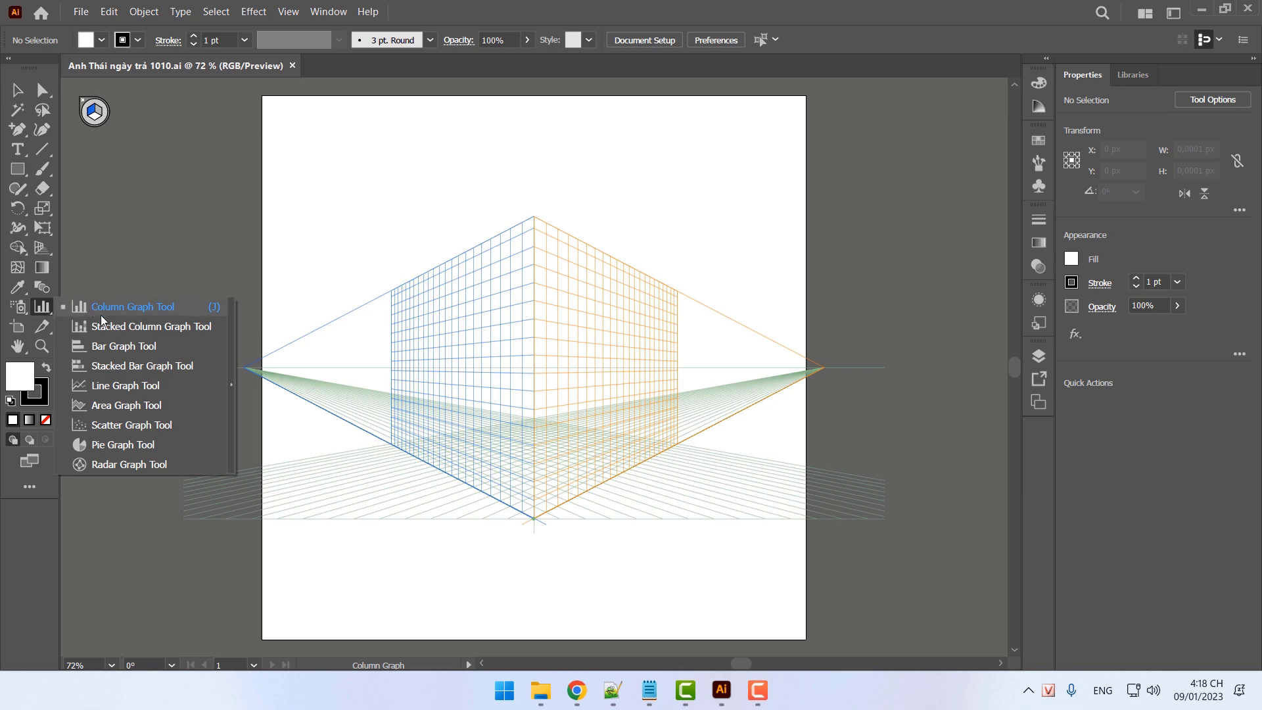
left_click(125, 386)
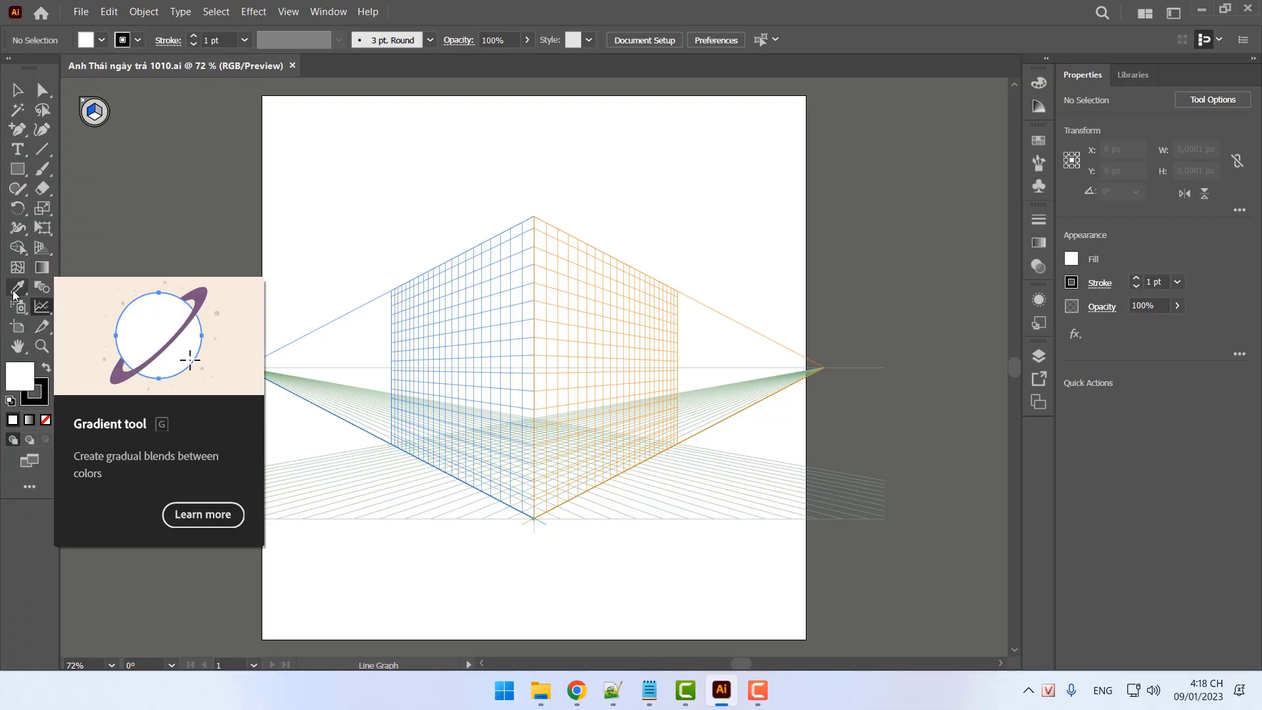
left_click_drag(18, 287, 56, 287)
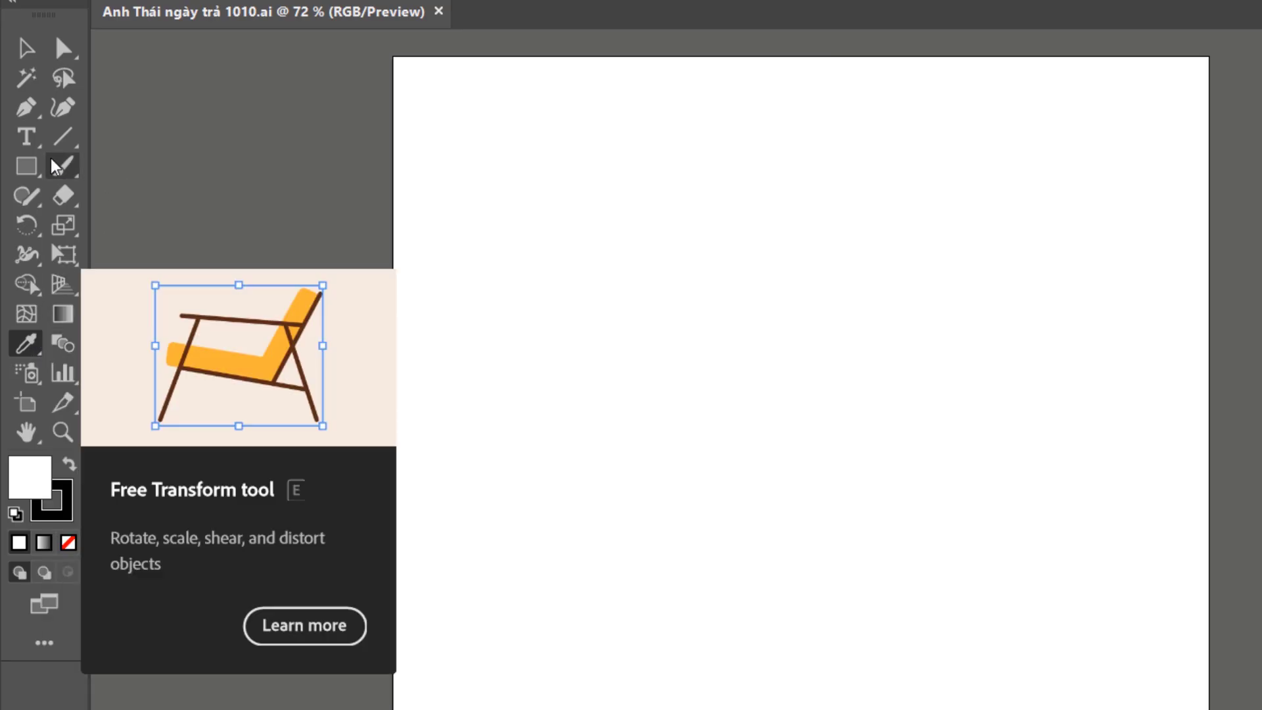
Cycle through the Type, Paintbrush, Selection, Hand, Zoom and Gradient tools, ending on Selection
left_click(32, 148)
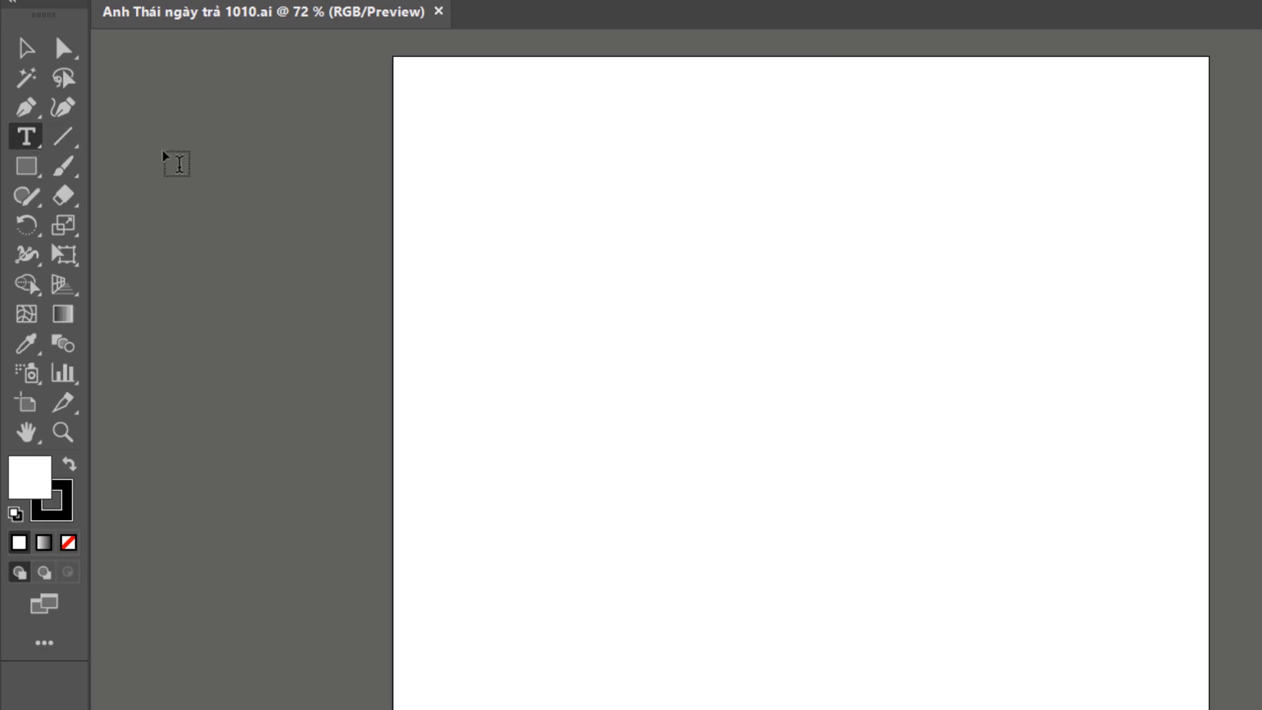
left_click(76, 168)
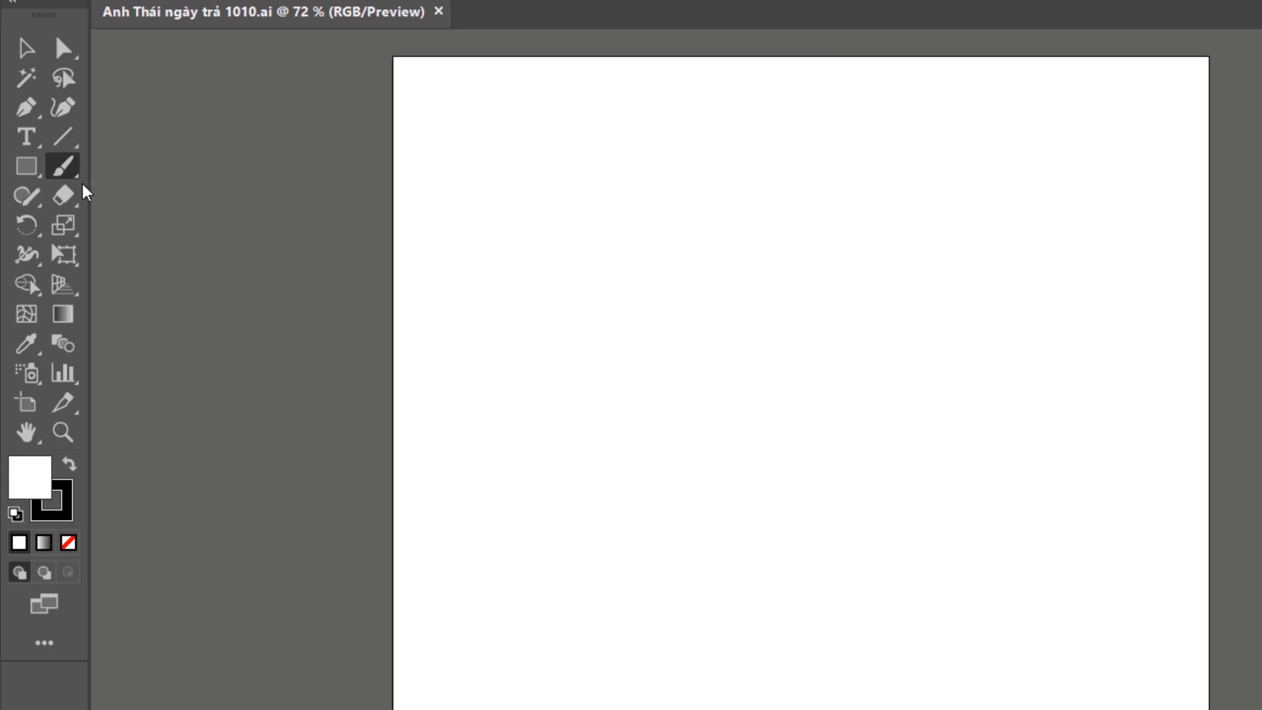
left_click(27, 48)
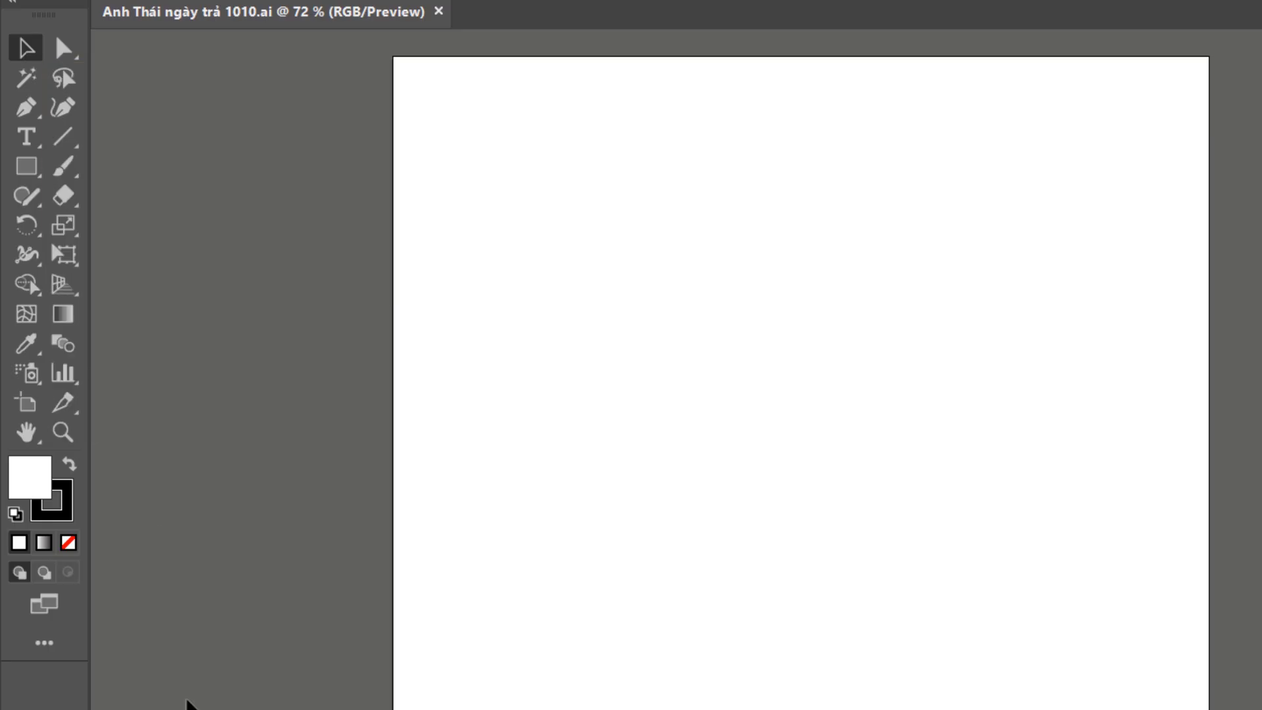
key("h")
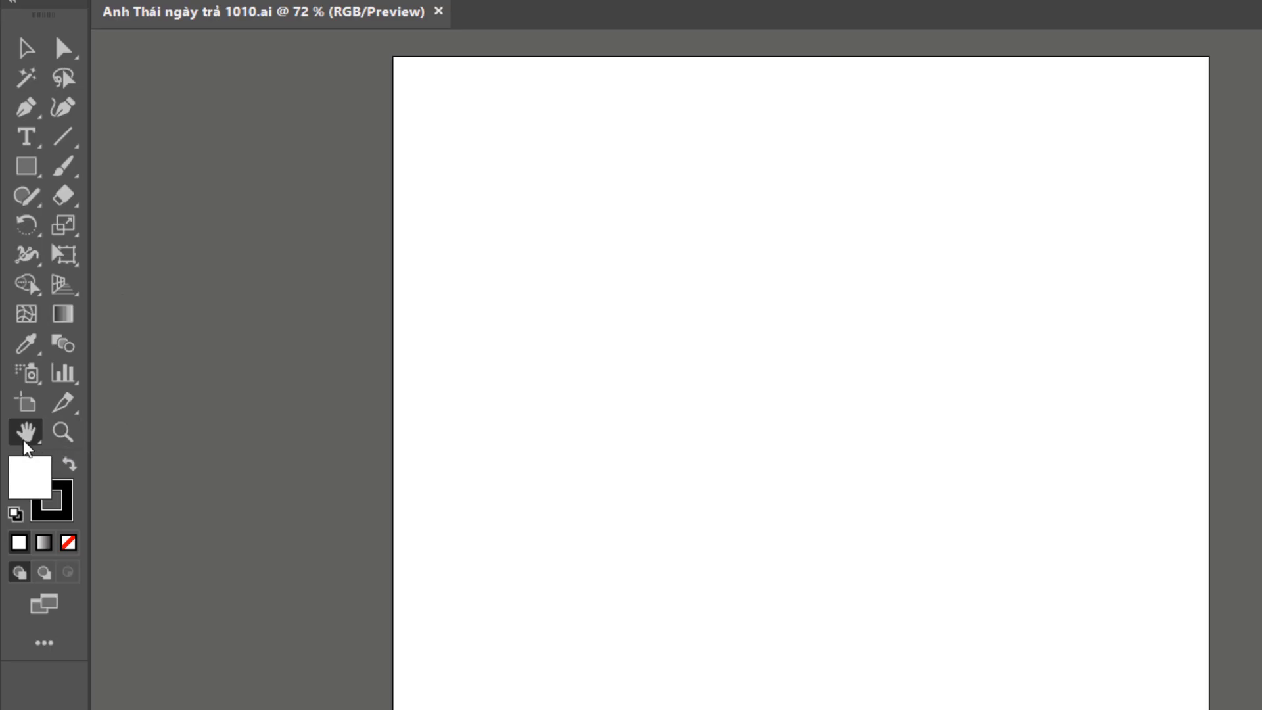
left_click(63, 433)
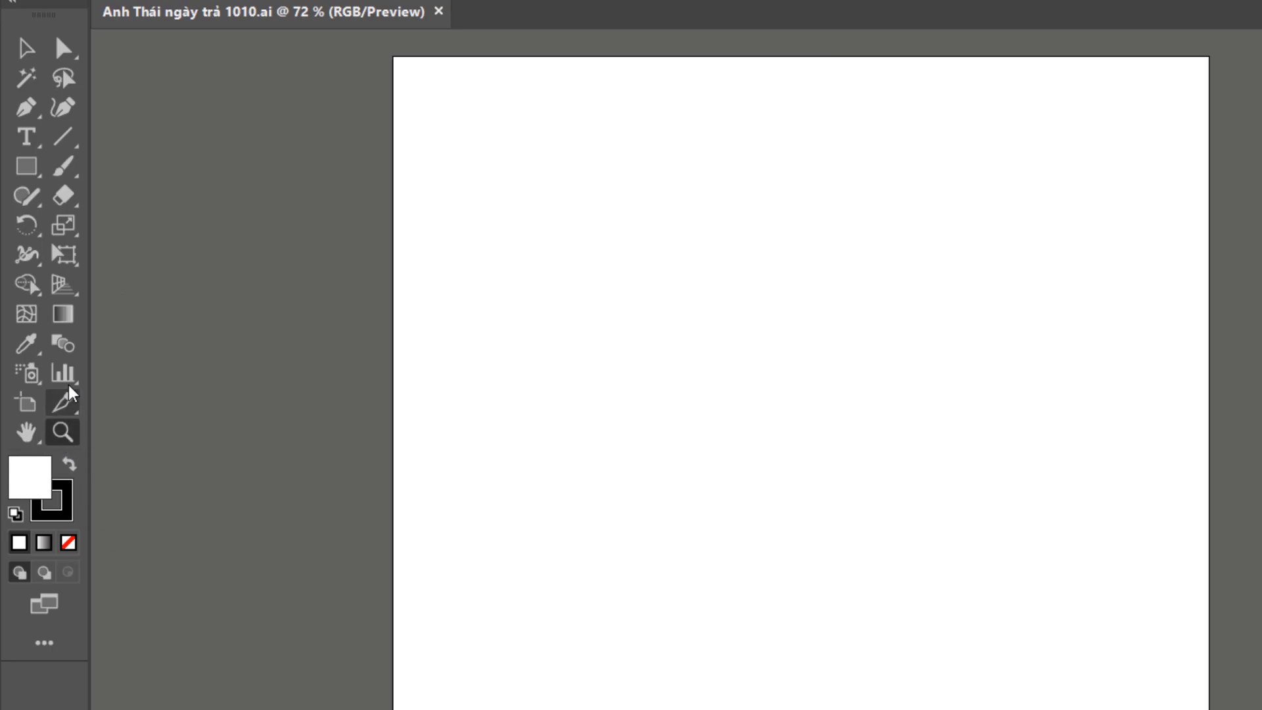
left_click(66, 318)
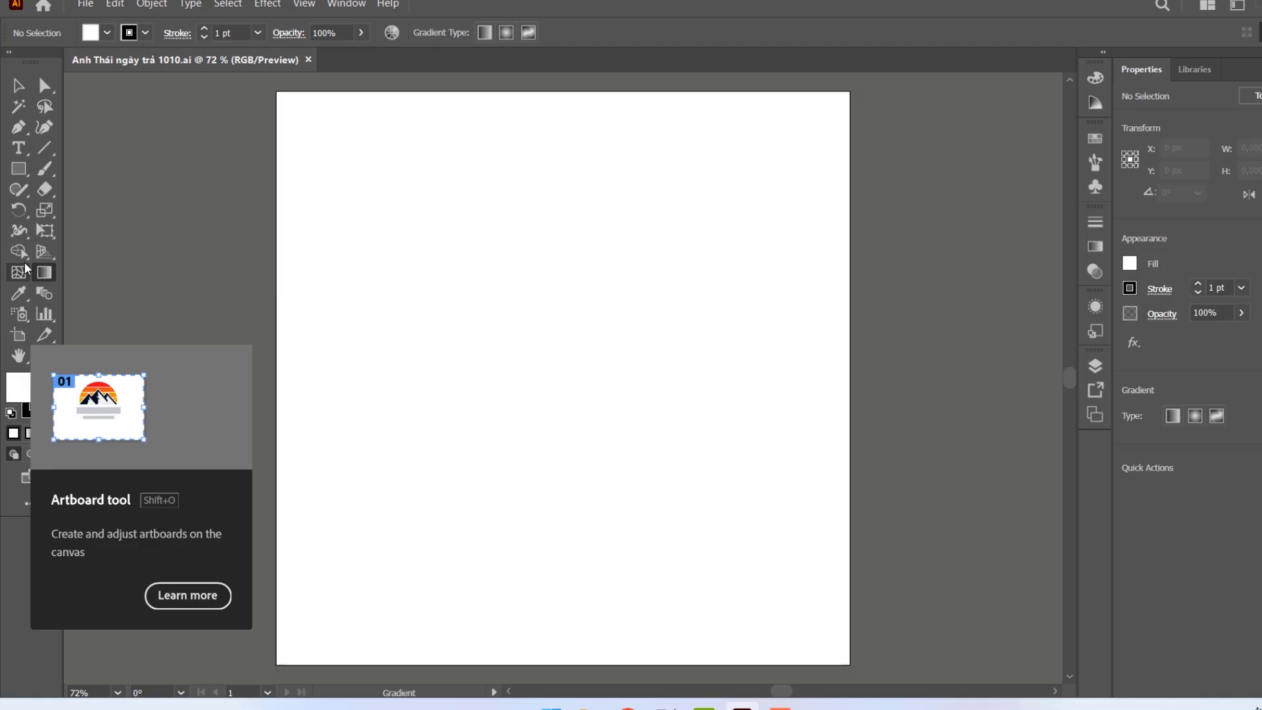
left_click(19, 86)
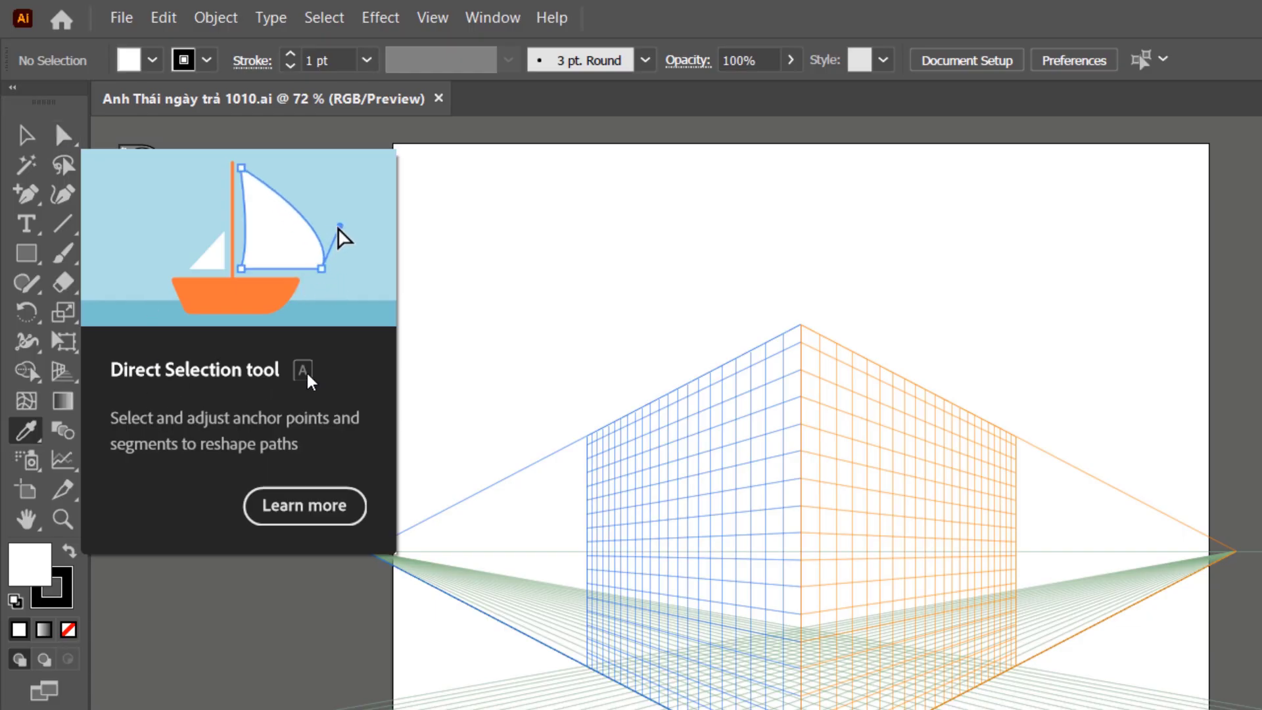
left_click(24, 139)
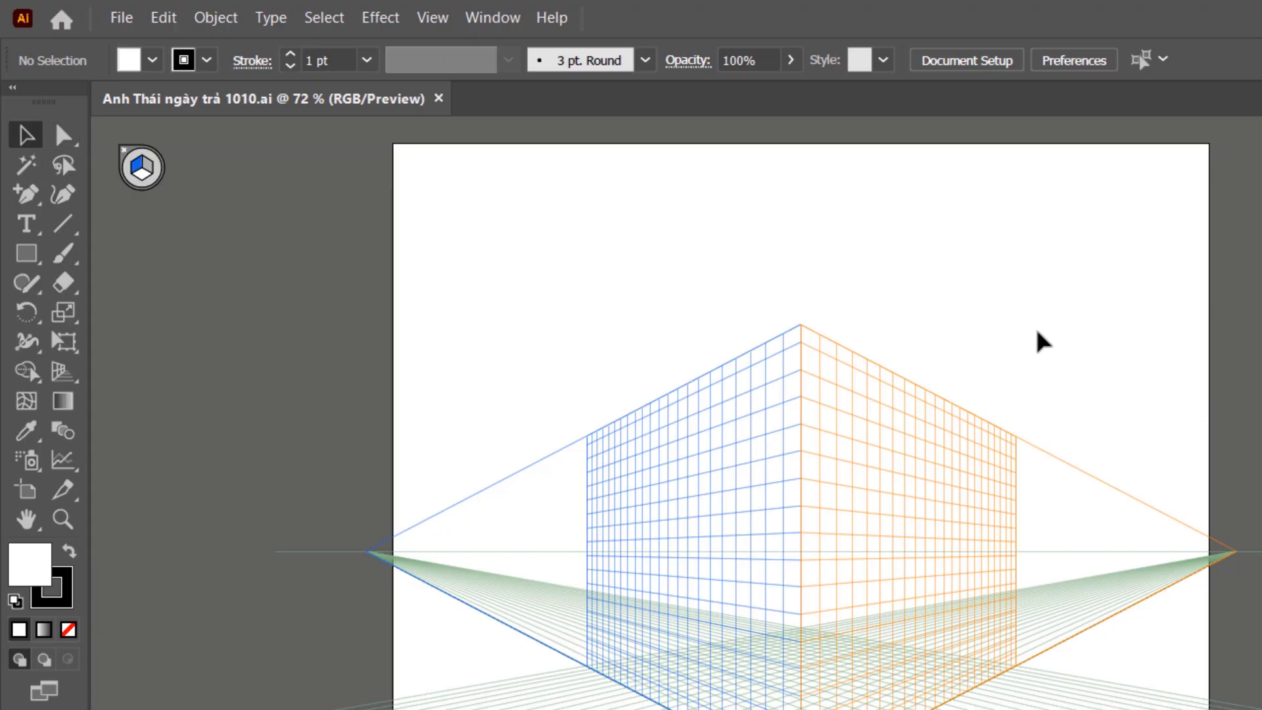
left_click(77, 138)
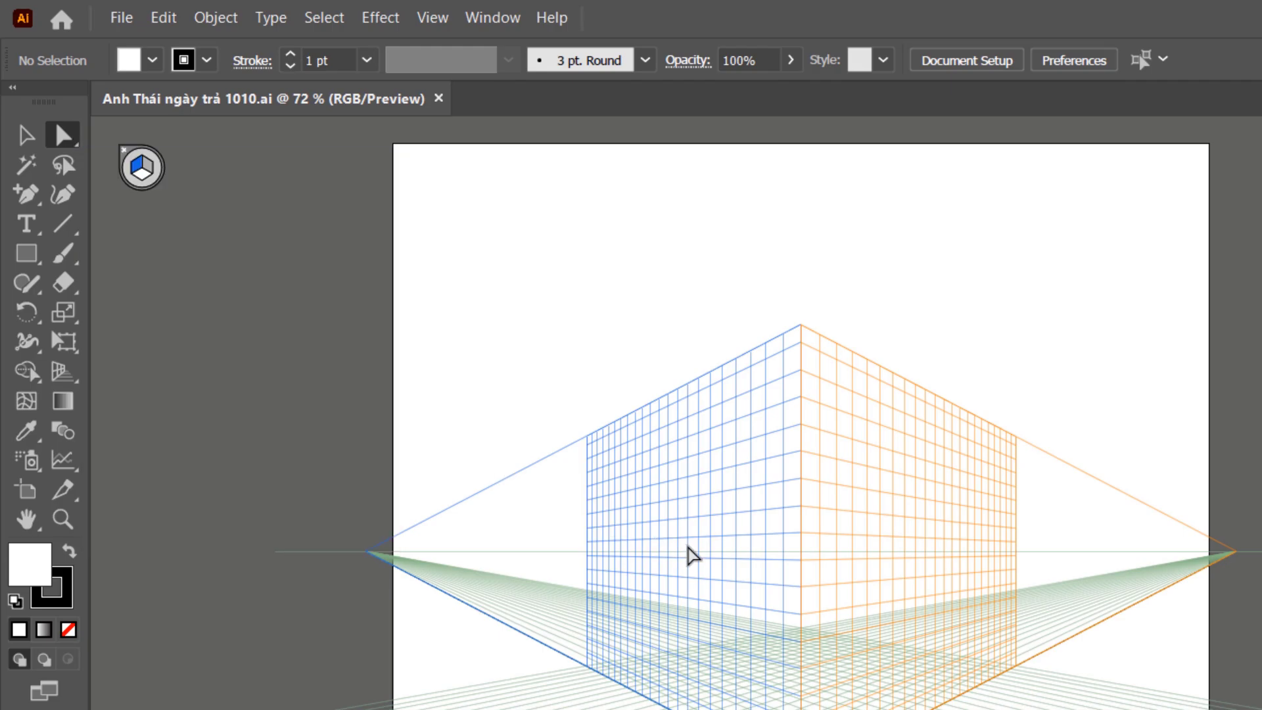
key("v")
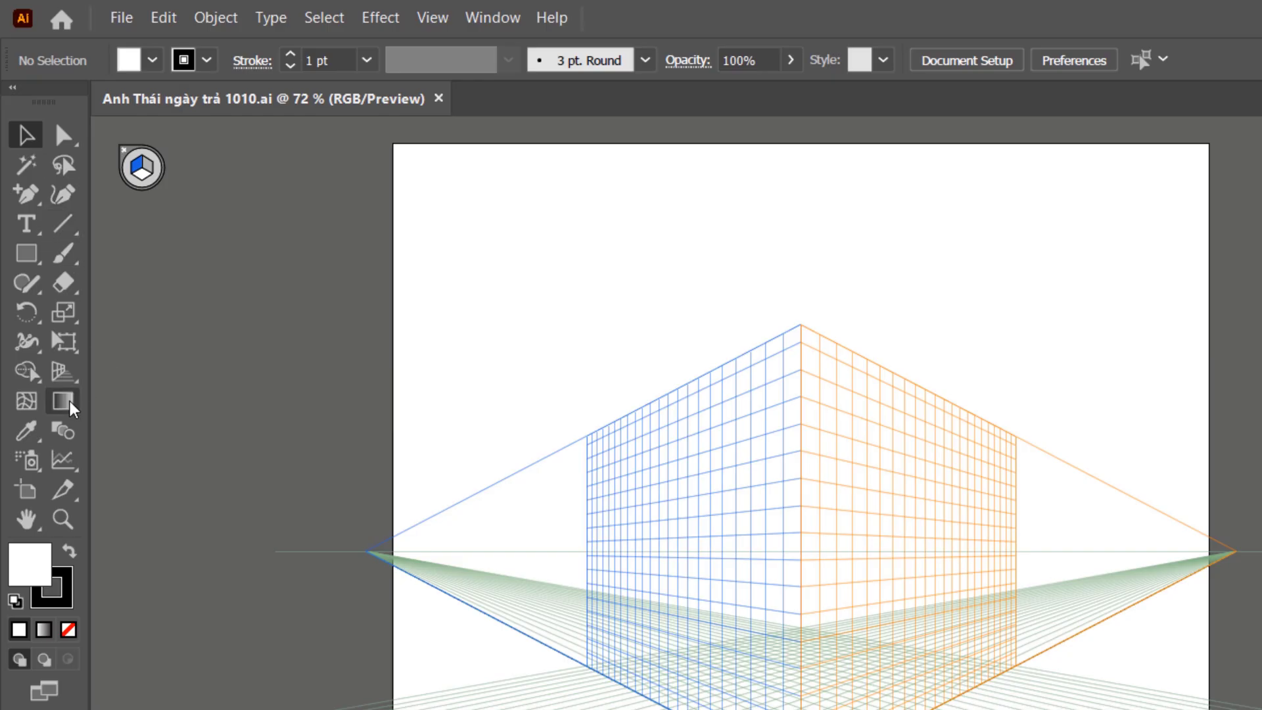
key("g")
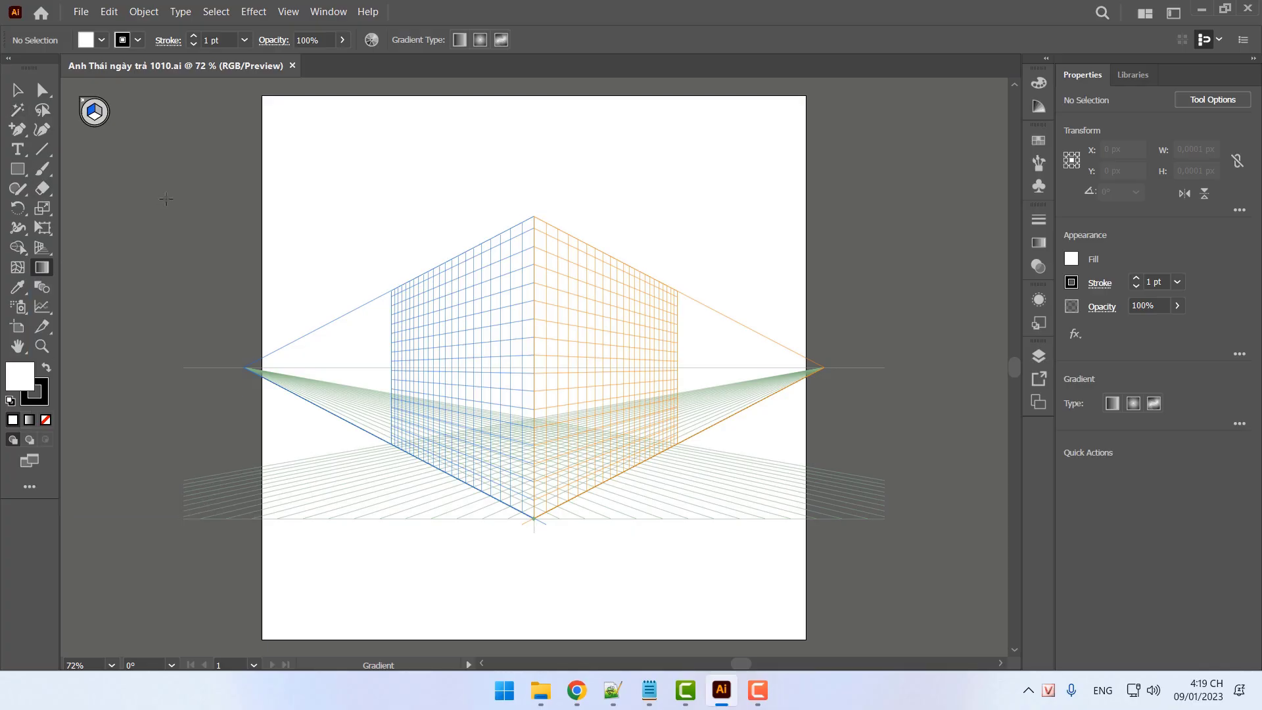
key("u")
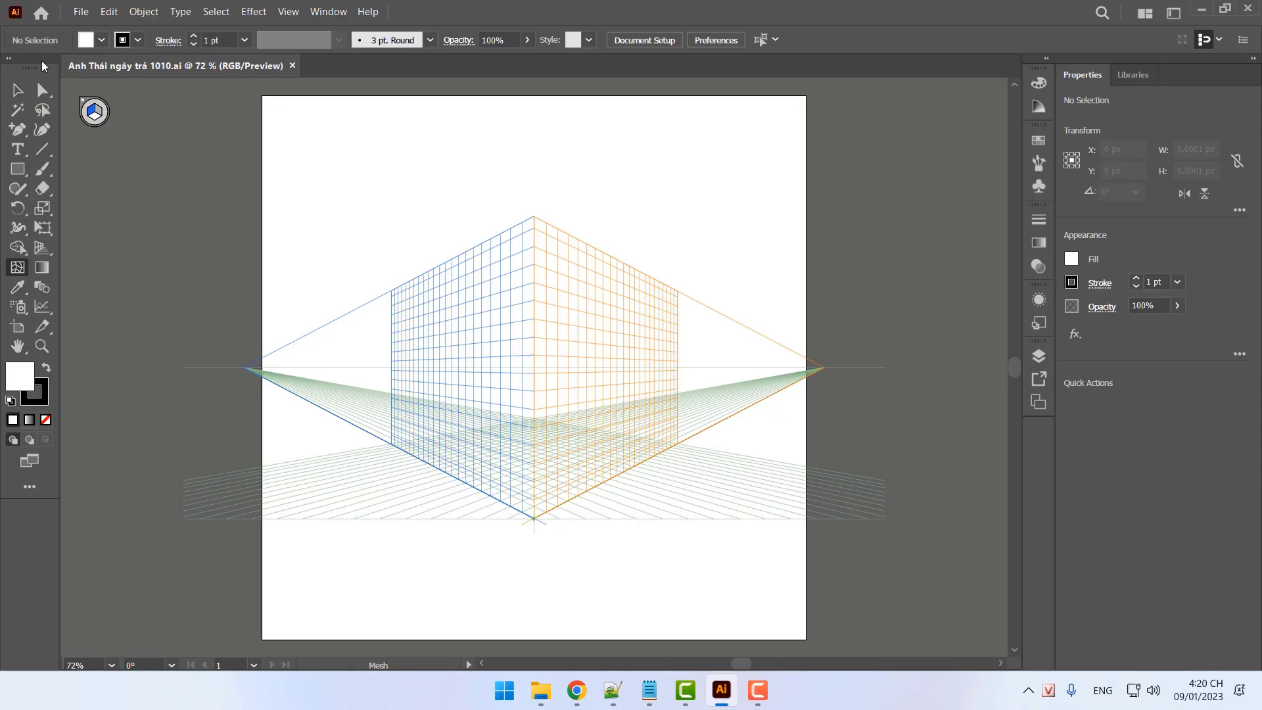
Float the toolbar out, then reset Essentials Classic to dock it beside the document again
left_click_drag(42, 66, 181, 129)
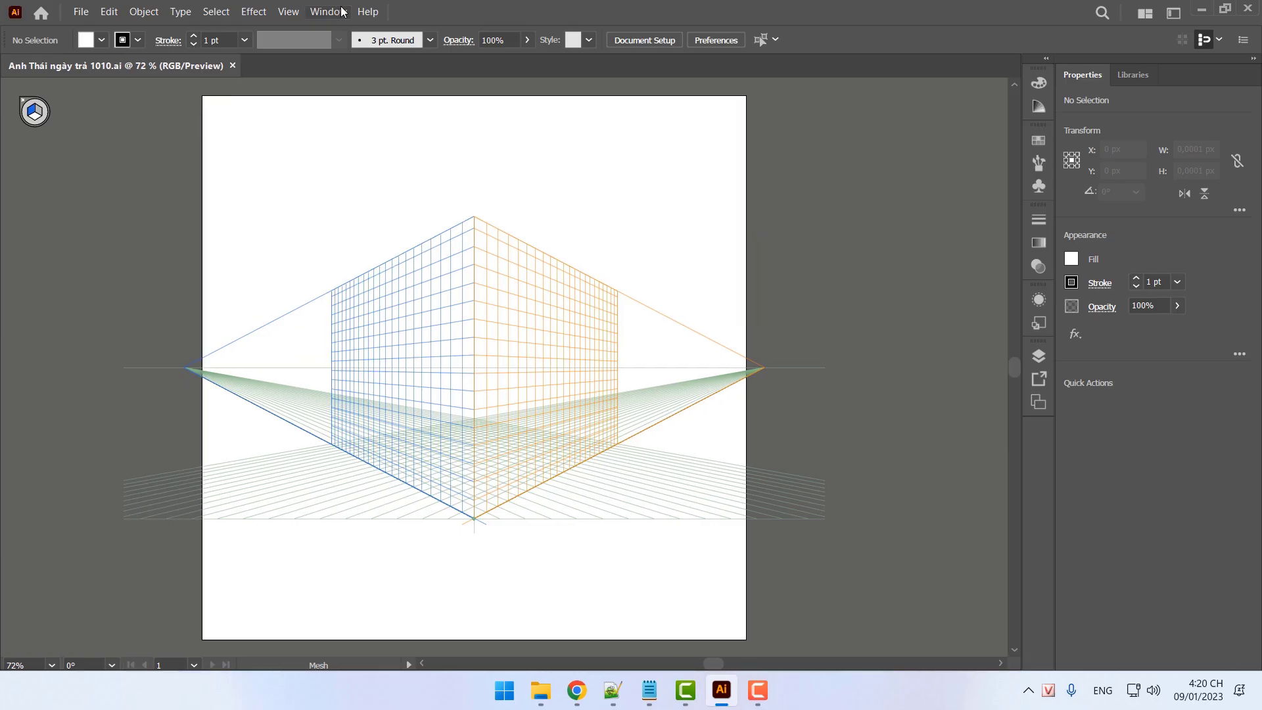
left_click(329, 12)
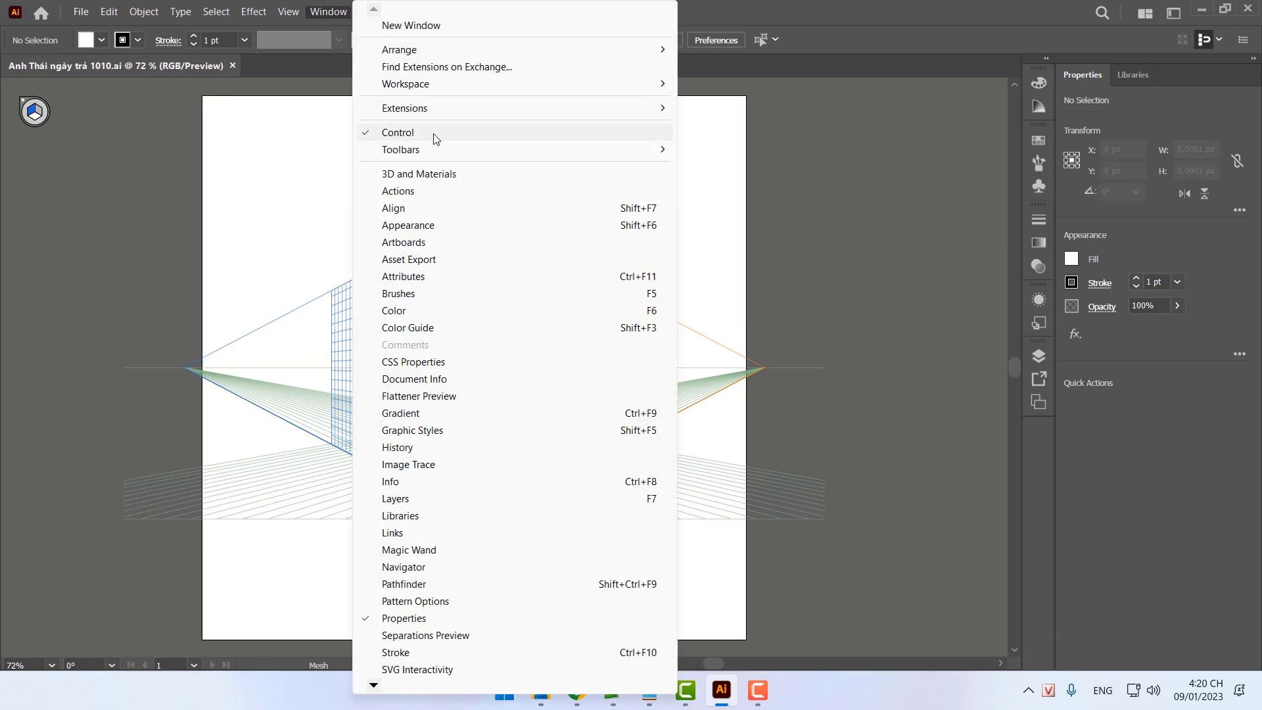
mouse_move(445, 85)
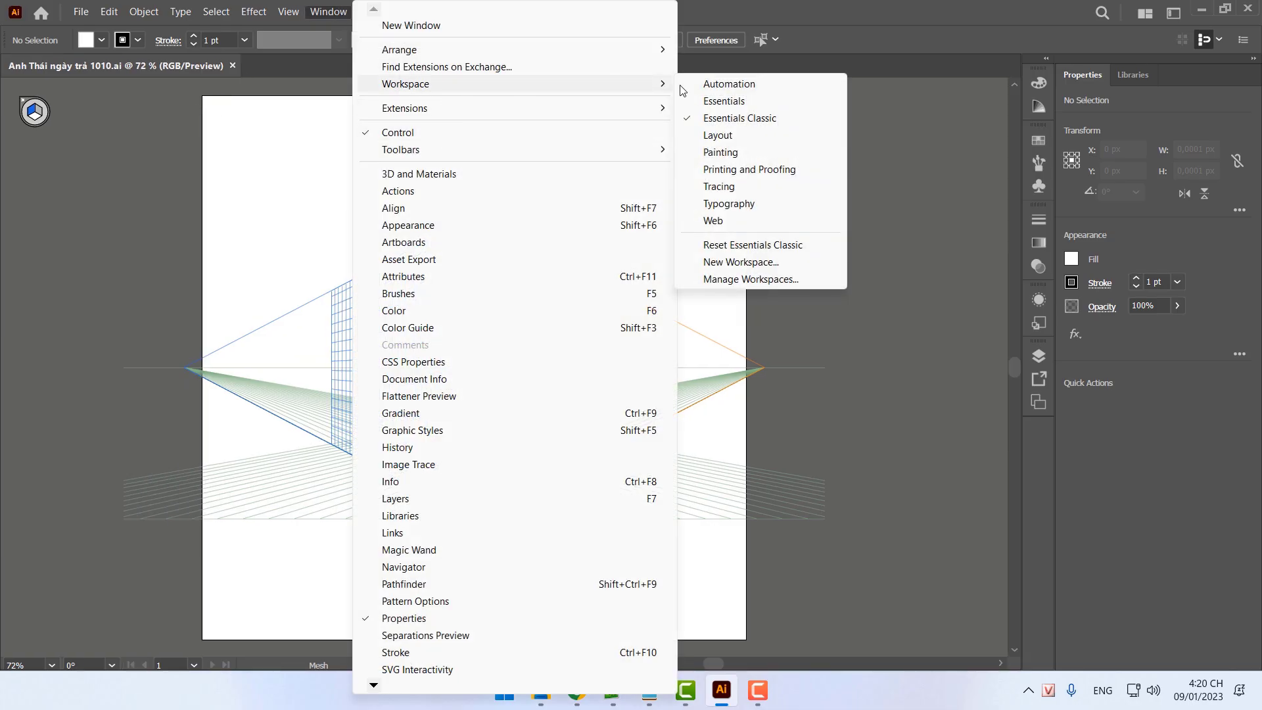
left_click(753, 245)
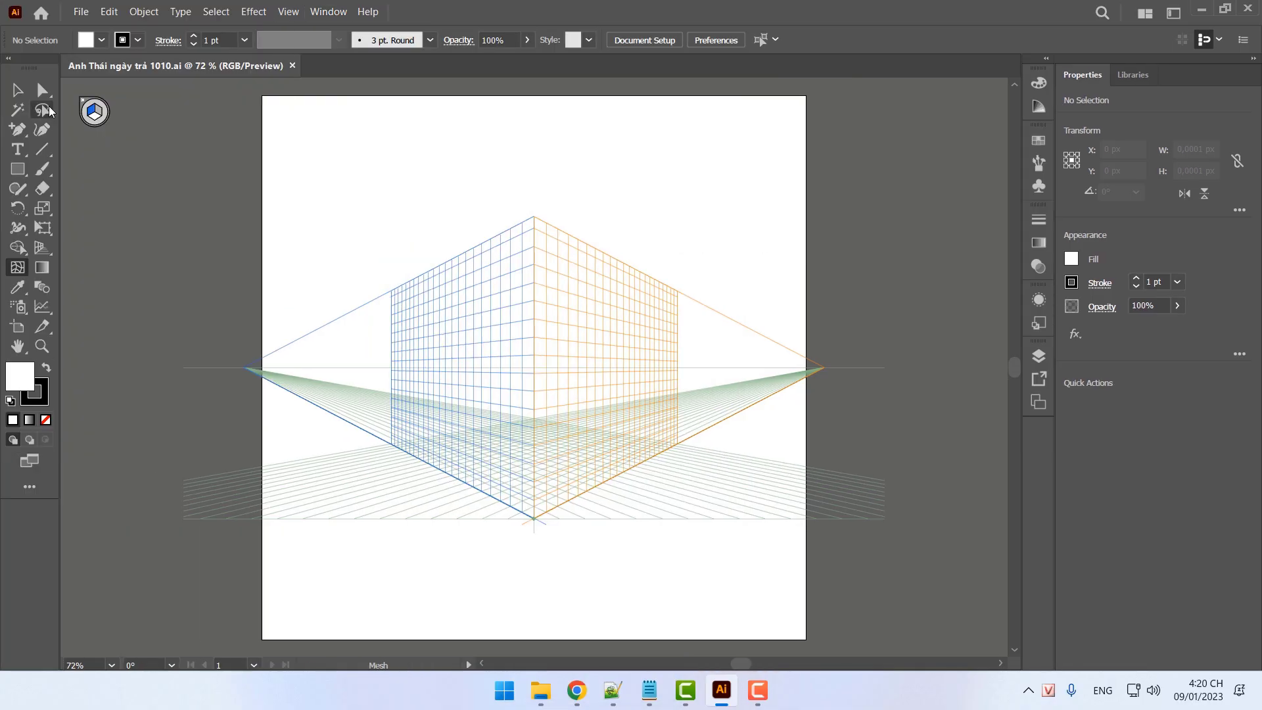
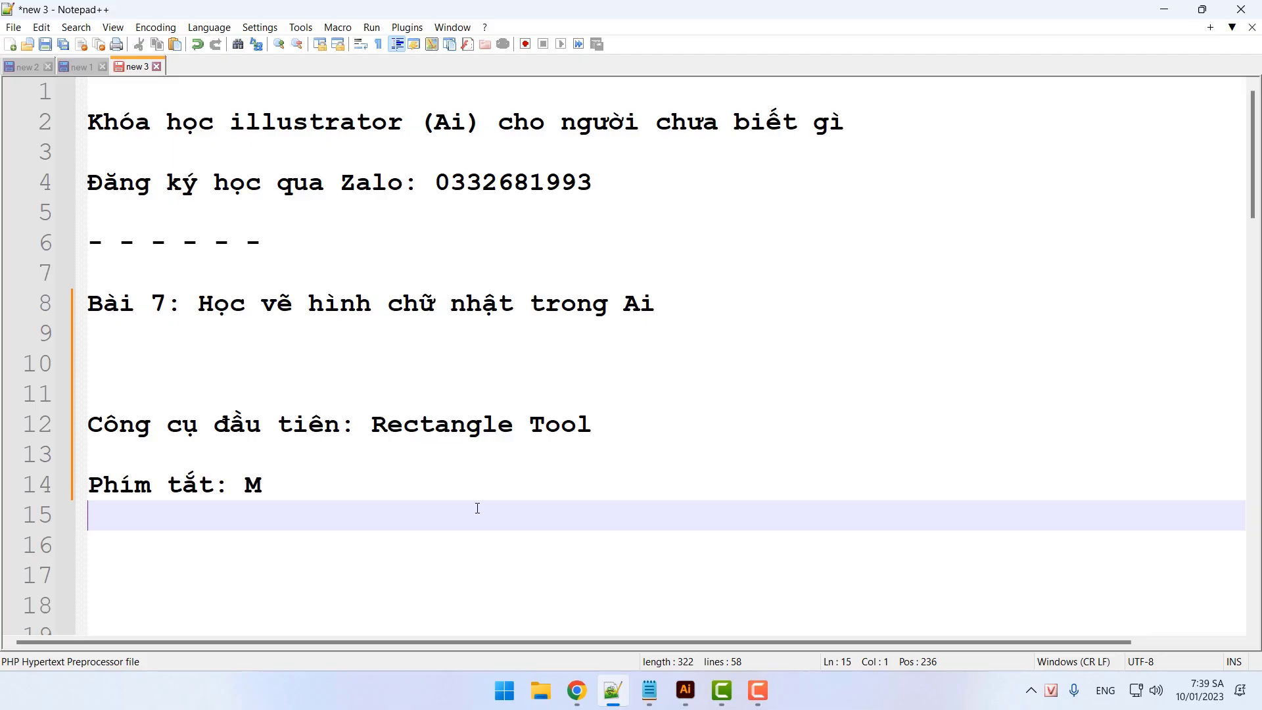
Switch from the Notepad++ lesson notes to Adobe Illustrator
left_click(696, 681)
Create a 900 × 900 px Web document named 'Quảng cáo facebook'
left_click(61, 127)
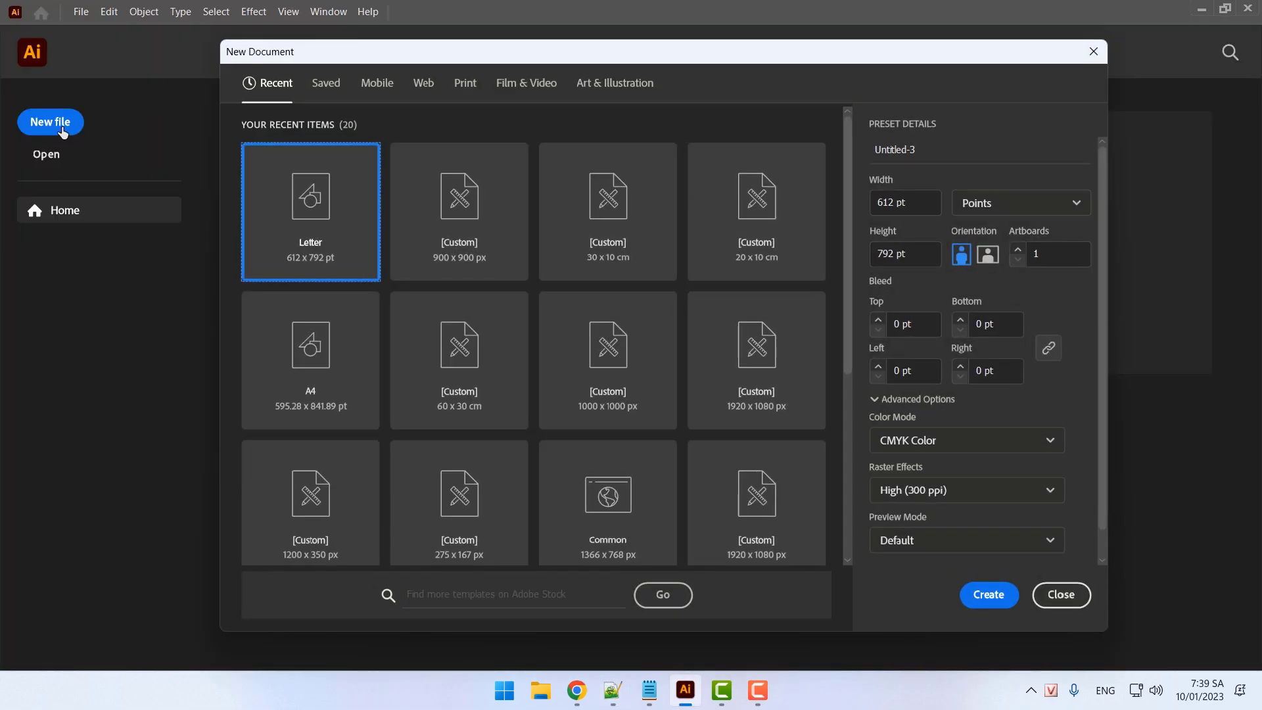
left_click(424, 94)
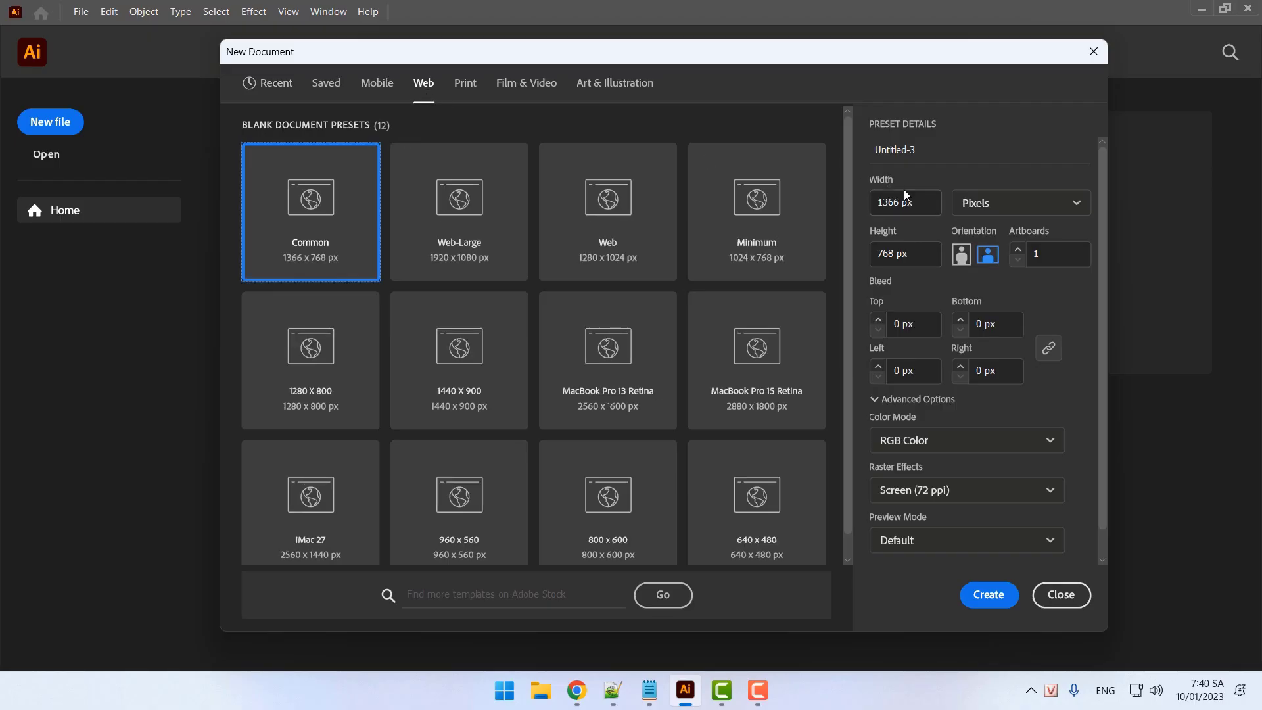
left_click(969, 159)
key("ctrl+a")
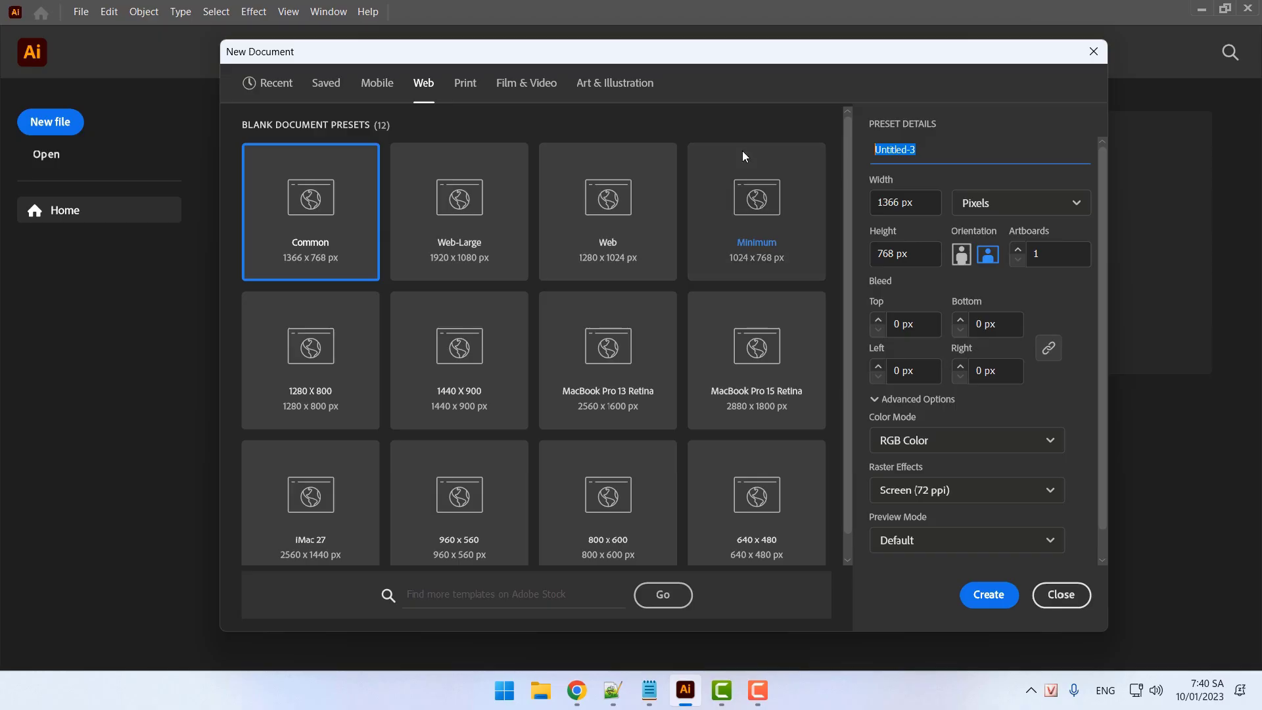
type("Quảng cáo facebook")
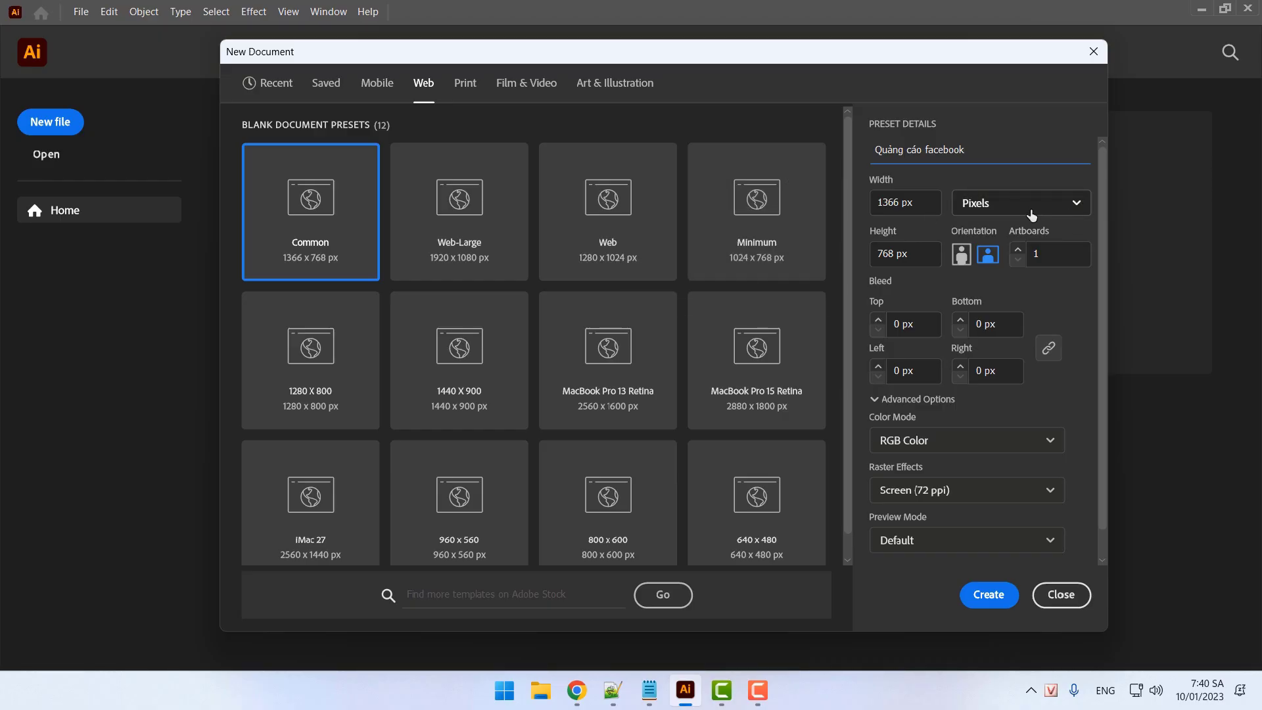
key("Tab")
type("900")
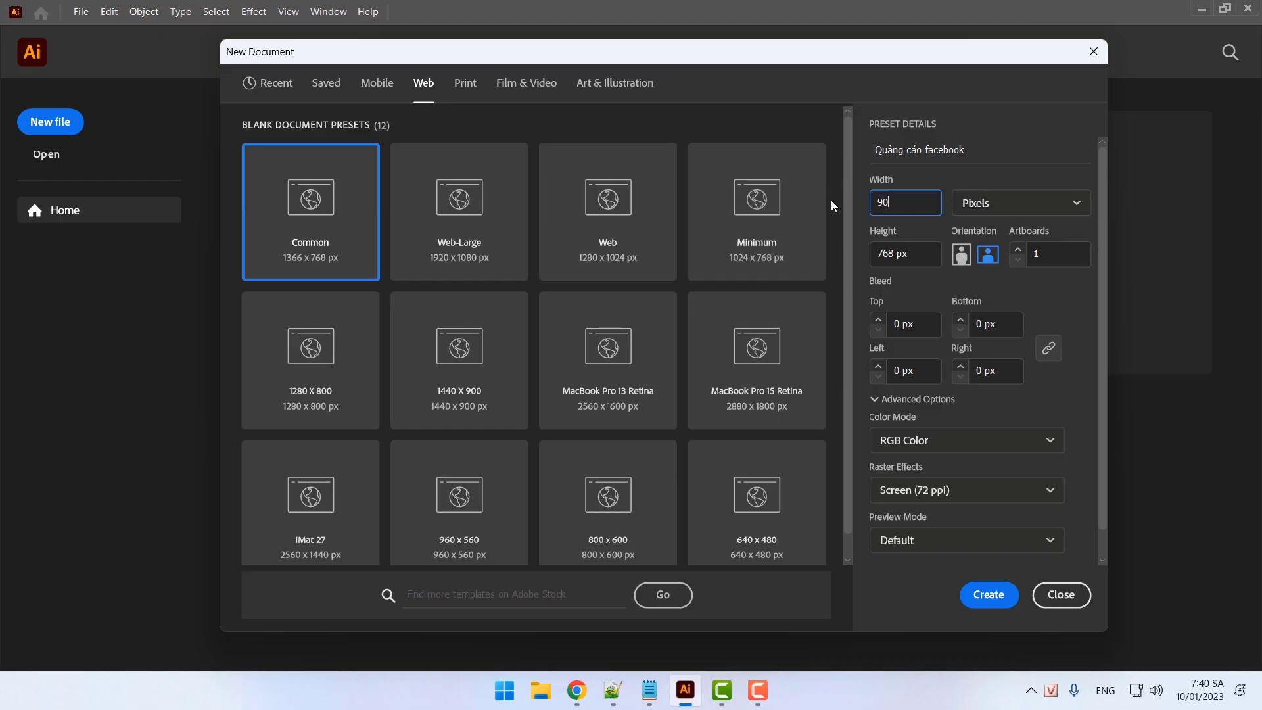
left_click(915, 251)
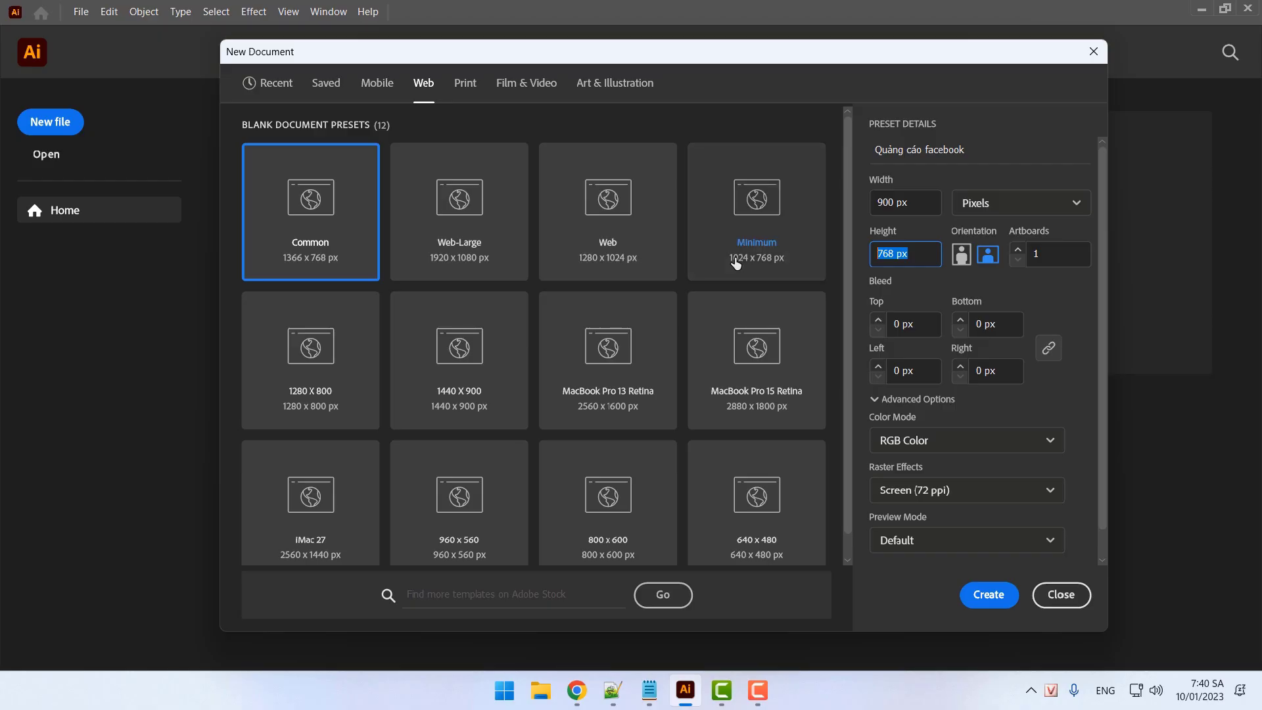
type("900")
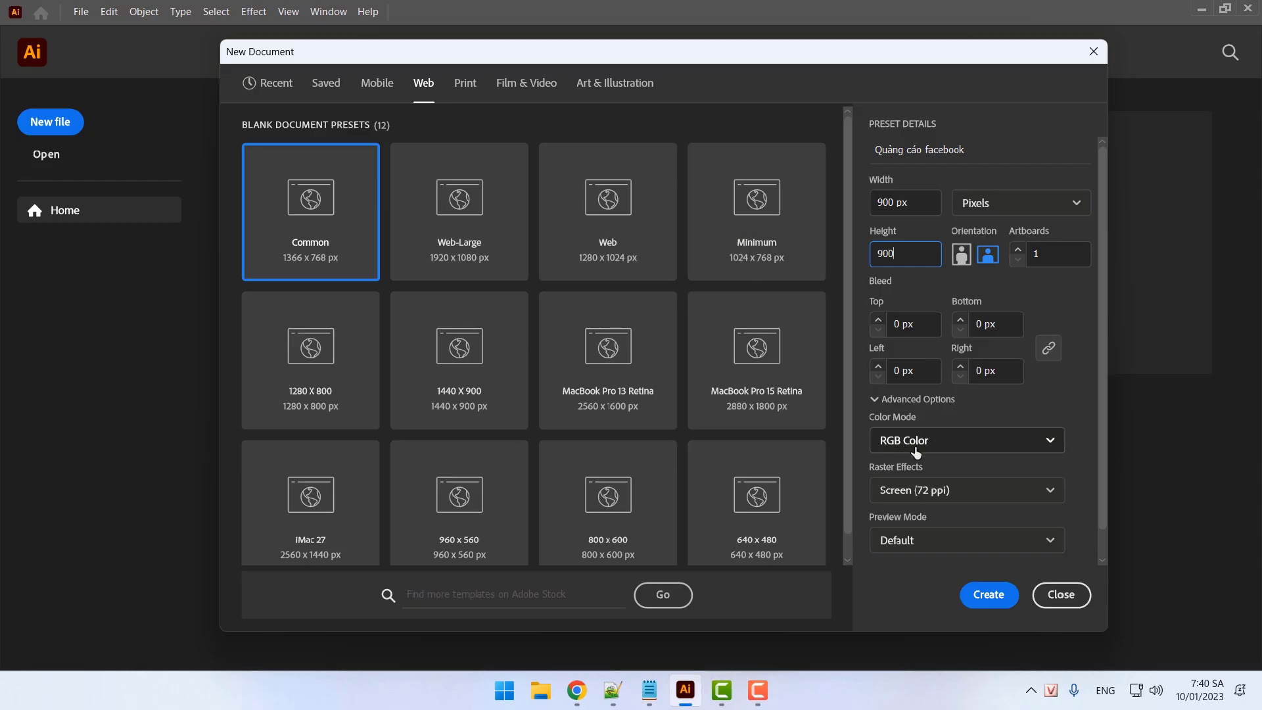
left_click(989, 594)
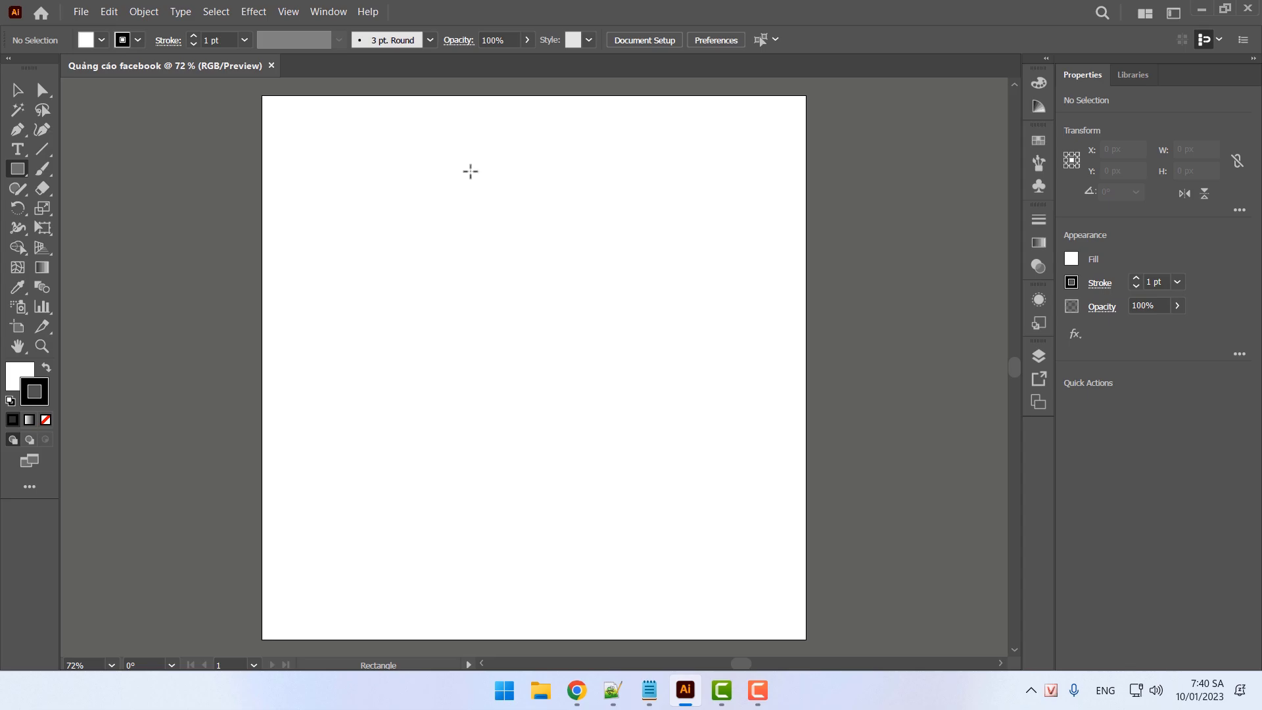
Save the document to the Desktop as Quảng cáo facebook.ai with Illustrator 2020 options
left_click(81, 11)
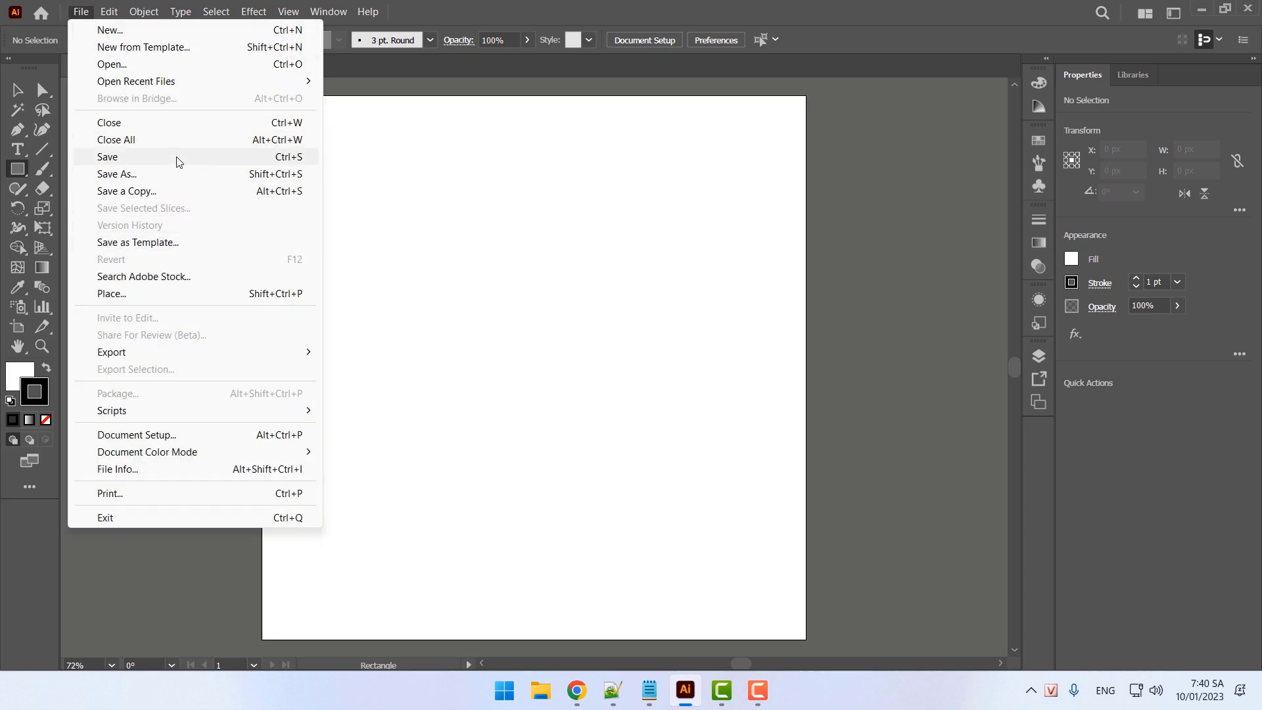
left_click(176, 157)
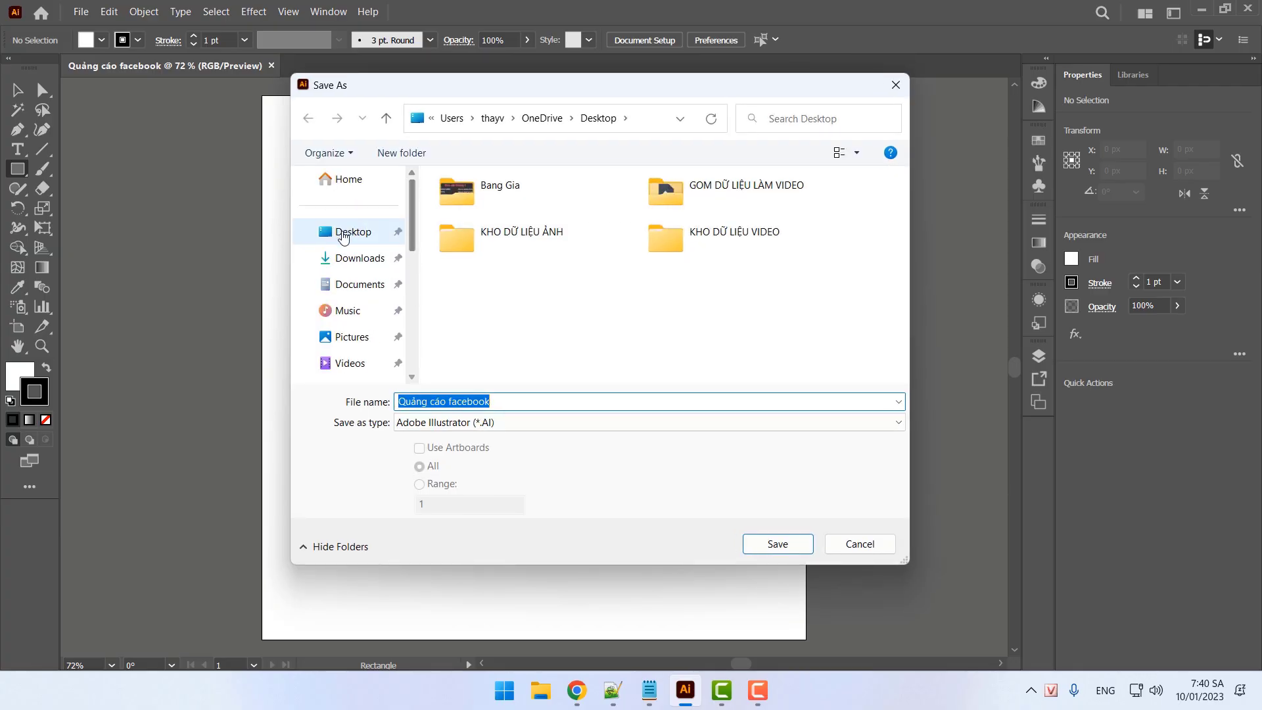
left_click(342, 233)
left_click(795, 546)
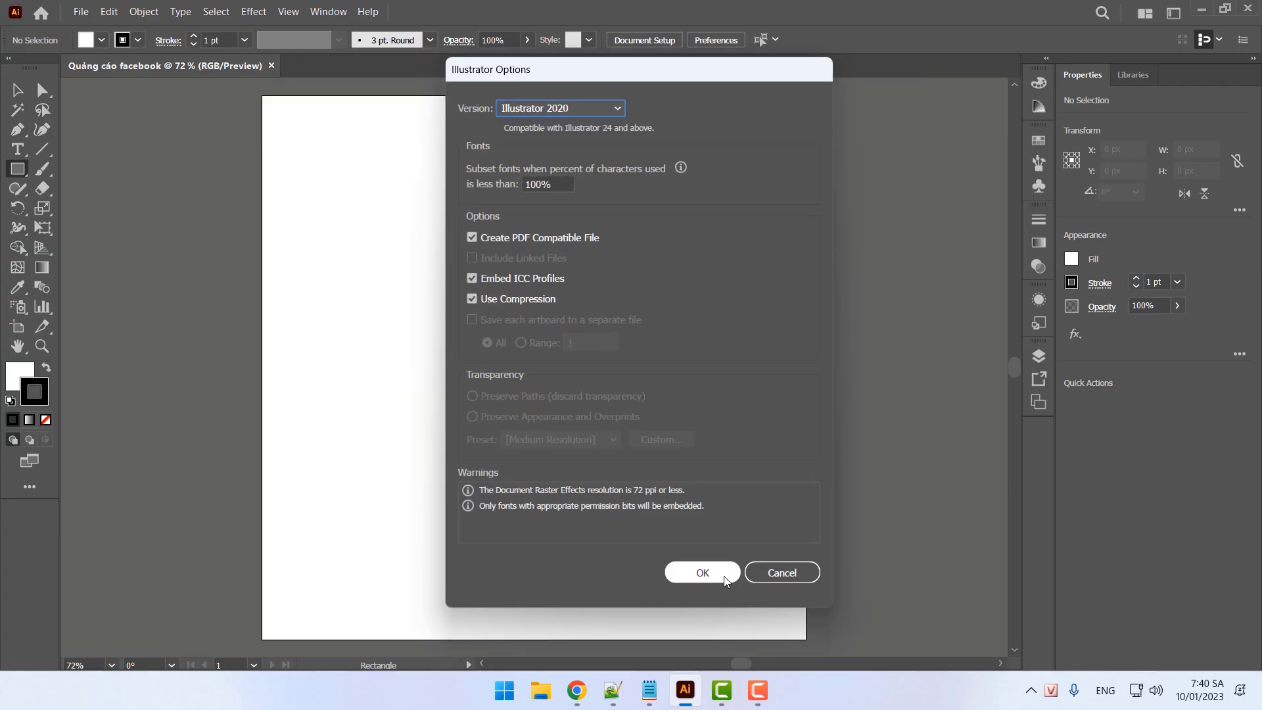
left_click(702, 570)
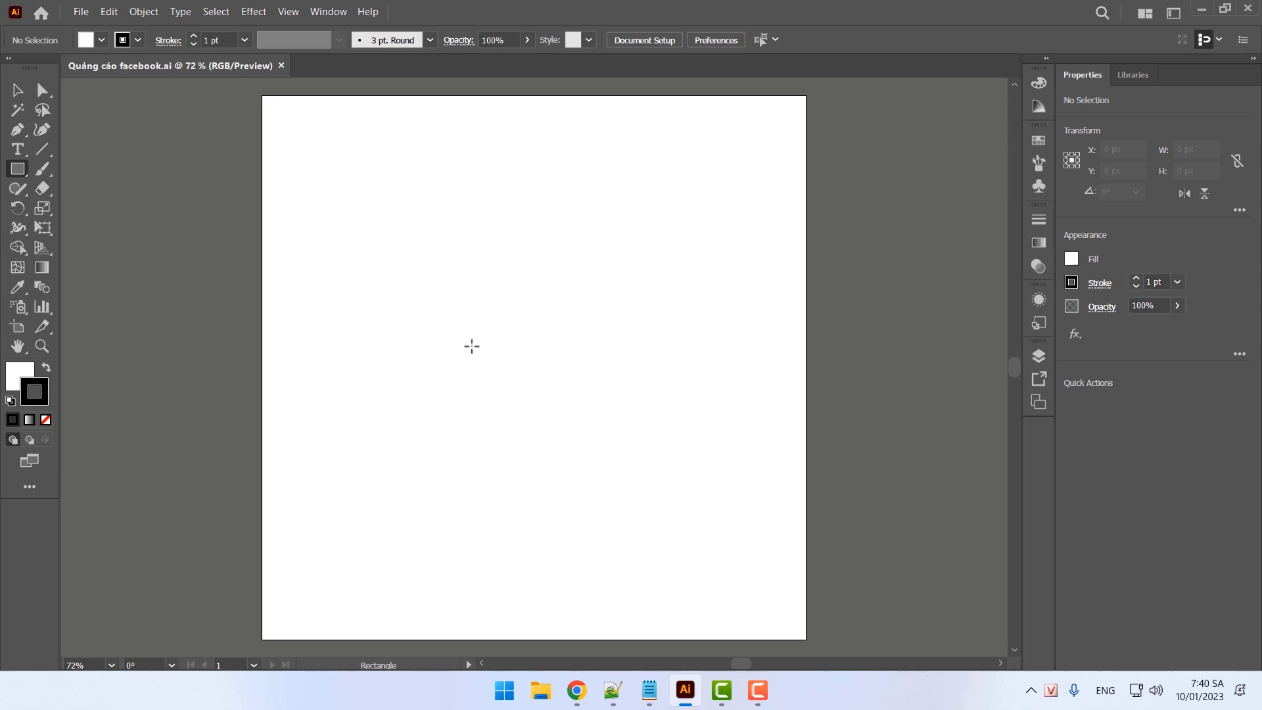
Reset the Essentials Classic workspace so the toolbar is docked, then return to the Notepad++ notes
left_click(18, 90)
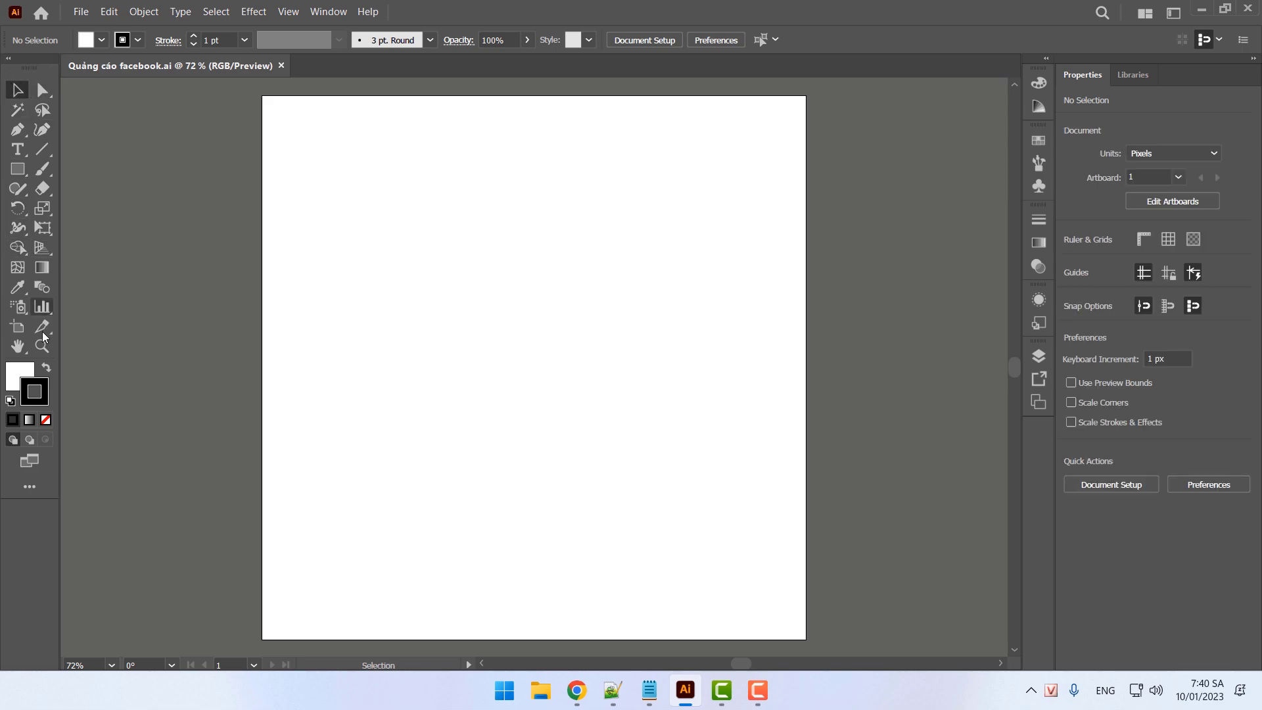
left_click_drag(33, 54, 84, 84)
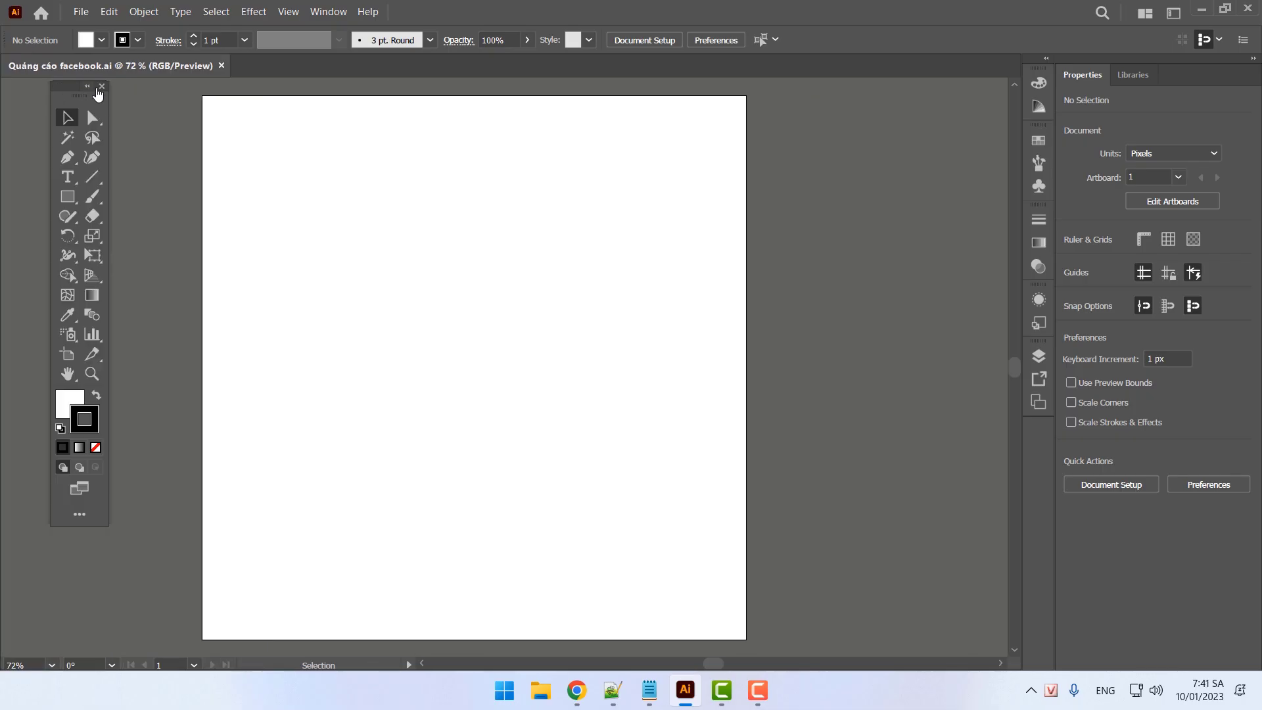
left_click(102, 86)
left_click(328, 12)
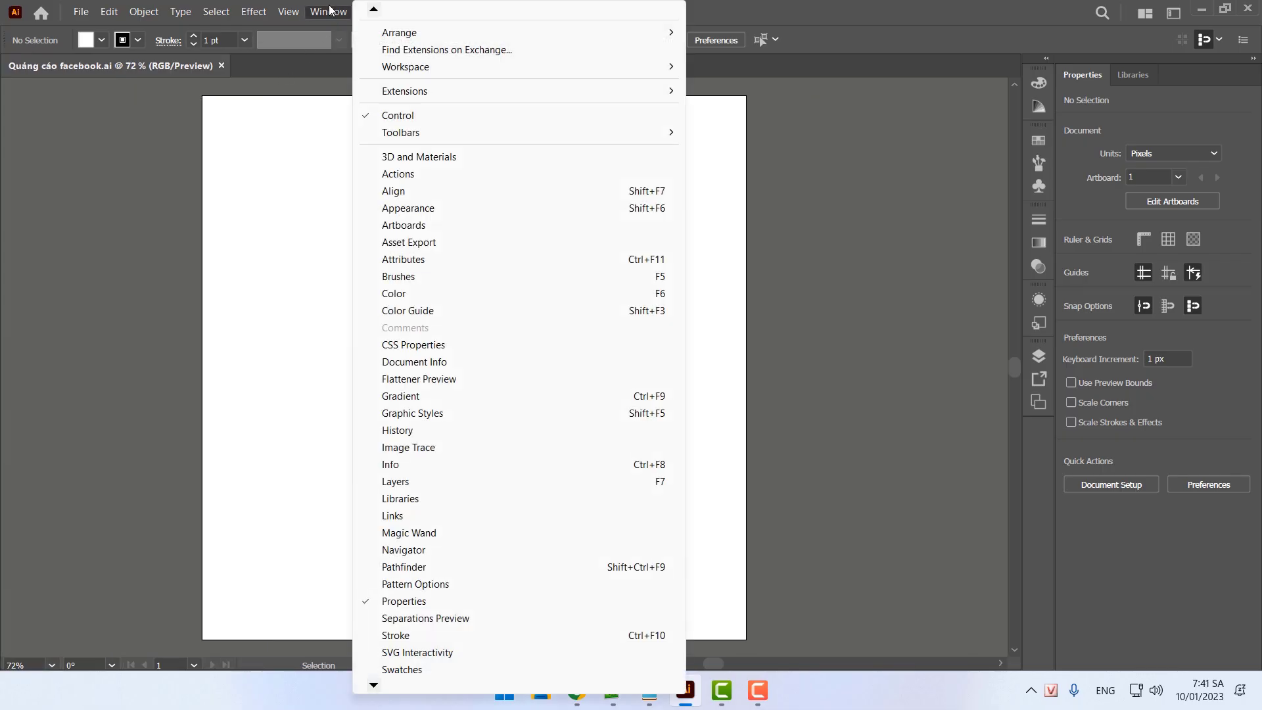
mouse_move(418, 76)
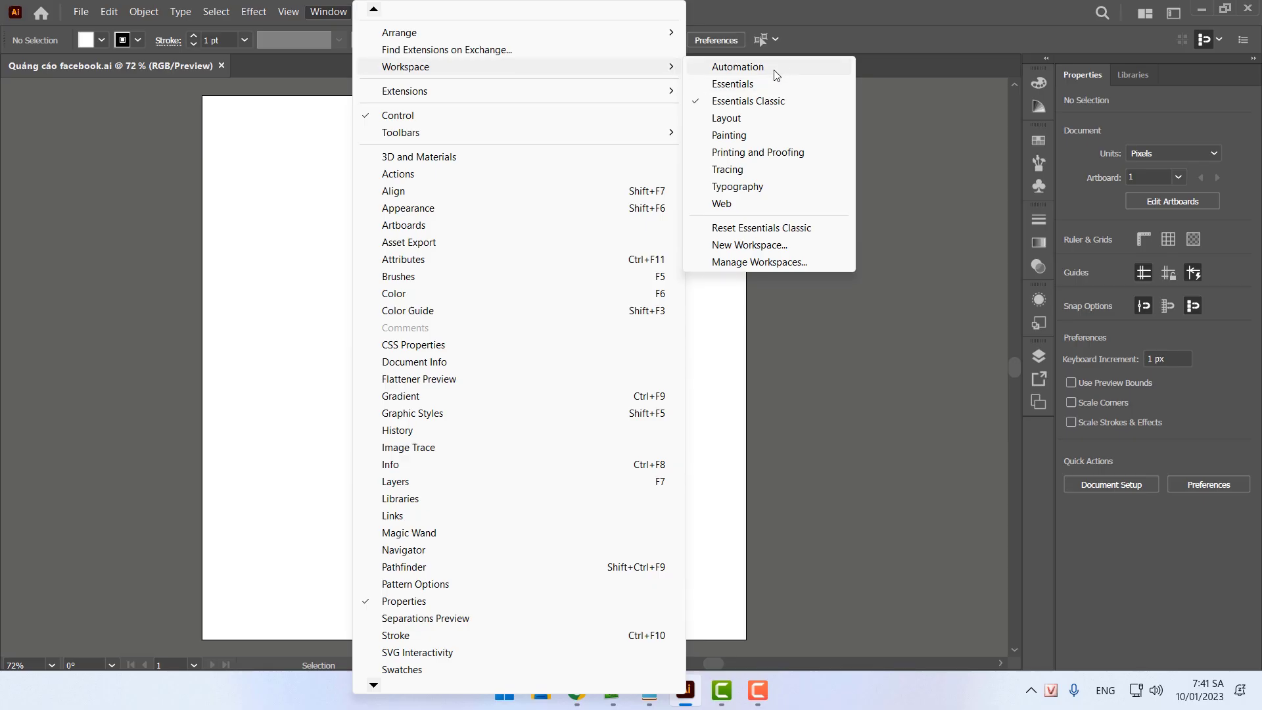
left_click(768, 234)
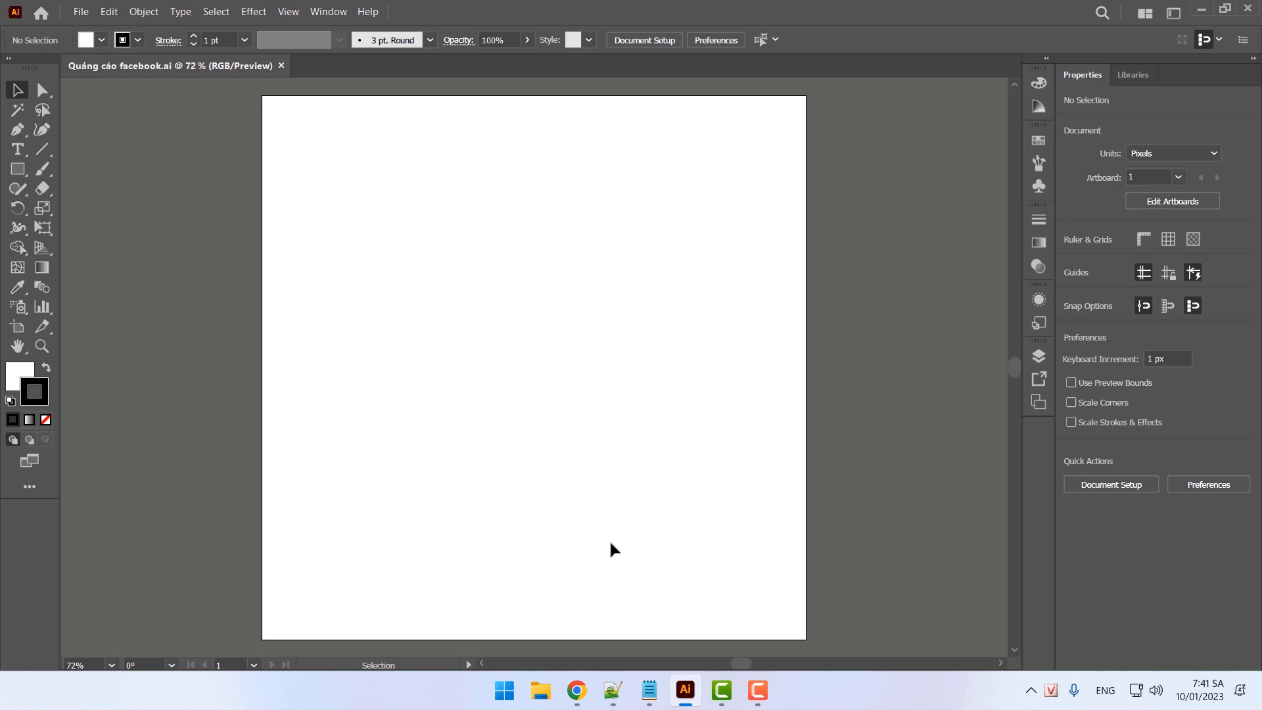
left_click(613, 690)
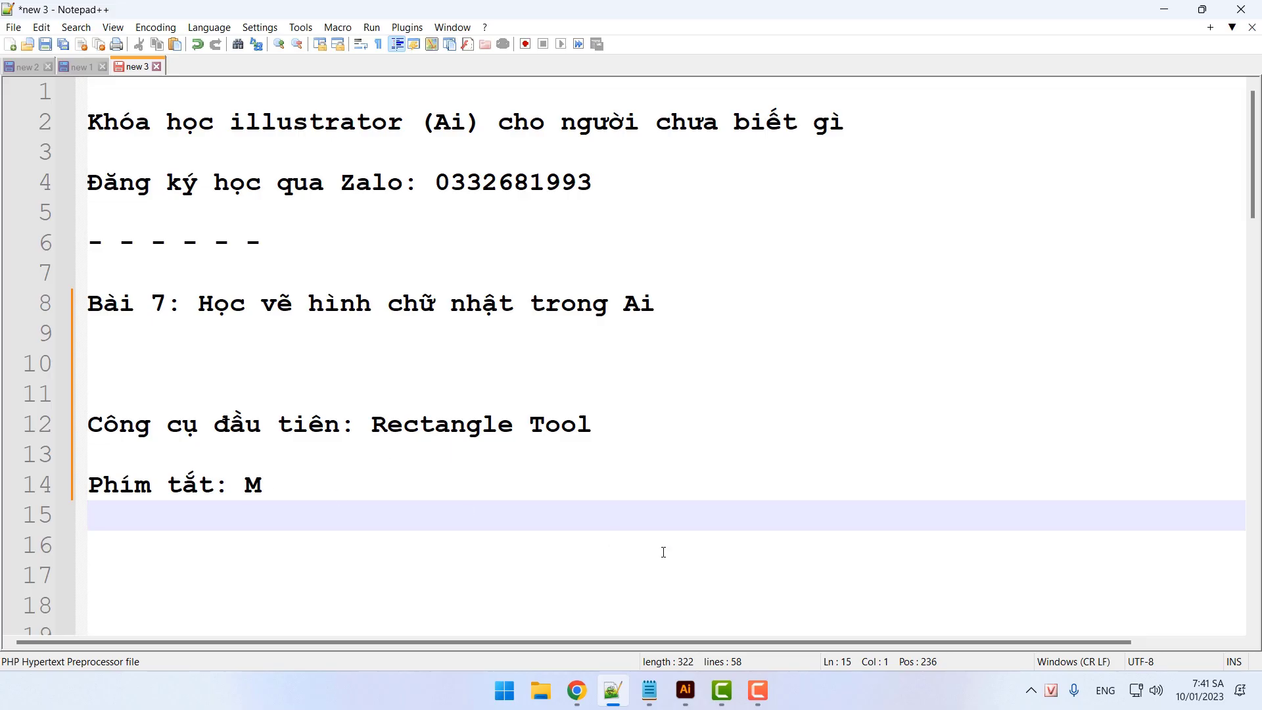
Return to the Quảng cáo facebook.ai document in Illustrator
left_click(685, 690)
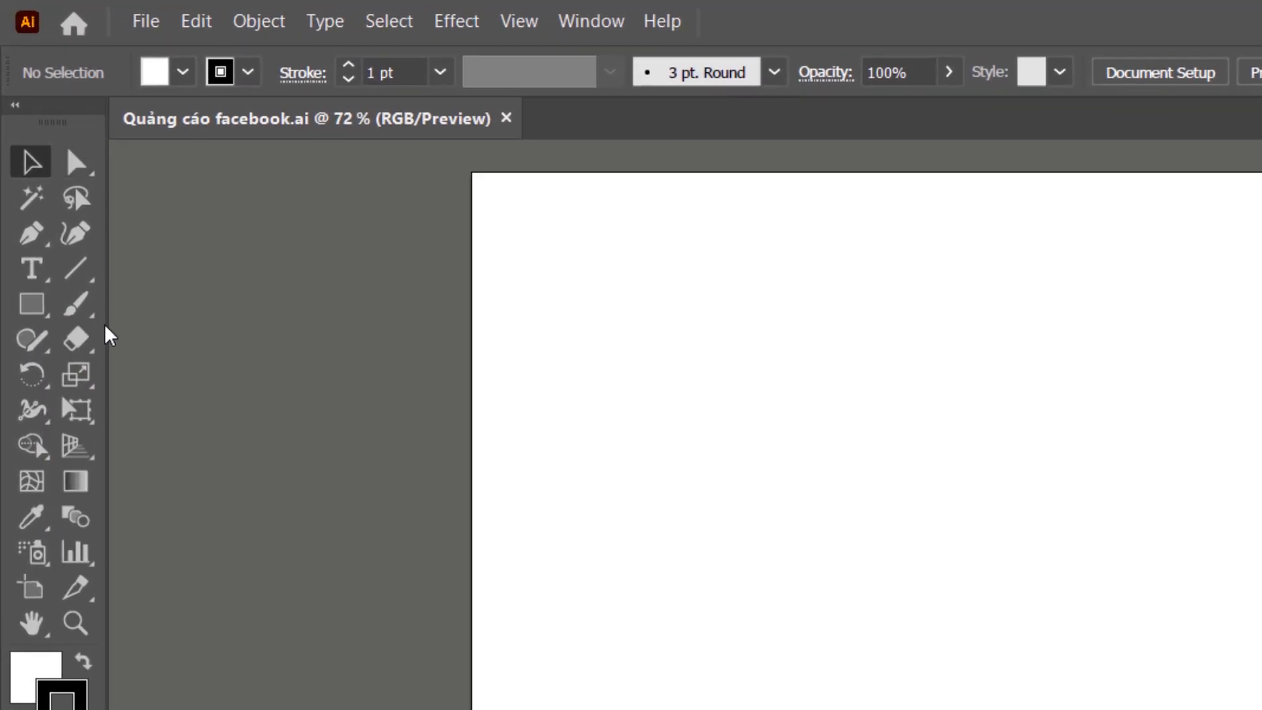
left_click(32, 304)
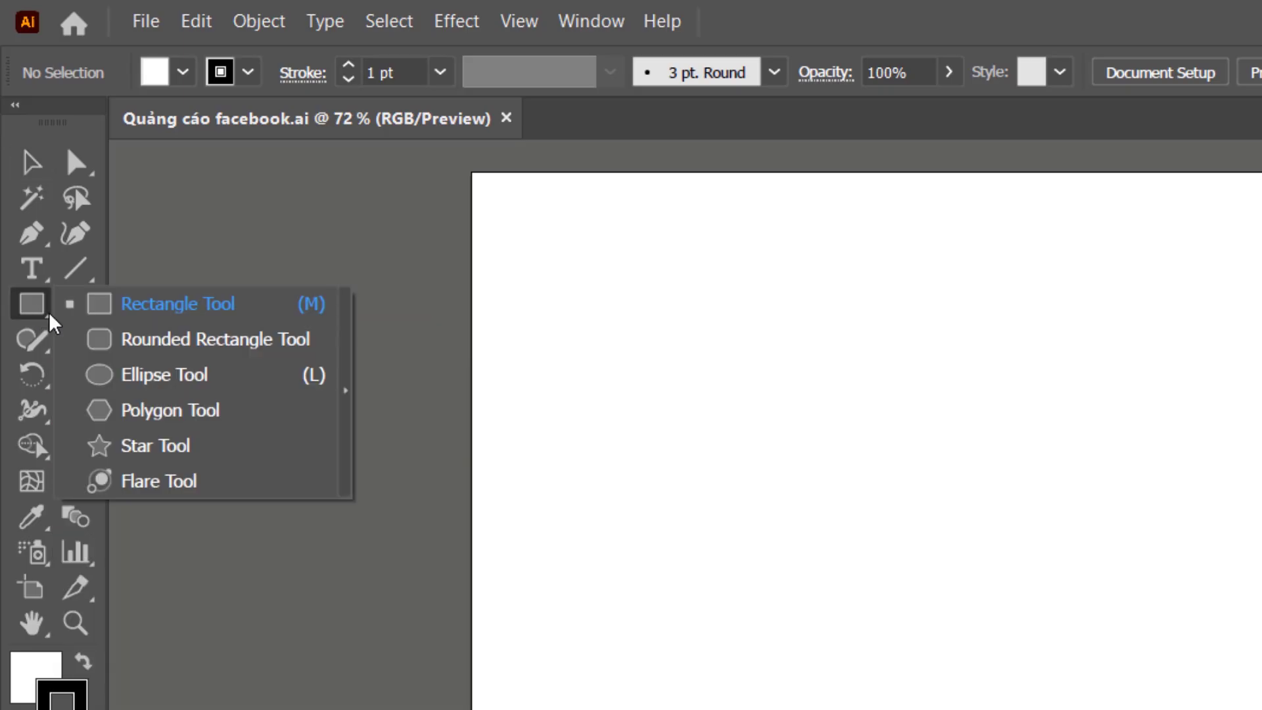
left_click(138, 339)
left_click(34, 305)
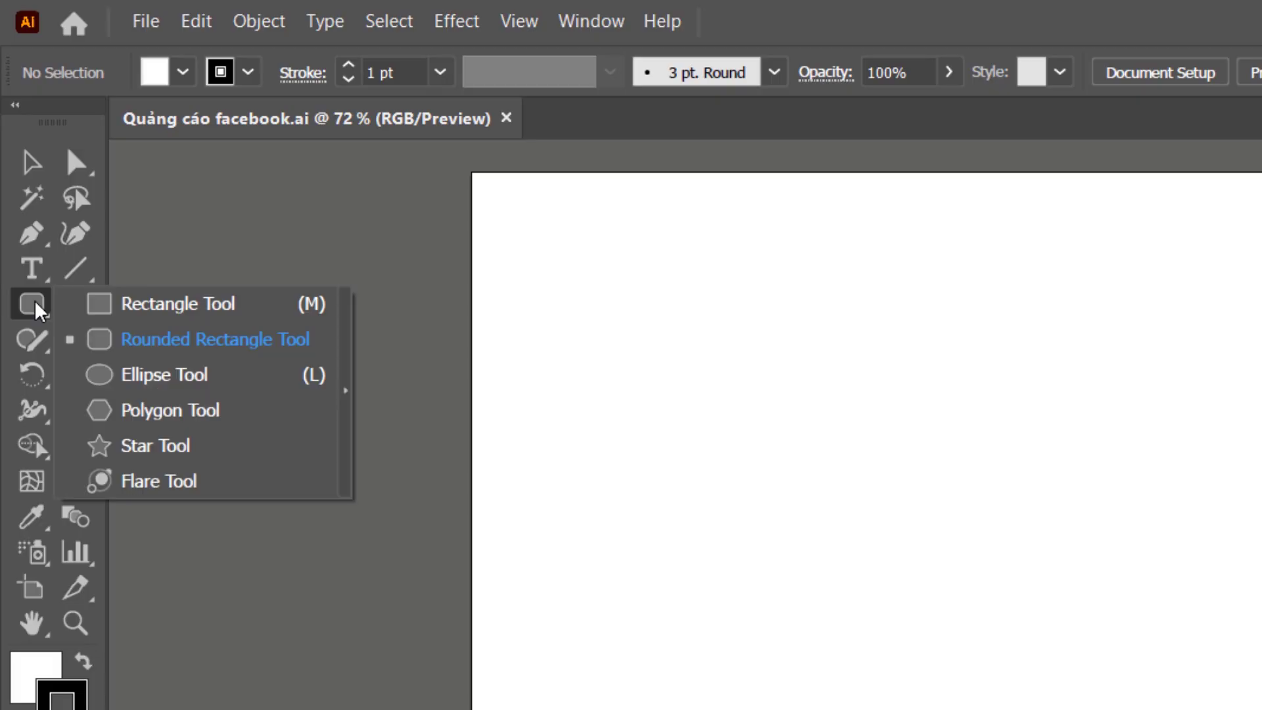
left_click(176, 381)
left_click(40, 306)
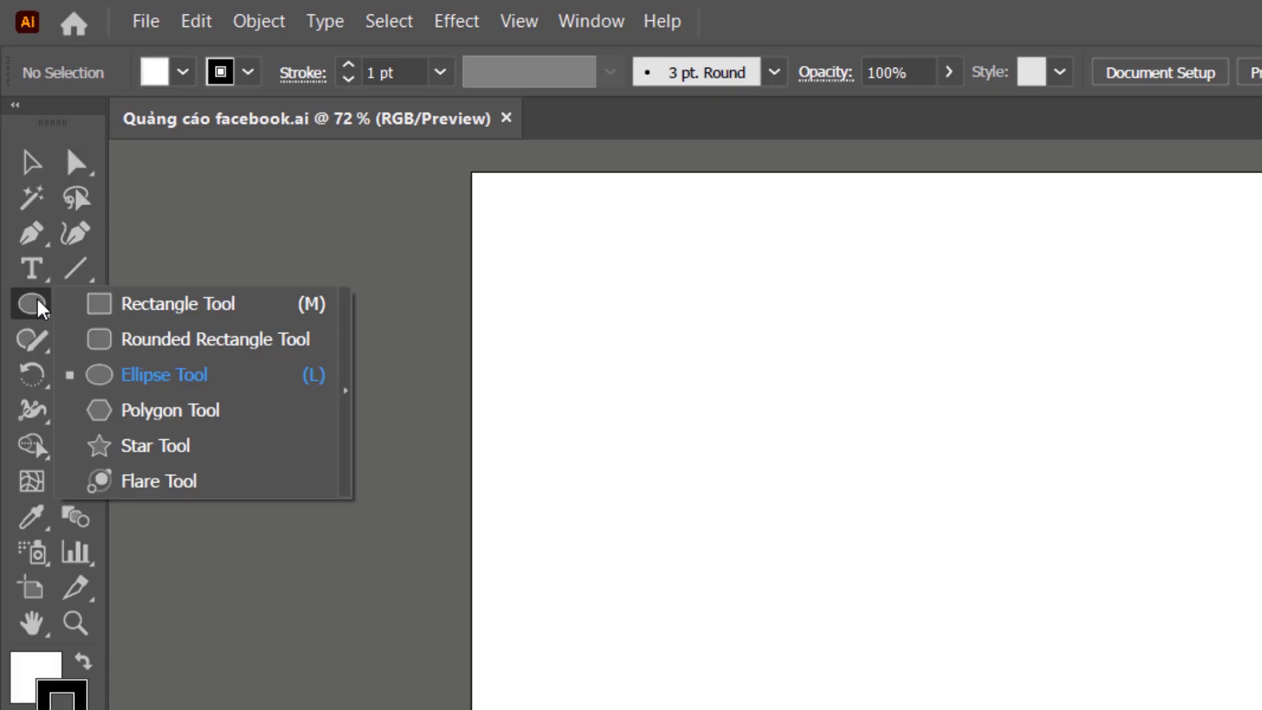
left_click(105, 410)
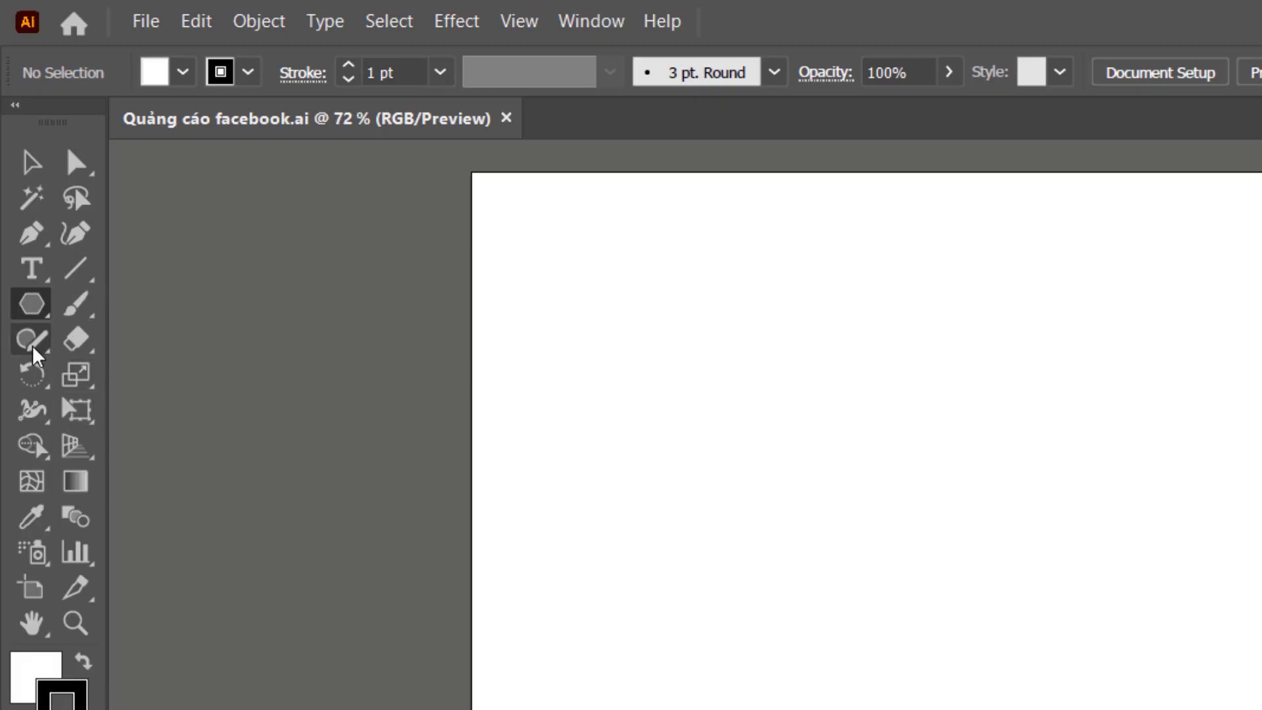
left_click(33, 308)
left_click(176, 445)
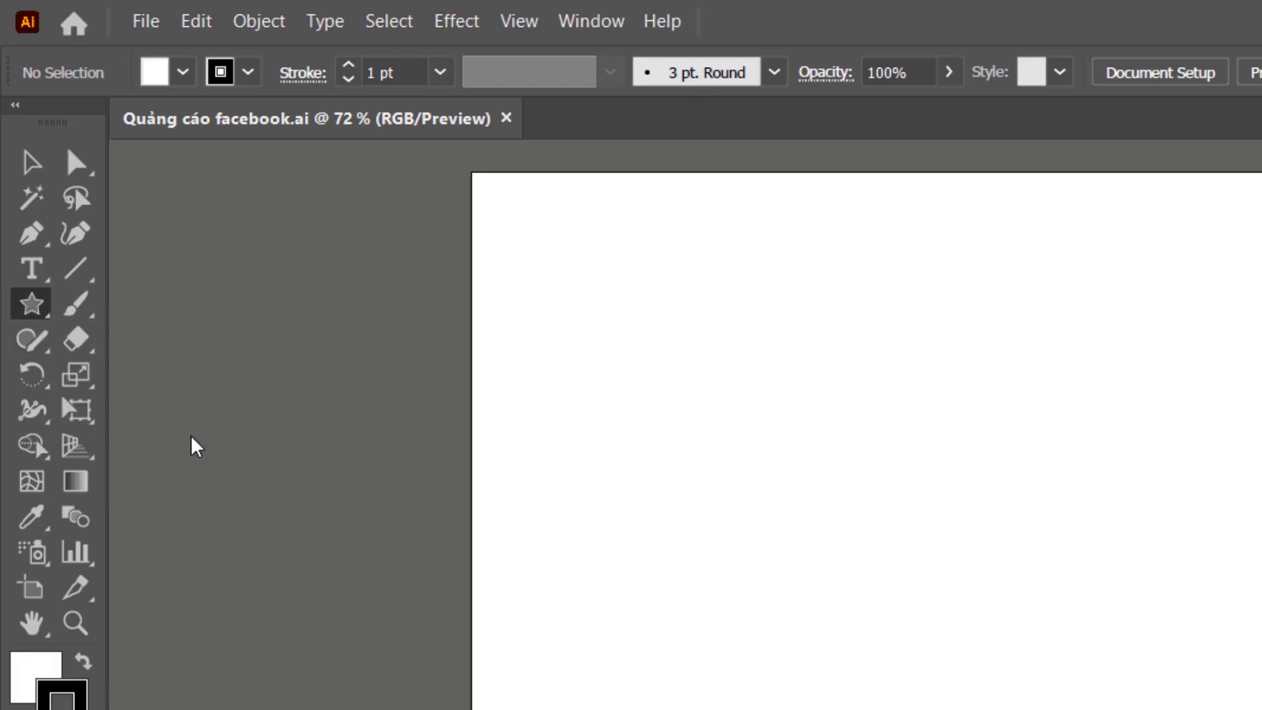
left_click(40, 310)
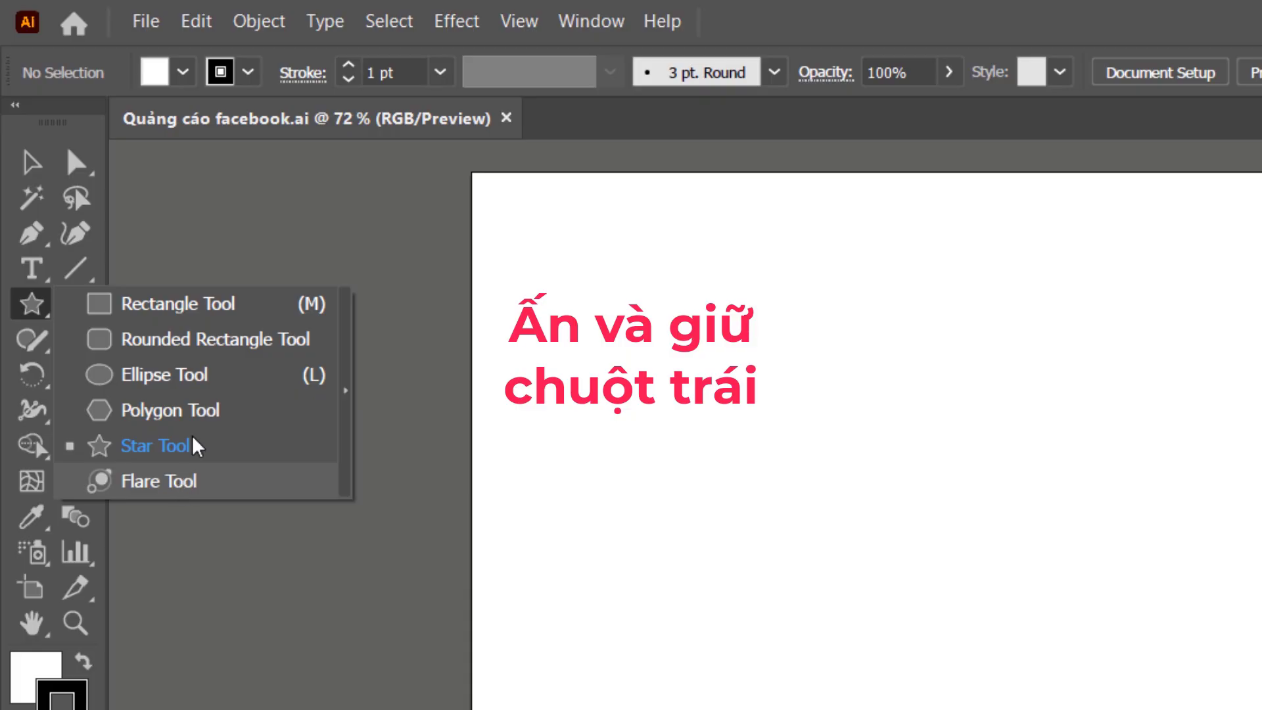
left_click(150, 306)
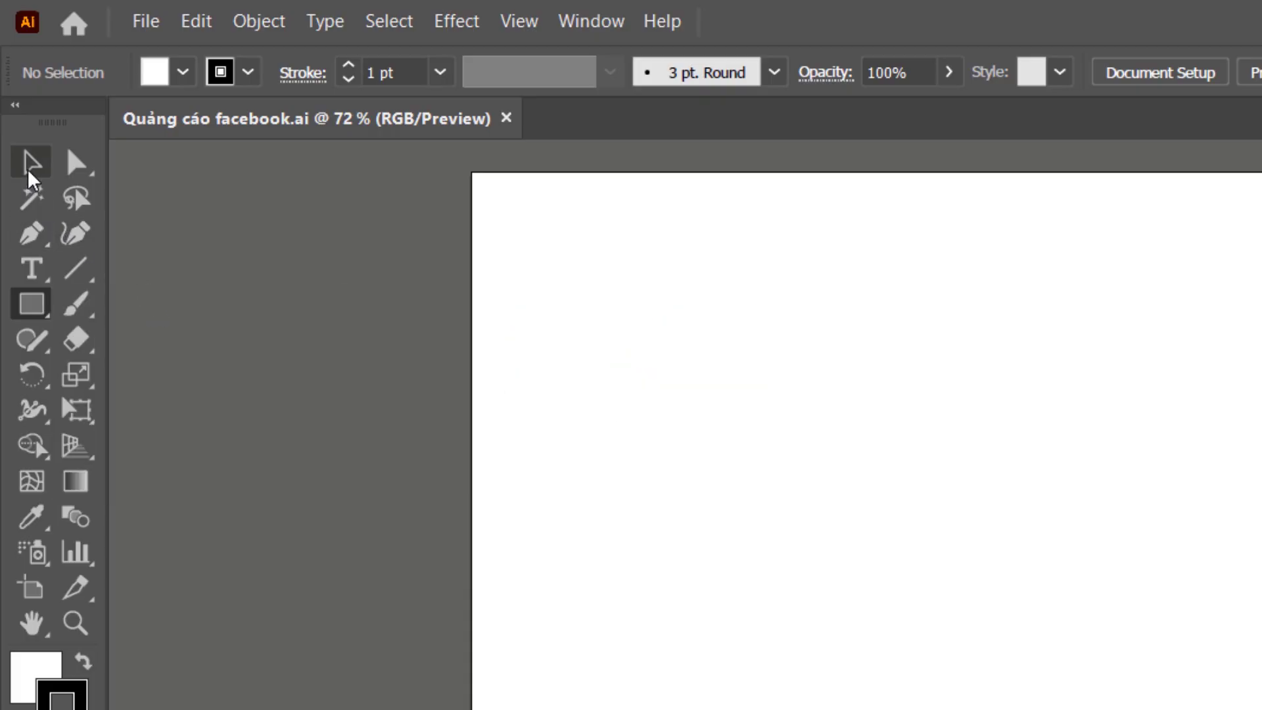
left_click(31, 164)
left_click(76, 163)
left_click(44, 200)
left_click(29, 167)
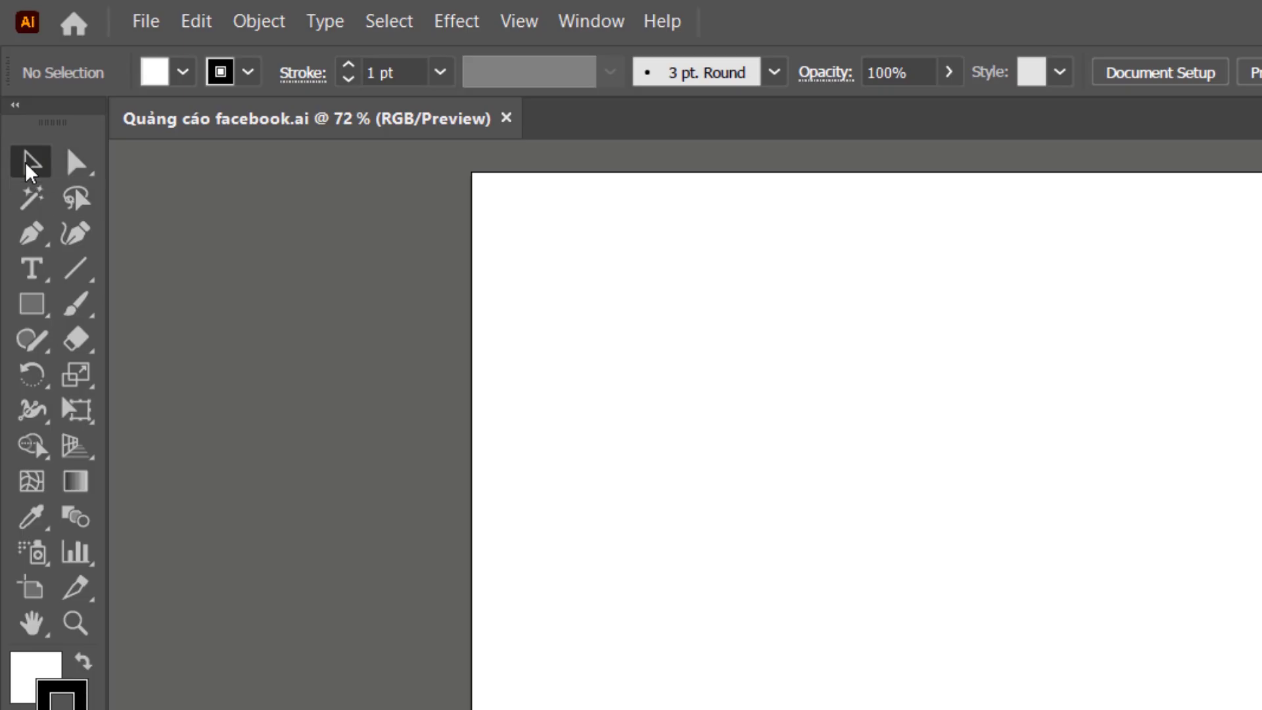
key("m")
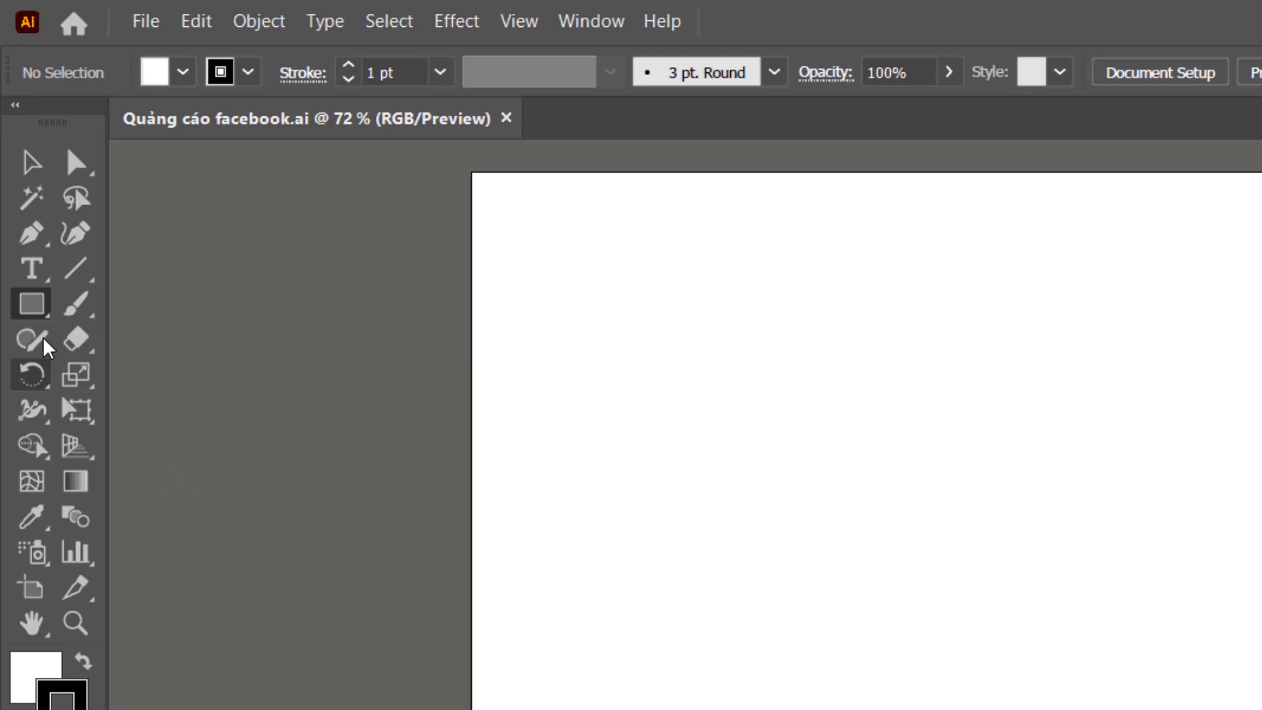
left_click(43, 305)
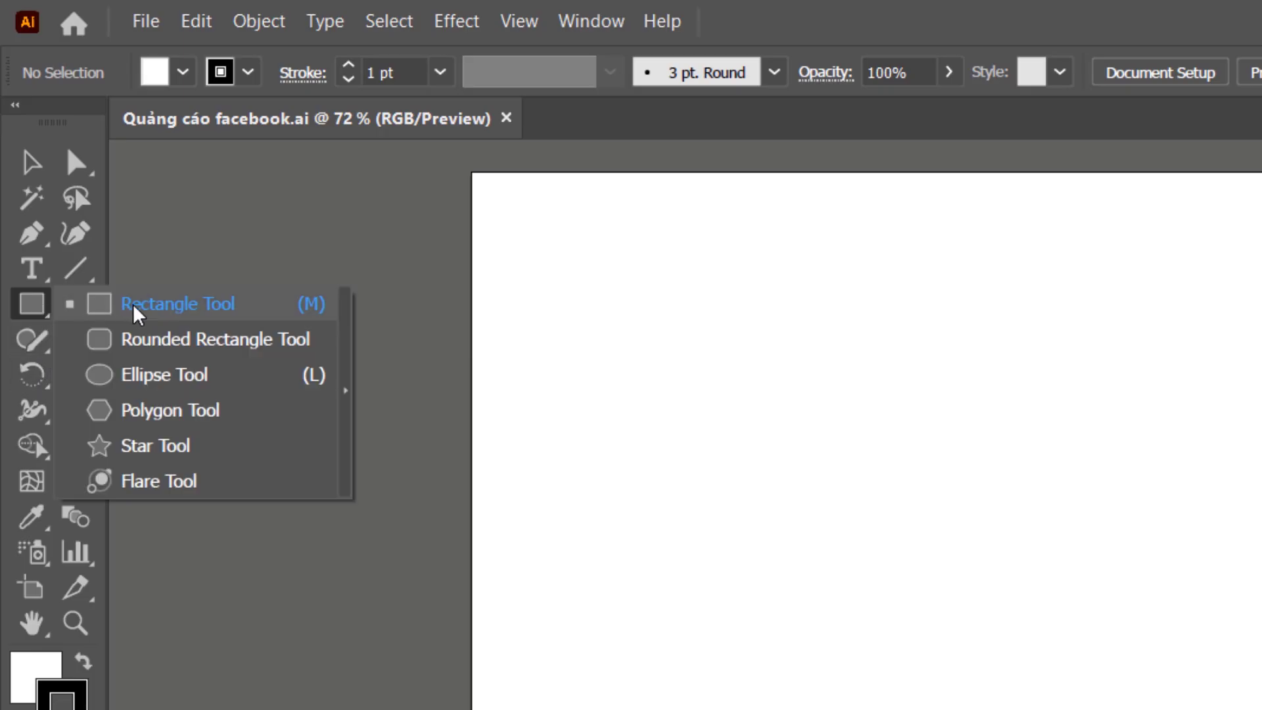
left_click(190, 340)
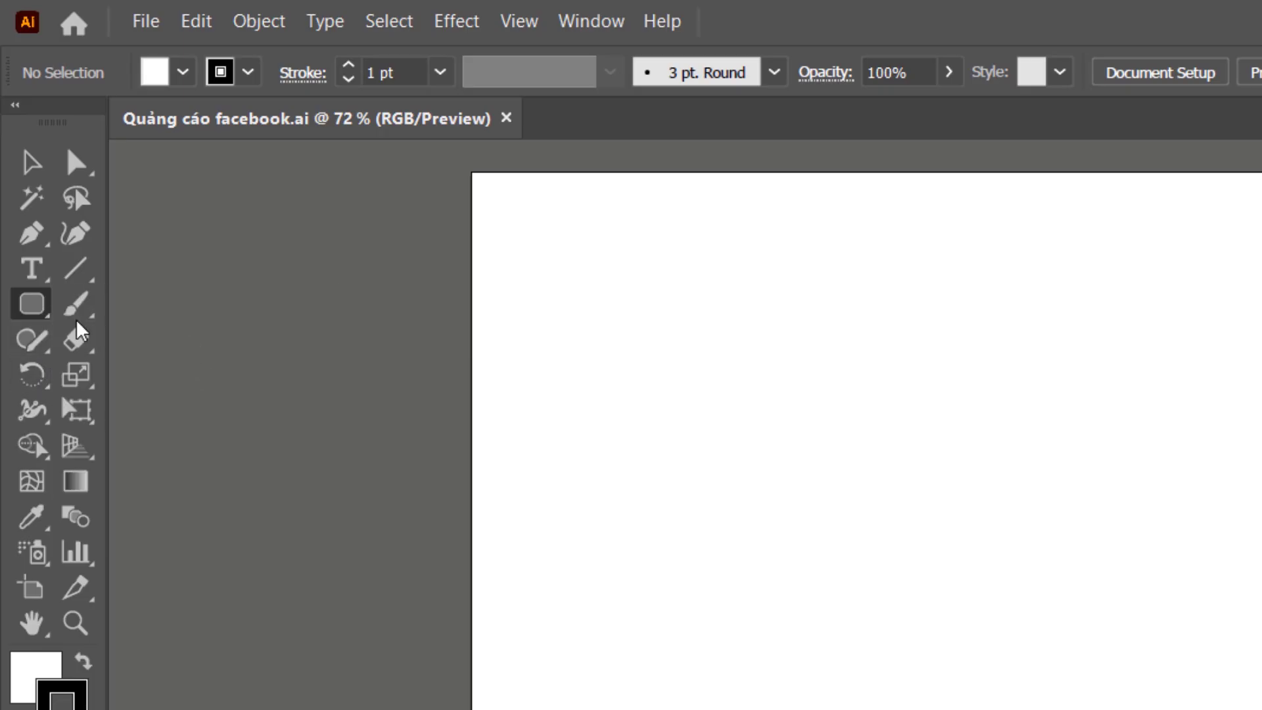
left_click(32, 309)
left_click(188, 304)
left_click(38, 308)
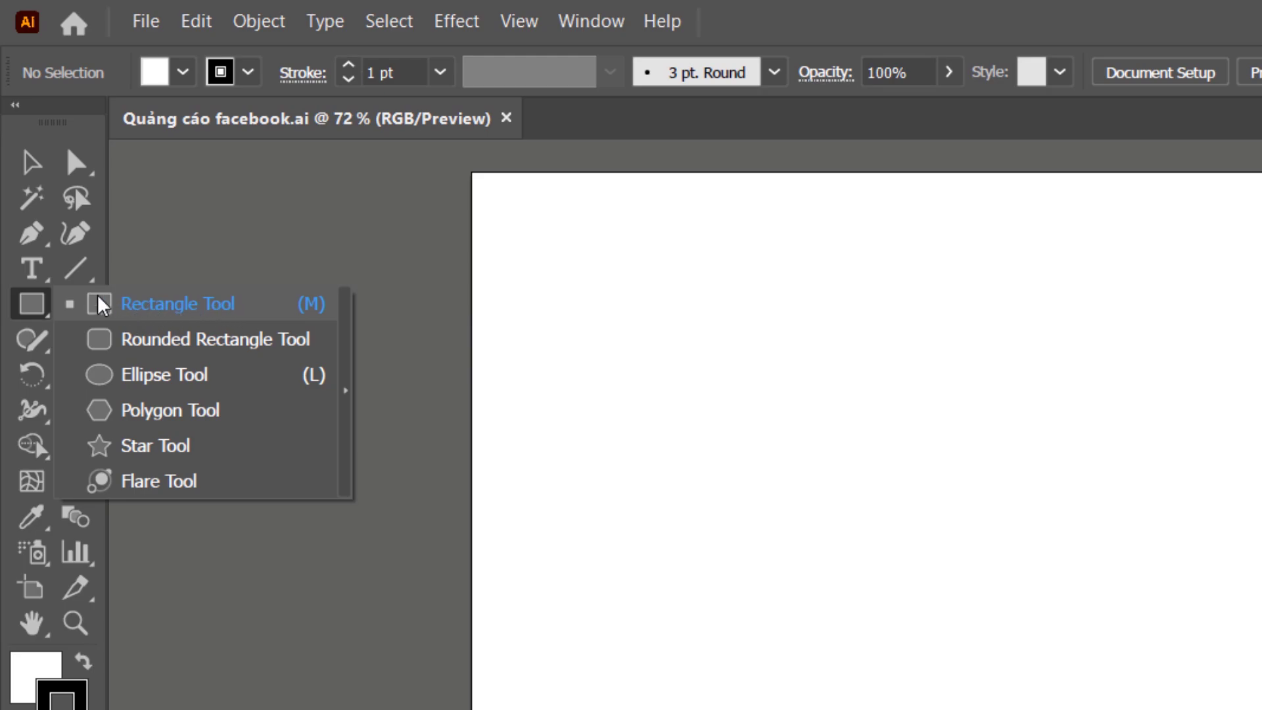
left_click(155, 340)
left_click(24, 318)
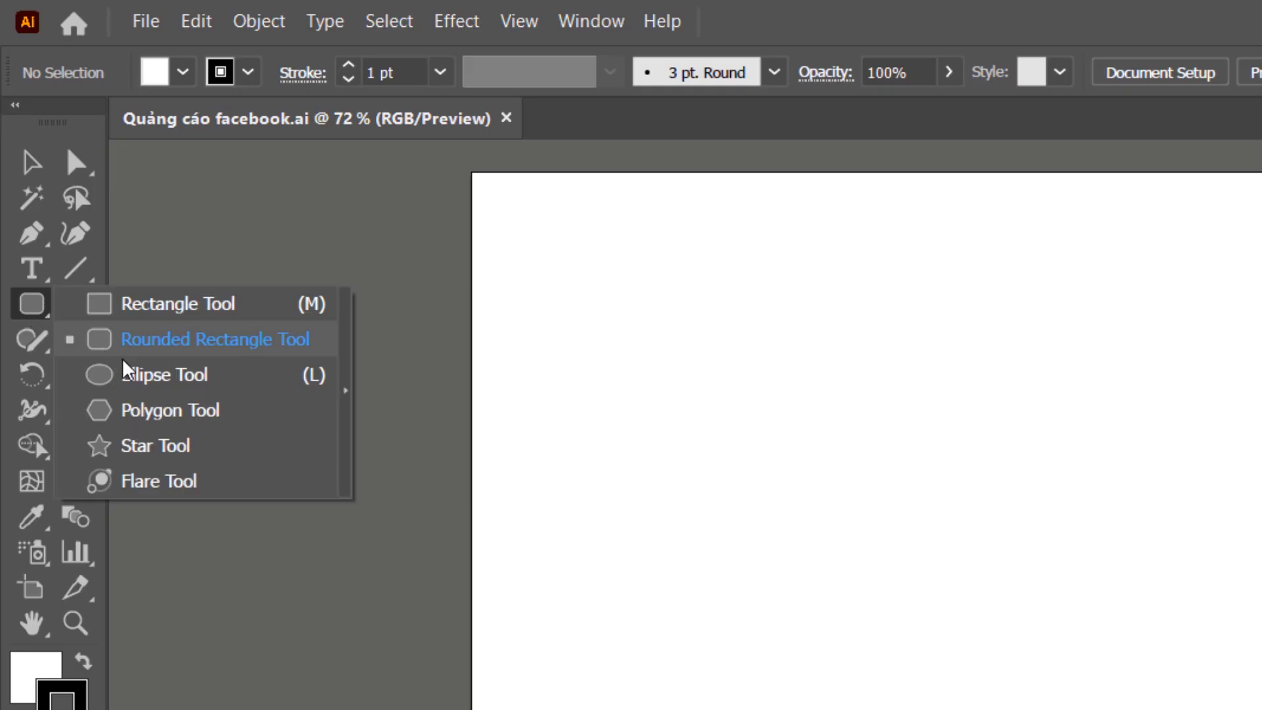
left_click(124, 369)
left_click(36, 315)
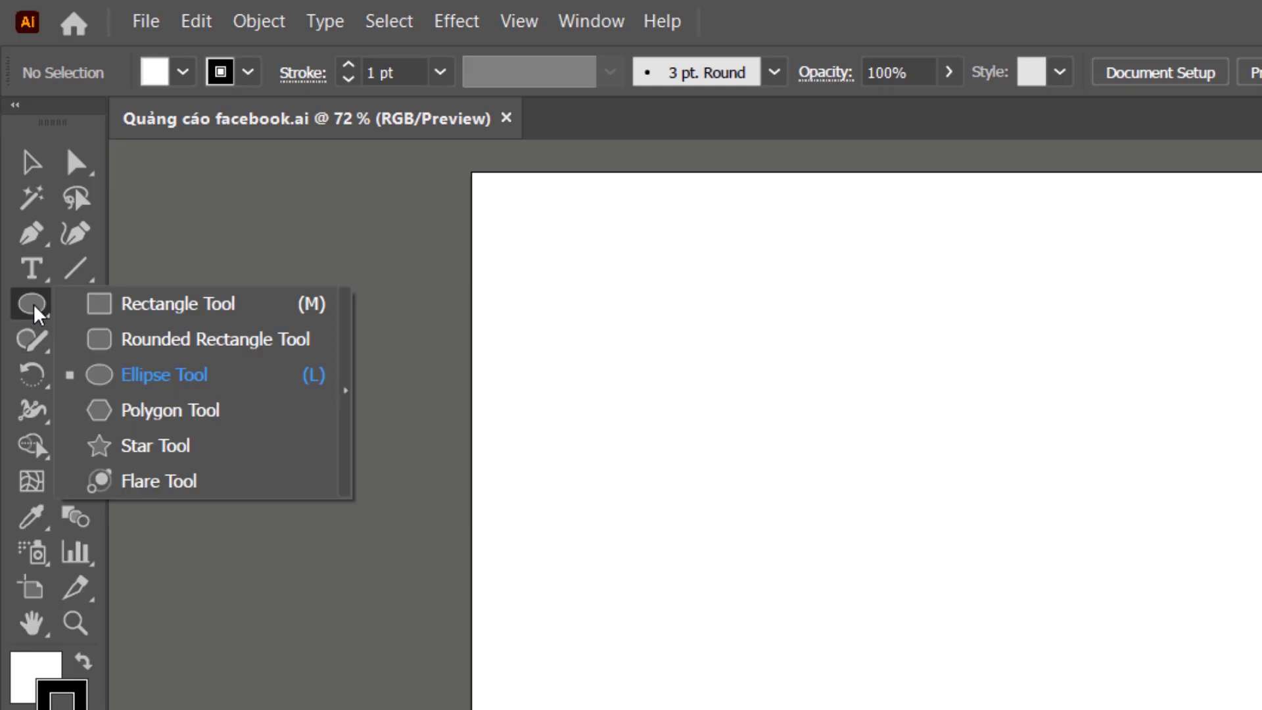
left_click(140, 410)
left_click(33, 308)
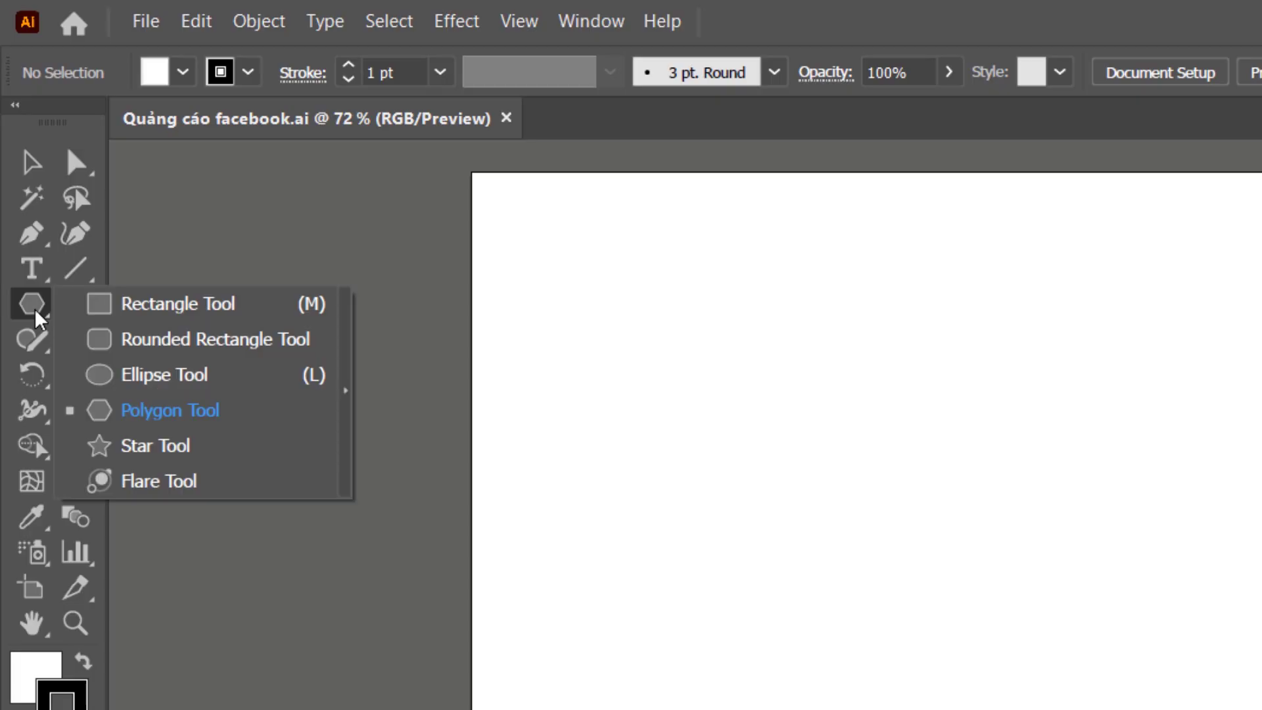
left_click(187, 451)
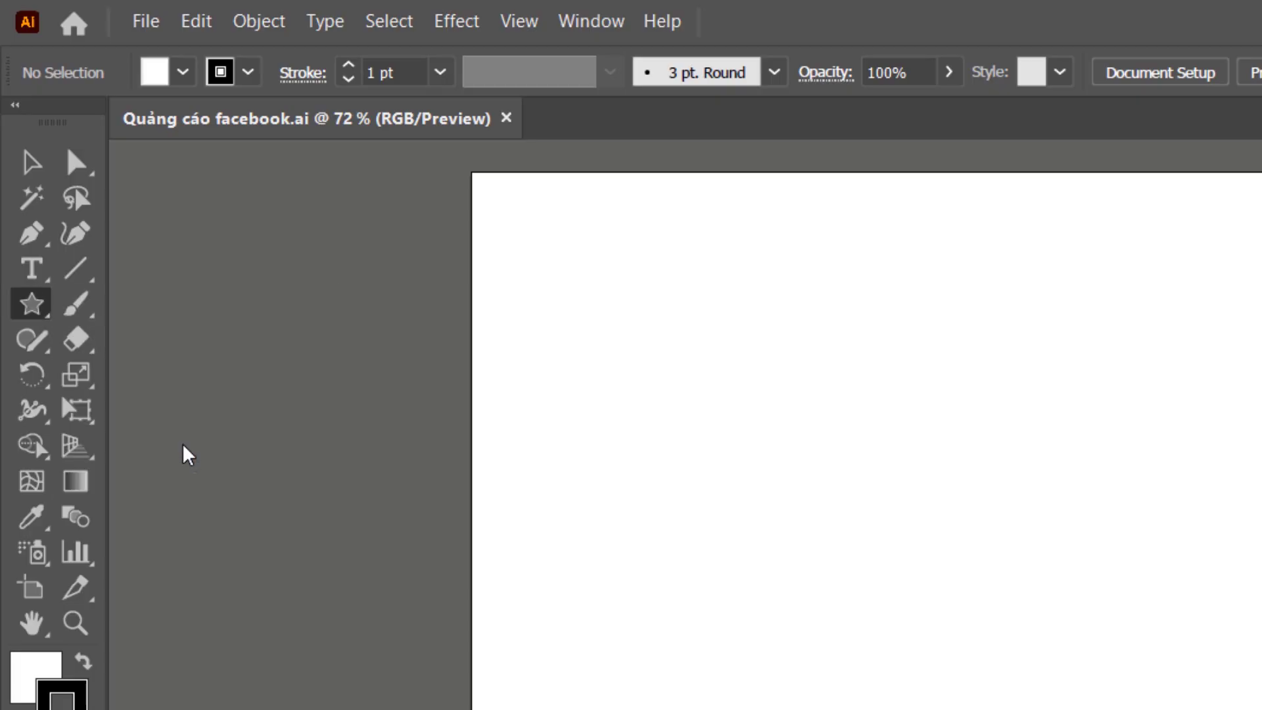
left_click(31, 308)
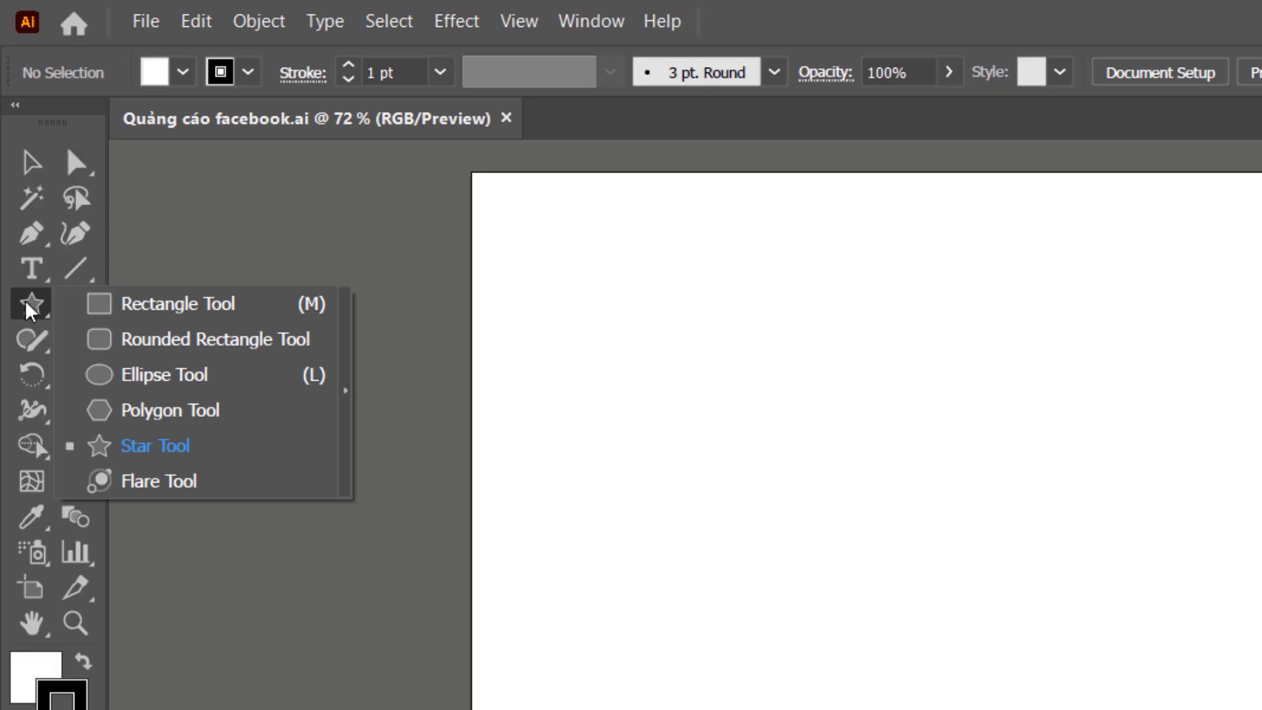
left_click(157, 305)
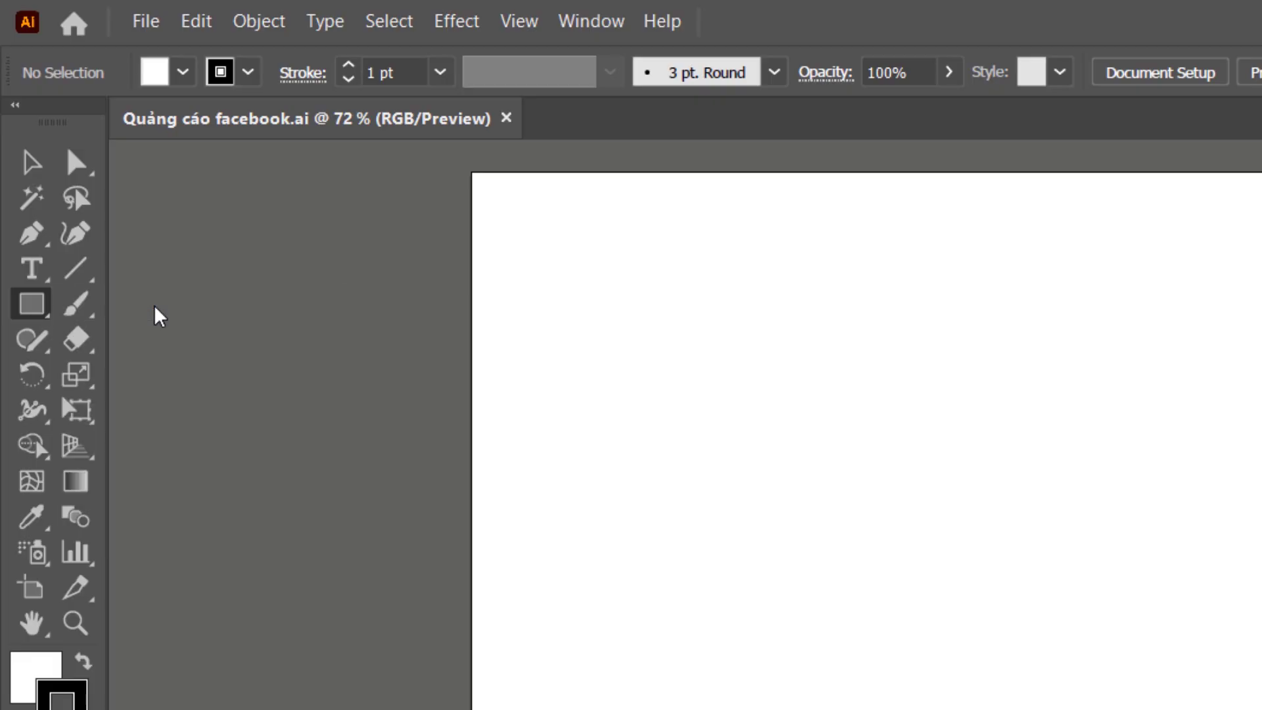
left_click(31, 163)
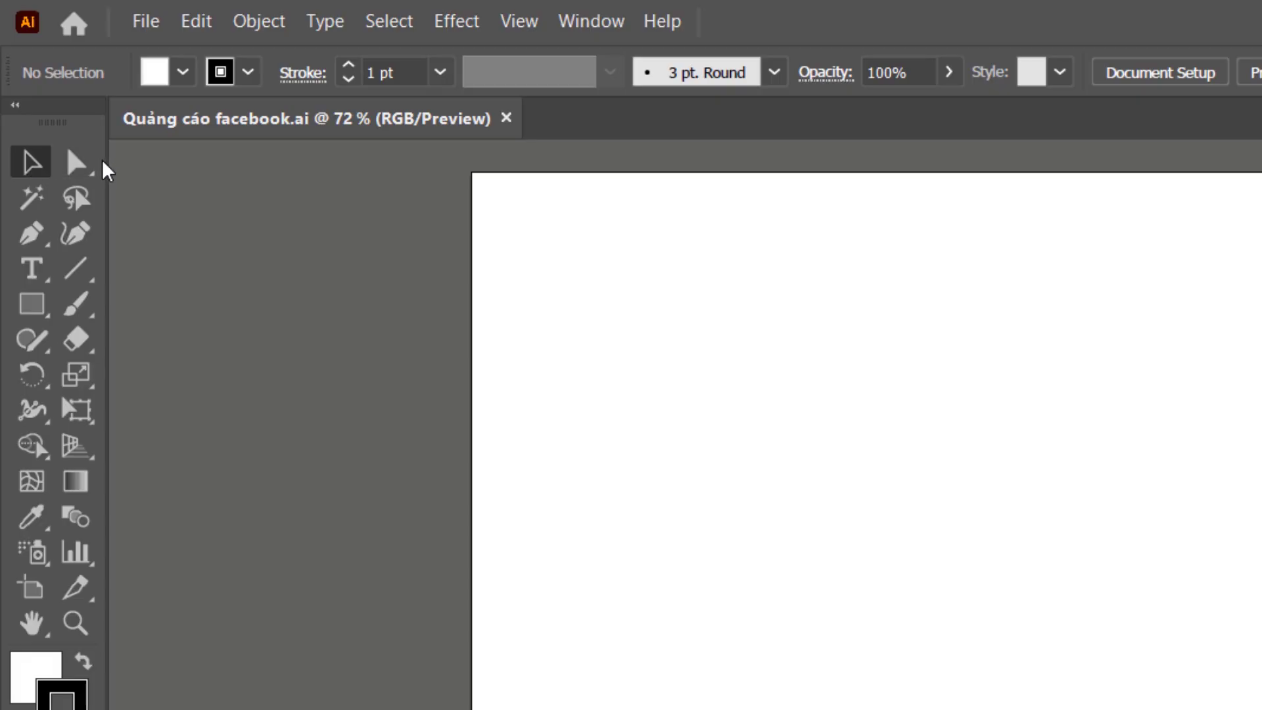
left_click(30, 197)
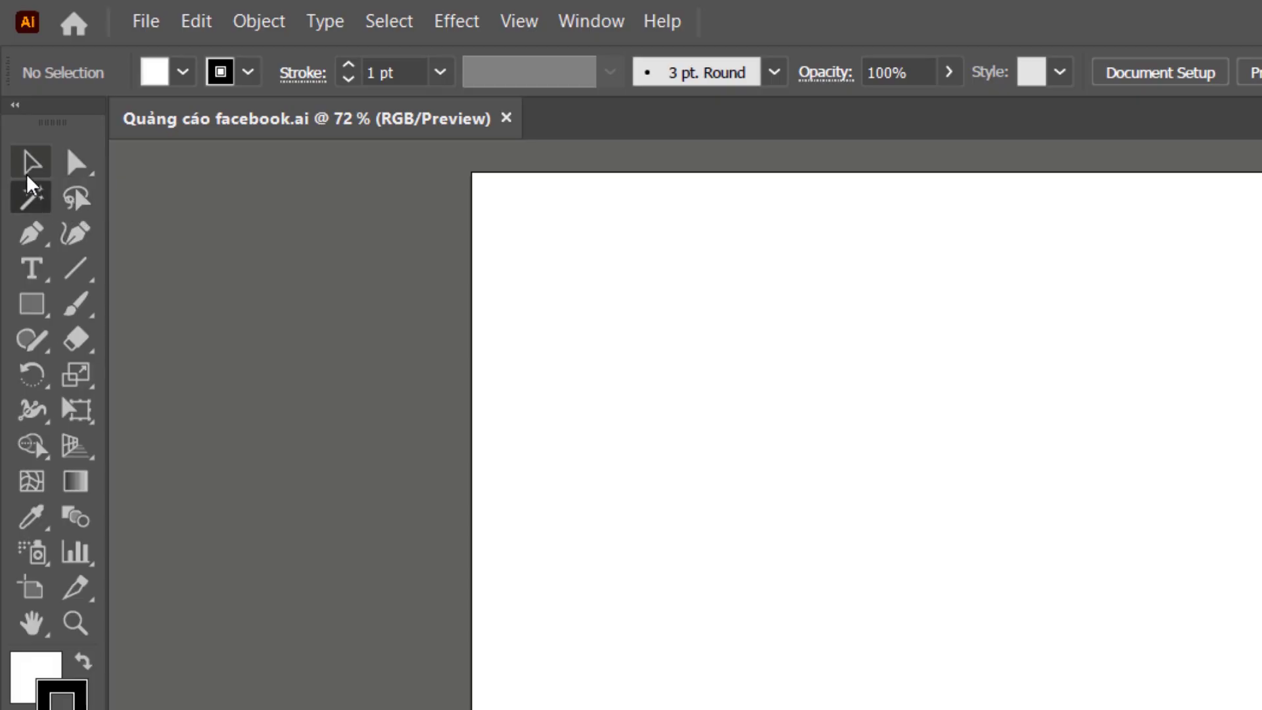
left_click(29, 167)
left_click(77, 164)
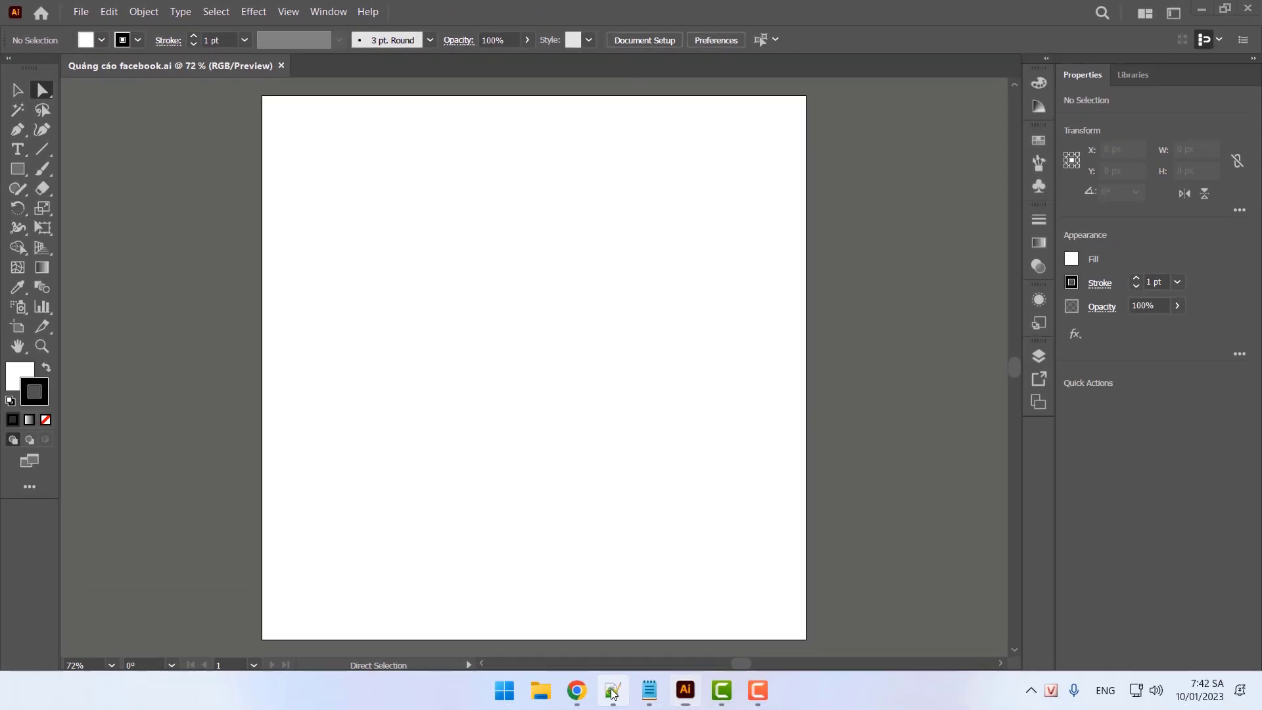
Bring Illustrator to the front and select the Rectangle tool (M)
left_click(612, 692)
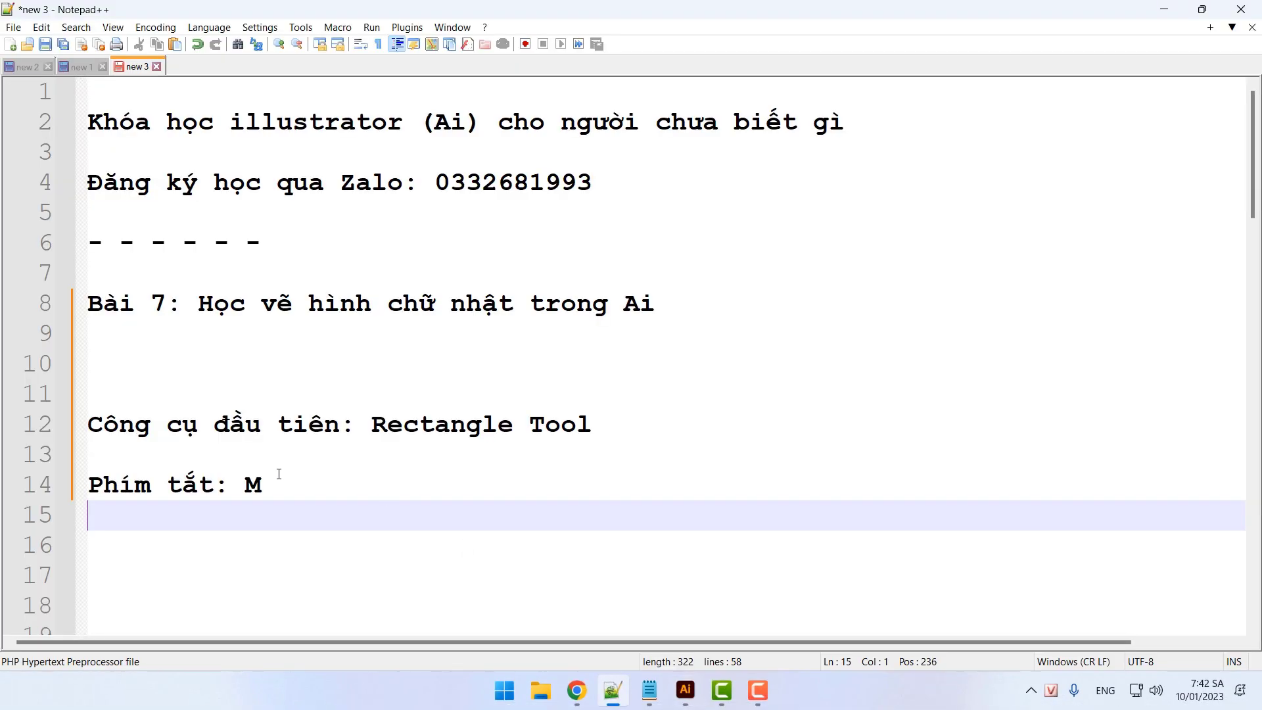
key("alt+Tab")
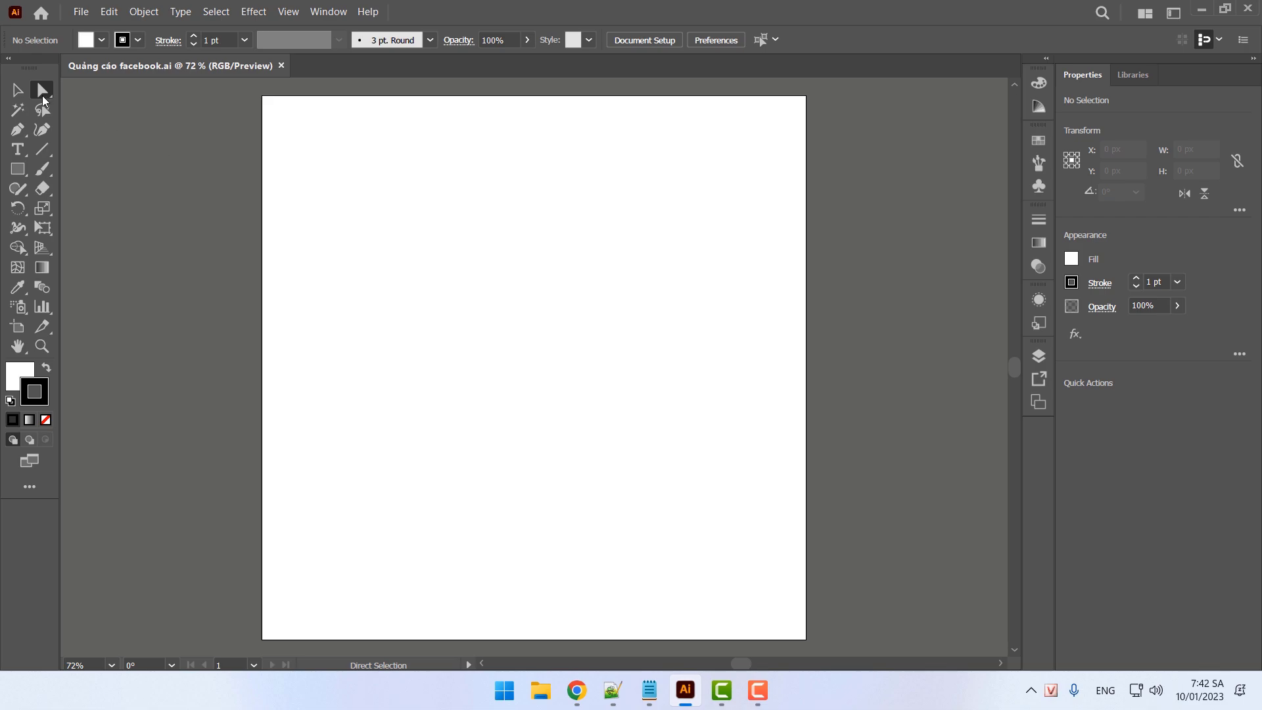
key("m")
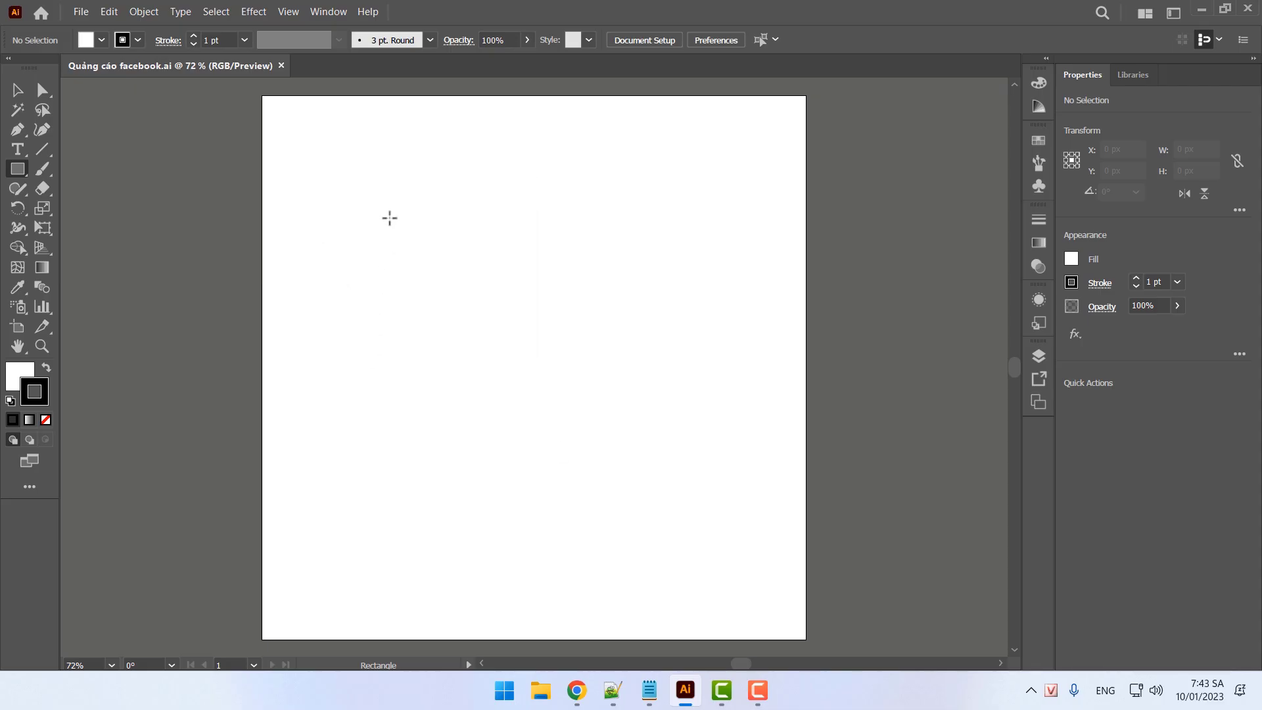
Draw a 508 × 234 px white rectangle in the upper artboard and deselect it
mouse_move(376, 209)
left_mouse_down()
mouse_move(609, 349)
mouse_move(654, 248)
mouse_move(356, 292)
mouse_move(524, 175)
mouse_move(549, 242)
mouse_move(495, 267)
mouse_move(688, 423)
mouse_move(436, 282)
mouse_move(702, 284)
mouse_move(577, 319)
mouse_move(543, 355)
mouse_move(662, 442)
mouse_move(555, 288)
mouse_move(473, 266)
mouse_move(645, 358)
mouse_move(679, 341)
mouse_move(683, 352)
left_mouse_up()
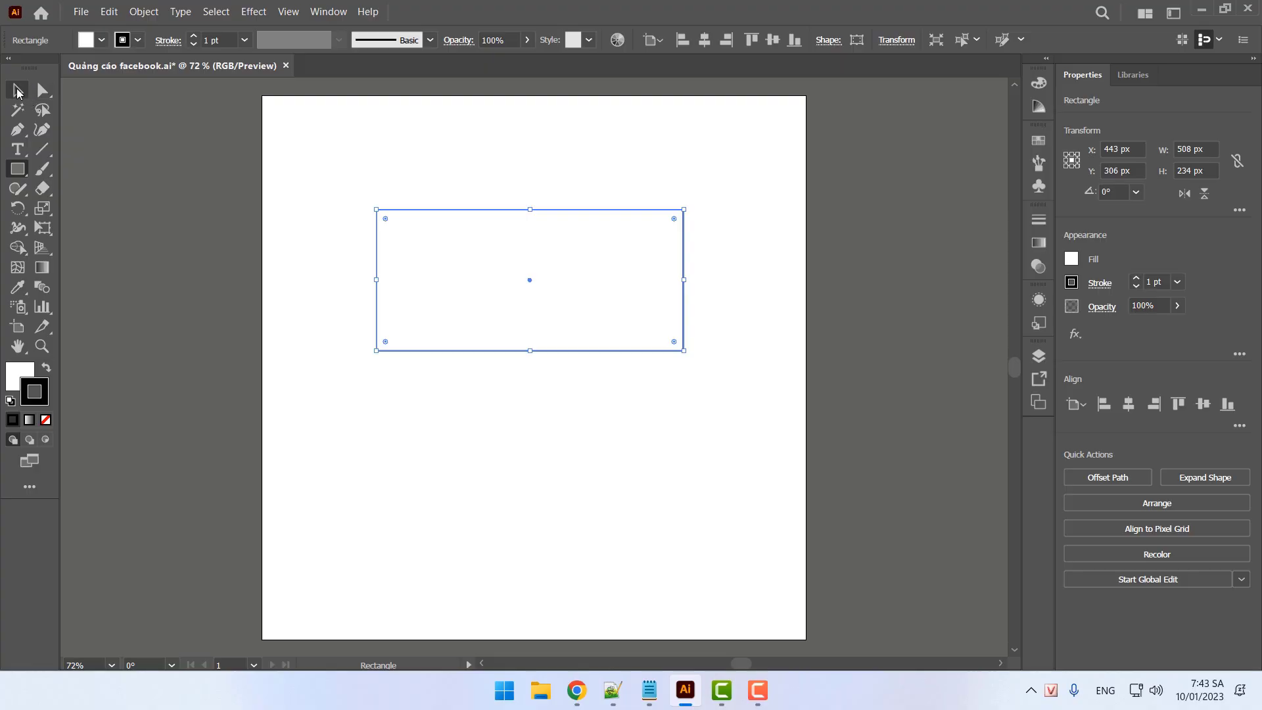
left_click(18, 92)
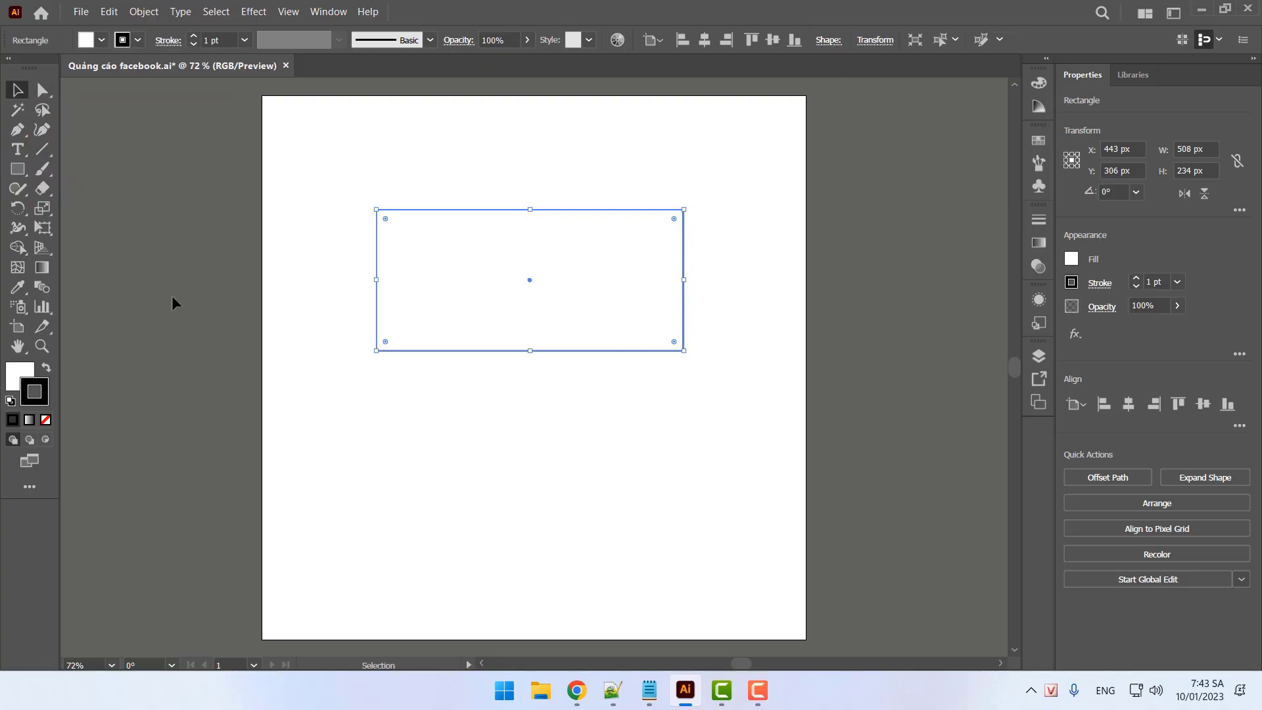
left_click(141, 230)
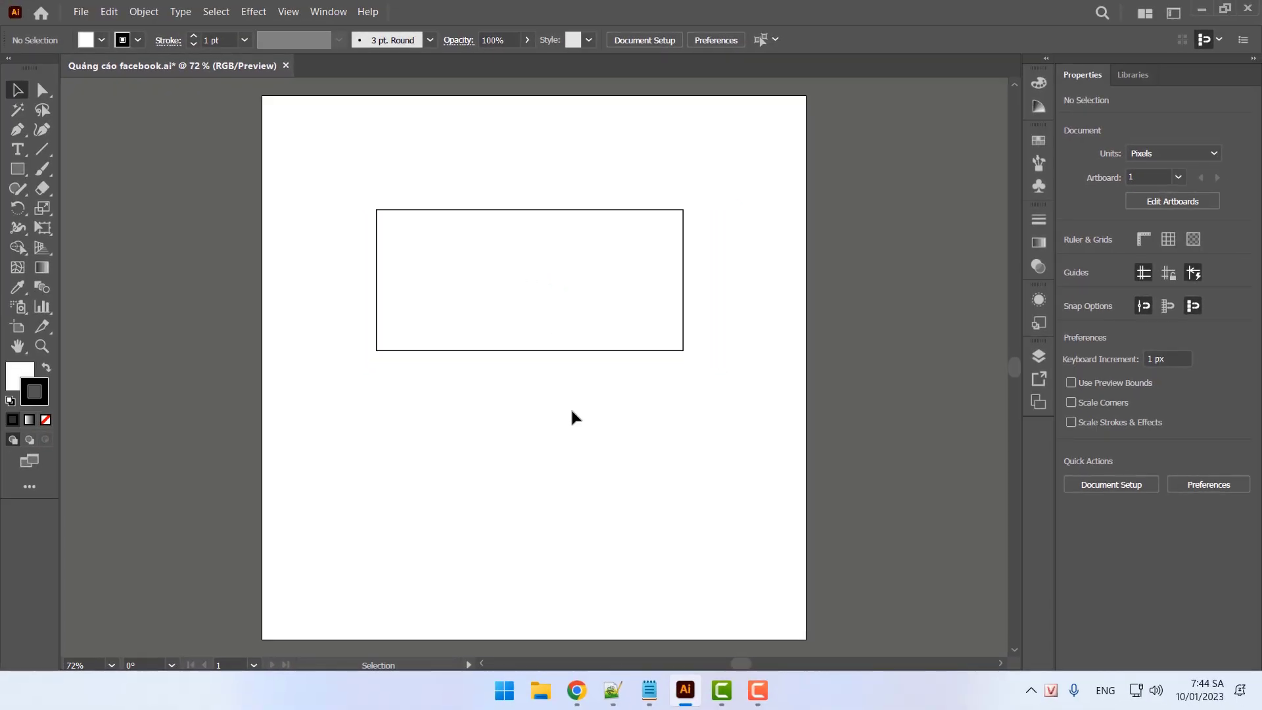
Note that an Ai shape has two parts, '- Màu nền.' and '- Màu viền', then return to Illustrator
left_click(613, 691)
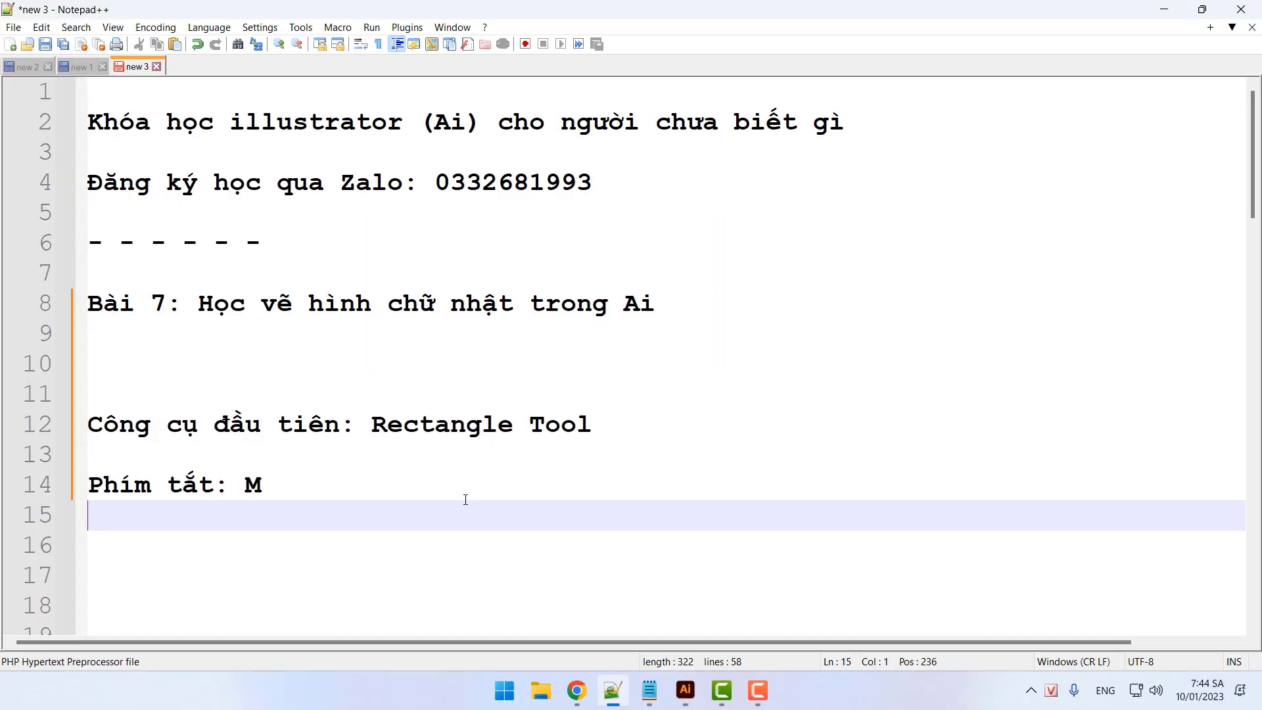
key("Return")
key("Return")
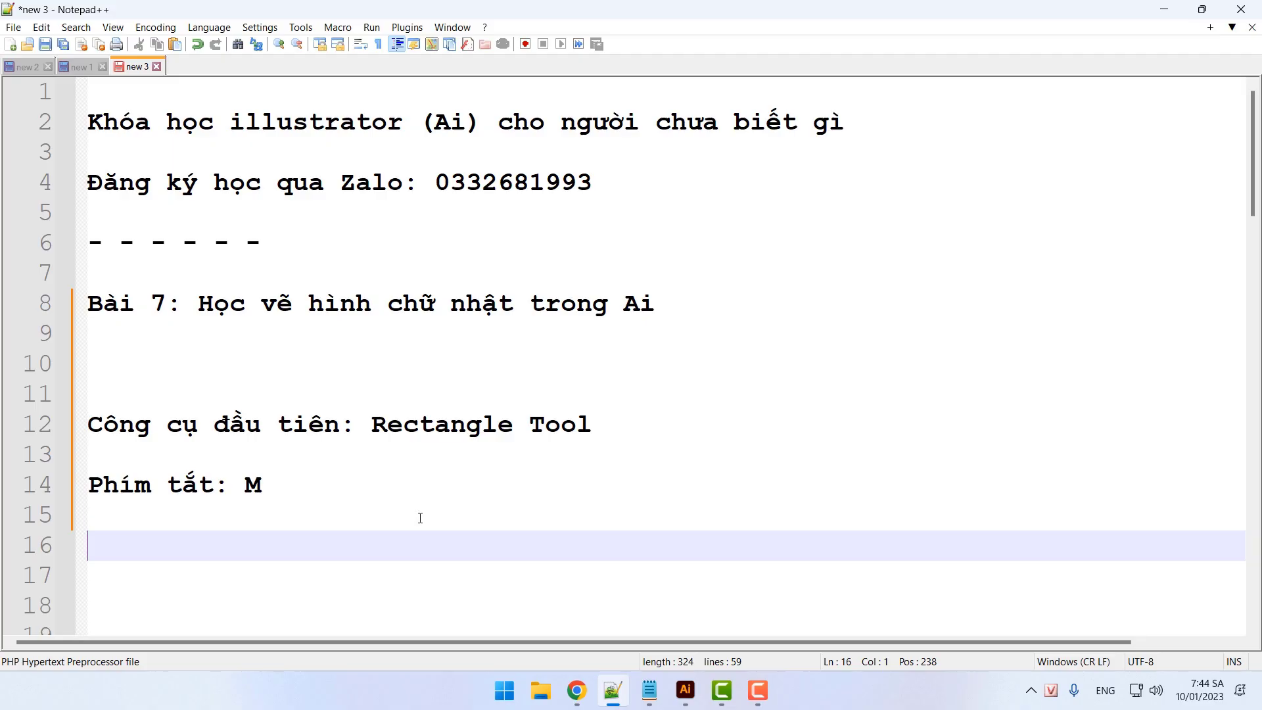
type("1 hình bao ")
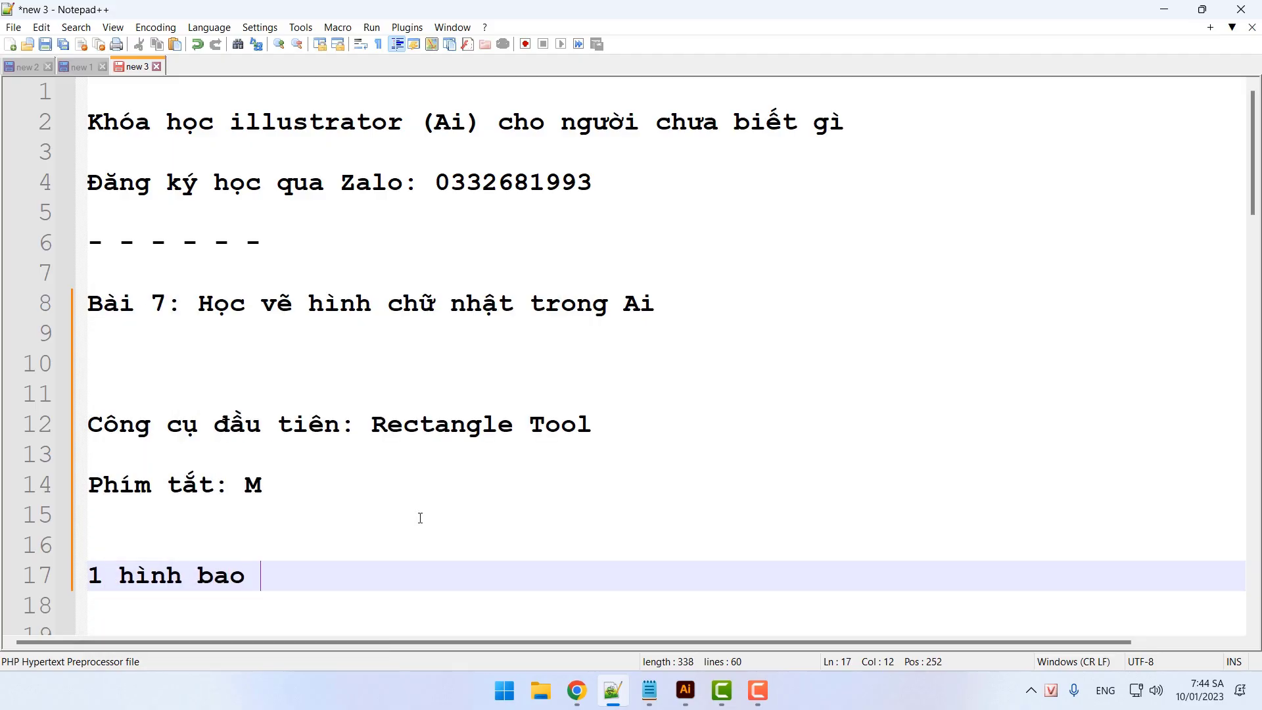
type("gồm có 2 thành phần tro")
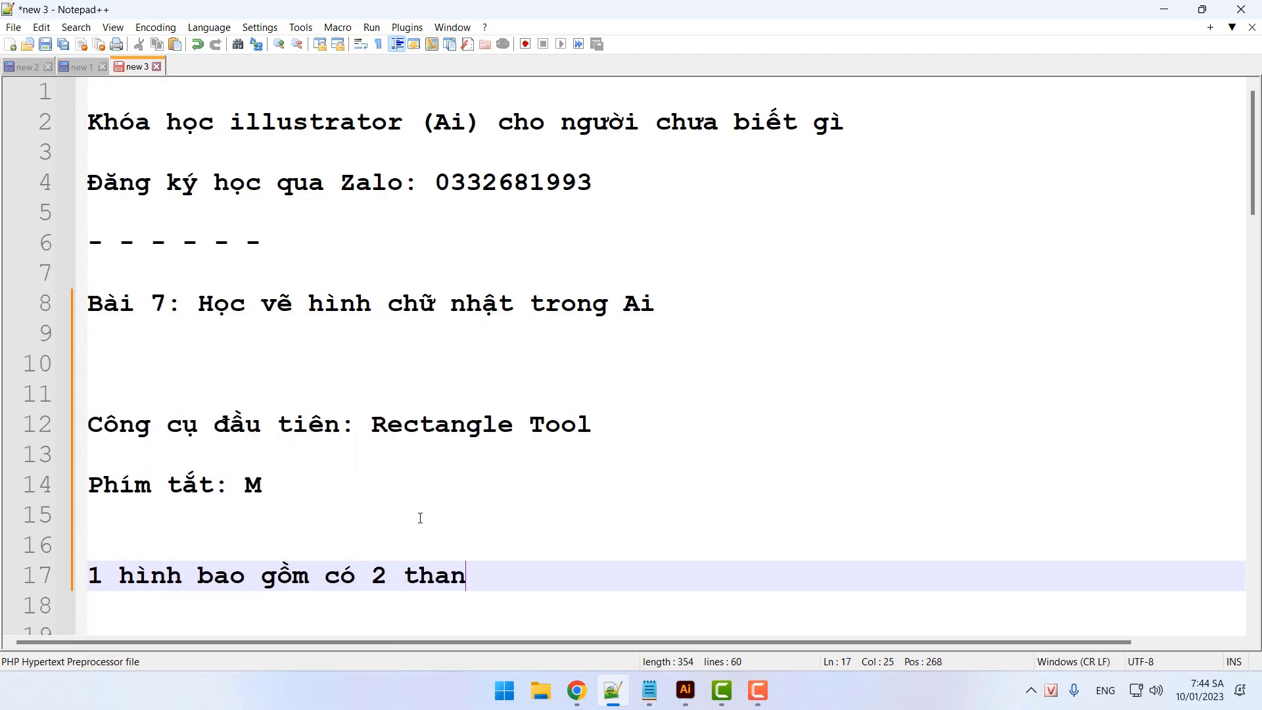
type("ng Ai")
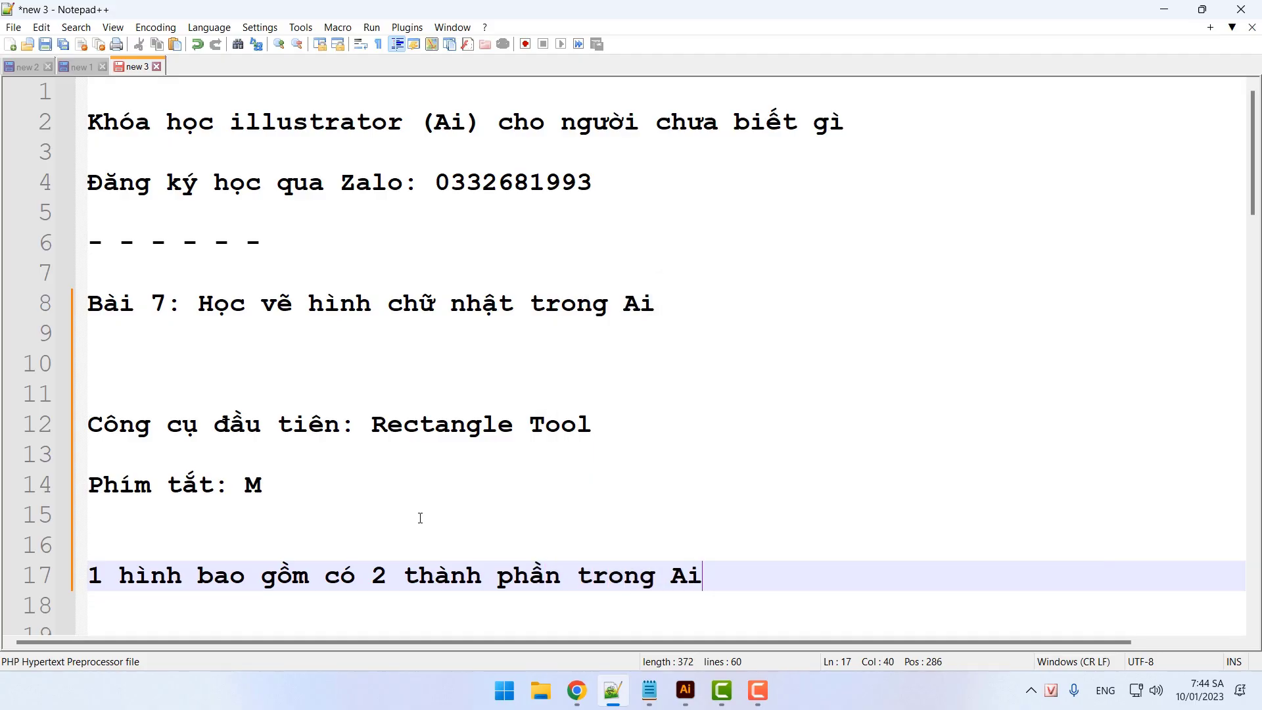
type(":")
key("Return")
key("Return")
type("- M")
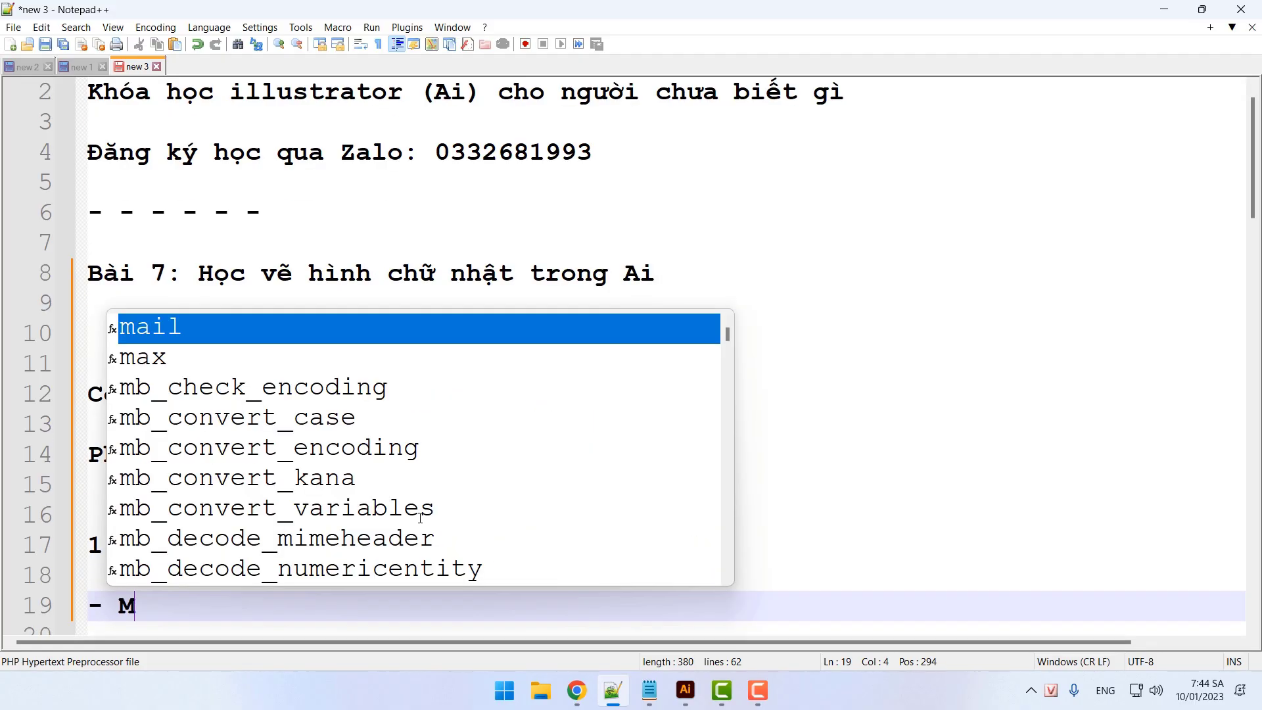
type("àu neền.")
key("Return")
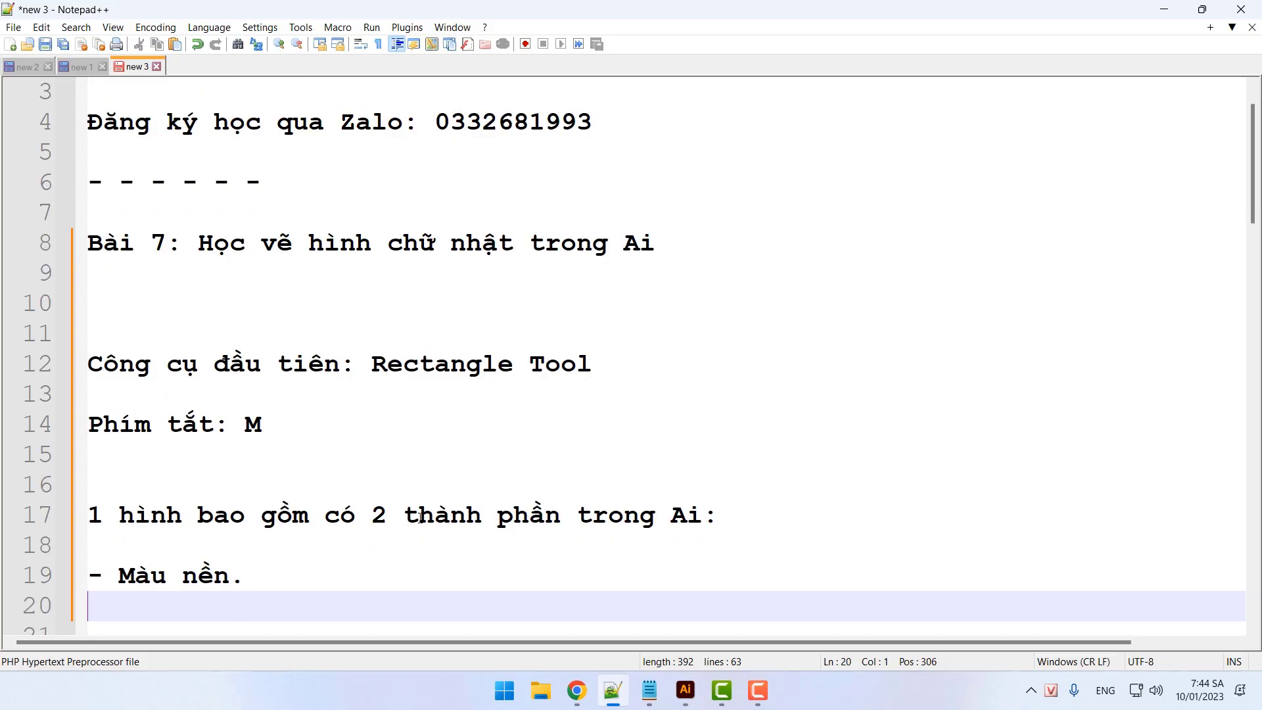
key("Return")
type("- Màu viền.")
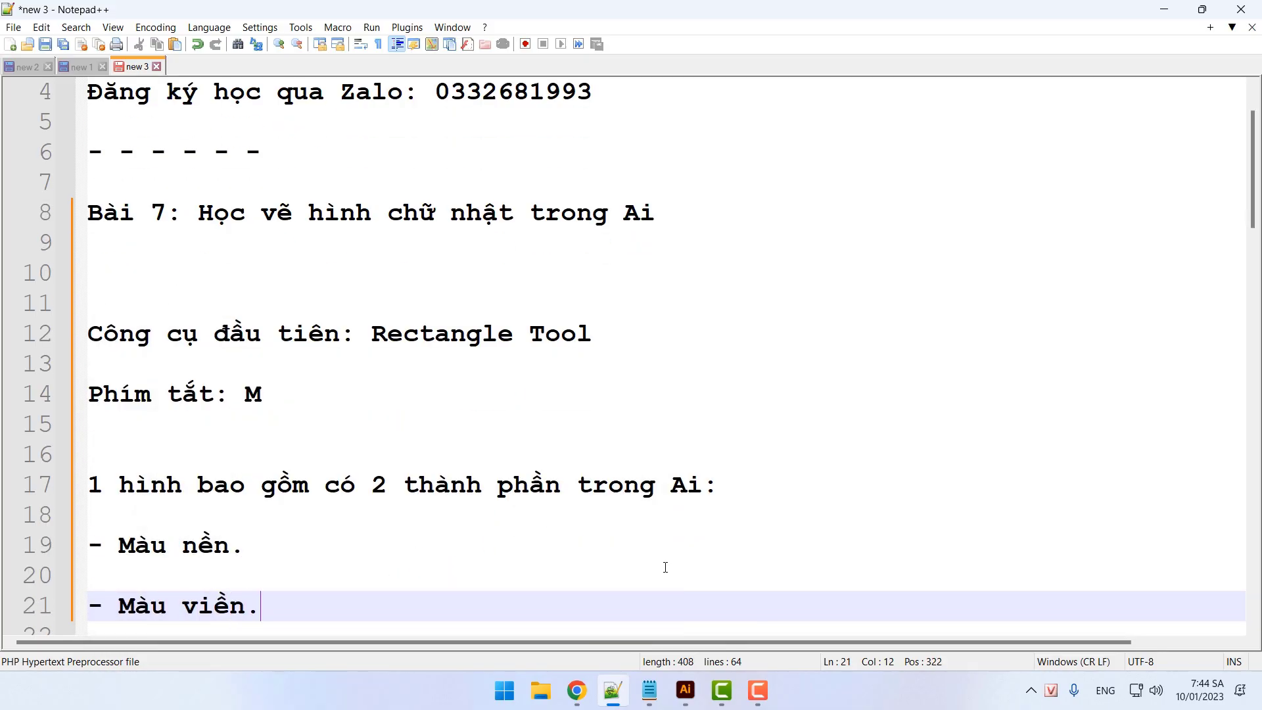
left_click(686, 690)
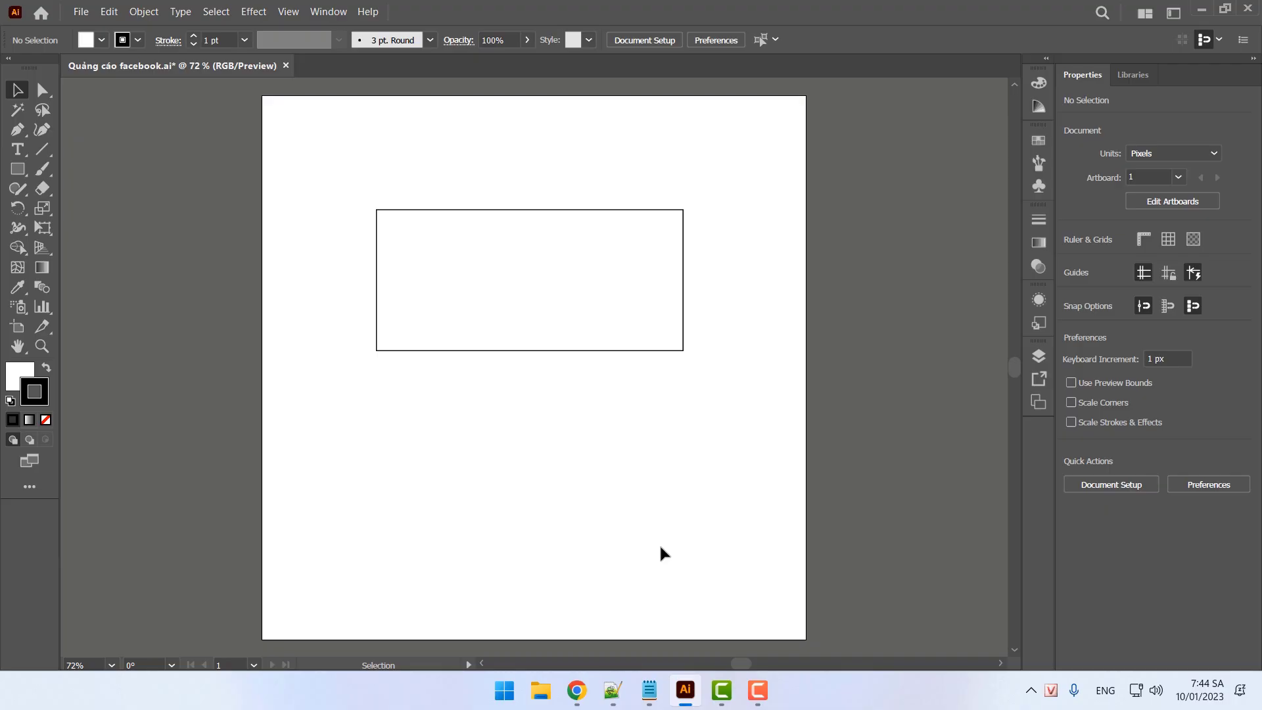
Add the heading 'Thao tác đổ màu, đổi màu trong Ai:' to the notes
left_click(614, 692)
scroll(582, 496, "down", 2)
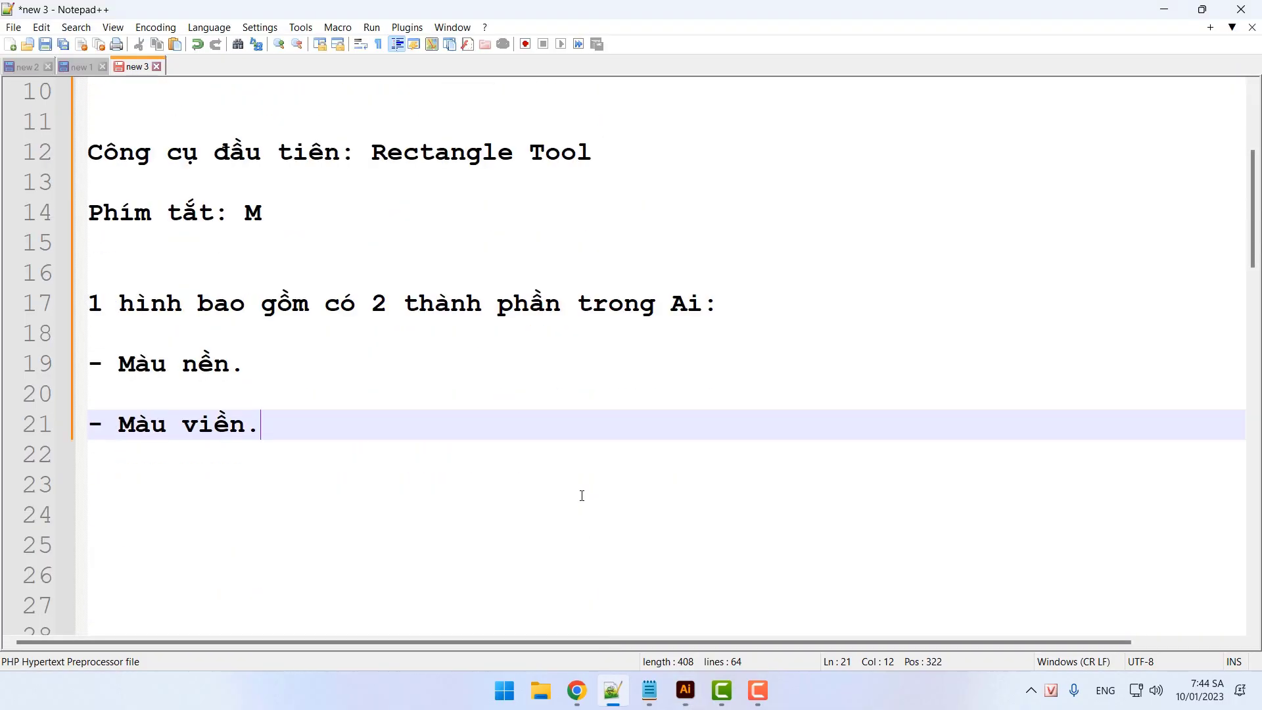
key("Return")
key("Return")
key("Return")
type("Thao tác đo")
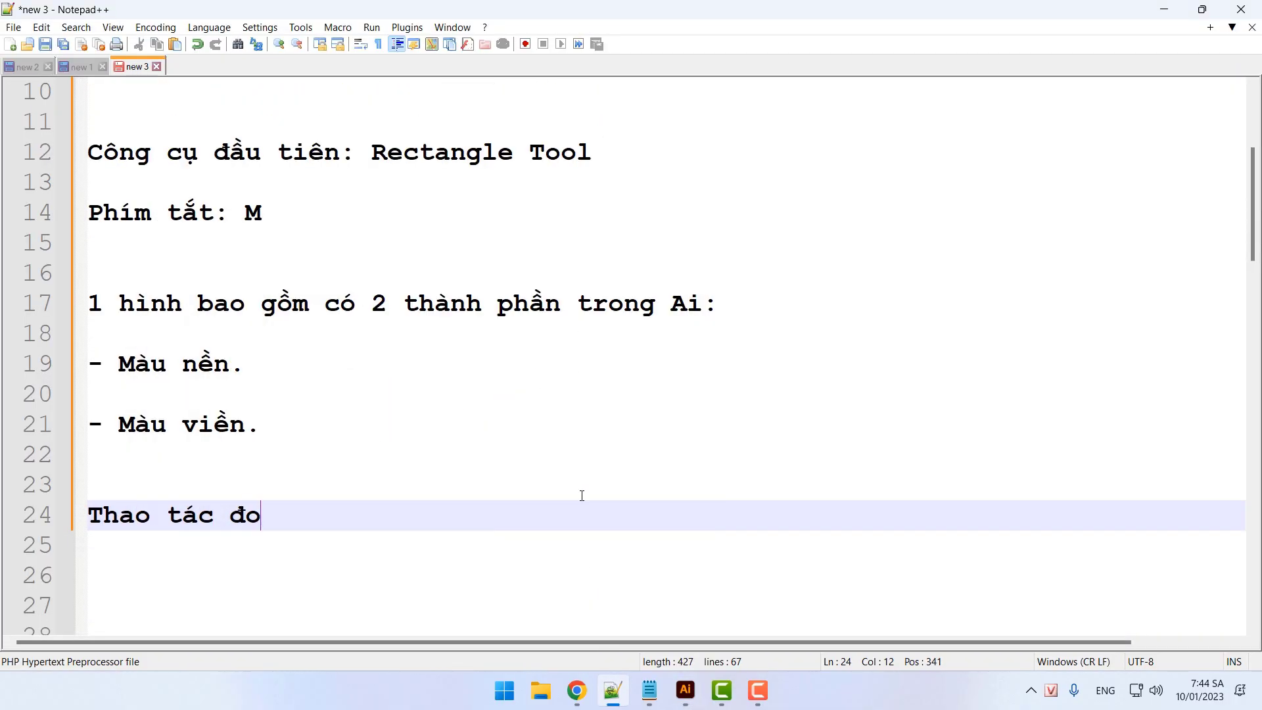
type("ổ màu")
key("alt+space")
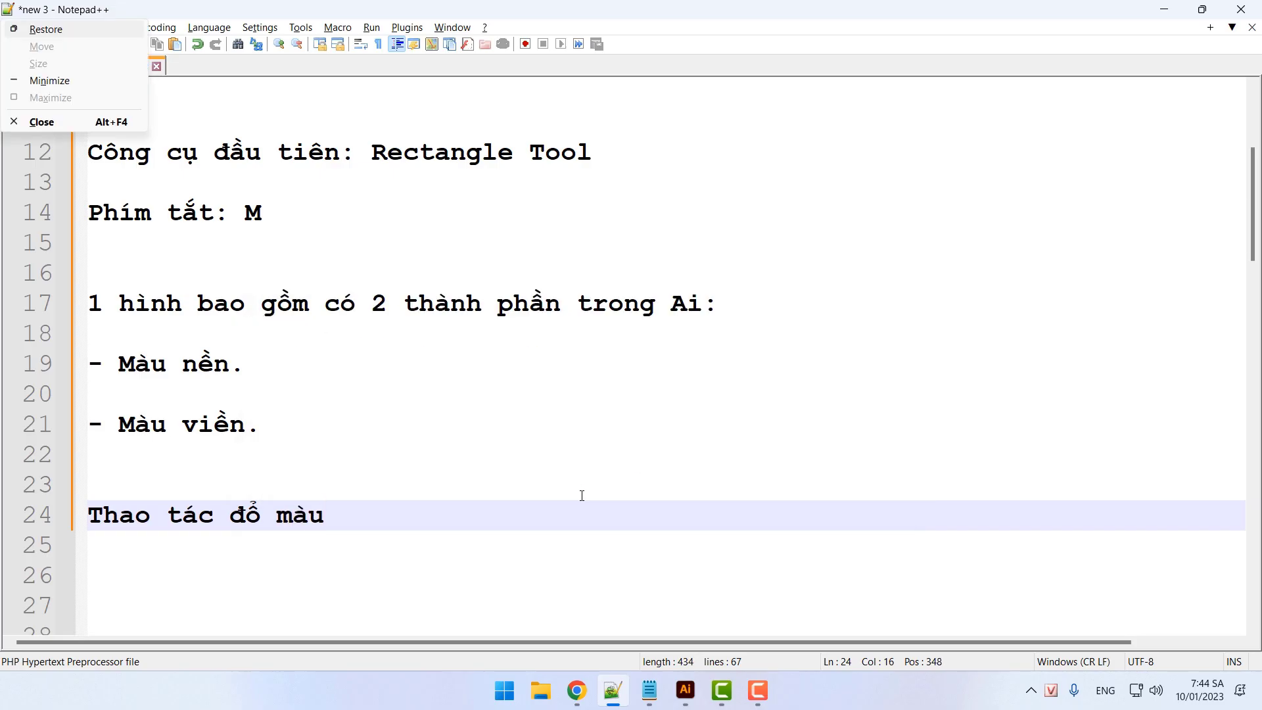
key("Escape")
type(",")
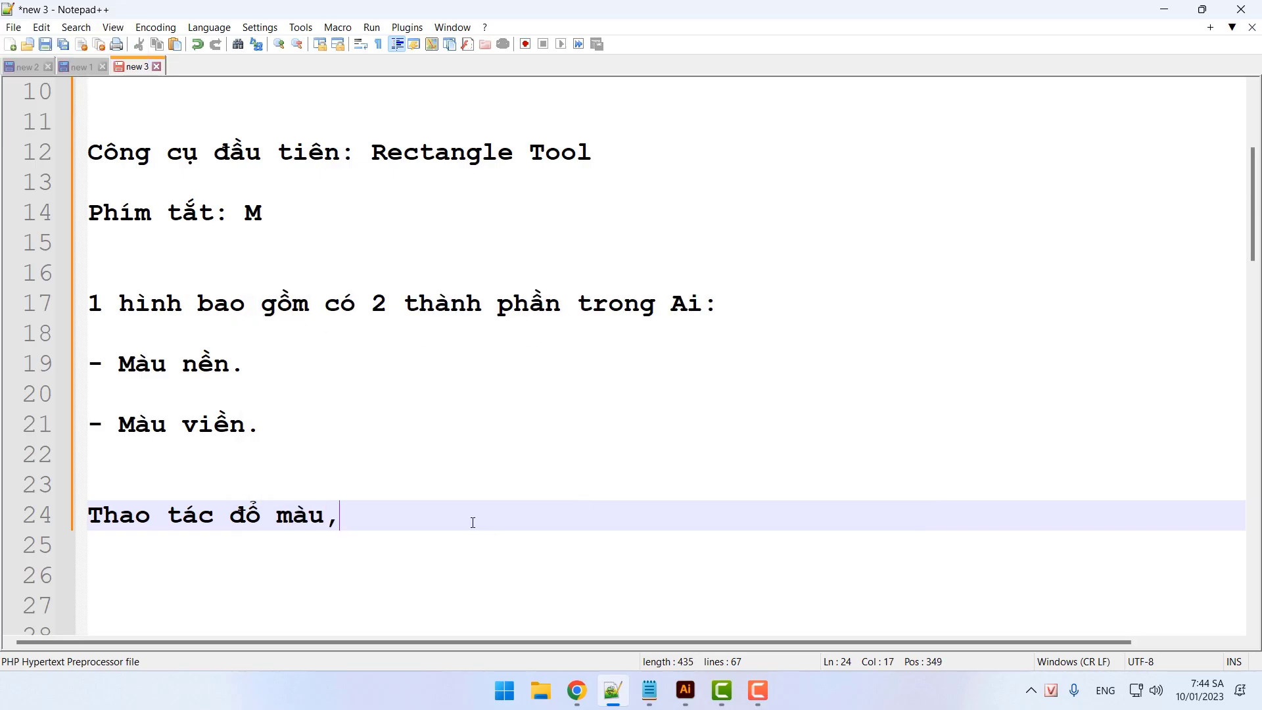
type(" đổi màu trong A")
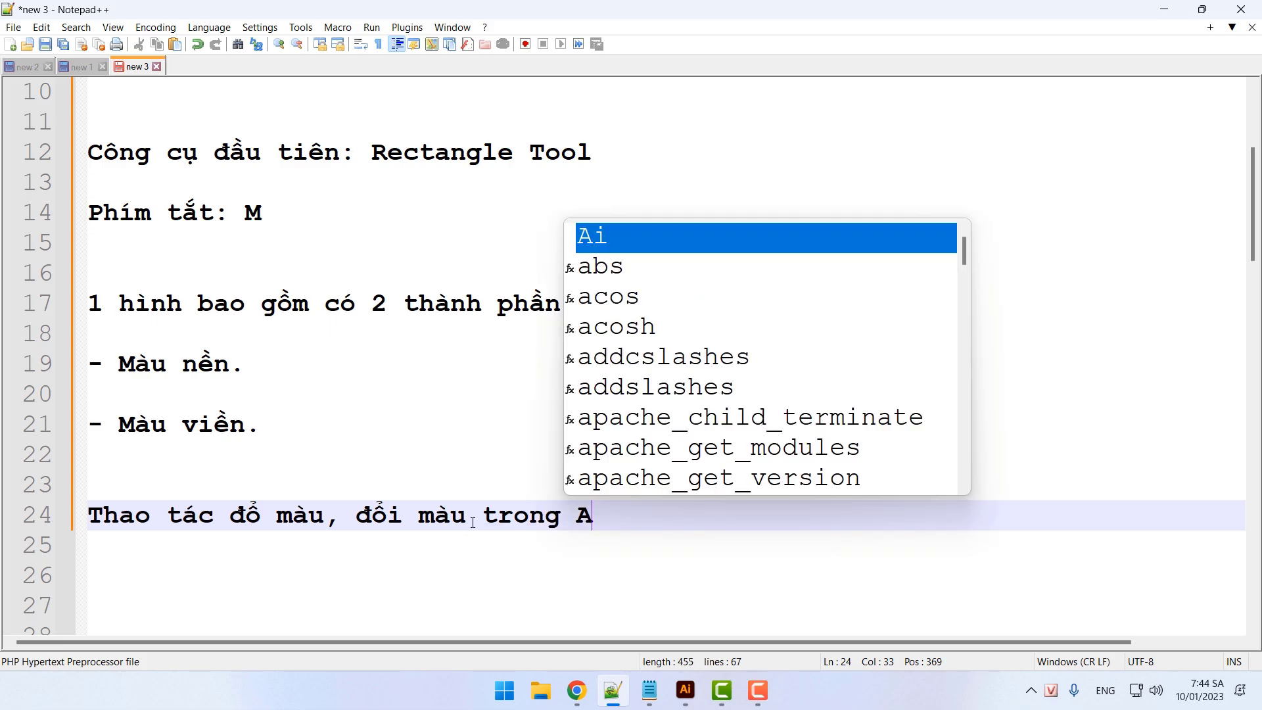
type("i:")
key("Return")
key("Return")
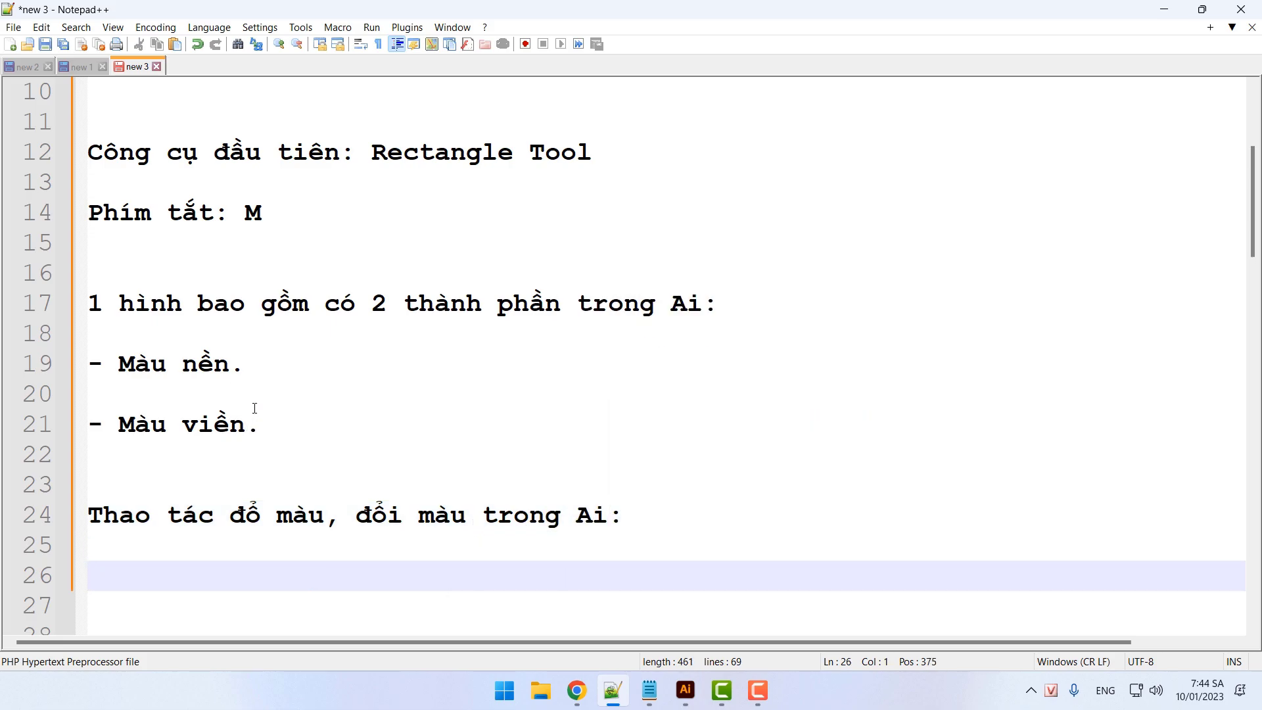
key("alt+Tab")
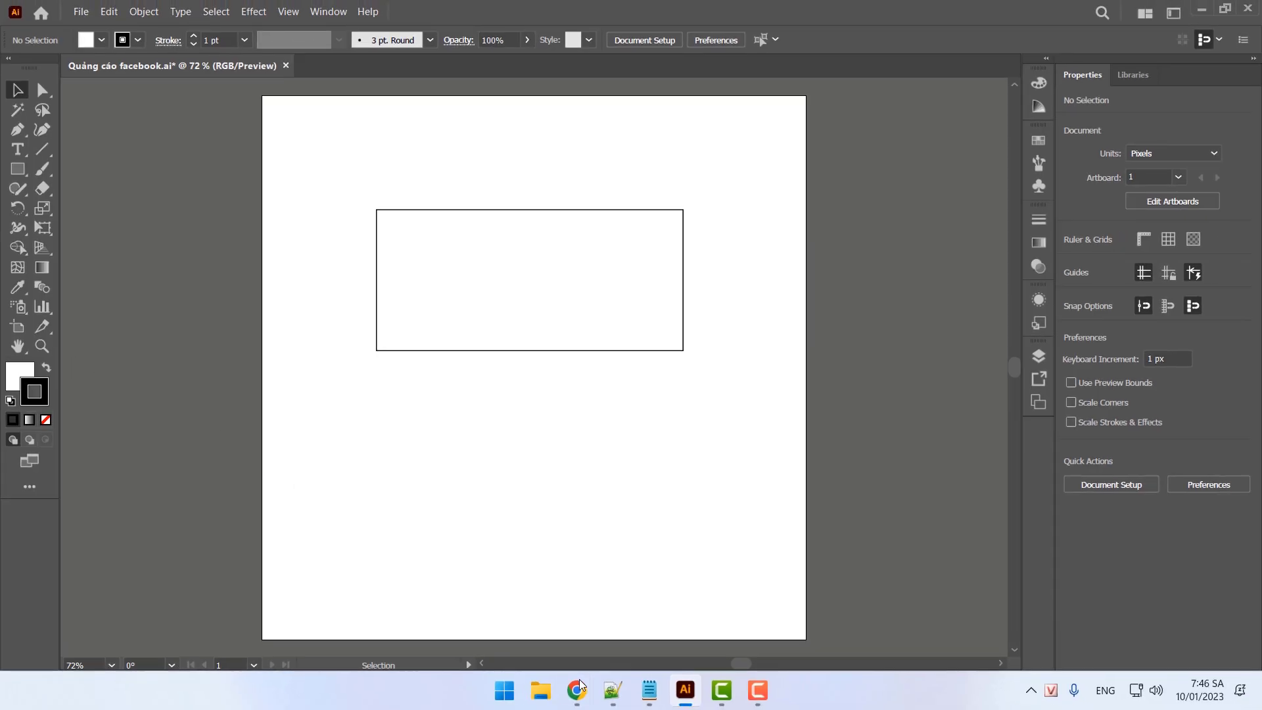
Add the note 'Hoán đổi màu viền, màu nền: X' below the heading
left_click(613, 691)
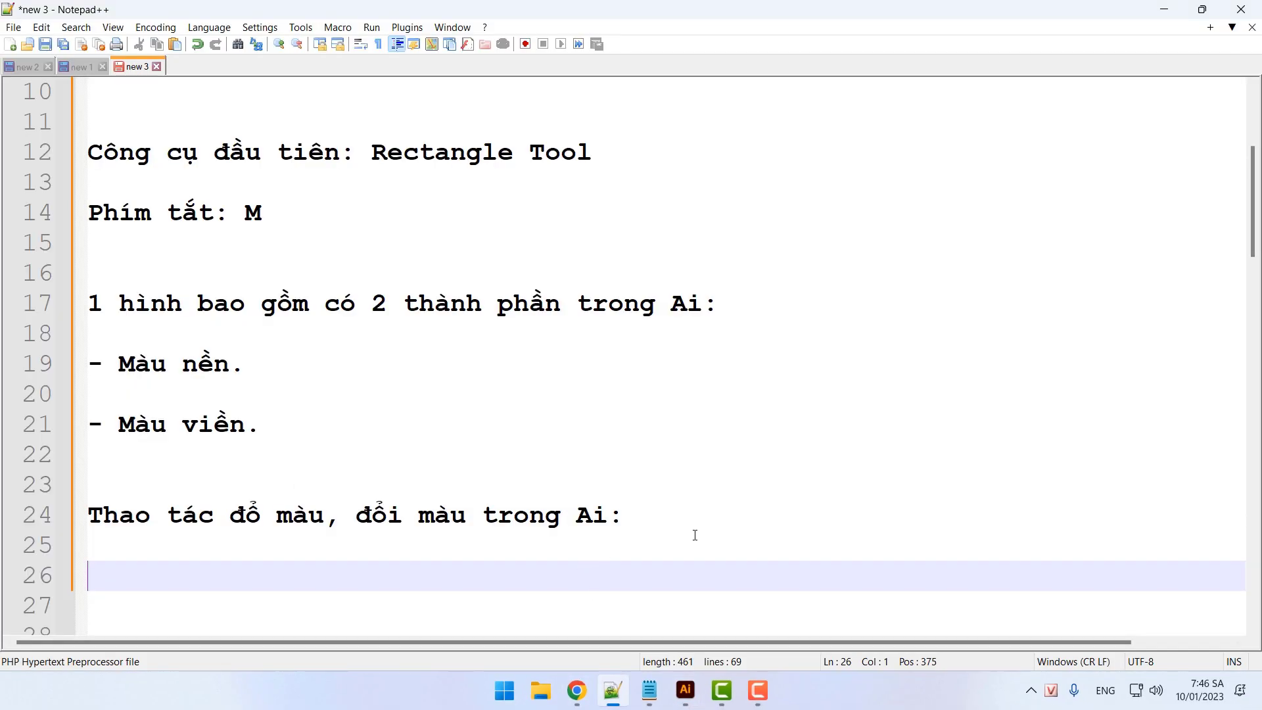
type("Hoán đổi màu v")
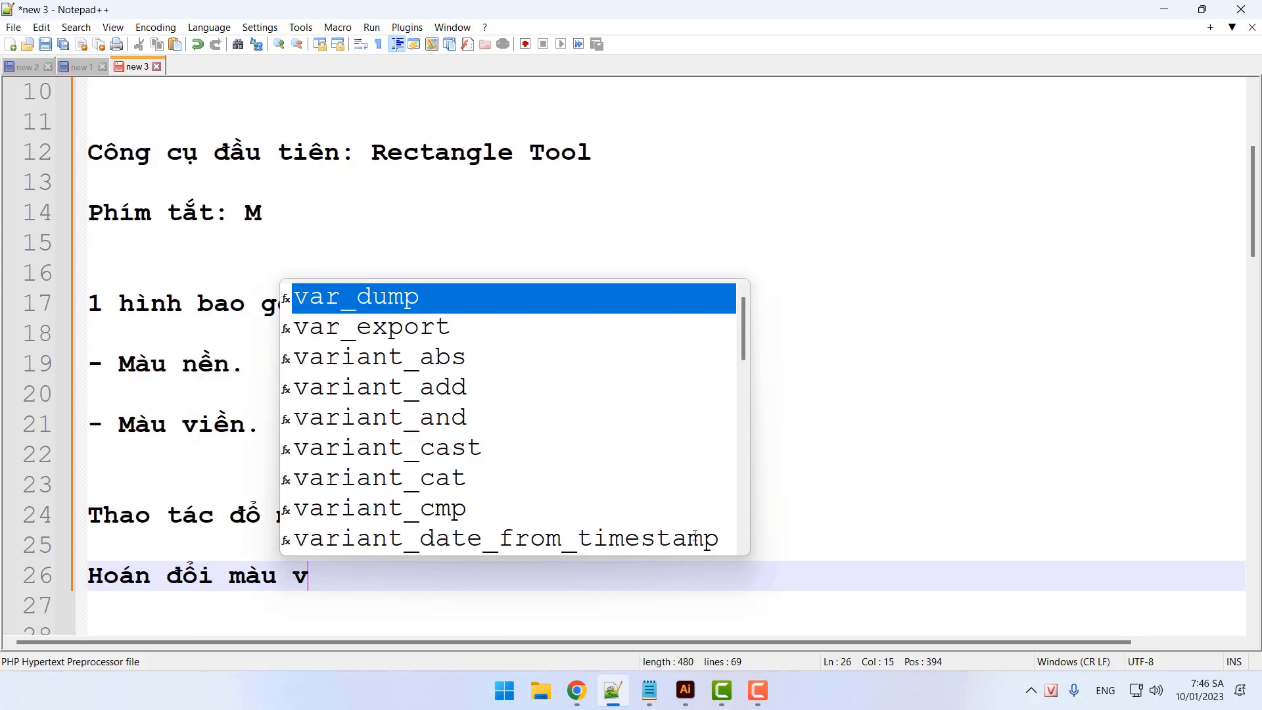
type("iền, màu nền")
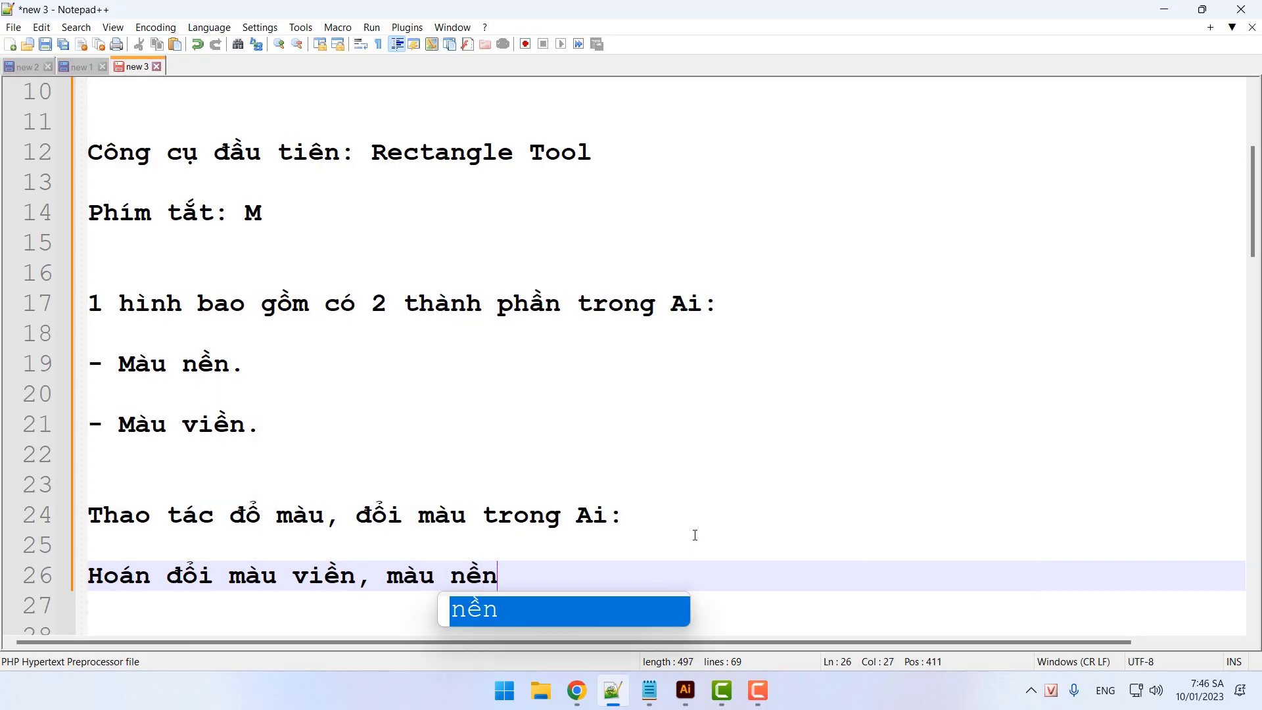
type(": X")
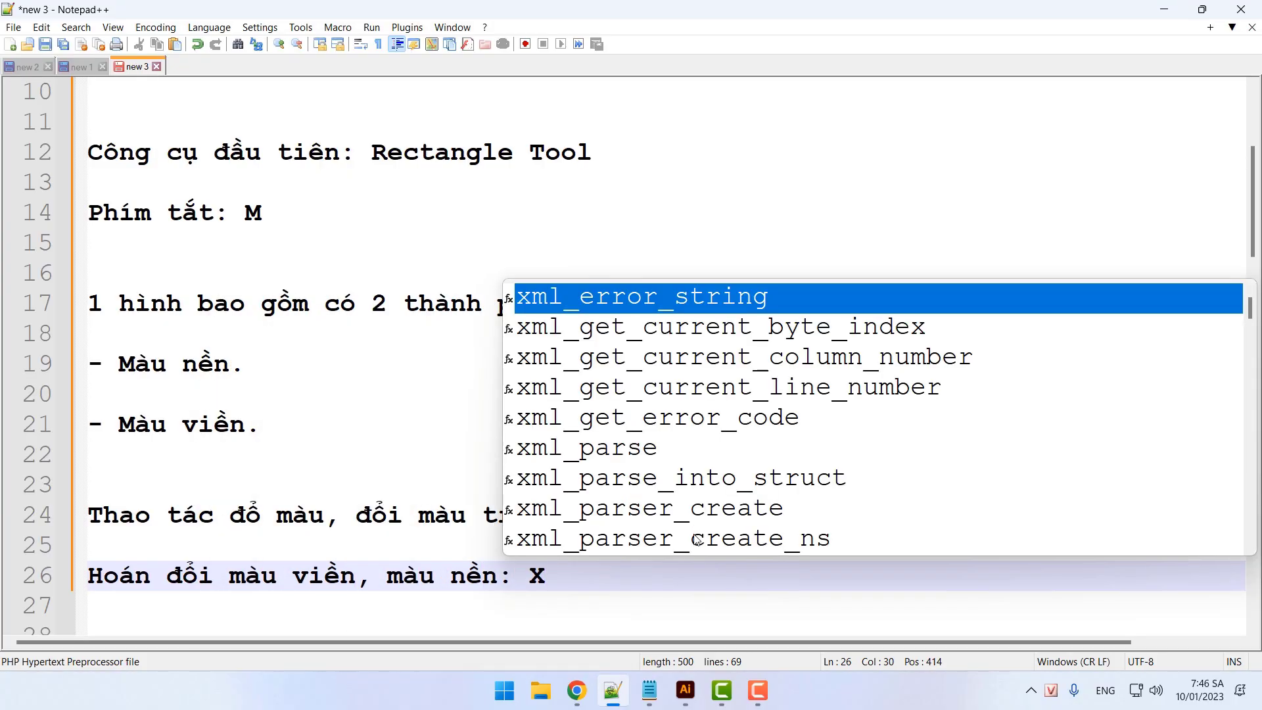
left_click(654, 605)
left_click(685, 690)
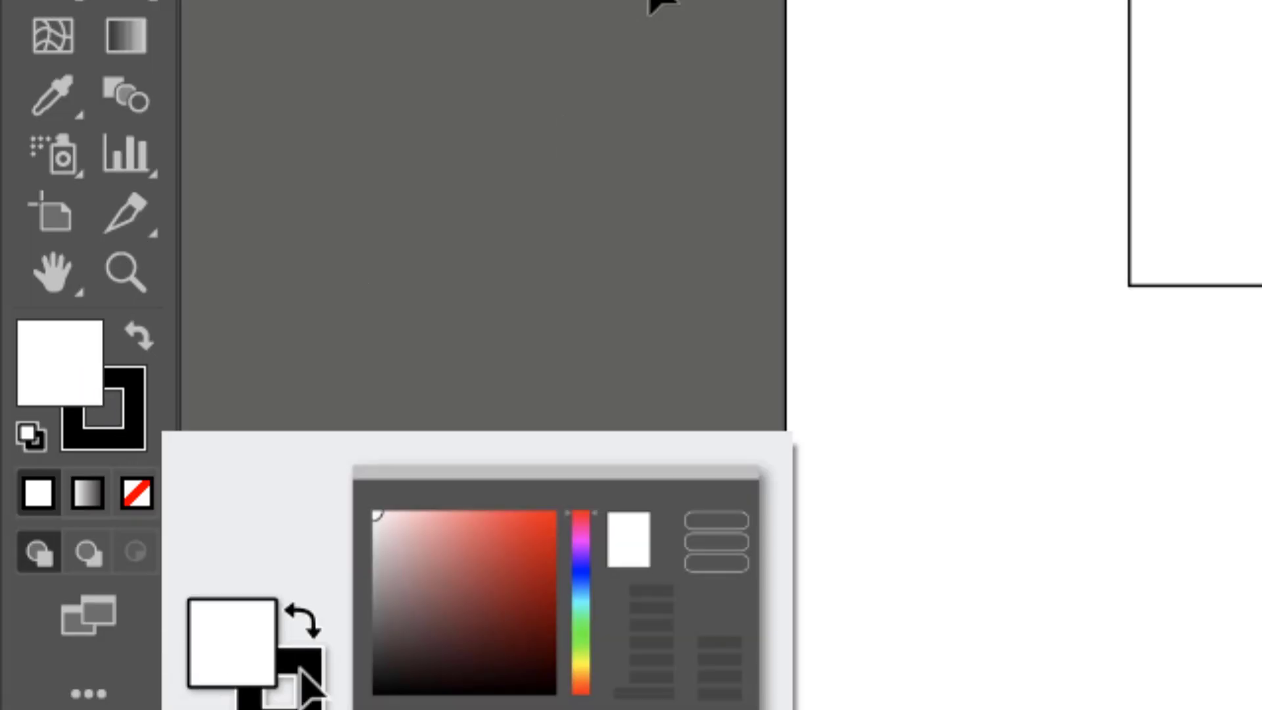
left_click(124, 424)
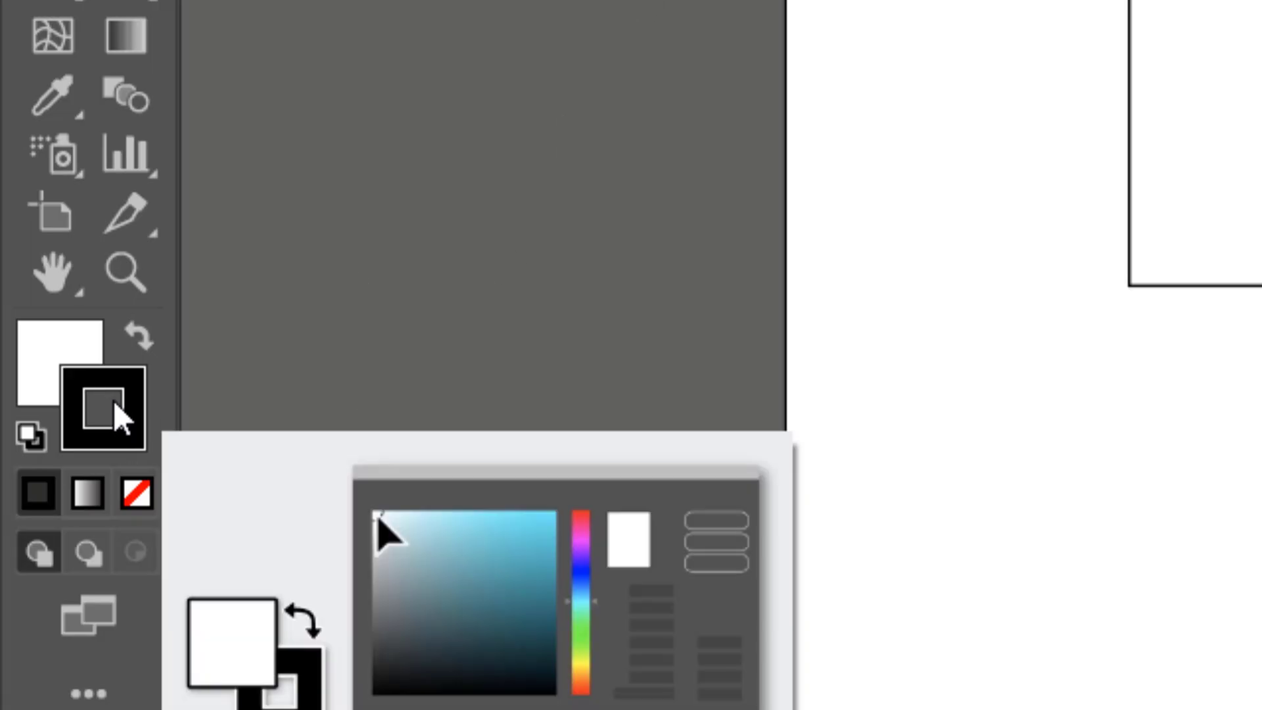
key("x")
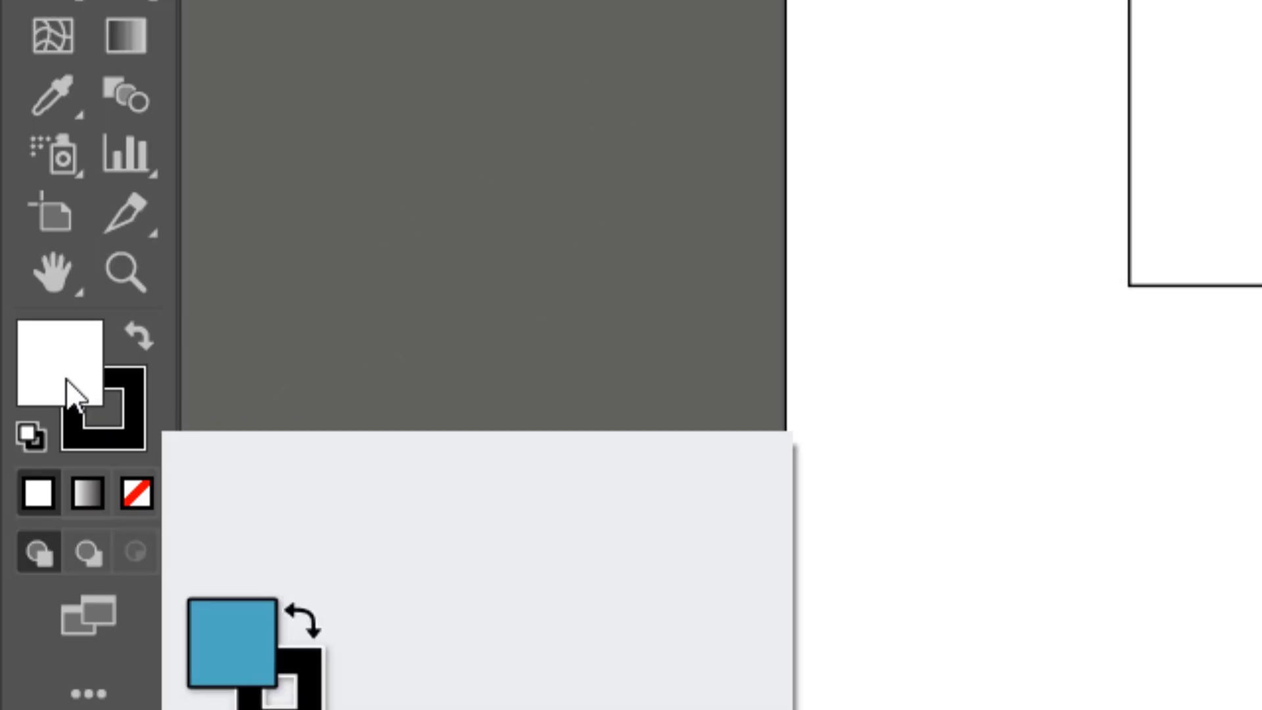
key("x")
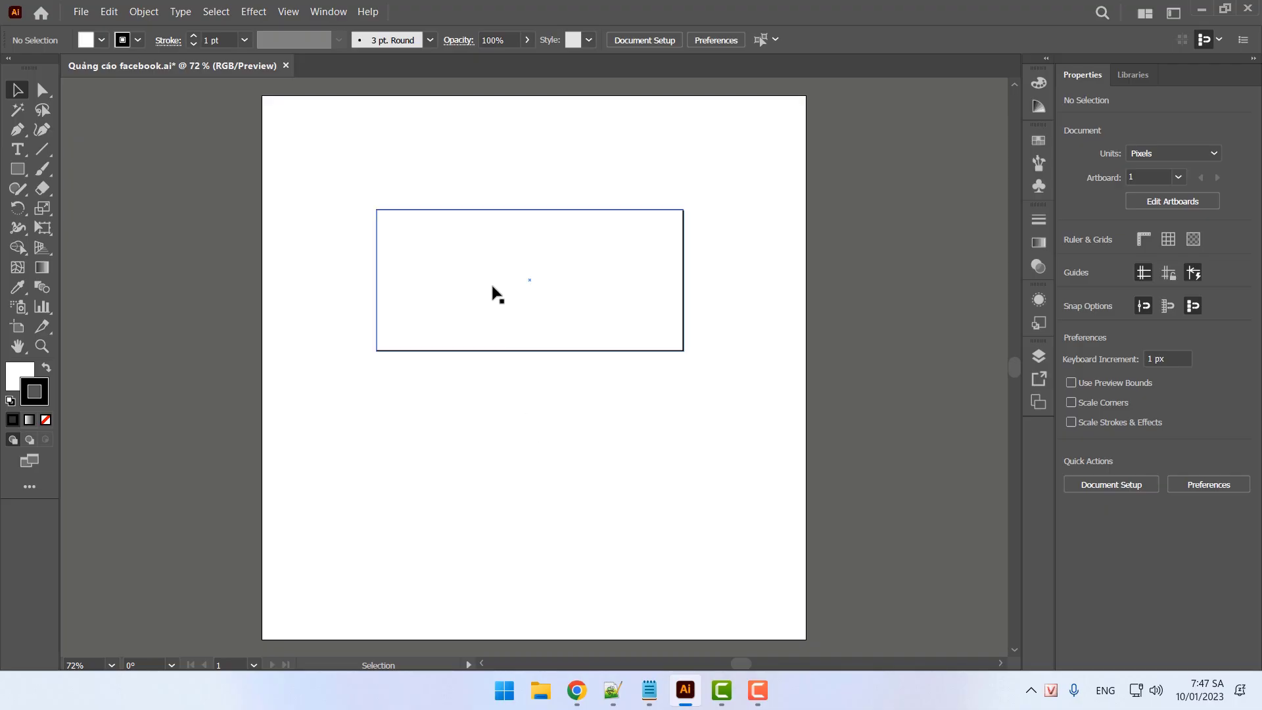
key("x")
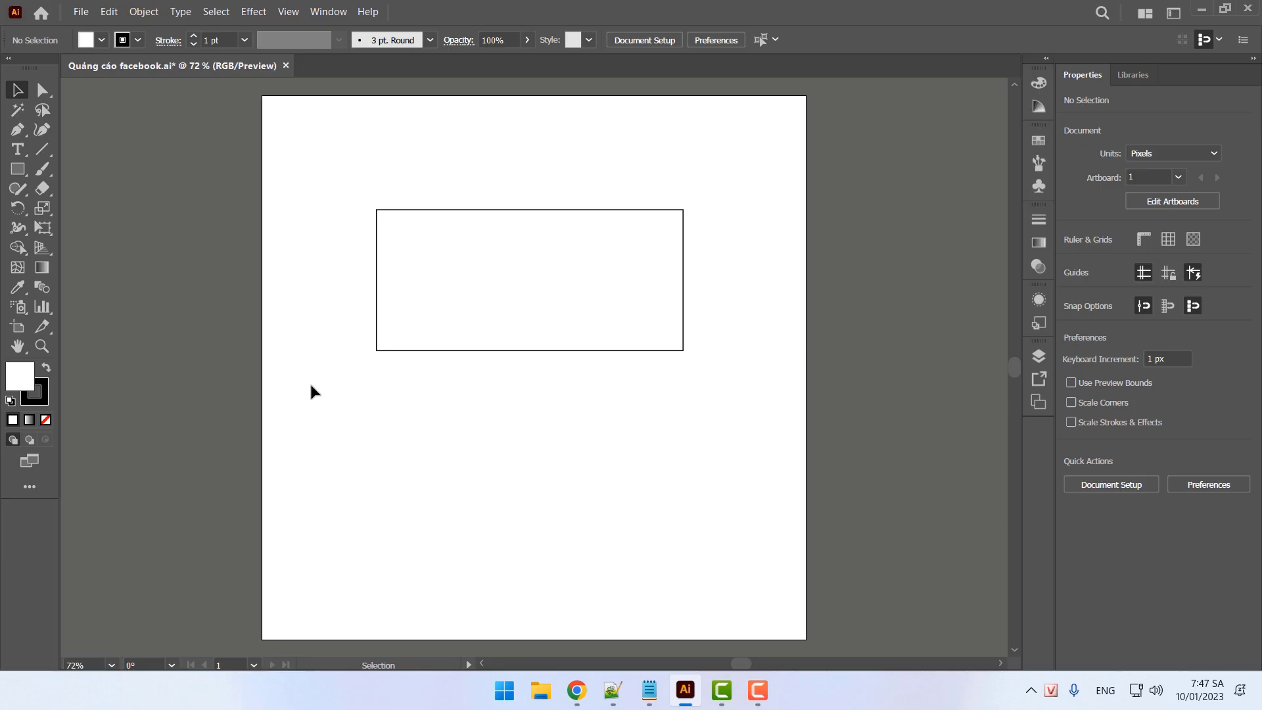
Set the current fill colour to red EF1424 in the Color Picker
double_click(19, 385)
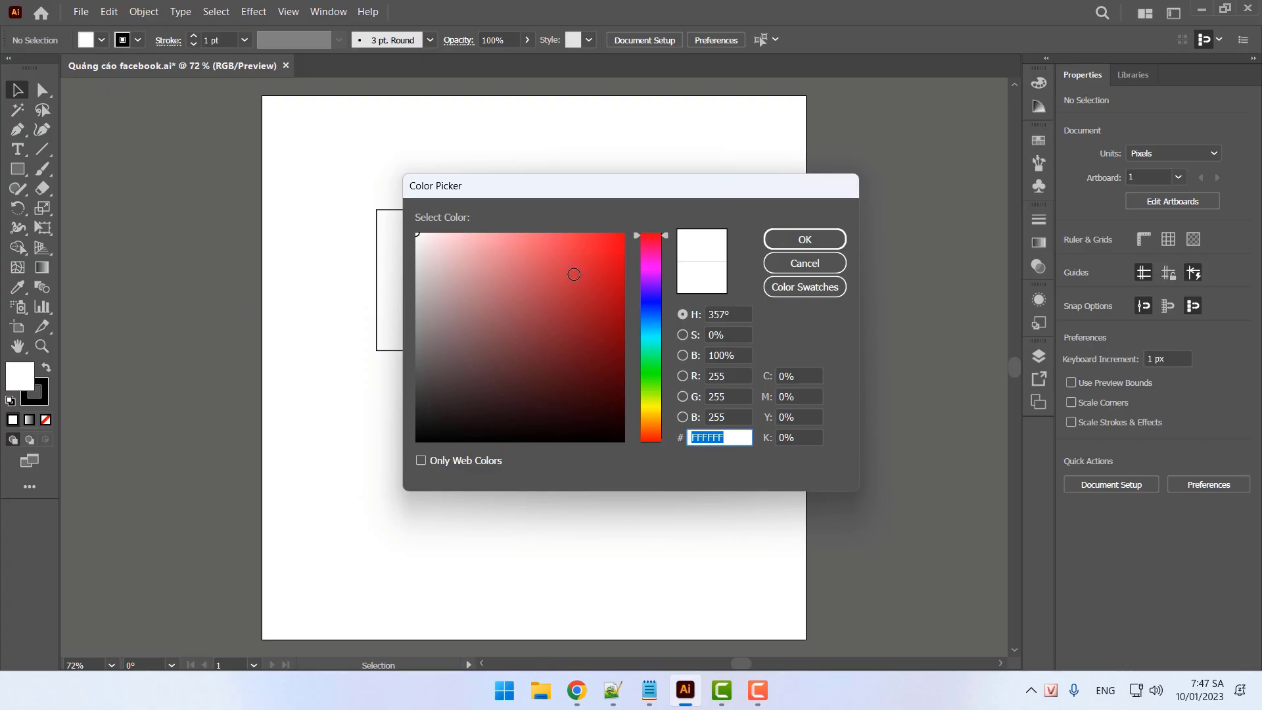
left_click_drag(578, 263, 609, 245)
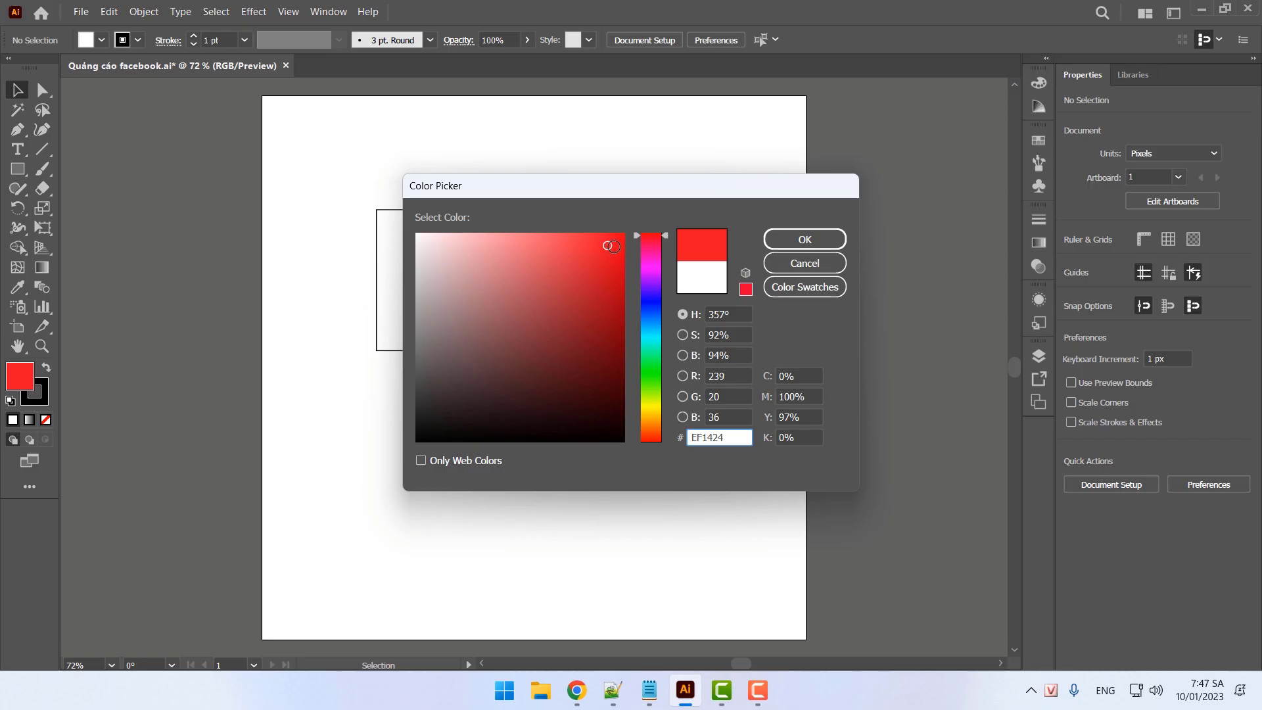
left_click(803, 238)
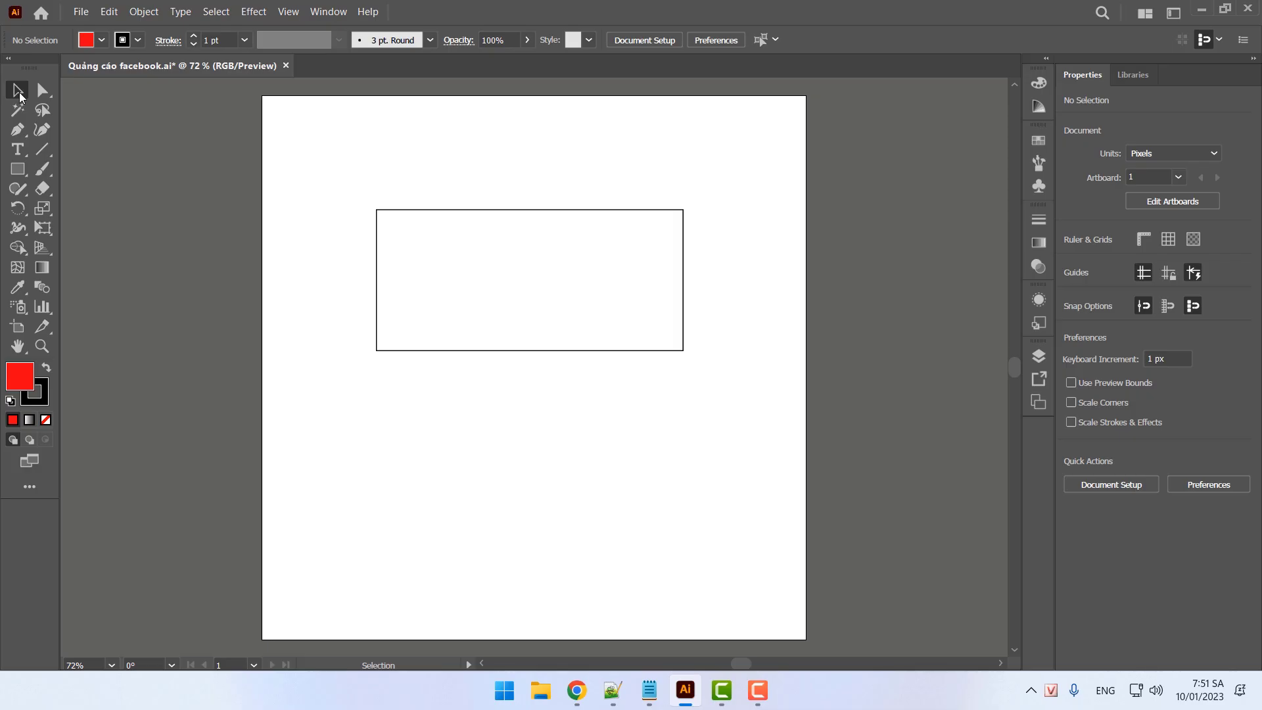
key("a")
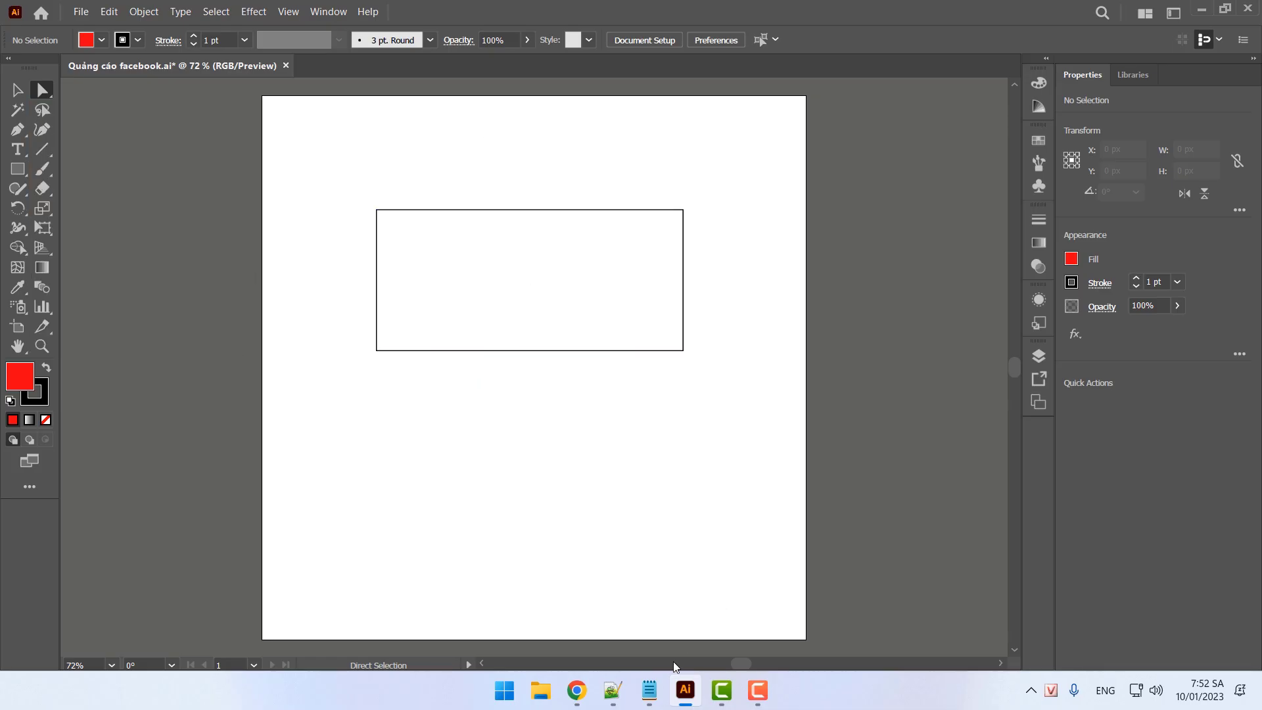
On Notepad++ line 30, type 'Selection Tool - V: Chọn vào các đối tượng, các hình trên file thiết kế', then return to Illustrator
left_click(612, 688)
scroll(422, 445, "down", 4)
left_click(299, 325)
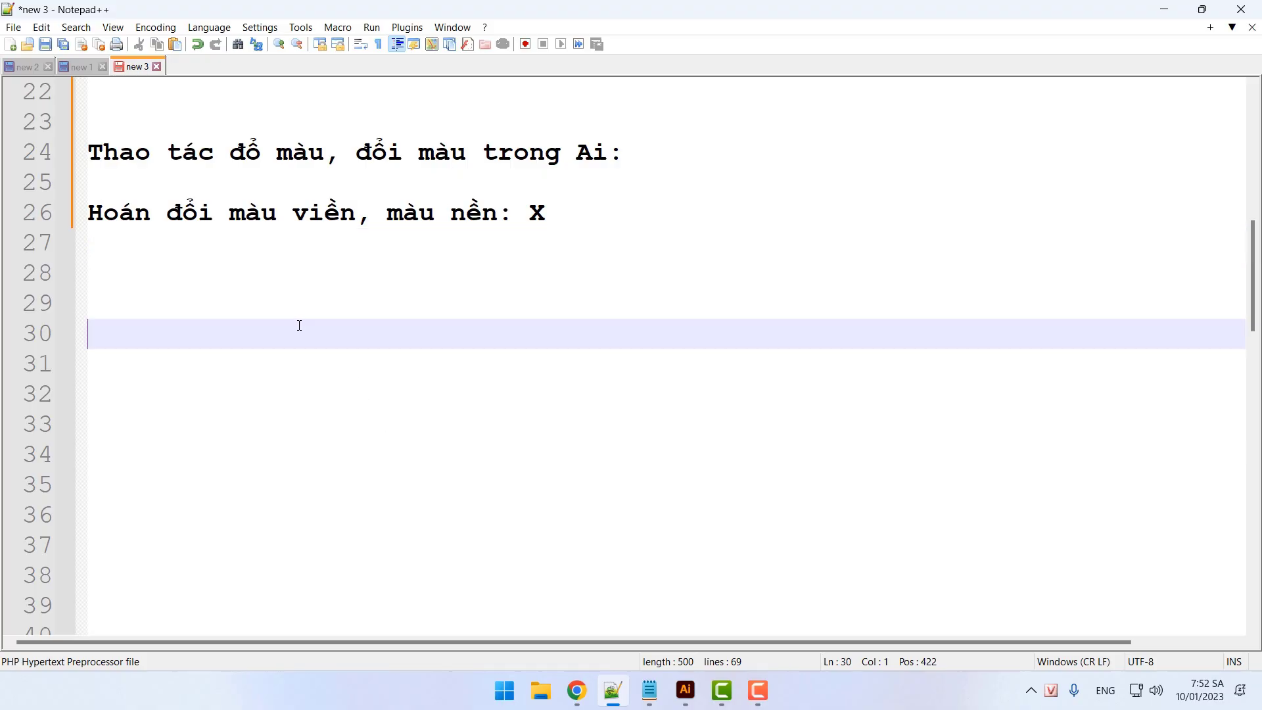
type("Selection ")
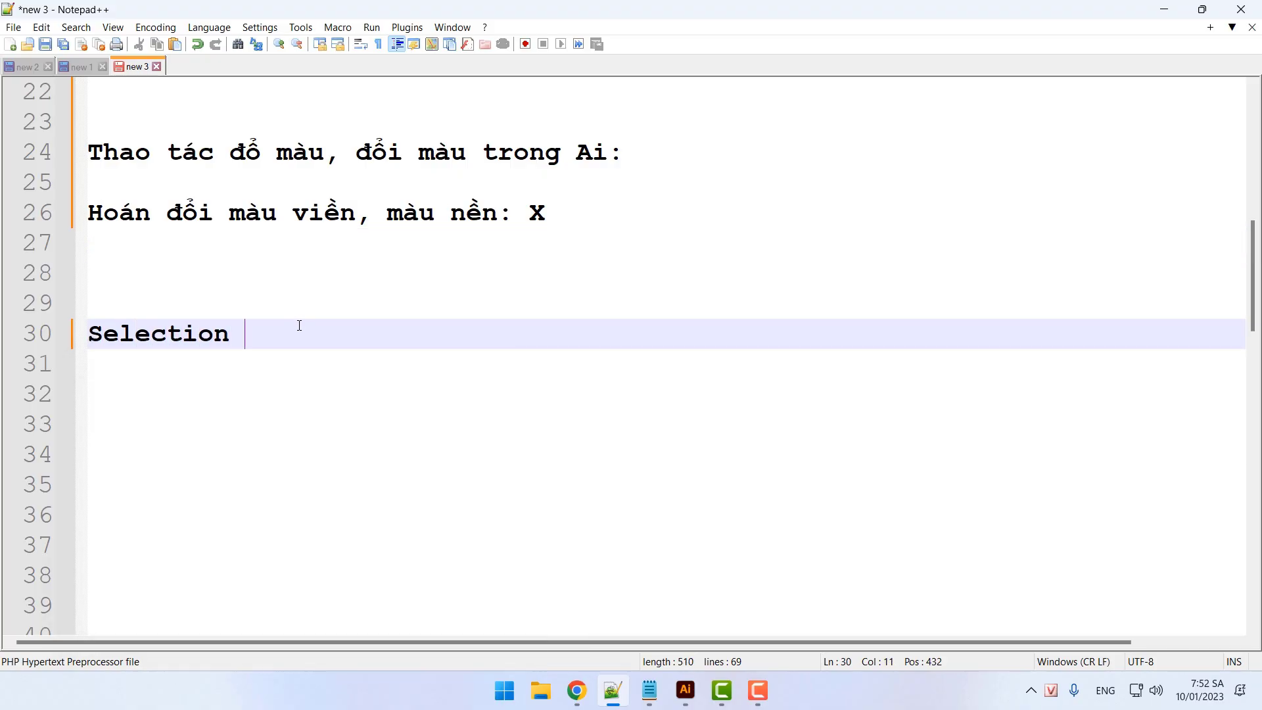
type("Tôol - V")
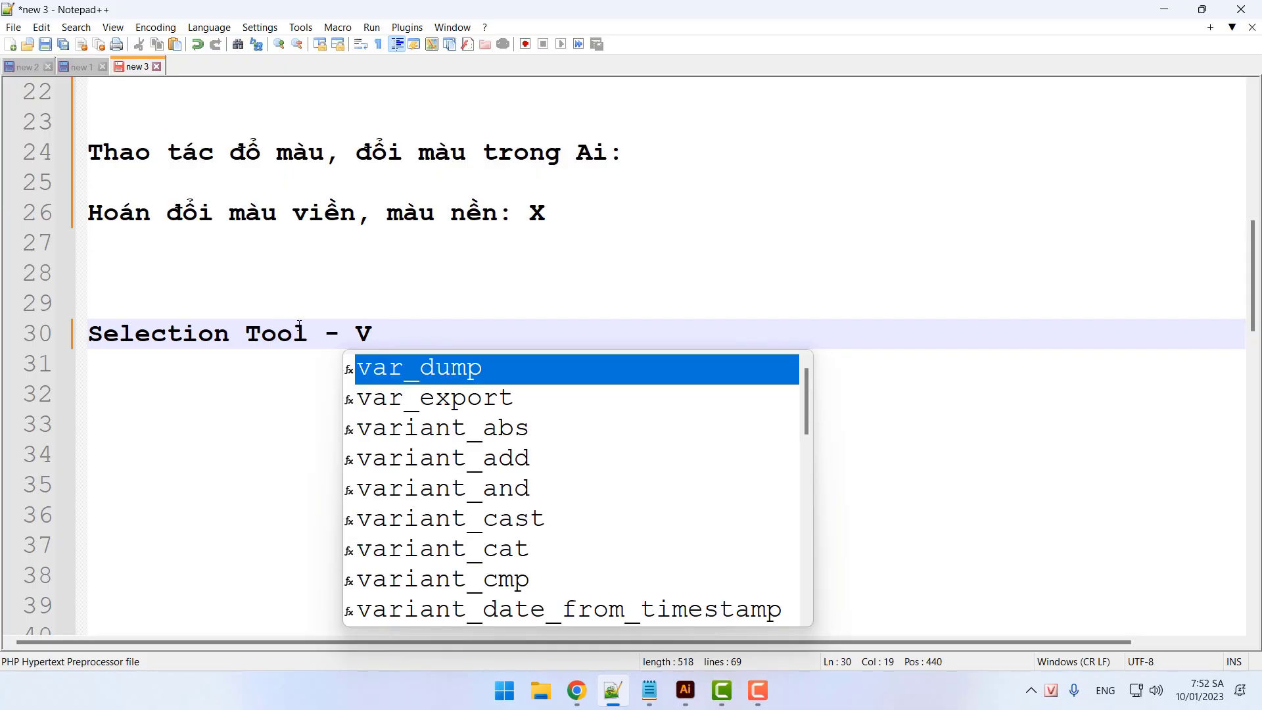
type(": Chọn")
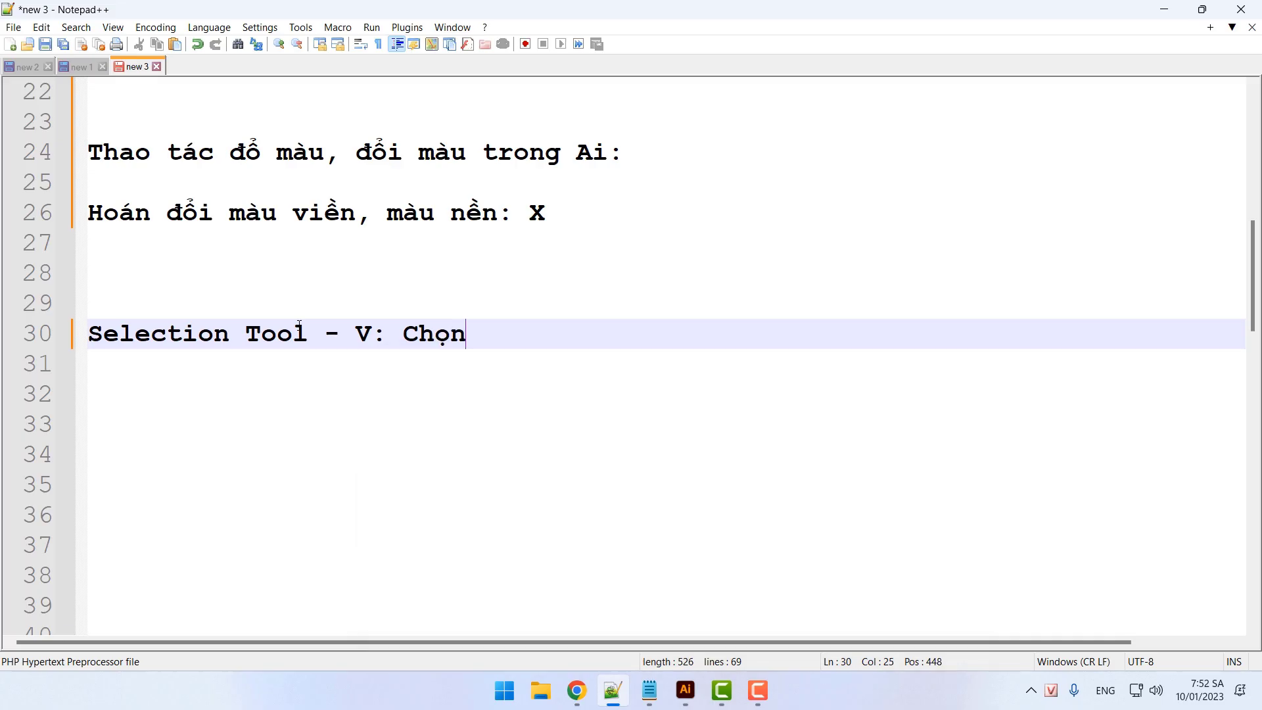
type(" vào các đối t")
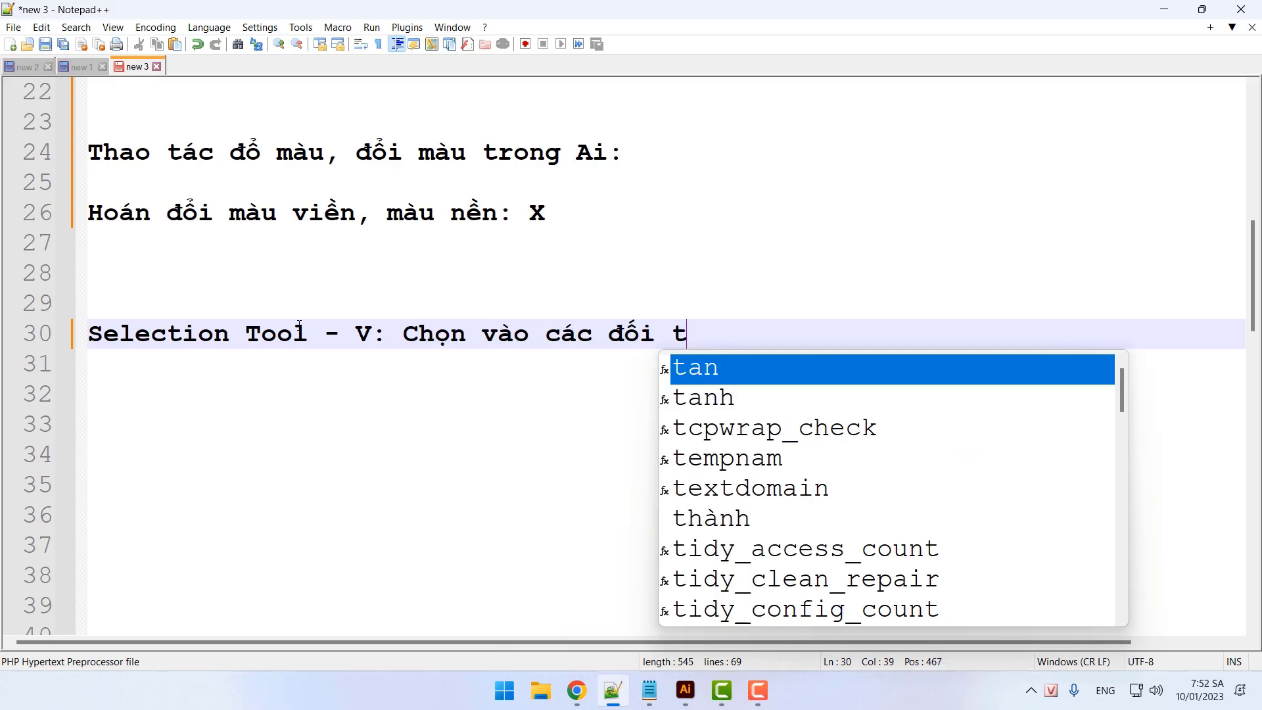
type("ượng, các hìn")
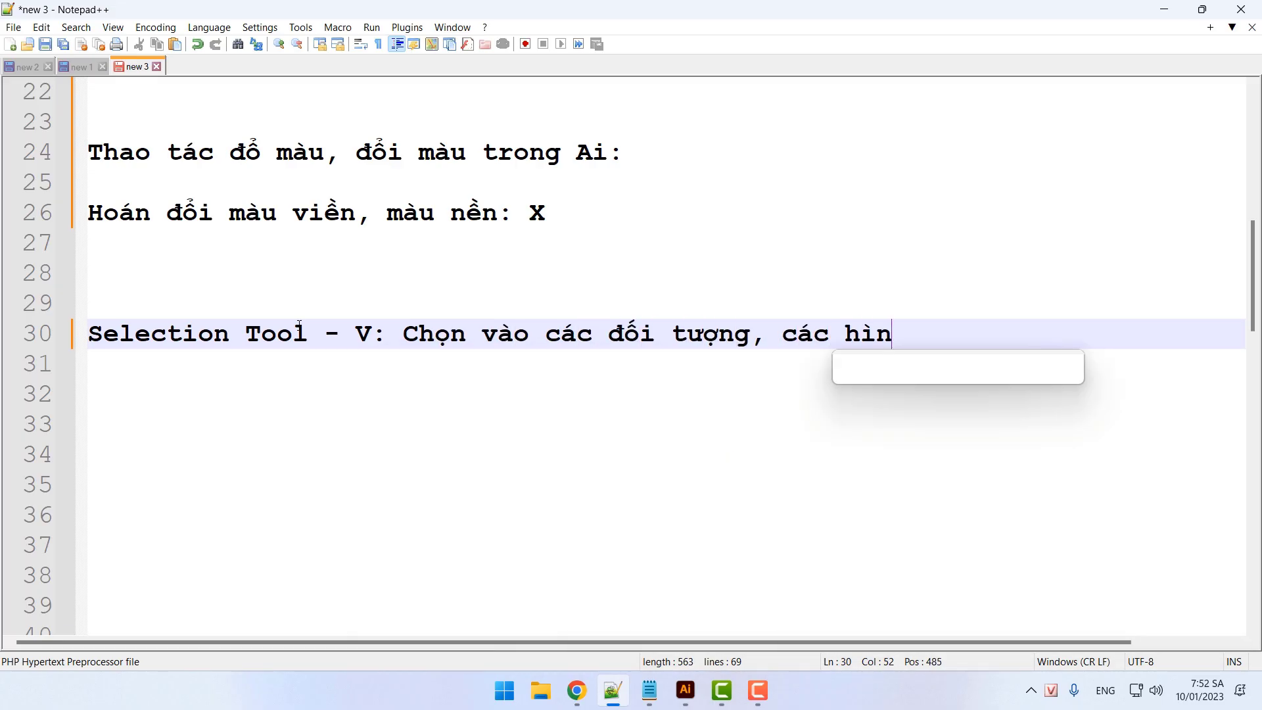
type("h trên file t")
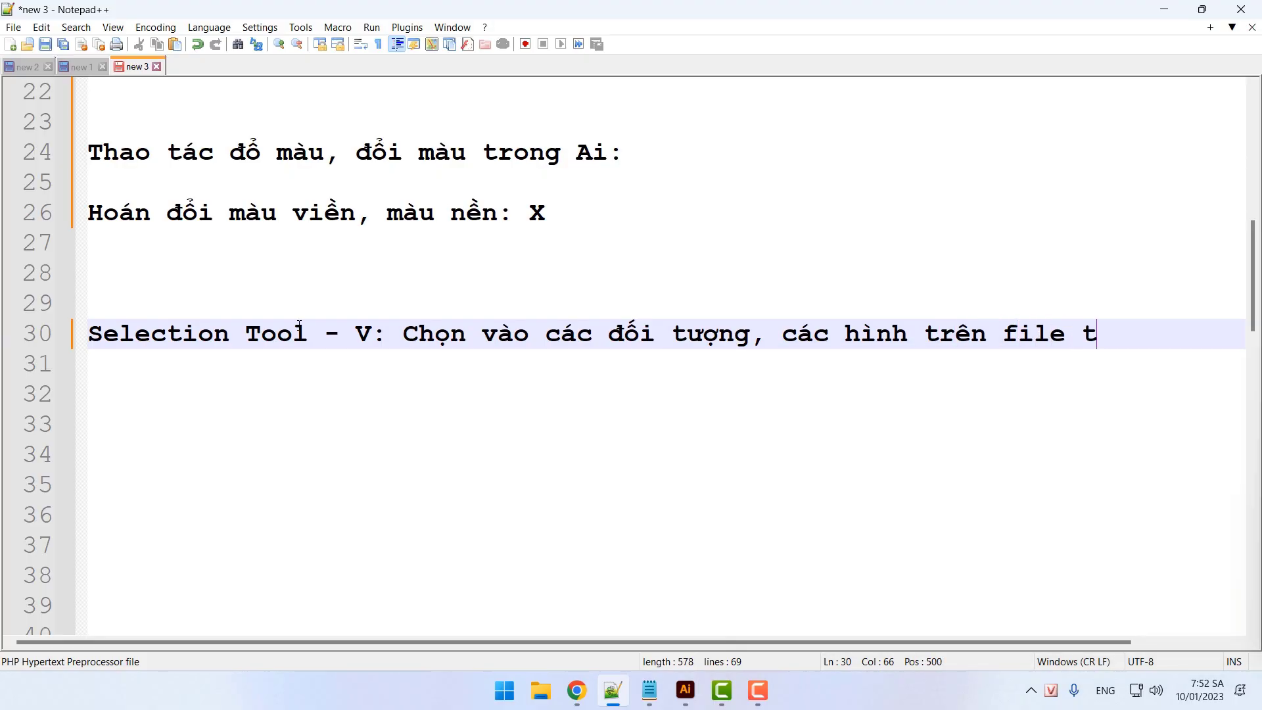
type("hiết kế")
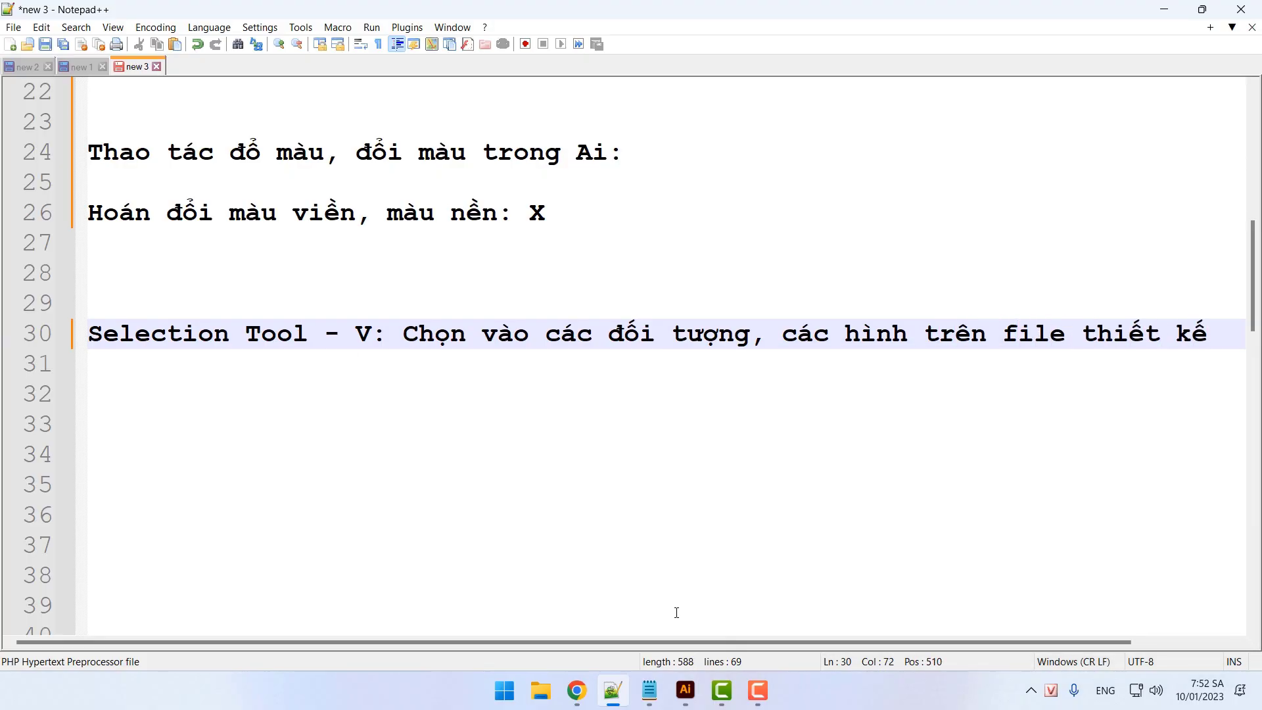
left_click(686, 690)
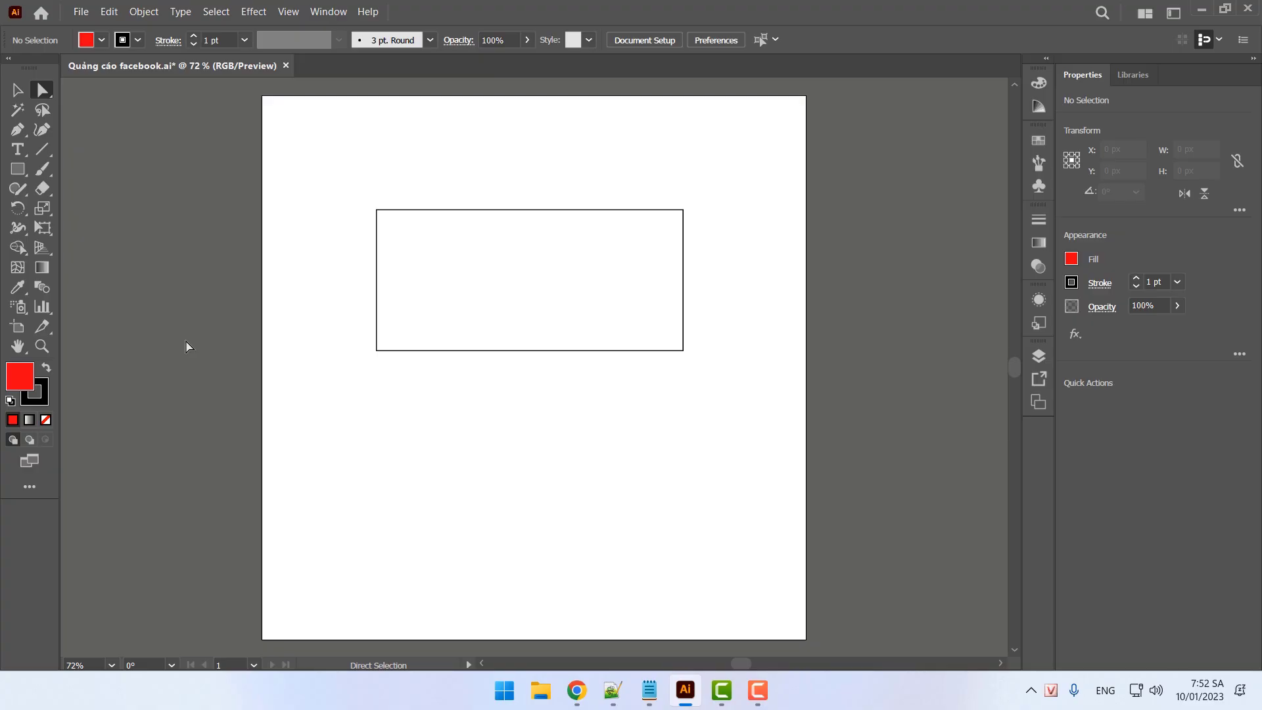
Select the rectangle with the Selection Tool, fill it red EF1122 via the Color Picker, then deselect
left_click(17, 91)
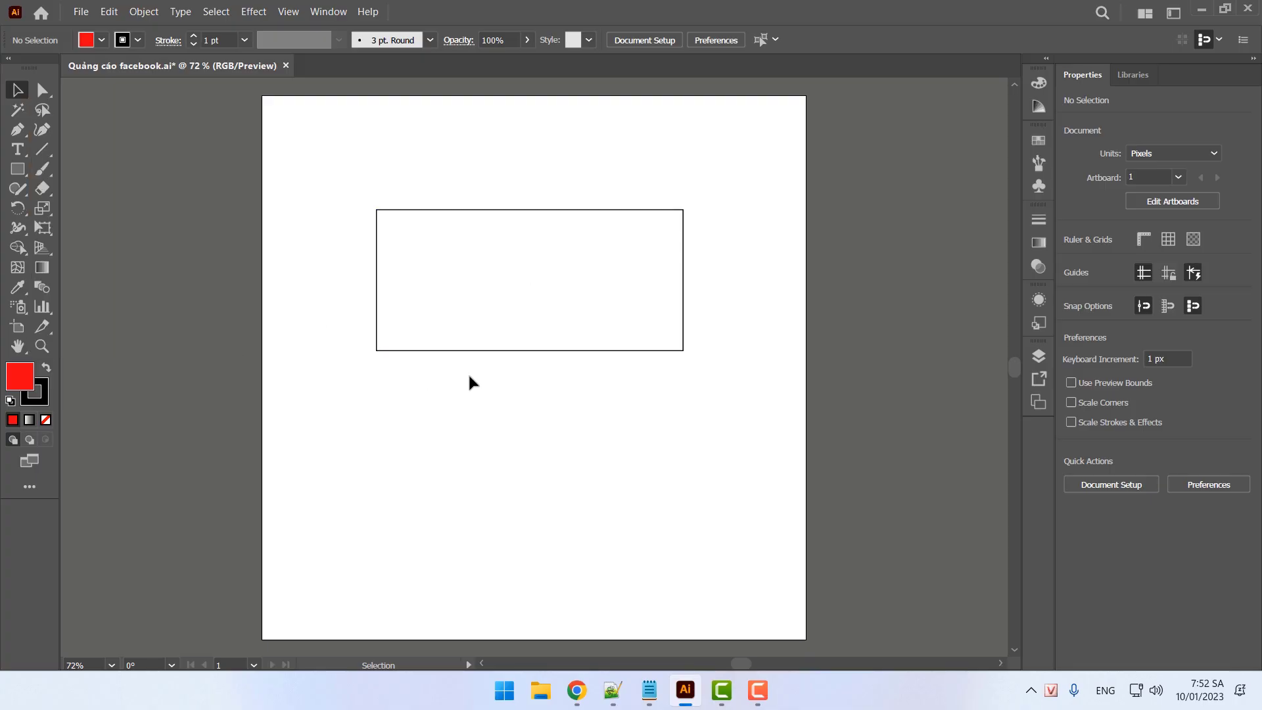
left_click(529, 263)
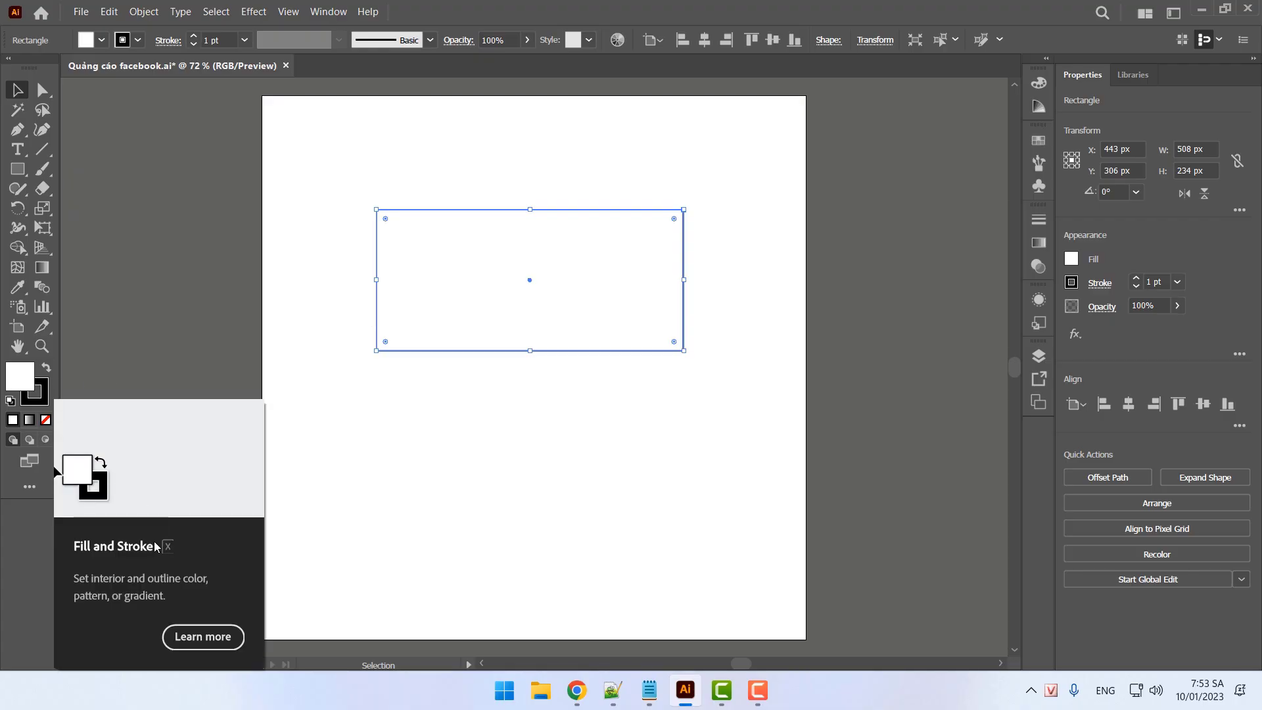
double_click(26, 385)
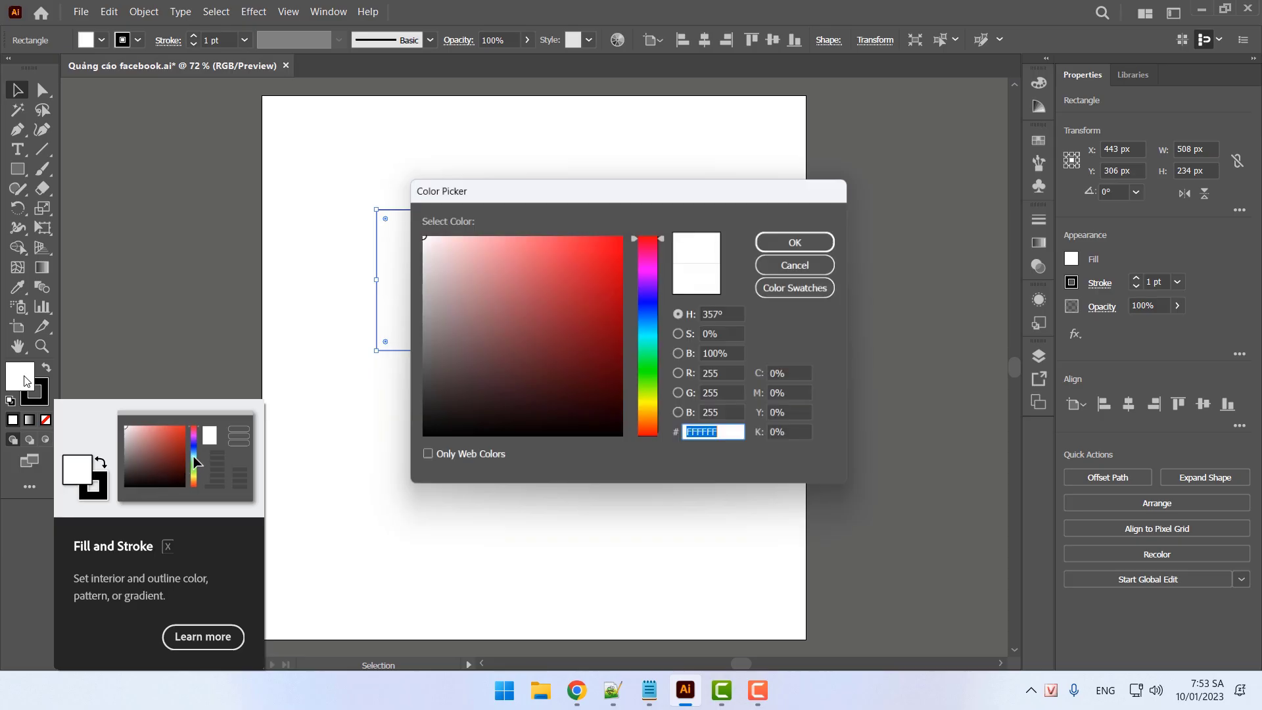
left_click(606, 244)
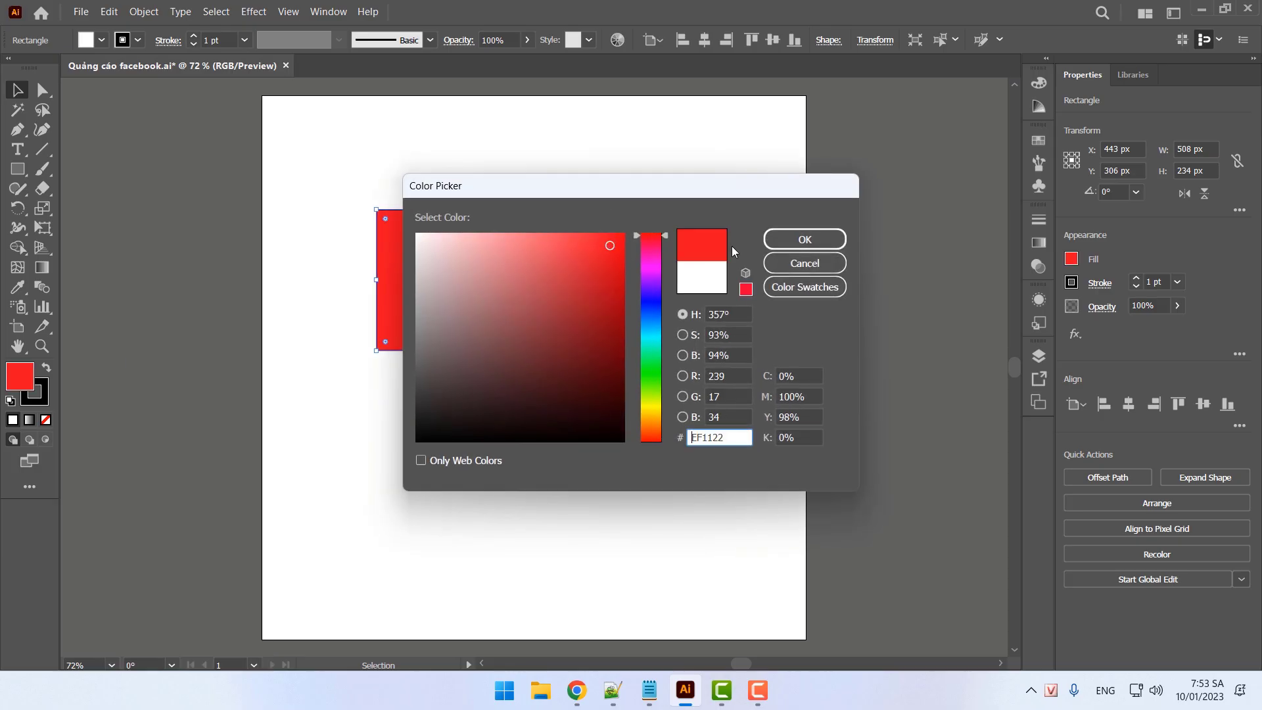
left_click(798, 240)
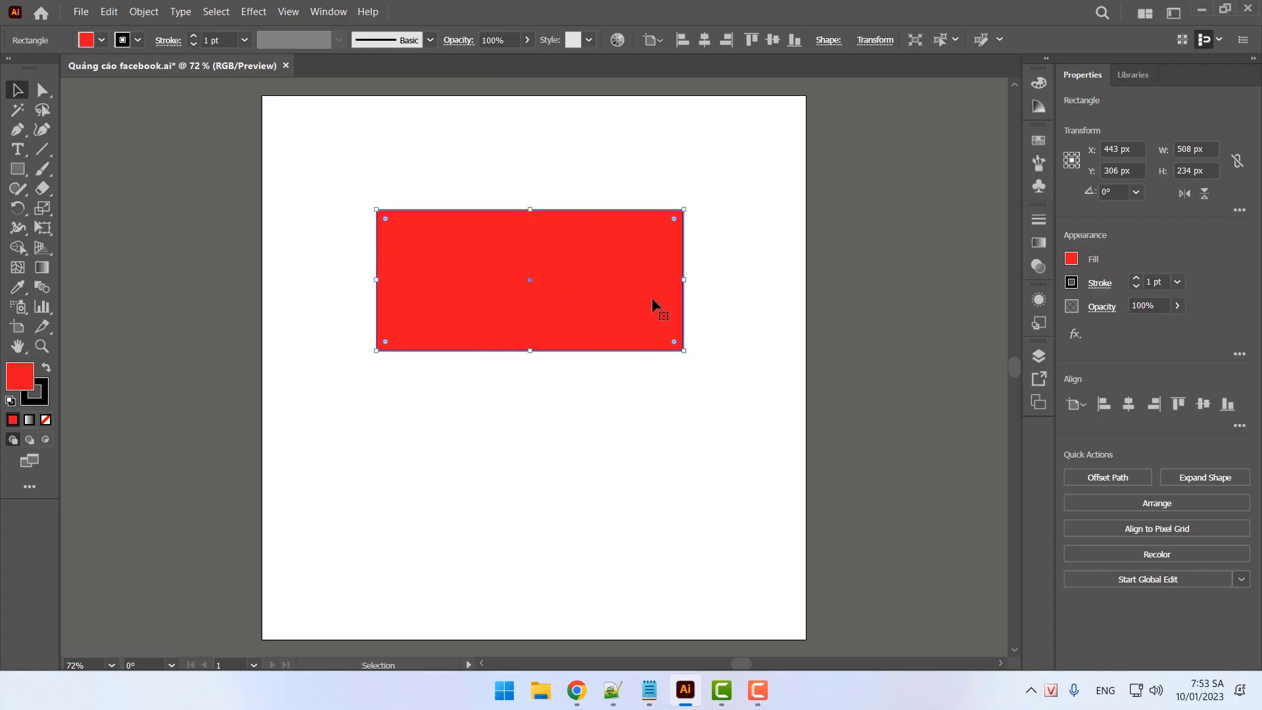
left_click(140, 177)
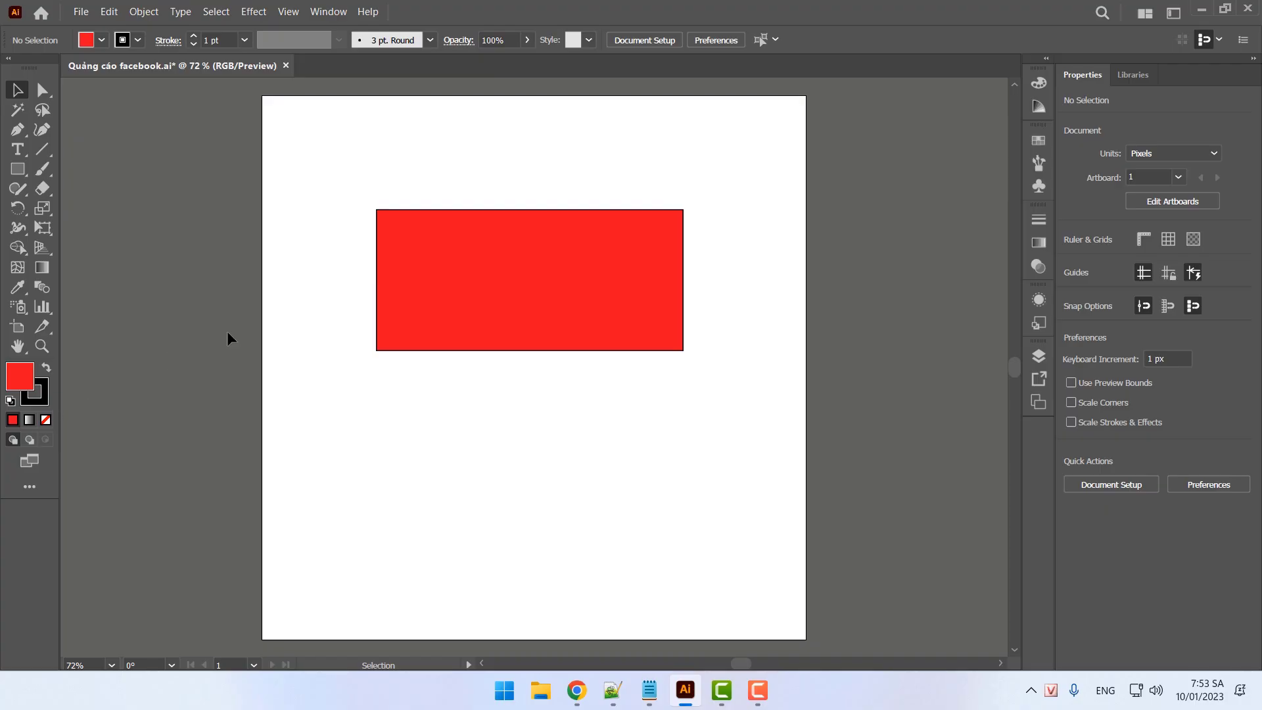
Set the red rectangle's stroke colour to bright yellow FCDD03 in the Color Picker, then deselect
left_click(481, 272)
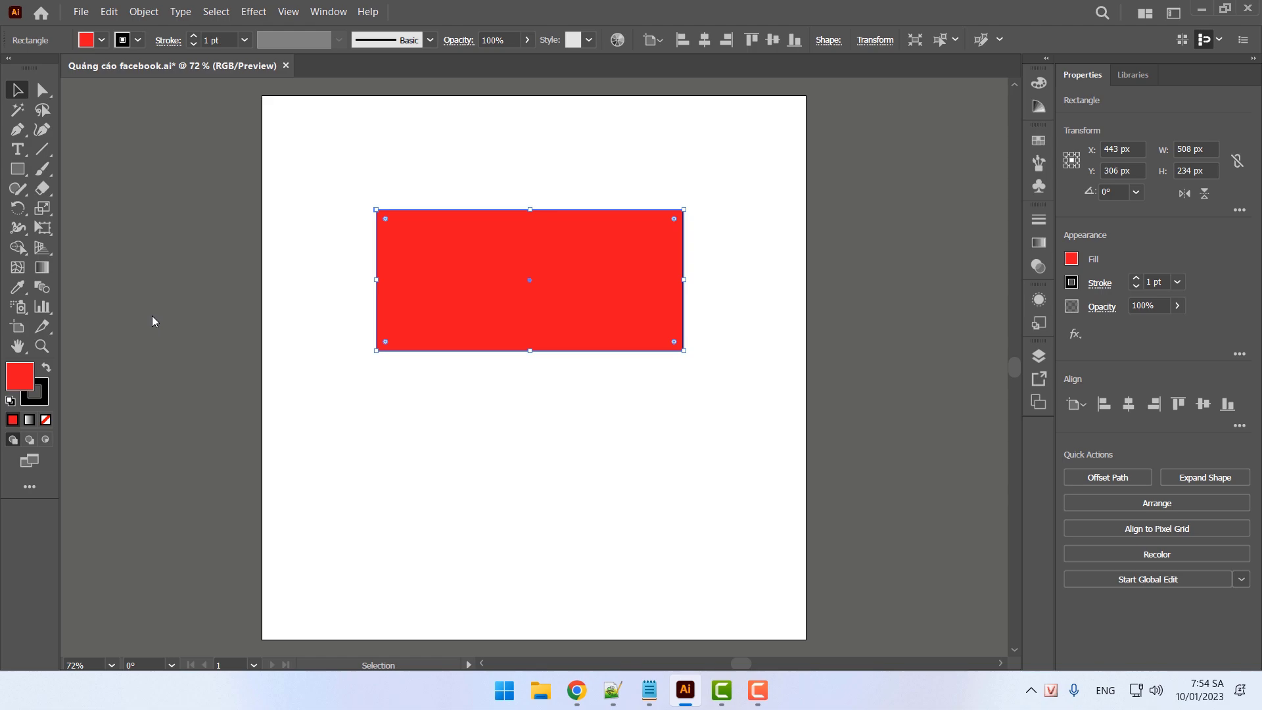
key("x")
double_click(41, 393)
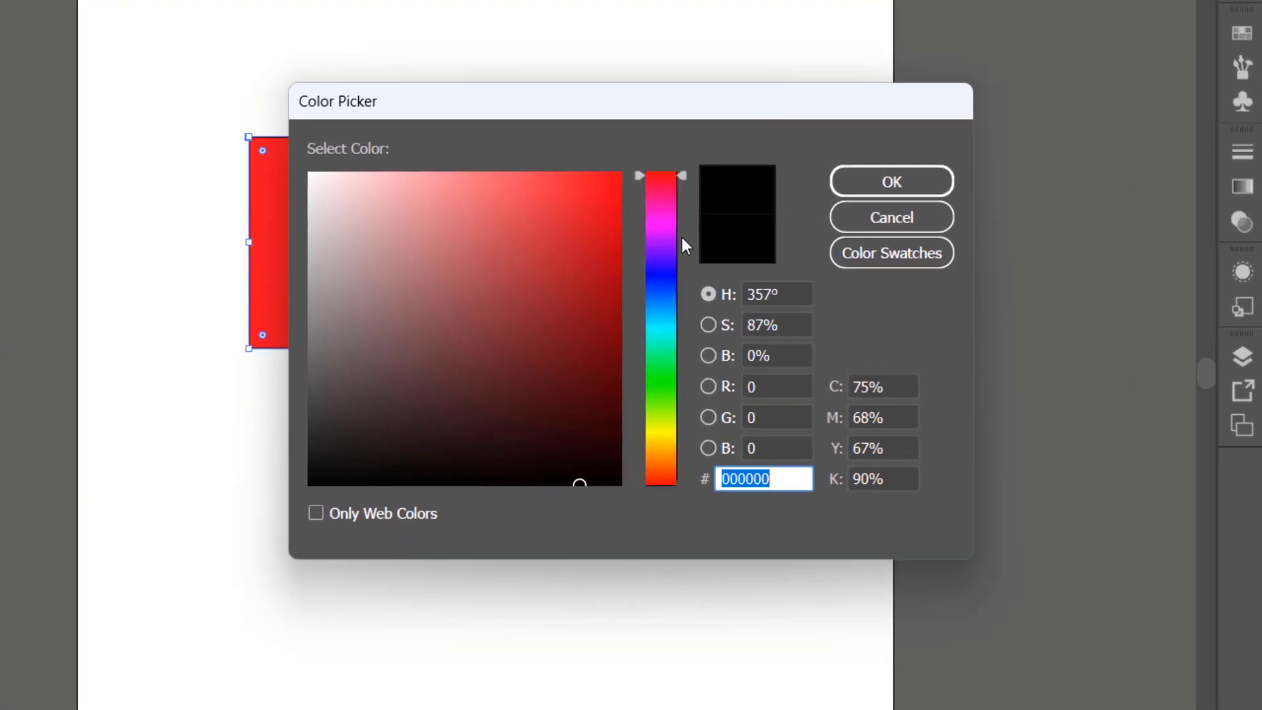
mouse_move(679, 243)
left_mouse_down()
mouse_move(668, 250)
mouse_move(665, 425)
mouse_move(676, 412)
mouse_move(662, 186)
mouse_move(667, 433)
left_mouse_up()
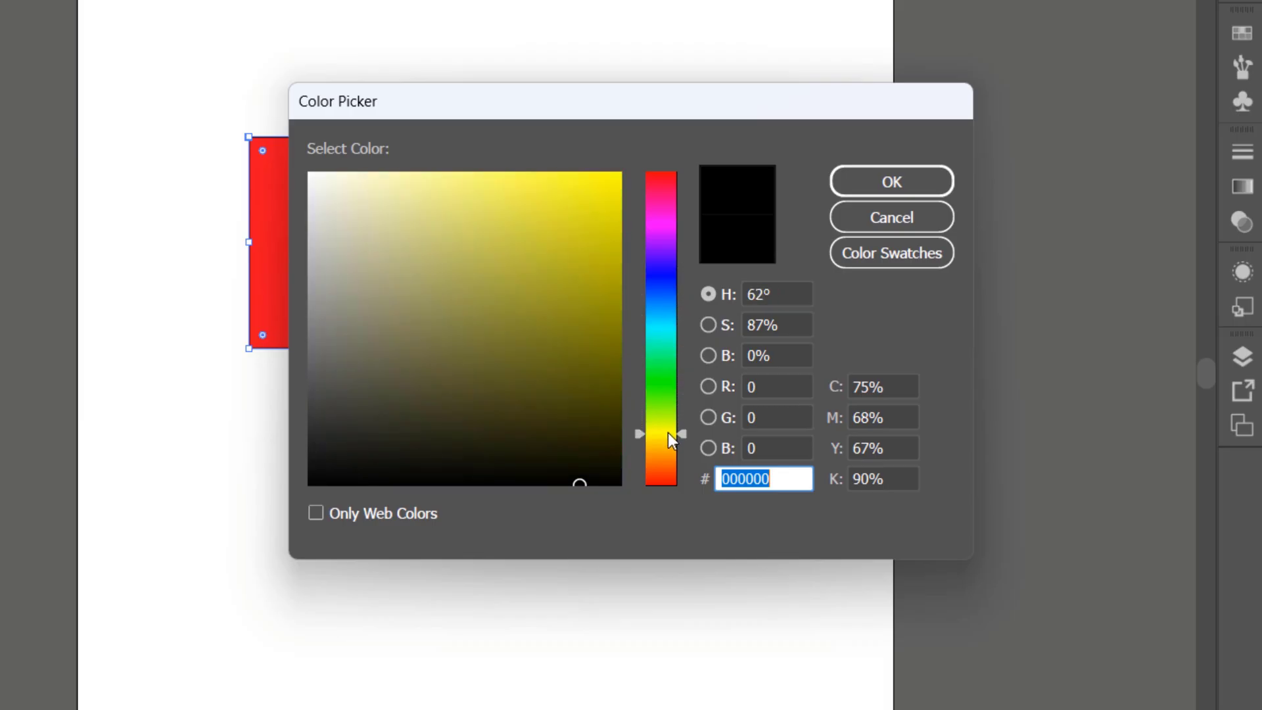
mouse_move(572, 367)
left_mouse_down()
mouse_move(577, 234)
mouse_move(549, 189)
mouse_move(467, 194)
mouse_move(558, 208)
mouse_move(543, 228)
mouse_move(621, 187)
left_mouse_up()
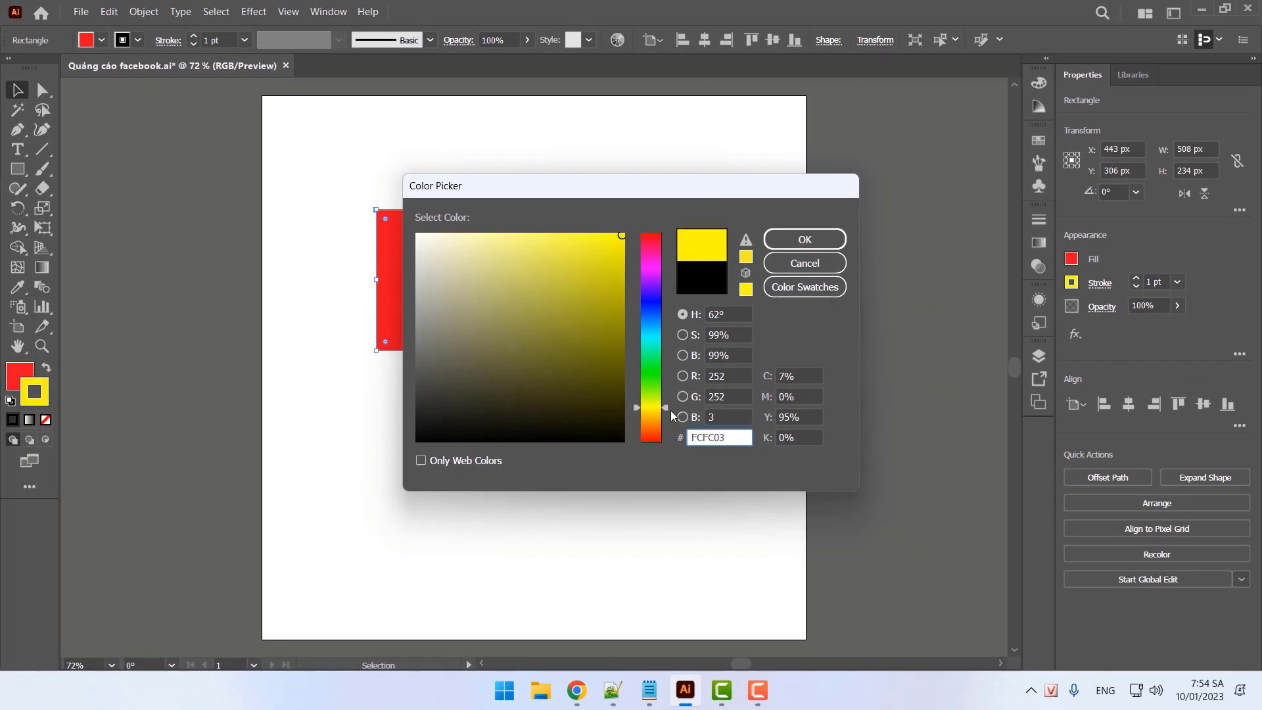
left_click(670, 411)
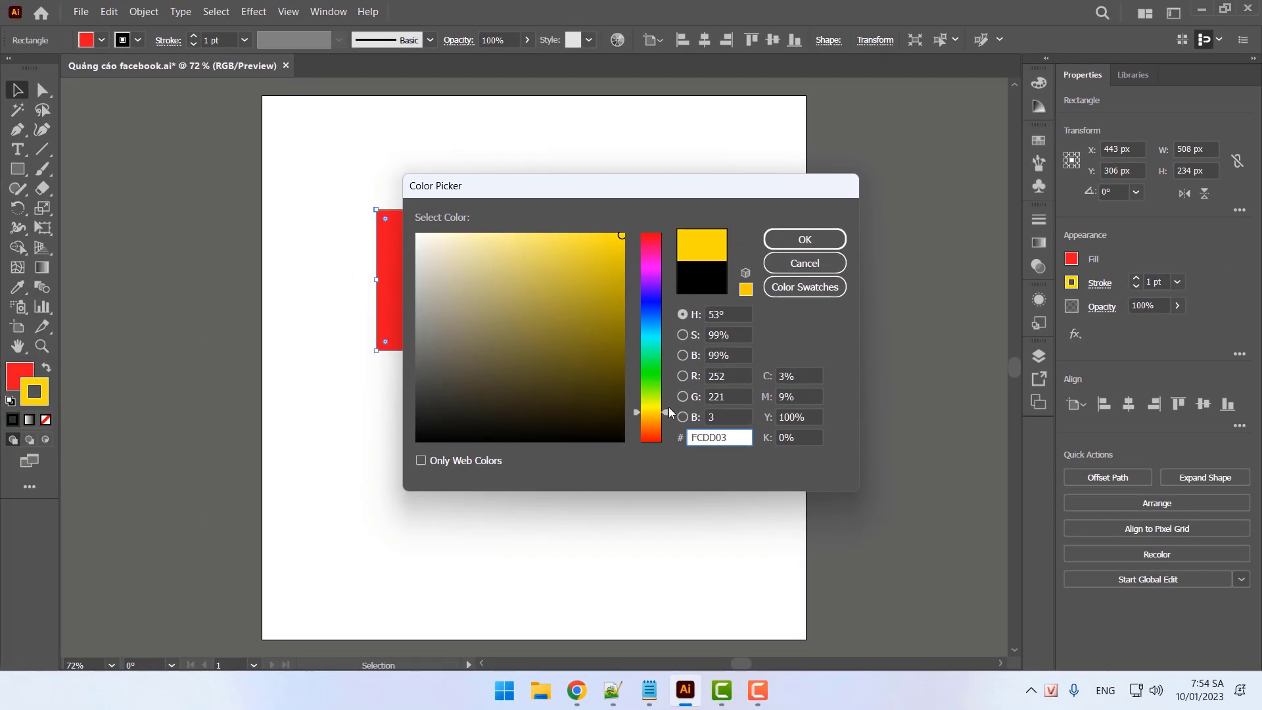
left_click(799, 239)
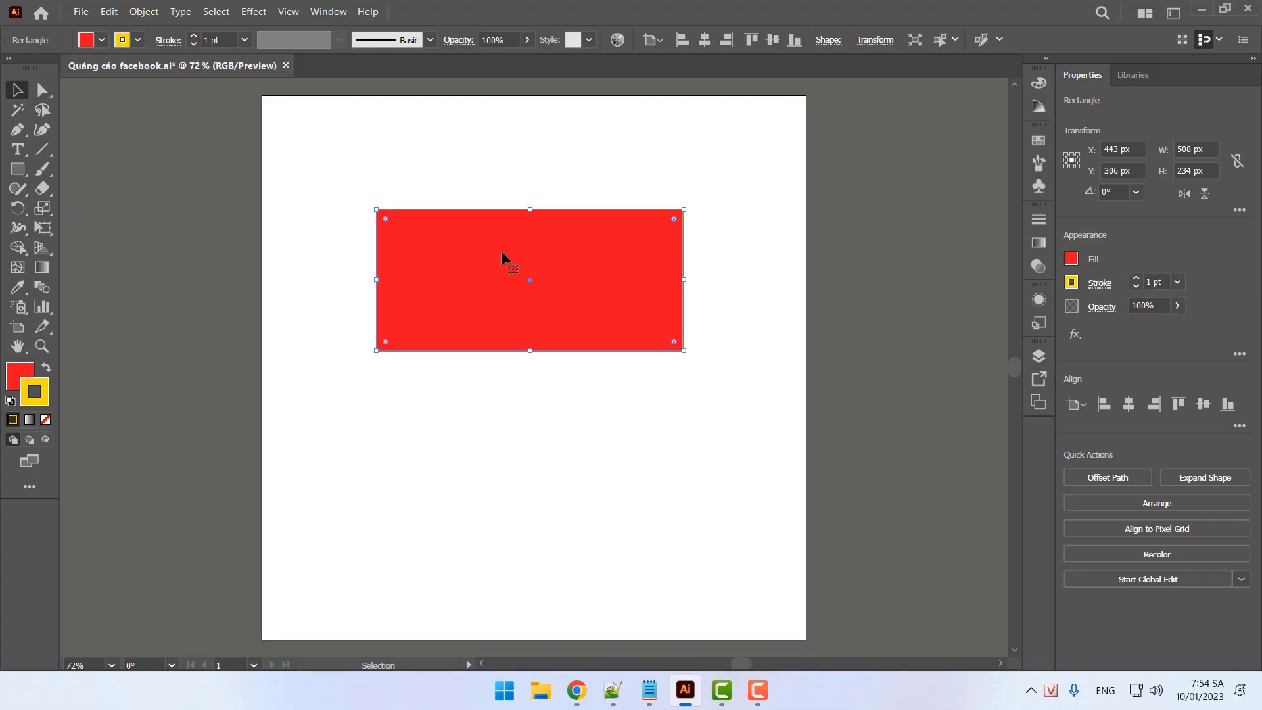
left_click(175, 179)
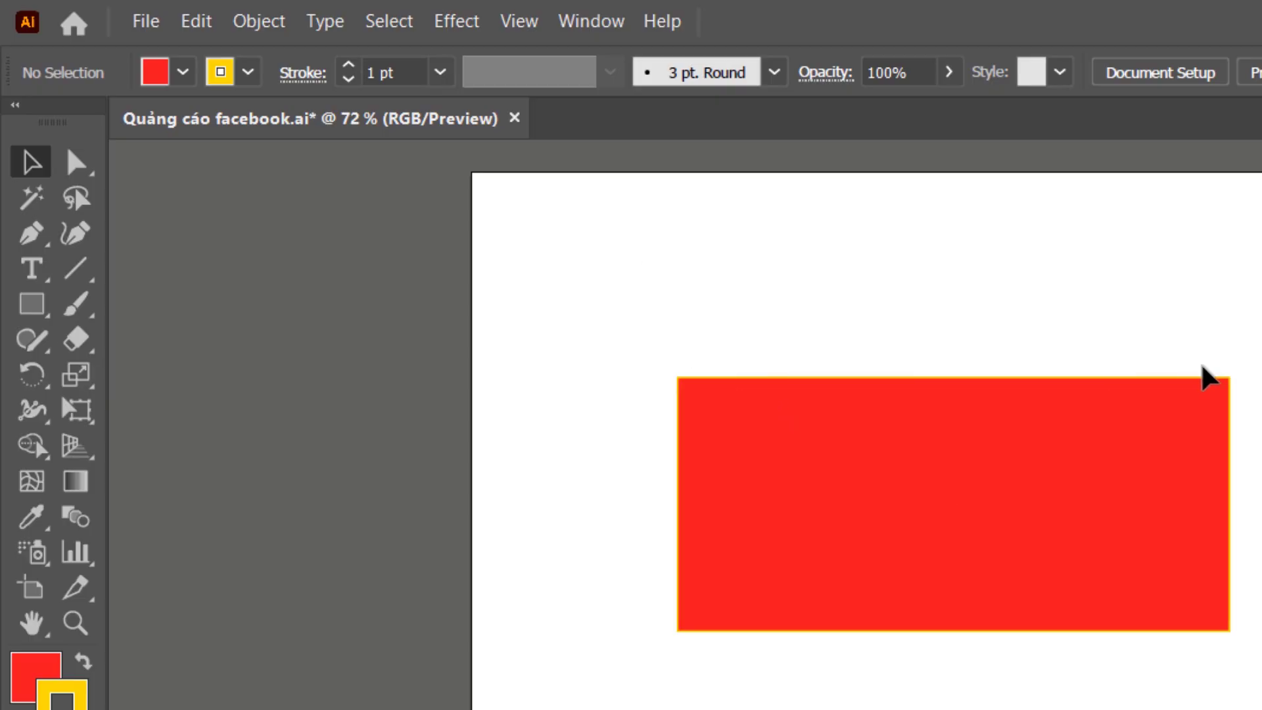
With nothing selected, choose a 10 pt stroke weight, then bring Notepad++ forward
left_click(441, 72)
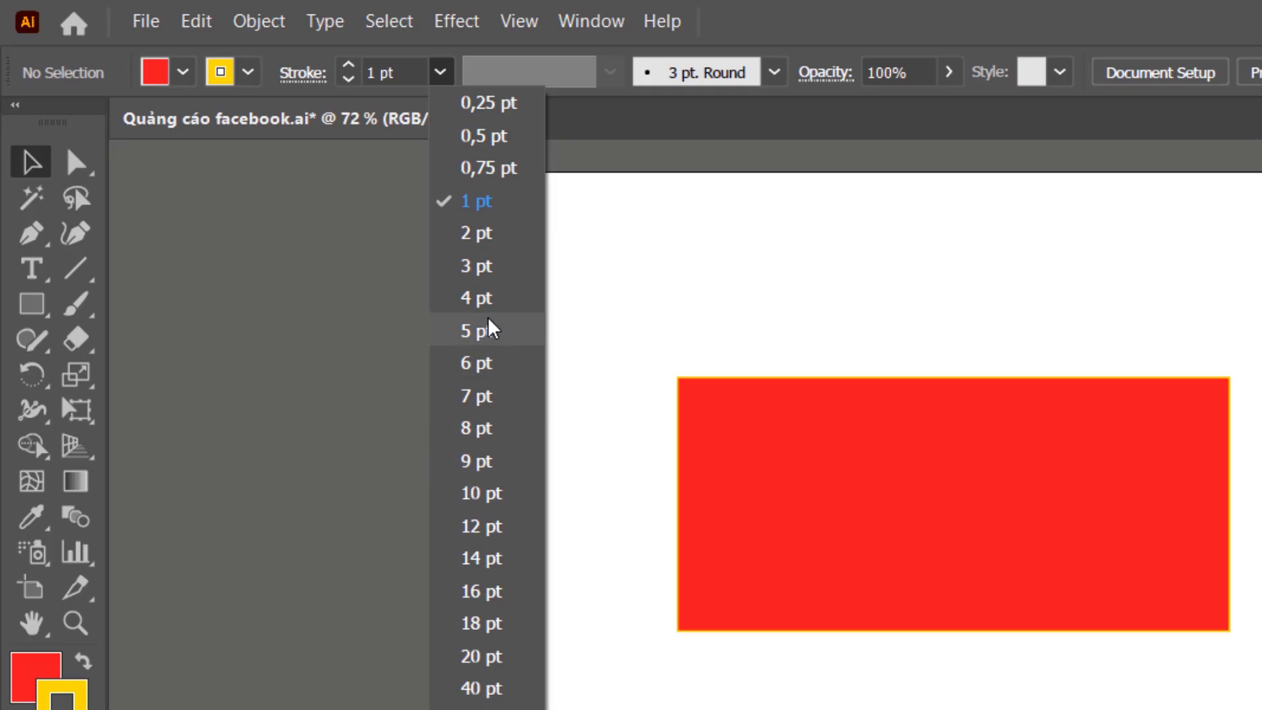
left_click(518, 501)
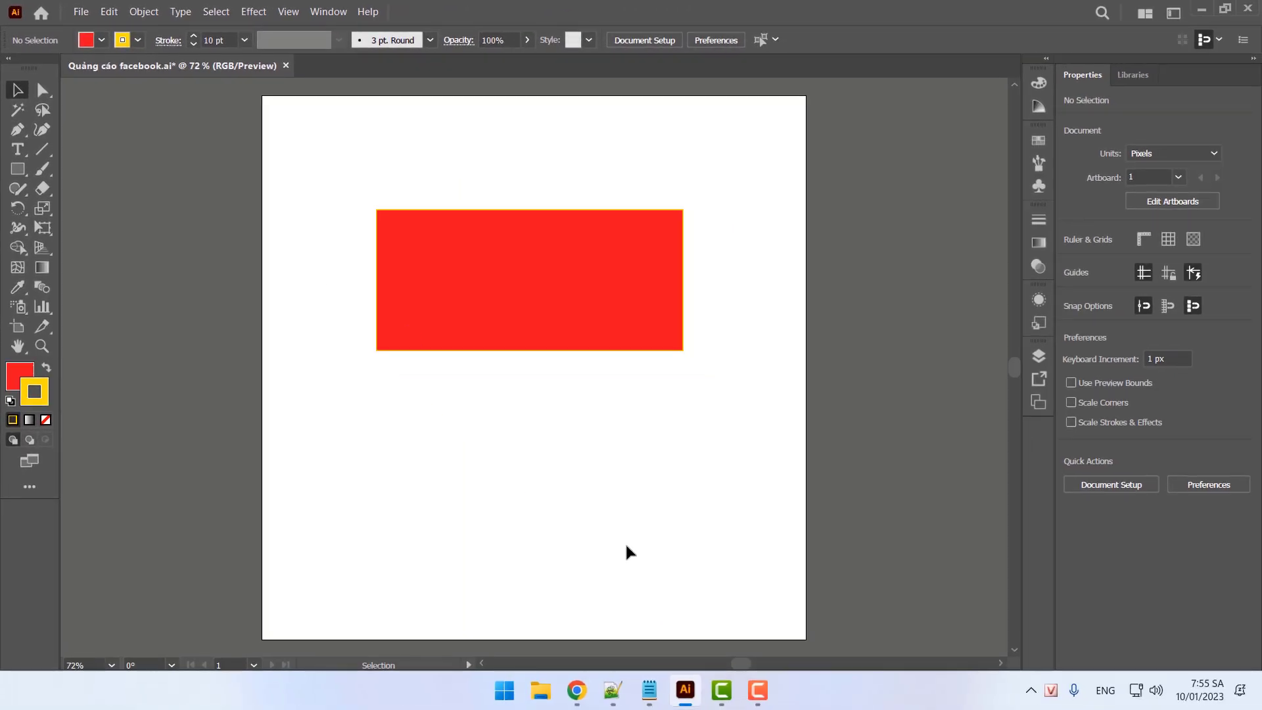
left_click(613, 690)
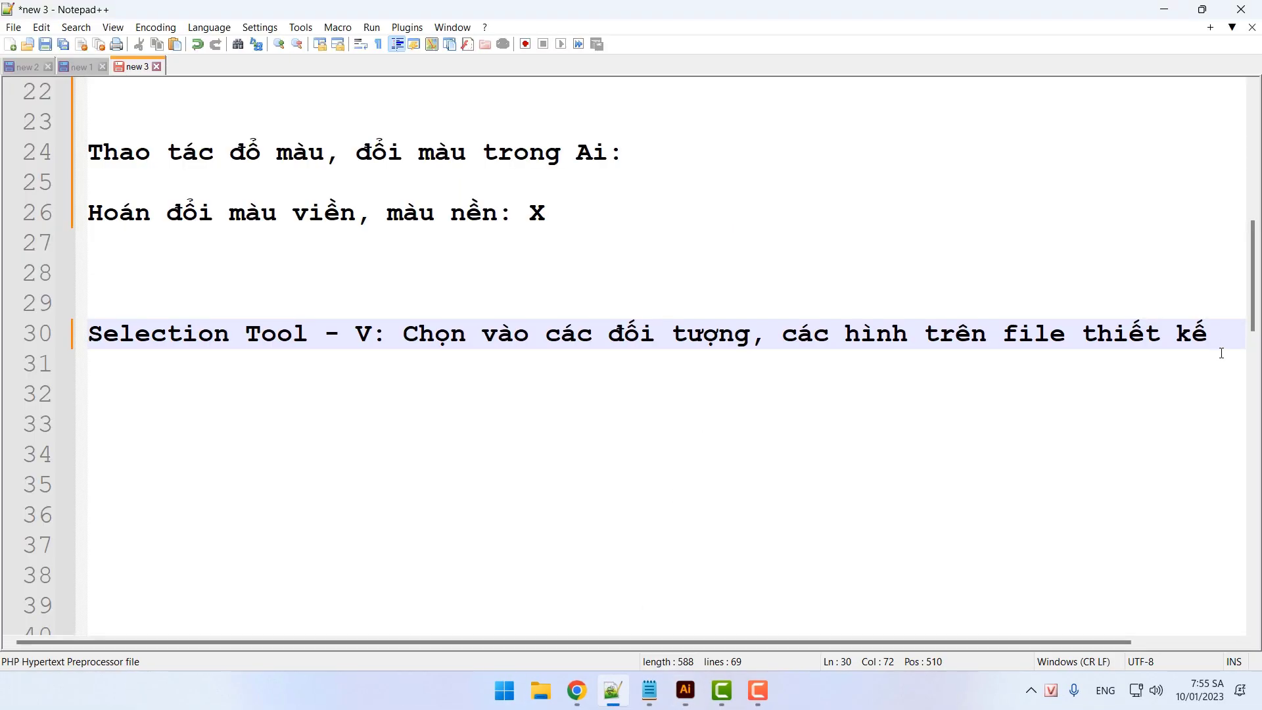
Add the 'Kiến thức quan trọng:' heading and two lines: select objects with Selection (V) before changes take effect
key("Return")
key("Return")
key("Return")
key("Return")
type("K")
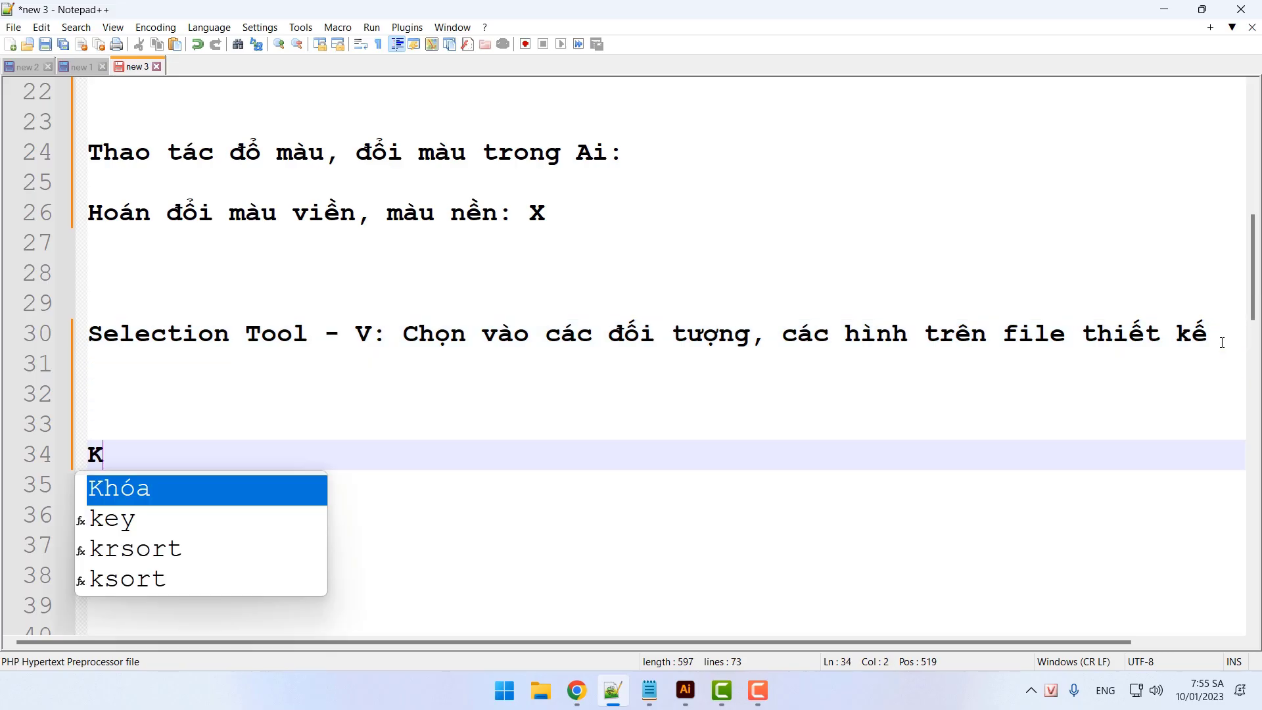
type("iến thức quan trọng")
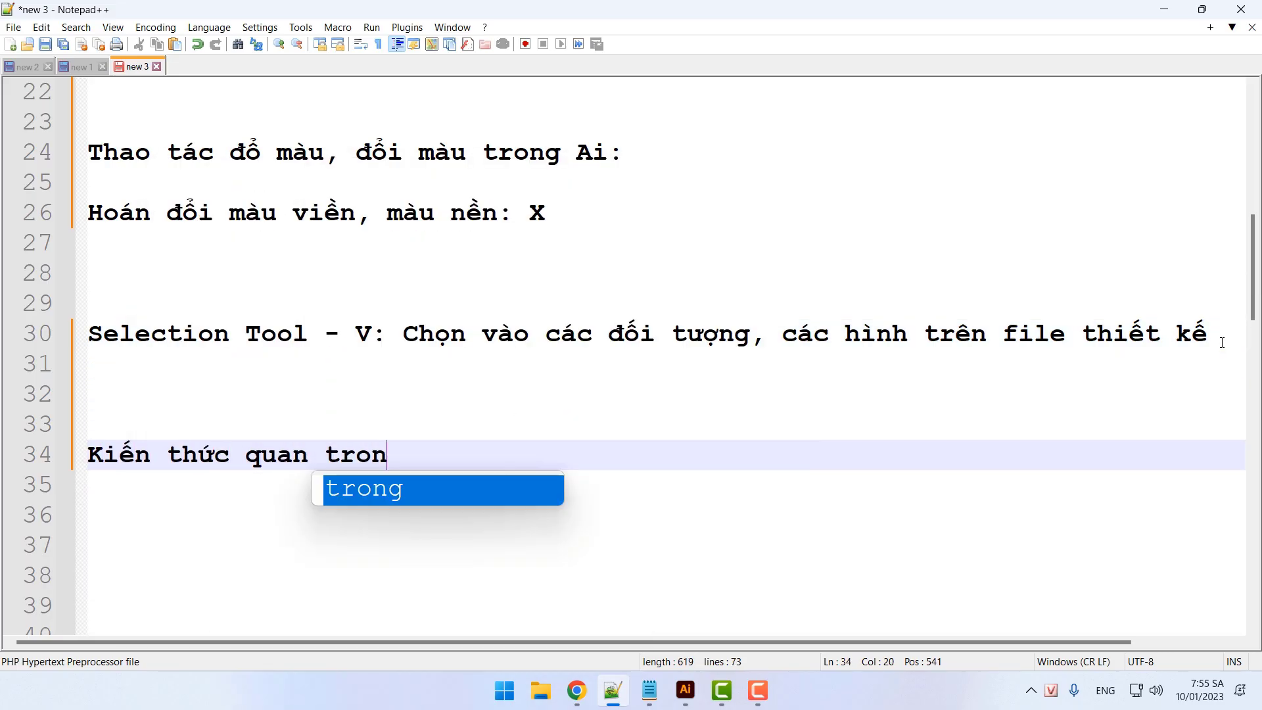
type(":")
key("Return")
key("Return")
type("Đ")
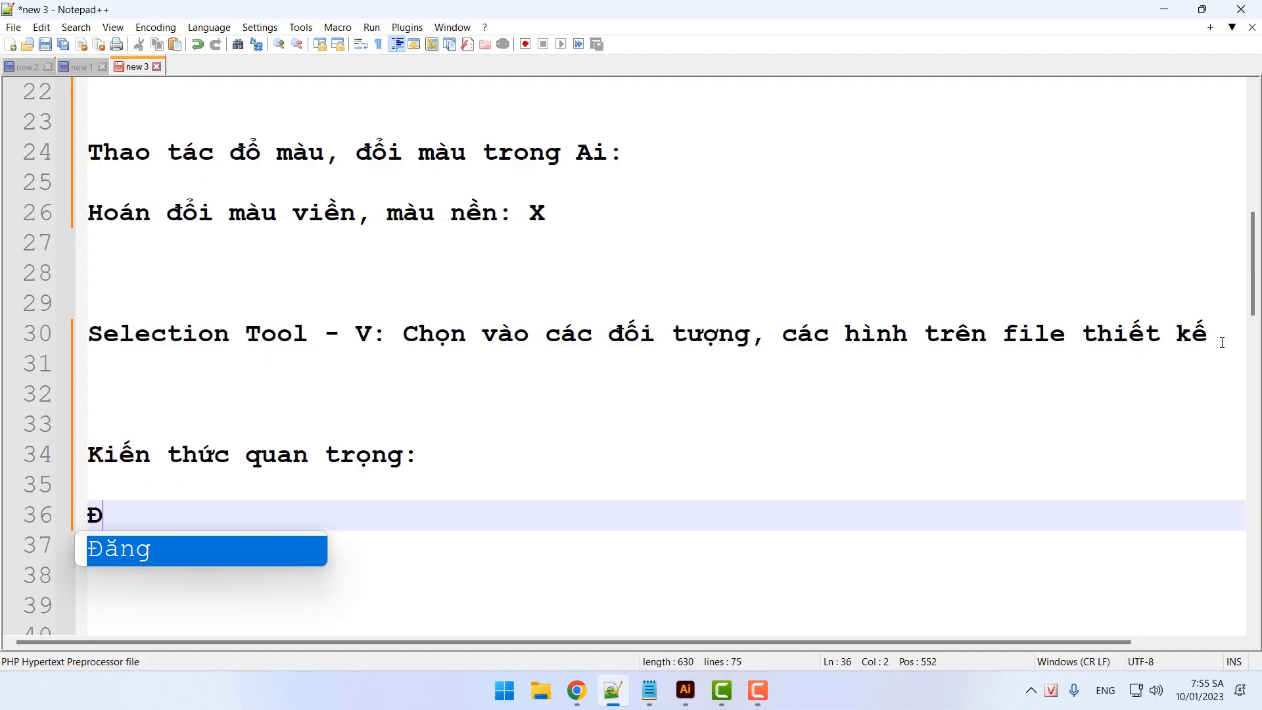
type("ể thay đổi gi")
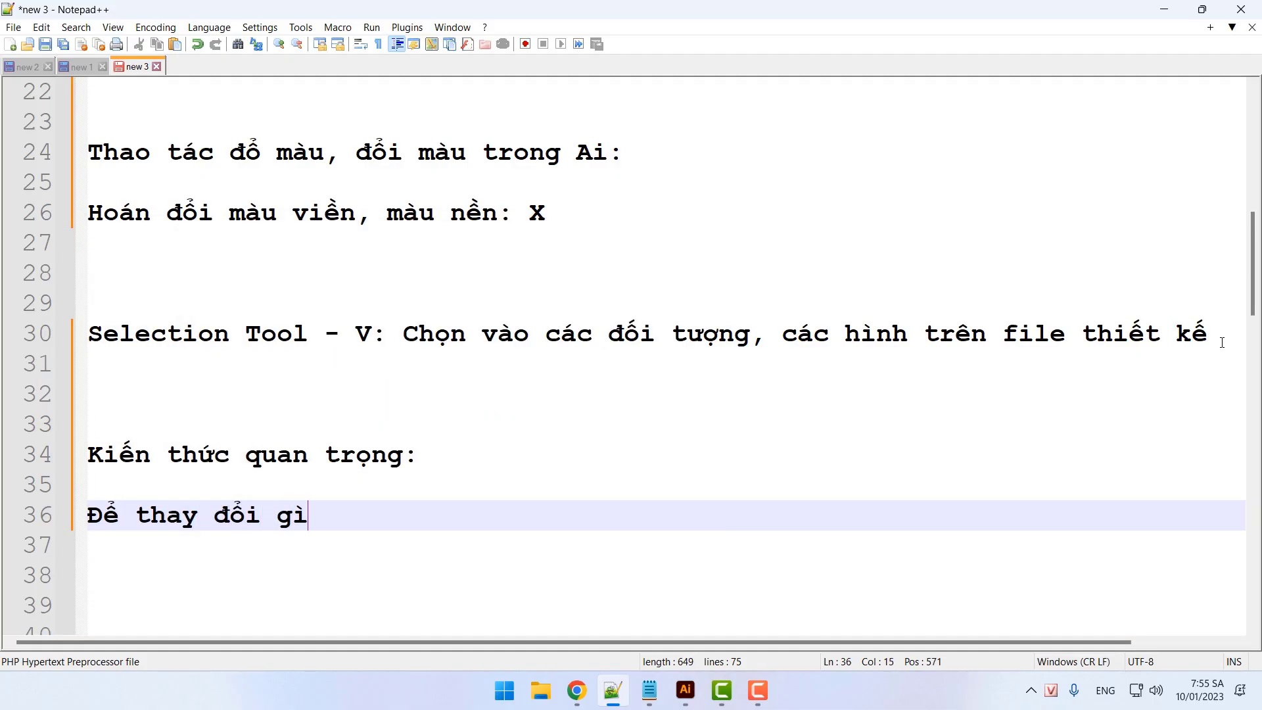
type(" -- Selection")
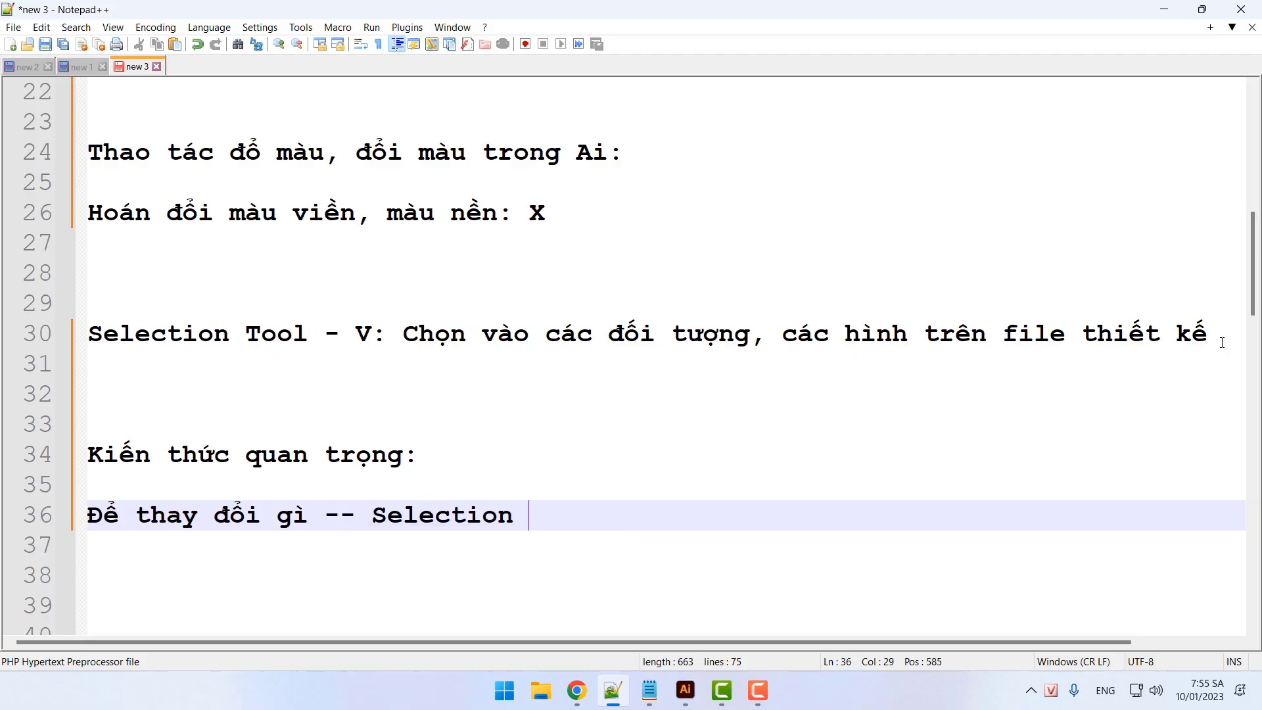
type(" (V) choin")
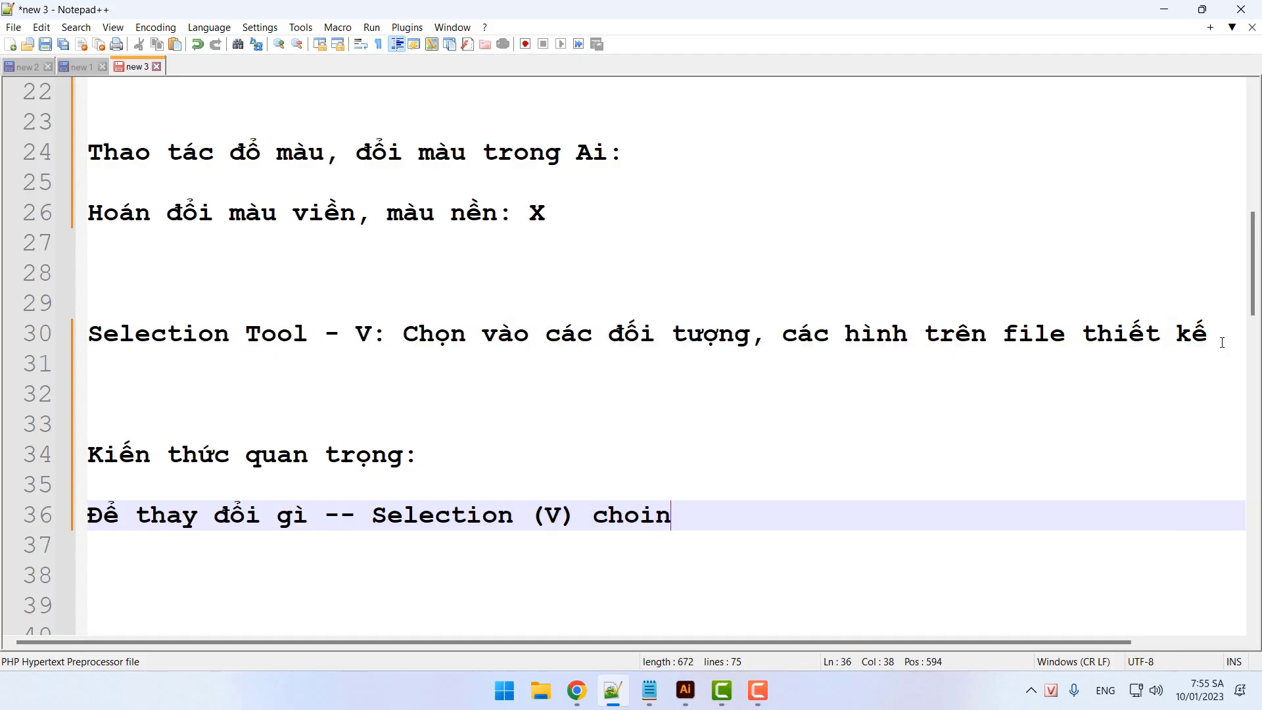
key("BackSpace")
key("BackSpace")
type("nj vào đổi tươn")
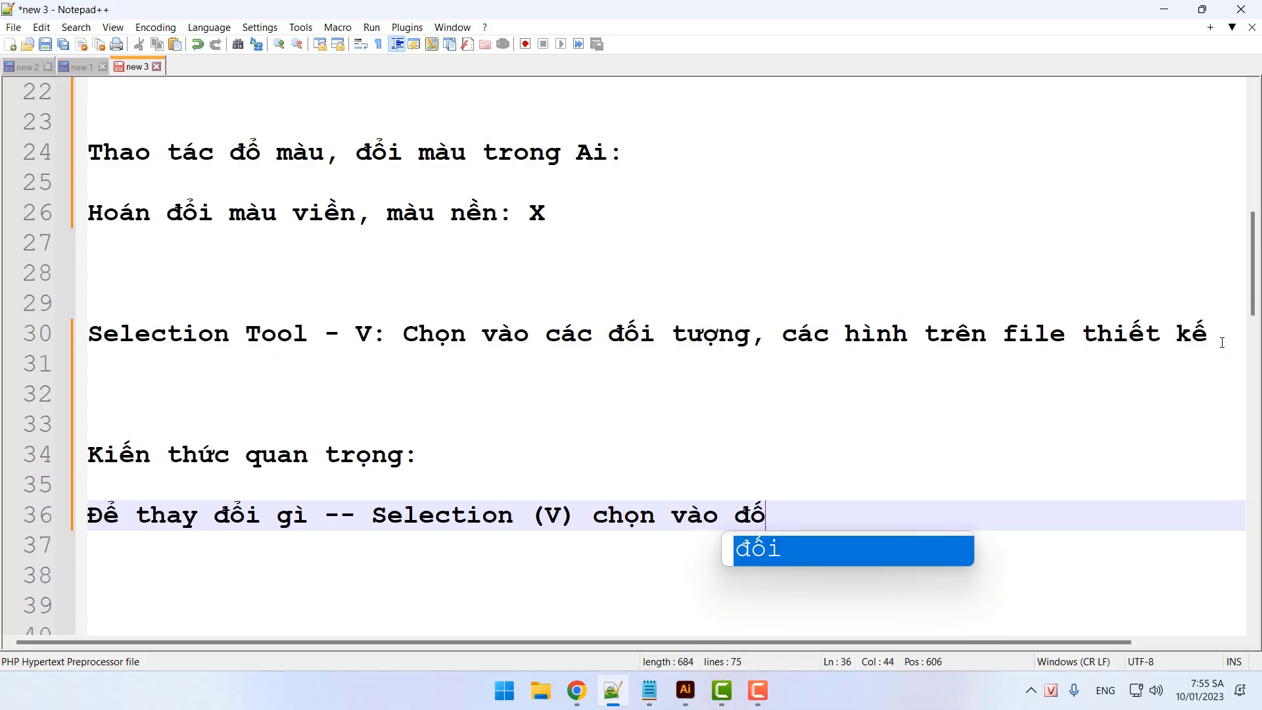
type("gj đã.")
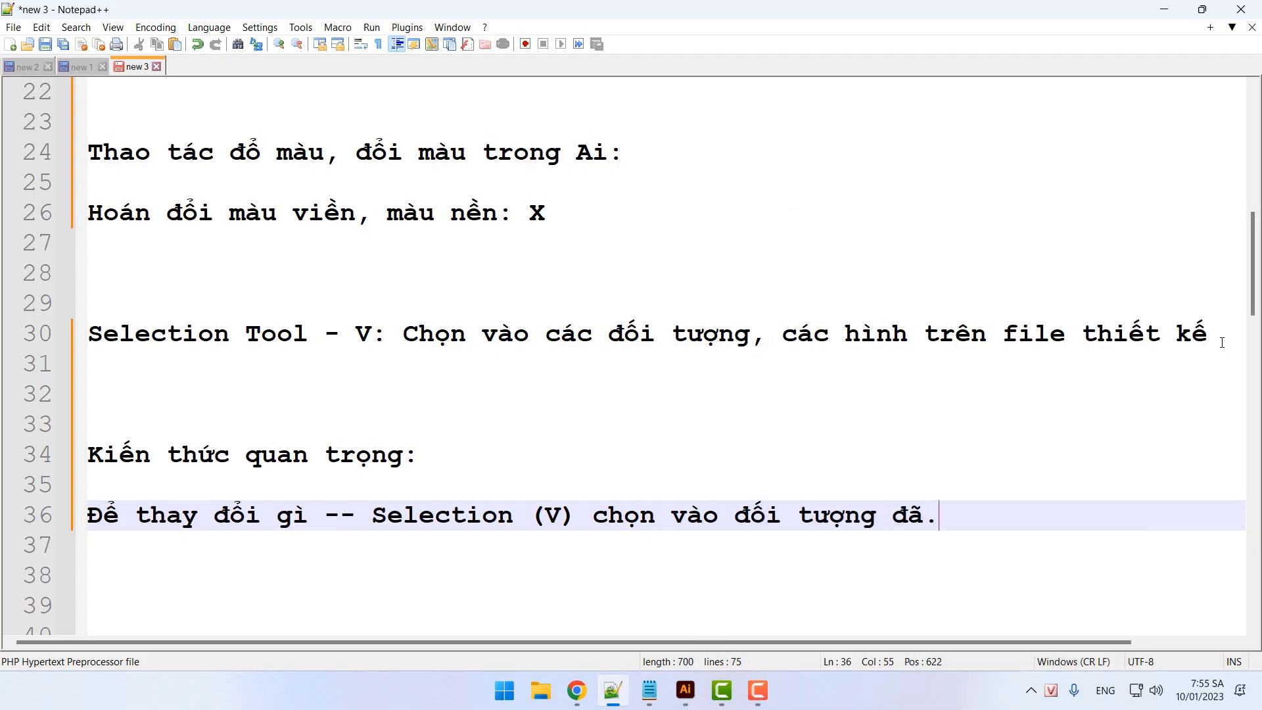
key("Return")
key("Return")
type("Thì sau thay ")
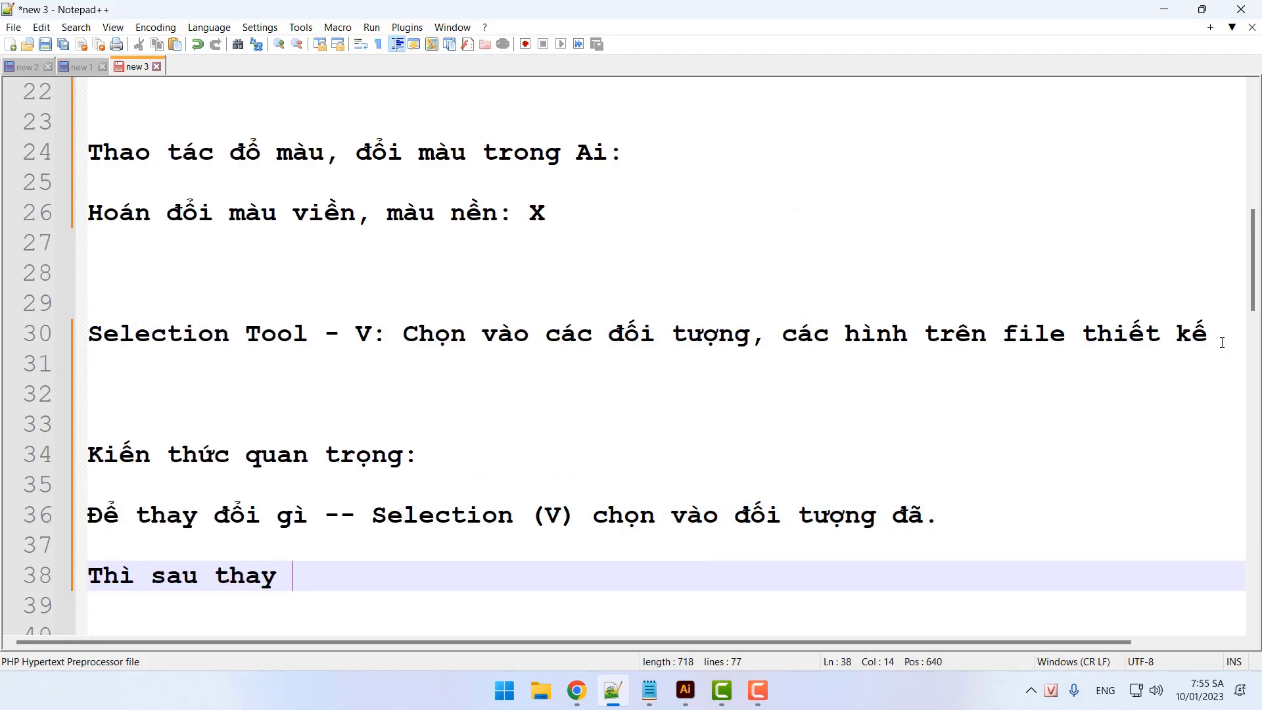
type("đổi mới các")
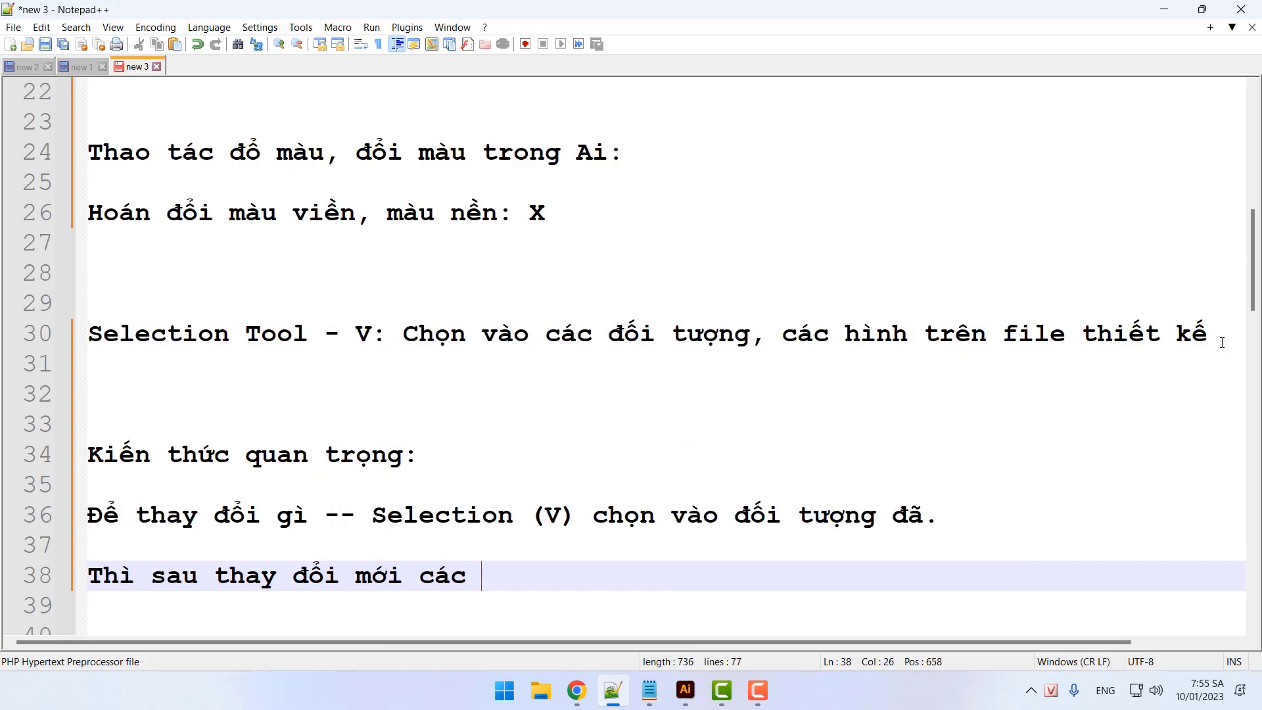
key("BackSpace")
key("BackSpace")
key("BackSpace")
type("ó hiệu lực")
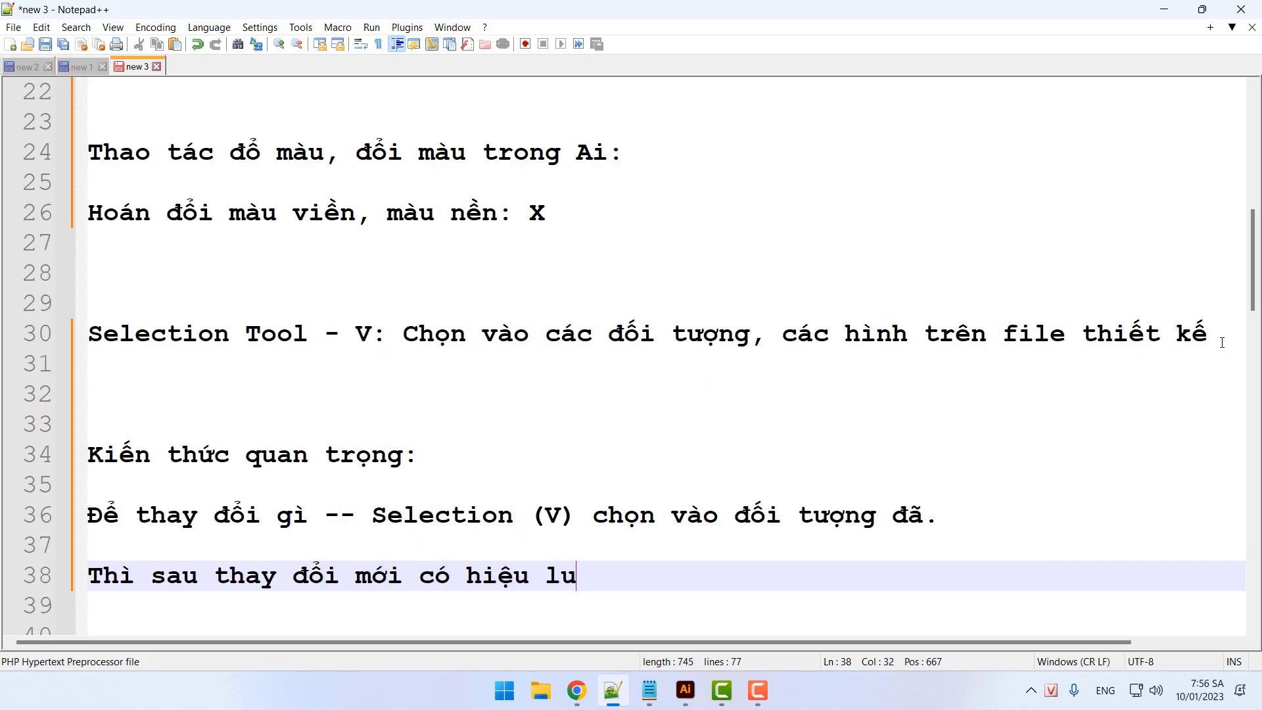
type(".")
Back in Illustrator, try stroke weights of 20 pt and then 100 pt from the weight list
left_click(684, 692)
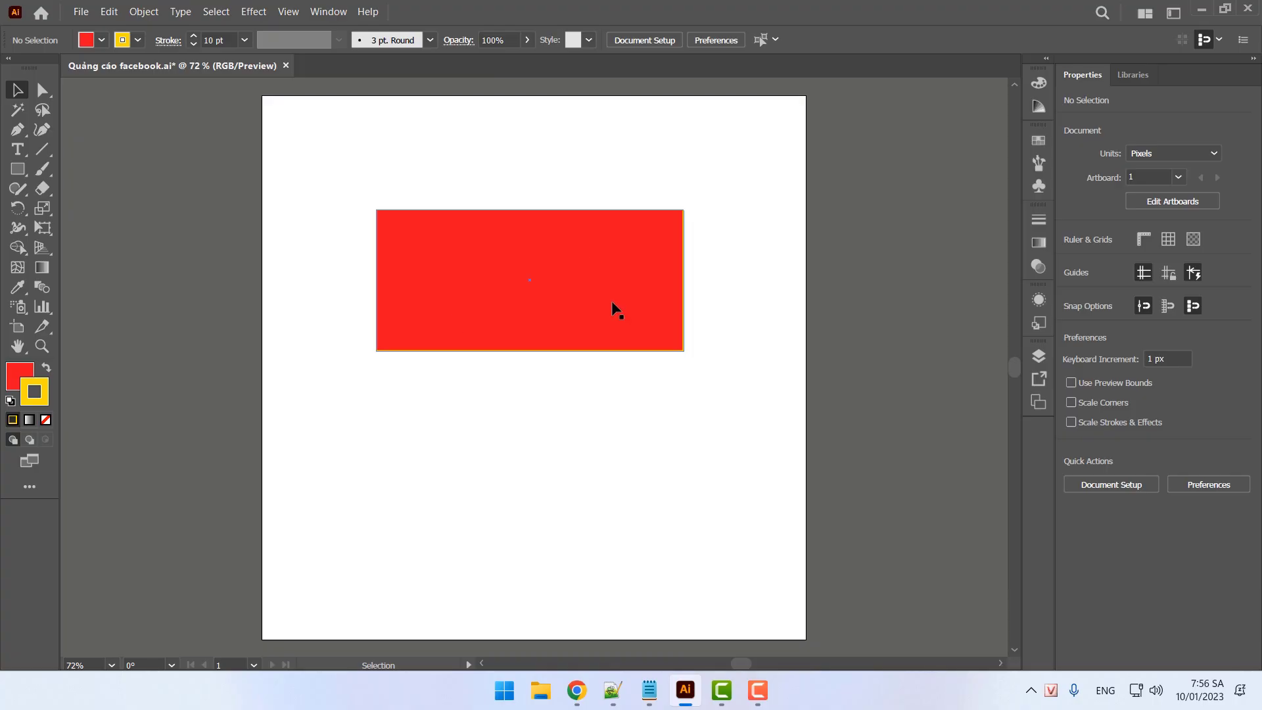
left_click(246, 35)
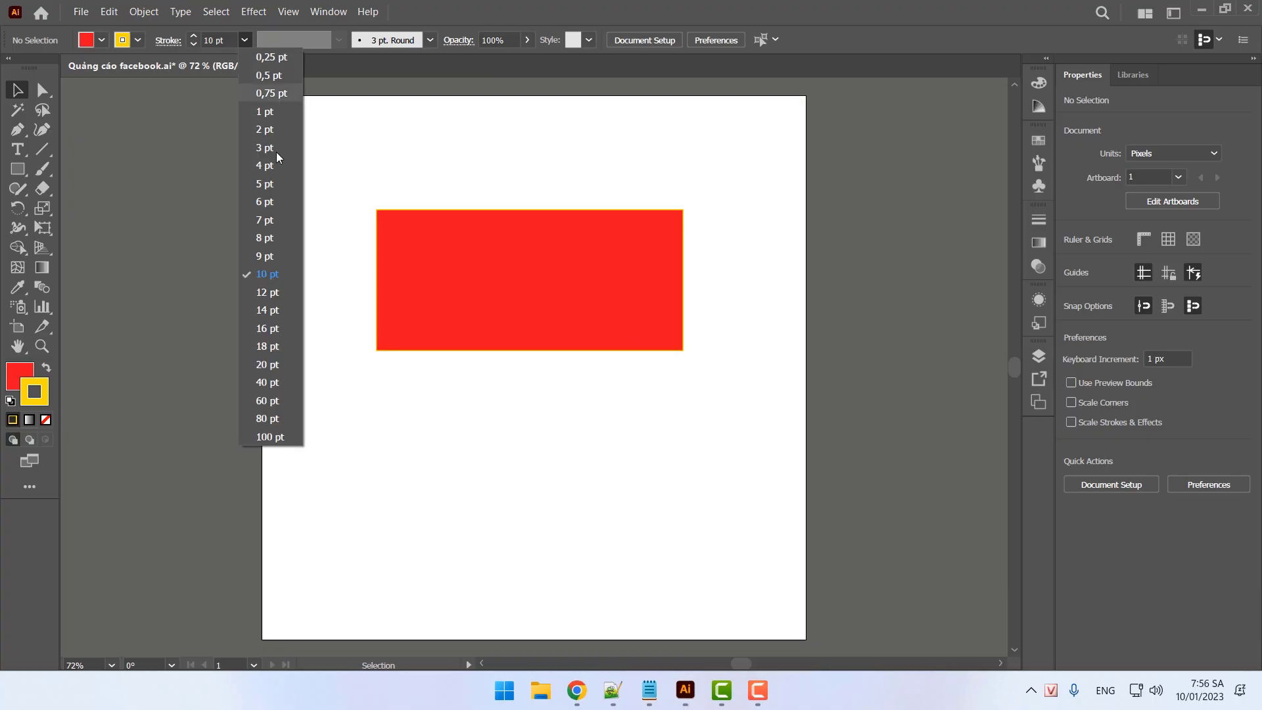
left_click(270, 367)
left_click(245, 40)
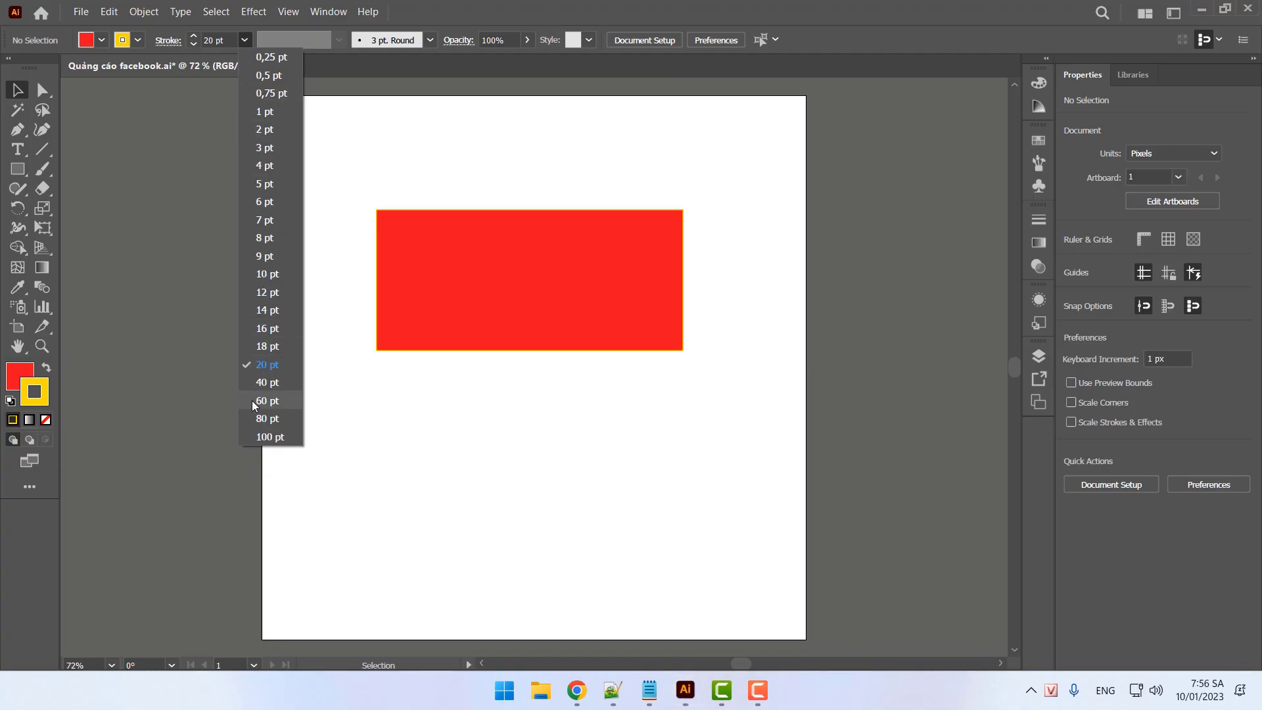
left_click(263, 438)
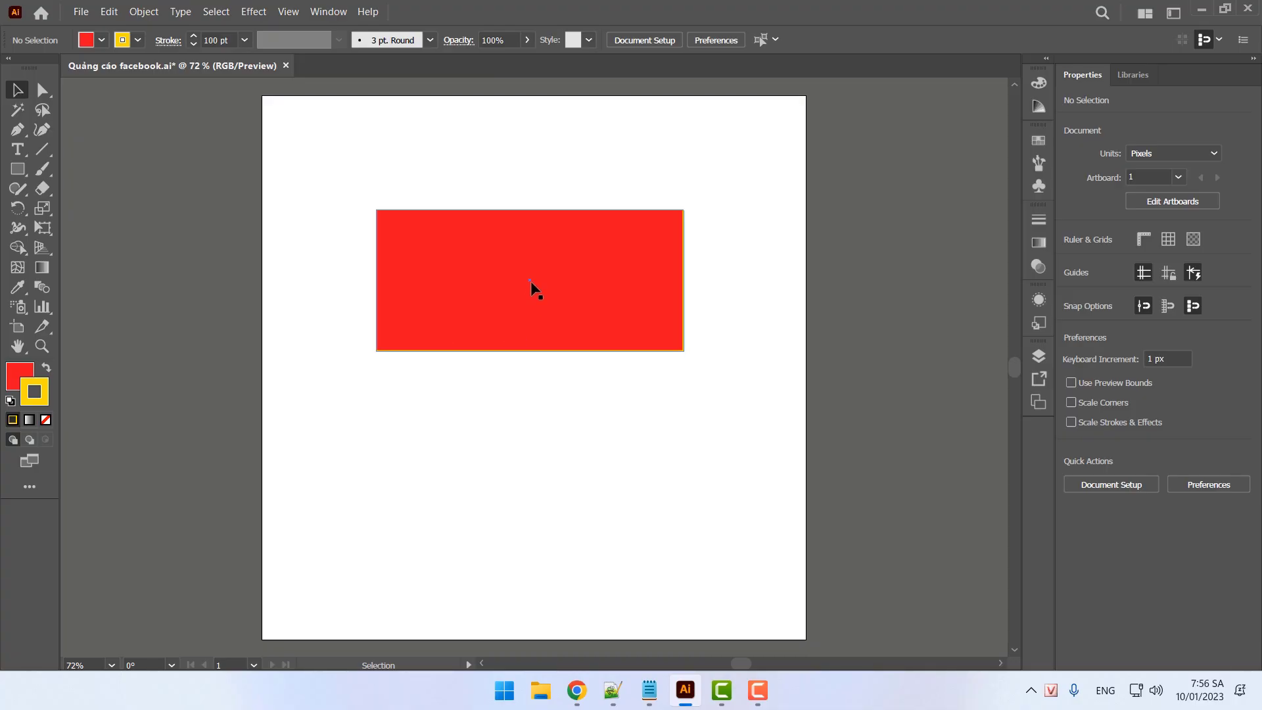
Select the red rectangle and step its yellow border through 20 pt and 10 pt down to 7 pt
left_click(627, 253)
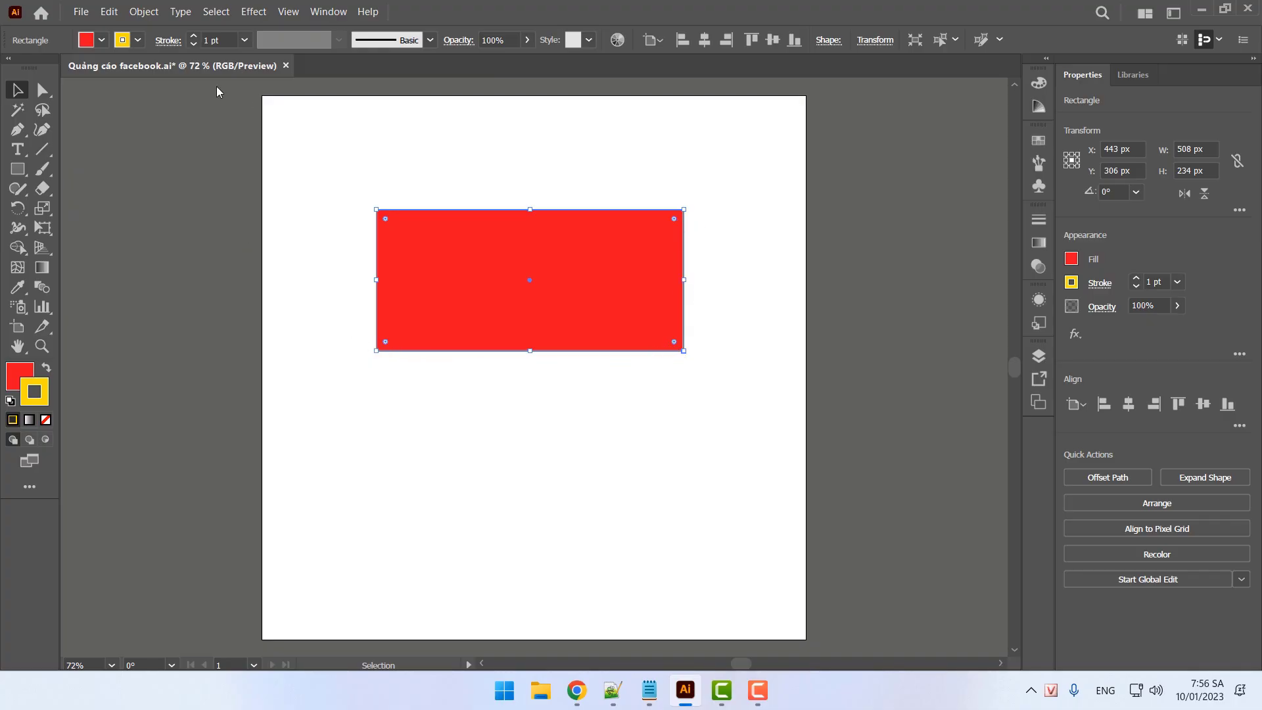
left_click(244, 41)
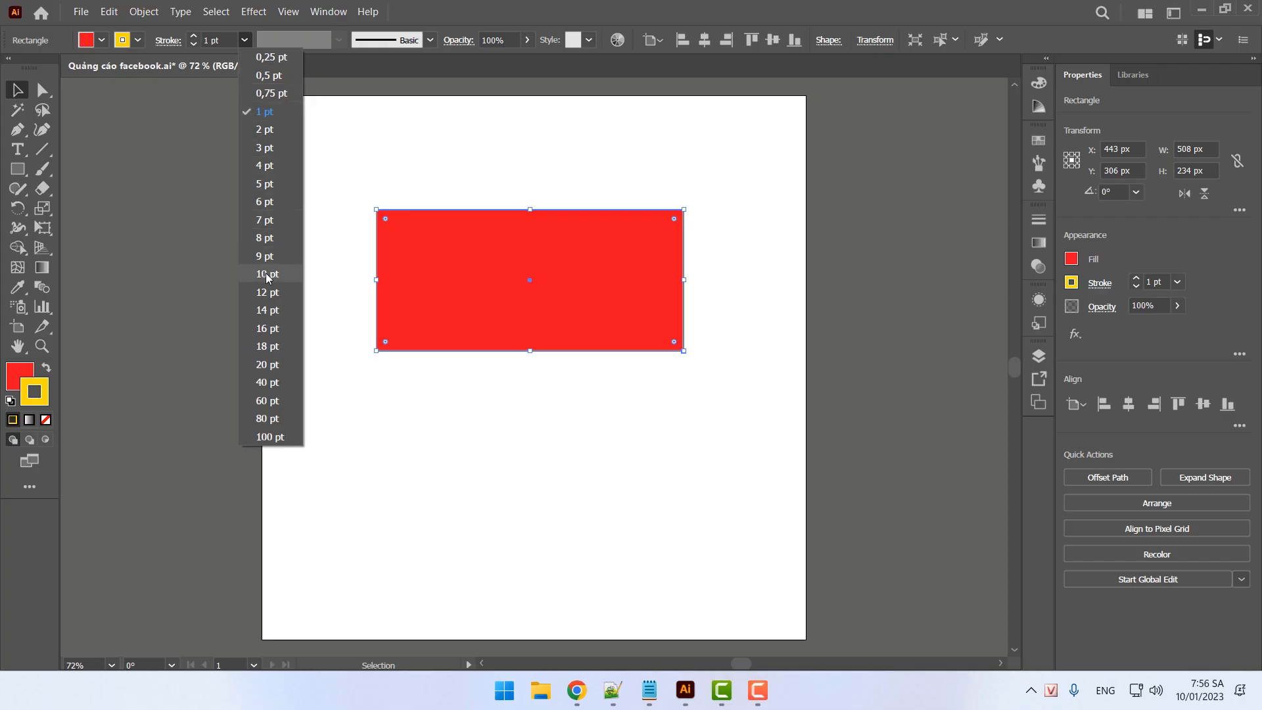
left_click(267, 364)
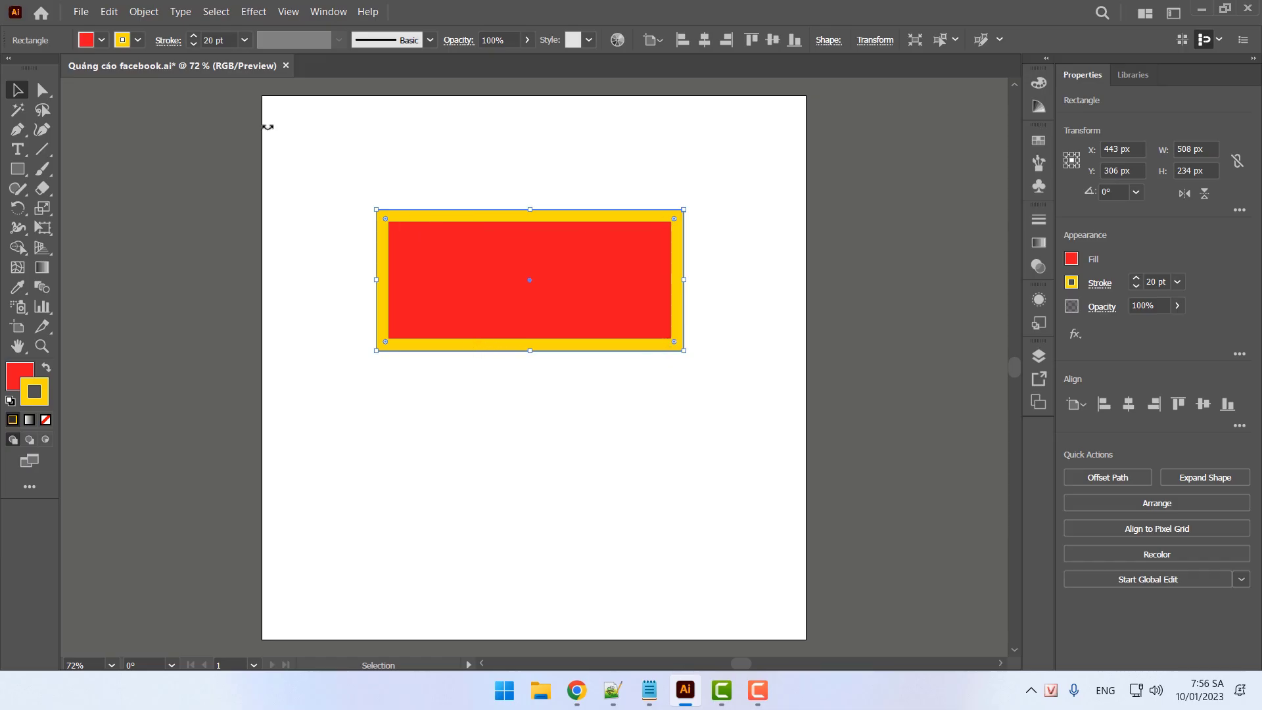
left_click(245, 40)
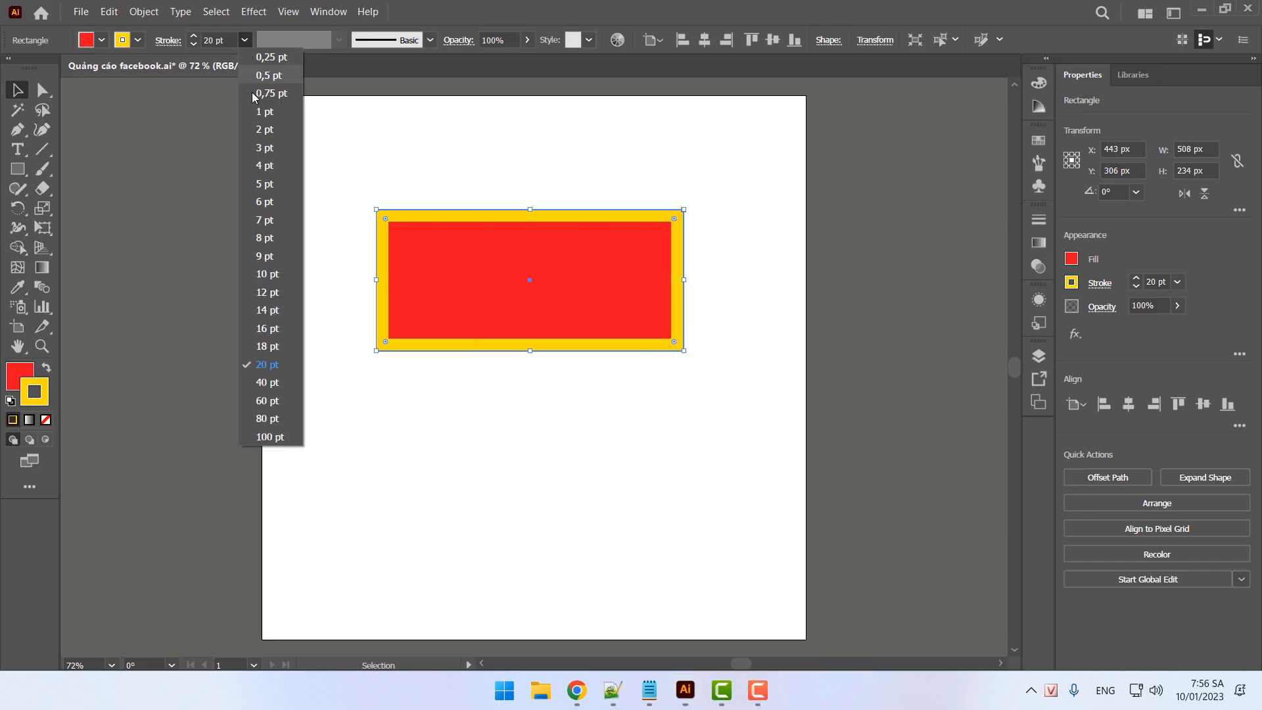
left_click(275, 271)
left_click(244, 40)
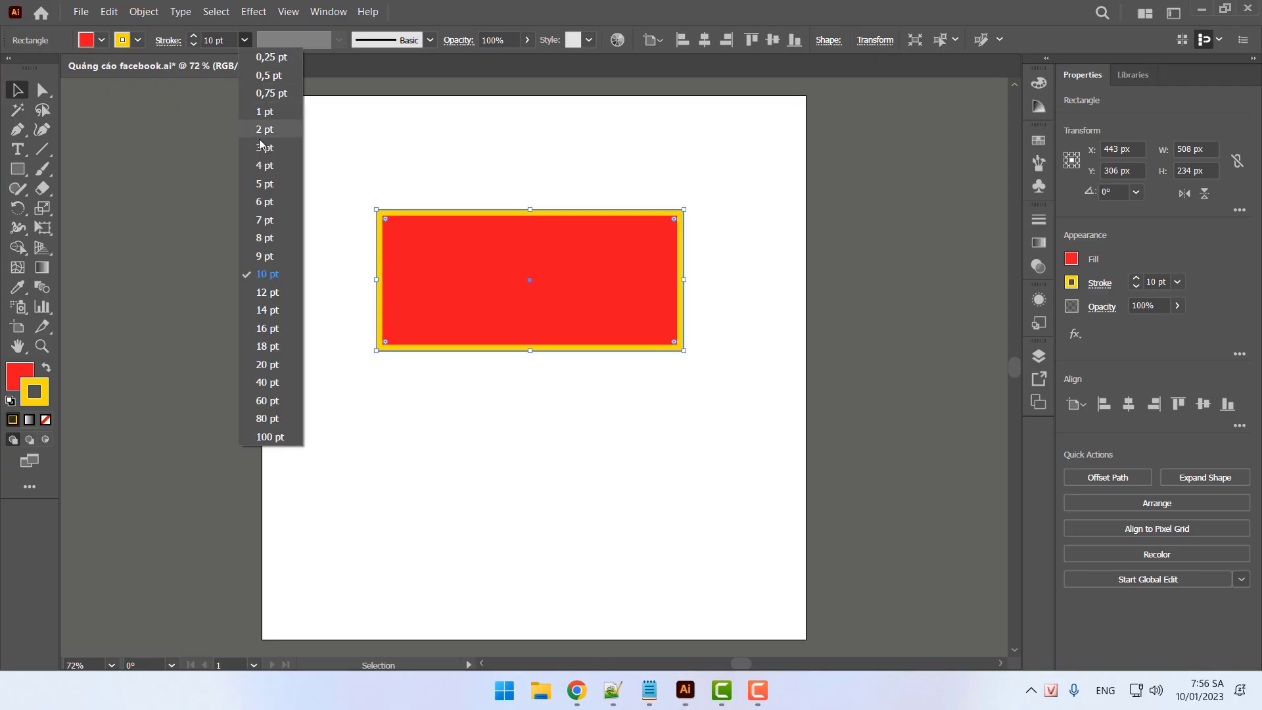
left_click(275, 216)
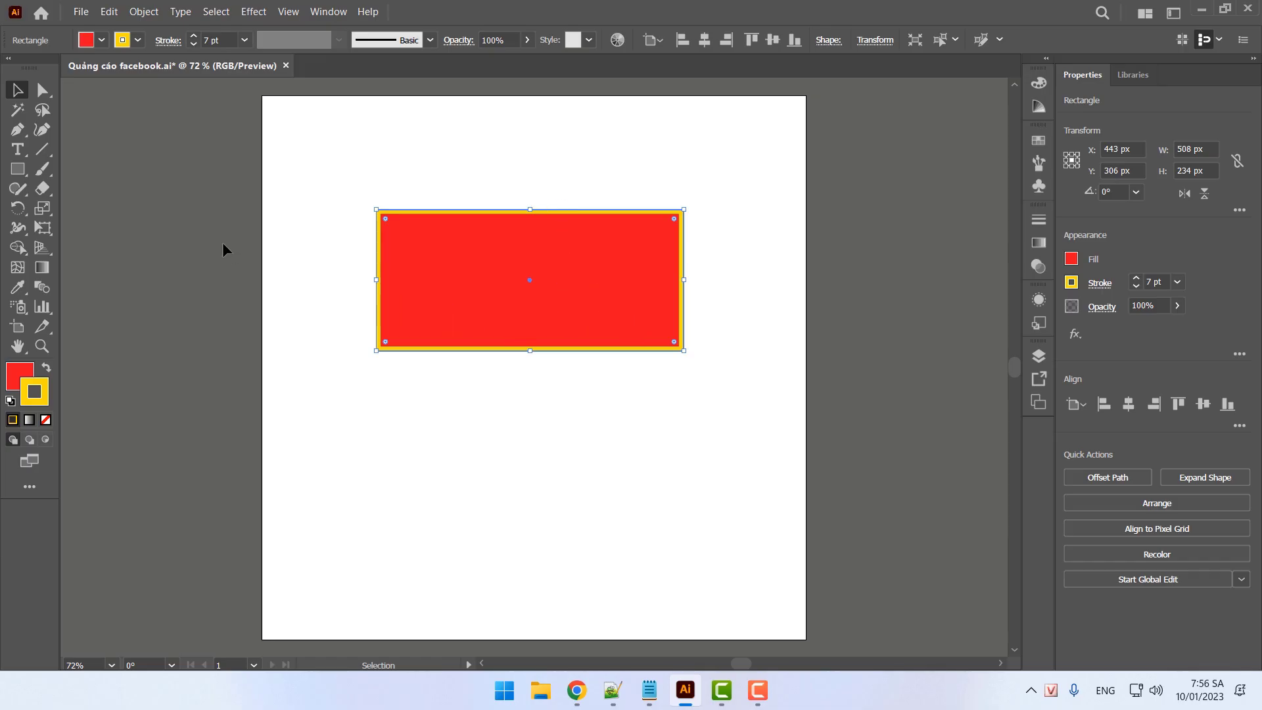
Deselect and reselect the rectangle several times to compare the 7 pt border, leaving it selected
left_click(159, 194)
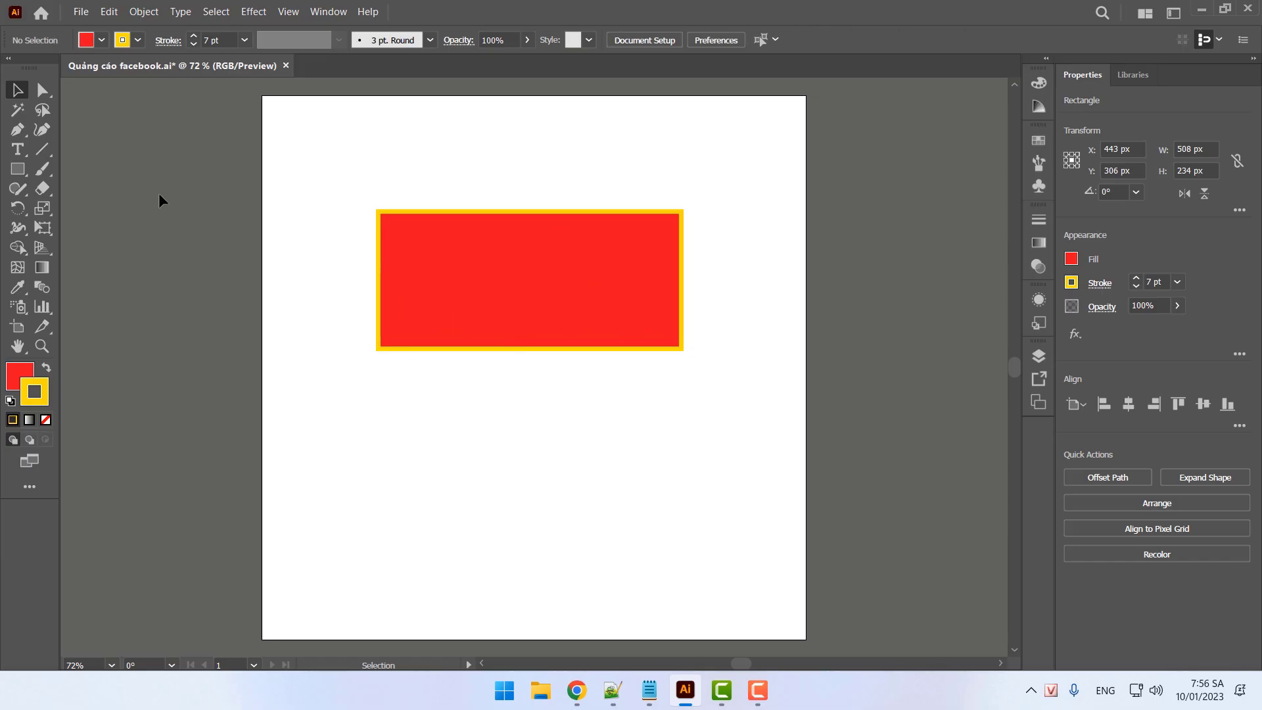
left_click(622, 252)
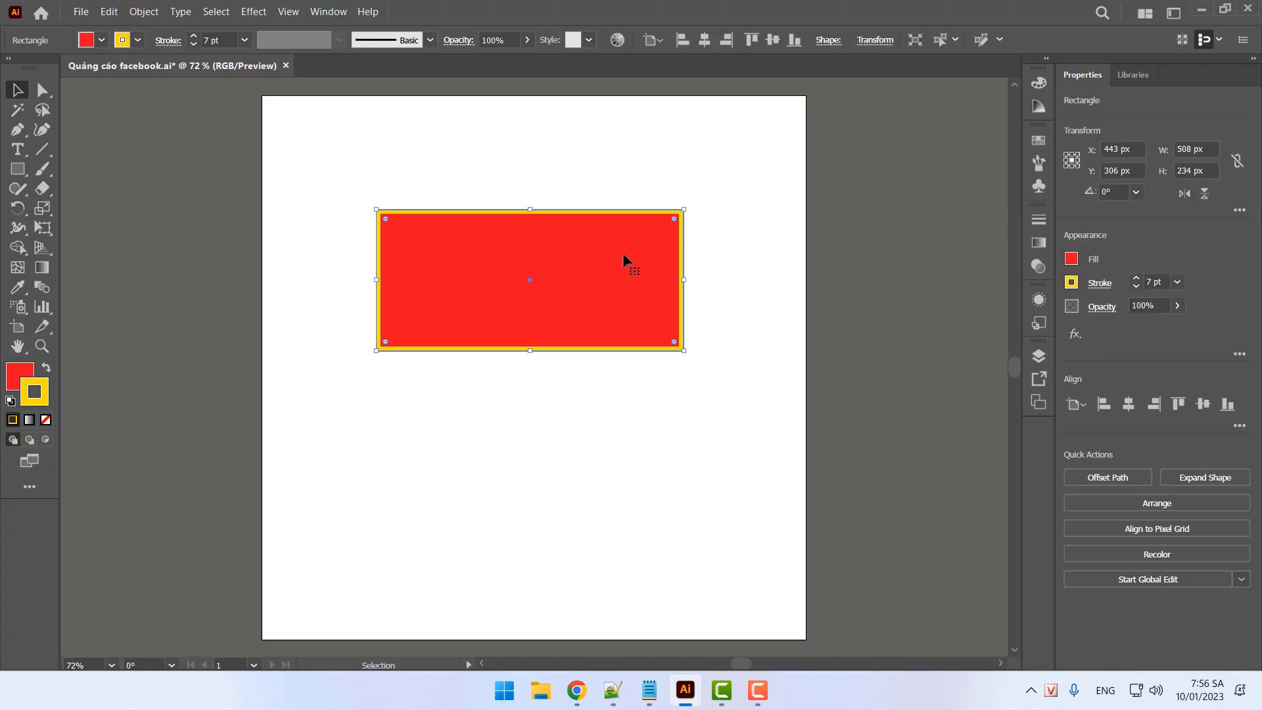
left_click(274, 253)
left_click(515, 287)
left_click(294, 239)
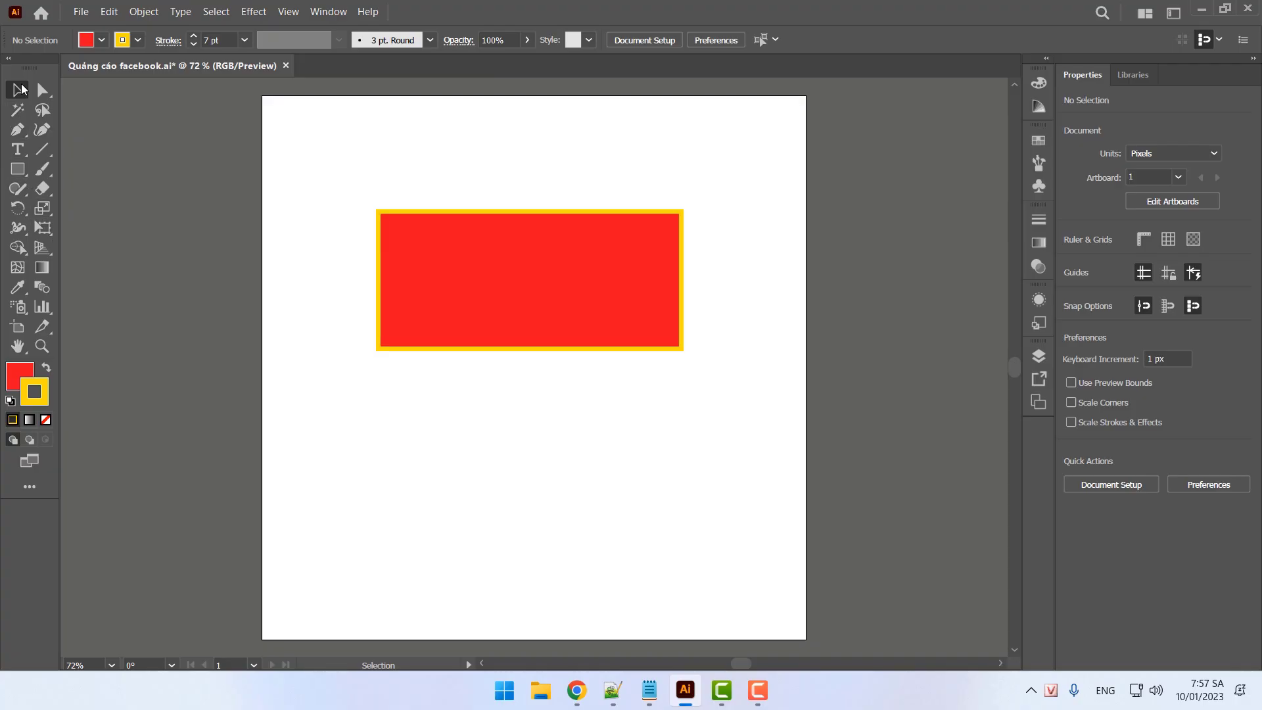
left_click(504, 284)
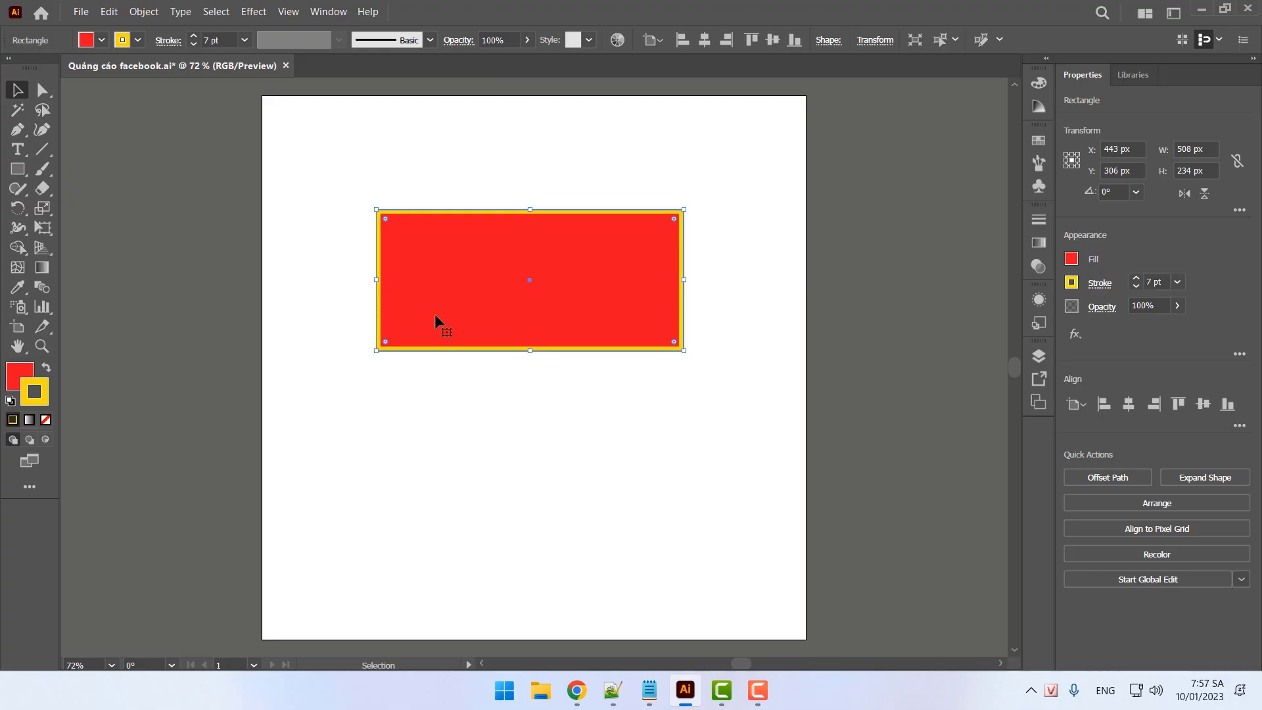
Use the Fill swatch's Color Picker to shift the fill from red to blue, then deselect and reselect it
left_click(19, 376)
double_click(25, 384)
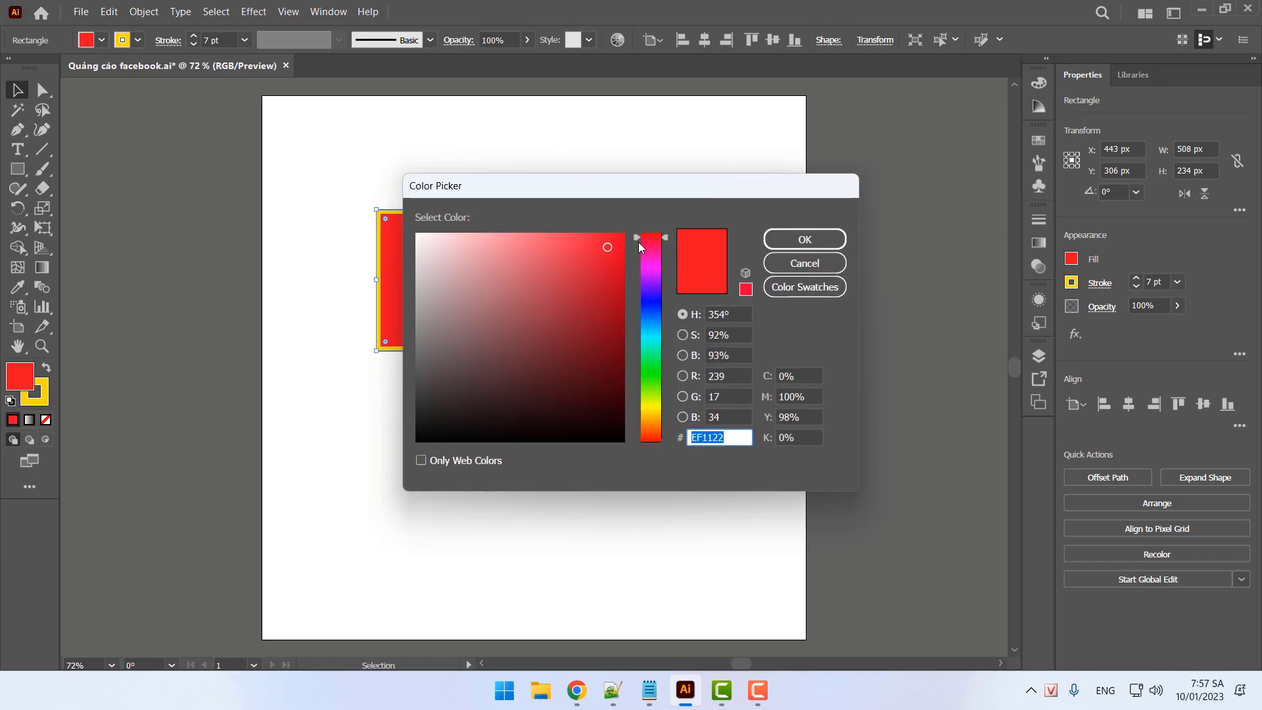
left_click_drag(659, 290, 653, 309)
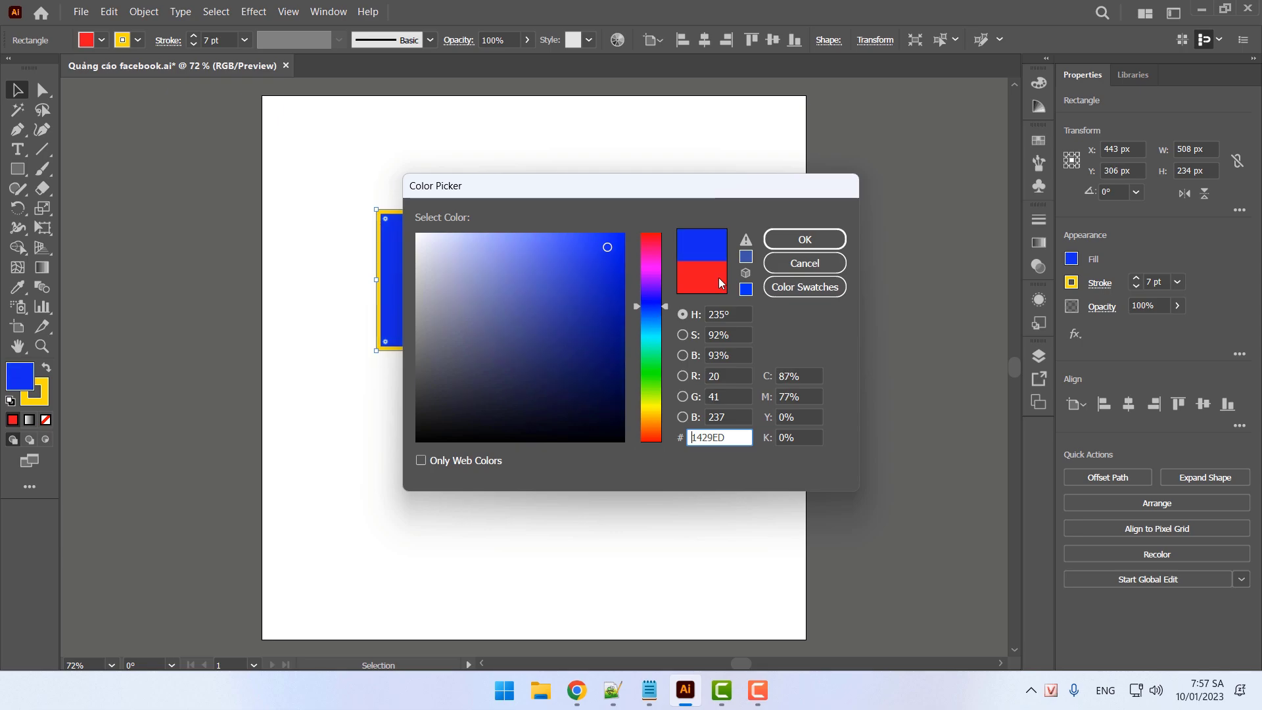
left_click(806, 240)
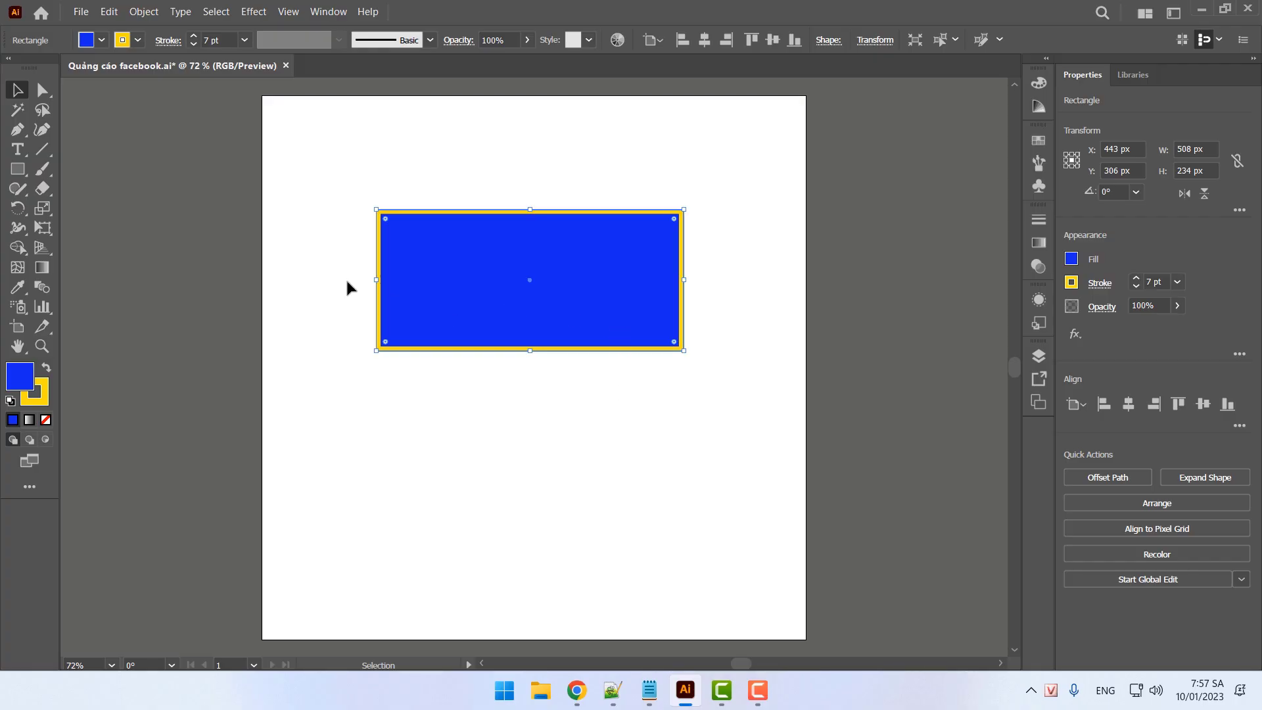
left_click(319, 268)
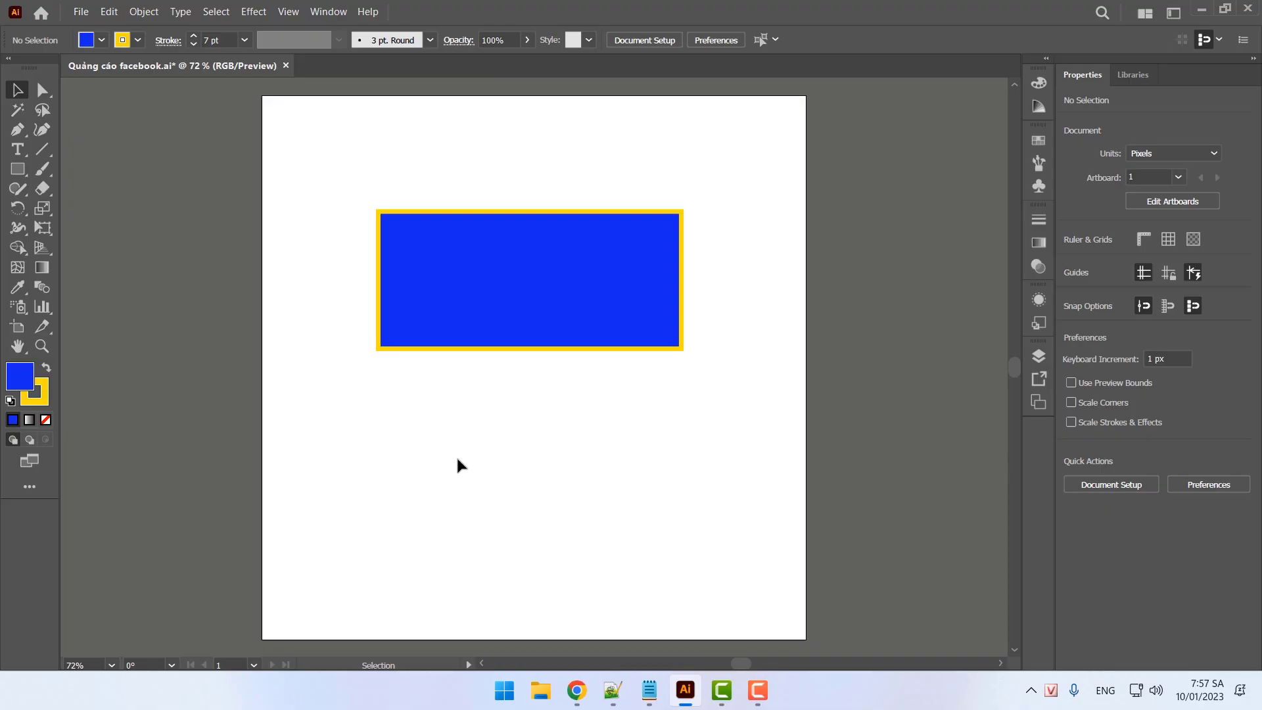
left_click(491, 286)
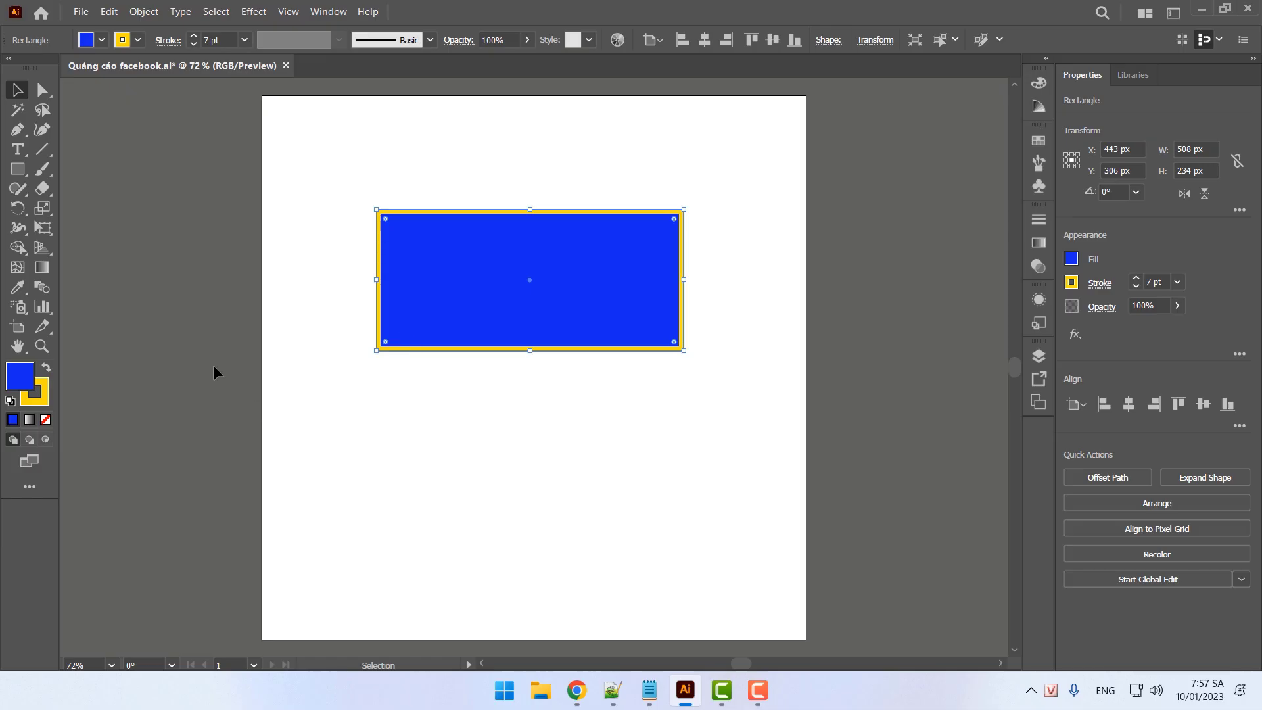
Recolour the rectangle's 7 pt border from yellow to magenta through the Stroke swatch's Color Picker
left_click(44, 382)
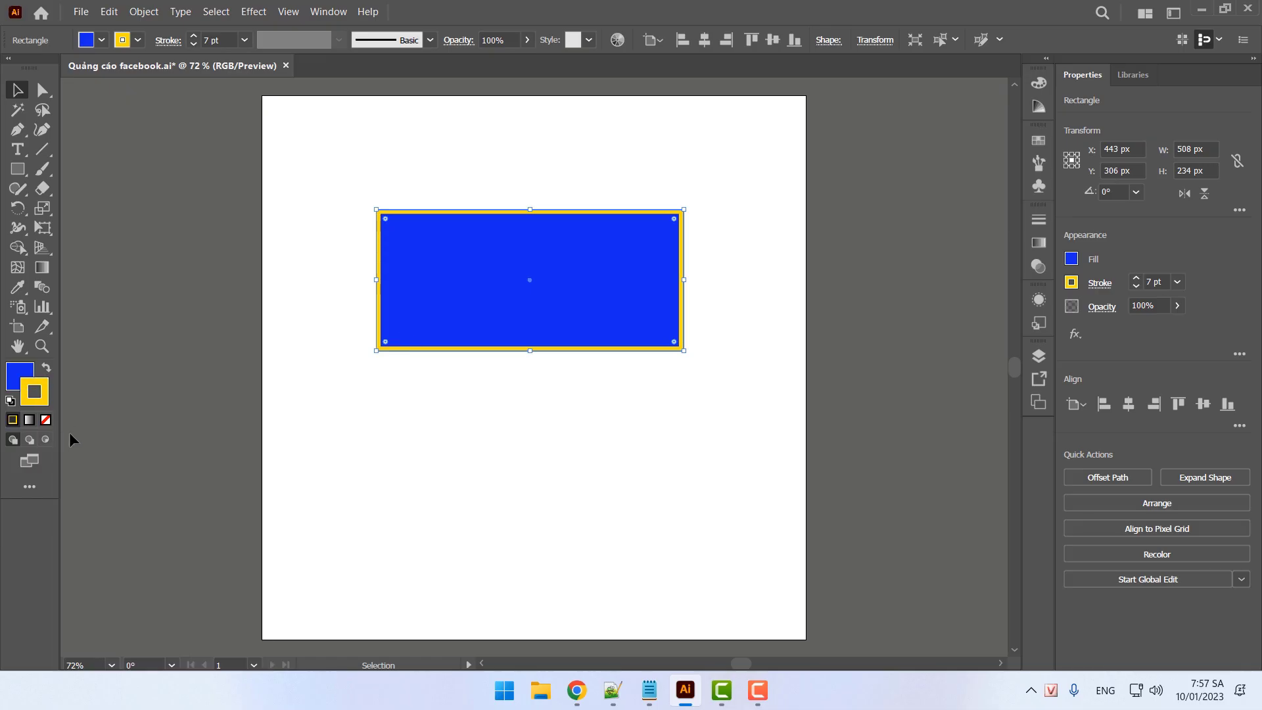
double_click(40, 397)
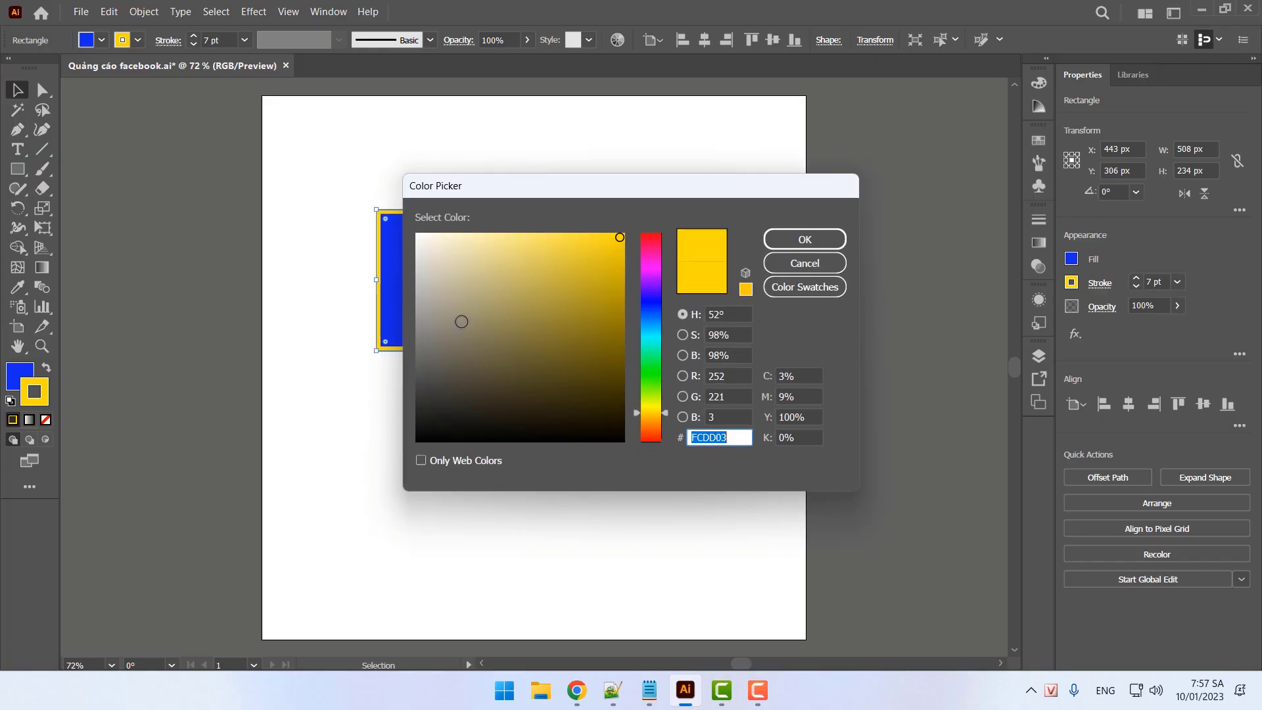
left_click(652, 261)
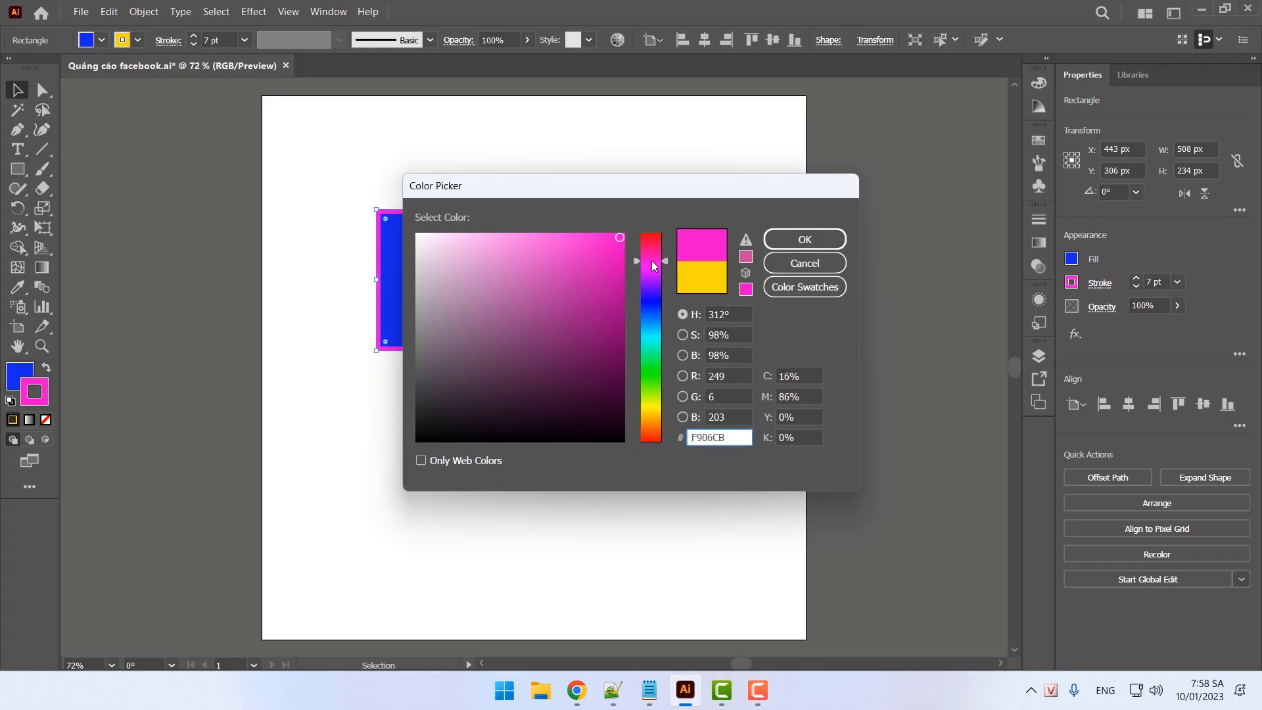
left_click(828, 238)
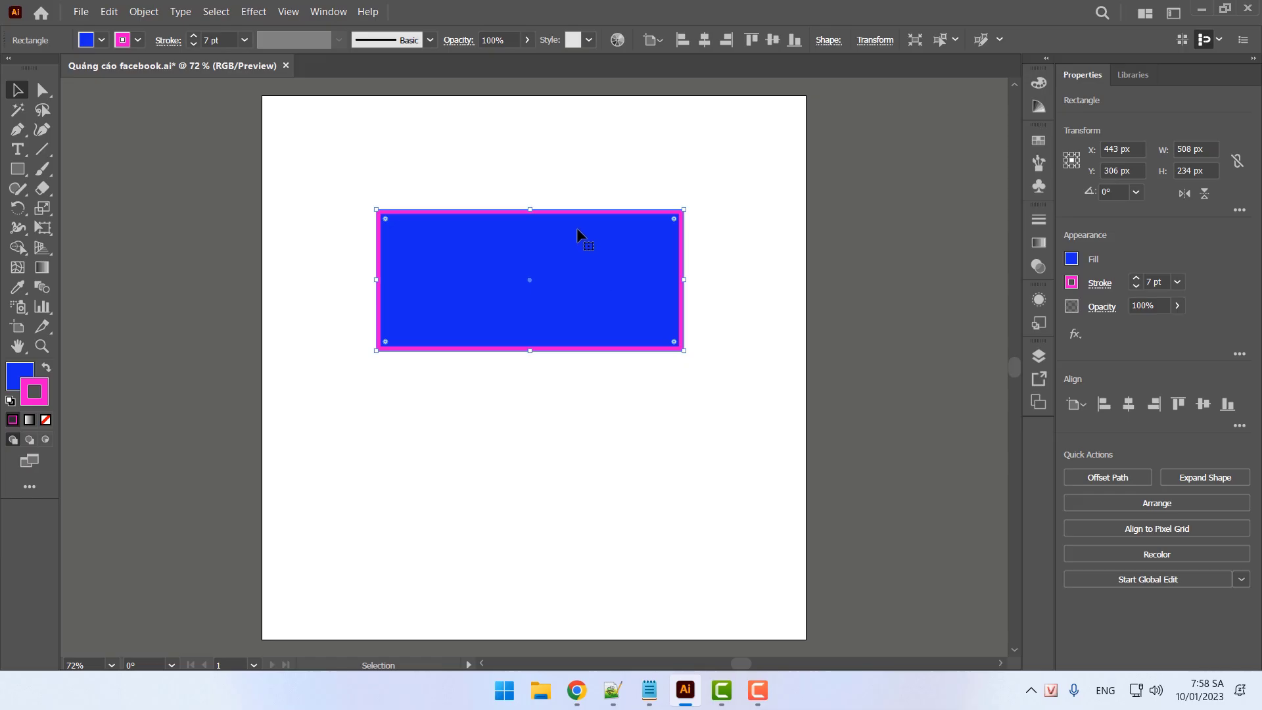
left_click(245, 40)
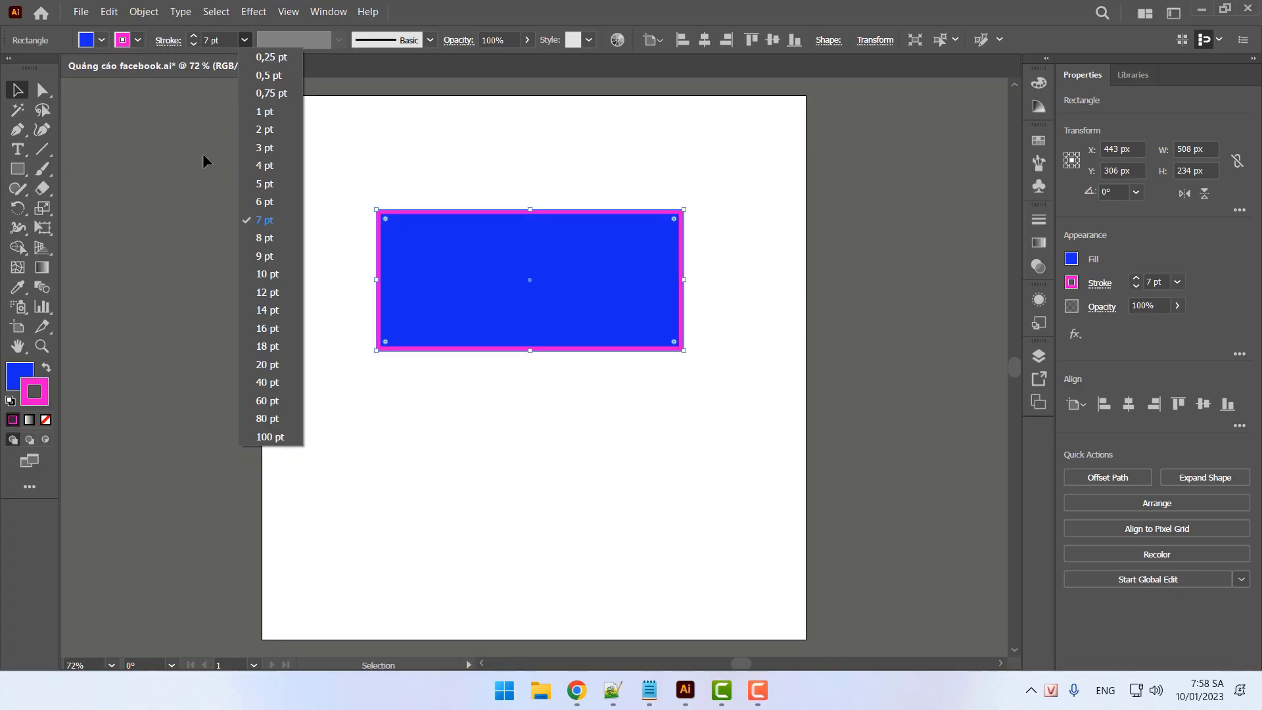
Enter 13 in the Stroke Weight field to thicken the magenta border to 13 pt
left_click(245, 41)
left_click(245, 40)
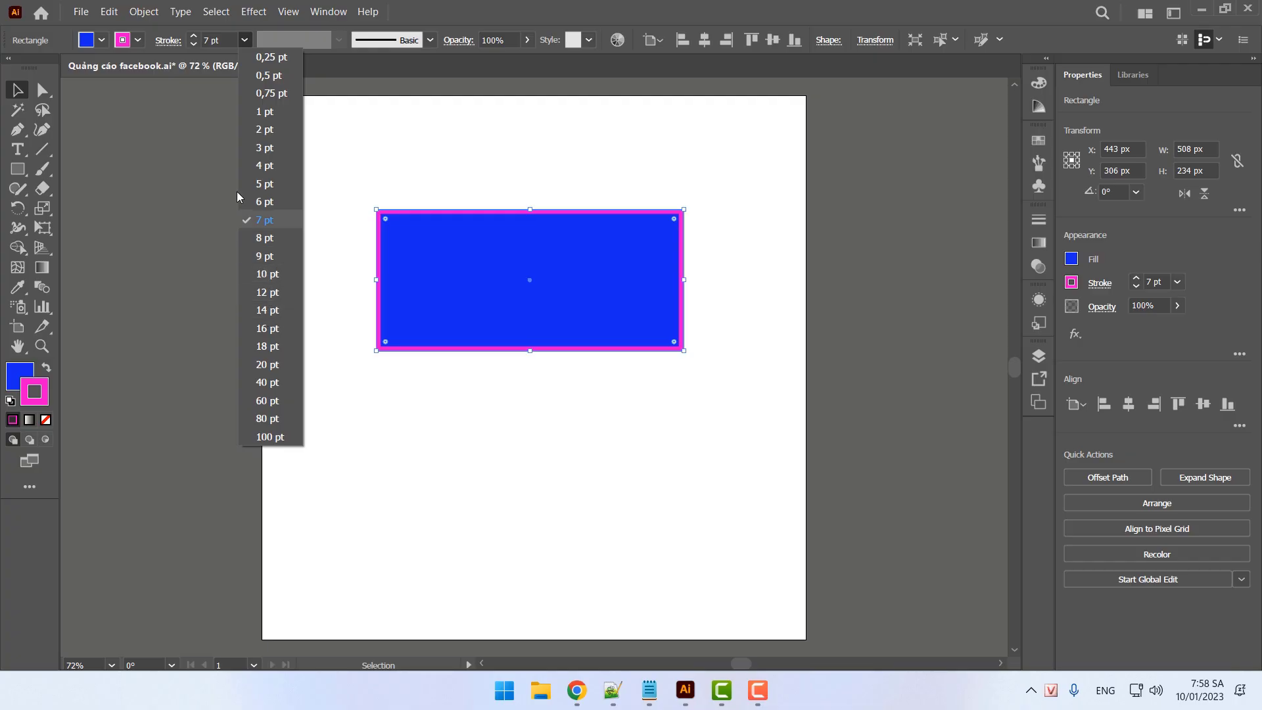
left_click(226, 40)
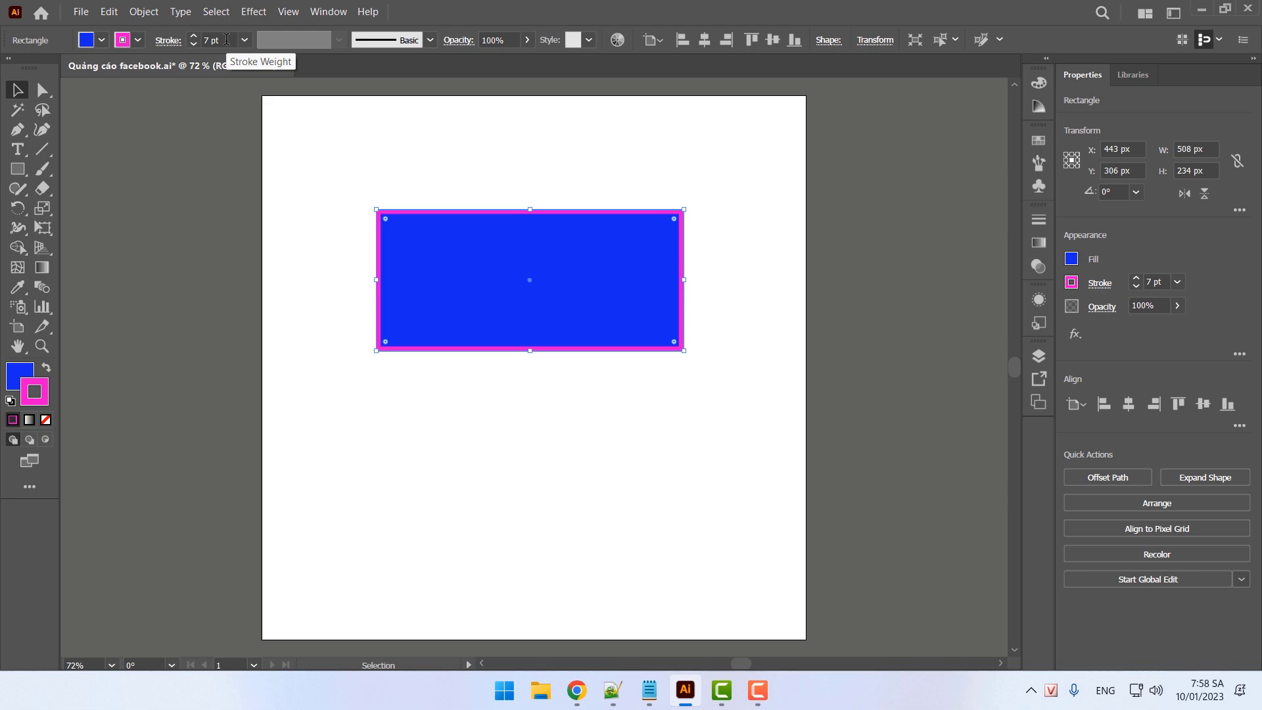
left_click(226, 41)
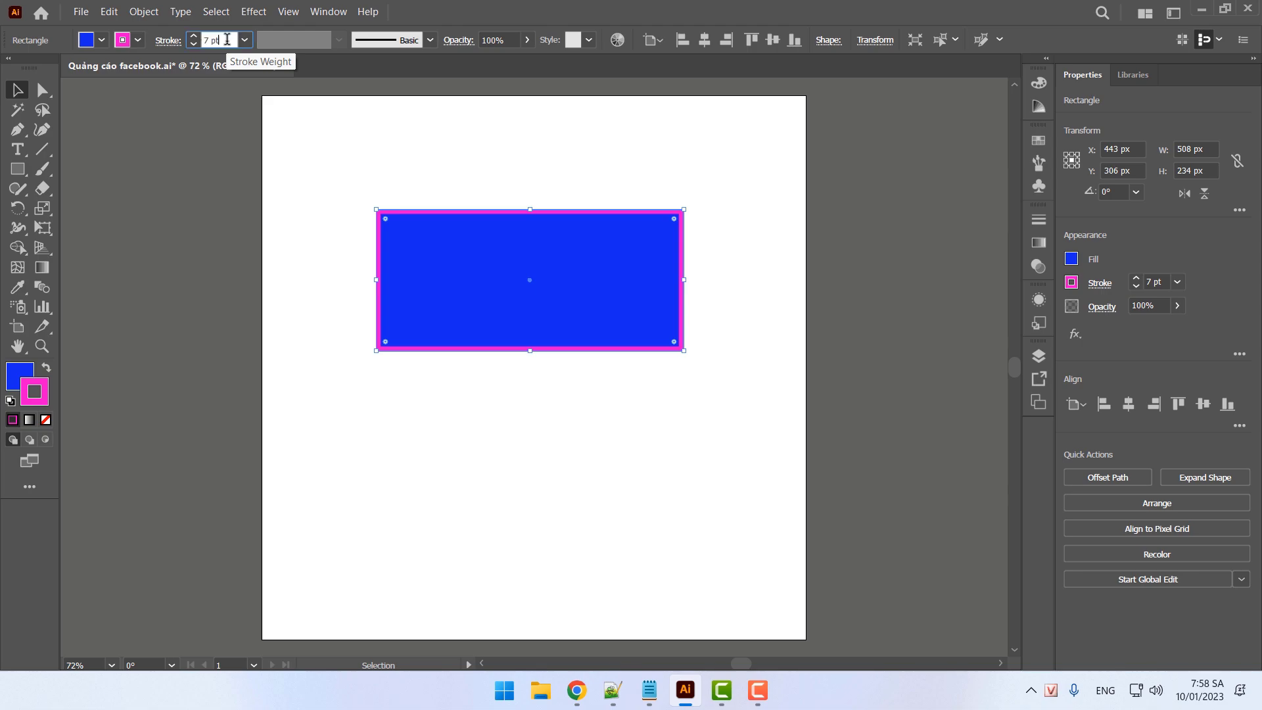
left_click_drag(226, 40, 195, 41)
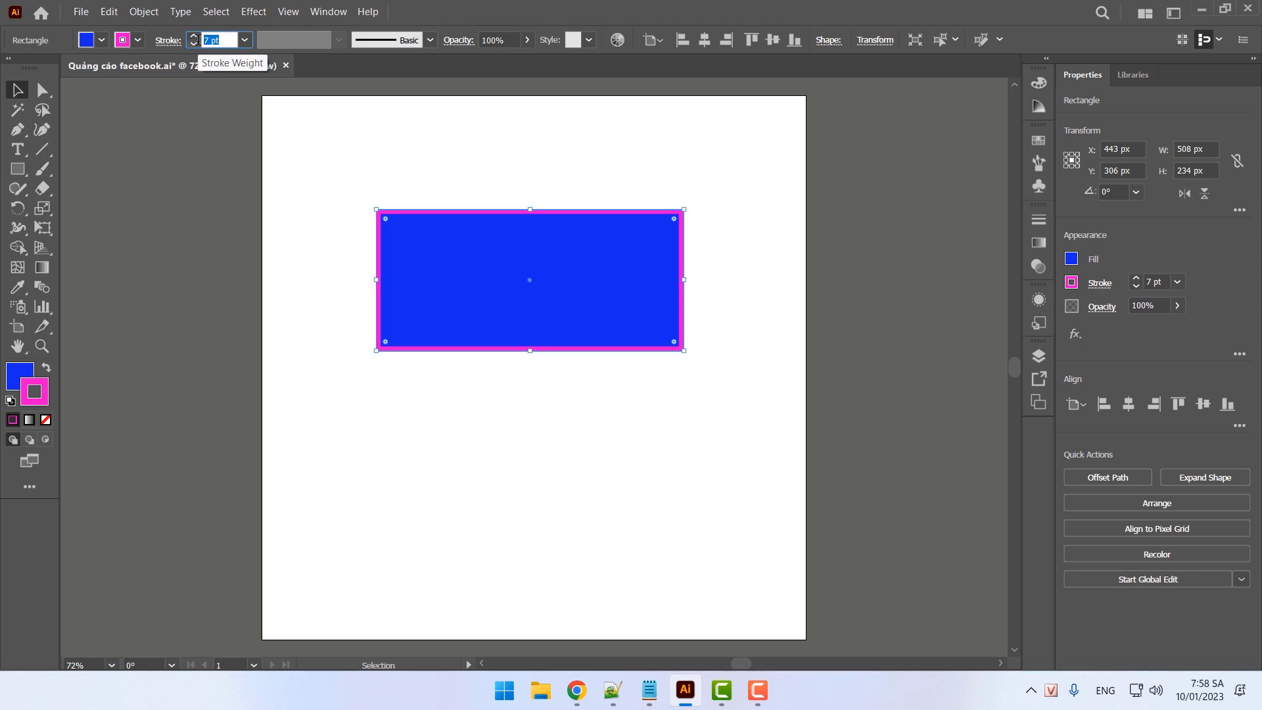
type("13")
key("Return")
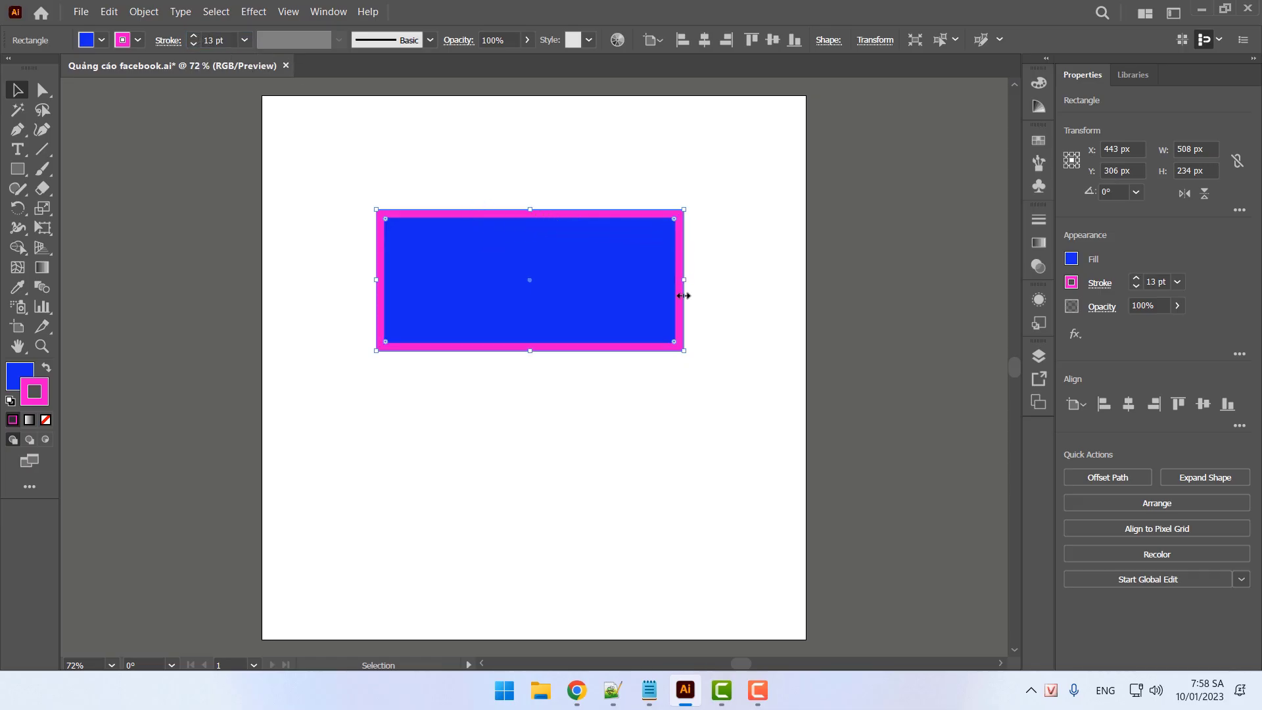
Deselect, switch to the Rectangle Tool, and cancel the rectangle size dialog without drawing
left_click(179, 263)
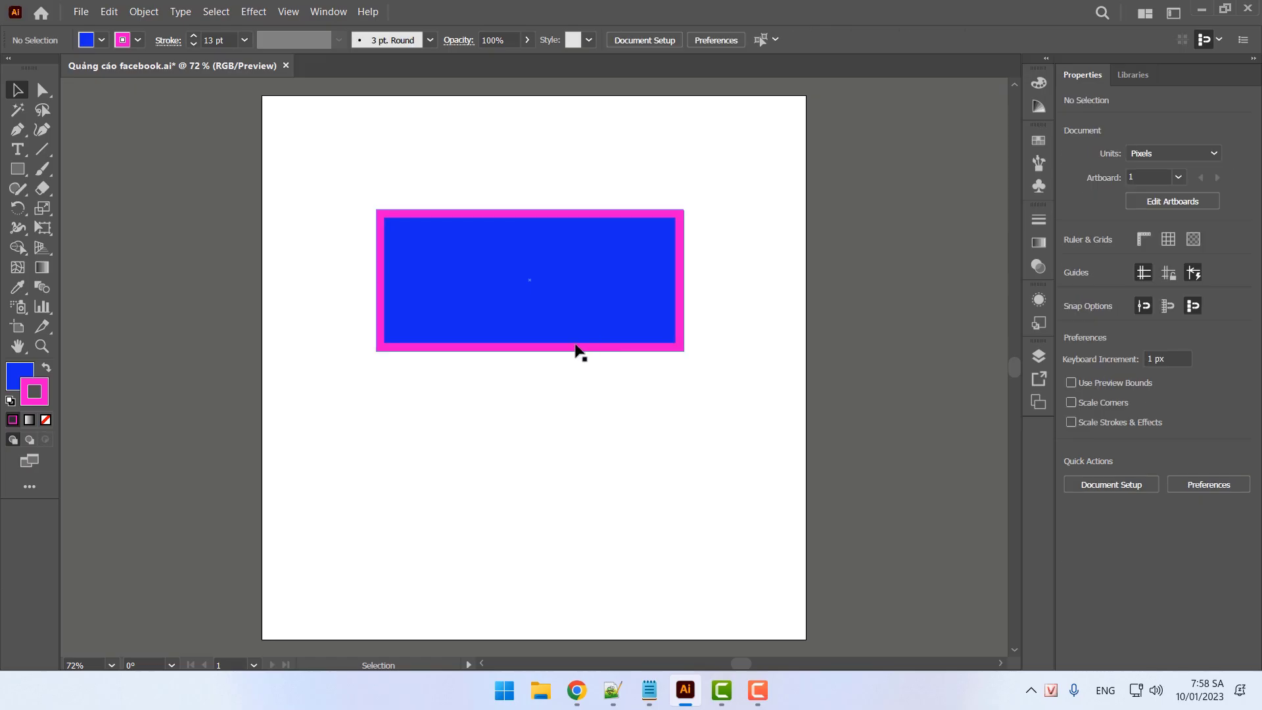
left_click(22, 169)
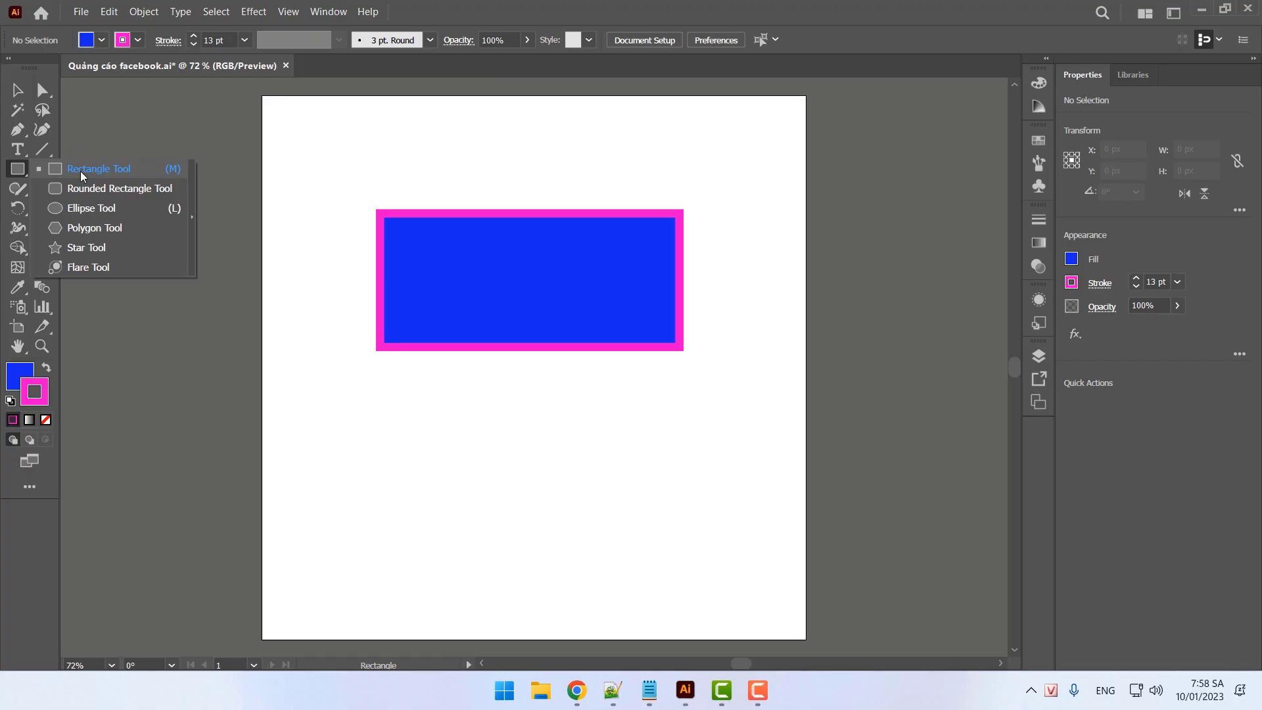
left_click(485, 306)
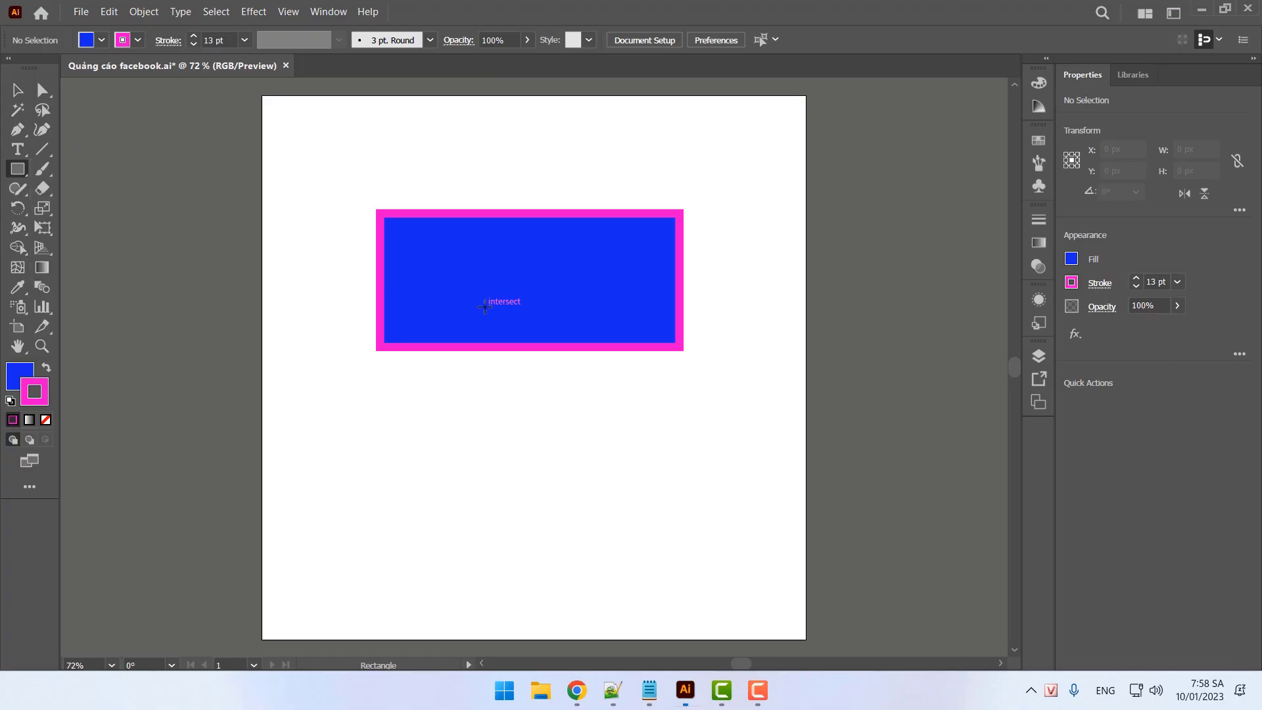
left_click(683, 379)
left_click(613, 691)
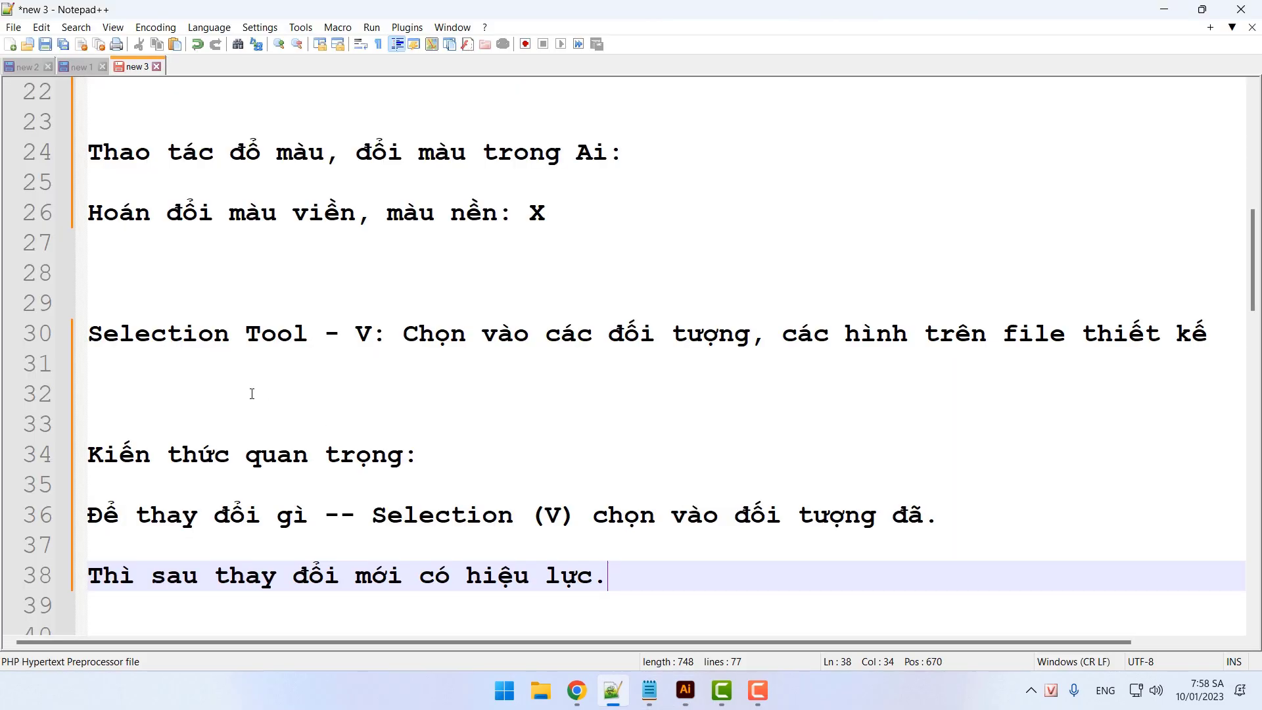
scroll(253, 395, "up", 6)
scroll(250, 408, "down", 2)
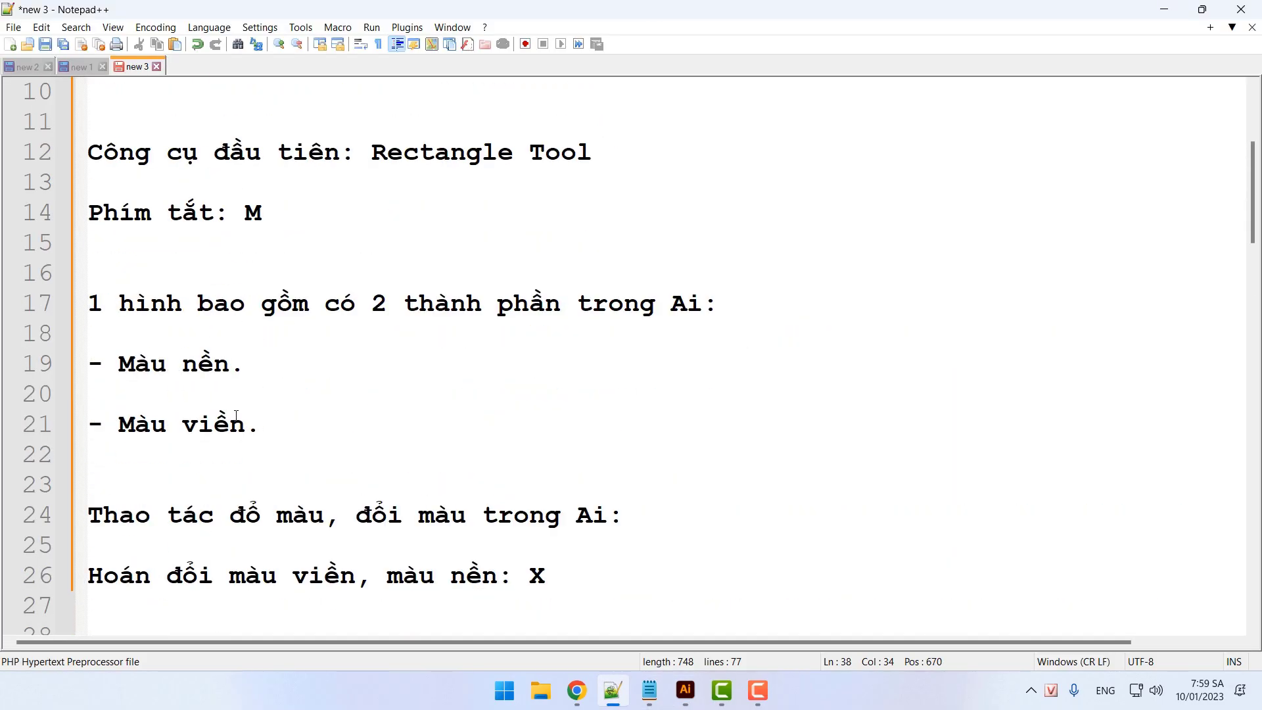
scroll(236, 416, "down", 2)
left_click(686, 690)
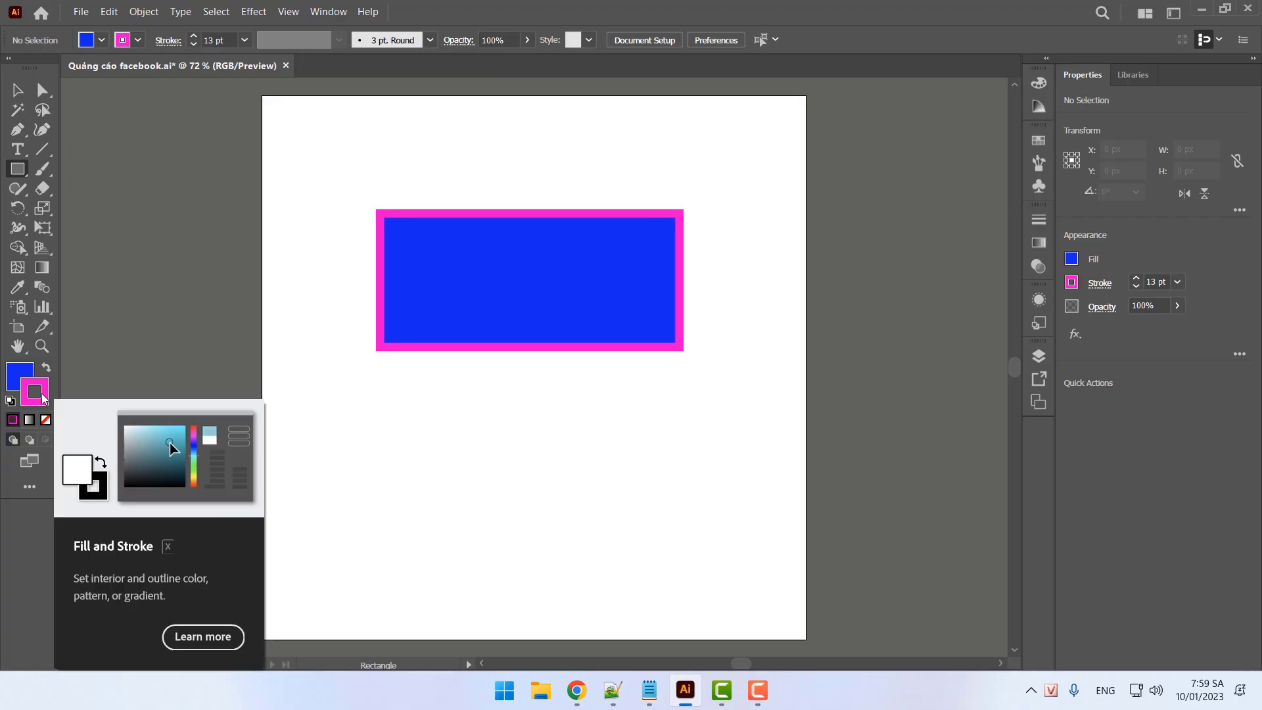
Make the stroke swatch active and select the 508 × 234 px blue rectangle with the Selection Tool (V)
key("x")
key("x")
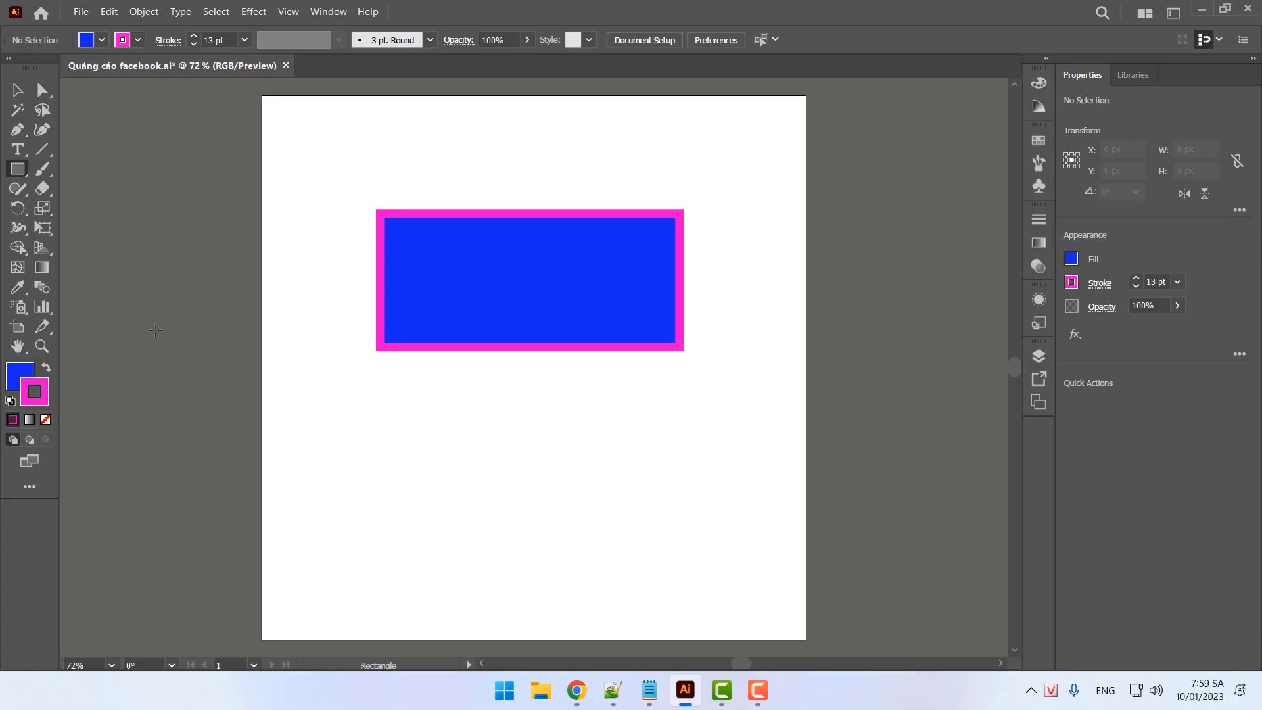
key("x")
key("x")
key("x")
left_click(17, 90)
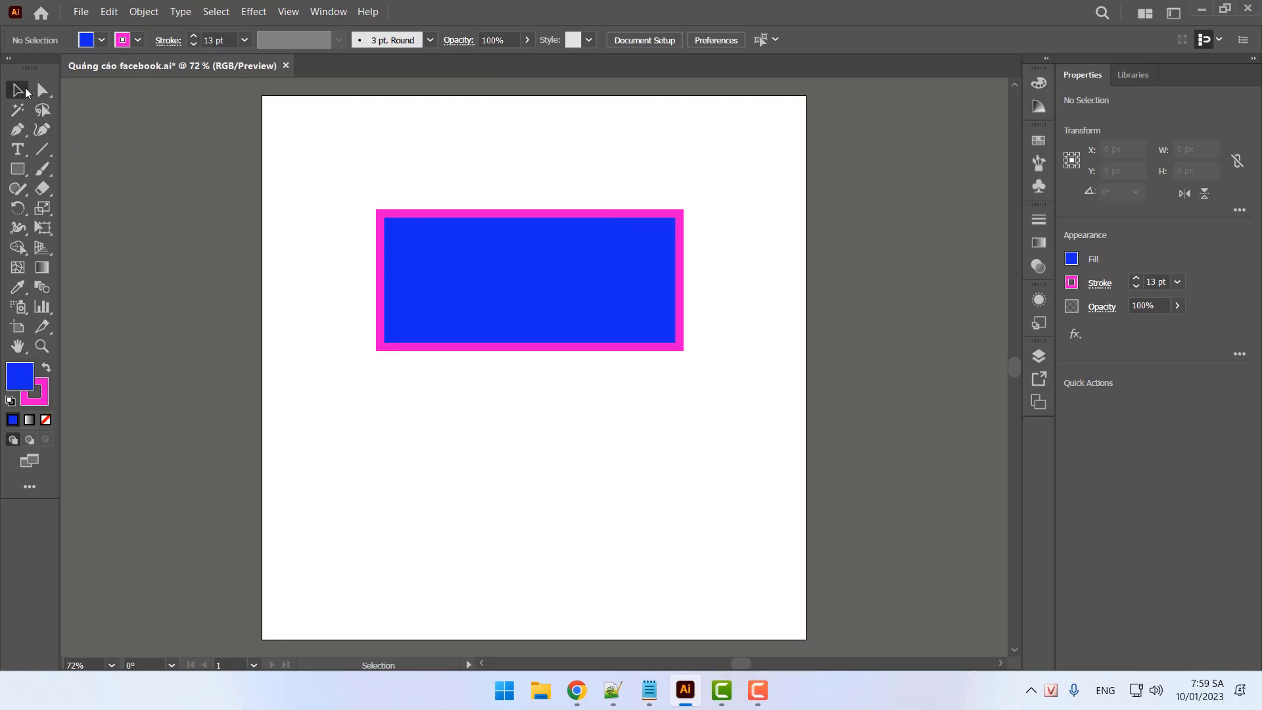
left_click(549, 305)
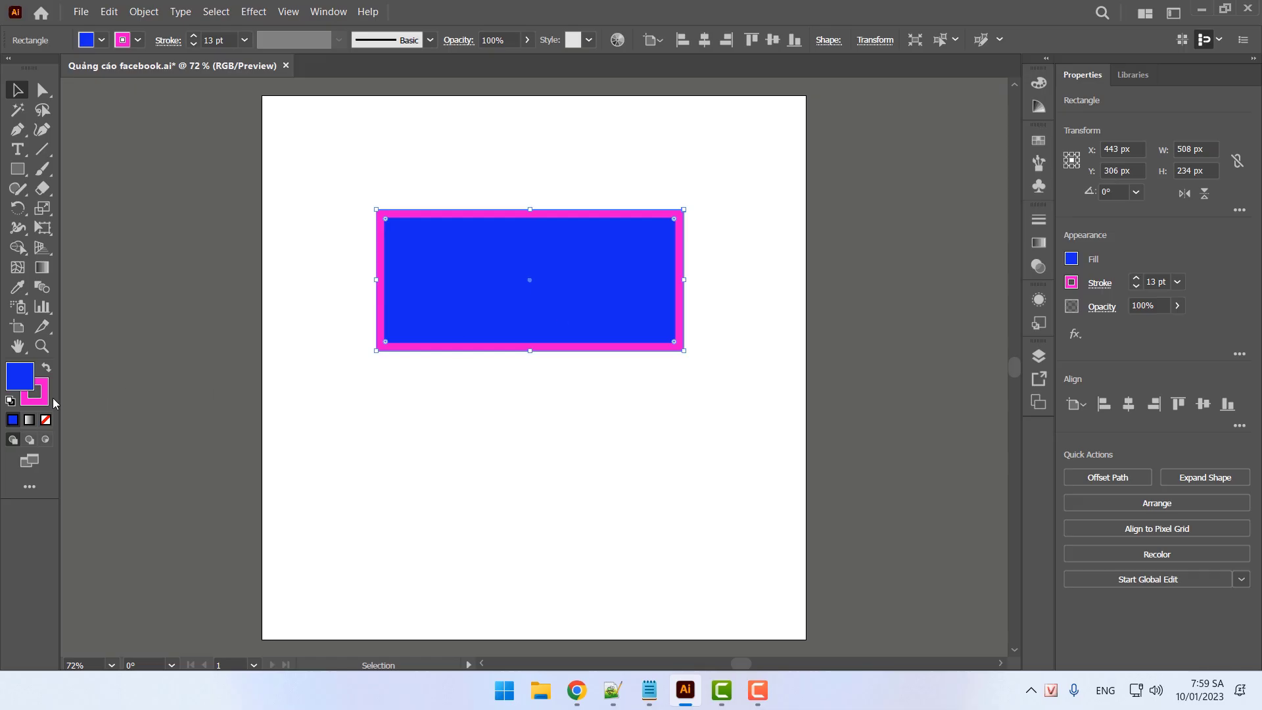
Give the rectangle a green fill and a 5 pt orange stroke
double_click(27, 380)
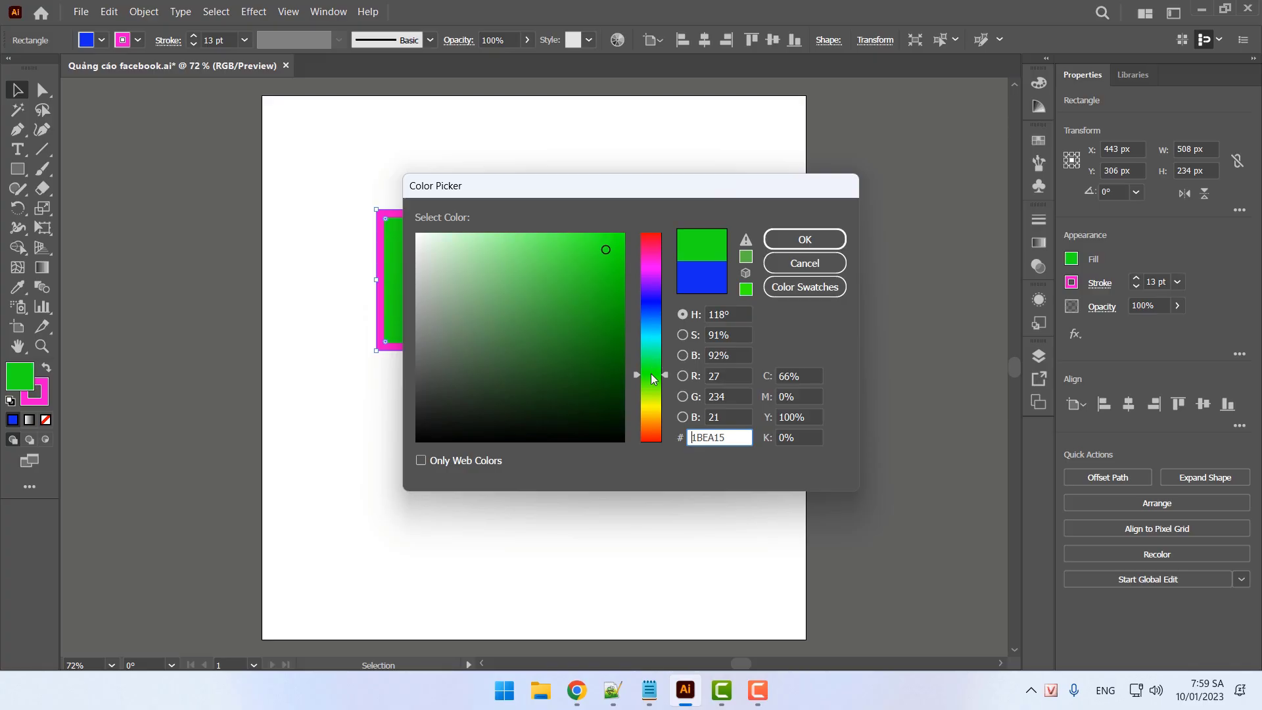
left_click(805, 239)
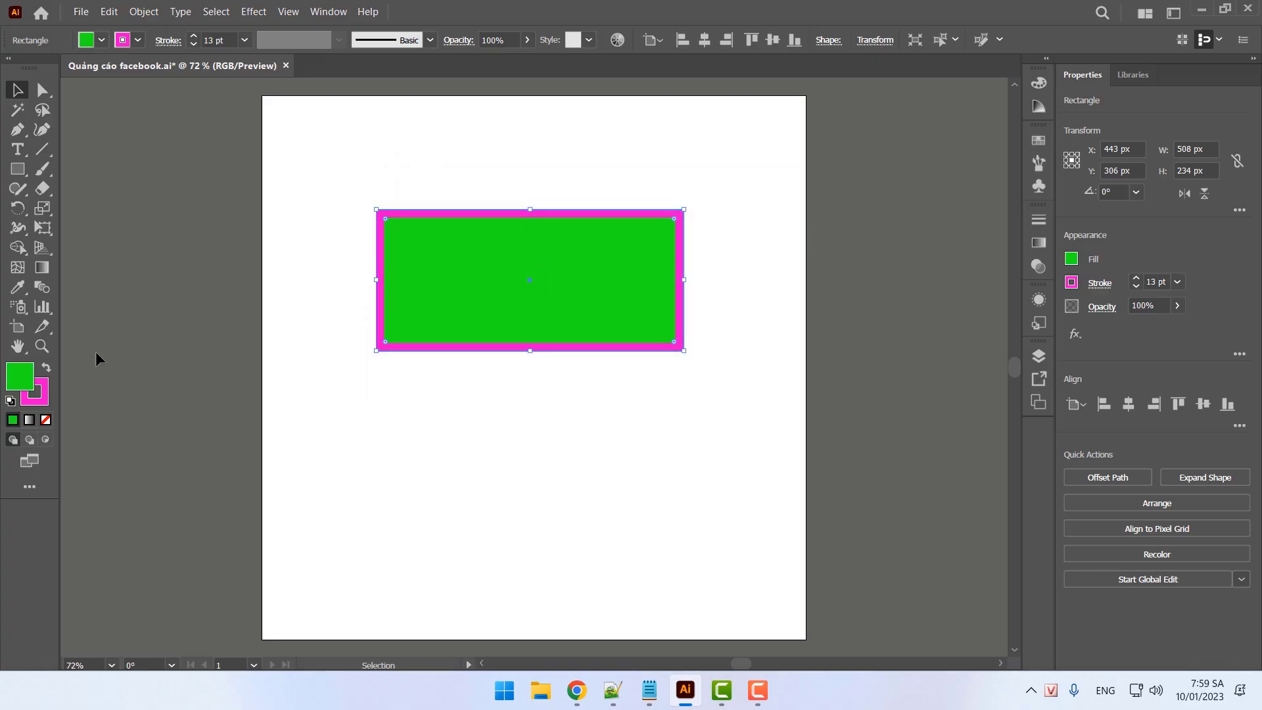
key("x")
double_click(42, 400)
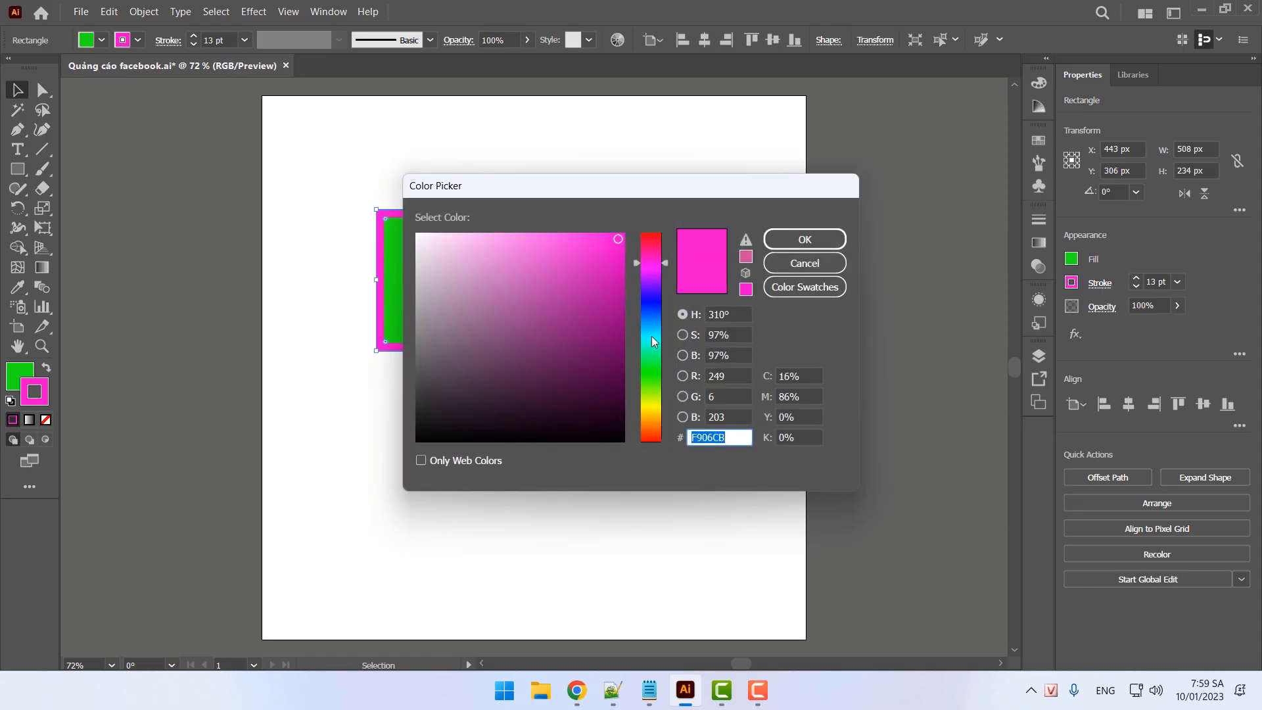
left_click(653, 433)
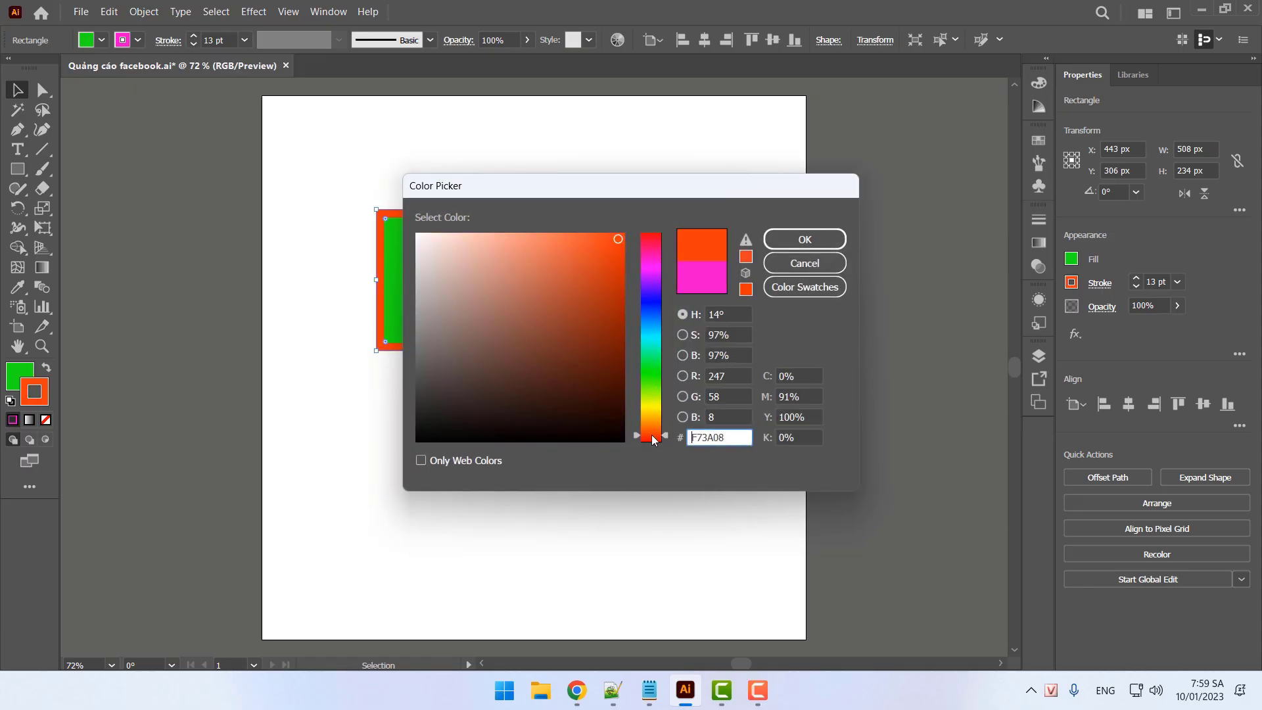
left_click(801, 244)
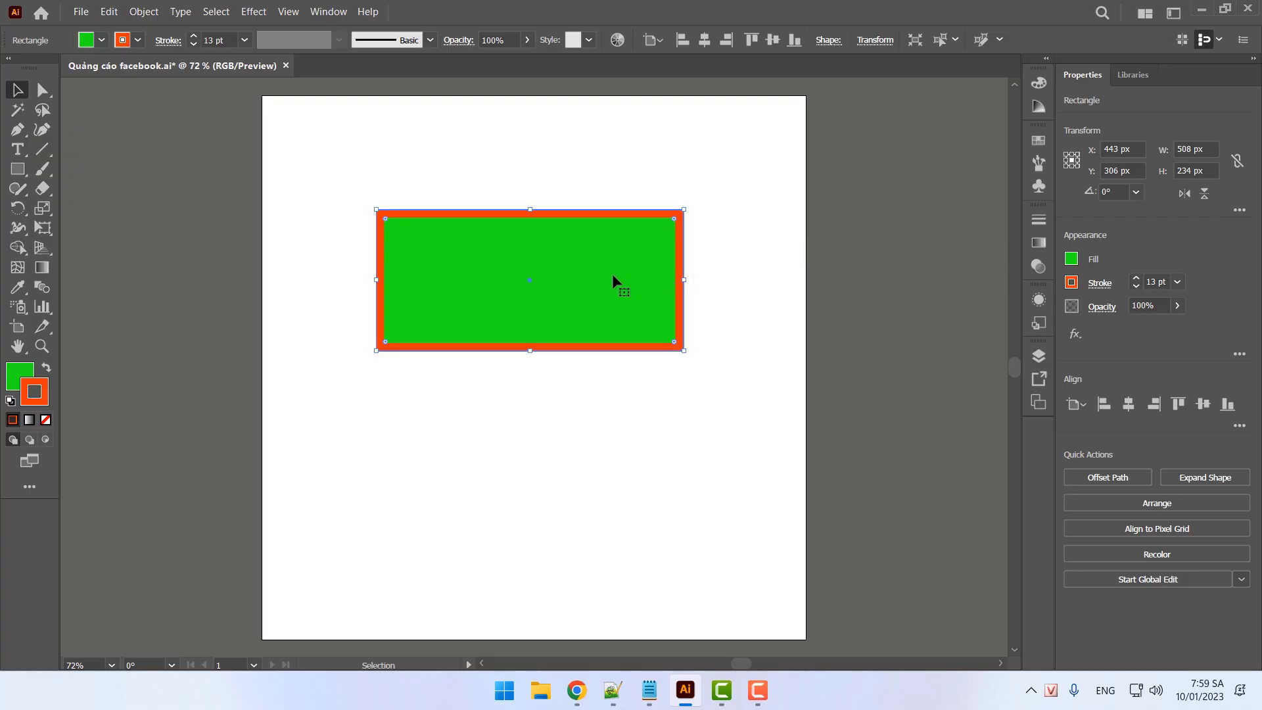
left_click(245, 40)
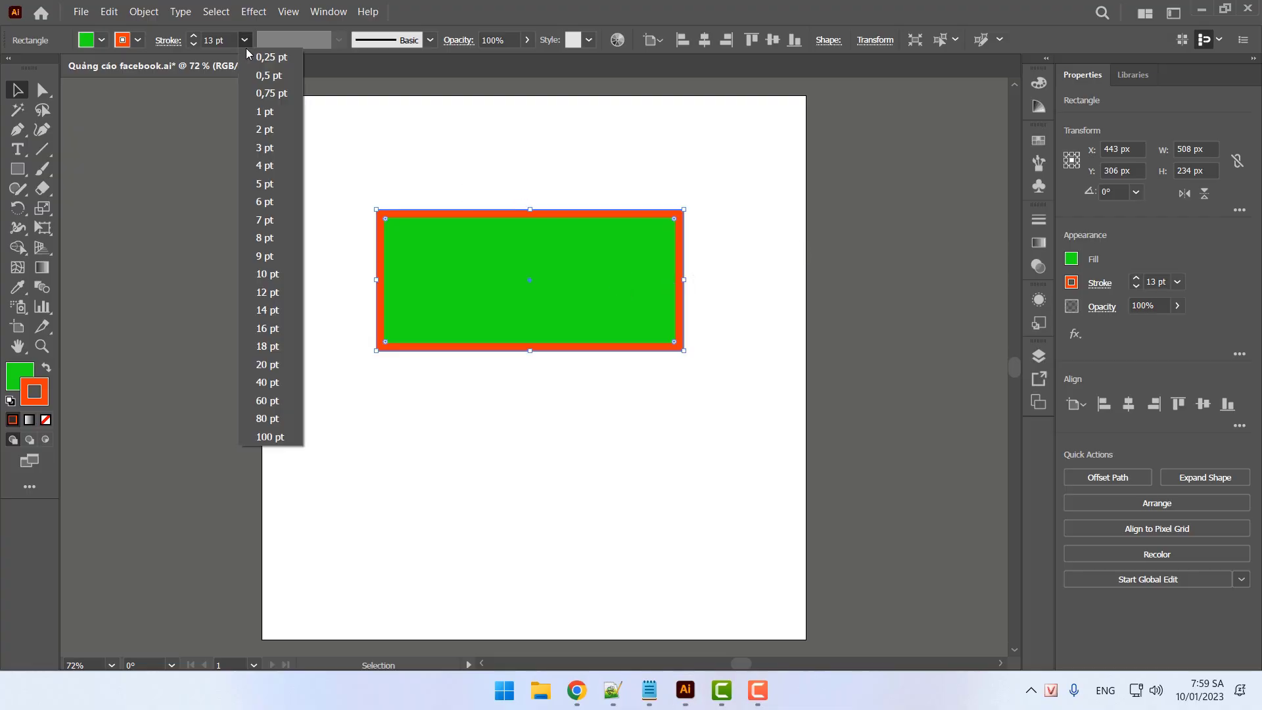
left_click(271, 184)
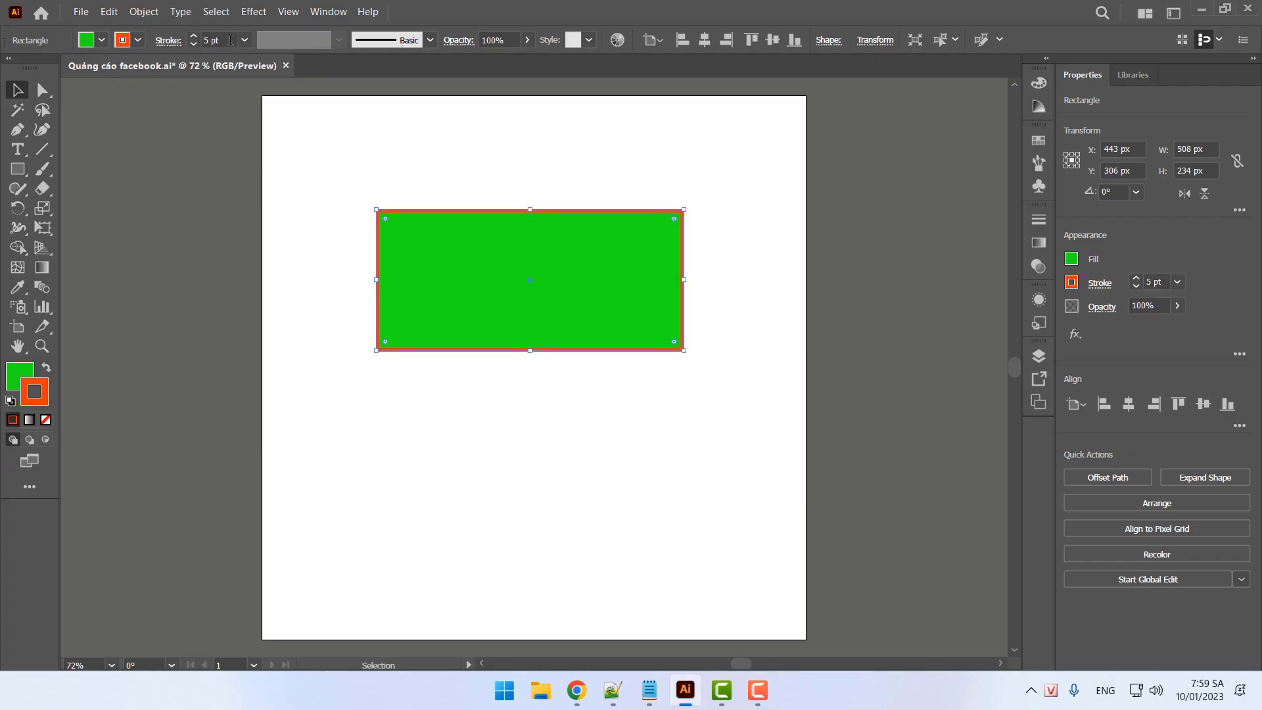
Deselect the rectangle and switch over to the Notepad++ lesson notes
left_click(283, 236)
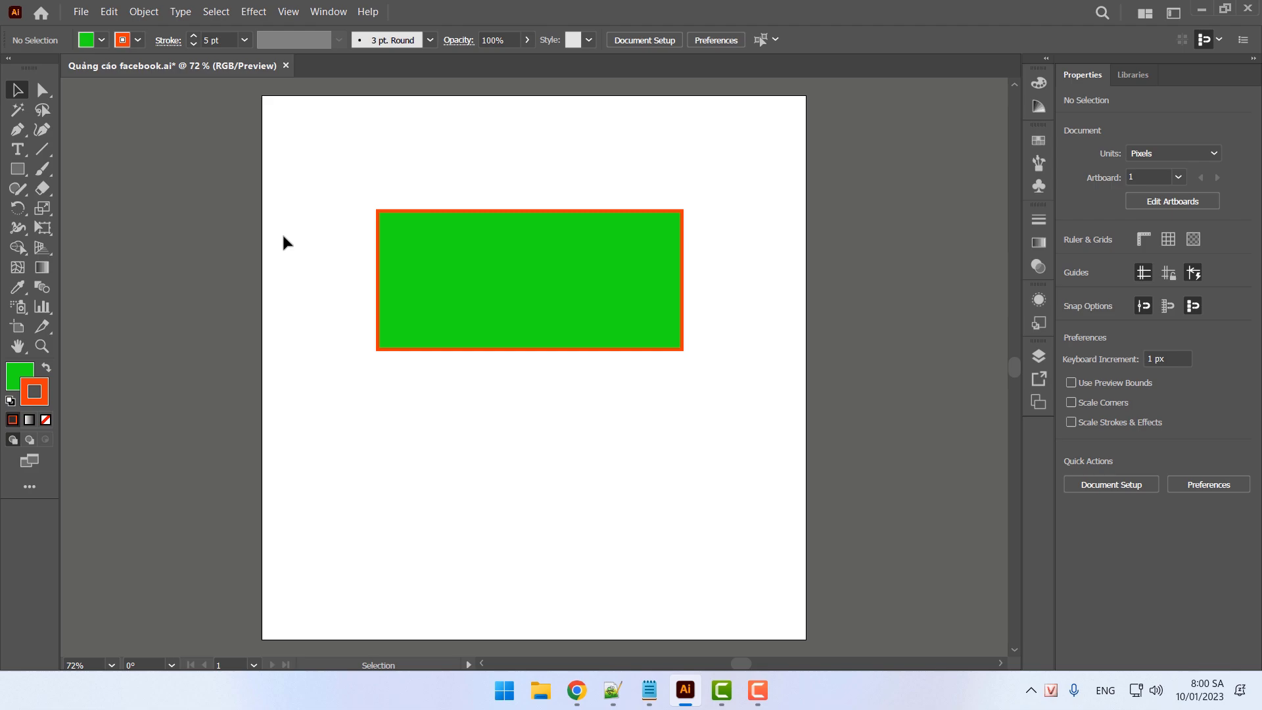
left_click(612, 690)
scroll(531, 290, "up", 3)
Scroll through the fill, border and Selection tool notes, then go back to Illustrator
scroll(531, 290, "up", 3)
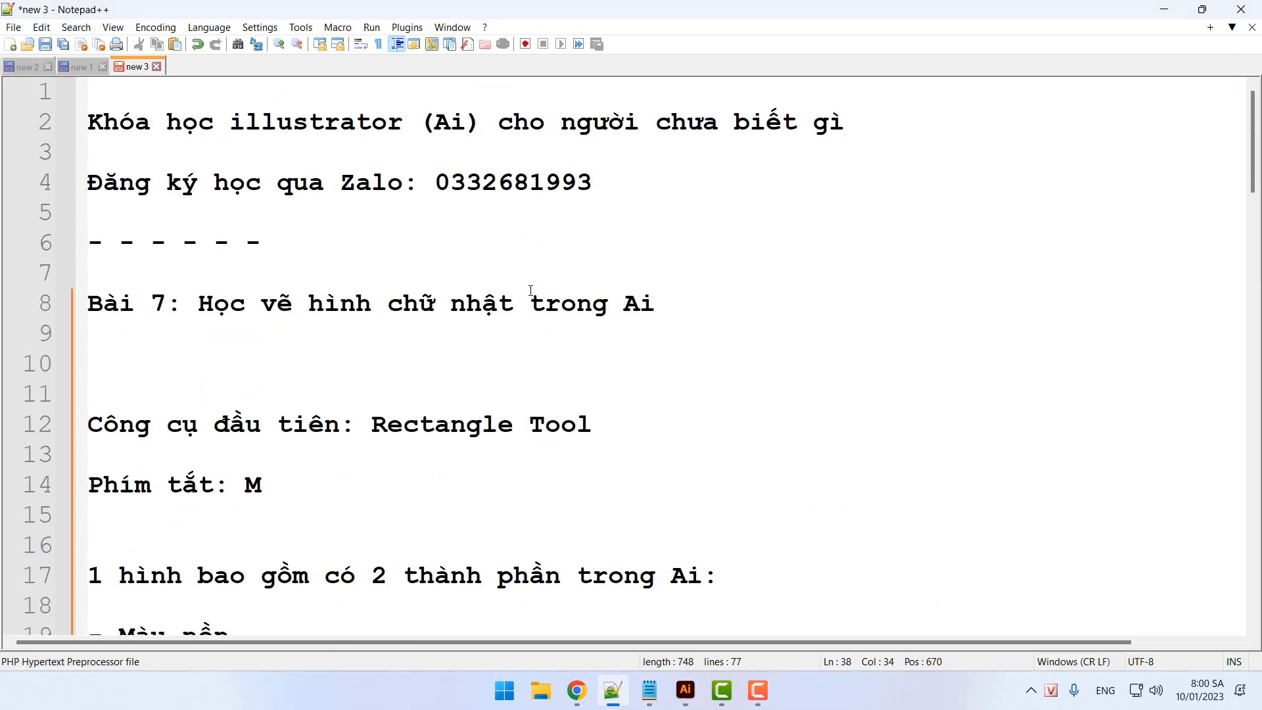
scroll(530, 290, "down", 1)
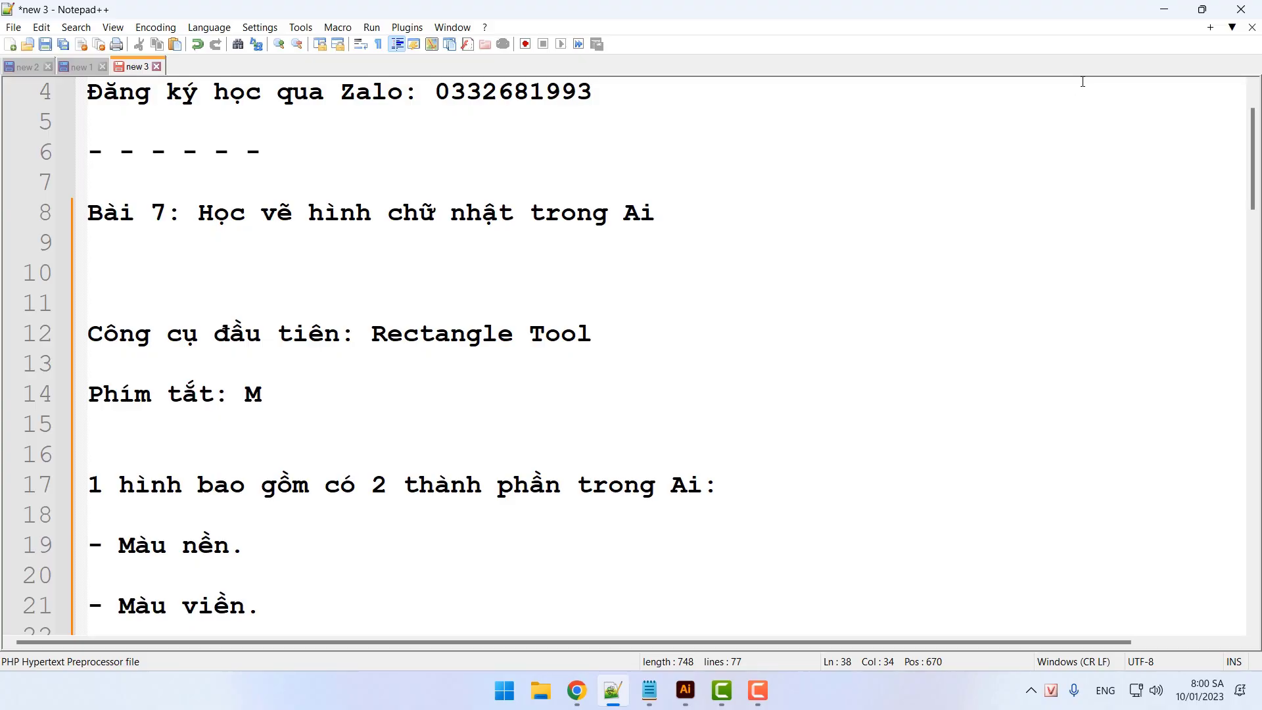
left_click(1163, 9)
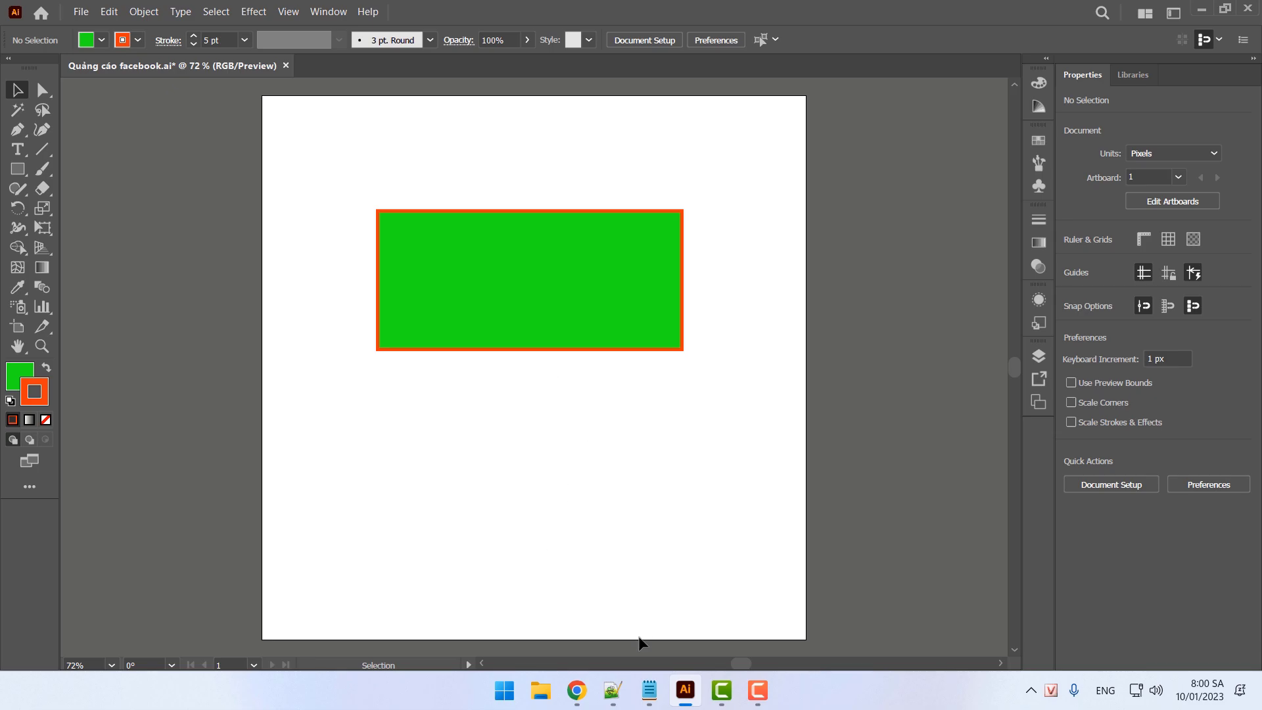
left_click(613, 690)
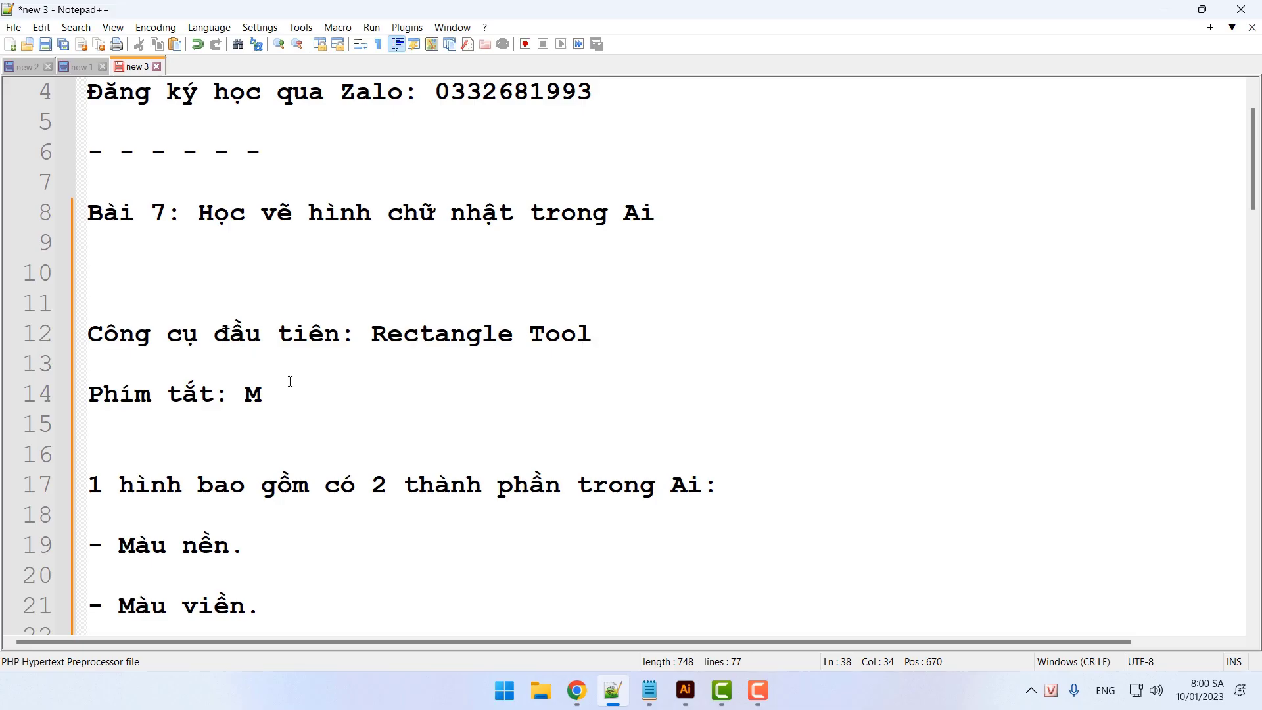
scroll(430, 414, "down", 5)
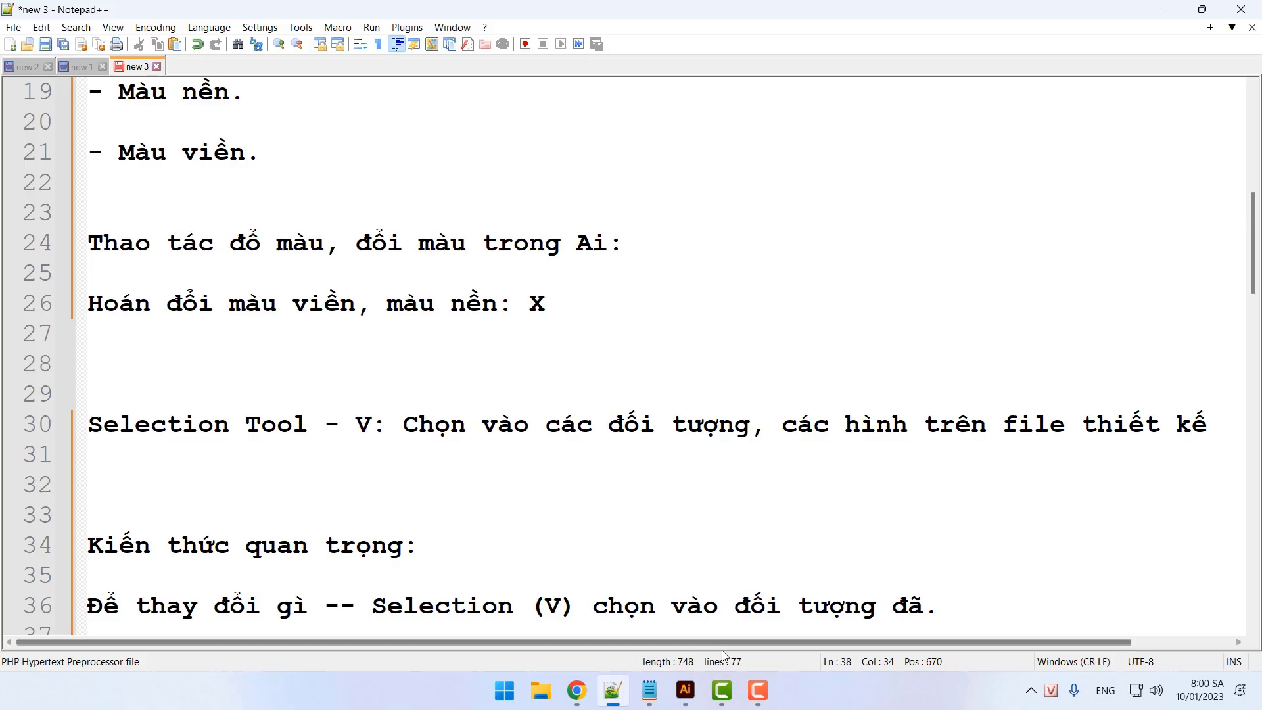
key("alt+Tab")
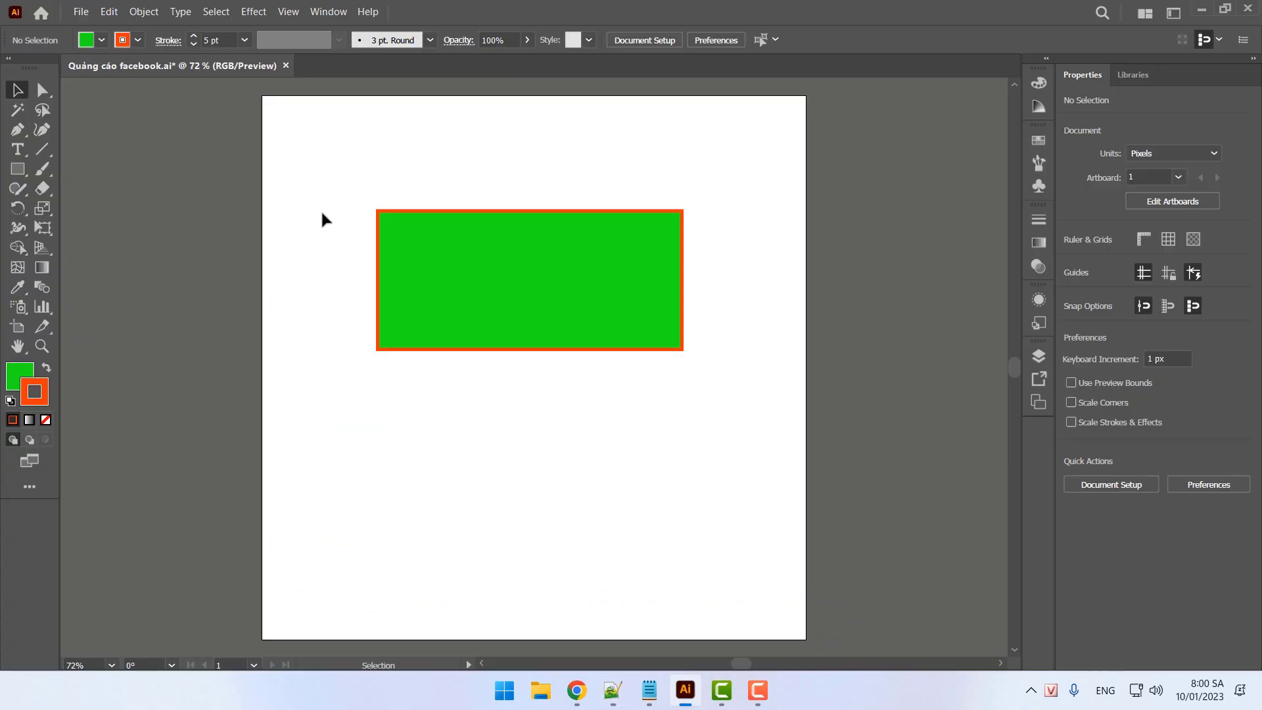
With the Selection Tool, drag the green rectangle slightly up and to the right
left_click(21, 90)
left_click(509, 304)
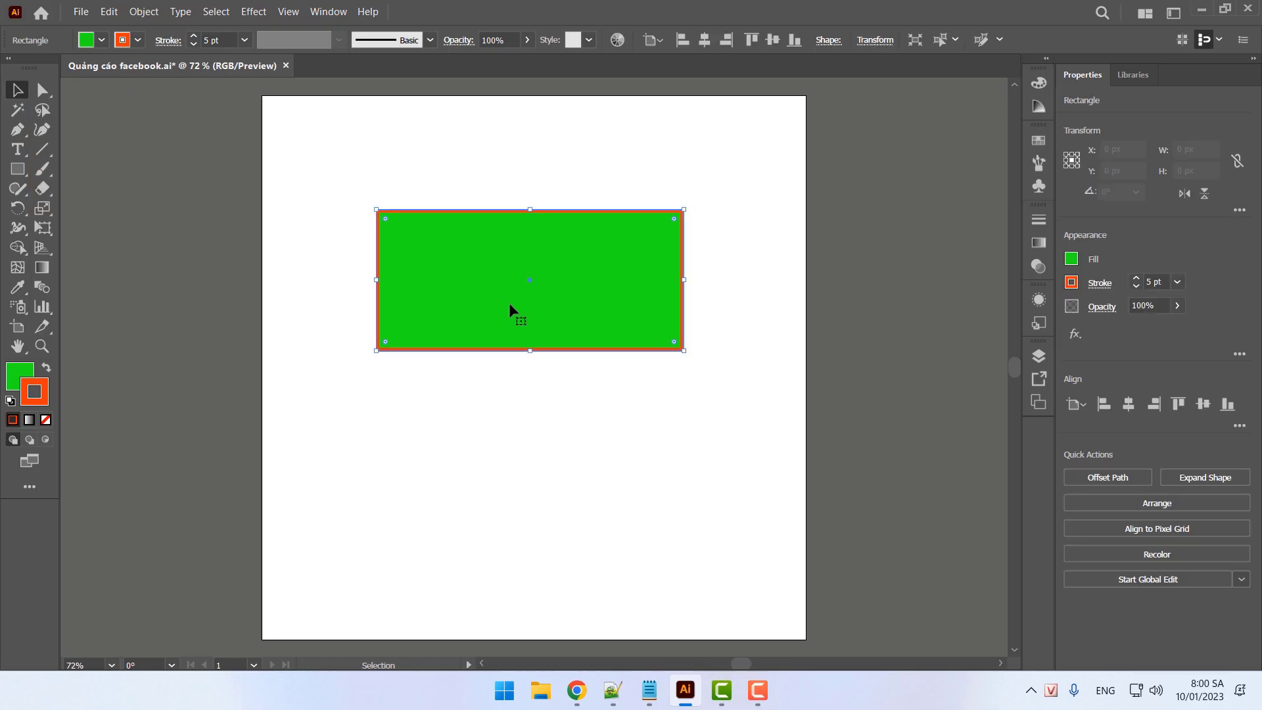
mouse_move(473, 288)
left_mouse_down()
mouse_move(438, 192)
mouse_move(457, 253)
mouse_move(485, 270)
left_mouse_up()
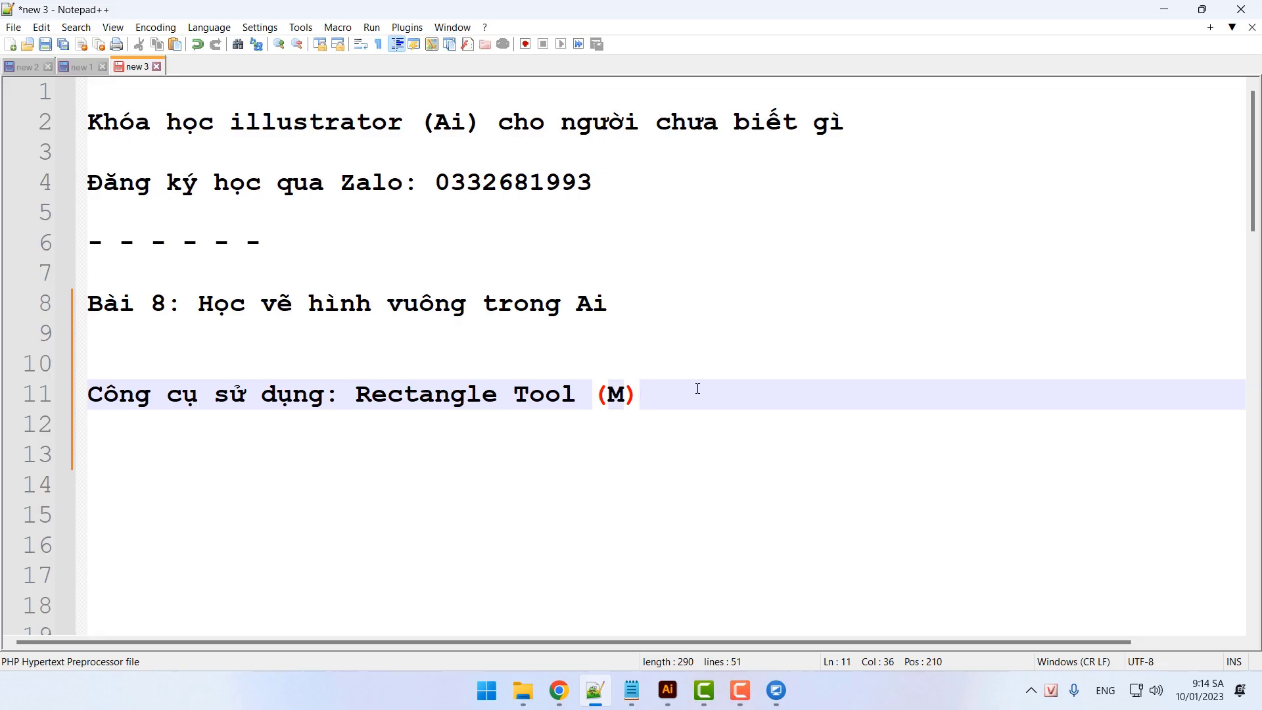
Place the cursor on line 13 of the lesson 8 notes, then switch to Illustrator
left_click(644, 442)
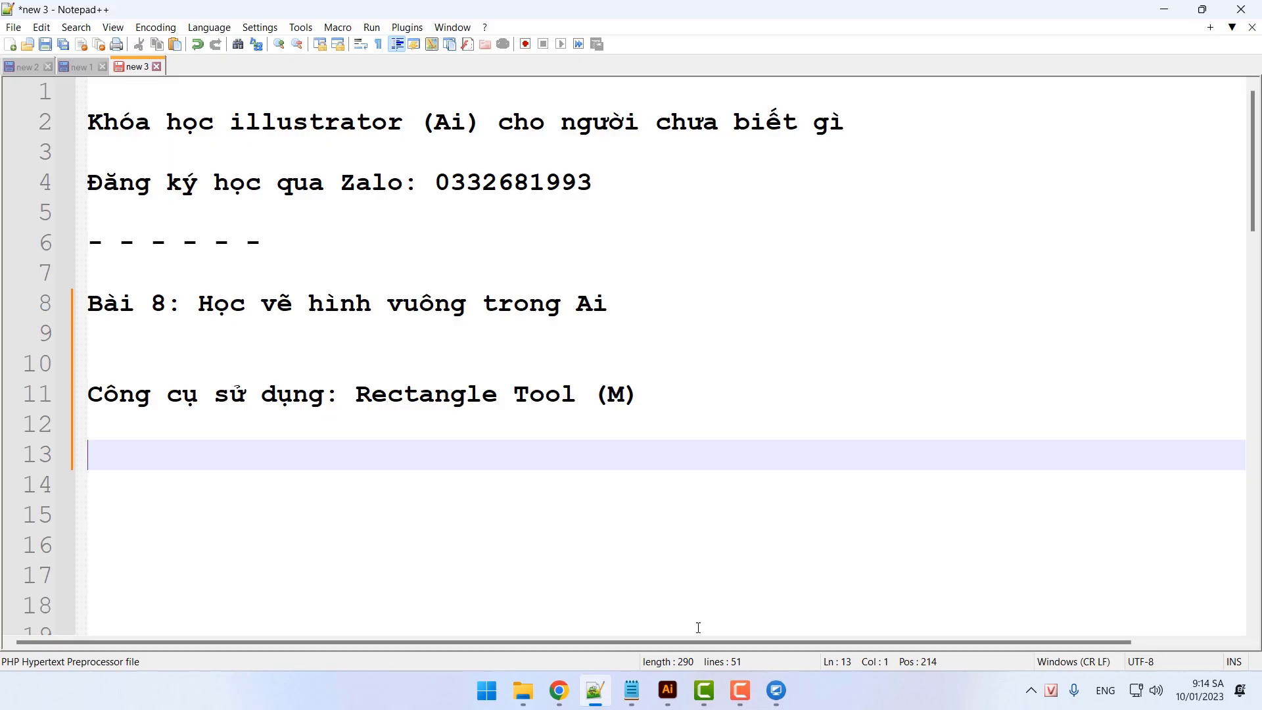
left_click(668, 690)
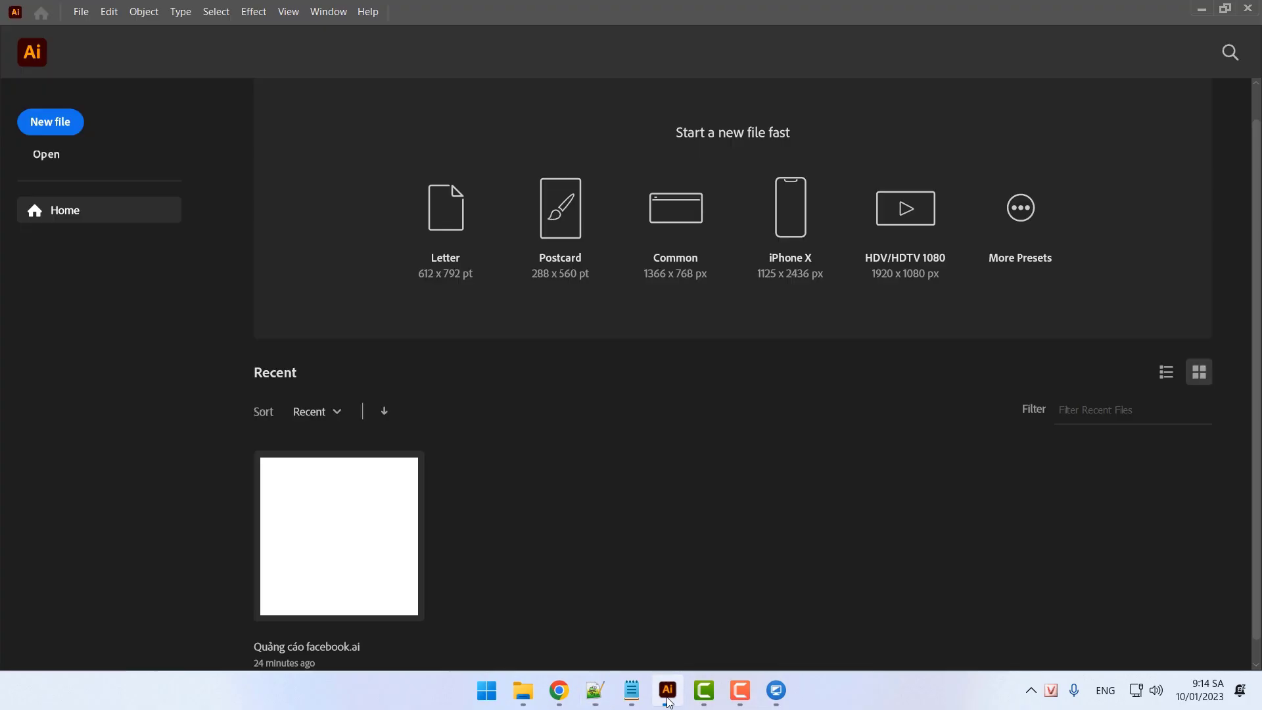
Create a new Web-preset document with width 900 px and height 900 px
left_click(46, 122)
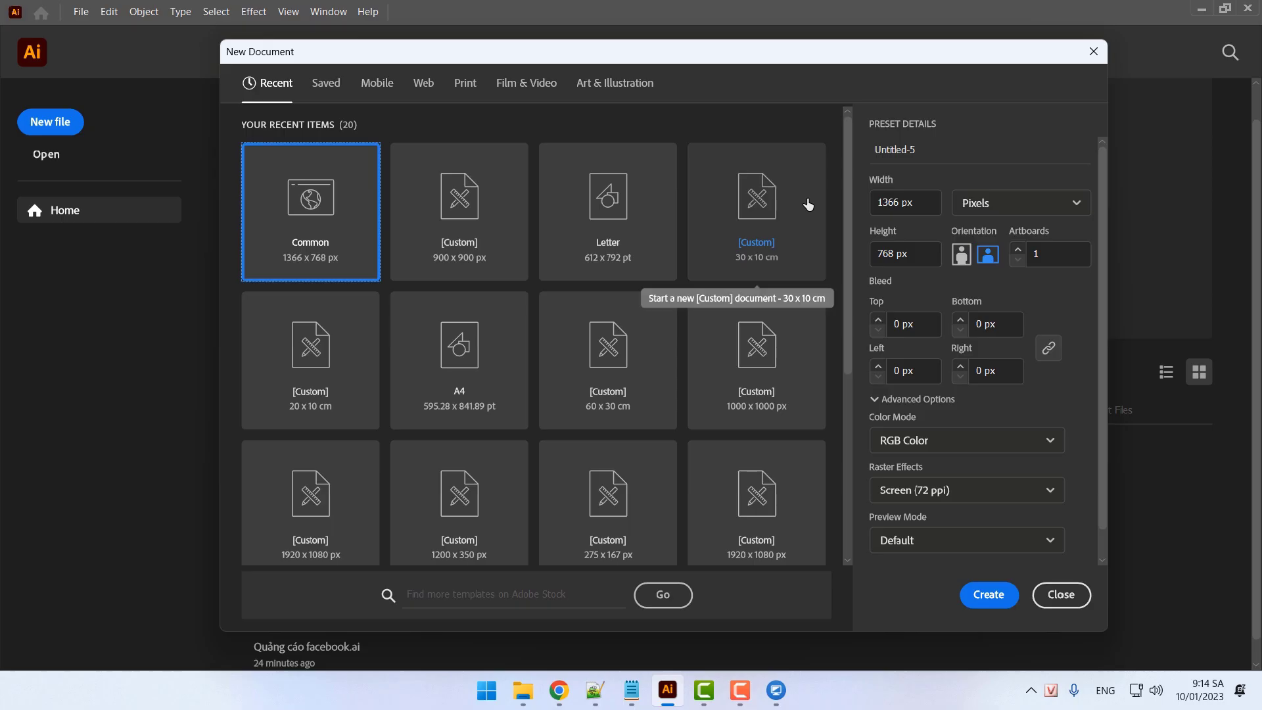
left_click(423, 83)
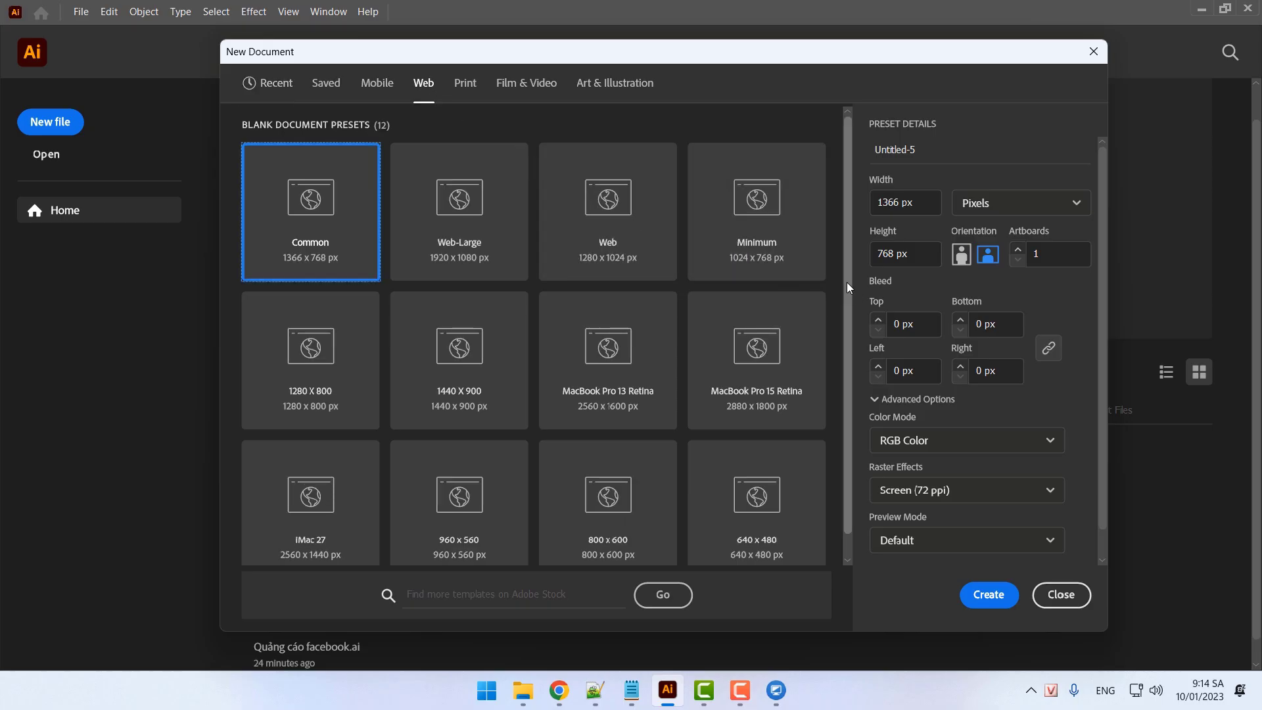
left_click_drag(915, 202, 842, 199)
type("900")
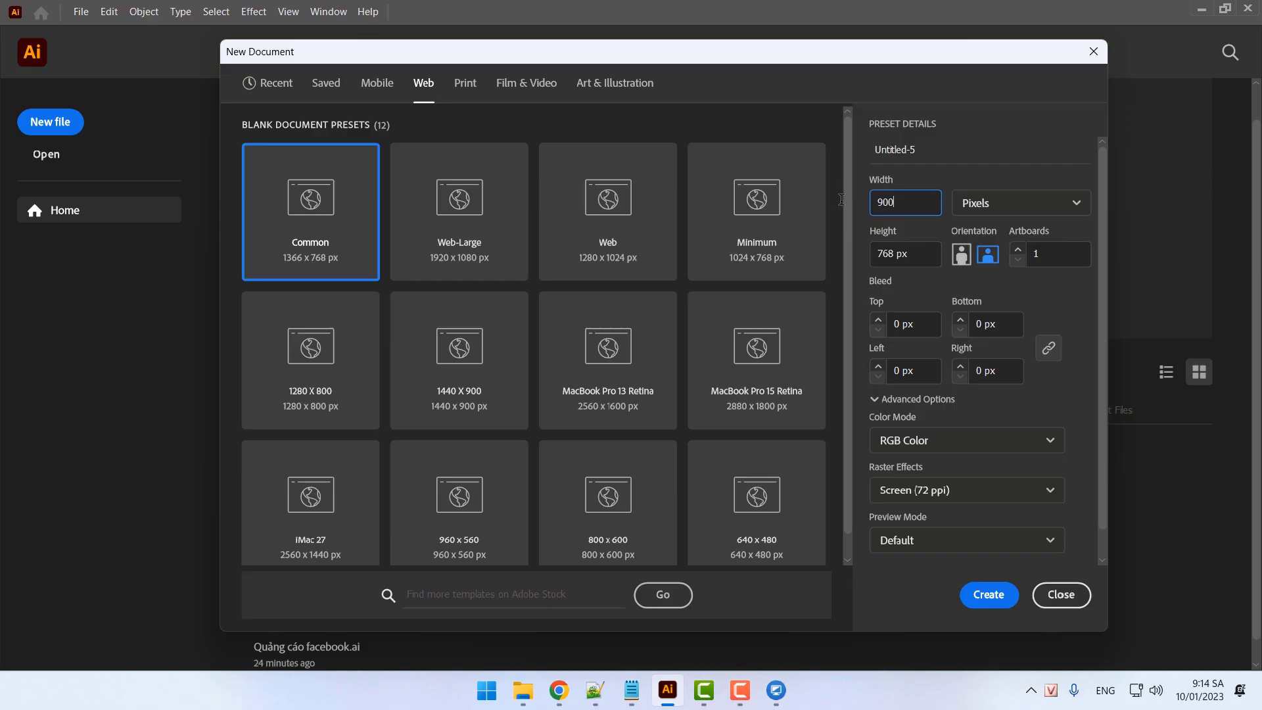
key("Tab")
type("900")
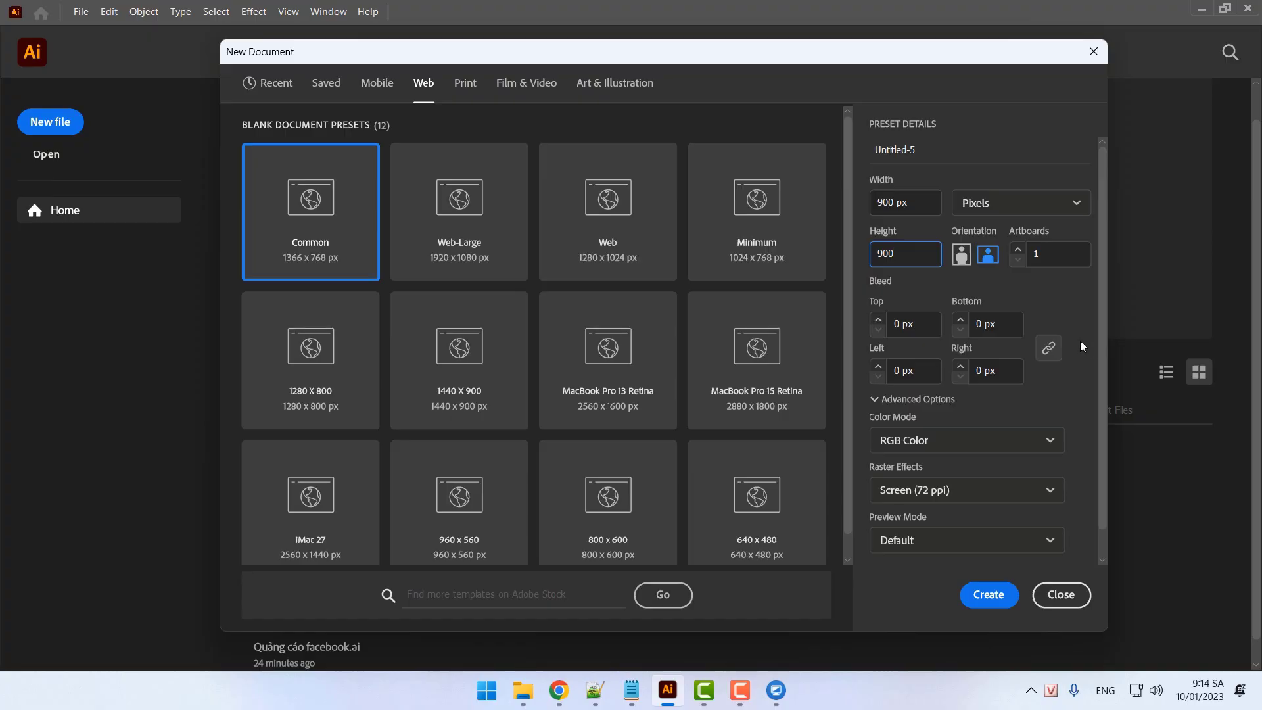
left_click(935, 149)
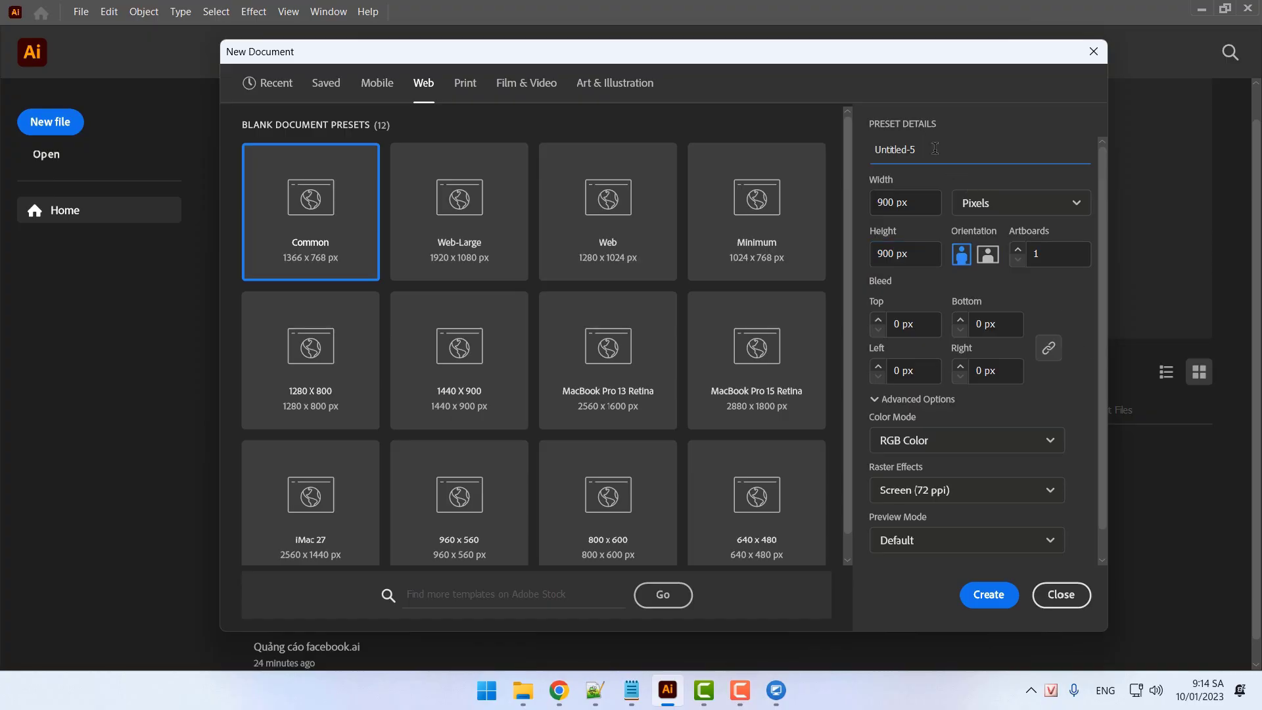
left_click(990, 595)
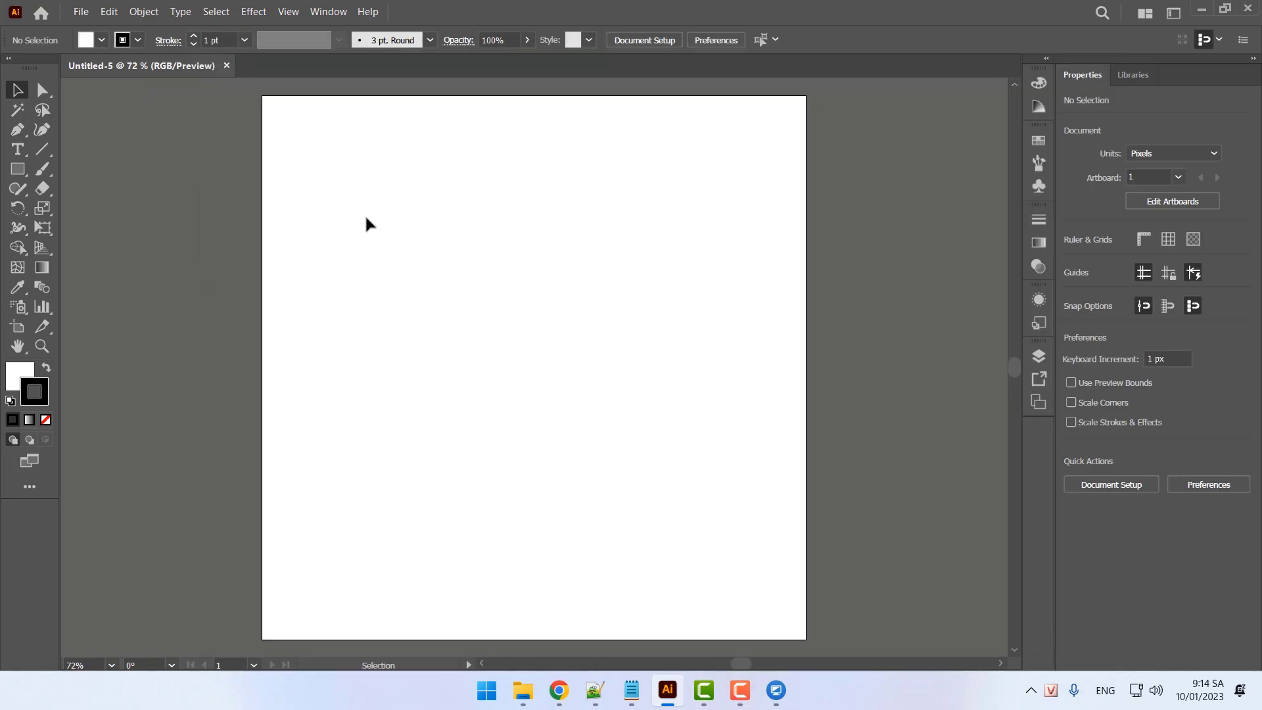
Make the Rectangle Tool (M) active, check the lesson notes, and return to the artboard
key("m")
left_click(20, 169)
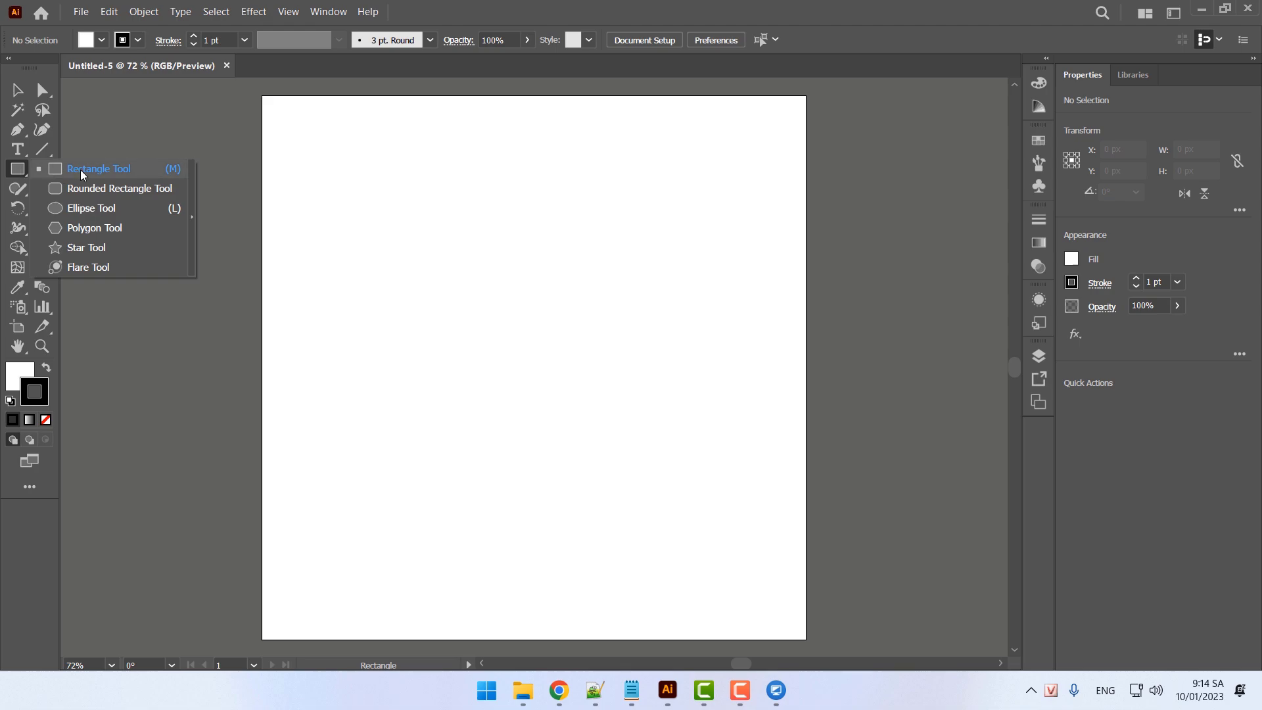
left_click(92, 207)
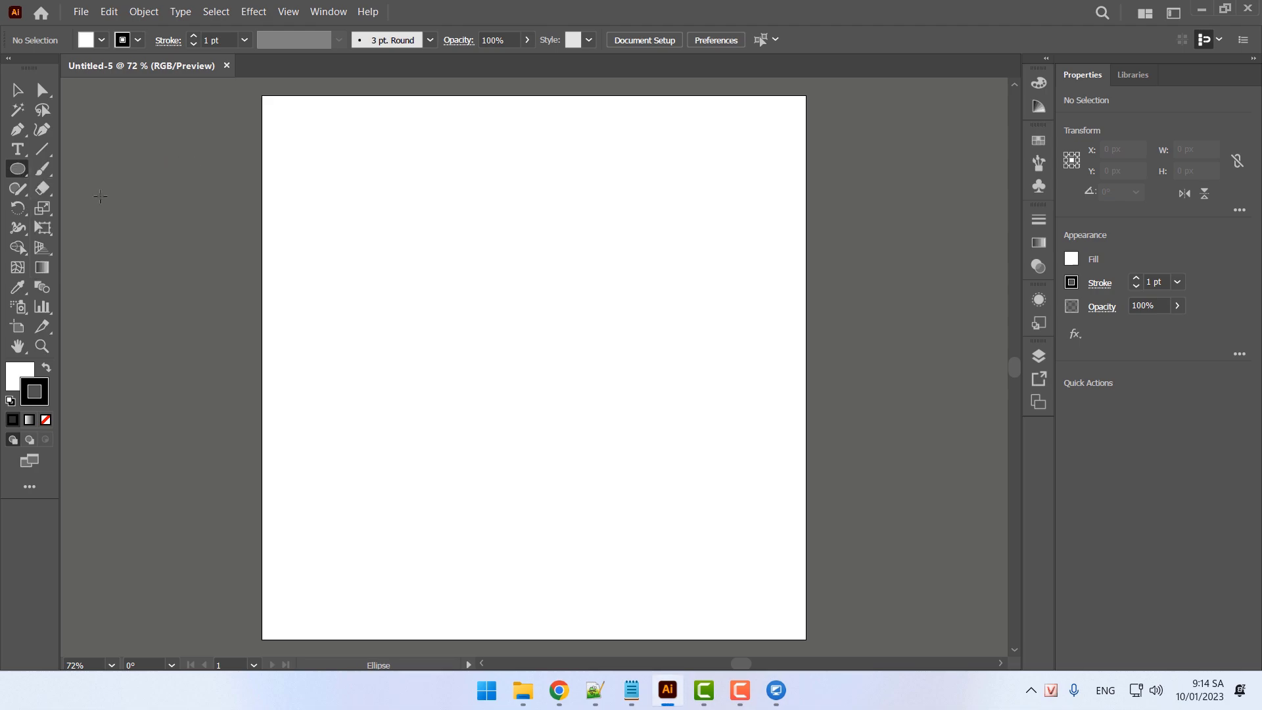
key("m")
left_click(22, 172)
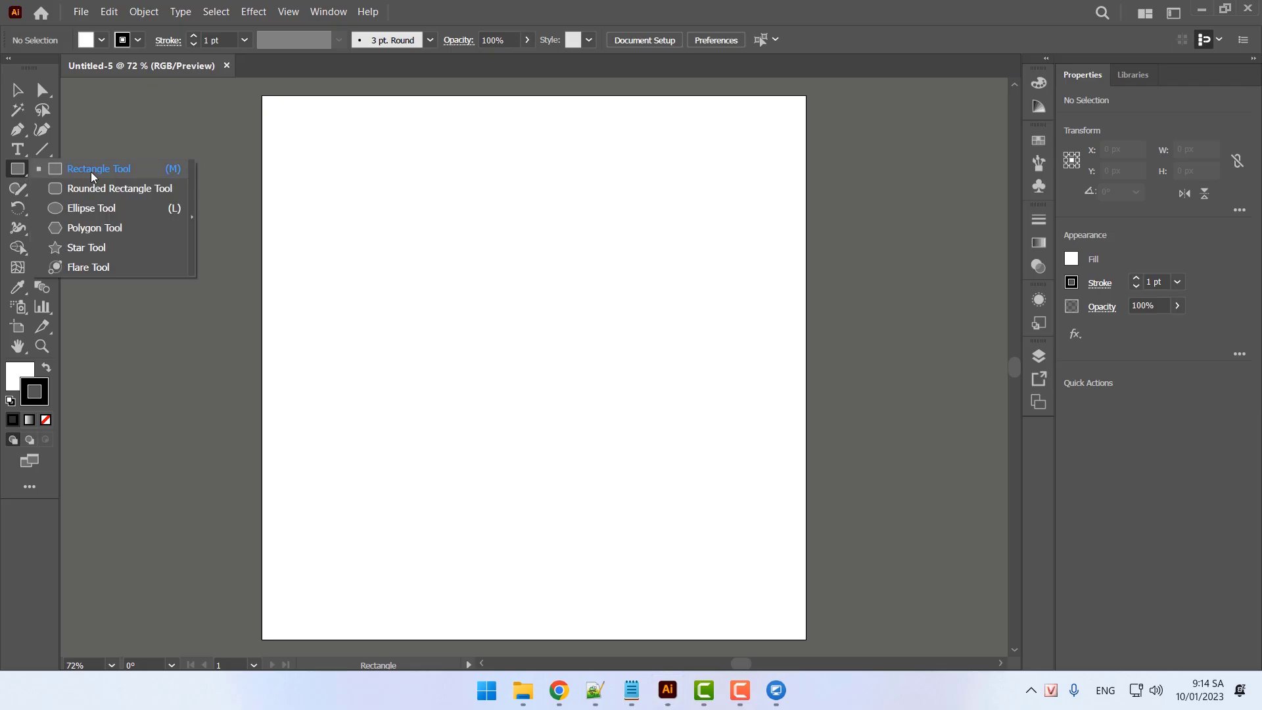
left_click(109, 169)
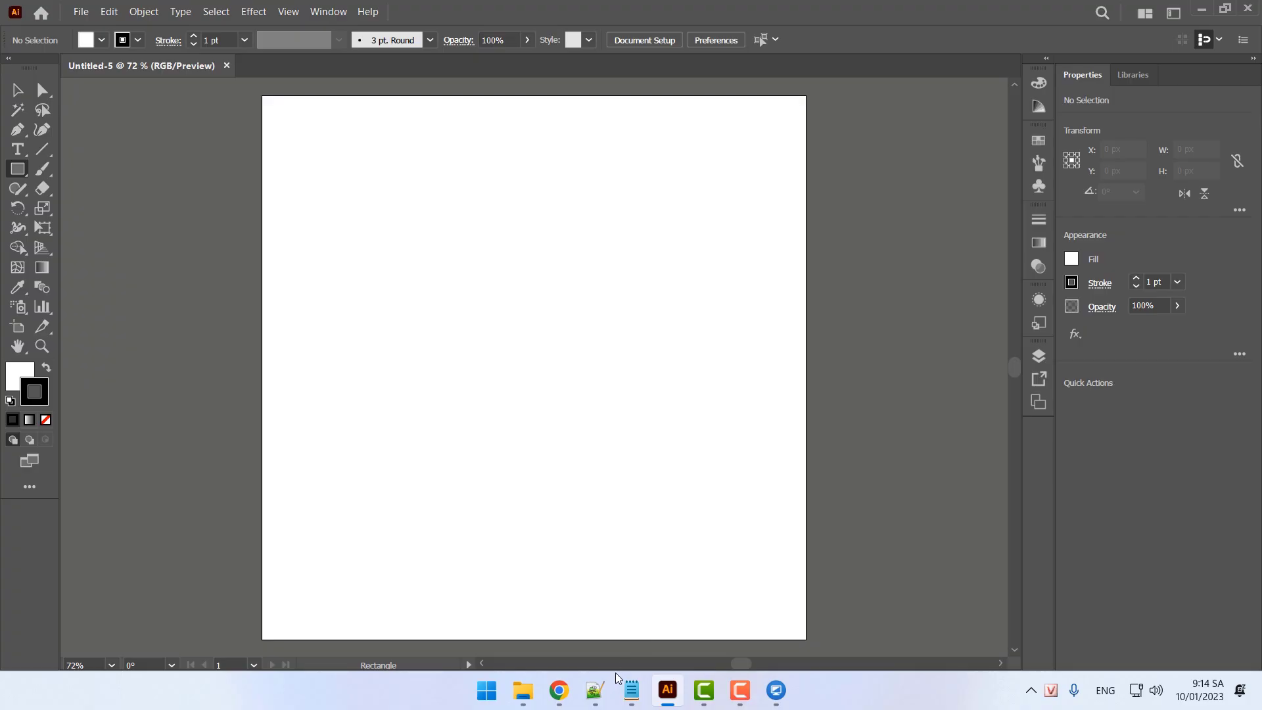
left_click(595, 690)
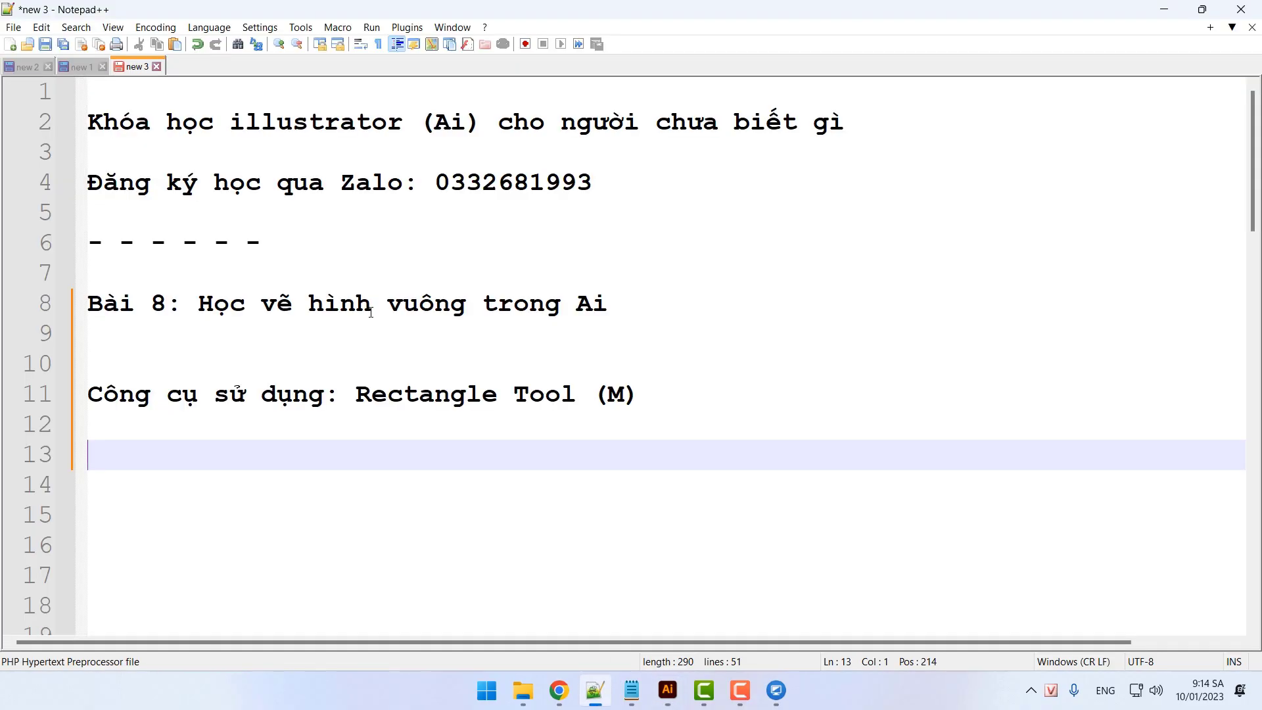
left_click(667, 690)
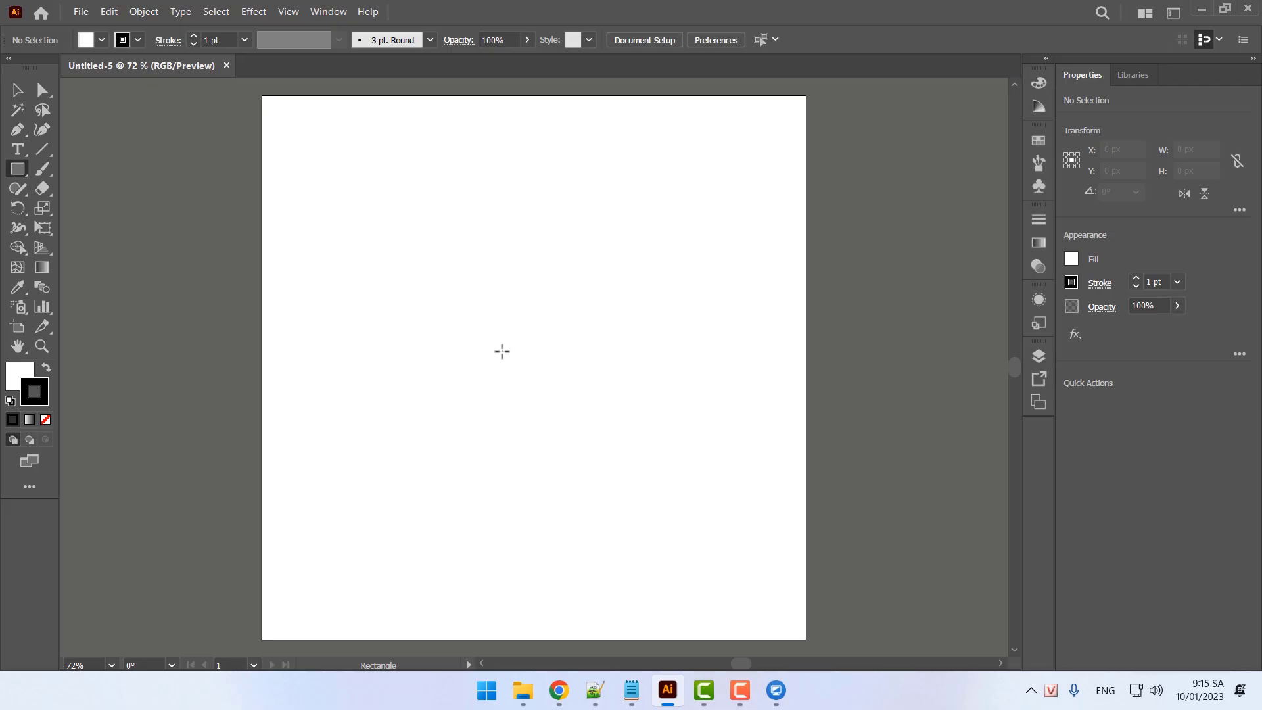
Drag out a 271 × 271 px square, cancelling the Rectangle size dialog
left_click_drag(426, 212, 590, 377)
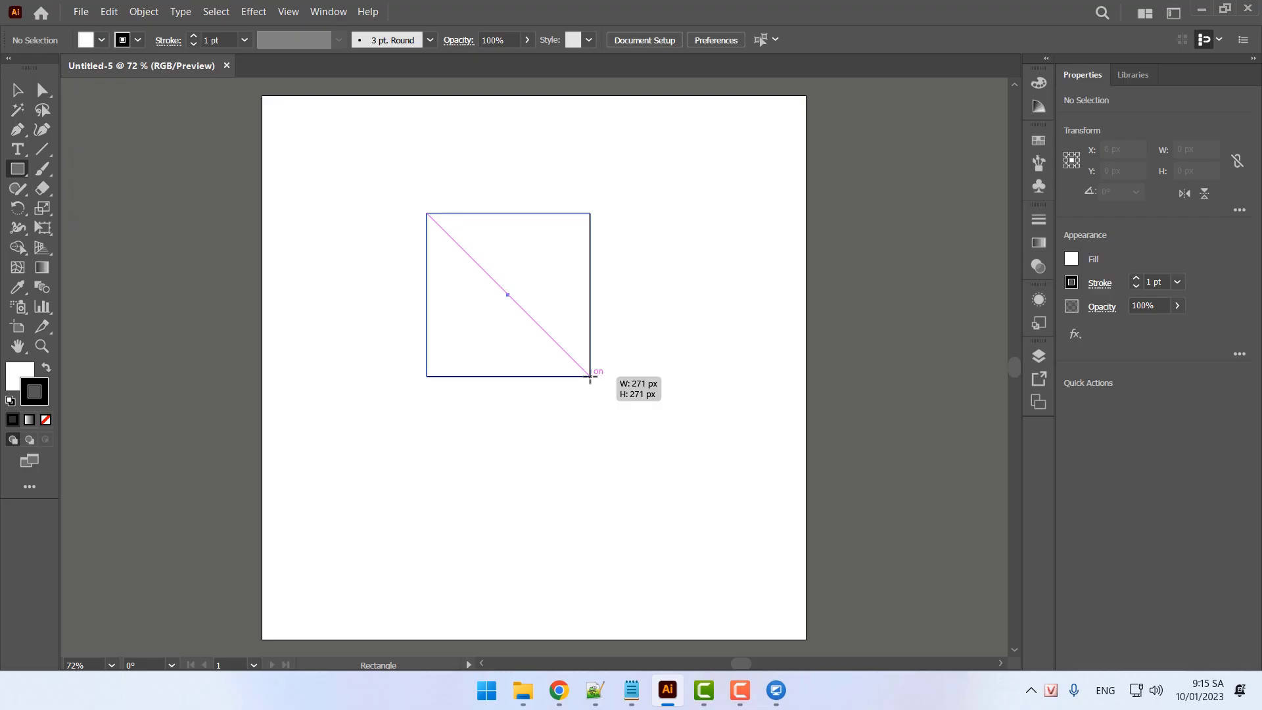
left_click_drag(590, 377, 591, 377)
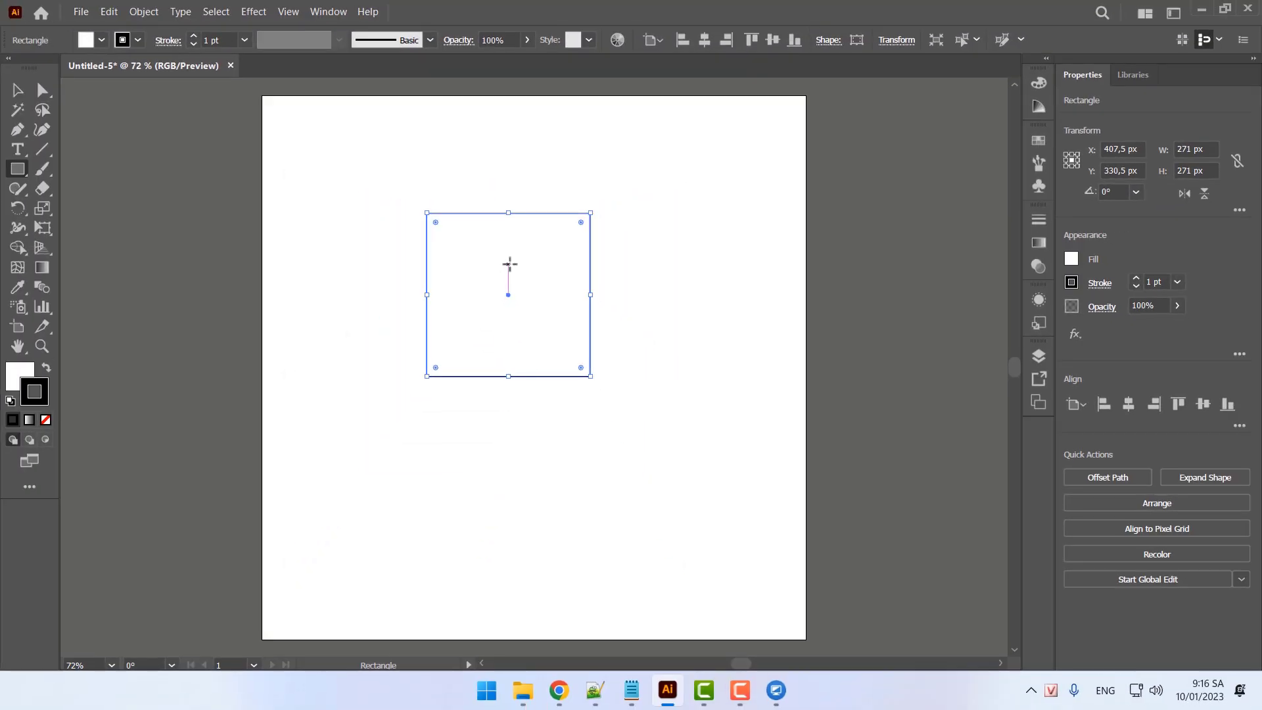
left_click(300, 263)
left_click(675, 370)
Switch to the Selection Tool, deselect, then reselect the square
left_click(22, 95)
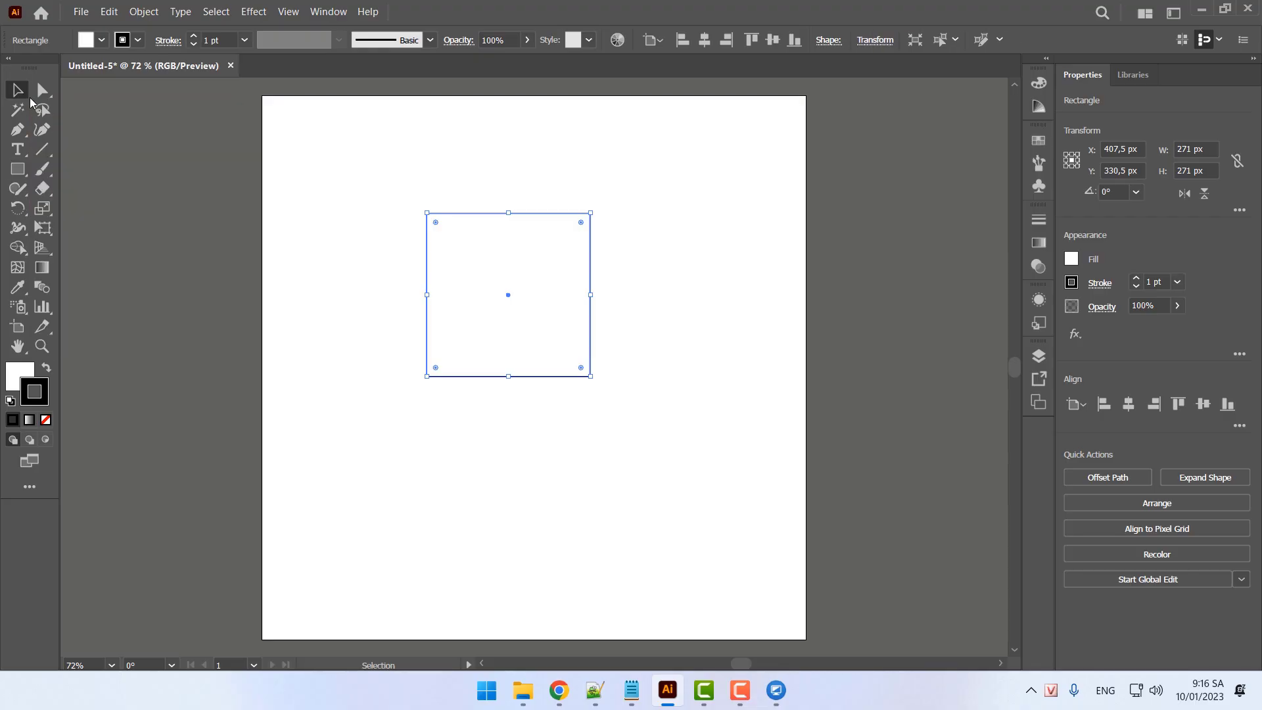
left_click(336, 274)
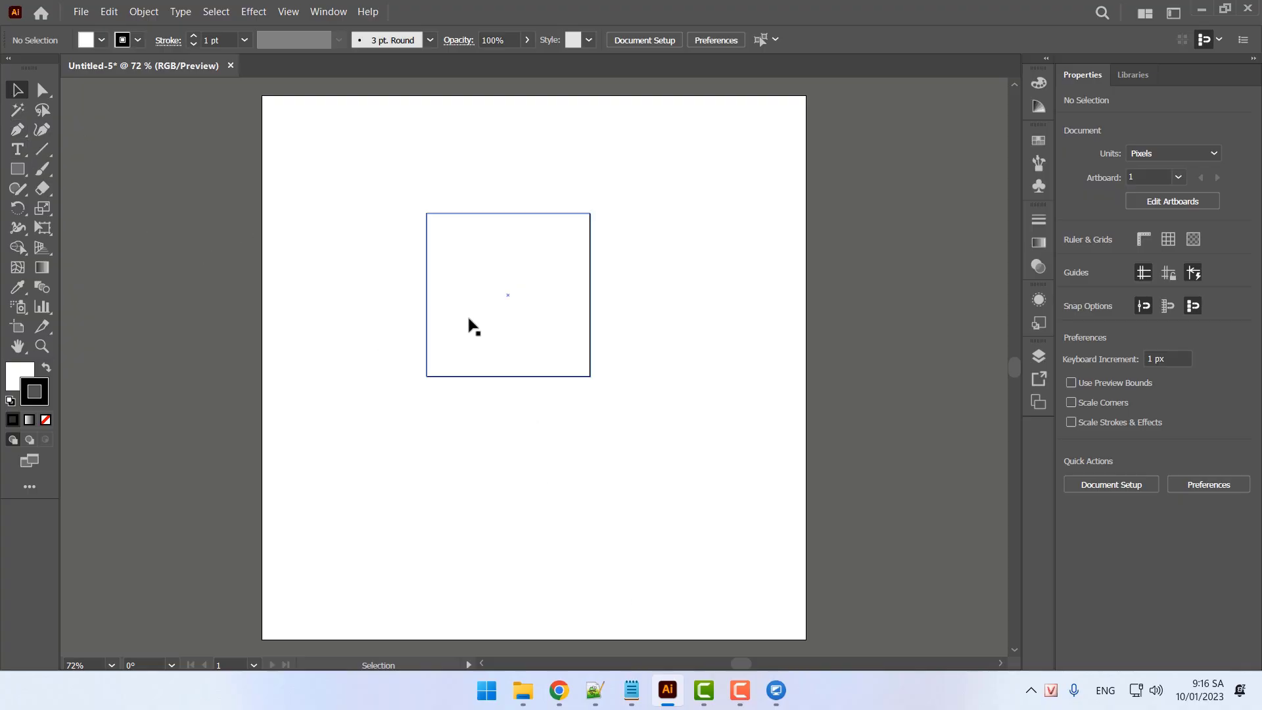
left_click(511, 325)
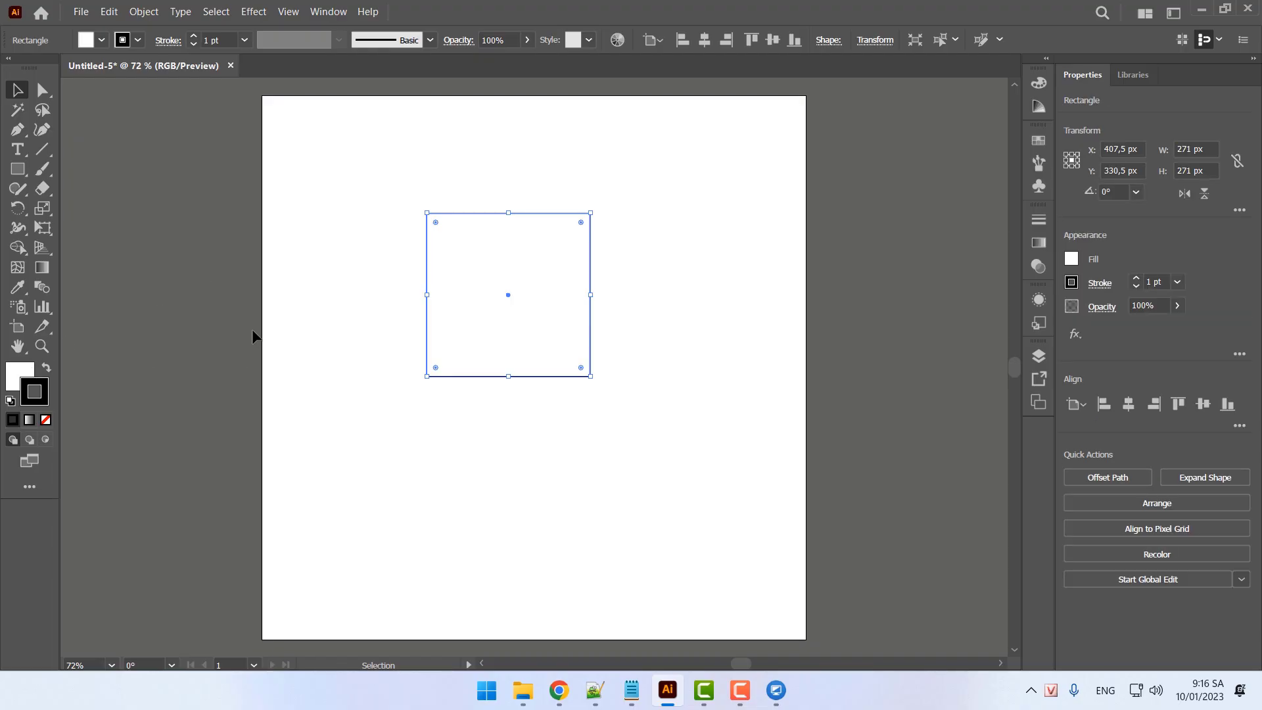
Set the fill colour to pink F41157 in the Color Picker
key("x")
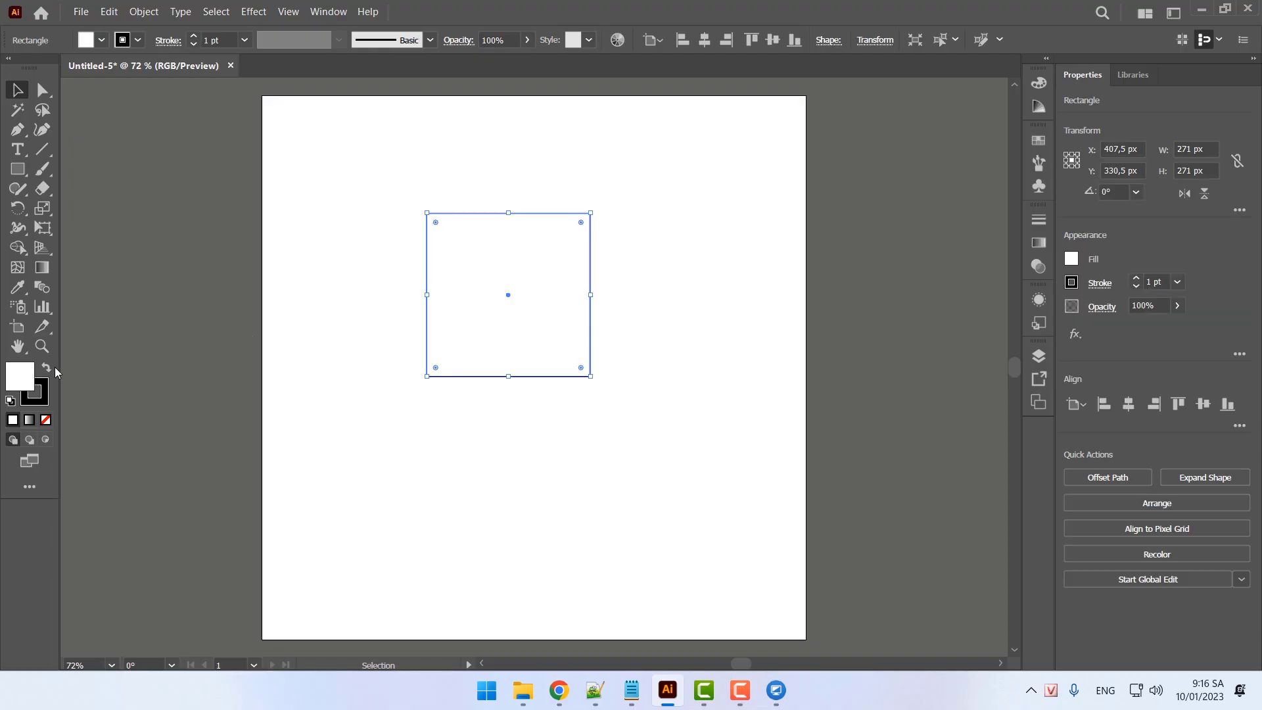
double_click(20, 376)
left_click(650, 243)
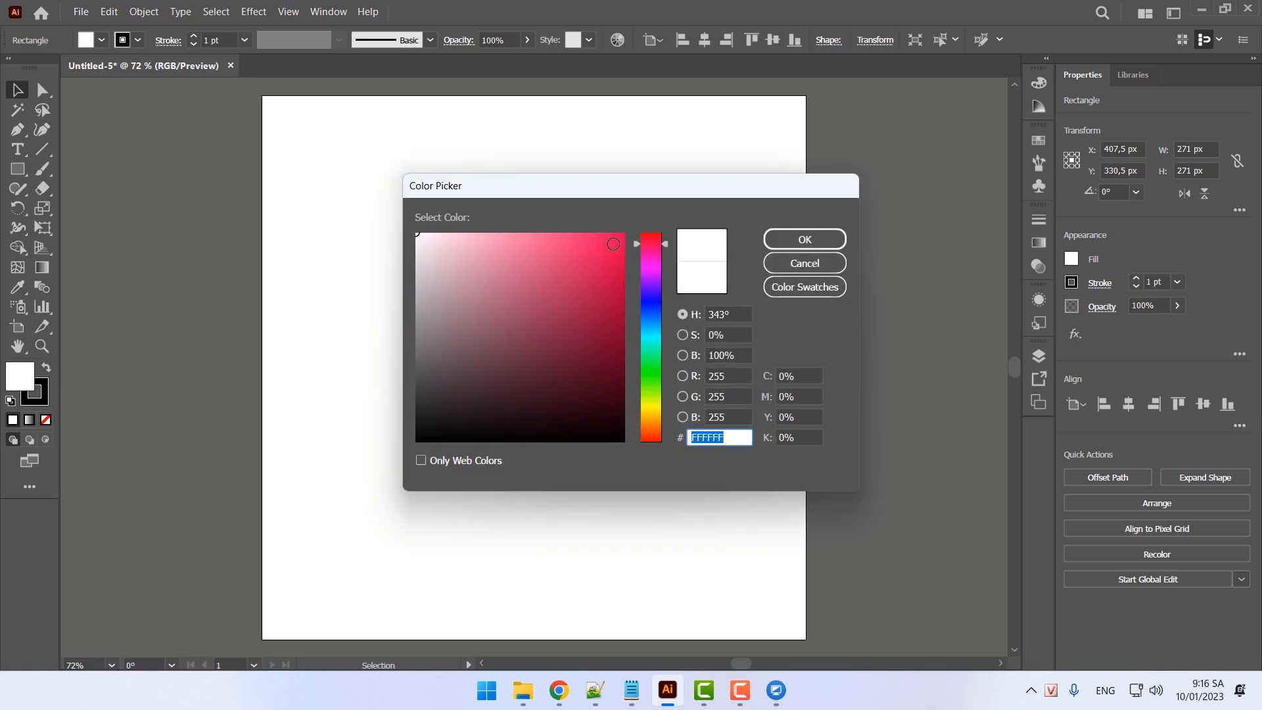
left_click(610, 242)
left_click(797, 243)
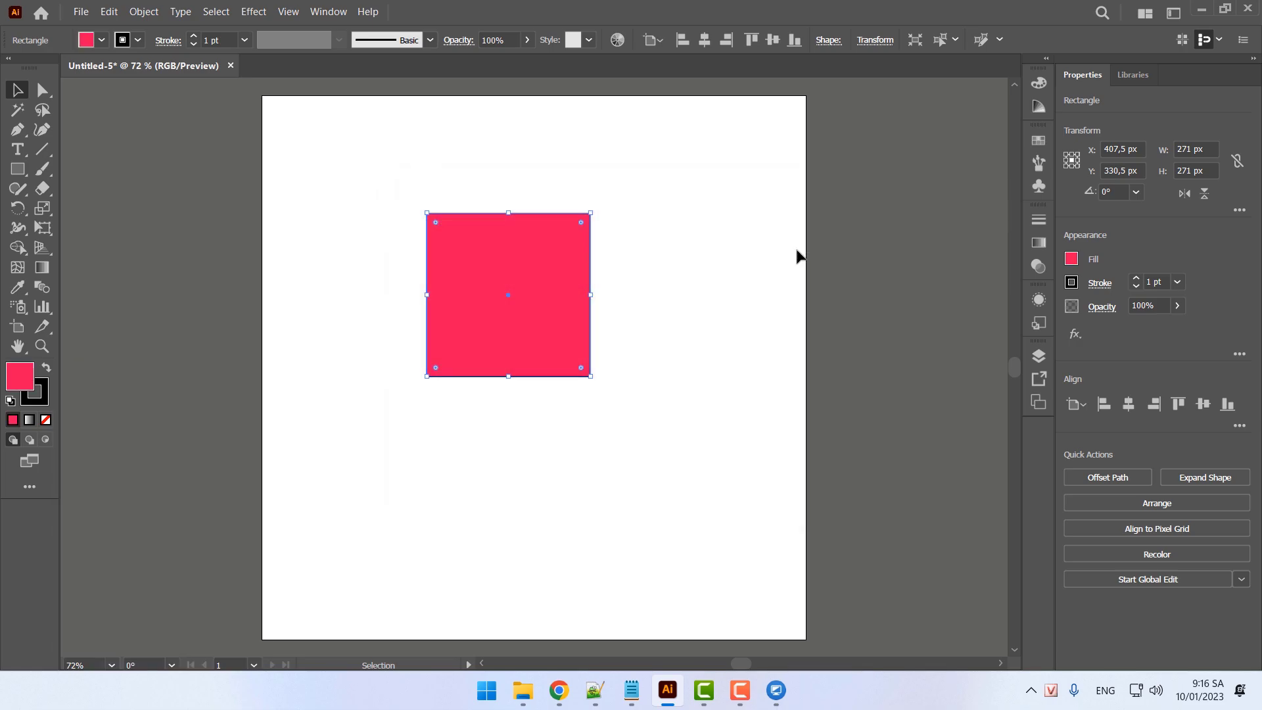
Select the square and delete it, leaving the artboard empty
left_click(211, 219)
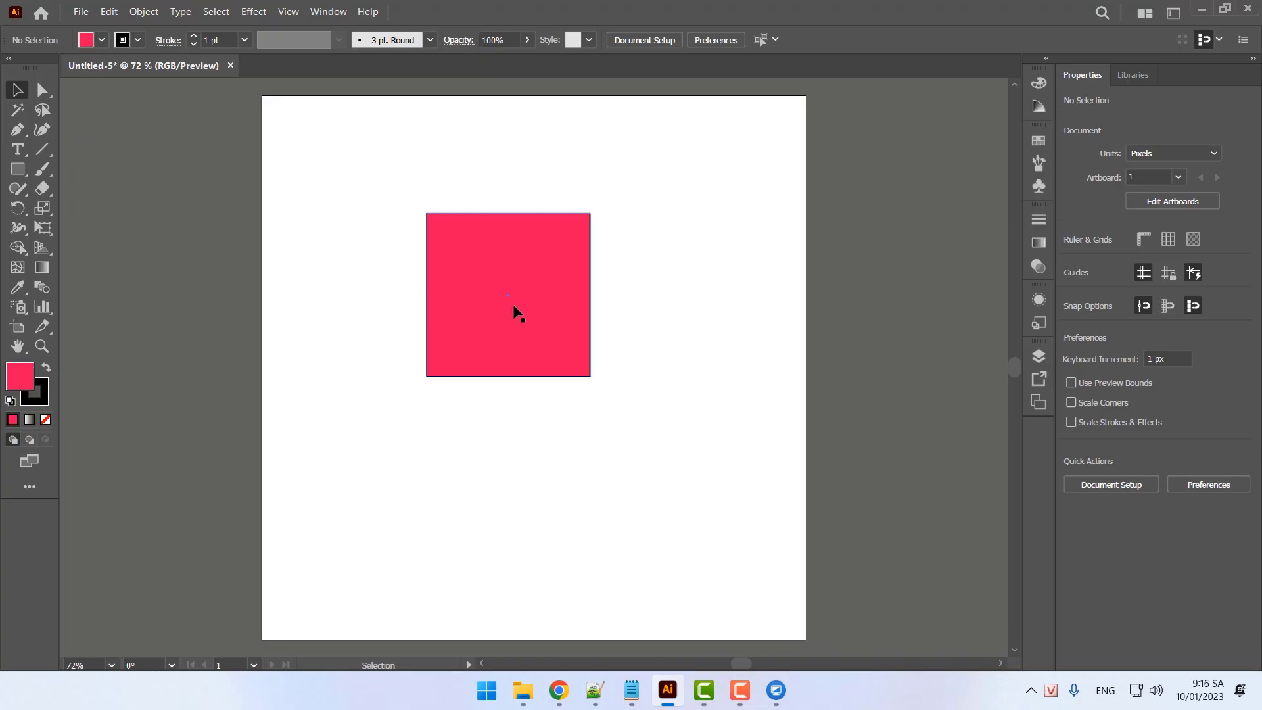
left_click(533, 369)
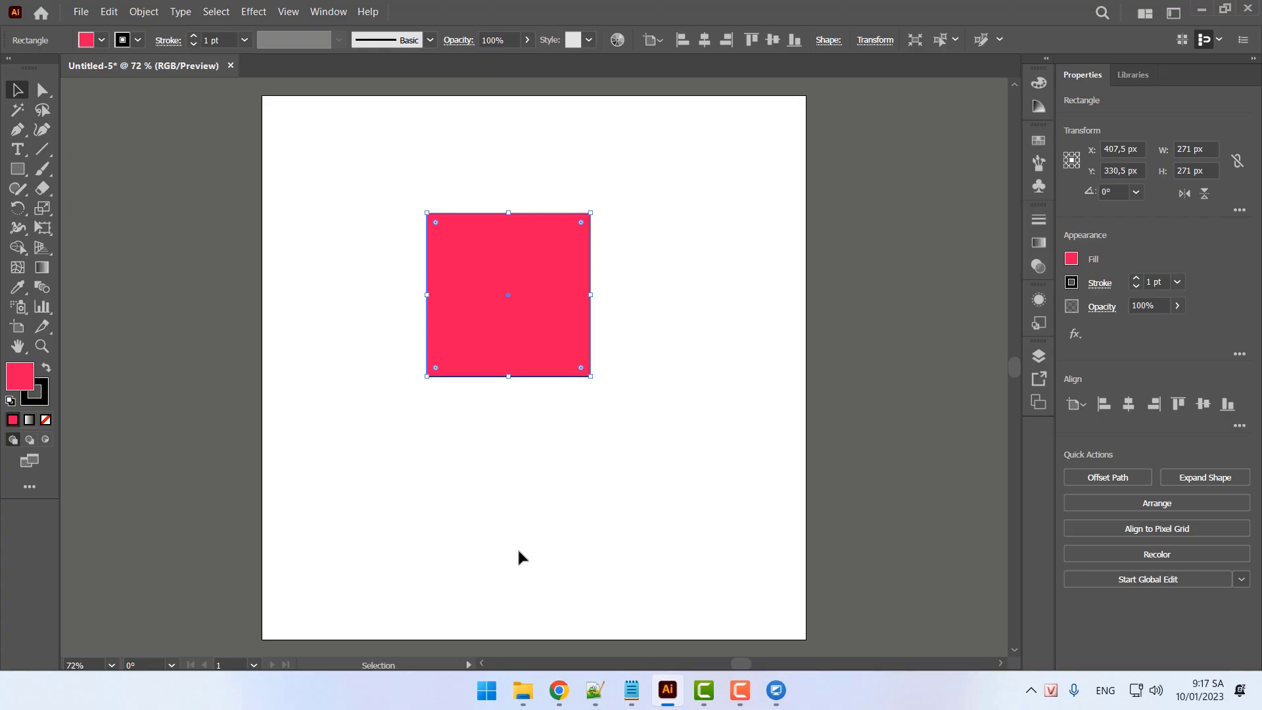
key("Delete")
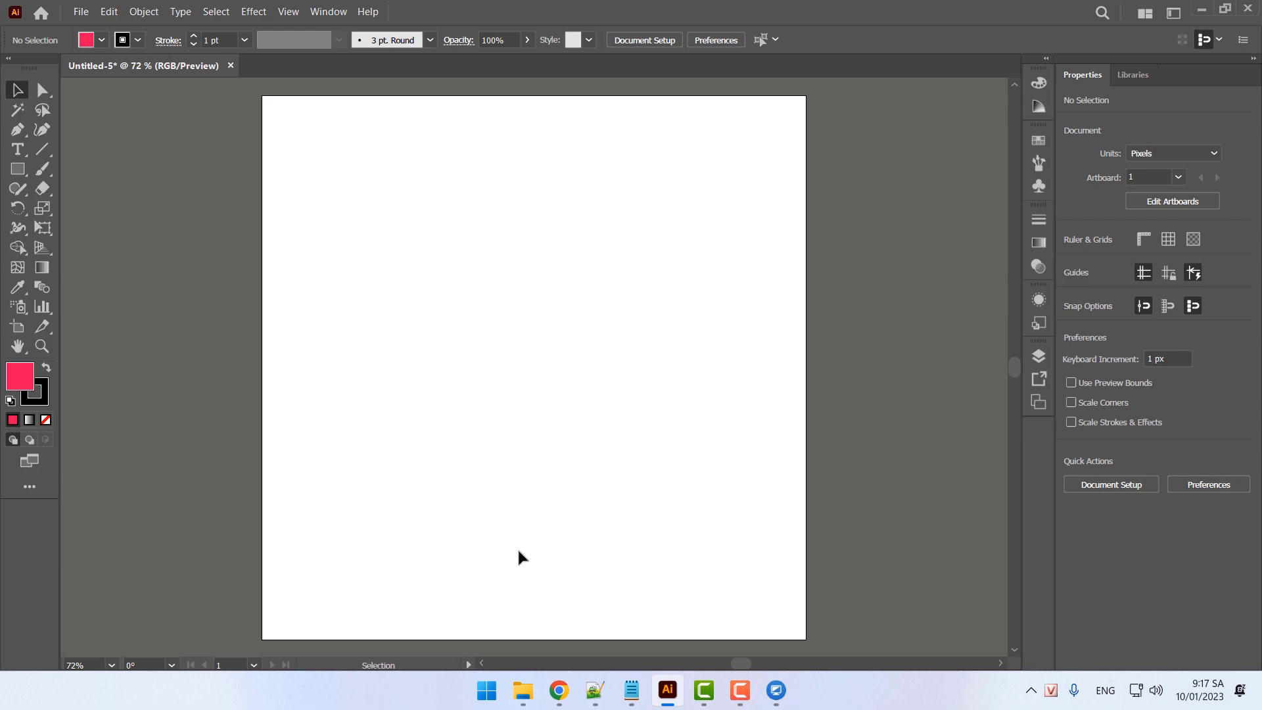
key("m")
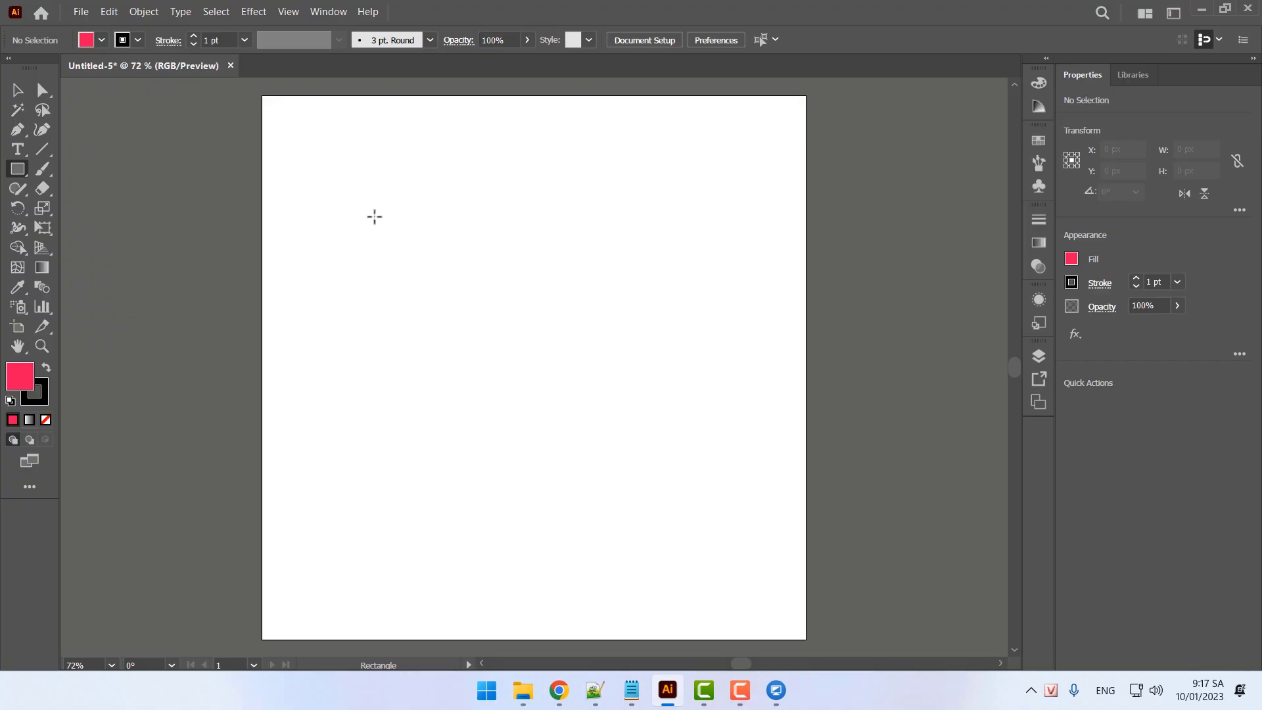
left_click_drag(375, 216, 534, 257)
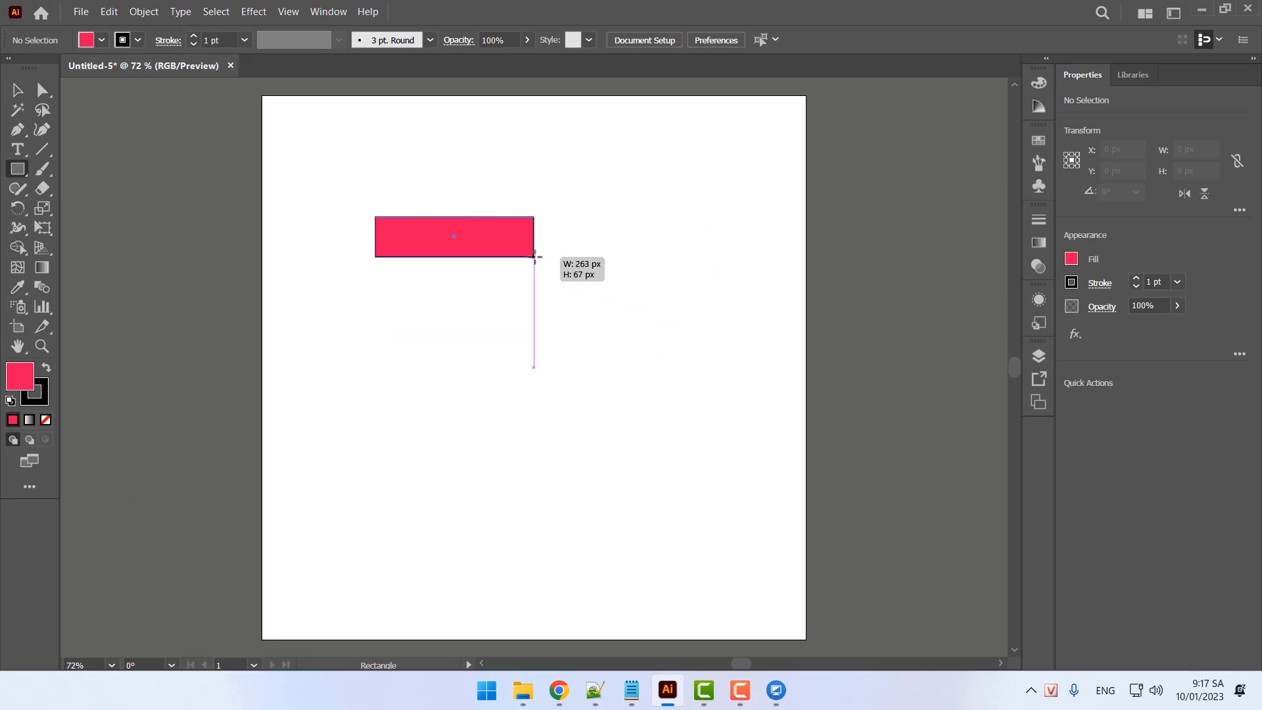
key("shift")
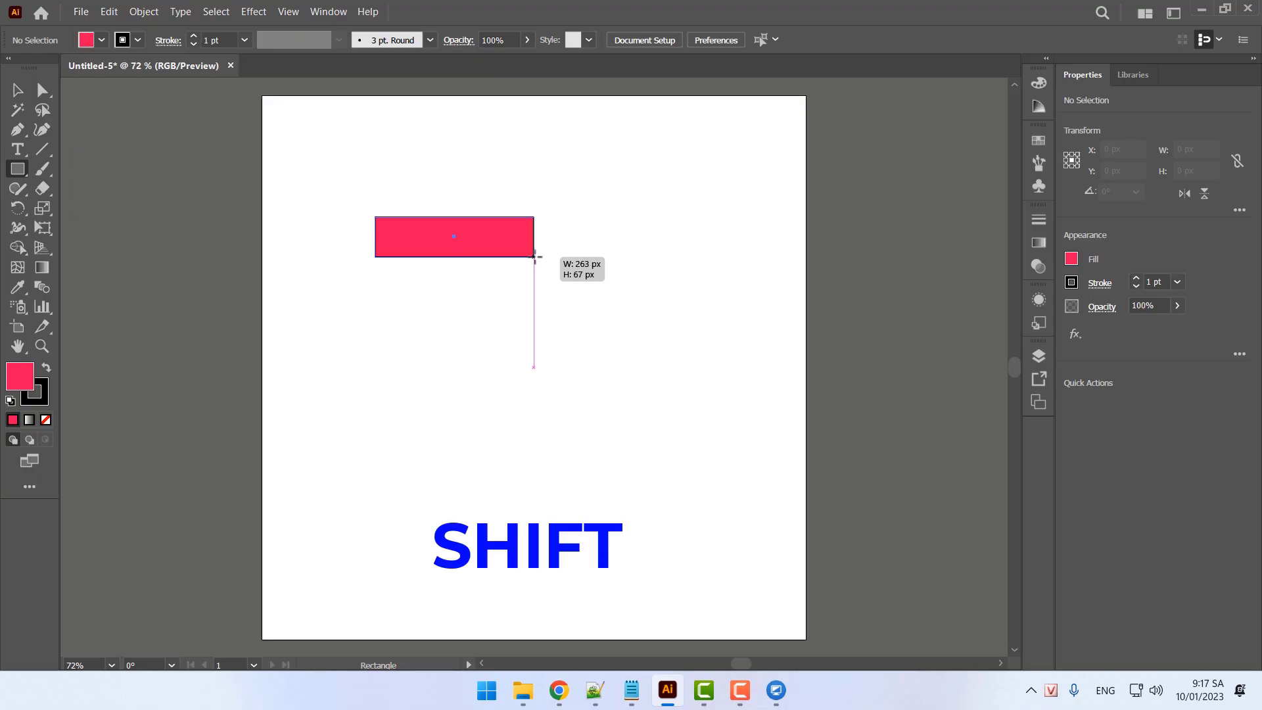
mouse_move(534, 256)
left_mouse_down()
mouse_move(531, 270)
mouse_move(469, 241)
mouse_move(539, 355)
mouse_move(536, 371)
mouse_move(519, 329)
mouse_move(546, 364)
mouse_move(555, 342)
mouse_move(530, 267)
mouse_move(596, 382)
mouse_move(543, 288)
mouse_move(571, 390)
mouse_move(534, 292)
mouse_move(615, 453)
mouse_move(593, 403)
mouse_move(566, 386)
mouse_move(605, 462)
mouse_move(561, 313)
mouse_move(536, 375)
mouse_move(446, 210)
mouse_move(483, 322)
mouse_move(551, 390)
mouse_move(524, 380)
mouse_move(525, 363)
mouse_move(555, 437)
mouse_move(588, 452)
mouse_move(564, 322)
mouse_move(547, 311)
mouse_move(631, 424)
mouse_move(682, 467)
mouse_move(539, 259)
mouse_move(656, 424)
mouse_move(630, 393)
left_mouse_up()
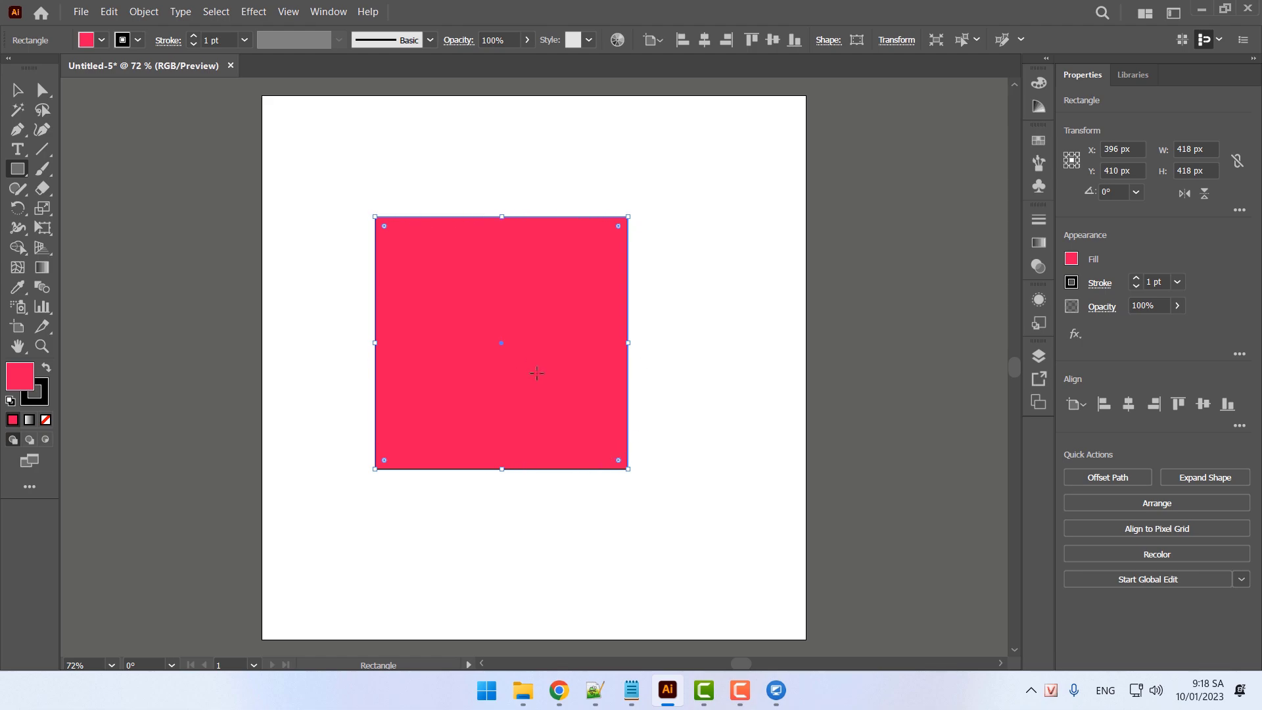
key("Delete")
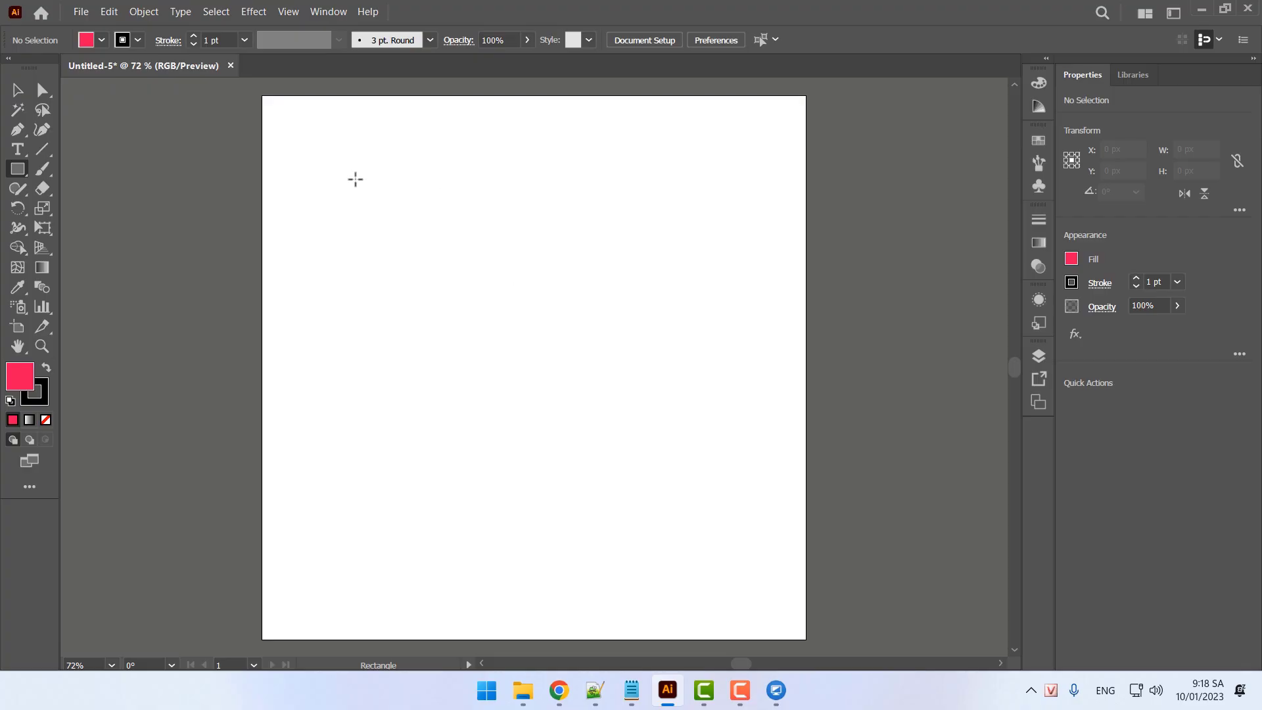
Draw a 400 × 400 px square and drag it to X 465 px, Y 357 px
mouse_move(345, 174)
left_mouse_down()
mouse_move(533, 367)
mouse_move(522, 238)
mouse_move(628, 296)
mouse_move(578, 222)
mouse_move(597, 259)
mouse_move(604, 365)
mouse_move(517, 254)
mouse_move(592, 341)
mouse_move(585, 242)
mouse_move(529, 205)
mouse_move(573, 322)
mouse_move(561, 294)
mouse_move(589, 243)
mouse_move(622, 287)
mouse_move(543, 307)
mouse_move(533, 349)
mouse_move(552, 369)
mouse_move(515, 344)
mouse_move(635, 465)
mouse_move(541, 349)
mouse_move(547, 318)
mouse_move(572, 388)
mouse_move(620, 397)
mouse_move(530, 315)
mouse_move(577, 356)
mouse_move(515, 273)
mouse_move(625, 234)
mouse_move(710, 318)
mouse_move(706, 234)
mouse_move(697, 275)
mouse_move(621, 256)
mouse_move(586, 294)
left_mouse_up()
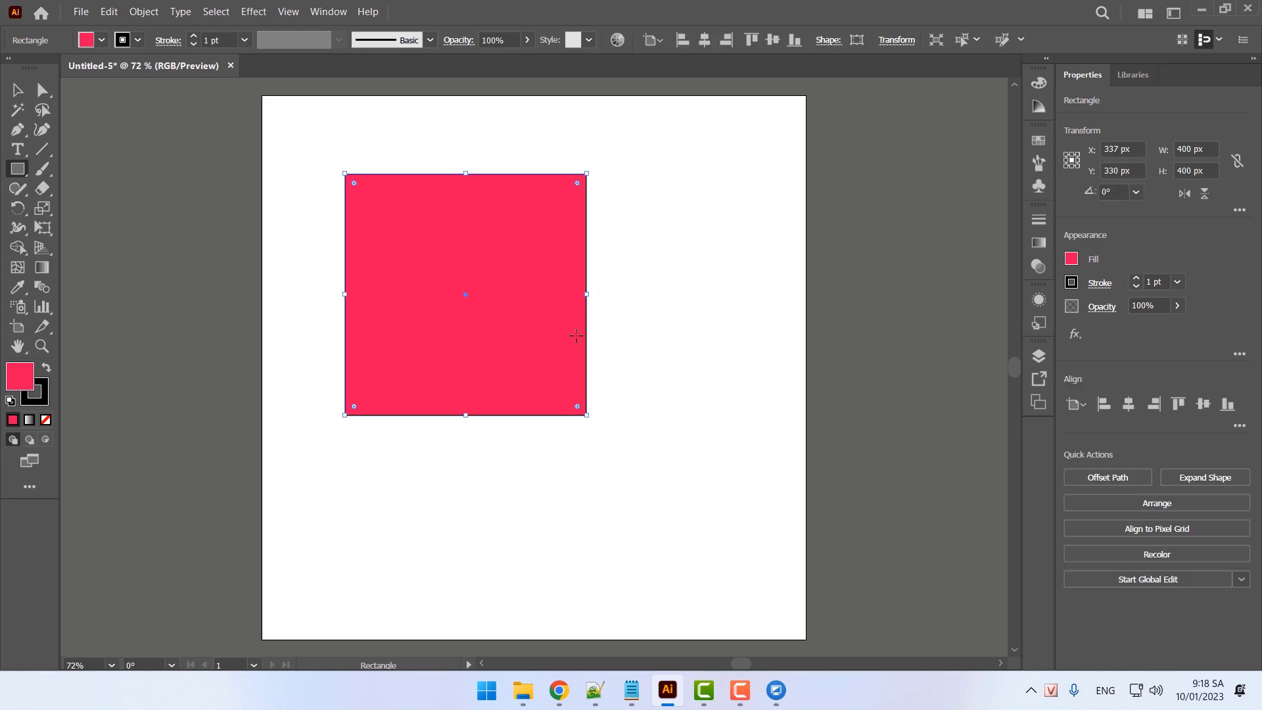
left_click(21, 171)
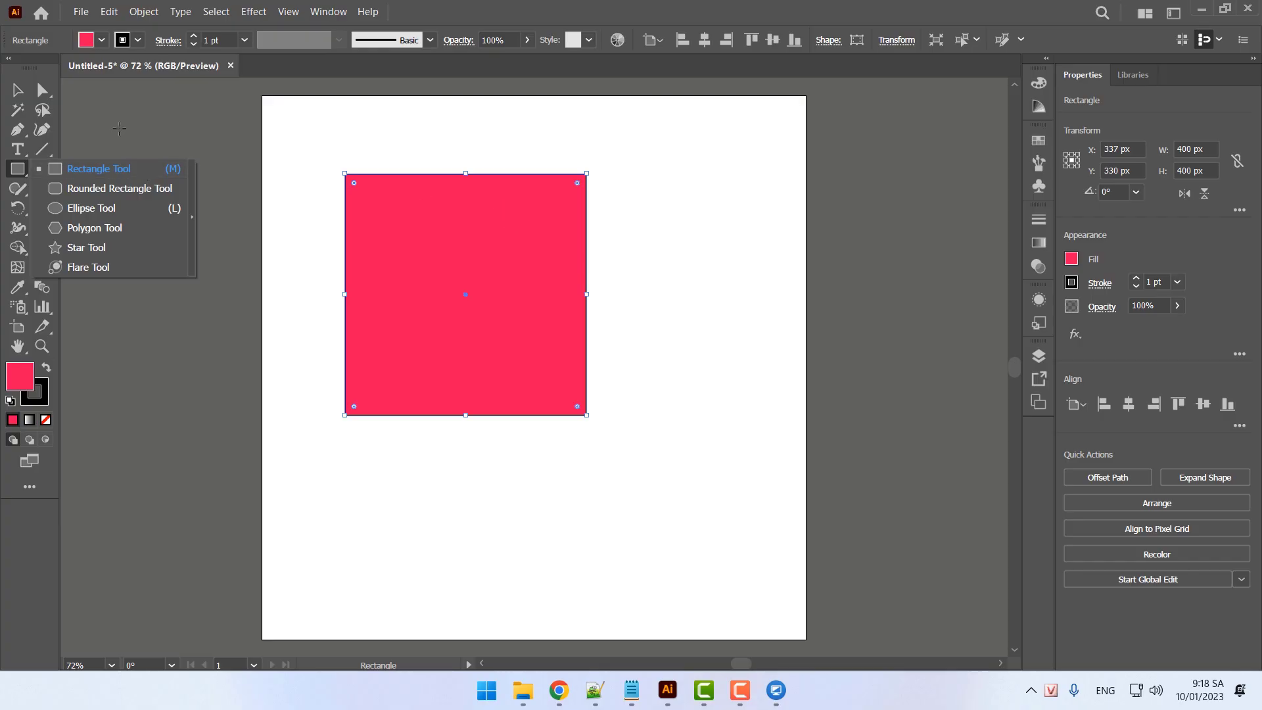
left_click(20, 90)
left_click_drag(482, 225, 521, 284)
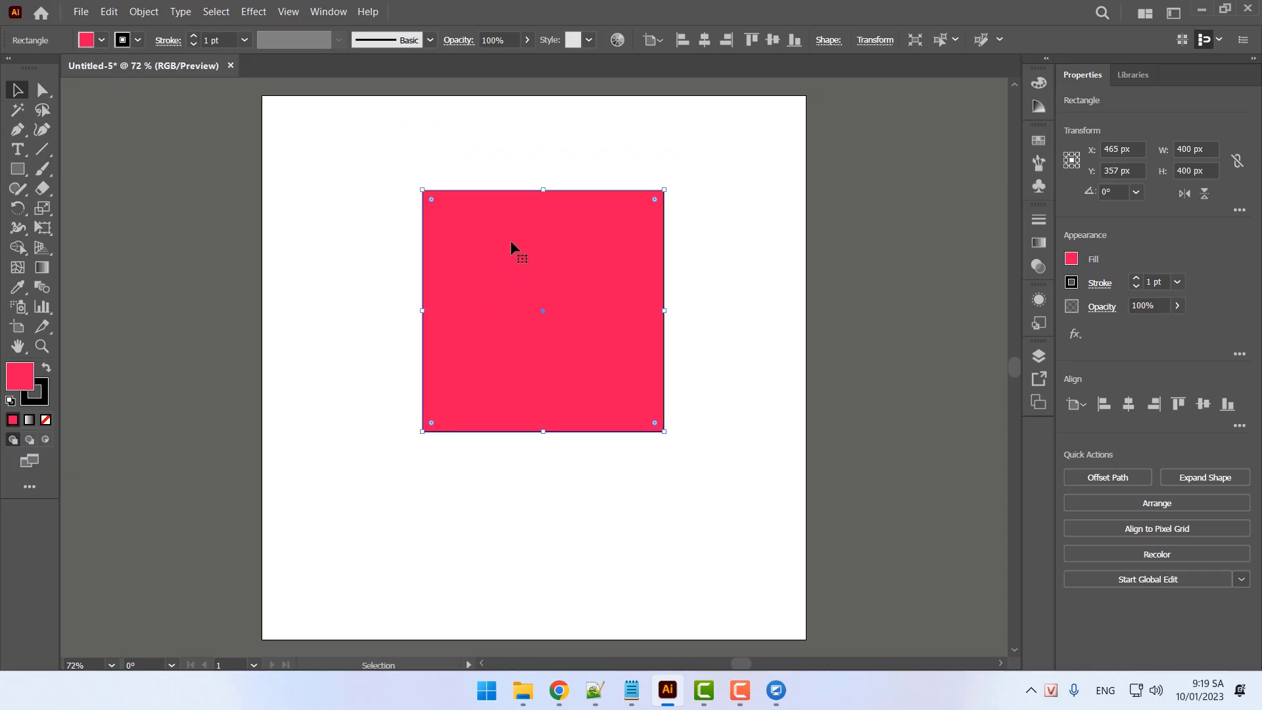
Change the square's fill to yellow in the Color Picker
double_click(20, 377)
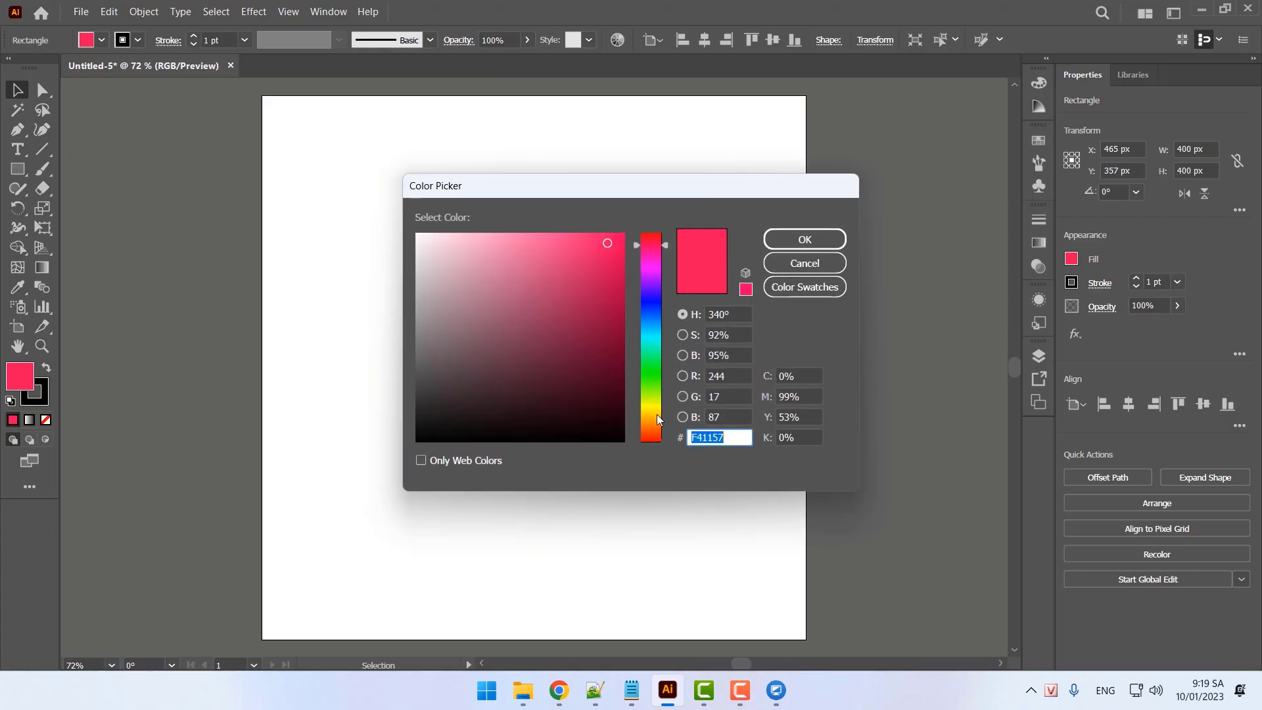
left_click(657, 414)
left_click(786, 238)
left_click(786, 234)
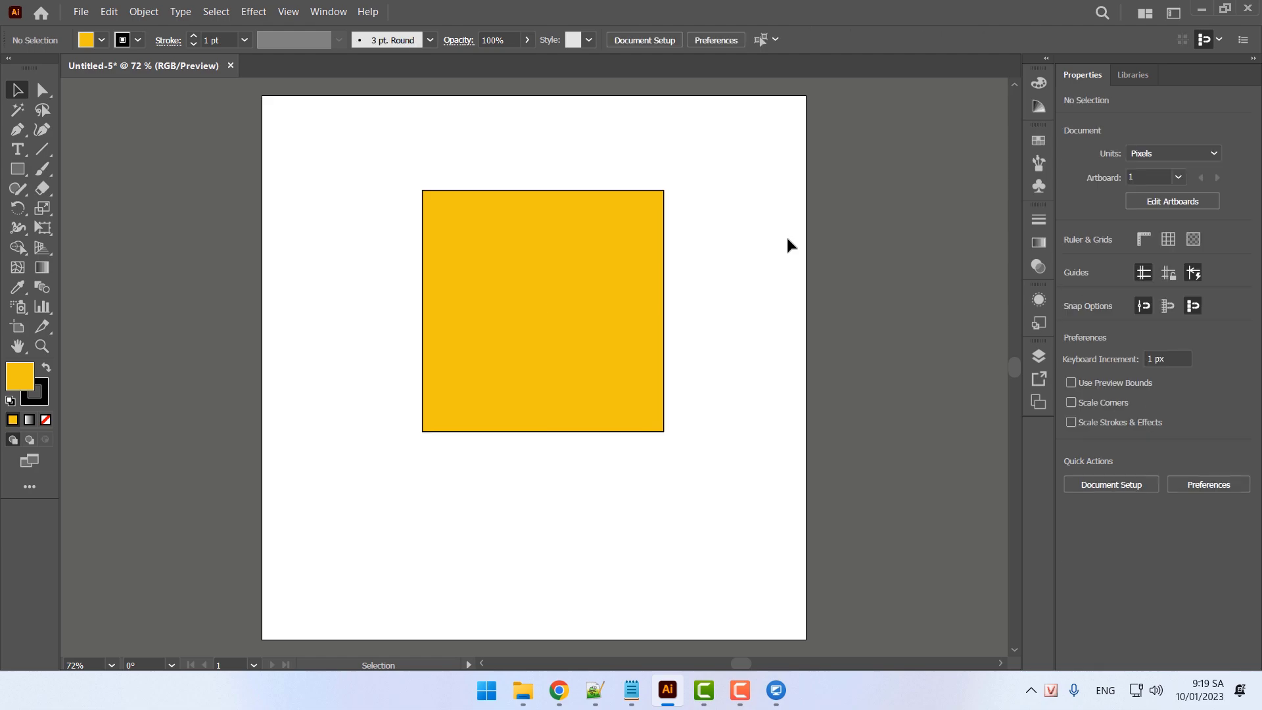
left_click(577, 318)
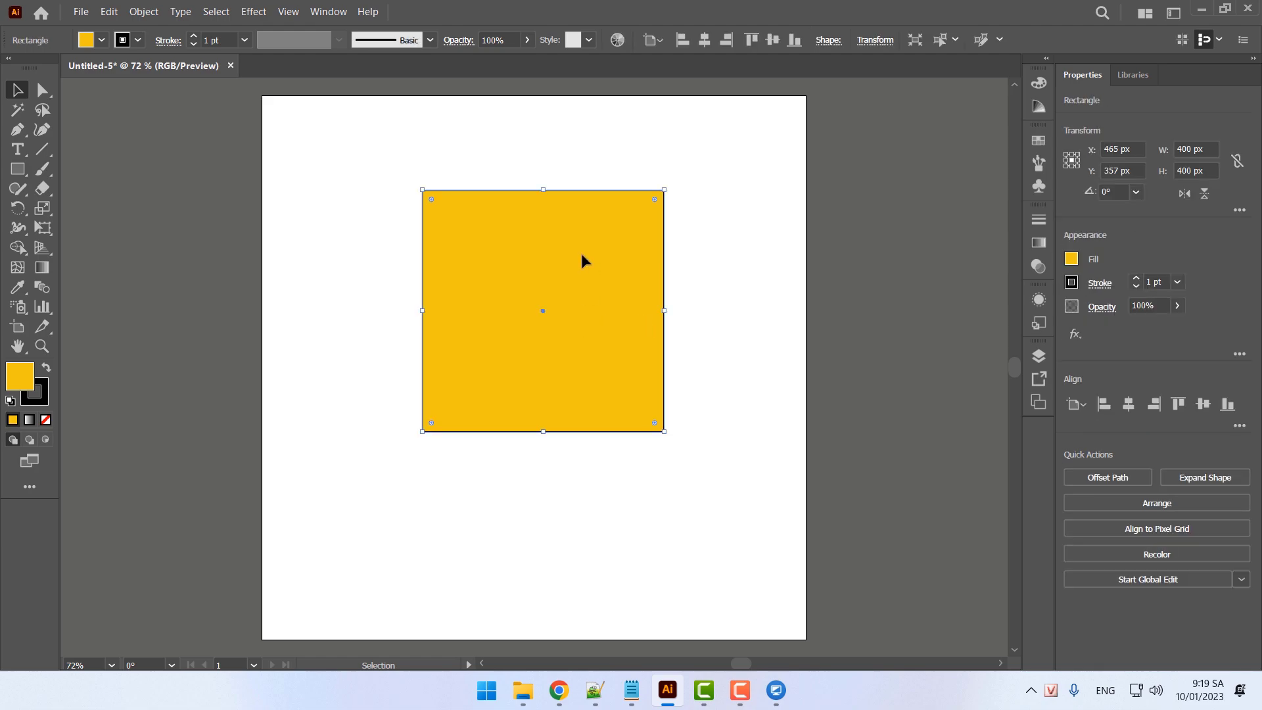
Give the square a bright blue stroke and set its weight to 18 pt
left_click(37, 391)
double_click(37, 392)
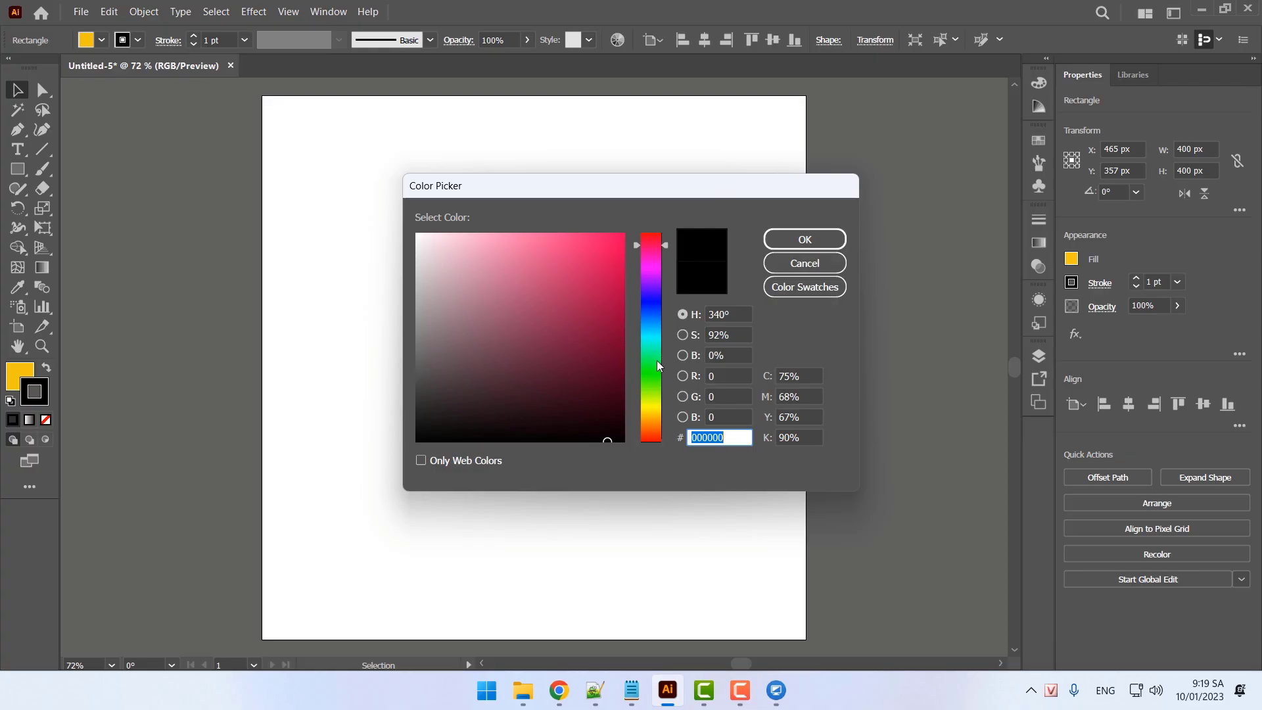
left_click(652, 305)
left_click(614, 251)
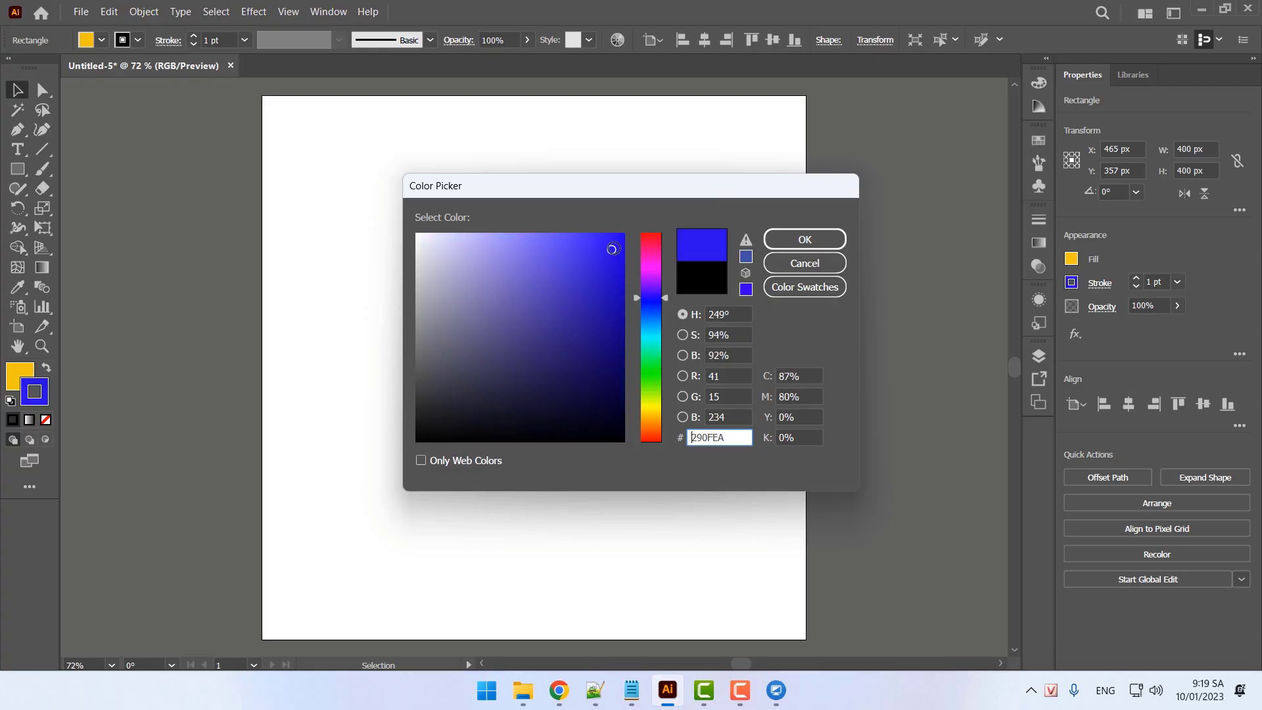
left_click(812, 235)
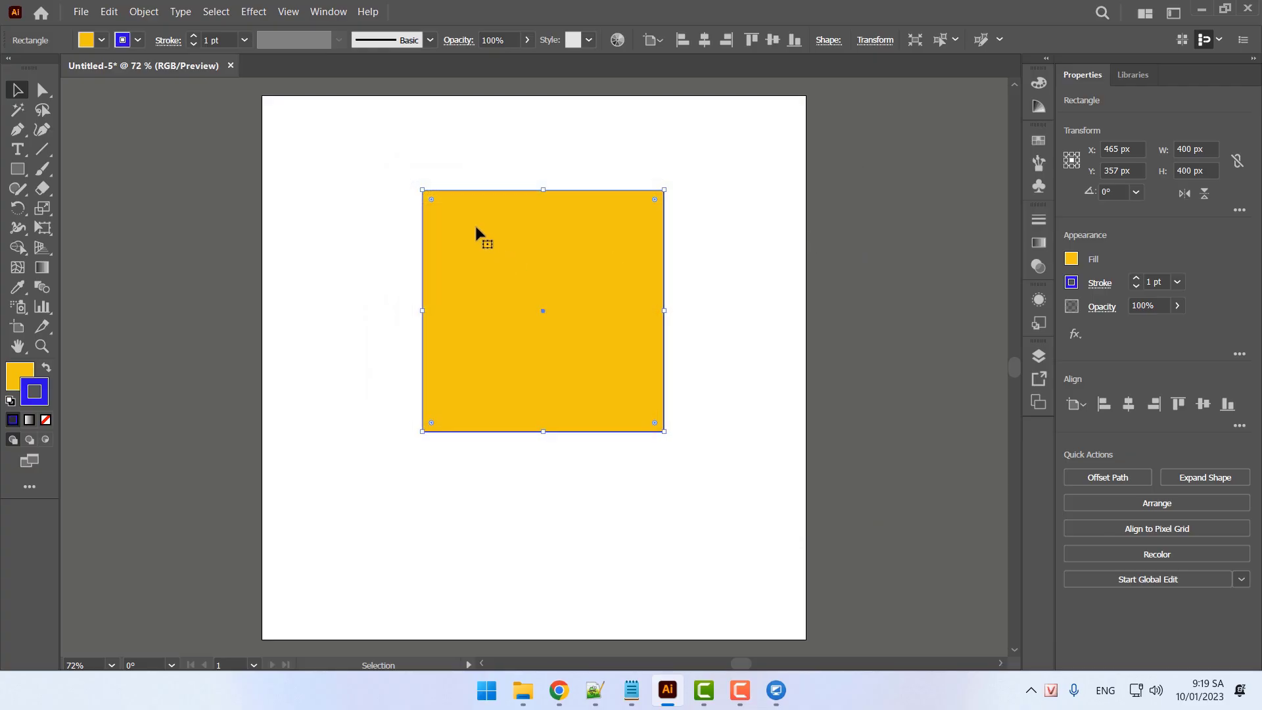
left_click(243, 41)
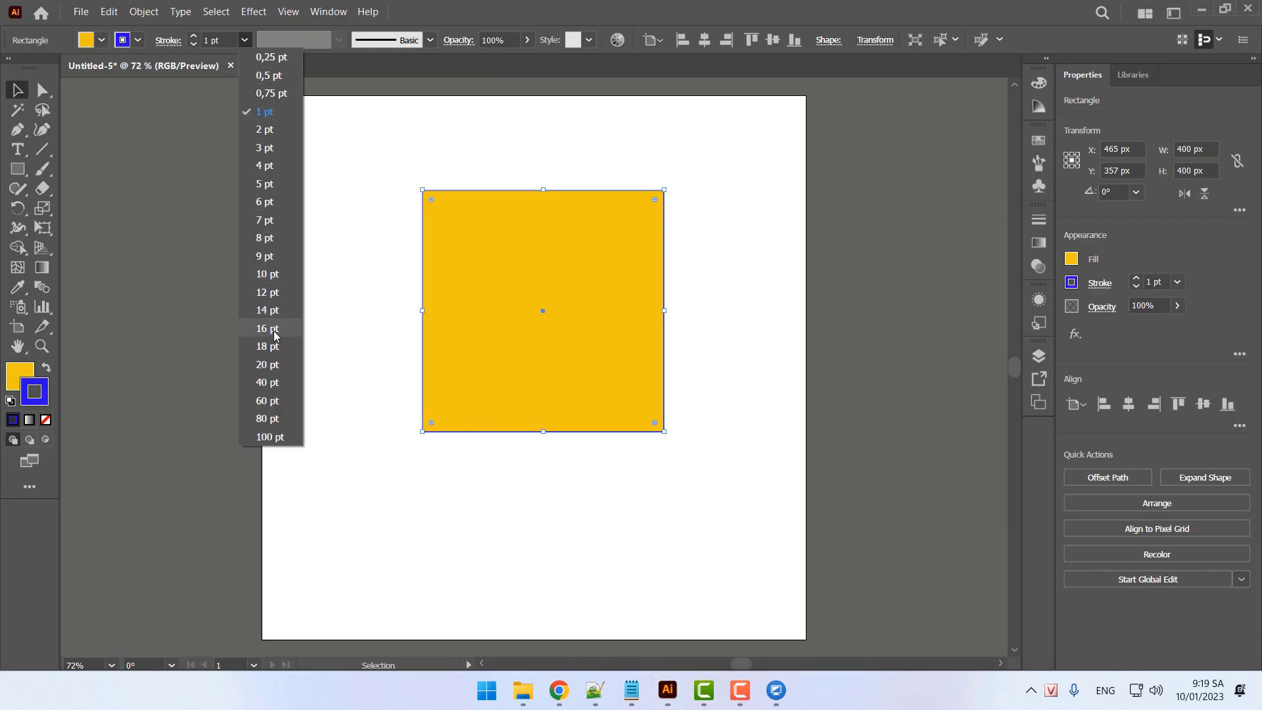
left_click(274, 349)
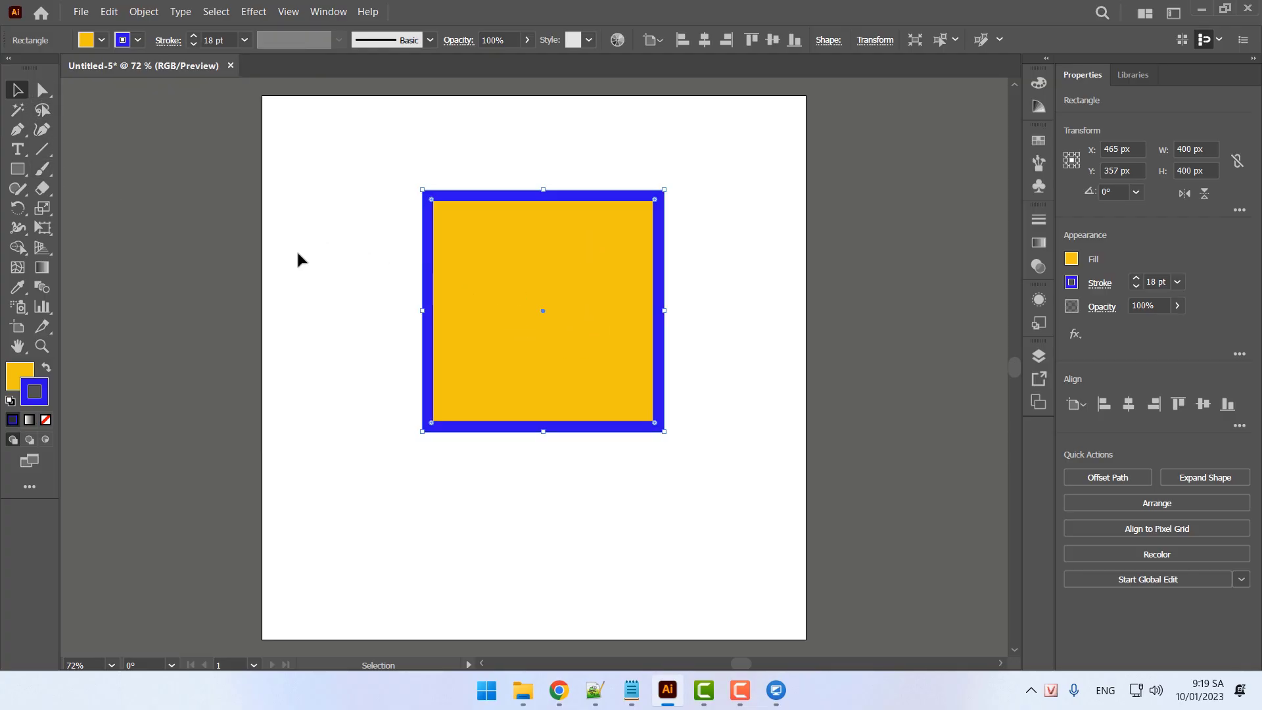
Drag the blue-outlined yellow square to several different positions on the artboard
left_click(372, 274)
left_click_drag(509, 288, 545, 283)
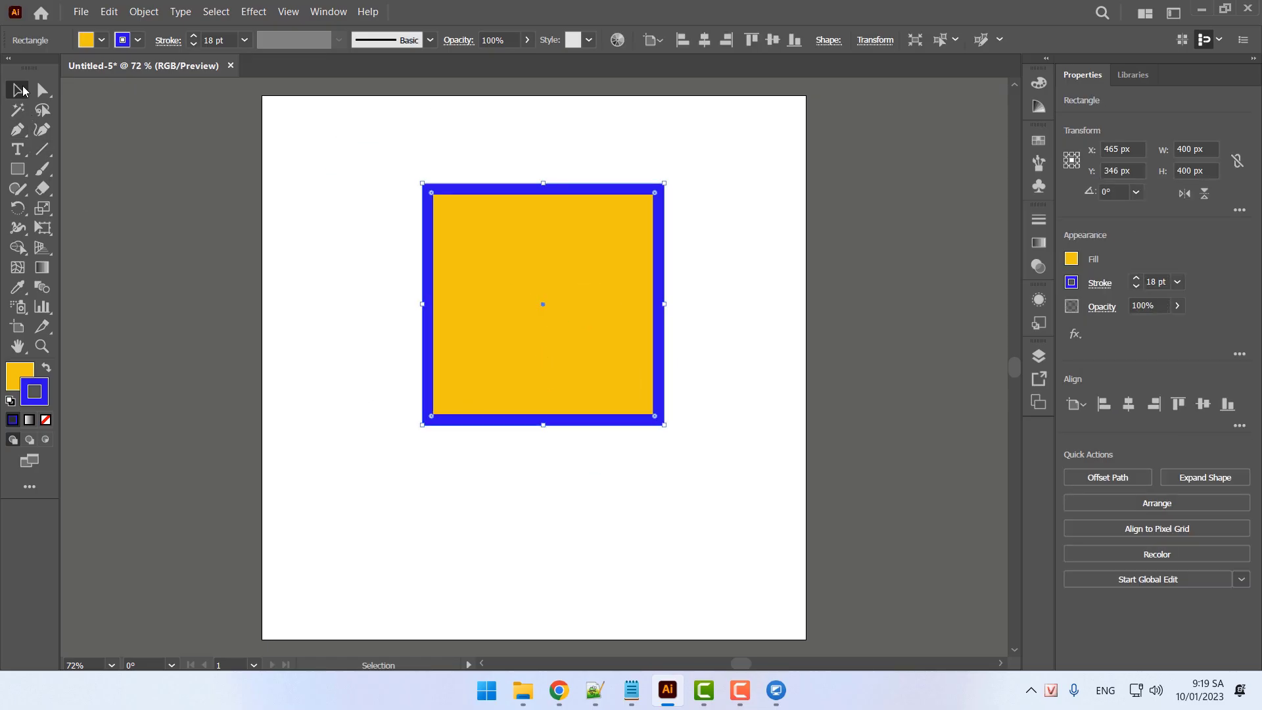
left_click_drag(478, 316, 402, 337)
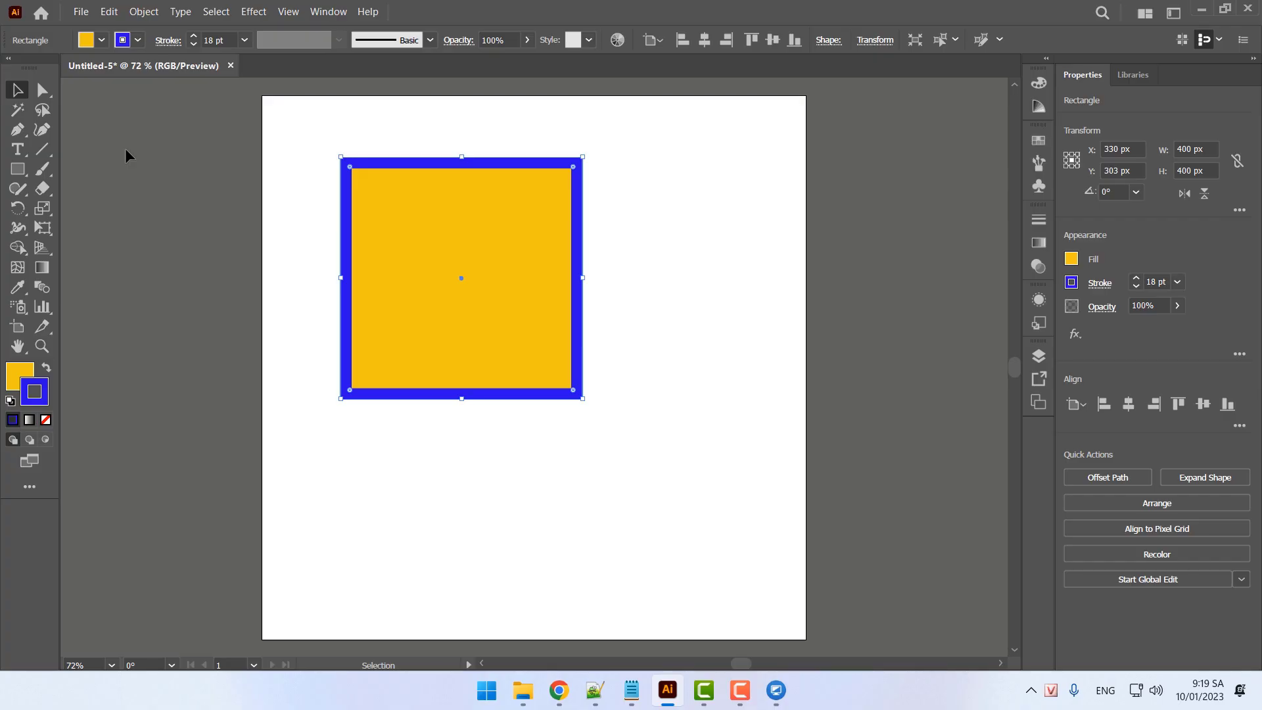
left_click_drag(377, 224, 405, 234)
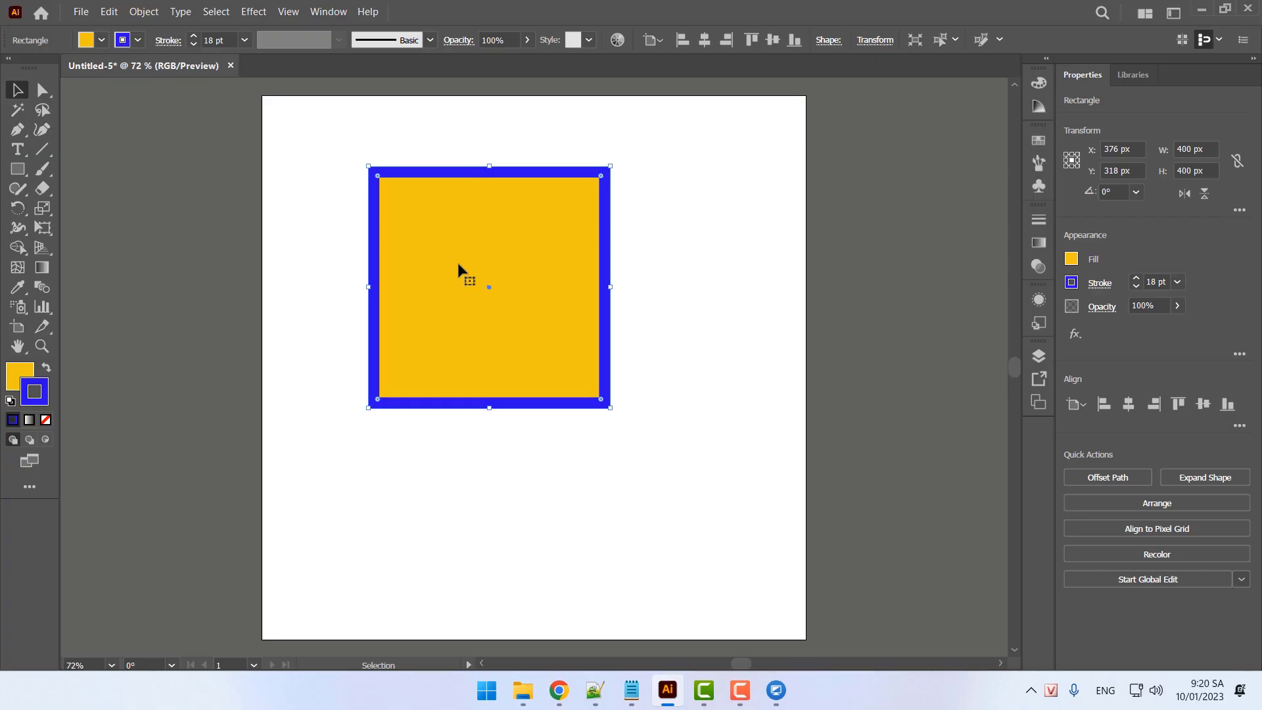
left_click_drag(458, 265, 494, 293)
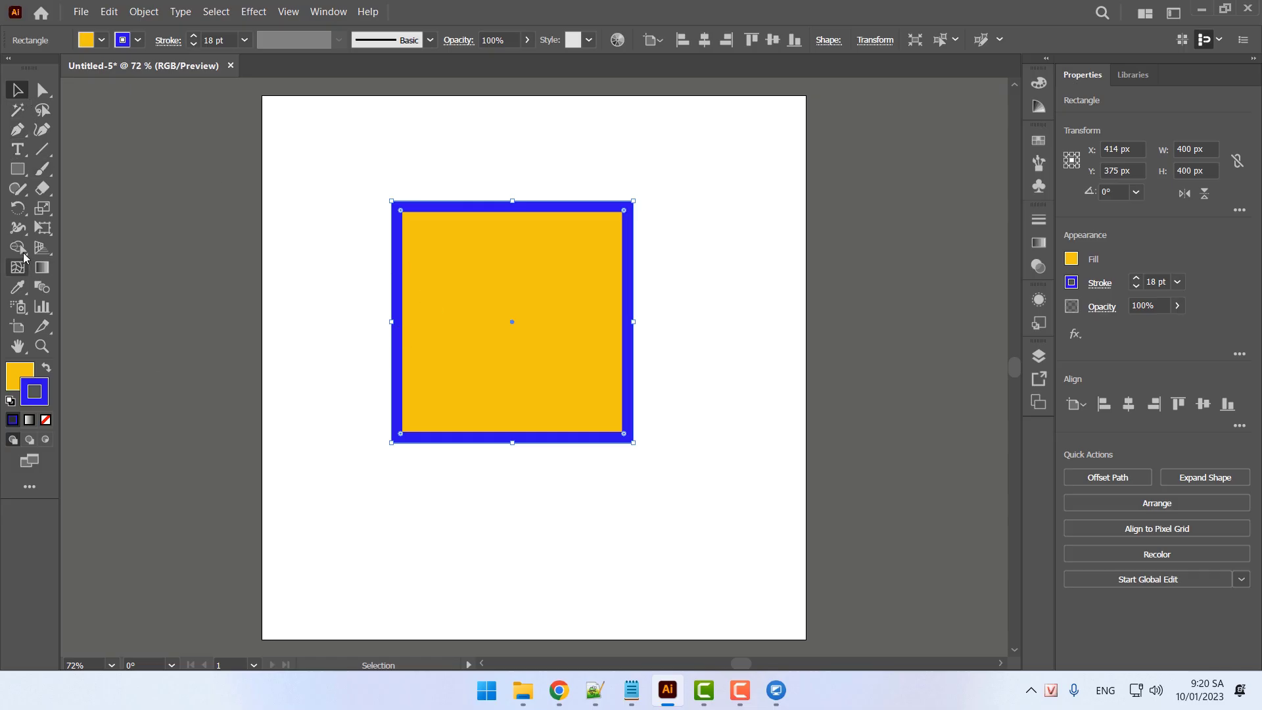
Reposition the square a few more times, then delete it to leave the artboard blank
left_click(18, 170)
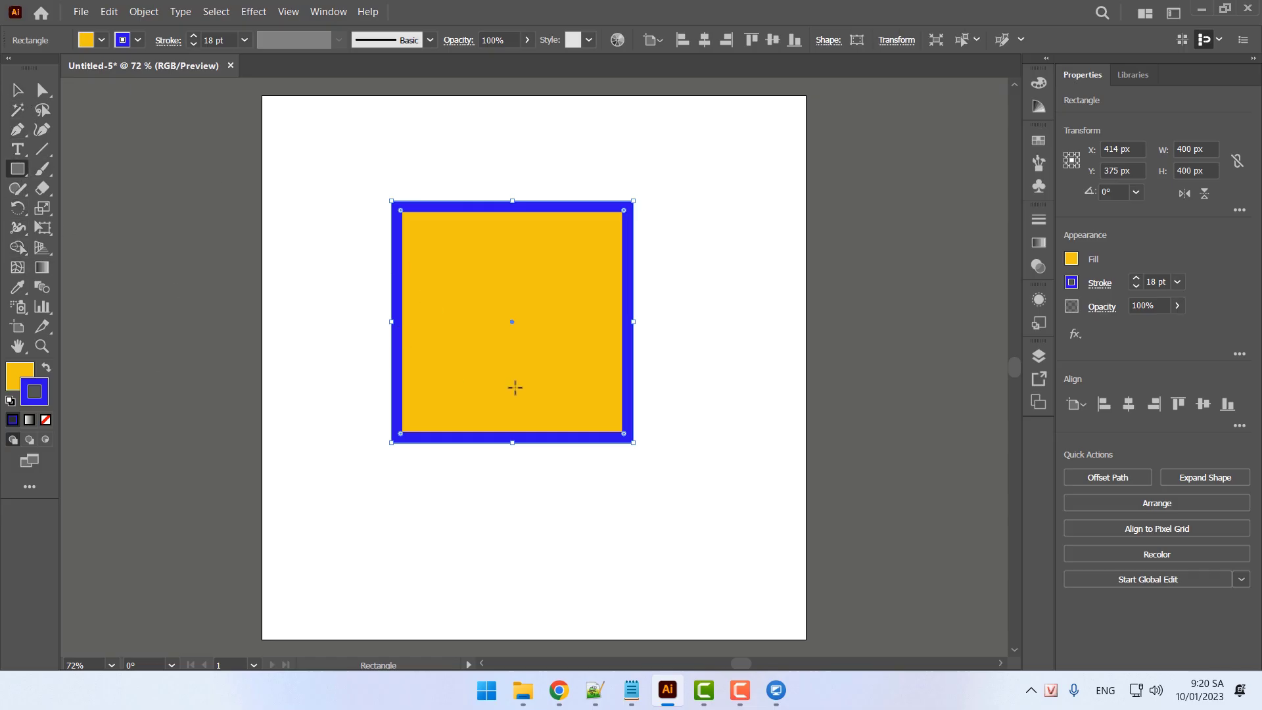
key("v")
left_click_drag(465, 319, 503, 406)
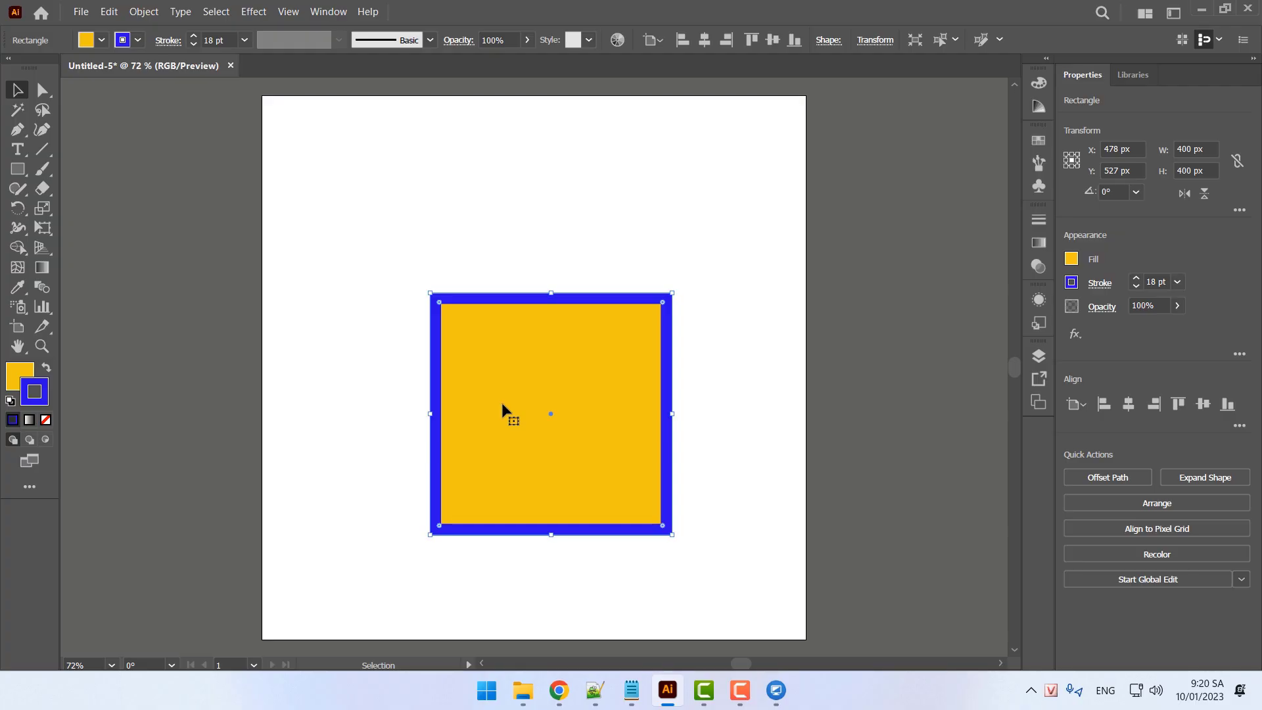
left_click_drag(514, 416, 496, 326)
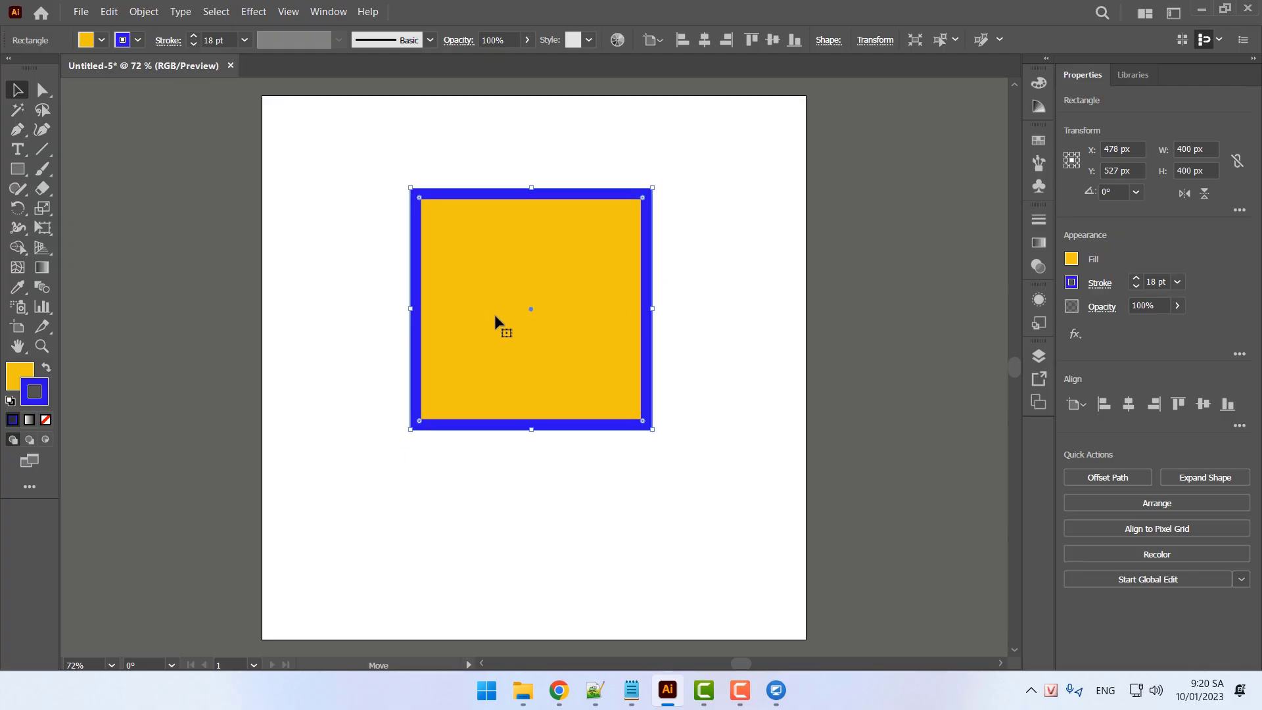
left_click_drag(548, 359, 557, 297)
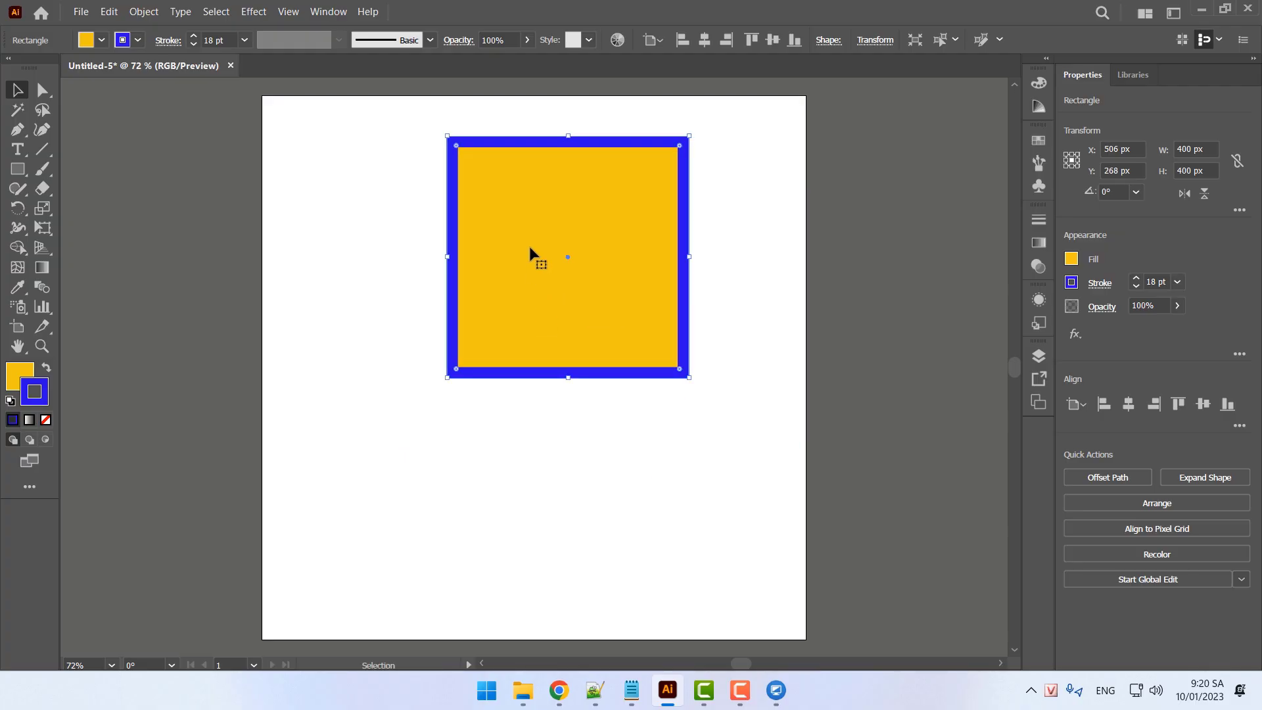
key("Delete")
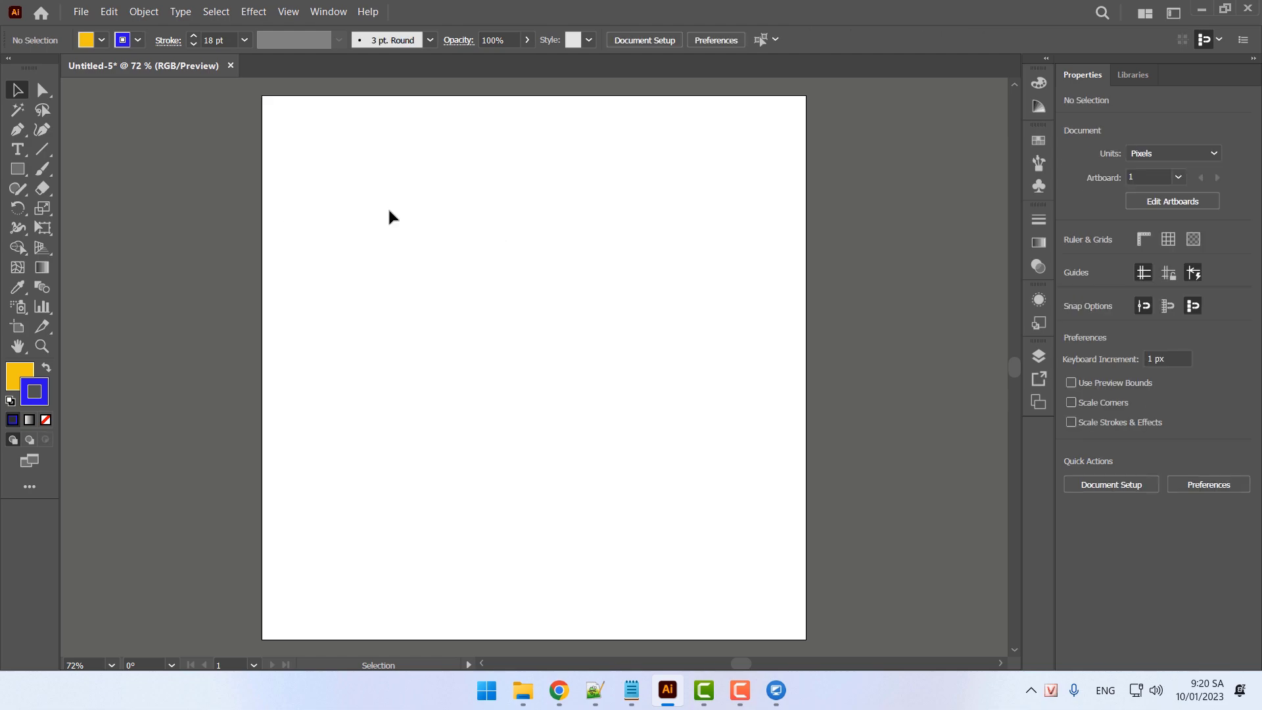
key("m")
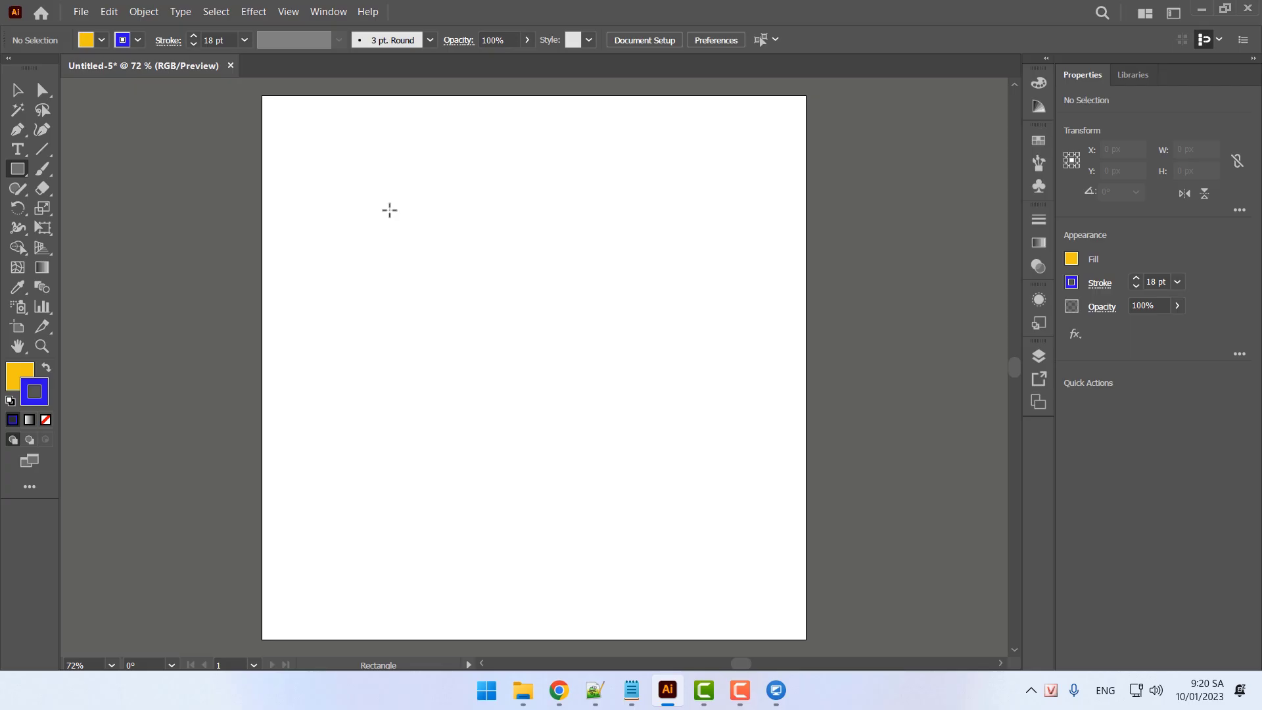
mouse_move(390, 210)
left_mouse_down()
mouse_move(584, 334)
mouse_move(488, 222)
mouse_move(604, 431)
mouse_move(526, 309)
mouse_move(545, 304)
mouse_move(550, 327)
mouse_move(604, 346)
mouse_move(554, 176)
mouse_move(561, 241)
mouse_move(549, 237)
mouse_move(729, 438)
mouse_move(730, 368)
mouse_move(716, 401)
mouse_move(712, 351)
mouse_move(758, 452)
mouse_move(721, 408)
mouse_move(660, 370)
mouse_move(703, 397)
mouse_move(676, 361)
mouse_move(704, 344)
mouse_move(744, 423)
mouse_move(632, 365)
mouse_move(746, 424)
mouse_move(569, 253)
mouse_move(681, 407)
mouse_move(496, 248)
mouse_move(655, 447)
mouse_move(572, 263)
mouse_move(691, 413)
mouse_move(657, 326)
mouse_move(679, 394)
mouse_move(543, 230)
mouse_move(446, 74)
mouse_move(448, 170)
mouse_move(422, 229)
mouse_move(390, 495)
mouse_move(636, 551)
mouse_move(504, 239)
mouse_move(591, 256)
mouse_move(427, 170)
mouse_move(545, 270)
mouse_move(604, 381)
mouse_move(535, 266)
mouse_move(580, 345)
mouse_move(558, 252)
mouse_move(639, 366)
mouse_move(531, 220)
mouse_move(644, 436)
mouse_move(547, 261)
mouse_move(632, 232)
mouse_move(768, 255)
mouse_move(626, 282)
mouse_move(531, 250)
mouse_move(503, 411)
mouse_move(532, 248)
mouse_move(546, 238)
mouse_move(594, 325)
mouse_move(744, 463)
left_mouse_up()
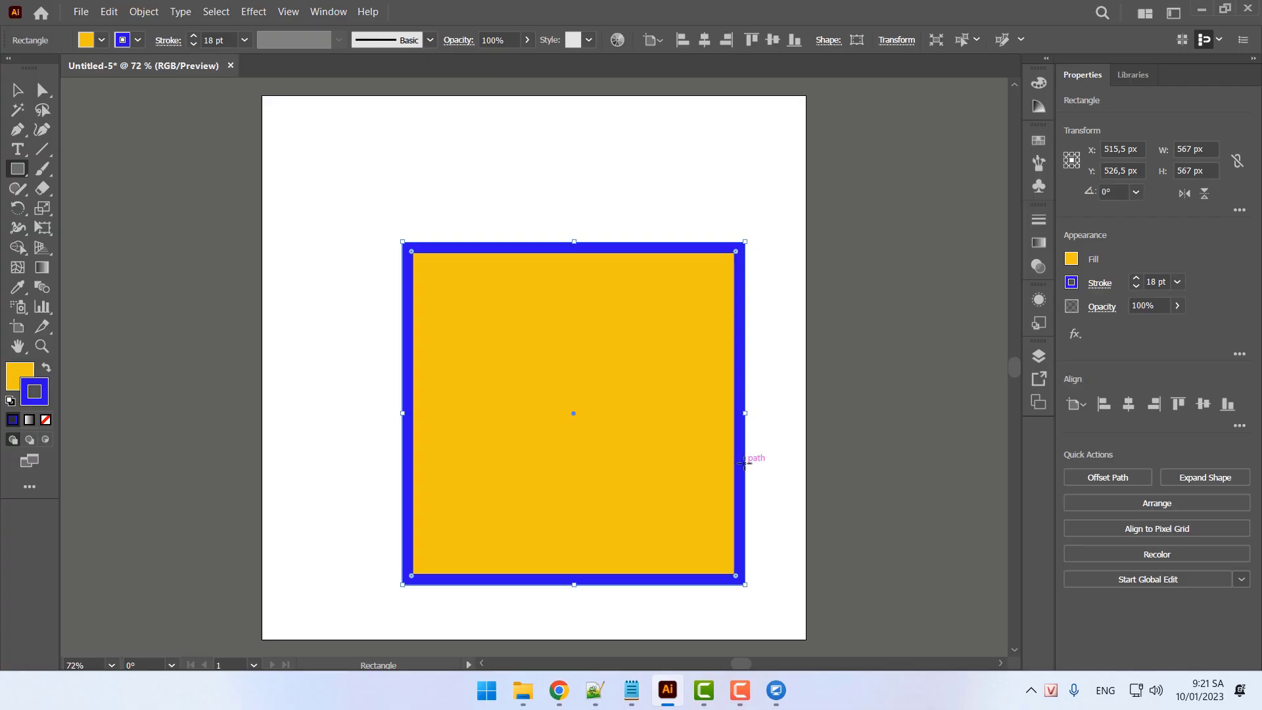
key("v")
left_click_drag(641, 451, 598, 354)
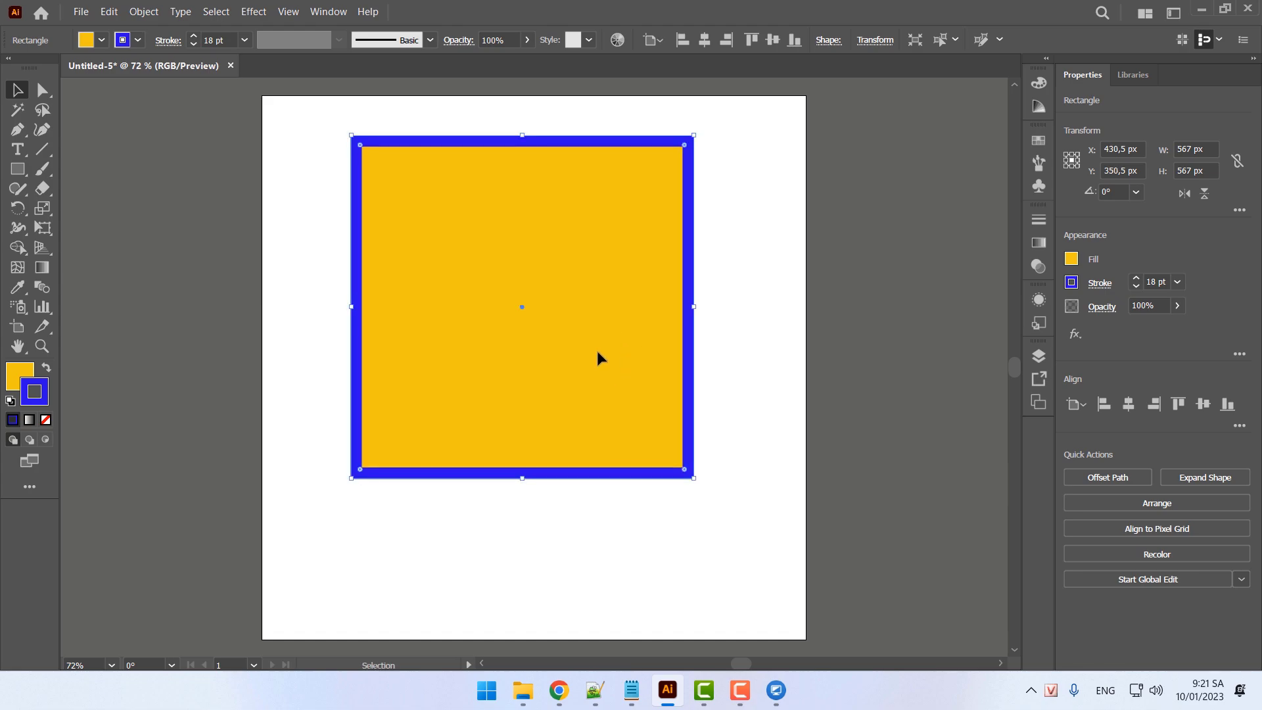
key("Delete")
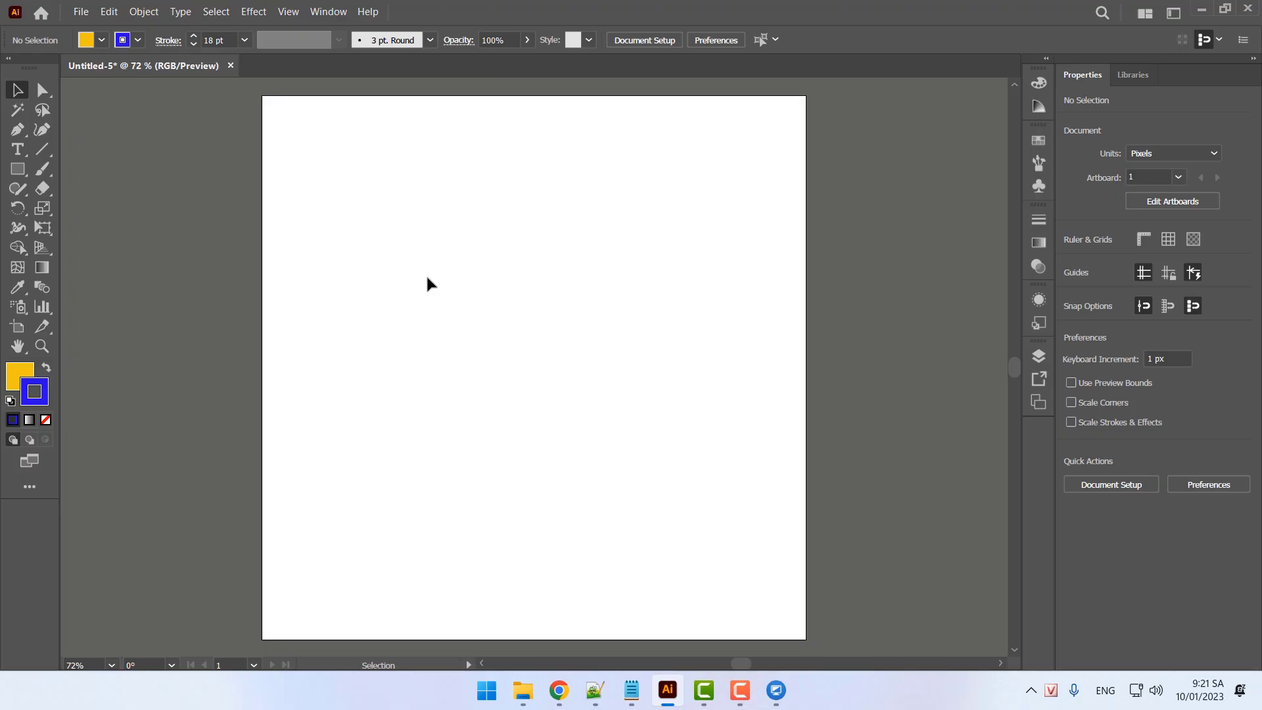
Draw a square near the upper left and a smaller square near the top centre
key("m")
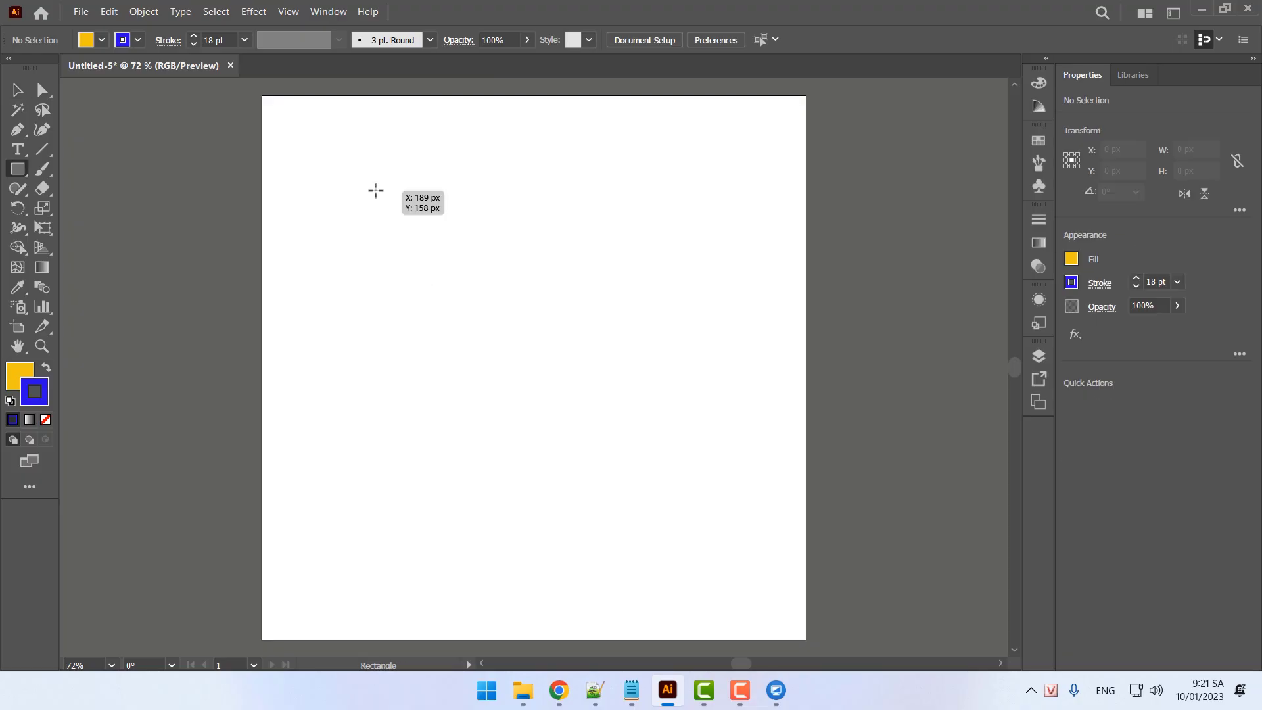
mouse_move(375, 190)
left_mouse_down()
mouse_move(505, 268)
mouse_move(438, 140)
mouse_move(478, 105)
mouse_move(398, 224)
mouse_move(399, 543)
mouse_move(778, 557)
mouse_move(735, 138)
mouse_move(788, 150)
mouse_move(430, 133)
mouse_move(410, 208)
mouse_move(403, 195)
left_mouse_up()
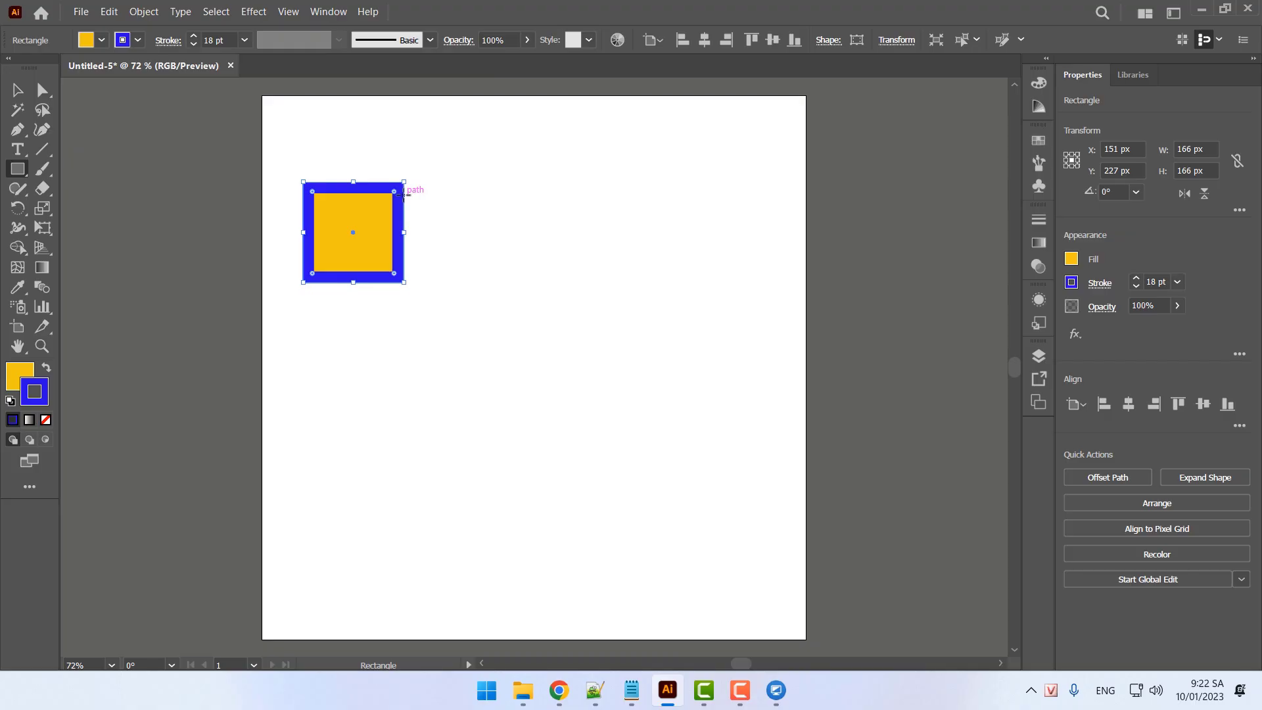
mouse_move(513, 283)
left_mouse_down()
mouse_move(521, 274)
mouse_move(558, 335)
mouse_move(549, 284)
mouse_move(493, 226)
mouse_move(620, 223)
mouse_move(618, 199)
mouse_move(695, 197)
mouse_move(621, 197)
mouse_move(648, 388)
mouse_move(578, 329)
mouse_move(638, 199)
mouse_move(554, 283)
mouse_move(502, 234)
mouse_move(501, 282)
mouse_move(482, 310)
mouse_move(473, 299)
mouse_move(526, 357)
mouse_move(653, 315)
mouse_move(530, 270)
mouse_move(503, 205)
left_mouse_up()
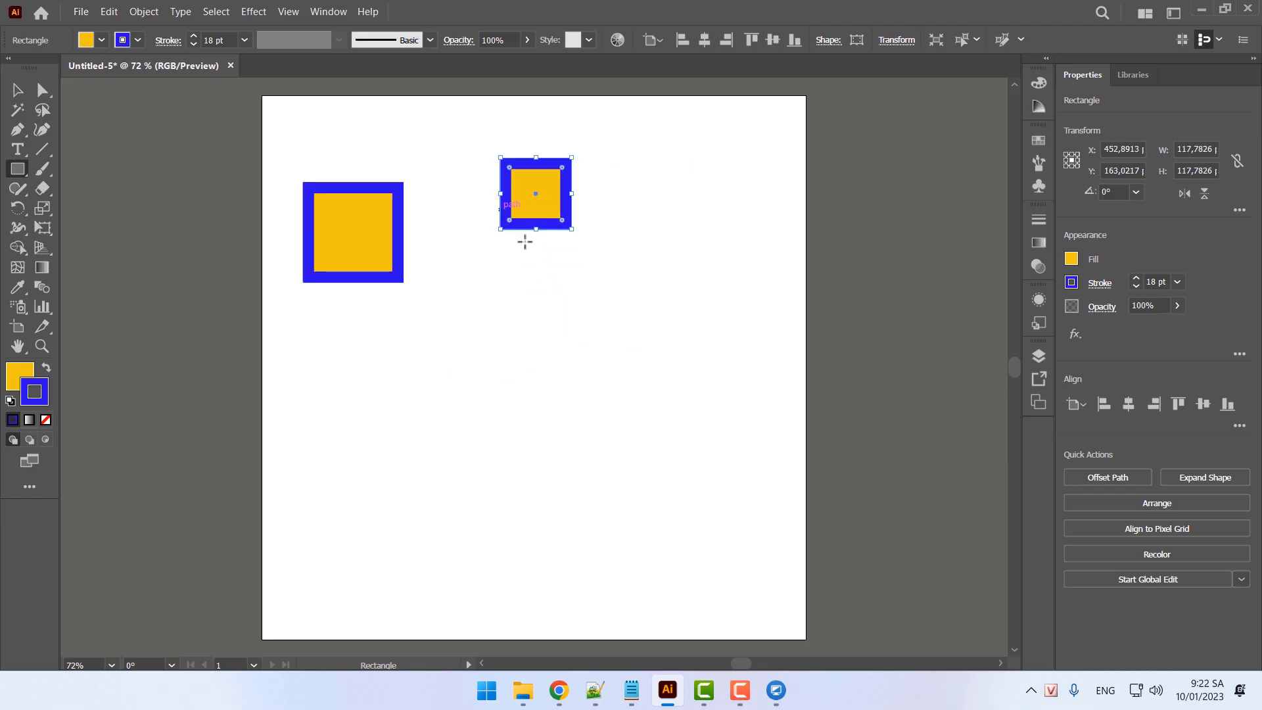
Draw a 257 × 98 px wide rectangle below the squares and nudge it right
mouse_move(372, 355)
left_mouse_down()
mouse_move(505, 415)
mouse_move(764, 397)
mouse_move(741, 388)
mouse_move(761, 195)
mouse_move(493, 135)
mouse_move(774, 239)
mouse_move(469, 451)
mouse_move(454, 625)
mouse_move(583, 523)
mouse_move(603, 470)
mouse_move(545, 434)
mouse_move(583, 437)
mouse_move(575, 423)
mouse_move(473, 391)
mouse_move(638, 435)
mouse_move(663, 457)
mouse_move(683, 372)
mouse_move(786, 203)
mouse_move(591, 130)
mouse_move(691, 160)
mouse_move(803, 397)
mouse_move(578, 519)
mouse_move(481, 445)
mouse_move(712, 427)
left_mouse_up()
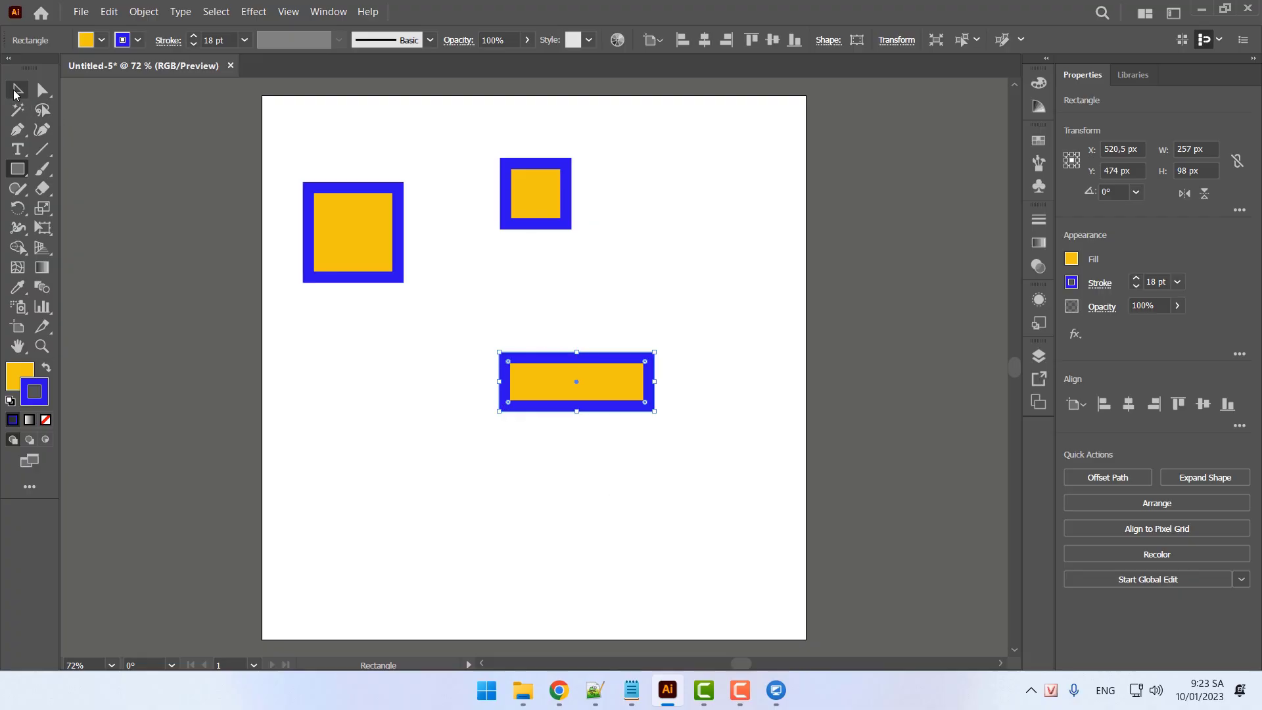
key("v")
left_click_drag(570, 427, 579, 395)
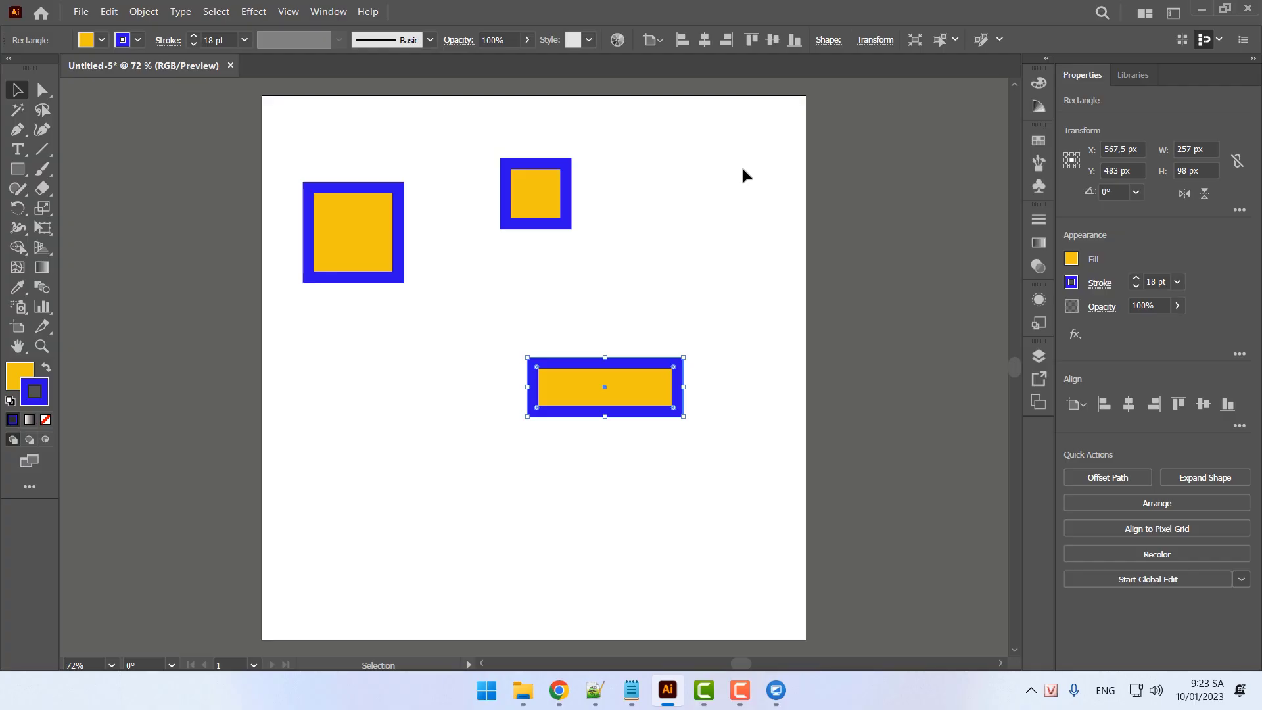
Select the left square, small top square and wide rectangle in turn
left_click(361, 223)
left_click(584, 385)
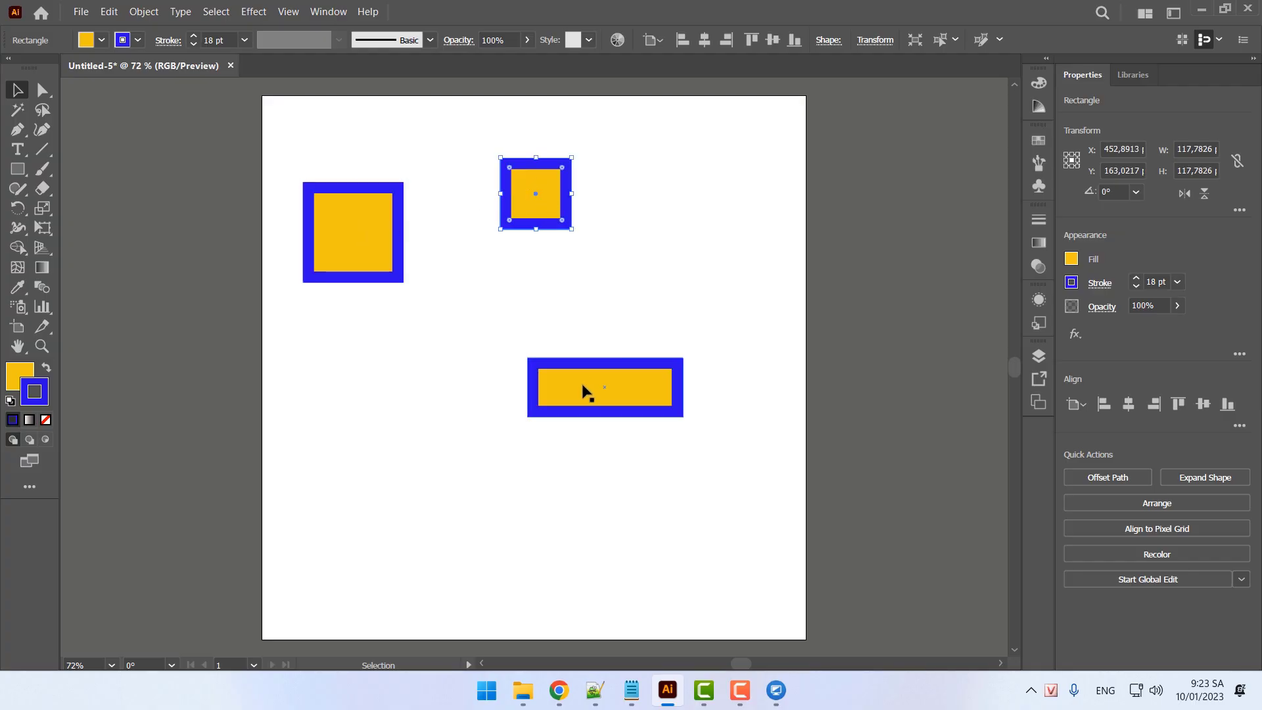
left_click(357, 247)
left_click(539, 186)
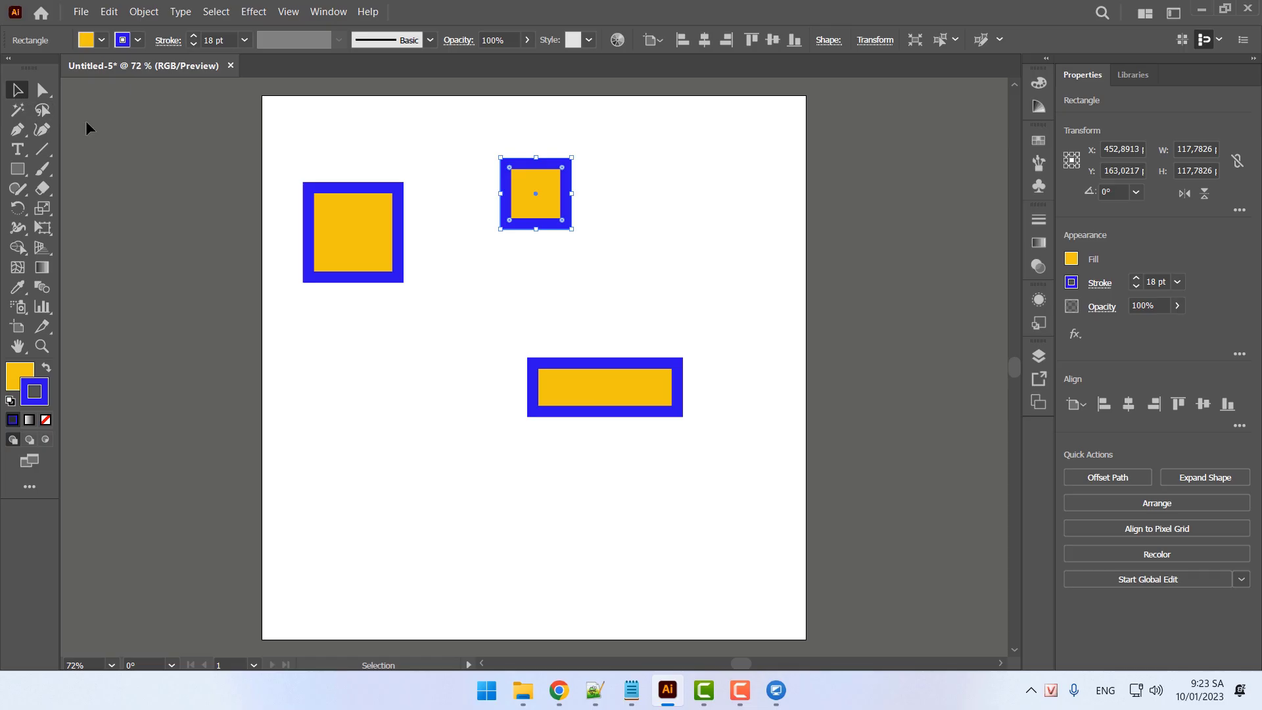
left_click(372, 239)
left_click(578, 388)
left_click(546, 199)
Delete the left square, the small top square and the wide rectangle one by one
left_click(372, 230)
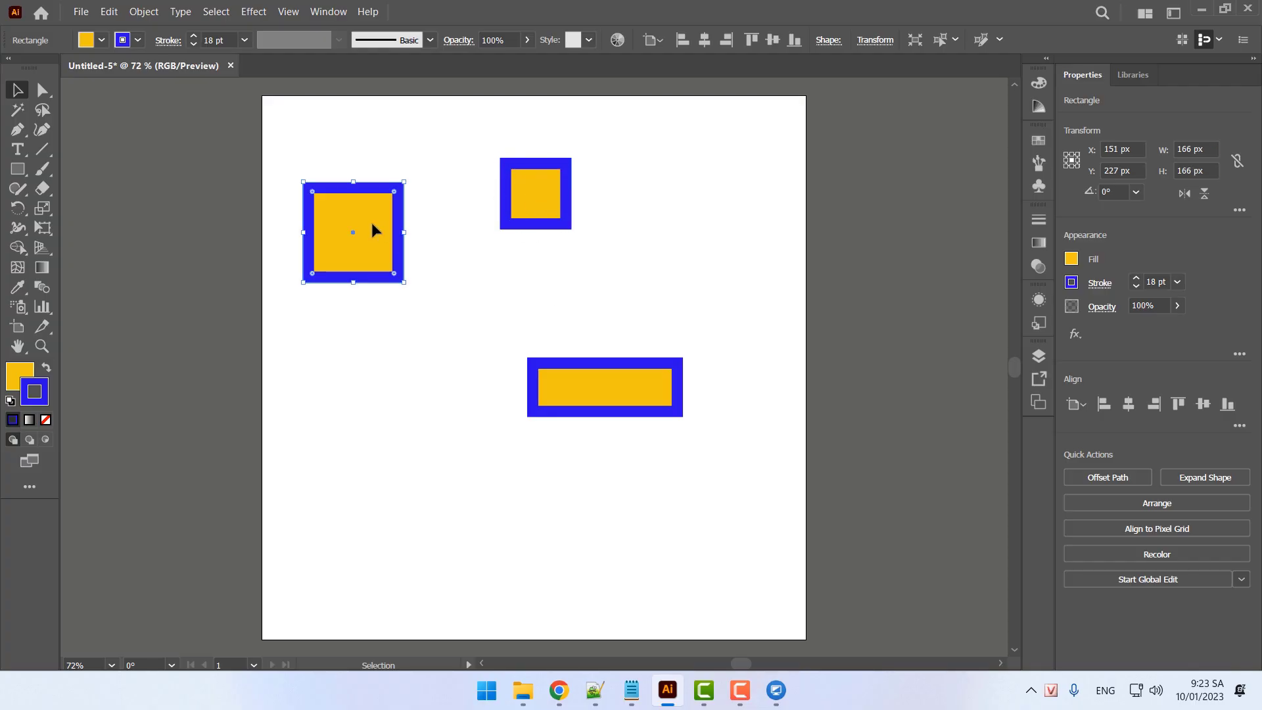
key("Delete")
left_click(519, 204)
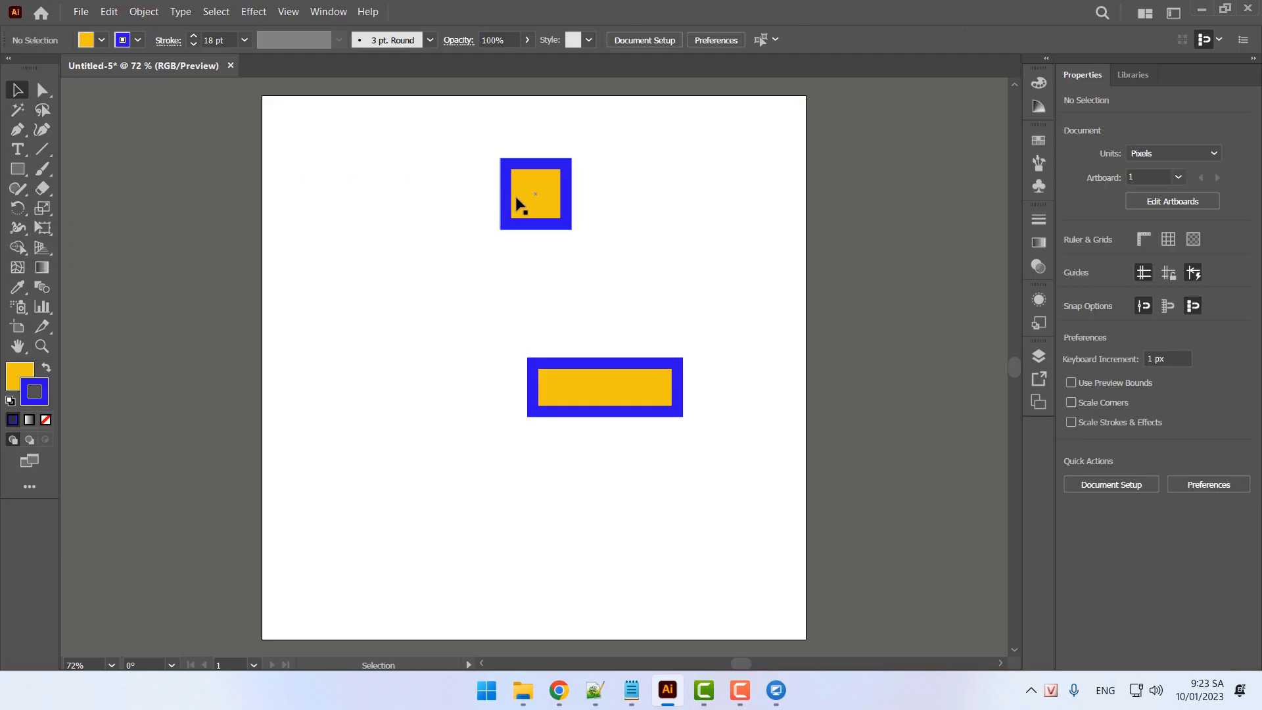
key("Delete")
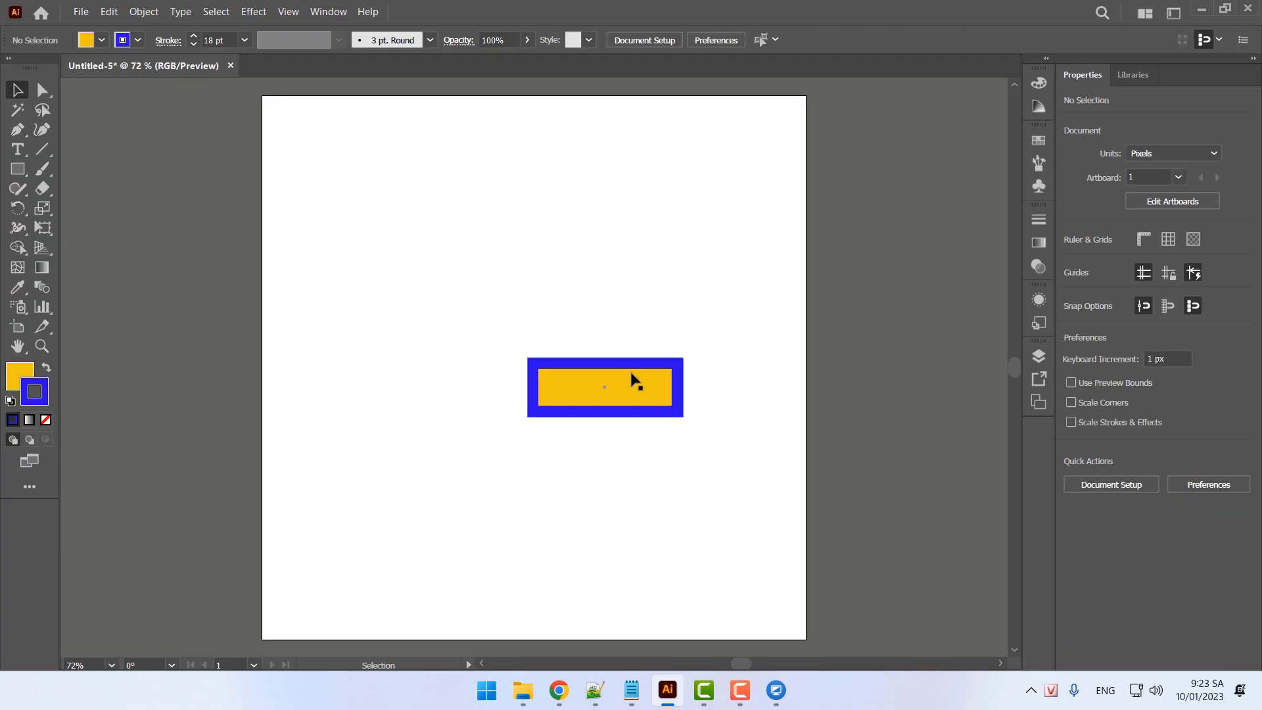
left_click(628, 402)
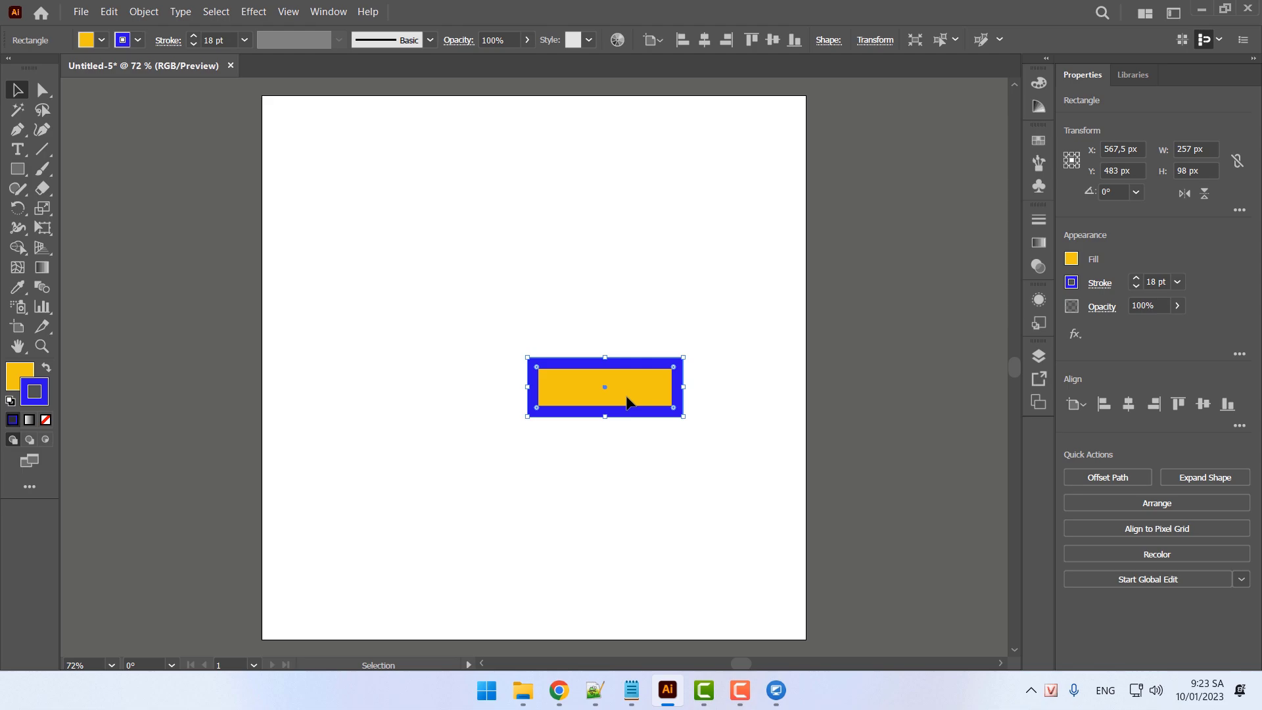
key("Delete")
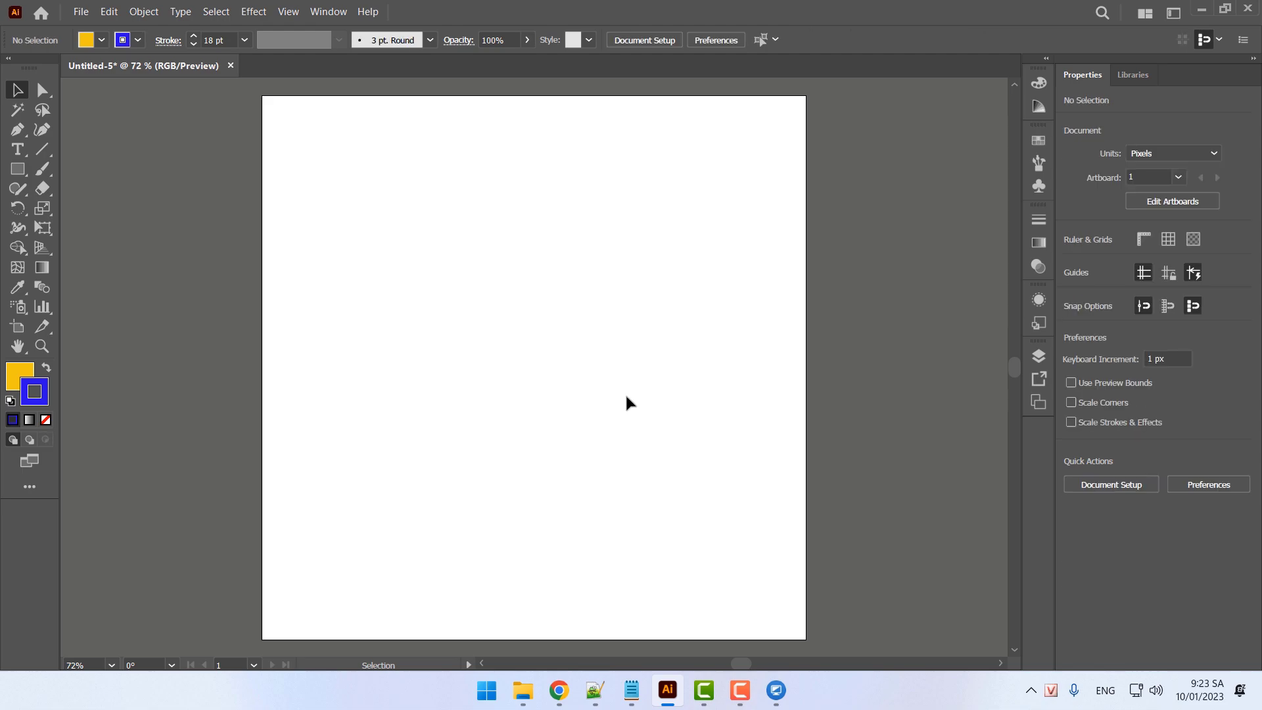
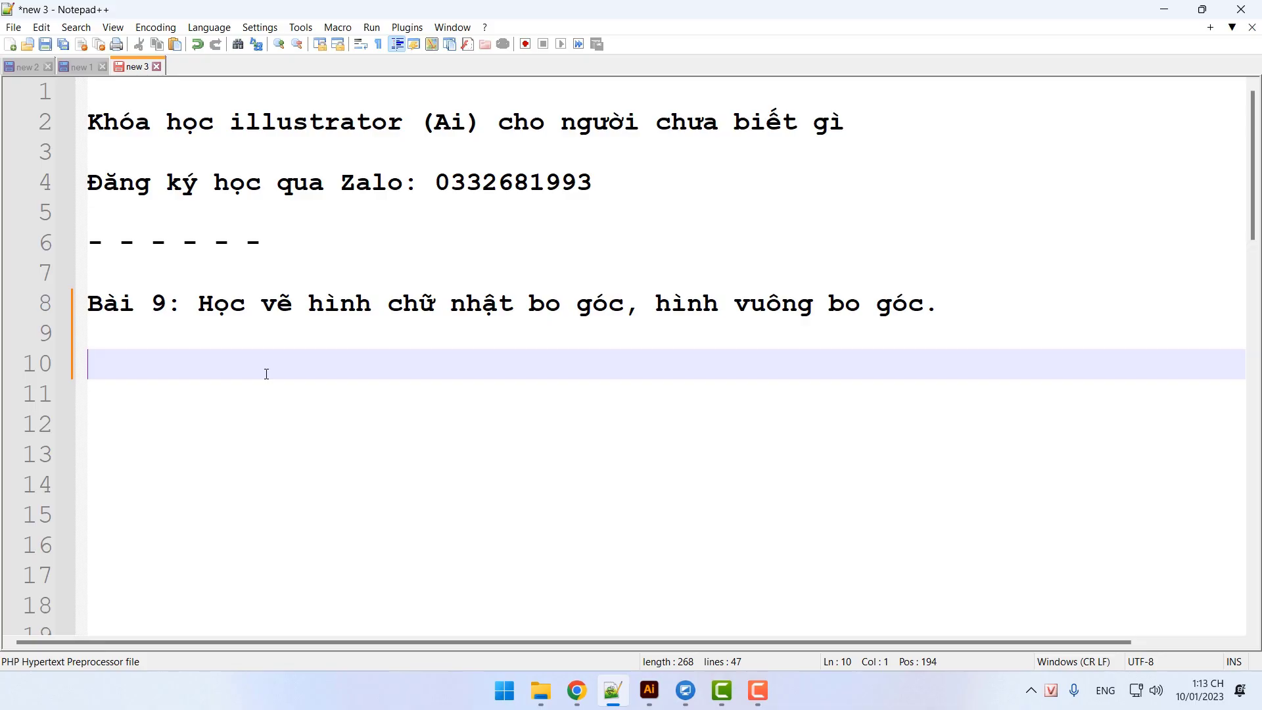
Leave the Notepad++ lesson notes and bring Adobe Illustrator's Home screen to the front
left_click(649, 690)
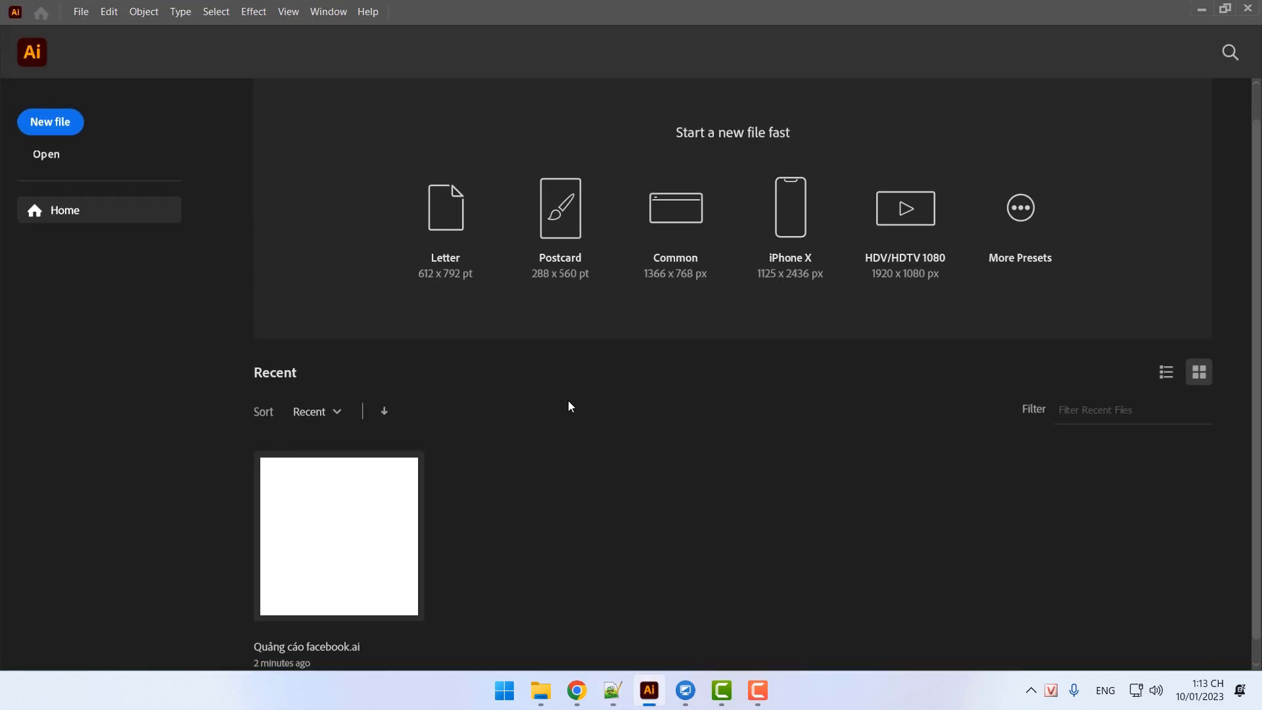
Create a new 900 × 900 px Web document, Untitled-6
left_click(63, 127)
left_click(425, 84)
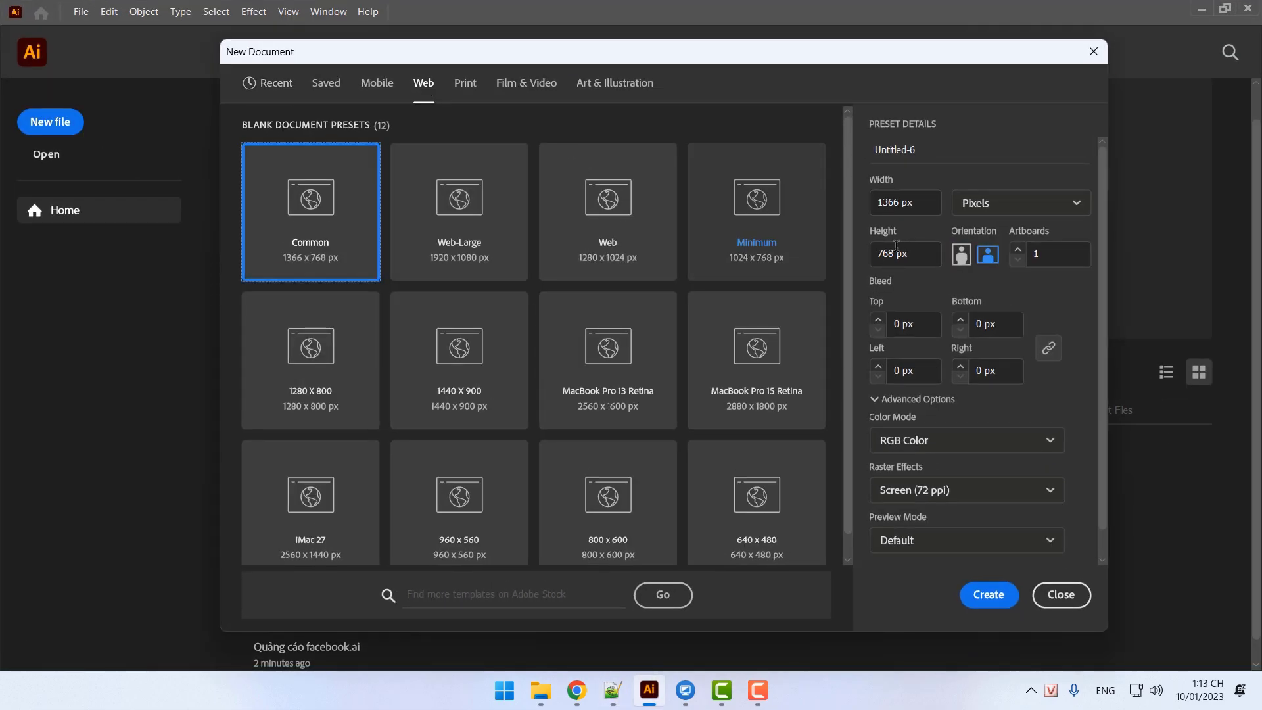
type("900")
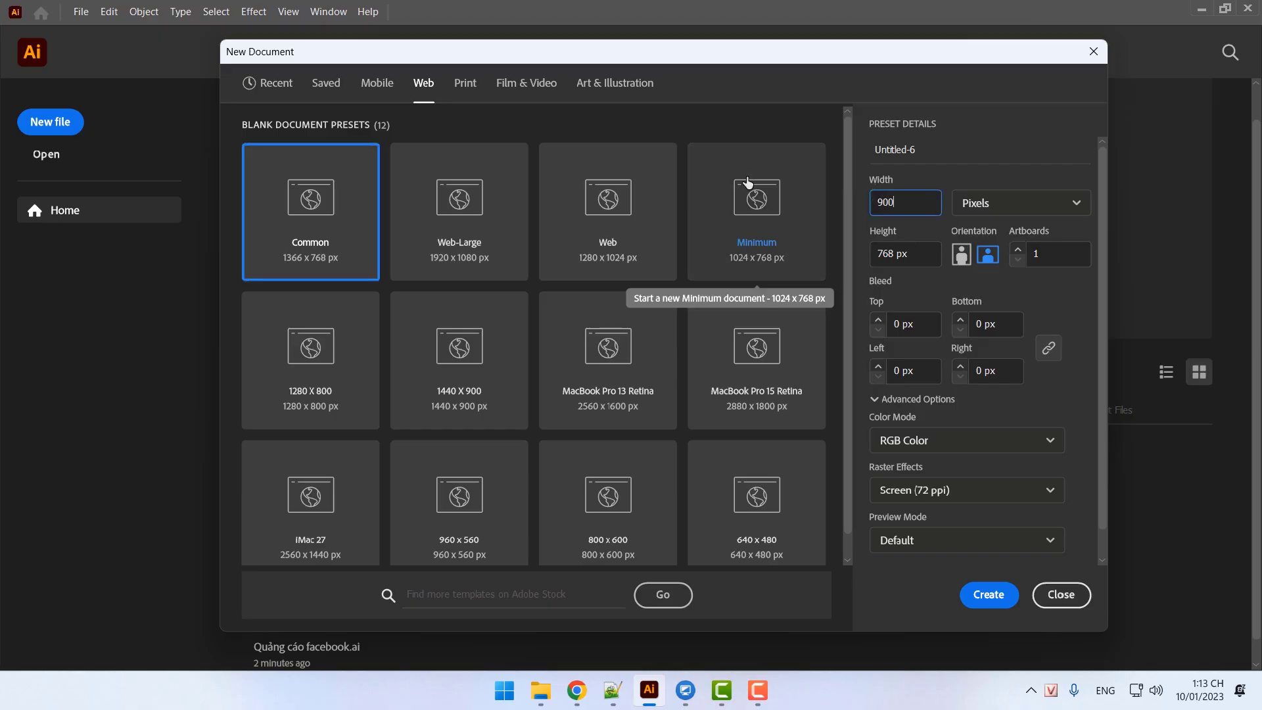
left_click(921, 254)
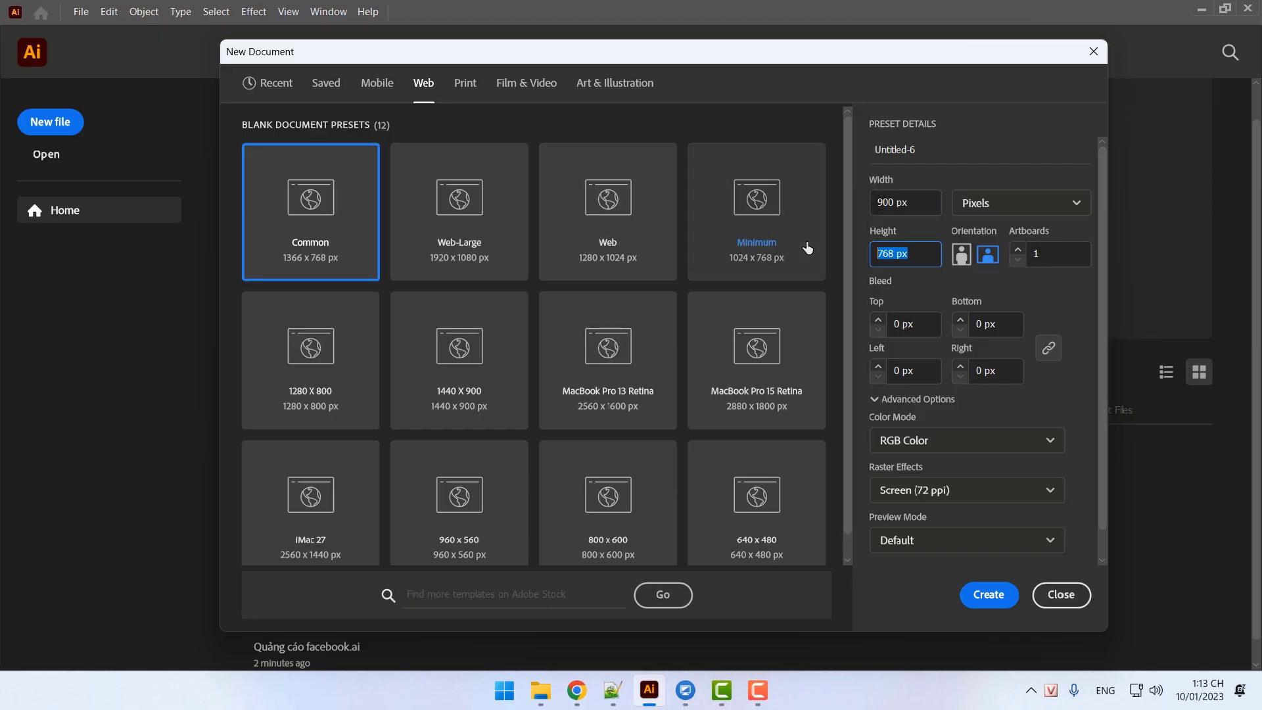
type("900")
left_click(984, 596)
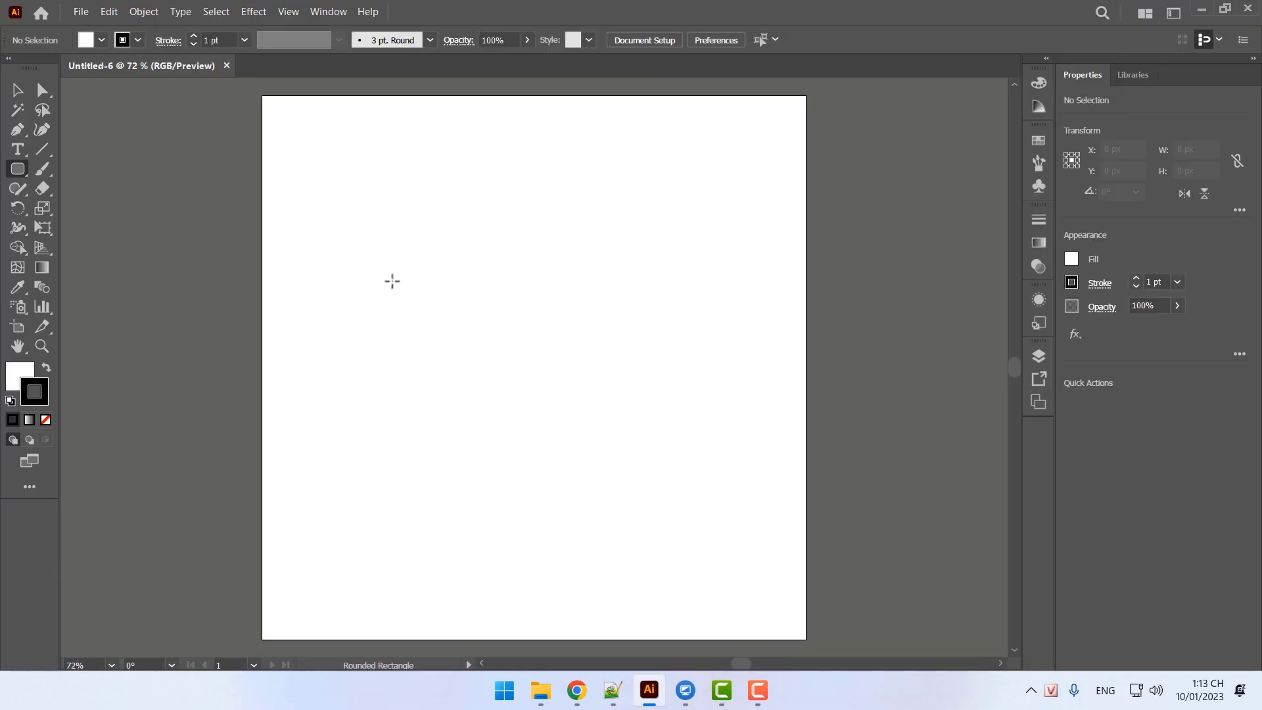
Draw a rectangle near the top of the artboard and fill it pink
left_click(21, 169)
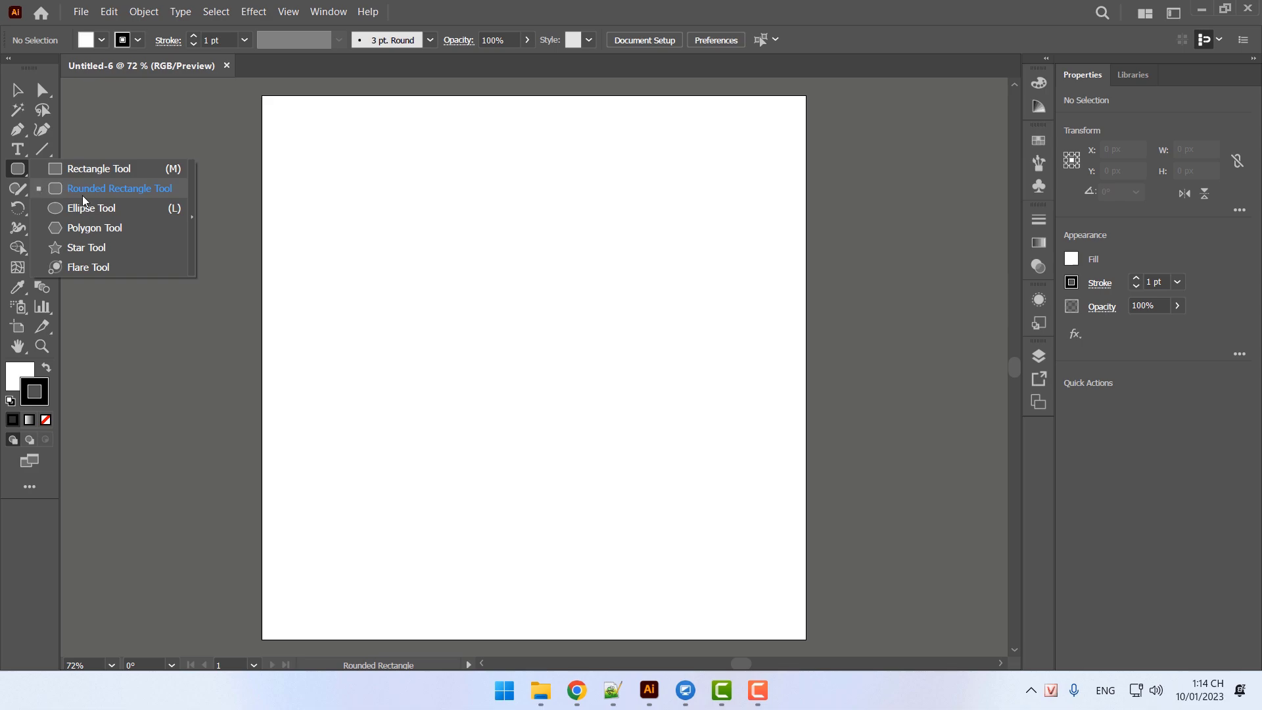
left_click(76, 168)
left_click_drag(401, 179, 624, 234)
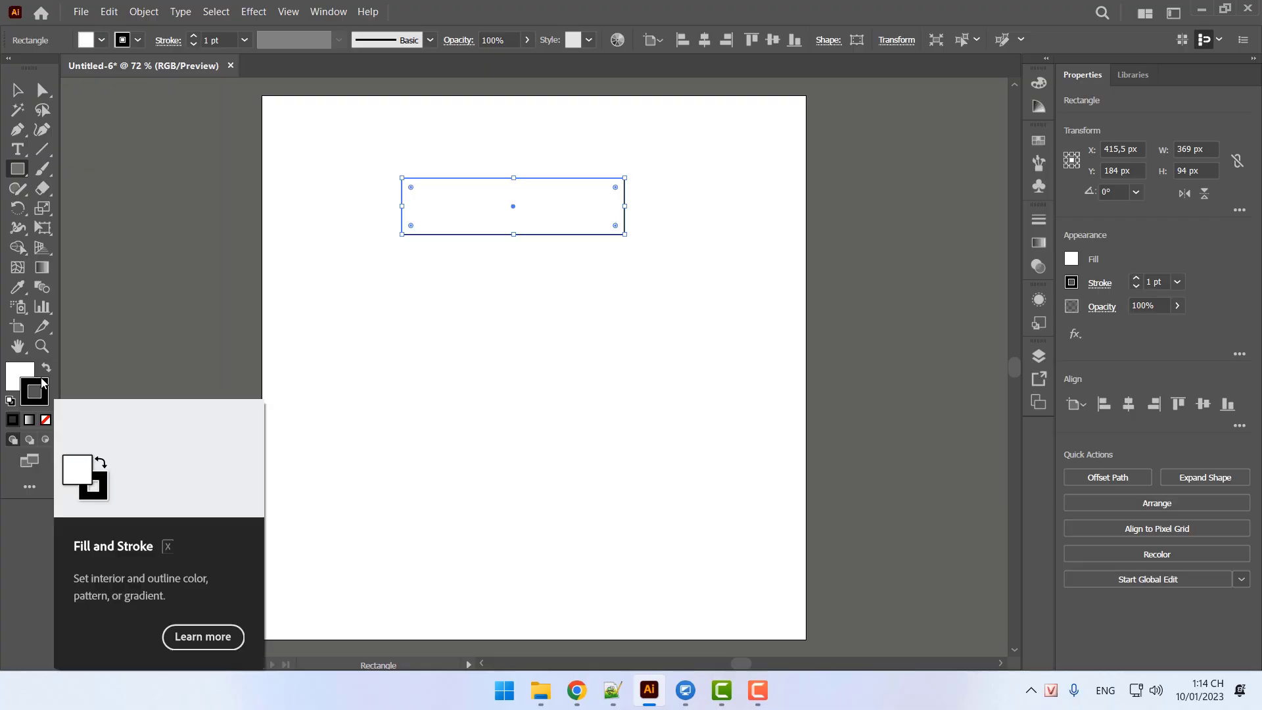
double_click(19, 376)
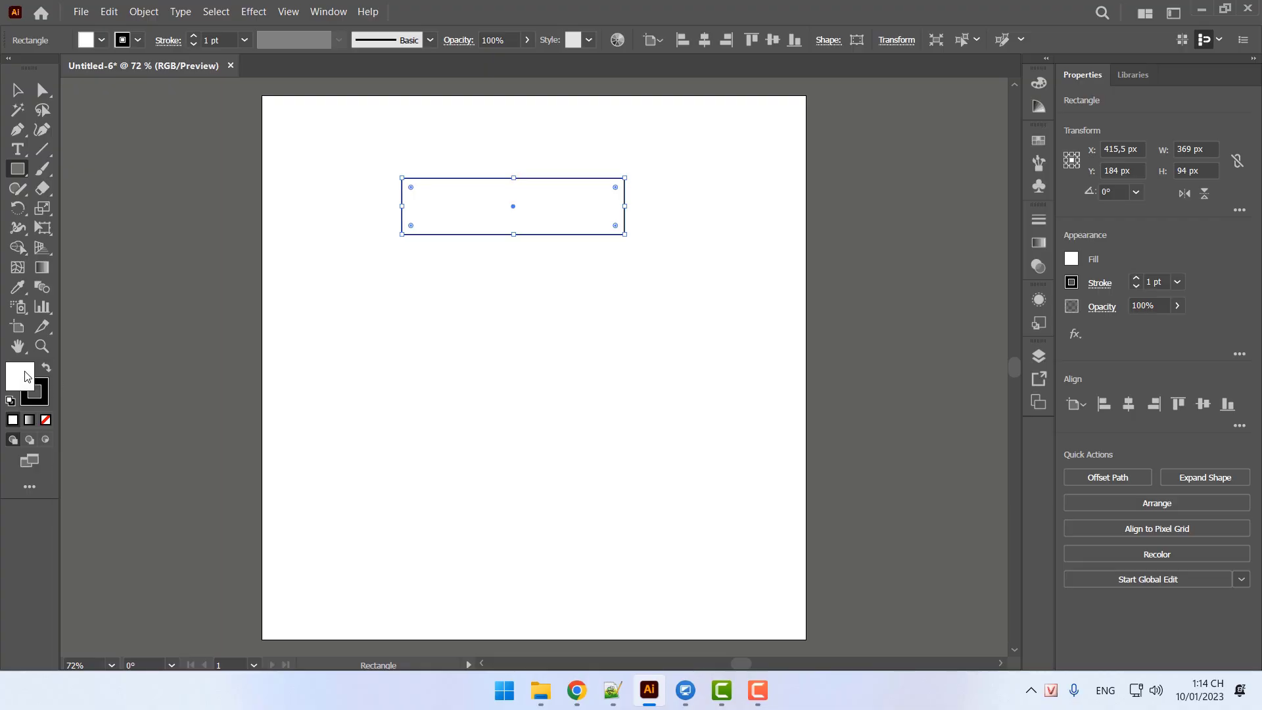
type("FF1F5A")
left_click(805, 239)
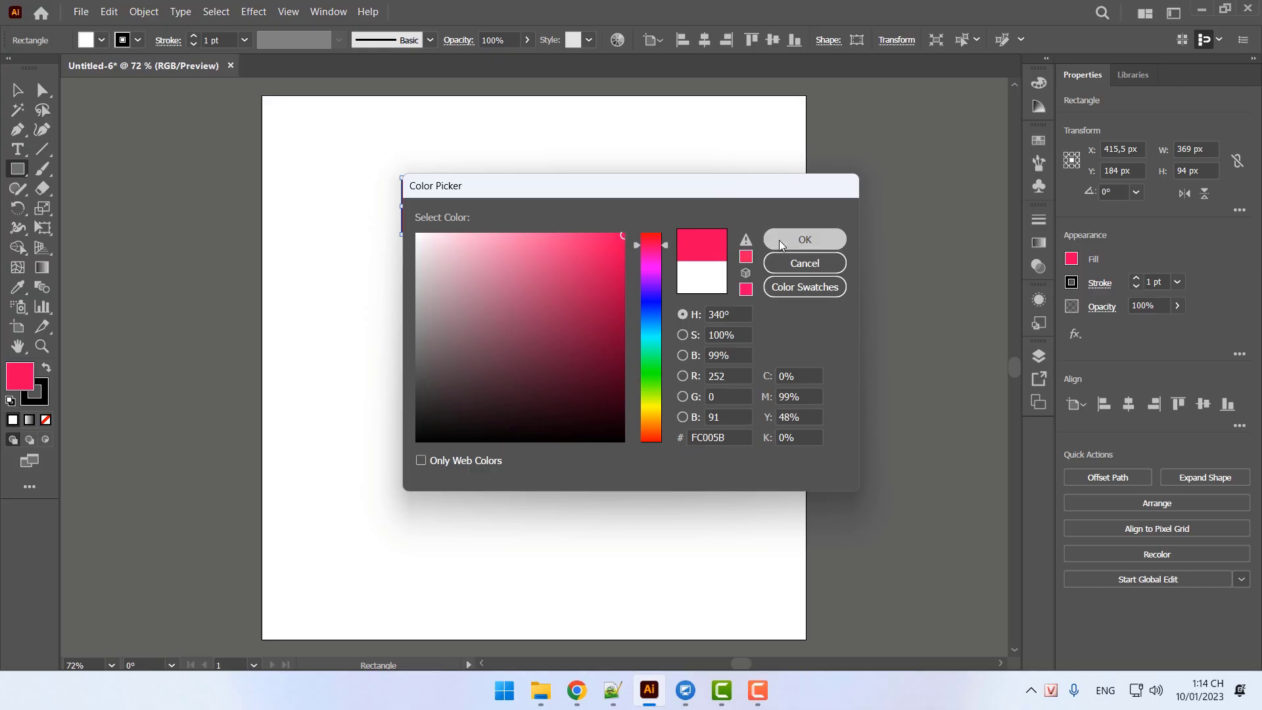
Draw a pink rounded rectangle below the first rectangle
left_click(17, 90)
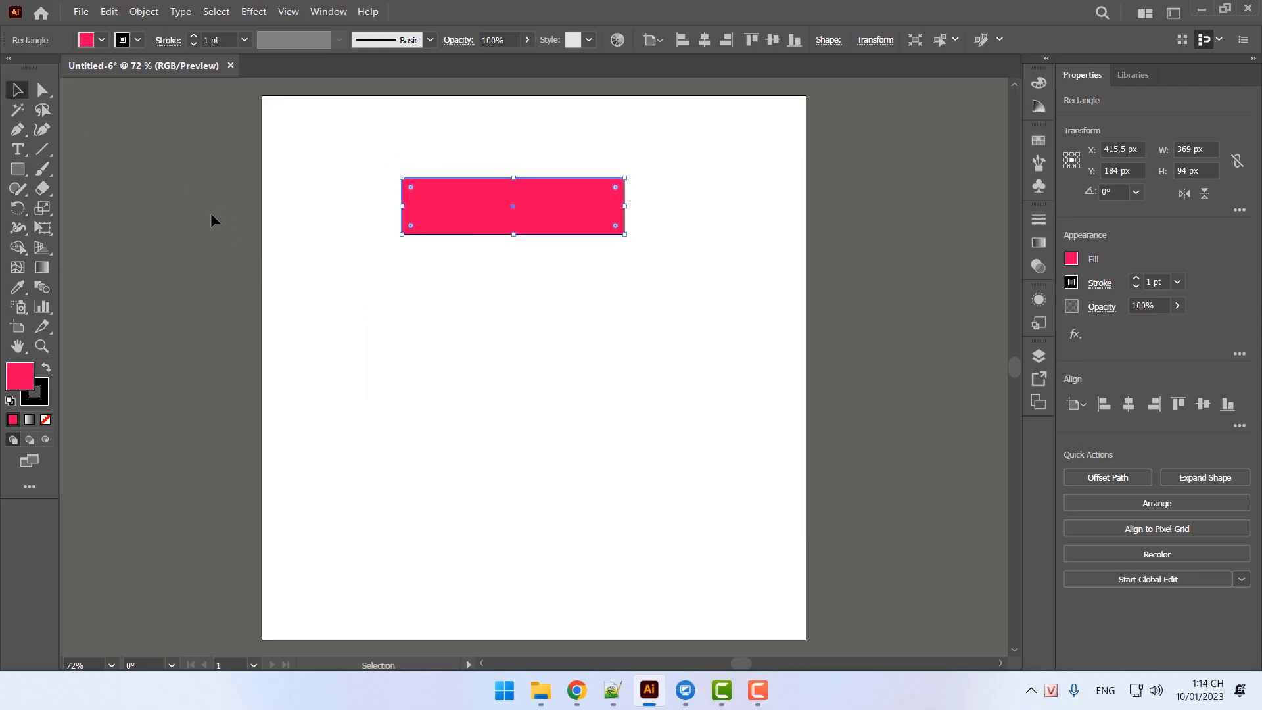
left_click(162, 261)
left_click_drag(31, 176, 63, 184)
left_click_drag(402, 275, 625, 326)
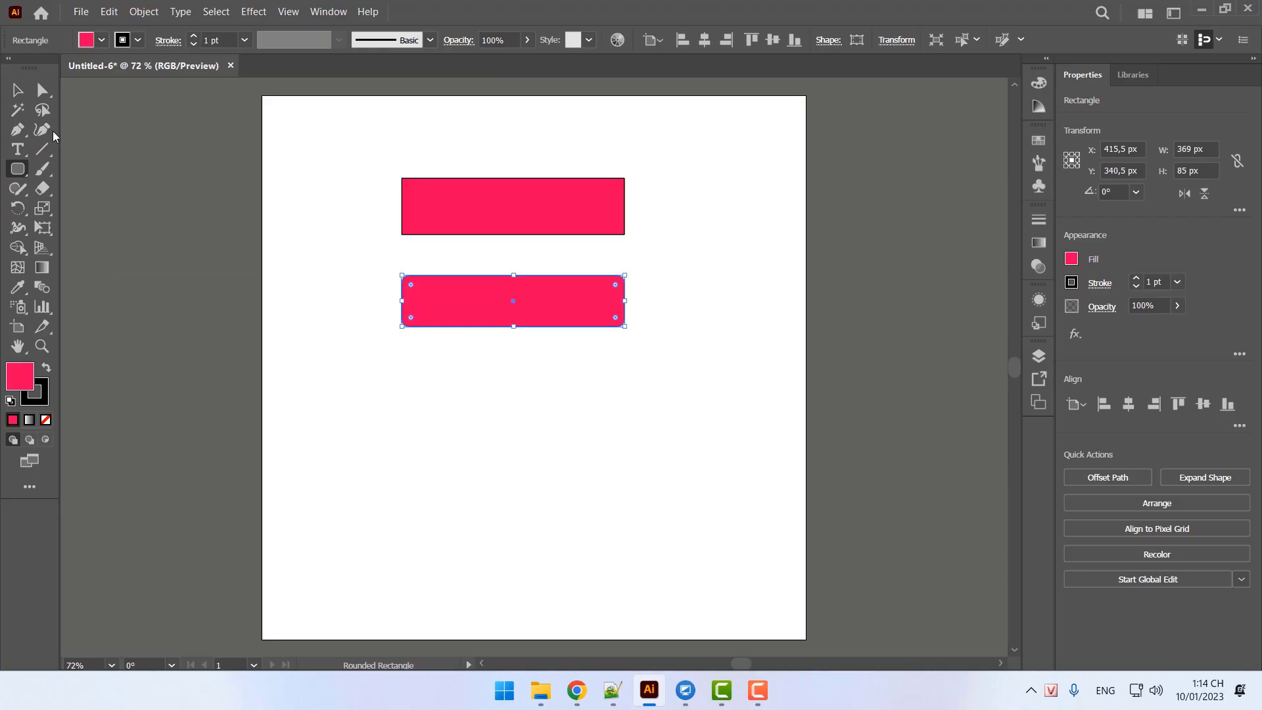
left_click(18, 90)
left_click(175, 262)
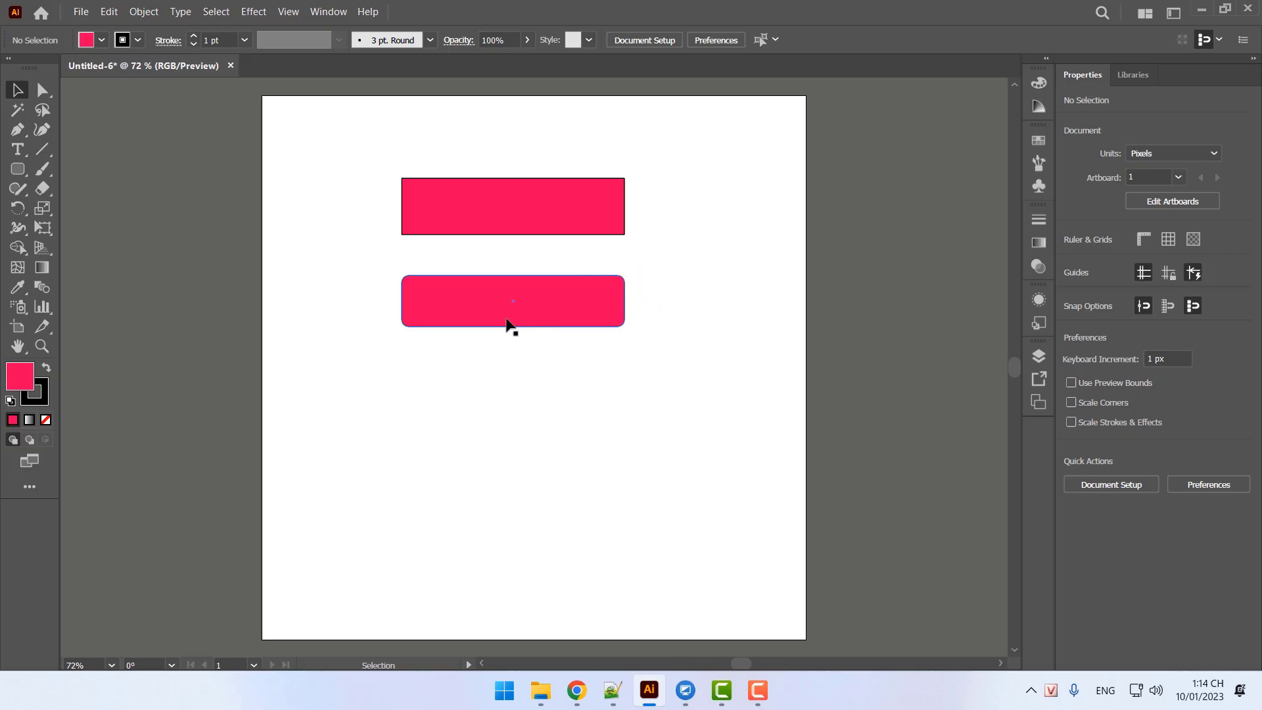
Delete the rounded rectangle and the pink rectangle, leaving the artboard empty
left_click(551, 306)
key("Delete")
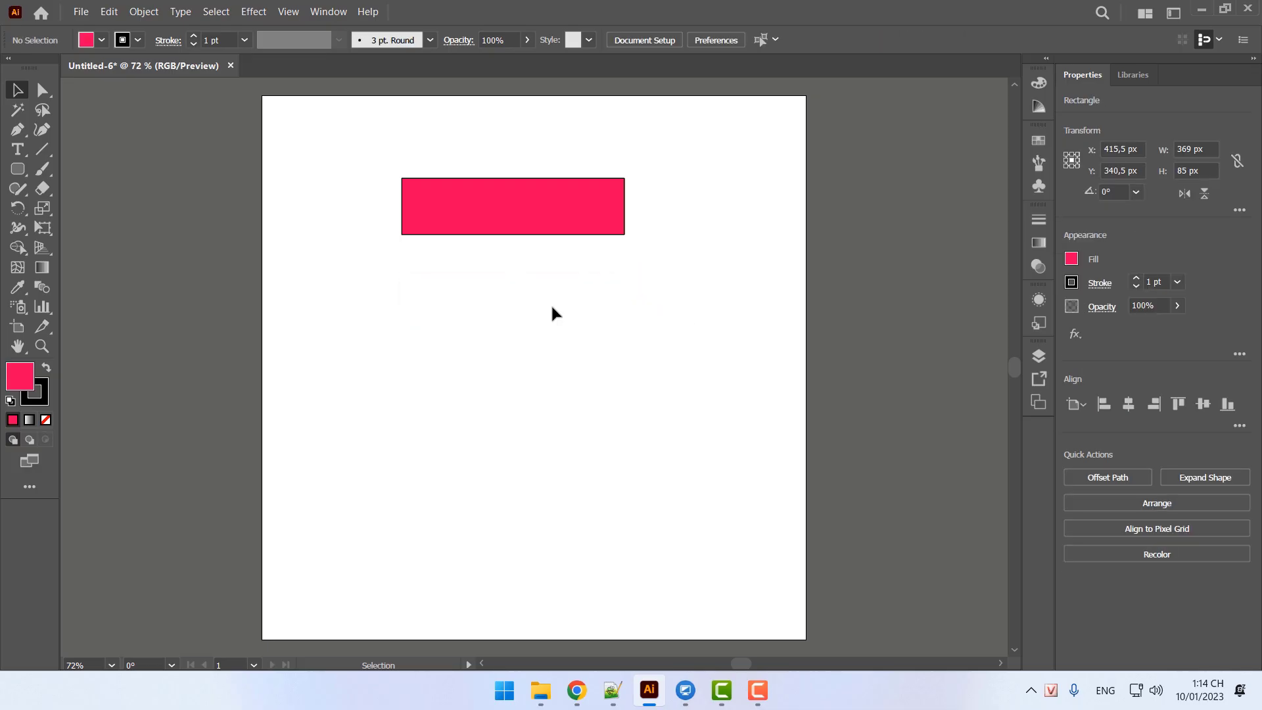
left_click(503, 226)
key("Delete")
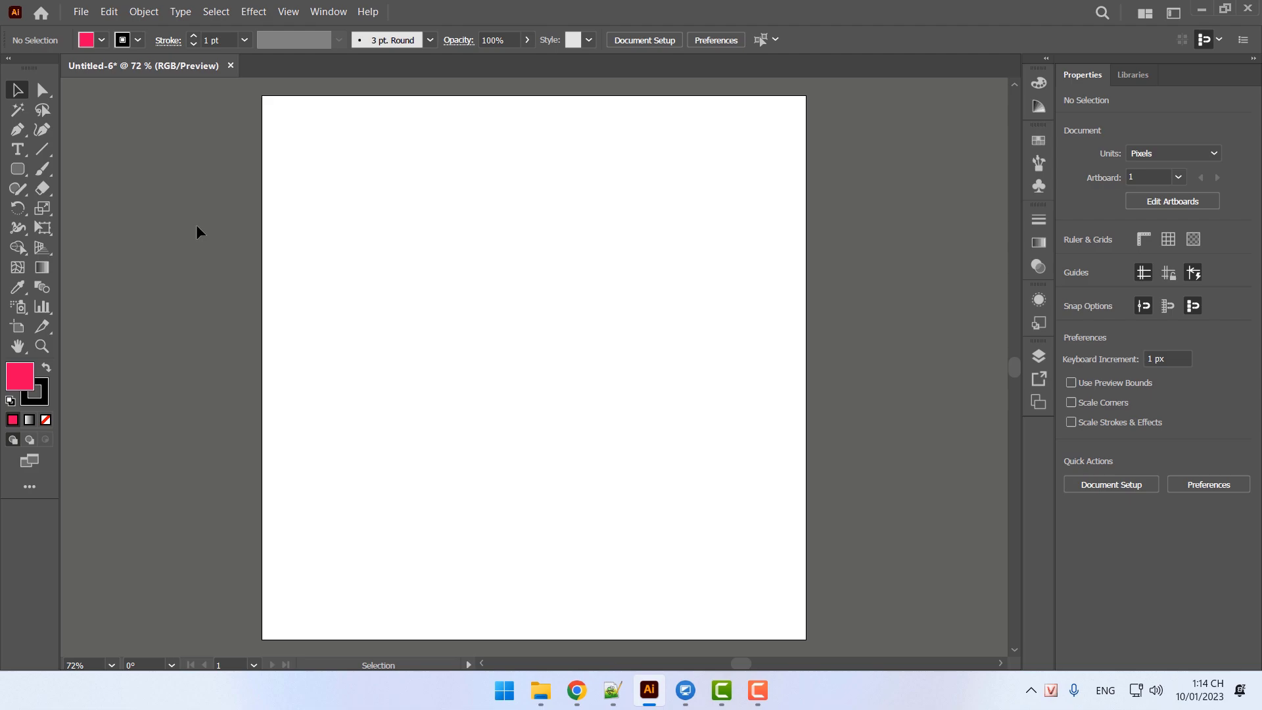
Draw a wide rounded rectangle near the top and fill it violet (4E00F9)
left_click(23, 170)
right_click(23, 170)
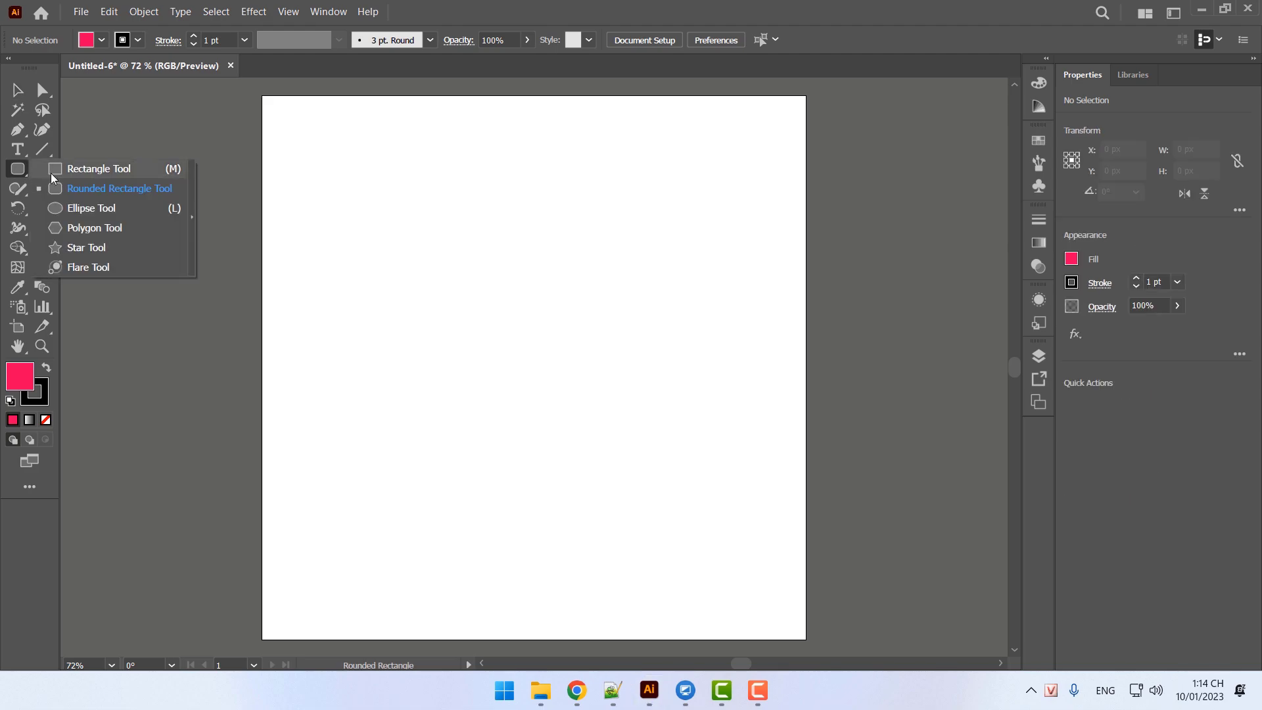
left_click(100, 192)
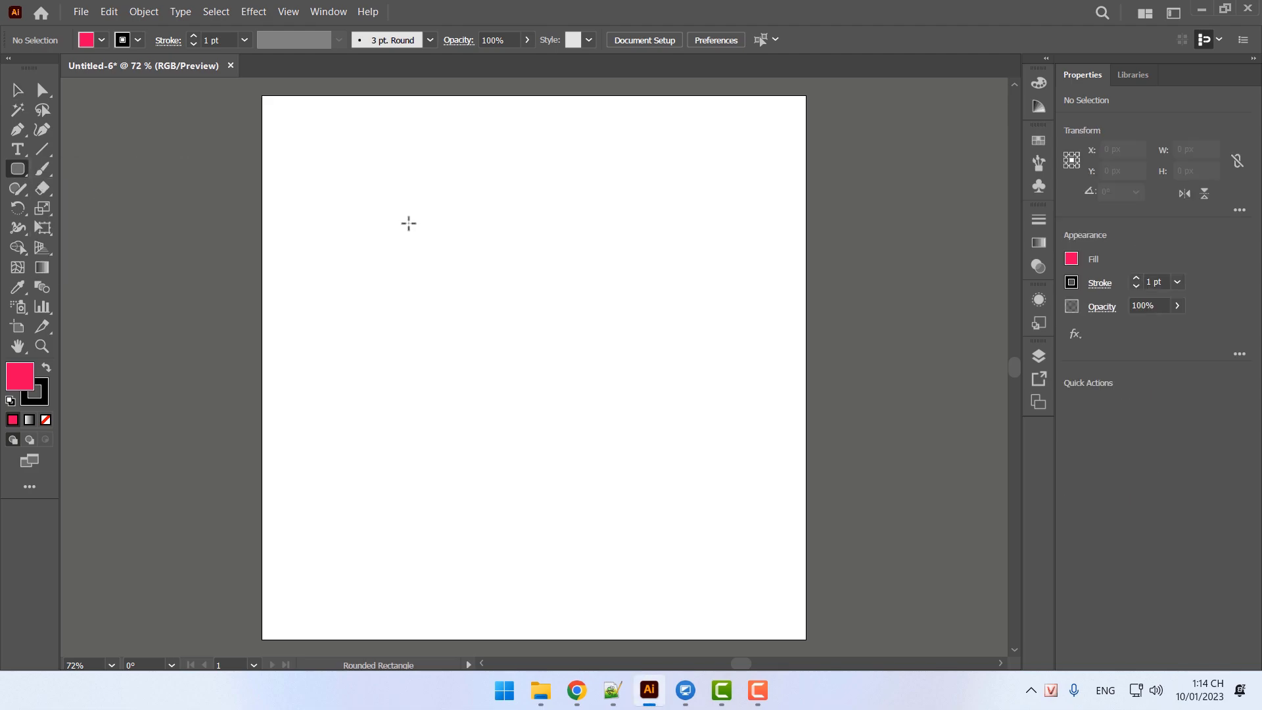
left_click_drag(393, 215, 697, 280)
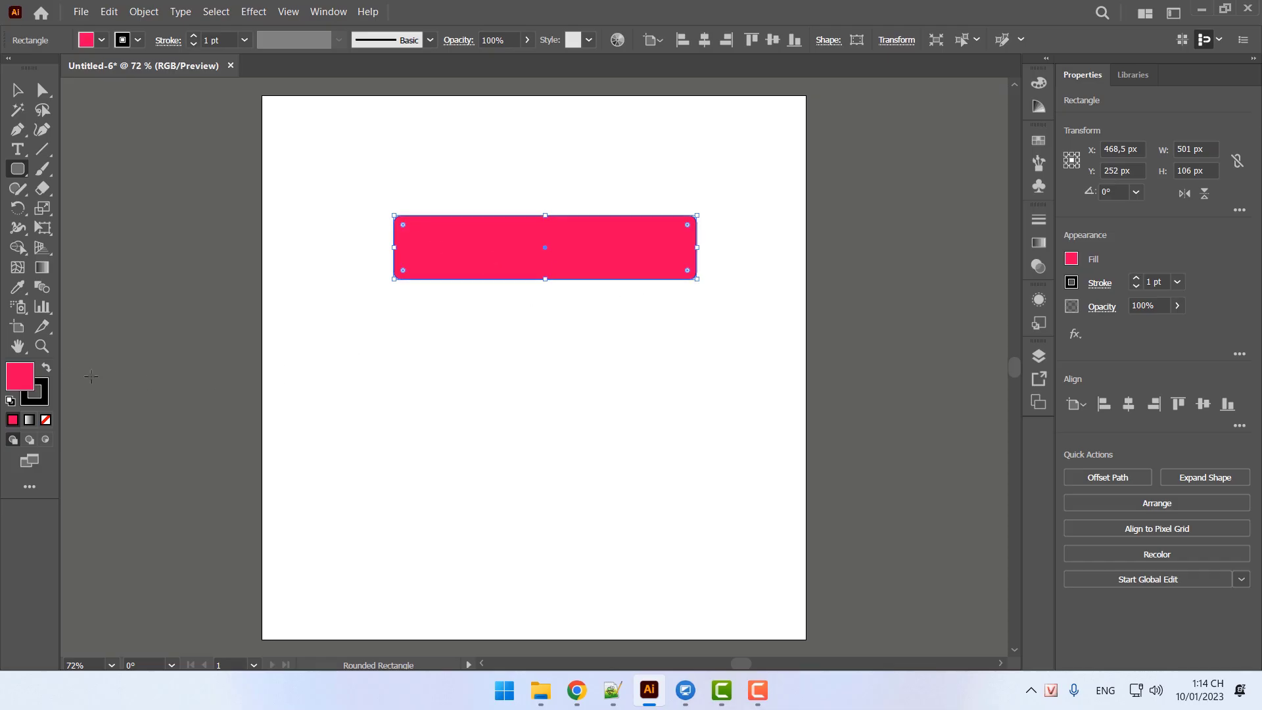
double_click(19, 376)
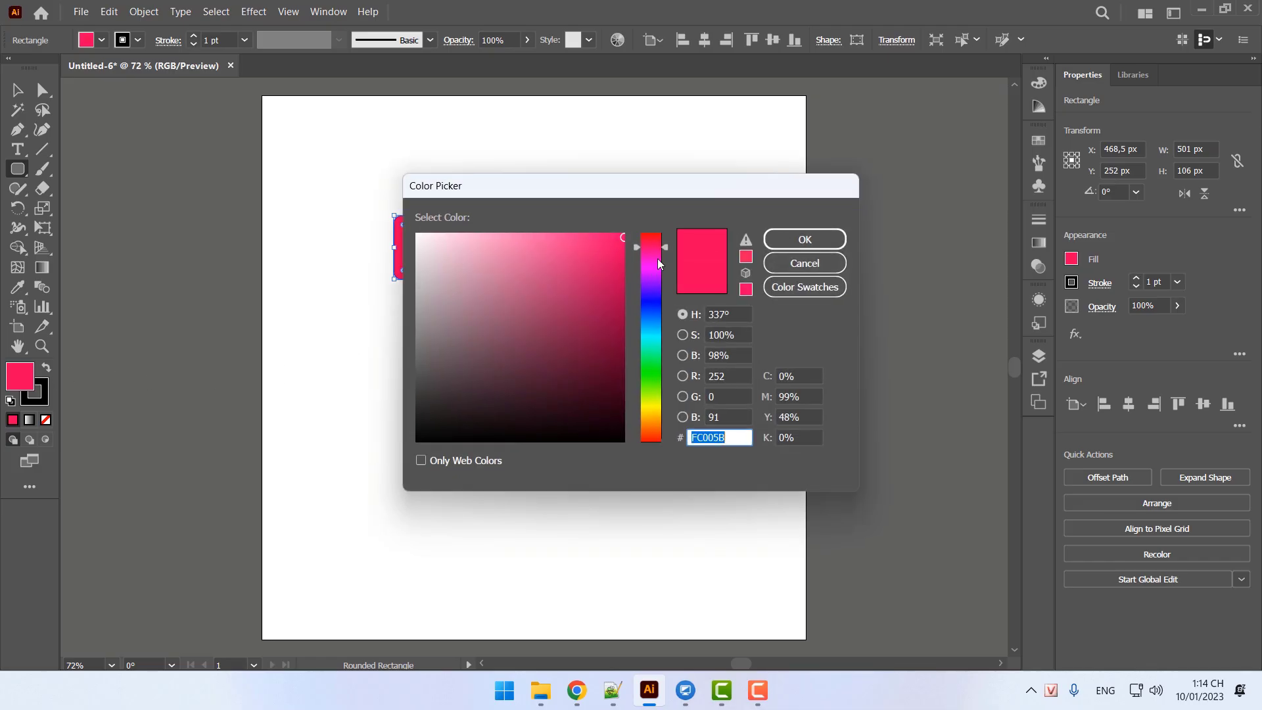
left_click_drag(657, 258, 658, 289)
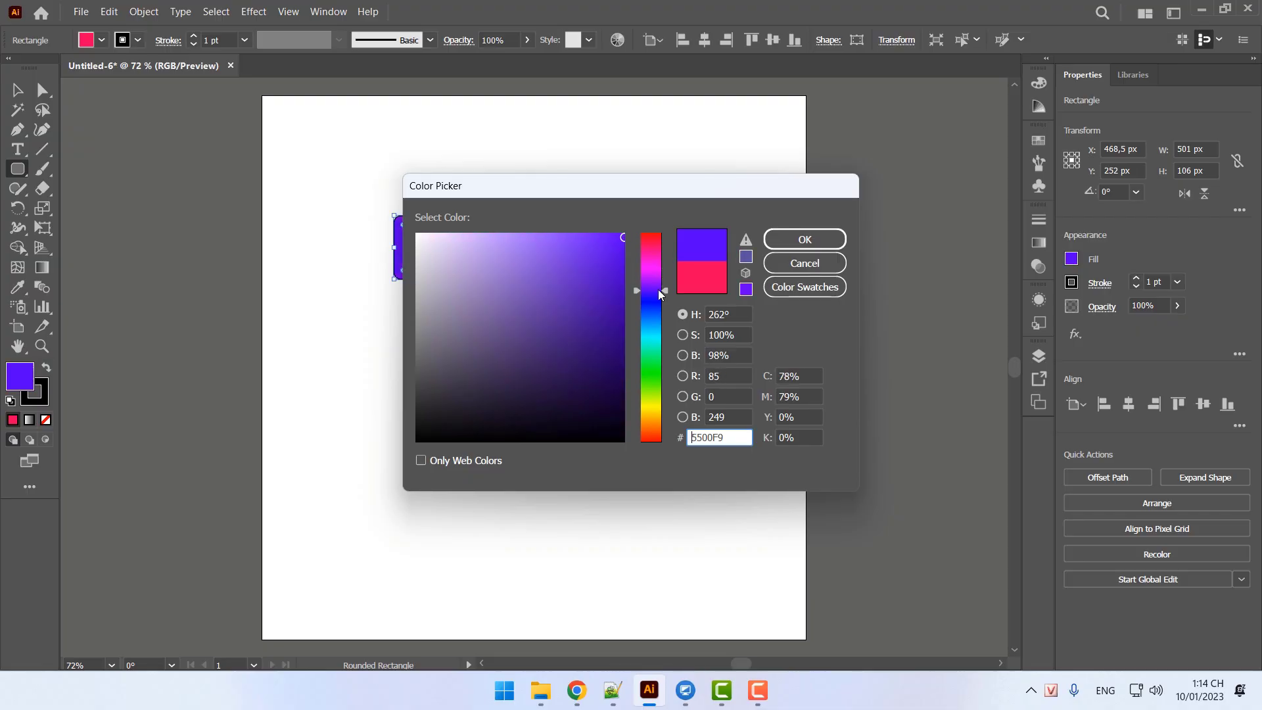
left_click(804, 240)
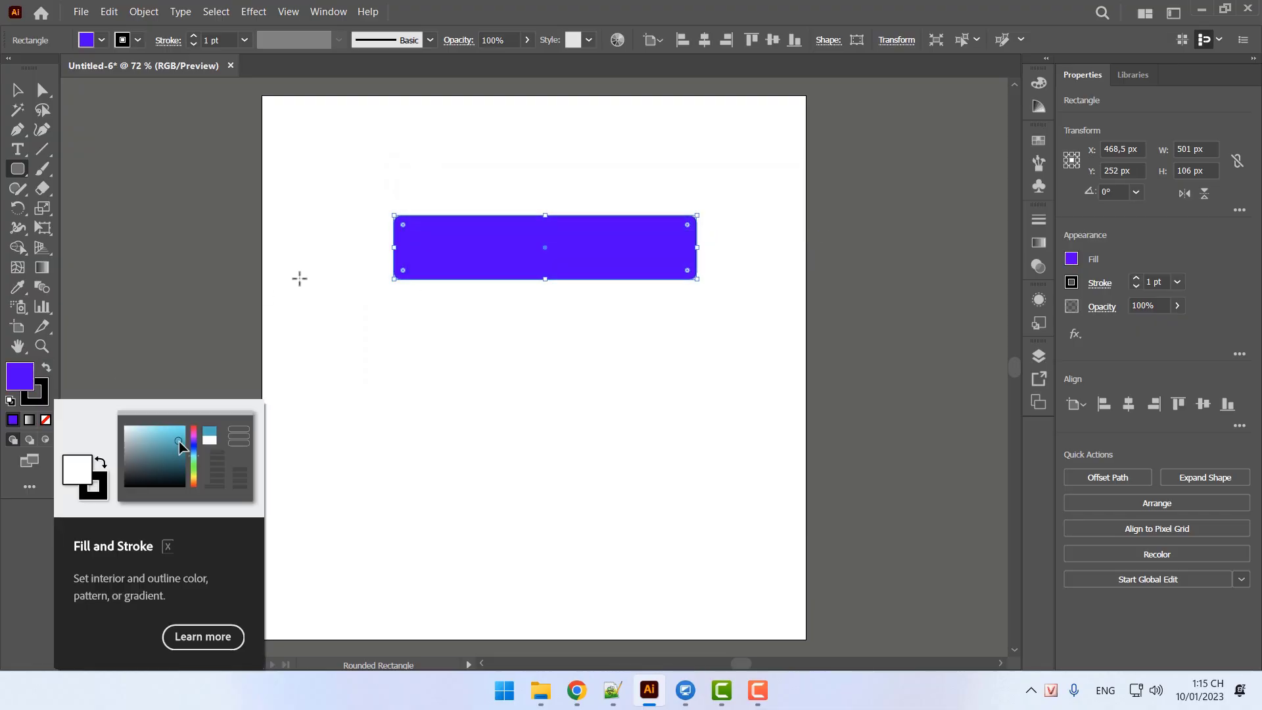
Give the rounded rectangle a 10 pt yellow (EBF706) outline
left_click(41, 393)
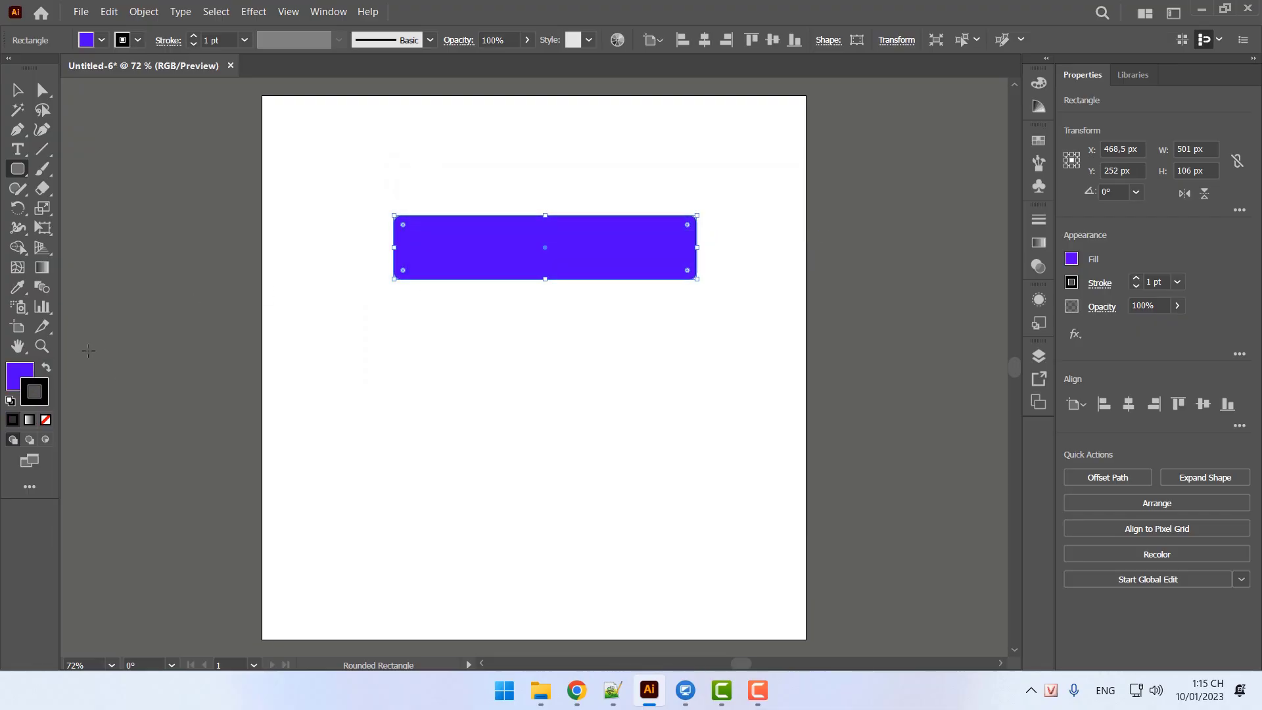
double_click(41, 392)
left_click(654, 405)
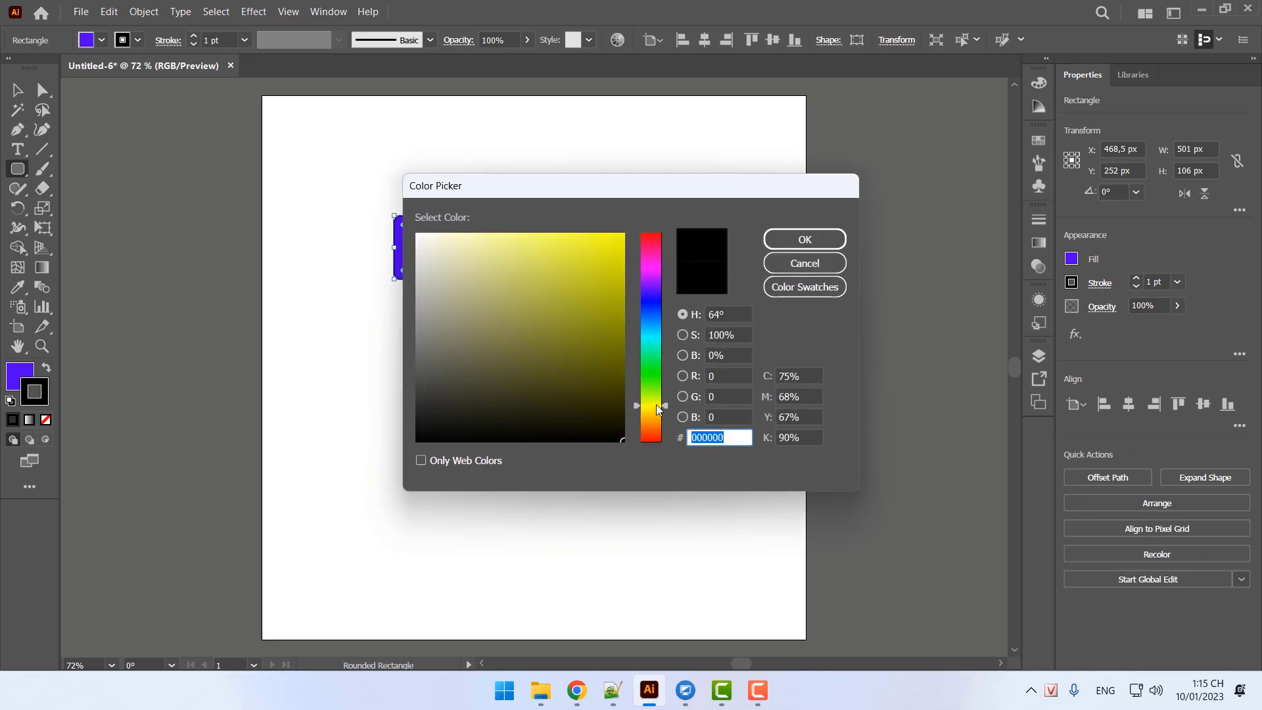
left_click(619, 239)
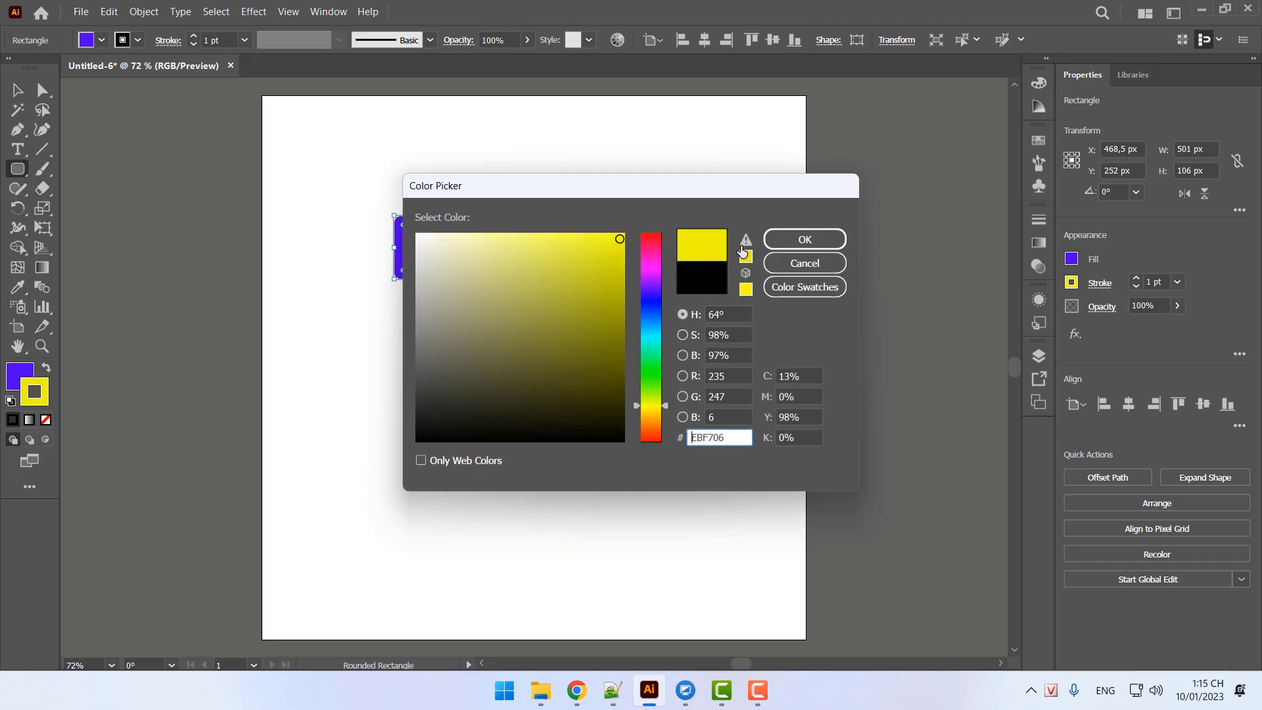
left_click(804, 240)
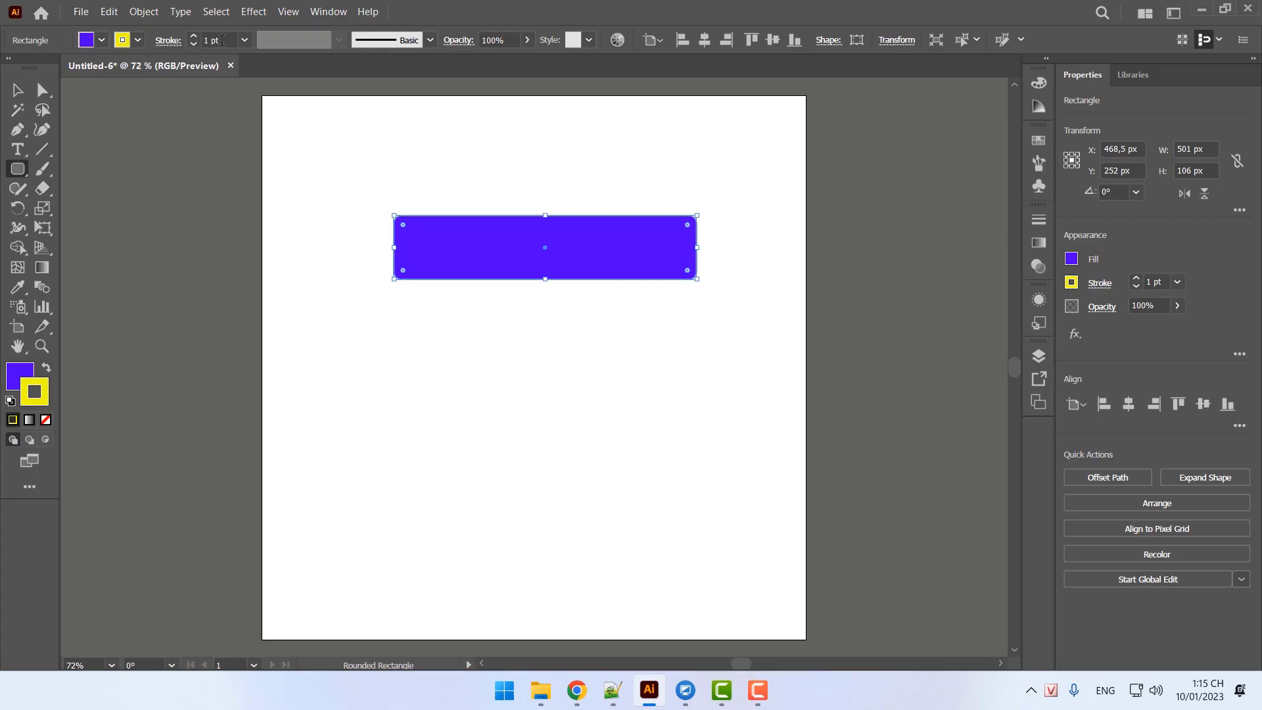
left_click(245, 41)
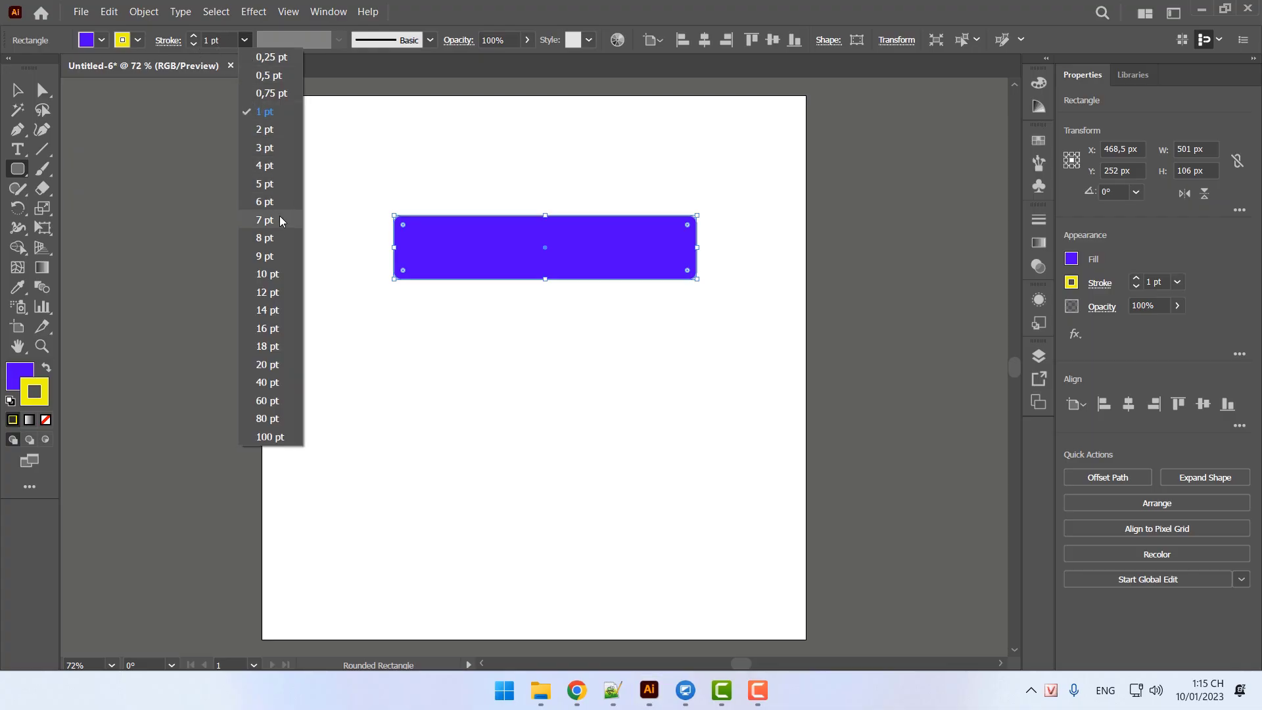
left_click(278, 272)
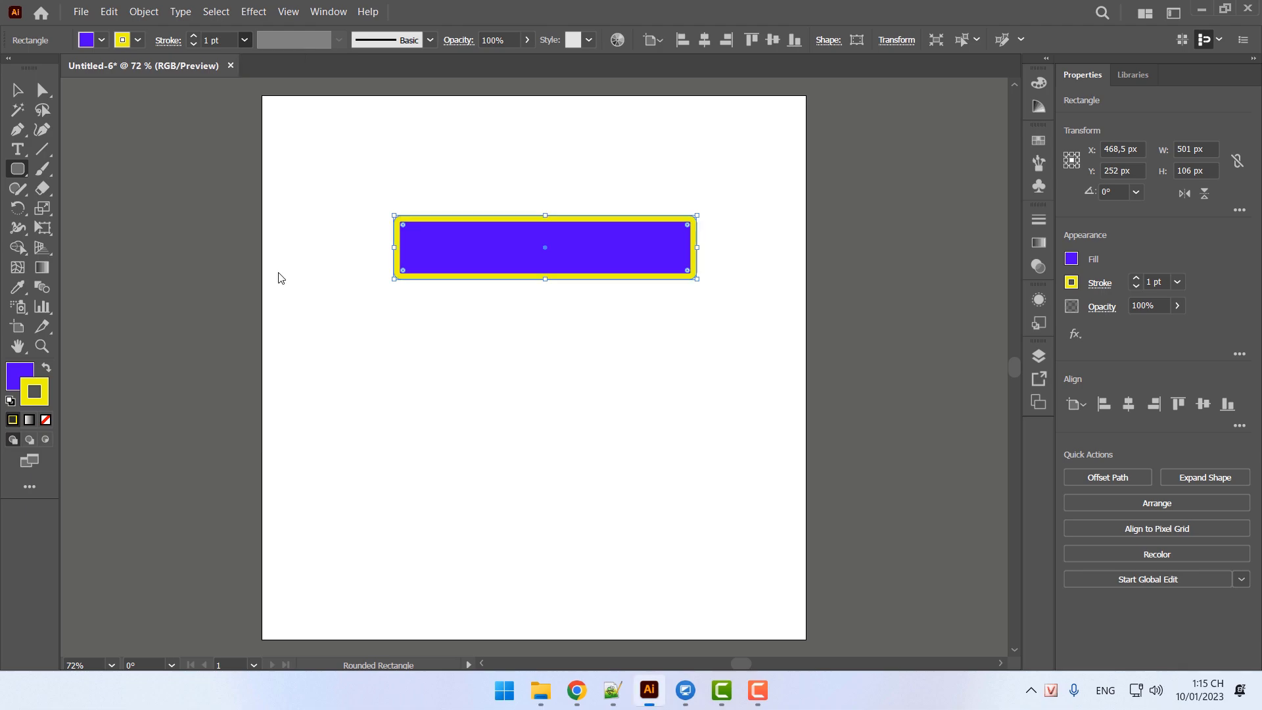
left_click(20, 92)
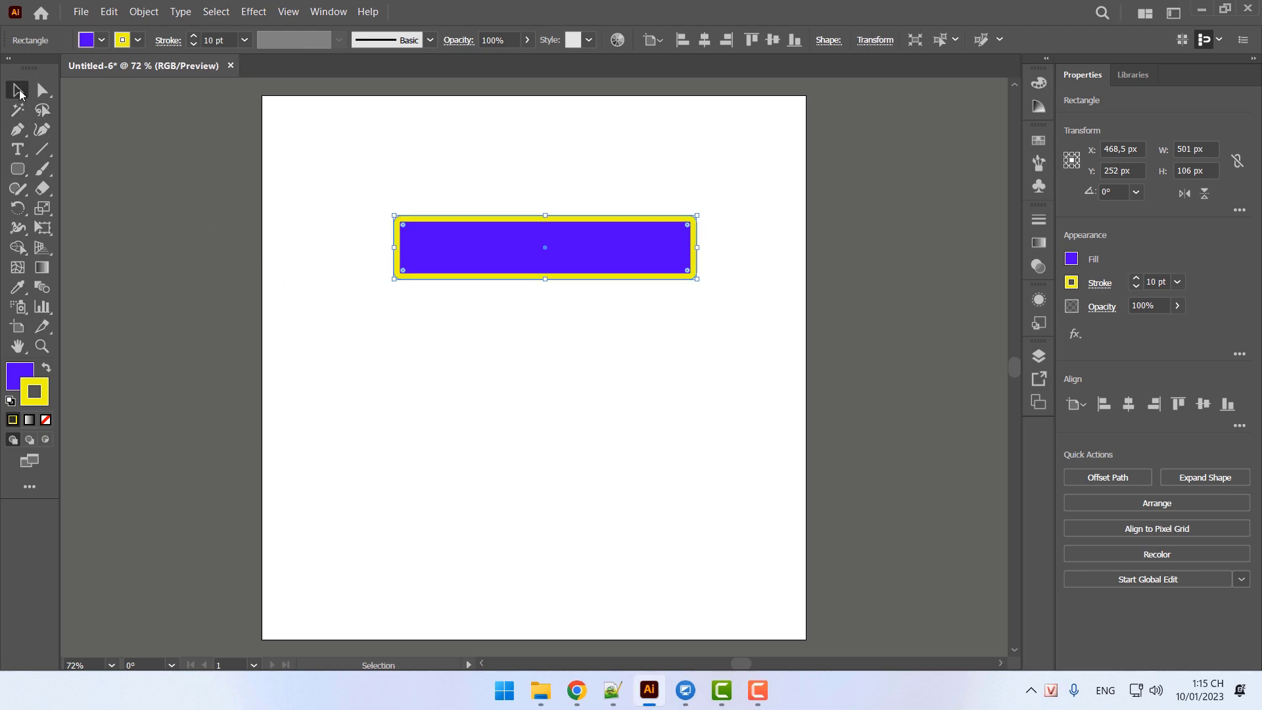
Nudge the purple bar slightly and draw a rounded square at the lower left
left_click(167, 187)
mouse_move(506, 254)
left_mouse_down()
mouse_move(521, 239)
mouse_move(512, 264)
mouse_move(496, 191)
mouse_move(520, 268)
mouse_move(510, 259)
left_mouse_up()
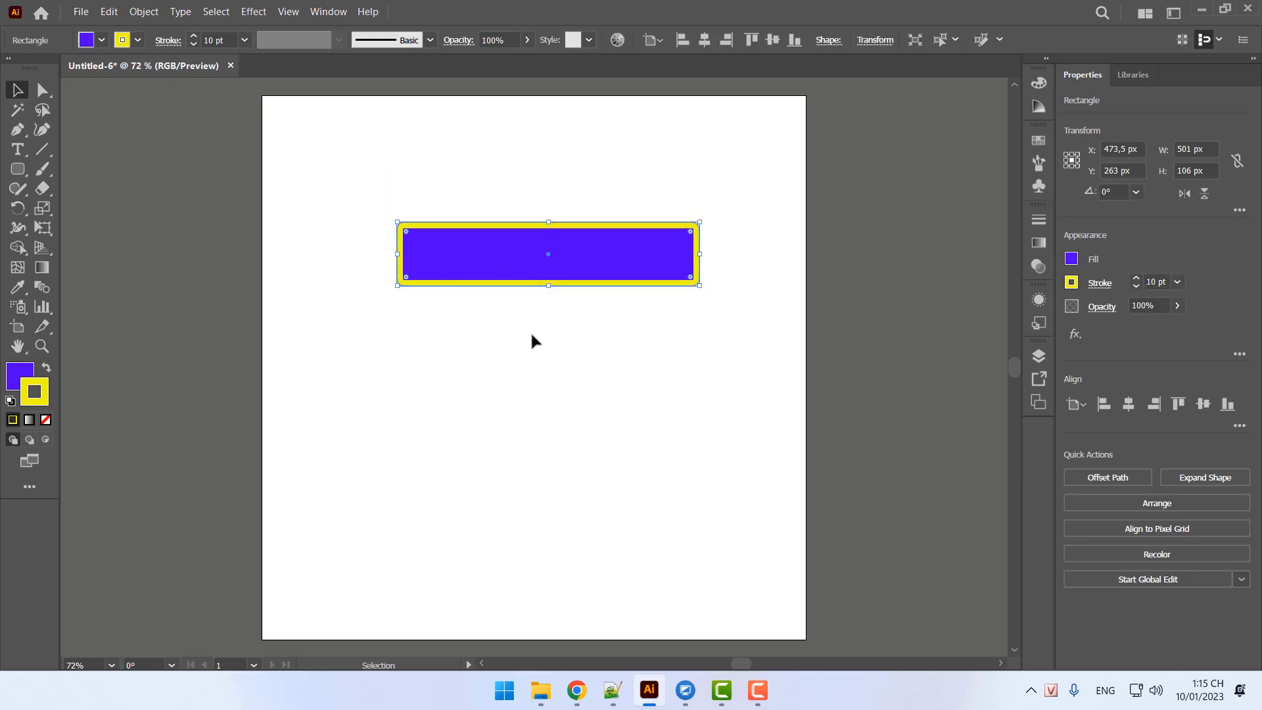
left_click_drag(18, 169, 140, 195)
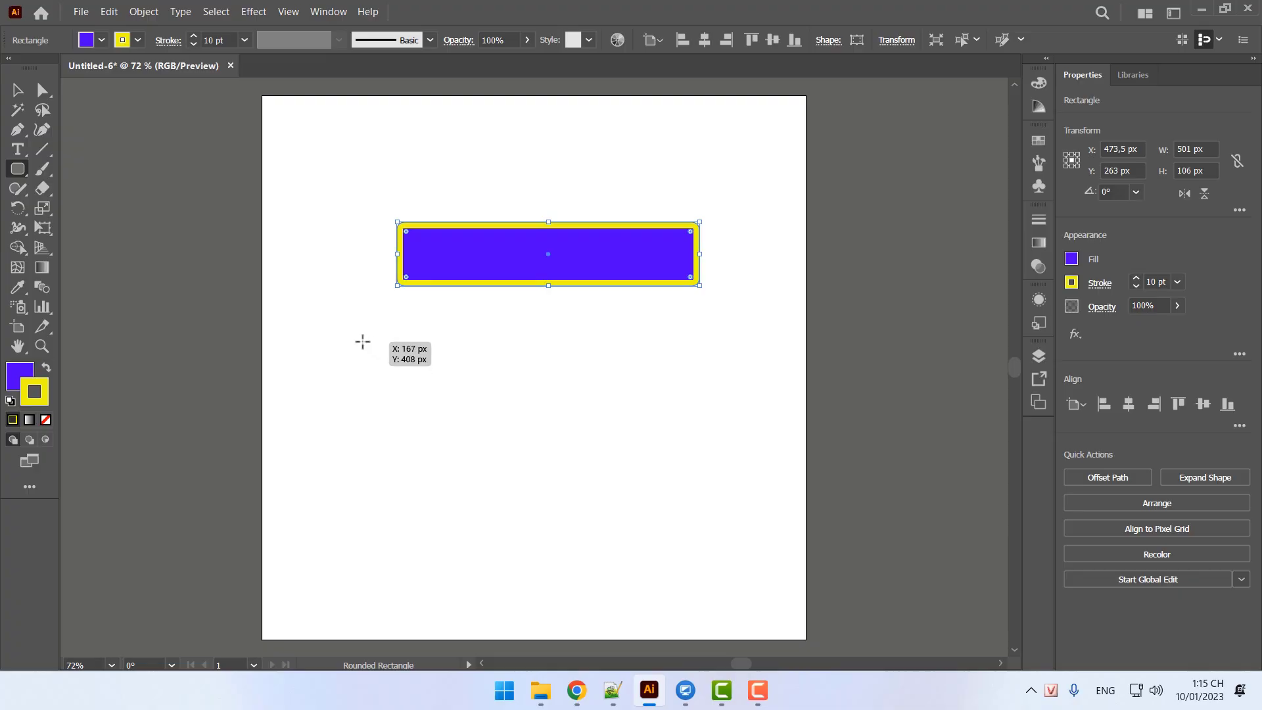
mouse_move(364, 343)
left_mouse_down()
mouse_move(492, 421)
mouse_move(465, 408)
mouse_move(508, 408)
mouse_move(452, 340)
mouse_move(514, 390)
mouse_move(463, 355)
mouse_move(467, 389)
mouse_move(696, 425)
mouse_move(643, 388)
mouse_move(451, 406)
mouse_move(424, 368)
mouse_move(533, 158)
mouse_move(779, 395)
mouse_move(441, 388)
mouse_move(407, 194)
mouse_move(786, 214)
mouse_move(494, 374)
mouse_move(403, 349)
mouse_move(521, 429)
mouse_move(399, 343)
mouse_move(384, 229)
mouse_move(795, 362)
mouse_move(403, 367)
mouse_move(445, 396)
left_mouse_up()
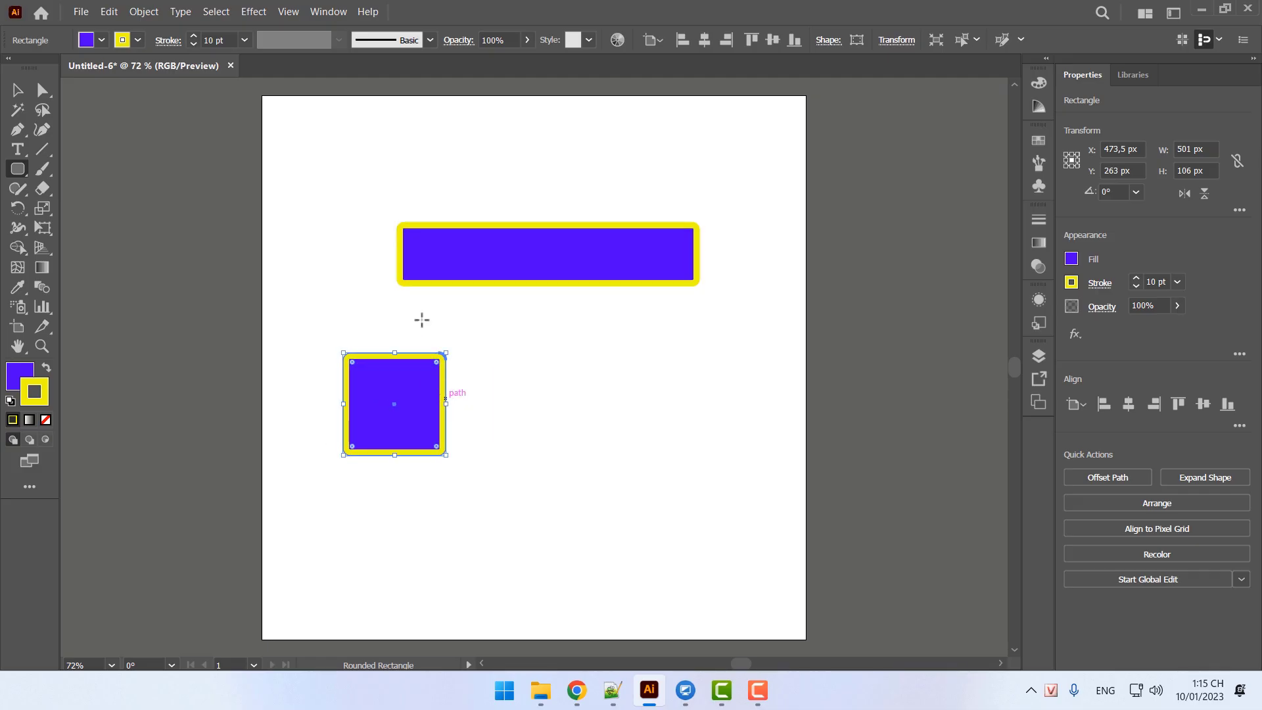
left_click(31, 168)
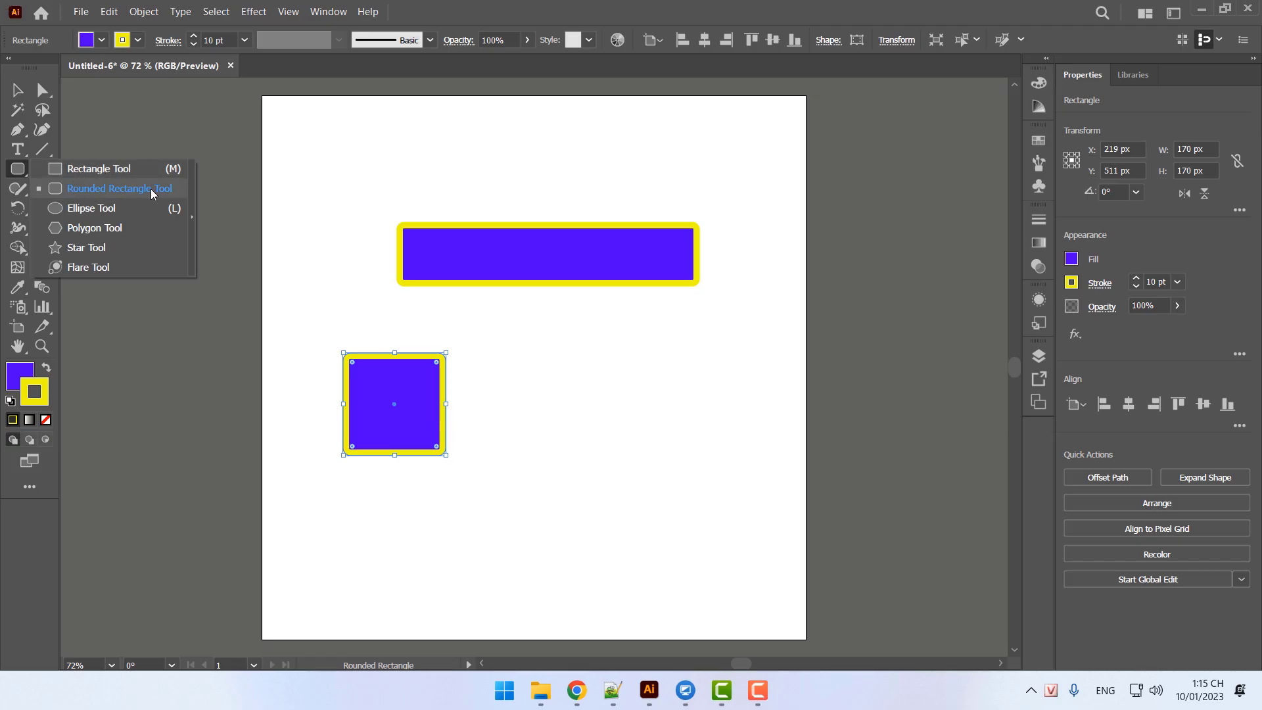
key("v")
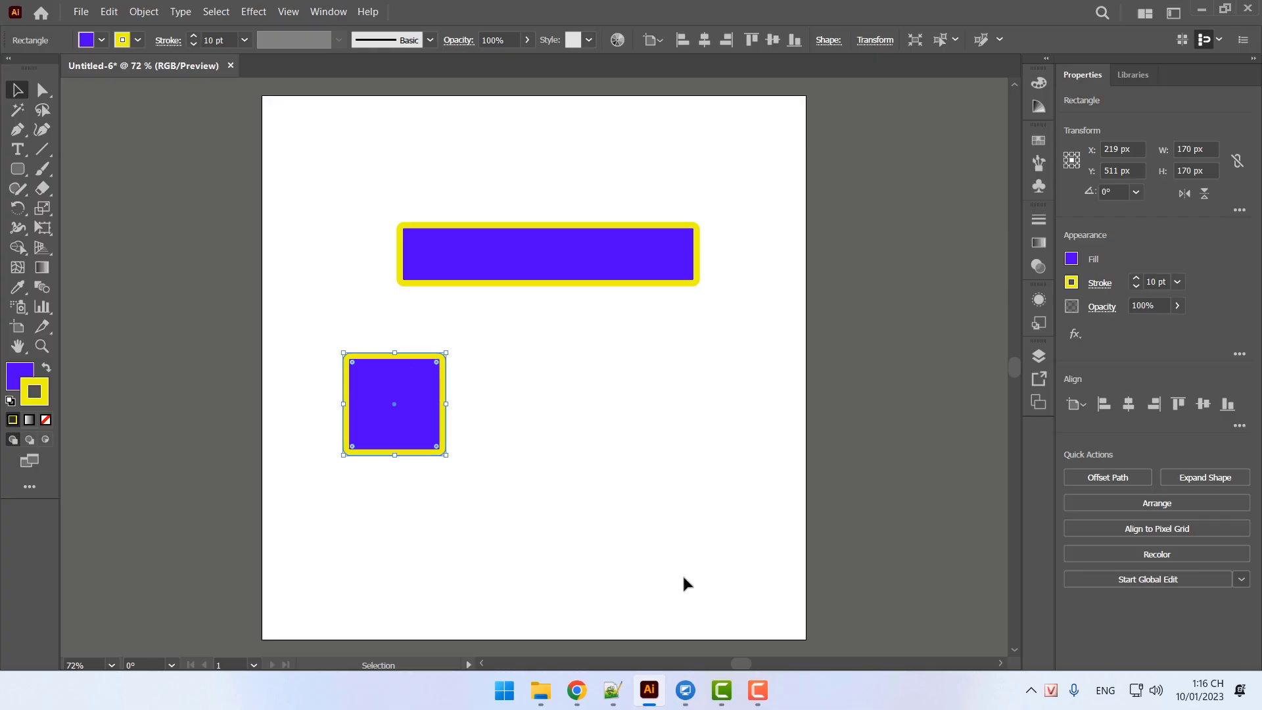
Check the lesson notes in Notepad++, then return to Illustrator and view the shape tool flyout
left_click(618, 687)
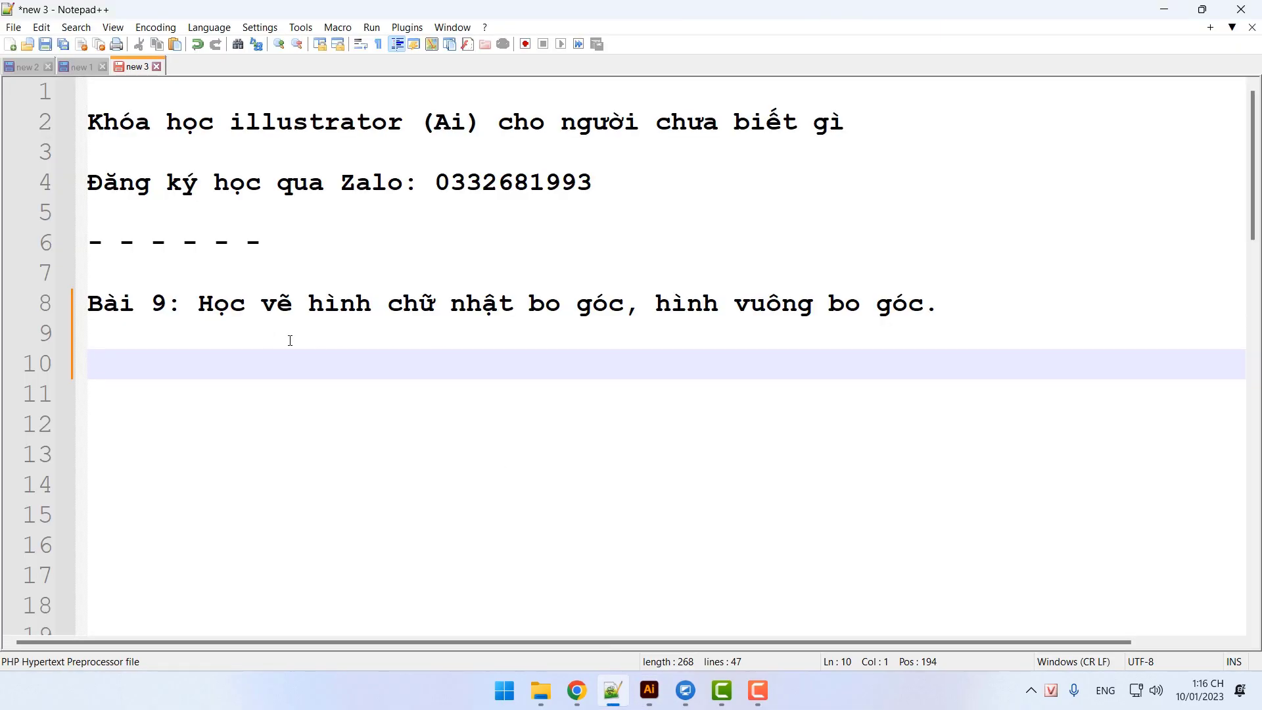
key("alt+Tab")
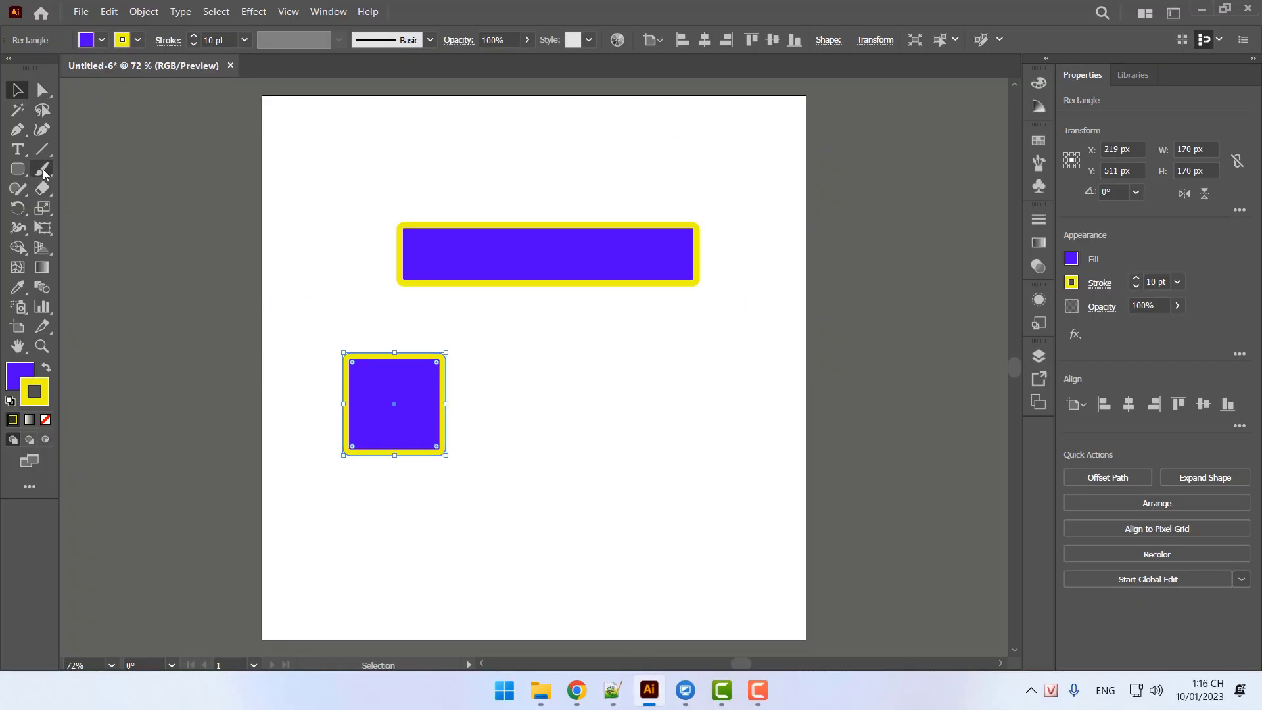
left_click_drag(21, 178, 102, 191)
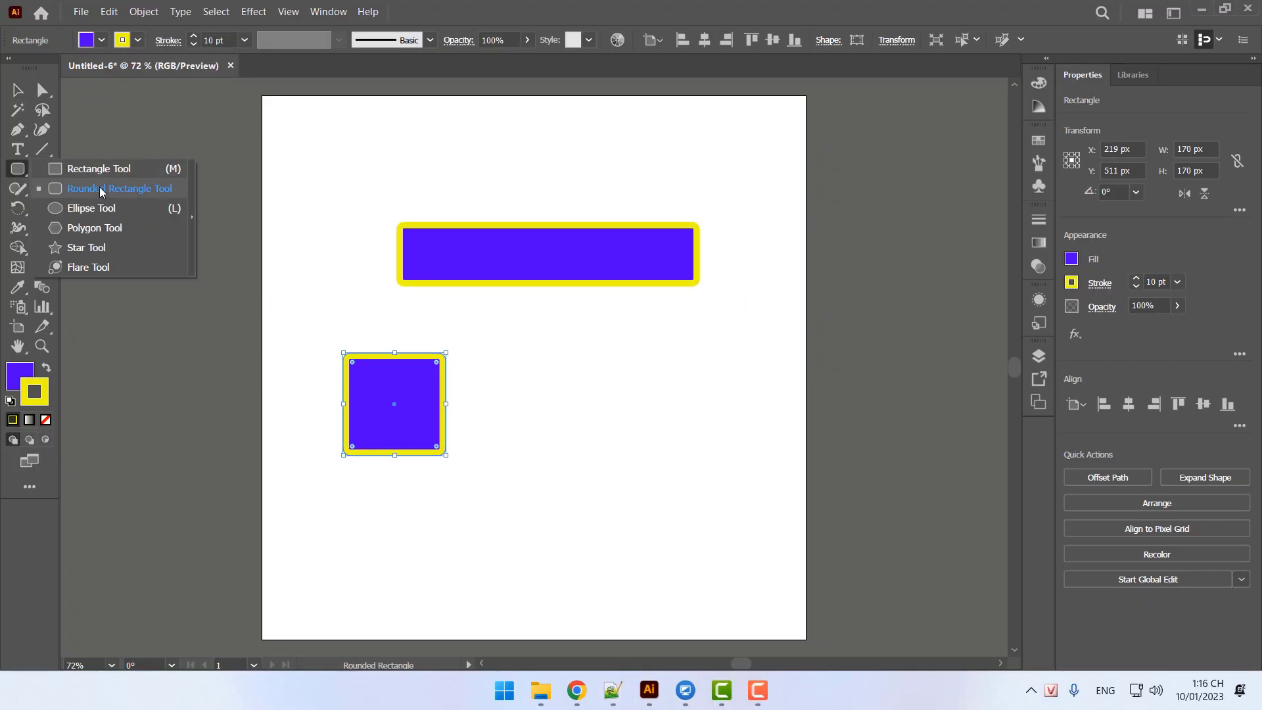
key("v")
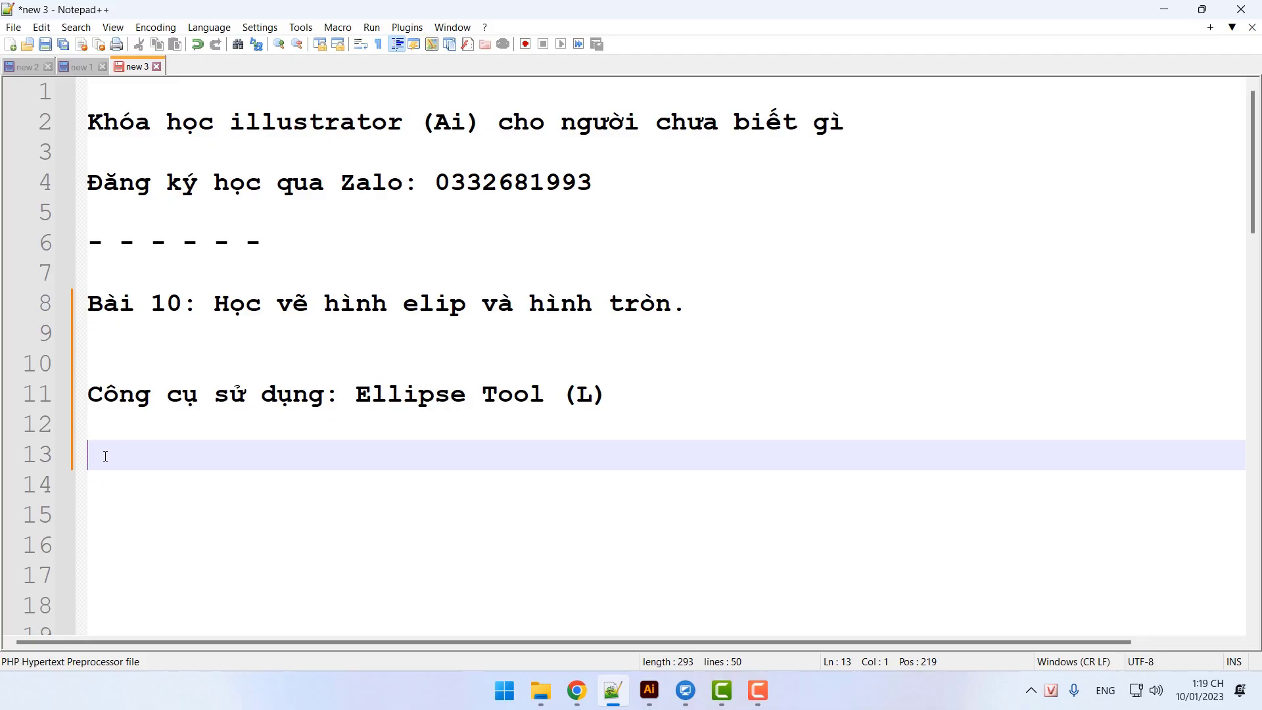
Return to Illustrator, now showing the Quảng cáo facebook.ai document
left_click(649, 690)
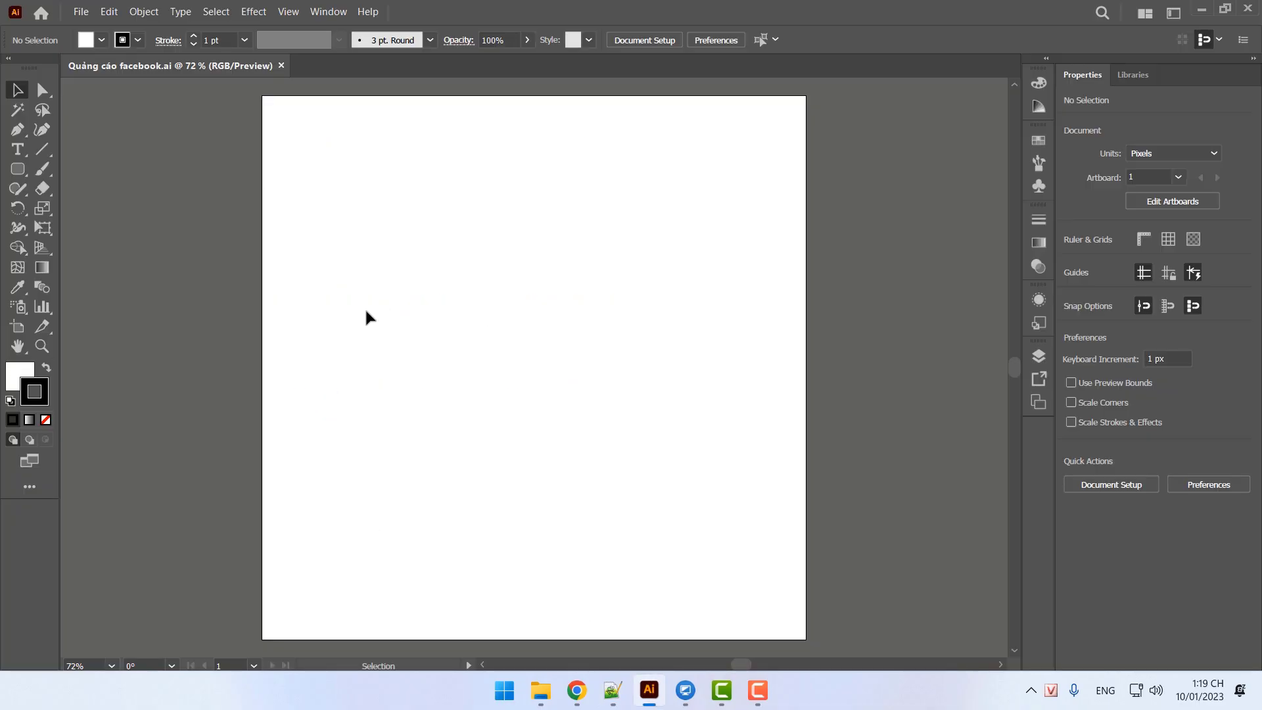
Draw a 509 × 154 px ellipse near the top of the artboard with the Ellipse Tool (L)
left_click(17, 169)
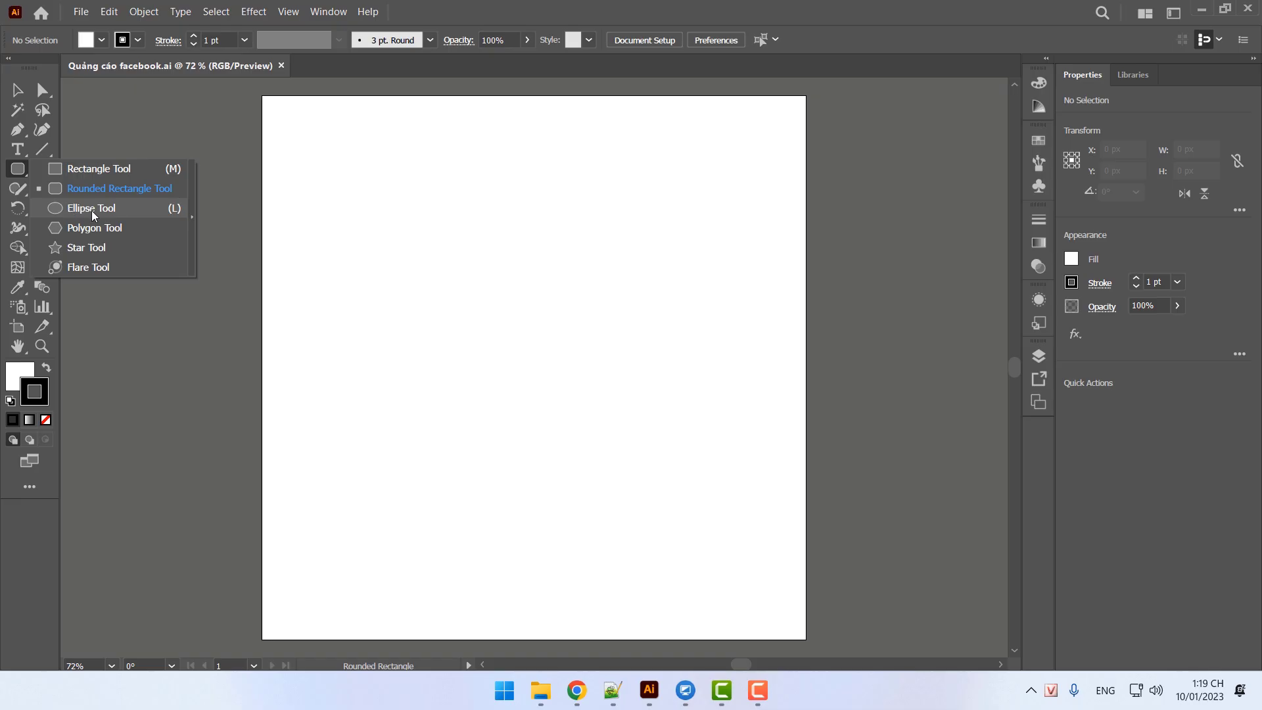
left_click(18, 90)
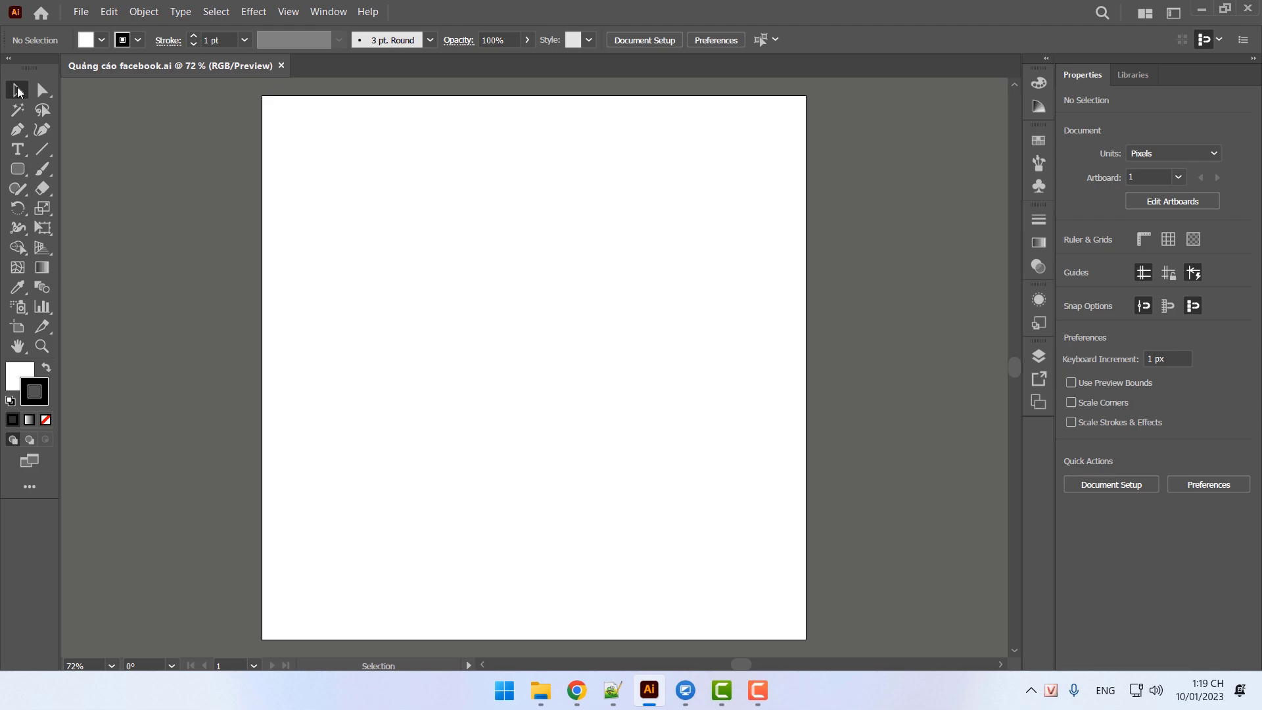
key("l")
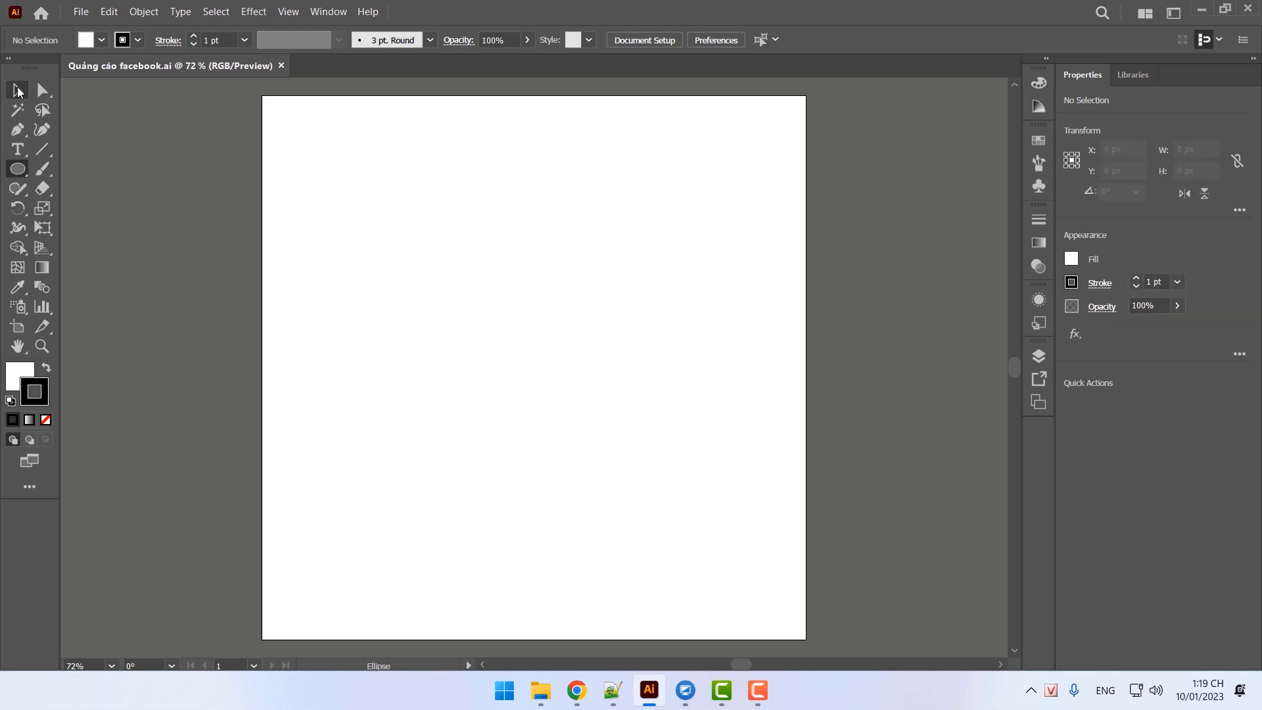
right_click(18, 169)
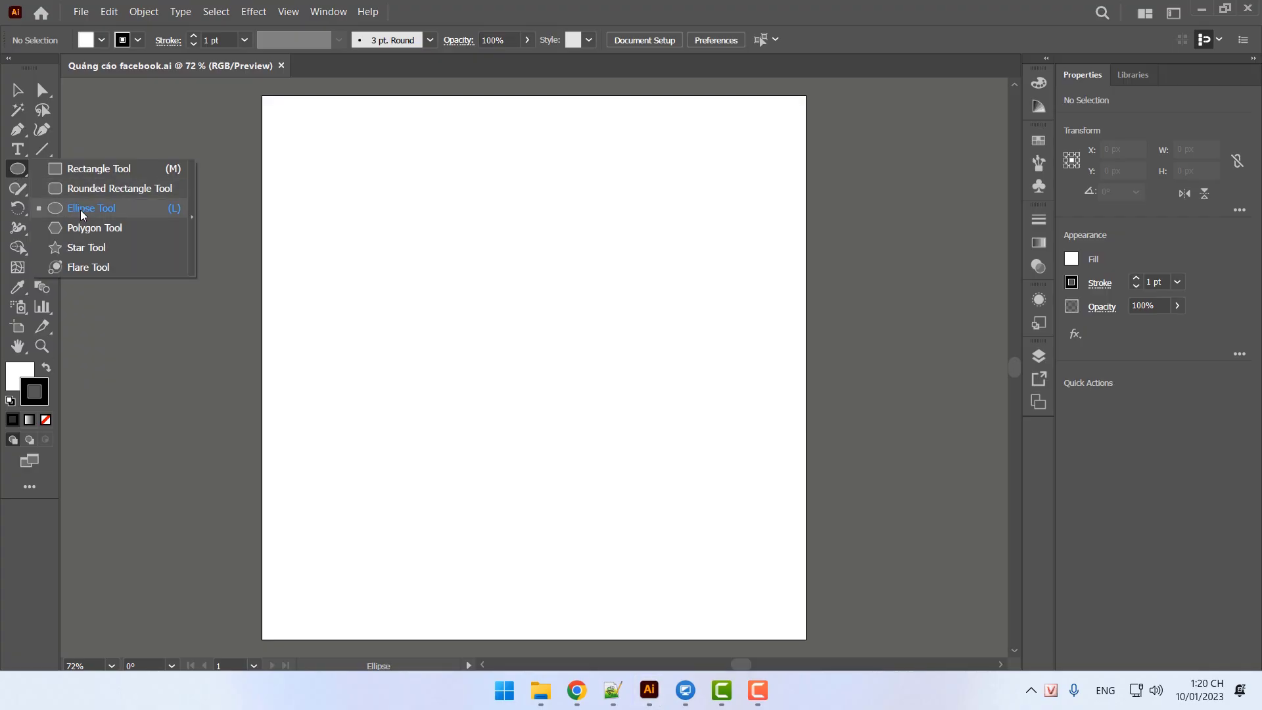
left_click(20, 172)
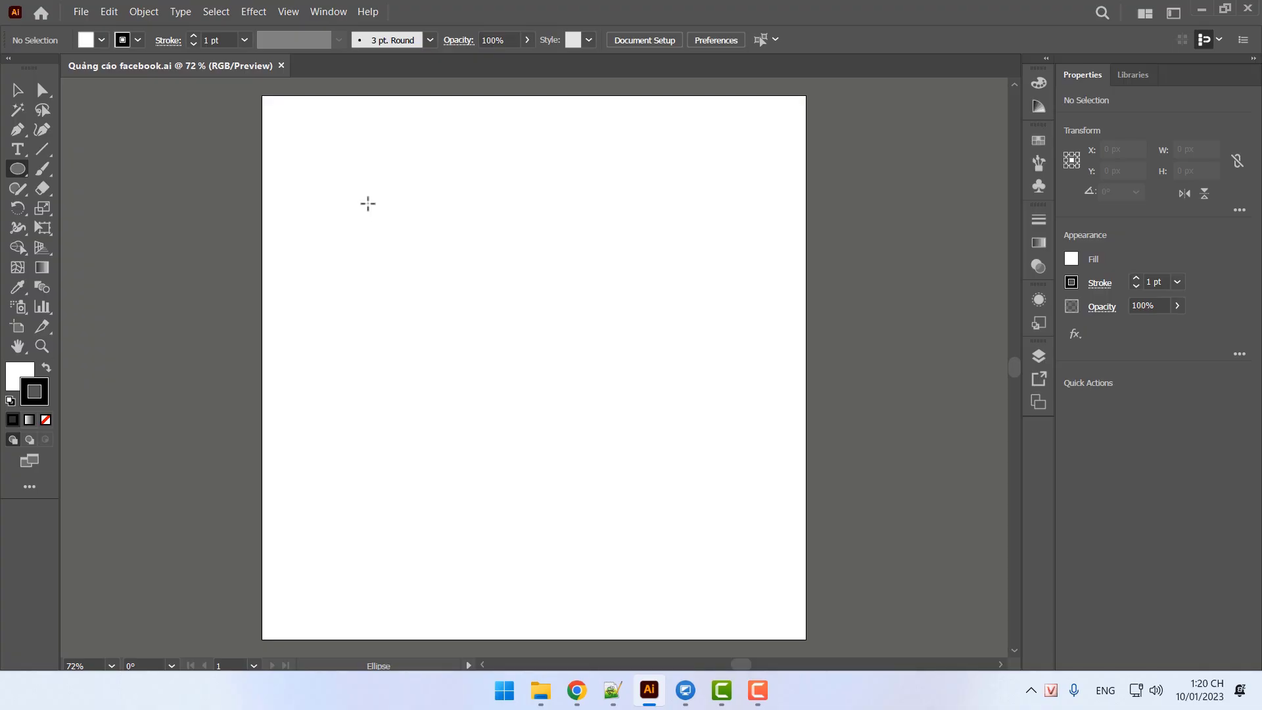
left_click_drag(368, 203, 676, 297)
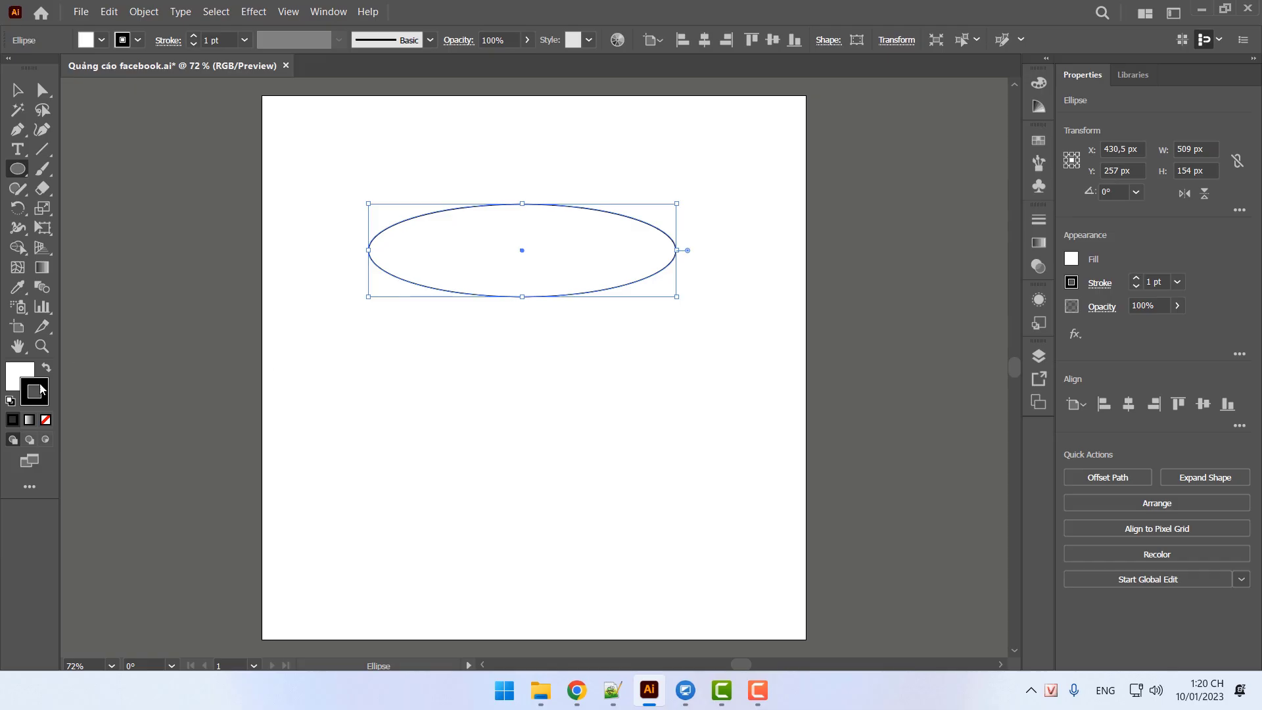
Fill the ellipse with a saturated orange
left_click(20, 376)
double_click(20, 376)
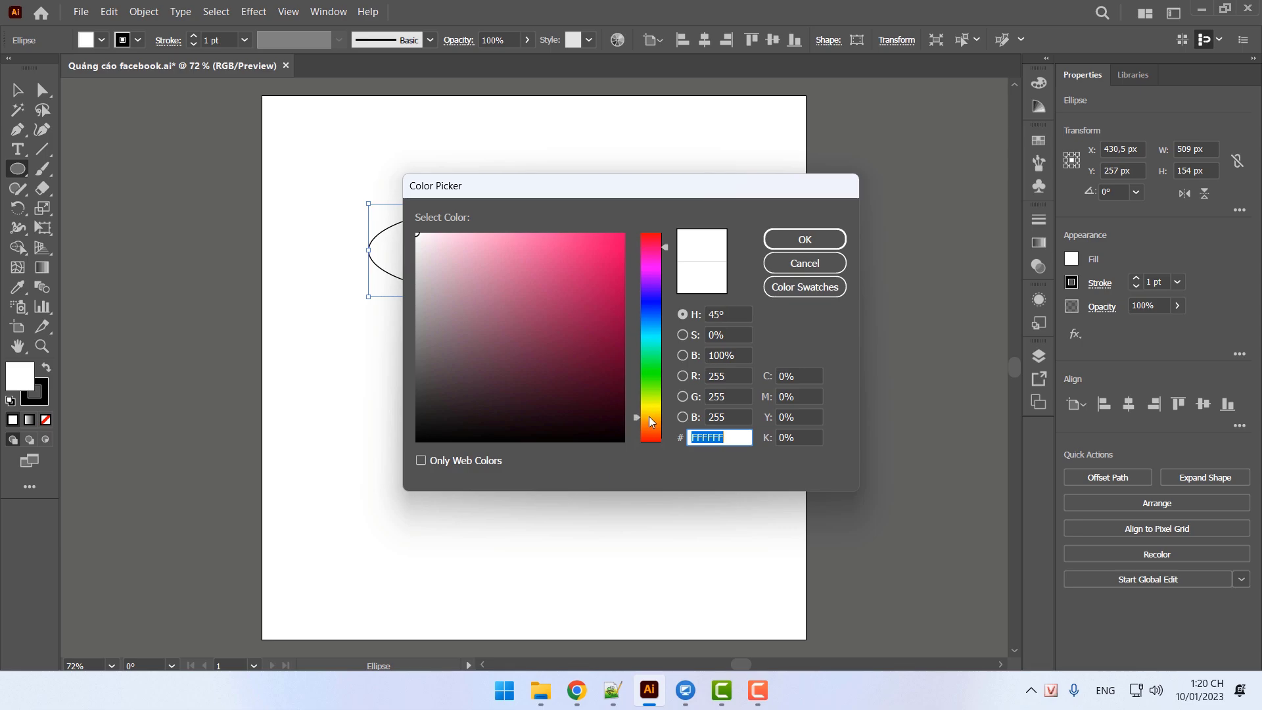
left_click_drag(648, 416, 649, 432)
left_click(618, 239)
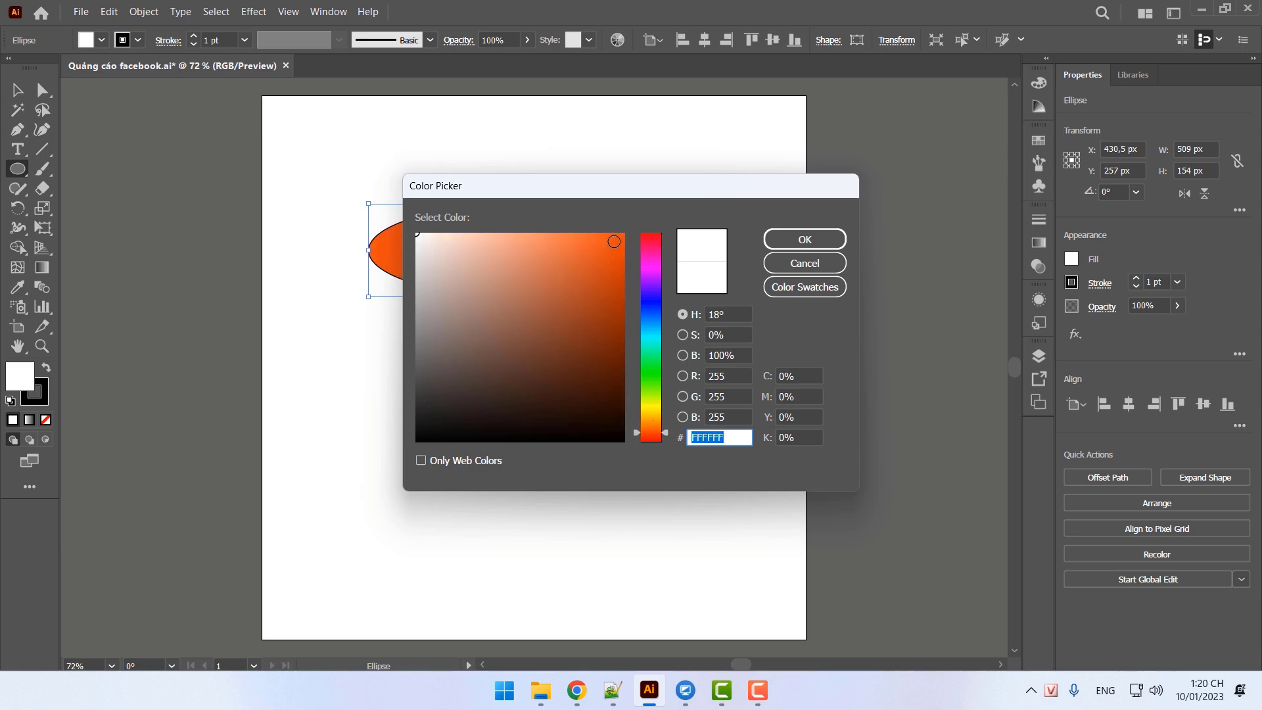
left_click(830, 241)
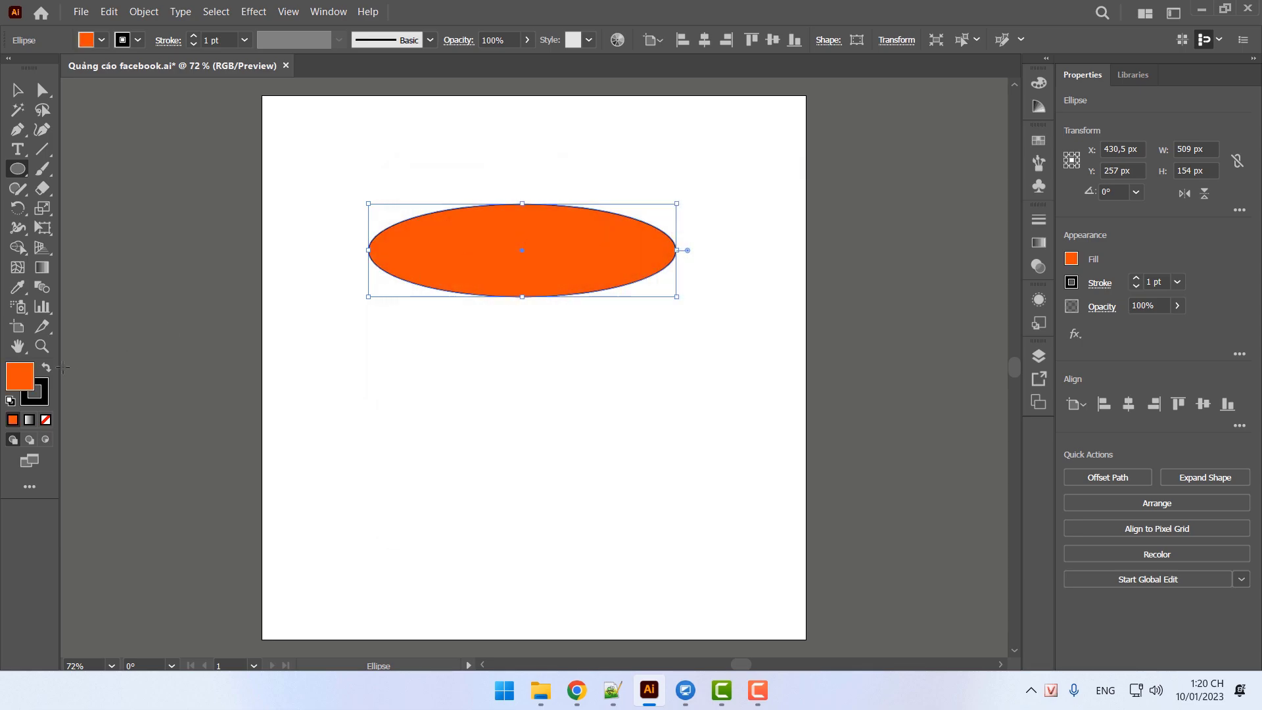
Give the ellipse a vivid blue 10 pt outline, then deselect it
double_click(38, 394)
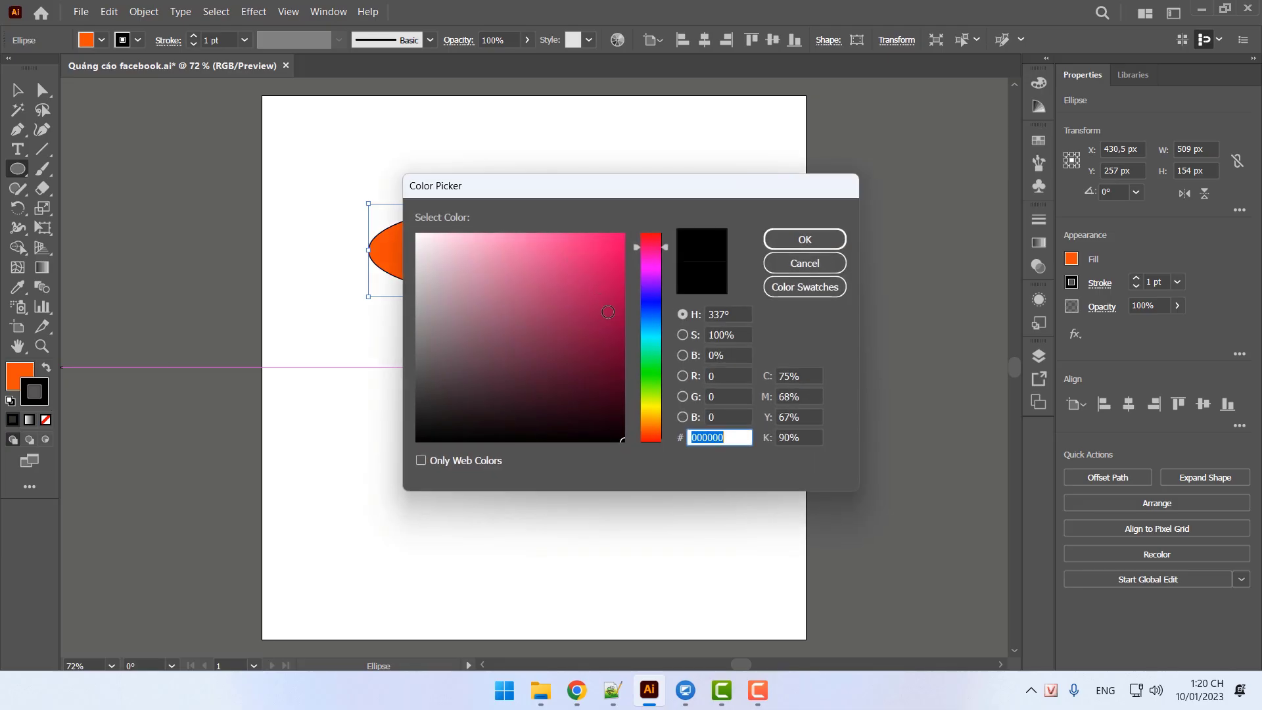
left_click_drag(648, 316, 651, 302)
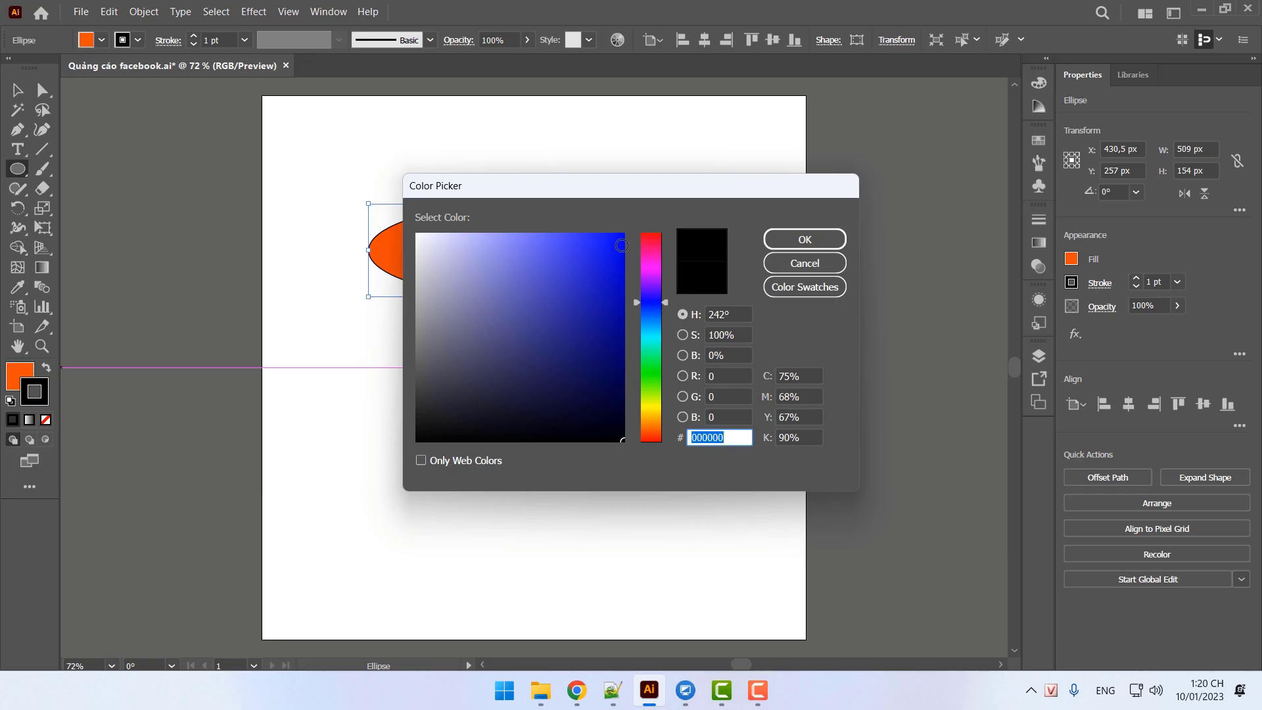
left_click(622, 245)
left_click(804, 239)
left_click(243, 40)
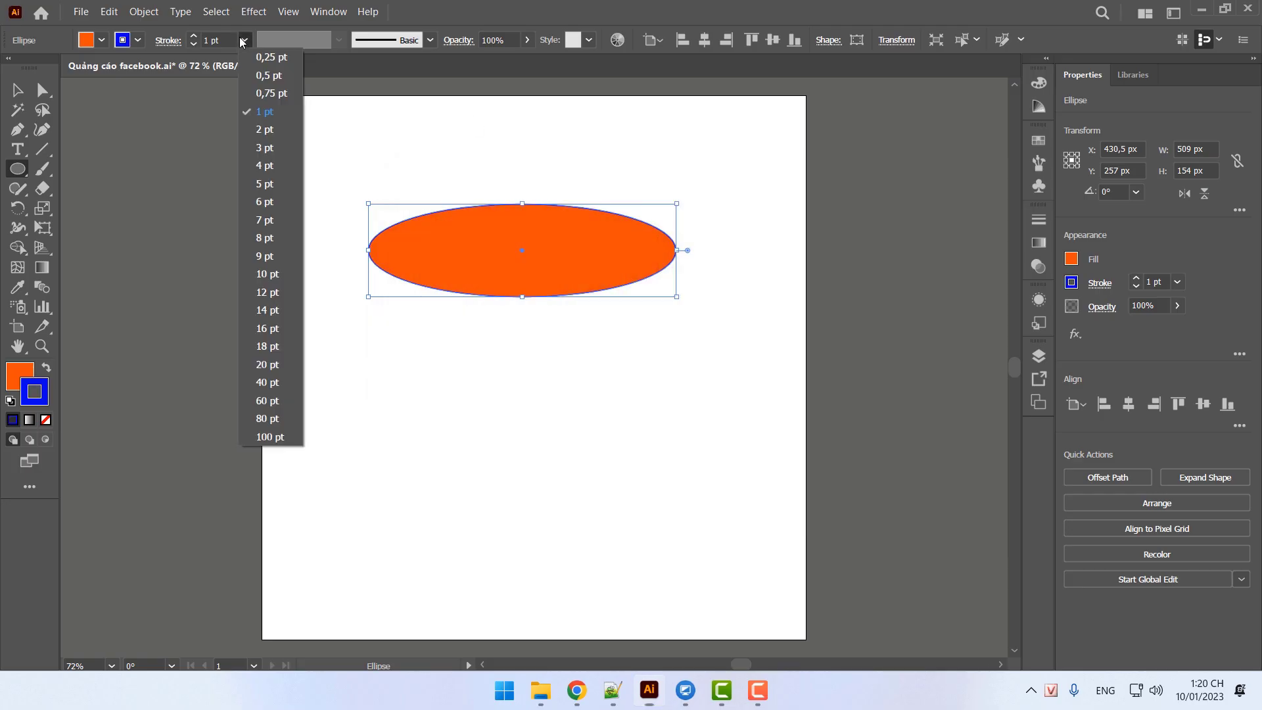
left_click(275, 274)
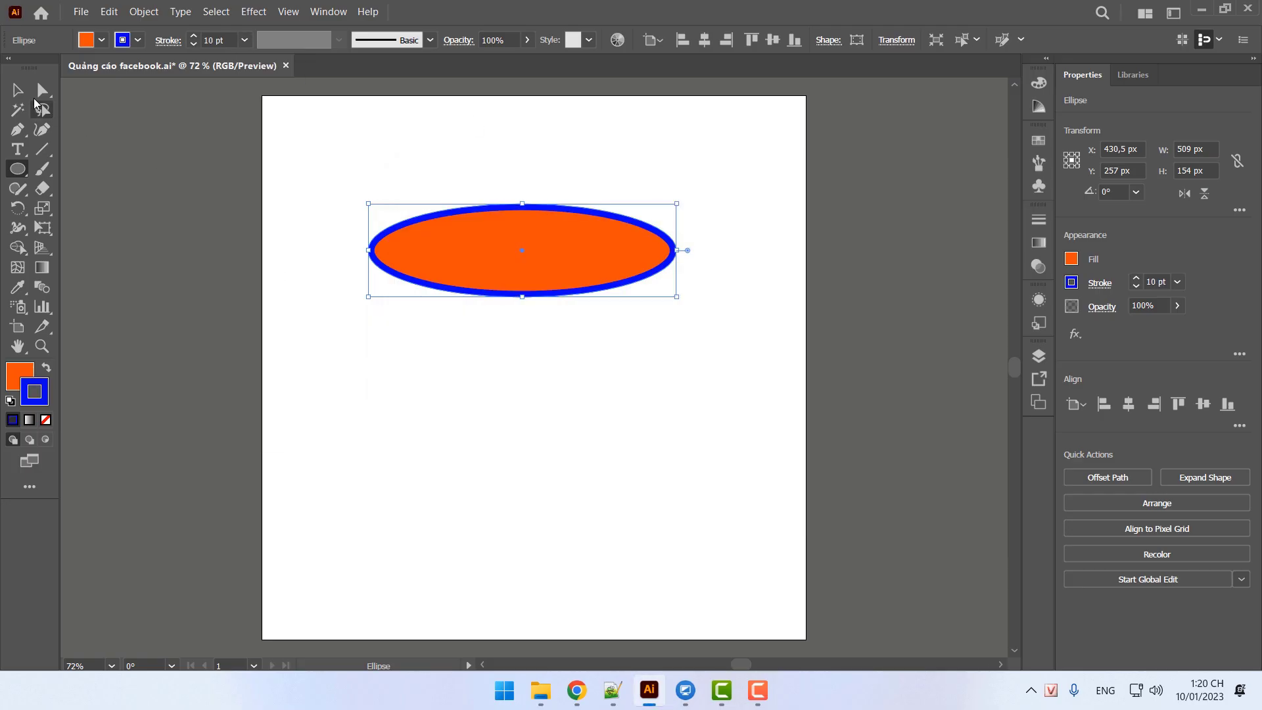
left_click(17, 90)
left_click(219, 229)
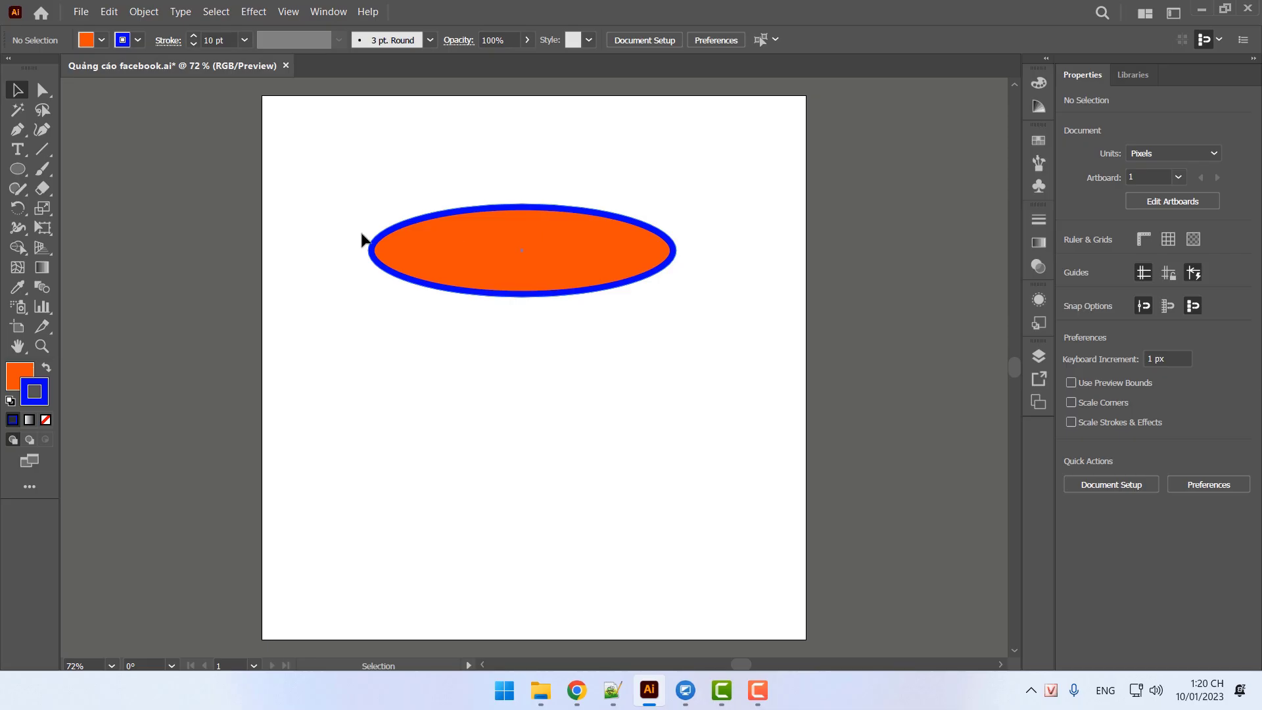
Draw a 222 × 222 px orange circle with a 10 pt blue outline below the ellipse
left_click(20, 170)
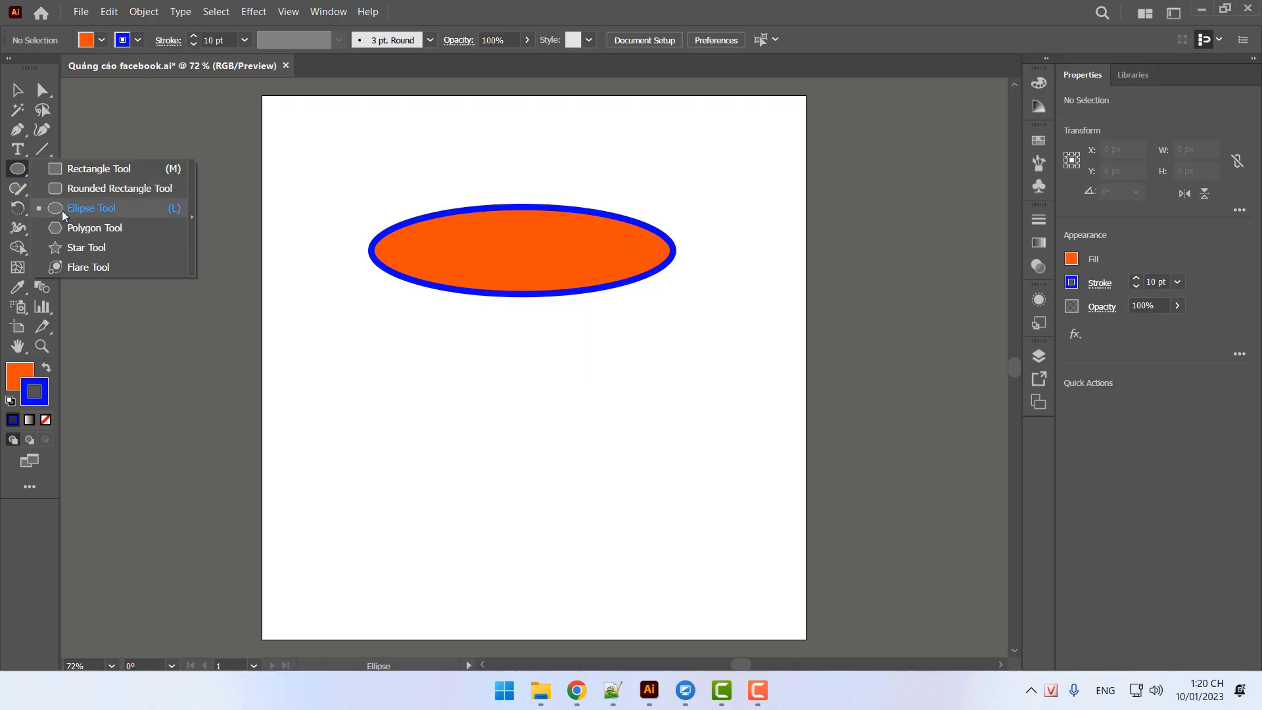
left_click(113, 209)
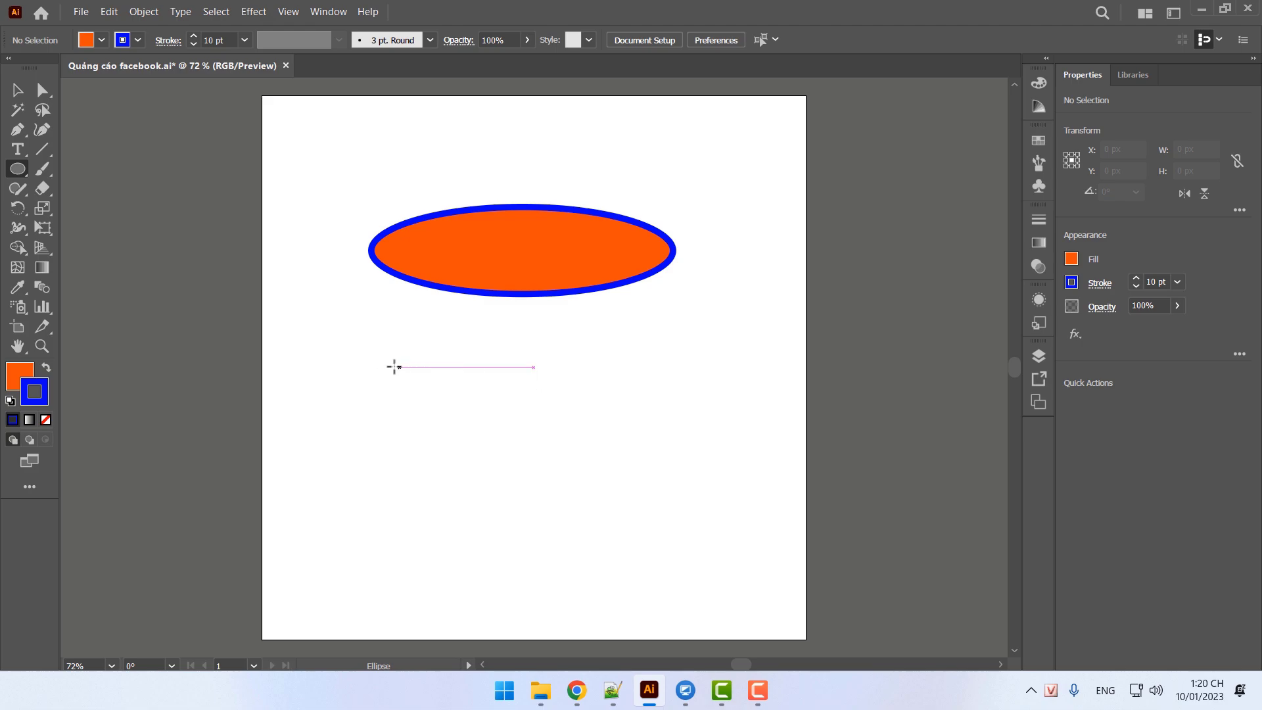
mouse_move(388, 367)
left_mouse_down()
mouse_move(519, 465)
mouse_move(480, 421)
mouse_move(621, 488)
mouse_move(414, 363)
mouse_move(694, 190)
mouse_move(432, 422)
mouse_move(417, 394)
mouse_move(487, 437)
mouse_move(428, 403)
mouse_move(469, 413)
mouse_move(441, 397)
left_mouse_up()
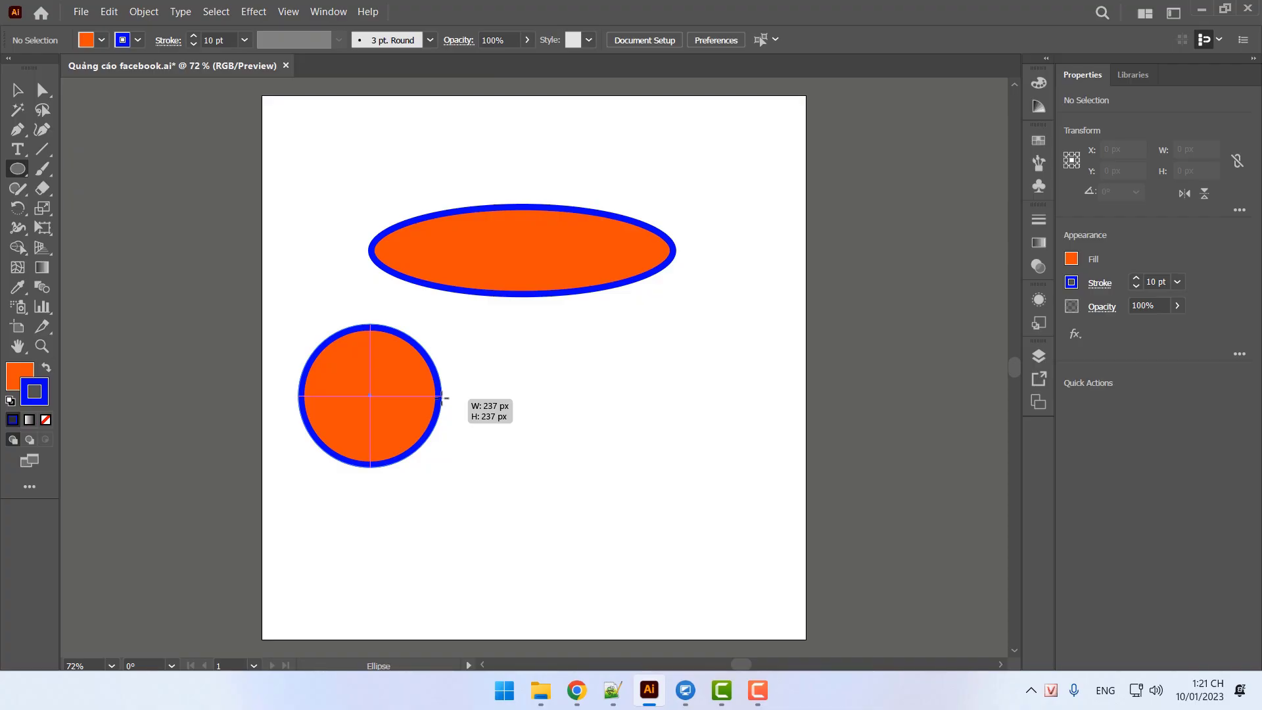
mouse_move(442, 397)
left_mouse_down()
mouse_move(589, 437)
mouse_move(427, 362)
mouse_move(550, 473)
mouse_move(515, 479)
mouse_move(657, 485)
mouse_move(521, 456)
mouse_move(605, 527)
mouse_move(466, 418)
mouse_move(617, 504)
mouse_move(472, 462)
mouse_move(561, 479)
left_mouse_up()
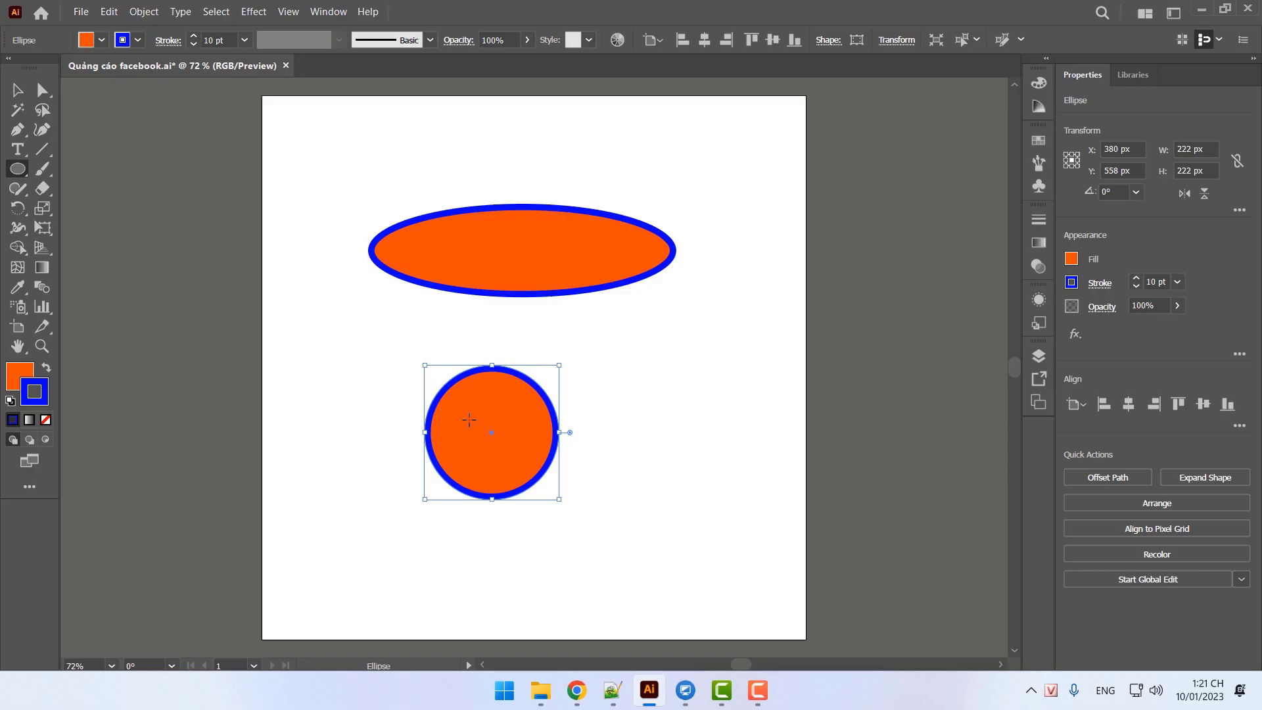
Delete the ellipse and move the circle up toward the top
left_click(17, 90)
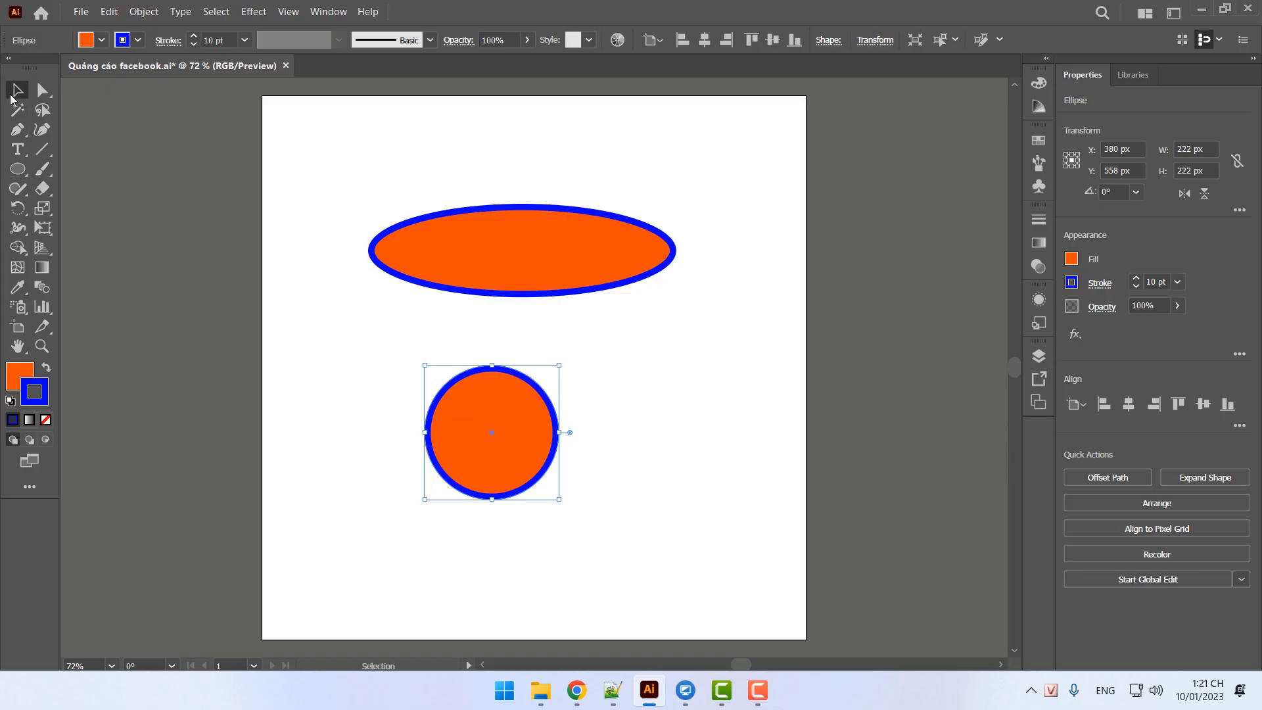
left_click_drag(476, 424, 542, 448)
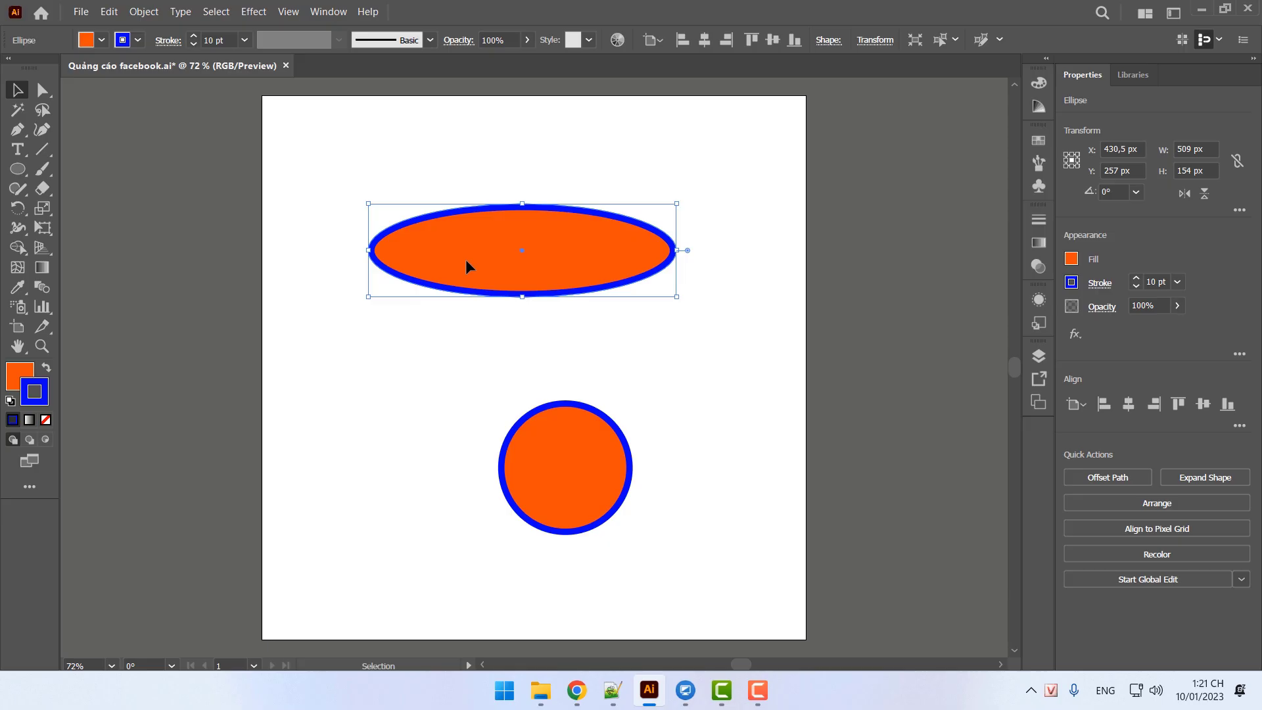
key("Delete")
left_click_drag(499, 471, 516, 318)
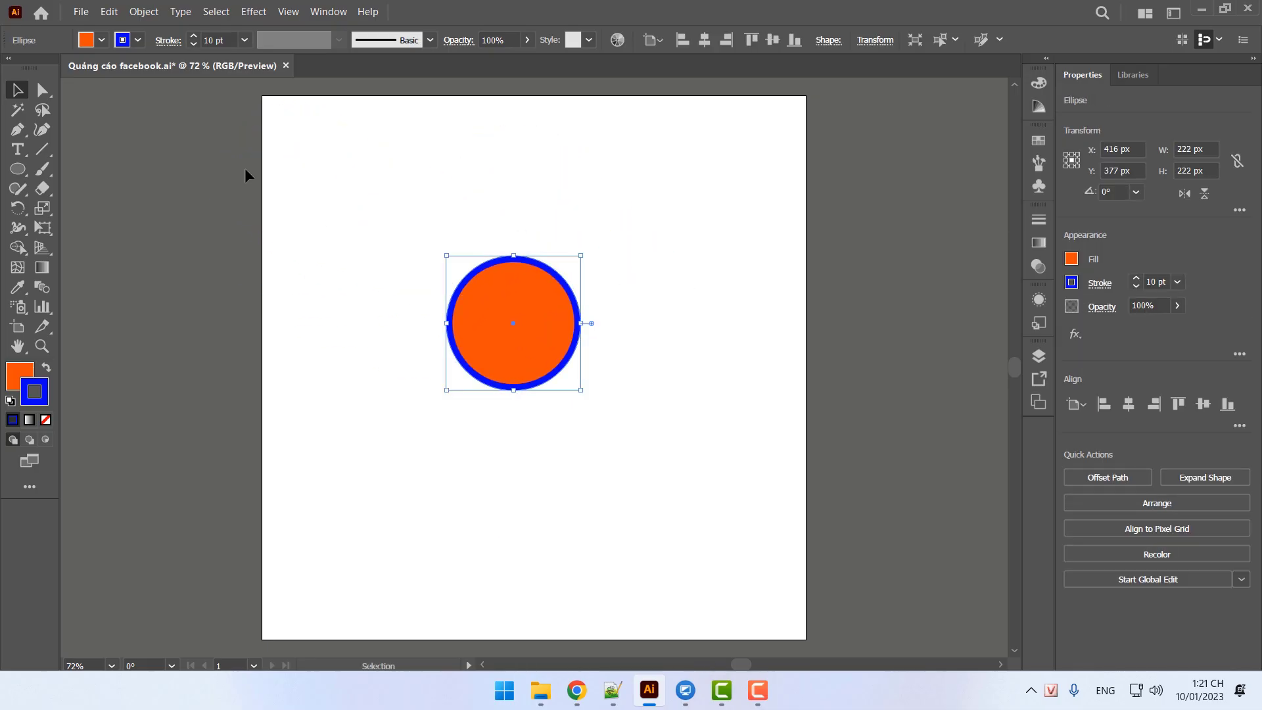
Thin the circle's outline to 1 pt and position it in the upper middle of the artboard
left_click(244, 40)
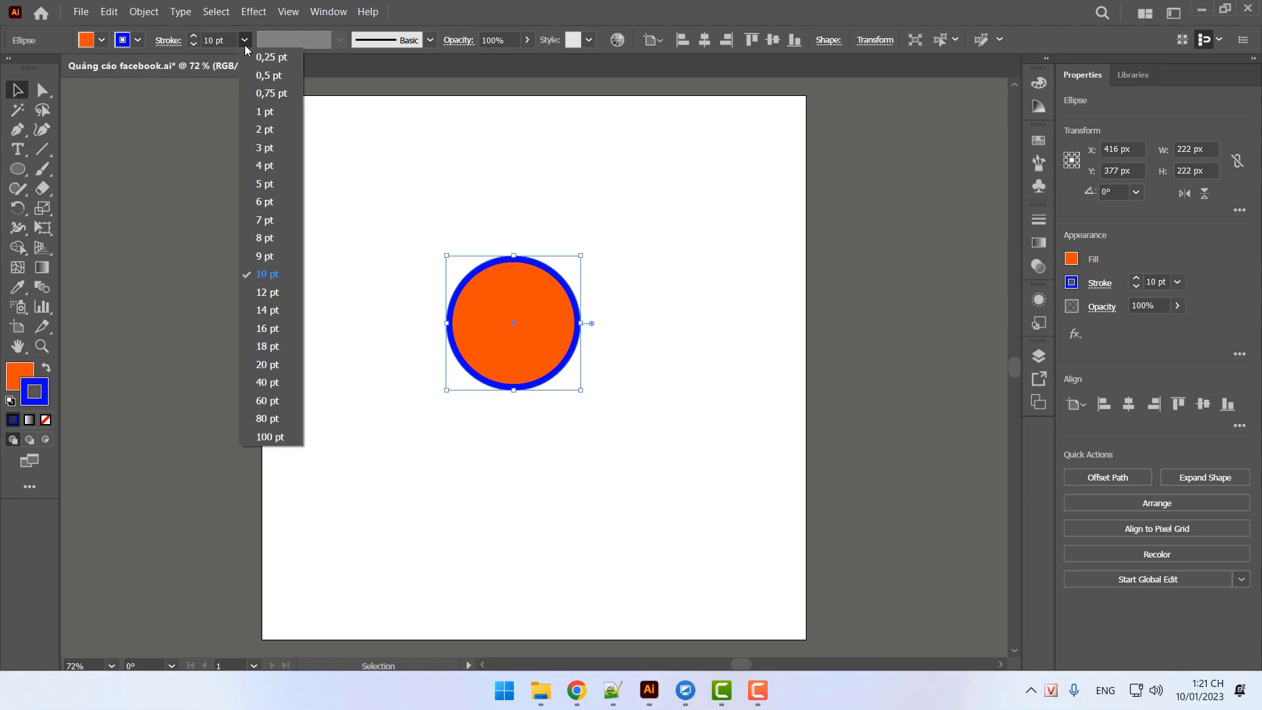
left_click(265, 113)
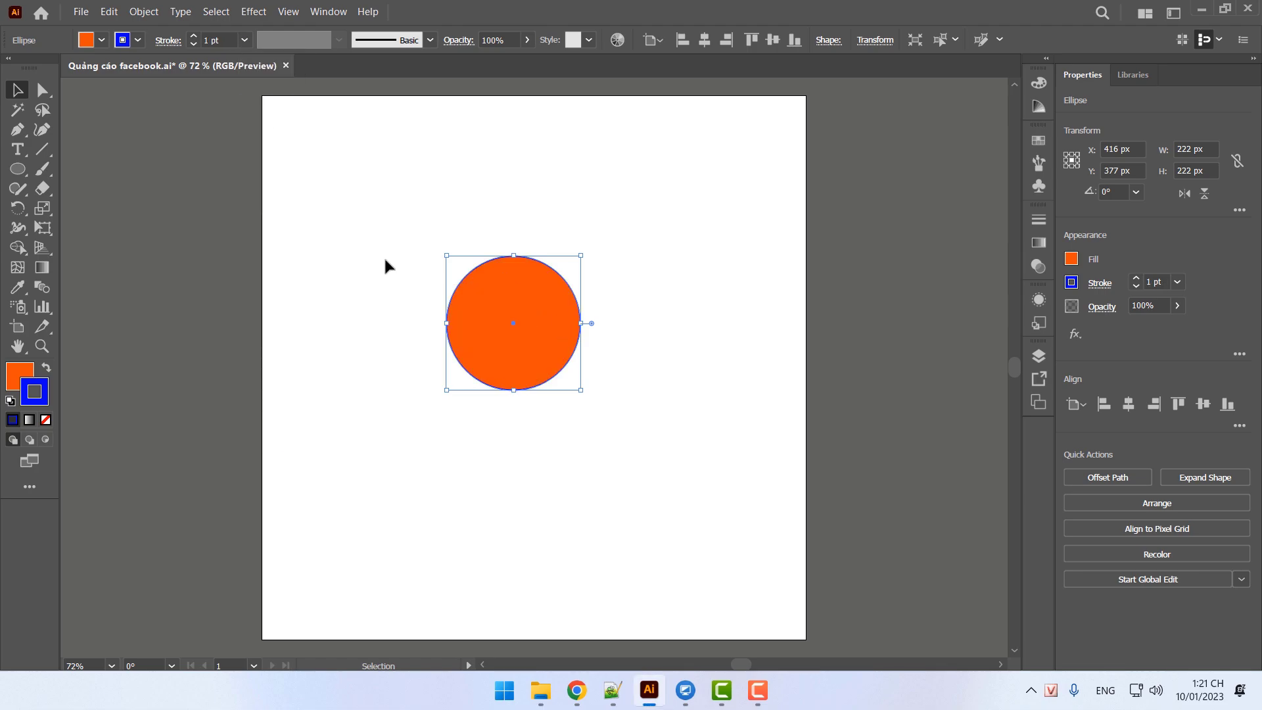
left_click(169, 179)
left_click_drag(531, 357, 472, 296)
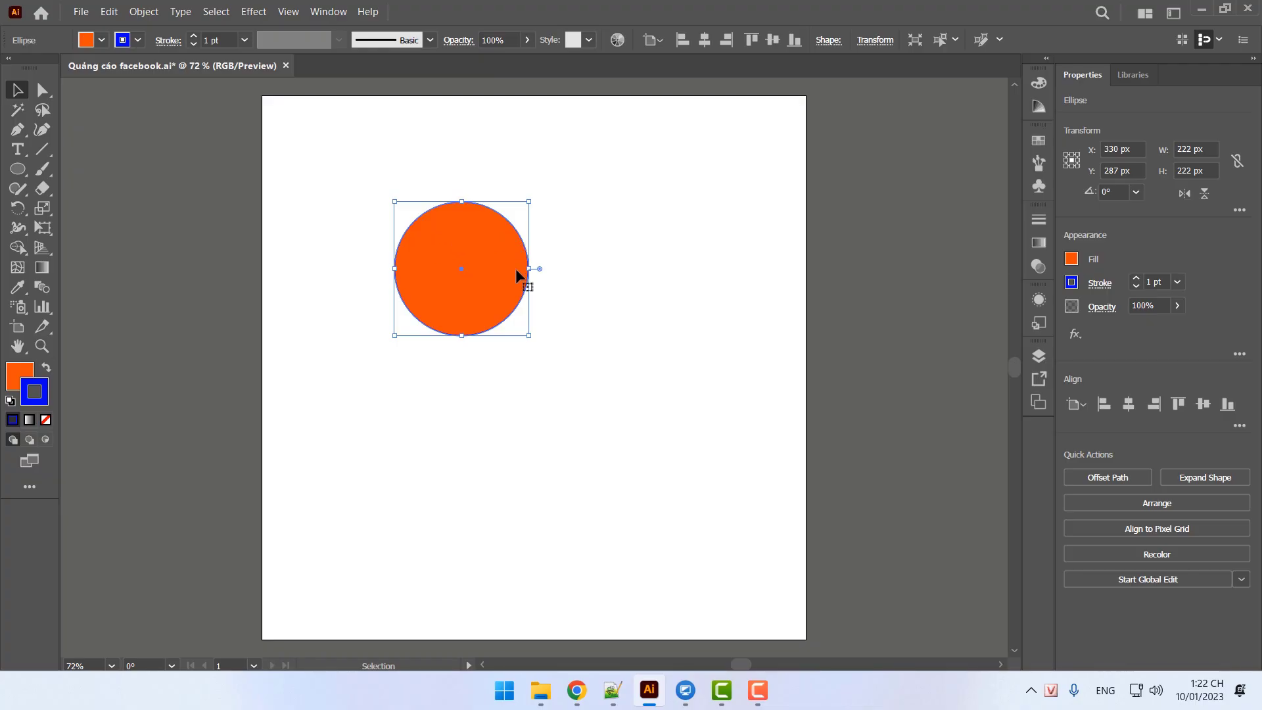
mouse_move(489, 300)
left_mouse_down()
mouse_move(612, 254)
mouse_move(514, 265)
mouse_move(492, 290)
mouse_move(522, 309)
mouse_move(461, 270)
mouse_move(503, 306)
left_mouse_up()
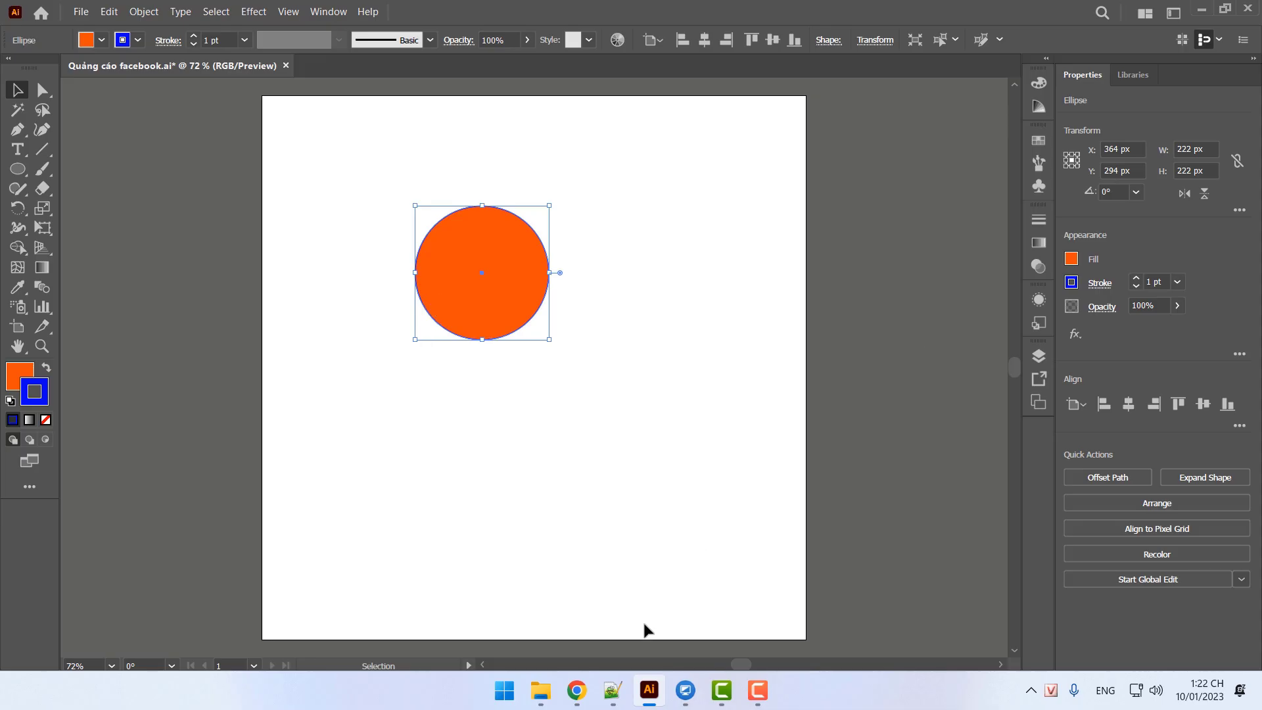
left_click(613, 690)
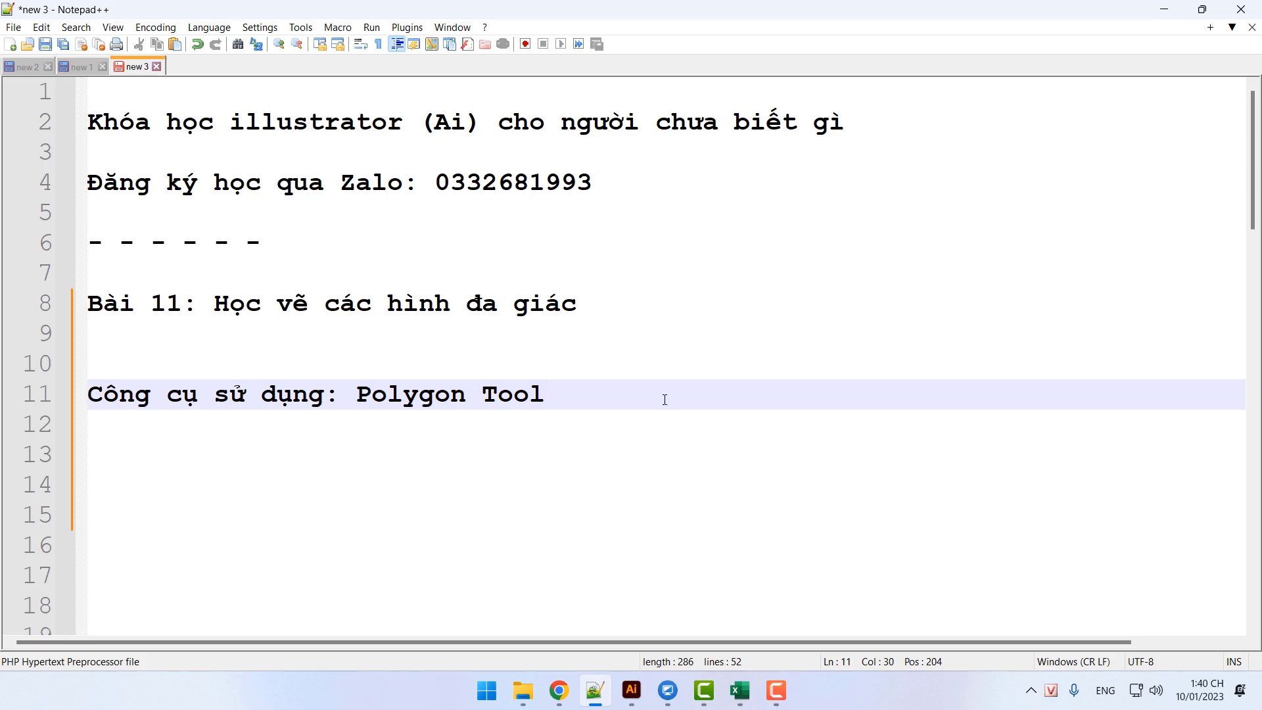
Bring the Quảng cáo facebook.ai drawing in Illustrator back to the front
left_click(631, 690)
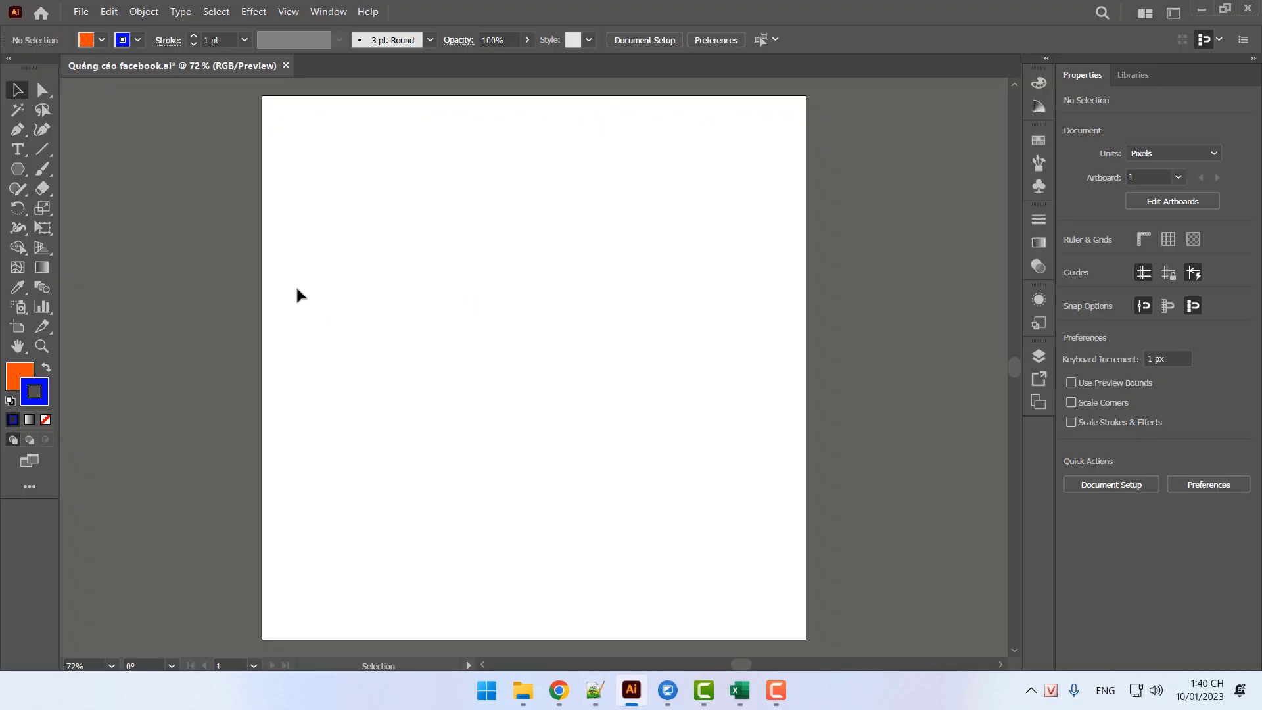
Choose the Polygon Tool and drag out a polygon near the top left, reducing it to a triangle
left_click(18, 172)
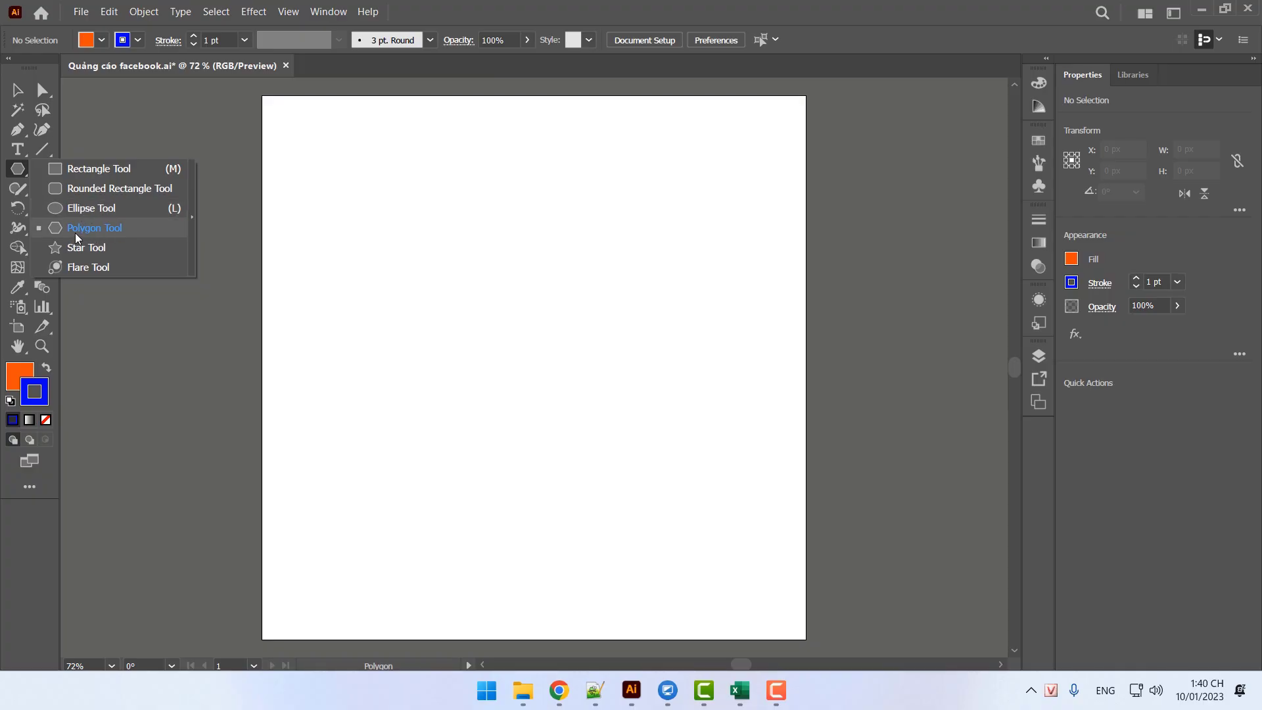
left_click(96, 231)
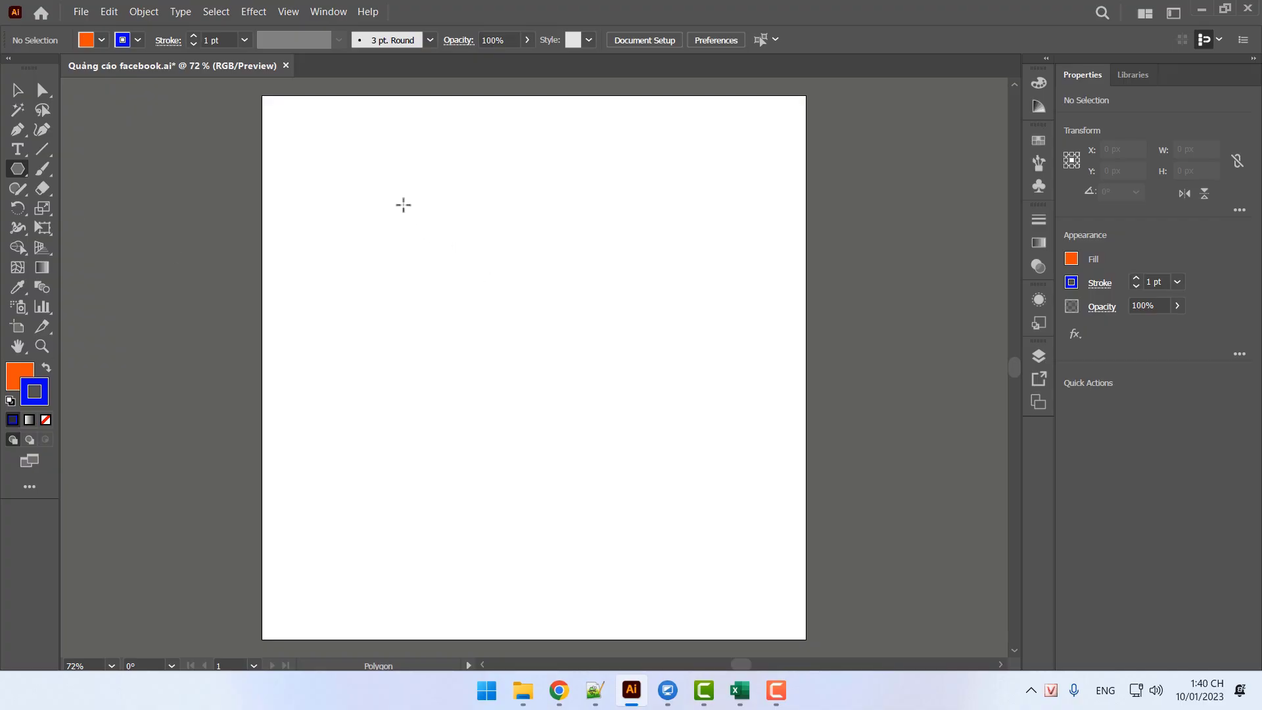
mouse_move(402, 203)
left_mouse_down()
mouse_move(487, 257)
mouse_move(474, 235)
mouse_move(489, 240)
left_mouse_up()
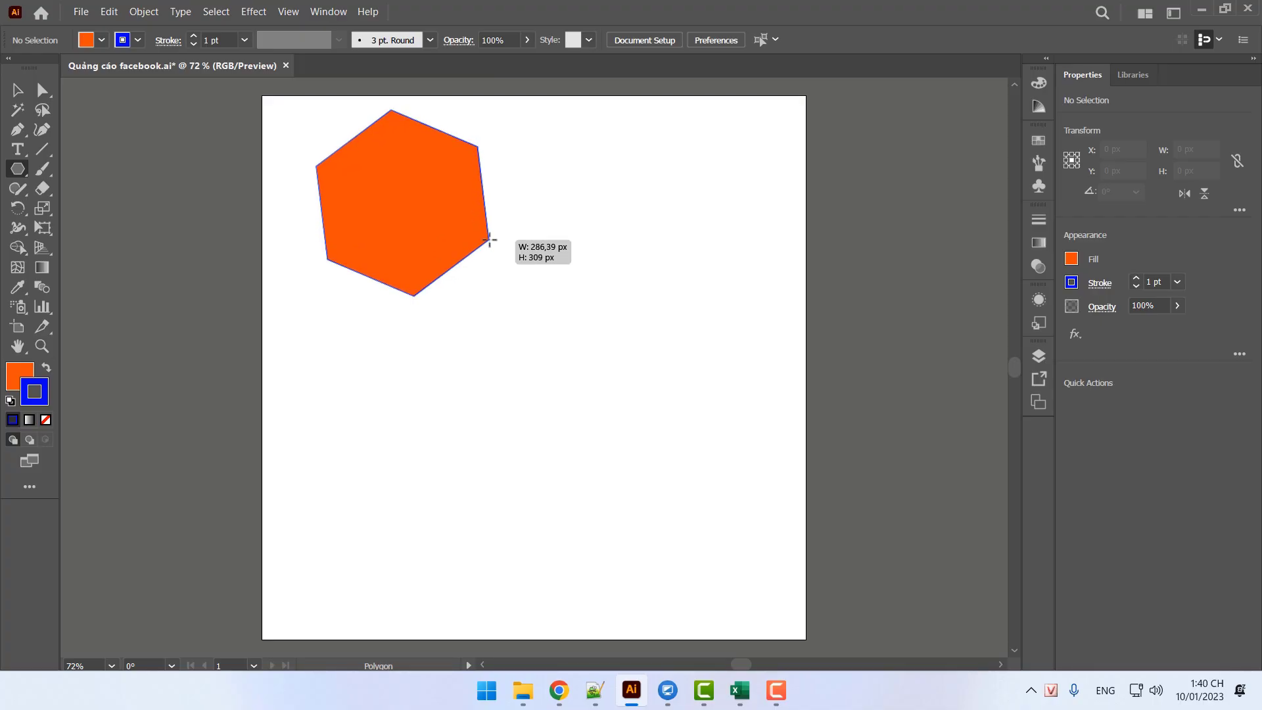
left_click_drag(489, 240, 476, 212)
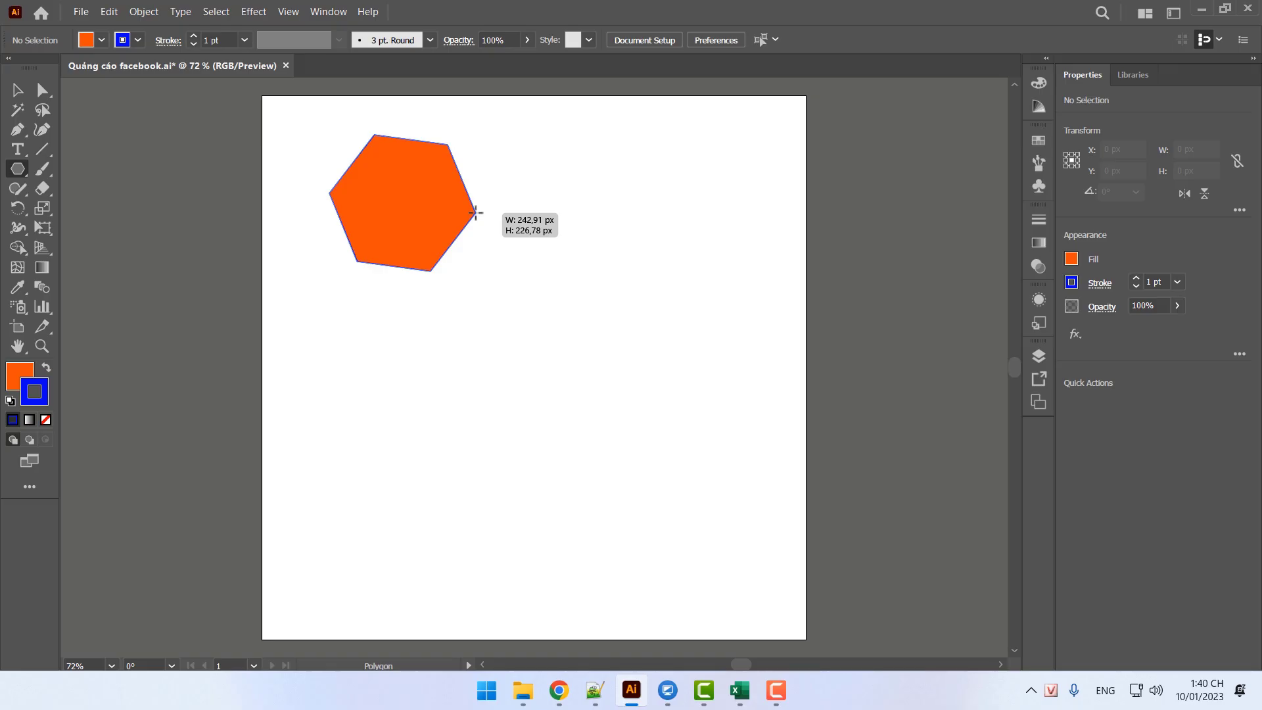
left_click_drag(476, 211, 477, 205)
key("Down")
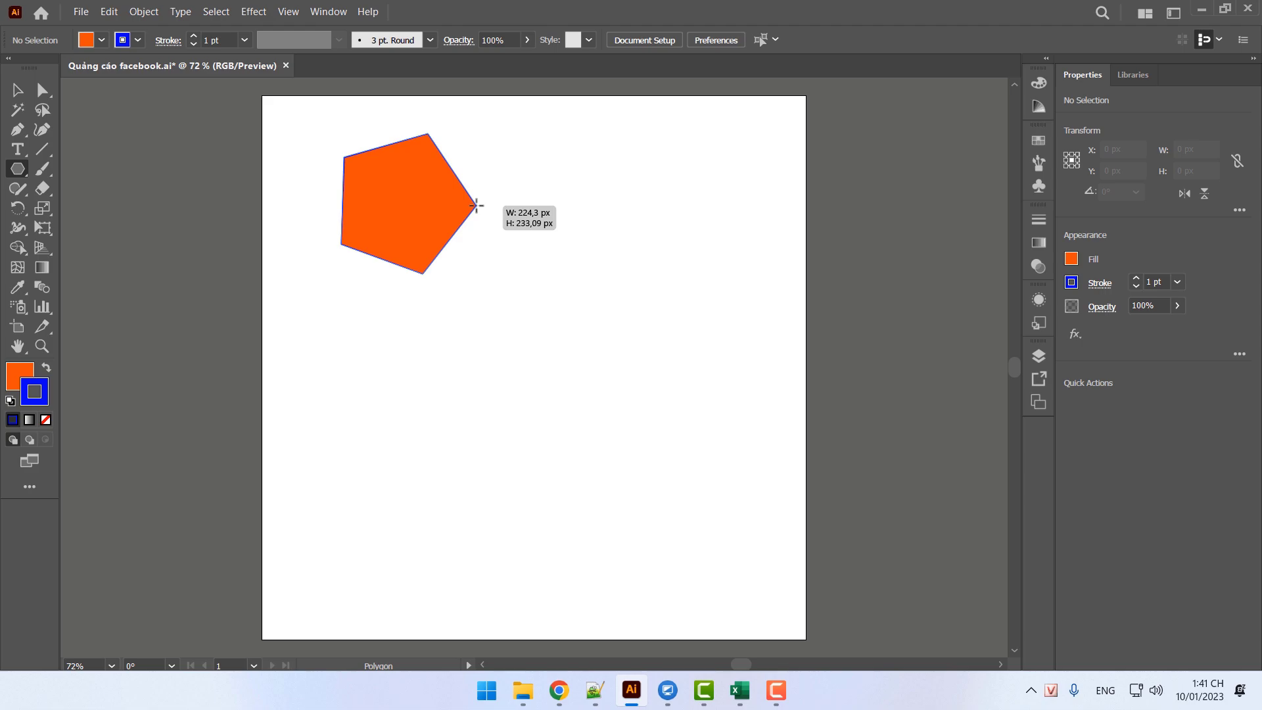
key("Down")
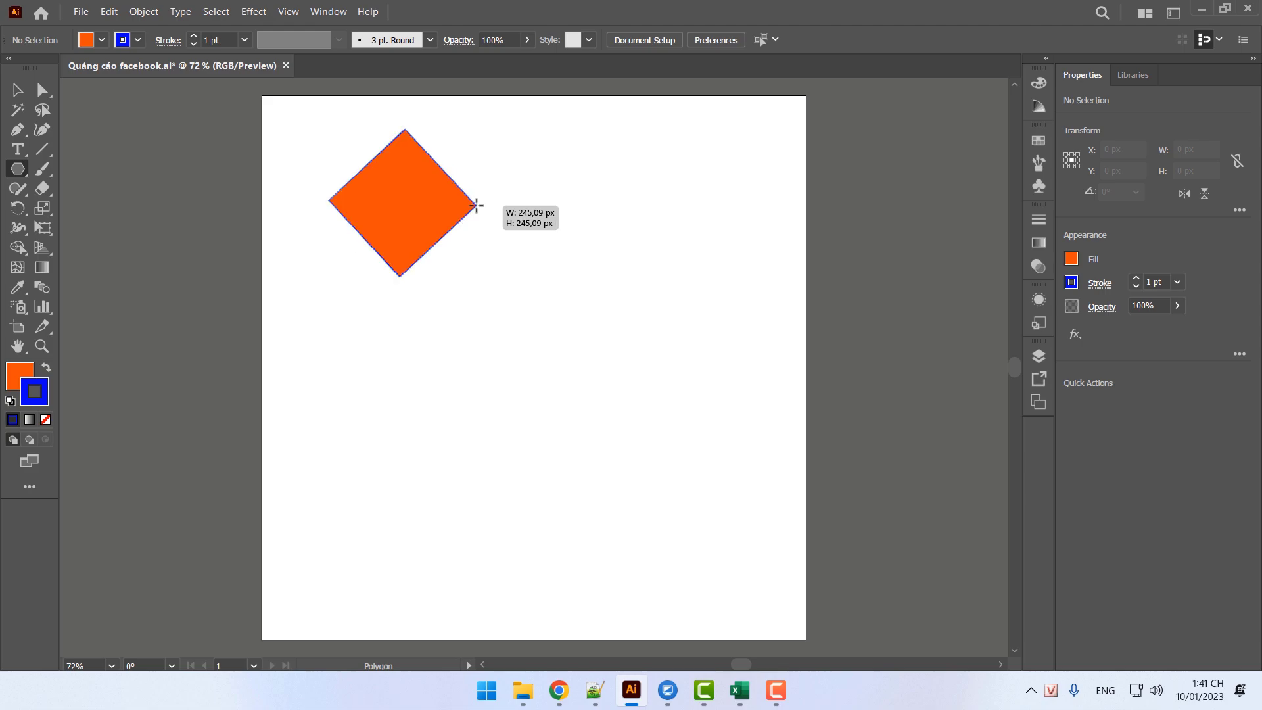
key("Down")
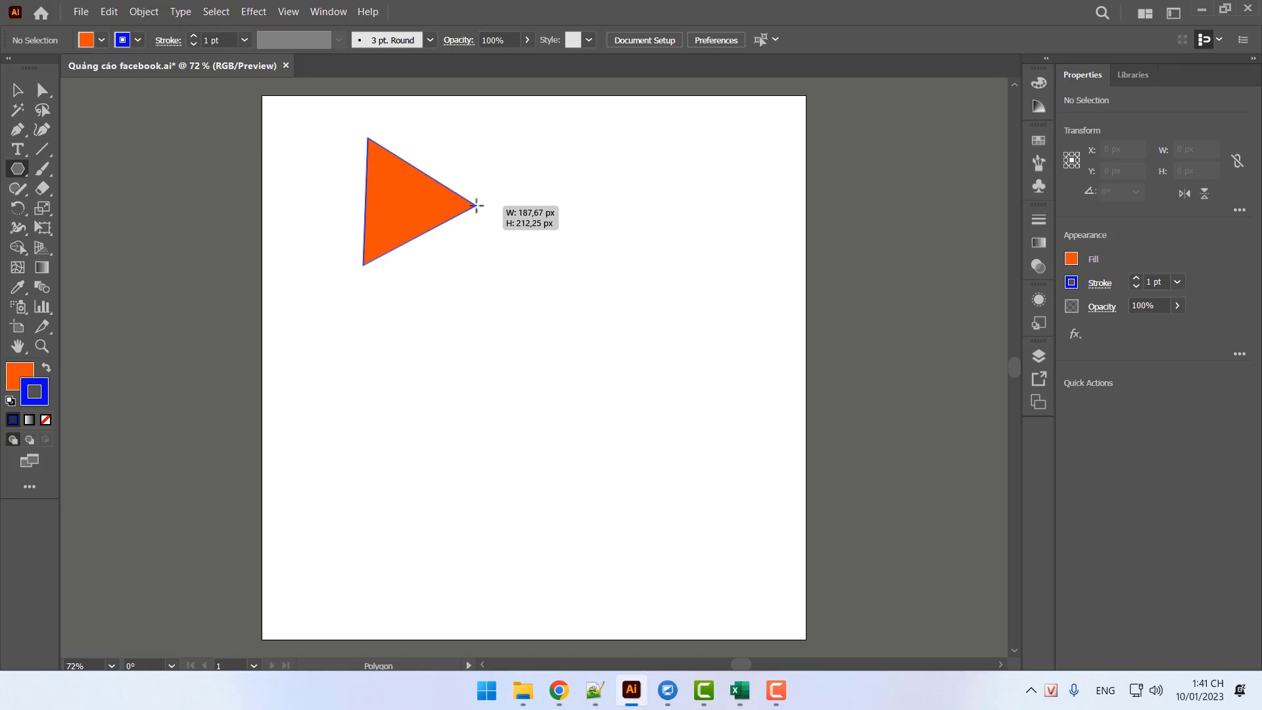
Cycle the polygon through diamond, pentagon and hexagon, then finish it as an orange triangle
key("Up")
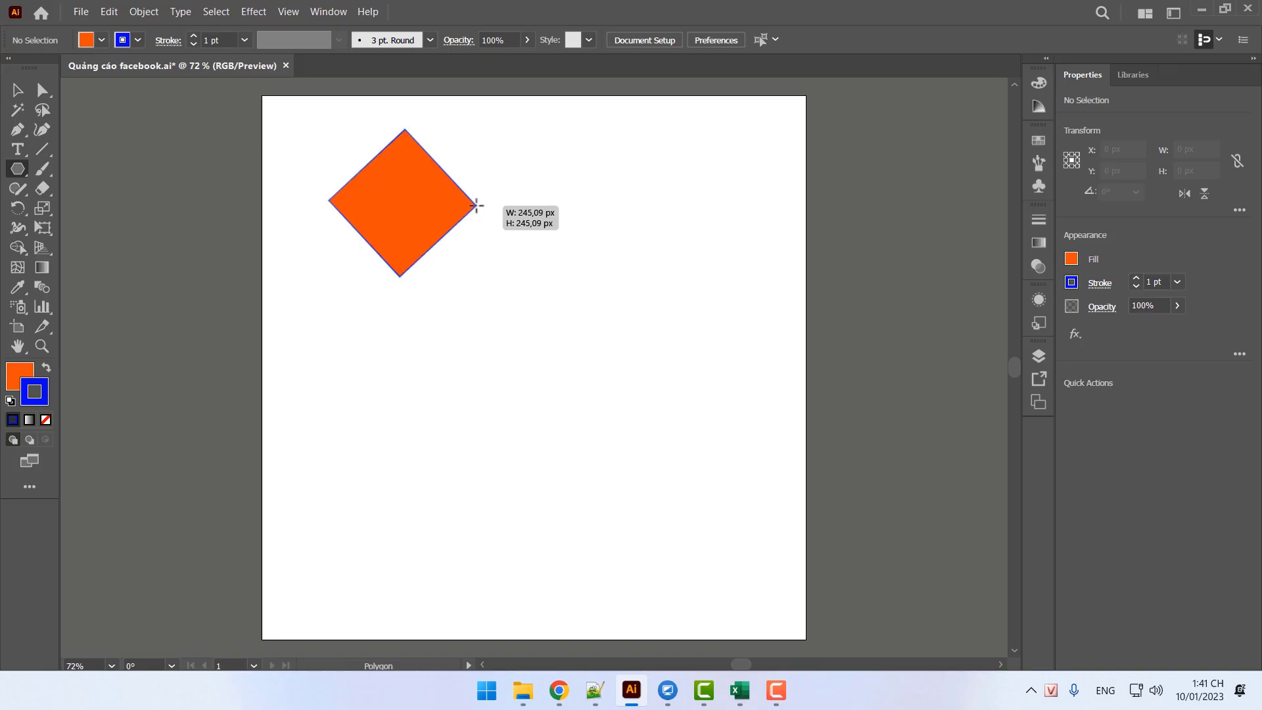
key("Down")
key("Up")
key("Up")
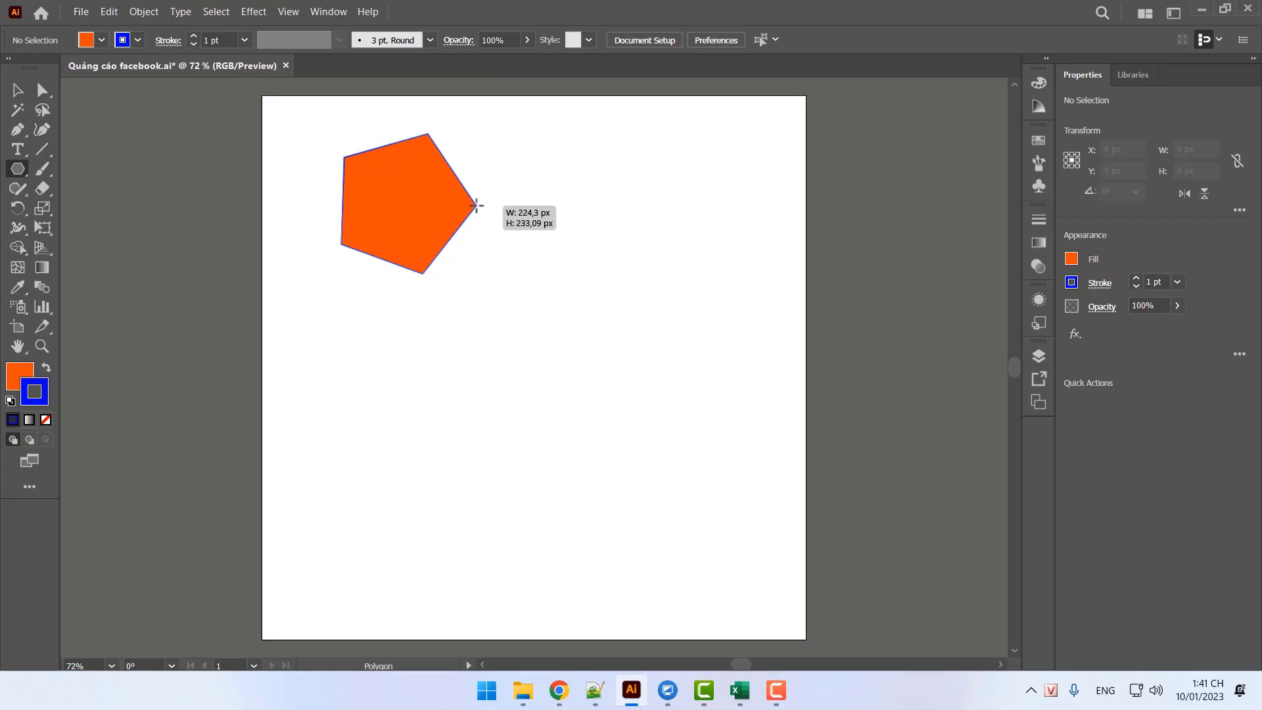
key("Up")
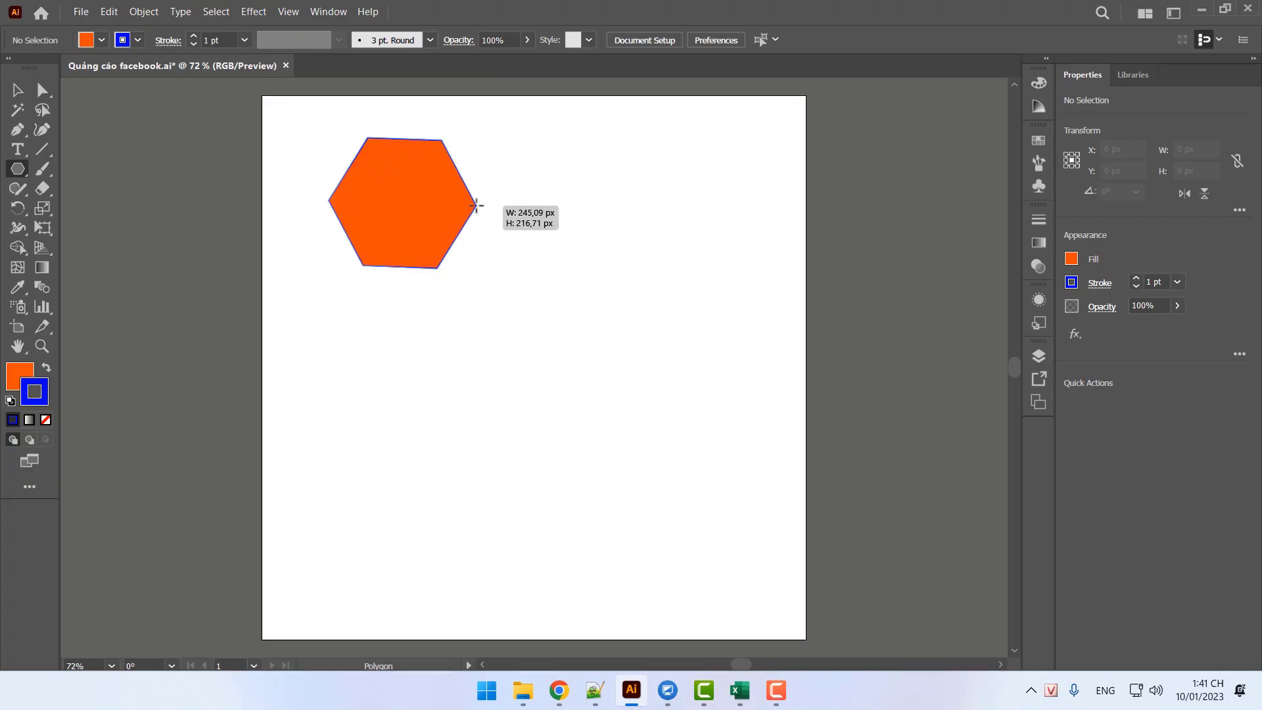
key("Up")
key("Up")
key("Up")
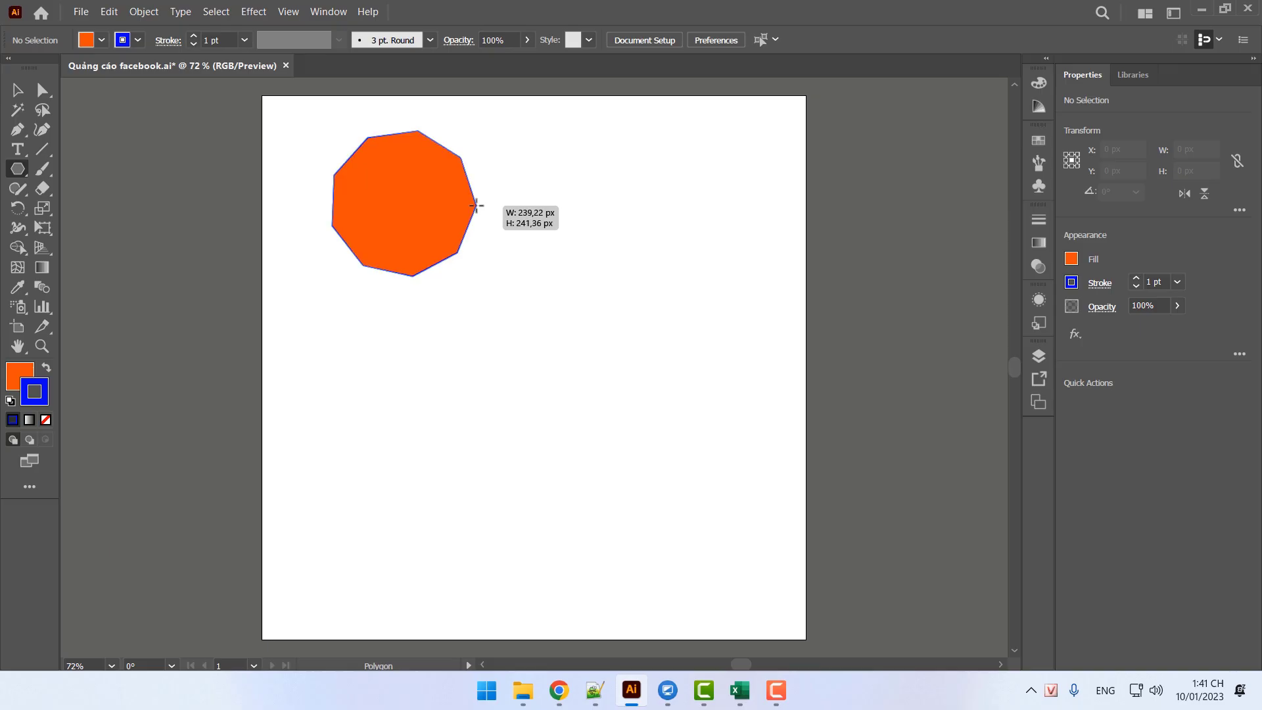
mouse_move(476, 206)
left_mouse_down()
mouse_move(455, 159)
mouse_move(475, 207)
mouse_move(463, 191)
left_mouse_up()
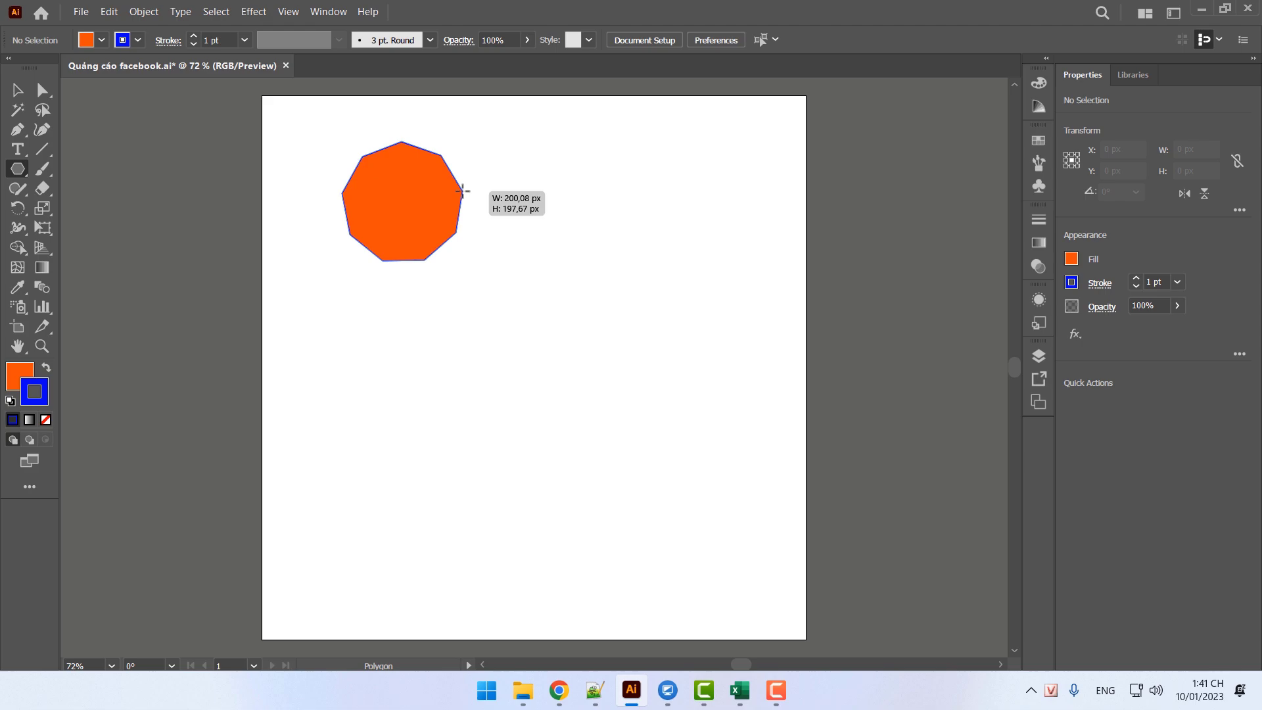
key("Down")
key("Down")
key("Down")
key("Down")
key("Down")
left_click_drag(463, 190, 463, 190)
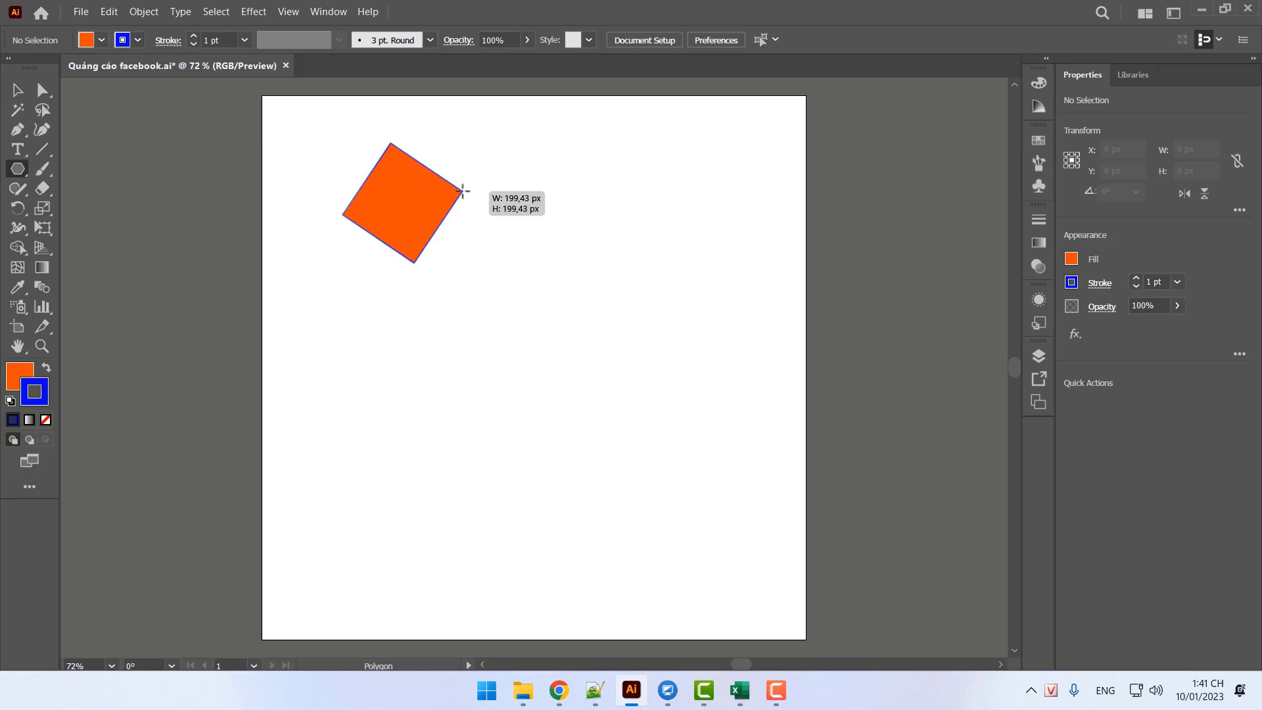
key("Up")
left_click_drag(462, 191, 463, 190)
key("Down")
key("Down")
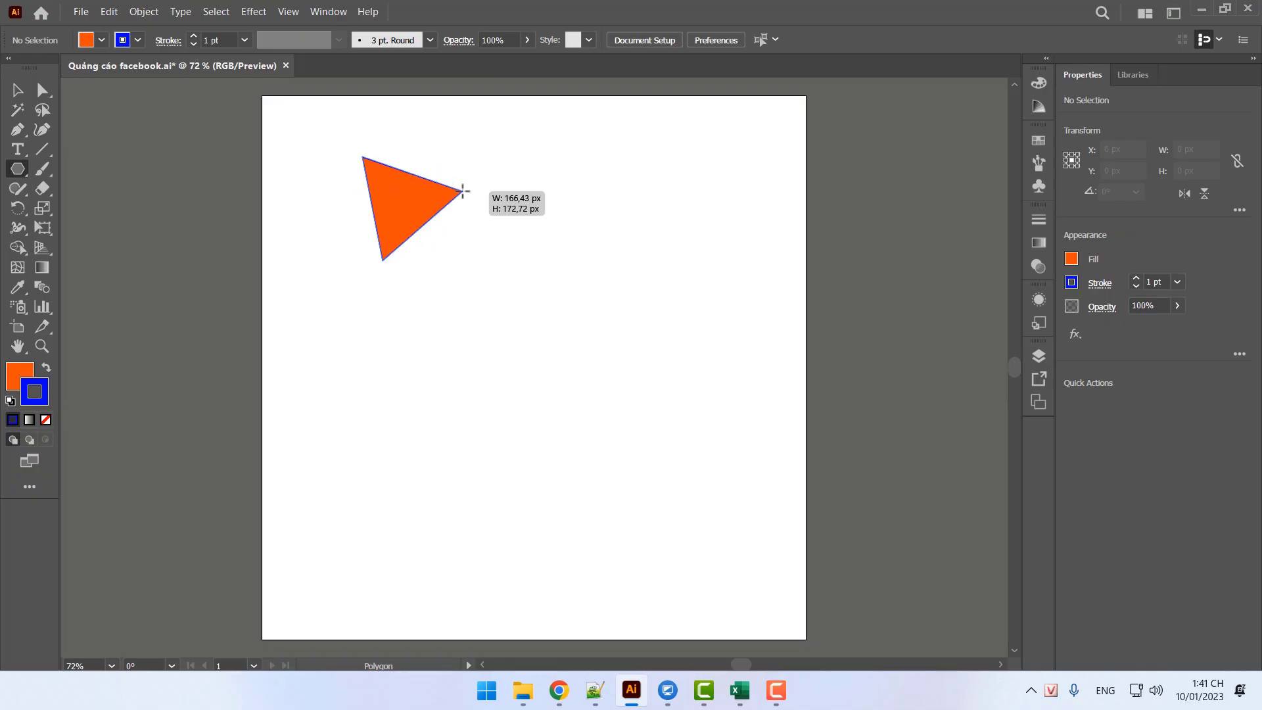
mouse_move(462, 191)
left_mouse_down()
mouse_move(468, 207)
mouse_move(535, 217)
mouse_move(466, 163)
mouse_move(487, 211)
mouse_move(501, 204)
mouse_move(433, 166)
mouse_move(476, 228)
mouse_move(485, 186)
mouse_move(452, 151)
mouse_move(394, 125)
mouse_move(456, 164)
mouse_move(330, 223)
mouse_move(442, 135)
mouse_move(444, 274)
mouse_move(421, 105)
mouse_move(539, 220)
mouse_move(449, 260)
mouse_move(475, 177)
mouse_move(532, 243)
mouse_move(520, 243)
mouse_move(532, 205)
mouse_move(442, 150)
mouse_move(530, 234)
mouse_move(466, 155)
mouse_move(503, 270)
mouse_move(658, 408)
mouse_move(462, 140)
mouse_move(401, 212)
mouse_move(558, 192)
mouse_move(749, 318)
mouse_move(606, 235)
mouse_move(503, 284)
left_mouse_up()
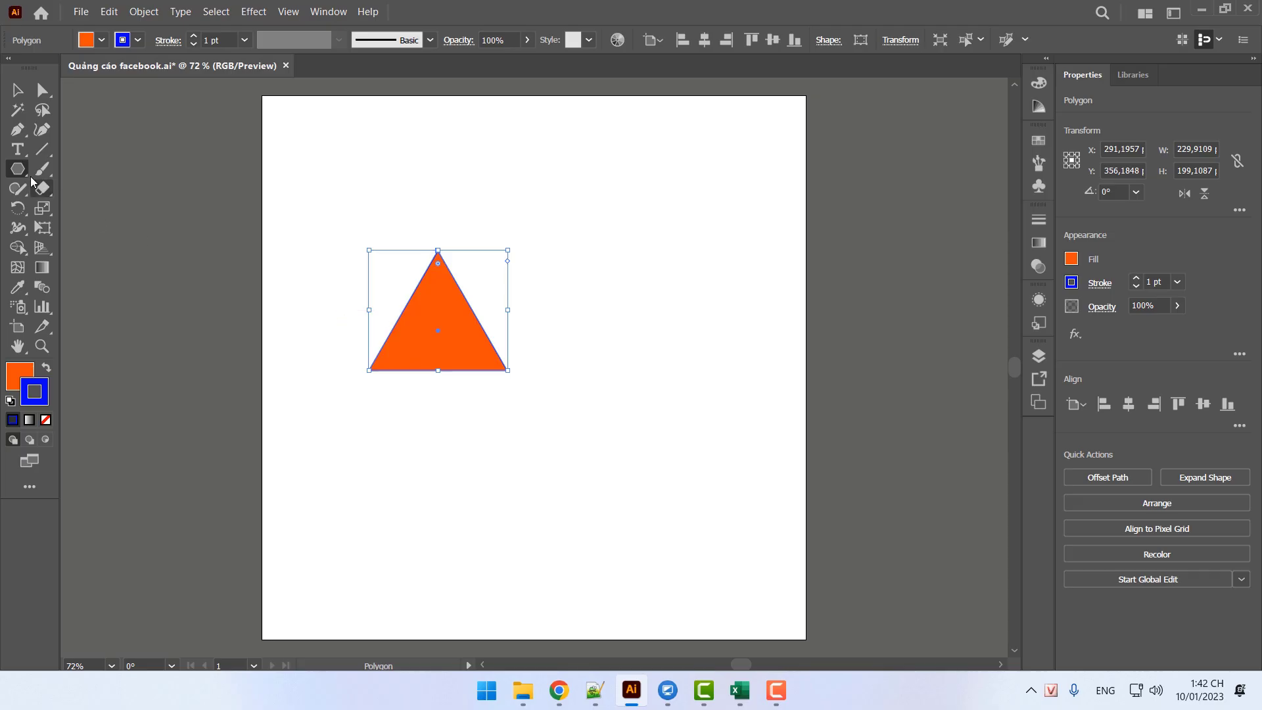
Drag out a second polygon right of the triangle, adjusting sides to a rotated seven-sided shape
left_click(10, 94)
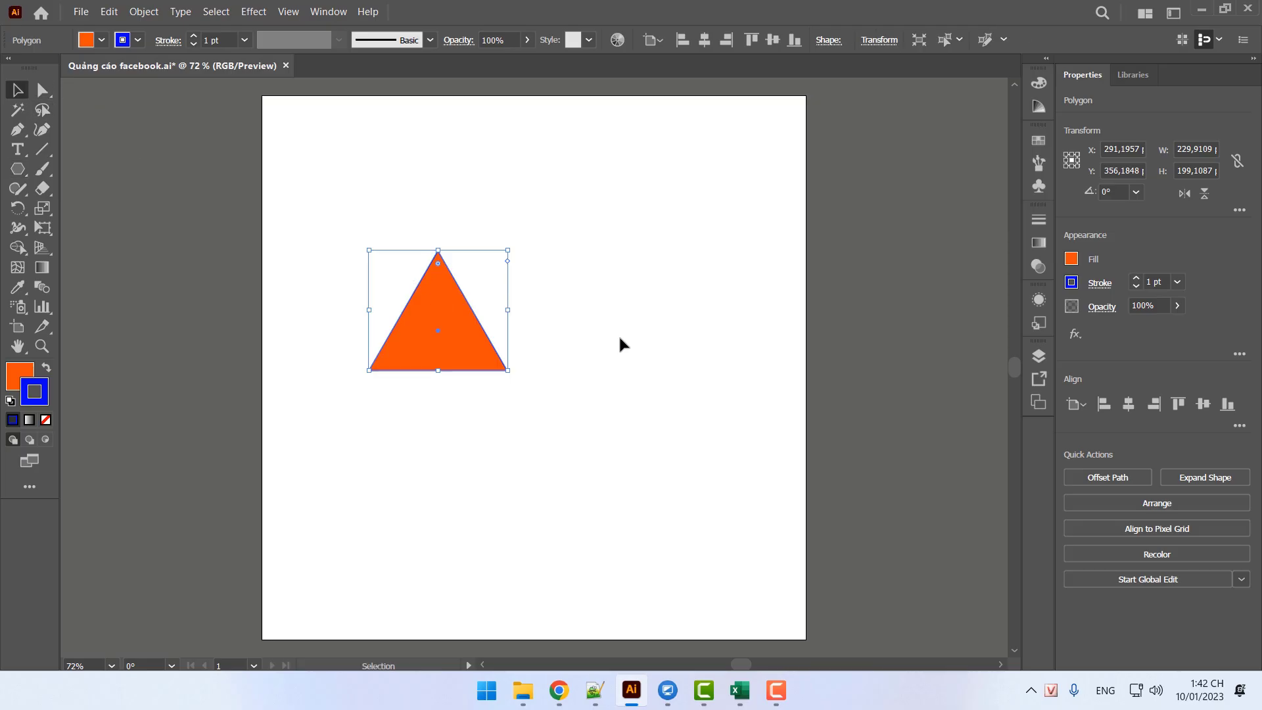
left_click_drag(17, 169, 97, 230)
mouse_move(578, 198)
left_mouse_down()
mouse_move(602, 222)
mouse_move(662, 217)
mouse_move(623, 182)
mouse_move(636, 190)
left_mouse_up()
key("Up")
key("Up")
key("Up")
key("Up")
key("Down")
left_click_drag(636, 190, 635, 190)
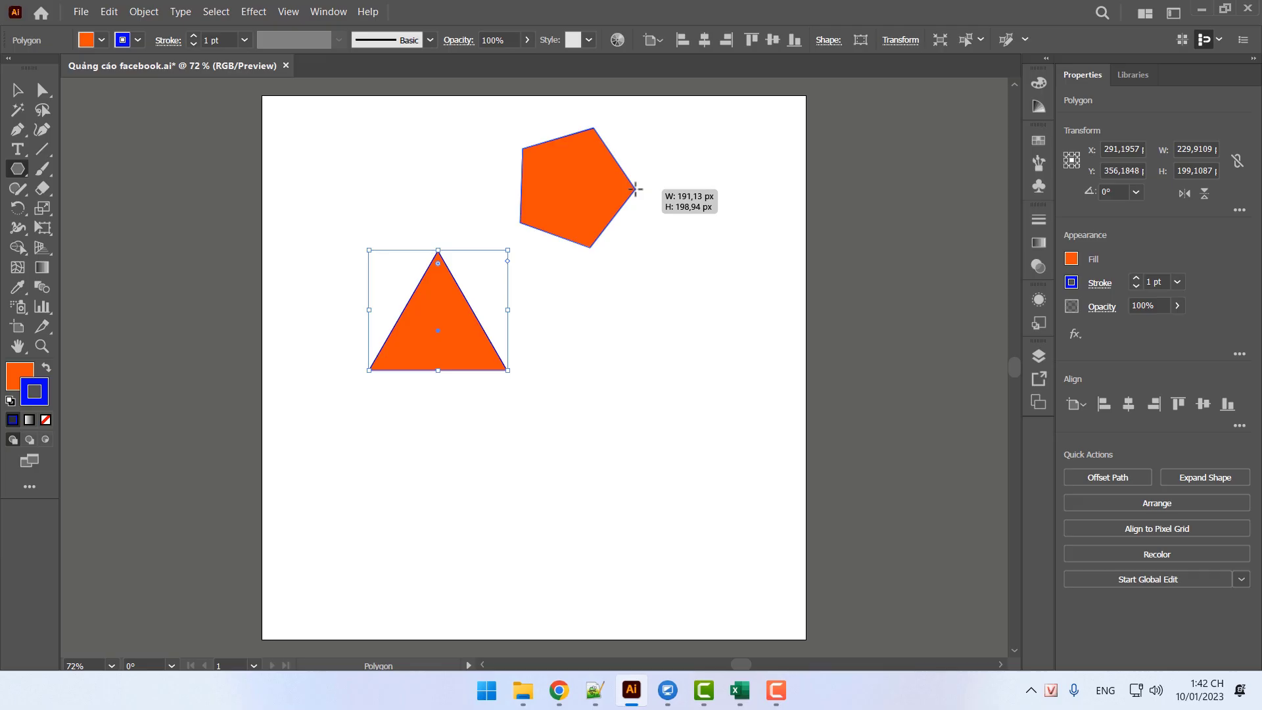
key("Down")
key("Down")
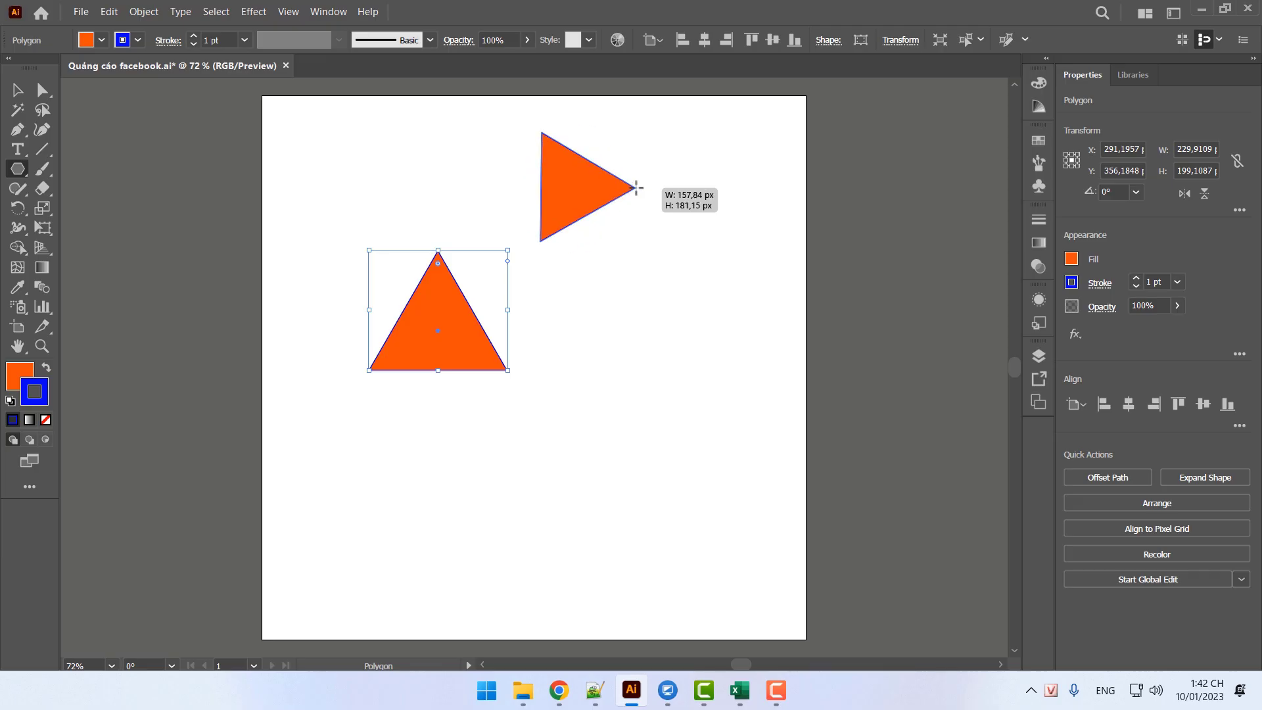
key("Up")
key("Up")
key("Up")
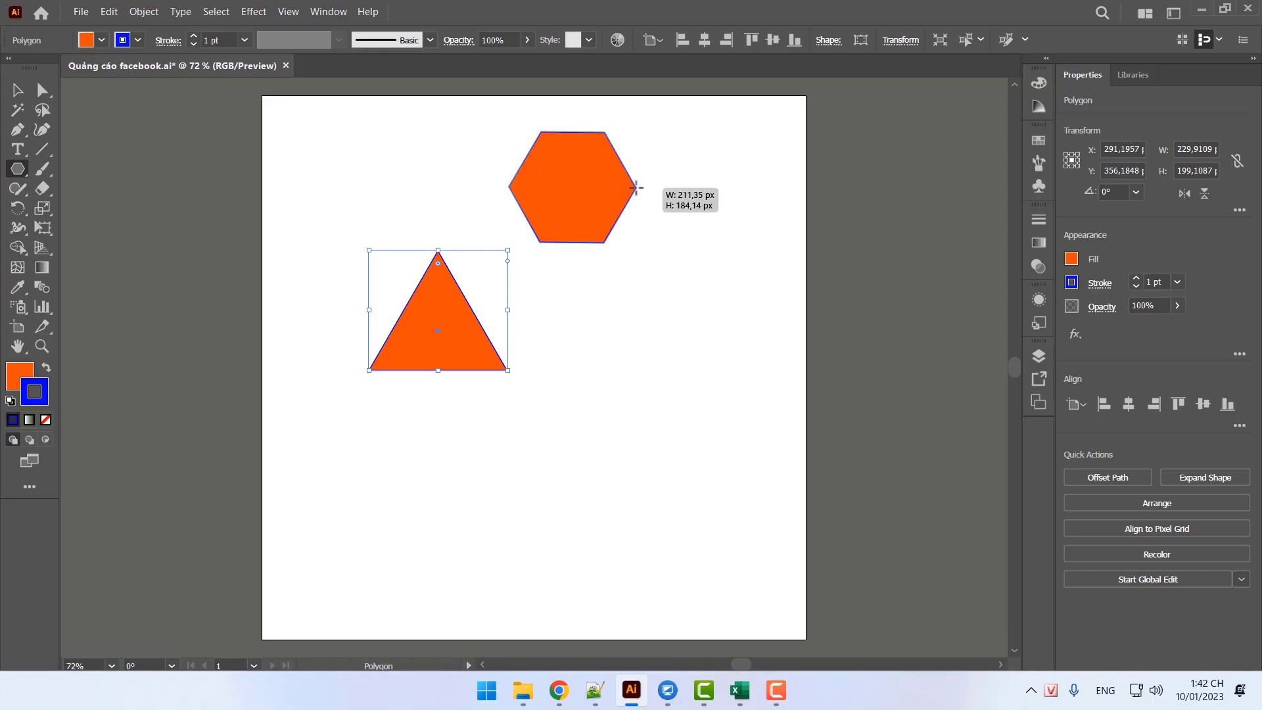
left_click_drag(637, 188, 662, 248)
key("Up")
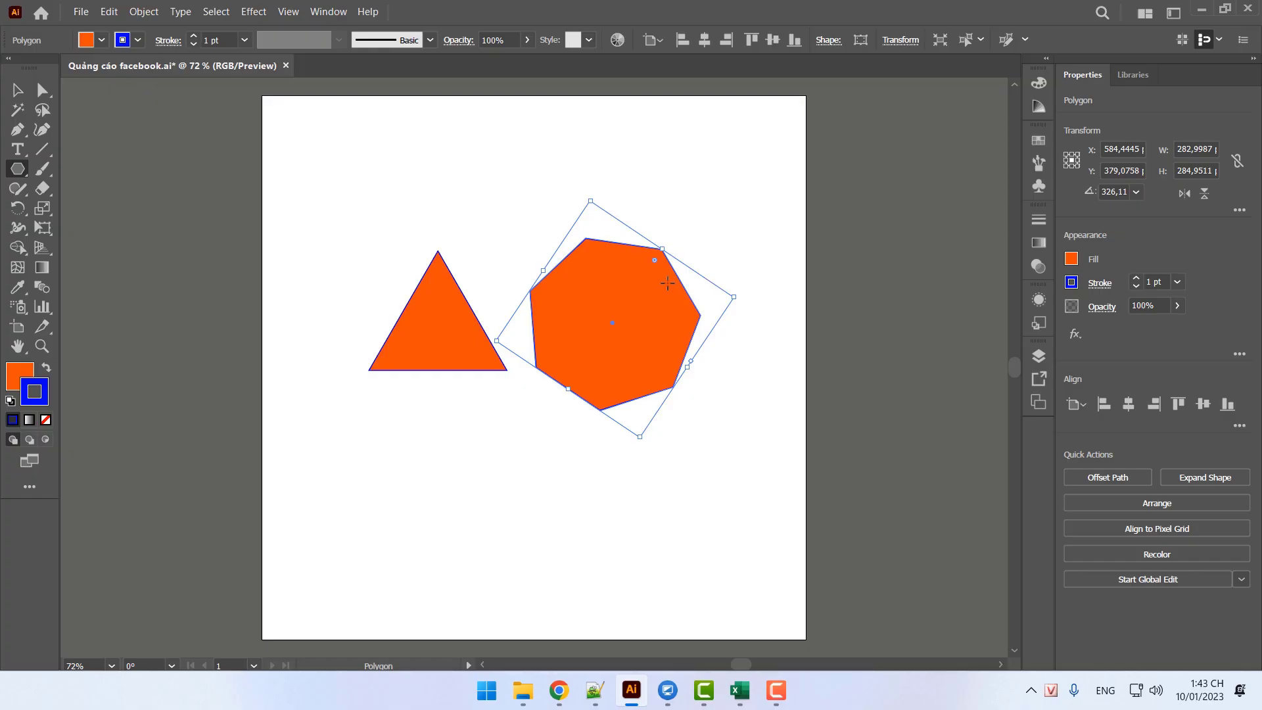
left_click(594, 690)
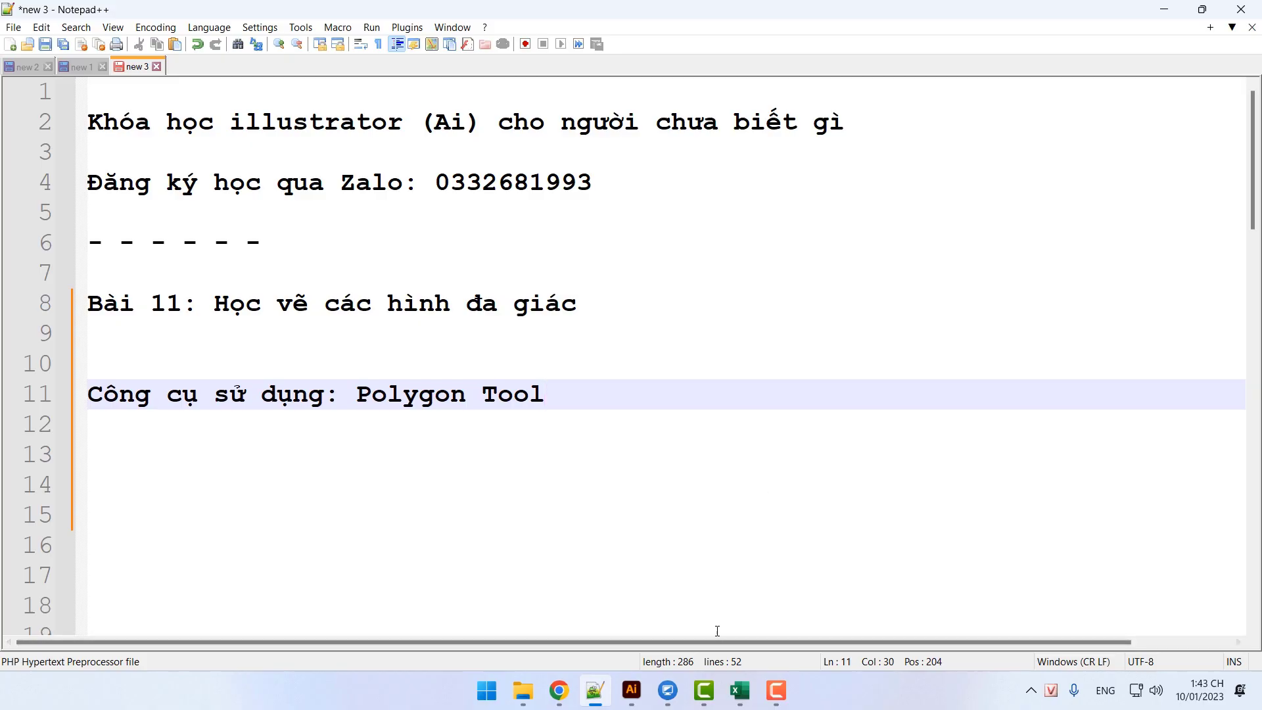
left_click(632, 691)
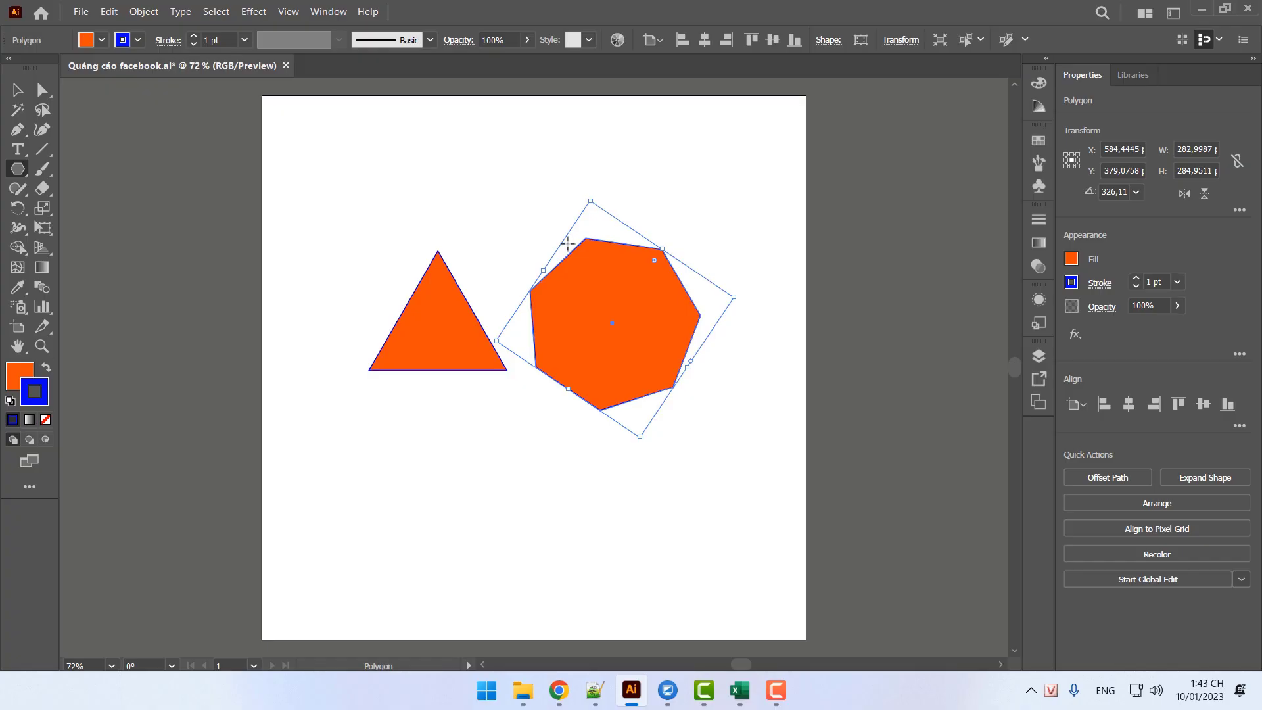
Keep the Polygon Tool selected and switch over to the Notepad++ lesson notes
left_click(22, 171)
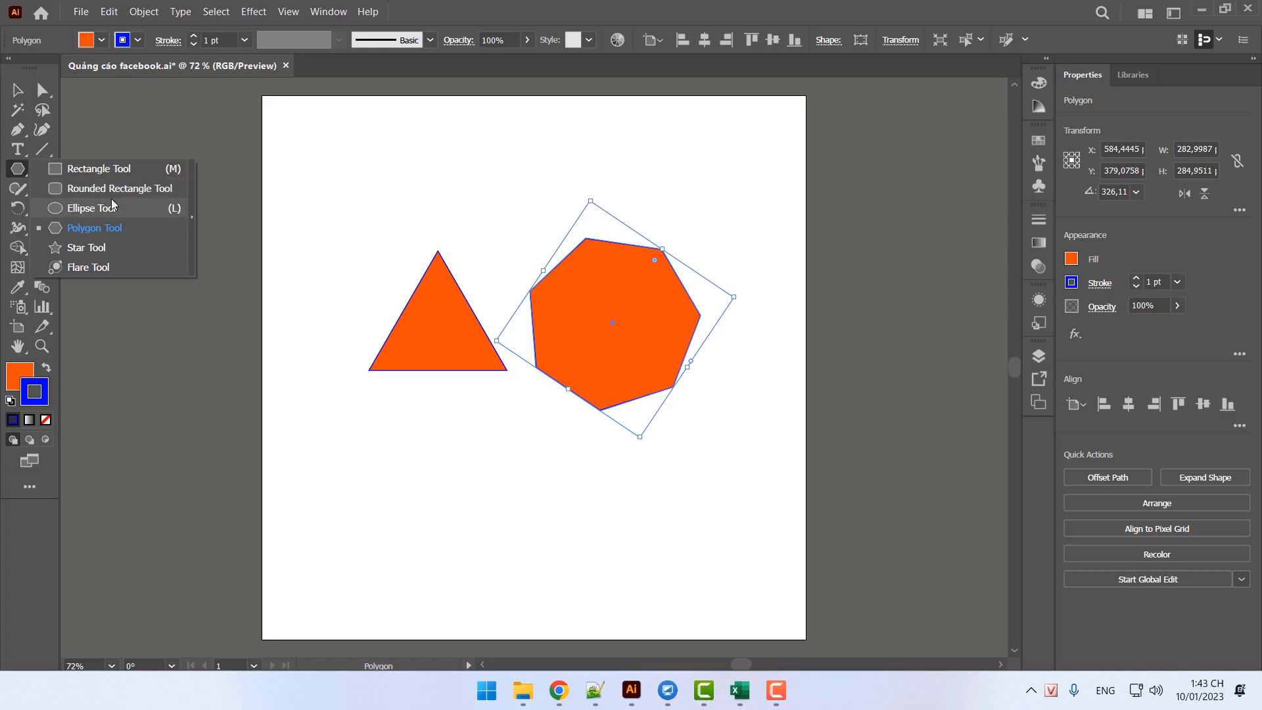
left_click(114, 227)
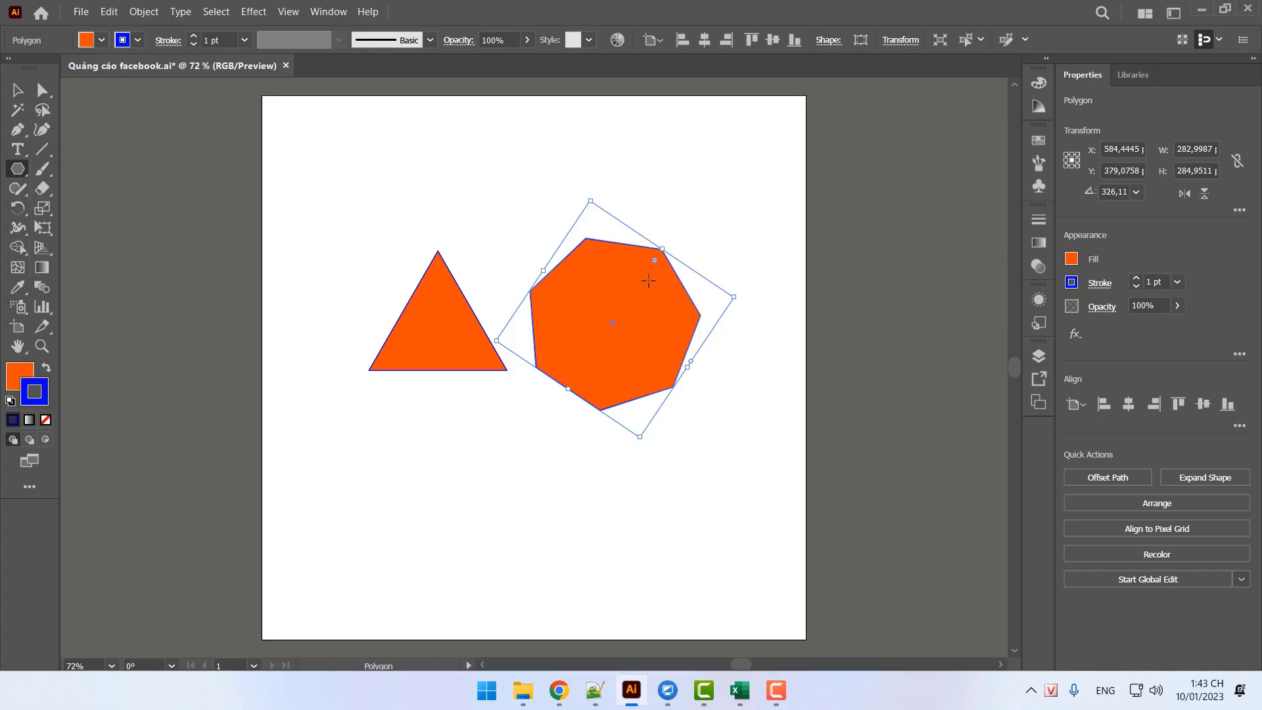
left_click(595, 690)
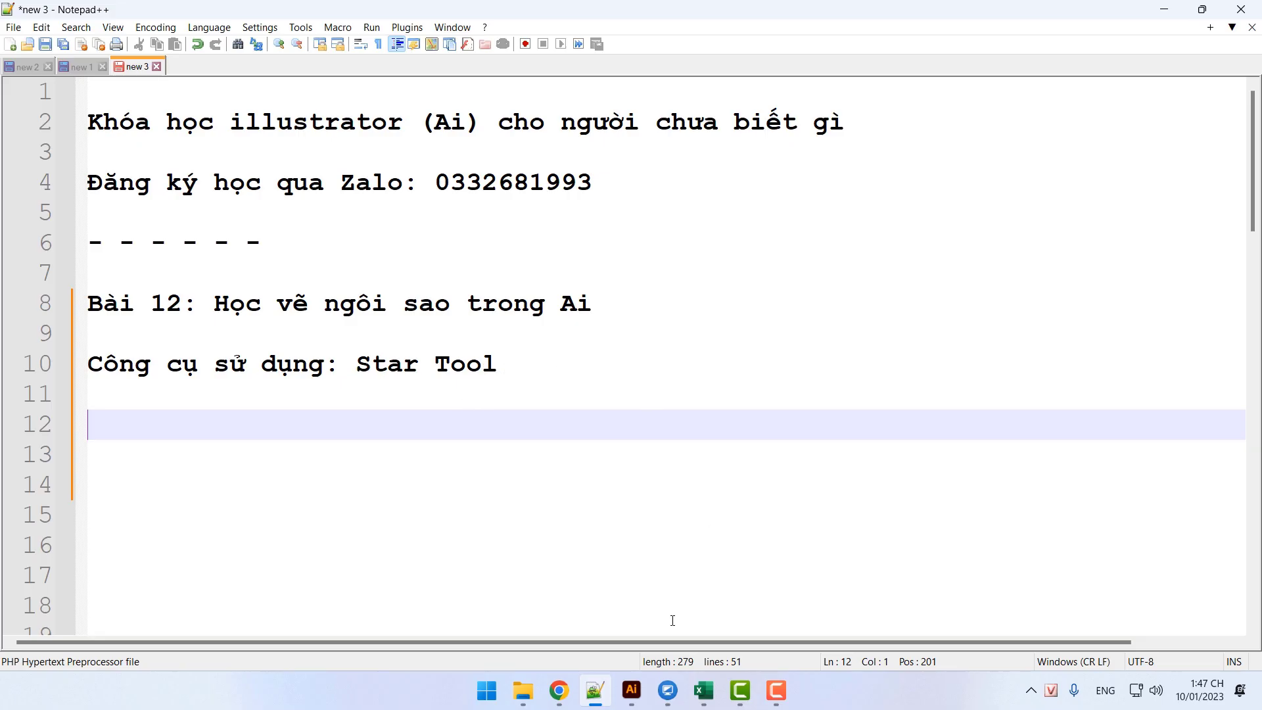
Return from the Notepad++ notes to the Illustrator document with Alt+Tab
key("alt+Tab")
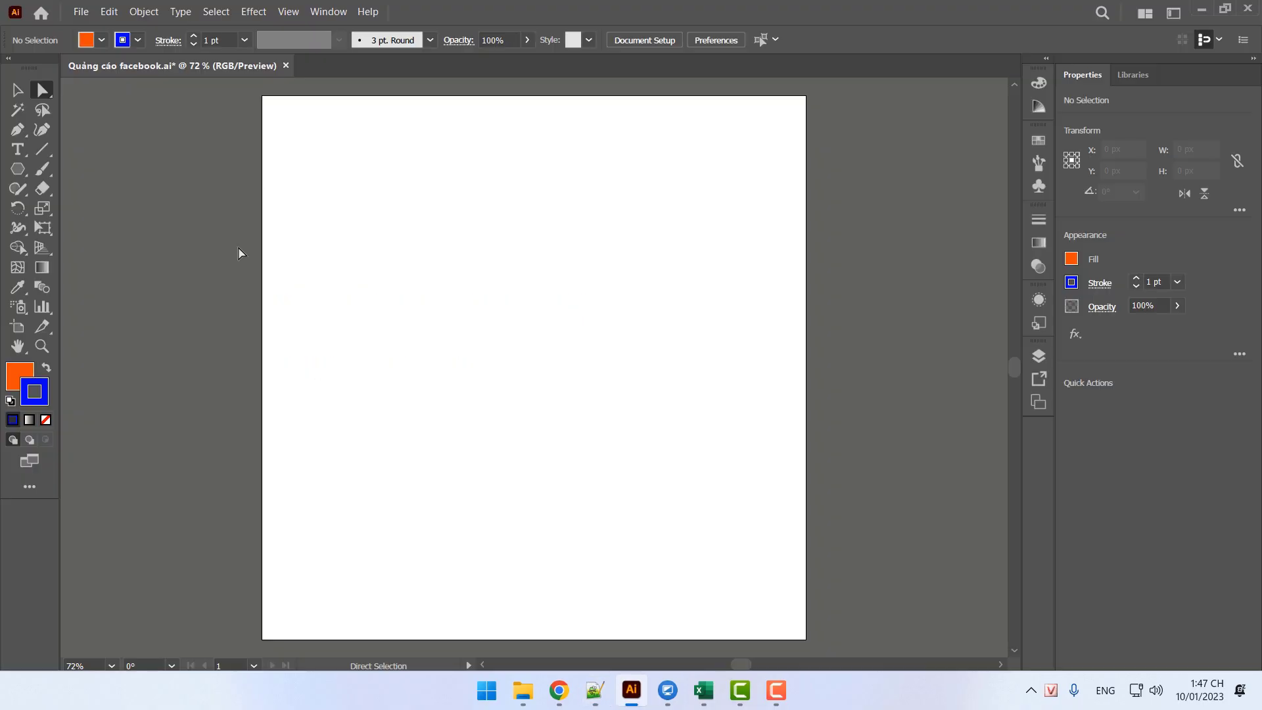
Select the Star Tool from the basic shape tools flyout
left_click(26, 172)
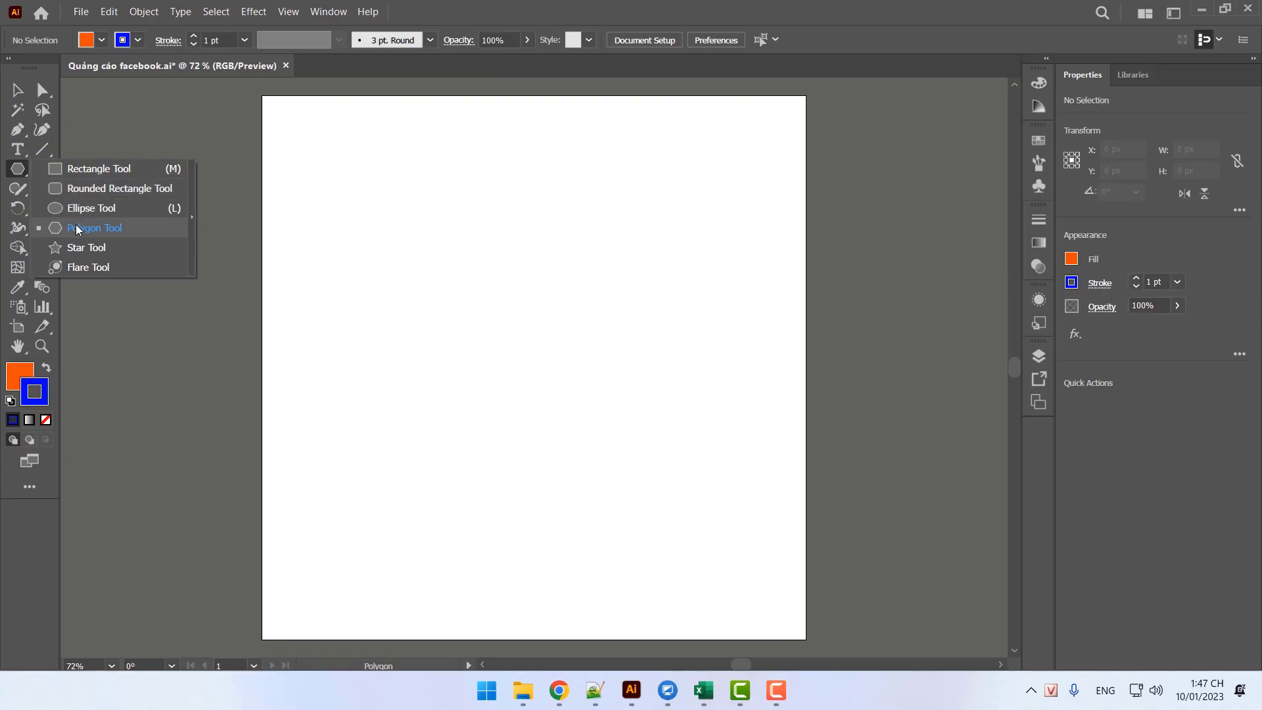
left_click(103, 250)
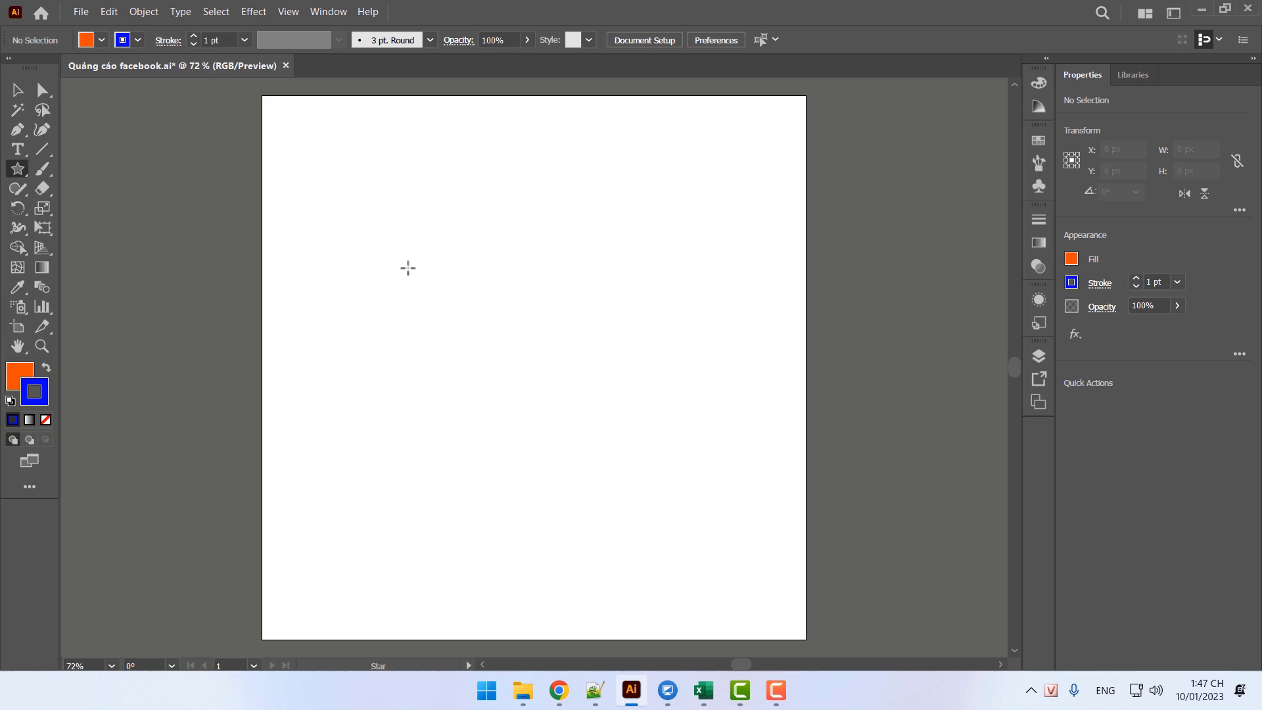
Drag out a star near the top left, adjusting points to a five-pointed star about 338 × 349 px
left_click_drag(424, 220, 496, 218)
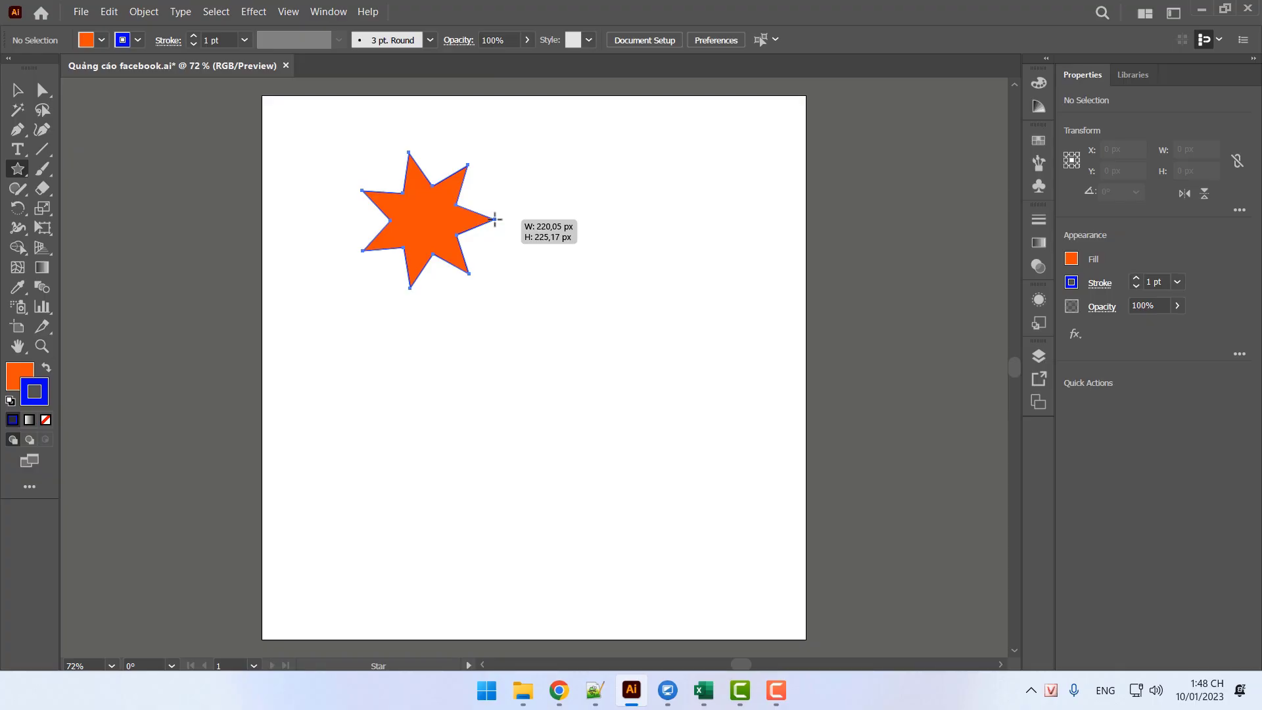
key("Down")
key("Down")
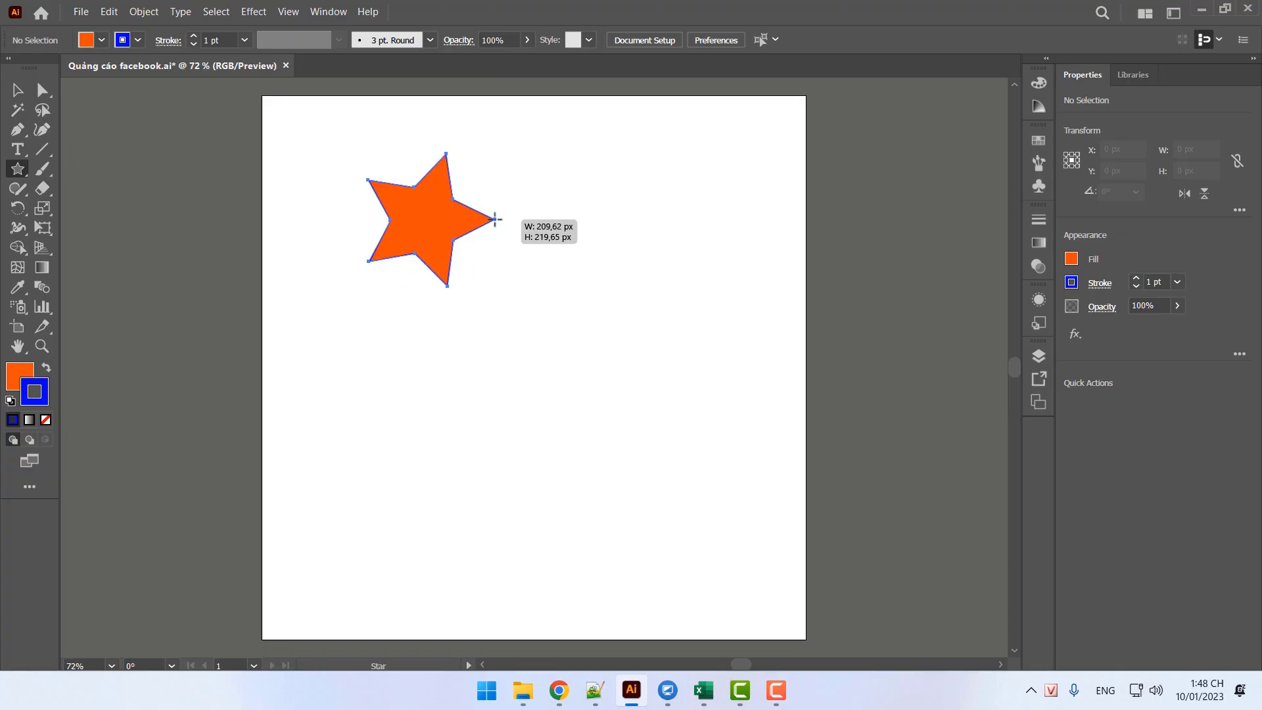
left_click_drag(495, 219, 493, 176)
key("Down")
key("Down")
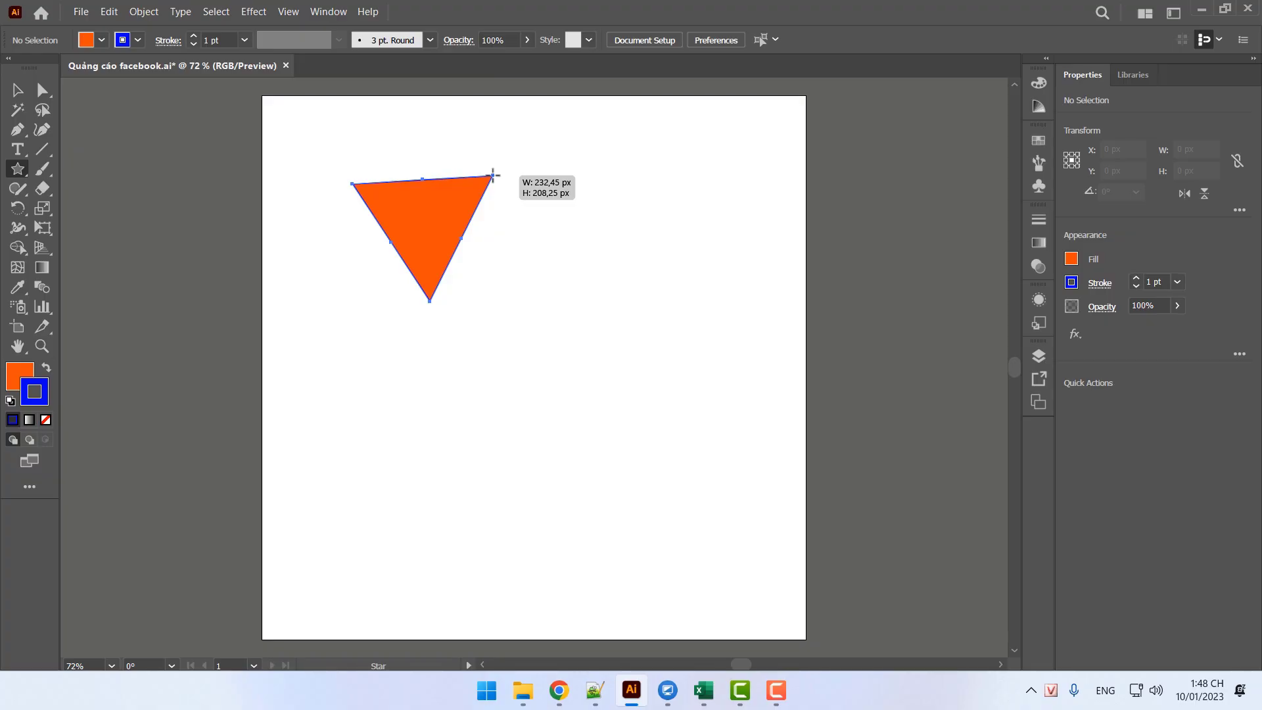
key("Up")
mouse_move(493, 176)
left_mouse_down()
mouse_move(503, 161)
mouse_move(504, 210)
mouse_move(503, 196)
mouse_move(521, 230)
mouse_move(541, 196)
mouse_move(451, 141)
mouse_move(479, 163)
mouse_move(409, 140)
mouse_move(463, 152)
mouse_move(401, 146)
mouse_move(459, 160)
mouse_move(350, 198)
mouse_move(479, 195)
mouse_move(408, 149)
mouse_move(442, 144)
mouse_move(464, 151)
mouse_move(428, 145)
mouse_move(637, 179)
mouse_move(387, 167)
mouse_move(479, 332)
mouse_move(501, 259)
mouse_move(554, 265)
mouse_move(610, 298)
mouse_move(509, 249)
mouse_move(505, 276)
mouse_move(474, 254)
mouse_move(445, 197)
mouse_move(498, 192)
mouse_move(458, 244)
mouse_move(460, 273)
mouse_move(465, 262)
mouse_move(501, 274)
left_mouse_up()
key("Up")
key("Up")
key("Up")
key("Up")
key("Up")
key("Down")
key("Down")
key("Down")
key("Down")
key("Up")
key("Down")
key("Down")
key("Up")
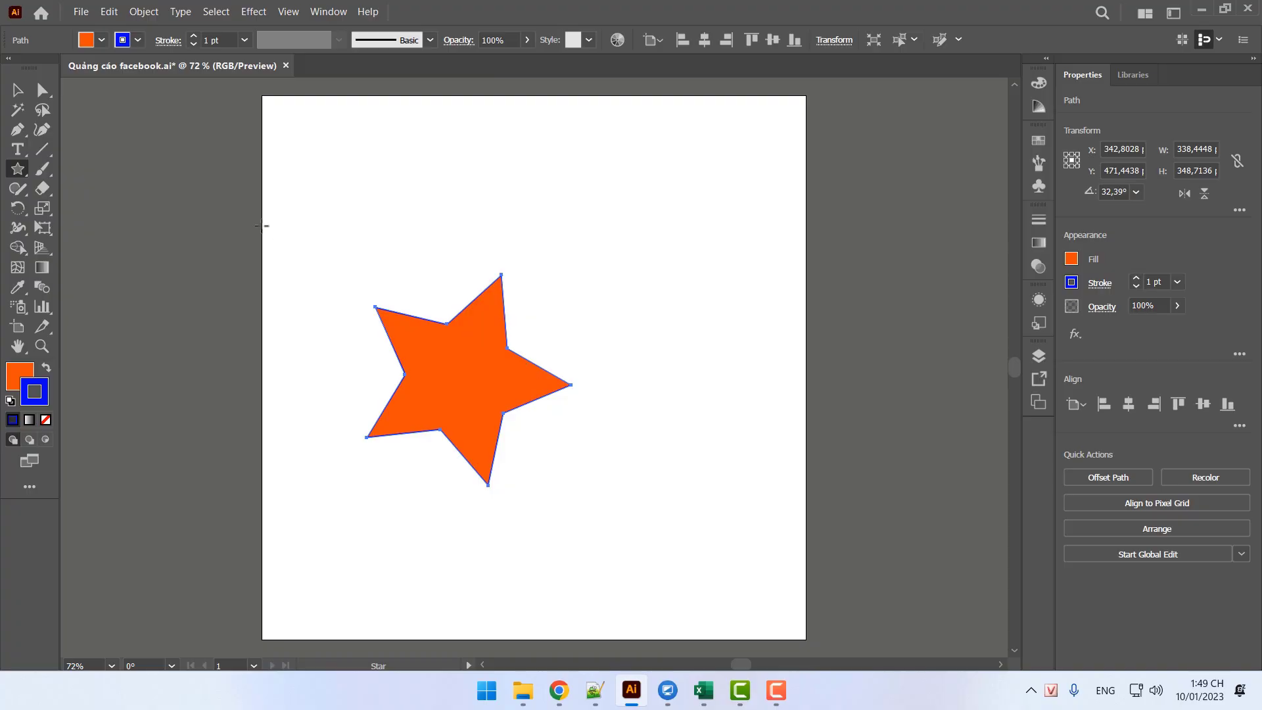
left_click_drag(18, 168, 119, 169)
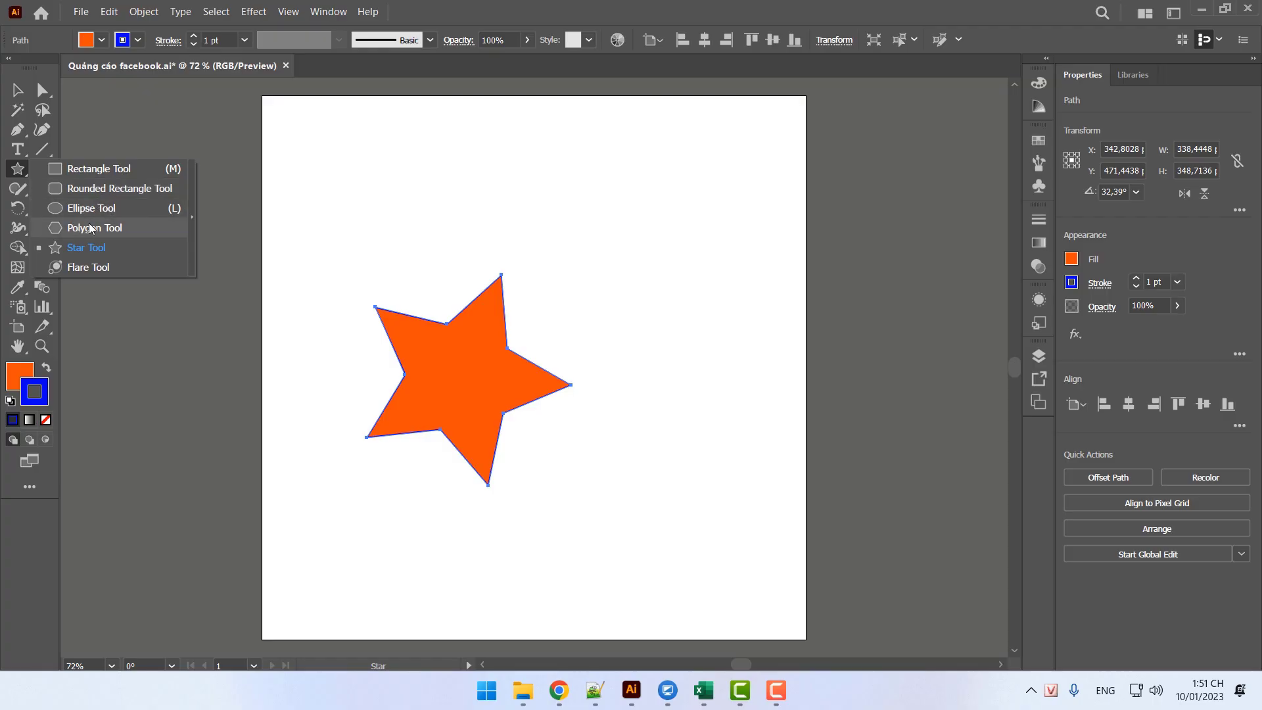
left_click(113, 249)
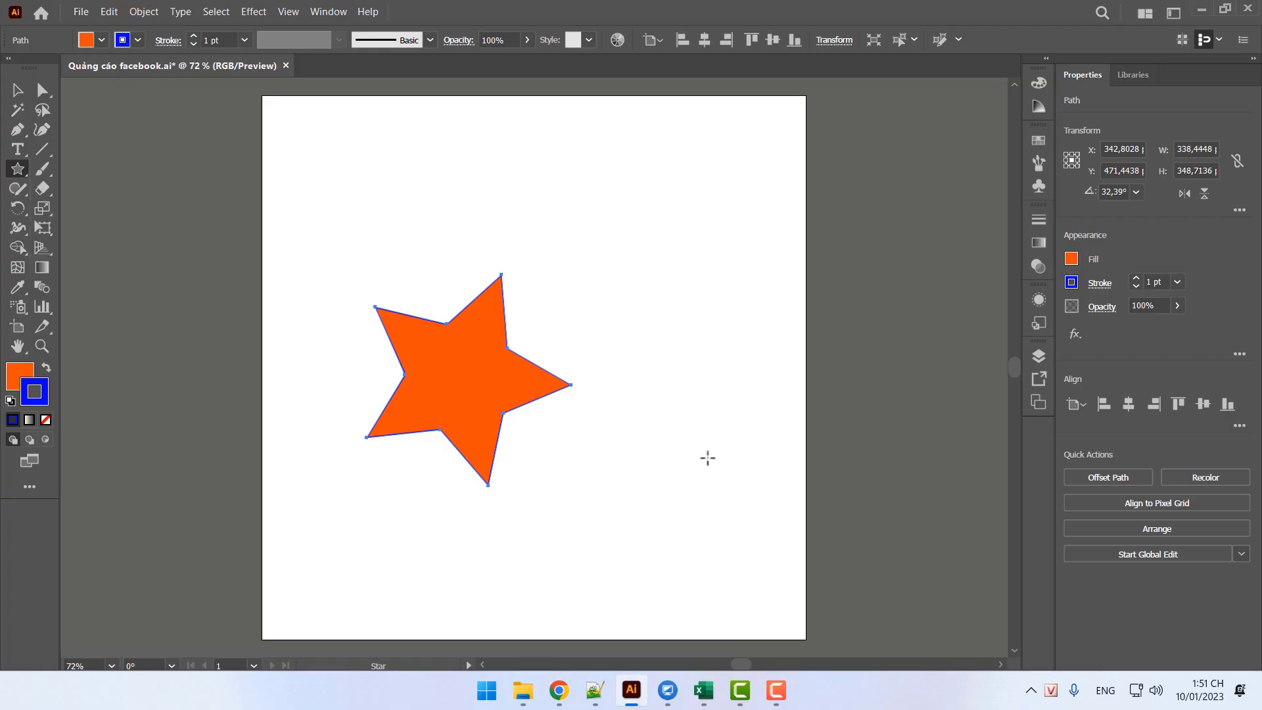
right_click(27, 178)
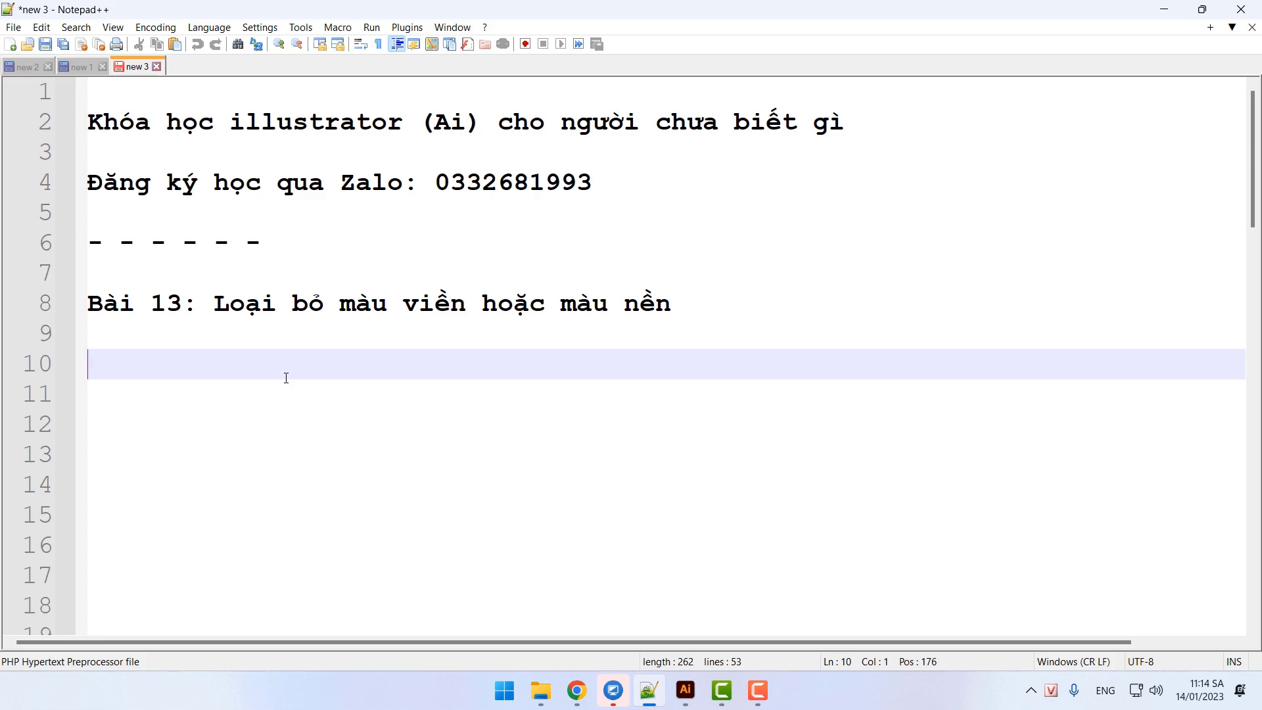
Bring Illustrator forward and create a new document with Width and Height both 900 px
left_click(694, 696)
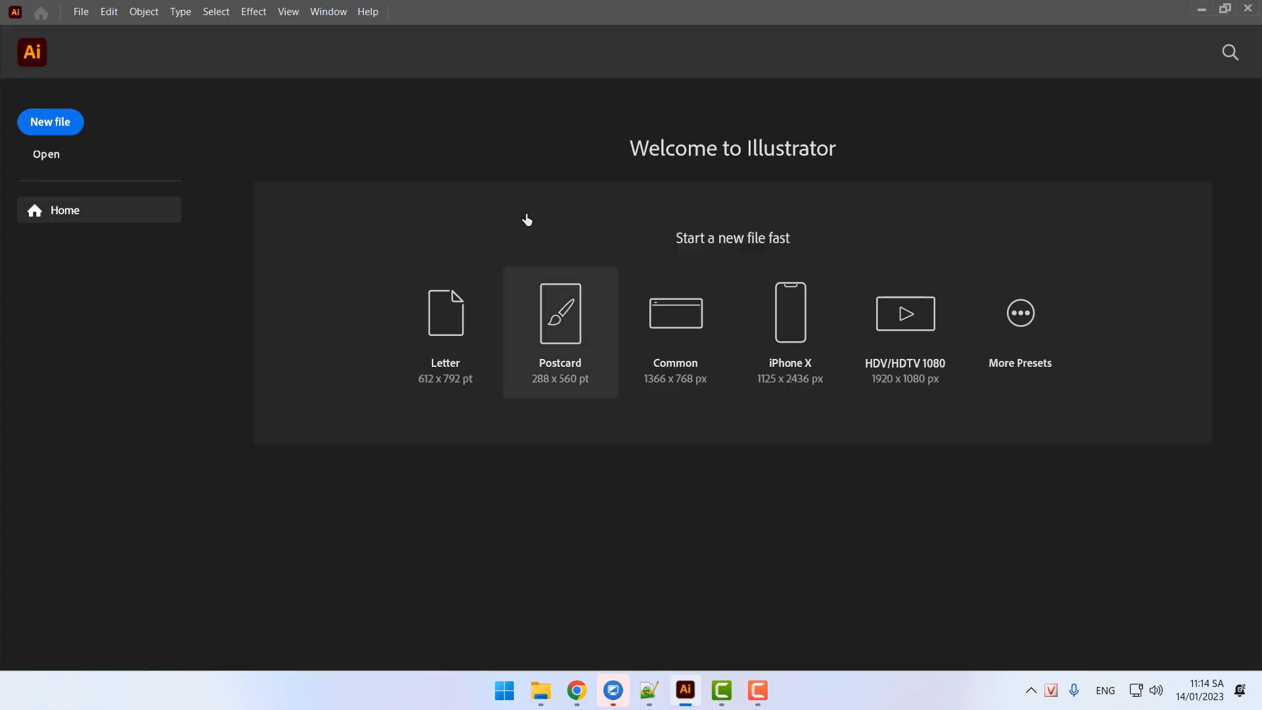
key("ctrl+n")
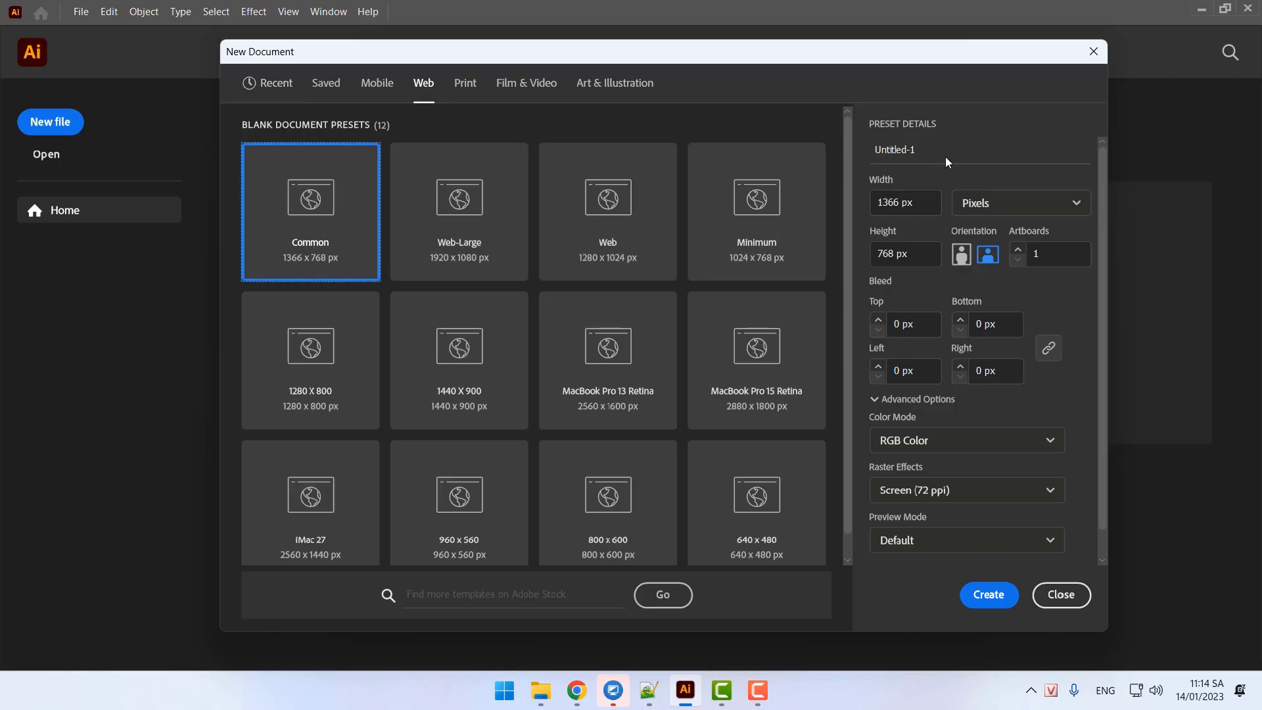
left_click(904, 203)
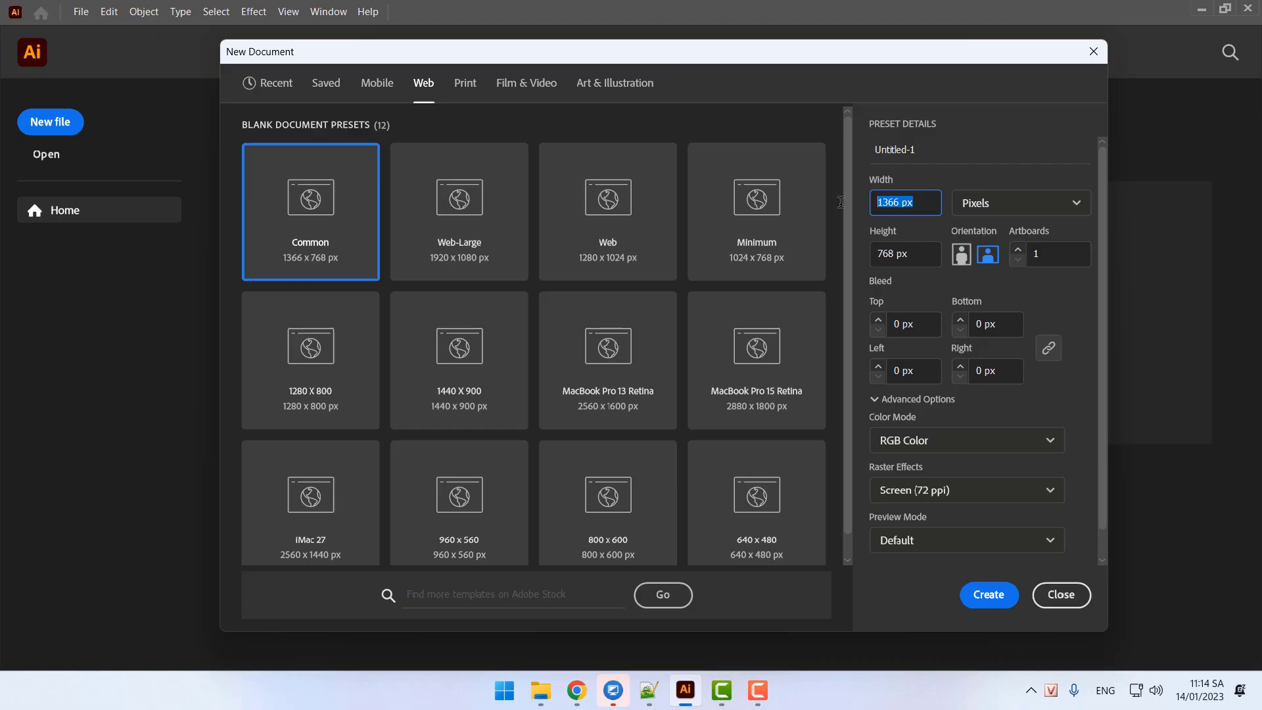
type("900")
left_click(926, 260)
type("900")
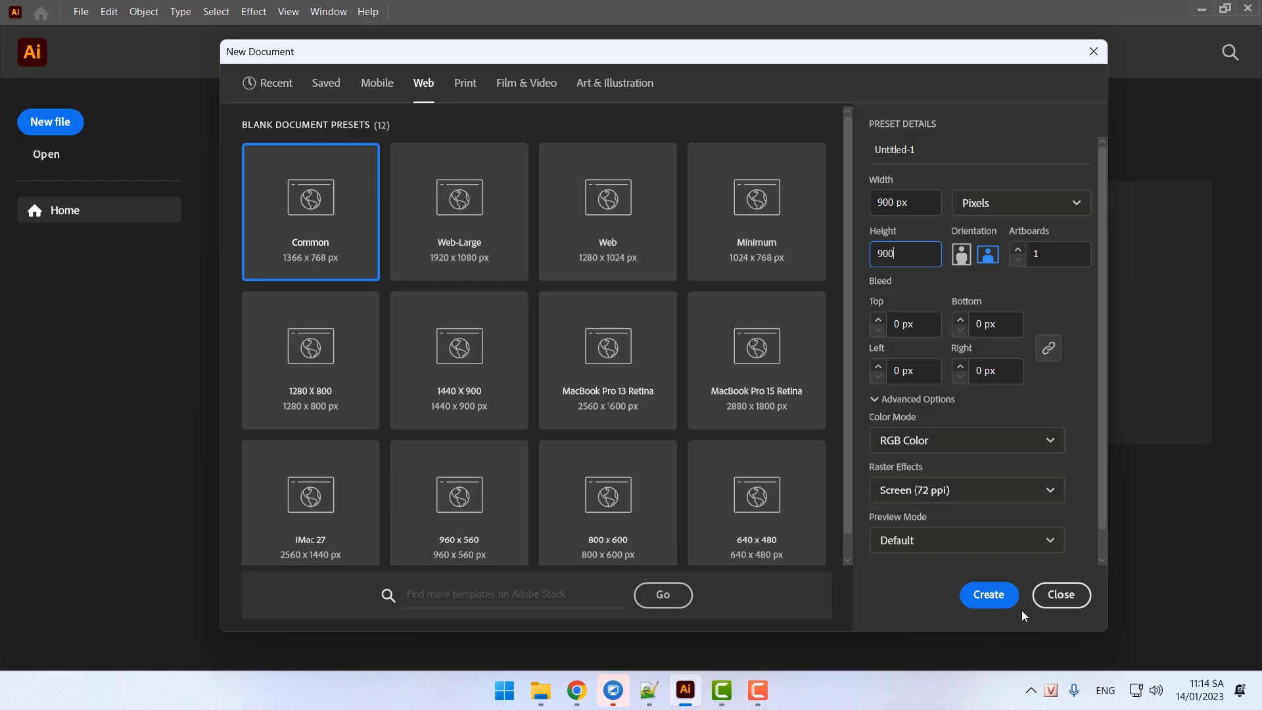
left_click(991, 600)
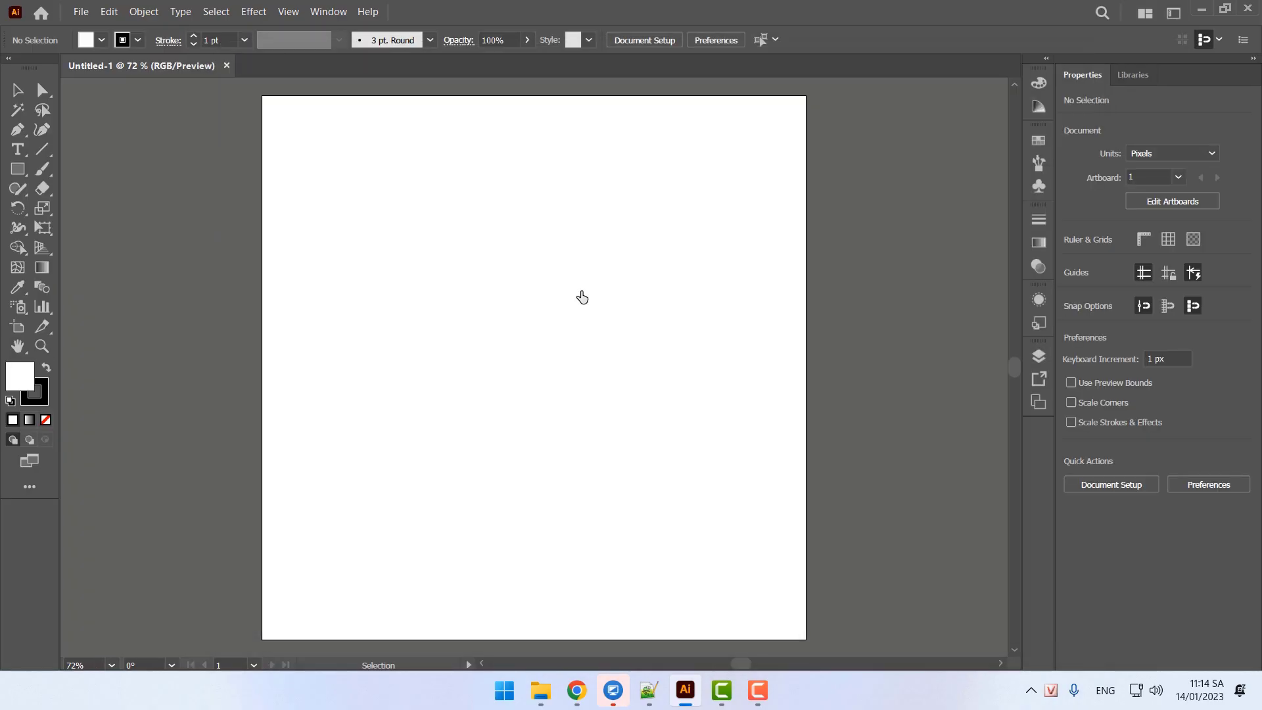
Draw a wide 428 × 202 px rectangle in the upper middle of the artboard
key("m")
left_click(18, 173)
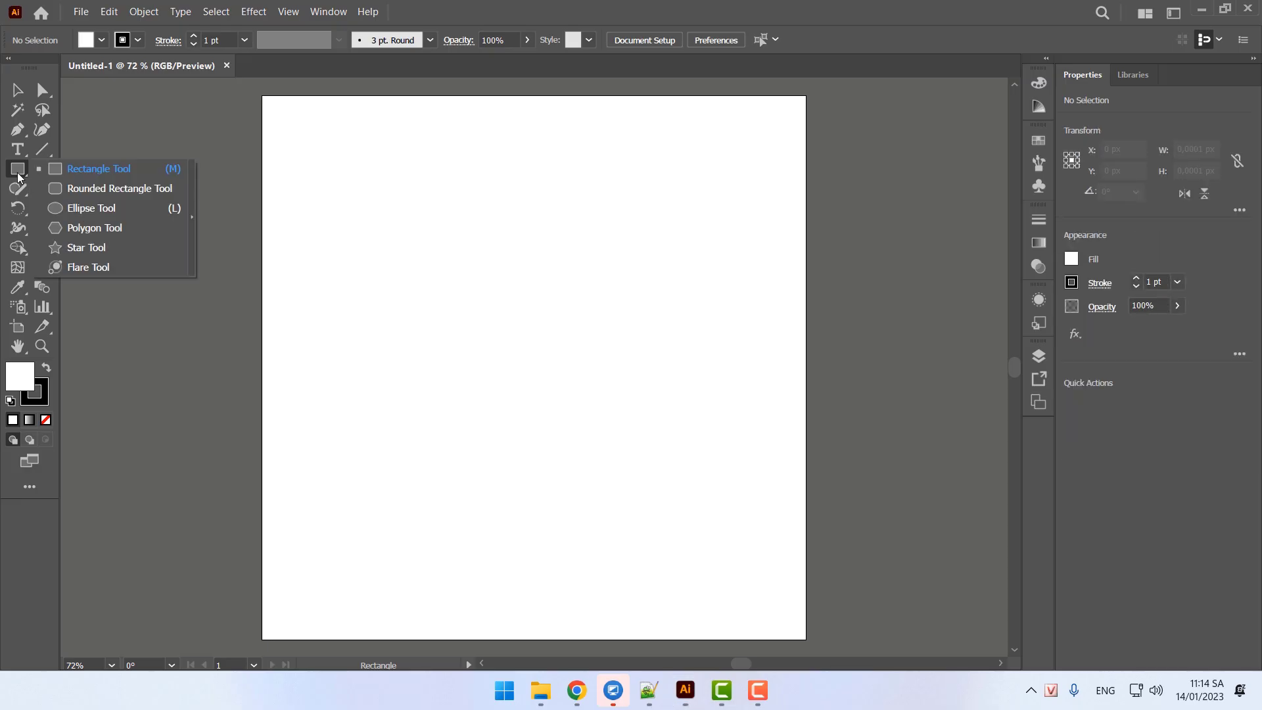
mouse_move(427, 234)
left_mouse_down()
mouse_move(597, 383)
mouse_move(687, 355)
left_mouse_up()
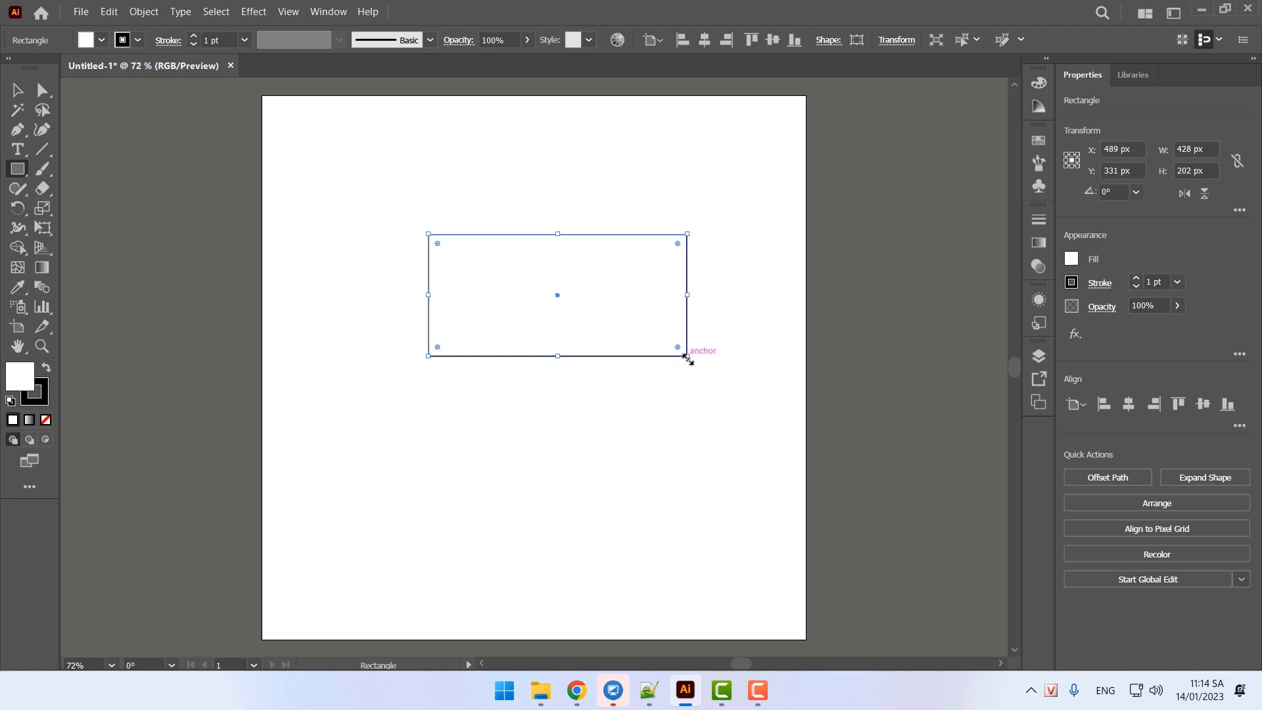
Fill the rectangle with a saturated pink chosen in the Color Picker
double_click(27, 380)
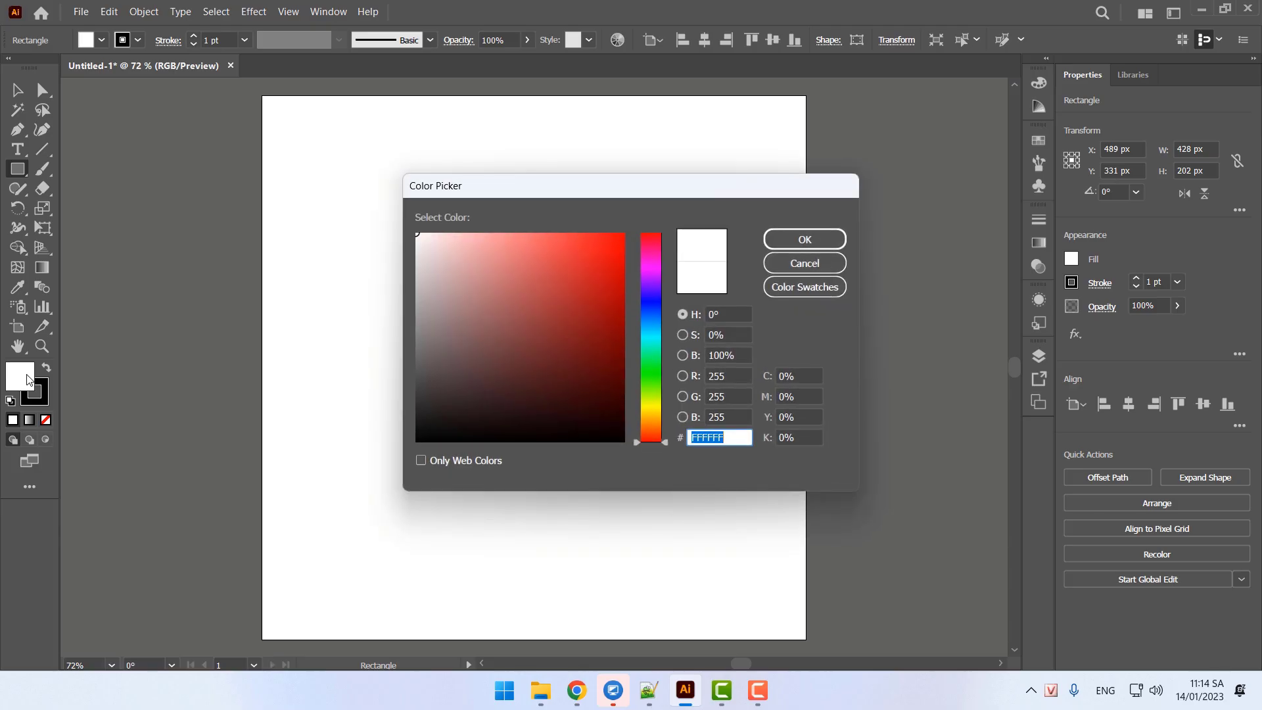
left_click(653, 245)
left_click_drag(654, 248, 651, 247)
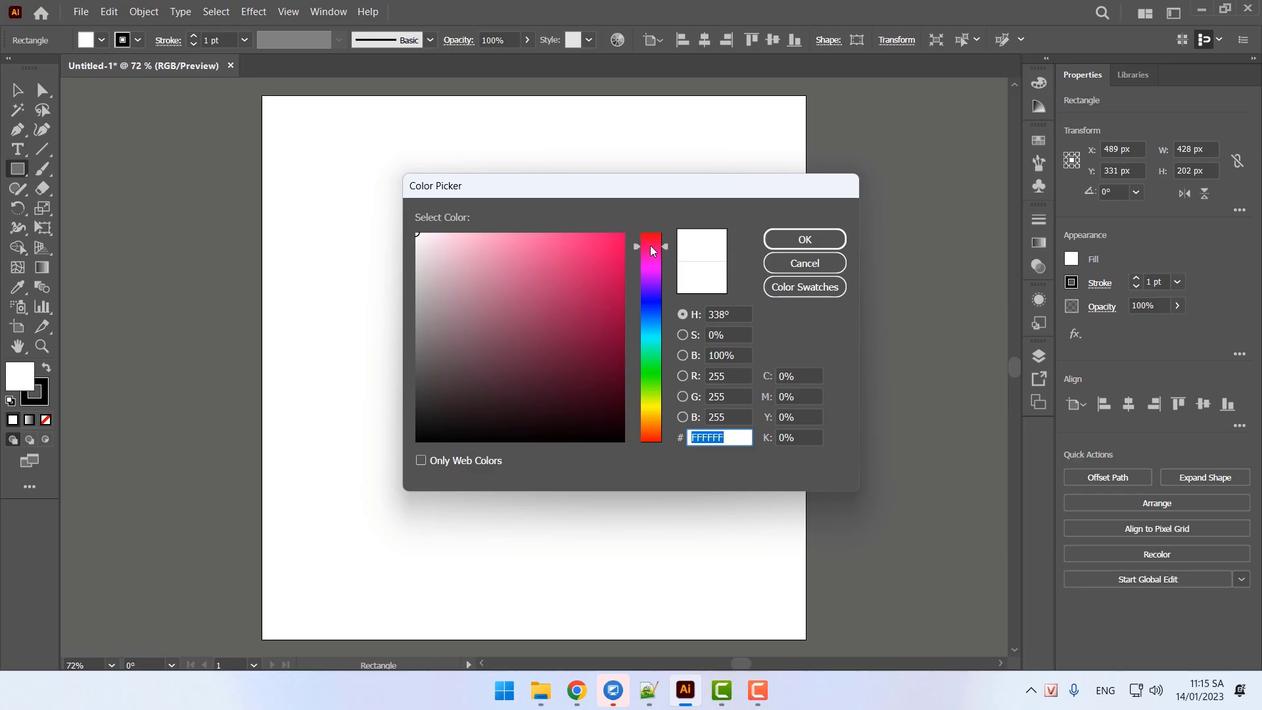
left_click(620, 236)
left_click(804, 239)
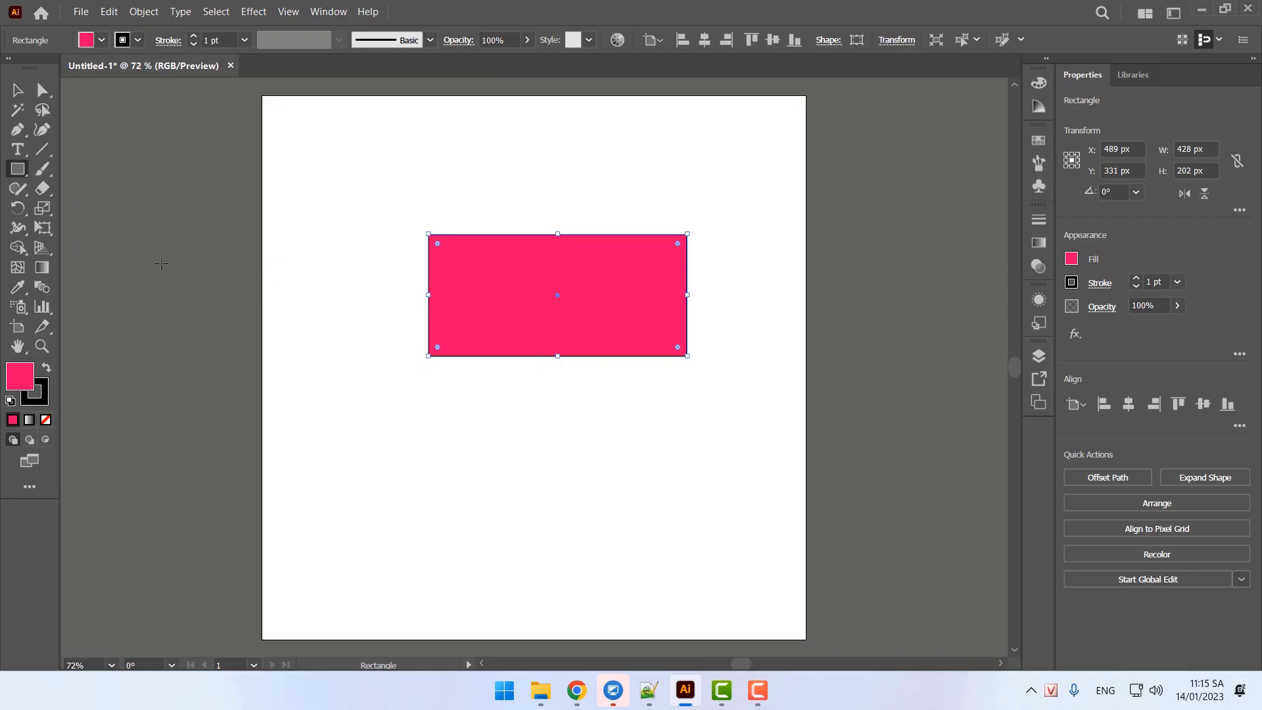
Give the rectangle a bright blue 10 pt stroke and move it to X 455, Y 403 px
double_click(36, 394)
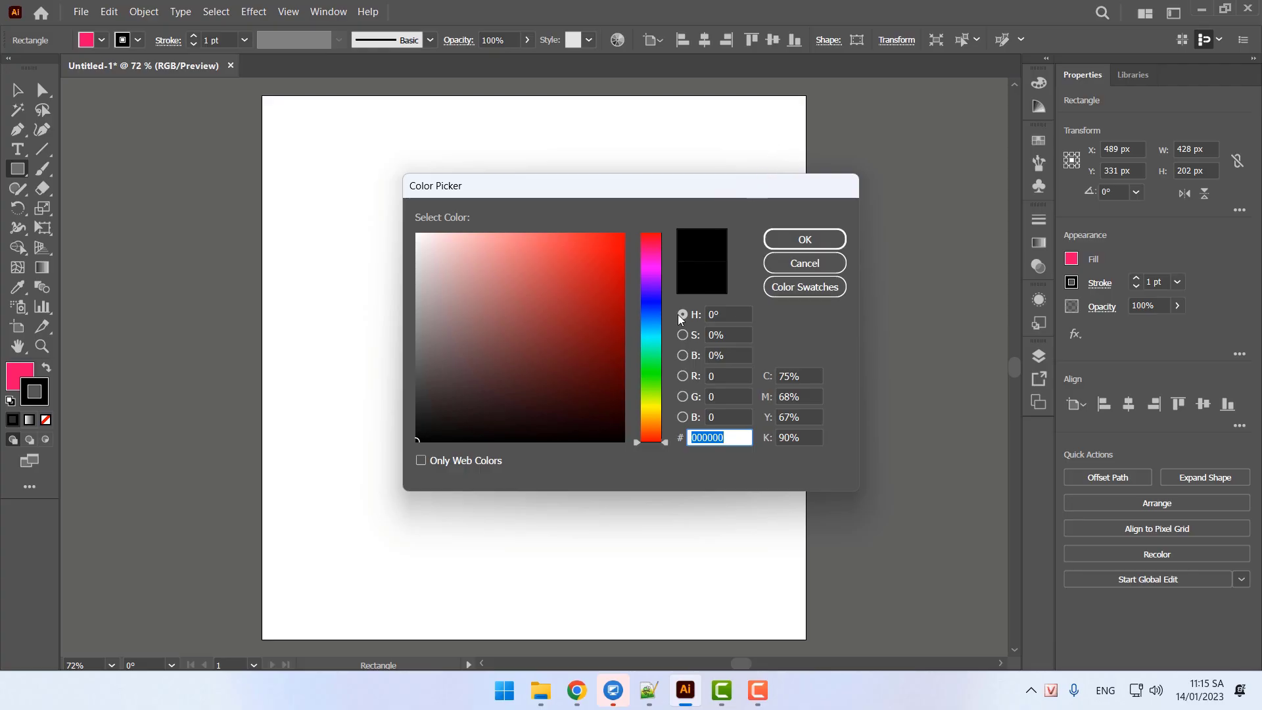
left_click(652, 296)
left_click(621, 240)
left_click(805, 239)
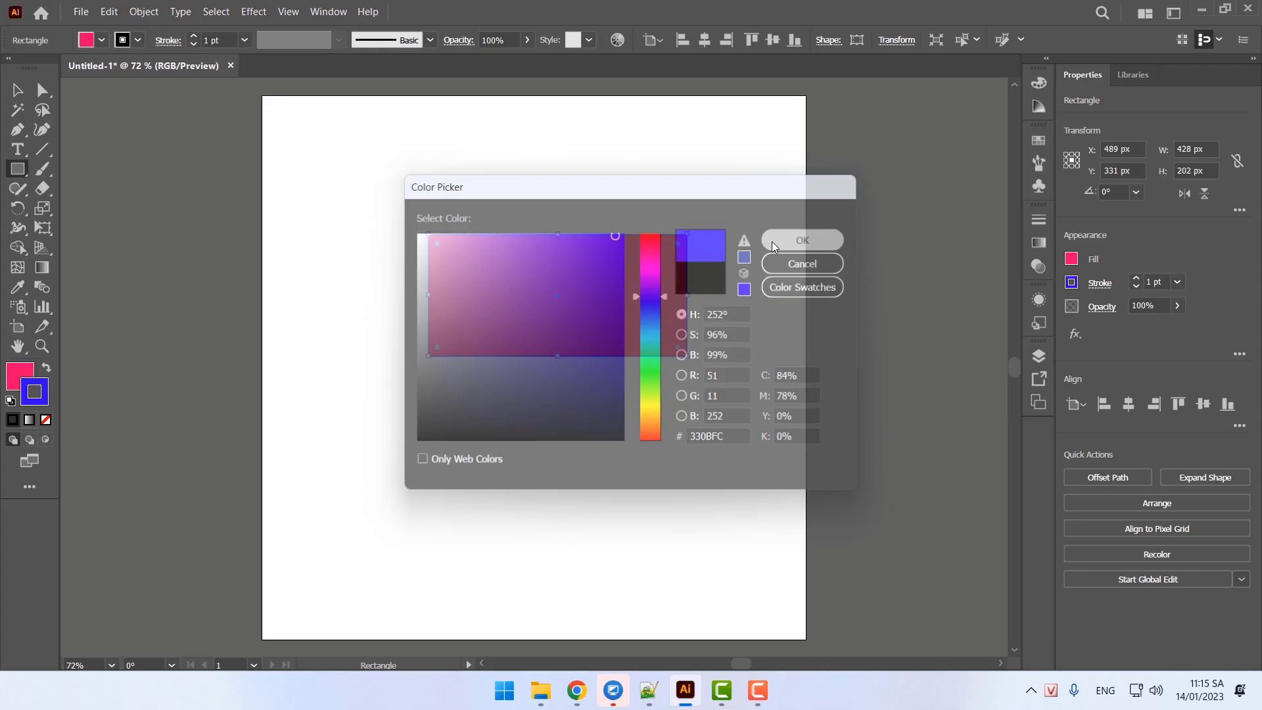
left_click(244, 41)
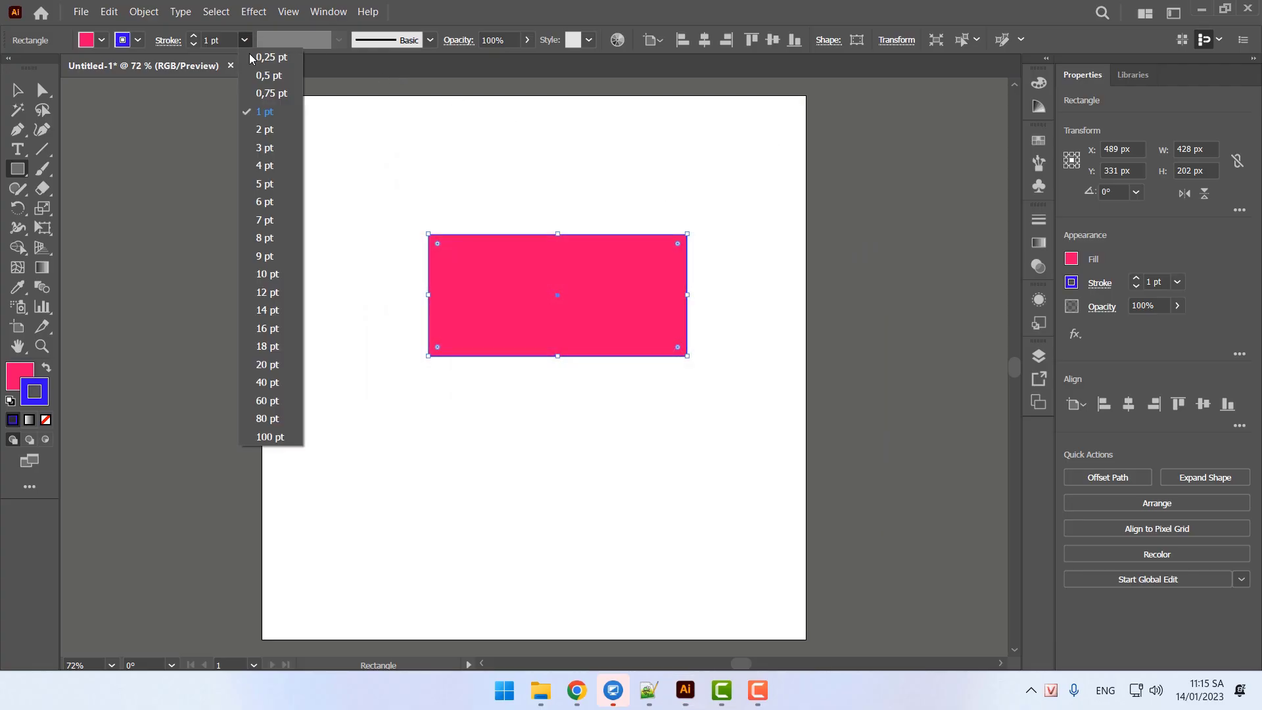
left_click(276, 269)
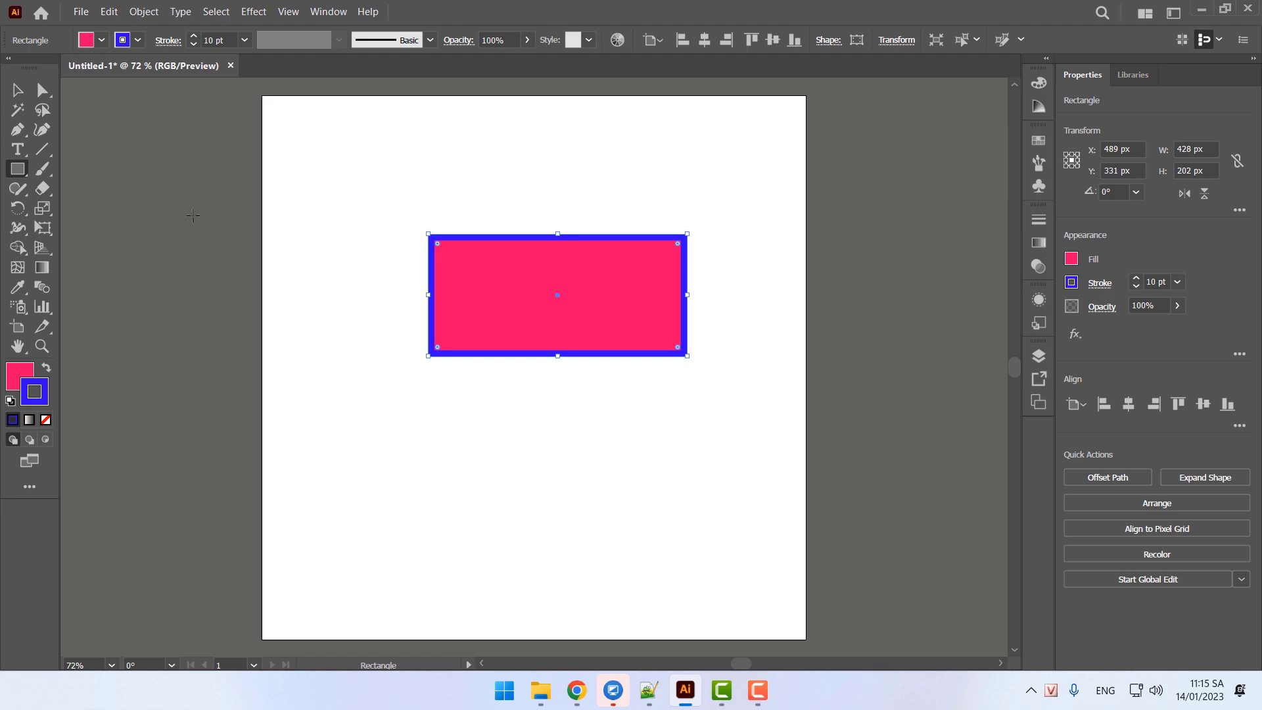
key("v")
left_click_drag(518, 308, 508, 360)
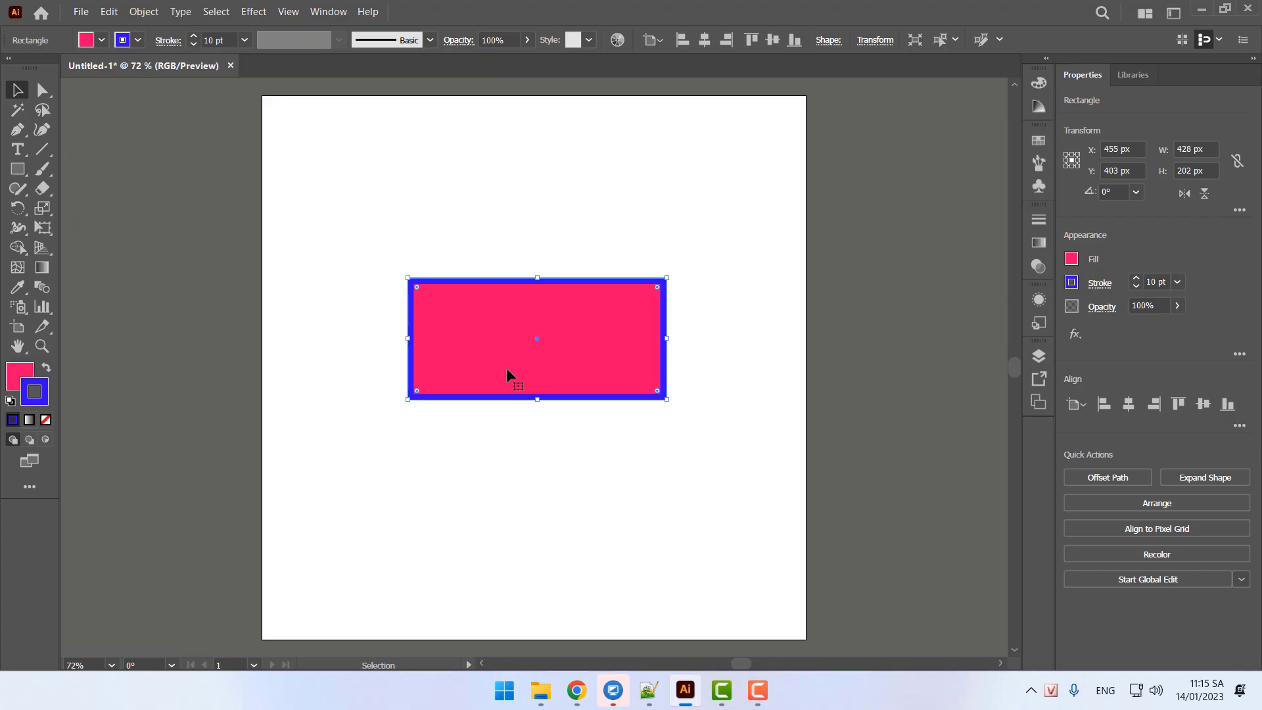
Set the pink rectangle's stroke to None, then drag it up and left on the artboard
mouse_move(505, 336)
left_mouse_down()
mouse_move(510, 246)
mouse_move(511, 338)
left_mouse_up()
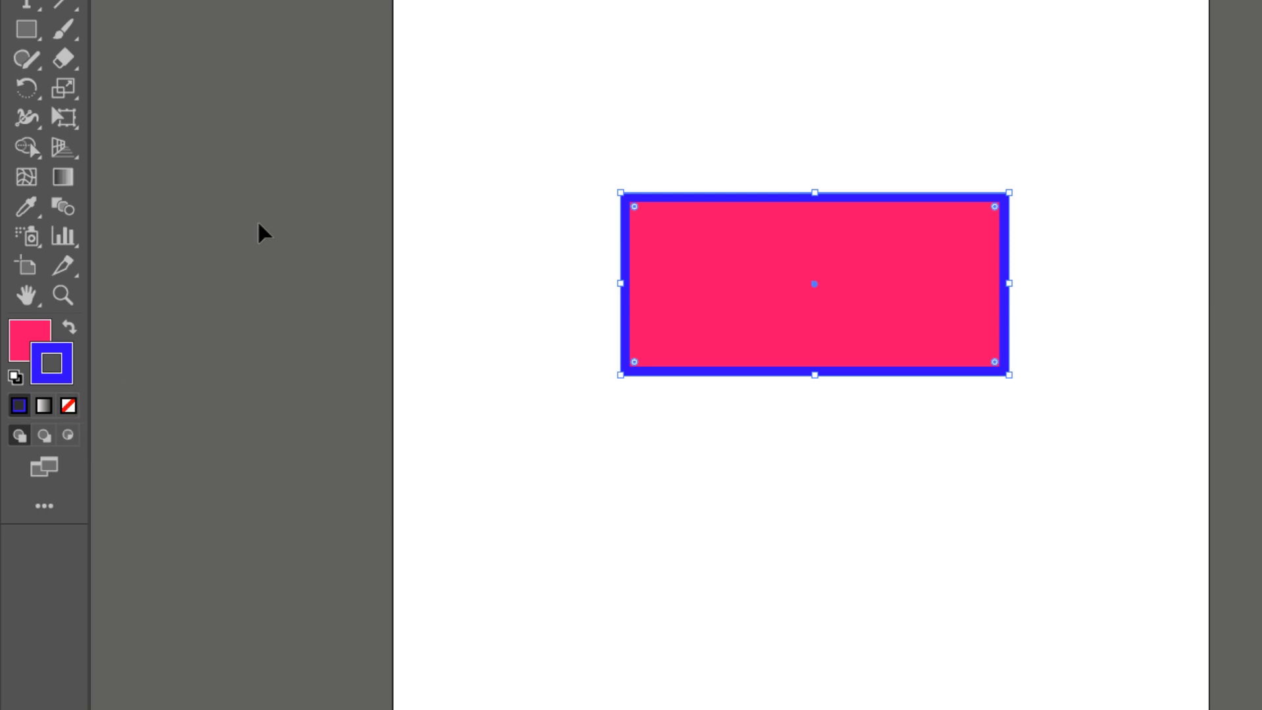
left_click(72, 406)
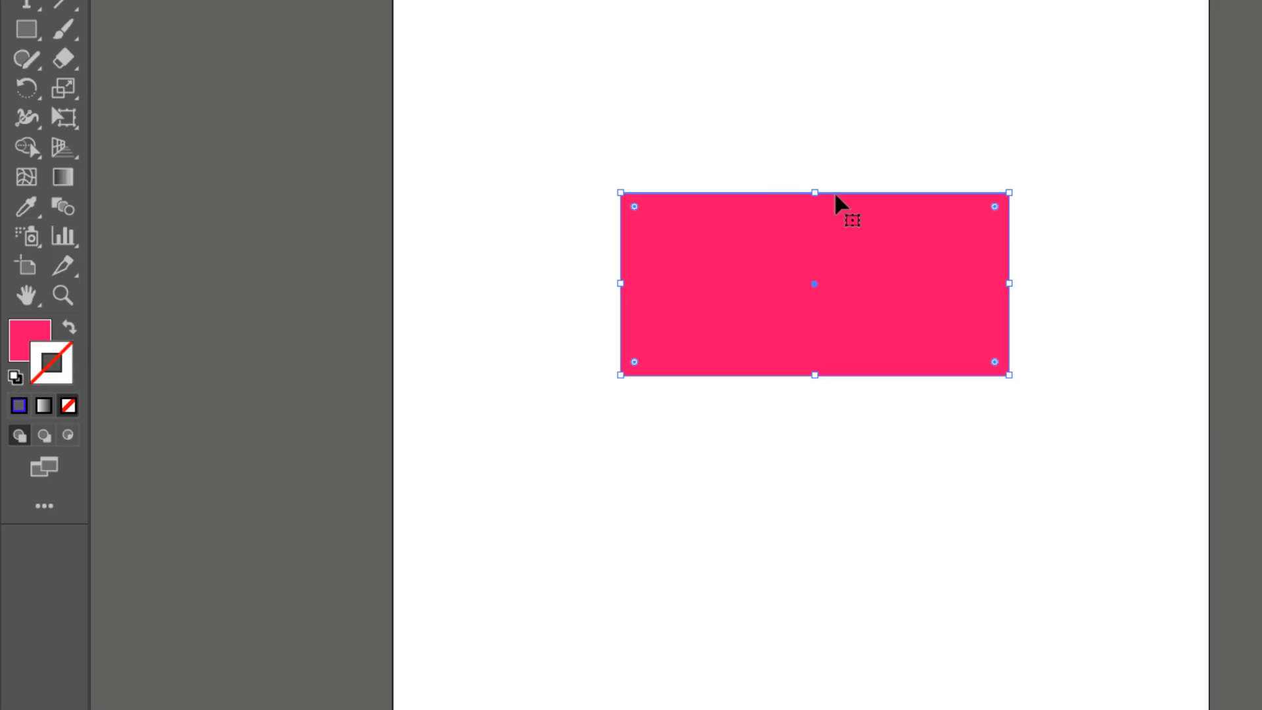
left_click(433, 284)
left_click_drag(707, 290, 570, 113)
left_click(189, 121)
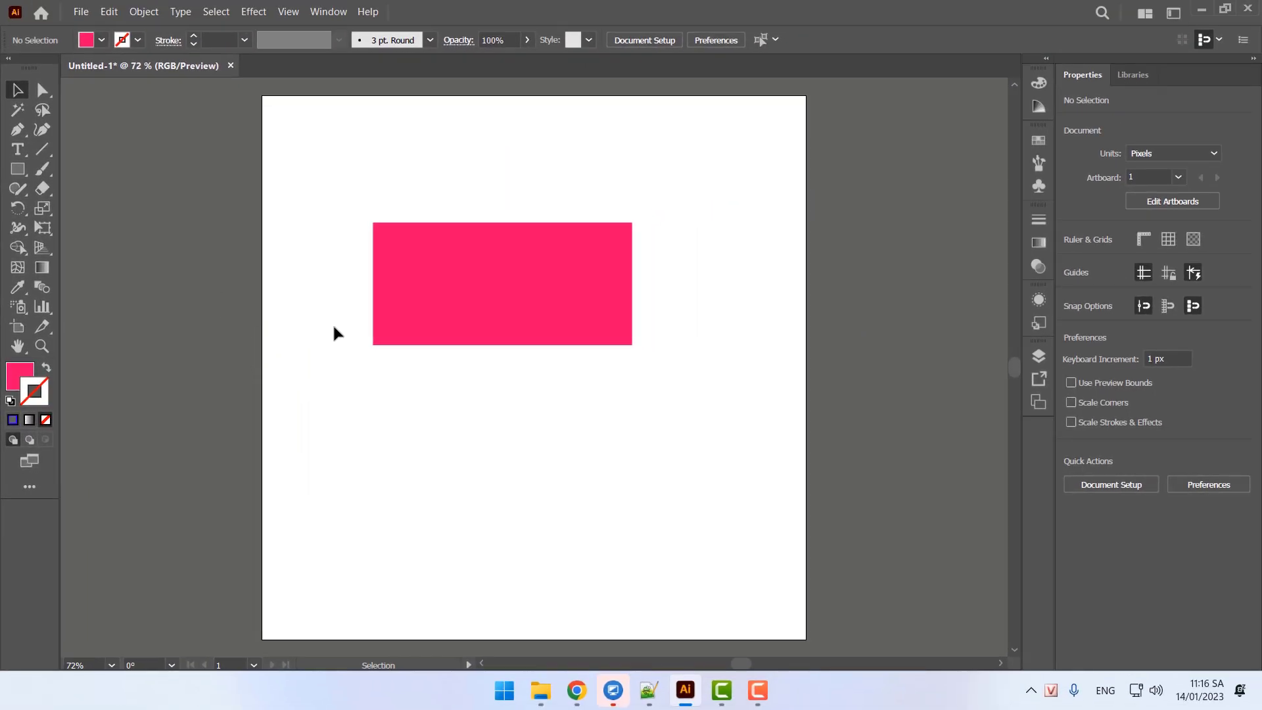
Give the rectangle's outline a bright blue colour in the Color Picker
double_click(42, 394)
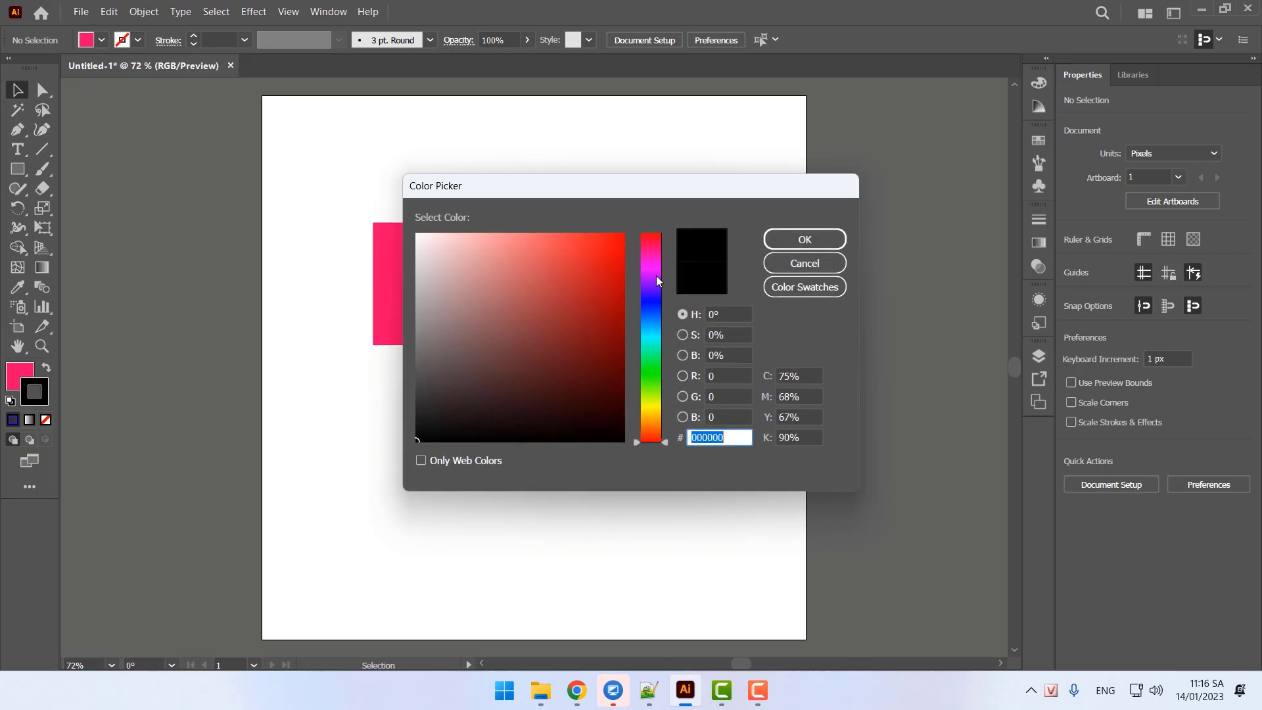
left_click(652, 306)
left_click(615, 243)
left_click(805, 239)
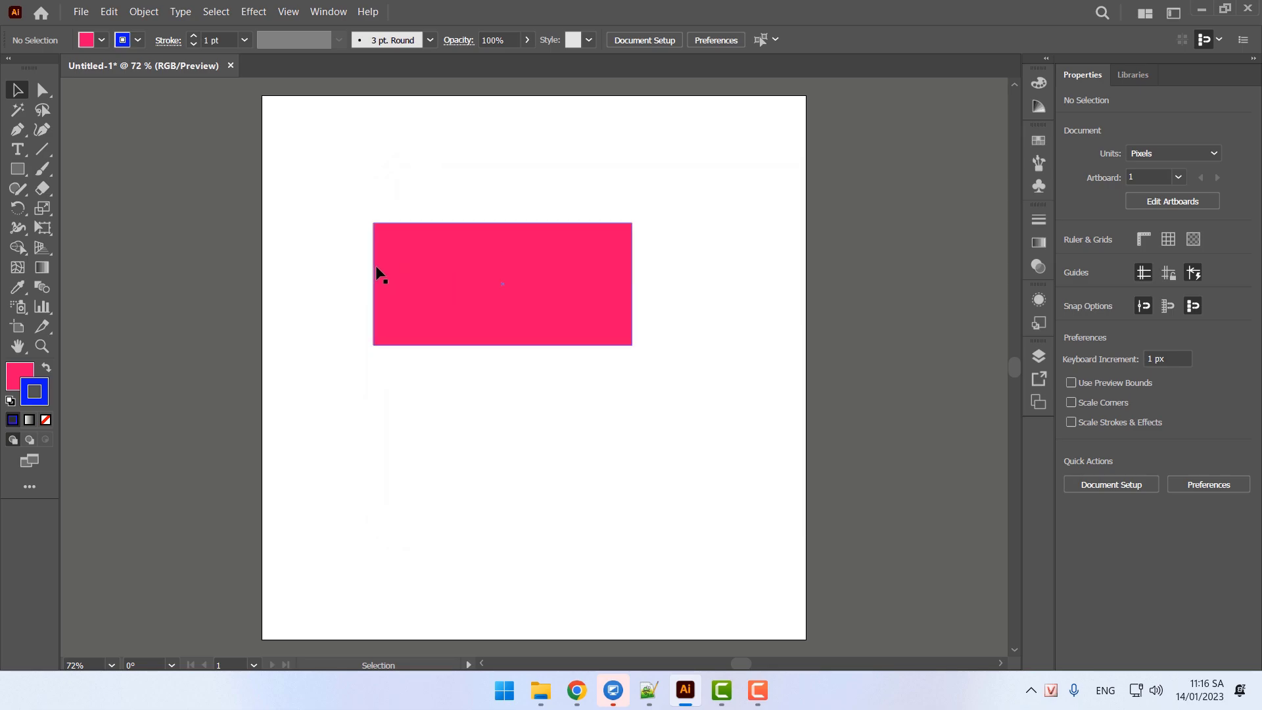
Reselect the pink rectangle and change its outline colour to purple
left_click(459, 247)
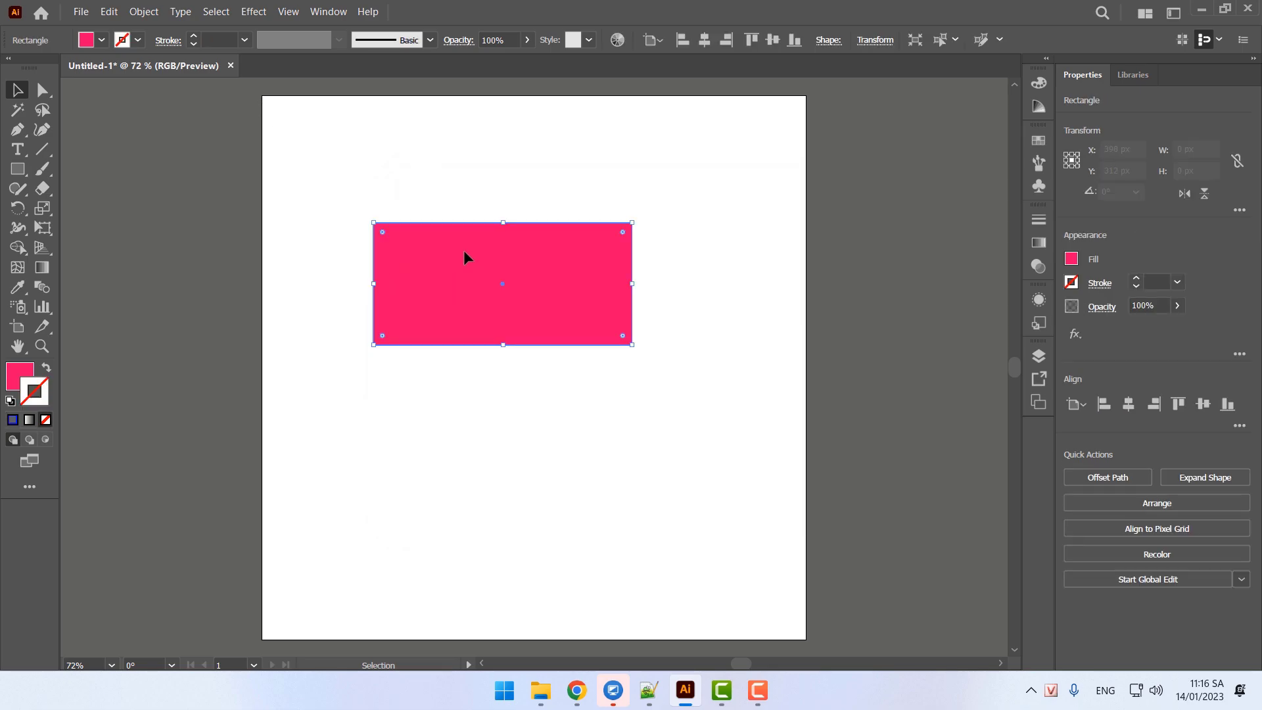
left_click(515, 425)
left_click(503, 296)
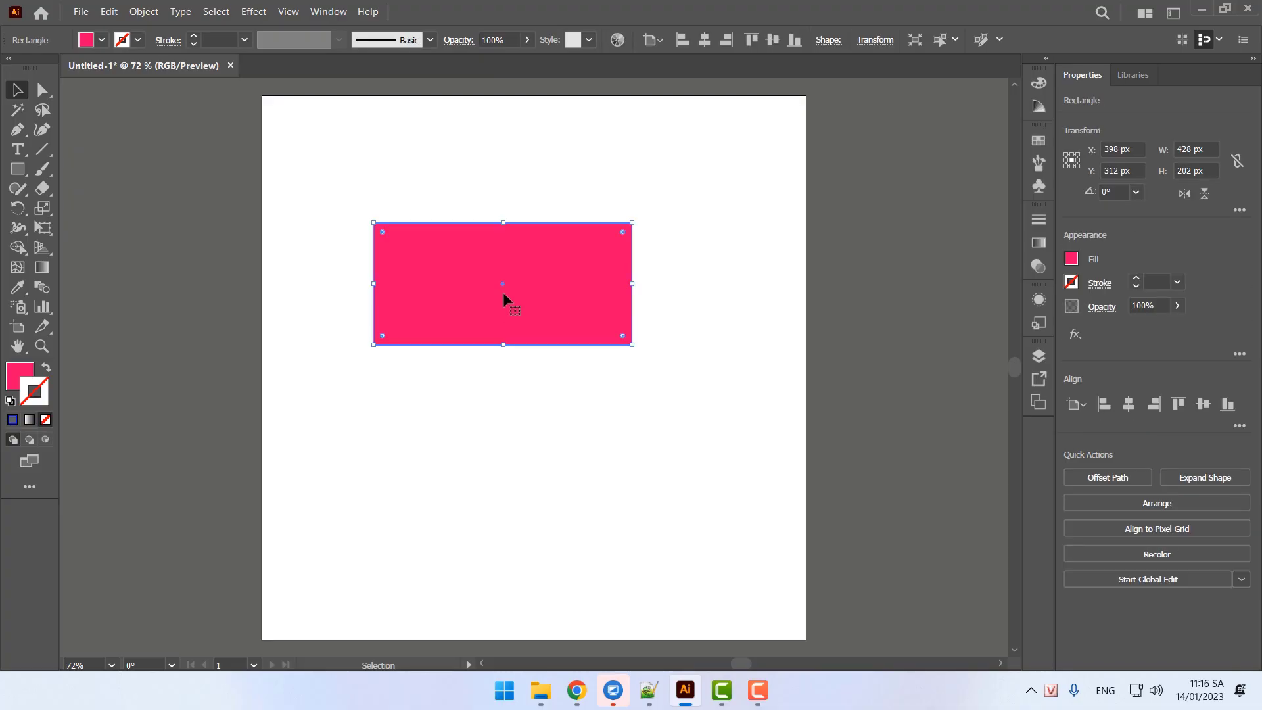
double_click(37, 398)
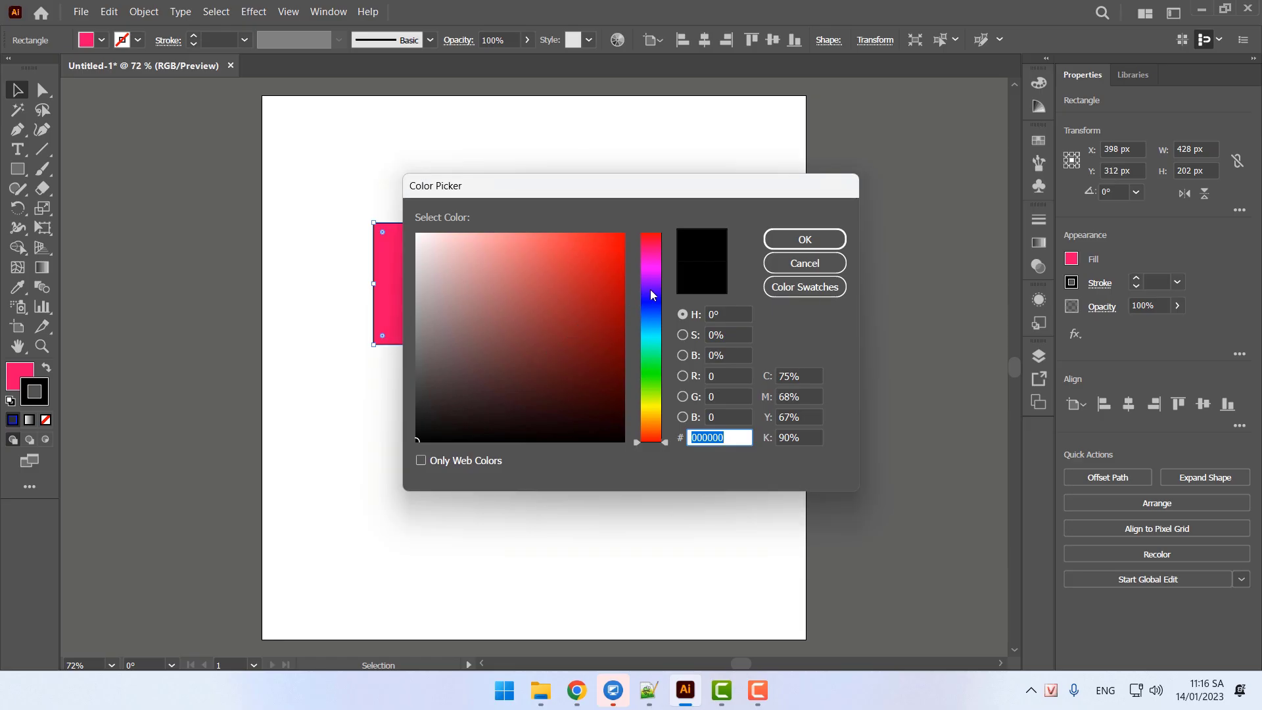
left_click(649, 289)
left_click(611, 244)
left_click(805, 239)
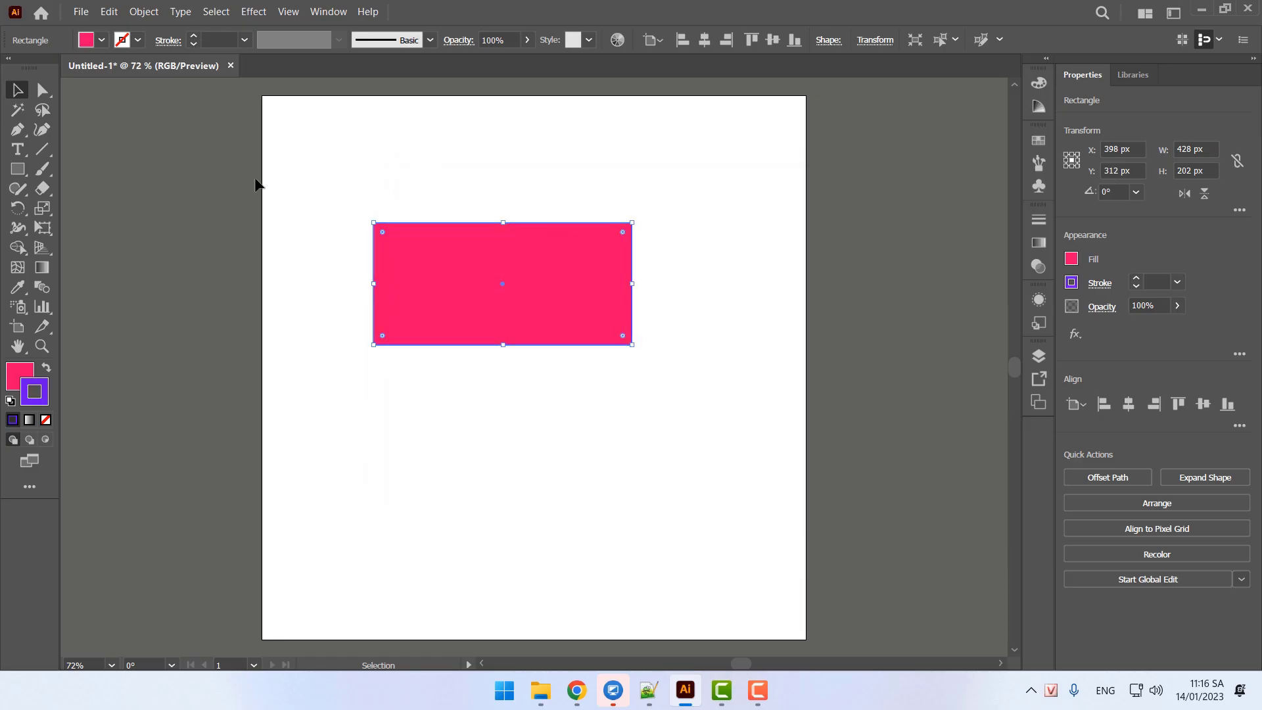
Set the outline weight to 16 pt and nudge the rectangle slightly down-right
left_click(242, 40)
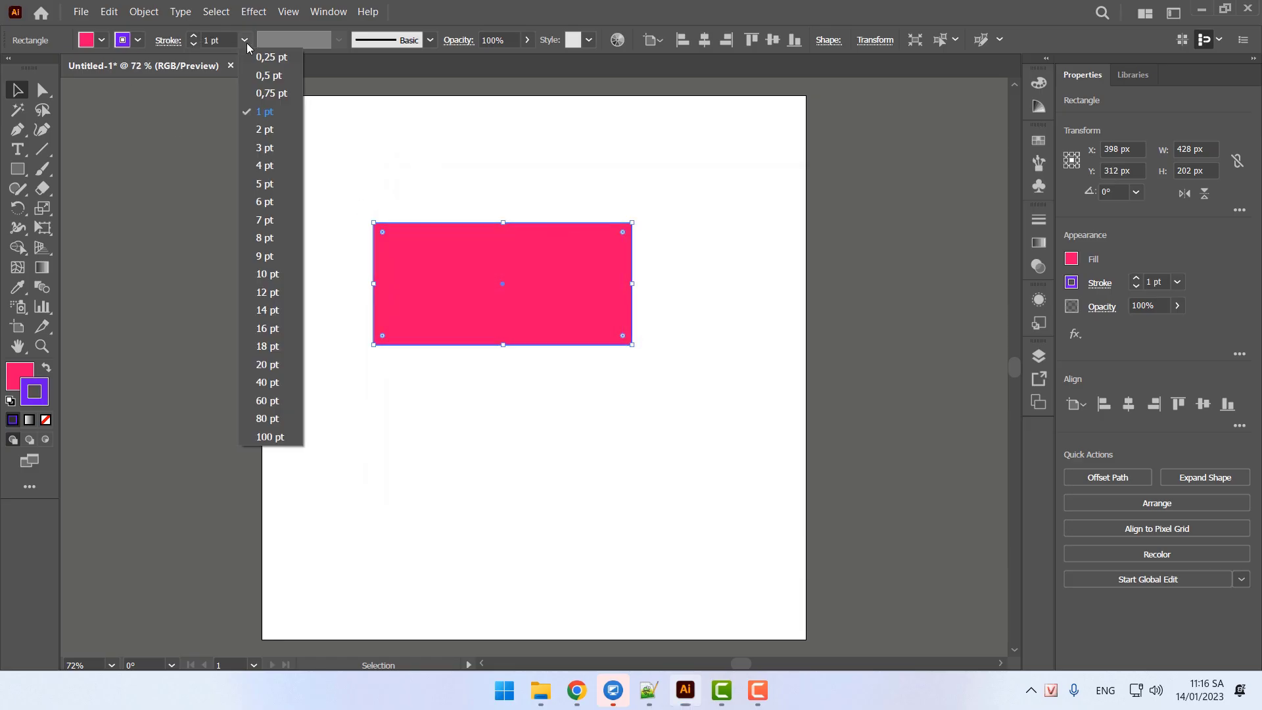
left_click(277, 324)
left_click(191, 239)
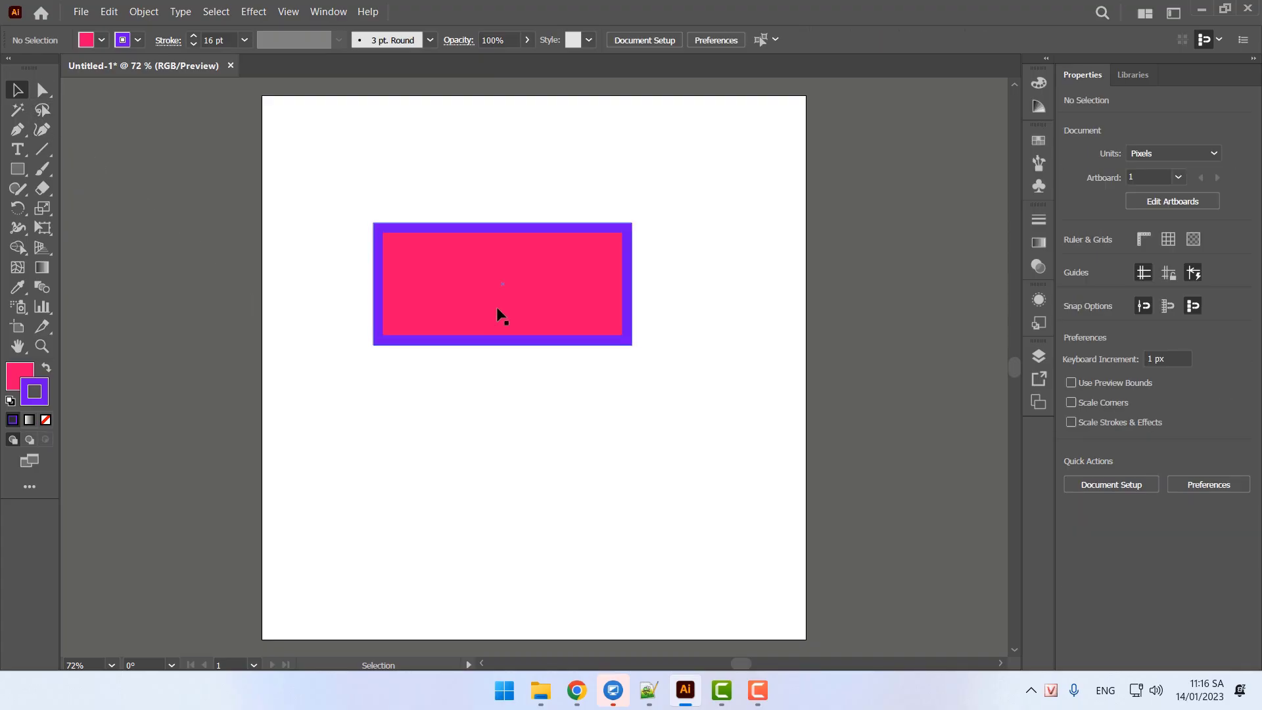
mouse_move(497, 308)
left_mouse_down()
mouse_move(481, 260)
mouse_move(504, 321)
left_mouse_up()
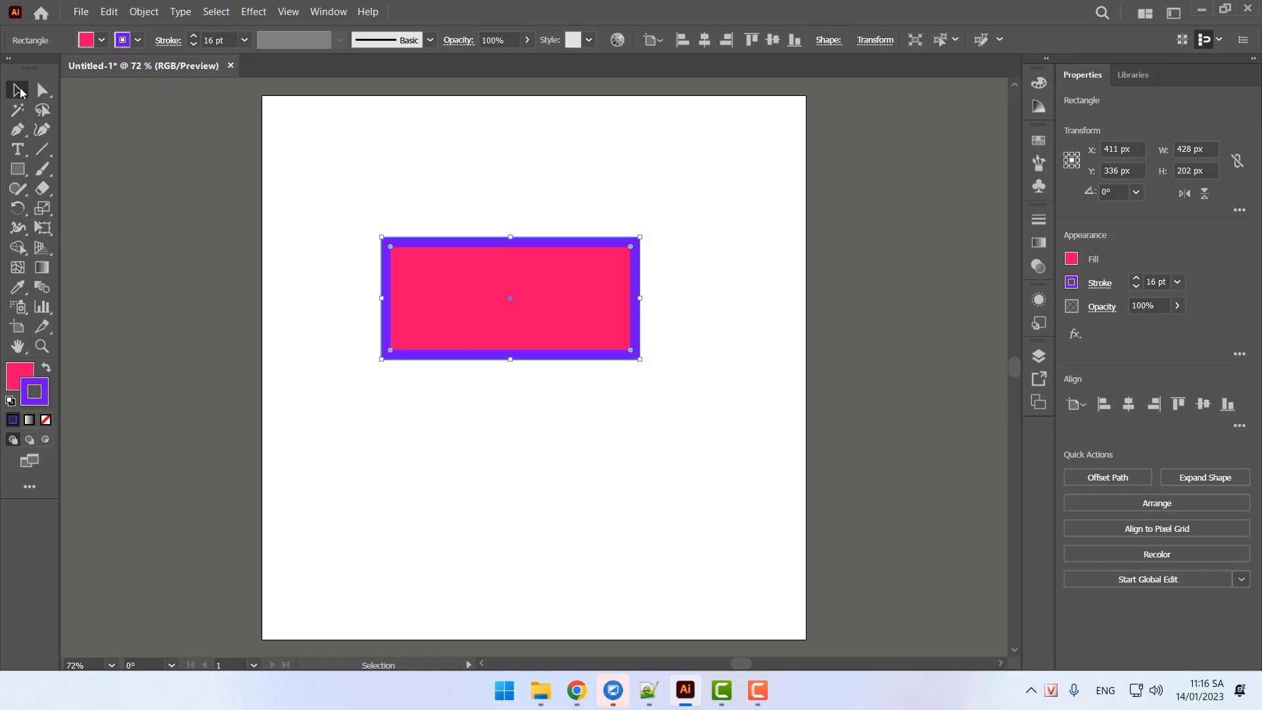
Drag the violet-outlined rectangle down and right to about X 450, Y 399 px
left_click_drag(470, 282, 497, 323)
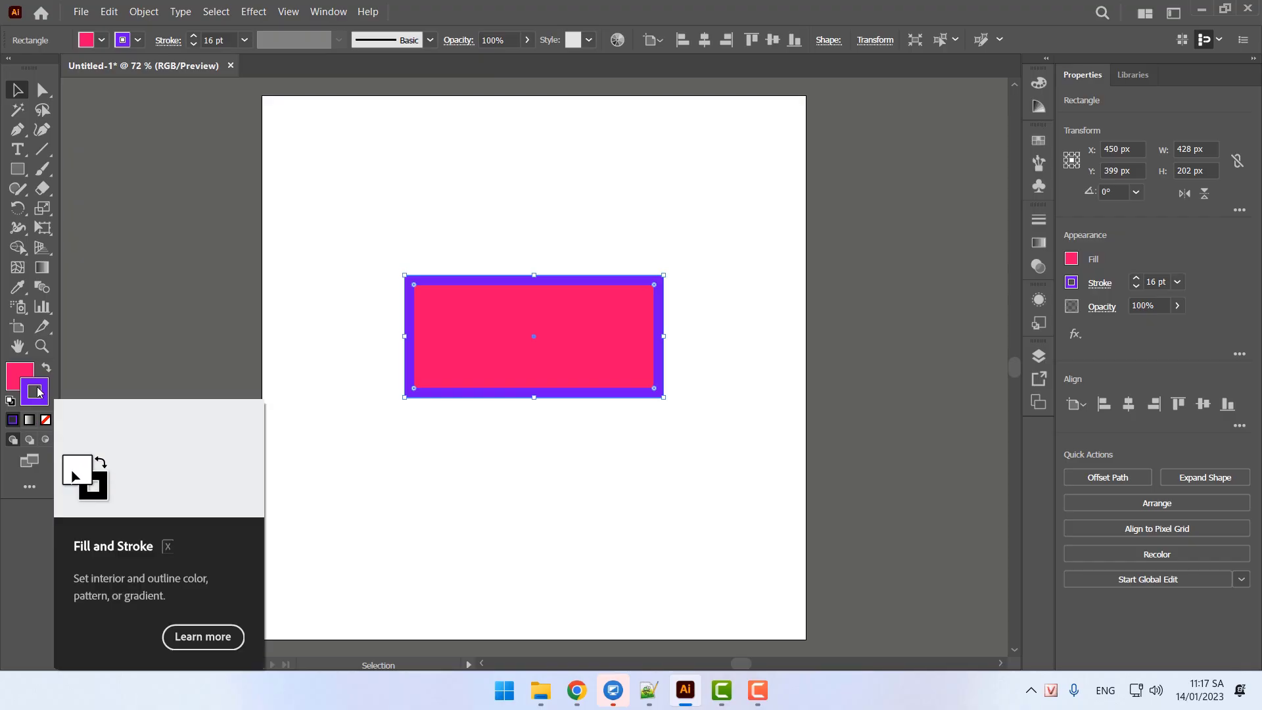
Clear the rectangle's violet outline and bring up the Color Picker for a new stroke colour
left_click(46, 421)
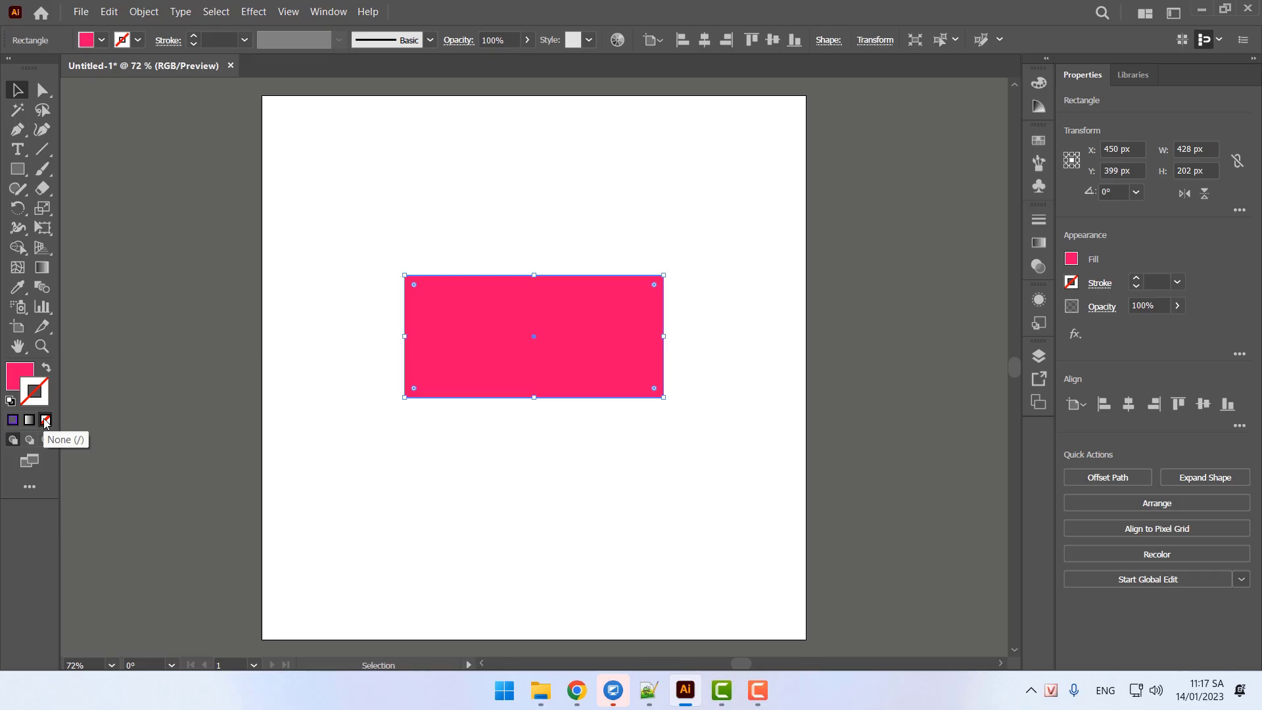
double_click(34, 392)
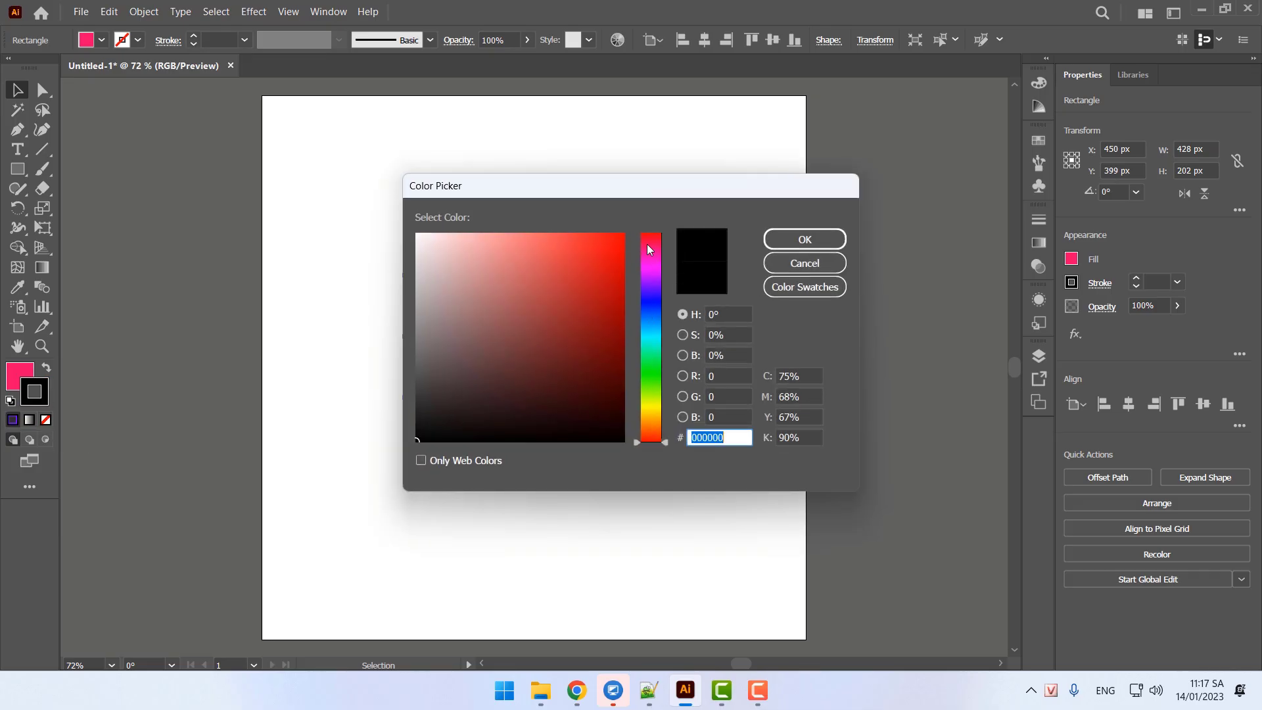
Set the rectangle's outline to a saturated blue, then clear it with the / shortcut
left_click_drag(654, 314, 651, 300)
left_click(613, 243)
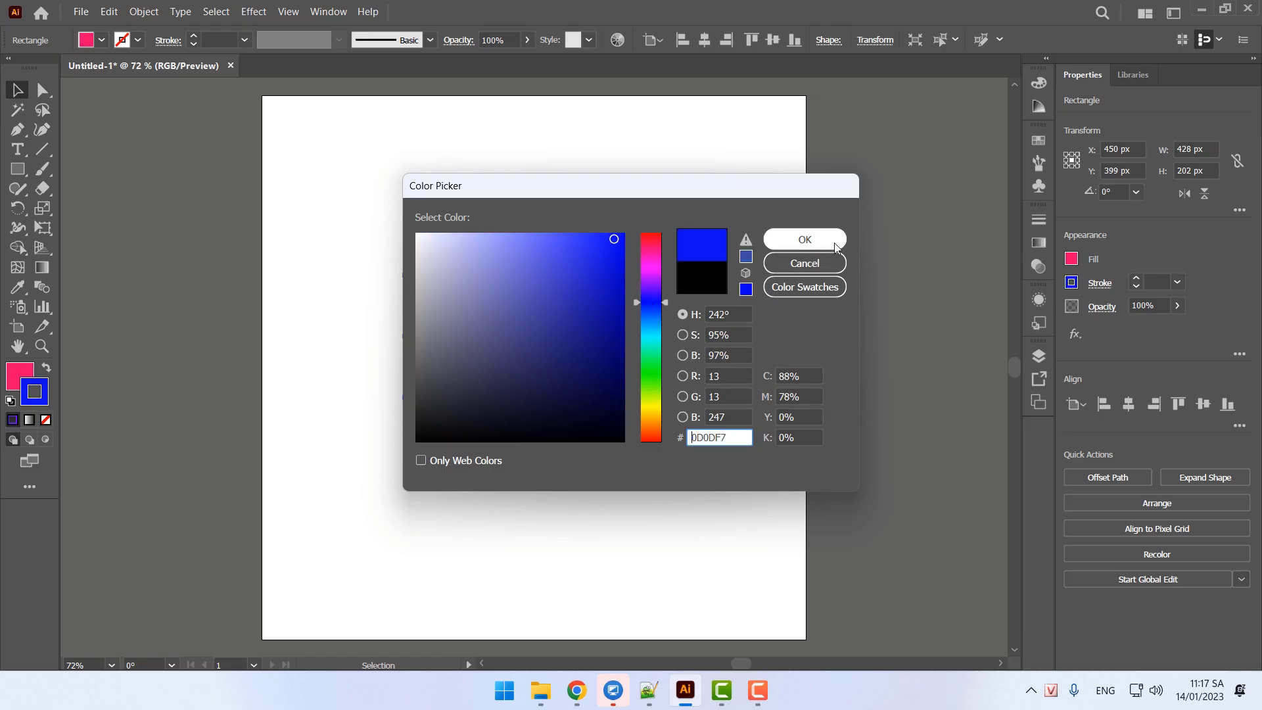
left_click(804, 239)
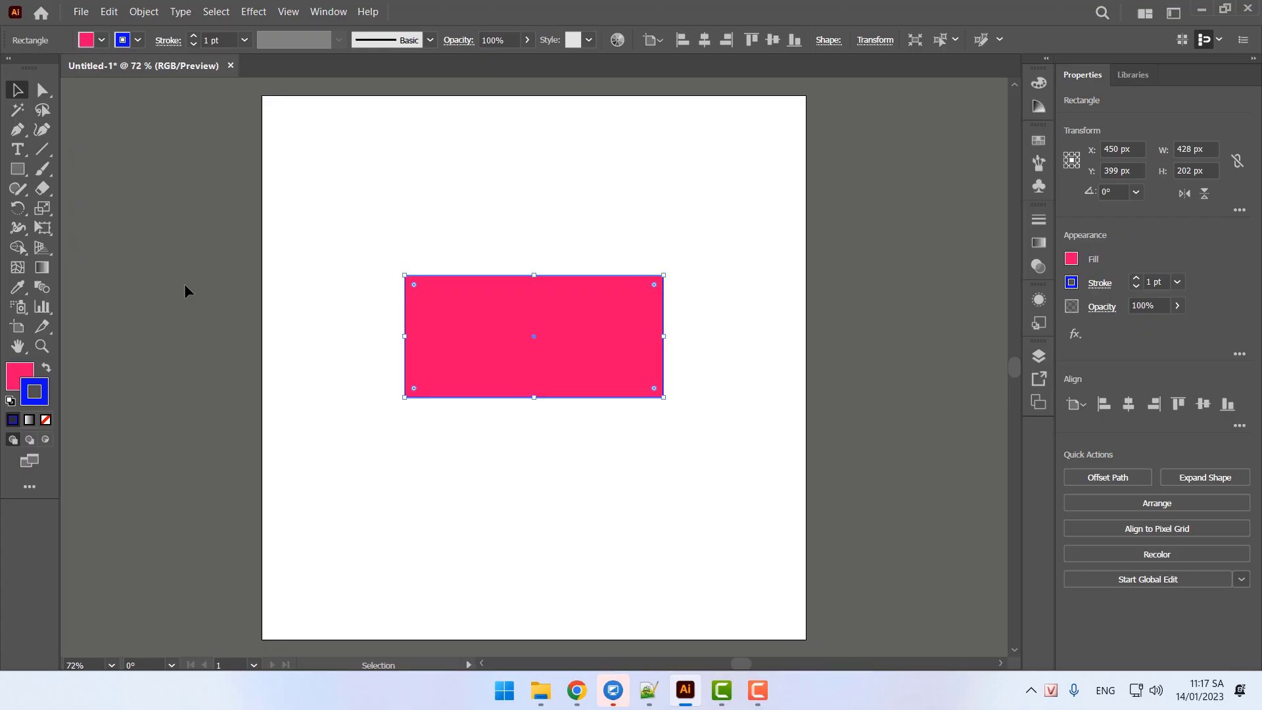
key("slash")
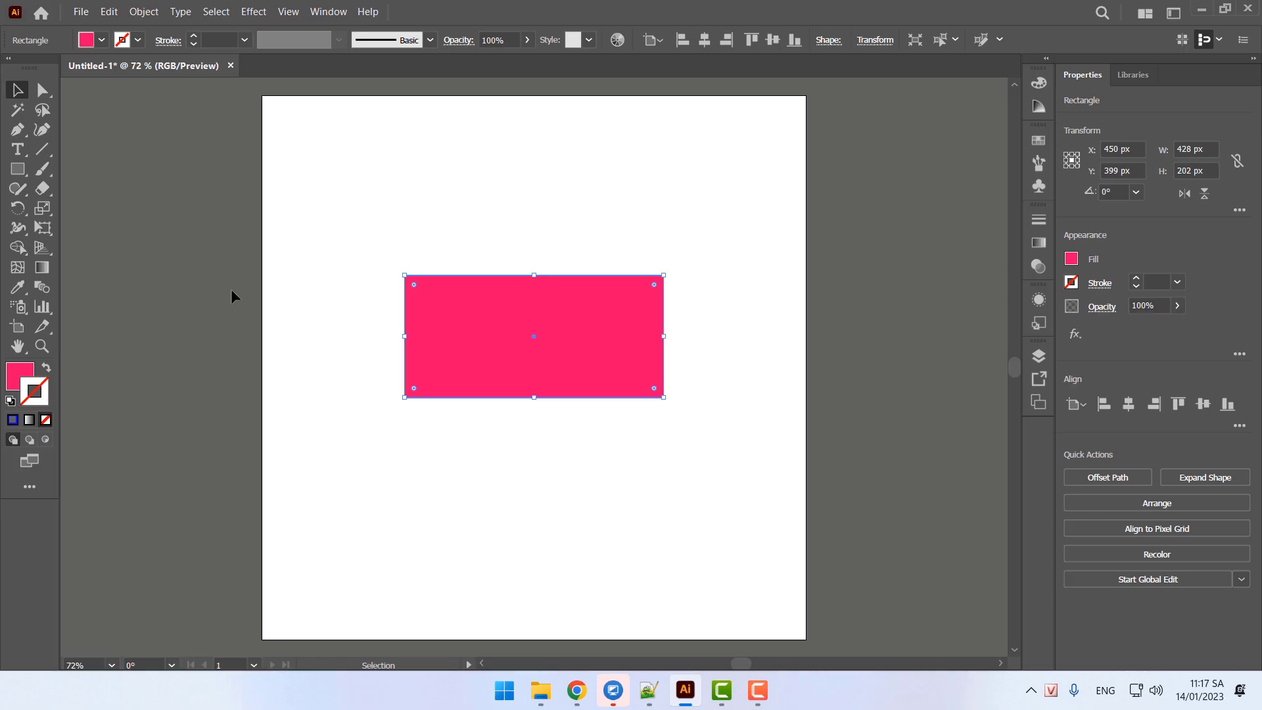
Reapply a saturated blue outline to the rectangle and switch to the Notepad++ notes
double_click(37, 393)
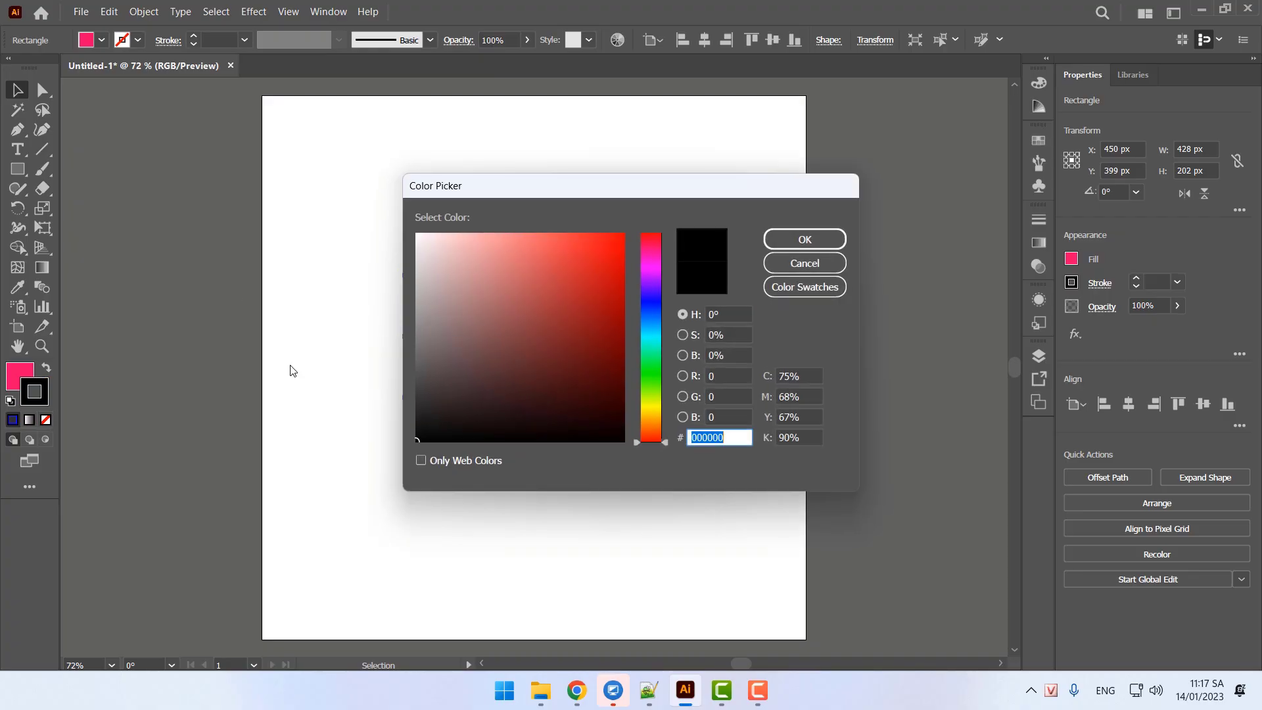
left_click(650, 301)
left_click(619, 247)
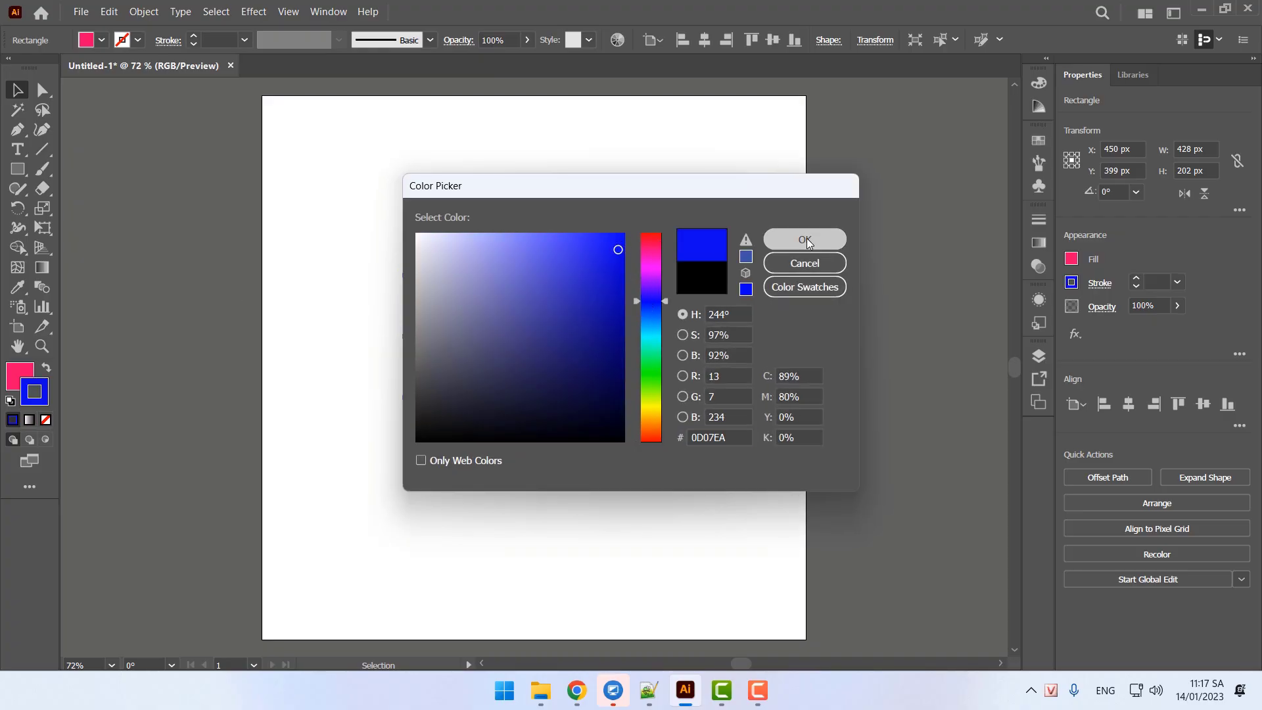
left_click(806, 239)
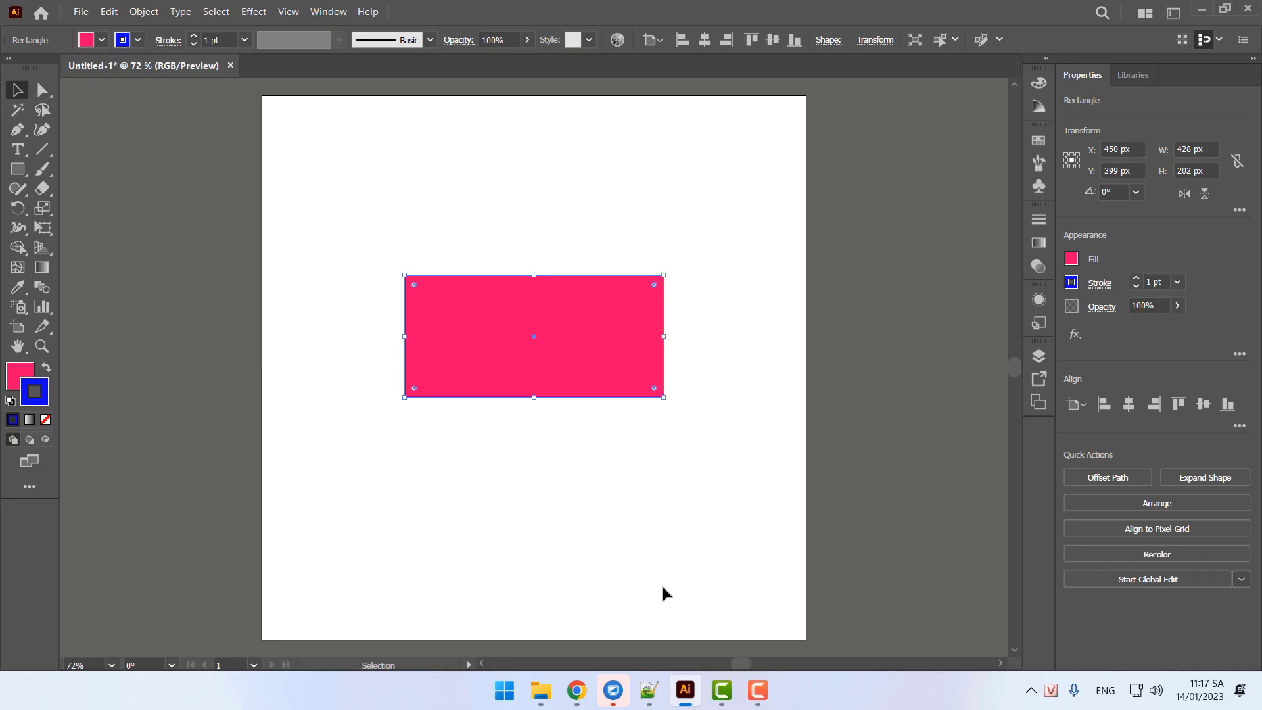
left_click(649, 690)
Type '/ nằm bên trai phím SHIFT' on line 10, then return to Illustrator
type("/")
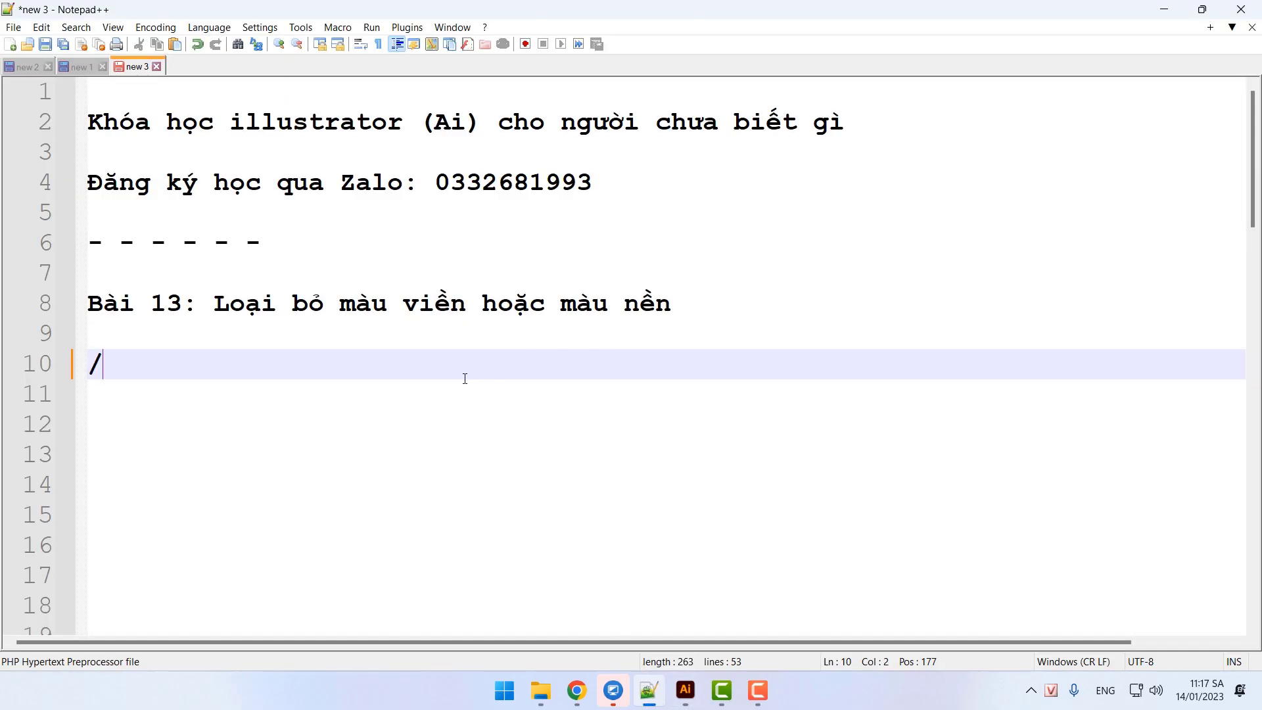
type(" nằm bê")
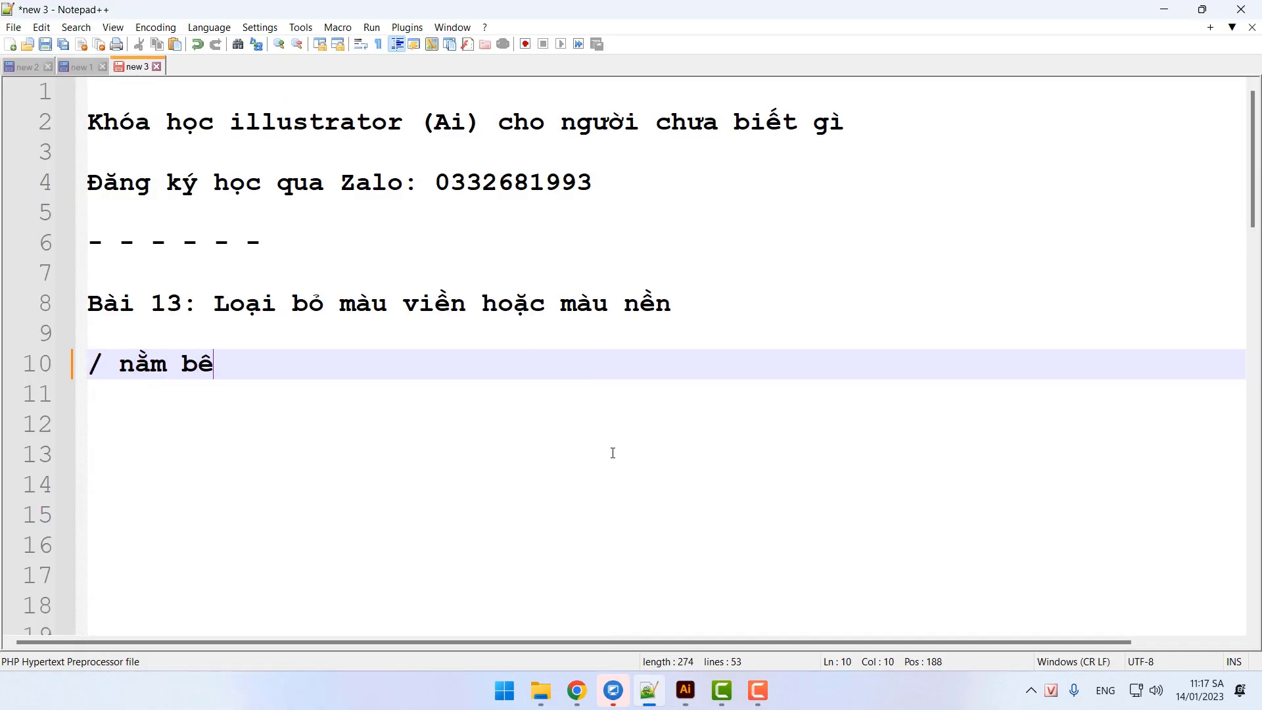
type("n trai phím S")
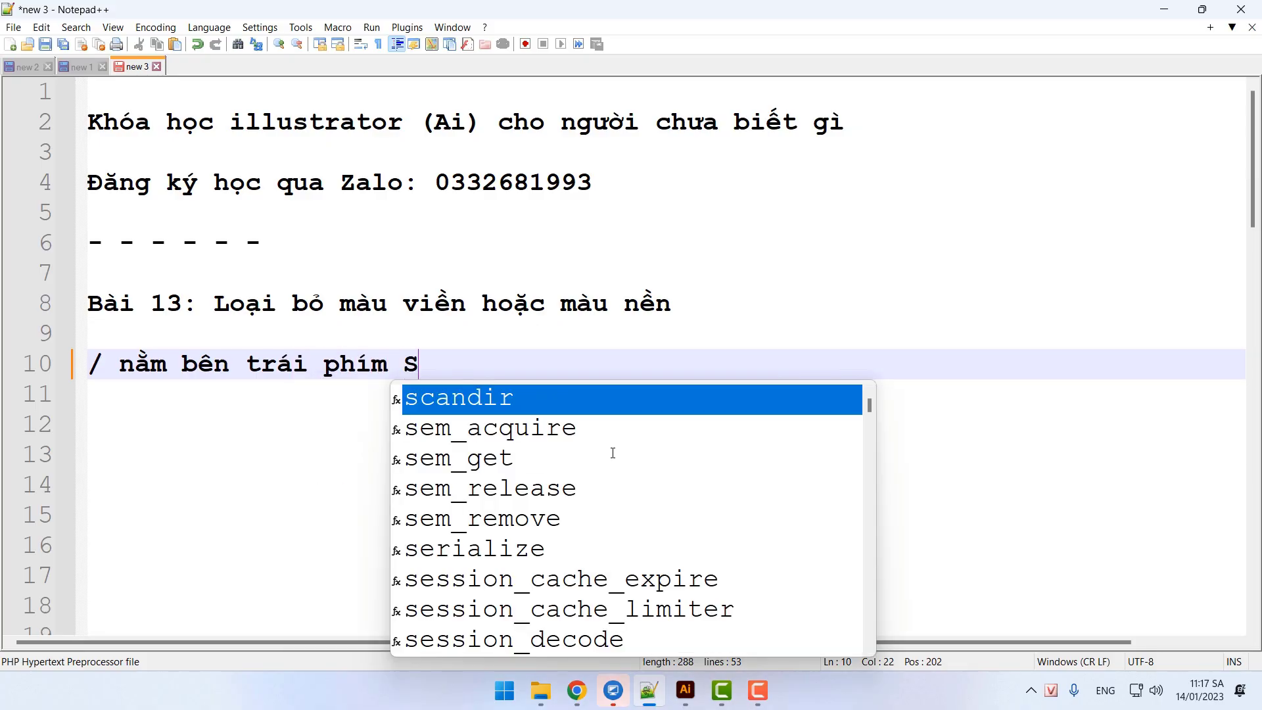
type("HIFT")
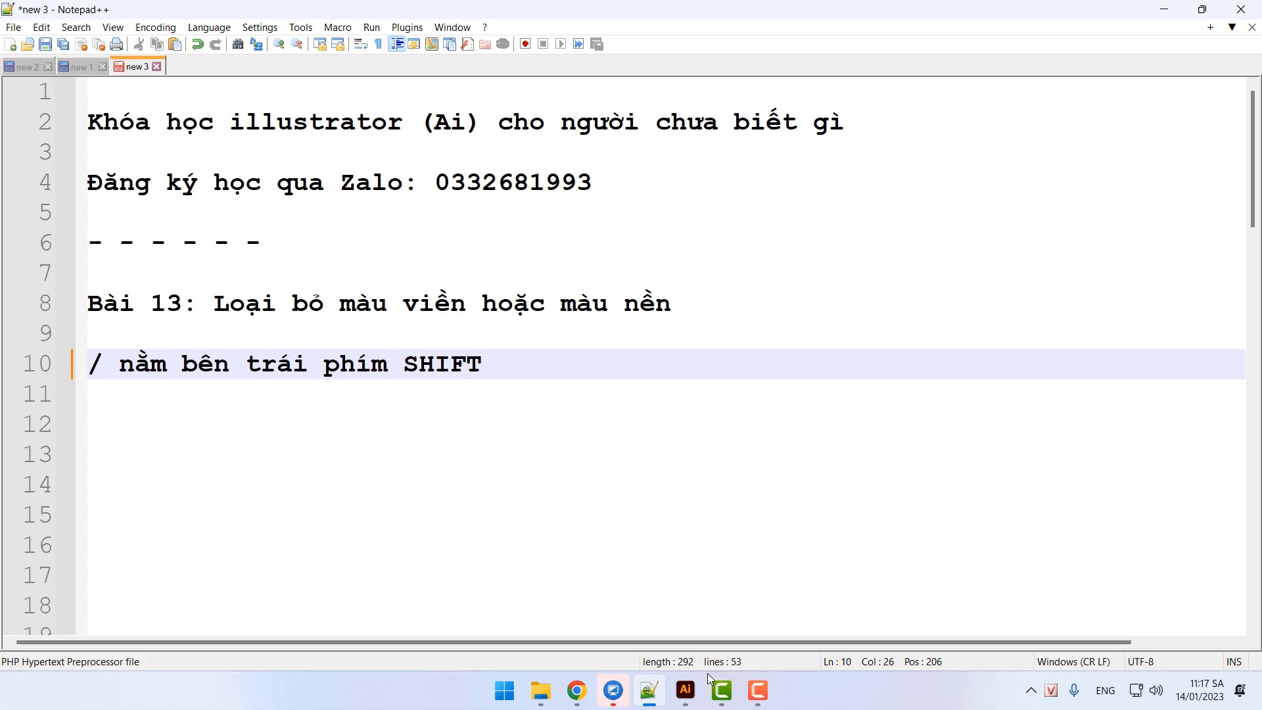
left_click(686, 690)
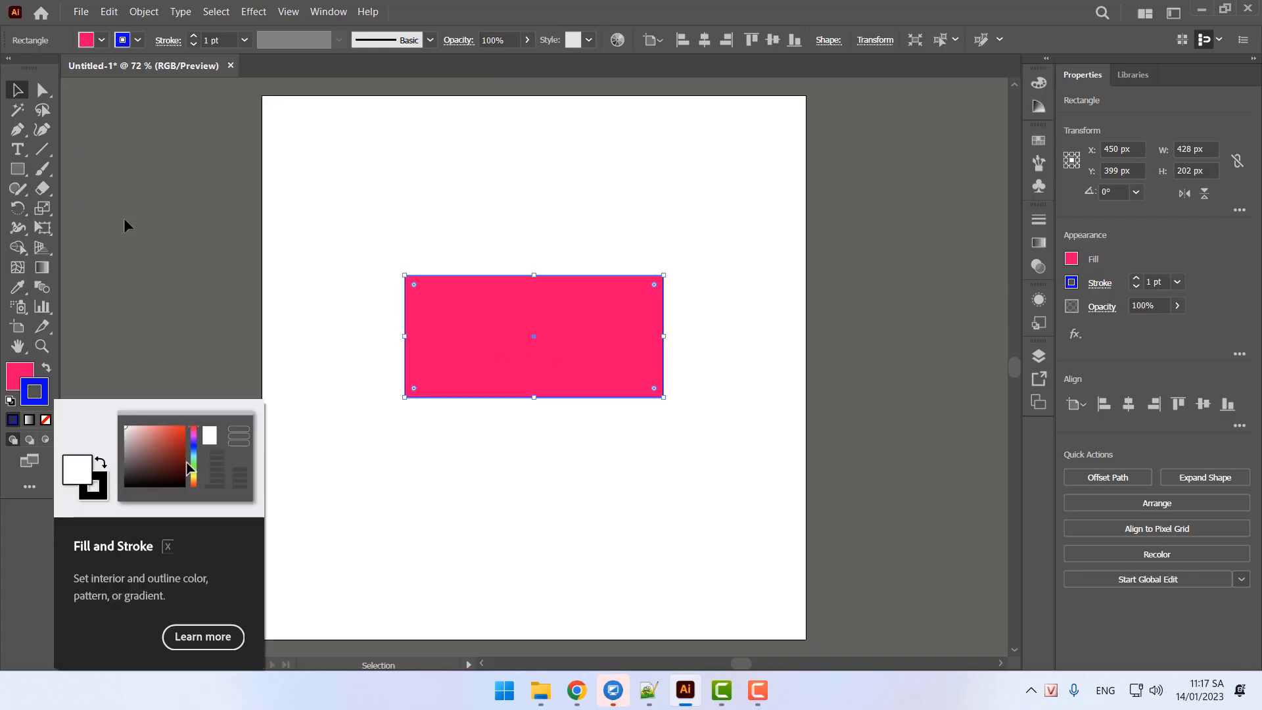
Delete the pink rectangle from the artboard
left_click(93, 147)
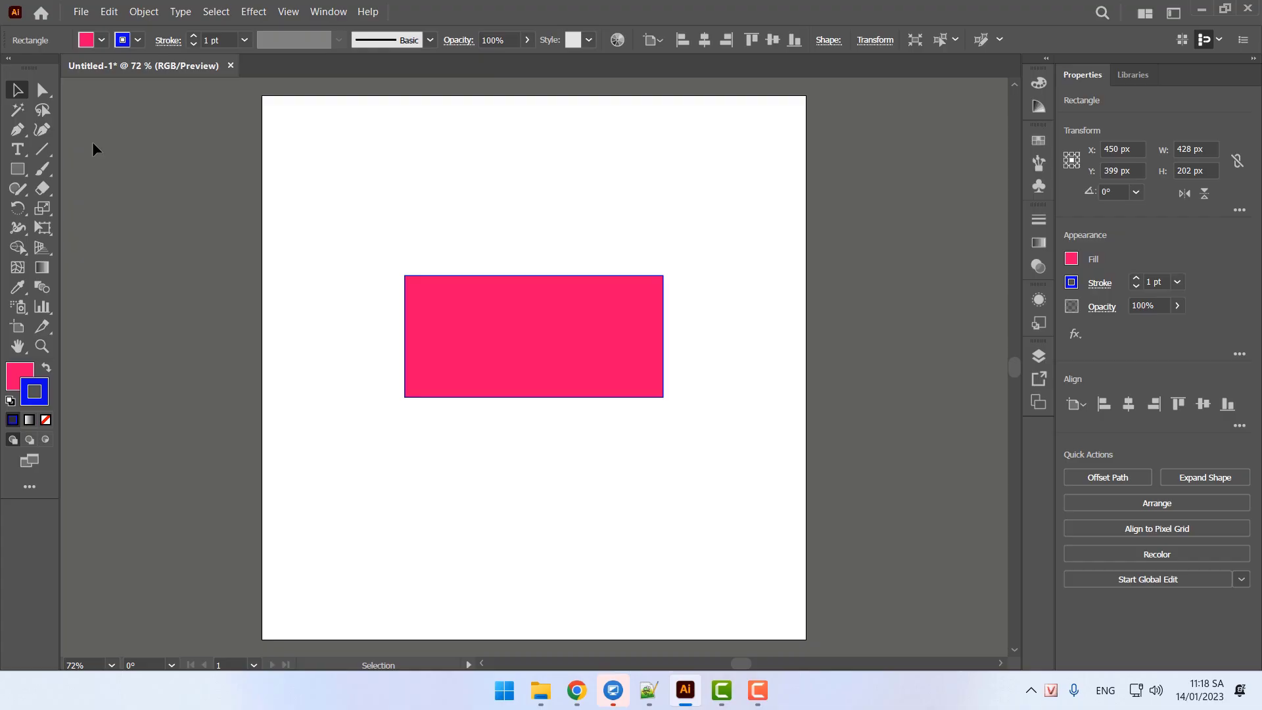
left_click(571, 354)
key("Delete")
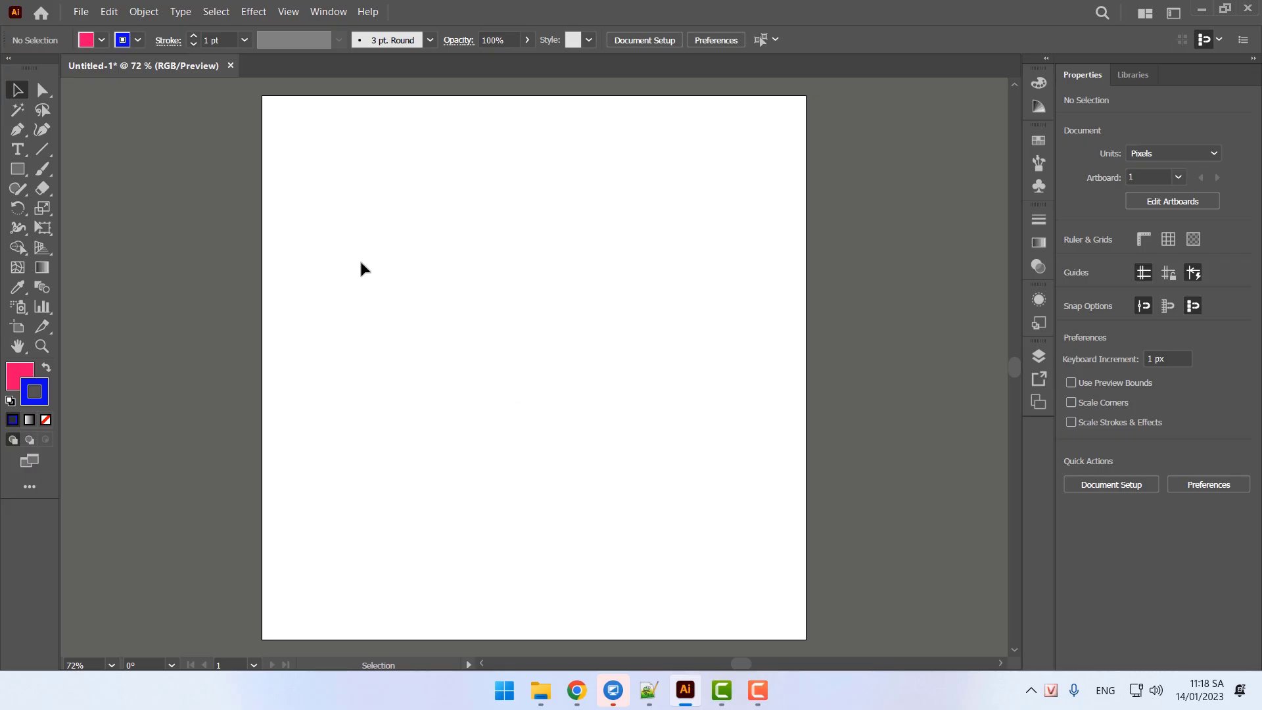
Draw a 323 × 323 px pink square near the artboard centre with the Rectangle Tool
left_click(17, 169)
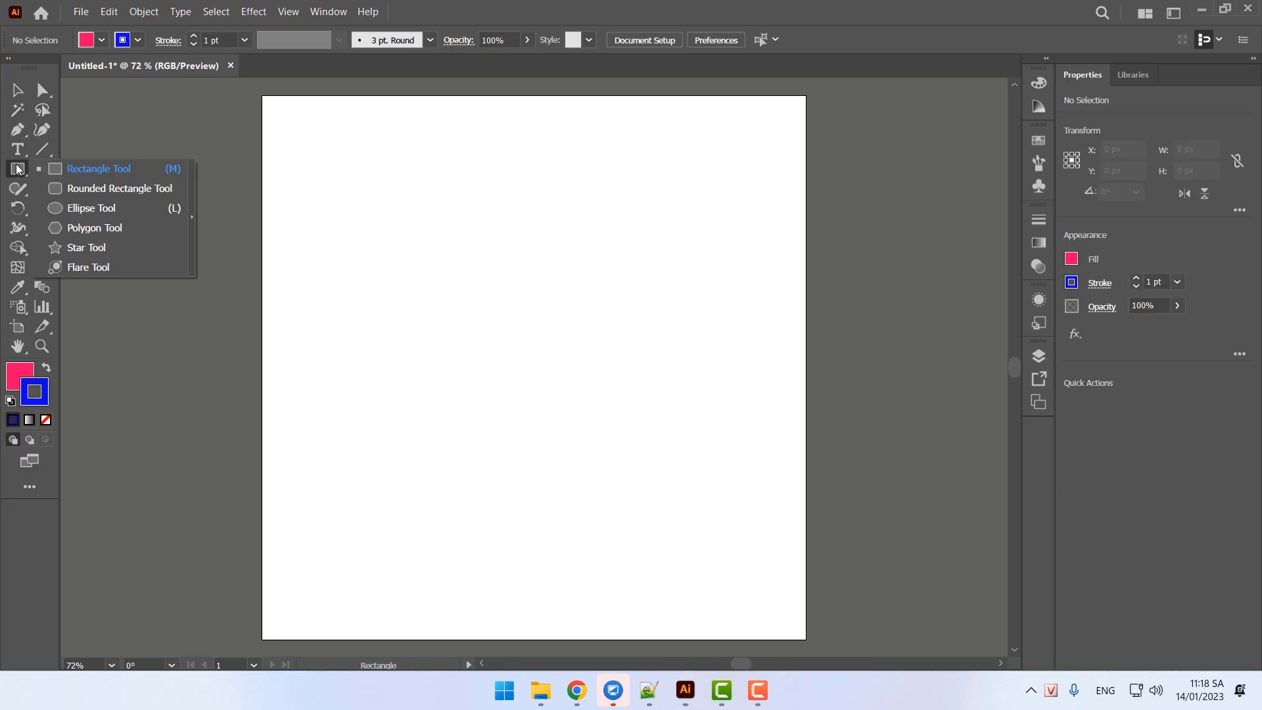
left_click(92, 169)
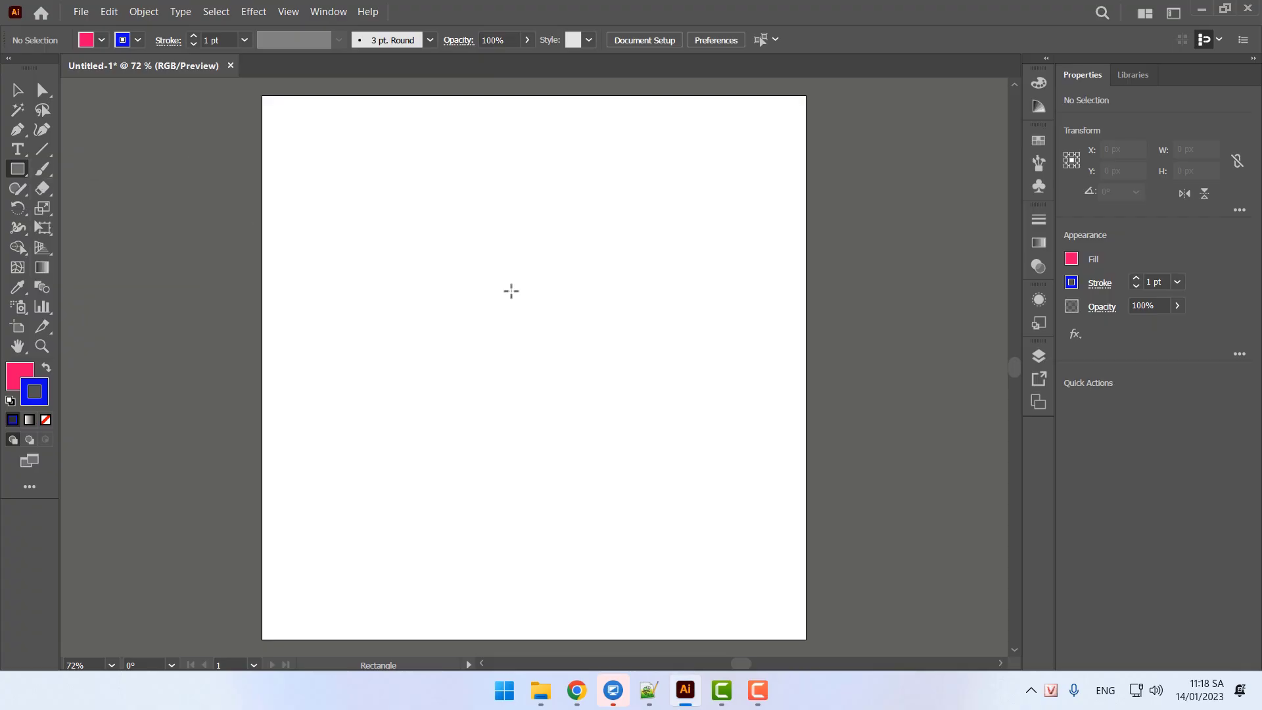
left_click_drag(431, 247, 627, 442)
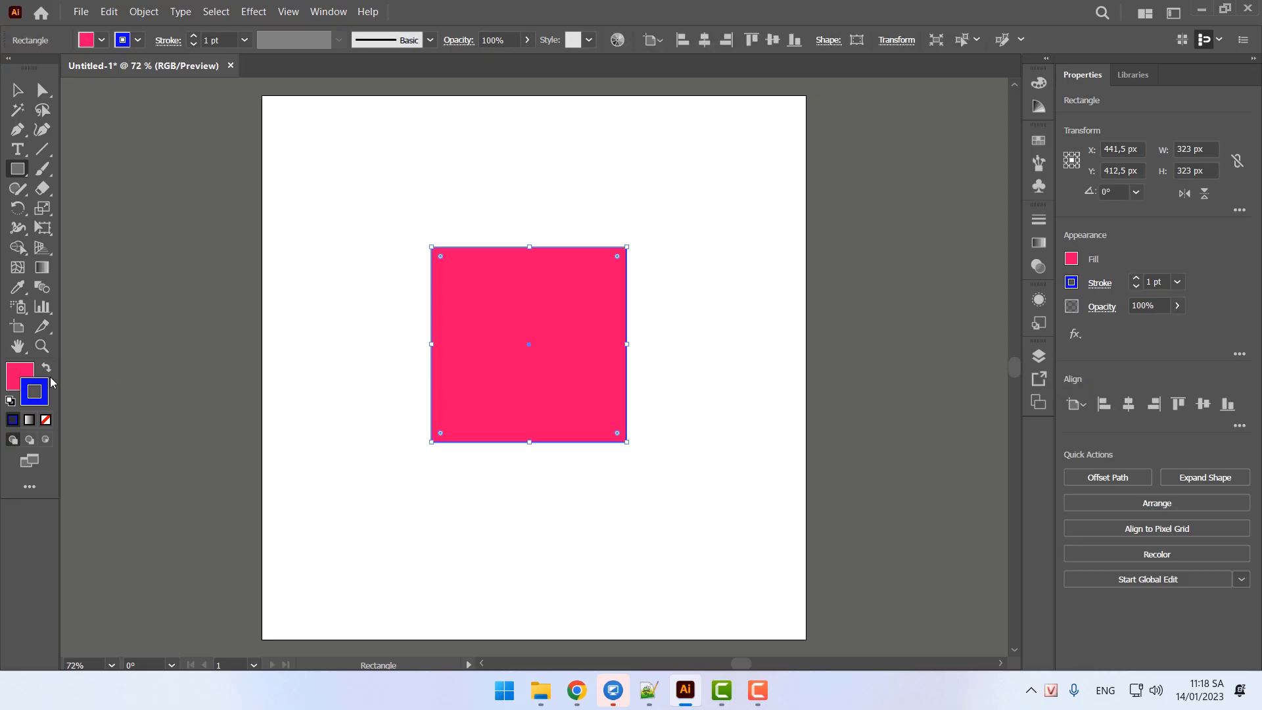
Change the square's fill to yellow
double_click(20, 376)
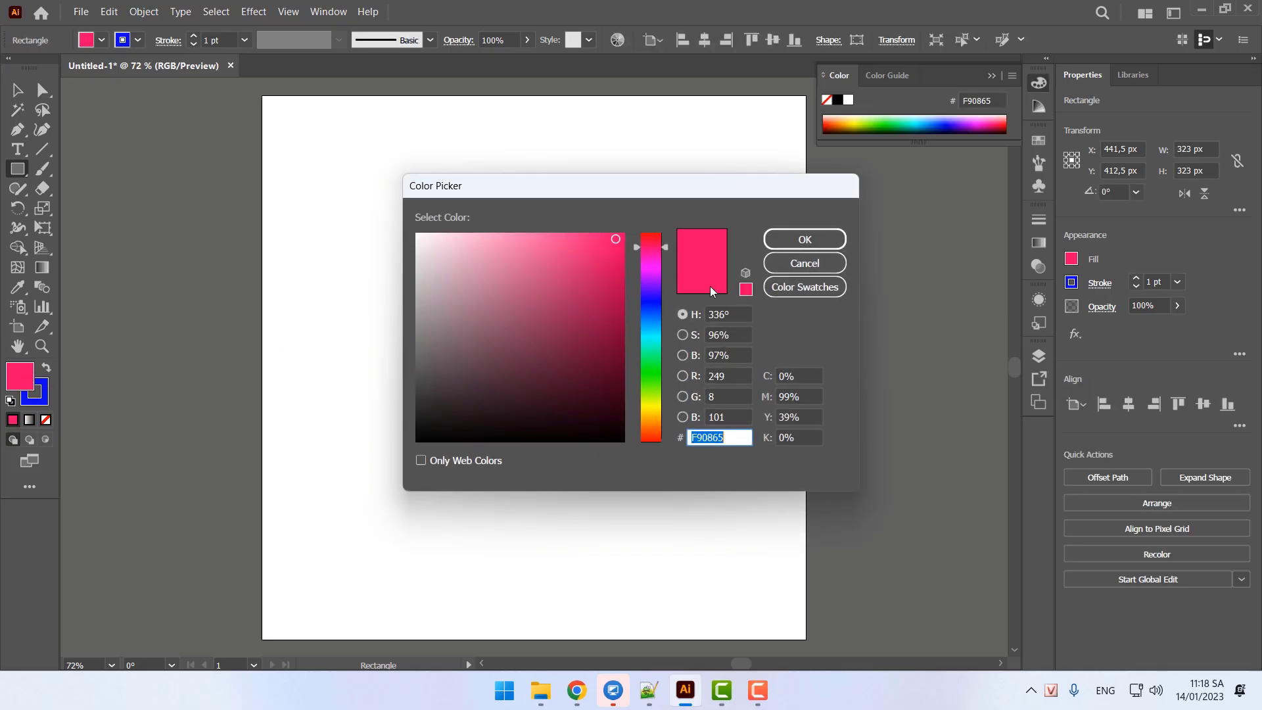
left_click(648, 412)
left_click(804, 239)
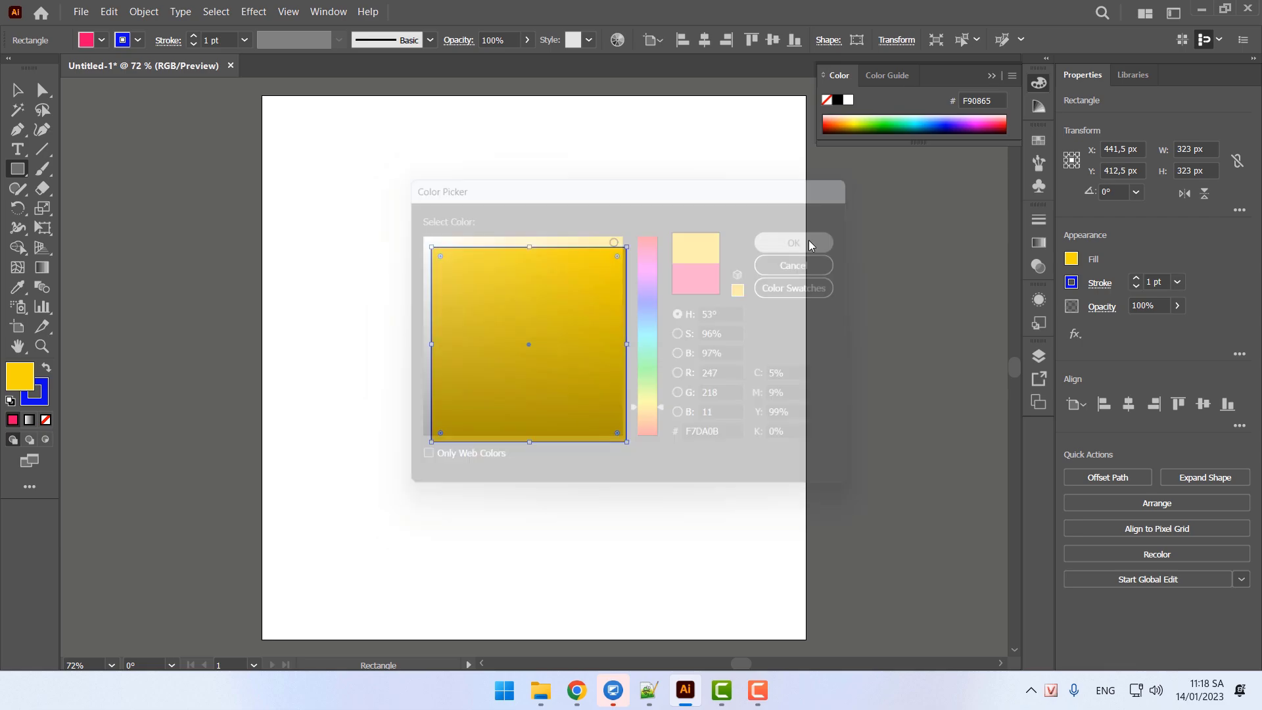
Give the square a bright saturated green outline
left_click(45, 401)
double_click(45, 402)
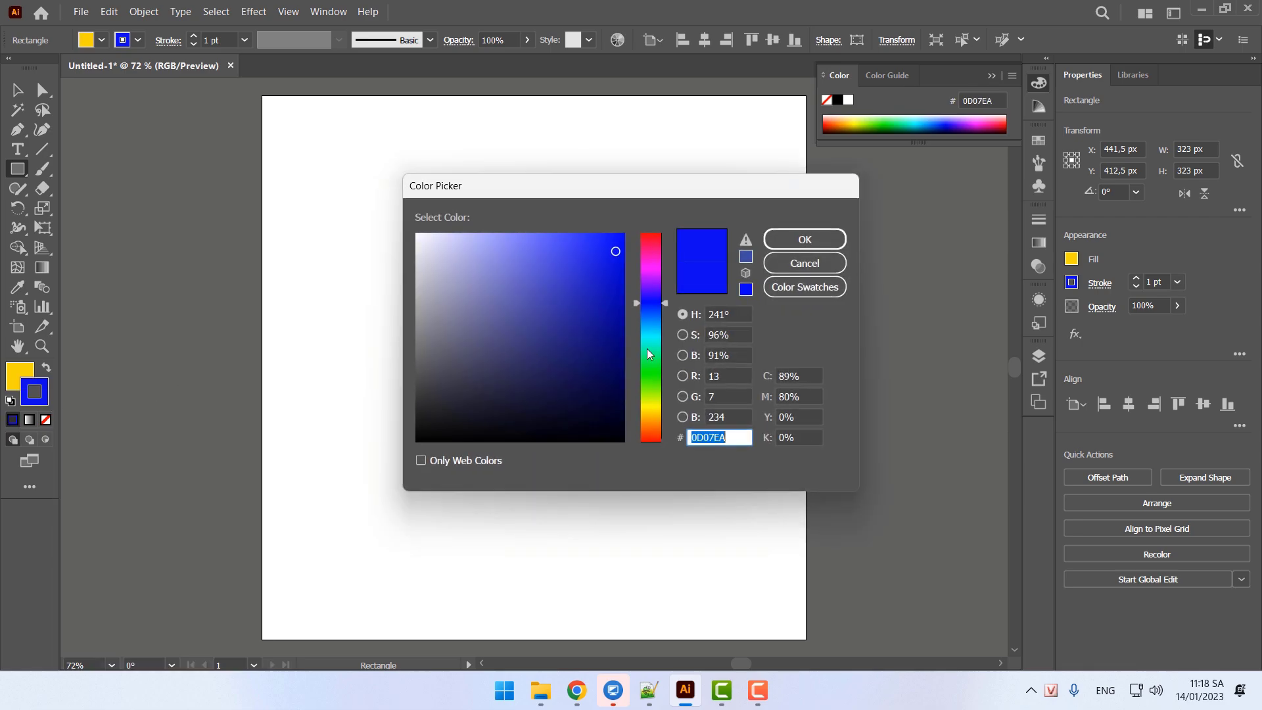
left_click(655, 378)
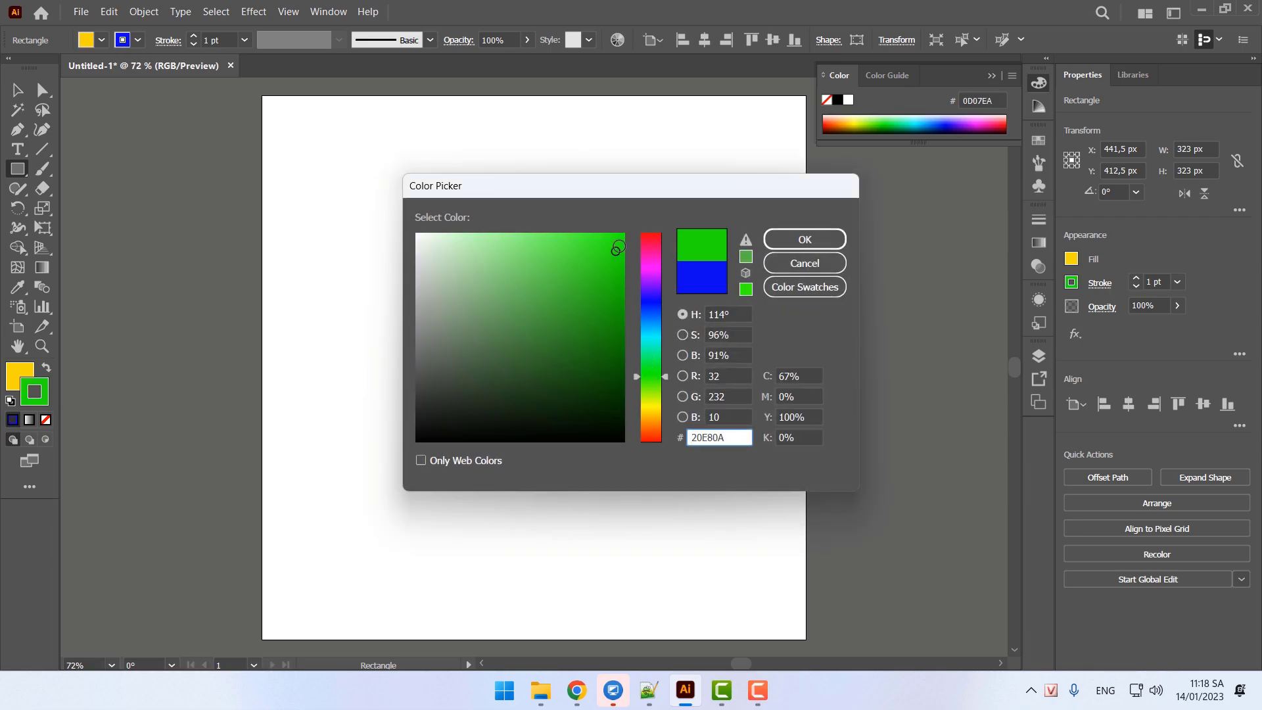
left_click(620, 235)
left_click(804, 239)
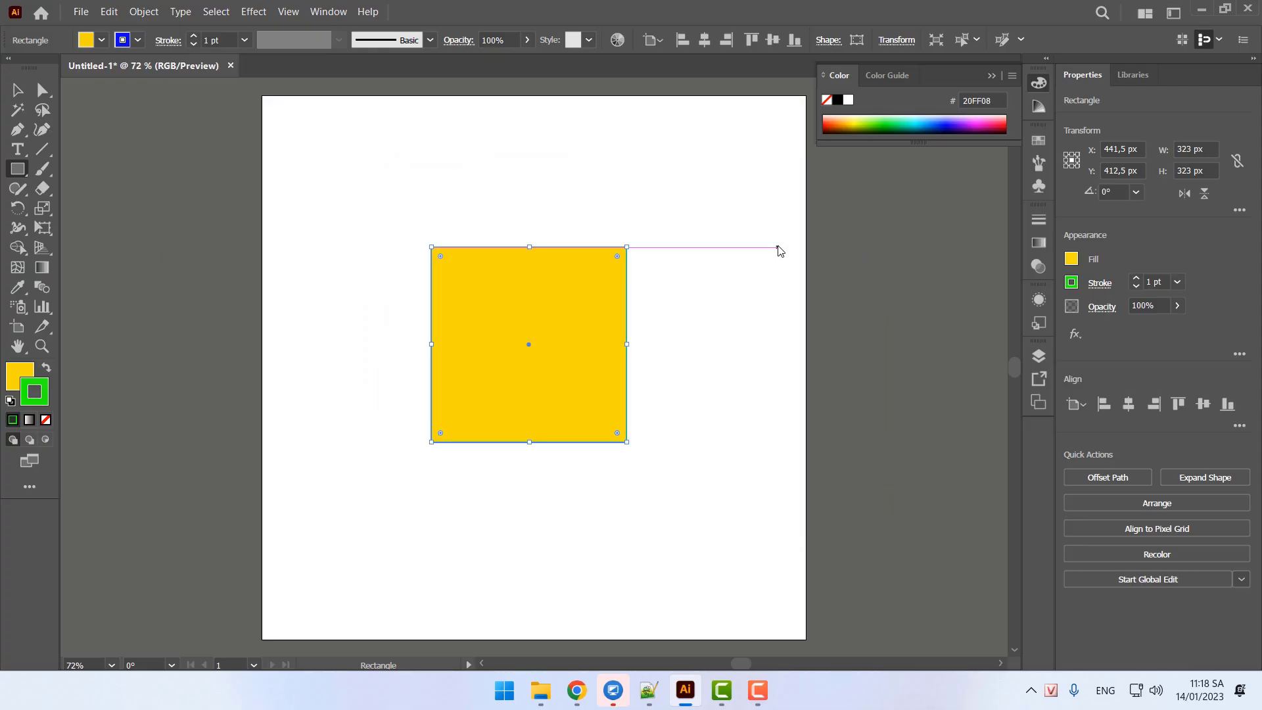
Set the square's outline weight to 10 pt
left_click(138, 40)
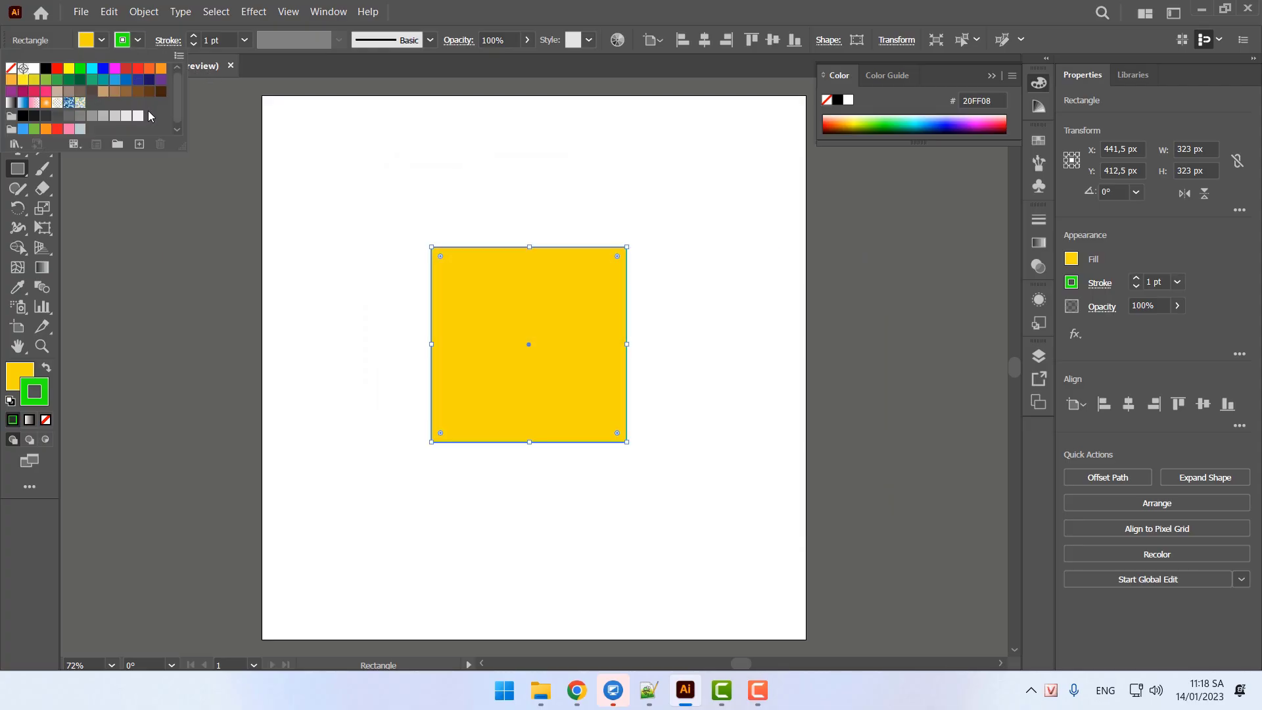
left_click(244, 41)
left_click(244, 40)
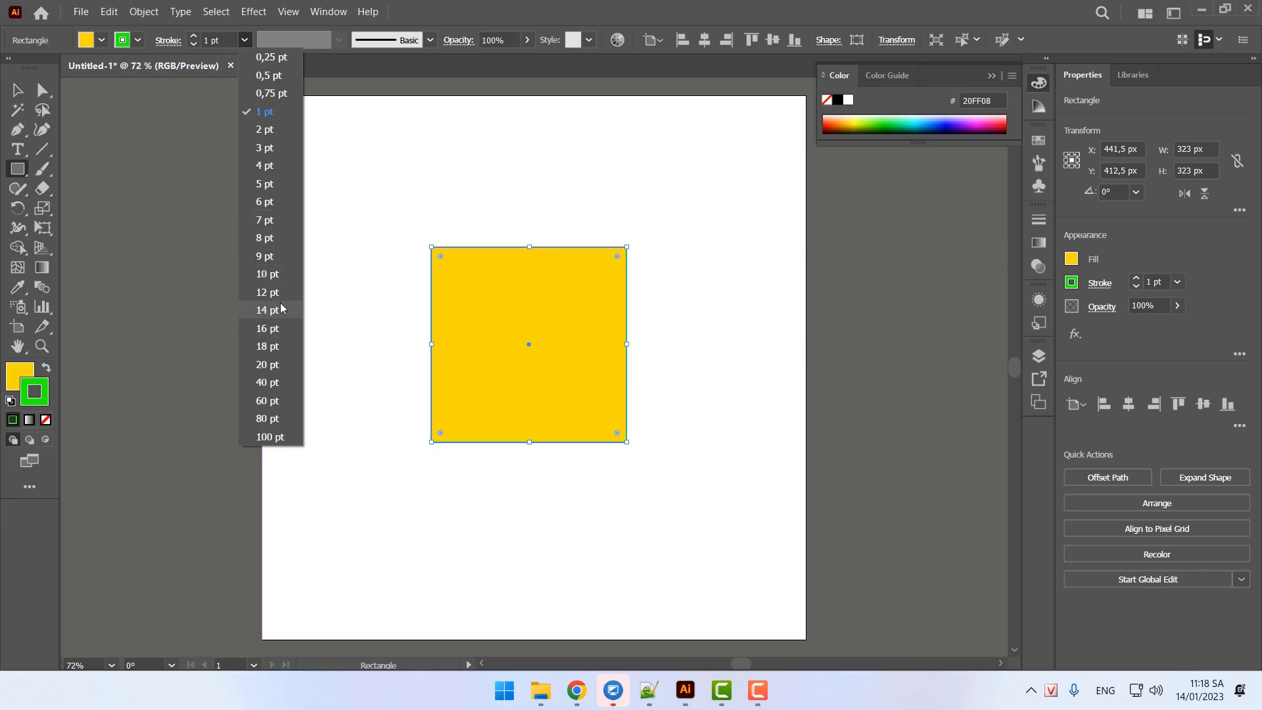
left_click(281, 276)
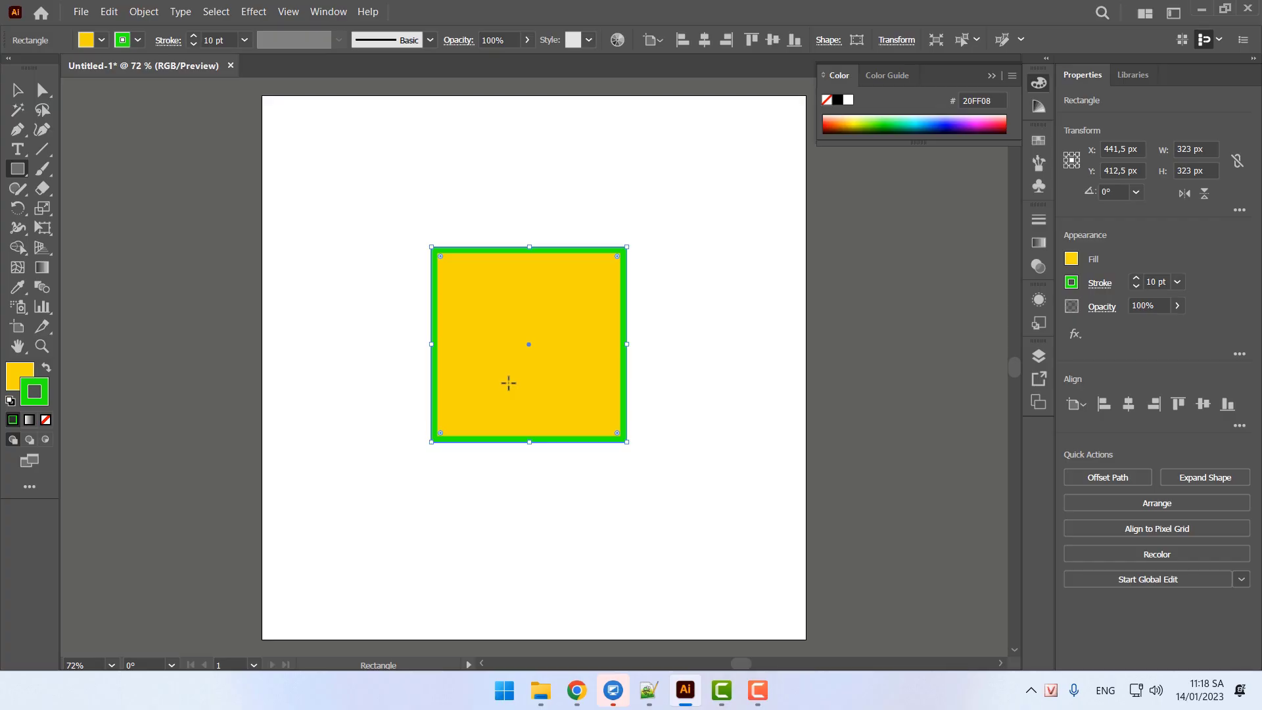
Nudge the square upward and set its fill to None, keeping the 10 pt green outline
key("v")
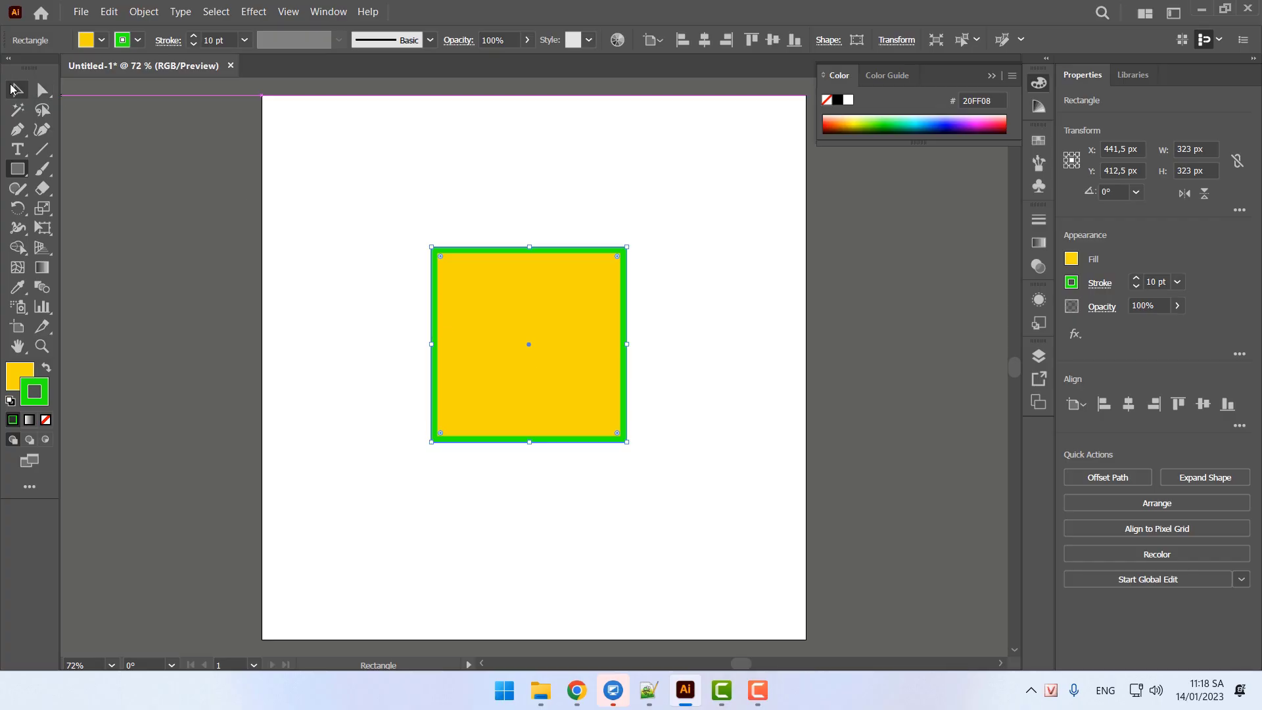
left_click_drag(561, 362, 486, 378)
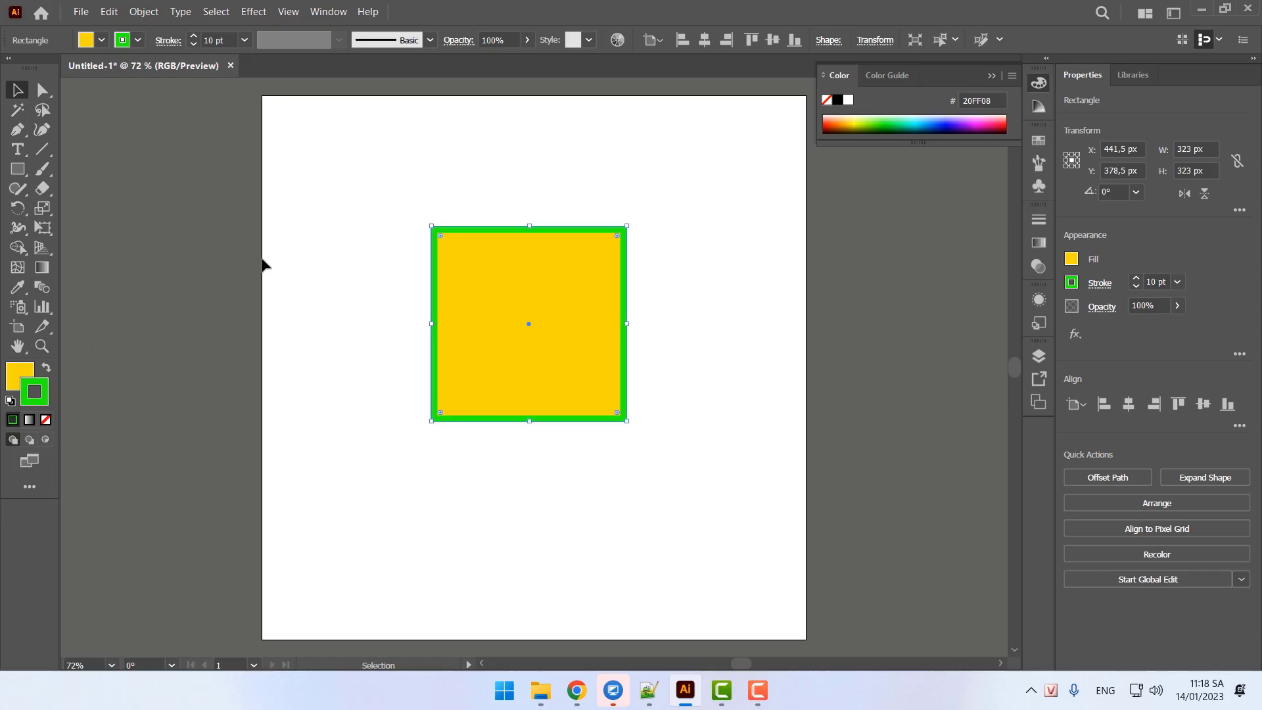
key("x")
key("slash")
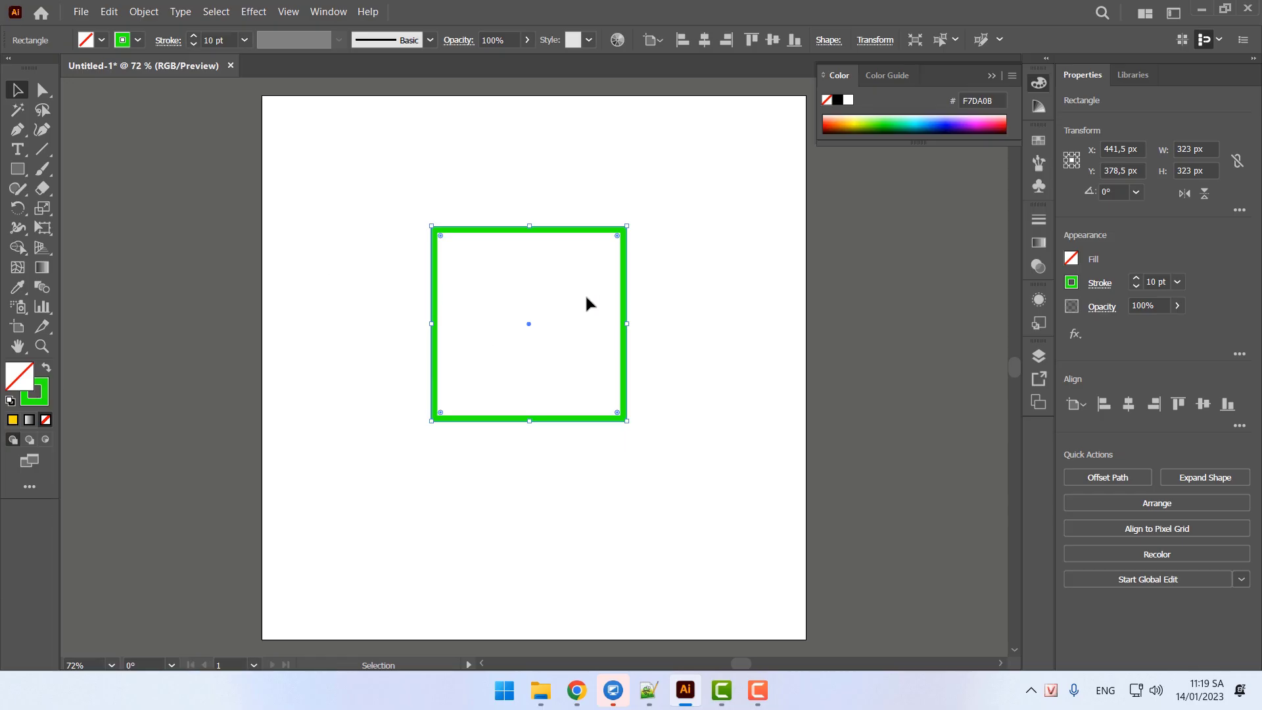
Refill the green-outlined square with bright pink
double_click(25, 382)
left_click_drag(674, 196, 782, 199)
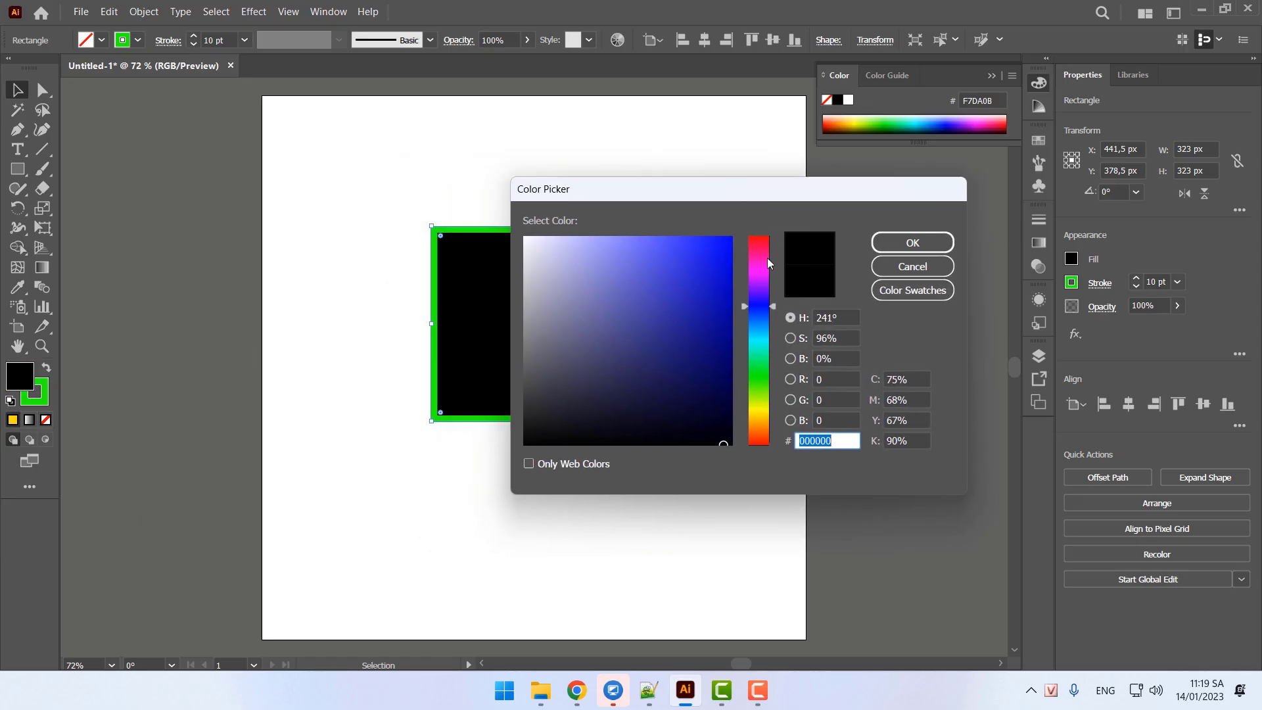
left_click(766, 274)
left_click_drag(765, 274, 763, 255)
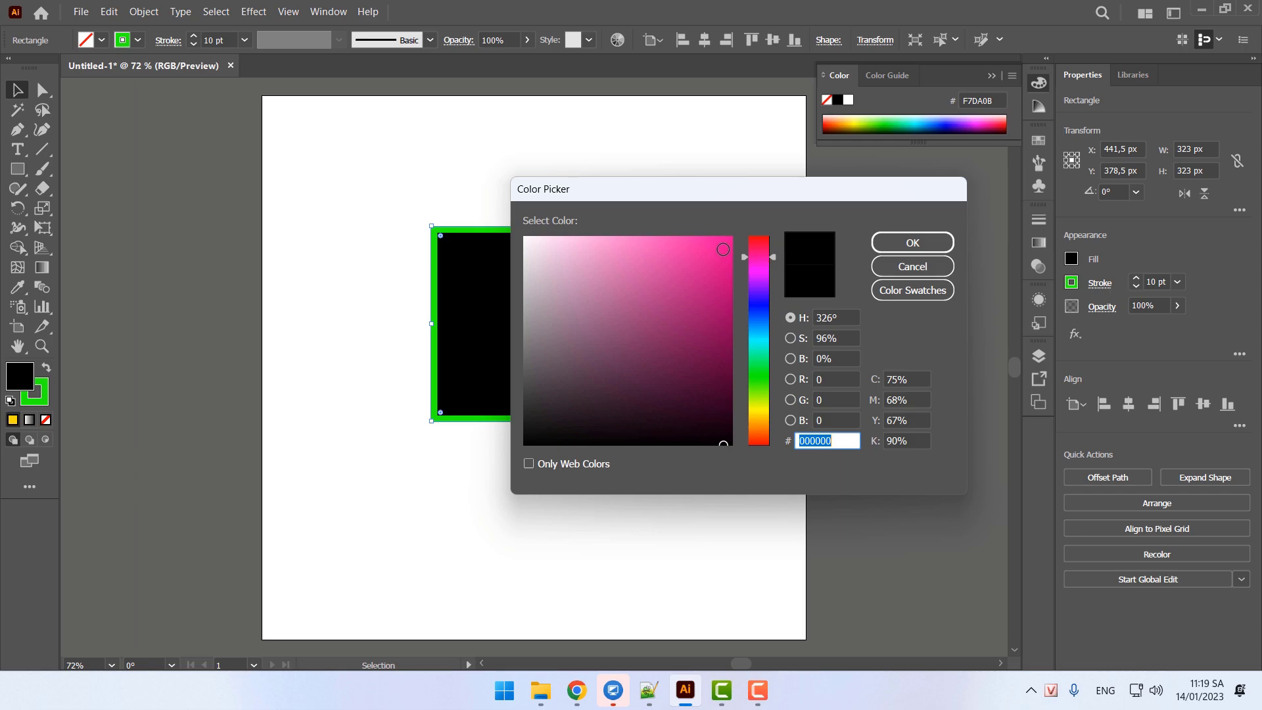
left_click(723, 249)
left_click(913, 243)
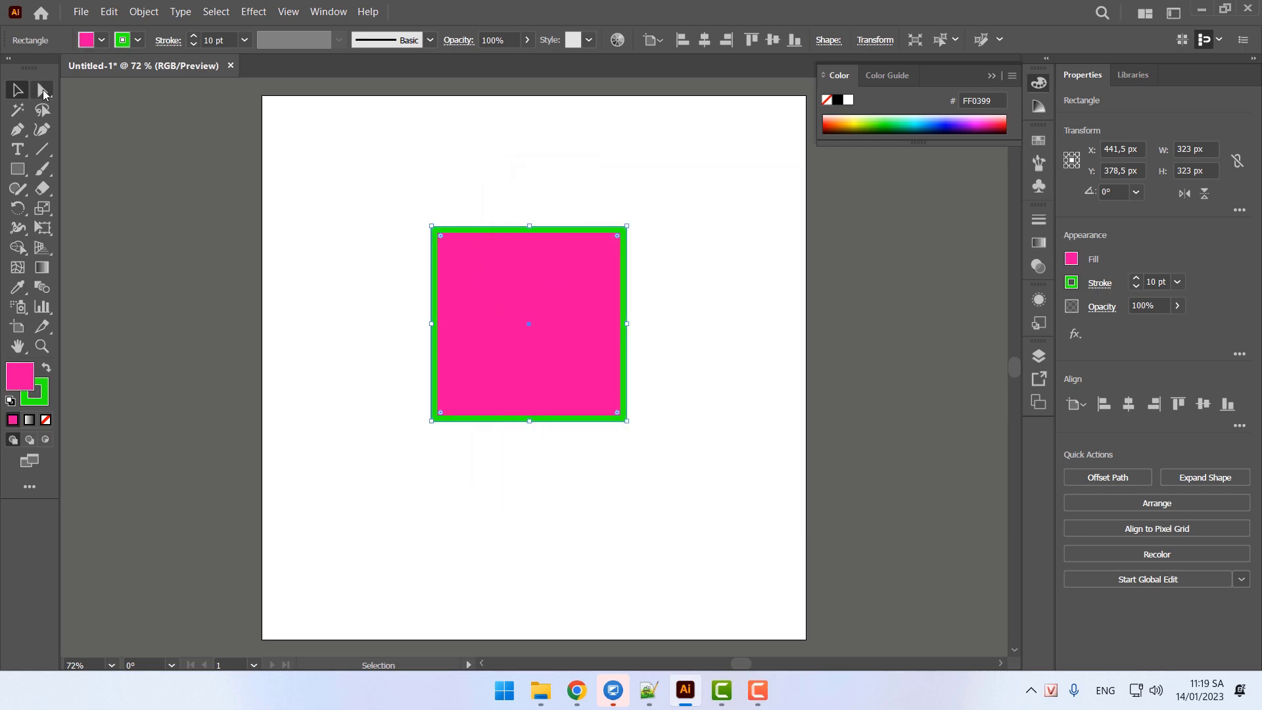
Select the pink square, then select the old Bài 13 heading on line 8 in Notepad++
left_click(313, 281)
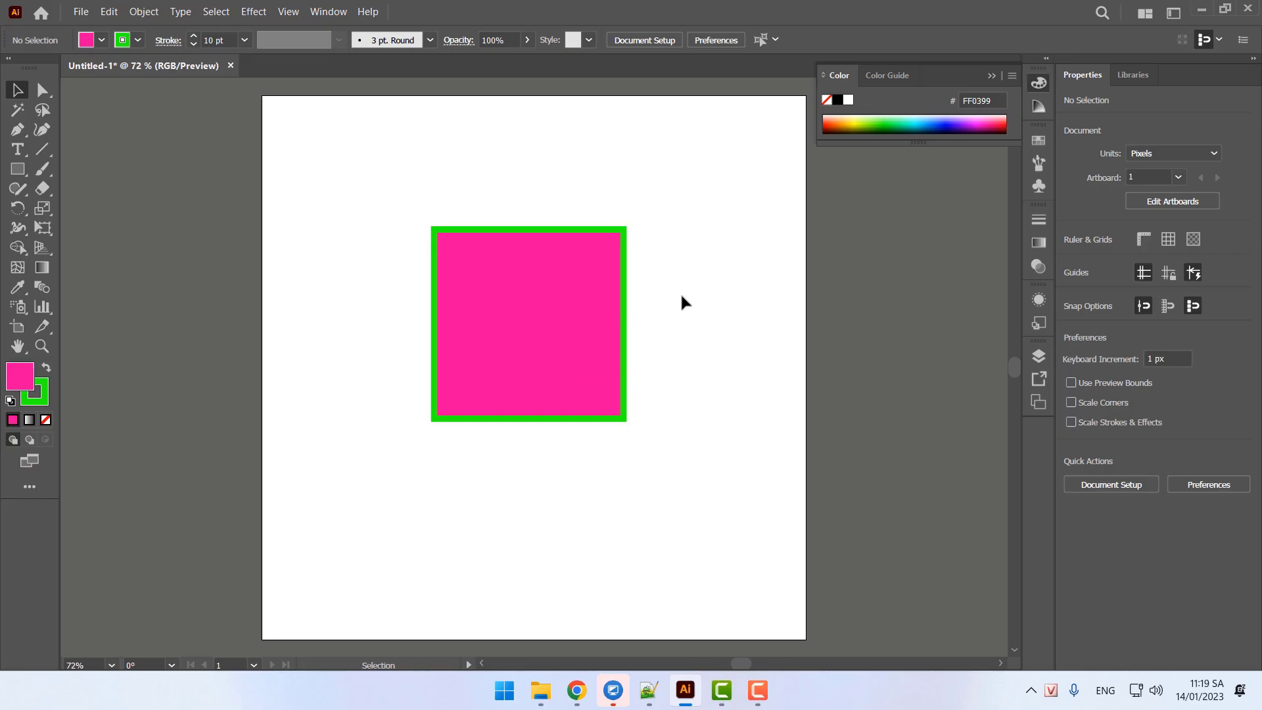
left_click(552, 348)
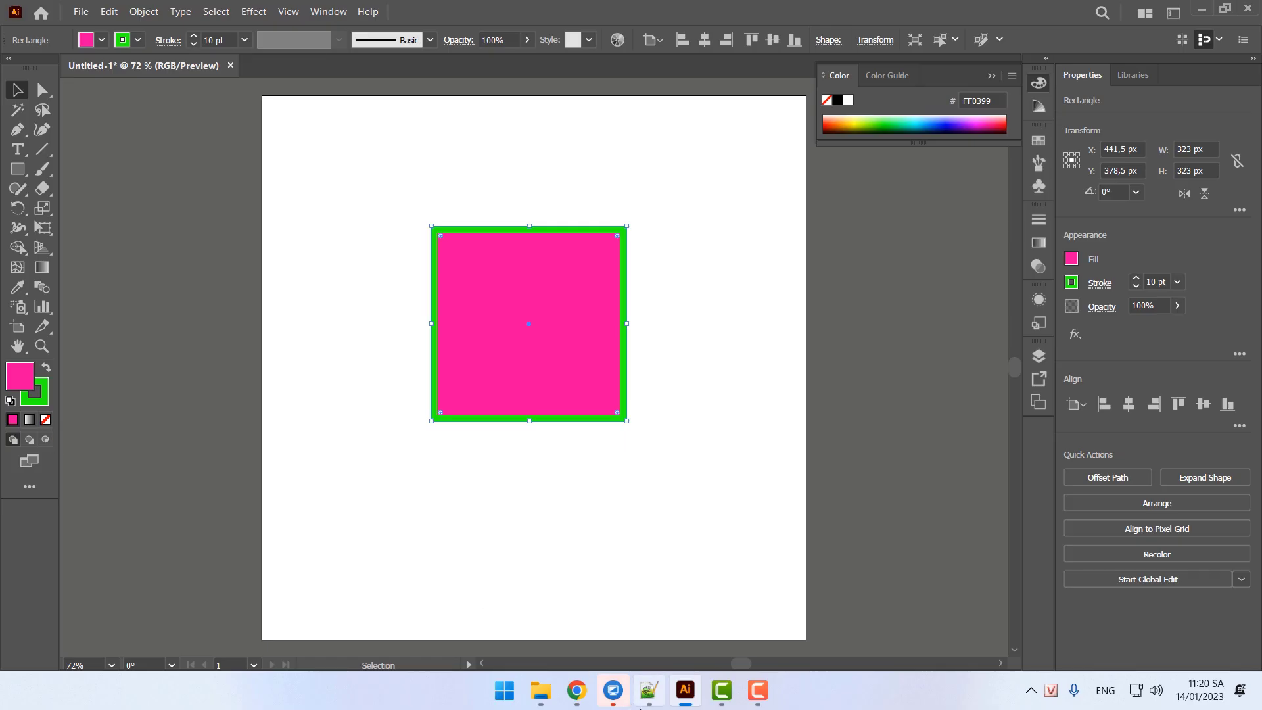
left_click(649, 698)
left_click_drag(679, 302, 214, 303)
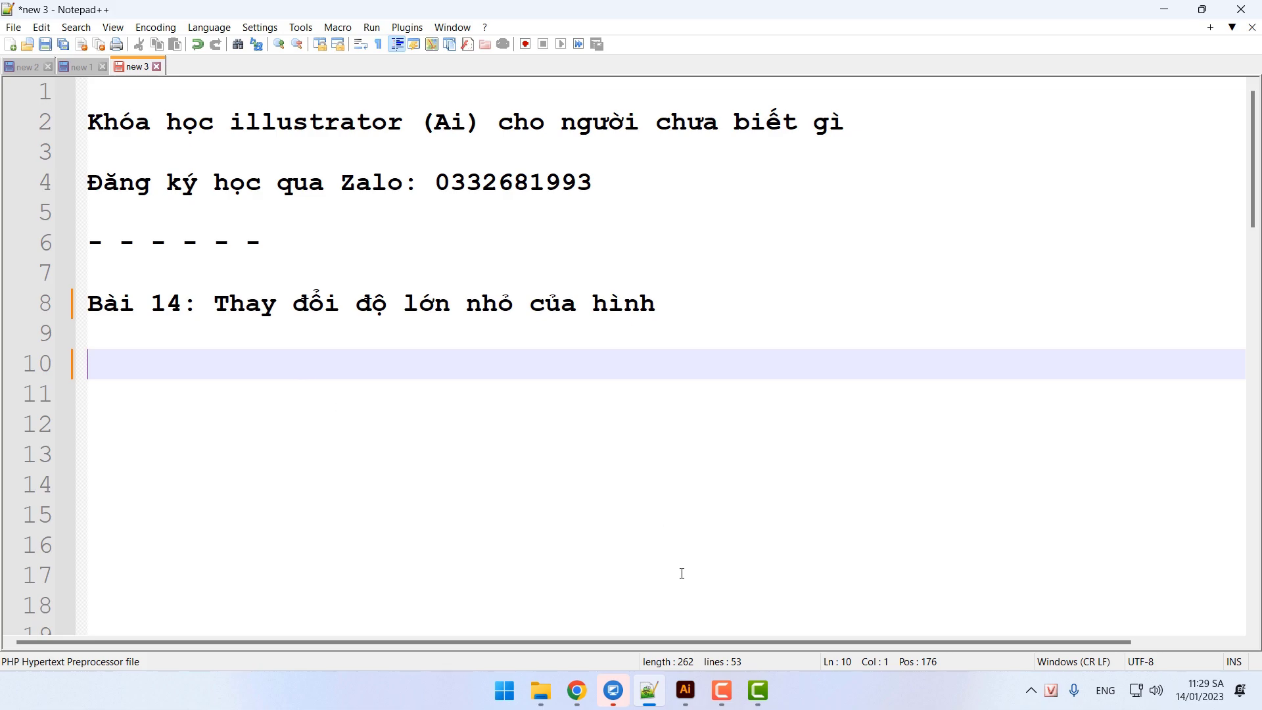
Draw a 404 px pink square in the middle of the artboard and set its stroke to None
key("alt+Tab")
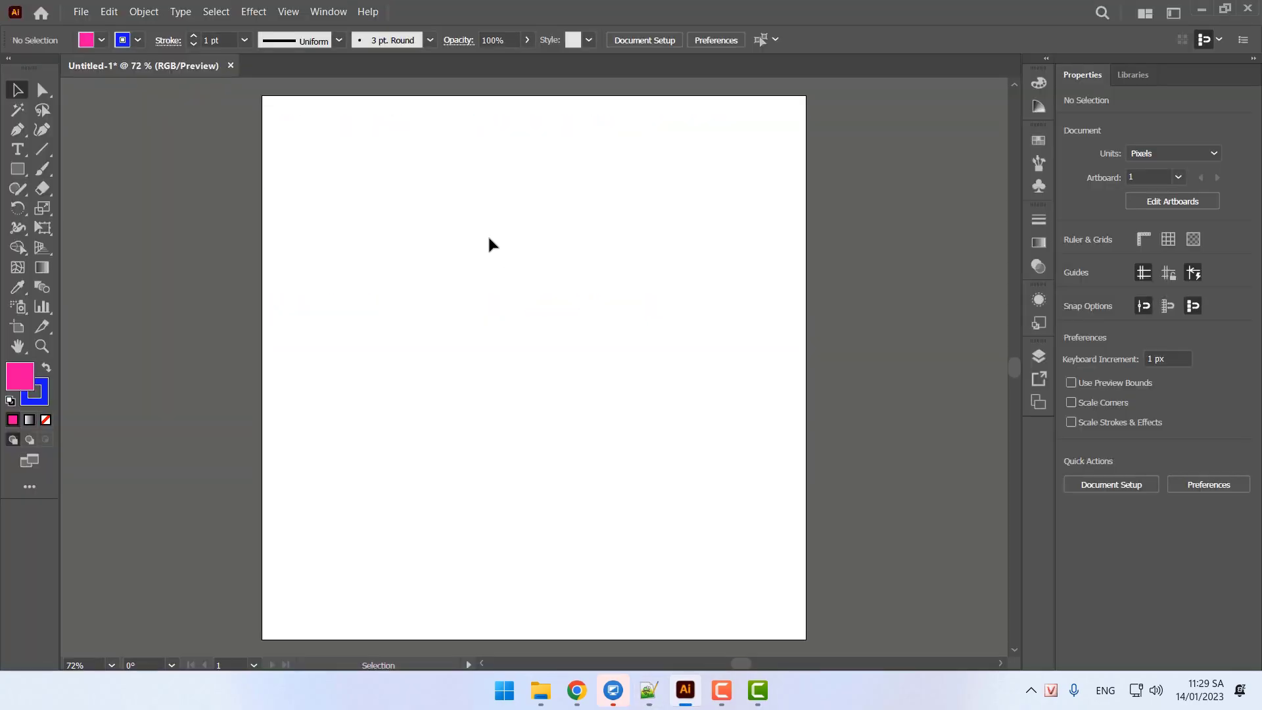
left_click(18, 169)
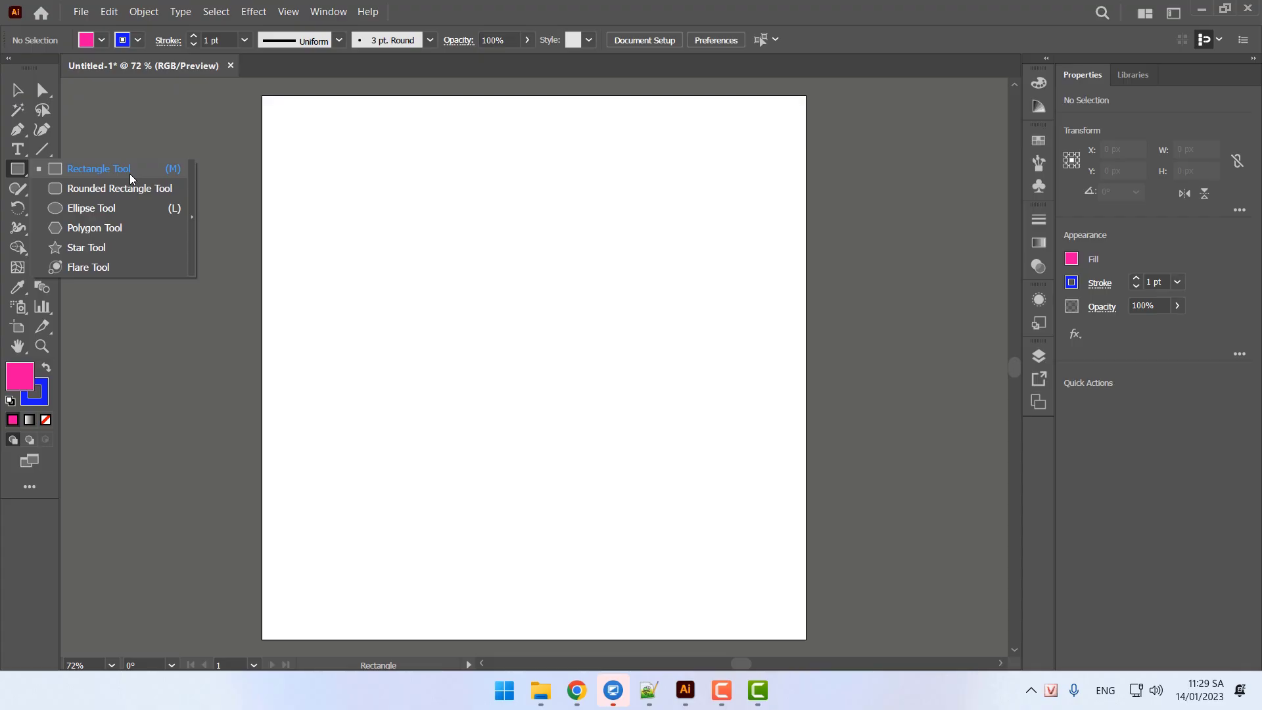
left_click(131, 176)
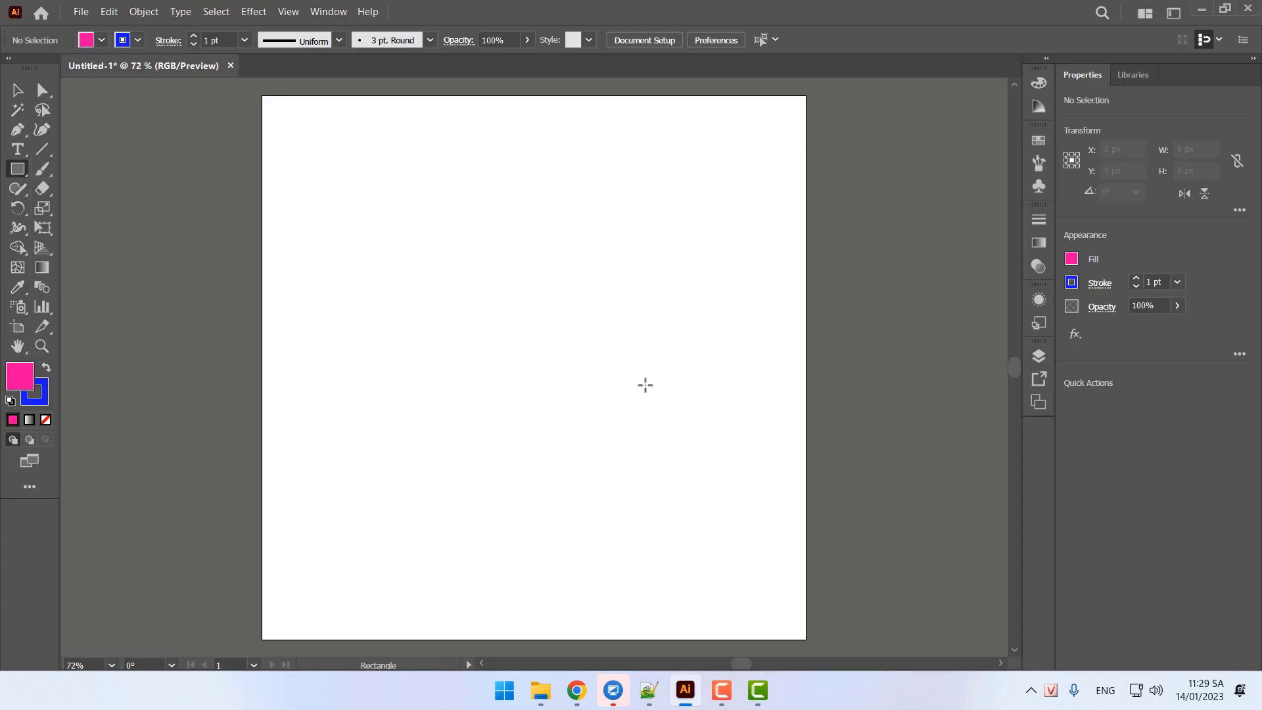
left_click_drag(417, 258, 633, 501)
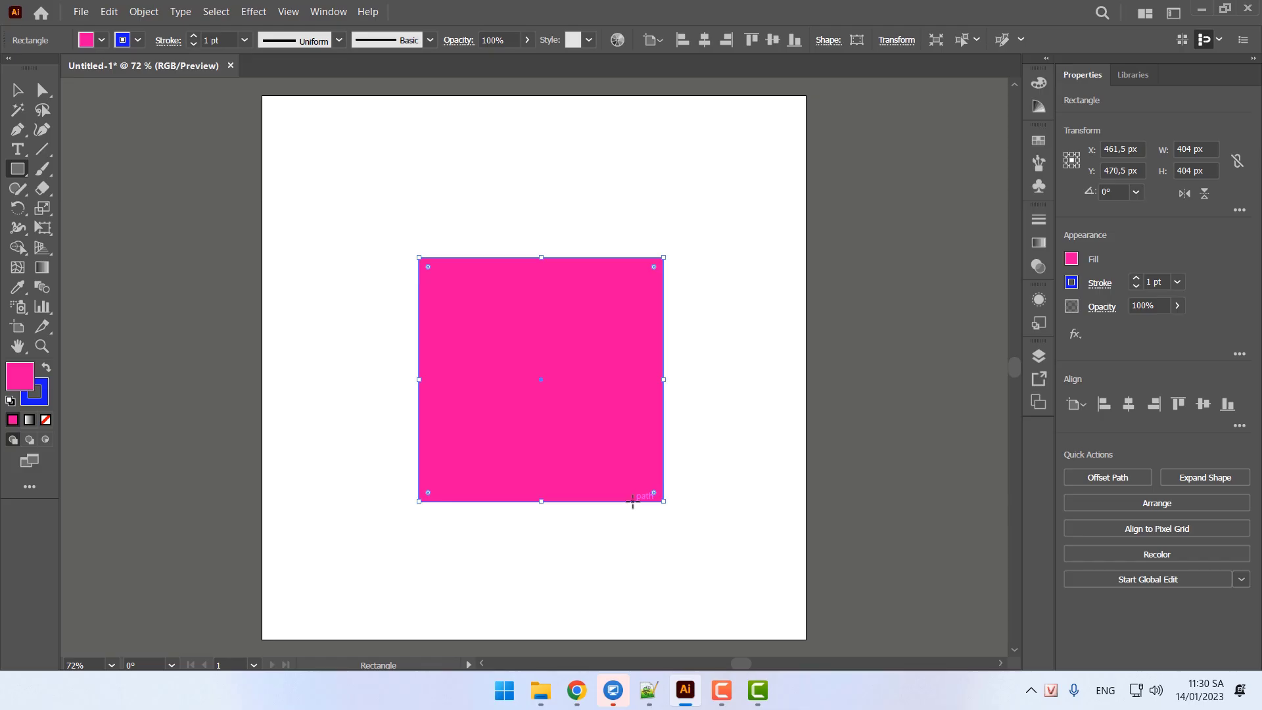
key("x")
key("slash")
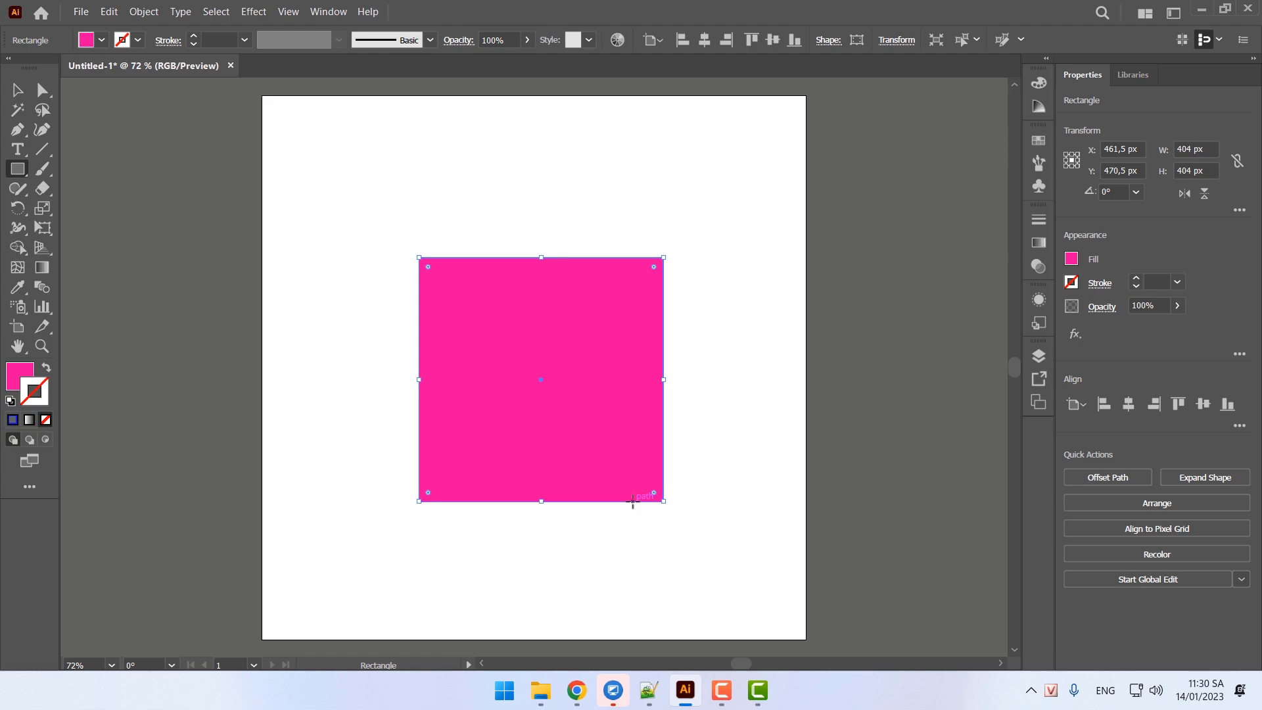
left_click(649, 690)
Type the note 'Thông thường: Các hình trong Ai sẽ không có viền mà chỉ có nền.' over three lines
type("Thông tương")
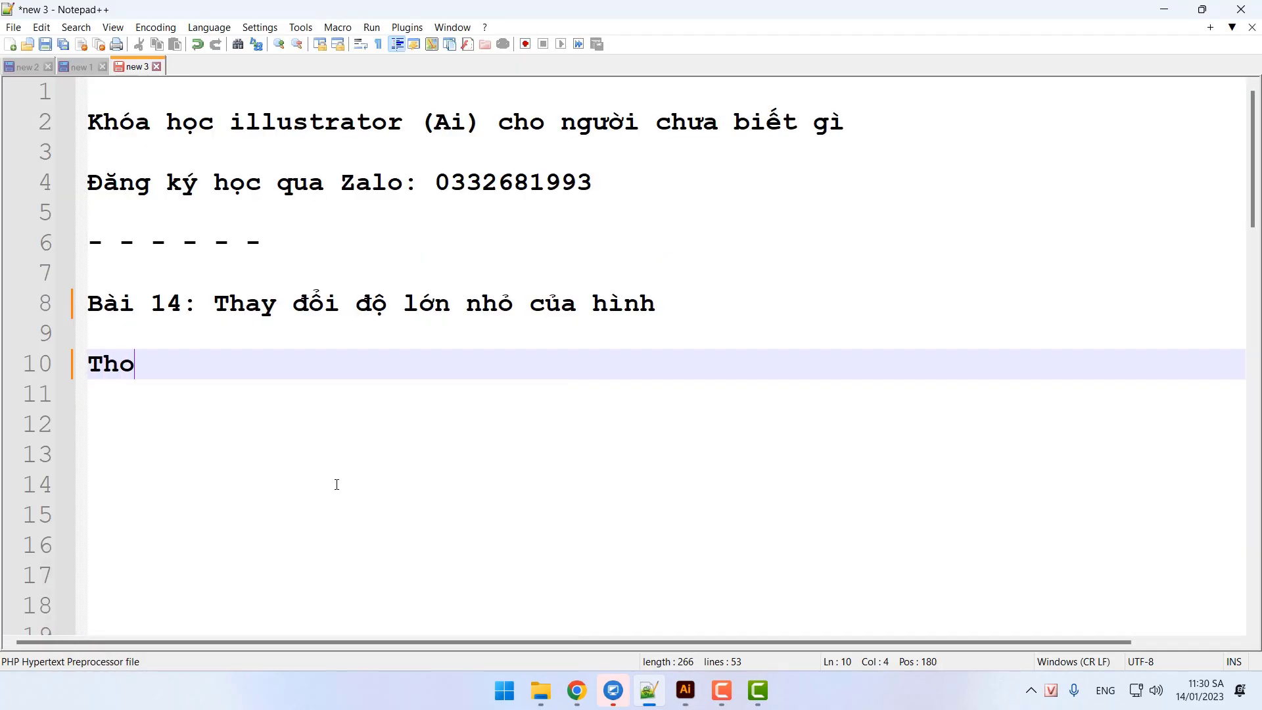
key("BackSpace")
key("BackSpace")
key("BackSpace")
key("BackSpace")
type("h")
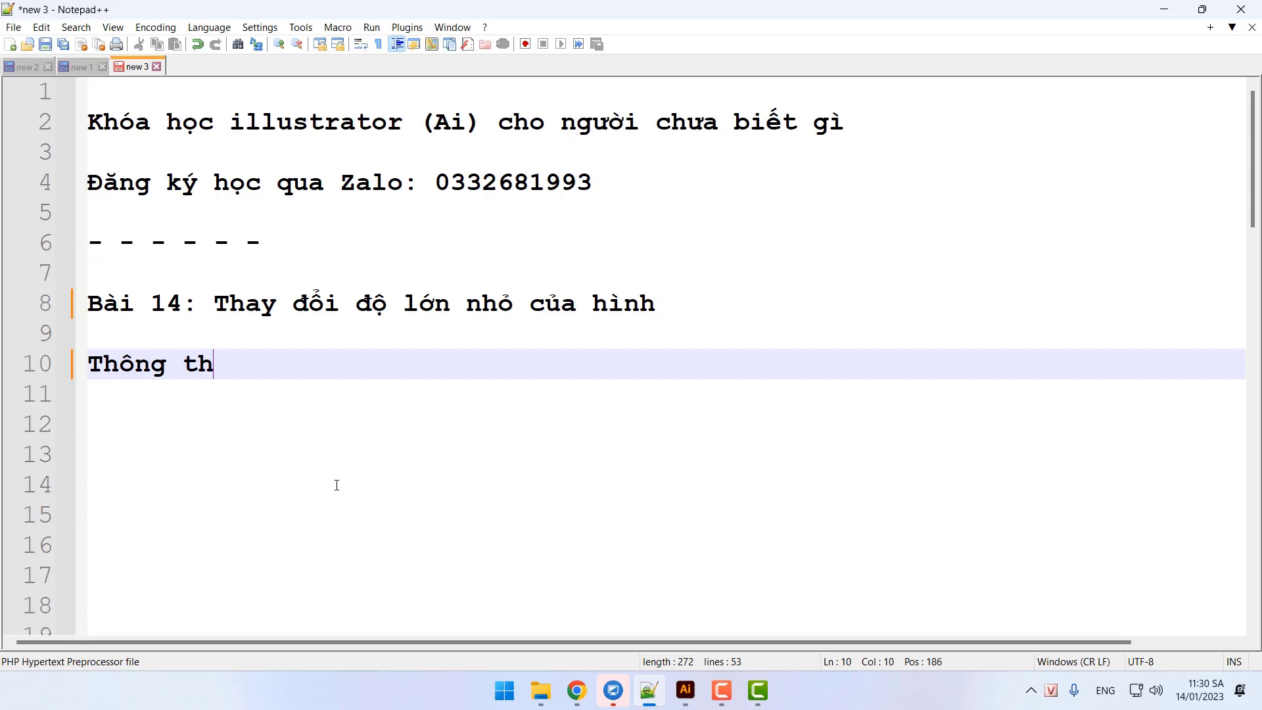
type("ường:")
key("Return")
key("Return")
type("Các hình tro")
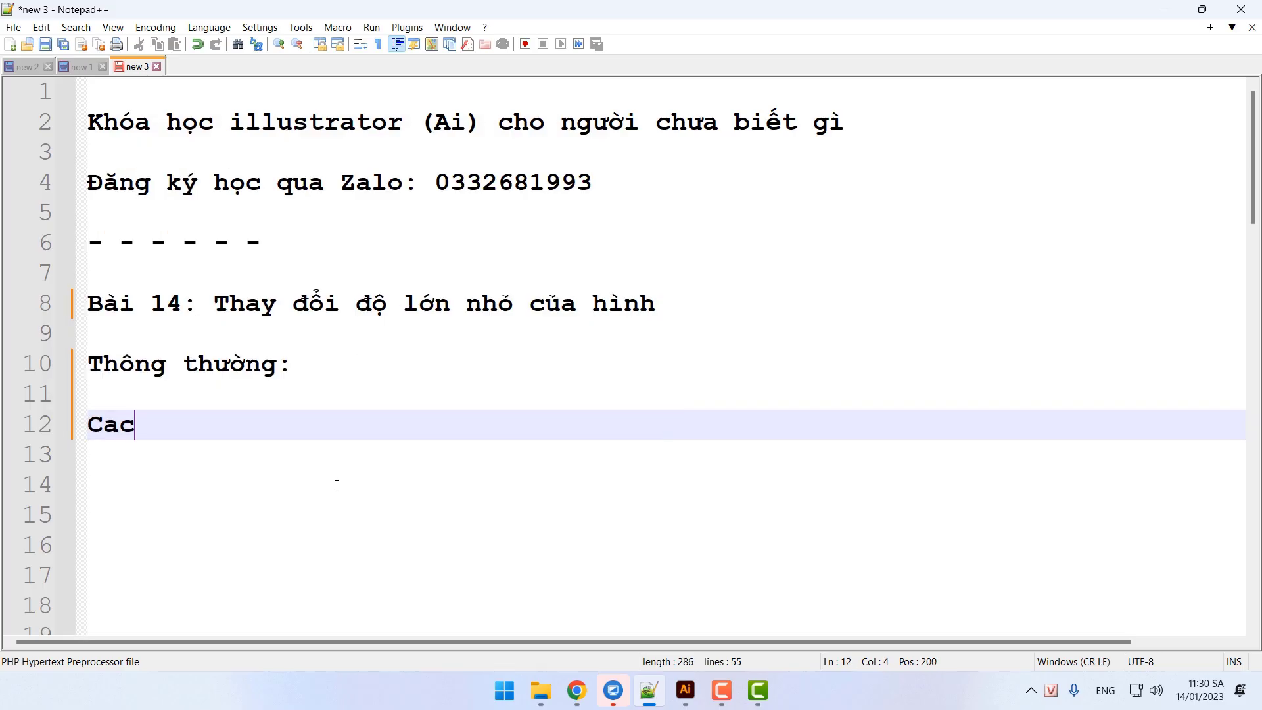
type("ng Ai ")
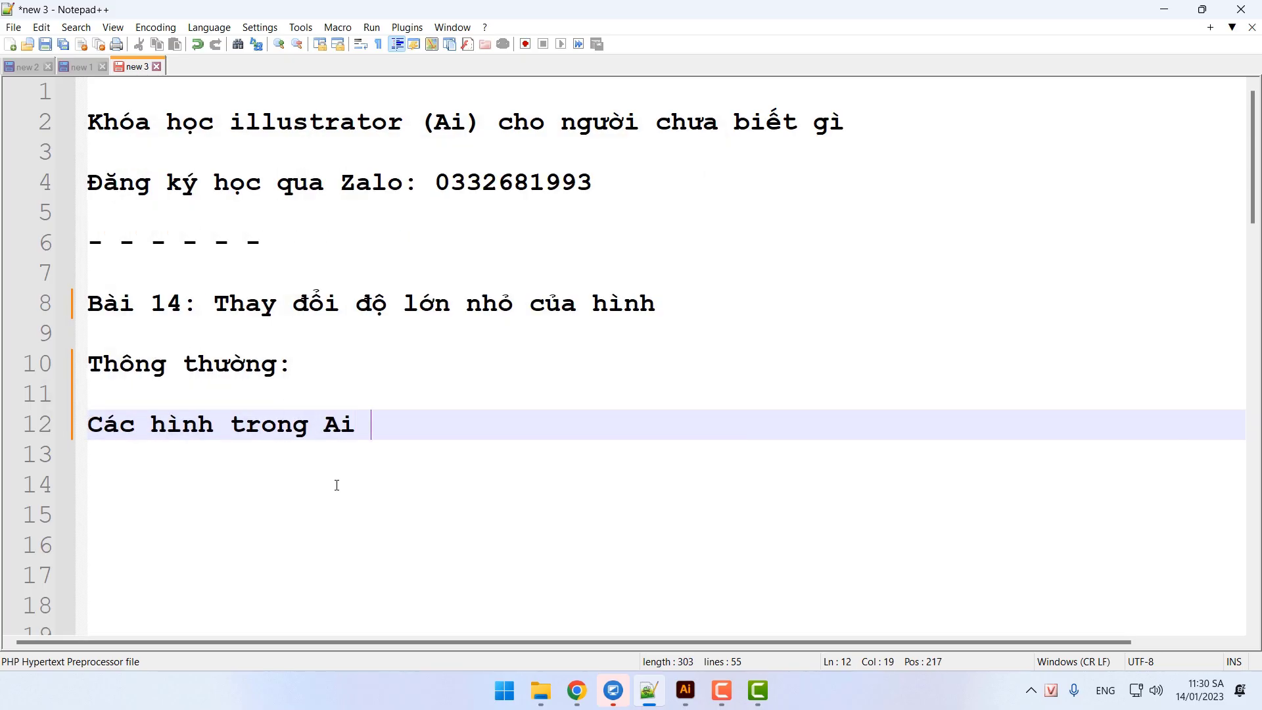
type("sẽ không có viền")
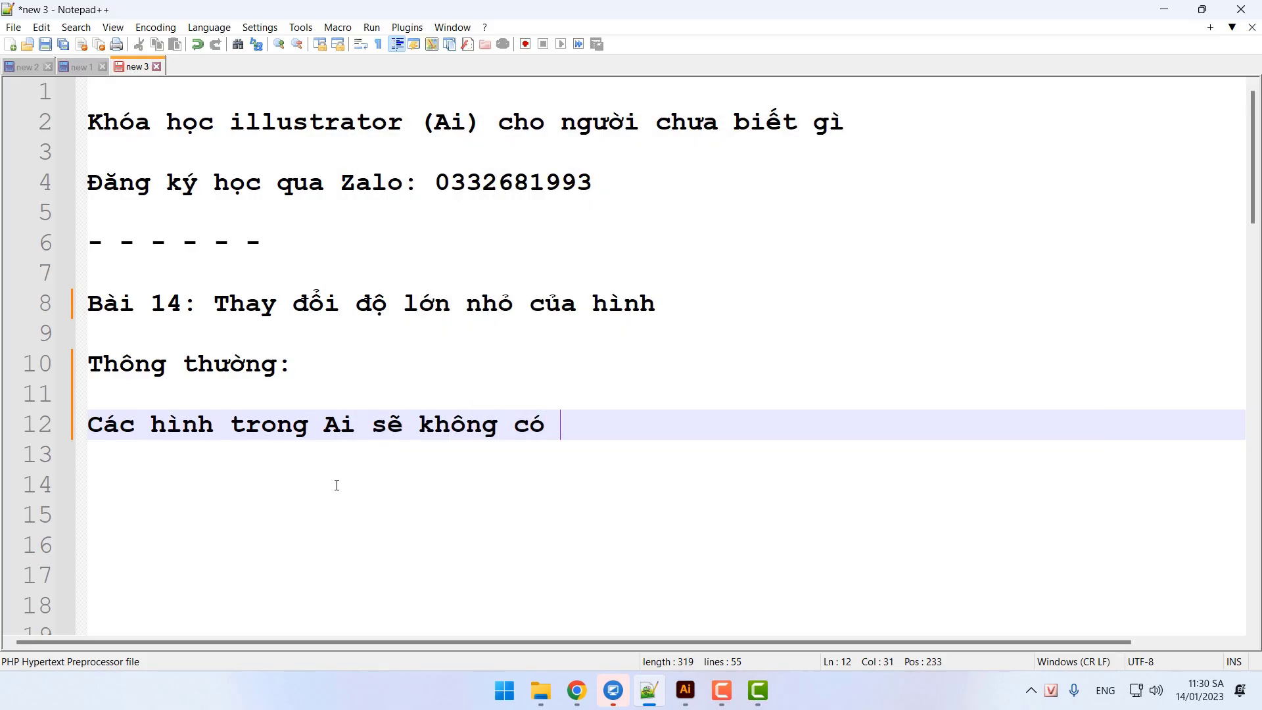
key("Return")
key("Return")
type("mà ")
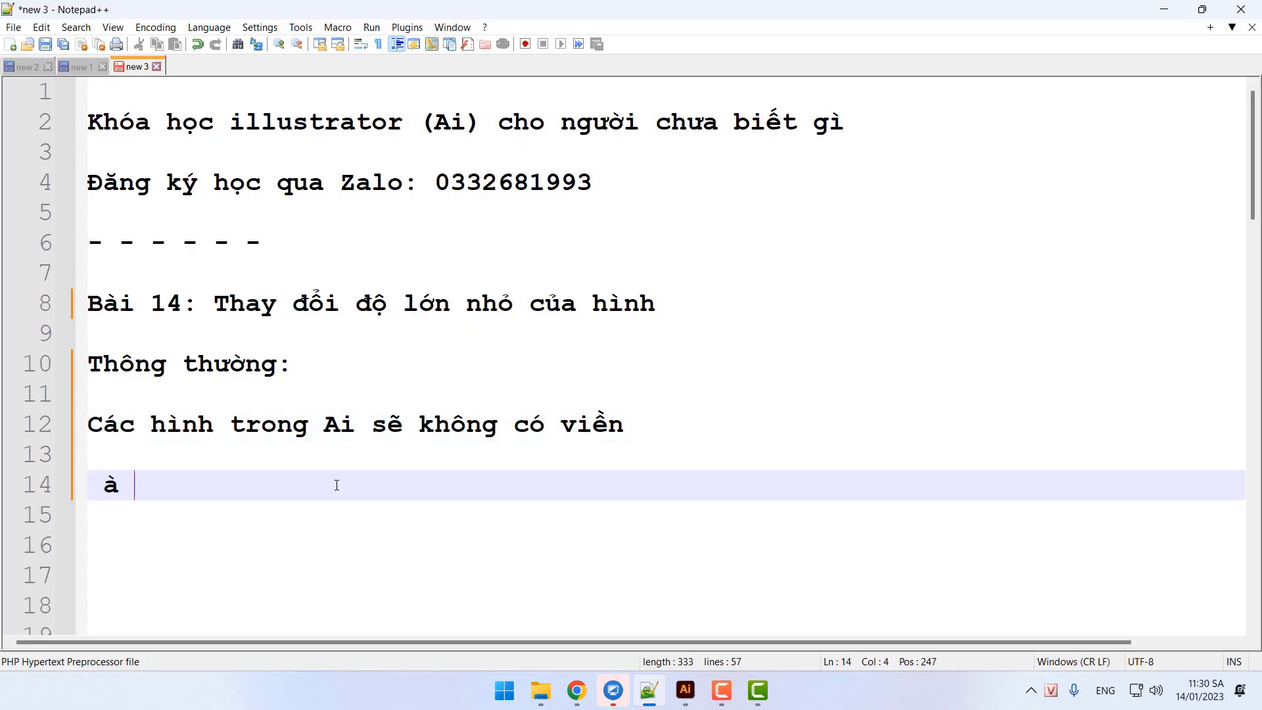
type("chỉ có nền")
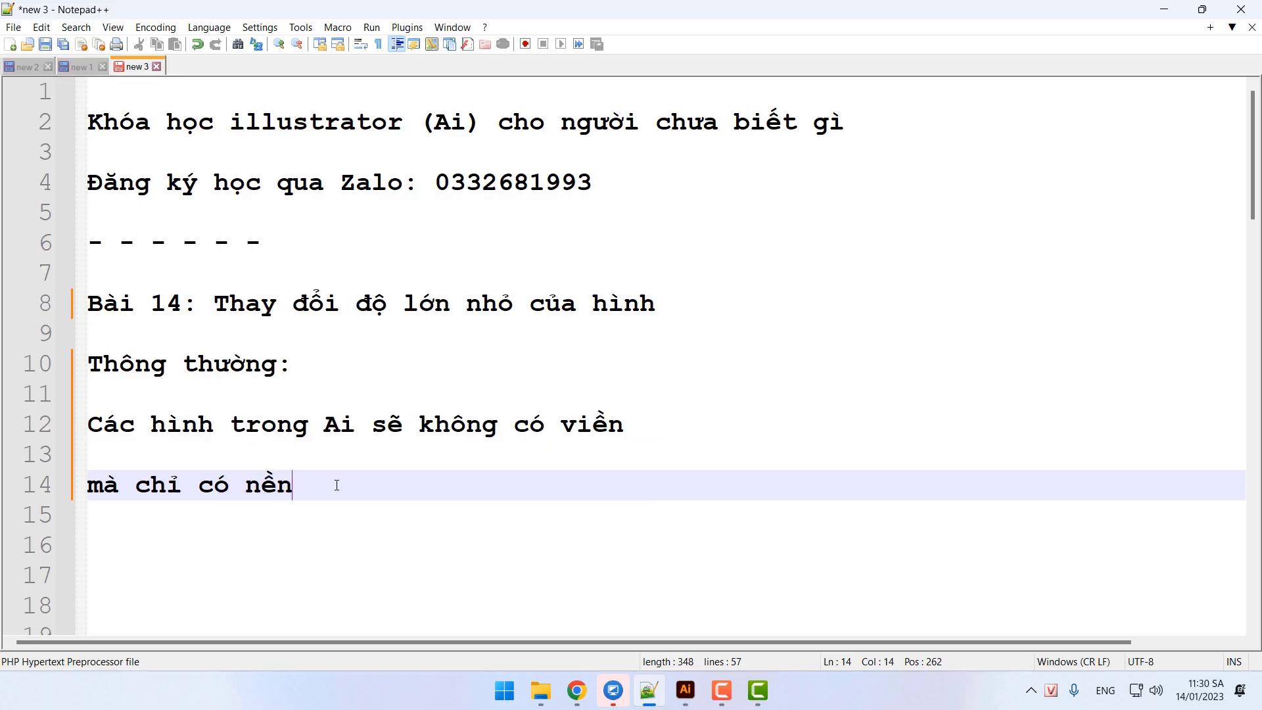
type(".")
key("Return")
key("Return")
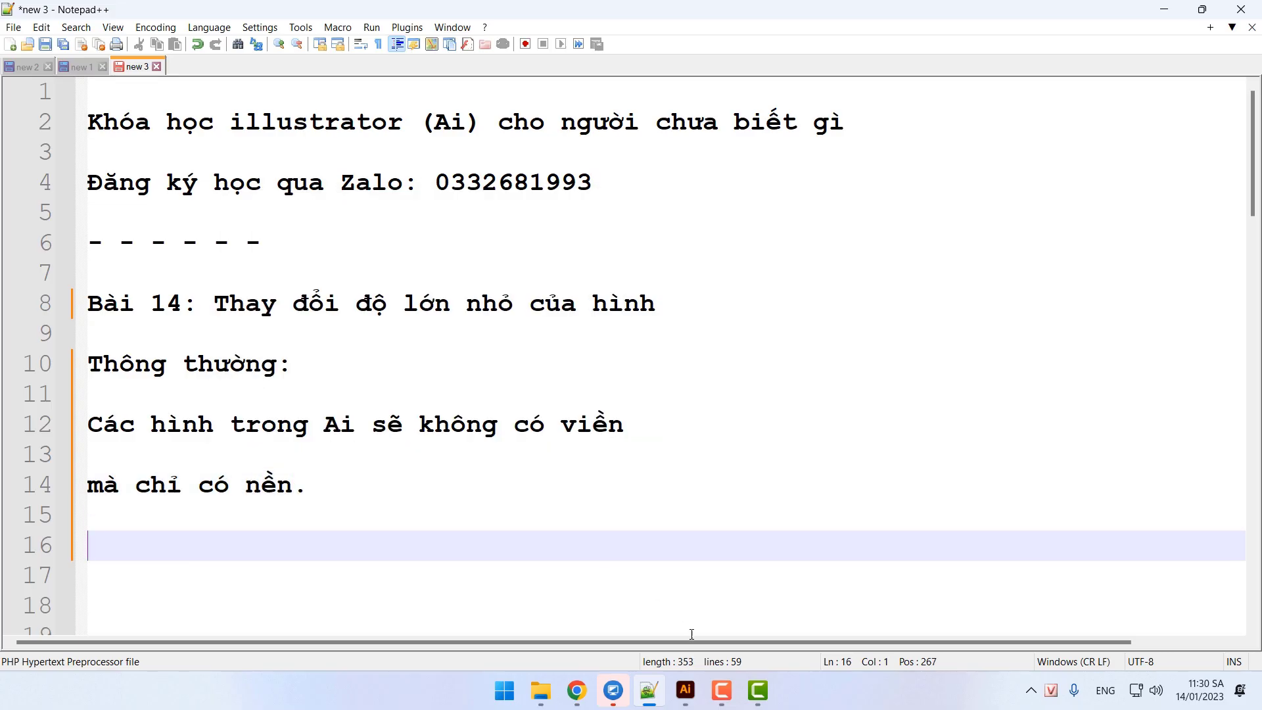
key("alt+Tab")
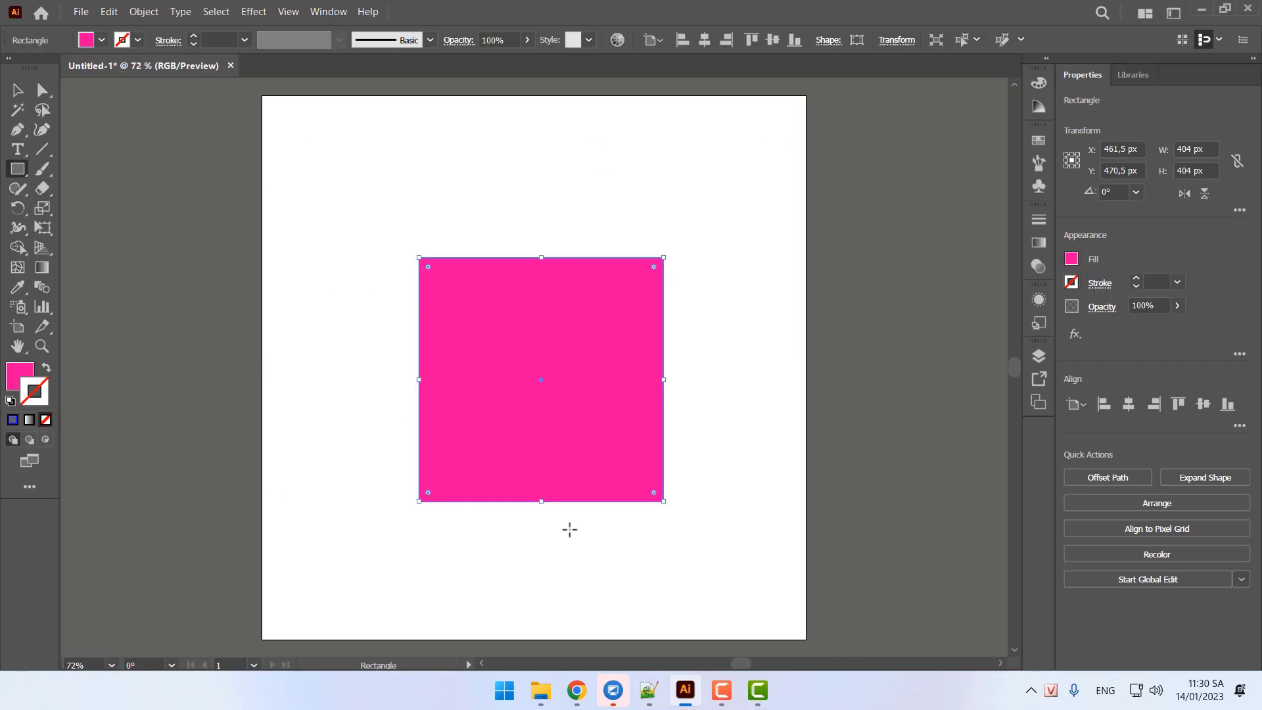
Nudge the pink square slightly higher with the Selection tool, deselect it, then select it again
left_click(19, 92)
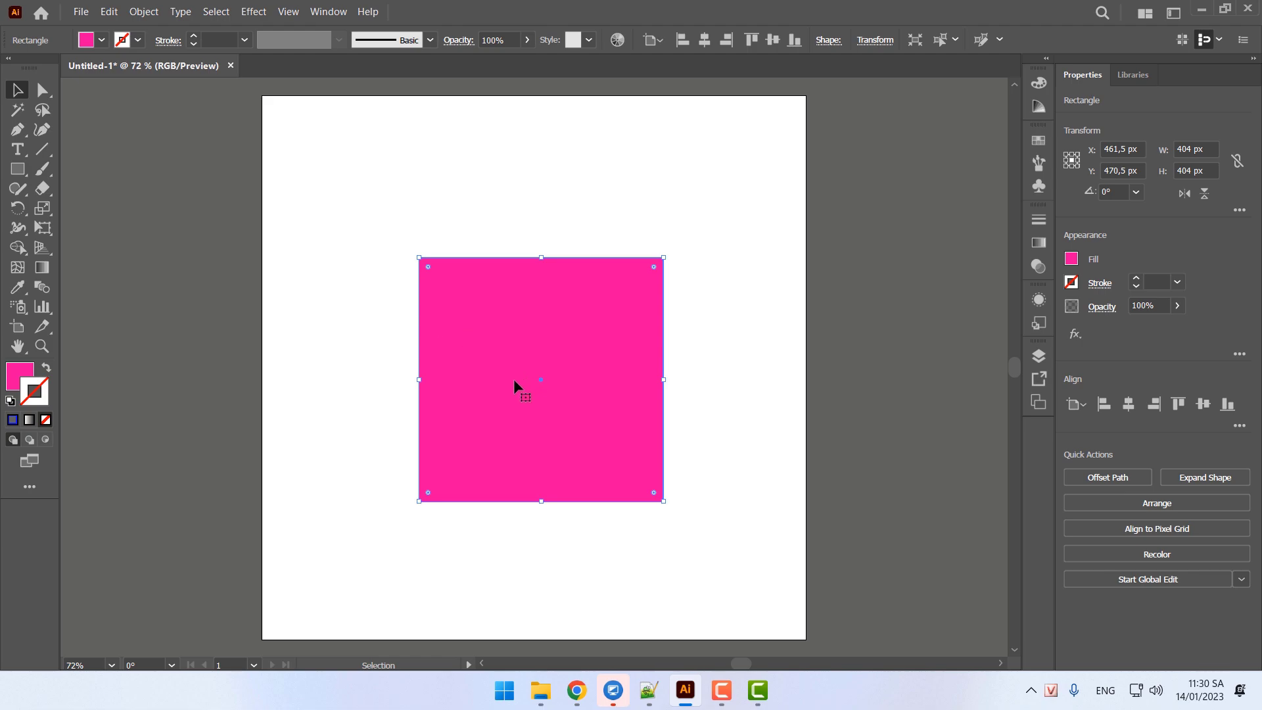
left_click_drag(514, 378, 503, 332)
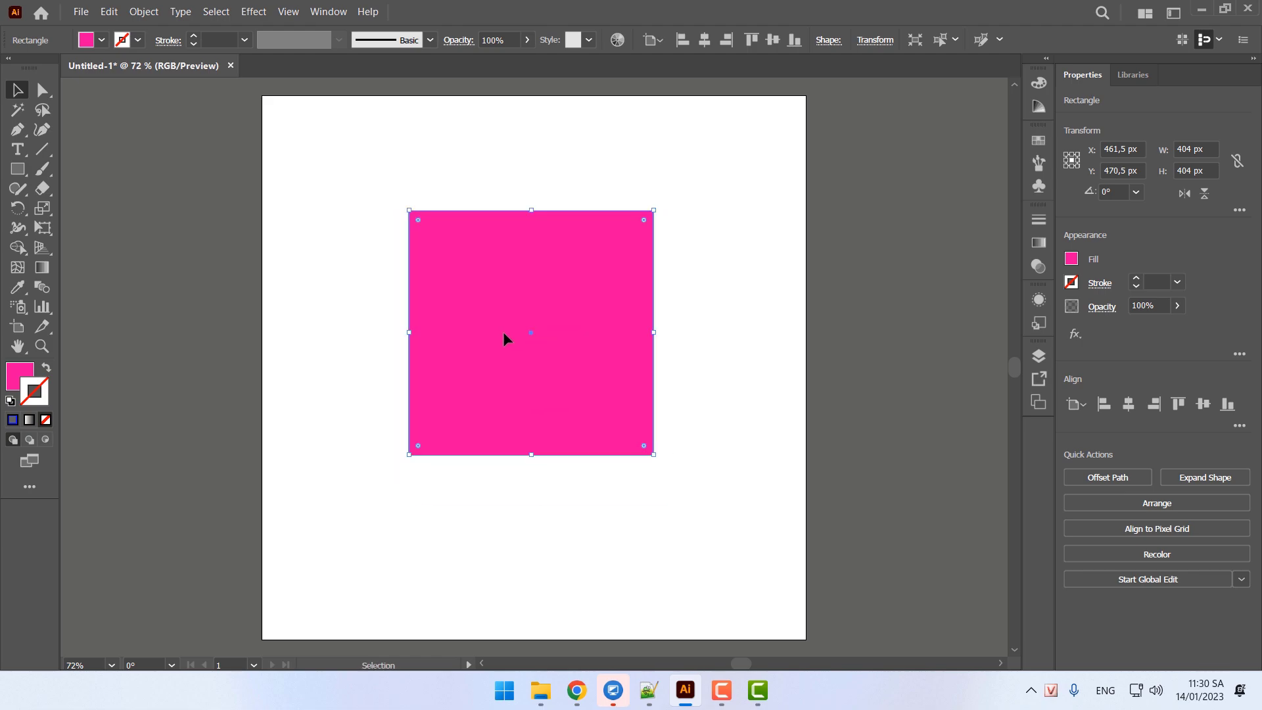
left_click(156, 250)
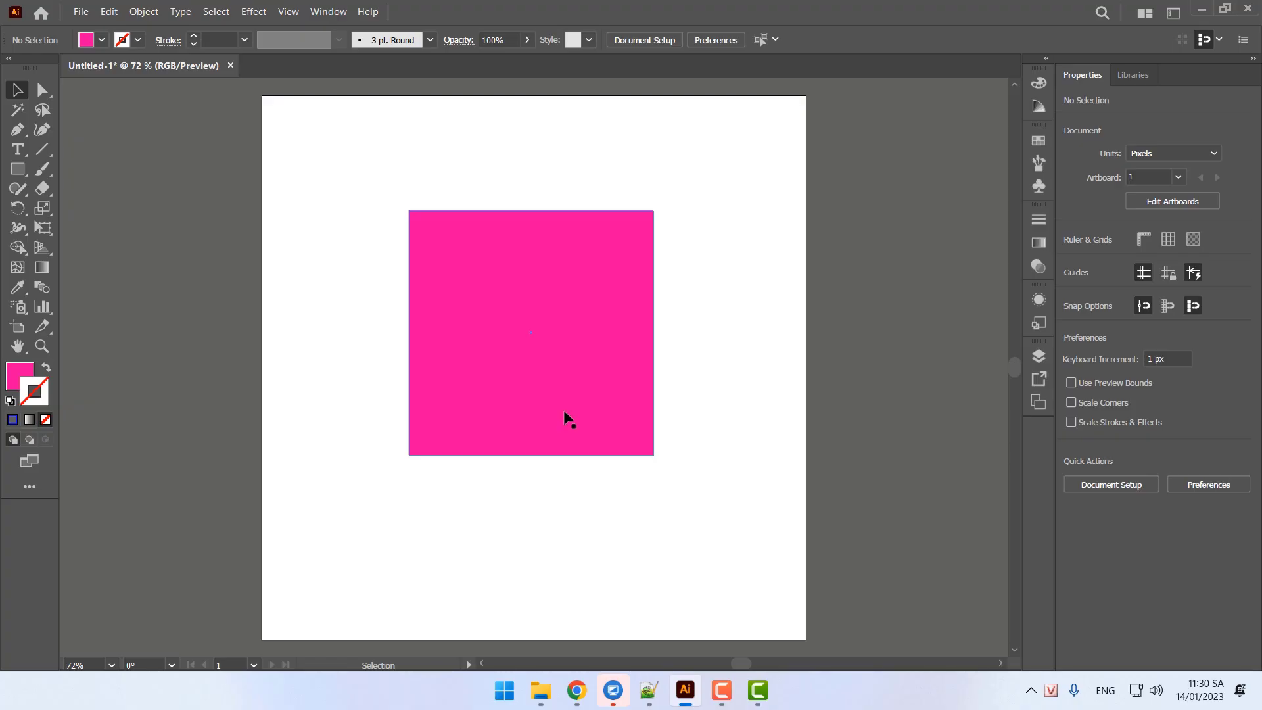
left_click(492, 305)
Delete the old square and draw a 367 px pink square in the upper-middle, then reselect it
key("Delete")
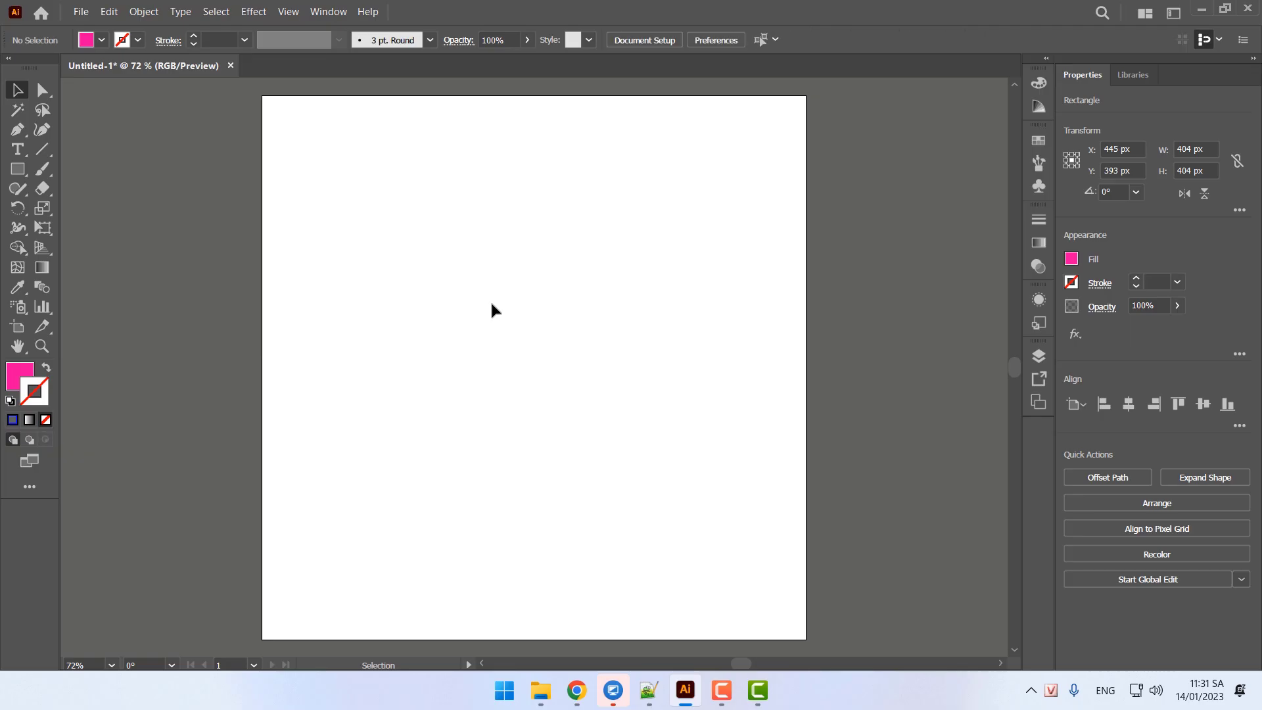
left_click(18, 169)
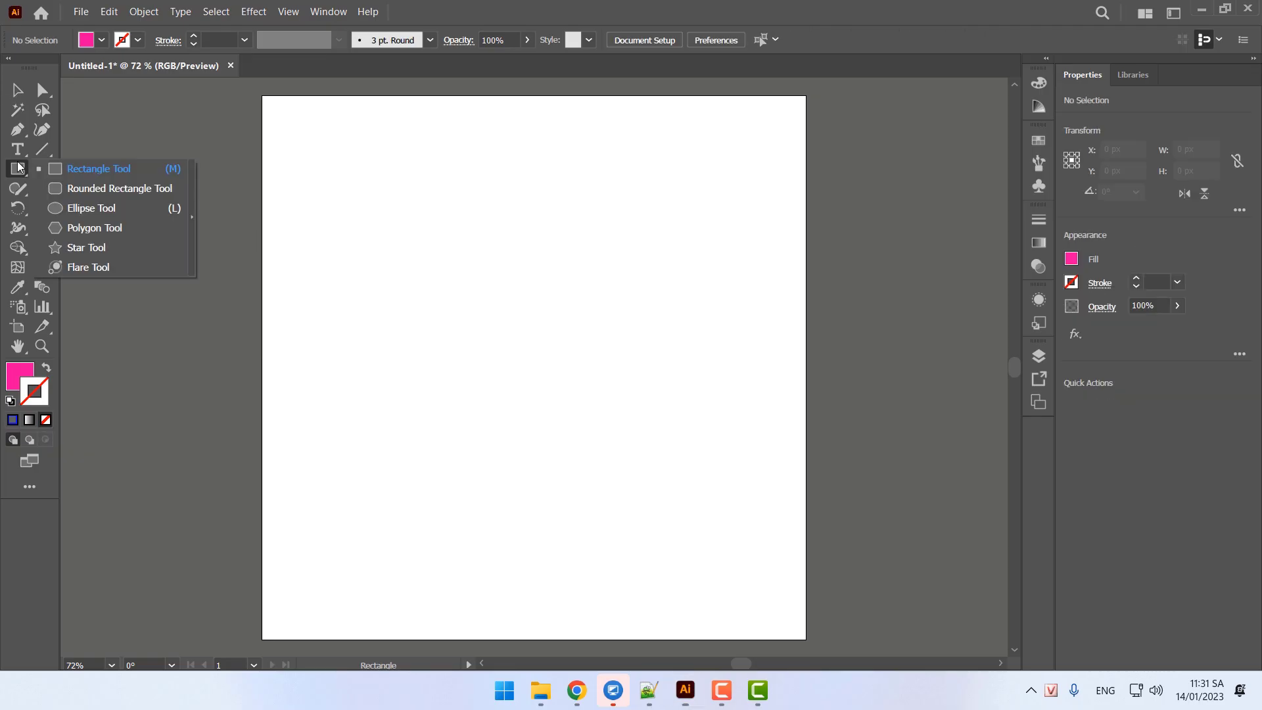
left_click(99, 169)
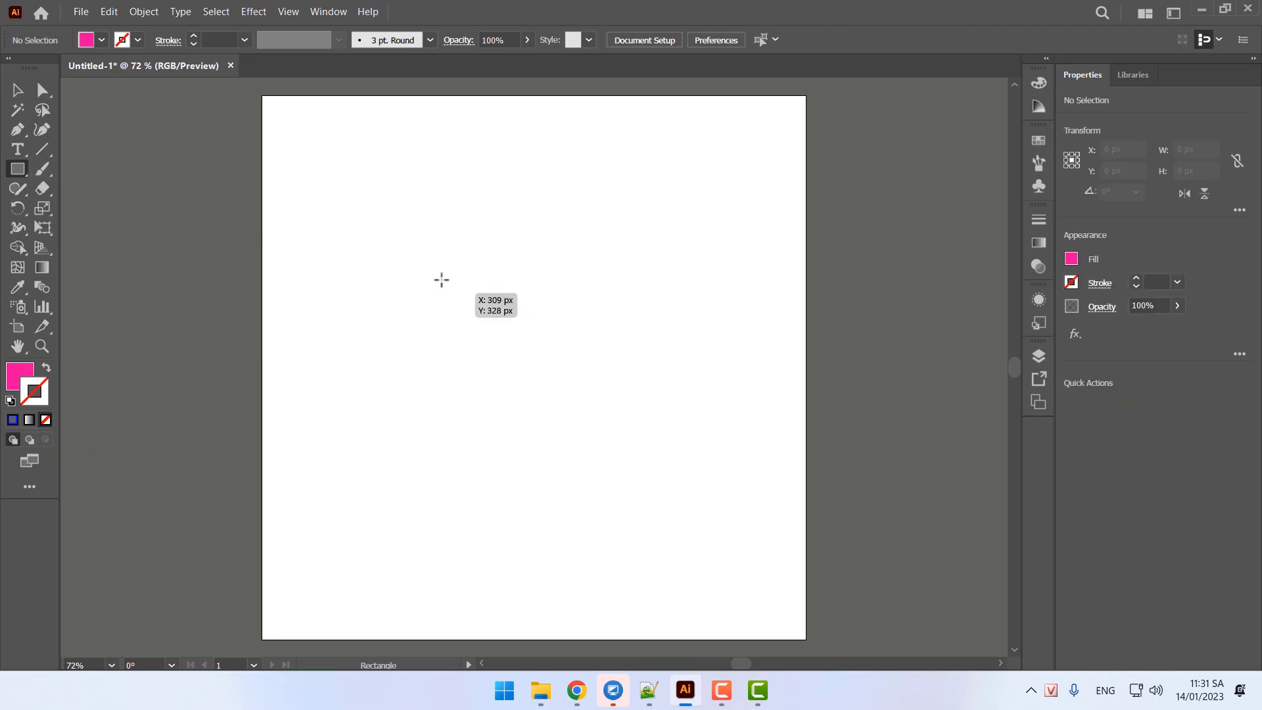
left_click_drag(402, 239, 625, 453)
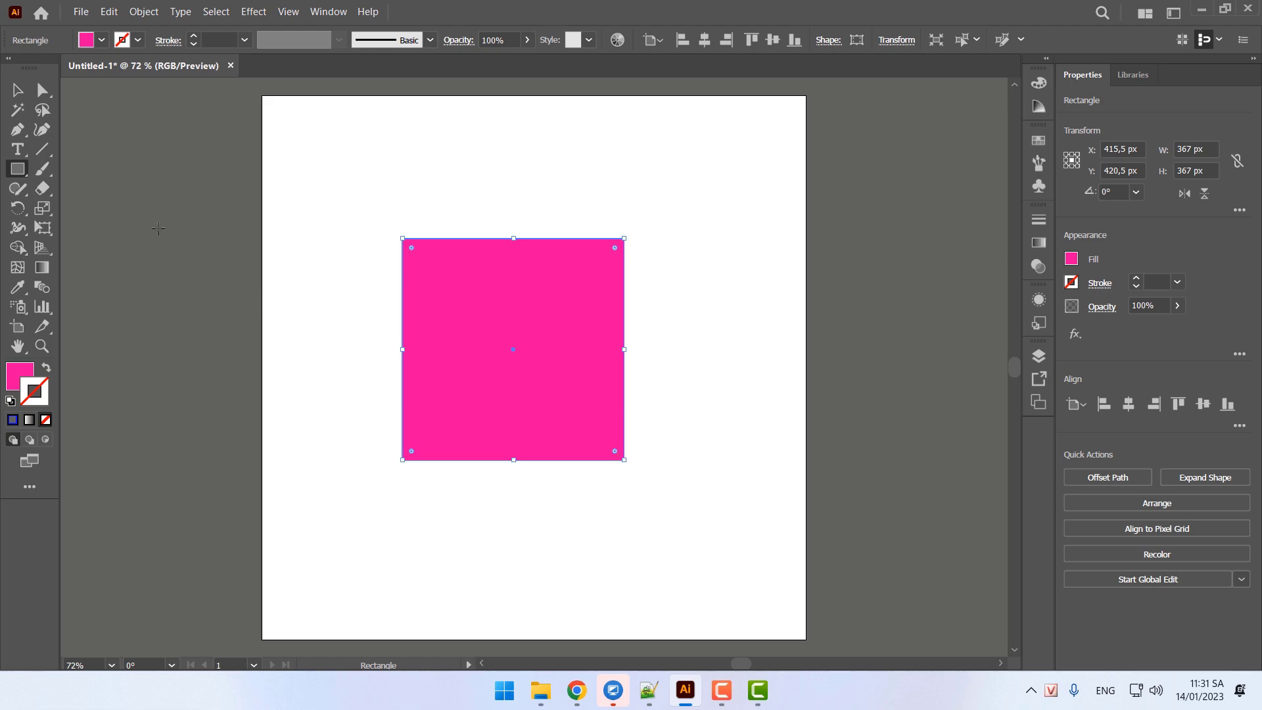
left_click(17, 90)
left_click(303, 333)
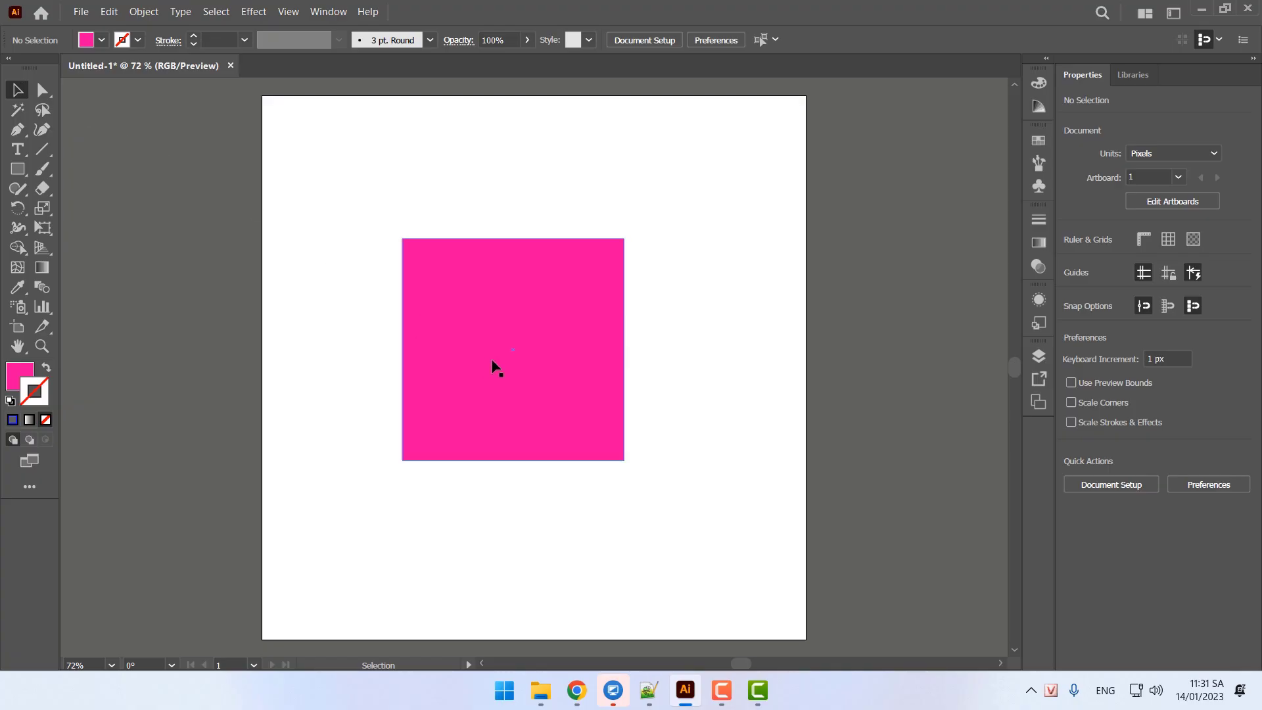
left_click(512, 381)
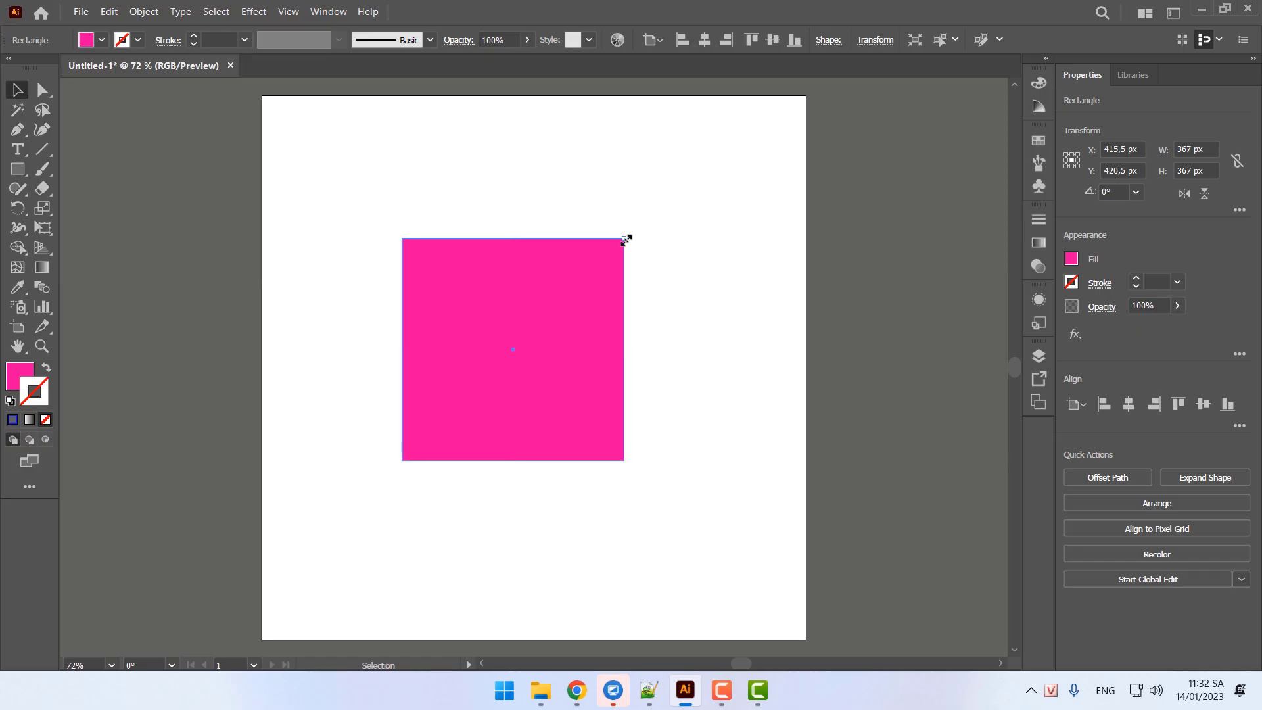
Resize the square from its top-right handle: enlarge it, shrink to about 95 px, then grow to about 300 px
left_click_drag(626, 240, 722, 172)
left_click_drag(652, 211, 749, 120)
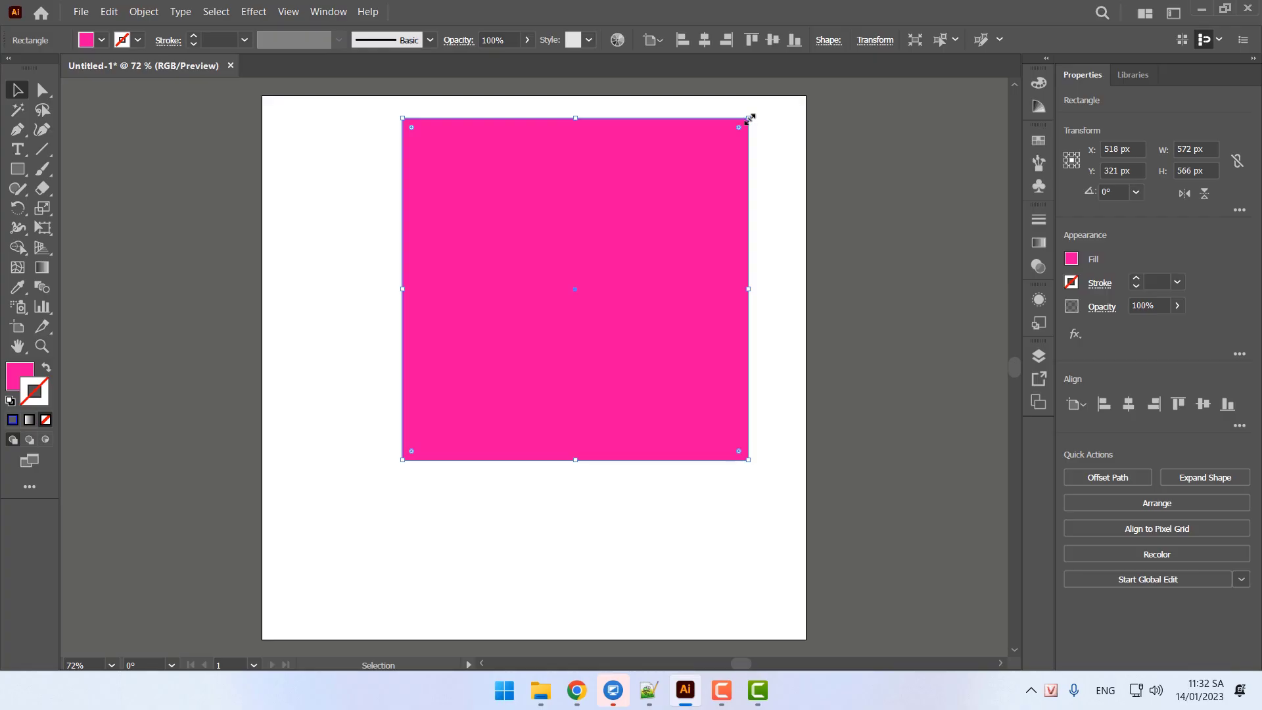
left_click_drag(750, 119, 461, 402)
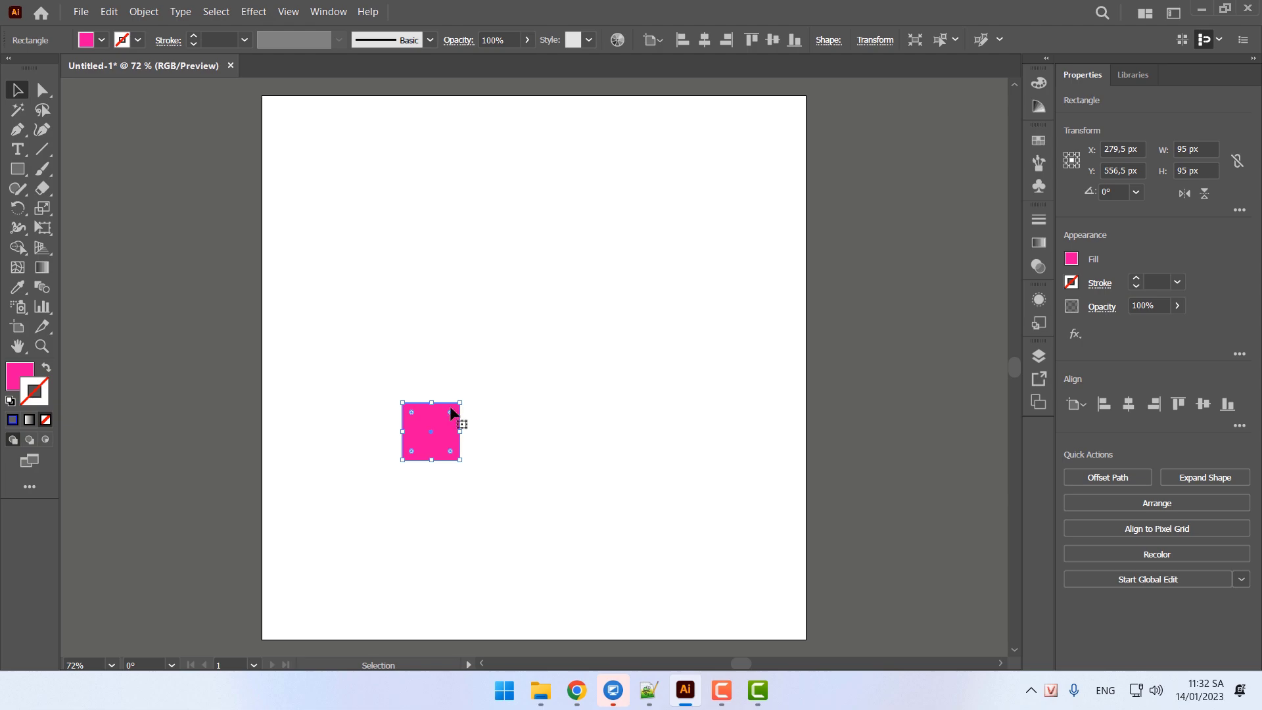
left_click_drag(461, 402, 590, 281)
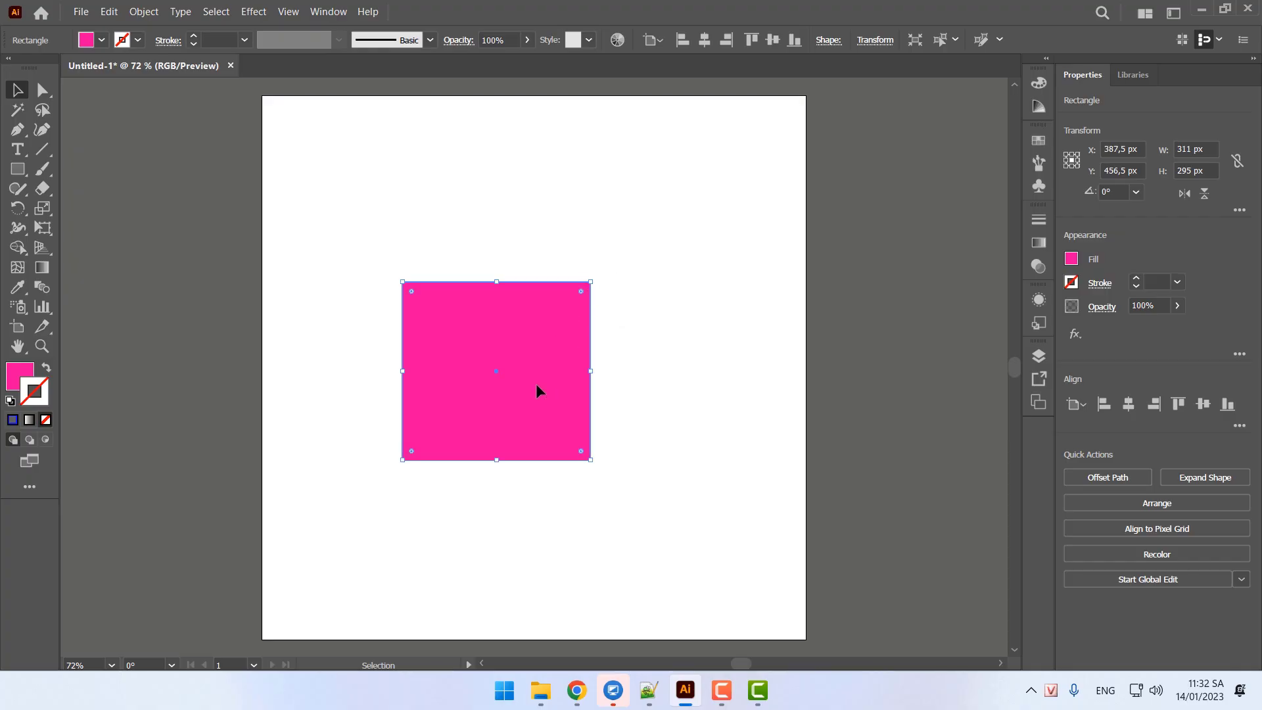
Delete the resized square and draw a new 434 px pink square
key("Delete")
left_click_drag(18, 169, 71, 171)
left_click_drag(402, 258, 684, 486)
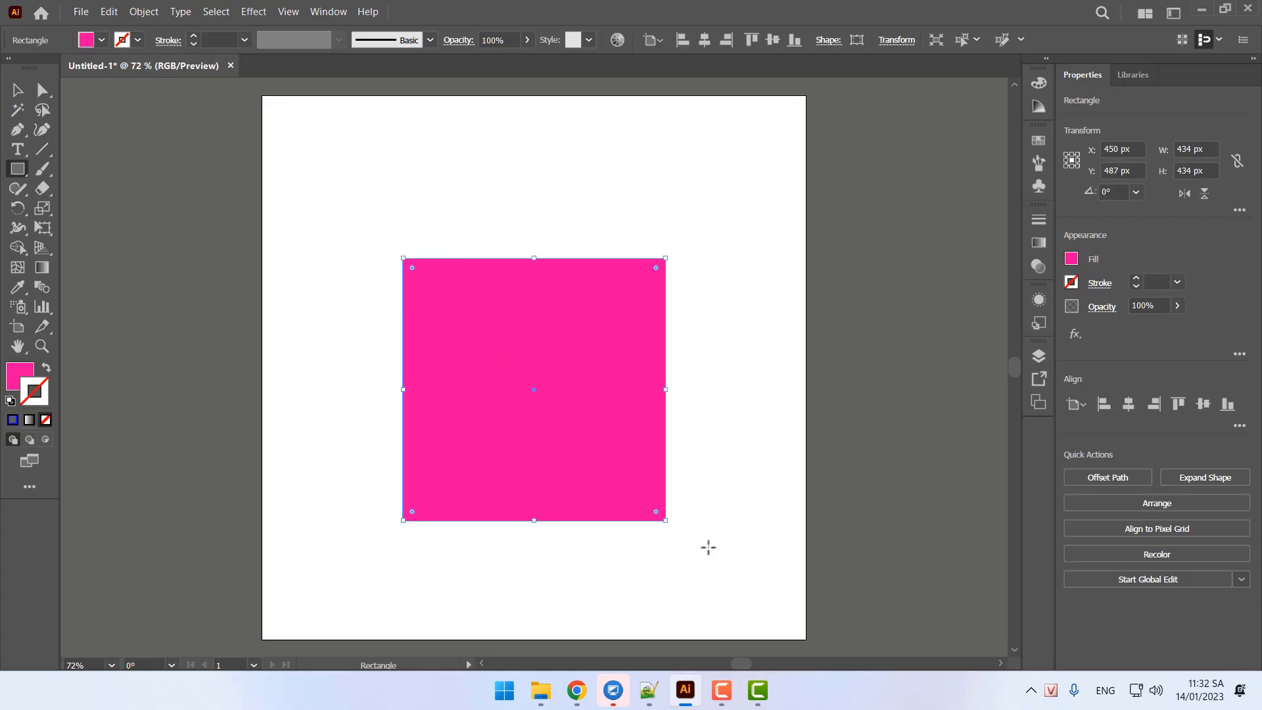
Shrink the 434 px square from its bottom-right corner twice, then draw another pink square and delete it
left_click_drag(665, 521, 512, 387)
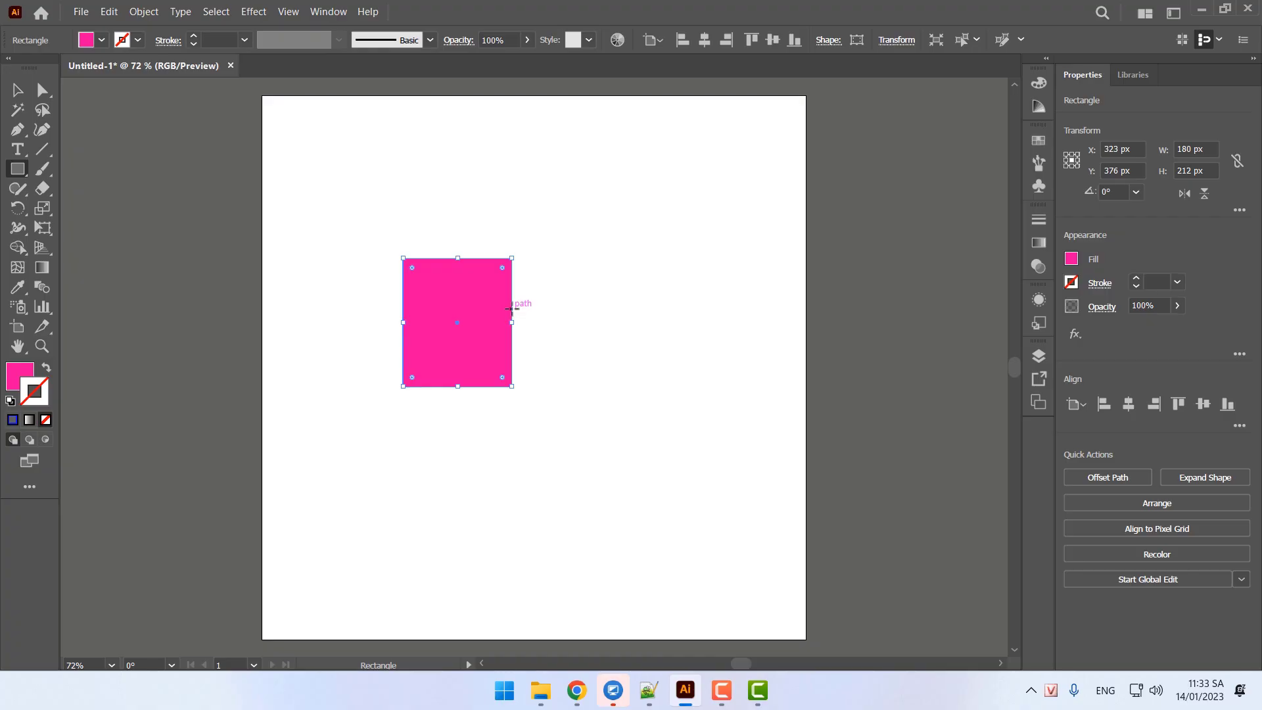
key("ctrl+z")
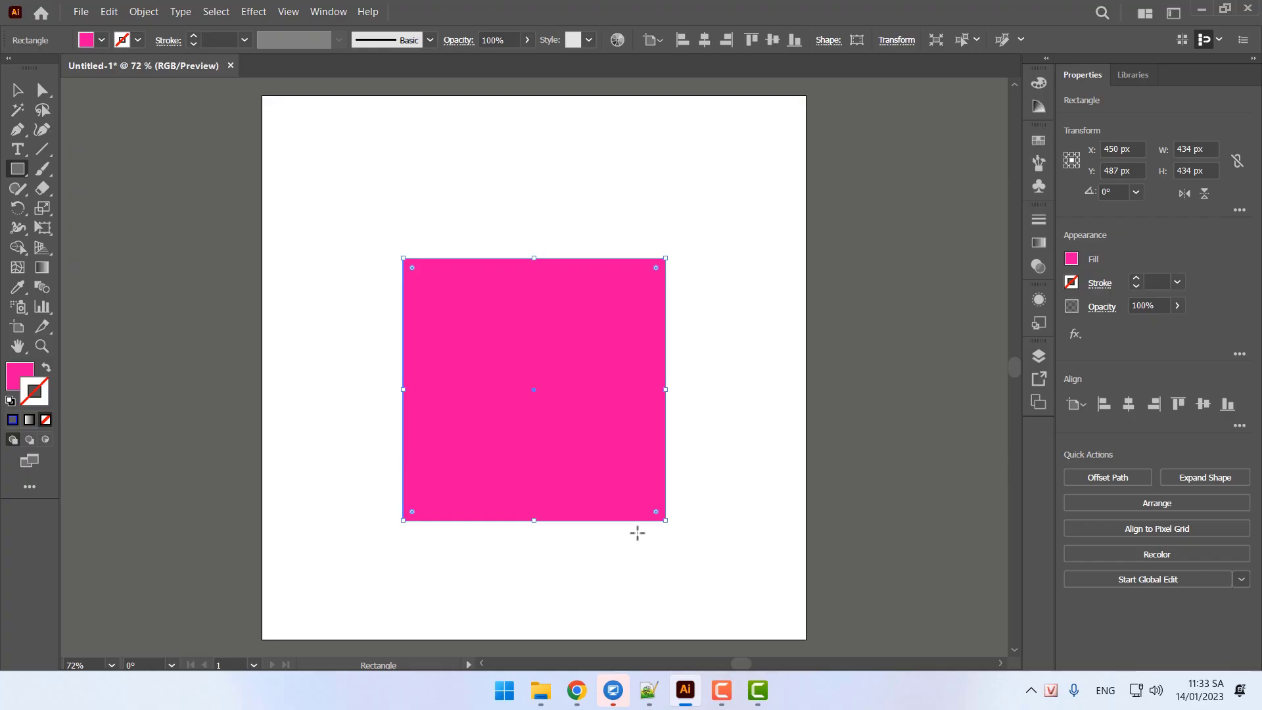
left_click_drag(666, 520, 609, 448)
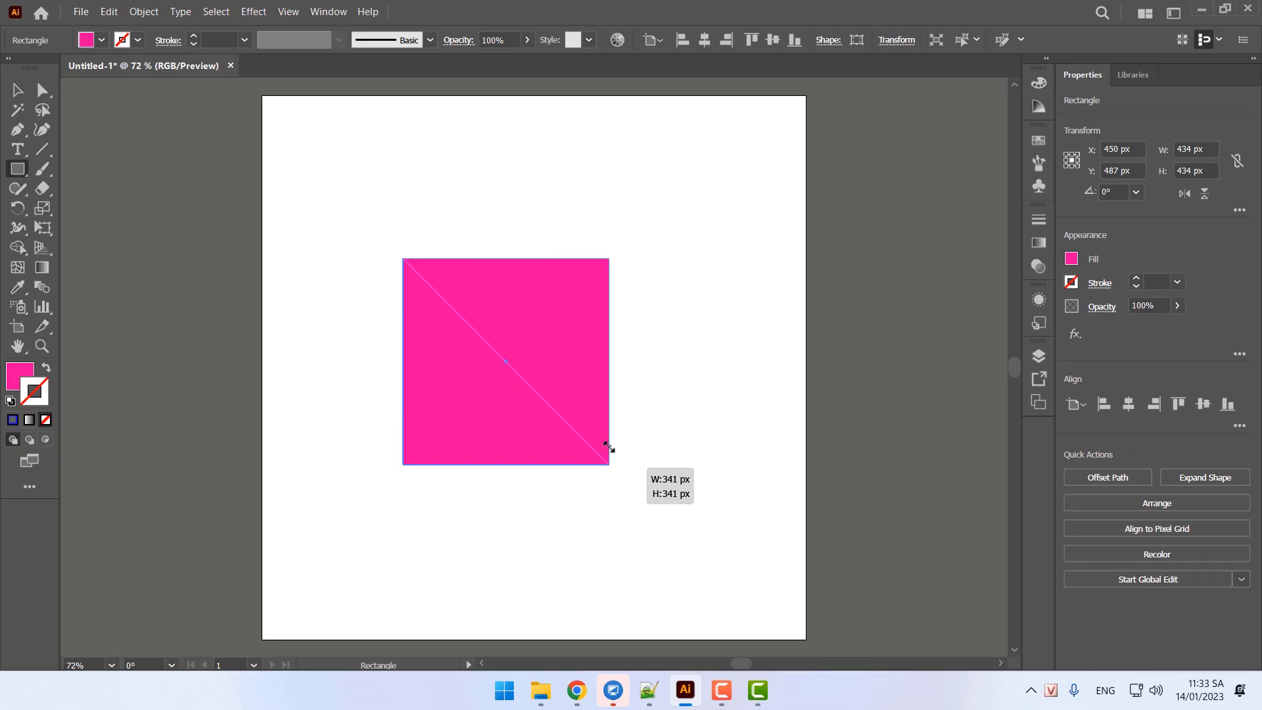
left_click_drag(508, 326, 610, 406)
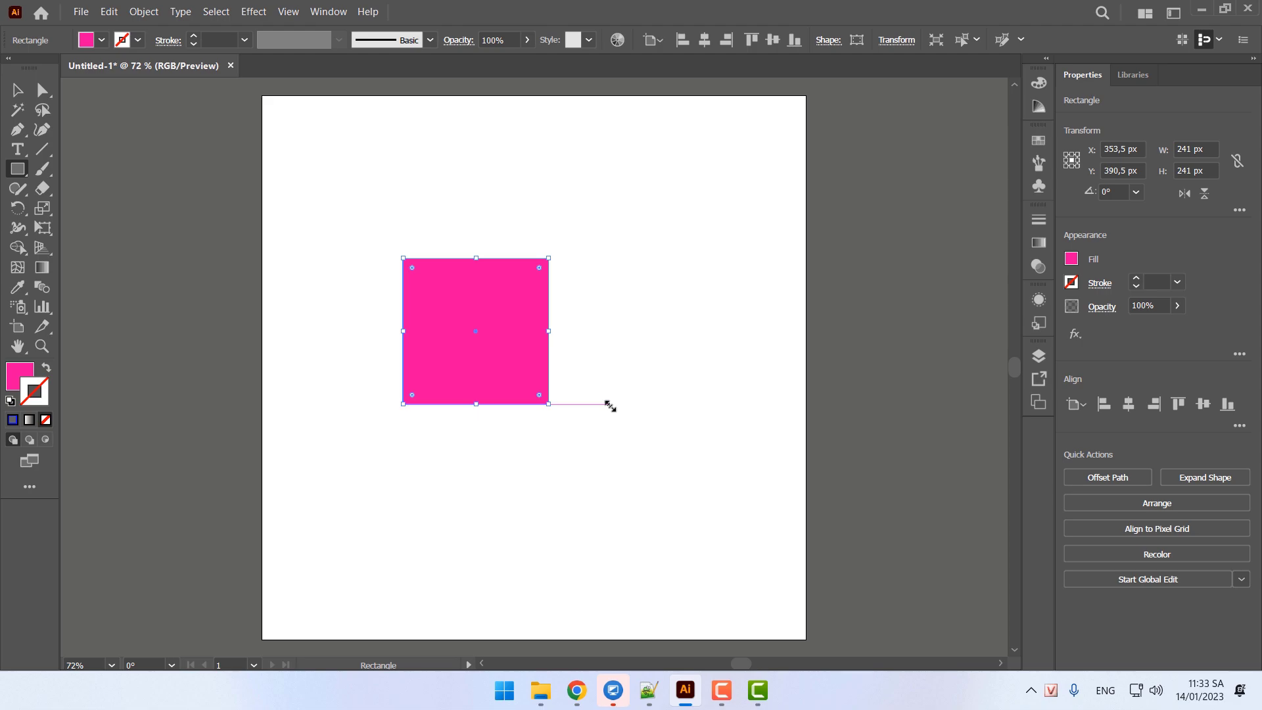
key("Delete")
Draw a large pink circle on the artboard with the Ellipse Tool
left_click(17, 169)
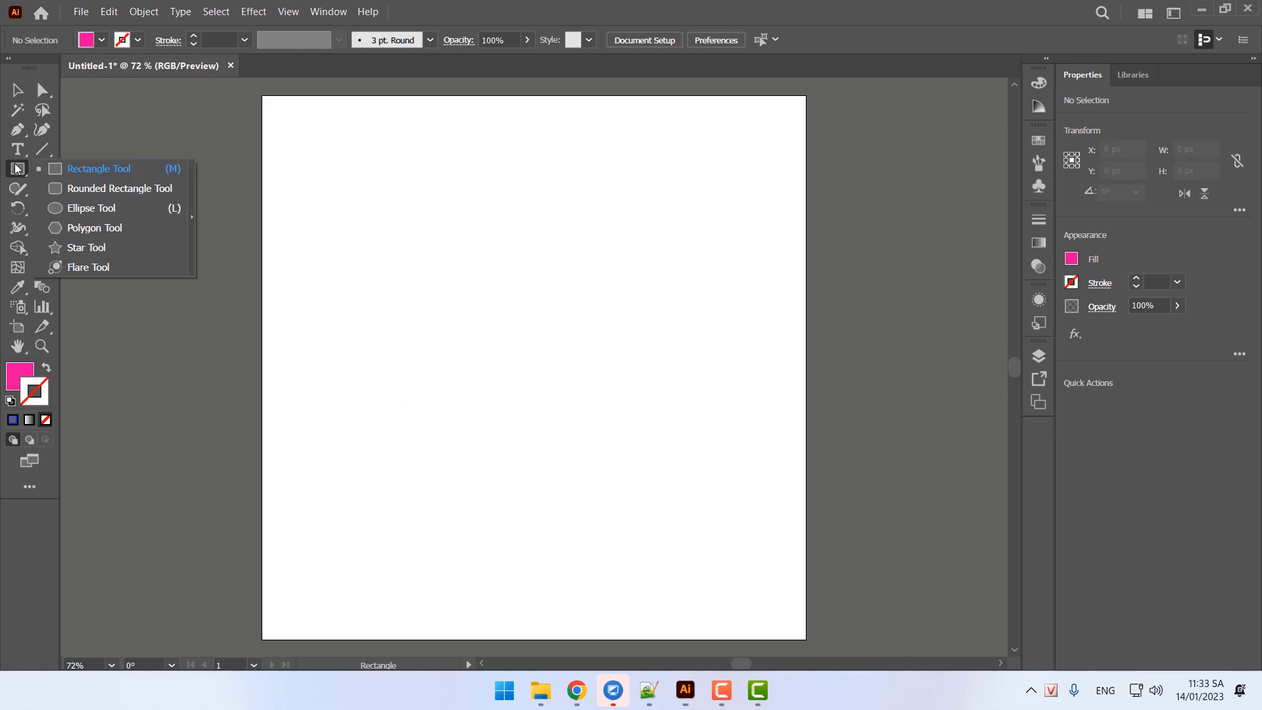
left_click(96, 209)
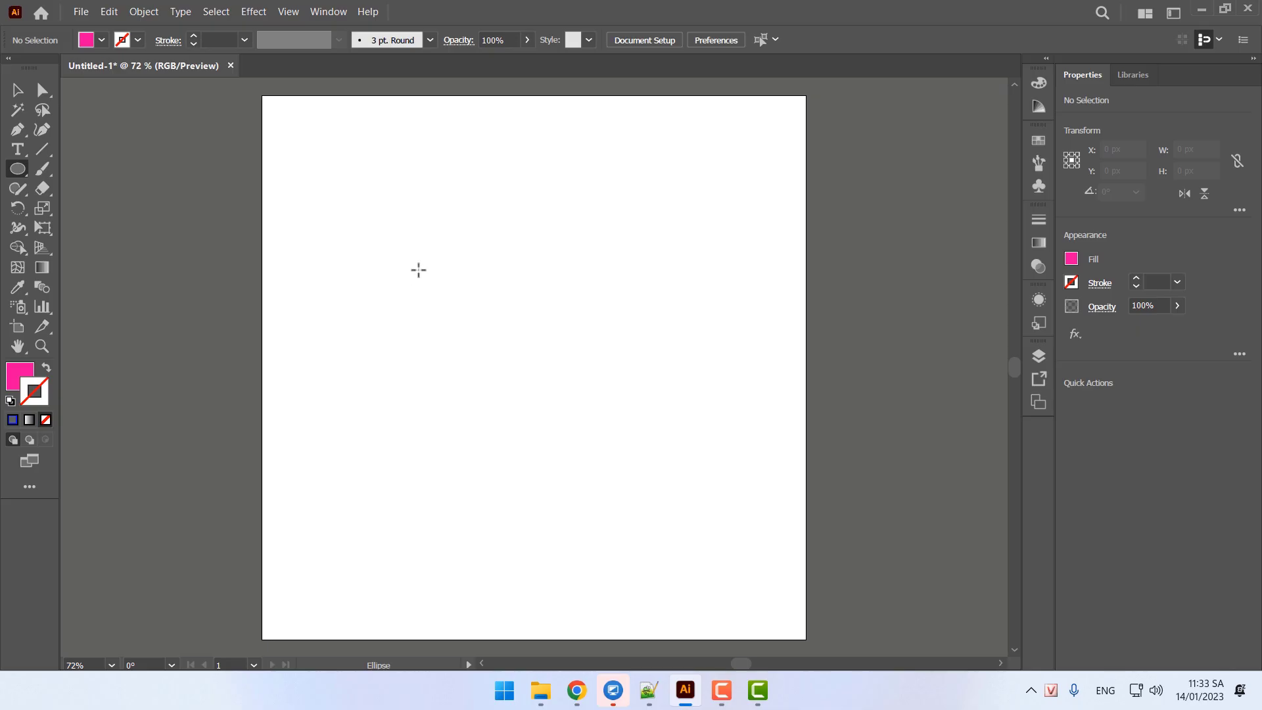
mouse_move(430, 240)
left_mouse_down()
mouse_move(736, 530)
mouse_move(690, 498)
left_mouse_up()
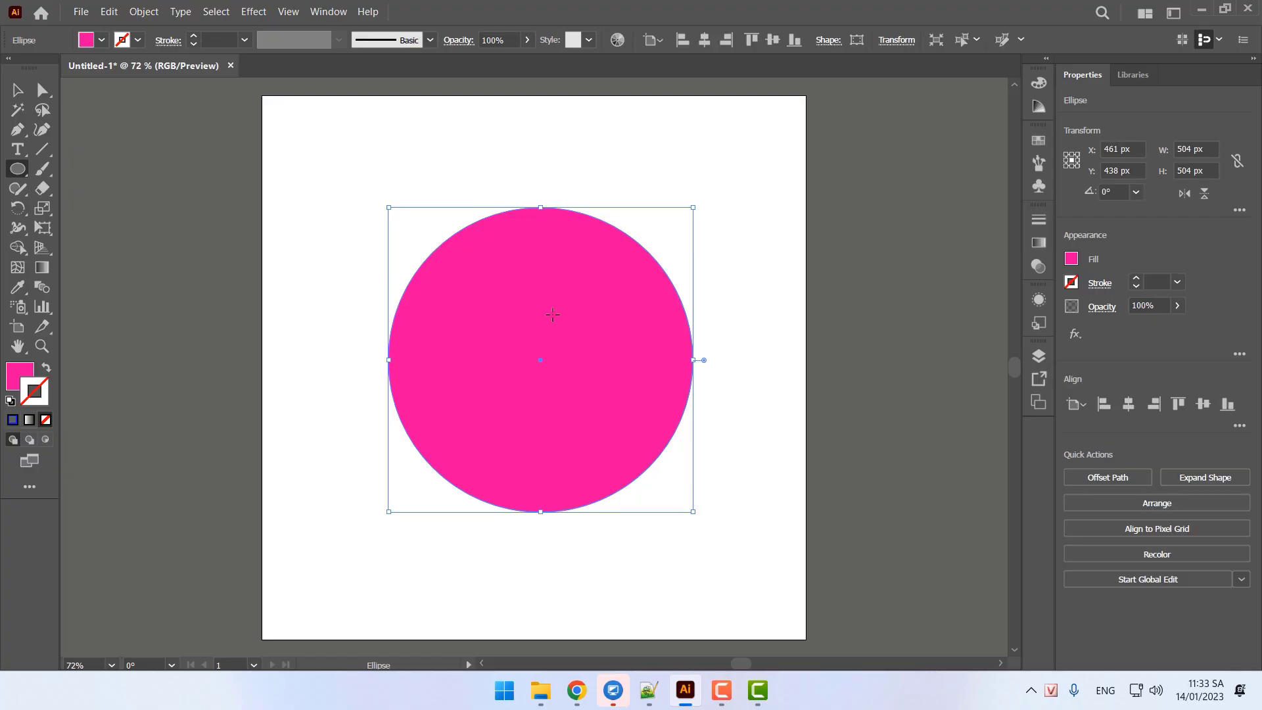
Shrink the circle to about 129 px across while keeping it round, undoing a distorted first attempt
left_click(17, 90)
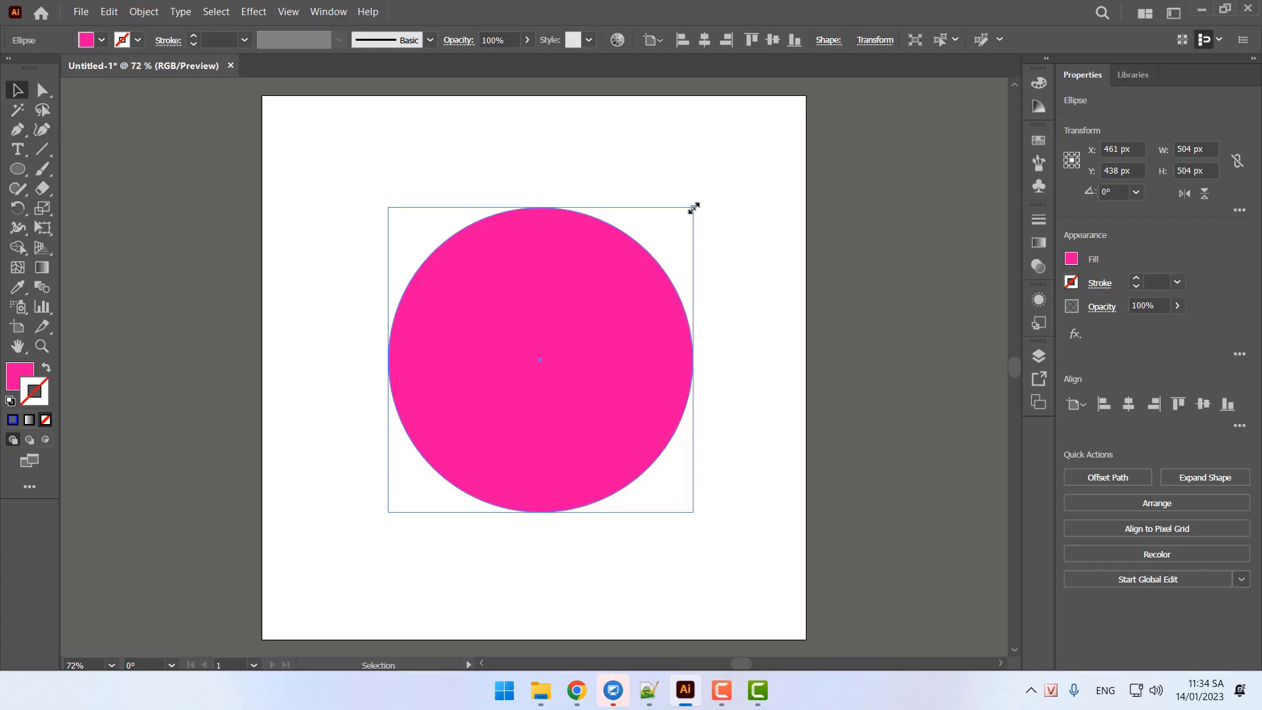
left_click_drag(694, 208, 489, 379)
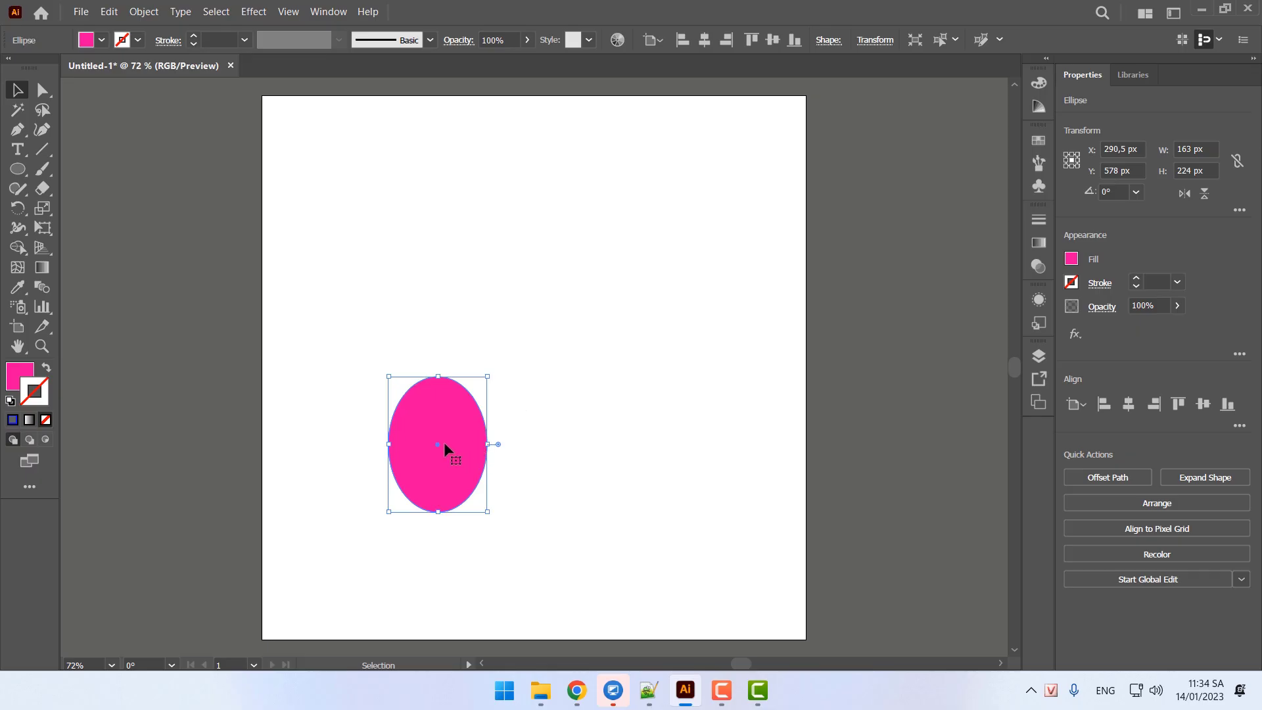
key("ctrl+z")
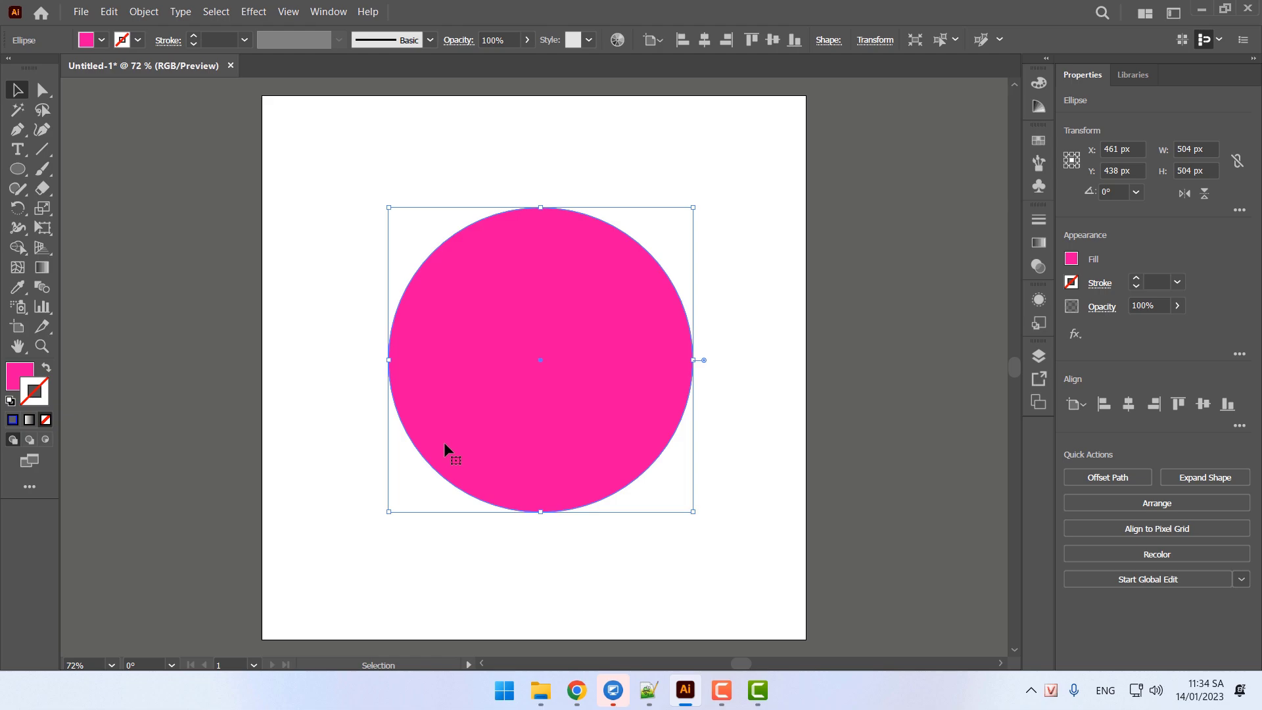
left_click_drag(693, 207, 602, 299)
Add 'Quan trọng:' with the reminder to hold SFHIT so the object's shape doesn't change when resizing
left_click(649, 690)
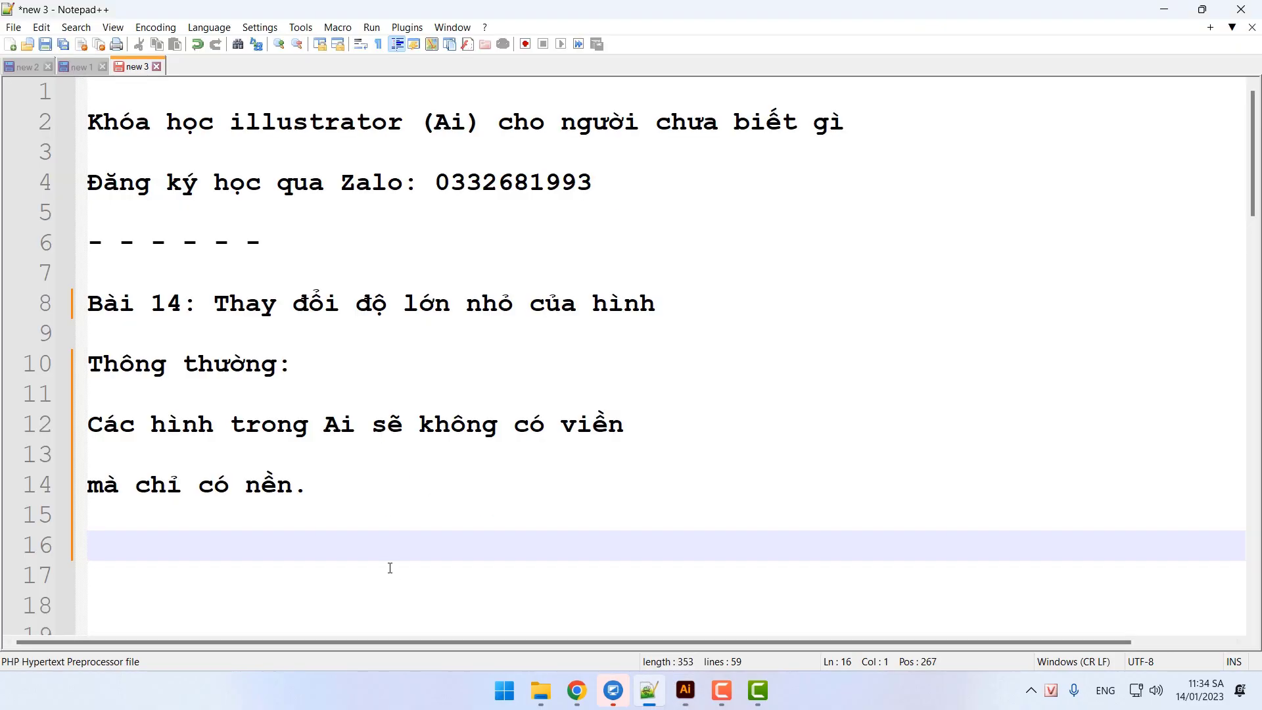
type("Quan trọng:")
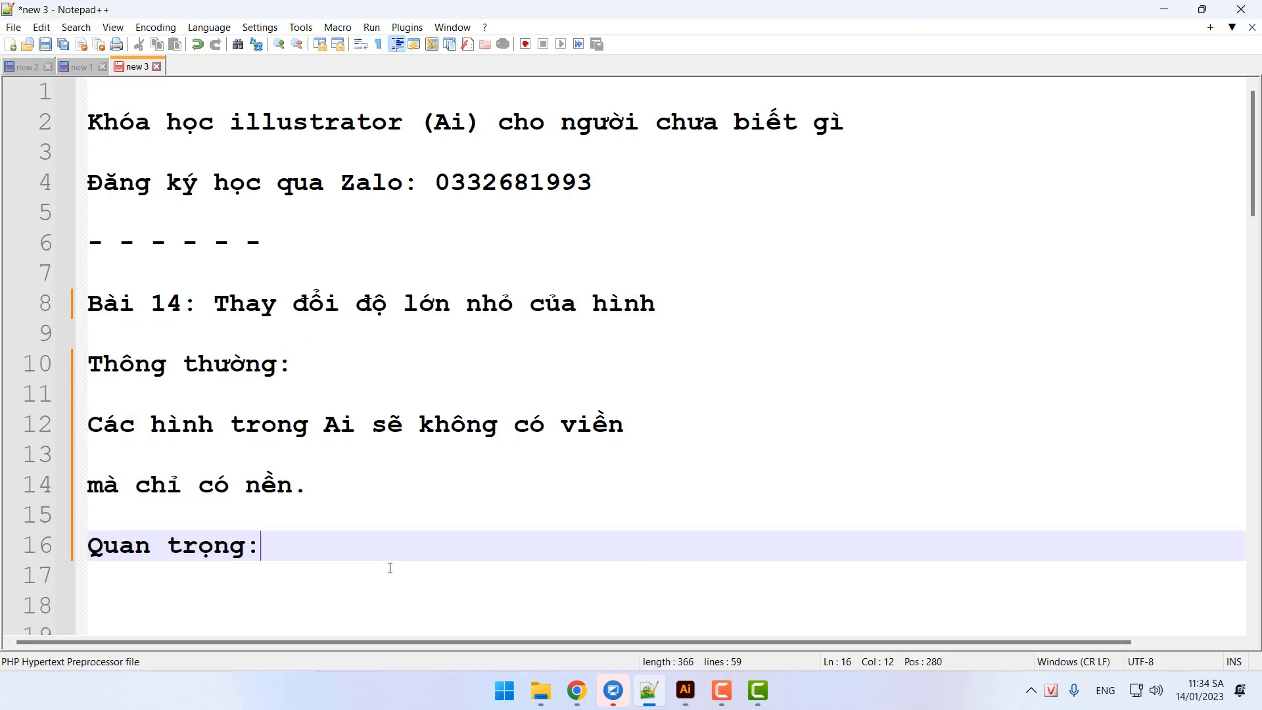
key("Return")
key("Return")
type("Nhjows")
key("BackSpace")
key("BackSpace")
key("BackSpace")
key("BackSpace")
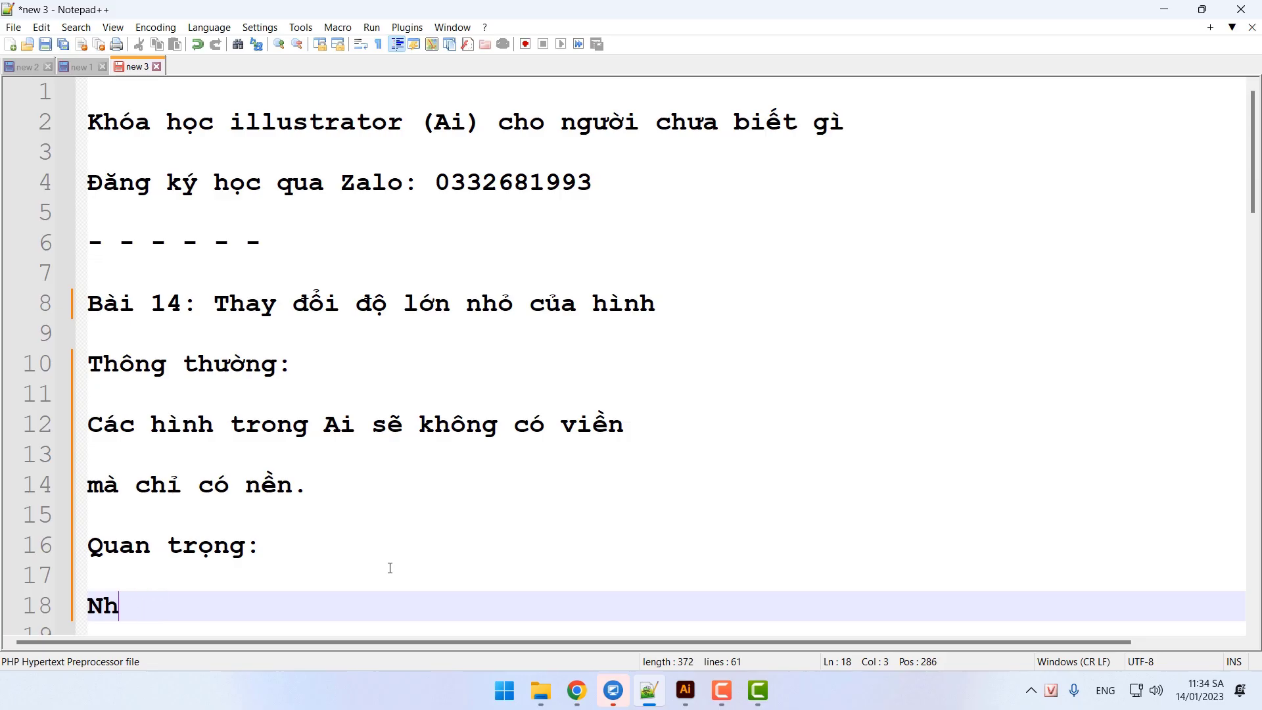
type("ớ giữ thêm ")
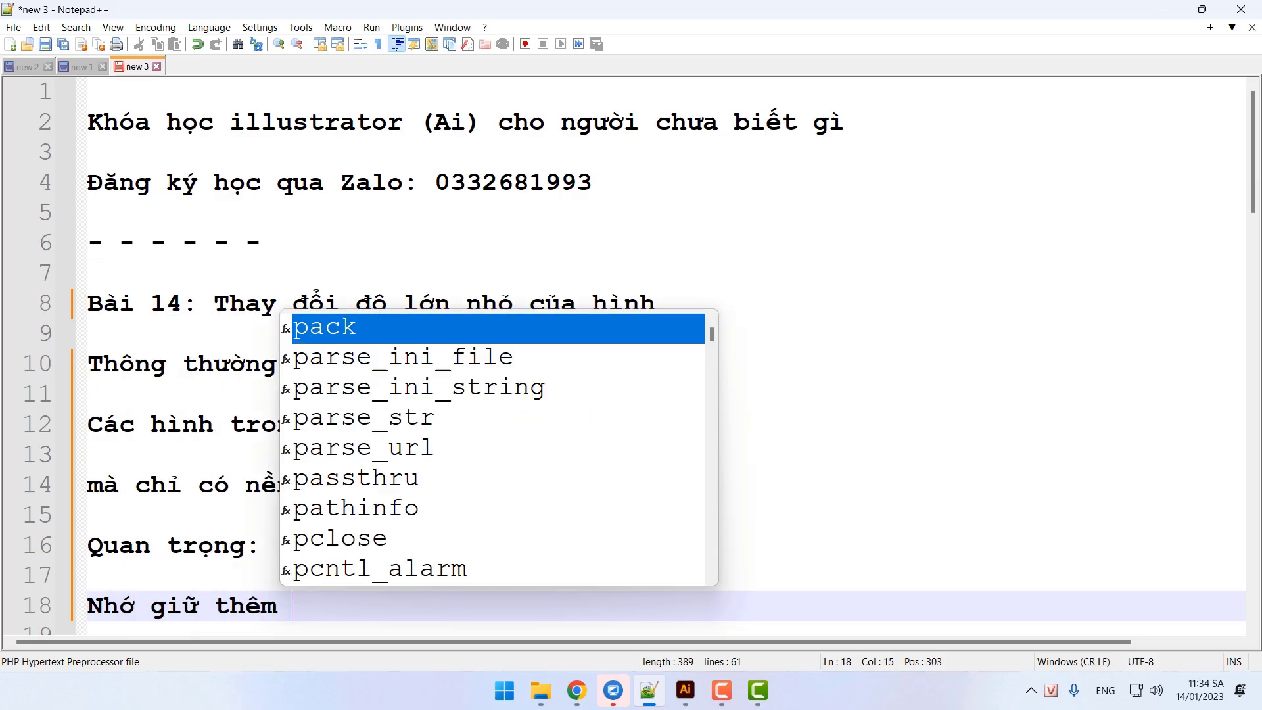
type("phím SFHIT")
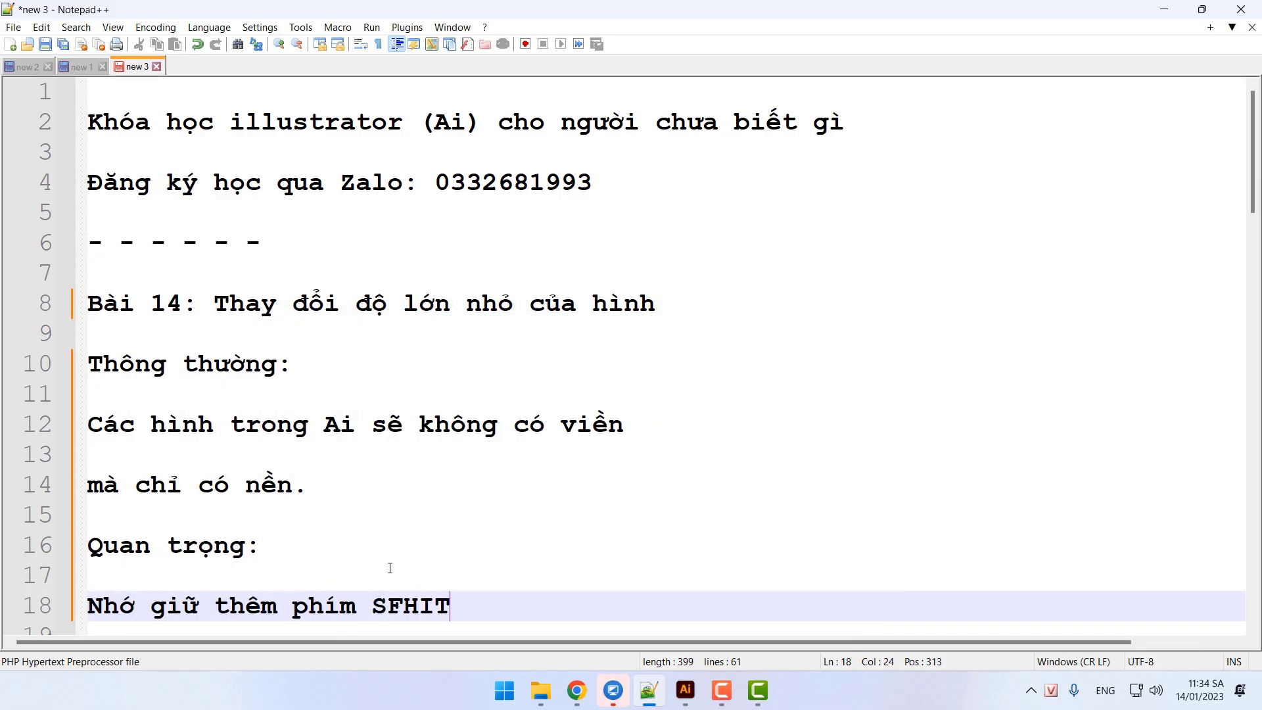
type(" để khôn")
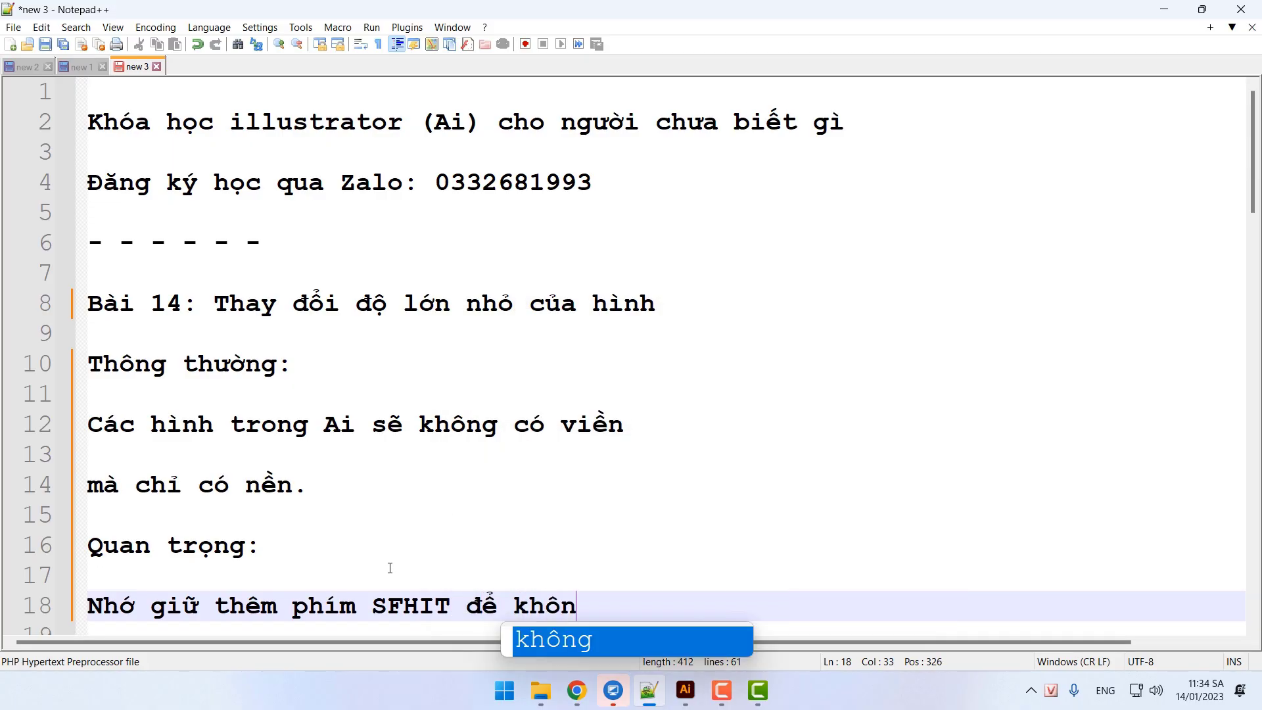
type("g bị thay đổi hình dang")
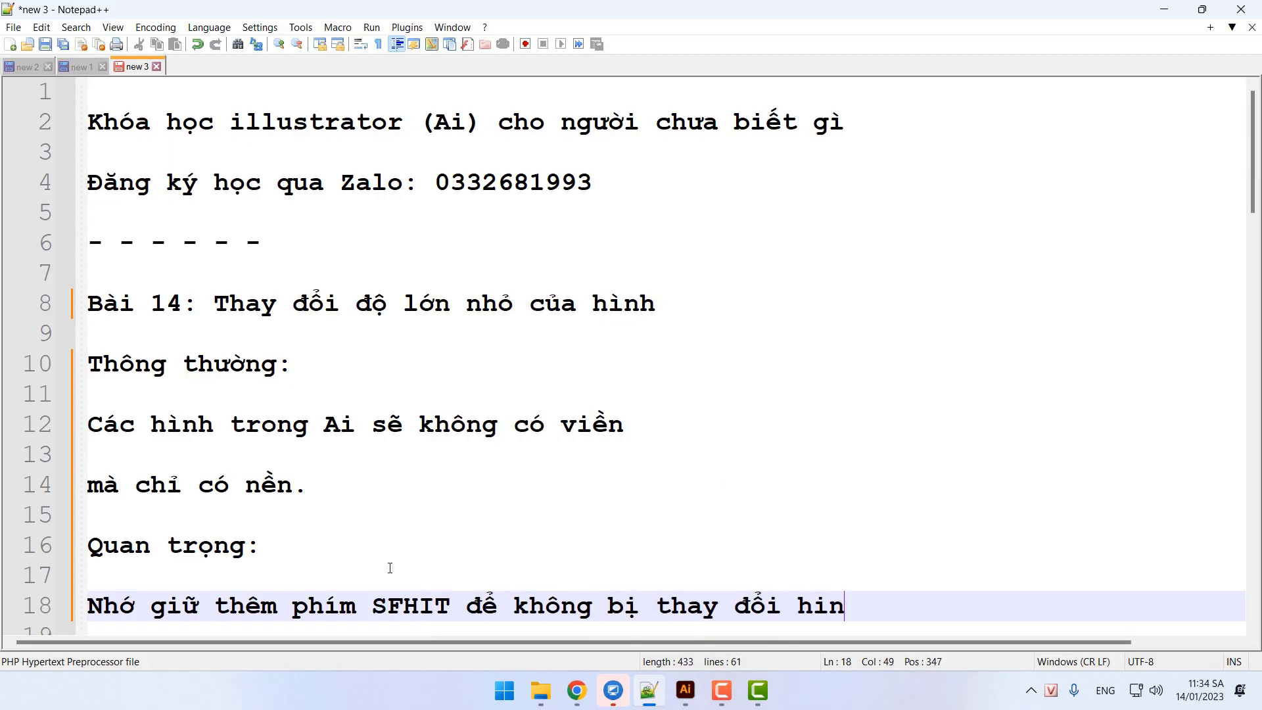
type("j của vật the")
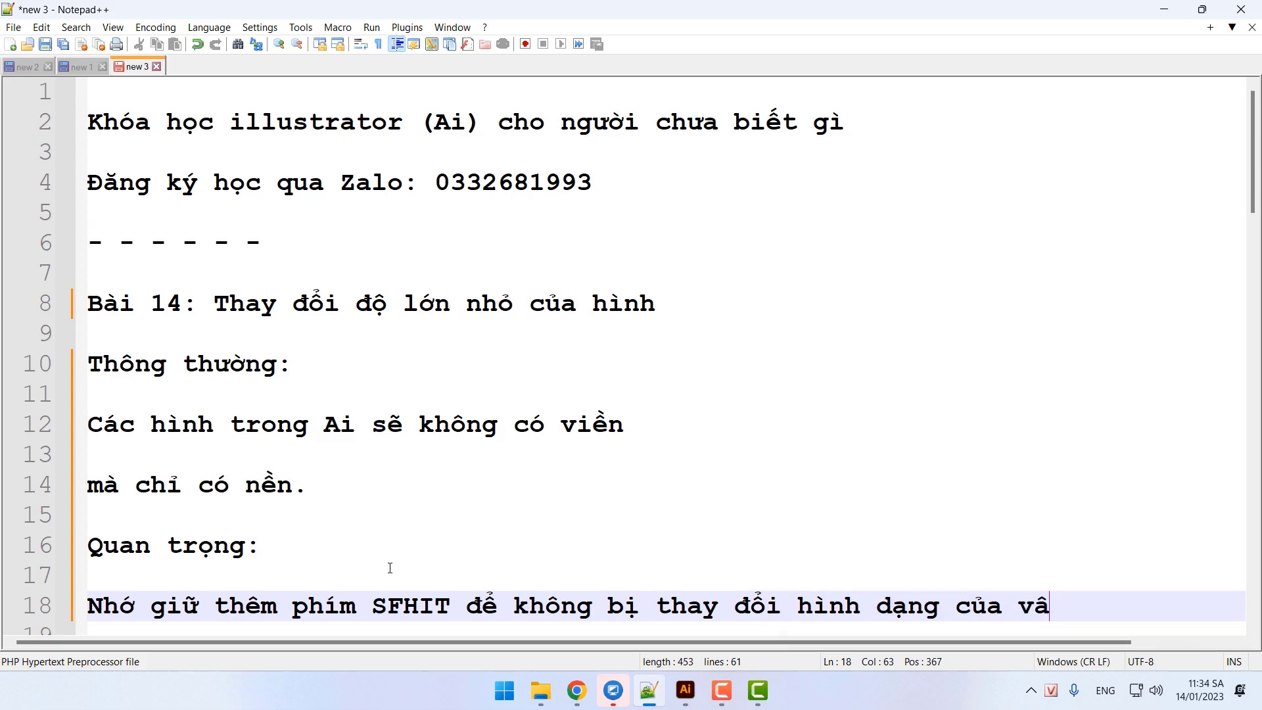
type("er.")
key("Return")
key("Return")
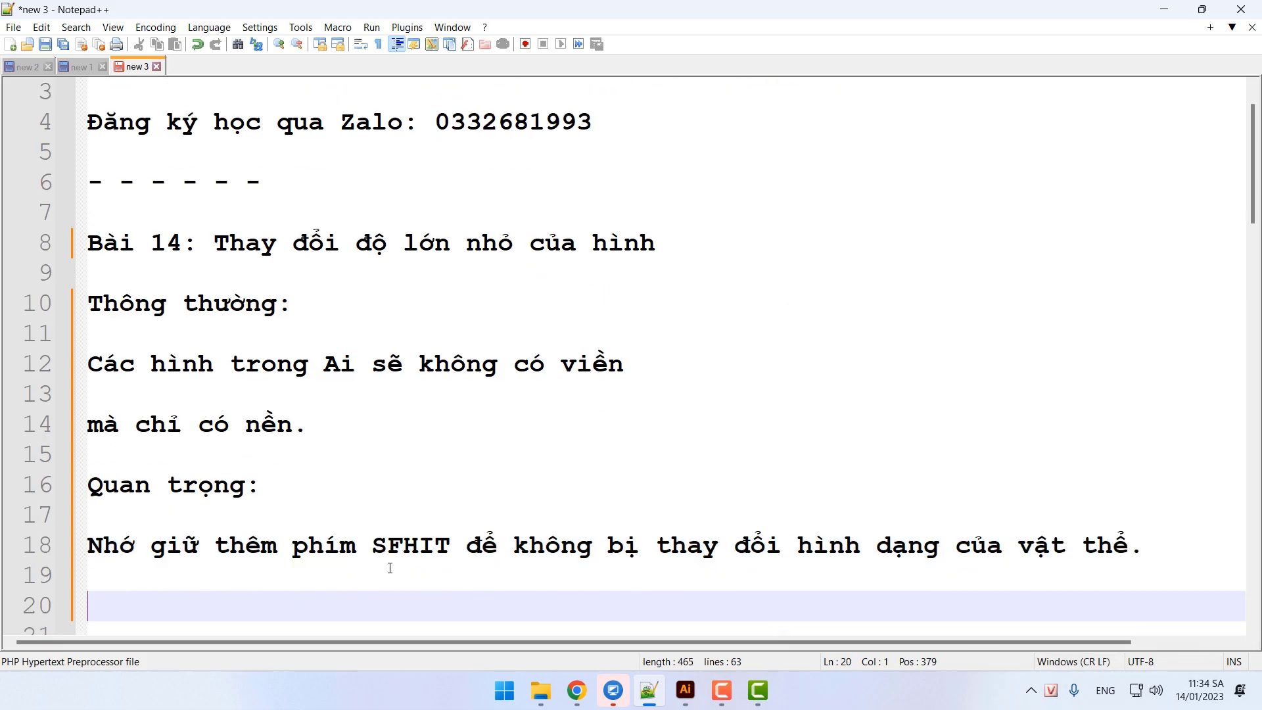
Enlarge the pink circle proportionally from its top-right handle, then return to the Notepad++ notes
left_click(685, 690)
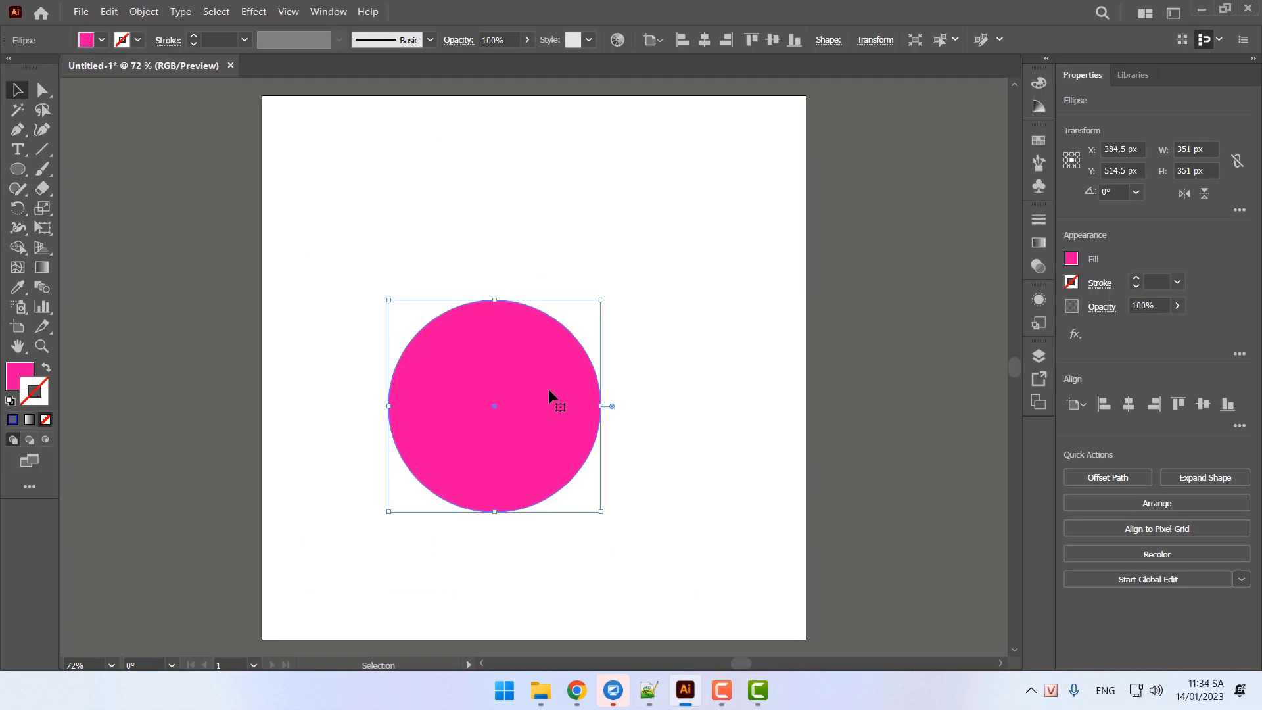
left_click_drag(602, 301, 691, 180)
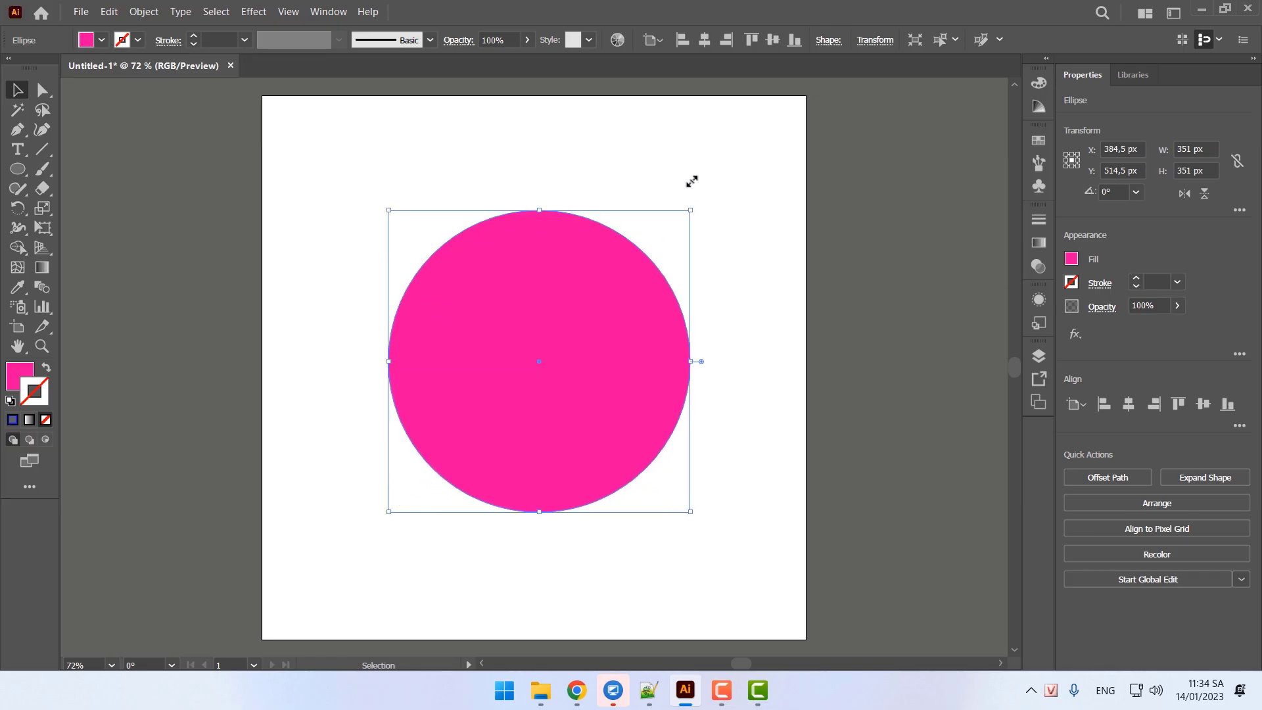
left_click(649, 690)
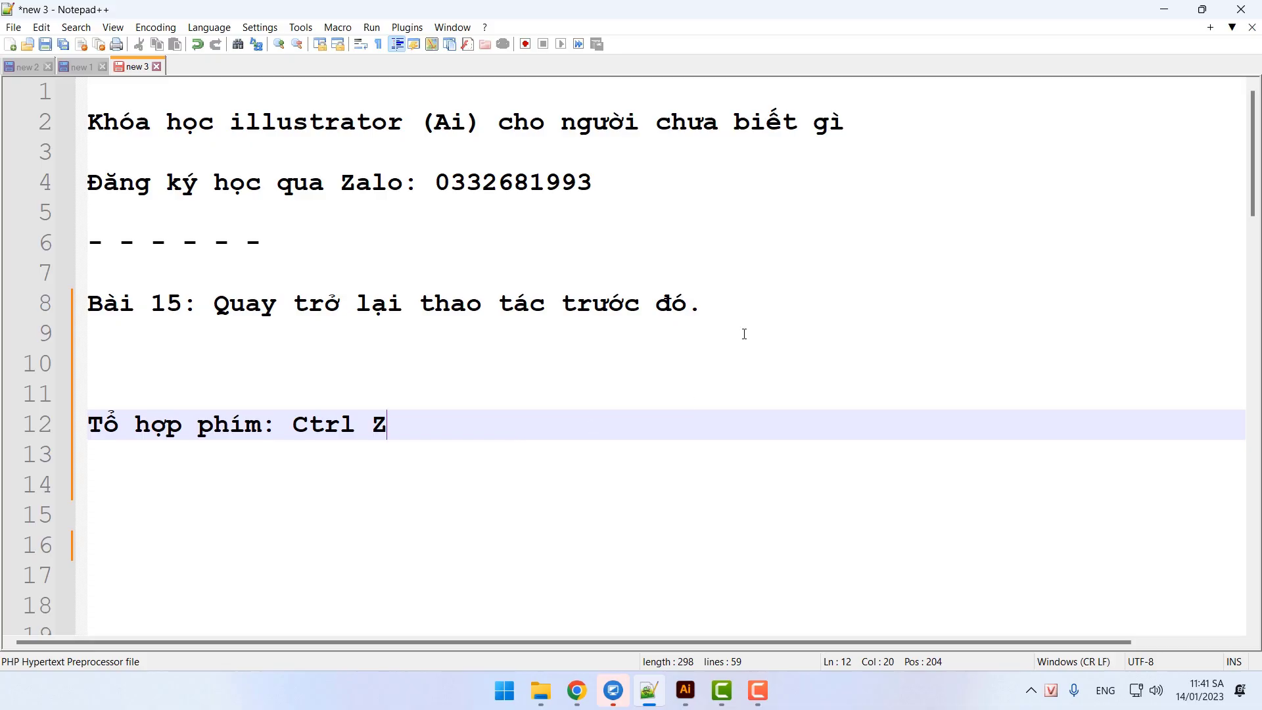
Review the Bài 15 undo note by selecting its line 8 title, then return to Illustrator's empty artboard
left_click_drag(705, 304, 214, 304)
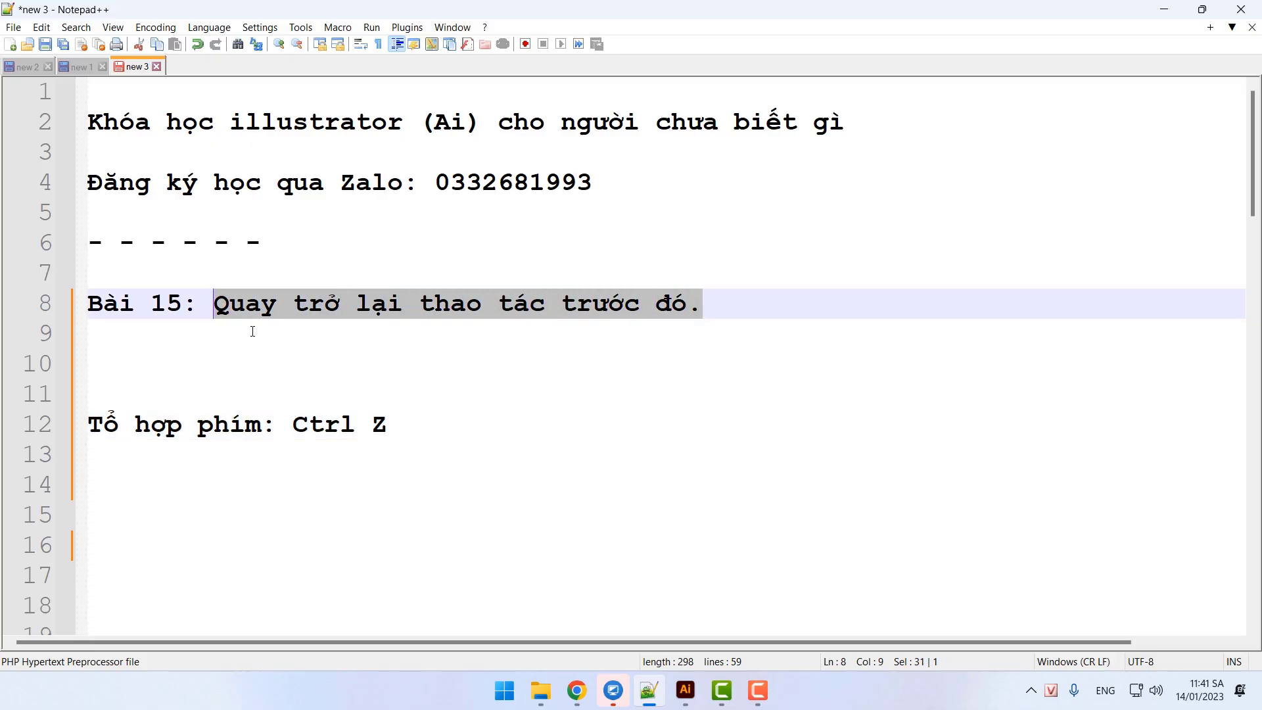
left_click(414, 438)
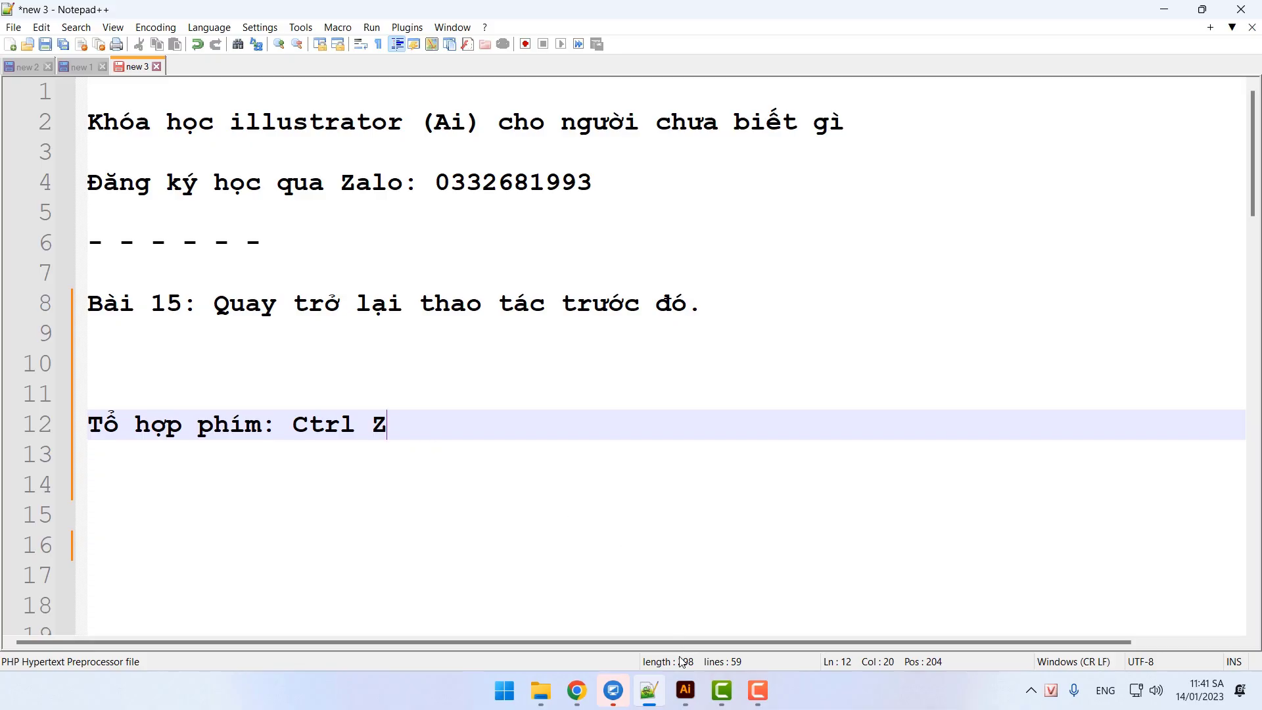
left_click(685, 689)
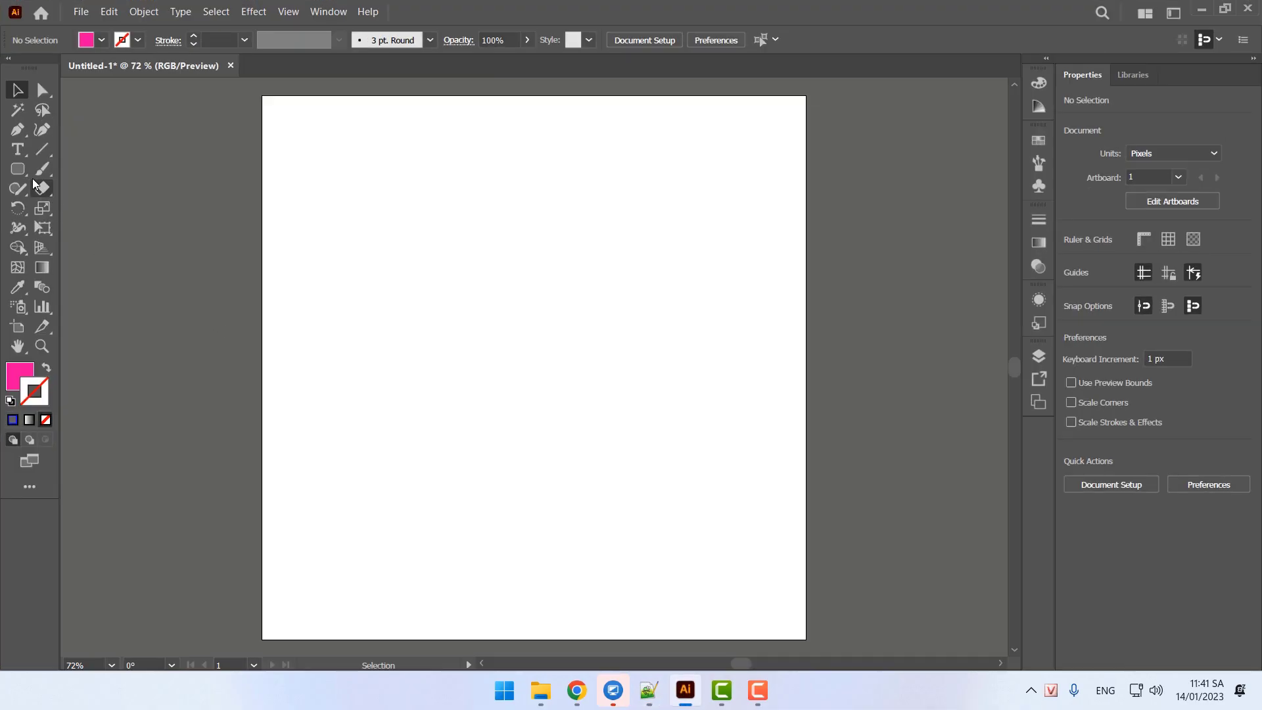
left_click(21, 171)
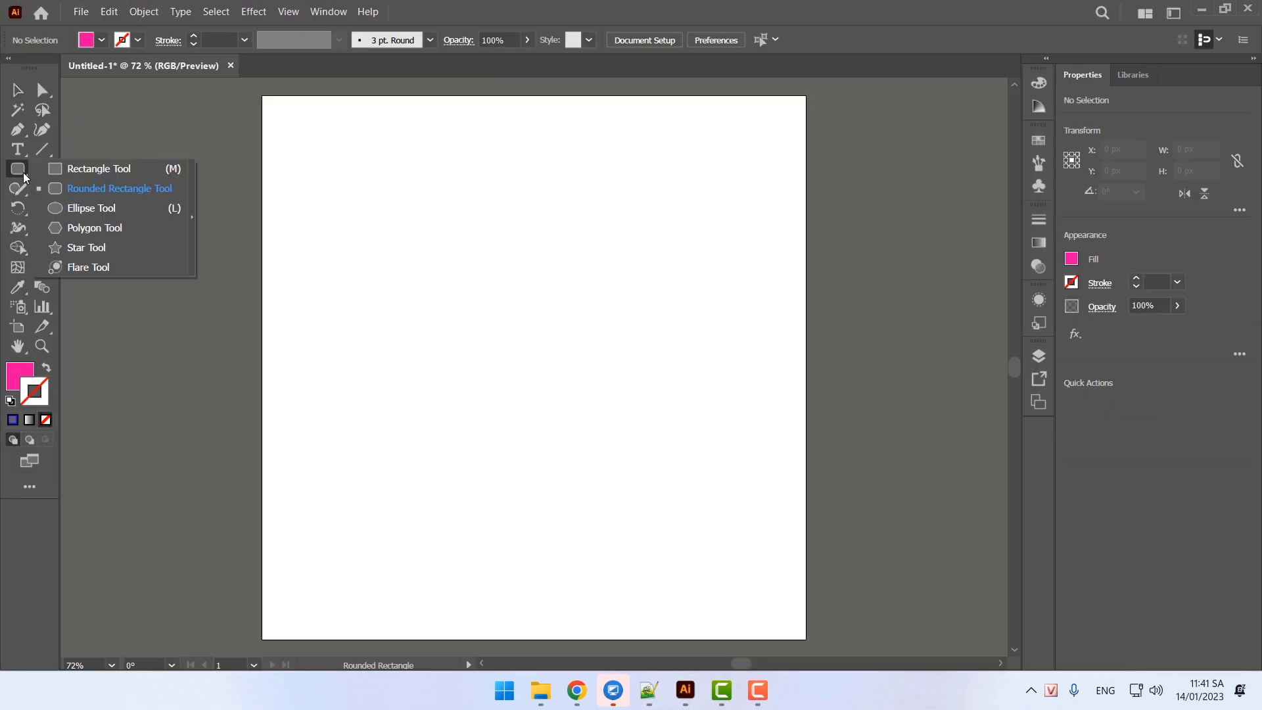
left_click(75, 212)
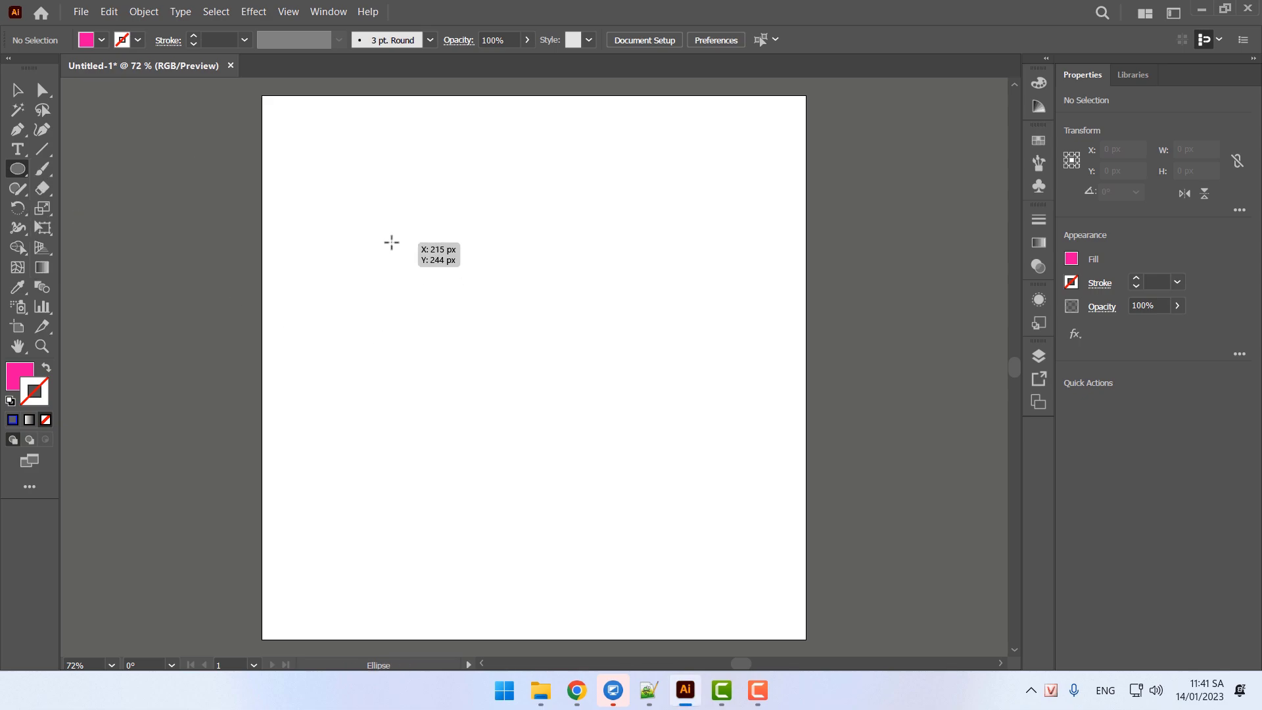
left_click_drag(391, 242, 670, 493)
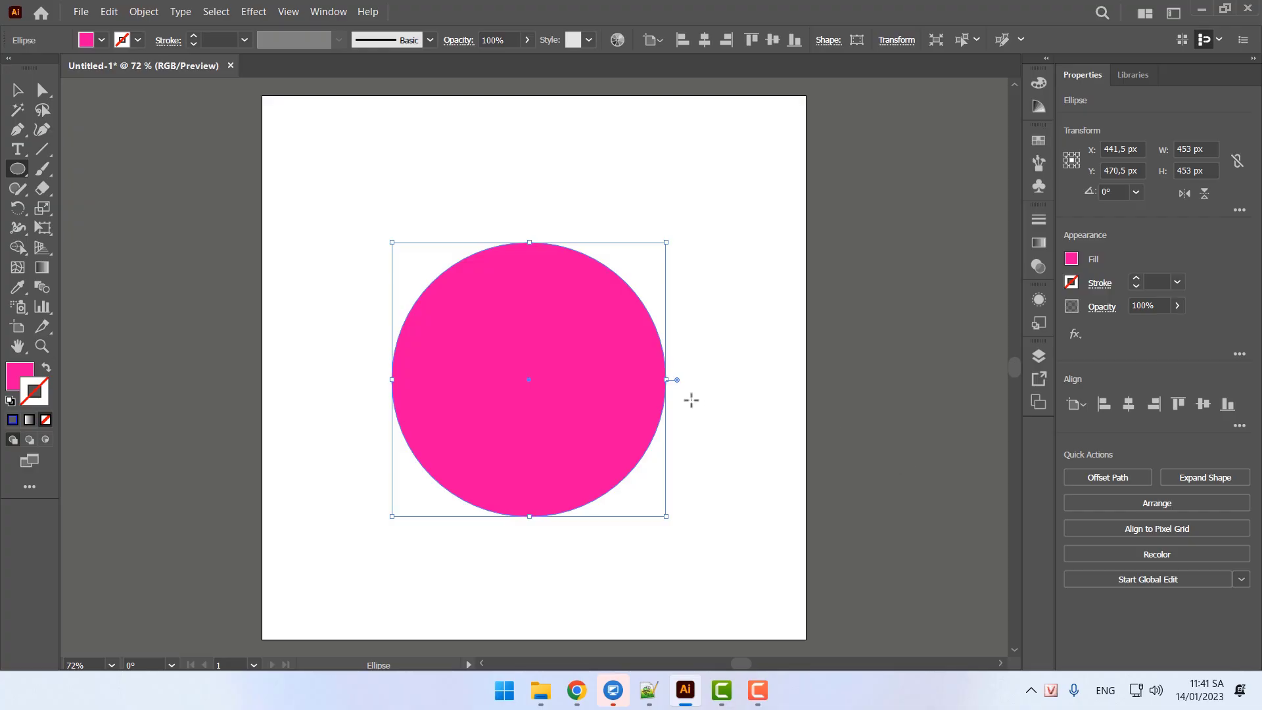
left_click_drag(665, 519, 526, 427)
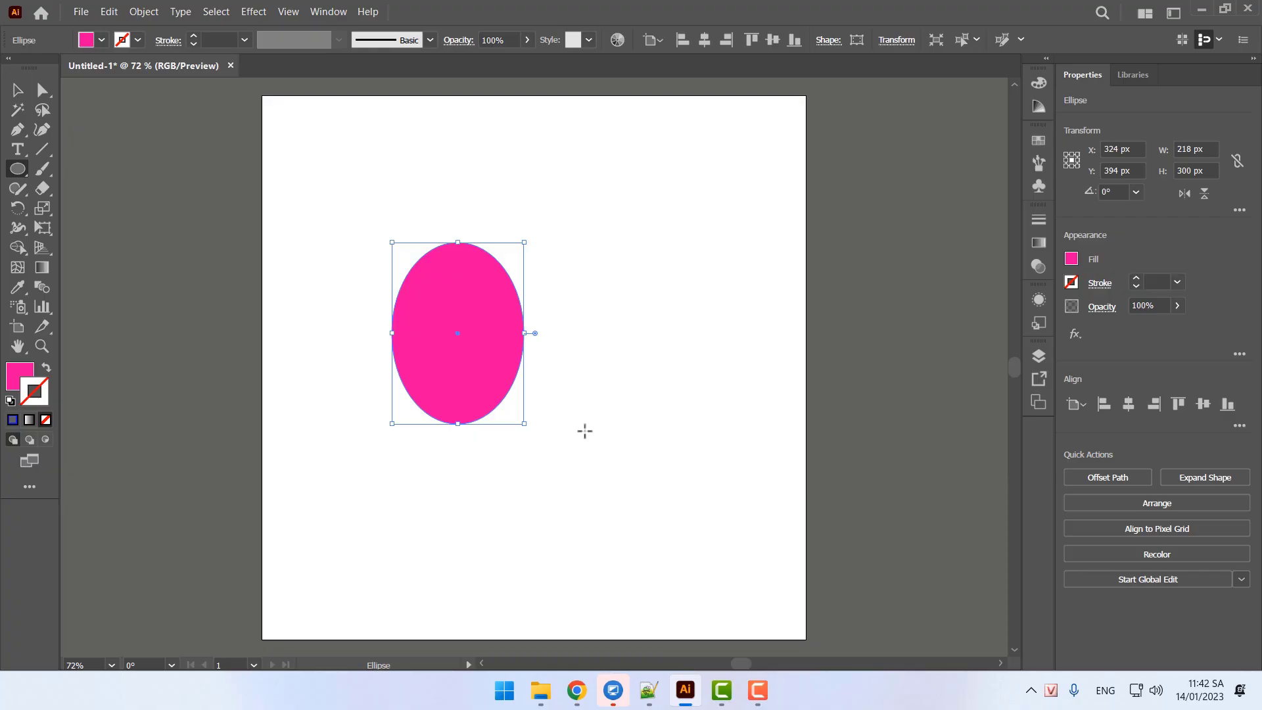
key("ctrl+z")
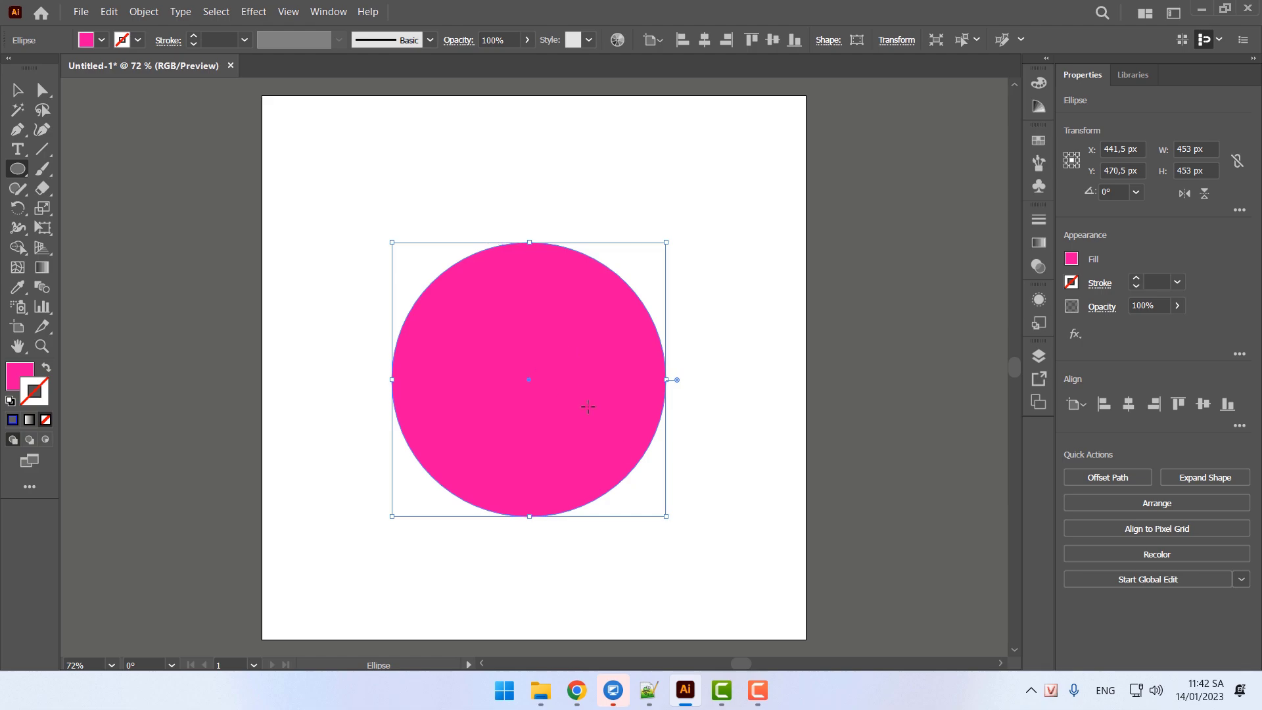
left_click_drag(666, 517, 491, 364)
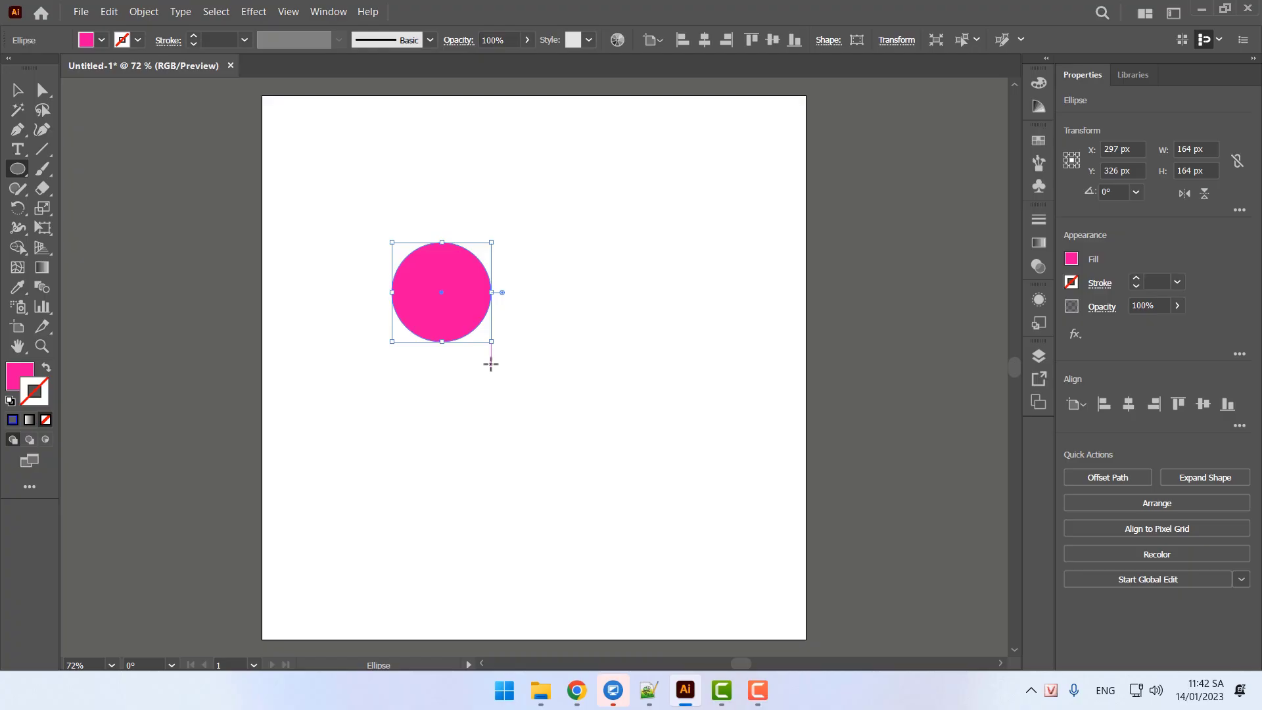
key("v")
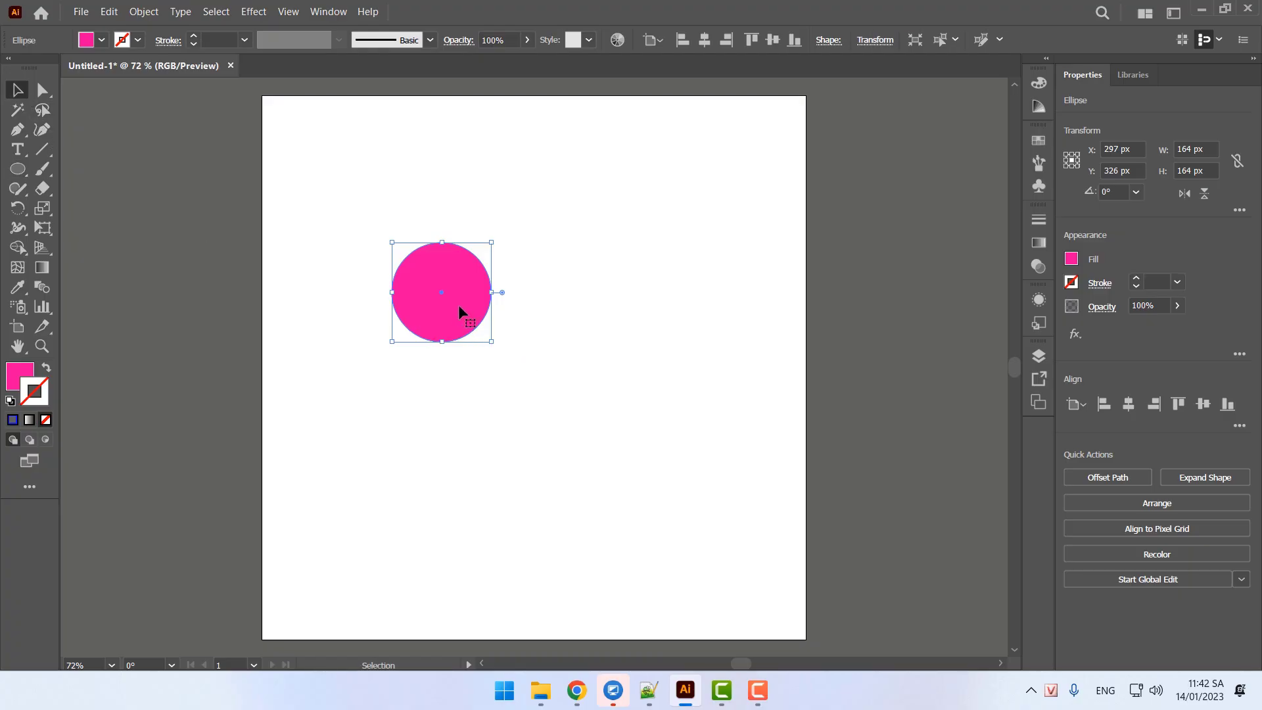
key("Delete")
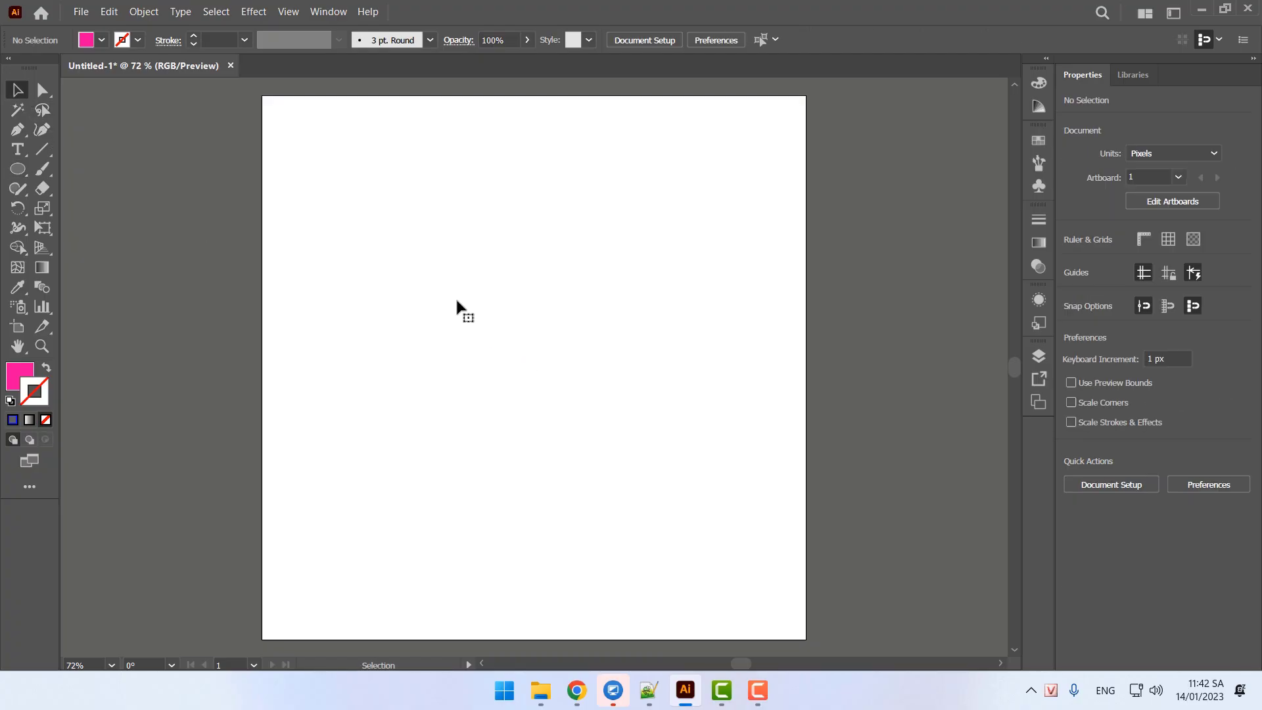
Draw a new small pink circle on the artboard with the Ellipse tool
left_click(17, 169)
left_click(17, 170)
left_click(99, 206)
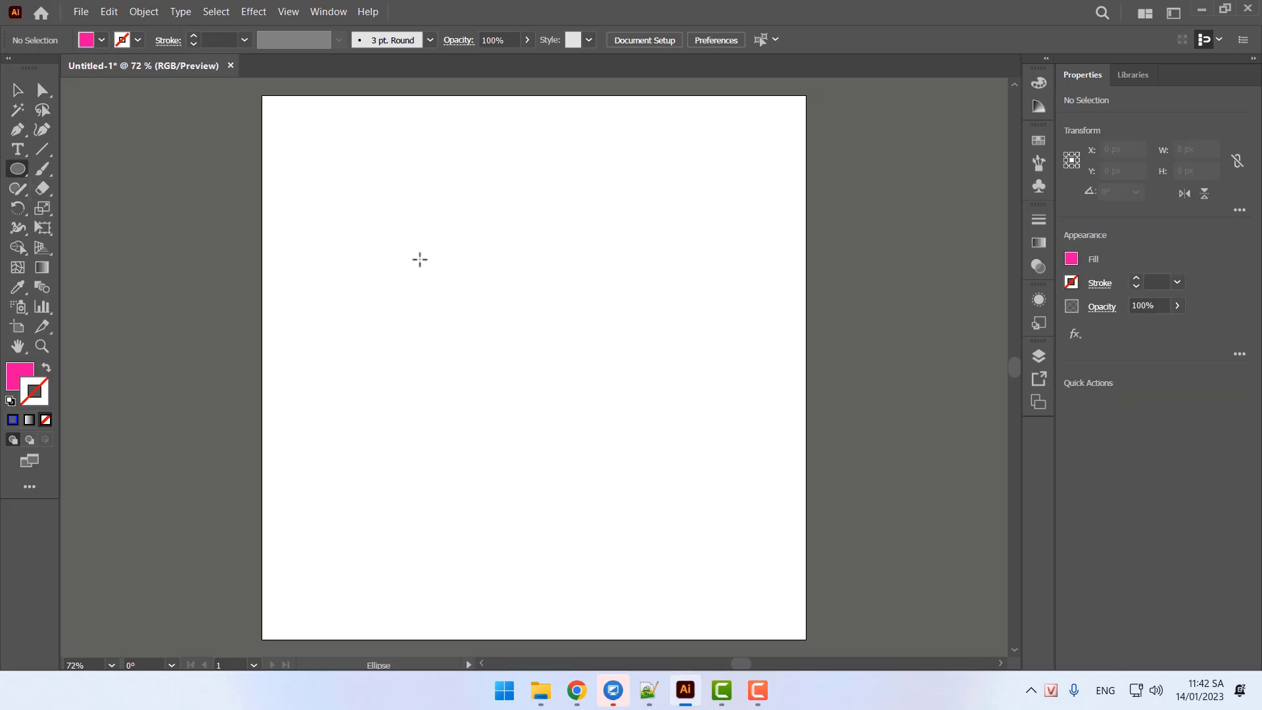
left_click_drag(419, 259, 519, 353)
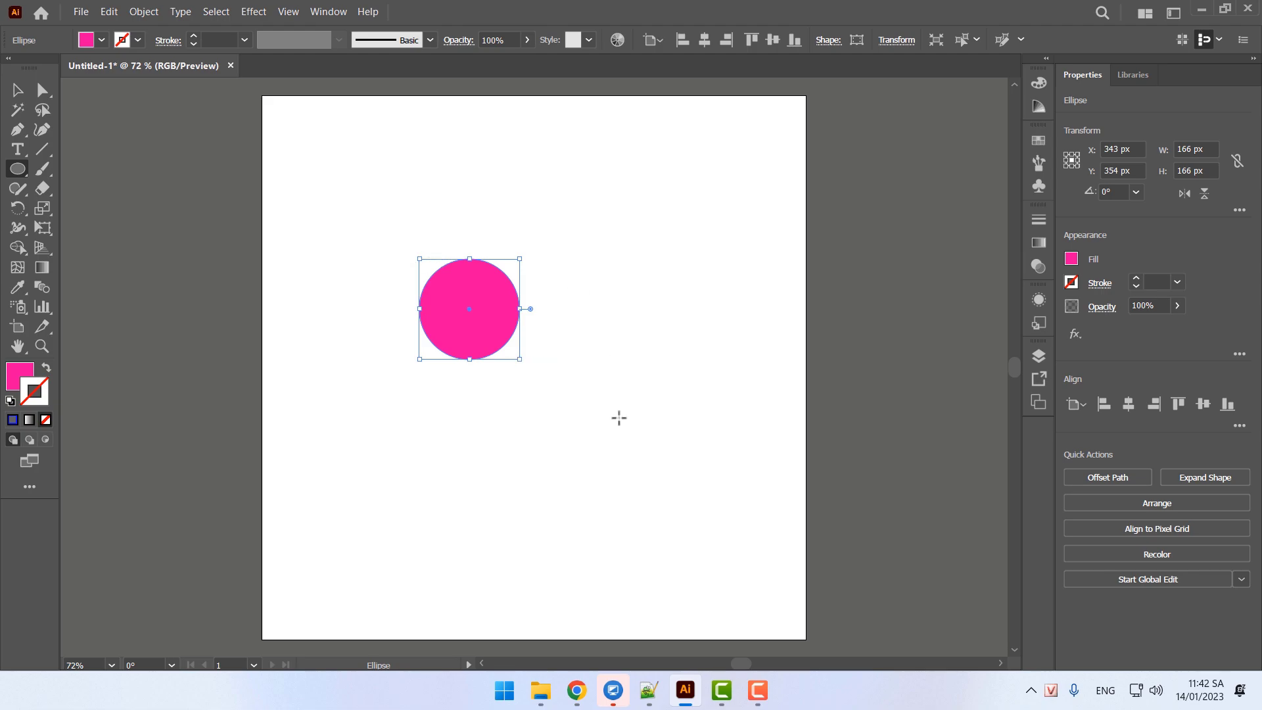
Enlarge the circle, undoing an uneven oval, to a round 490 × 490 px
left_click_drag(519, 359, 724, 592)
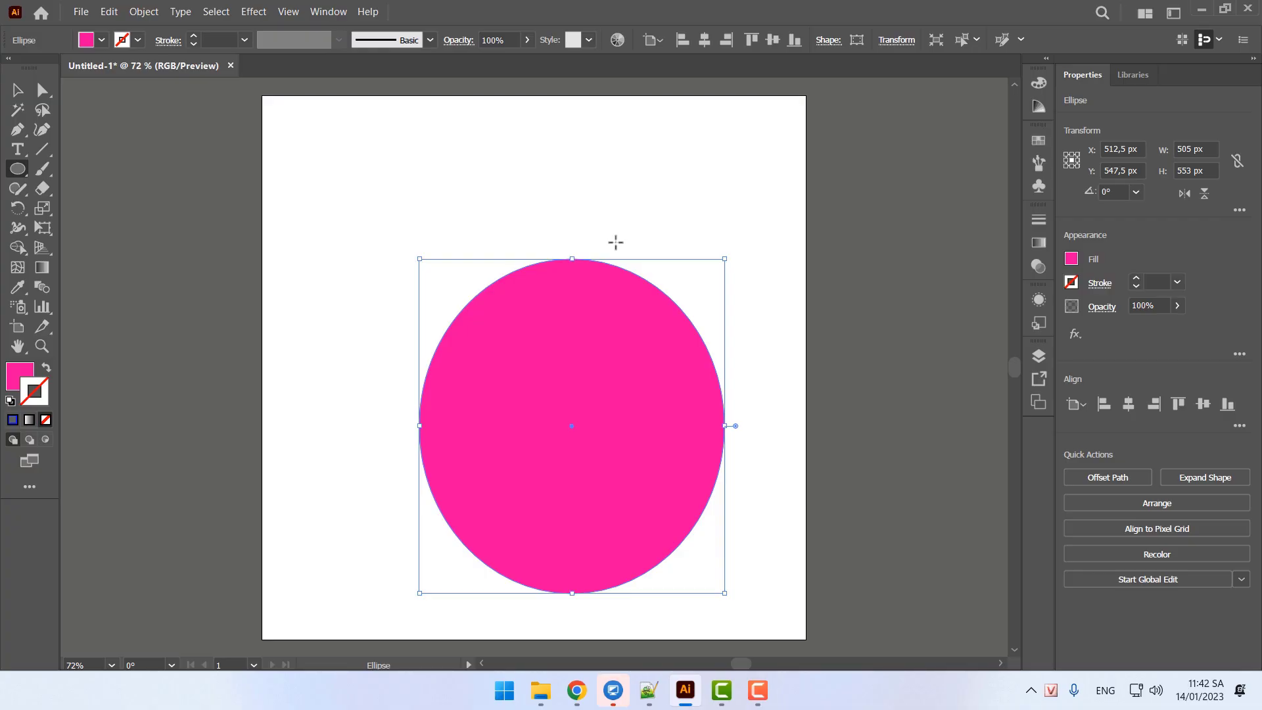
key("ctrl+z")
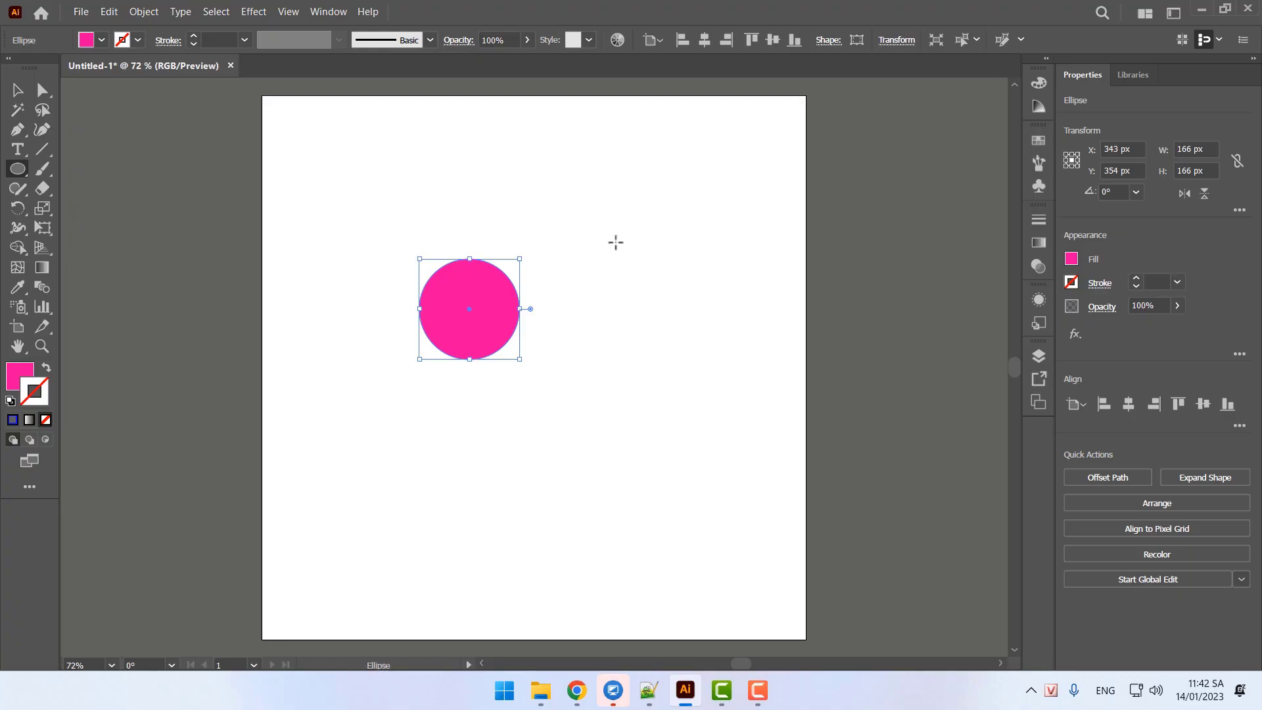
left_click_drag(520, 359, 756, 556)
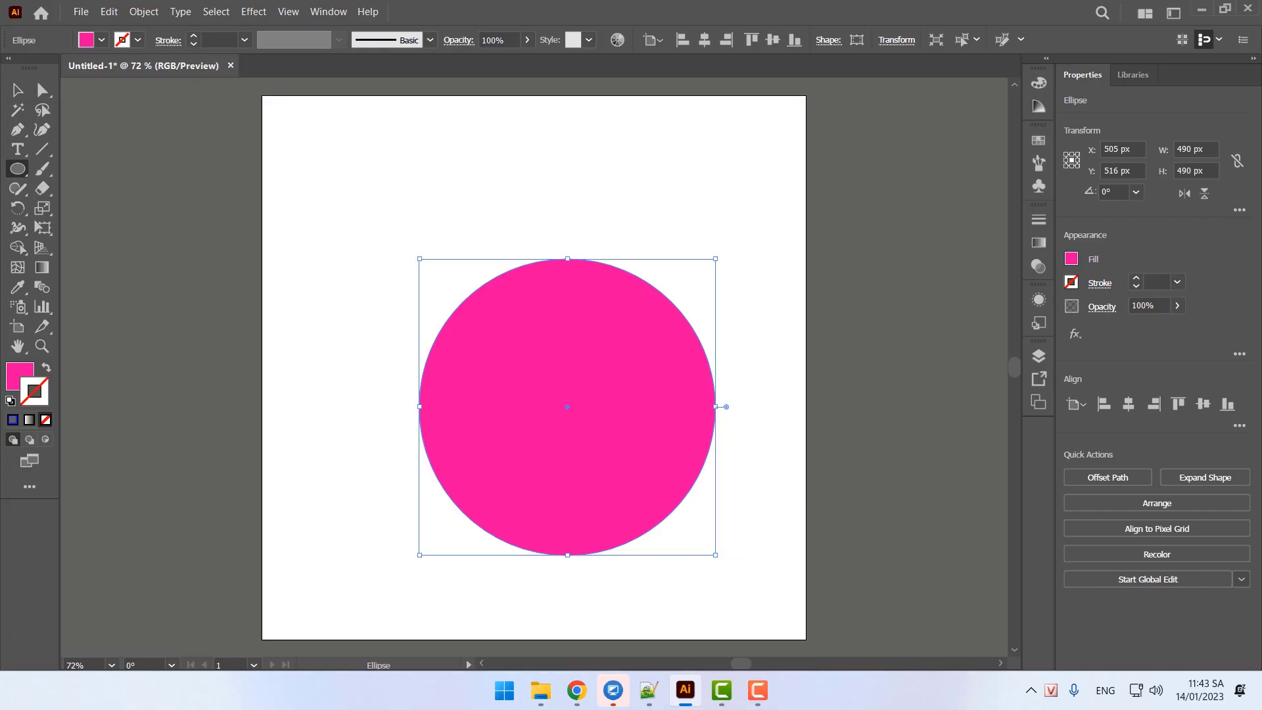
Delete the big circle, then draw a pink rectangle, square, flat oval and circle
left_click(18, 90)
key("Delete")
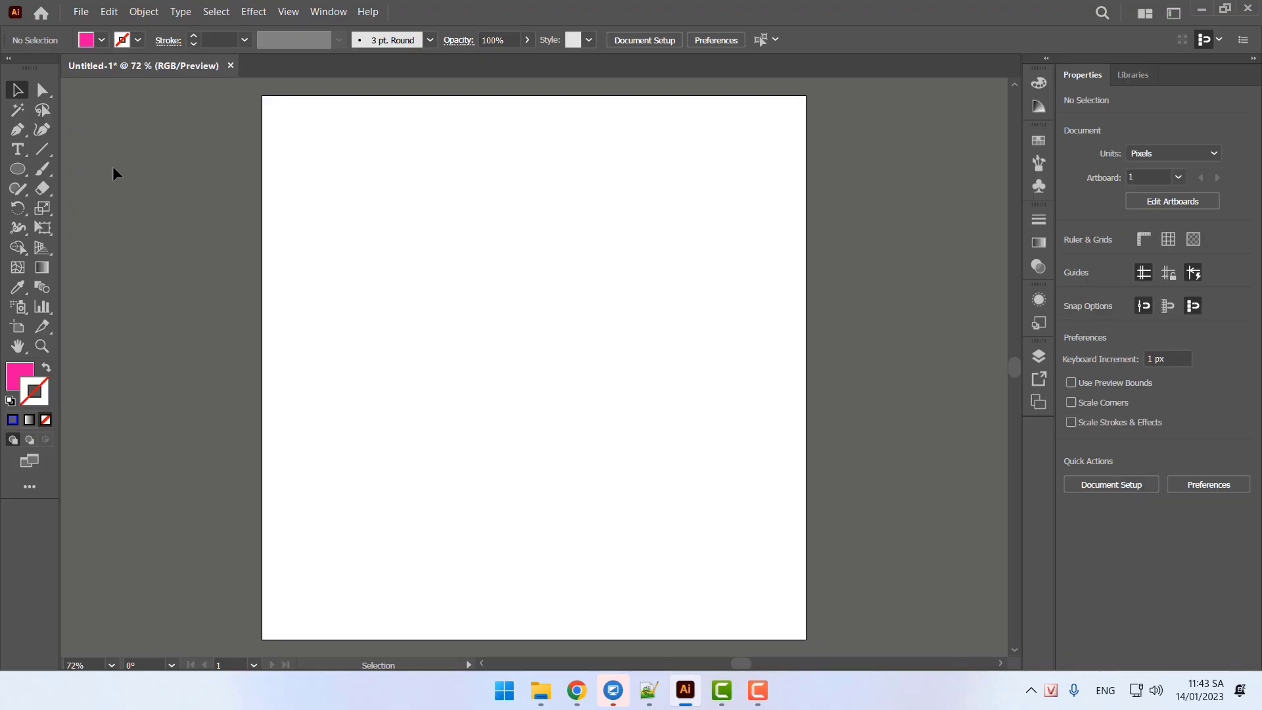
left_click_drag(26, 161, 72, 169)
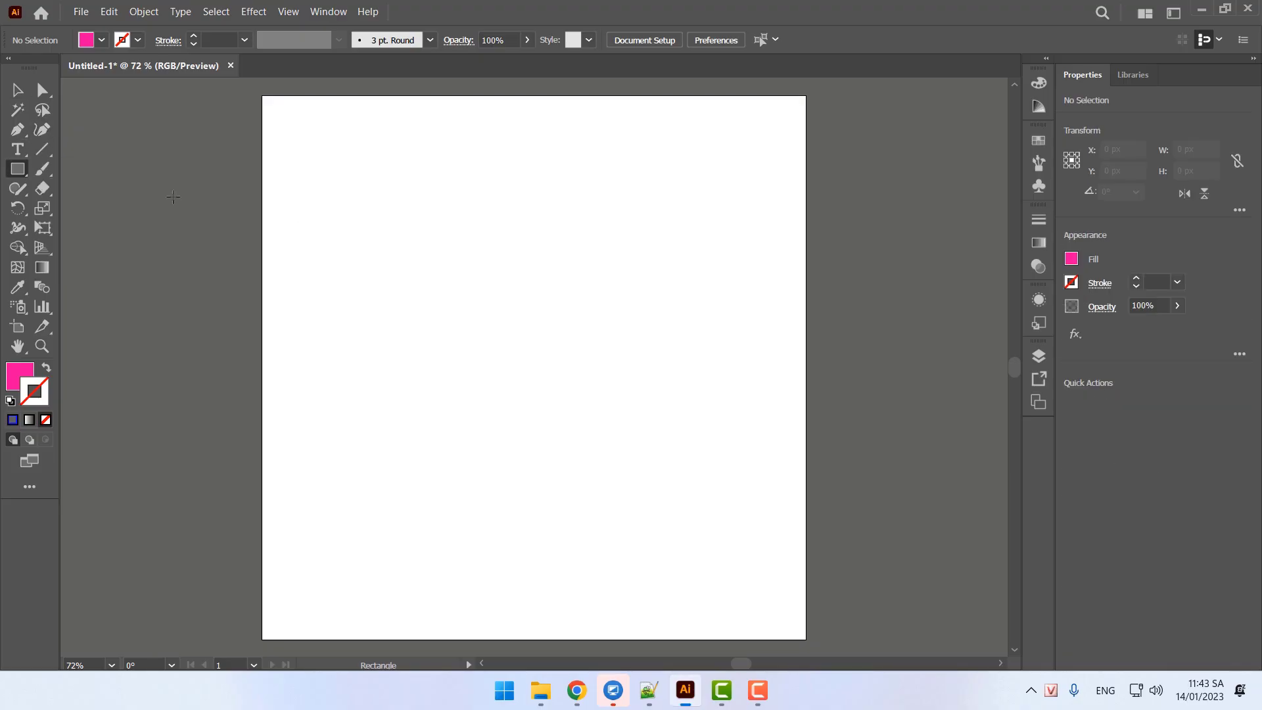
left_click_drag(324, 159, 507, 208)
left_click_drag(18, 169, 66, 208)
left_click_drag(594, 170, 717, 202)
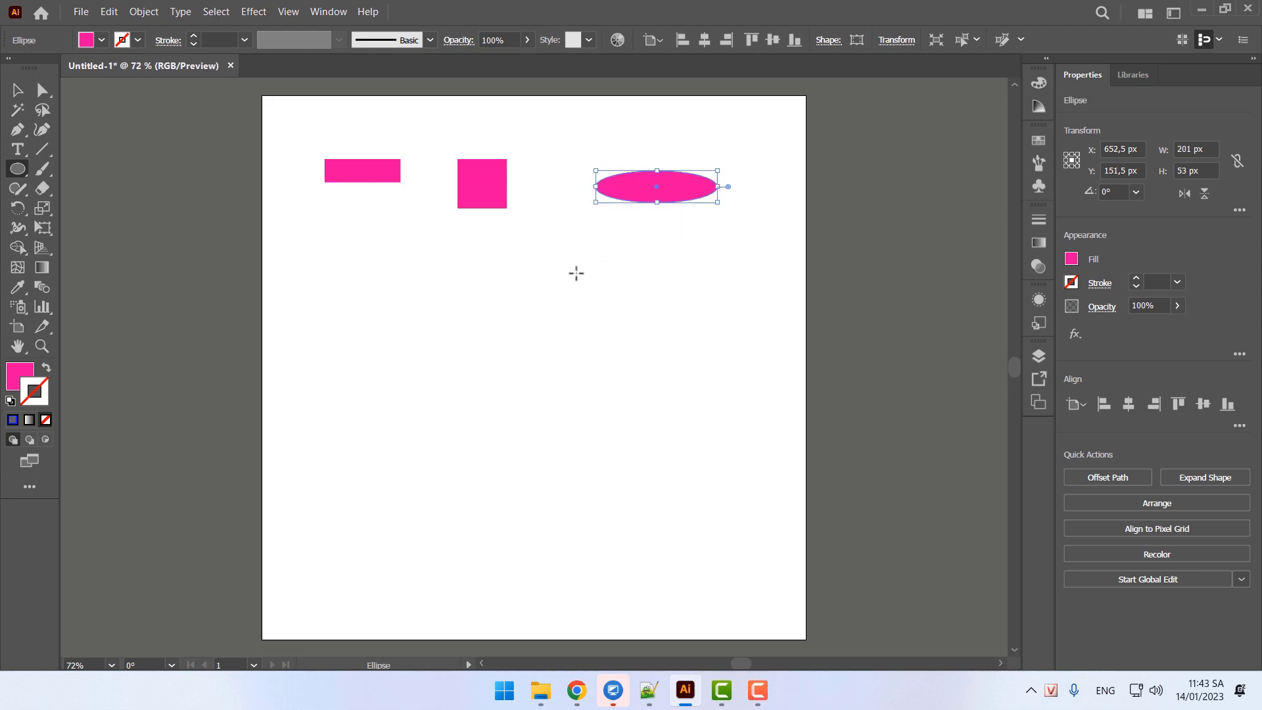
left_click_drag(348, 274, 418, 344)
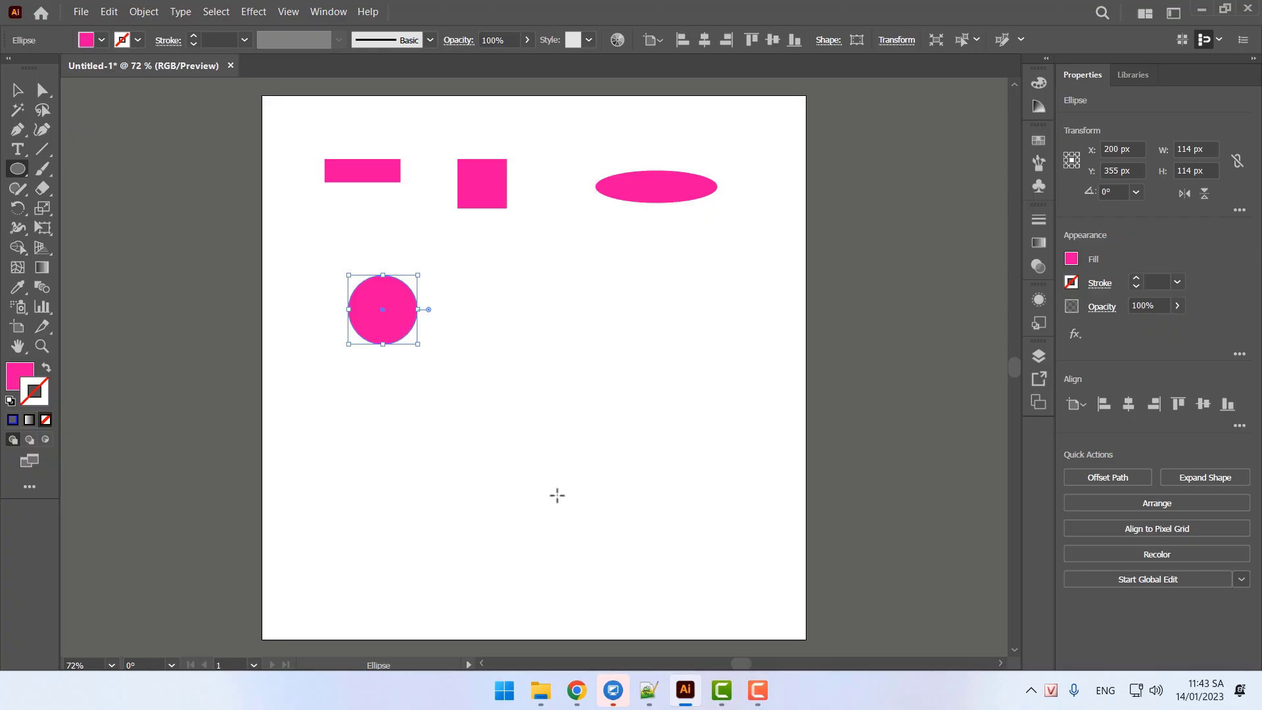
Undo the circle, oval, square and rectangle one by one with Ctrl+Z
key("ctrl+z")
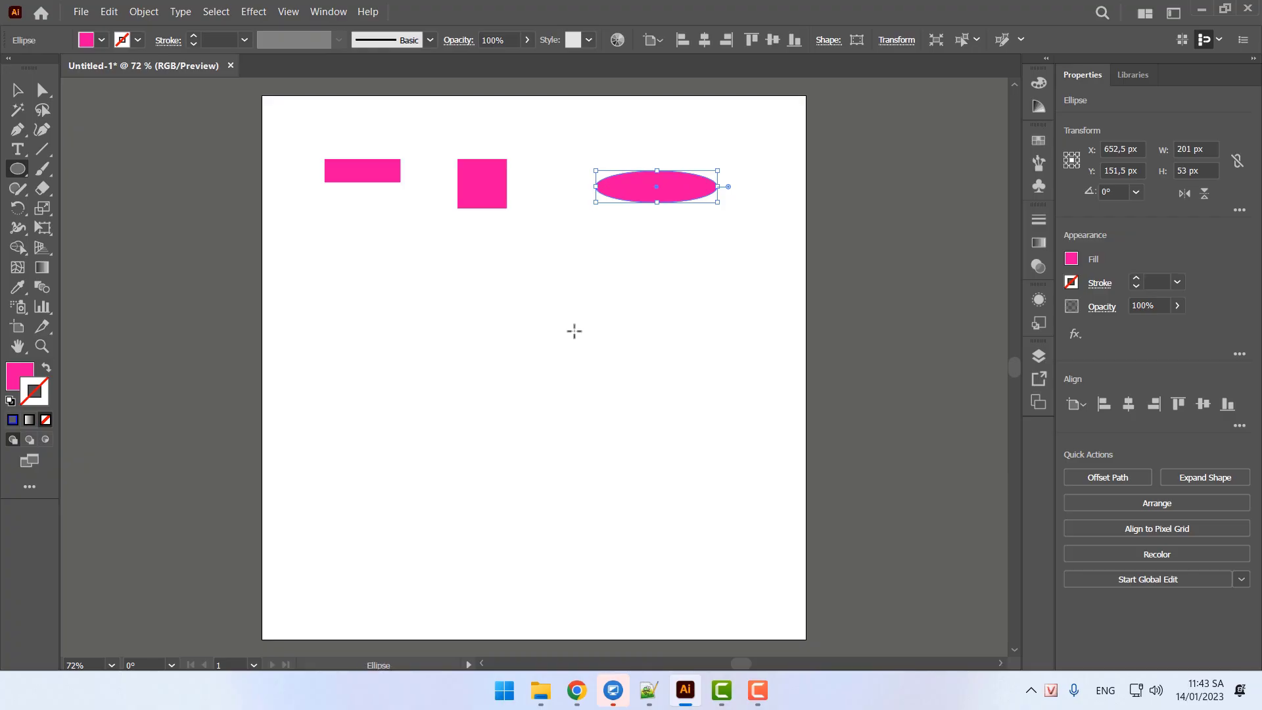
key("ctrl+z")
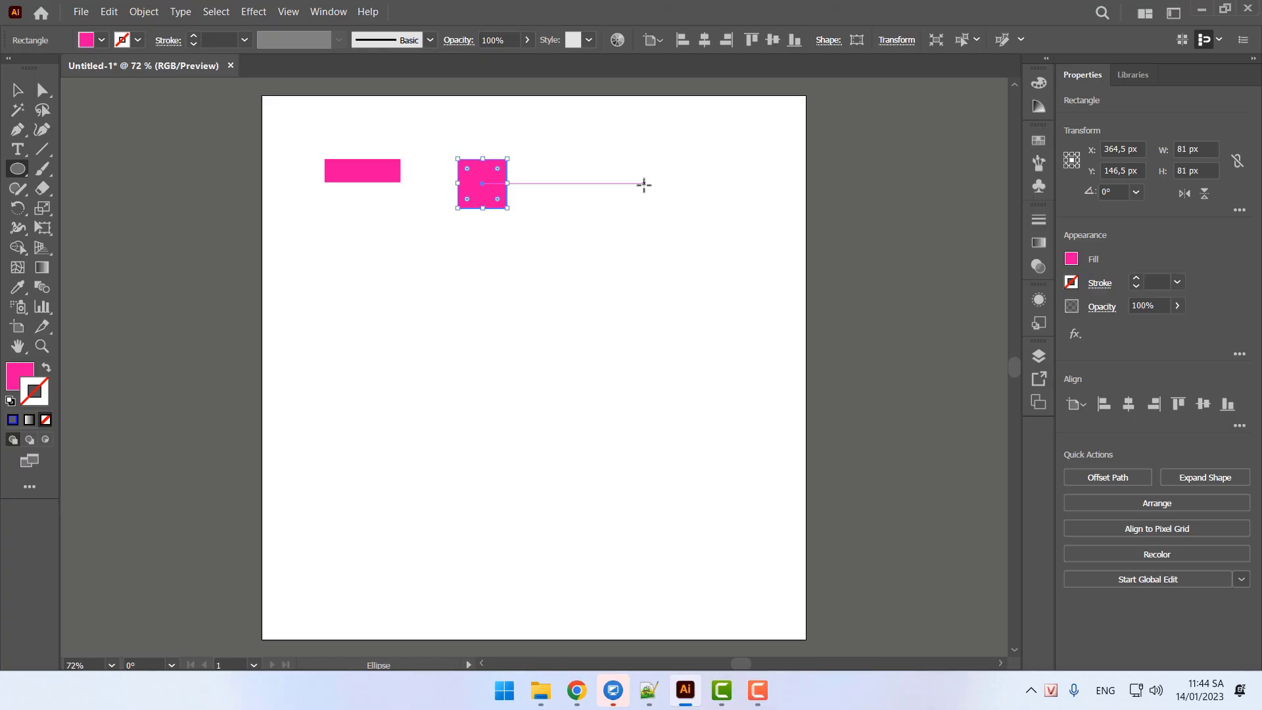
key("ctrl+z")
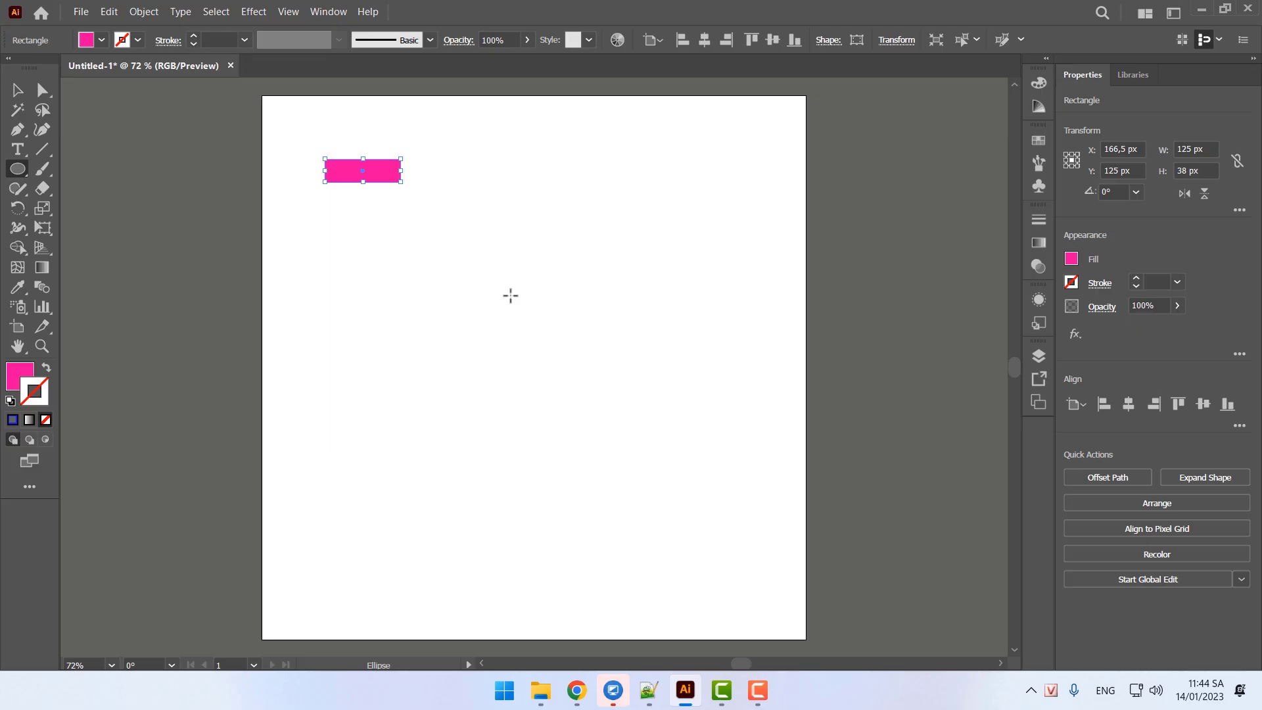
key("ctrl+z")
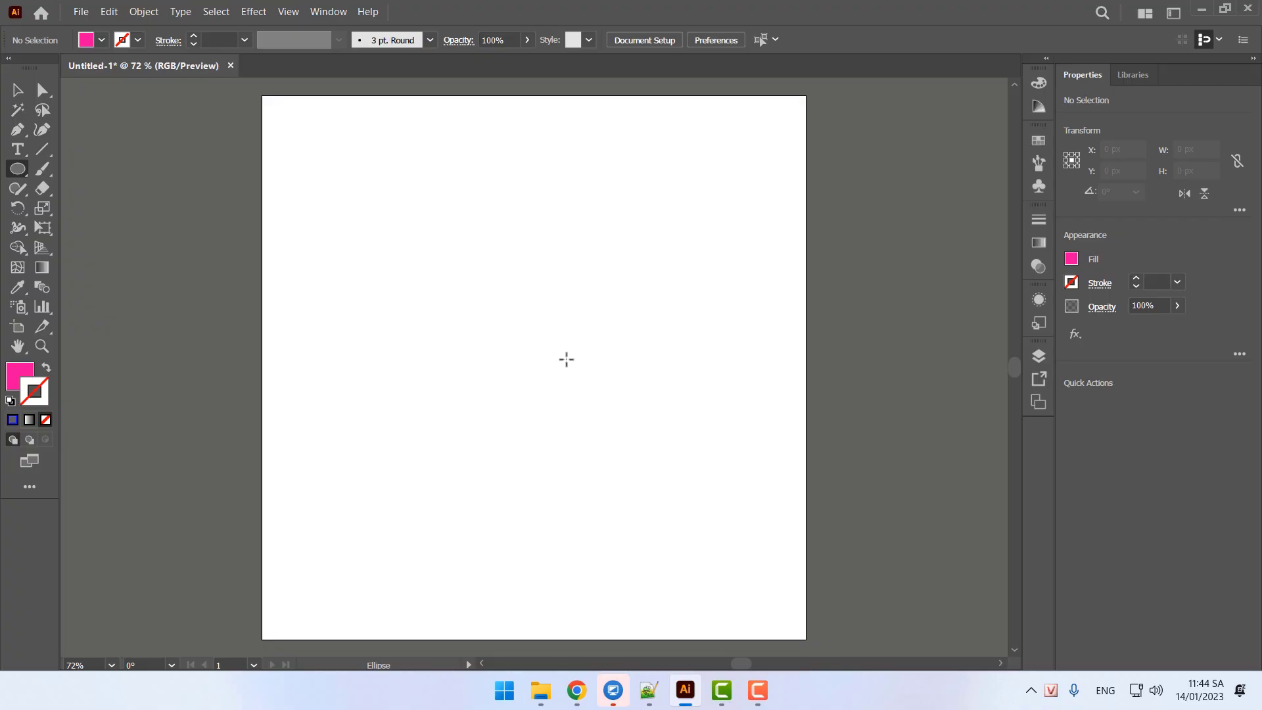
In Notepad++, add the line 'Ctrl Z mấy lần thì sẽ quay trở lại các thao tác trước từng đó lần.'
left_click(649, 691)
key("Return")
key("Return")
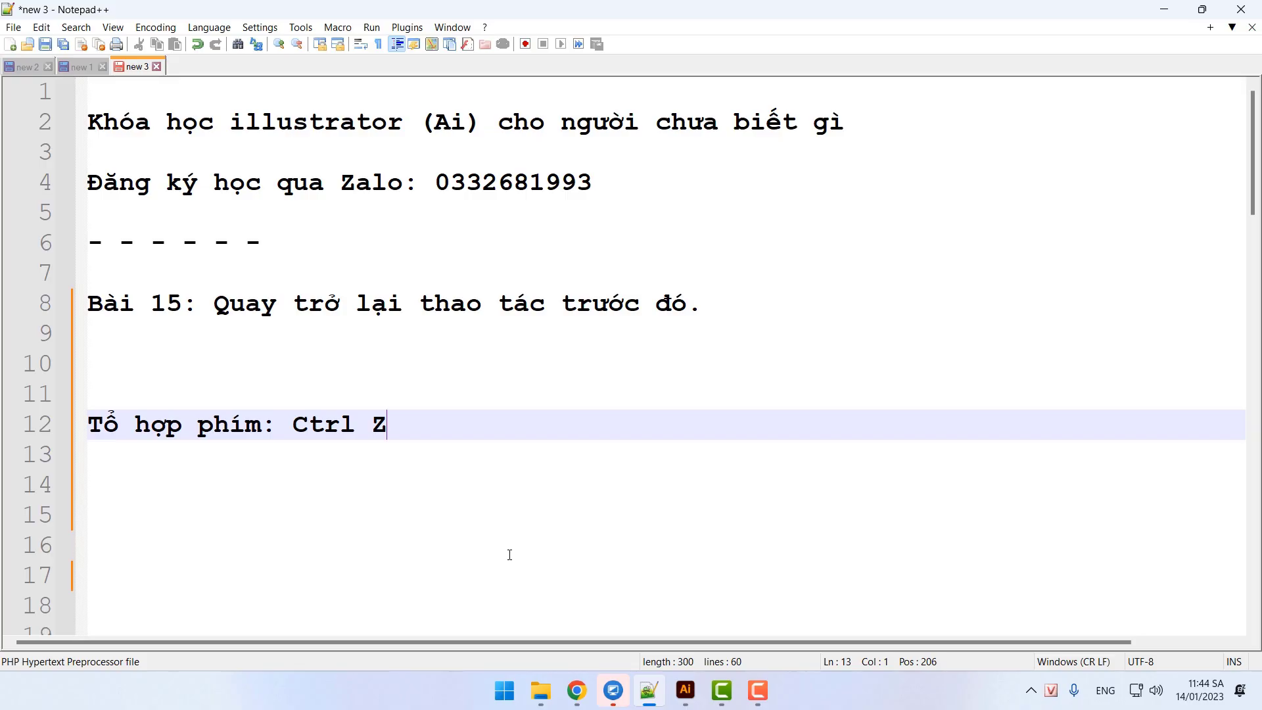
type("Ctrl")
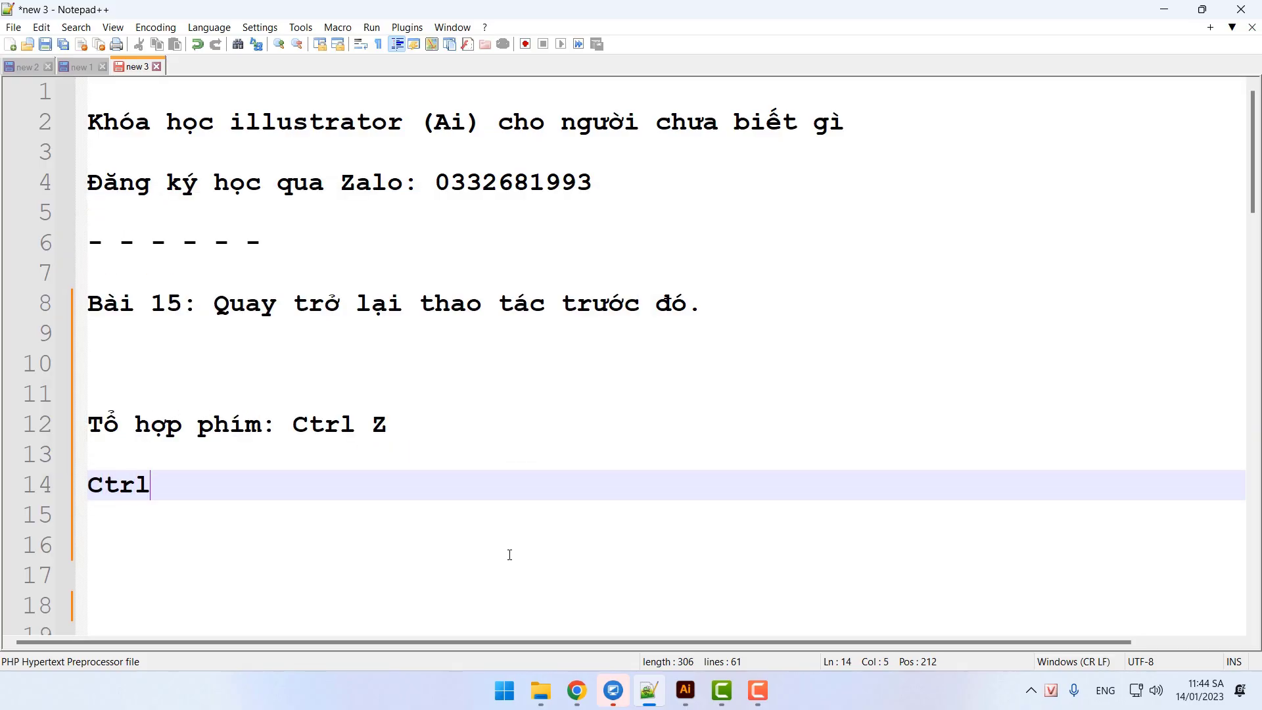
type(" Z mấy lần thì sẽ quay trả")
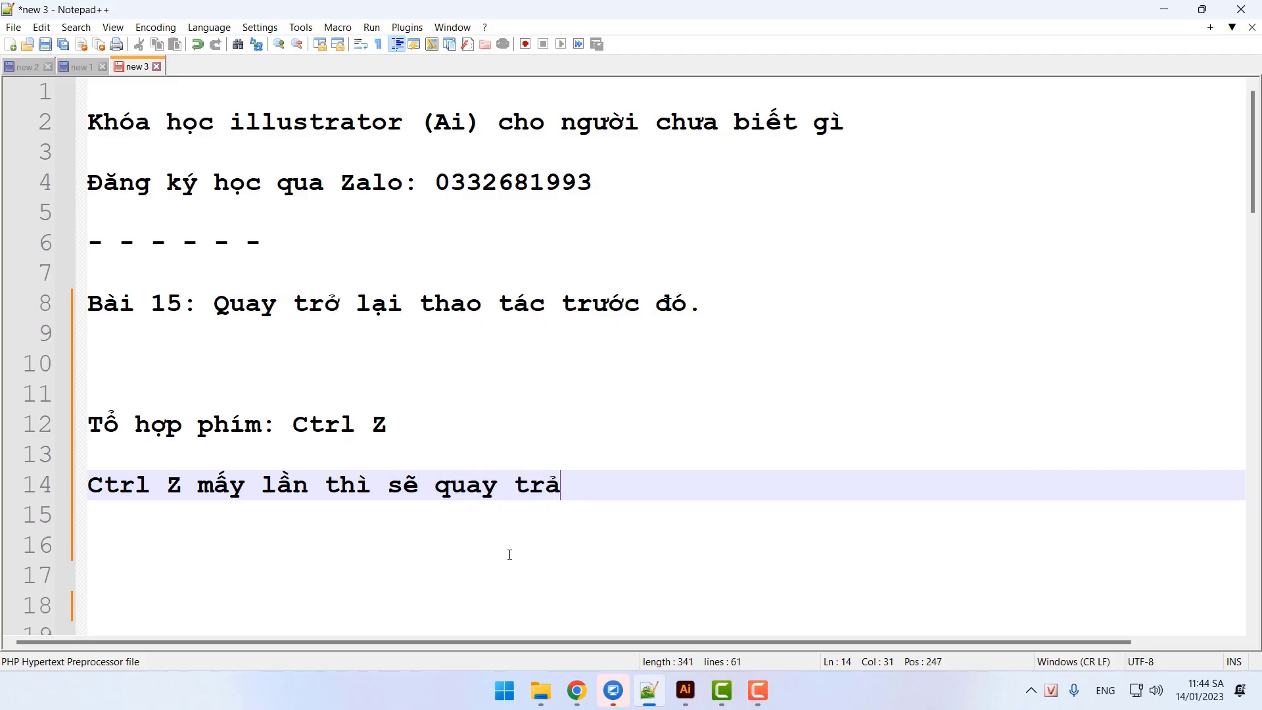
key("BackSpace")
type("ở lại cac")
key("BackSpace")
key("BackSpace")
key("BackSpace")
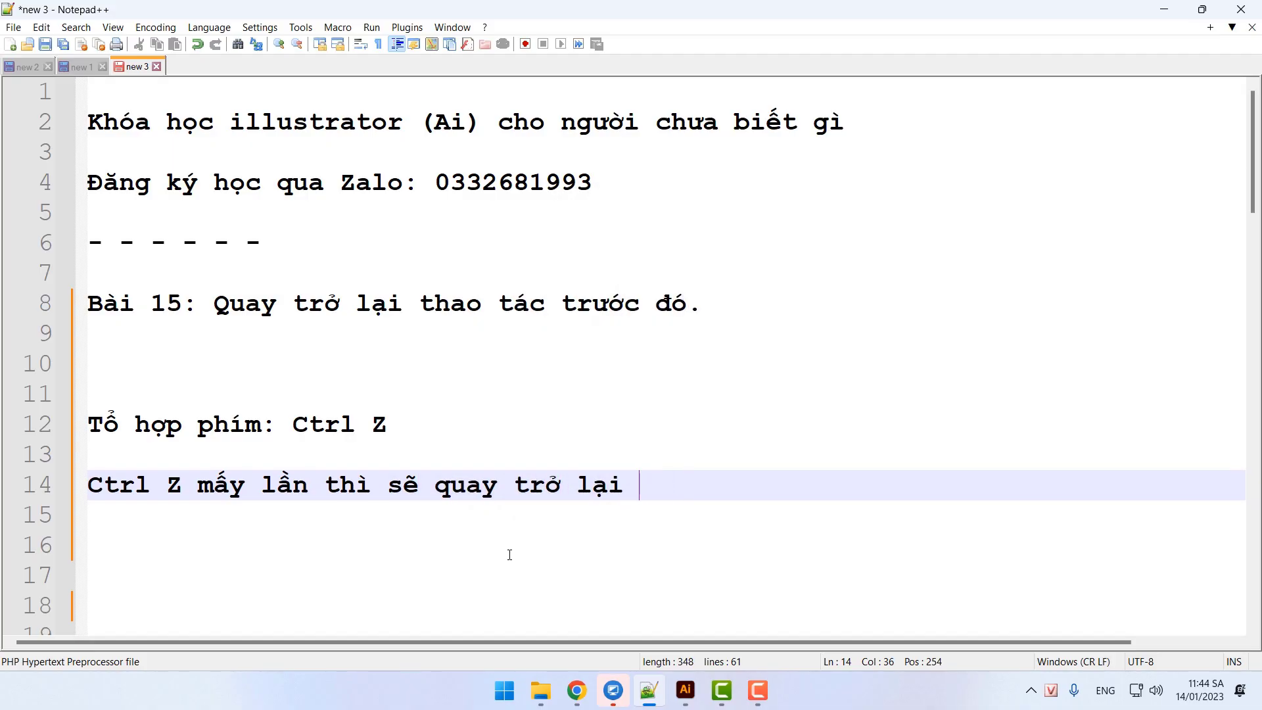
type("tho")
key("BackSpace")
type("ao tác trước tưng")
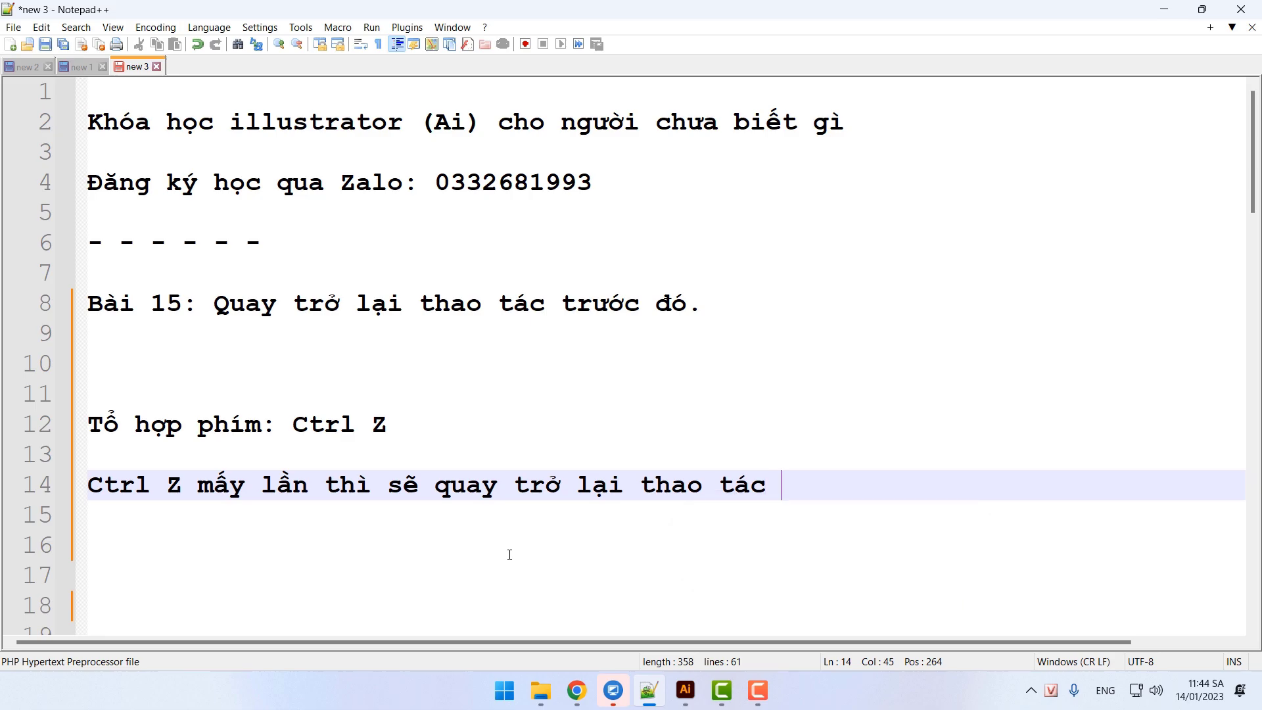
type(" đó lần")
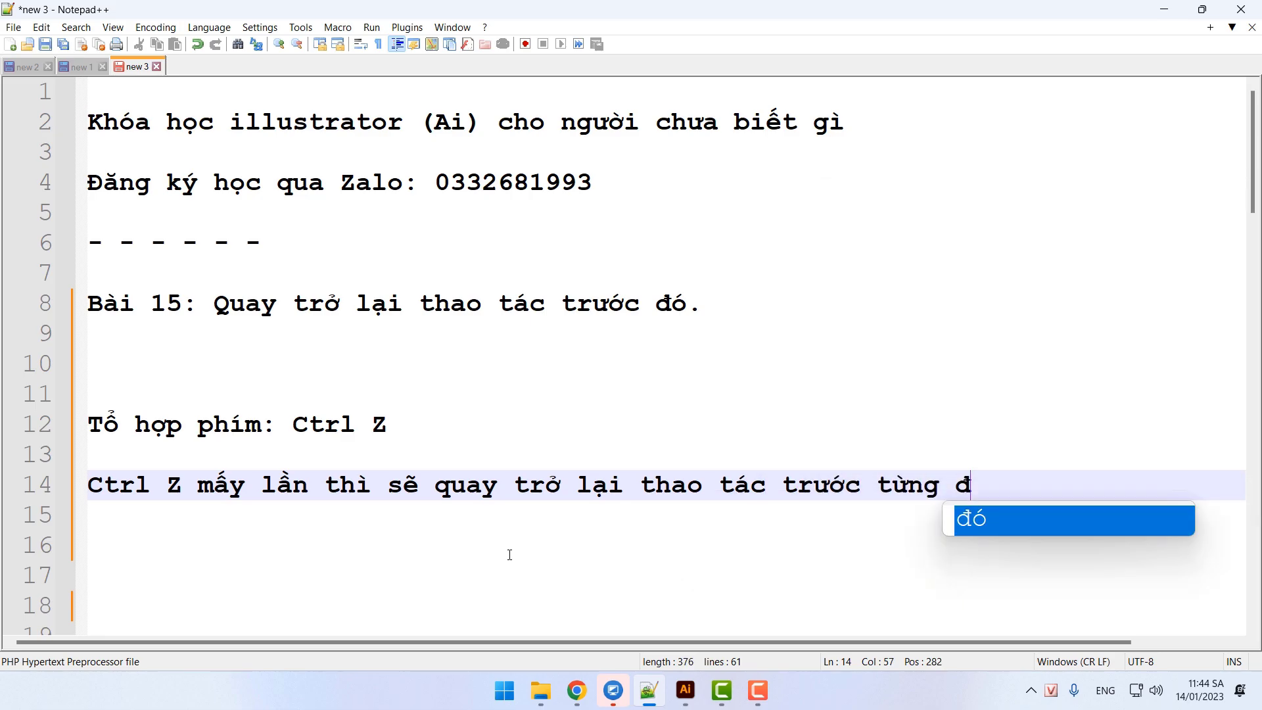
type(".")
key("Return")
key("Return")
key("Return")
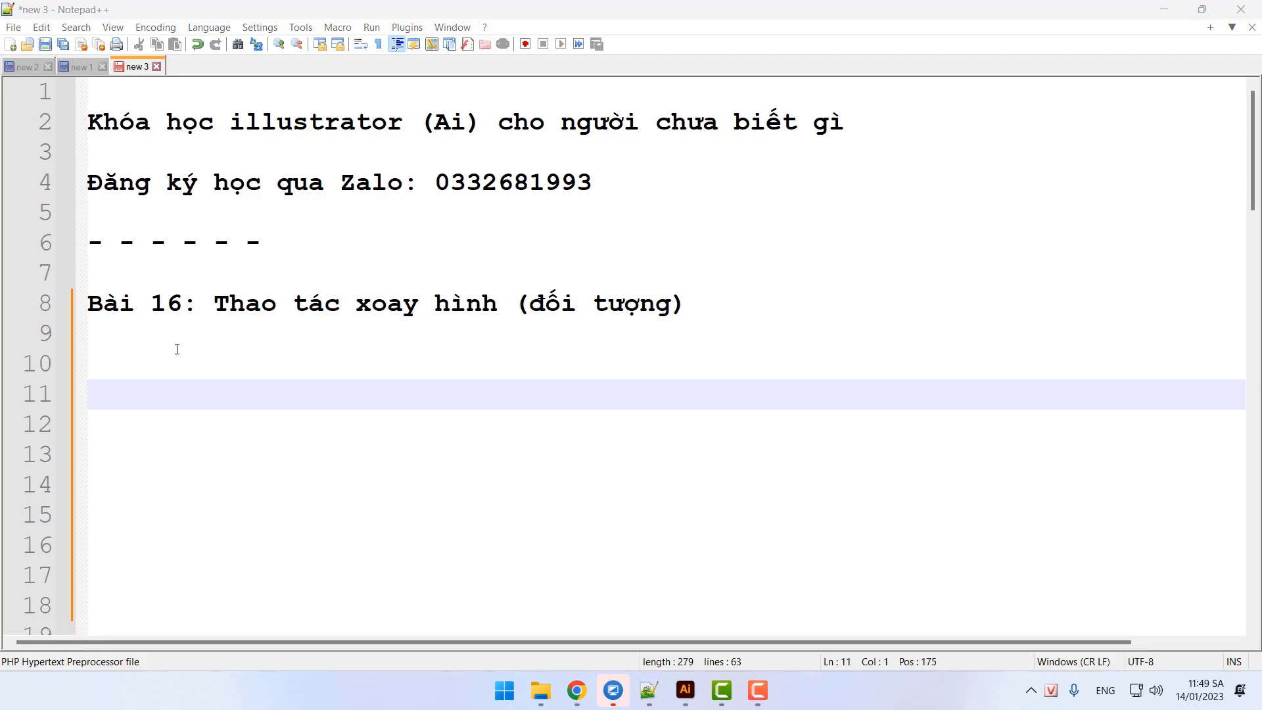
left_click(180, 367)
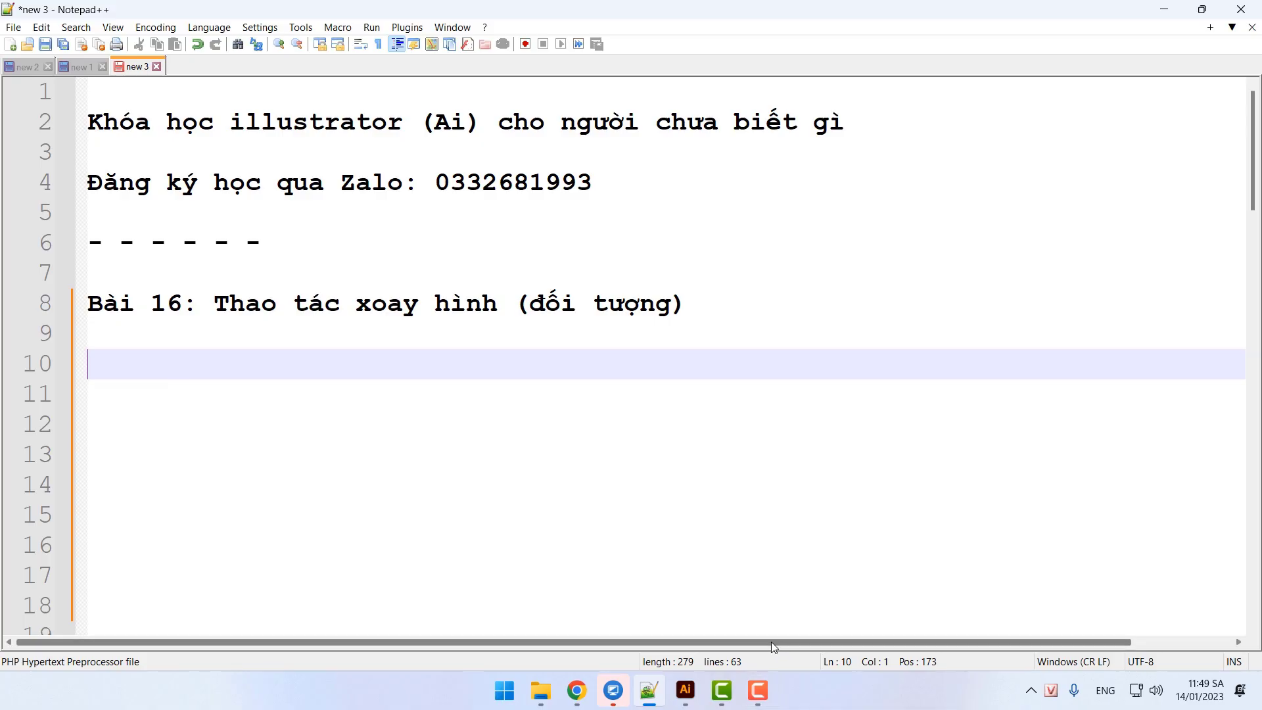
In Illustrator, draw a wide blue bar at the top and two tall blue bars below
left_click(686, 691)
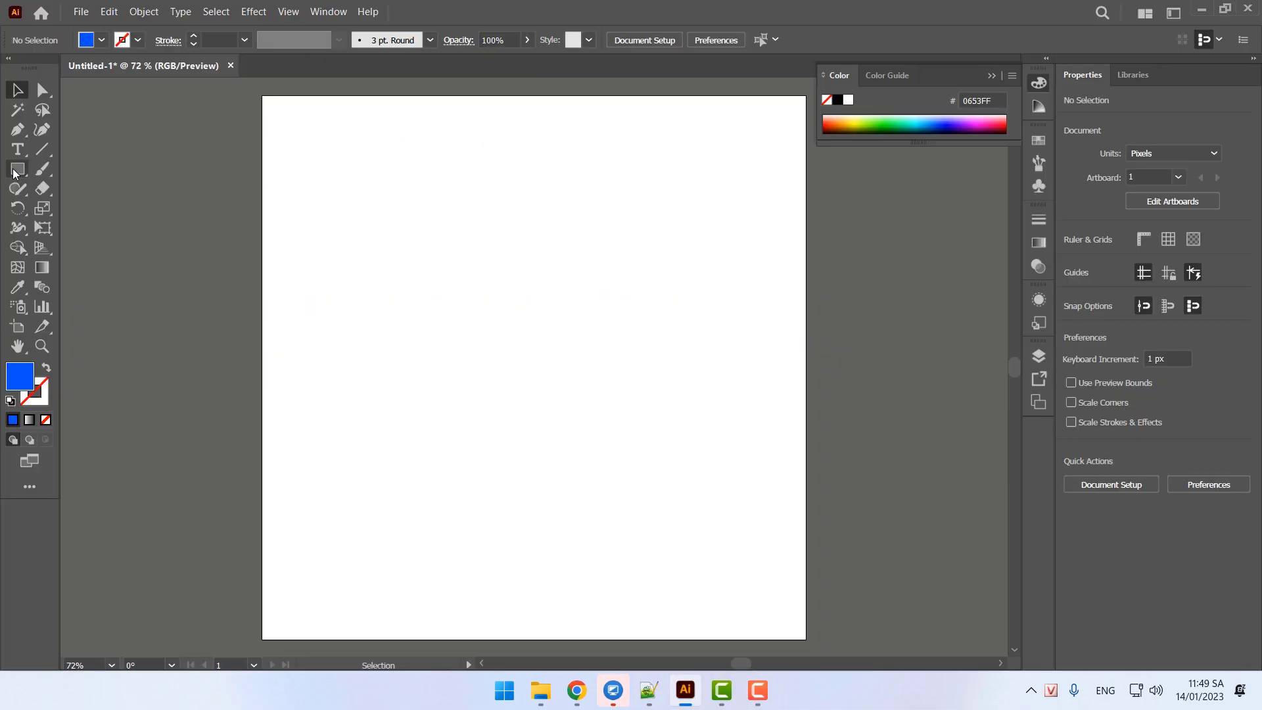
left_click_drag(18, 169, 80, 170)
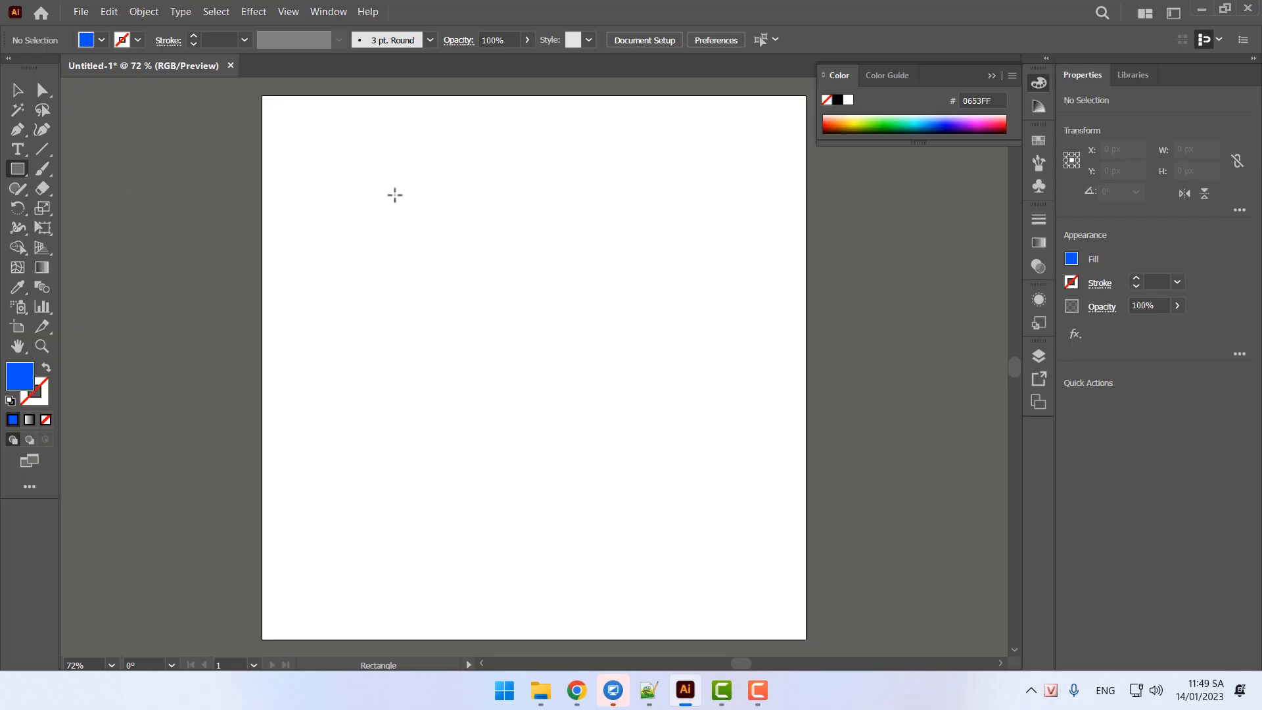
left_click_drag(395, 195, 688, 247)
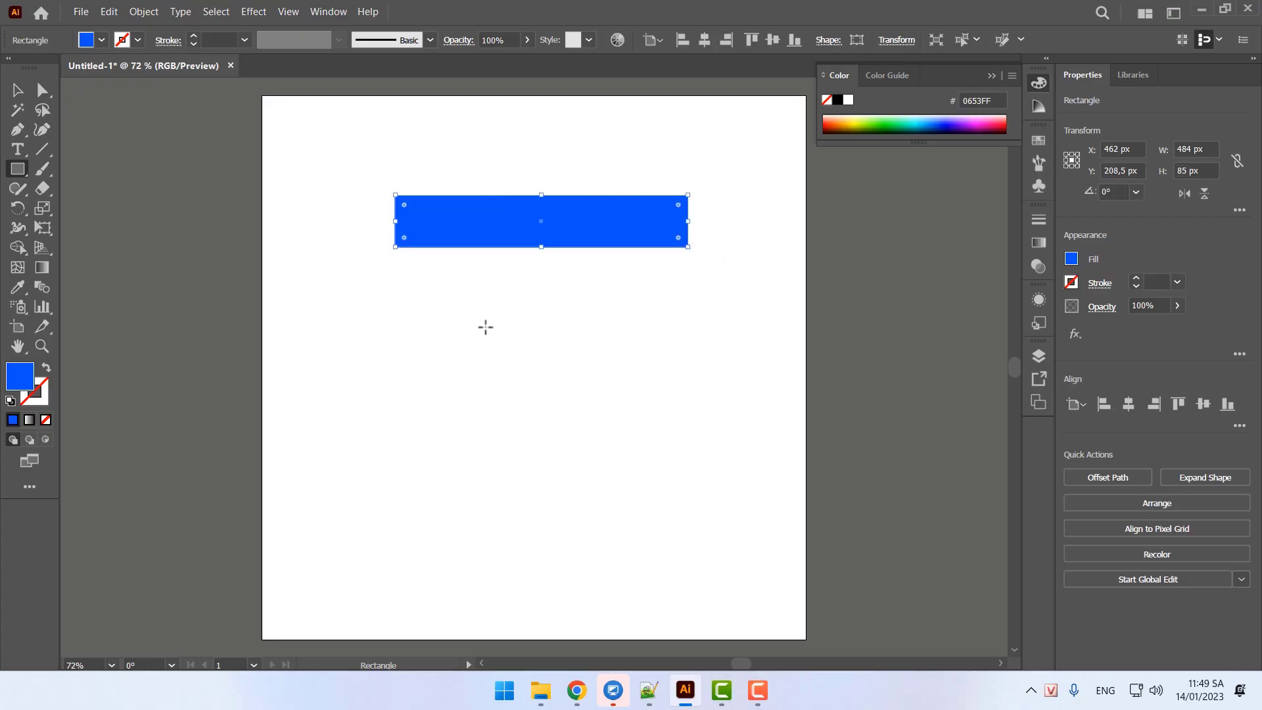
left_click_drag(515, 282, 562, 564)
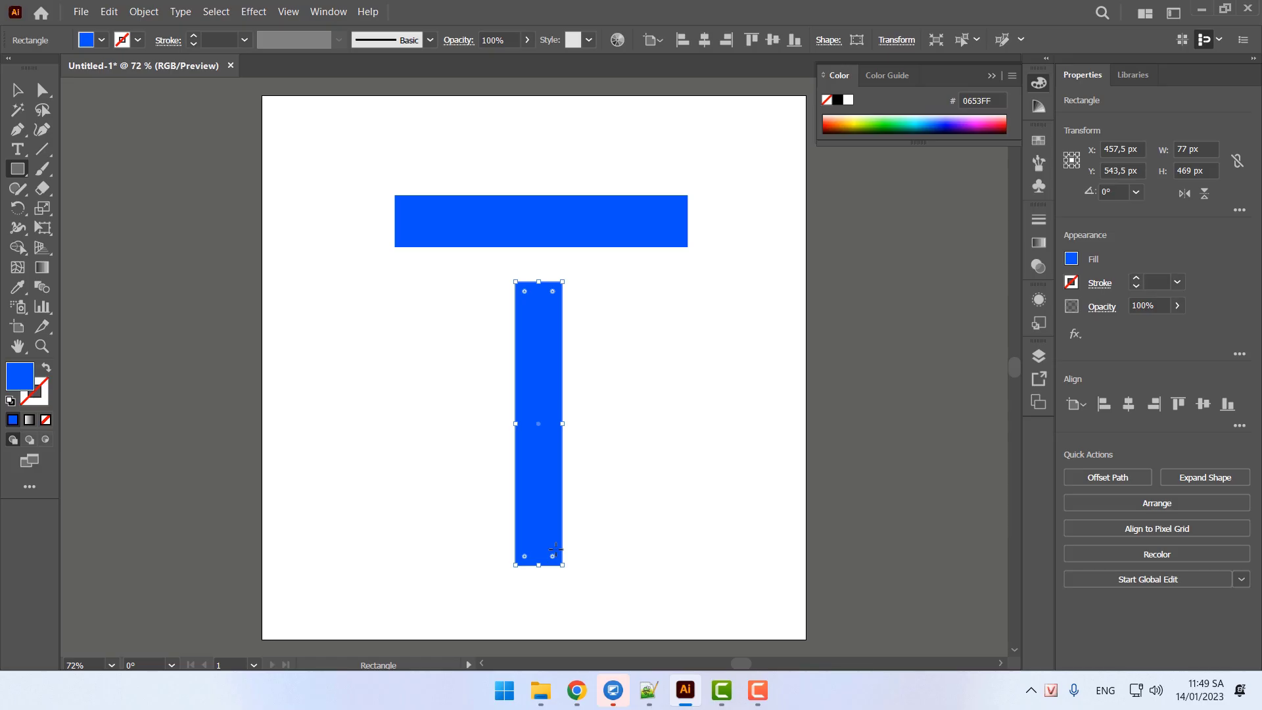
left_click_drag(296, 295, 339, 547)
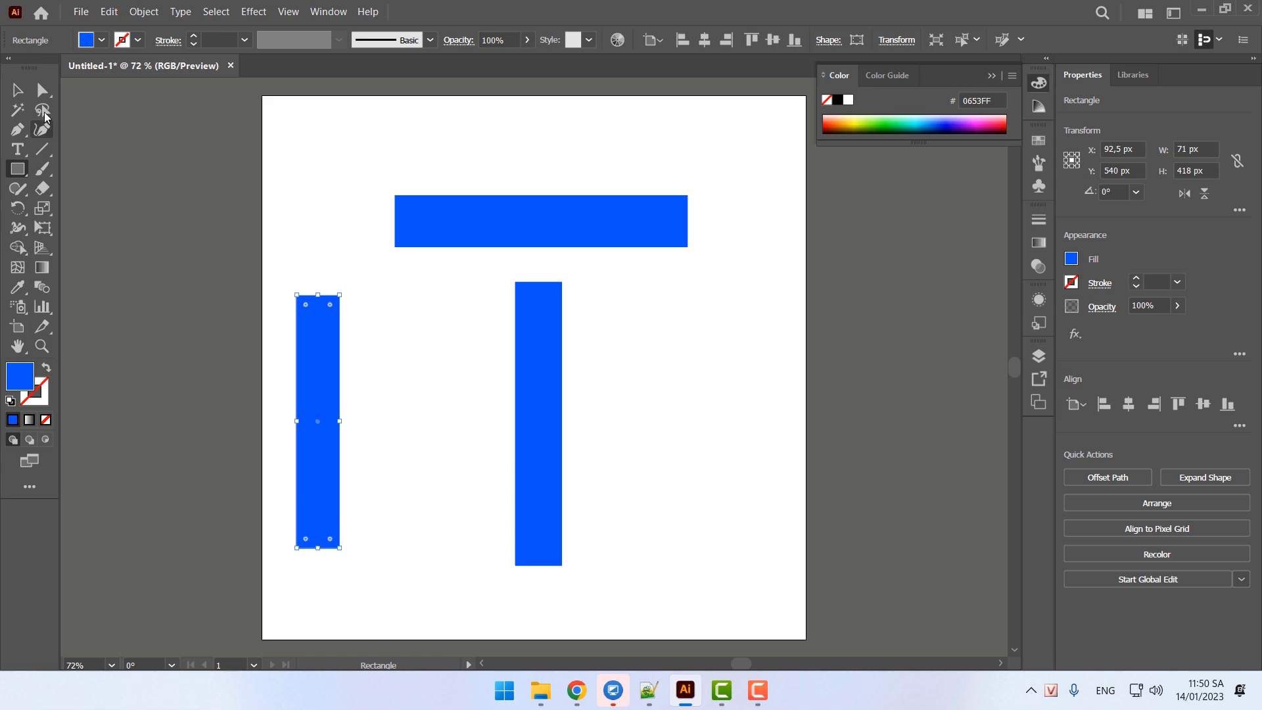
Move the 484 × 85 px top bar slightly up to Y 156.5 px
left_click(23, 91)
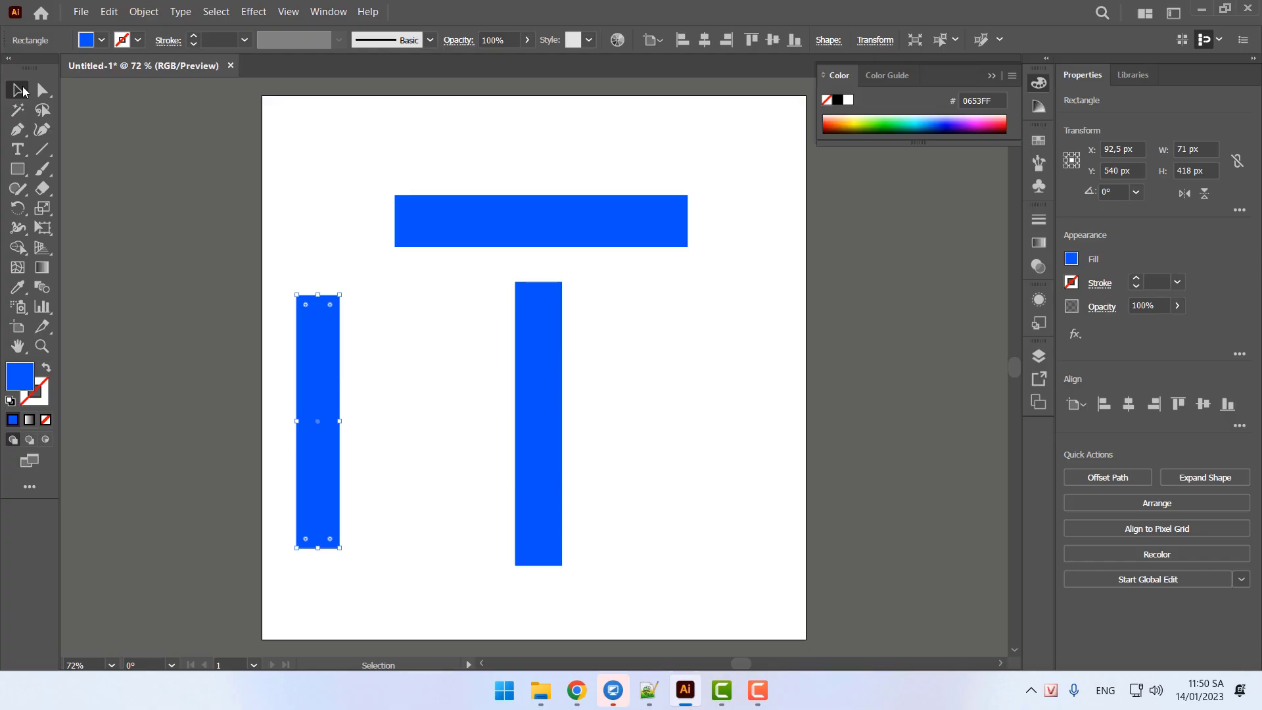
left_click(509, 218)
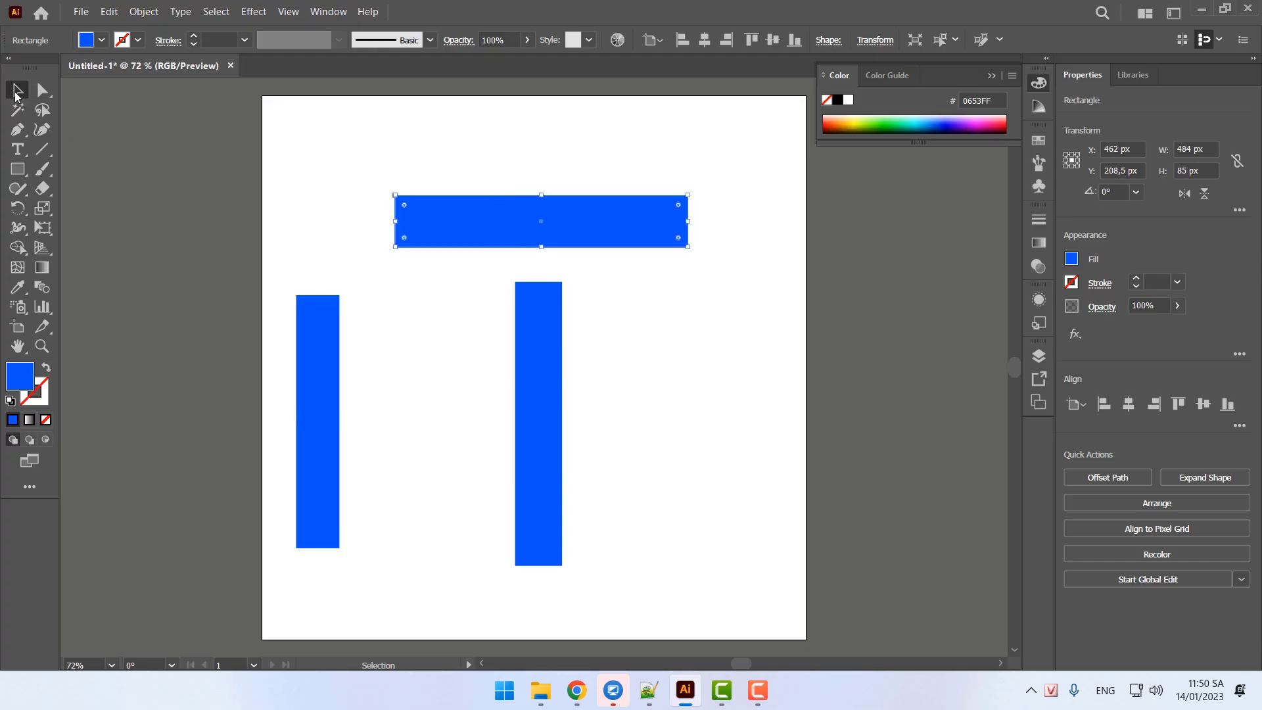
left_click(43, 90)
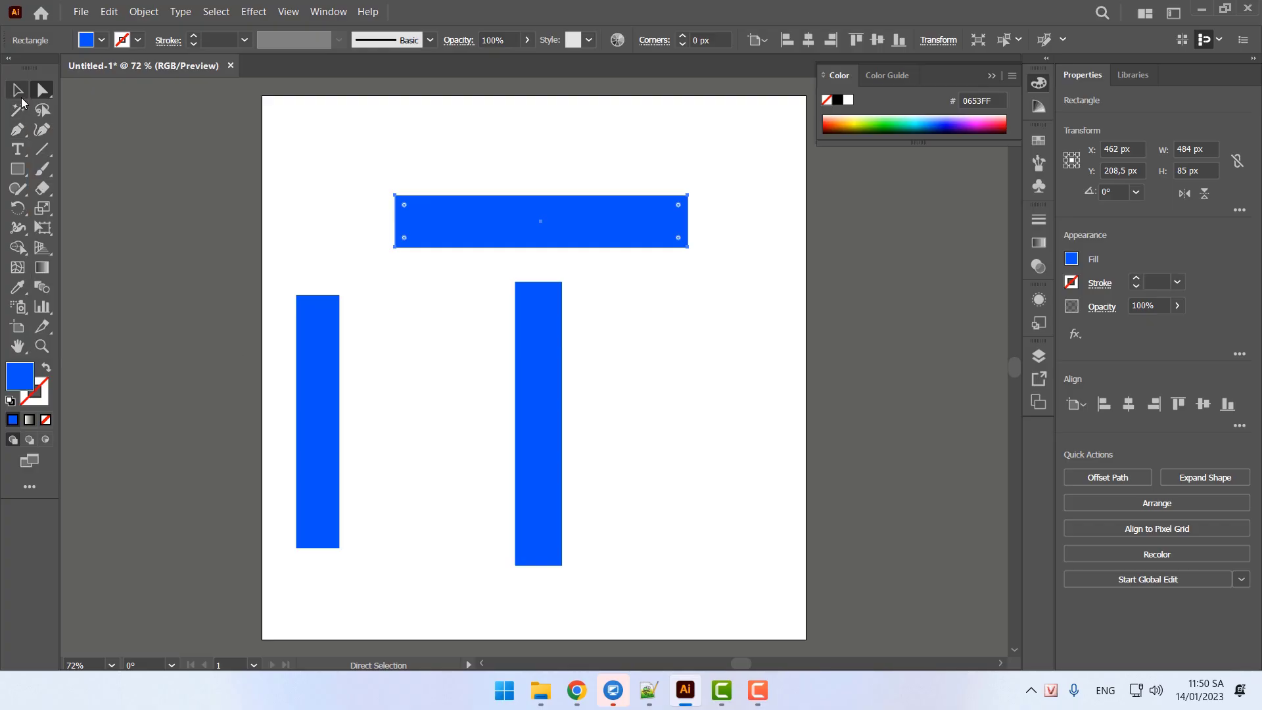
key("v")
left_click_drag(450, 238, 457, 196)
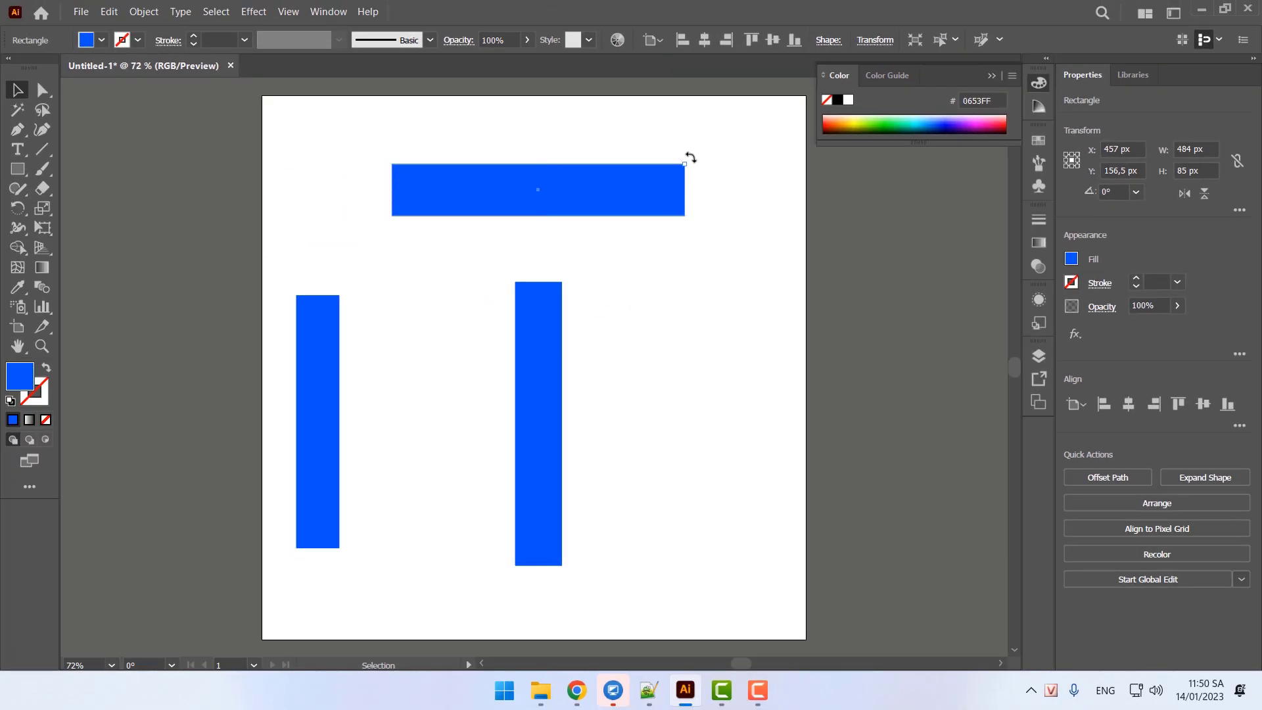
Rotate the top bar to a slight tilt, undoing an overly large rotation first
left_click_drag(690, 158, 668, 186)
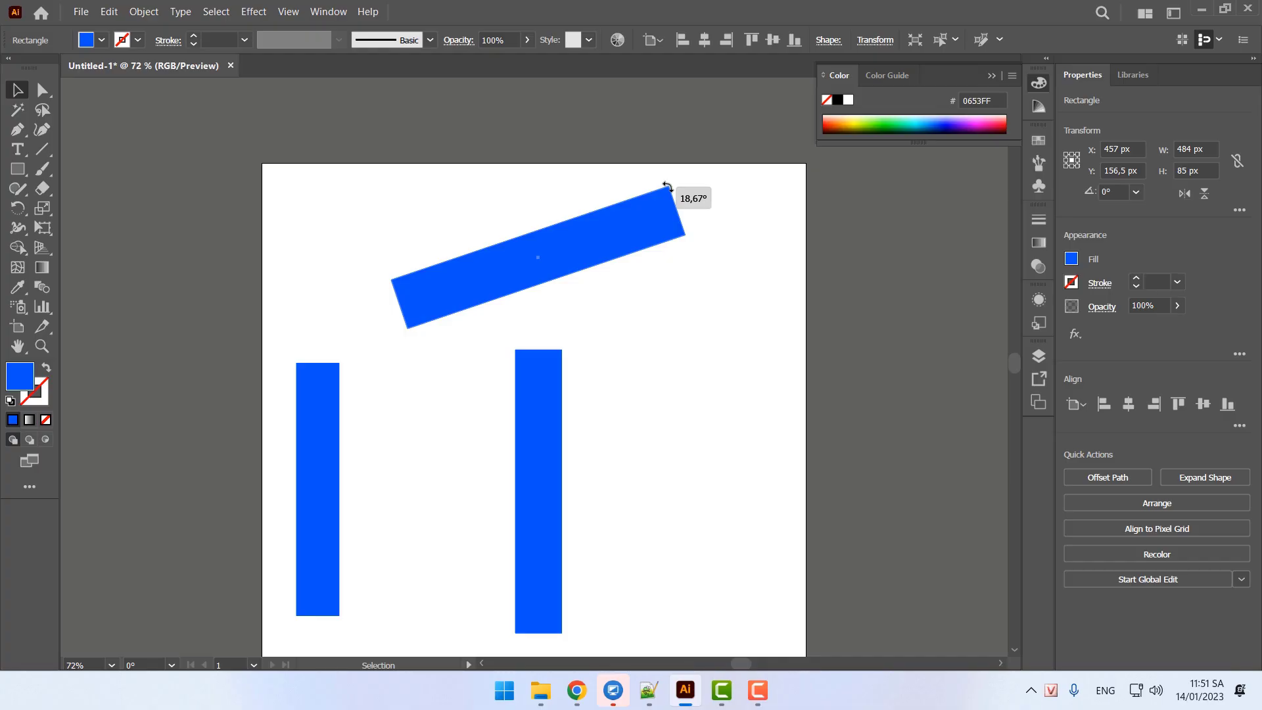
left_click_drag(667, 186, 686, 283)
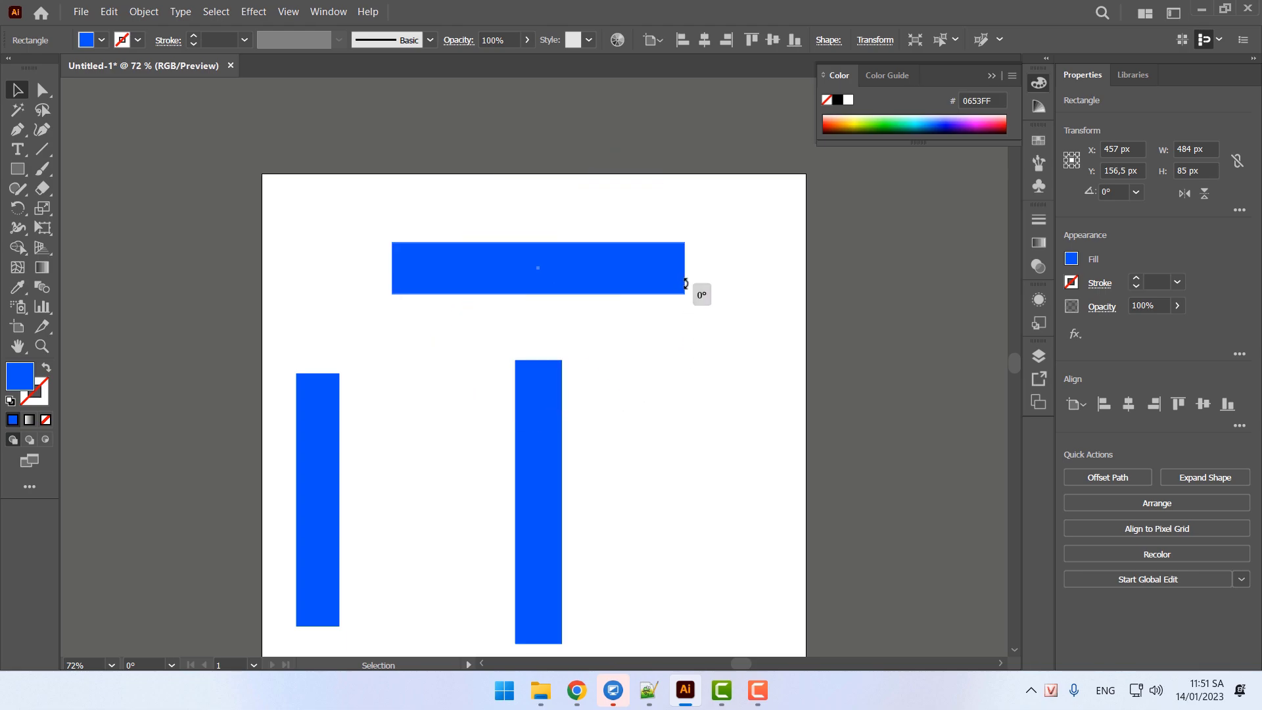
left_click_drag(685, 283, 641, 271)
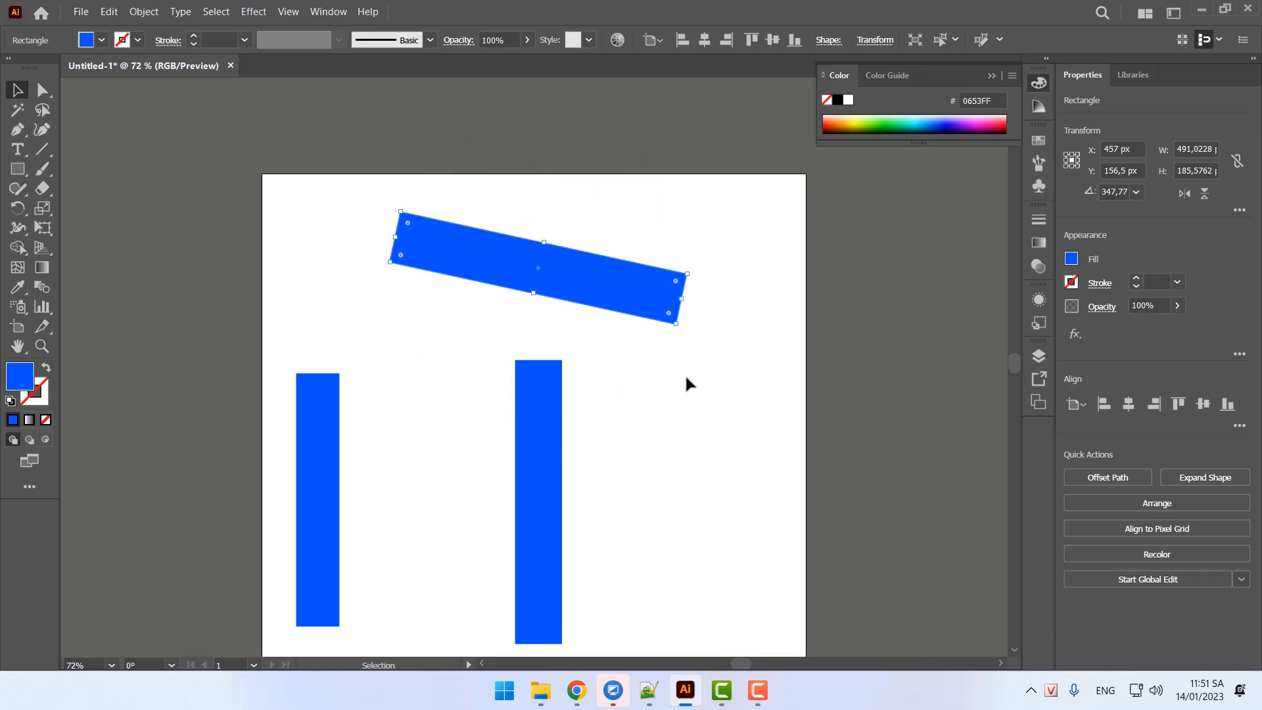
key("ctrl+z")
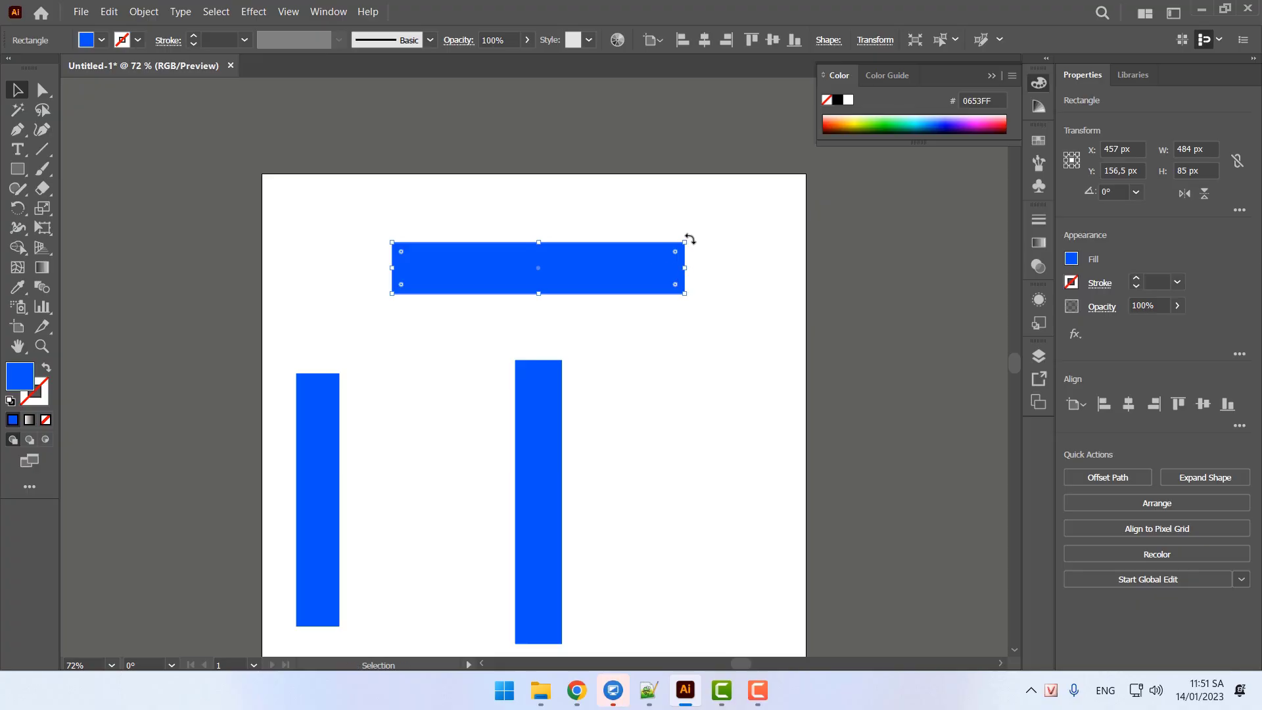
left_click_drag(687, 238, 721, 234)
Rotate the tall right bar to about 310.65° so it lies diagonally
scroll(662, 375, "down", 1)
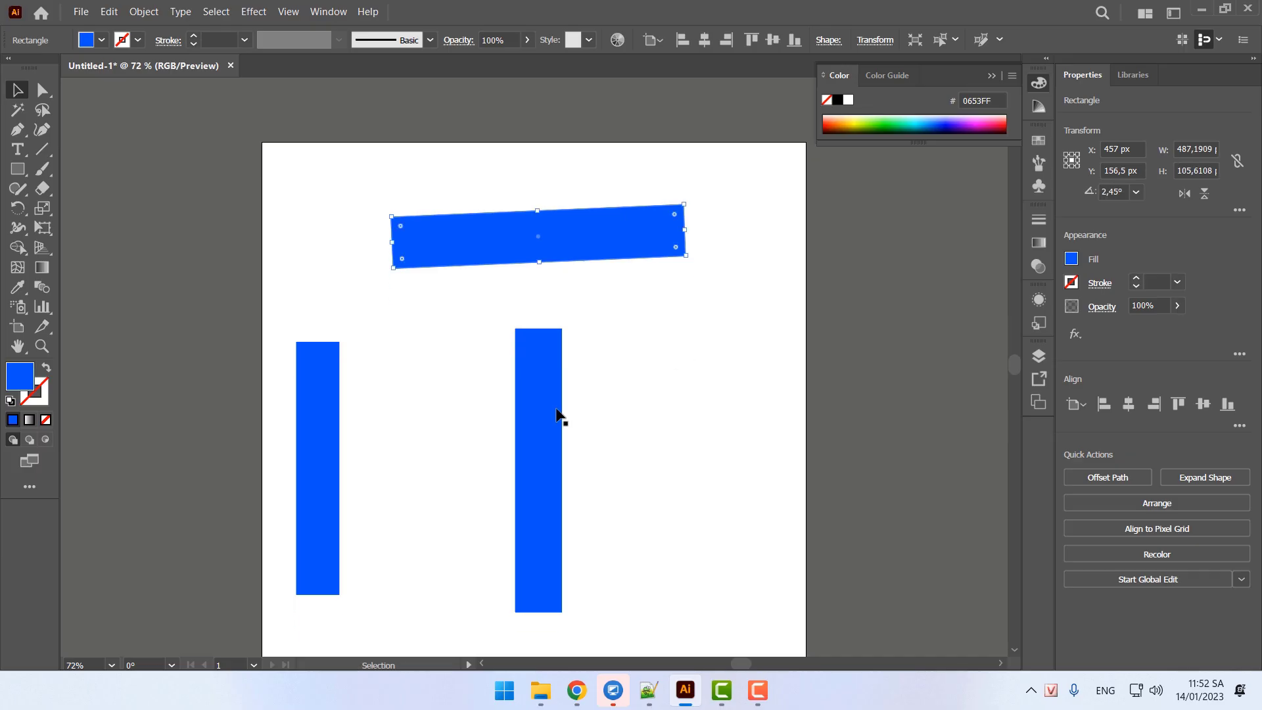
left_click(546, 417)
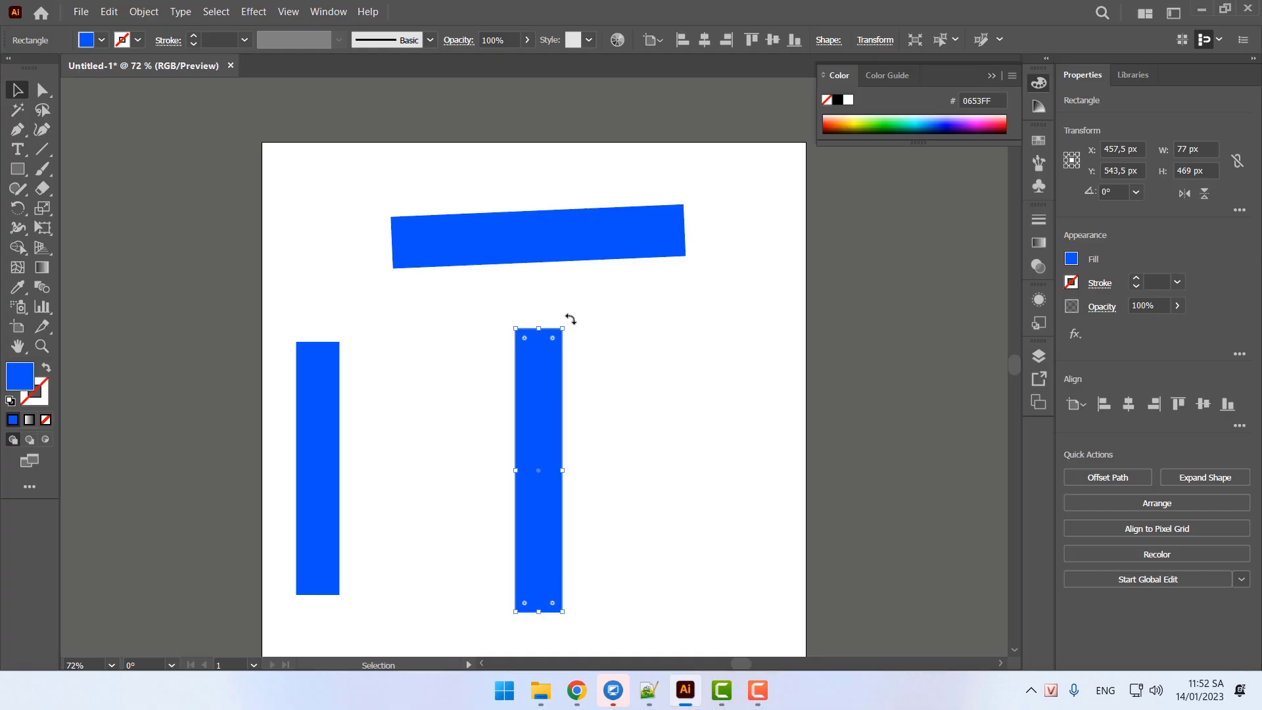
left_click_drag(567, 327, 693, 372)
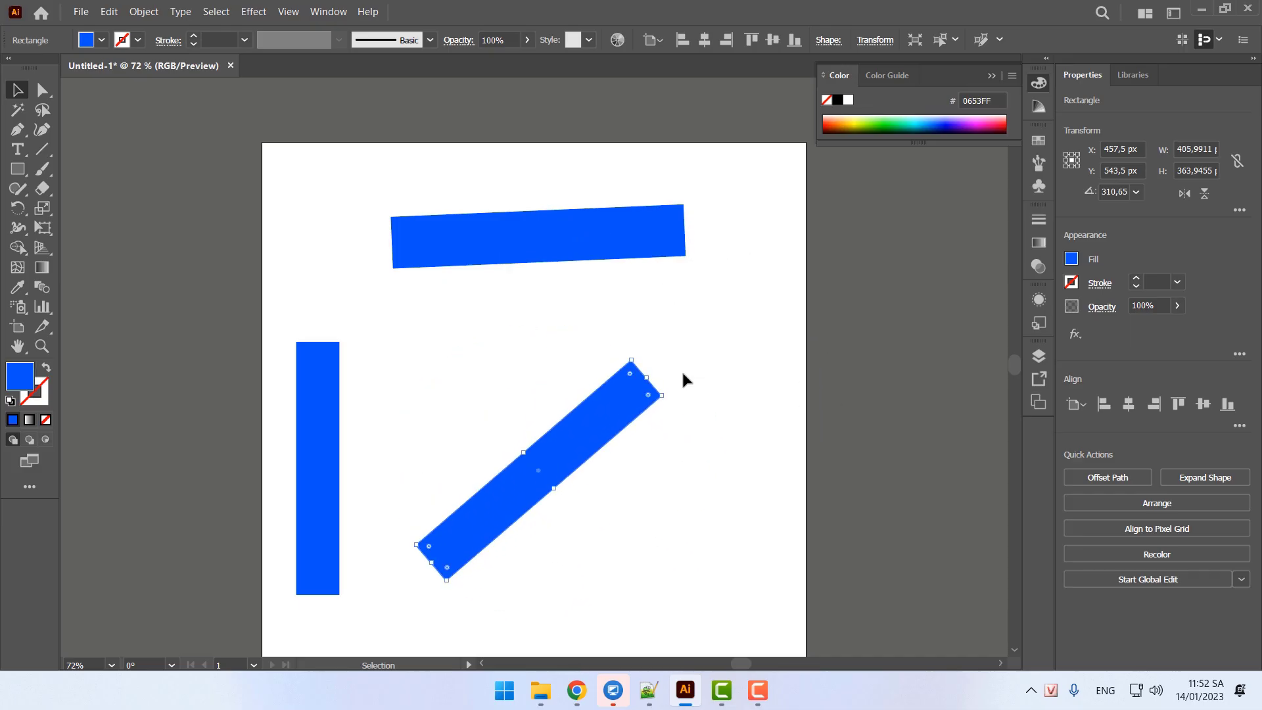
left_click(584, 230)
Tilt the top bar diagonally and move it down-left
left_click(739, 282)
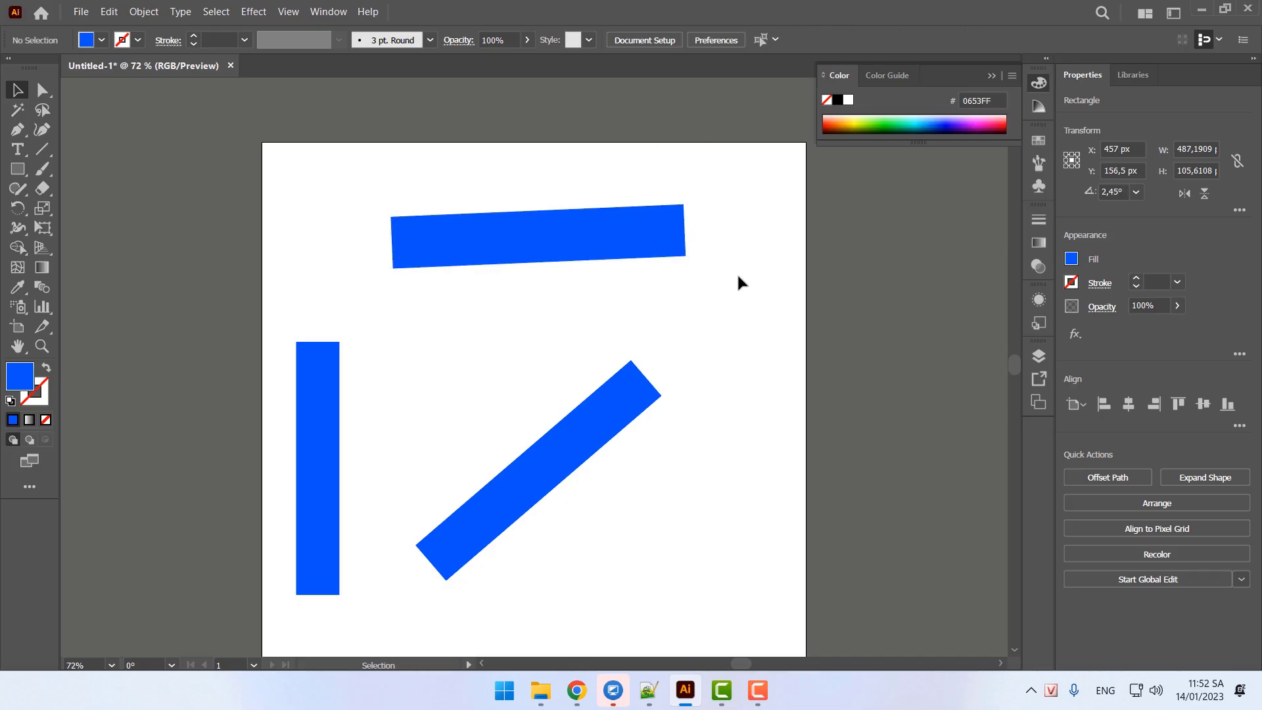
left_click(683, 220)
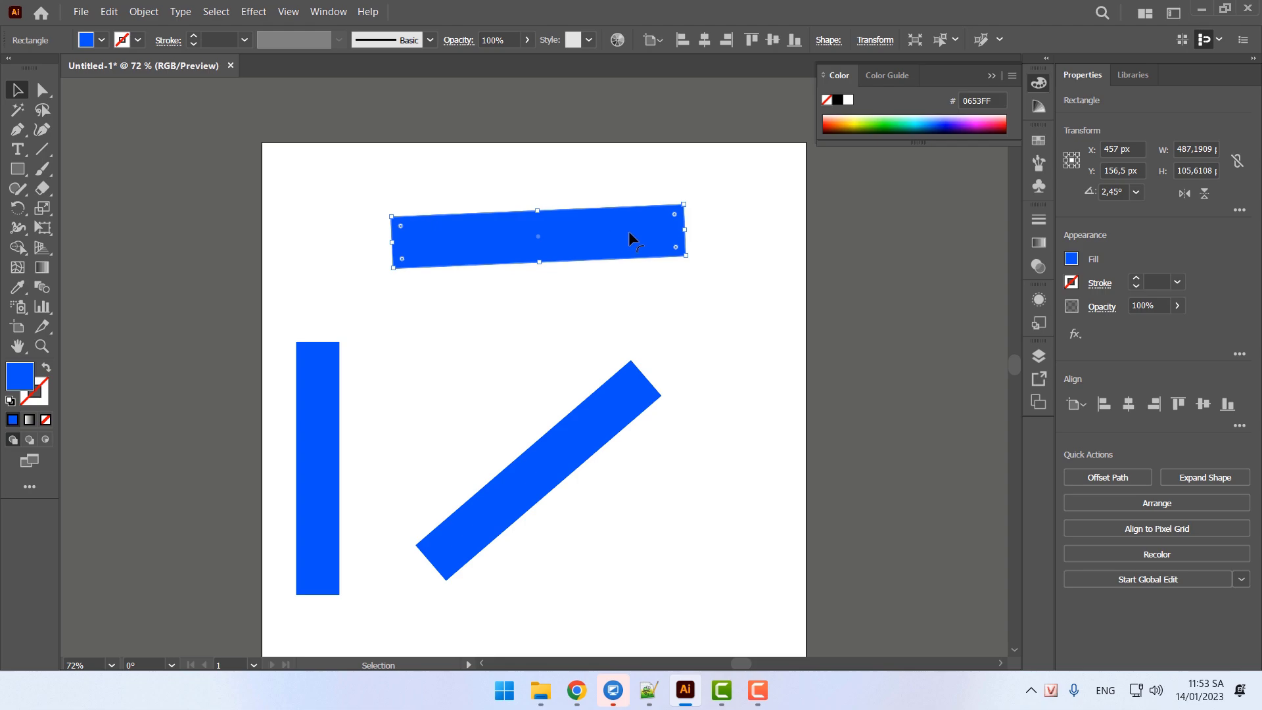
left_click_drag(700, 208, 633, 123)
left_click(684, 207)
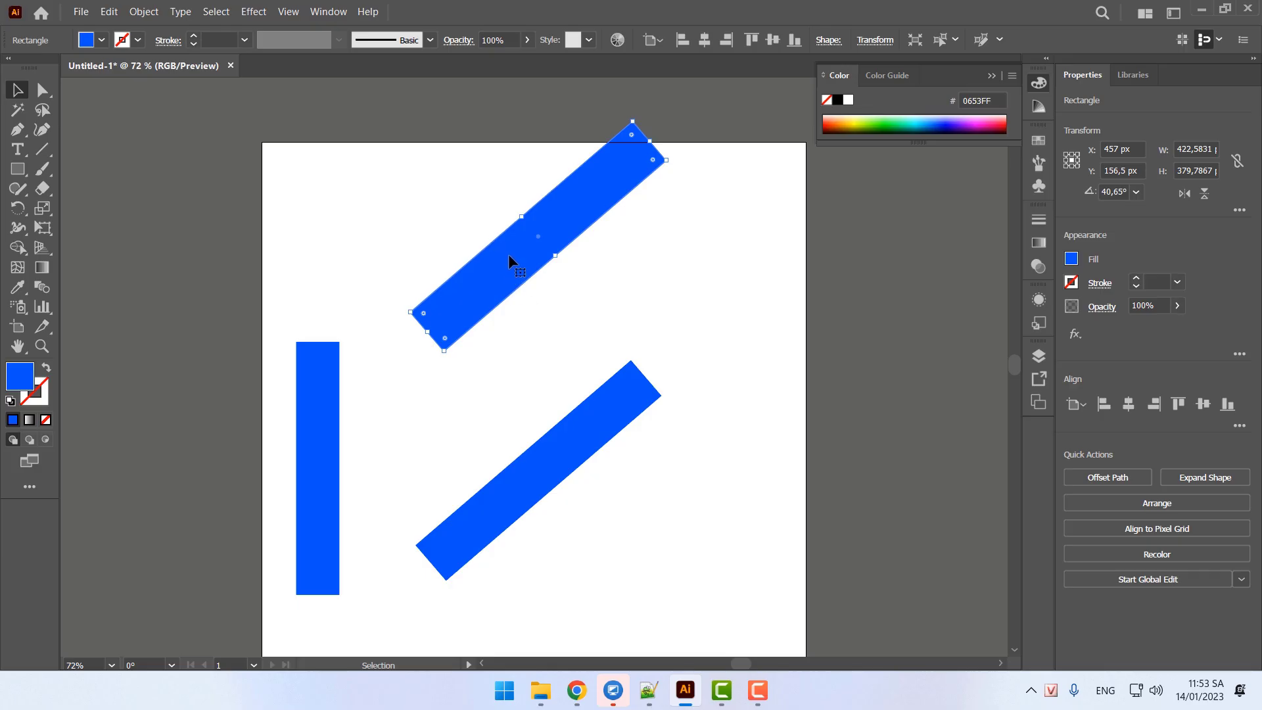
left_click_drag(511, 270, 482, 383)
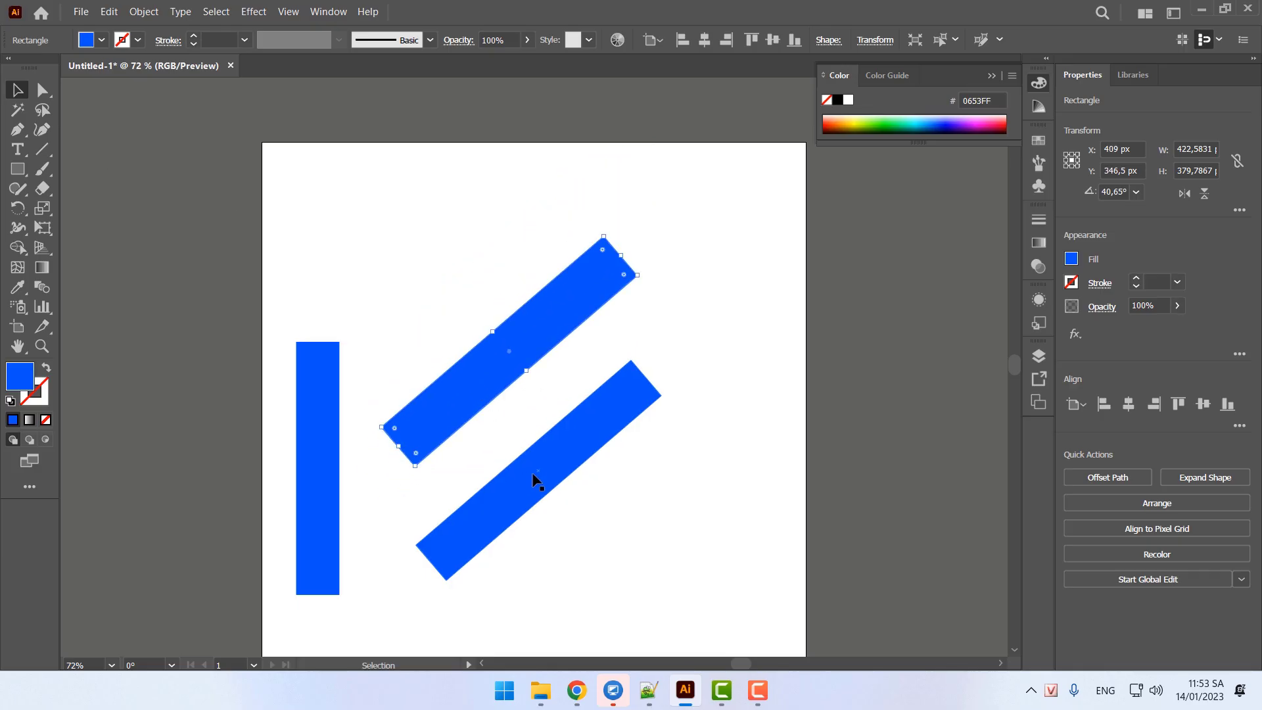
Adjust the angles of the two slanted bars so they cross in an X
left_click(534, 477)
left_click_drag(673, 411, 599, 411)
left_click(600, 270)
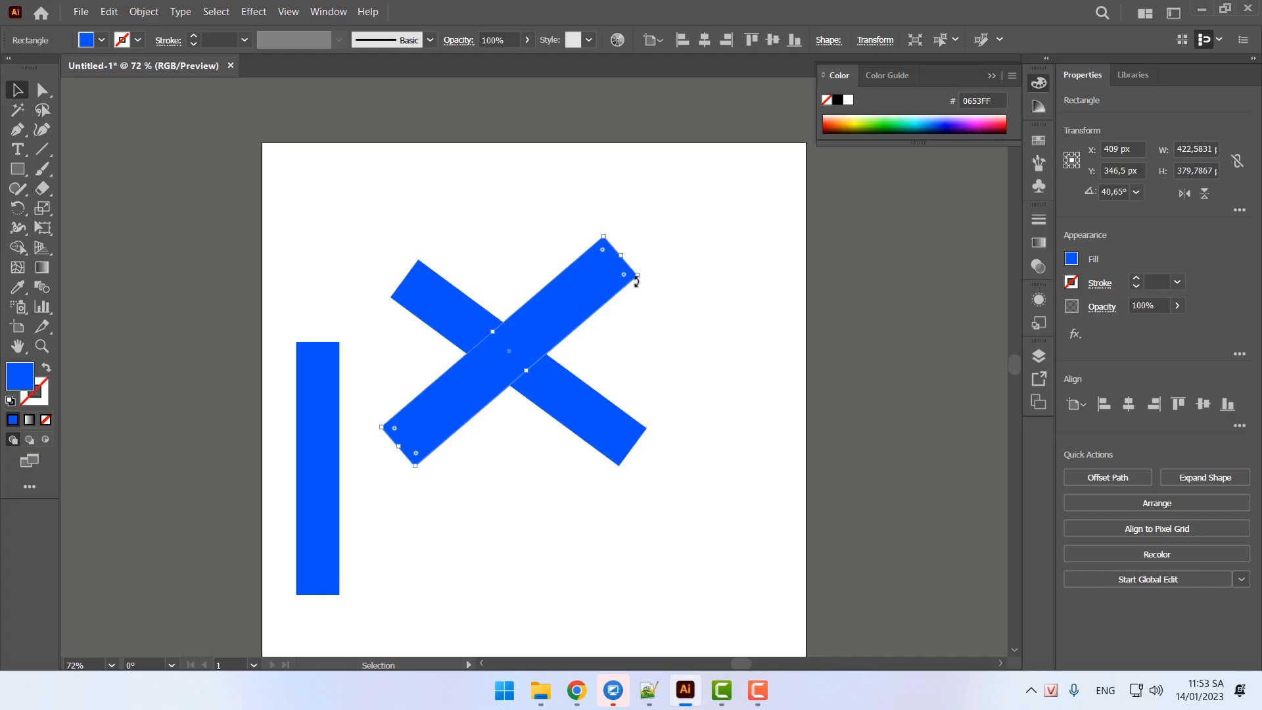
left_click_drag(642, 273, 657, 315)
left_click(620, 403)
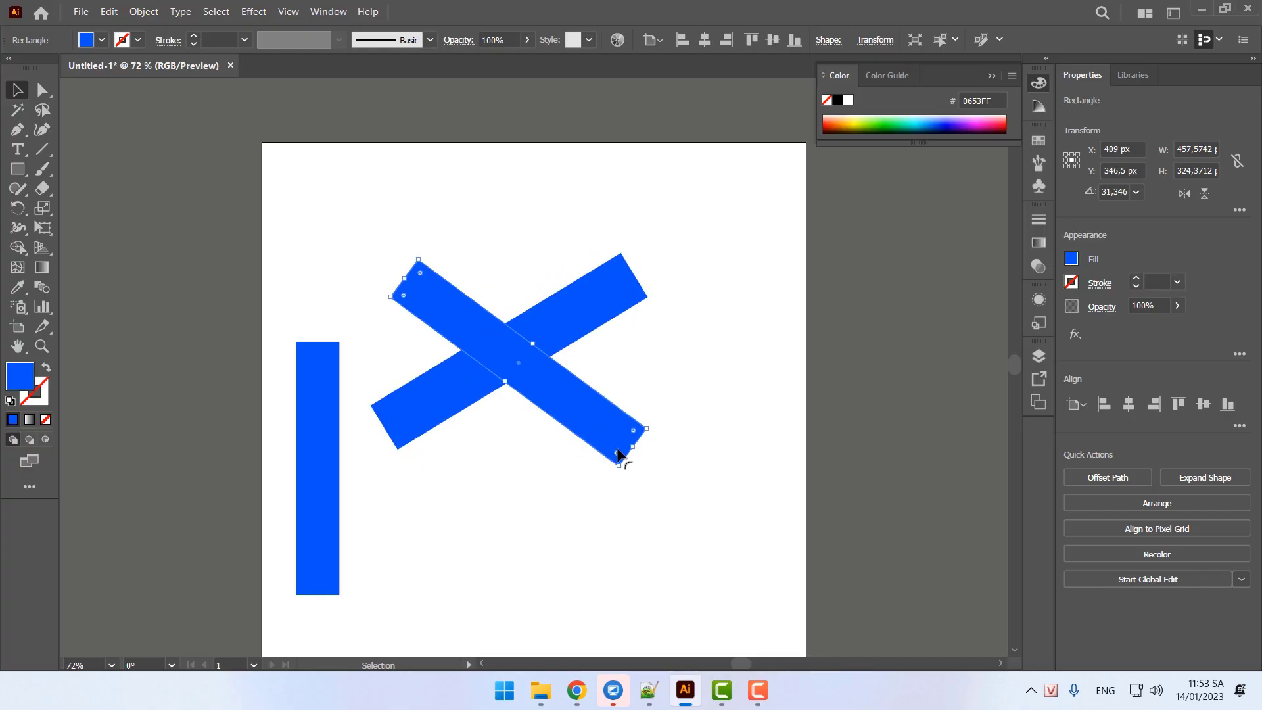
left_click_drag(656, 426, 607, 495)
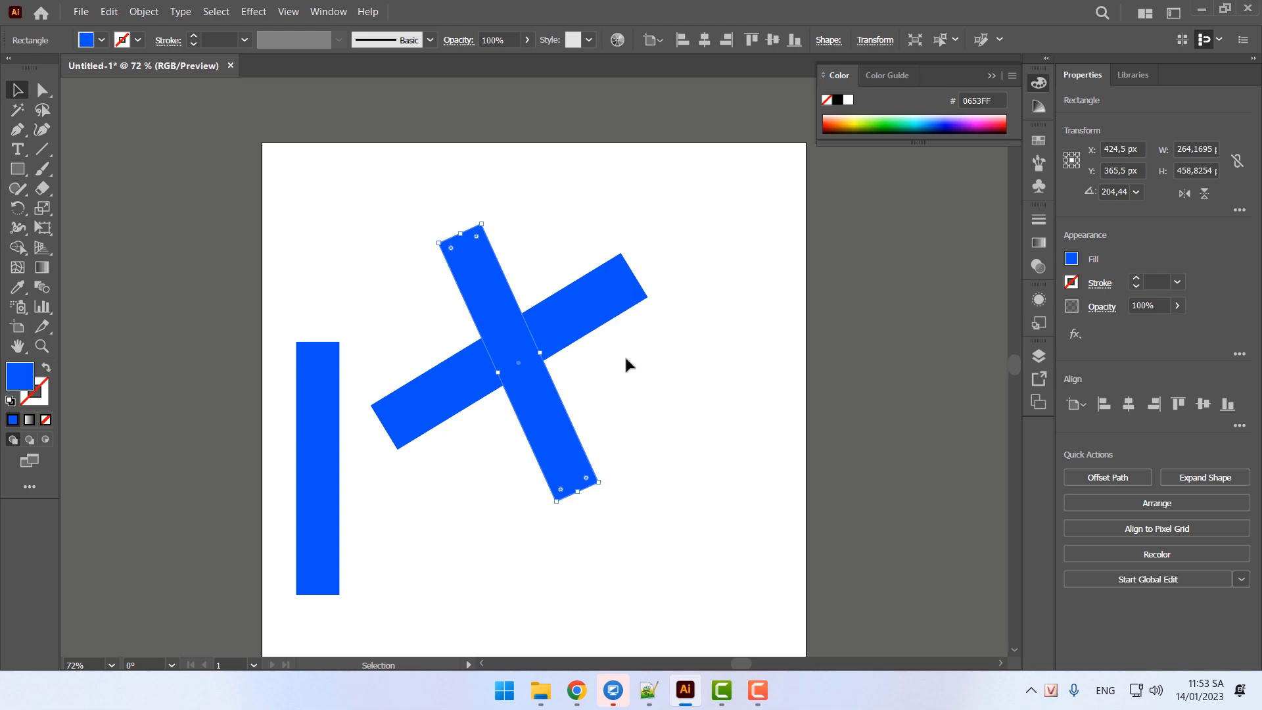
Return to the Selection tool and switch to the lesson notes in Notepad++
left_click(18, 169)
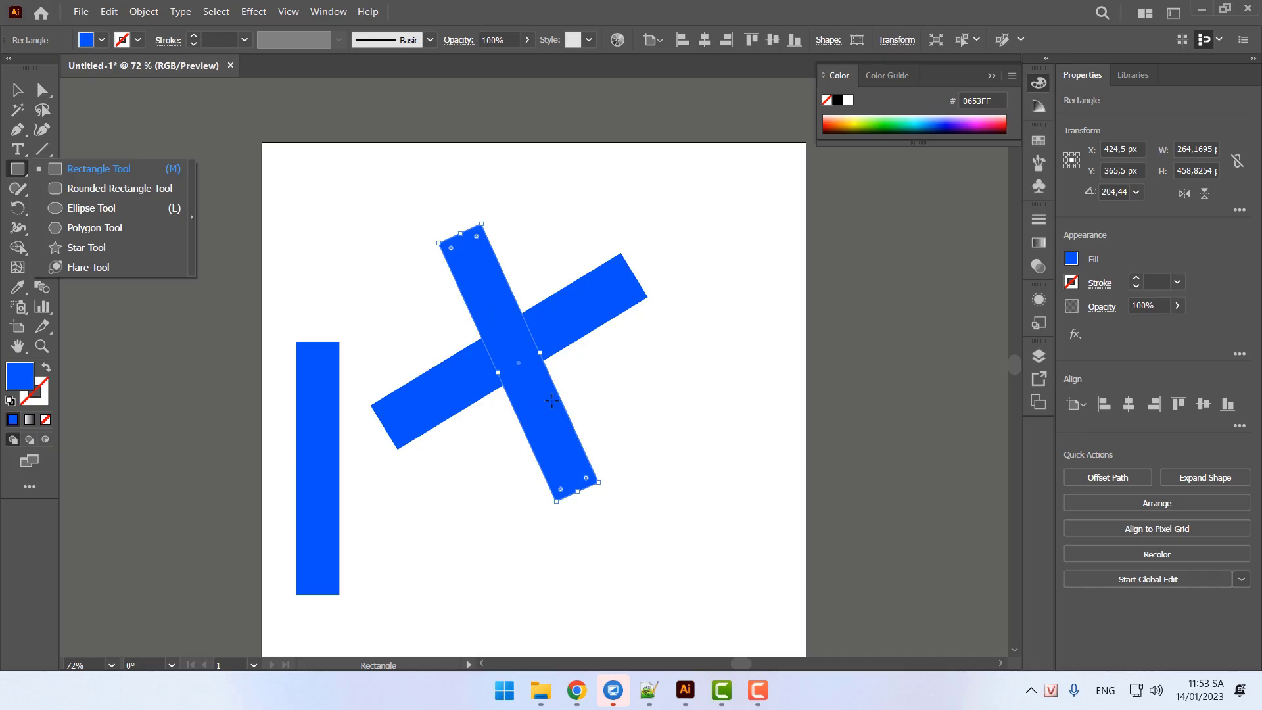
key("v")
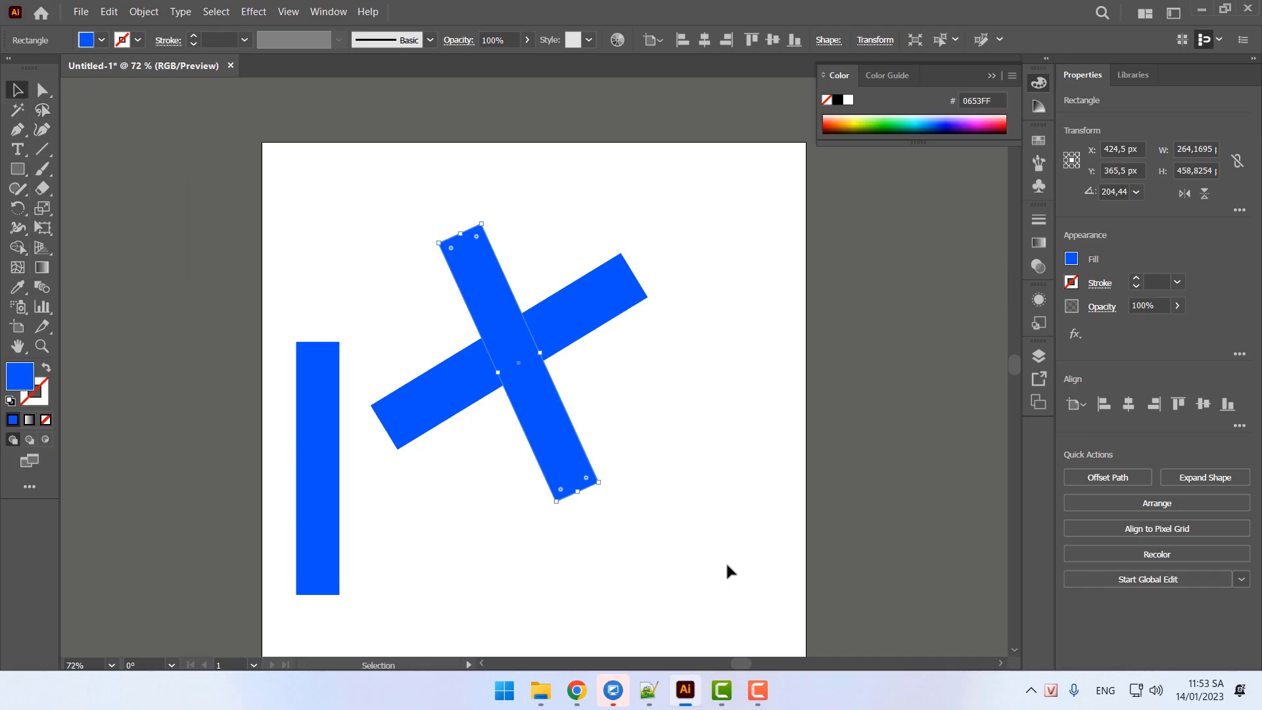
left_click(648, 690)
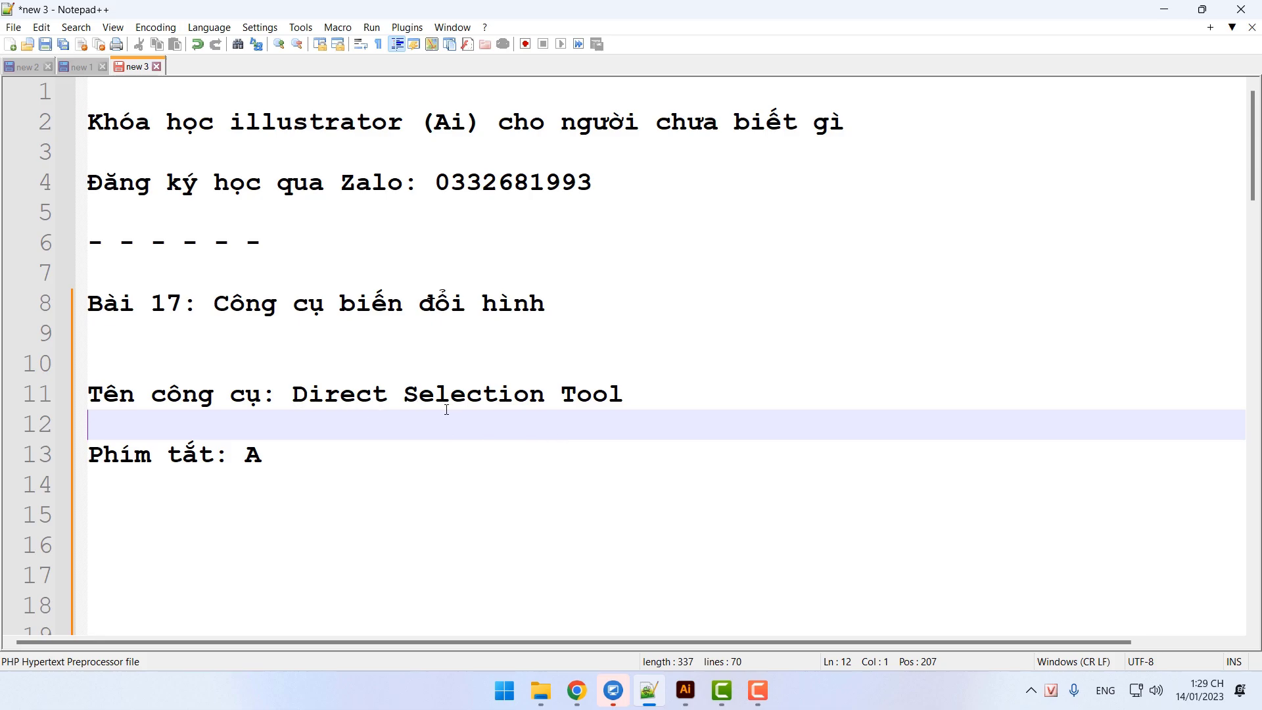
Read the Direct Selection Tool shortcut line, then go back to Illustrator
left_click(345, 455)
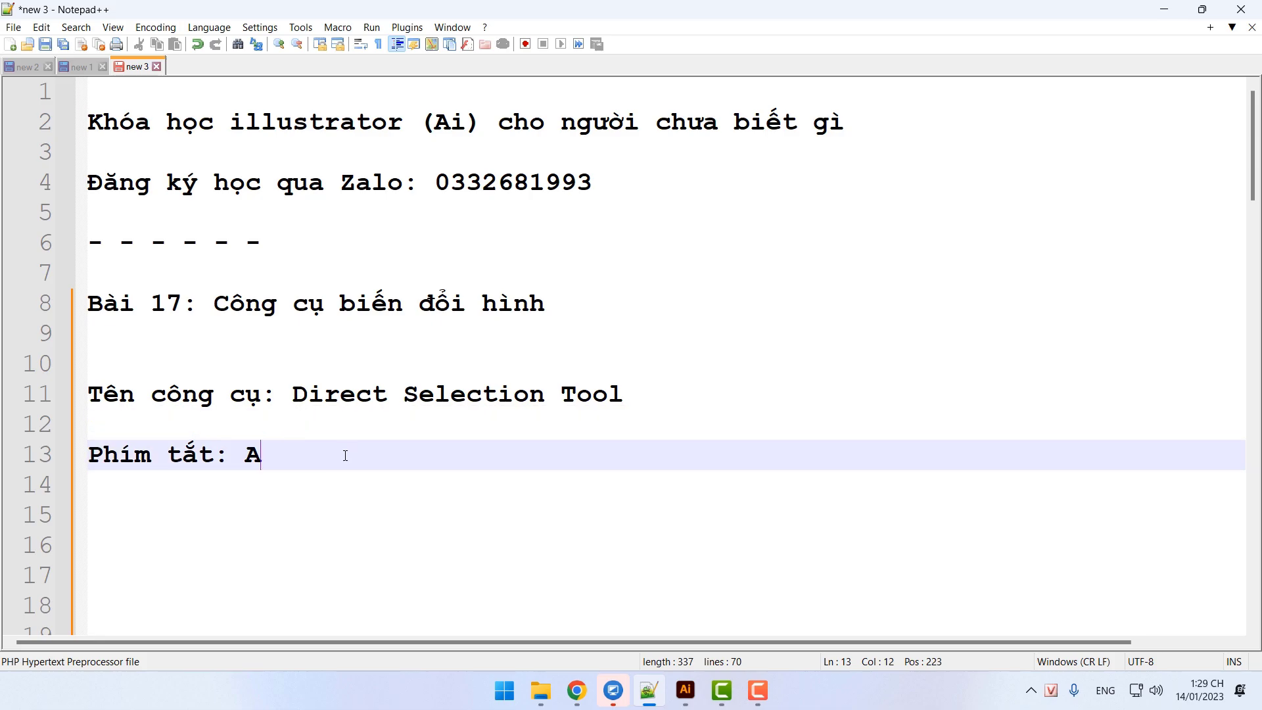
left_click(686, 690)
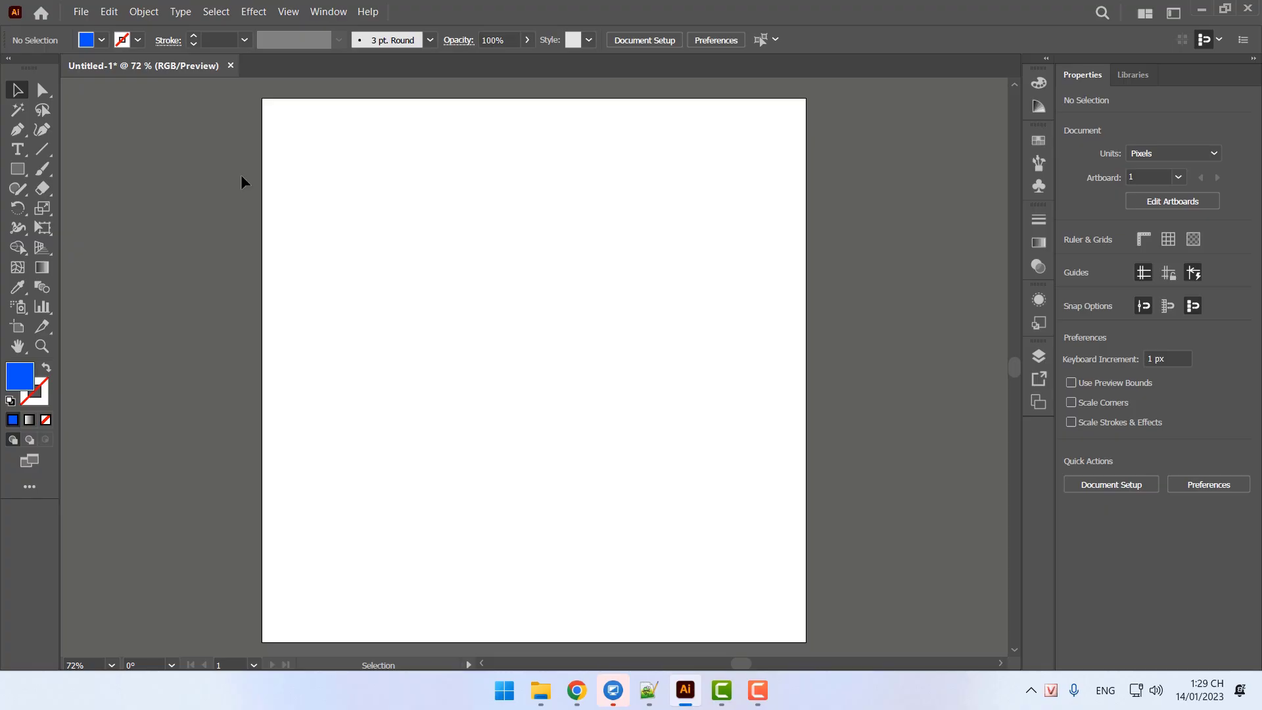
Draw a wide rectangle across the upper artboard with the Rectangle Tool
left_click(17, 169)
left_click(90, 169)
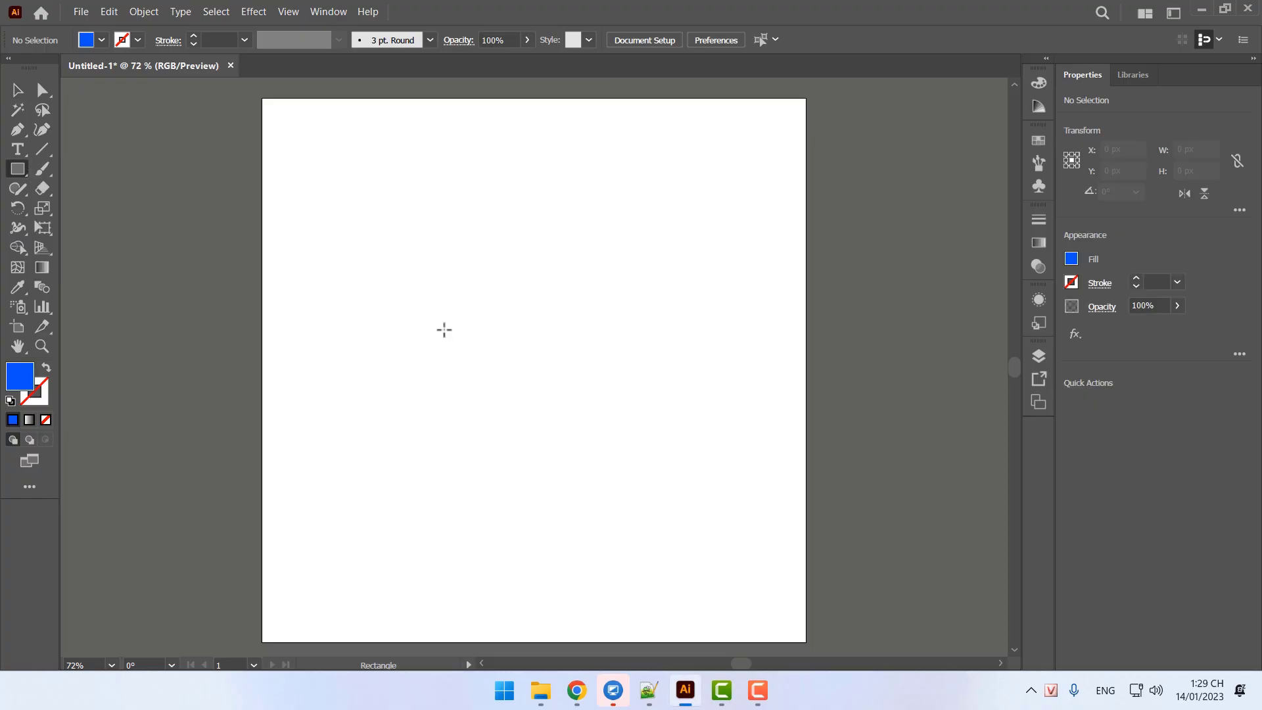
left_click_drag(393, 235, 698, 314)
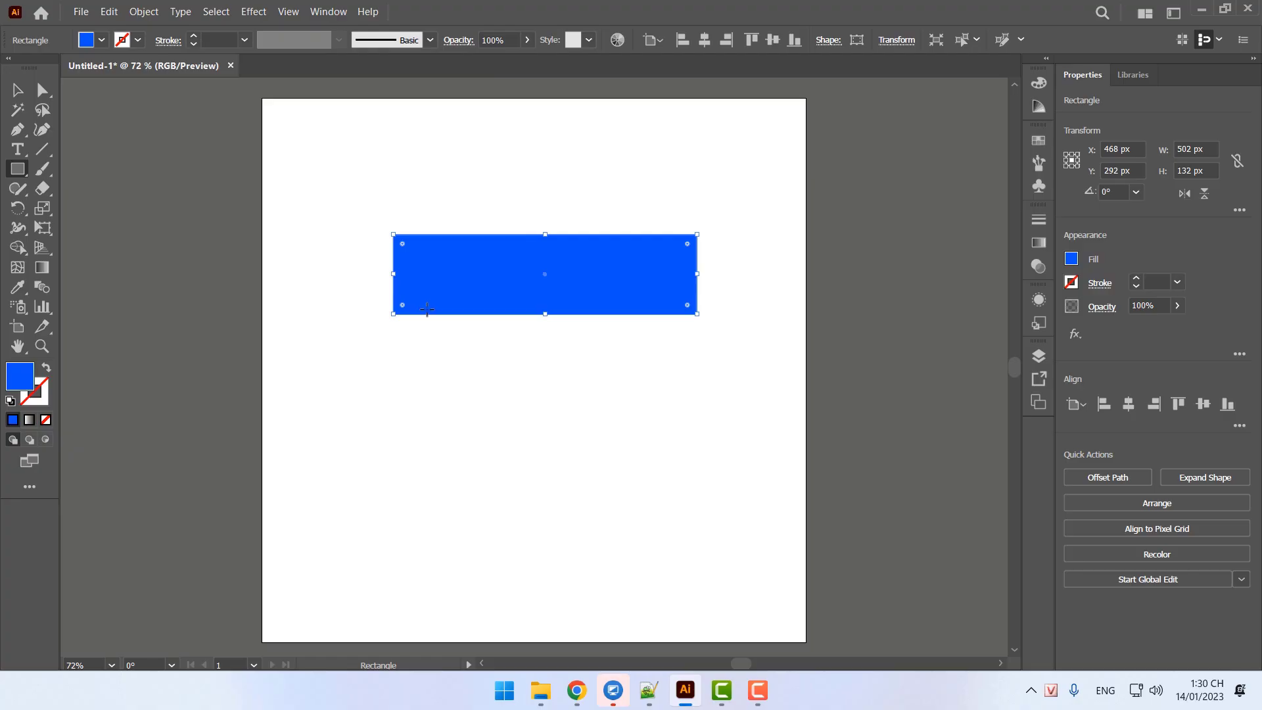
Draw a rounded rectangle below it, then delete that rounded rectangle
left_click(18, 169)
left_click(54, 188)
left_click_drag(381, 411, 697, 485)
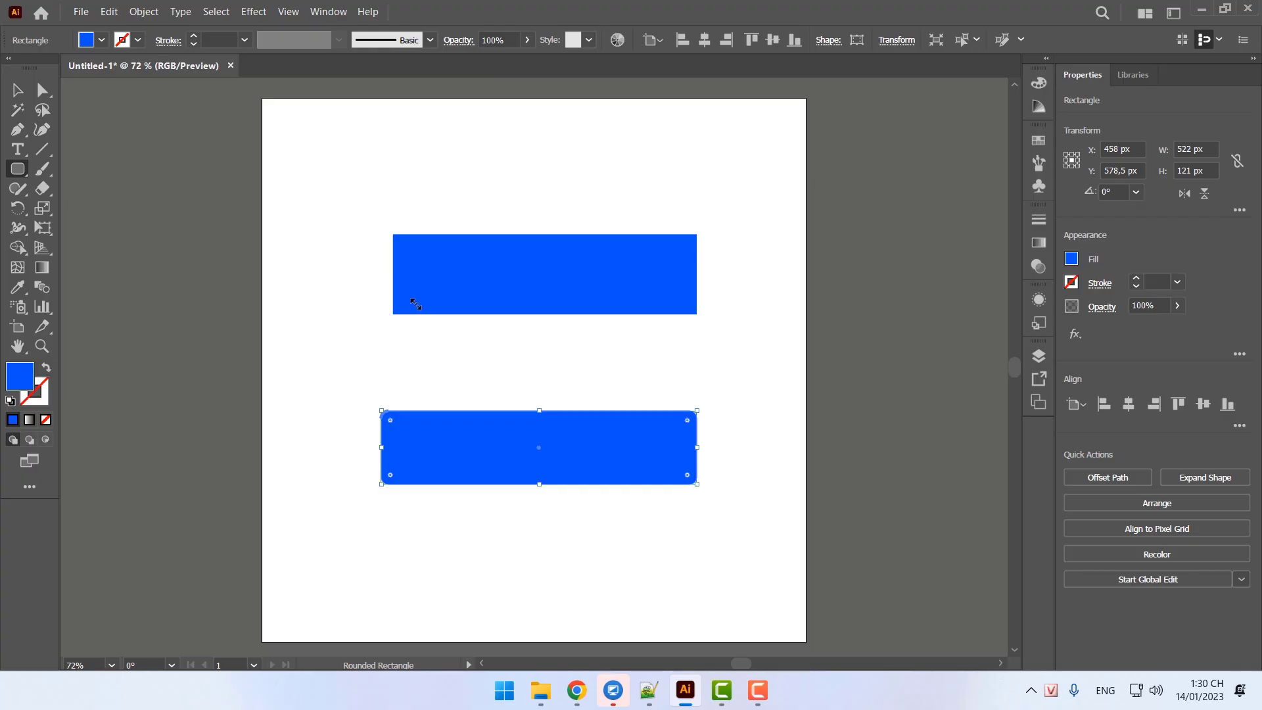
left_click(18, 90)
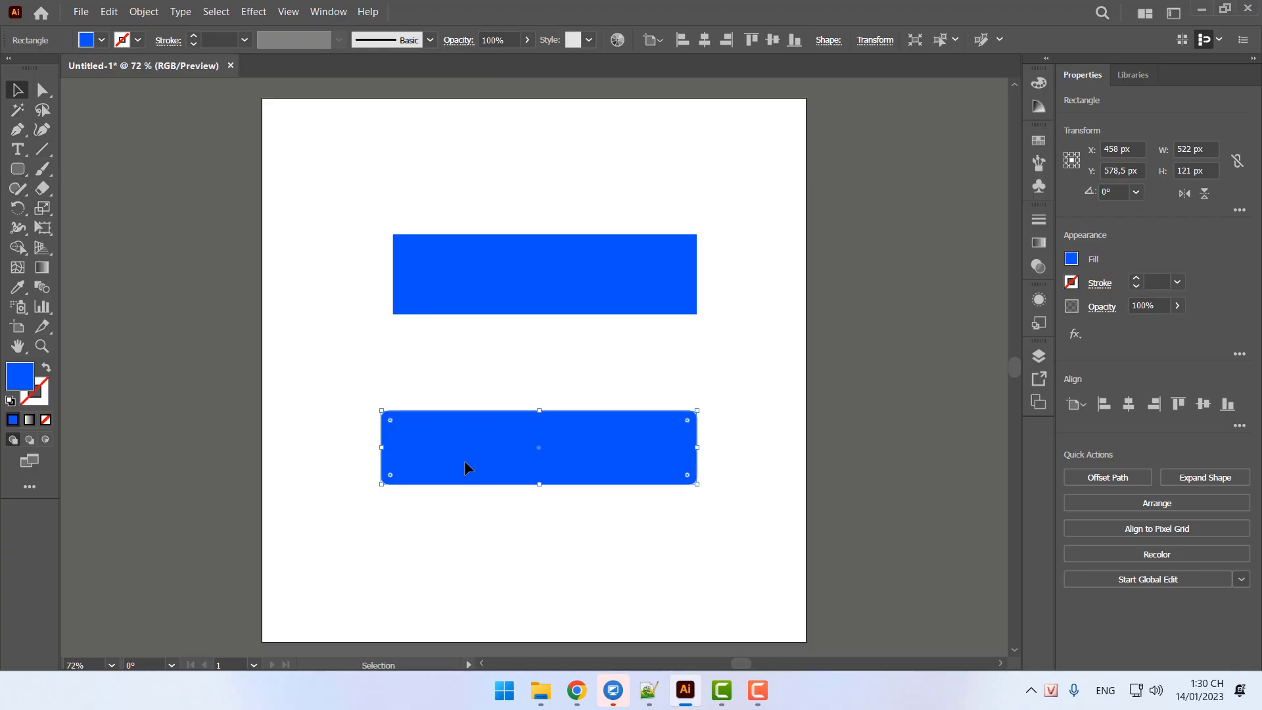
left_click(649, 690)
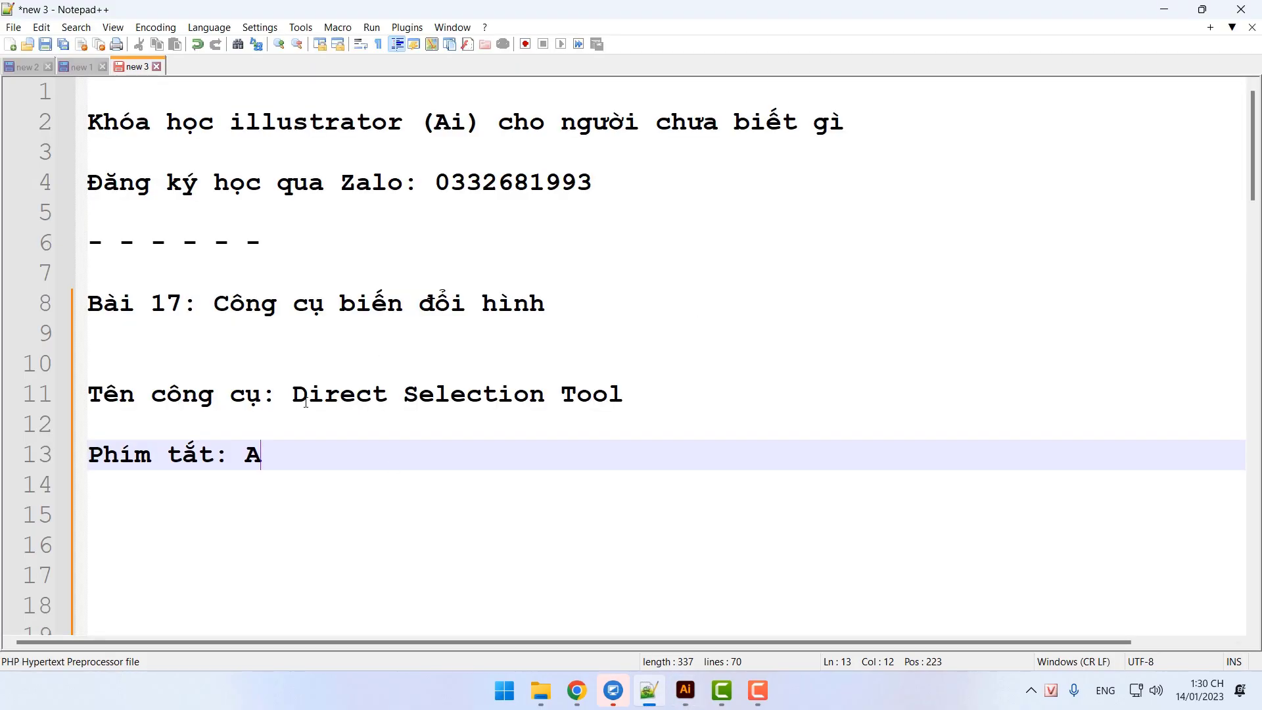
left_click(685, 690)
key("Delete")
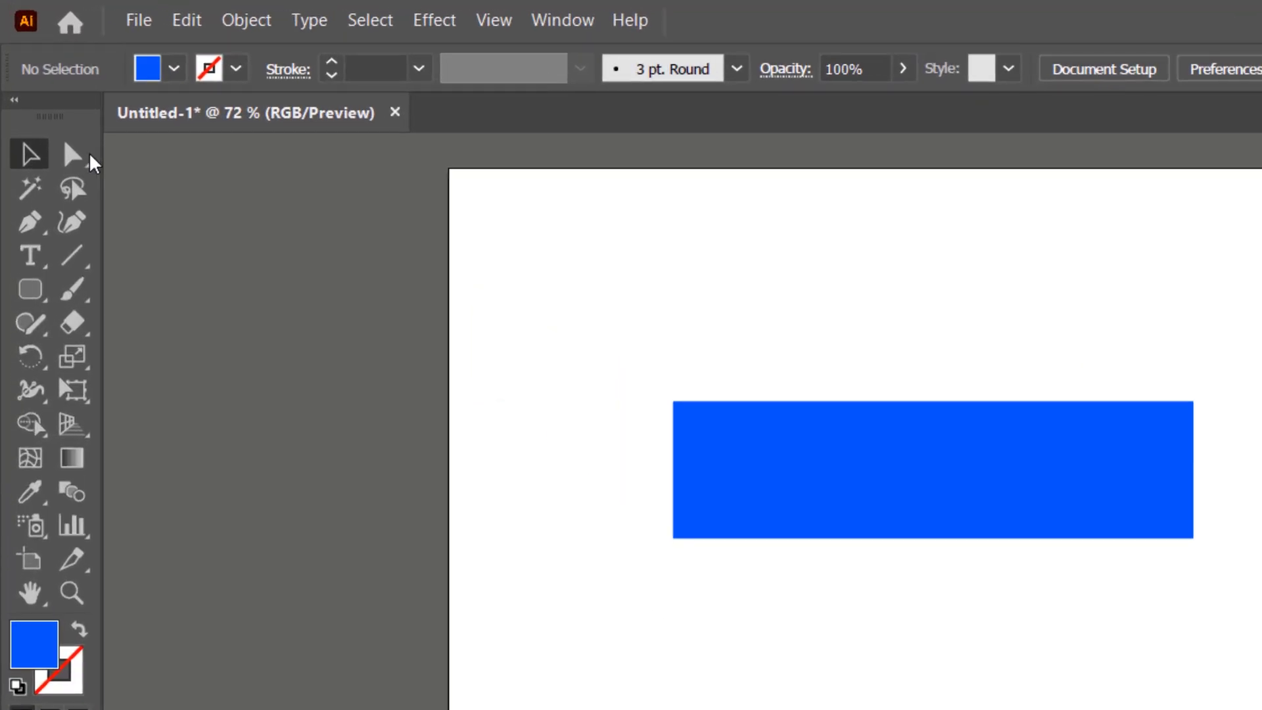
Activate the Direct Selection Tool (A) for editing individual anchor points
left_click(75, 155)
left_click(30, 157)
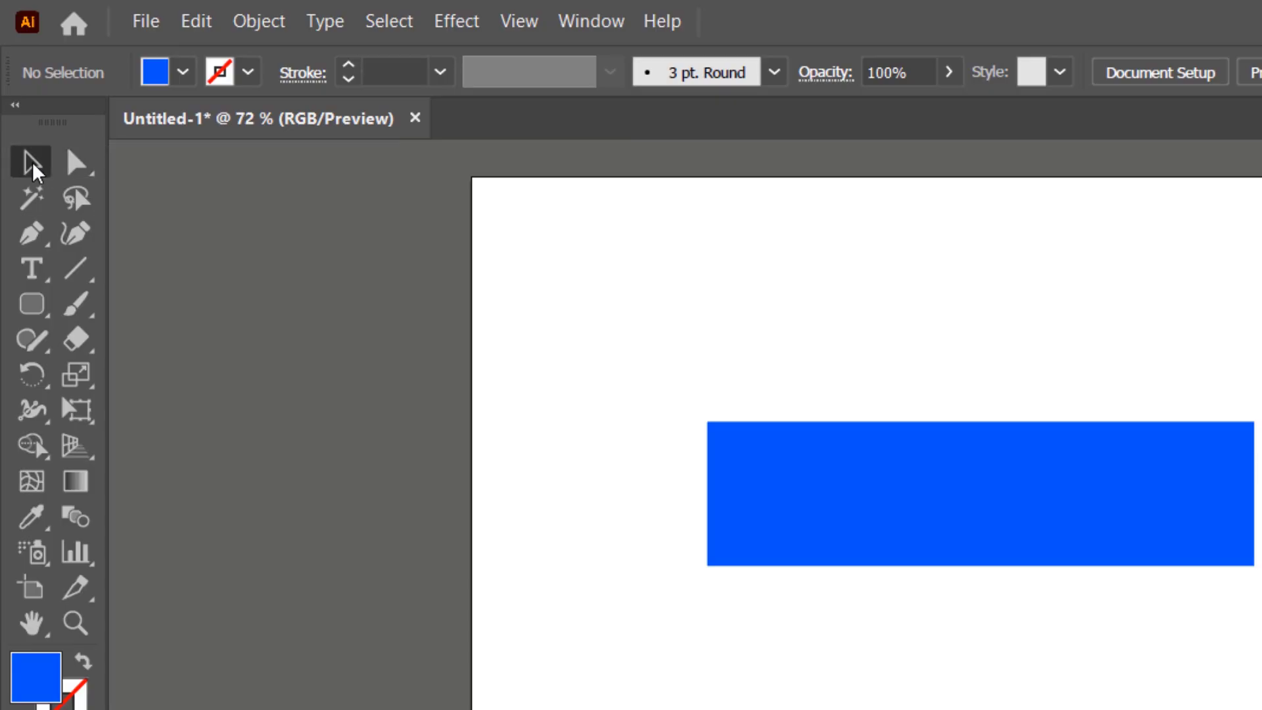
left_click(74, 162)
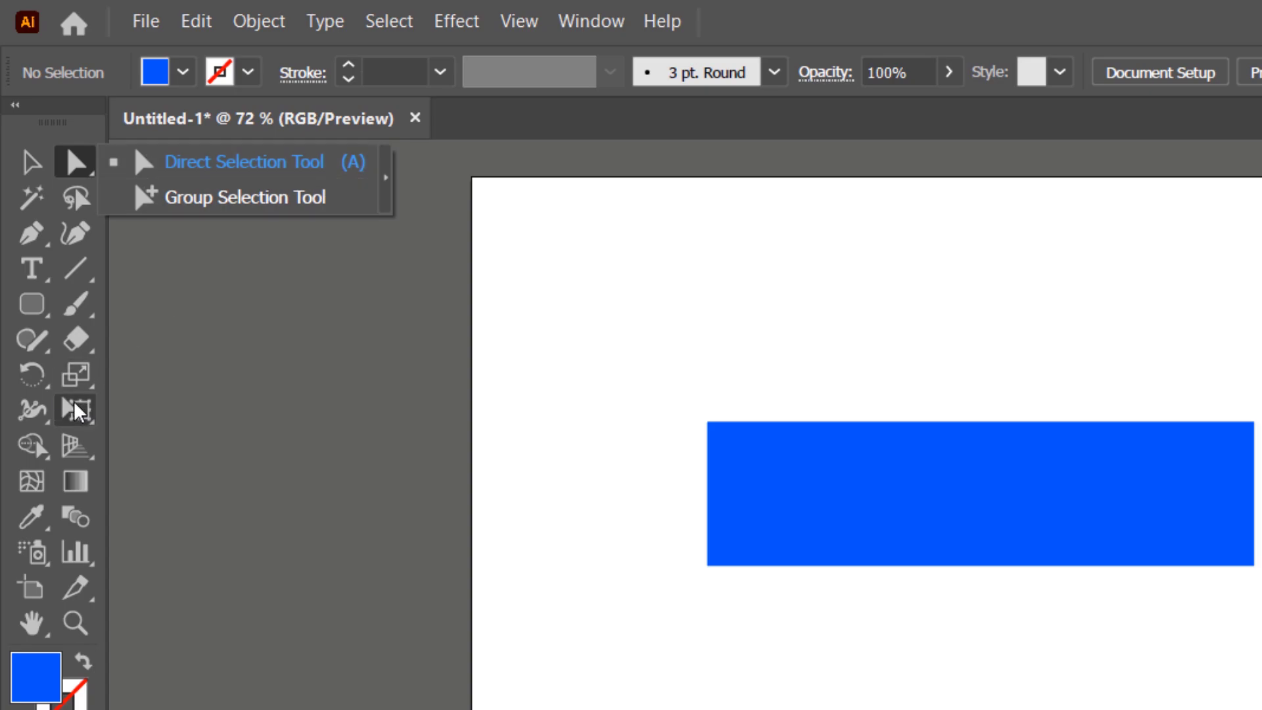
left_click(38, 349)
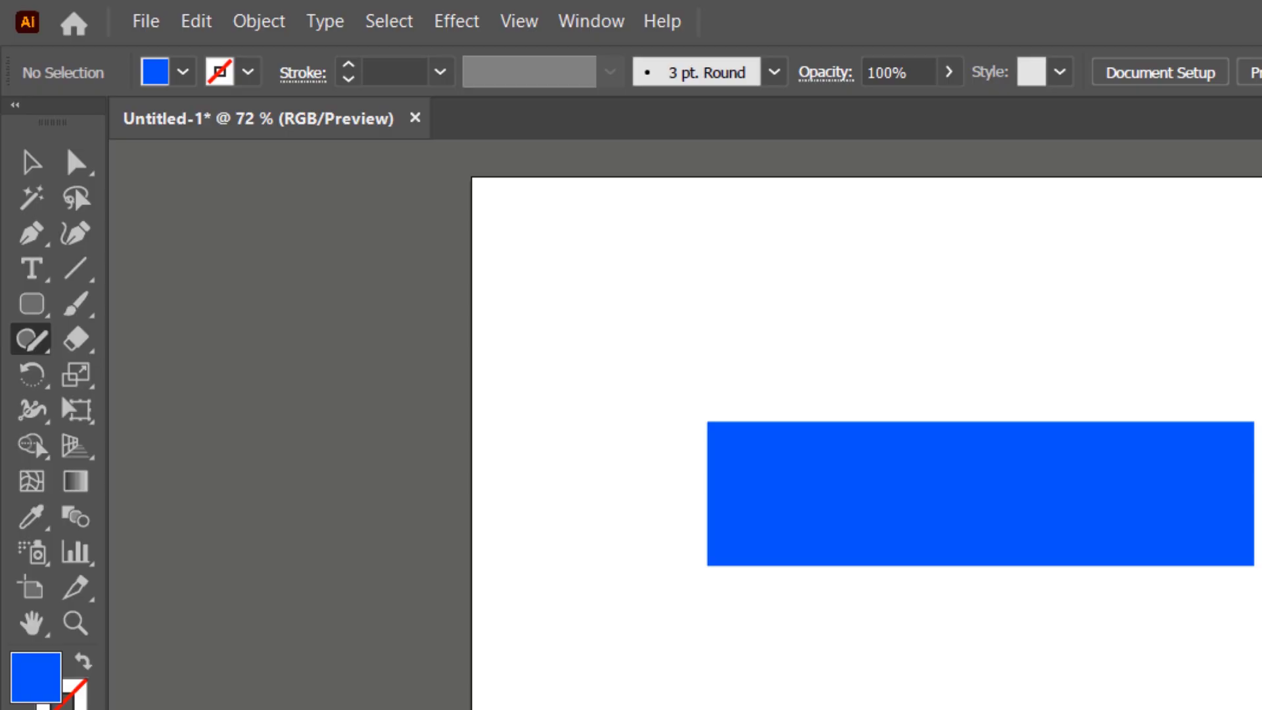
key("a")
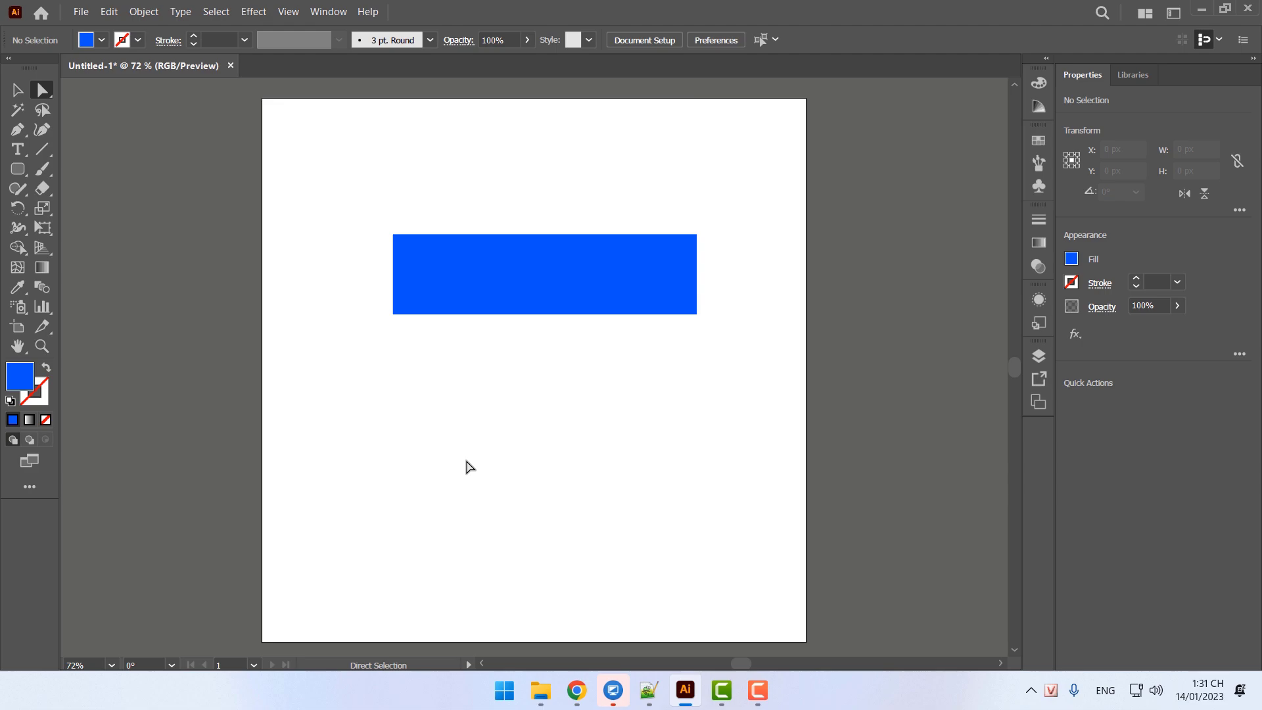
left_click(52, 97)
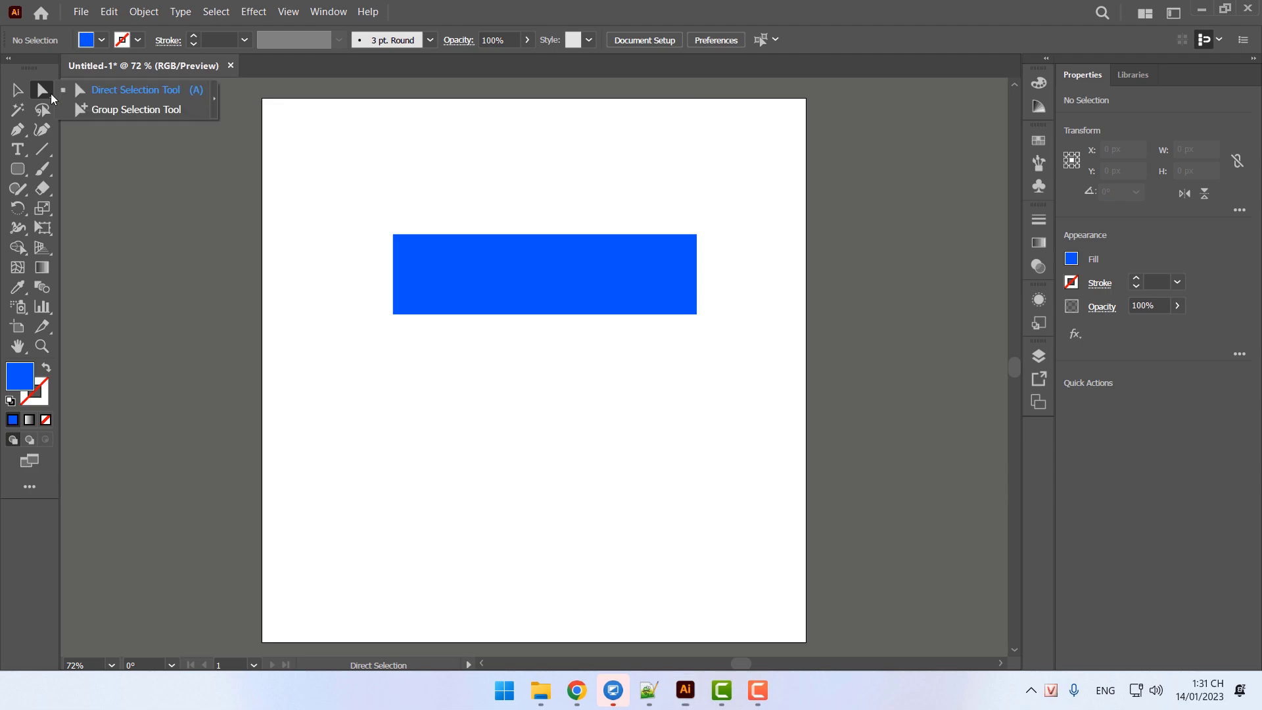
left_click(96, 93)
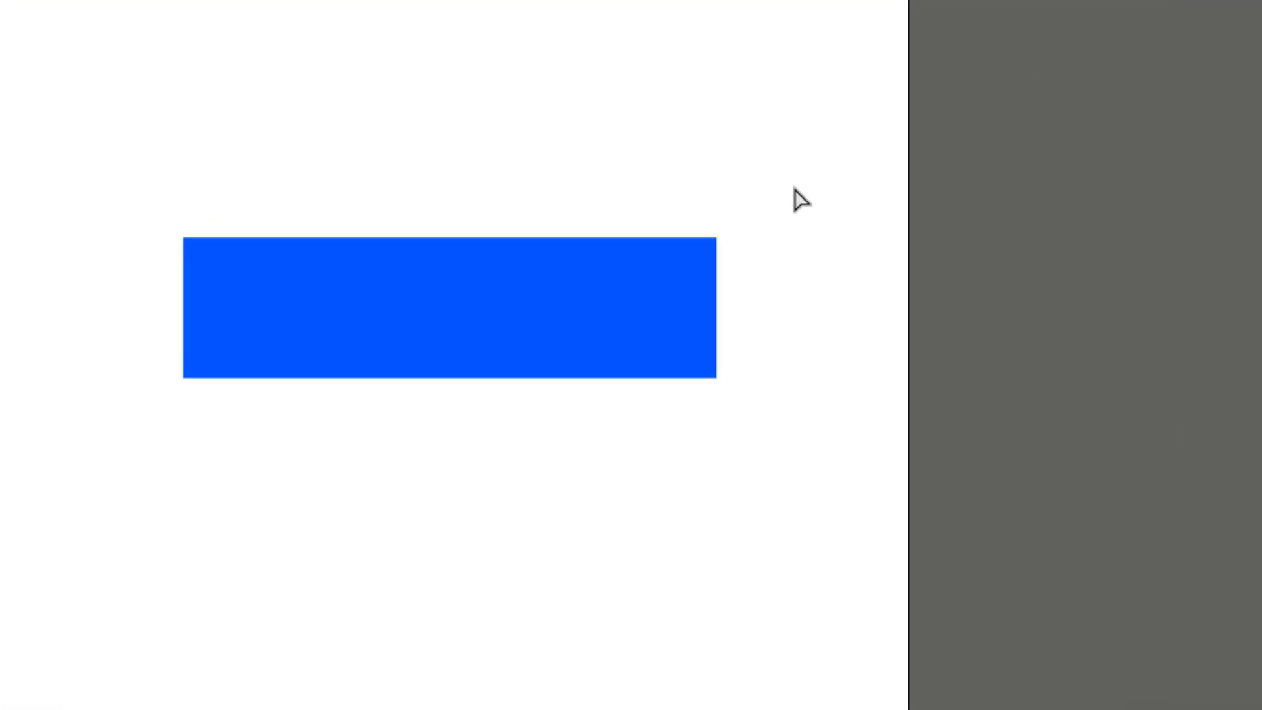
Select the rectangle's top-right anchor and drag its corner widget to round it
left_click_drag(740, 209, 791, 201)
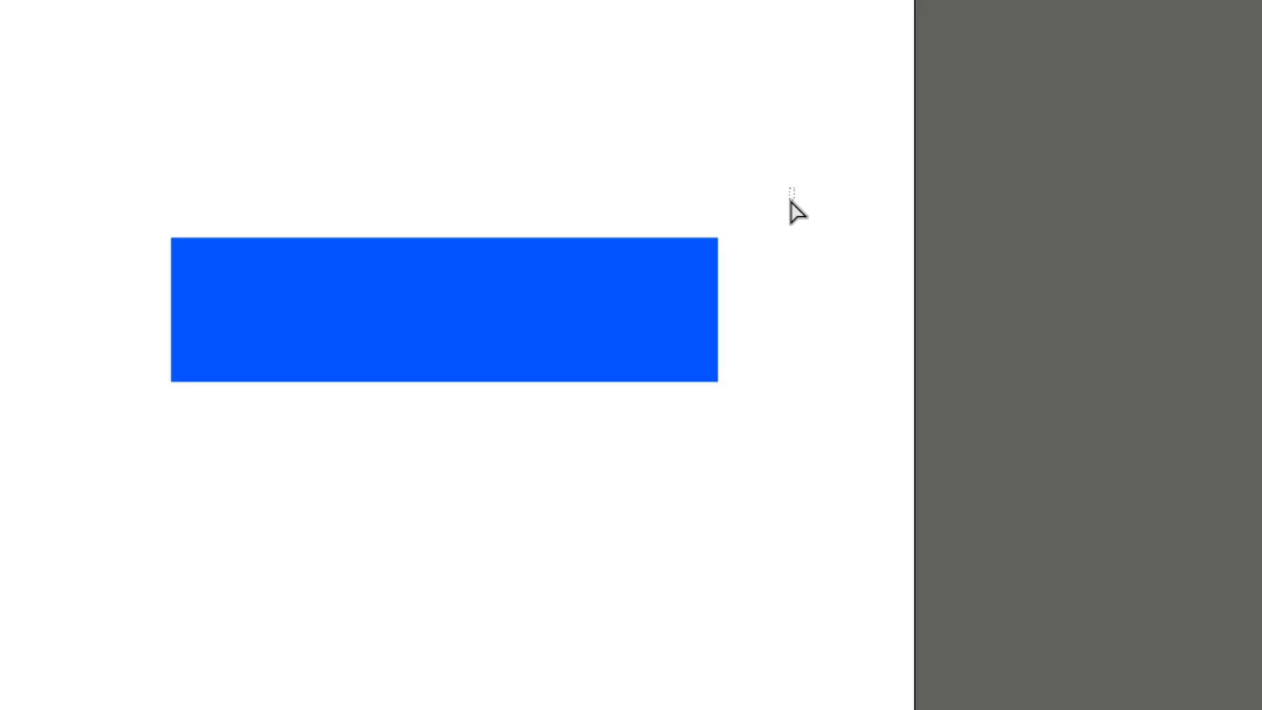
left_click_drag(791, 201, 669, 277)
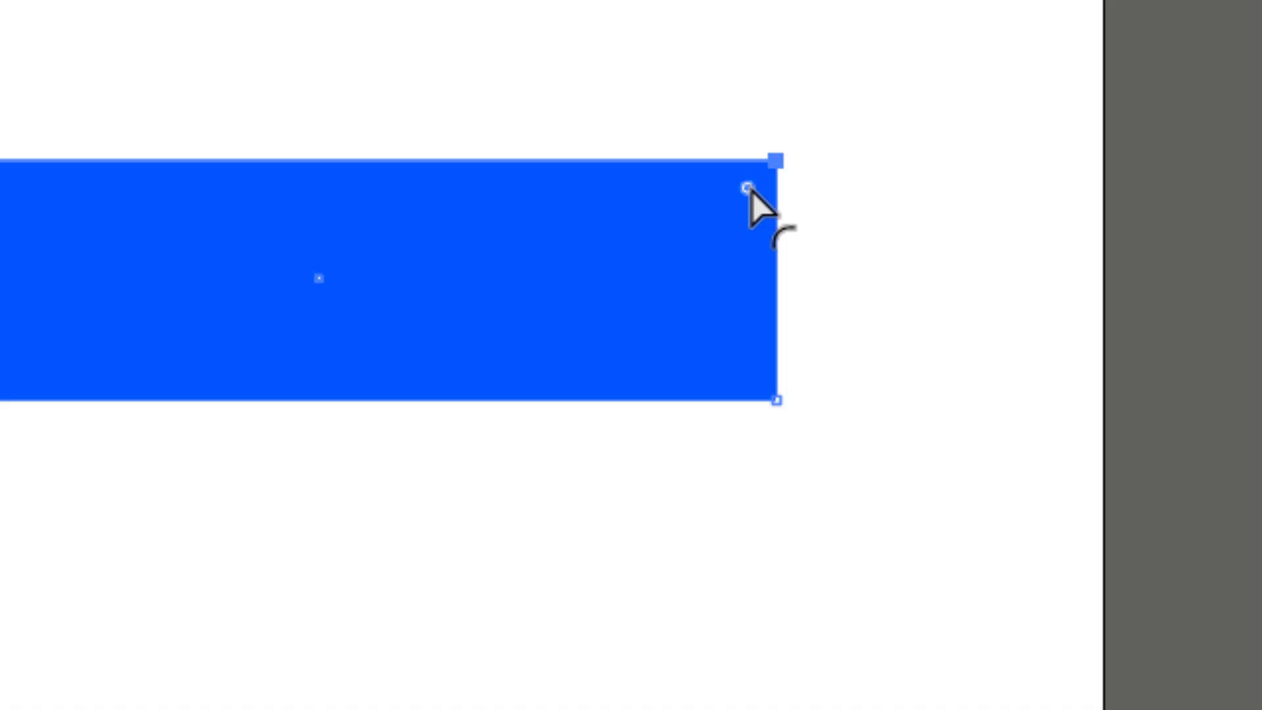
left_click_drag(750, 190, 600, 231)
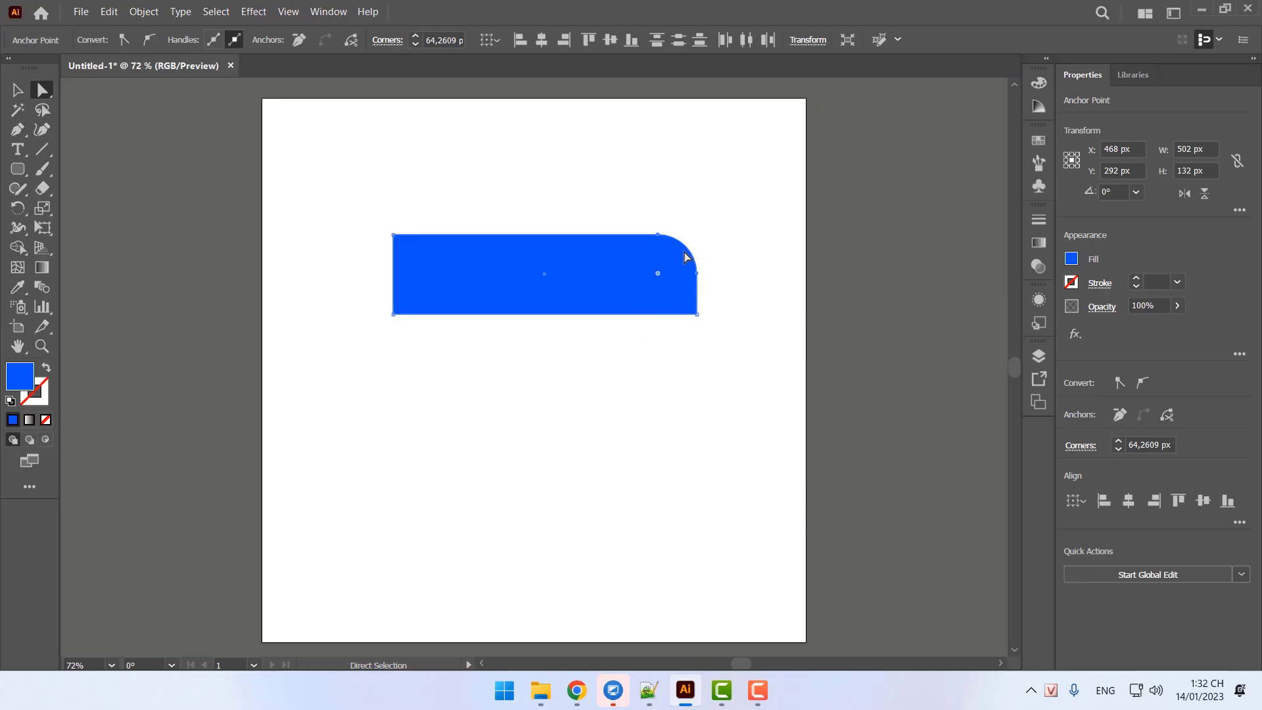
mouse_move(19, 169)
left_mouse_down()
mouse_move(91, 189)
mouse_move(24, 170)
left_mouse_up()
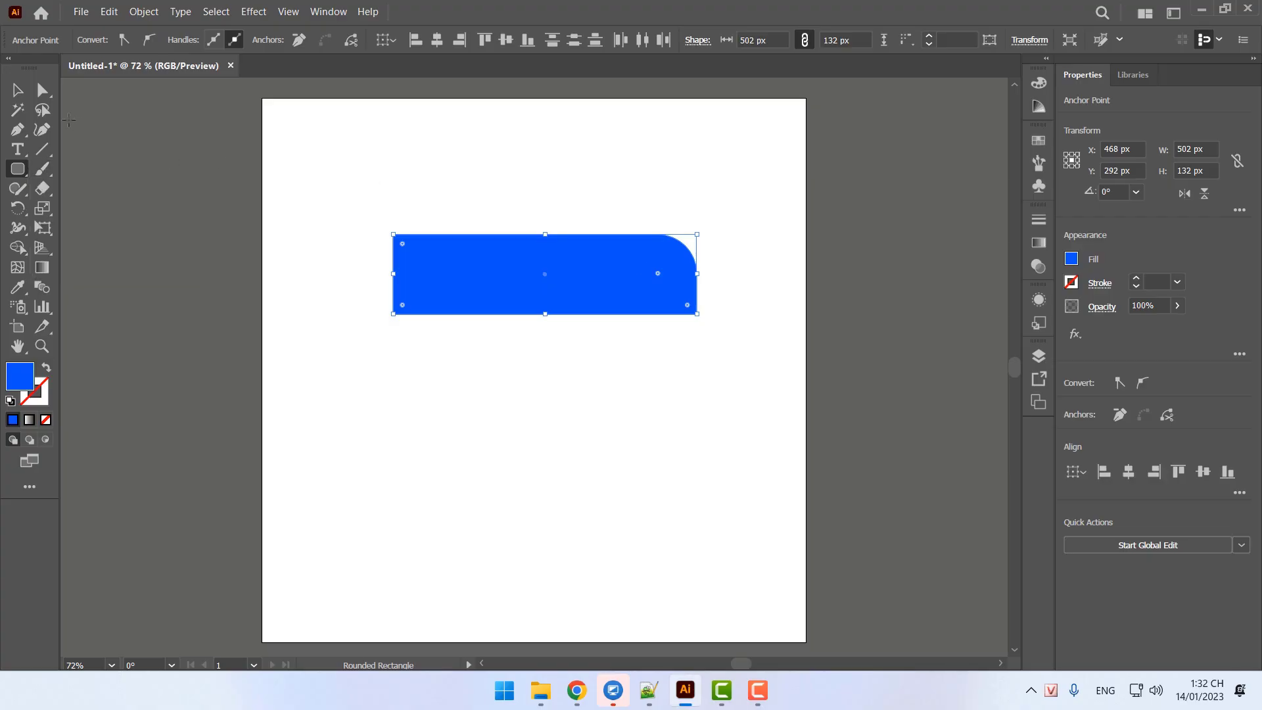
left_click(18, 90)
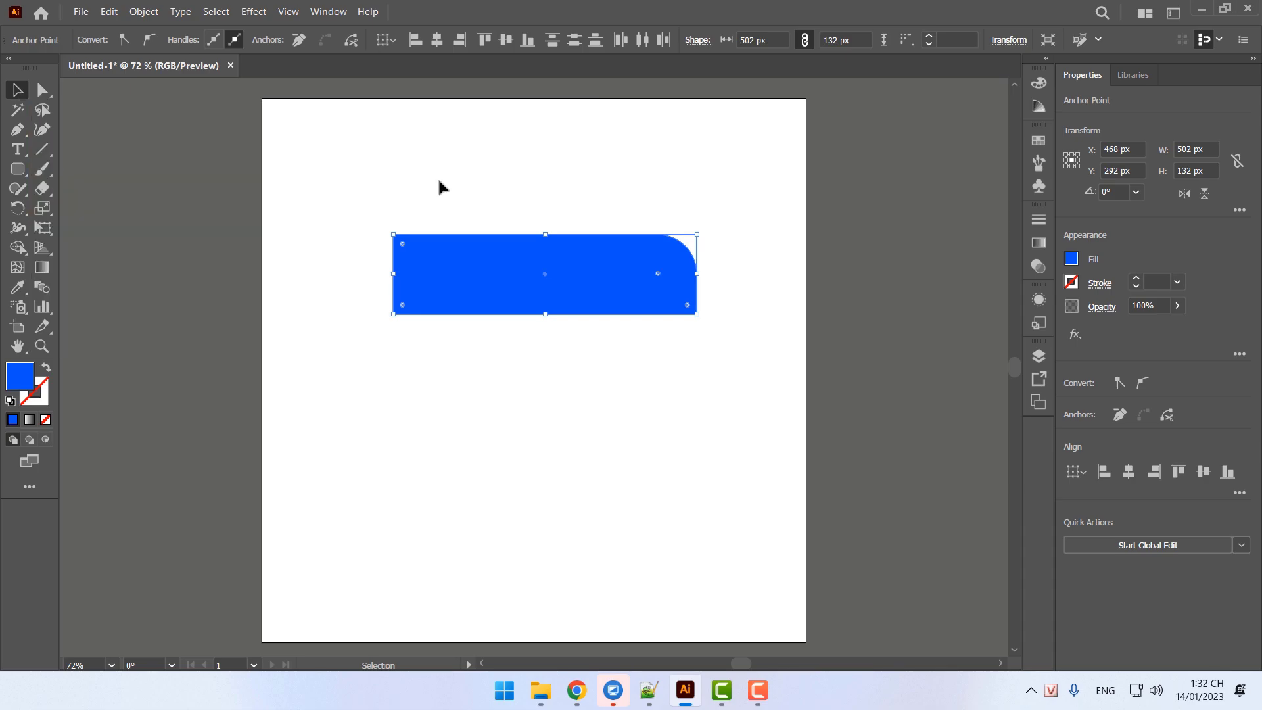
left_click(440, 187)
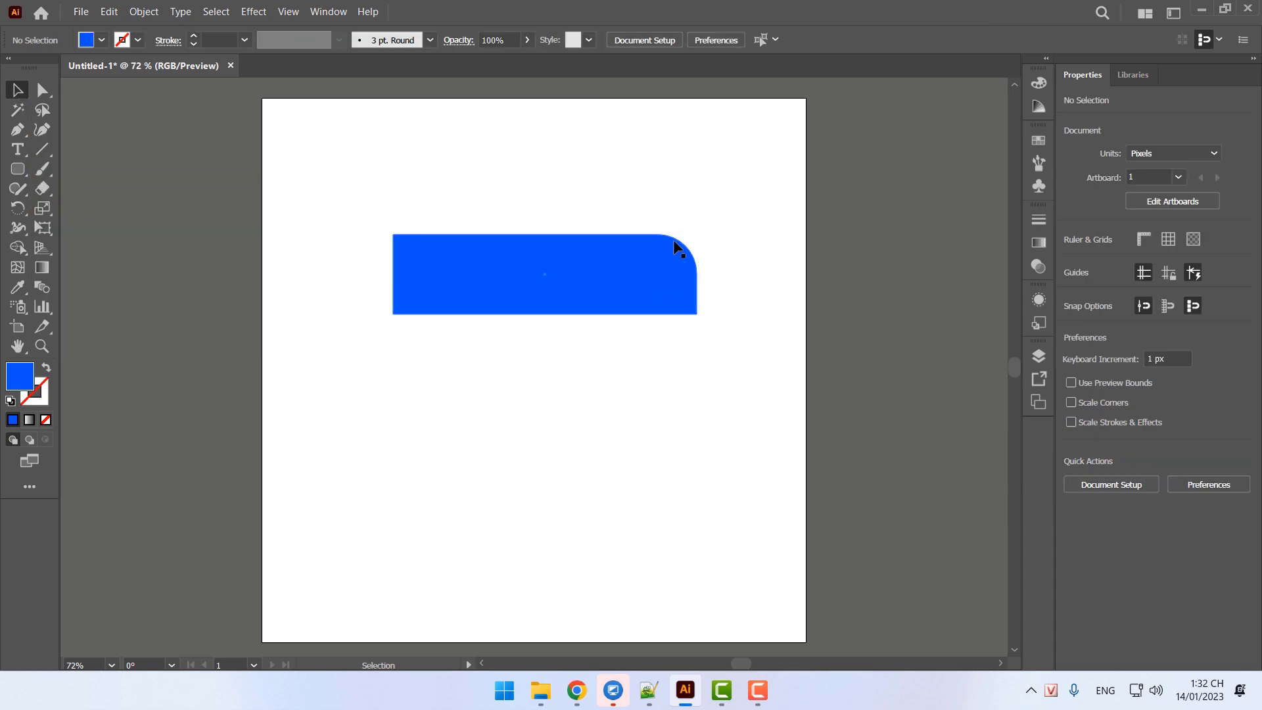
left_click_drag(658, 240, 658, 242)
Round the blue bar's bottom-left corner with the Direct Selection corner widget
left_click(41, 91)
left_click_drag(41, 92, 137, 92)
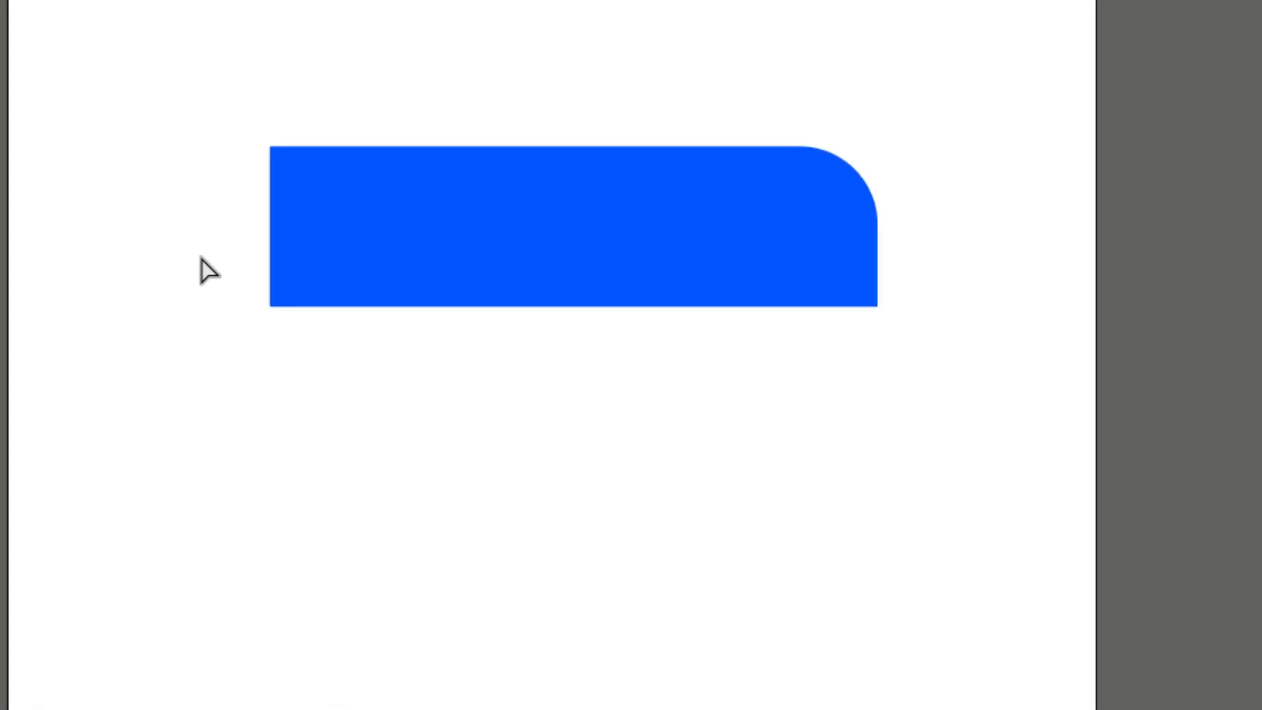
left_click_drag(200, 256, 341, 335)
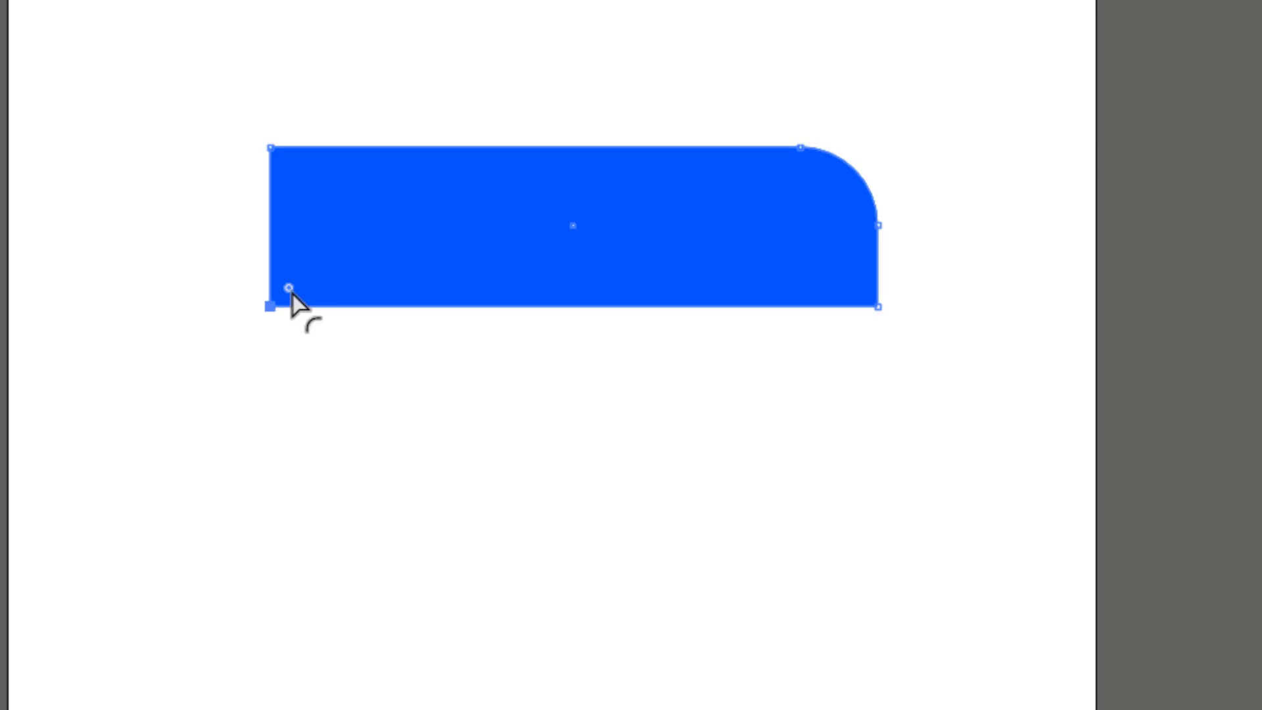
left_click_drag(288, 287, 399, 284)
left_click(486, 510)
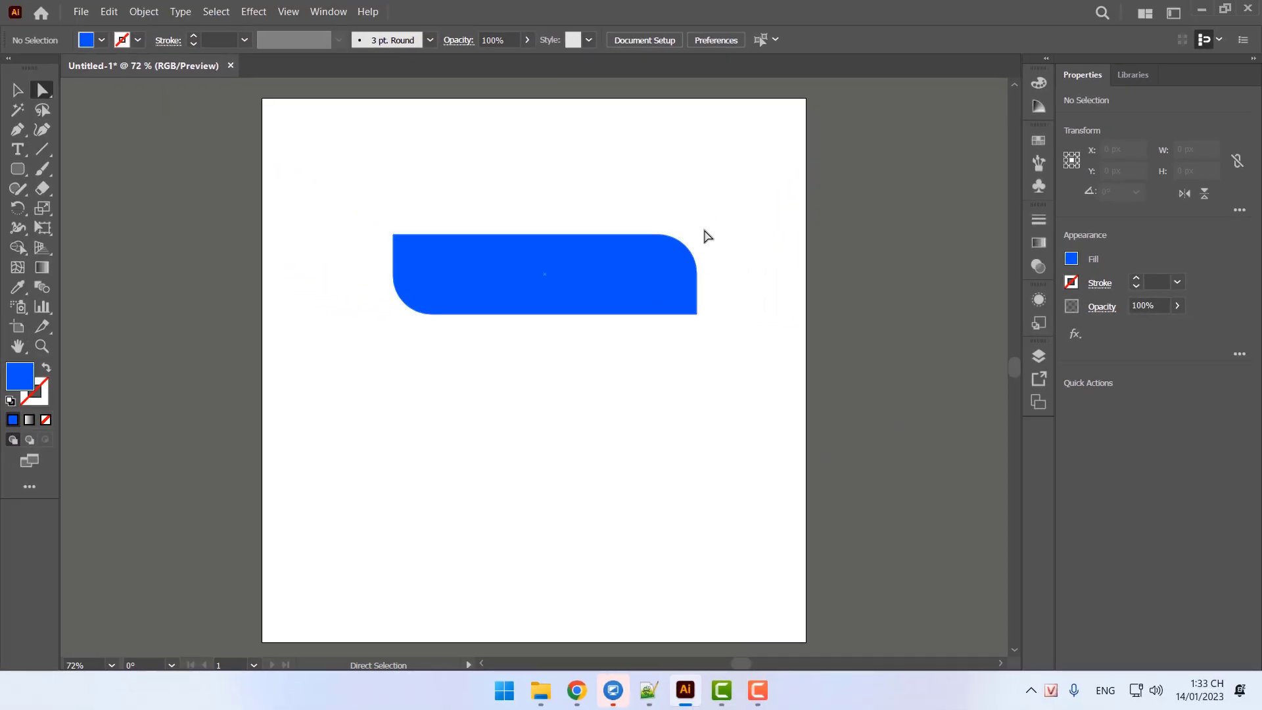
Widen the bottom-left corner radius into a broad curve, then view the FPT reference logo
left_click_drag(721, 211, 543, 294)
left_click_drag(358, 275, 530, 369)
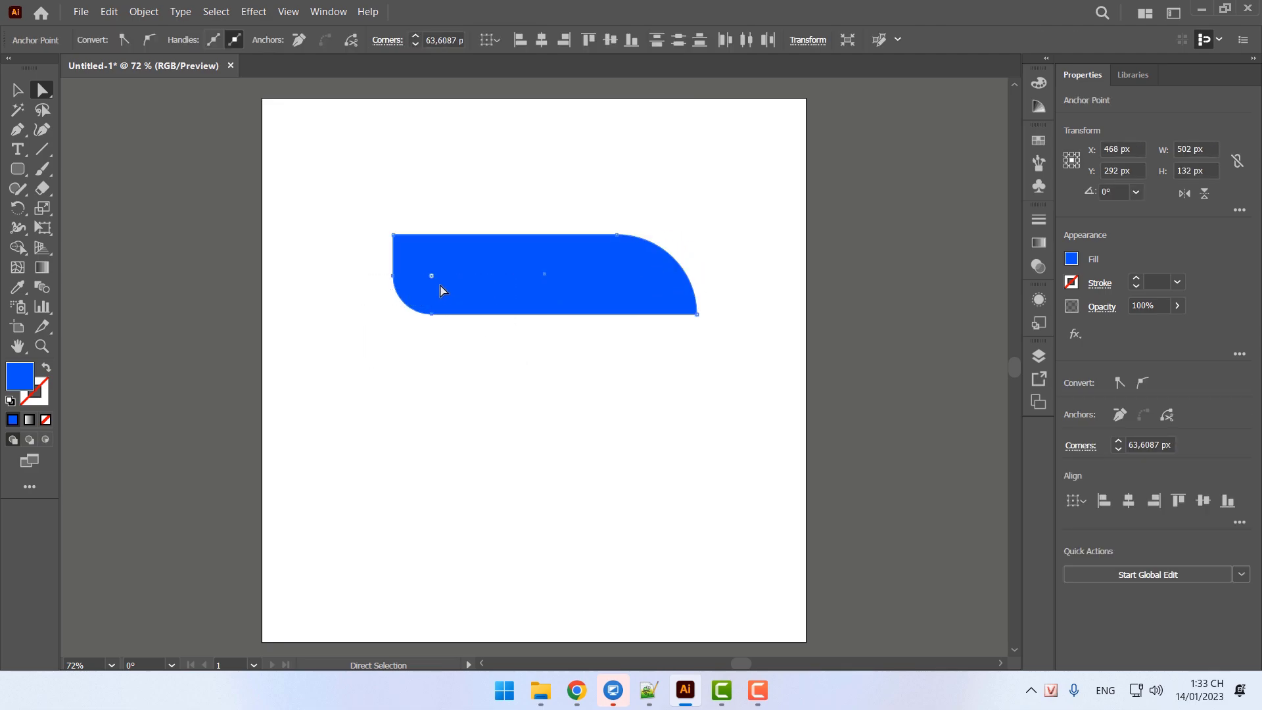
left_click_drag(432, 279, 542, 259)
left_click(651, 490)
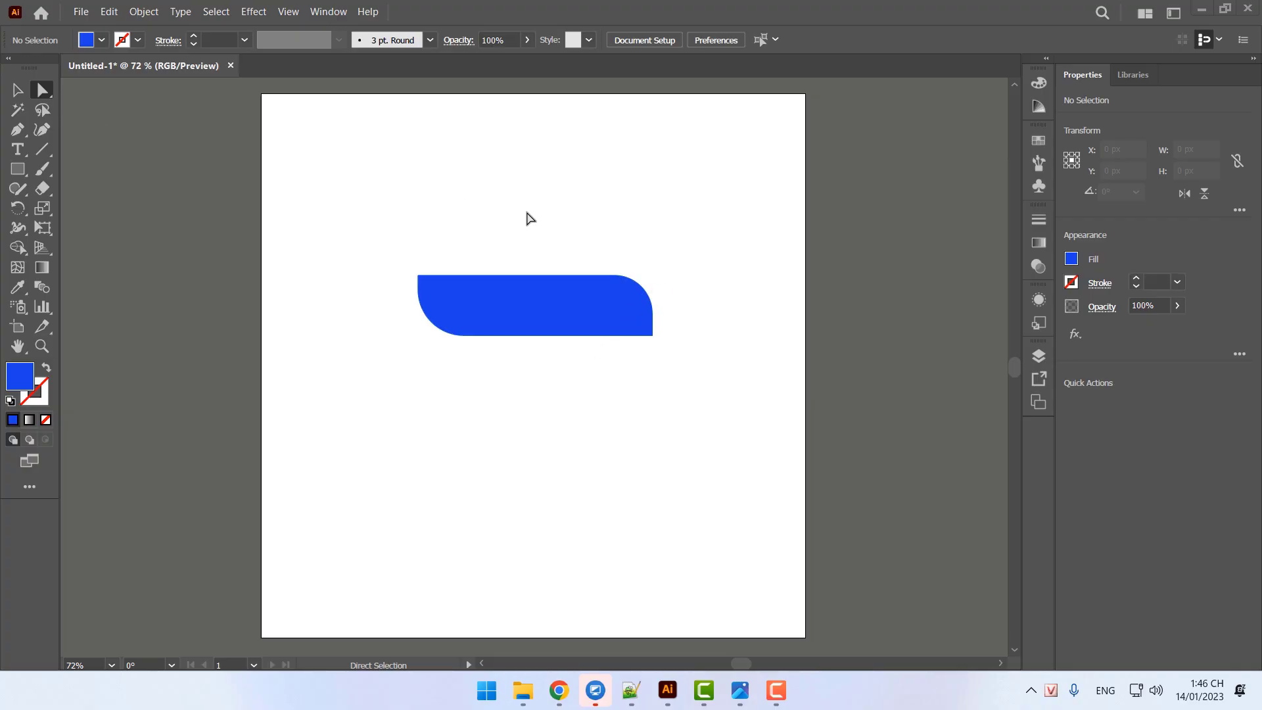
left_click(1202, 11)
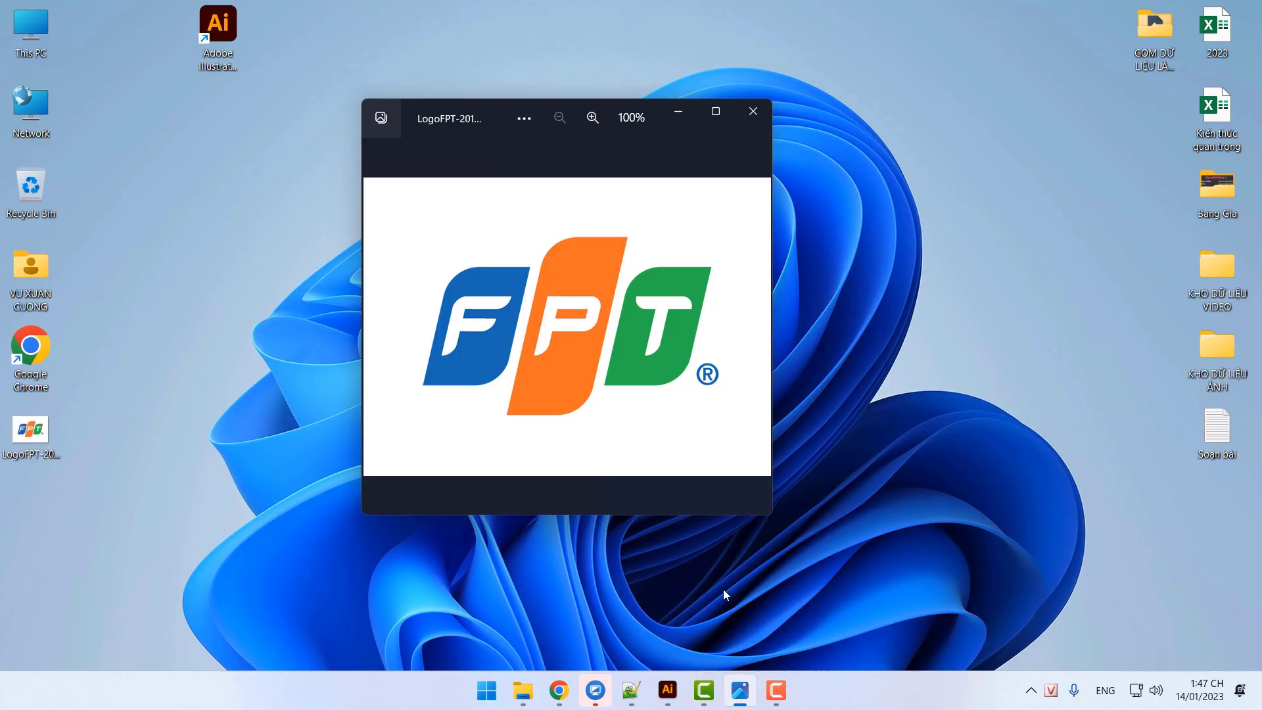
left_click(668, 690)
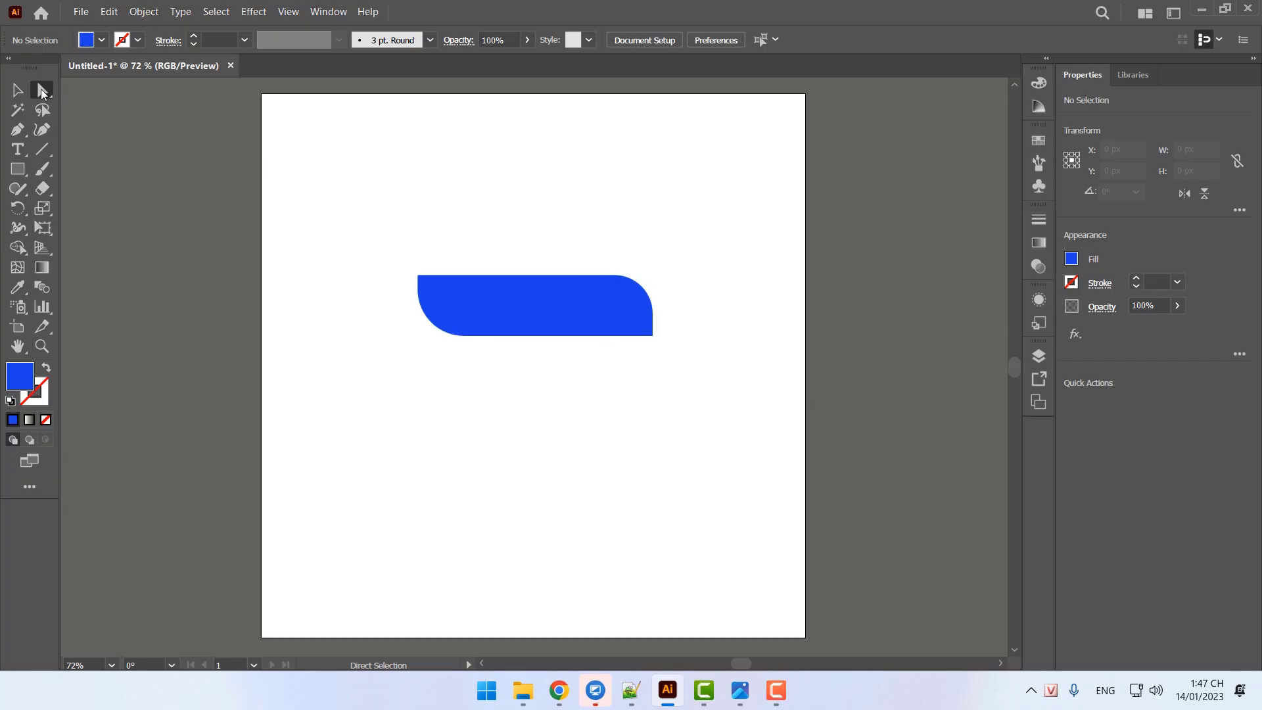
Draw an 87 by 426 px rectangle below the bar and select its top-right anchor
left_click(42, 91)
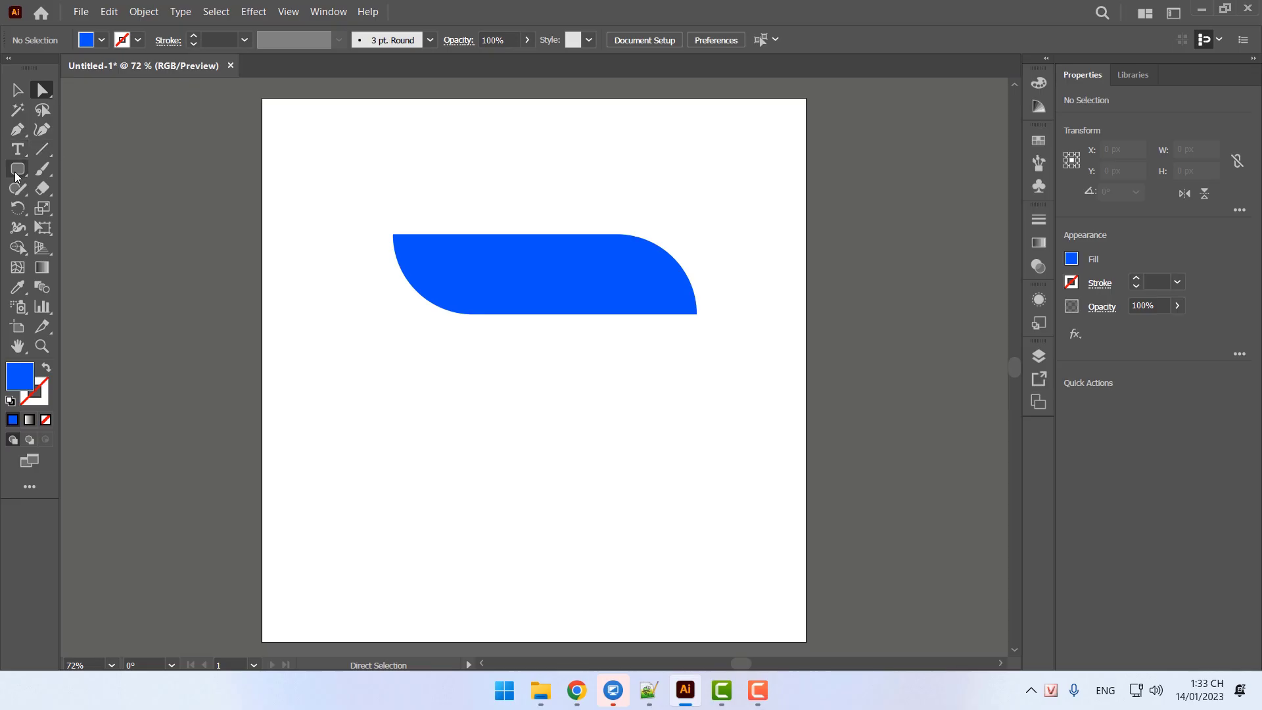
left_click_drag(18, 169, 78, 166)
mouse_move(482, 359)
left_mouse_down()
mouse_move(544, 551)
mouse_move(544, 598)
mouse_move(519, 608)
mouse_move(534, 615)
left_mouse_up()
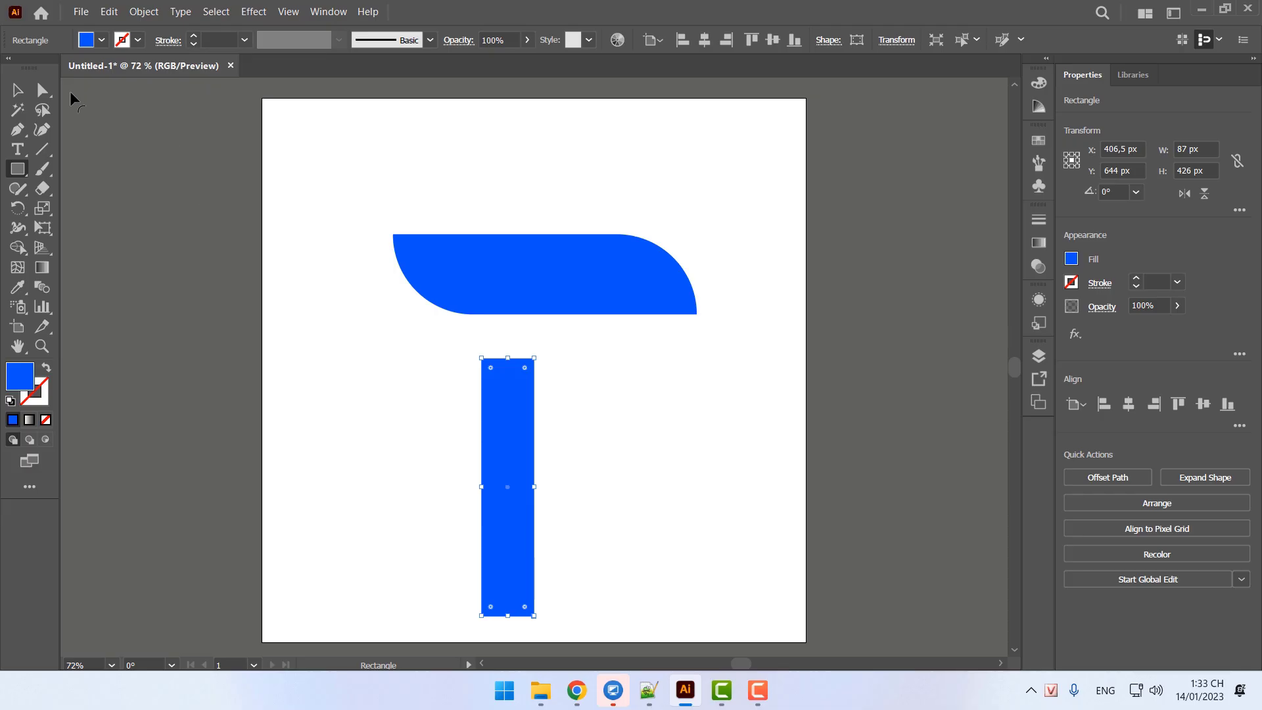
left_click_drag(42, 90, 121, 90)
left_click(611, 388)
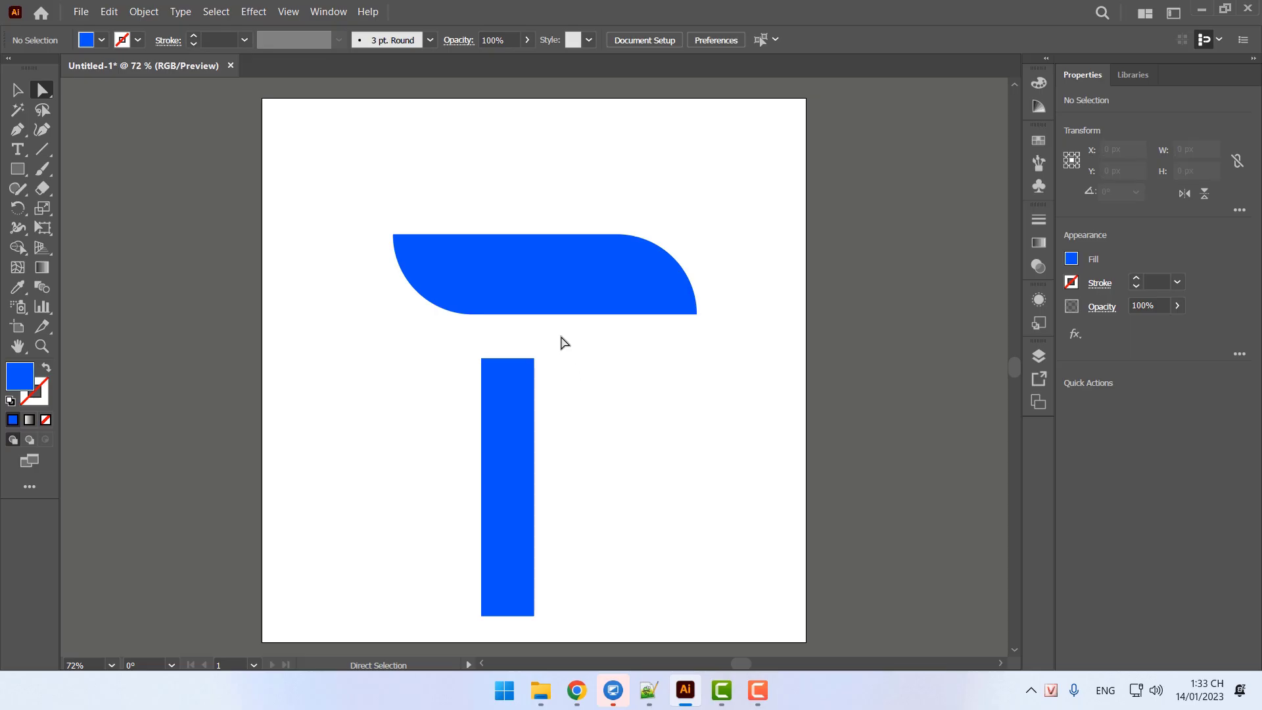
left_click_drag(560, 336, 527, 396)
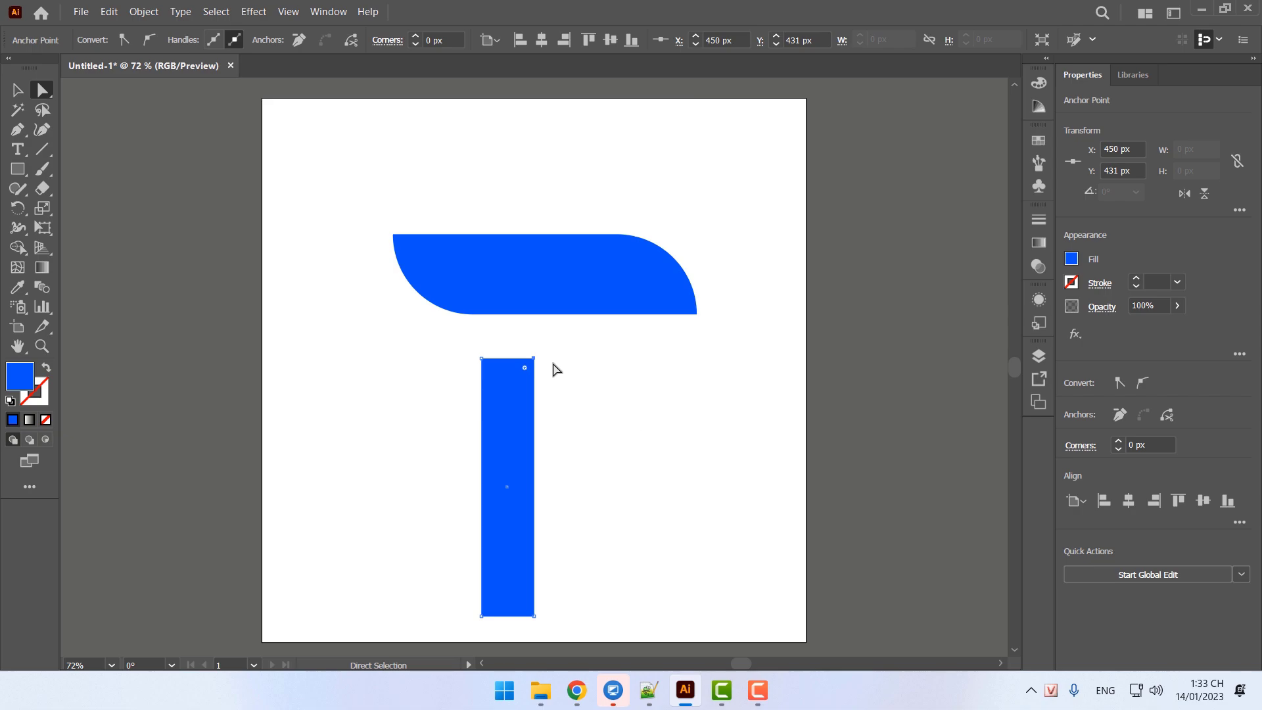
Lower the tall bar's top-right anchor so its top slopes down left to right
left_click(534, 360)
left_click_drag(534, 363, 530, 441)
left_click_drag(531, 446, 537, 421)
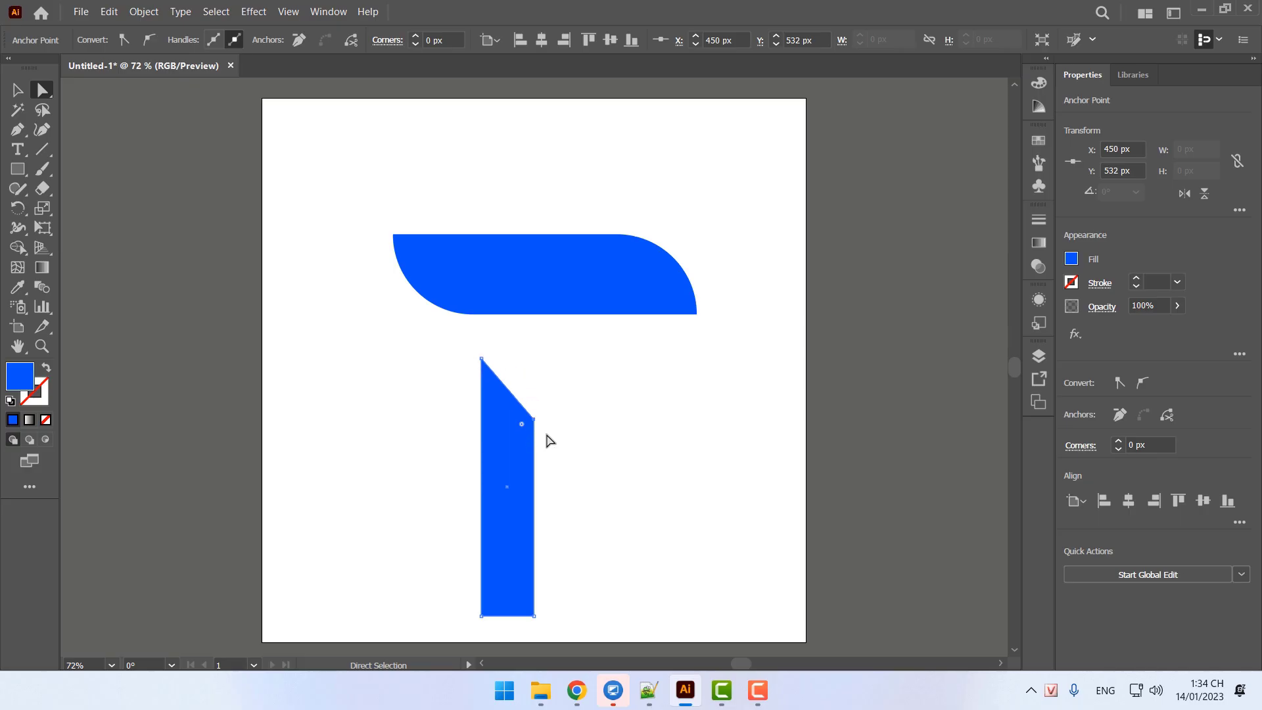
left_click(495, 410)
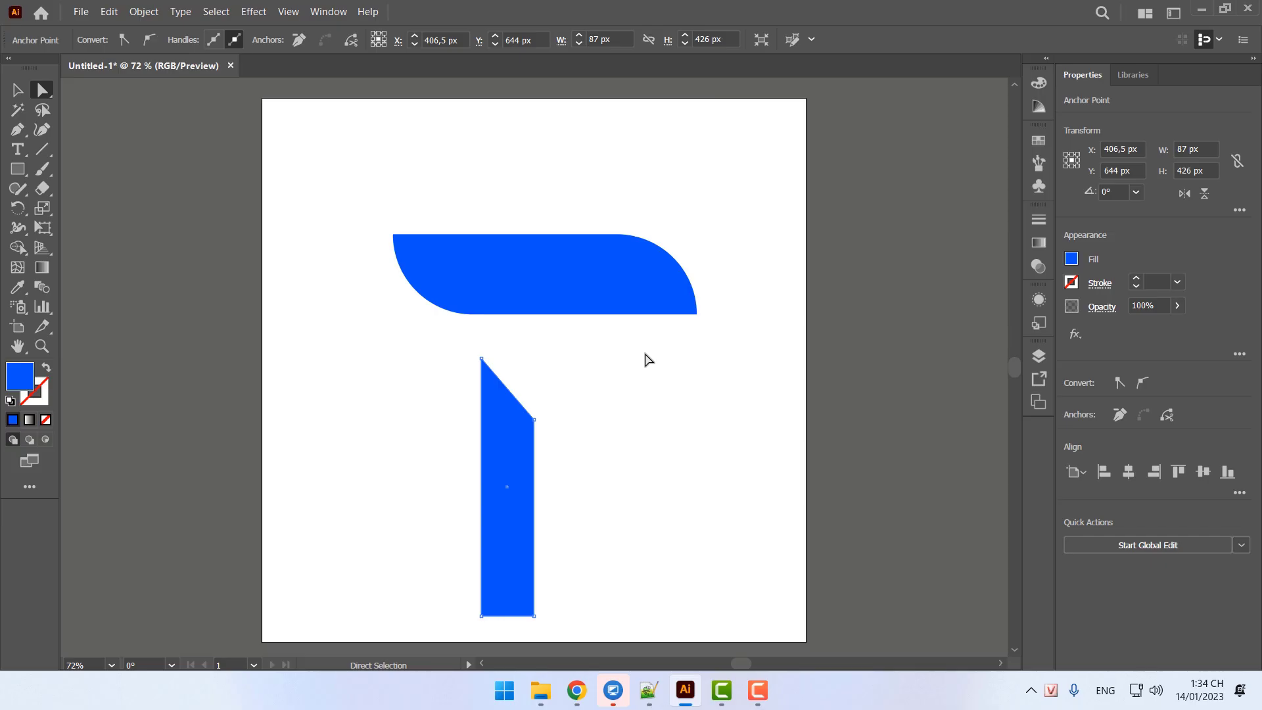
left_click(647, 368)
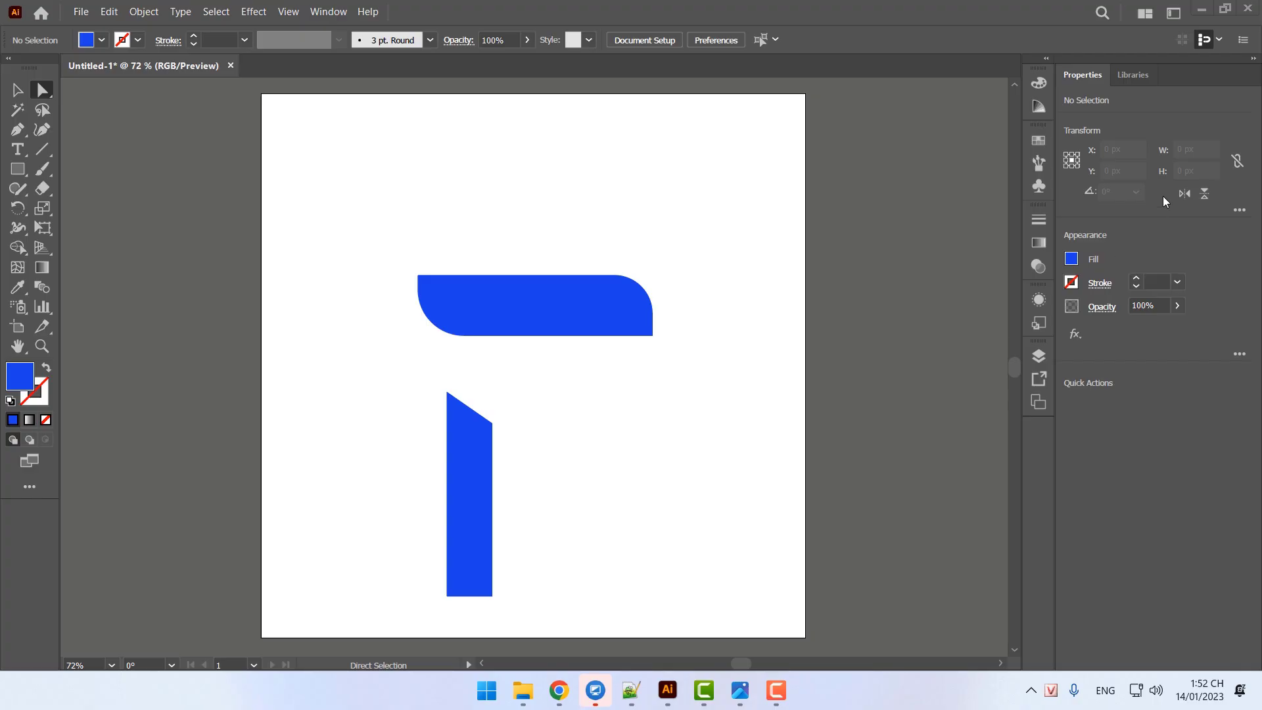
left_click(1205, 12)
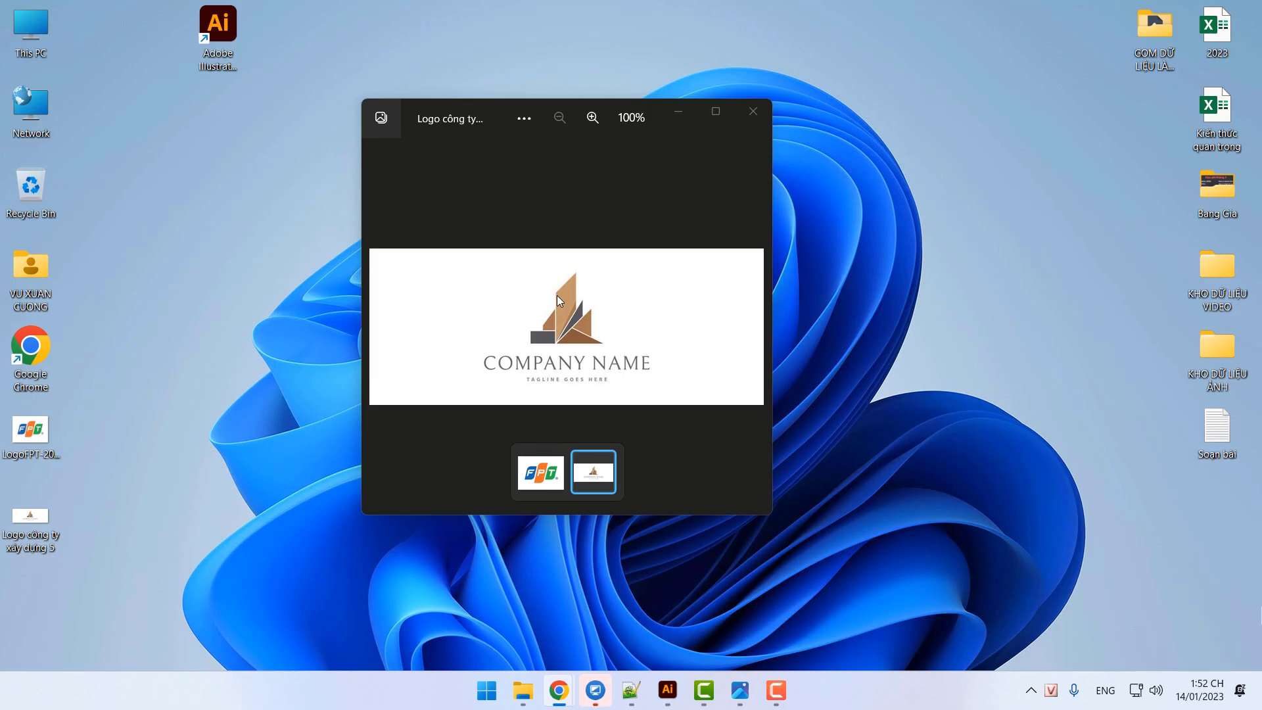
left_click(668, 690)
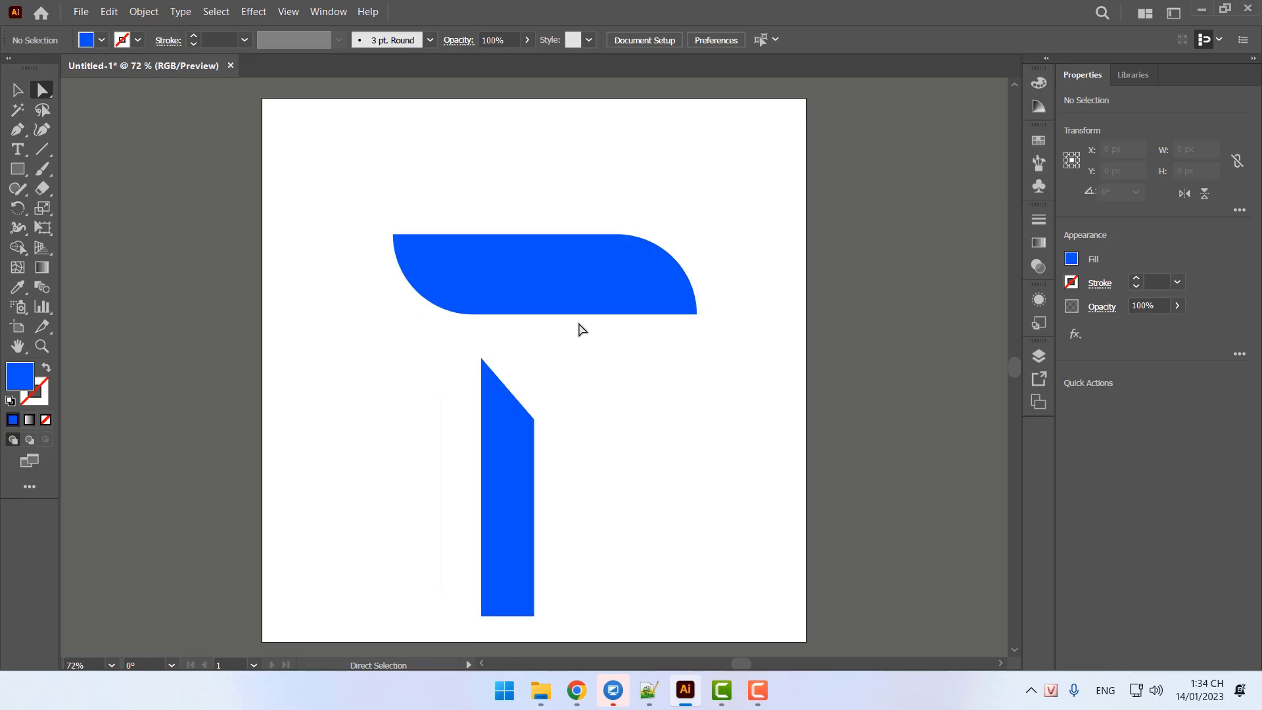
Delete the curved blue bar and the slanted vertical shape
left_click(534, 288)
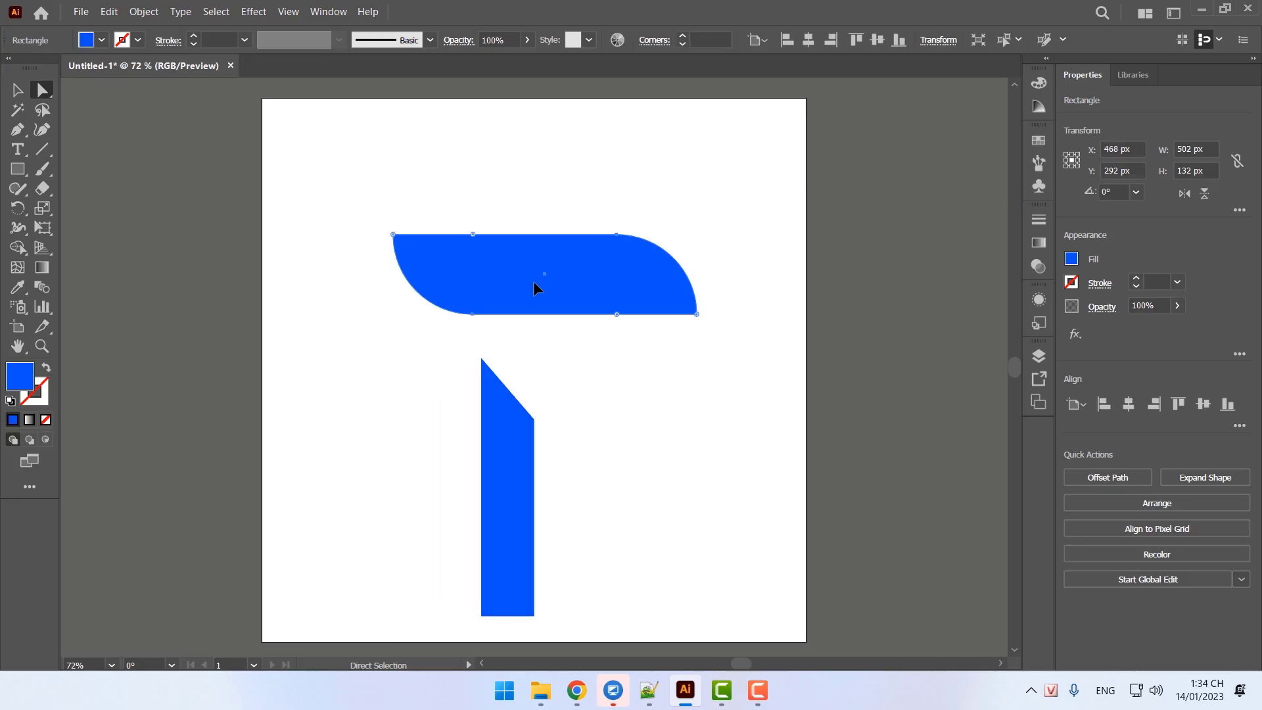
key("Delete")
left_click(498, 496)
key("Delete")
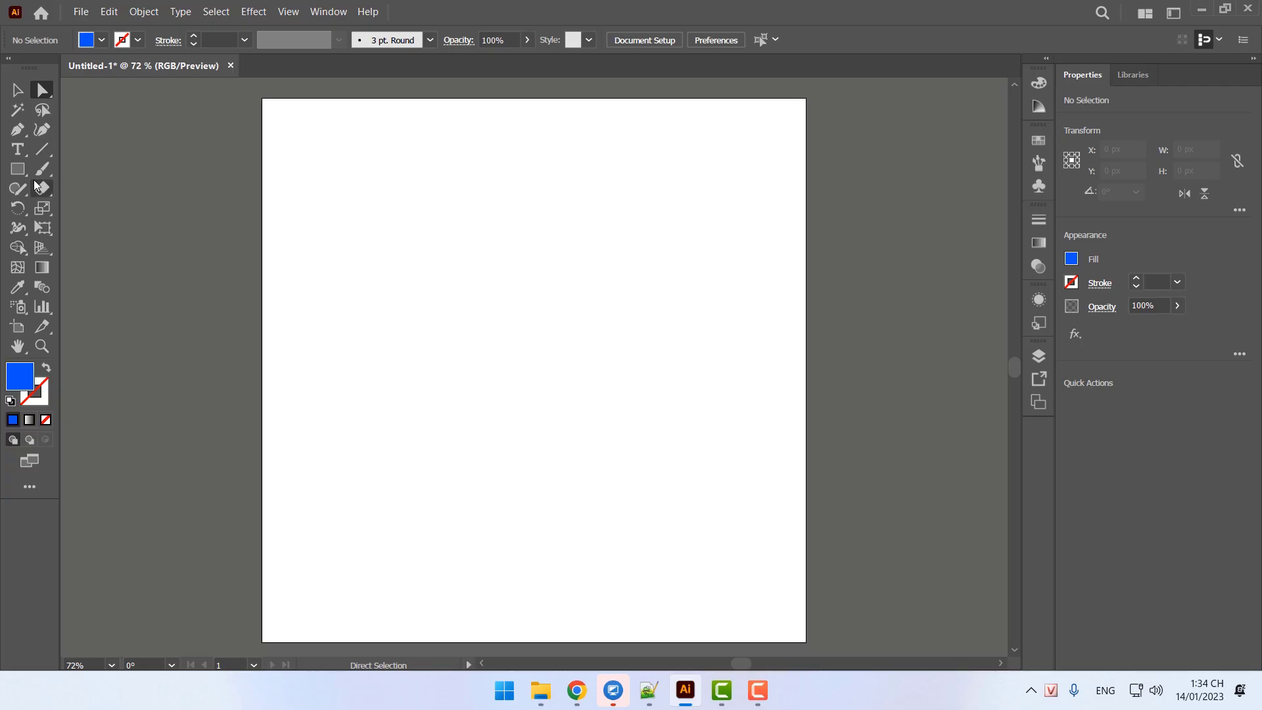
Draw a wide blue rectangle in the upper middle and round its right-side corners
left_click_drag(20, 170, 101, 170)
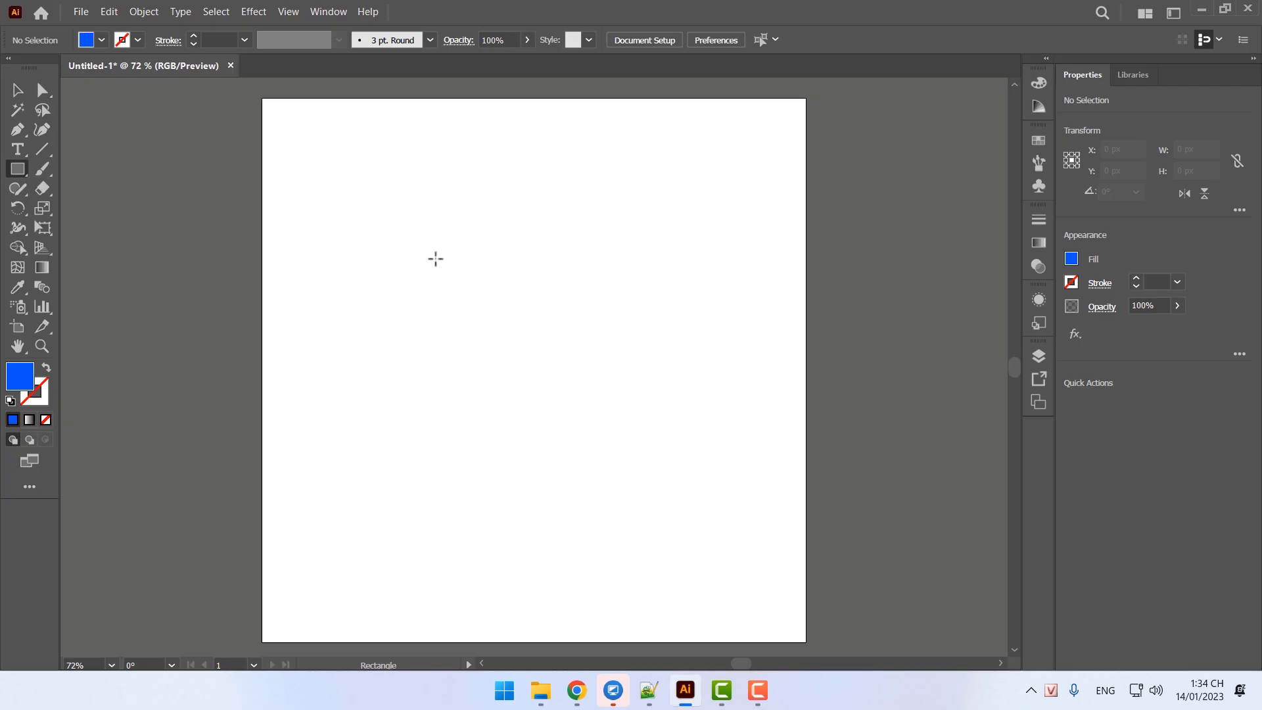
left_click_drag(389, 254, 669, 326)
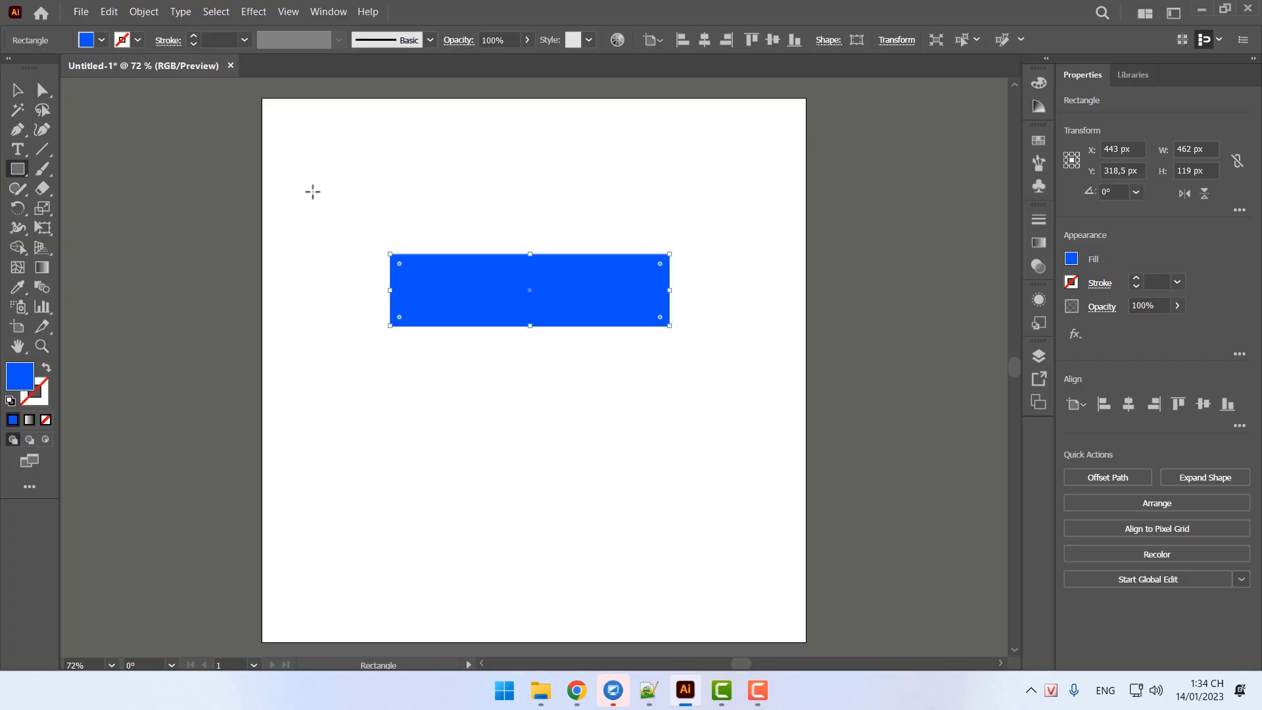
left_click(51, 94)
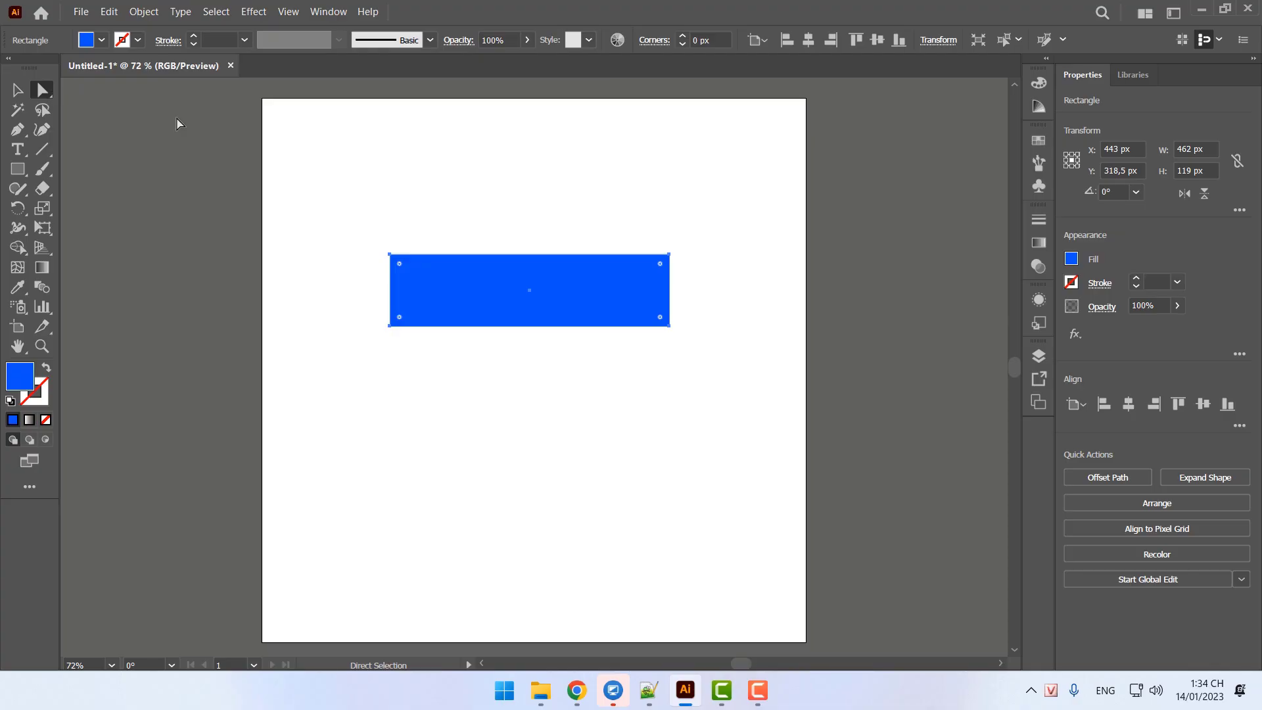
left_click(17, 90)
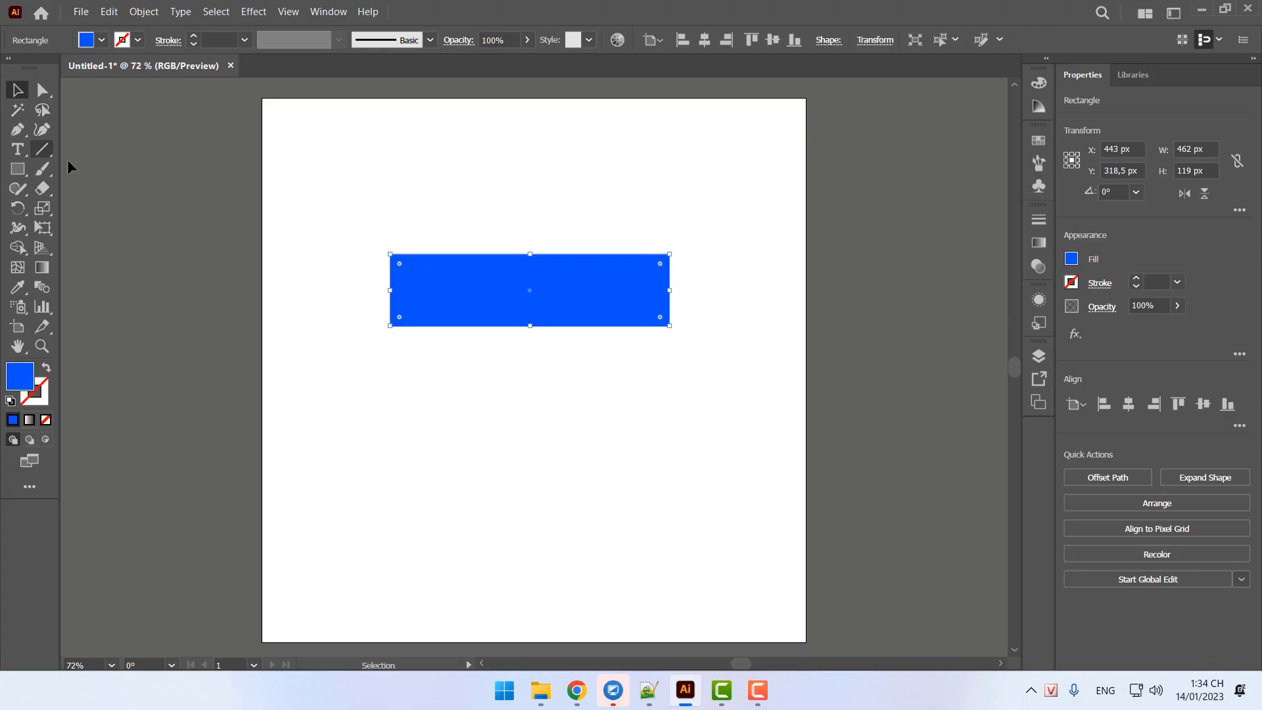
left_click(42, 90)
left_click_drag(729, 204, 620, 379)
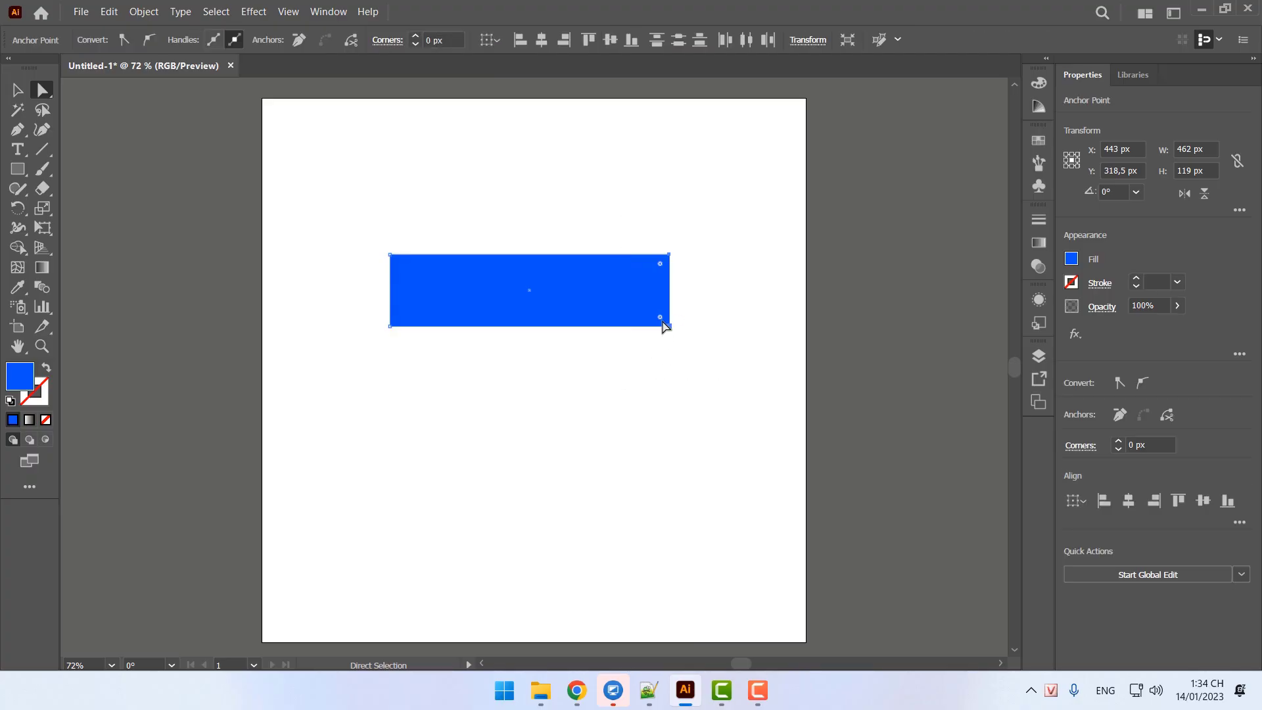
mouse_move(661, 319)
left_mouse_down()
mouse_move(643, 314)
mouse_move(659, 325)
left_mouse_up()
left_click(659, 397)
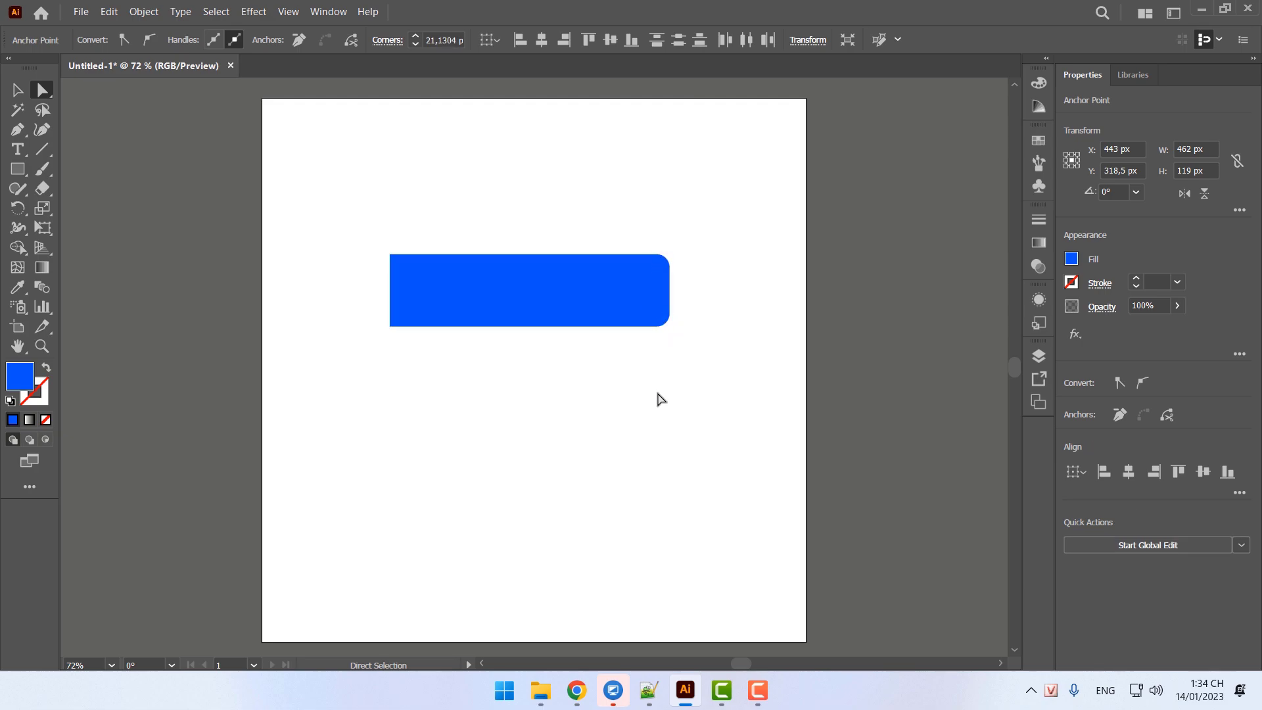
Round the rectangle's left corners, then delete the rounded rectangle
left_click_drag(340, 192, 479, 428)
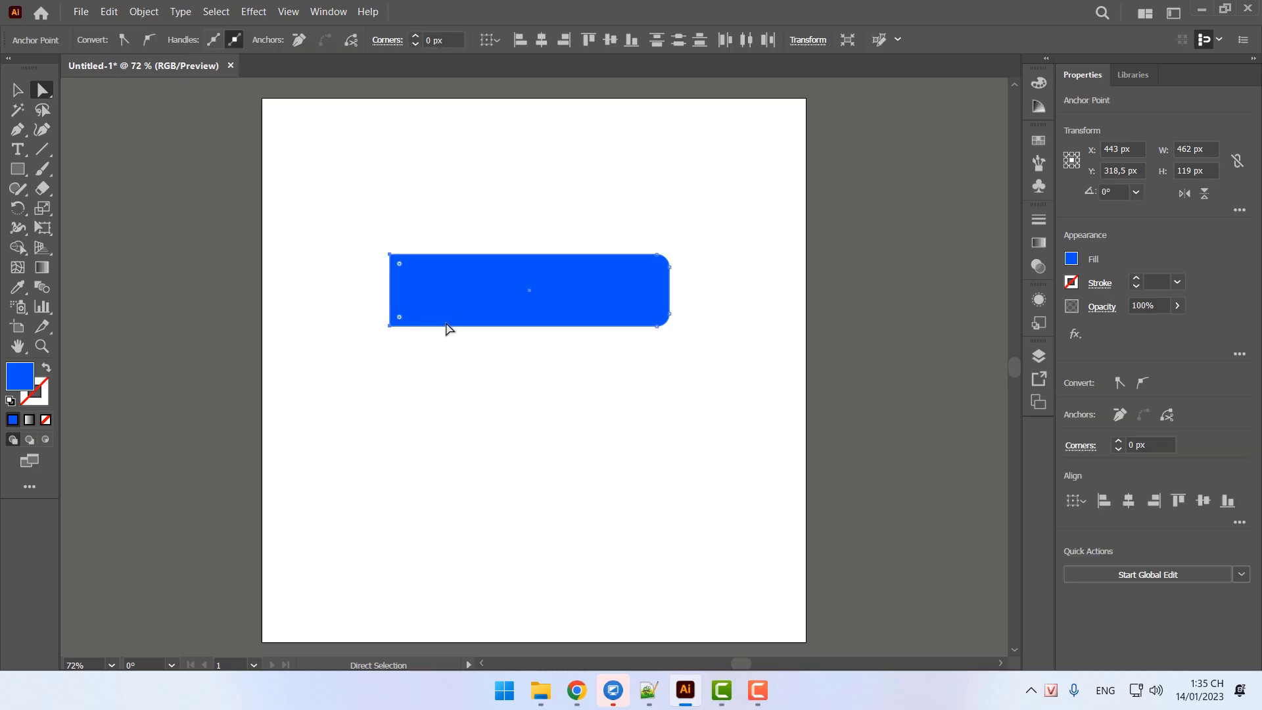
mouse_move(400, 319)
left_mouse_down()
mouse_move(414, 303)
mouse_move(403, 309)
mouse_move(426, 314)
mouse_move(400, 316)
left_mouse_up()
left_click(543, 414)
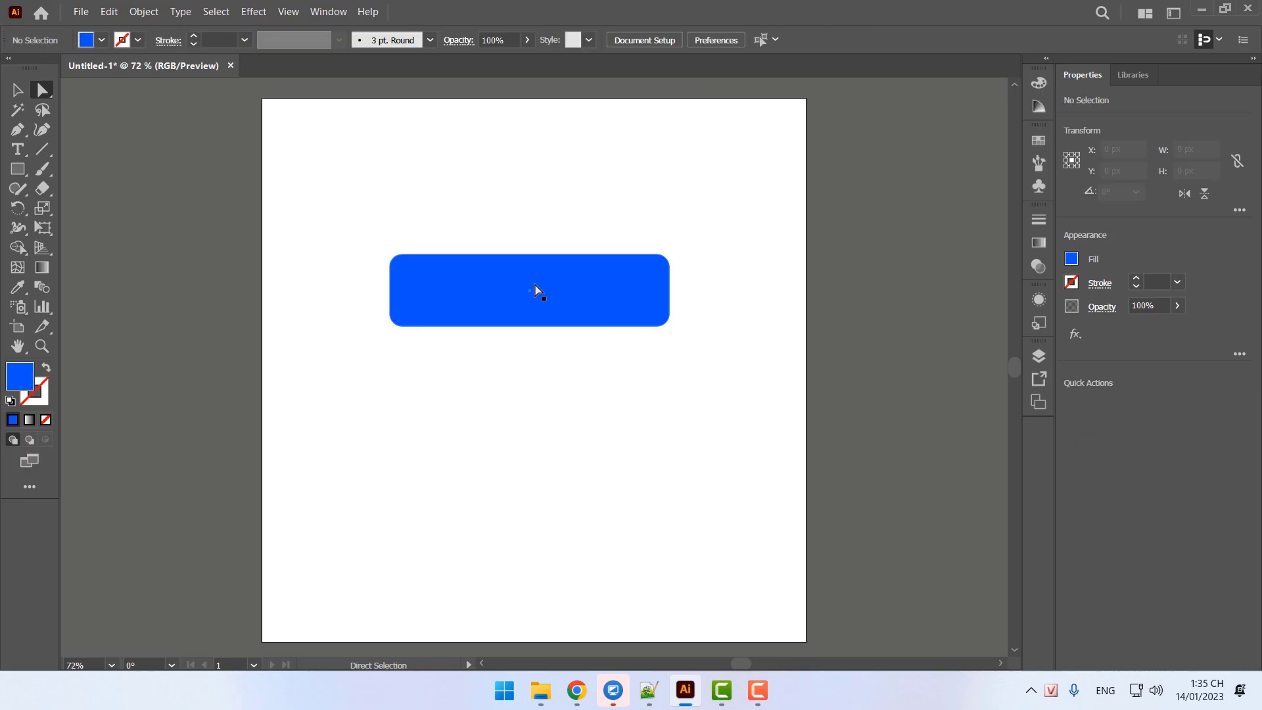
left_click(551, 299)
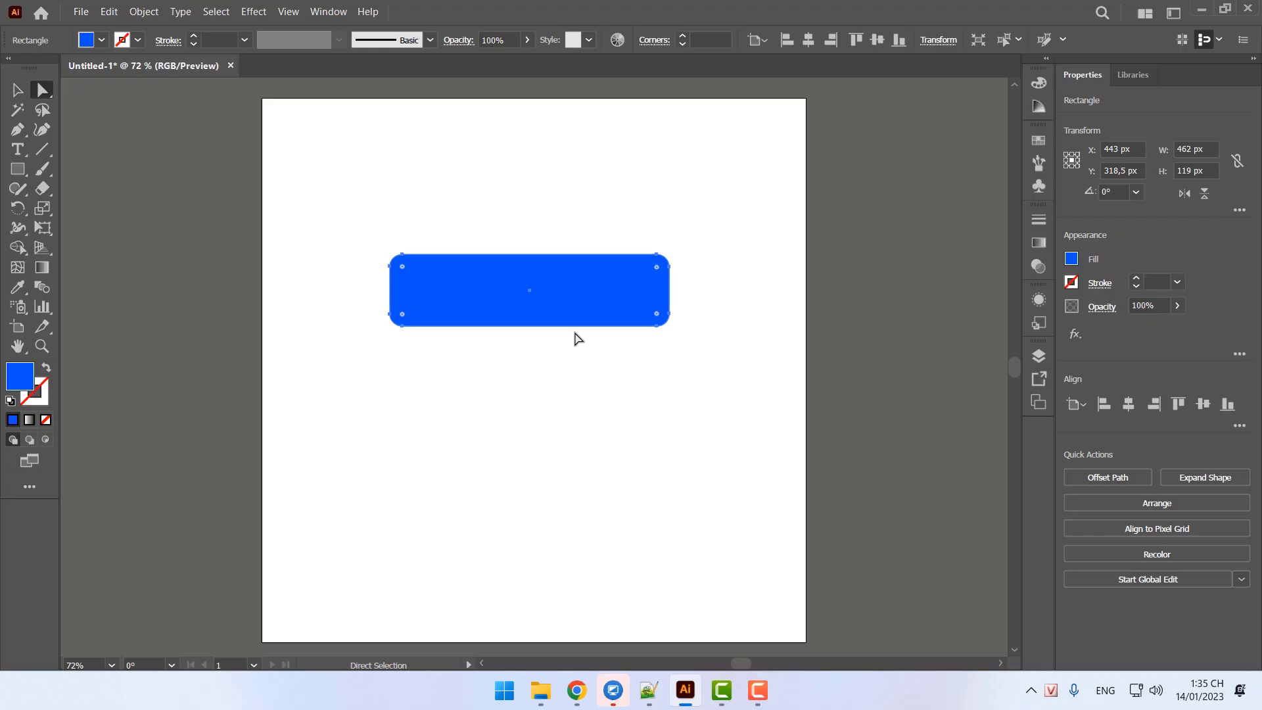
key("Delete")
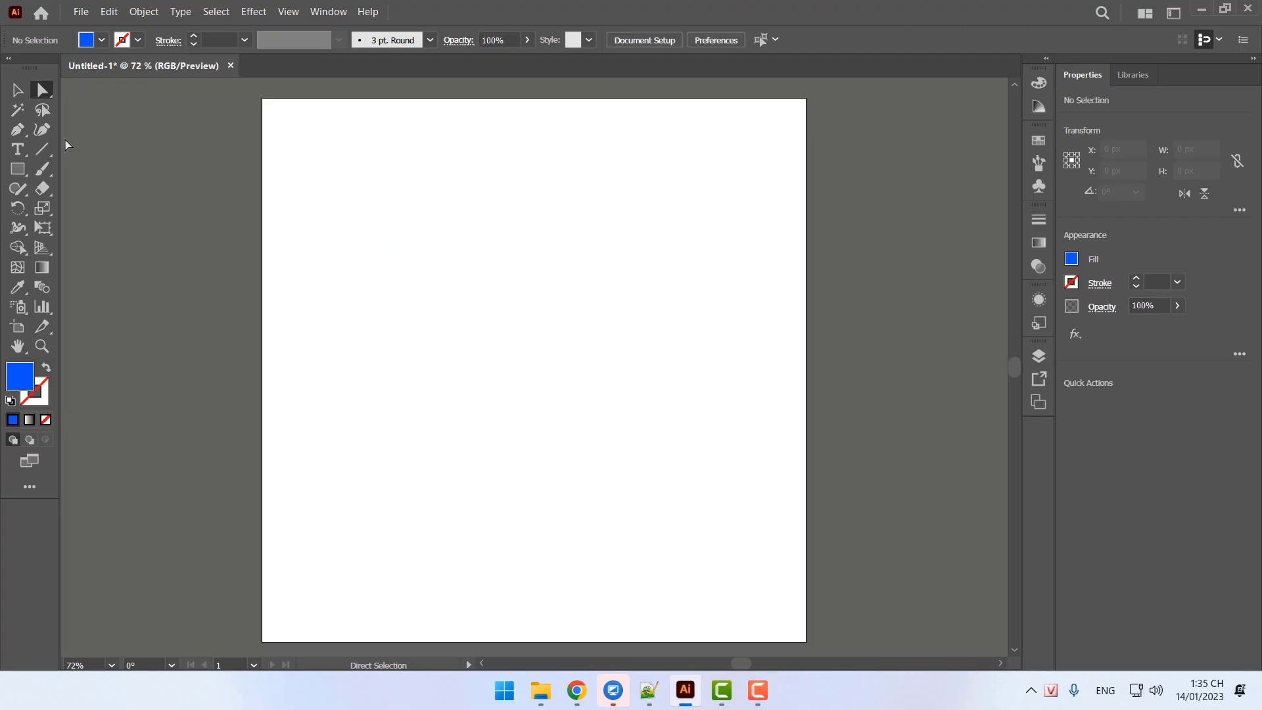
left_click(18, 170)
left_click(99, 169)
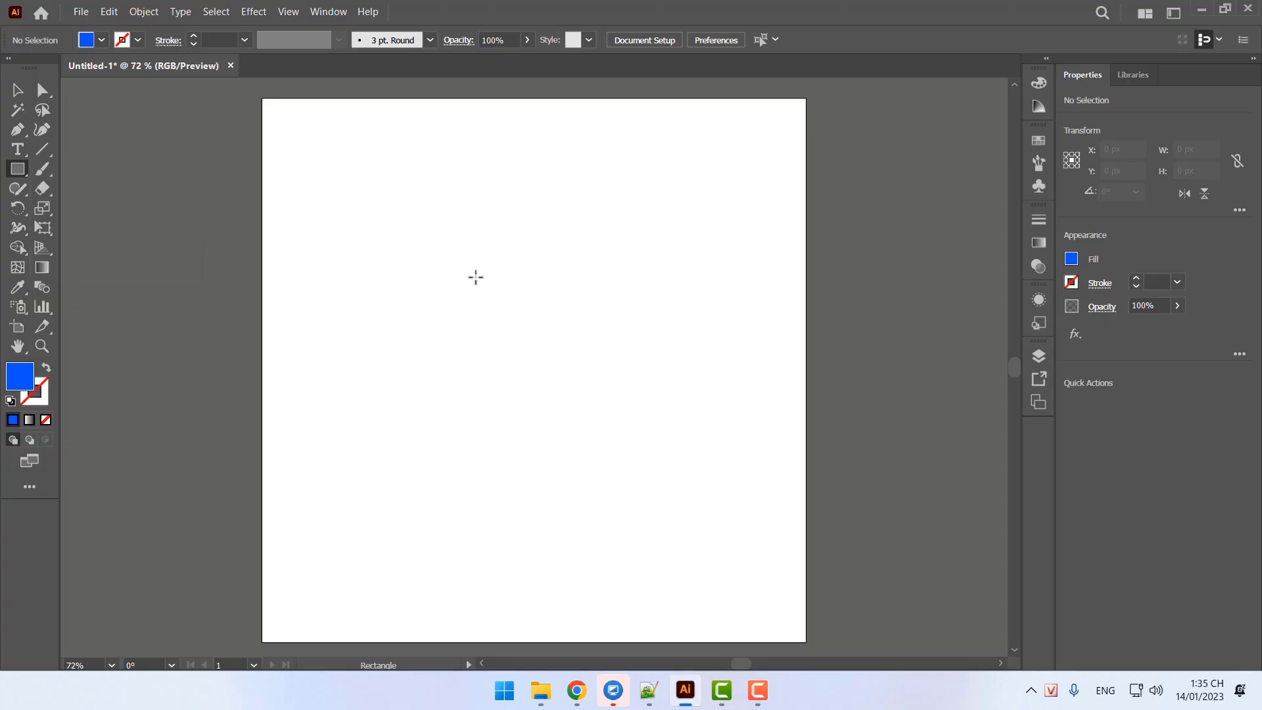
left_click_drag(429, 270, 646, 339)
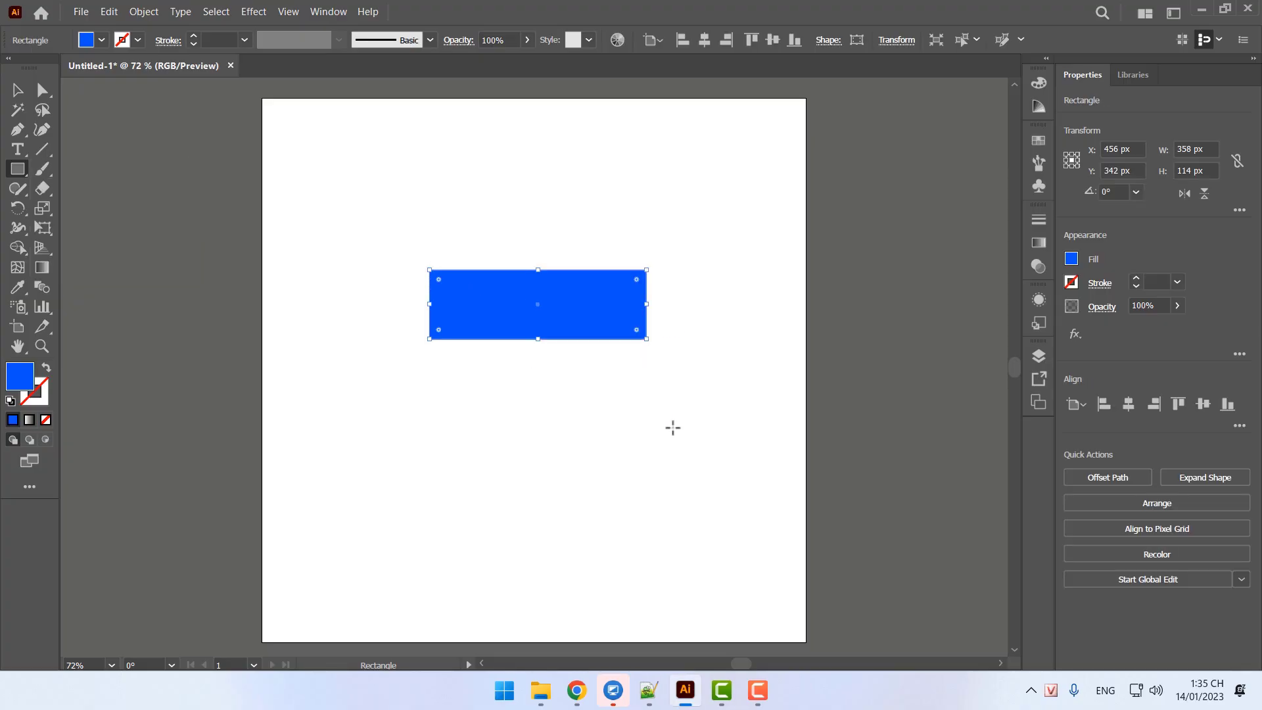
left_click(673, 428)
left_click(661, 369)
left_click(43, 94)
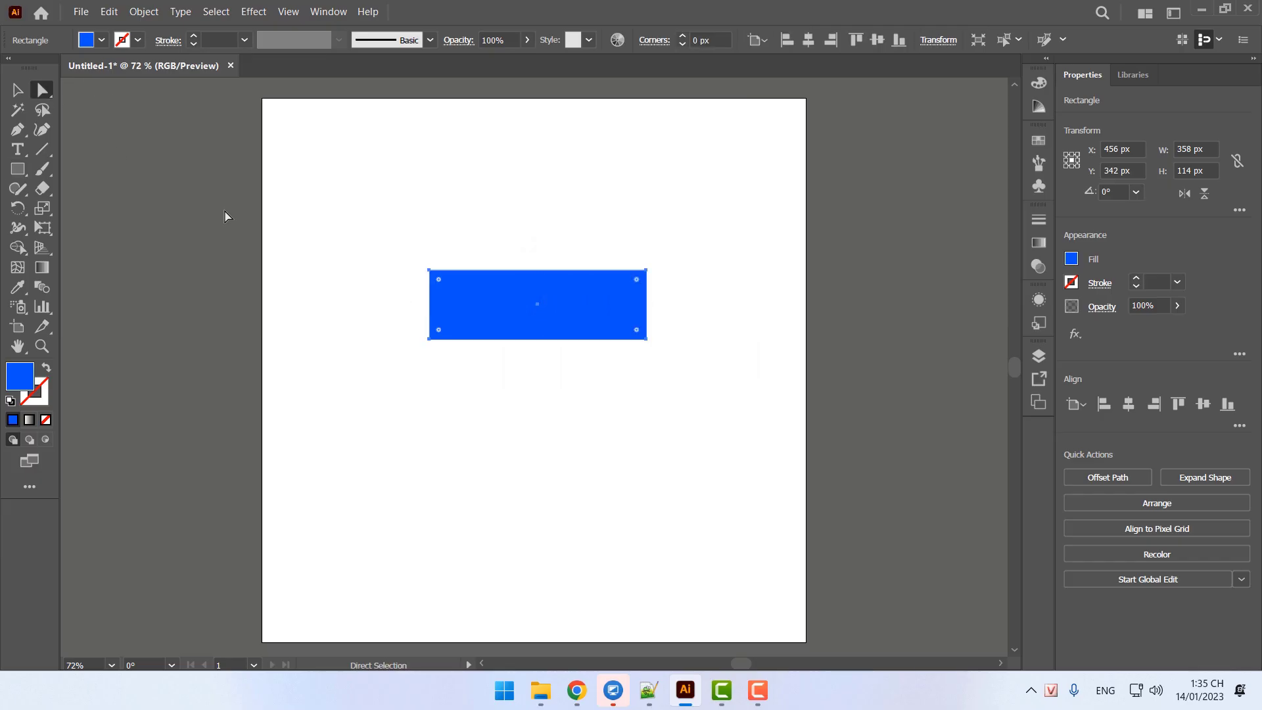
left_click_drag(342, 180, 759, 466)
left_click_drag(638, 279, 629, 289)
left_click(634, 425)
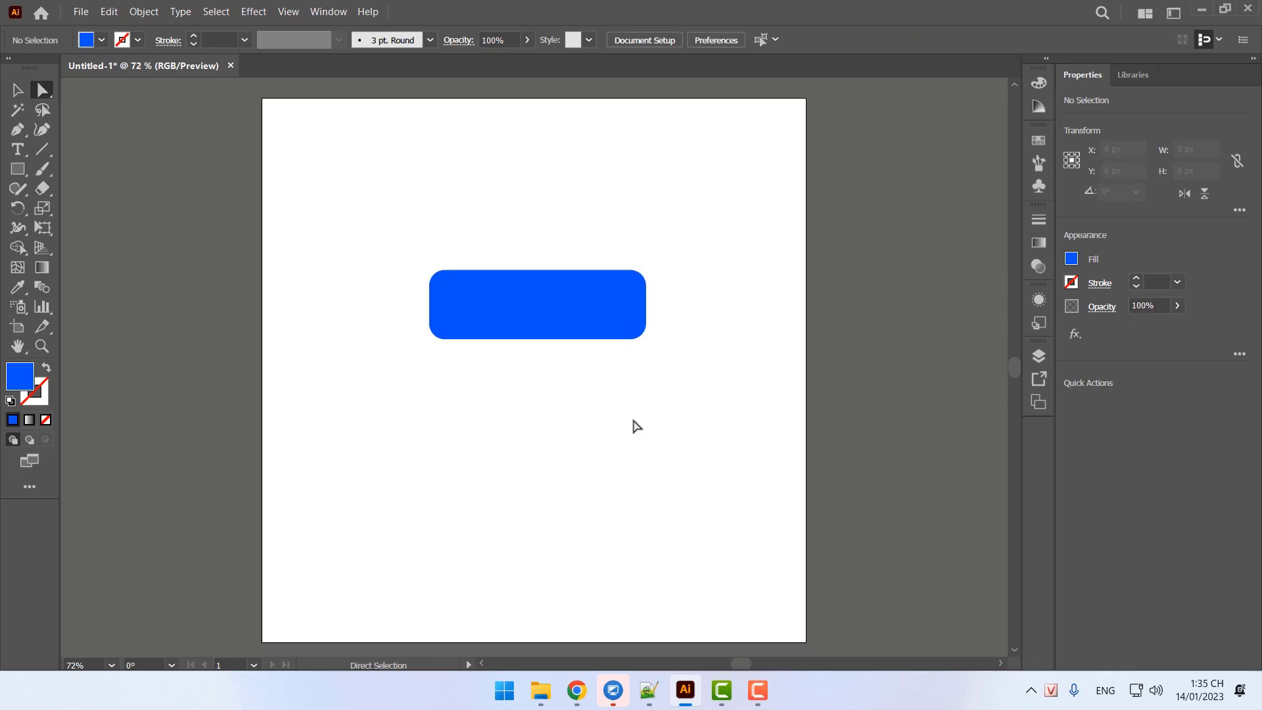
key("ctrl+z")
key("ctrl+z")
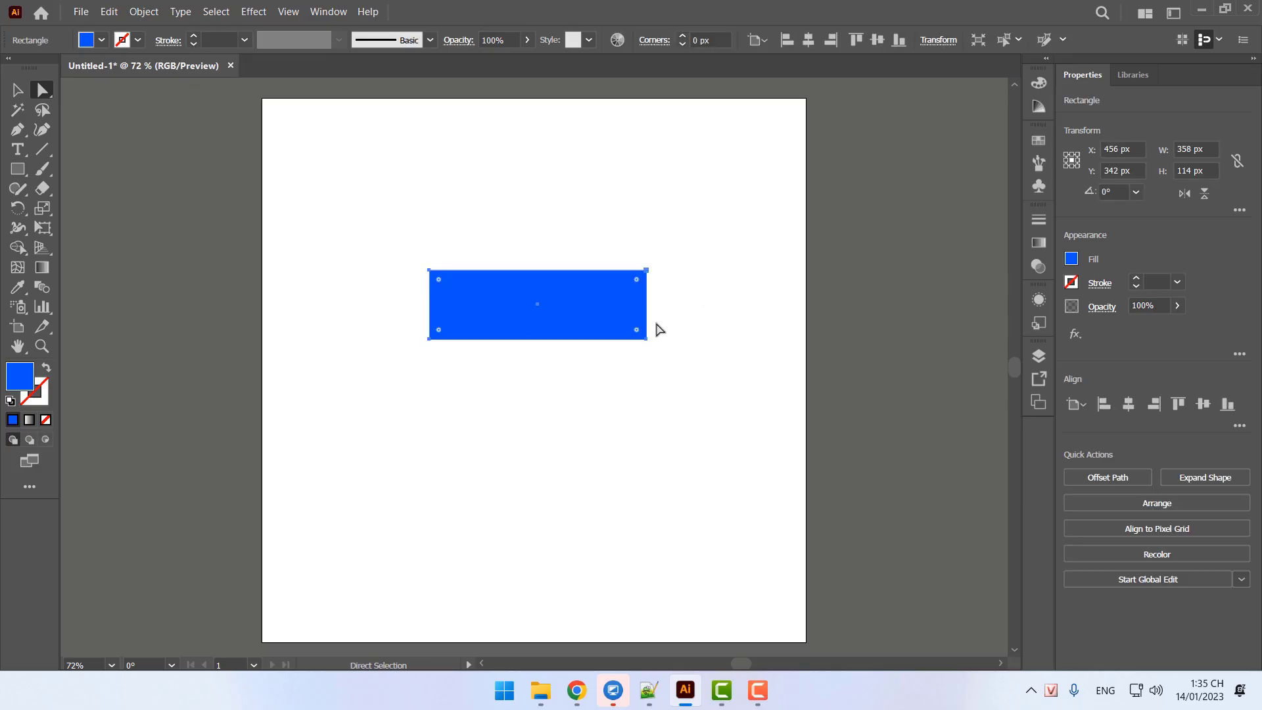
left_click(396, 375)
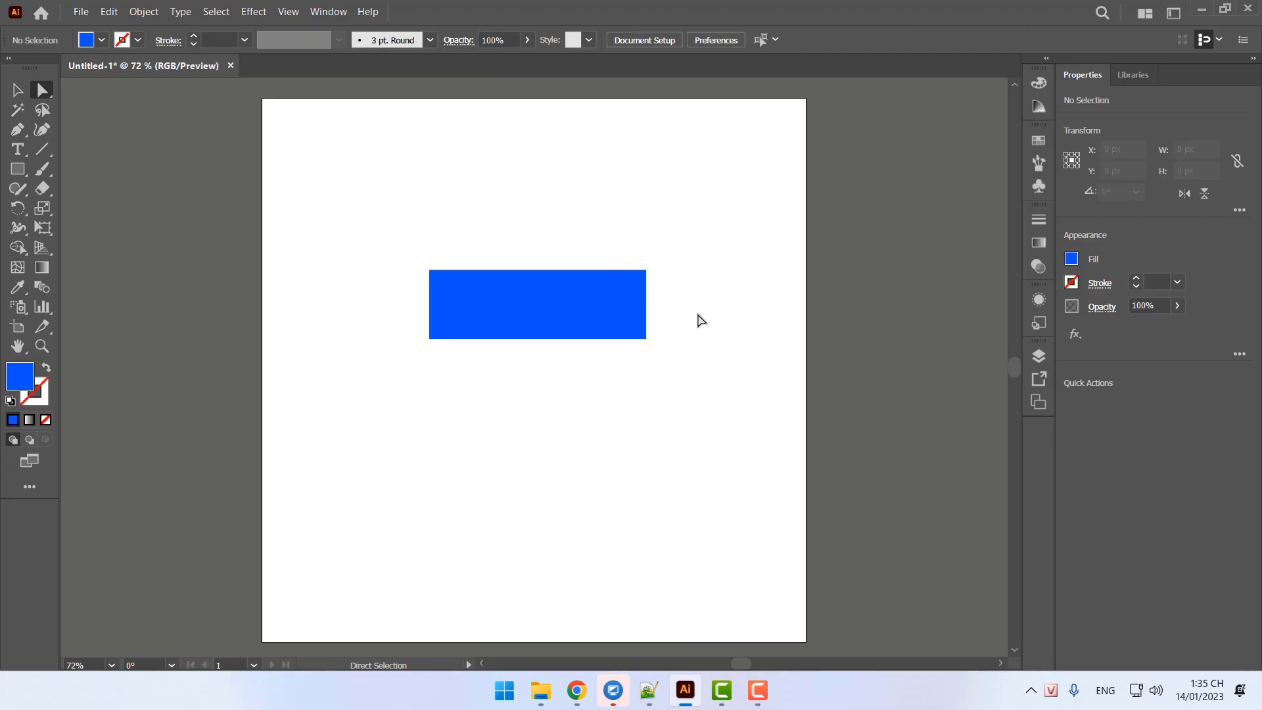
left_click_drag(44, 96, 121, 88)
left_click_drag(374, 231, 717, 447)
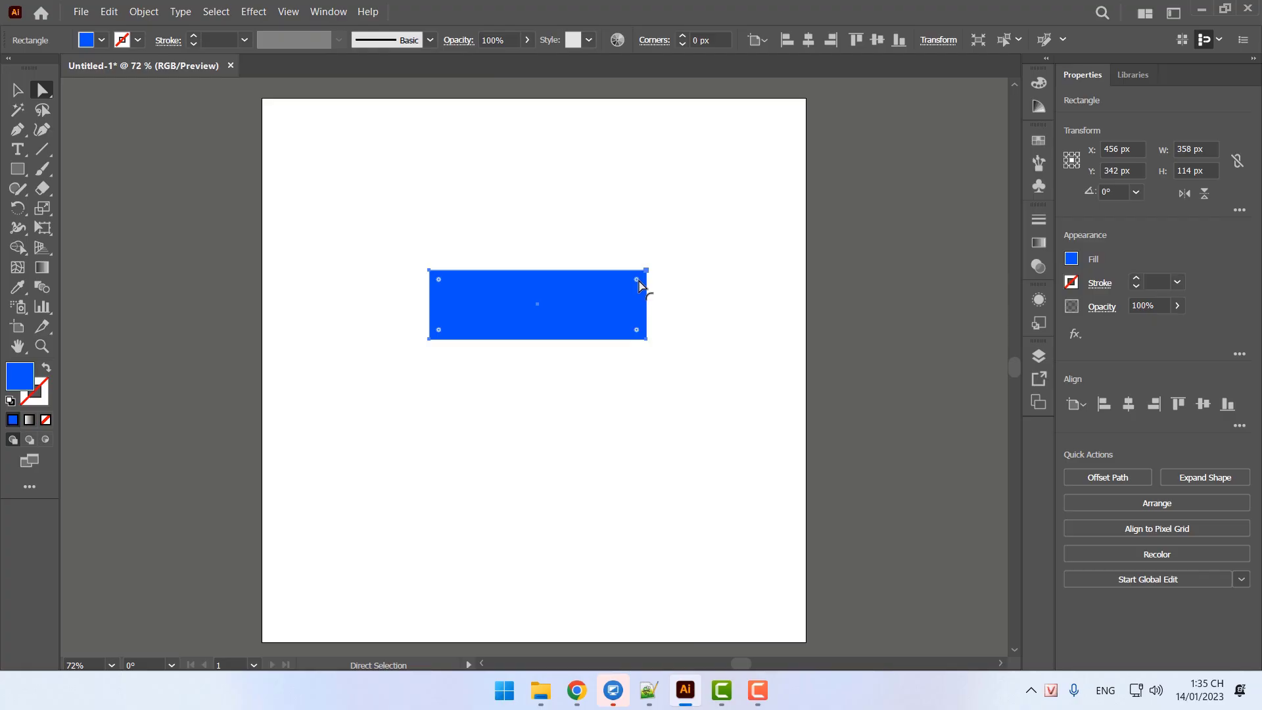
left_click_drag(639, 281, 629, 288)
left_click(566, 380)
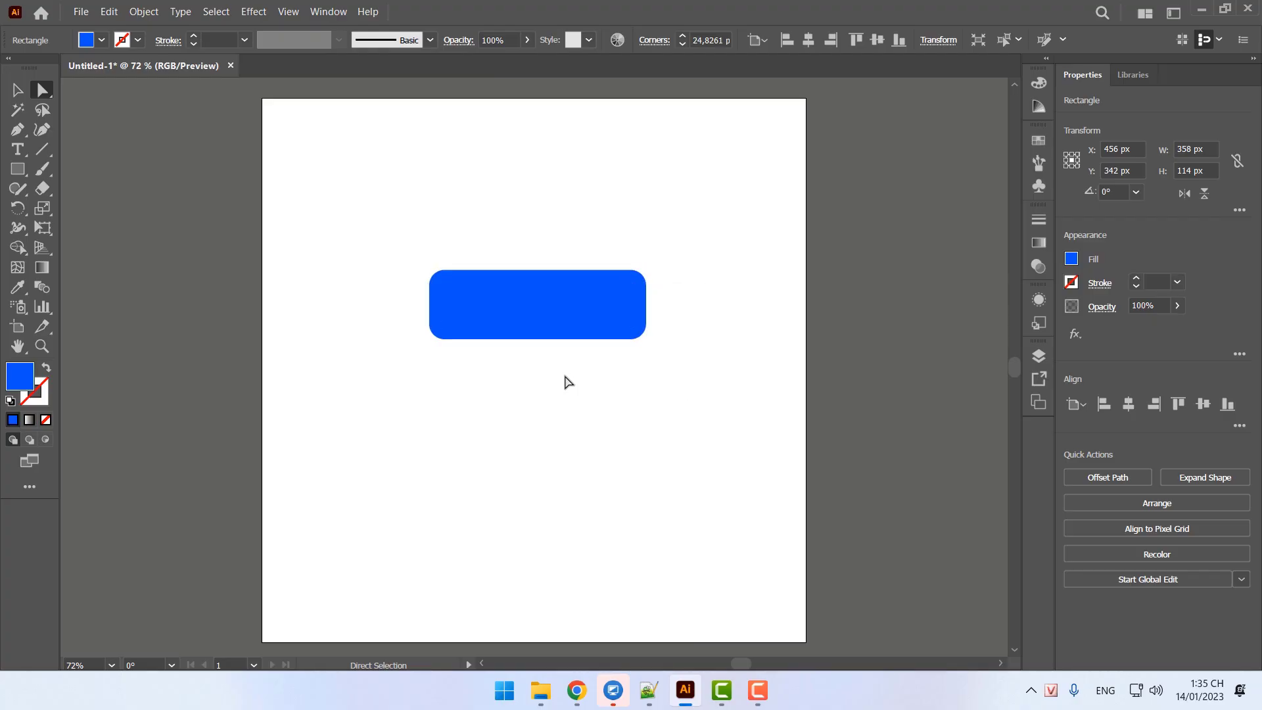
left_click(584, 311)
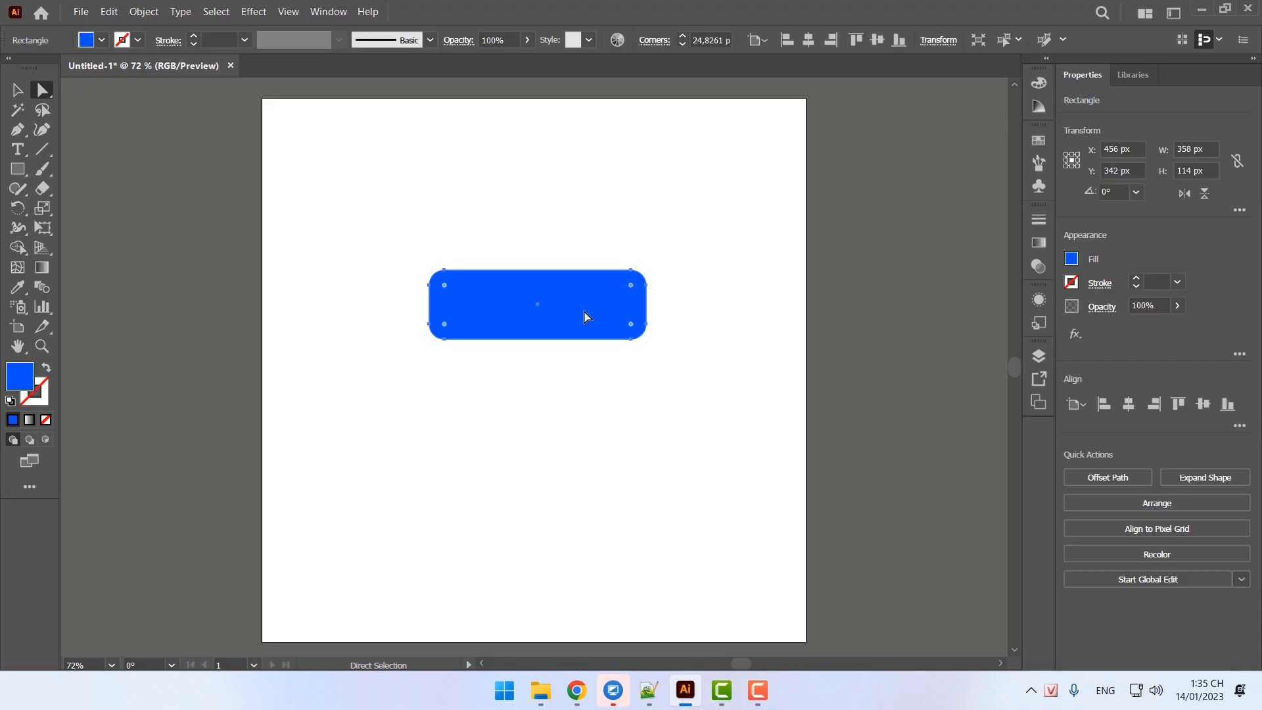
key("Delete")
Draw a blue five-pointed star, about 350 × 333 px, in the artboard centre
left_click(17, 169)
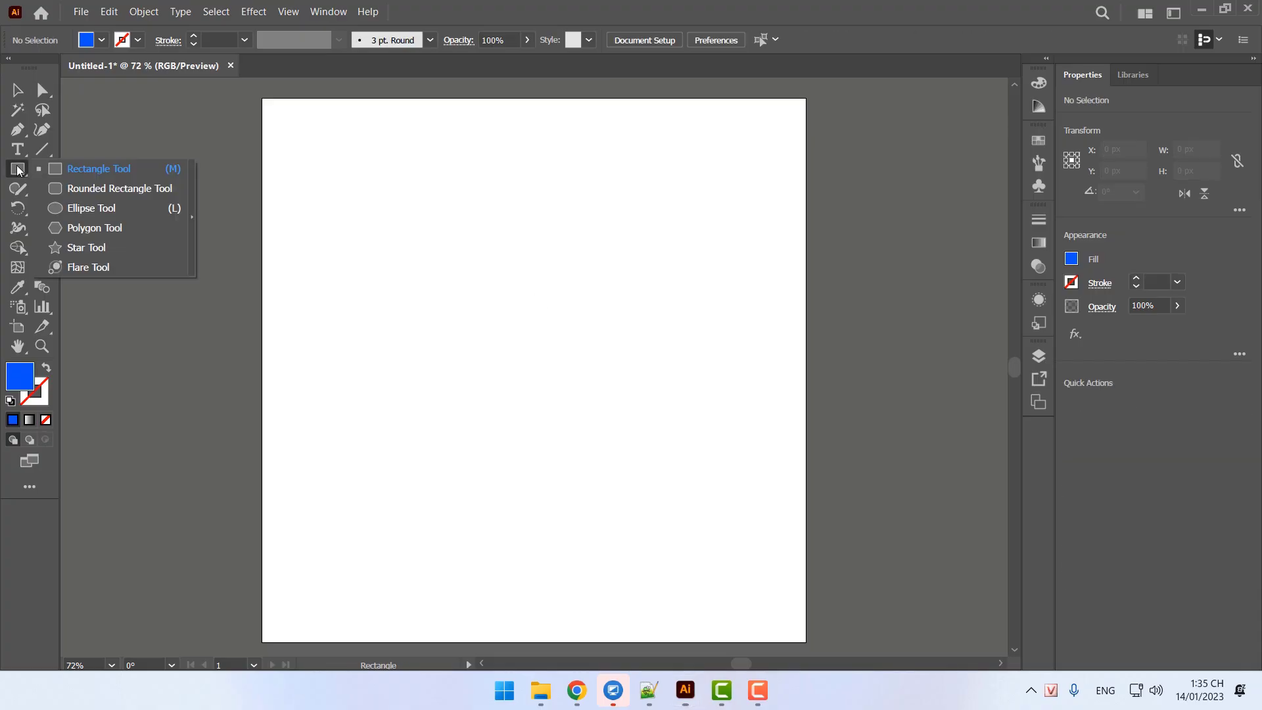
left_click(87, 247)
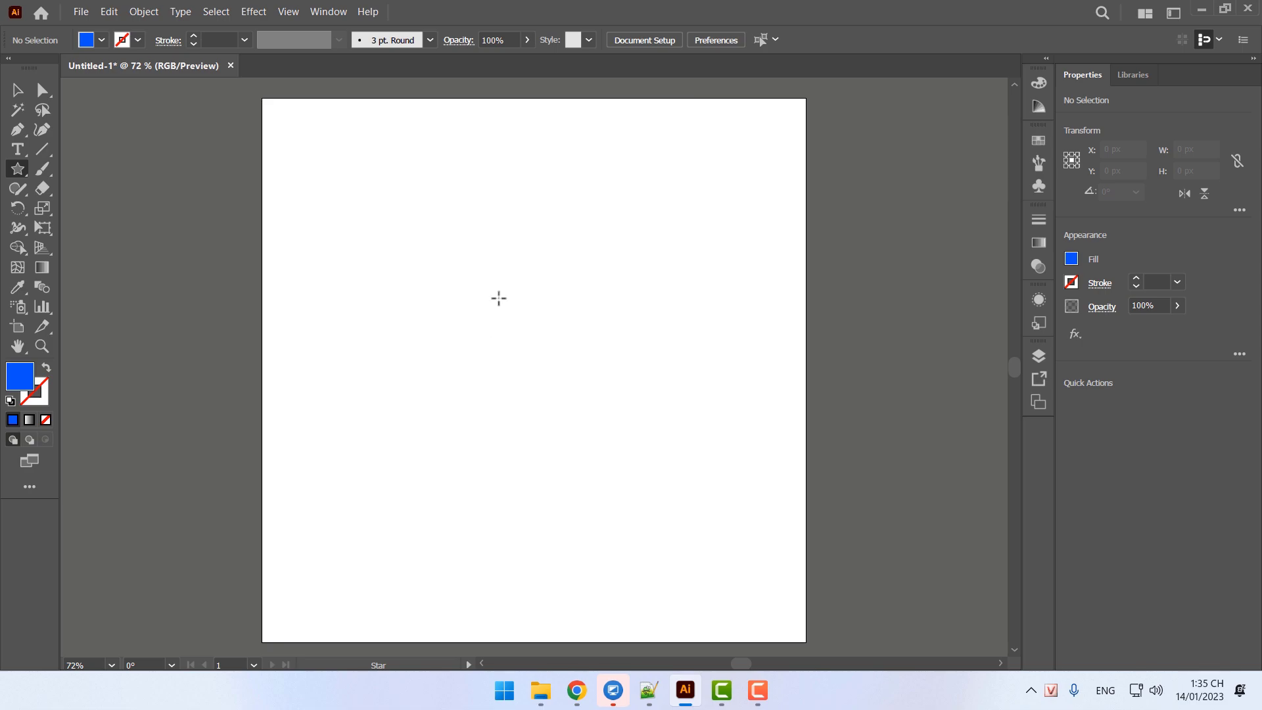
left_click_drag(414, 236, 607, 432)
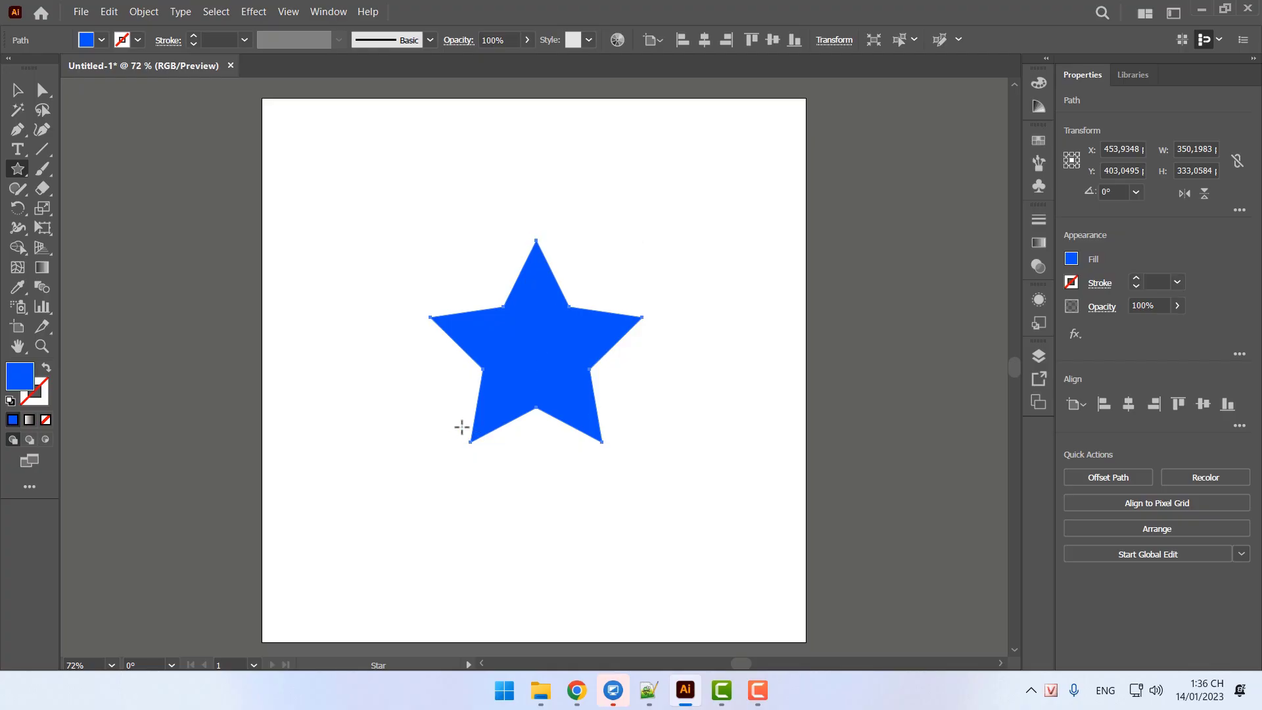
Select all the star's anchor points and round every corner with the corner widget
left_click(42, 89)
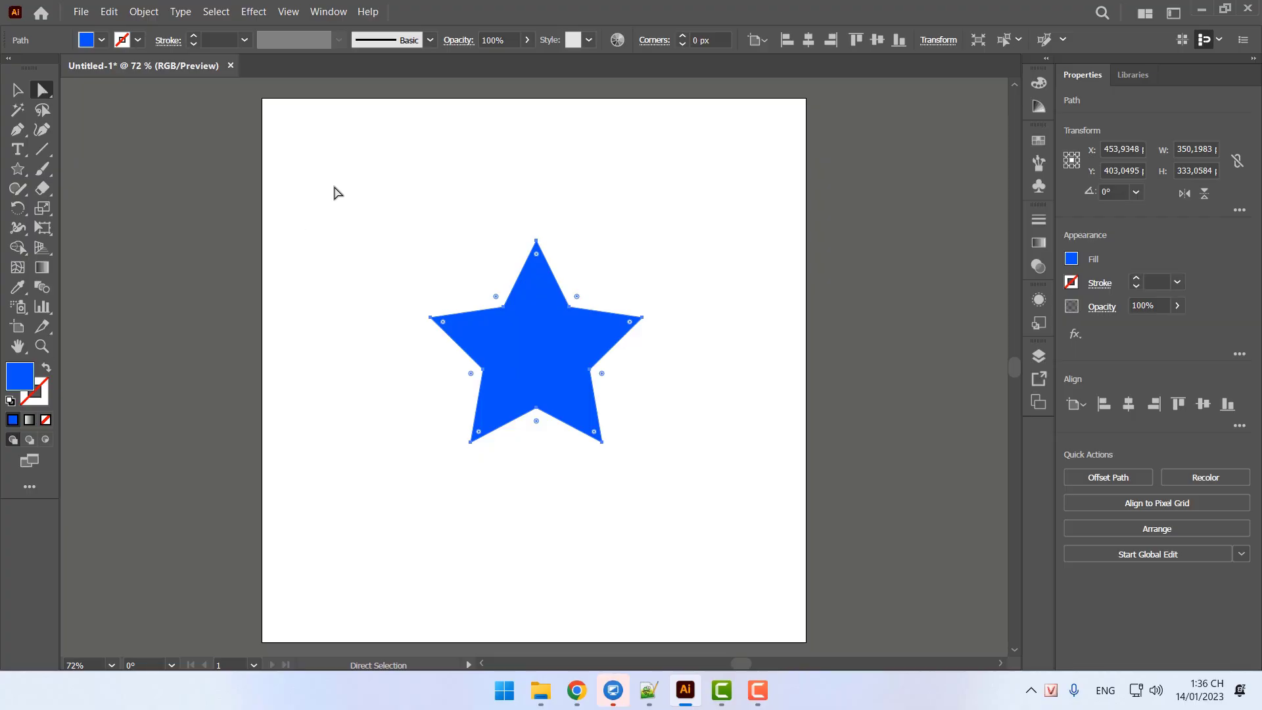
left_click_drag(333, 186, 683, 442)
left_click_drag(537, 253, 537, 258)
left_click(721, 479)
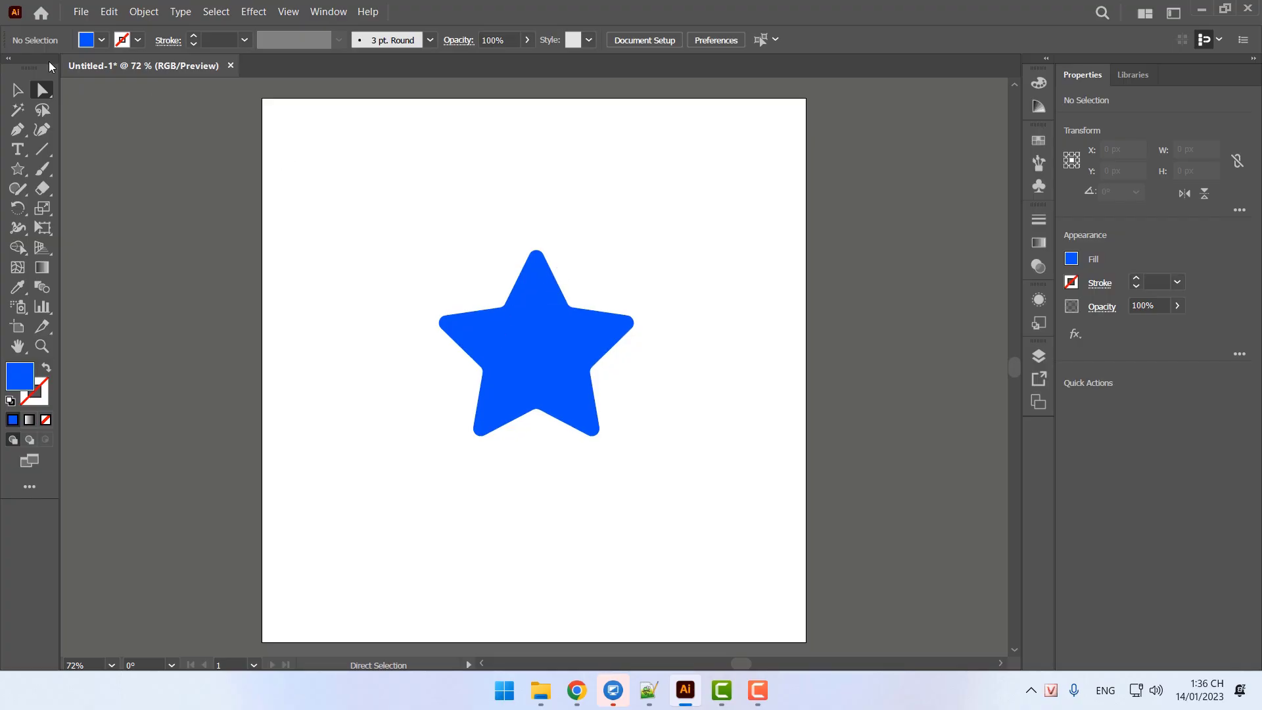
Select the rounded star blob (corners ≈ 47.9 px) and move it toward the artboard's upper middle
left_click_drag(45, 94, 101, 92)
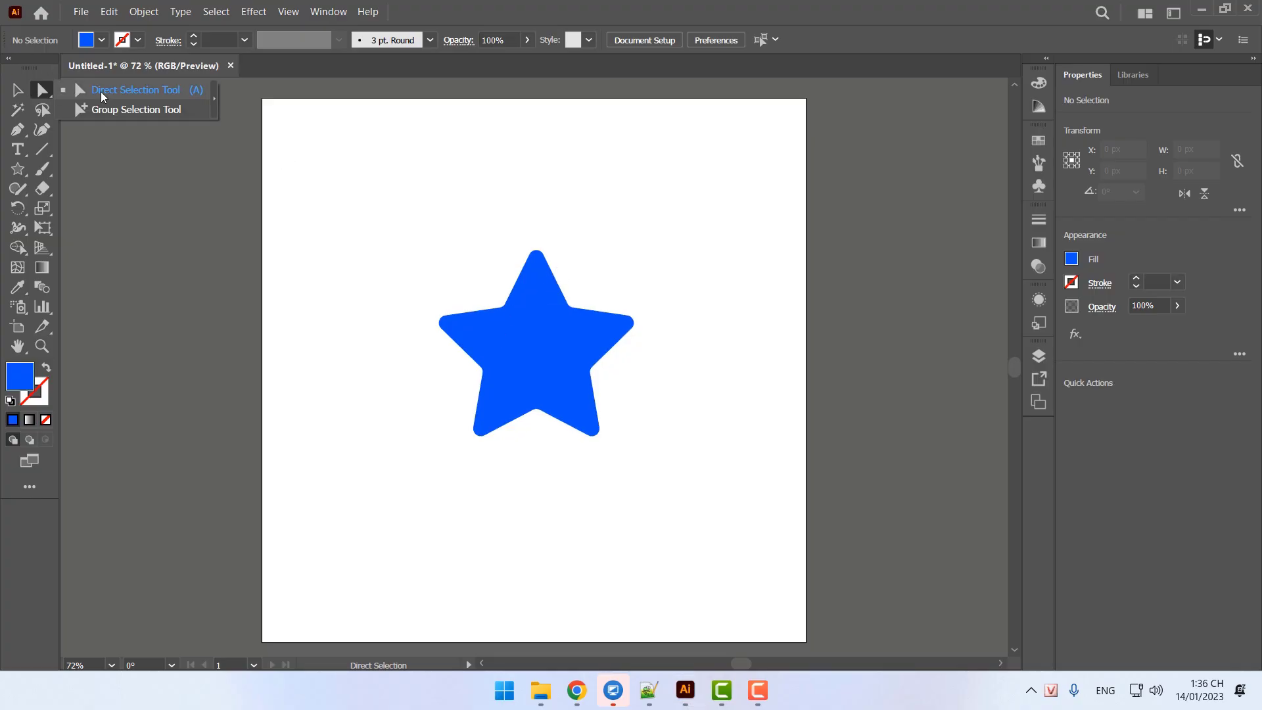
left_click(545, 368)
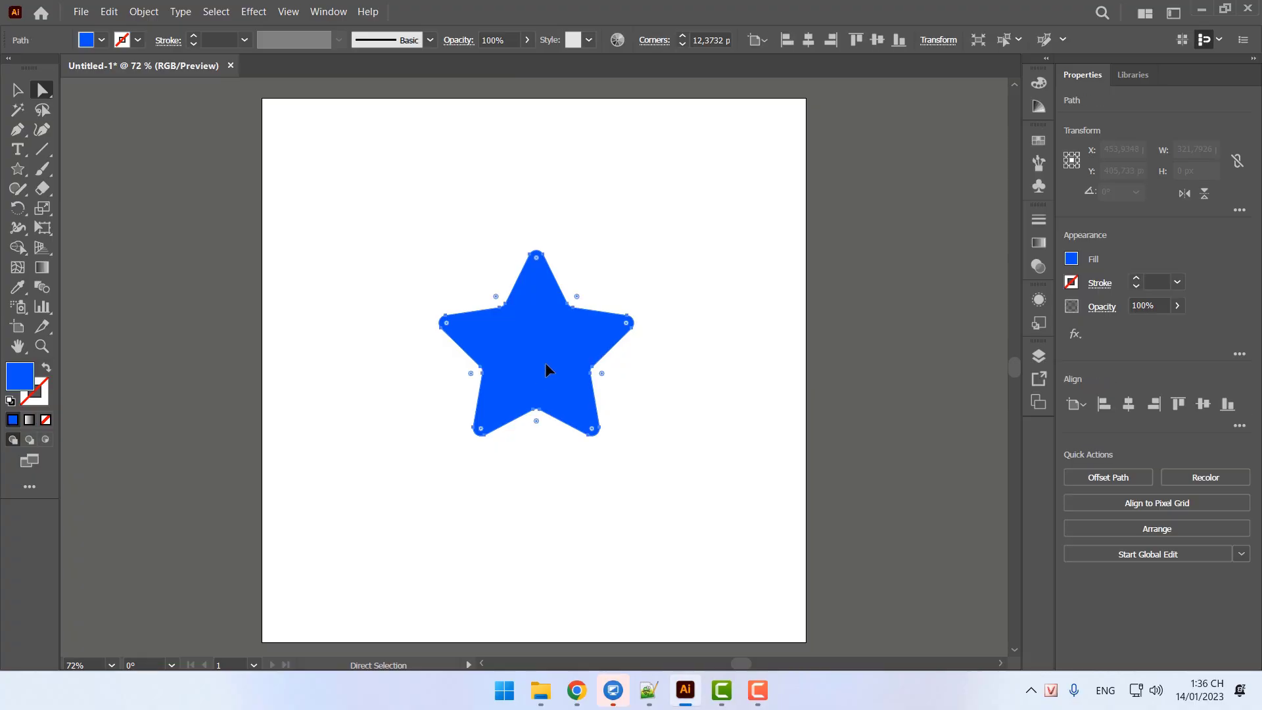
left_click_drag(453, 325, 569, 288)
left_click(550, 445)
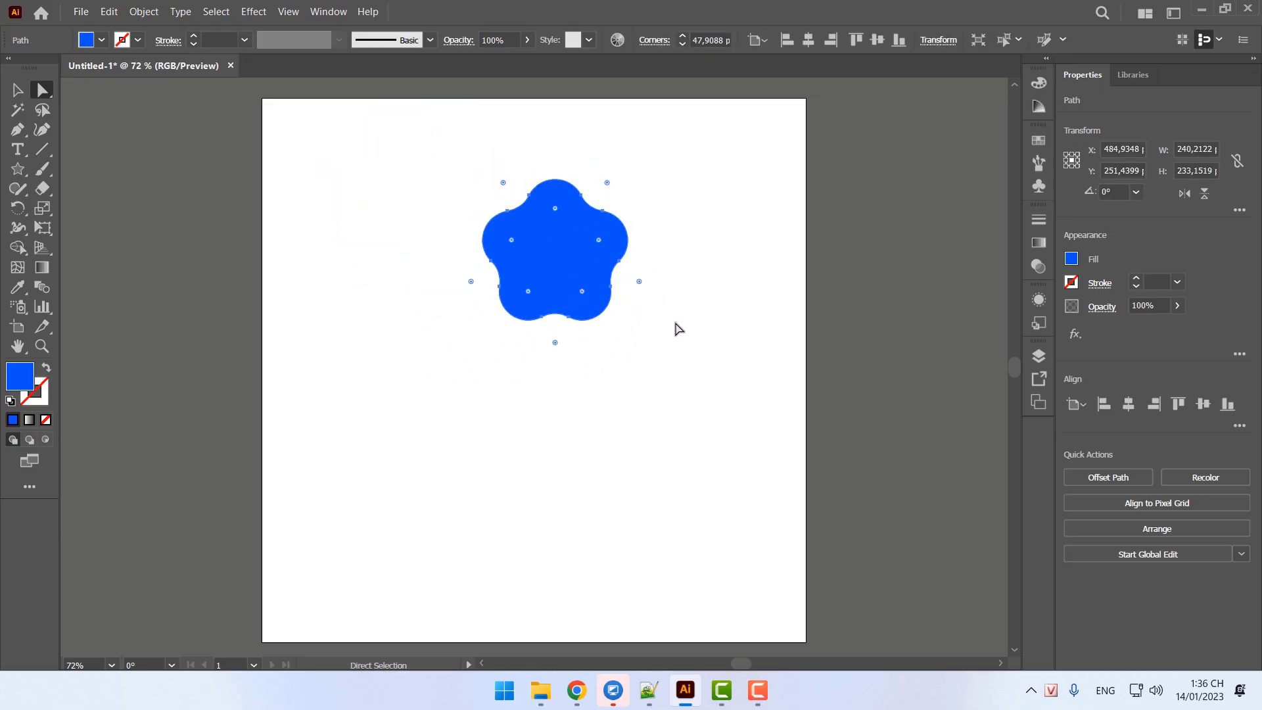
Change the blob's fill to a saturated red (#EA182C) in the Color Picker
double_click(20, 375)
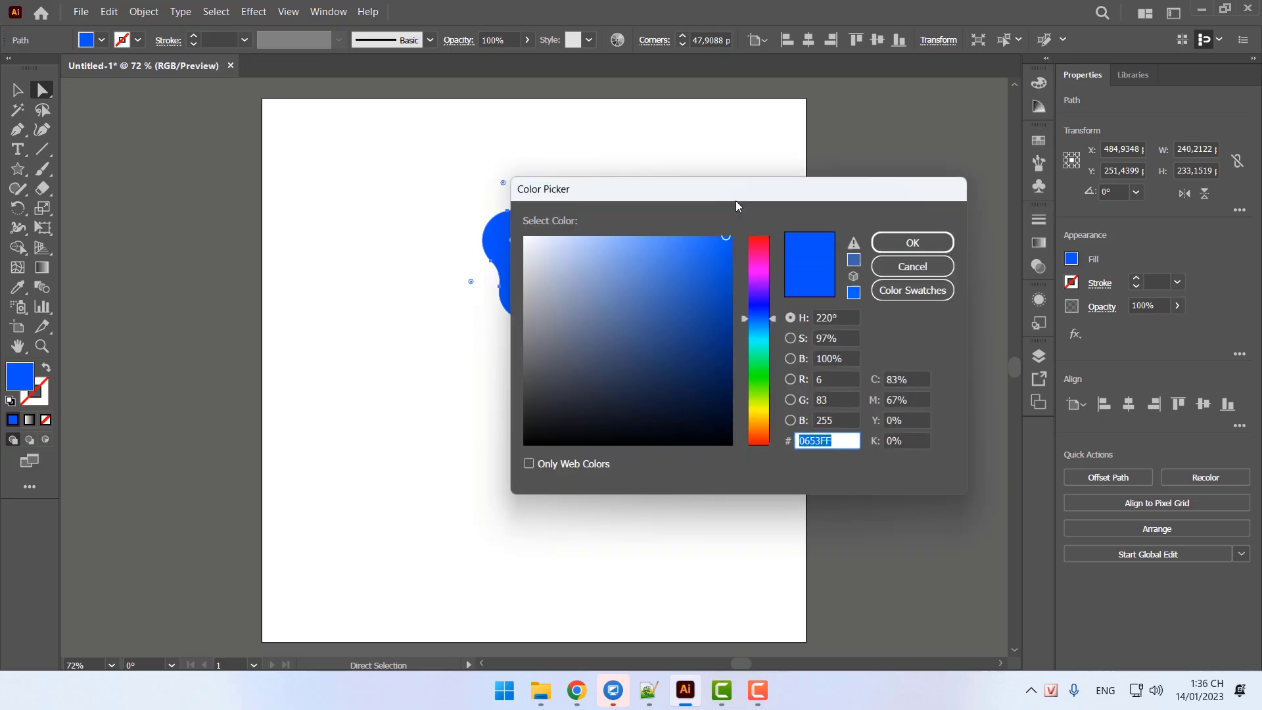
left_click_drag(756, 251, 767, 239)
left_click(713, 250)
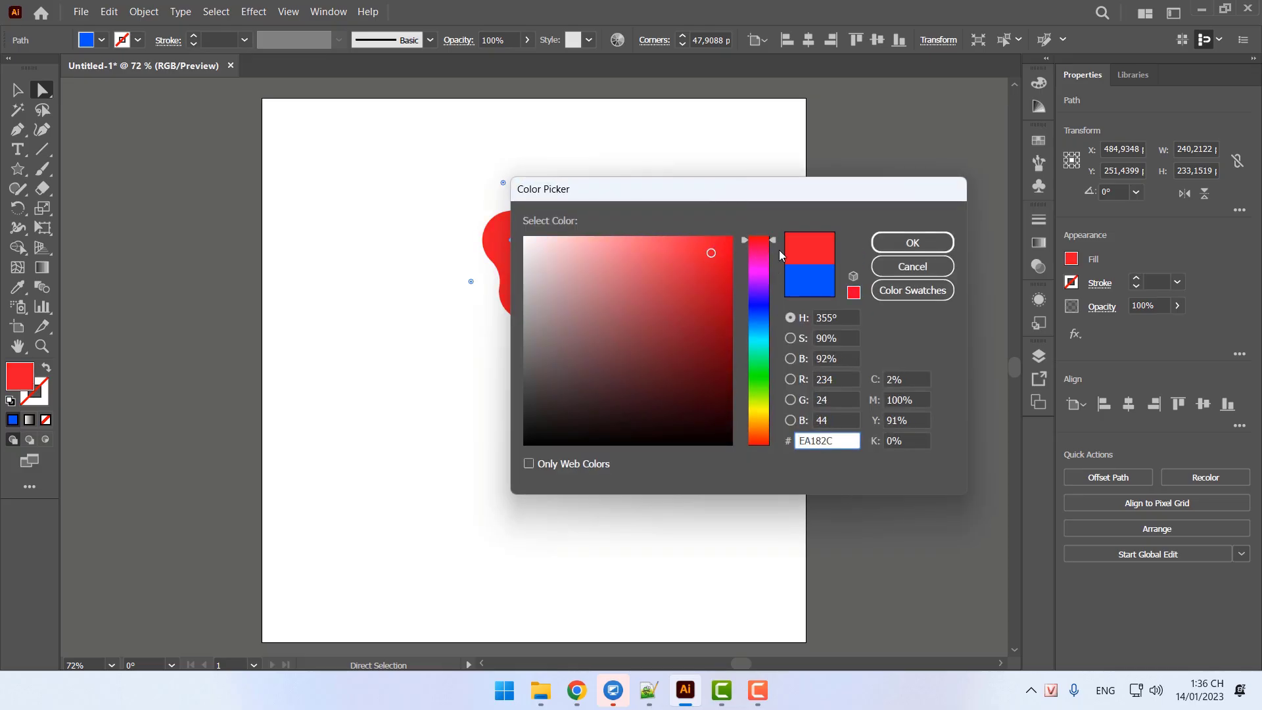
left_click(912, 243)
Move the red blob to the left, toward the artboard's upper left
key("v")
left_click(324, 306)
left_click_drag(556, 276, 478, 284)
left_click(549, 432)
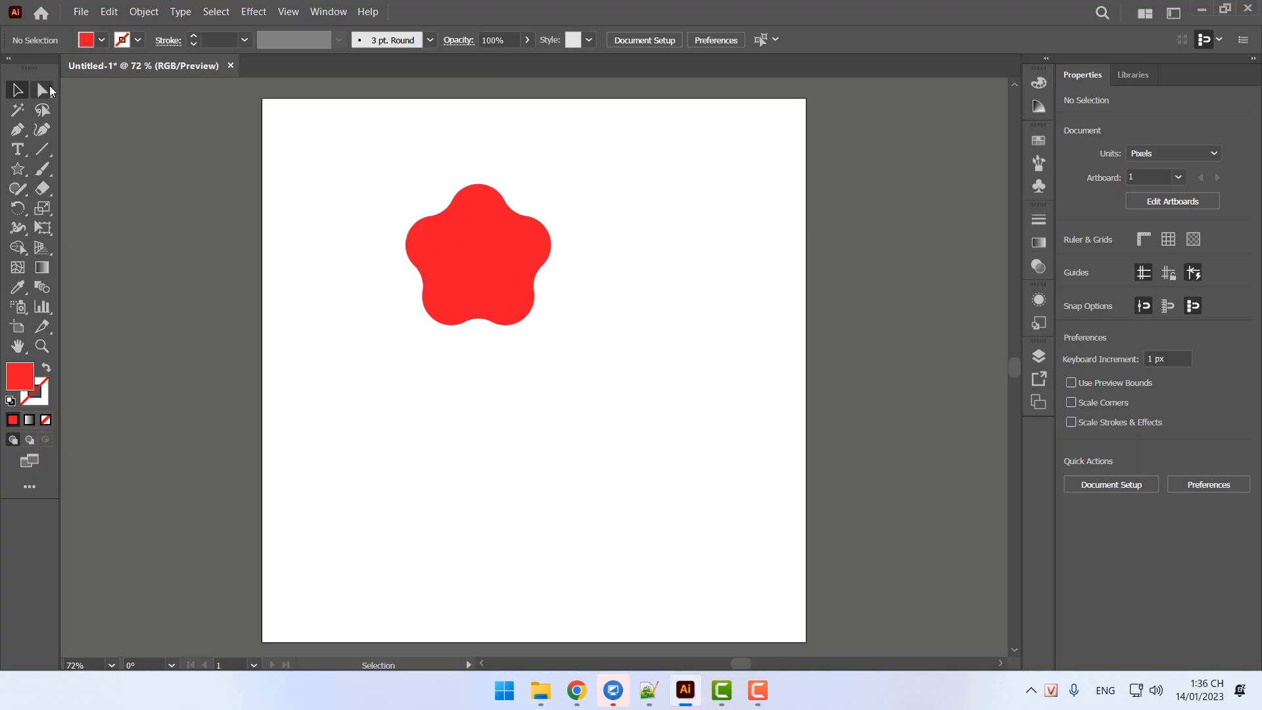
Select the red five-lobed blob with the Selection tool and delete it
left_click_drag(50, 90, 98, 88)
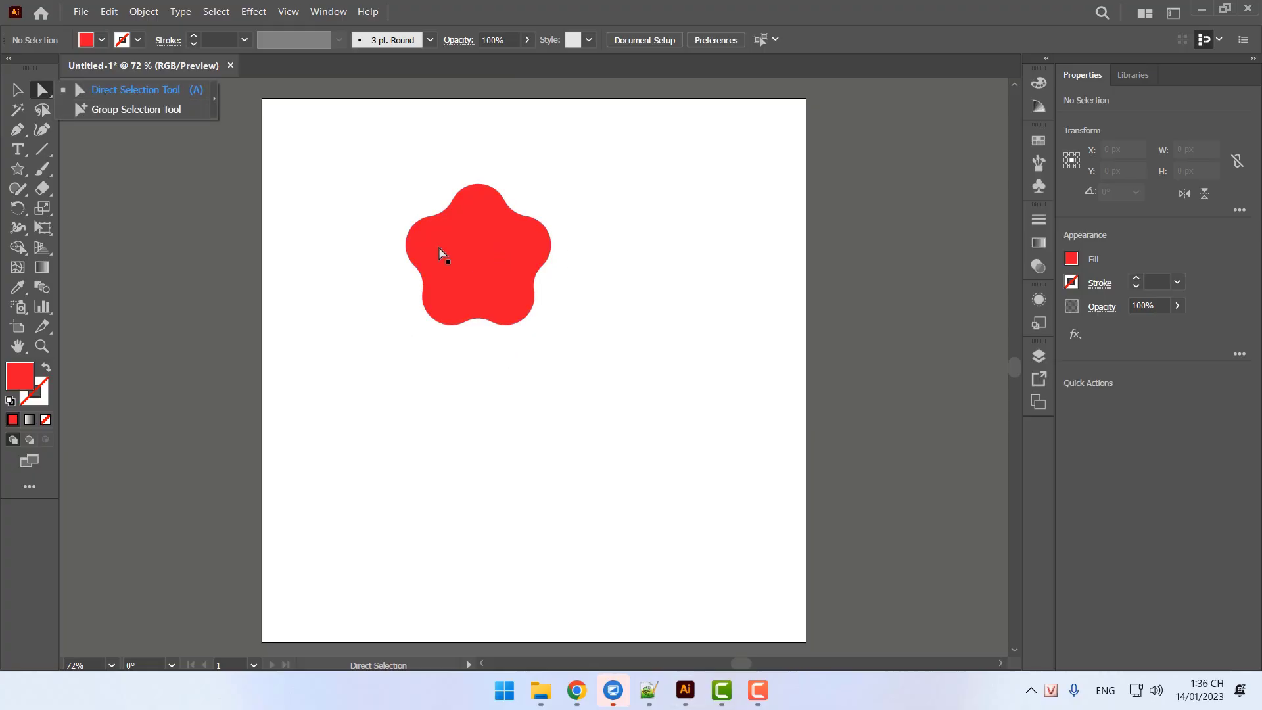
left_click(18, 168)
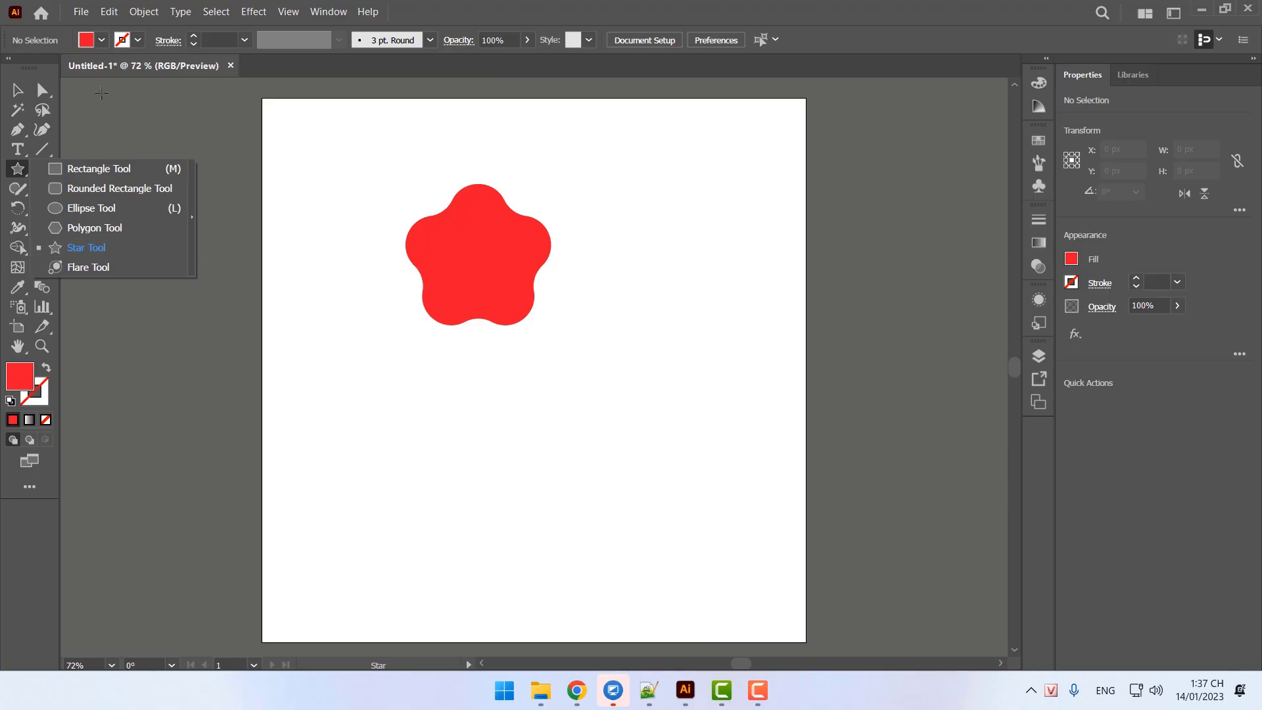
left_click(42, 90)
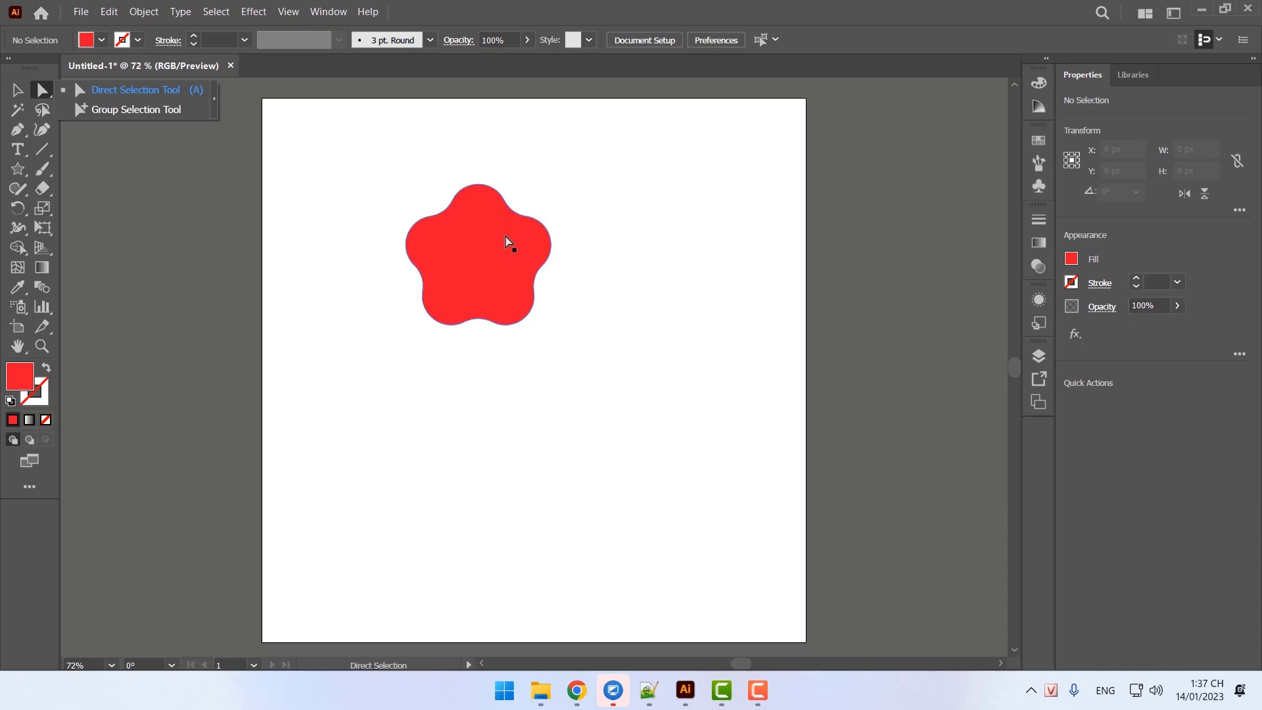
left_click(17, 90)
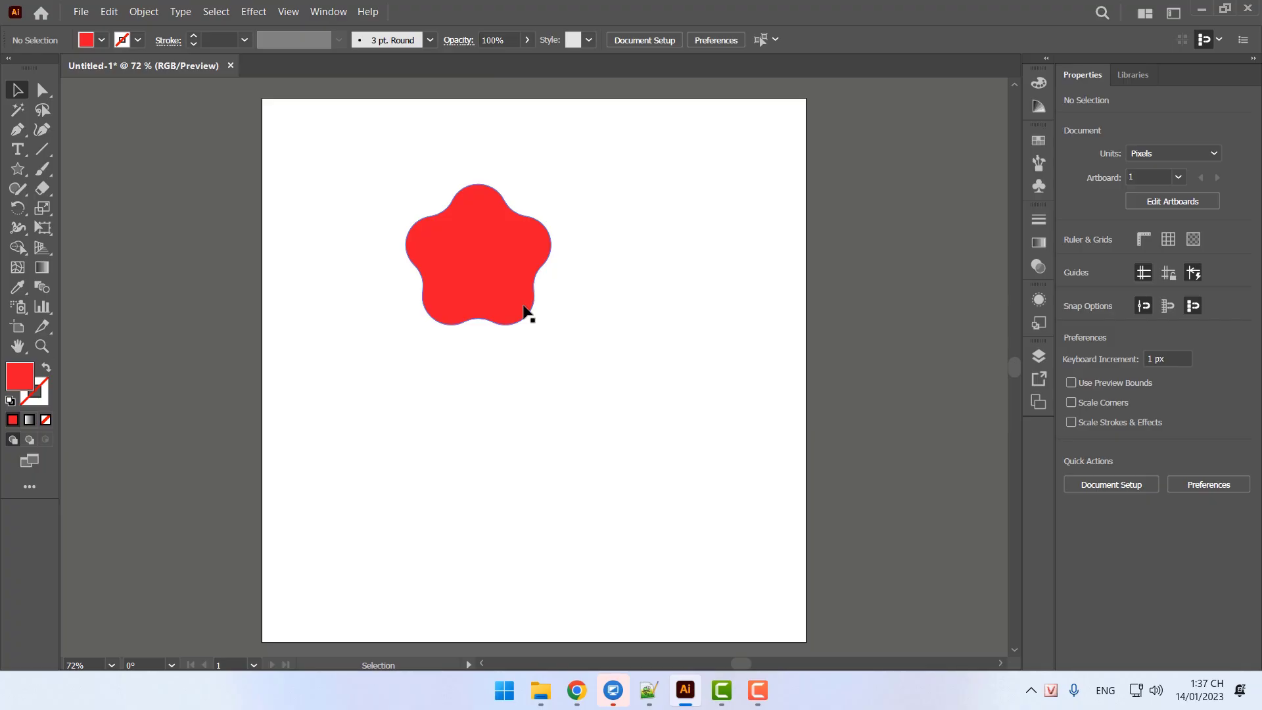
left_click(493, 280)
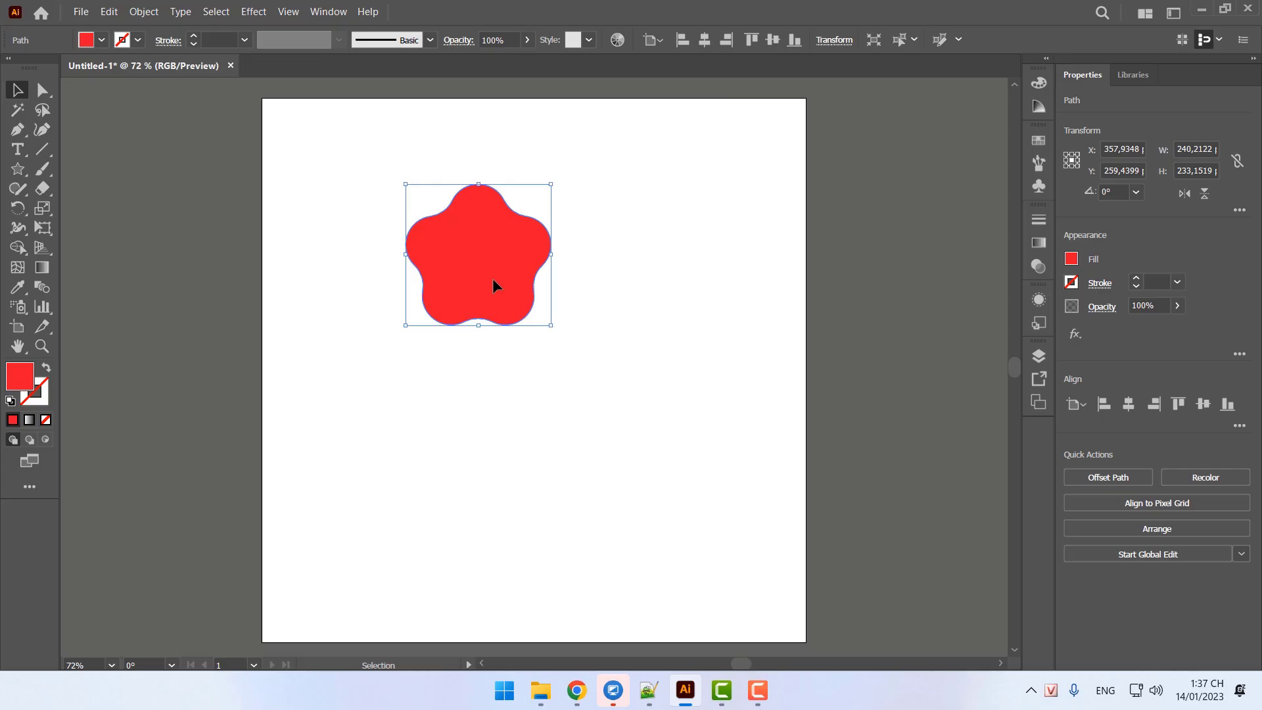
key("Delete")
left_click(18, 168)
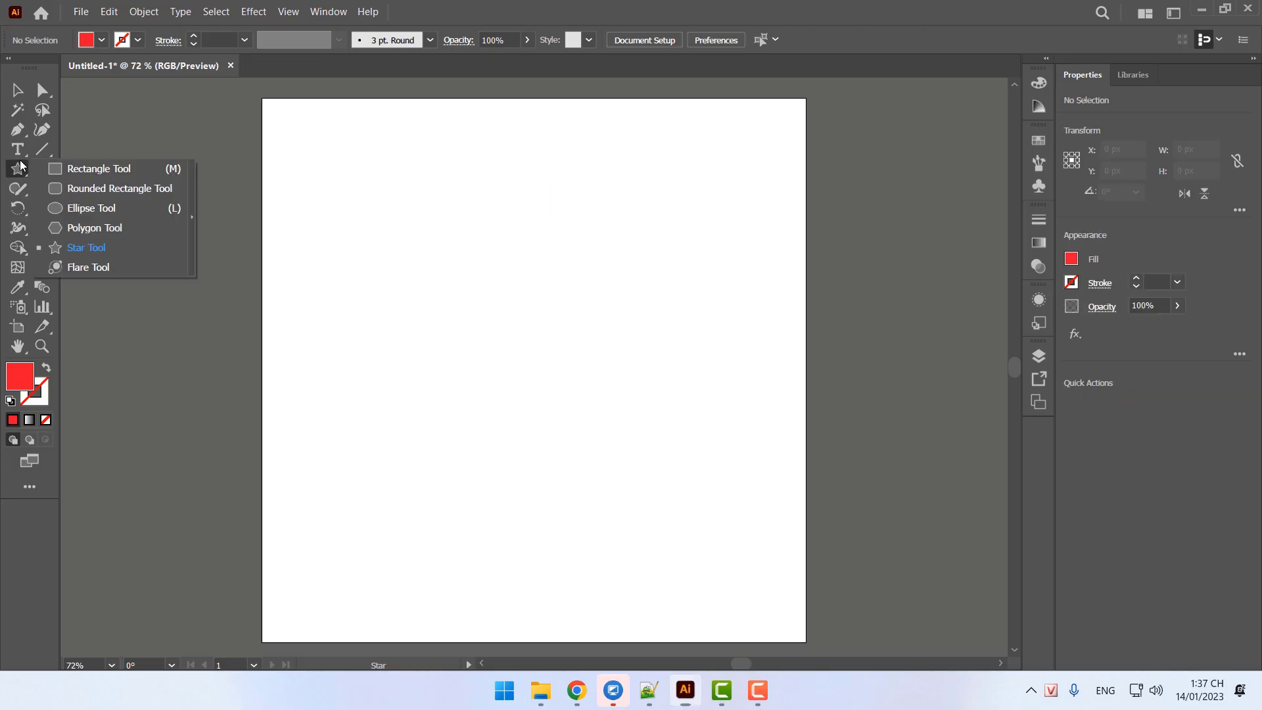
Draw a red star across the artboard's upper half and round its left corners
left_click(92, 256)
left_click_drag(403, 239, 601, 430)
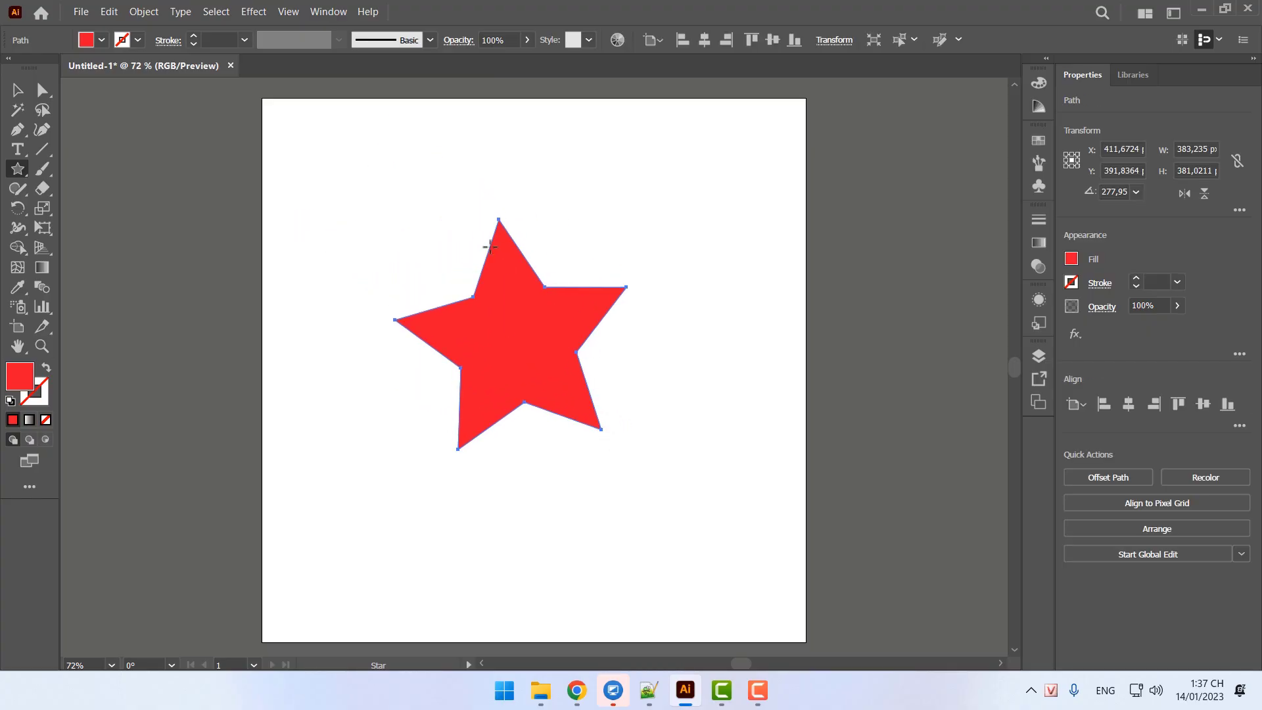
key("a")
left_click_drag(471, 199, 504, 256)
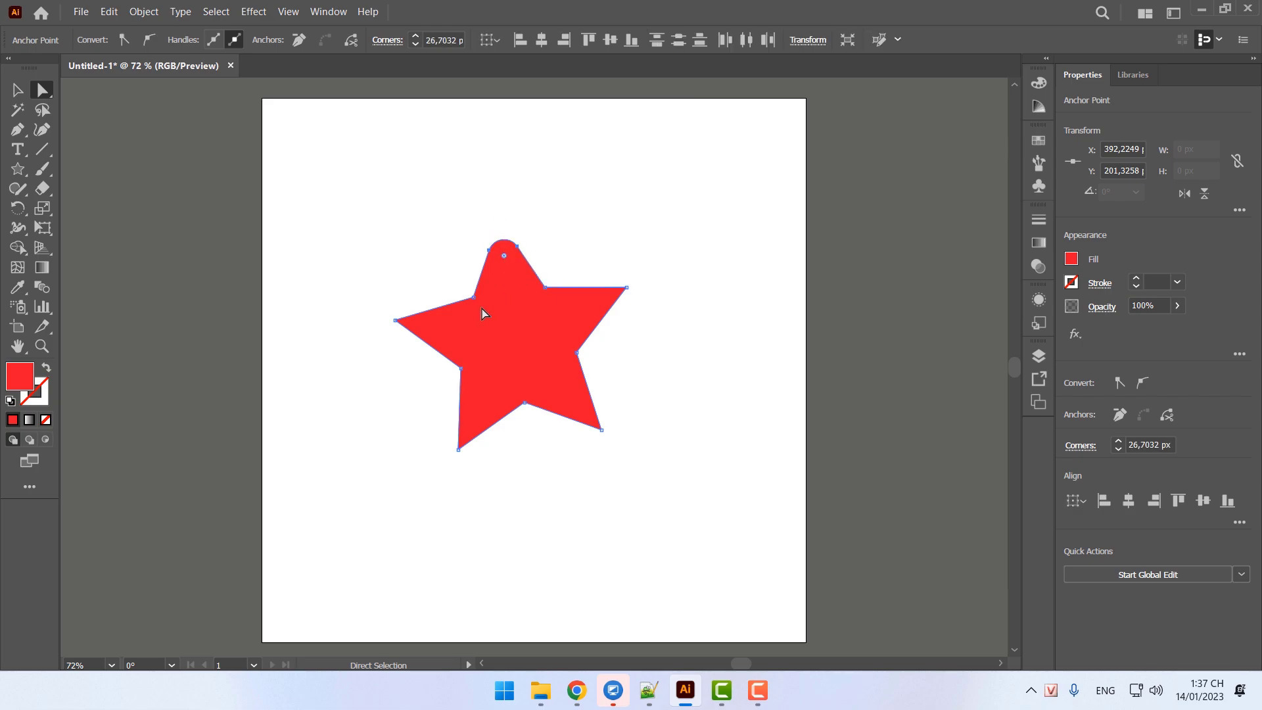
left_click(360, 199)
left_click_drag(346, 279, 471, 491)
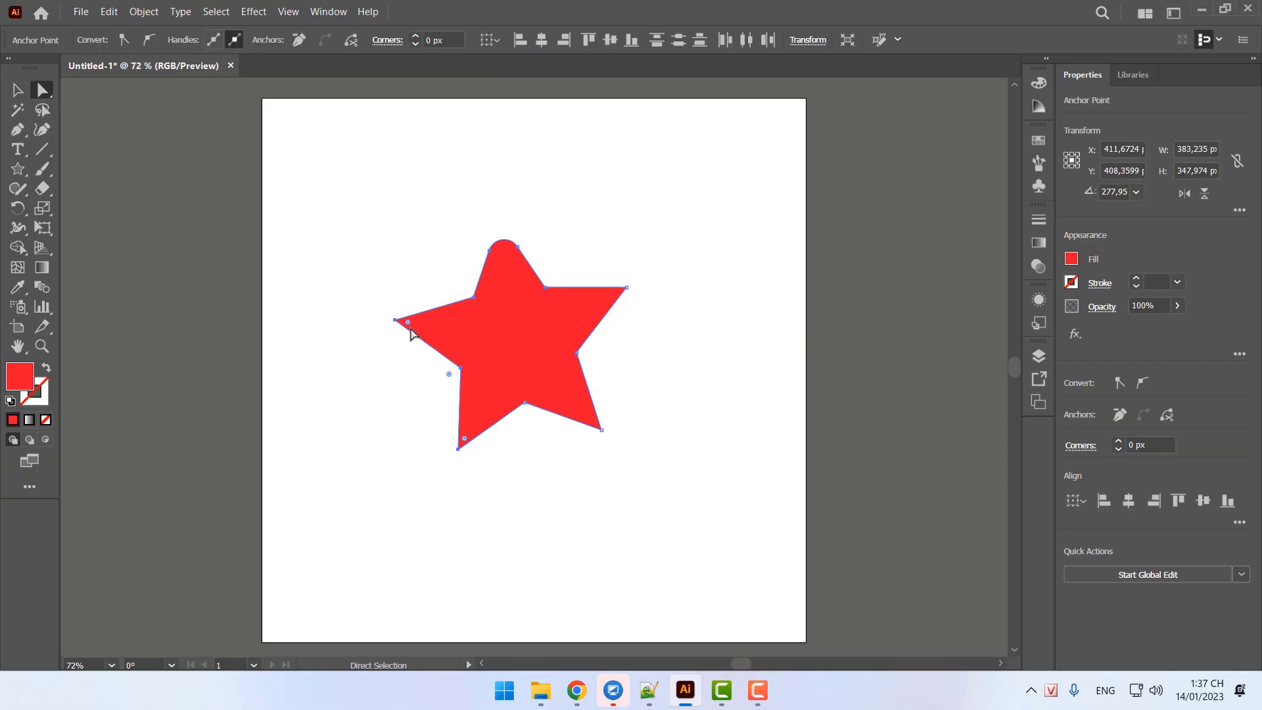
left_click_drag(408, 324, 502, 338)
left_click(451, 423)
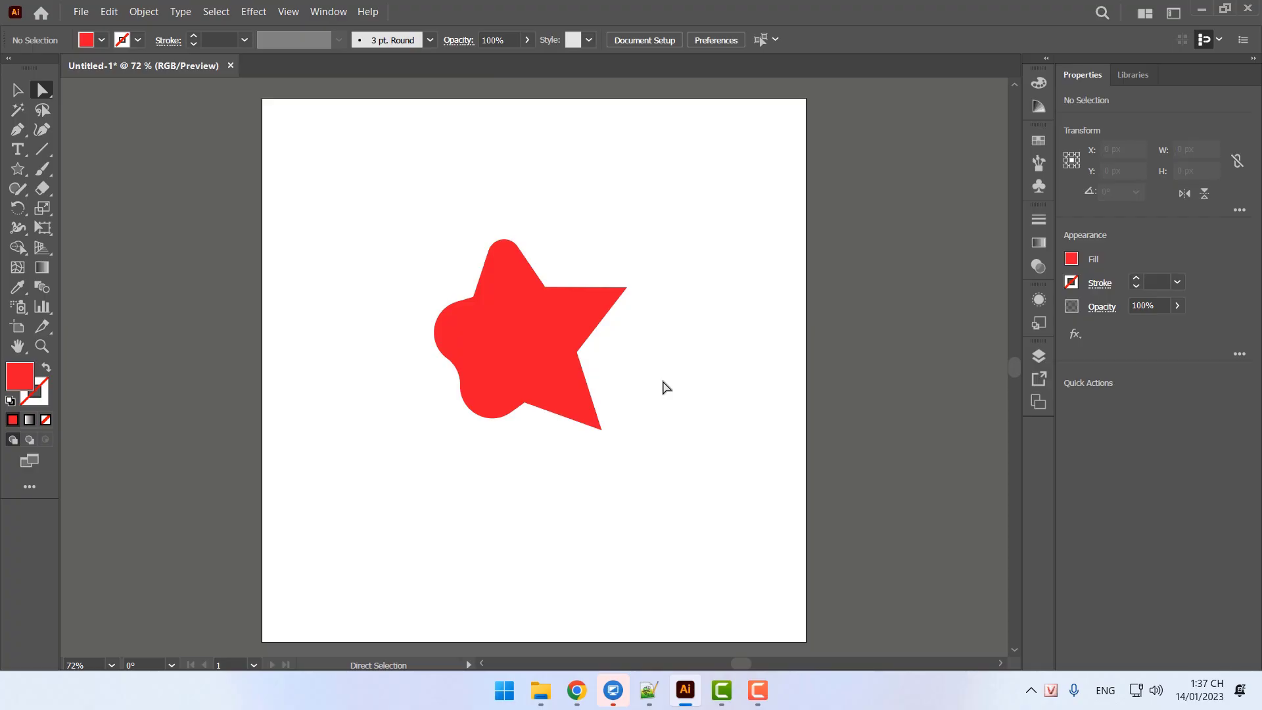
Round the star's right-side corners and move the star up and to the right
left_click_drag(716, 203, 366, 496)
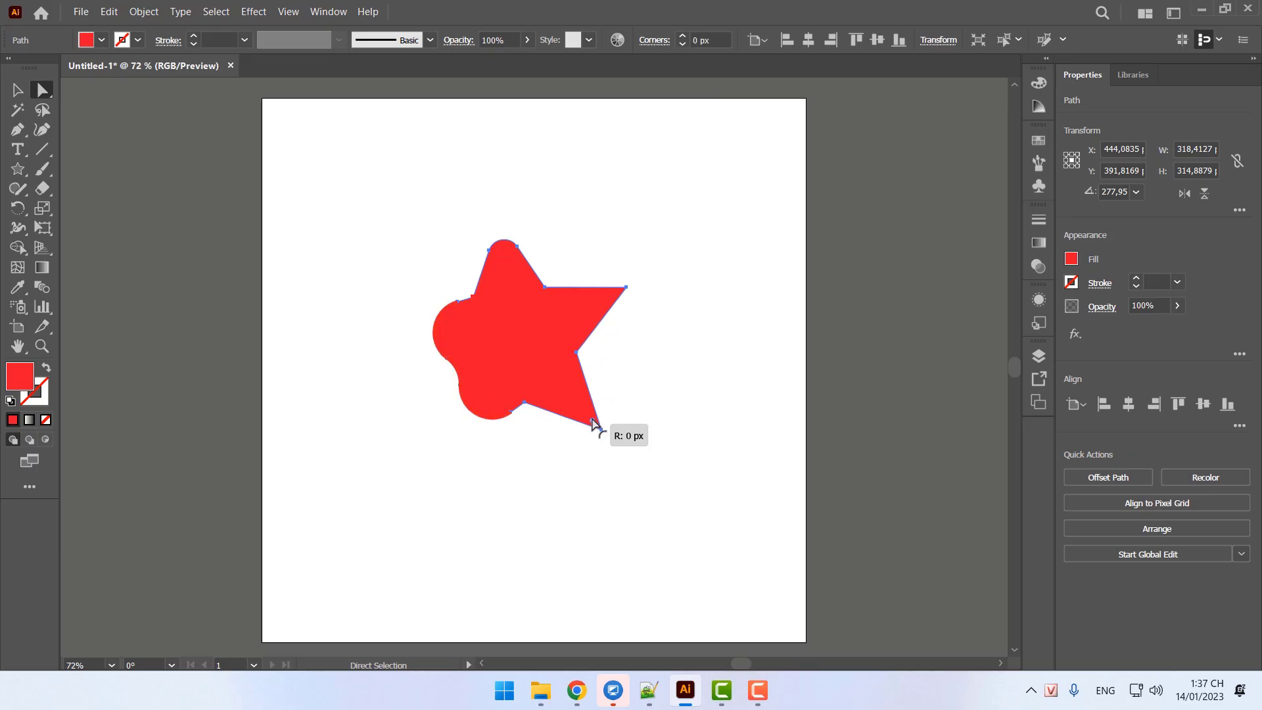
left_click_drag(688, 234, 575, 453)
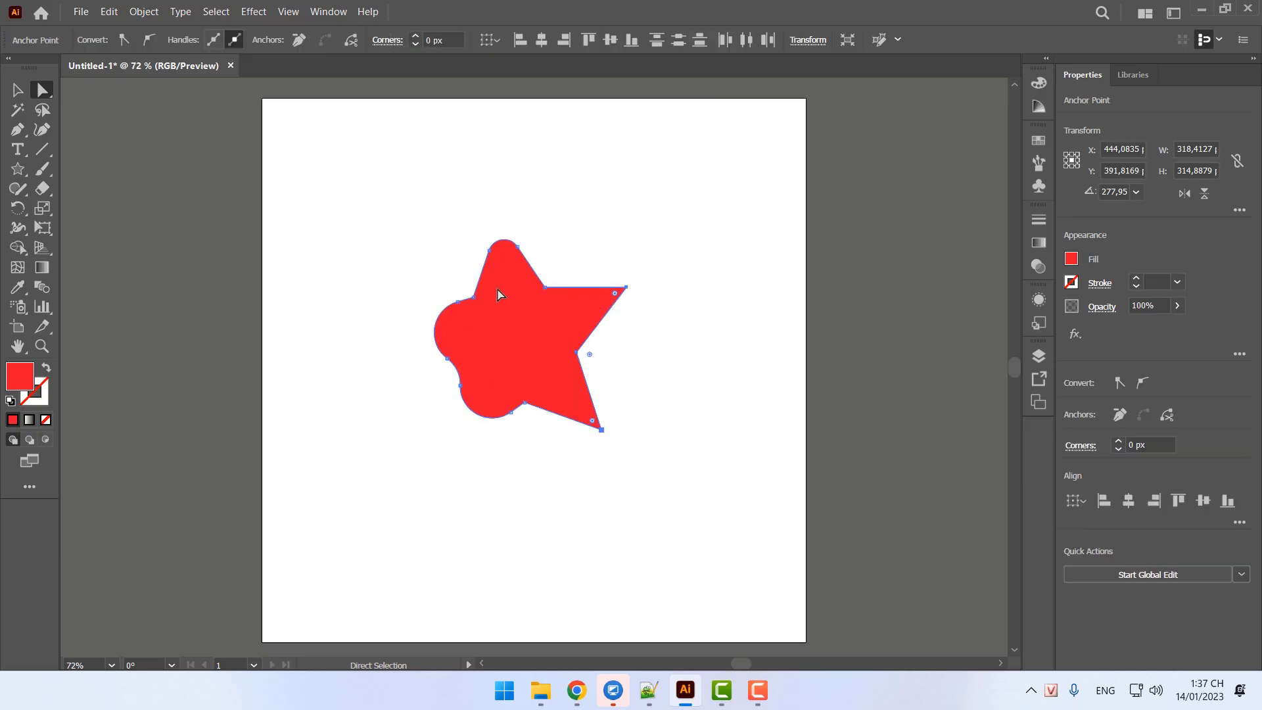
left_click_drag(615, 293, 588, 317)
left_click(496, 490)
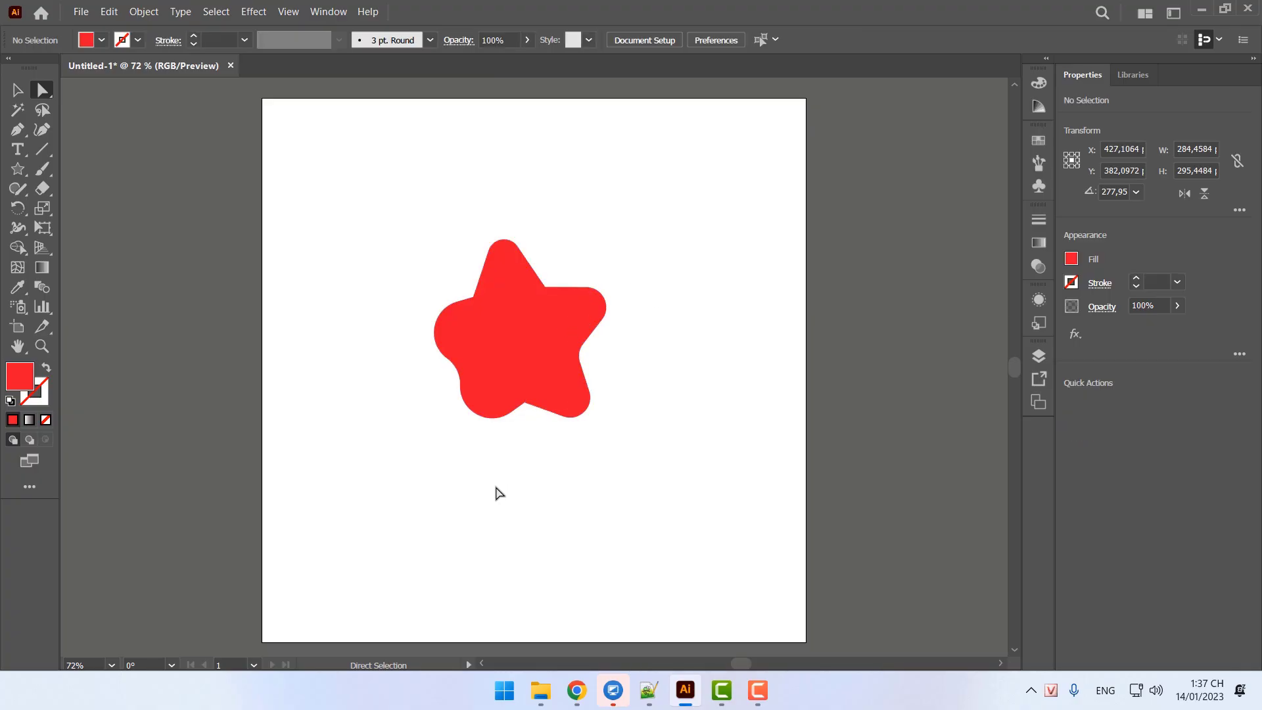
left_click(459, 324)
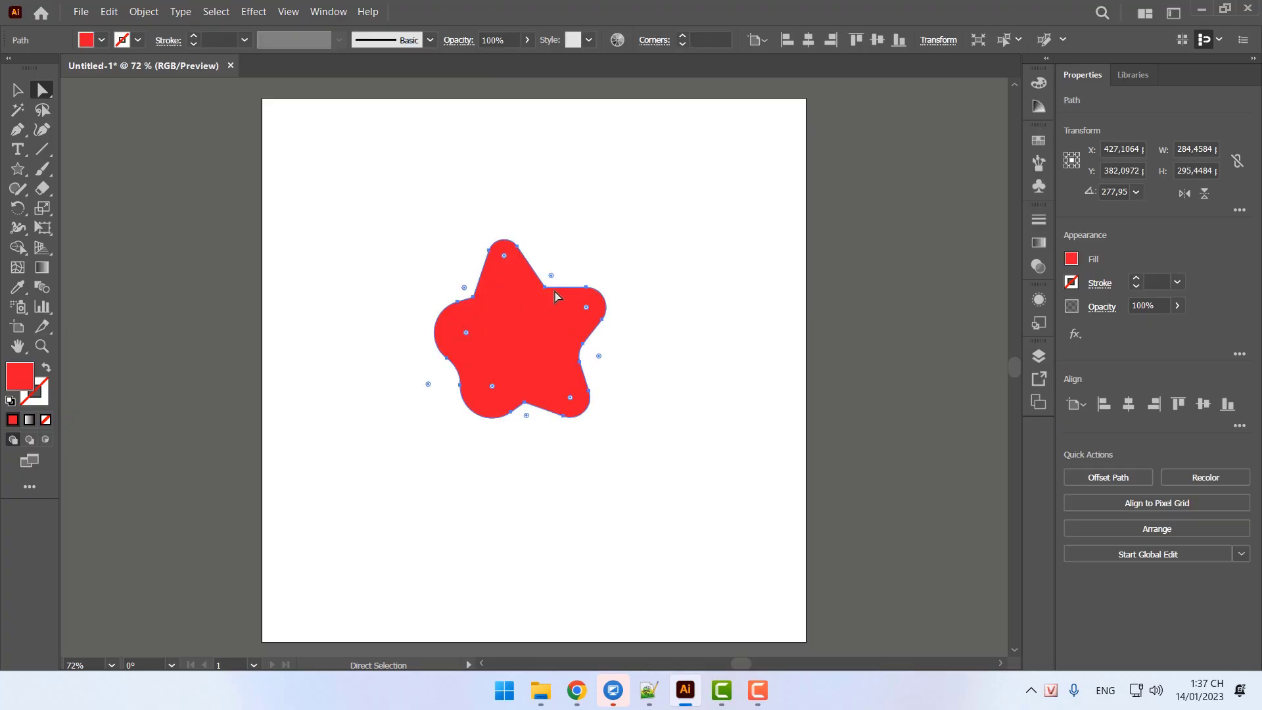
left_click_drag(544, 293, 570, 262)
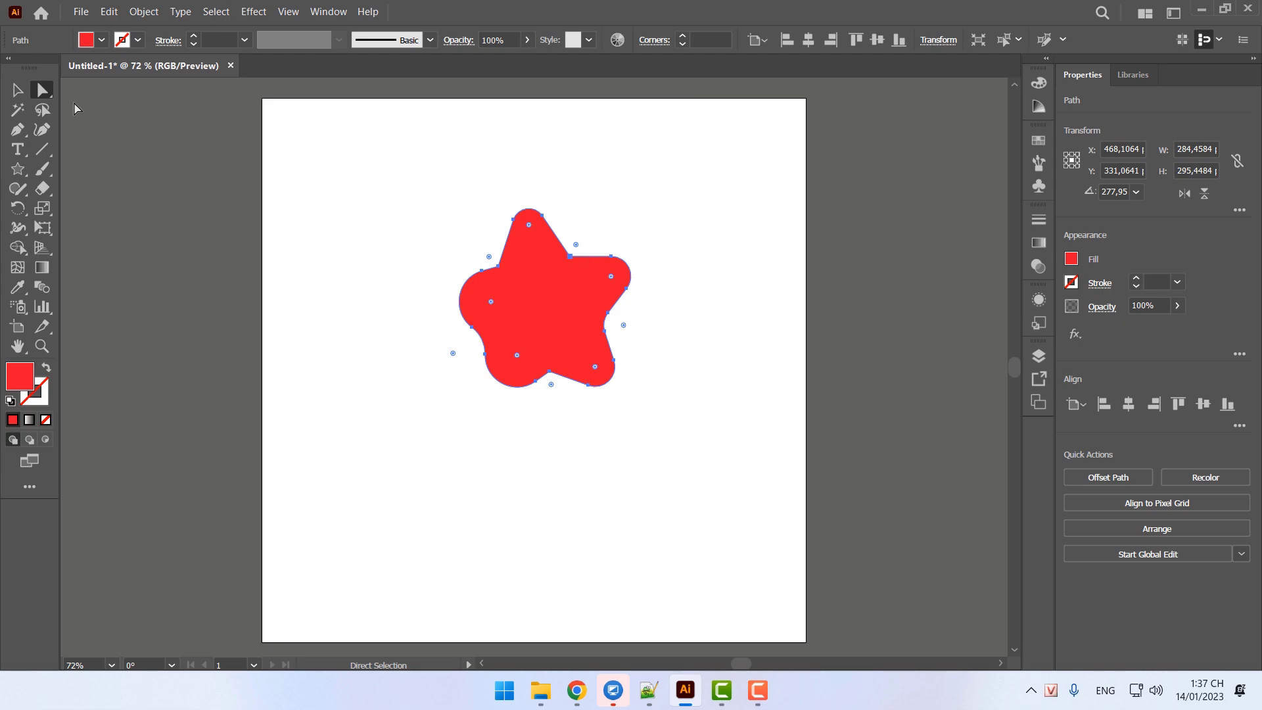
Reselect the rounded red star and delete it
left_click(46, 98)
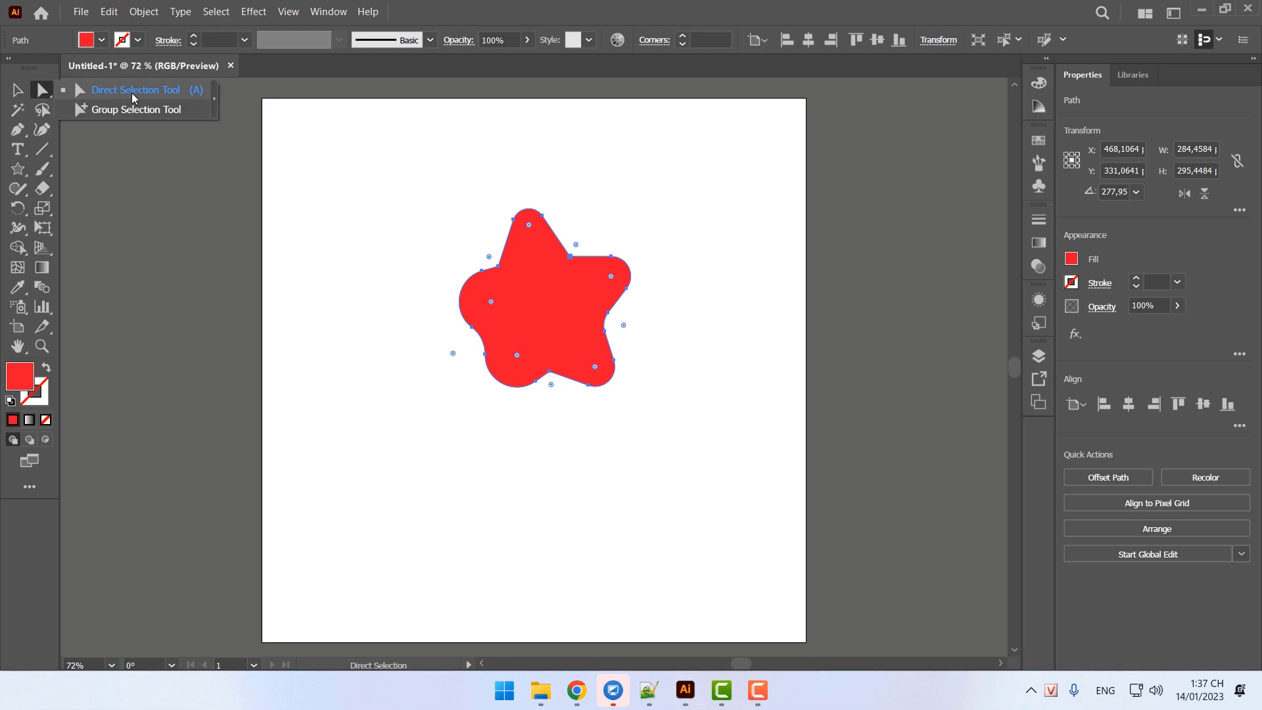
left_click(570, 451)
left_click(561, 313)
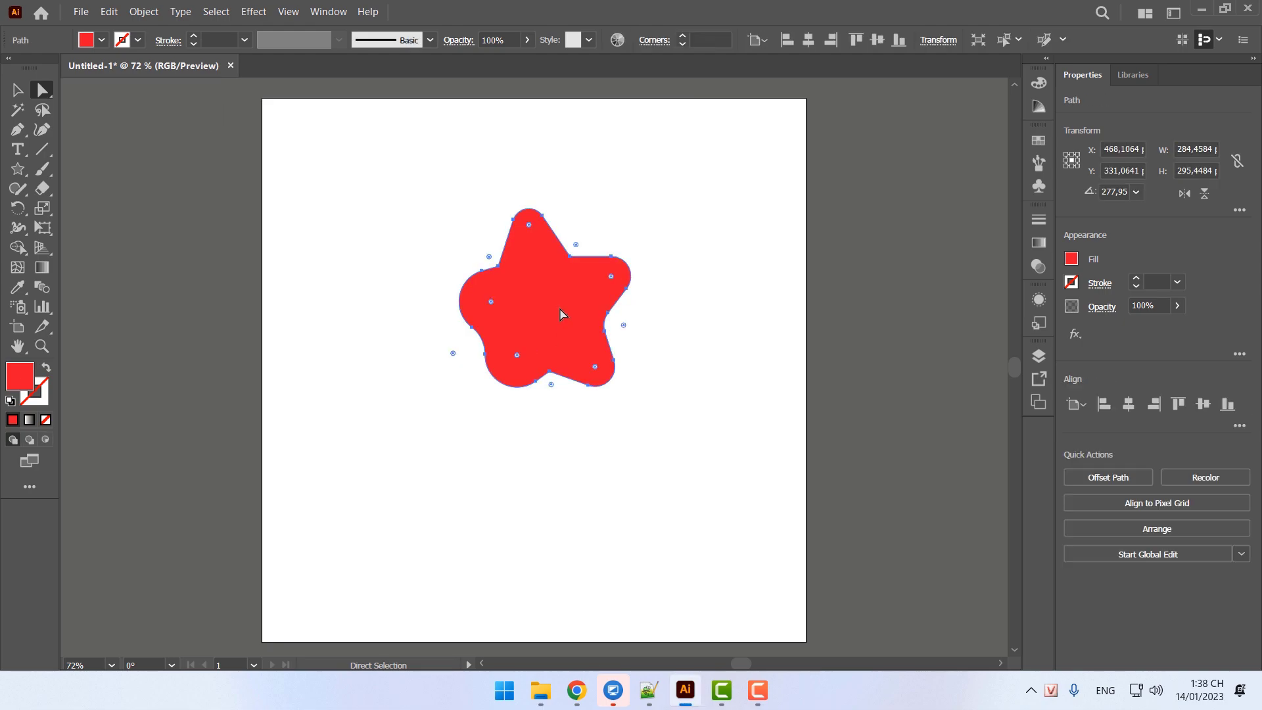
key("Delete")
left_click(27, 176)
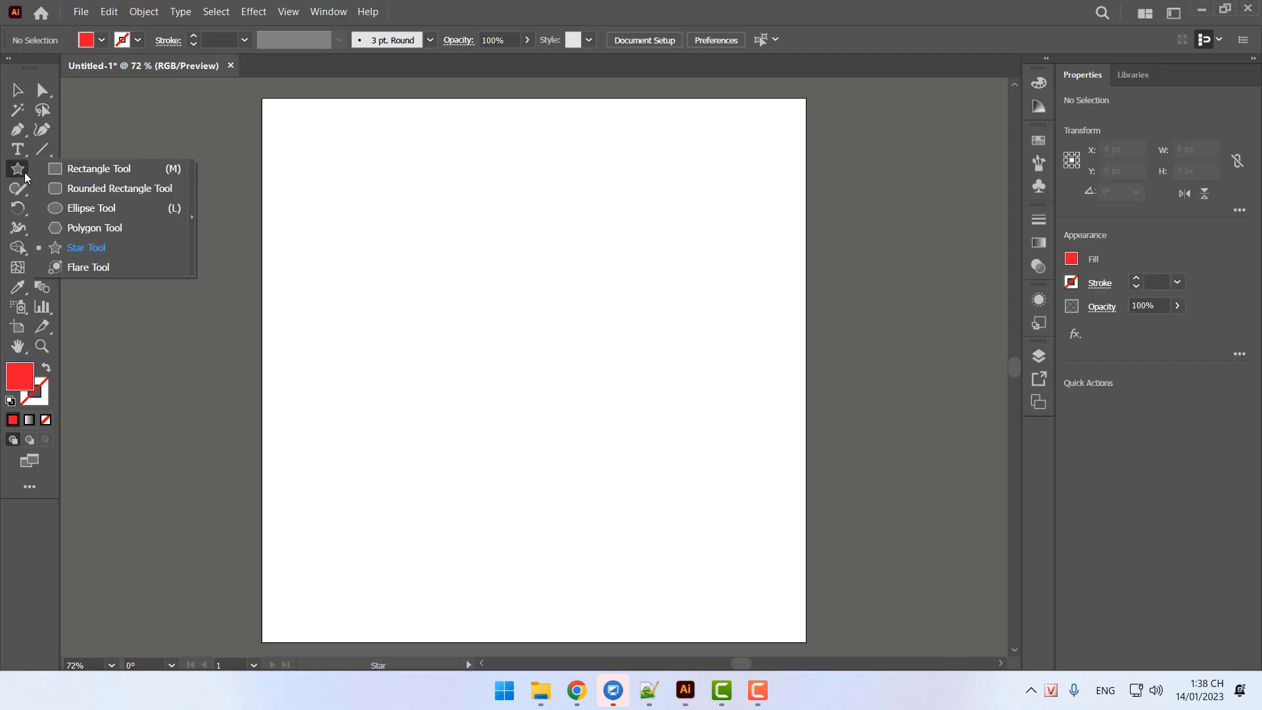
left_click(92, 227)
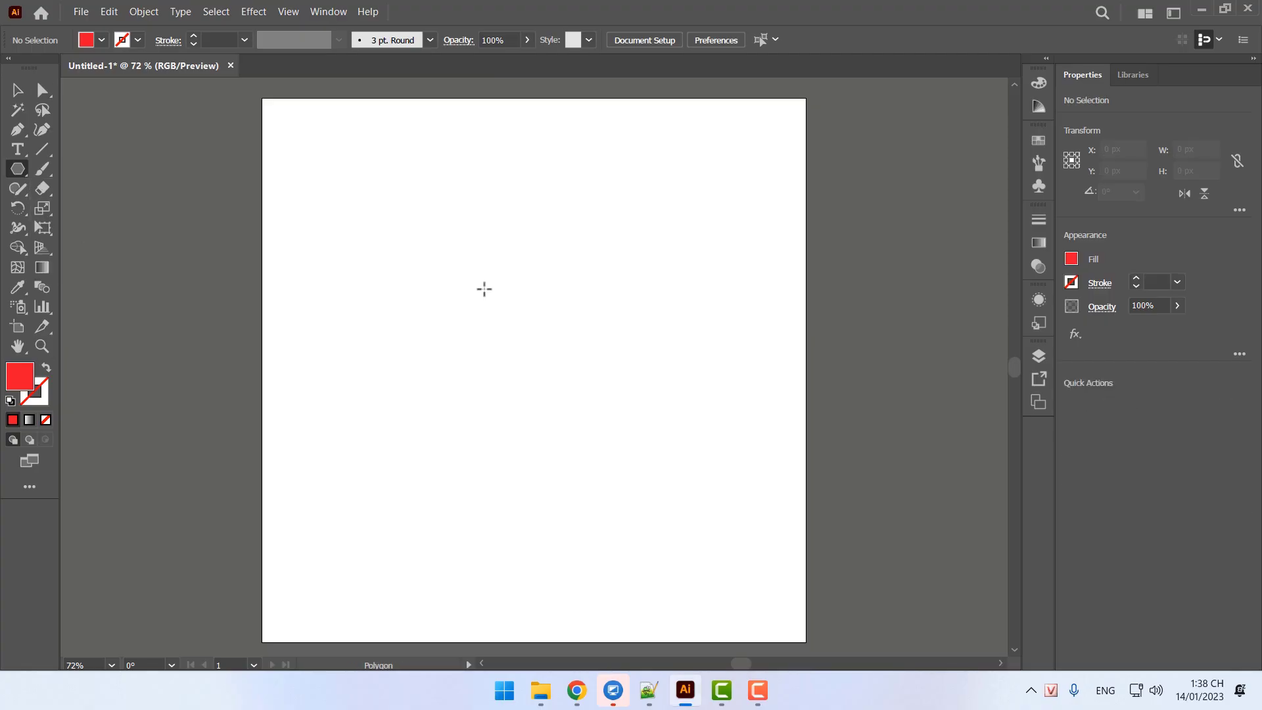
left_click_drag(484, 289, 611, 418)
left_click(738, 423)
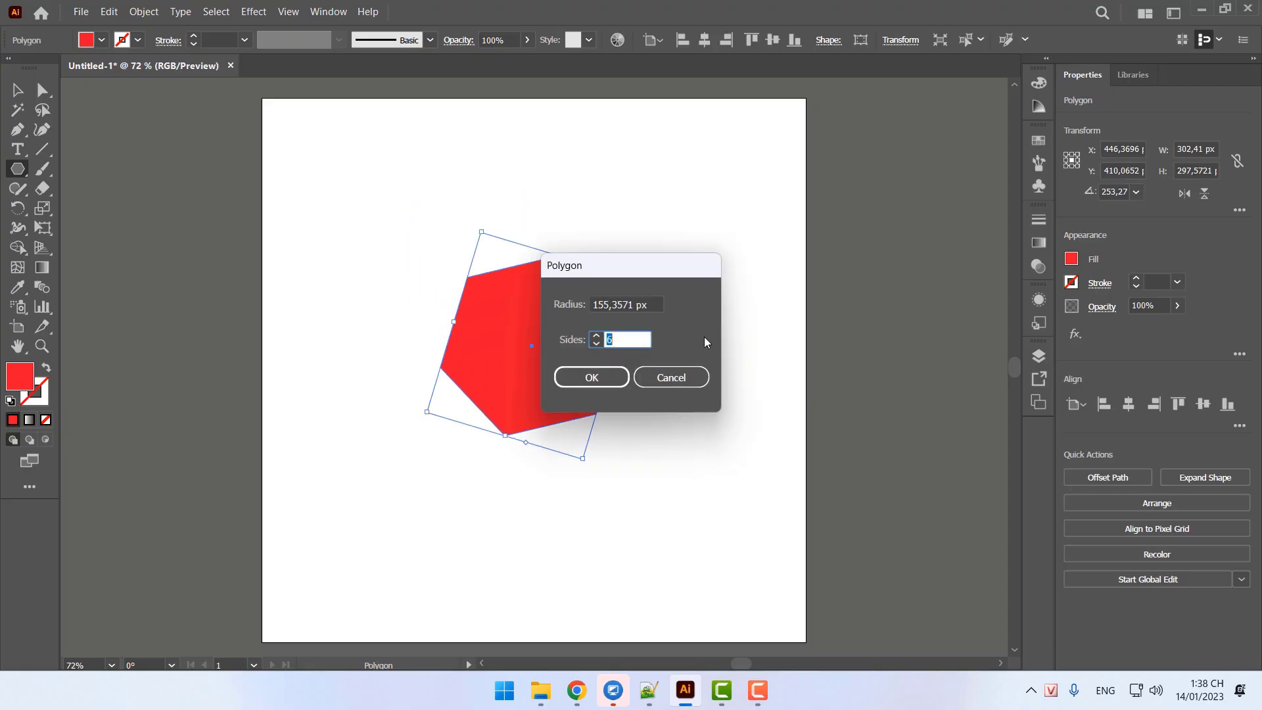
key("Escape")
left_click(44, 98)
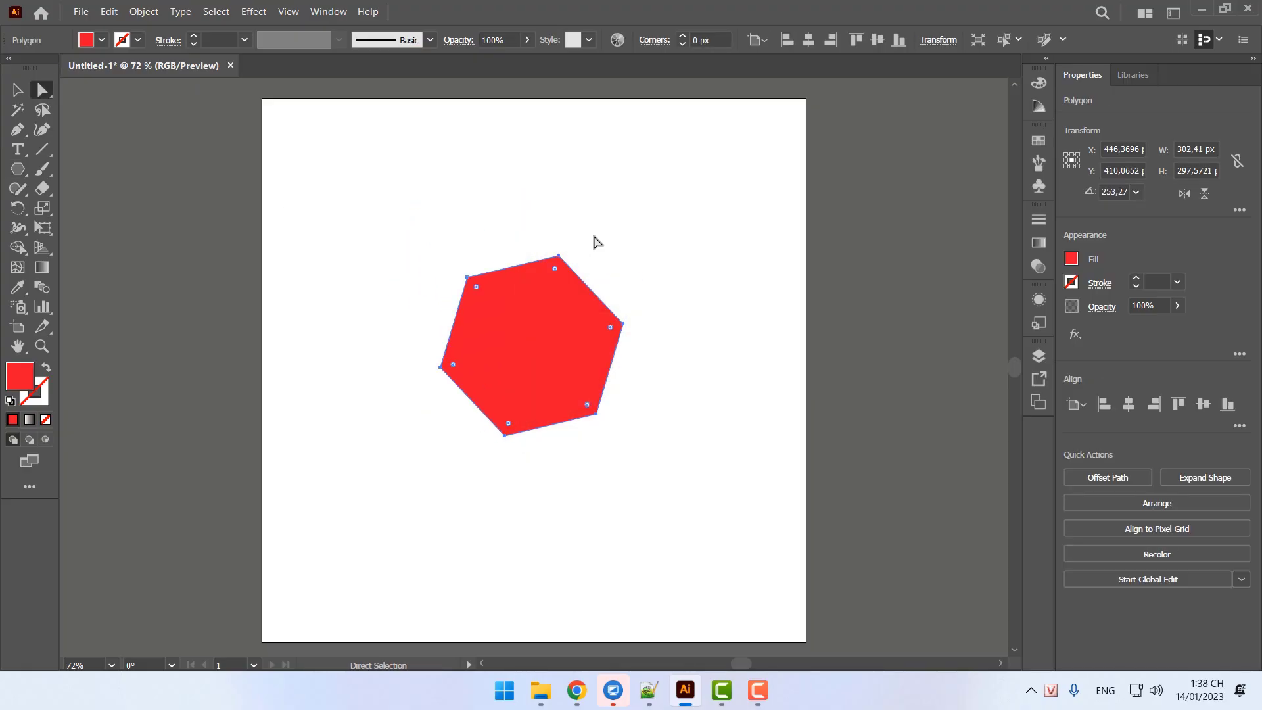
left_click_drag(595, 242, 535, 327)
left_click(467, 278)
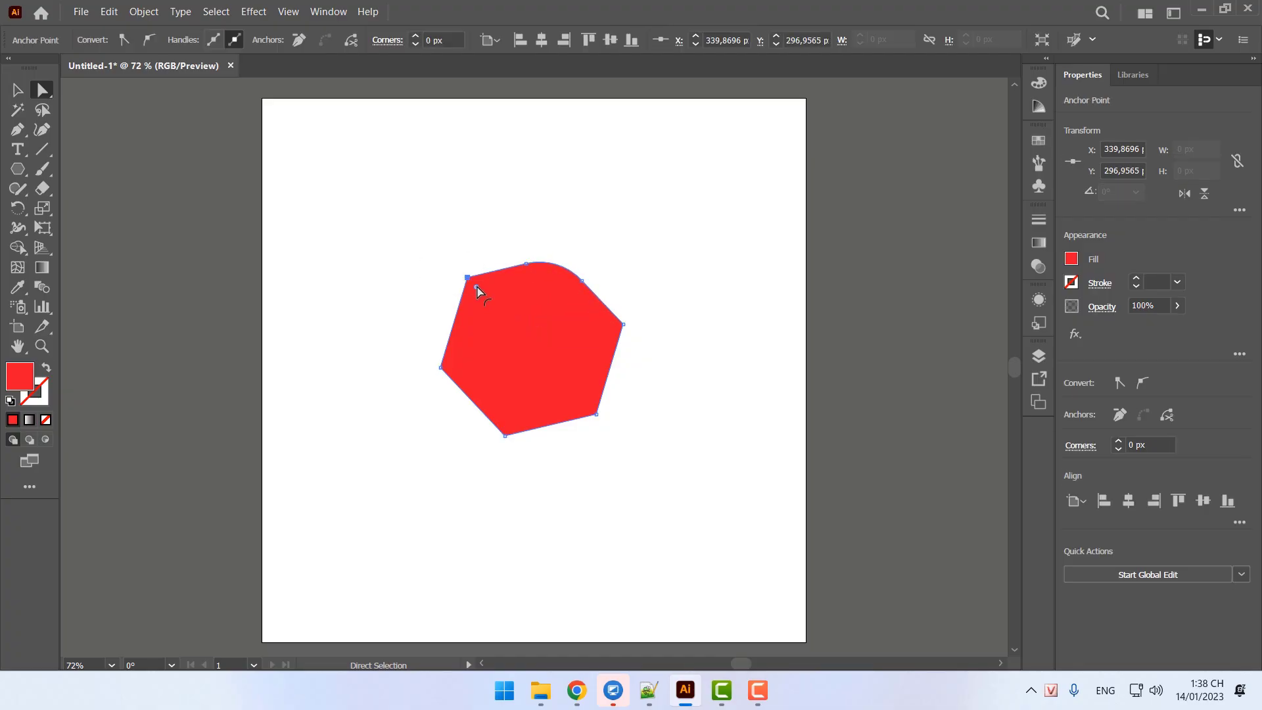
left_click_drag(478, 290, 498, 309)
left_click(445, 364)
left_click_drag(461, 373, 512, 355)
left_click(503, 434)
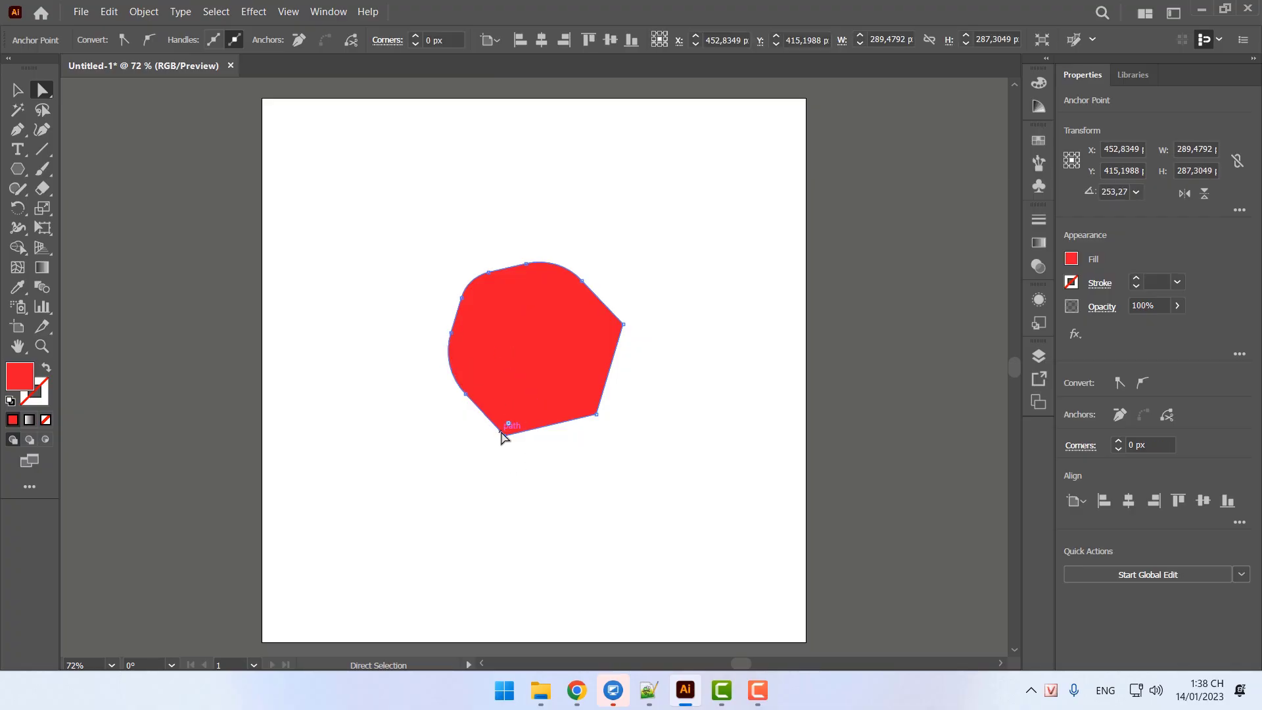
left_click_drag(510, 426, 519, 392)
left_click_drag(658, 304, 556, 339)
left_click_drag(627, 395, 565, 385)
left_click(632, 506)
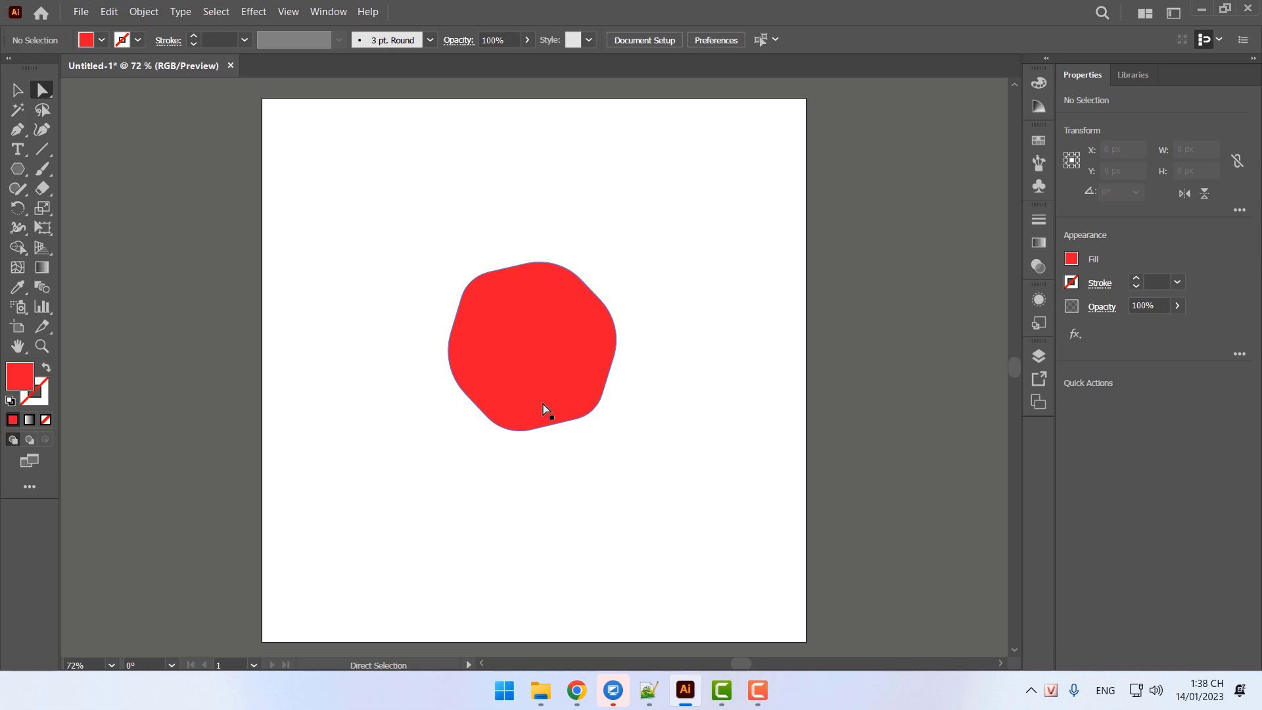
left_click(538, 367)
key("Delete")
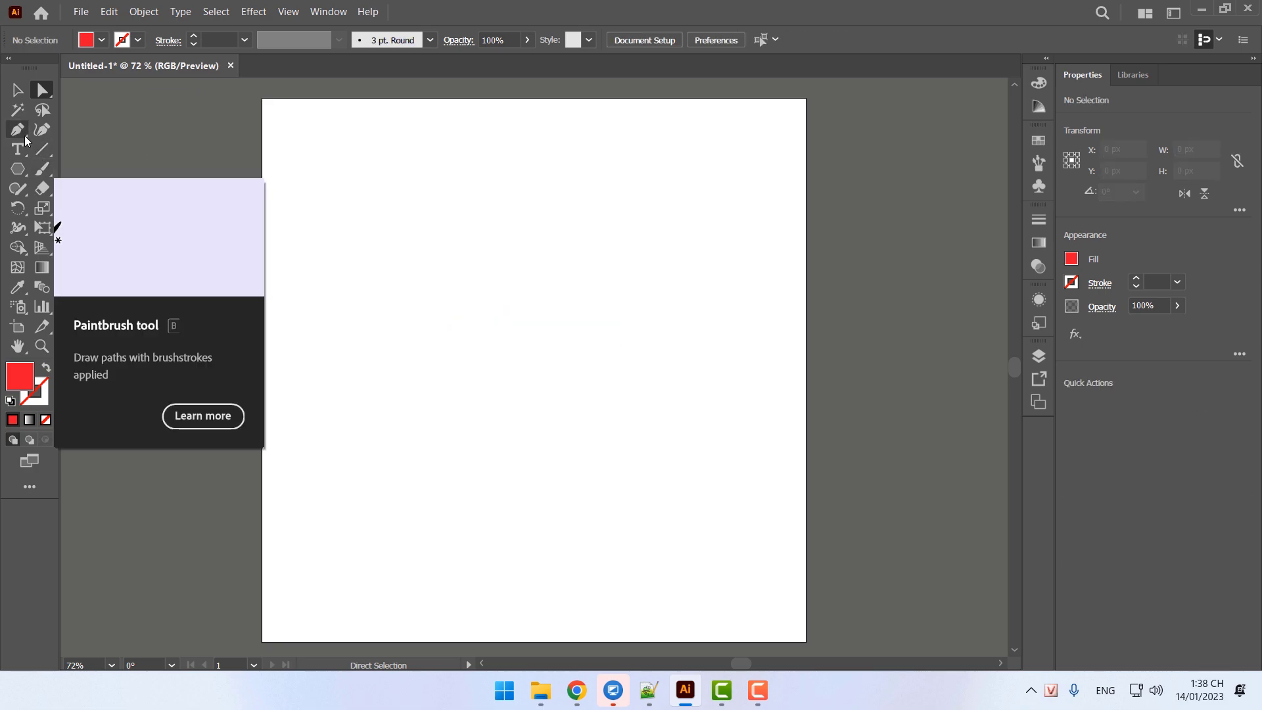
Draw a tall red rectangle on the artboard
left_click(19, 172)
left_click_drag(19, 172, 98, 166)
left_click_drag(465, 218, 544, 506)
left_click(368, 214)
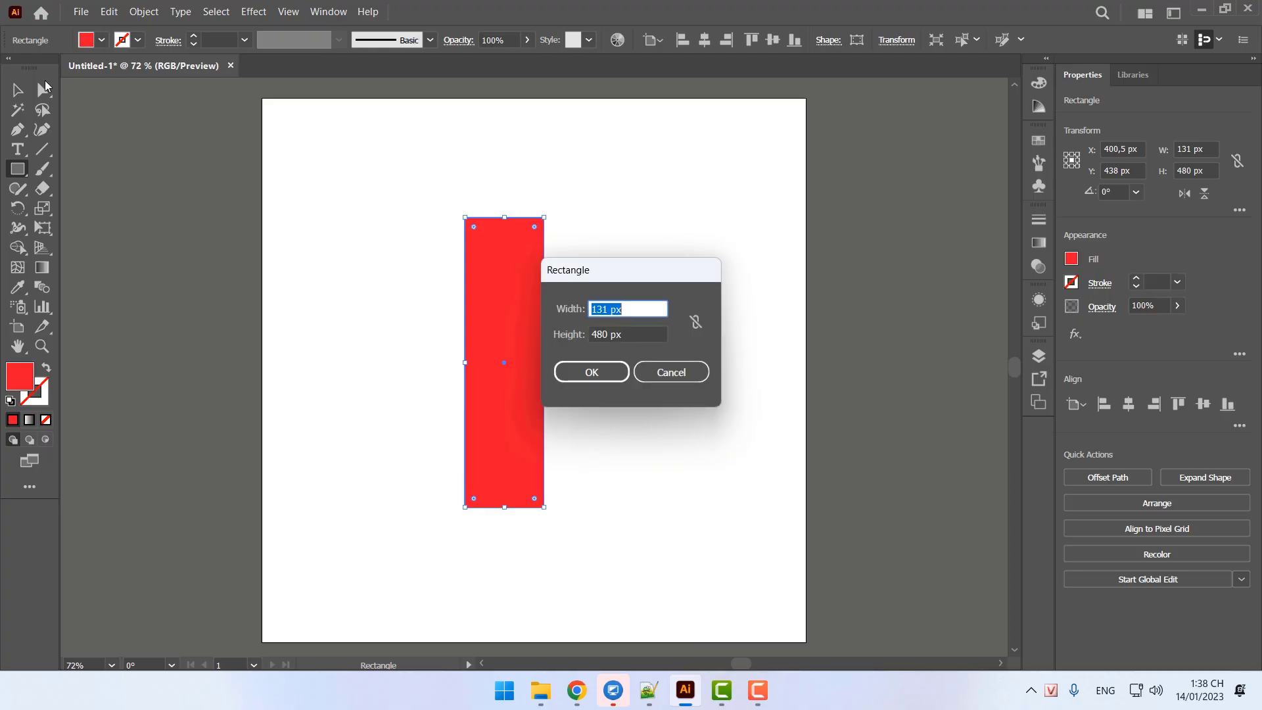
left_click(668, 370)
Drag the rectangle's top-right anchor down to slant its top edge
left_click(42, 90)
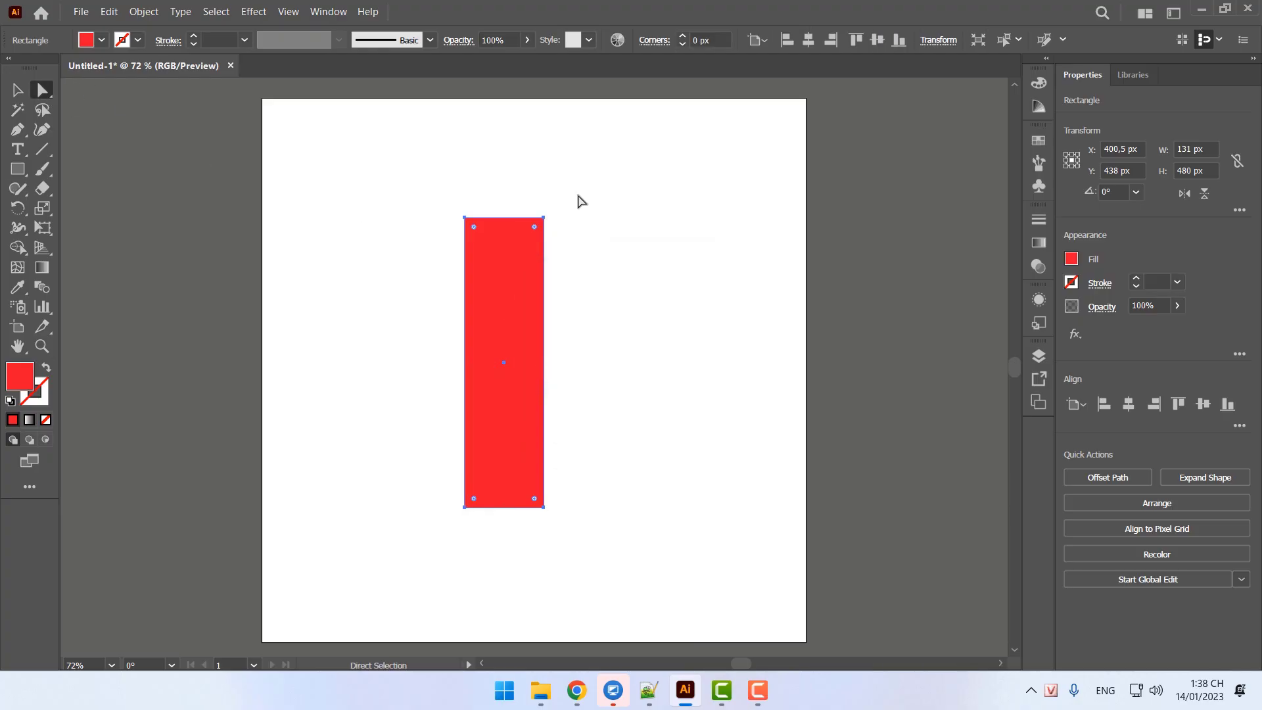
left_click_drag(588, 188, 517, 250)
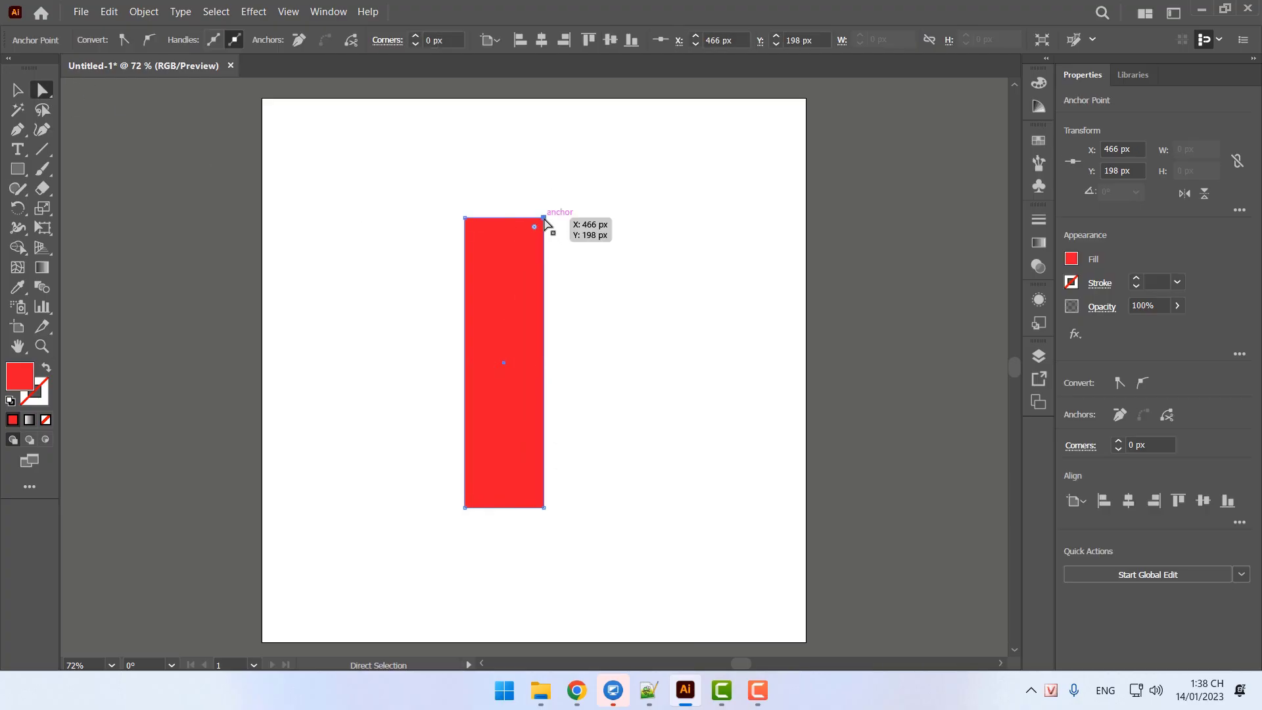
left_click(570, 282)
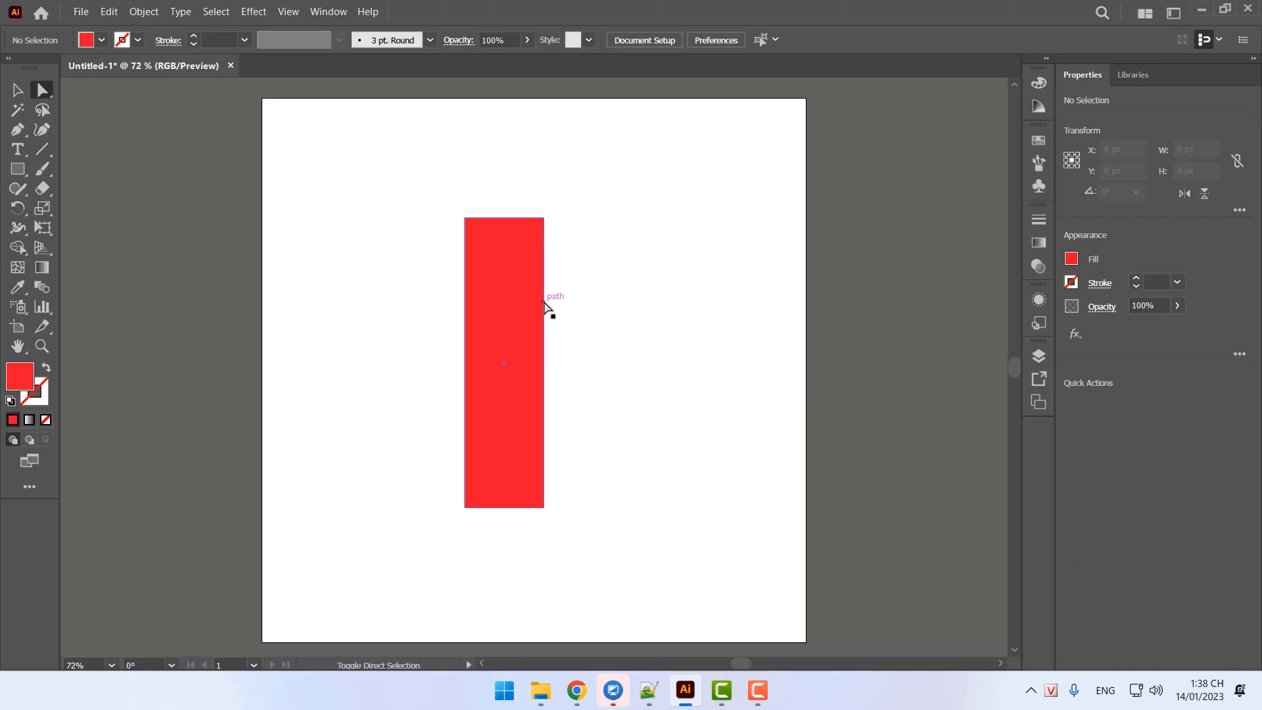
left_click(544, 218)
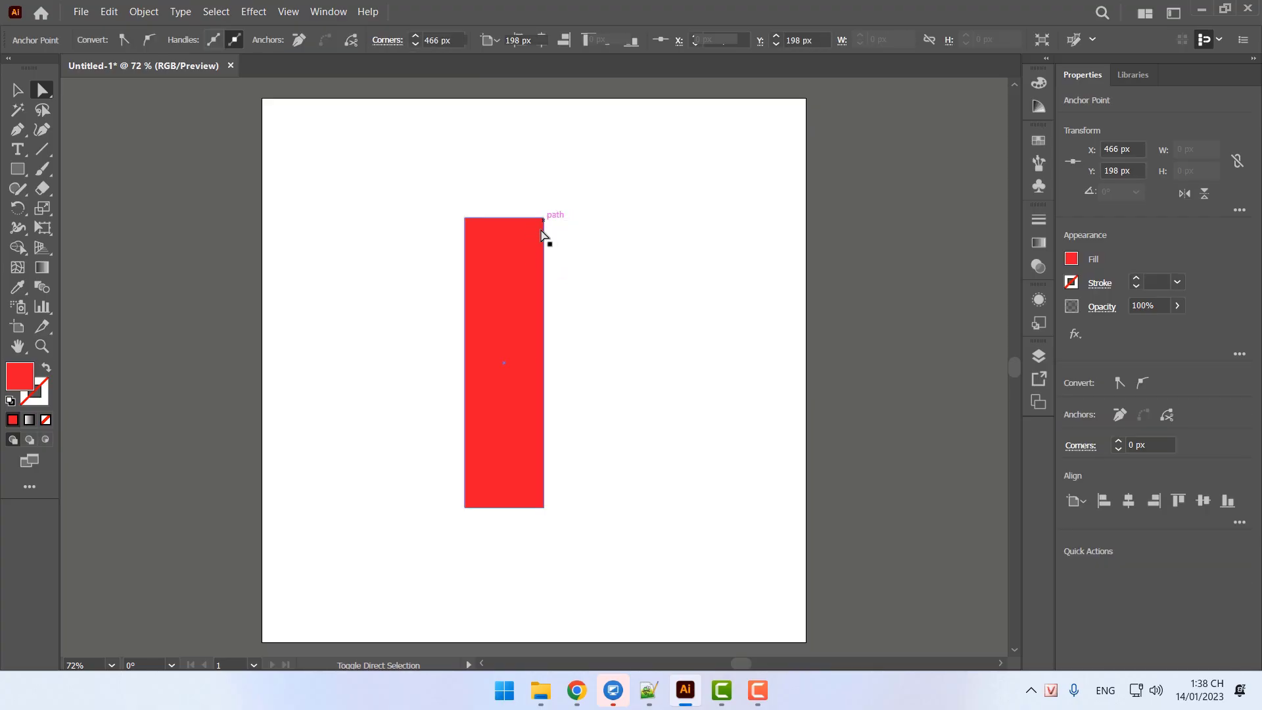
left_click(547, 247)
left_click_drag(563, 191, 526, 263)
left_click_drag(545, 221, 544, 334)
left_click(567, 458)
Pan the artboard slightly, then return to the Illustrator Home screen
key("space")
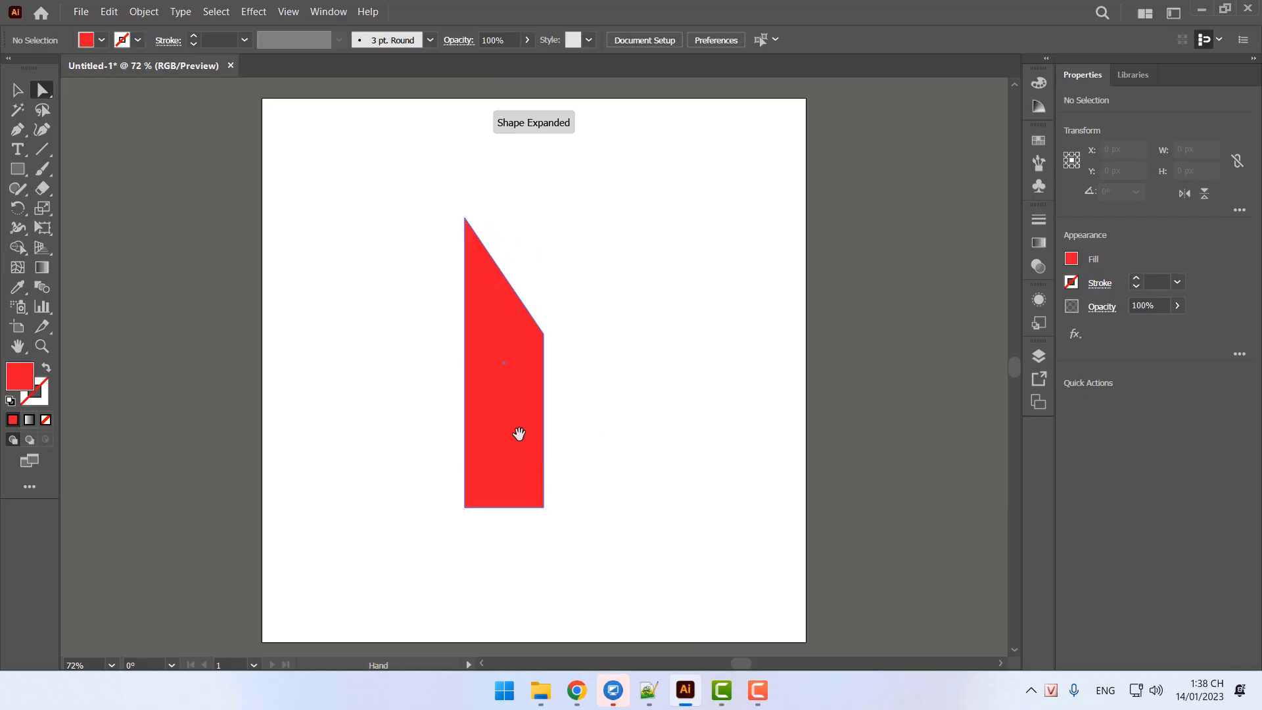
left_click_drag(518, 434, 606, 372)
left_click_drag(681, 355, 589, 384)
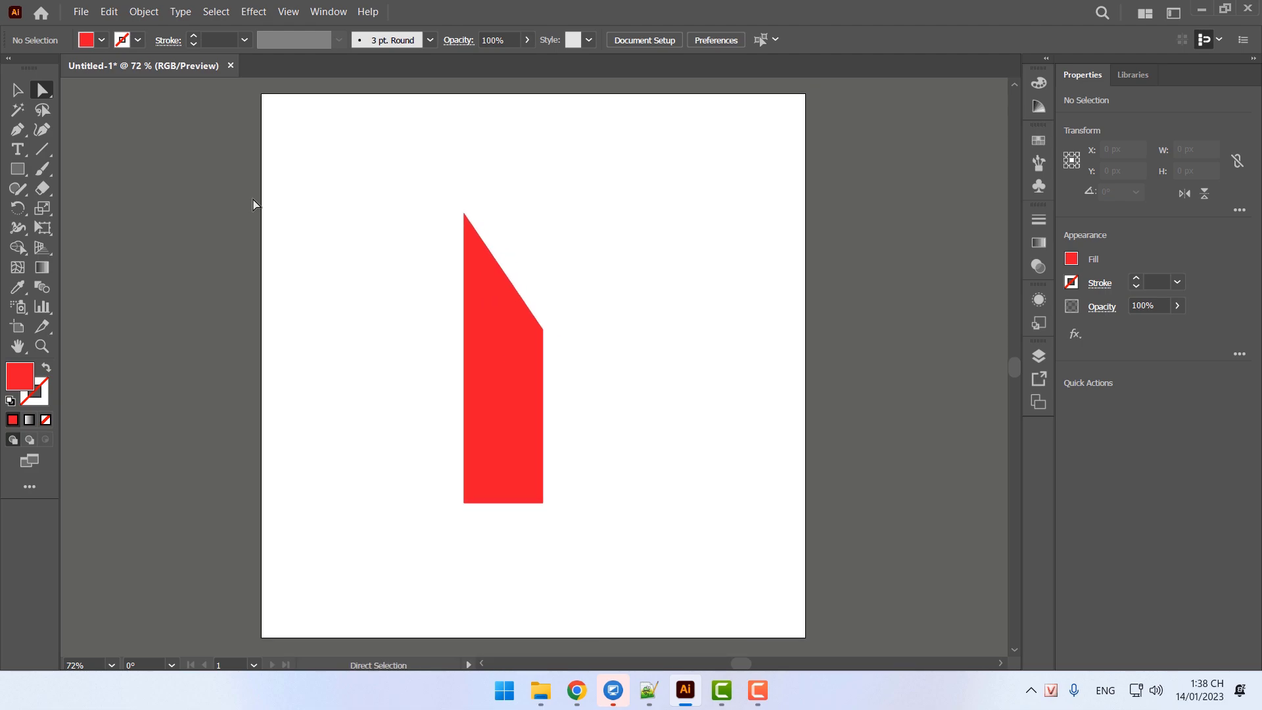
right_click(45, 93)
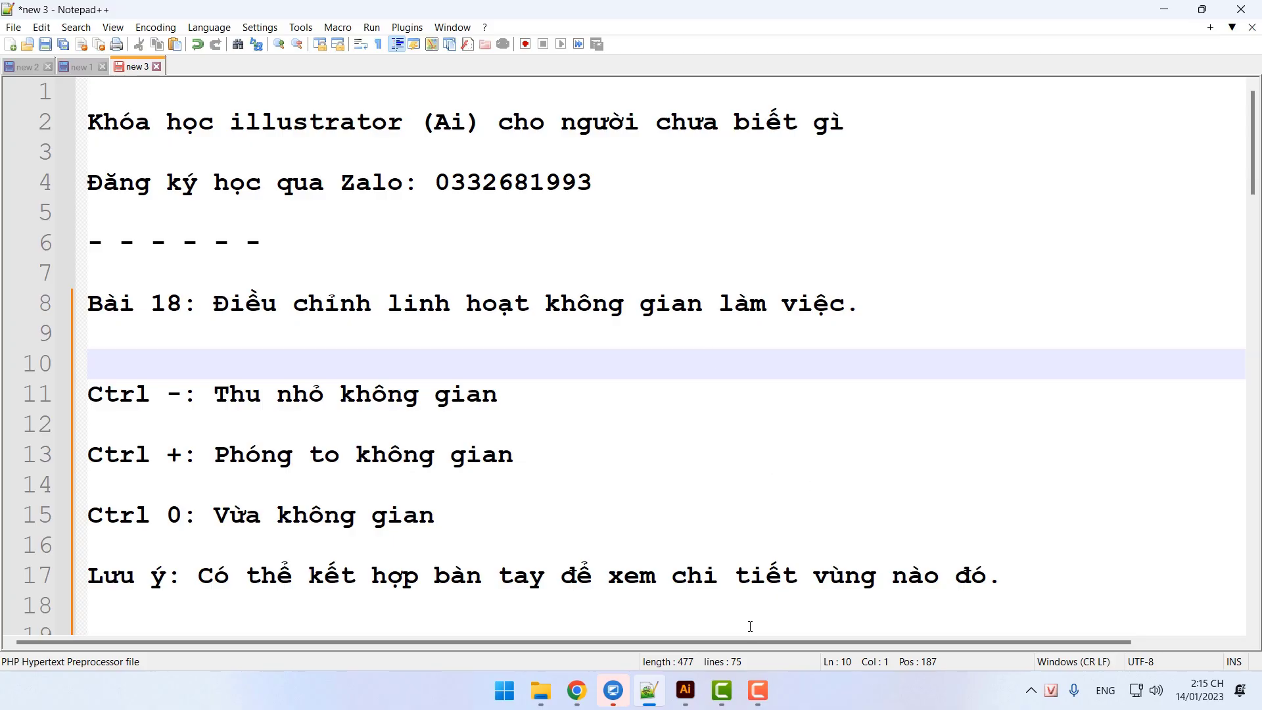
left_click(686, 690)
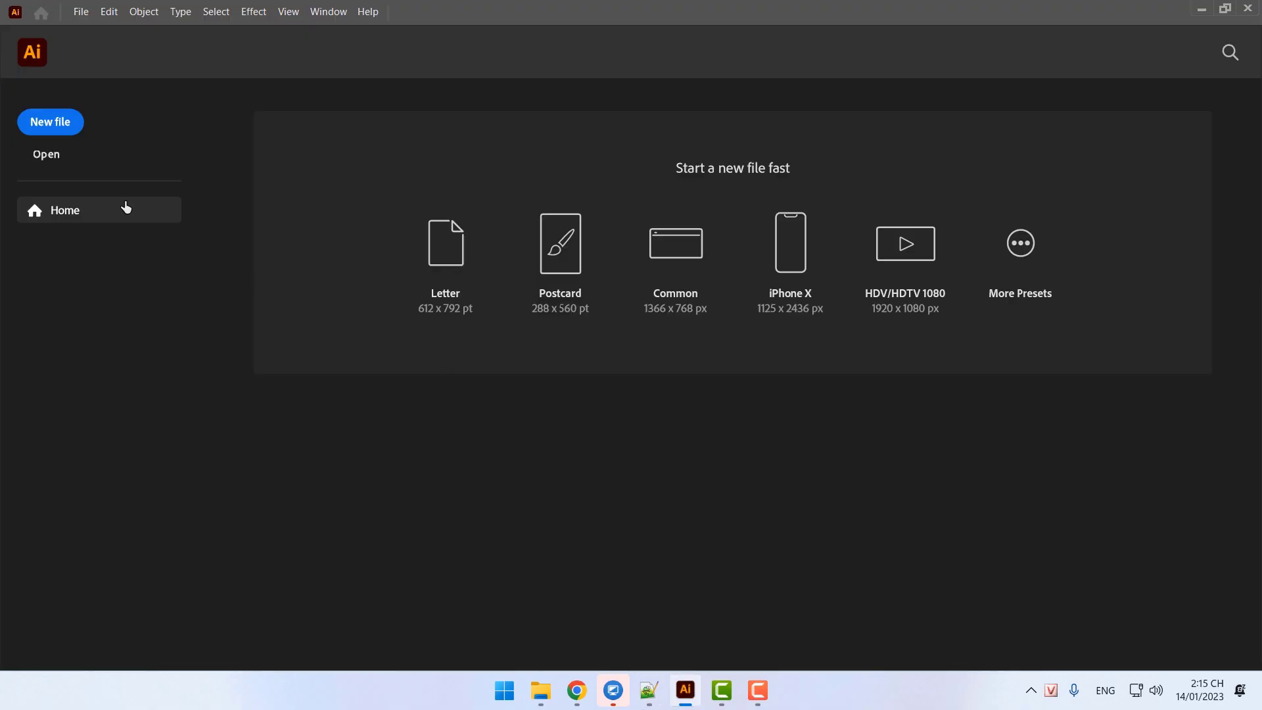
Create a new document from the Web-Large 1920 × 1080 px preset
left_click(58, 122)
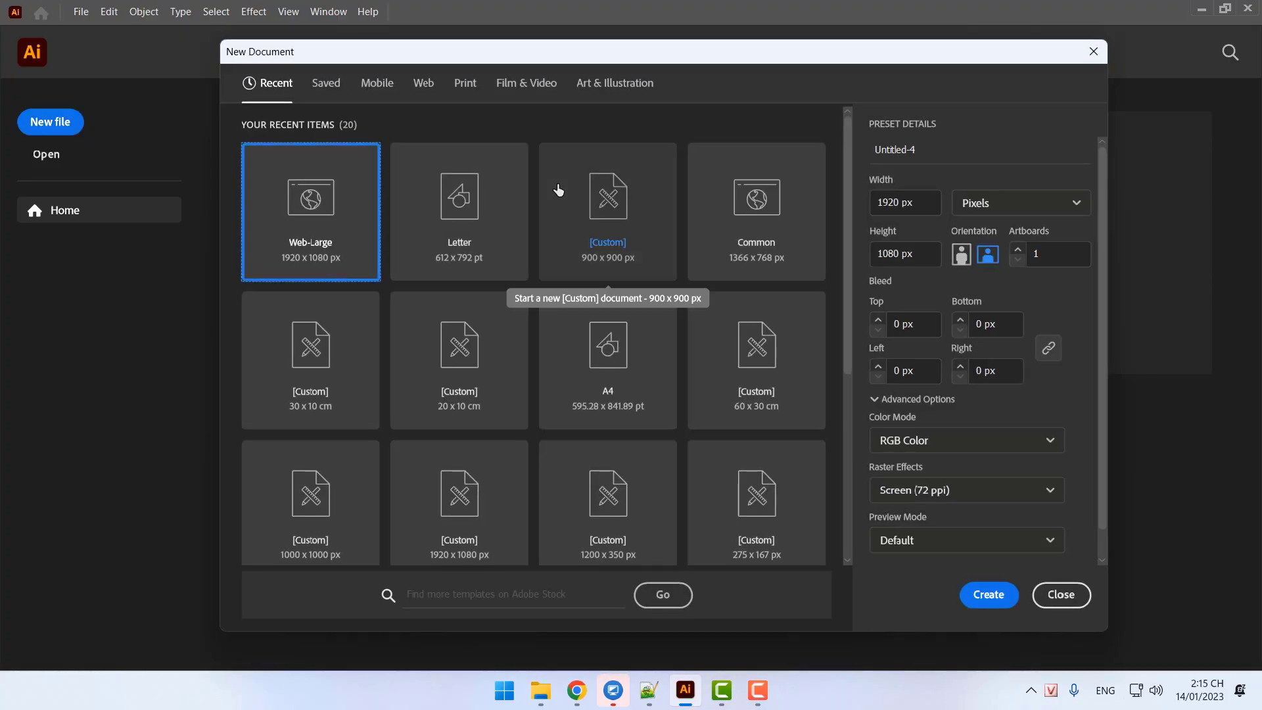
left_click(424, 84)
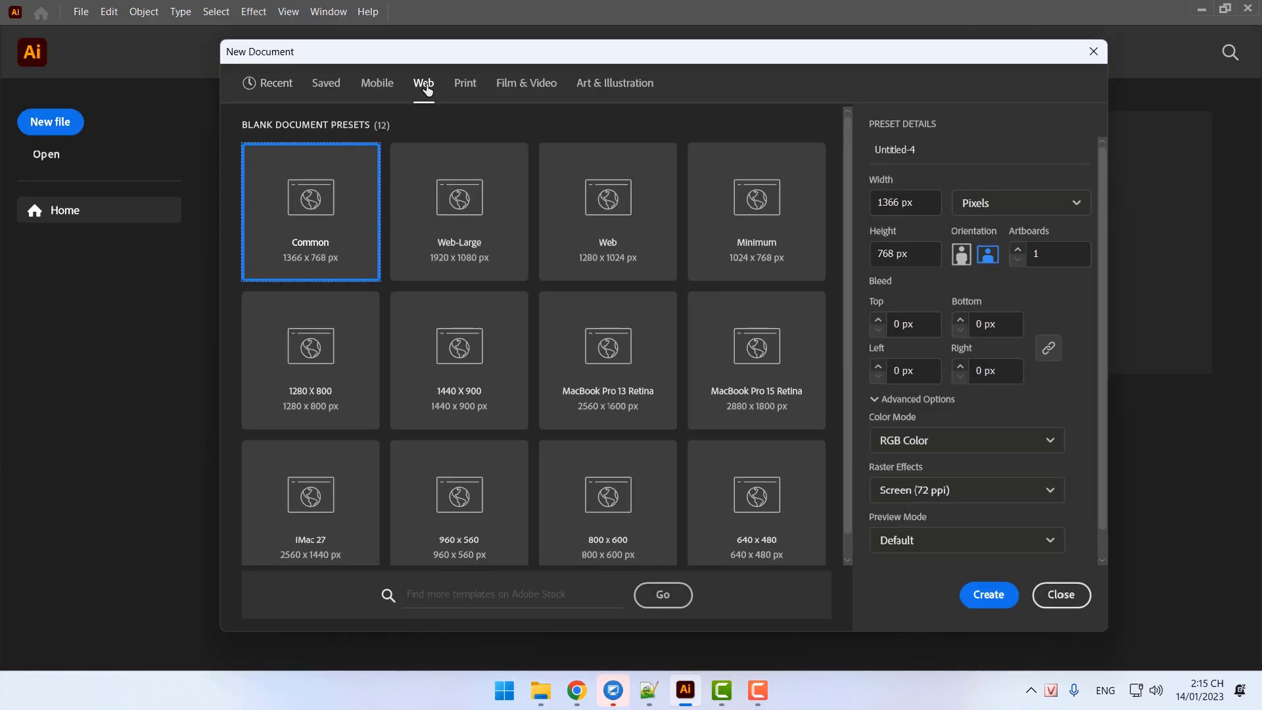
left_click(468, 267)
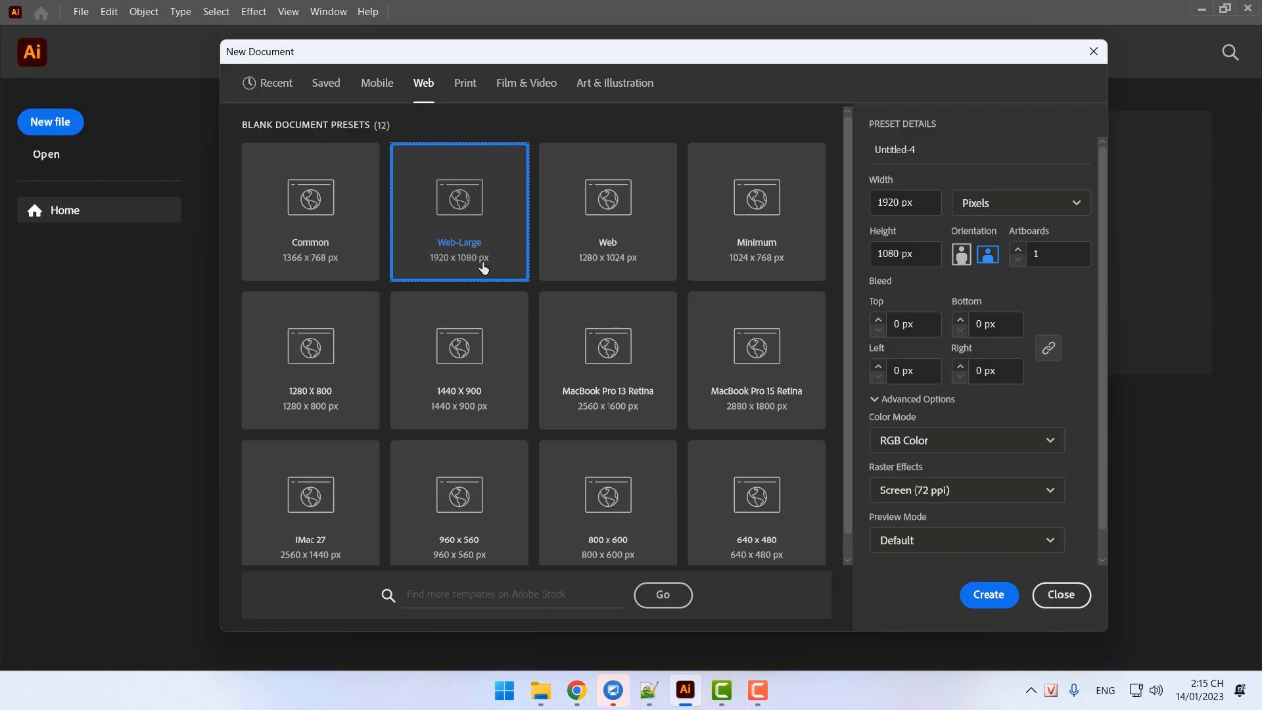
left_click(988, 601)
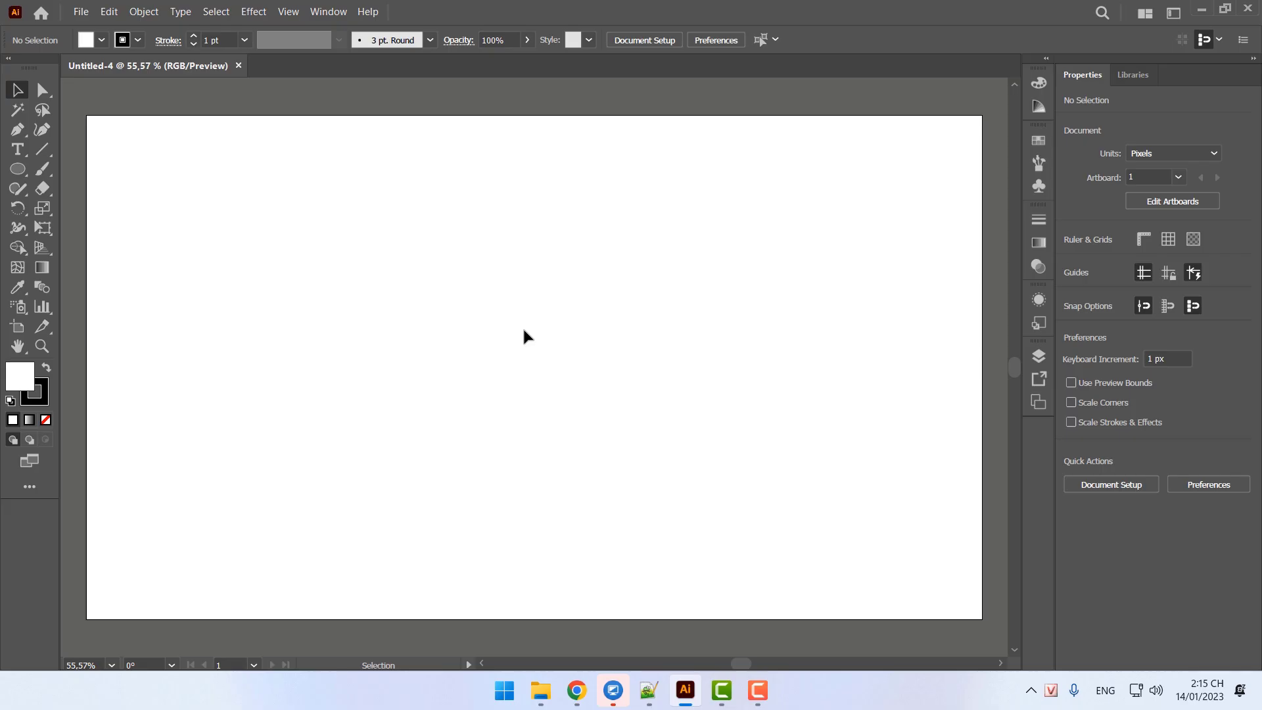
key("ctrl+minus")
key("ctrl+minus")
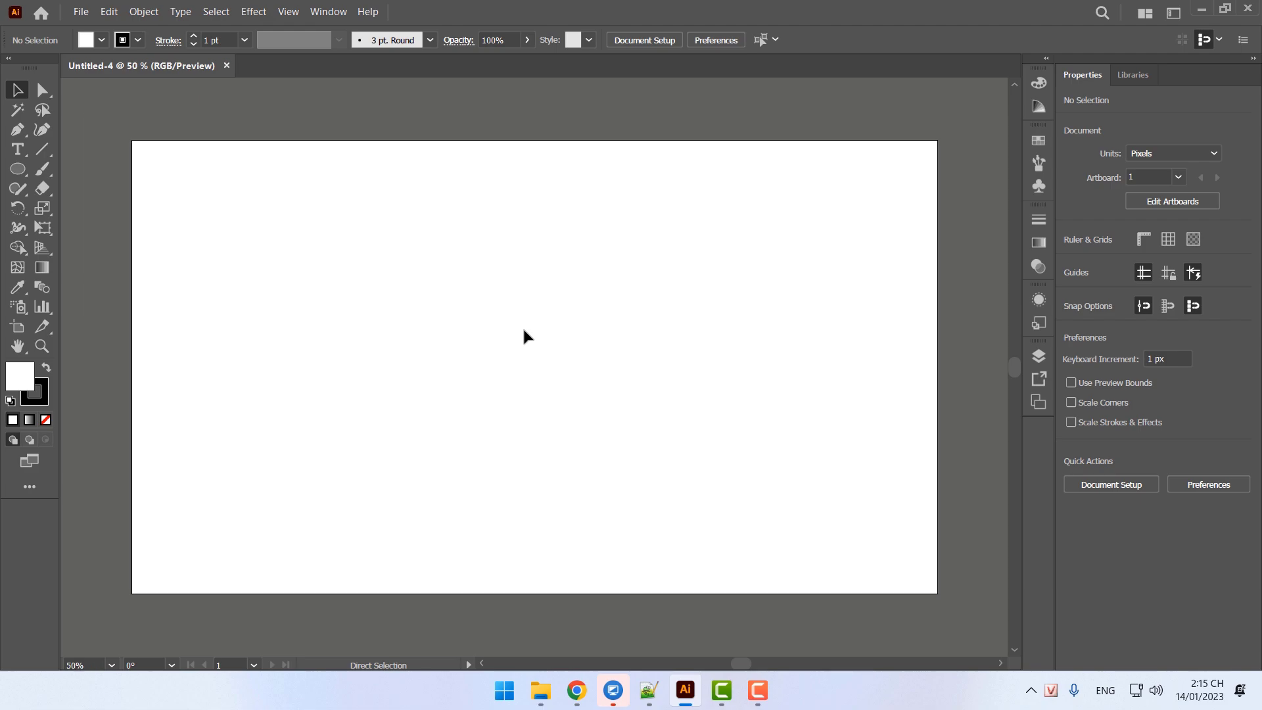
key("ctrl+minus")
key("ctrl+minus")
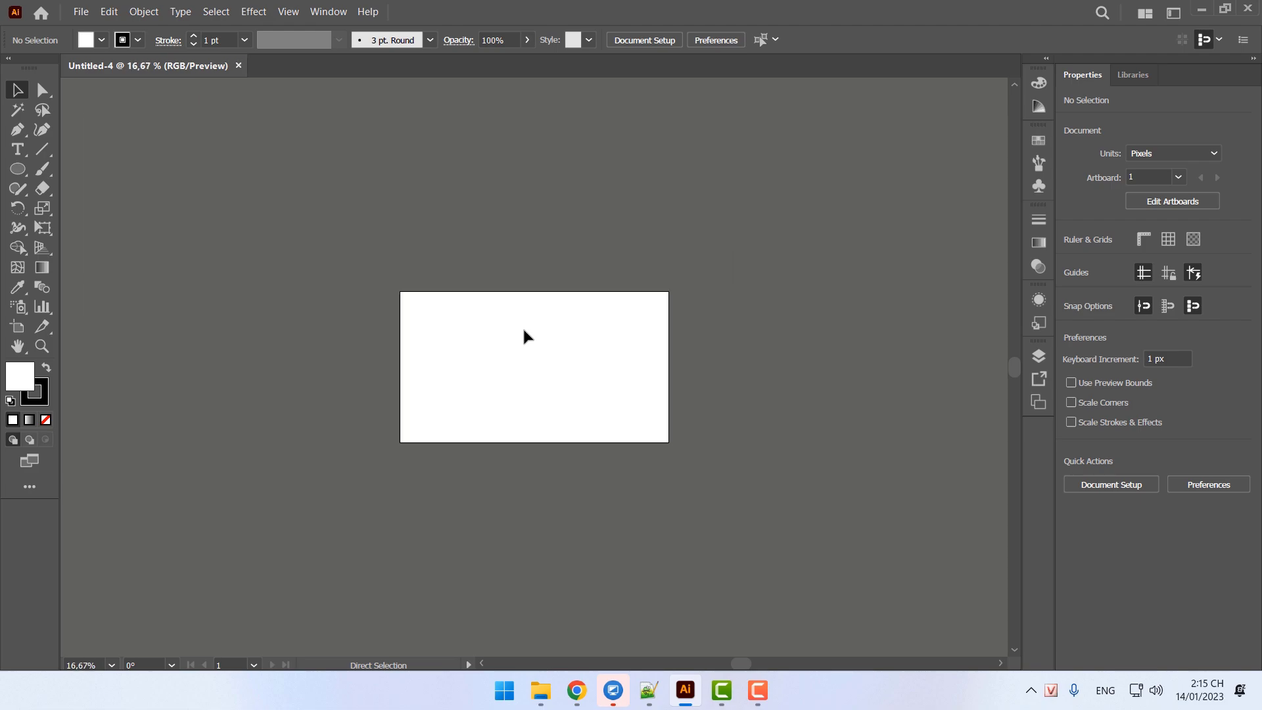
key("ctrl+minus")
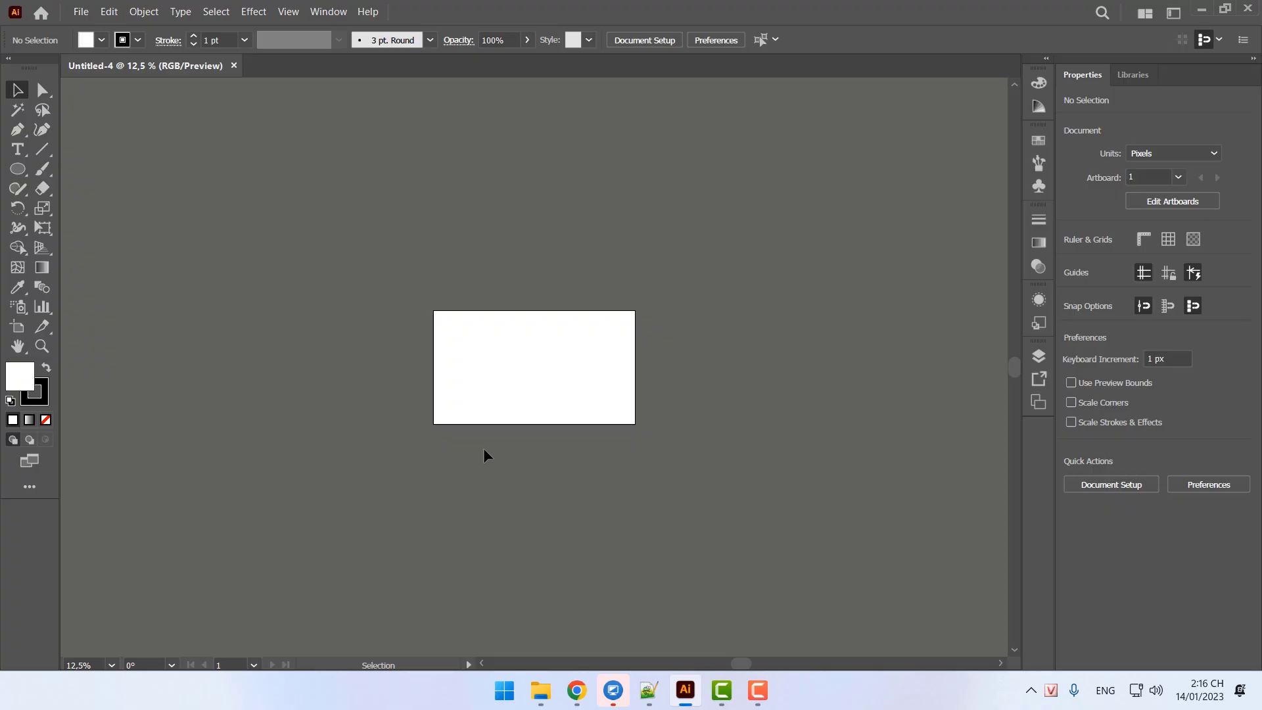
key("ctrl+equal")
key("ctrl+equal")
key("ctrl+equal")
key("ctrl+equal")
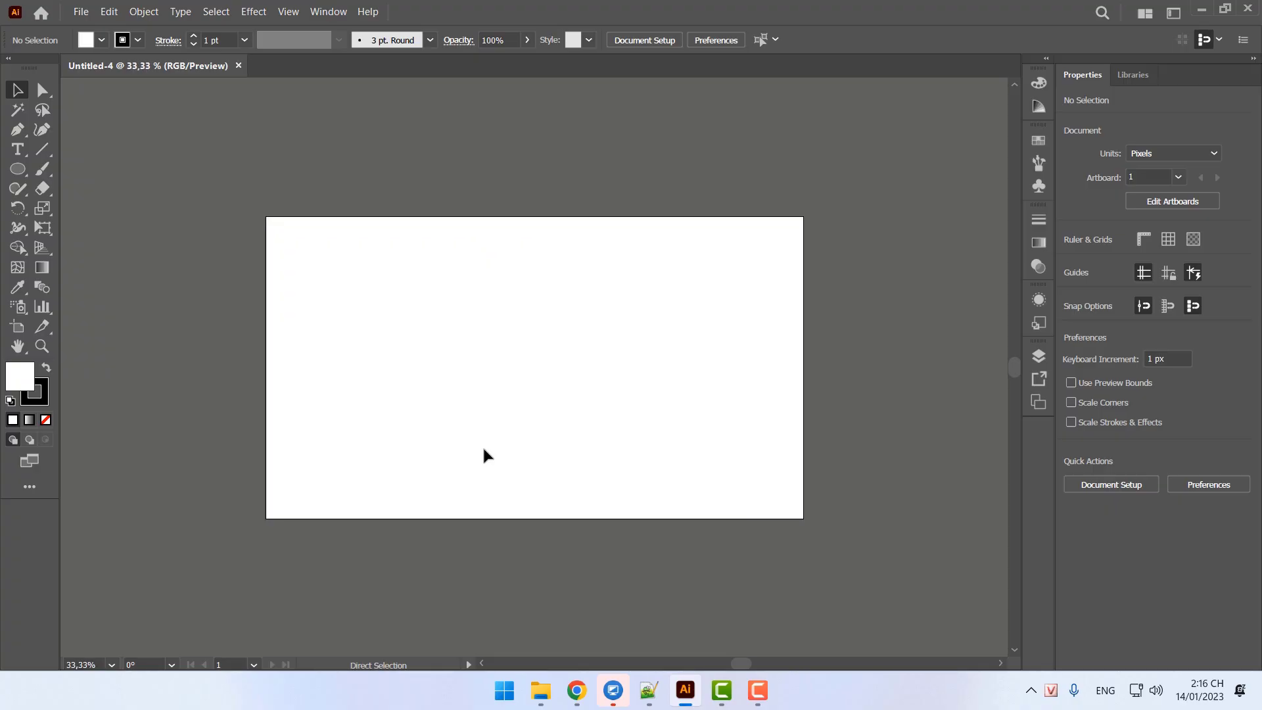
key("ctrl+equal")
key("ctrl+equal")
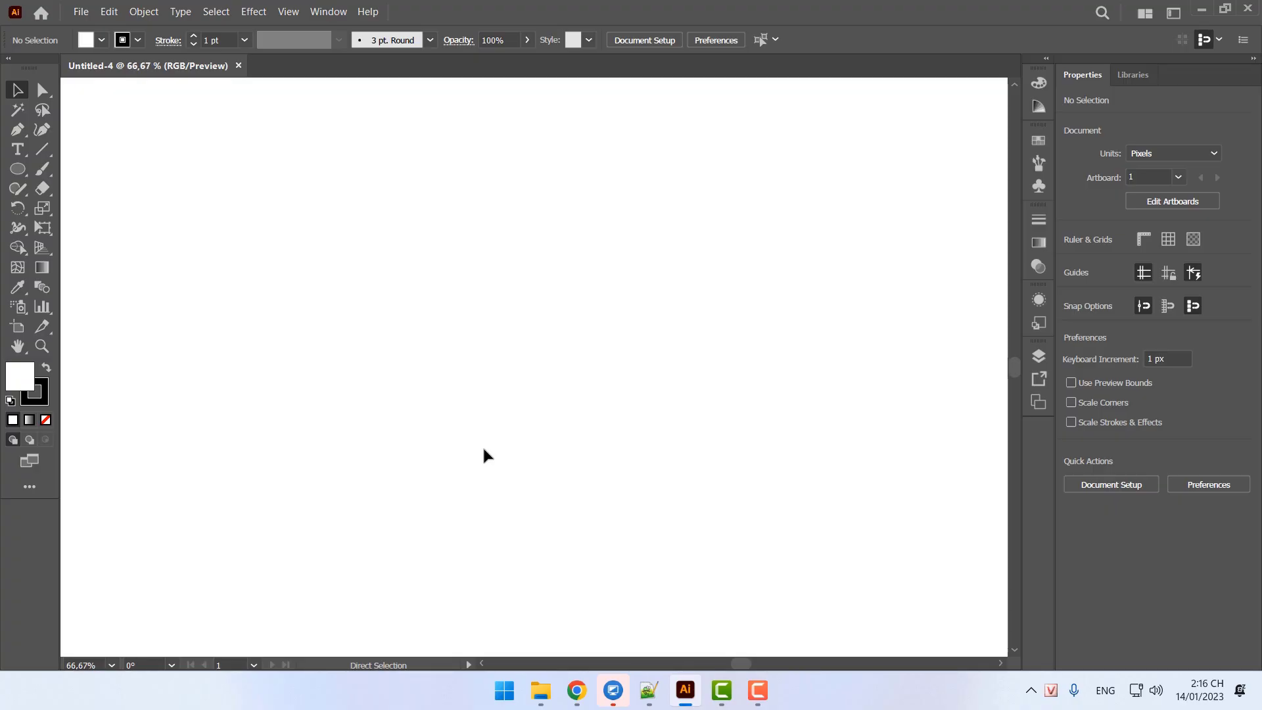
key("ctrl+equal")
key("ctrl+minus")
key("ctrl+minus")
key("ctrl+minus")
key("ctrl+minus")
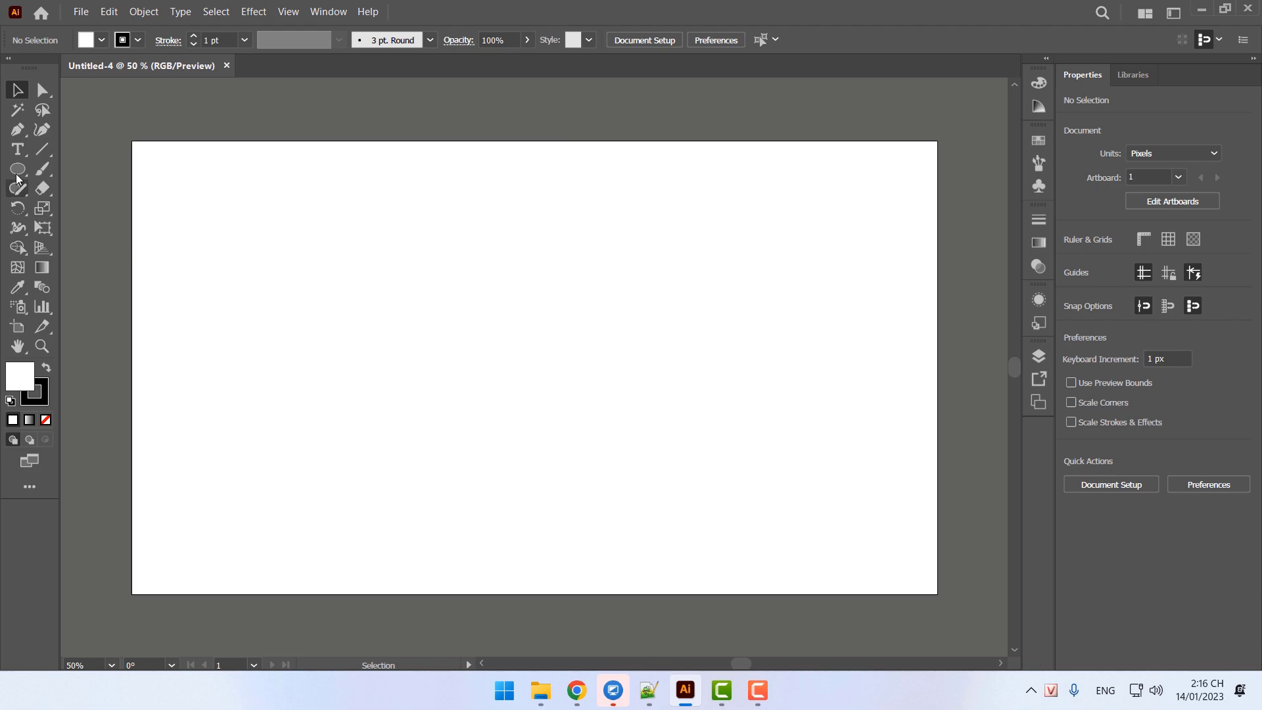
Draw a circle on the left, fill it red, and remove its stroke
left_click_drag(17, 174, 85, 207)
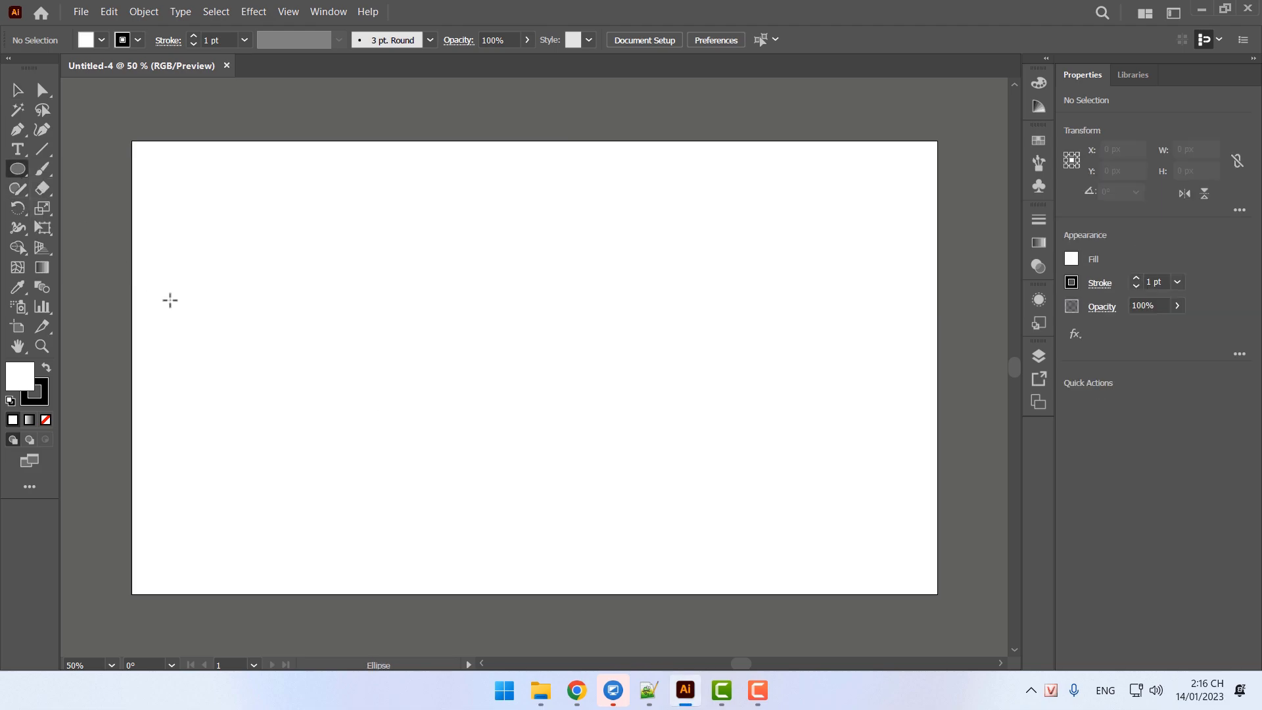
left_click_drag(137, 296, 347, 332)
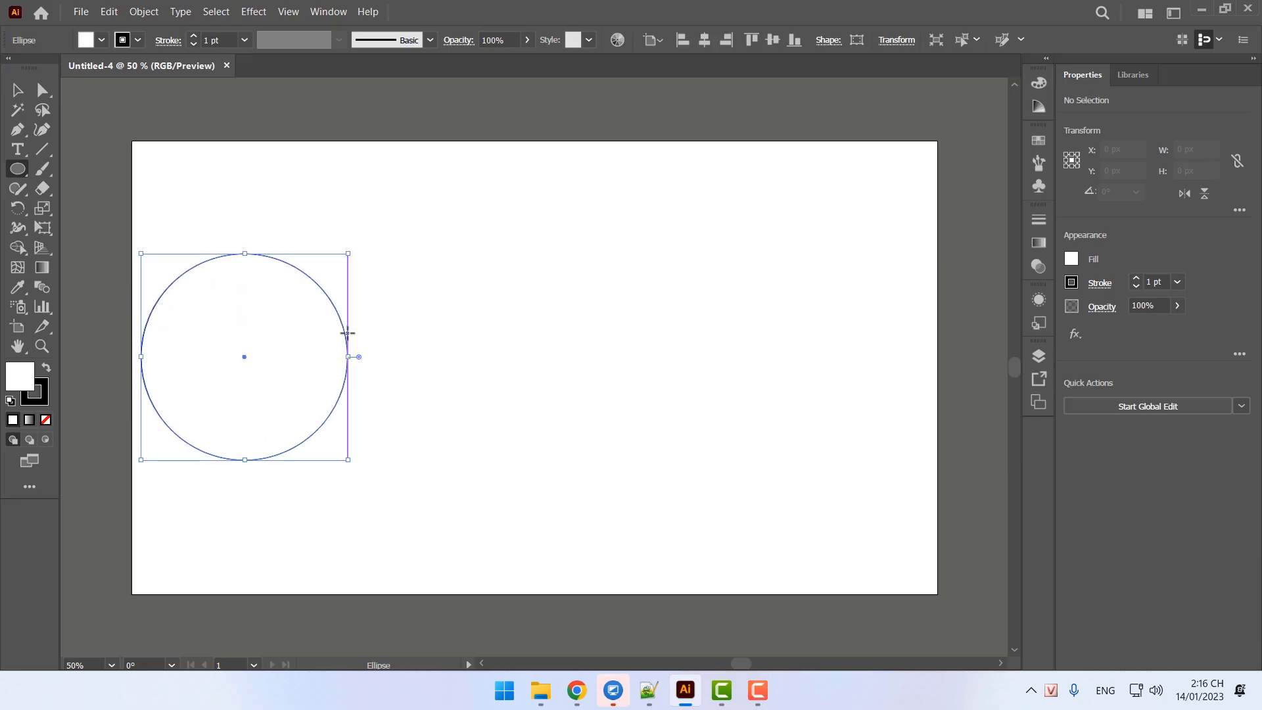
double_click(30, 380)
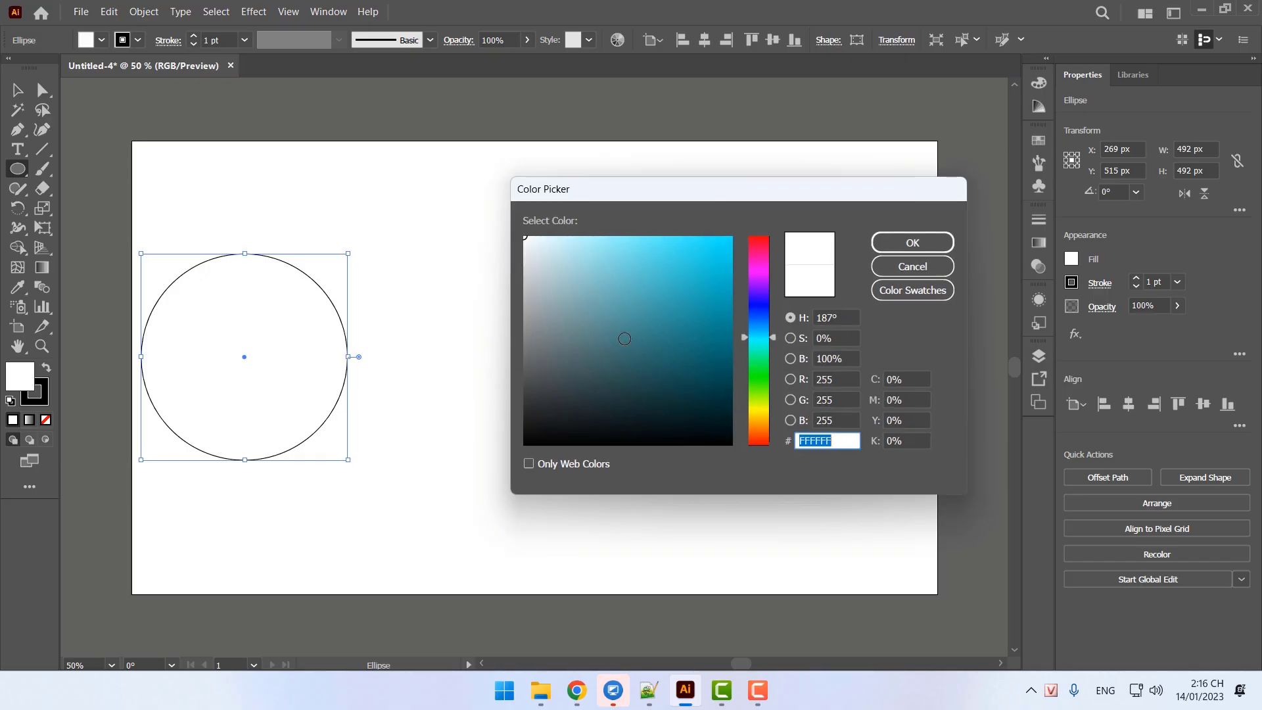
left_click(757, 248)
left_click(726, 248)
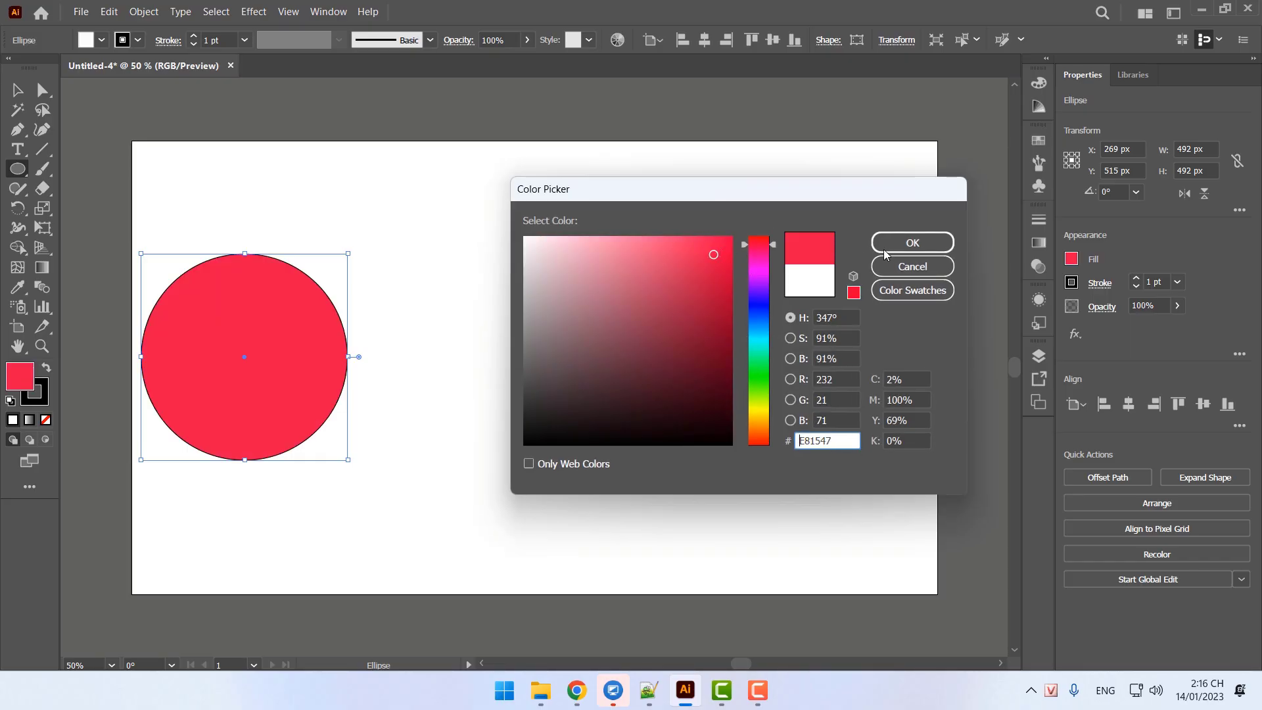
left_click(887, 247)
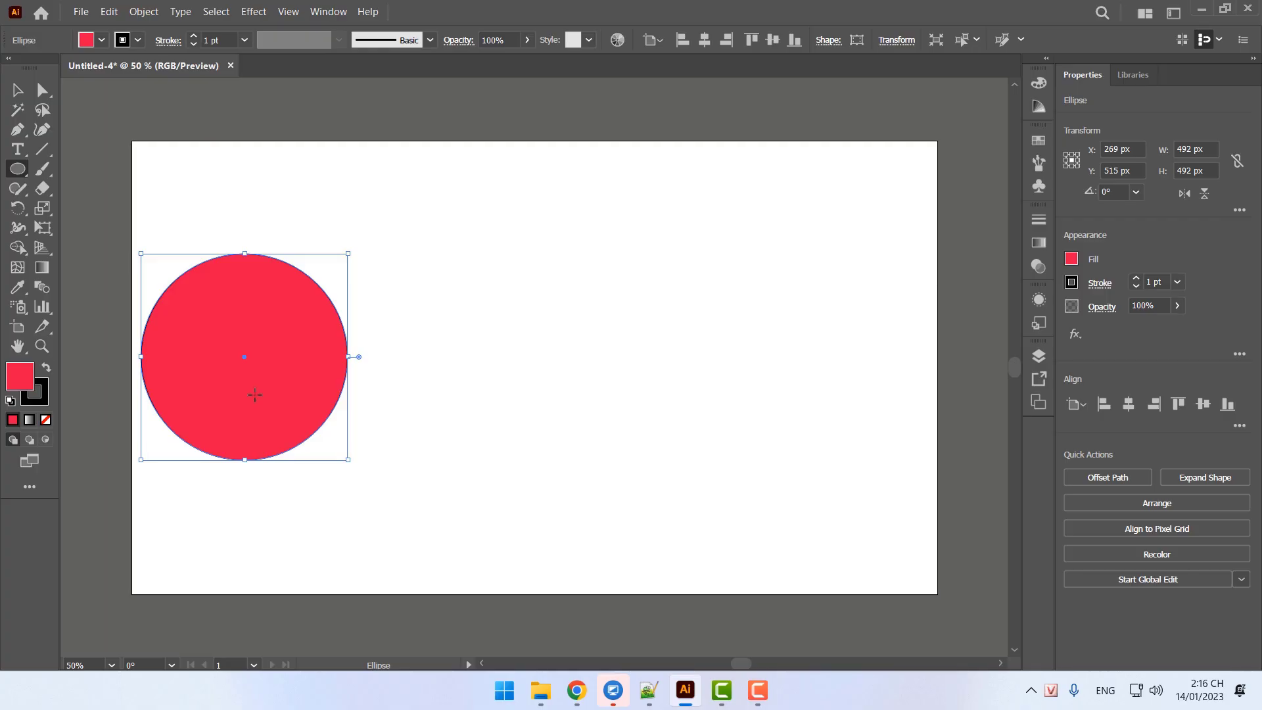
key("x")
key("slash")
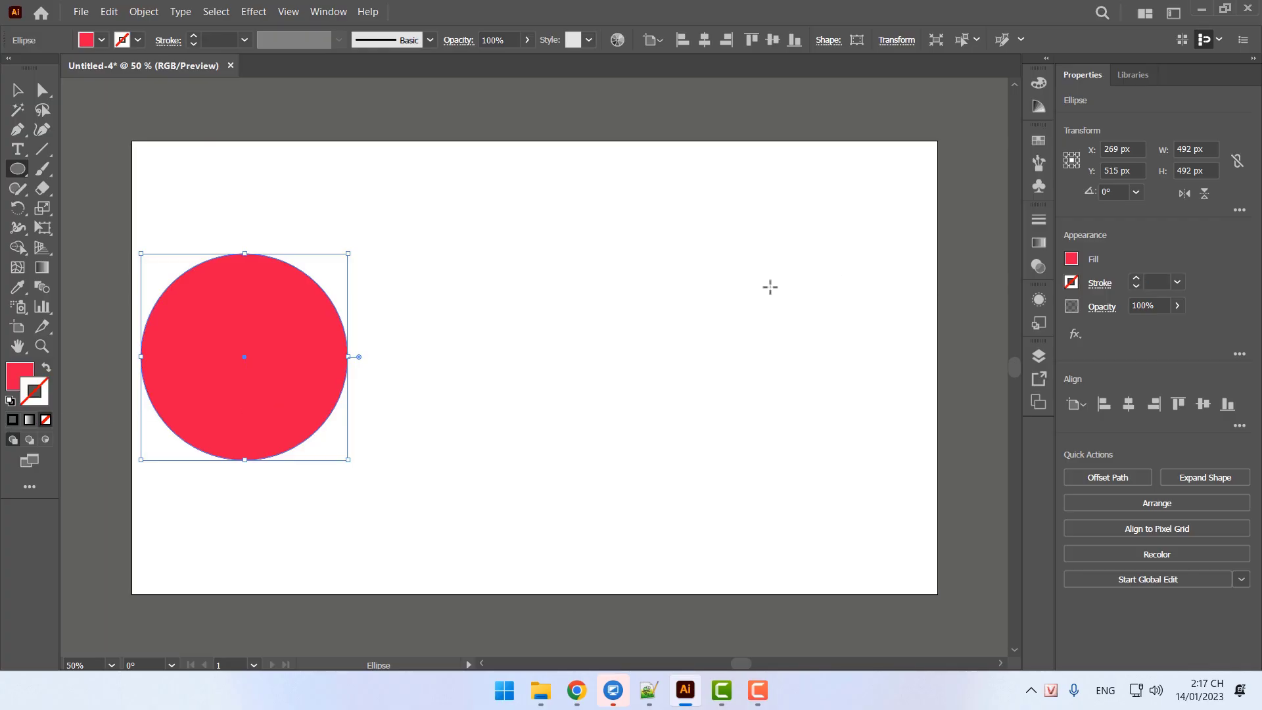
Draw a second circle on the right and fill it vivid blue (#0F0FF4)
left_click_drag(770, 287, 927, 436)
left_click(19, 373)
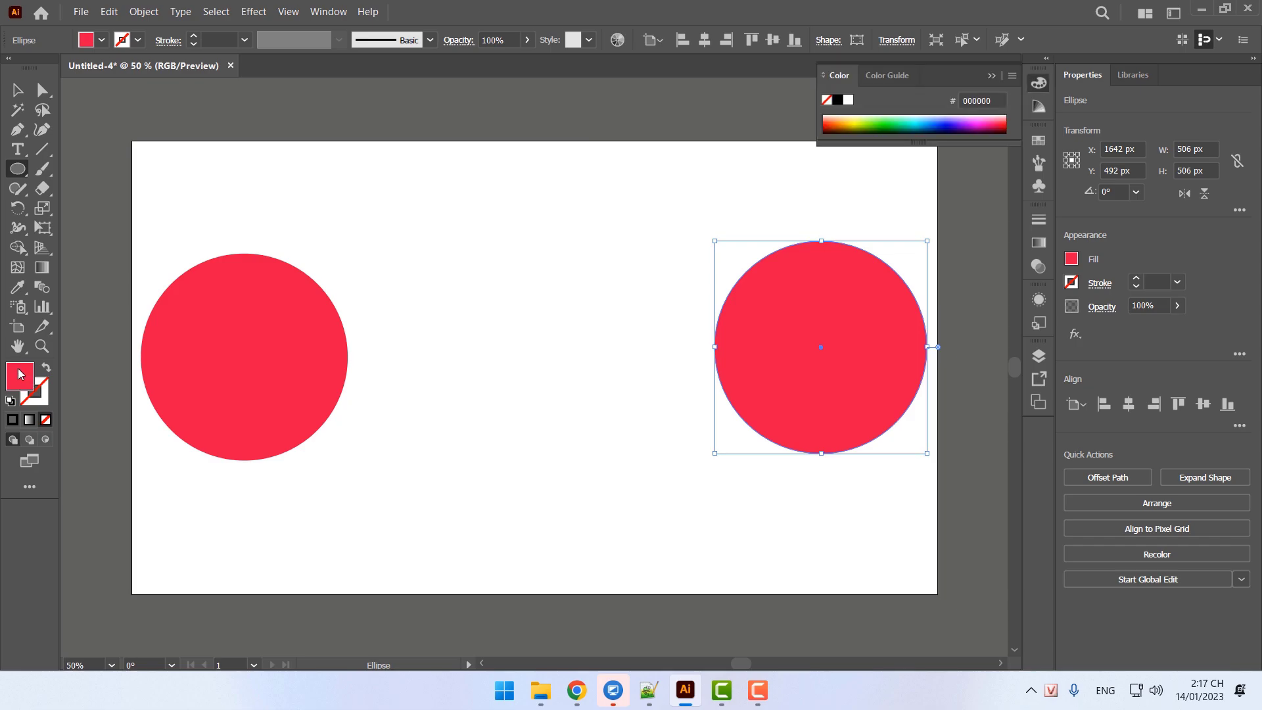
double_click(19, 373)
left_click(767, 305)
left_click(720, 244)
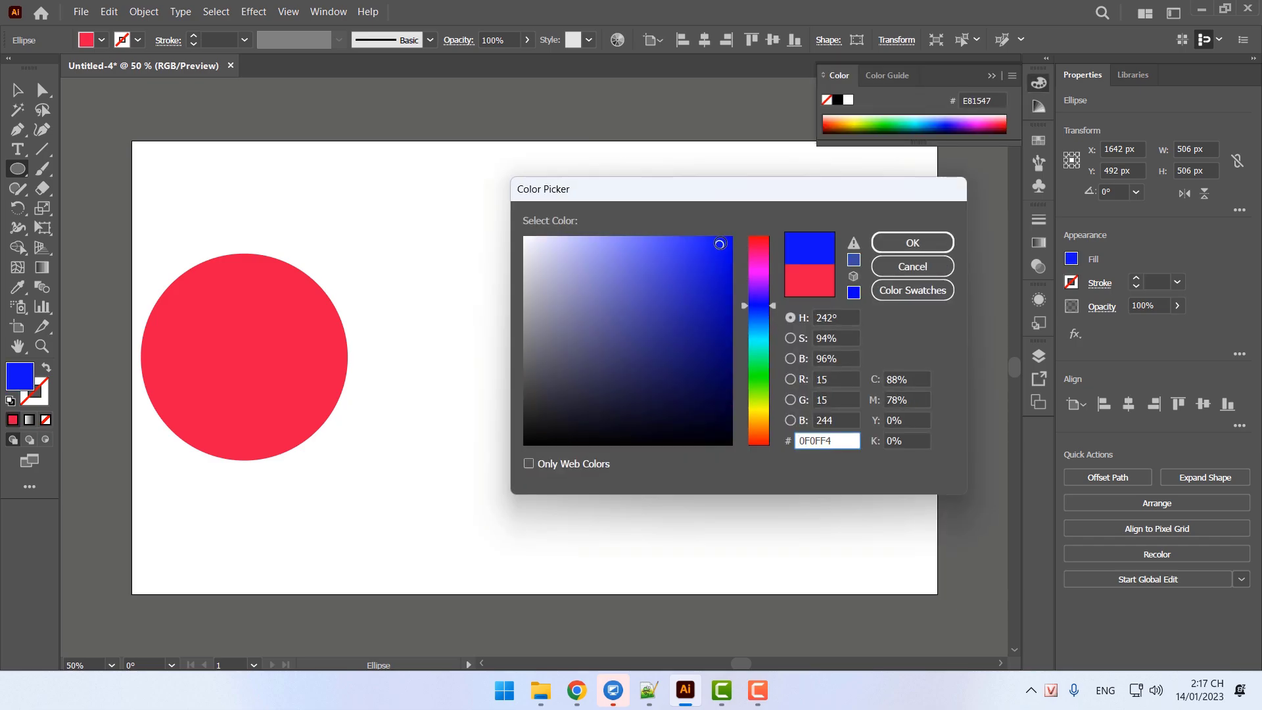
left_click(911, 242)
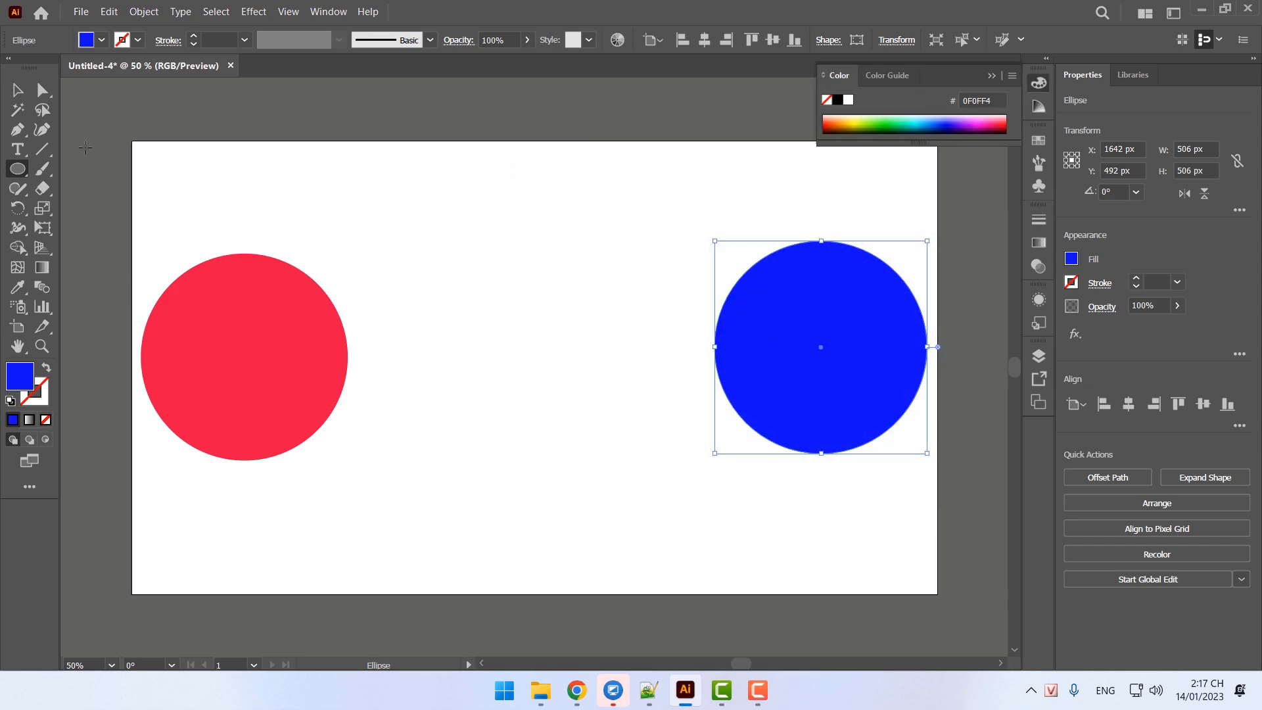
key("v")
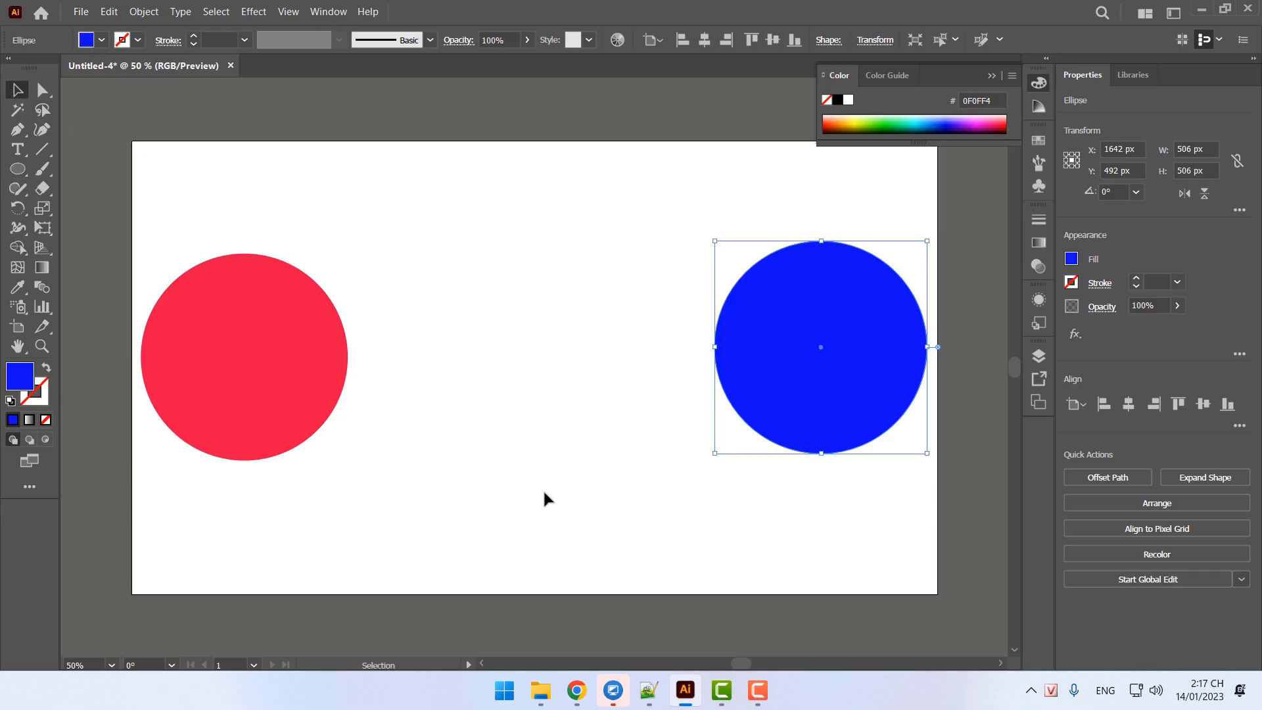
key("ctrl+minus")
key("ctrl+minus")
key("ctrl+minus")
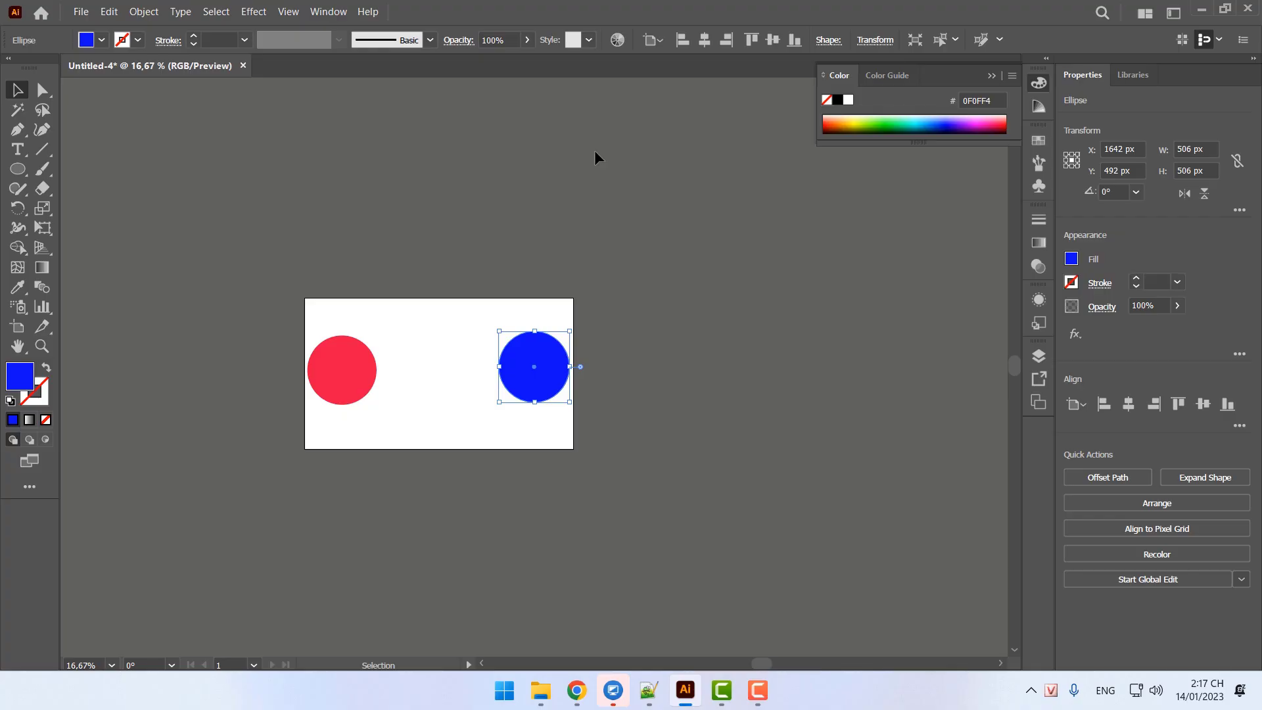
left_click(686, 372)
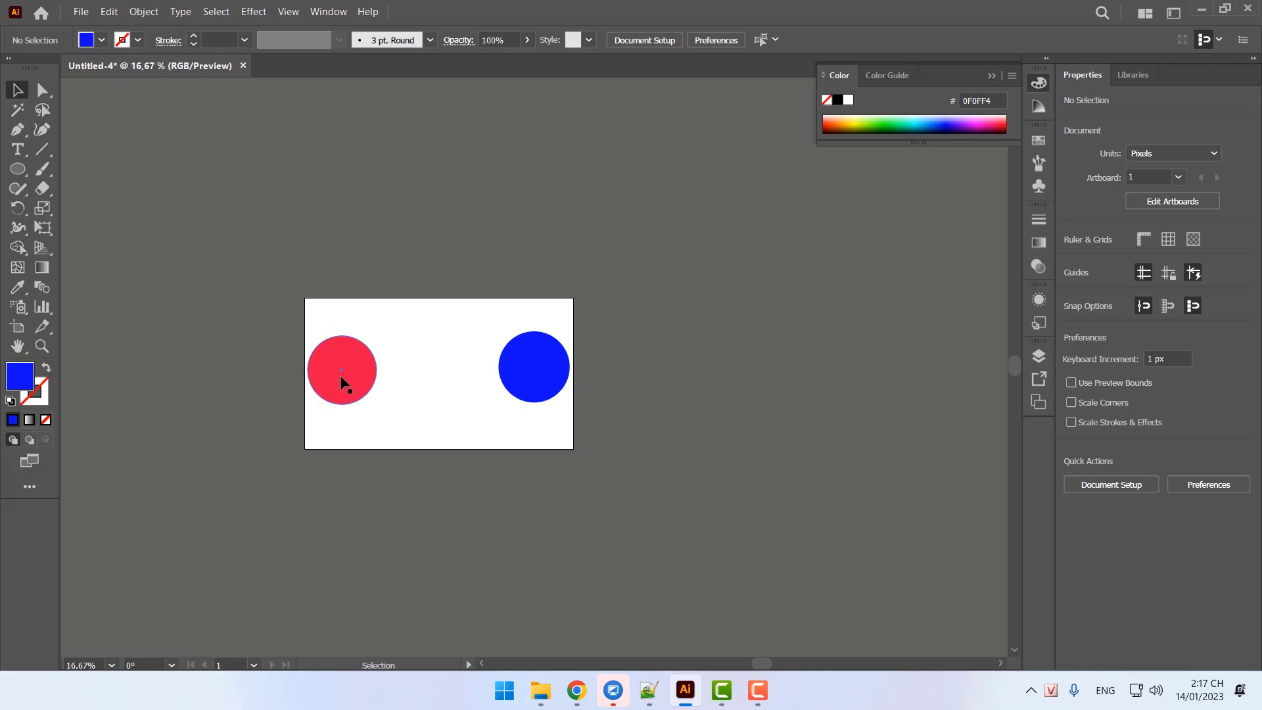
key("ctrl+plus")
key("ctrl+plus")
key("ctrl+plus")
key("ctrl+plus")
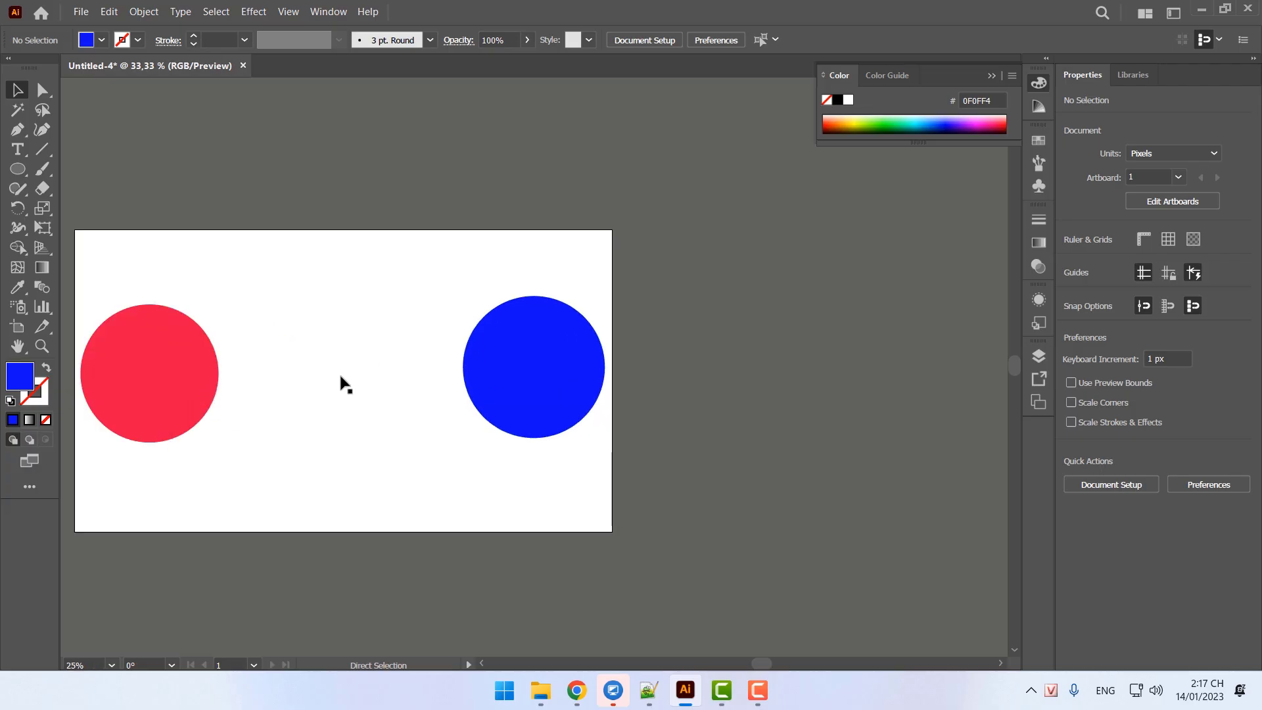
key("ctrl+plus")
key("ctrl+plus")
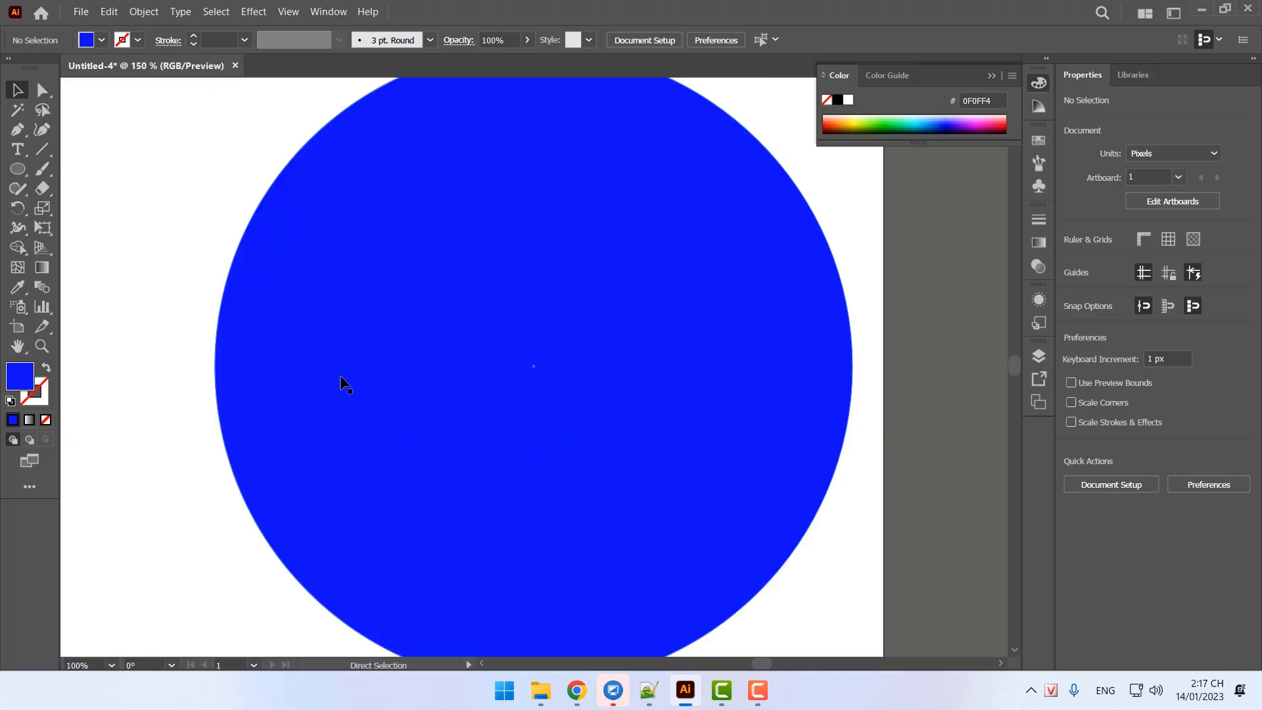
key("ctrl+minus")
key("ctrl+plus")
key("ctrl+minus")
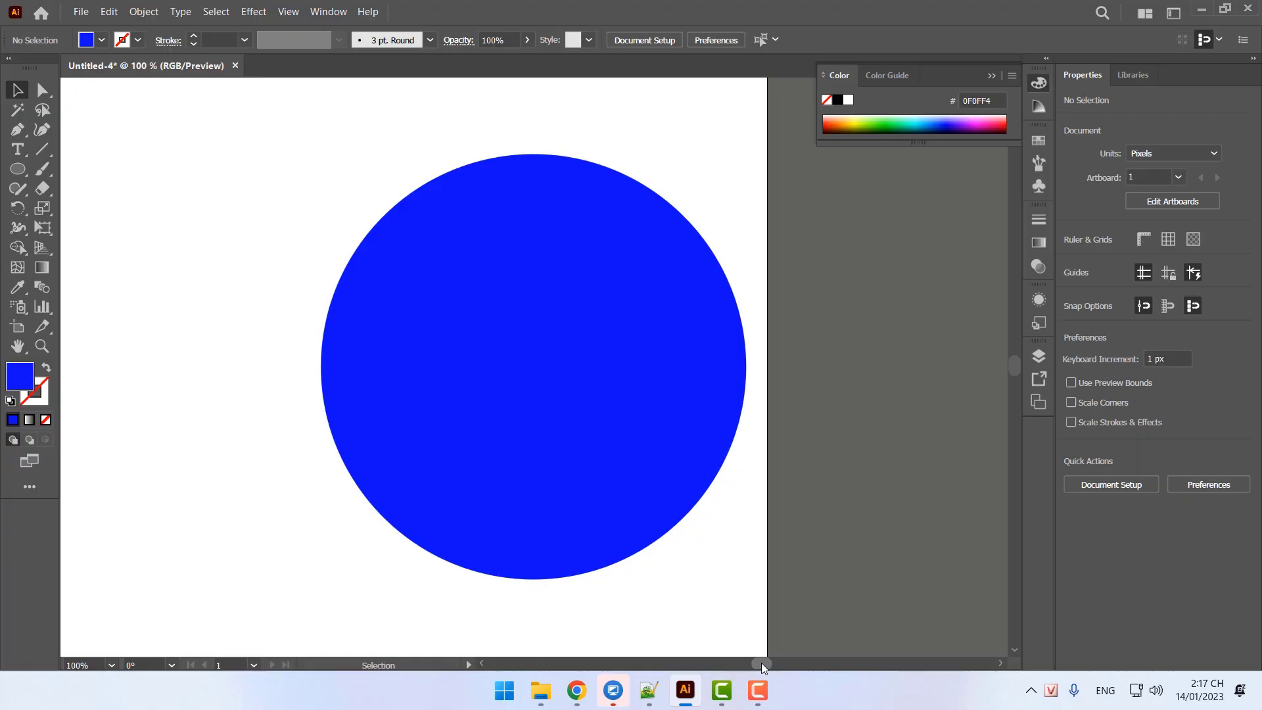
mouse_move(761, 663)
left_mouse_down()
mouse_move(682, 658)
mouse_move(764, 667)
left_mouse_up()
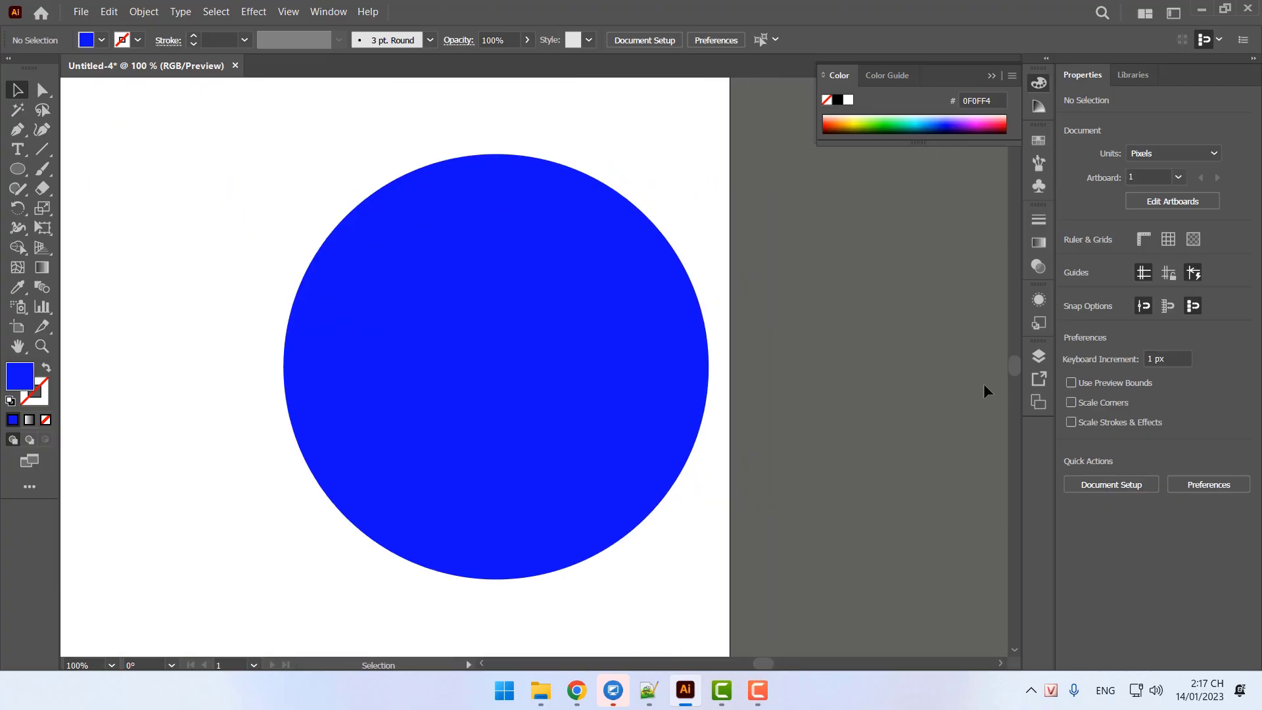
mouse_move(1019, 365)
left_mouse_down()
mouse_move(1016, 349)
mouse_move(1016, 382)
mouse_move(1023, 343)
mouse_move(1023, 380)
mouse_move(1020, 365)
left_mouse_up()
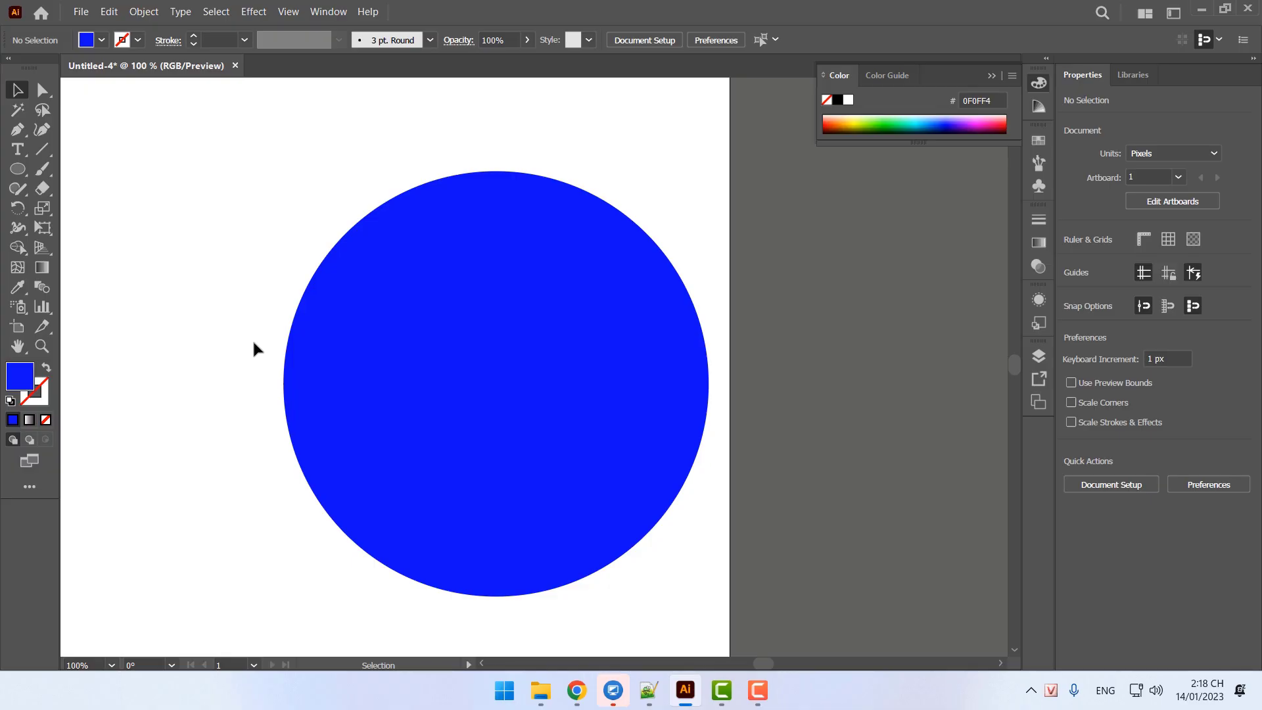
key("space")
key("space")
left_click_drag(180, 344, 493, 425)
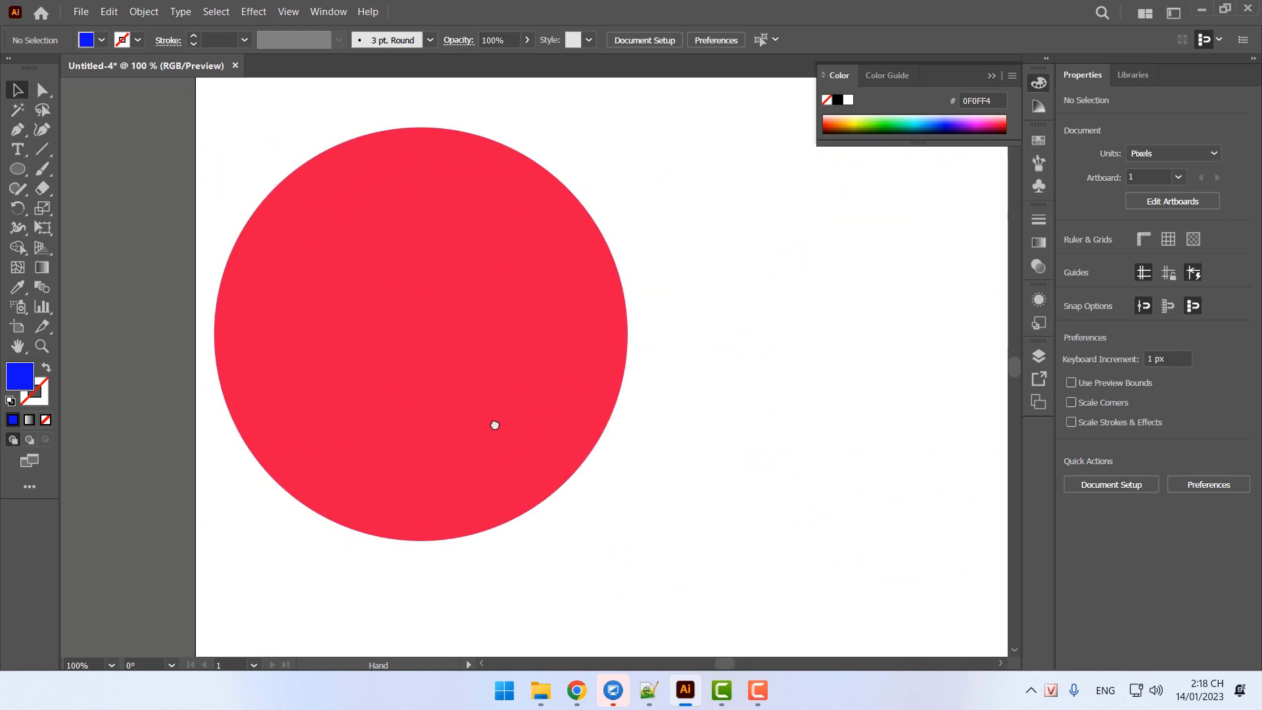
left_click_drag(578, 354, 505, 413)
scroll(505, 413, "up", 3)
left_click_drag(510, 217, 535, 220)
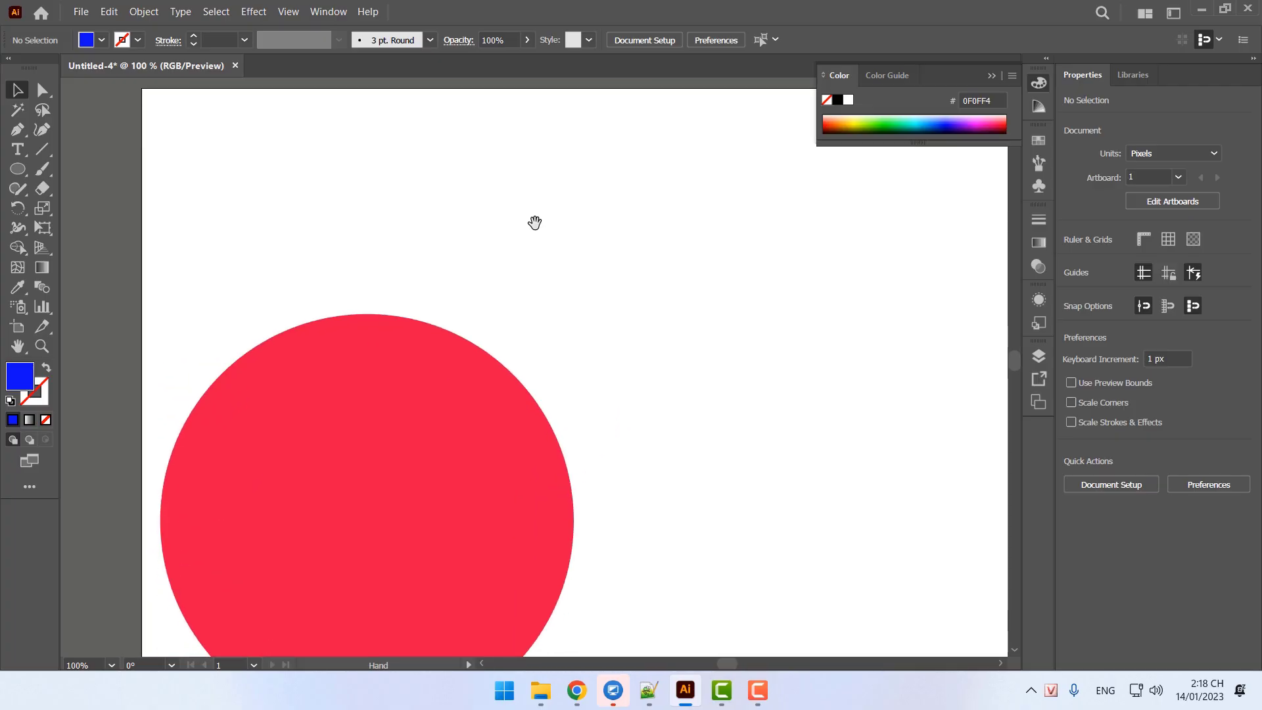
scroll(609, 451, "down", 10)
scroll(672, 425, "up", 5)
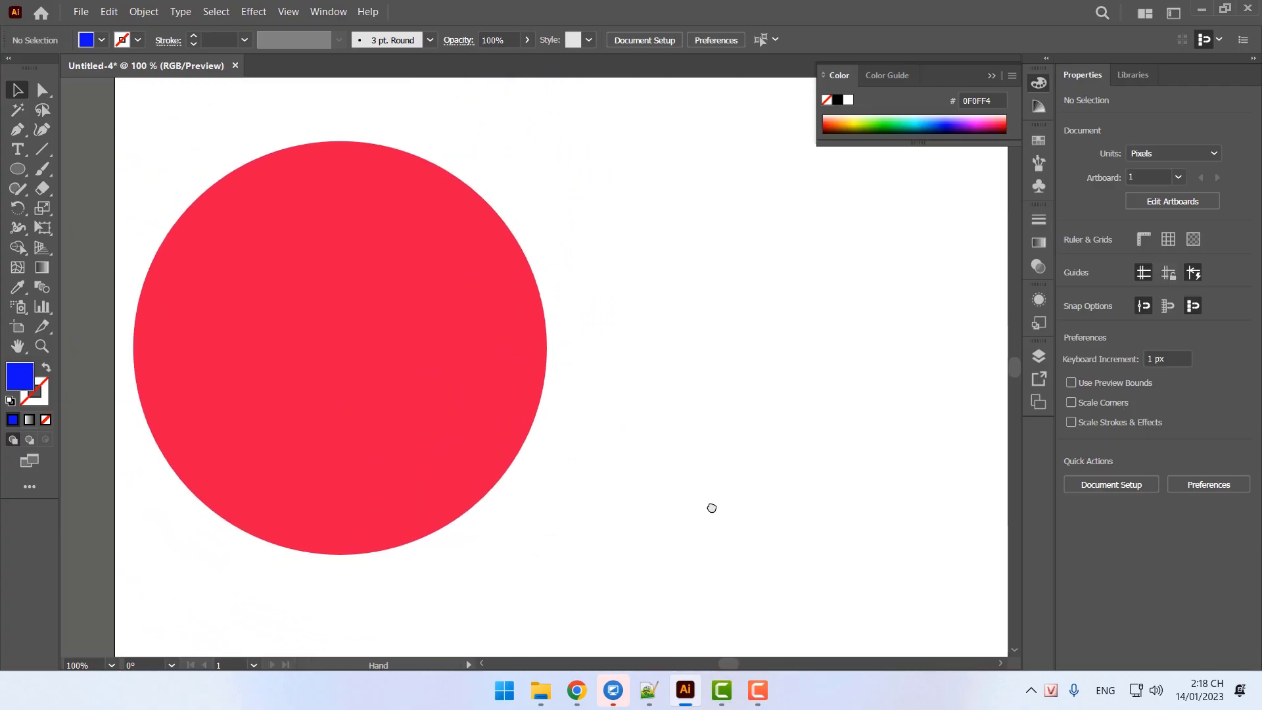
scroll(688, 420, "up", 2)
scroll(688, 420, "right", 7)
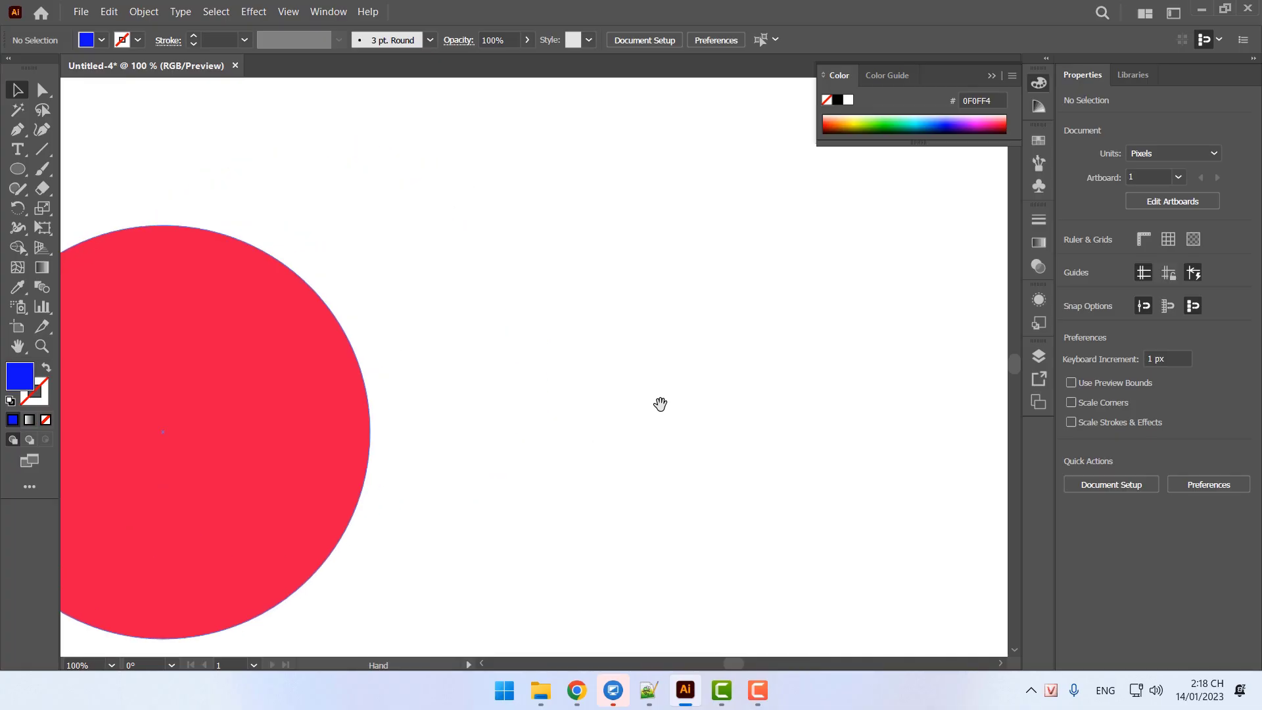
scroll(610, 454, "left", 5)
scroll(572, 447, "down", 2)
scroll(605, 426, "left", 4)
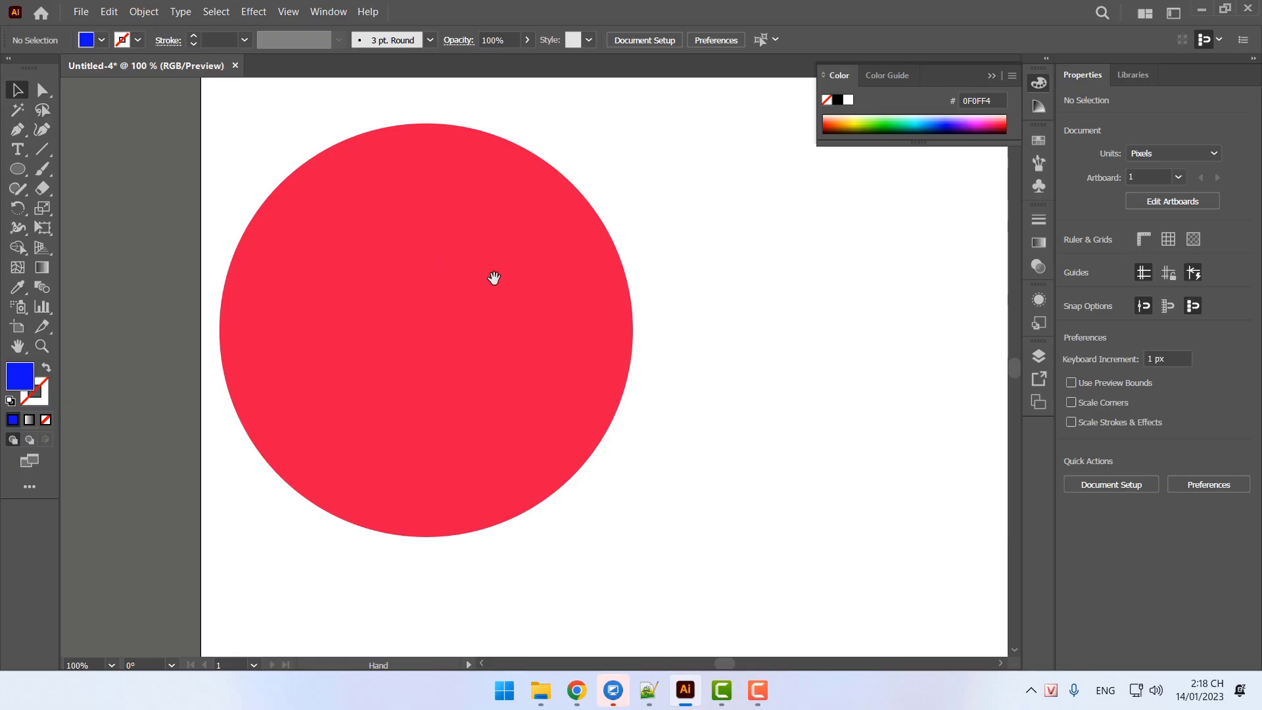
scroll(896, 372, "right", 6)
scroll(718, 357, "right", 8)
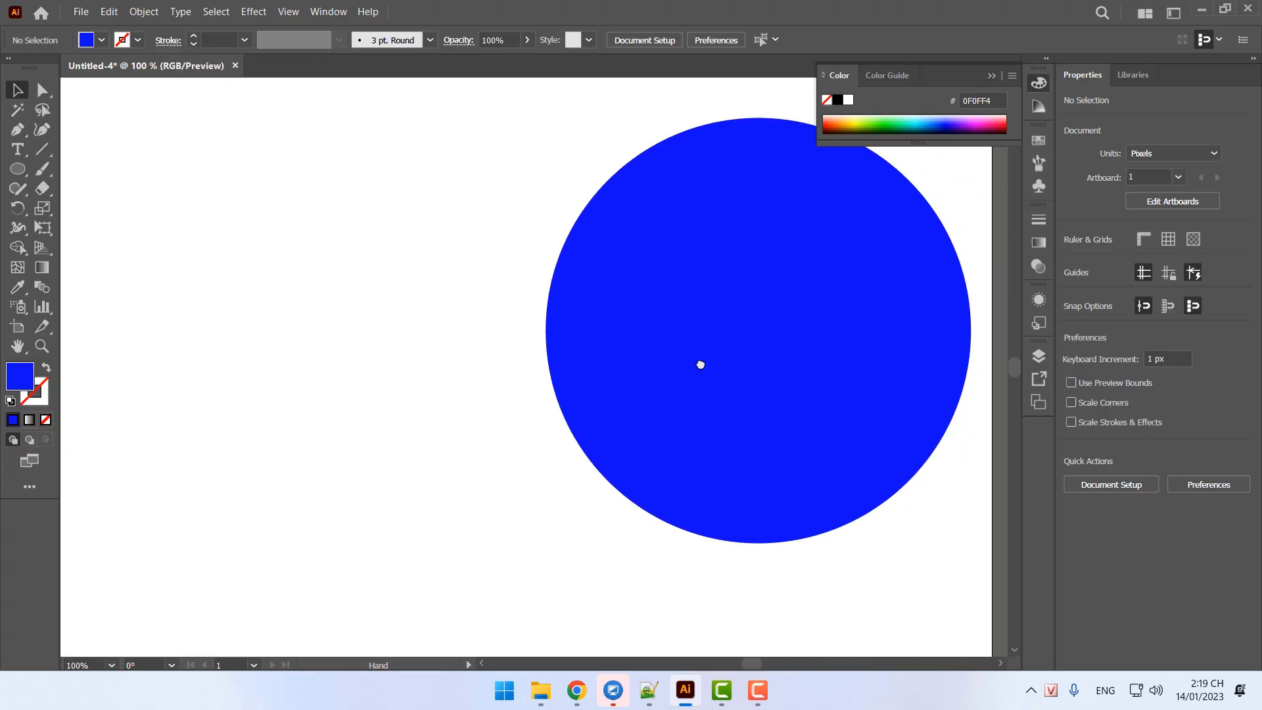
scroll(575, 397, "up", 1)
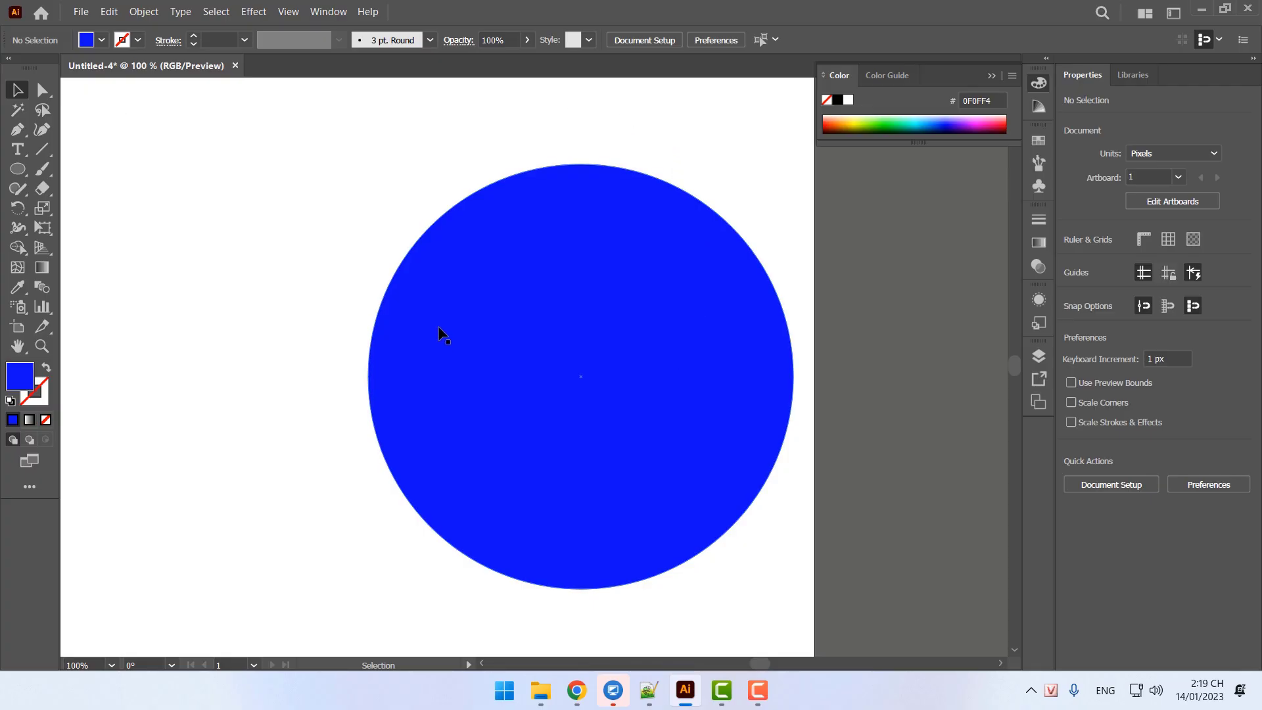
Fit the artboard with Ctrl+0, hide the Color panel, then open the Notepad++ notes at line 11
key("ctrl")
key("ctrl+0")
key("F6")
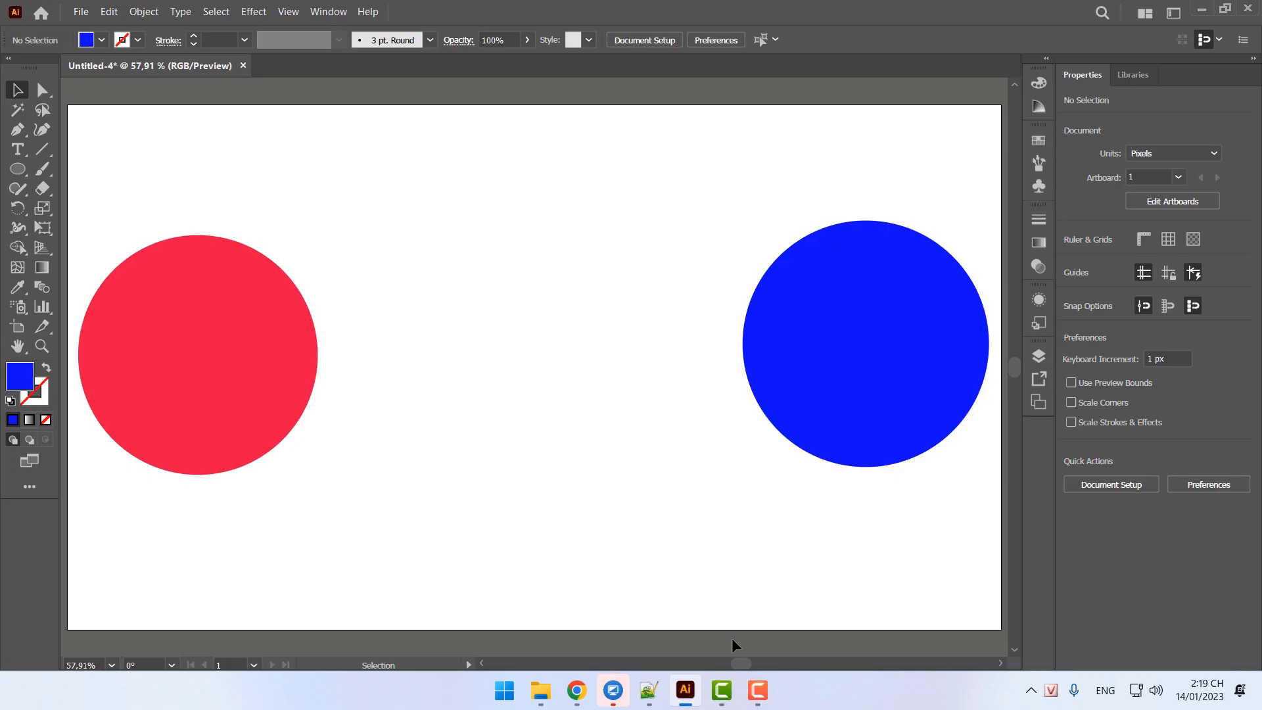
left_click(649, 690)
left_click(293, 398)
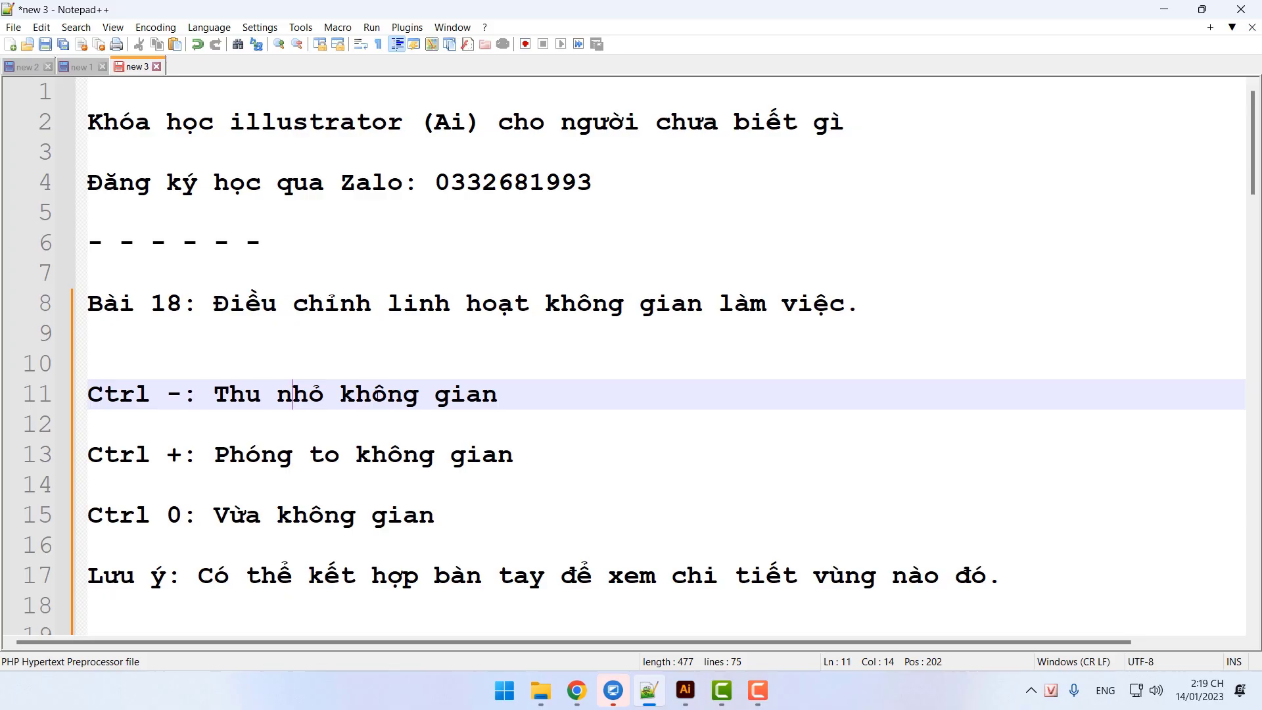
left_click(685, 690)
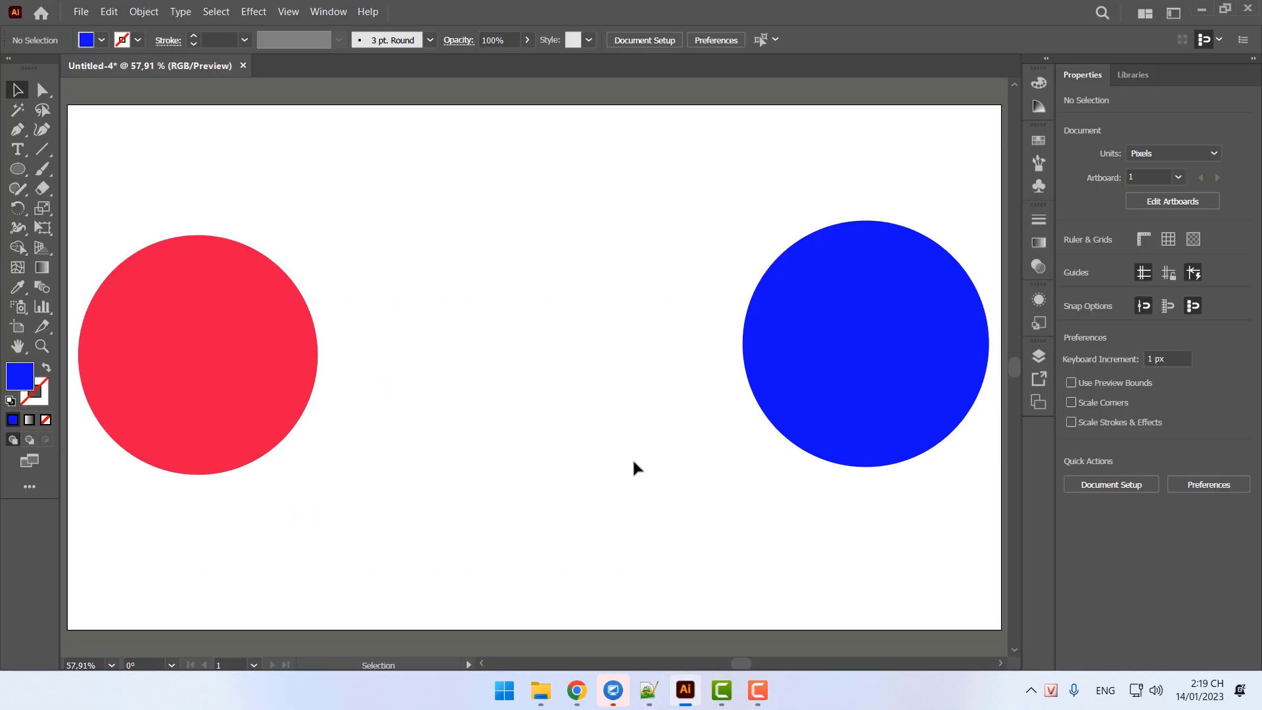
key("ctrl+minus")
key("ctrl+minus")
key("ctrl+minus")
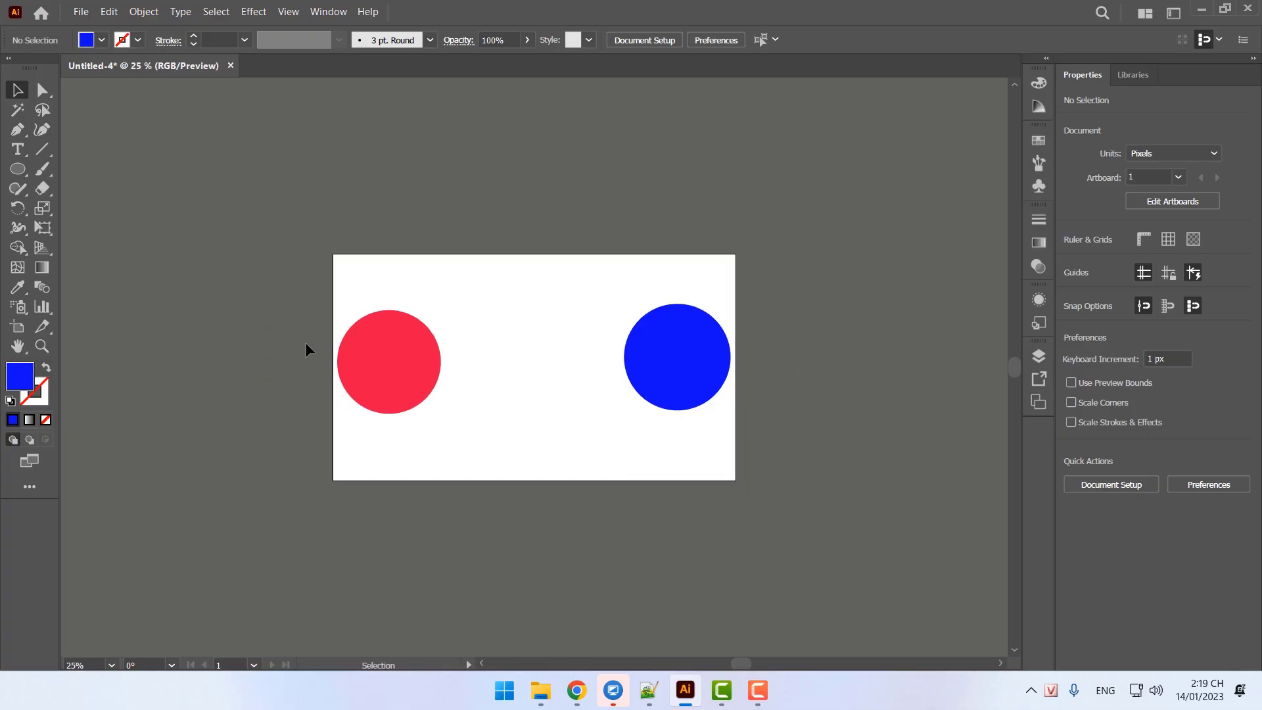
left_click(649, 690)
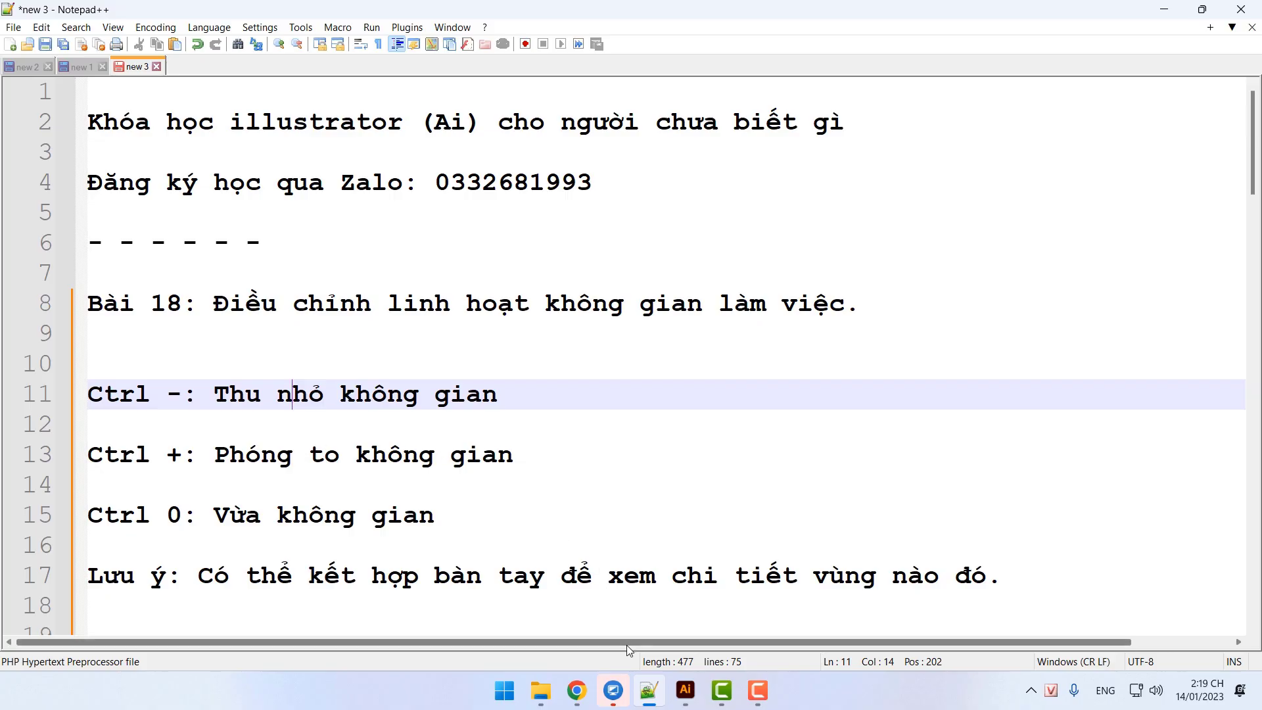
key("alt+Tab")
Zoom in to 150% and scroll around to inspect the red and blue circles
key("ctrl+equal")
key("ctrl+equal")
key("ctrl+equal")
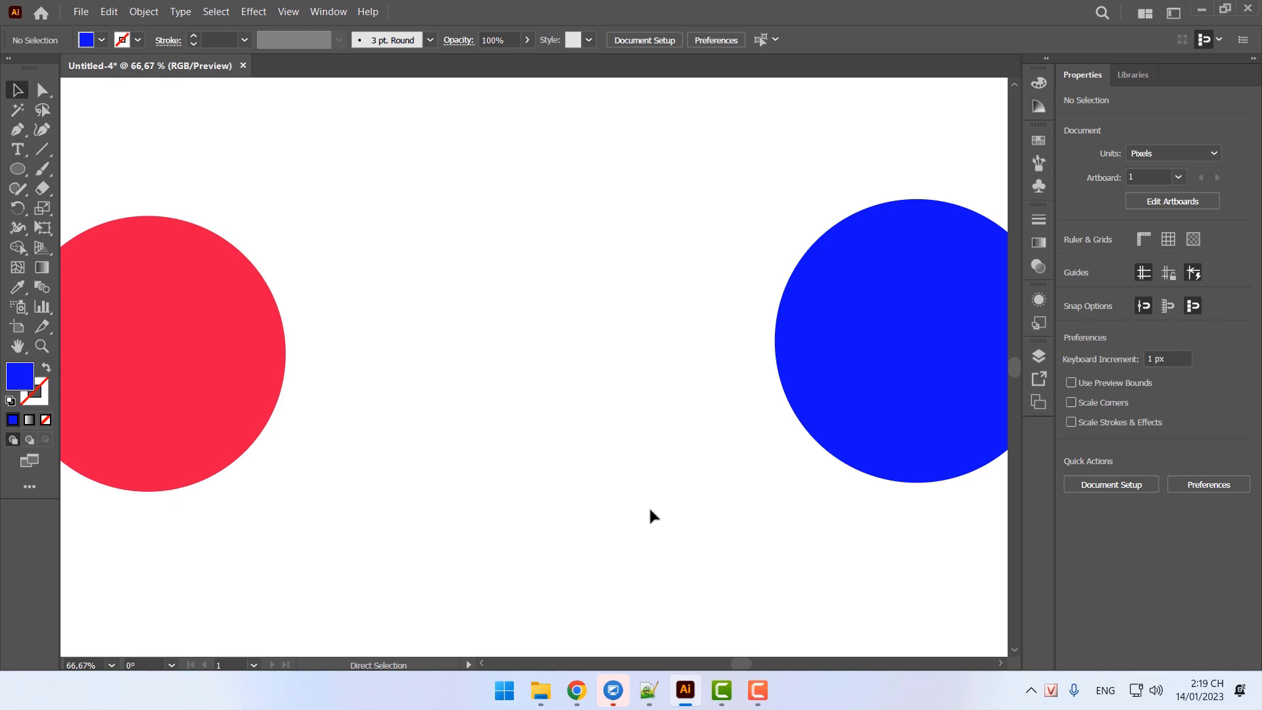
key("ctrl+equal")
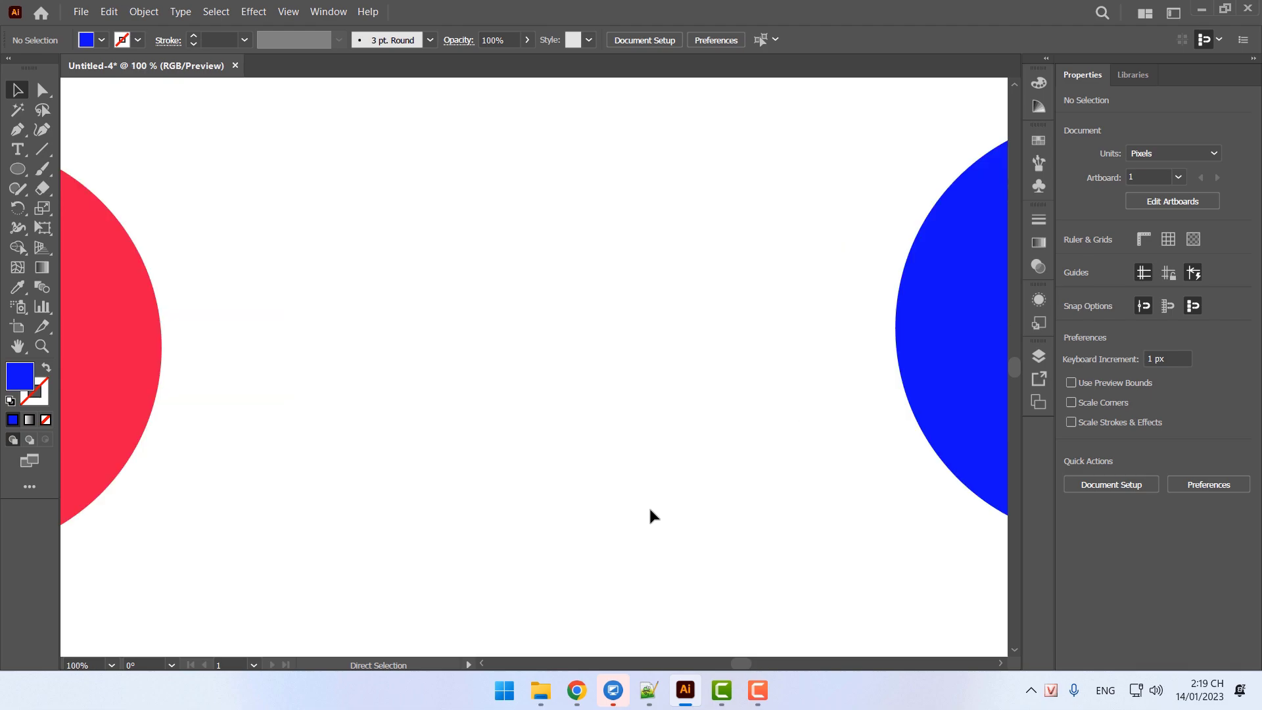
key("ctrl+equal")
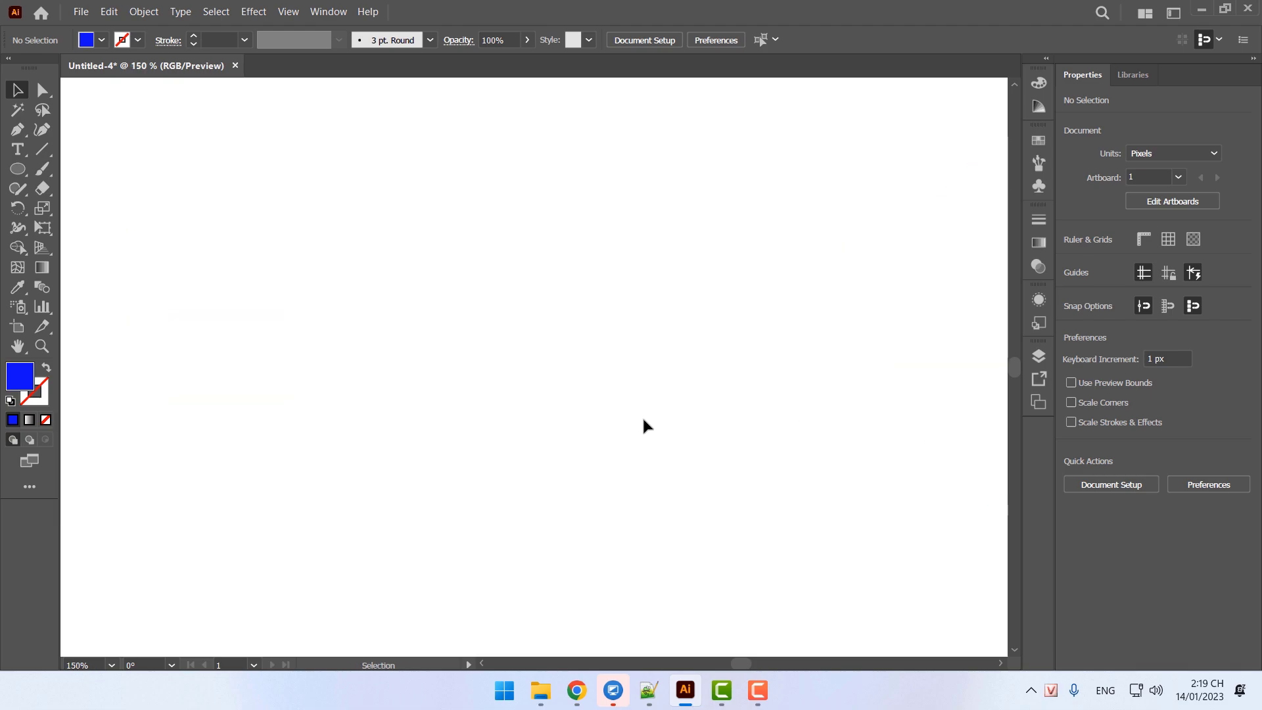
scroll(693, 402, "right", 10)
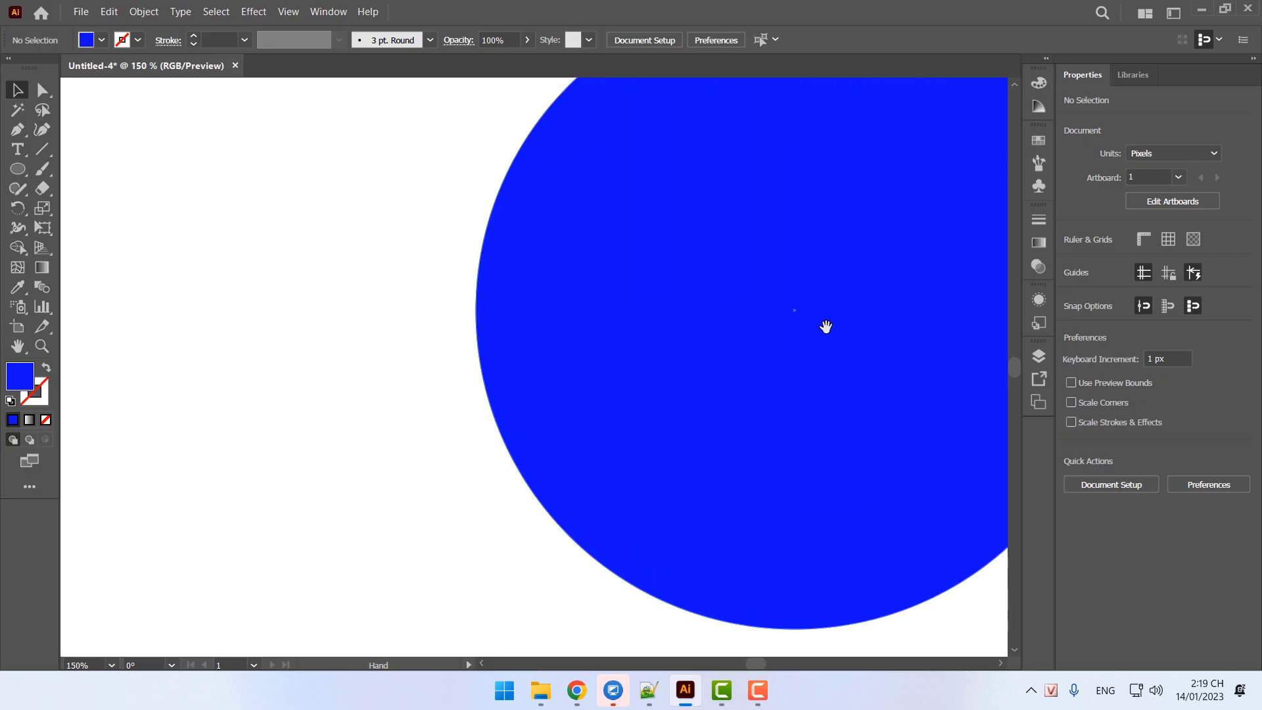
scroll(826, 326, "right", 5)
scroll(712, 318, "up", 15)
scroll(747, 375, "left", 15)
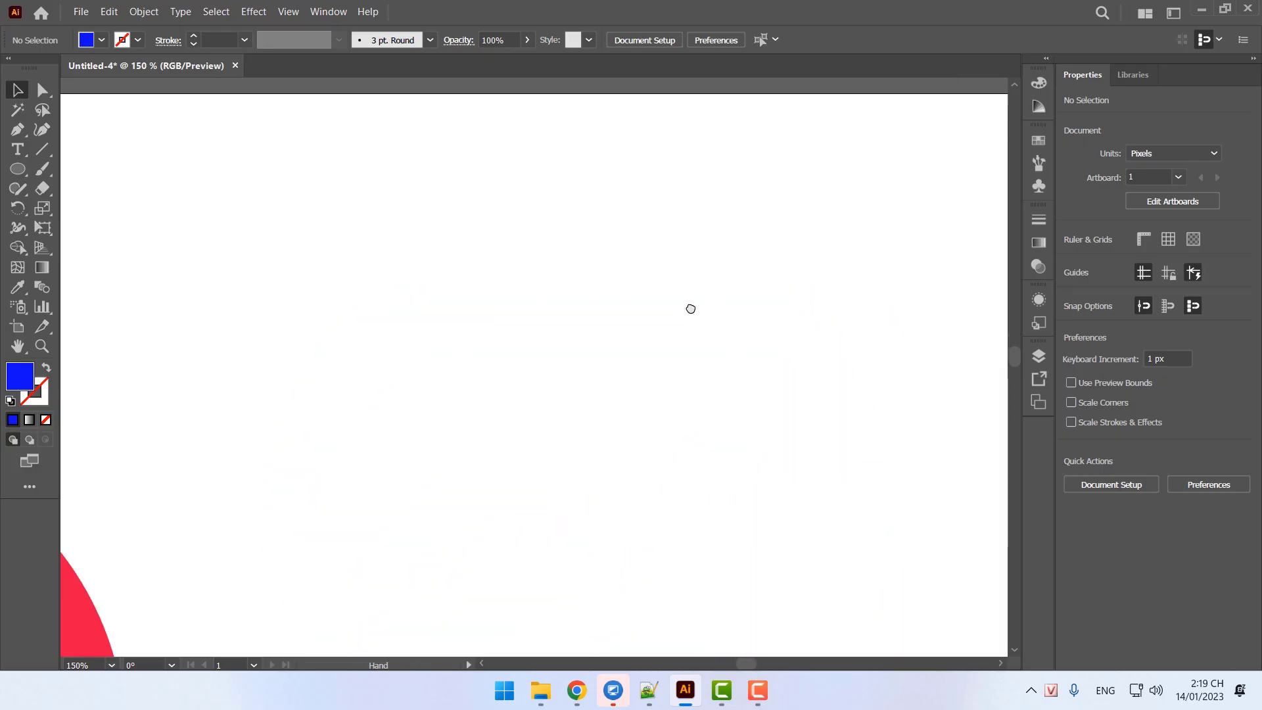
scroll(690, 309, "down", 15)
scroll(519, 344, "left", 6)
scroll(431, 374, "right", 4)
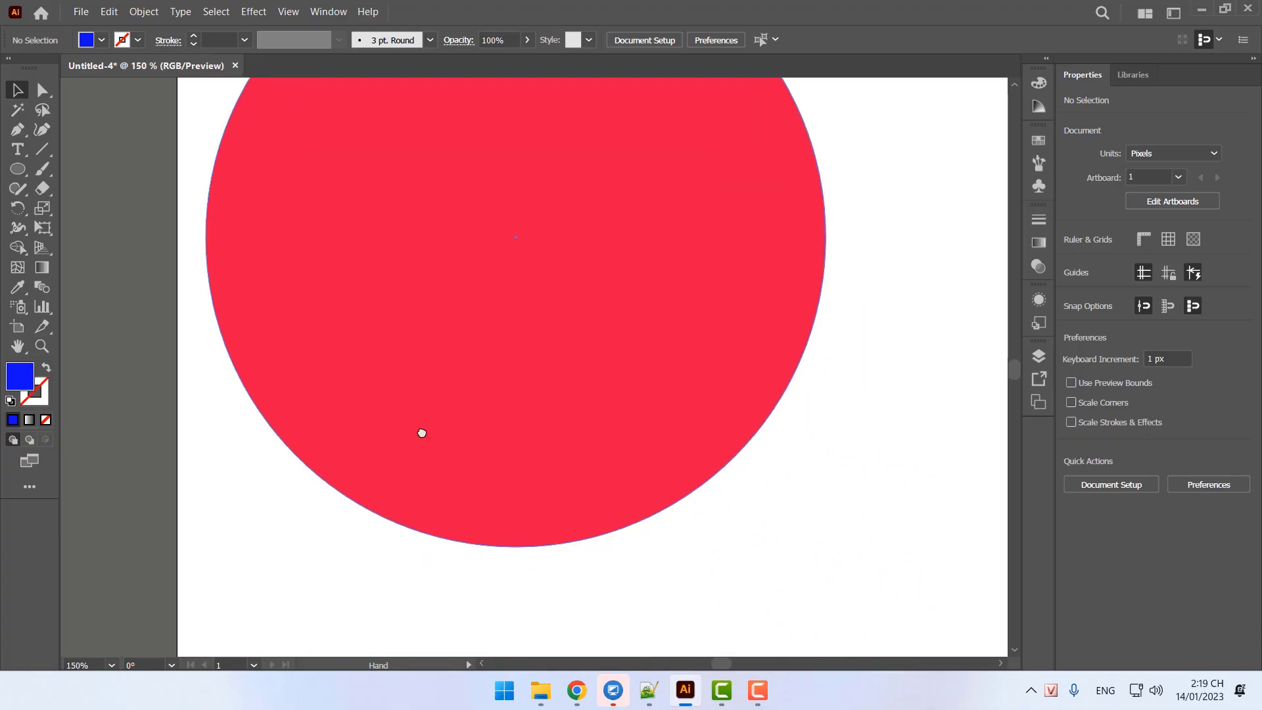
scroll(422, 433, "down", 10)
scroll(456, 335, "right", 4)
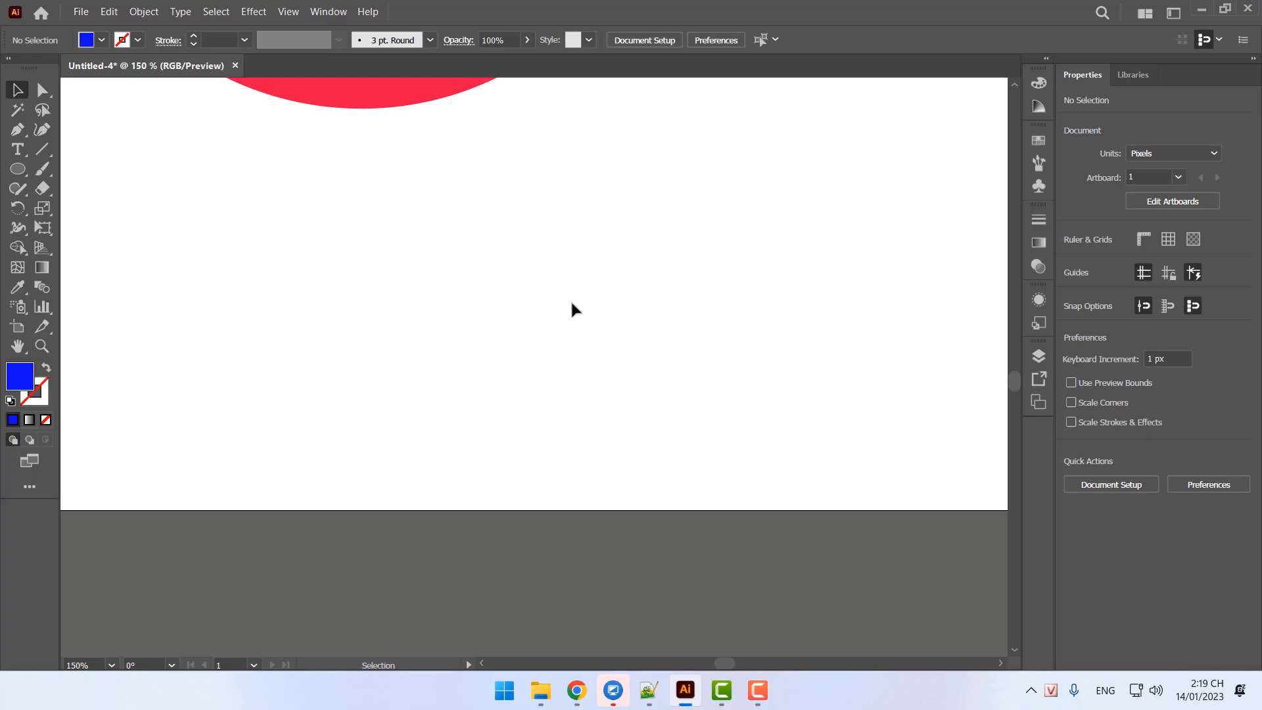
Pan across the artboard, then fit the whole artboard in the window with Ctrl+0
left_click_drag(364, 336, 507, 282)
left_click_drag(868, 343, 685, 495)
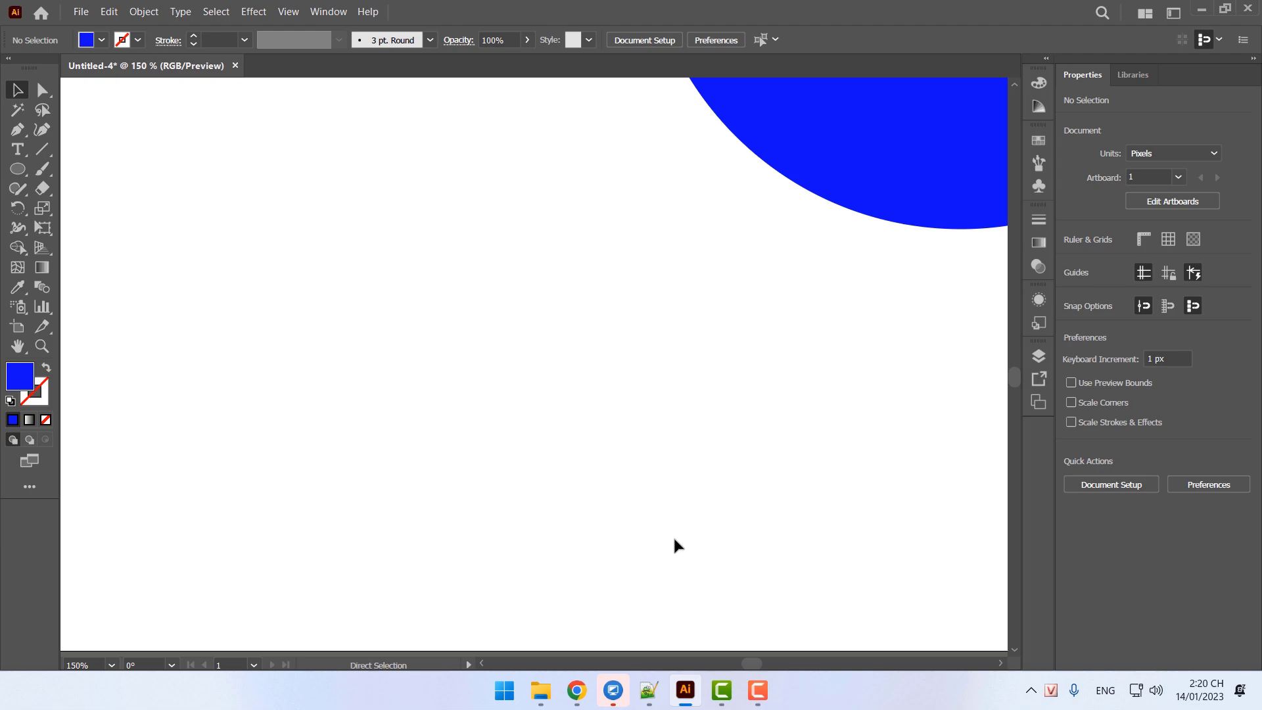
key("ctrl+0")
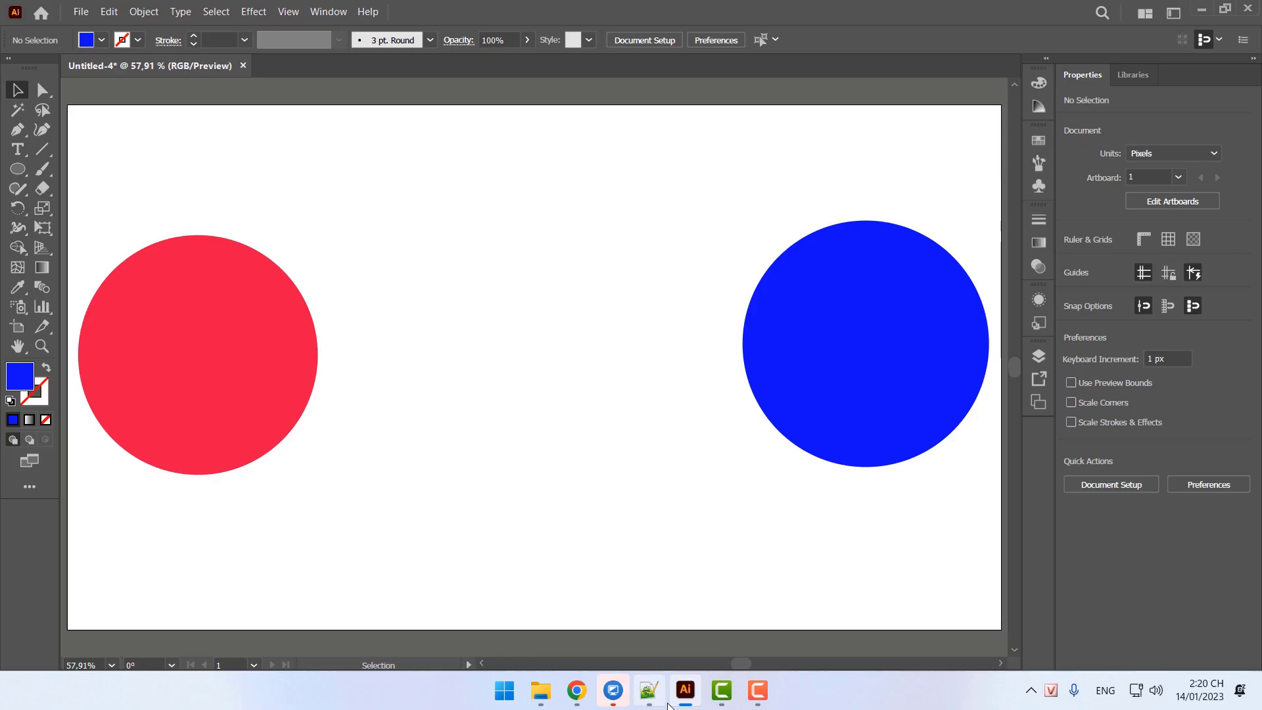
Review the Ctrl+0 fit-workspace note in the Notepad++ lesson notes
left_click(649, 690)
left_click(453, 505)
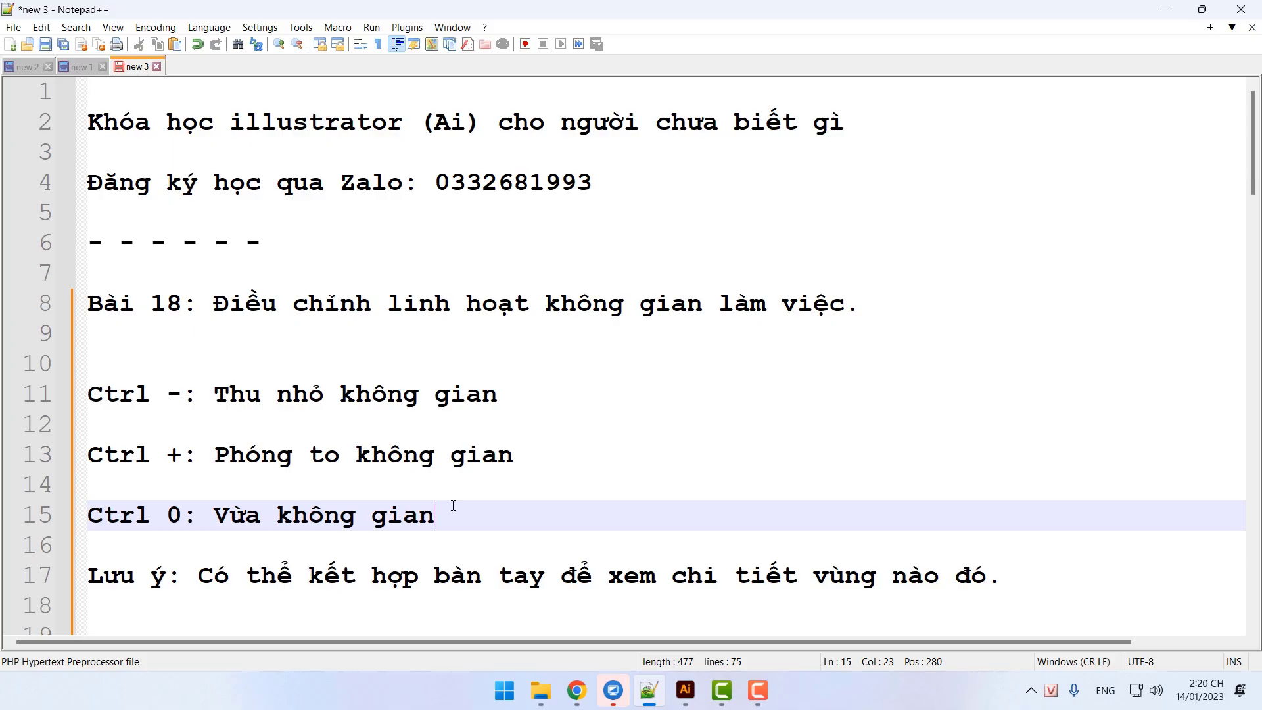
key("ctrl+KP_Divide")
left_click(484, 423)
Pan to the red circle, zoom out and in, fit the artboard, then open blank Untitled-2
left_click(686, 690)
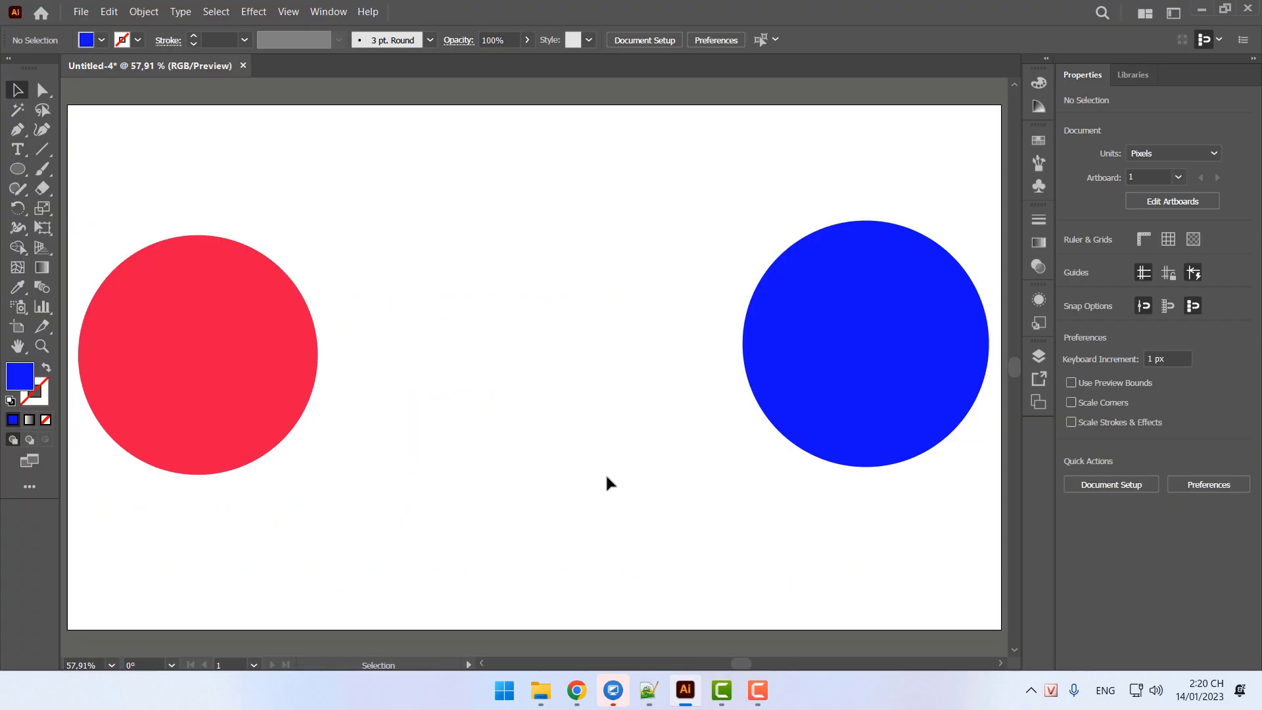
scroll(605, 472, "up", 5)
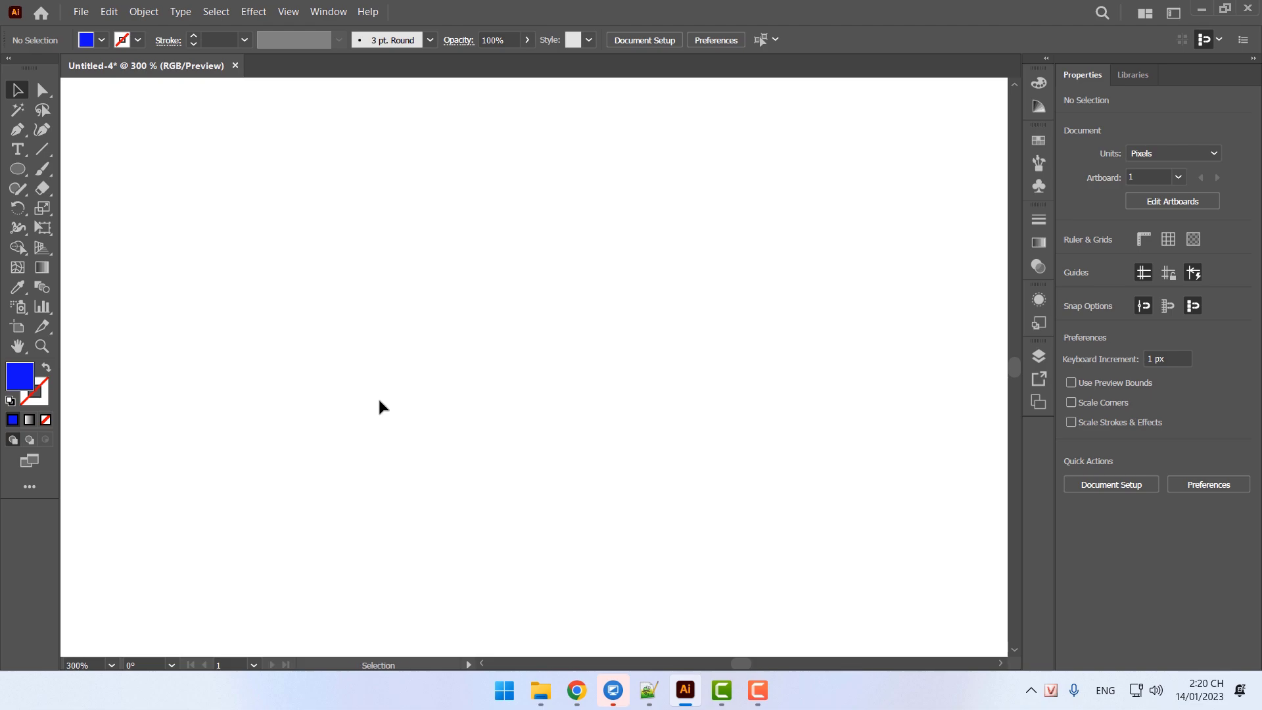
key("space")
left_click_drag(392, 409, 625, 447)
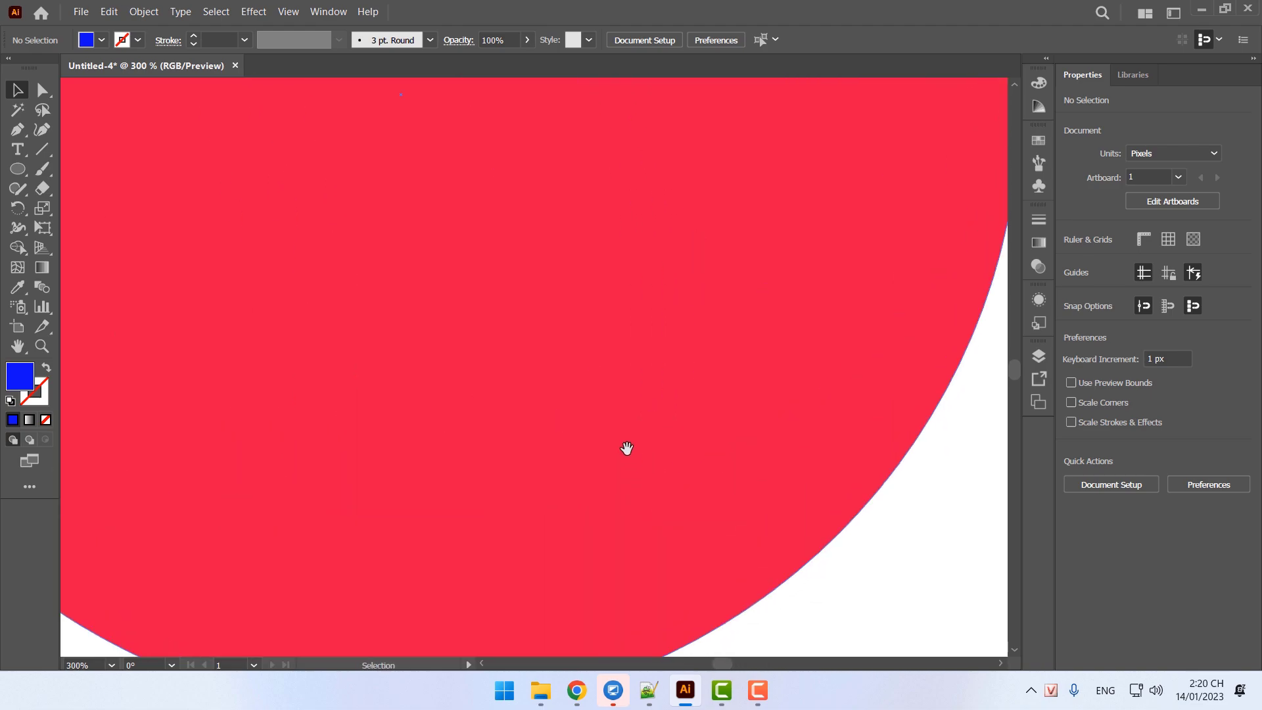
key("ctrl+minus")
key("ctrl+minus")
key("ctrl+minus")
key("ctrl+minus")
key("ctrl+minus")
key("ctrl+minus")
key("ctrl+minus")
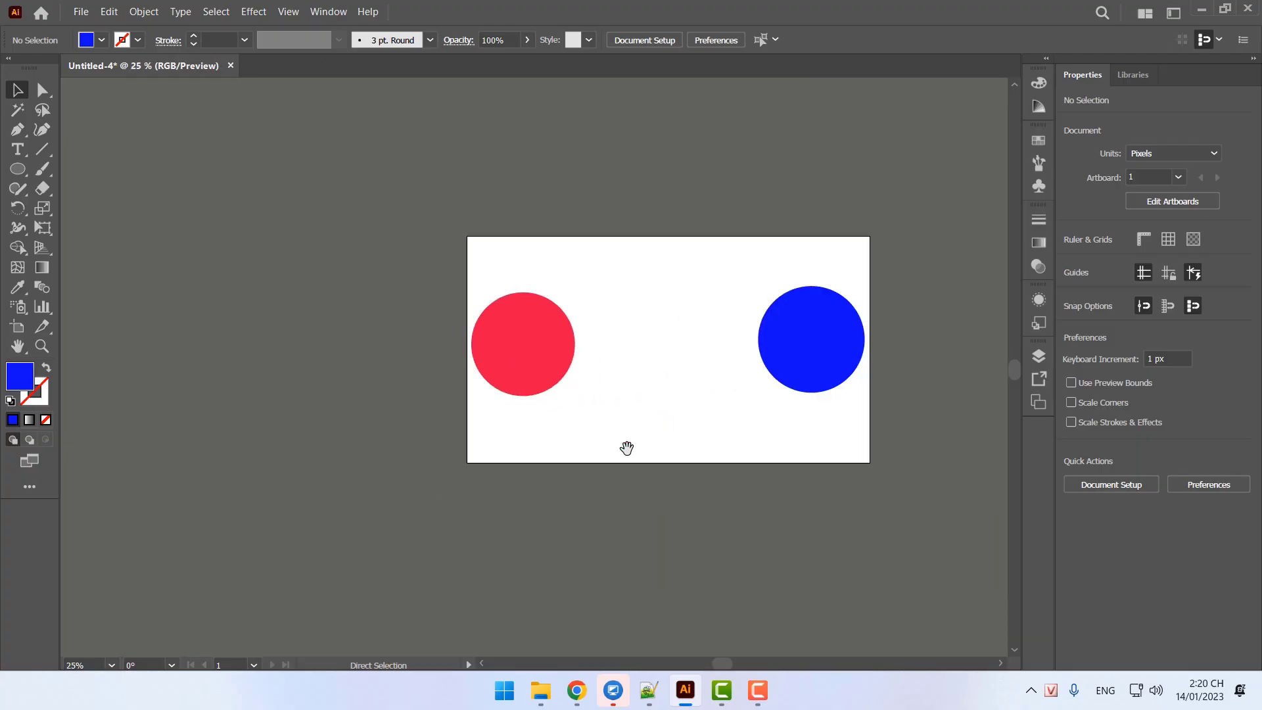
key("ctrl+plus")
key("ctrl+plus")
key("ctrl+plus")
key("ctrl+0")
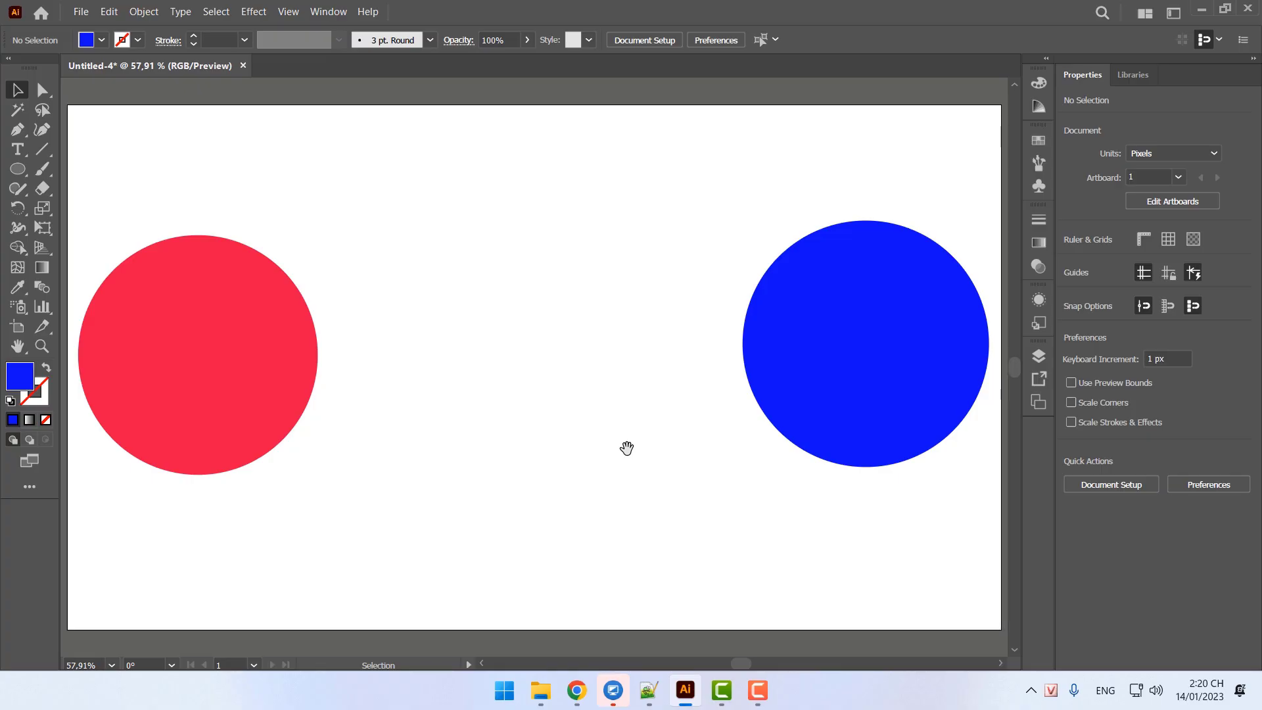
left_click(648, 690)
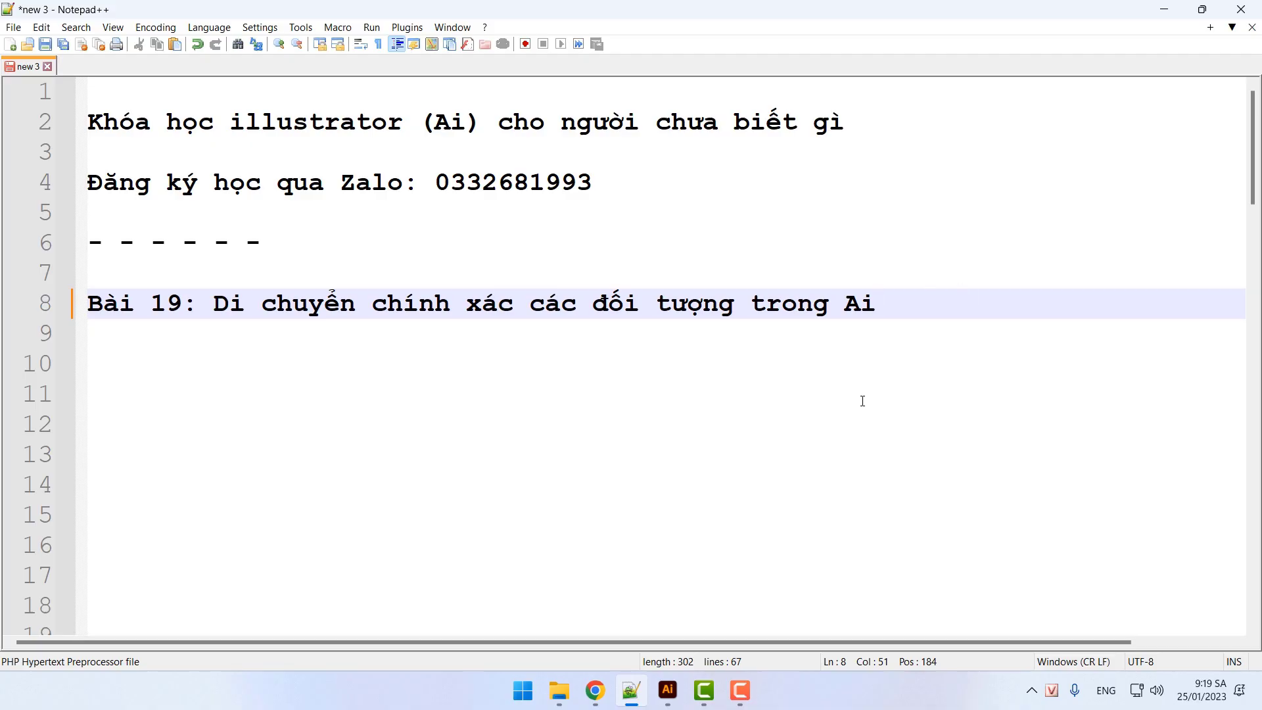
left_click(668, 690)
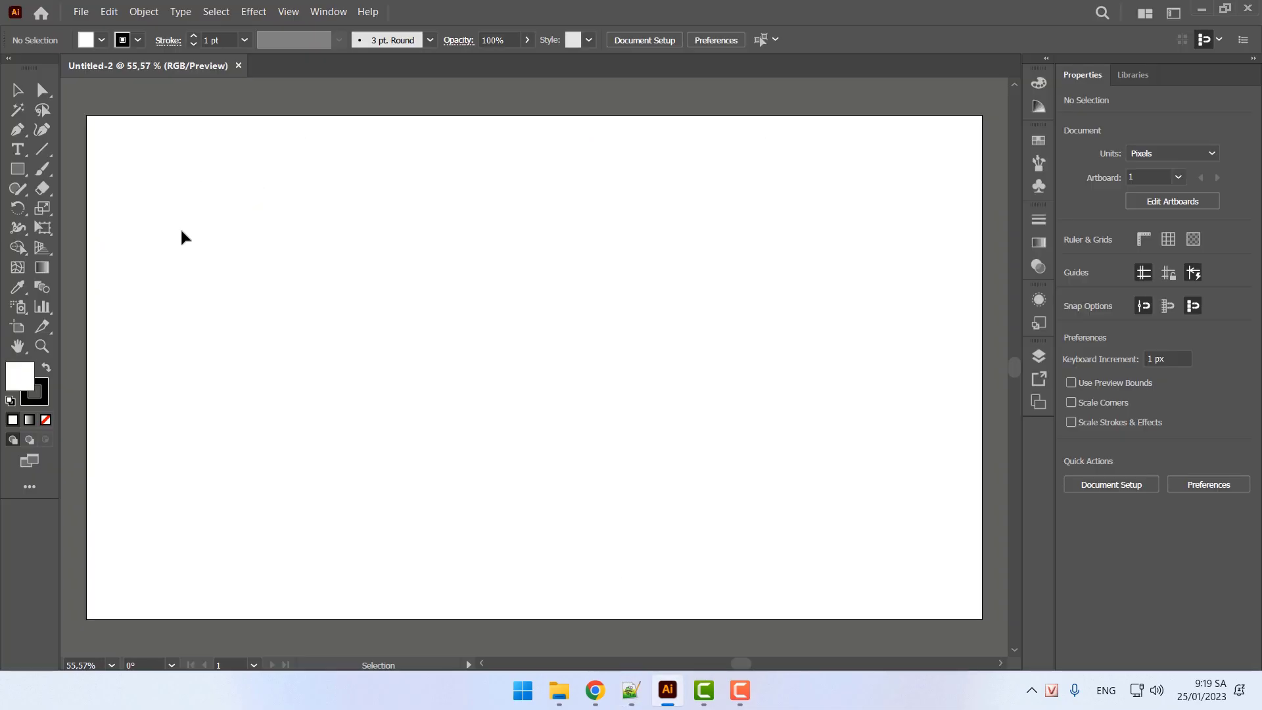
Draw a circle on the left with the Ellipse Tool and fill it saturated blue
left_click(22, 171)
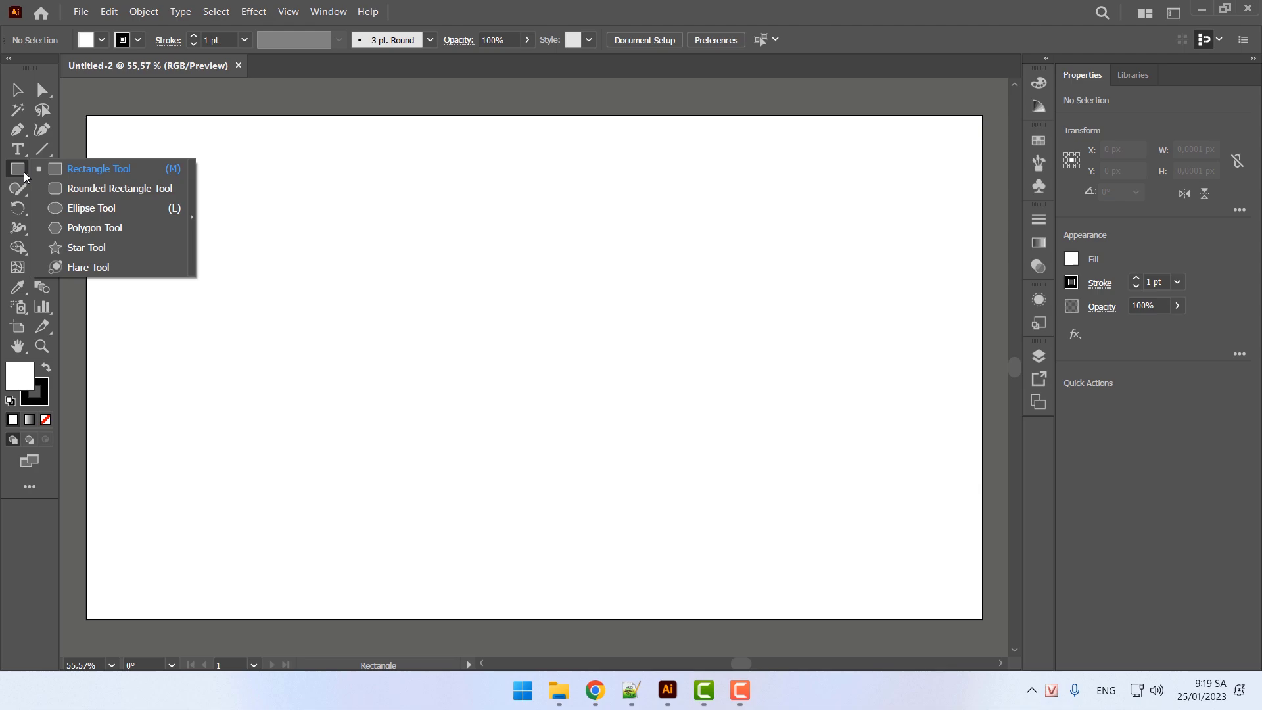
left_click(124, 207)
left_click_drag(266, 251, 375, 360)
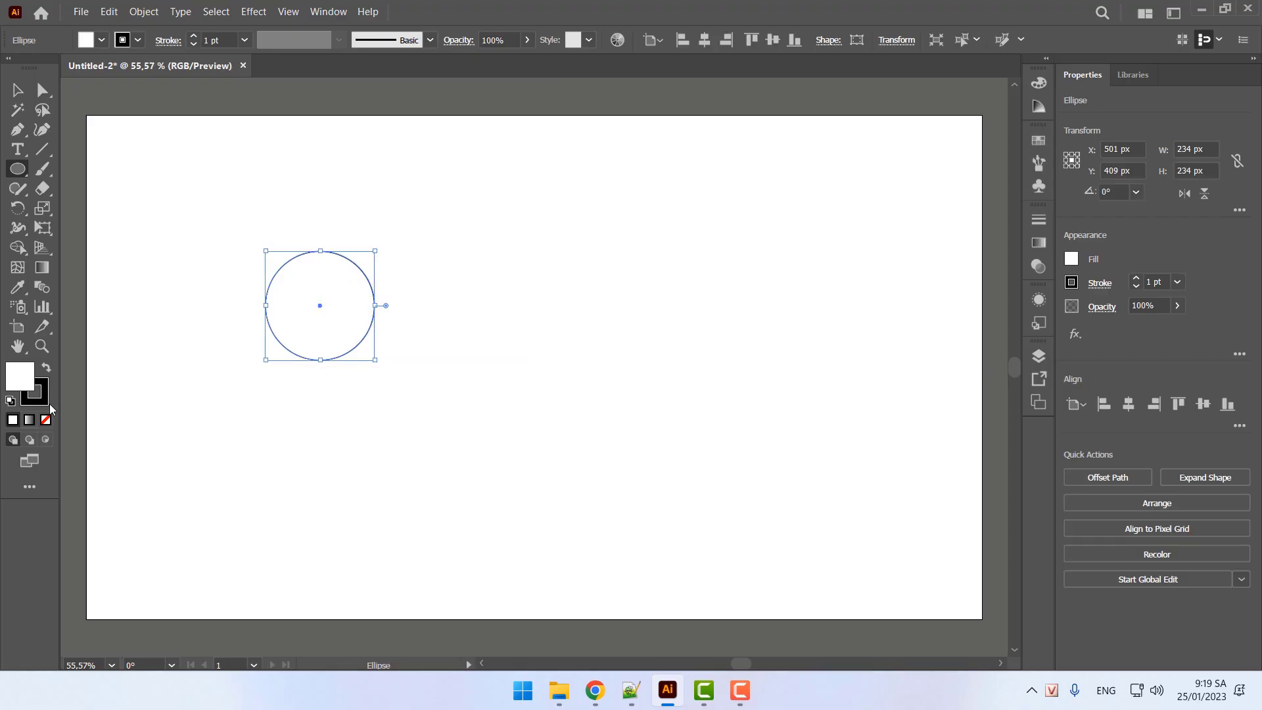
double_click(31, 384)
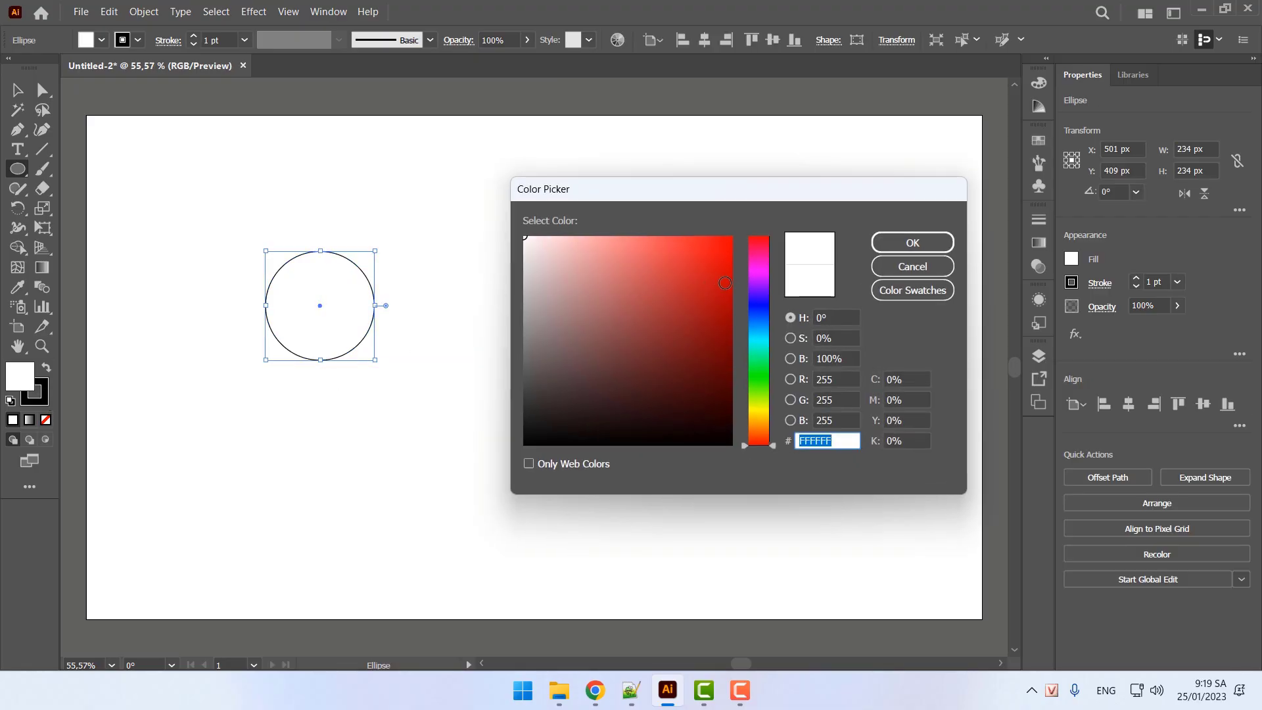
left_click(759, 303)
left_click(727, 240)
left_click(913, 243)
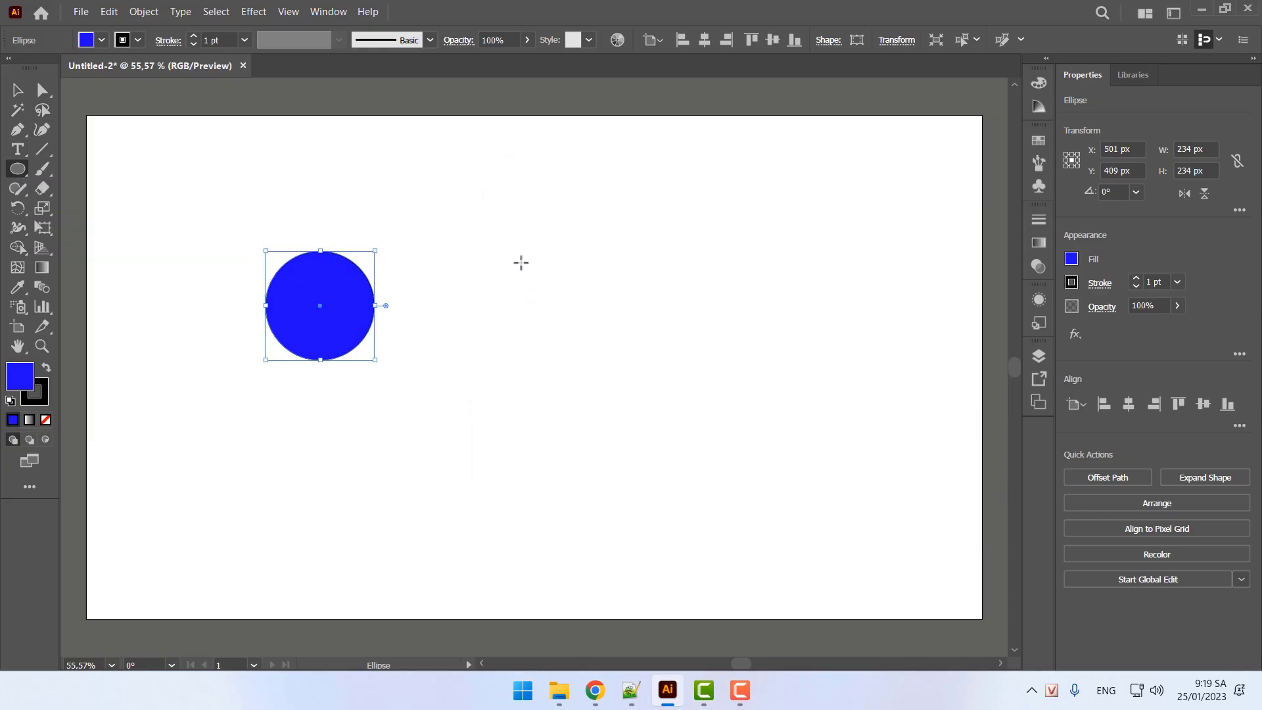
Draw a second circle to the right and fill it pinkish red #F70B54
left_click_drag(501, 255, 621, 320)
double_click(19, 384)
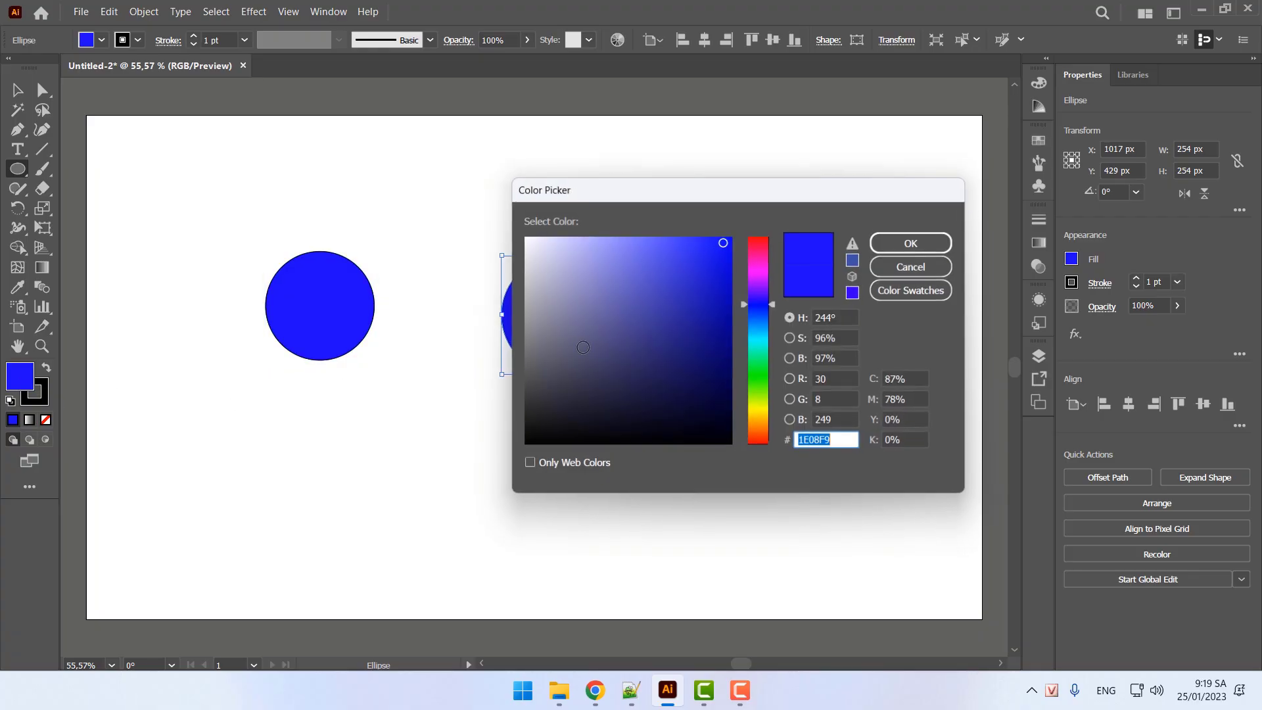
left_click(756, 246)
left_click(913, 242)
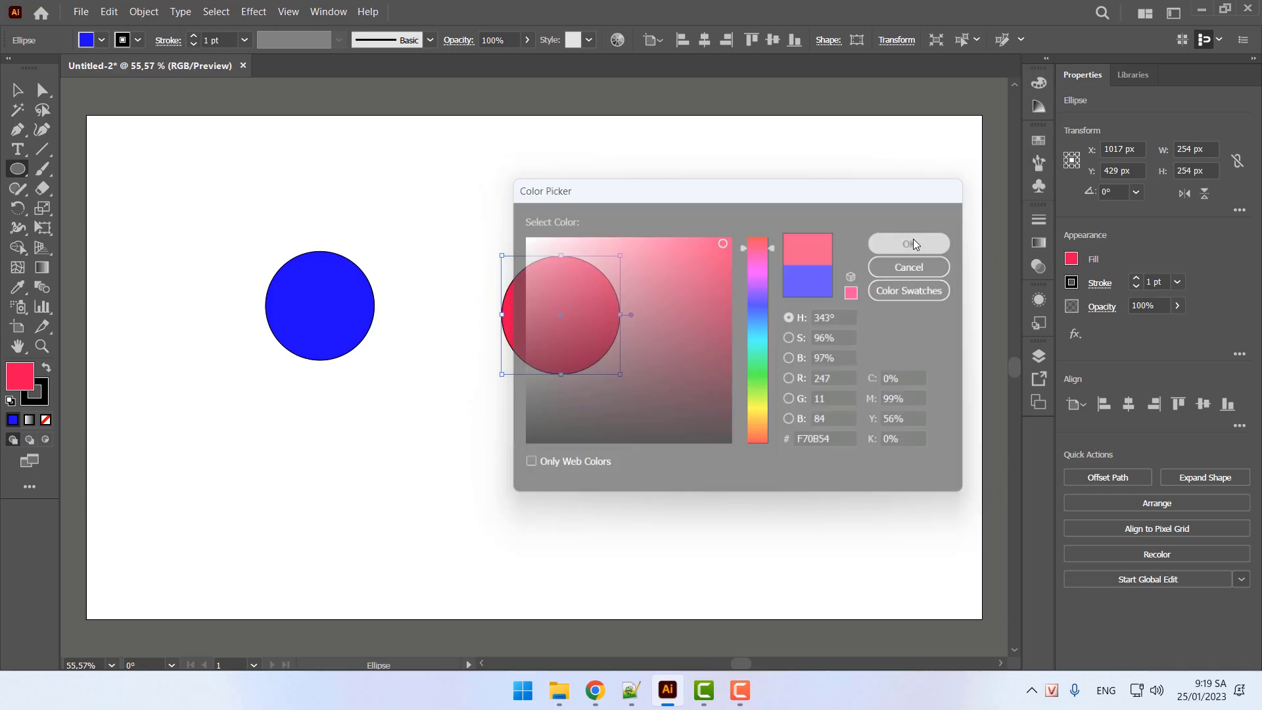
left_click(386, 219)
left_click(670, 369)
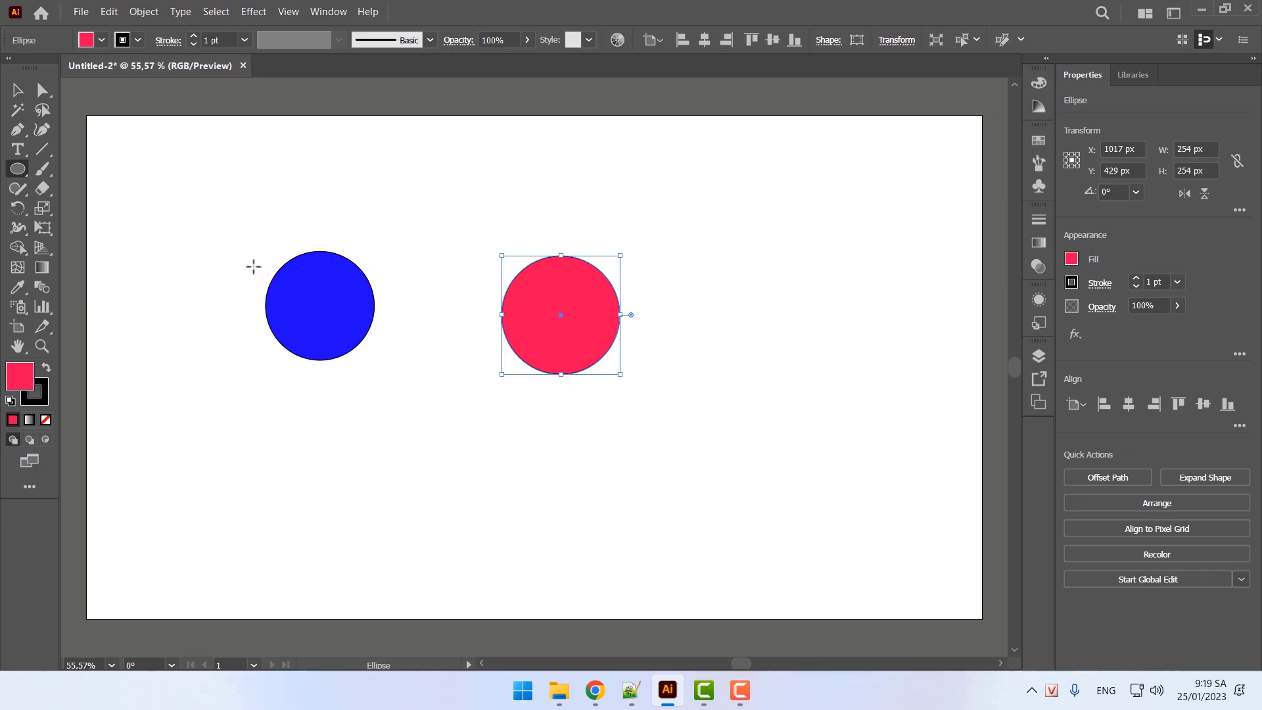
left_click(18, 94)
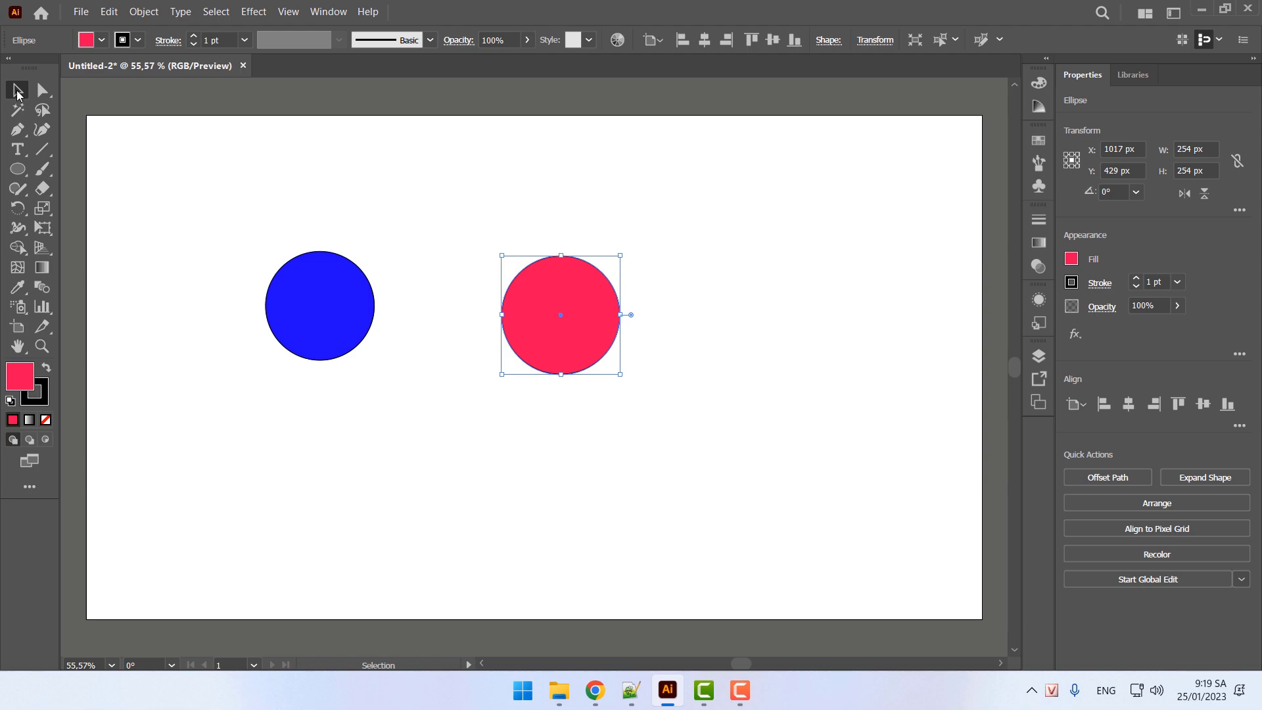
Move the blue circle to sit just left of the red circle at X 649, Y 439 px
left_click(345, 309)
left_click_drag(334, 313, 173, 383)
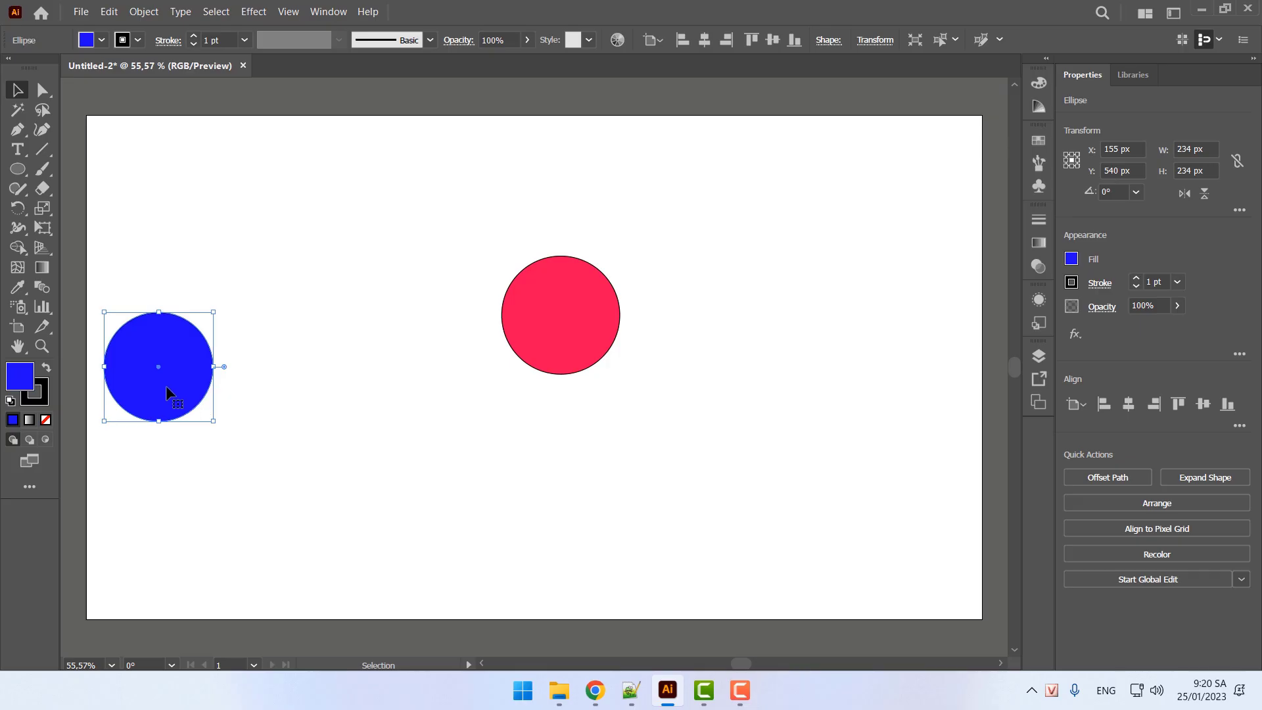
left_click_drag(166, 385, 372, 325)
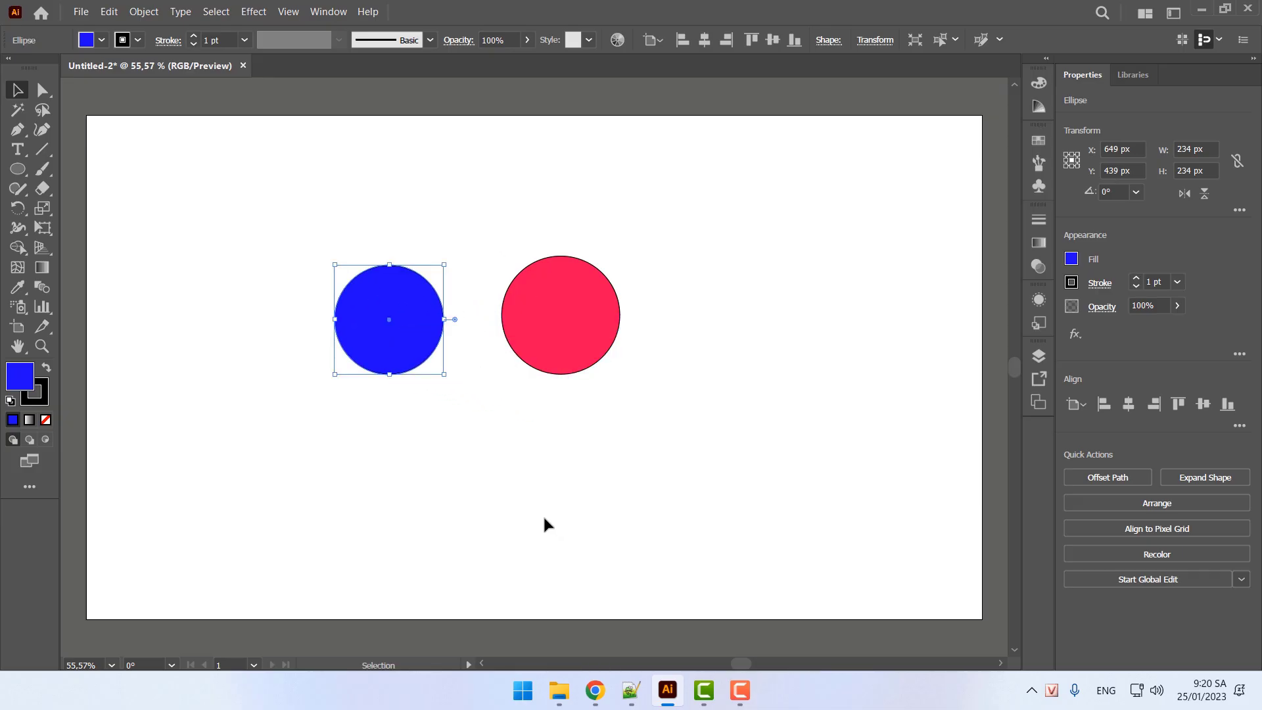
Highlight 'chính xác' in the Notepad++ lesson title, then return to Illustrator
left_click(631, 690)
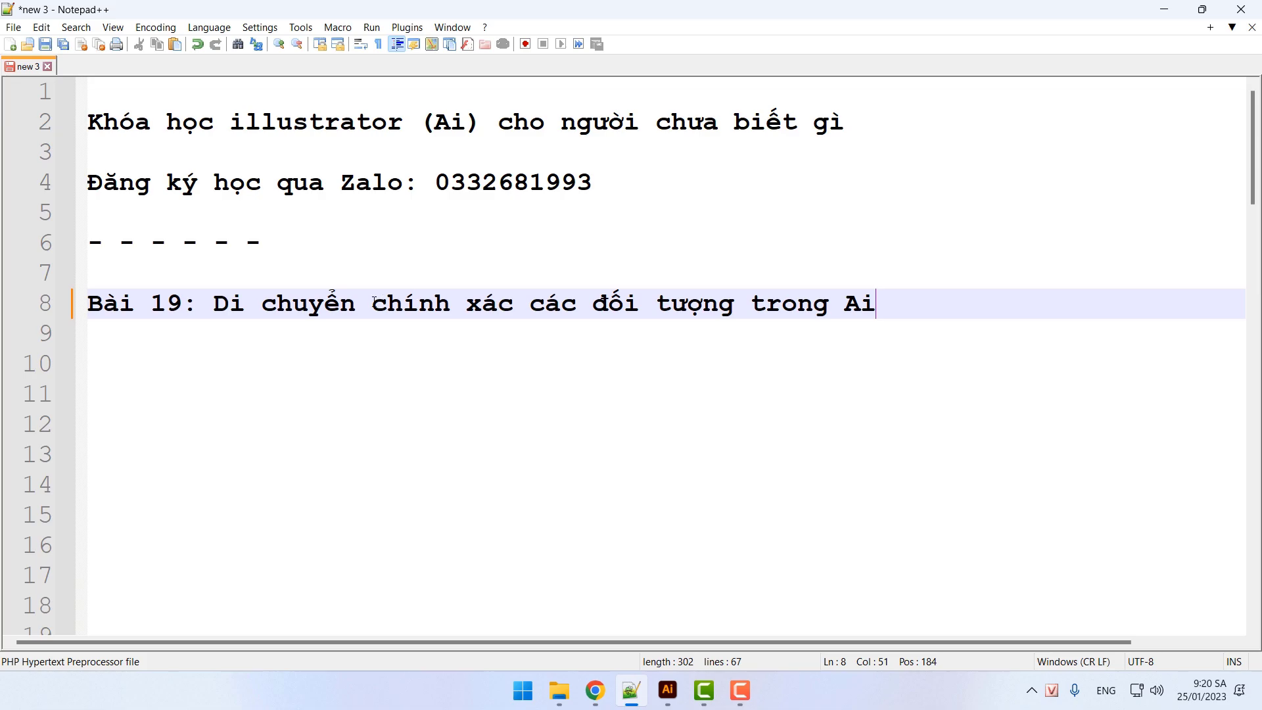
left_click_drag(373, 302, 514, 305)
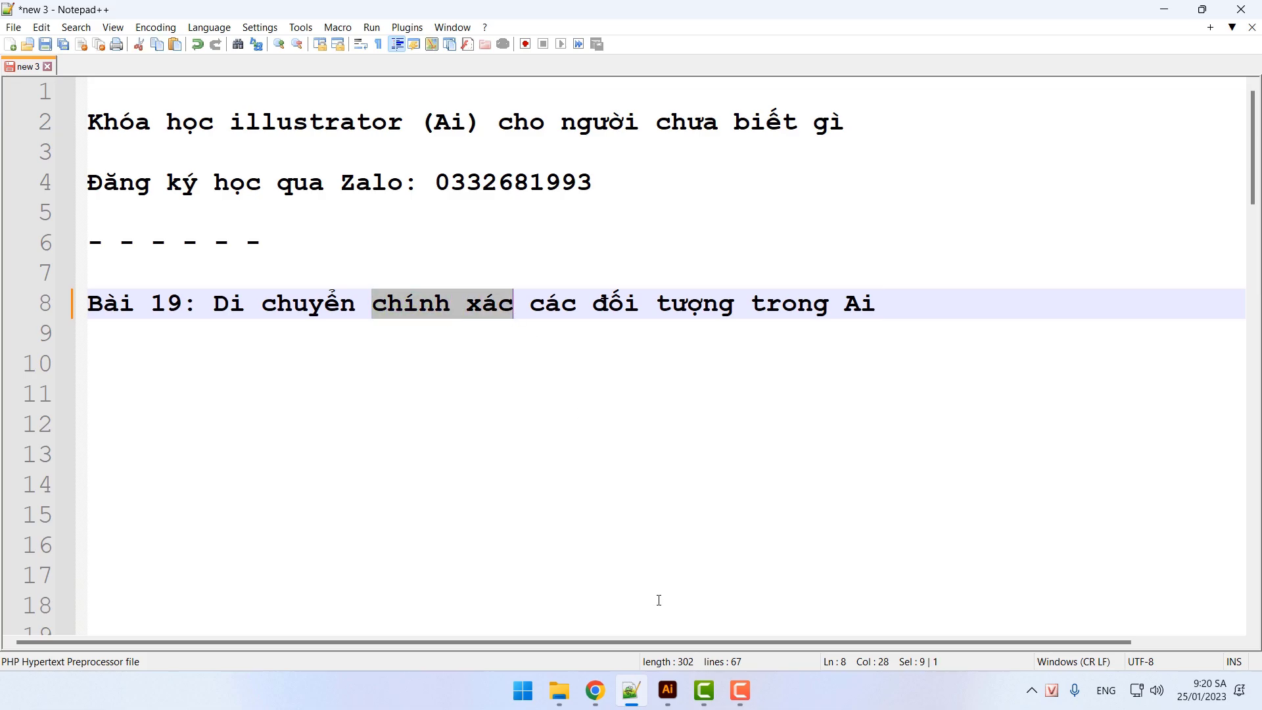
left_click(668, 691)
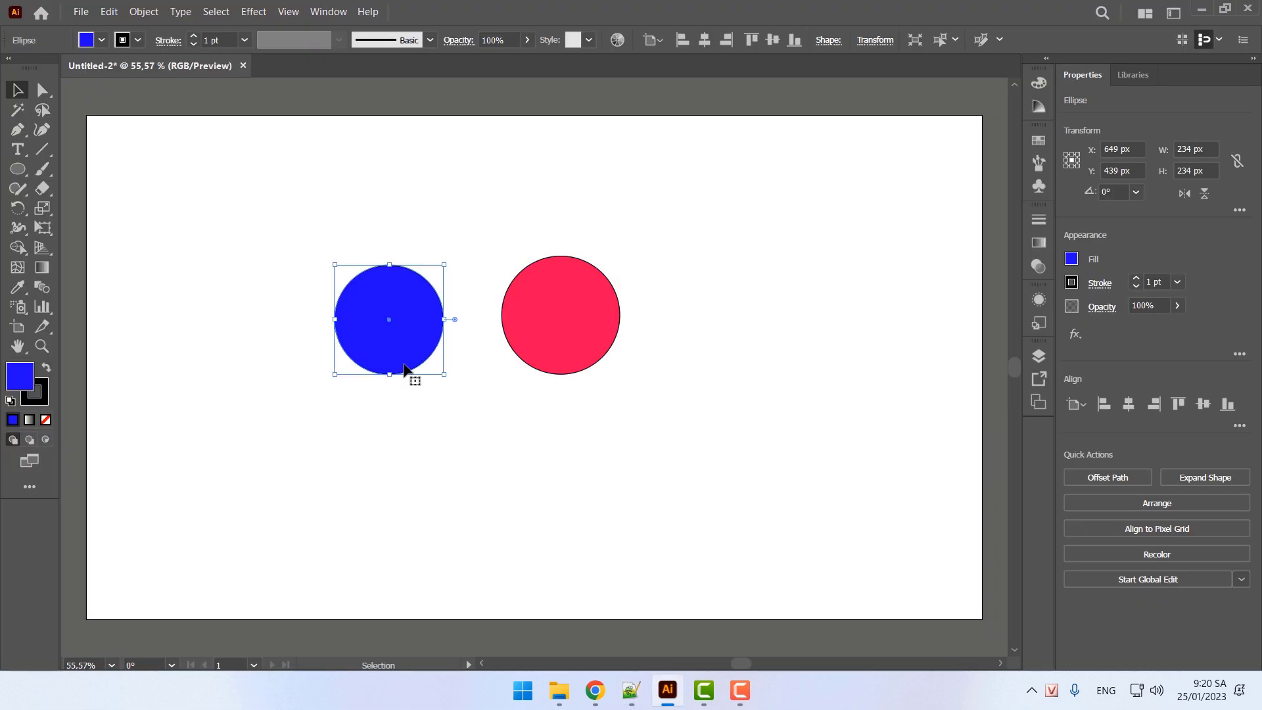
Drag the blue circle right against the red circle, ending at X 763, Y 429 px
mouse_move(407, 352)
left_mouse_down()
mouse_move(440, 350)
mouse_move(391, 342)
mouse_move(453, 340)
mouse_move(422, 346)
mouse_move(438, 357)
mouse_move(408, 324)
mouse_move(696, 296)
mouse_move(424, 358)
mouse_move(420, 334)
left_mouse_up()
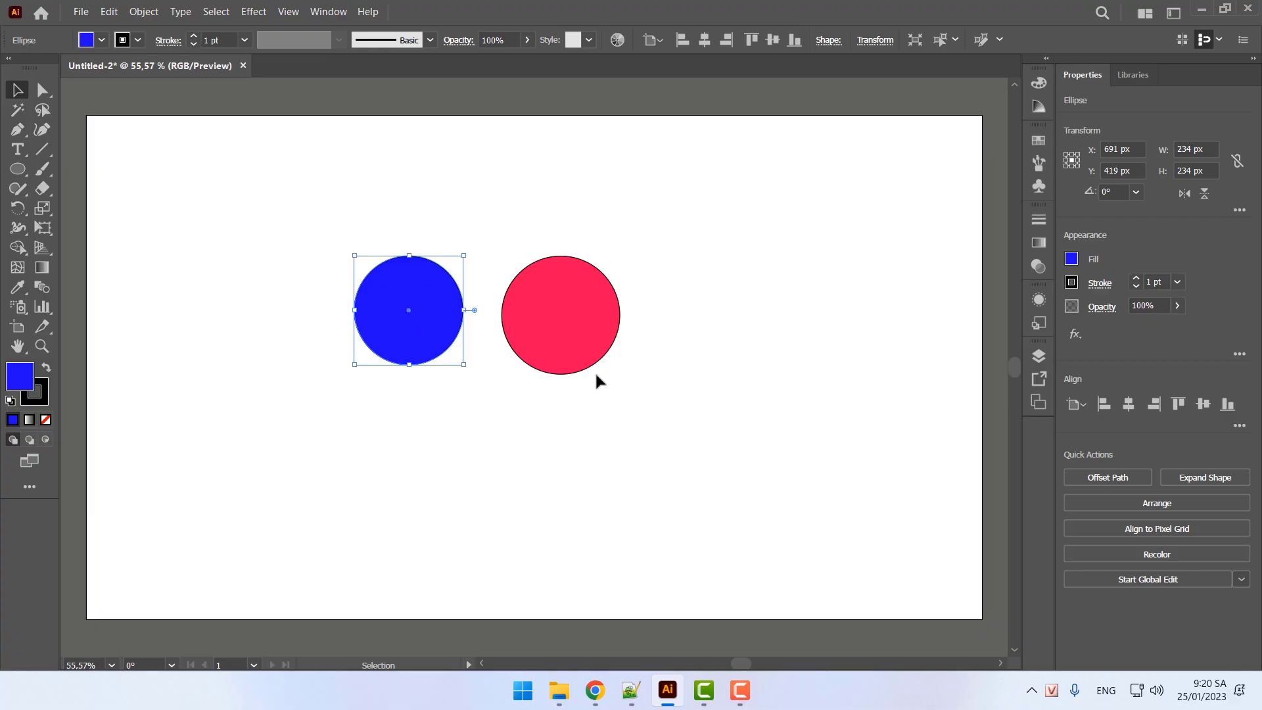
left_click(519, 351)
left_click(455, 343)
left_click(555, 337)
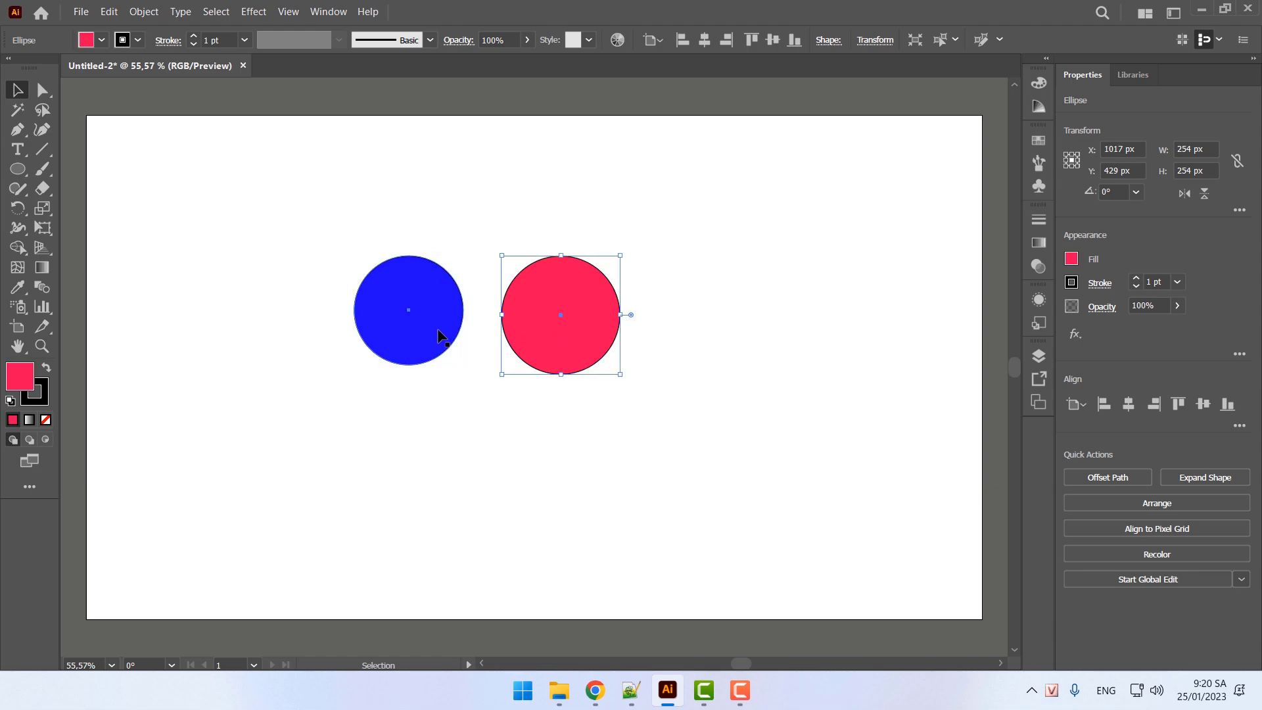
left_click(438, 330)
left_click_drag(430, 329, 465, 331)
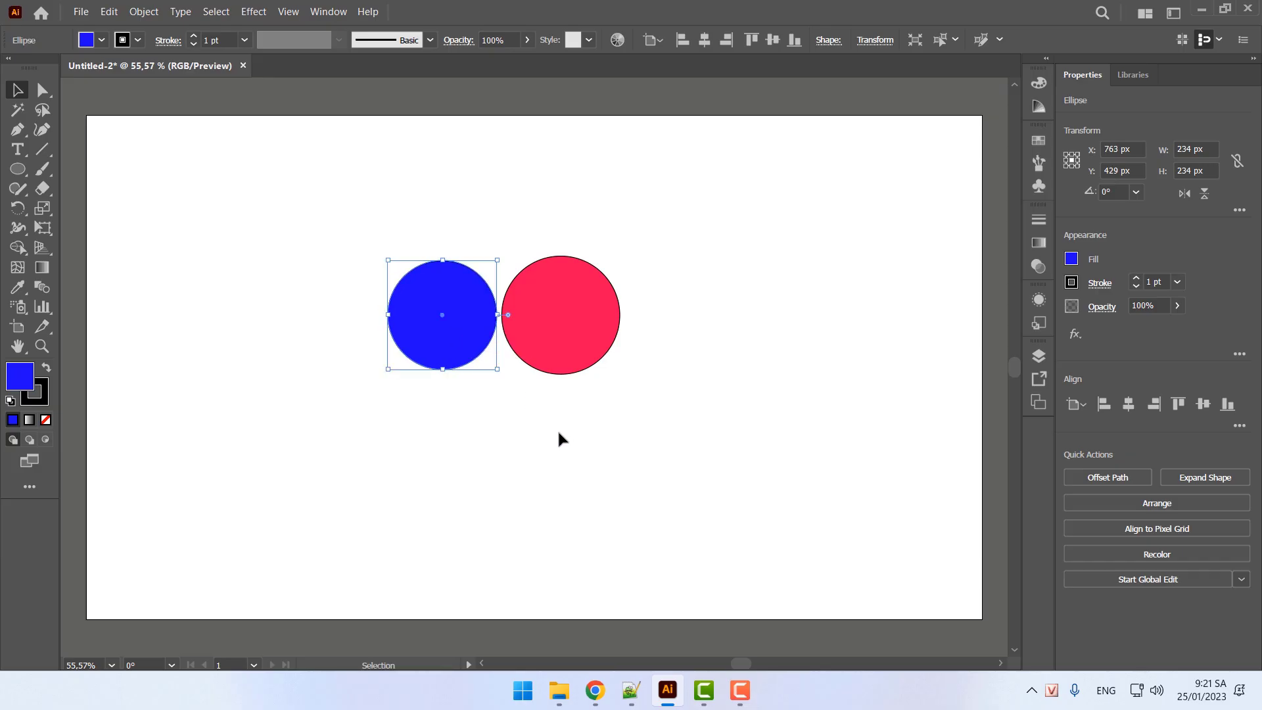
Arrow-key nudge the blue circle until it sits flush against the red circle, then deselect
key("Right")
key("Right")
key("Right")
key("Right")
key("Right")
key("Left")
key("Left")
key("Left")
key("Left")
key("Left")
key("Left")
key("Left")
key("Left")
key("Left")
key("Left")
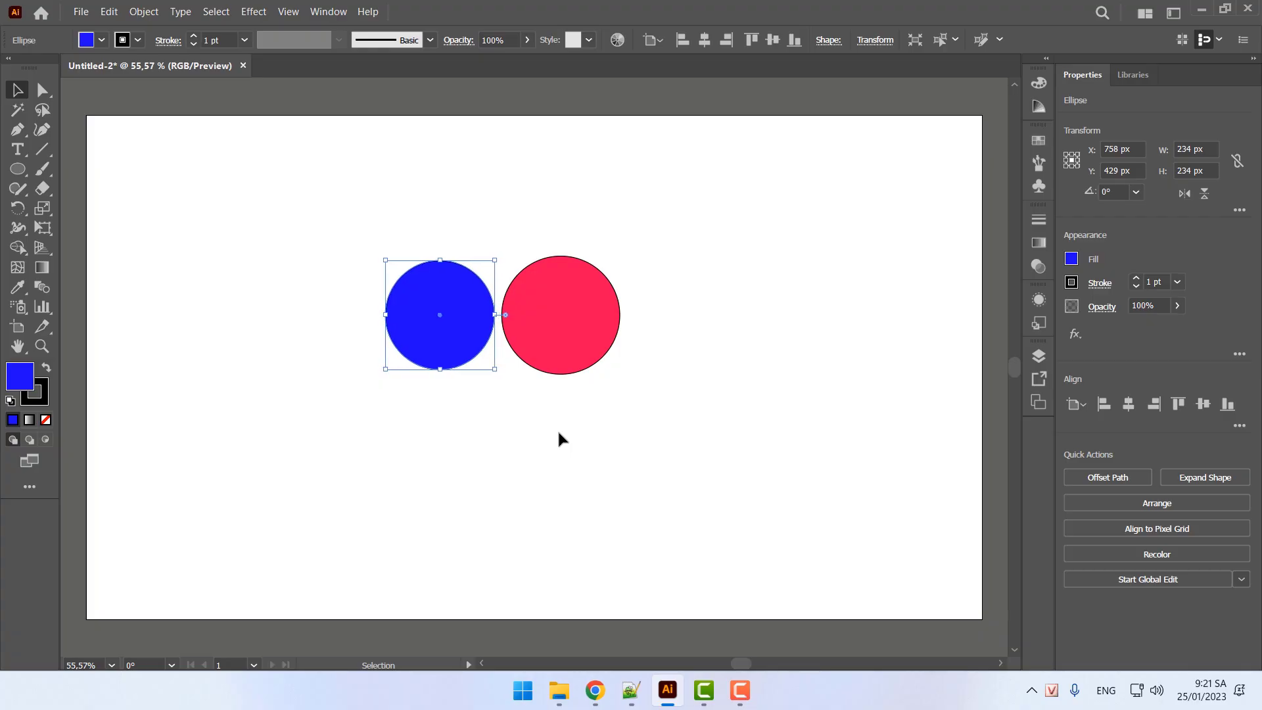
key("Left")
key("Left")
key("Left")
key("Left")
key("Left")
key("Left")
key("Left")
key("Left")
key("Left")
key("Left")
key("Left")
key("Left")
key("Left")
key("Left")
key("Left")
key("Left")
key("Left")
key("Left")
key("Left")
key("Left")
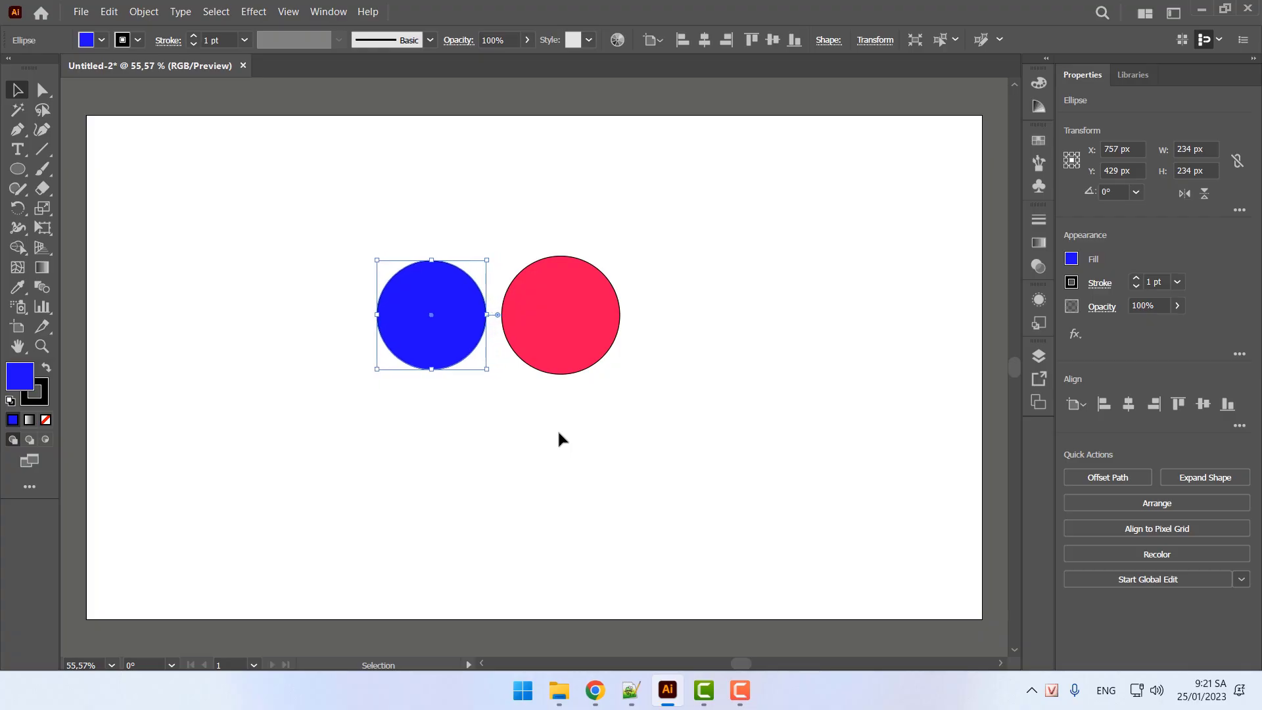
key("Left")
key("Left")
key("Left")
key("Left")
key("Left")
key("Left")
key("Left")
key("Left")
key("Left")
key("Left")
key("Left")
key("Left")
key("Left")
key("Left")
key("Left")
key("Left")
key("Left")
key("Left")
key("Left")
key("Left")
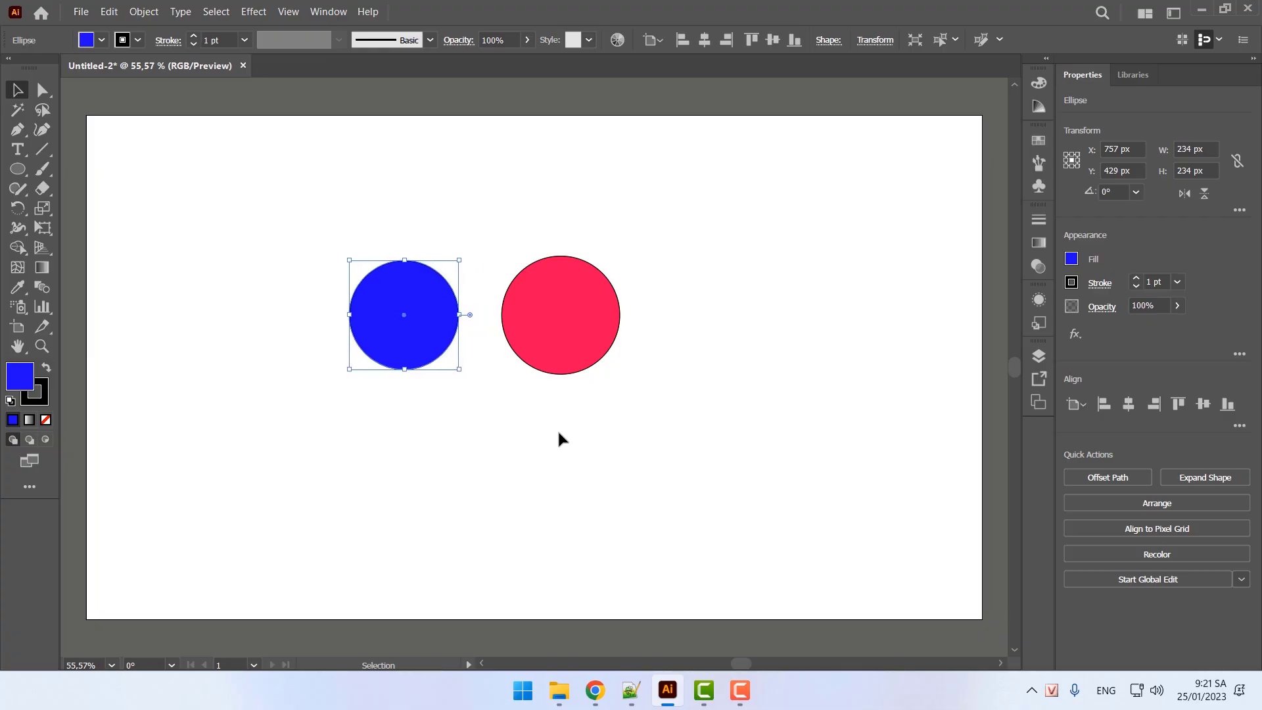
key("Right")
key("Right")
key("Right")
key("Right")
key("Right")
key("Right")
key("Right")
key("Right")
key("Right")
key("Right")
key("Right")
key("Right")
key("Right")
key("Right")
key("Right")
key("Right")
key("Right")
key("Right")
key("Right")
key("Right")
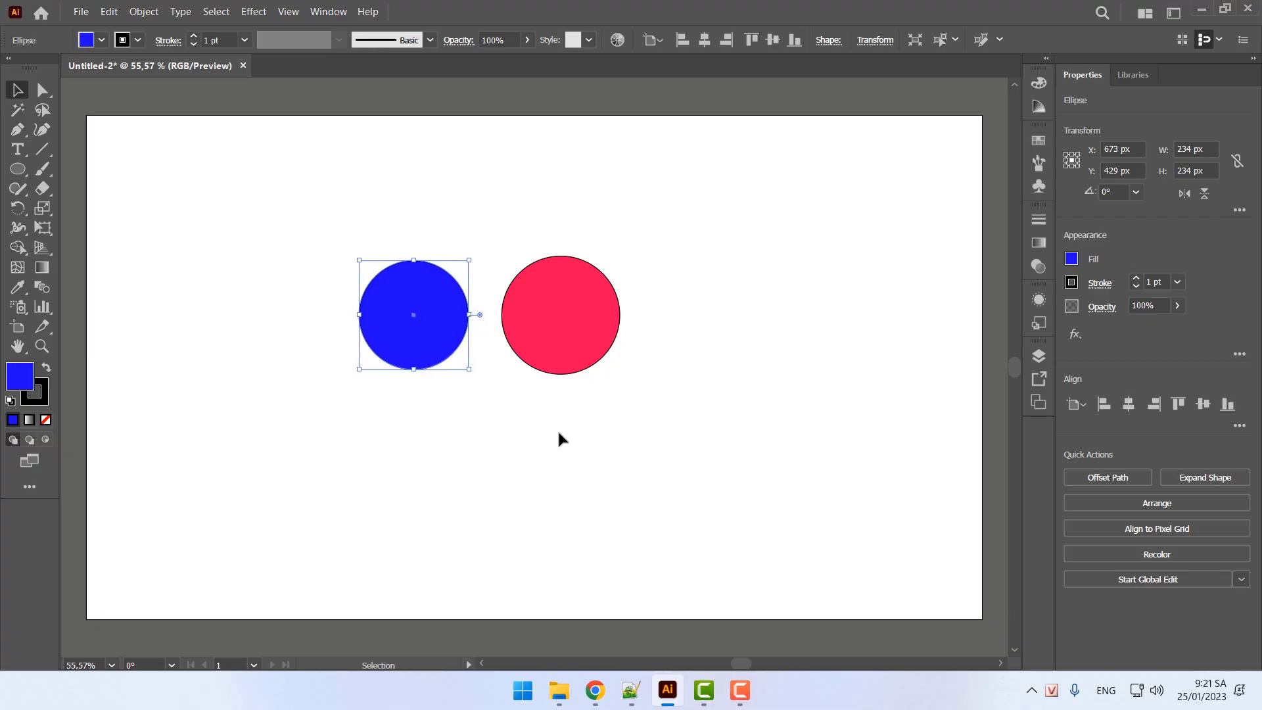
key("Right")
key("Right")
key("Right")
key("Right")
key("Right")
key("Right")
key("Right")
key("Right")
key("Right")
key("Right")
key("Right")
key("Right")
key("Right")
key("Right")
key("Right")
key("Right")
key("Right")
key("Right")
key("Right")
key("Right")
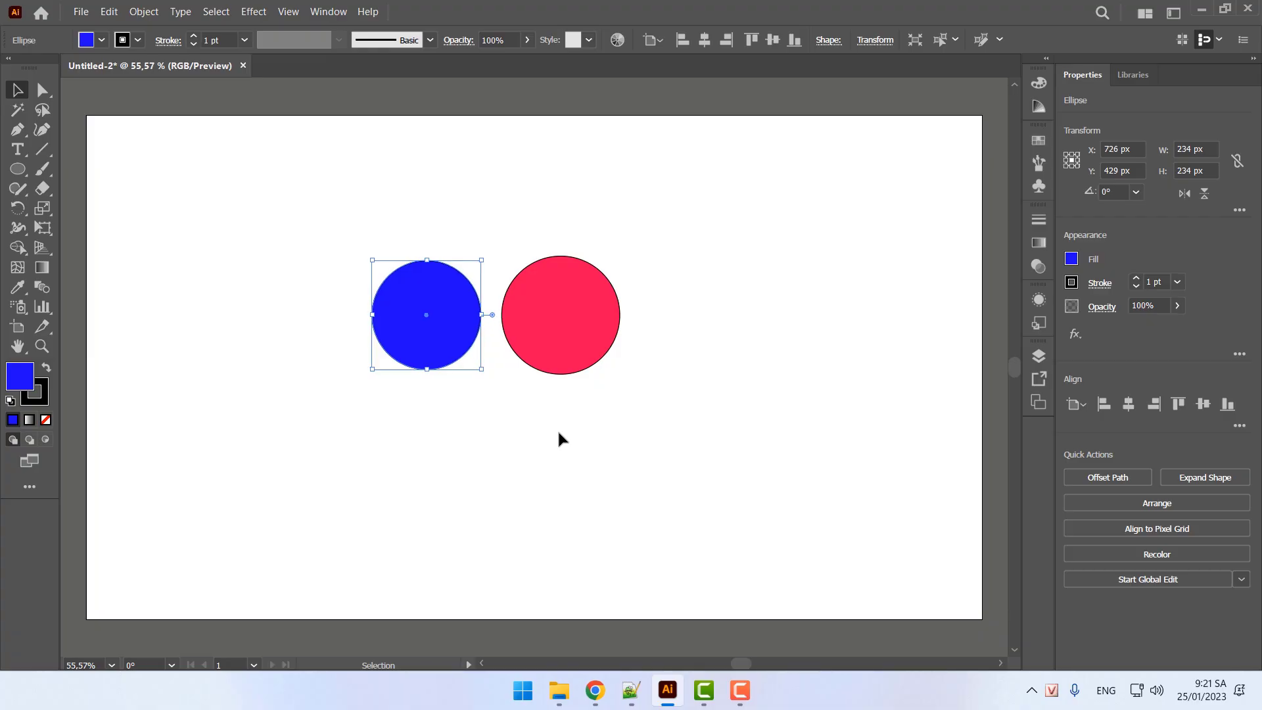
key("Up")
key("Up")
key("Up")
key("Up")
key("Up")
key("Up")
key("Up")
key("Up")
key("Up")
key("Up")
key("Up")
key("Up")
key("Up")
key("Up")
key("Up")
key("Up")
key("Up")
key("Up")
key("Up")
key("Up")
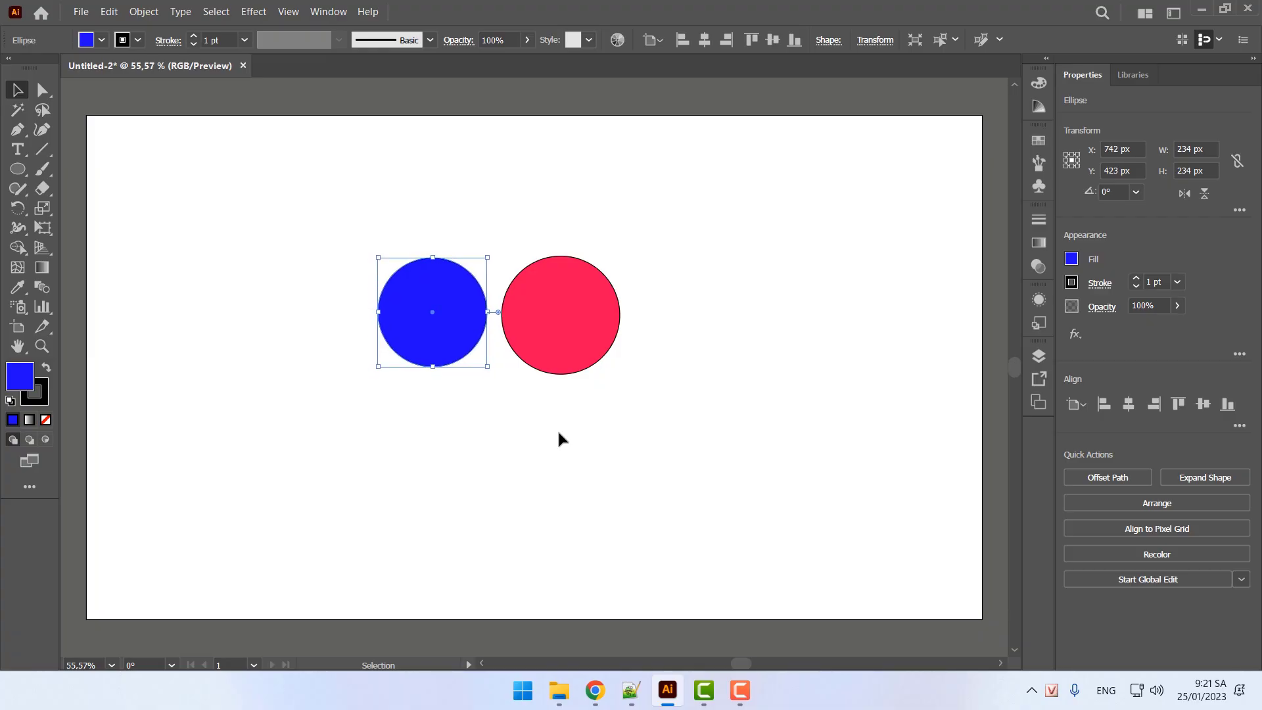
key("Up")
key("Up")
key("Up")
key("Up")
key("Up")
key("Up")
key("Up")
key("Up")
key("Up")
key("Up")
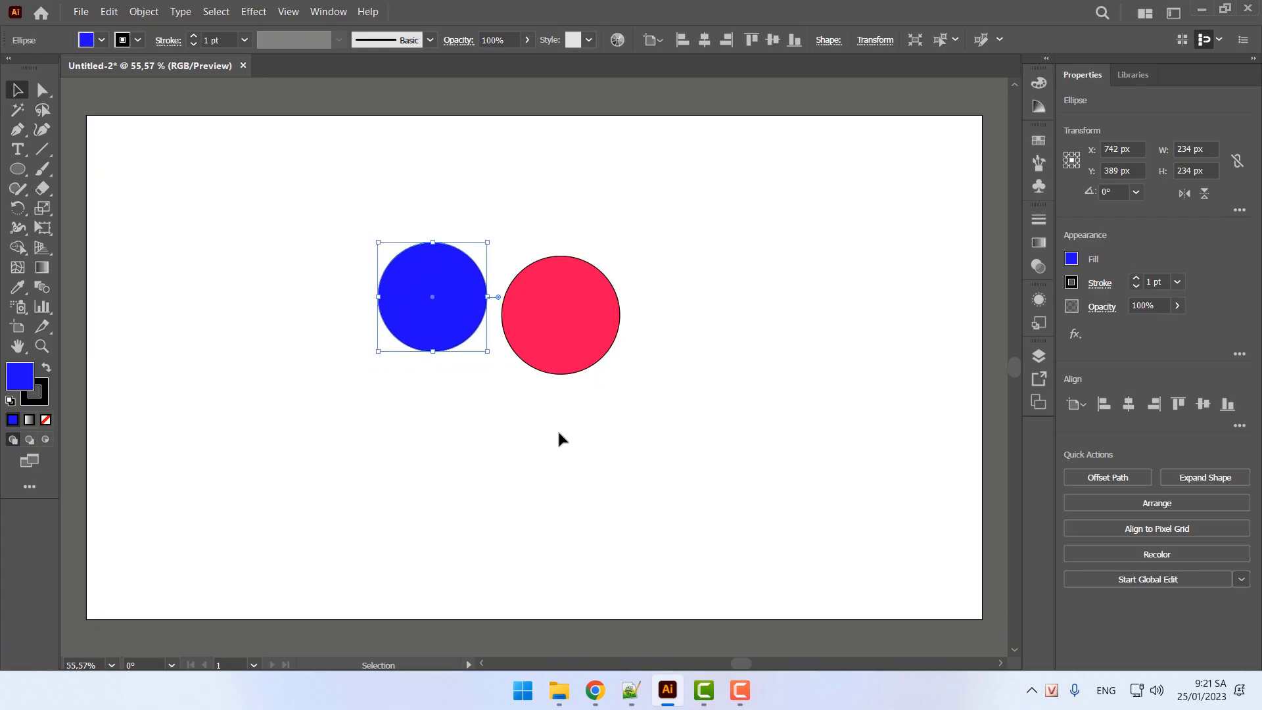
key("Down")
key("Down")
key("Down")
key("Down")
key("Down")
key("Down")
key("Down")
key("Down")
key("Down")
key("Down")
key("Down")
key("Down")
key("Down")
key("Down")
key("Down")
key("Down")
key("Down")
key("Down")
key("Down")
key("Down")
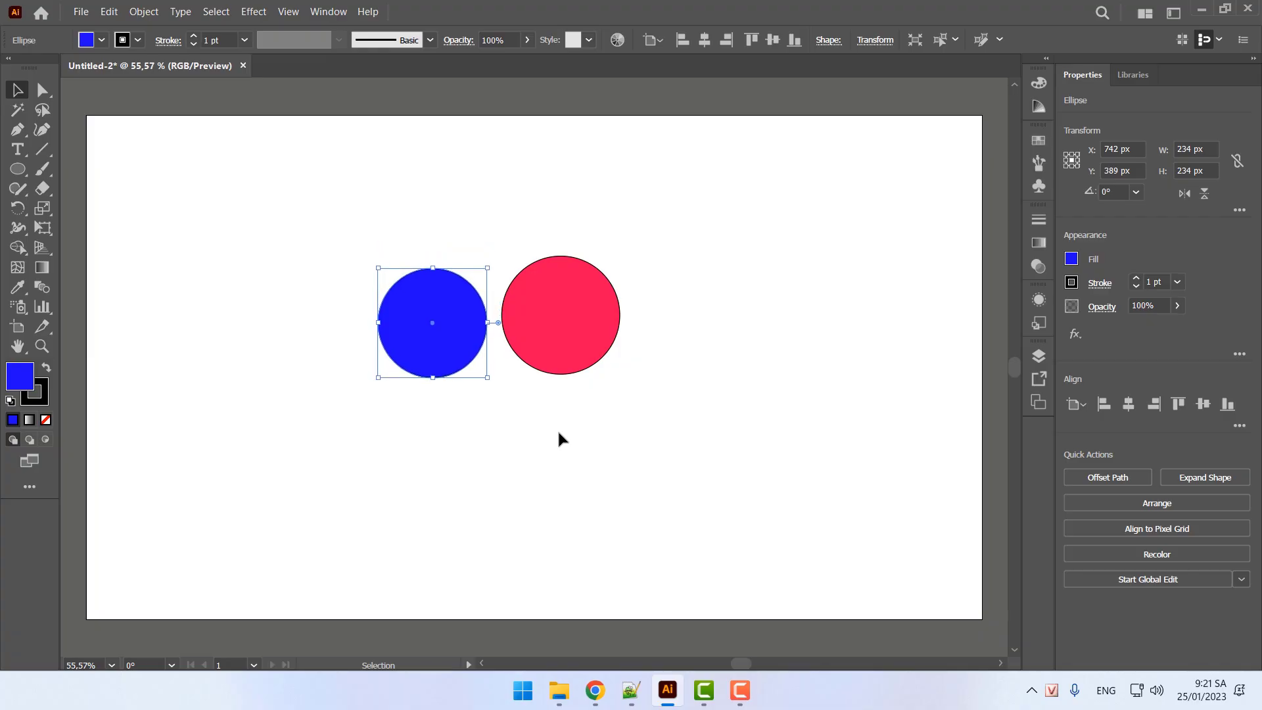
key("Right")
key("Right")
key("Right")
key("Right")
key("Right")
key("Right")
key("Right")
key("Right")
key("Right")
key("Right")
key("Right")
key("Up")
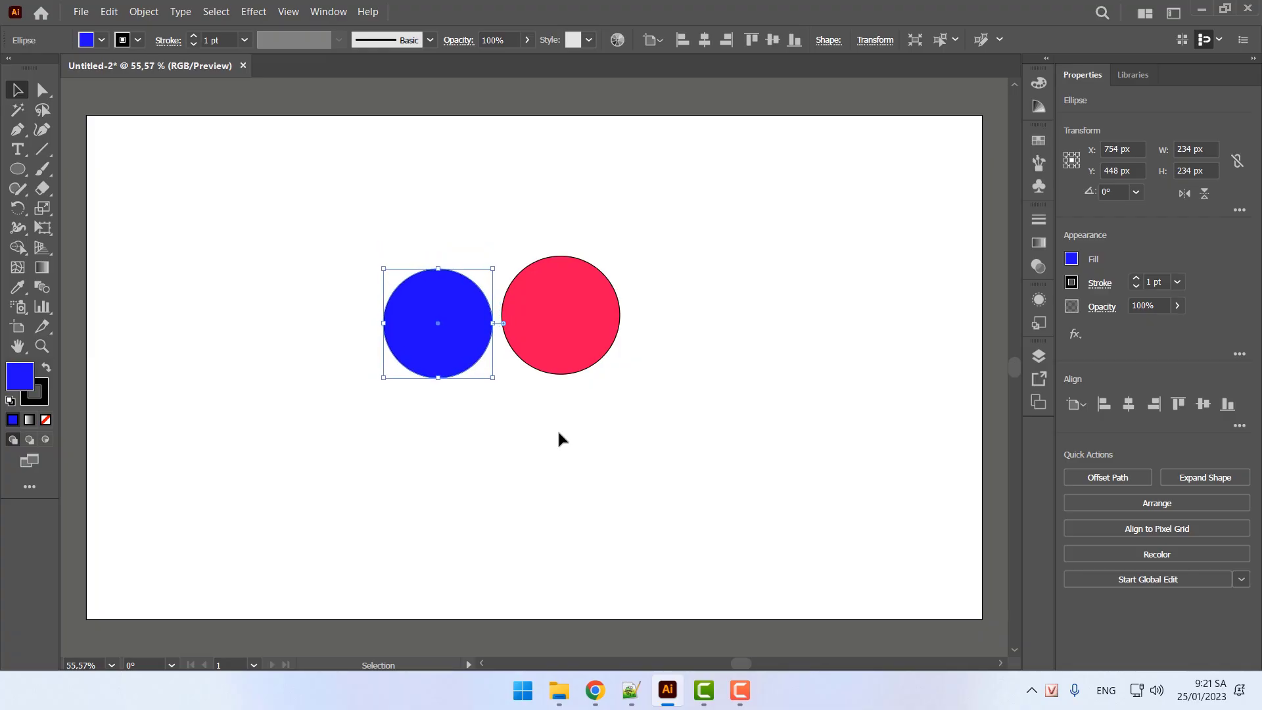
key("Up")
key("Up")
key("Up")
key("Up")
key("Up")
key("Up")
key("Up")
key("Up")
key("Up")
key("Up")
key("Up")
key("Up")
key("Up")
key("Left")
key("Left")
key("Left")
key("Left")
key("Left")
key("Left")
key("Left")
key("Left")
key("Left")
key("Left")
key("Left")
key("Left")
key("Left")
key("Left")
key("Left")
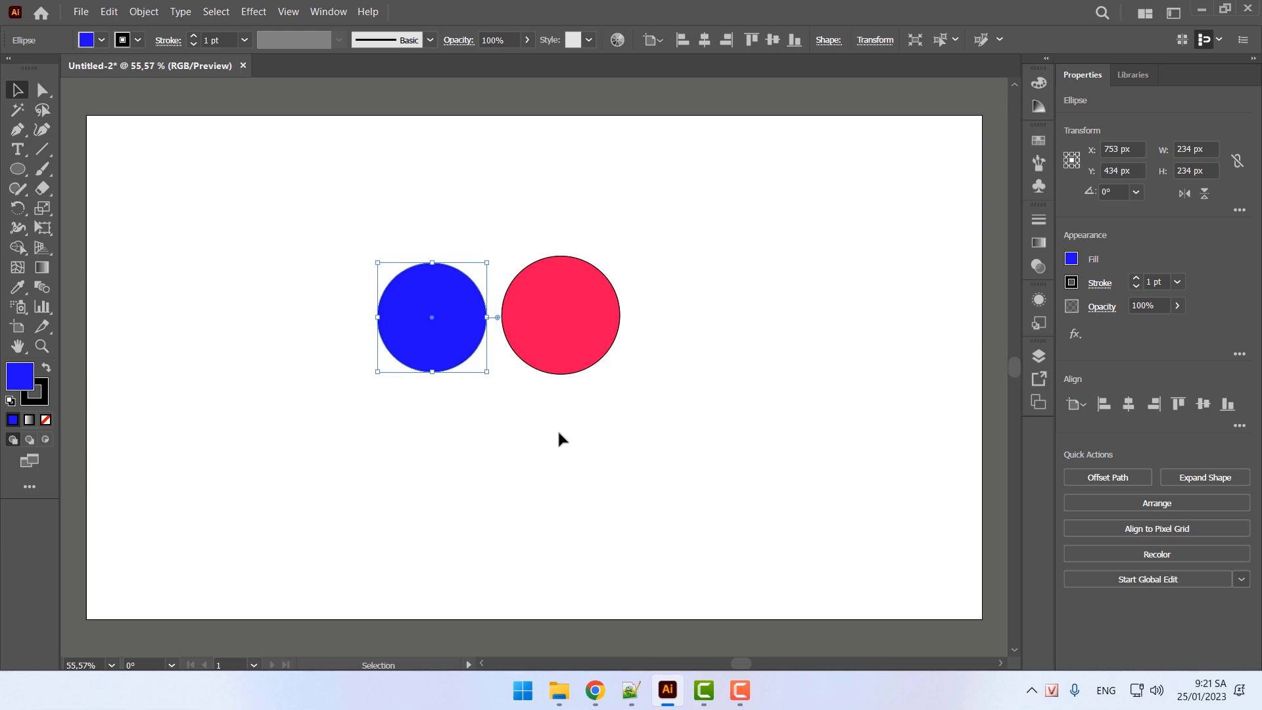
key("Right")
key("Right")
key("Right")
key("Right")
key("Right")
key("Right")
key("Right")
key("Right")
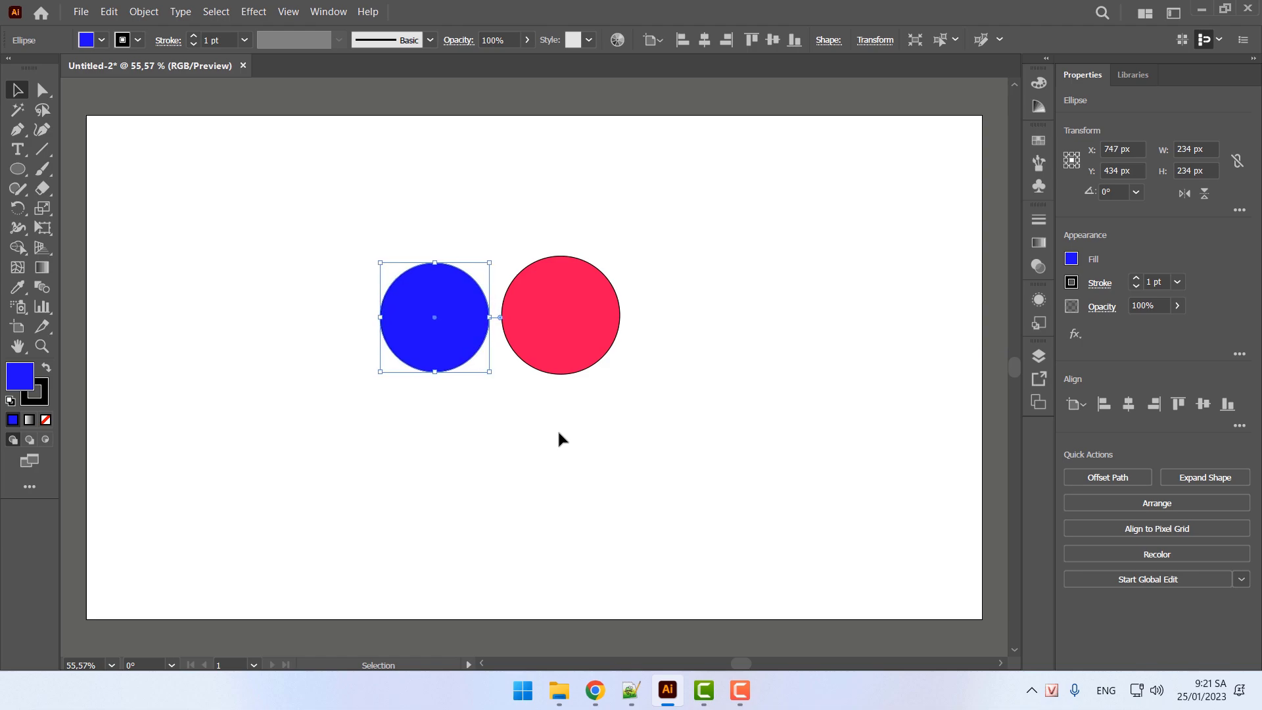
key("Right")
key("Right")
key("Right")
key("Right")
key("Right")
key("Right")
key("Right")
key("Right")
key("Right")
key("Right")
key("Right")
key("Right")
key("Right")
key("Right")
key("Right")
key("Right")
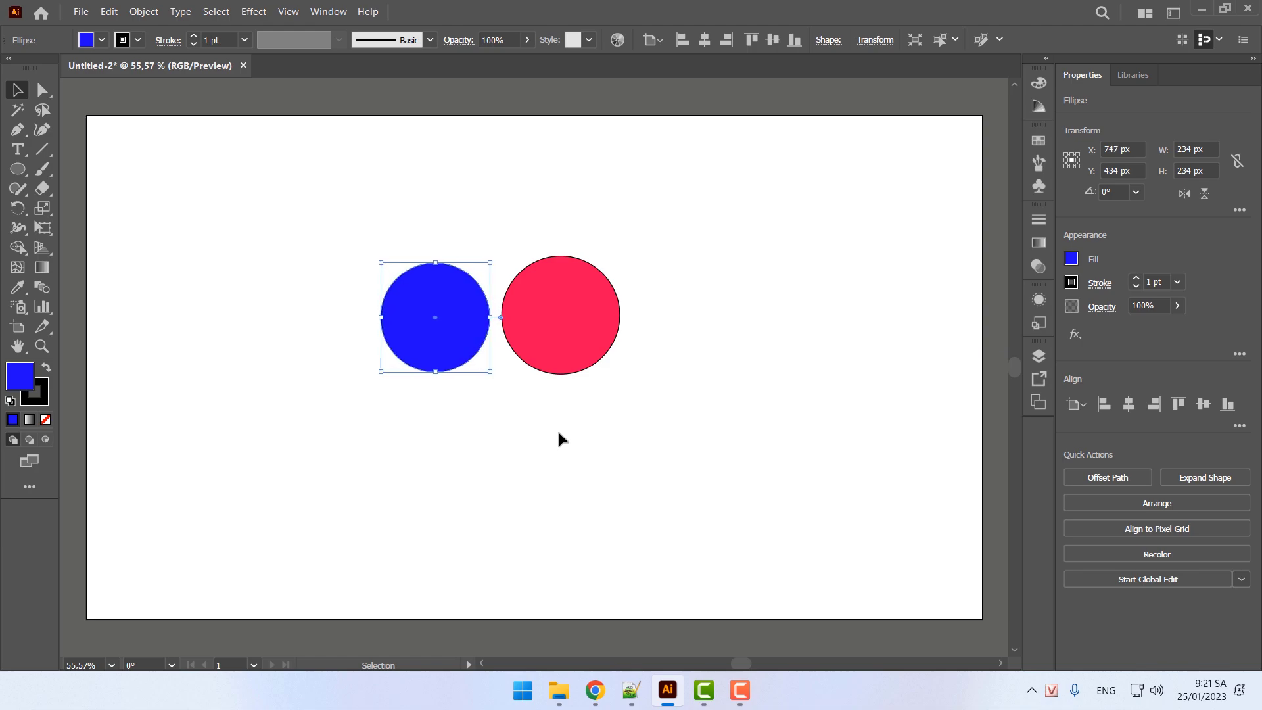
key("Right")
key("Right")
key("Right")
key("Right")
key("Right")
key("Right")
key("Right")
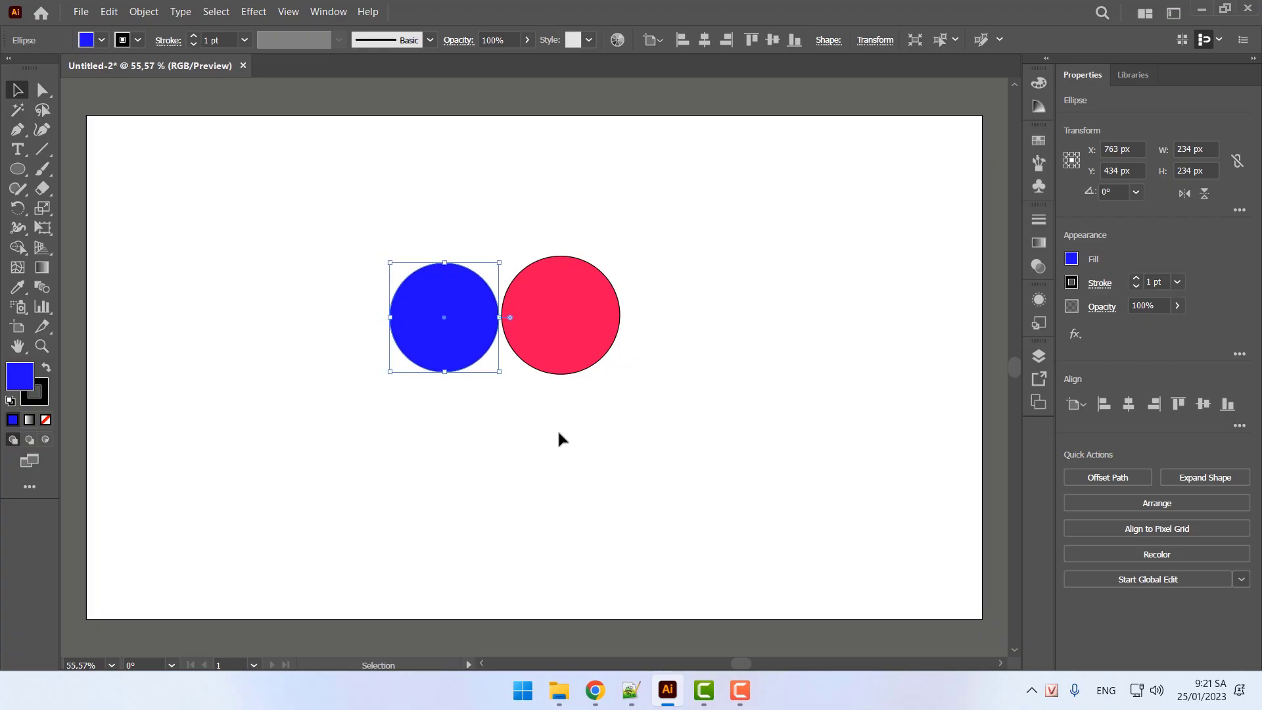
key("Right")
key("Up")
key("Up")
key("Up")
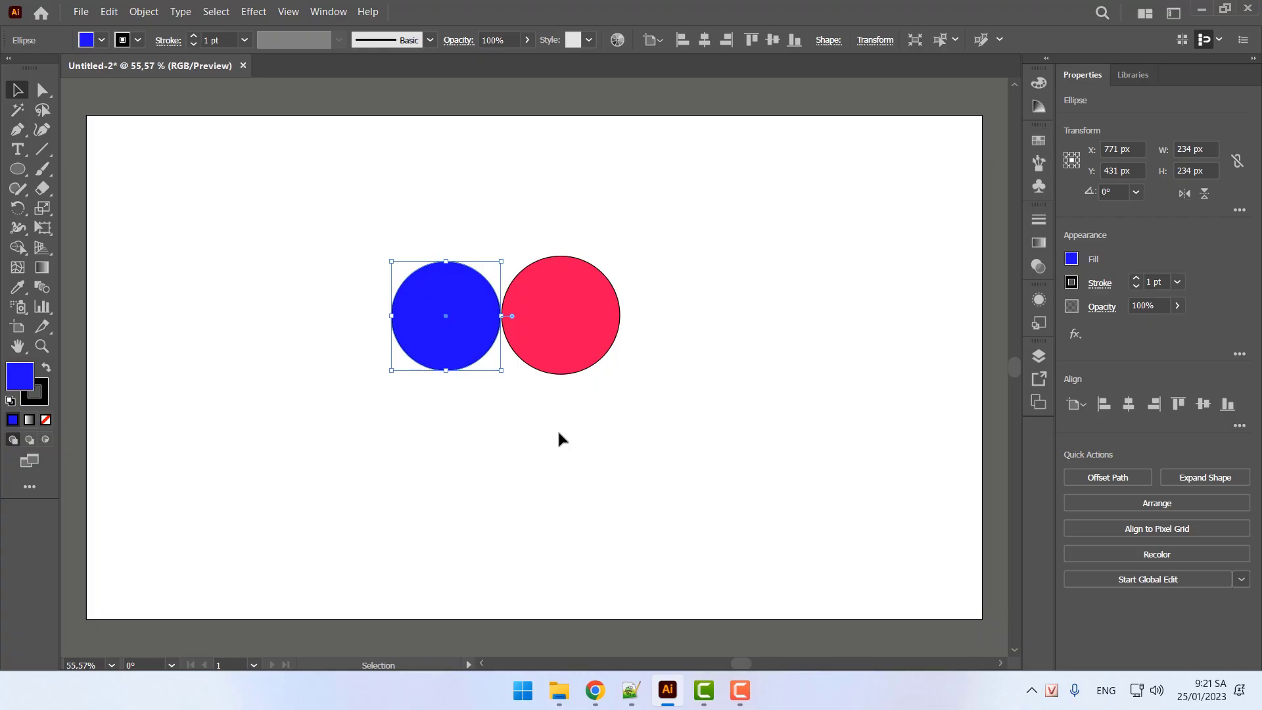
left_click(558, 433)
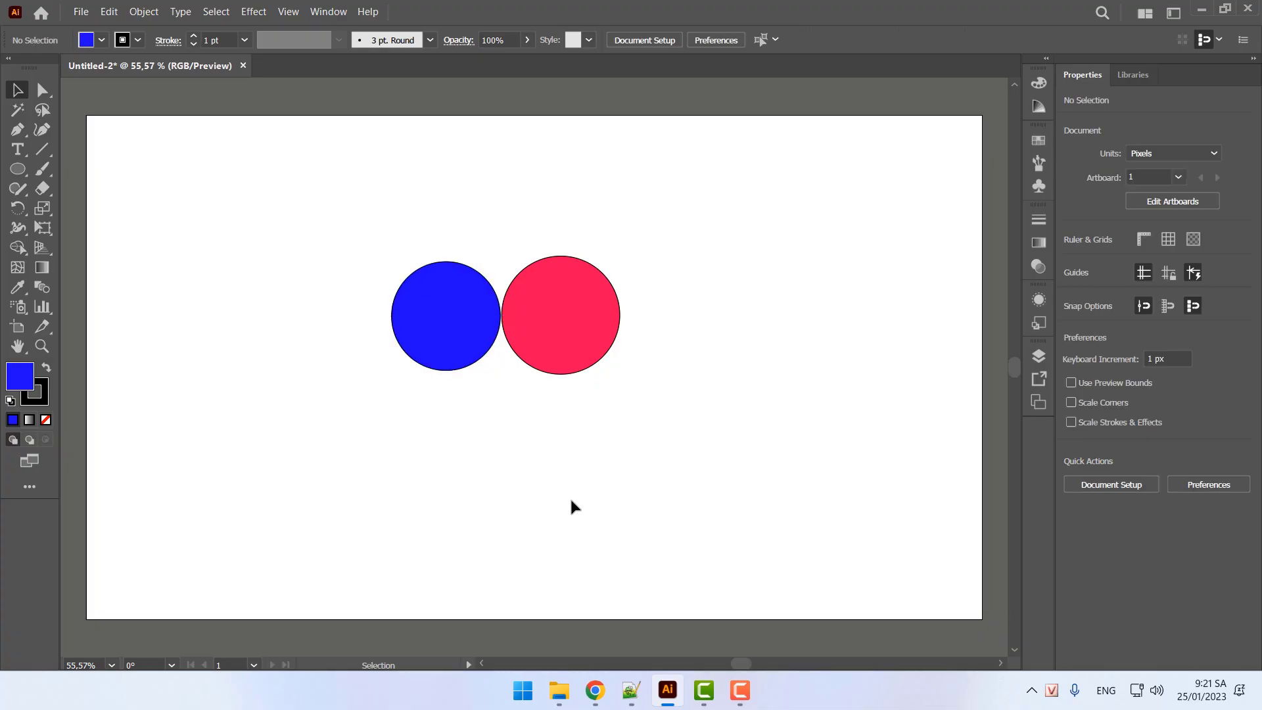
Pull the circles apart: blue to X 510, Y 283 px at upper left, red to X 1310 px
left_click(449, 305)
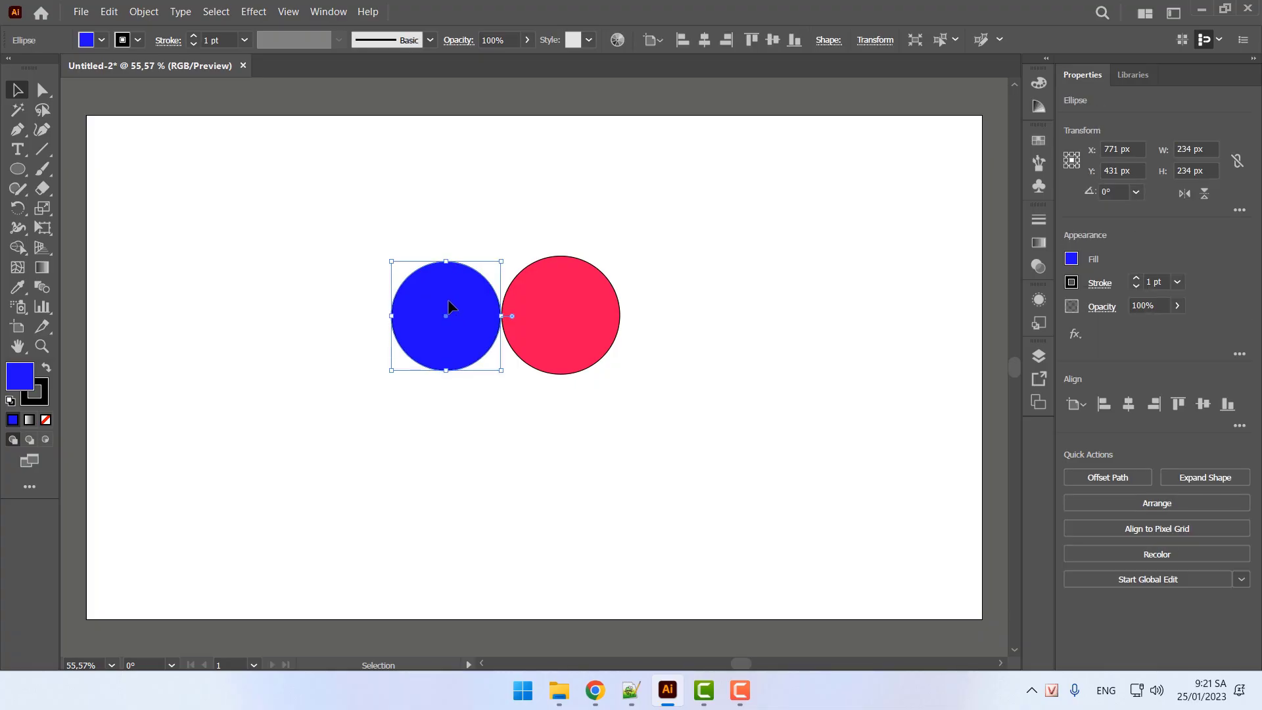
left_click_drag(447, 290, 238, 300)
left_click_drag(556, 328, 693, 278)
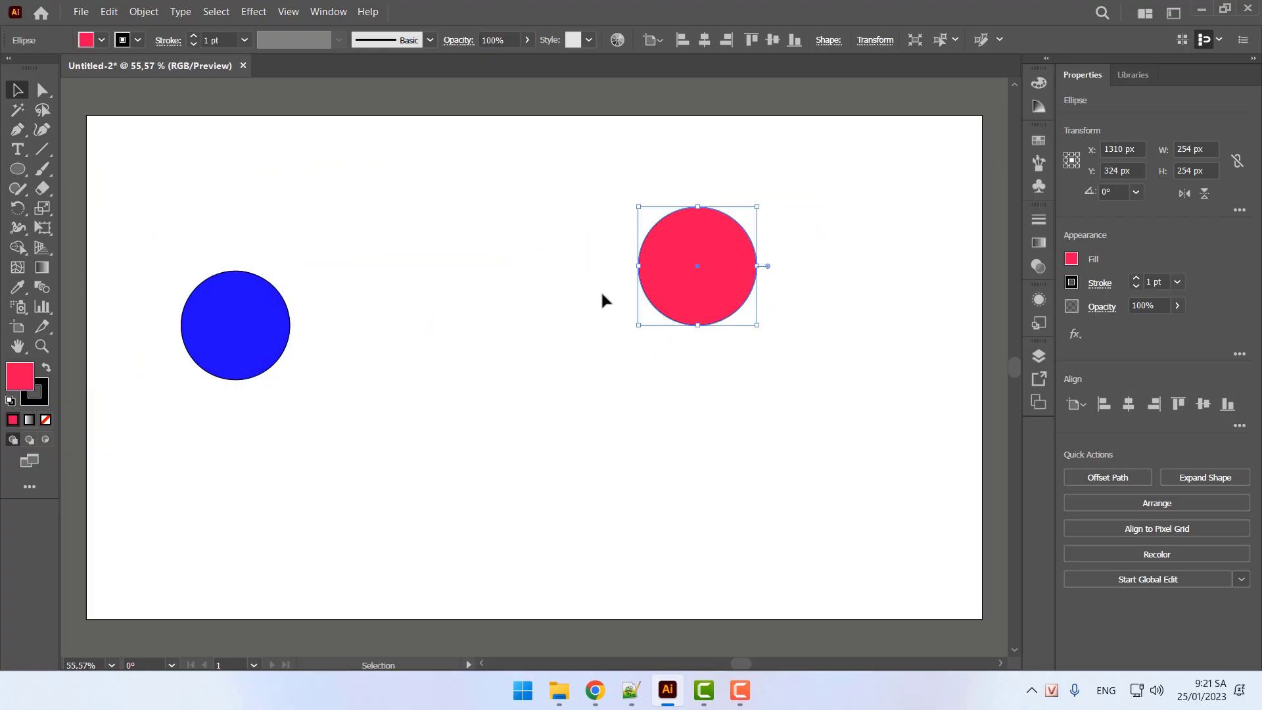
left_click_drag(231, 319, 320, 241)
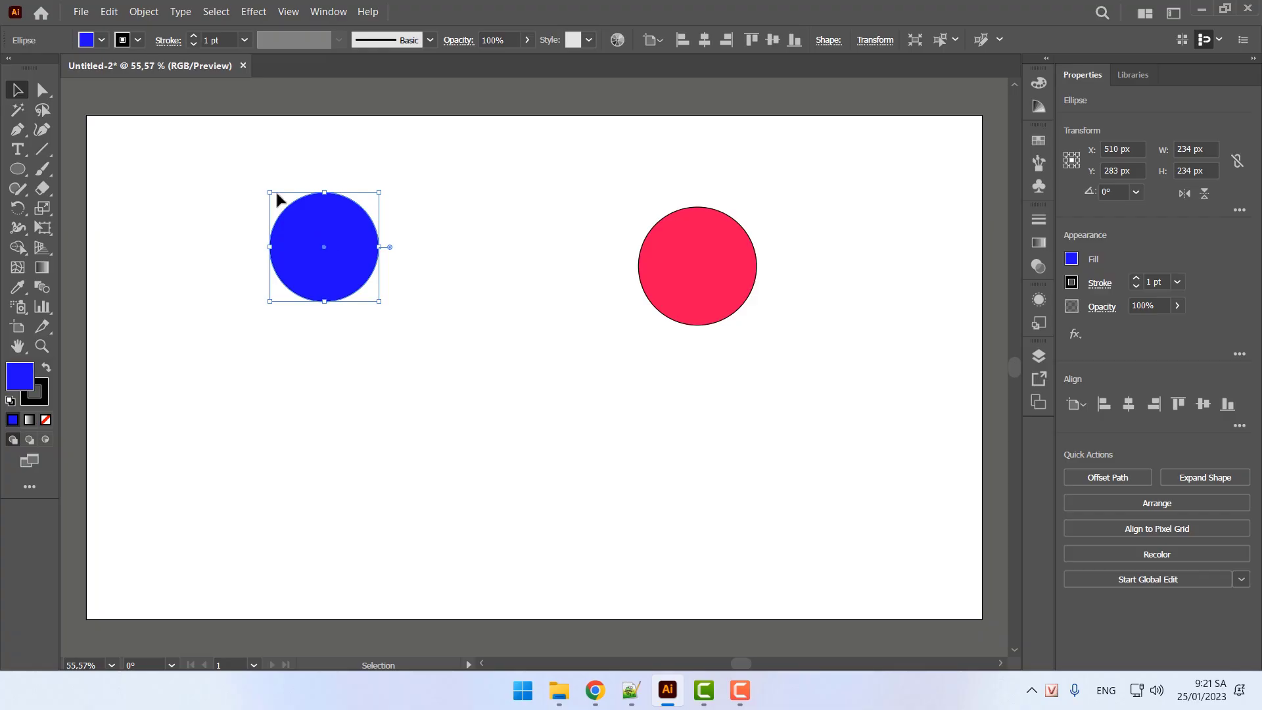
key("a")
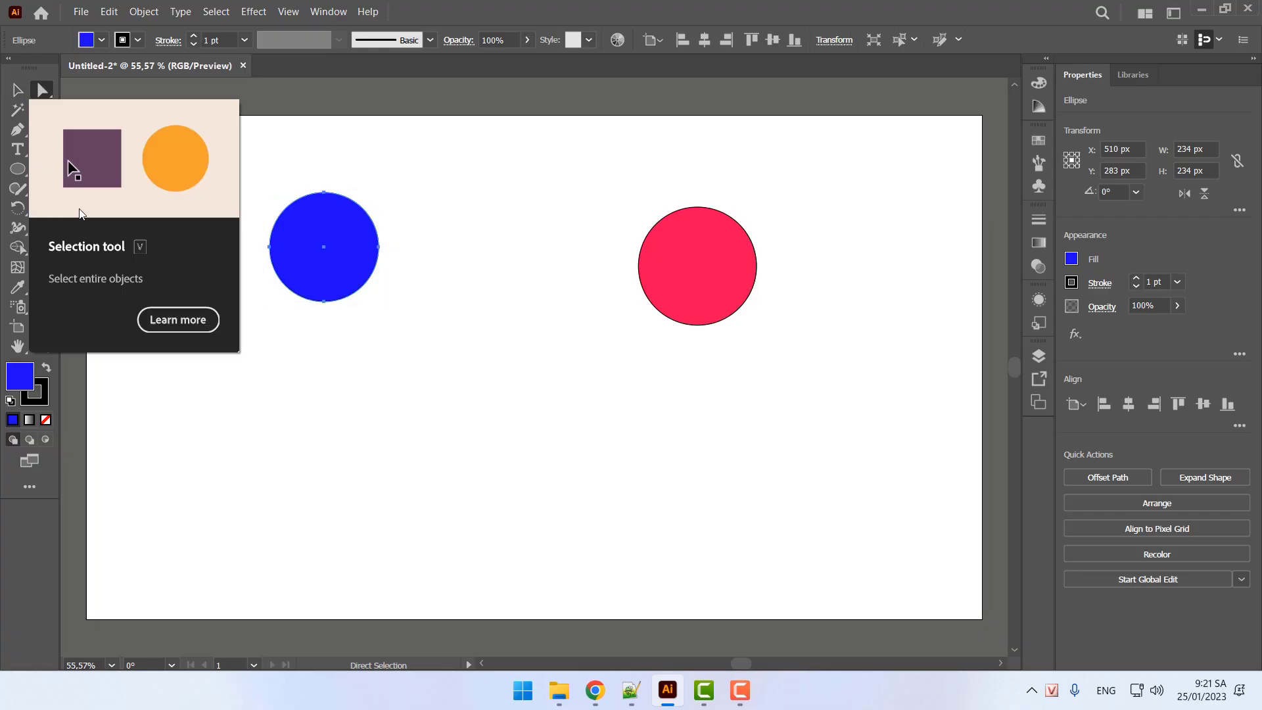
Drag the blue circle beside the red one, then nudge it right three times until the edges meet
left_click(28, 96)
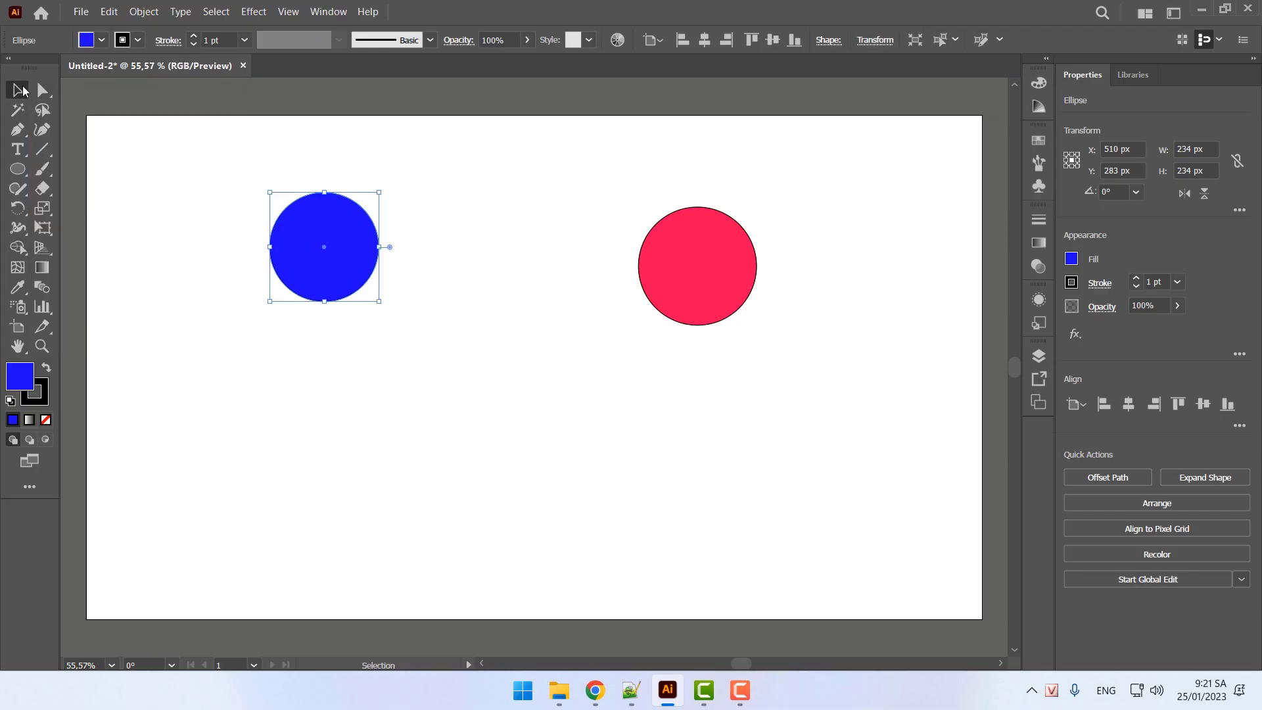
left_click_drag(326, 245, 864, 429)
left_click_drag(883, 546, 577, 290)
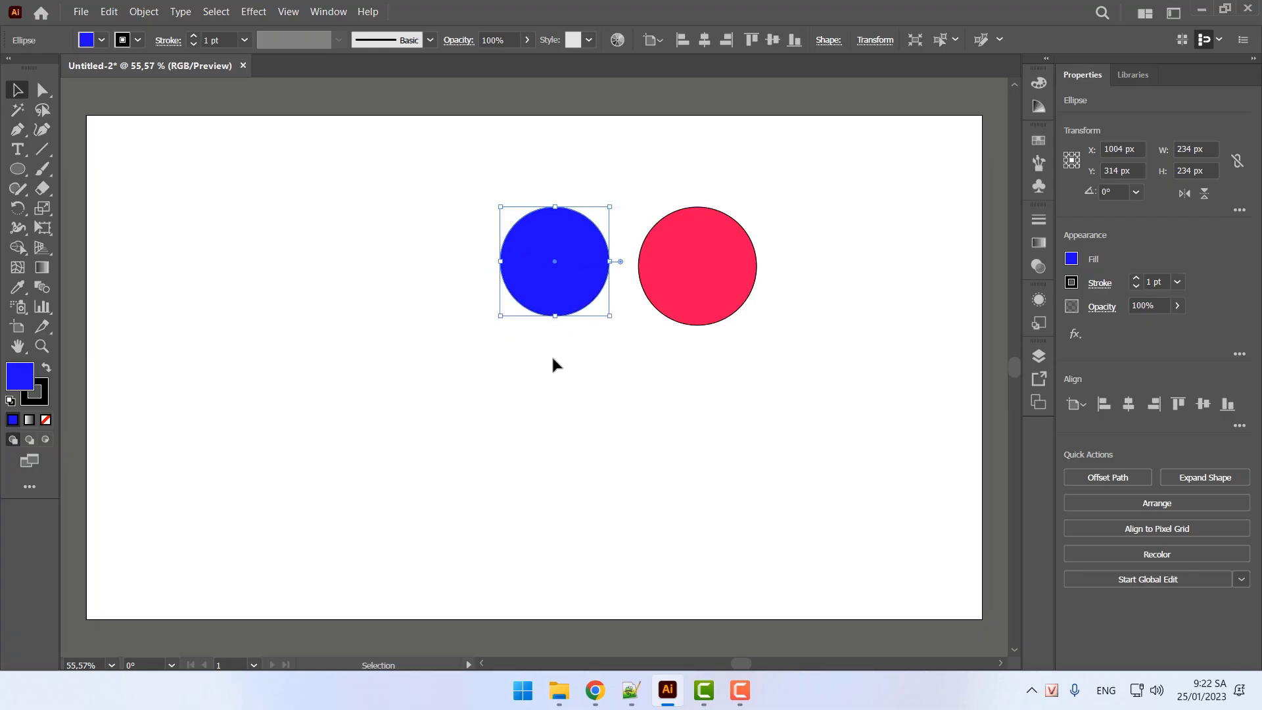
key("Right")
key("Right")
key("Right")
key("Right")
key("Right")
key("Right")
key("Right")
key("Right")
key("Right")
key("Right")
key("Right")
key("Right")
key("Right")
key("Right")
key("Right")
key("Right")
key("Right")
key("Right")
key("Right")
key("Right")
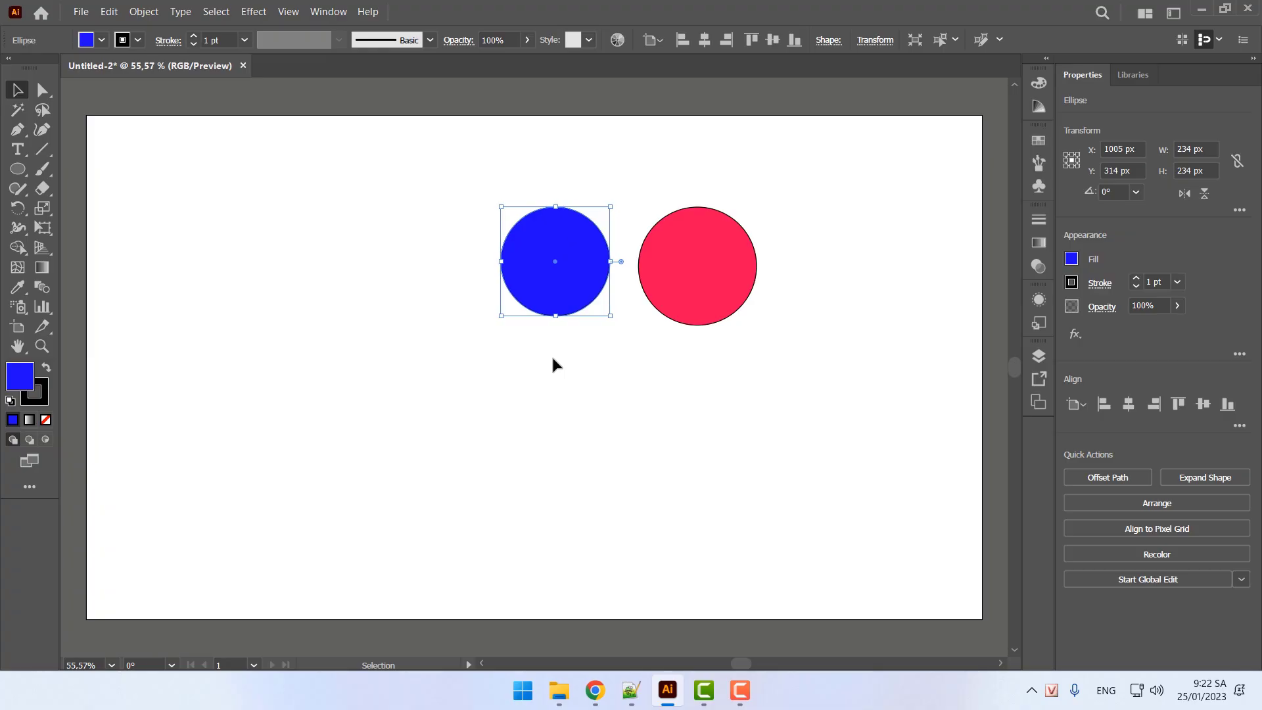
key("Right")
key("Right")
key("Right")
key("Right")
key("Right")
key("Right")
key("Right")
key("Right")
key("Right")
key("Right")
key("Right")
key("Right")
key("Right")
key("Right")
key("Right")
key("Right")
key("Right")
key("Right")
key("Right")
key("Right")
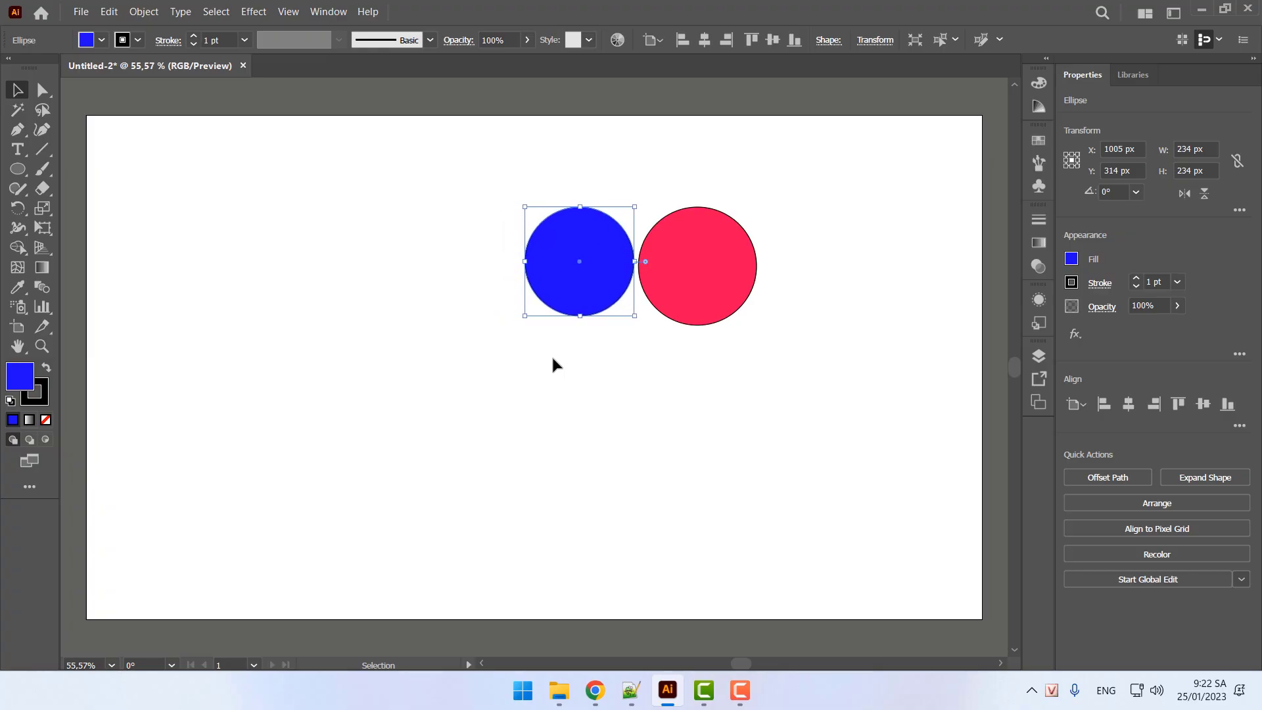
key("Right")
key("Right")
key("Right")
key("Right")
key("Right")
key("Right")
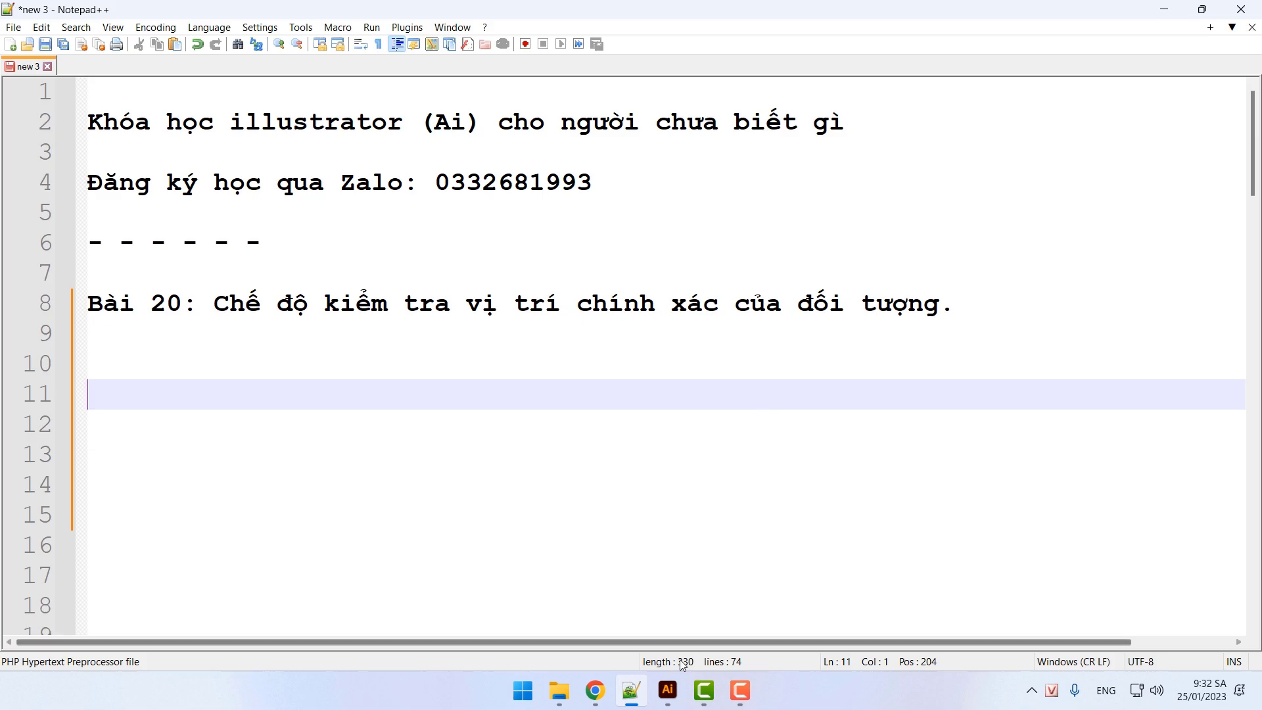
Return from the Lesson 20 notes to the blank Untitled-2 artboard in Illustrator
left_click(668, 690)
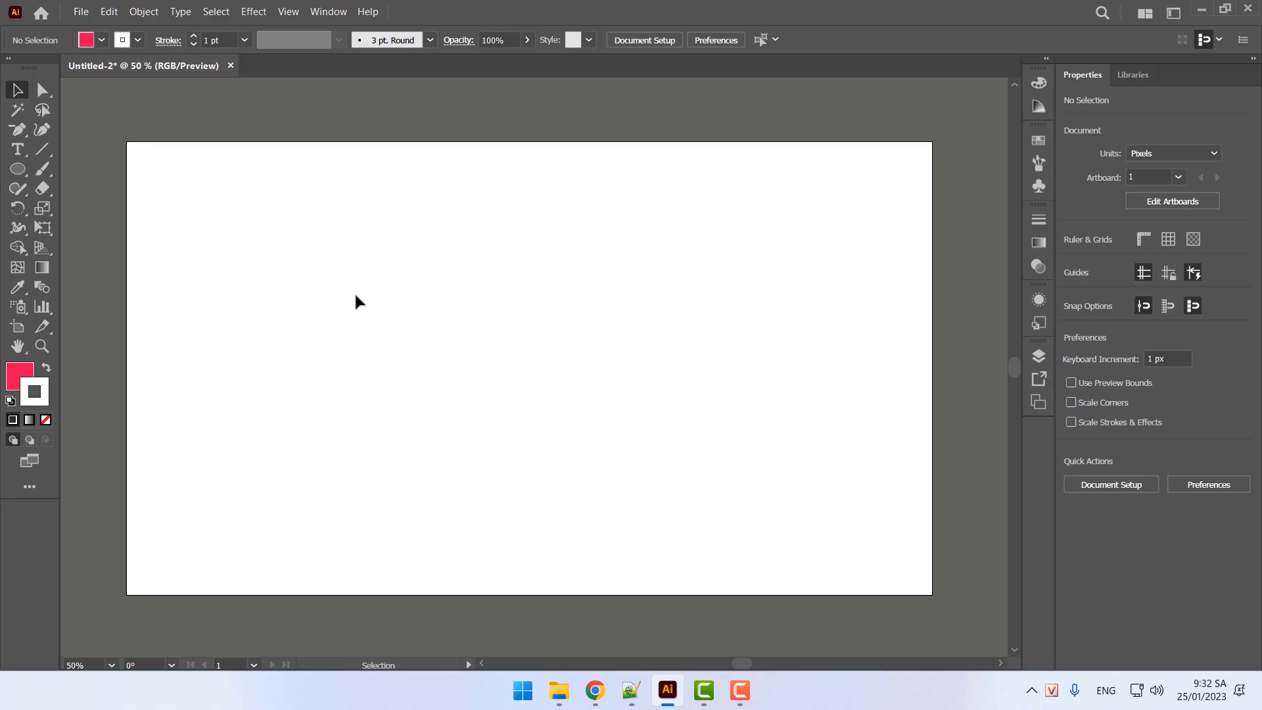
Draw a 335 px pink circle, remove its stroke, then draw a 353 px circle to its right
left_click(28, 174)
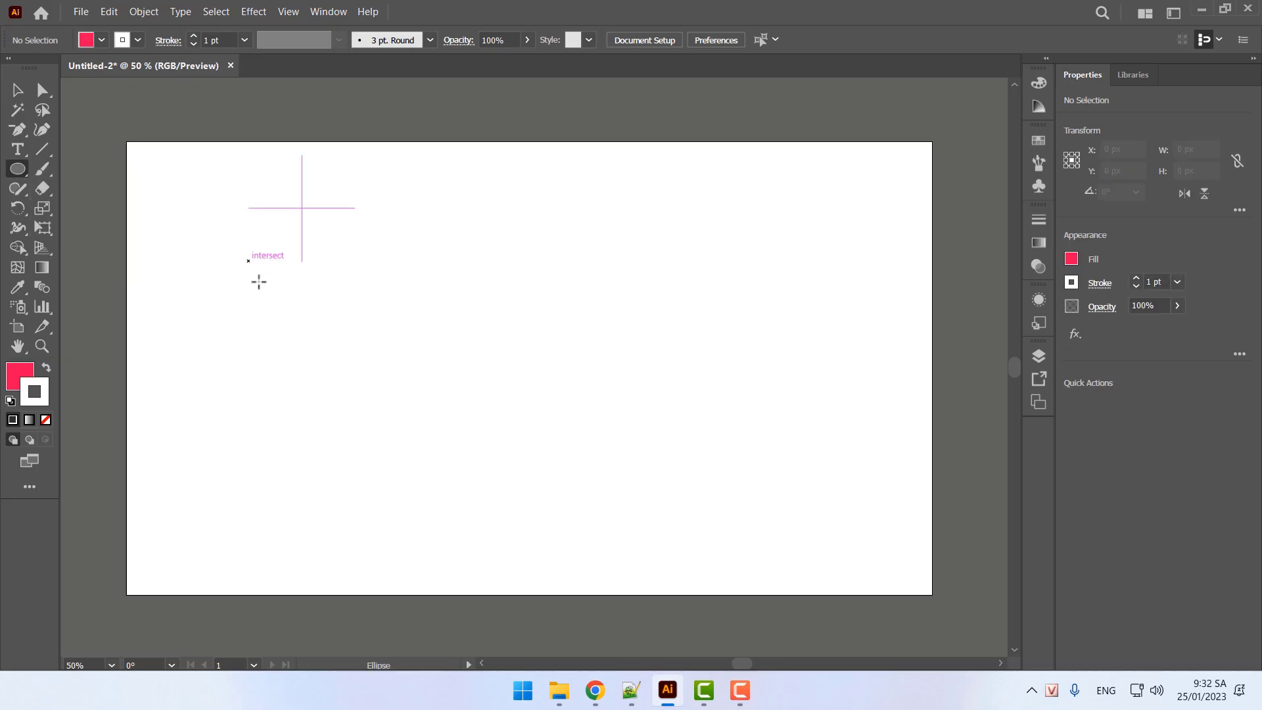
left_click_drag(250, 262, 391, 402)
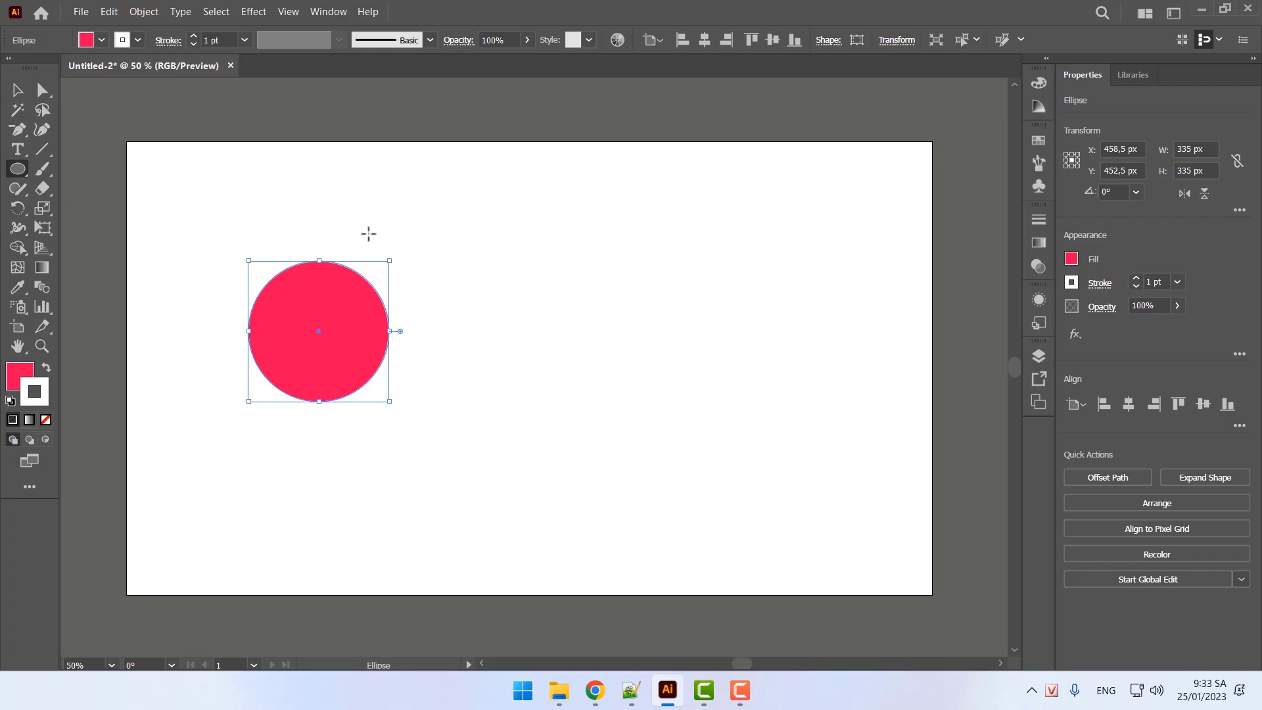
left_click(52, 419)
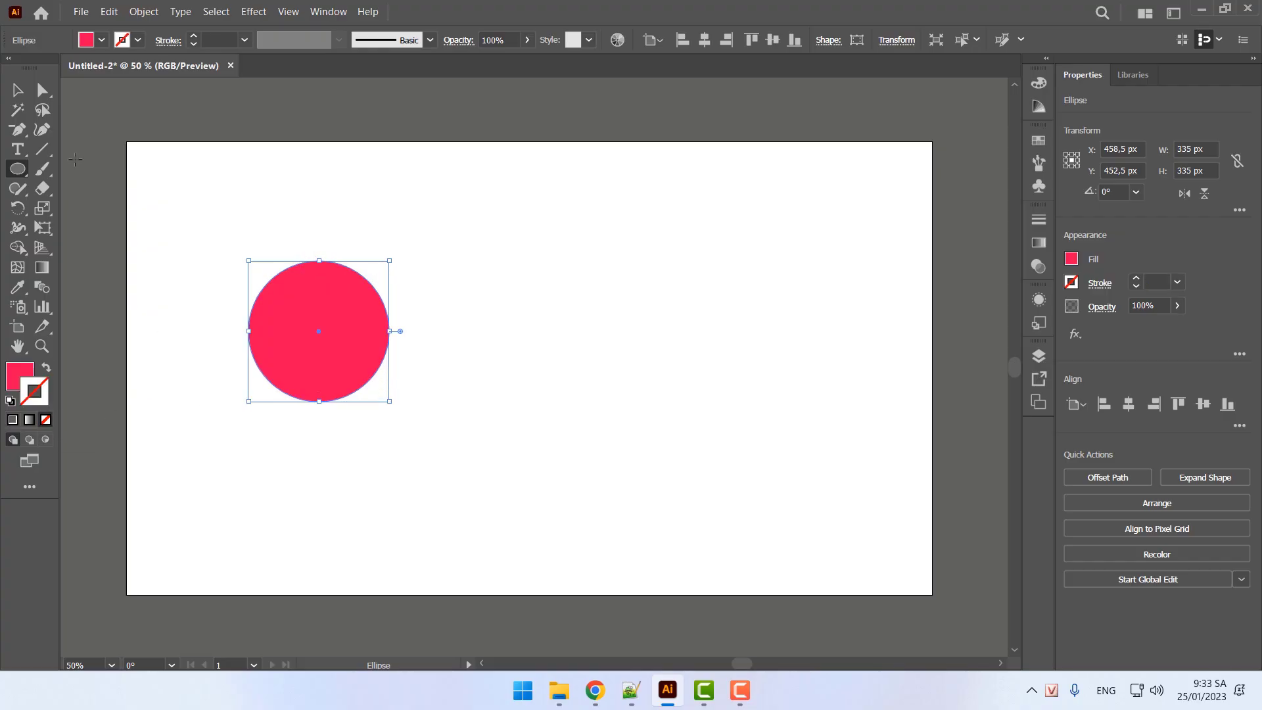
left_click_drag(17, 169, 79, 208)
left_click_drag(499, 268, 648, 379)
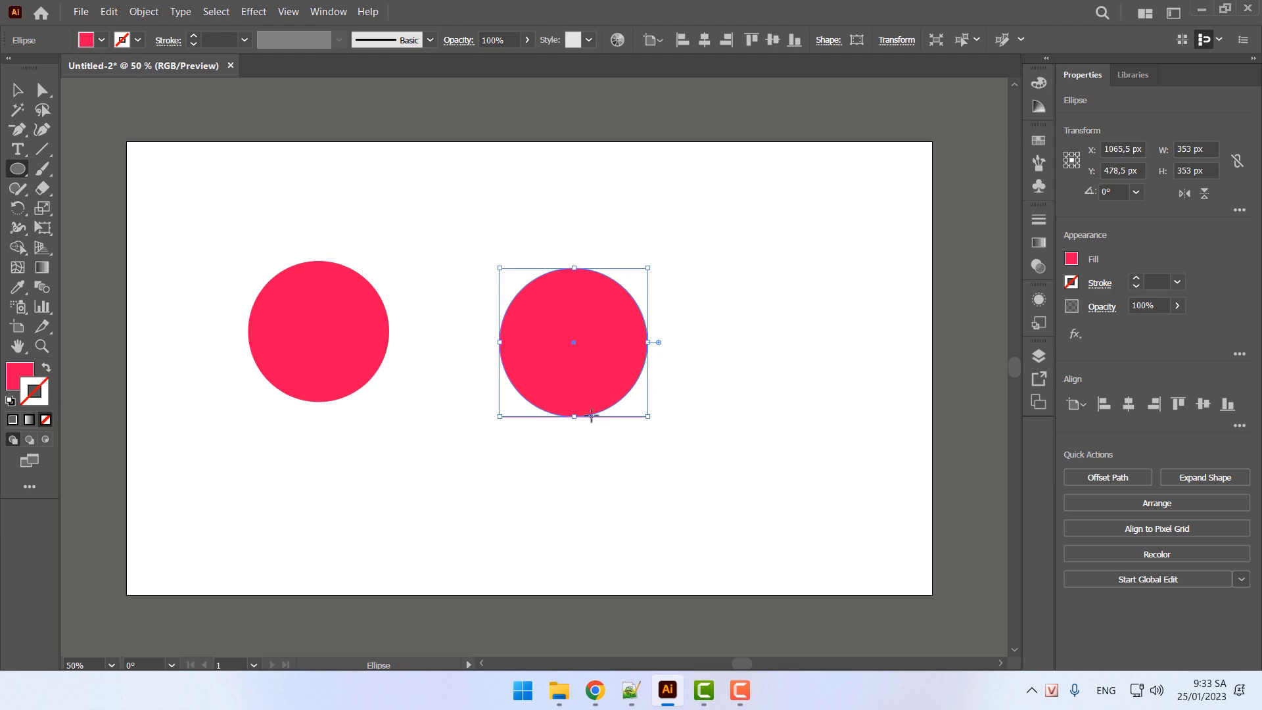
Change the right-hand 353 px circle's fill from pink to blue 0C1EF4
left_click(21, 372)
double_click(22, 381)
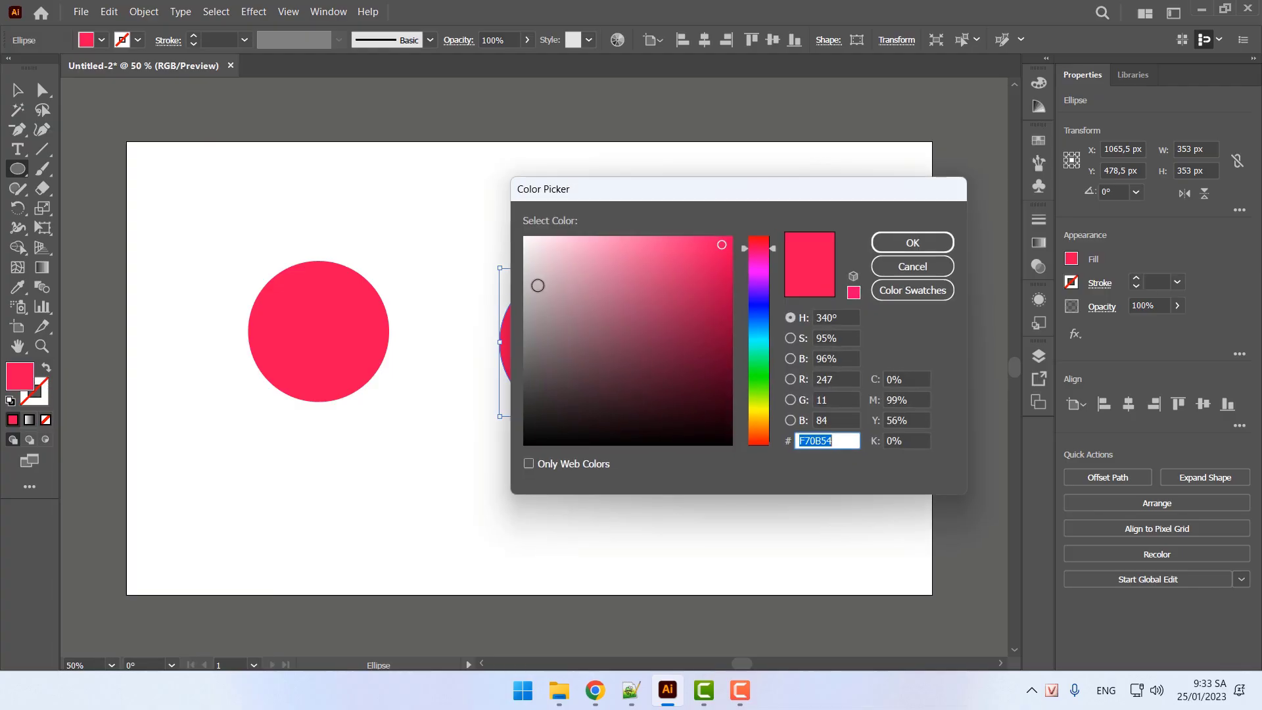
left_click(758, 309)
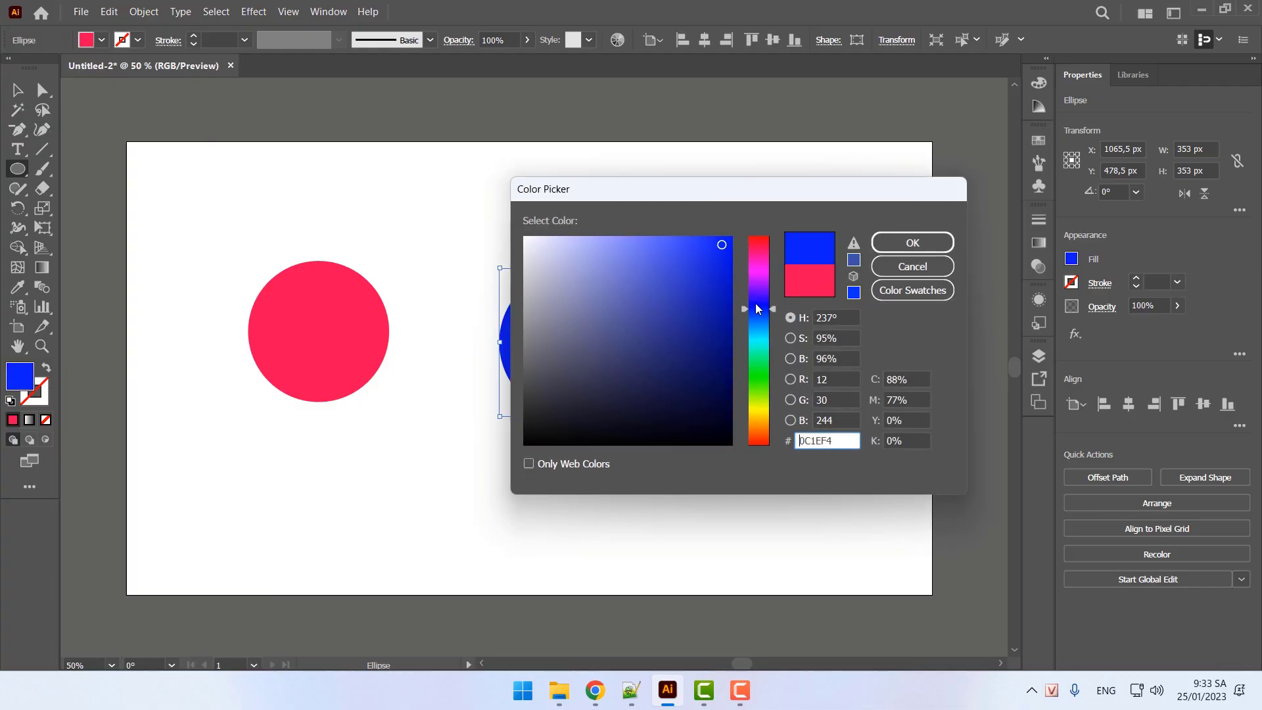
left_click(907, 245)
left_click(18, 96)
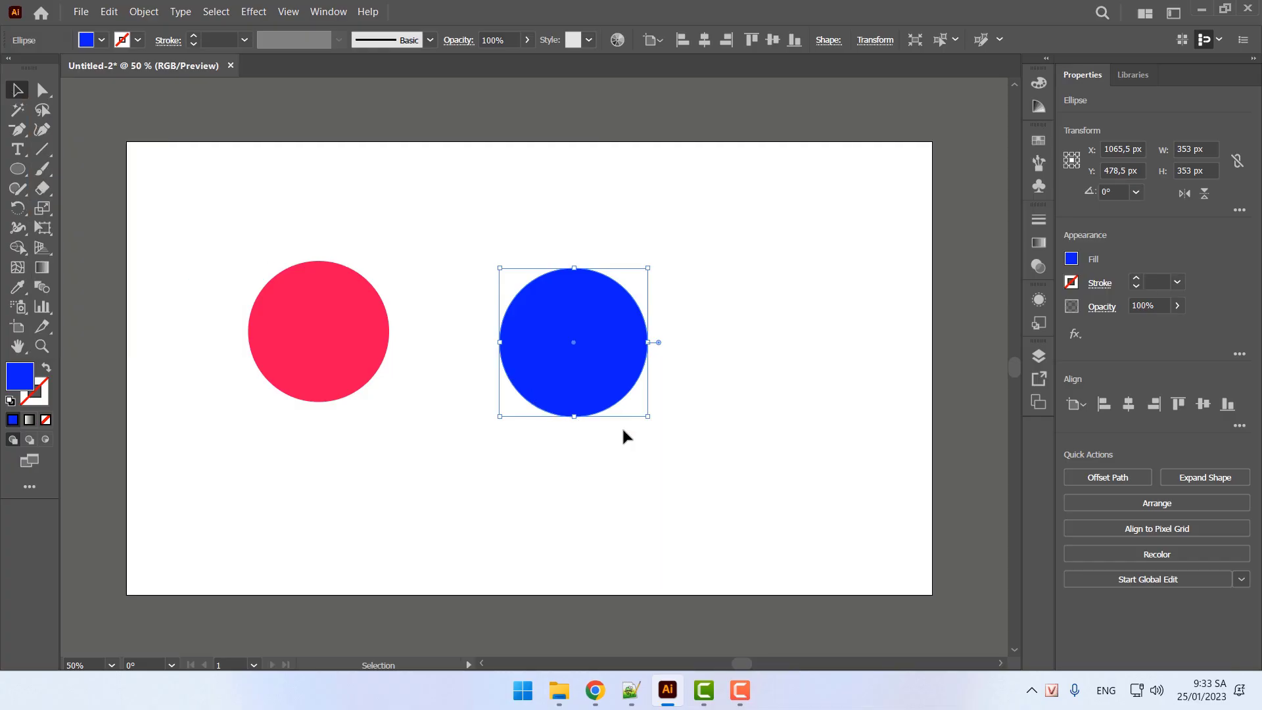
Slide the blue circle left to X 800.5 px, Y 452.5 px, touching the red circle
left_click_drag(583, 384, 483, 376)
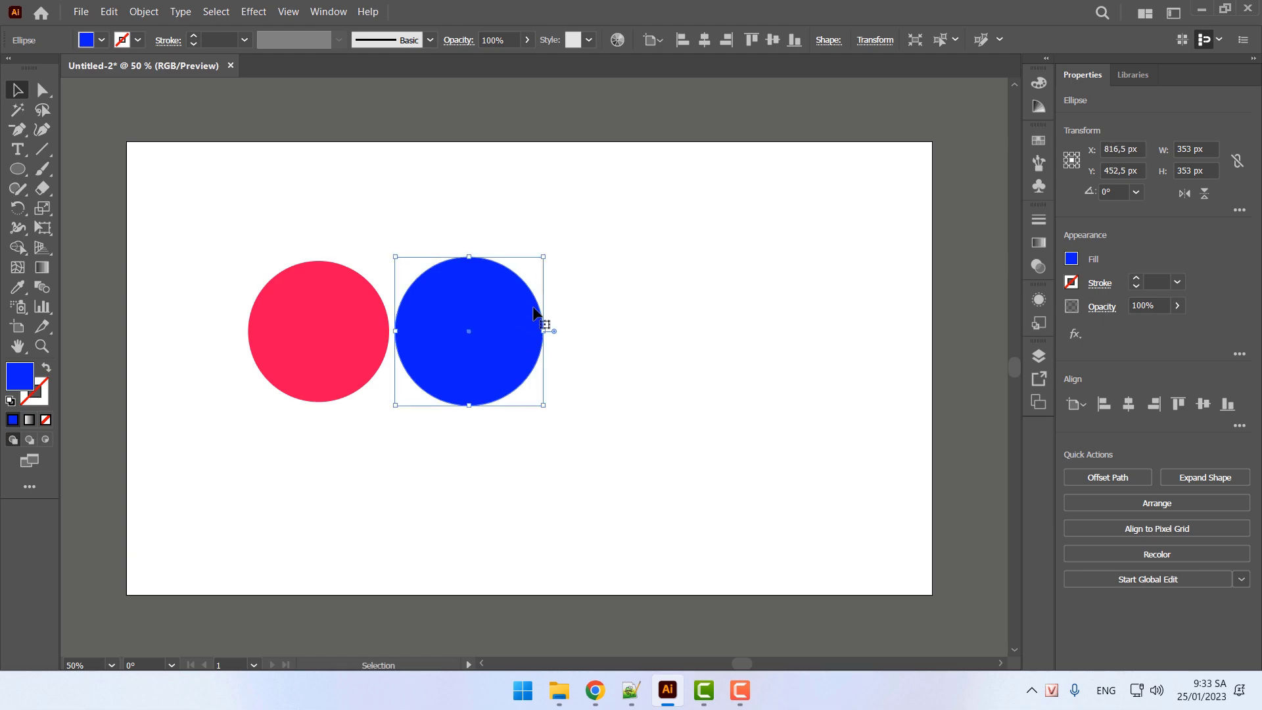
key("Left")
key("Left")
key("Left")
key("Left")
key("Left")
key("Left")
key("Left")
key("Left")
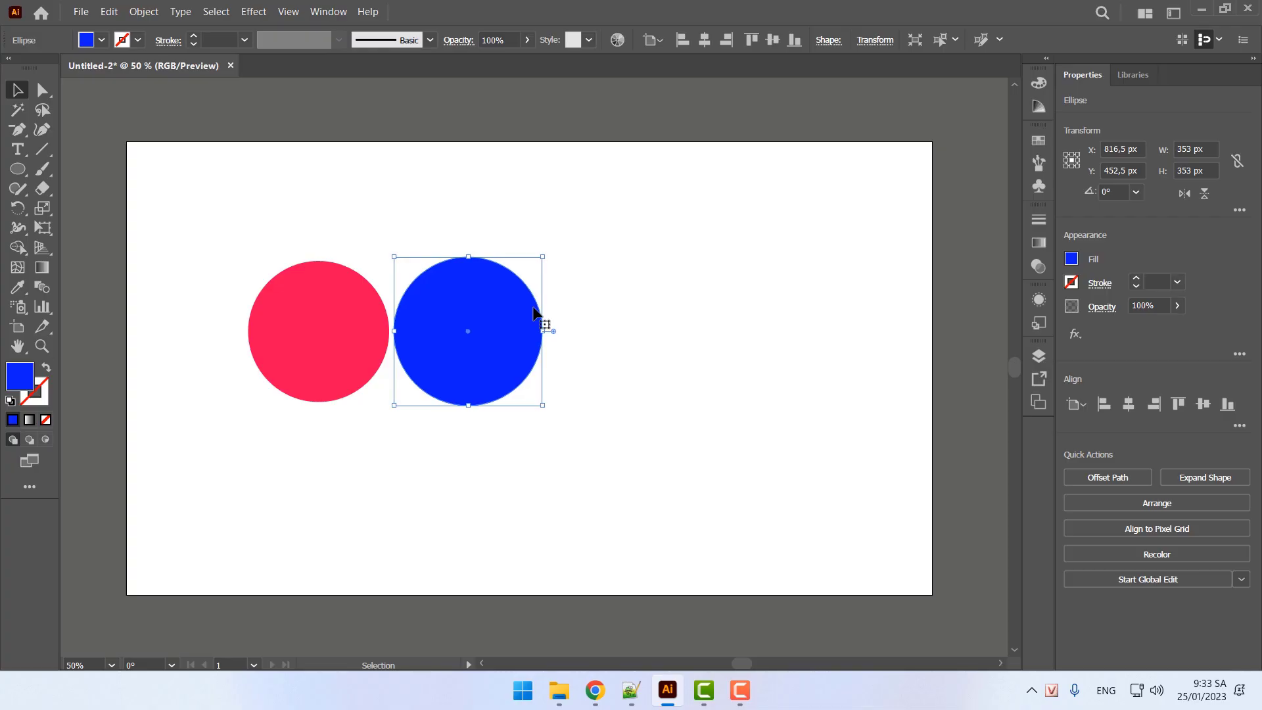
key("Left")
key("Left")
key("Left")
key("Left")
key("Left")
key("Left")
key("Left")
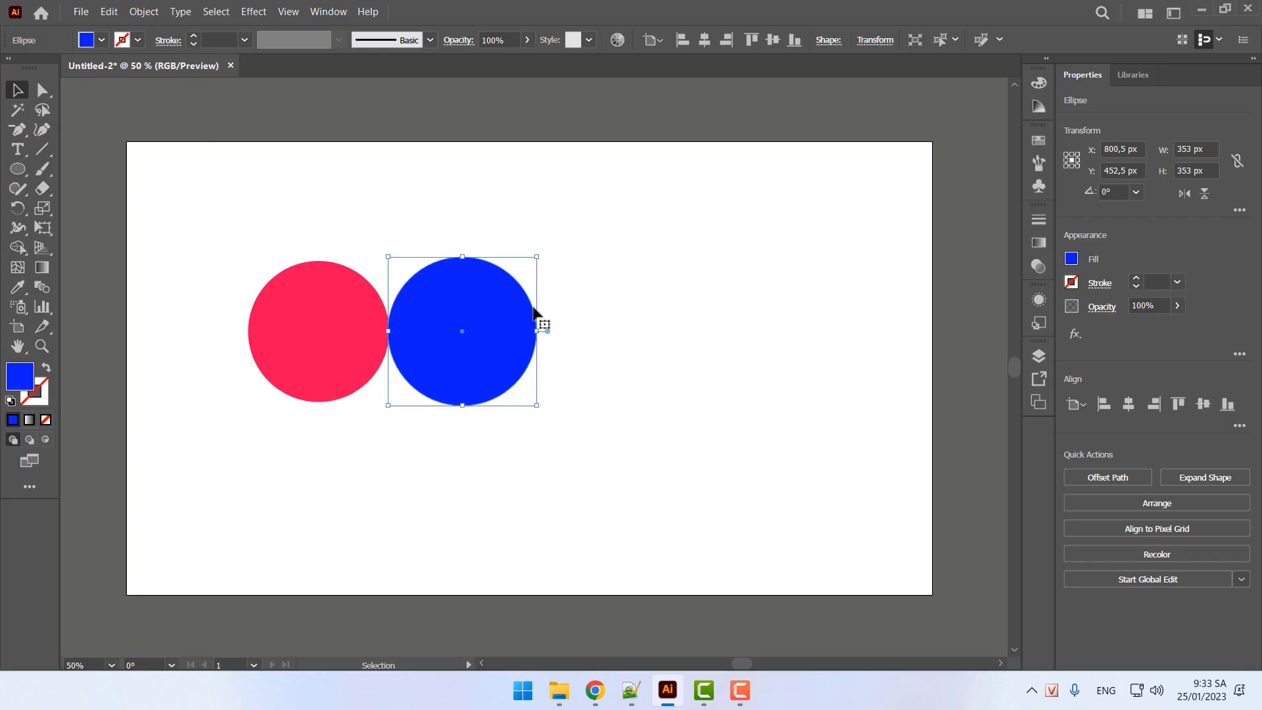
left_click(421, 108)
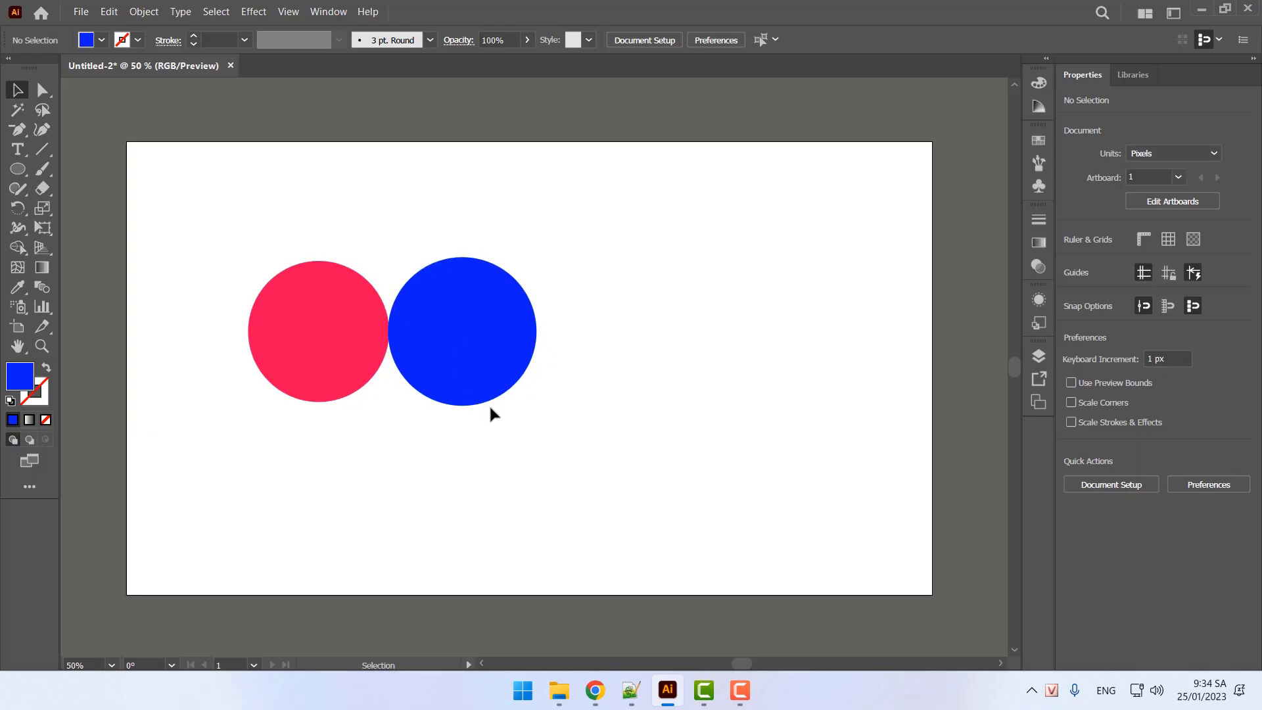
Zoom to 150% around where the circles meet, then bring up the Notepad++ lesson notes
key("ctrl+plus")
key("ctrl+plus")
key("ctrl+plus")
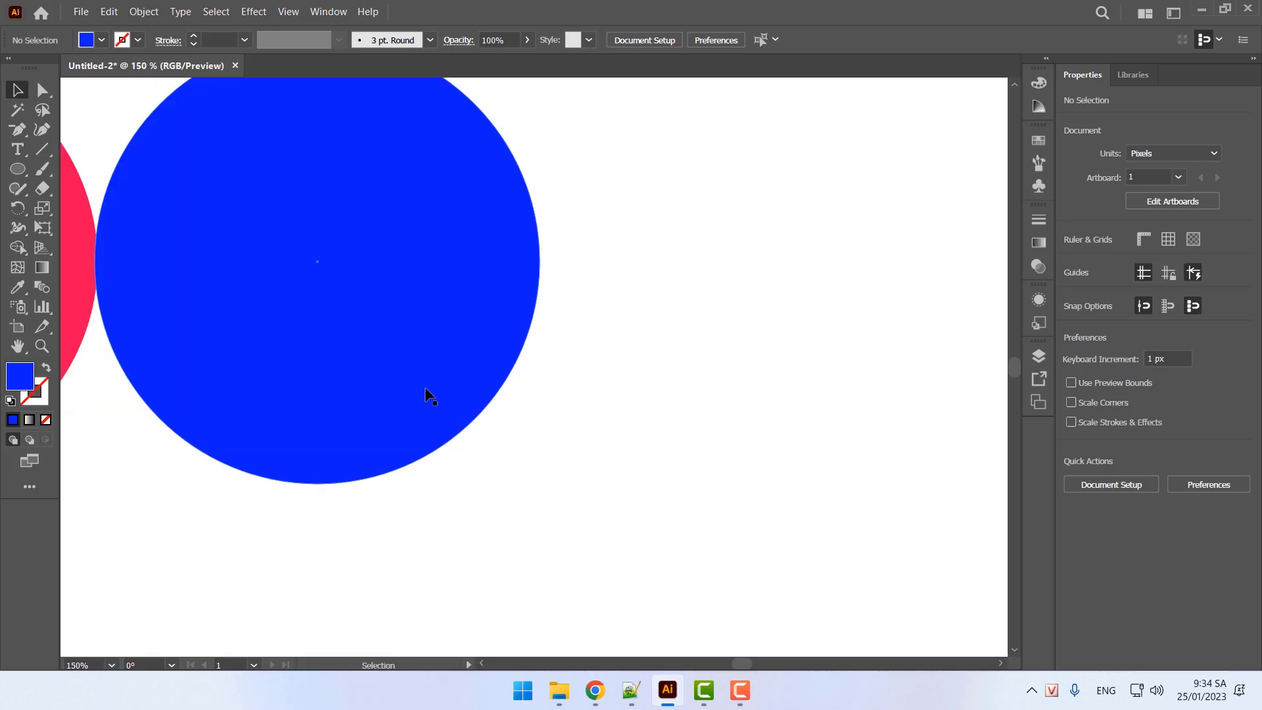
left_click_drag(285, 327, 639, 393)
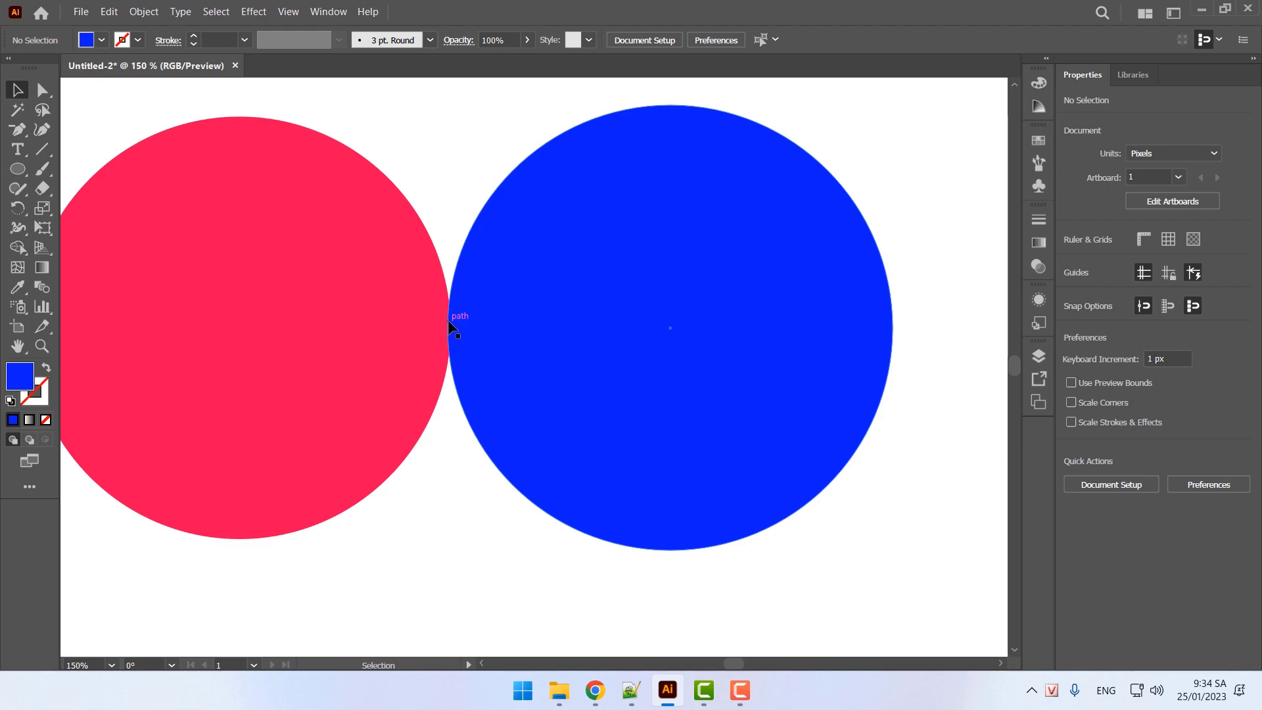
left_click(631, 690)
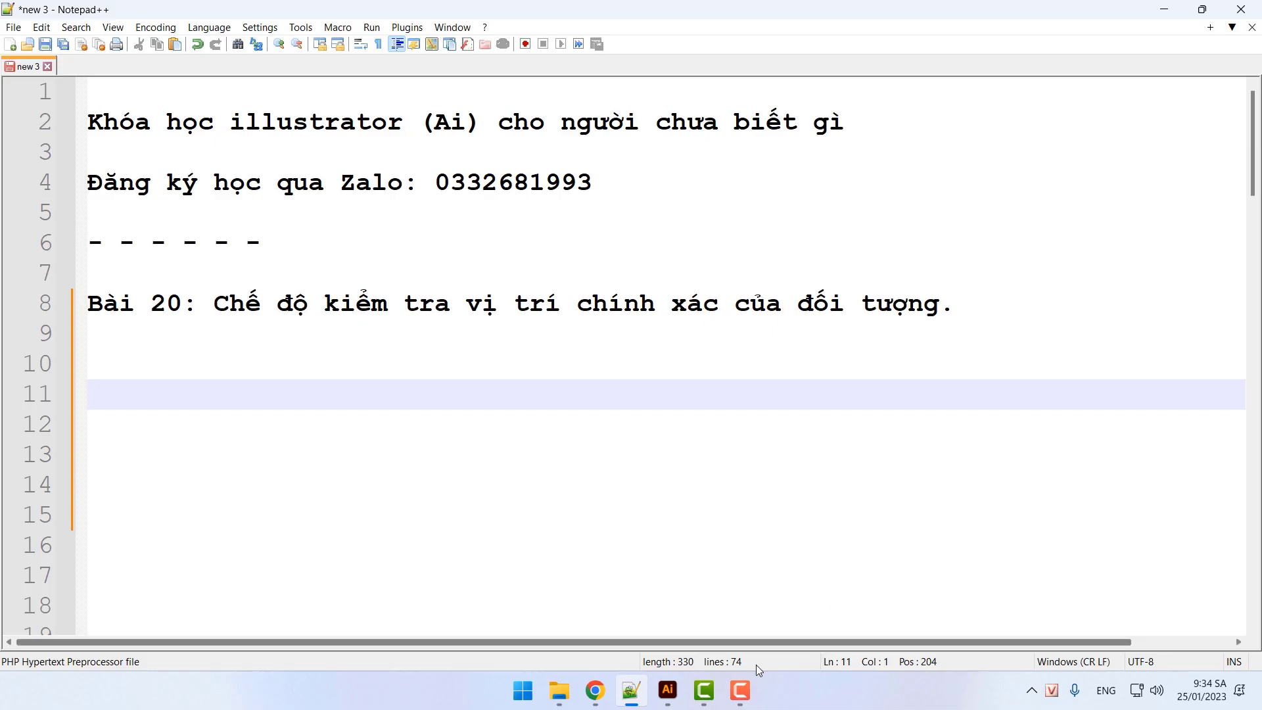
Switch from the Notepad++ notes back to the Illustrator drawing of the two circles
left_click(668, 690)
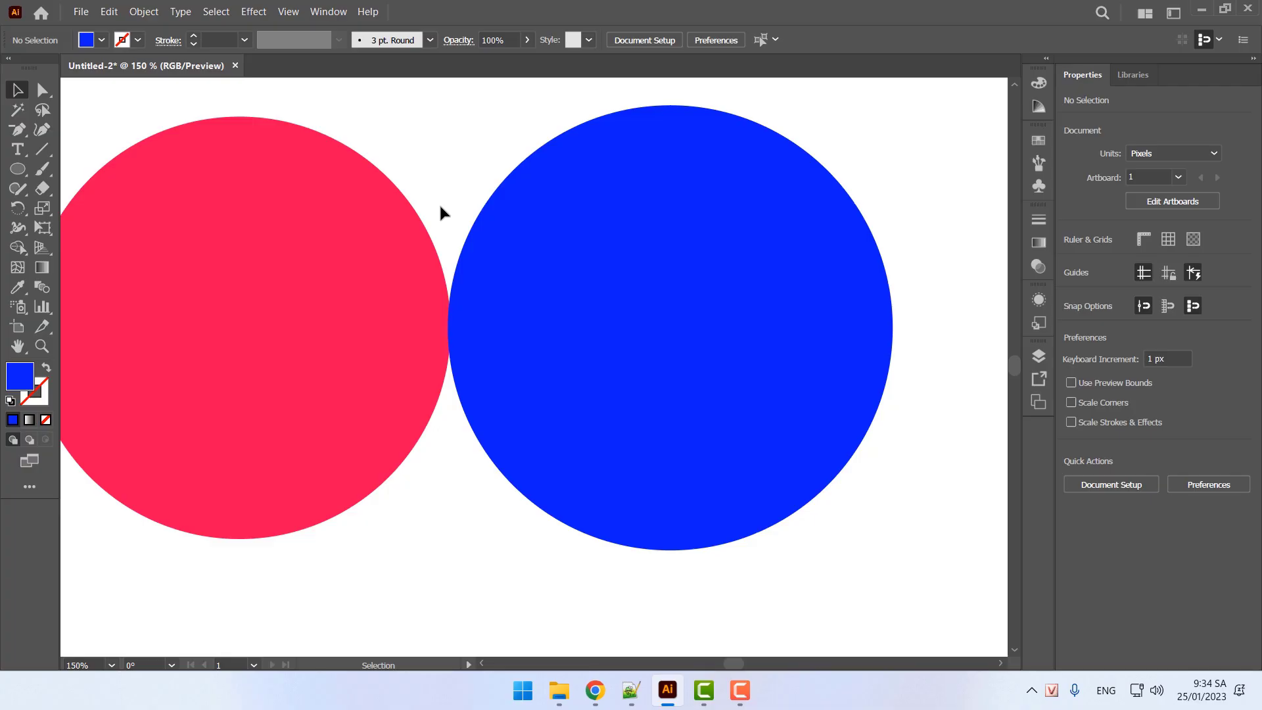
Switch the Untitled-2 drawing to Outline view with Ctrl+Y
key("ctrl+y")
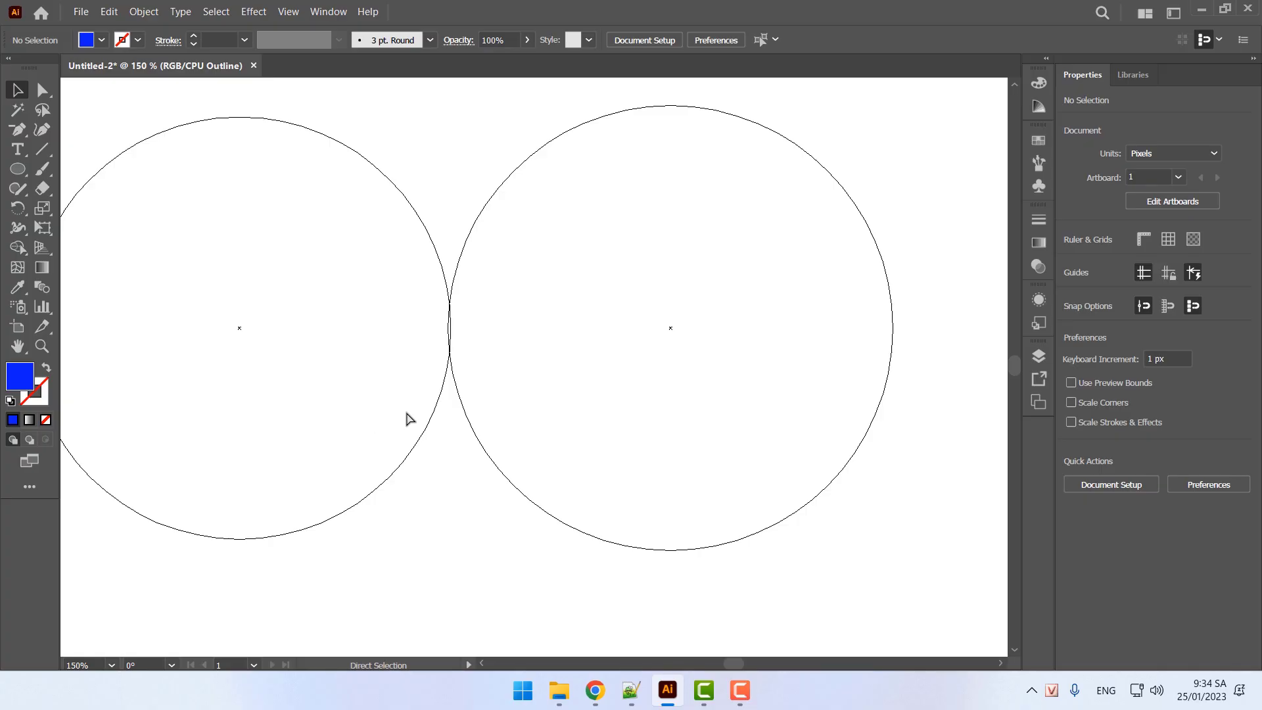
Zoom to 200% and nudge the blue circle right, checking the meeting edges in Outline view
key("ctrl+plus")
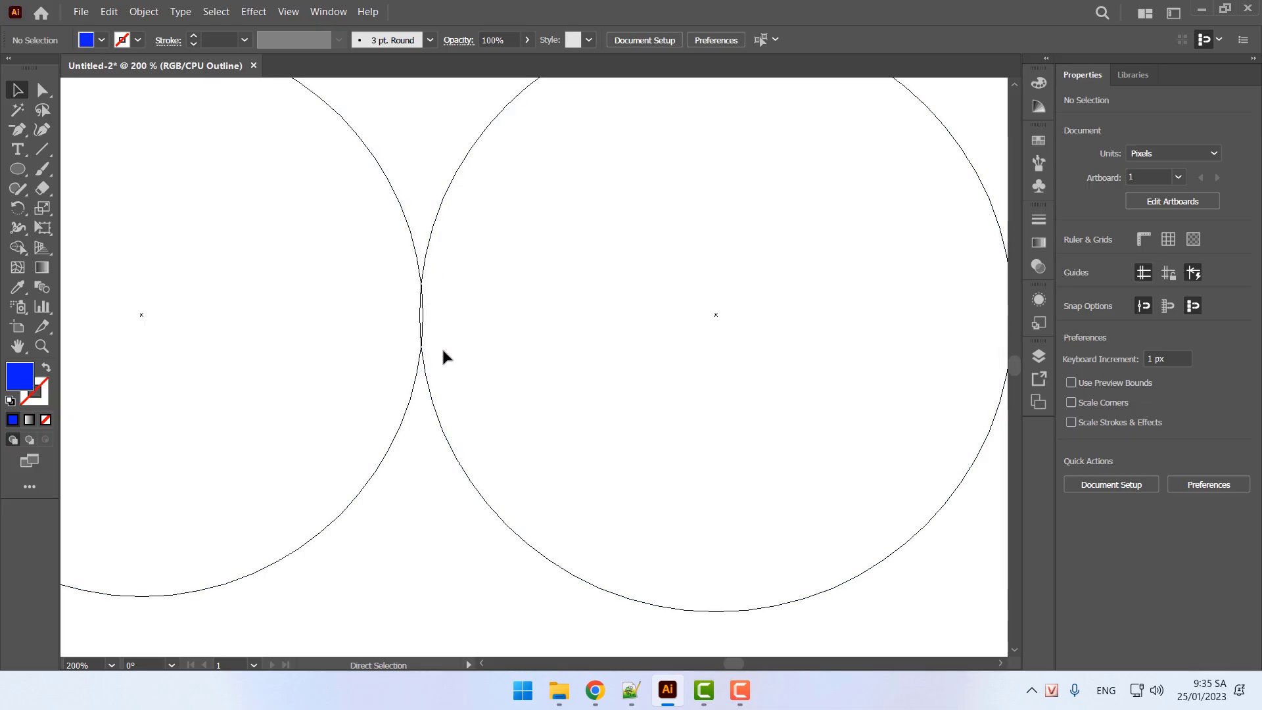
key("ctrl+y")
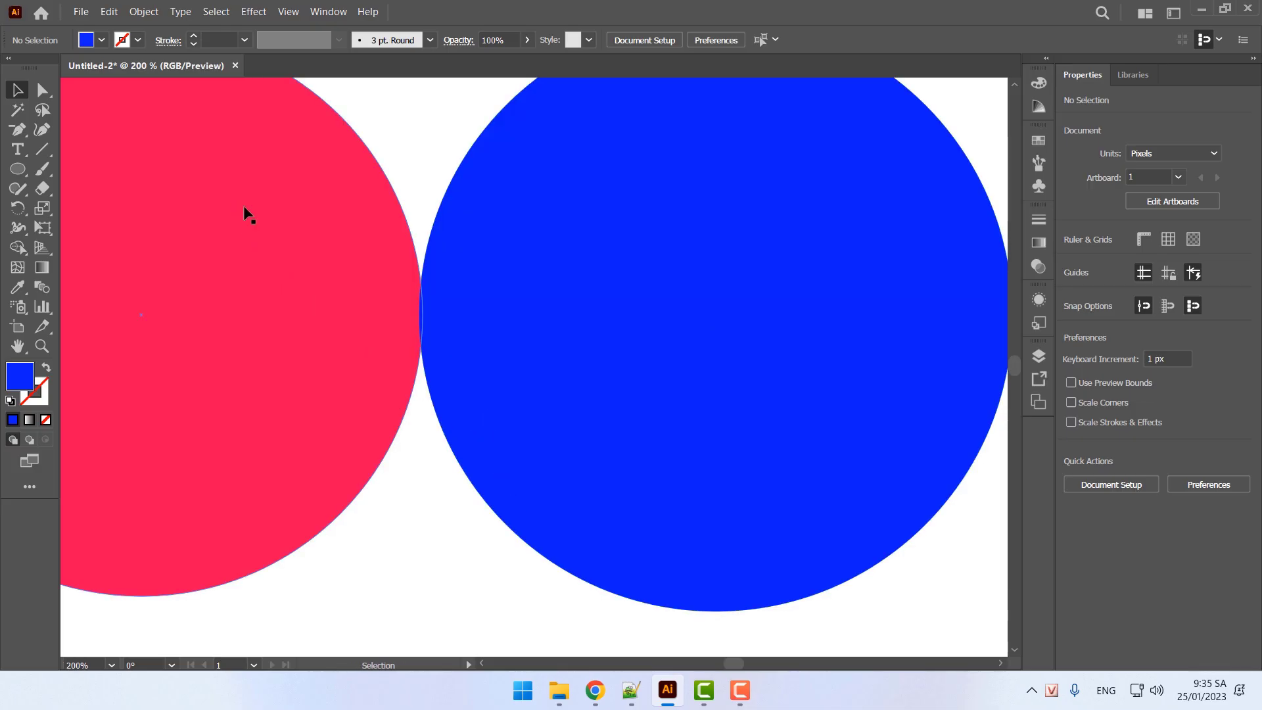
left_click(561, 320)
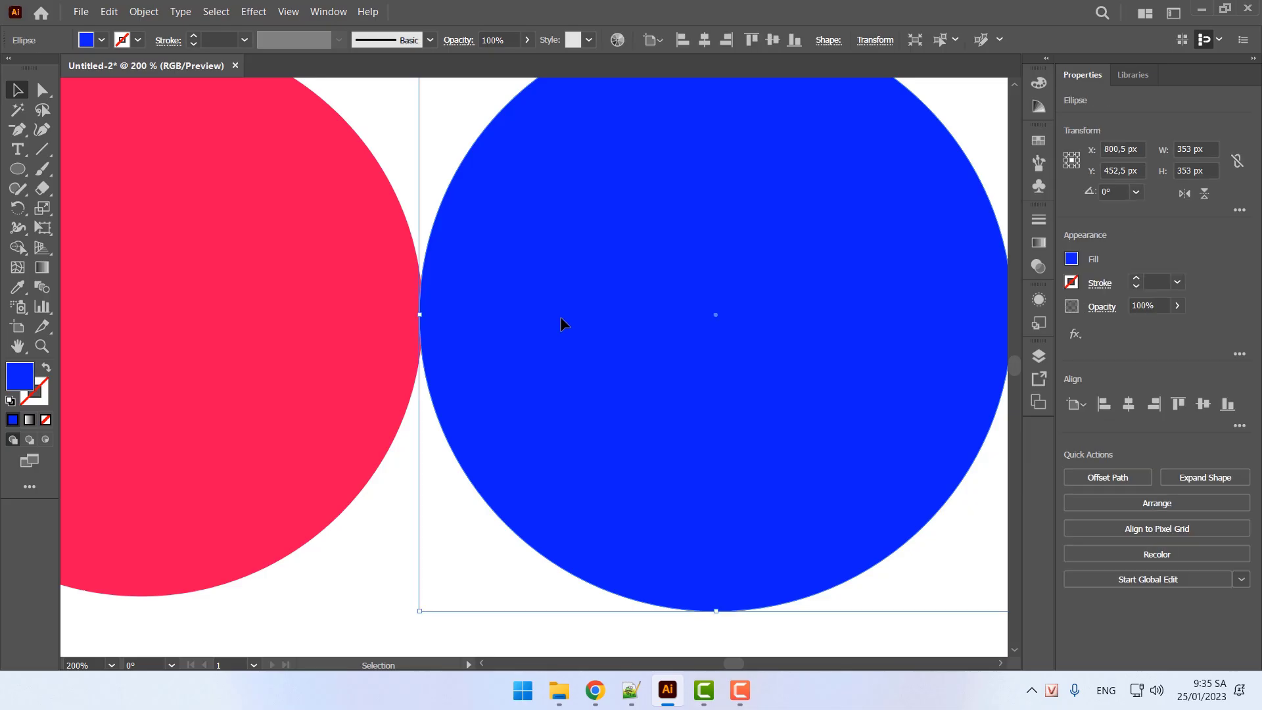
key("Right")
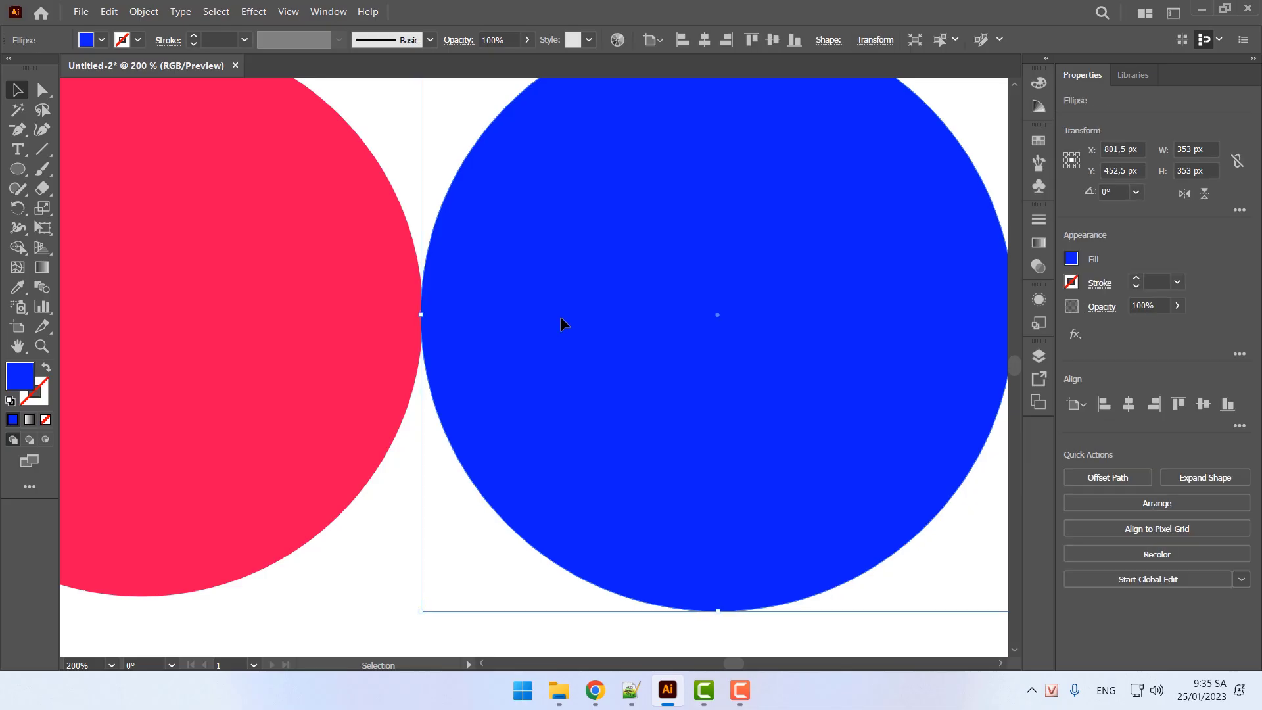
key("ctrl+y")
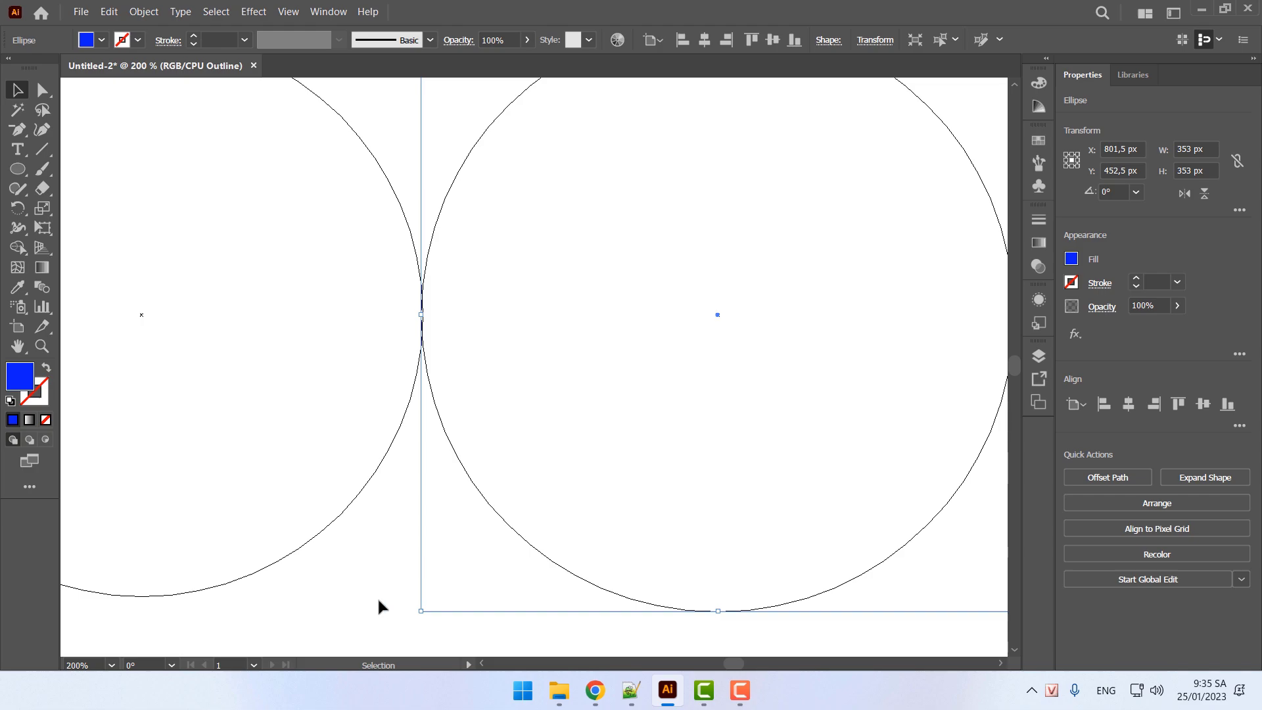
left_click(330, 635)
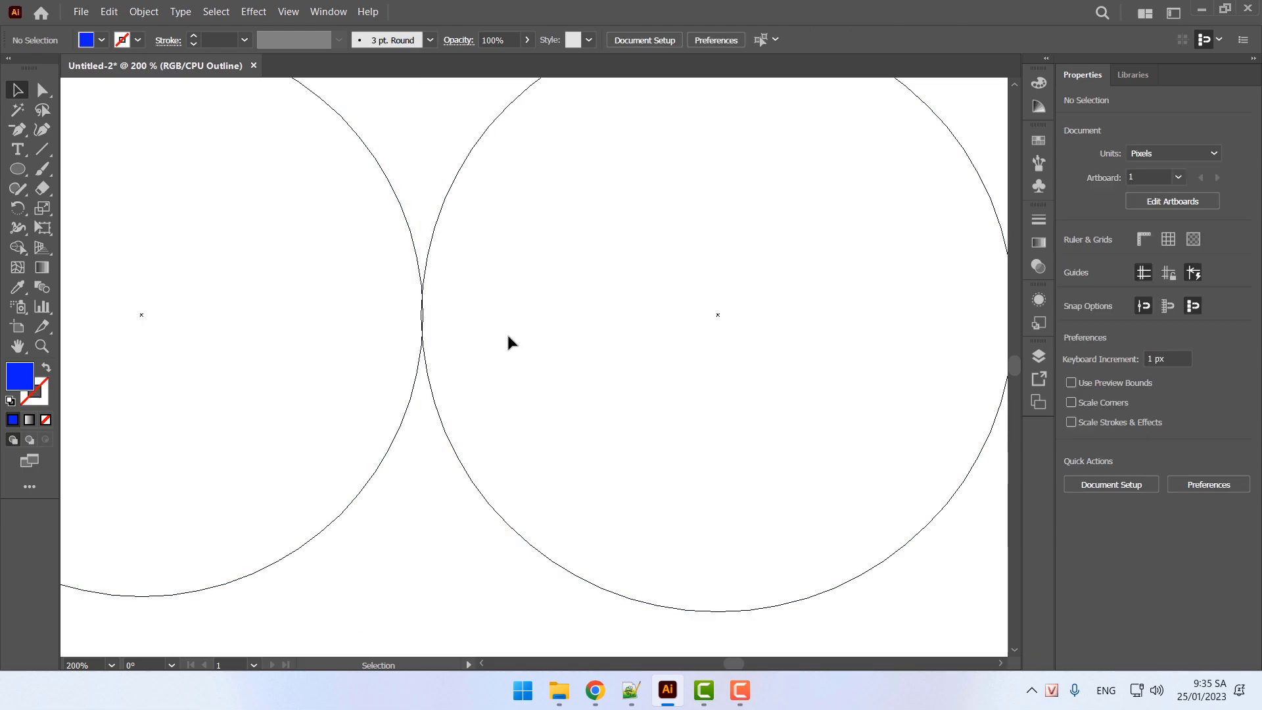
Nudge the blue circle another 1 px right to X 802.5 px and recheck the outlines
key("ctrl+y")
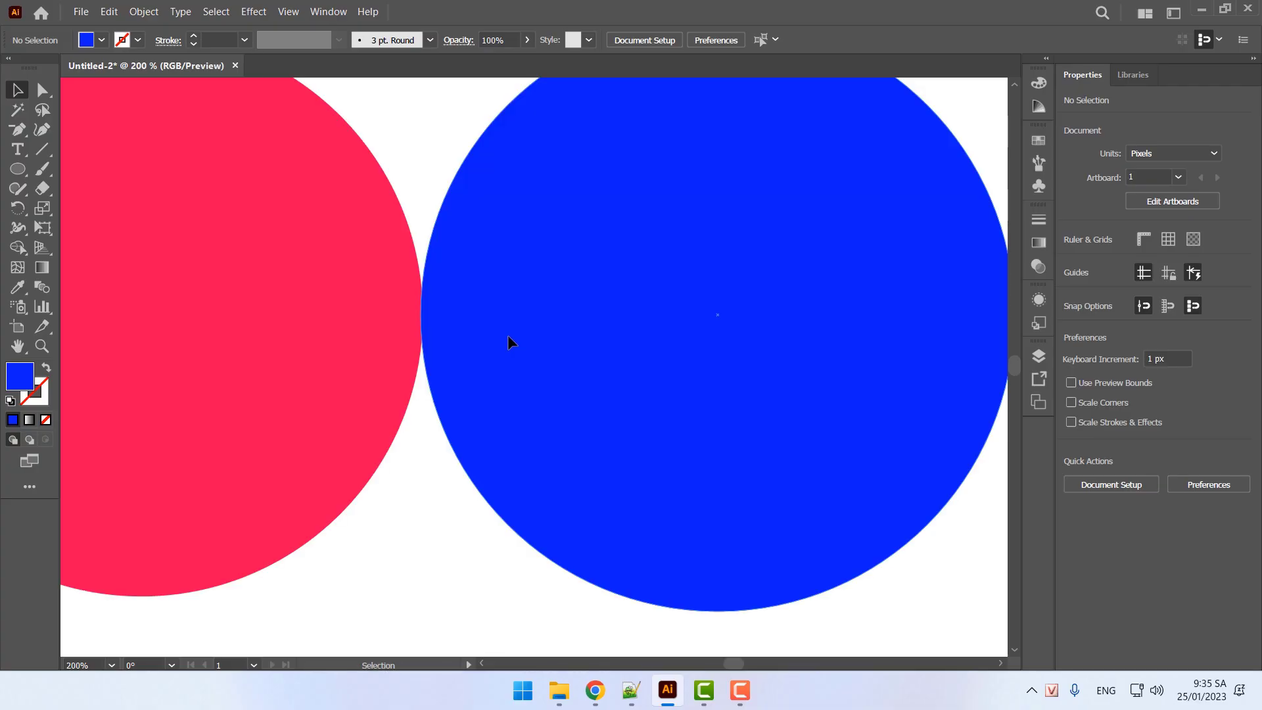
left_click(507, 341)
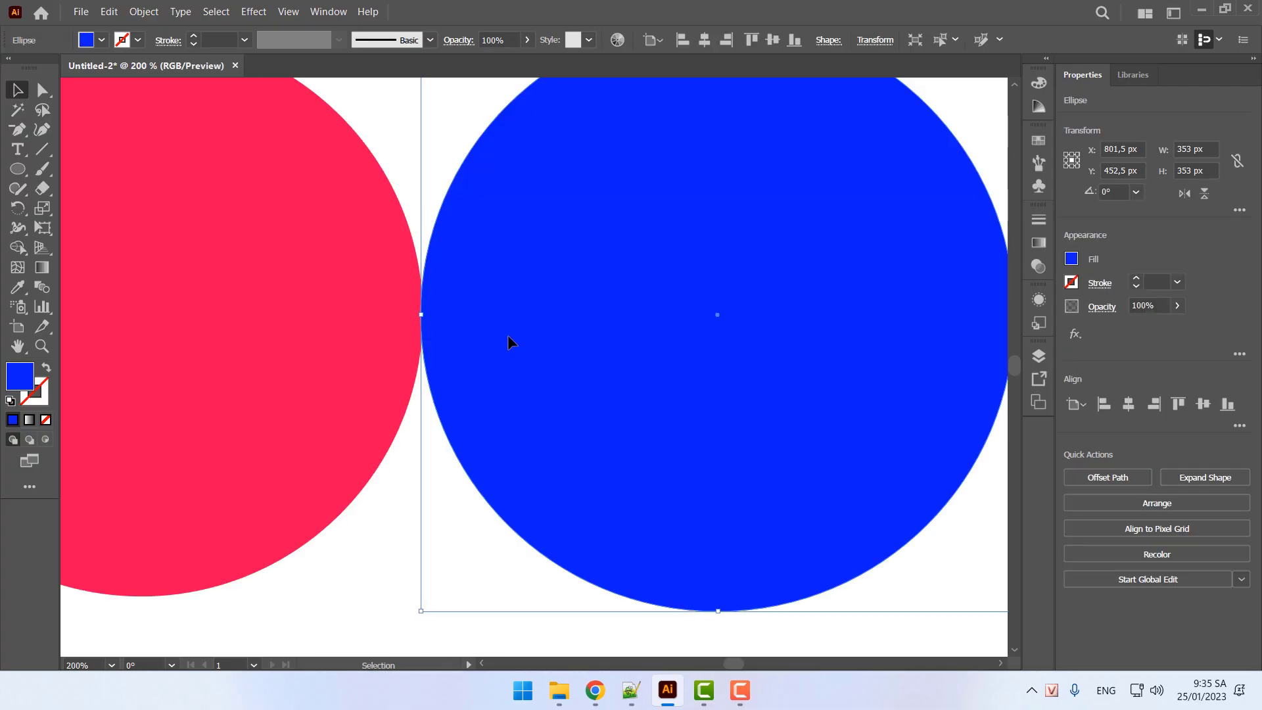
key("Right")
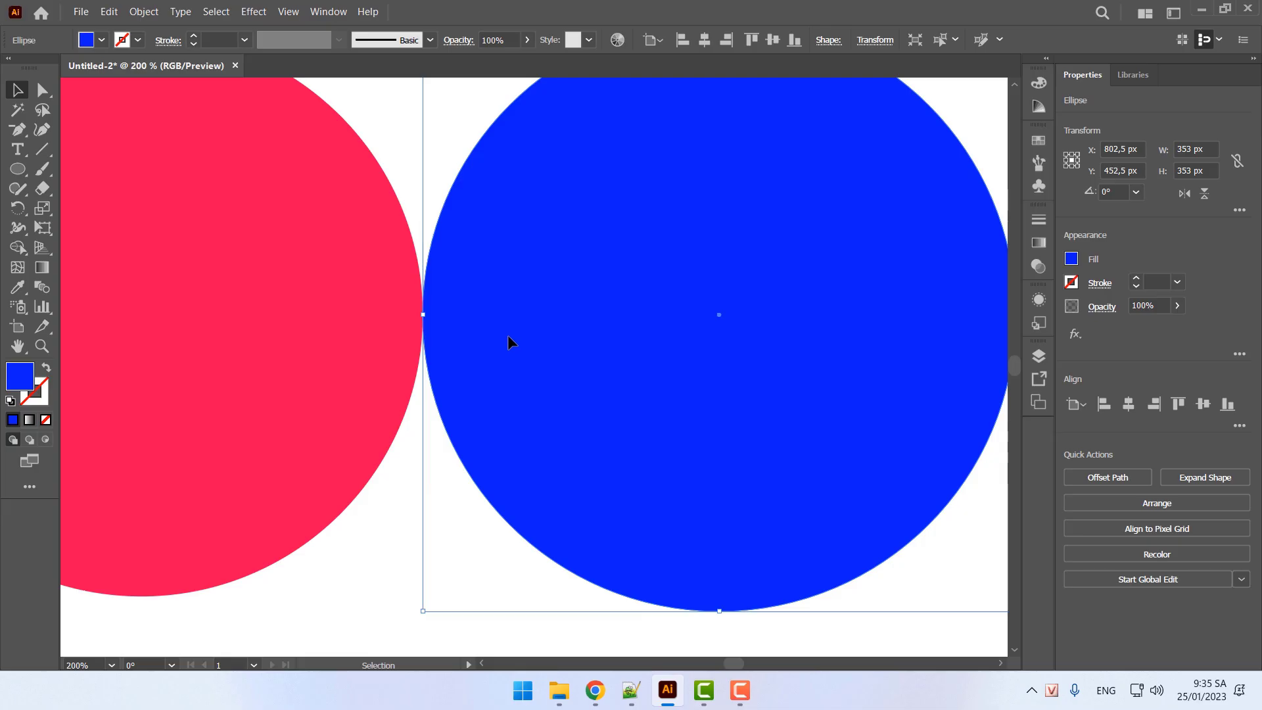
key("ctrl+y")
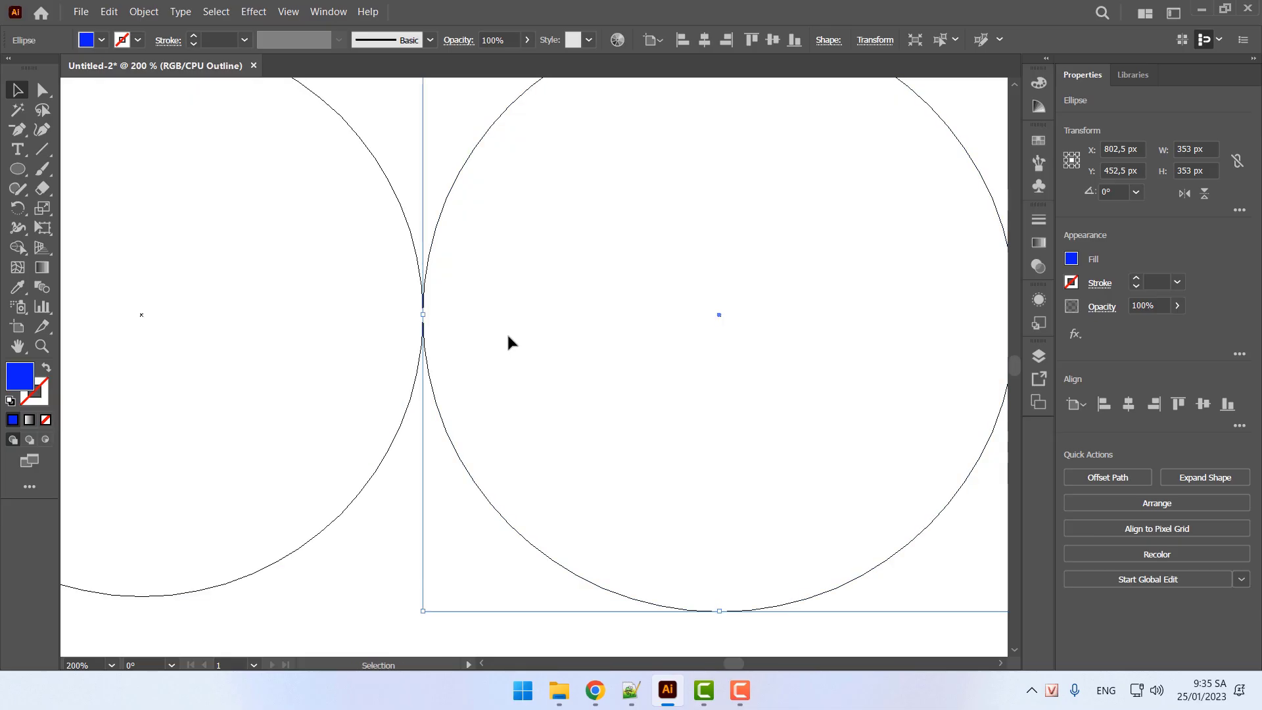
left_click(375, 554)
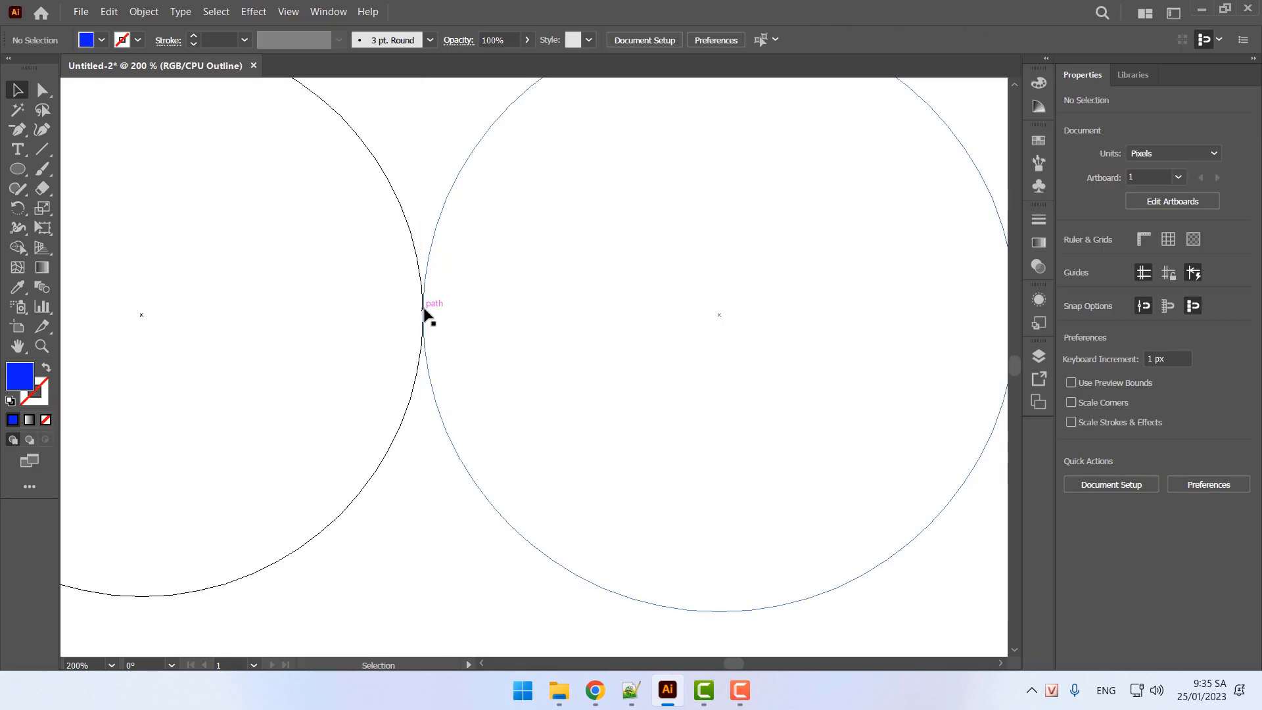
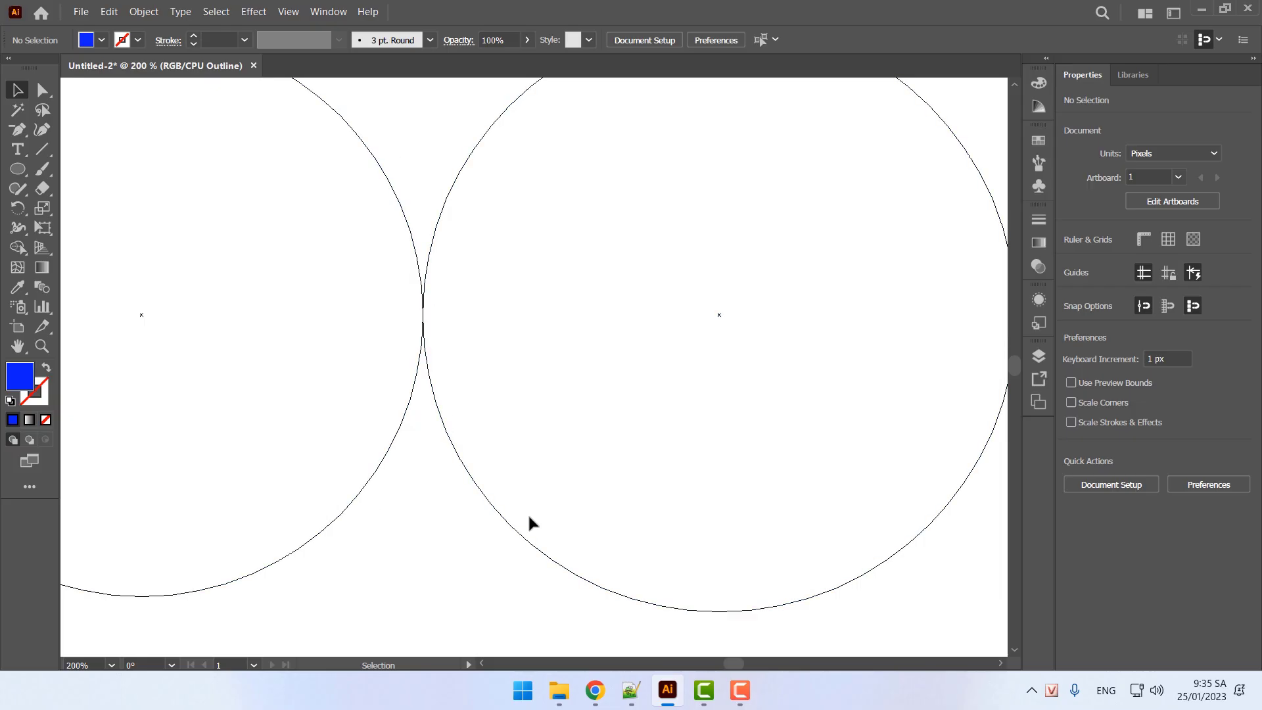
Nudge the blue circle 1 px to the right in colour preview
key("ctrl+y")
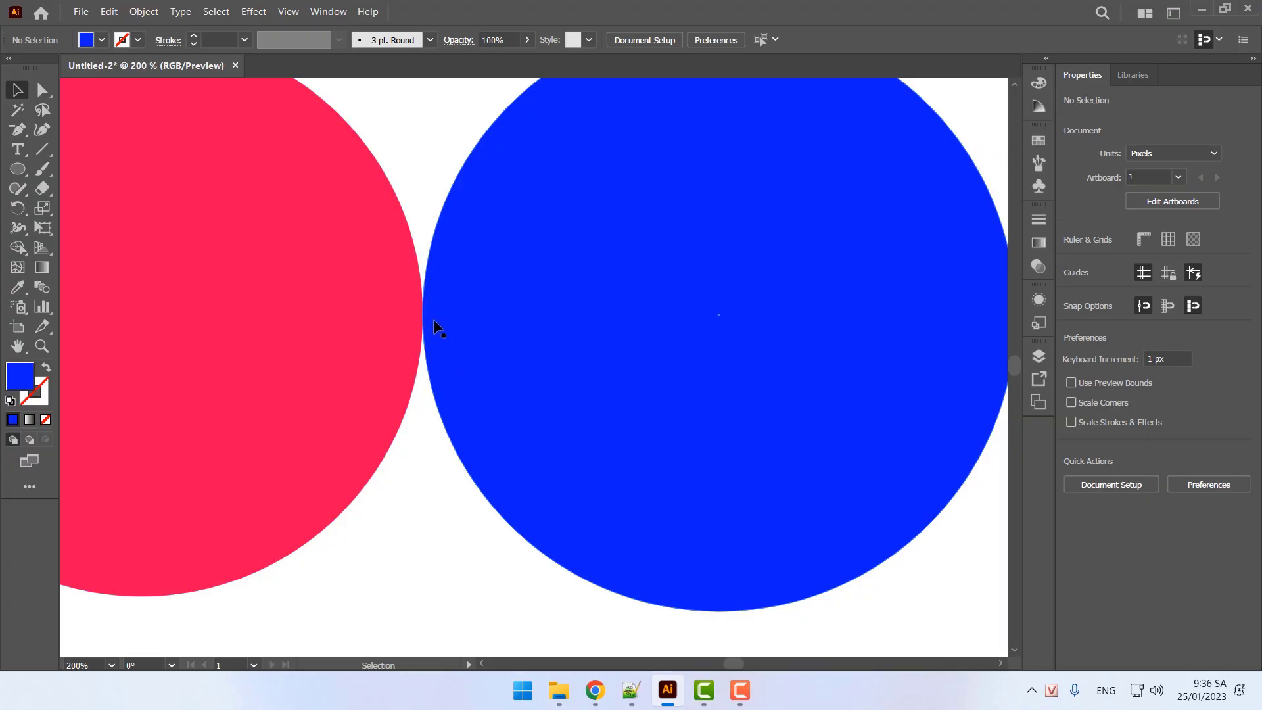
left_click(464, 322)
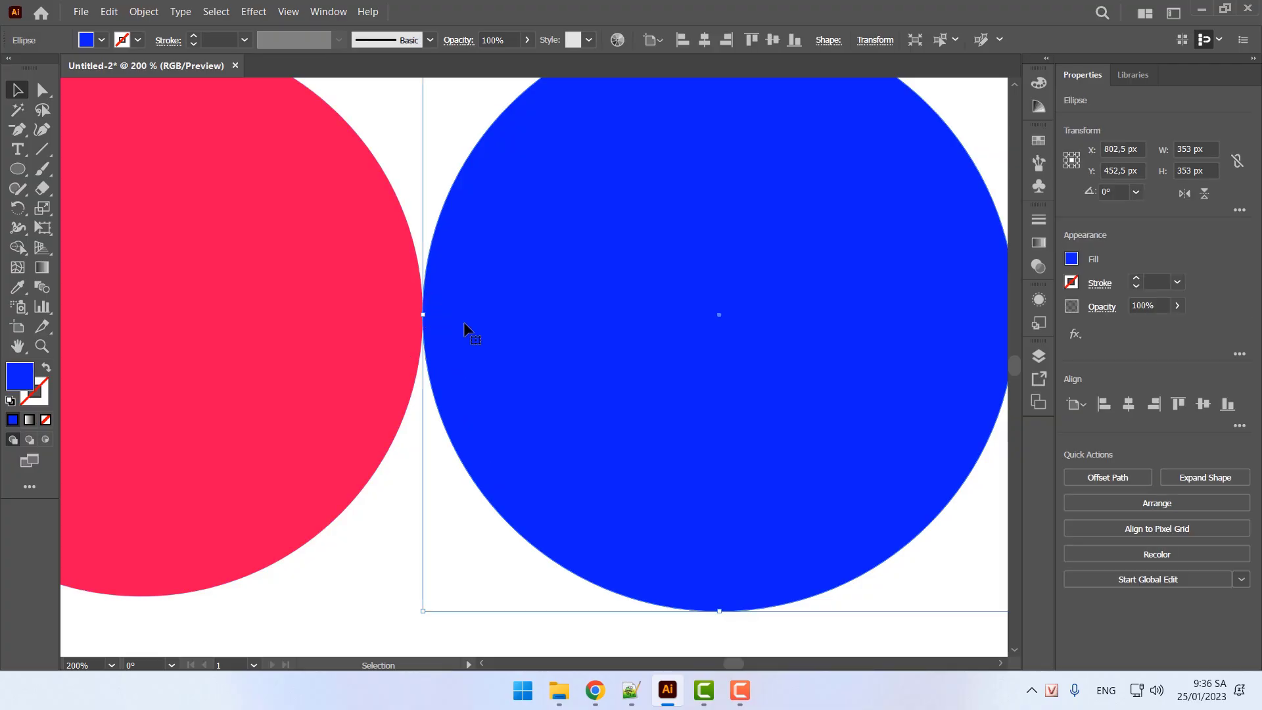
key("Right")
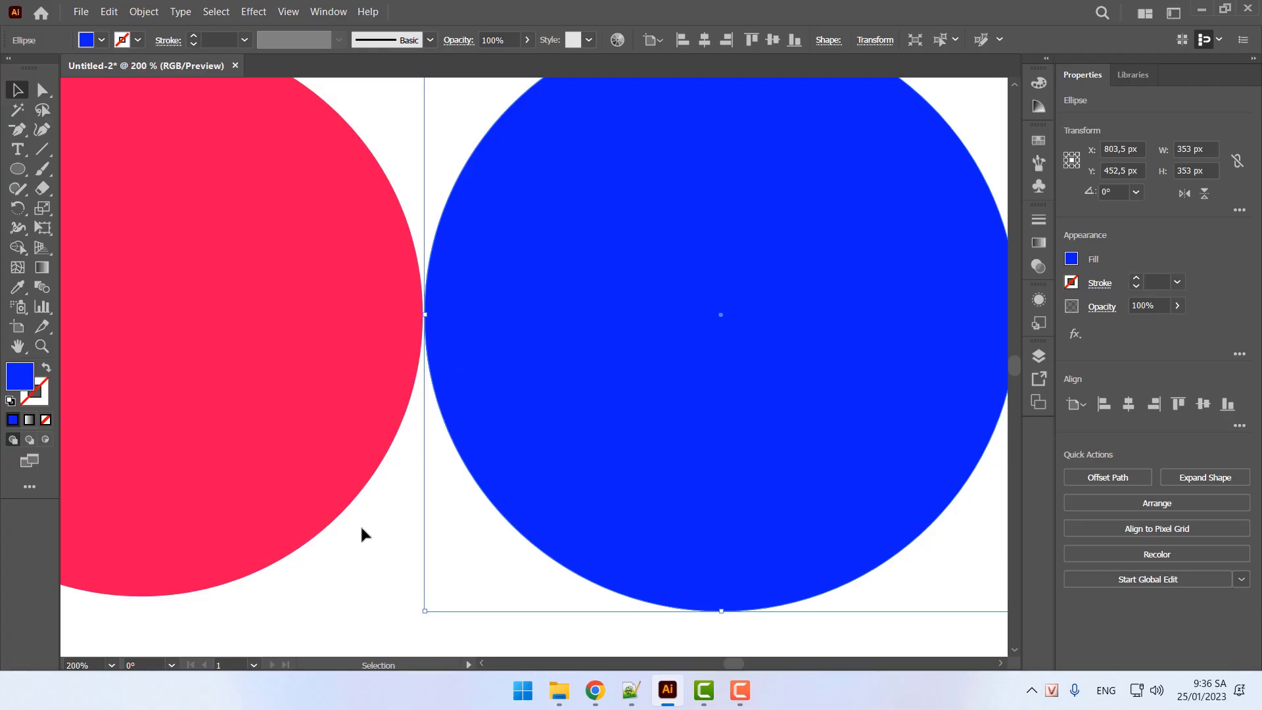
key("ctrl+minus")
key("ctrl+minus")
key("ctrl+minus")
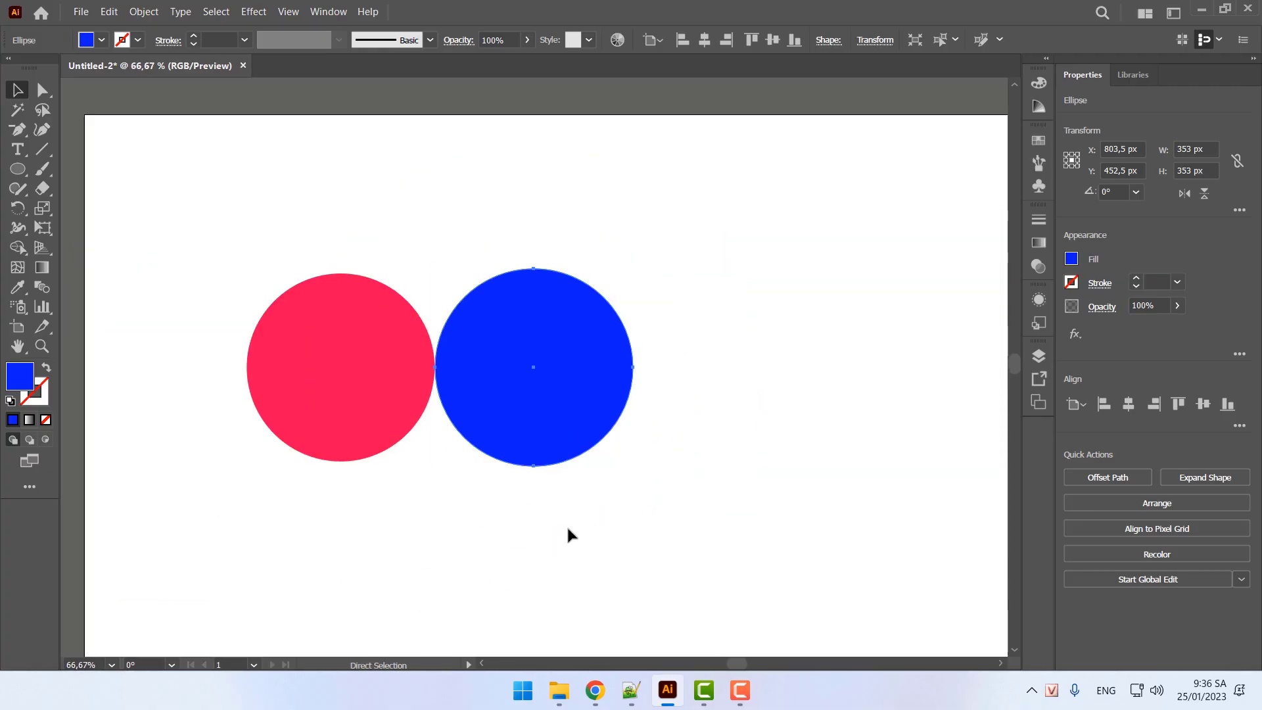
left_click(567, 529)
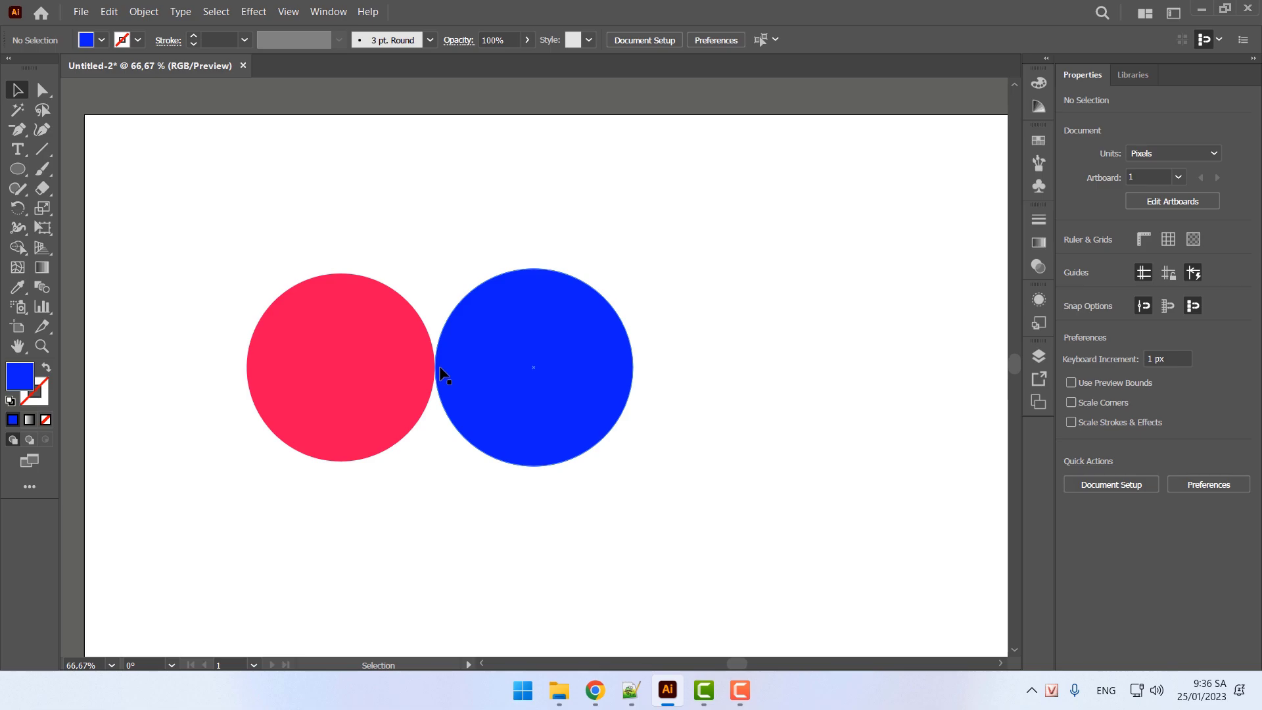
key("ctrl+plus")
key("ctrl+plus")
Inspect where the circles meet in Outline view, then note 'Ctrl Y' on line 11 in Notepad++
key("ctrl+y")
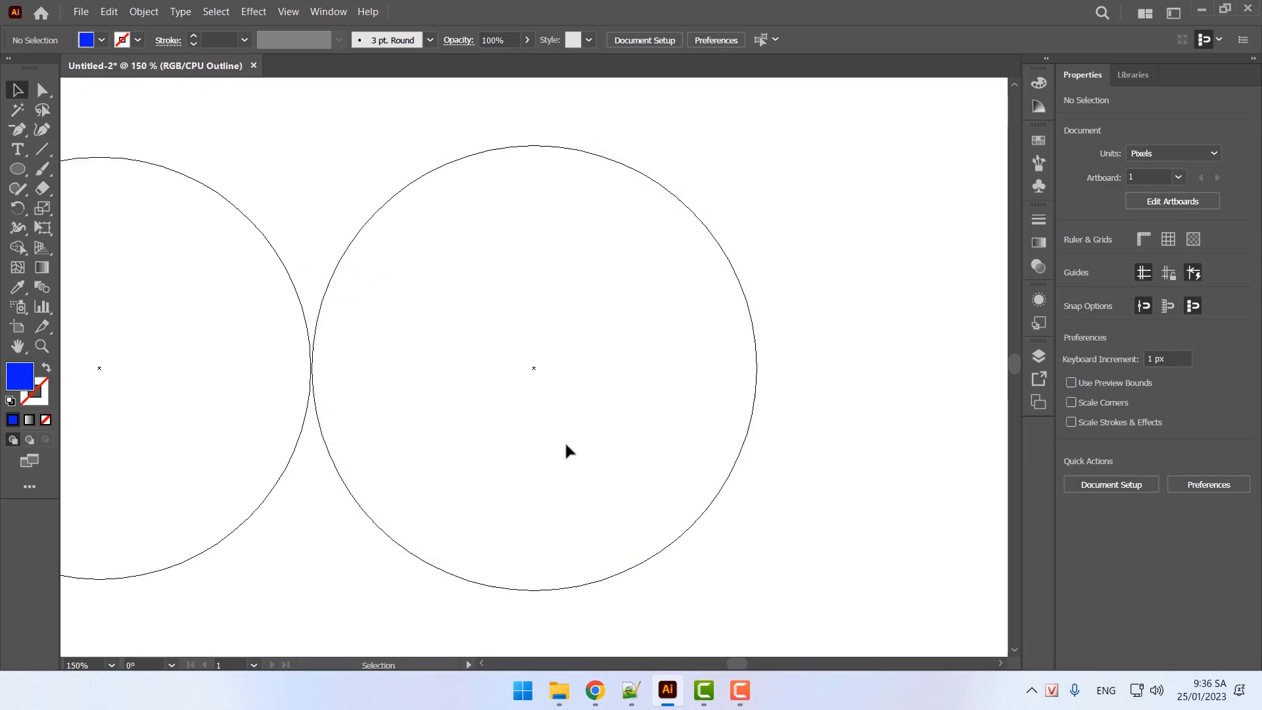
key("ctrl+plus")
key("ctrl+plus")
key("ctrl+plus")
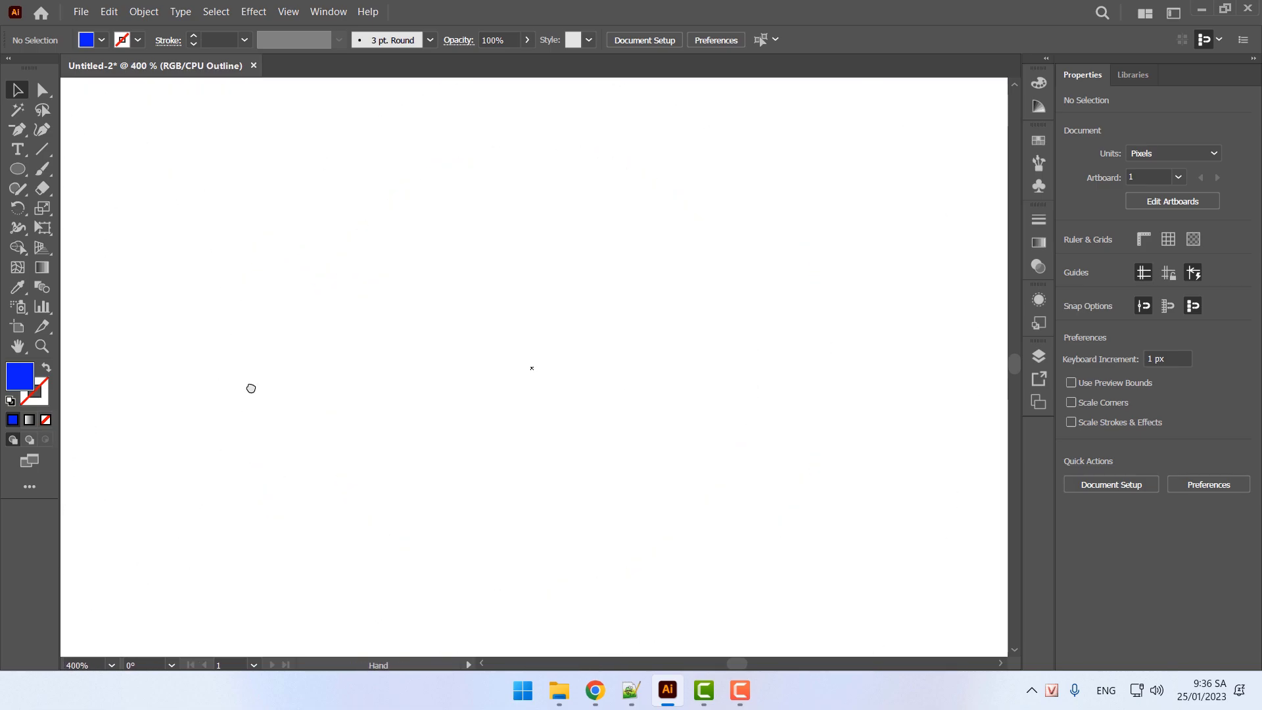
left_click_drag(247, 384, 673, 404)
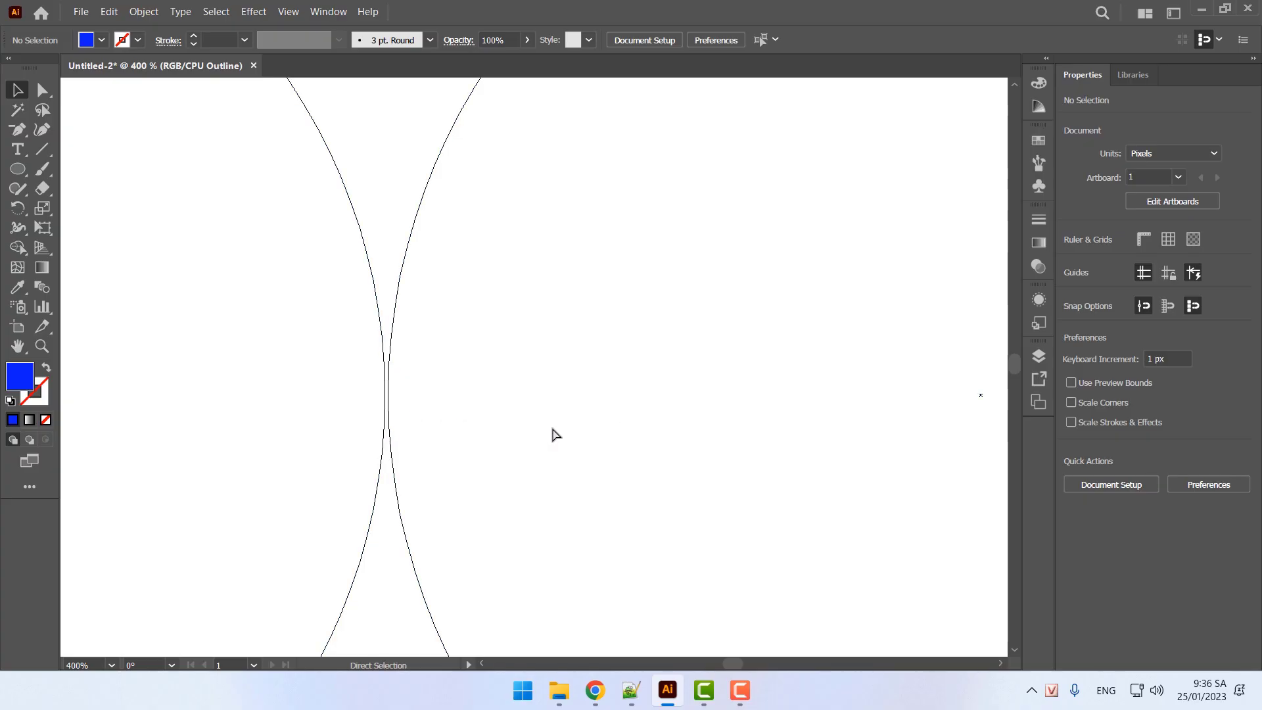
key("ctrl+y")
left_click(631, 689)
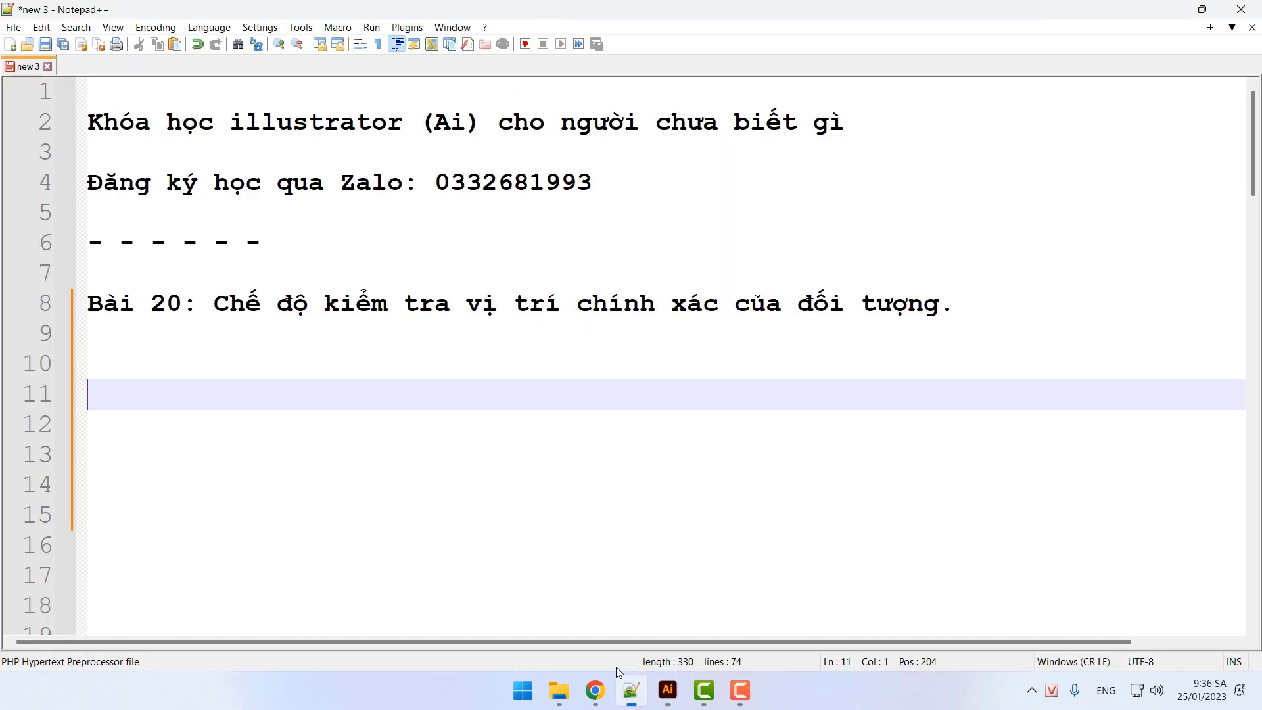
type("Ctrl Y")
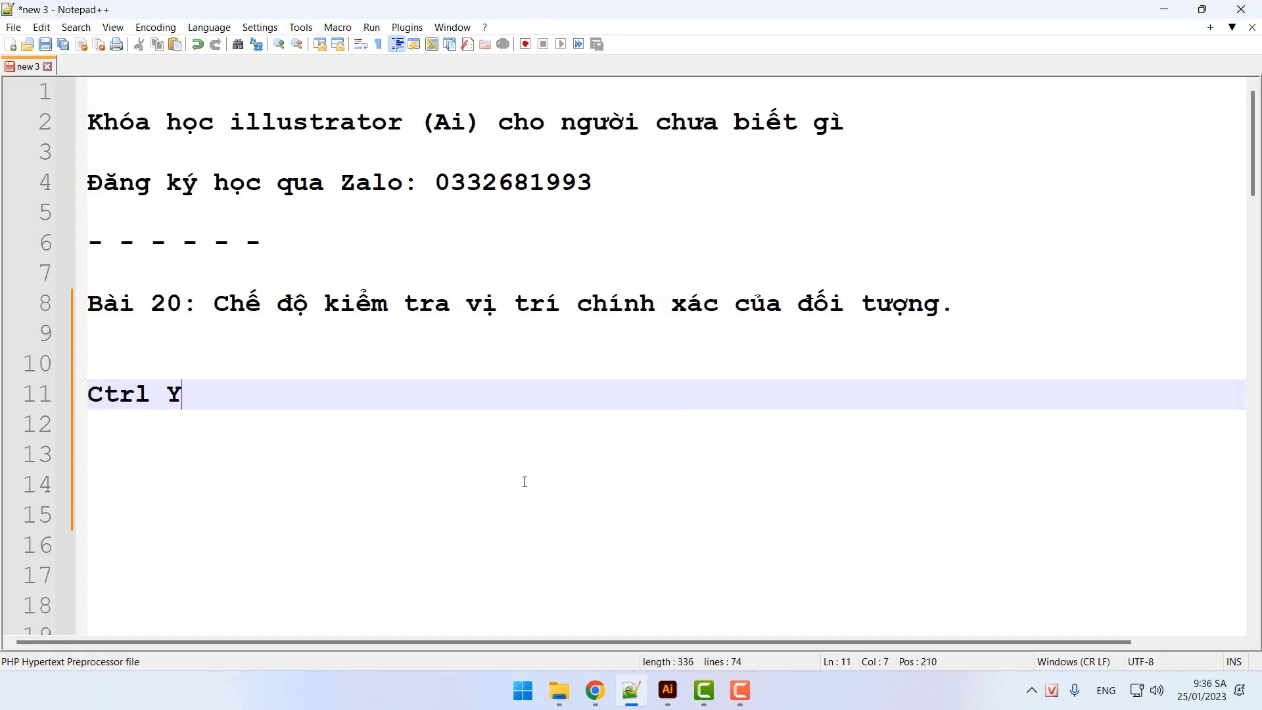
Move the blue circle 1 px back left so it just touches the red circle, verifying in Outline view
left_click(668, 691)
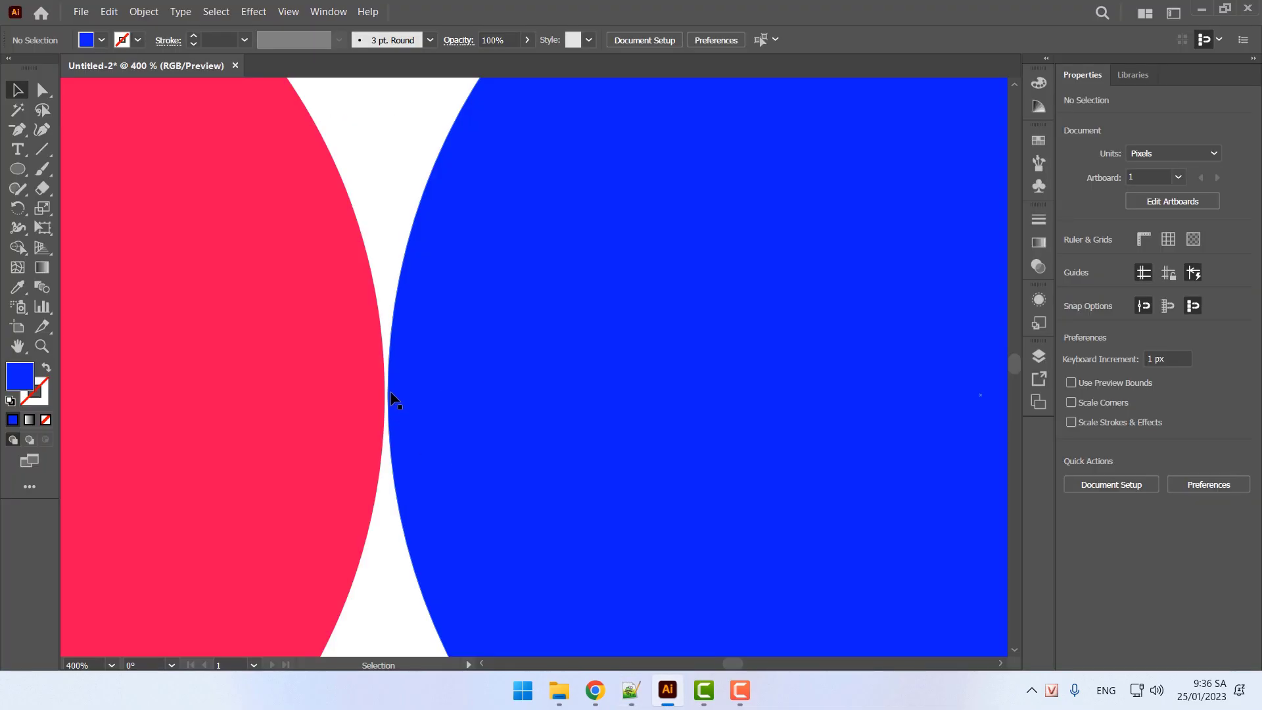
left_click(550, 408)
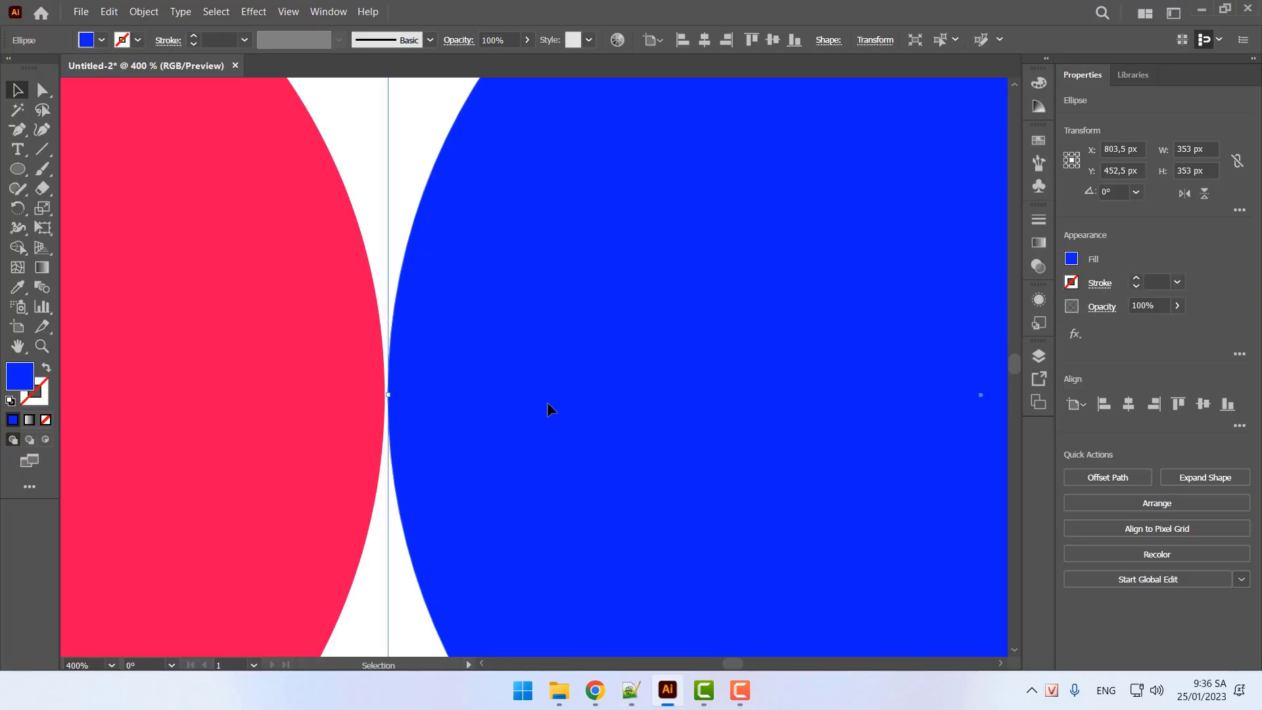
key("Left")
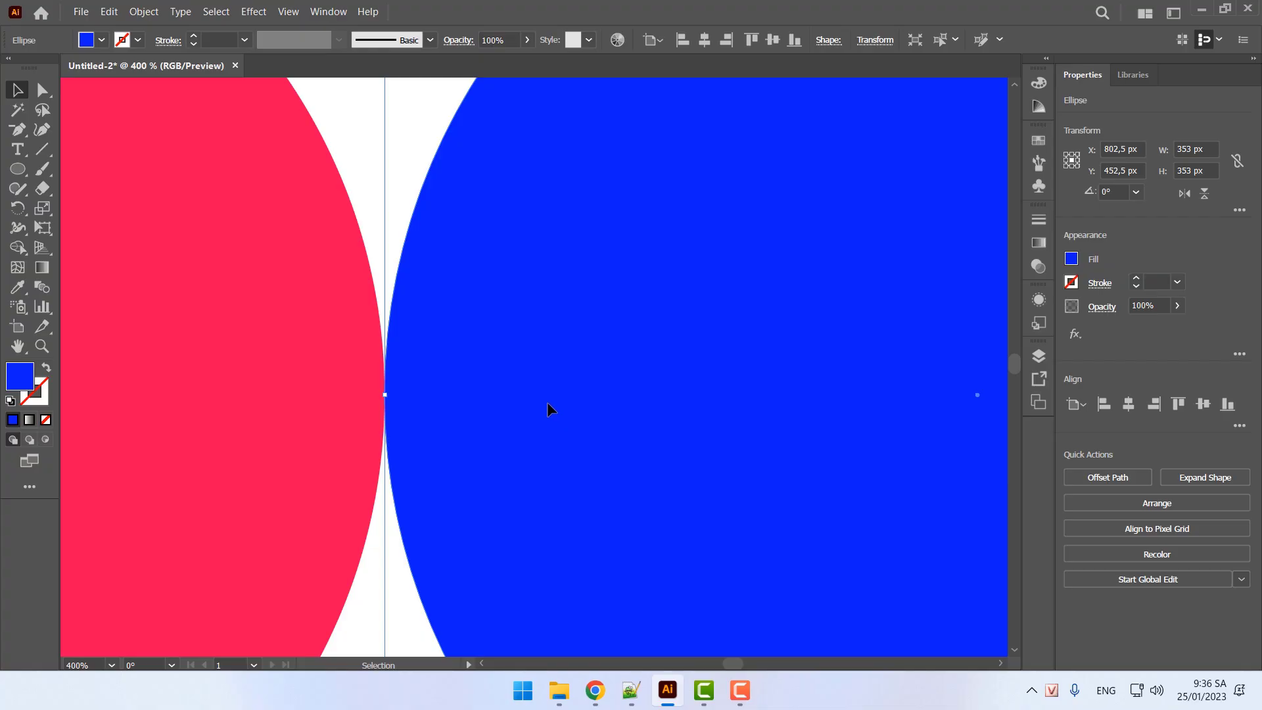
key("ctrl+y")
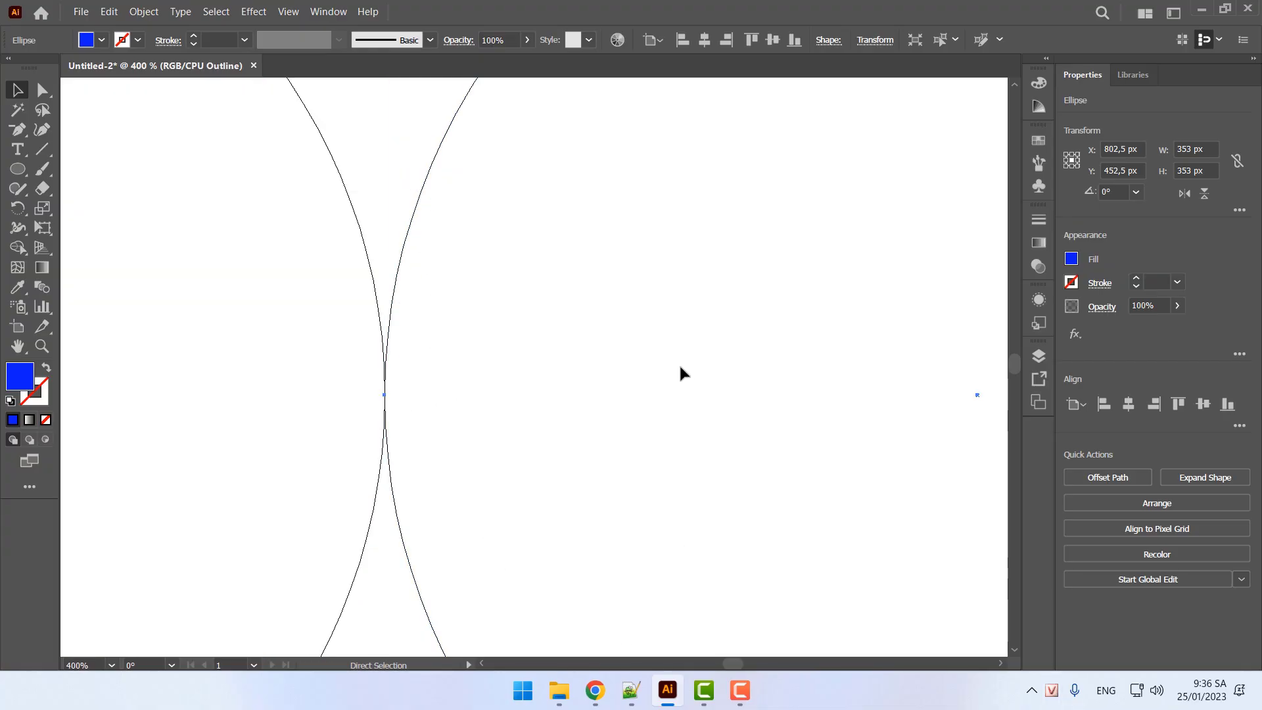
key("ctrl+minus")
key("ctrl+minus")
key("ctrl+minus")
key("ctrl+minus")
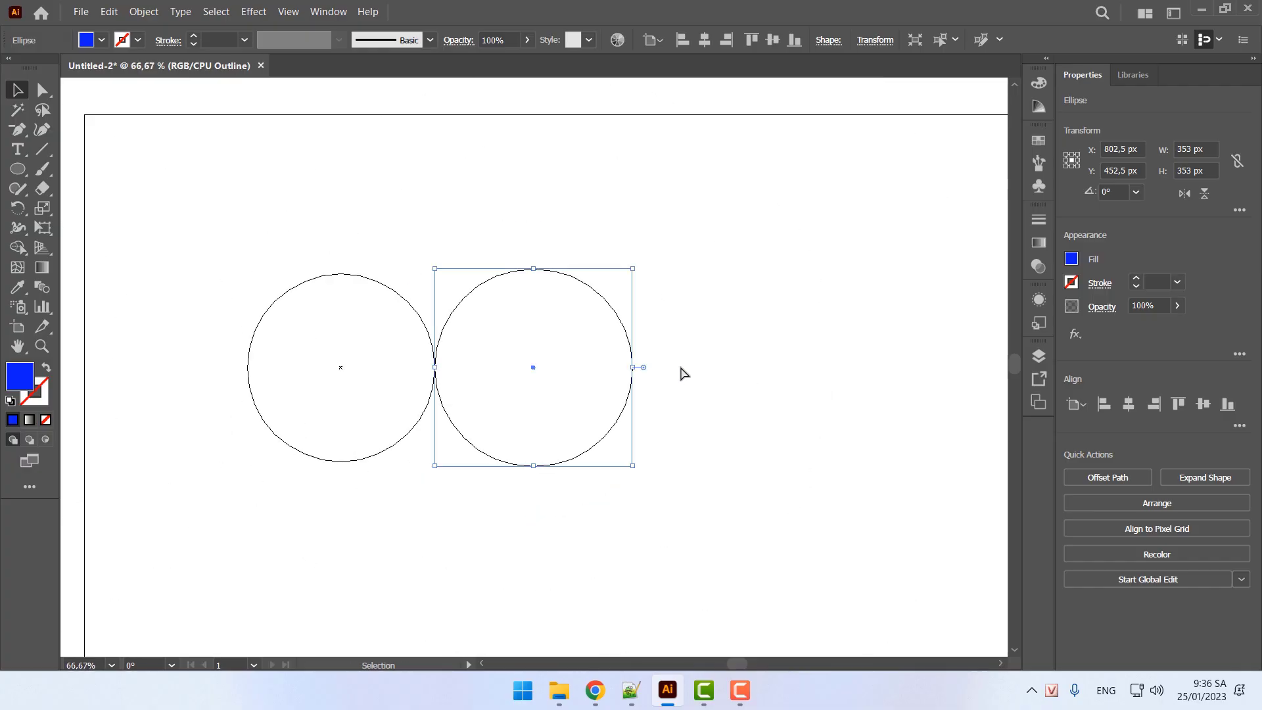
key("ctrl+y")
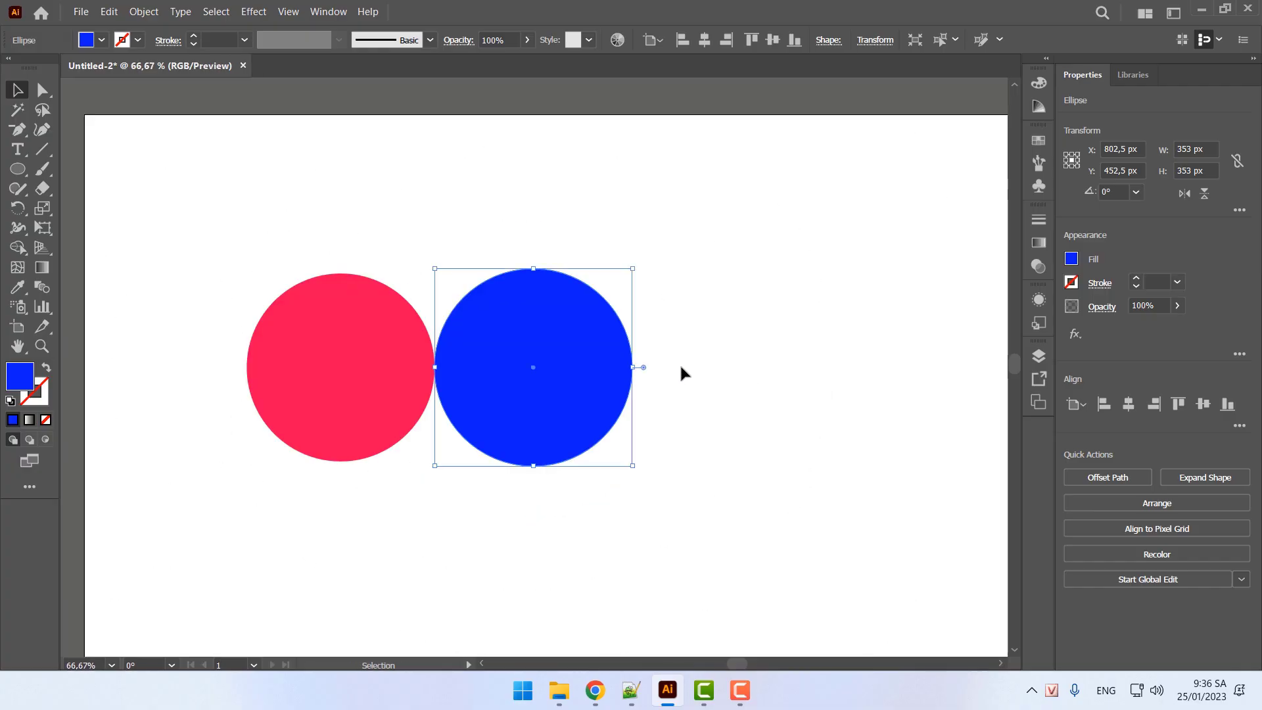
left_click(681, 183)
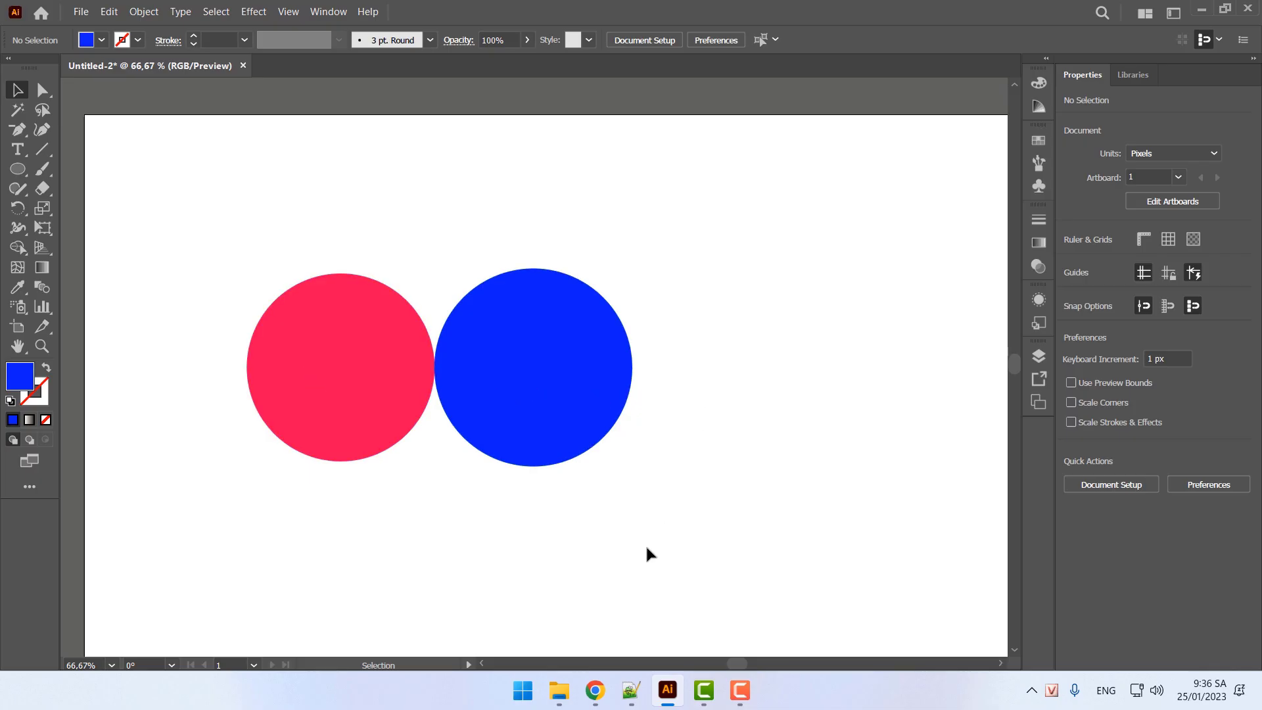
left_click(631, 690)
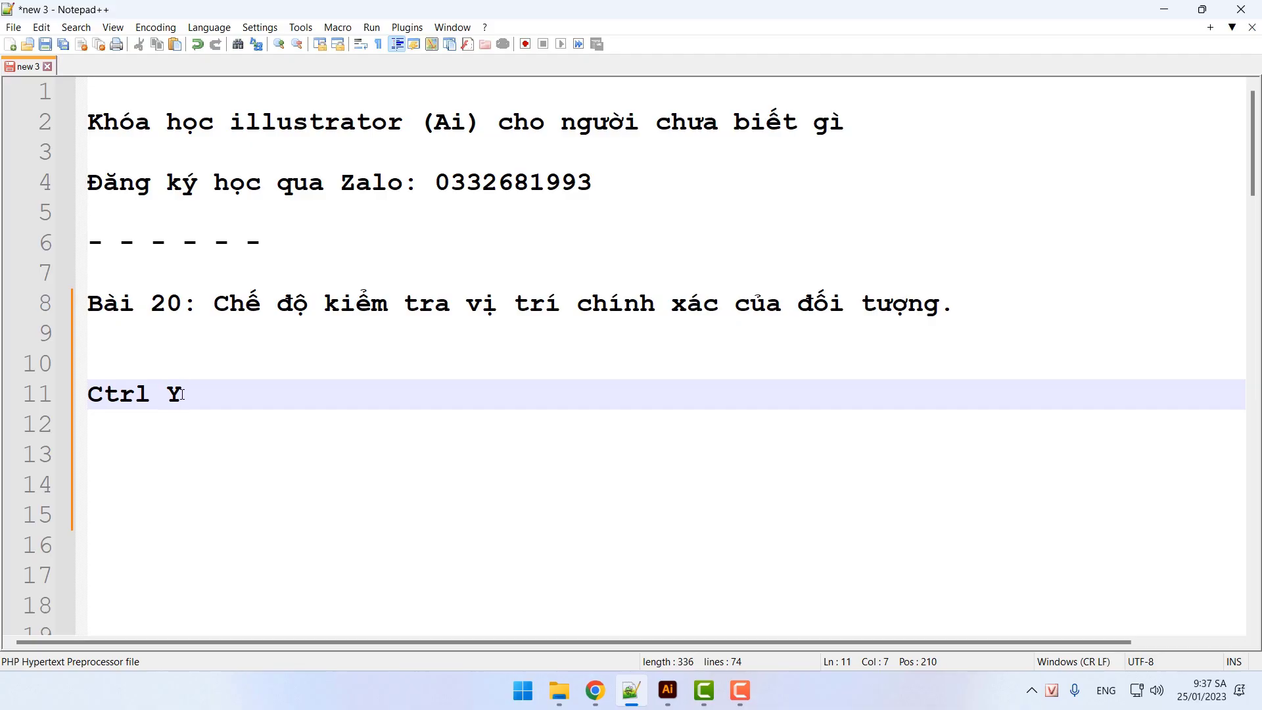
Highlight the Bài 21 title and the three alignment-mode lines (11, 13, 15) in the notes
left_click_drag(326, 303, 931, 307)
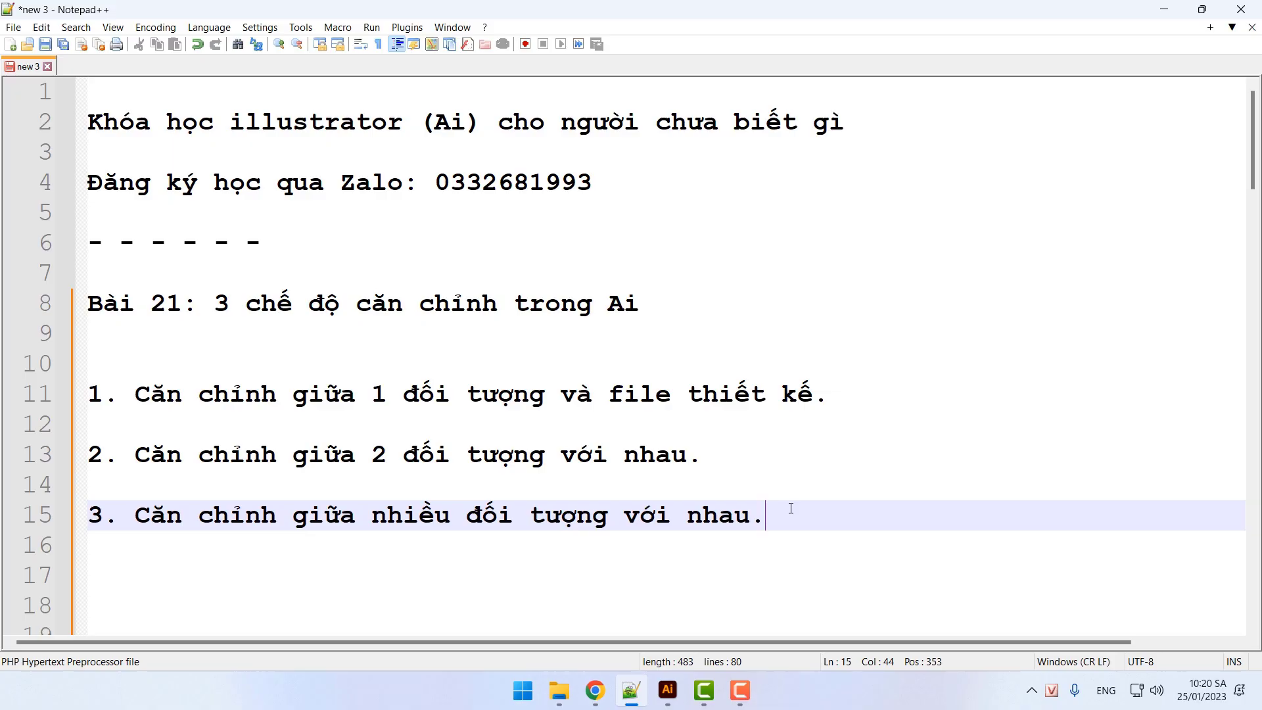
left_click_drag(372, 398, 593, 397)
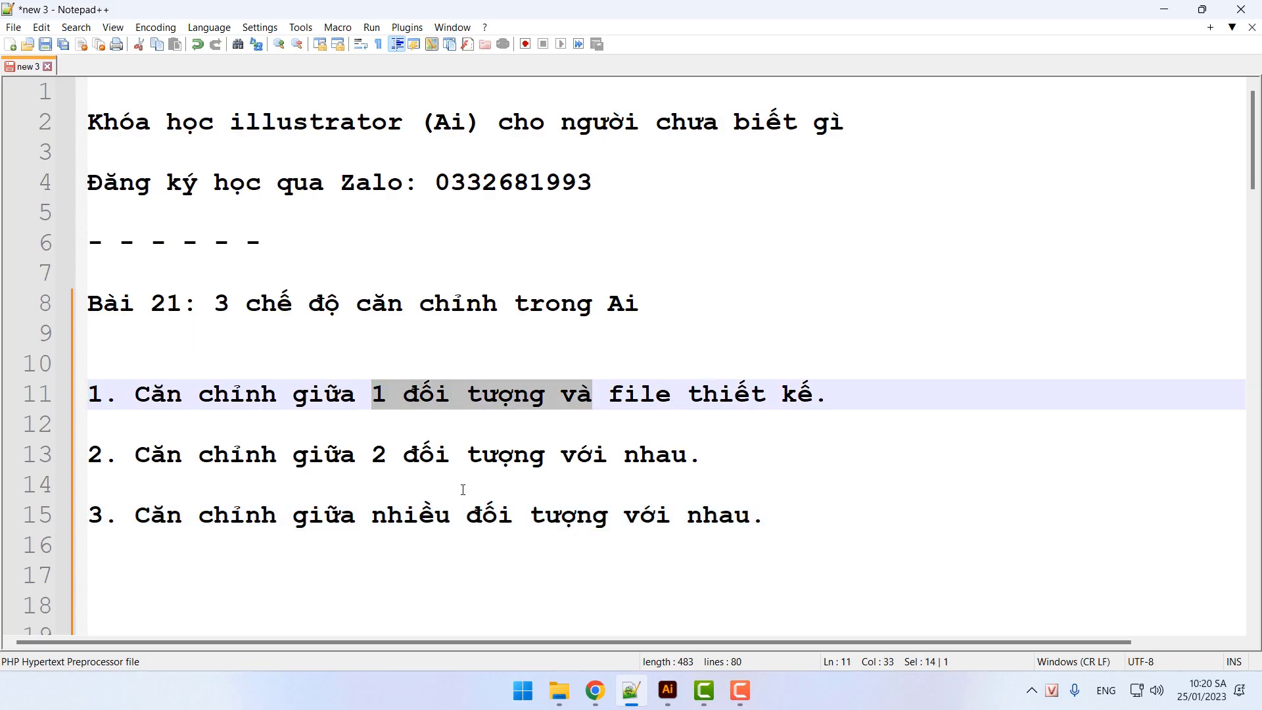
left_click_drag(309, 460, 671, 460)
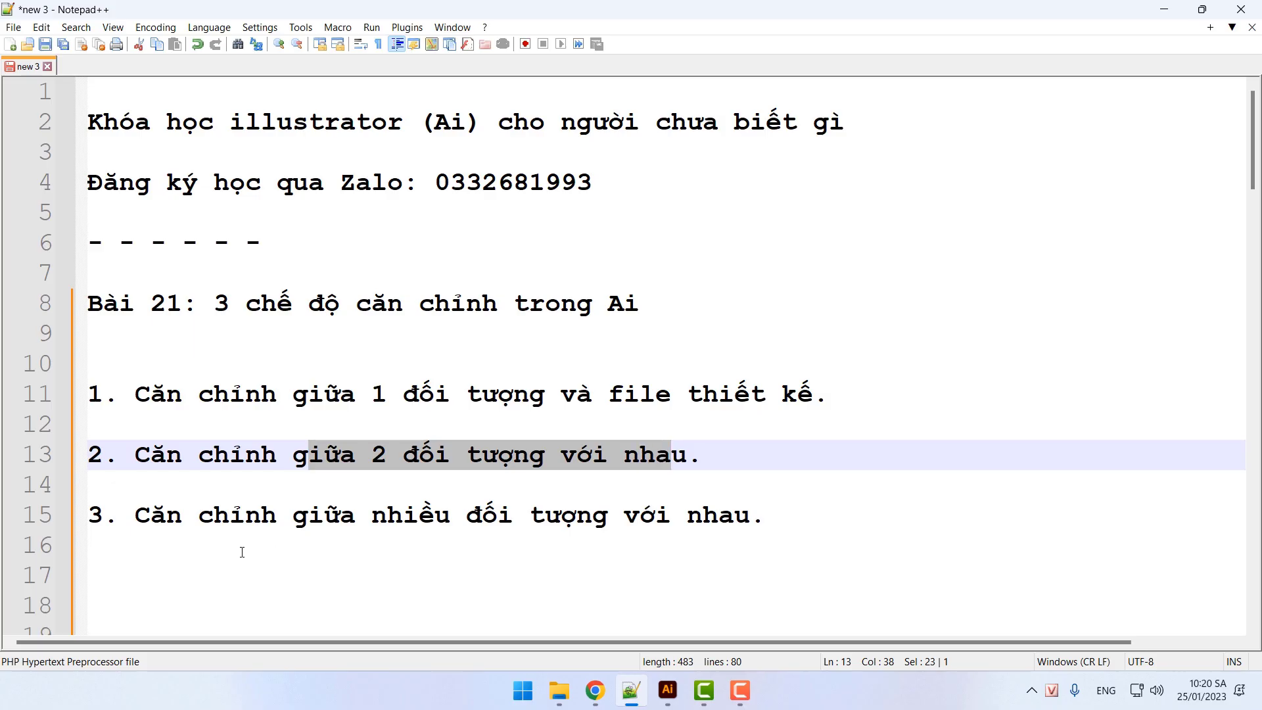
left_click_drag(182, 516, 667, 515)
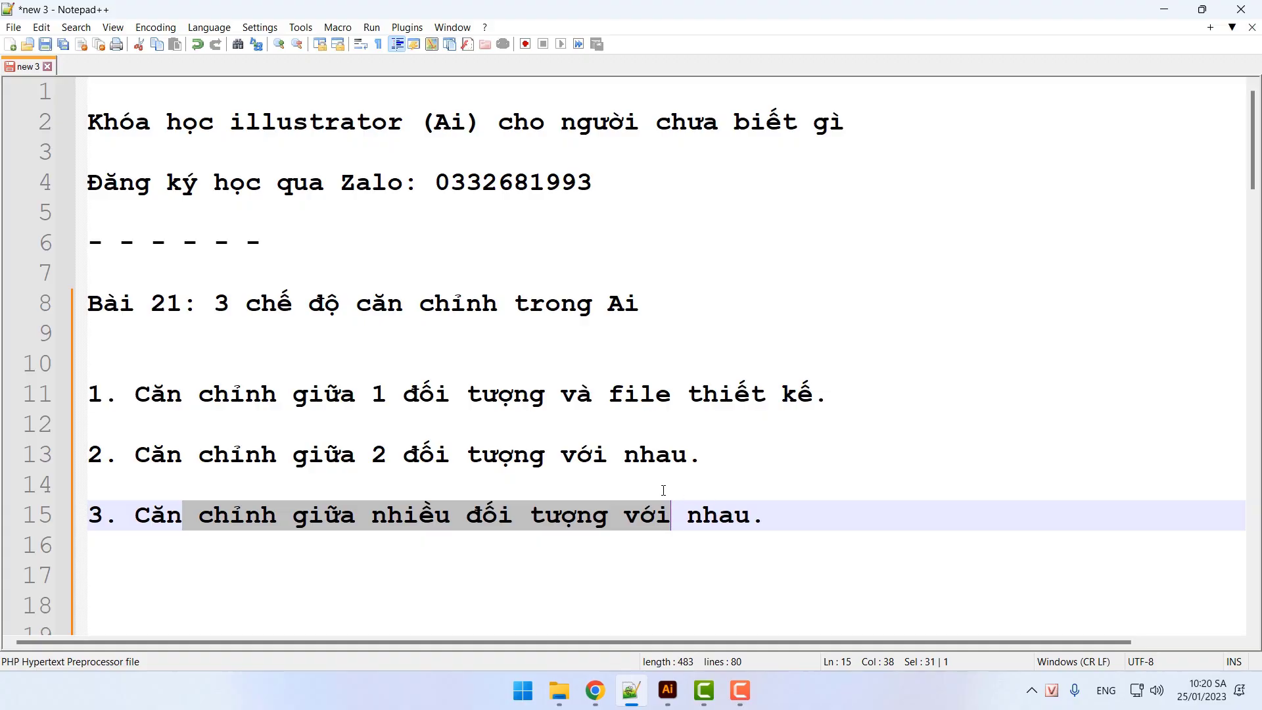
left_click(229, 394)
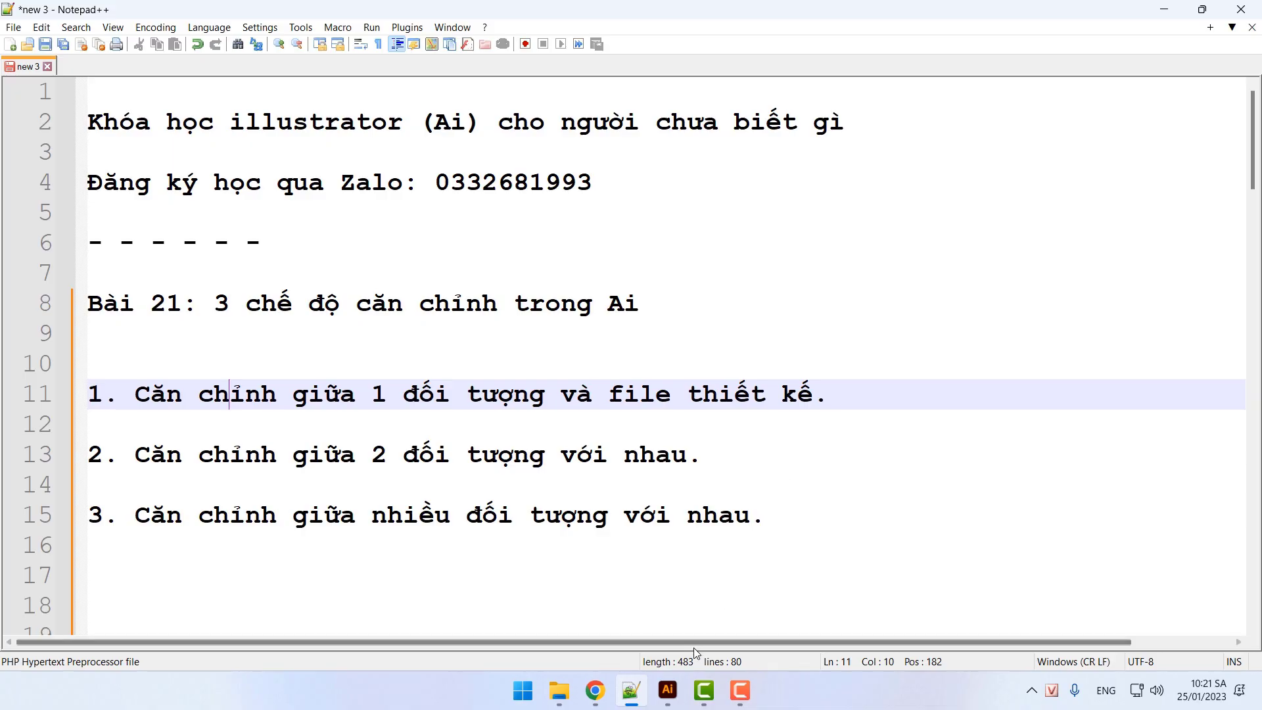
left_click(668, 692)
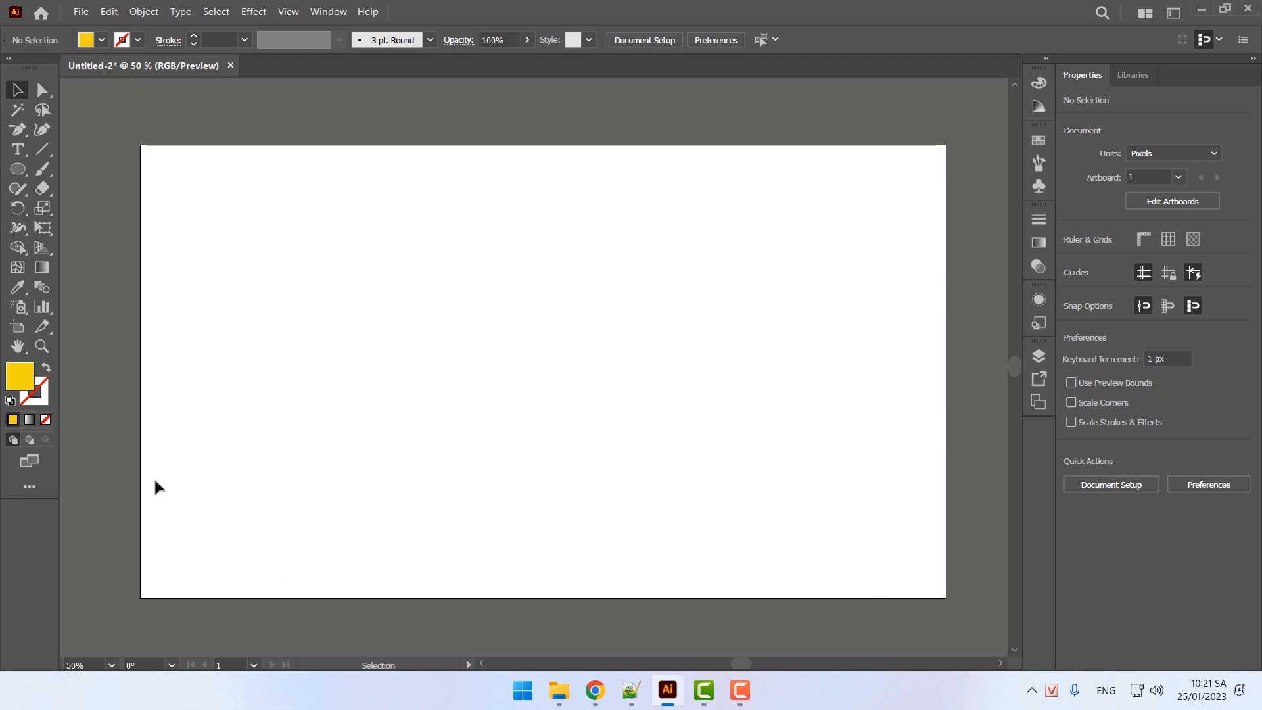
Draw a 233 × 233 px square and fill it orange (EF5B11)
left_click(17, 170)
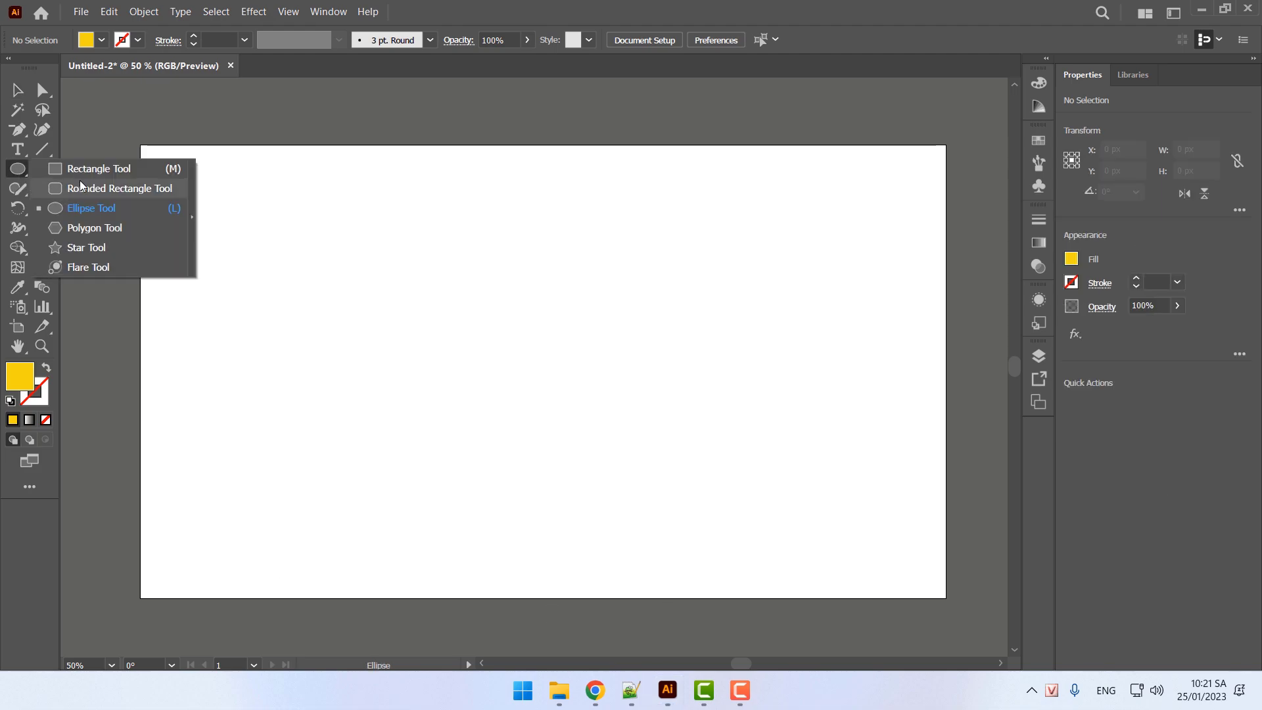
left_click(85, 170)
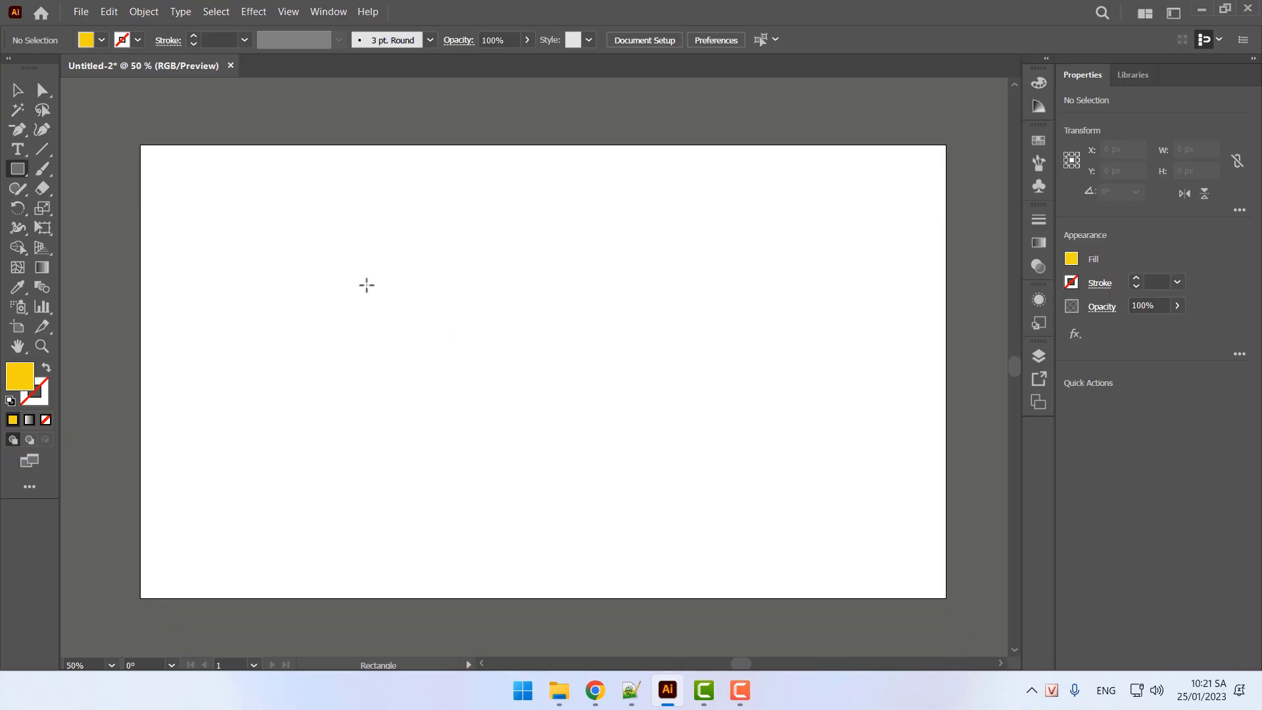
left_click_drag(364, 282, 443, 336)
left_click_drag(511, 379, 464, 329)
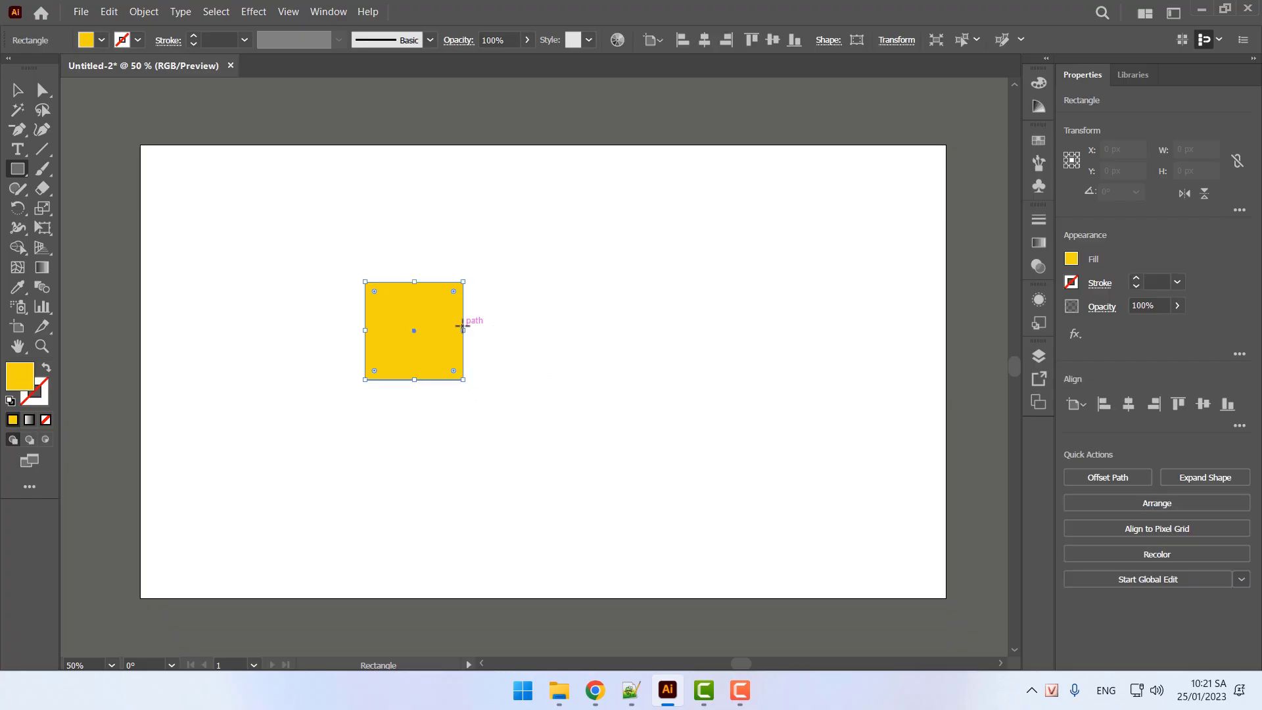
double_click(20, 377)
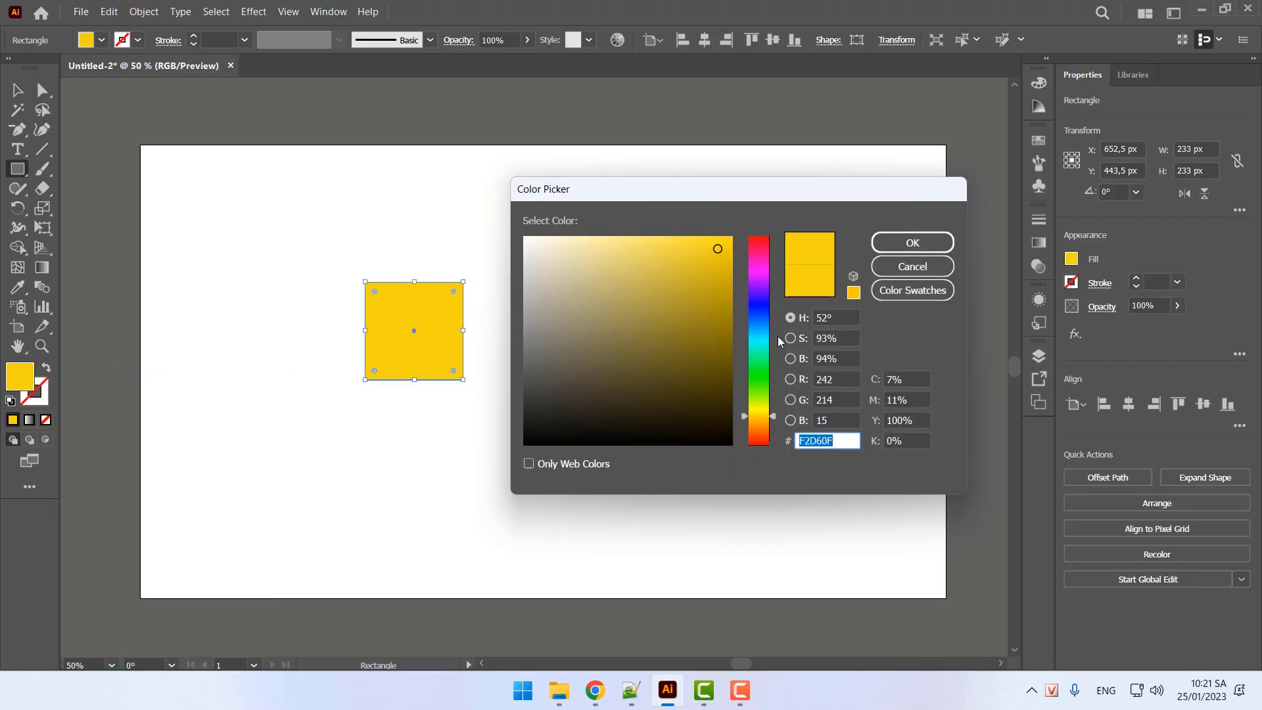
left_click(766, 433)
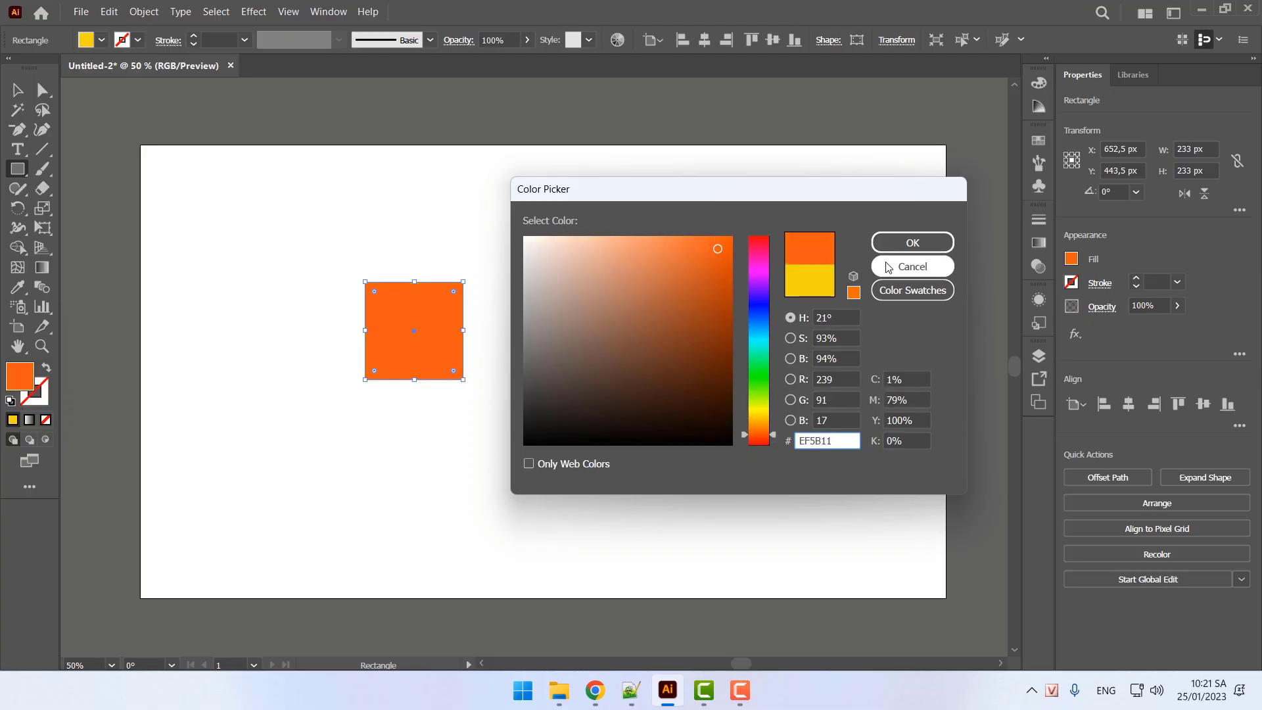
left_click(902, 243)
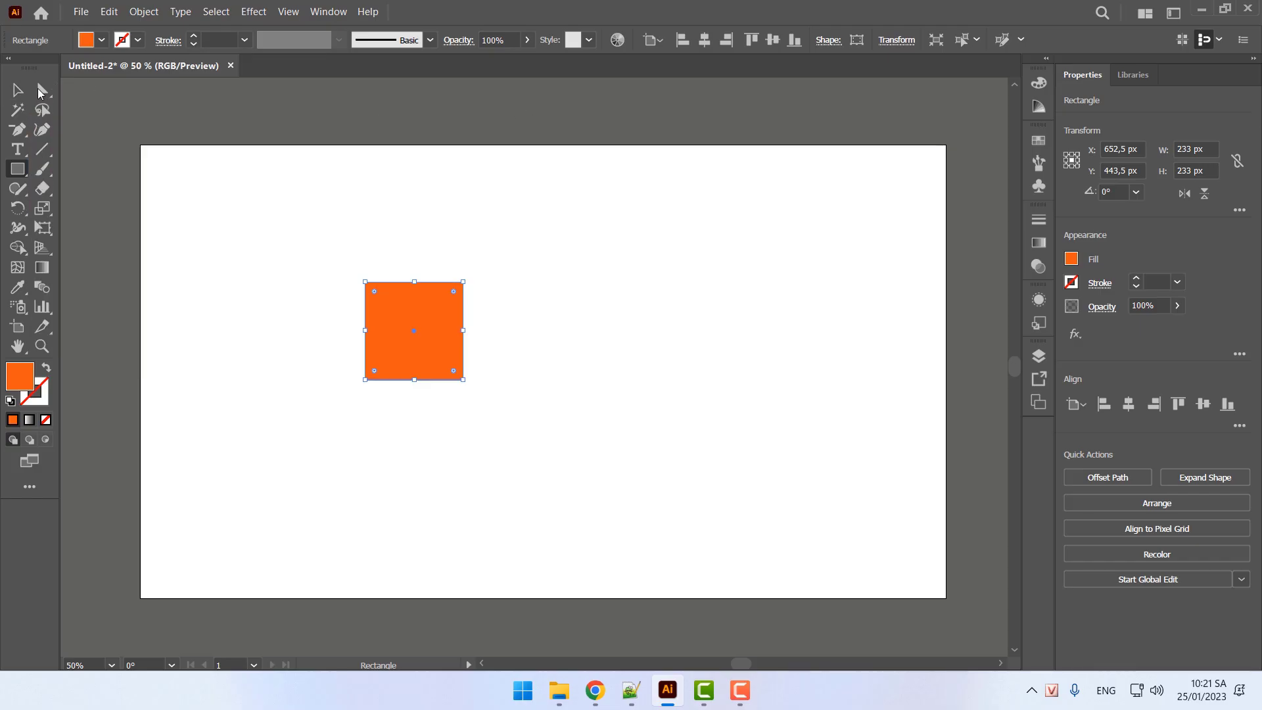
Reposition the orange square near the artboard middle, at X 900.5, Y 481.5 px
left_click(18, 91)
left_click_drag(394, 317, 523, 188)
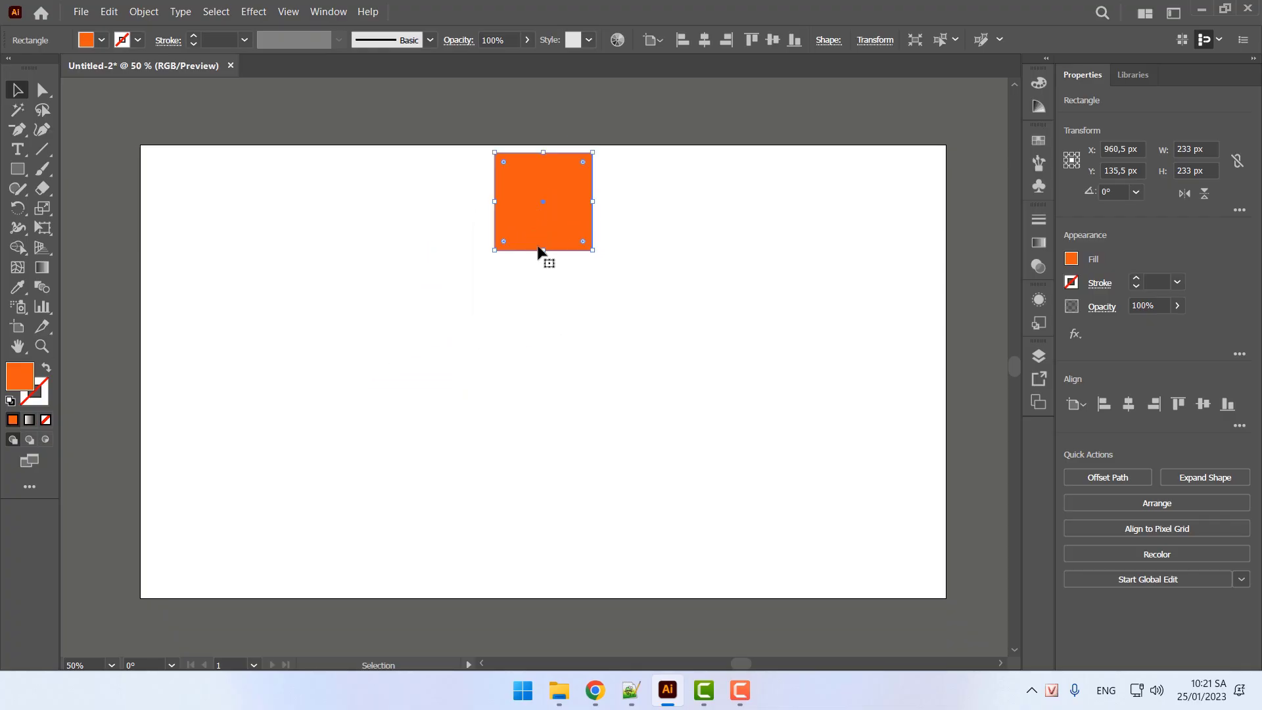
key("Up")
key("Up")
key("Up")
key("Up")
key("Up")
key("Up")
key("Up")
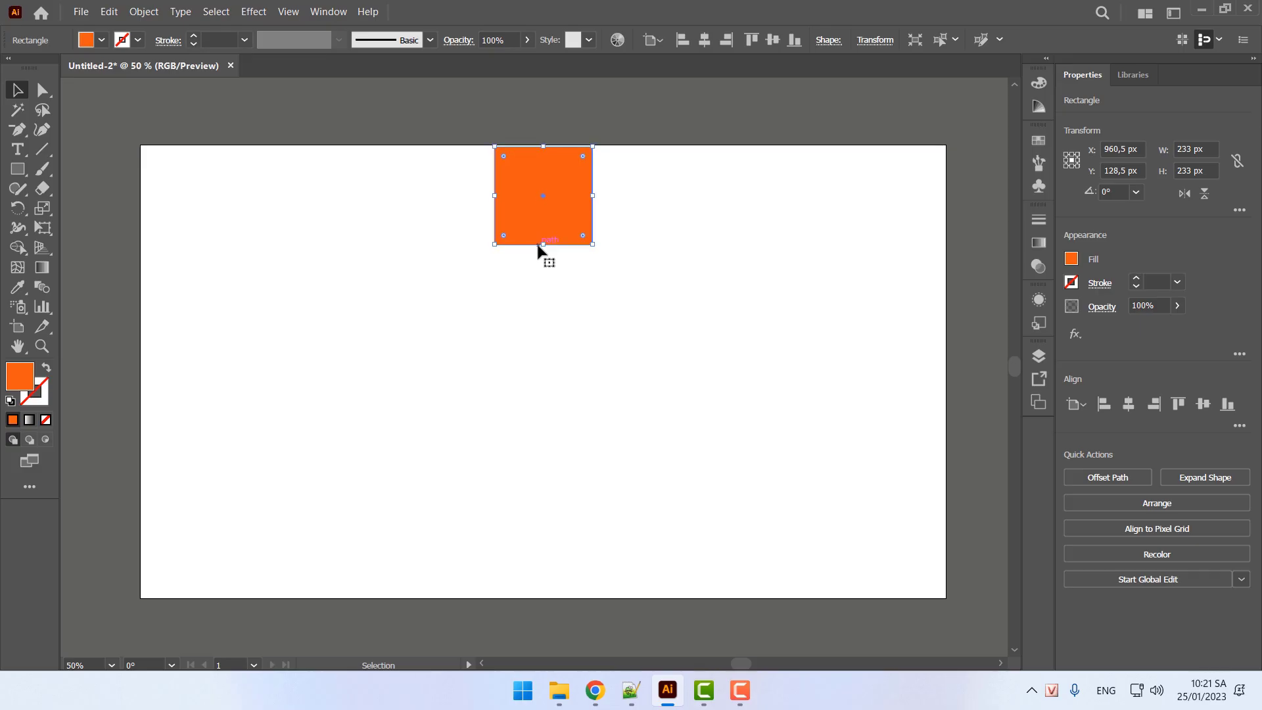
key("Up")
key("Up")
key("Up")
key("Up")
key("Up")
key("Up")
key("Up")
key("Up")
key("Up")
key("Up")
key("ctrl+y")
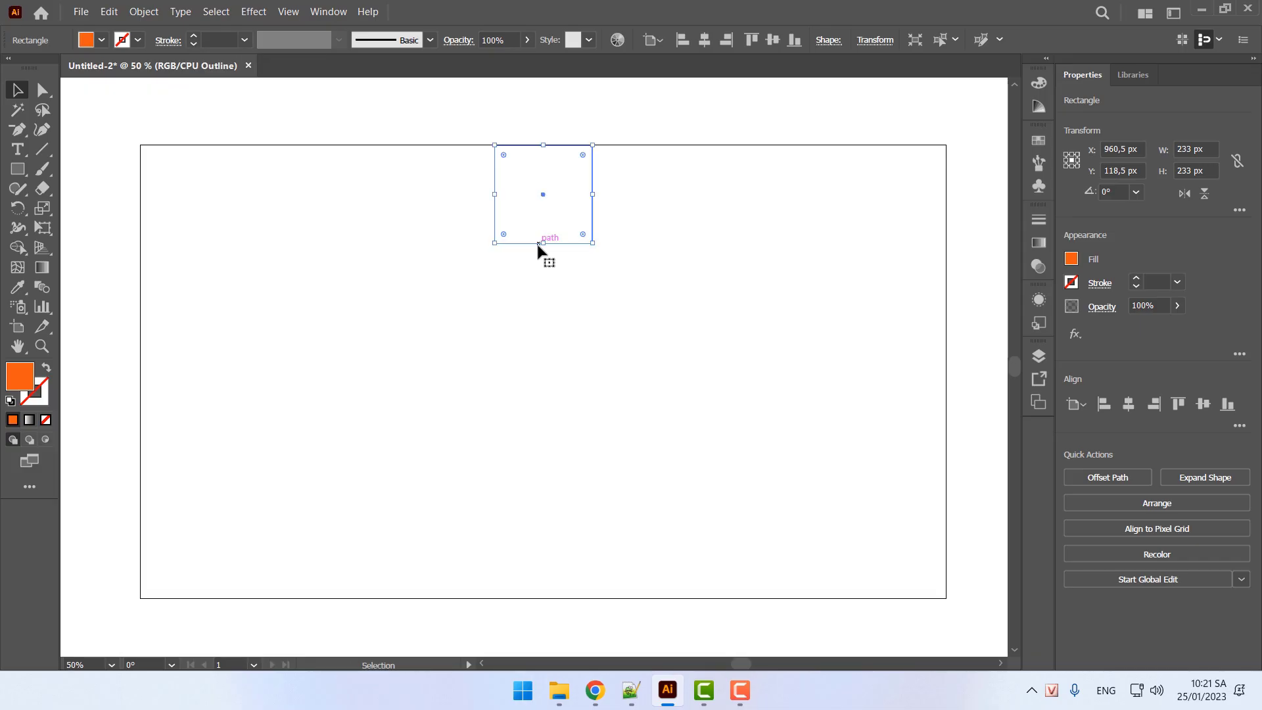
left_click(618, 120)
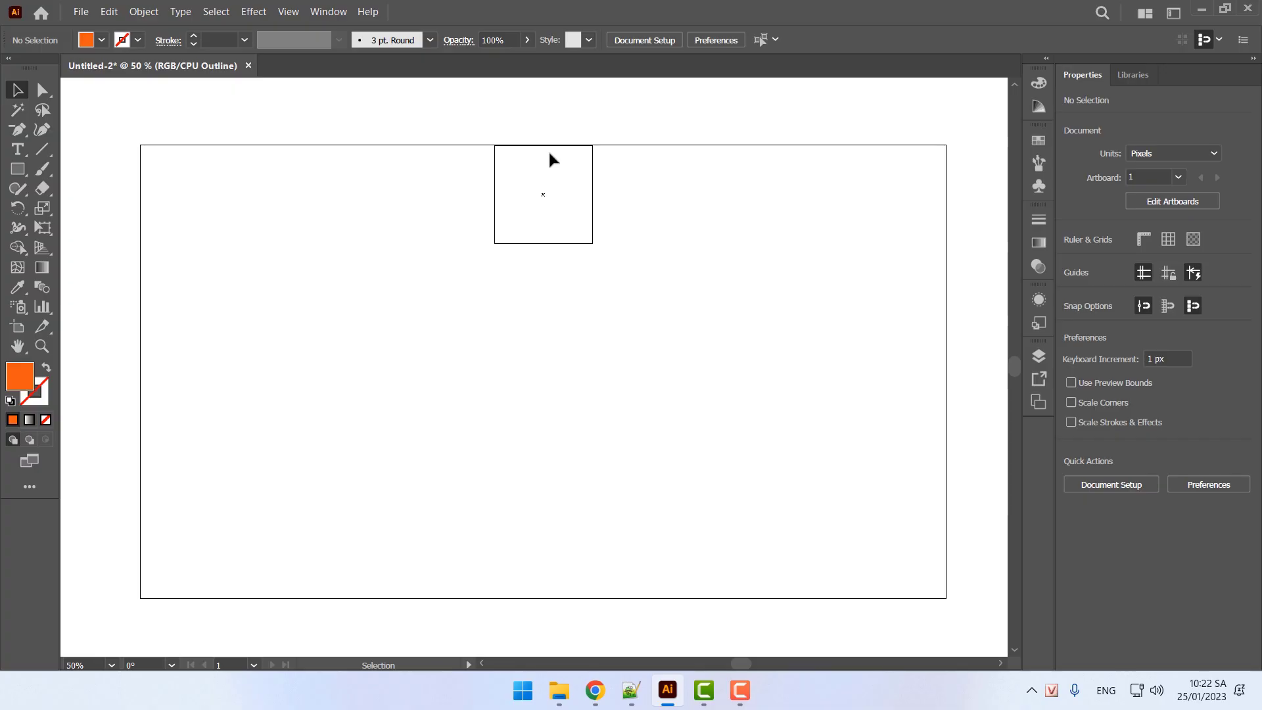
key("ctrl+y")
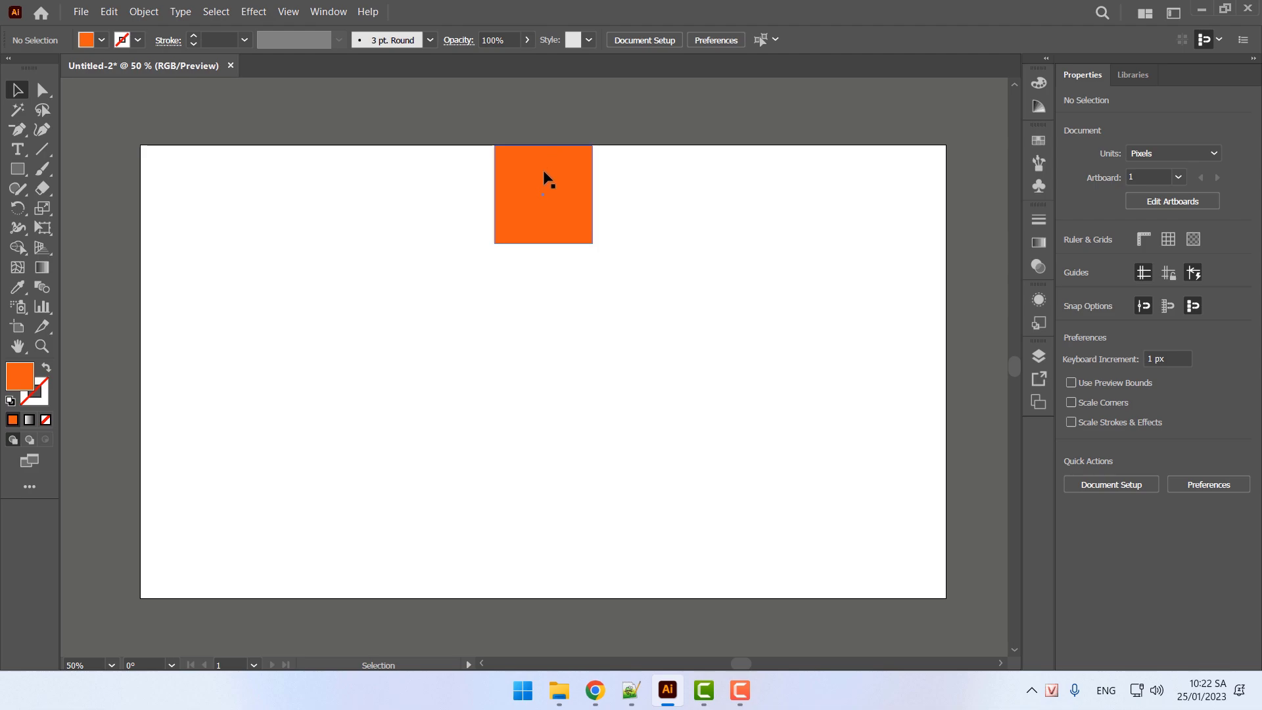
left_click_drag(550, 212, 514, 356)
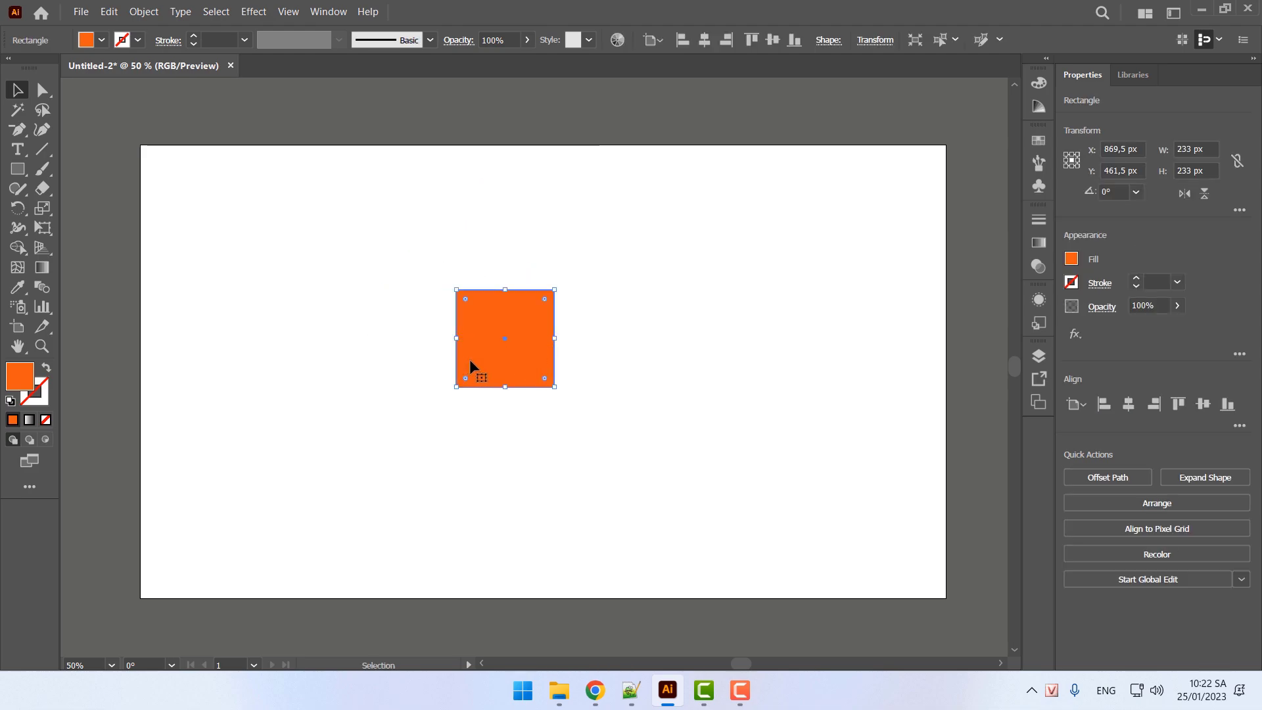
mouse_move(479, 345)
left_mouse_down()
mouse_move(495, 363)
mouse_move(493, 352)
left_mouse_up()
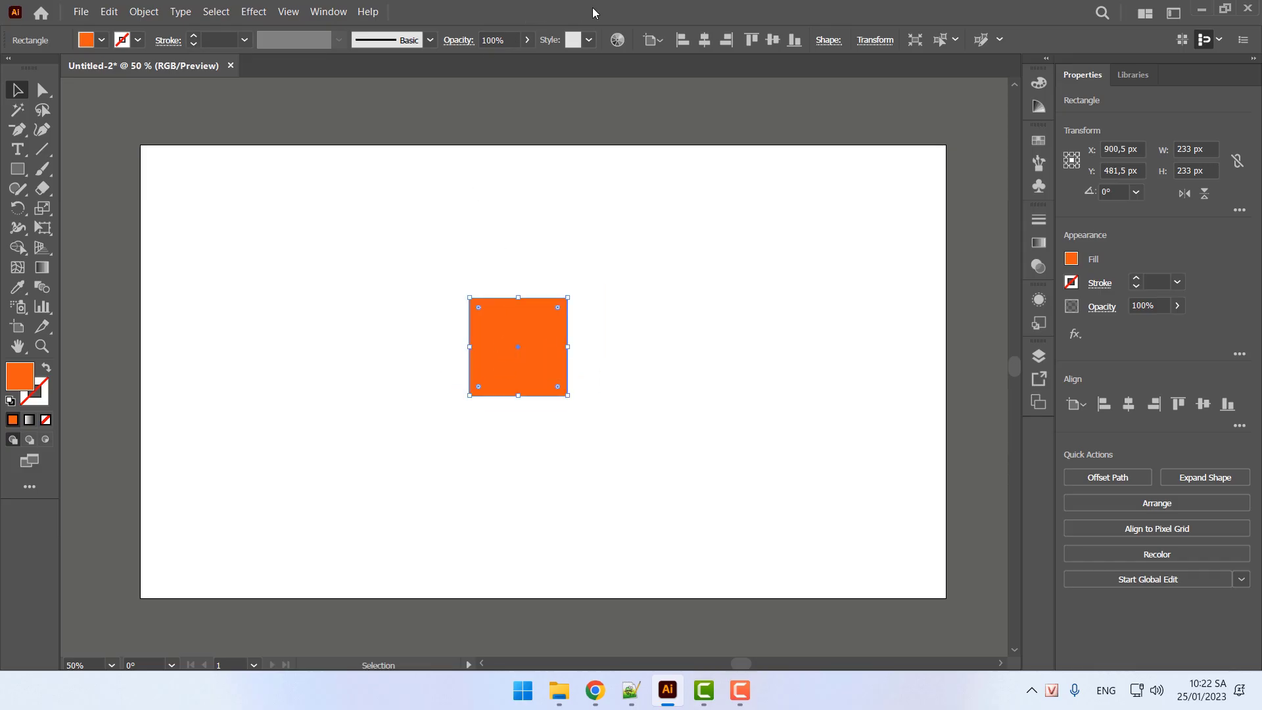
Snap the orange square to the artboard's left, top, bottom and right edges with the Align buttons
left_click(681, 39)
left_click(684, 41)
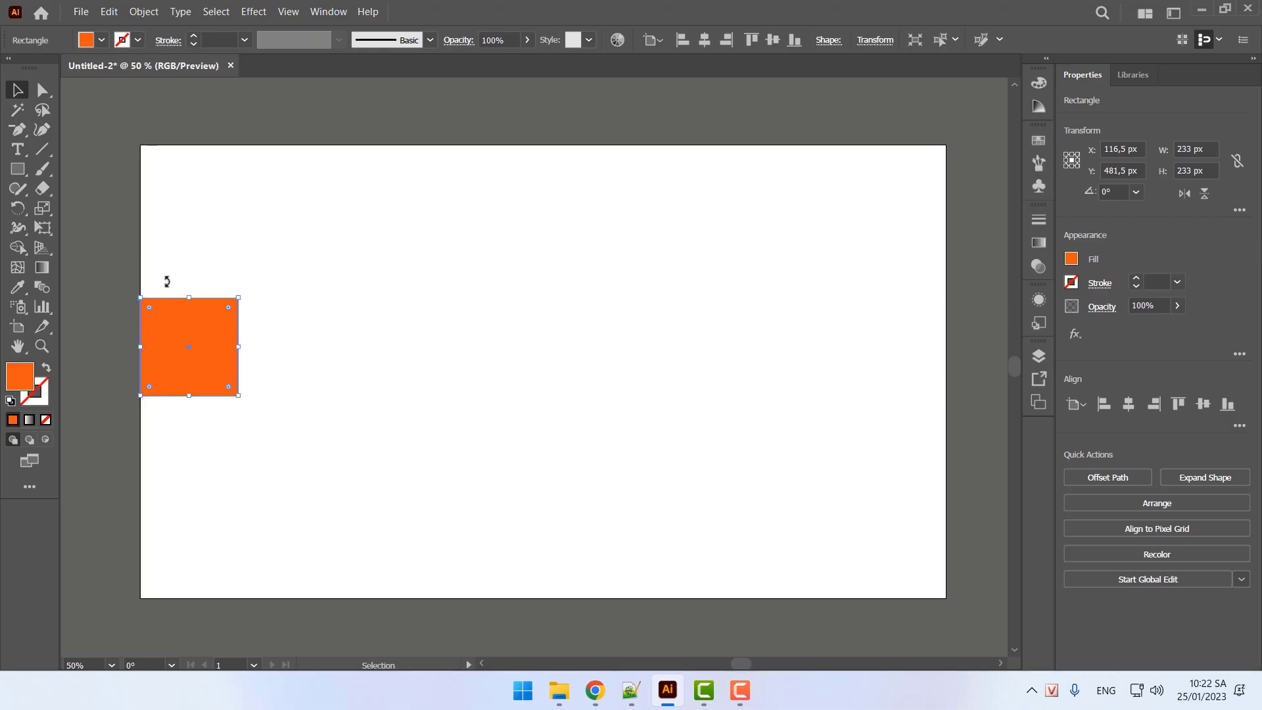
left_click(751, 42)
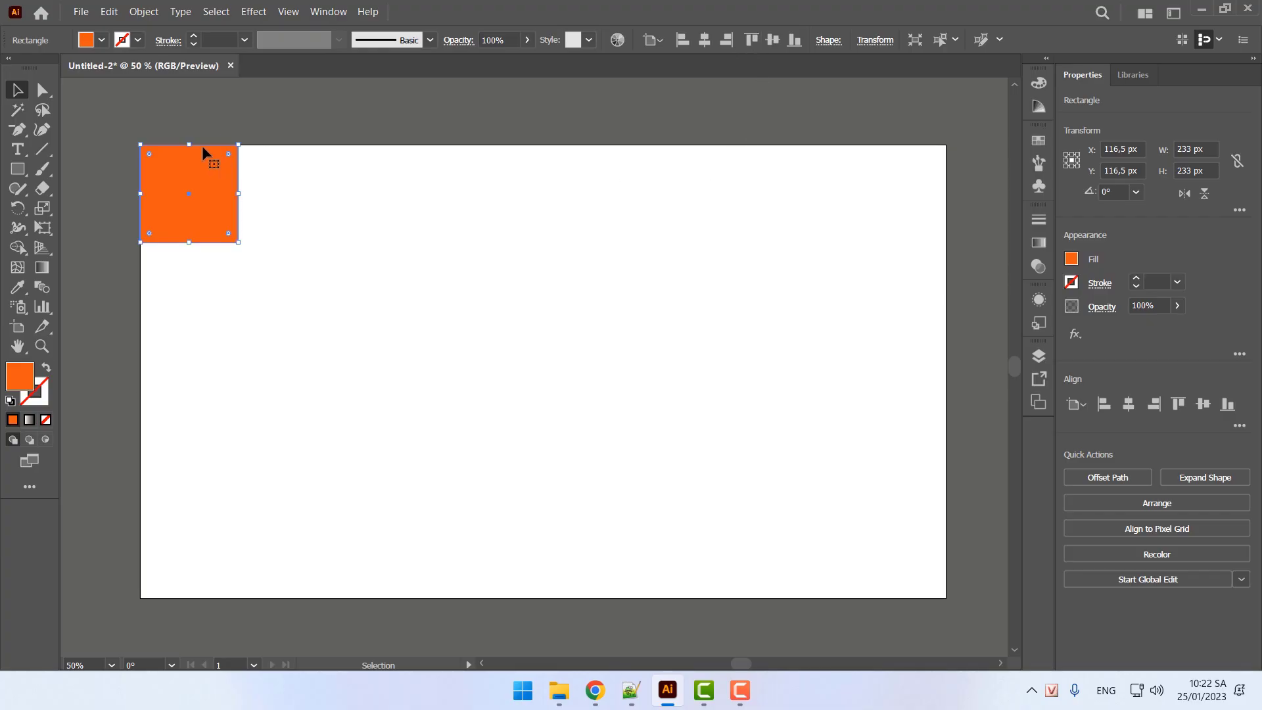
left_click(793, 42)
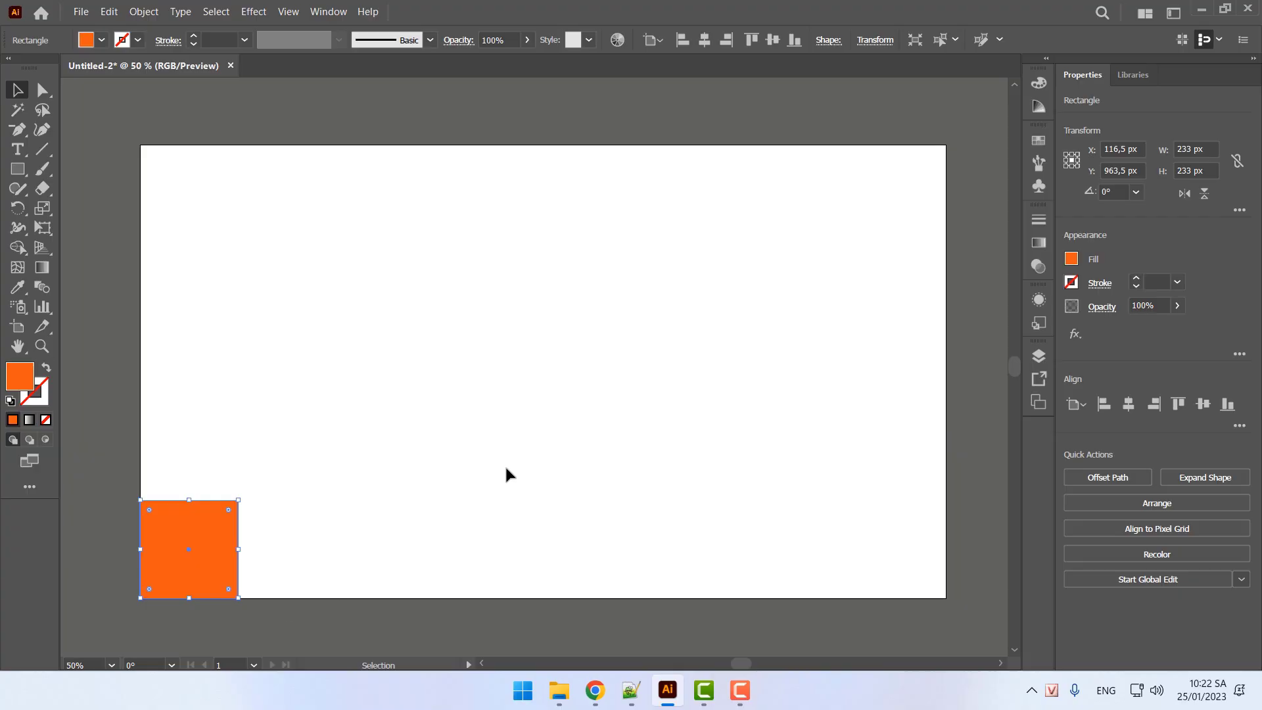
left_click(728, 40)
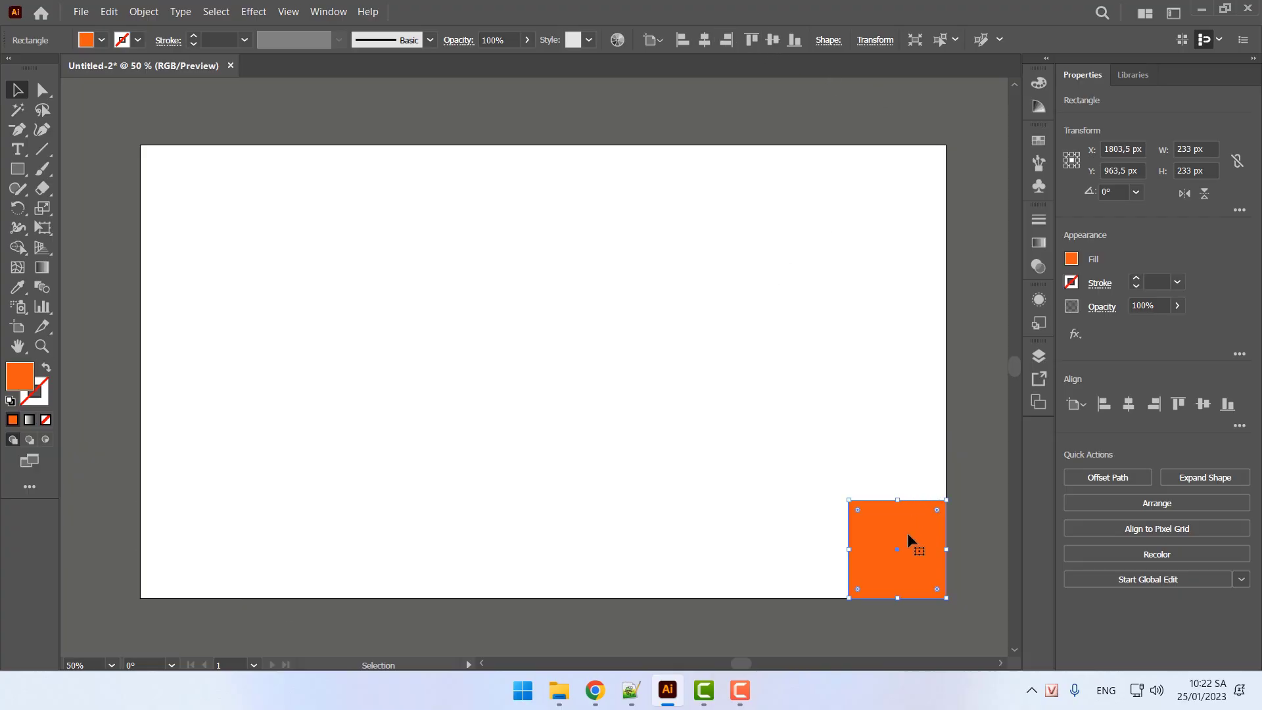
left_click_drag(909, 541, 388, 278)
left_click(795, 40)
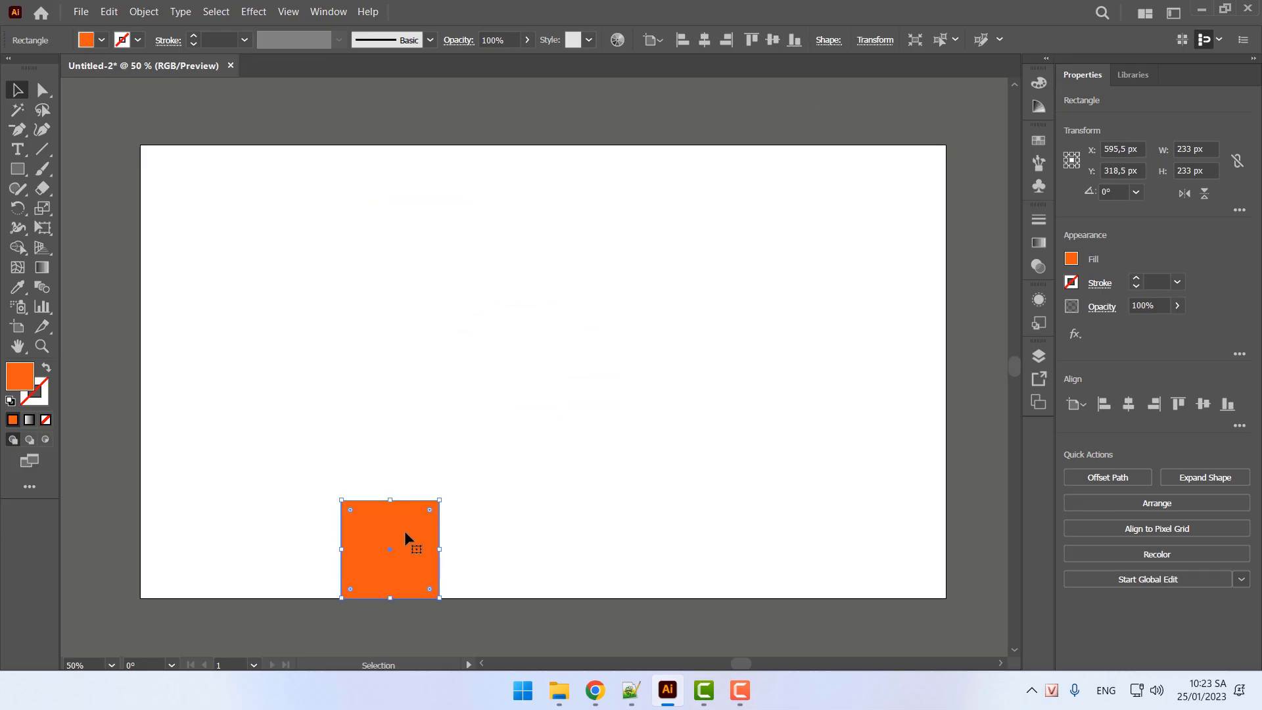
left_click(757, 38)
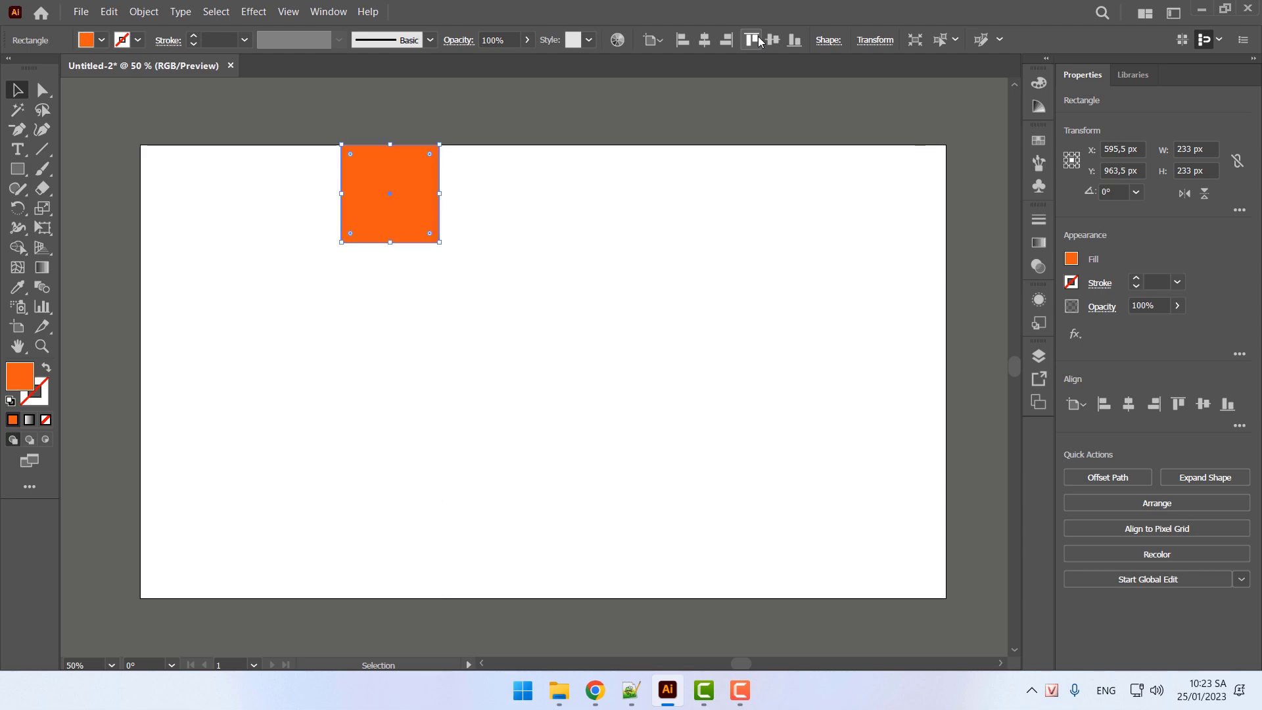
left_click(683, 40)
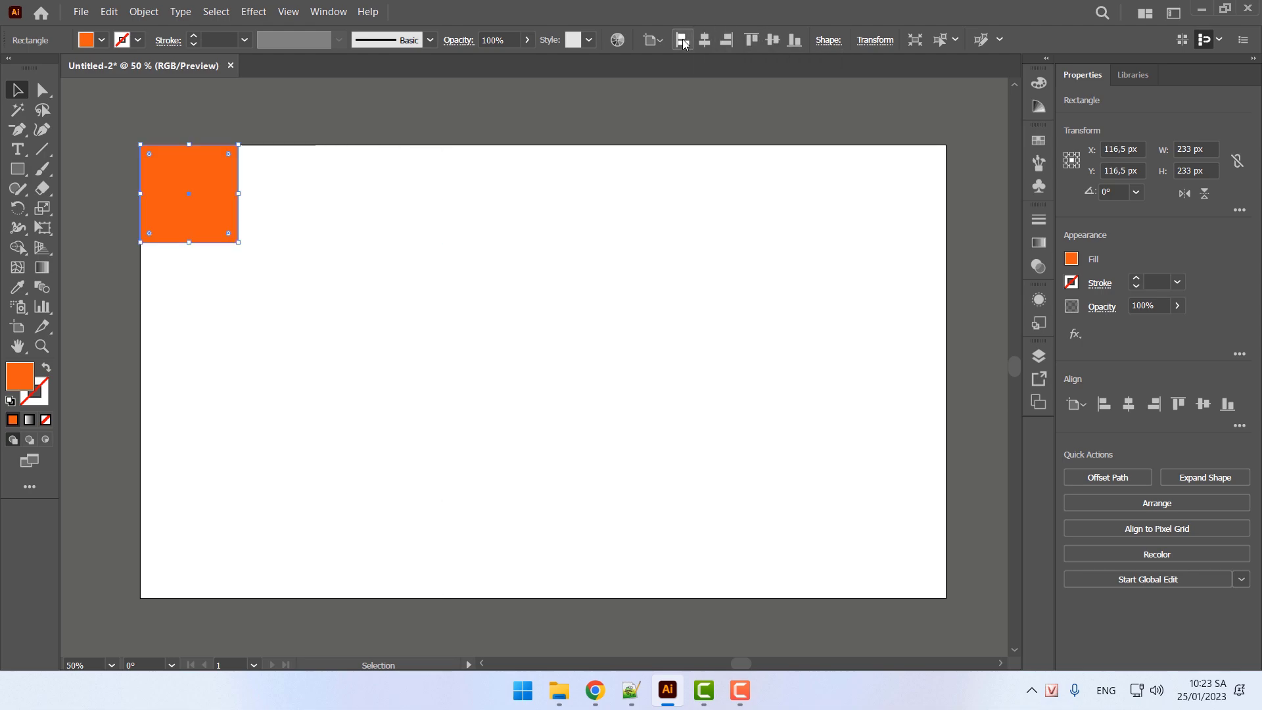
left_click(726, 41)
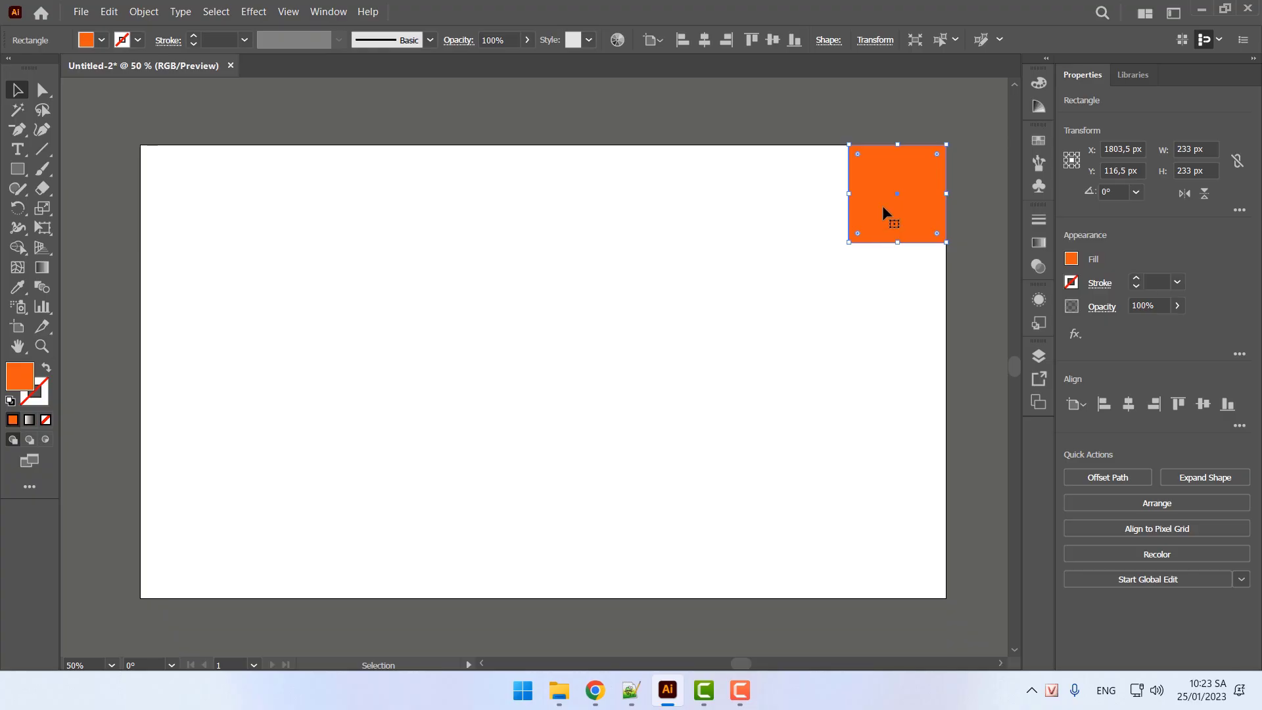
Centre the square on the artboard at X 960, Y 540 with Horizontal and Vertical Align Center
left_click_drag(883, 205, 502, 379)
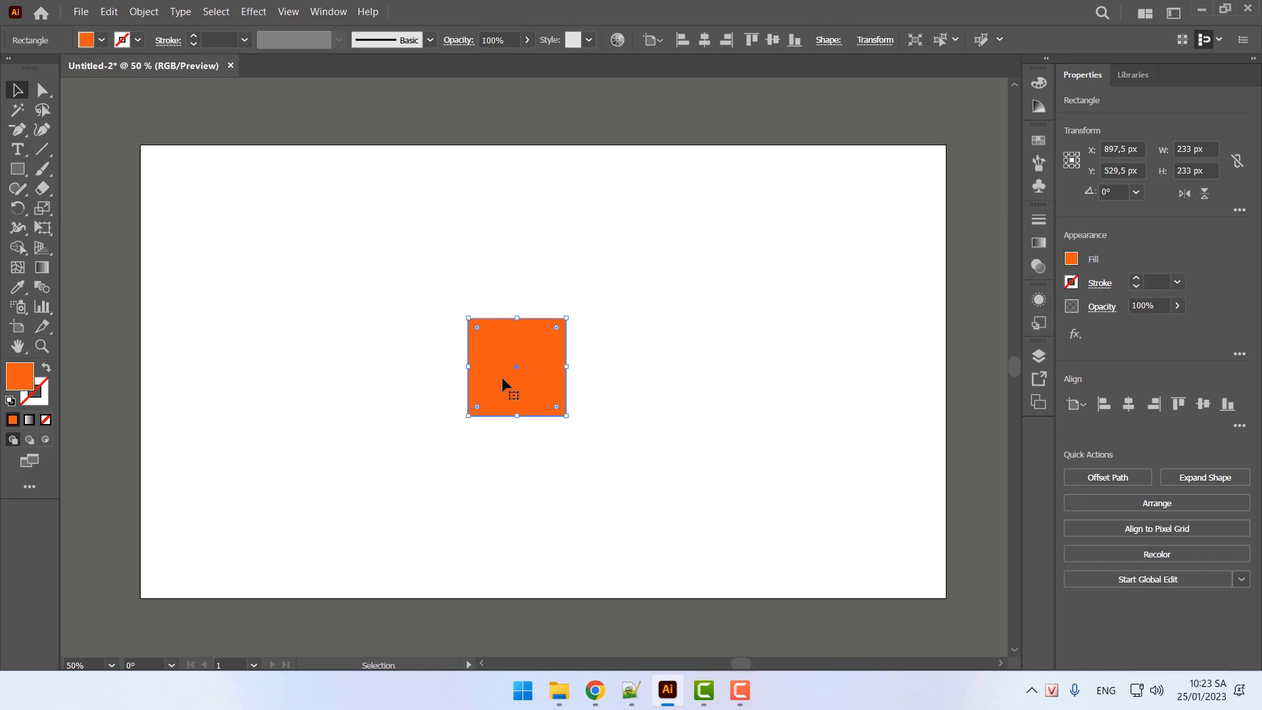
left_click_drag(502, 376, 347, 318)
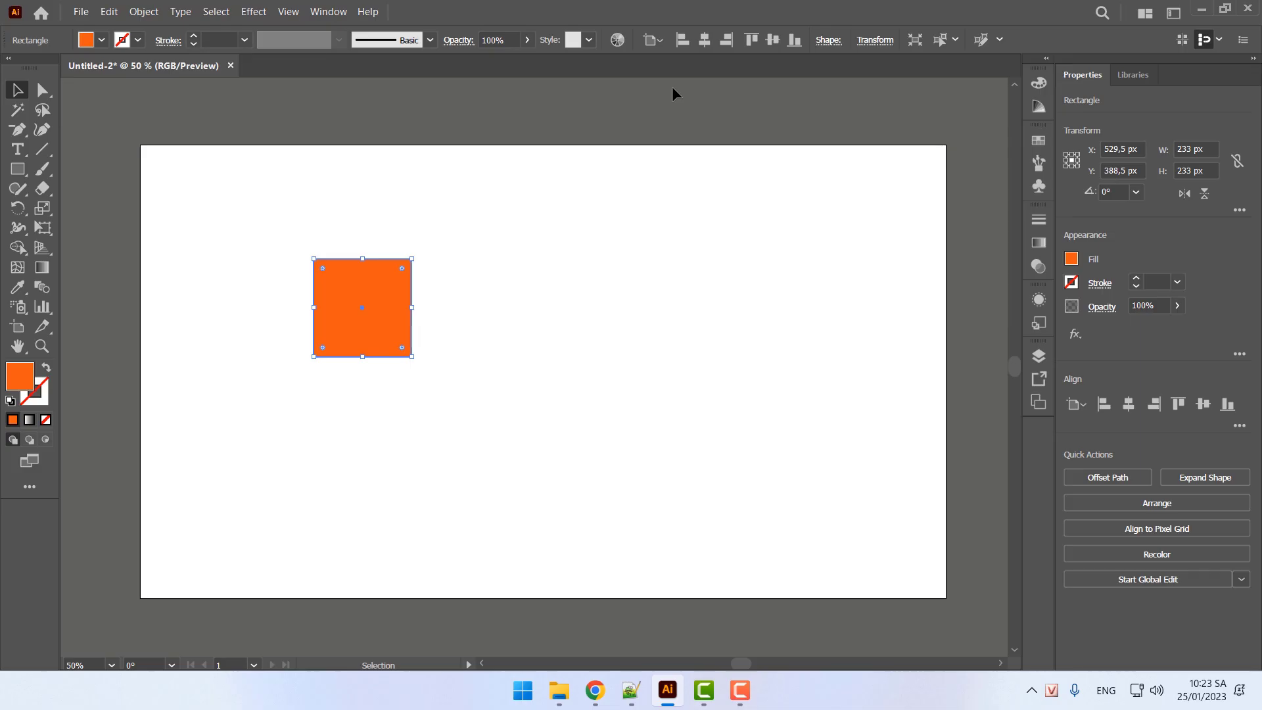
left_click(707, 40)
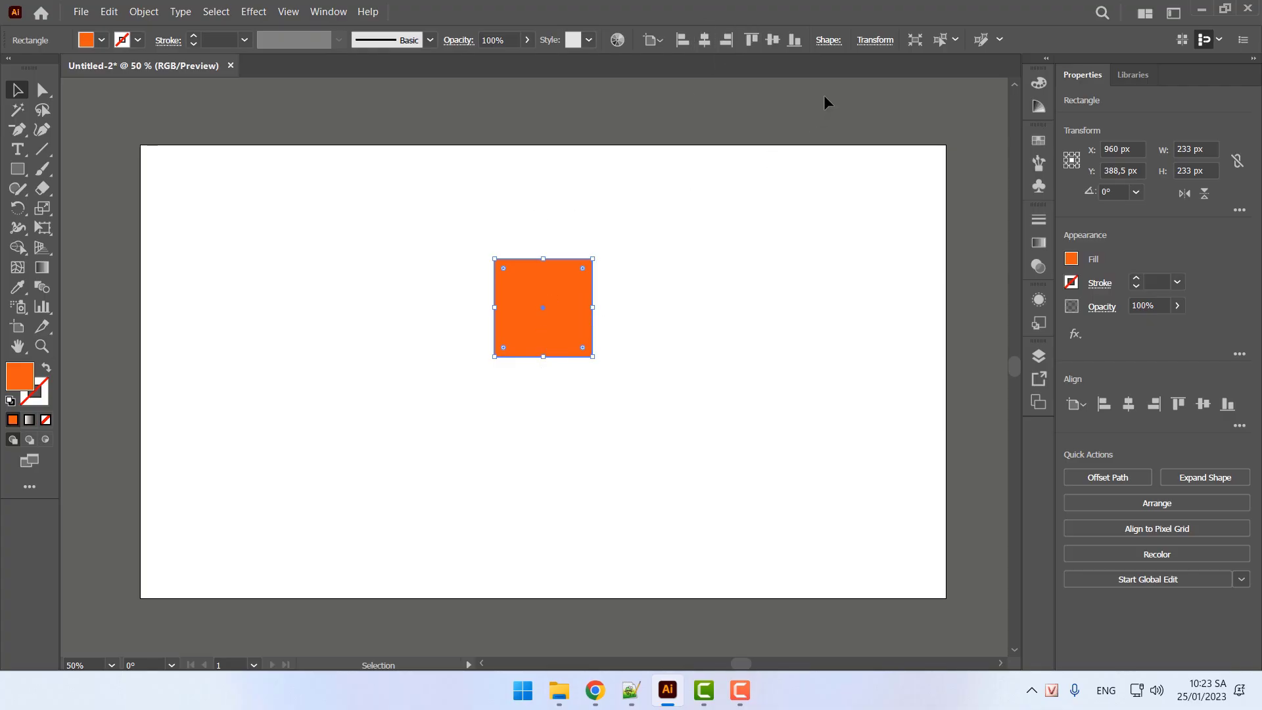
left_click(773, 39)
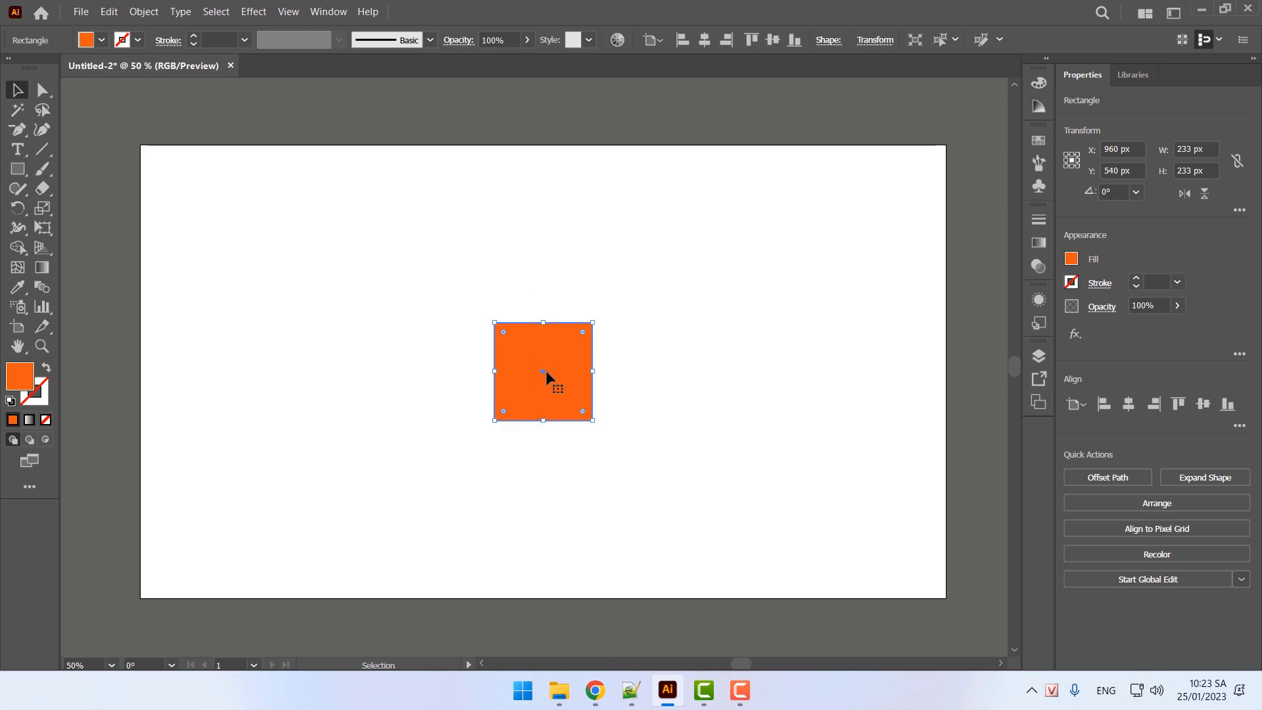
left_click_drag(562, 378, 426, 262)
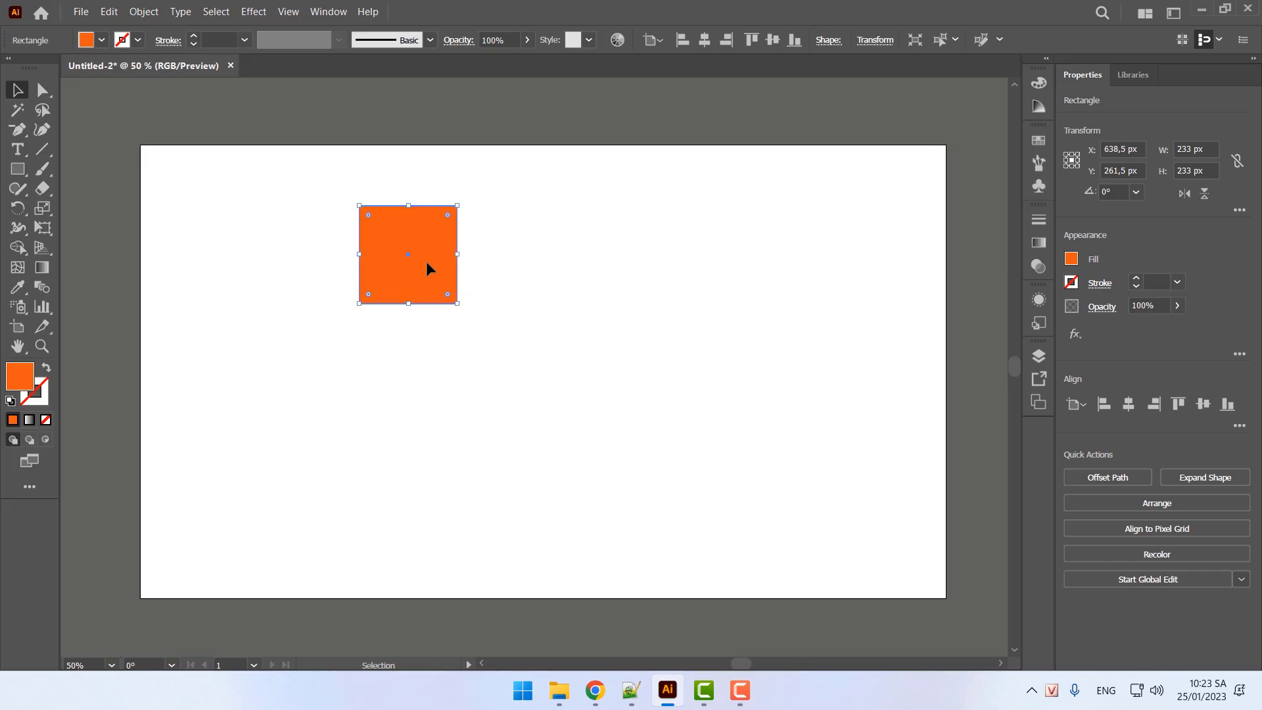
left_click(704, 41)
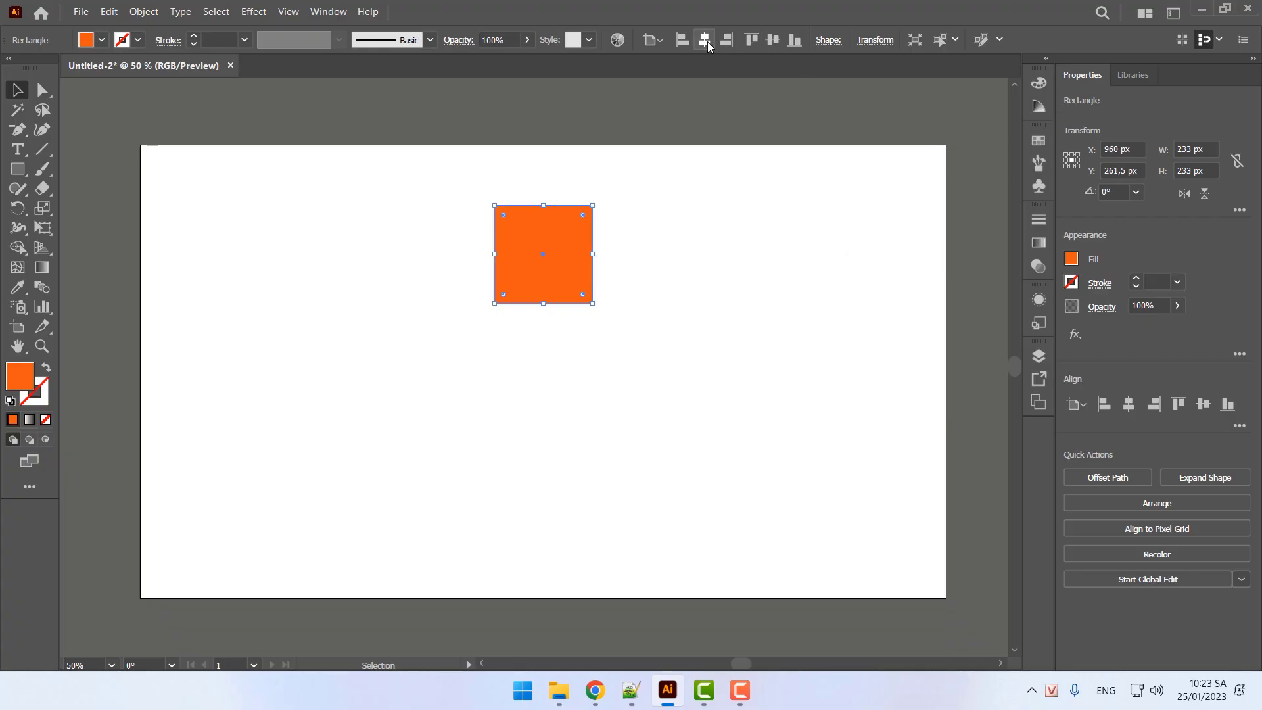
left_click(773, 40)
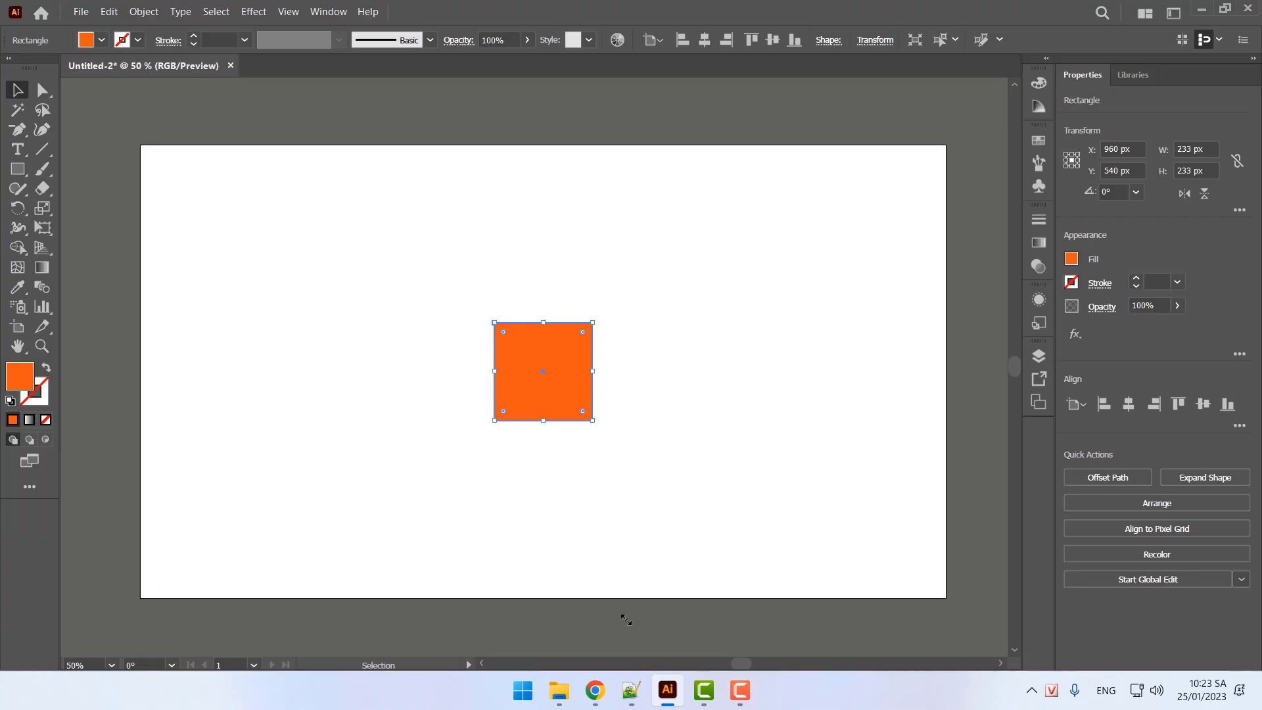
left_click(631, 691)
left_click_drag(135, 395, 750, 405)
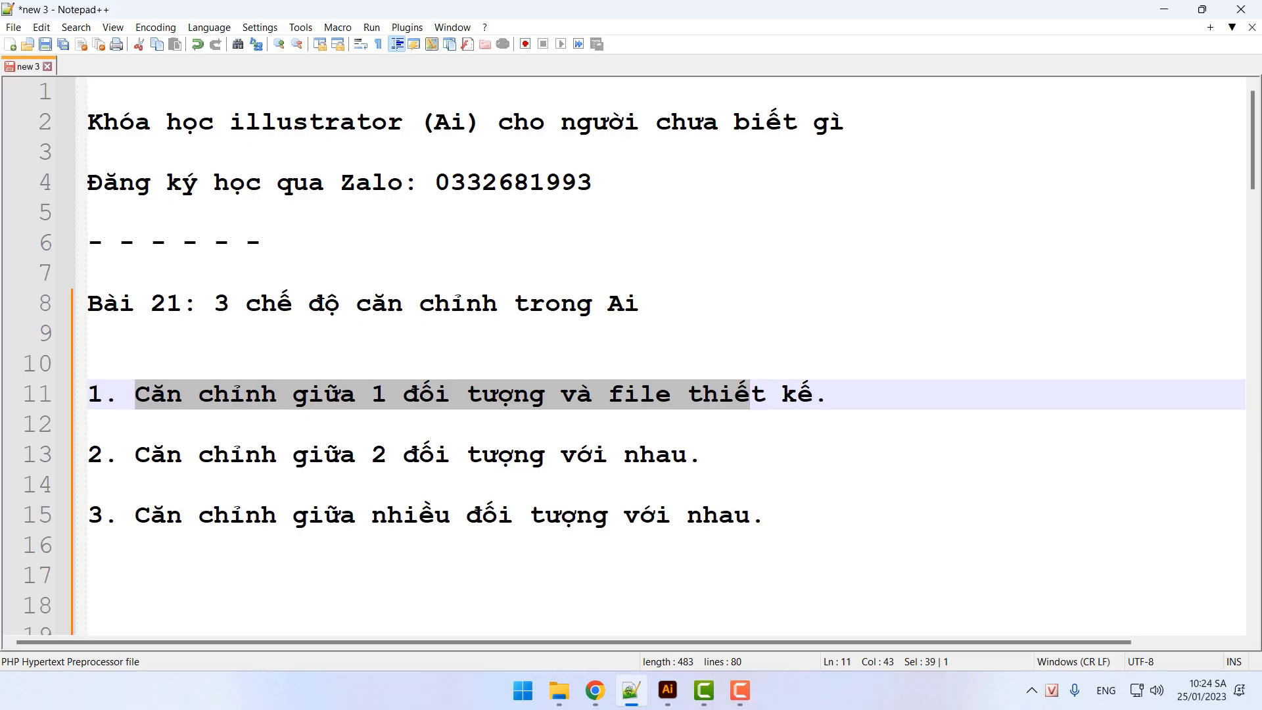
Return to Illustrator, where the orange 233 px square stays centred
left_click(668, 690)
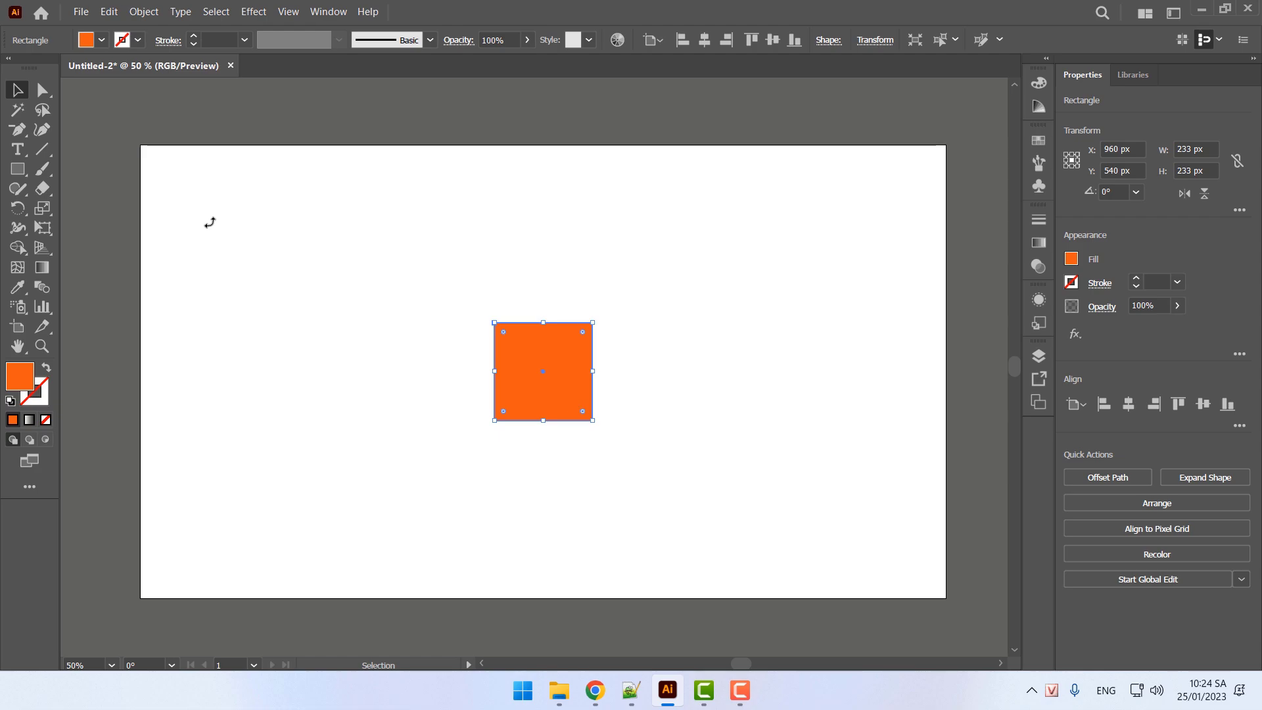
Draw a large 555 px square left of the orange one and fill it green
left_click(18, 169)
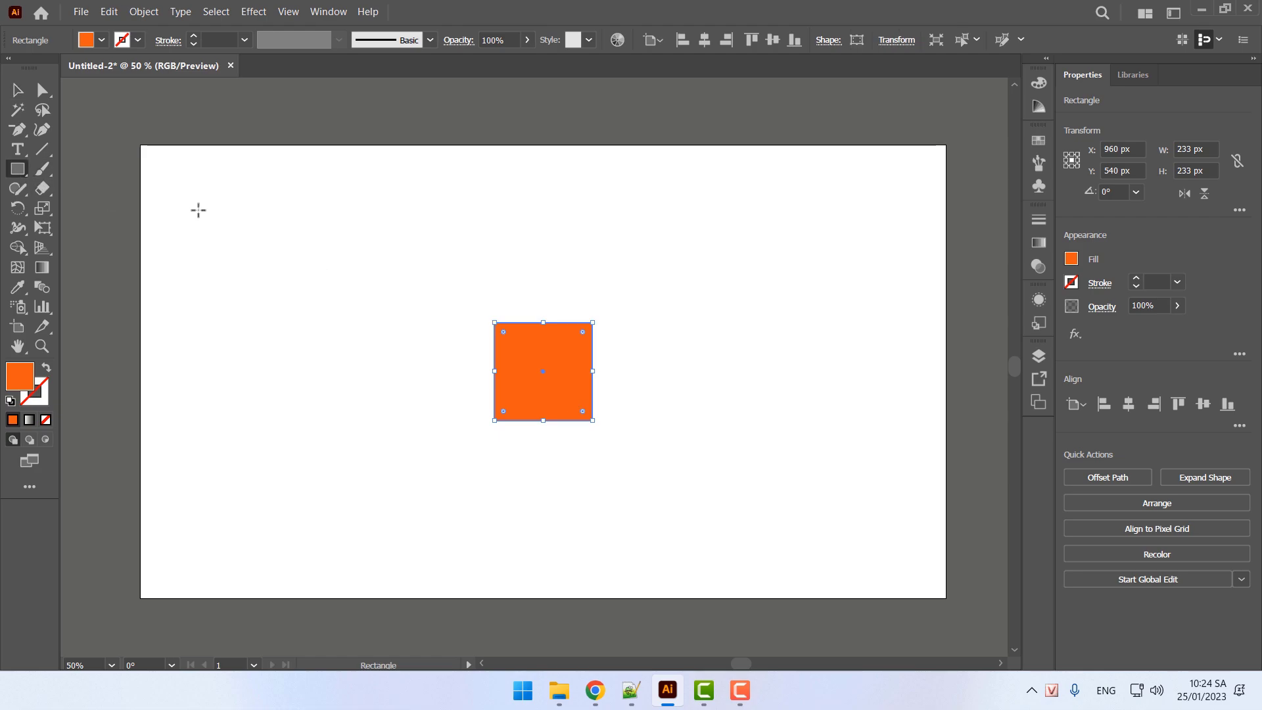
left_click_drag(213, 205, 446, 438)
double_click(29, 380)
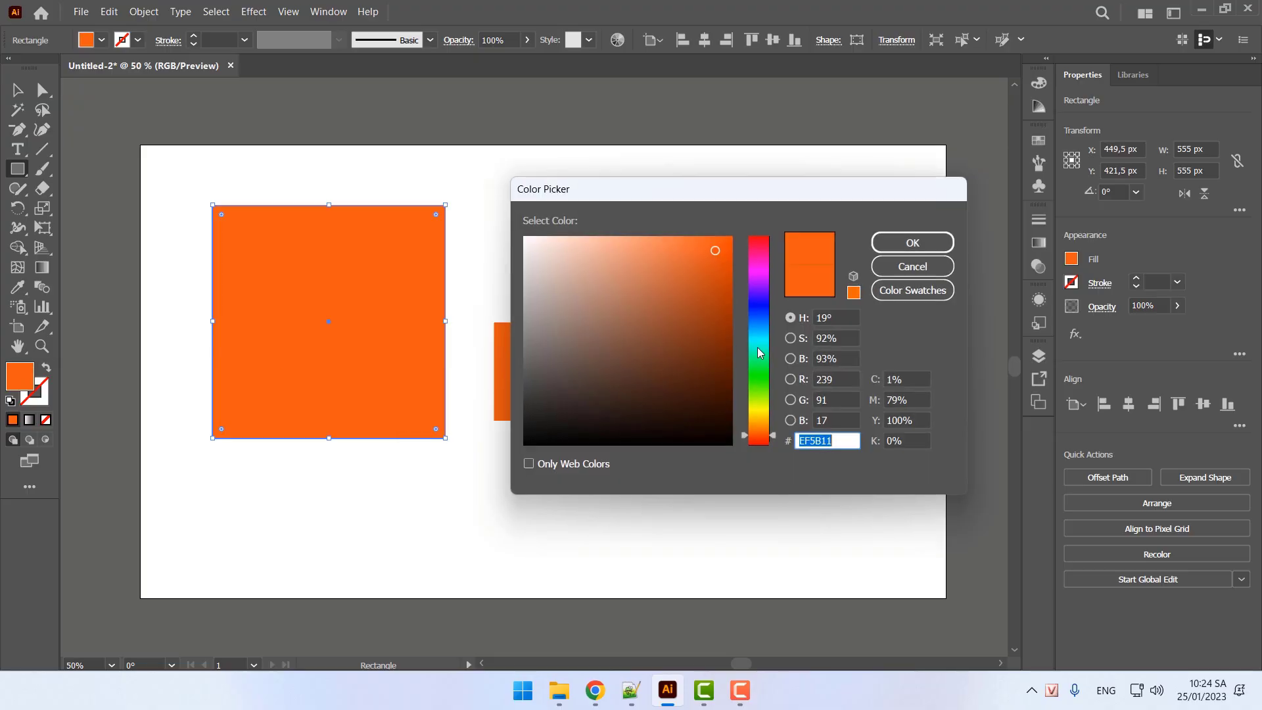
left_click_drag(766, 390, 766, 377)
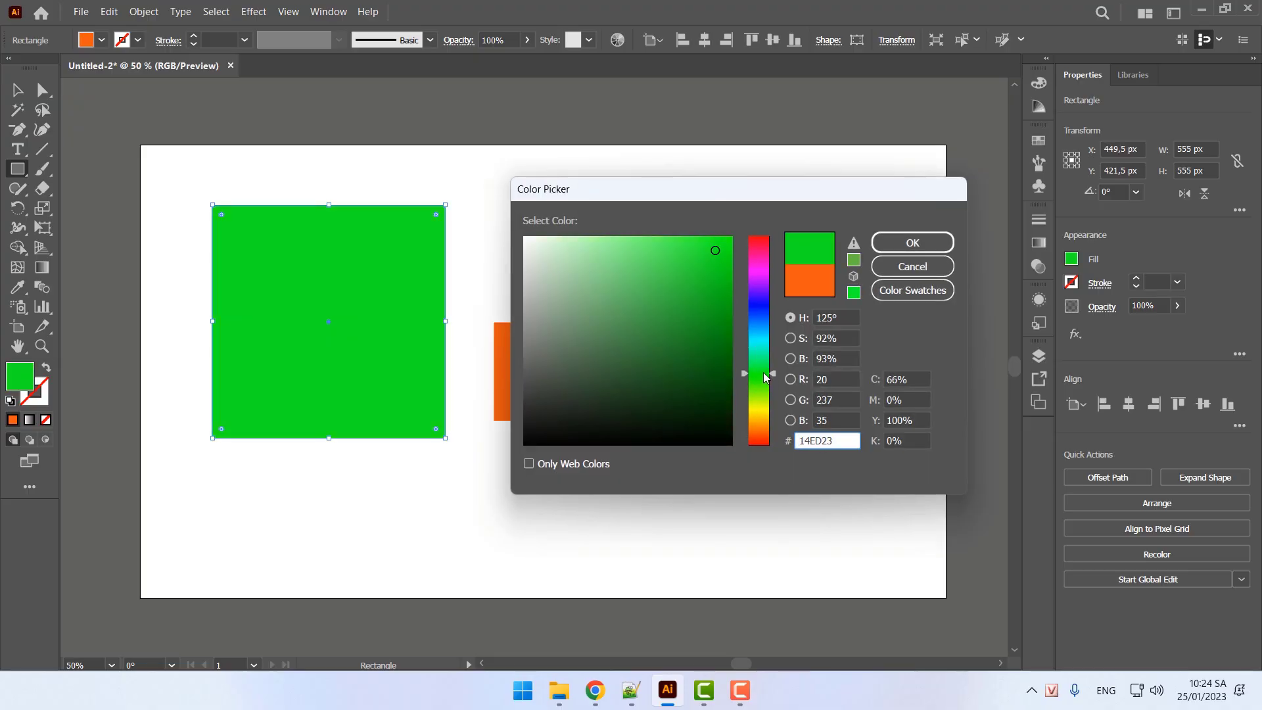
left_click(893, 242)
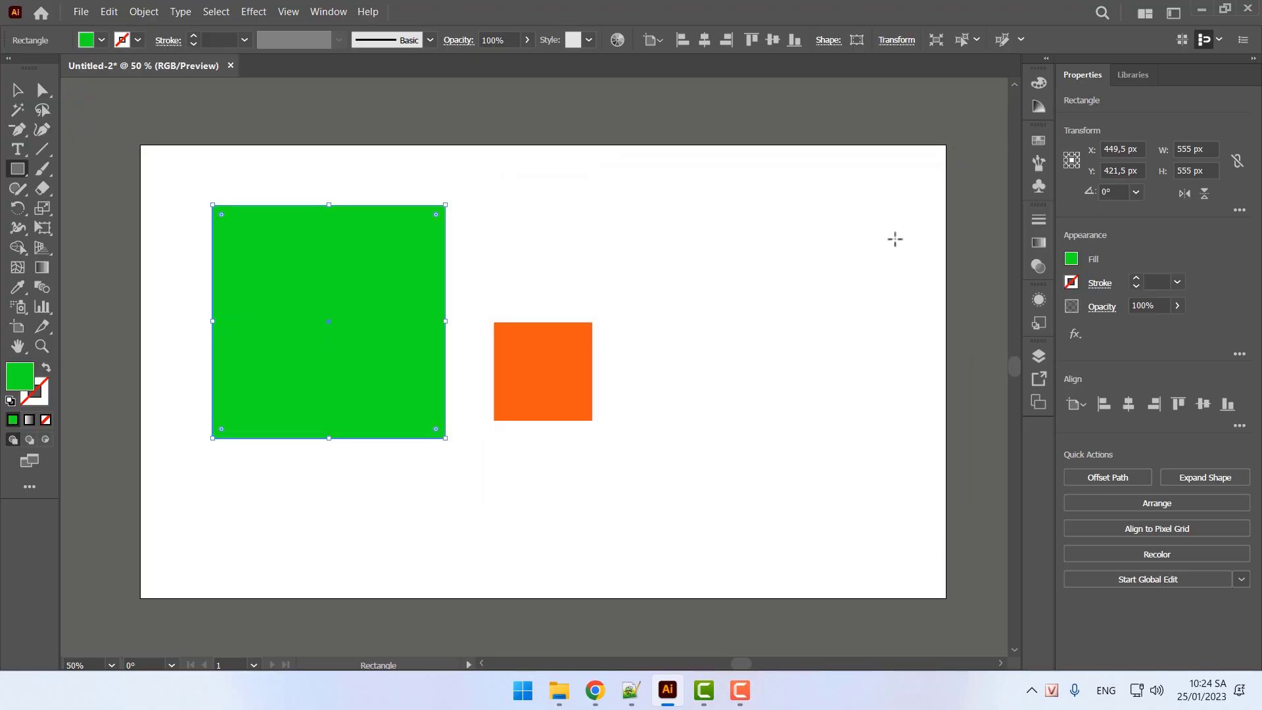
left_click(499, 364)
key("Escape")
Marquee-select both the green and orange squares
left_click(19, 91)
left_click_drag(185, 176, 653, 488)
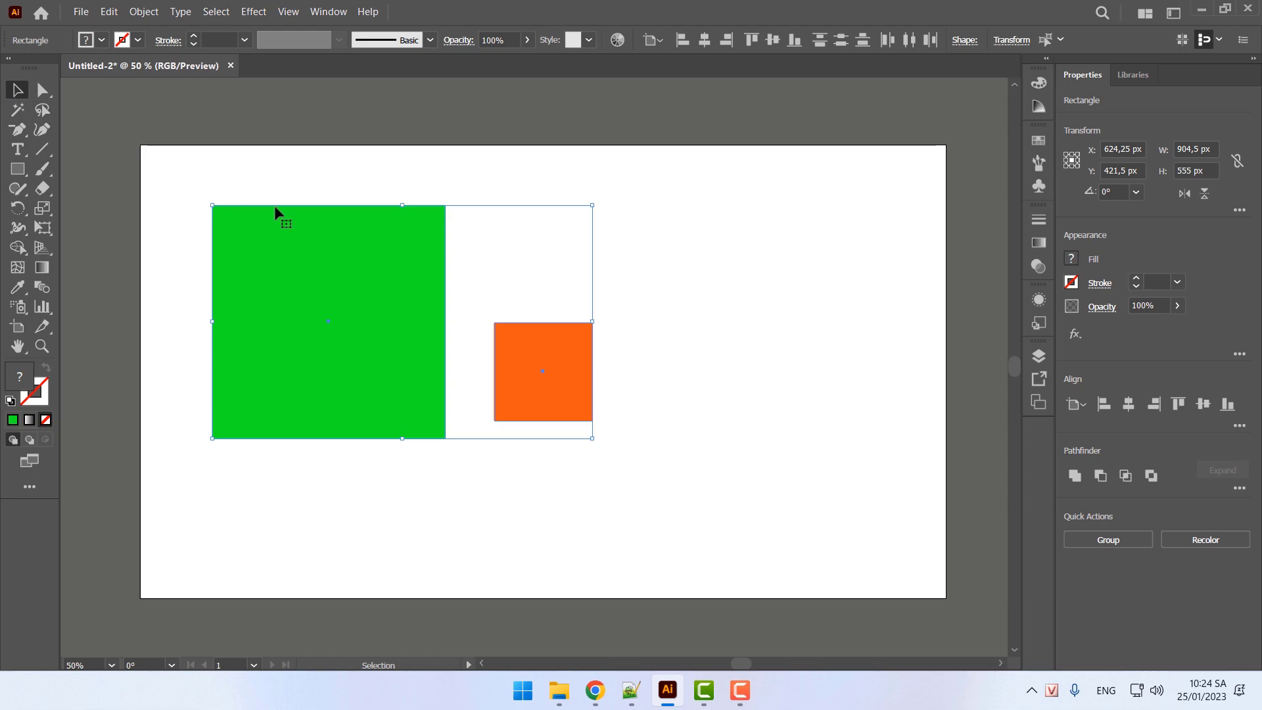
left_click(652, 40)
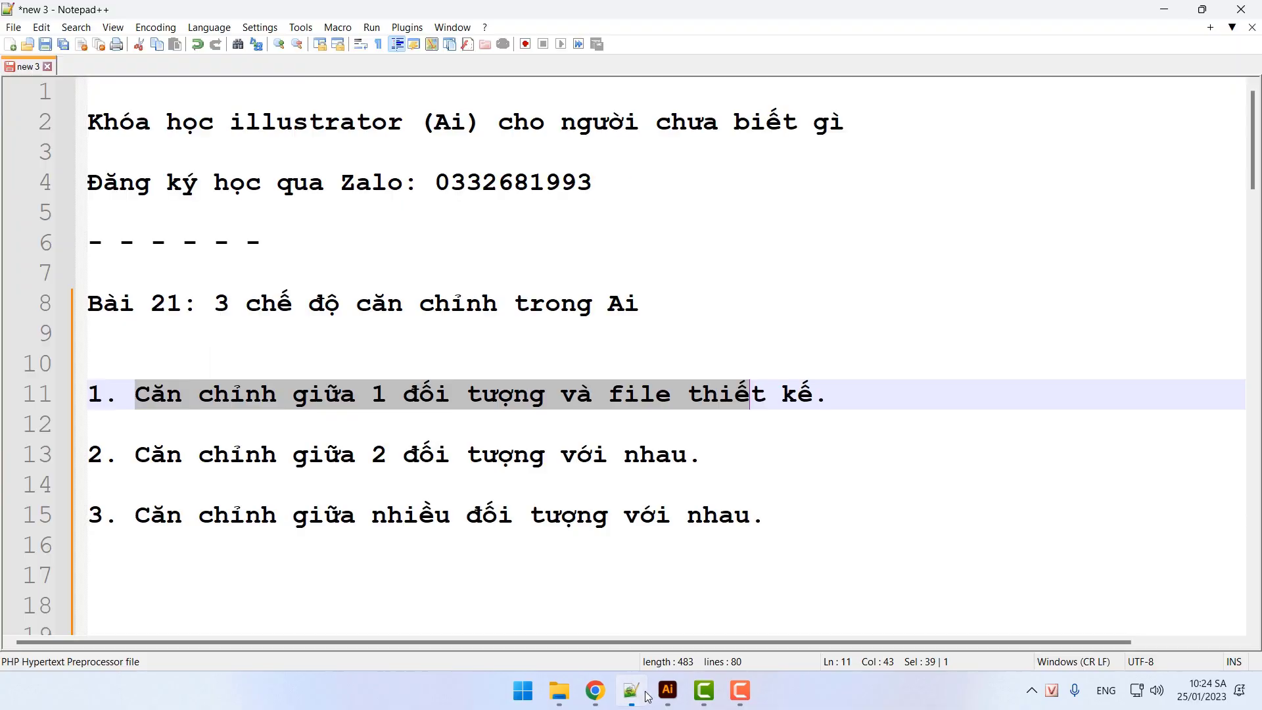
left_click(631, 691)
left_click(668, 691)
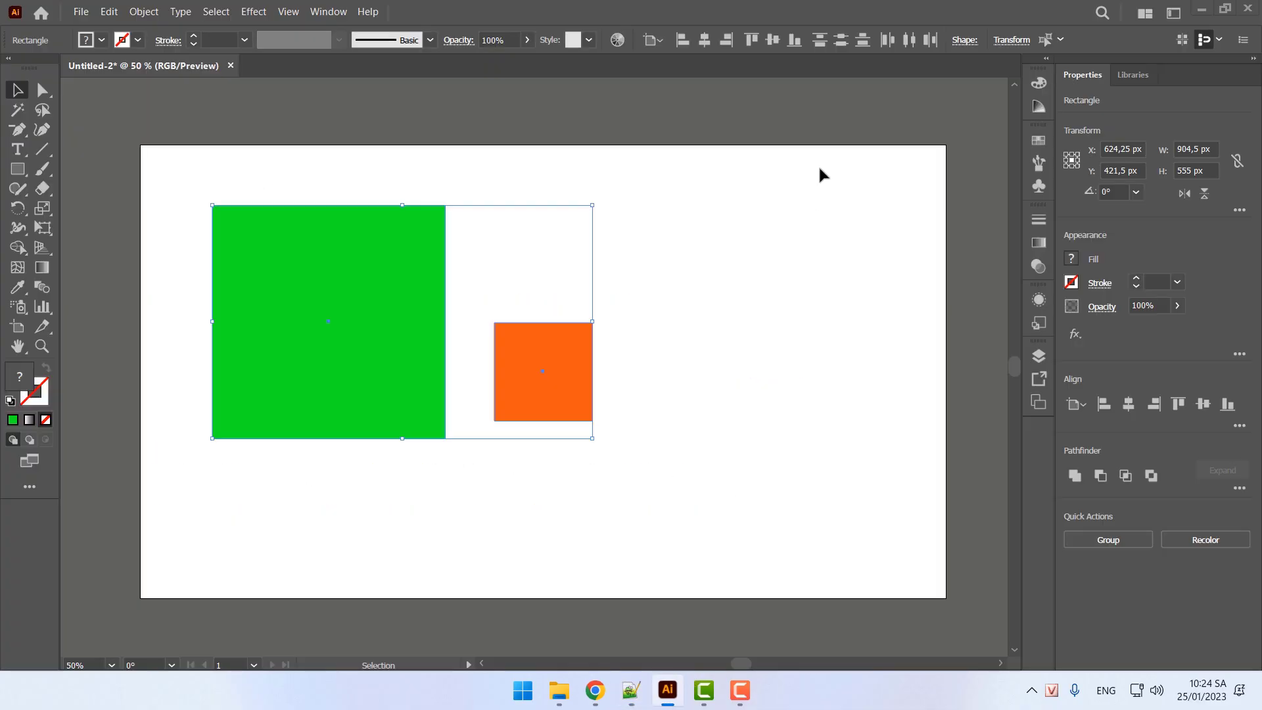
Make the green square the key object and centre the orange square horizontally on it
left_click(650, 40)
left_click(703, 77)
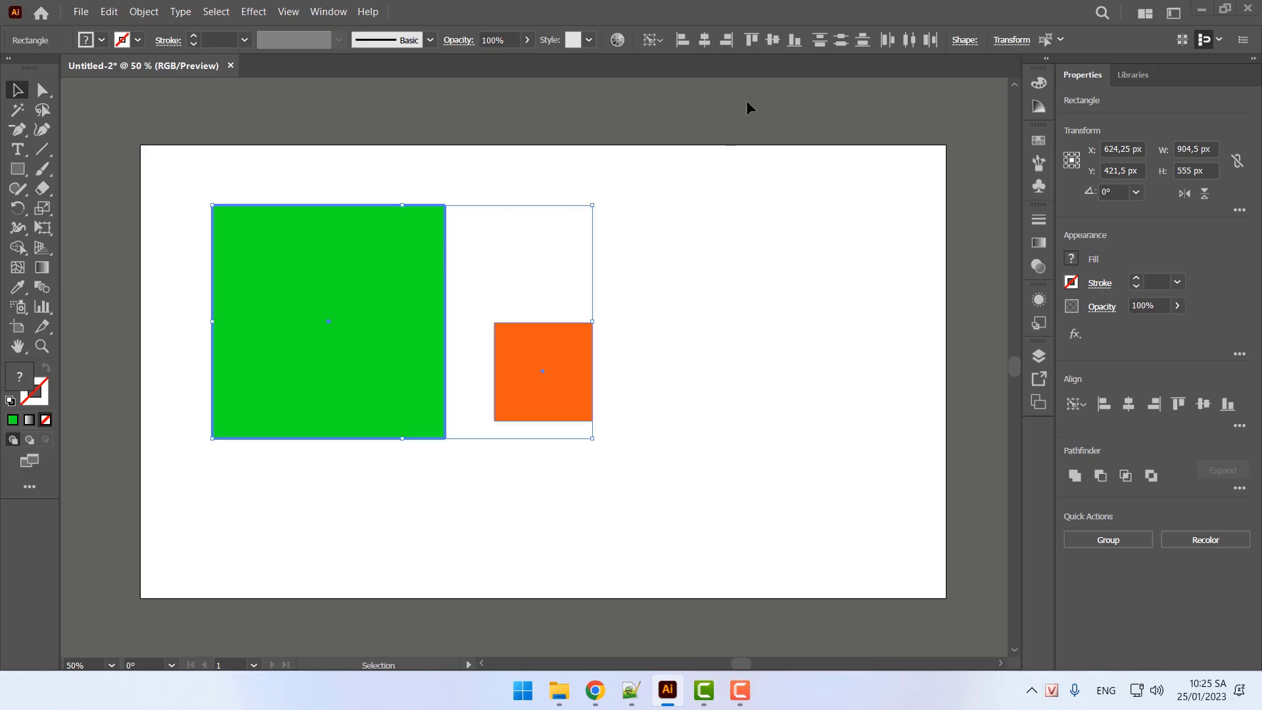
left_click(704, 40)
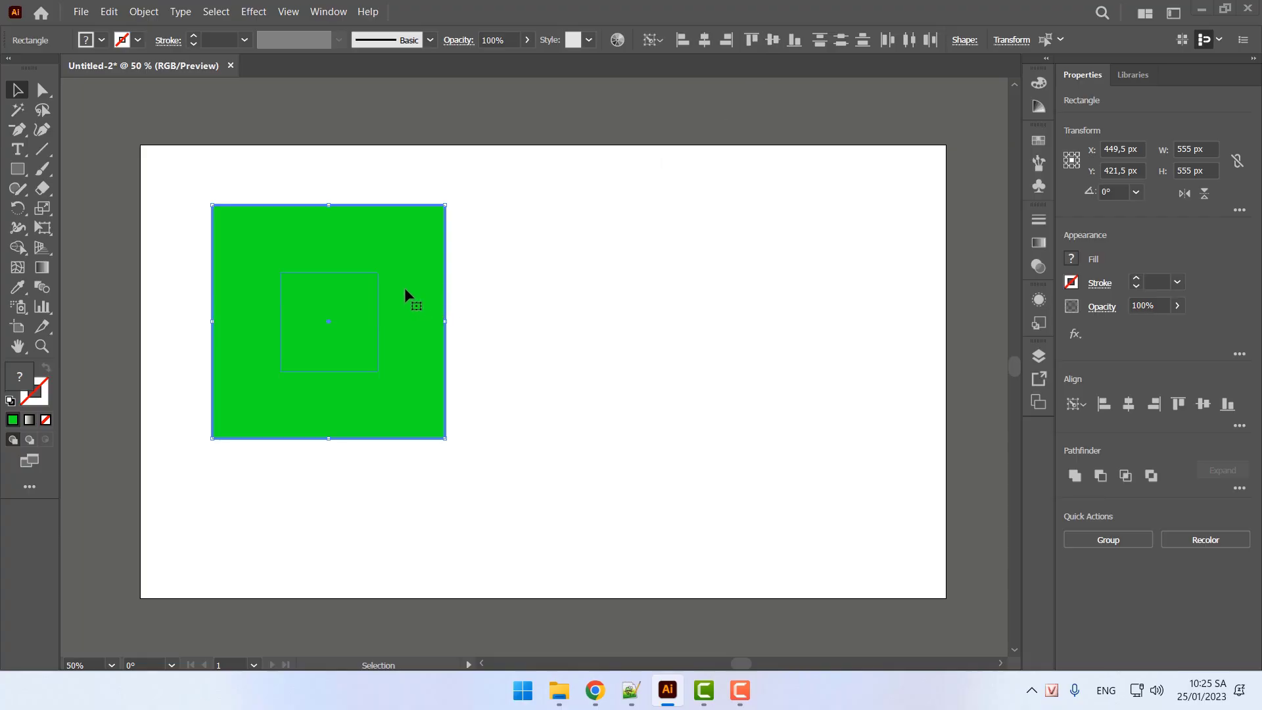
left_click_drag(408, 314, 445, 326)
left_click(607, 358)
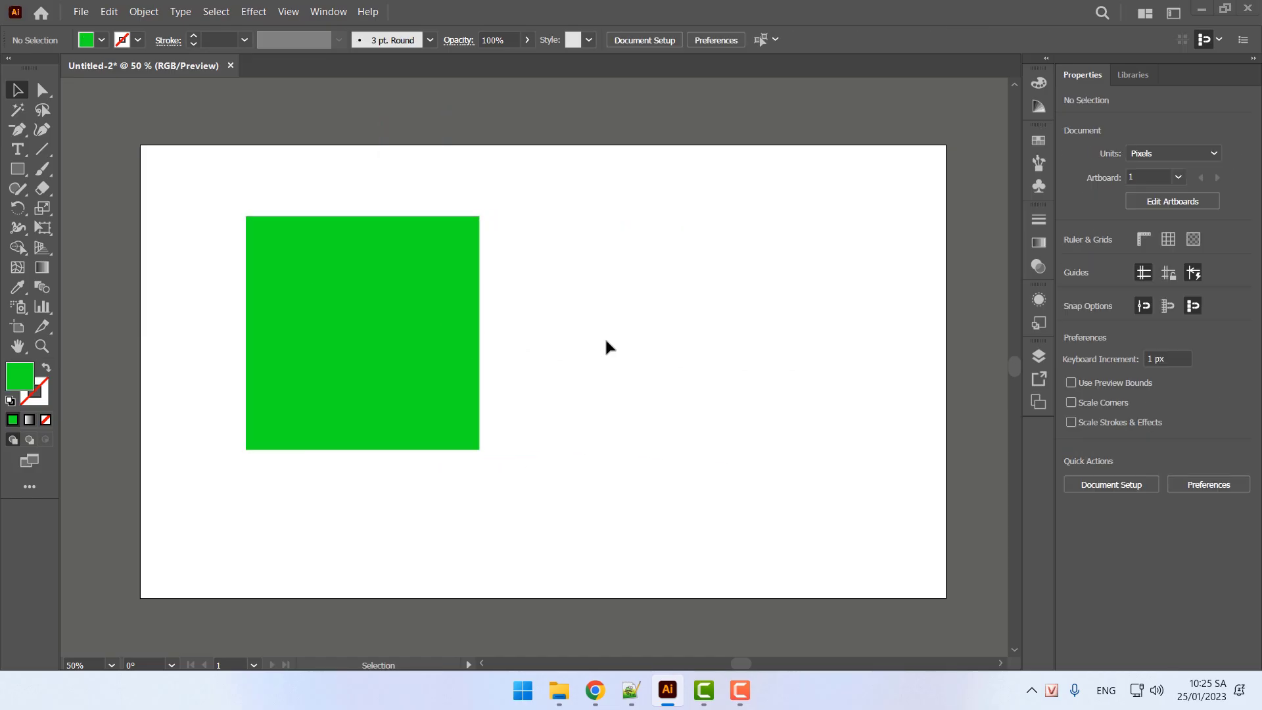
Delete the green and orange squares
left_click(369, 314)
key("Delete")
left_click(387, 347)
key("Delete")
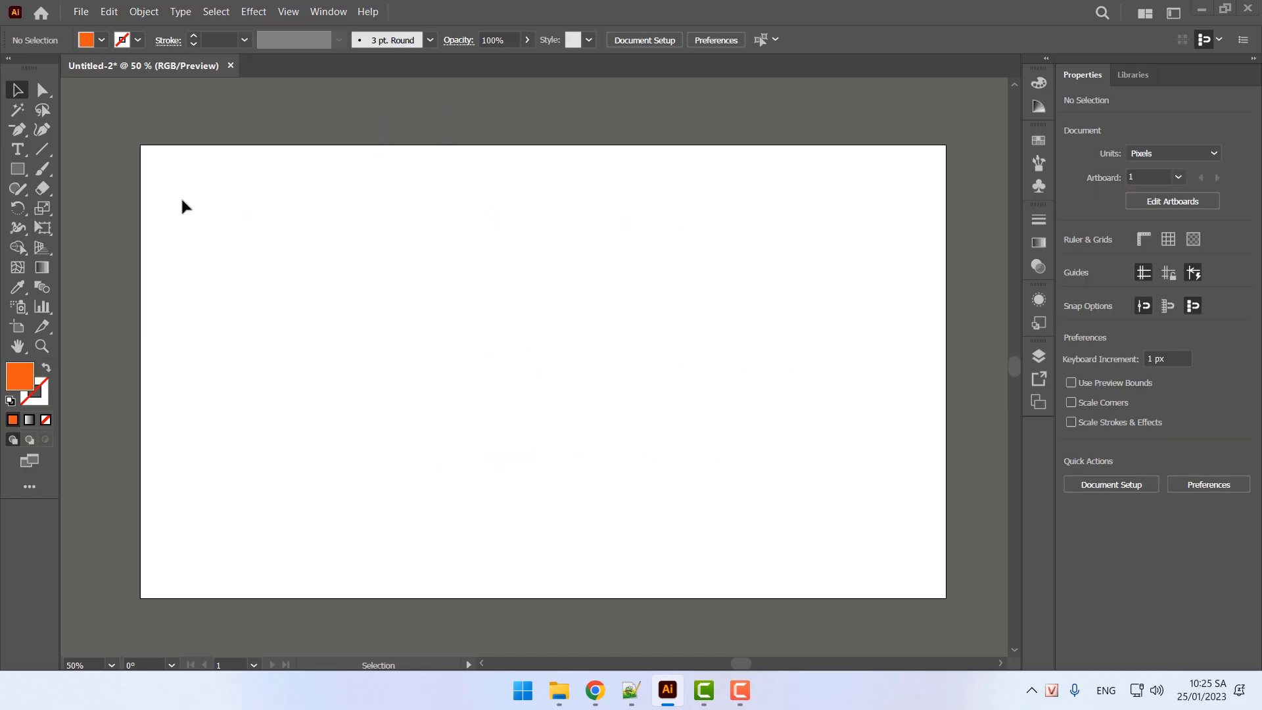
Draw a large square on the artboard's left and fill it green
left_click(15, 169)
left_click_drag(13, 171, 104, 174)
left_click_drag(238, 219, 539, 521)
double_click(29, 385)
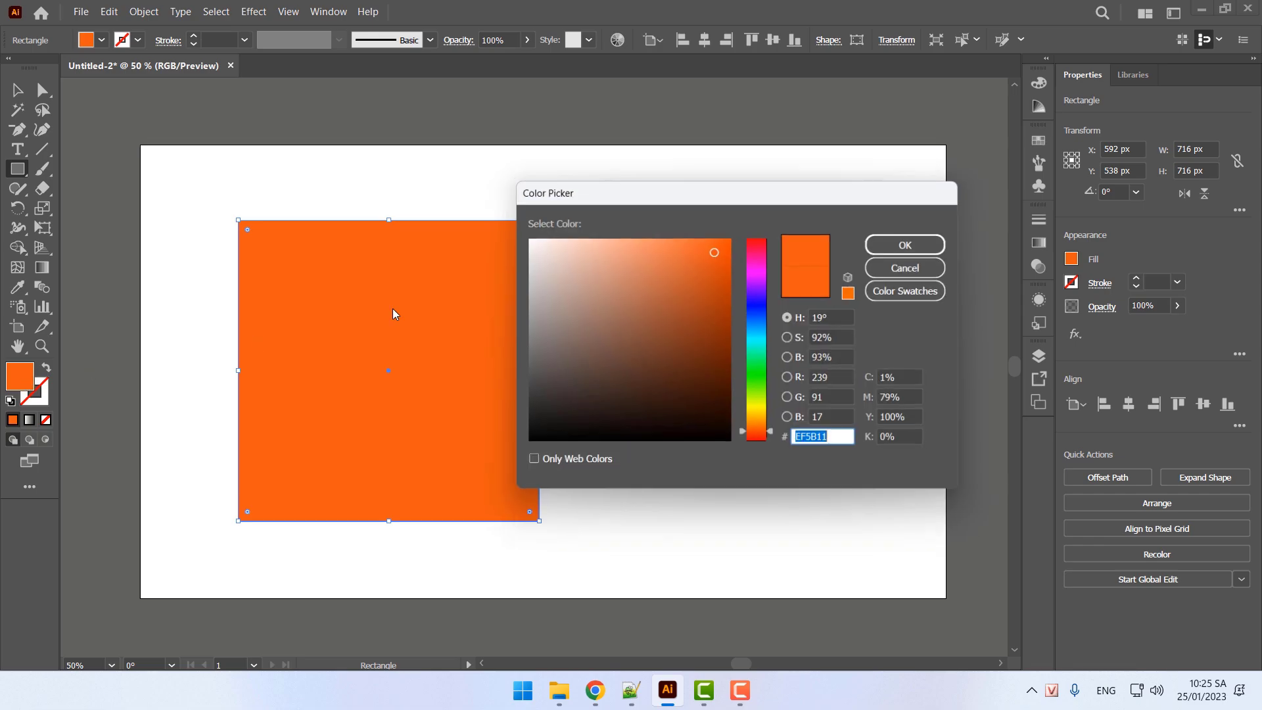
left_click(760, 388)
left_click(911, 242)
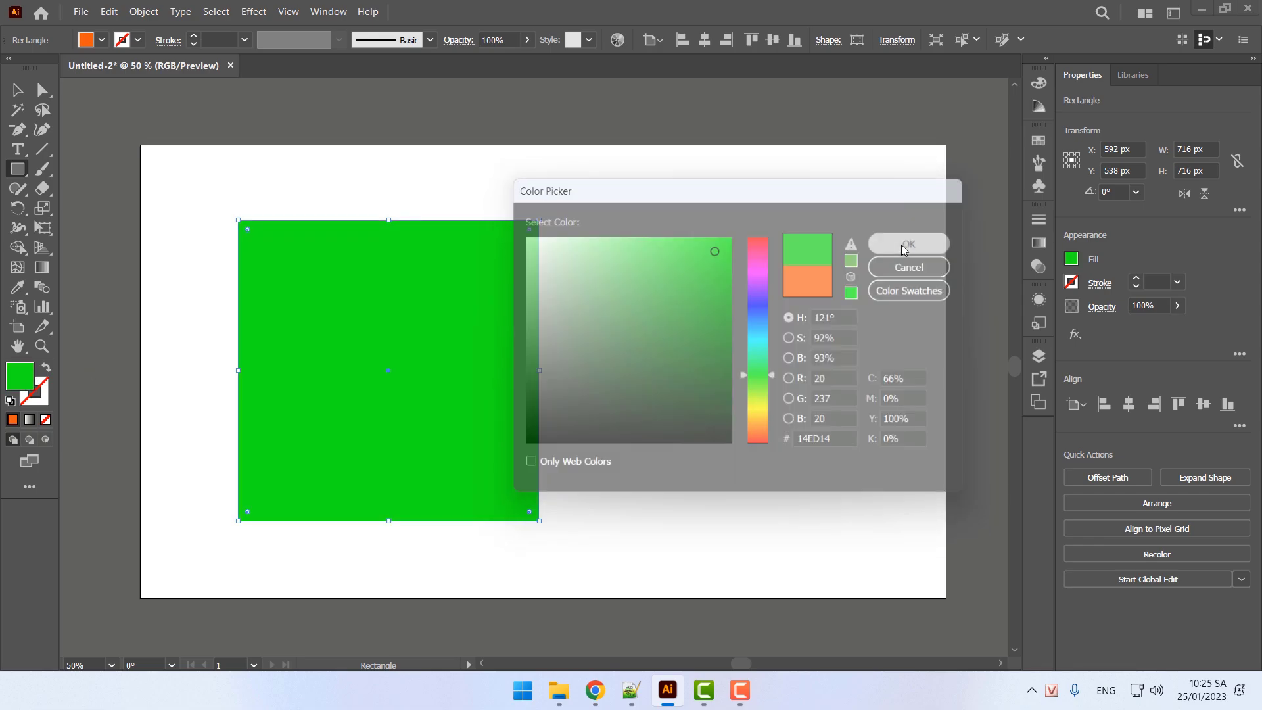
Draw a small 229 × 229 px square to its right and fill it orange (EA5C15)
left_click_drag(689, 273, 785, 369)
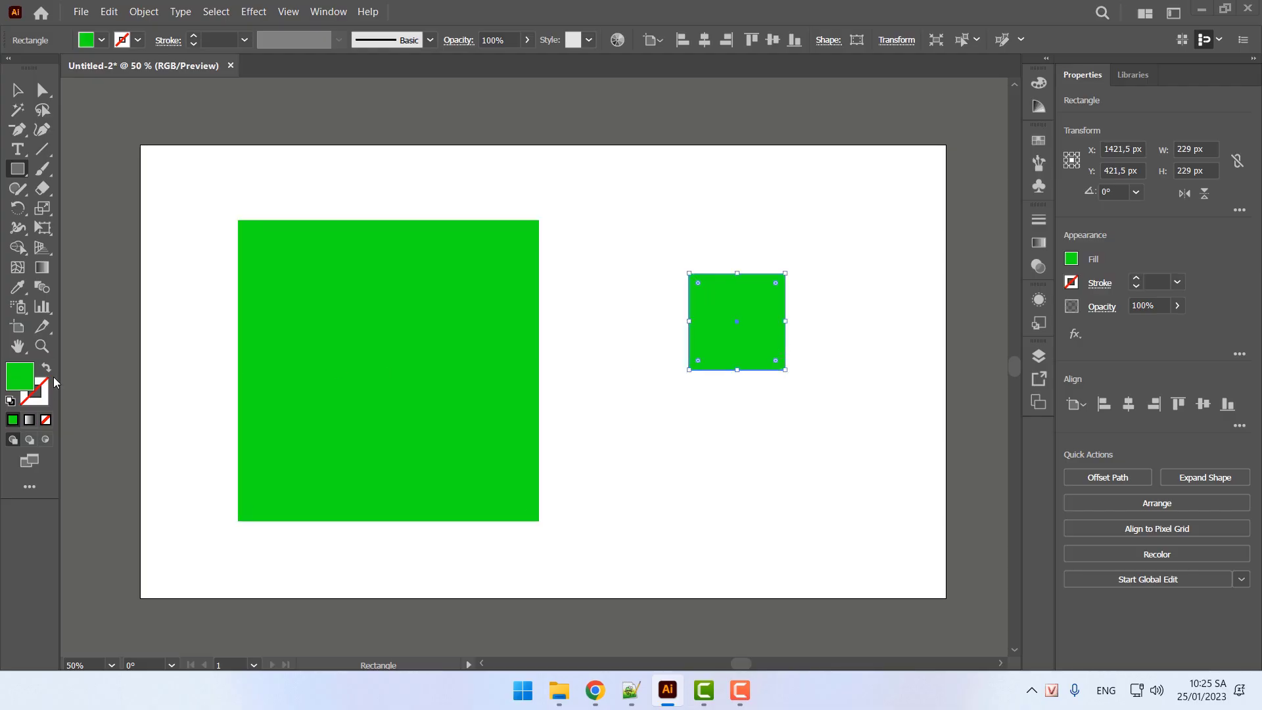
double_click(29, 381)
left_click(763, 425)
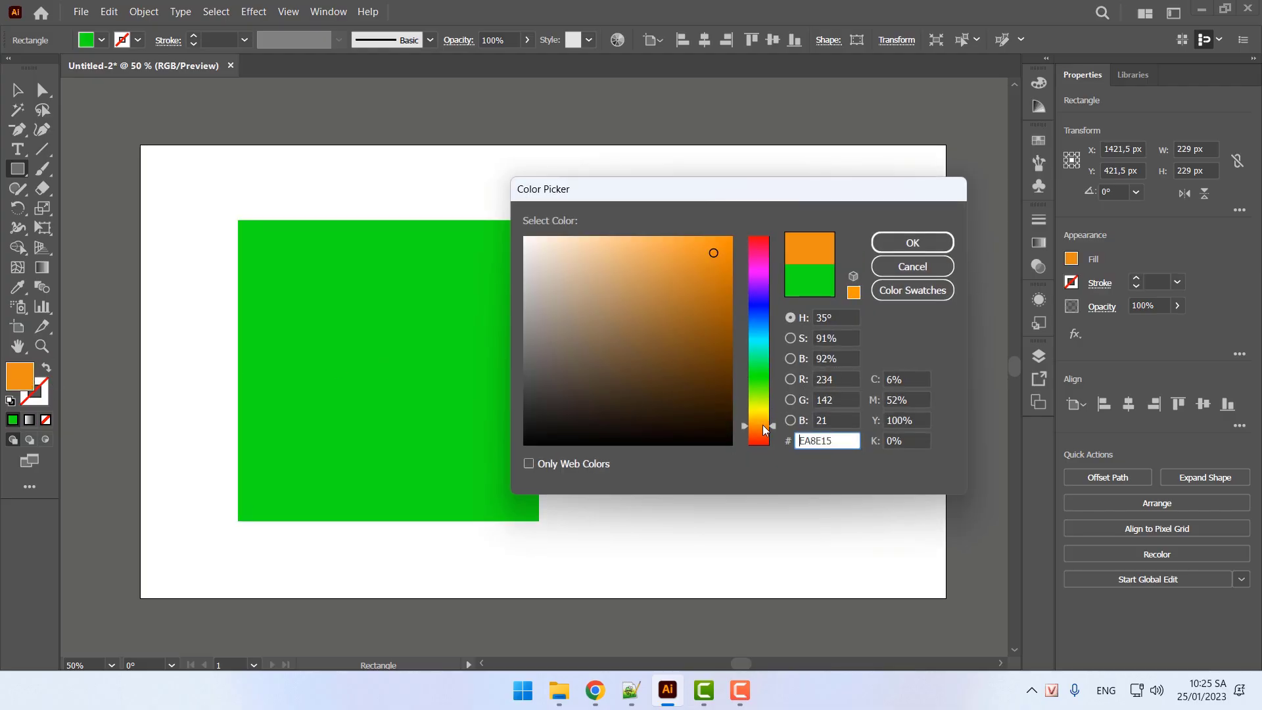
left_click(764, 434)
left_click(913, 250)
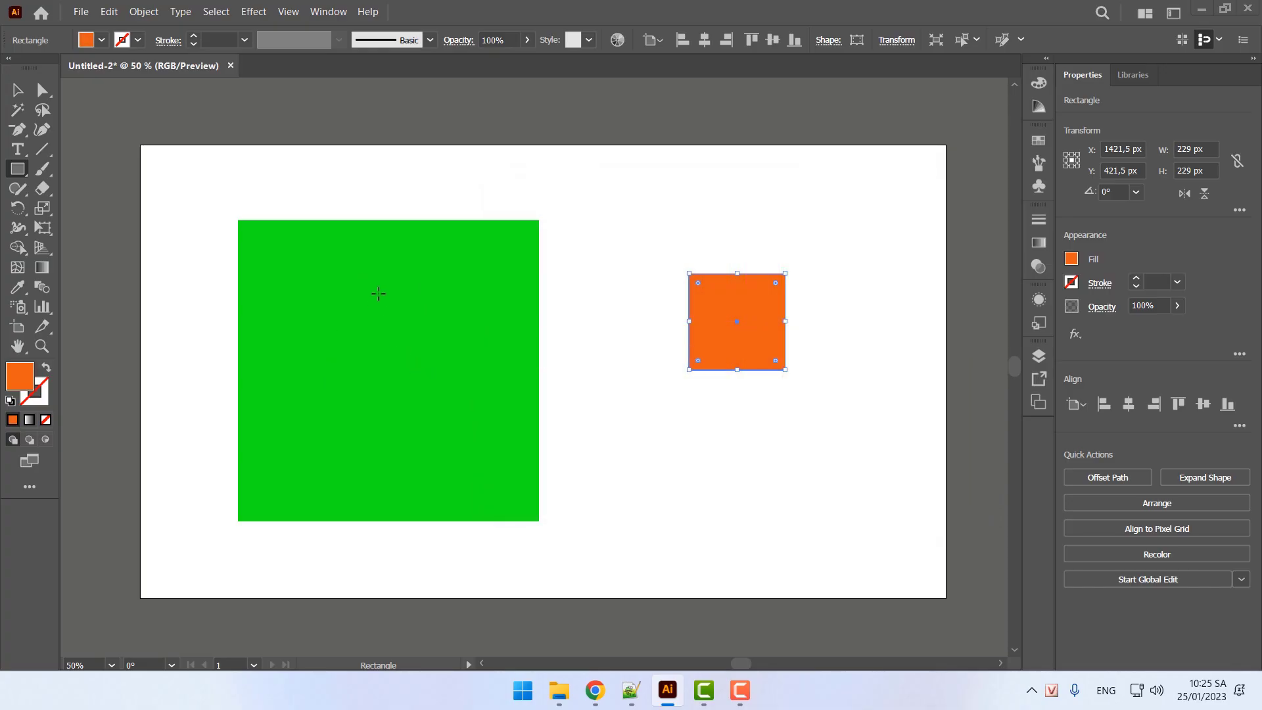
Select both squares, try a key-object horizontal alignment, then undo it
key("v")
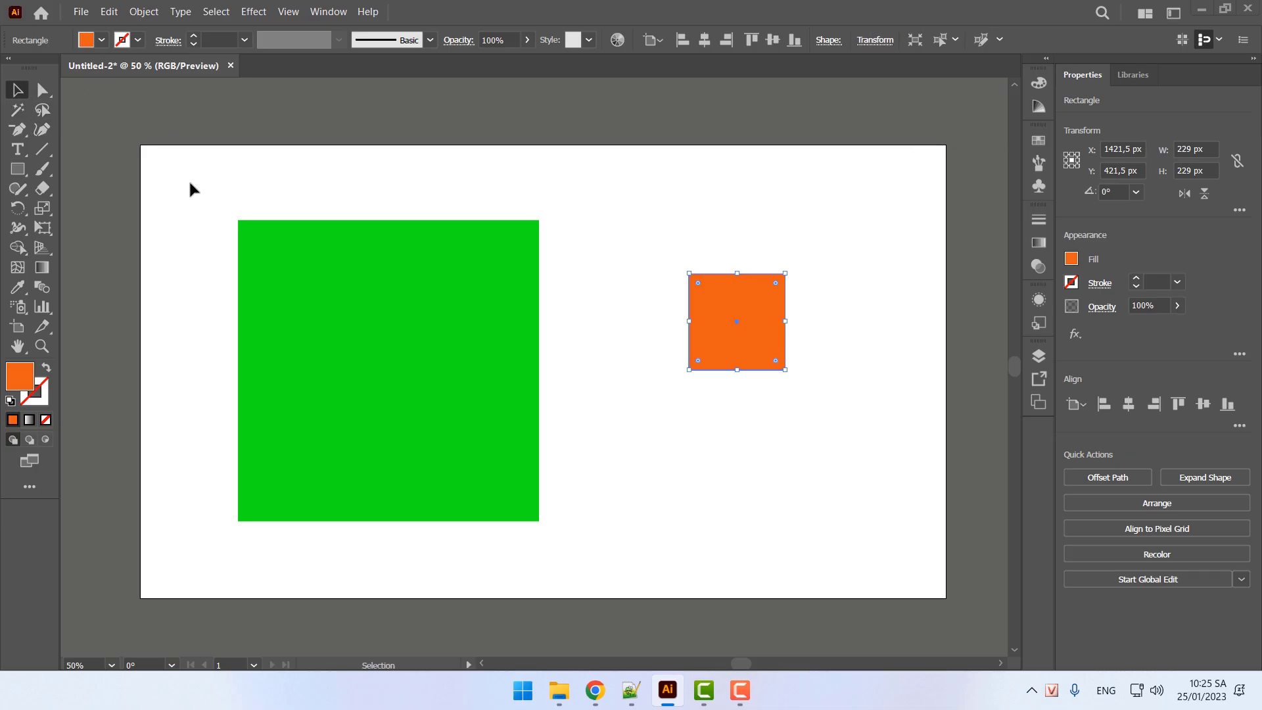
left_click_drag(191, 190, 850, 550)
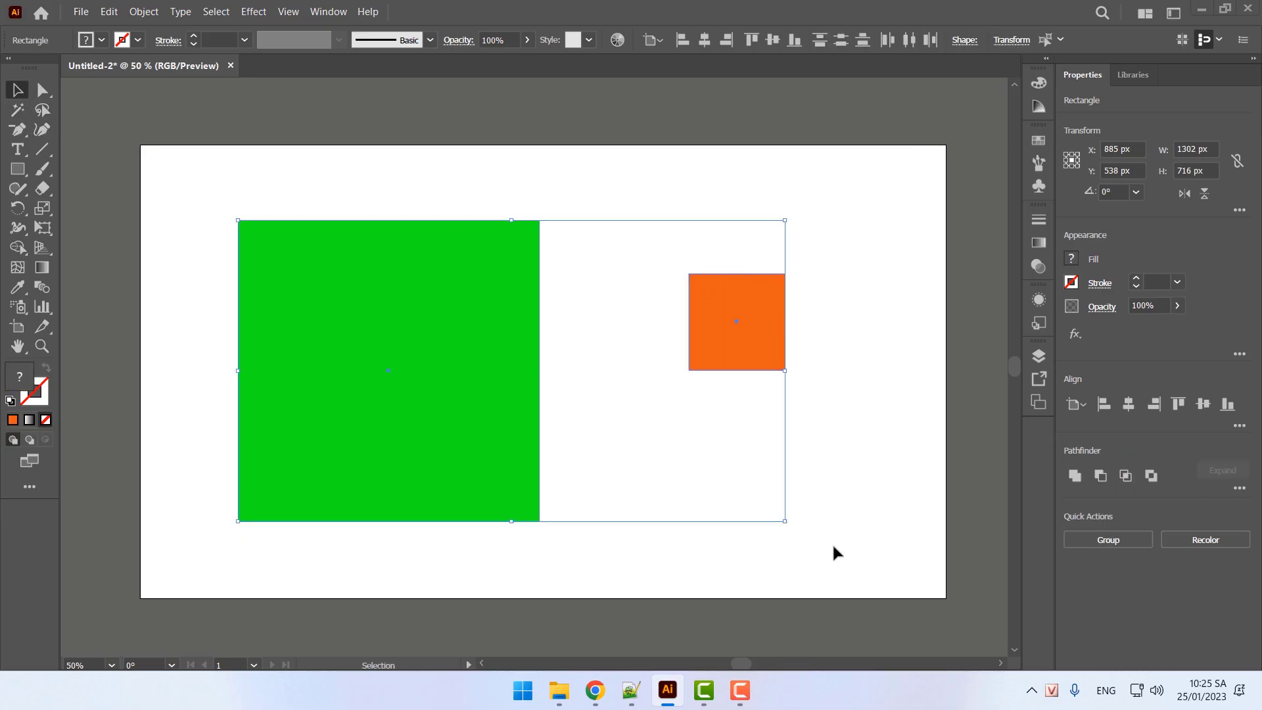
left_click(655, 40)
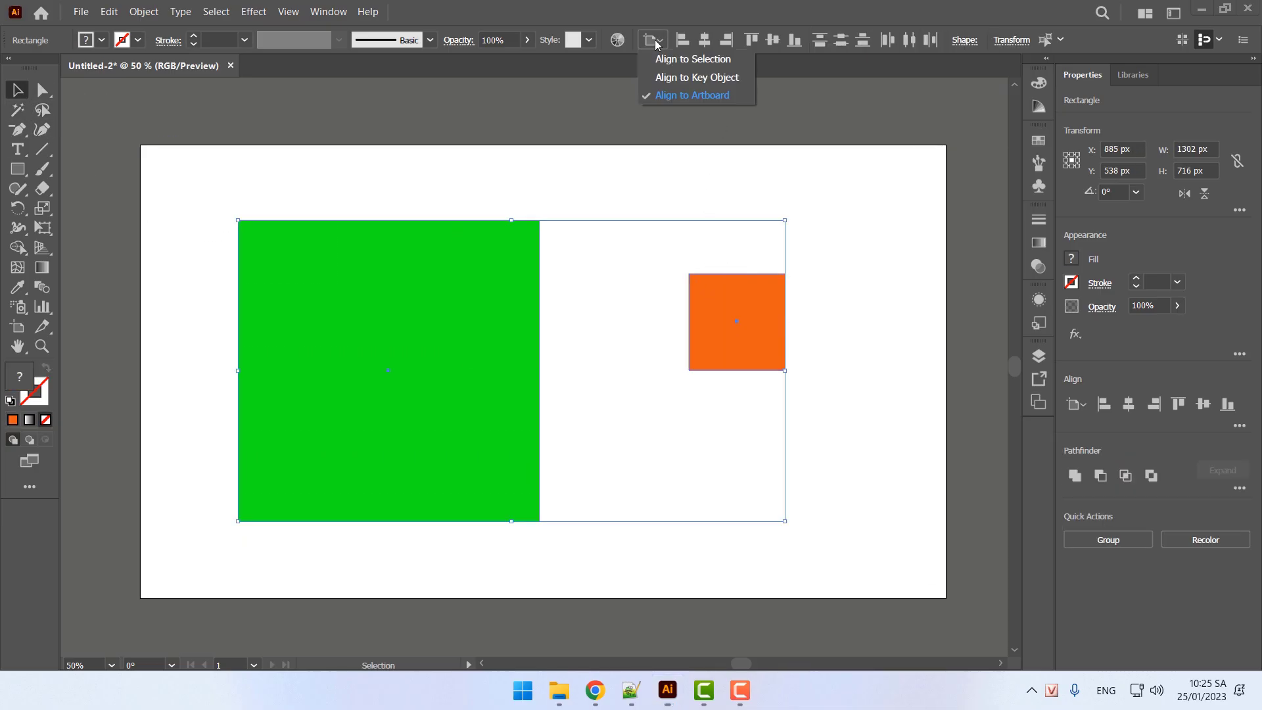
left_click(710, 80)
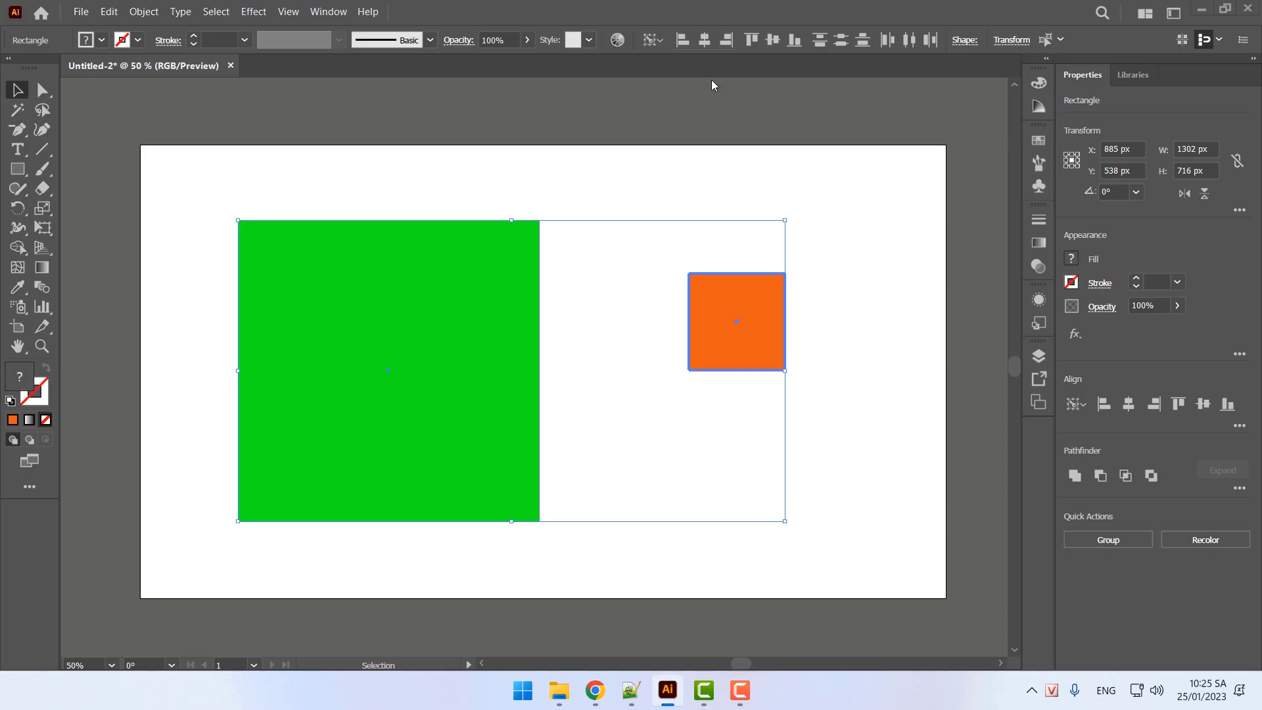
left_click(711, 42)
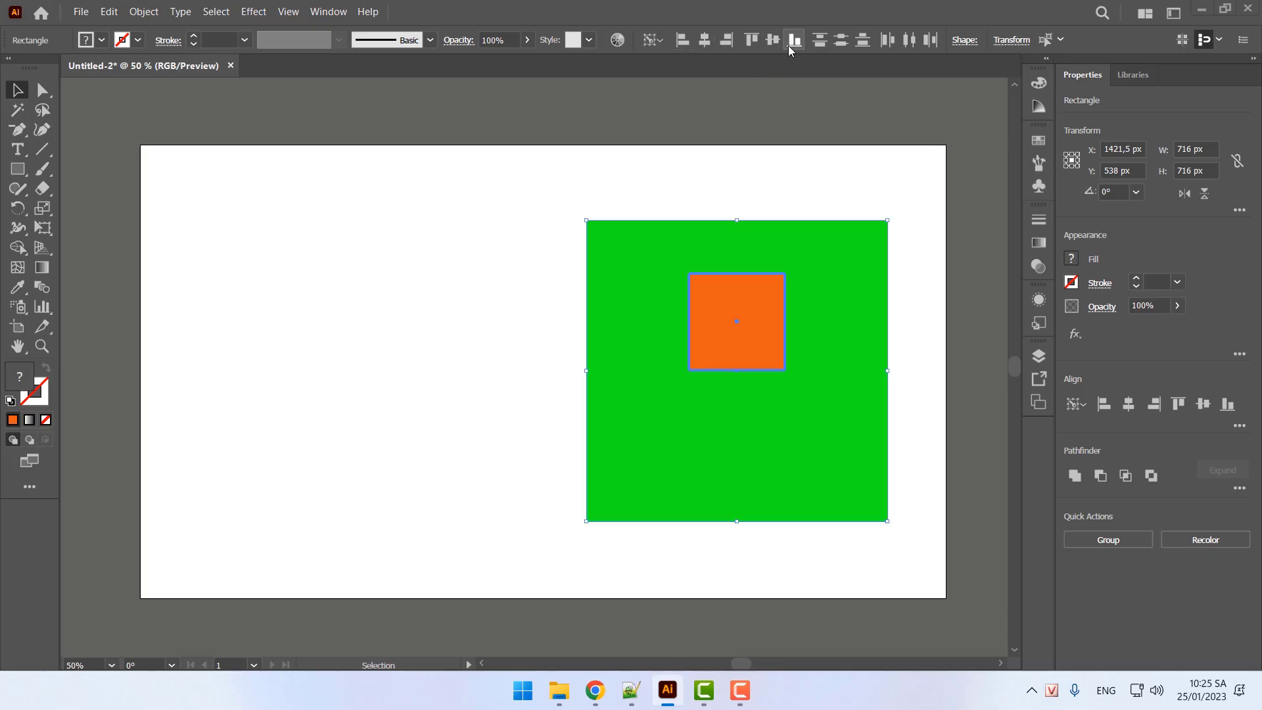
key("ctrl+z")
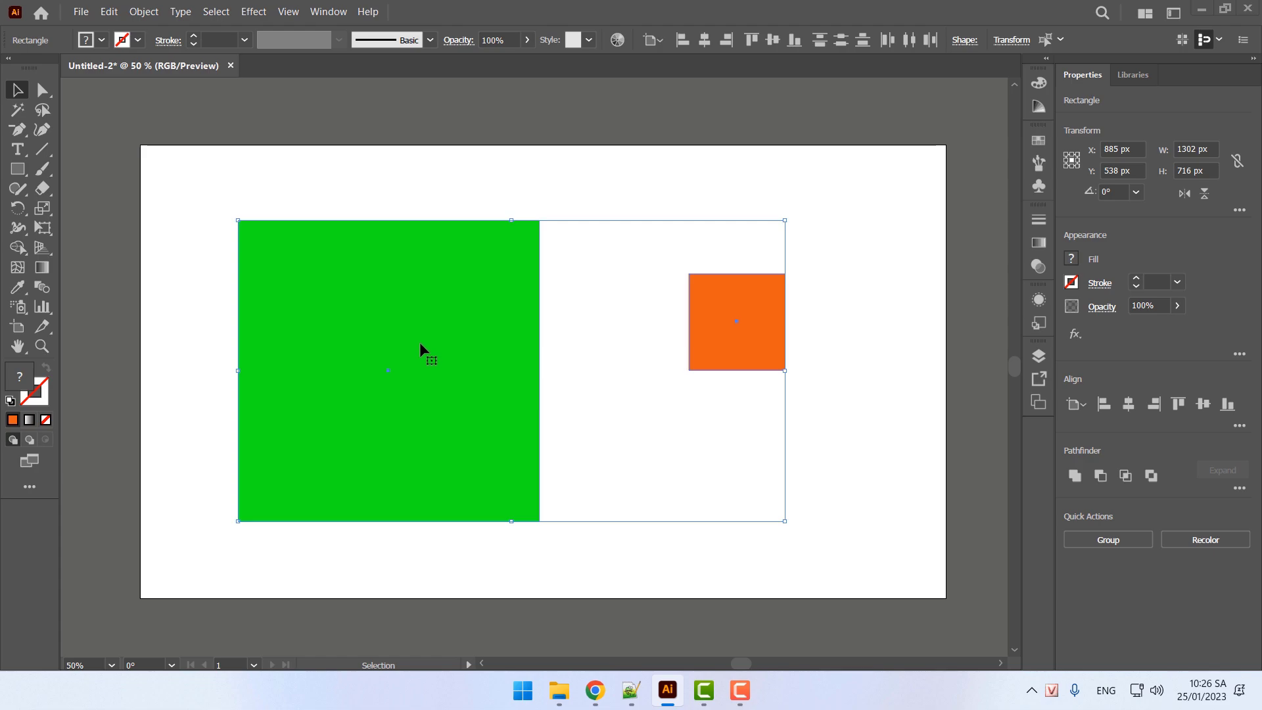
Centre the orange square horizontally and vertically on the green square as key object
left_click_drag(175, 190, 815, 493)
left_click(652, 39)
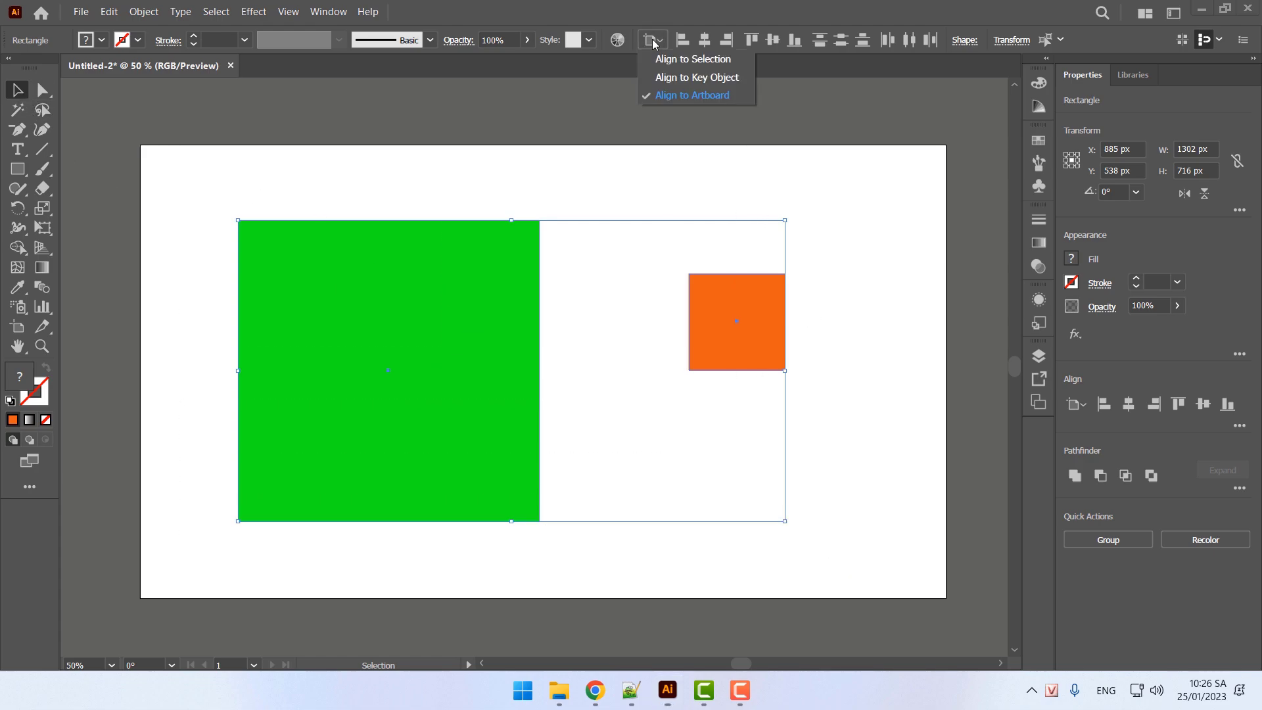
left_click(679, 80)
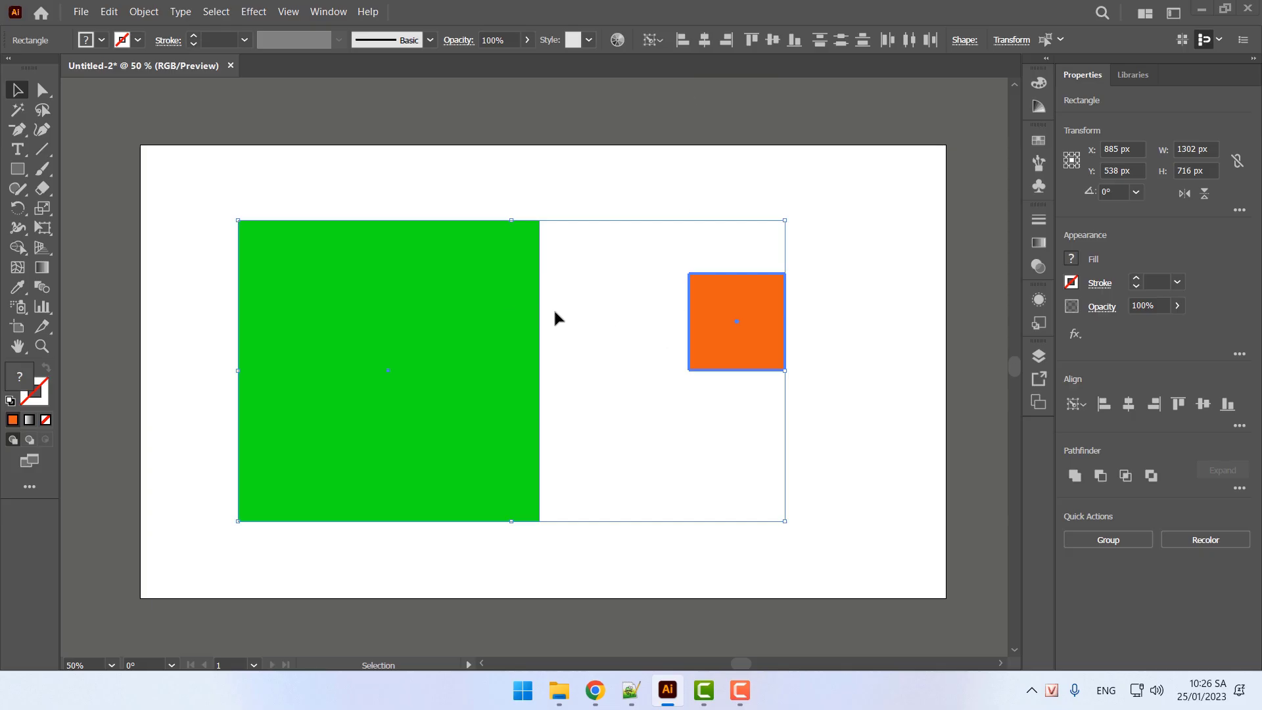
left_click(474, 321)
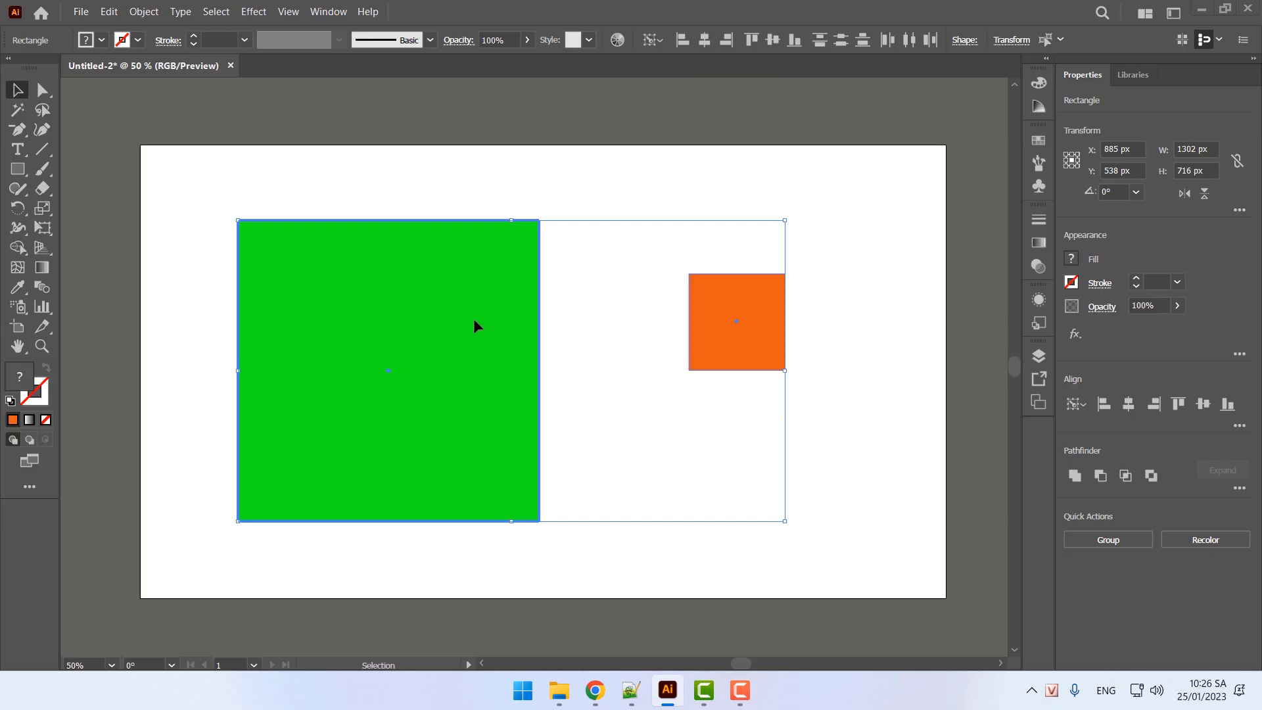
left_click(704, 40)
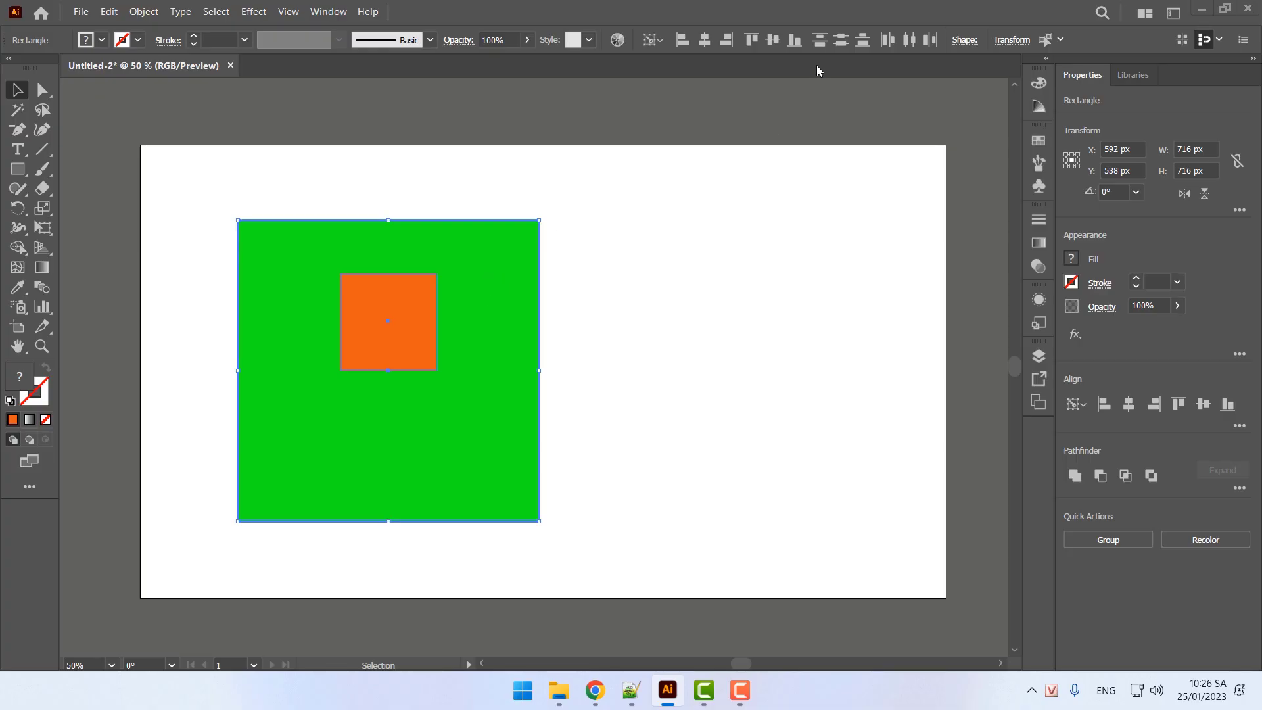
left_click(778, 42)
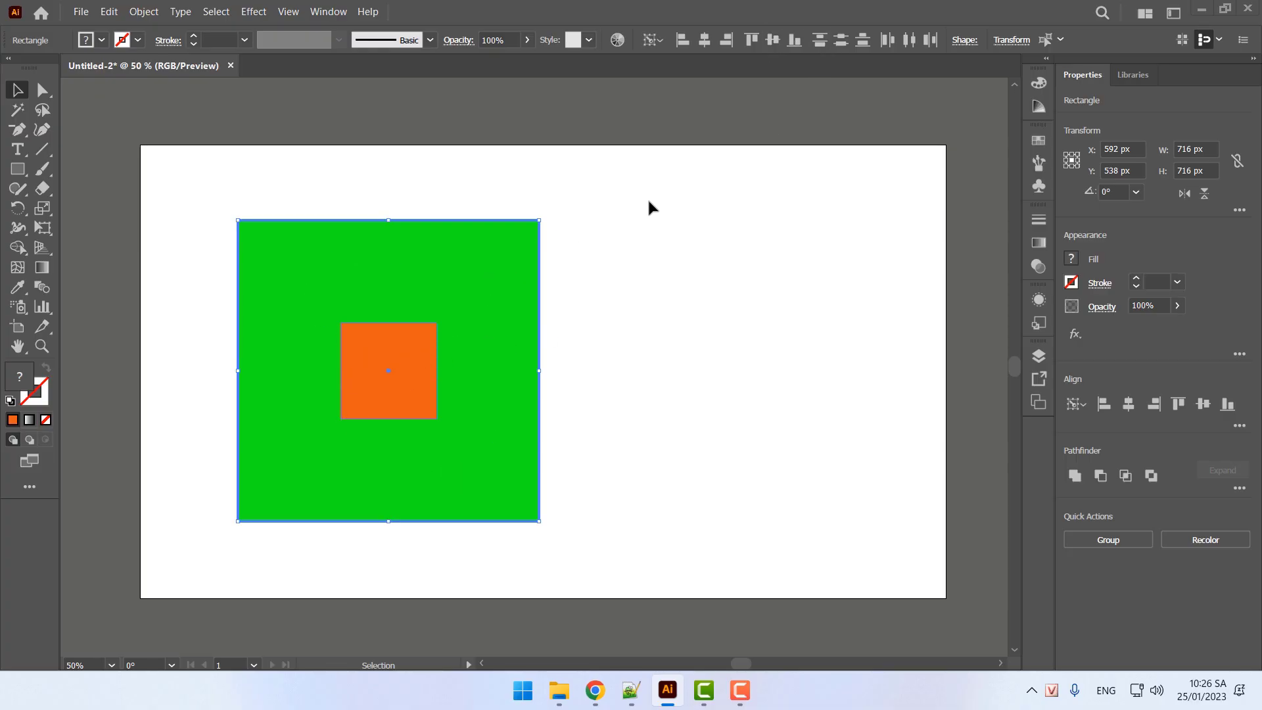
Try aligning the orange square to the green square's top, left, bottom and right edges, then re-centre it
left_click(753, 40)
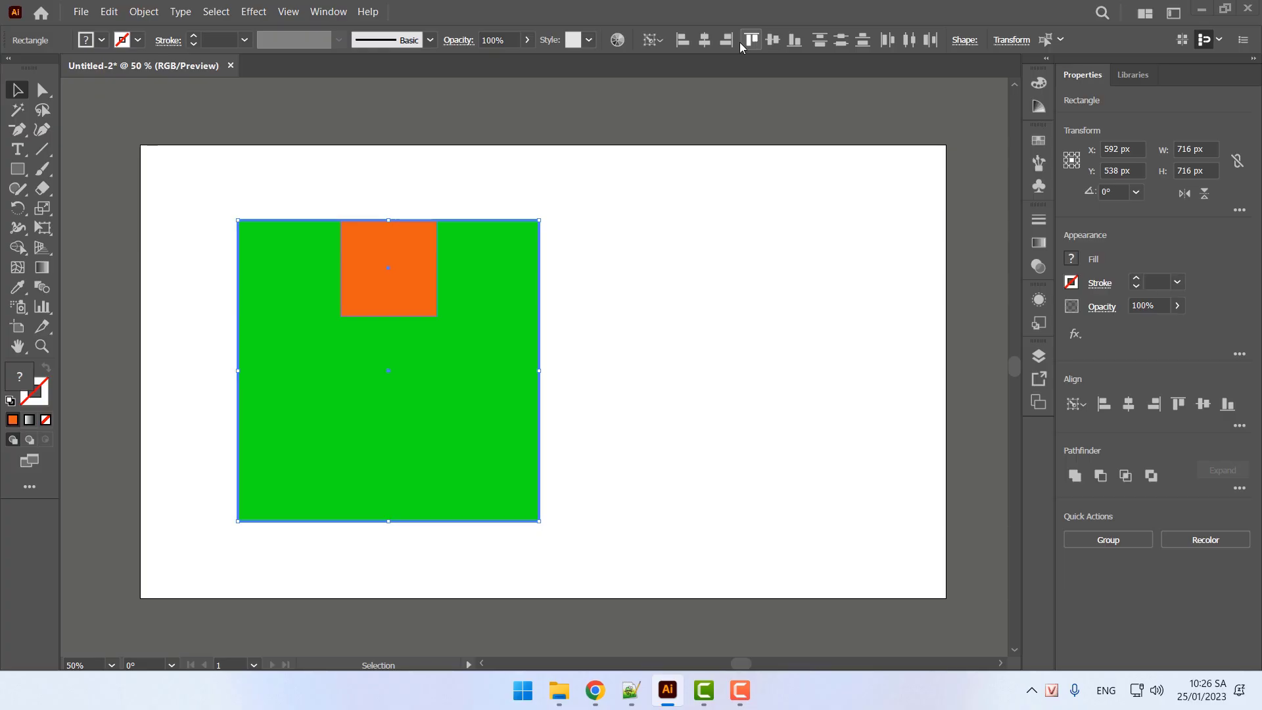
left_click(682, 42)
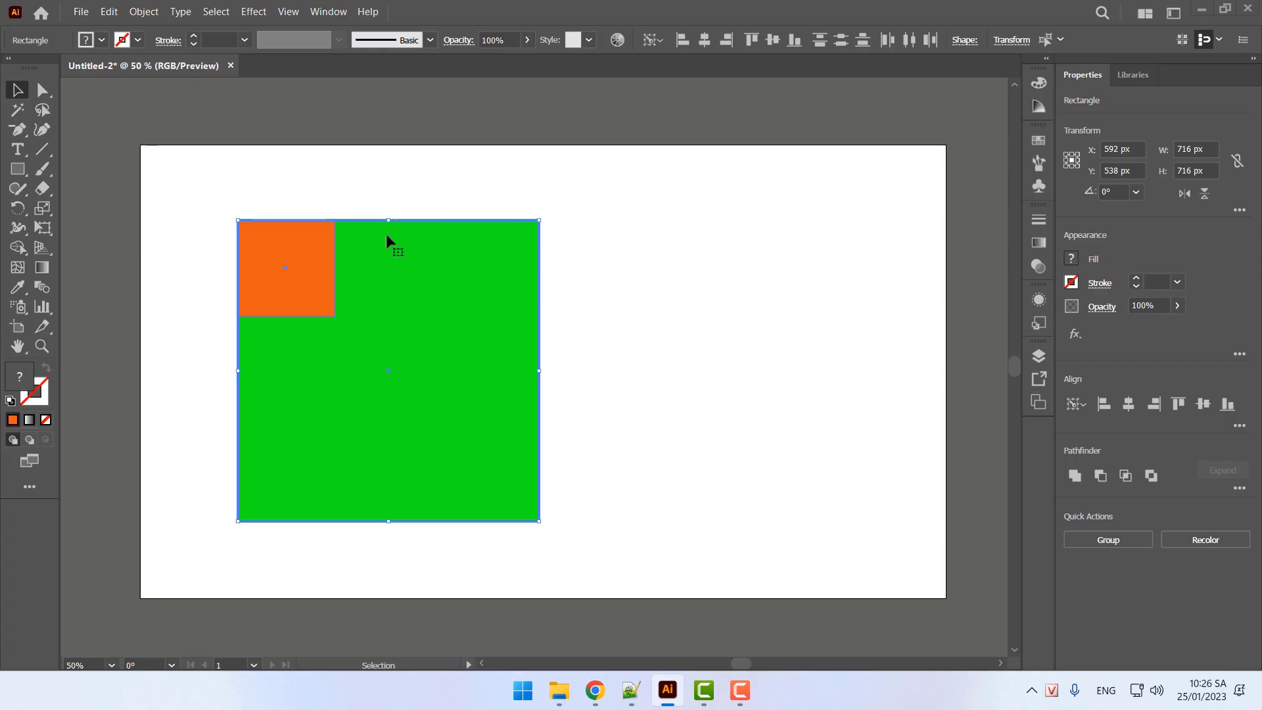
left_click(794, 40)
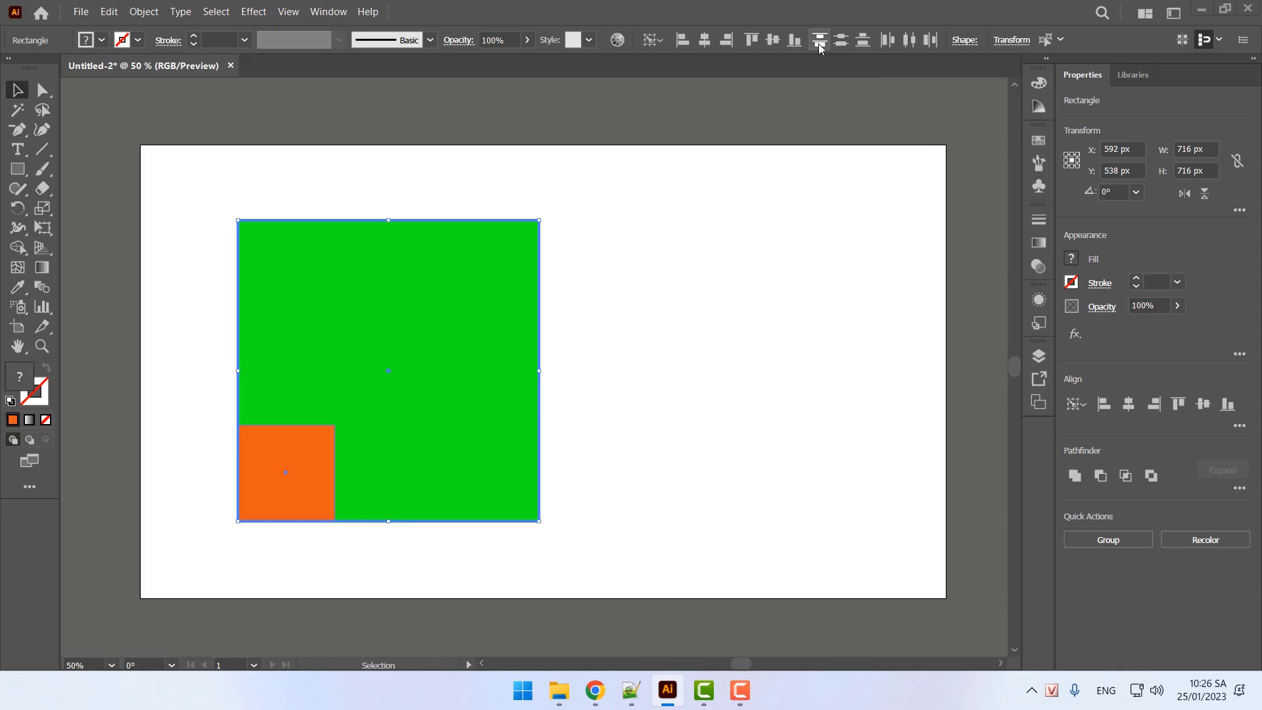
left_click(726, 41)
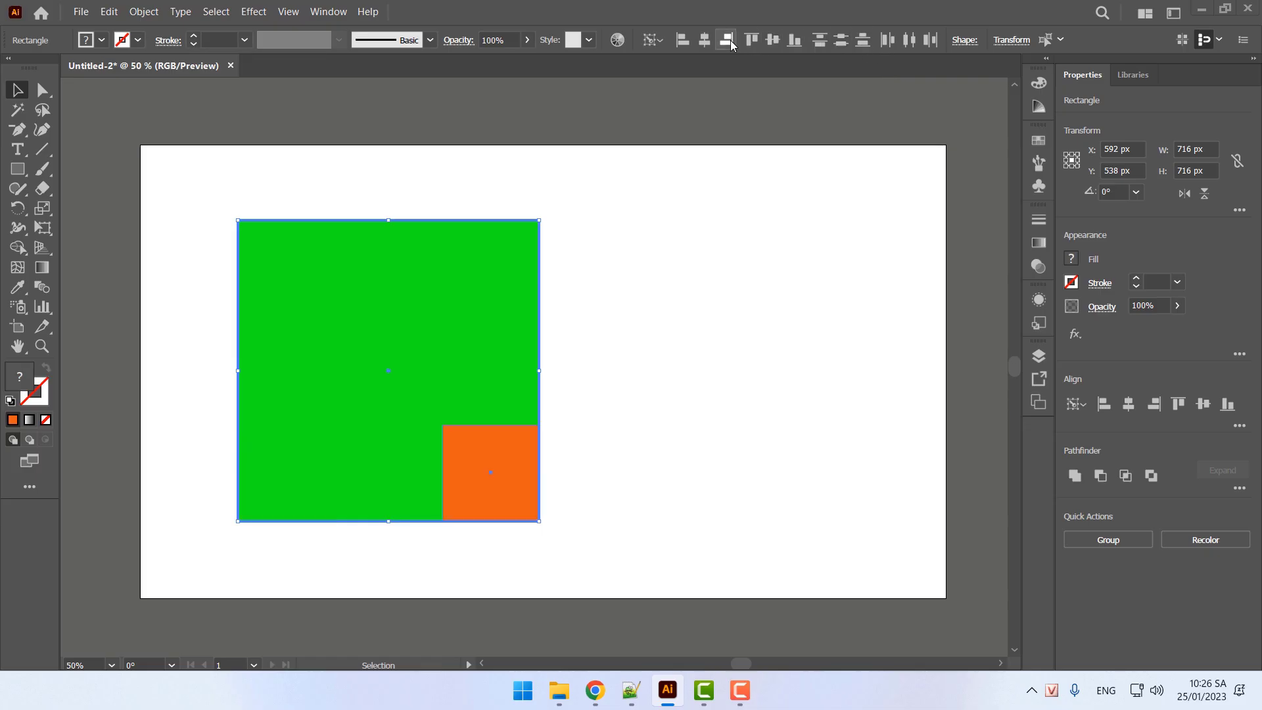
left_click(708, 38)
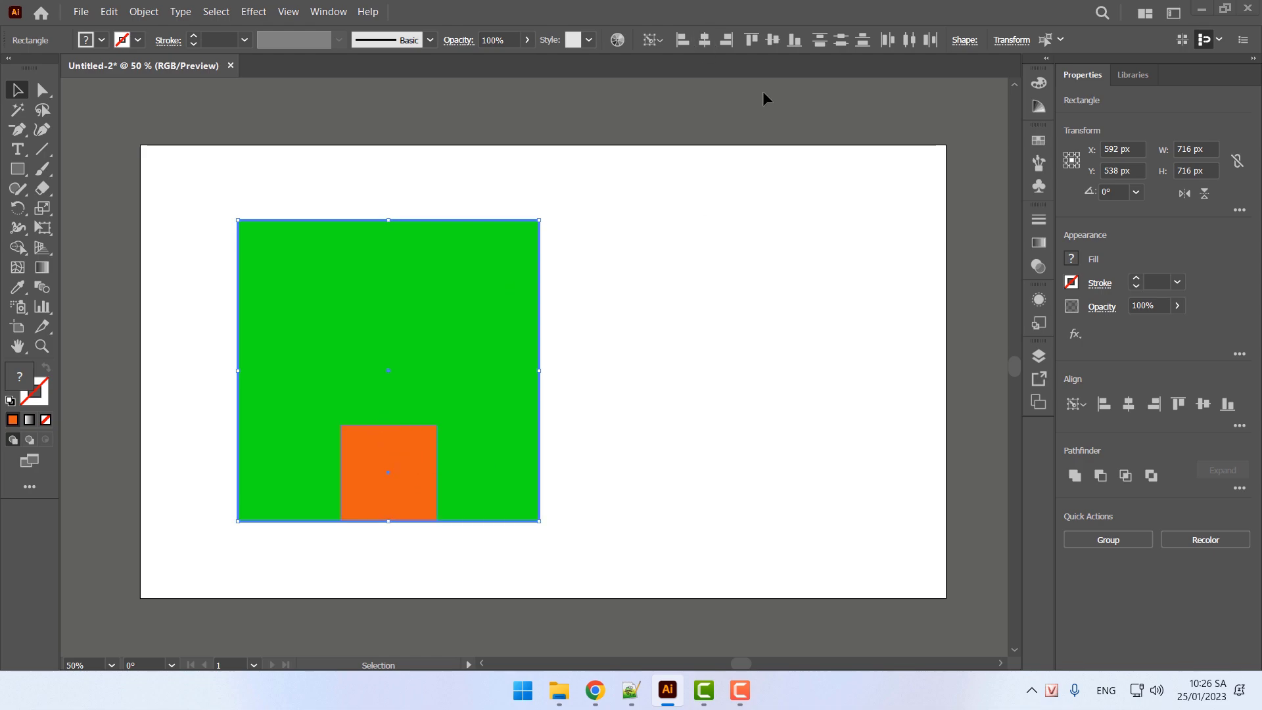
left_click(773, 41)
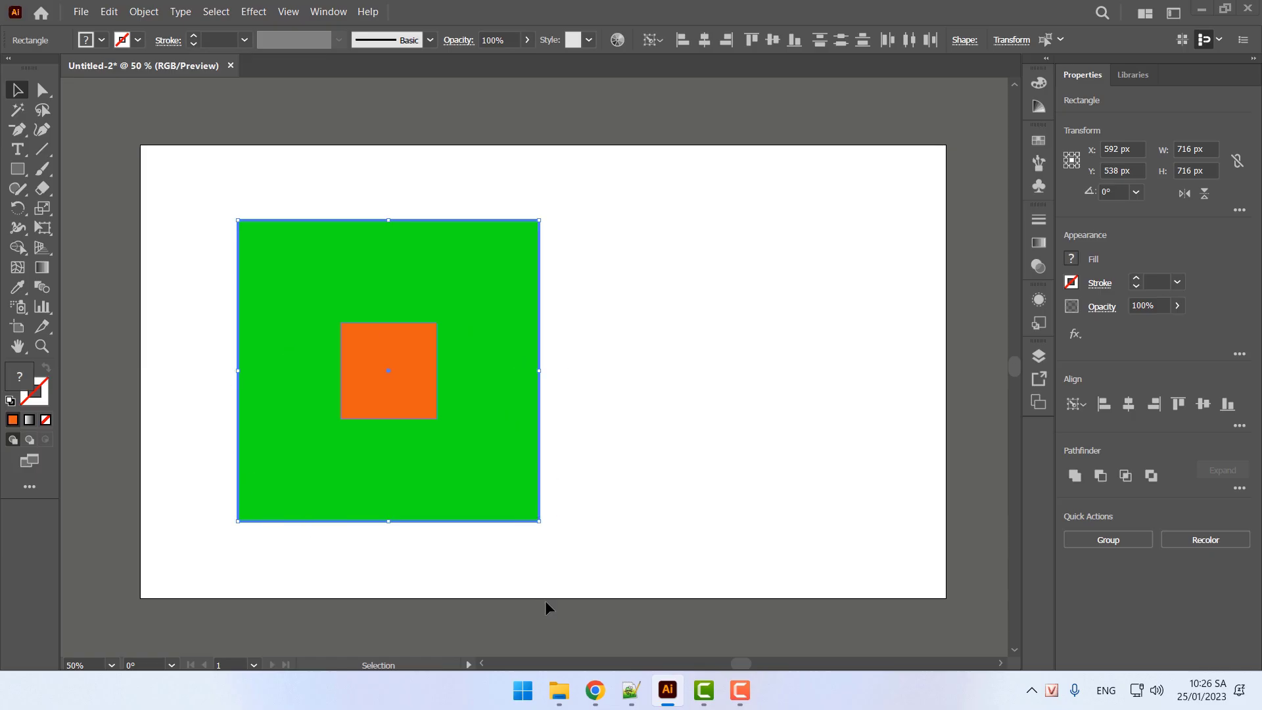
Check the two-object alignment line in the Notepad++ lesson notes and return
left_click(630, 688)
left_click(294, 460)
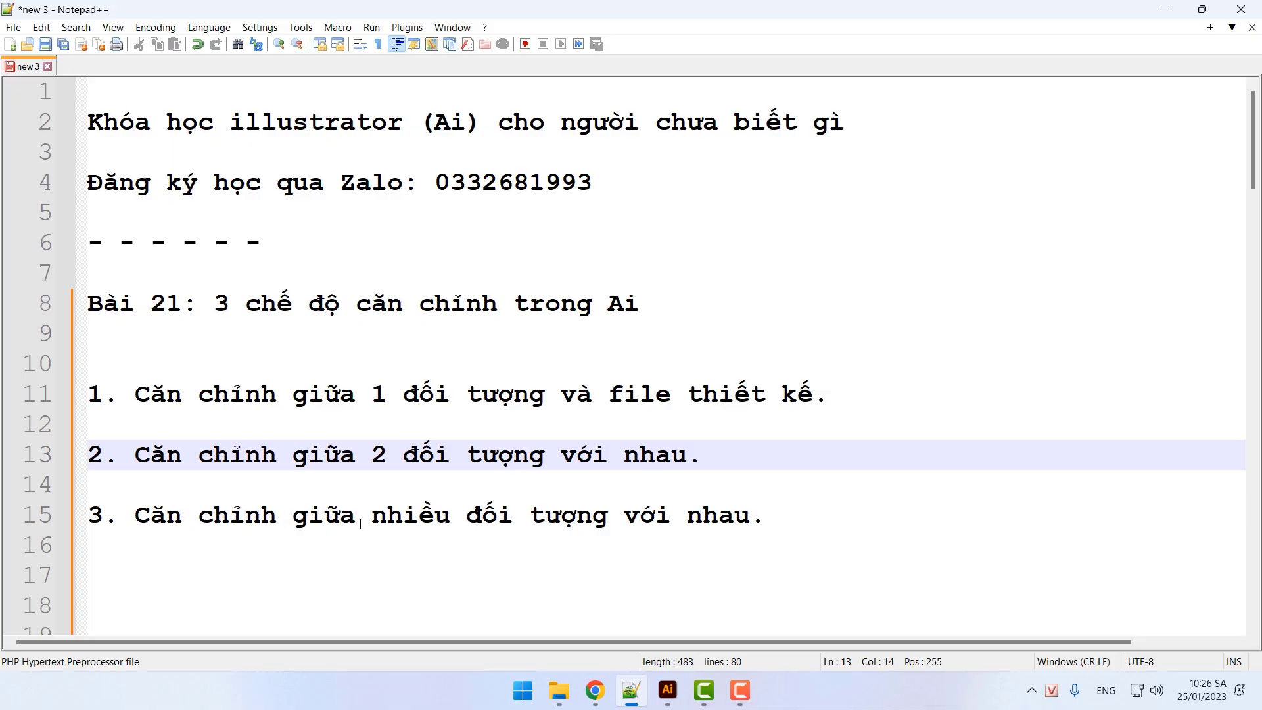
left_click(668, 690)
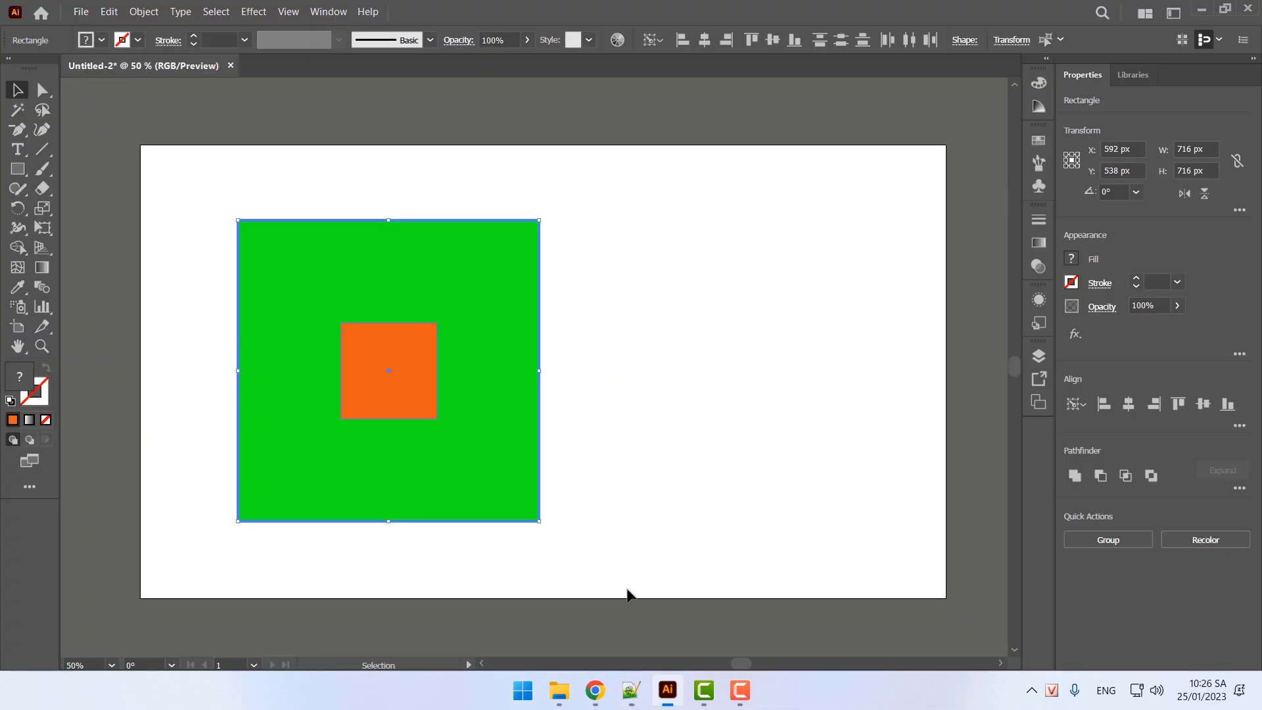
Move the orange square out to the upper right of the green square
left_click_drag(459, 384, 484, 332)
key("ctrl+z")
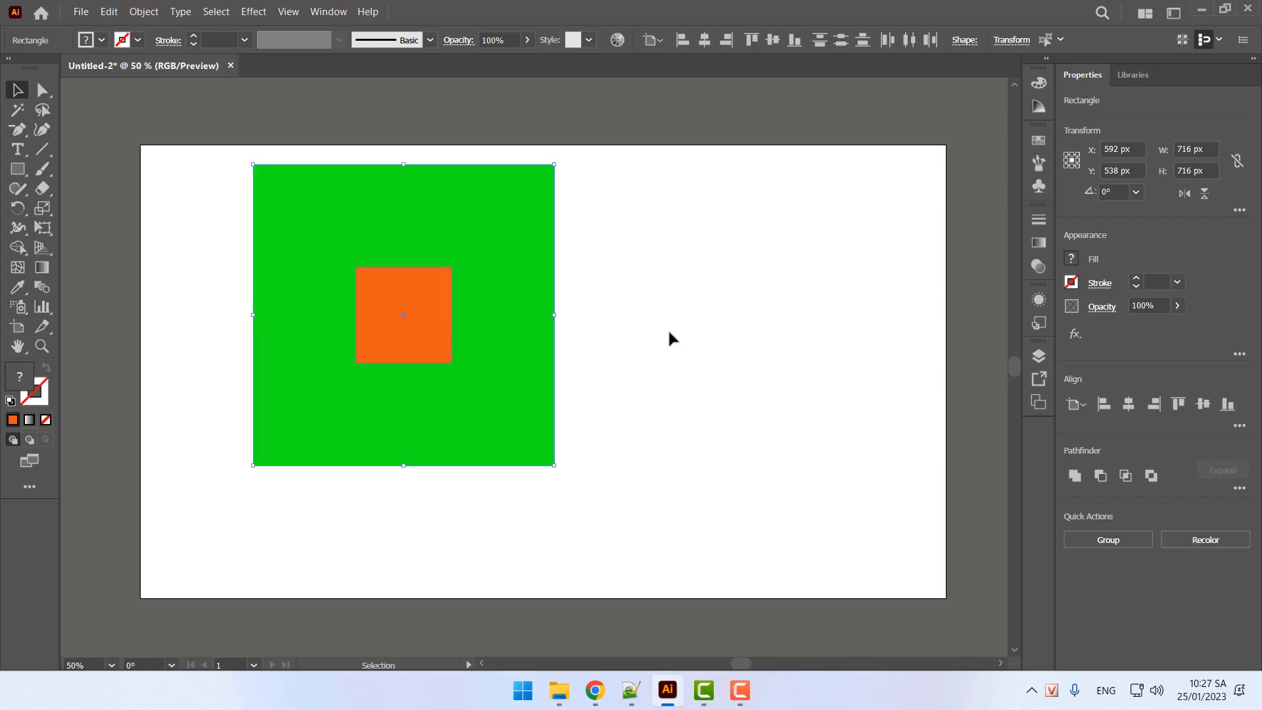
left_click(668, 338)
left_click_drag(405, 318, 830, 257)
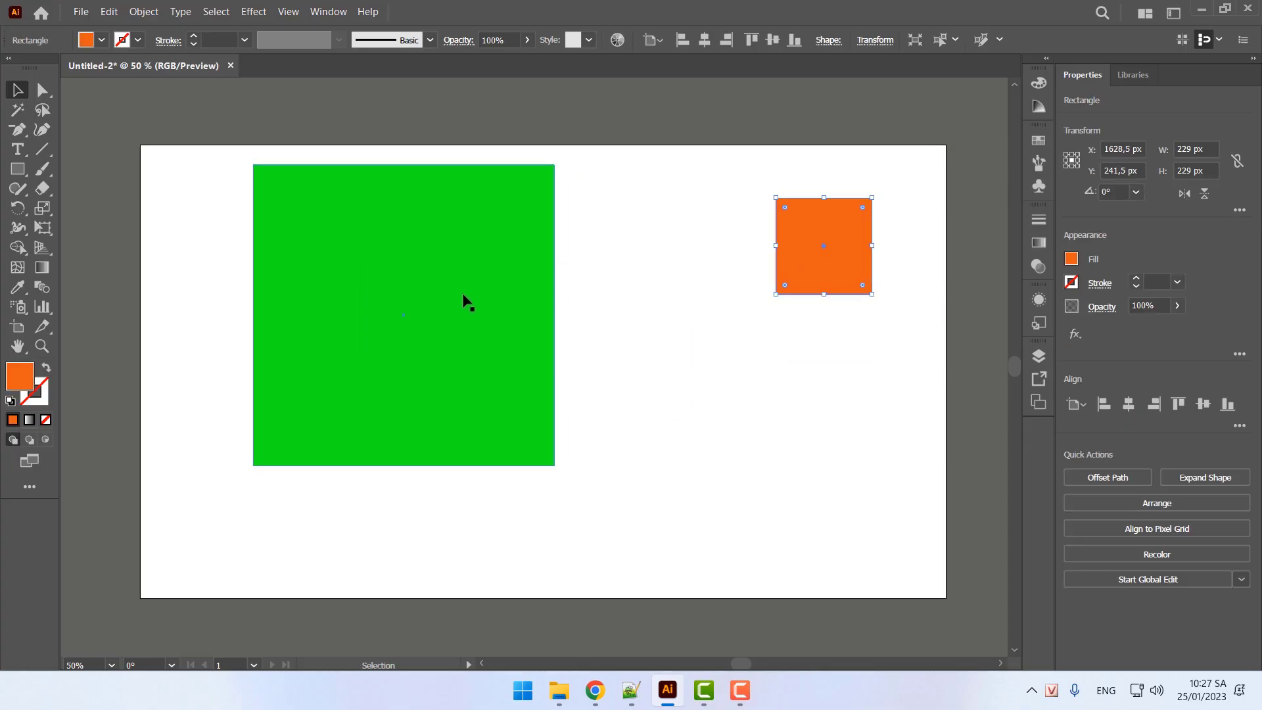
left_click_drag(465, 302, 387, 332)
left_click_drag(840, 271, 846, 284)
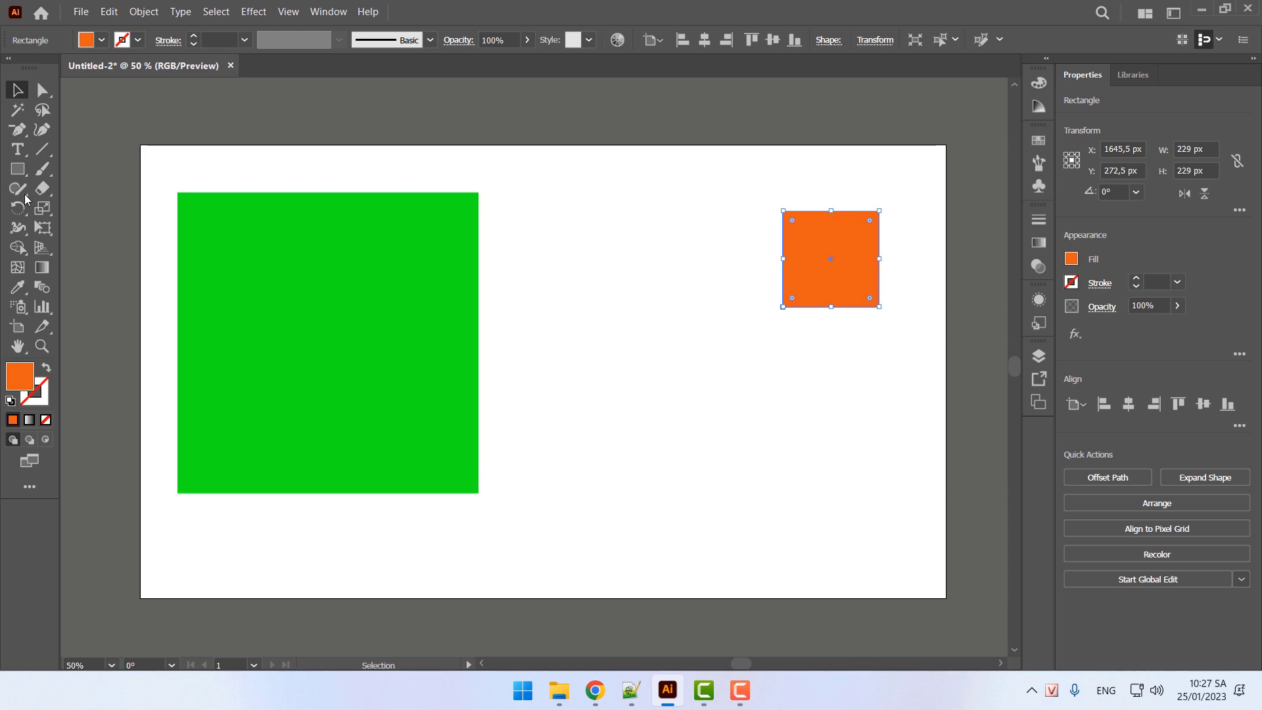
Draw a larger square right of the green one and fill it bright yellow (FCFC06)
left_click(19, 170)
left_click(19, 170)
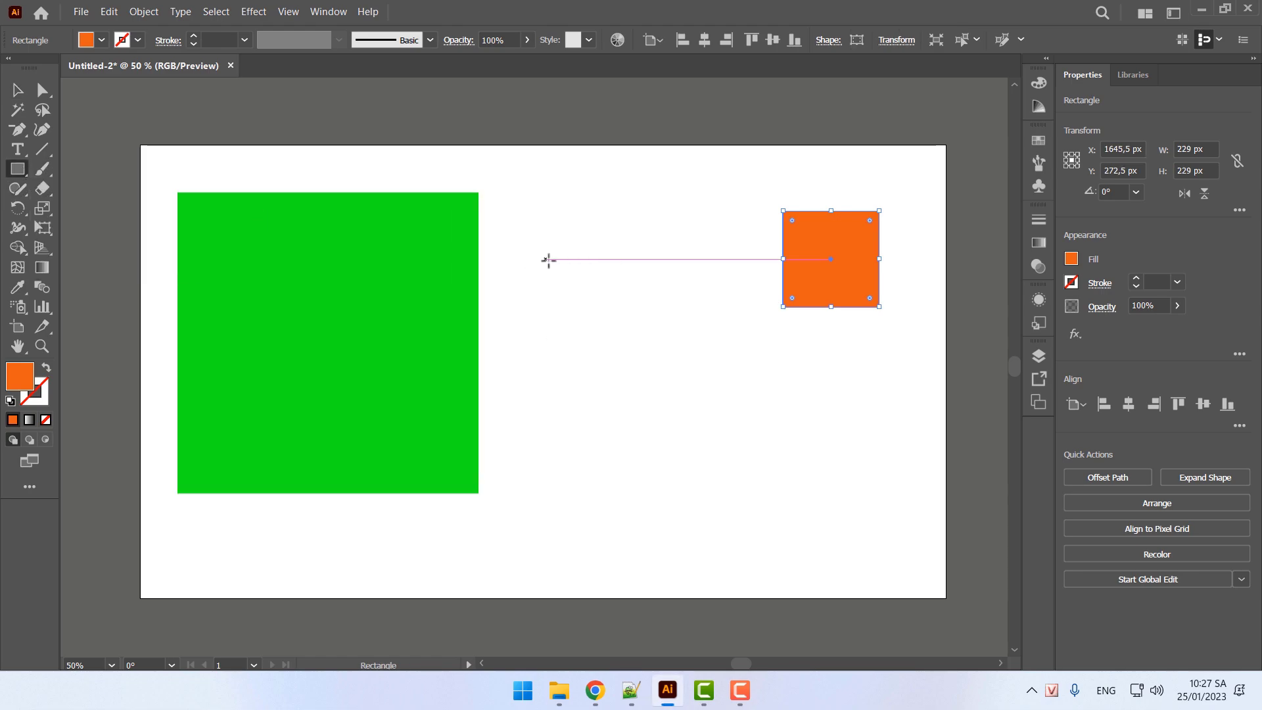
left_click_drag(573, 233, 697, 384)
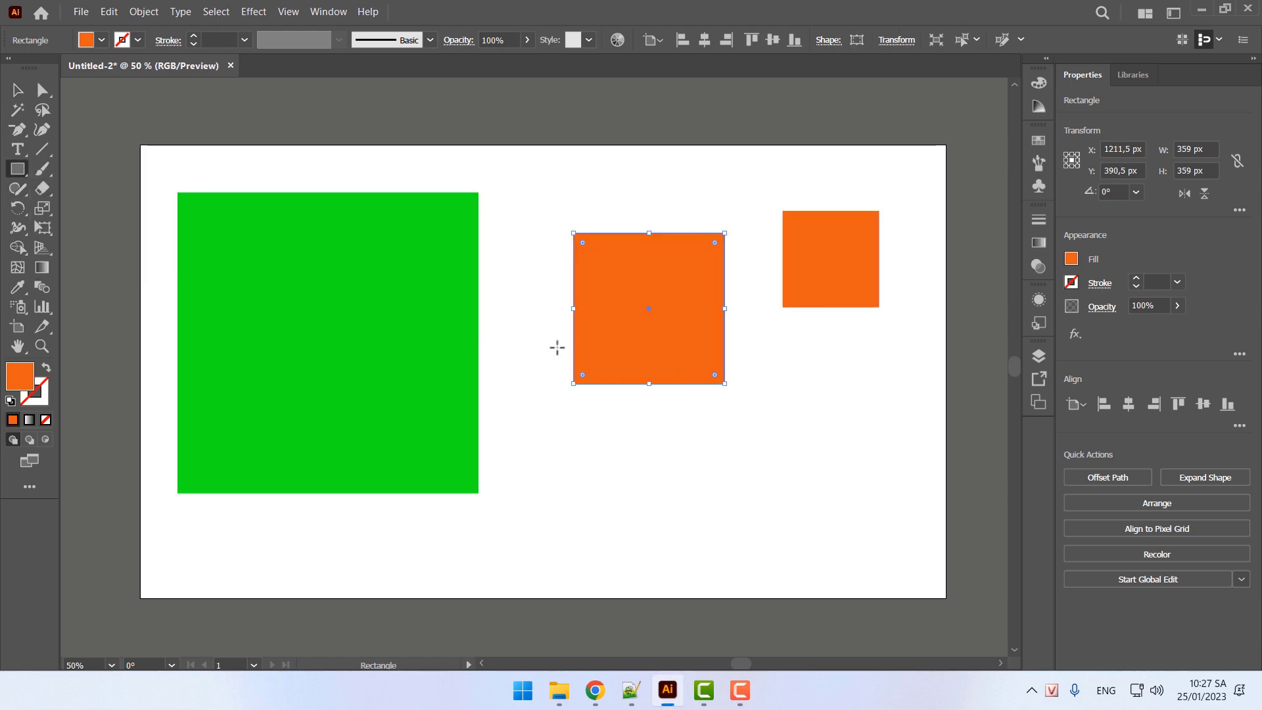
double_click(20, 379)
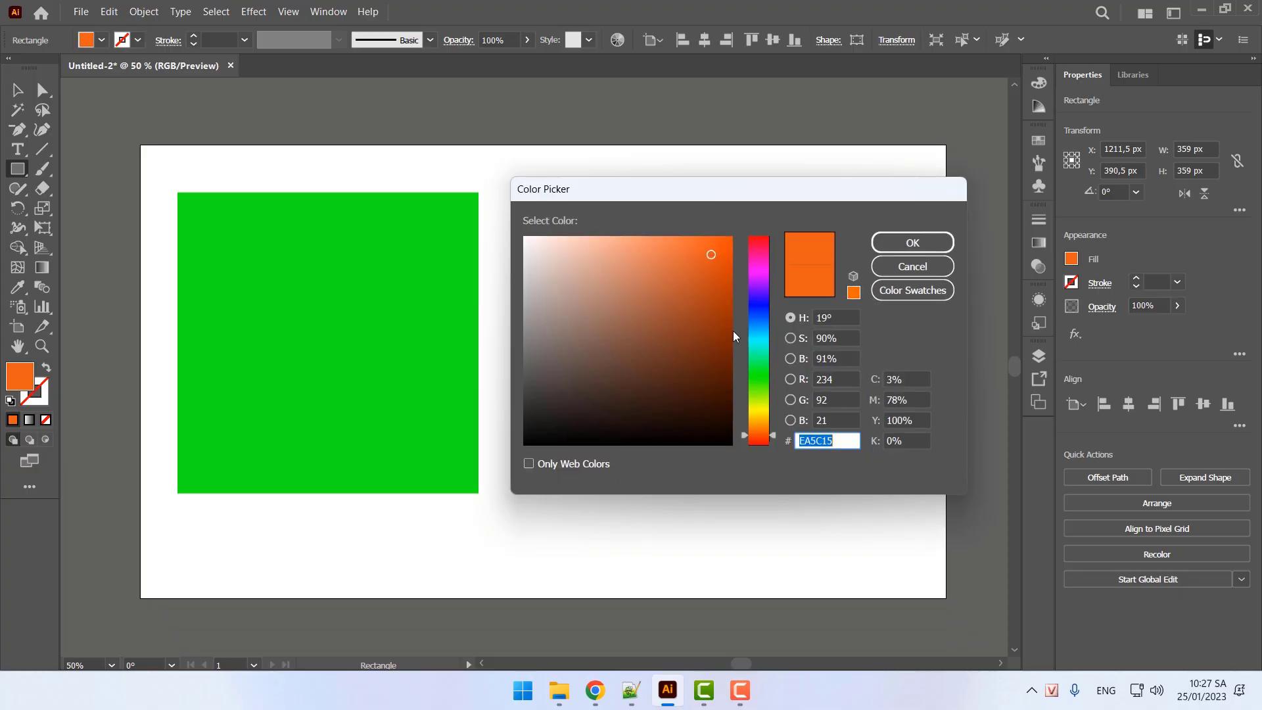
left_click(760, 411)
left_click(727, 240)
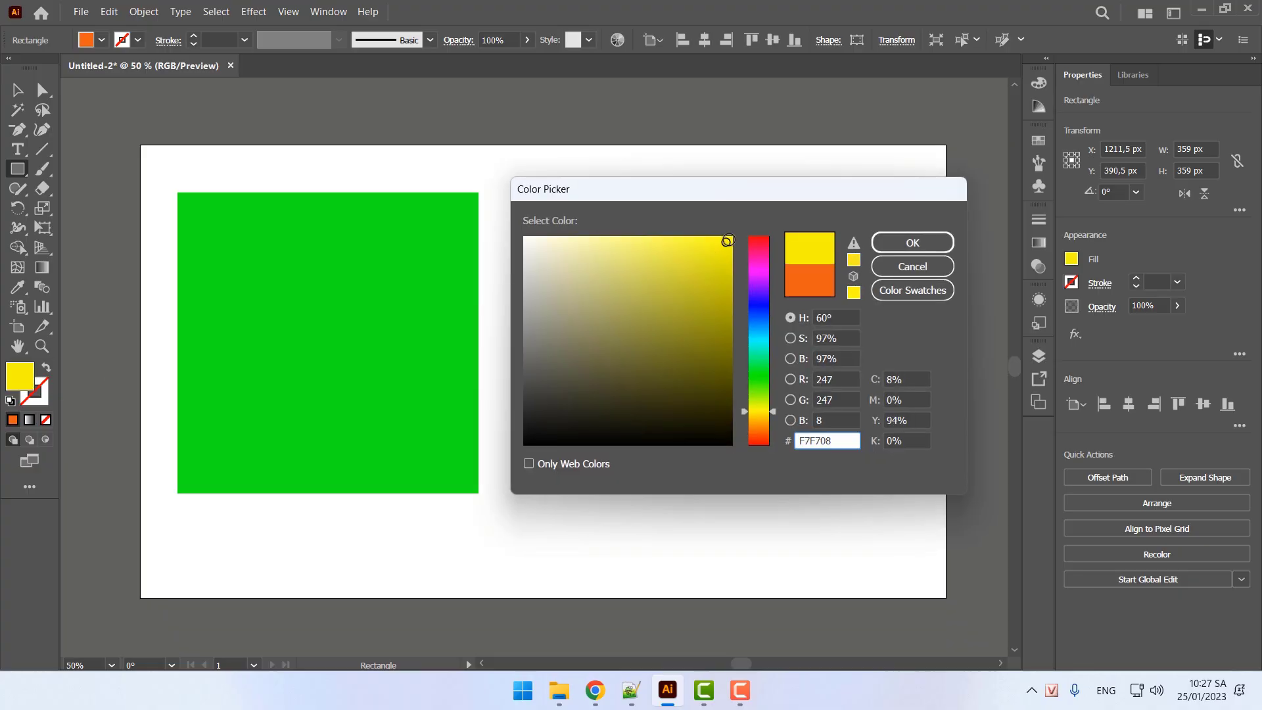
left_click(912, 243)
Dismiss the stray rectangle size dialog and select all three squares
left_click(821, 513)
left_click(679, 377)
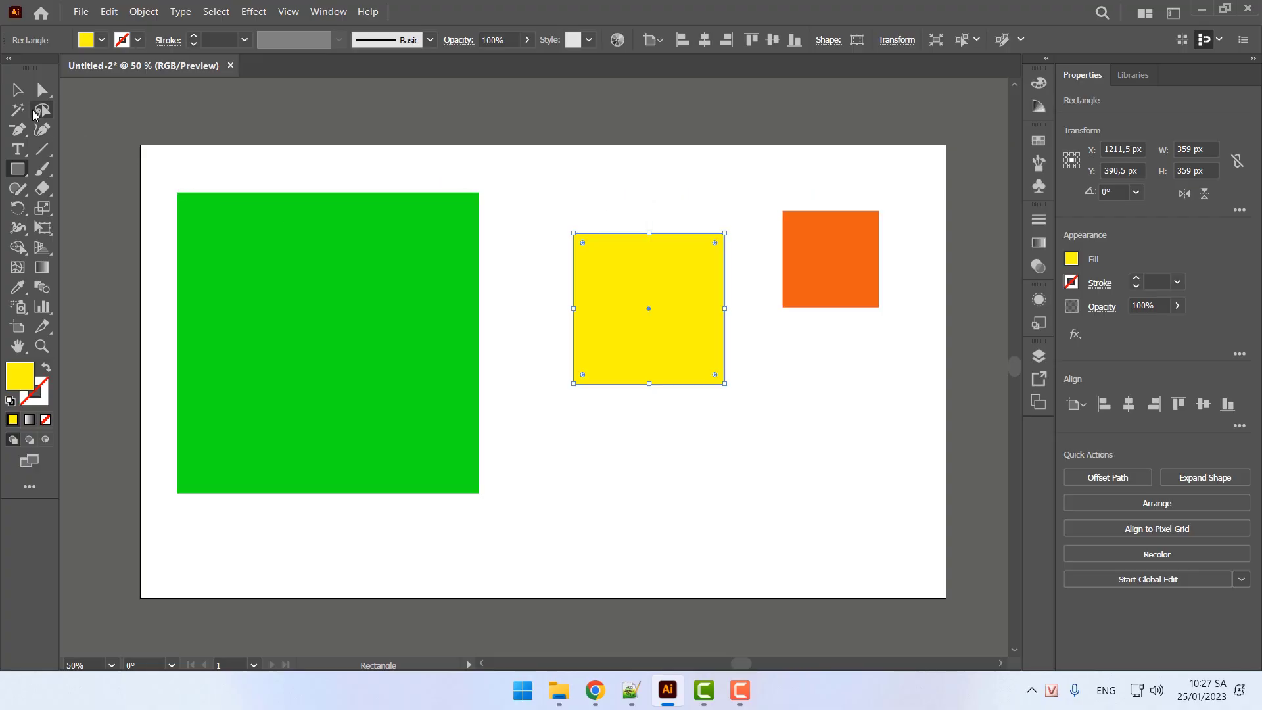
key("v")
left_click_drag(151, 167, 922, 530)
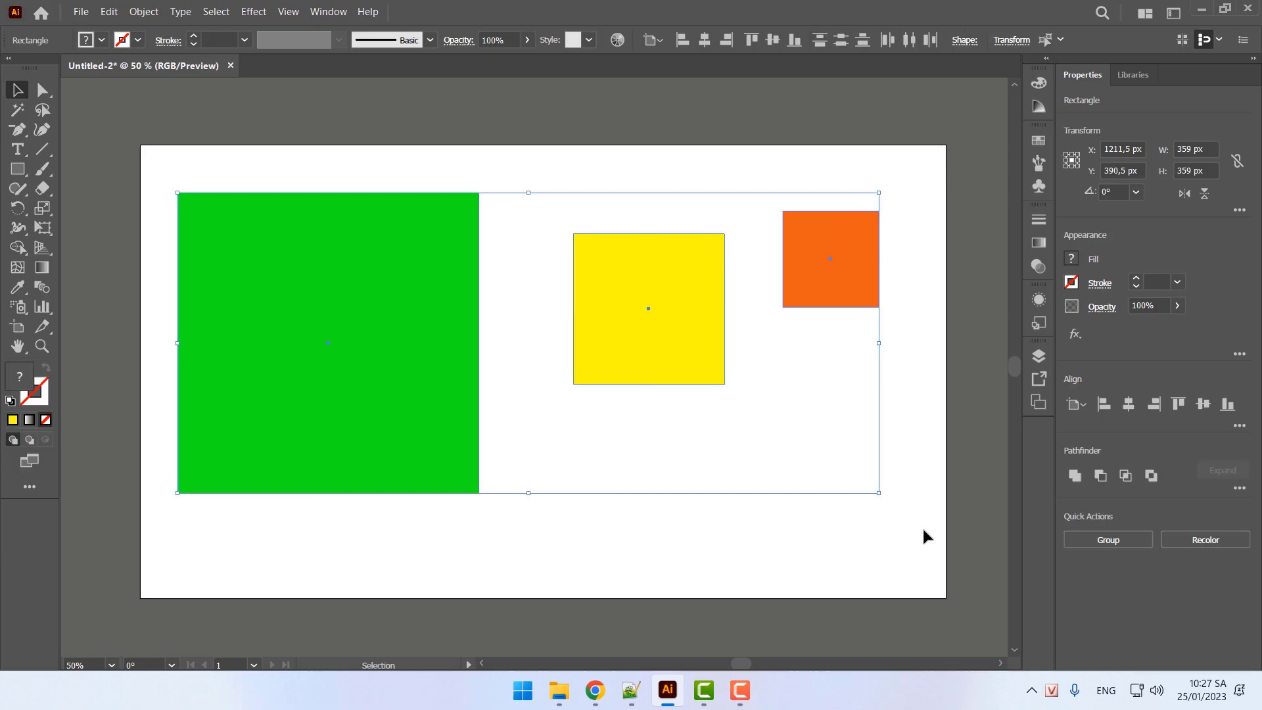
Set Align To to Align to Selection, undo the trial top alignment, and reselect all three squares
left_click(747, 43)
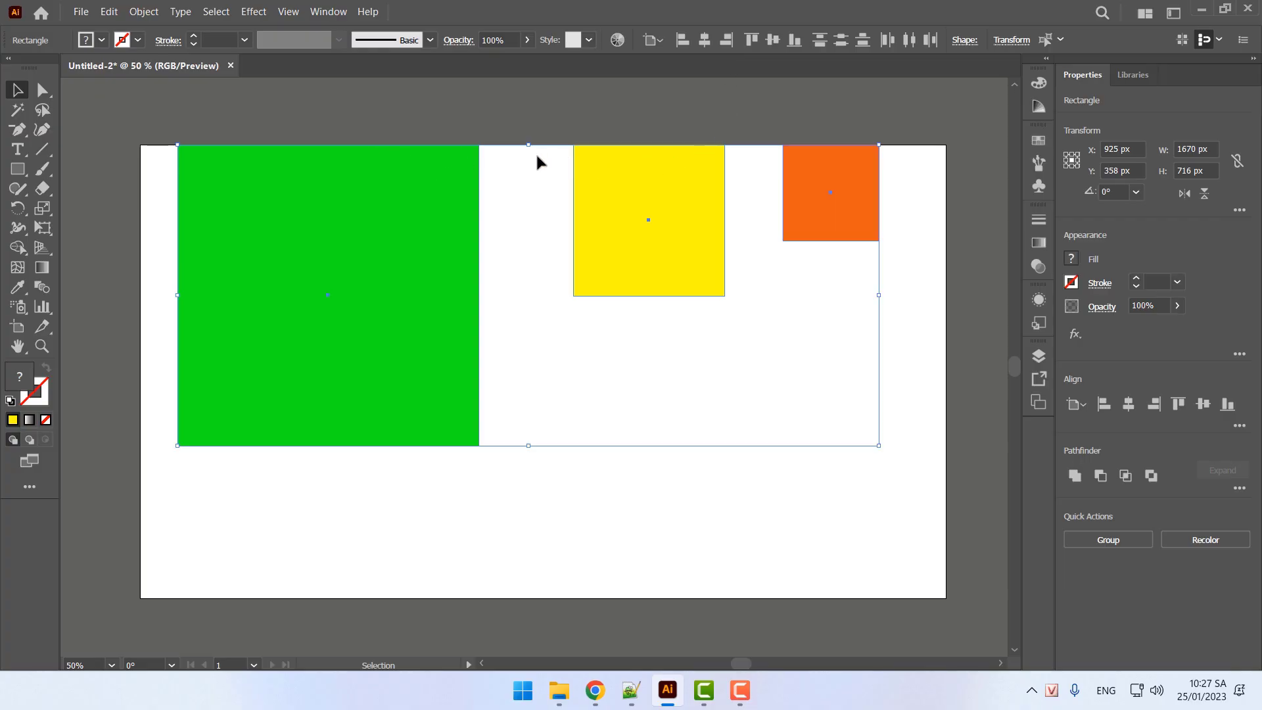
left_click(657, 43)
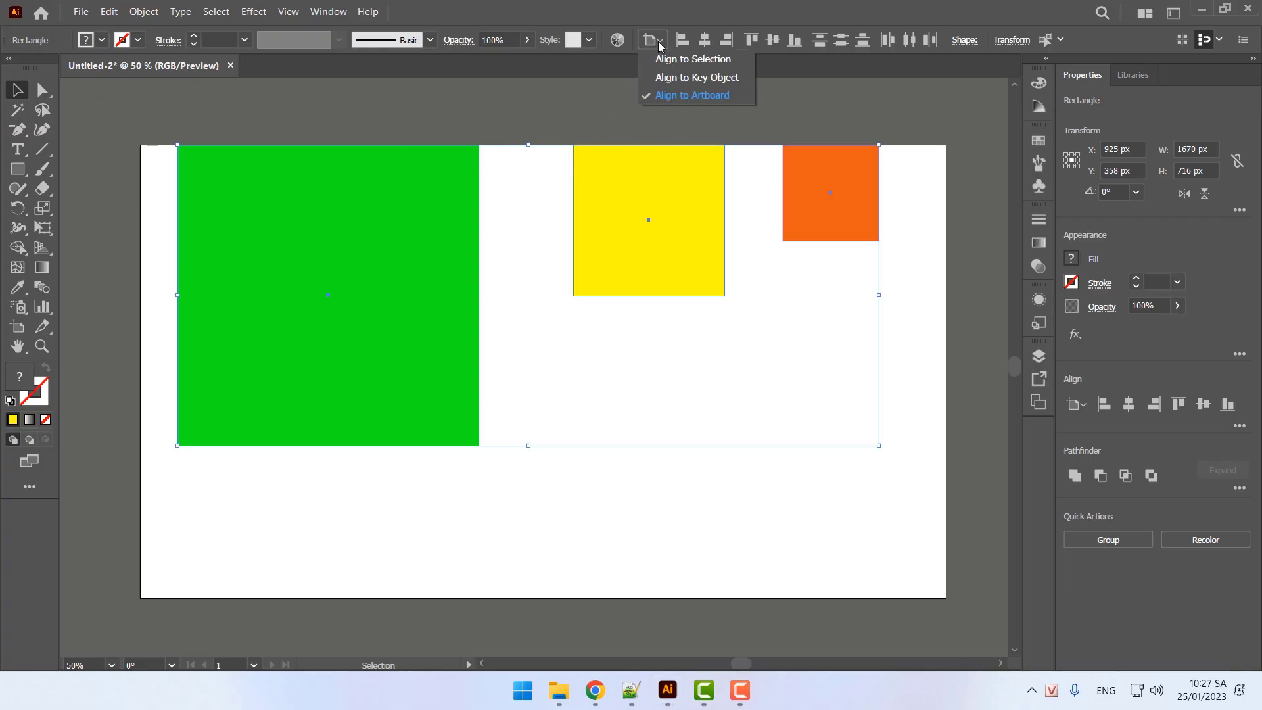
left_click(698, 62)
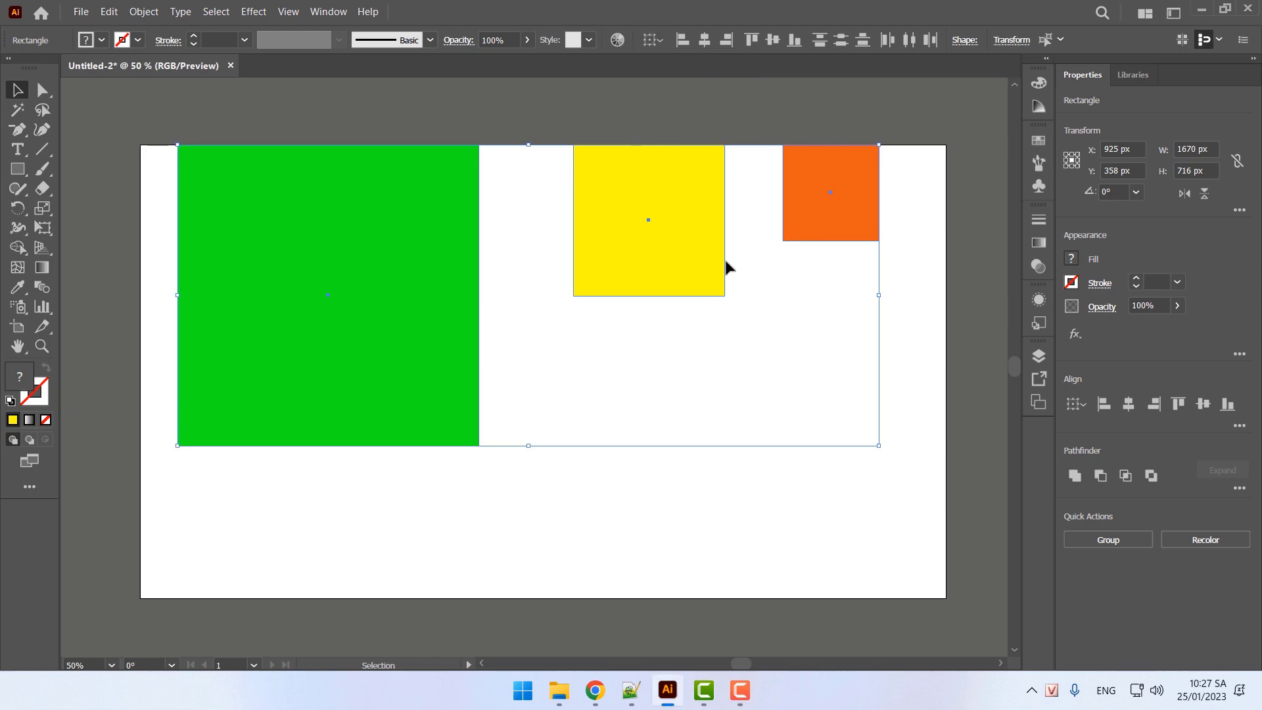
left_click(594, 531)
key("ctrl+z")
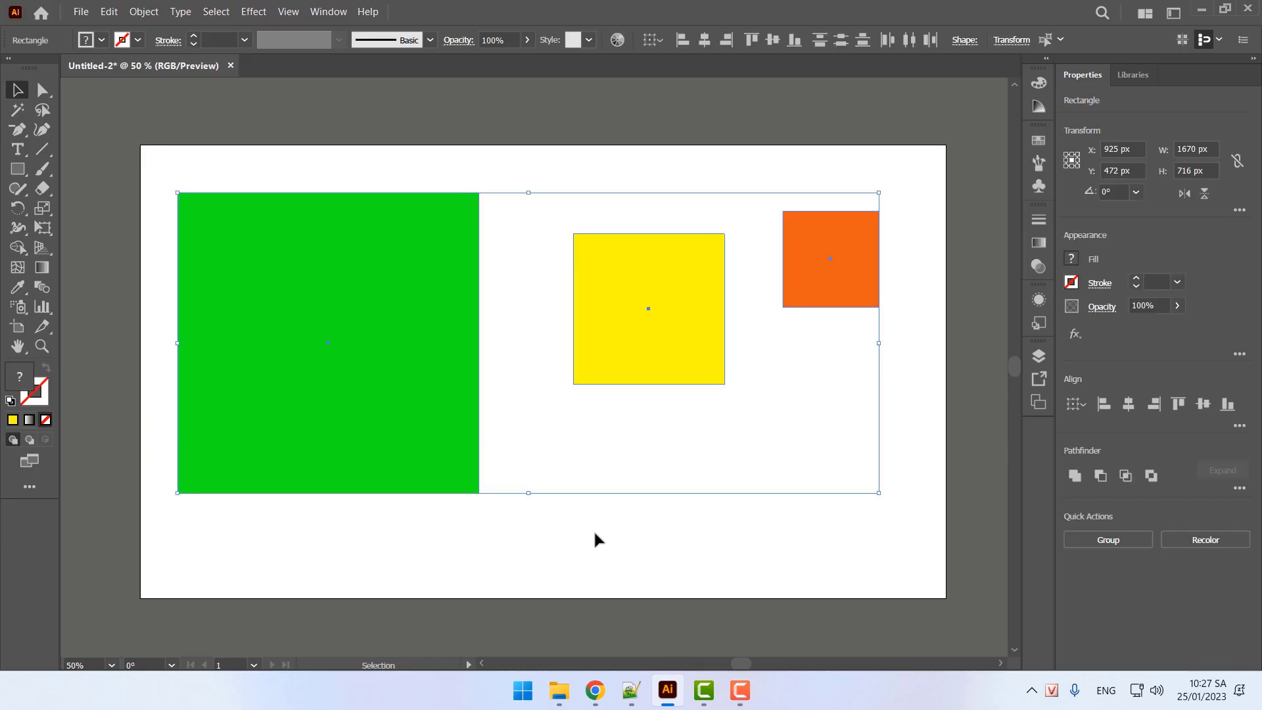
left_click(600, 516)
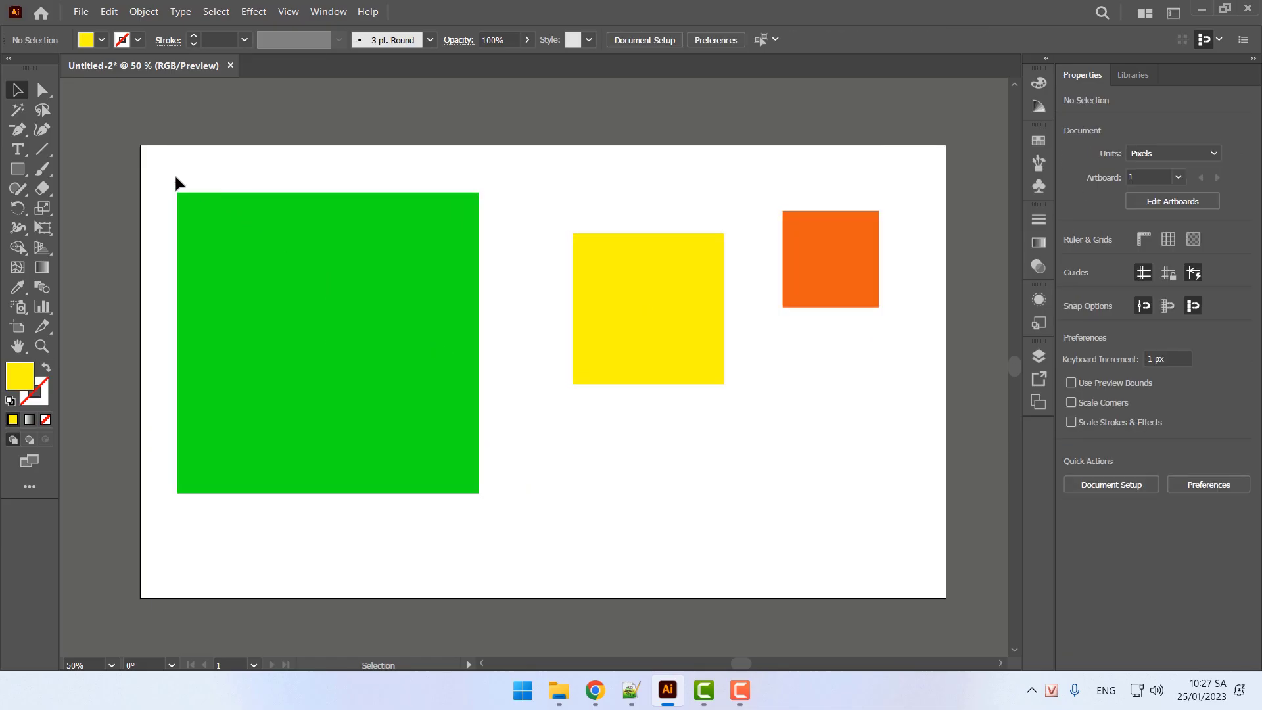
left_click_drag(155, 166, 919, 553)
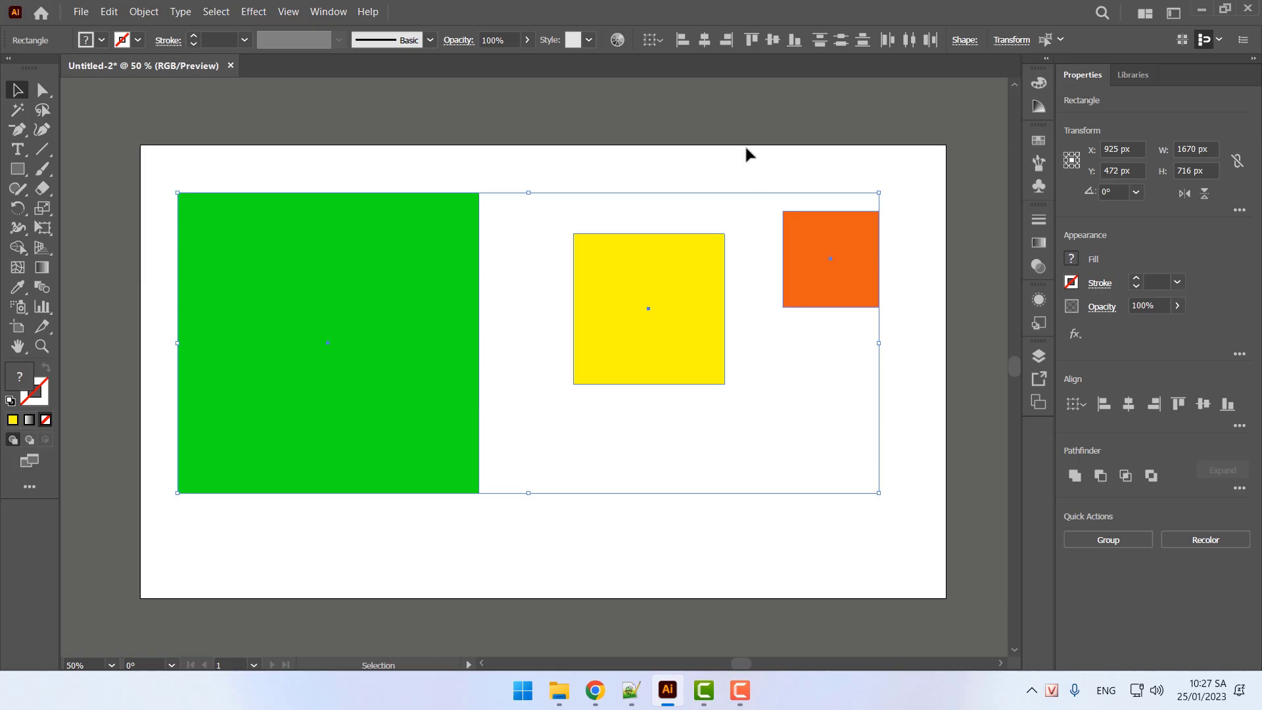
Bottom-align the three squares to the selection after trying top, left and right alignments
left_click(658, 43)
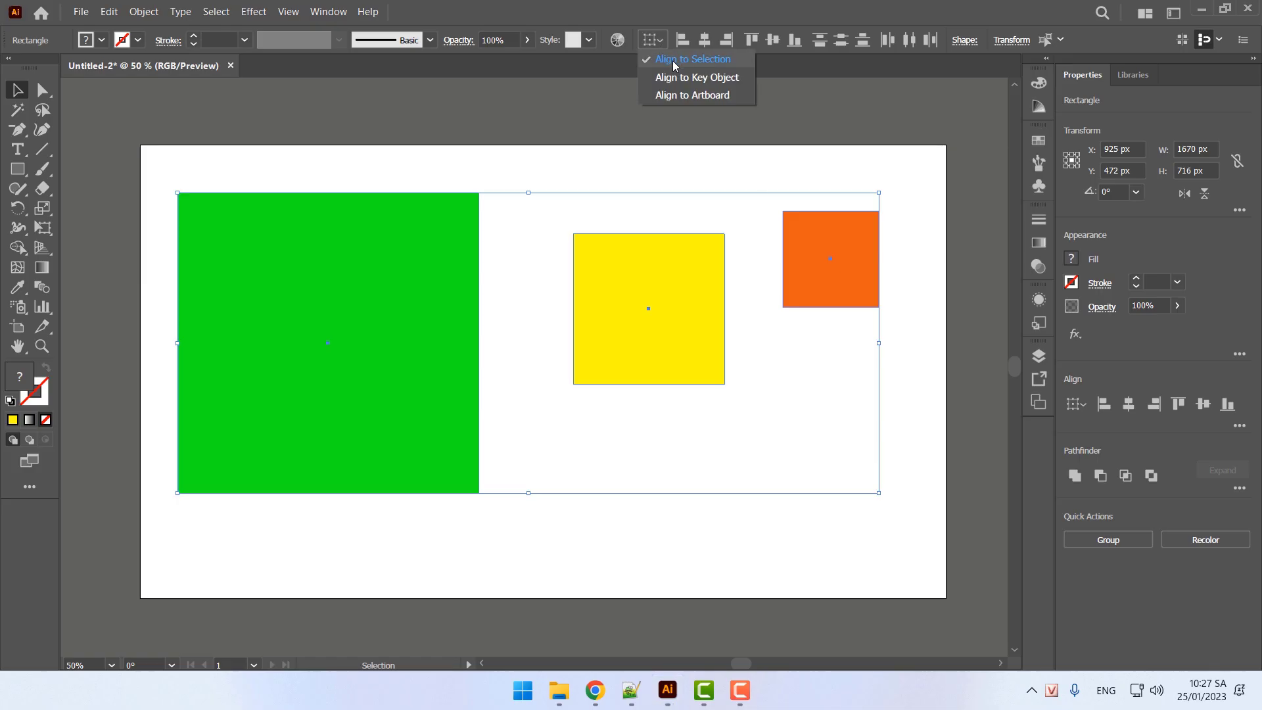
left_click(707, 61)
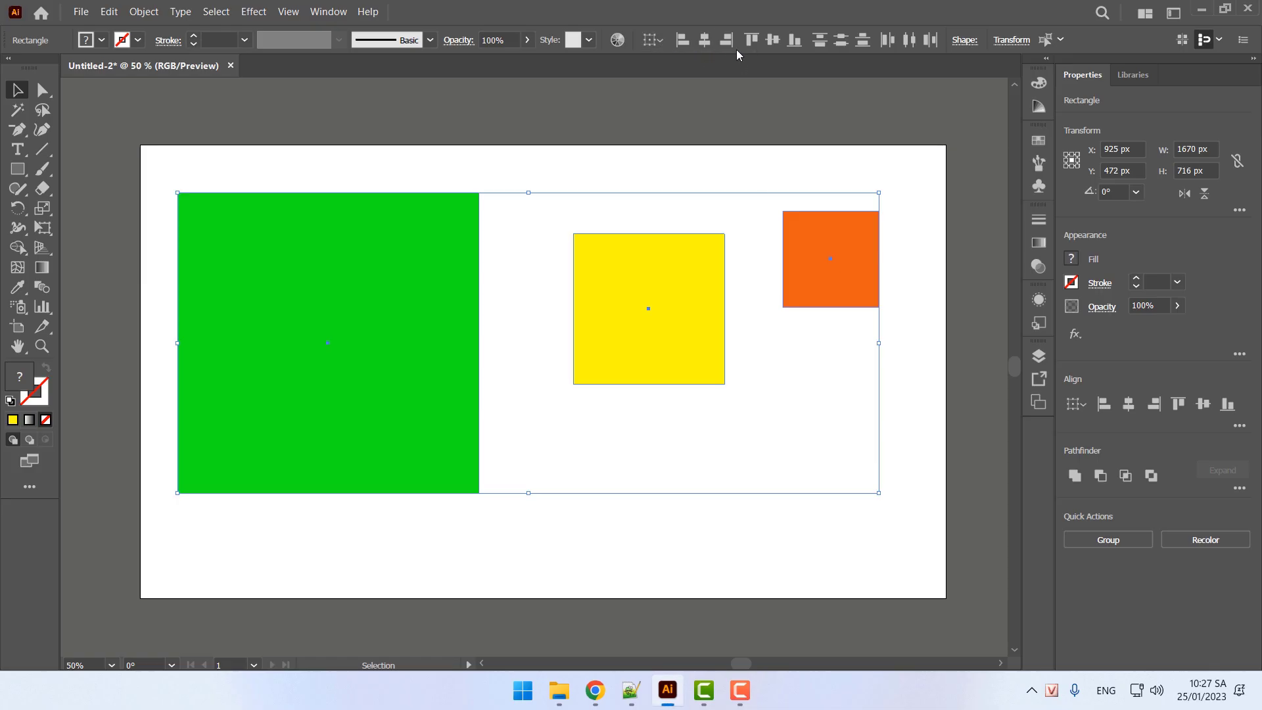
left_click(751, 40)
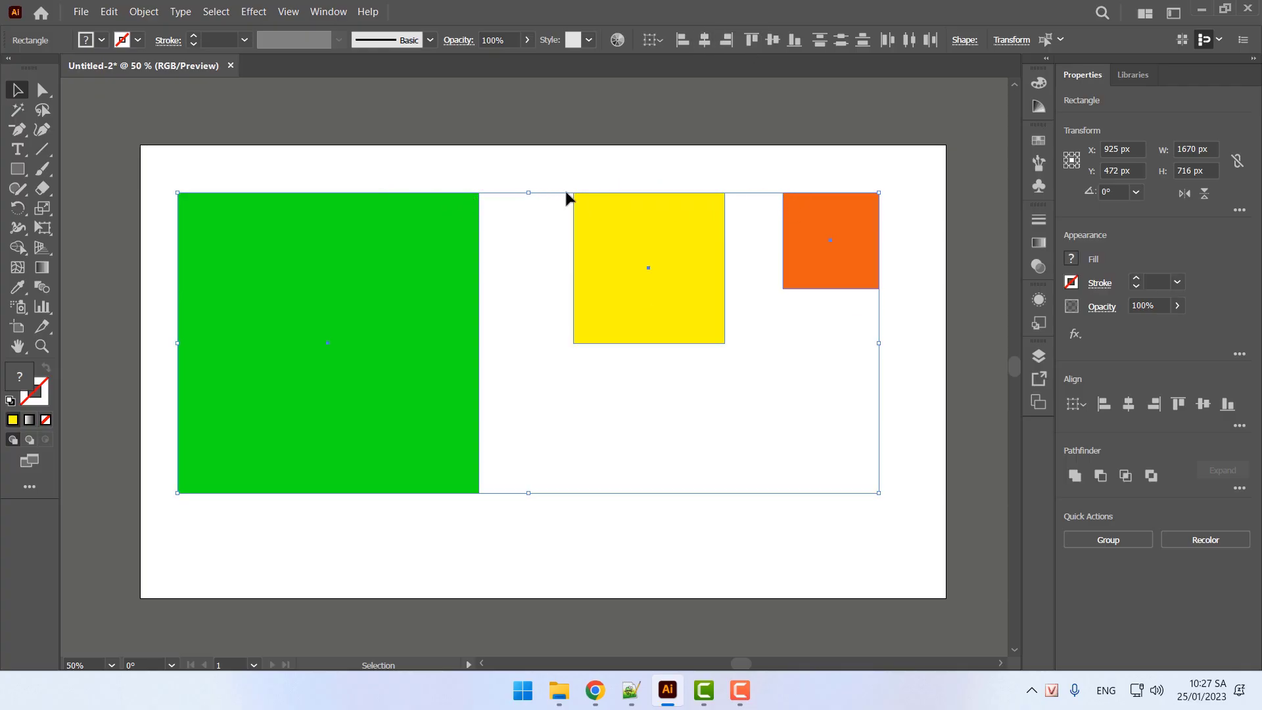
left_click(795, 44)
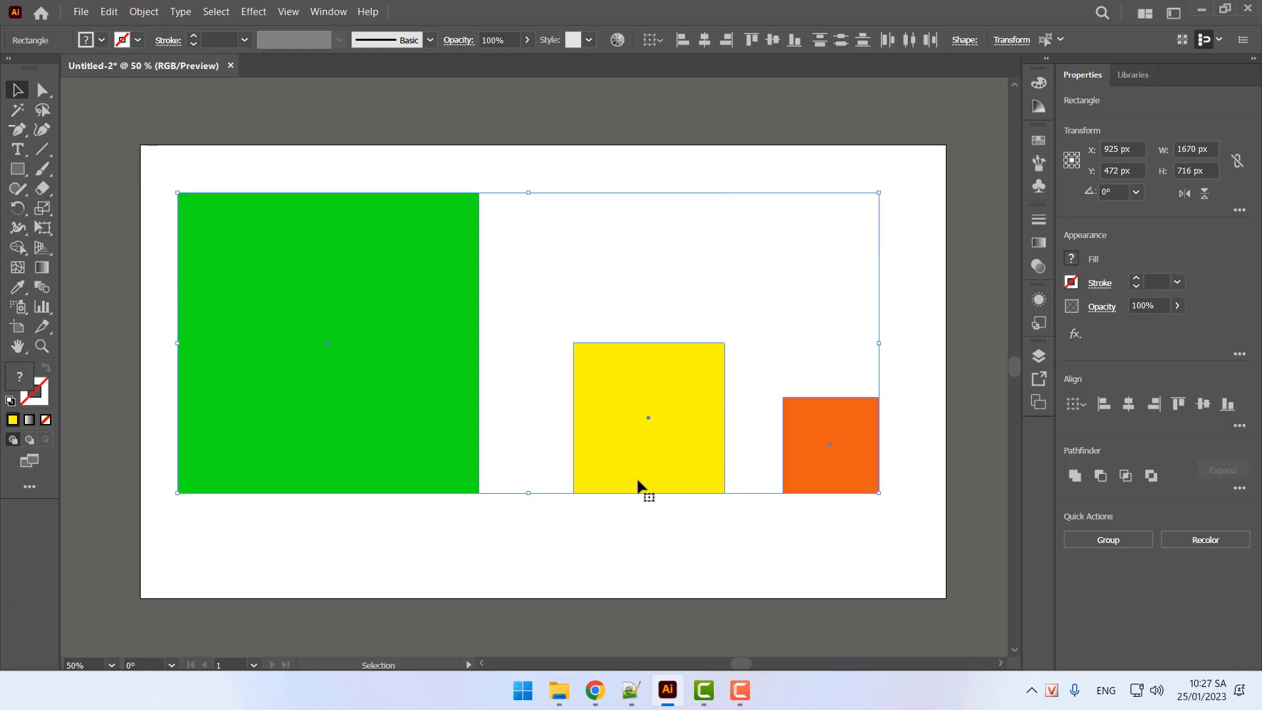
left_click(683, 41)
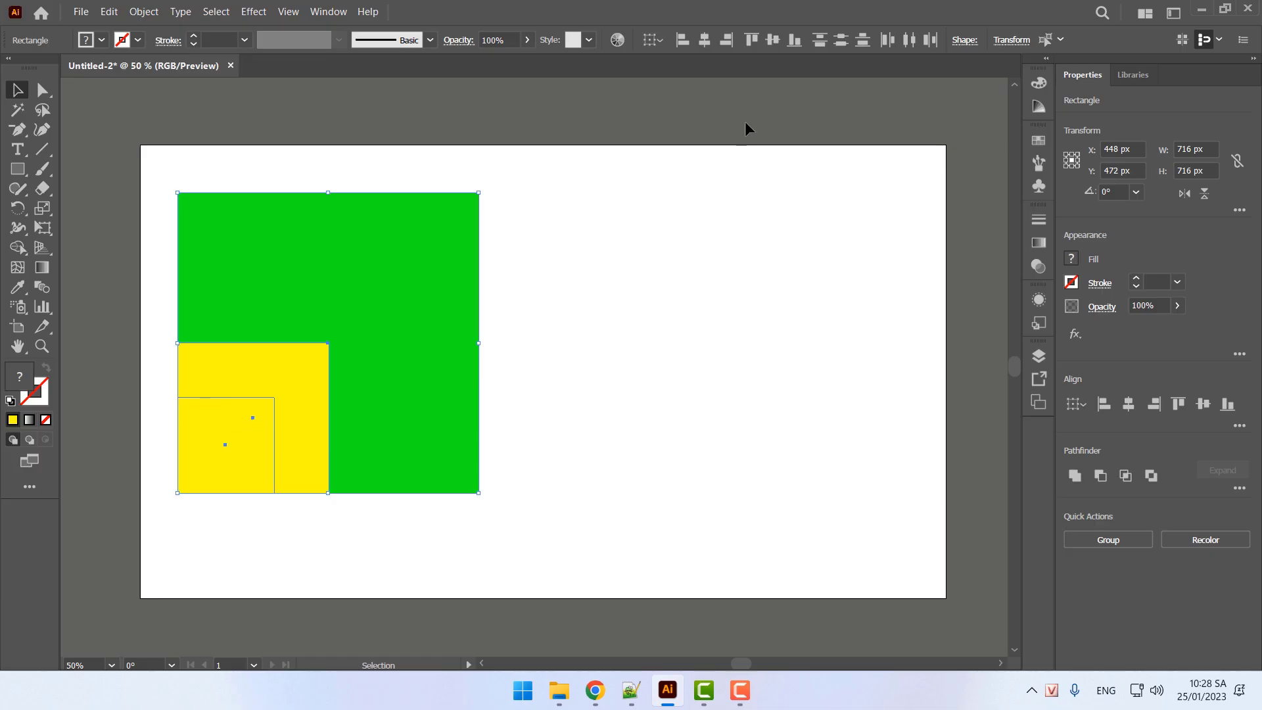
left_click(727, 41)
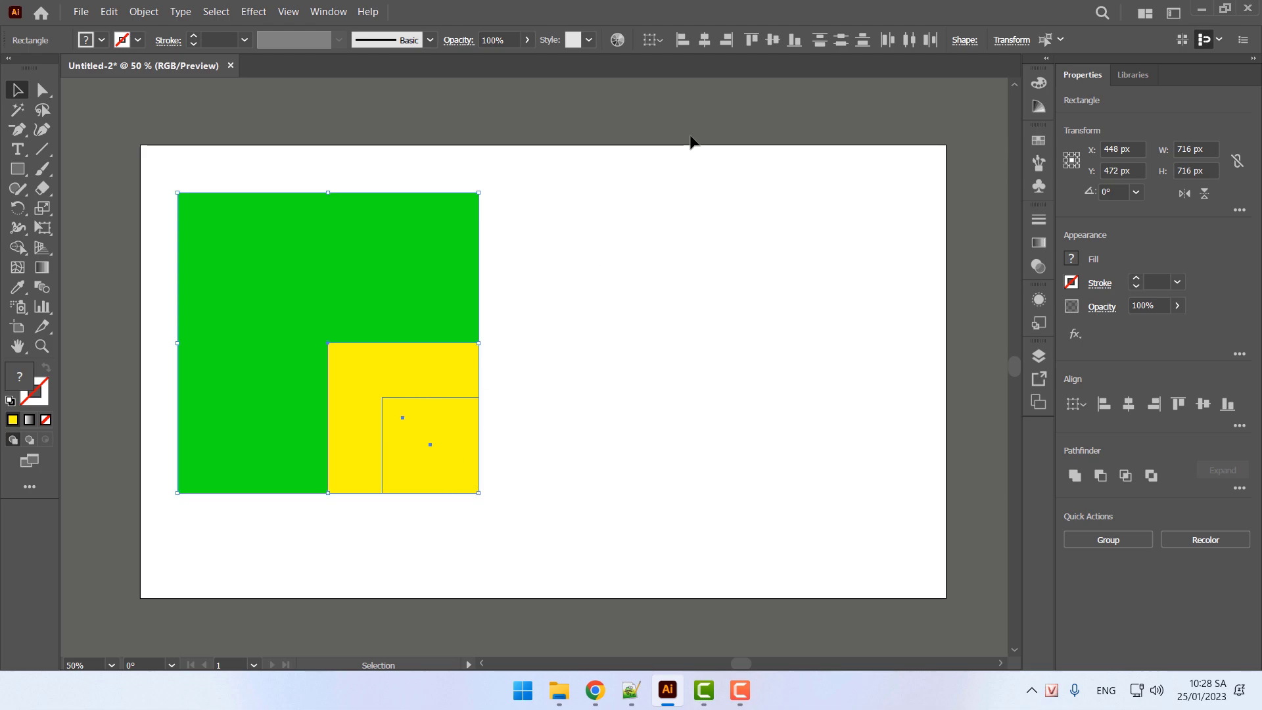
key("ctrl+z")
key("ctrl+z")
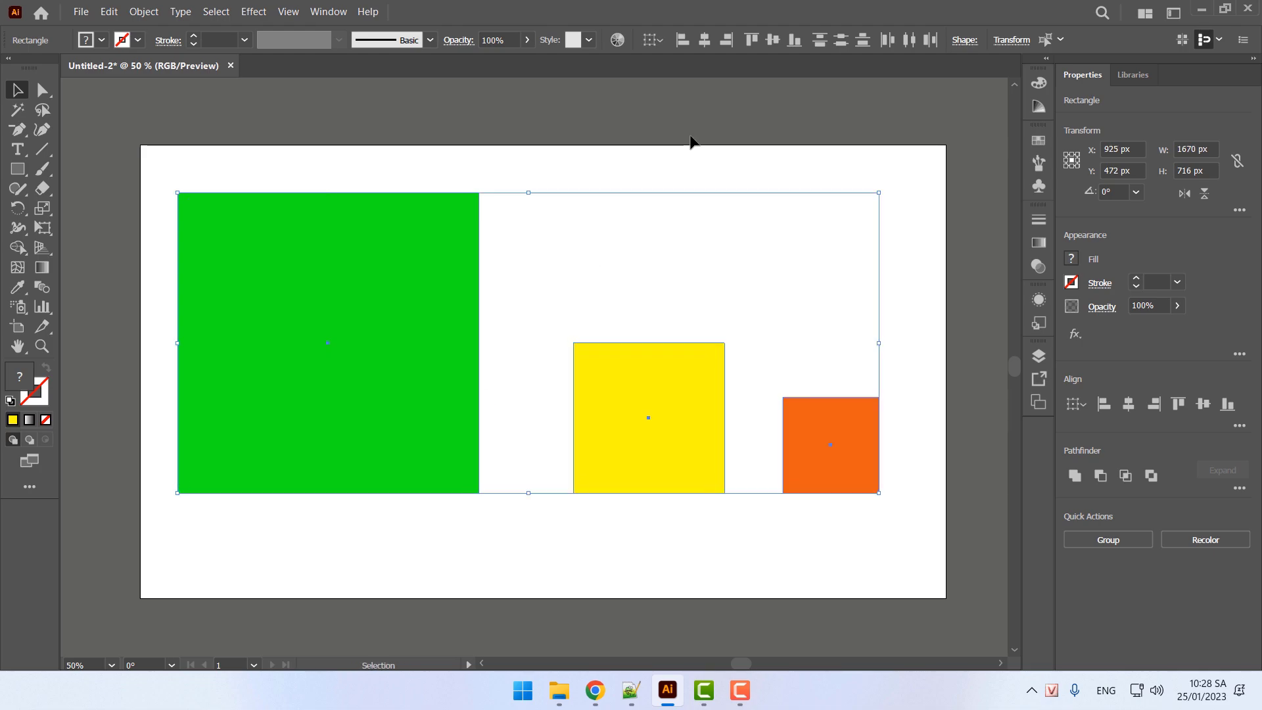
left_click(659, 40)
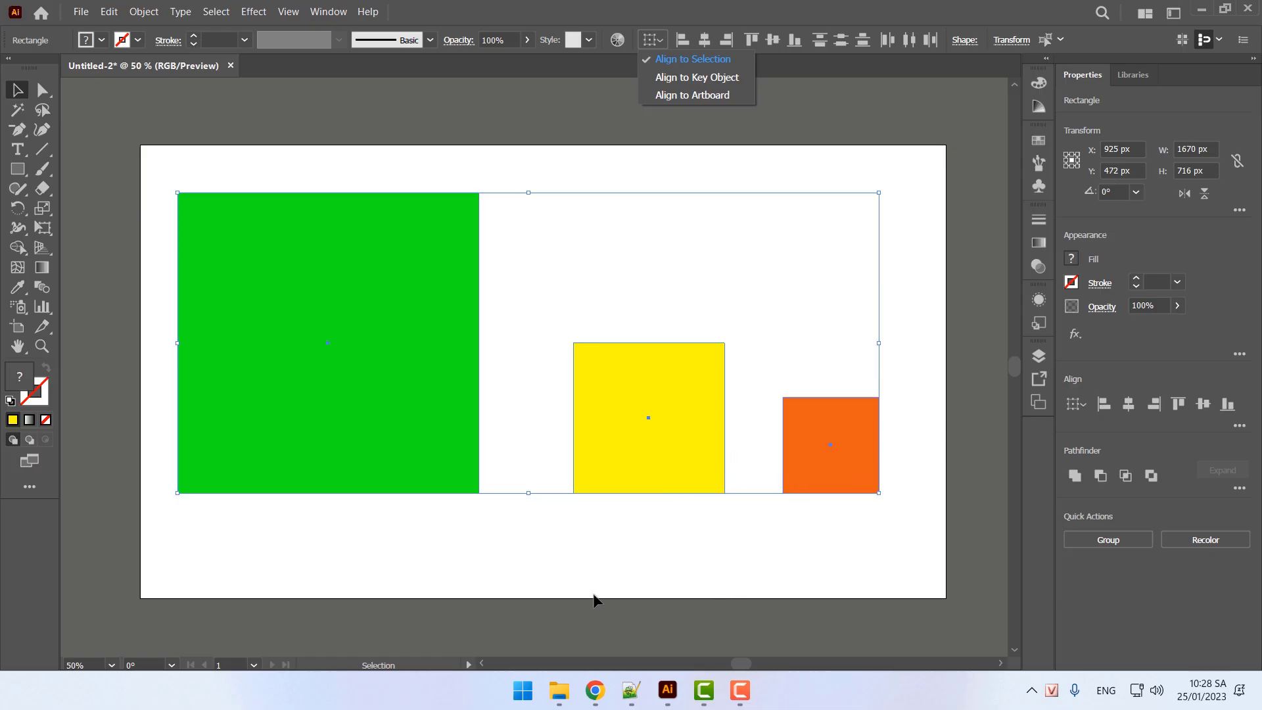
Align to Artboard, centre the squares vertically, and distribute them by their horizontal centres
left_click(715, 96)
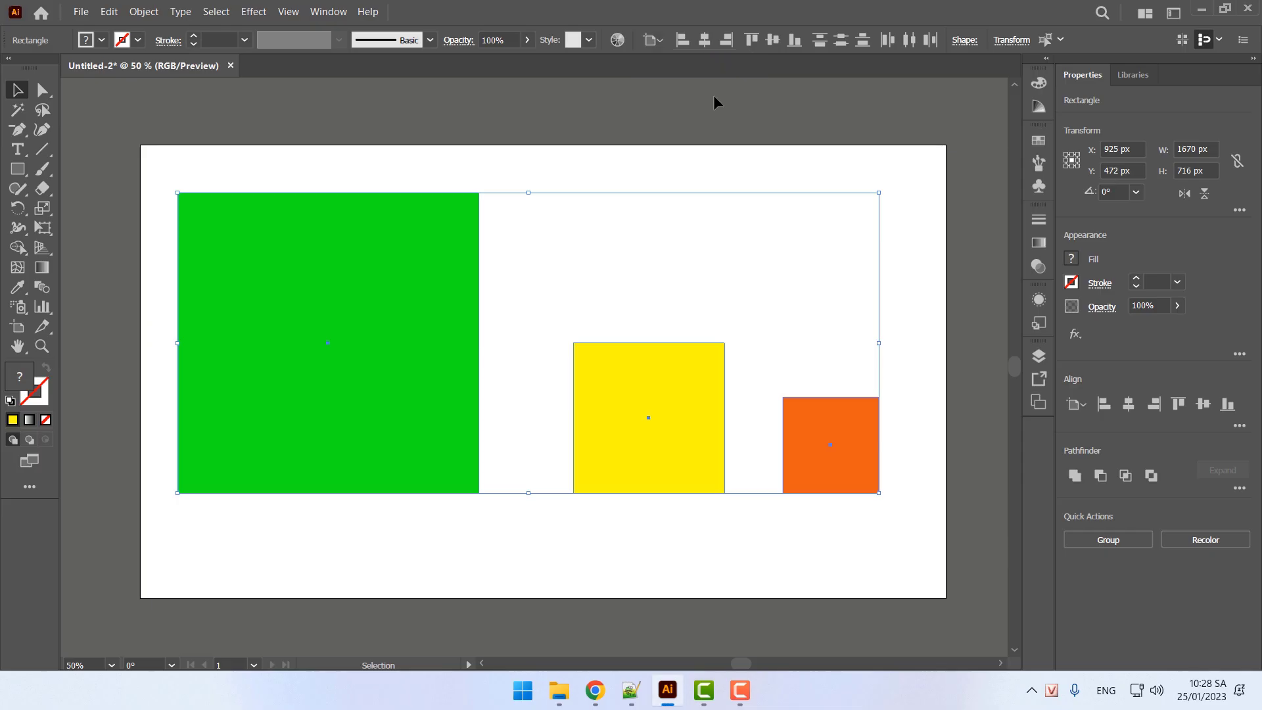
left_click(794, 40)
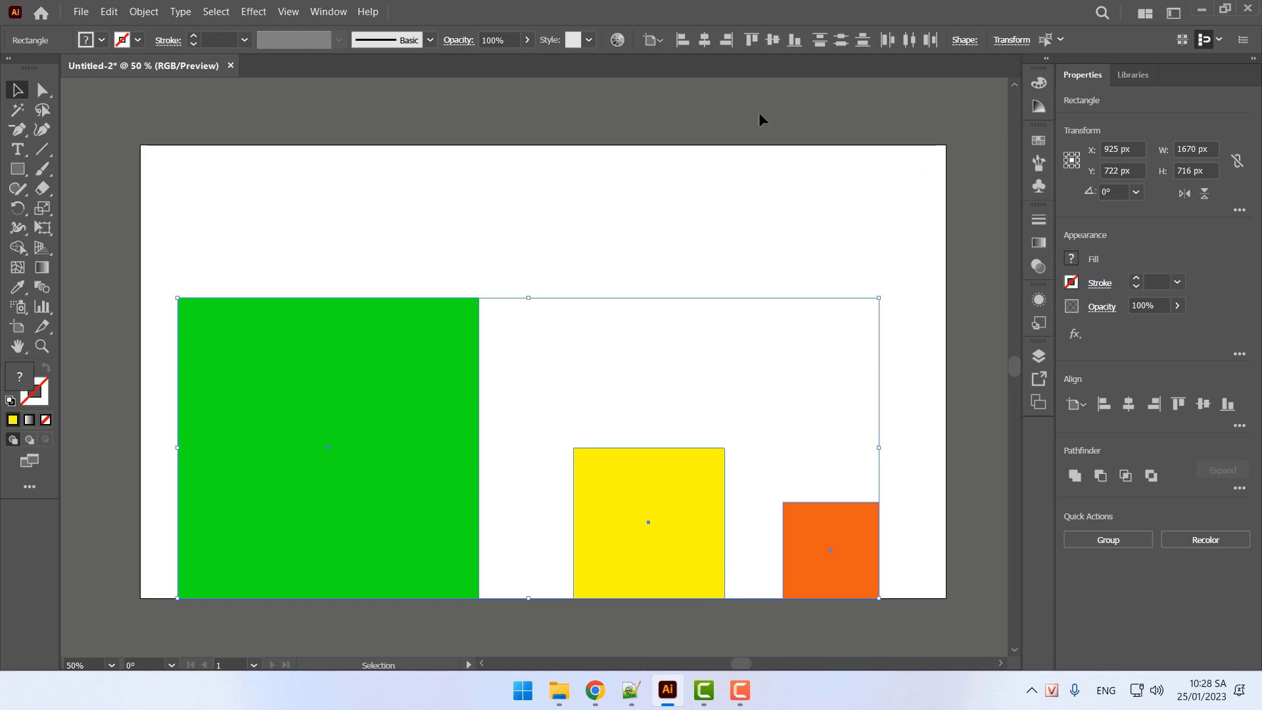
left_click(704, 42)
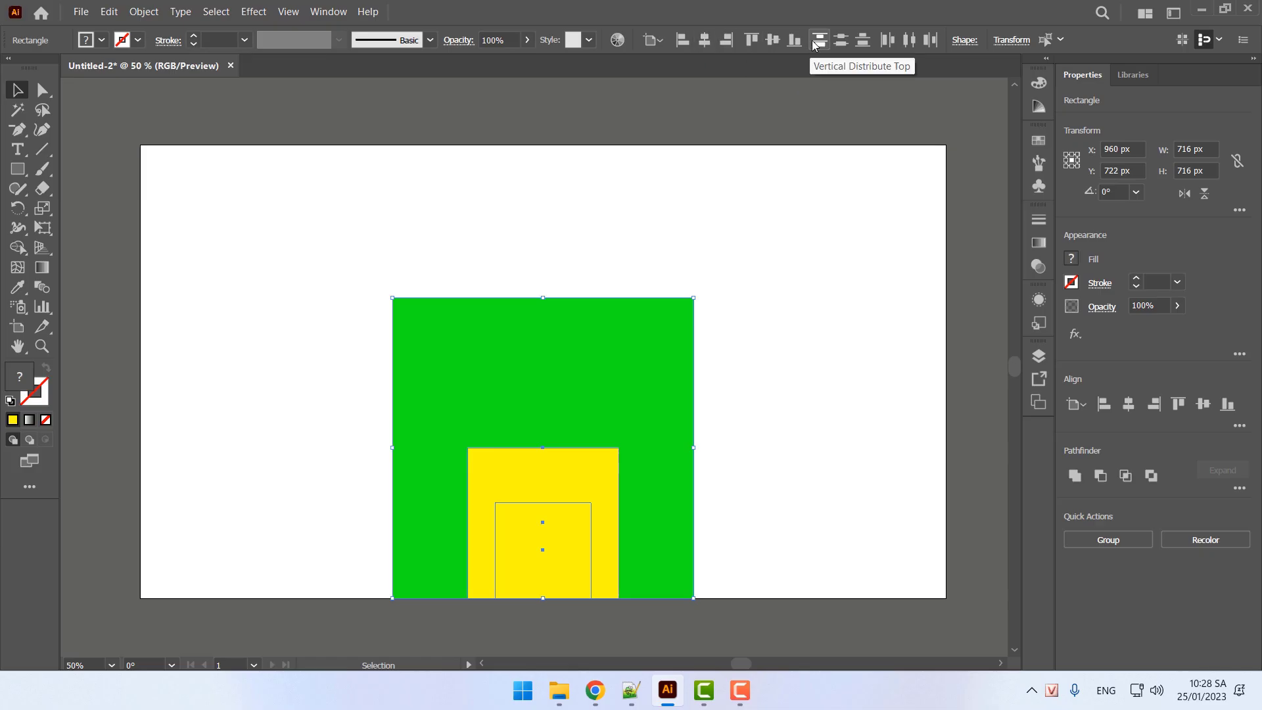
key("ctrl+z")
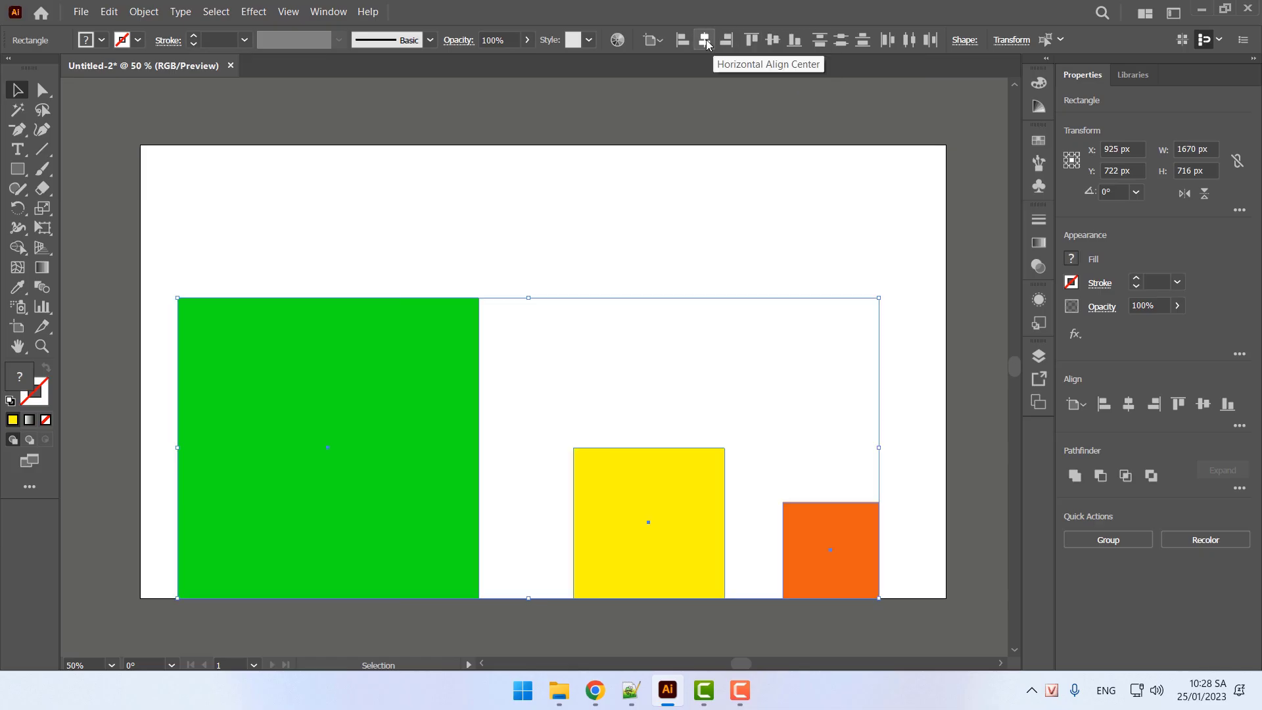
left_click(772, 41)
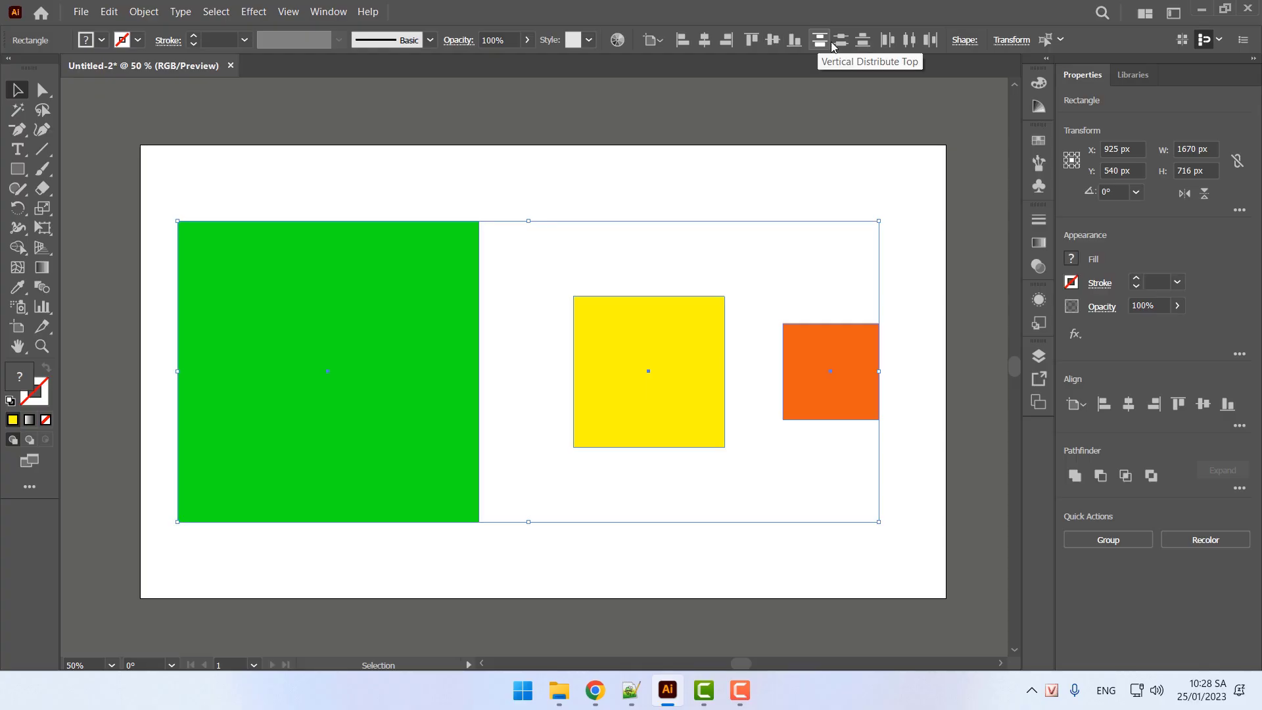
left_click(909, 41)
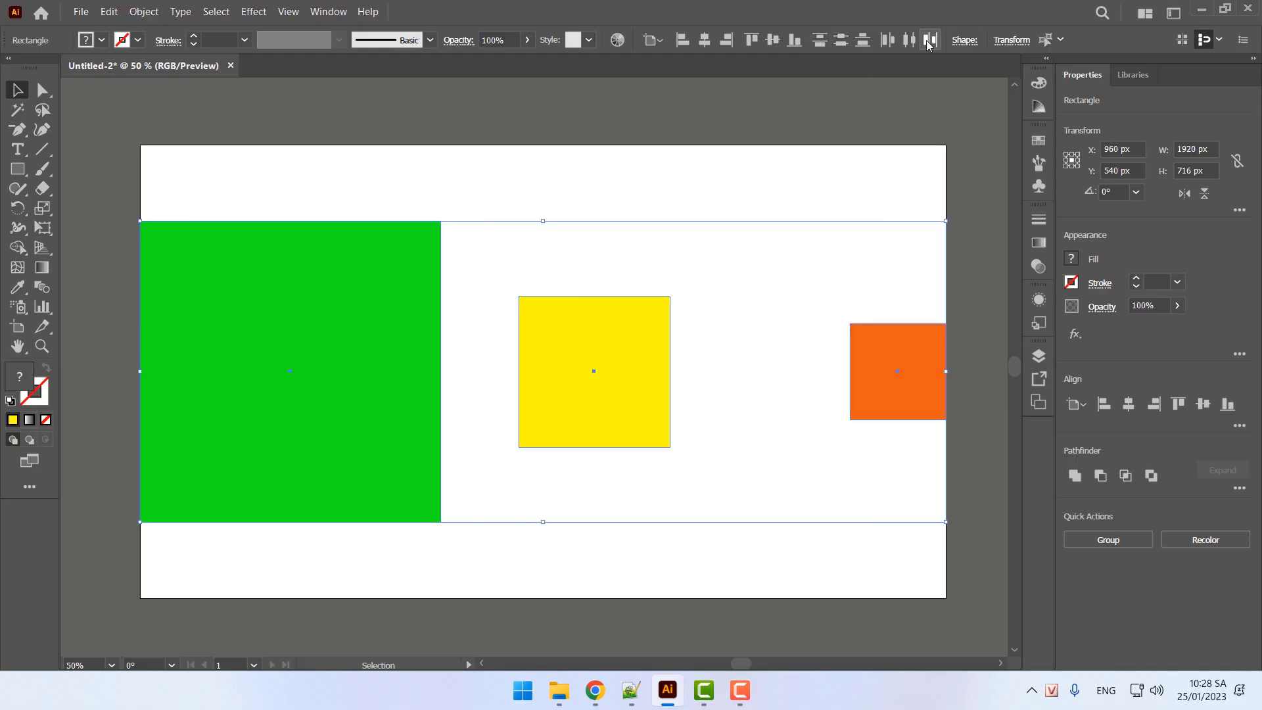
left_click(929, 41)
left_click(910, 41)
Check the third alignment mode in the Notepad++ lesson notes and return to Illustrator
left_click(631, 690)
left_click(467, 515)
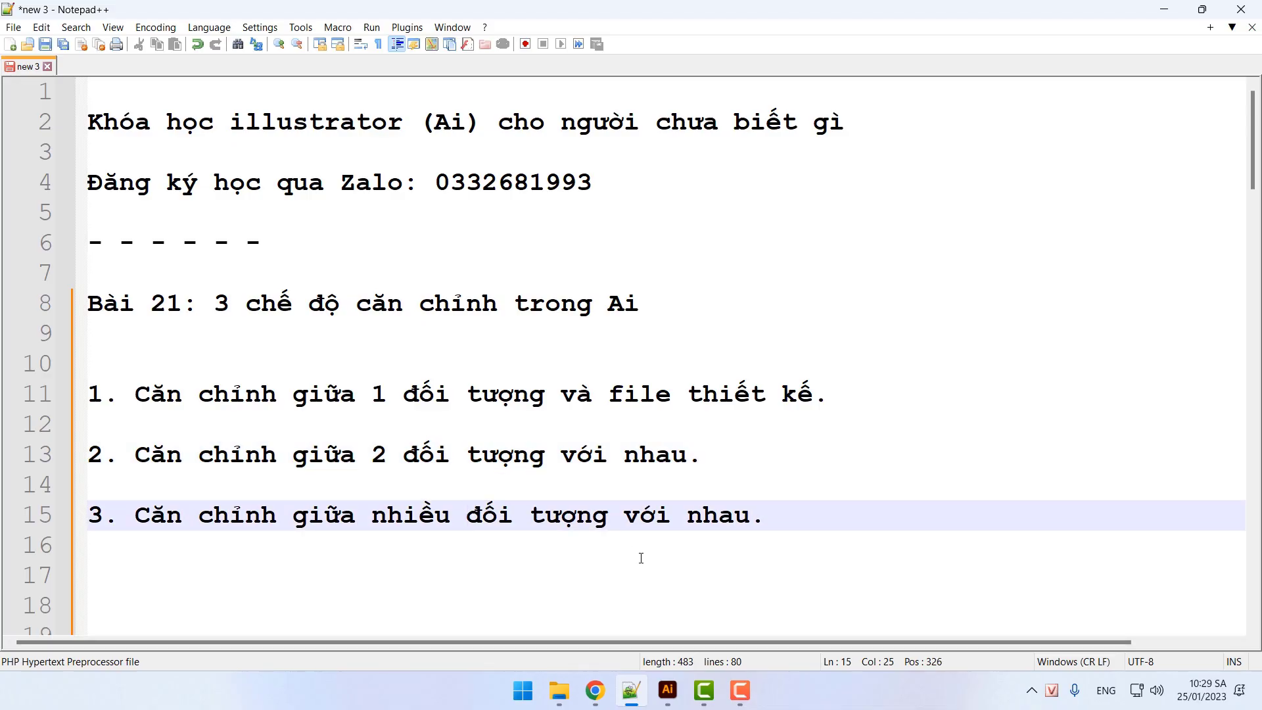
left_click(668, 690)
left_click(658, 44)
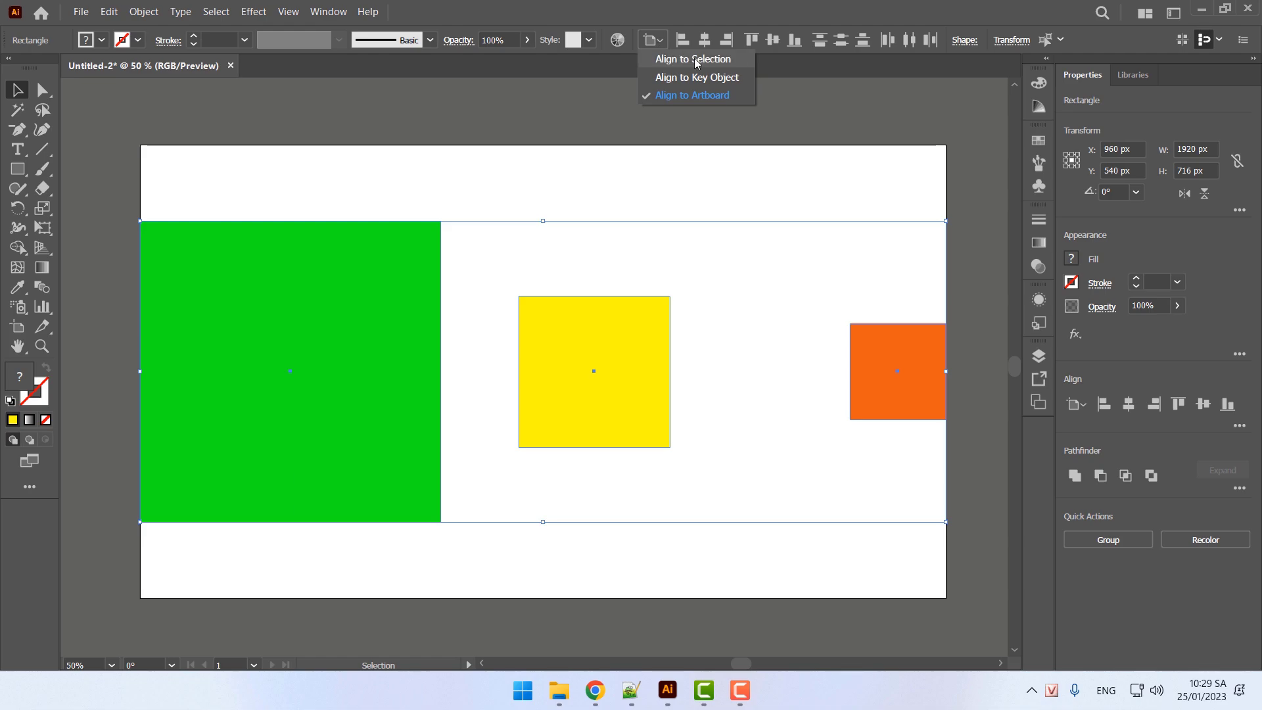
Try Align to Selection with yellow then green as key object, then switch back to Align to Artboard
left_click(695, 58)
left_click(578, 417)
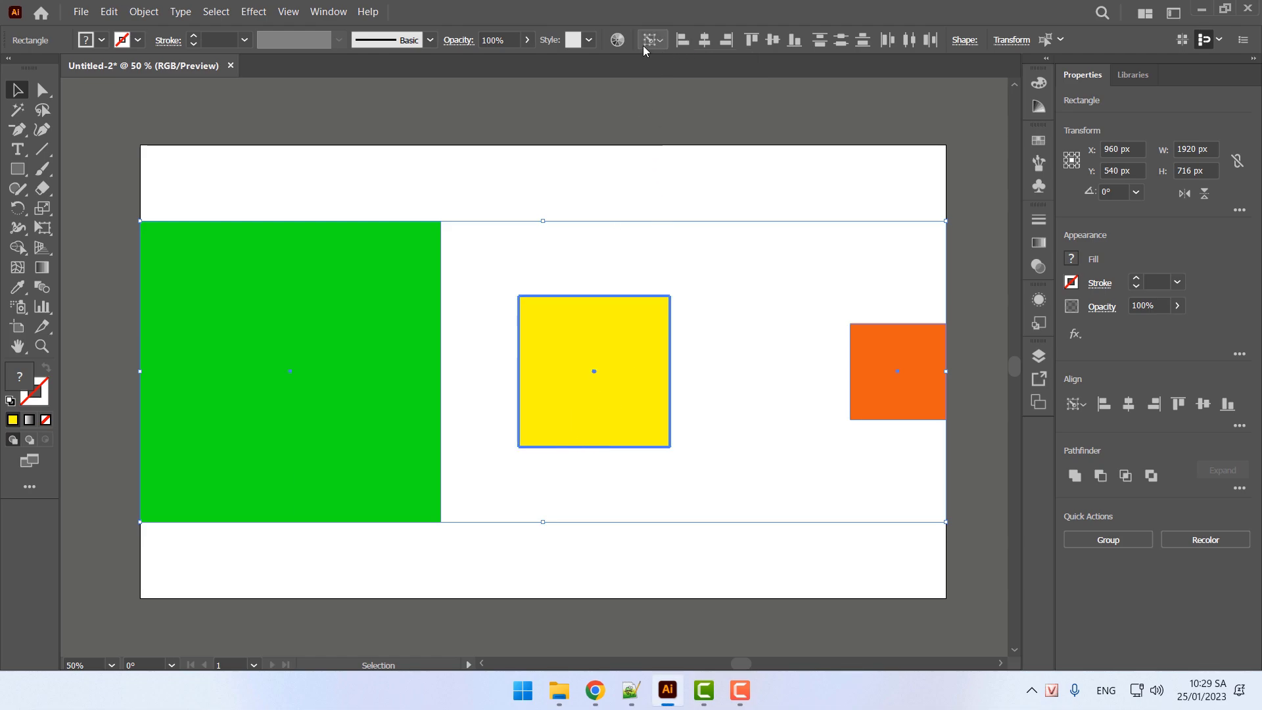
left_click(311, 231)
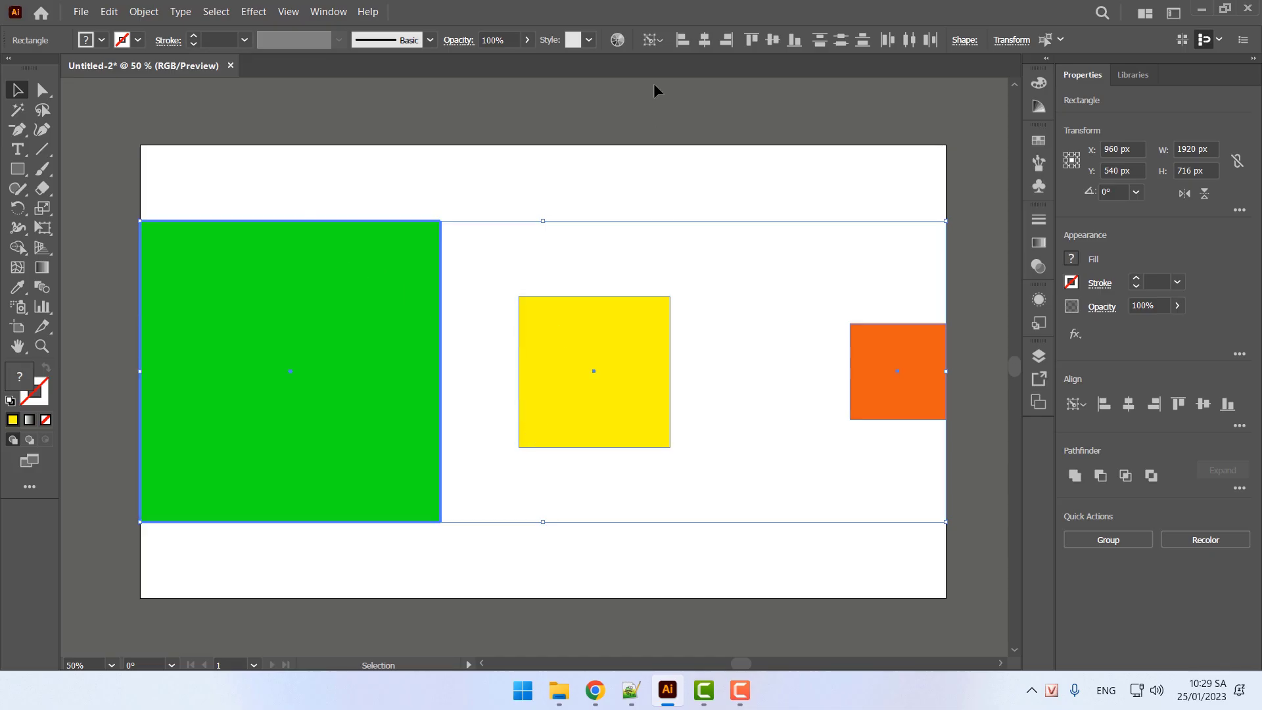
left_click(657, 43)
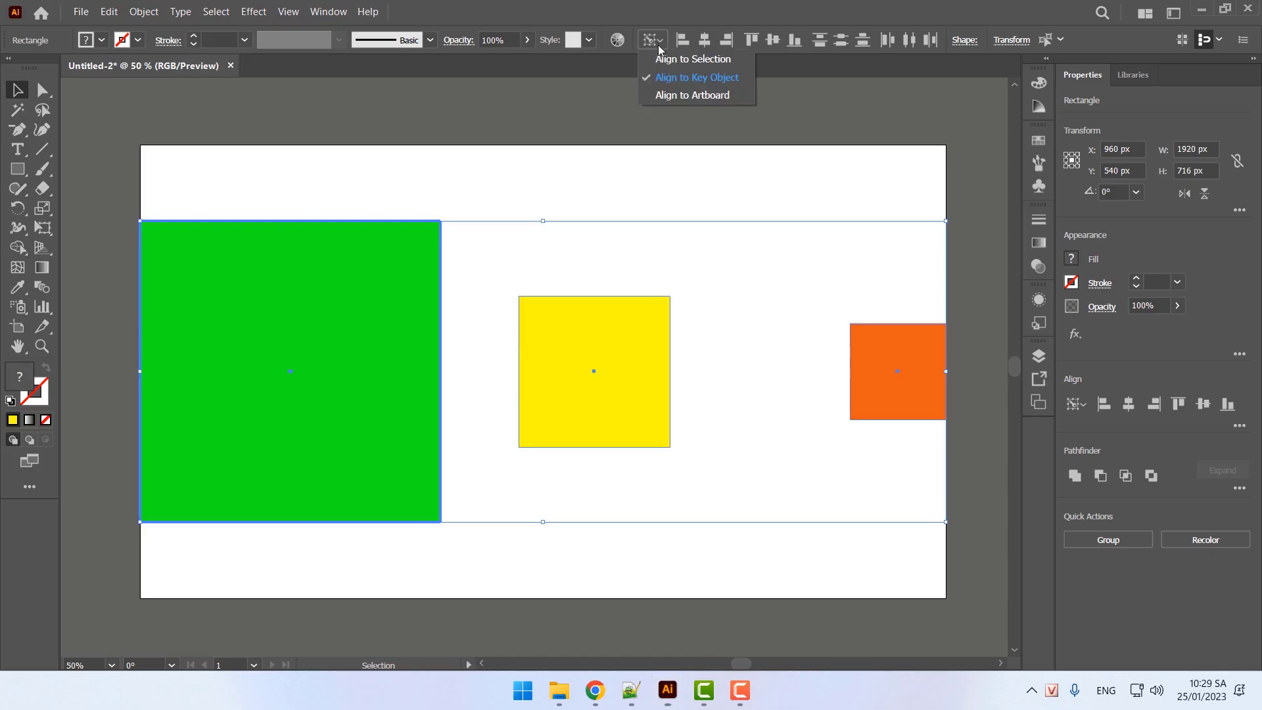
left_click(719, 95)
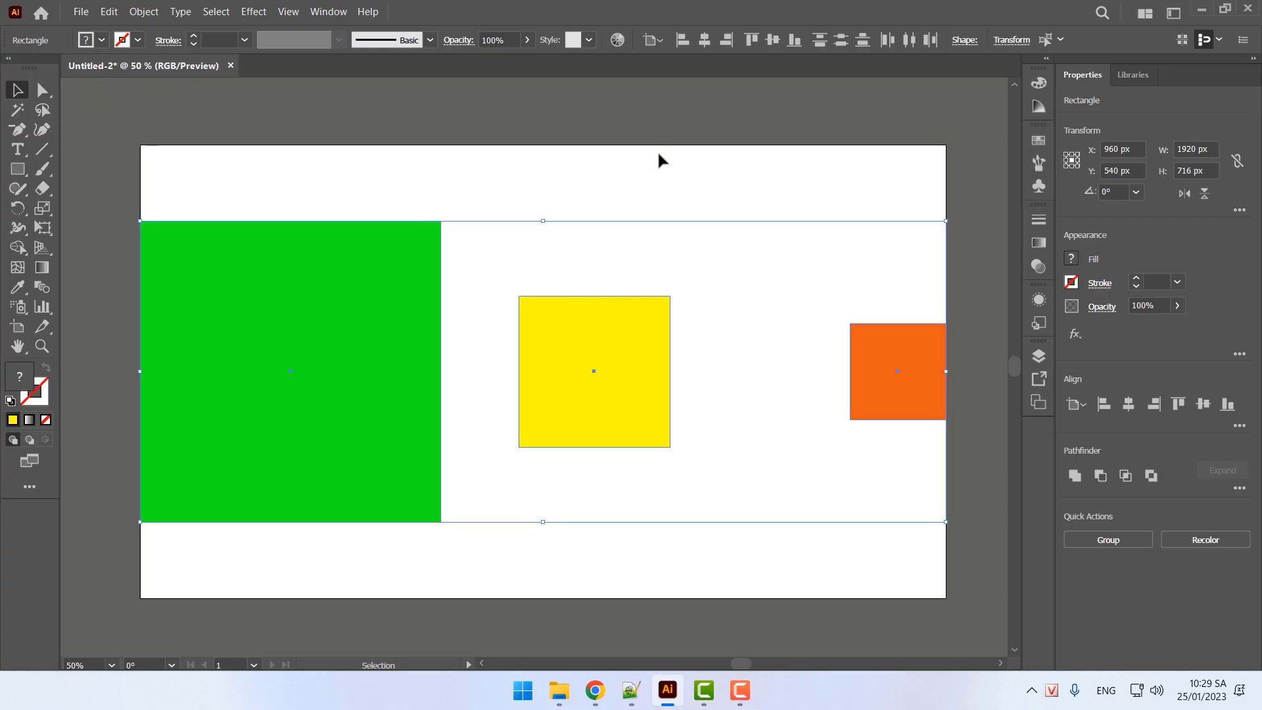
Select the yellow square, inspect the Align To options, then deselect it
left_click(649, 175)
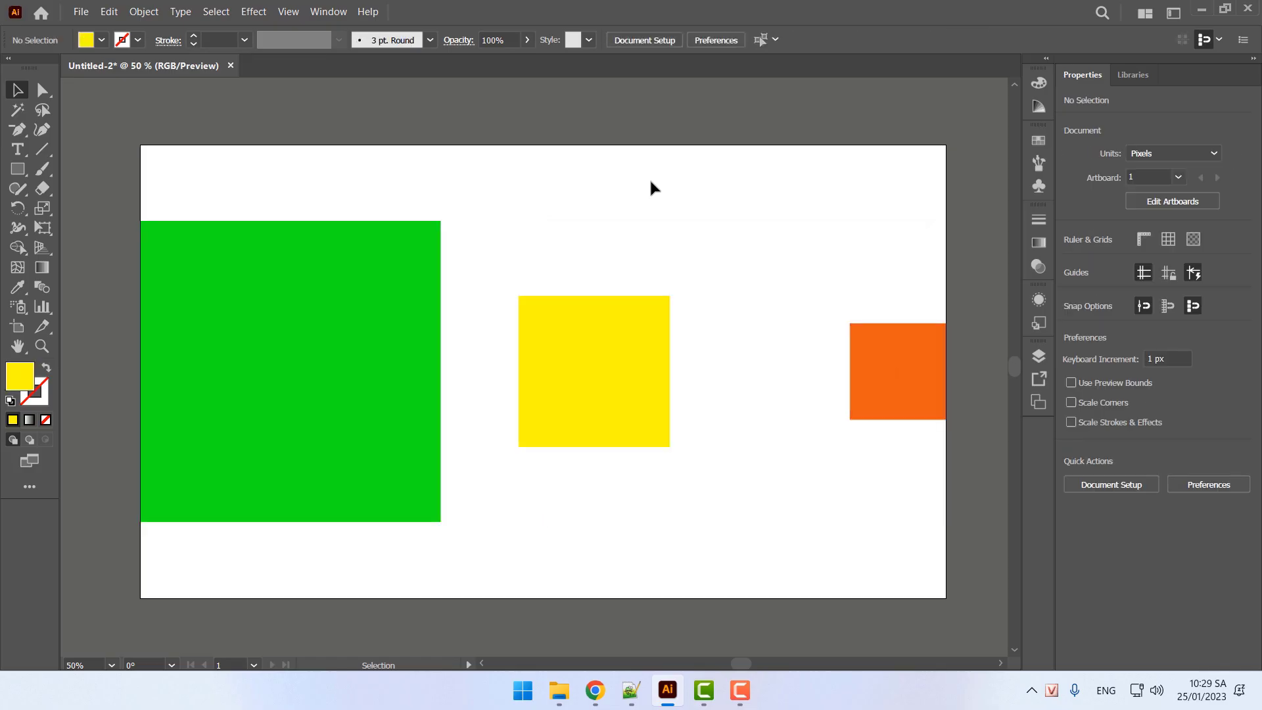
left_click(635, 334)
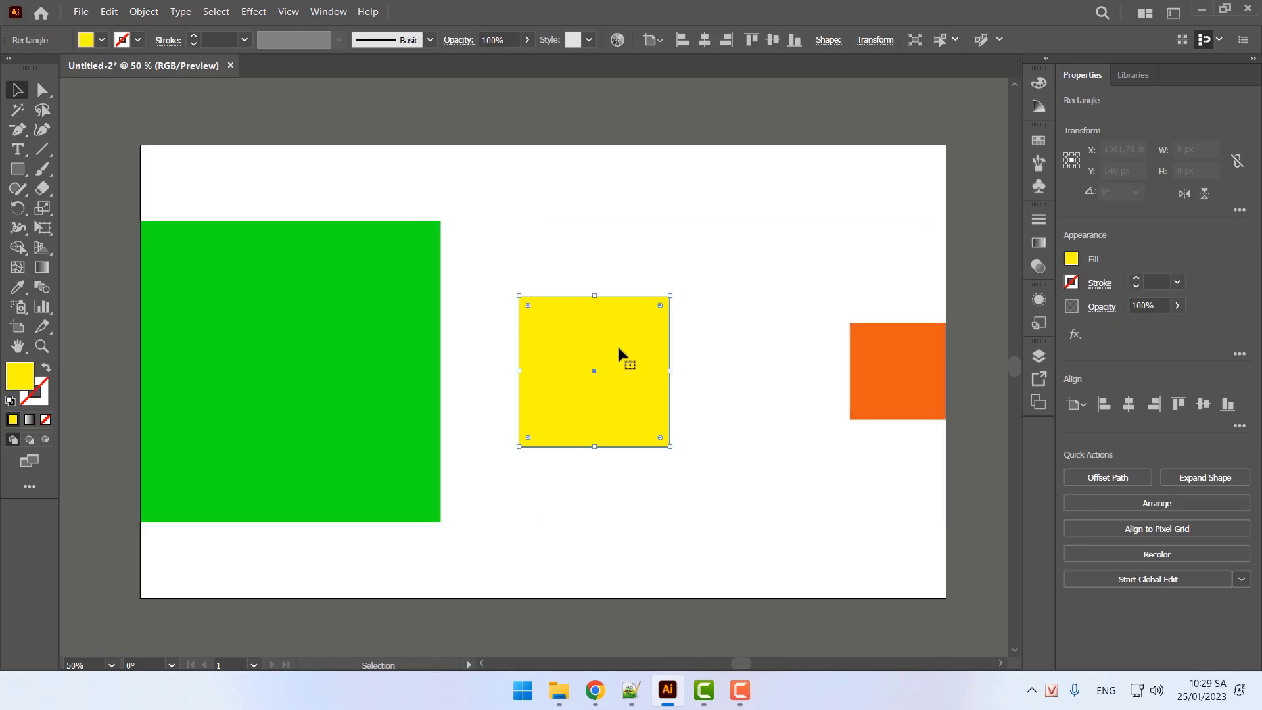
left_click(657, 46)
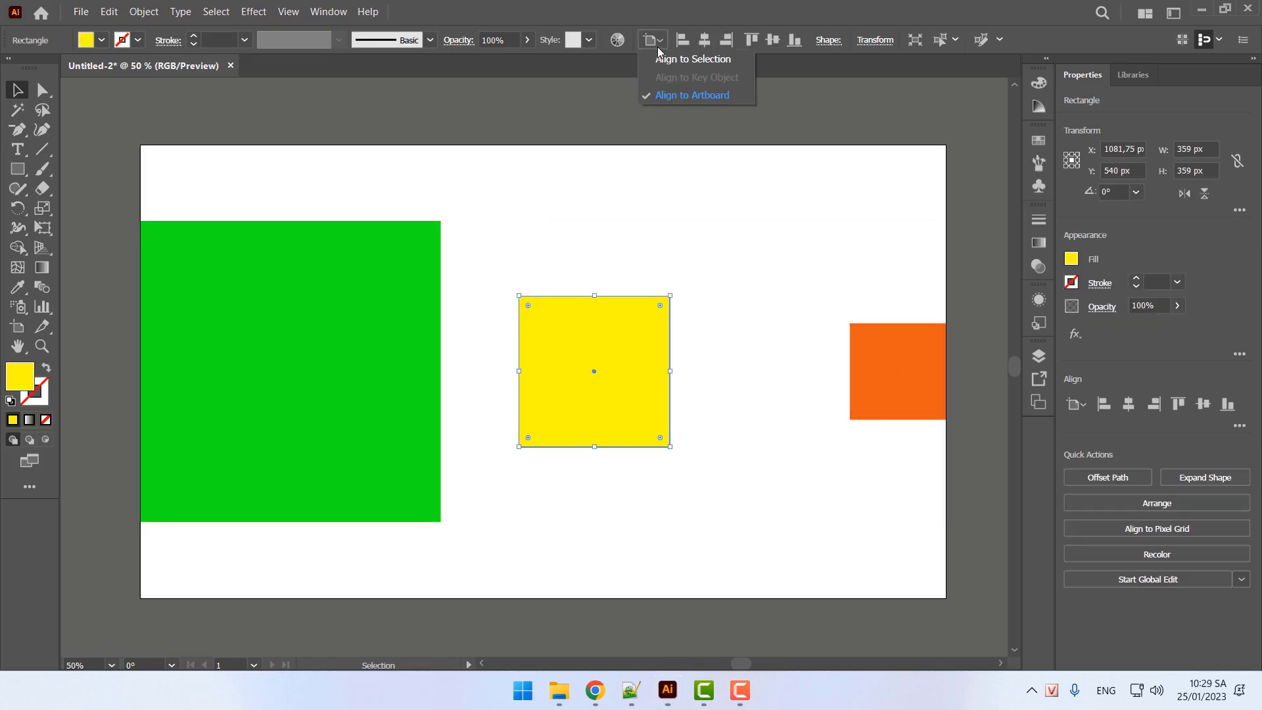
left_click(620, 378)
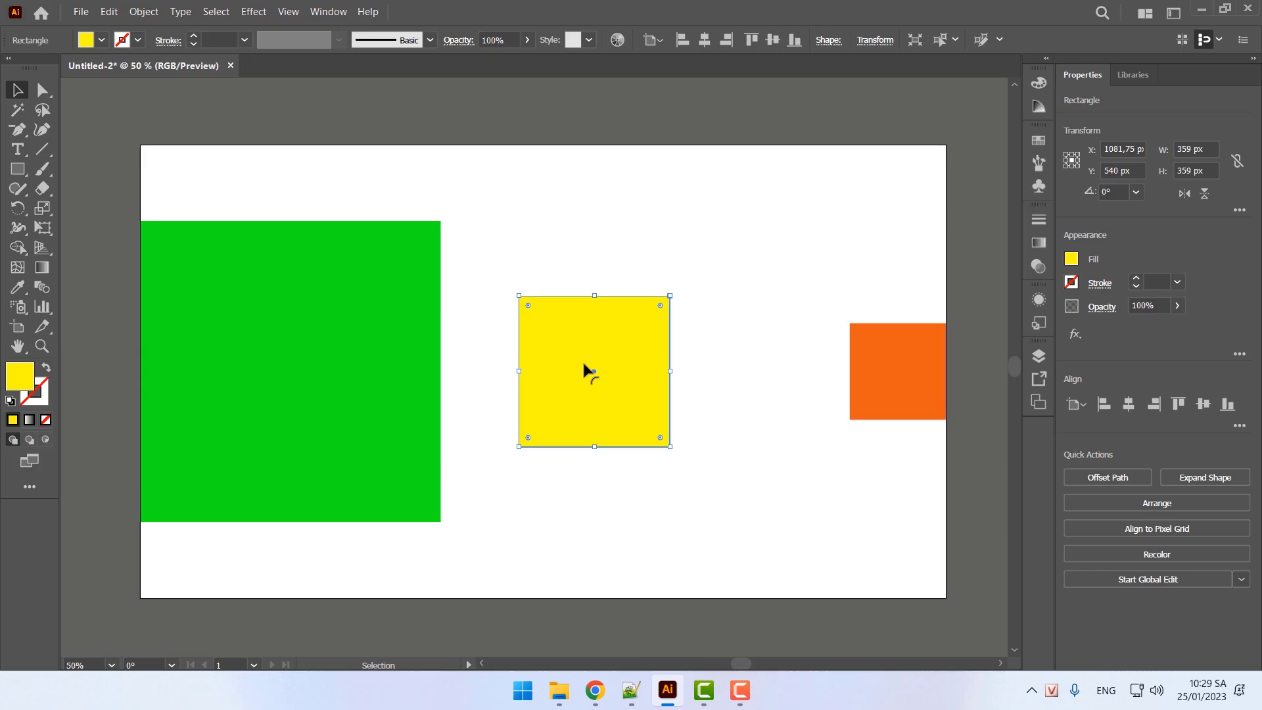
left_click(657, 41)
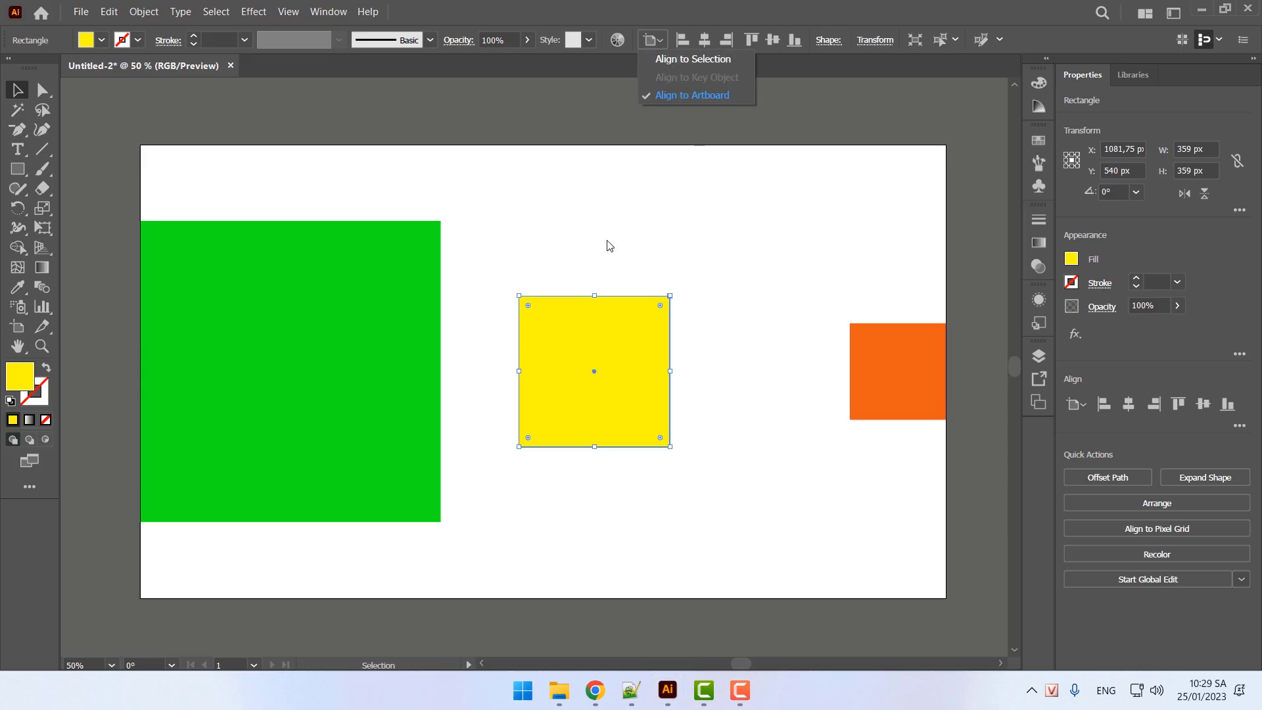
left_click(585, 241)
left_click(732, 247)
Centre the green rectangle horizontally on the yellow square as key object
left_click_drag(740, 194, 84, 555)
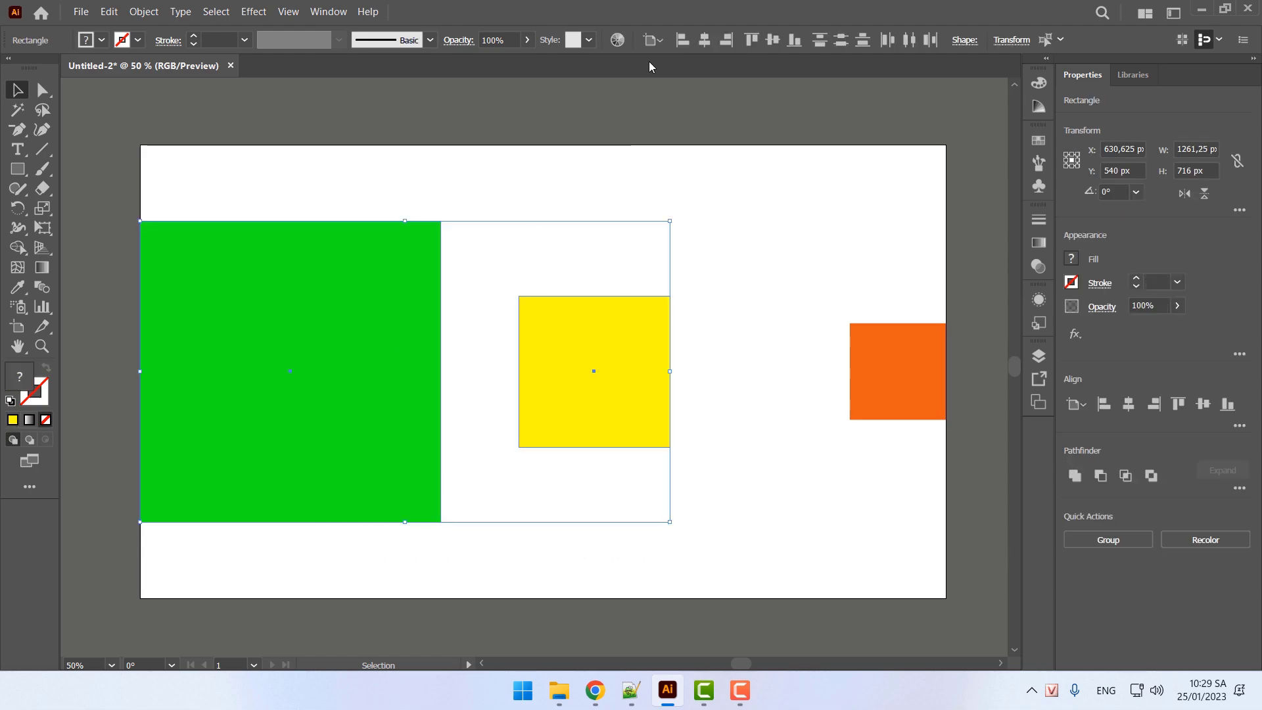
left_click(654, 40)
left_click(703, 79)
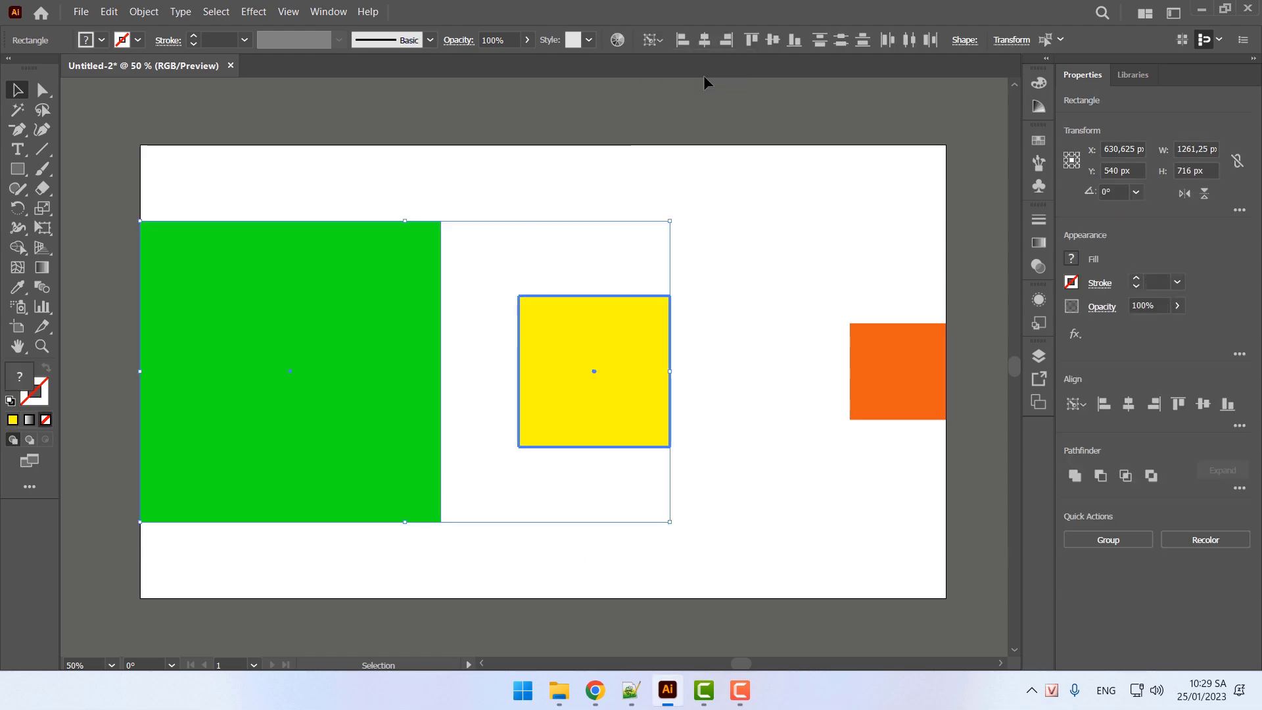
left_click(705, 39)
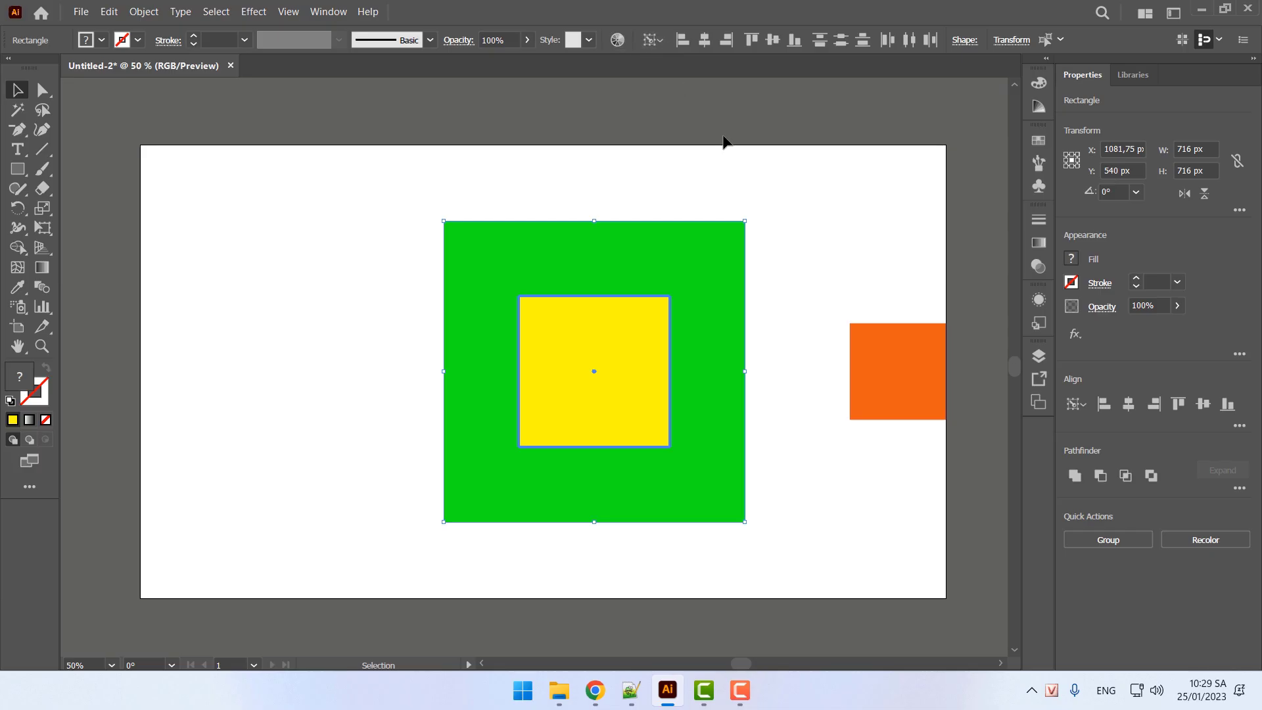
Select all three squares, consult the lesson notes, and return to an empty artboard
left_click_drag(353, 182, 947, 586)
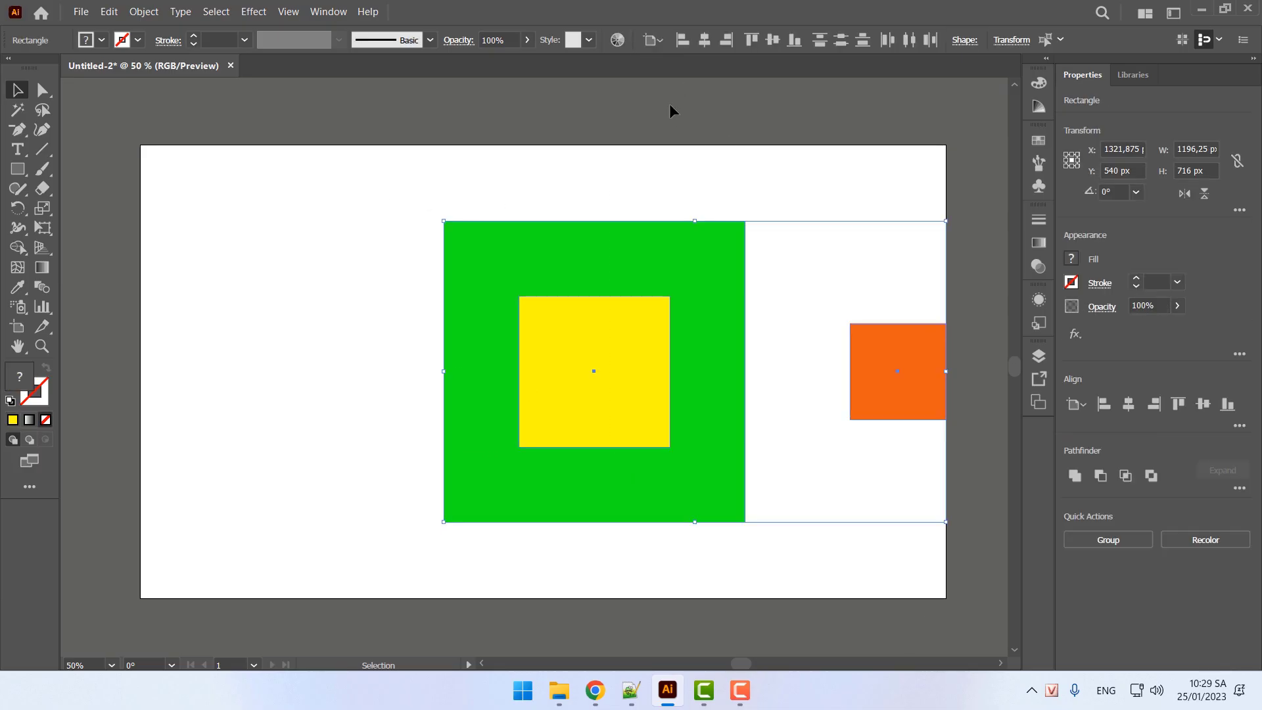
left_click(653, 40)
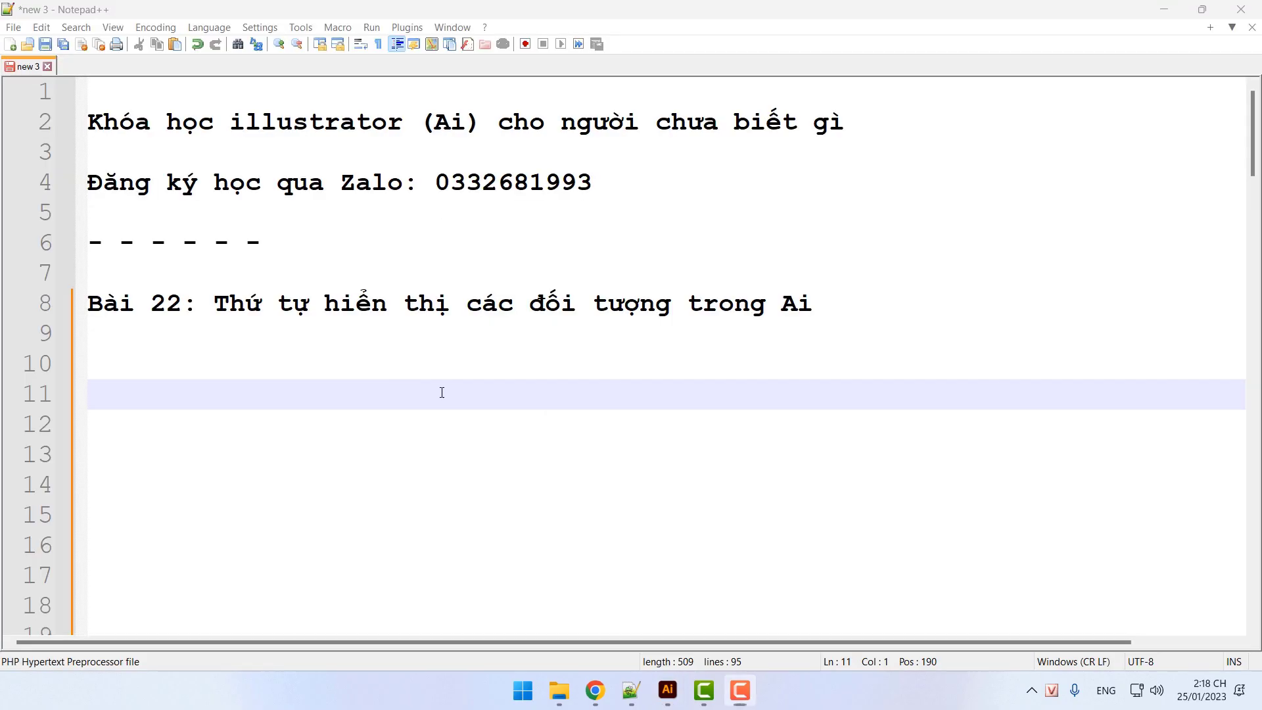
left_click(393, 378)
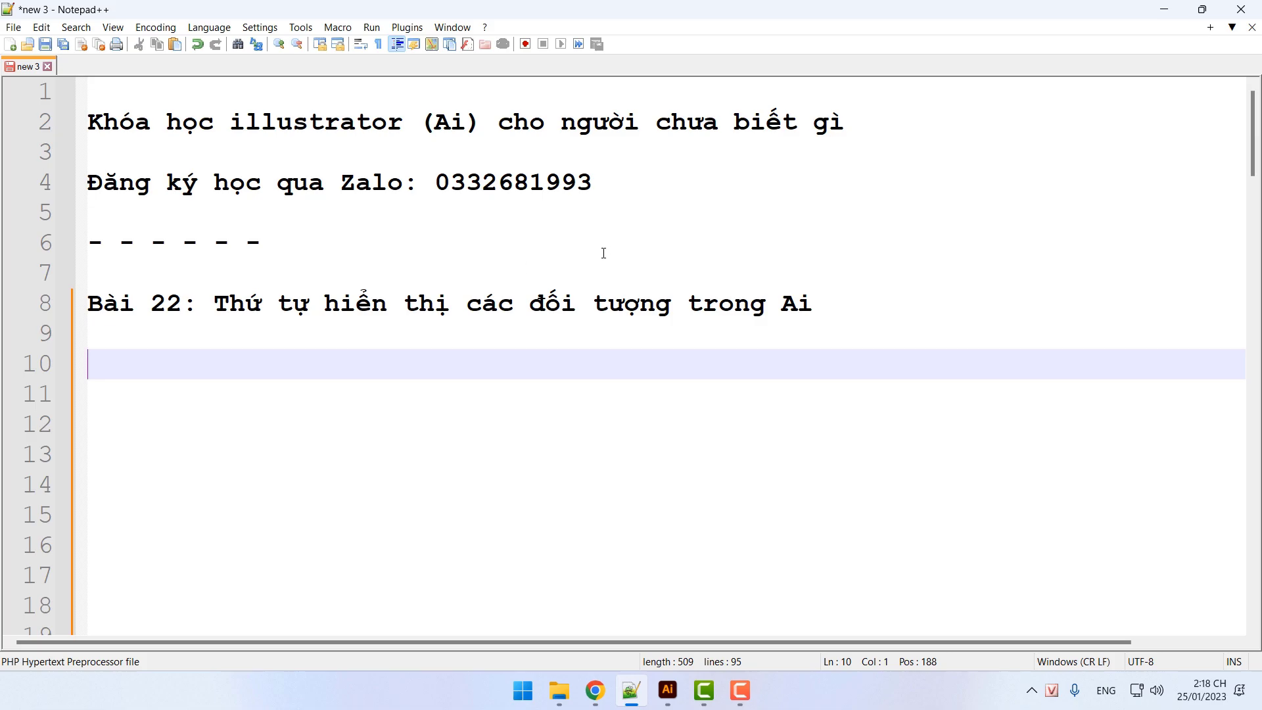
key("alt+Tab")
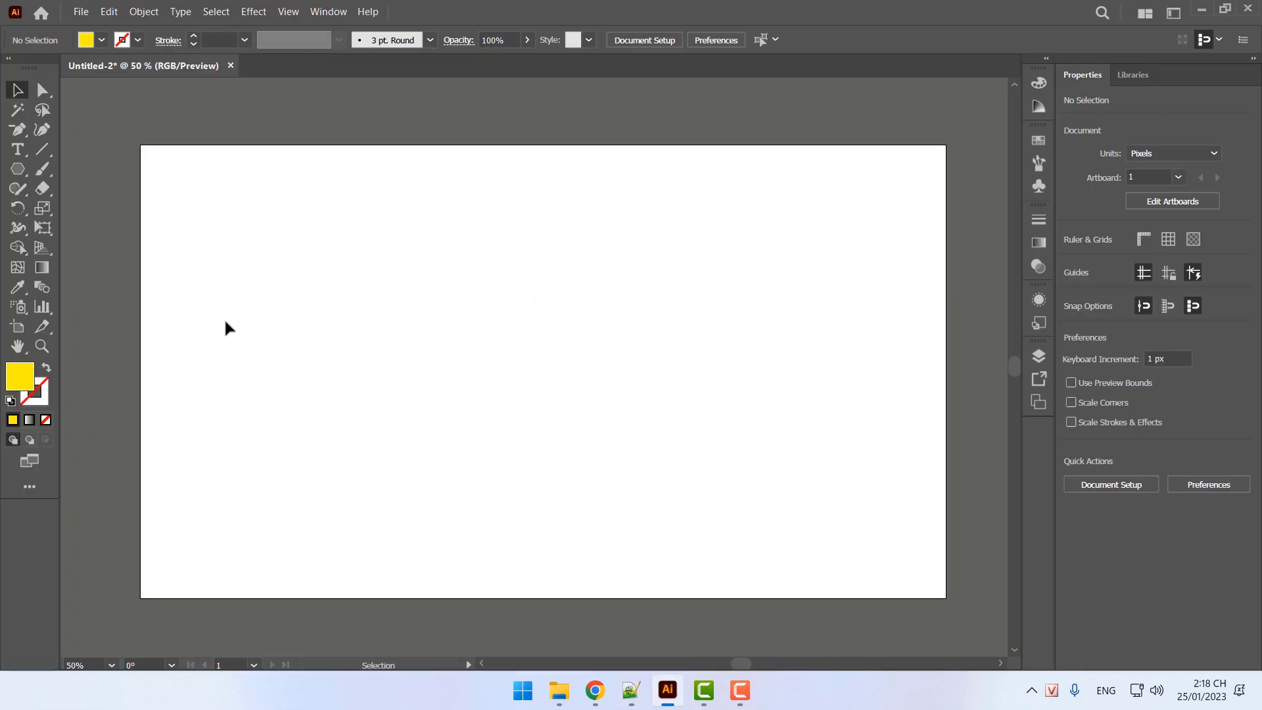
Draw a square near the artboard centre and fill it blue (2306F9)
left_click(20, 172)
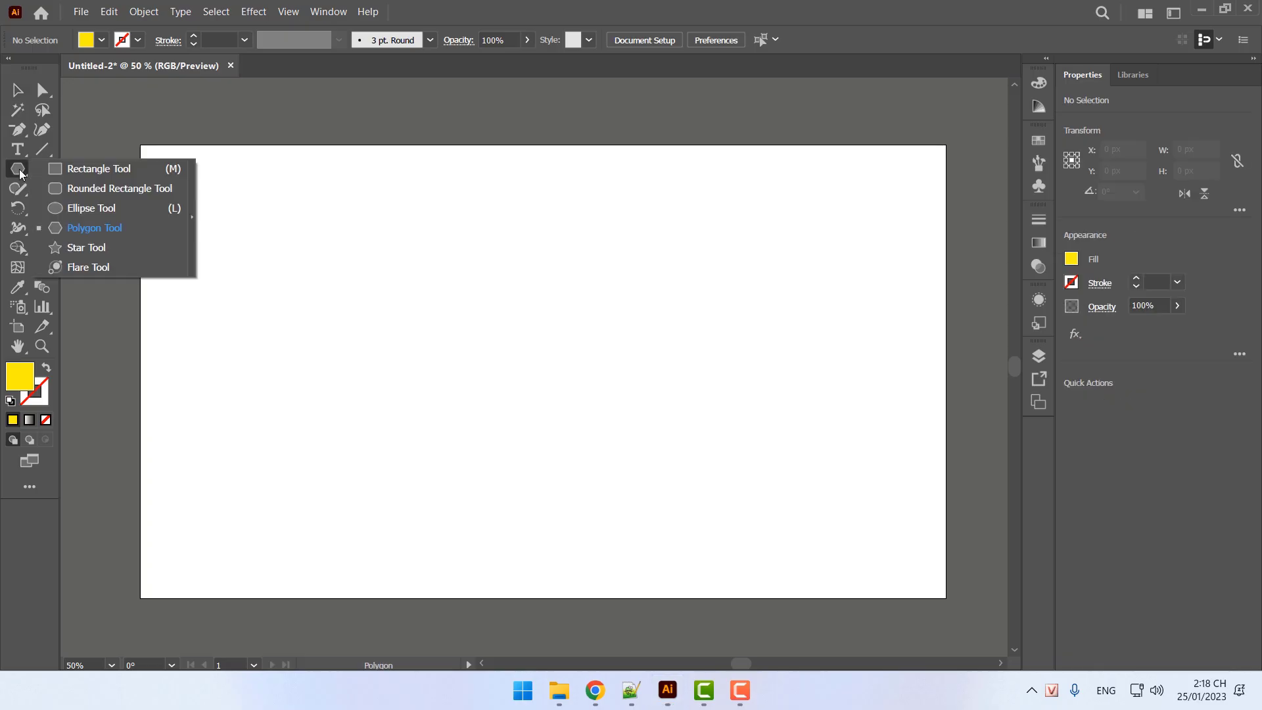
left_click(138, 168)
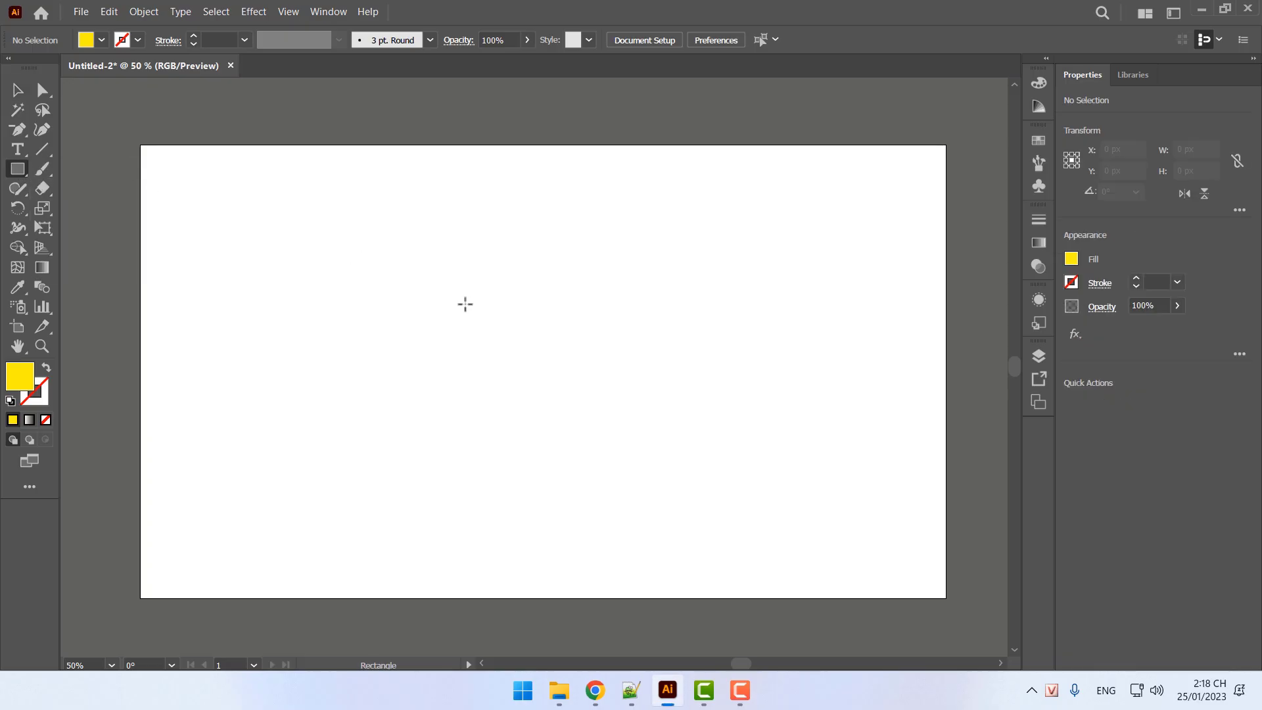
left_click_drag(423, 269, 592, 388)
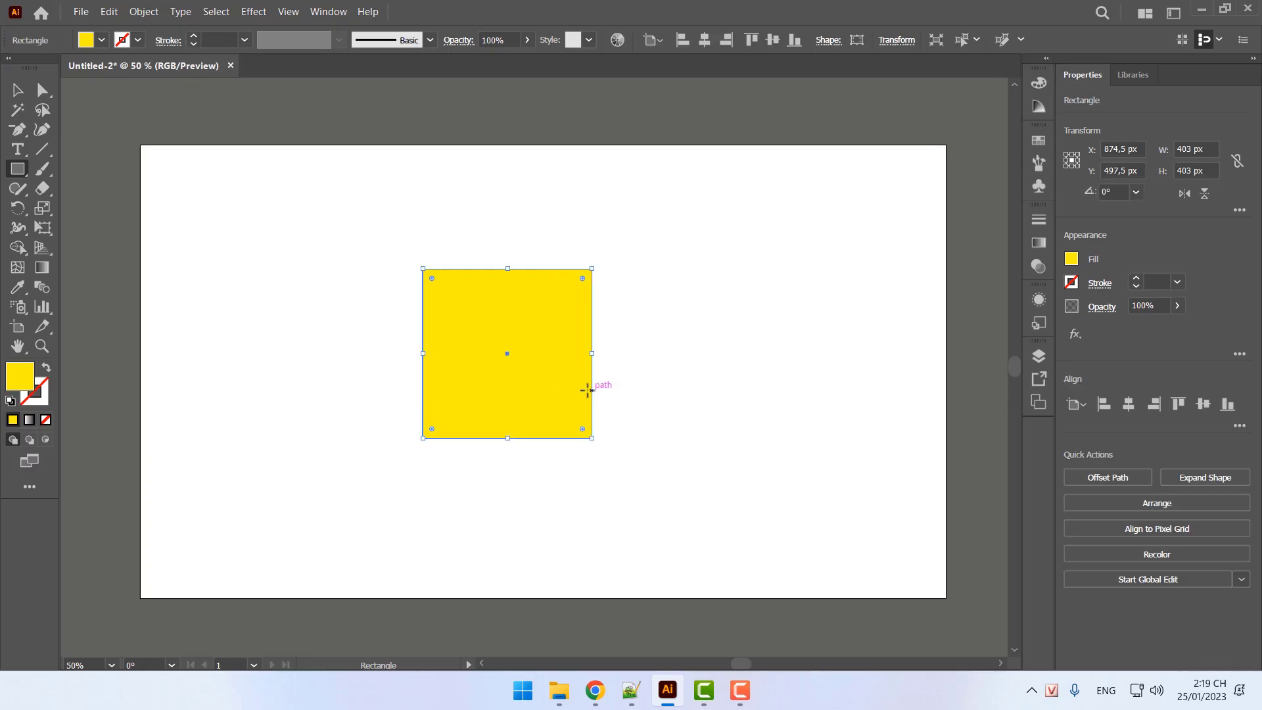
double_click(14, 377)
type("2306F9")
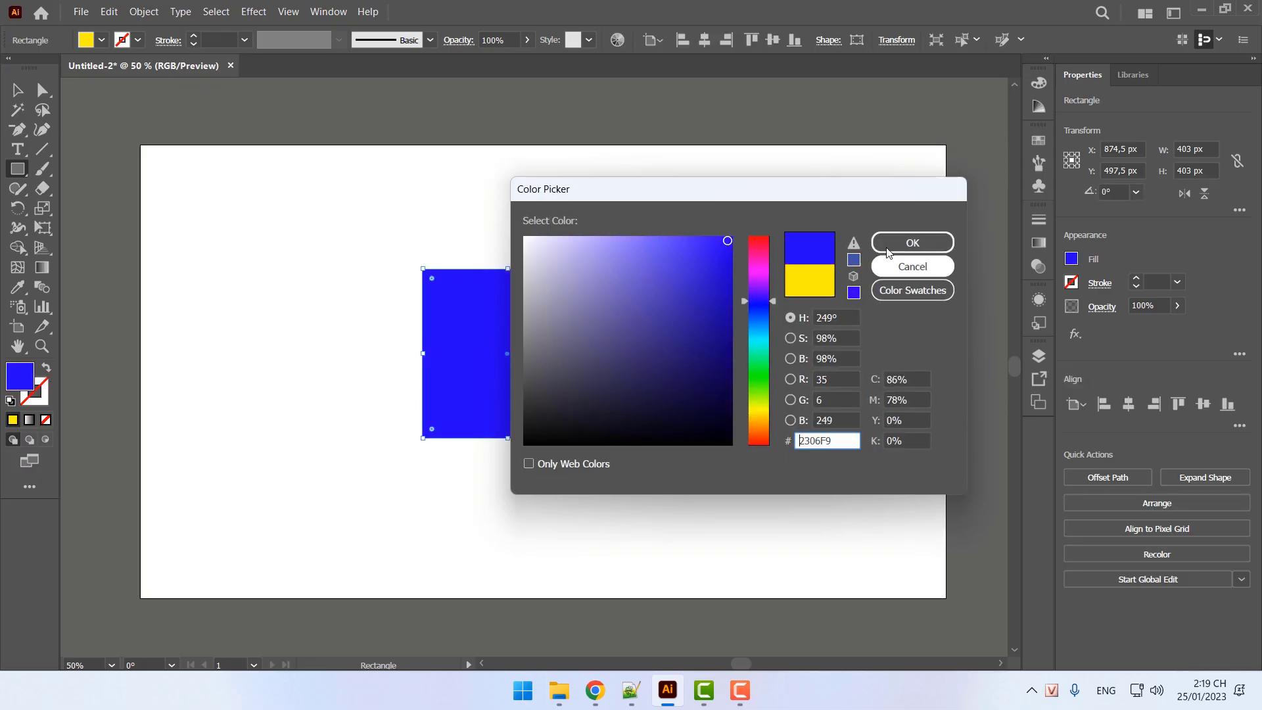
left_click(887, 249)
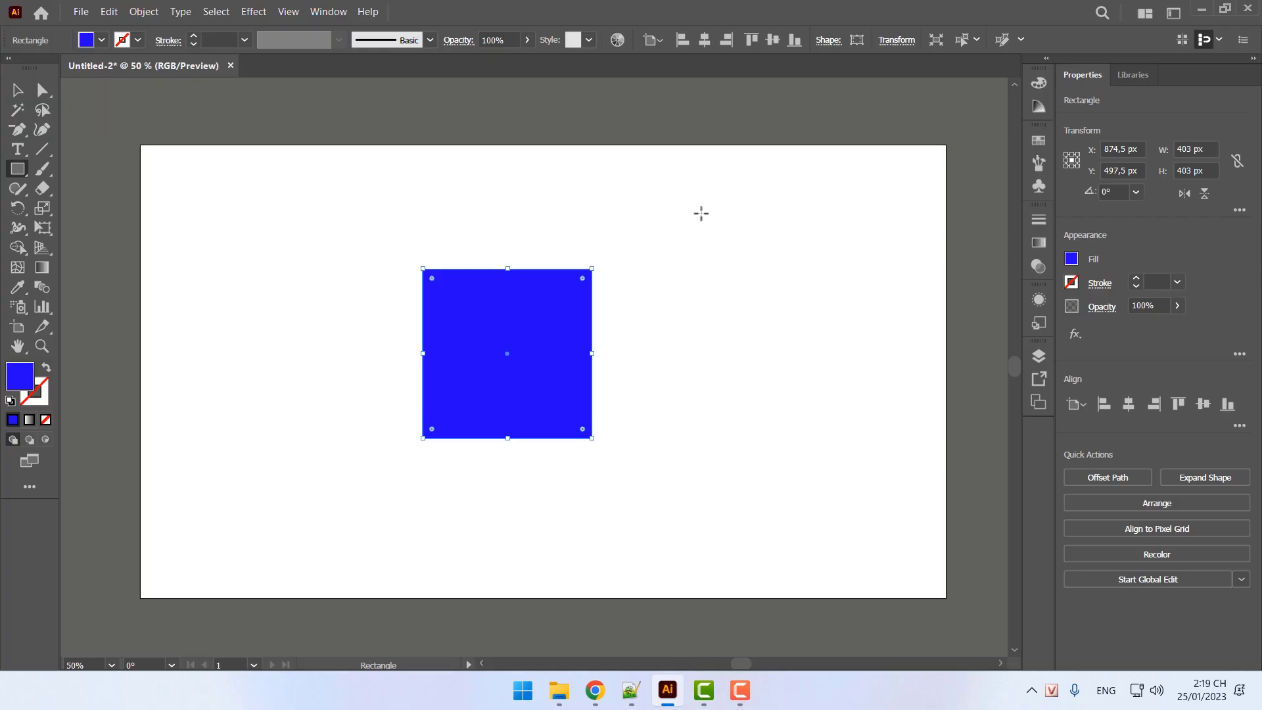
Draw a 423 px circle overlapping the square's lower-right corner
left_click(14, 173)
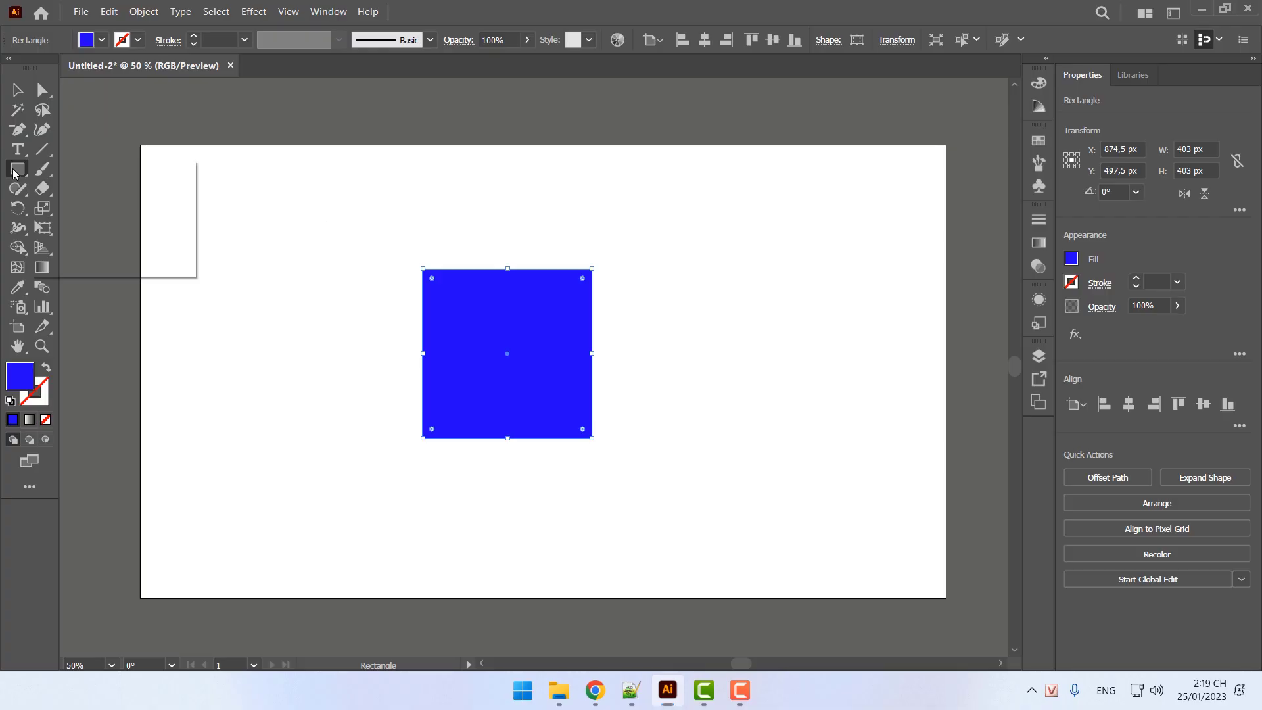
left_click(78, 209)
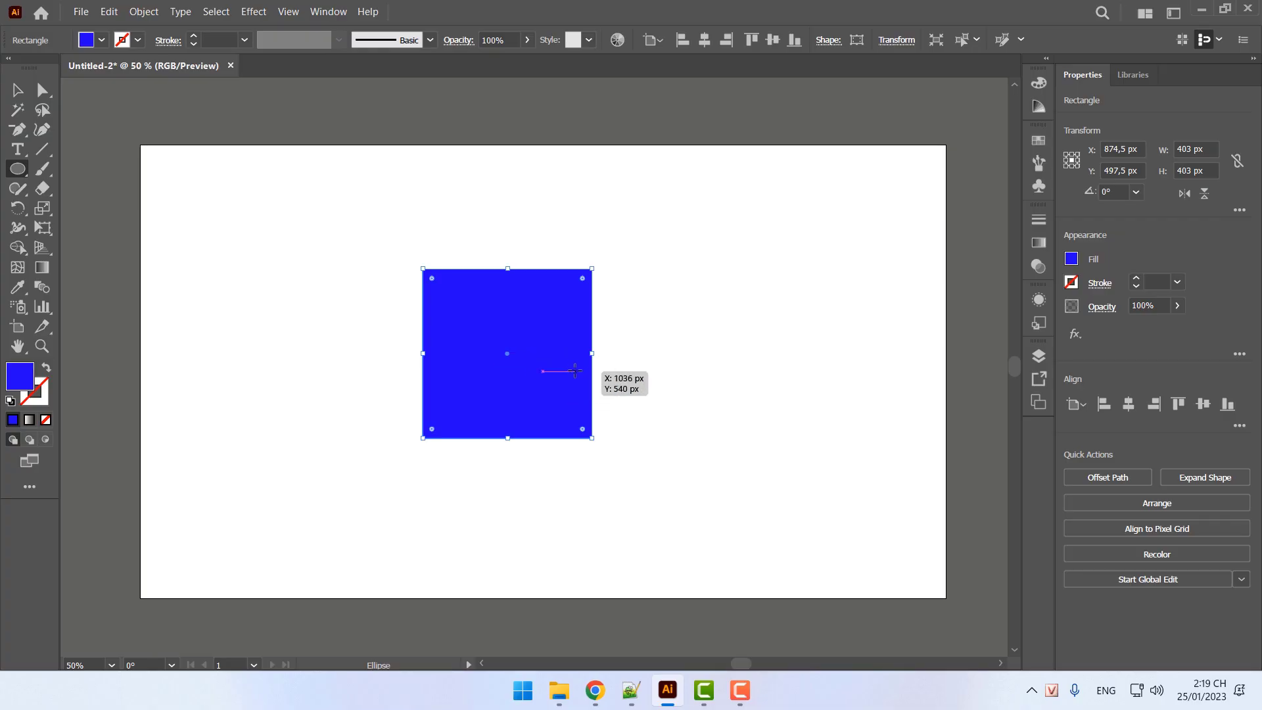
left_click_drag(565, 358, 741, 481)
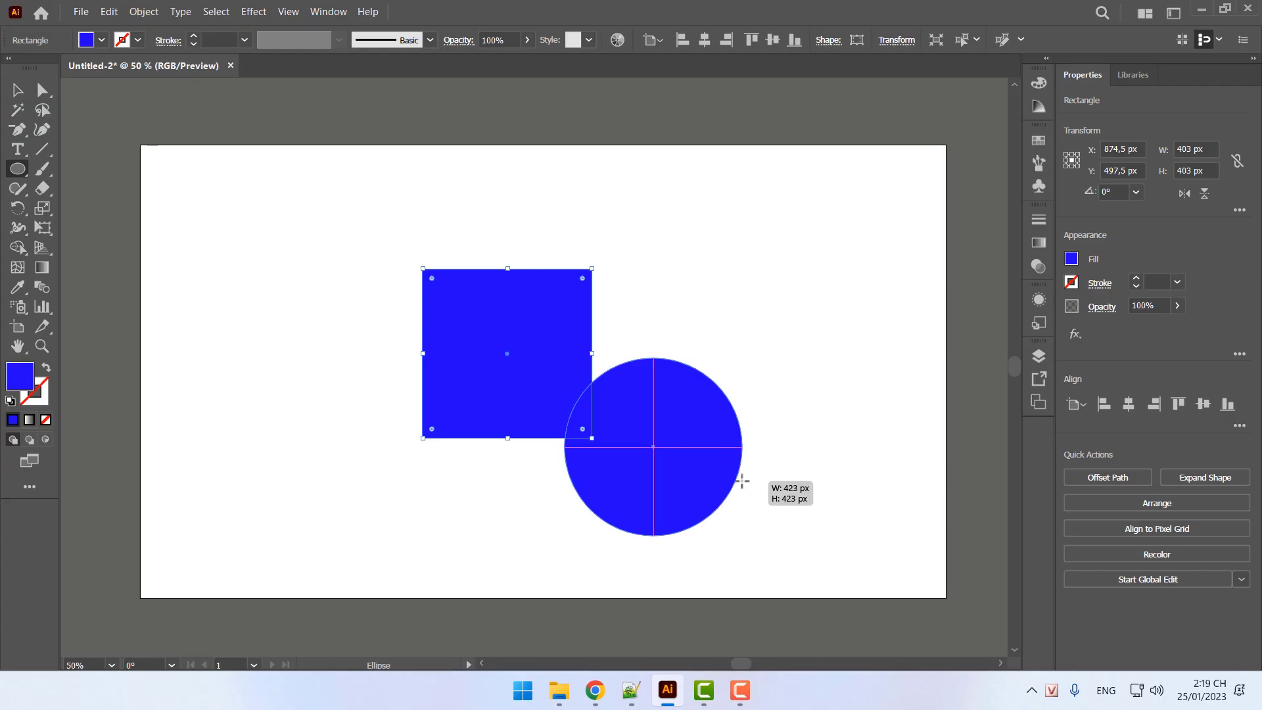
mouse_move(742, 481)
left_mouse_down()
mouse_move(712, 386)
mouse_move(563, 423)
mouse_move(599, 347)
mouse_move(697, 501)
mouse_move(577, 535)
mouse_move(698, 396)
mouse_move(698, 486)
mouse_move(805, 488)
mouse_move(830, 402)
mouse_move(674, 436)
mouse_move(670, 460)
mouse_move(688, 470)
mouse_move(780, 425)
mouse_move(678, 441)
mouse_move(677, 461)
left_mouse_up()
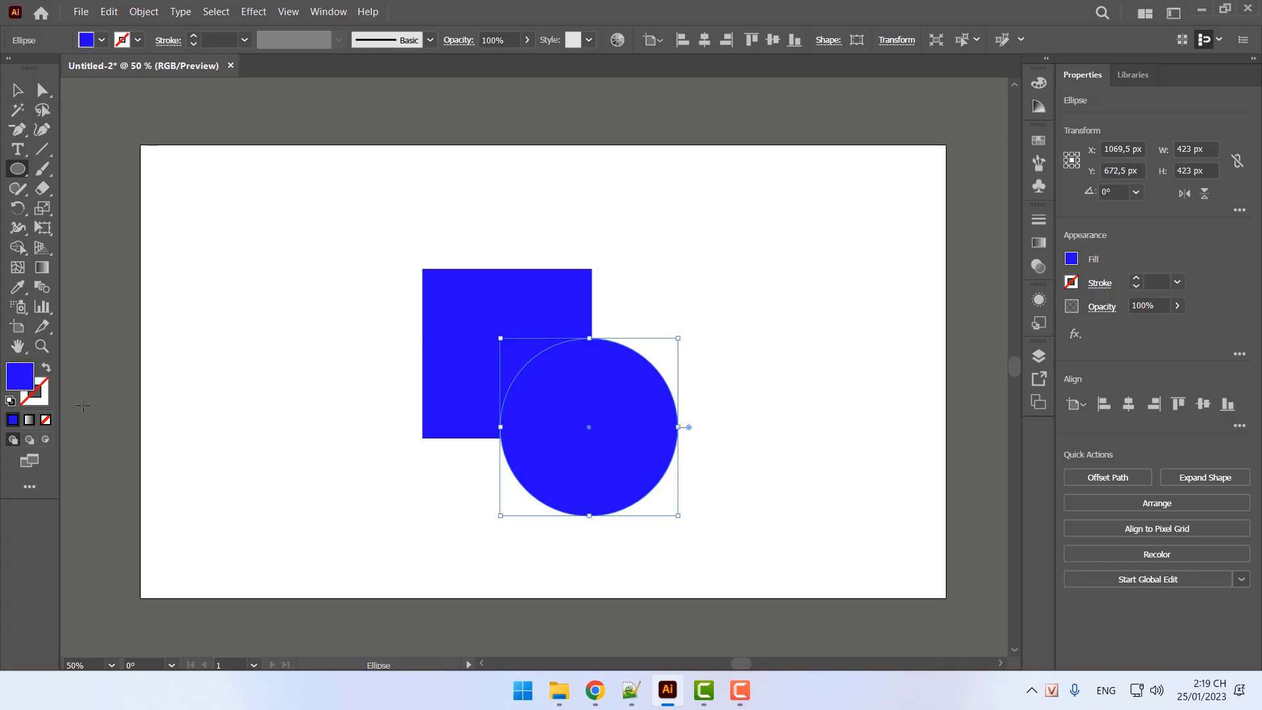
Fill the circle pink (F7087A)
double_click(19, 376)
type("F7087A")
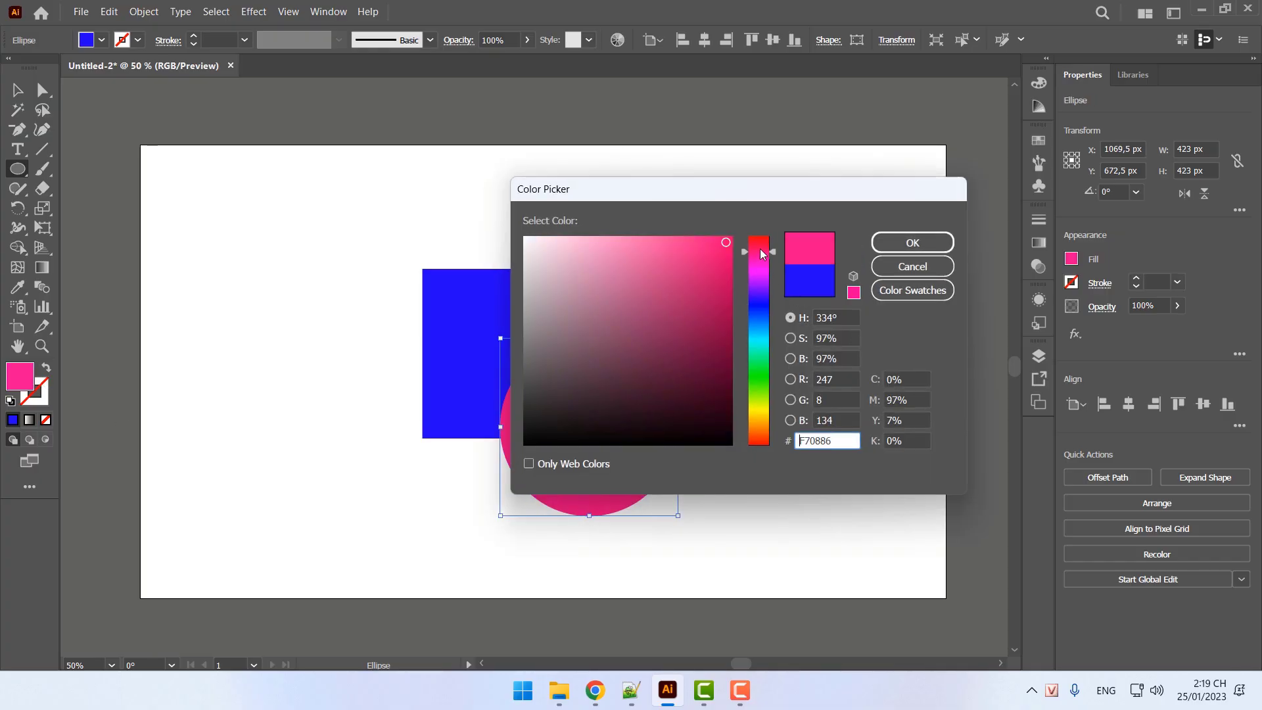
left_click(903, 252)
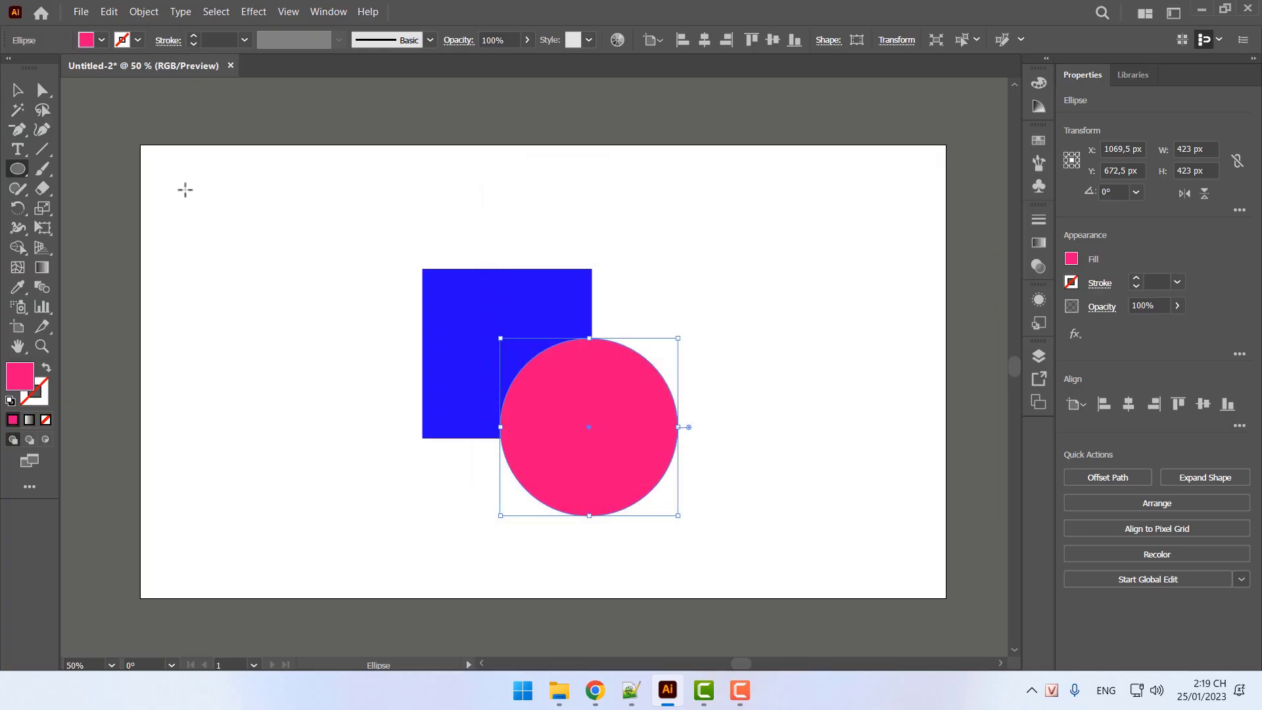
Draw a yellow 421.8 × 365.3 px triangle overlapping the lower parts of the square and circle
left_click(20, 172)
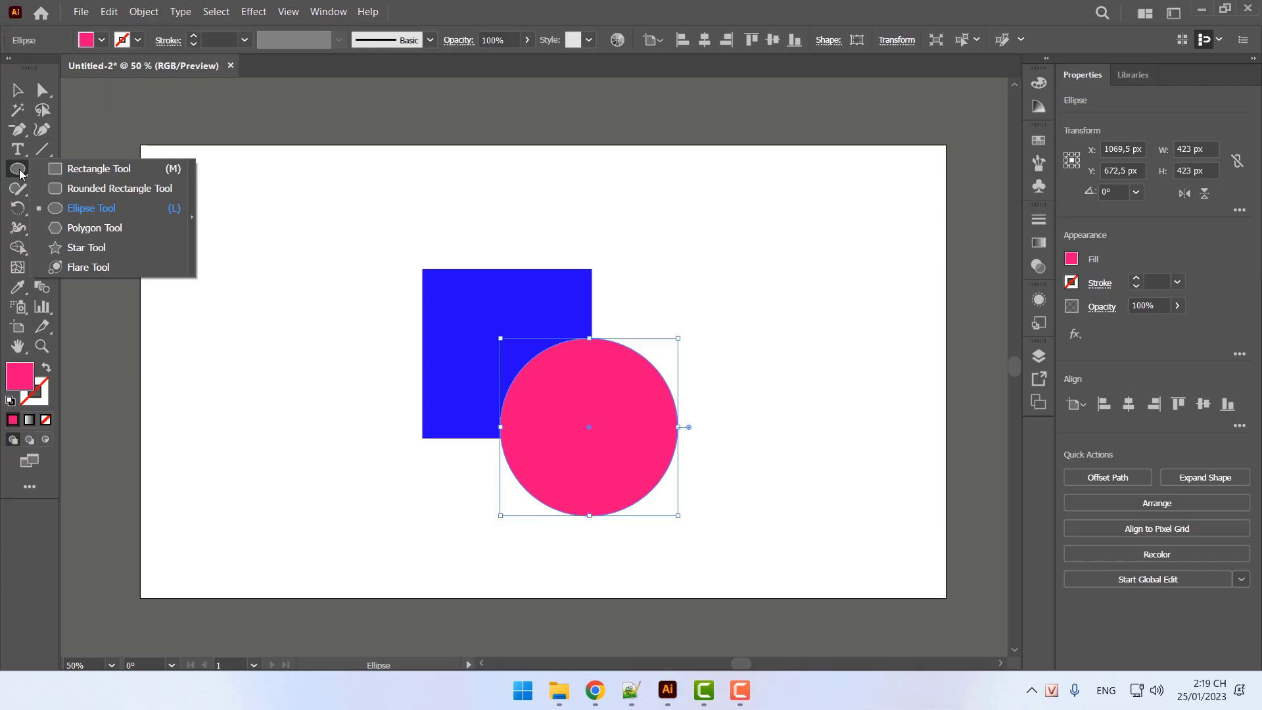
left_click(92, 227)
left_click_drag(259, 254, 581, 441)
key("Up")
key("Up")
key("Up")
key("Down")
key("Down")
key("Down")
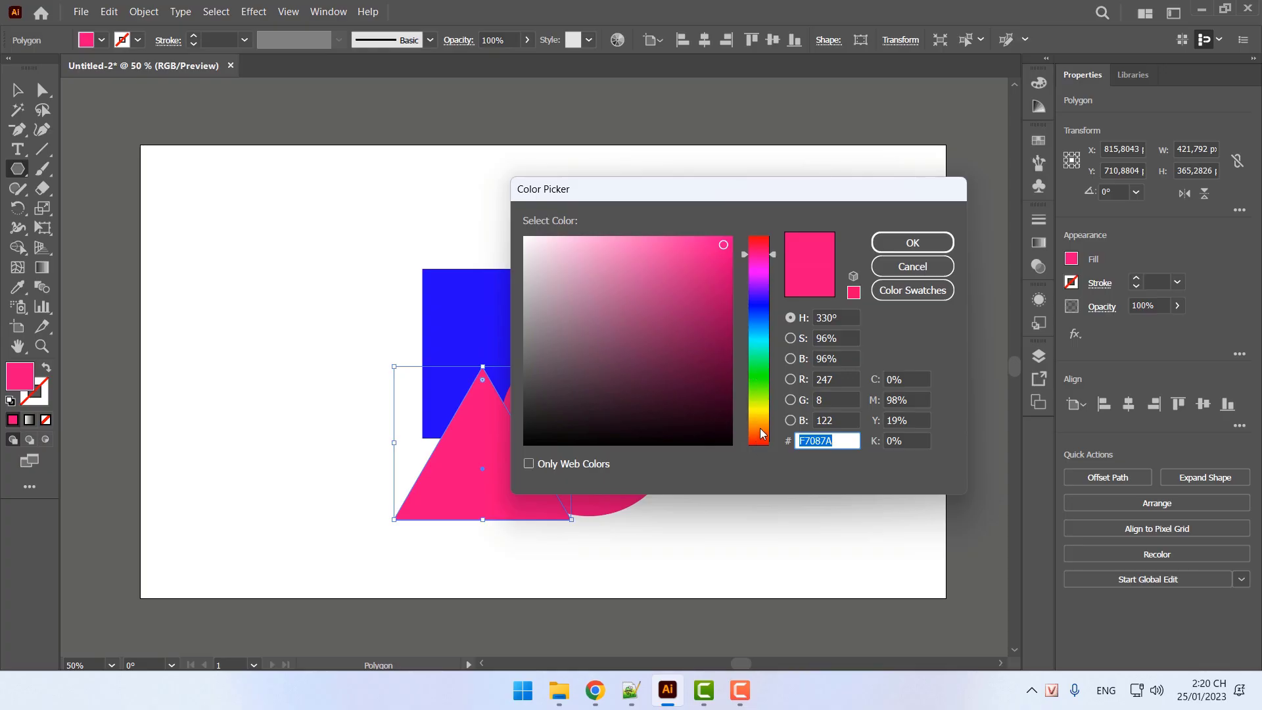
mouse_move(762, 433)
left_mouse_down()
mouse_move(761, 408)
mouse_move(762, 420)
left_mouse_up()
left_click(910, 243)
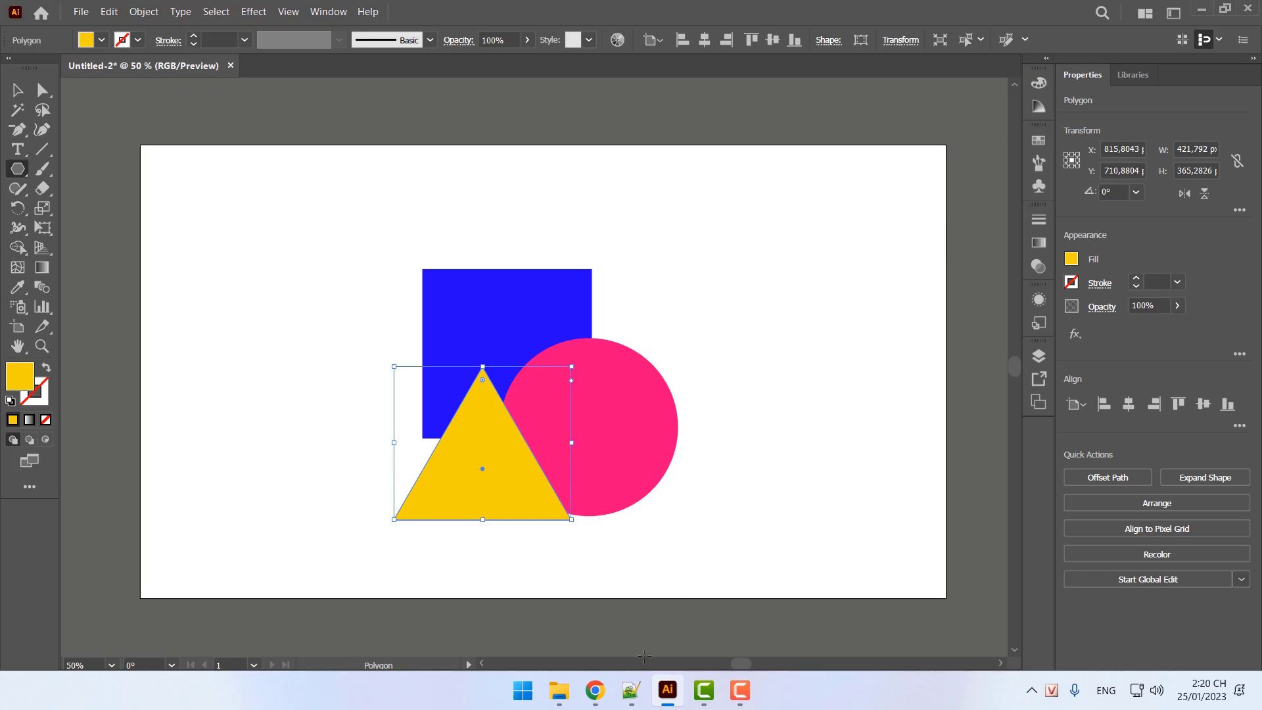
left_click(631, 690)
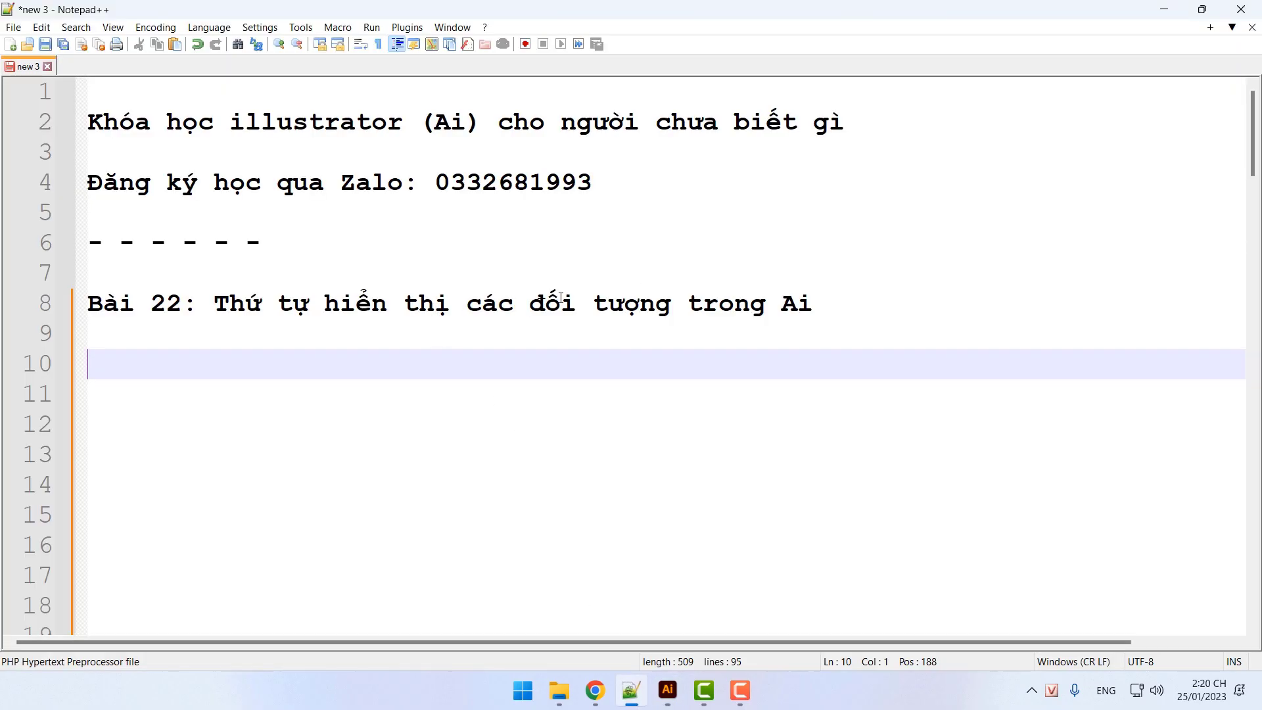
left_click(667, 690)
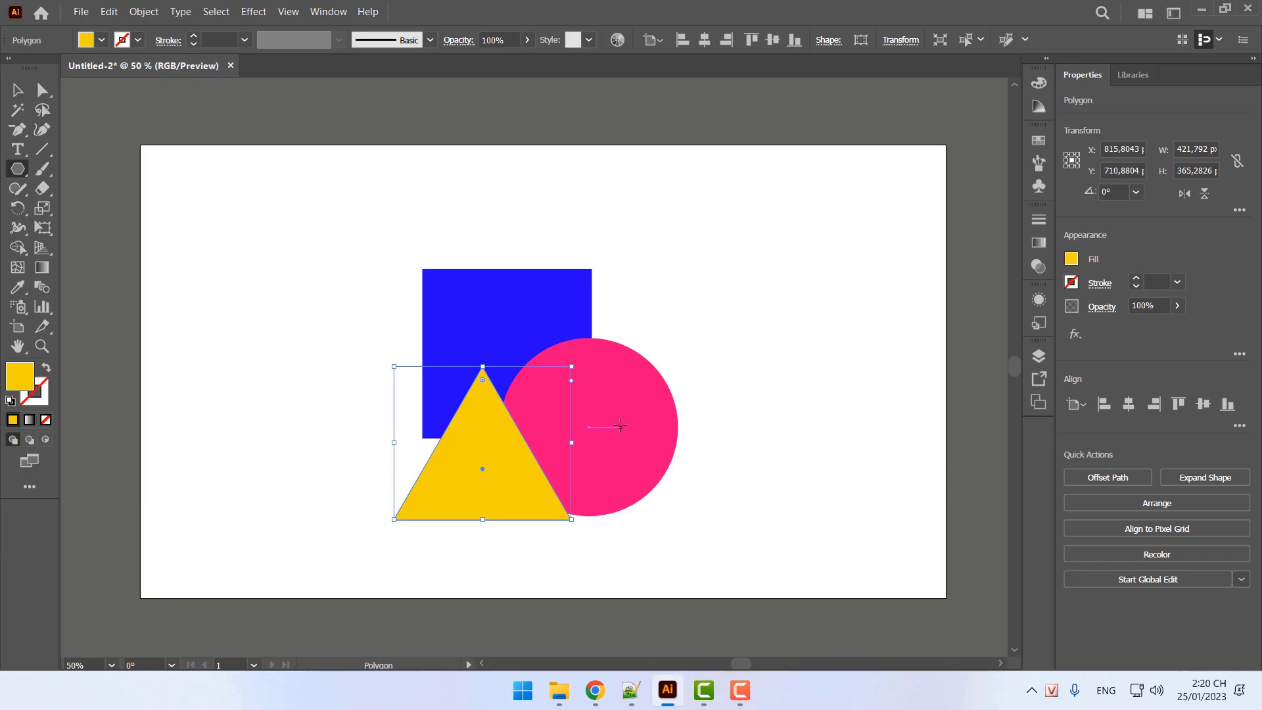
Nudge the triangle, move the pink circle left, and place the blue square at X 711.5, Y 741.5 behind the triangle
left_click(17, 90)
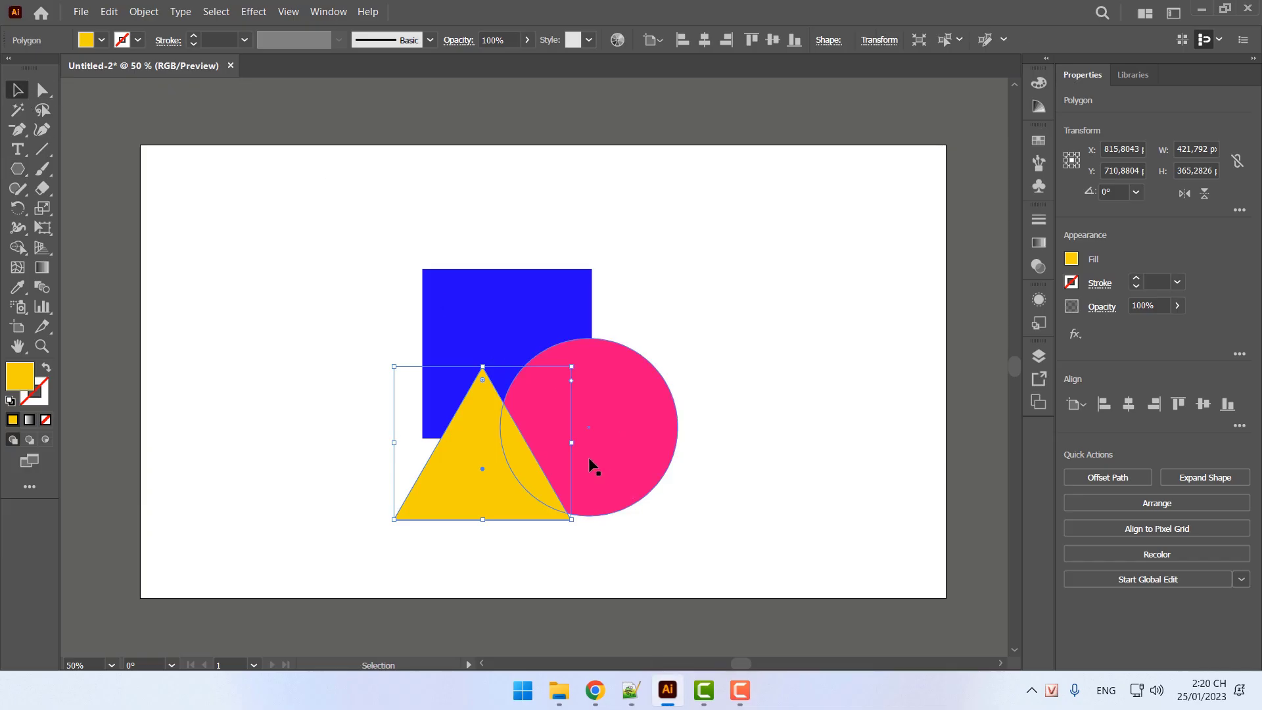
mouse_move(507, 493)
left_mouse_down()
mouse_move(555, 485)
mouse_move(477, 463)
mouse_move(504, 473)
mouse_move(465, 478)
mouse_move(540, 484)
mouse_move(550, 468)
mouse_move(504, 468)
mouse_move(561, 468)
mouse_move(536, 465)
mouse_move(550, 460)
mouse_move(550, 479)
mouse_move(487, 453)
mouse_move(469, 424)
mouse_move(468, 349)
mouse_move(566, 339)
mouse_move(618, 390)
mouse_move(562, 427)
mouse_move(493, 423)
mouse_move(525, 447)
mouse_move(483, 425)
mouse_move(487, 487)
left_mouse_up()
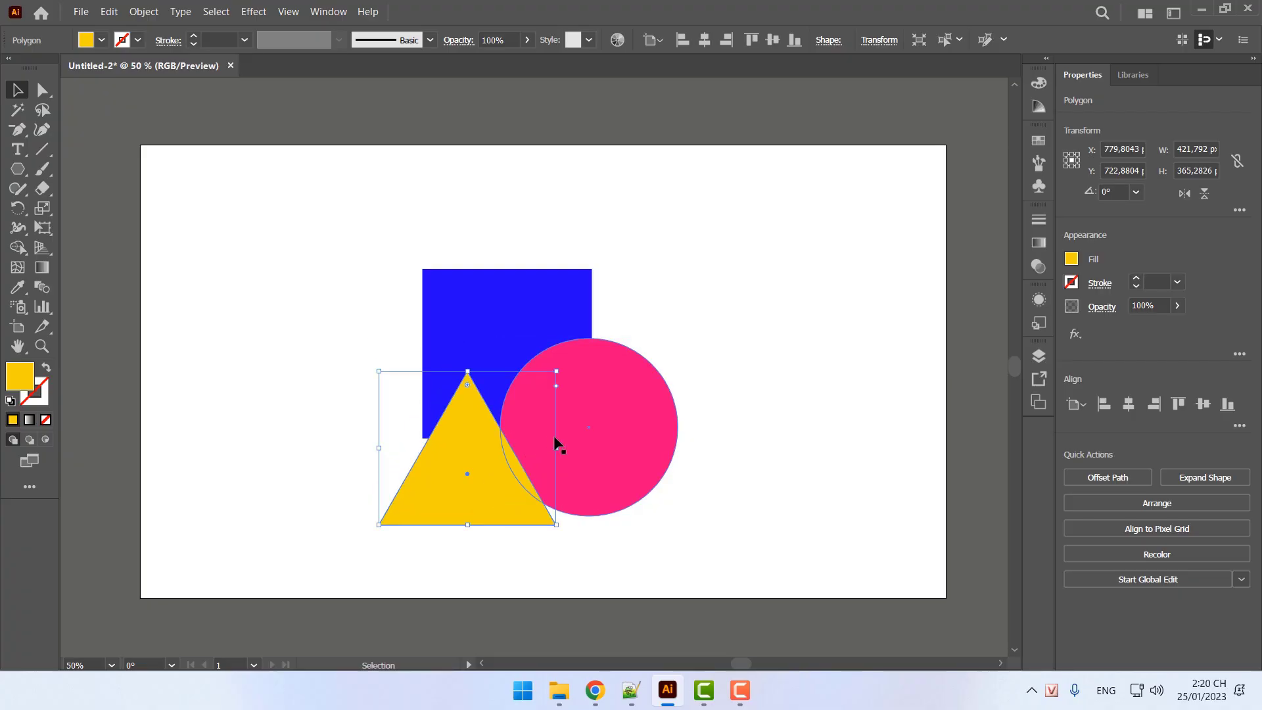
left_click(621, 464)
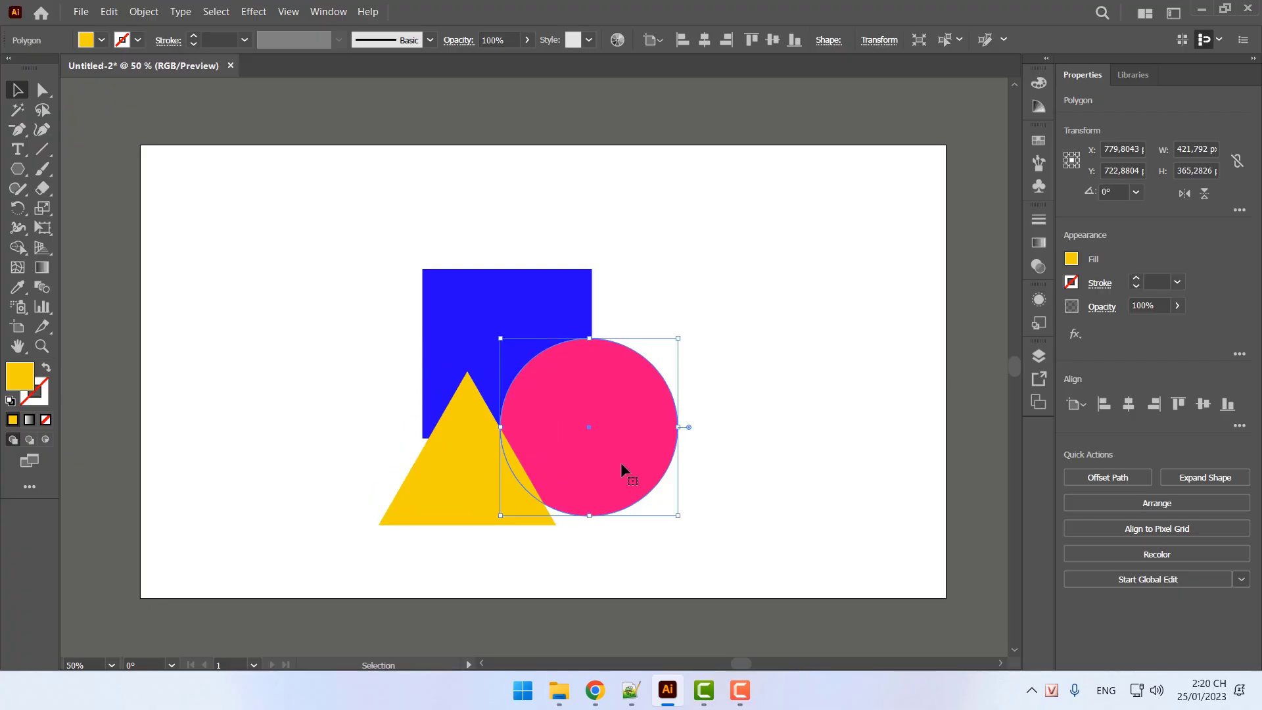
left_click(773, 322)
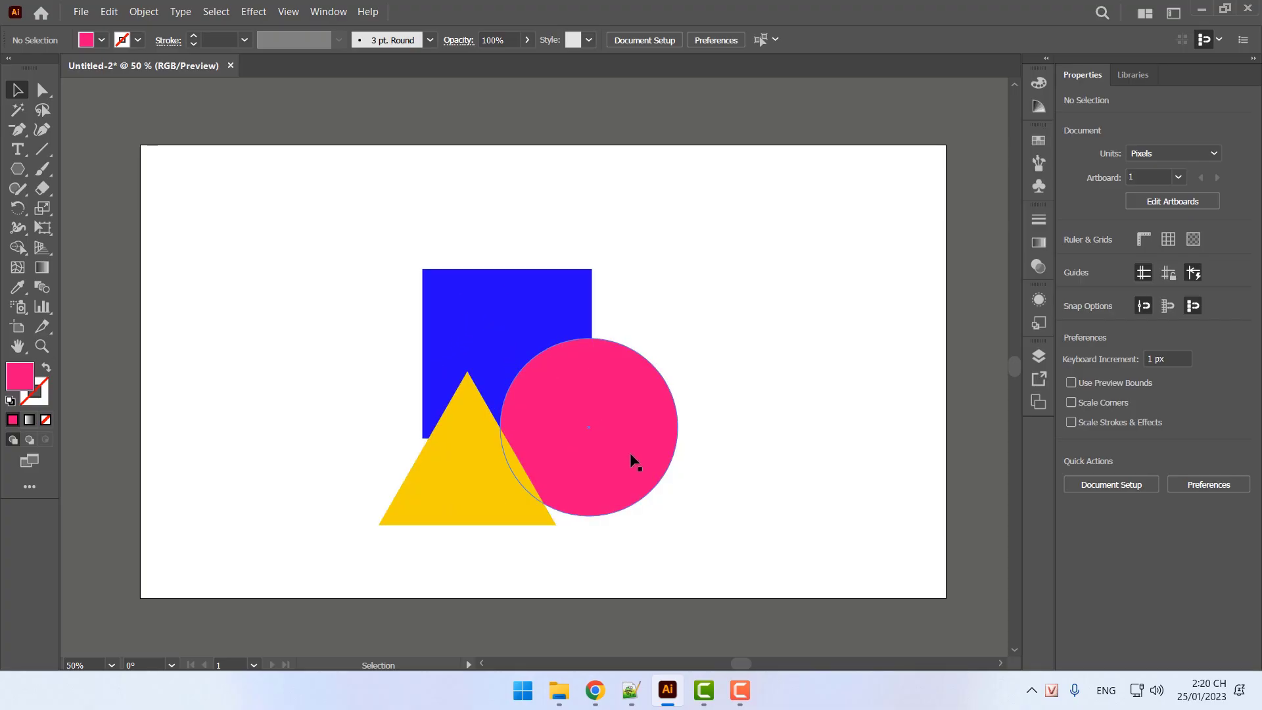
left_click_drag(629, 452, 599, 450)
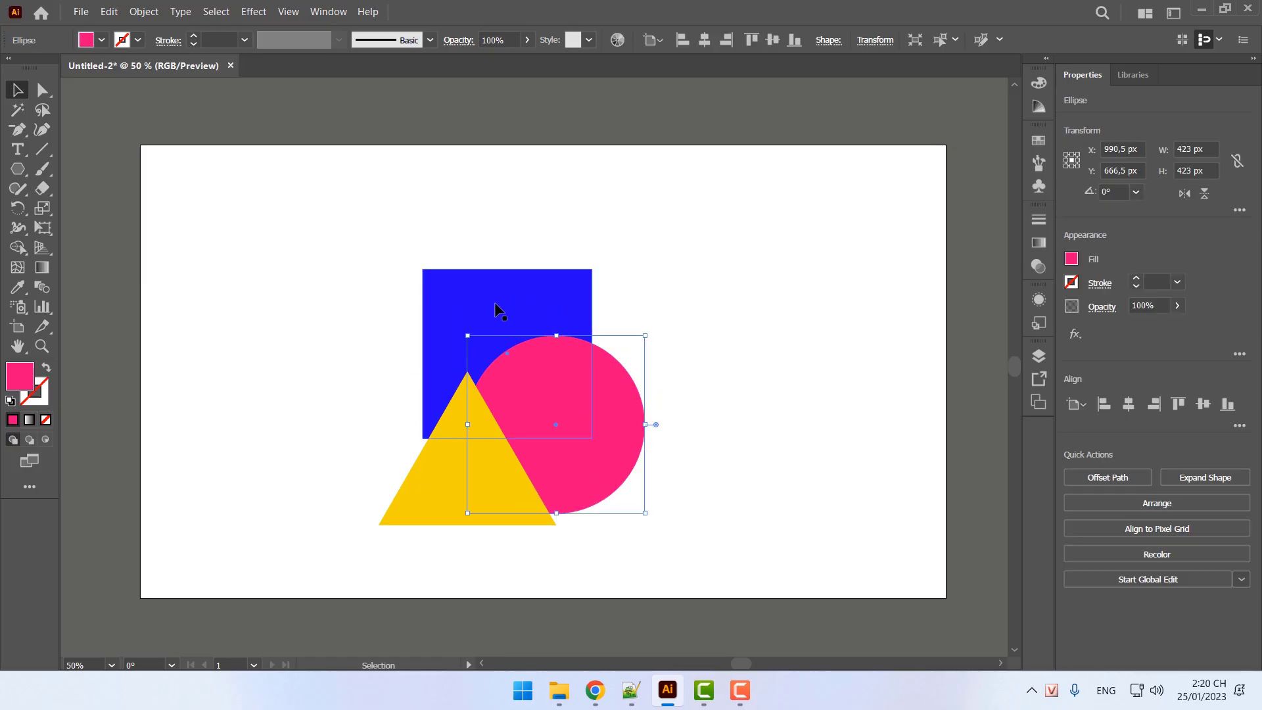
left_click_drag(495, 309, 424, 405)
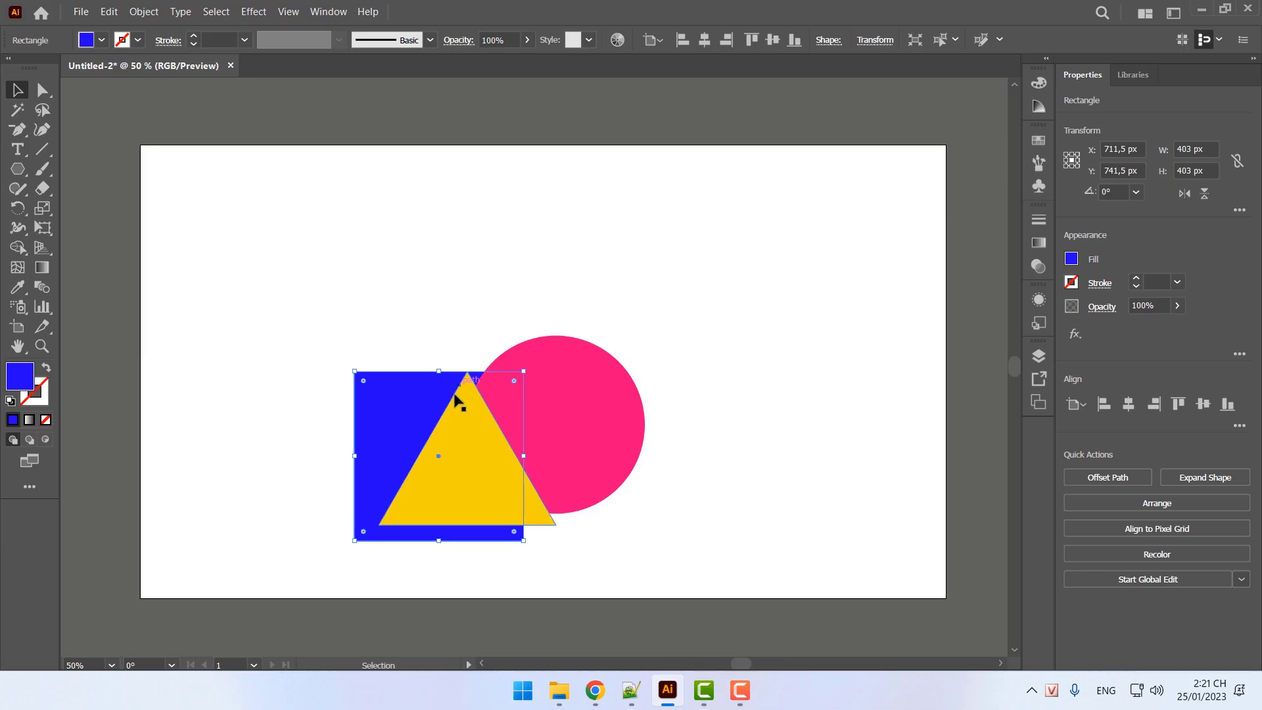
Move the blue square up to X 893.5, Y 606.5, behind the circle and triangle
left_click_drag(382, 413, 459, 353)
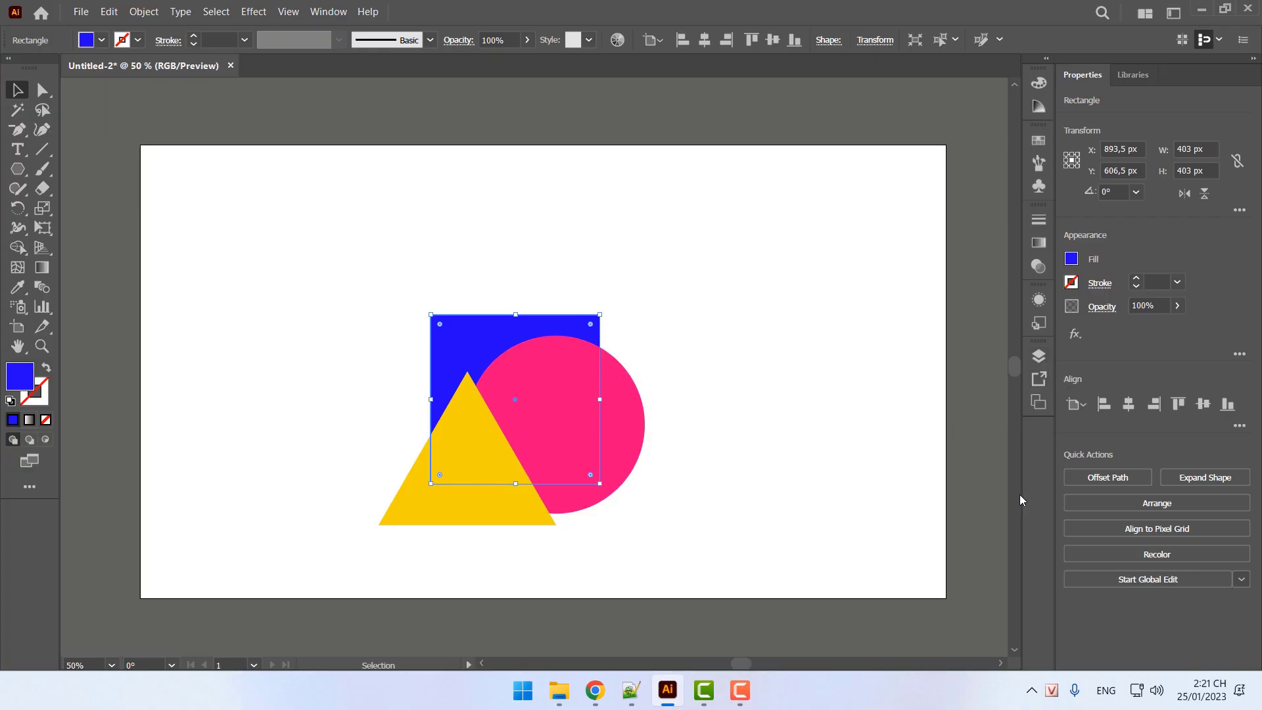
left_click(1039, 356)
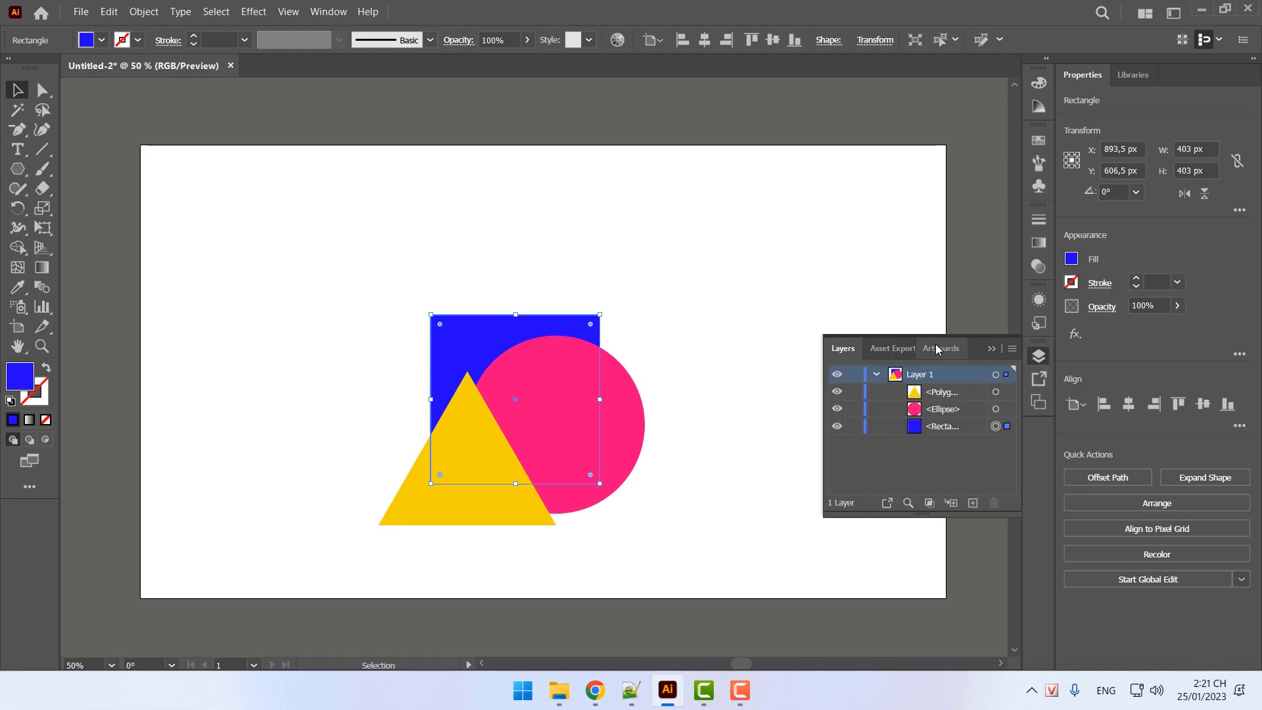
left_click(1040, 361)
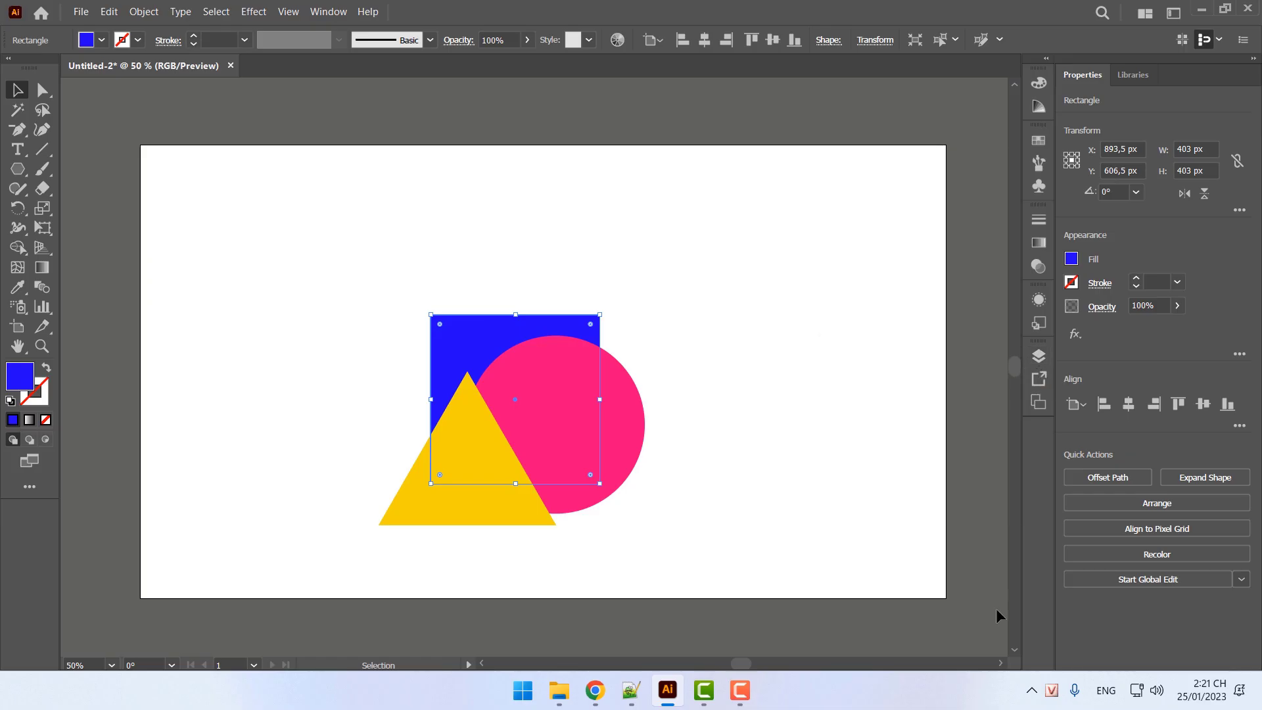
Show the Layers panel and expand Layer 1 to list Polygon, Ellipse and Rectangle
key("F7")
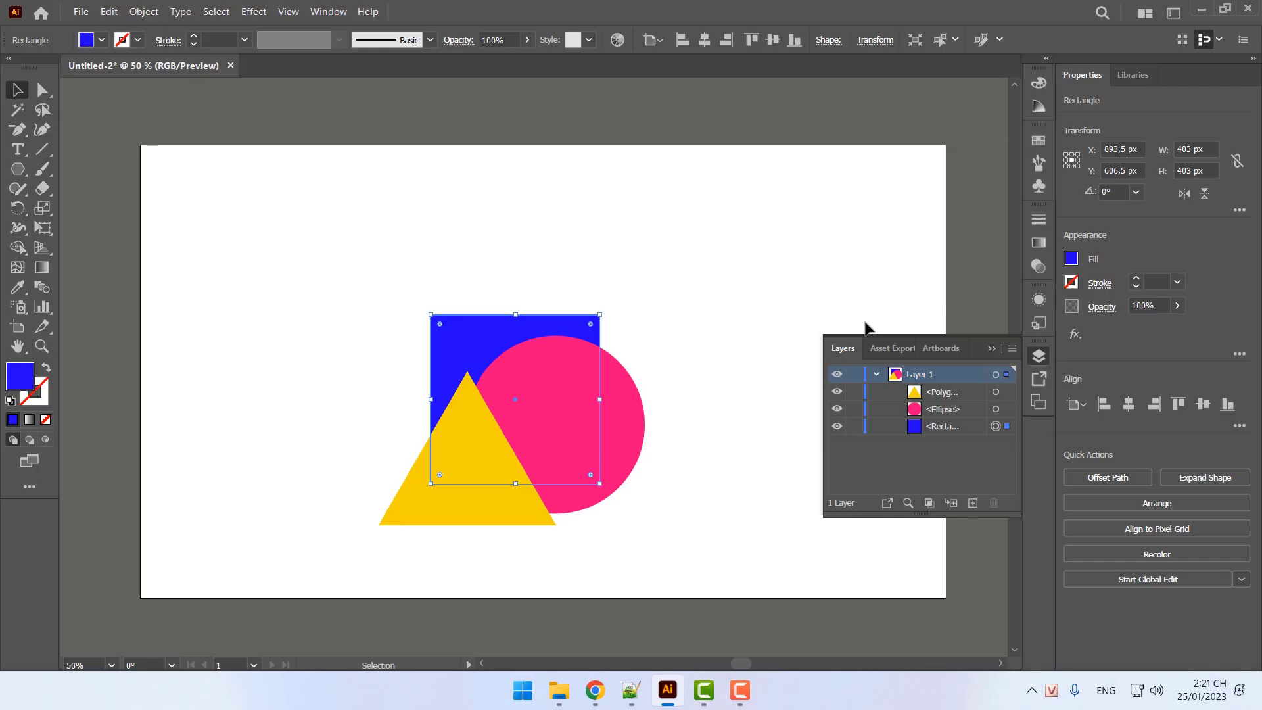
key("F7")
key("F7")
key("F7")
key("F7")
key("F7")
key("F7")
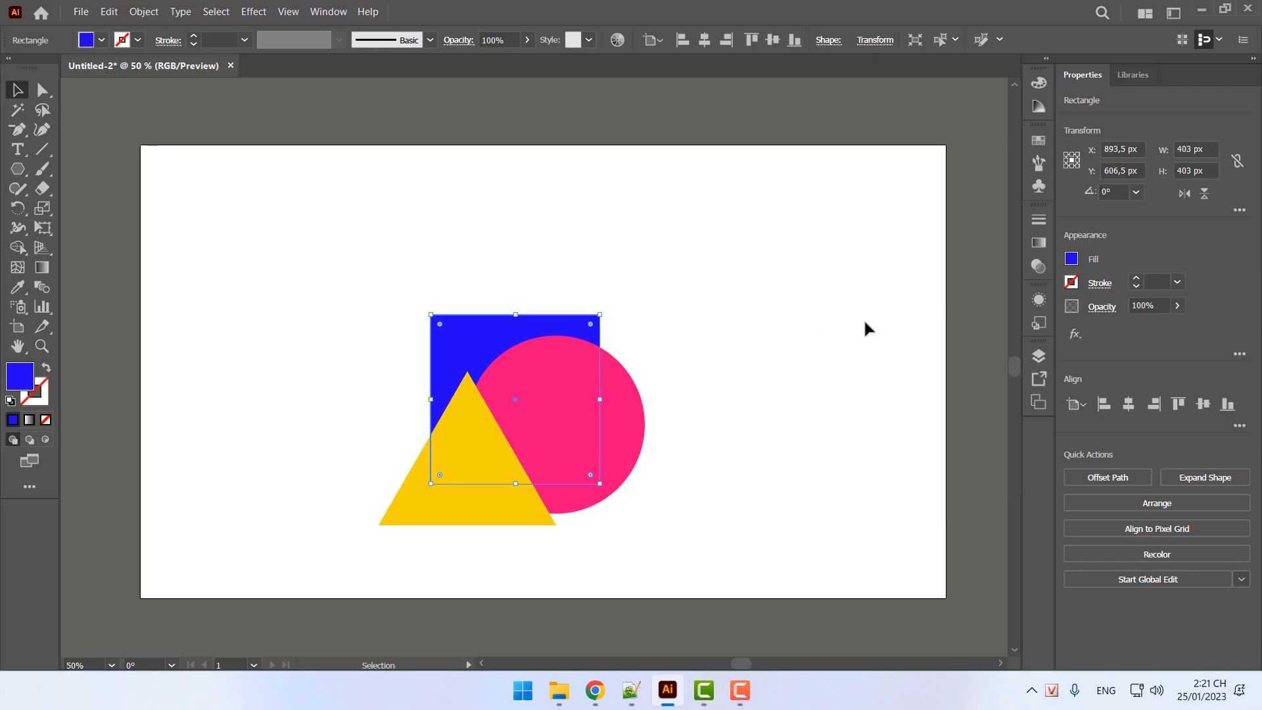
key("F7")
key("F7")
key("F7")
left_click(1038, 356)
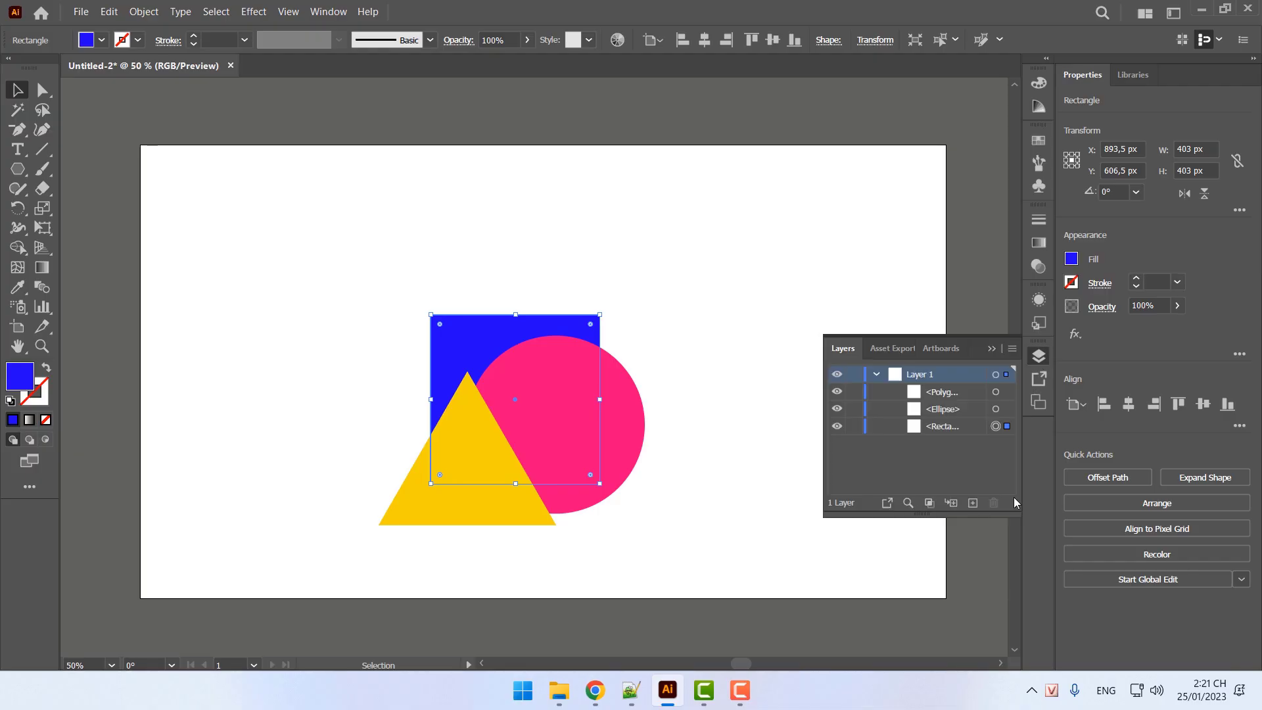
left_click(1044, 359)
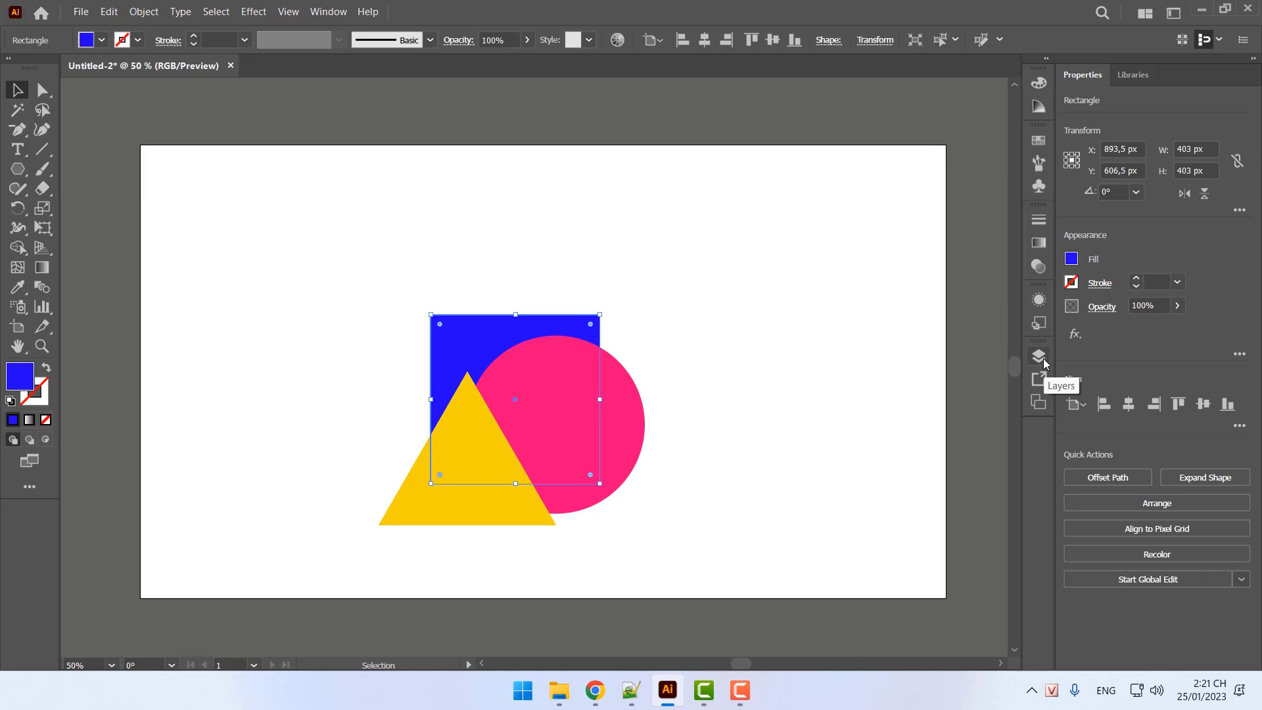
left_click(1044, 358)
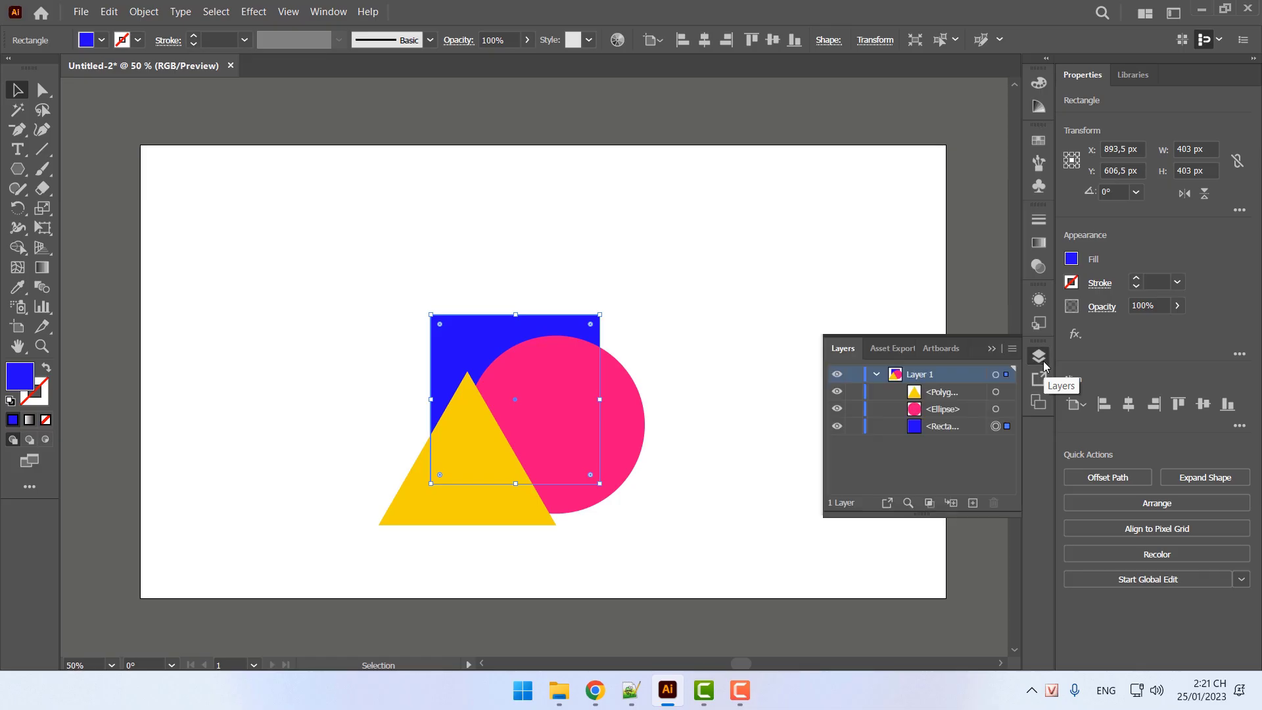
left_click(918, 392)
left_click(921, 409)
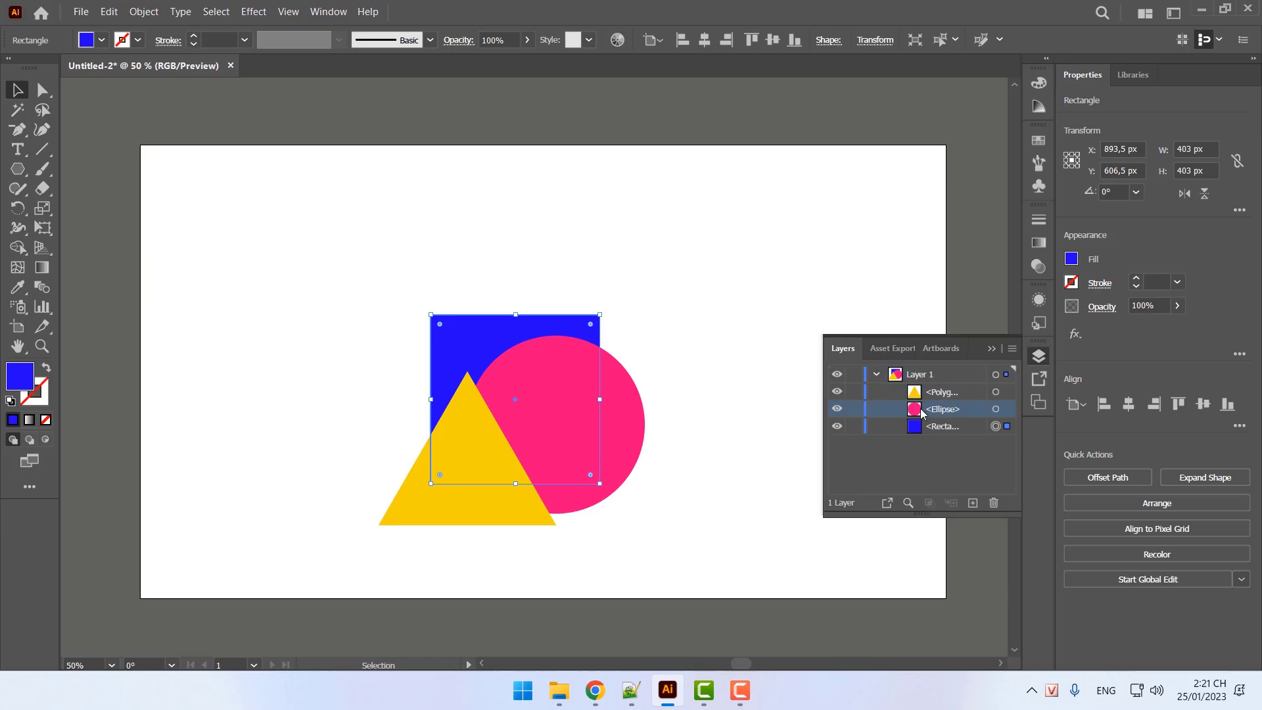
left_click(920, 427)
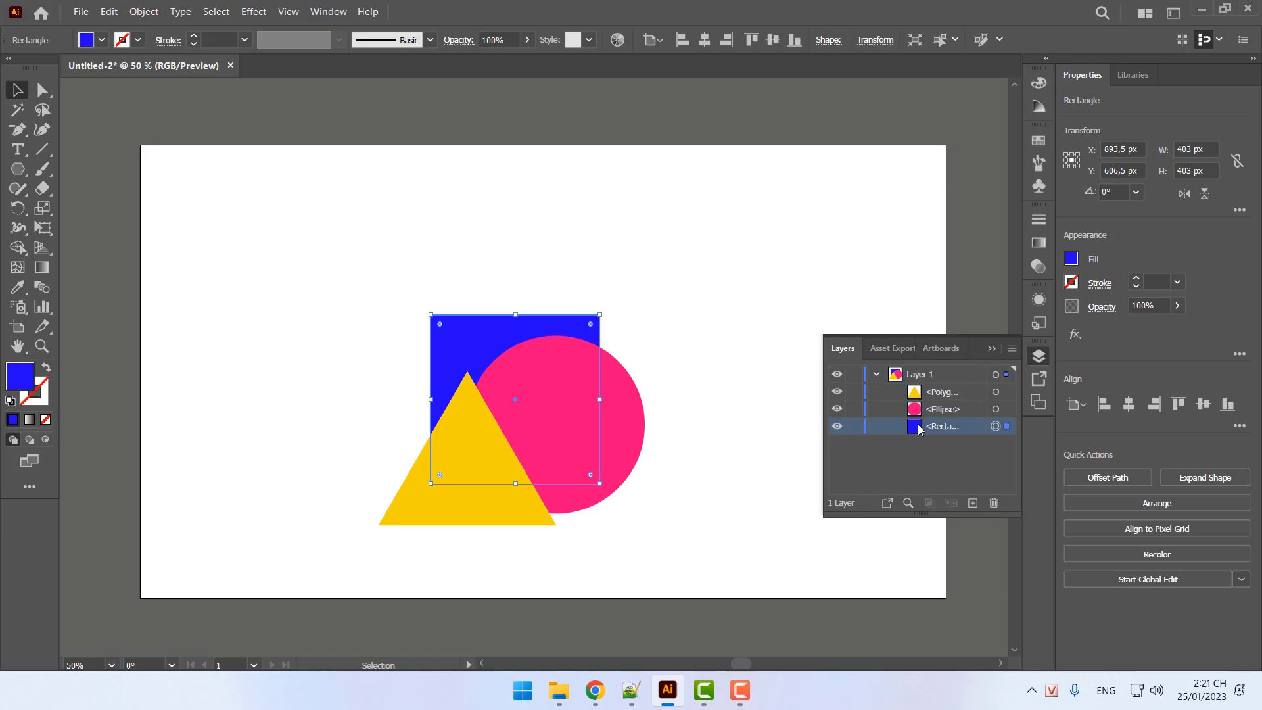
left_click(877, 376)
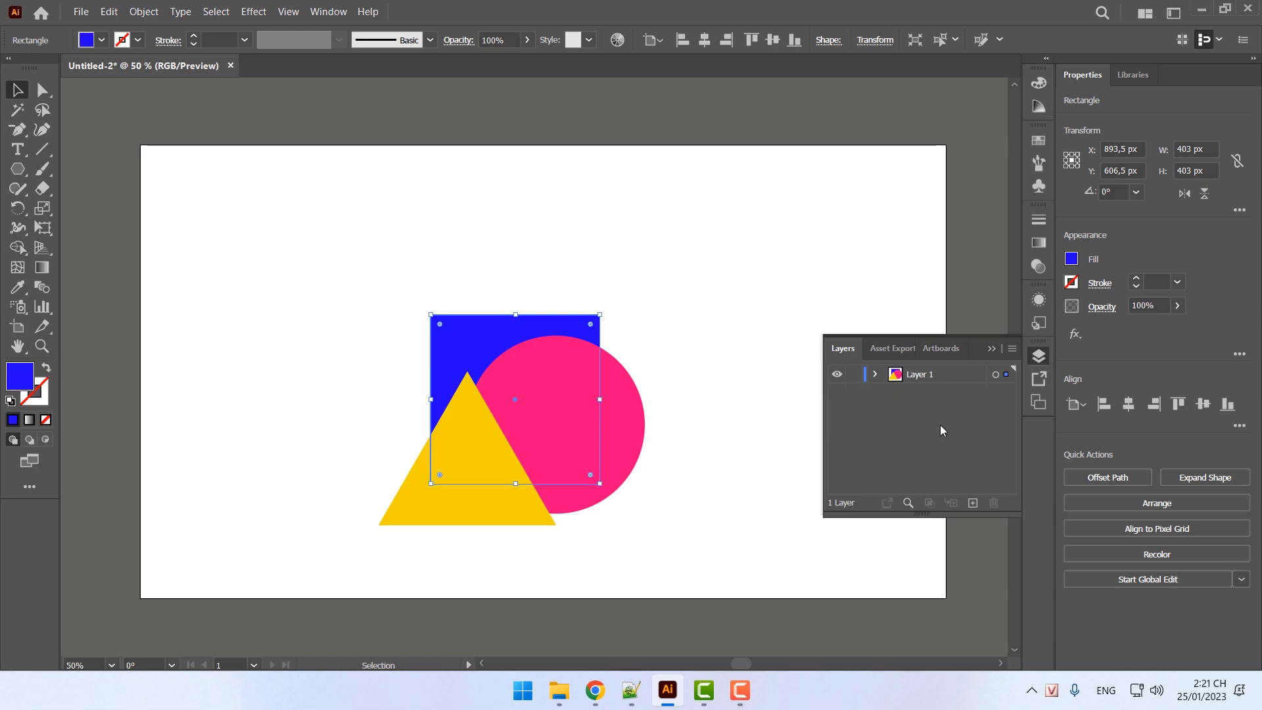
left_click(875, 376)
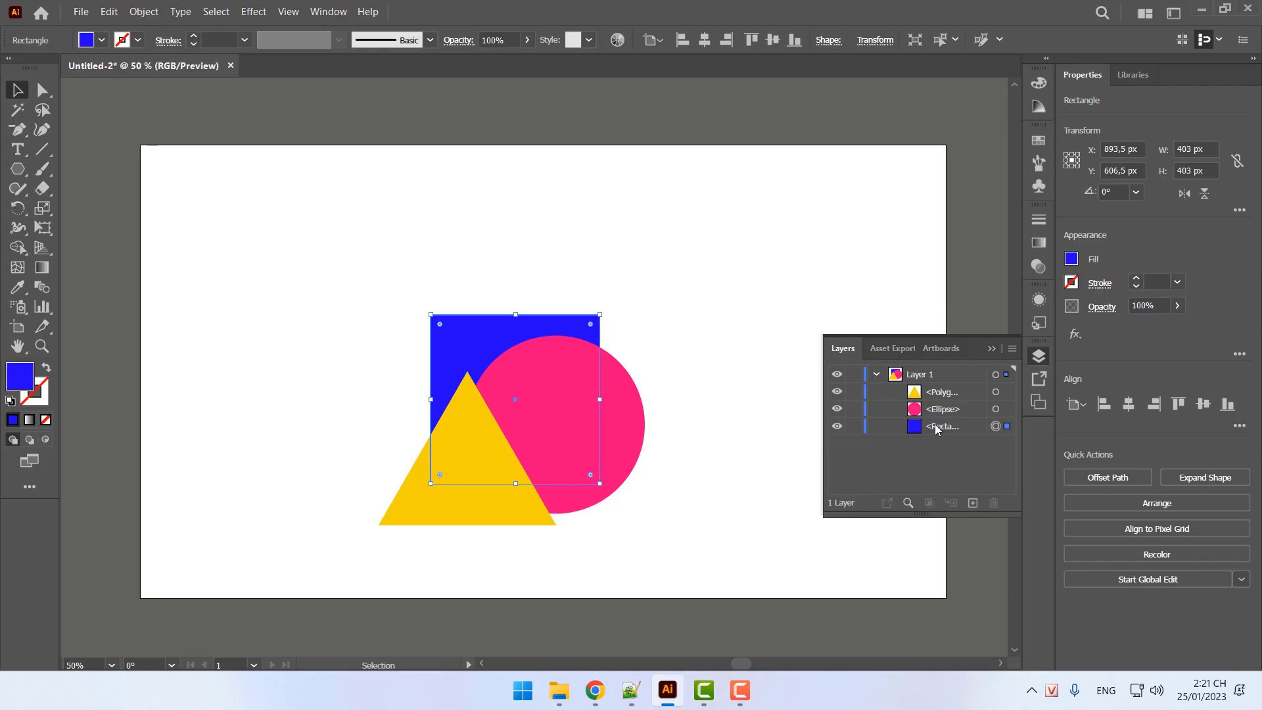
left_click(877, 376)
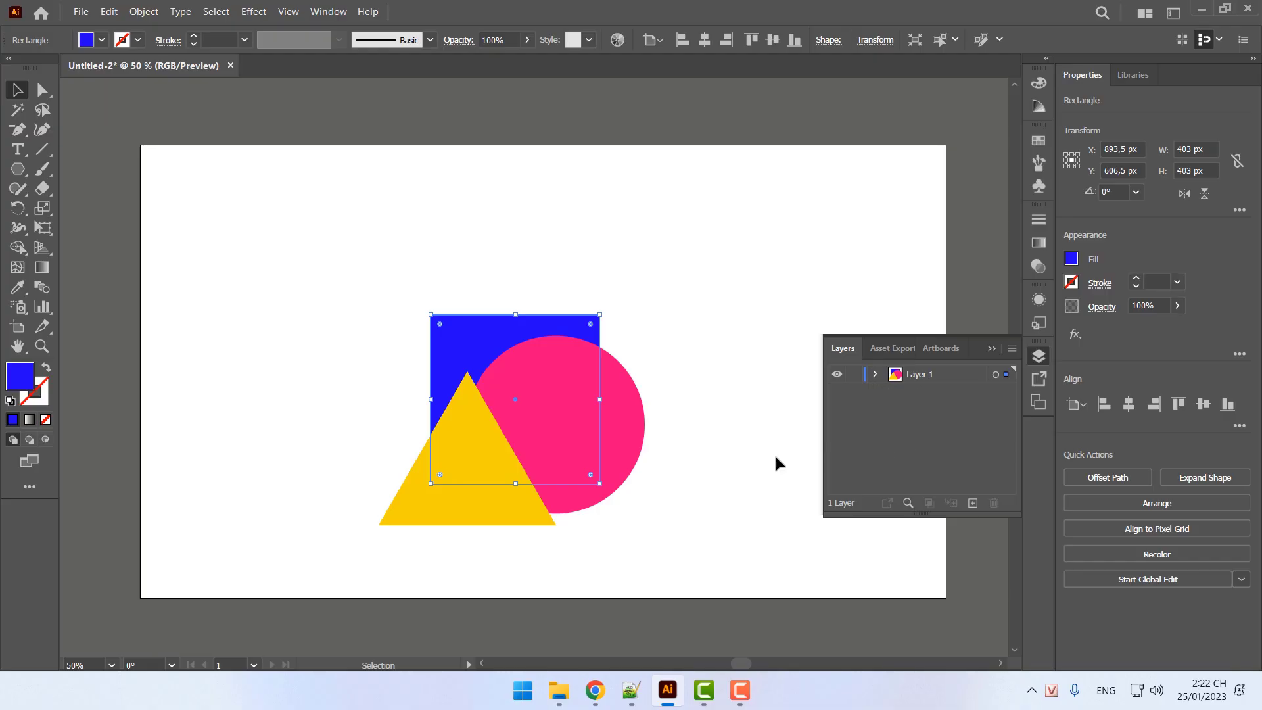
left_click(876, 376)
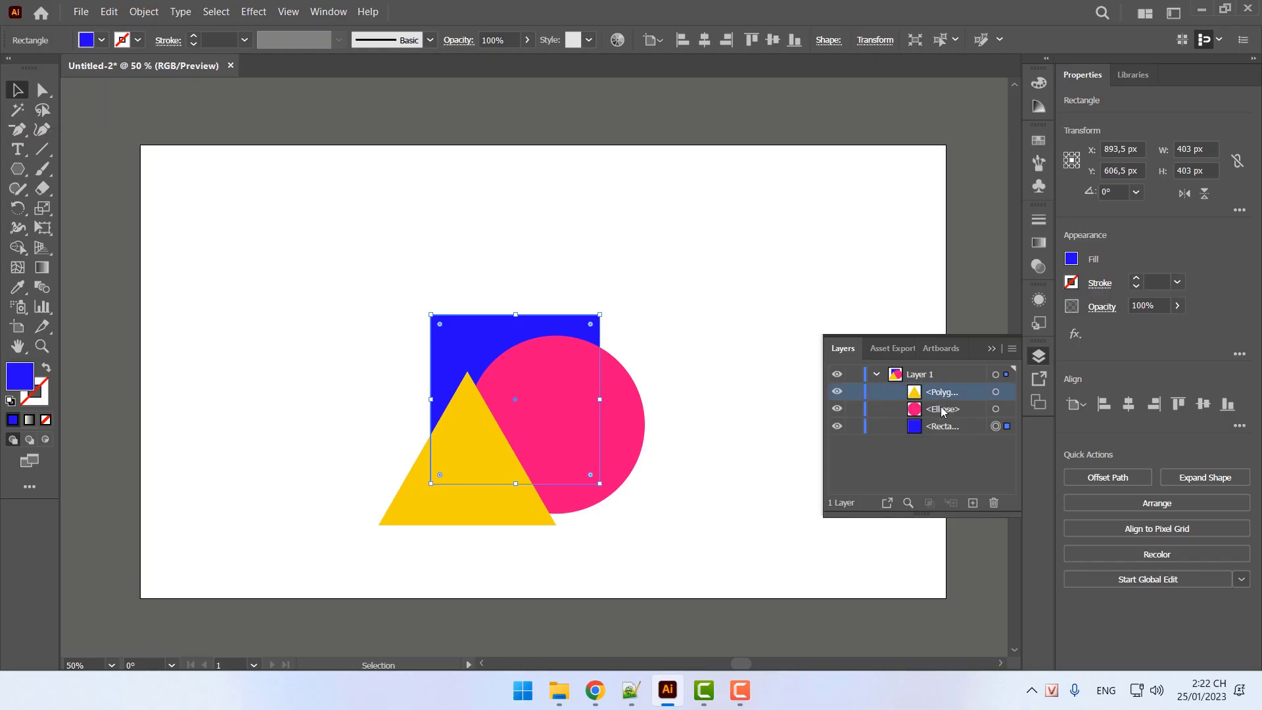
Move the yellow triangle over the blue square
left_click(941, 407)
left_click(941, 393)
left_click_drag(460, 448, 541, 425)
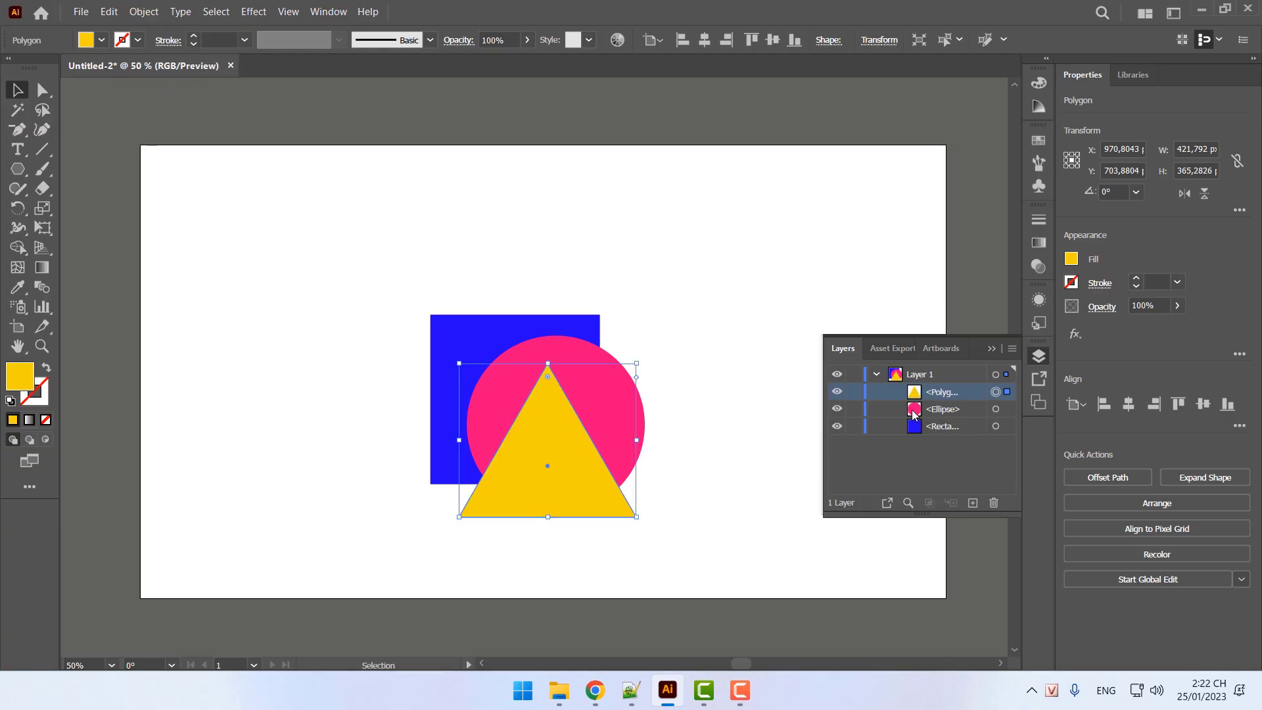
left_click_drag(574, 481, 538, 442)
Centre the pink circle and blue square under the triangle, square at X 884.5, Y 596.5
left_click(944, 412)
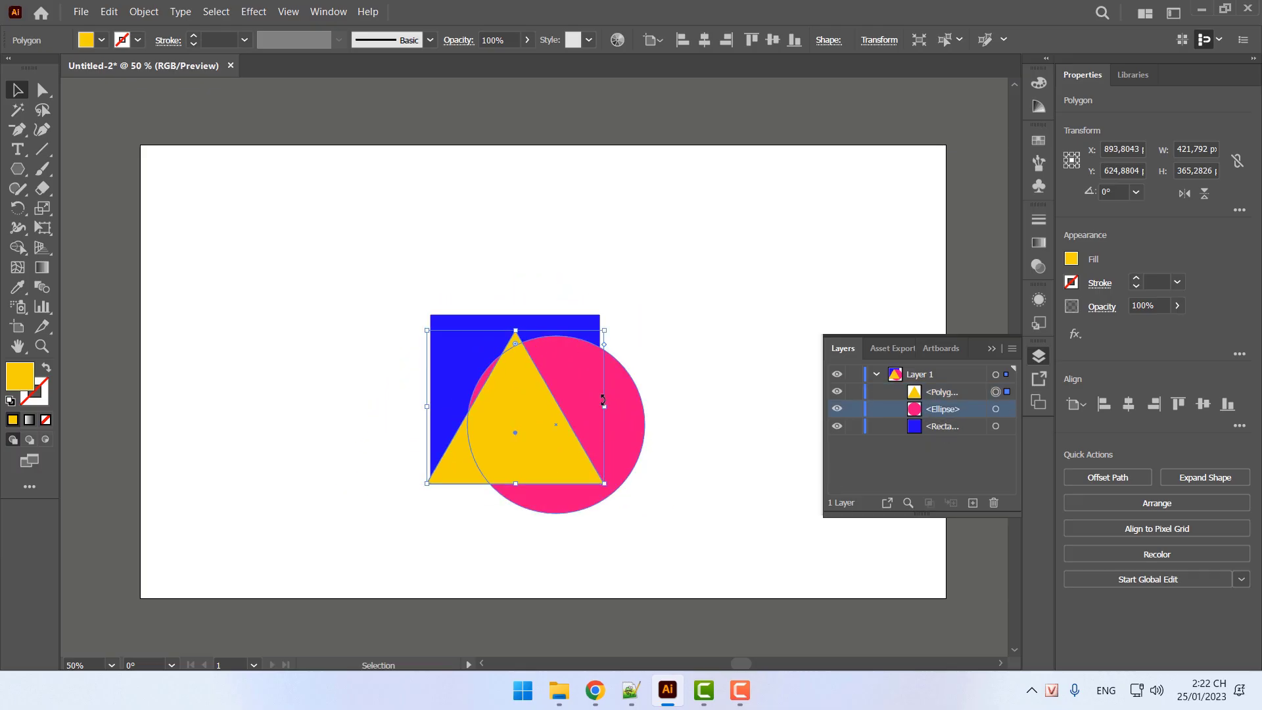
left_click_drag(630, 428, 595, 406)
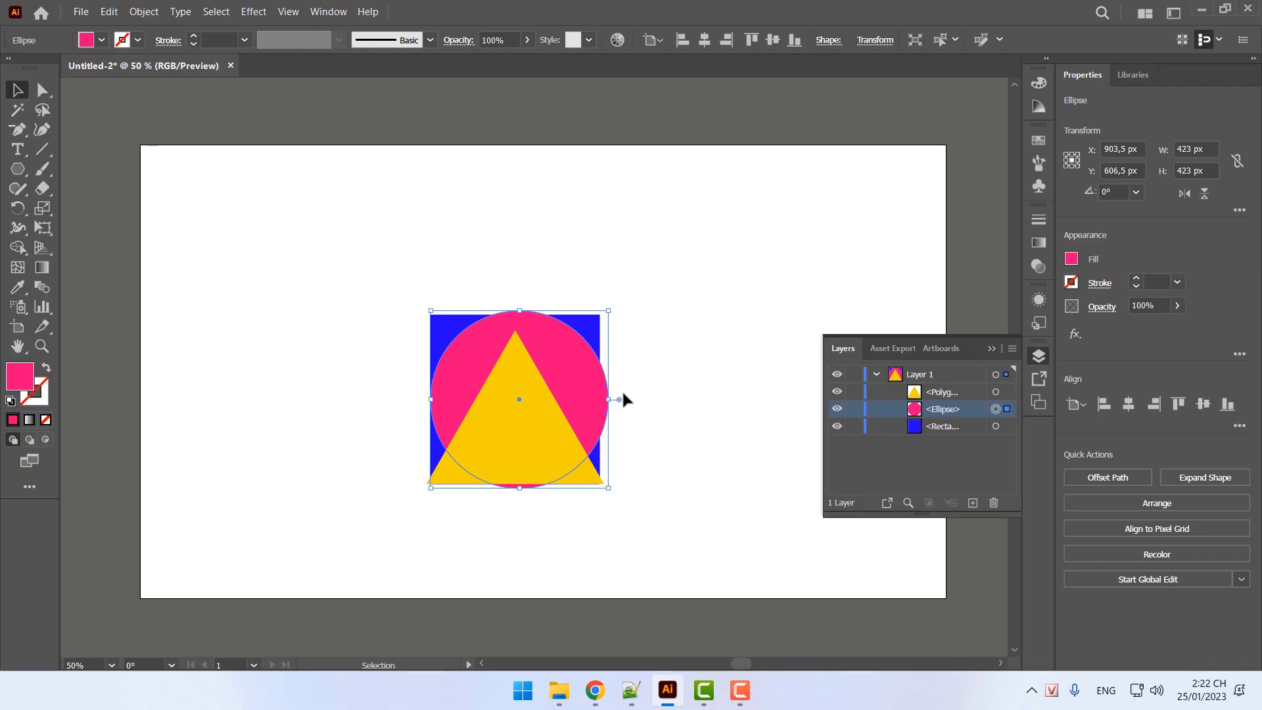
left_click(341, 384)
left_click_drag(439, 335, 482, 363)
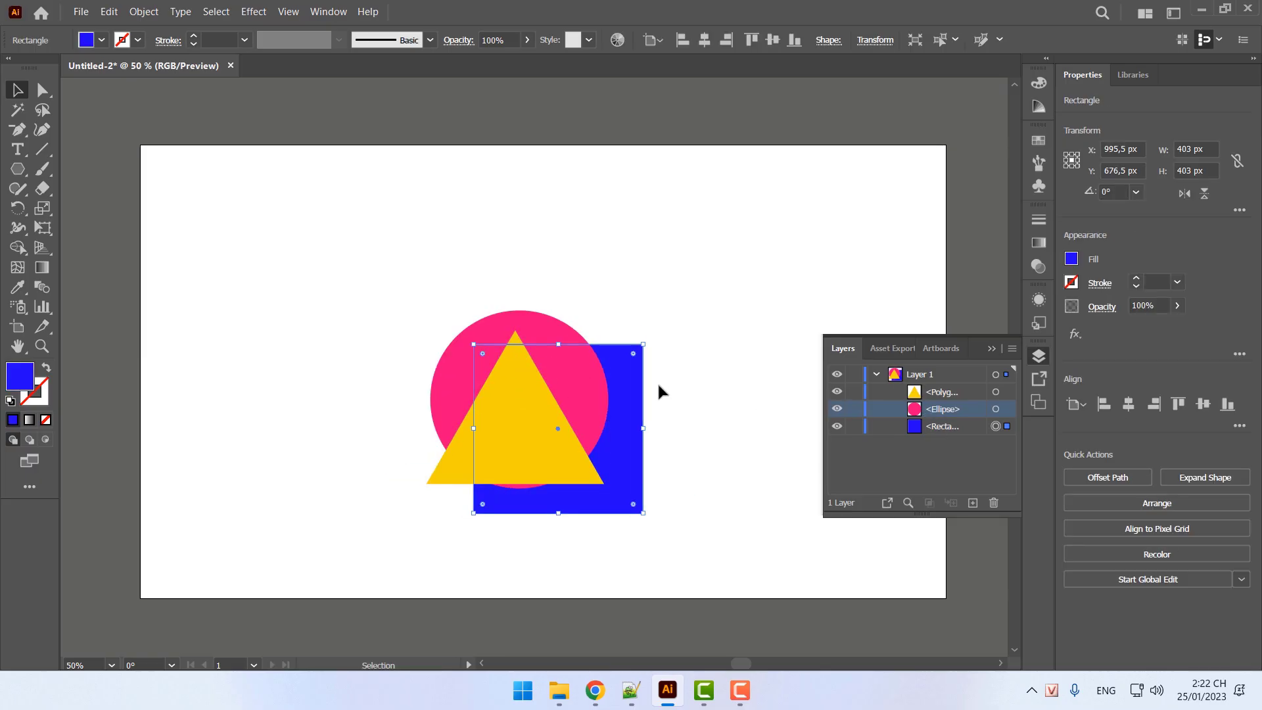
left_click_drag(642, 420, 586, 380)
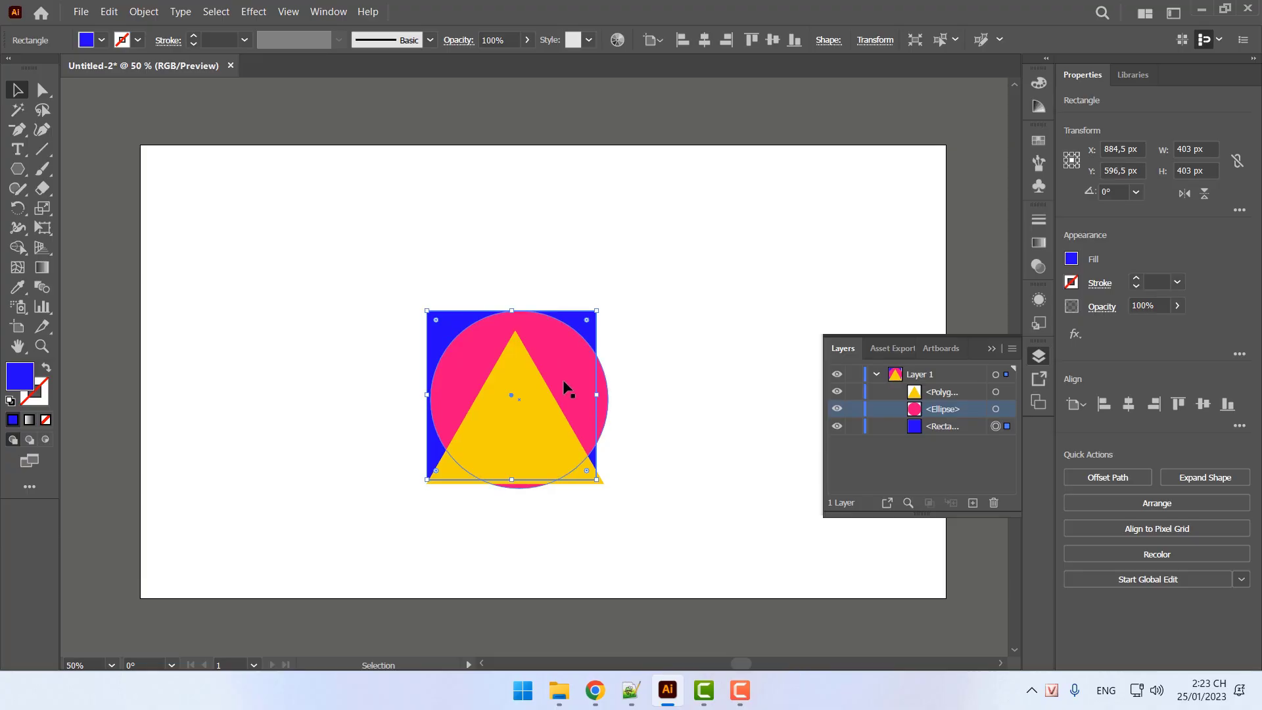
Type 'Thay đổi vị trí' and 'các đối tượng' under Bài 22 in Notepad++, then return to Illustrator
left_click(631, 691)
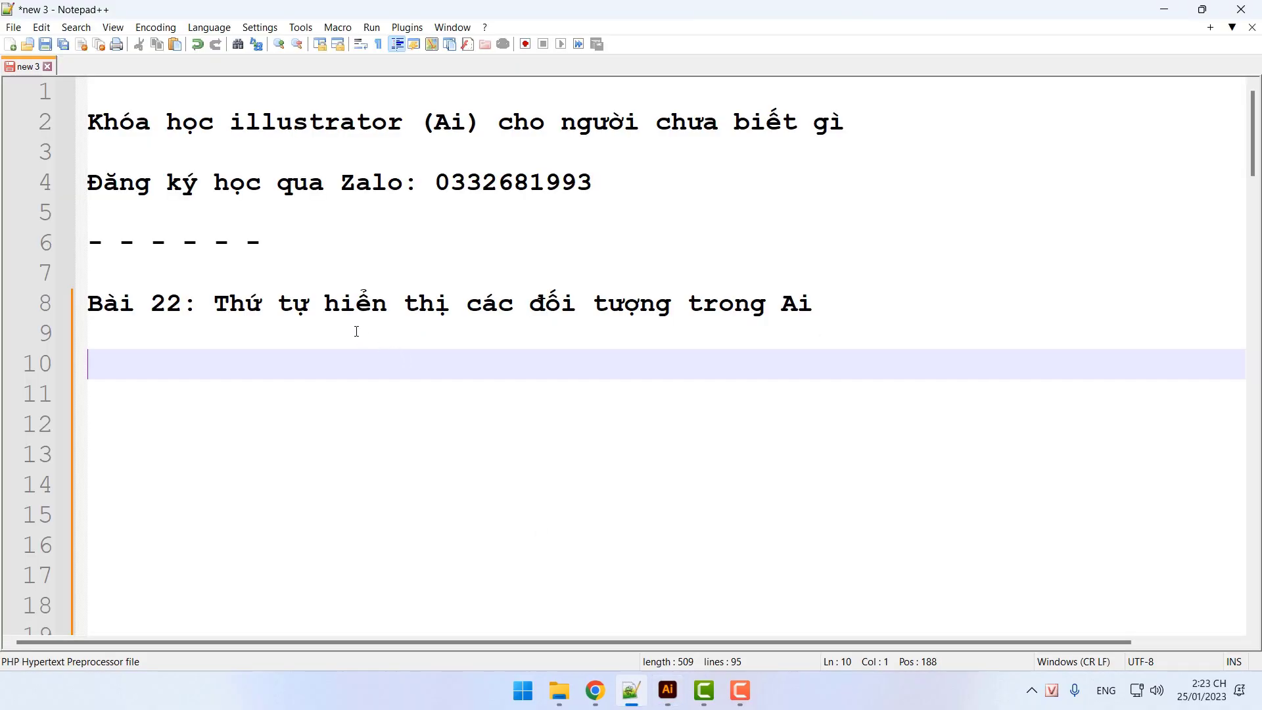
type("Thay đổi vị trí")
key("Return")
key("Return")
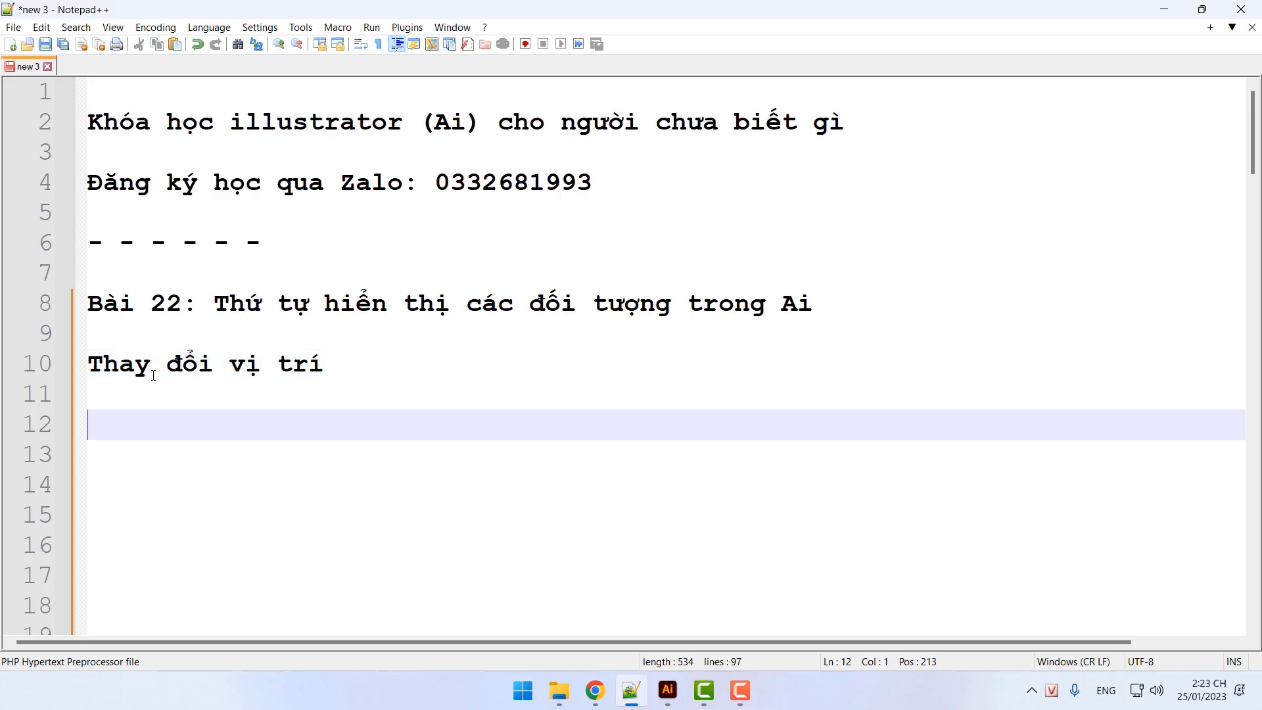
type("cách")
key("BackSpace")
type("đoối tượng")
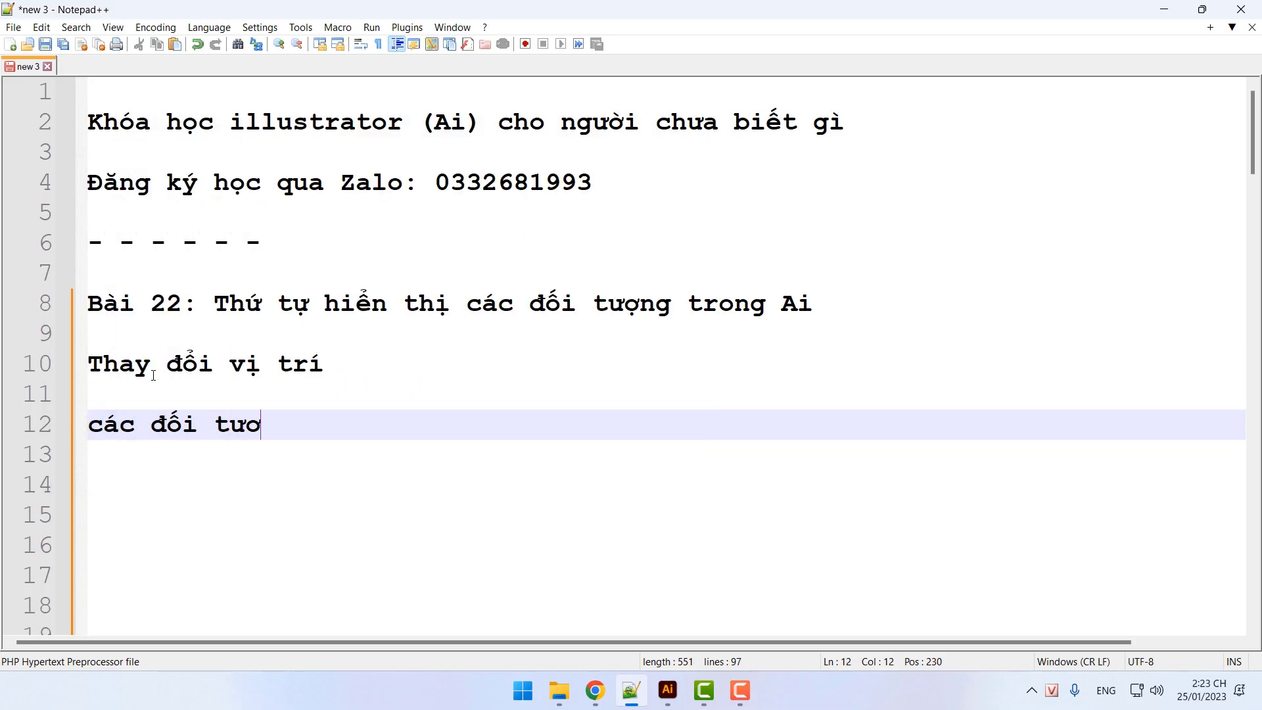
left_click(668, 690)
left_click(923, 395)
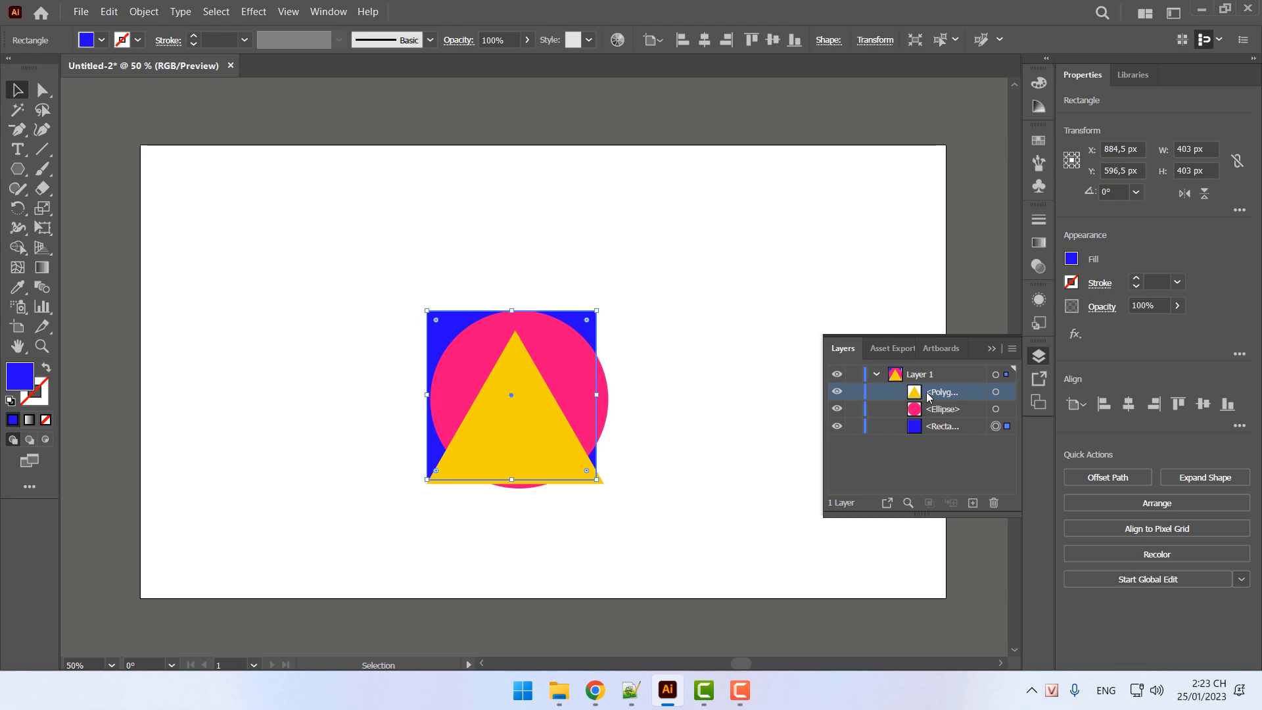
Send the Polygon to the bottom of the stack and move the pink circle over the square
left_click_drag(927, 392, 911, 433)
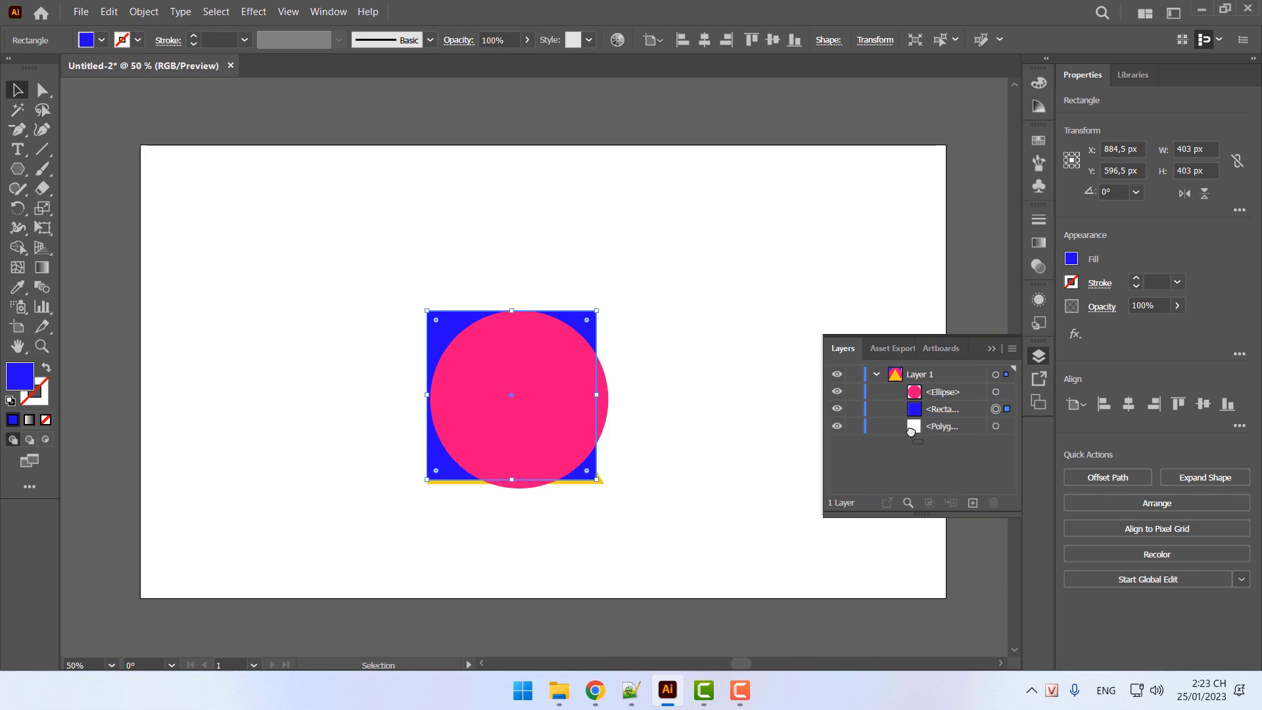
left_click(665, 403)
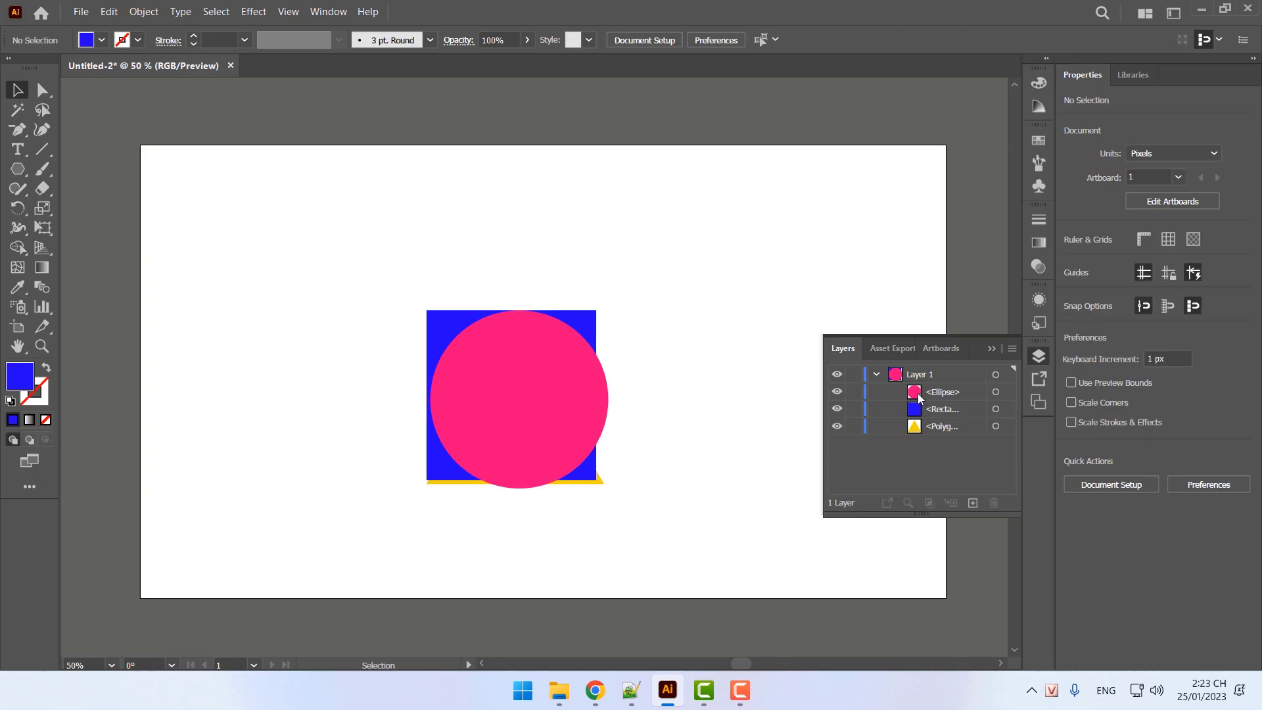
left_click_drag(515, 395, 585, 422)
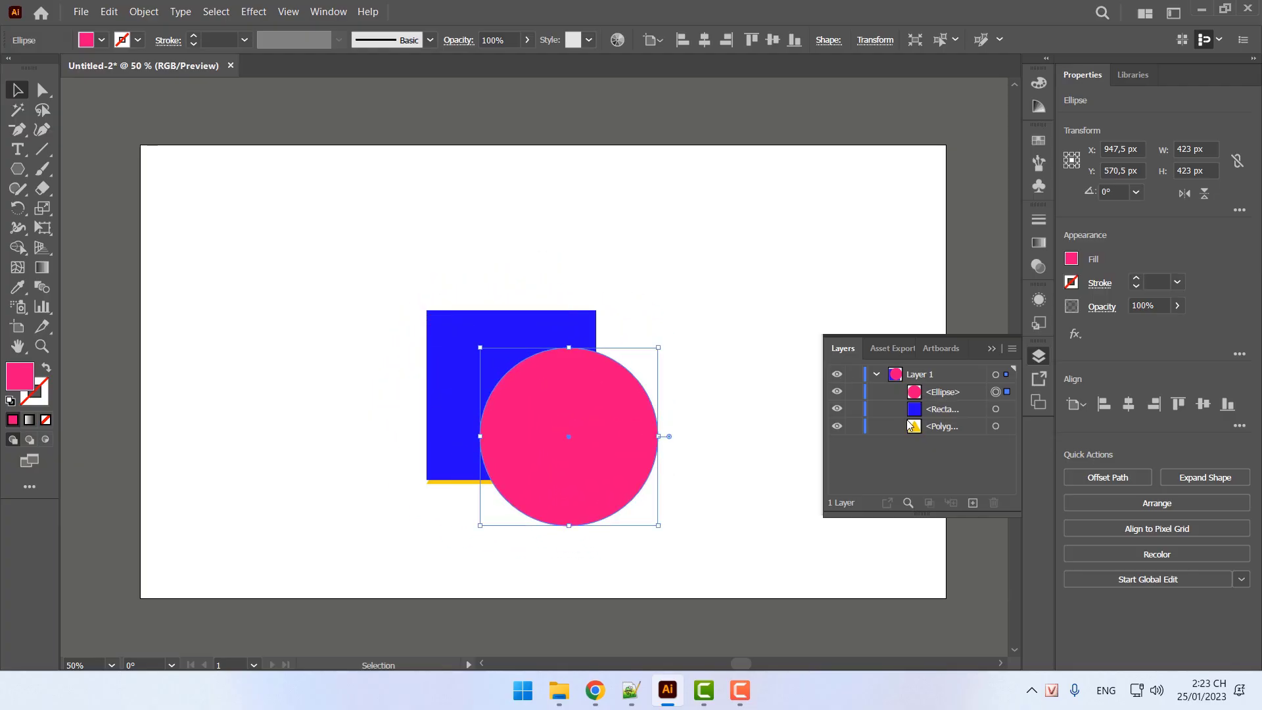
Reposition the blue square and pink circle so they overlap, hiding the triangle behind them
mouse_move(459, 346)
left_mouse_down()
mouse_move(467, 385)
mouse_move(539, 395)
mouse_move(518, 368)
mouse_move(491, 363)
mouse_move(429, 384)
mouse_move(476, 333)
mouse_move(492, 374)
mouse_move(471, 391)
mouse_move(448, 378)
mouse_move(451, 357)
mouse_move(425, 389)
mouse_move(405, 365)
mouse_move(526, 388)
mouse_move(474, 364)
left_mouse_up()
left_click_drag(478, 403, 451, 425)
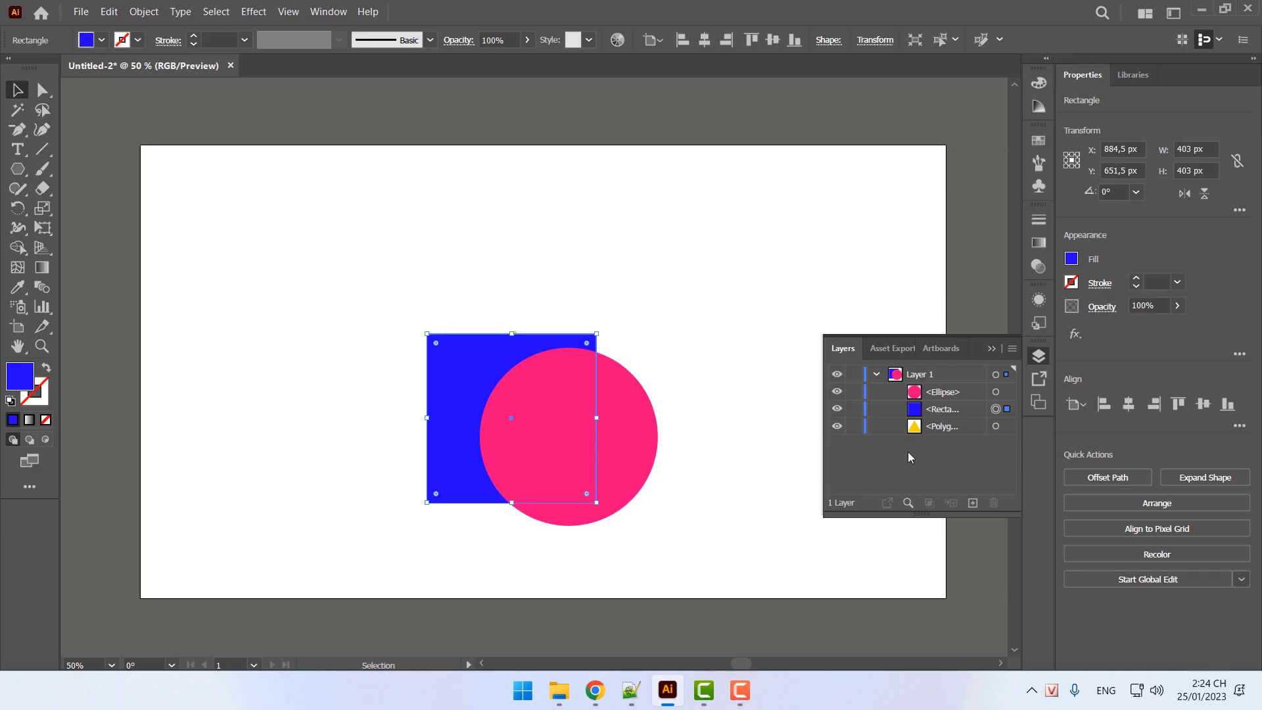
left_click_drag(624, 428, 704, 318)
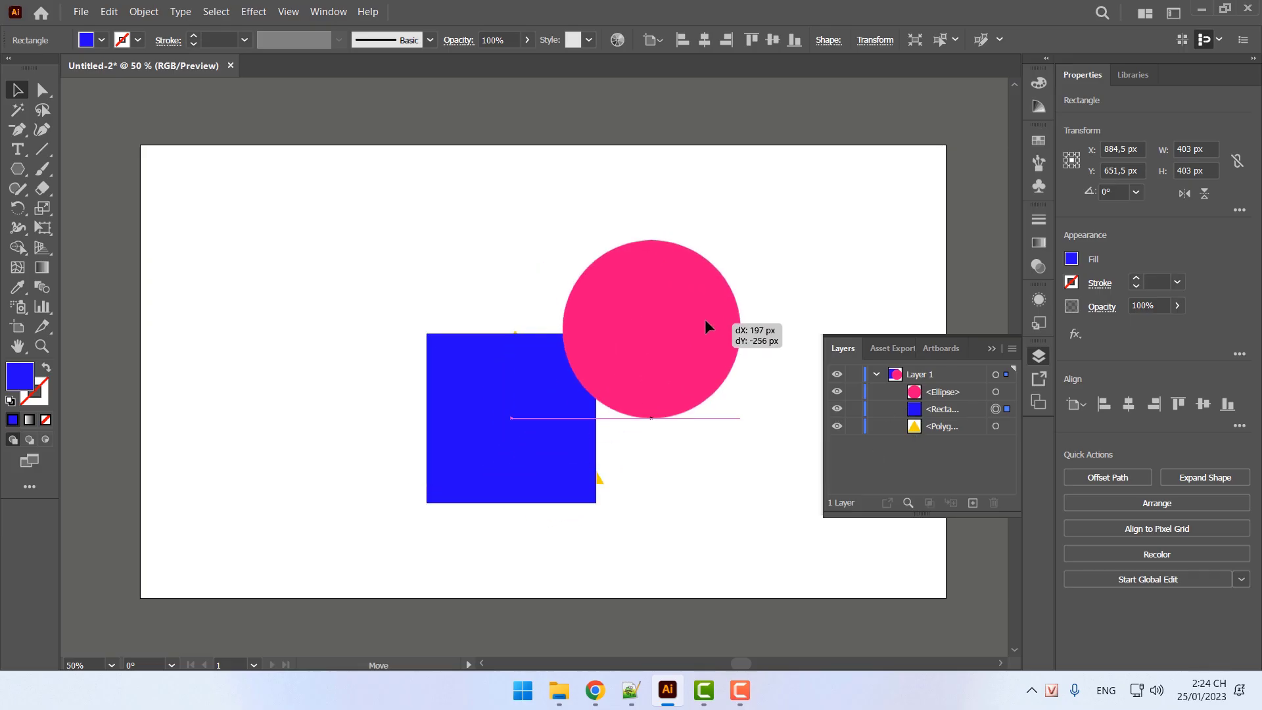
left_click_drag(529, 435, 497, 455)
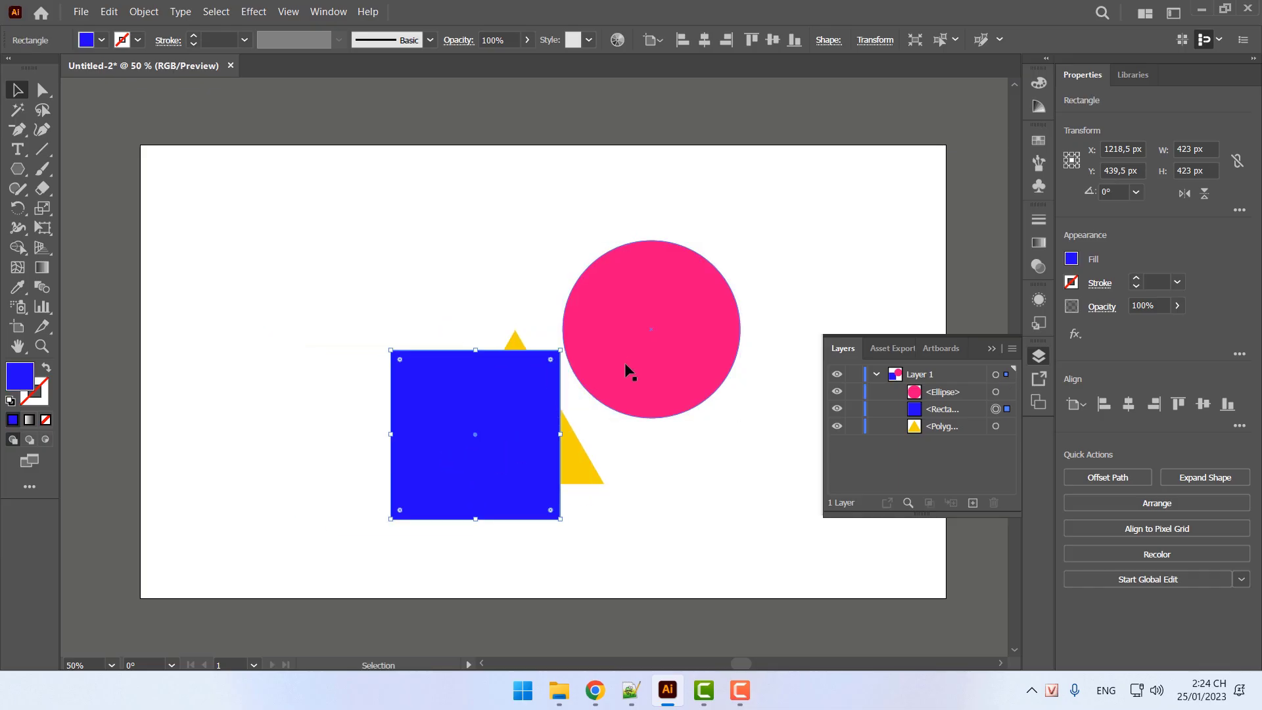
left_click_drag(626, 363, 534, 397)
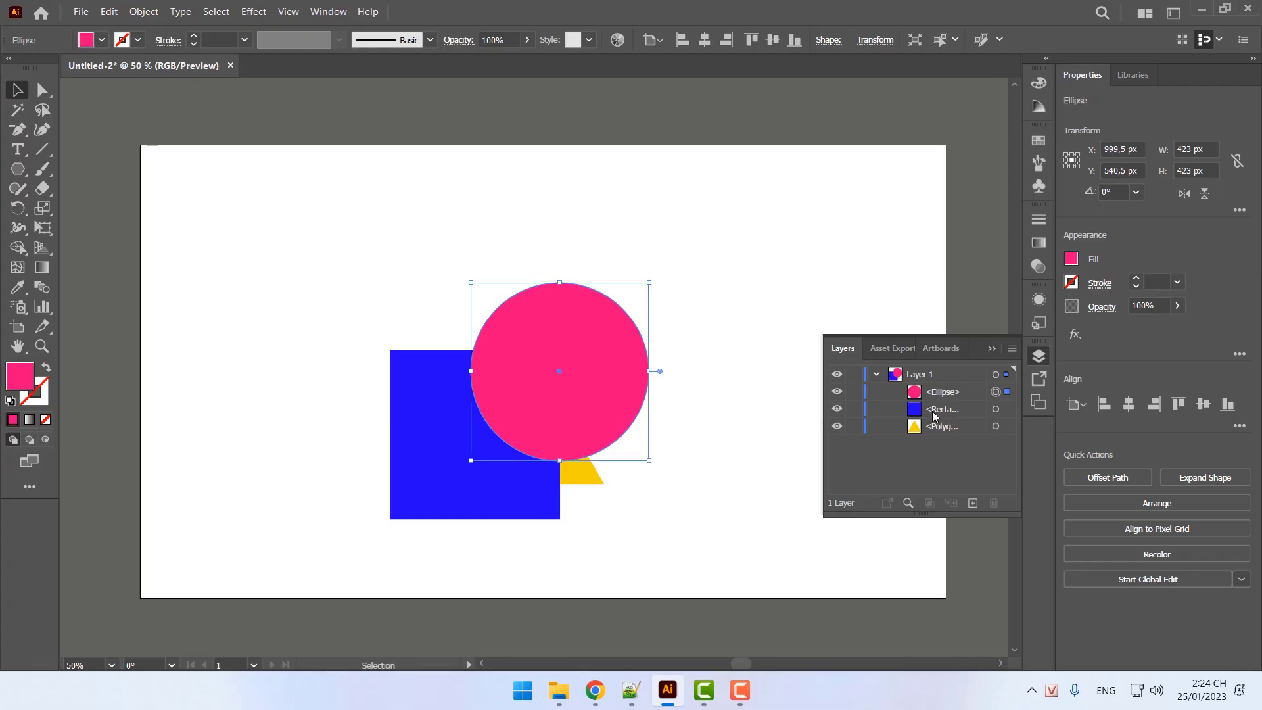
Drag Polygon above Ellipse and Rectangle to the top in the Layers panel, putting the blue square in front
left_click(1039, 357)
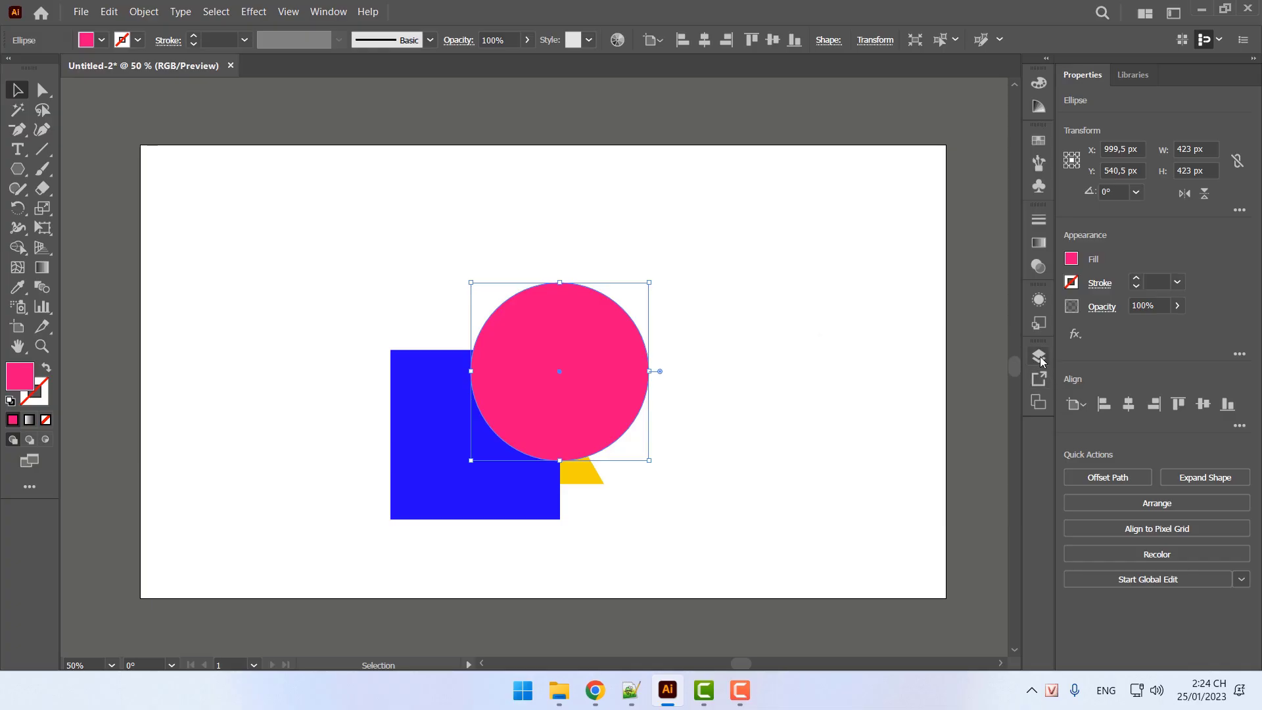
left_click(1039, 357)
left_click(937, 414)
left_click(941, 428)
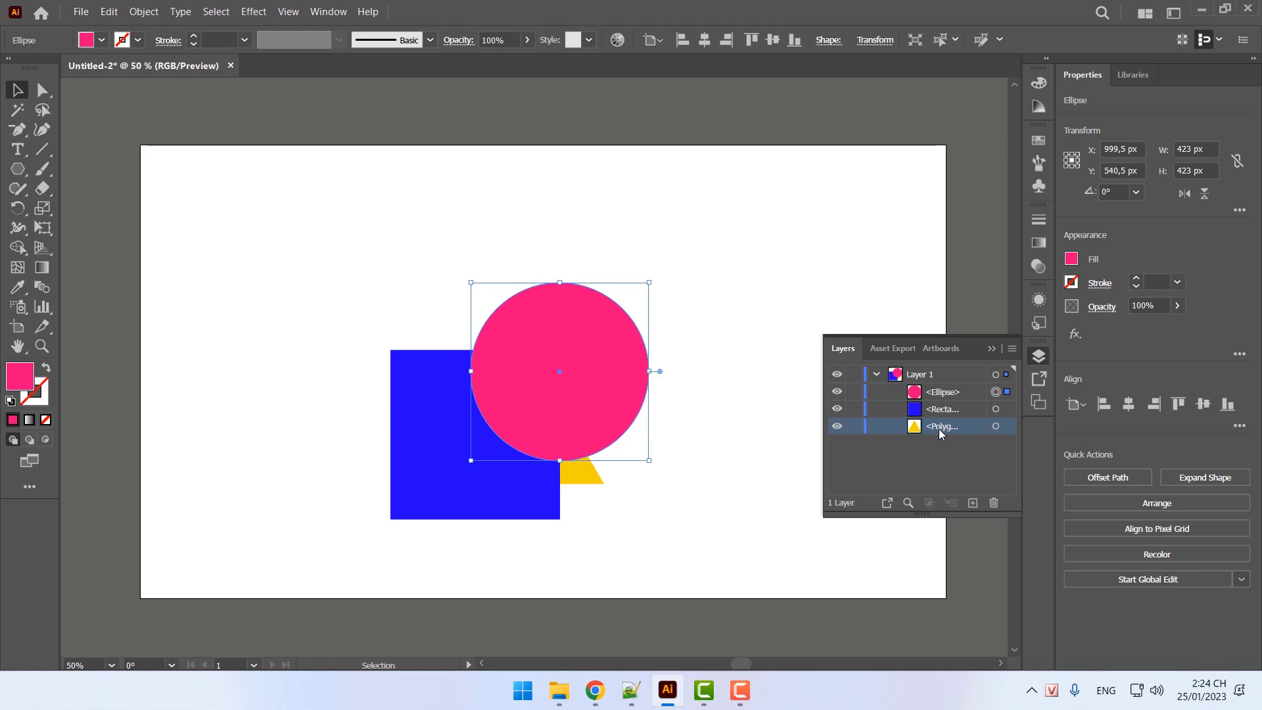
left_click_drag(941, 430, 939, 386)
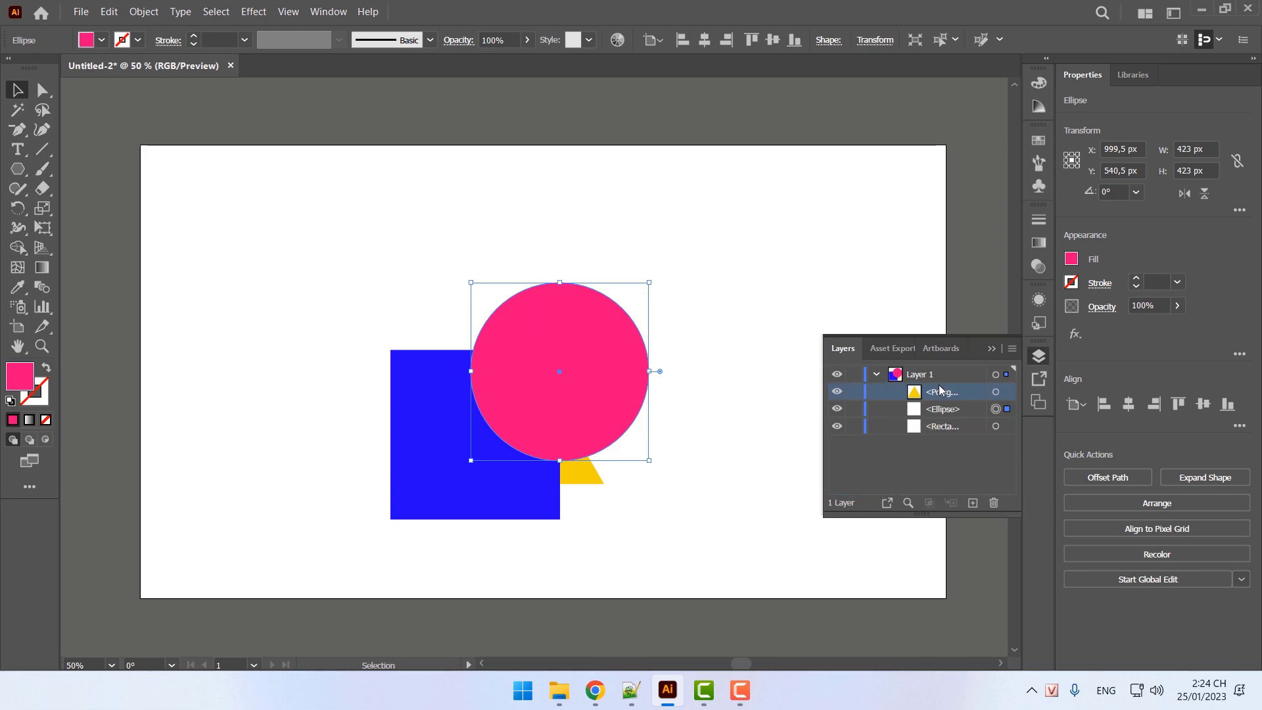
left_click_drag(931, 434, 934, 386)
left_click_drag(480, 439, 550, 393)
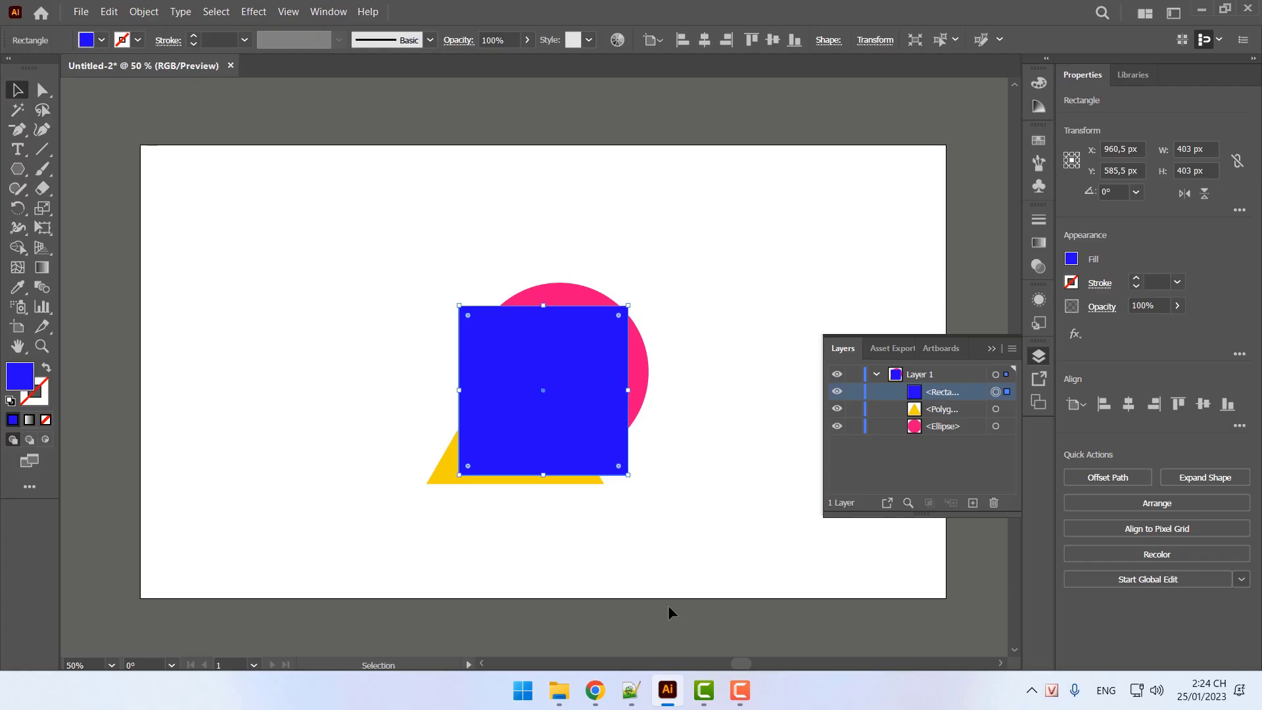
Scroll through the shortcut notes in Notepad++, then return to Illustrator
left_click(631, 691)
scroll(446, 428, "down", 5)
scroll(437, 424, "down", 1)
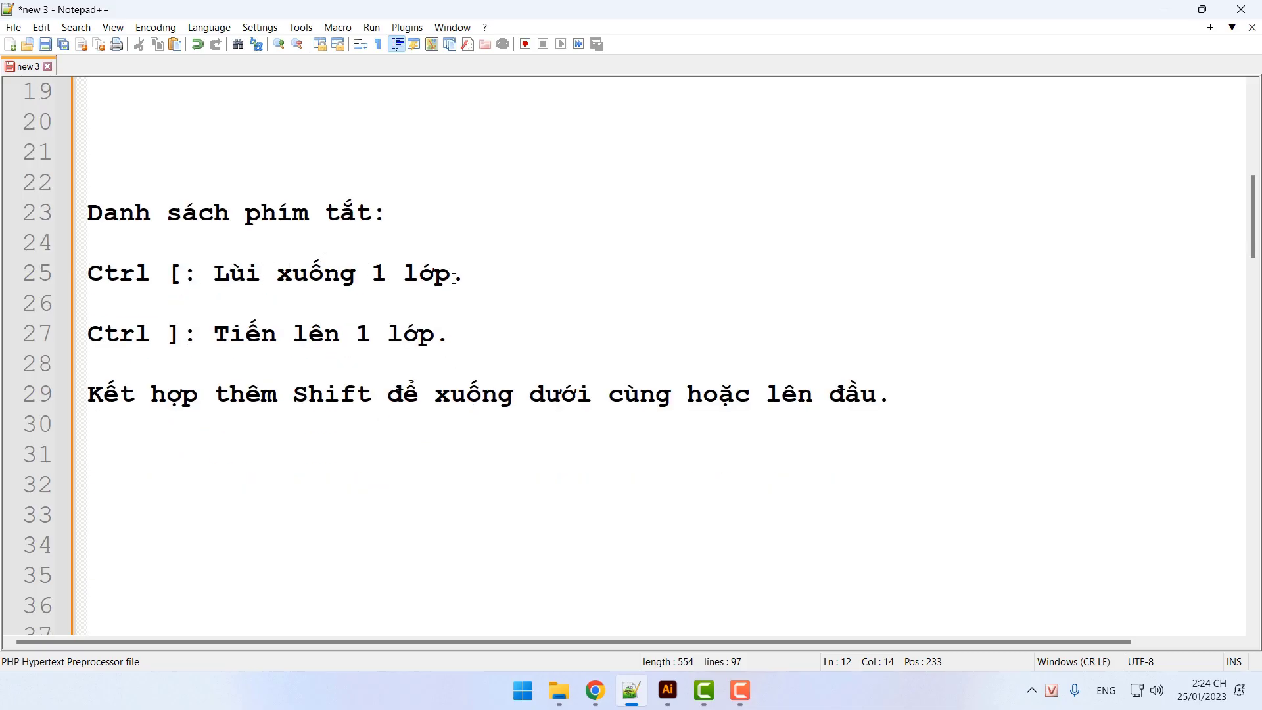
left_click(668, 690)
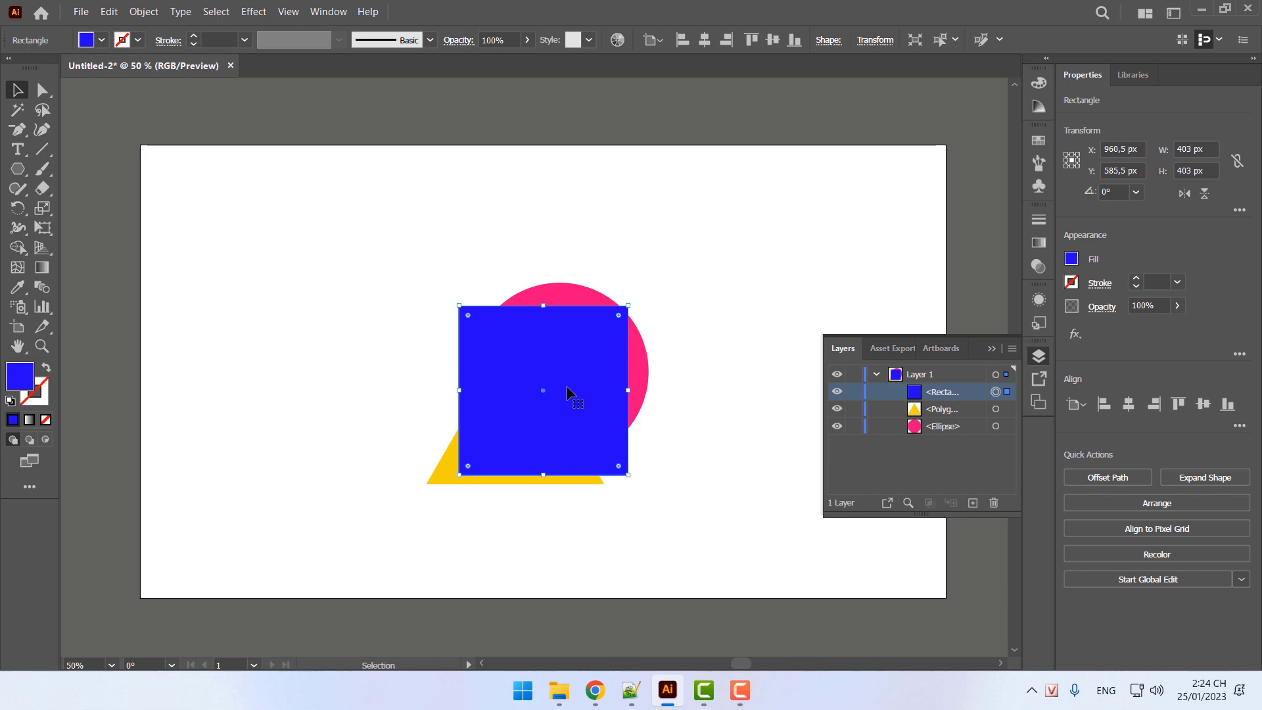
Send the blue square back two levels with Ctrl+[, behind the circle and triangle
key("ctrl+bracketleft")
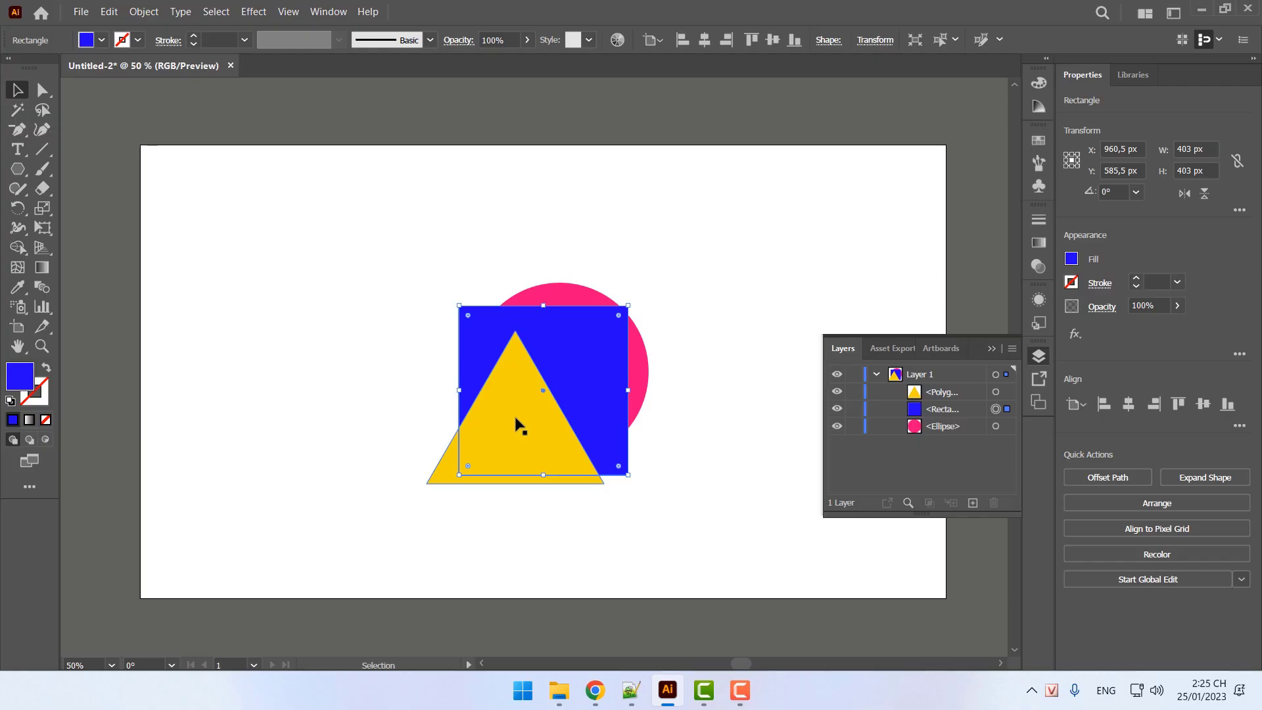
key("ctrl")
key("ctrl+bracketleft")
left_click(651, 498)
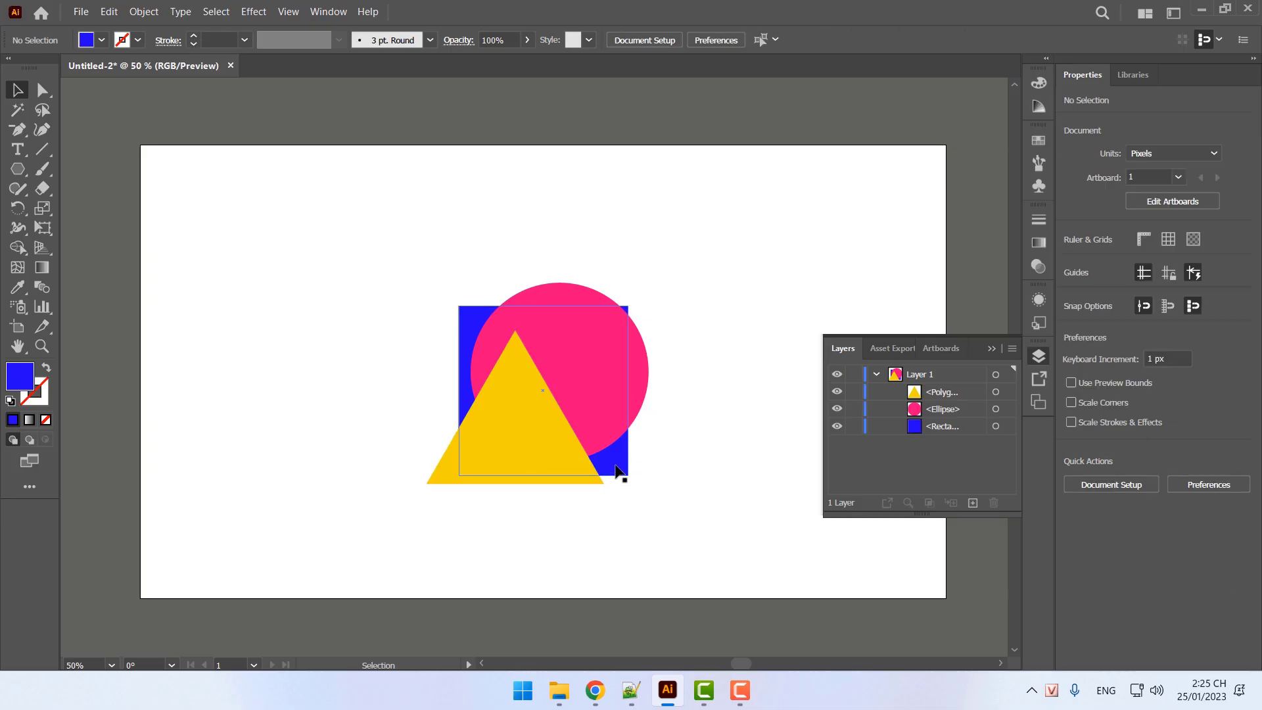
left_click(951, 429)
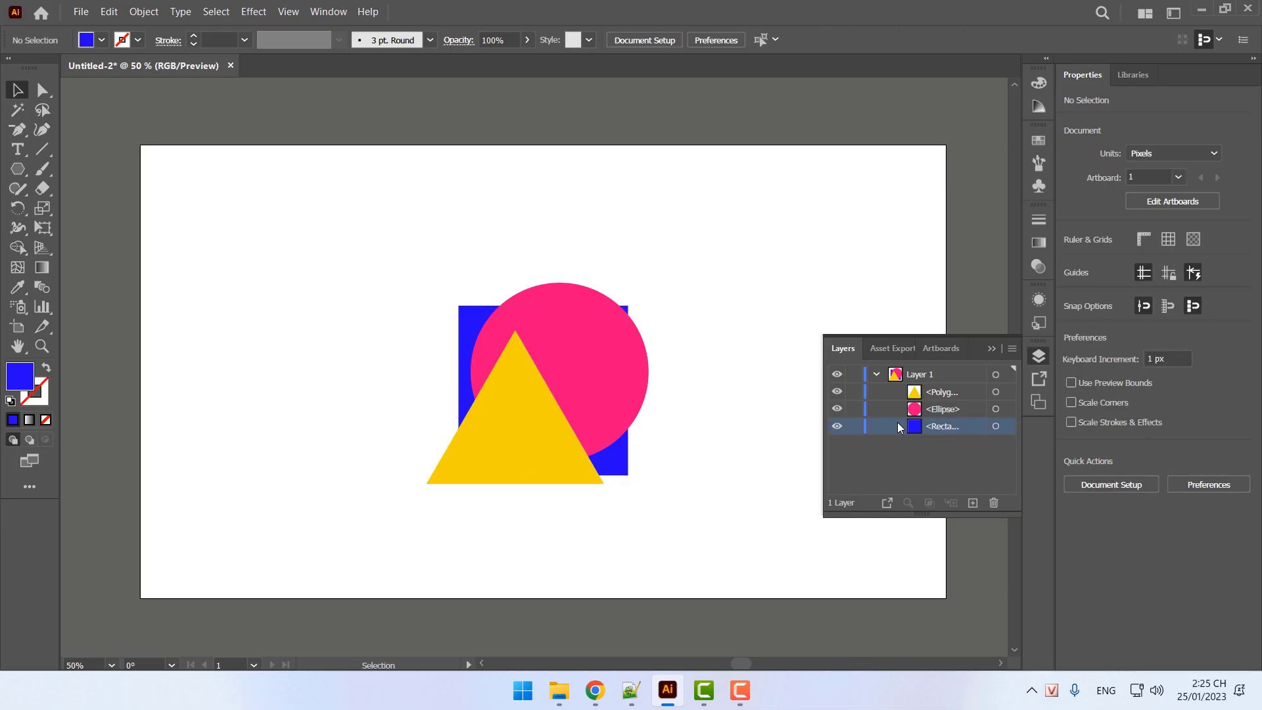
left_click(464, 311)
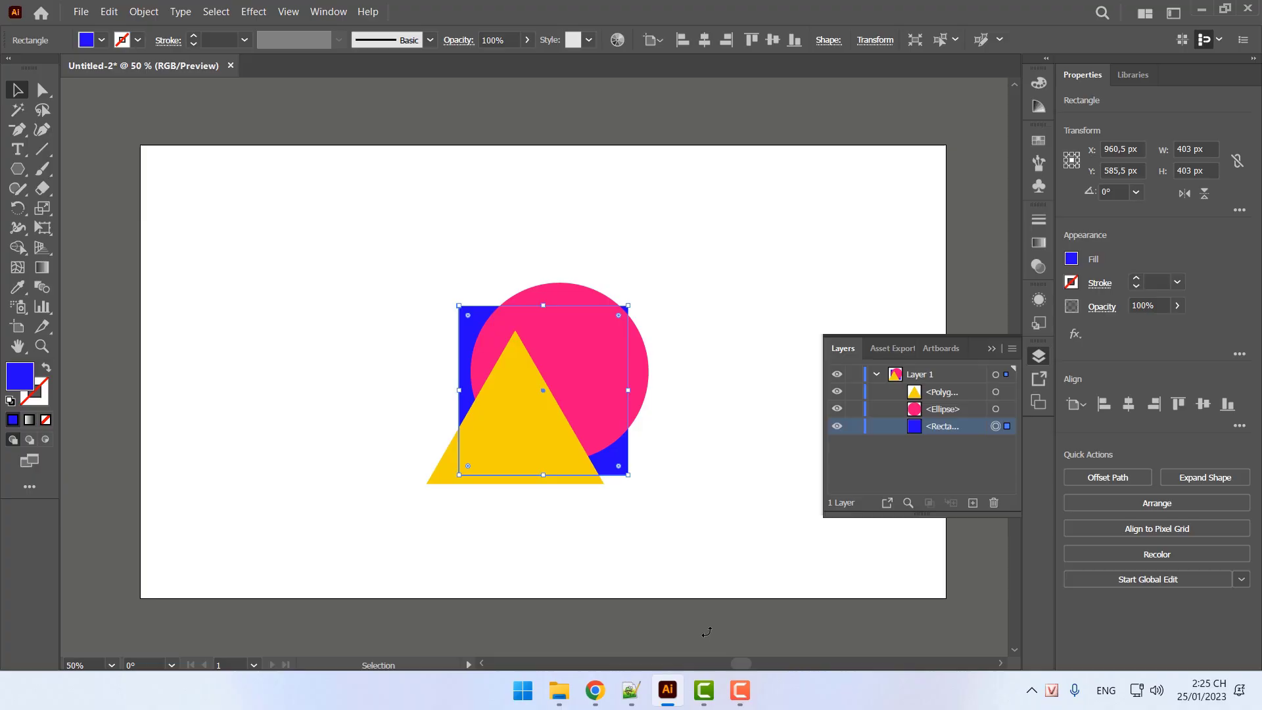
left_click(631, 690)
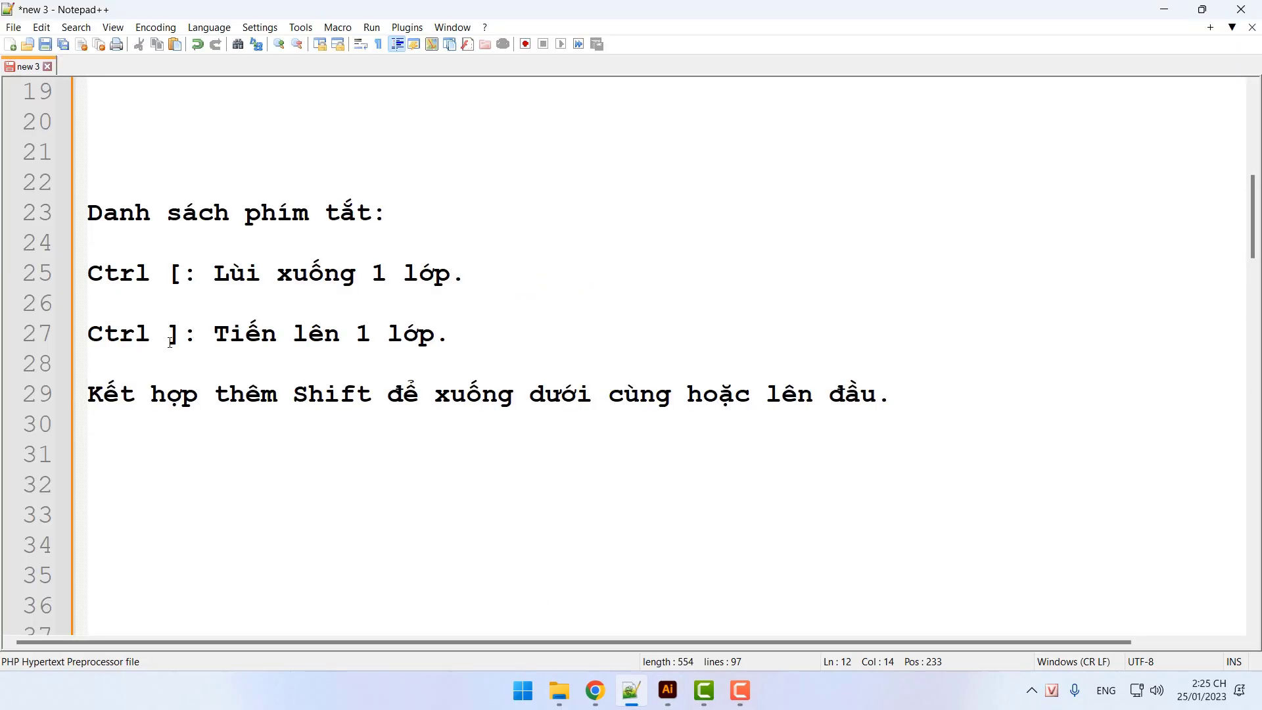
left_click(668, 690)
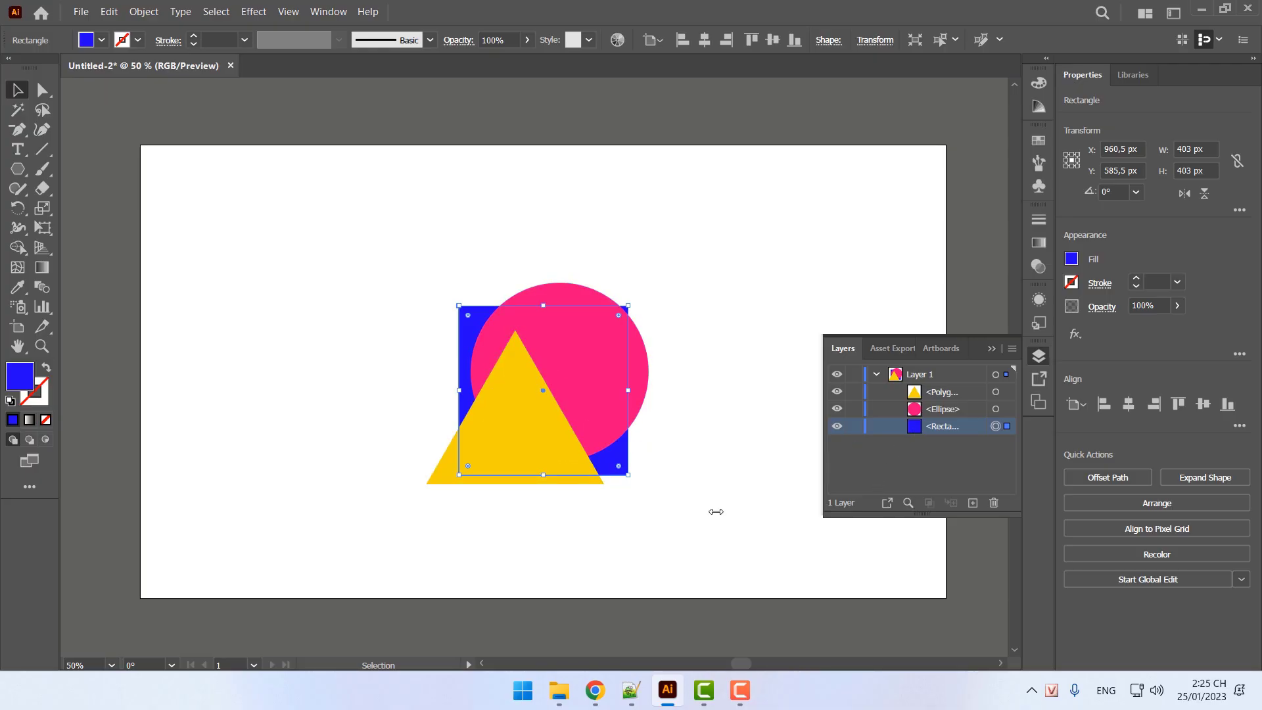
Bring the blue square forward to the front with Ctrl+] and Ctrl+Shift+], nudging it slightly
left_click(617, 486)
left_click(614, 457)
key("ctrl+bracketright")
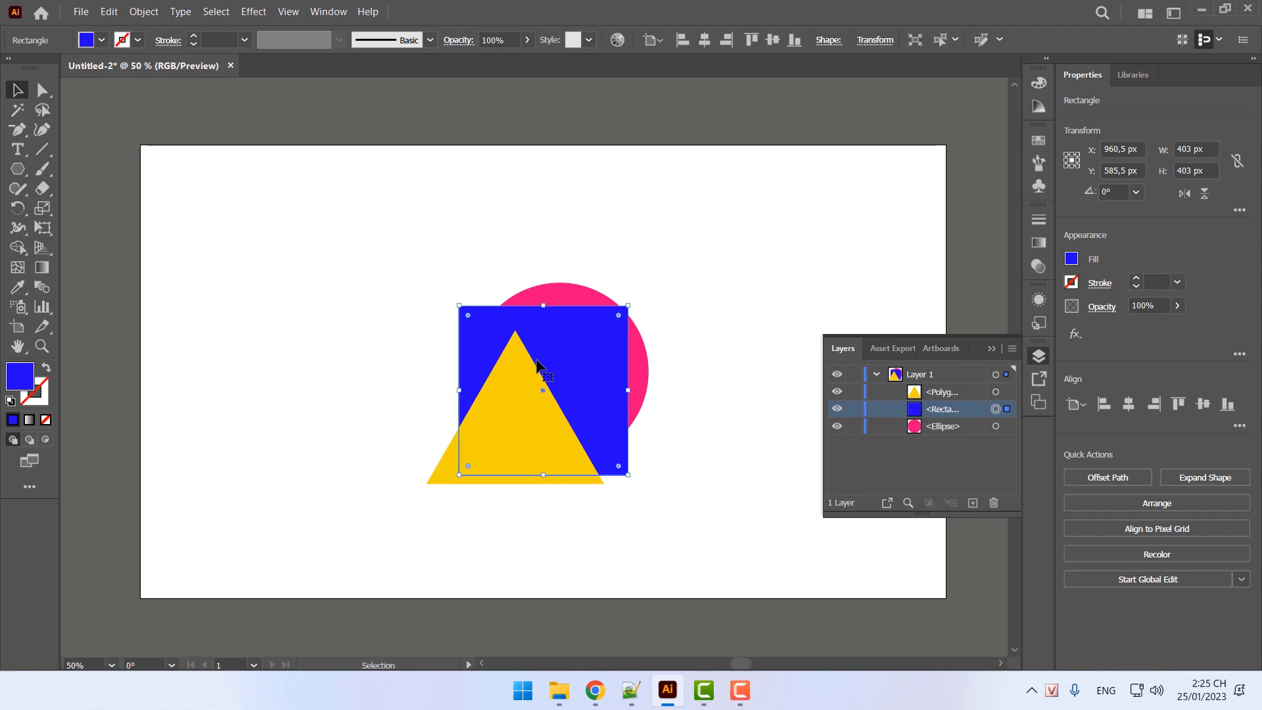
key("ctrl")
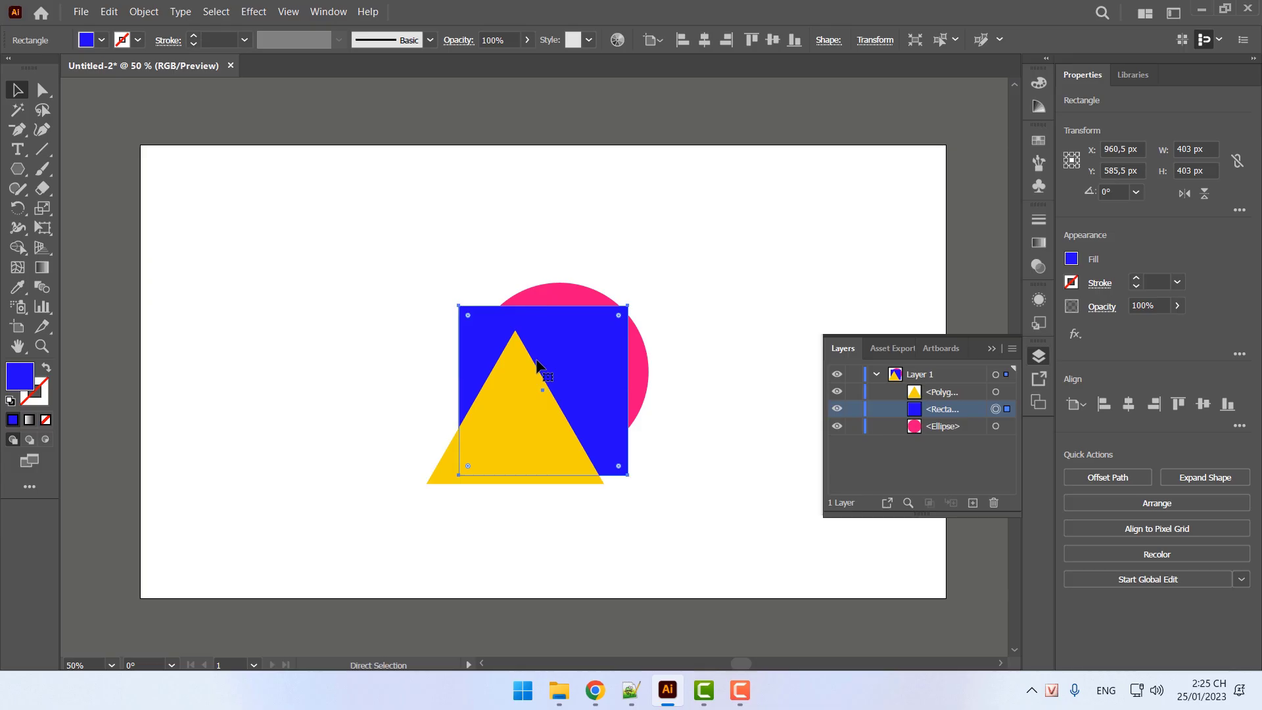
key("ctrl+shift+bracketright")
mouse_move(537, 360)
left_mouse_down()
mouse_move(514, 418)
mouse_move(555, 365)
left_mouse_up()
left_click(631, 690)
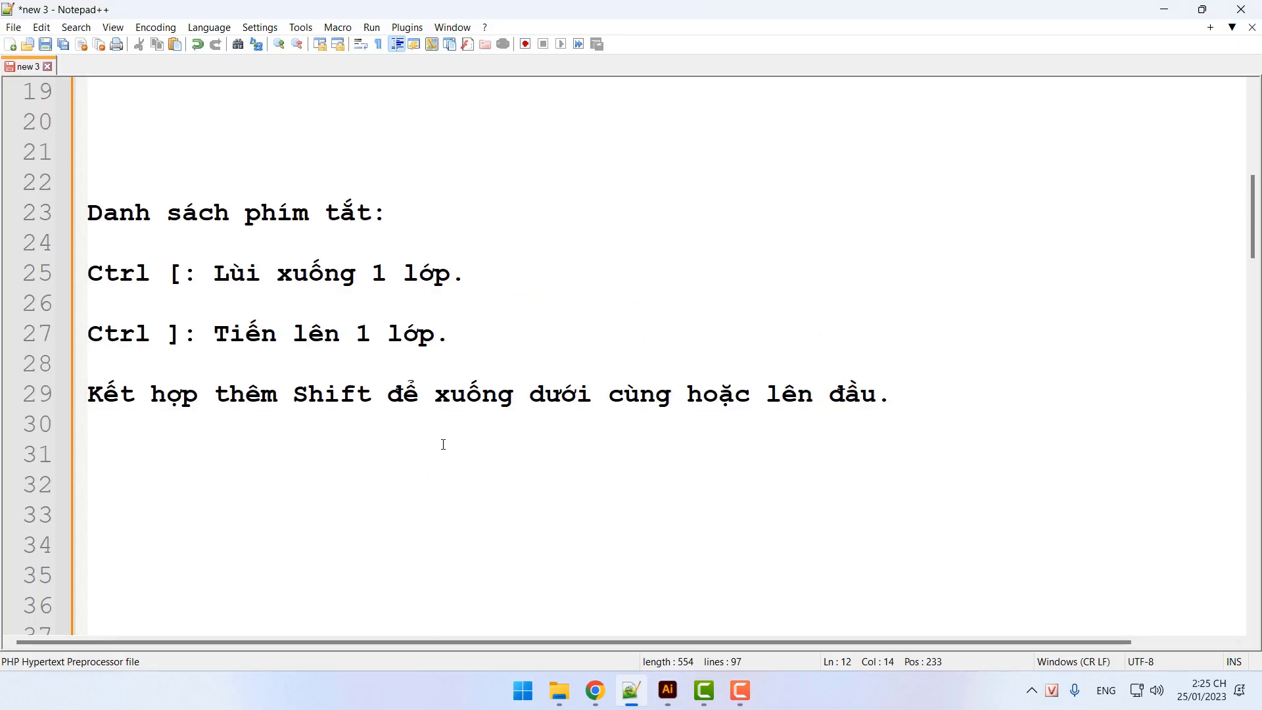
left_click(668, 690)
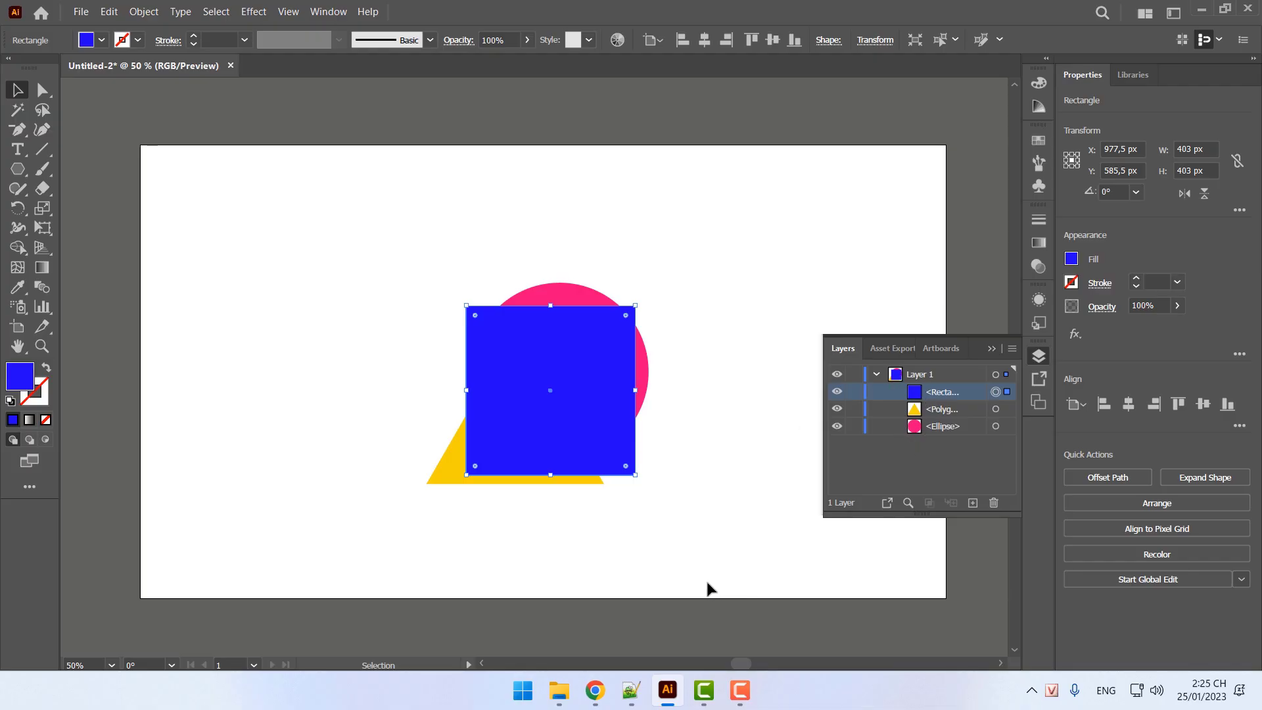
left_click(631, 690)
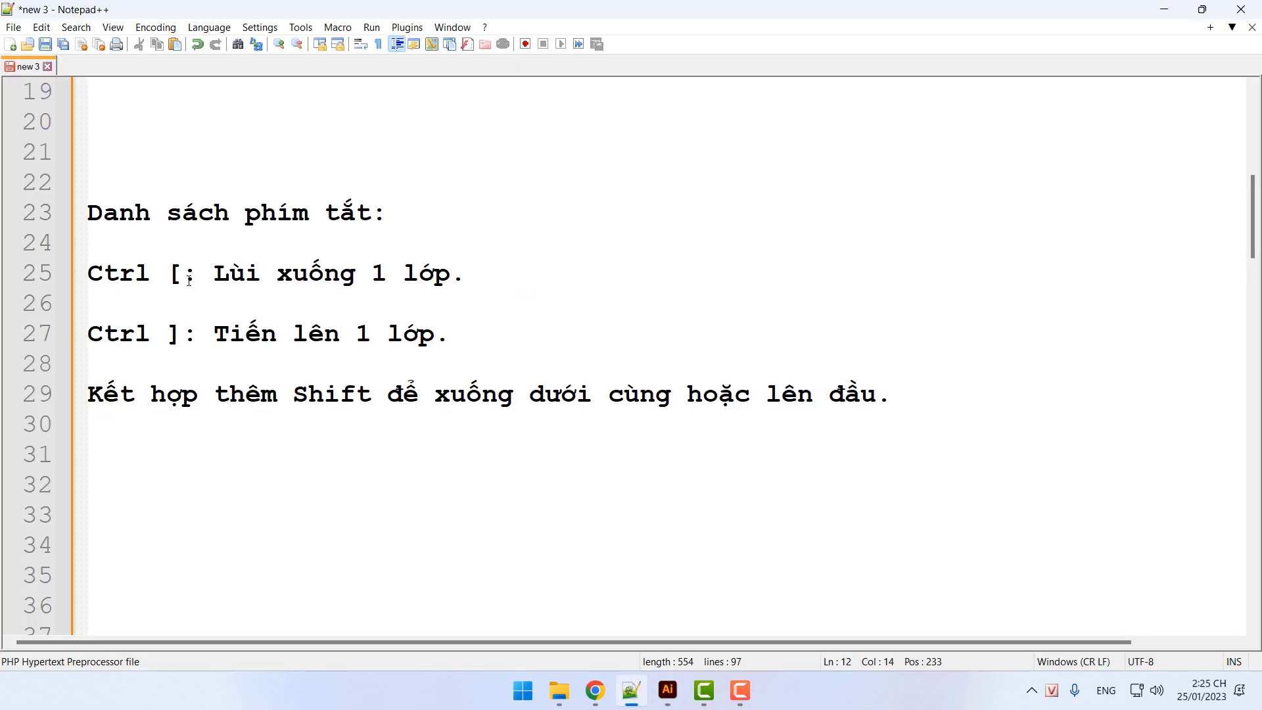
left_click_drag(189, 280, 174, 275)
left_click(171, 335)
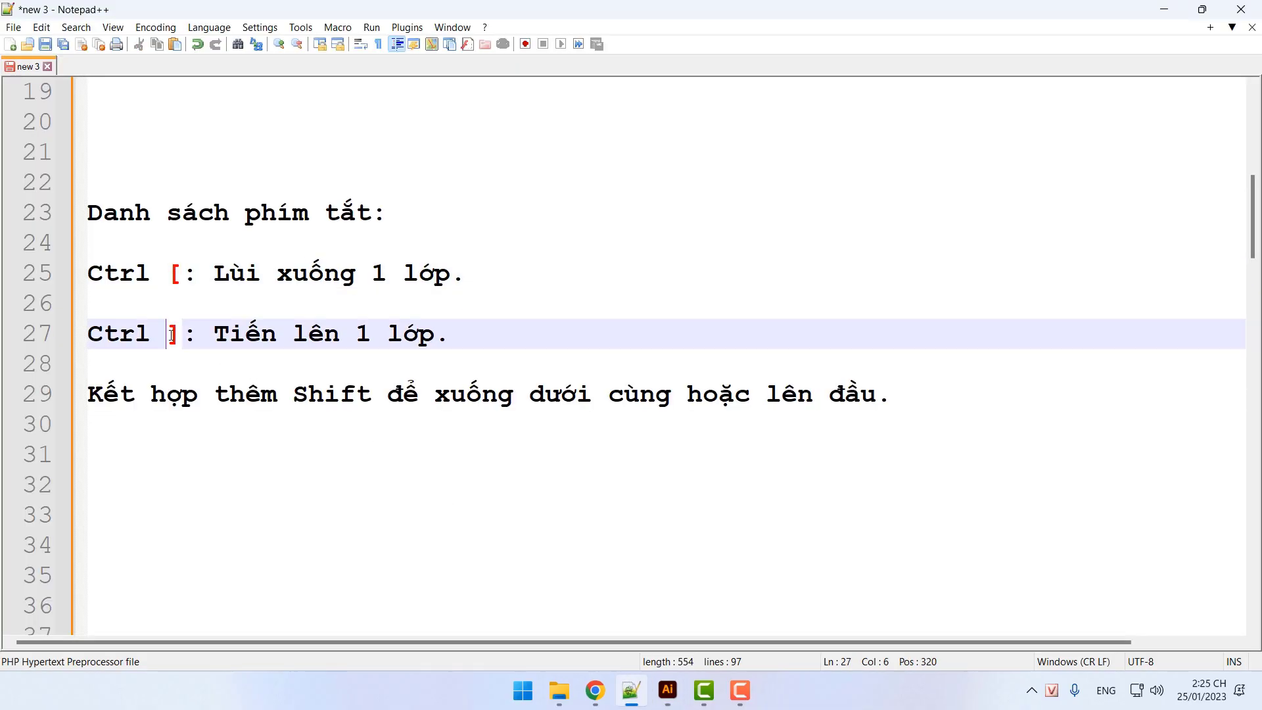
left_click(184, 275)
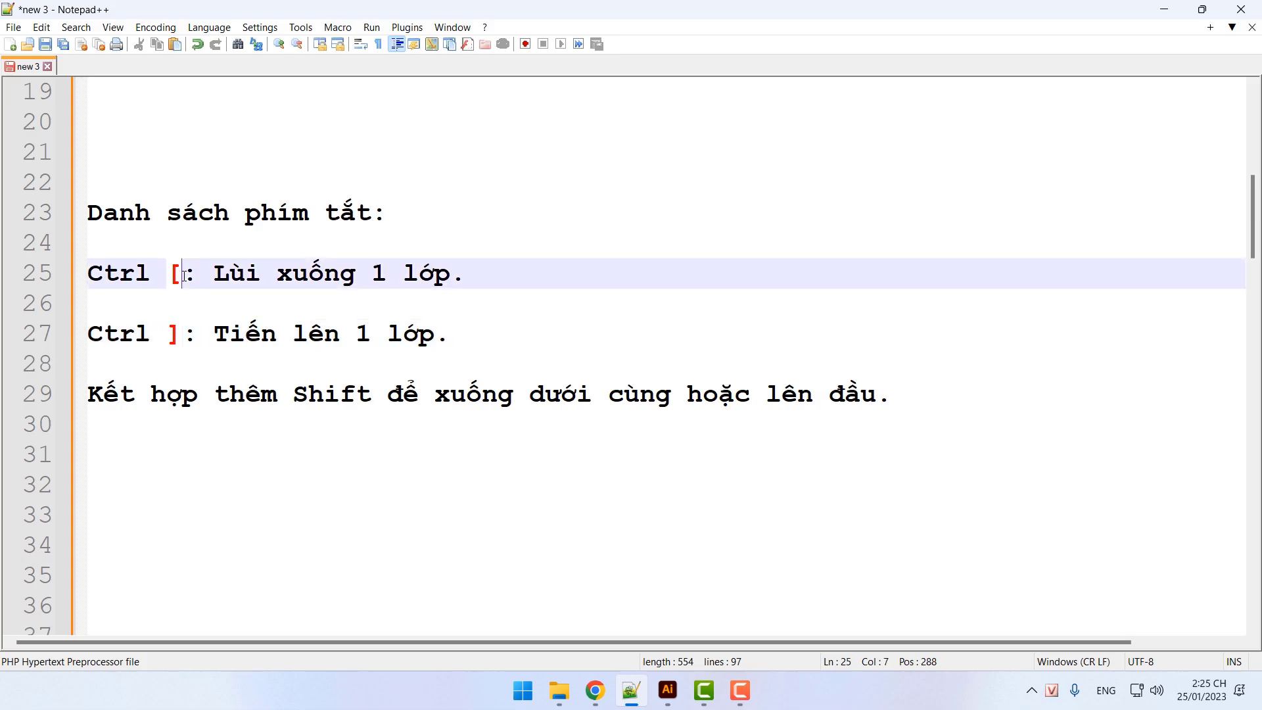
key("shift+Left")
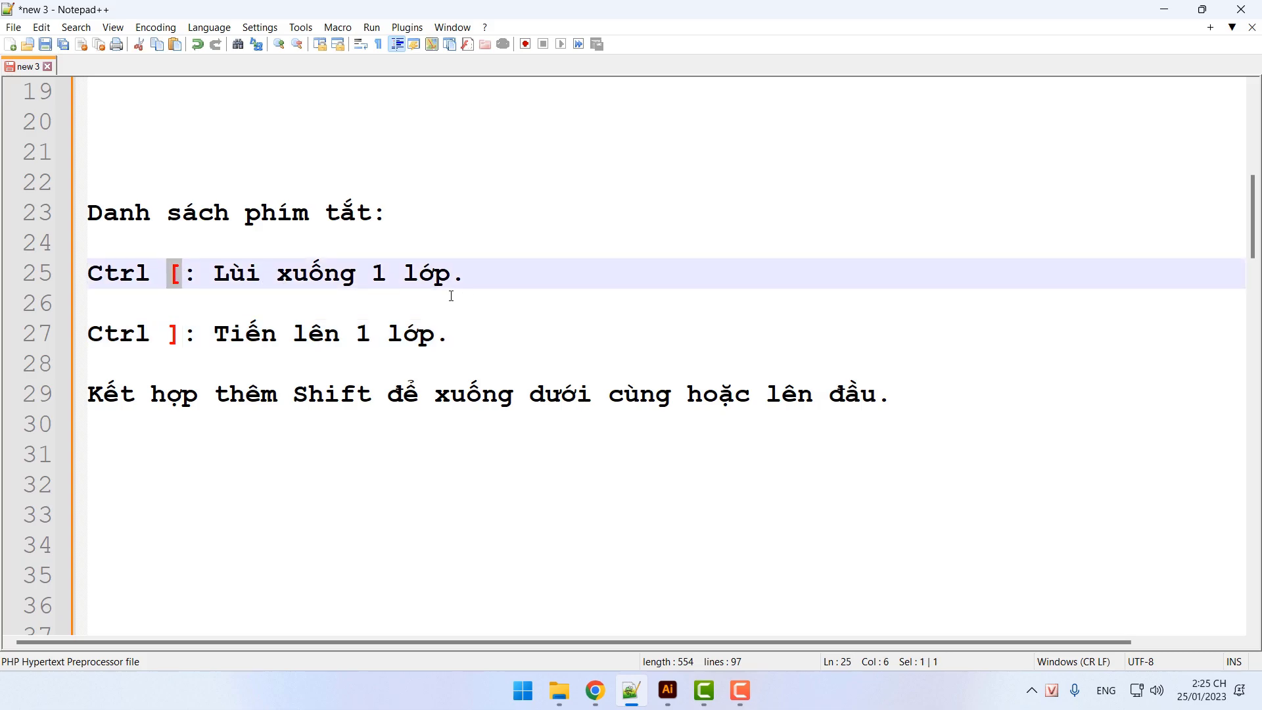
left_click(668, 690)
Bring the pink circle to the front with Ctrl+], then send it back with Ctrl+[
left_click(945, 429)
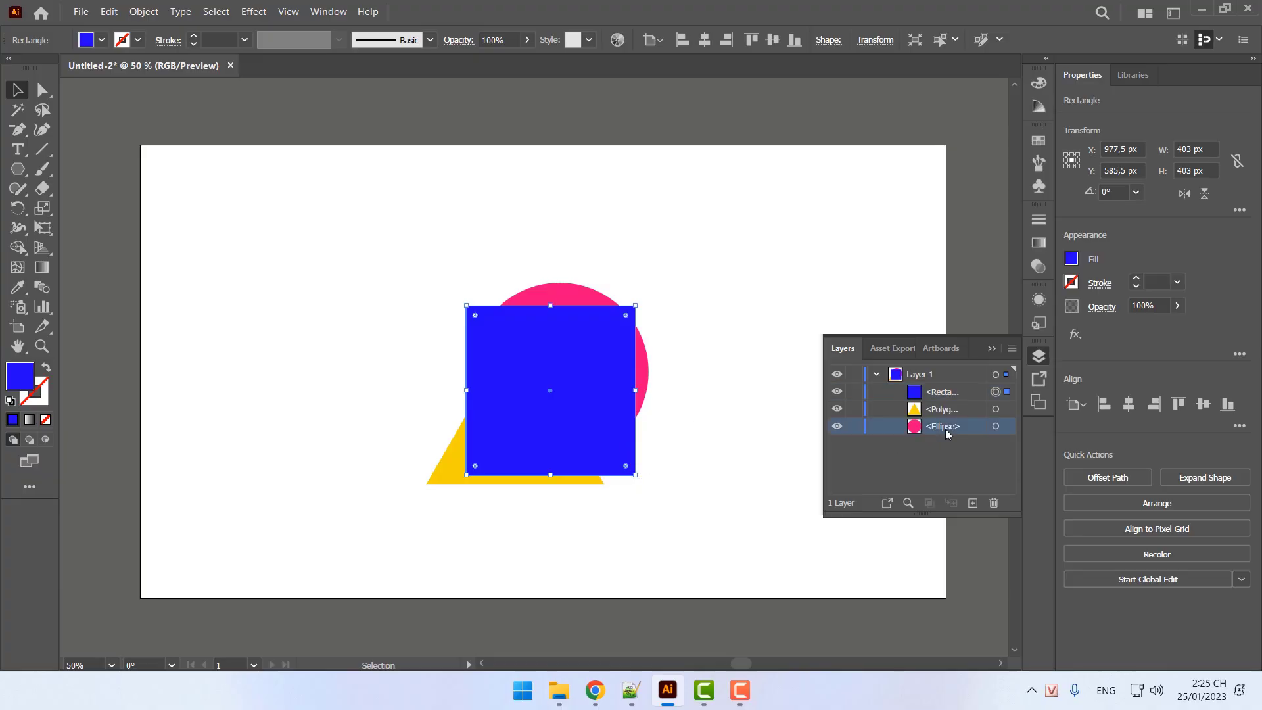
left_click(563, 288)
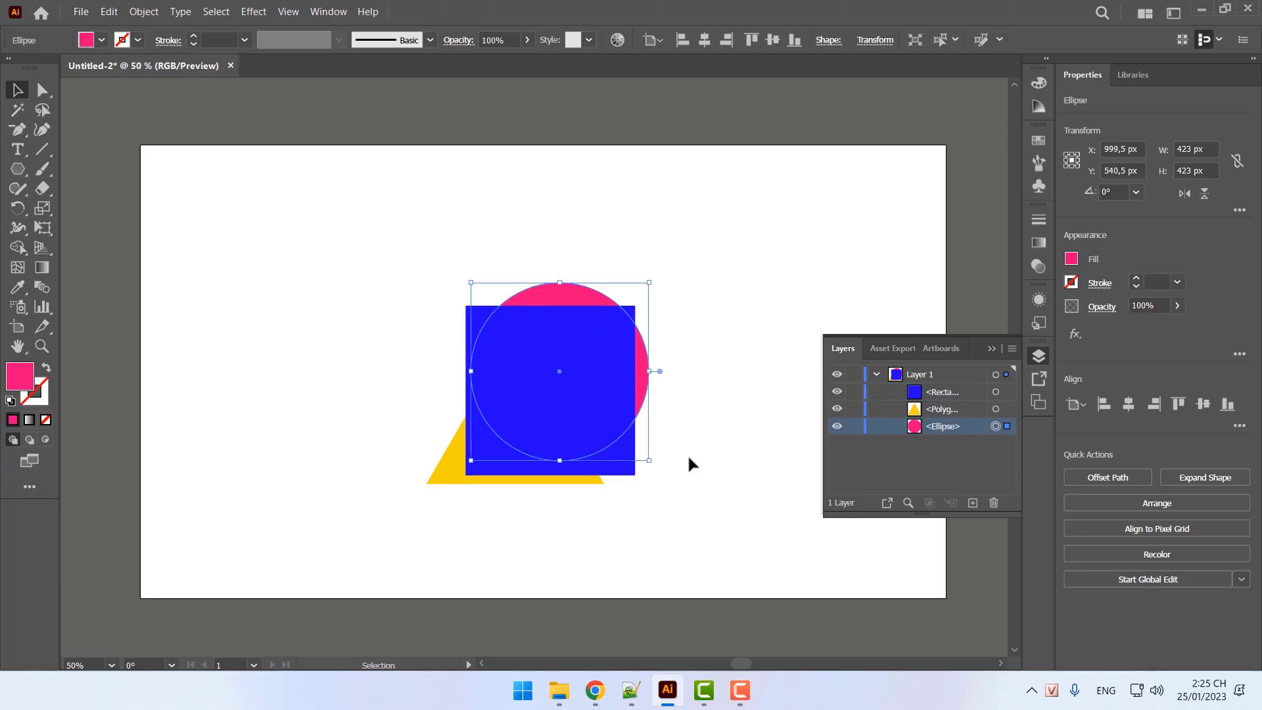
key("a")
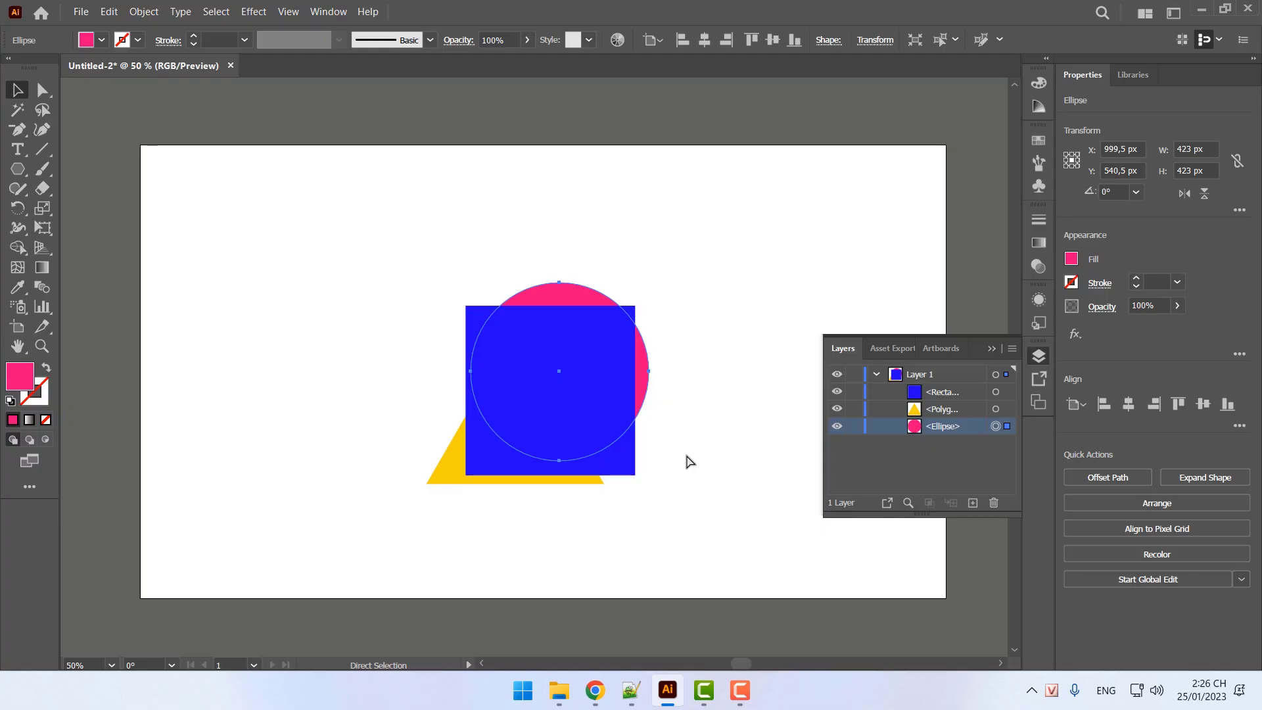
key("ctrl+bracketright")
key("v")
key("ctrl+bracketright")
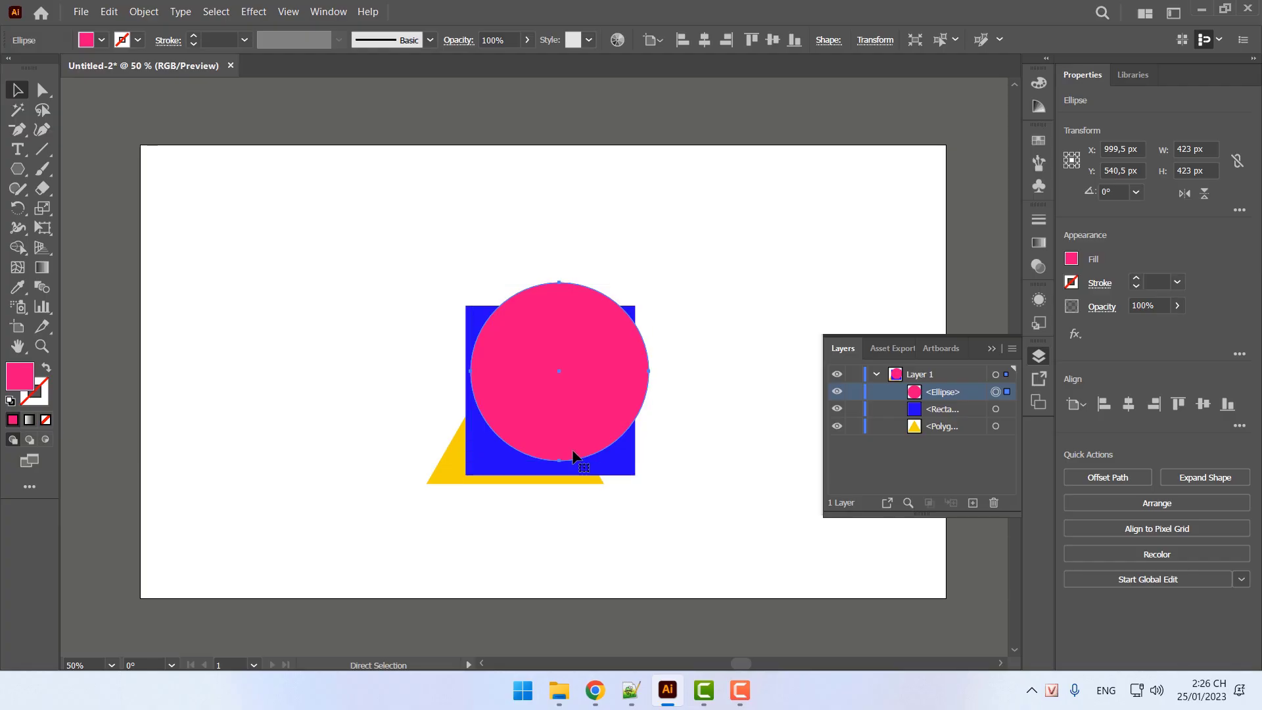
key("ctrl+bracketleft")
key("ctrl+bracketleft")
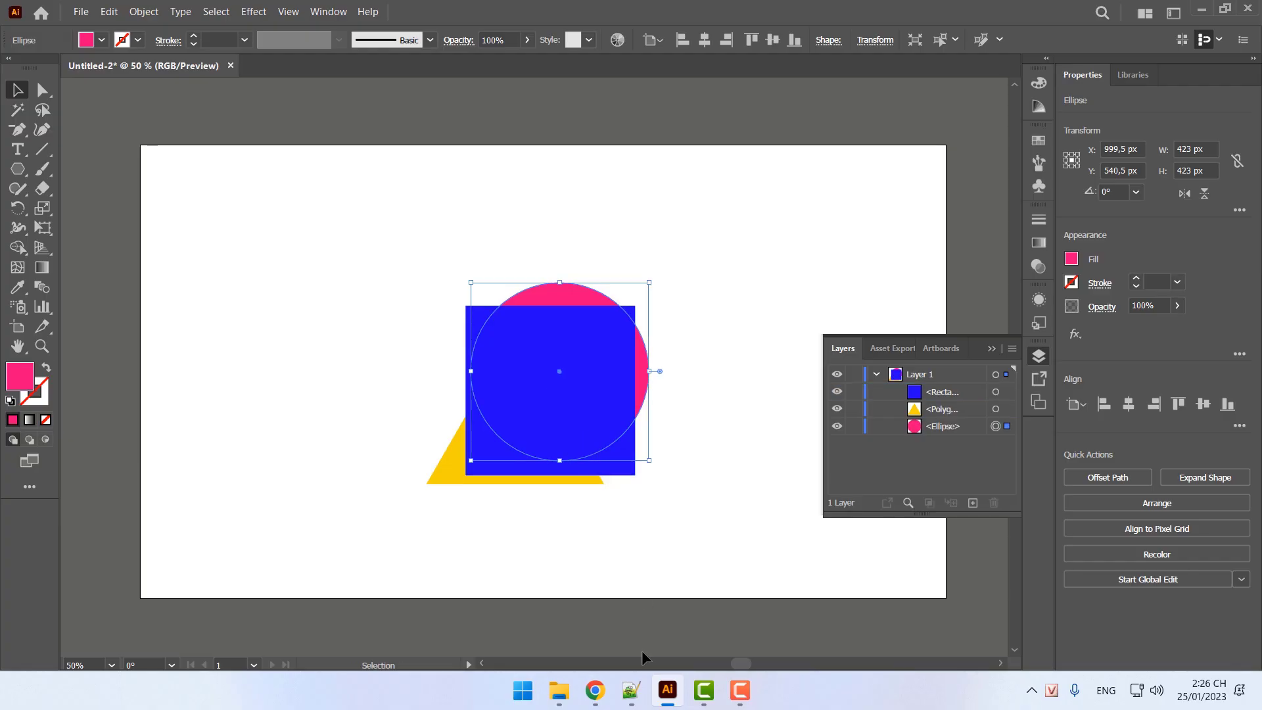
left_click(916, 432)
Highlight the word Shift in the last shortcut note, then return to Illustrator
left_click(631, 690)
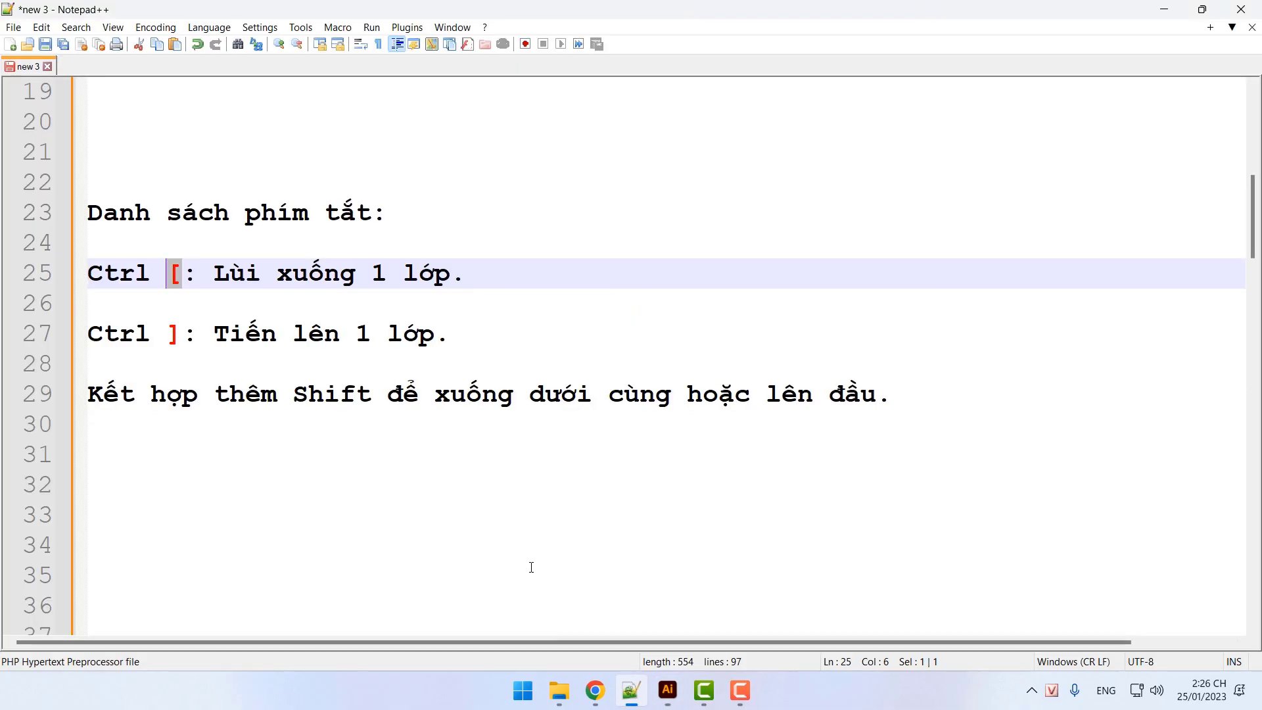
left_click_drag(293, 395, 355, 395)
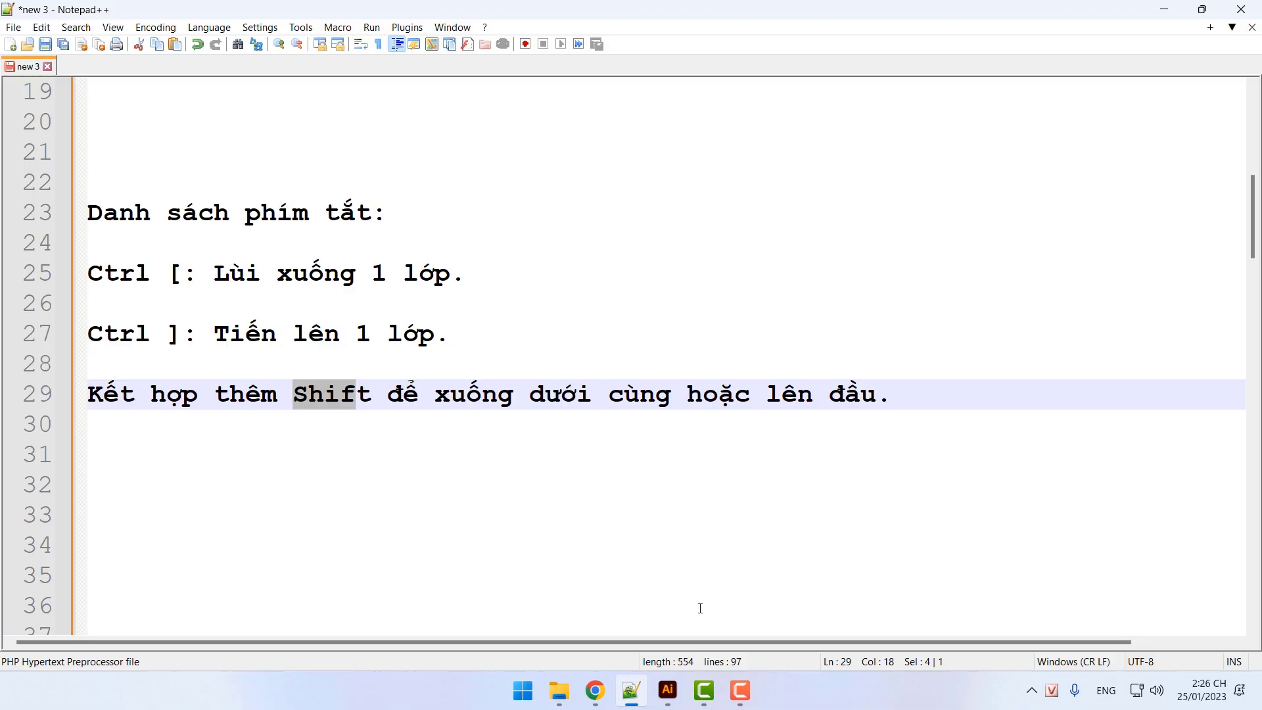
left_click(668, 690)
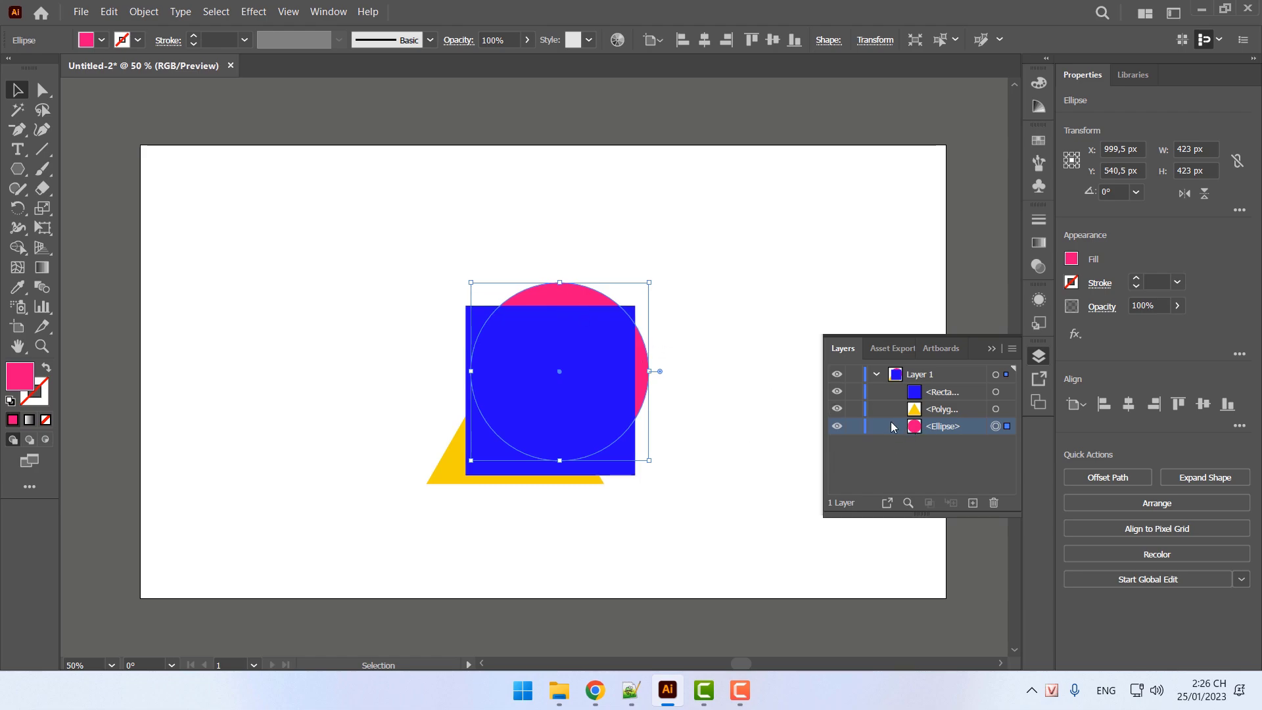
Bring the pink circle to the front with Ctrl+Shift+], checking the bottom/top note in Notepad++
key("ctrl")
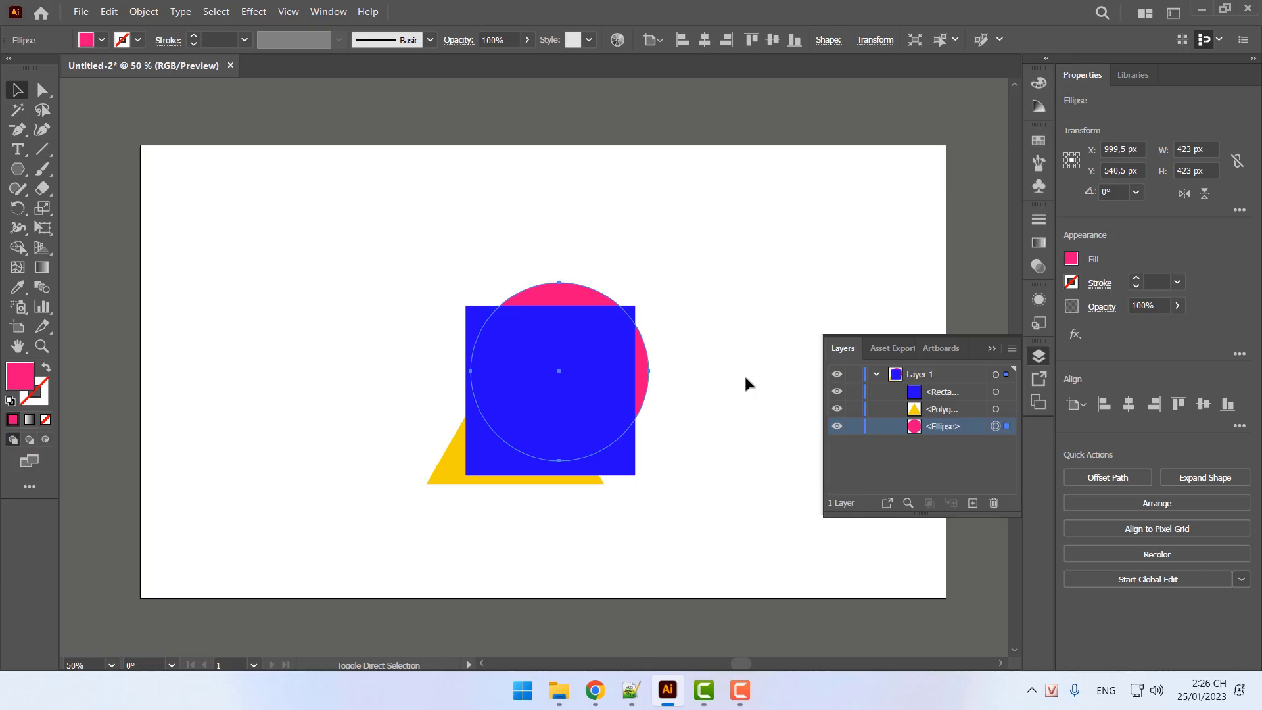
key("ctrl+shift+bracketright")
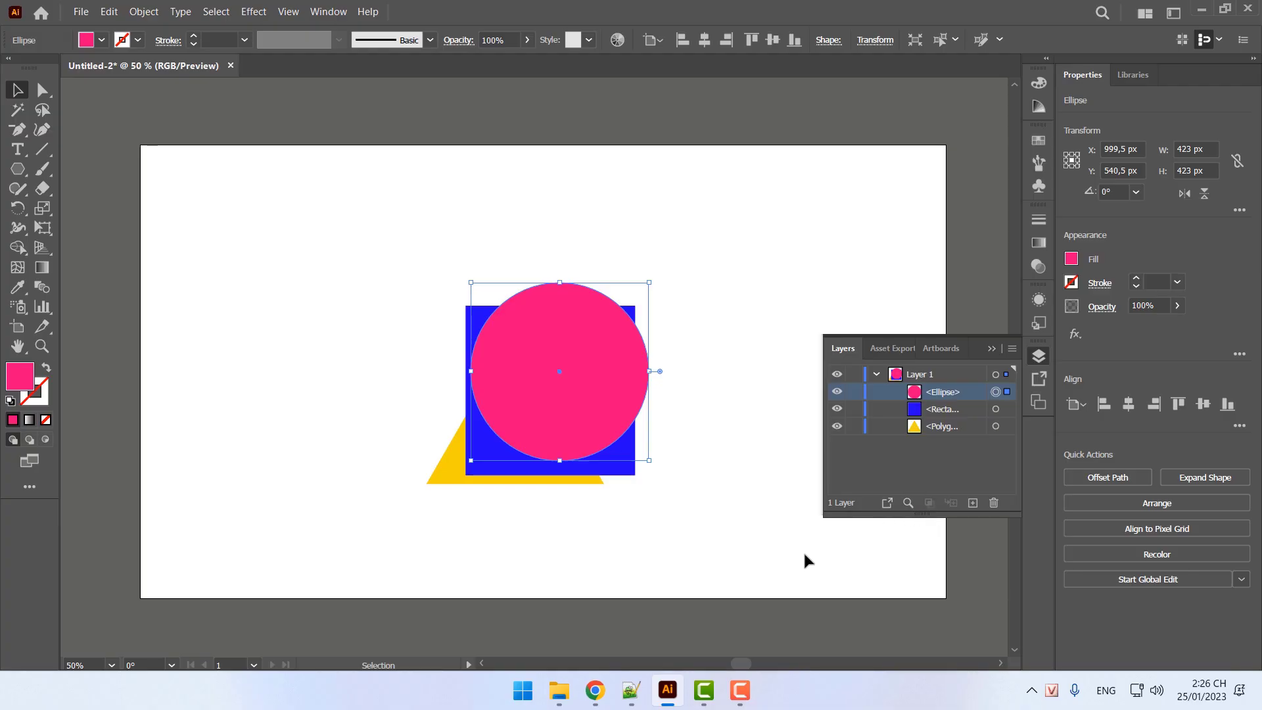
left_click(631, 690)
left_click_drag(891, 394, 600, 395)
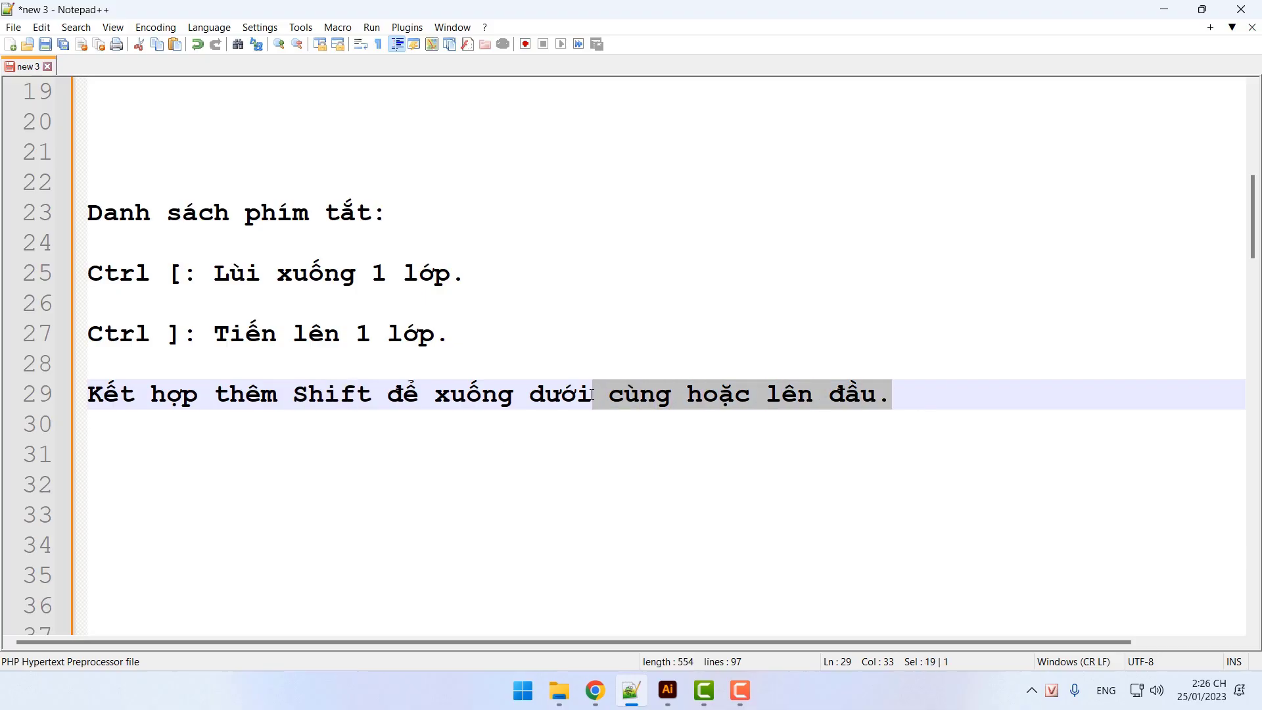
left_click(603, 399)
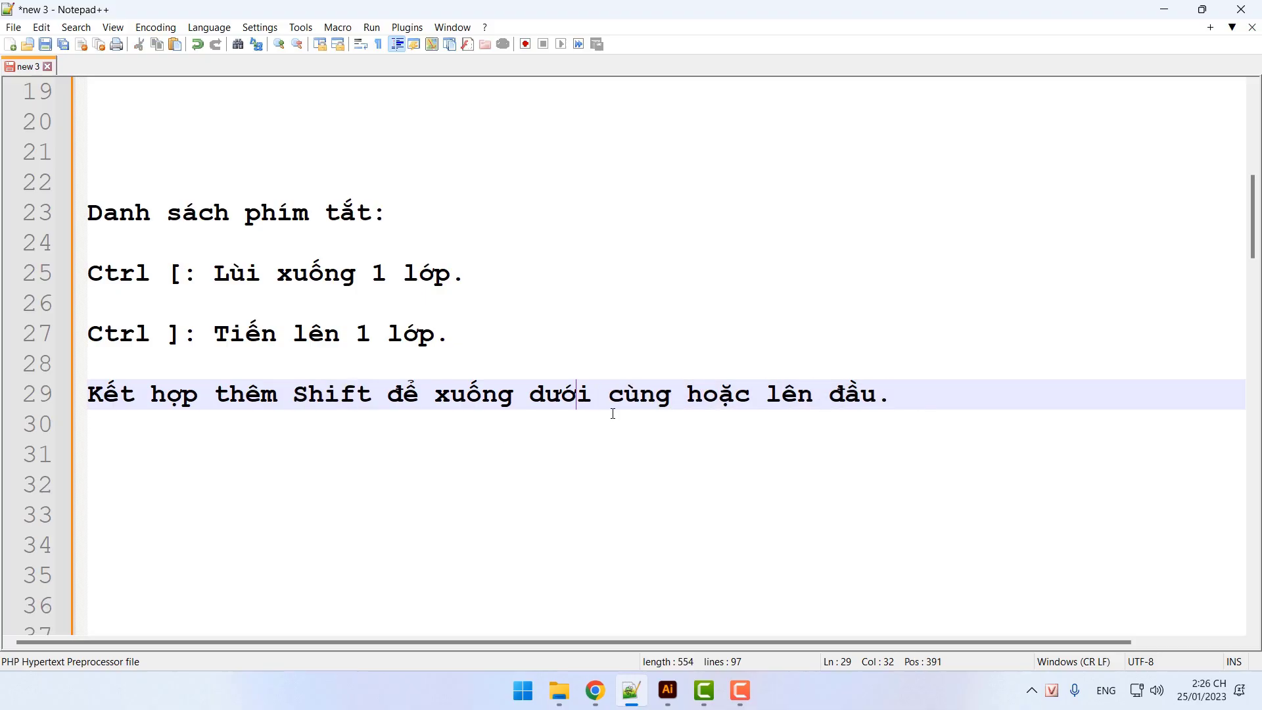
left_click(677, 684)
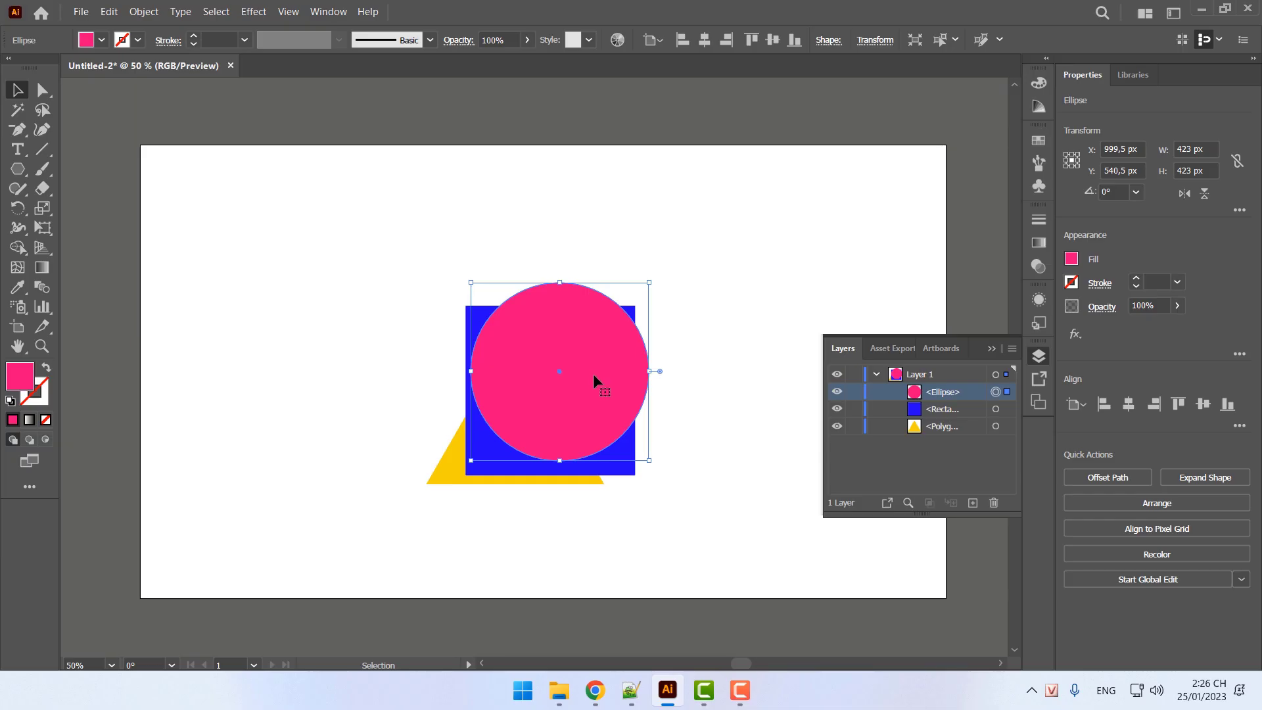
Send the pink circle to the back with Ctrl+Shift+[ and verify the order in the Layers panel
key("ctrl")
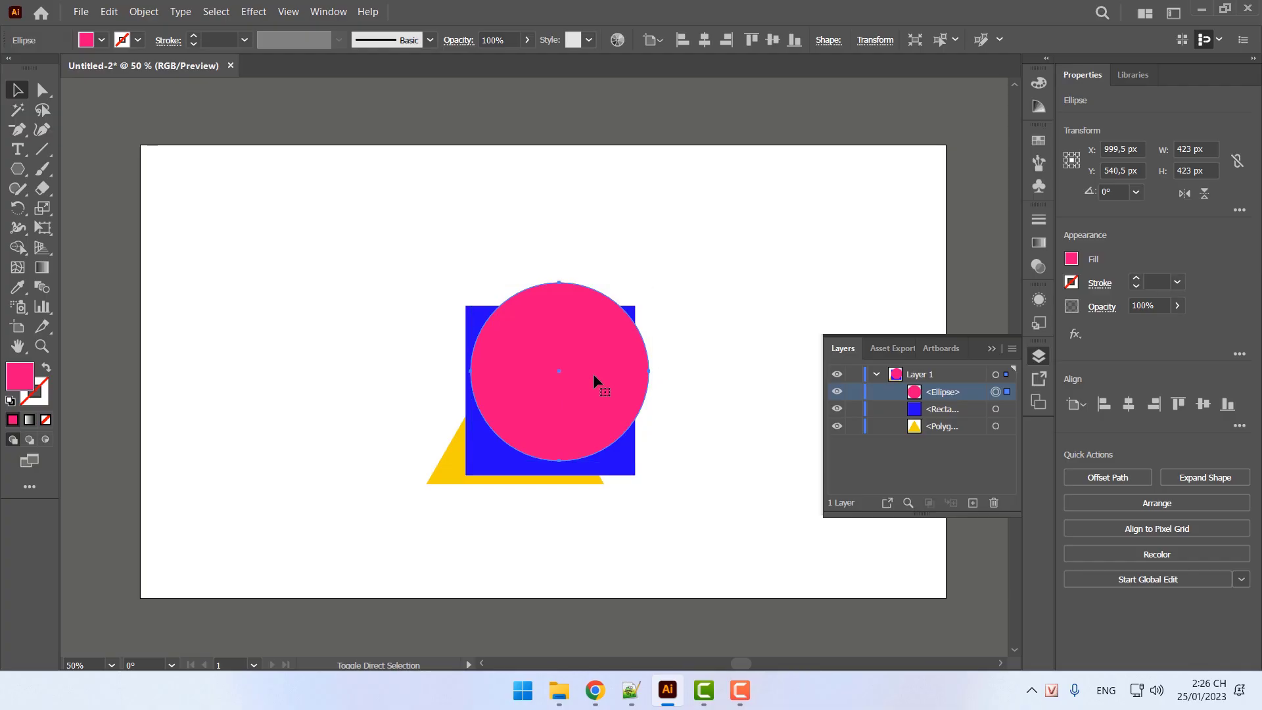
key("ctrl+shift+bracketleft")
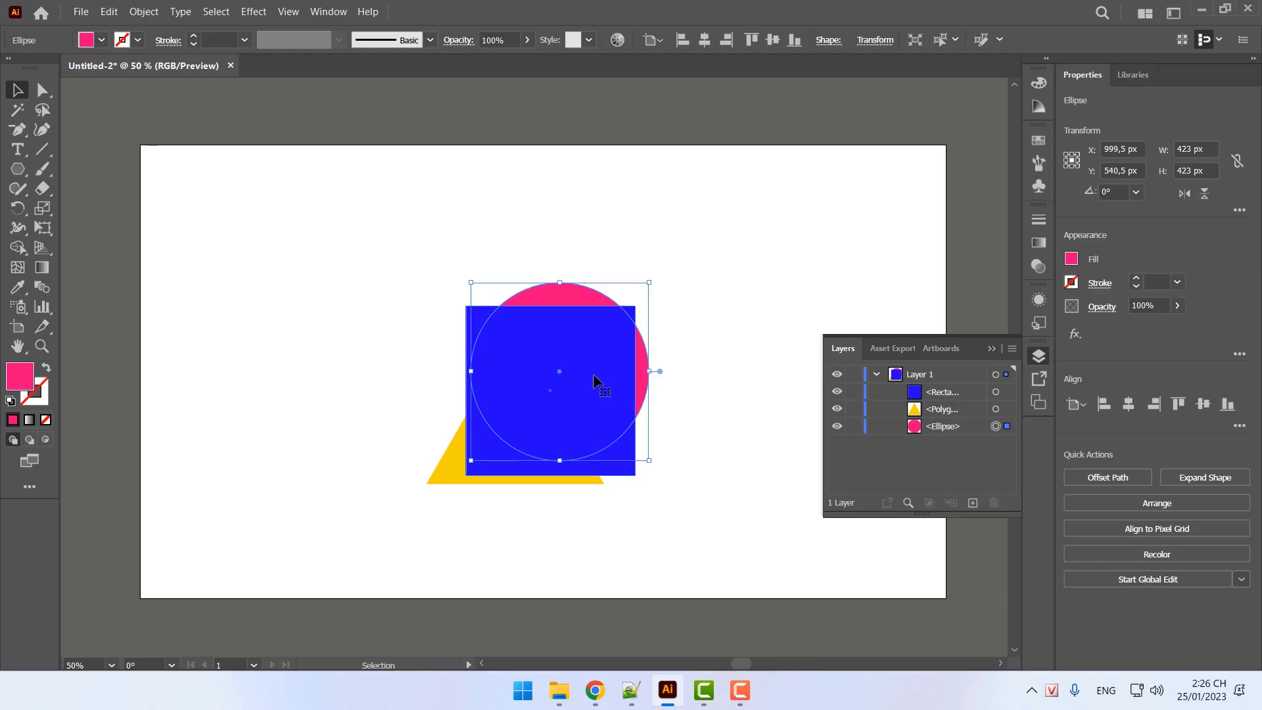
left_click(929, 427)
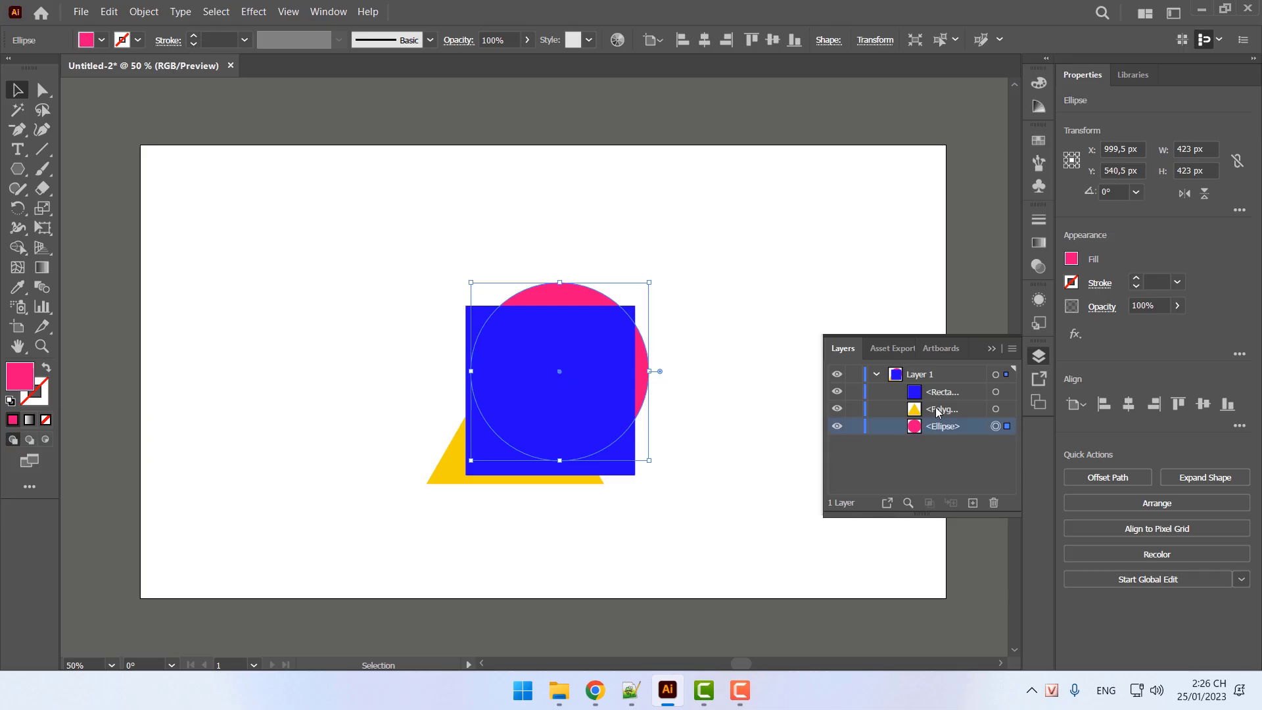
left_click(940, 394)
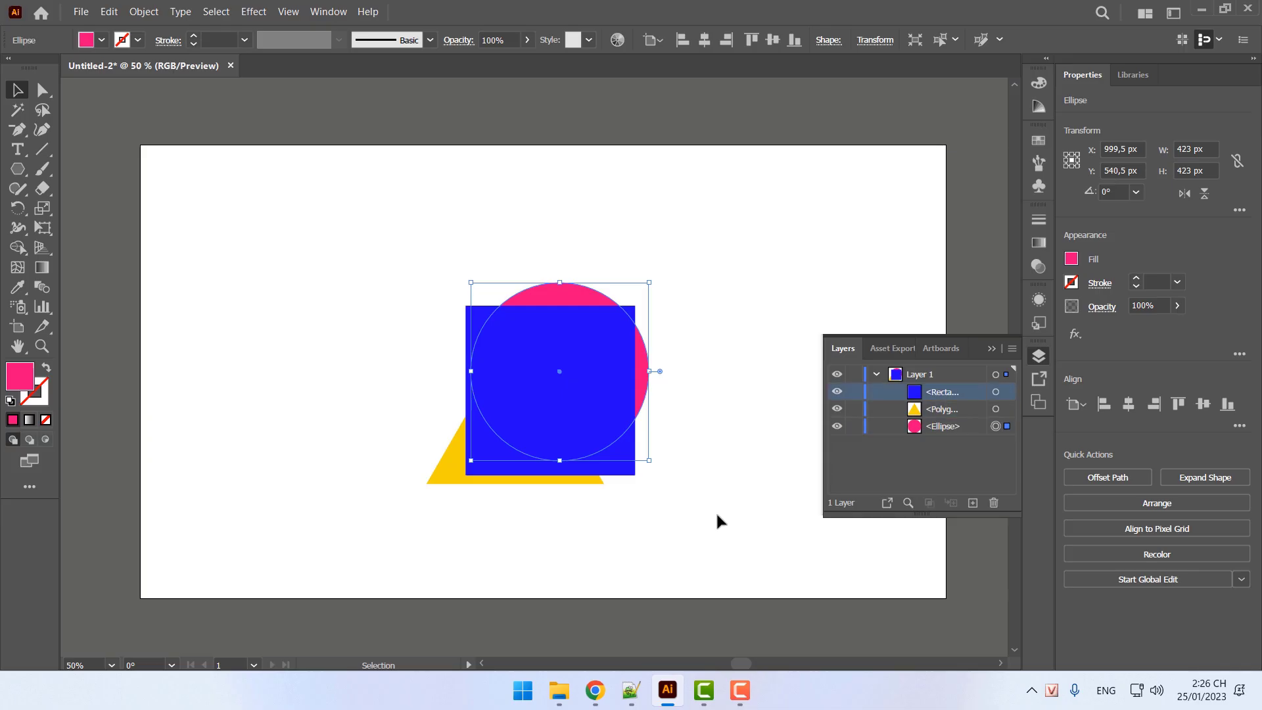
left_click(631, 691)
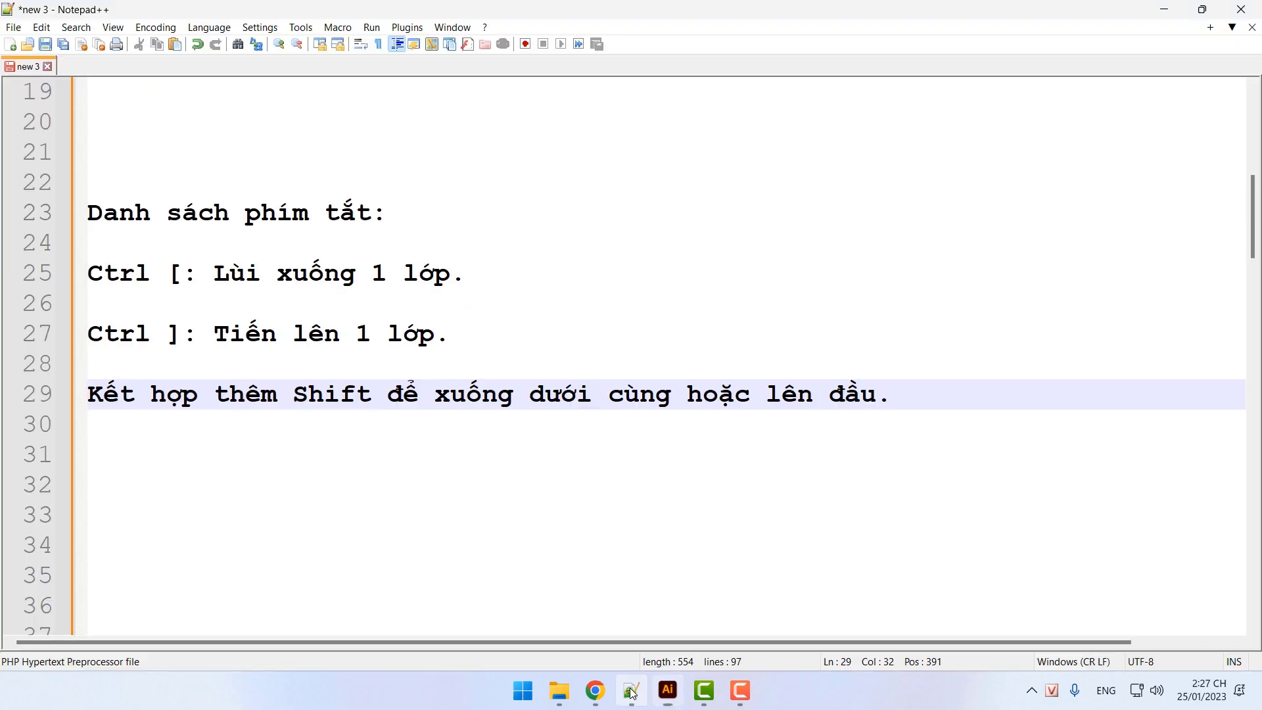
Review the Ctrl+[ and Ctrl+] layer-step shortcut lines in the notes, then return to Illustrator
left_click(181, 274)
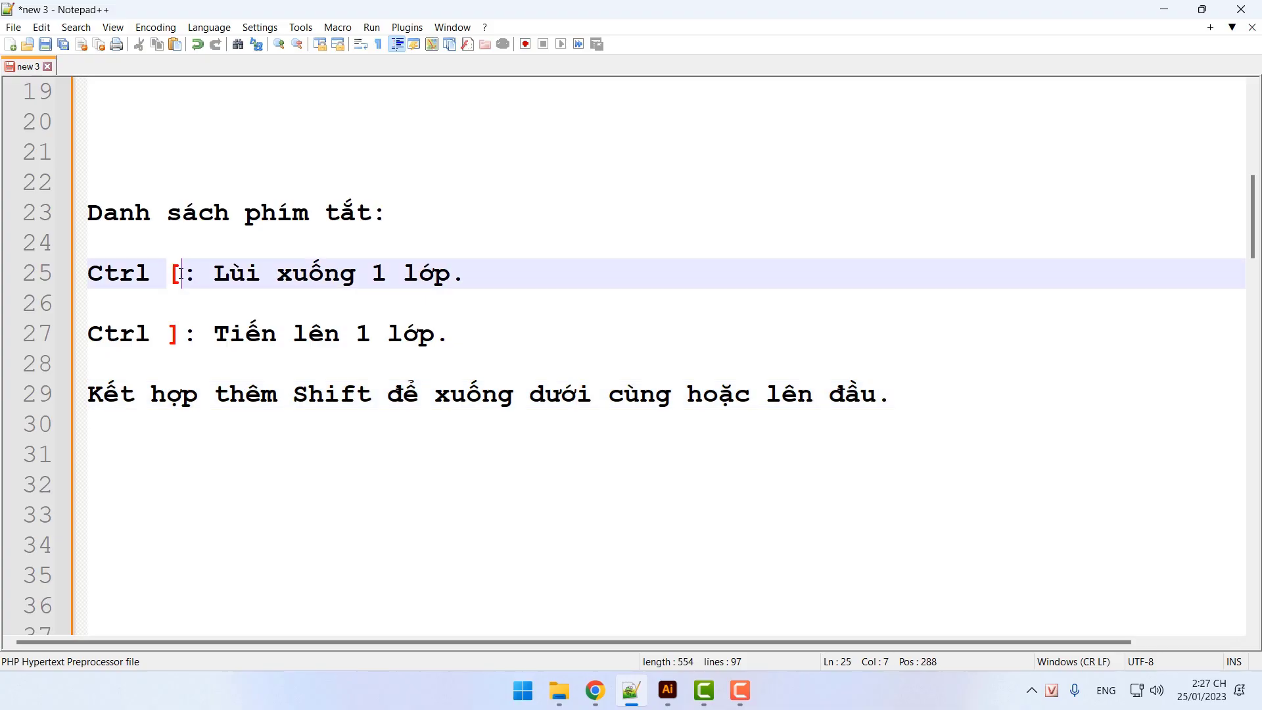
left_click(180, 333)
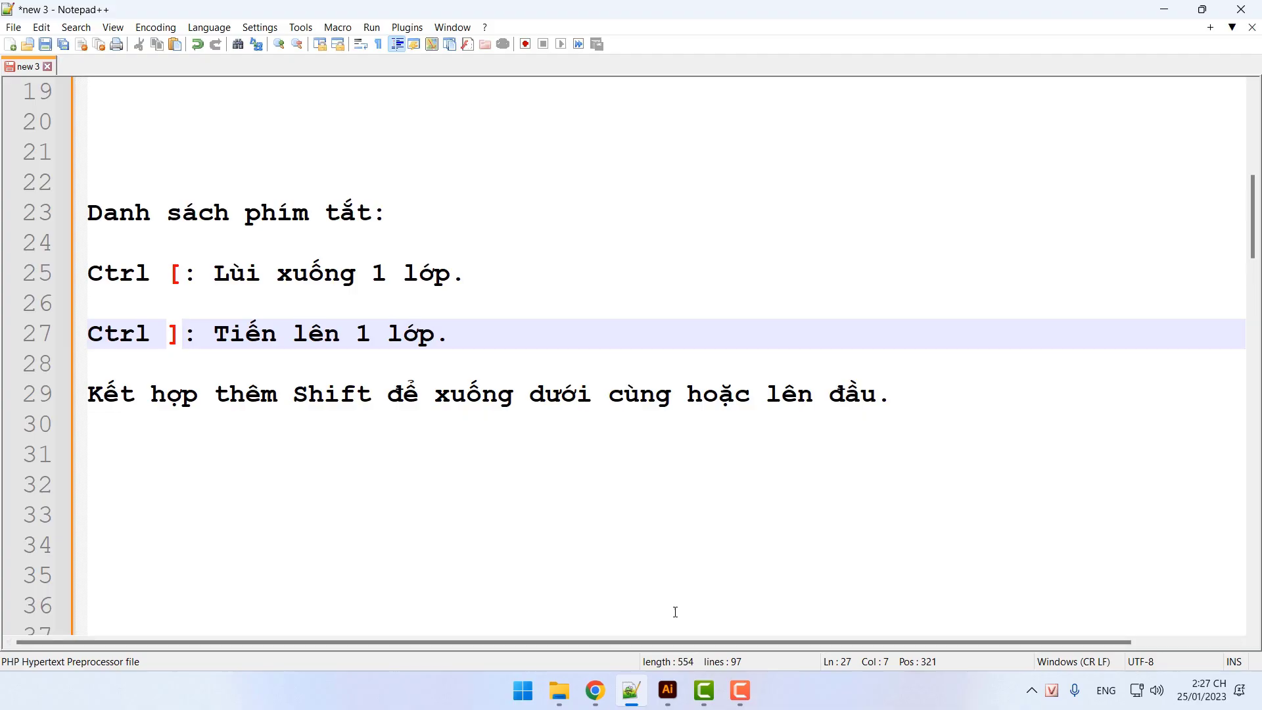
left_click(667, 691)
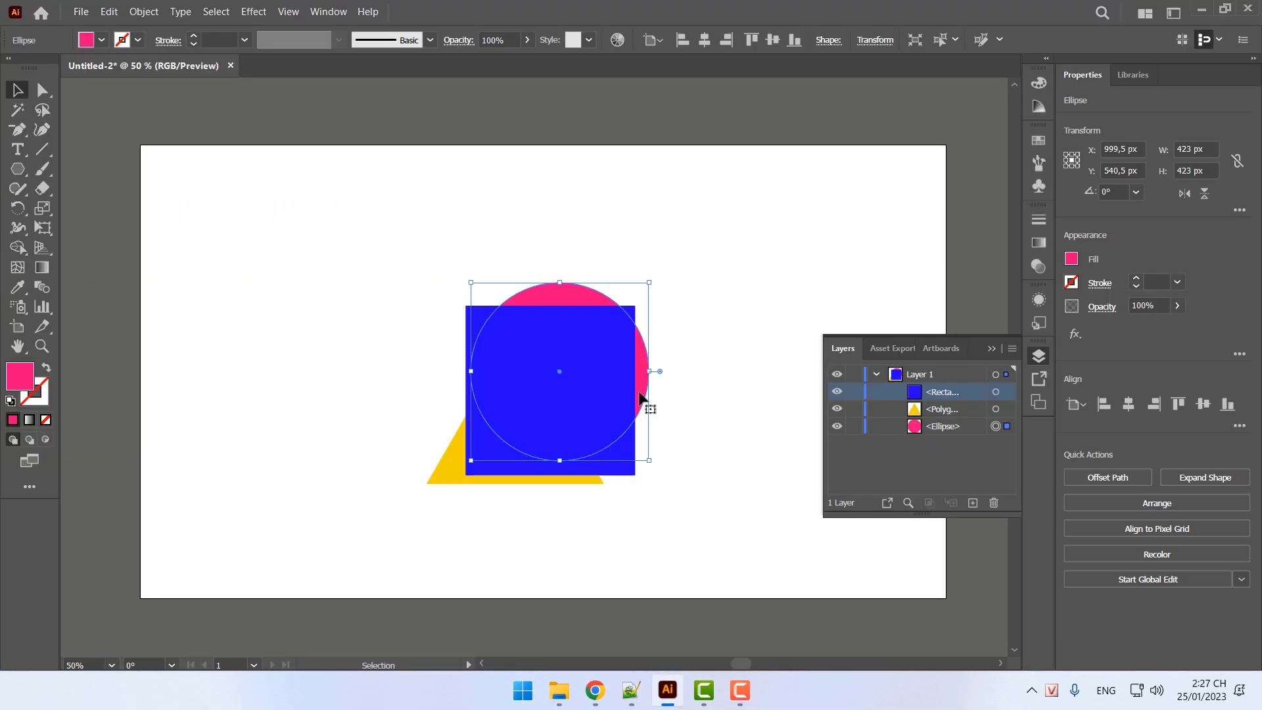
Select the blue square and send it back two levels with Ctrl+[, behind the triangle and circle
key("a")
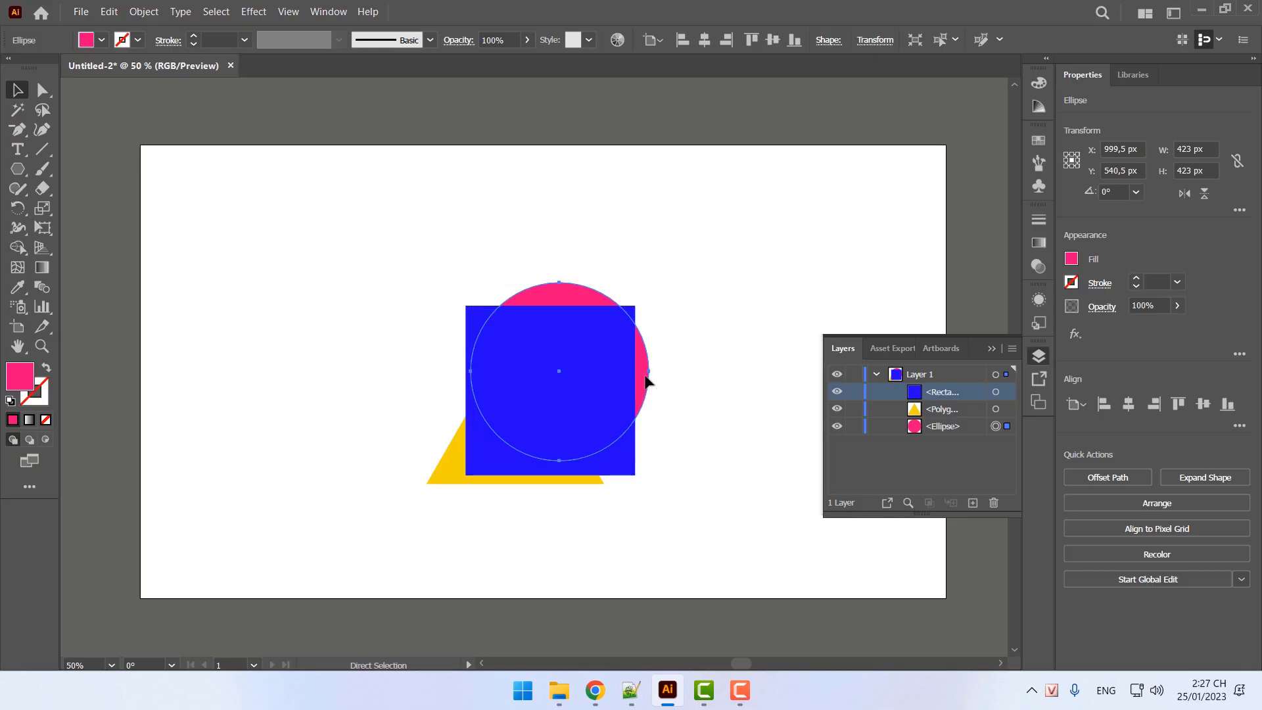
key("v")
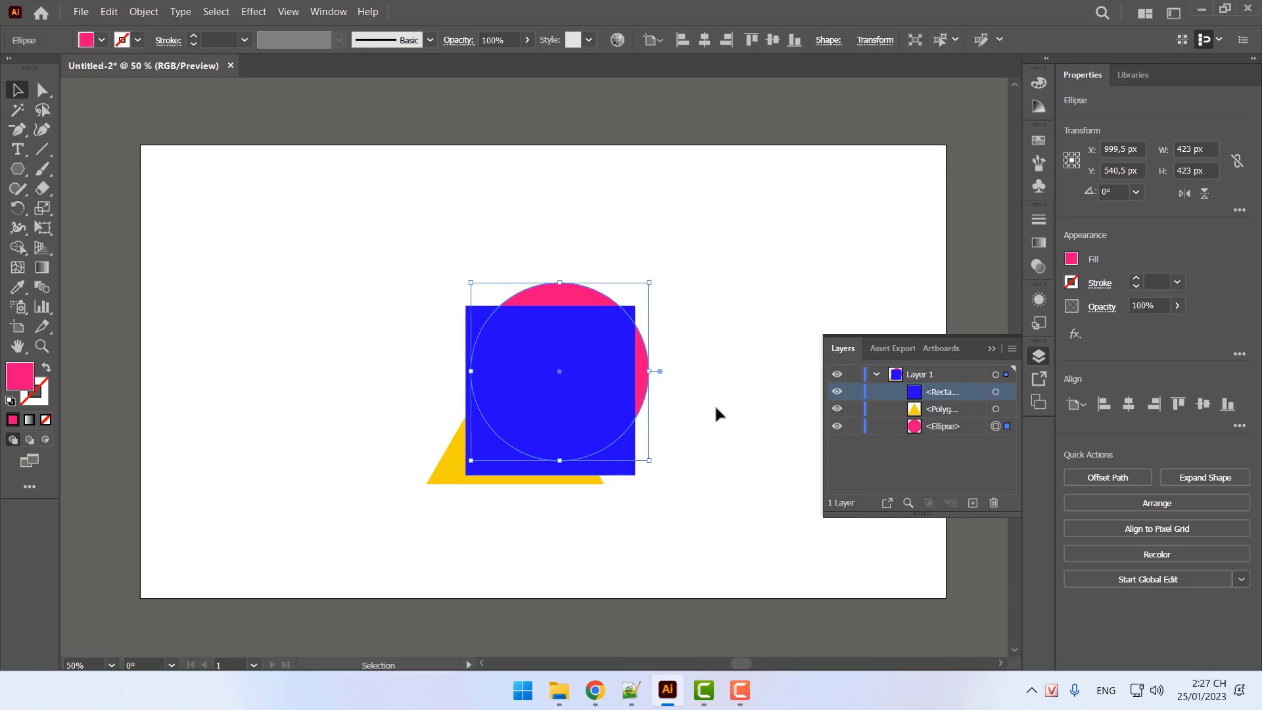
left_click(940, 427)
key("a")
left_click(572, 443)
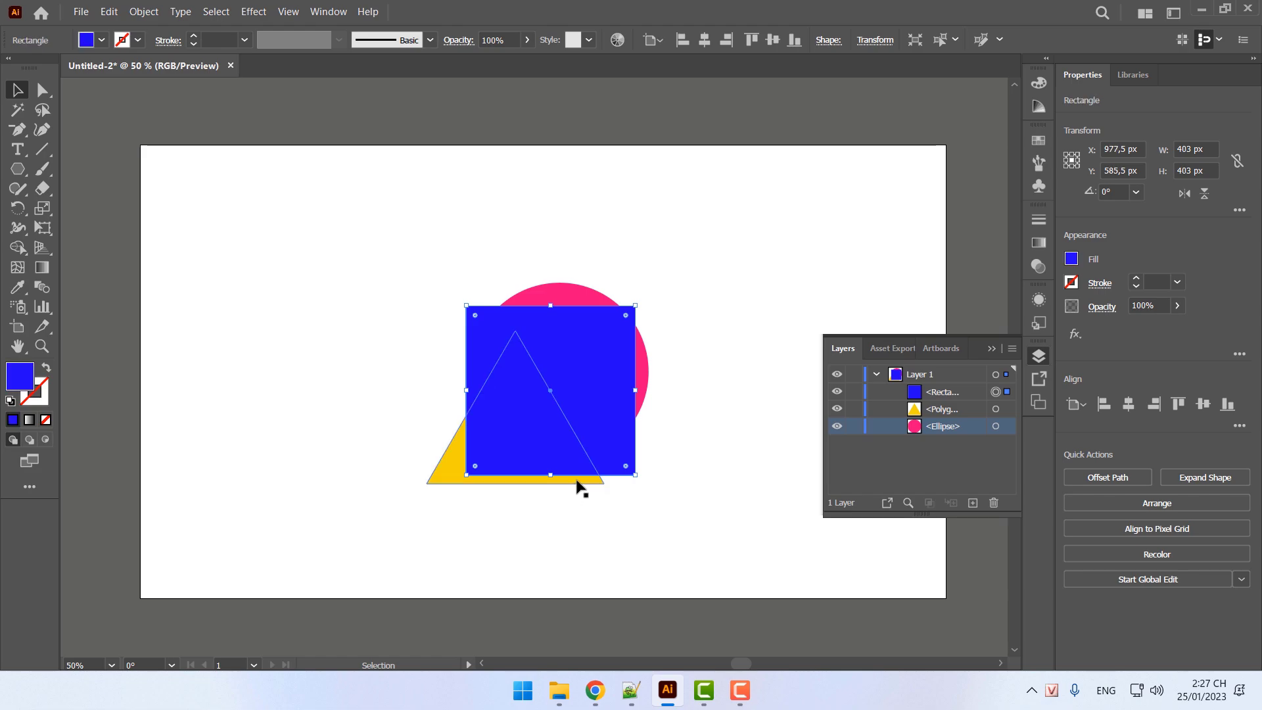
key("ctrl+bracketleft")
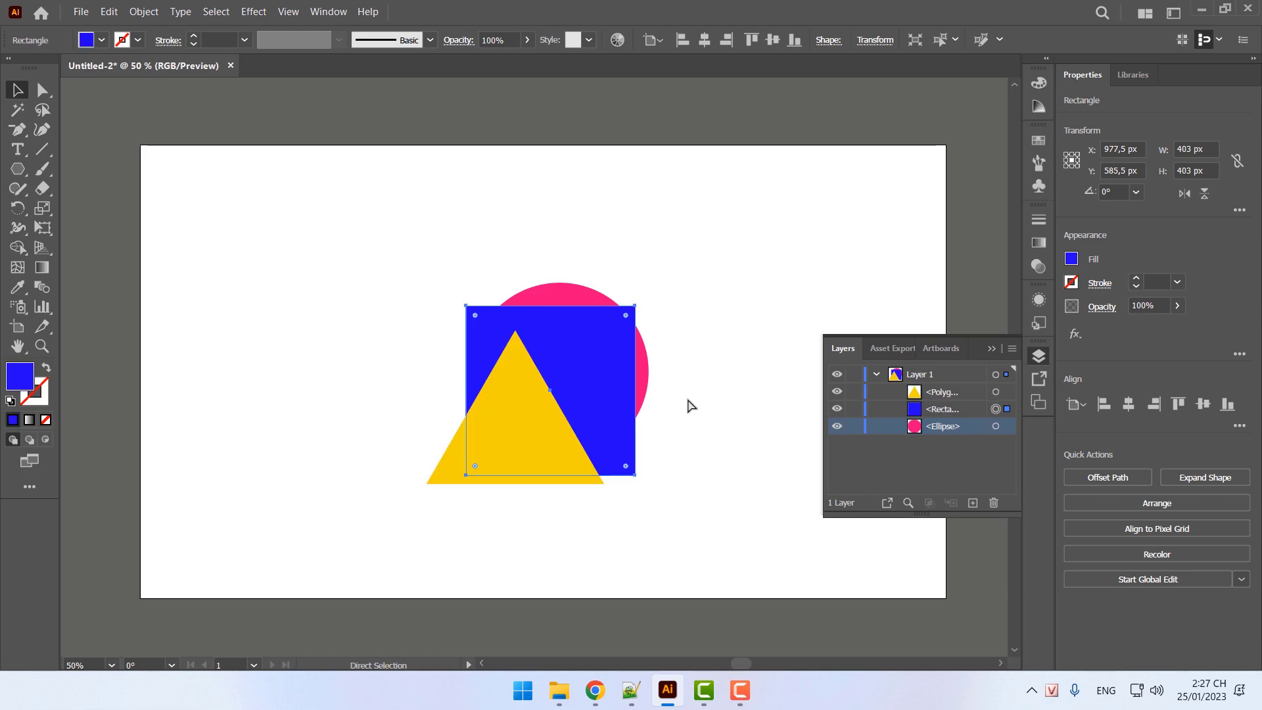
key("ctrl+bracketleft")
Bring the blue square to the front, lower the triangle slightly, and place the square over it at X 1150.5, Y 671.5 px
key("v")
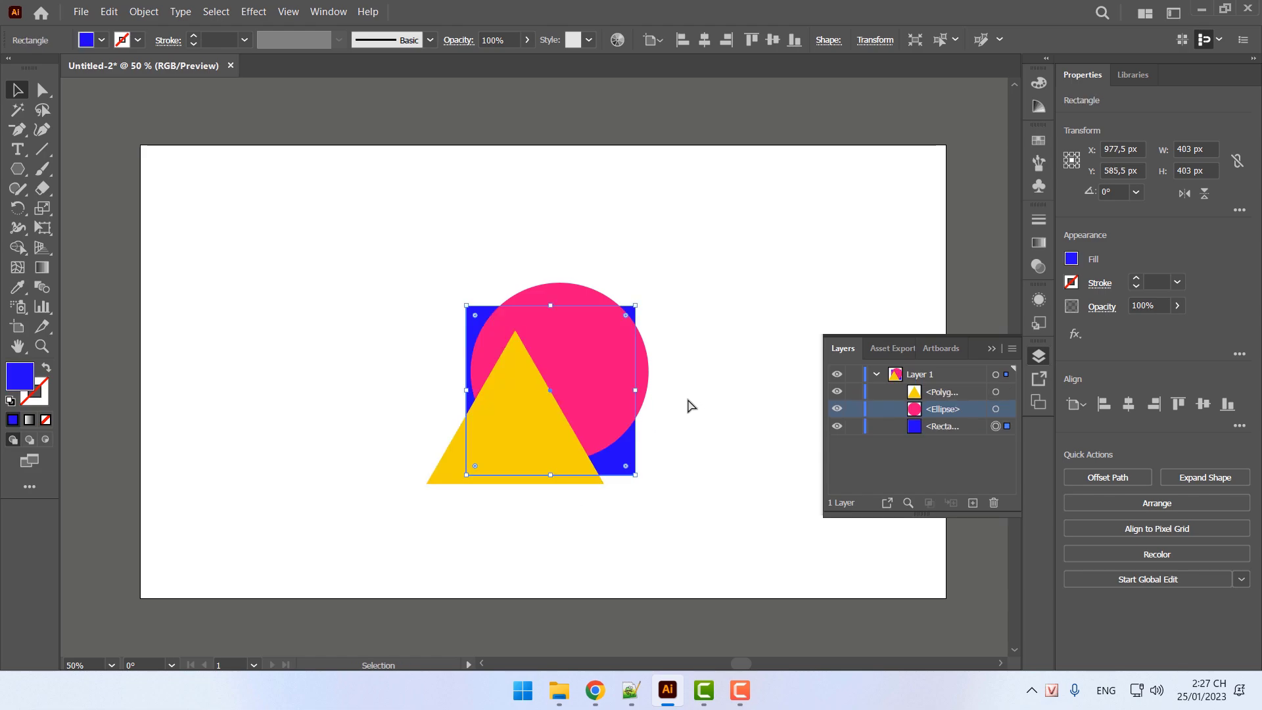
key("ctrl")
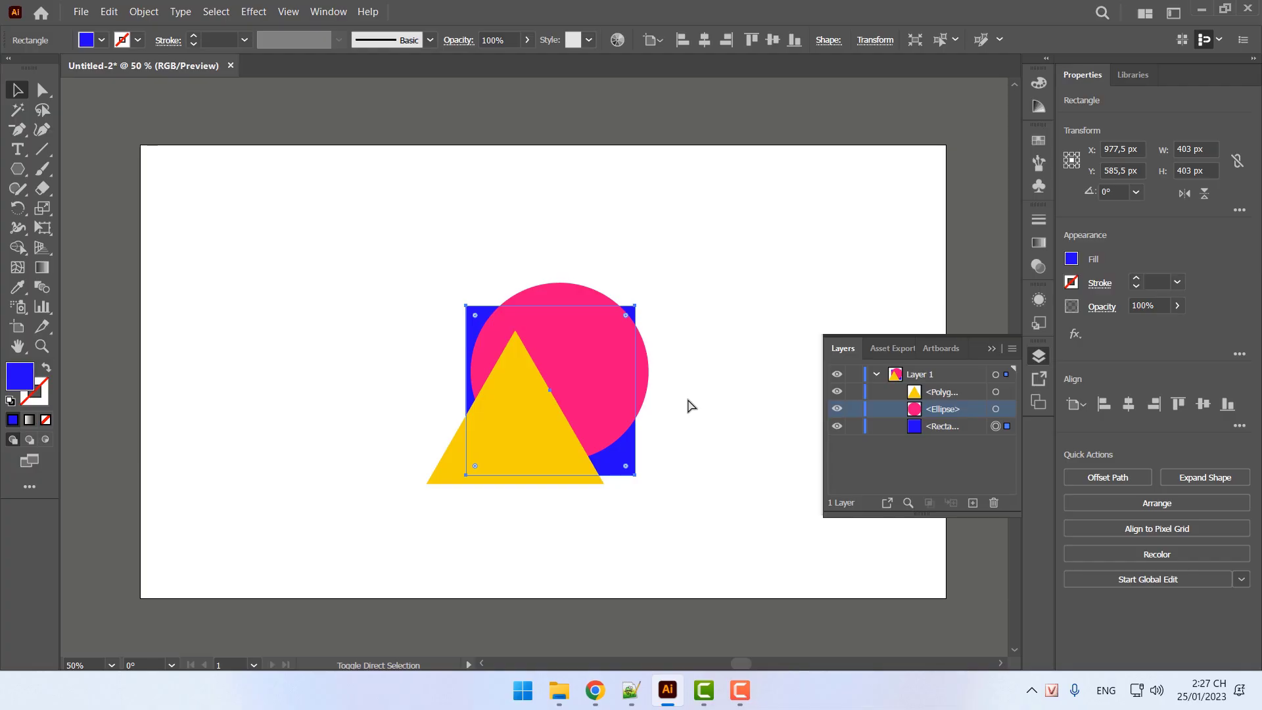
key("ctrl+shift+bracketright")
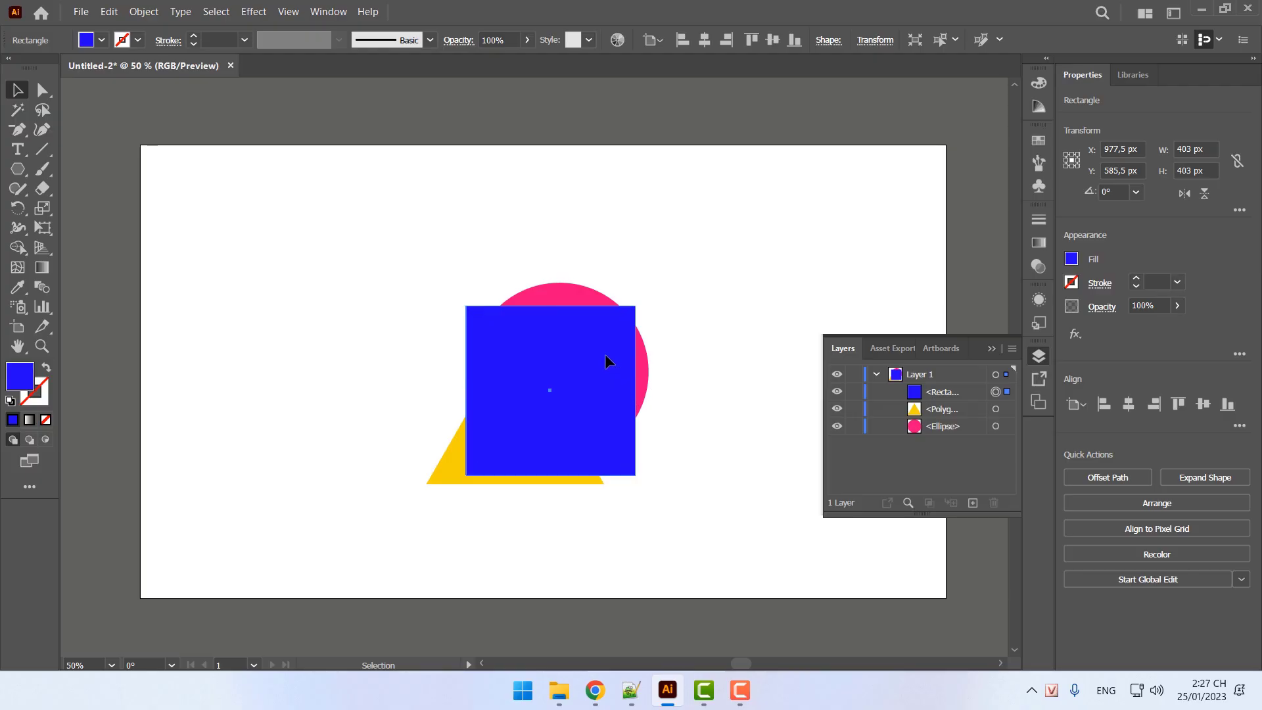
left_click_drag(605, 358, 655, 321)
left_click(491, 452)
left_click_drag(490, 452, 506, 489)
left_click_drag(644, 380, 670, 451)
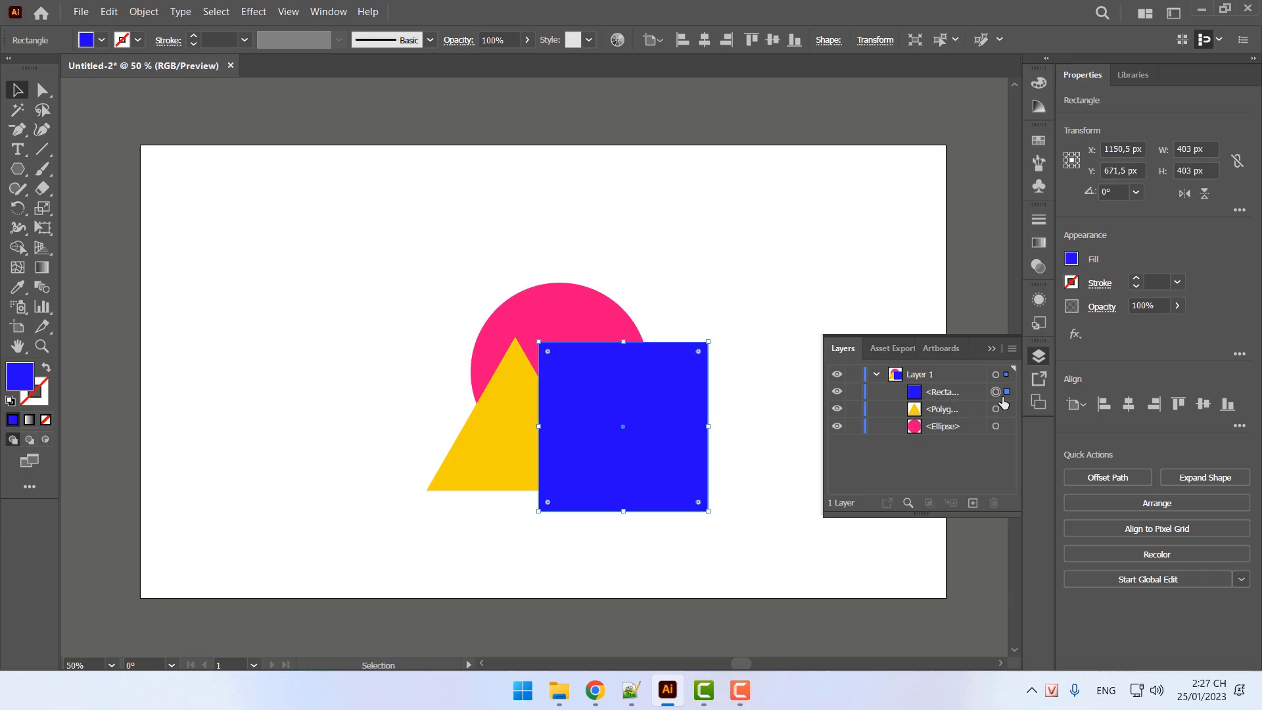
Close the Layers panel and switch to the shortcut notes in Notepad++
left_click(1042, 354)
left_click(1042, 355)
left_click(1042, 355)
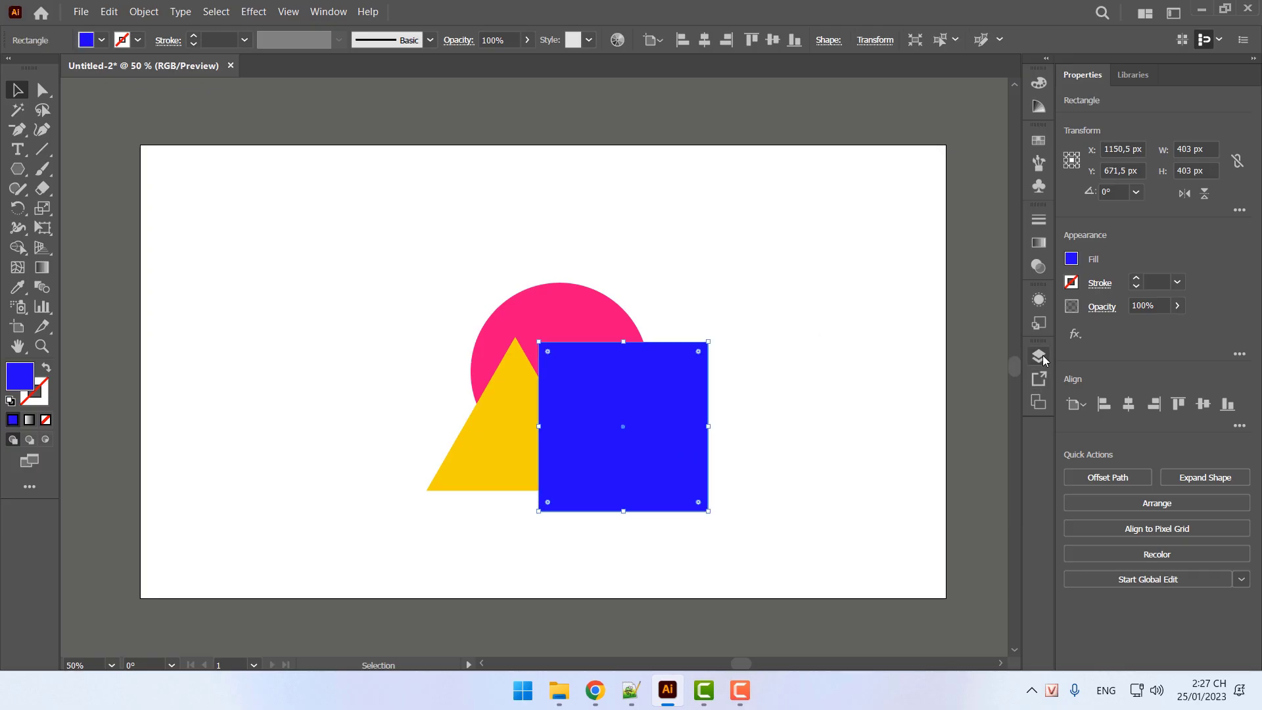
left_click(631, 690)
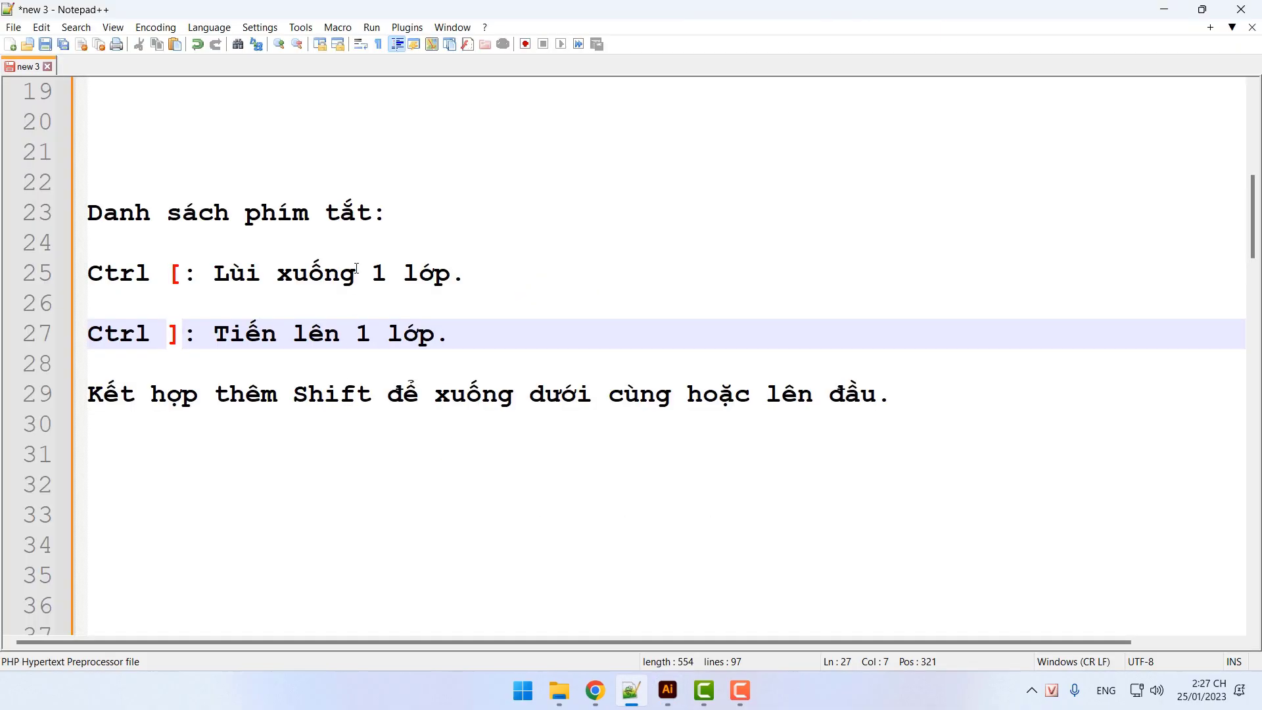
Scroll the notes up to the lesson title, then return to the Illustrator document
scroll(455, 314, "up", 4)
scroll(454, 314, "up", 2)
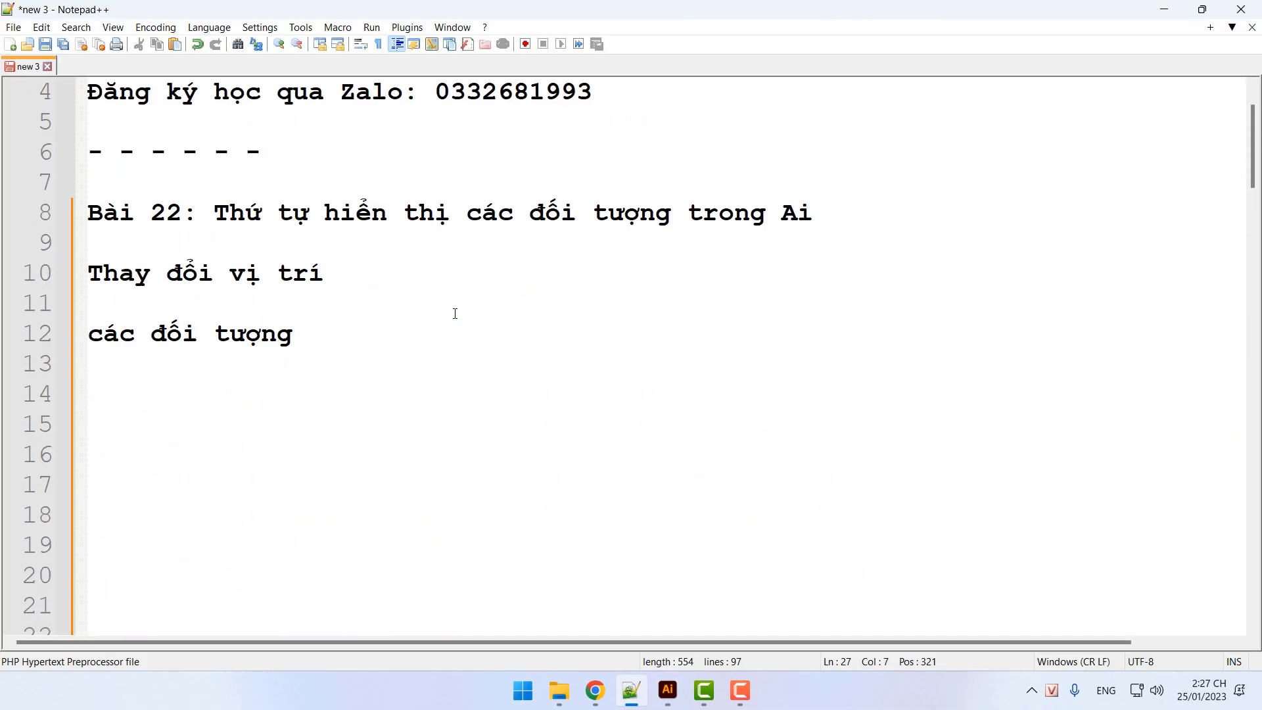
left_click(668, 690)
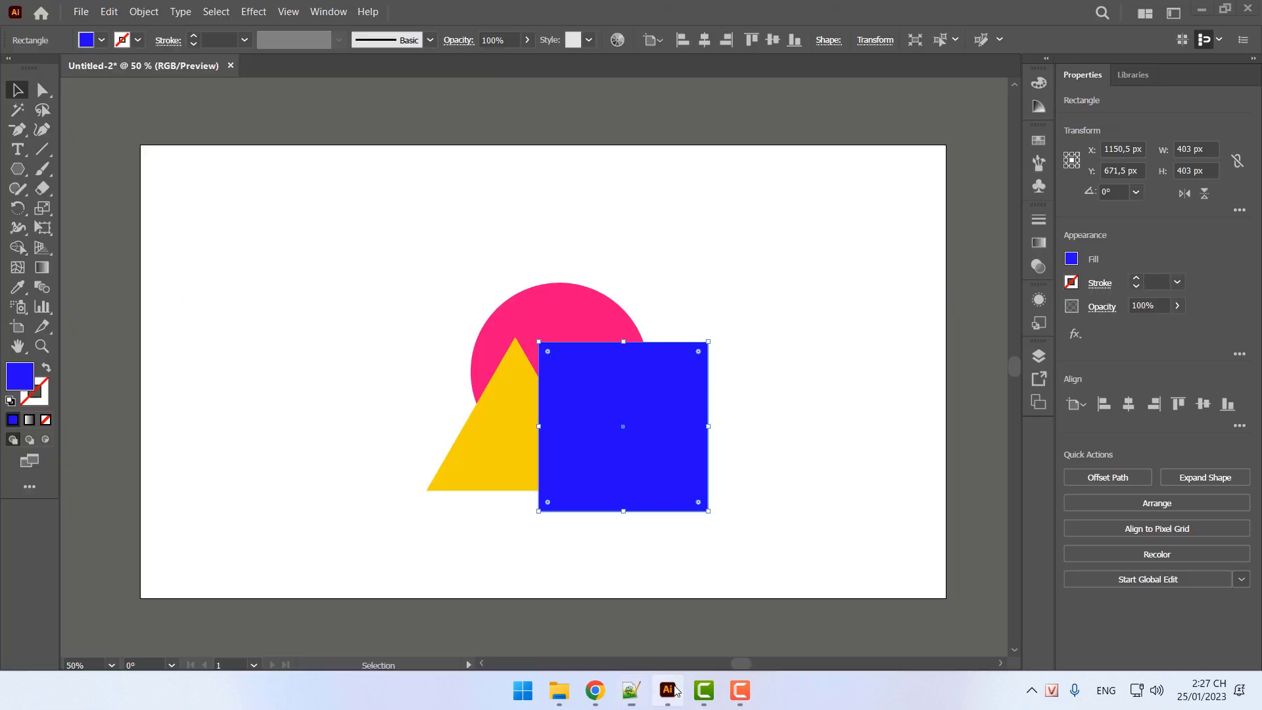
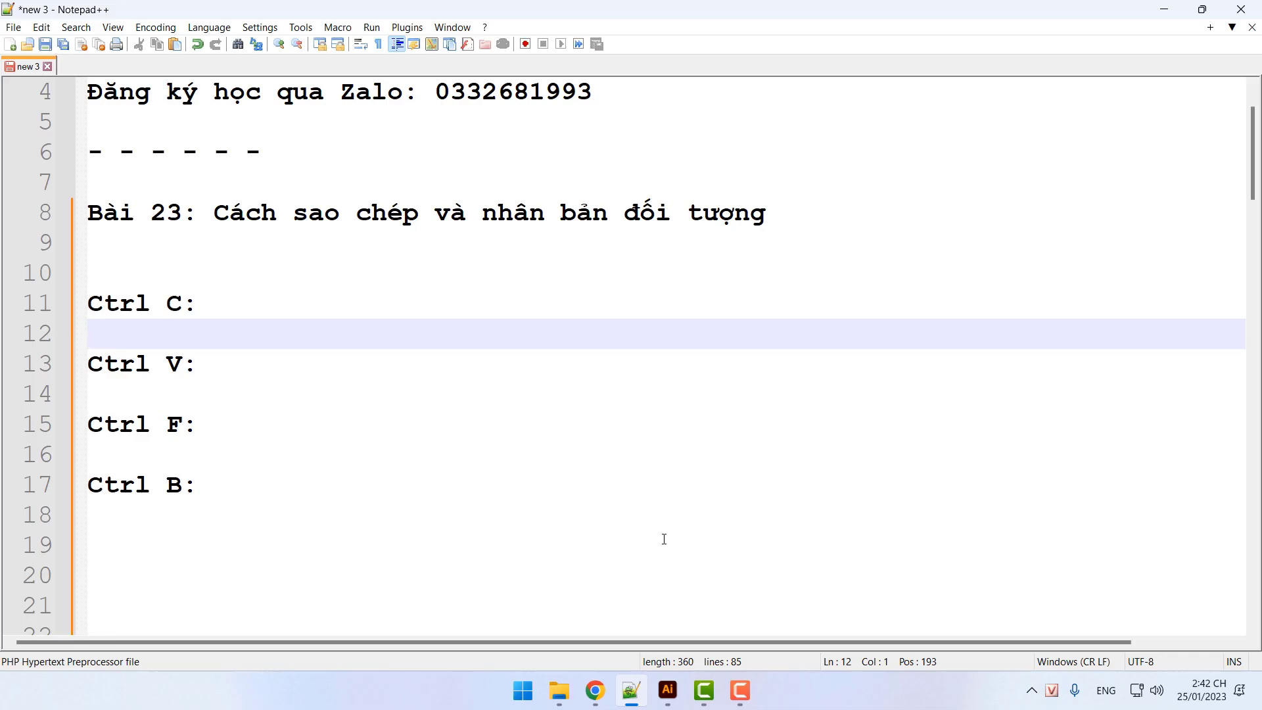
Draw a 267 px circle near the artboard centre with the Ellipse Tool
left_click(667, 690)
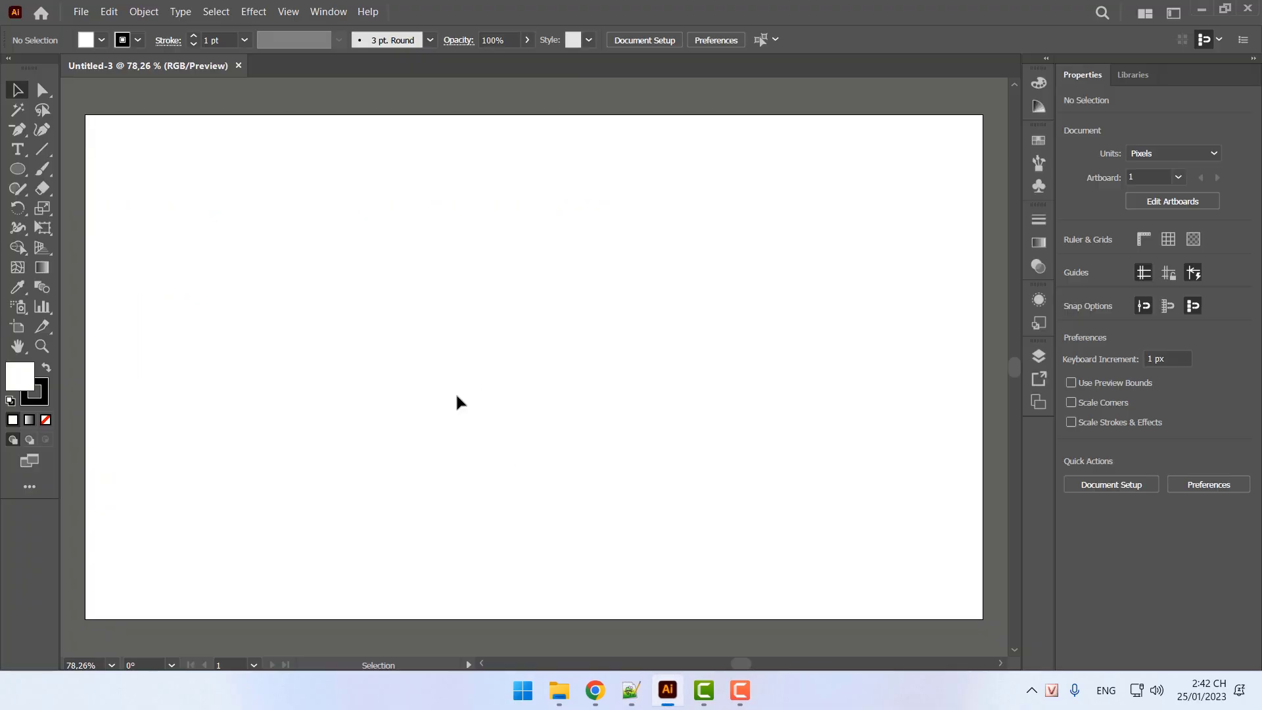
left_click_drag(18, 169, 73, 207)
left_click_drag(424, 290, 599, 466)
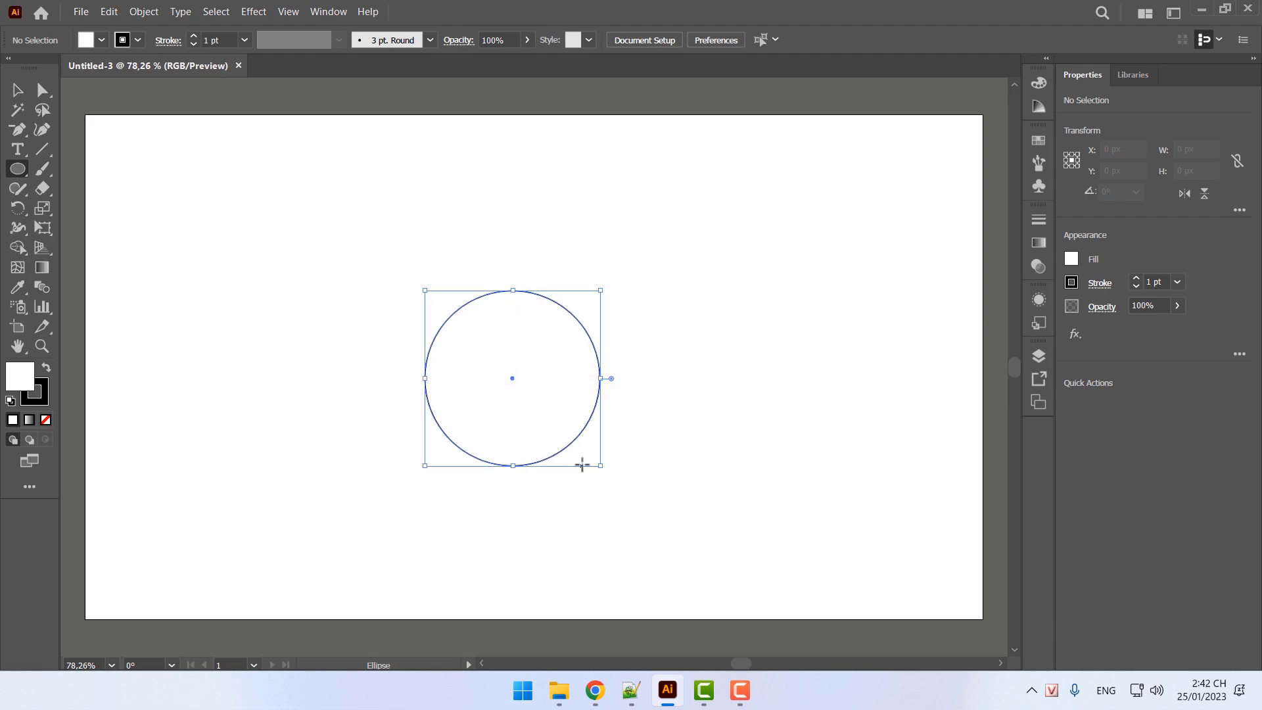
Give the circle a bright red fill (F70F31), then deselect it
double_click(26, 379)
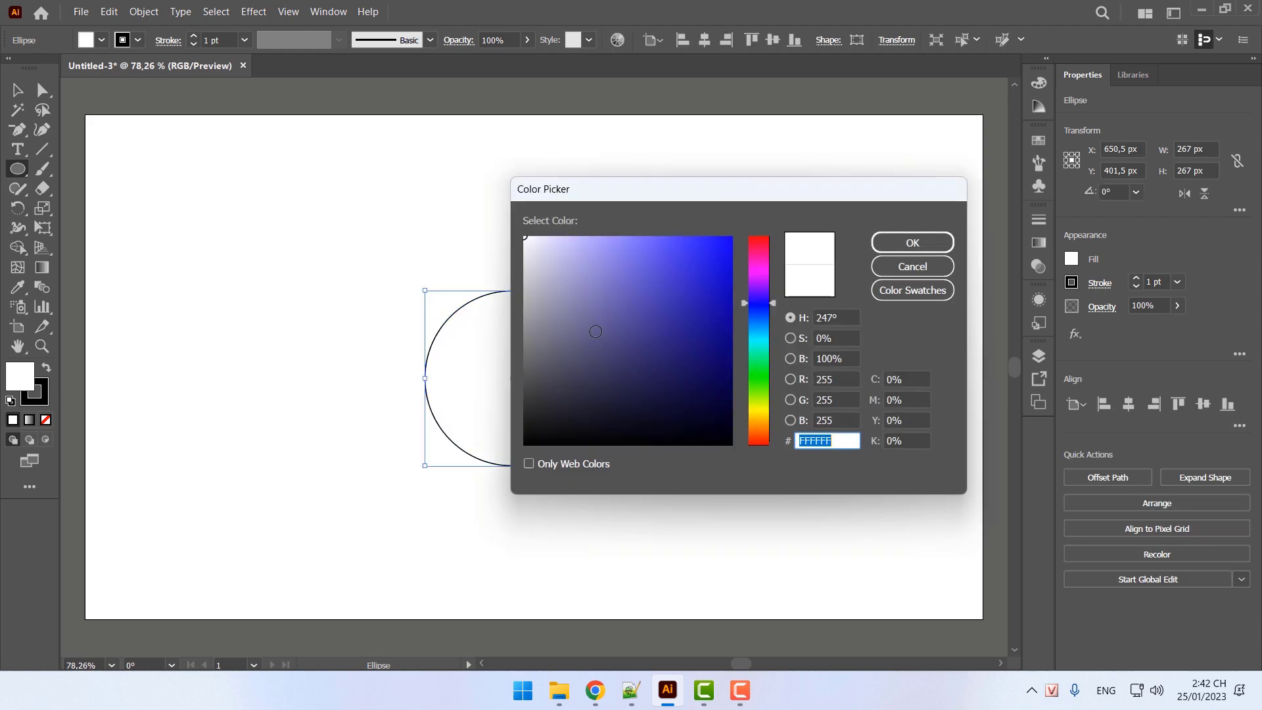
left_click(759, 242)
left_click(720, 242)
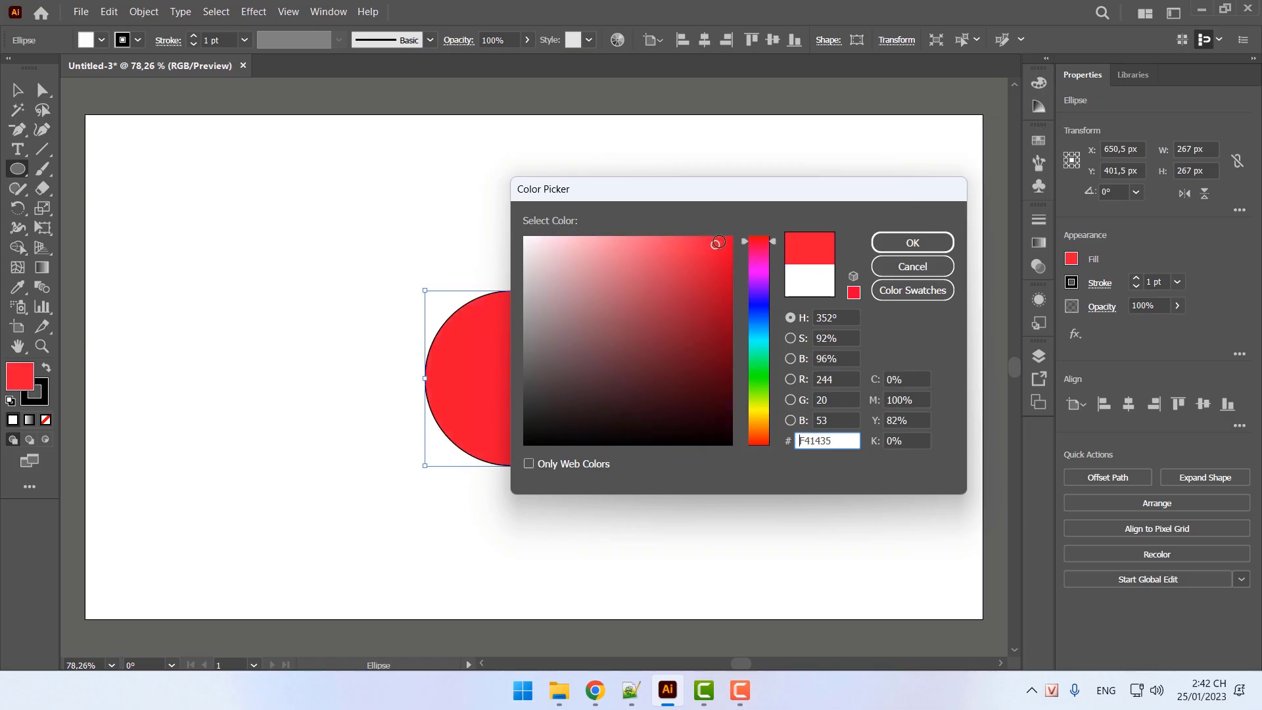
left_click(907, 242)
left_click(17, 90)
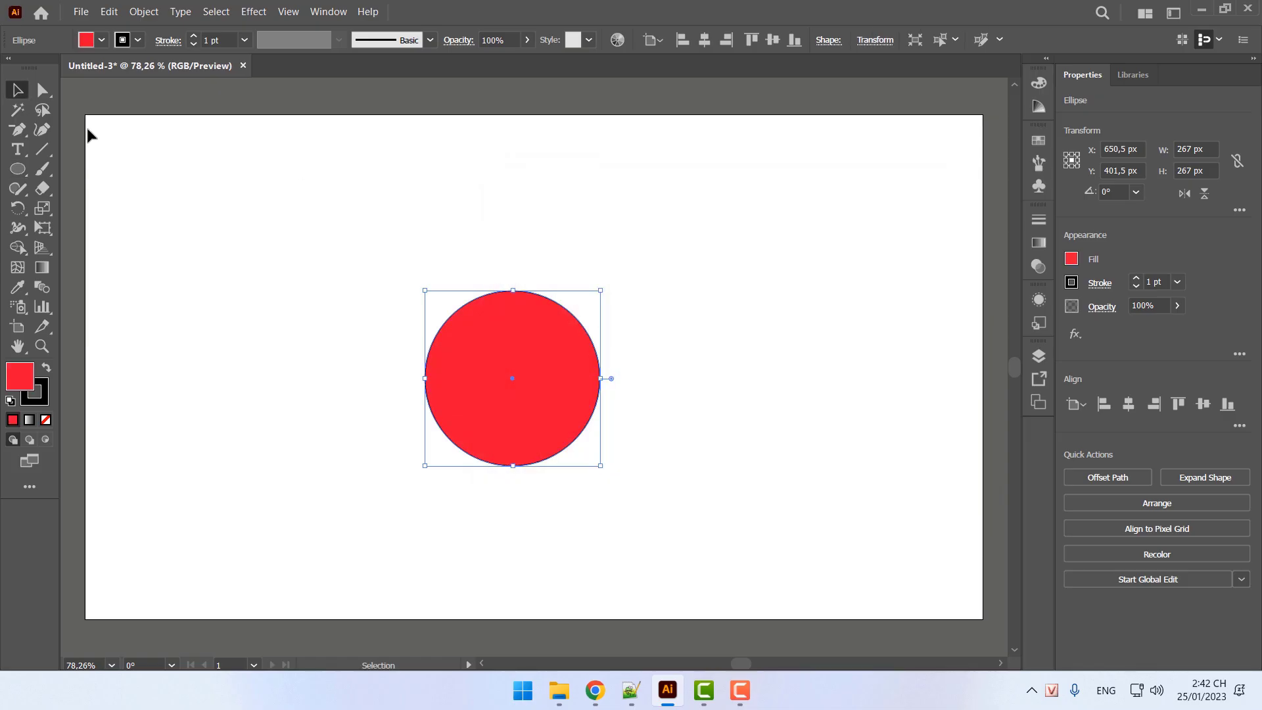
left_click(315, 207)
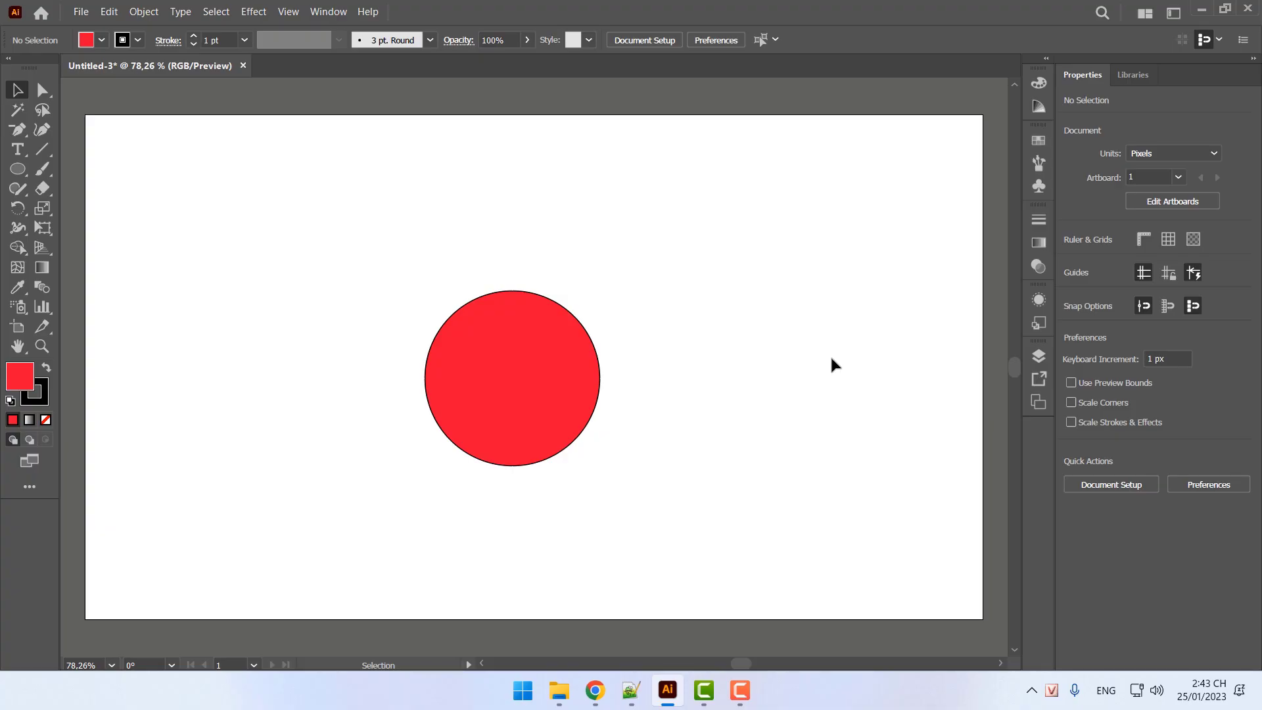
Drag the red circle to the artboard's upper-left, at X 306.5 px, Y 237.5 px
left_click(630, 689)
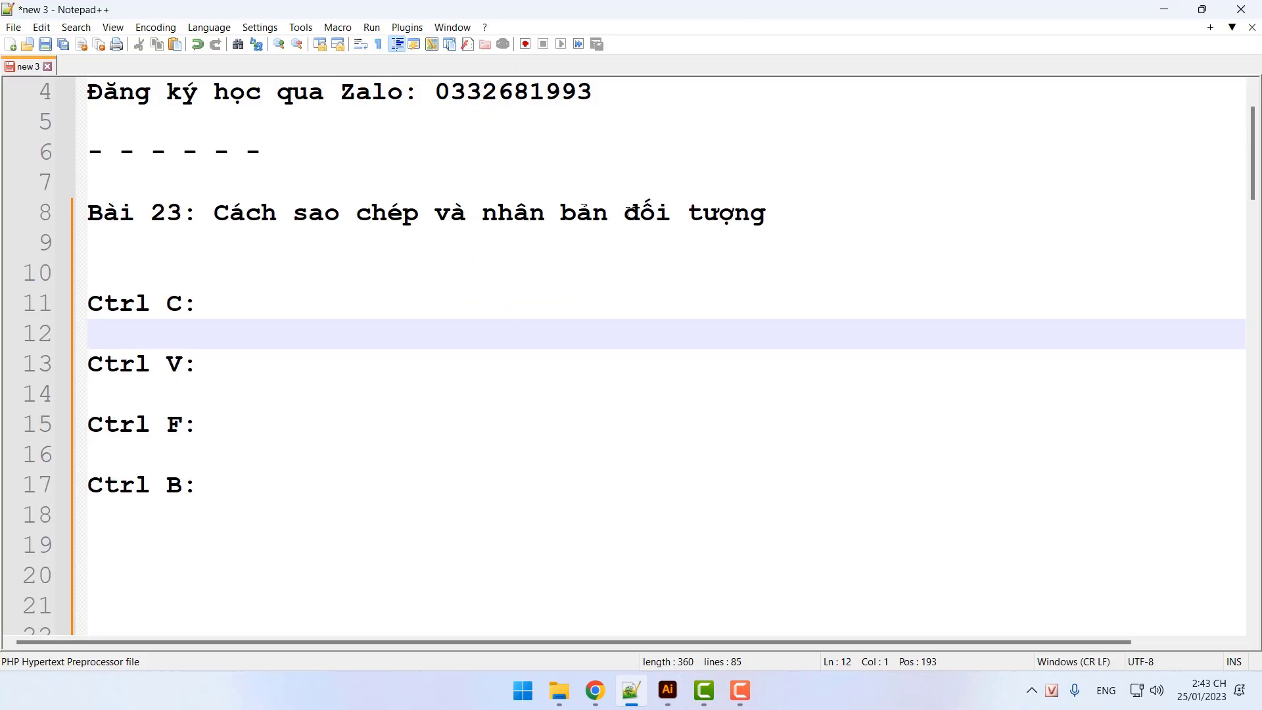
left_click(668, 689)
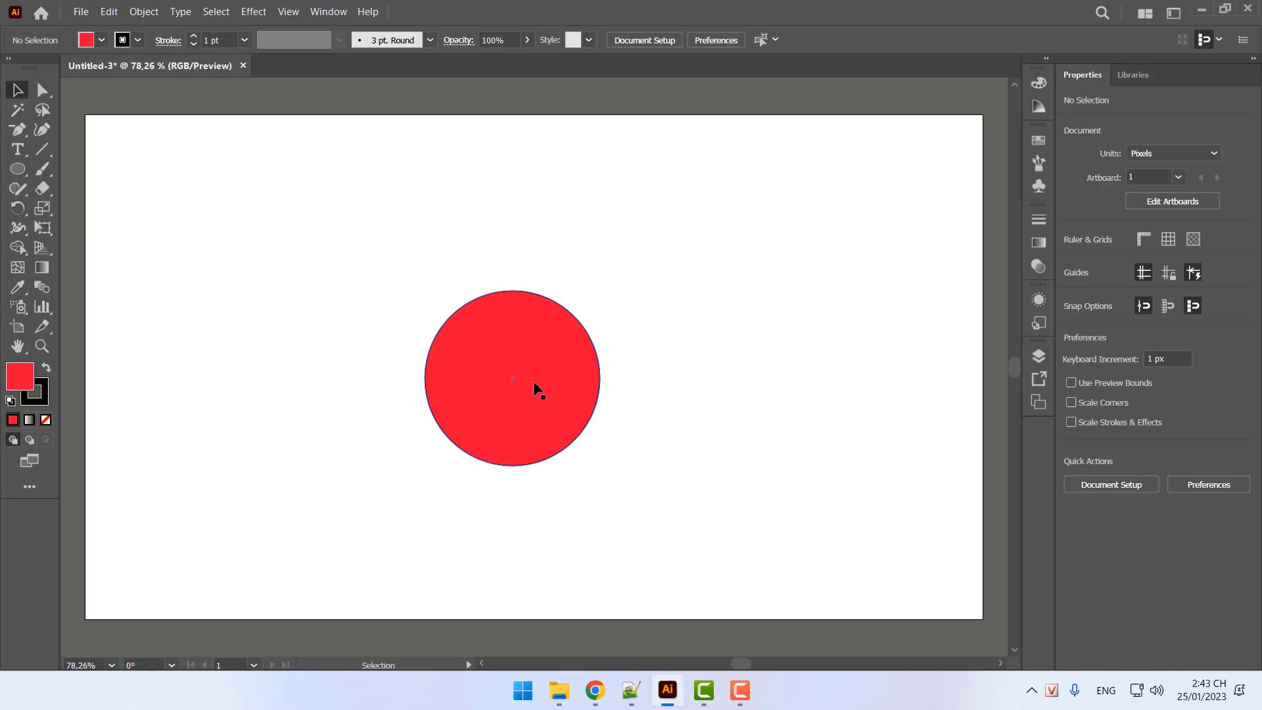
left_click(523, 368)
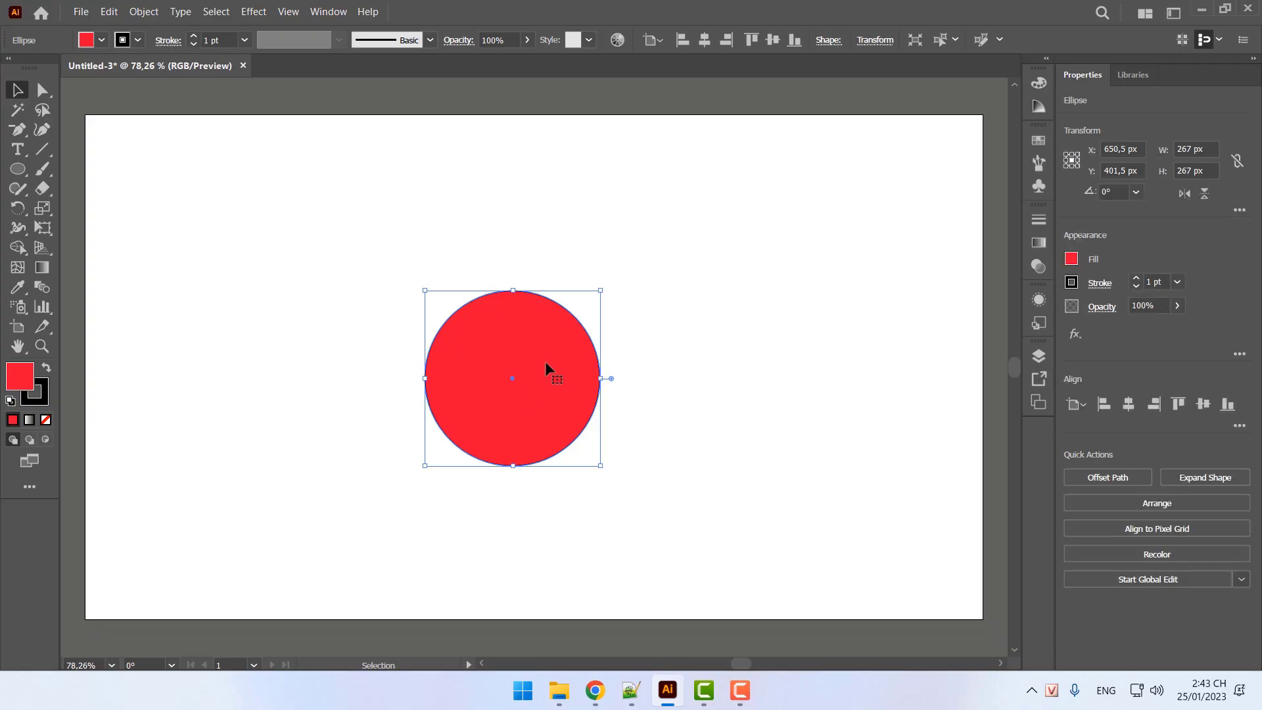
key("ctrl+shift+a")
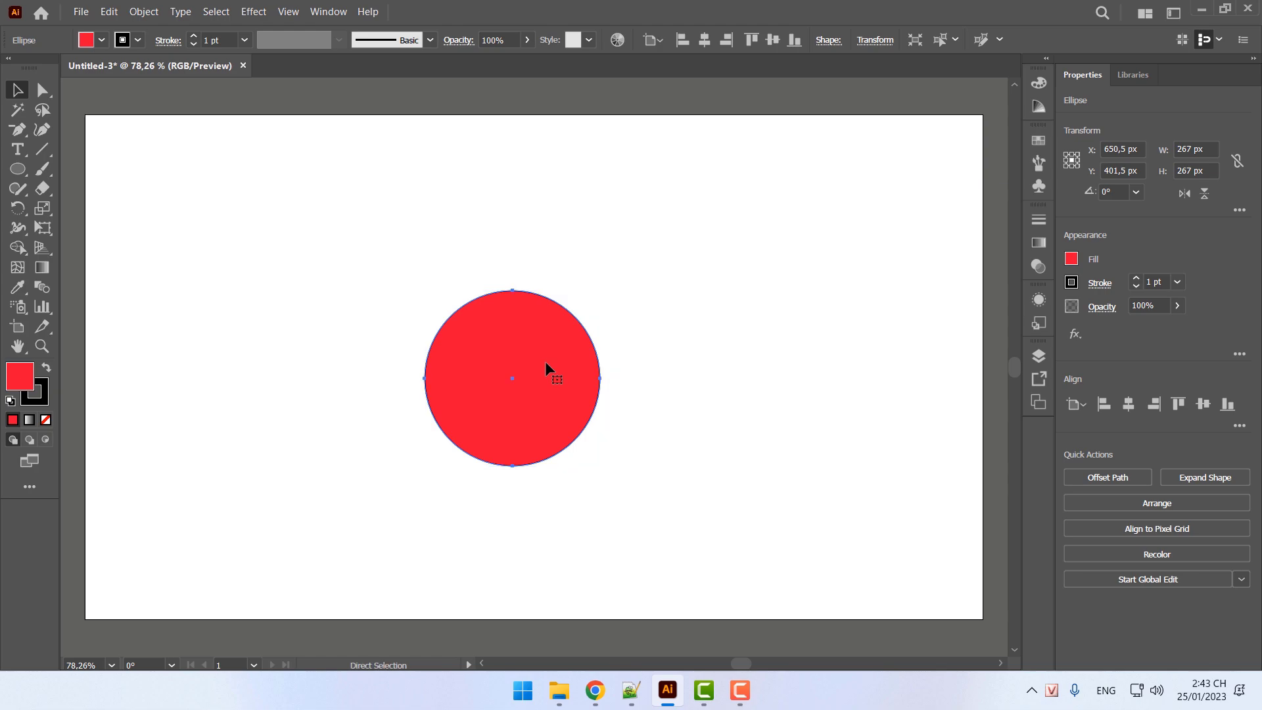
left_click(546, 363)
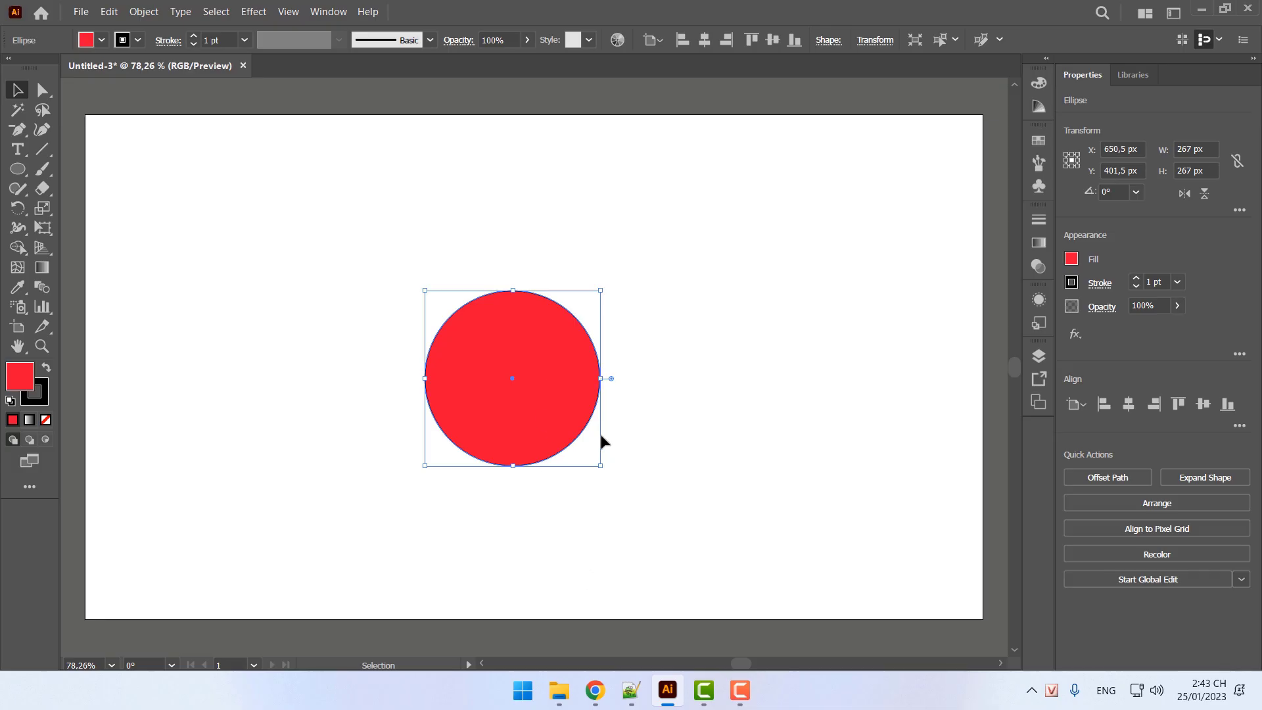
left_click_drag(524, 429, 297, 324)
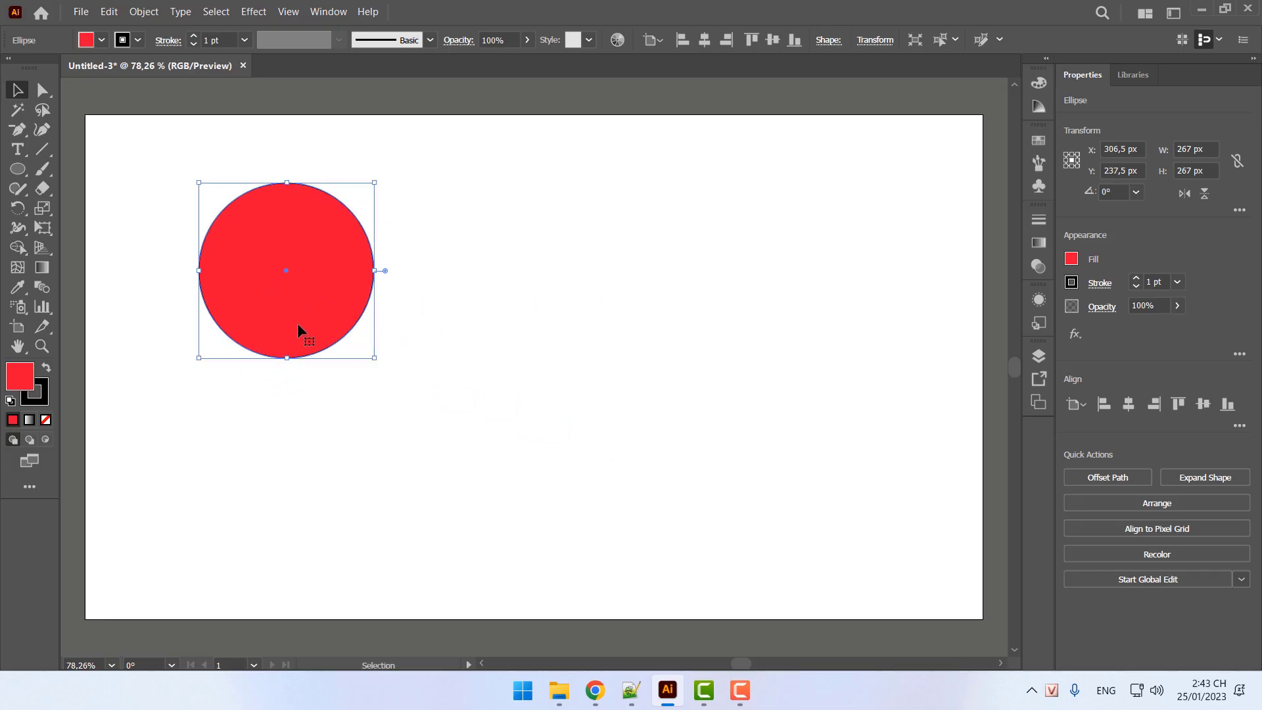
Add 'Copy hay sao chép' after 'Ctrl C:' on line 11 of the lesson notes
left_click(631, 690)
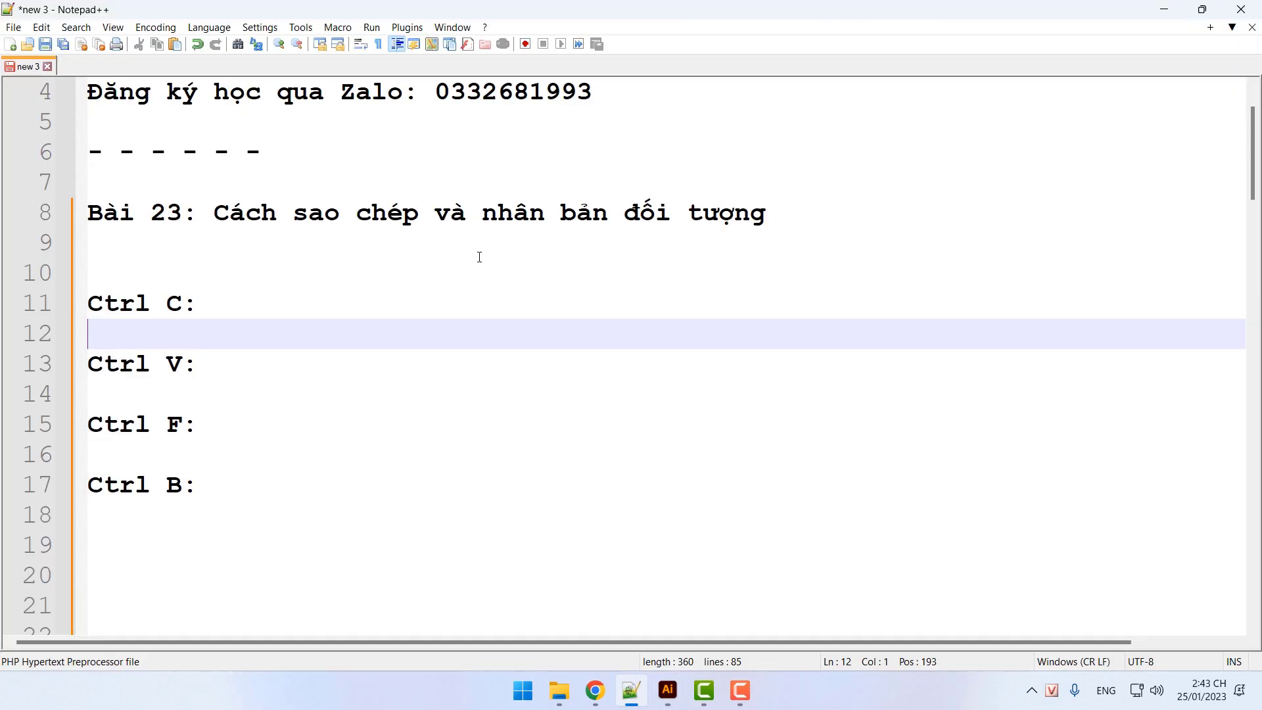
left_click(259, 307)
type("Cop")
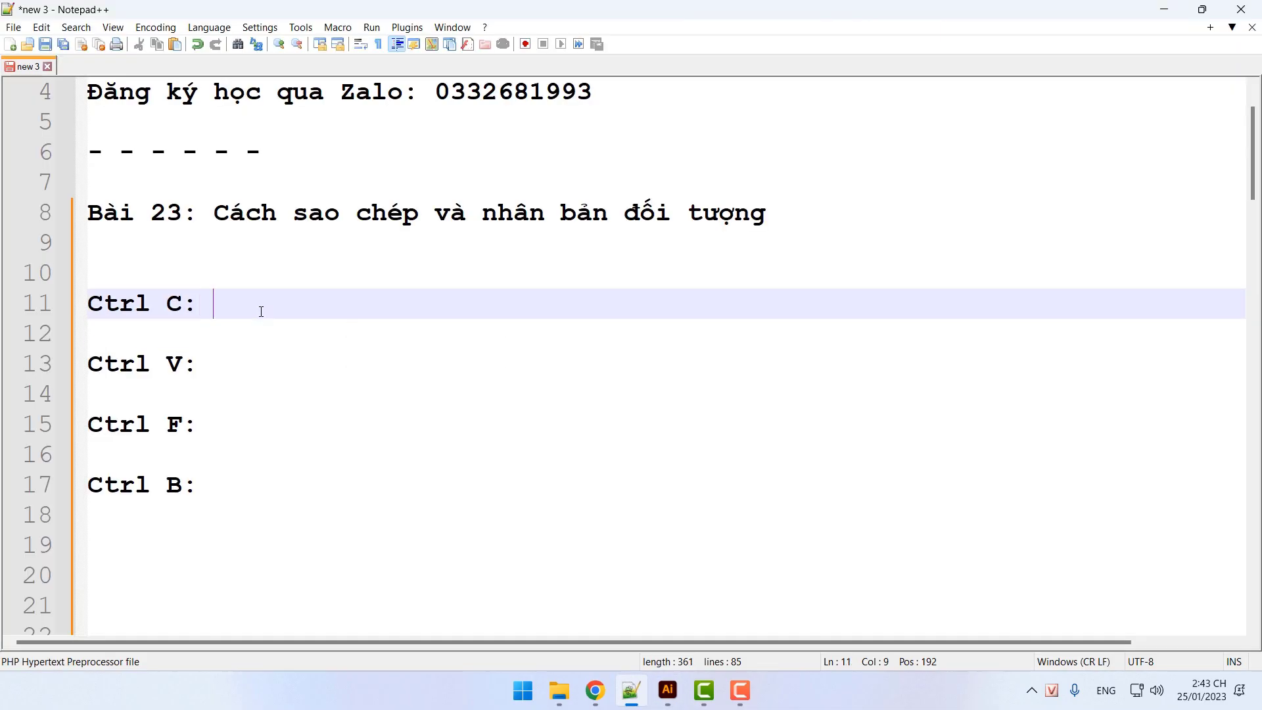
type("y hay sao chép")
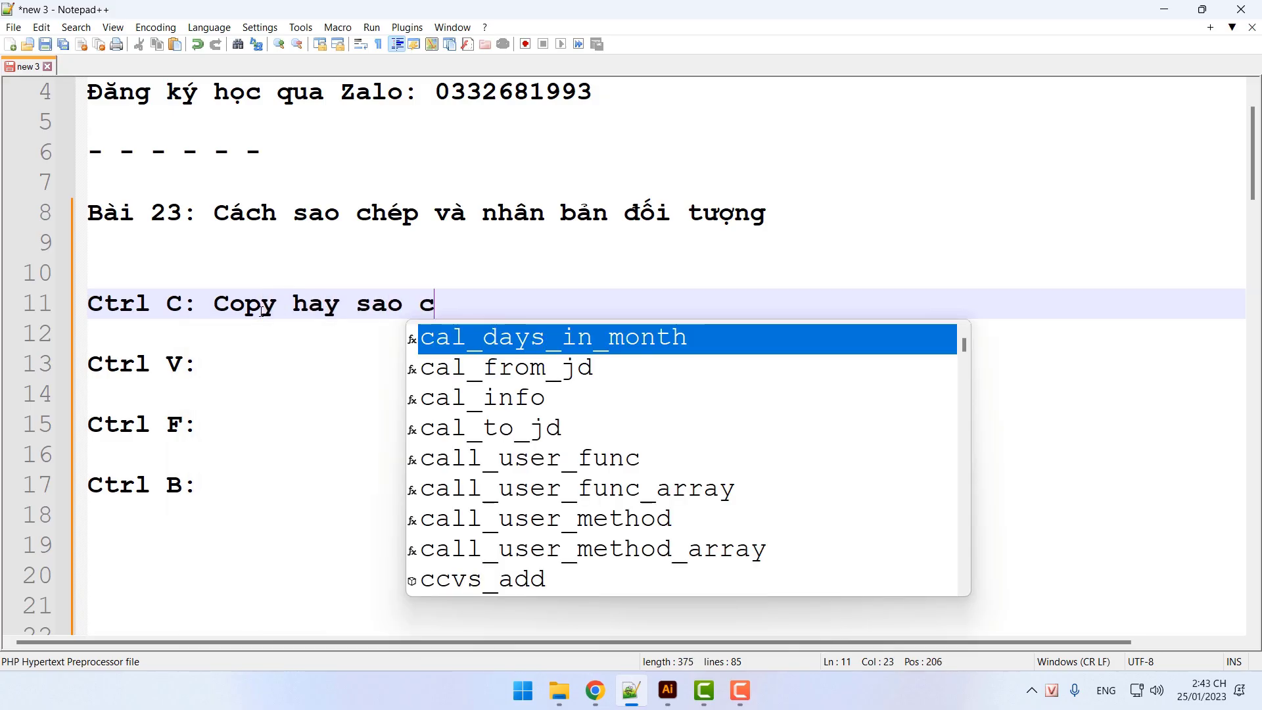
left_click(209, 375)
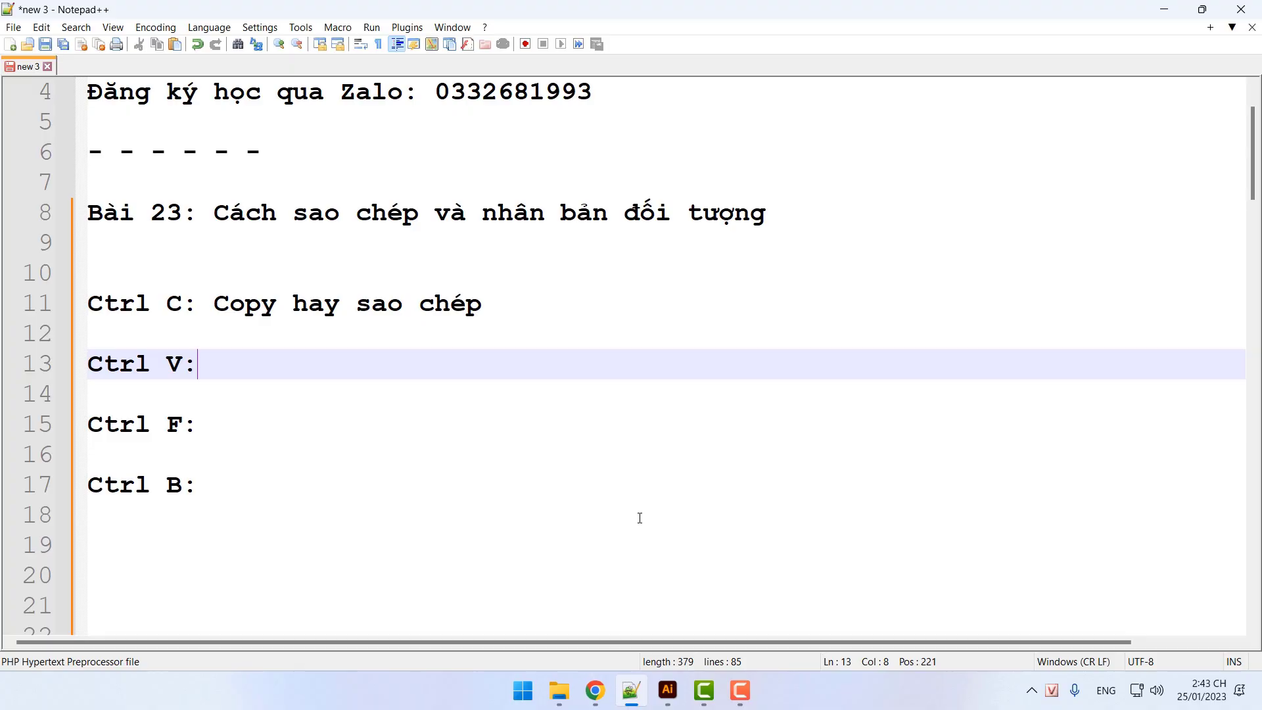
key("alt+Tab")
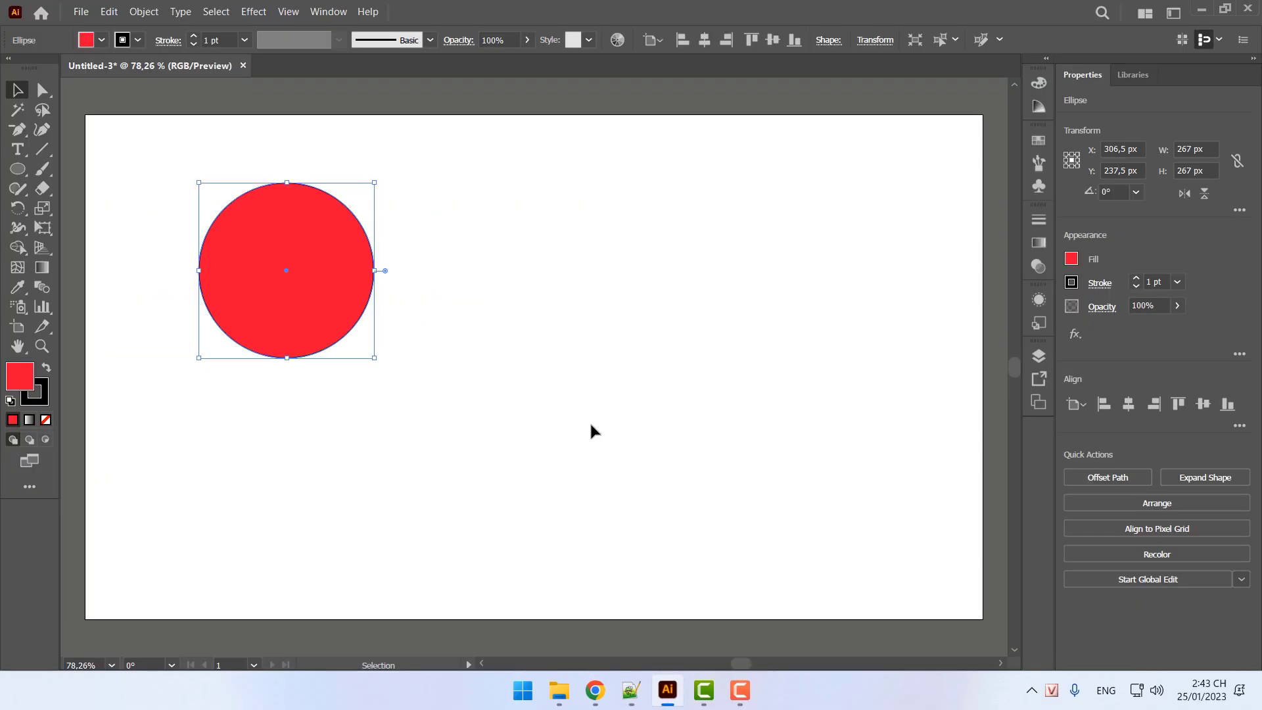
Paste a copy of the red circle into the centre of the artboard with Ctrl+V
key("ctrl+v")
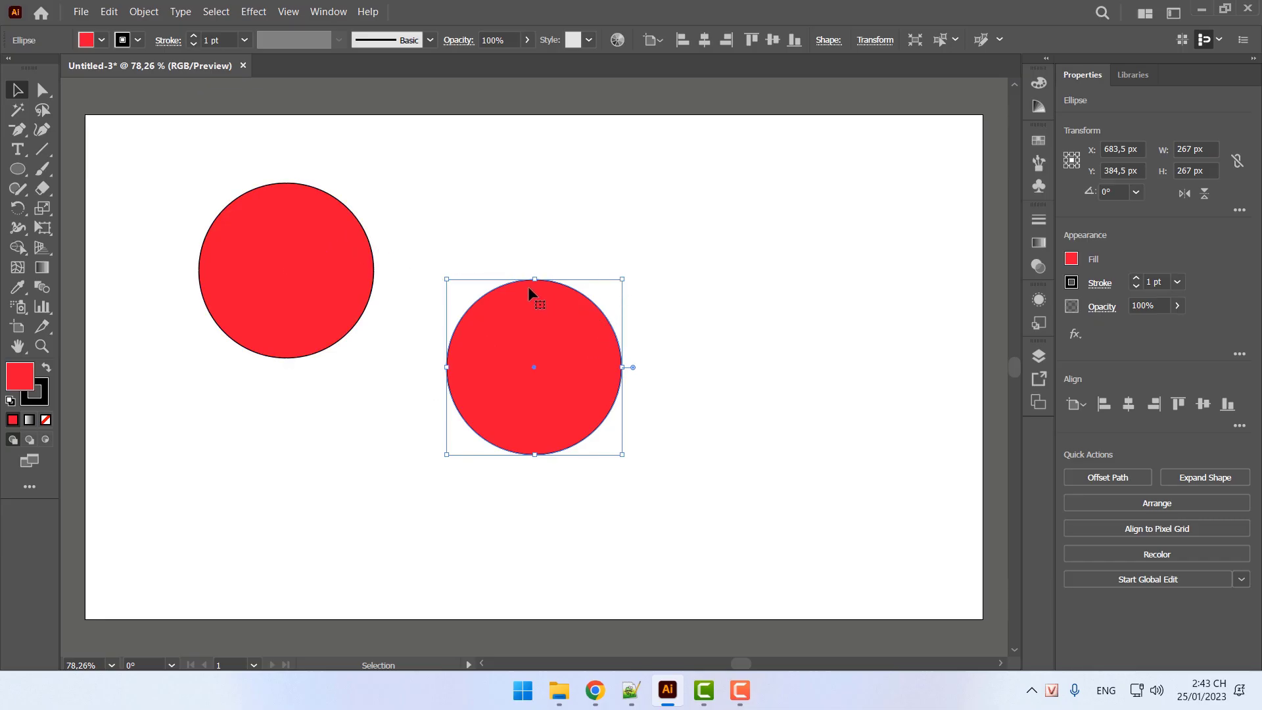
left_click(631, 690)
Write 'Nhân bản đối tượng vào giữa' after 'Ctrl V:' on line 13
type("Nhân bản d")
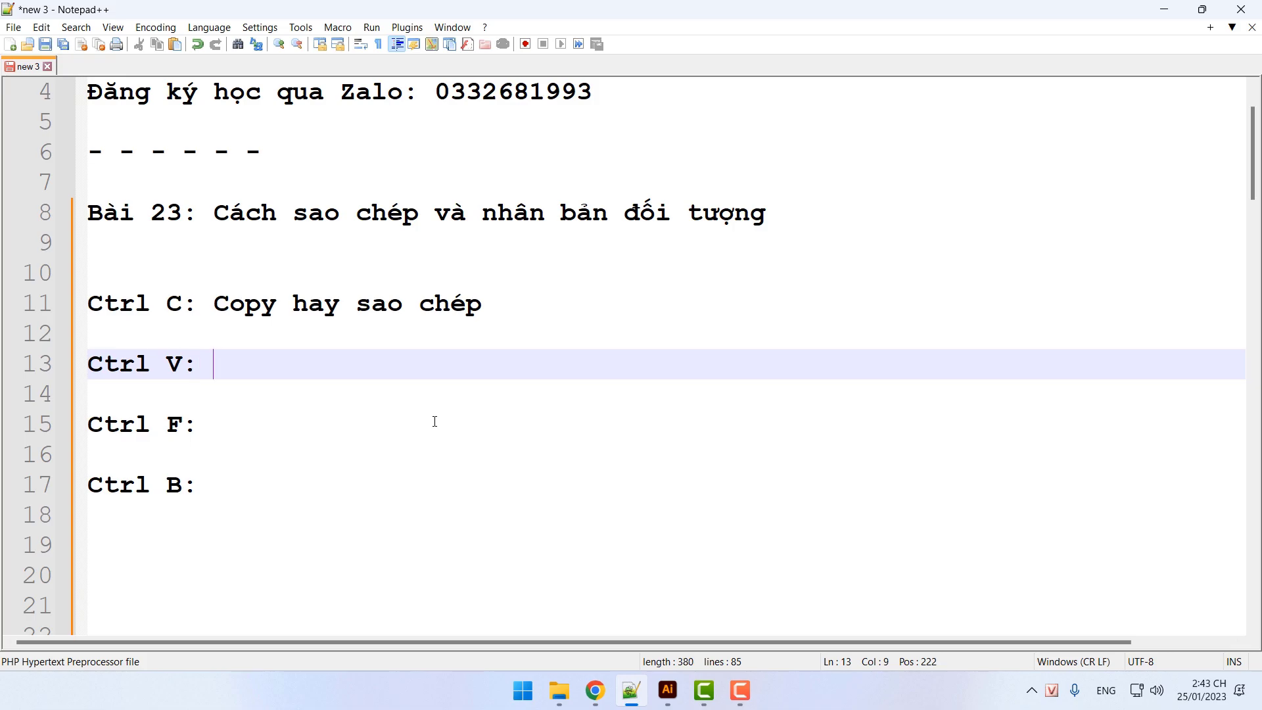
type("ối tượng vào gi")
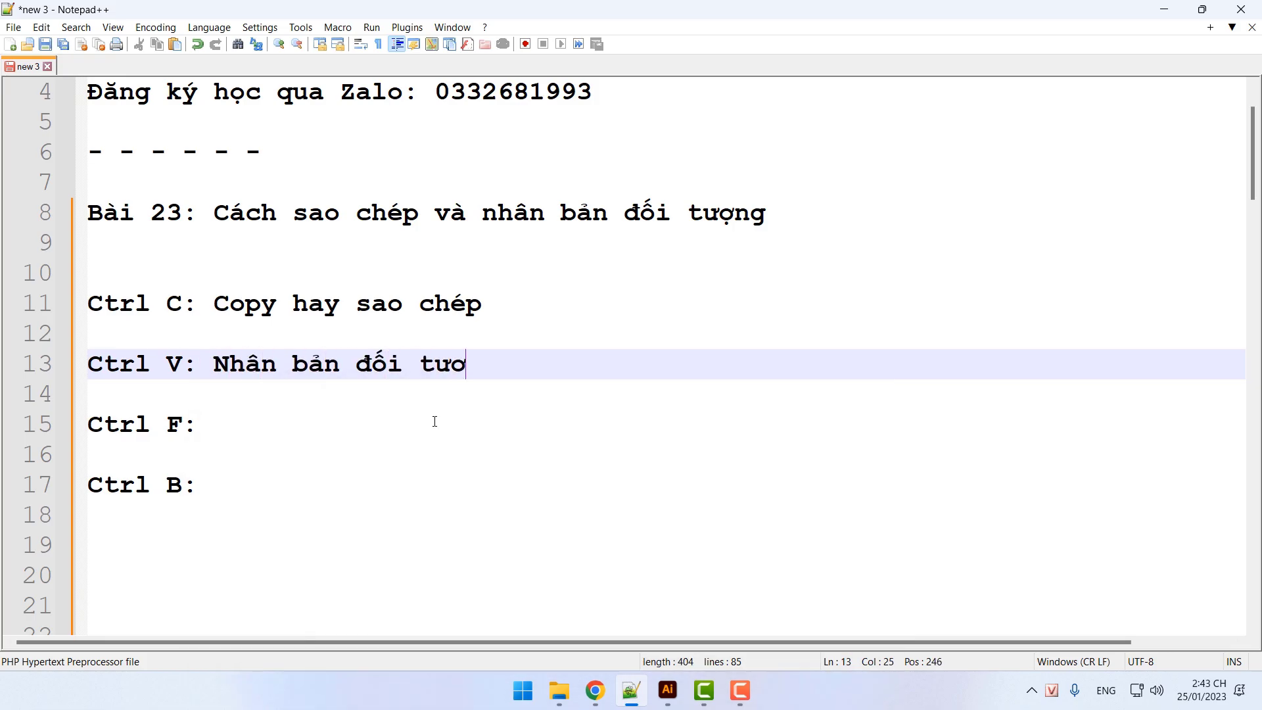
type("ữa")
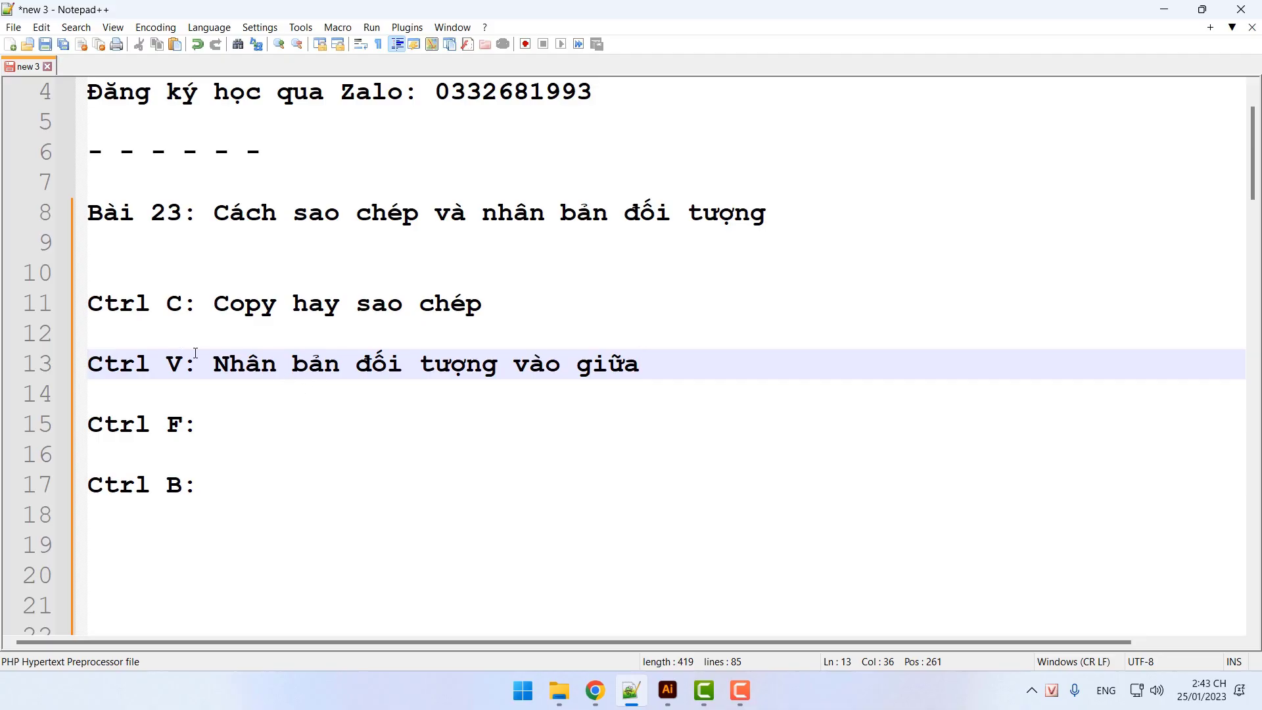
left_click(667, 688)
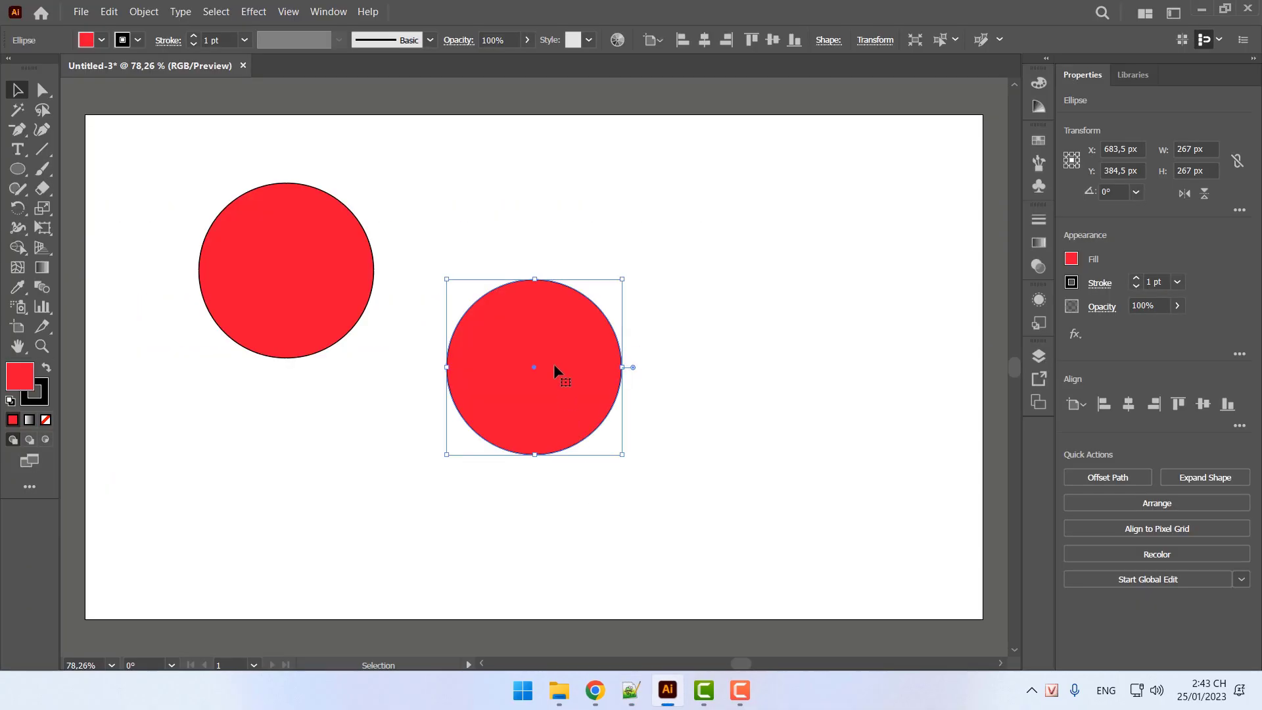
Delete the centre copy and Alt-drag a duplicate of the red circle to the lower right
key("Delete")
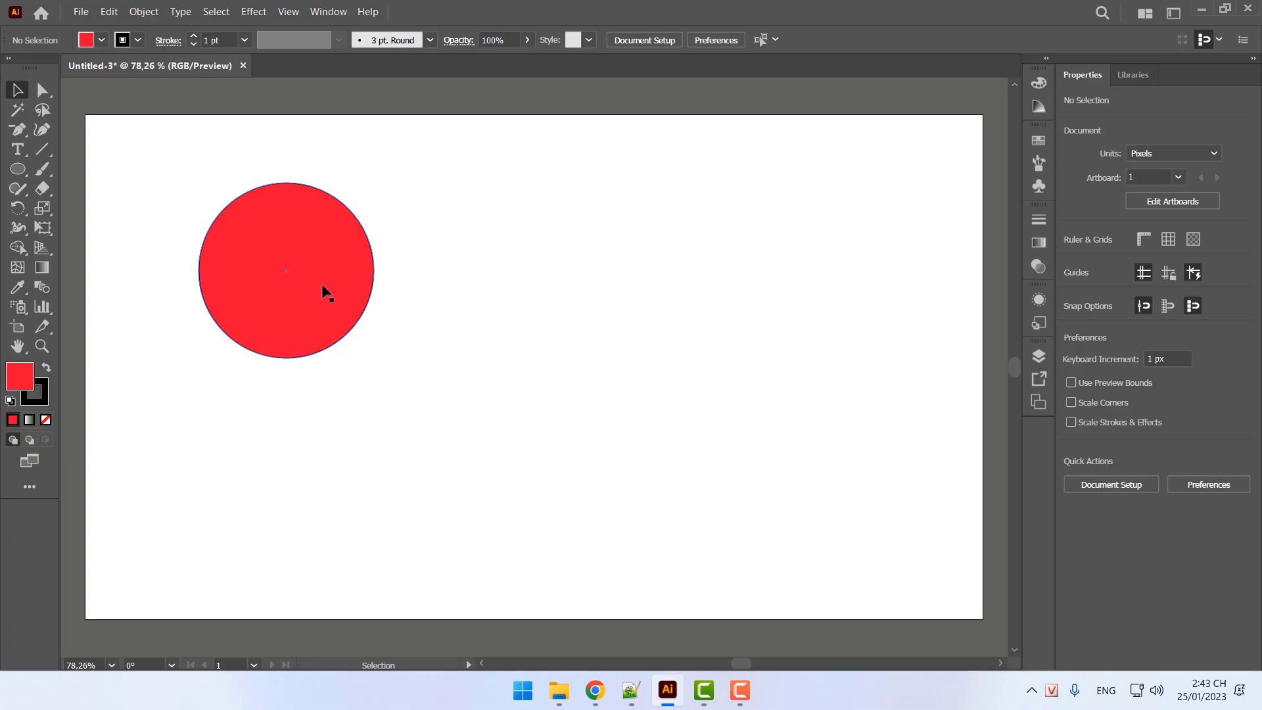
left_click(307, 271)
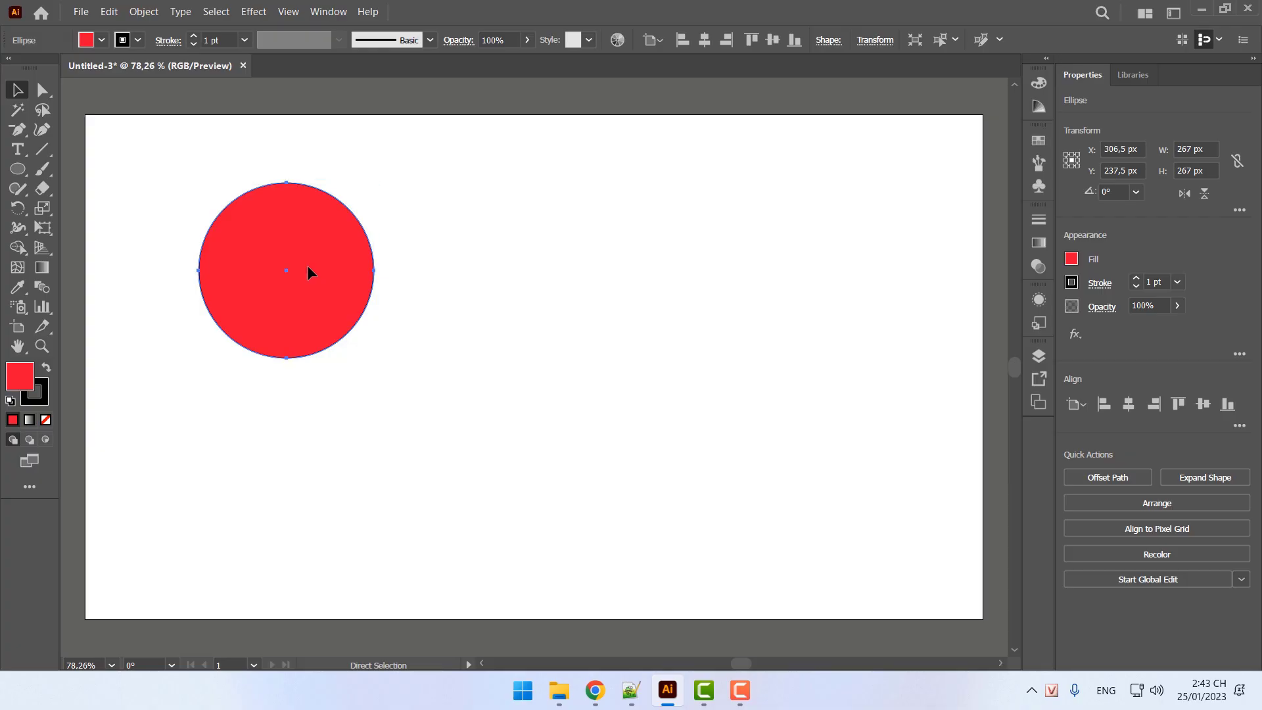
left_click_drag(308, 271, 555, 367)
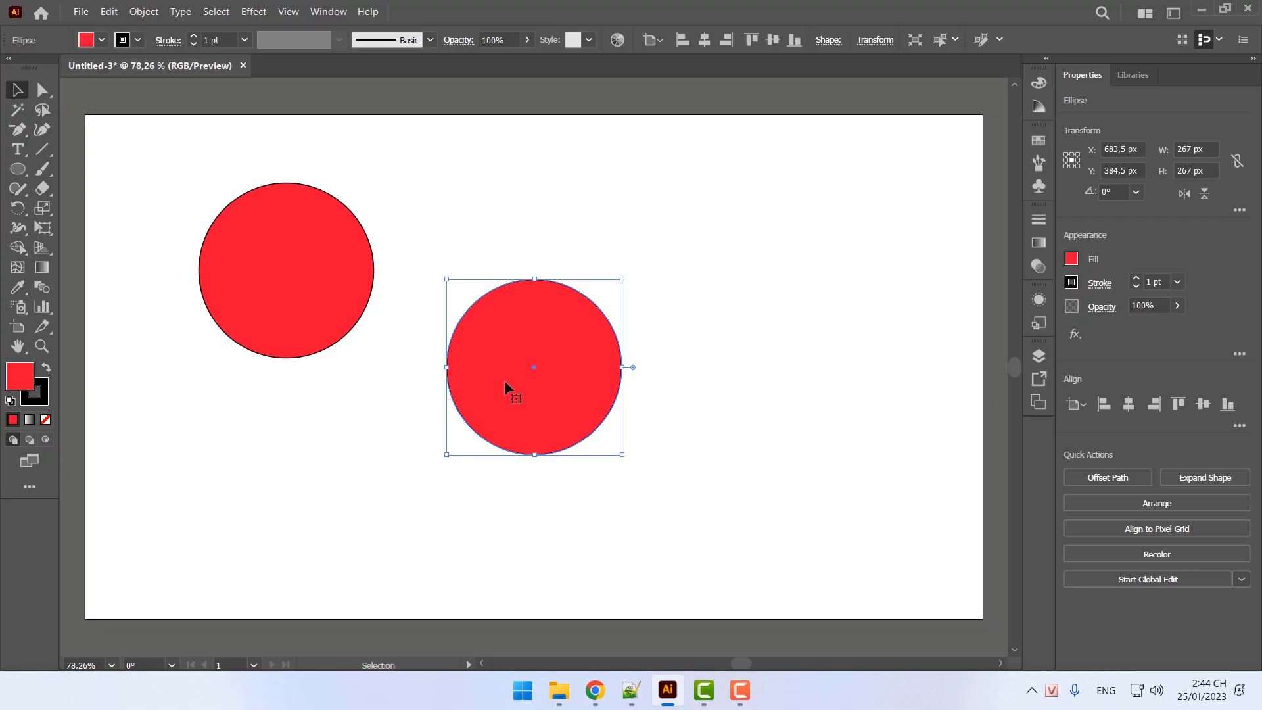
left_click(631, 690)
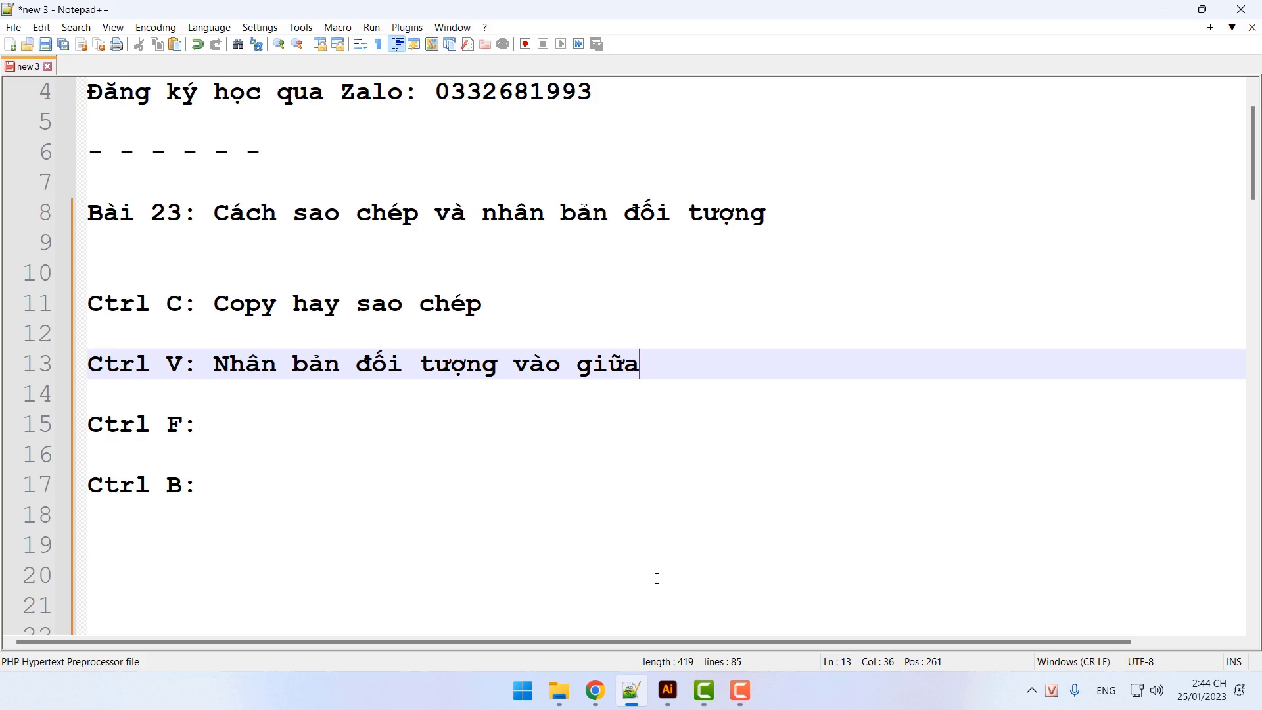
left_click(668, 691)
Recolour the upper-left circle blue and move it down to overlap the red one
left_click(322, 280)
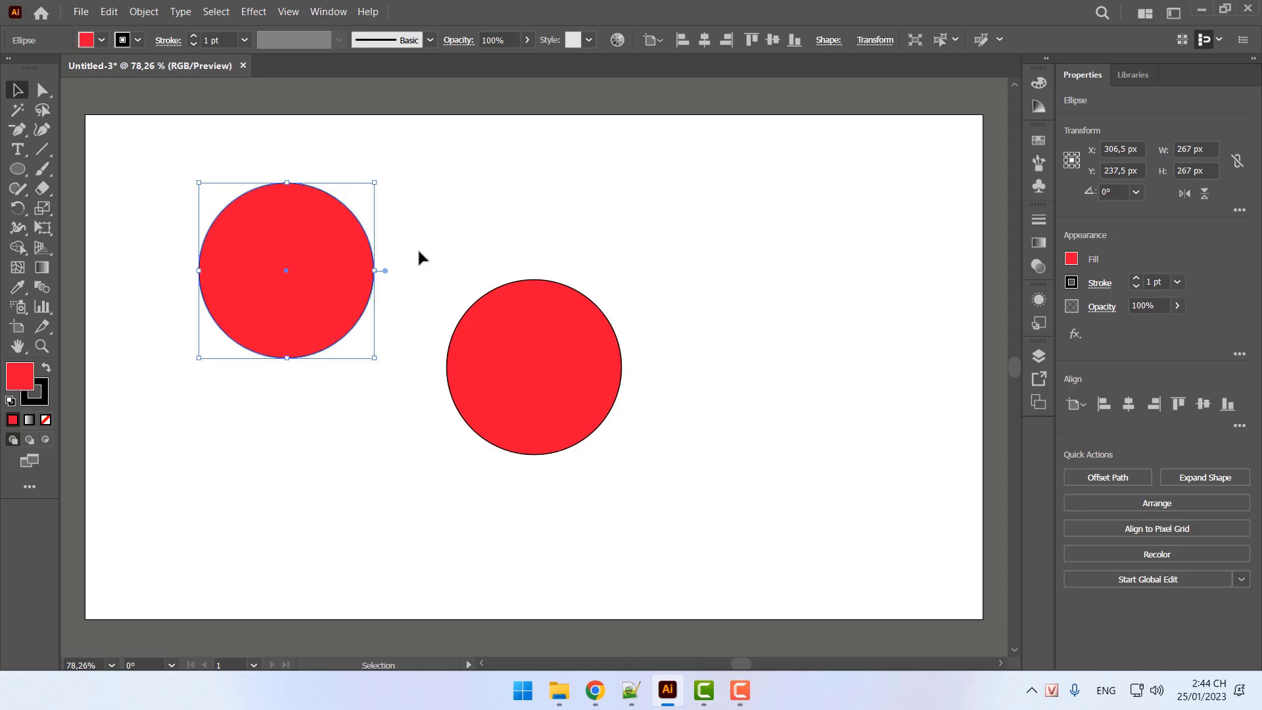
double_click(26, 382)
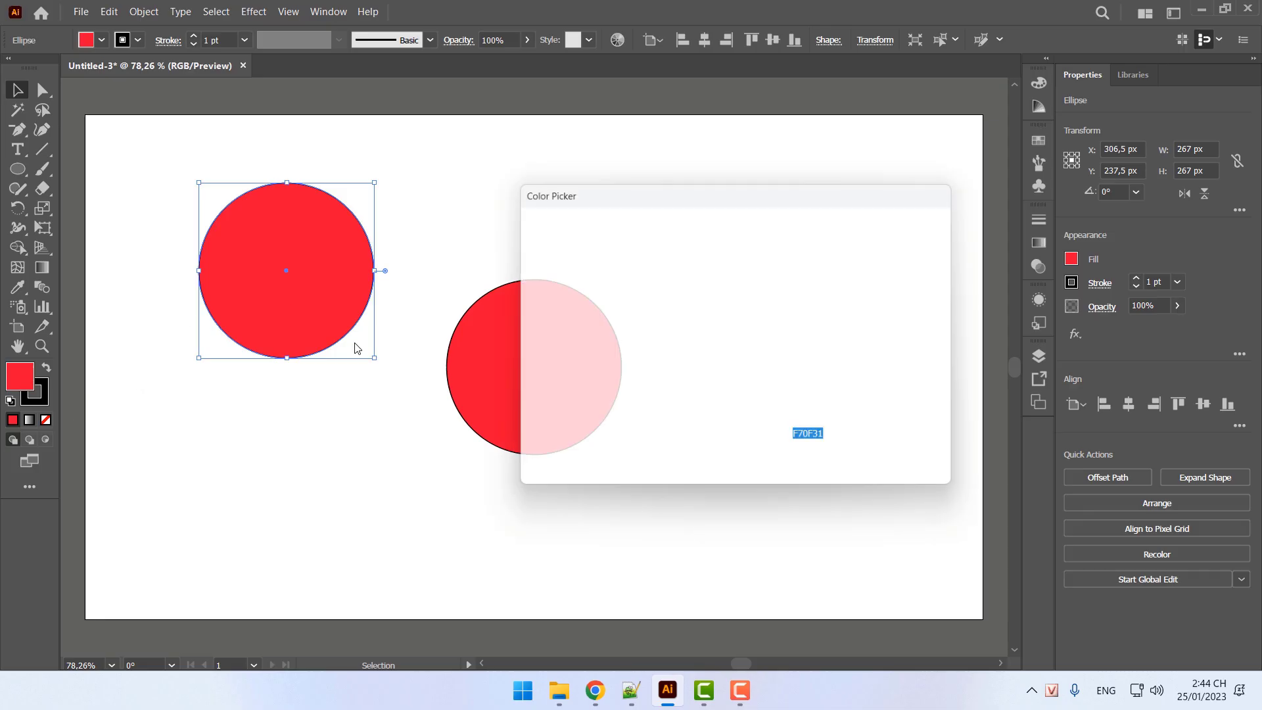
left_click(761, 303)
left_click(913, 243)
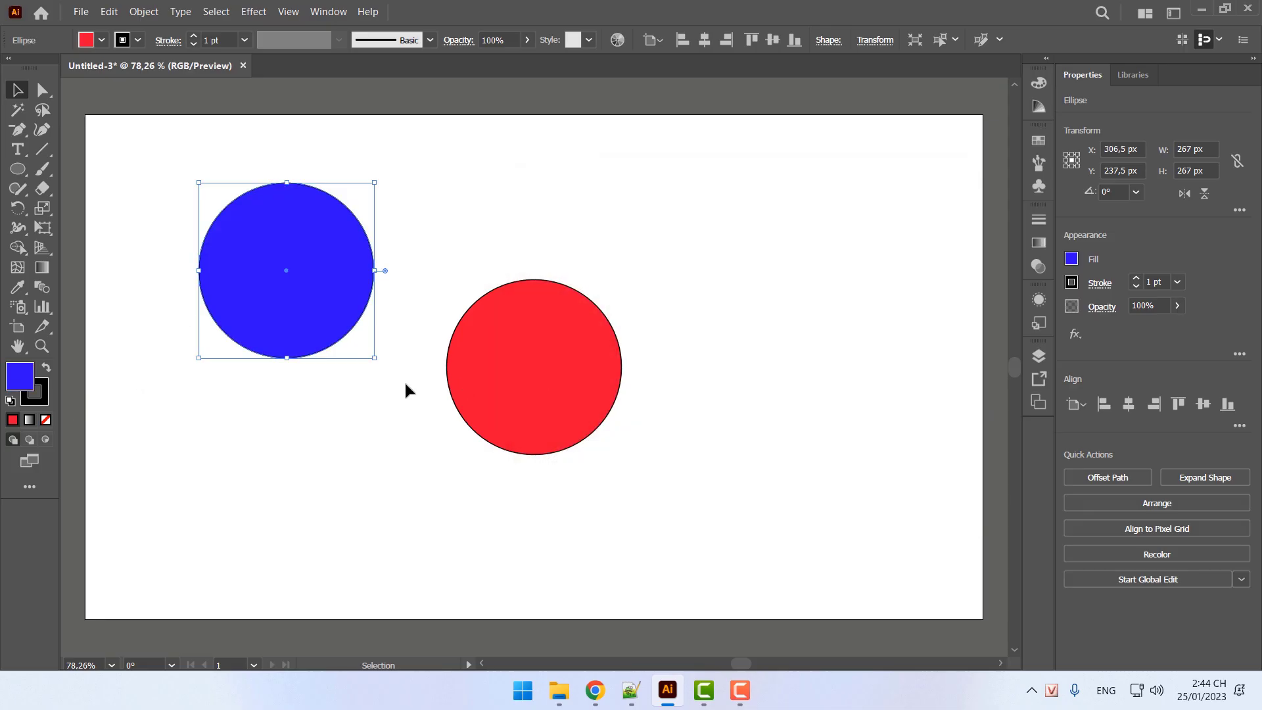
left_click_drag(324, 319, 324, 455)
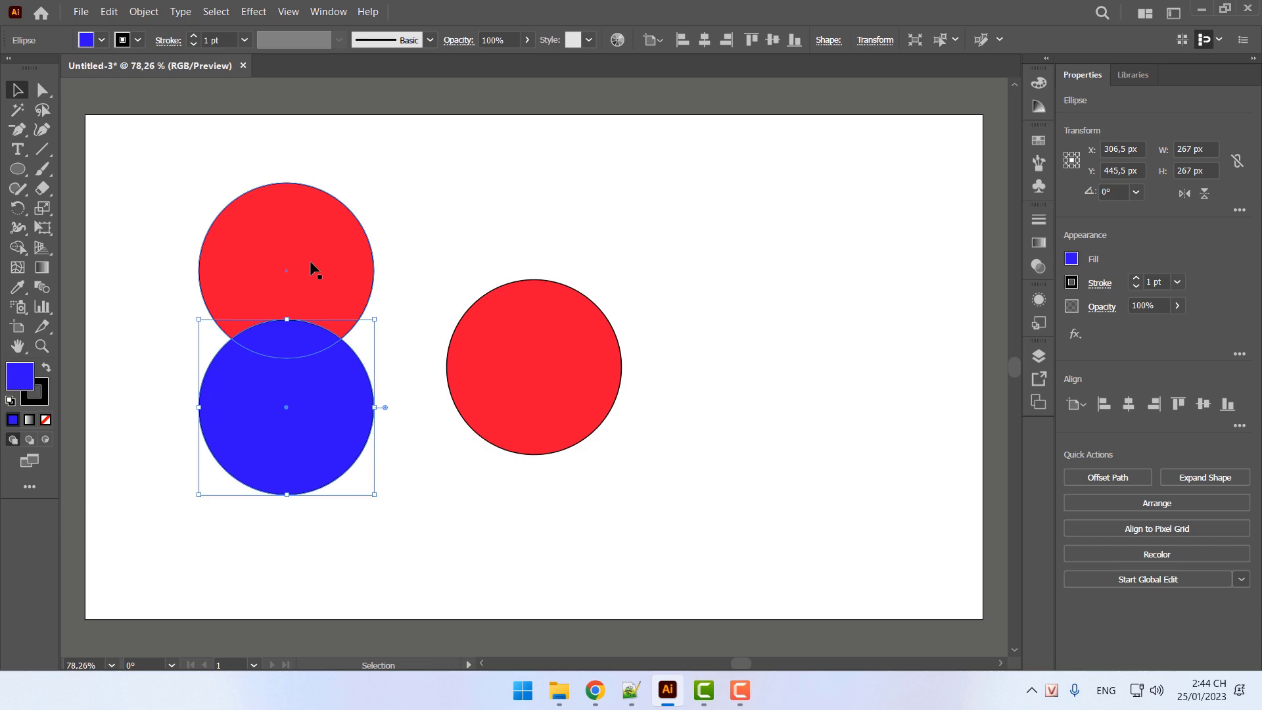
left_click(631, 690)
Write 'Nhân bản đối tượng nằm đè lên trên đối tượng cũ.' after 'Ctrl F:' on line 15
left_click(227, 428)
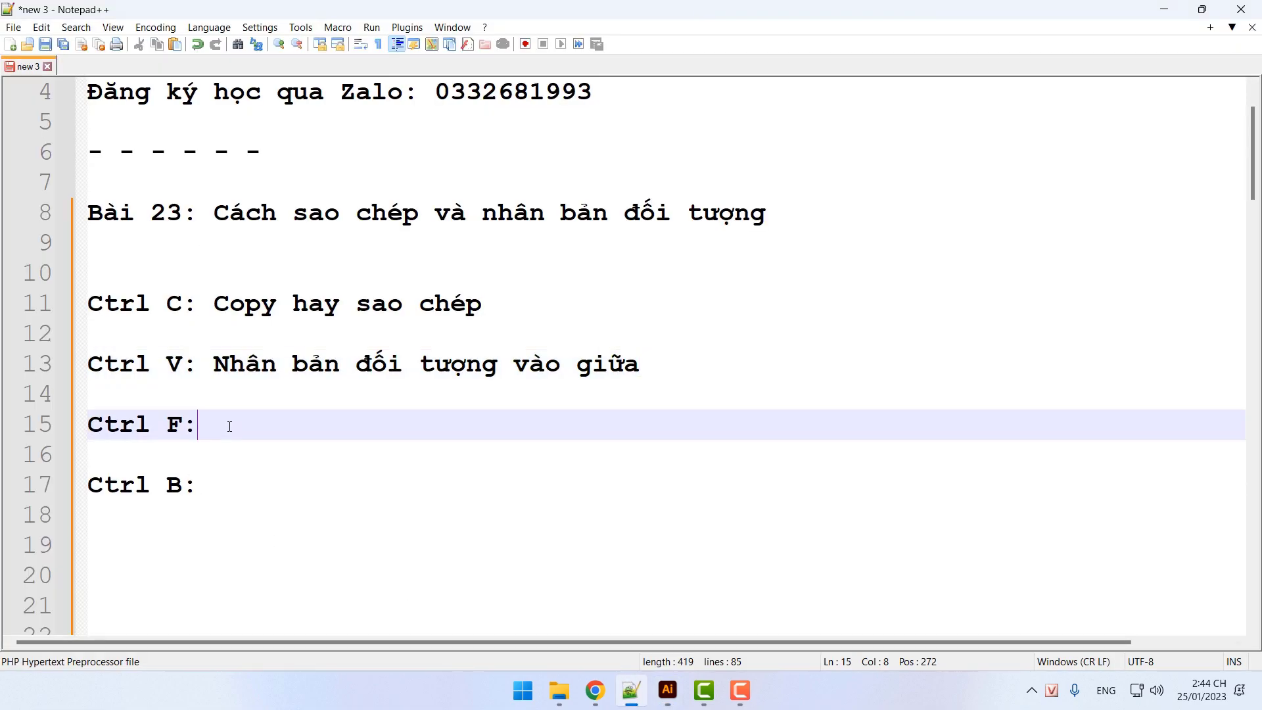
type("Nhân bản ")
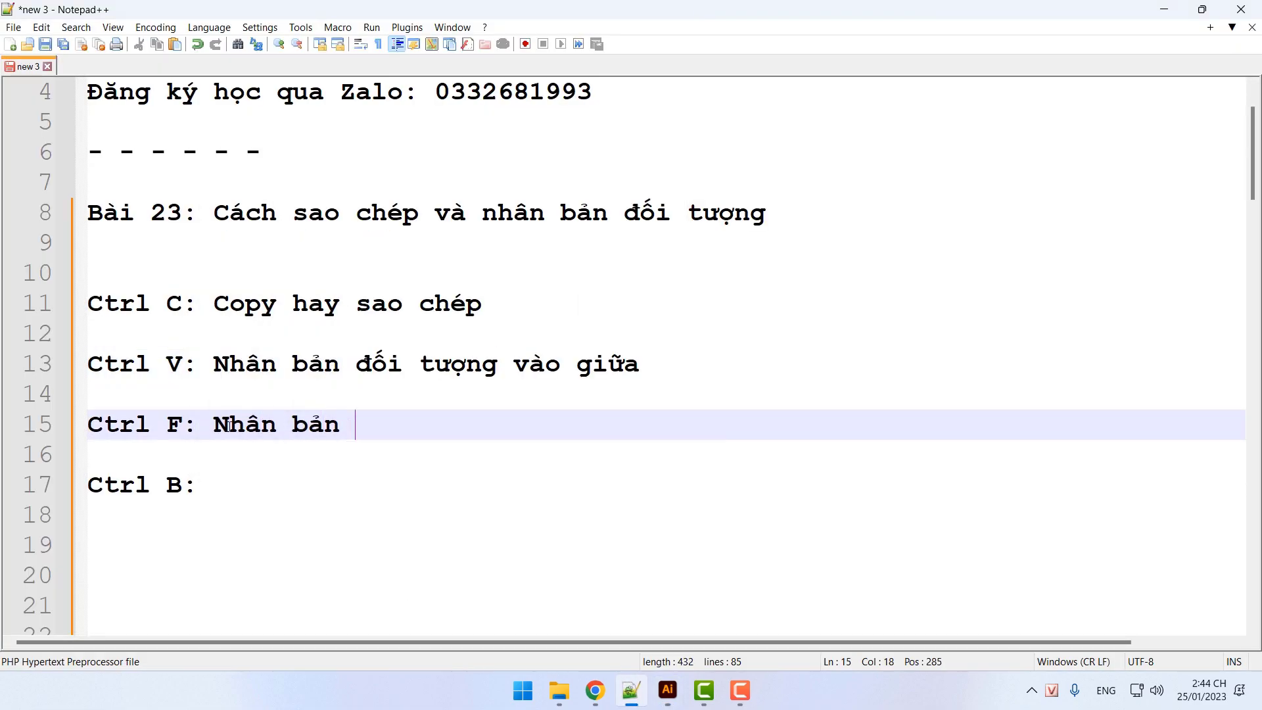
type("đoối tượng ")
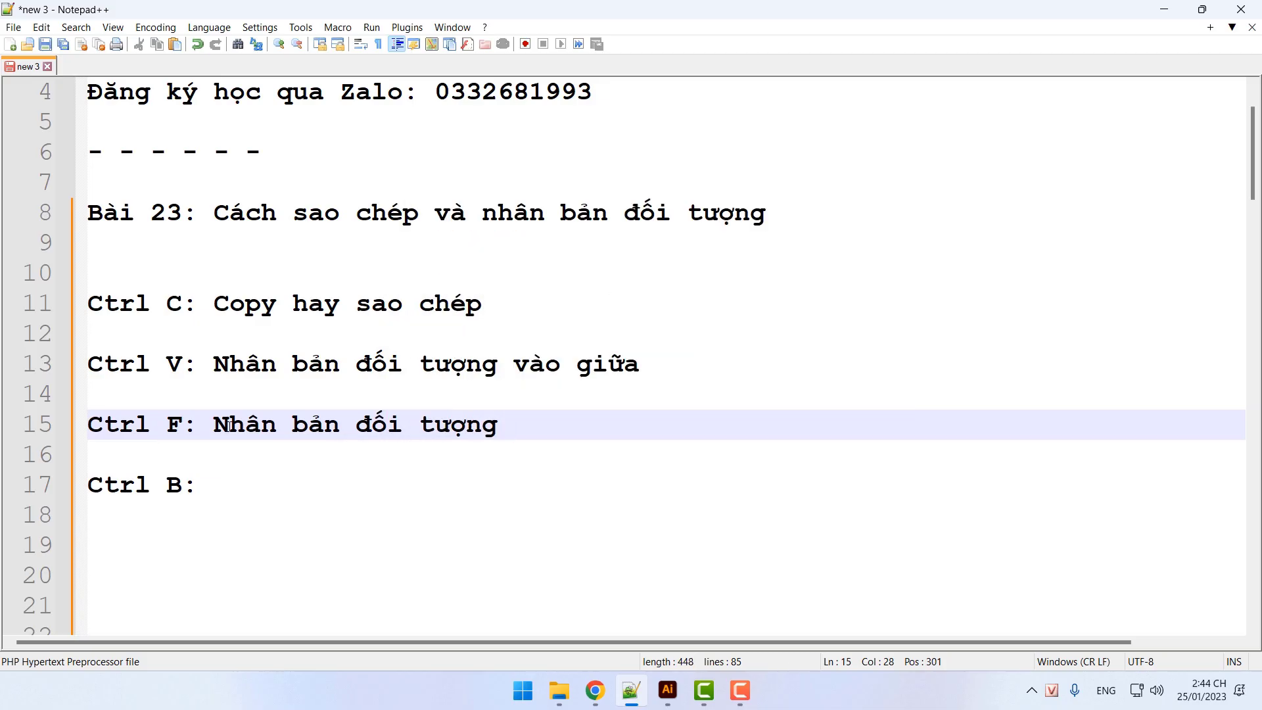
type("nằm đè lên tr")
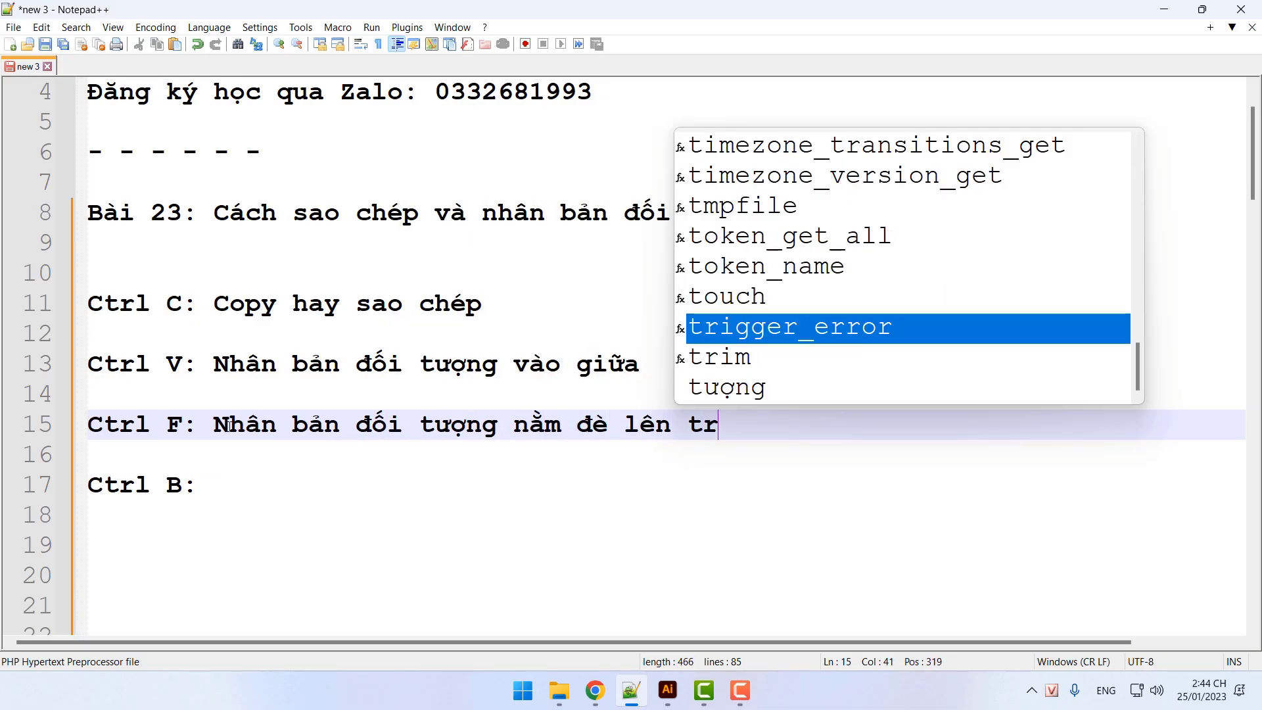
type("ên đối tượng cu")
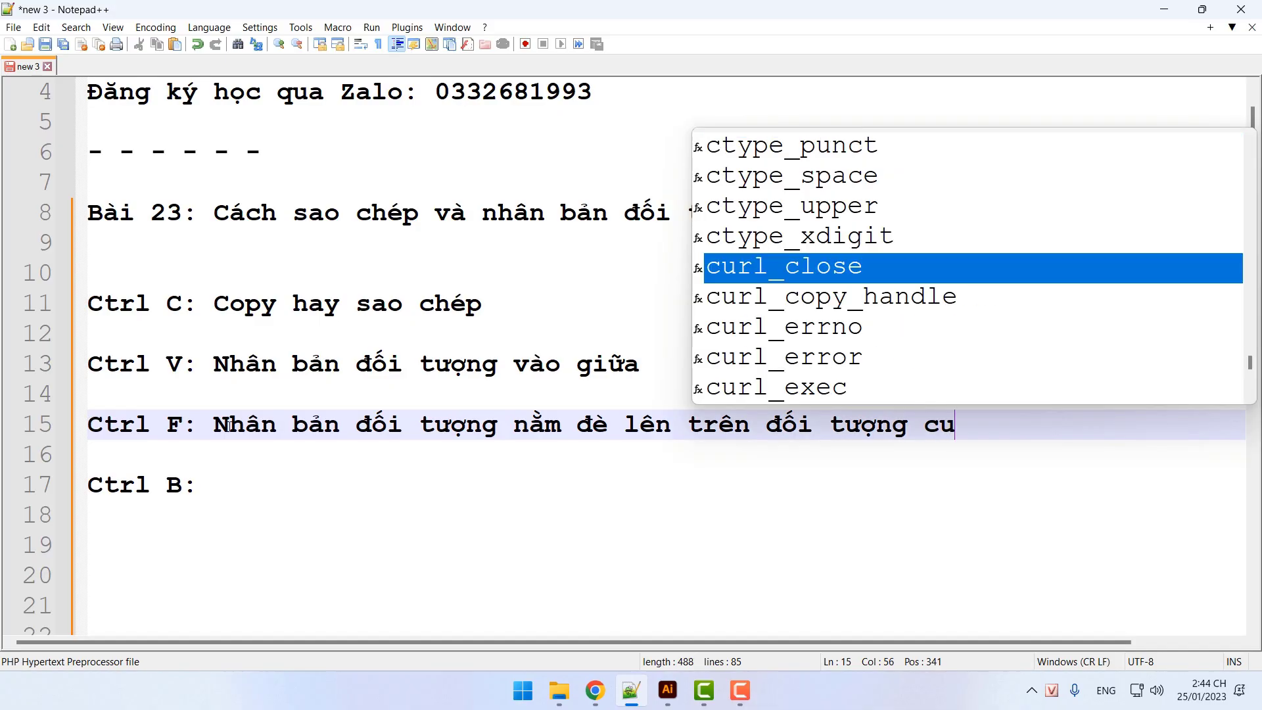
type("x.")
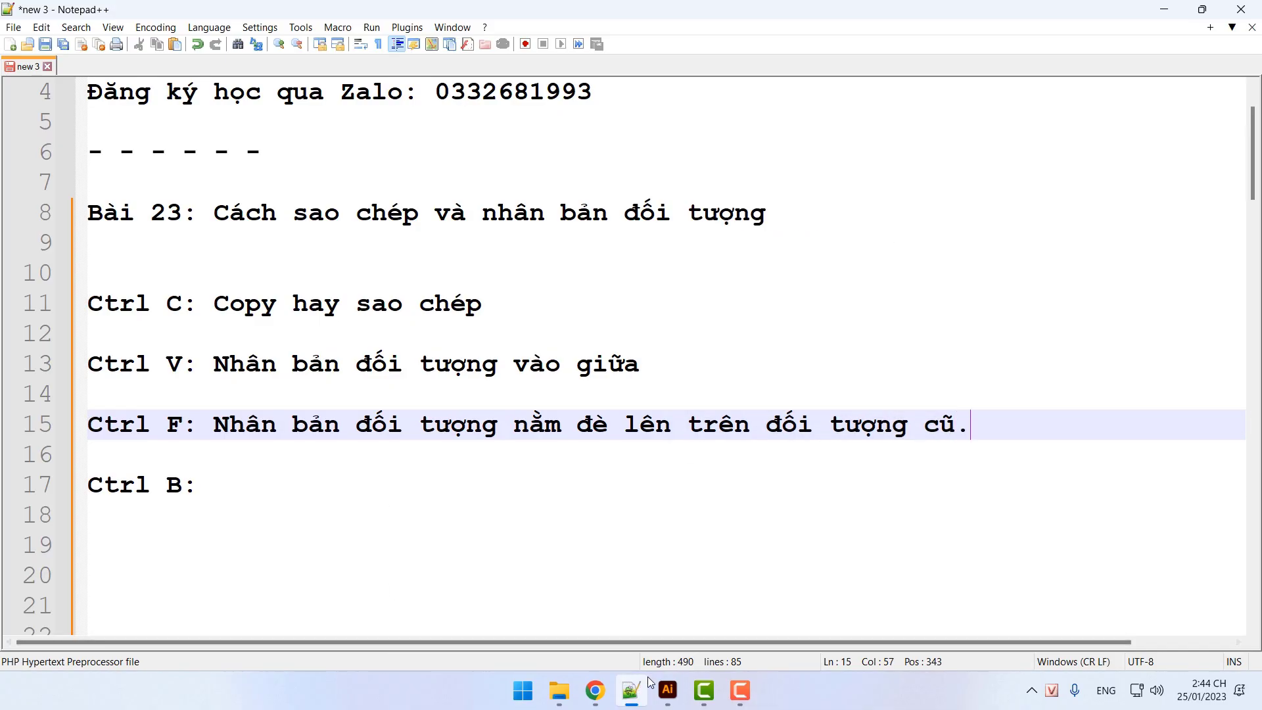
left_click(667, 690)
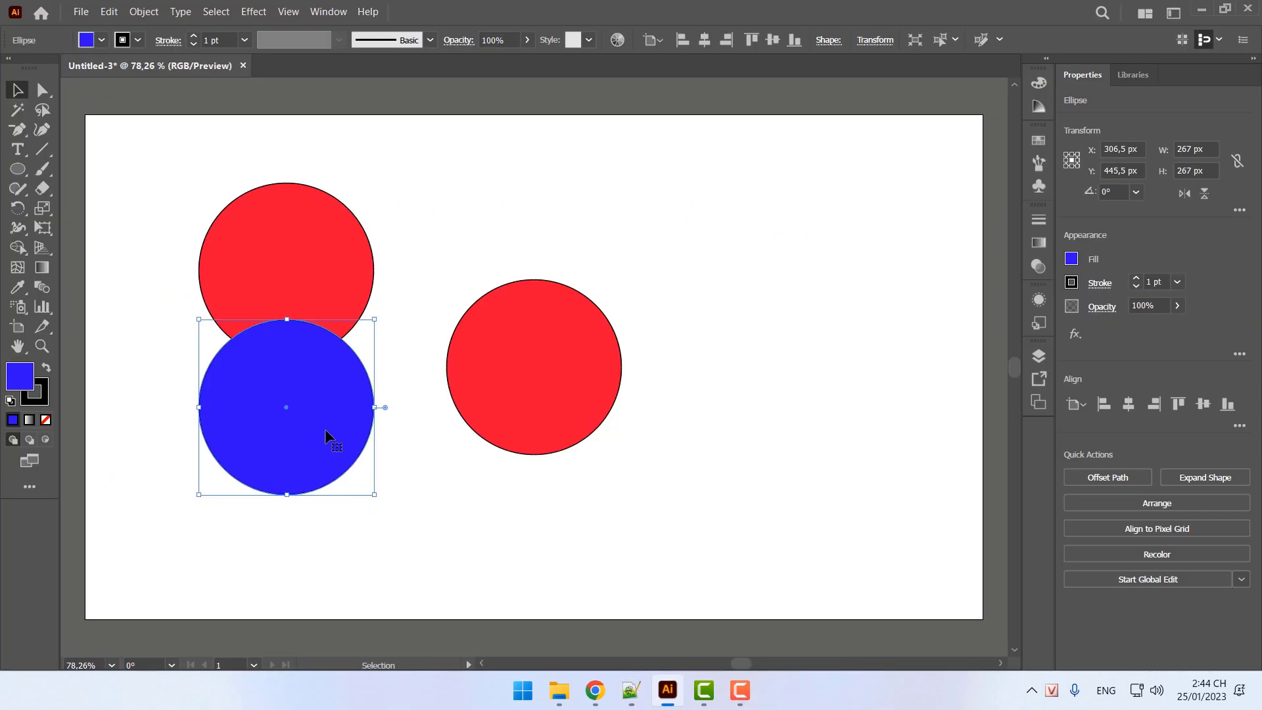
Delete the blue circle and Alt-drag a copy of the upper red circle just below it
key("Delete")
left_click(293, 256)
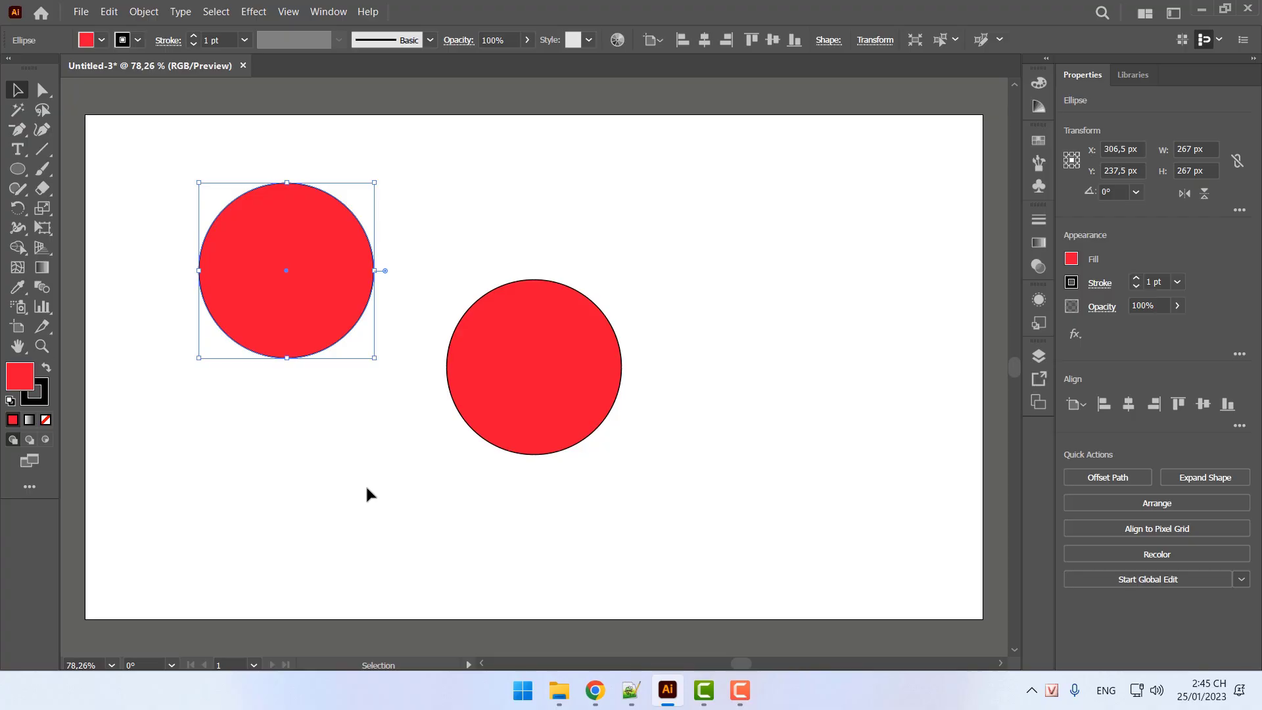
mouse_move(310, 346)
left_mouse_down()
mouse_move(317, 451)
mouse_move(341, 483)
mouse_move(334, 356)
mouse_move(322, 366)
left_mouse_up()
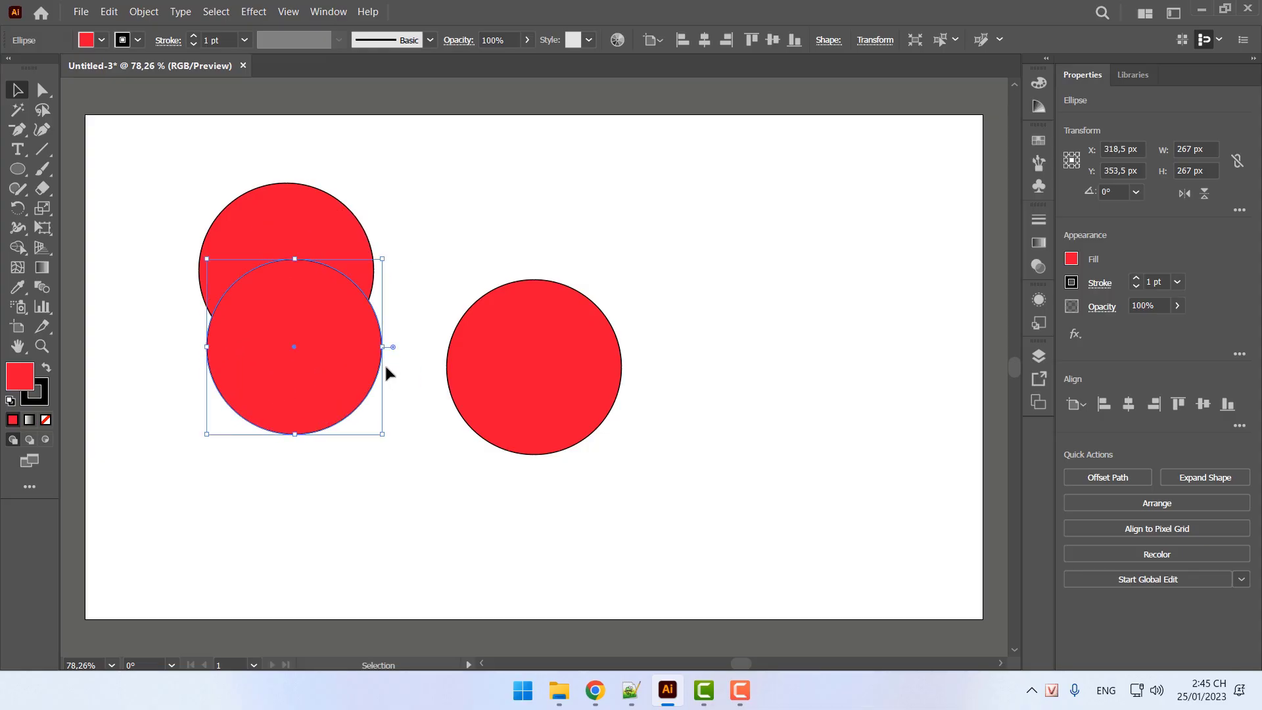
left_click(631, 689)
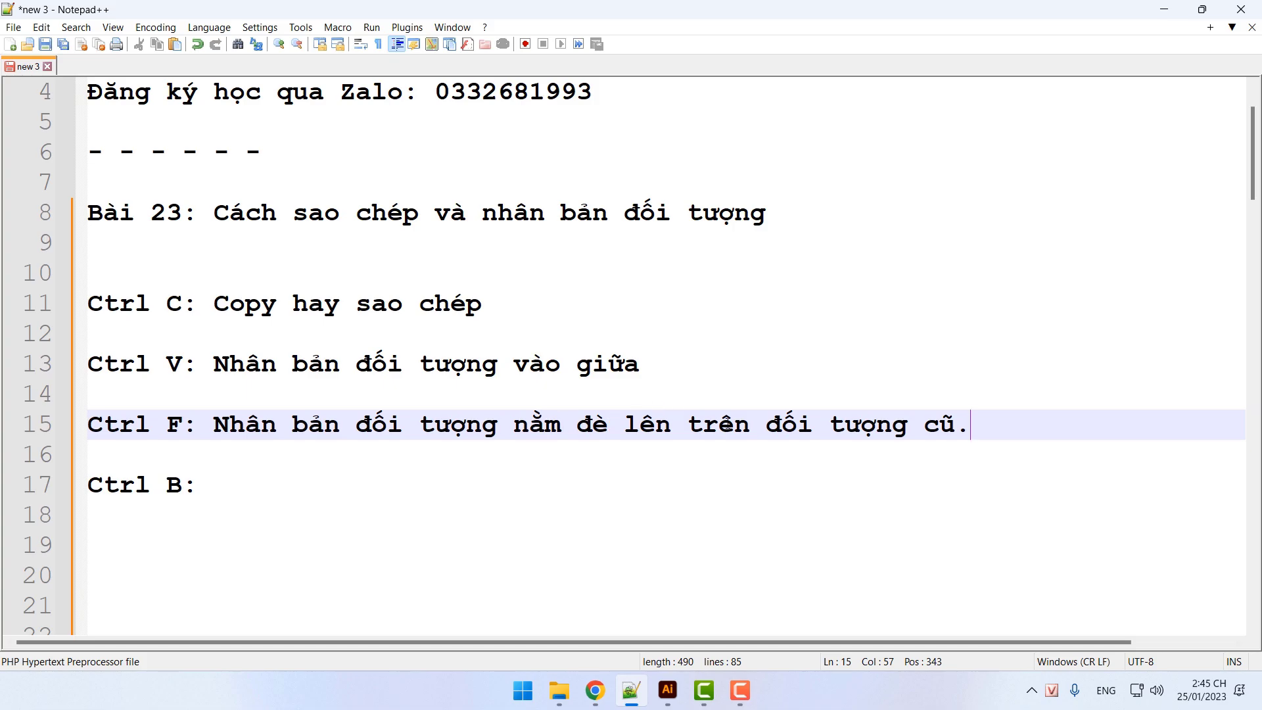
Drag that duplicate further down, delete it, and reselect the upper-left red circle
left_click(667, 690)
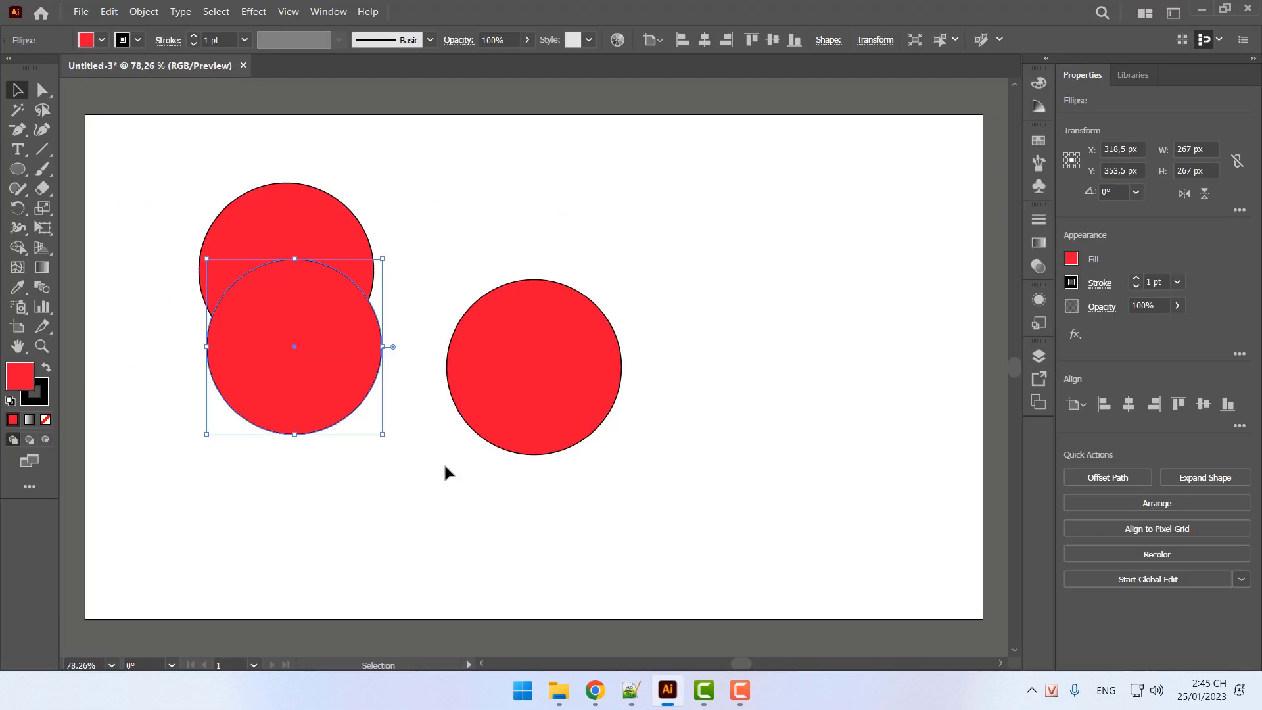
left_click_drag(340, 380, 348, 479)
key("Delete")
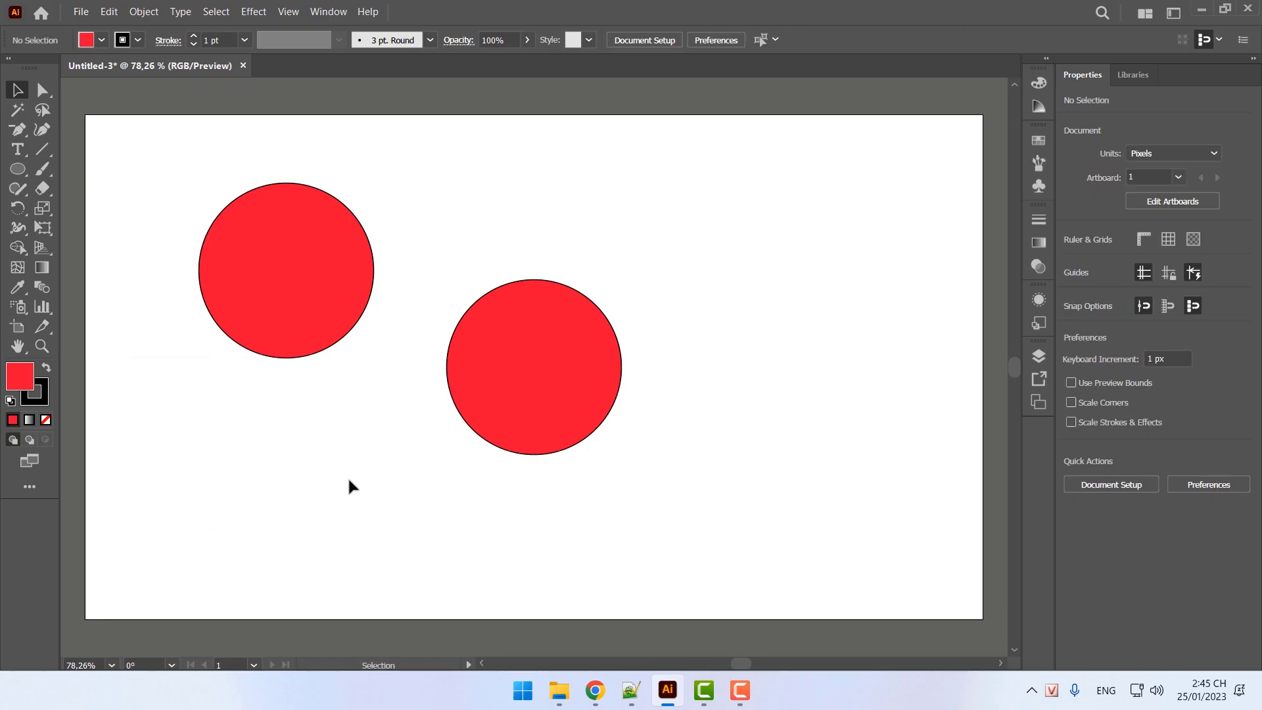
left_click(324, 300)
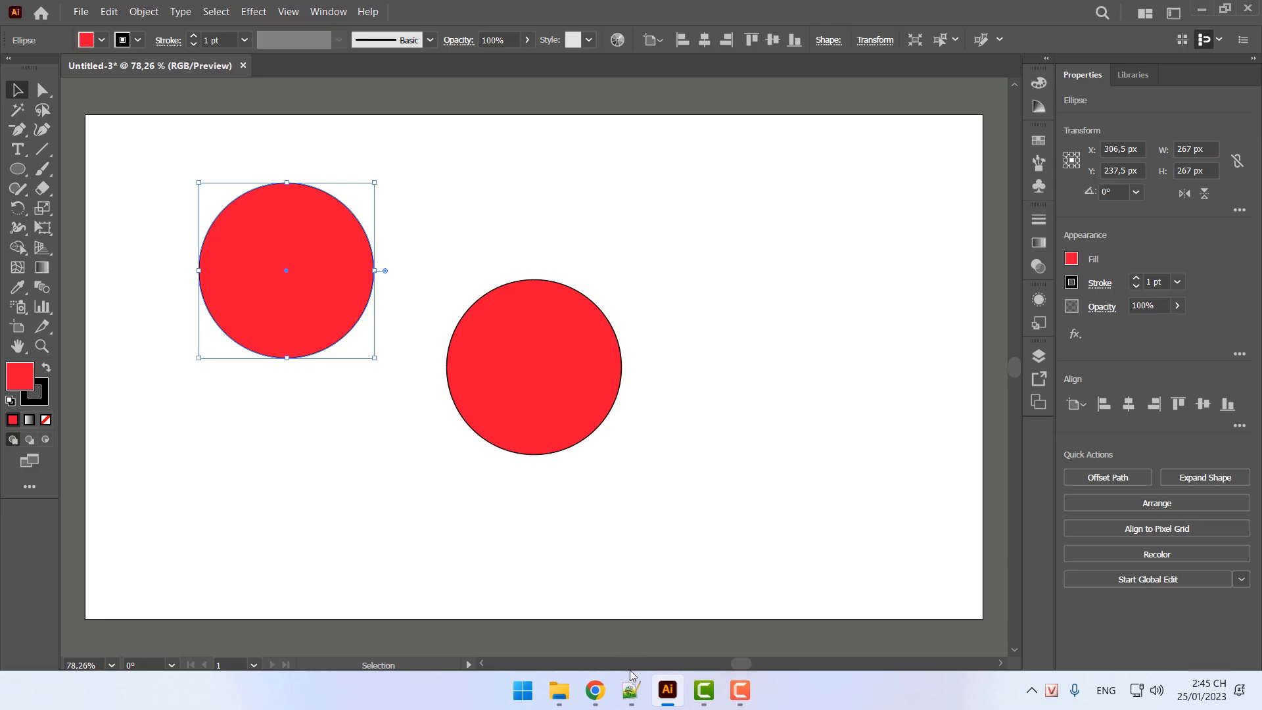
left_click(631, 690)
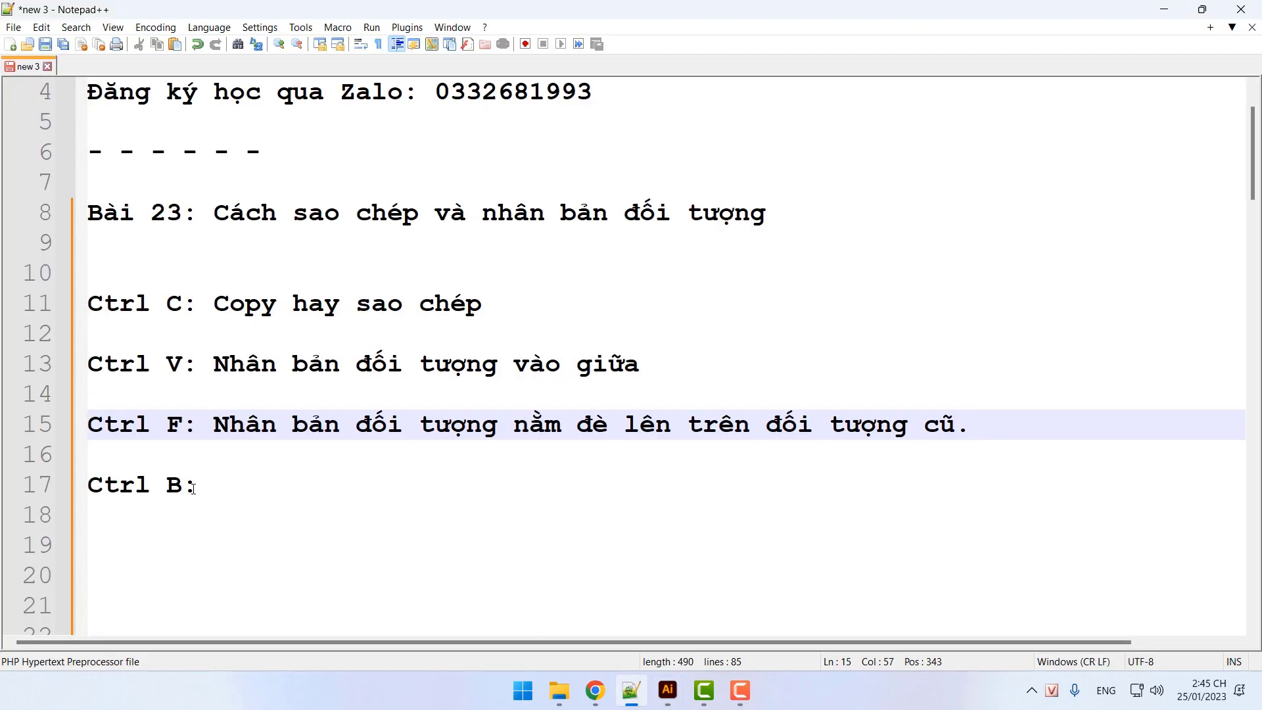
Alt-drag a copy of the upper red circle to the lower left, giving three red circles
left_click(668, 690)
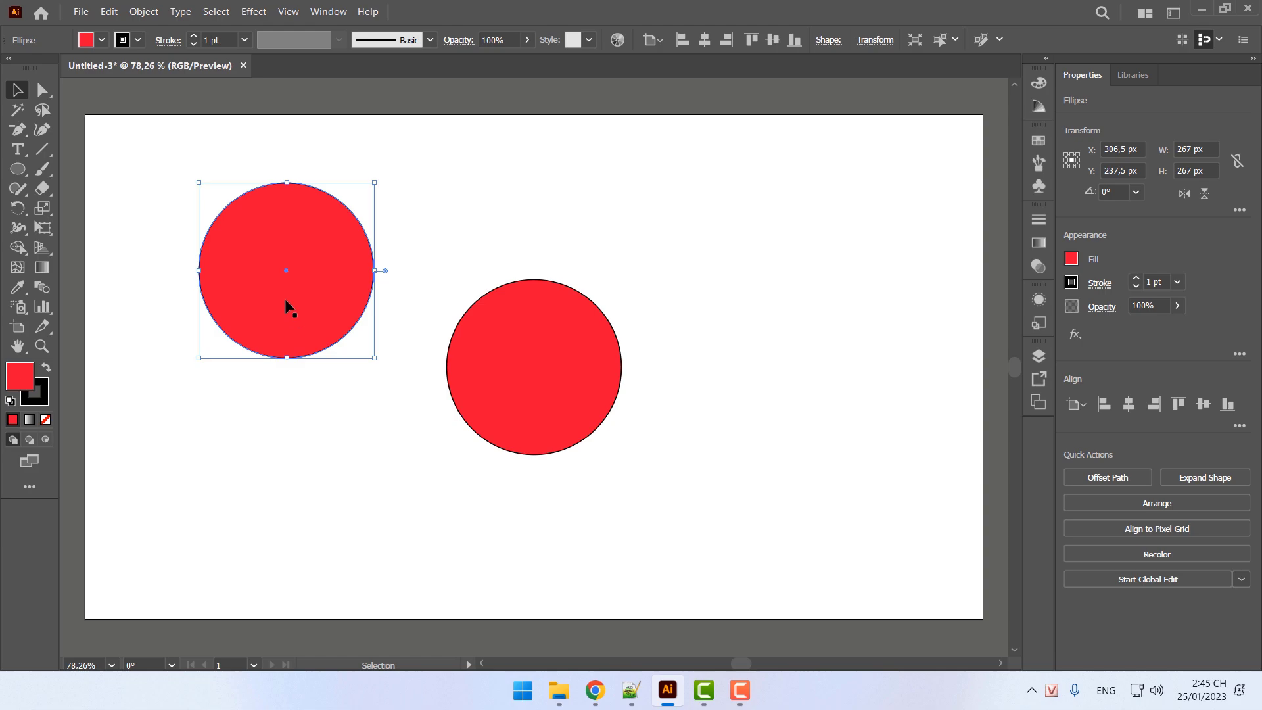
left_click_drag(285, 298, 307, 248)
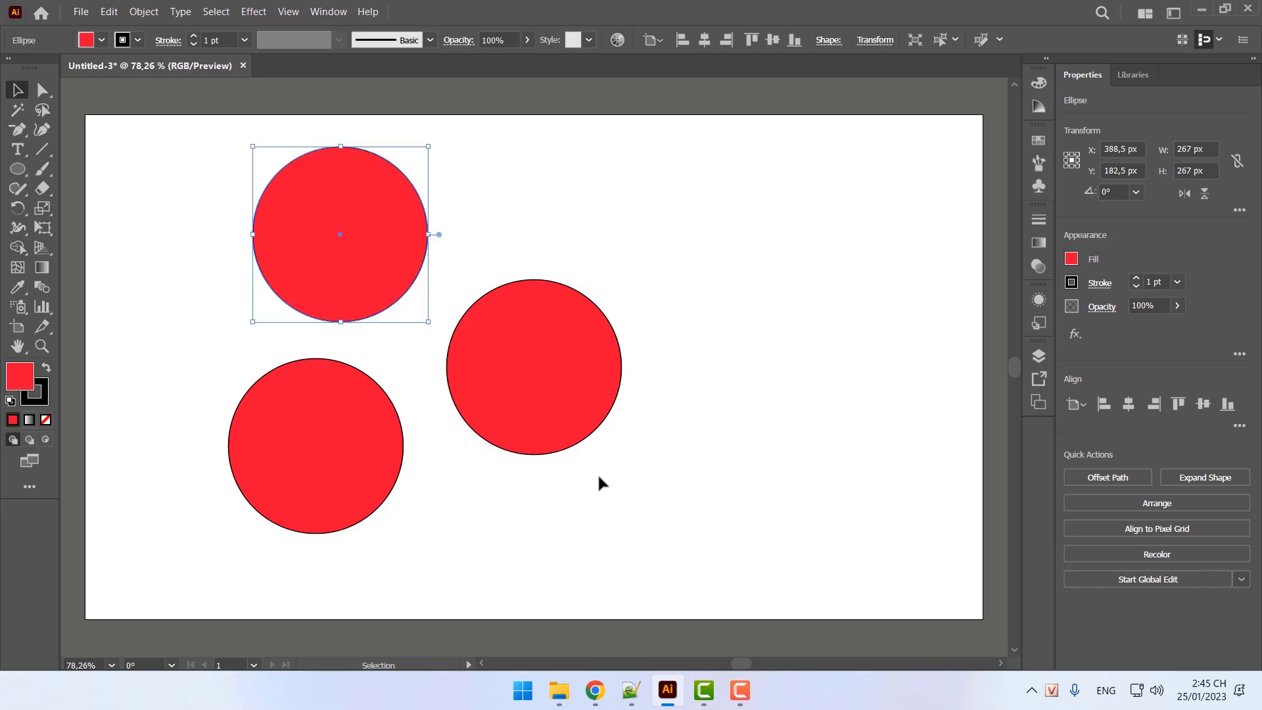
left_click(630, 689)
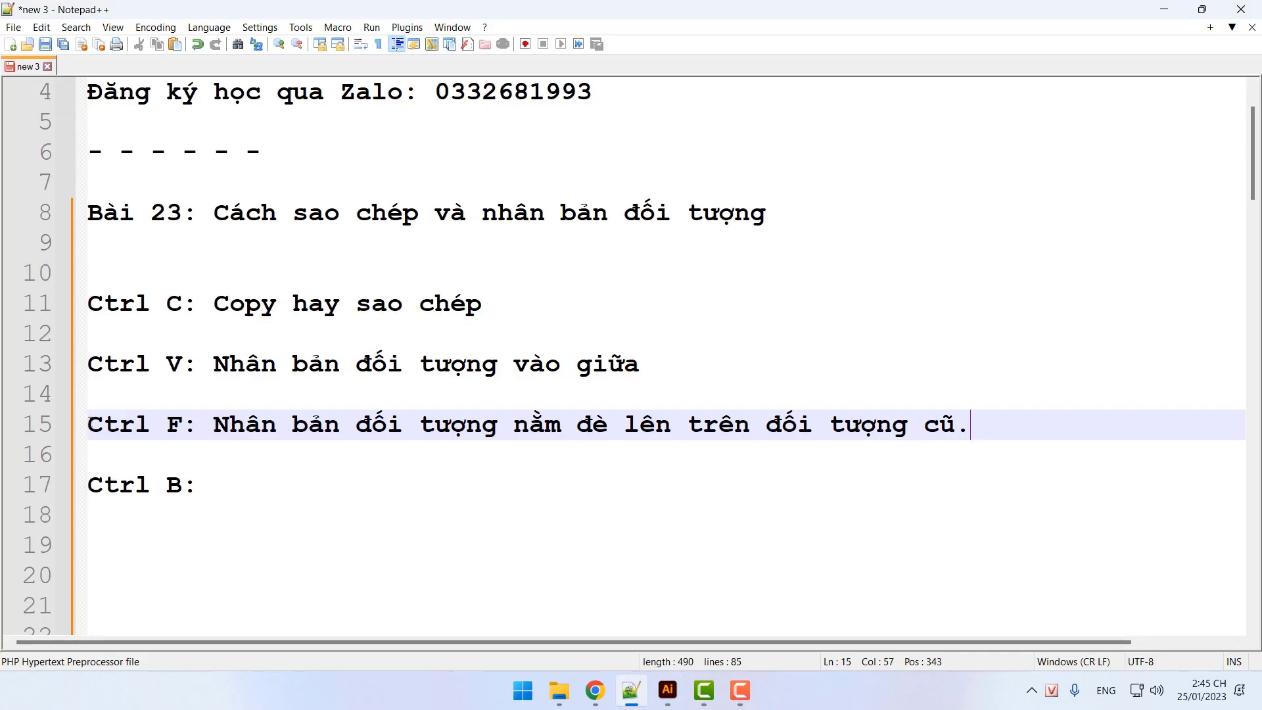
Write 'Nhân bản đối tượng nằm bên dưới đối tượng sao chép.' after 'Ctrl B:' on line 17
left_click_drag(88, 424, 195, 433)
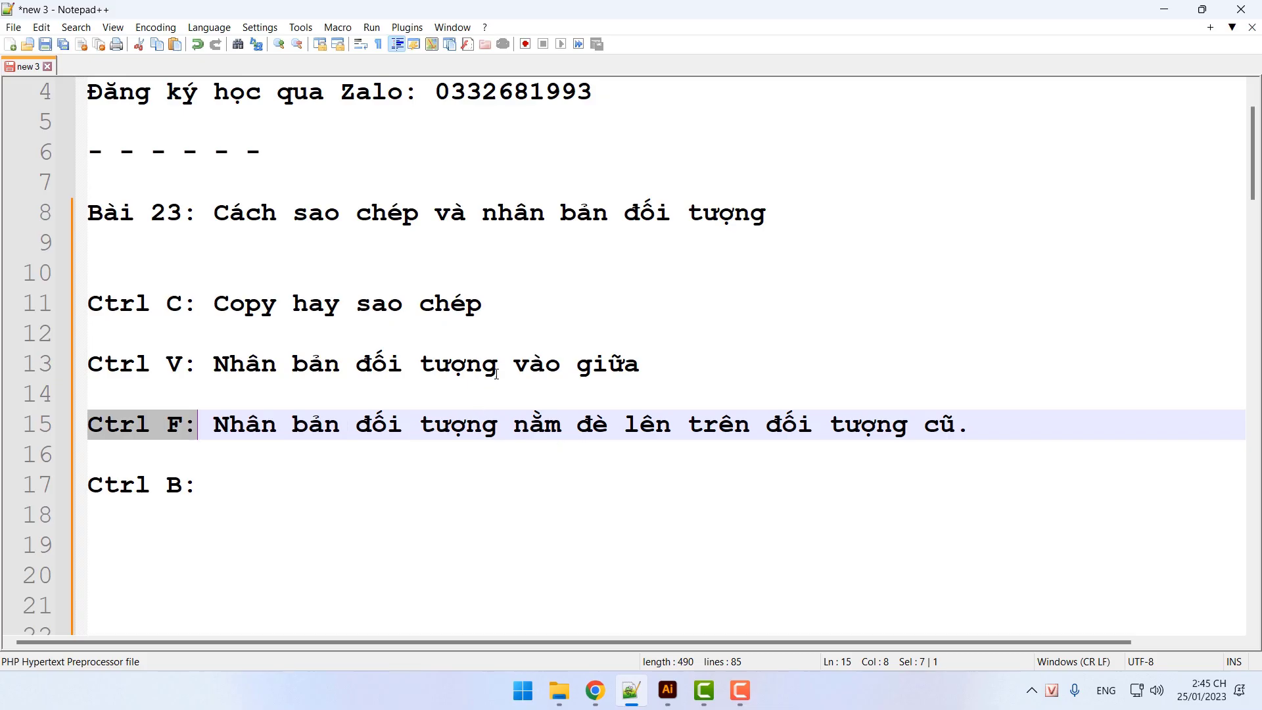
left_click(325, 484)
type("Nhân b")
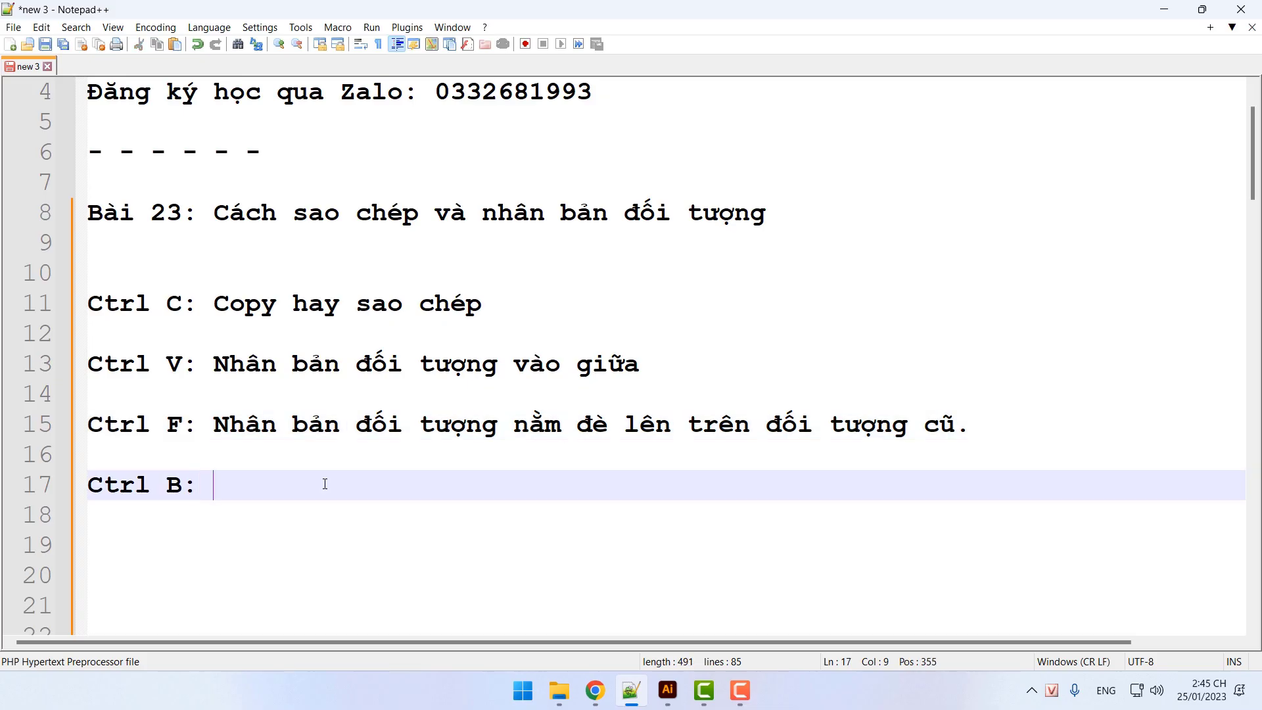
type("ản")
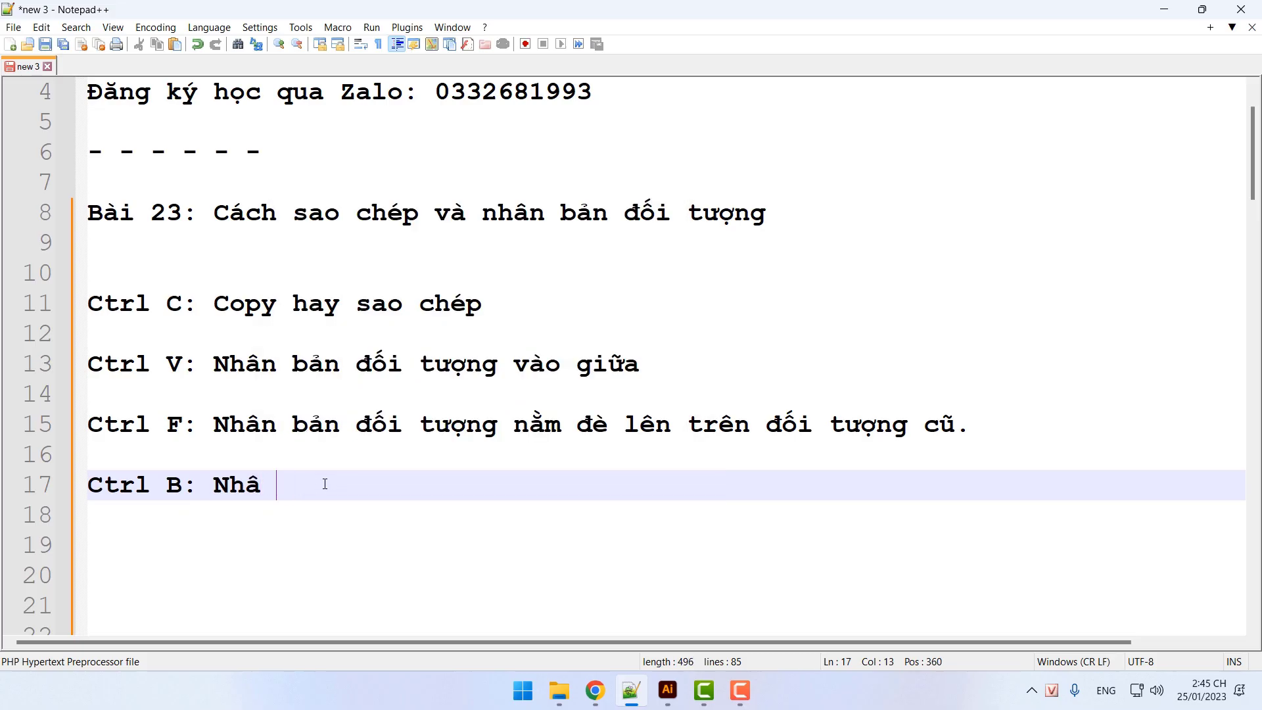
type(" đối t")
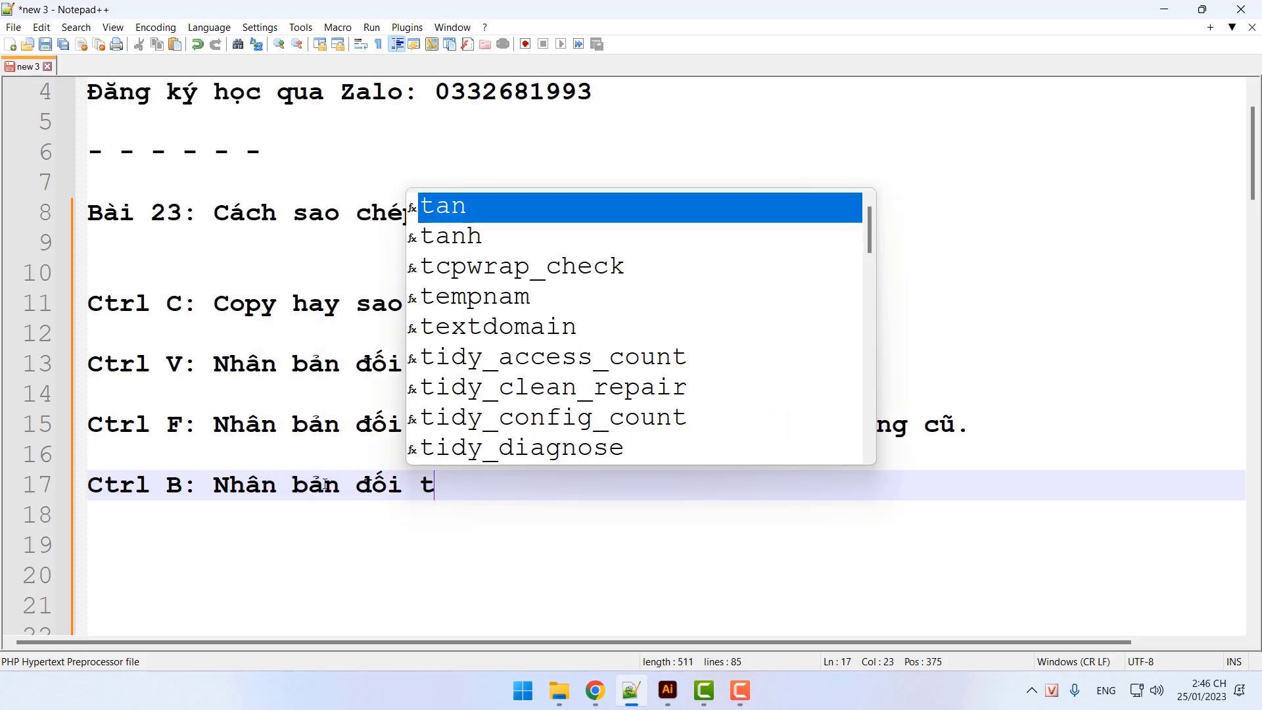
type("ượng nằm bên ")
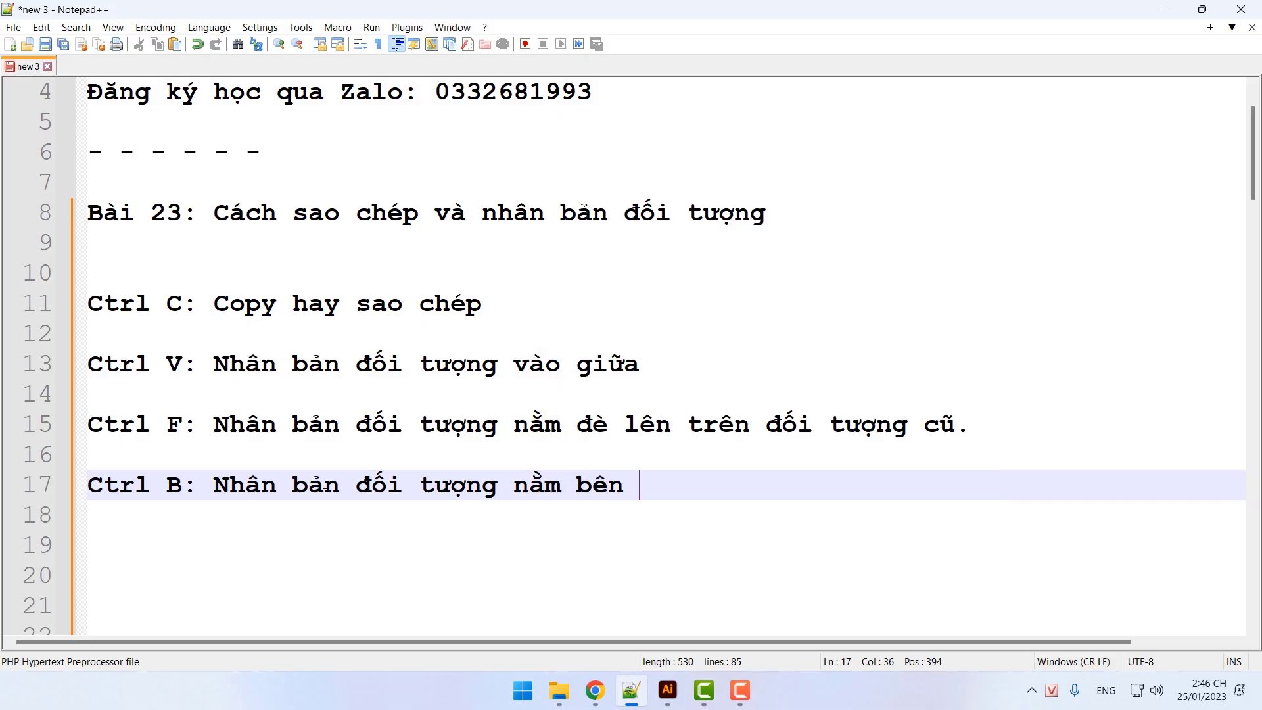
type("dưới đoối tượng ")
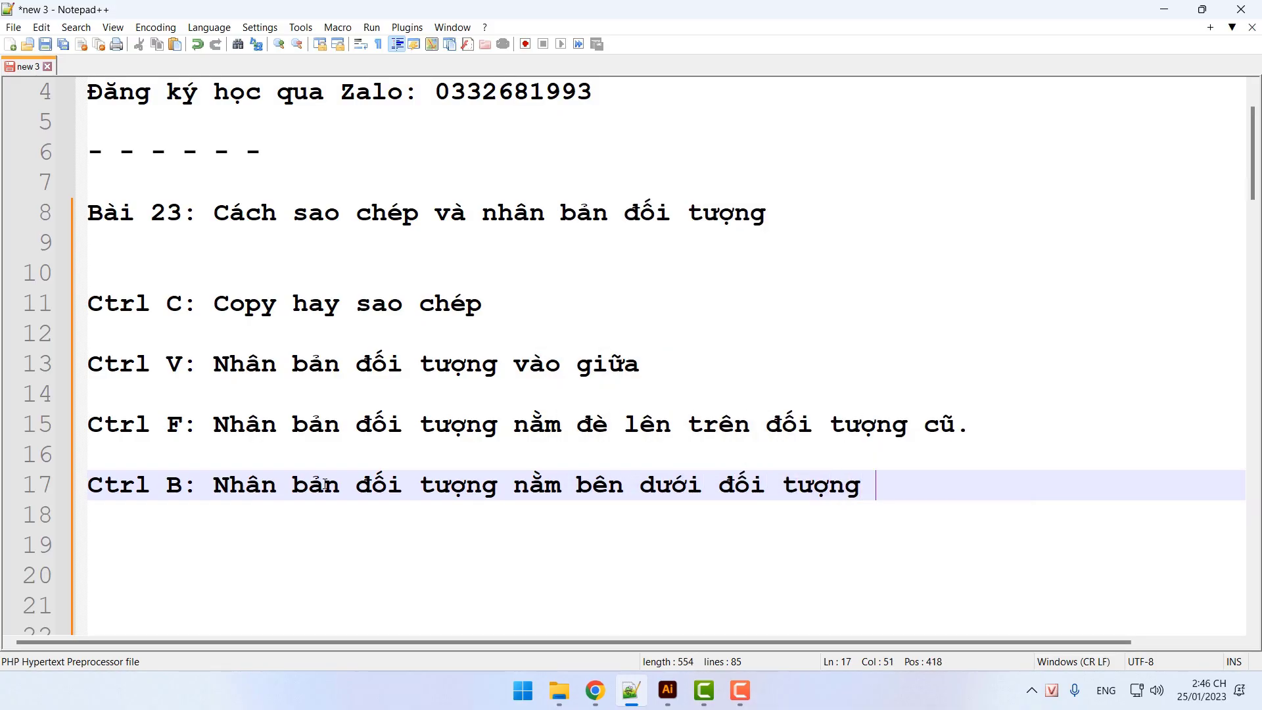
type("sao chép")
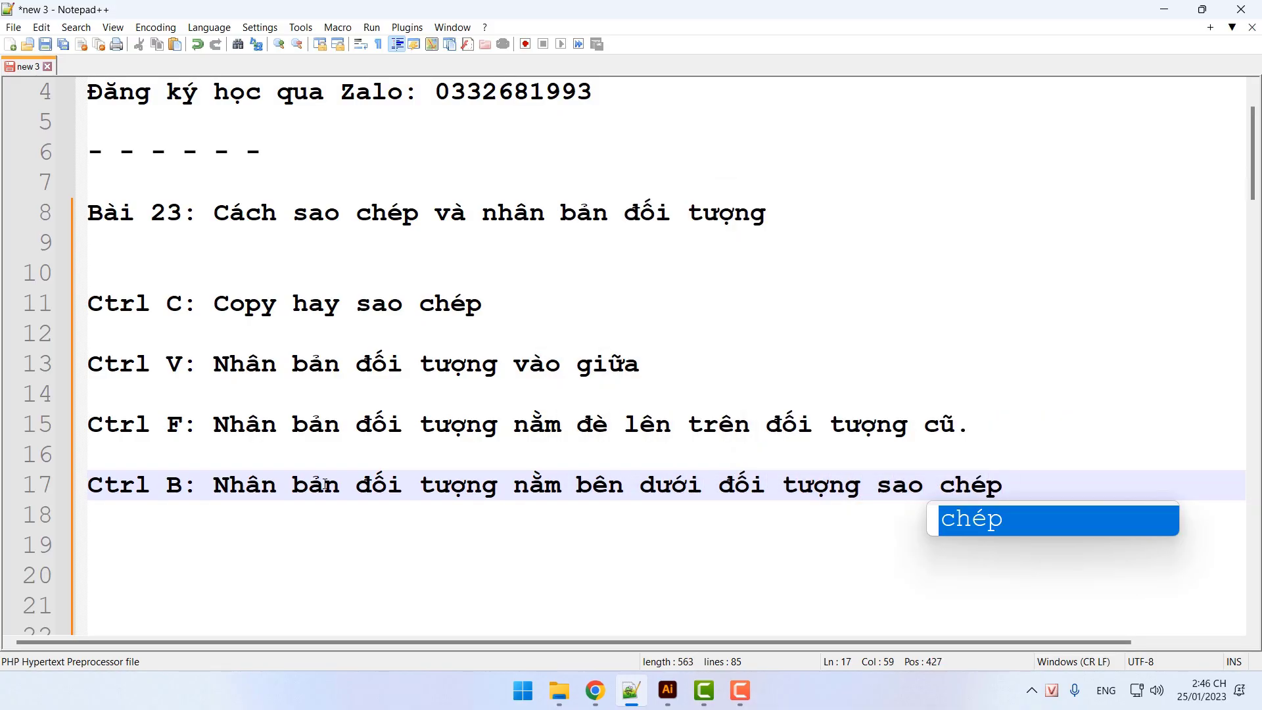
type(".")
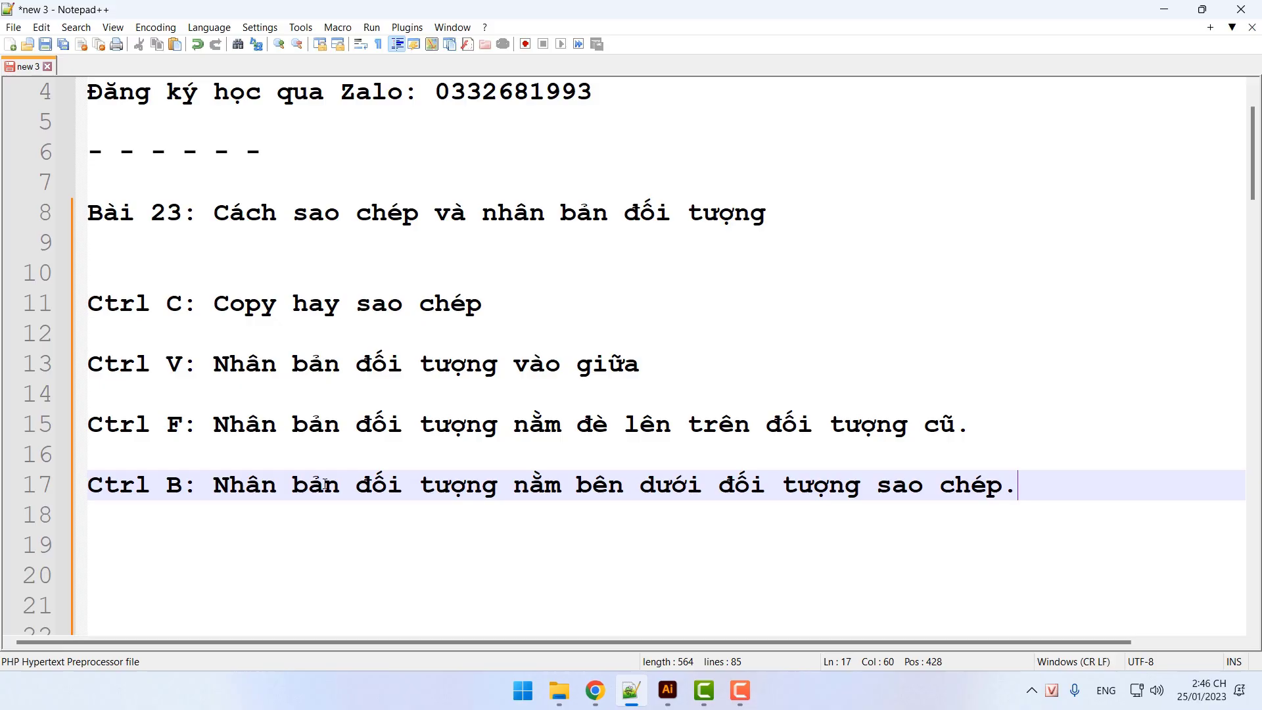
left_click(667, 690)
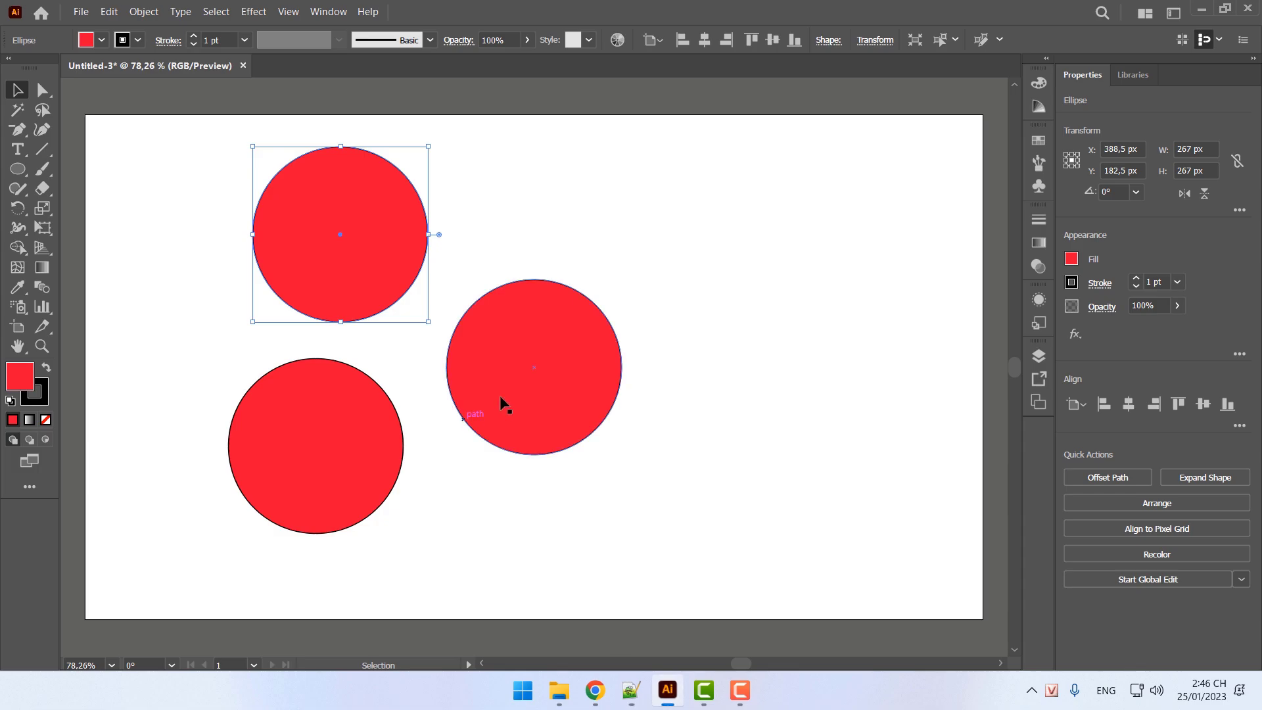
Delete the old red circles and draw a new 287 px circle near the artboard centre
left_click(517, 386)
key("Delete")
left_click(391, 402)
key("Delete")
left_click(368, 258)
key("Delete")
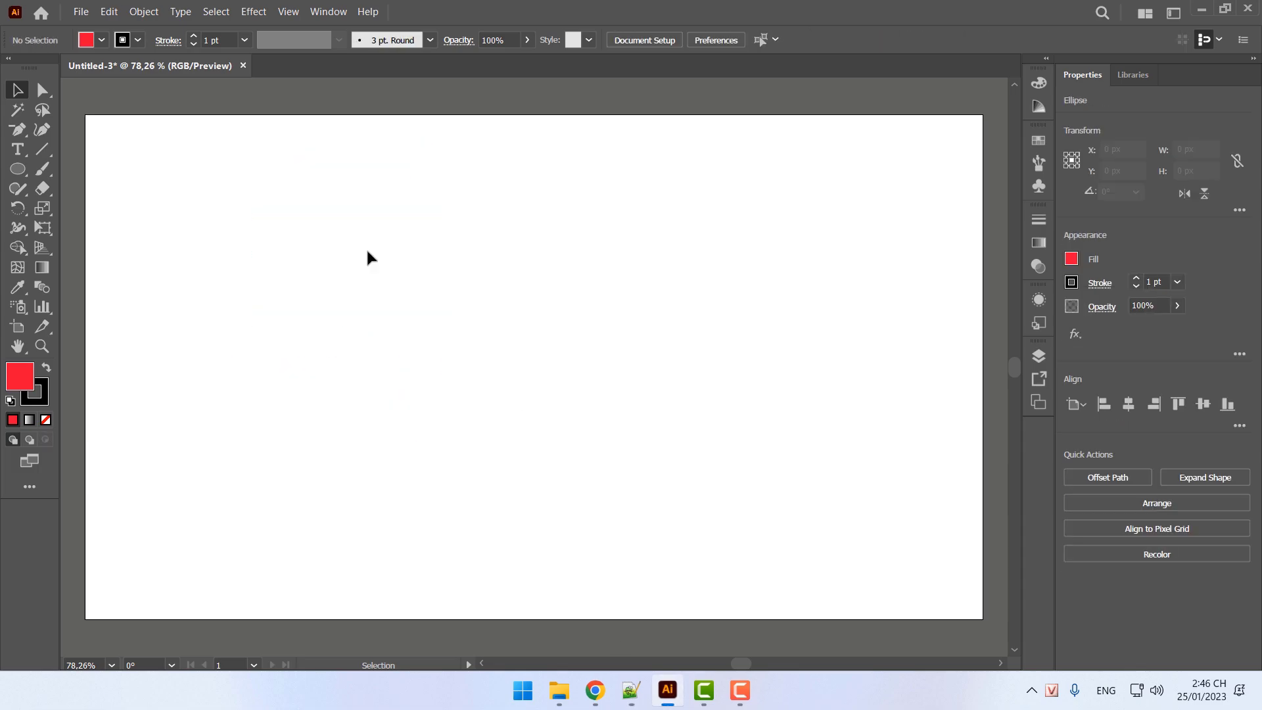
left_click_drag(24, 181, 79, 208)
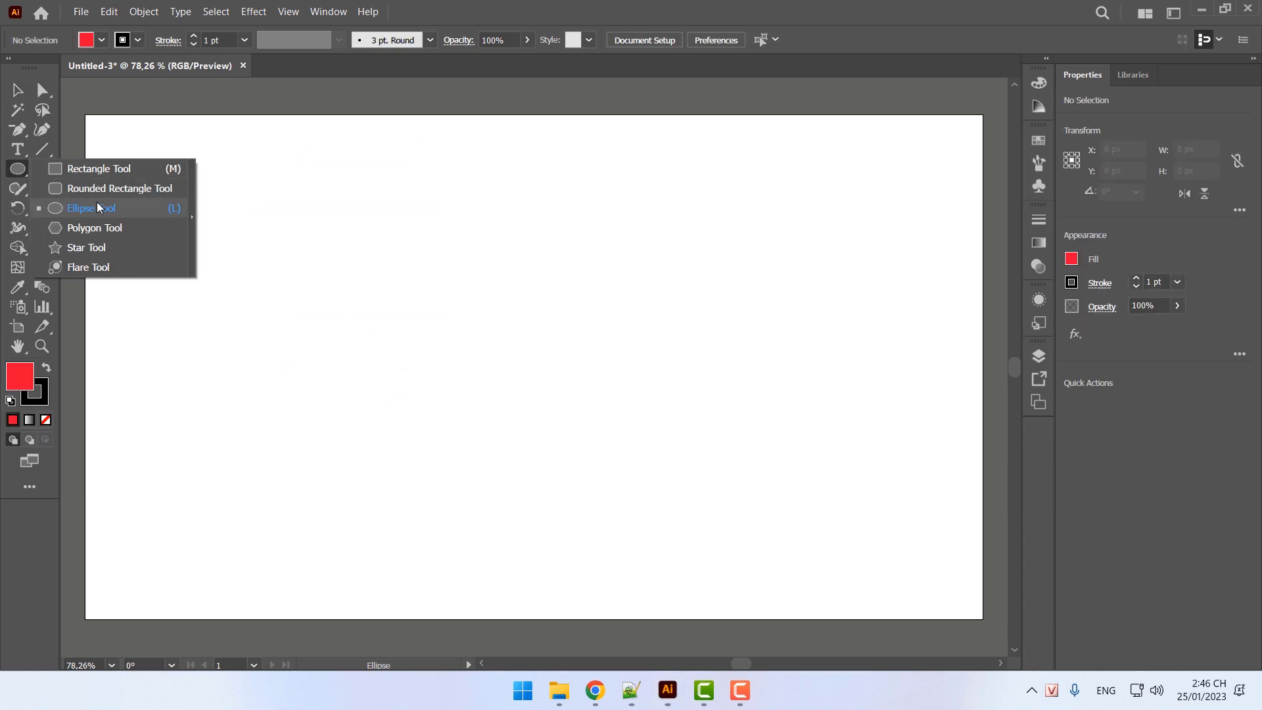
left_click_drag(335, 254, 524, 401)
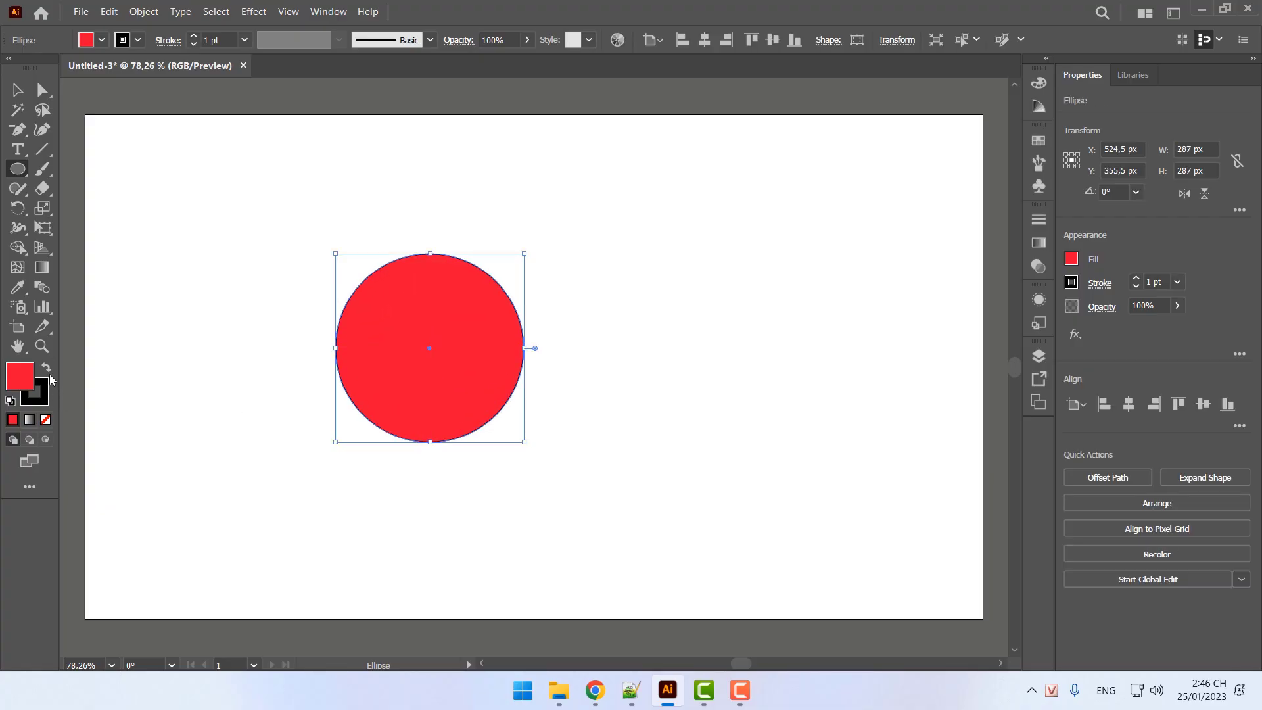
Remove the circle's stroke and give it a blue 112DF4 fill
left_click(47, 382)
left_click(45, 419)
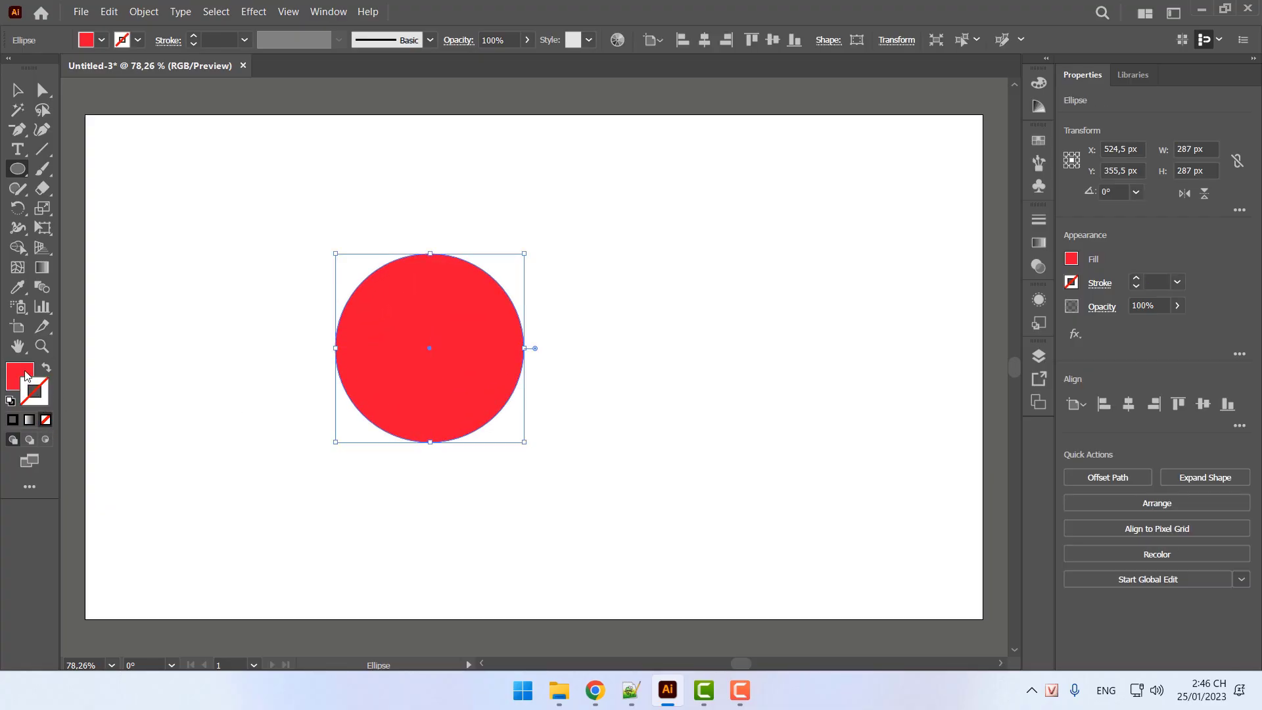
double_click(19, 376)
left_click(767, 297)
left_click(912, 242)
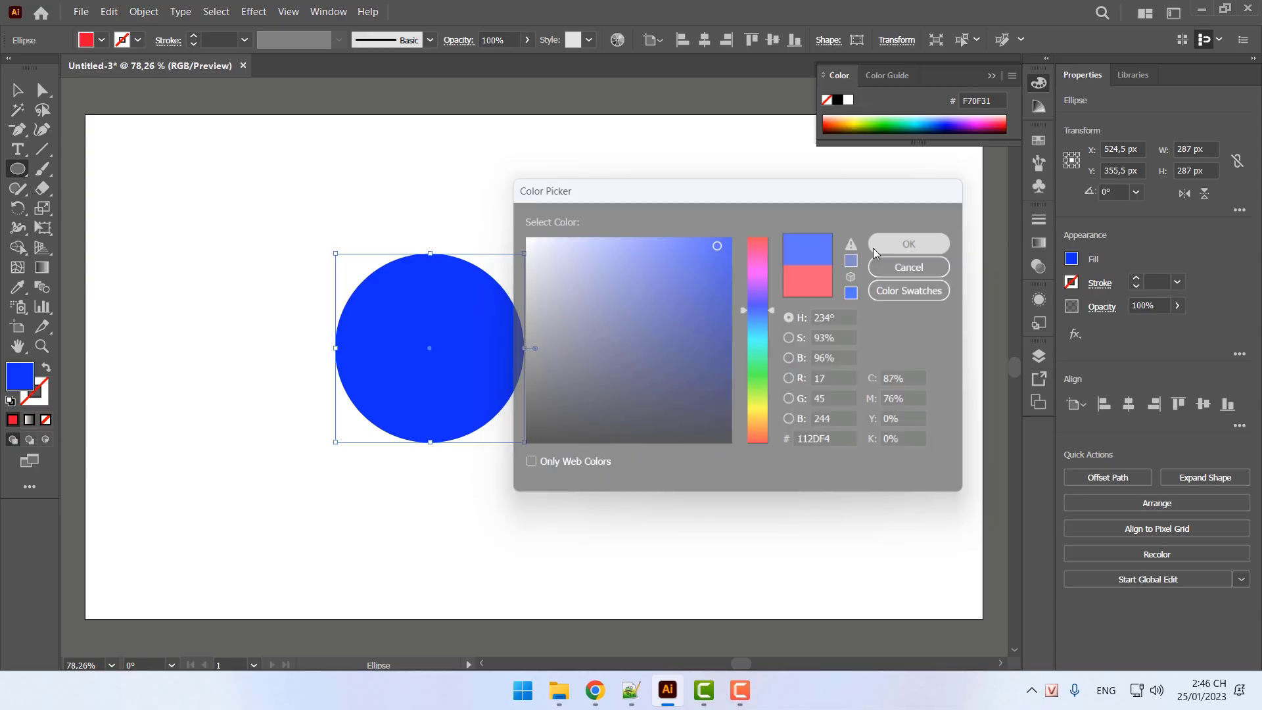
left_click(533, 348)
Alt-drag a copy of the blue circle to the lower right, at X 930.5 px, Y 428.5 px
left_click(665, 373)
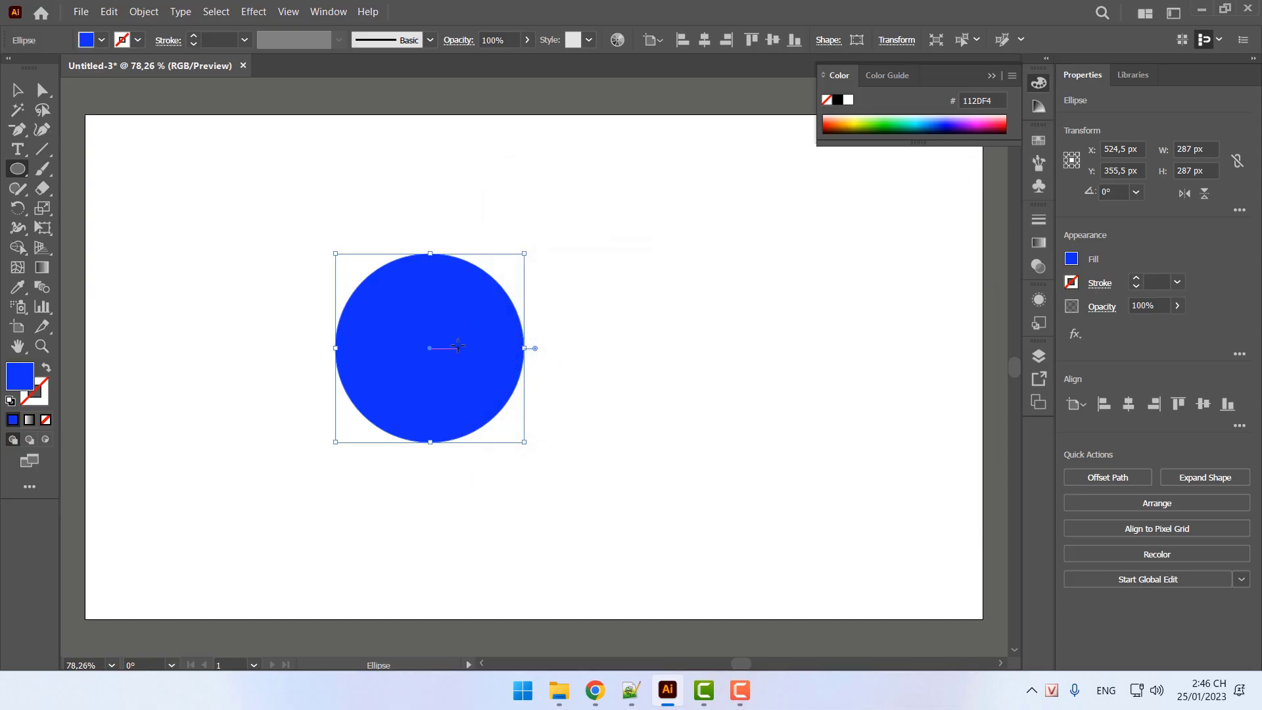
left_click(533, 348)
left_click(688, 373)
left_click(18, 90)
left_click_drag(497, 377, 735, 444)
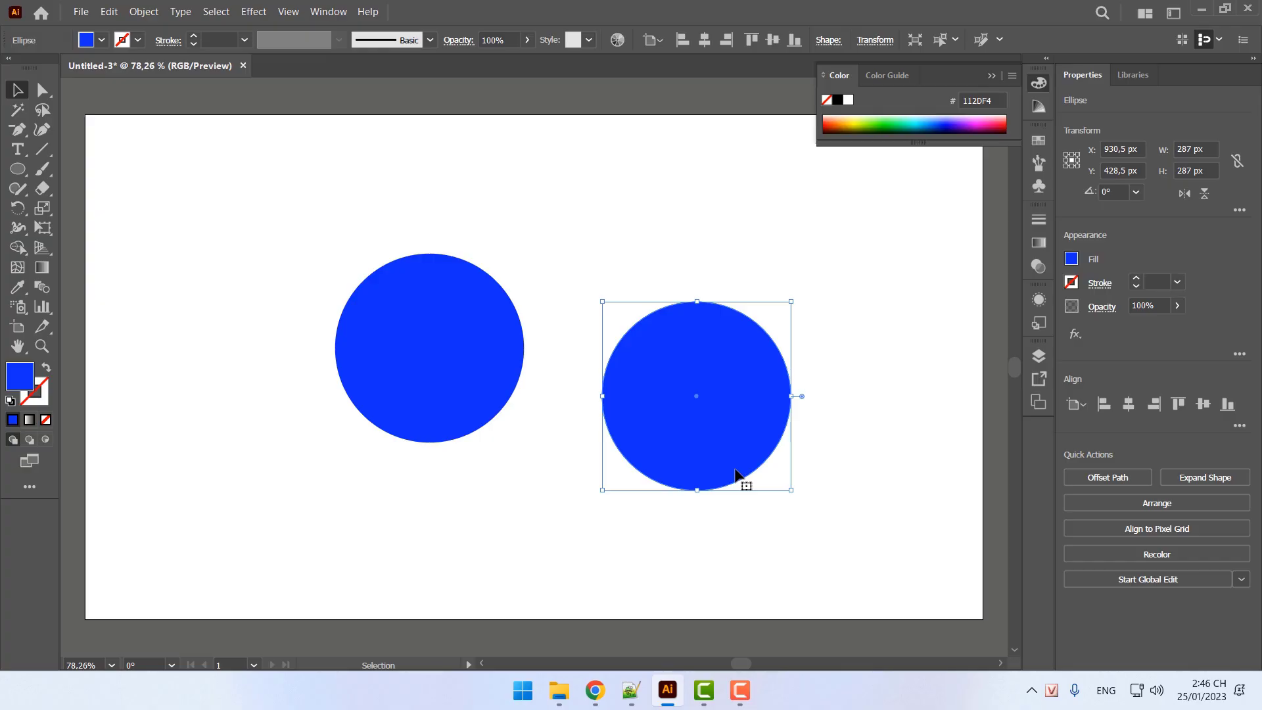
Delete the right-hand circle copy and move the original circle toward the artboard's upper left
left_click(632, 691)
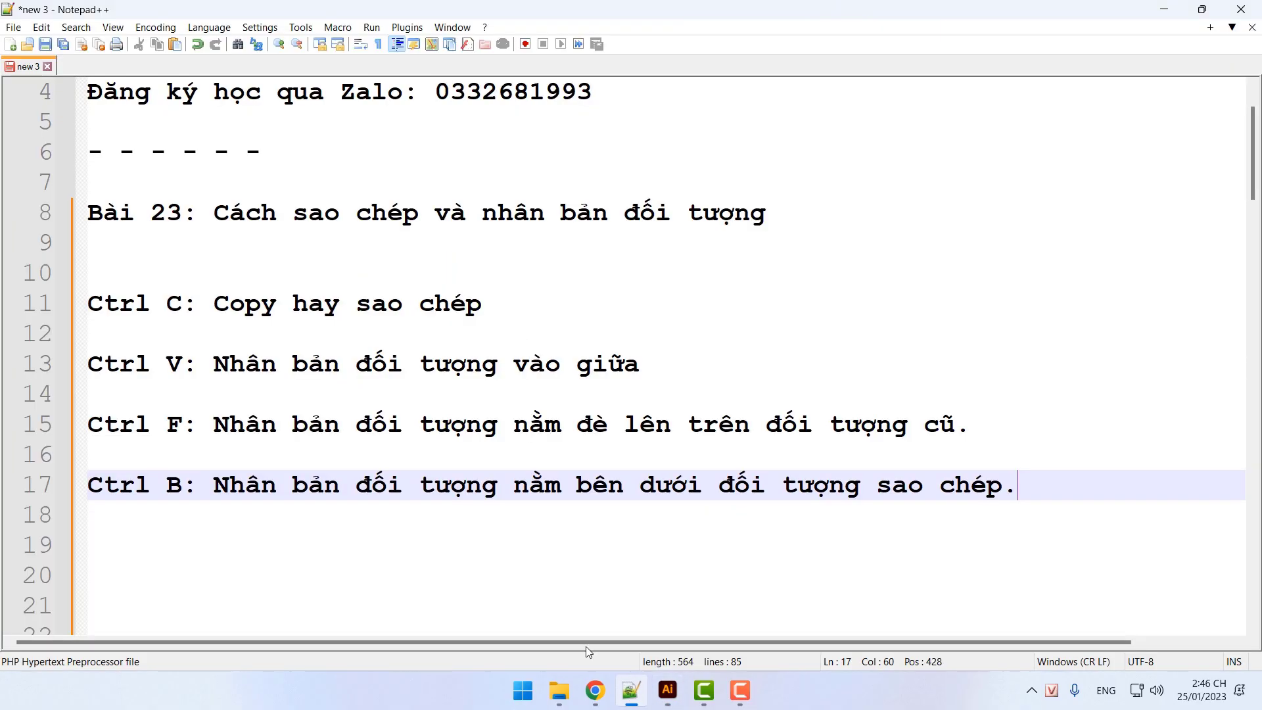
left_click(667, 690)
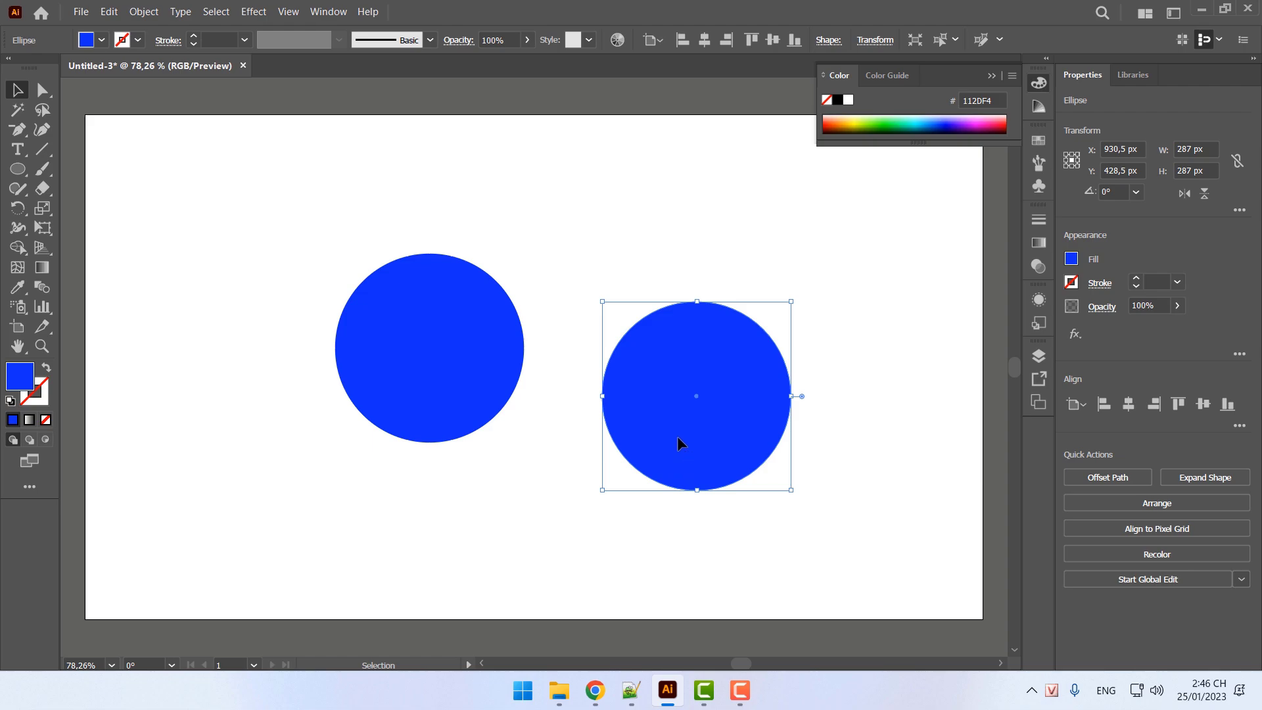
key("Delete")
left_click_drag(440, 378, 256, 275)
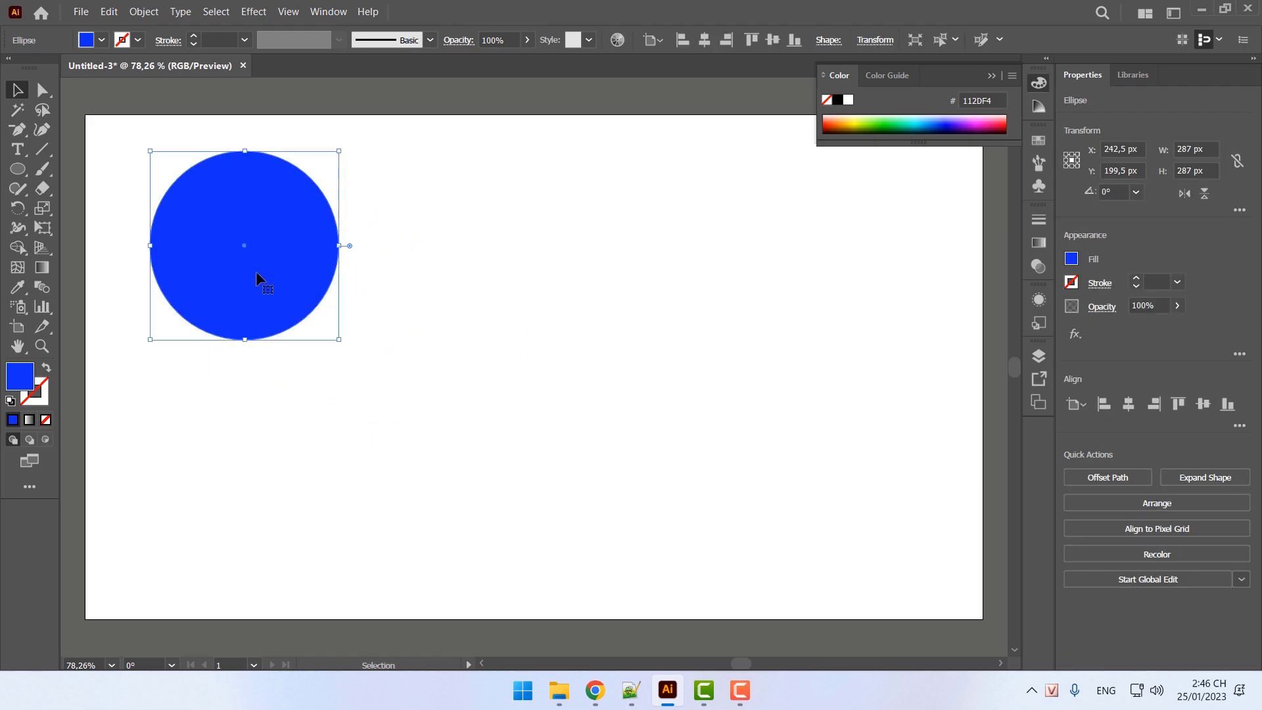
Paste a copy of the circle, delete it again, and bring up the Notepad++ notes
key("ctrl+v")
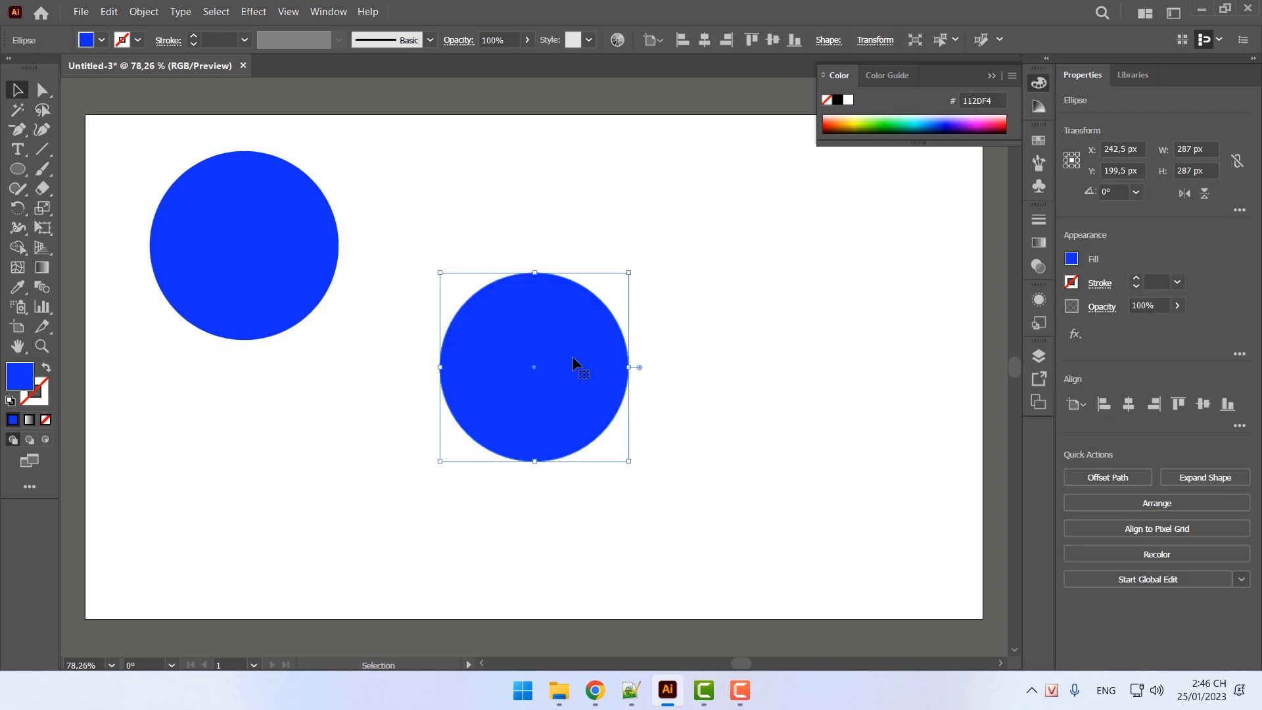
mouse_move(585, 402)
left_mouse_down()
mouse_move(539, 388)
mouse_move(406, 305)
mouse_move(587, 378)
left_mouse_up()
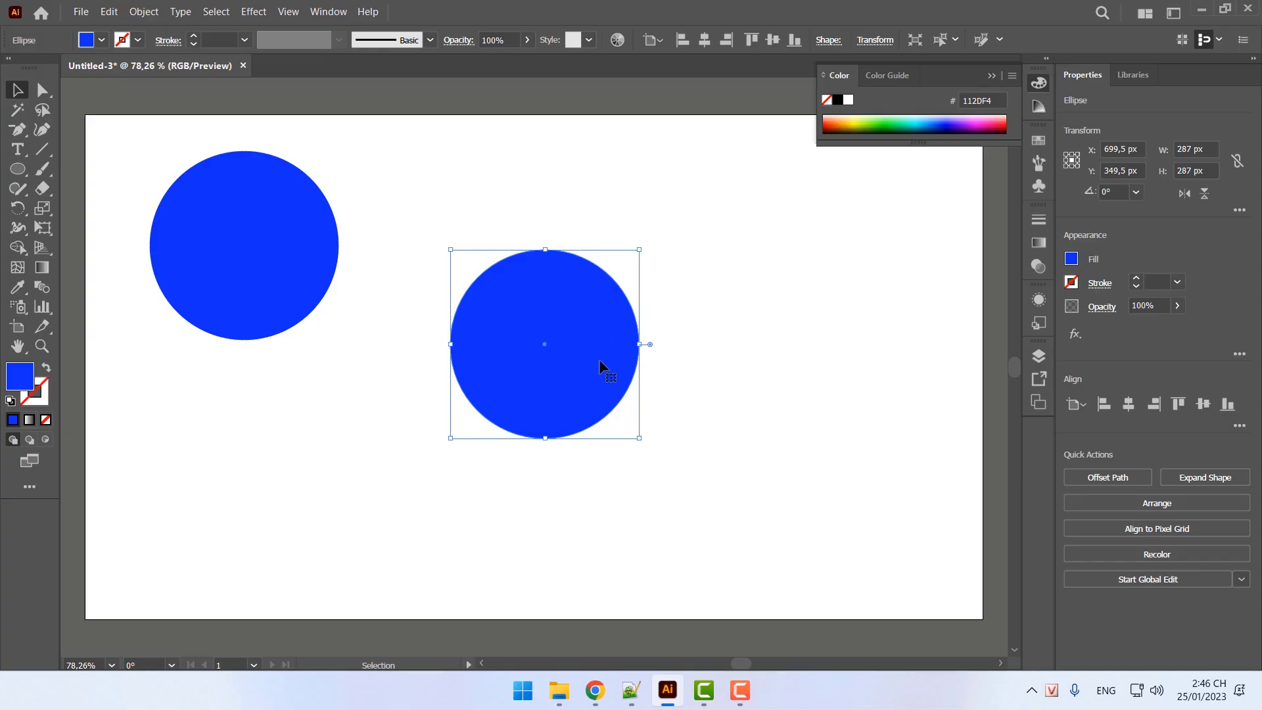
key("Delete")
left_click(631, 690)
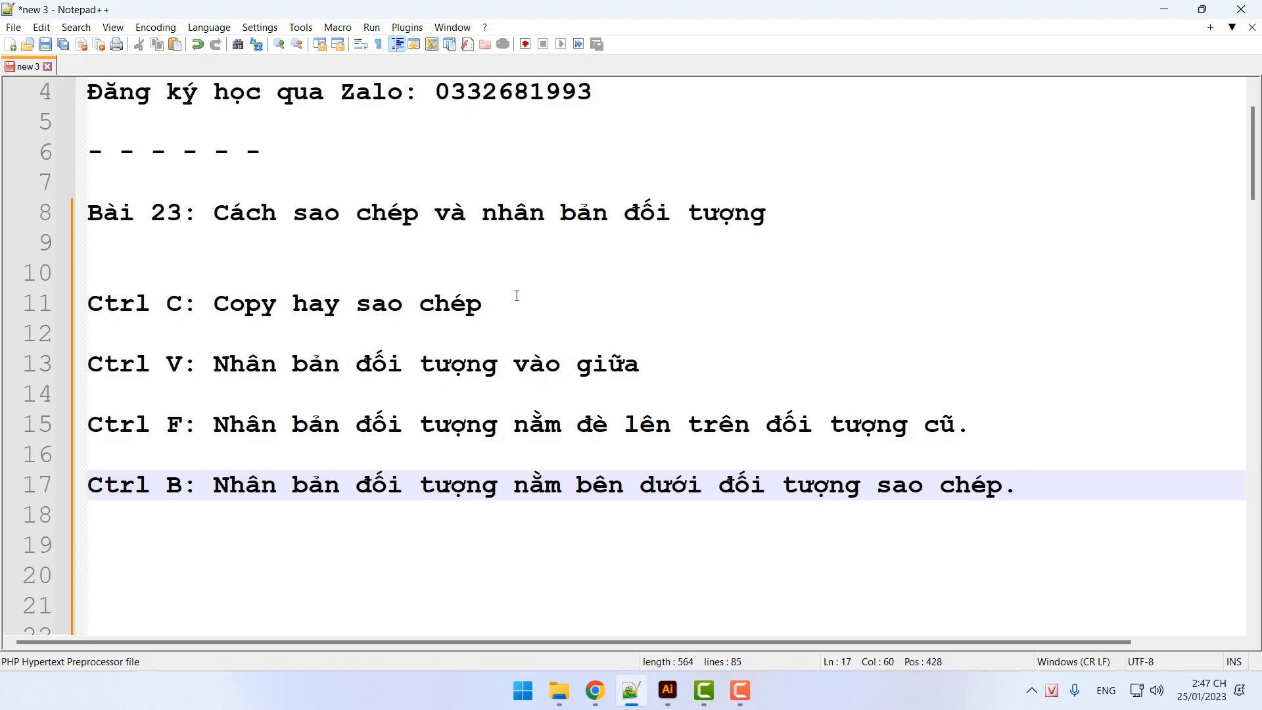
Replace the Ctrl C/V/F/B notes with the heading 'Bài 24: Lặp lại thao tác nhân bản', then go back to Illustrator
left_click_drag(517, 296, 90, 324)
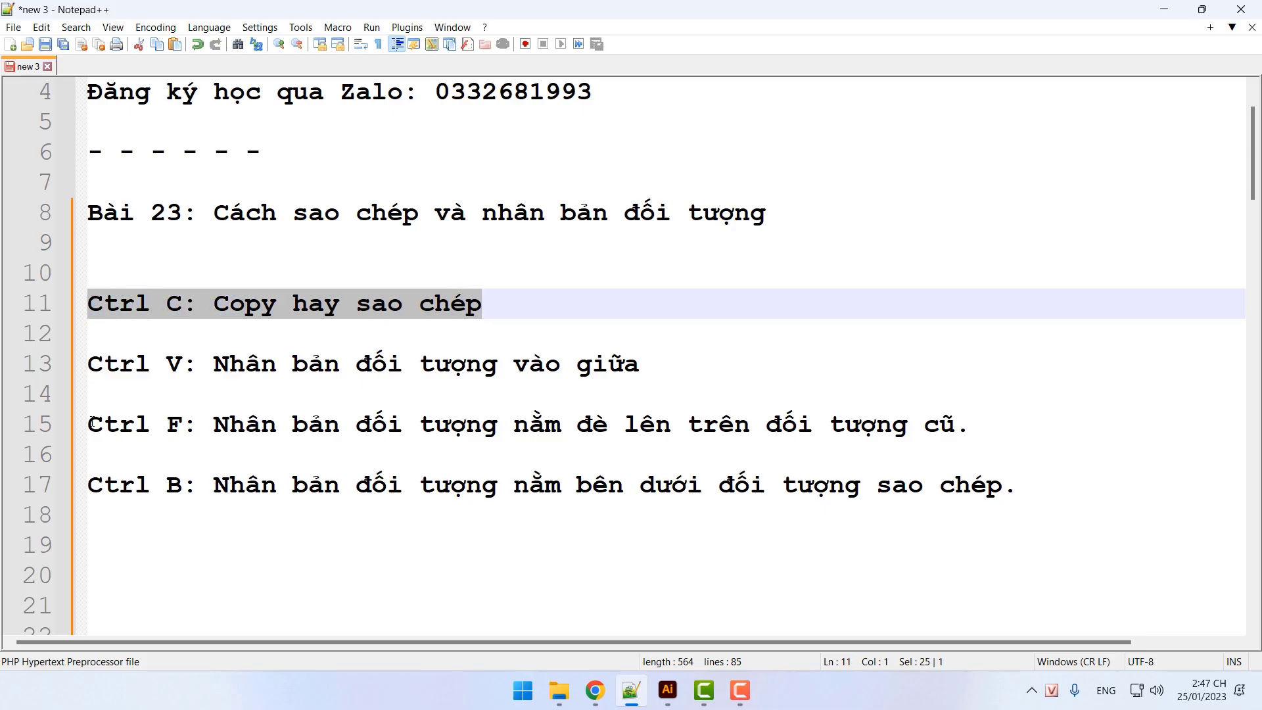
left_click_drag(90, 424, 184, 428)
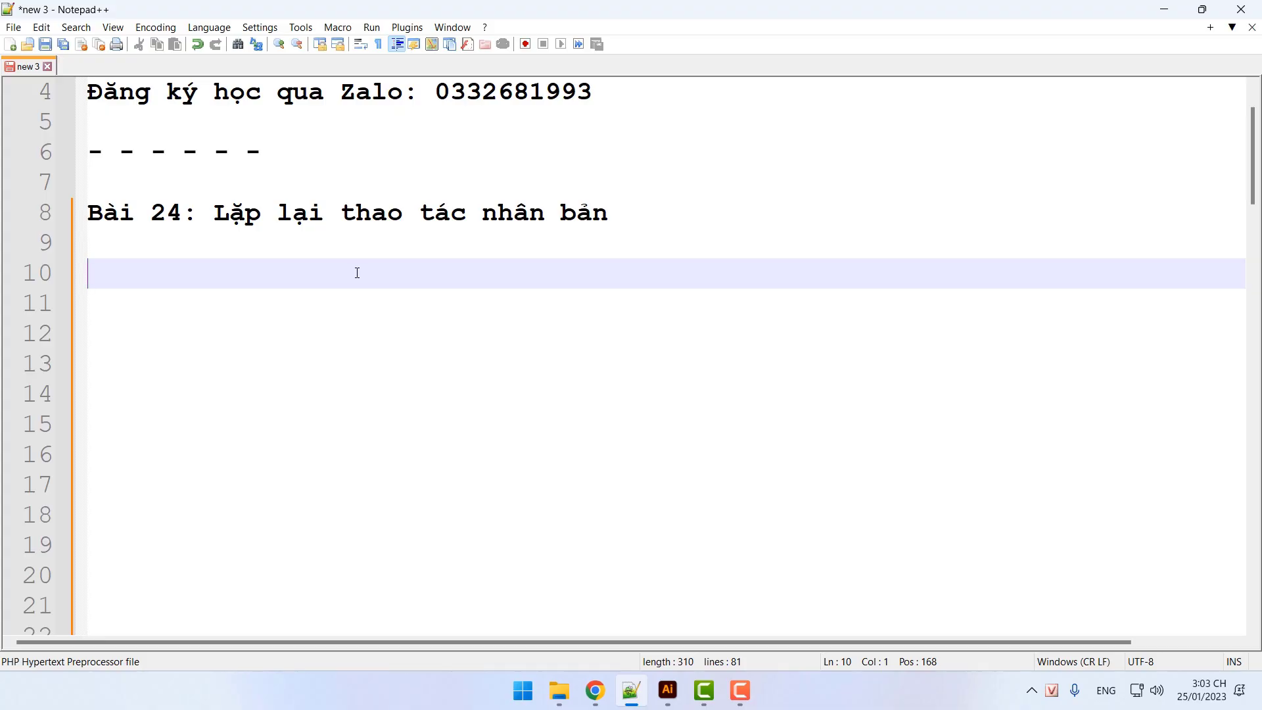
key("alt+Tab")
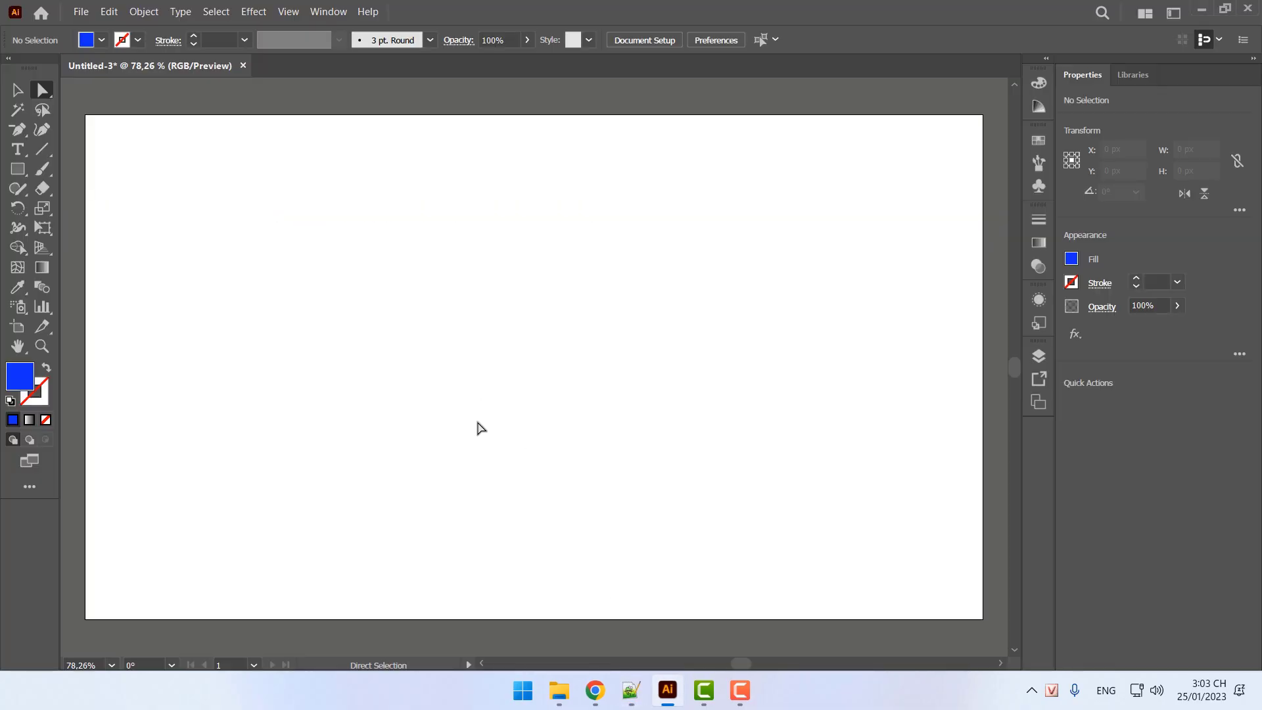
Draw a 42 × 347 px blue bar and lower its top-right anchor to slant the top edge
left_click(18, 169)
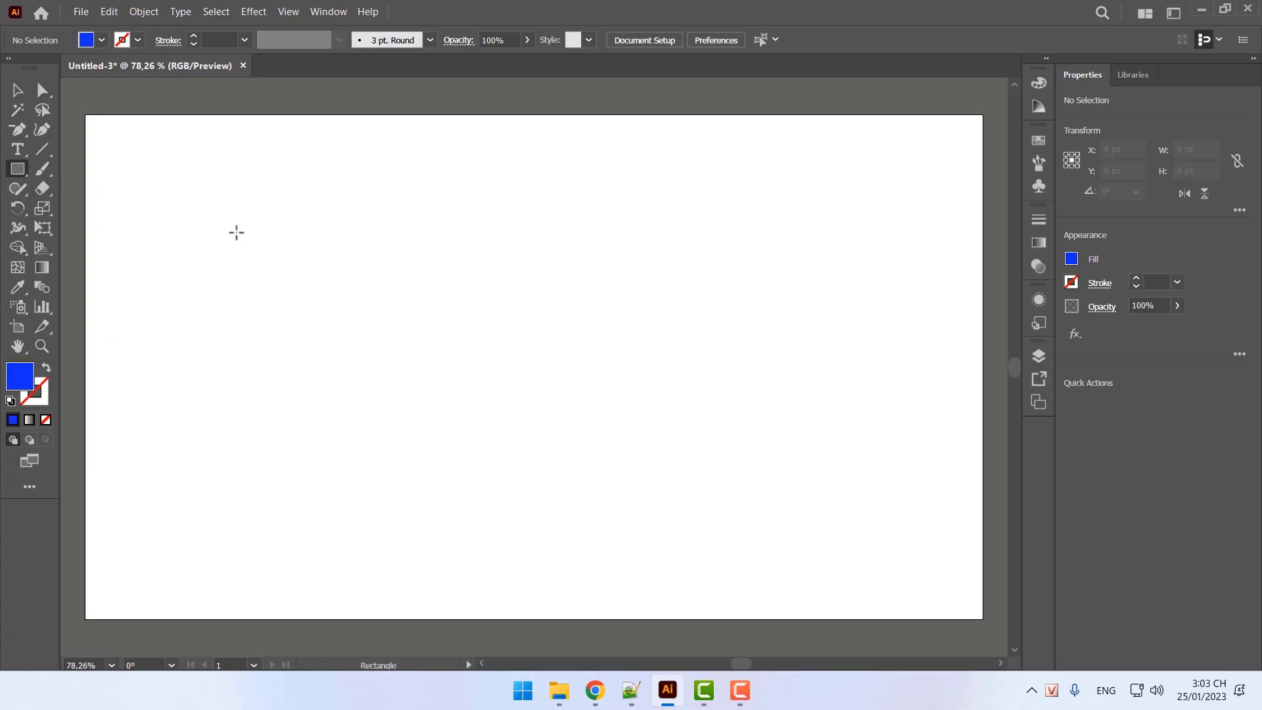
left_click_drag(257, 222, 285, 451)
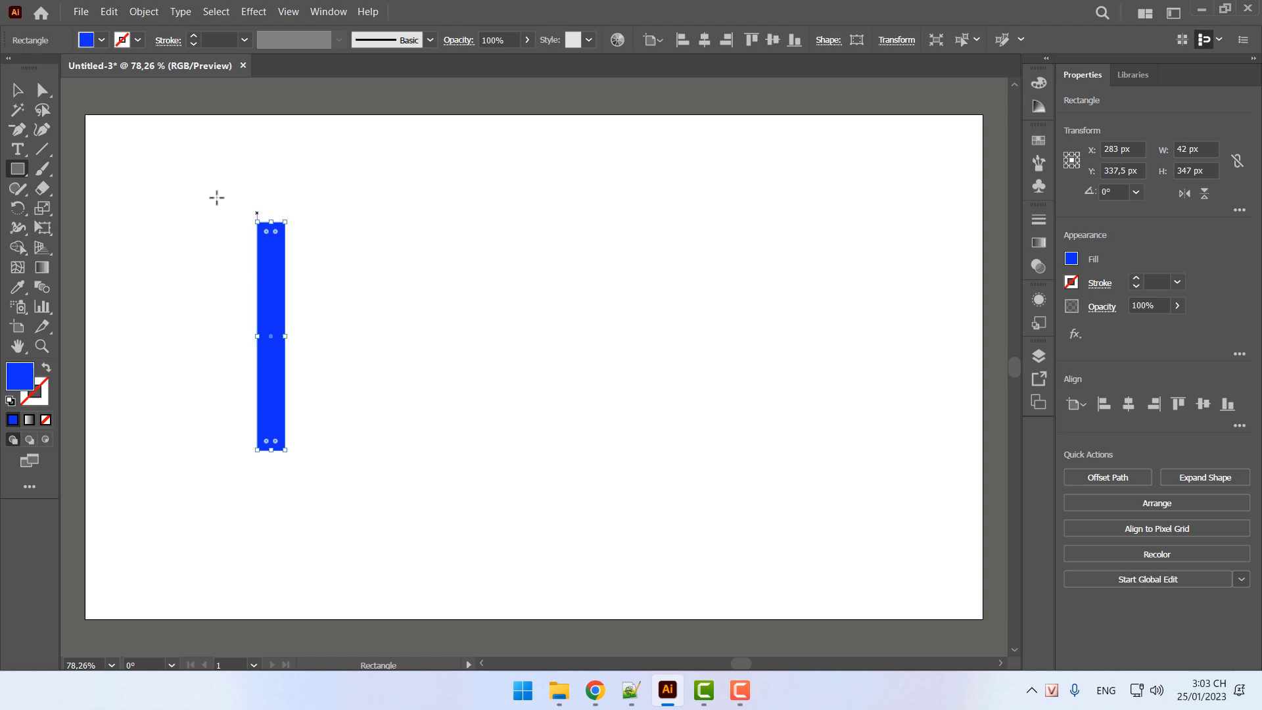
left_click(42, 89)
left_click_drag(324, 196, 284, 258)
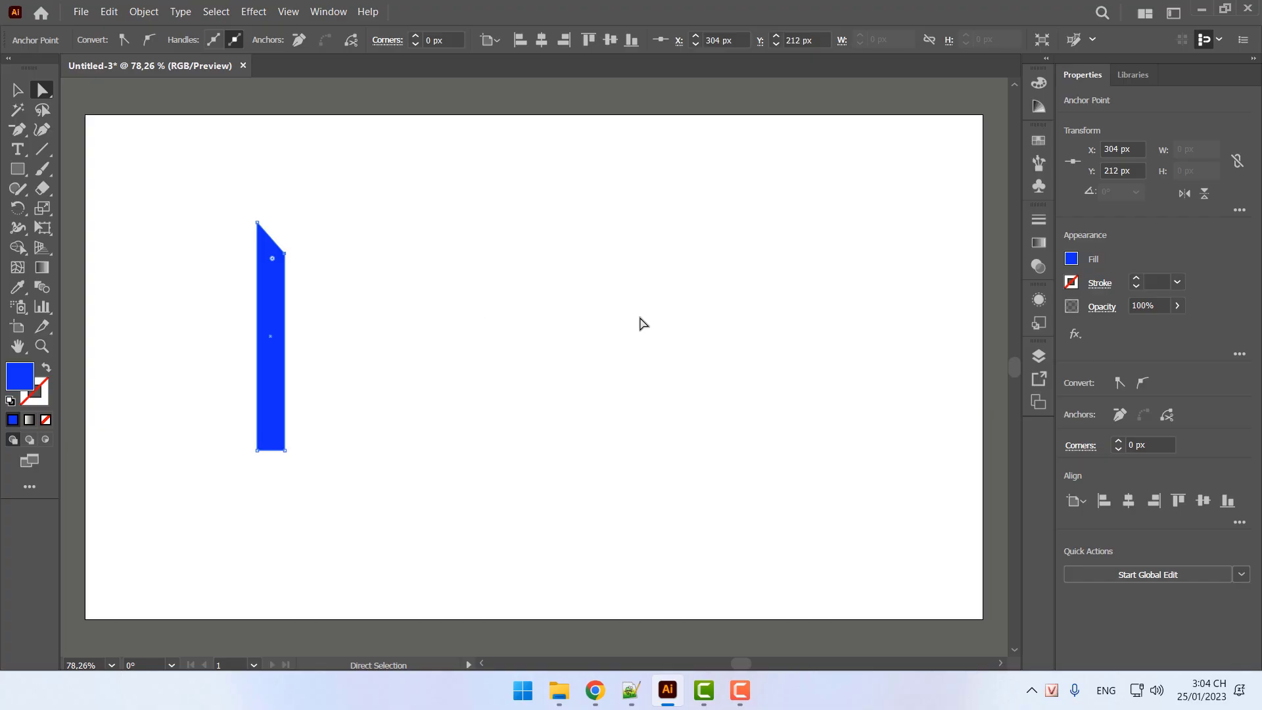
left_click(17, 90)
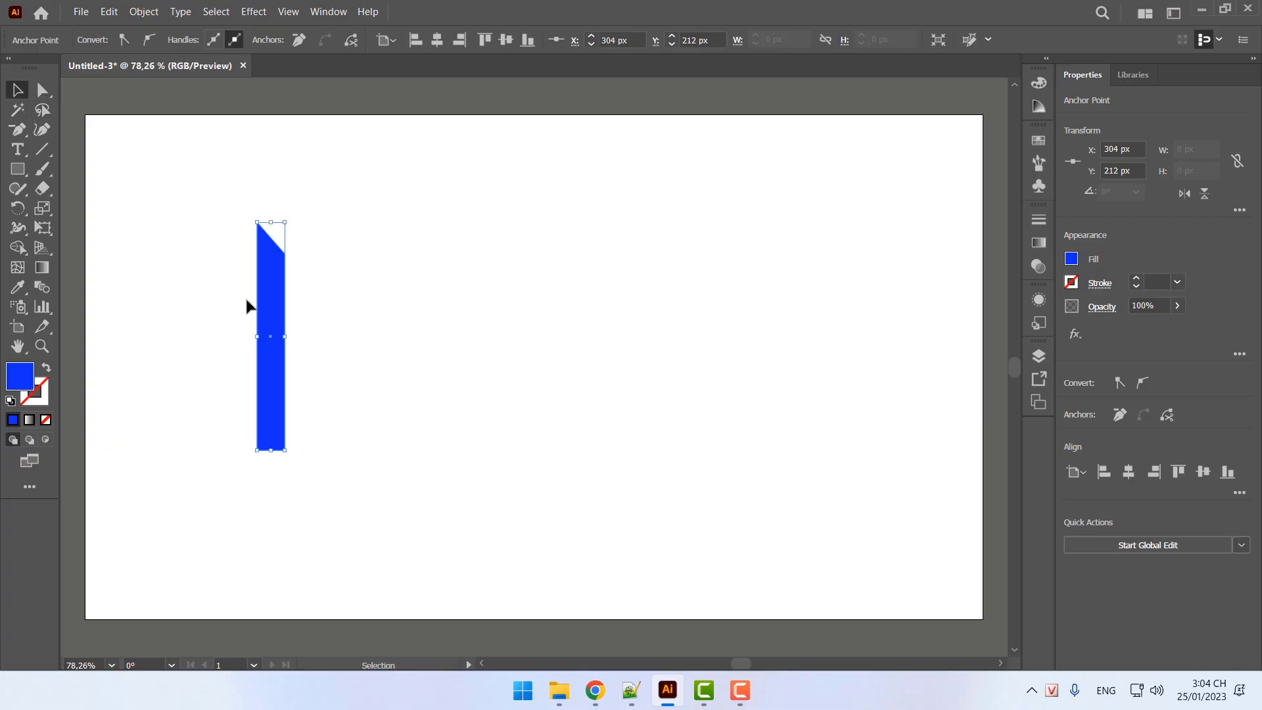
left_click(265, 290)
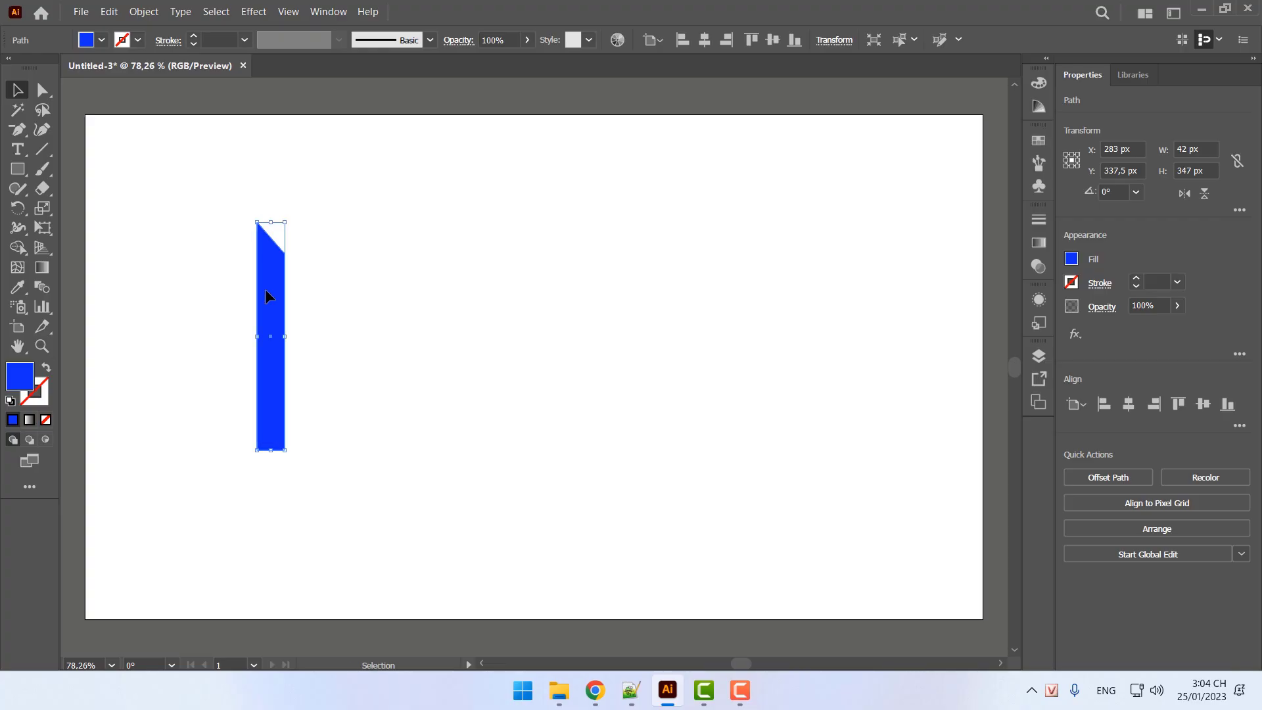
left_click_drag(263, 312, 367, 313)
left_click(270, 316)
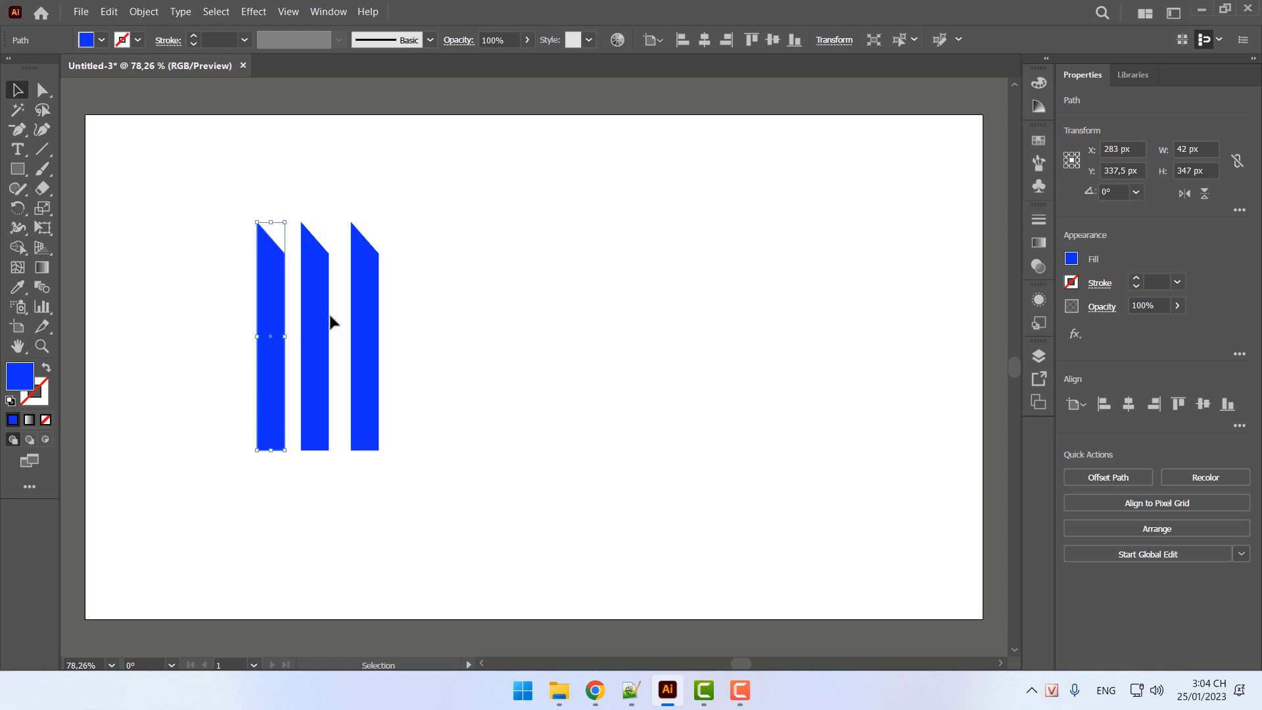
left_click_drag(270, 315, 409, 325)
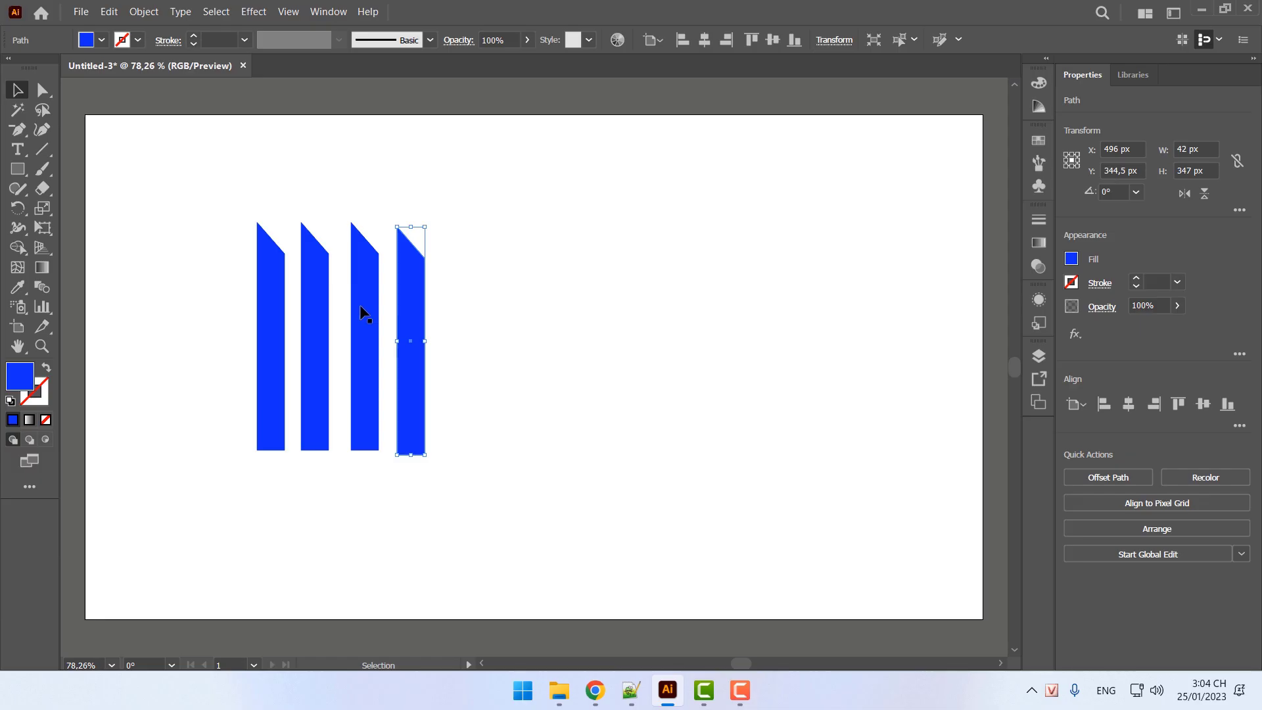
left_click(279, 299)
left_click_drag(279, 299, 490, 307)
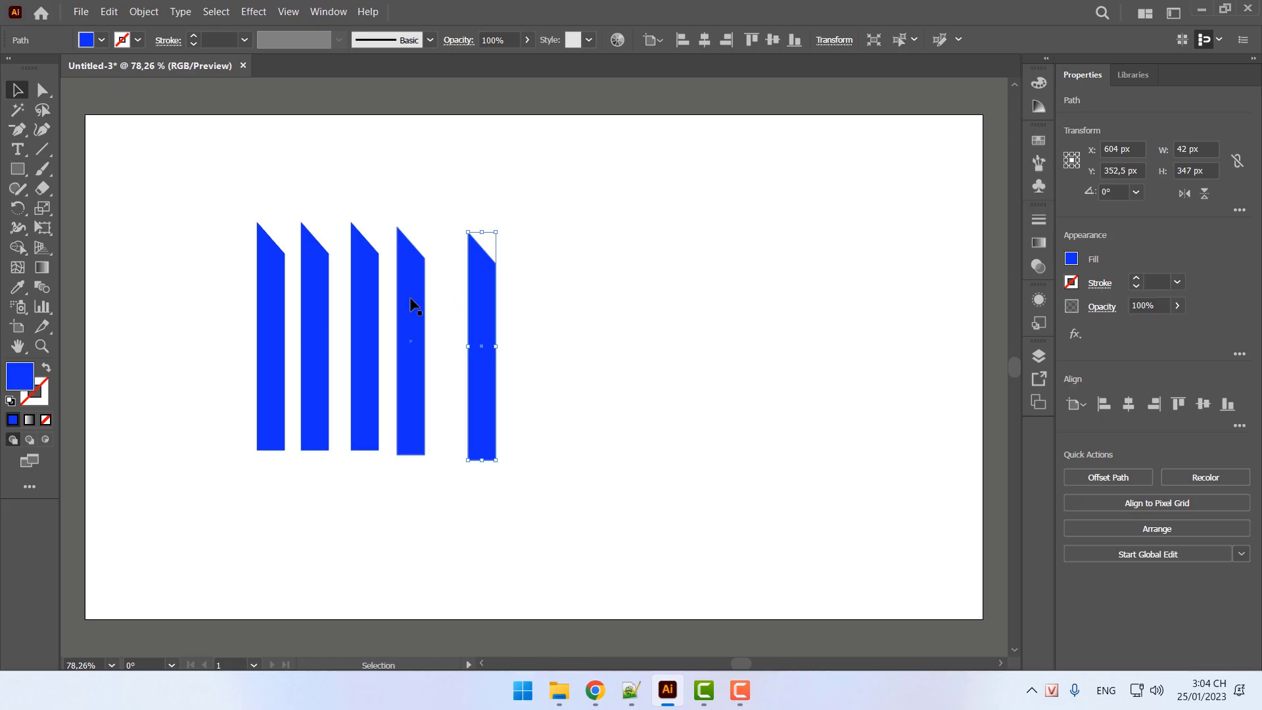
left_click_drag(593, 165, 302, 489)
key("Delete")
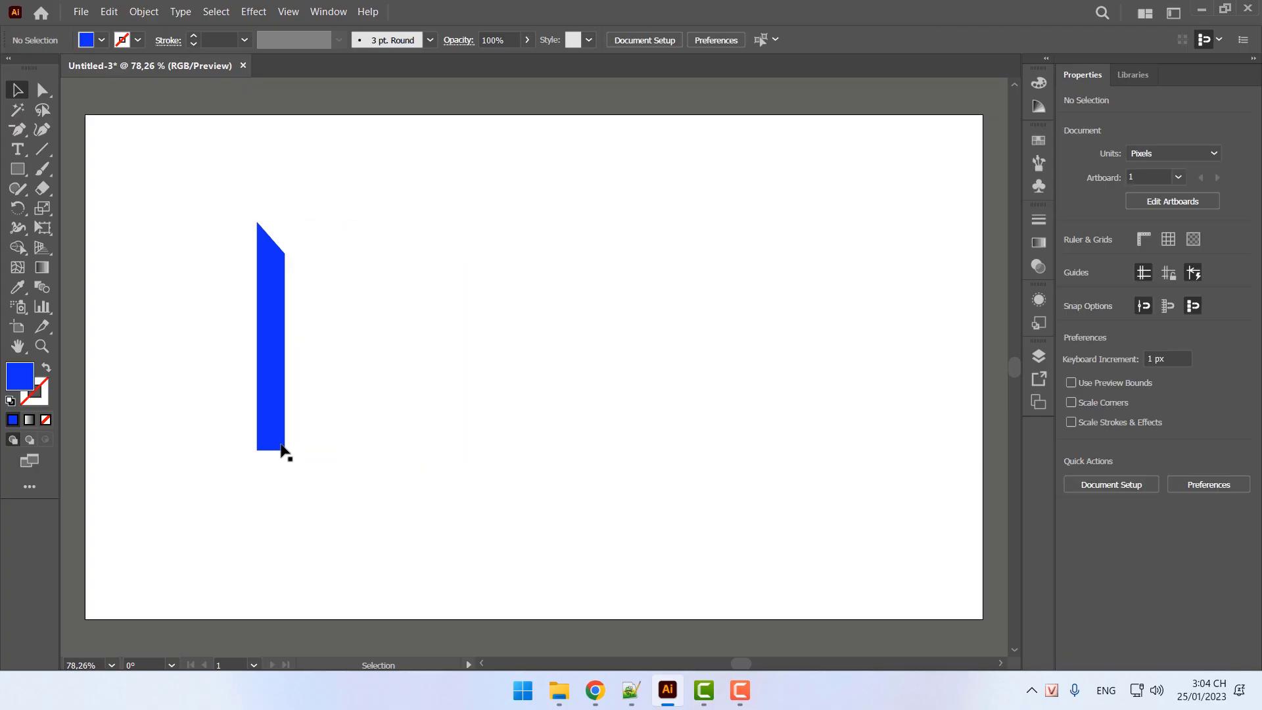
Alt-drag a copy of the slanted stripe just to its right, then switch to the Notepad++ notes
left_click(274, 313)
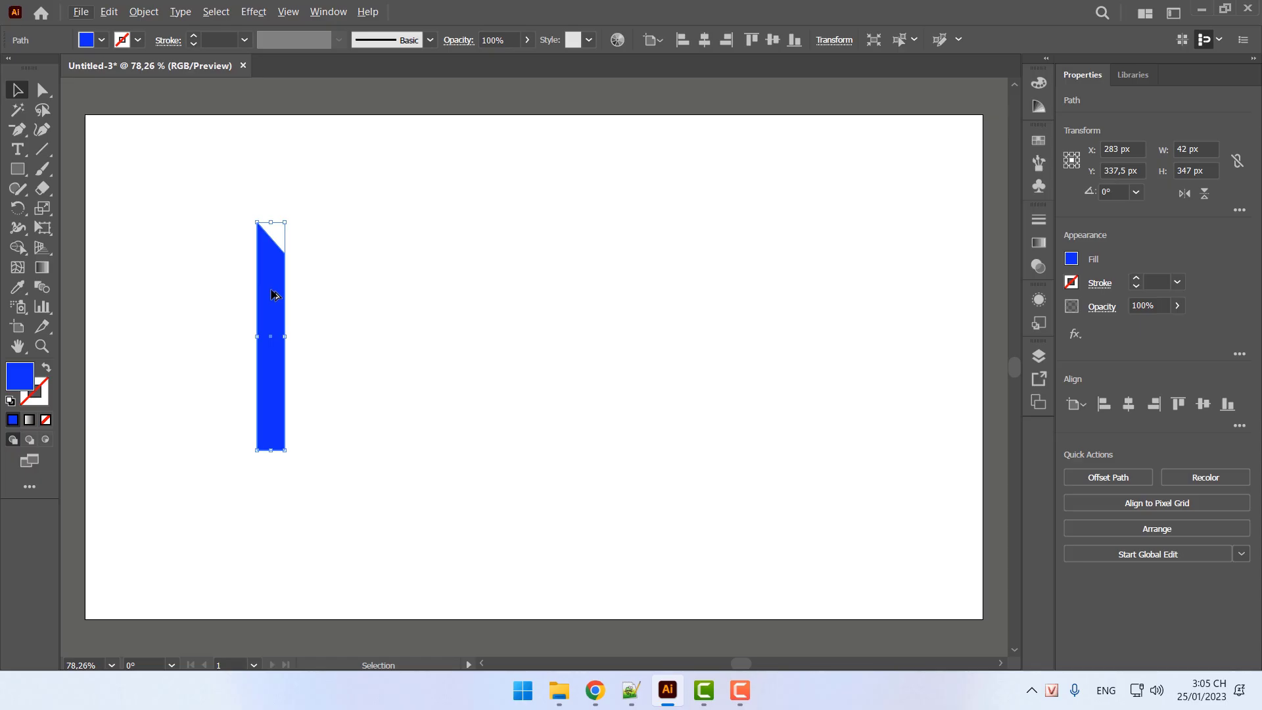
key("Escape")
left_click_drag(274, 293, 311, 294)
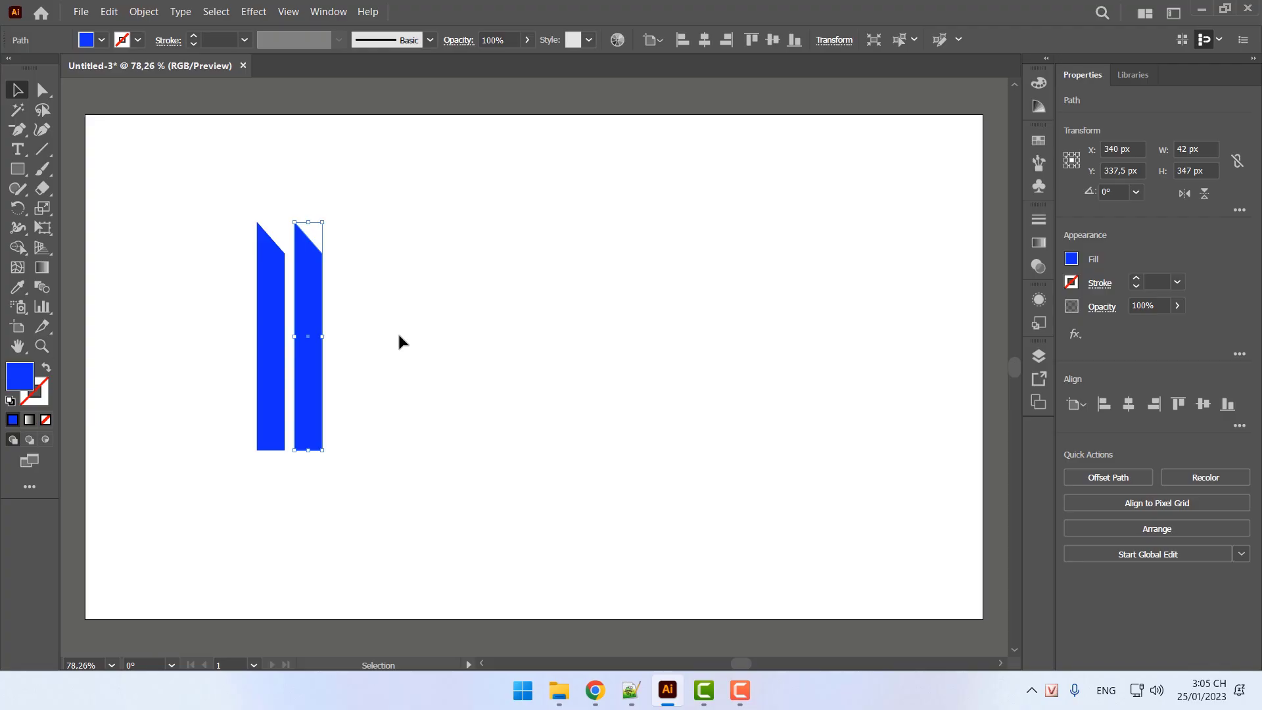
left_click(619, 707)
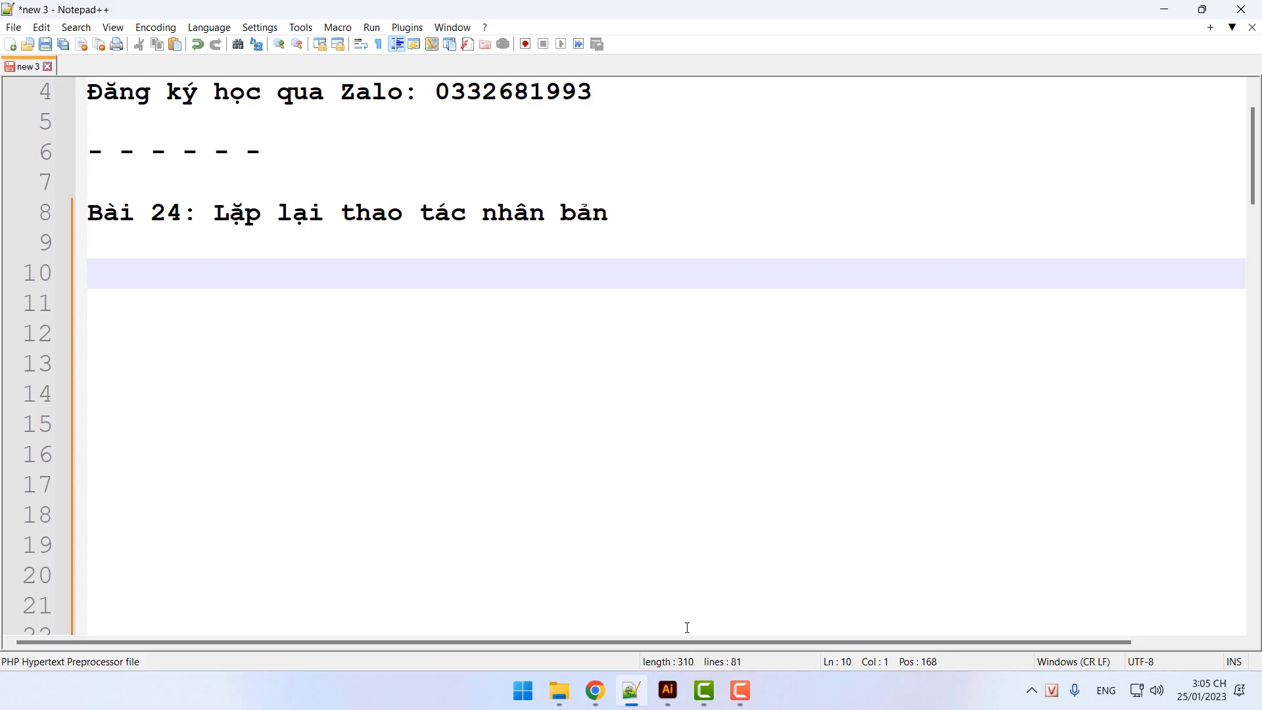
Type 'Ctrl D: Lặp lại thao tác' on line 10 of the lesson notes, then return to Illustrator
left_click(667, 690)
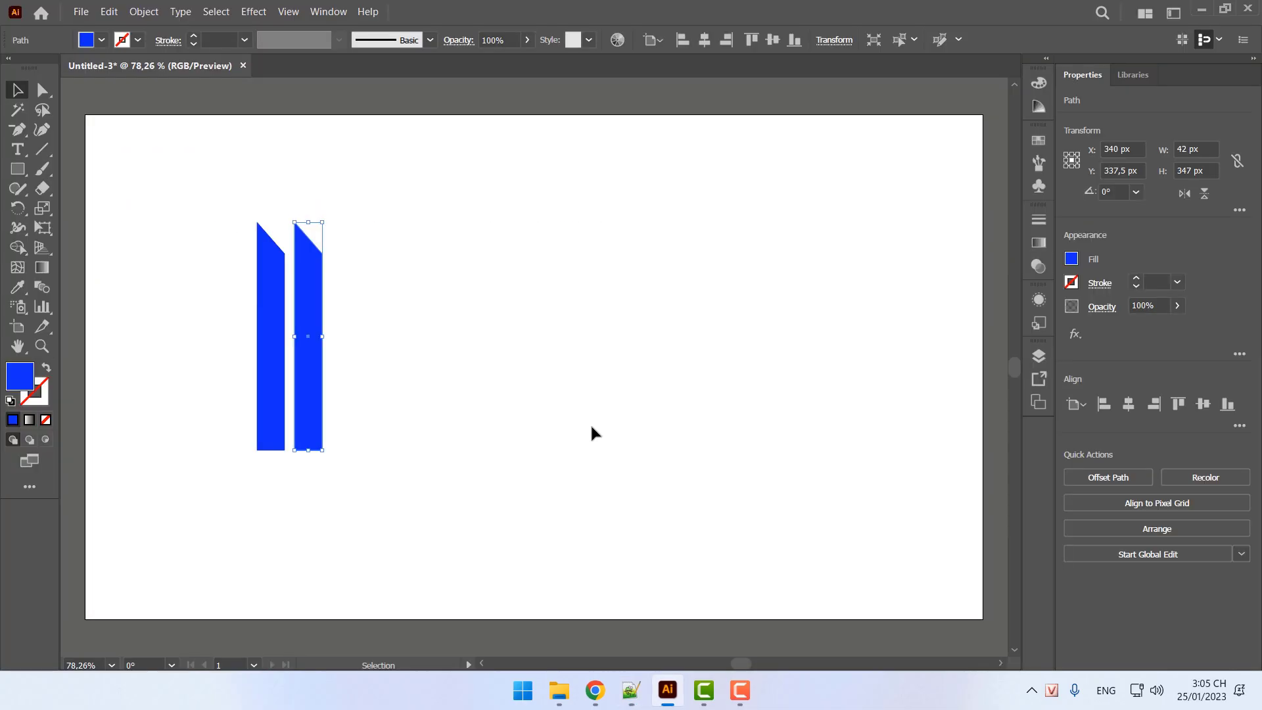
left_click(631, 690)
type("C")
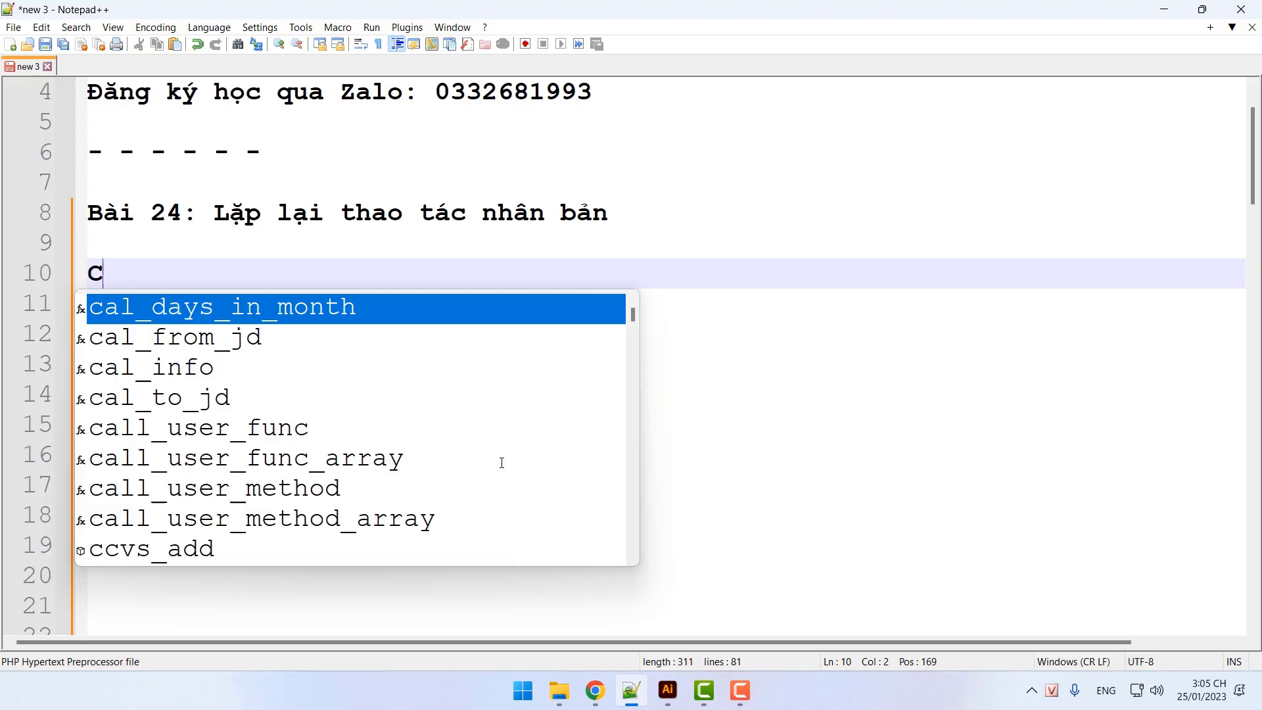
type("trl D: ")
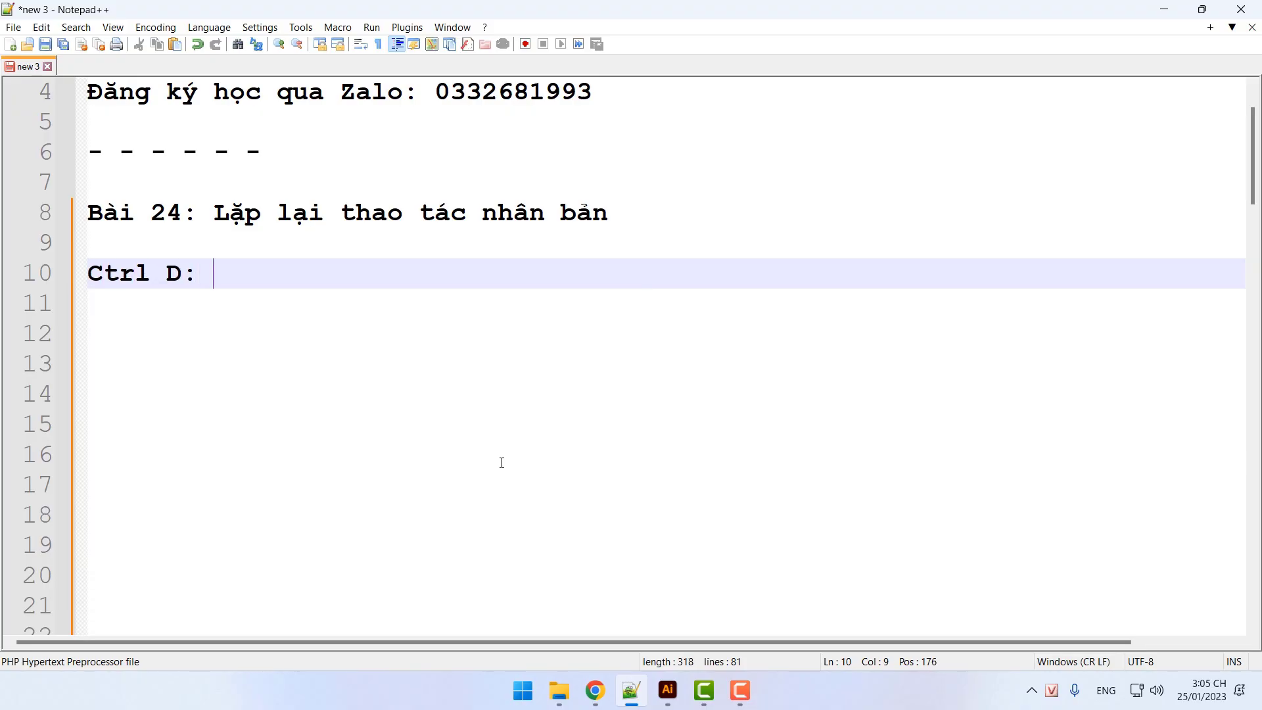
type("Lặp lại th")
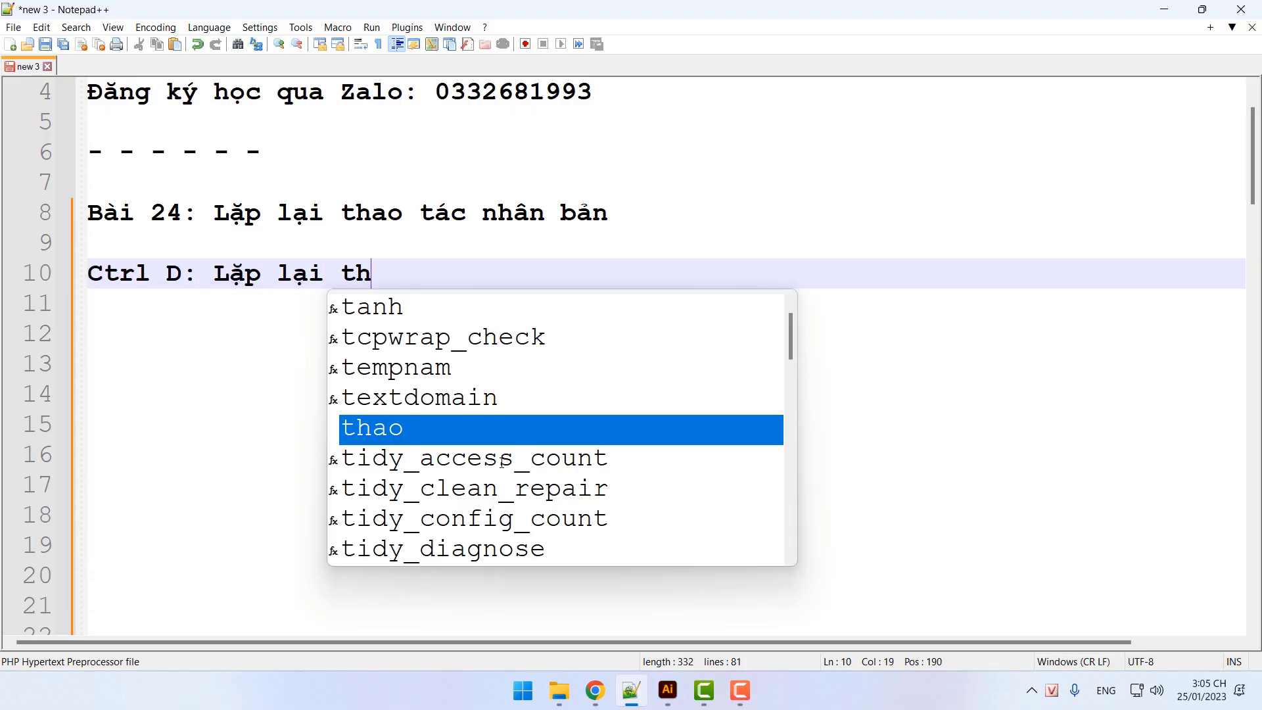
type("ao tác")
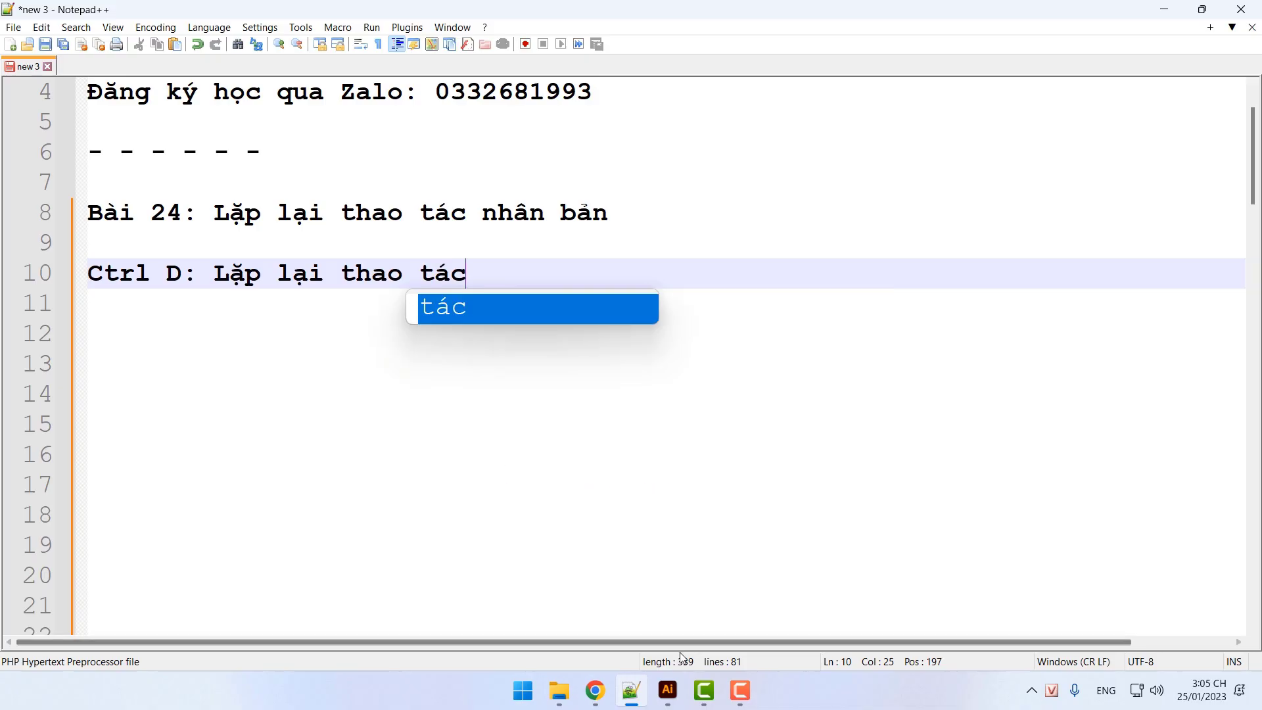
left_click(668, 690)
Repeat the stripe duplication with Ctrl+D three times to extend the row to X 910 px
key("ctrl+d")
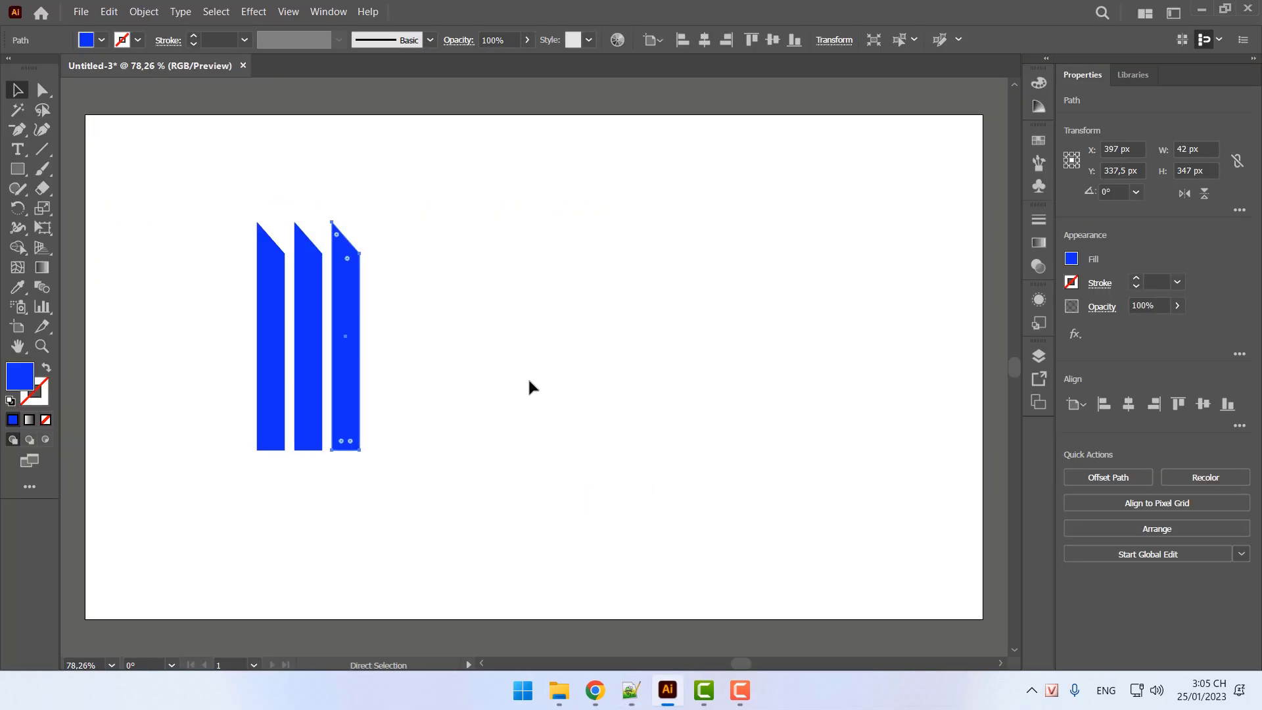
key("ctrl+d")
key("ctrl+d")
key("ctrl+d")
key("ctrl+d")
key("ctrl+d")
key("ctrl+d")
key("ctrl+d")
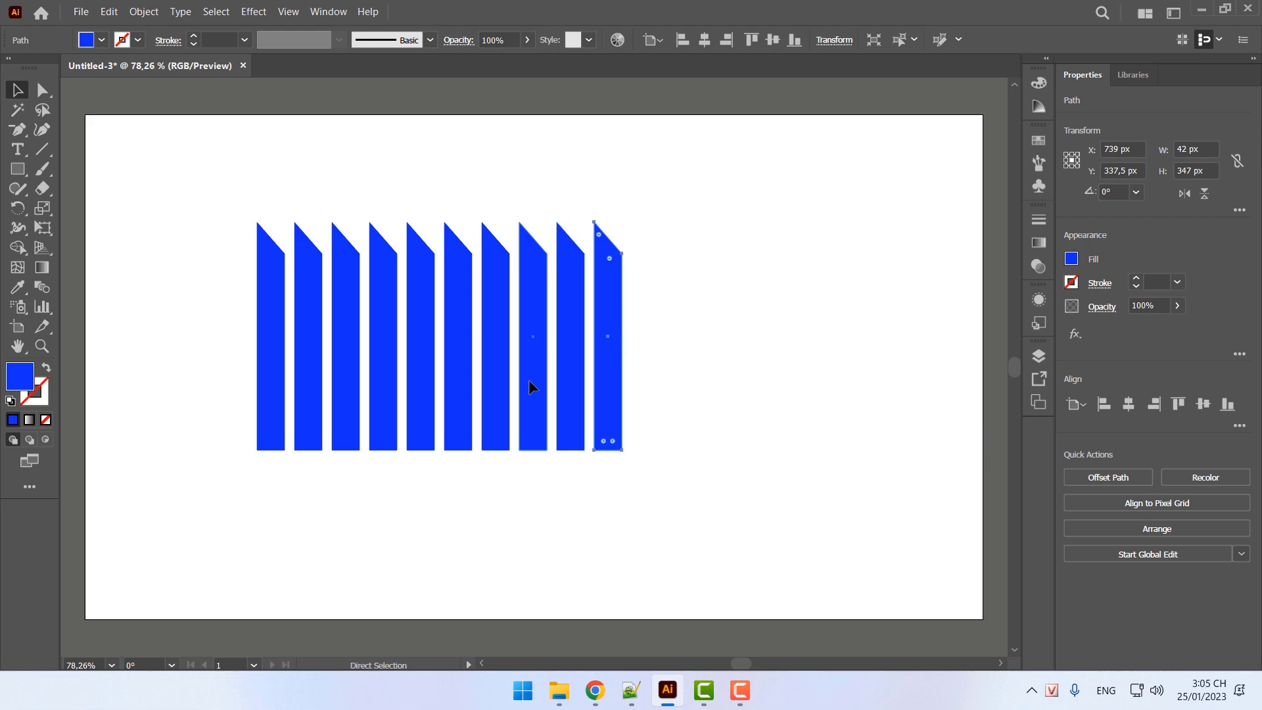
key("ctrl+d")
key("ctrl+d")
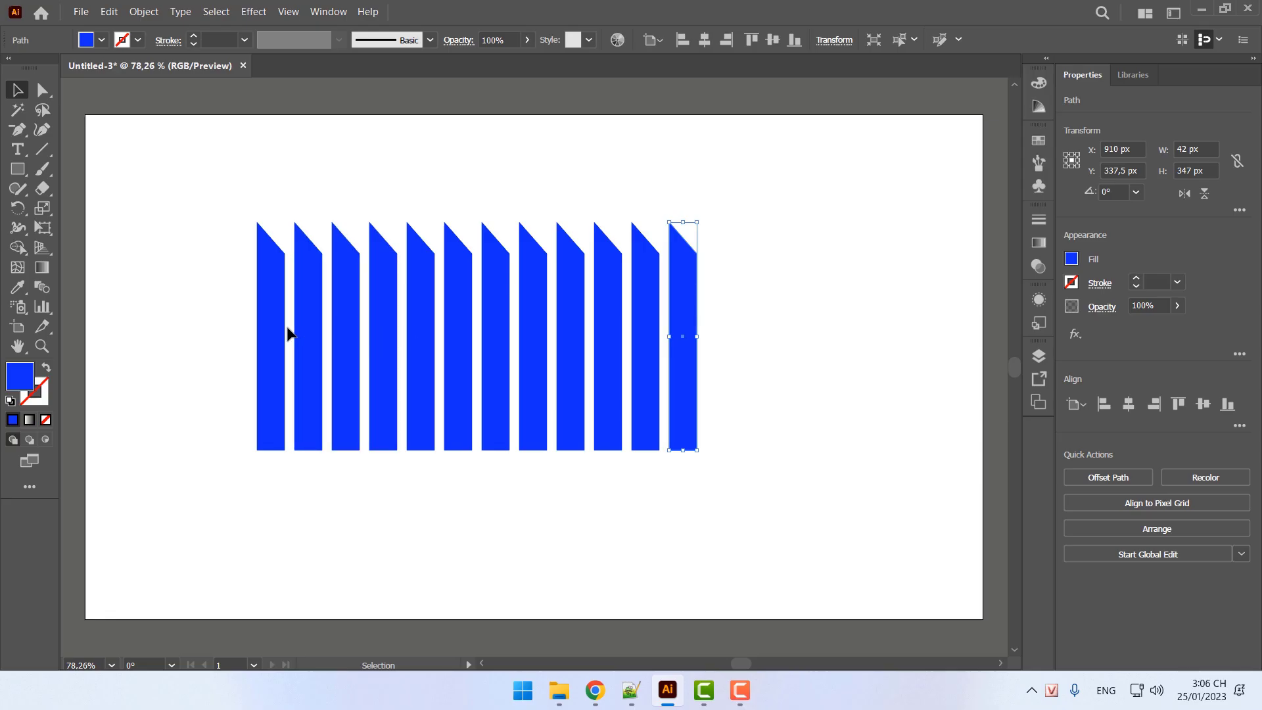
Marquee-select every strip in the row except the first one
left_click(792, 413)
left_click_drag(817, 116, 475, 489)
left_click(821, 190)
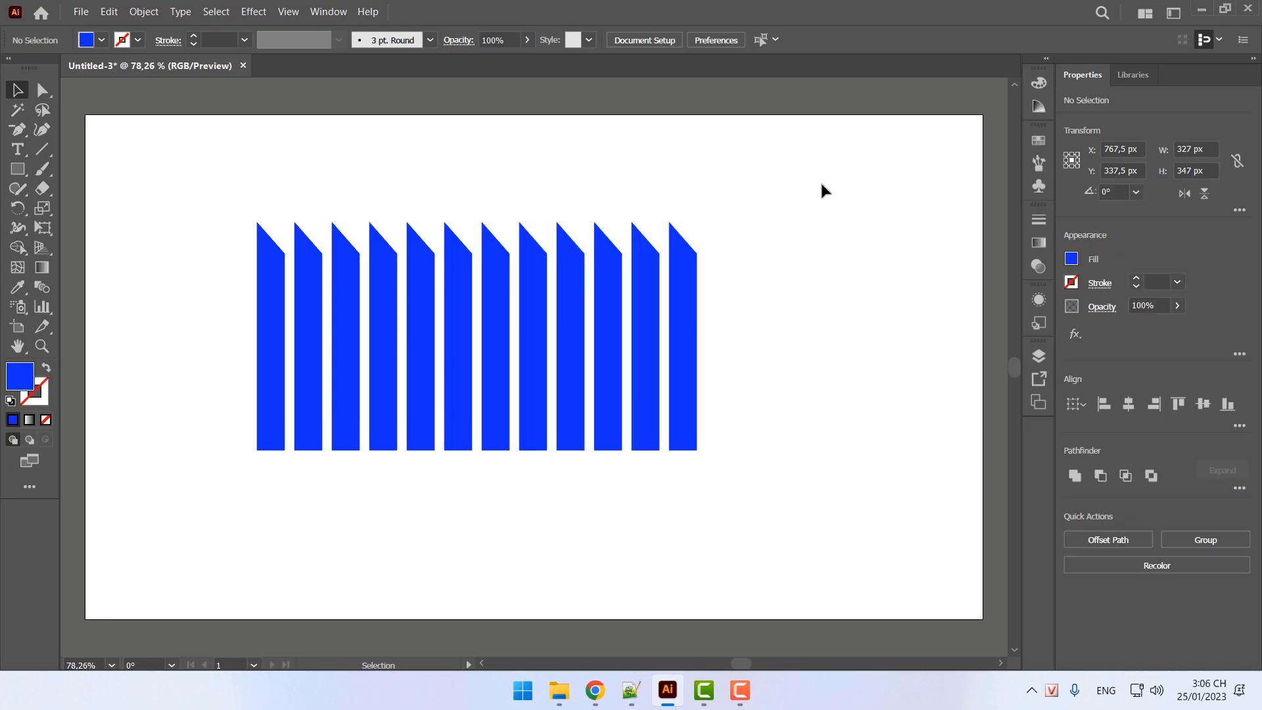
left_click_drag(822, 190, 298, 503)
Delete the extra strips, Alt-drag a fresh copy right, and repeat it with Ctrl+D to X 919 px
key("Delete")
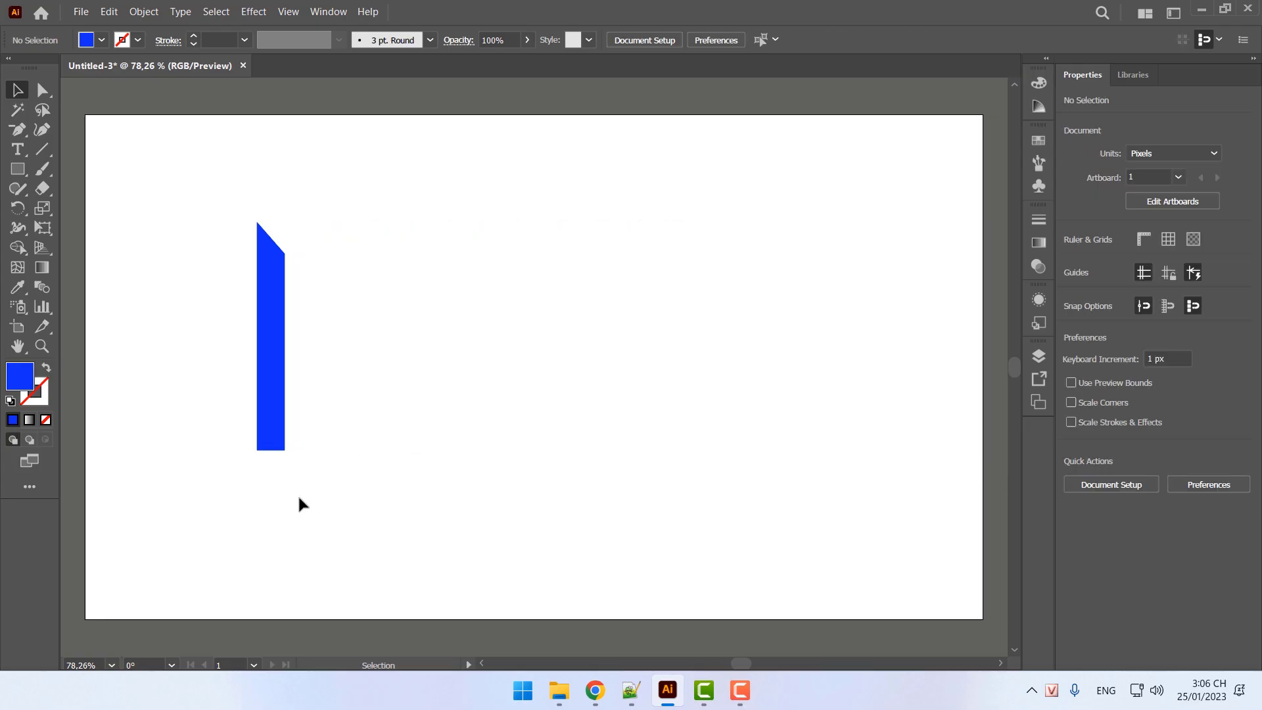
left_click(272, 267)
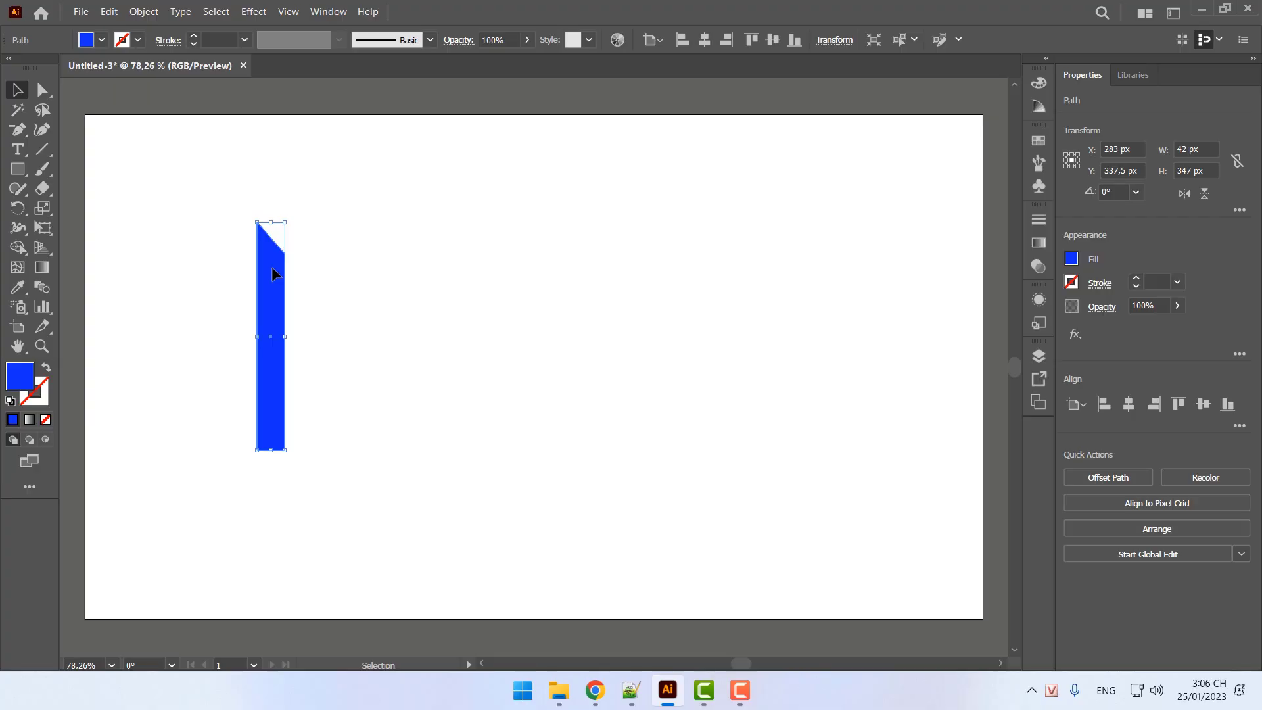
left_click_drag(271, 266, 306, 269)
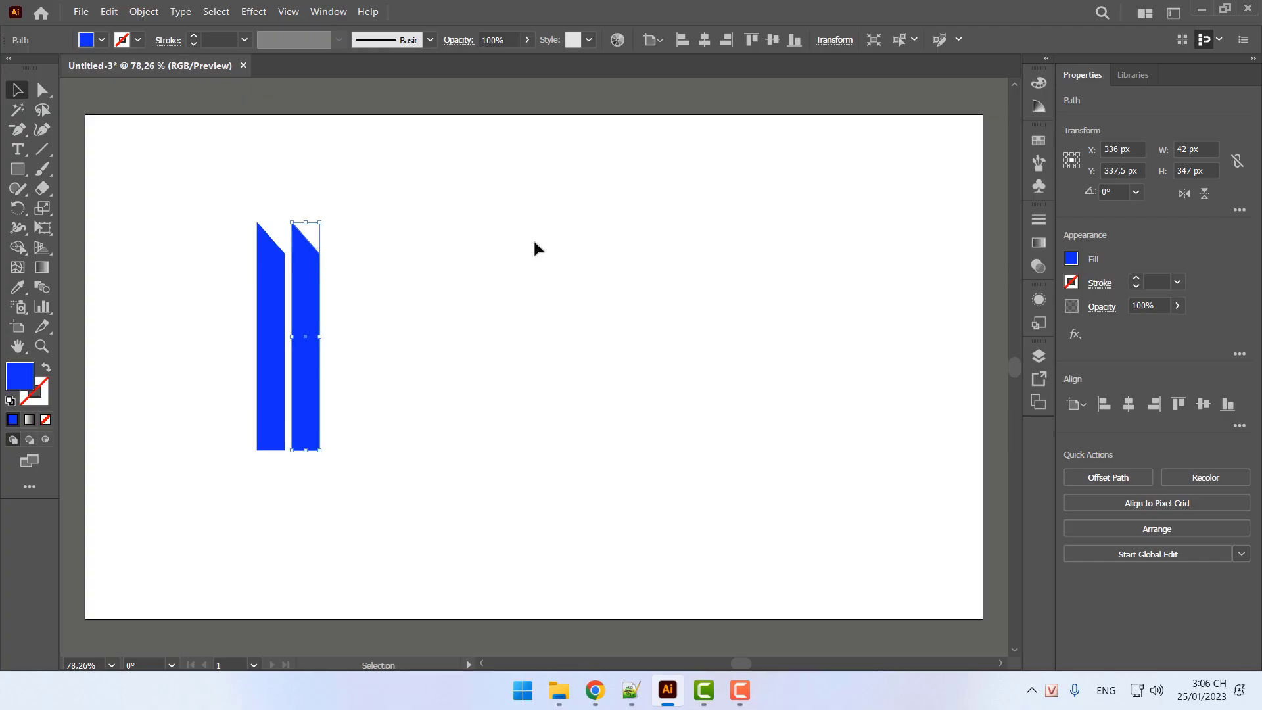
key("ctrl+d")
key("ctrl+d")
key("ctrl+d")
key("ctrl+d")
key("ctrl+d")
key("ctrl+d")
key("ctrl+d")
key("ctrl+d")
key("ctrl+d")
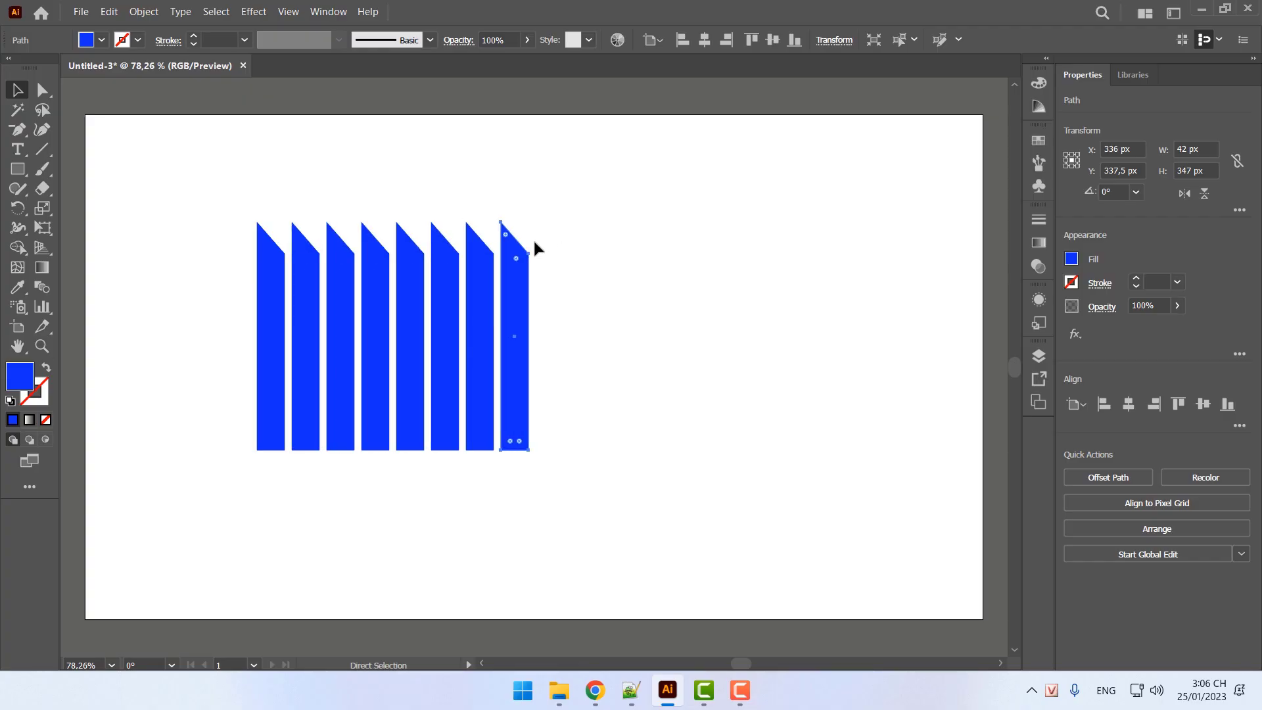
key("ctrl+d")
key("ctrl+d")
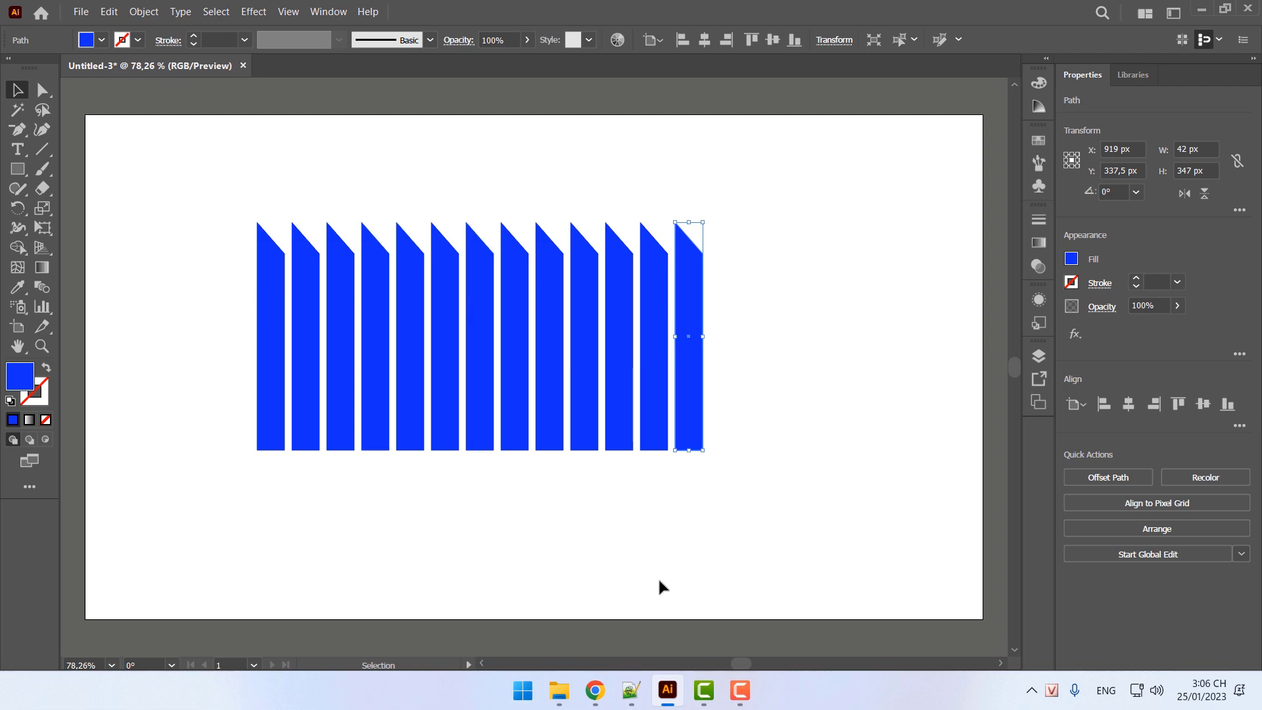
In Notepad++, add the note 'Giữ phím ALT và kéo chuột ra ngoài.' on line 10
left_click(631, 689)
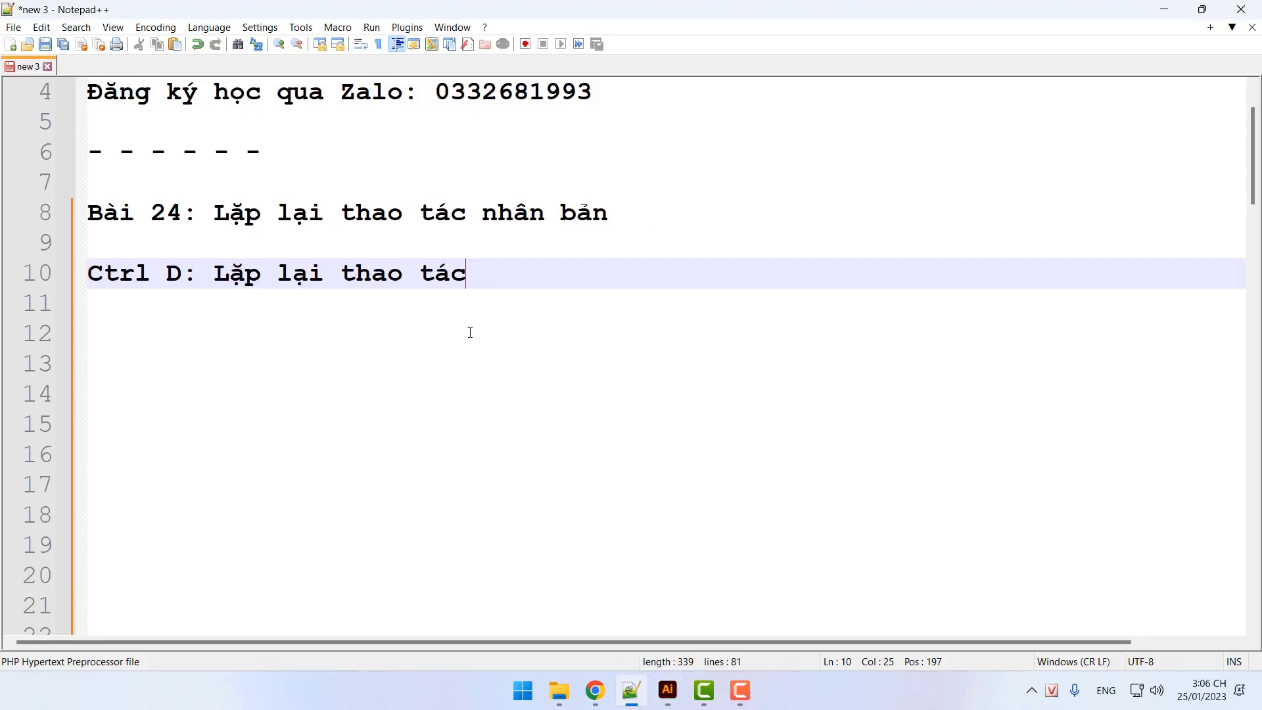
left_click(659, 221)
key("Return")
key("Return")
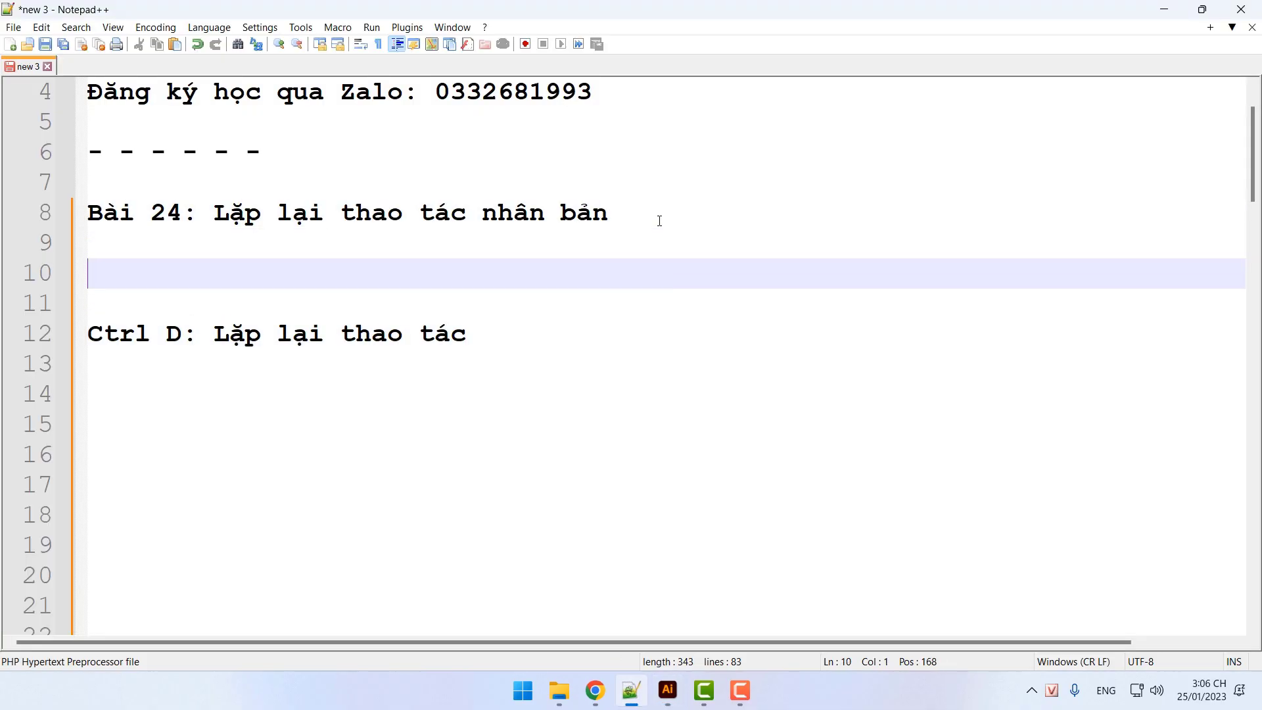
type("Giữ phi")
type("m AL")
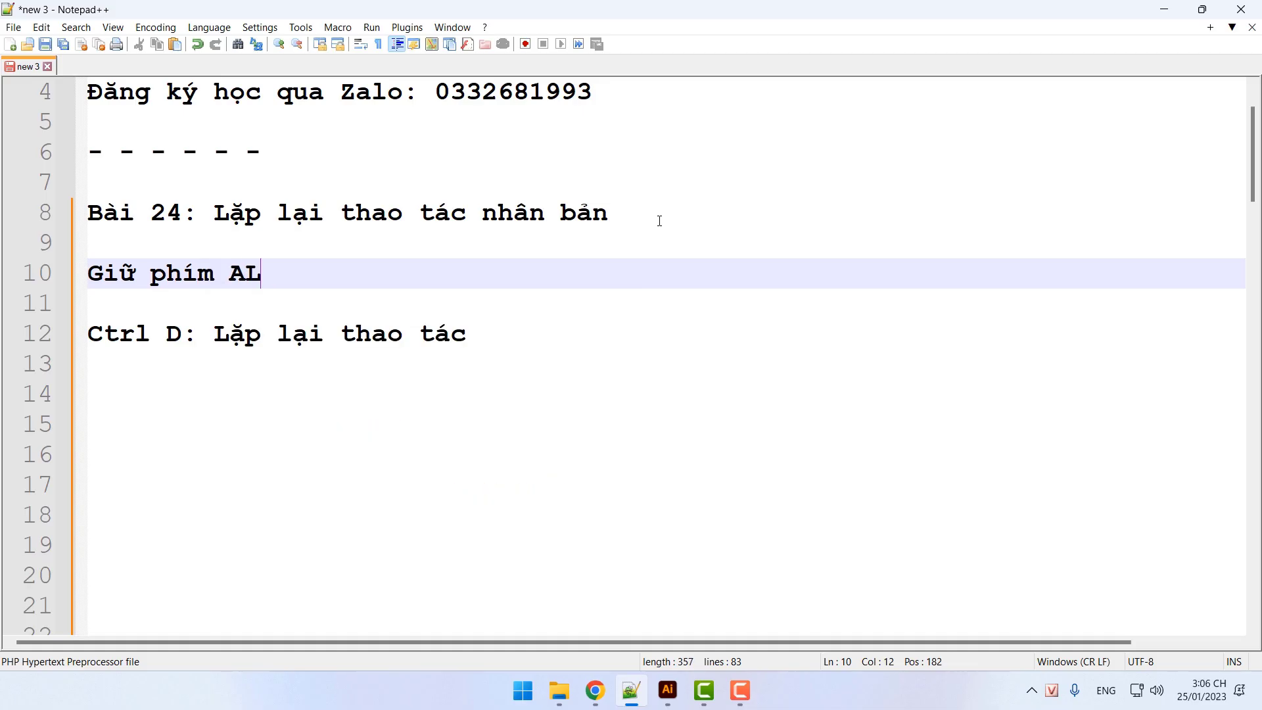
type("T và keols")
key("BackSpace")
key("BackSpace")
key("BackSpace")
key("BackSpace")
type("éo chuột tra")
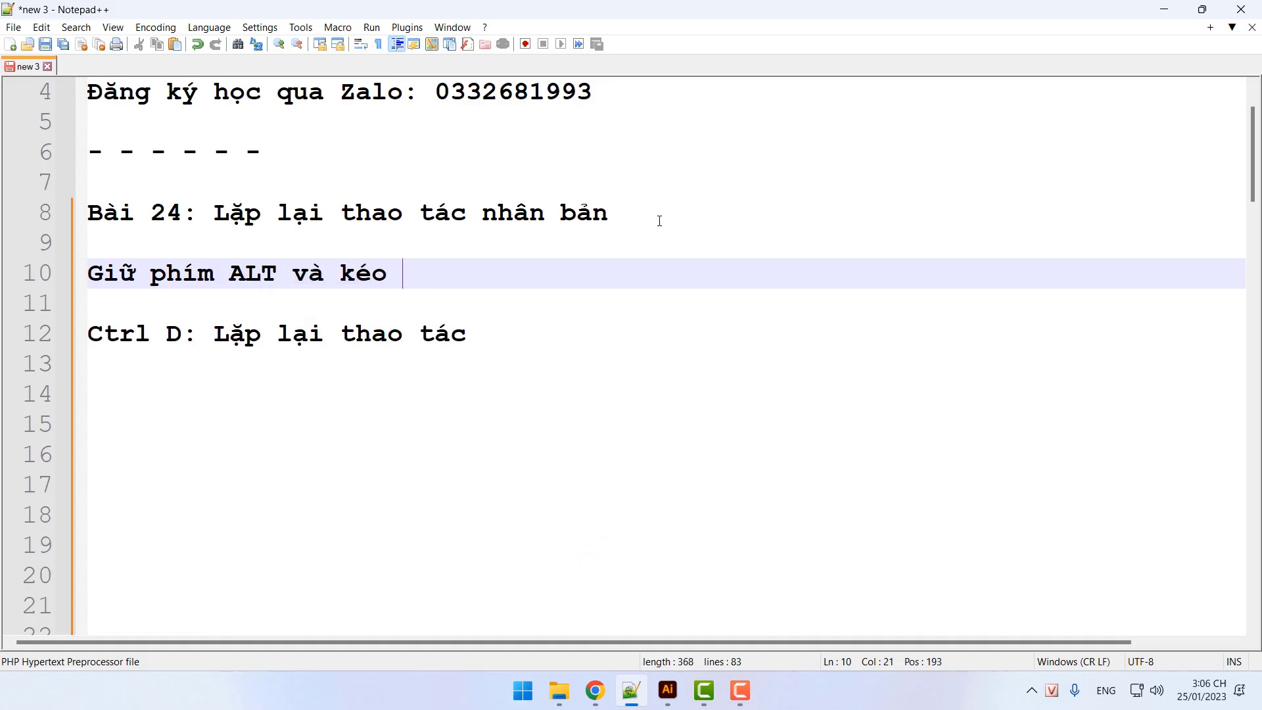
key("BackSpace")
key("BackSpace")
key("BackSpace")
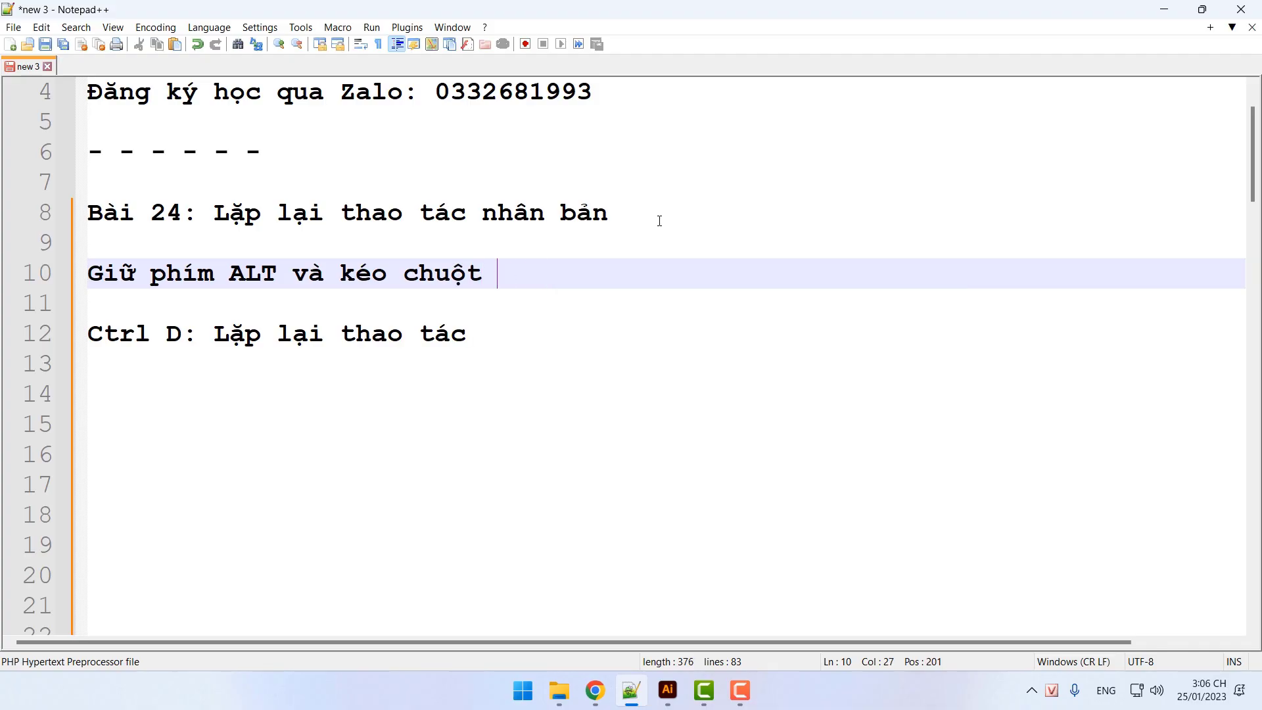
type("ra ngoài.")
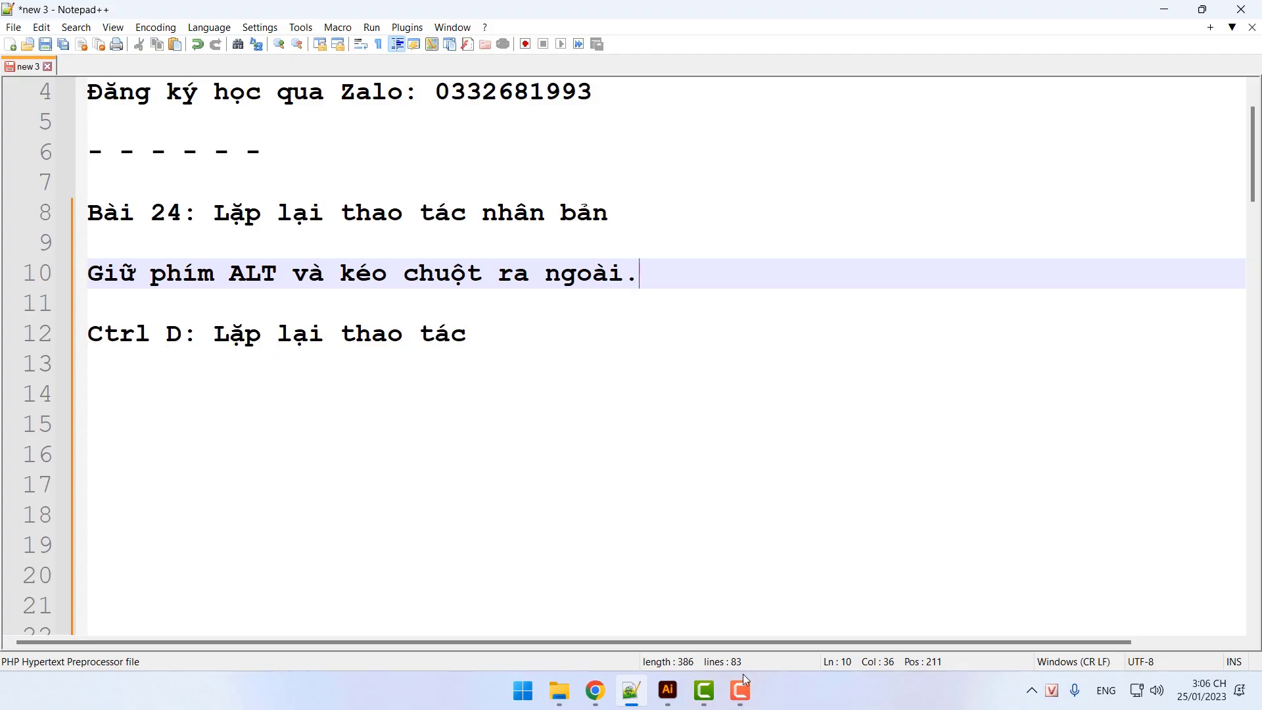
In Illustrator, marquee-select and delete every strip except the first
left_click(668, 690)
left_click_drag(820, 167, 291, 472)
key("Delete")
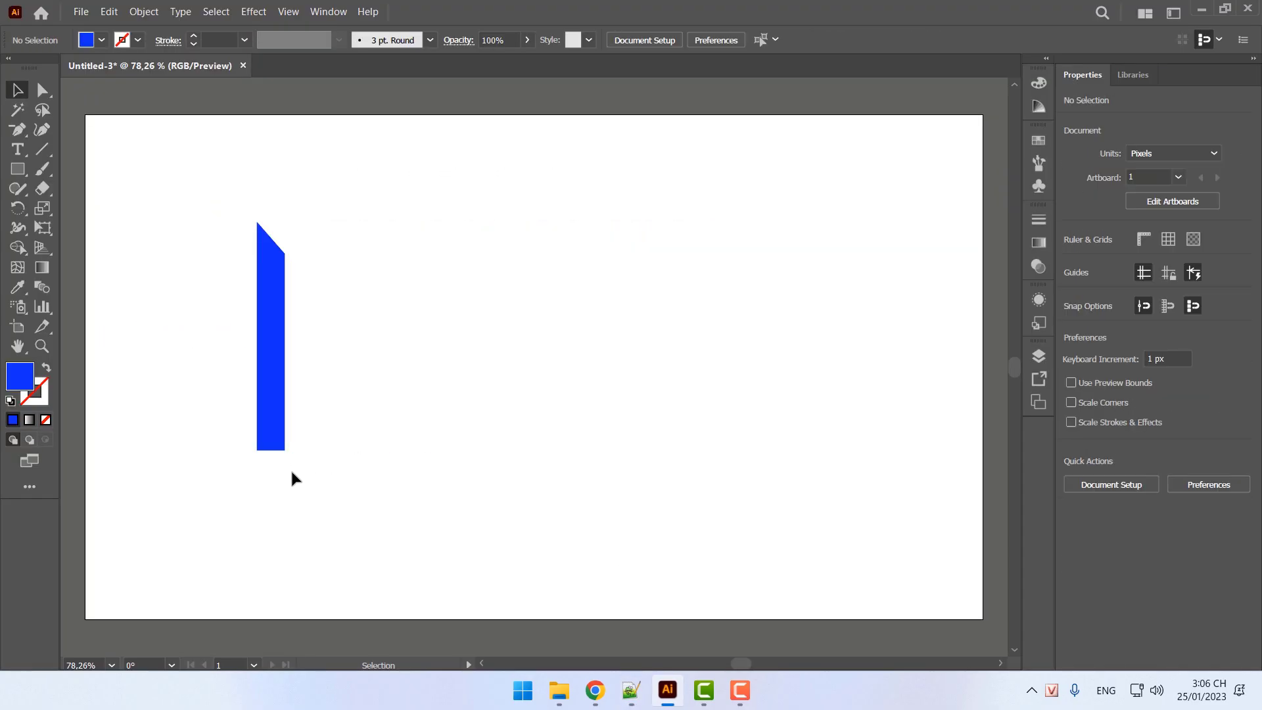
Alt-drag the strip 67 px right and repeat it with Ctrl+D into thirteen strips ending at X 1087 px
left_click(263, 372)
left_click_drag(263, 372, 313, 376)
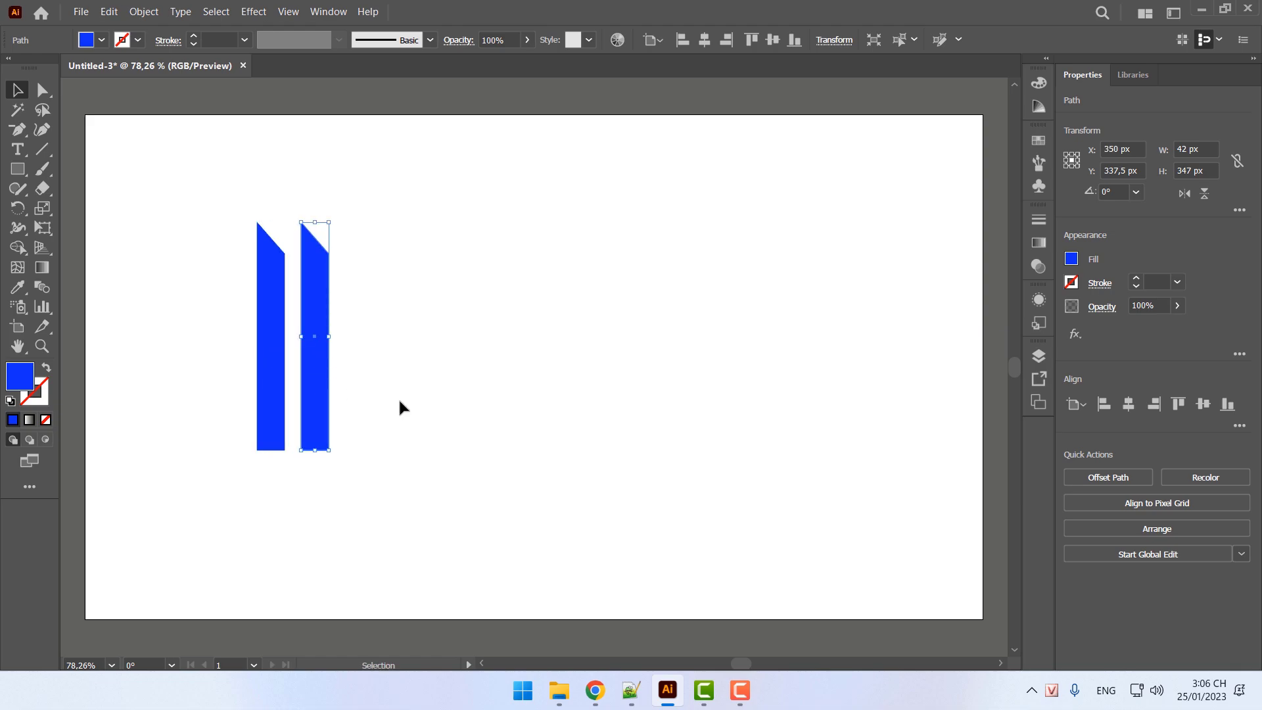
key("ctrl+d")
key("ctrl+d")
key("ctrl+d")
key("ctrl+d")
key("ctrl+d")
key("ctrl+d")
key("ctrl+d")
key("ctrl+d")
key("ctrl+d")
key("ctrl+d")
key("ctrl+d")
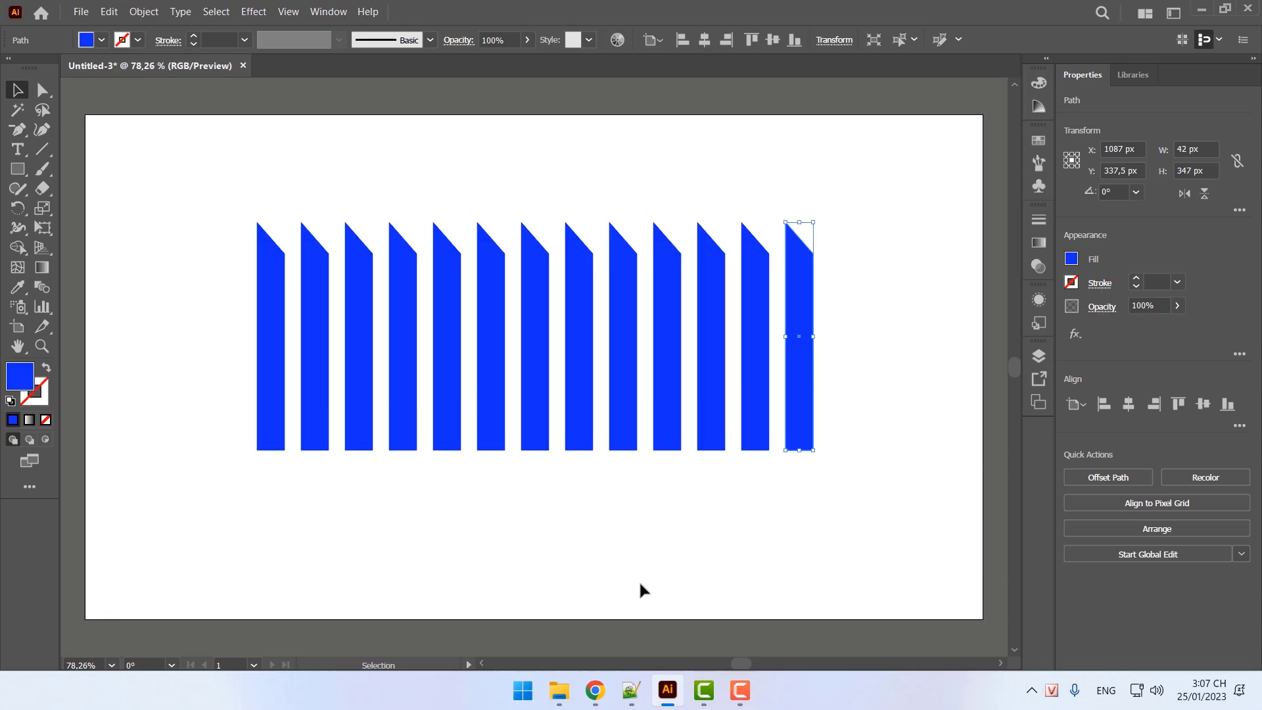
left_click(631, 690)
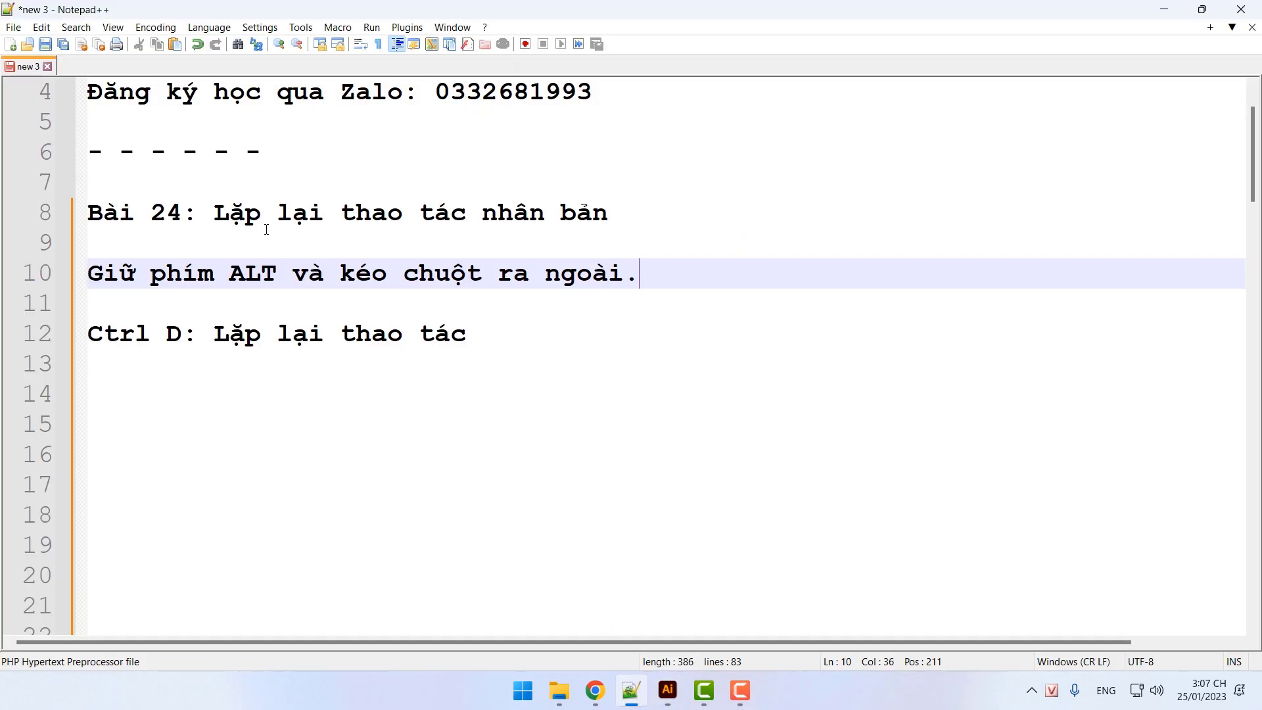
Scroll the lesson 25 notes to the top, then return to Illustrator's seven blue bars
left_click(668, 690)
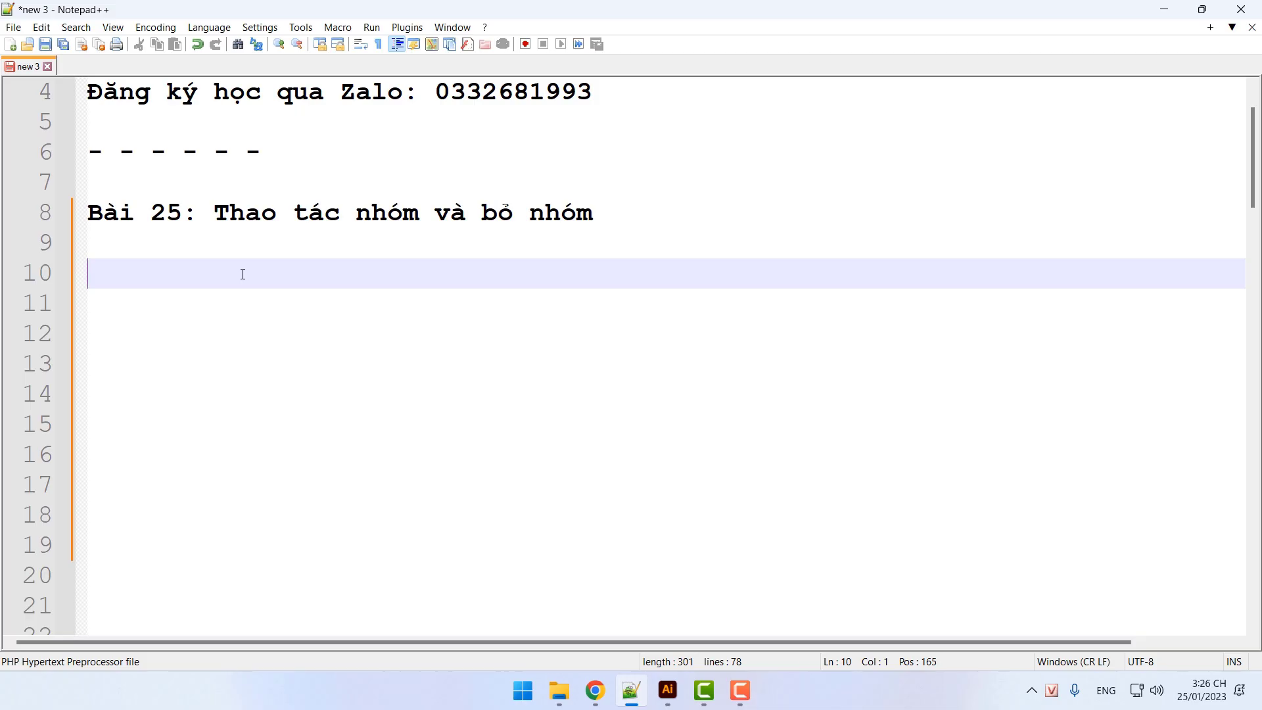
scroll(273, 284, "up", 1)
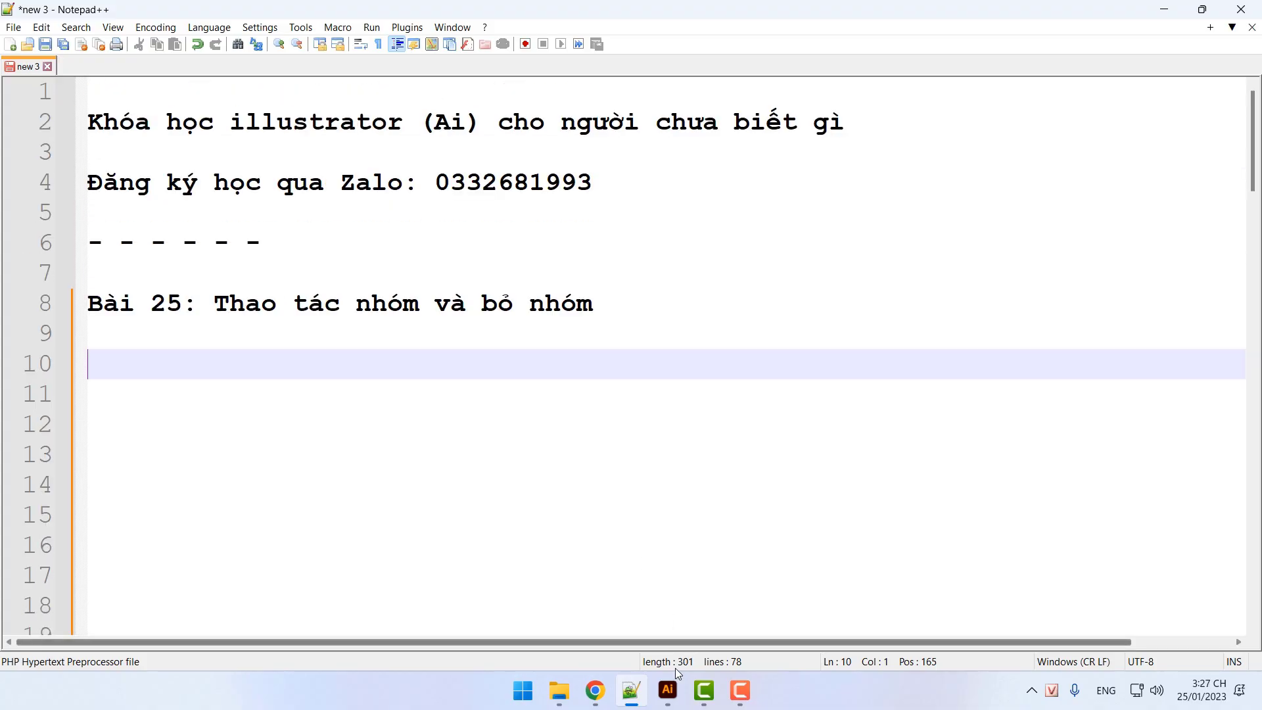
left_click(667, 689)
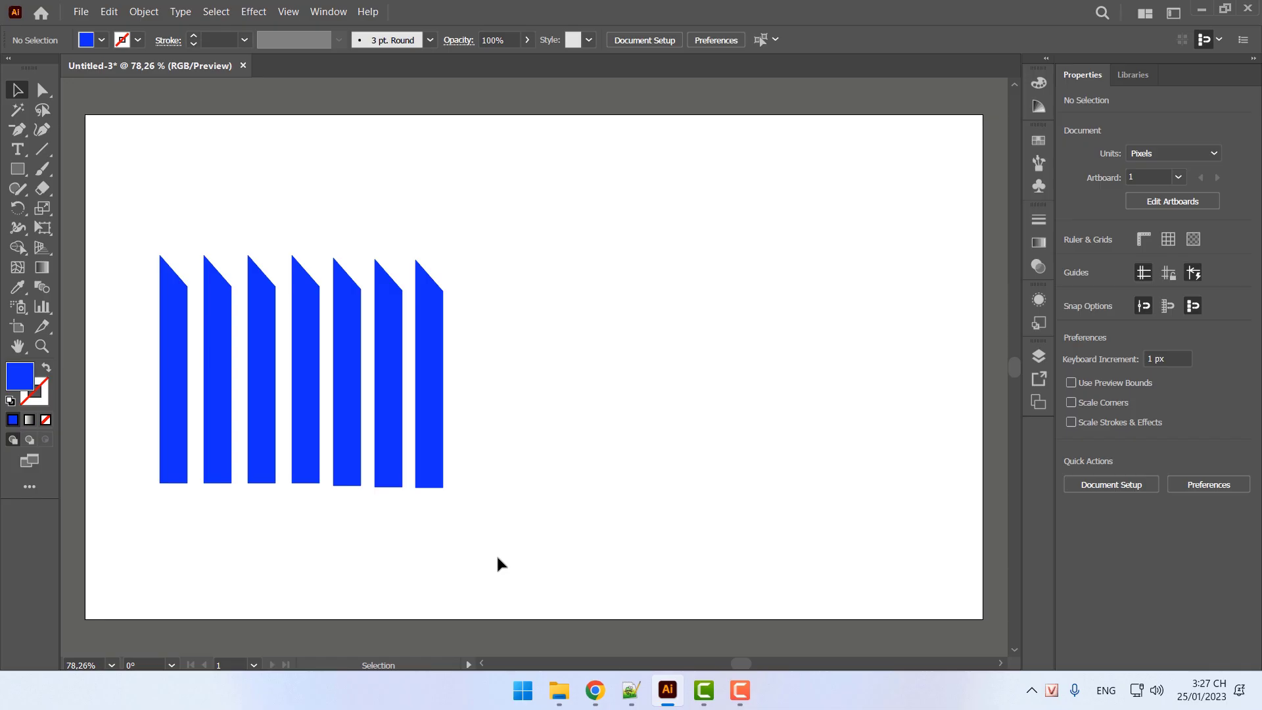
Click through the seven blue strips one by one, test-moving the last strip and undoing the moves
left_click(172, 338)
left_click(207, 338)
left_click(259, 338)
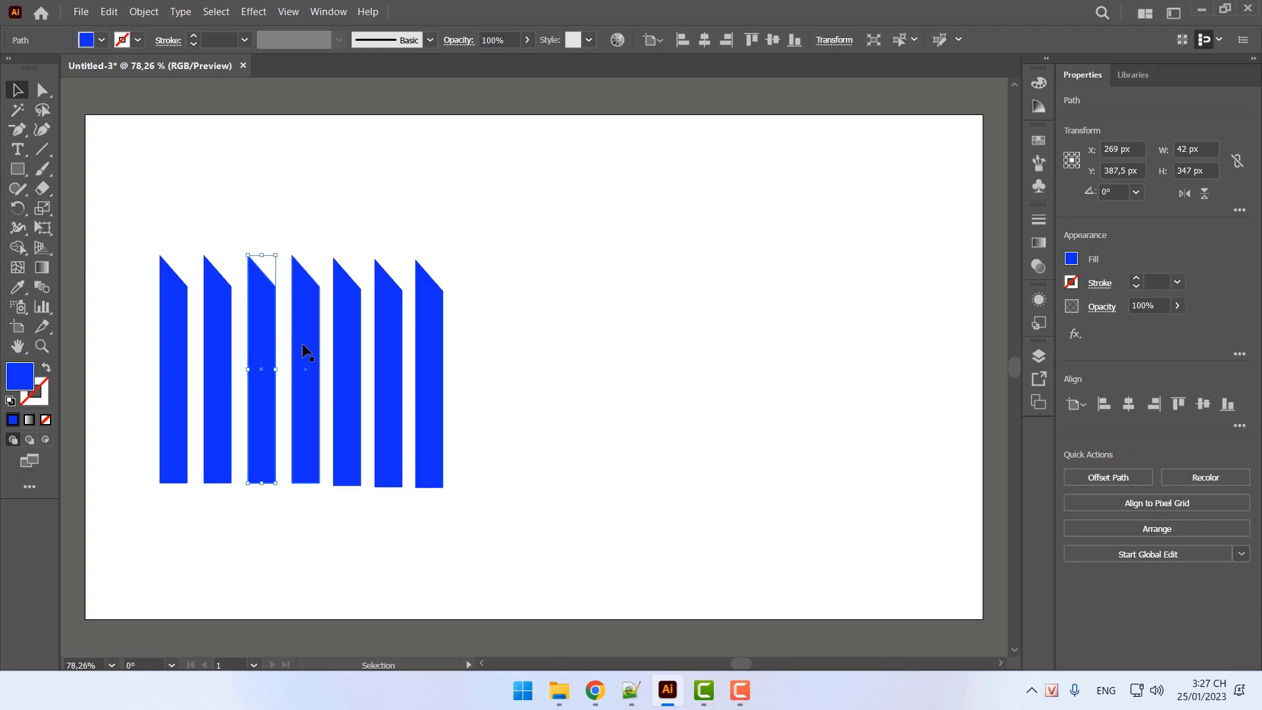
left_click(301, 342)
left_click(341, 348)
left_click(381, 349)
left_click(437, 357)
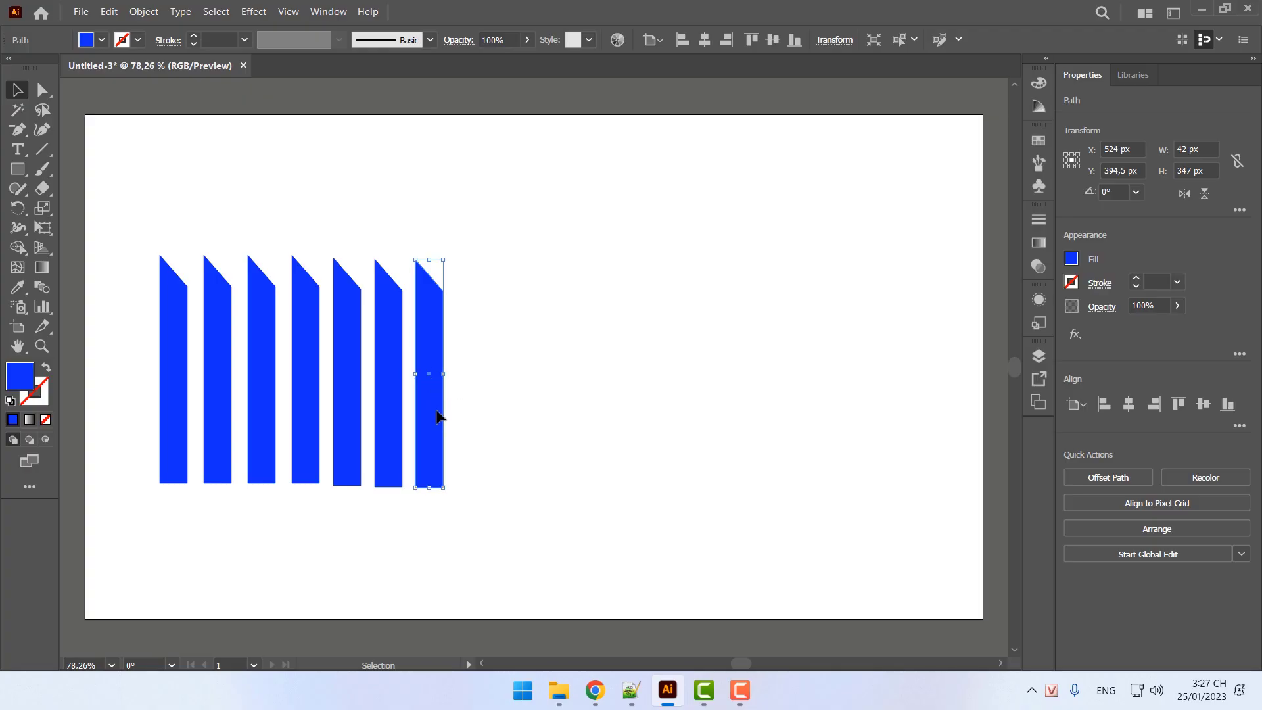
left_click_drag(437, 417, 844, 337)
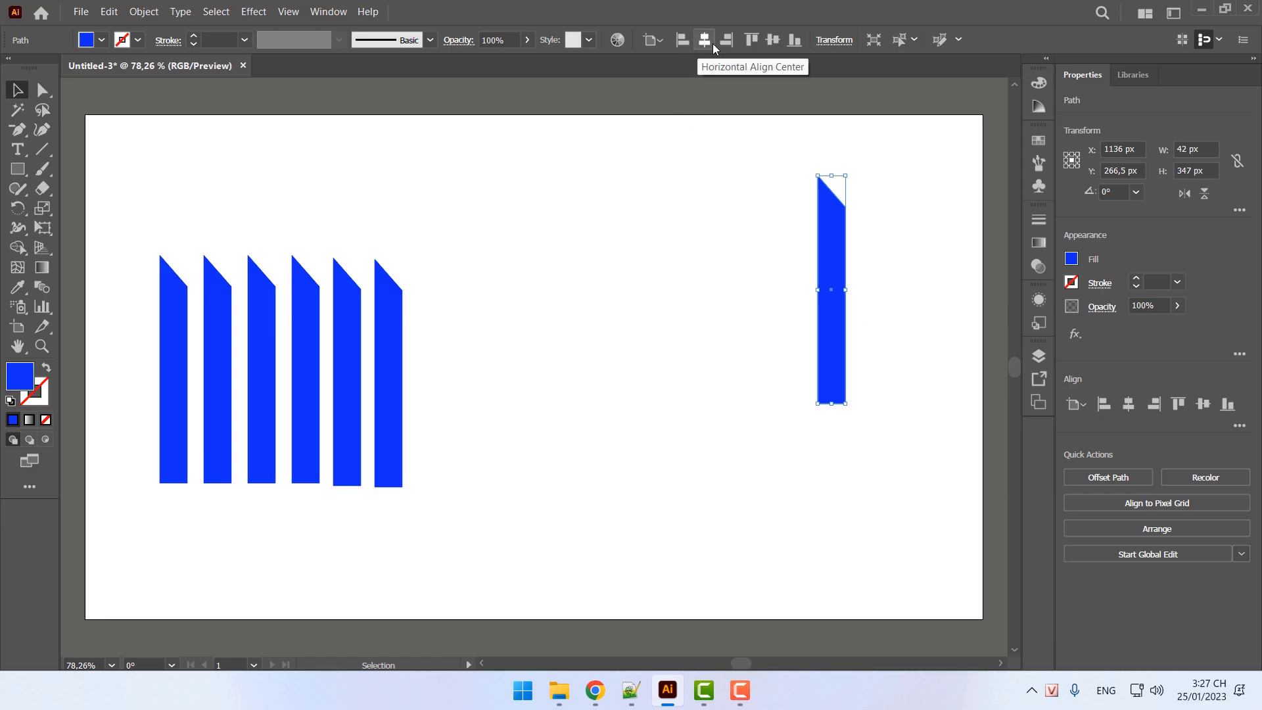
left_click_drag(830, 325, 684, 377)
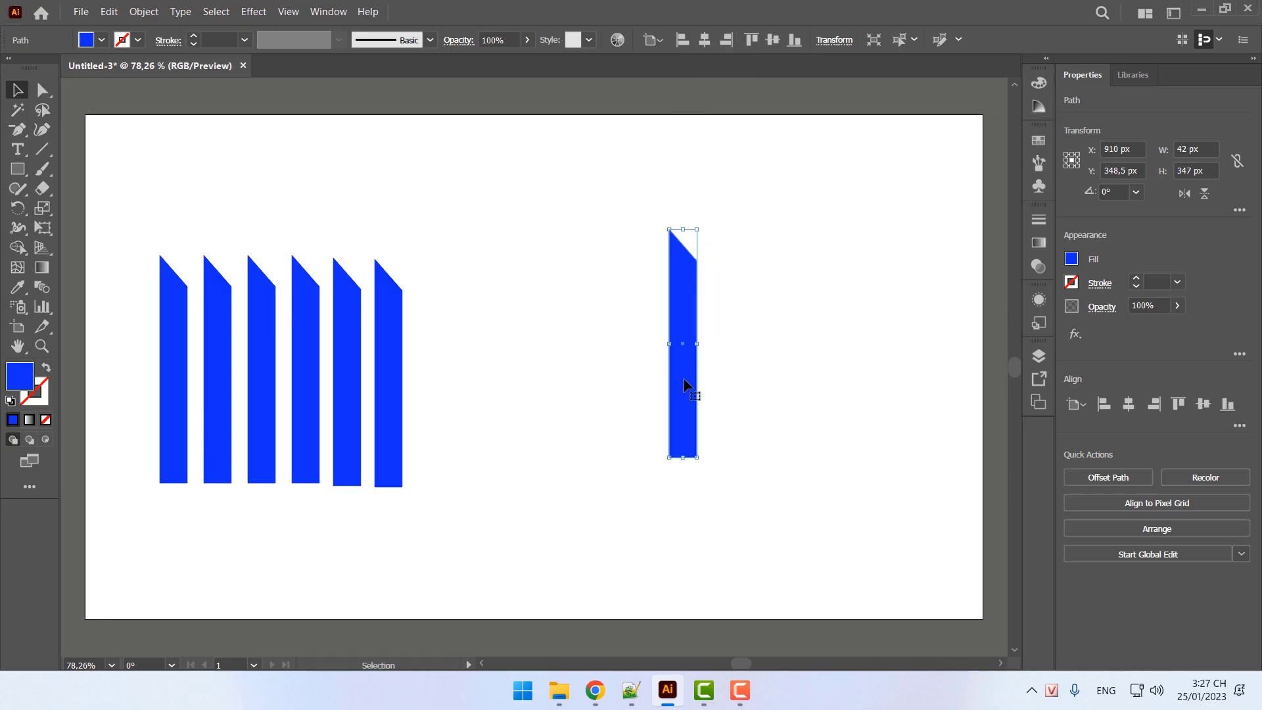
key("ctrl+z")
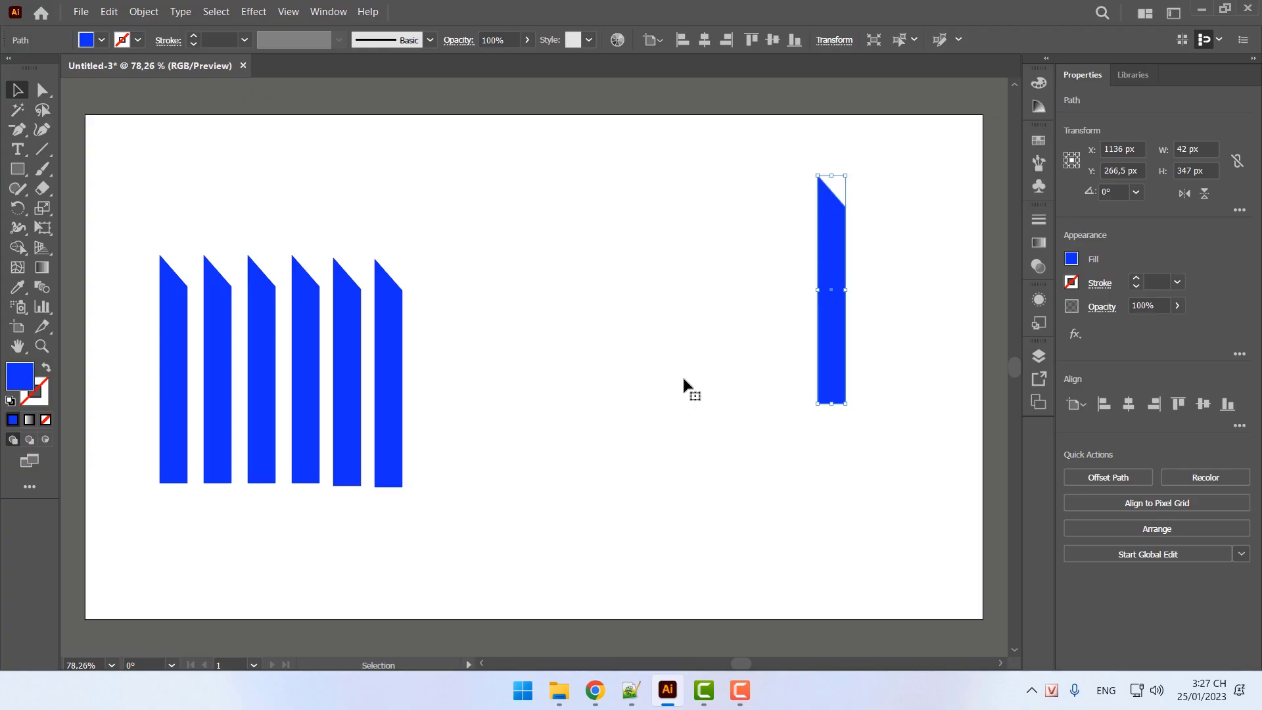
key("ctrl+z")
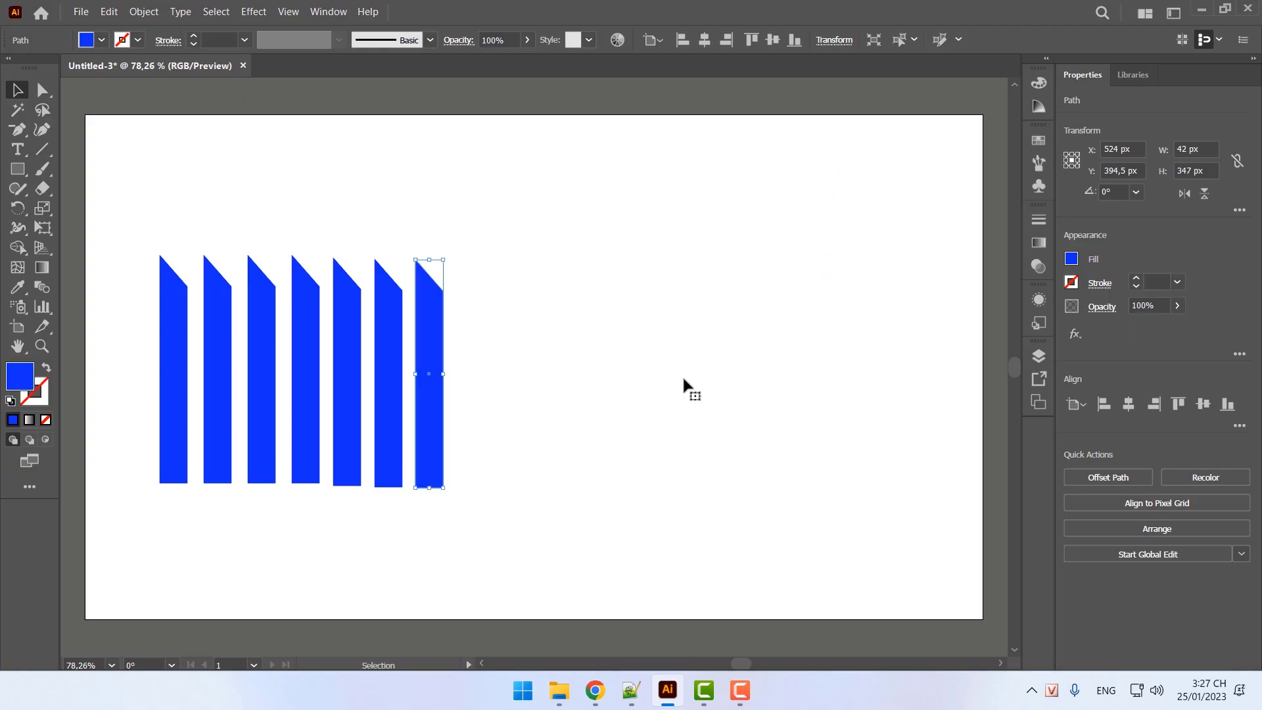
left_click(684, 384)
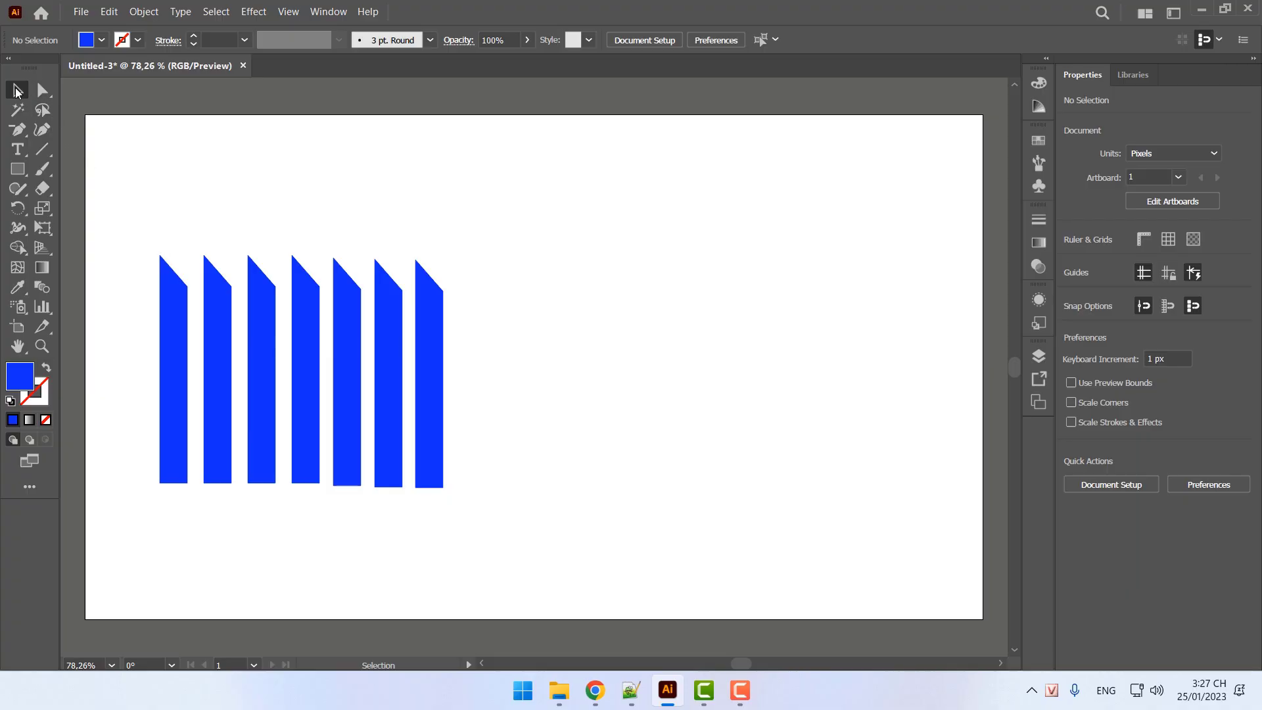
Marquee-select all seven stripes and group them with Ctrl+G, then start a new line in the notes
left_click_drag(112, 210, 530, 531)
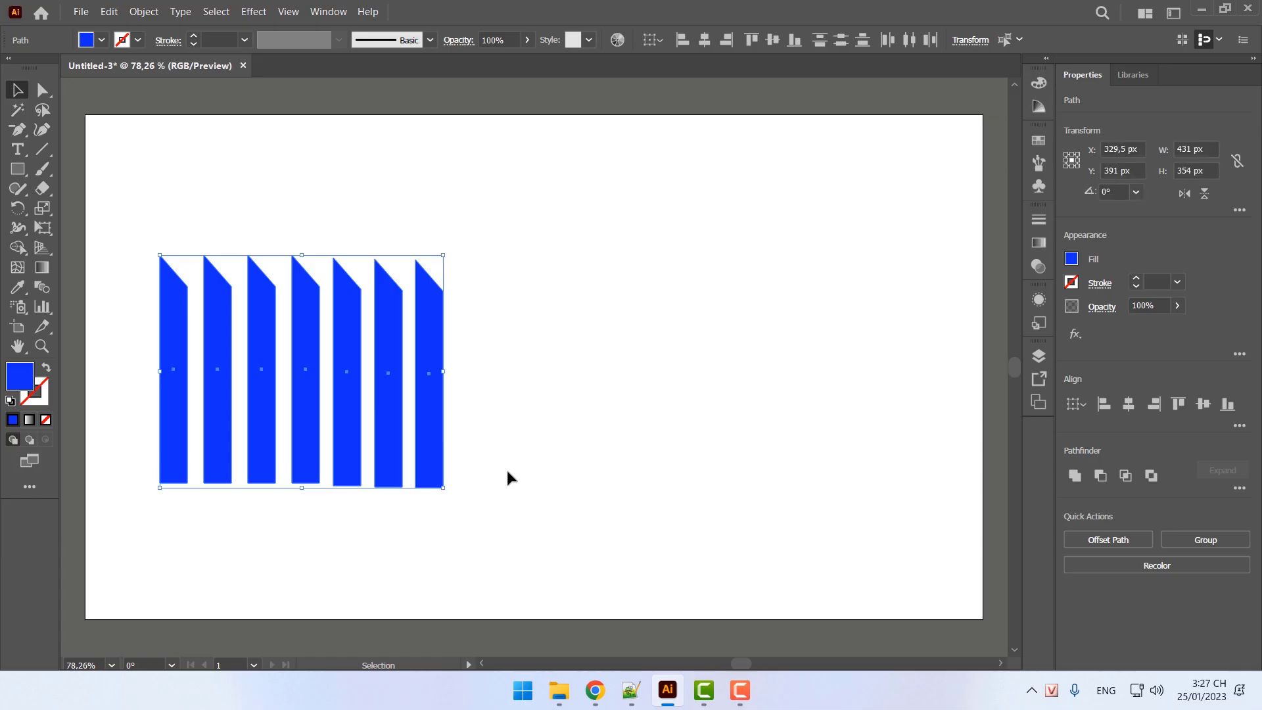
key("ctrl+g")
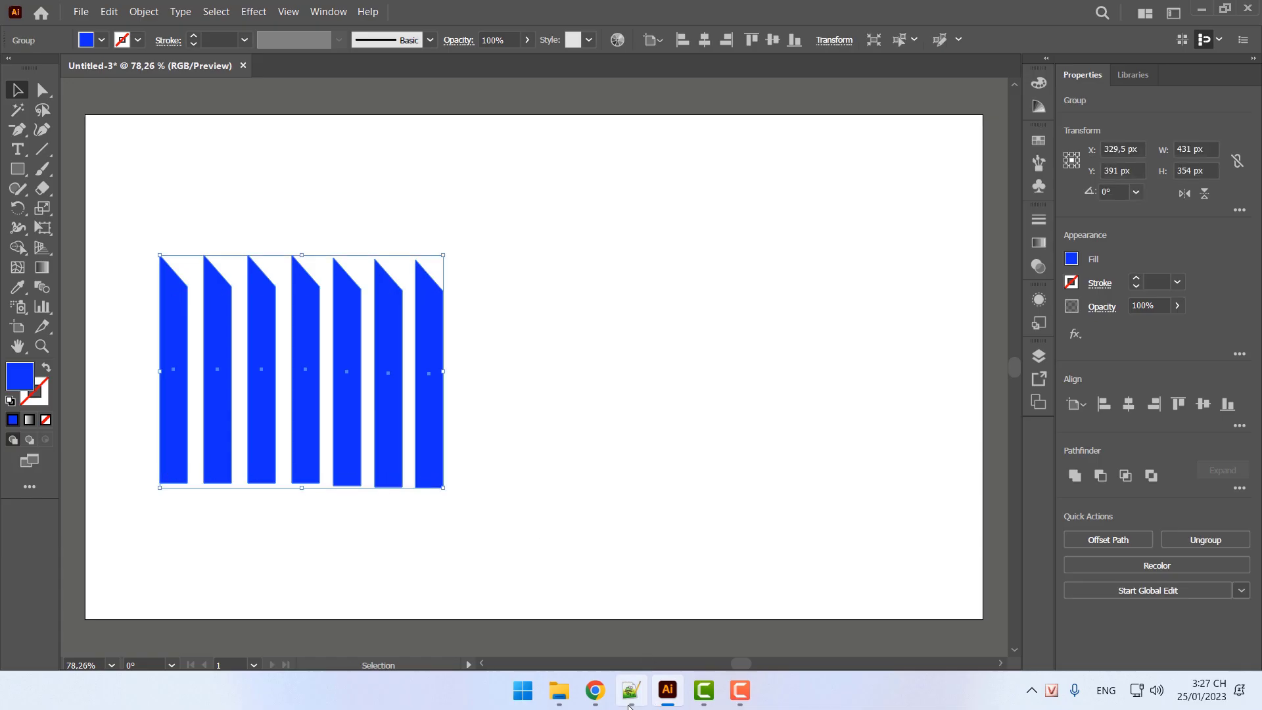
left_click(630, 691)
key("Return")
Write 'Ctrl G: Để nhóm các đối tượng.' on line 11, correcting typos along the way
type("Ctr")
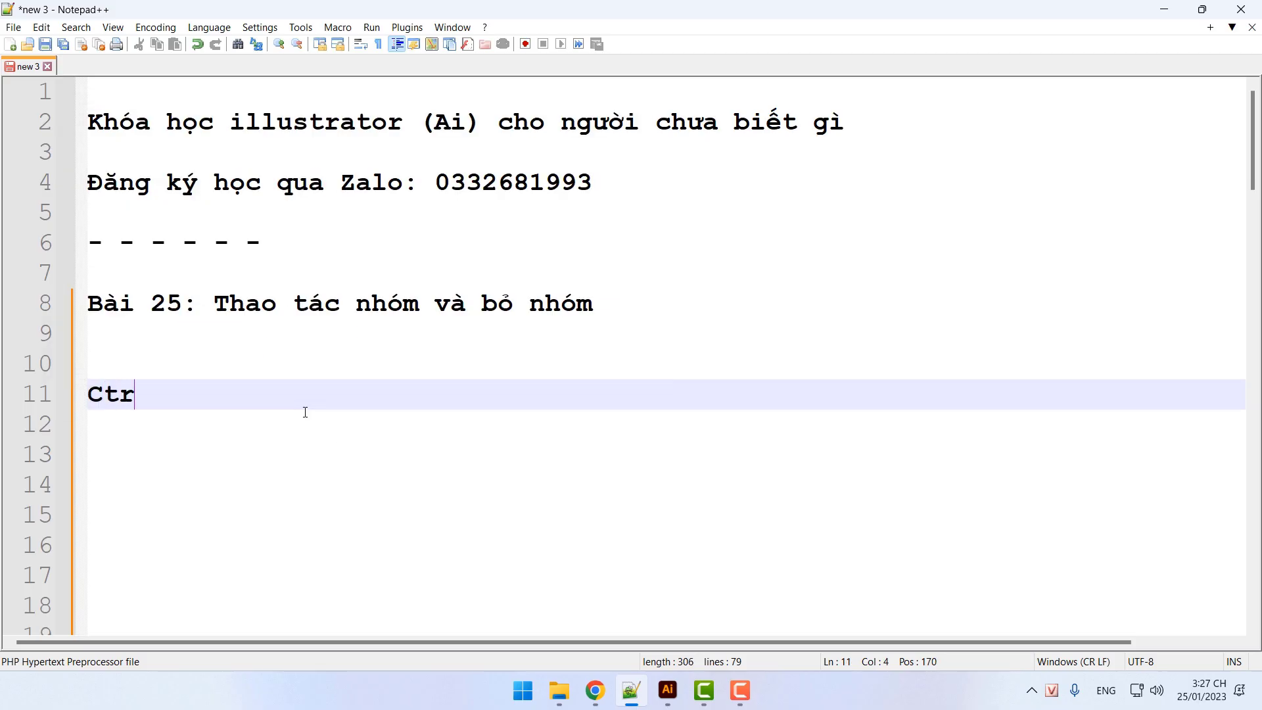
type("l G: Đeể nhóm đo")
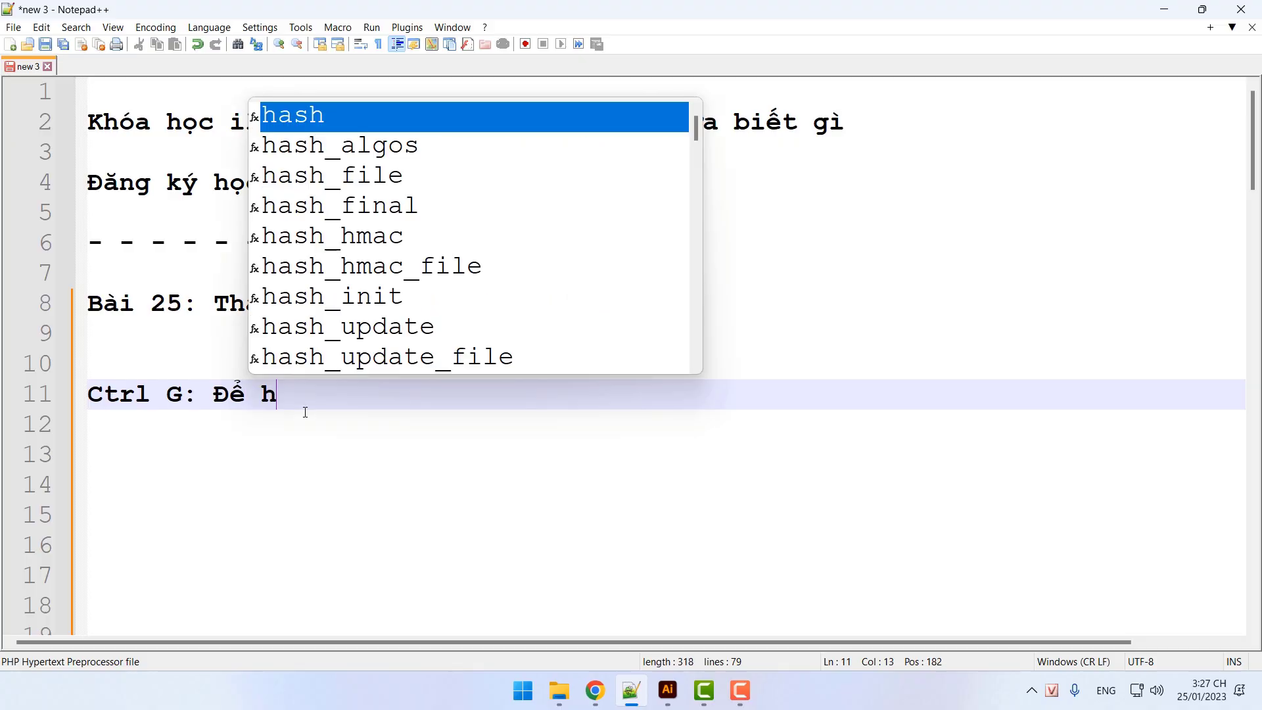
type("ối")
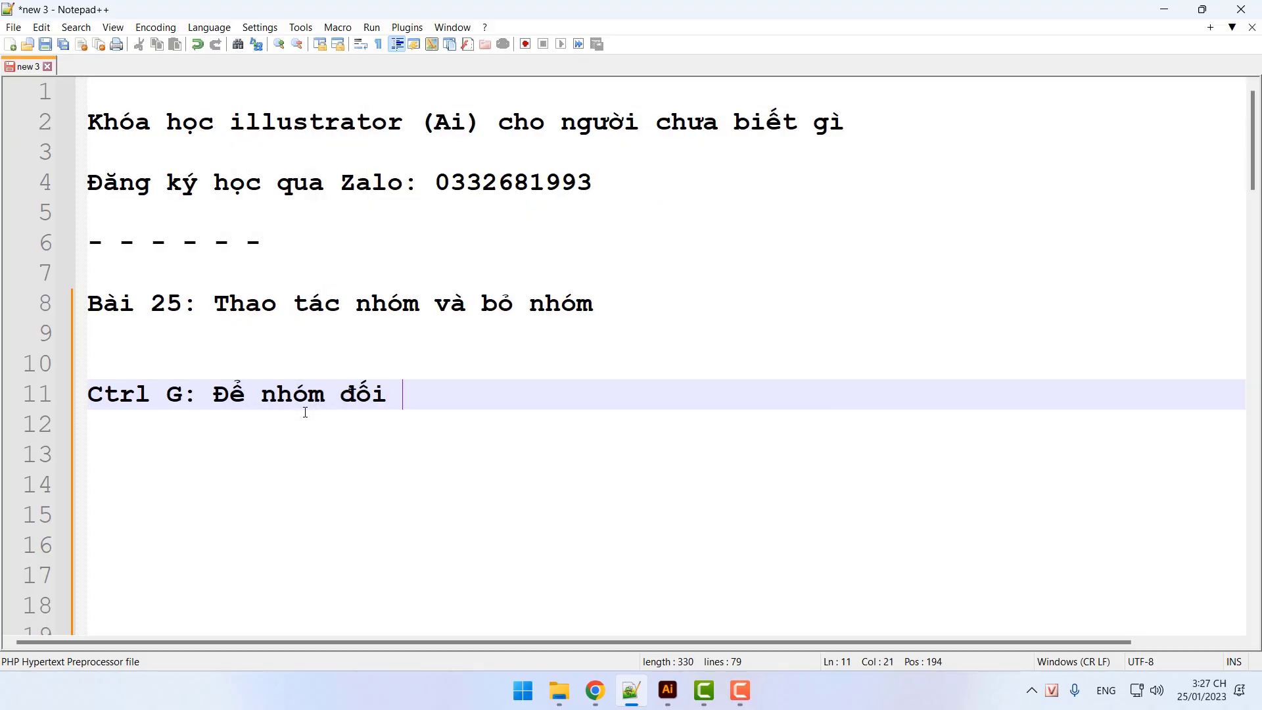
key("BackSpace")
key("BackSpace")
key("BackSpace")
key("BackSpace")
type("các đối t ương")
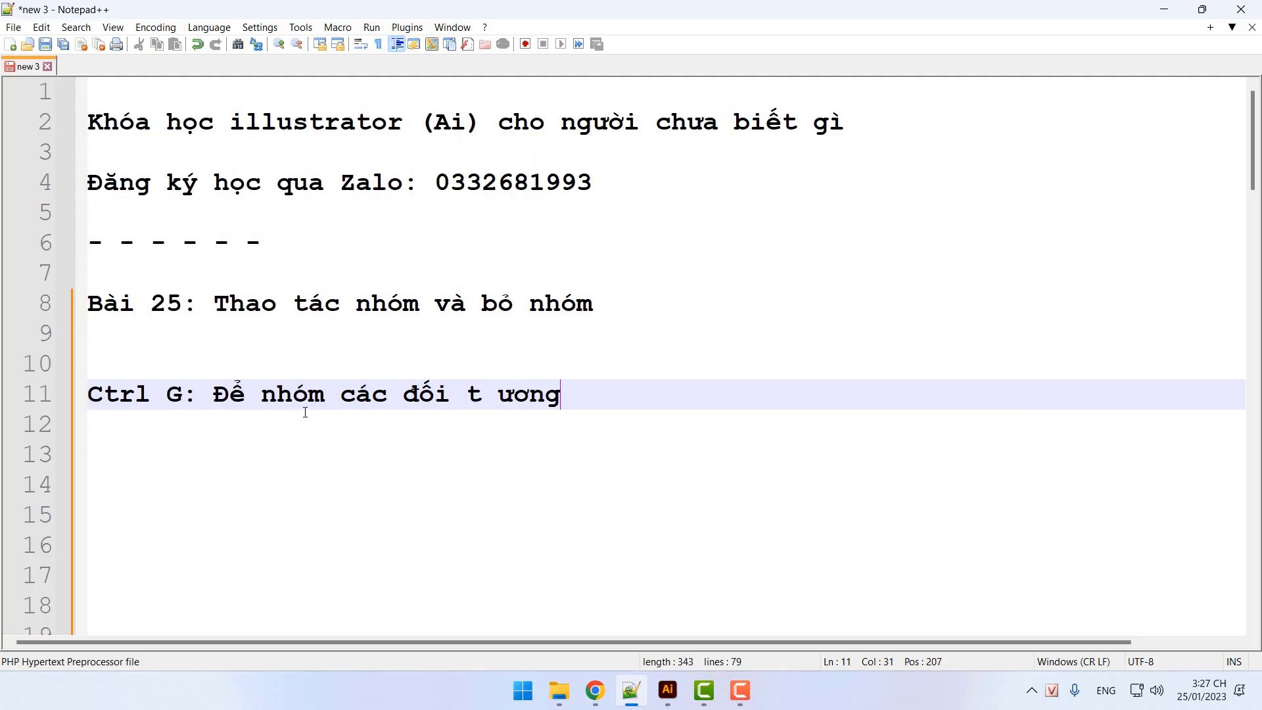
key("BackSpace")
key("BackSpace")
key("BackSpace")
key("BackSpace")
key("BackSpace")
type("ượng.")
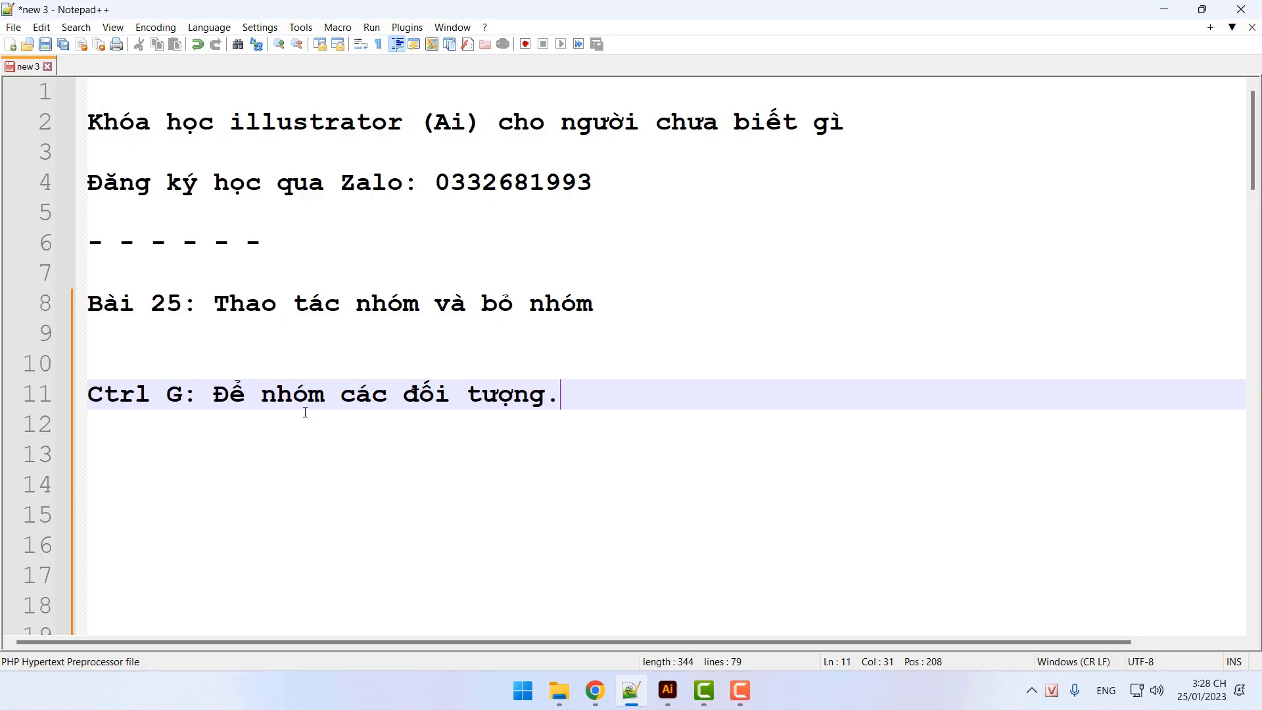
Drag the stripe group to the artboard's upper right and ungroup it with Ctrl+Shift+G
left_click(667, 690)
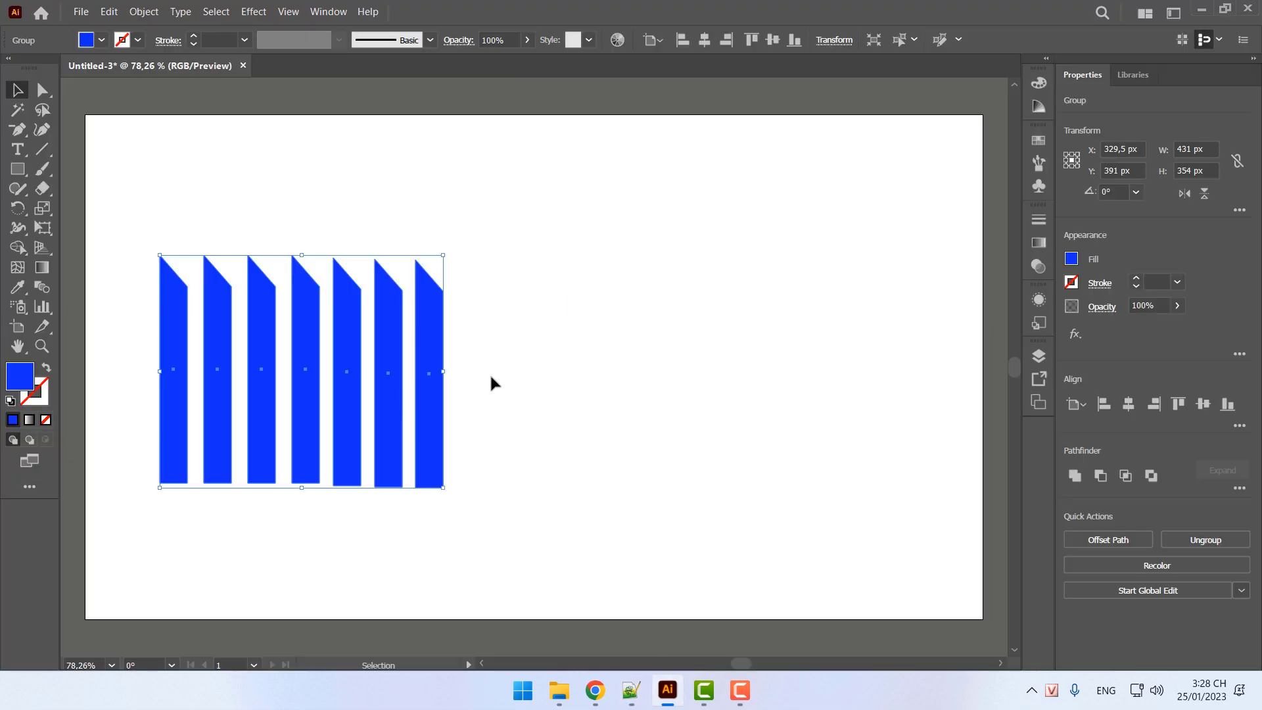
left_click_drag(419, 404, 485, 403)
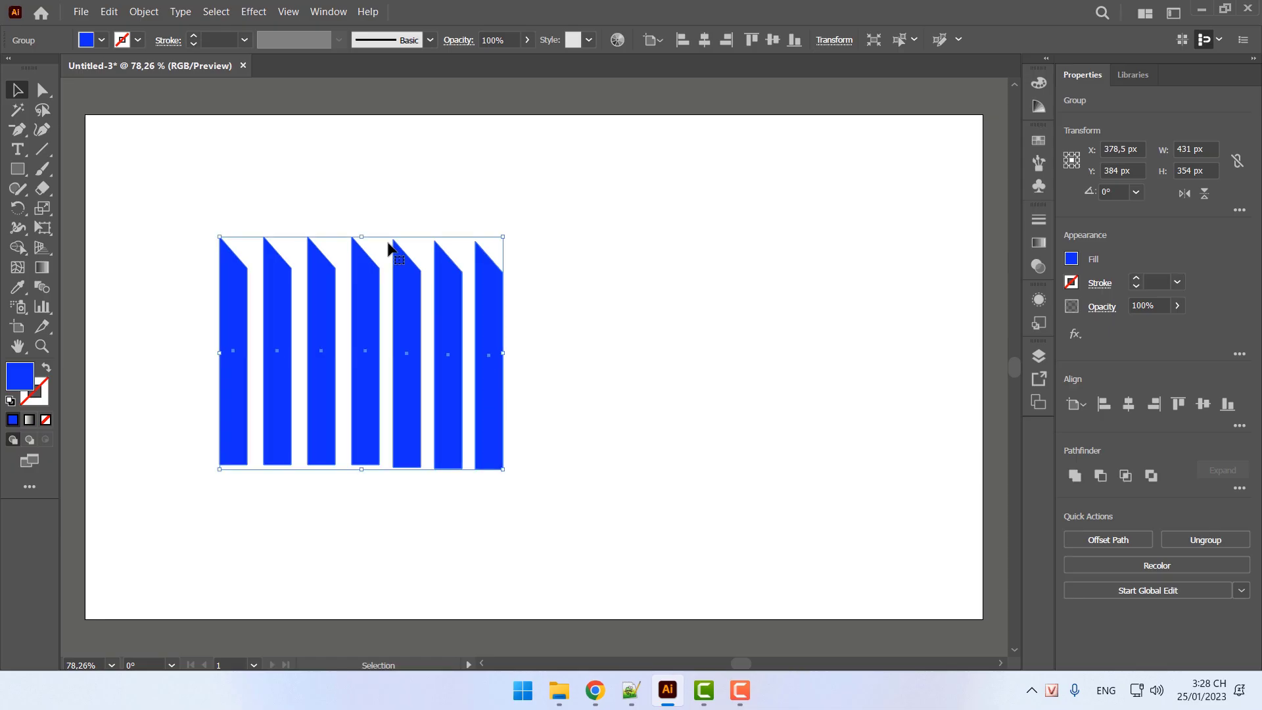
left_click_drag(507, 324, 553, 288)
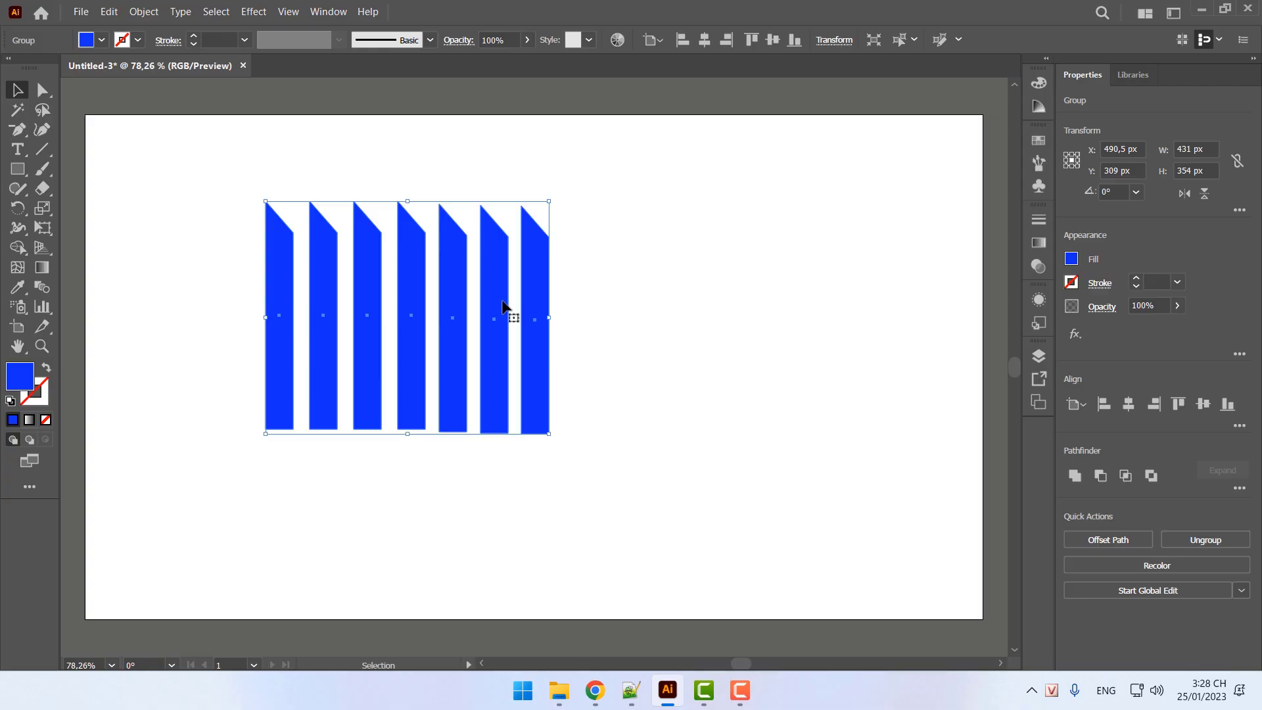
left_click_drag(500, 301, 863, 231)
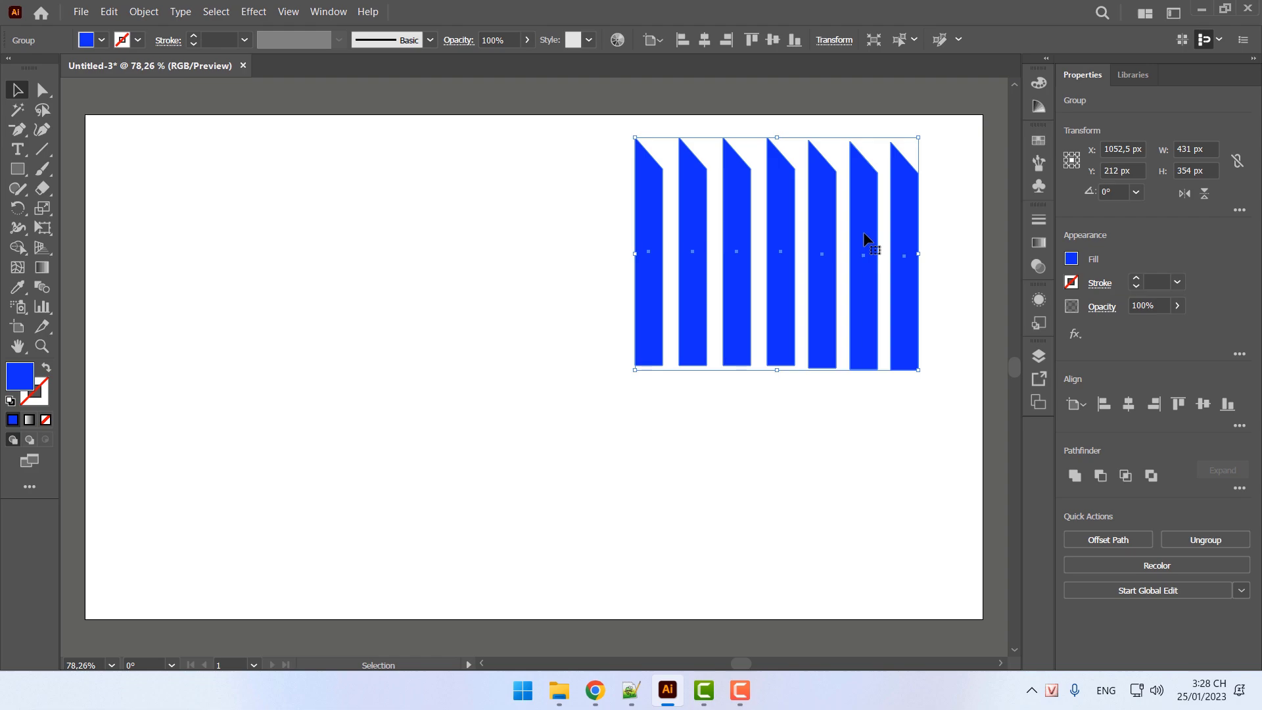
key("ctrl+shift+g")
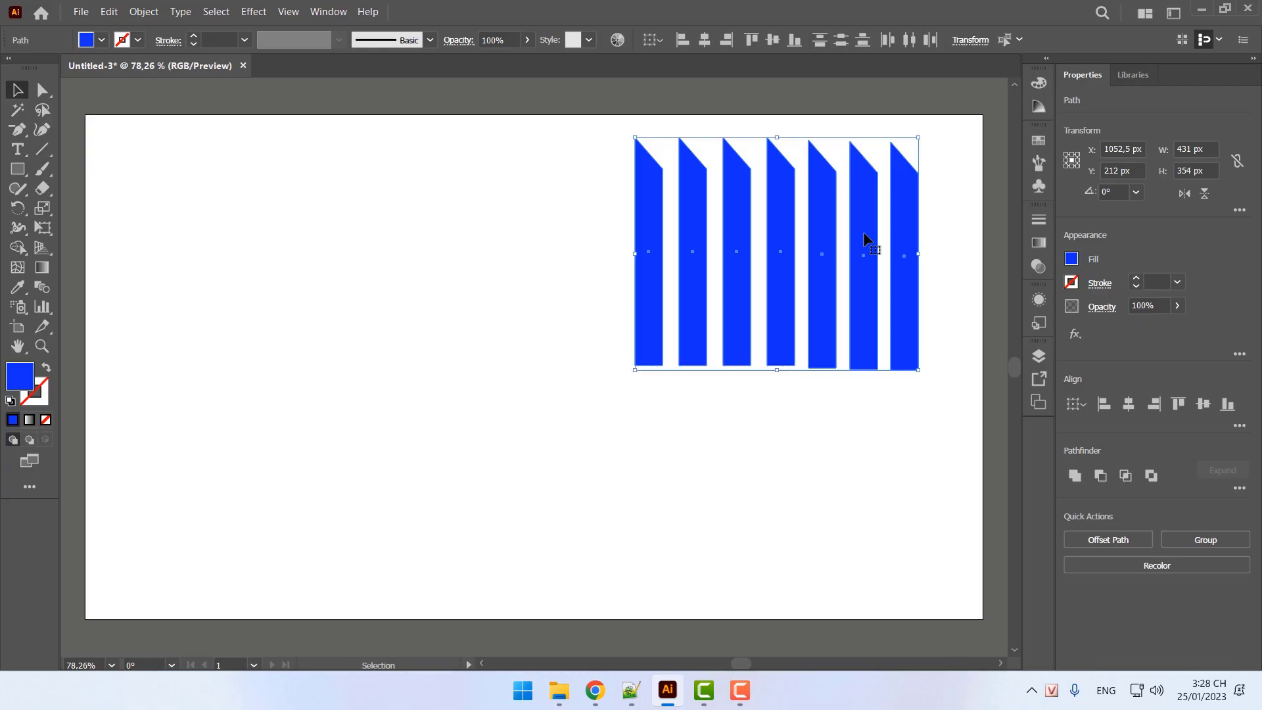
Write 'Ctrl Shift G: Để bỏ nhóm' on line 14, then deselect the stripes in Illustrator
left_click(629, 700)
left_click(268, 473)
type("Ct")
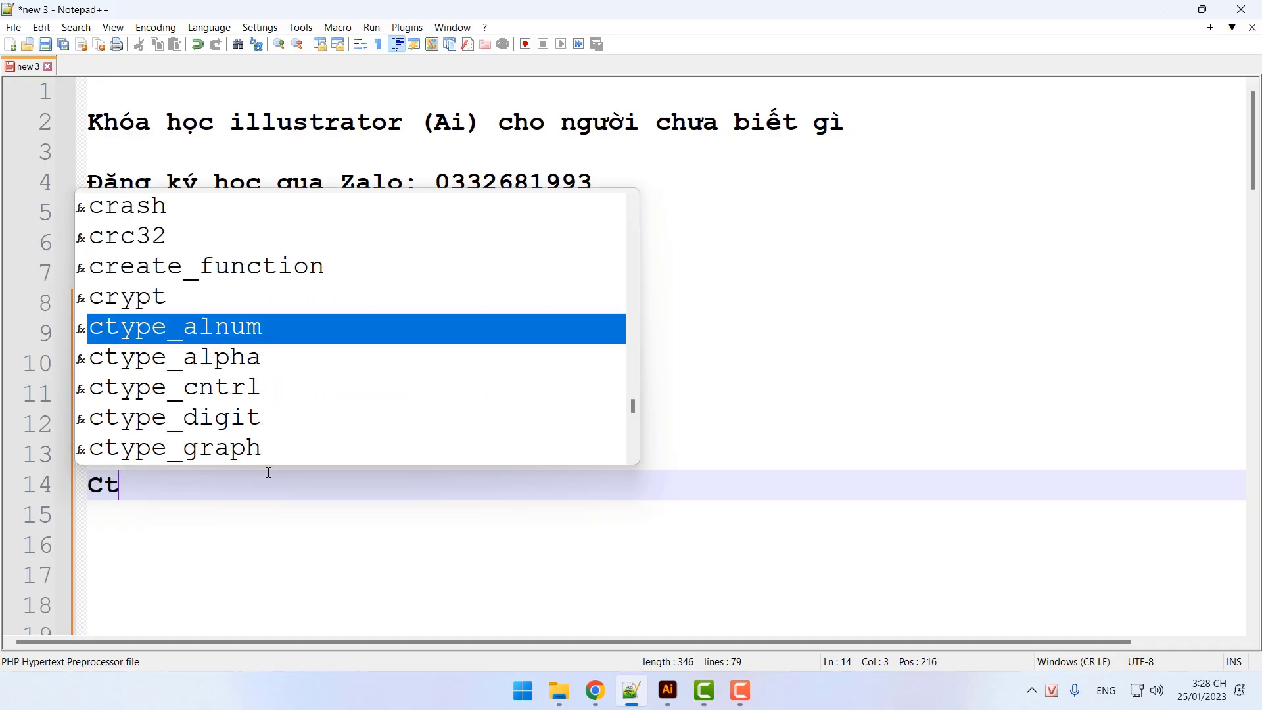
type("rl Shift G:")
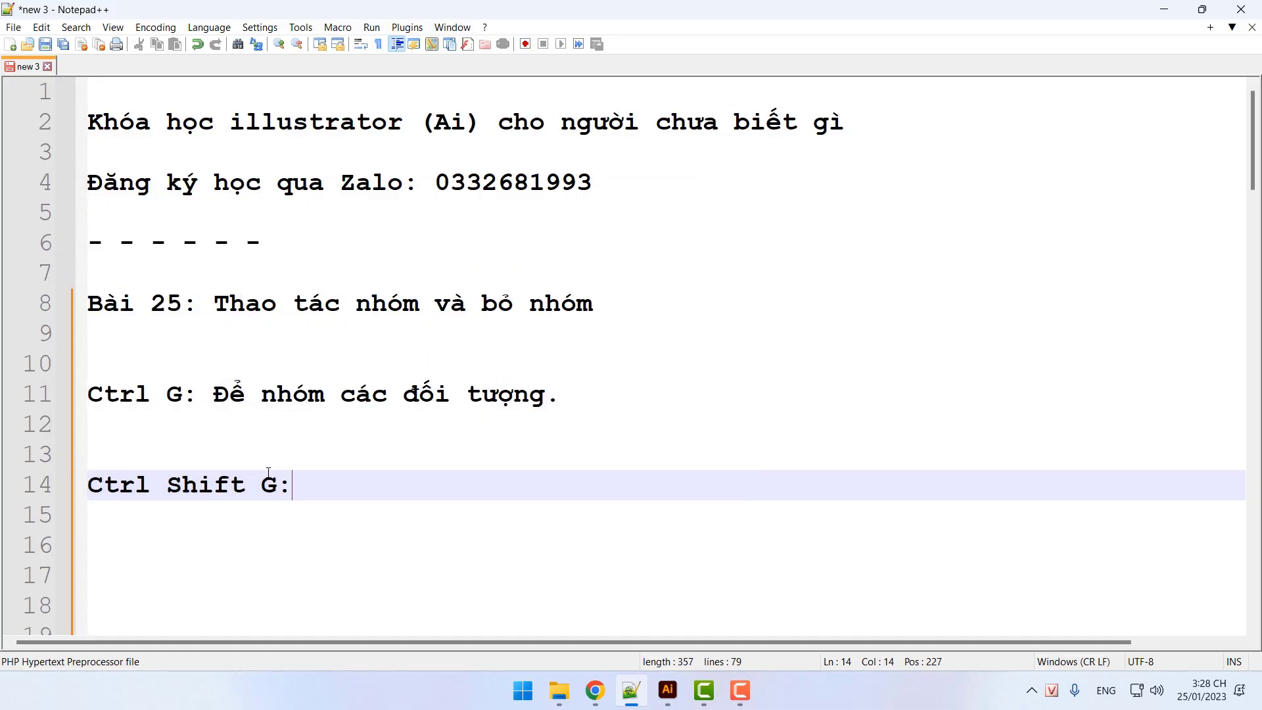
type(" Để bỏ ")
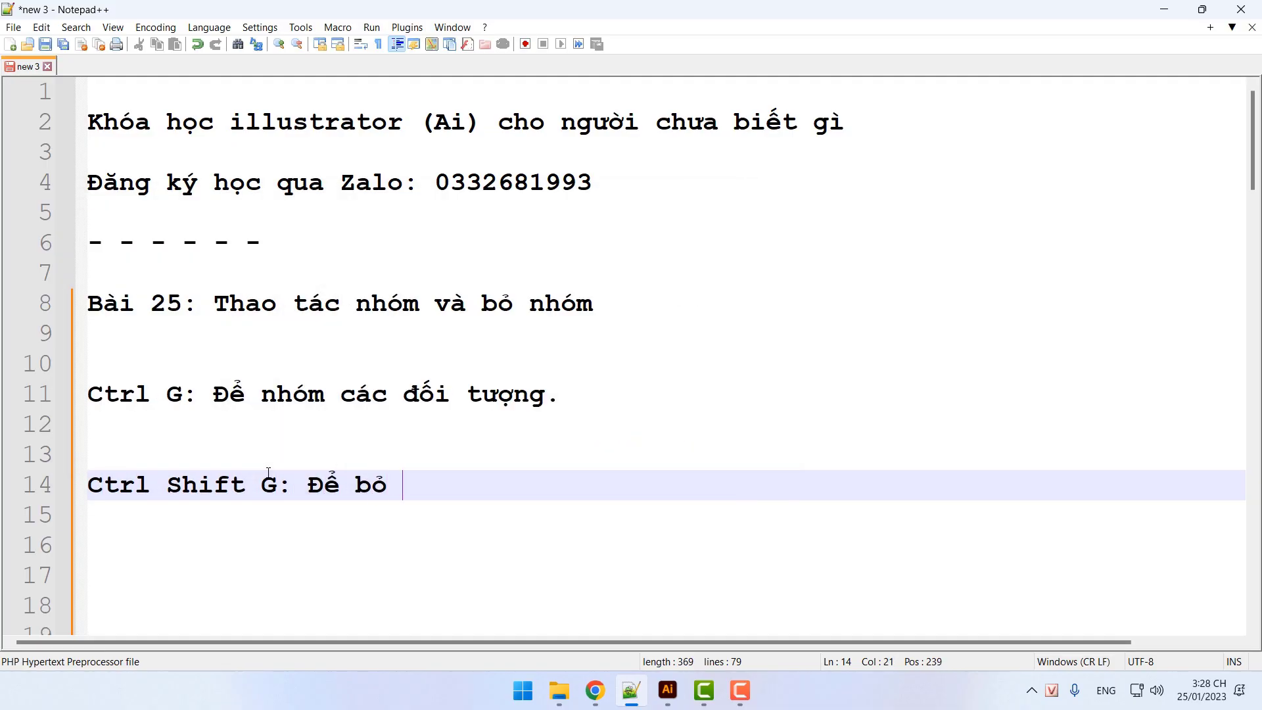
type("nhóm")
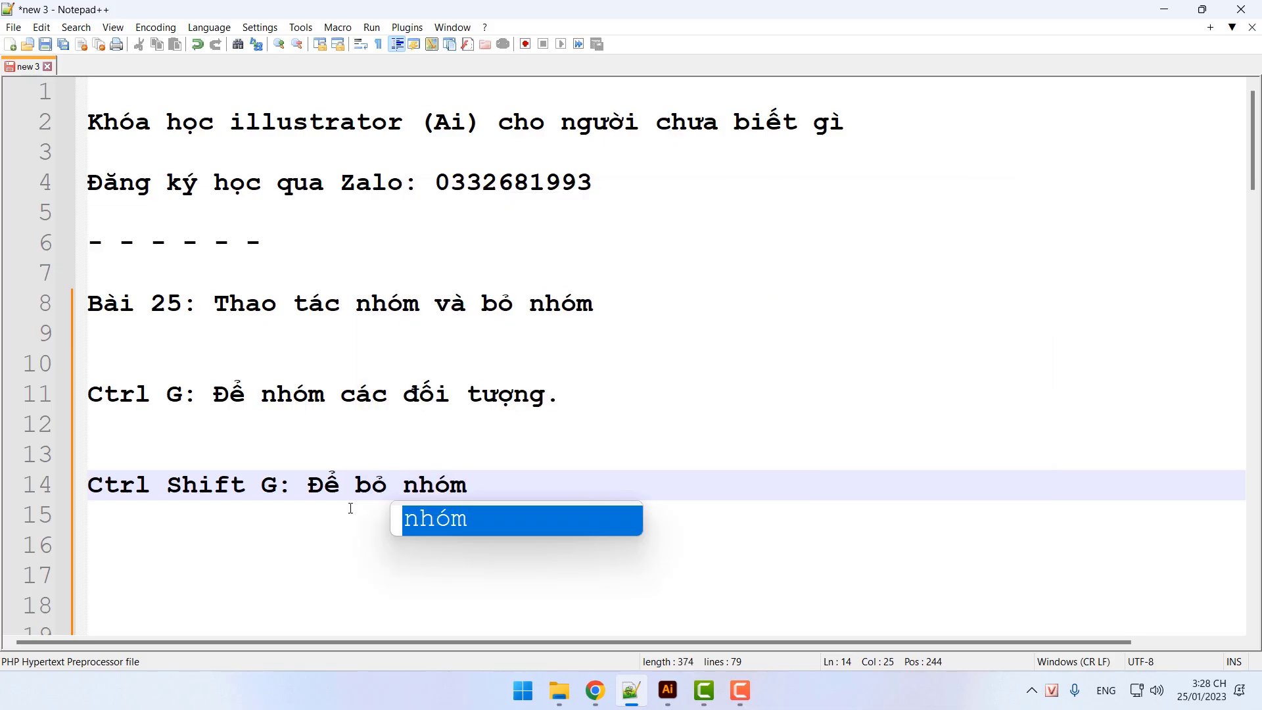
left_click(667, 690)
left_click(767, 374)
Drag the first stripe alone and undo, then shift the stripes left and back right
left_click(656, 314)
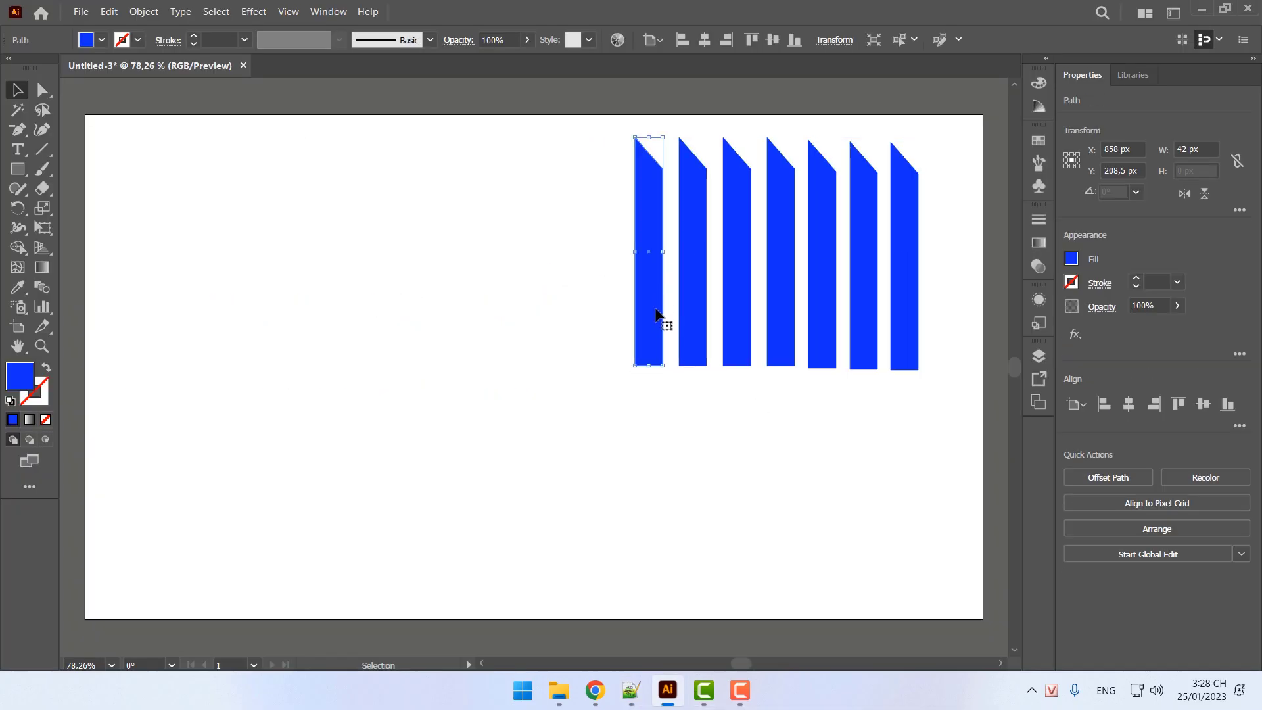
left_click_drag(656, 314, 567, 344)
key("ctrl+z")
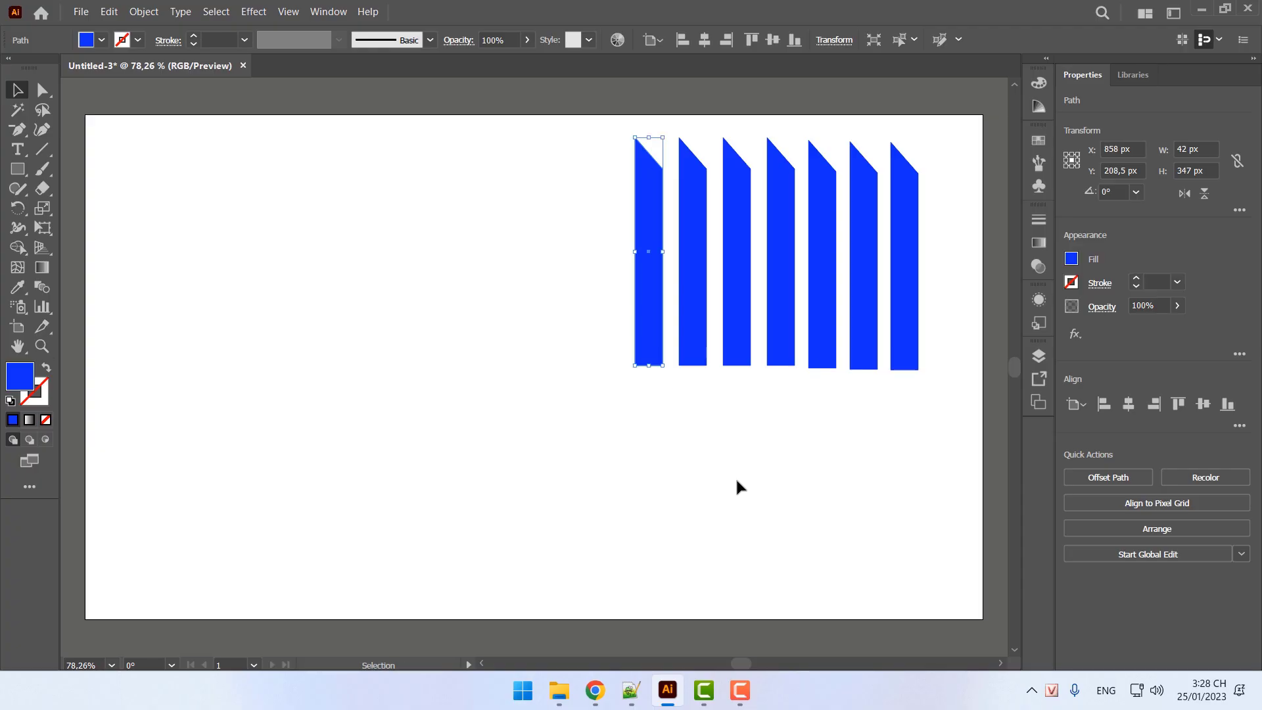
left_click(737, 481)
left_click_drag(938, 428, 610, 283)
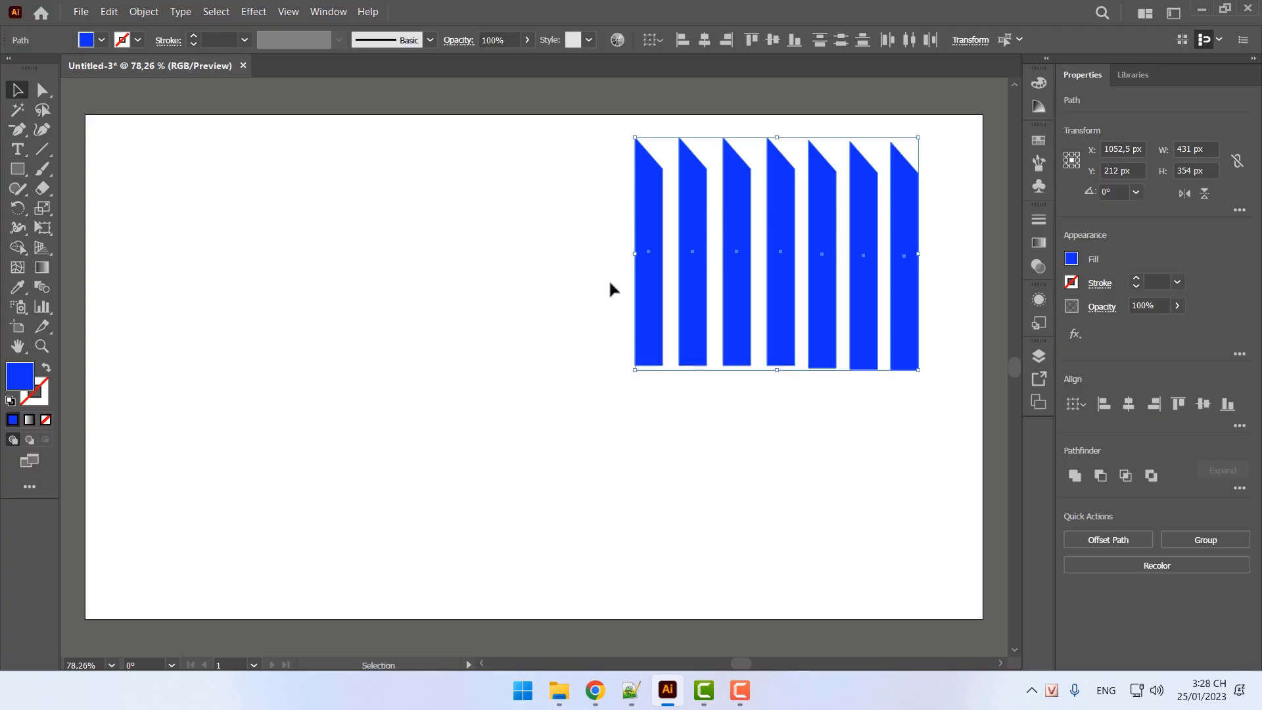
left_click(688, 443)
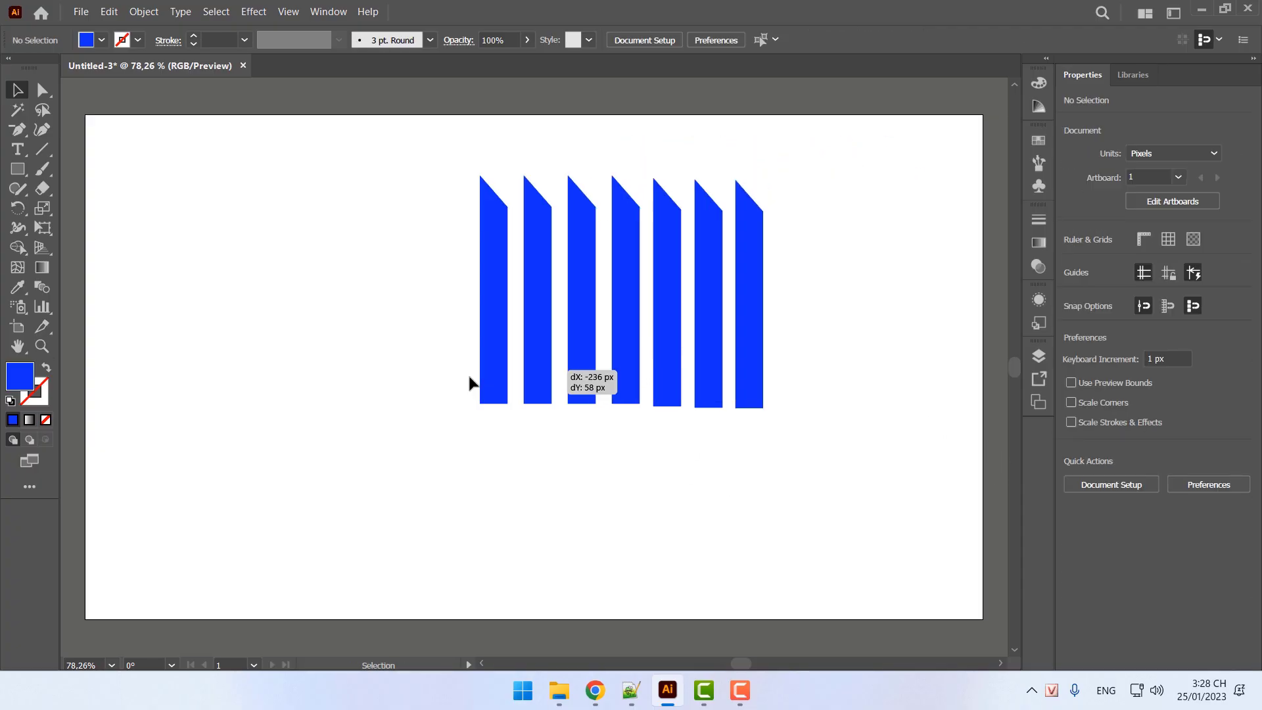
left_click_drag(469, 384, 323, 378)
left_click_drag(535, 407, 716, 427)
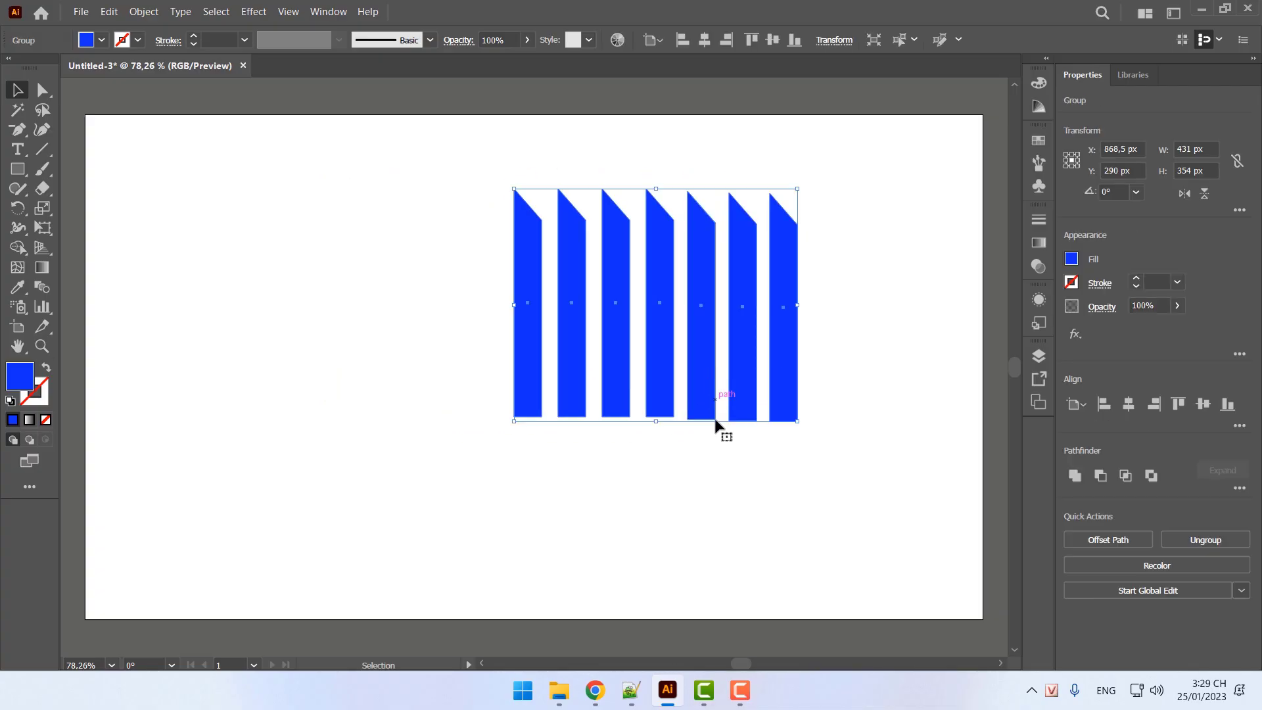
left_click(736, 481)
Pull the first three stripes left one at a time, then undo
left_click_drag(528, 385, 380, 385)
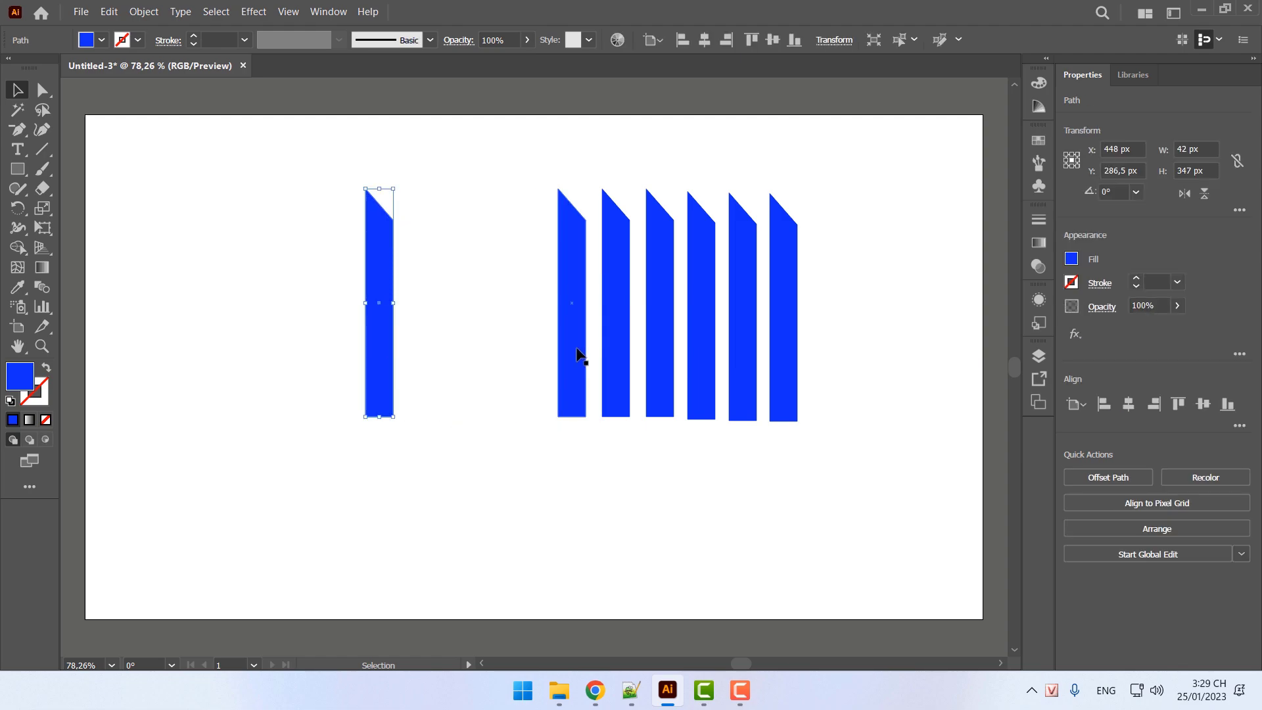
left_click_drag(581, 355, 488, 359)
left_click_drag(610, 341, 589, 344)
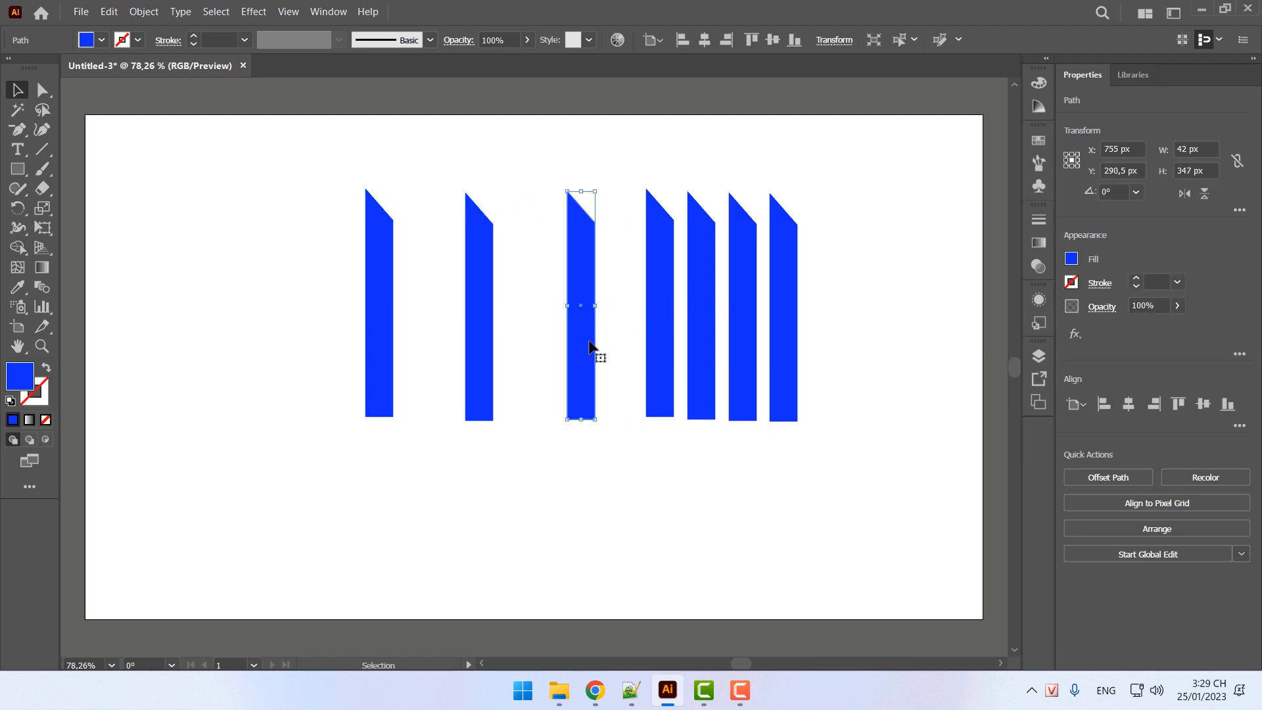
key("ctrl+z")
key("ctrl+z")
key("ctrl+z")
key("ctrl+z")
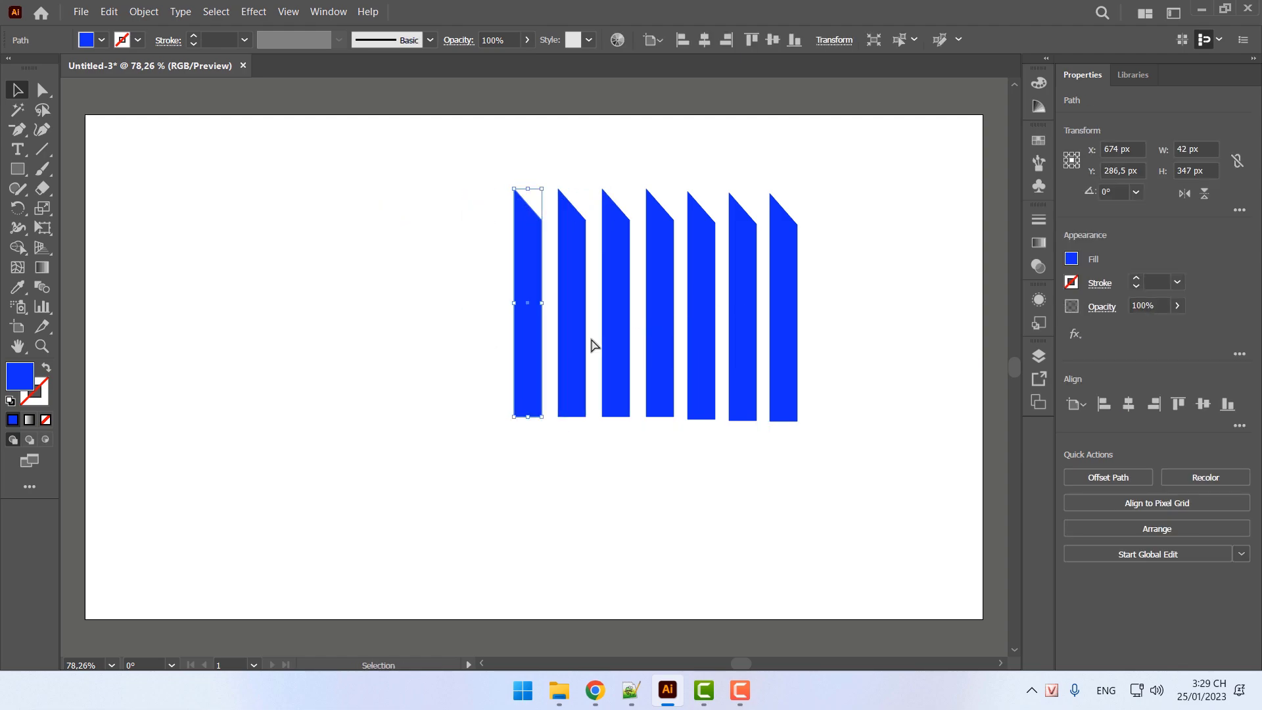
Marquee-select all seven stripes, group them with Ctrl+G, and move the group left toward centre
left_click_drag(860, 516, 465, 190)
key("ctrl+g")
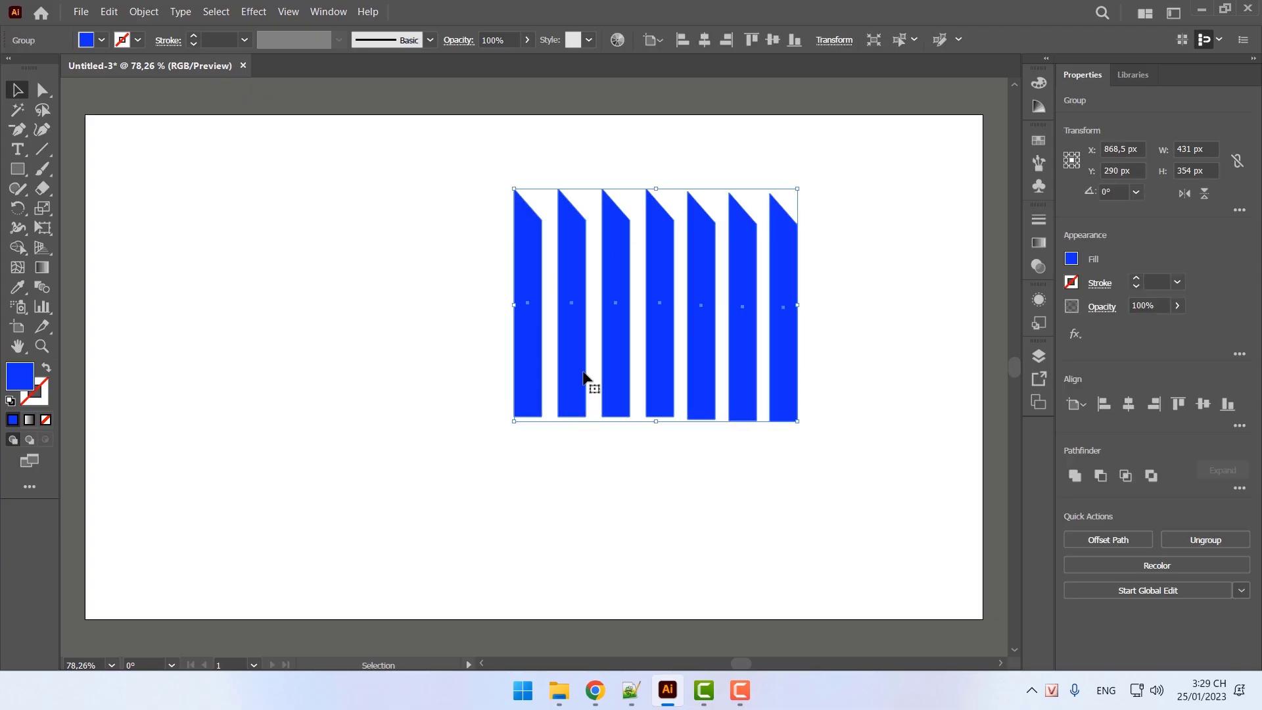
left_click_drag(625, 358, 491, 372)
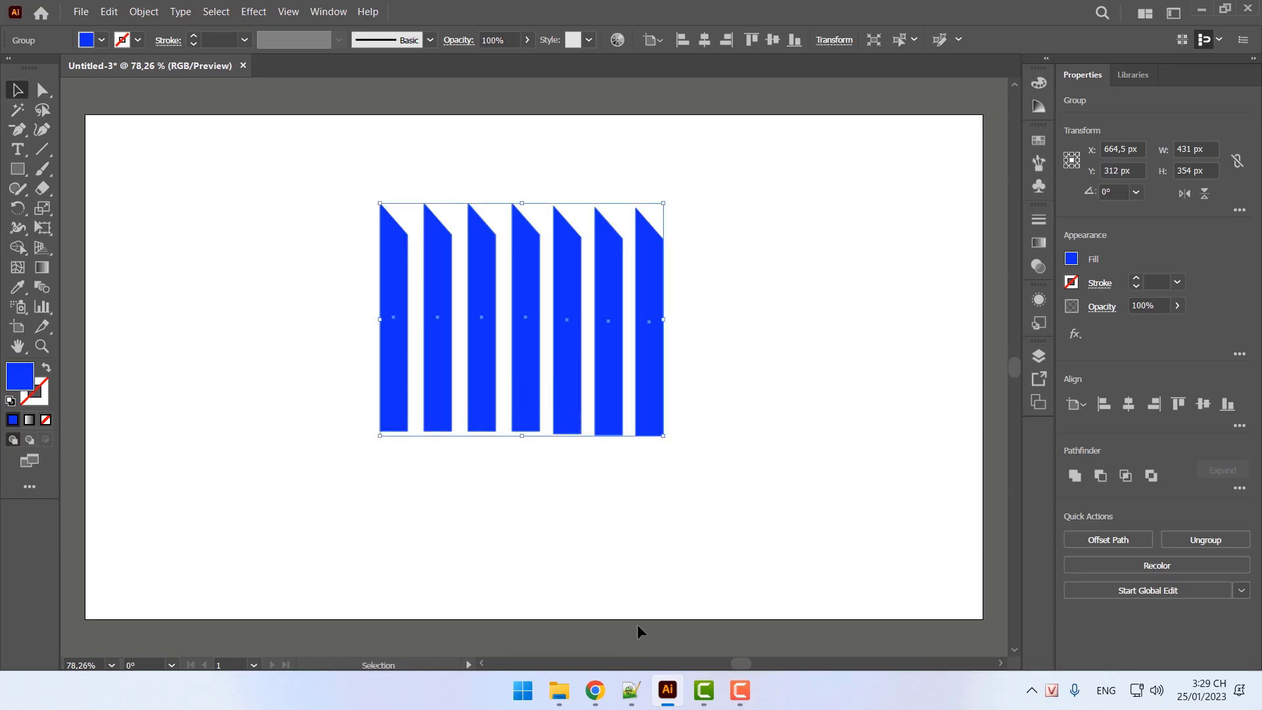
left_click(631, 690)
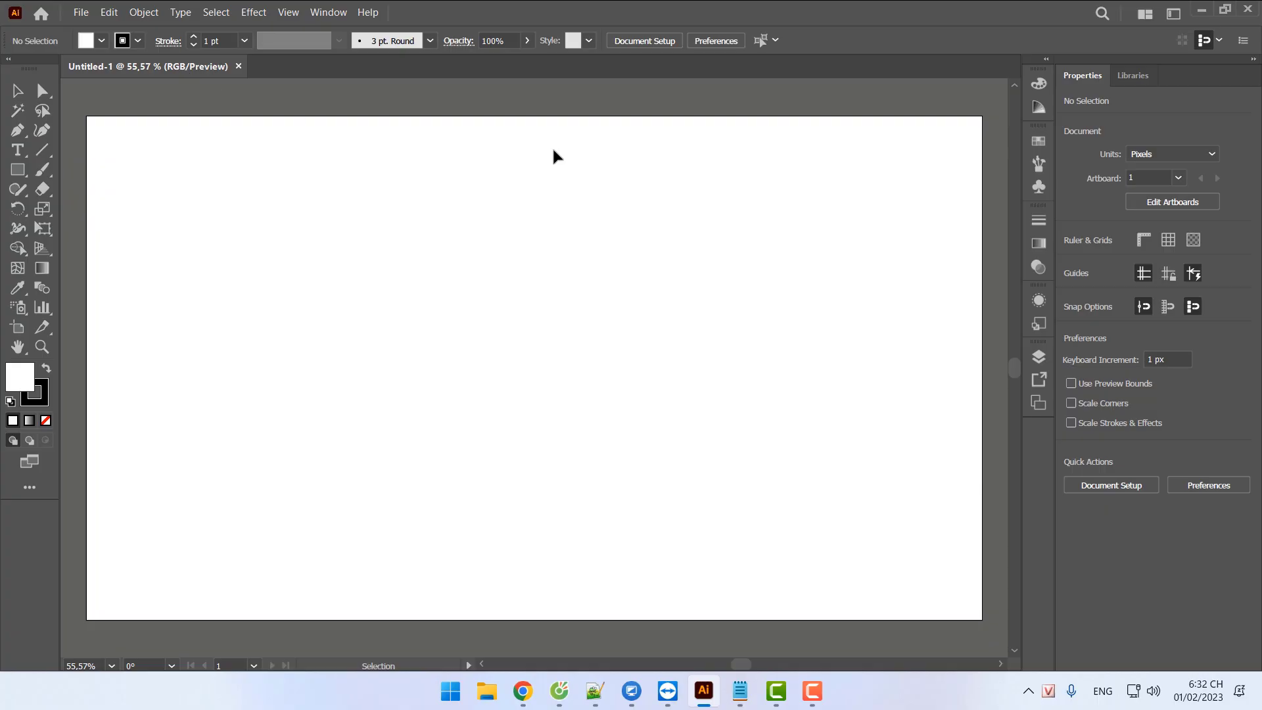
Browse KHO DỮ LIỆU ẢNH THIẾT KẾ into FONT CHỮ THIẾT KẾ and THÊM FONT VÀO MÁY TÍNH, then back up
left_click(1201, 10)
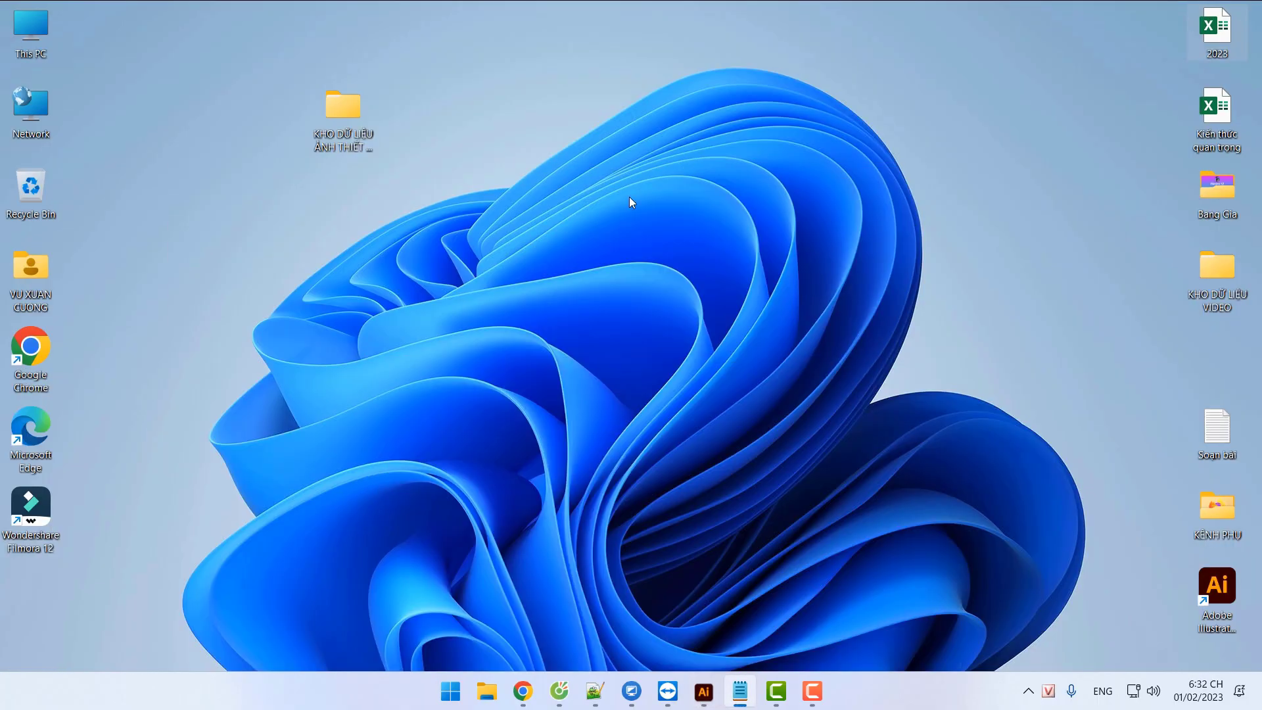
double_click(355, 147)
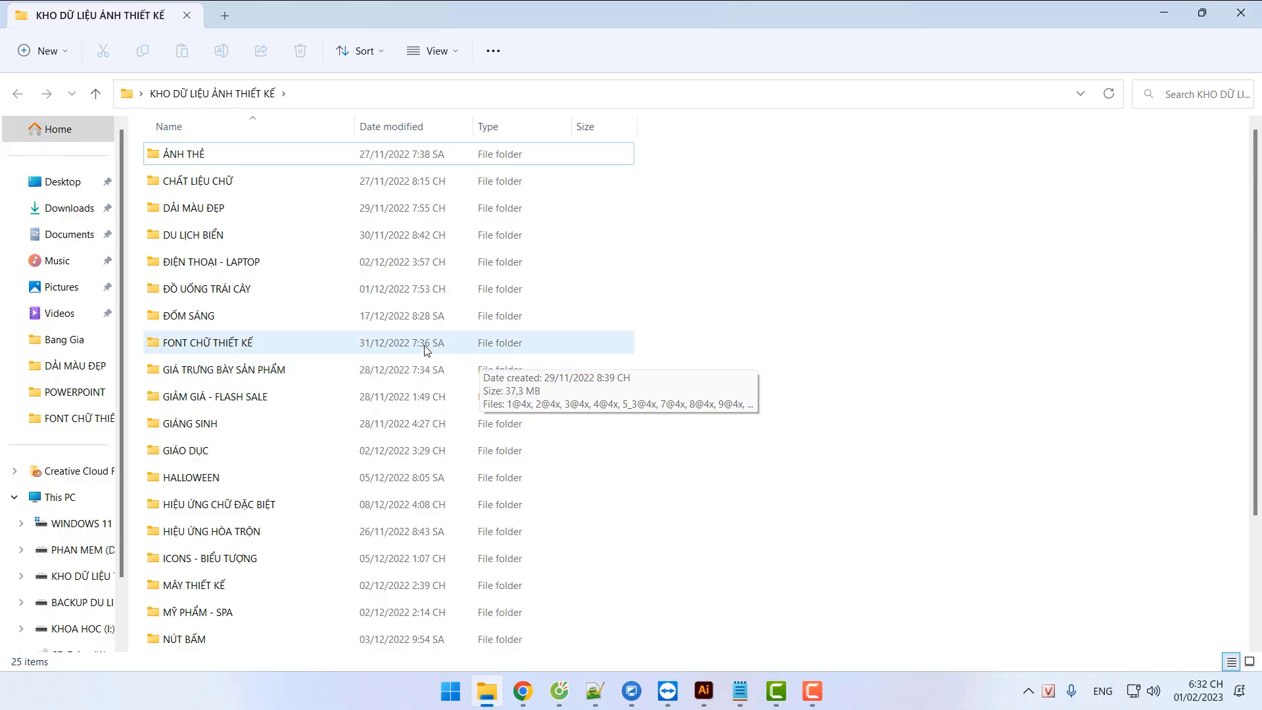
double_click(384, 342)
double_click(209, 215)
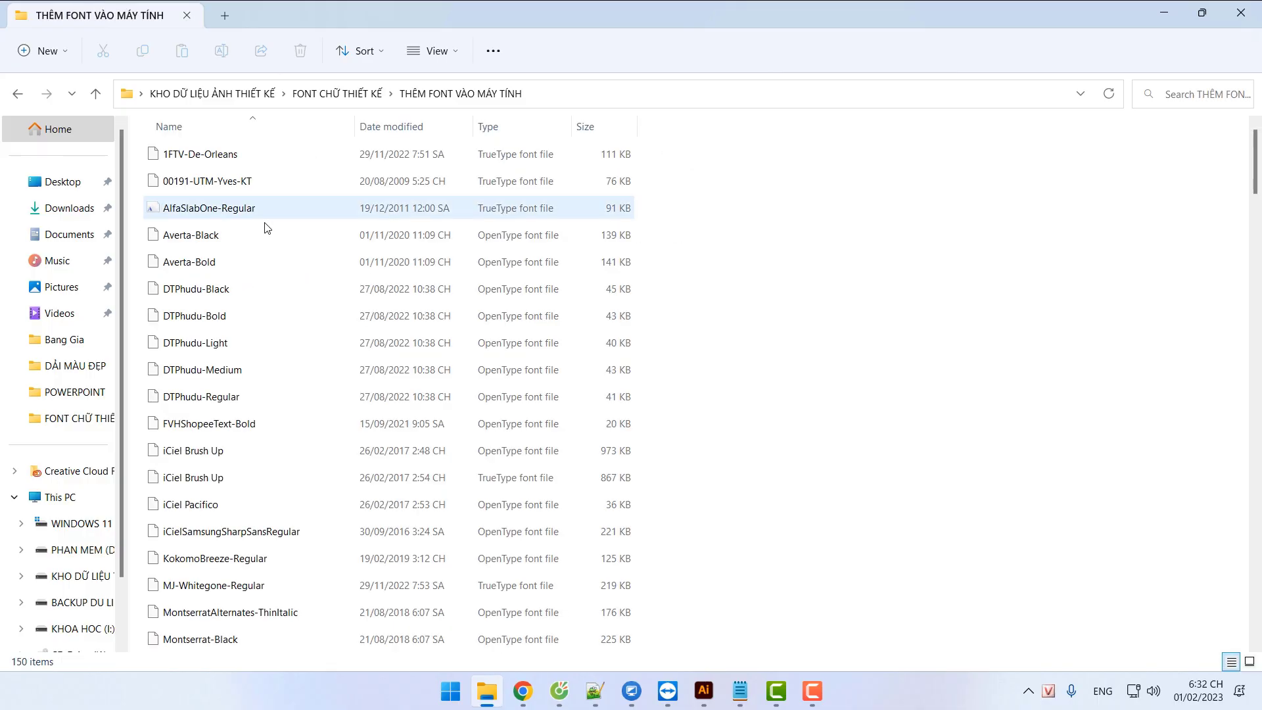
scroll(349, 265, "down", 5)
scroll(349, 265, "up", 5)
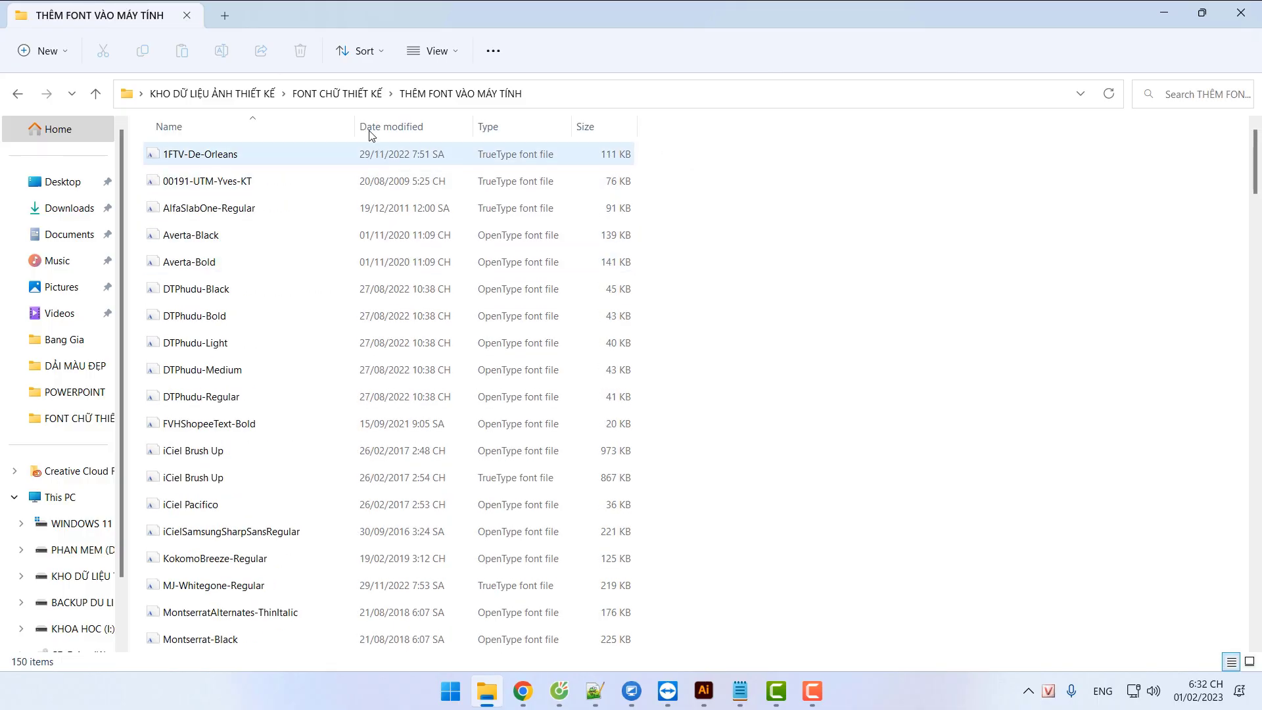
left_click(354, 96)
View the font sample images from Bất động sản.jpg through Viết tay.jpg, then close Photos
double_click(283, 184)
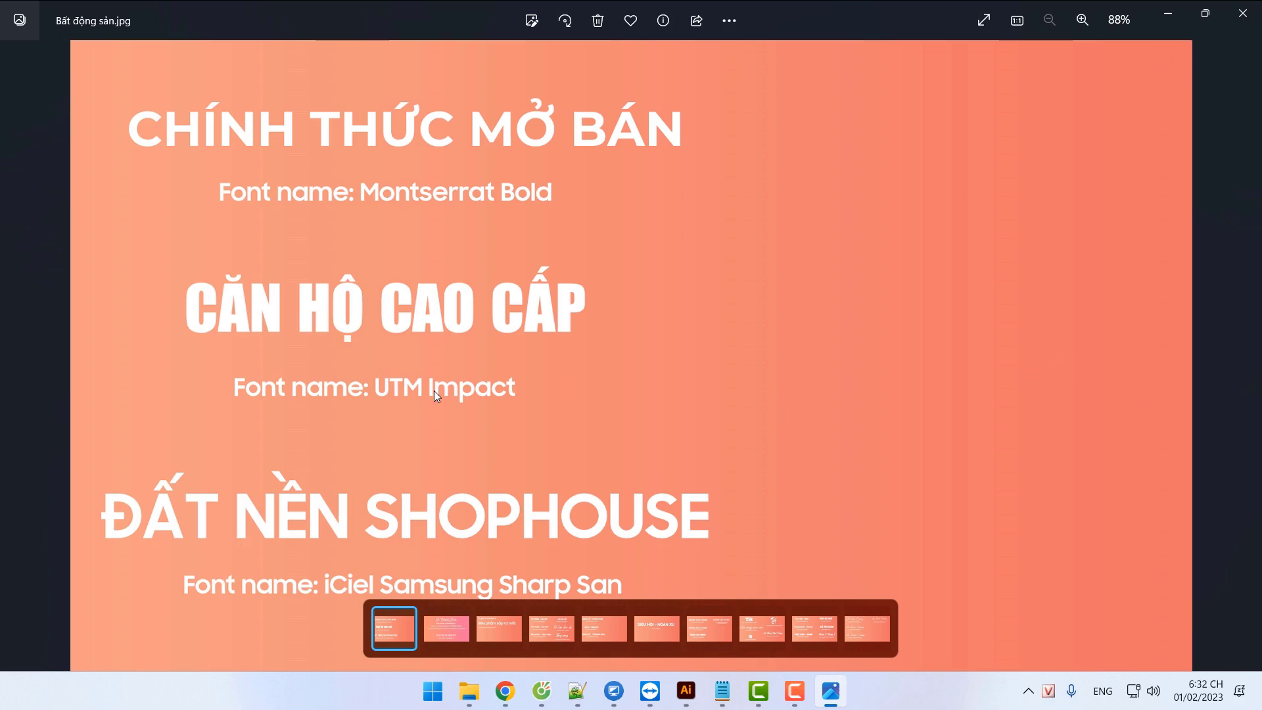
key("Right")
key("Right")
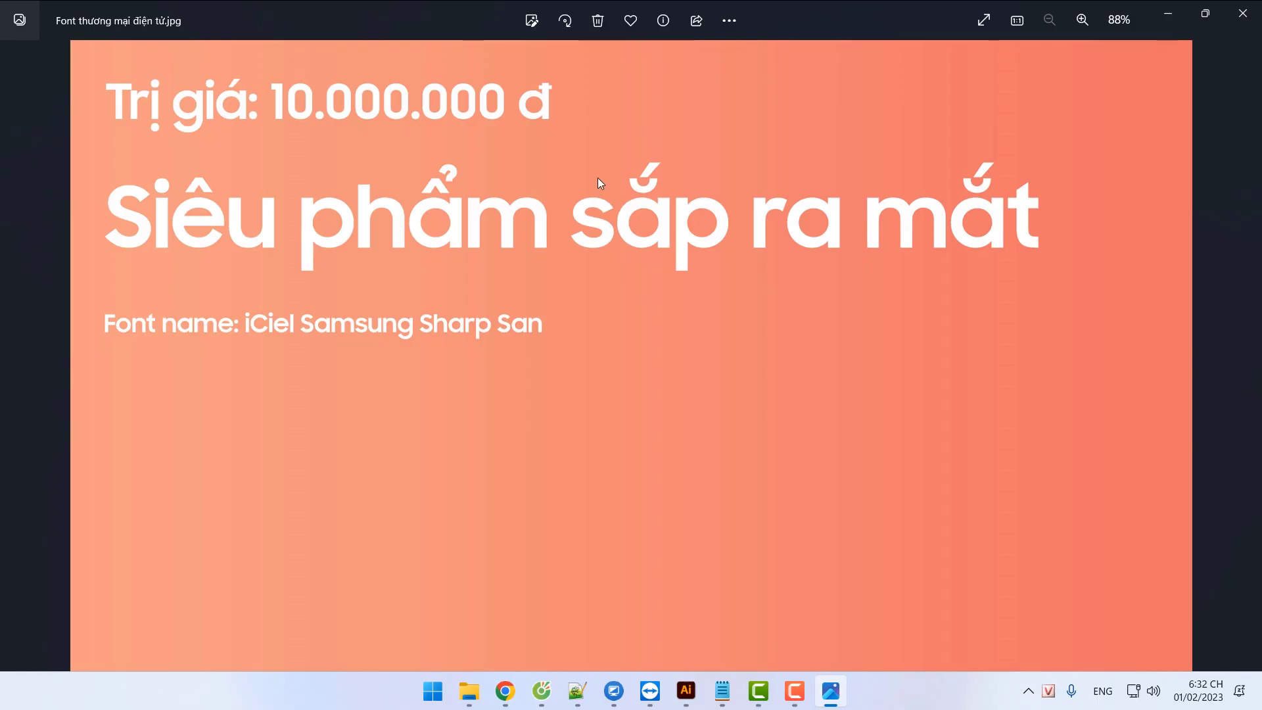
key("Right")
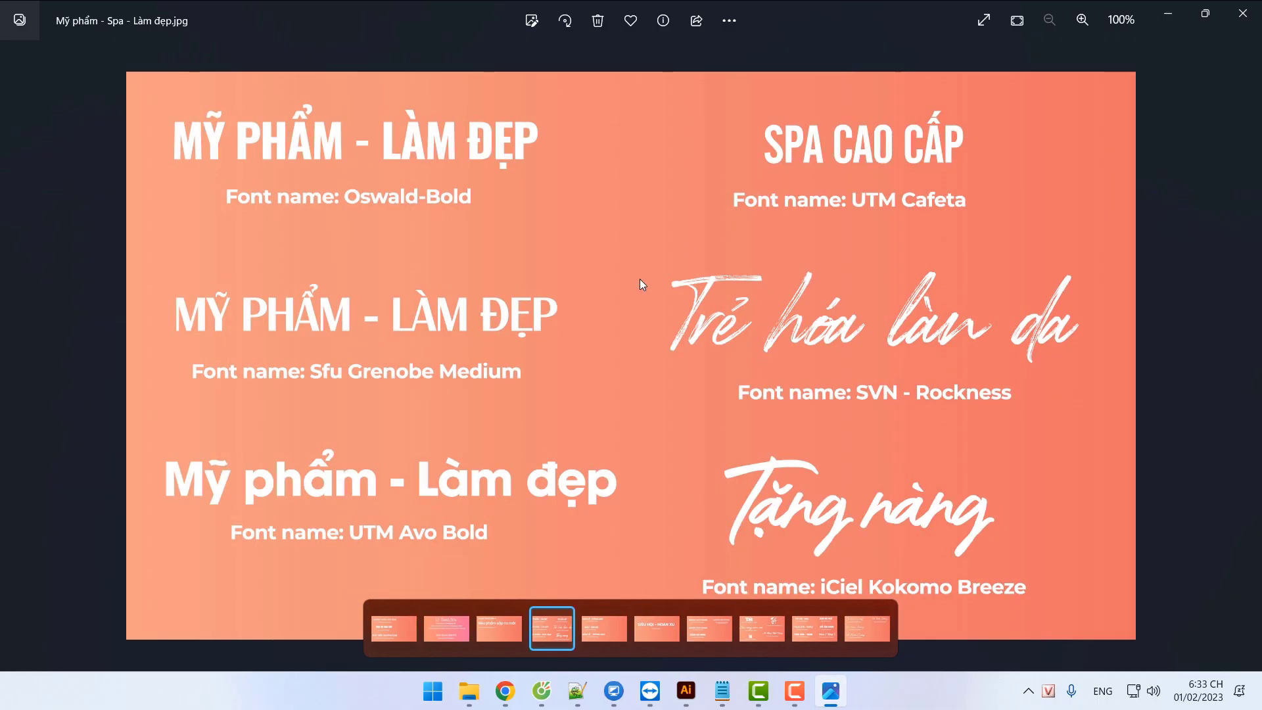
key("Right")
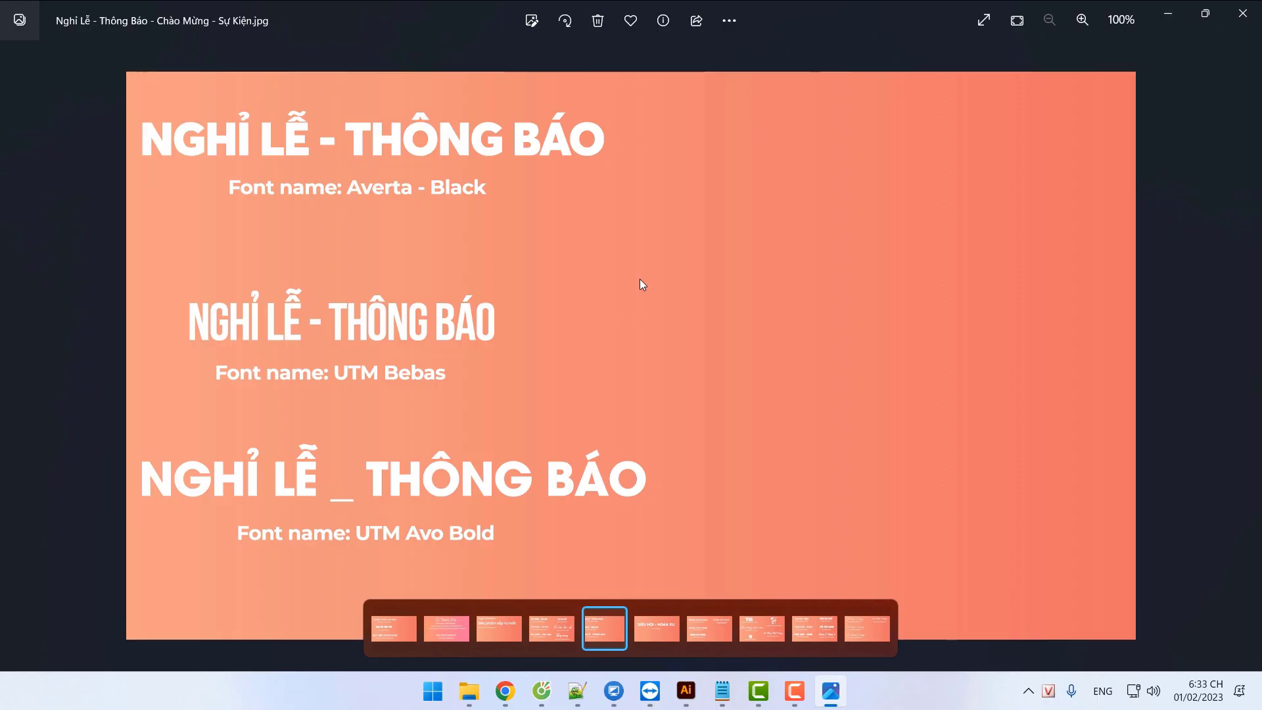
key("Right")
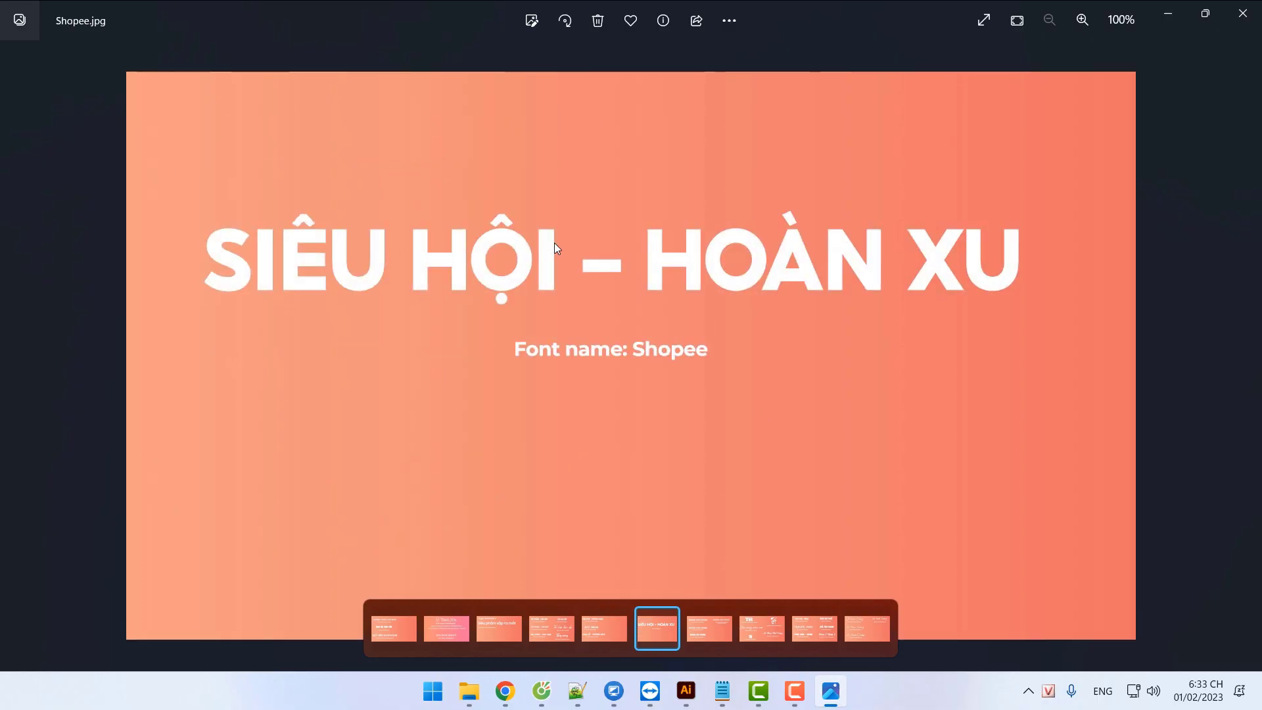
key("Right")
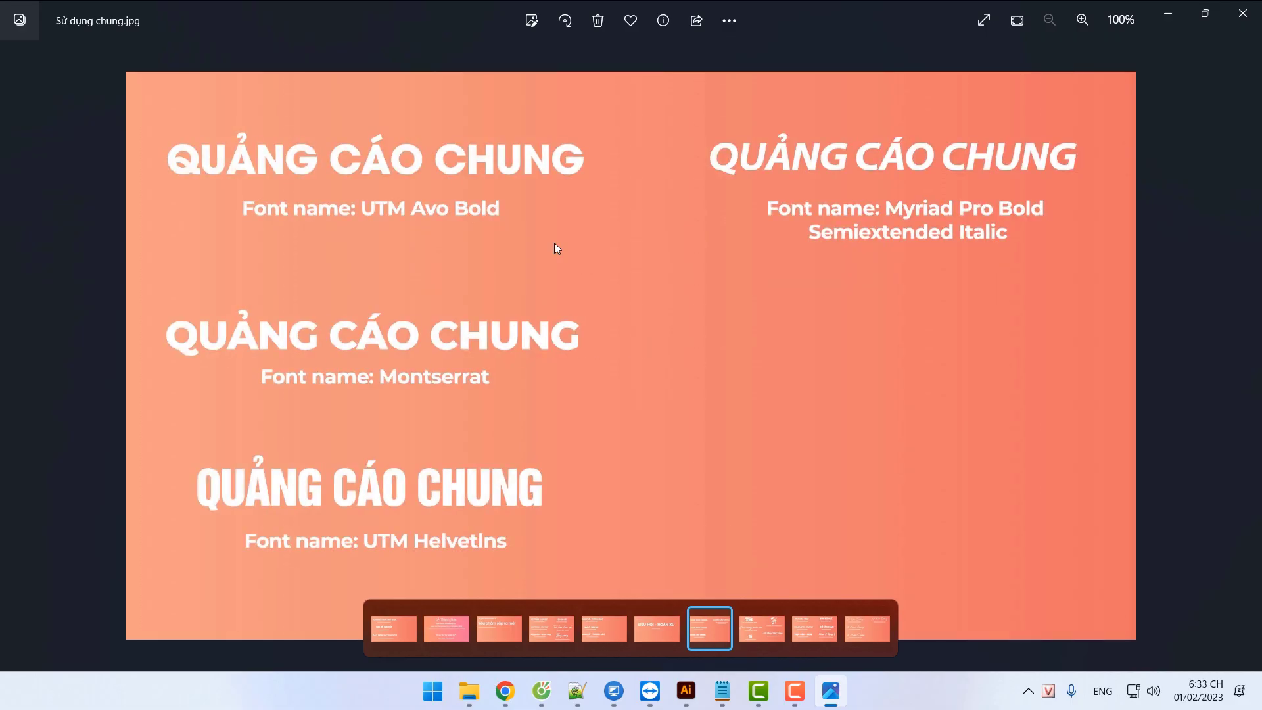
key("Right")
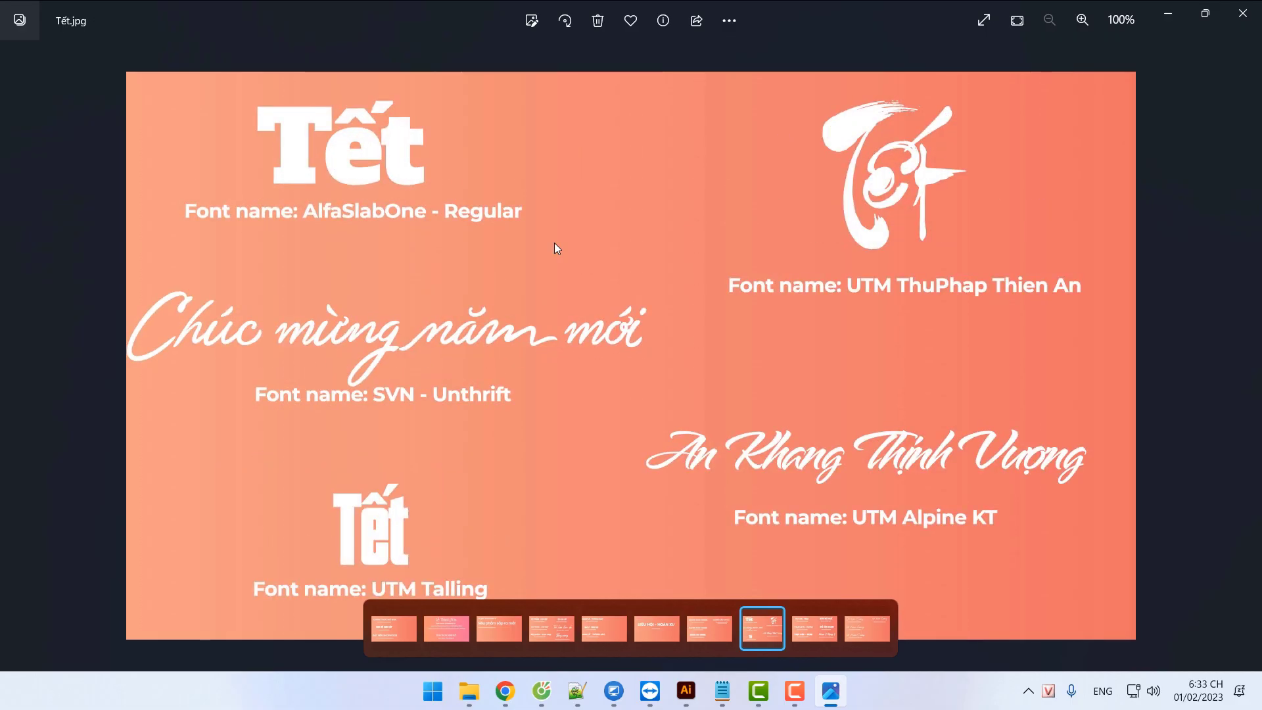
key("Right")
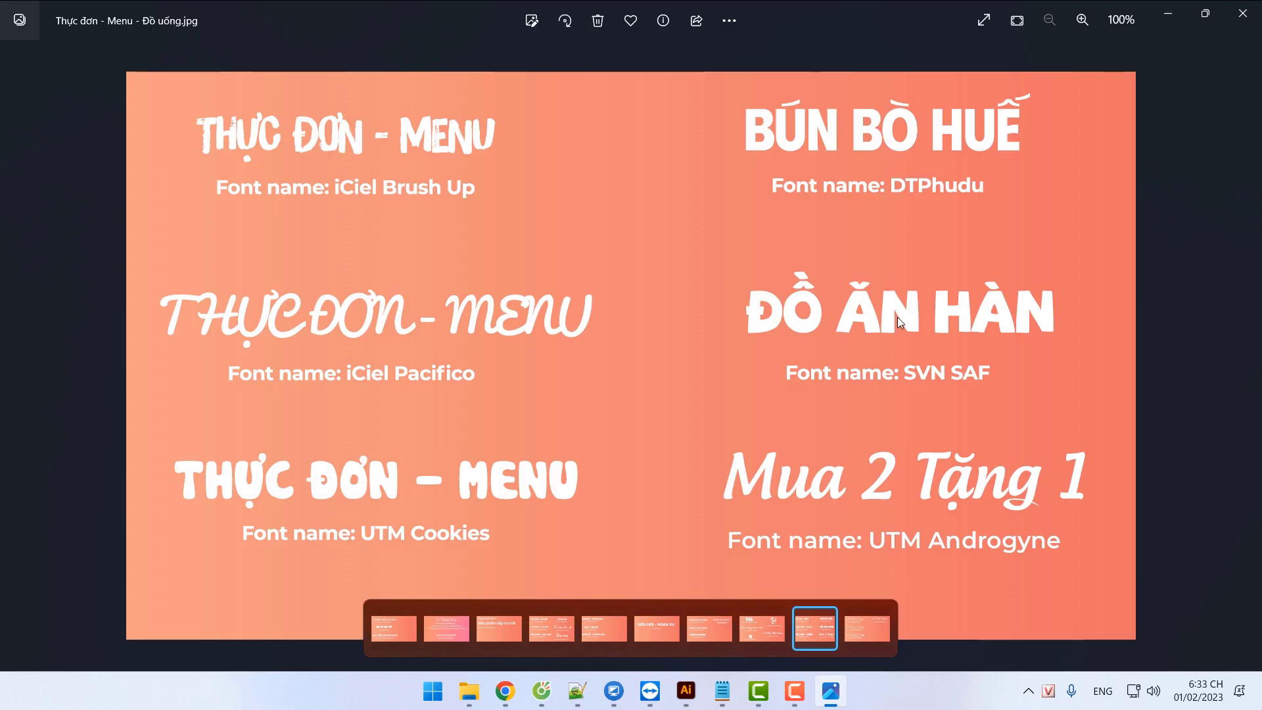
key("Right")
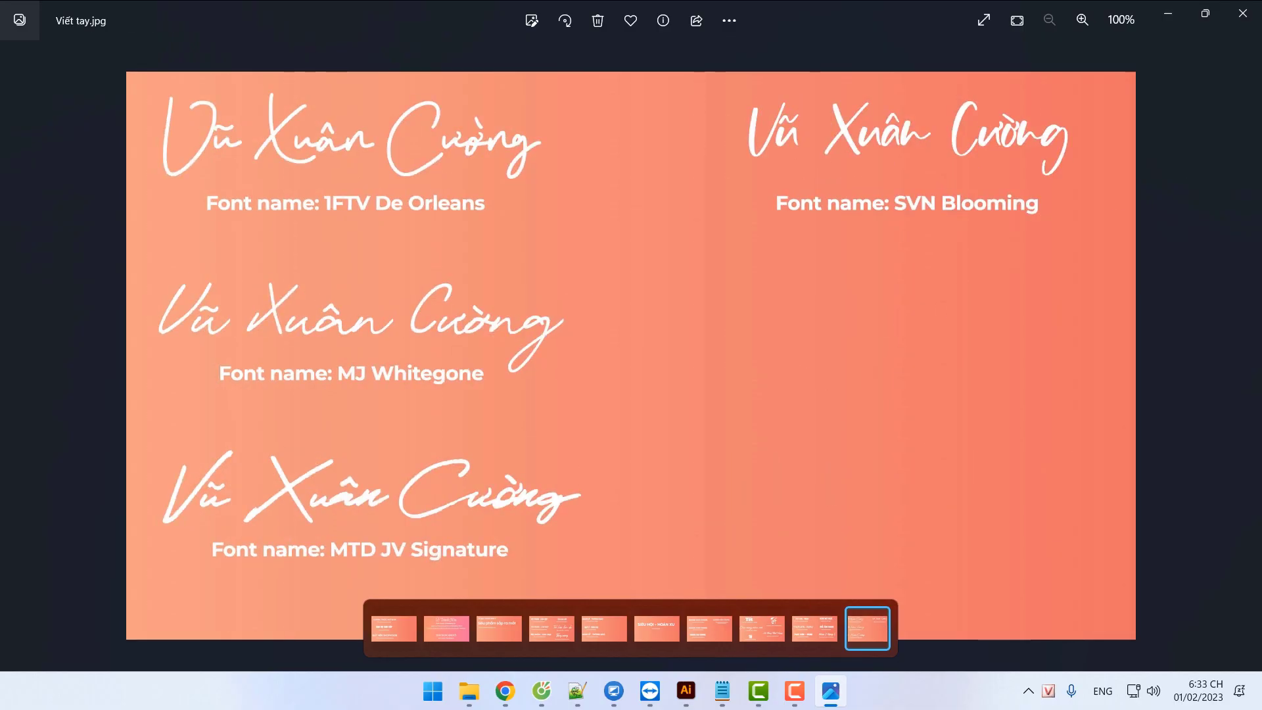
left_click(1251, 22)
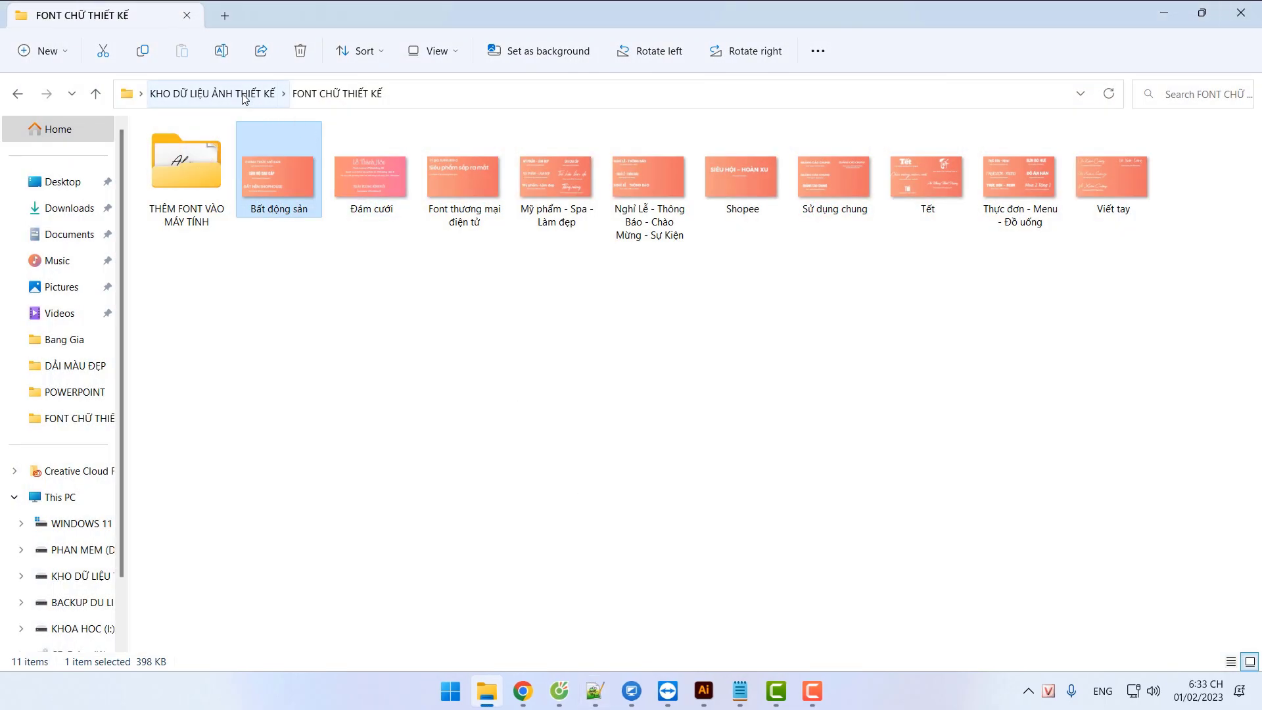
Go up to the asset library and open the DẢI MÀU ĐẸP gradient folder
left_click(212, 93)
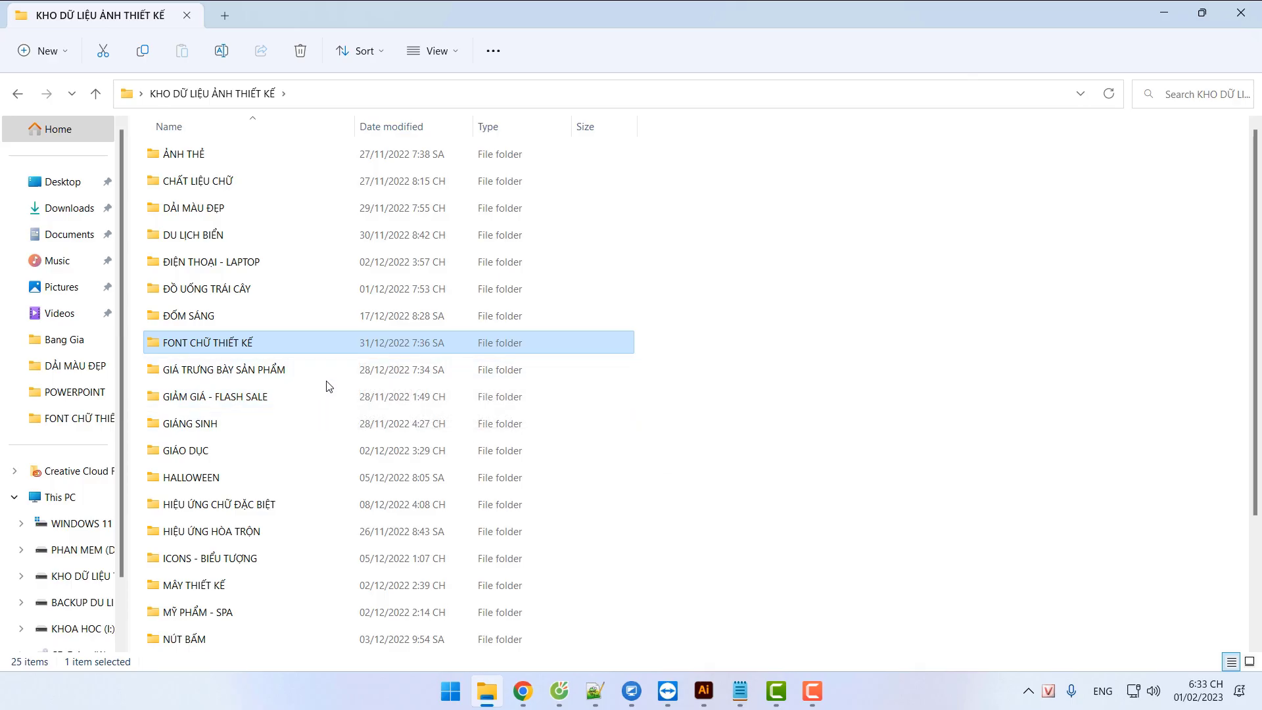
left_click(256, 217)
double_click(255, 221)
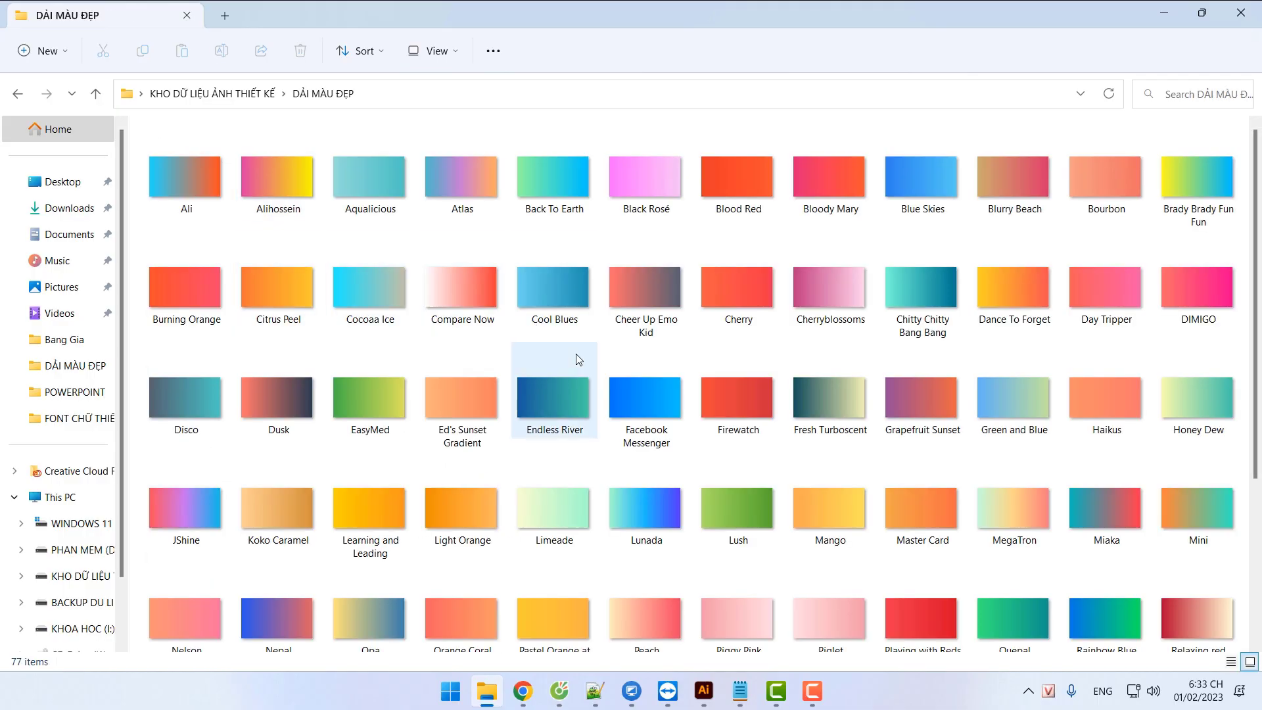
Preview the Facebook Messenger, Playing with Reds and Peach gradients, then return to KHO DỮ LIỆU ẢNH THIẾT KẾ
double_click(623, 397)
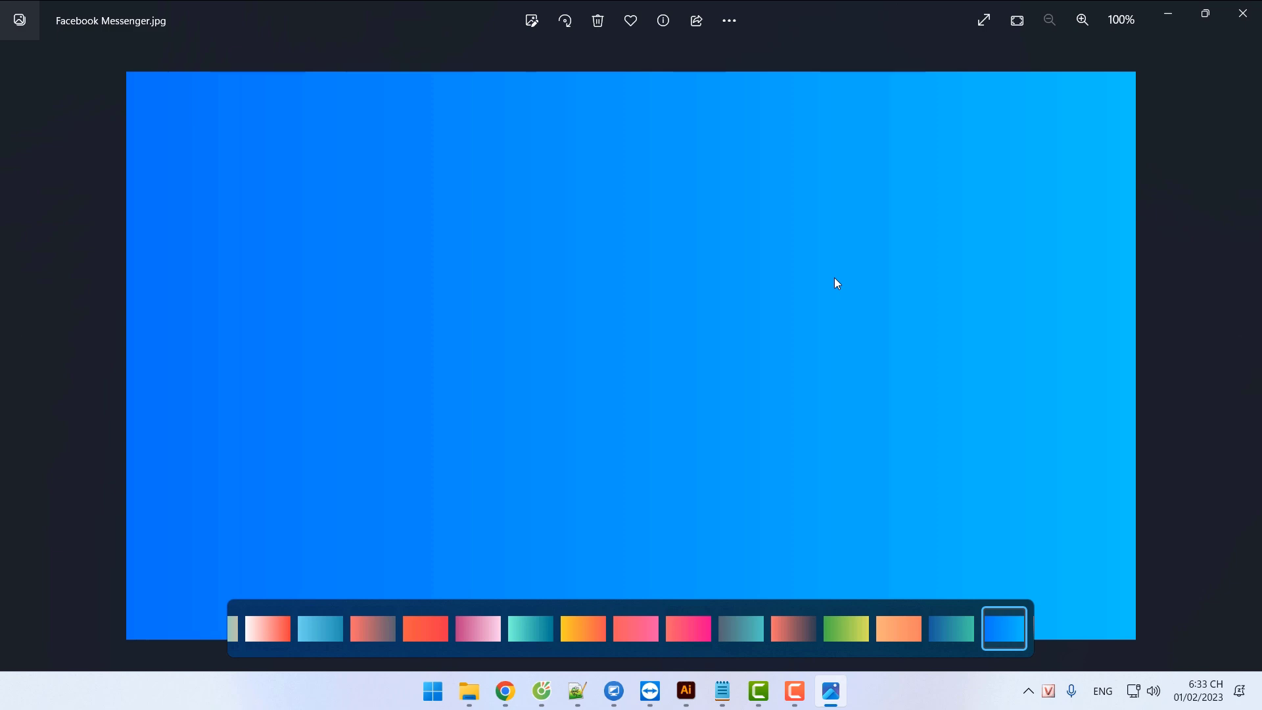
left_click(1243, 13)
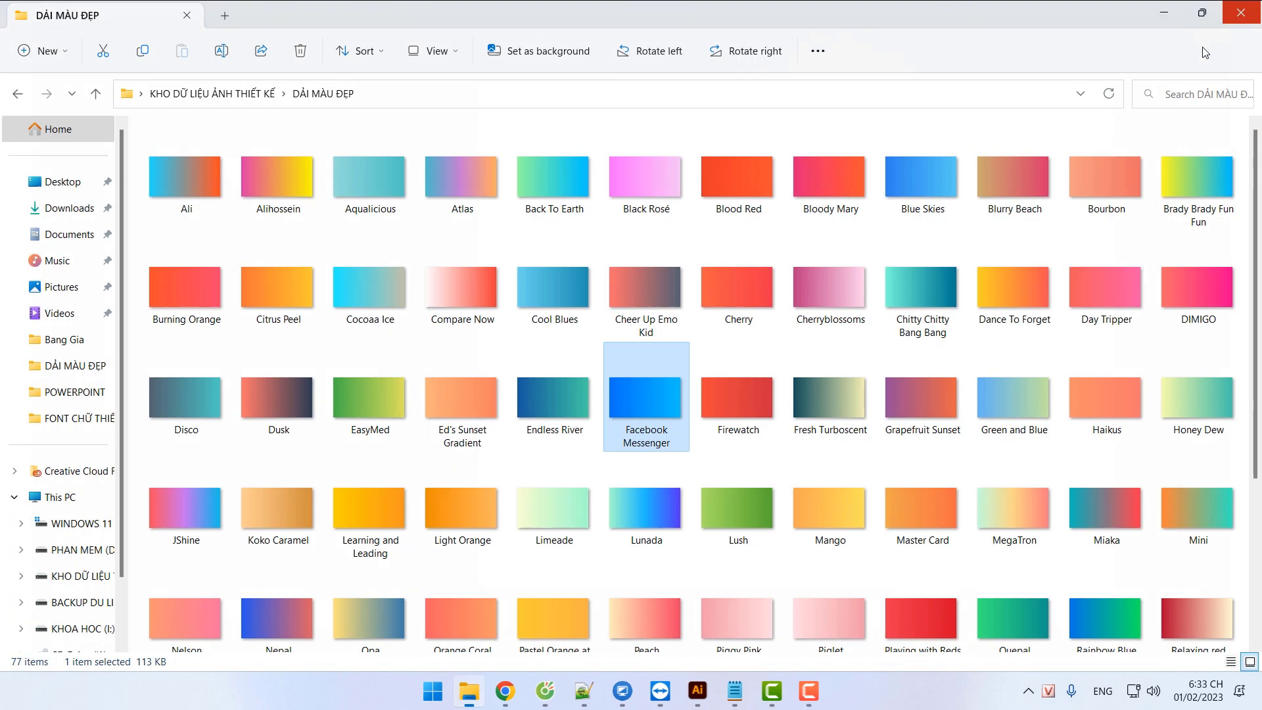
scroll(949, 480, "down", 3)
double_click(917, 380)
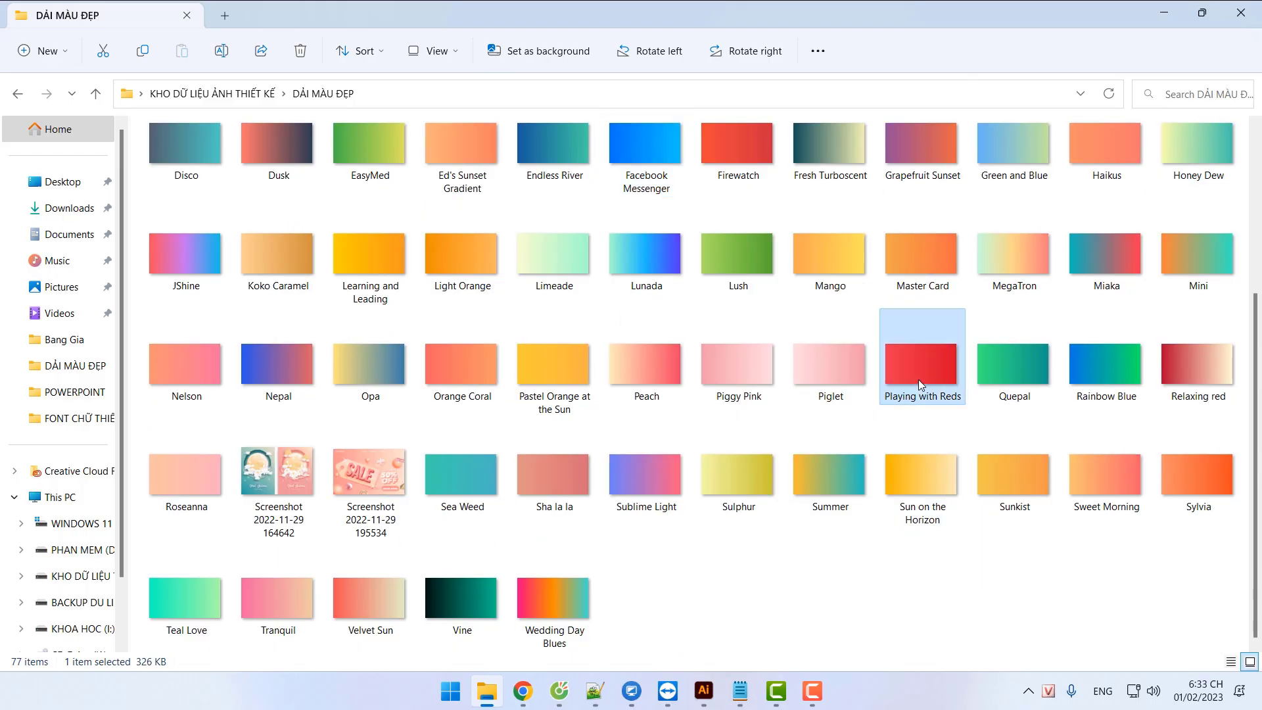
mouse_move(766, 197)
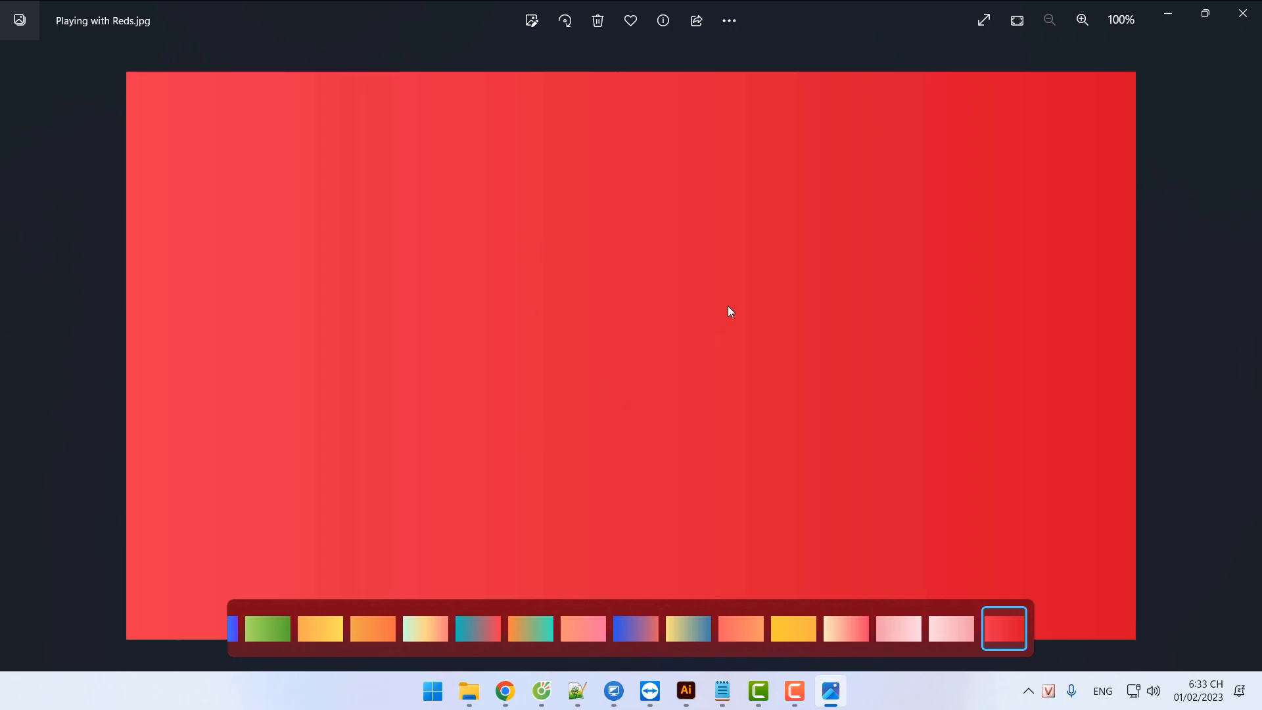
left_click(1241, 14)
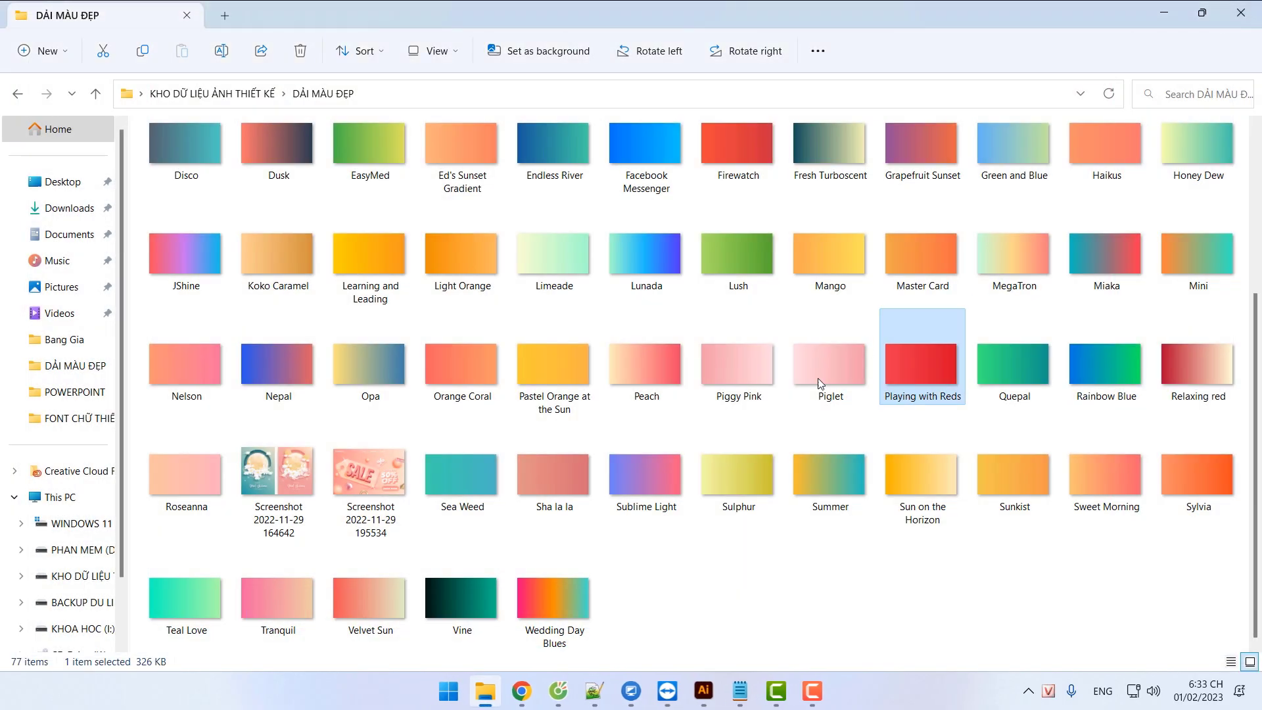
double_click(653, 398)
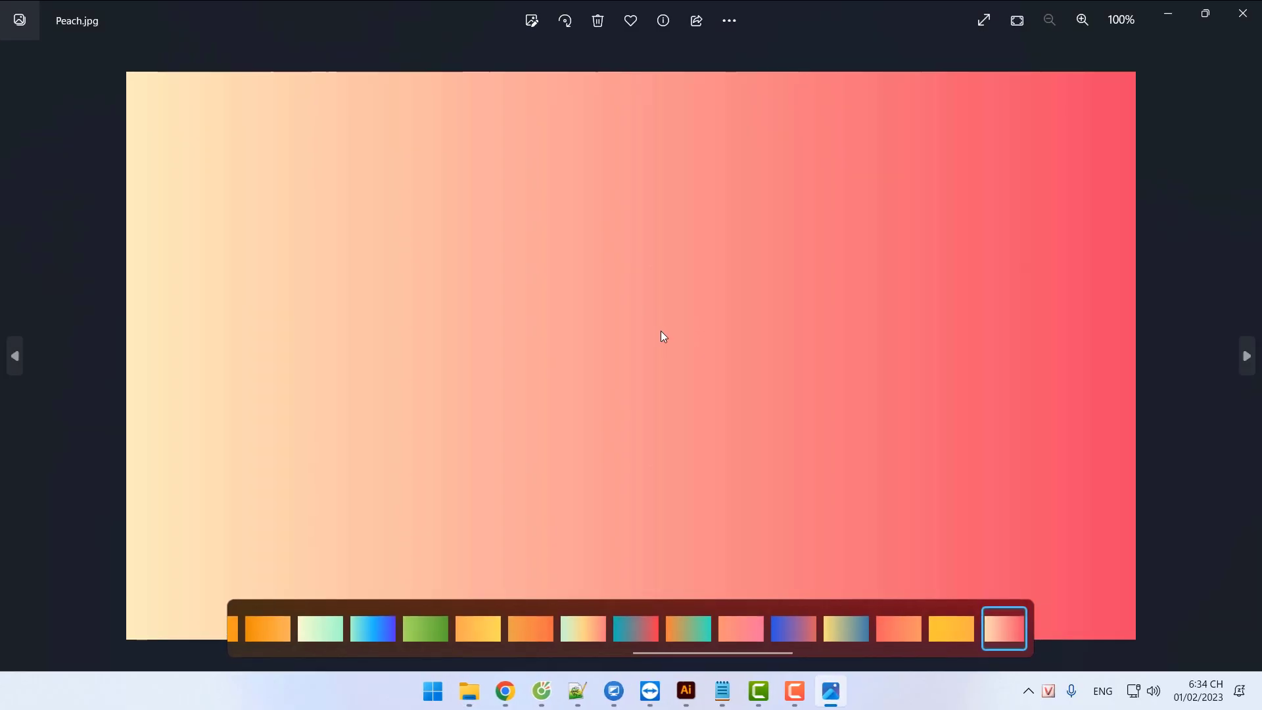
left_click(1240, 19)
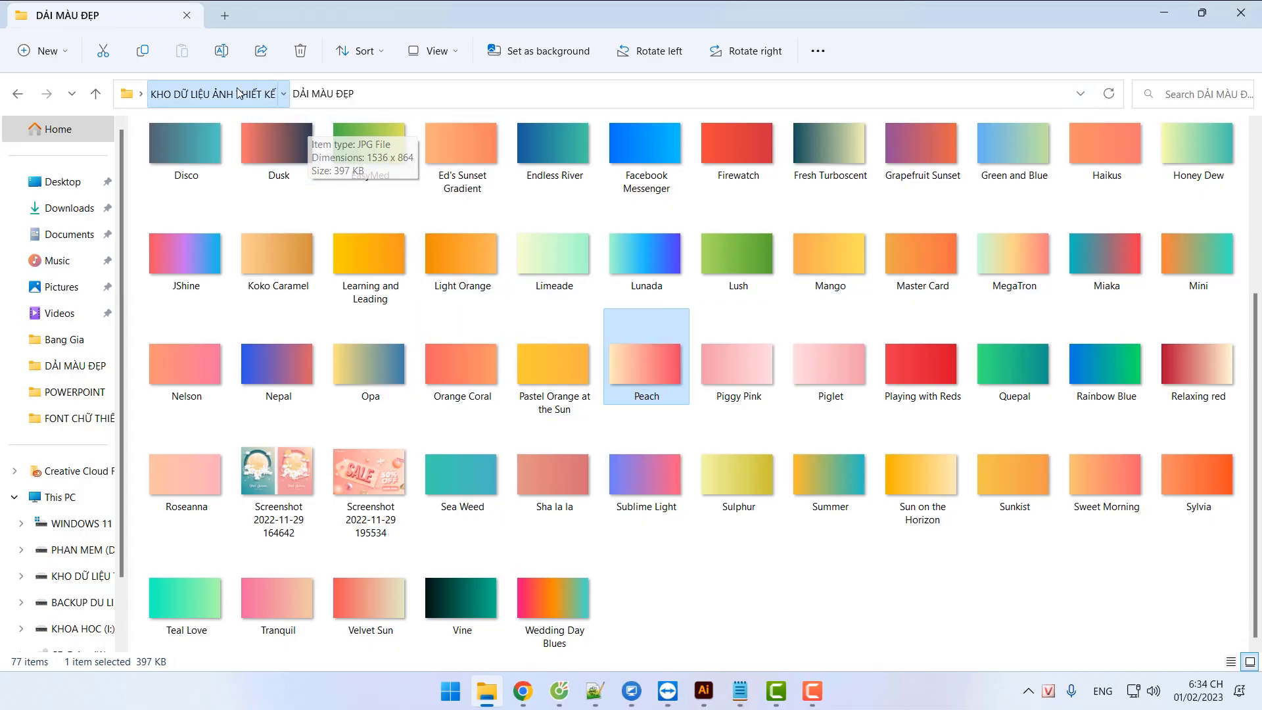
left_click(212, 93)
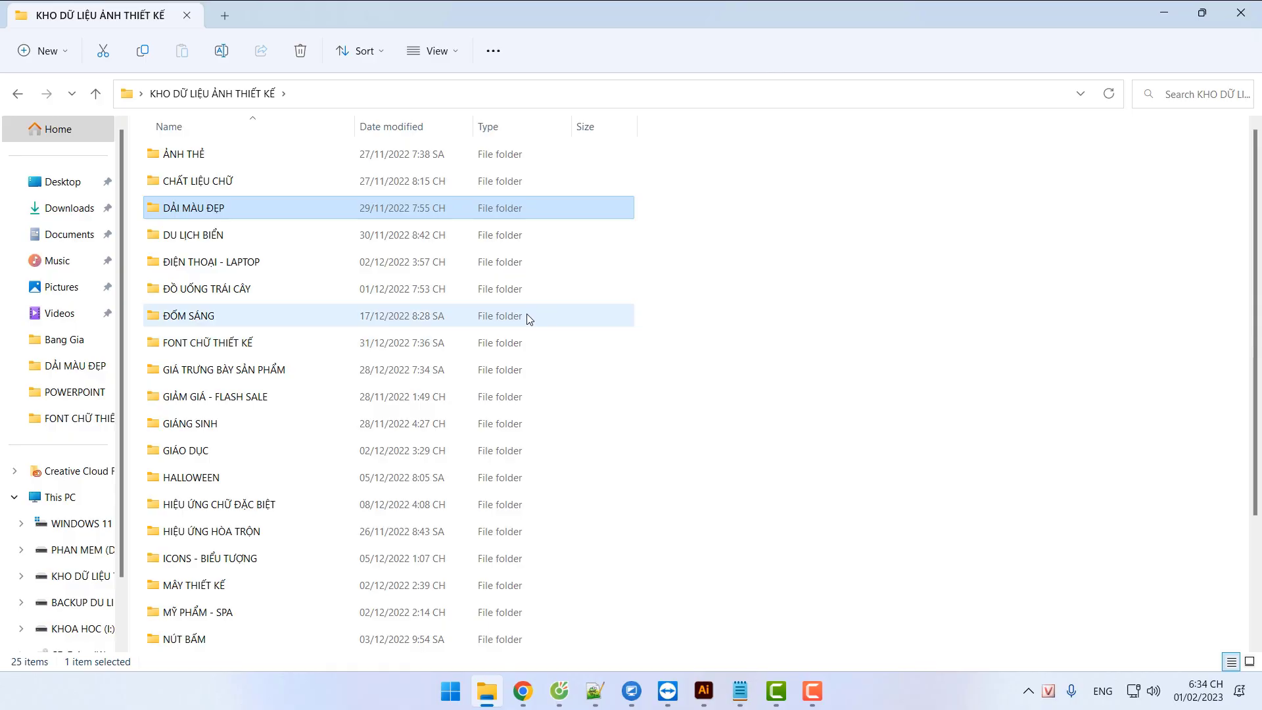
double_click(346, 287)
scroll(641, 283, "down", 2)
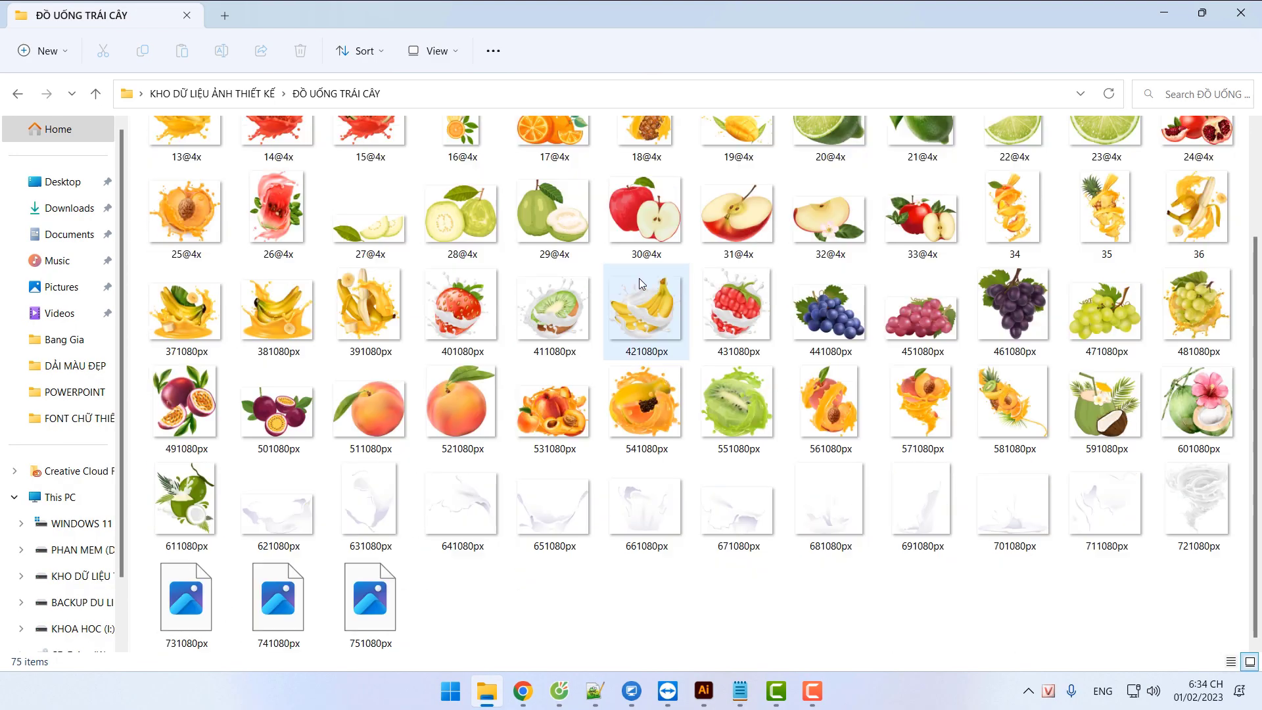
scroll(639, 284, "up", 2)
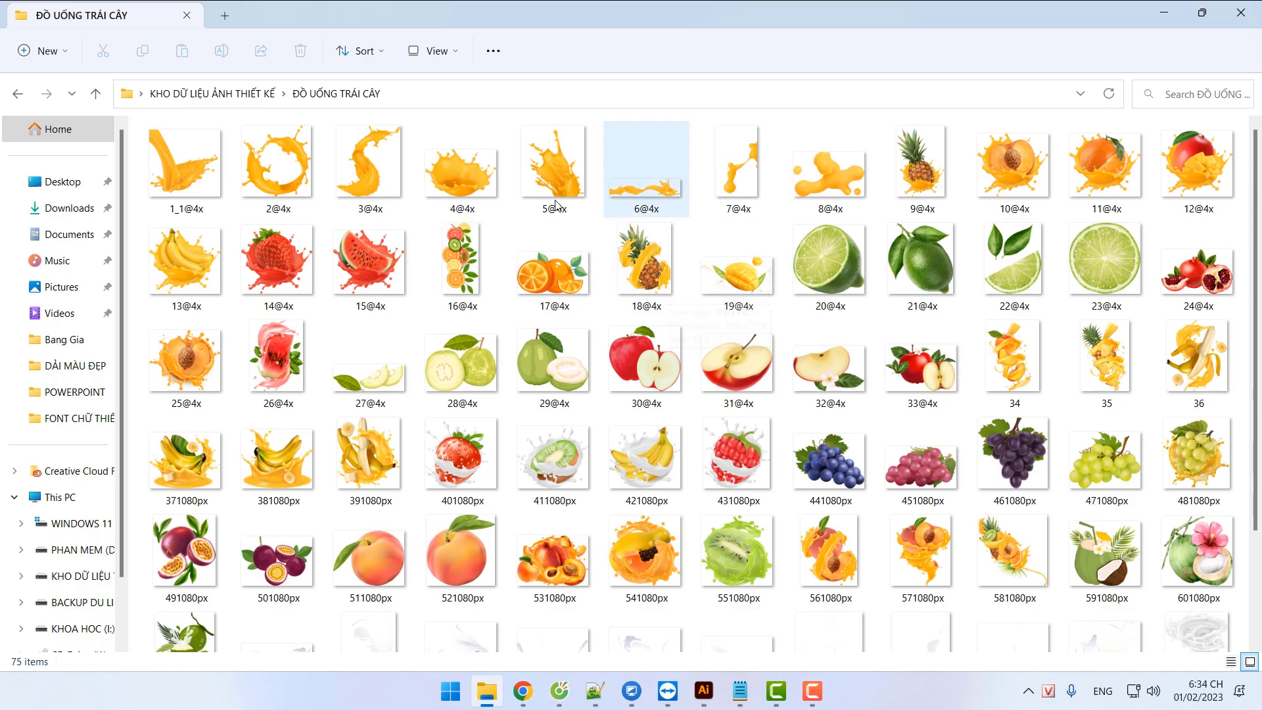
left_click(226, 94)
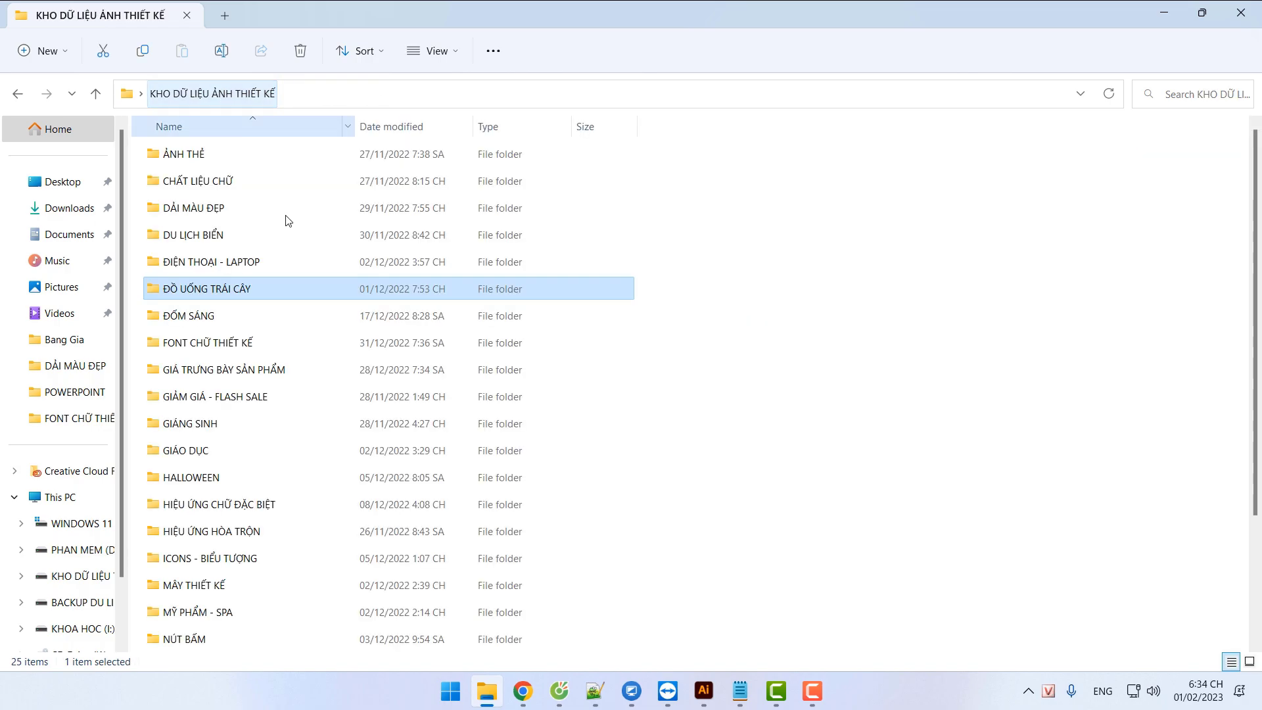
double_click(276, 370)
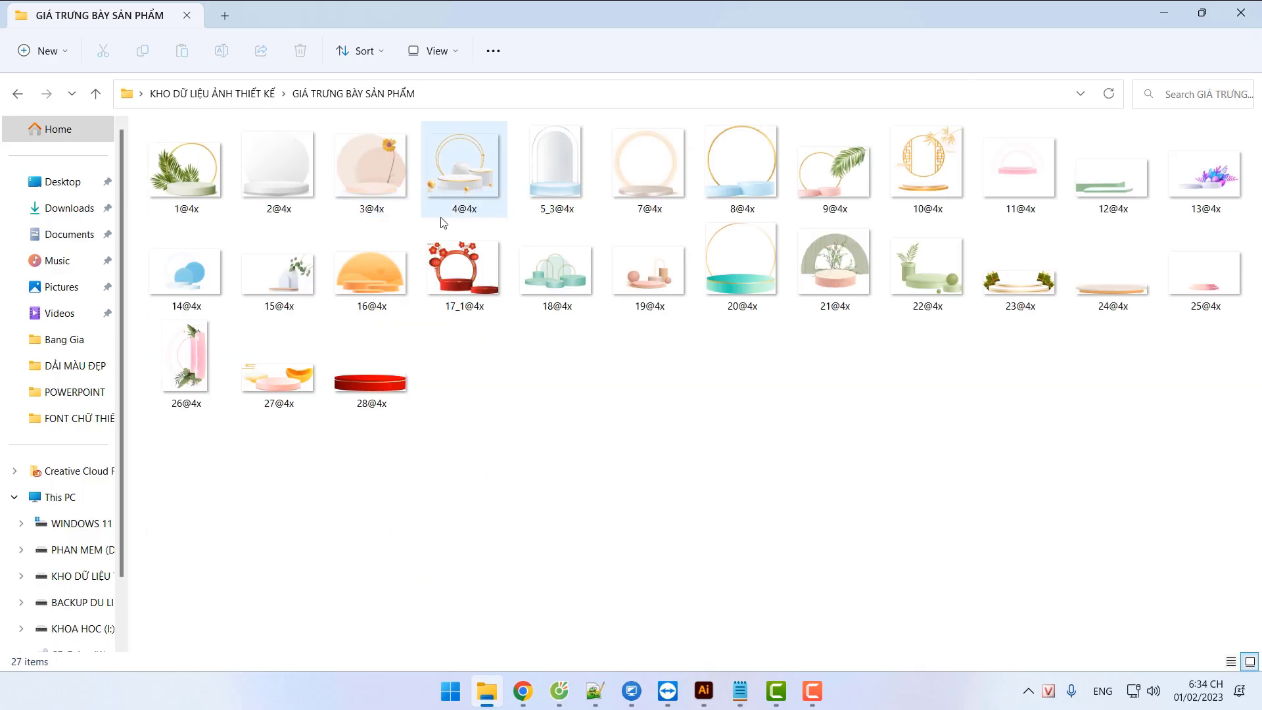
left_click(253, 100)
left_click(357, 392)
scroll(357, 391, "down", 2)
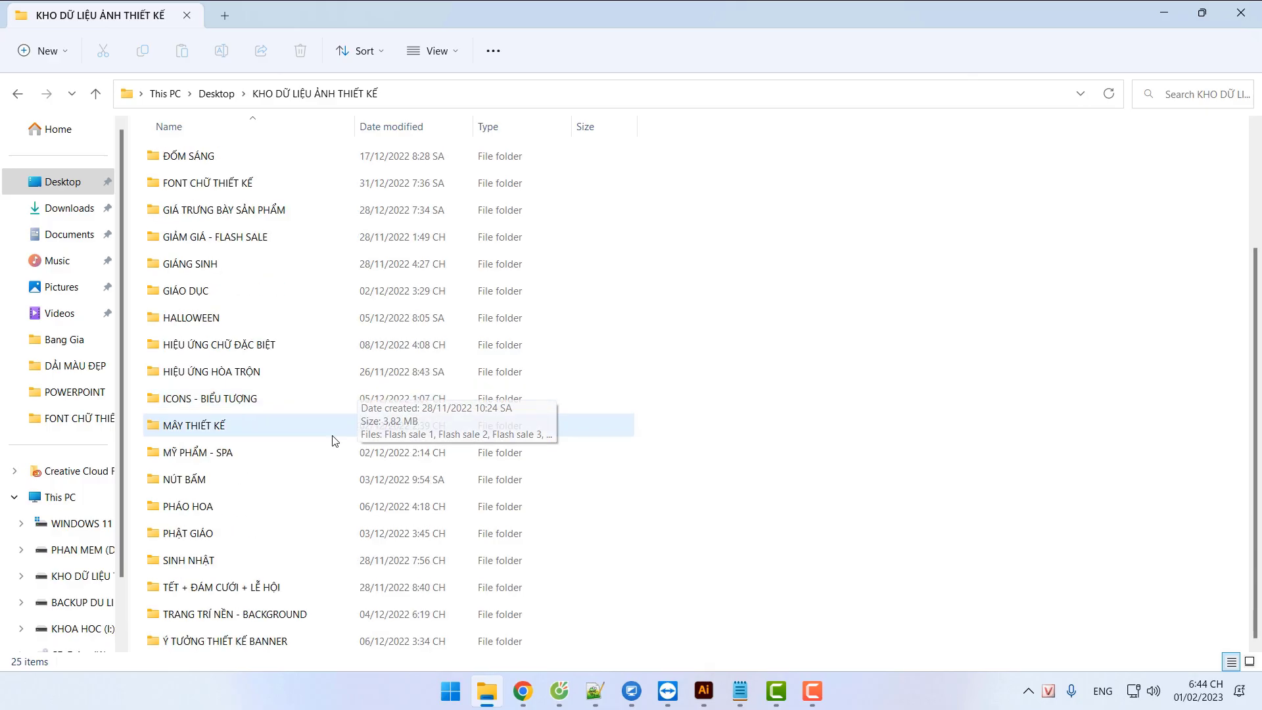
double_click(283, 588)
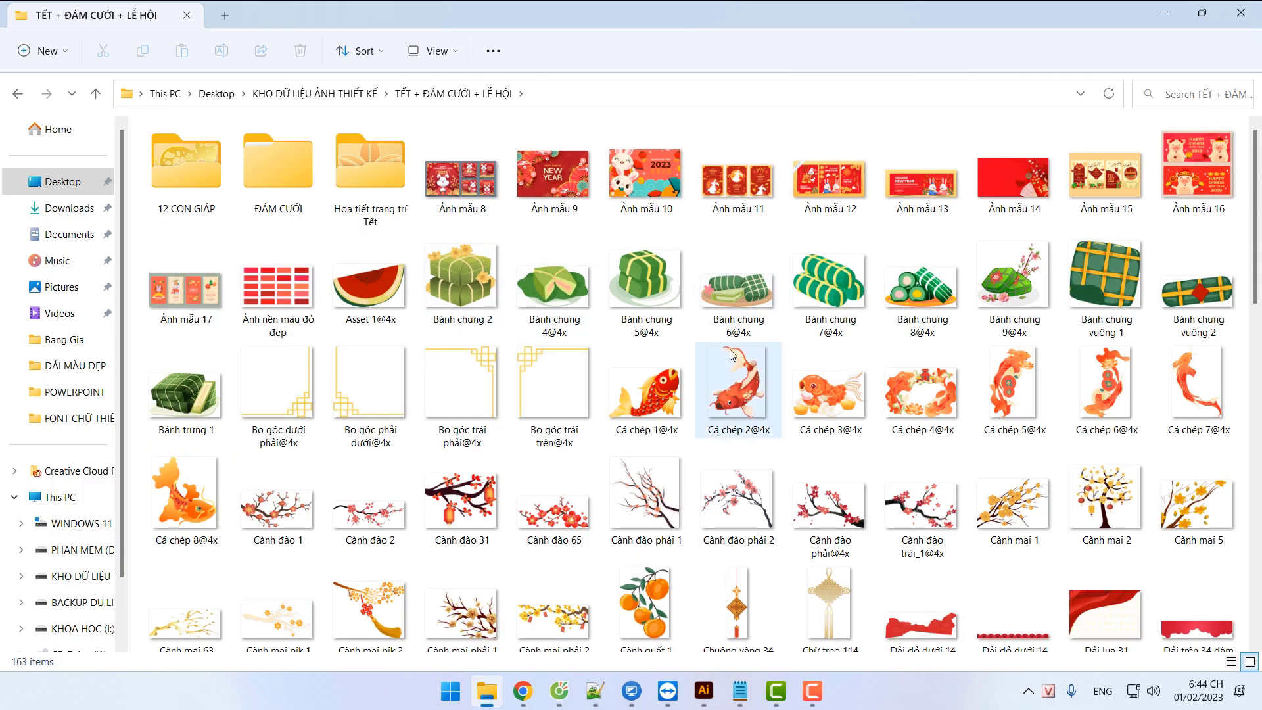
double_click(525, 327)
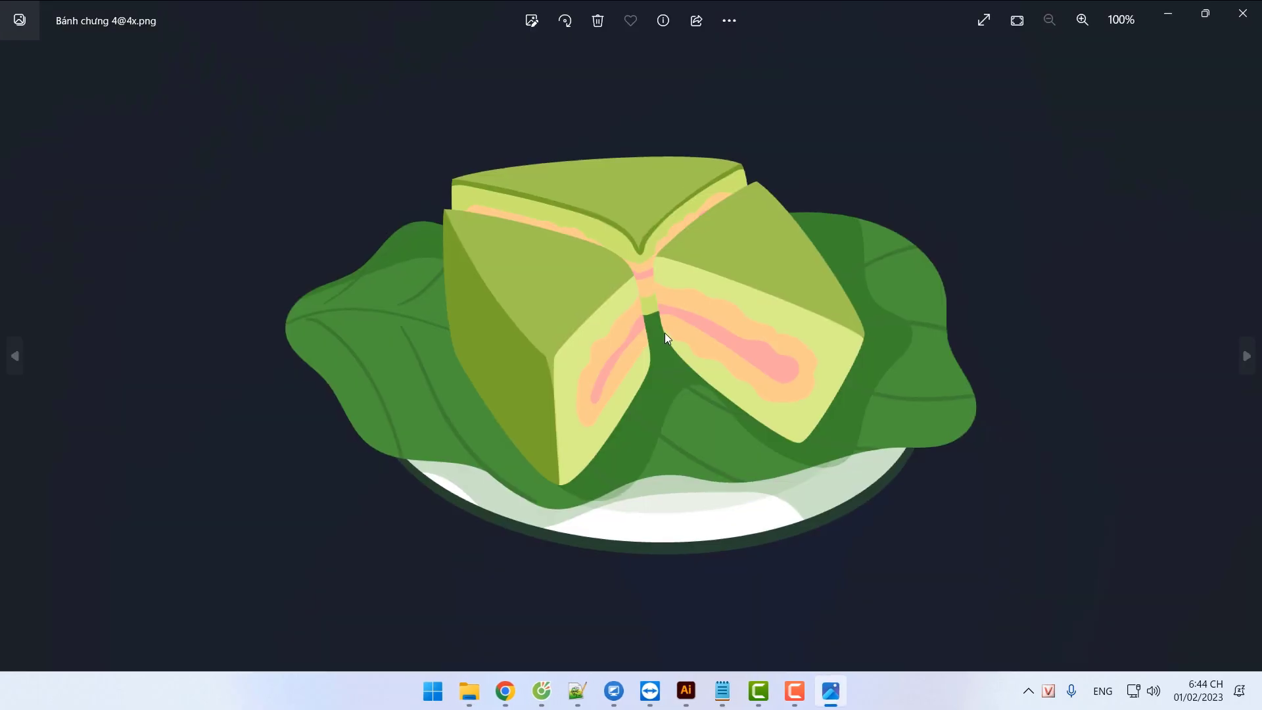
left_click(1243, 22)
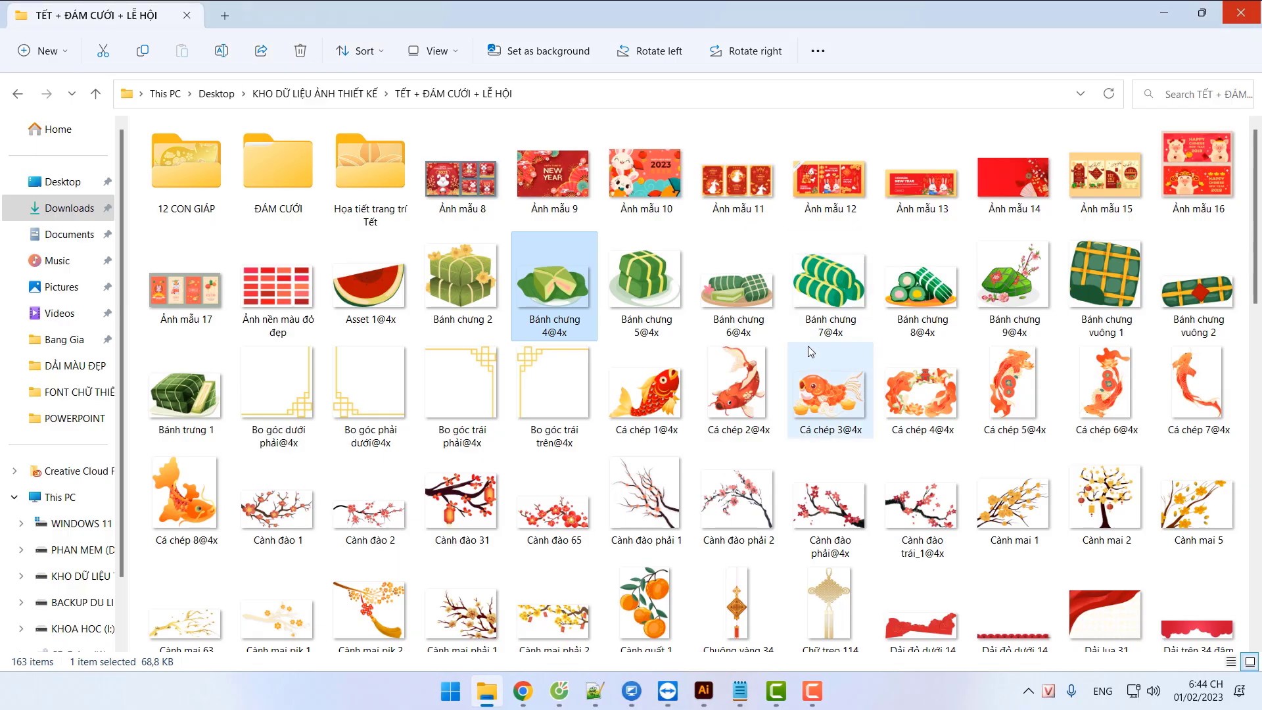
Preview the carp images Cá chép 1@4x and Cá chép 3@4x, closing each viewer
double_click(646, 387)
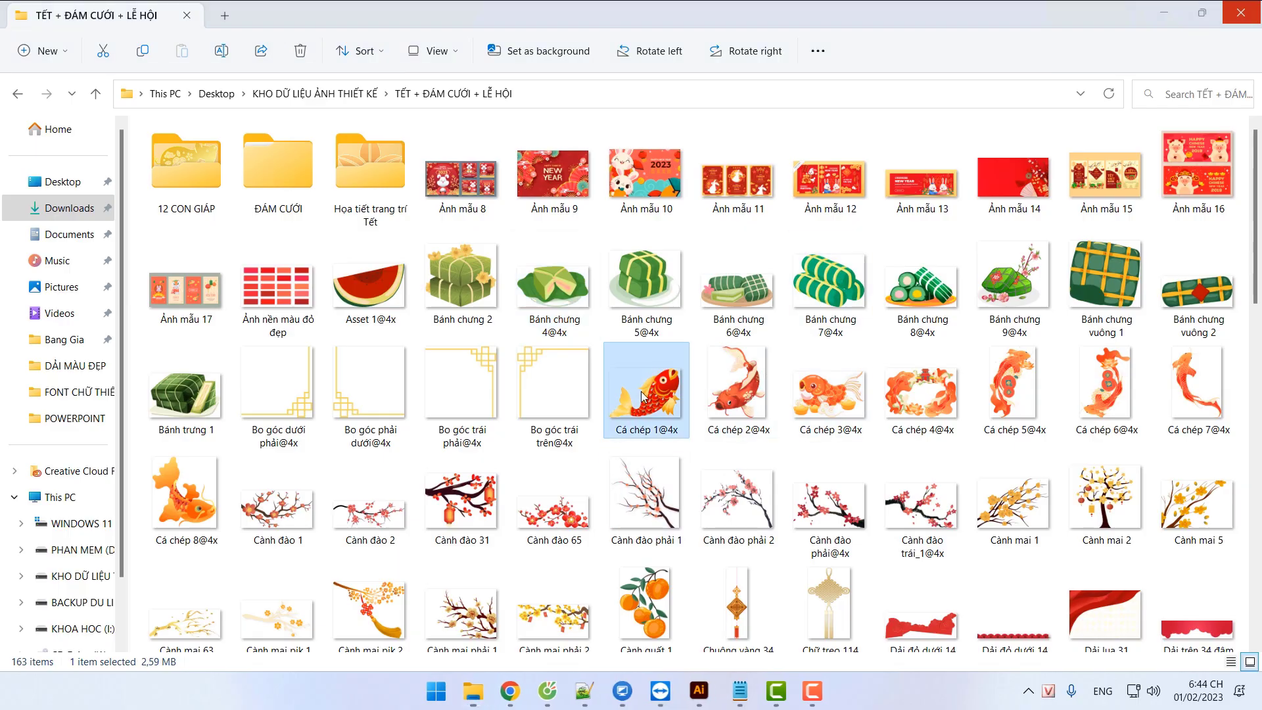
key("alt+F4")
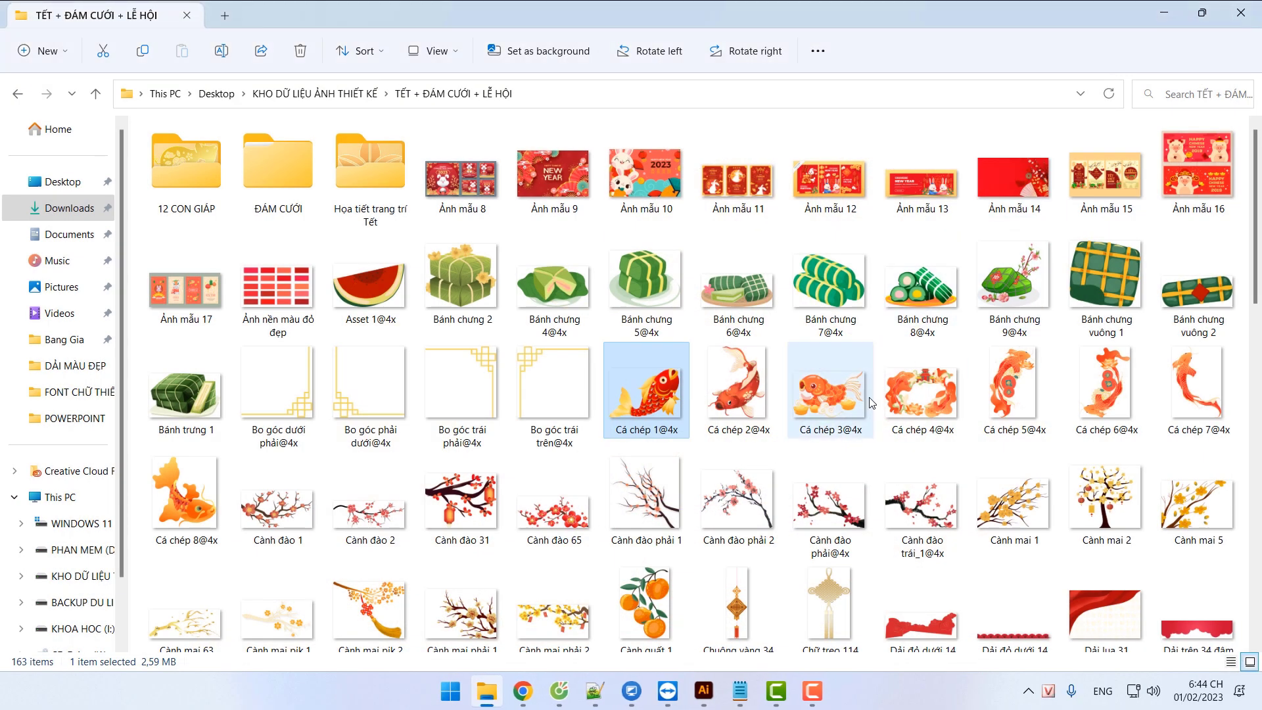
left_click(822, 387)
double_click(822, 386)
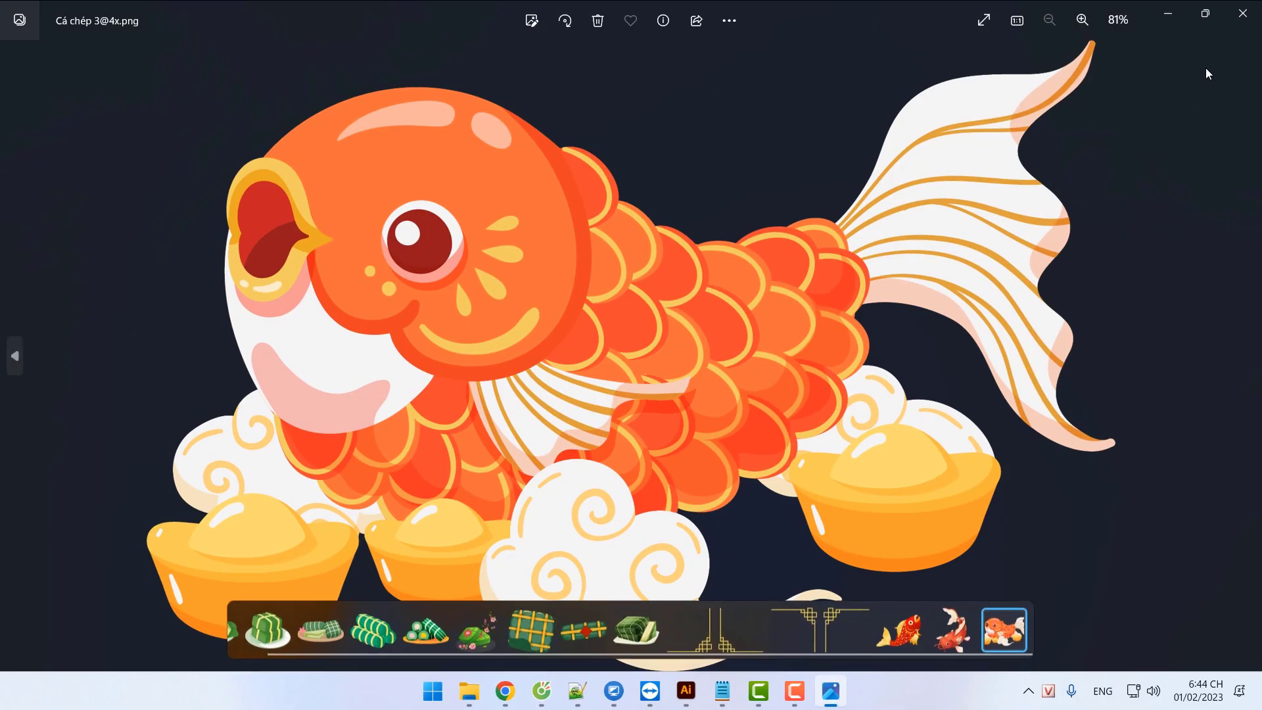
left_click(1225, 24)
scroll(937, 354, "down", 10)
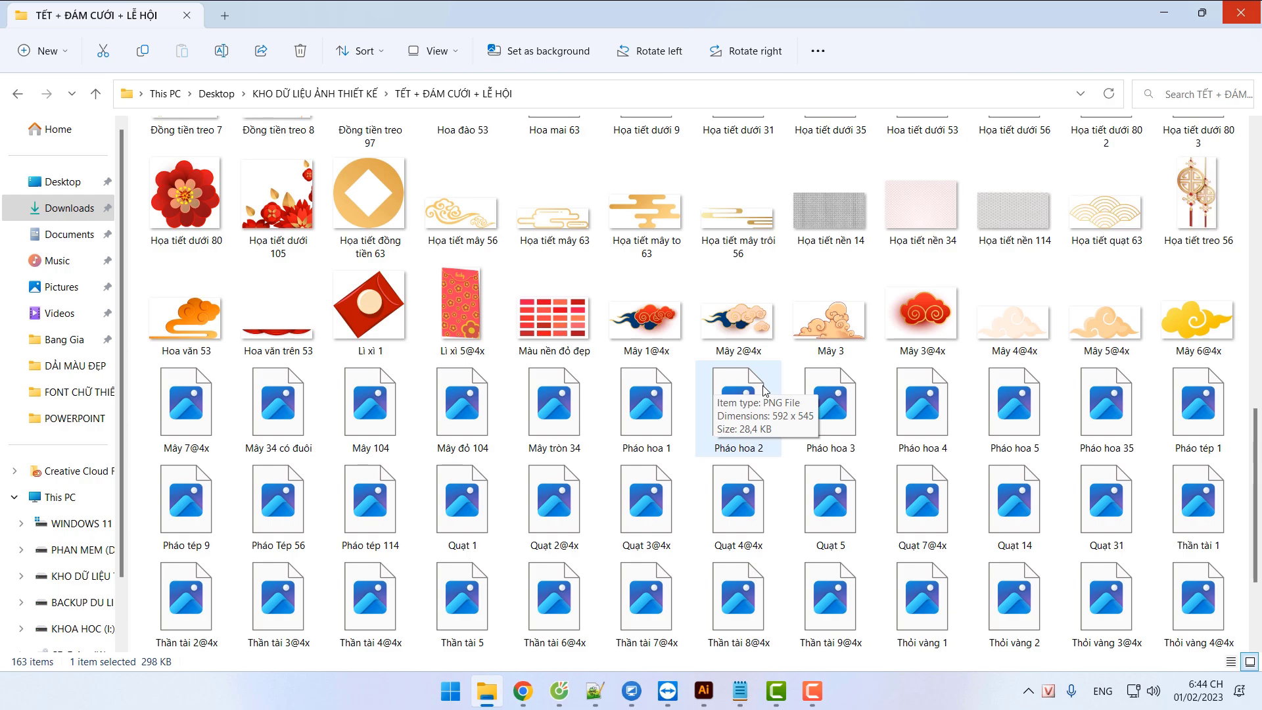
scroll(762, 391, "up", 10)
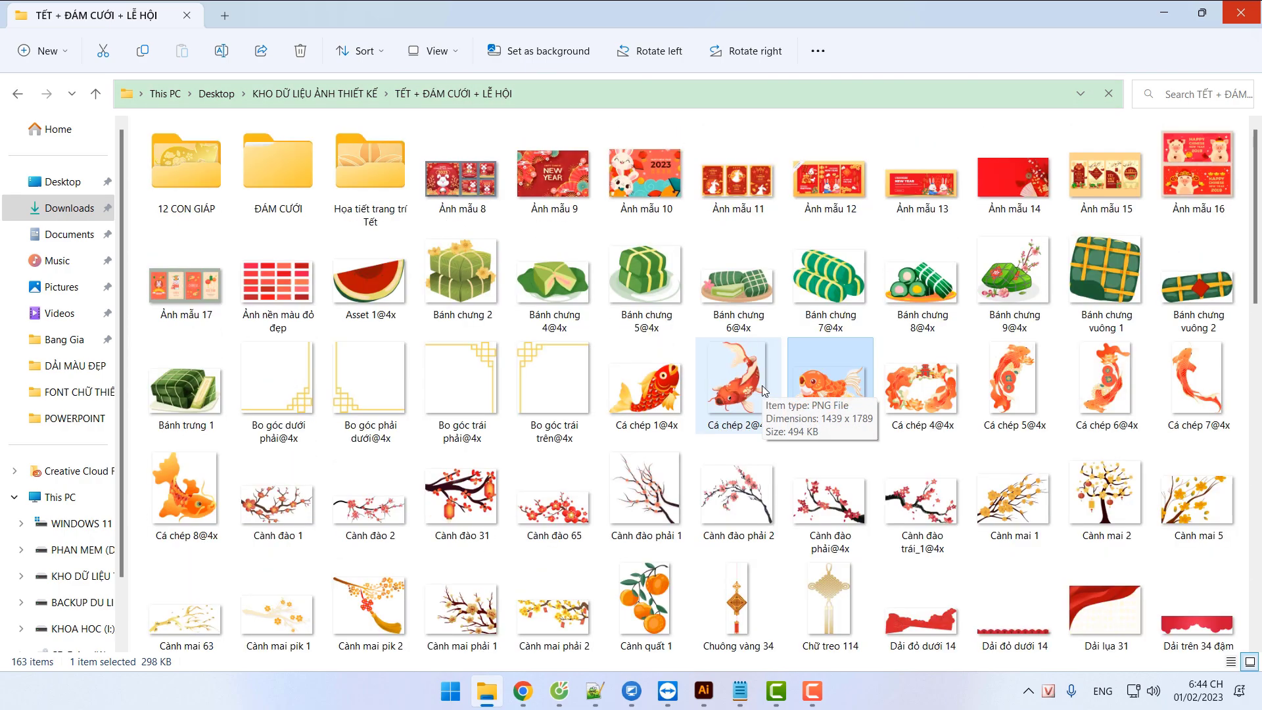
Return to the KHO DỮ LIỆU ẢNH THIẾT KẾ folder and look over its folders by selecting and deselecting them
left_click(315, 93)
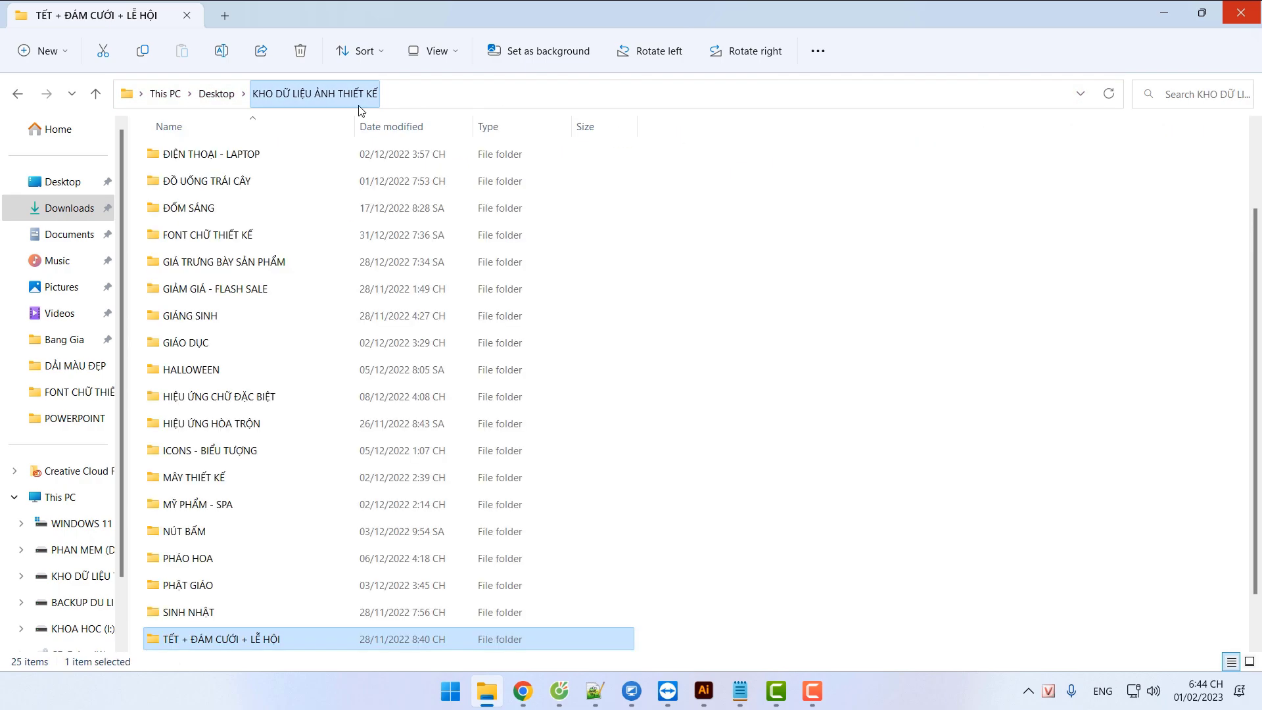
key("g")
scroll(332, 305, "down", 2)
left_click_drag(886, 205, 258, 662)
scroll(353, 357, "up", 3)
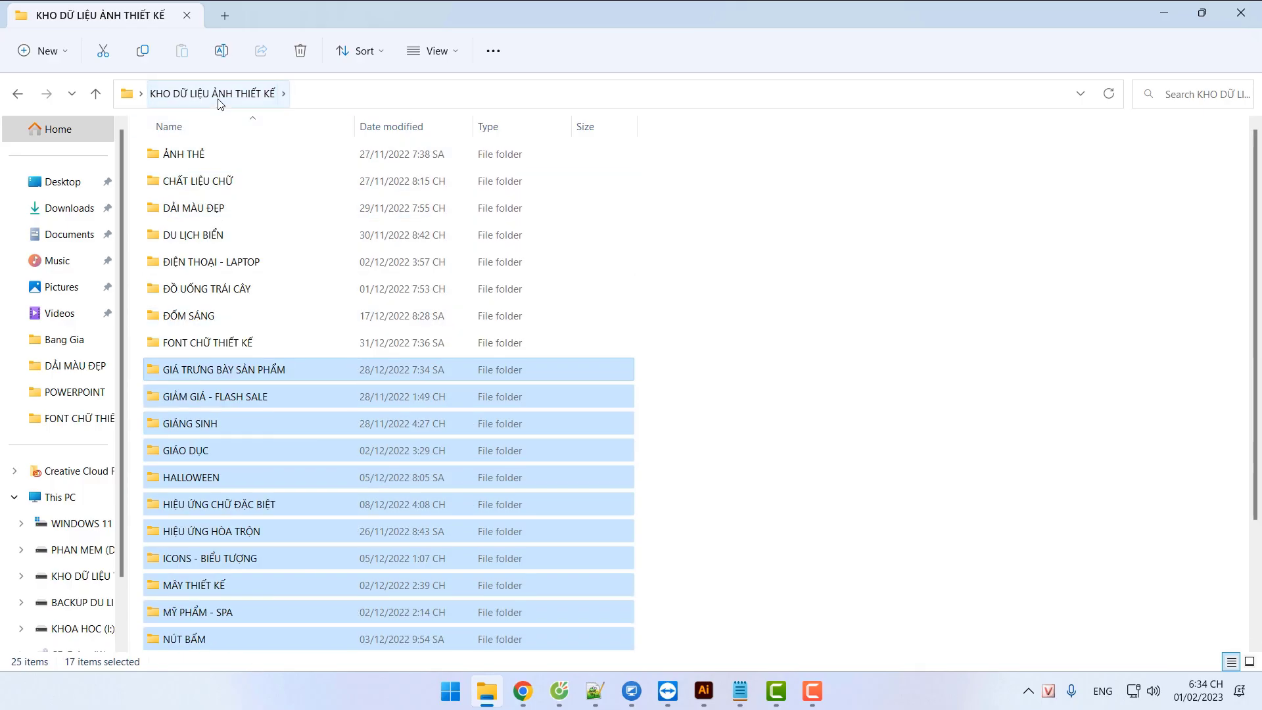
left_click(746, 346)
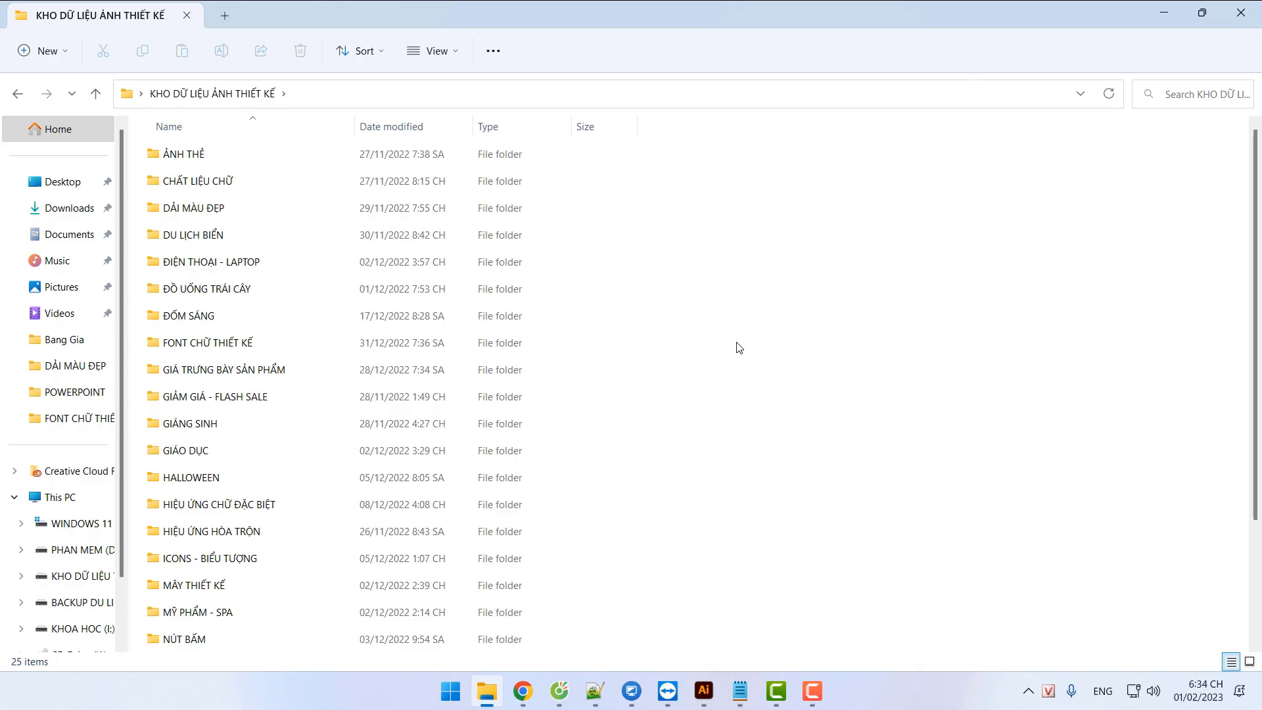
left_click_drag(709, 190, 319, 654)
left_click(773, 428)
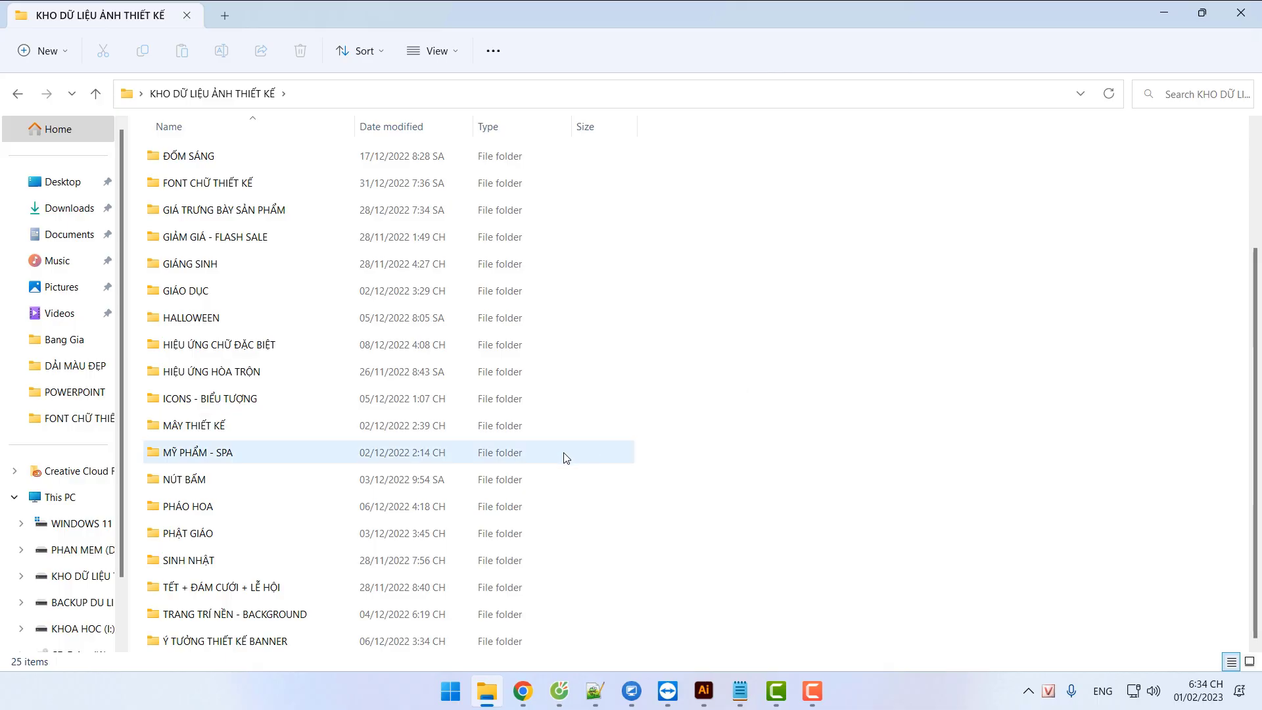
Open a new Google Chrome window maximized to full screen
scroll(566, 459, "up", 2)
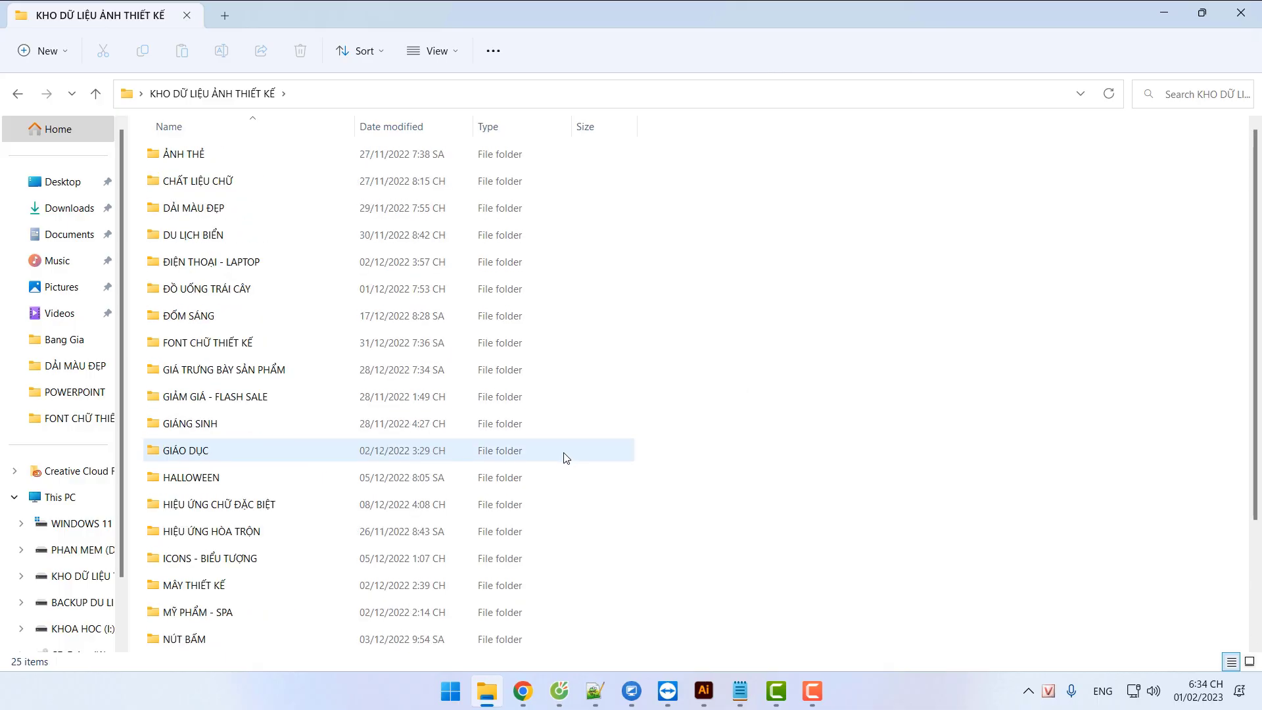
scroll(740, 306, "down", 2)
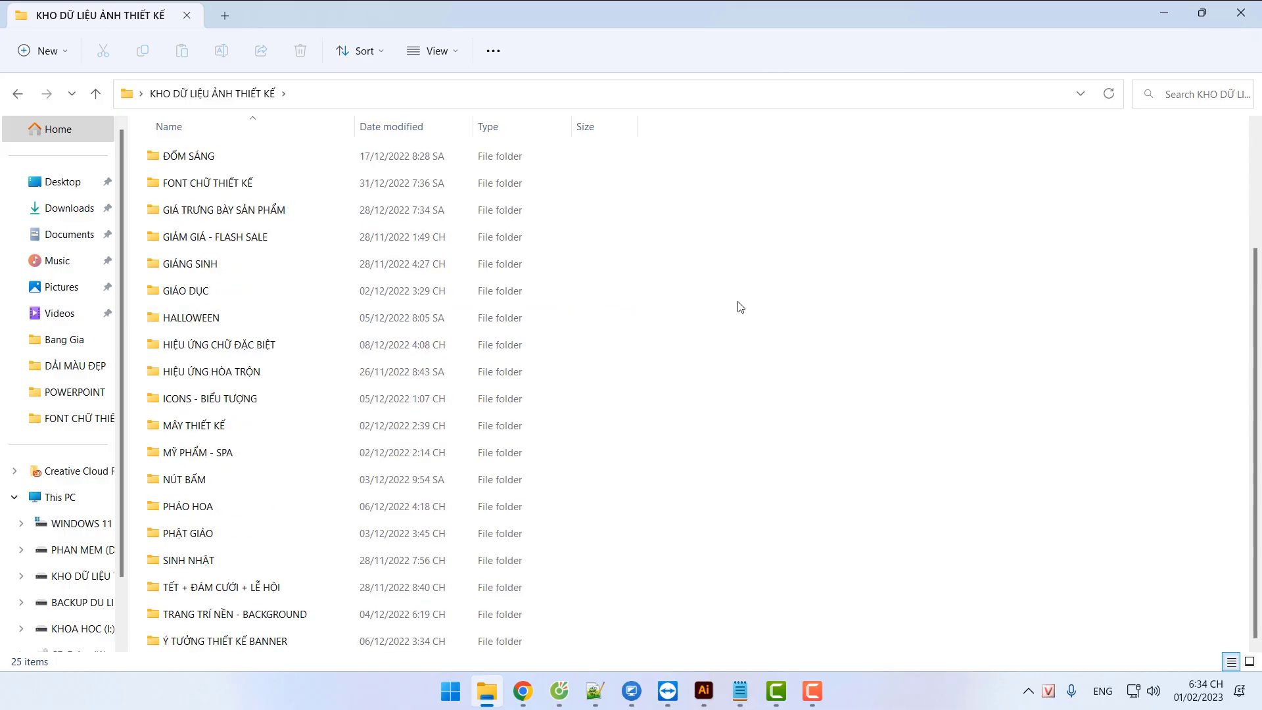
scroll(739, 305, "up", 2)
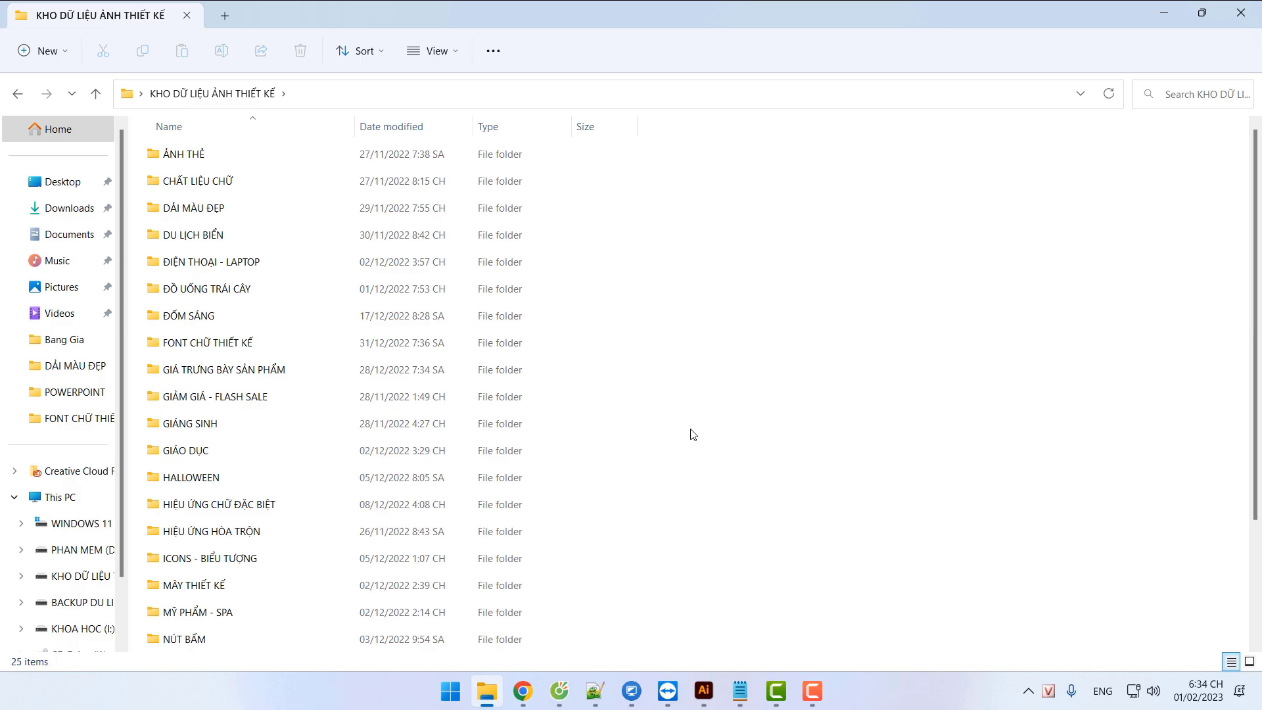
scroll(654, 306, "down", 2)
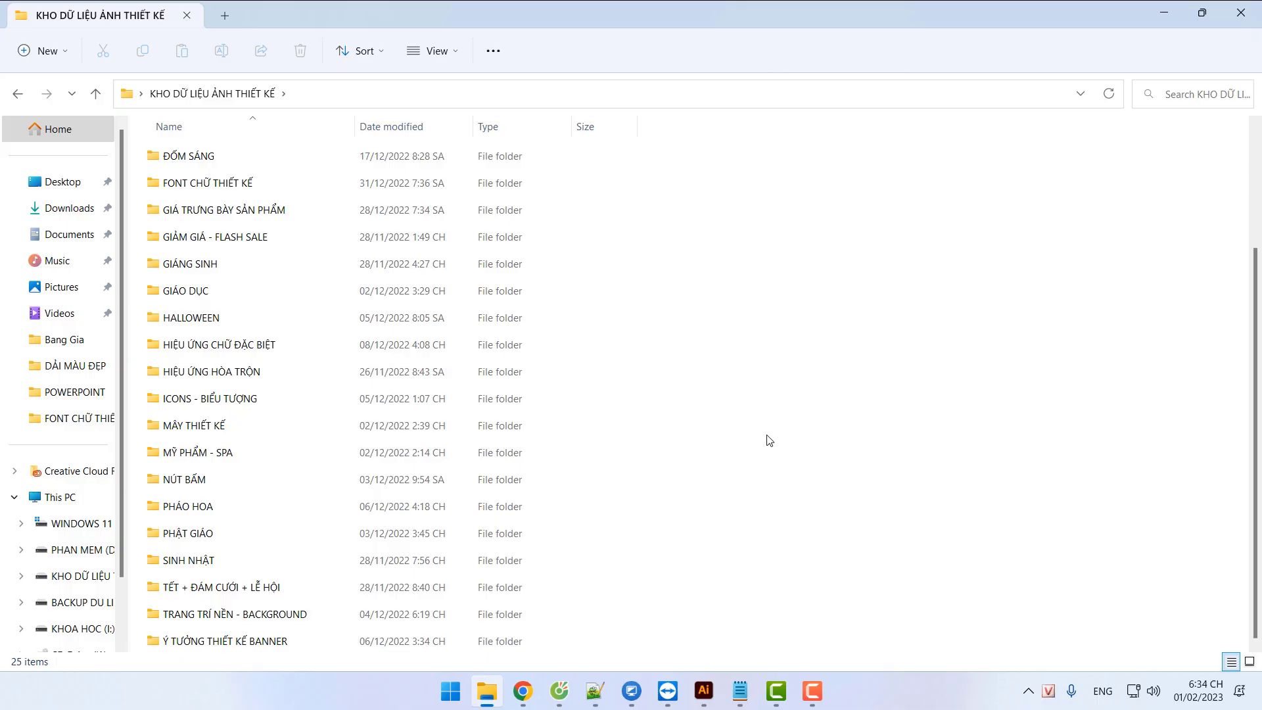
left_click(521, 701)
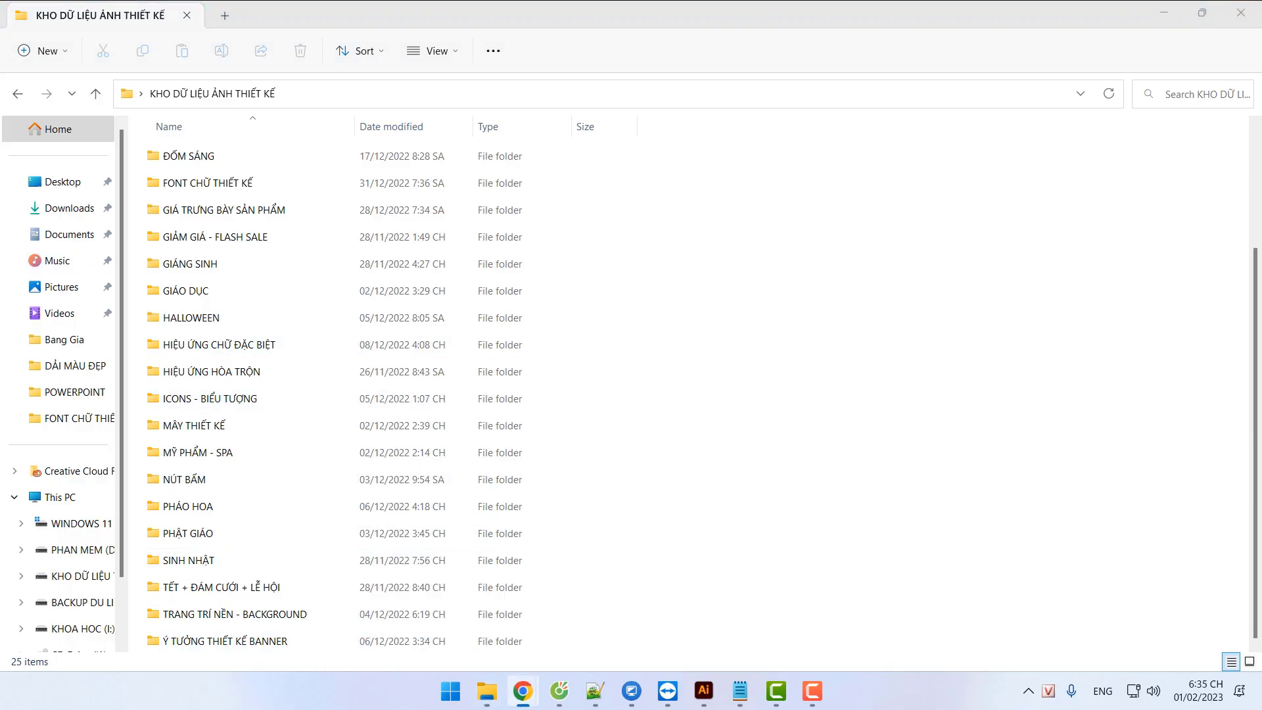
double_click(490, 113)
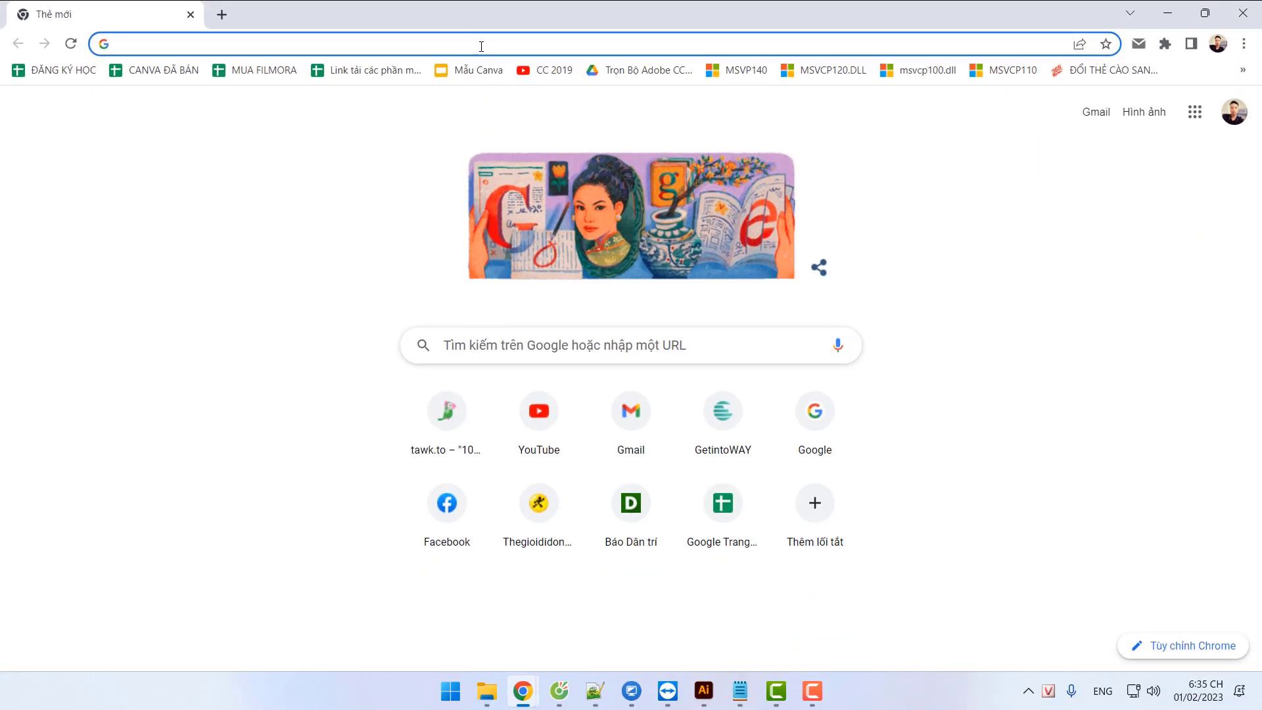
Load vuxuancuong.com by typing 'vu' in the address bar and accepting the suggestion
left_click(481, 44)
type("vuxuancuong.com")
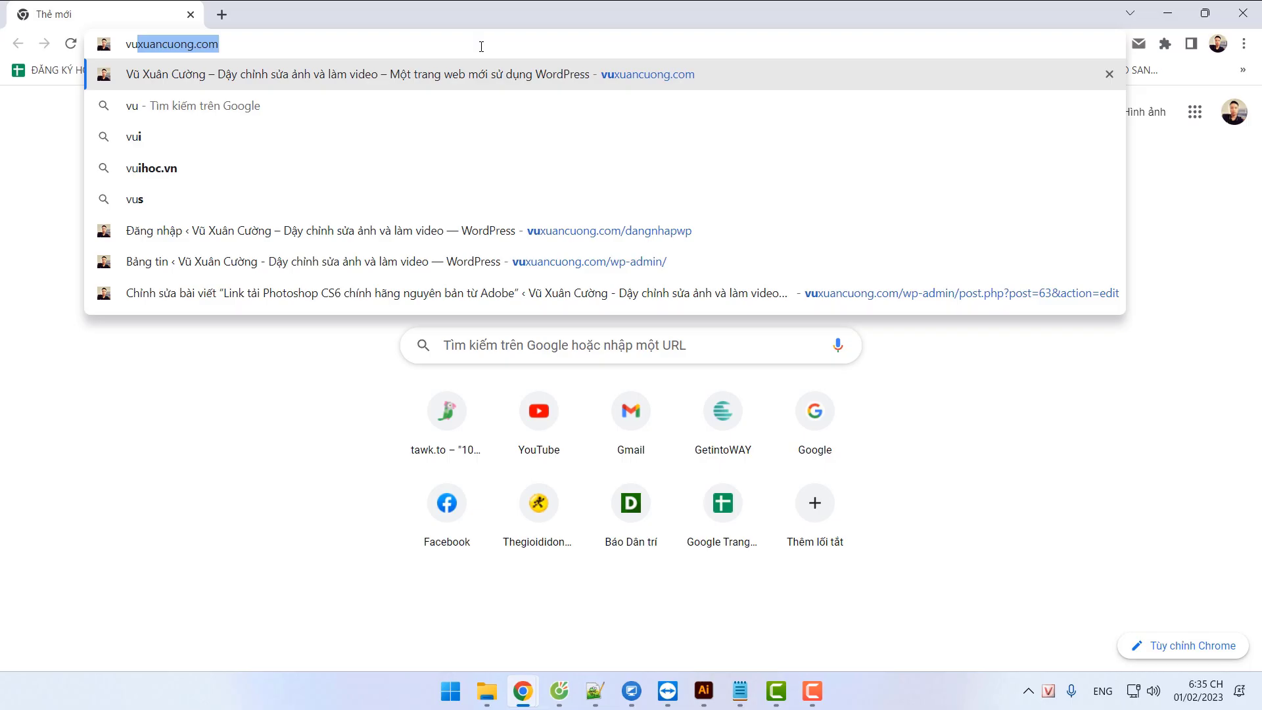
key("Return")
Review the February course list, then go to the Đăng Ký Học Online page
scroll(618, 270, "down", 4)
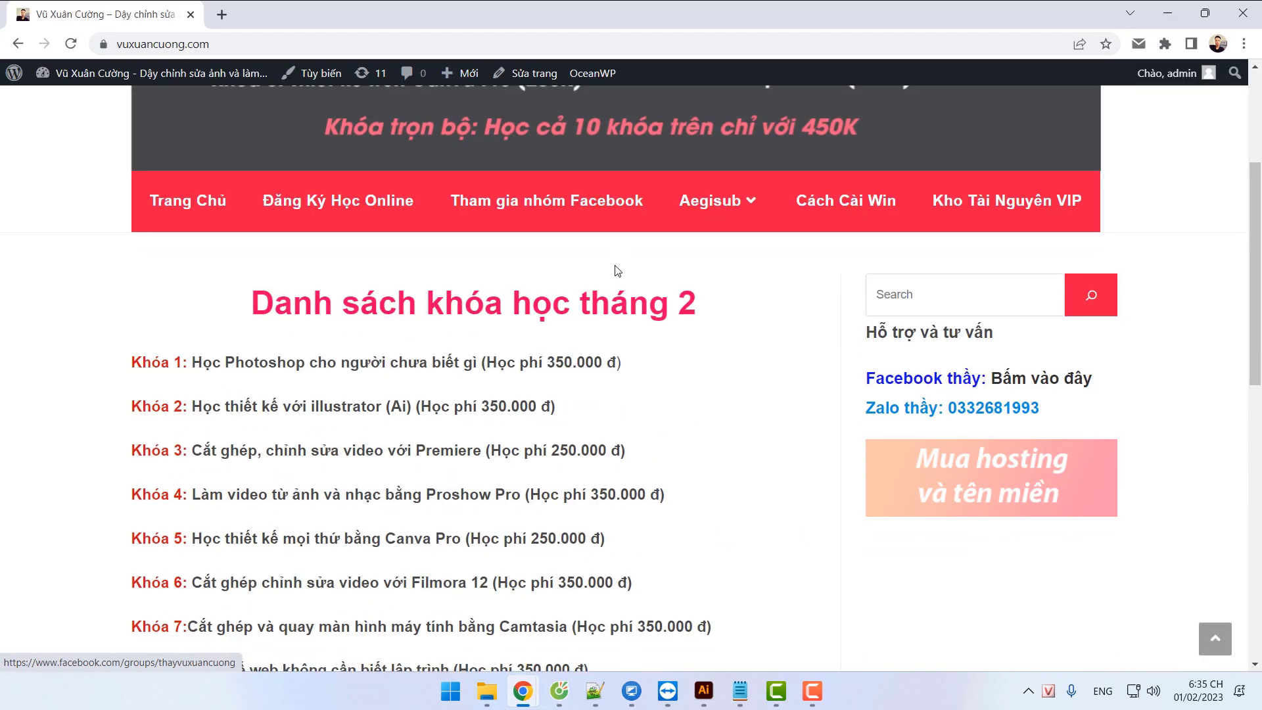
left_click_drag(700, 309, 258, 292)
left_click(419, 310)
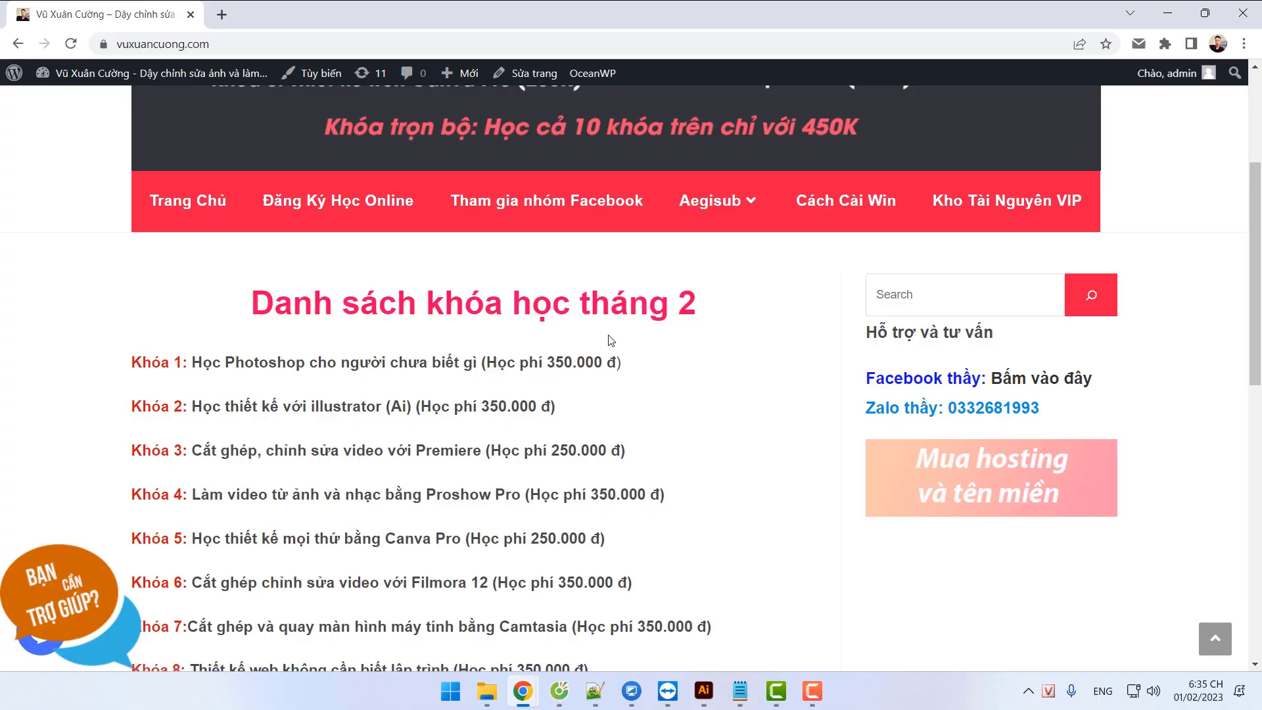
left_click_drag(554, 407, 131, 407)
scroll(413, 457, "down", 2)
scroll(413, 456, "up", 1)
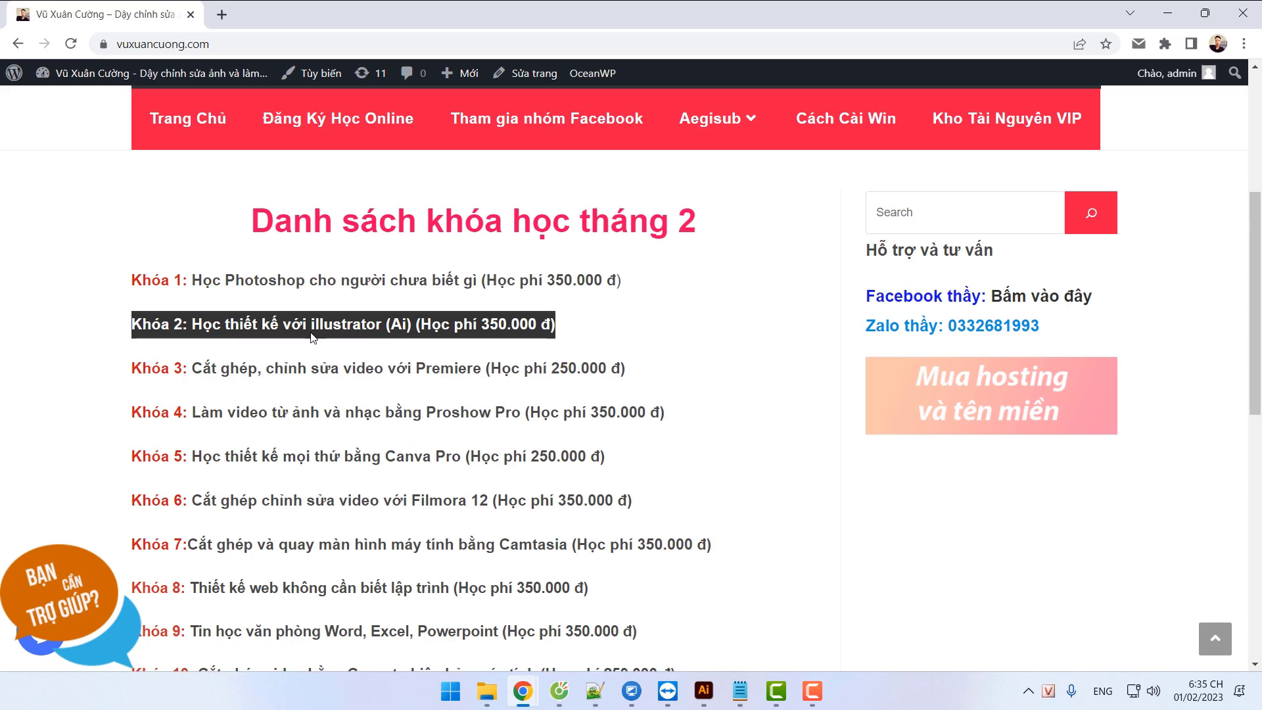
left_click(303, 325)
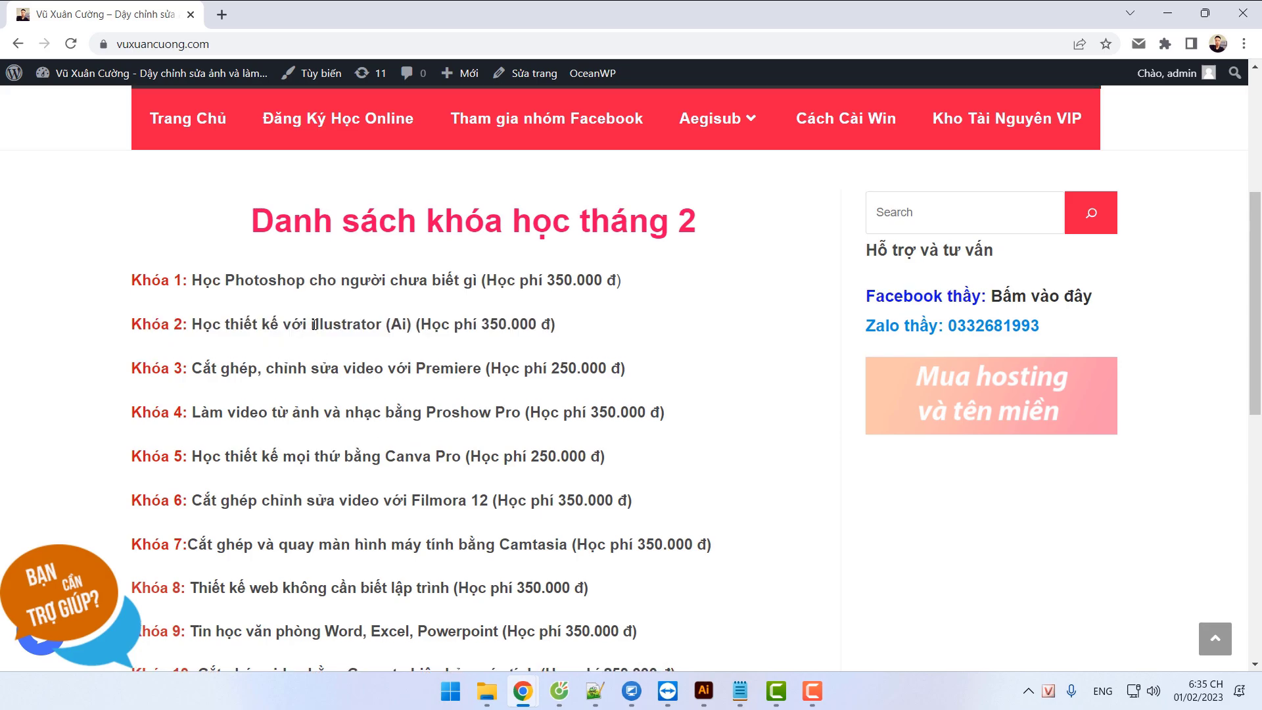
scroll(390, 326, "up", 2)
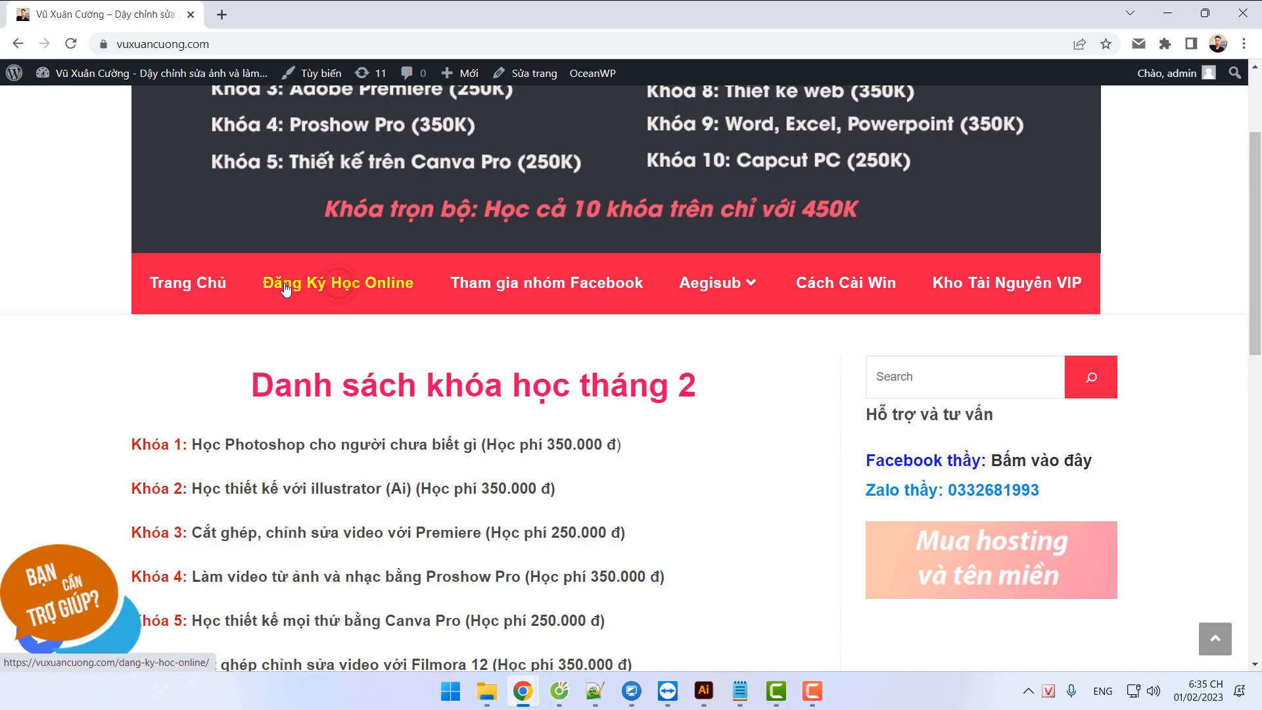
left_click(350, 288)
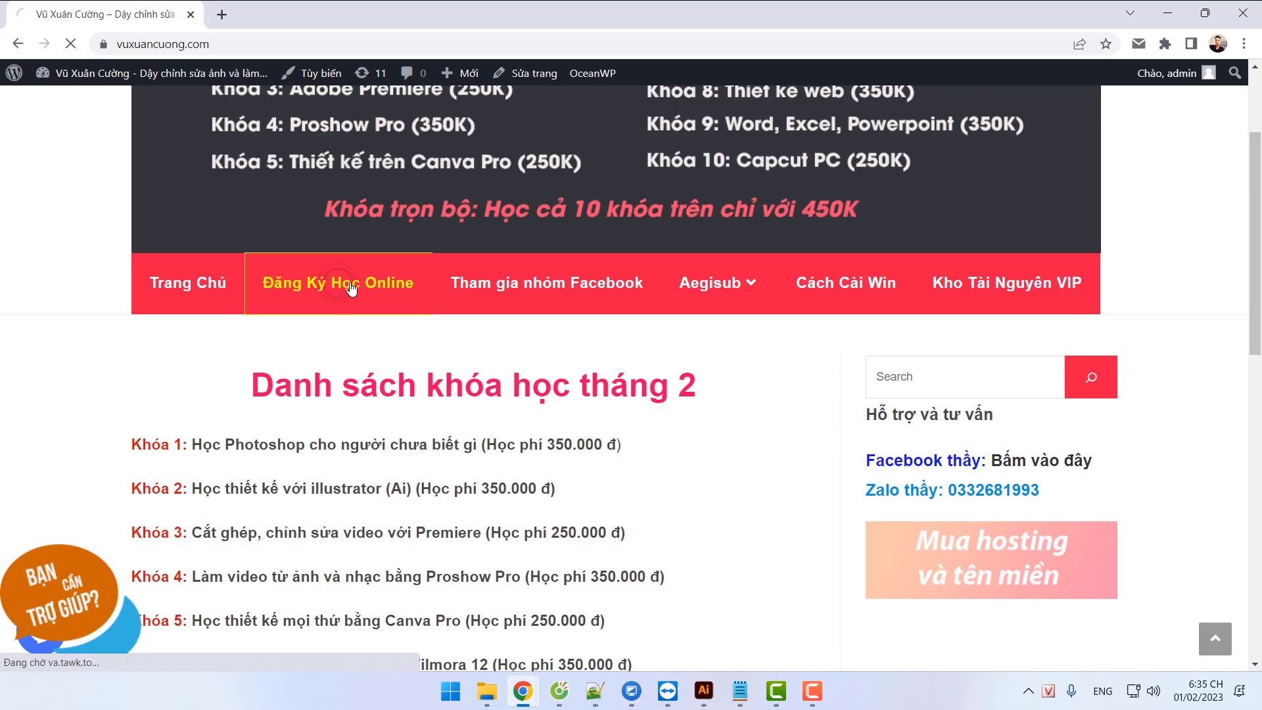
scroll(647, 315, "down", 3)
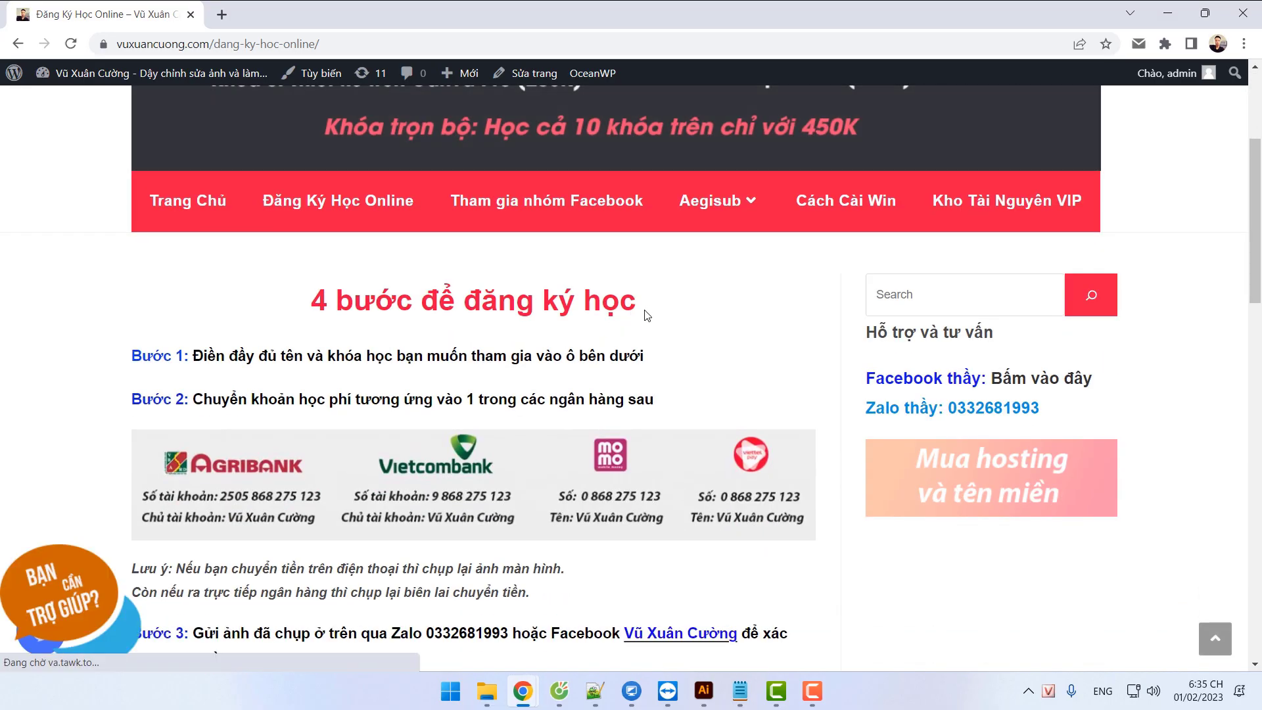
Read through the '4 bước để đăng ký học' steps and the Google sign-up form, then return to Trang Chủ
left_click_drag(646, 314, 310, 307)
left_click(312, 306)
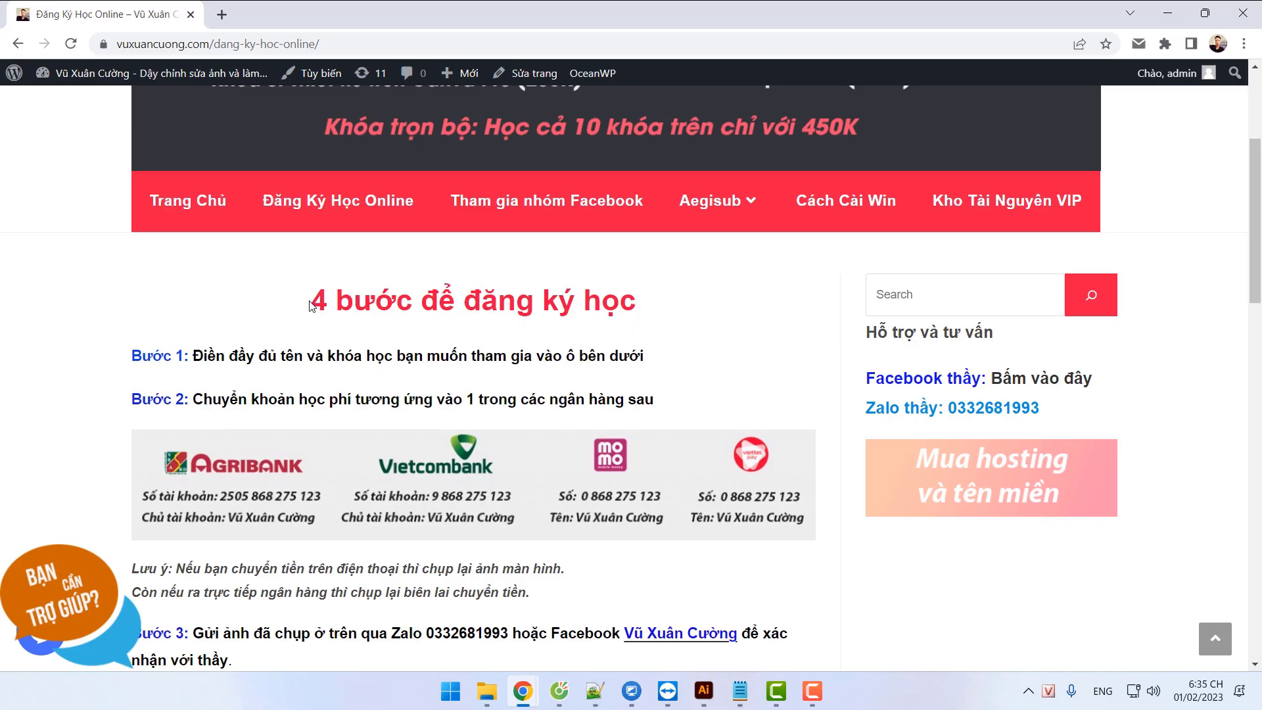
scroll(442, 377, "down", 3)
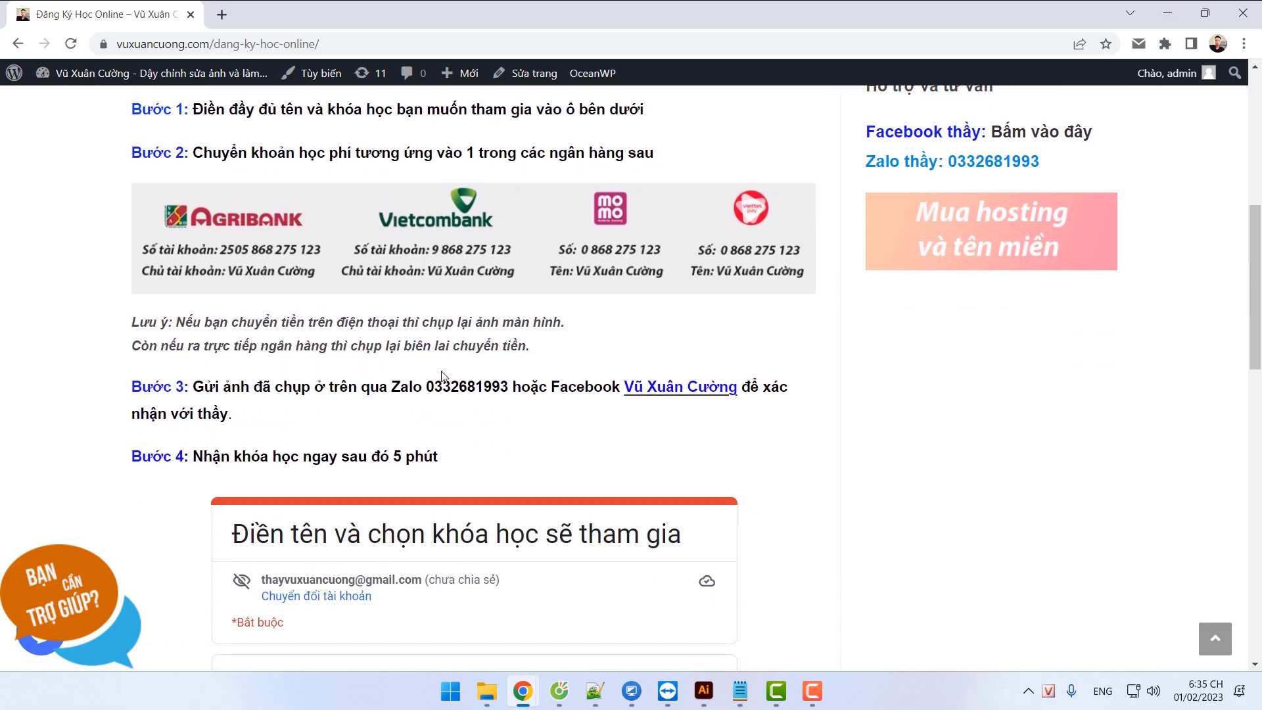
scroll(442, 376, "down", 2)
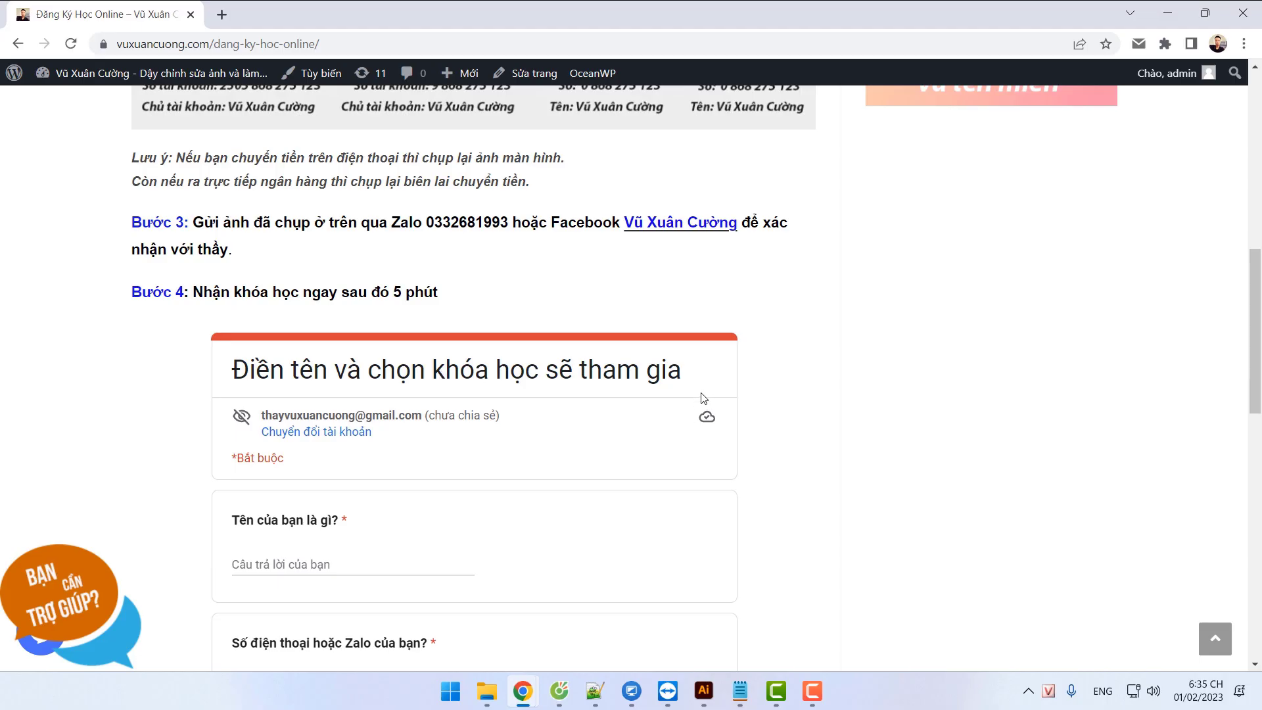
scroll(677, 387, "down", 10)
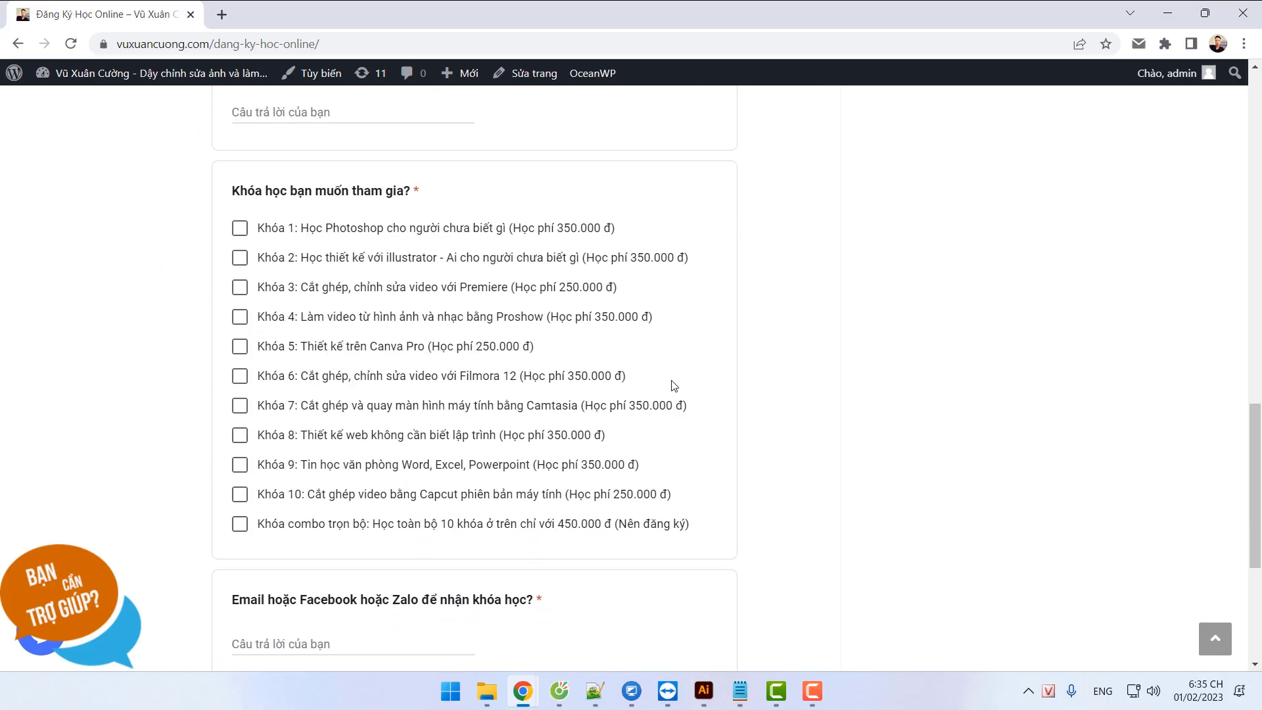
scroll(673, 386, "up", 15)
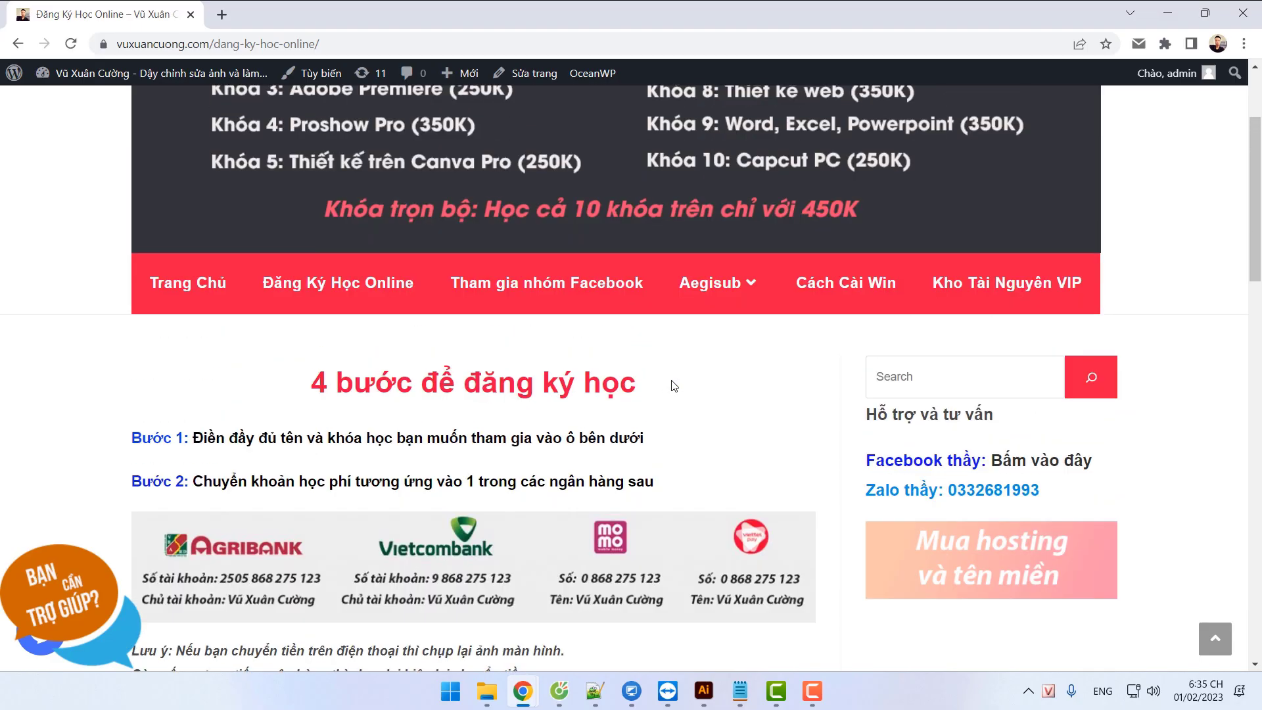
left_click(205, 284)
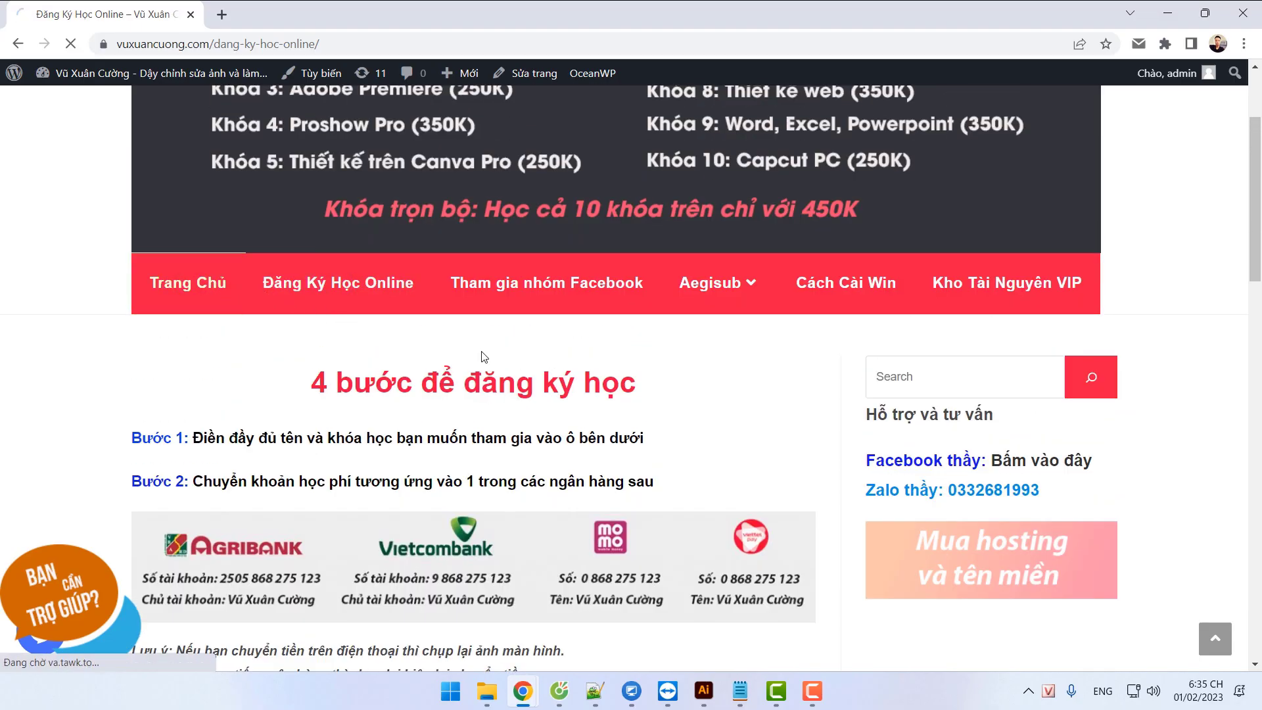
Highlight the homepage's five-things-to-know heading and its first two points
scroll(484, 358, "down", 1)
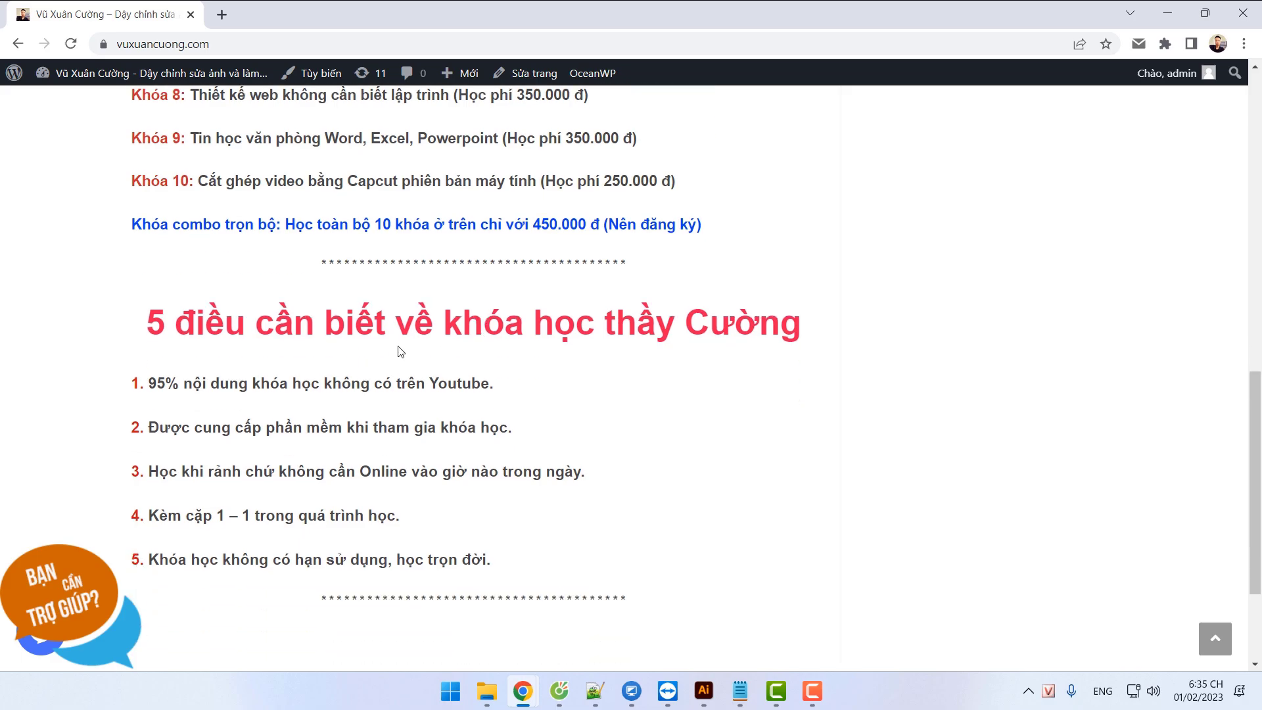
left_click_drag(145, 325, 676, 322)
left_click(326, 374)
left_click_drag(211, 388, 500, 383)
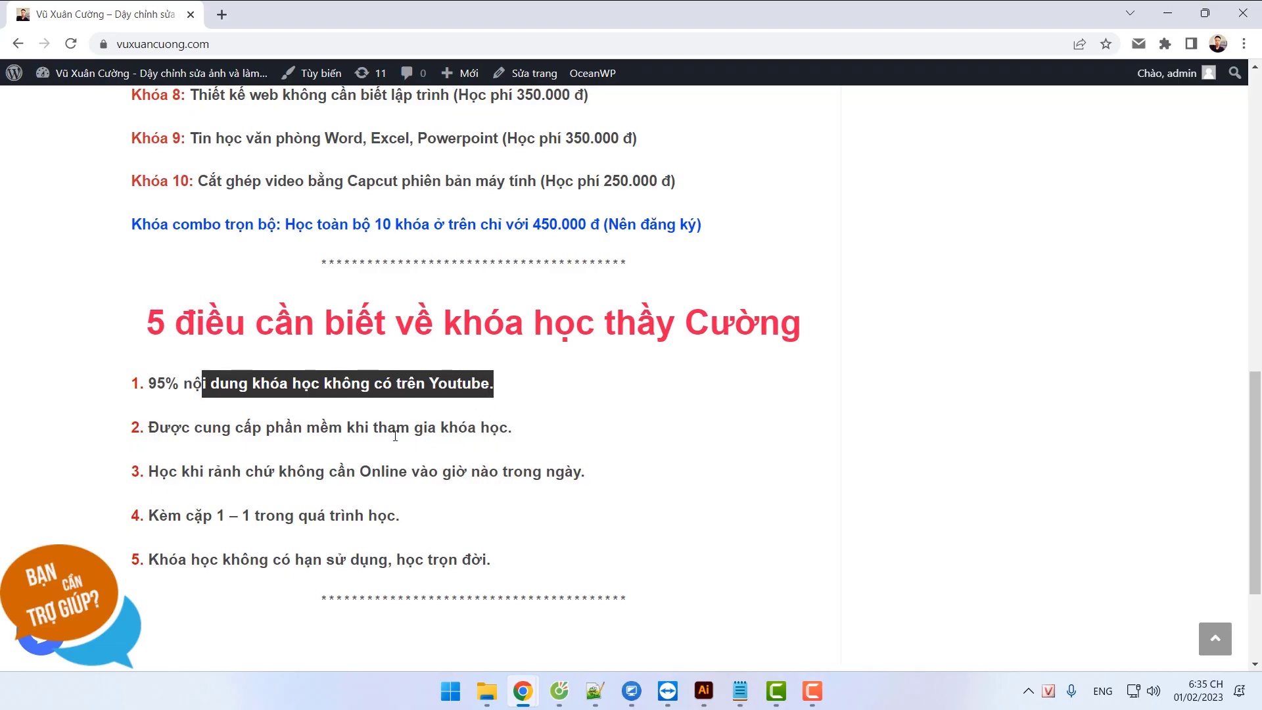
left_click_drag(355, 428, 241, 427)
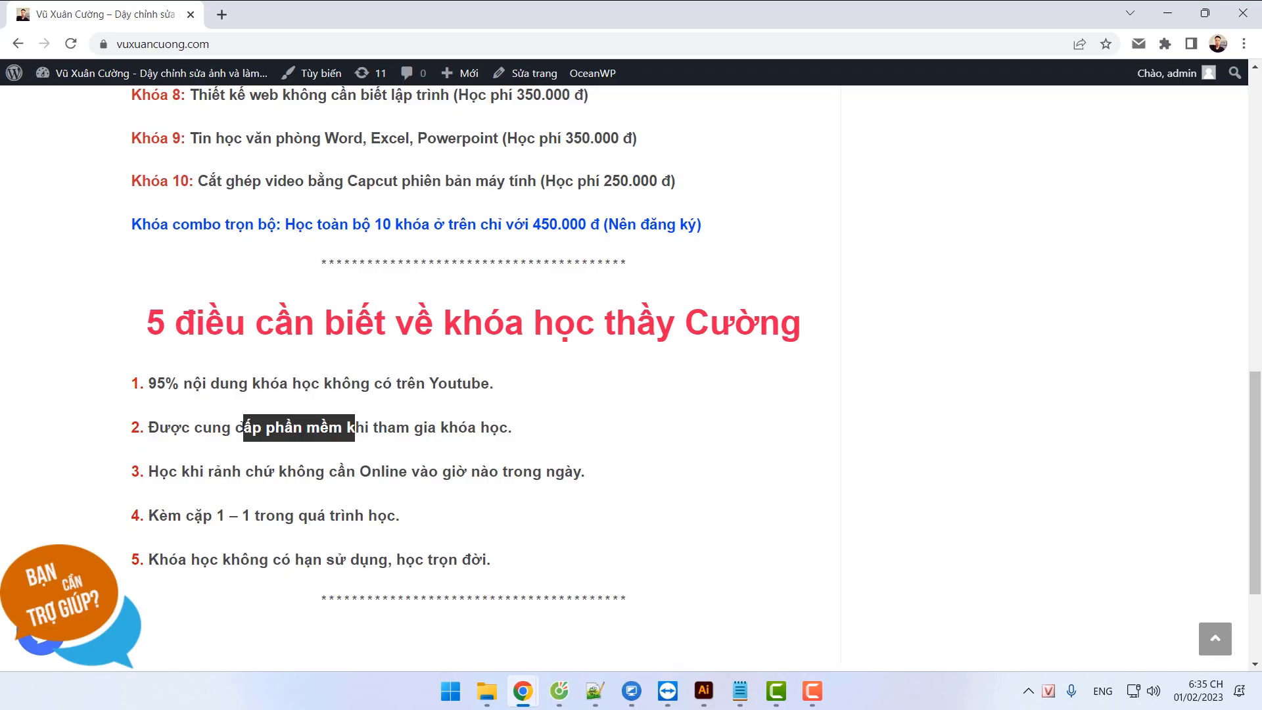
Minimize Chrome to File Explorer, then restore the course website window from the taskbar
left_click(1167, 13)
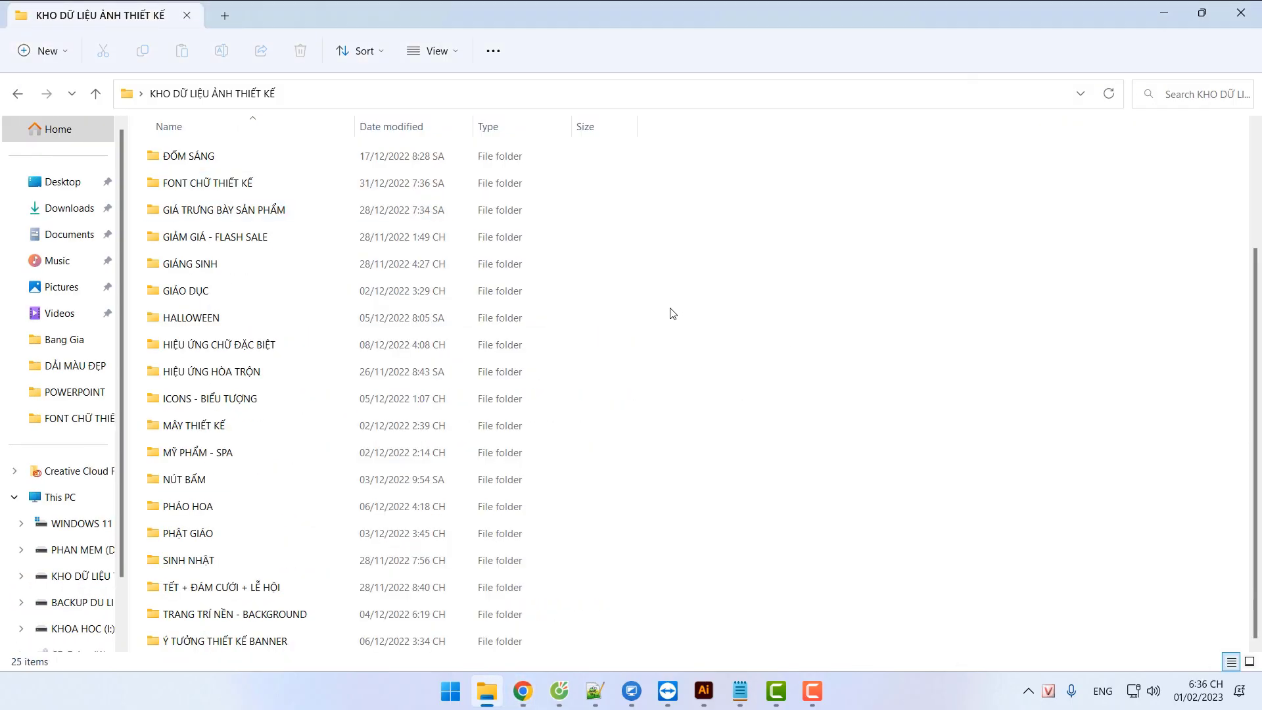
scroll(677, 342, "up", 2)
scroll(684, 329, "down", 2)
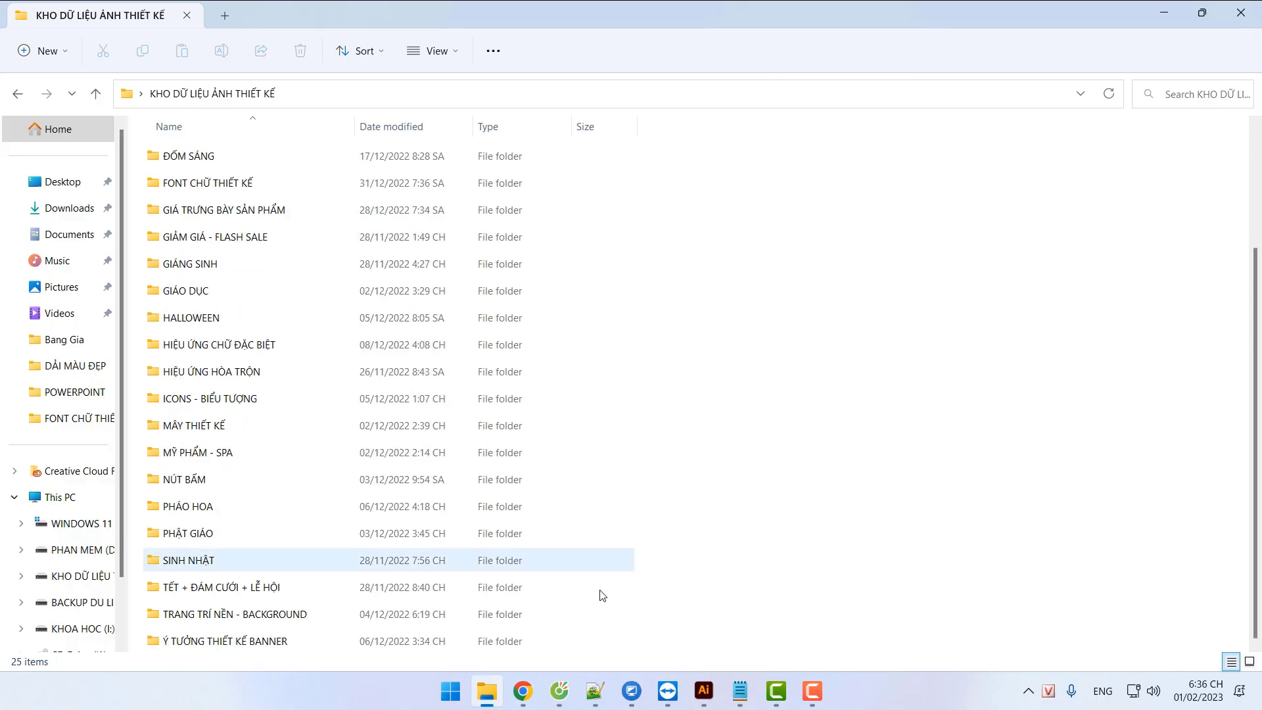
left_click(523, 690)
left_click(783, 605)
scroll(499, 421, "down", 1)
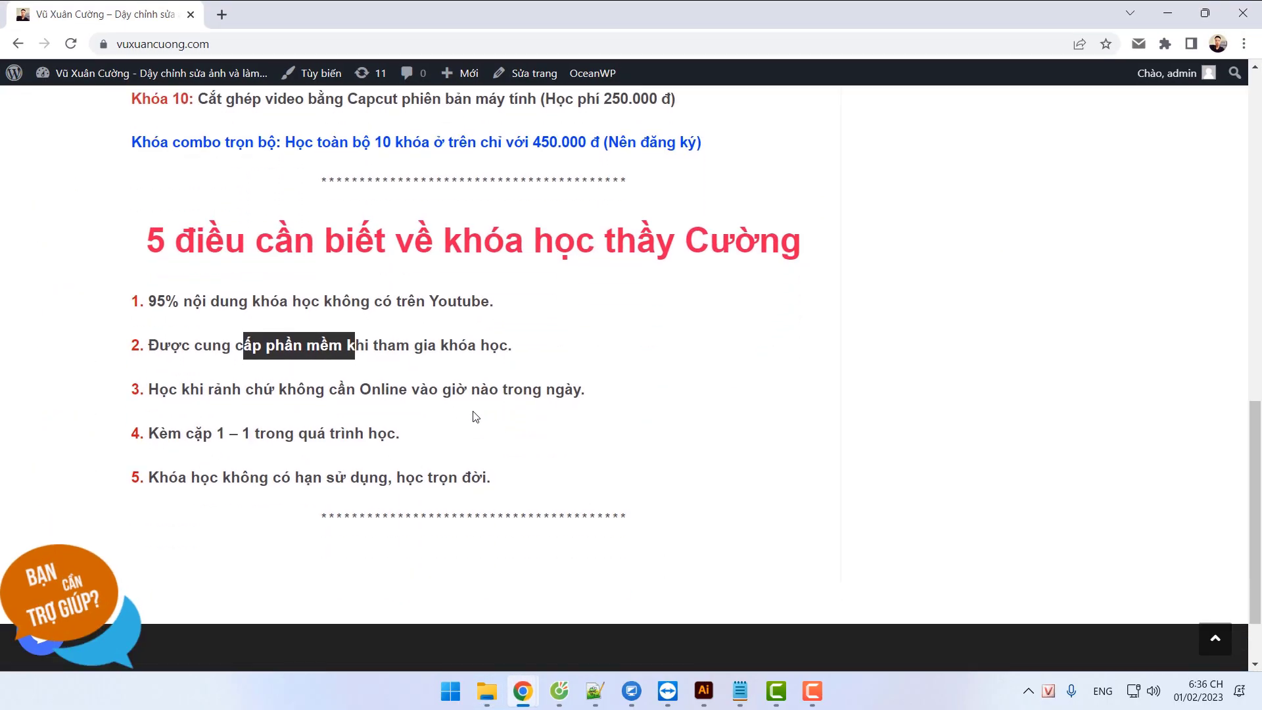
left_click(298, 396)
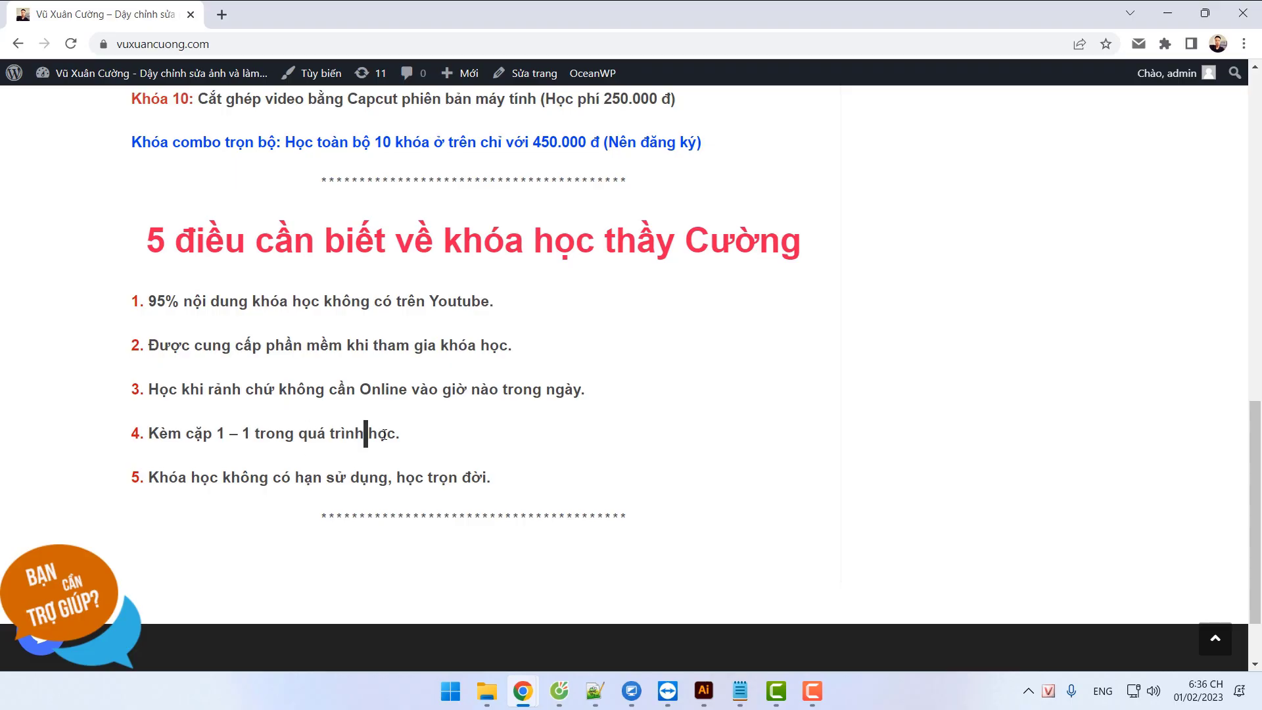
Open the instructor's Facebook page from the 'Bấm vào đây' support link
left_click_drag(365, 433, 408, 439)
left_click(408, 439)
scroll(748, 413, "up", 10)
scroll(976, 574, "down", 1)
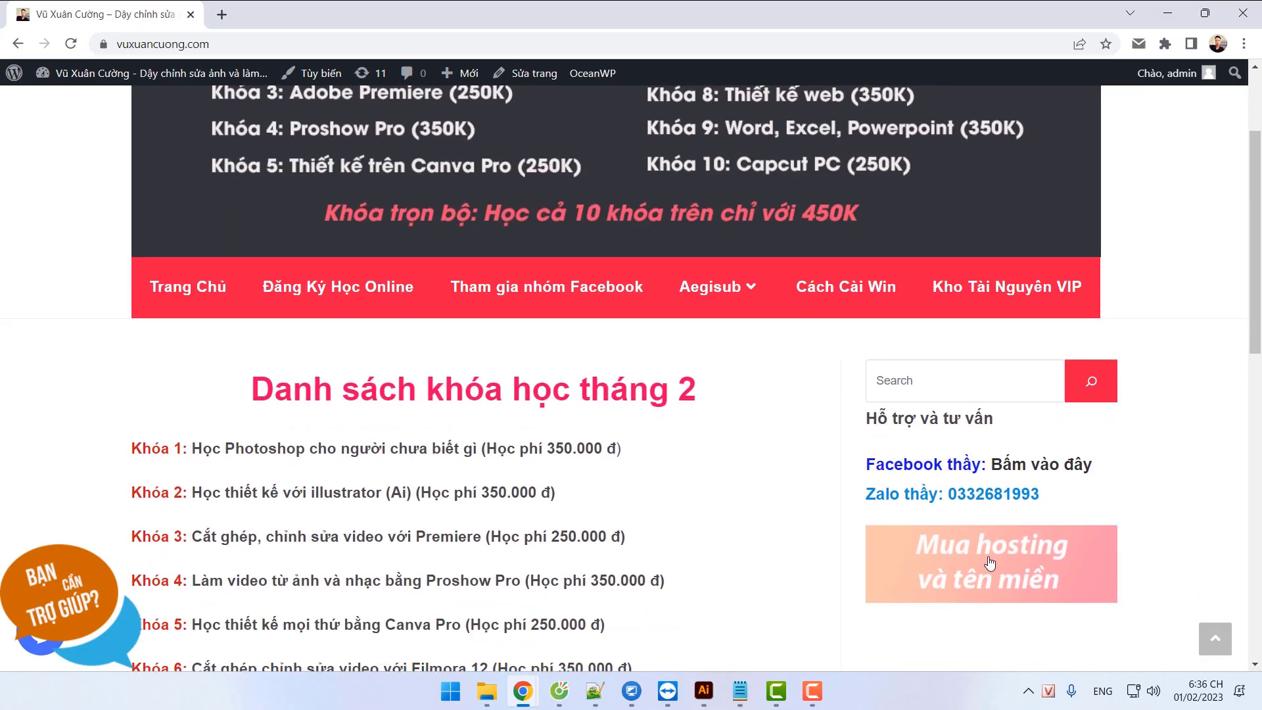
left_click_drag(1044, 490, 869, 491)
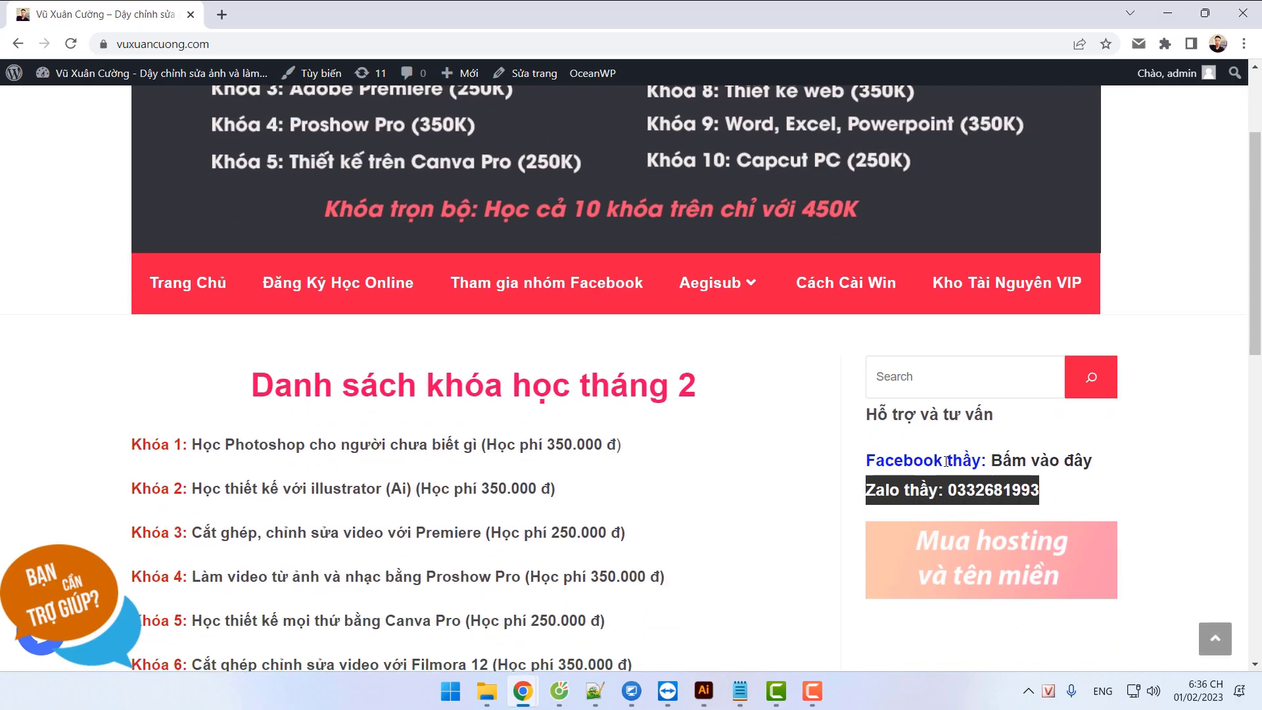
left_click(1044, 461)
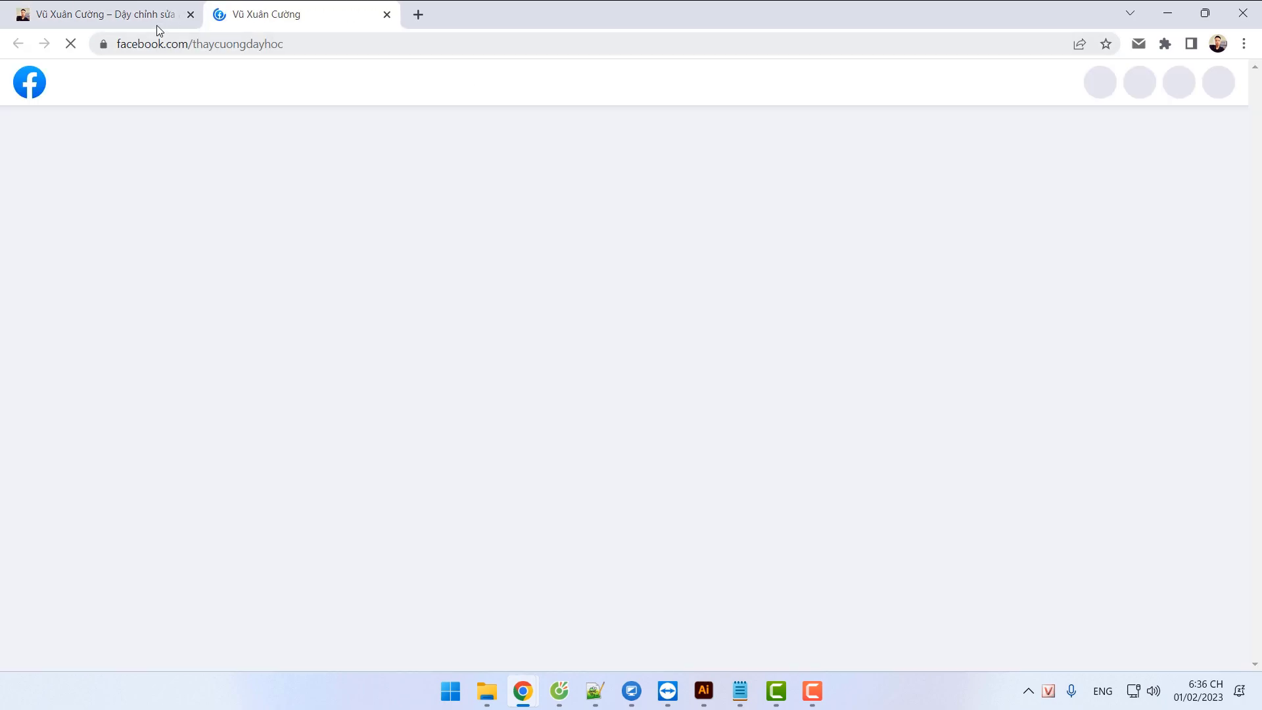
Return to the course site tab and open Đăng Ký Học Online, highlighting its heading and first two steps
left_click(157, 23)
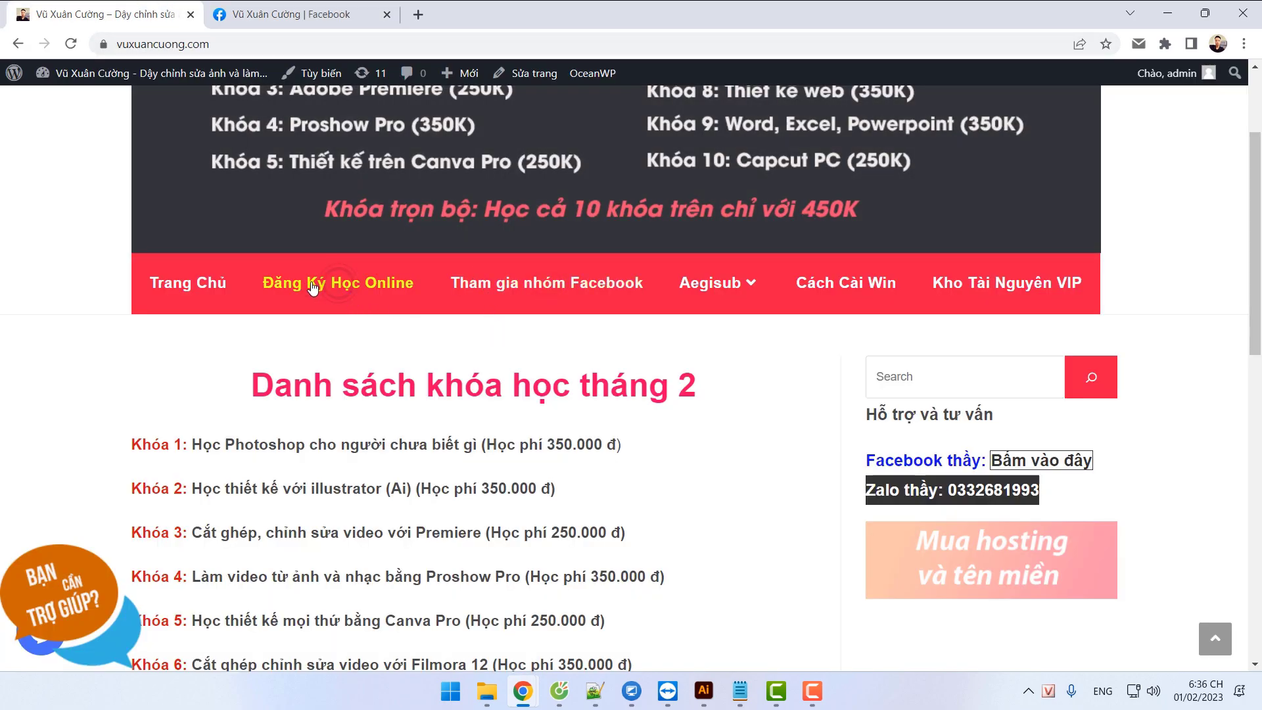
left_click(380, 287)
scroll(318, 301, "down", 3)
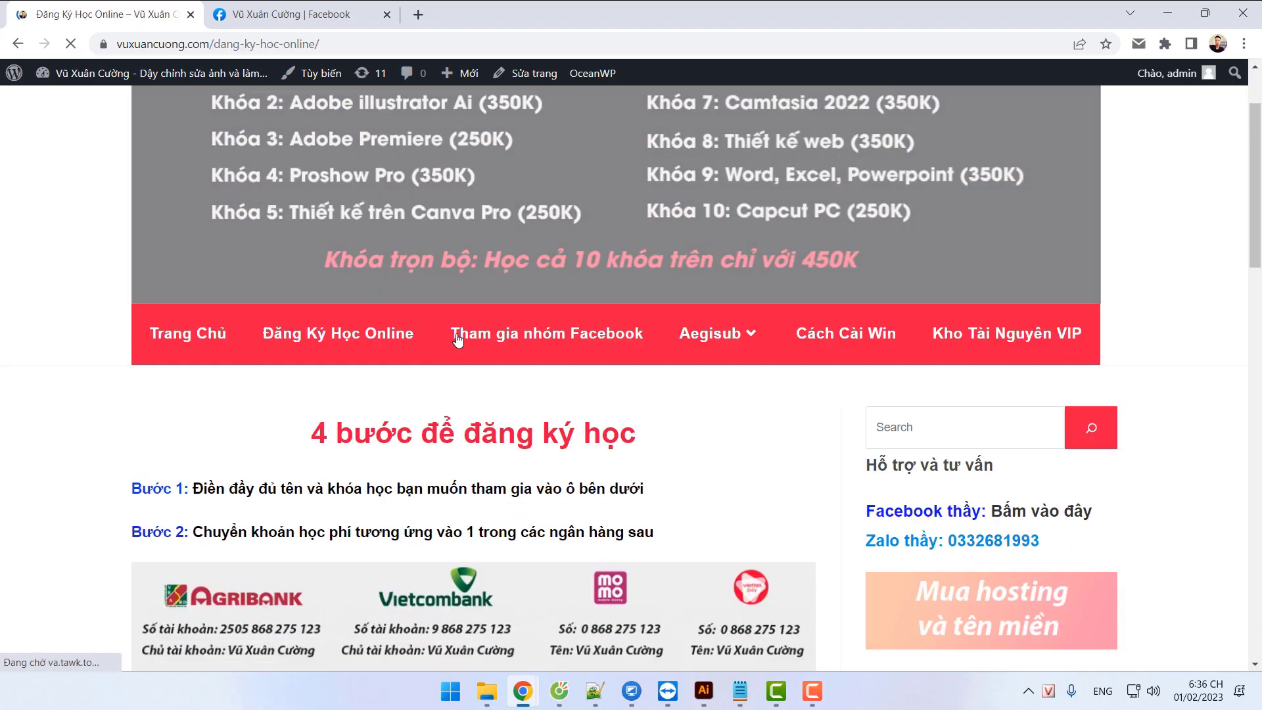
left_click_drag(318, 301, 685, 391)
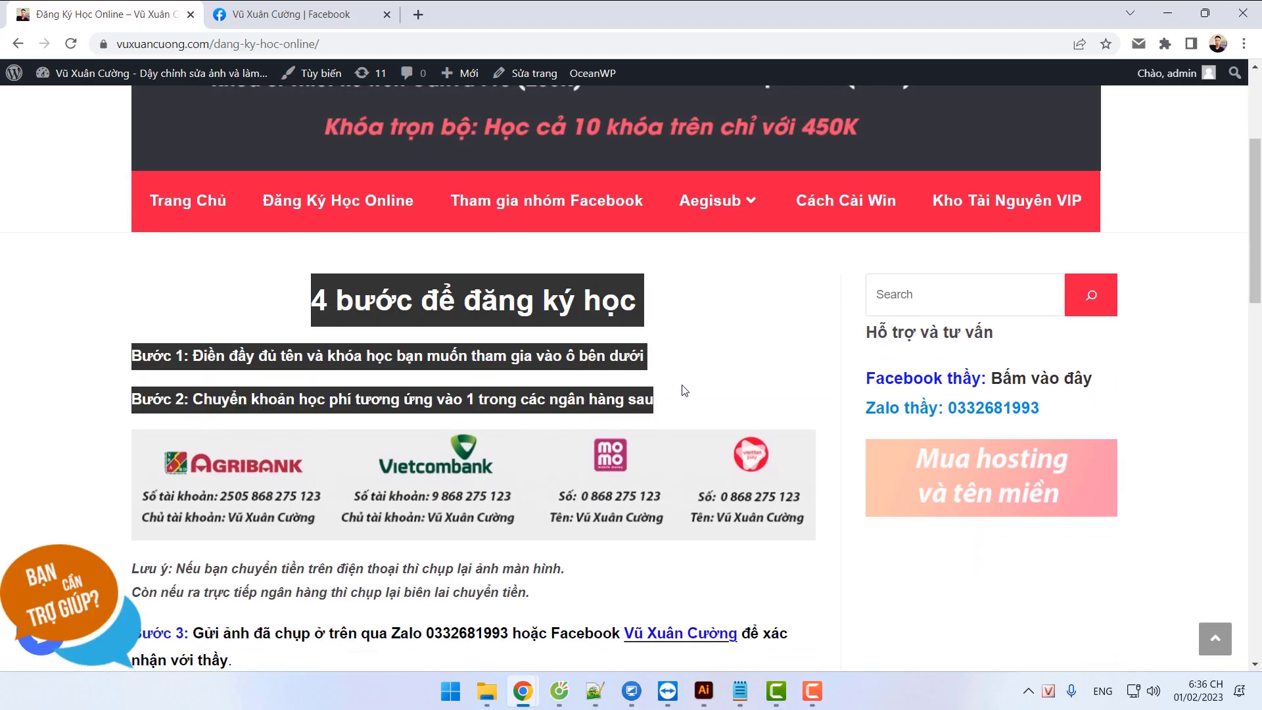
Scroll through the remaining signup steps and the embedded sign-up form
scroll(526, 349, "down", 10)
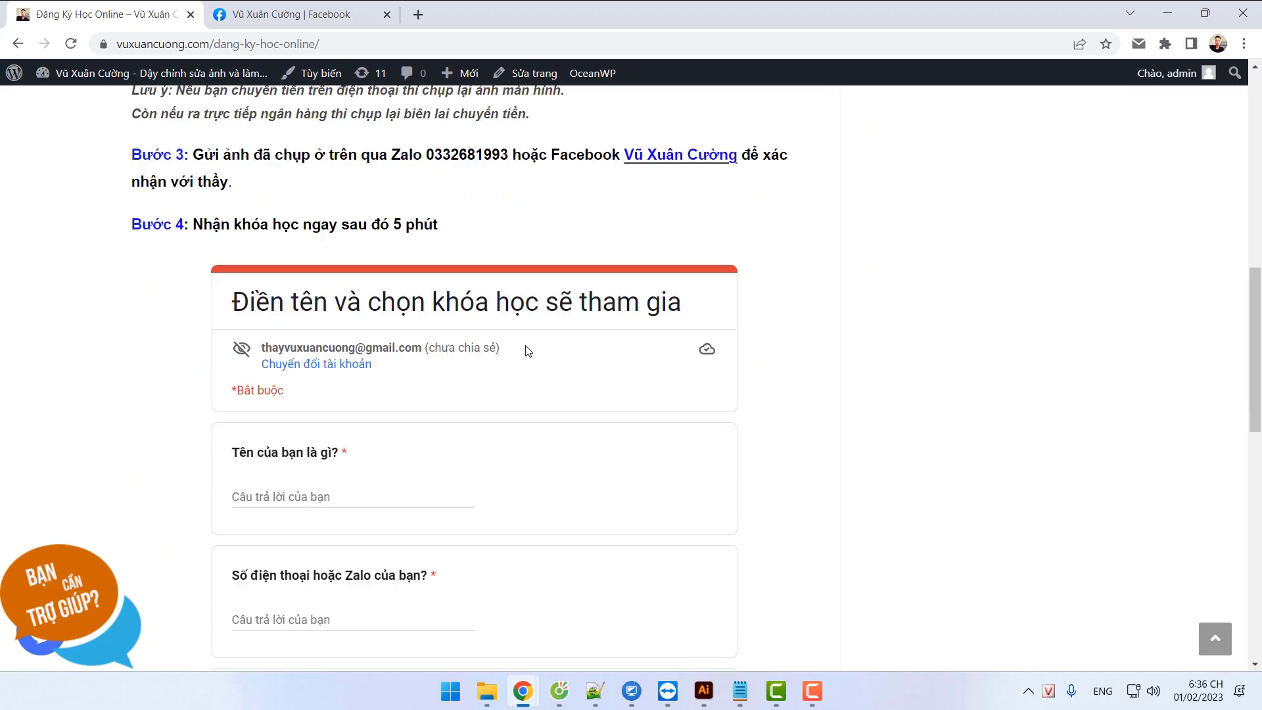
scroll(526, 349, "down", 4)
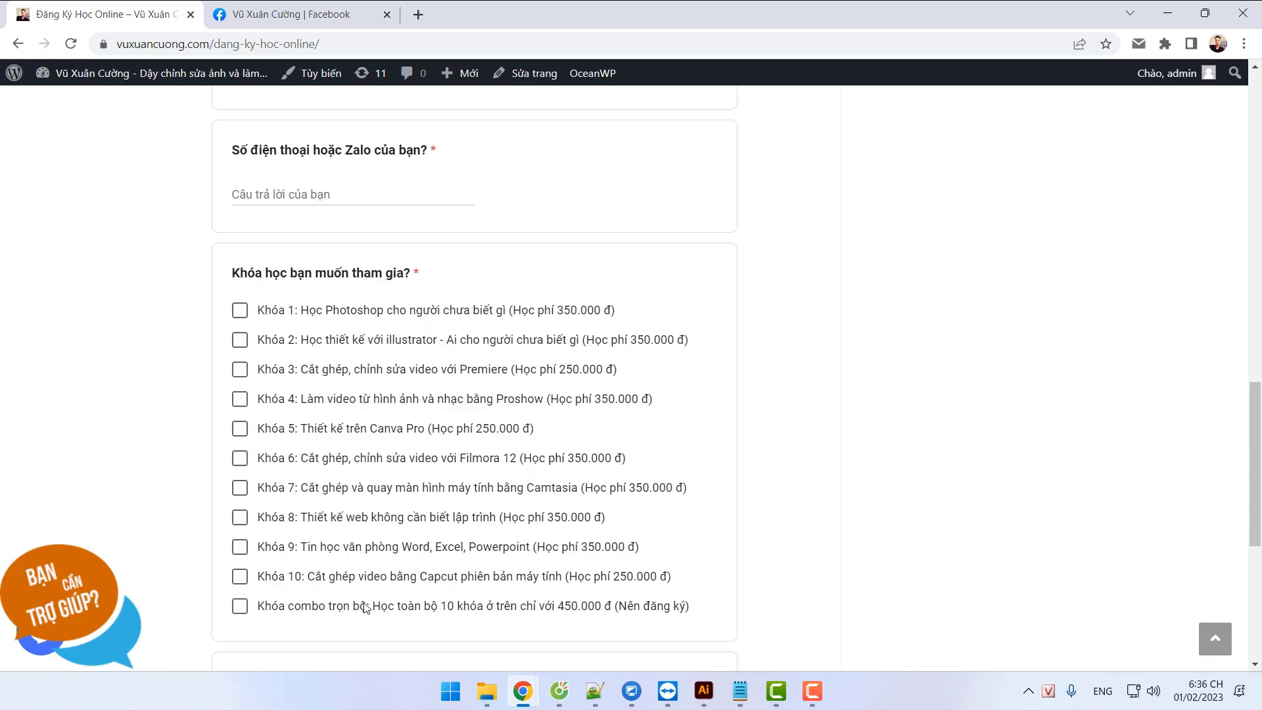
scroll(376, 508, "down", 2)
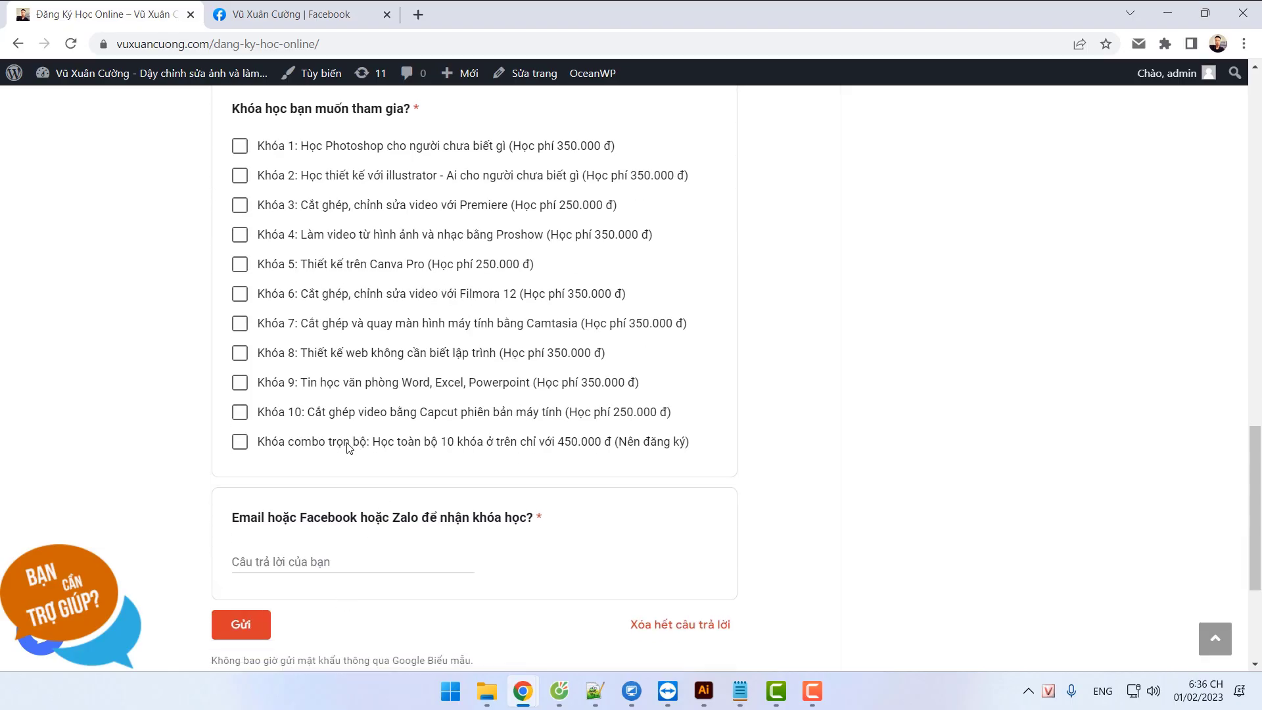
scroll(349, 447, "up", 1)
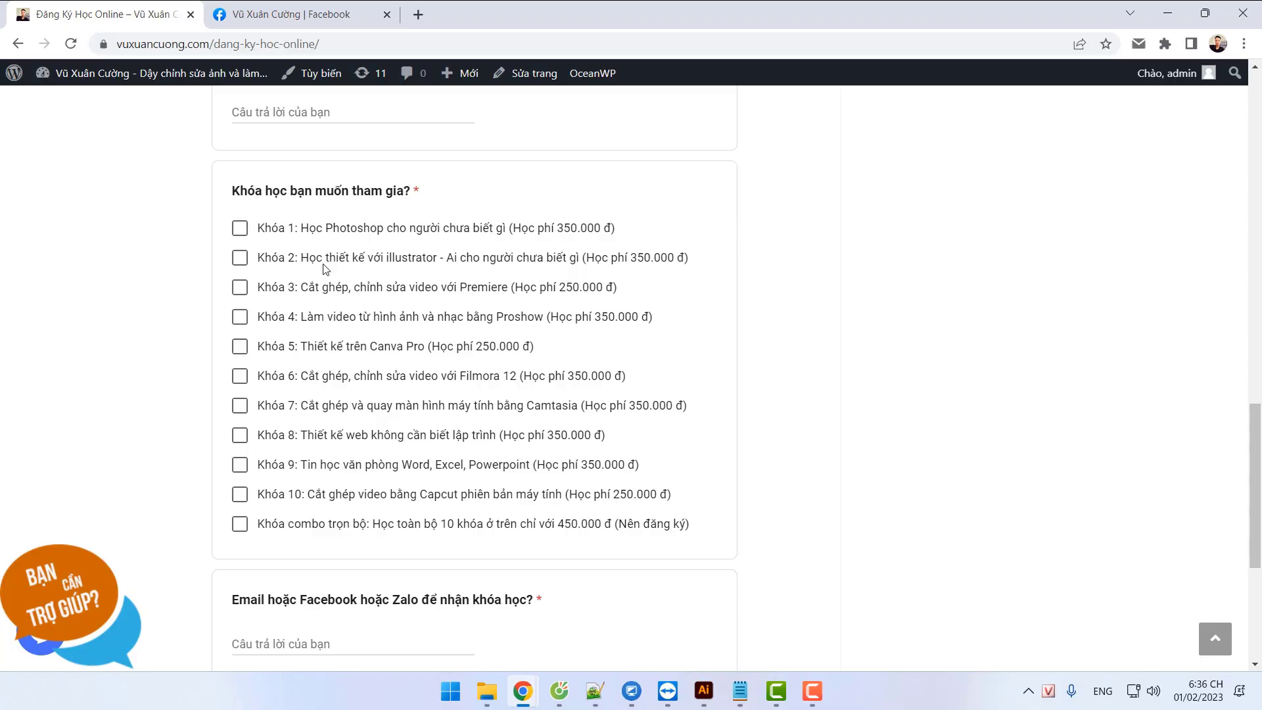
scroll(461, 412, "up", 1)
scroll(460, 413, "up", 8)
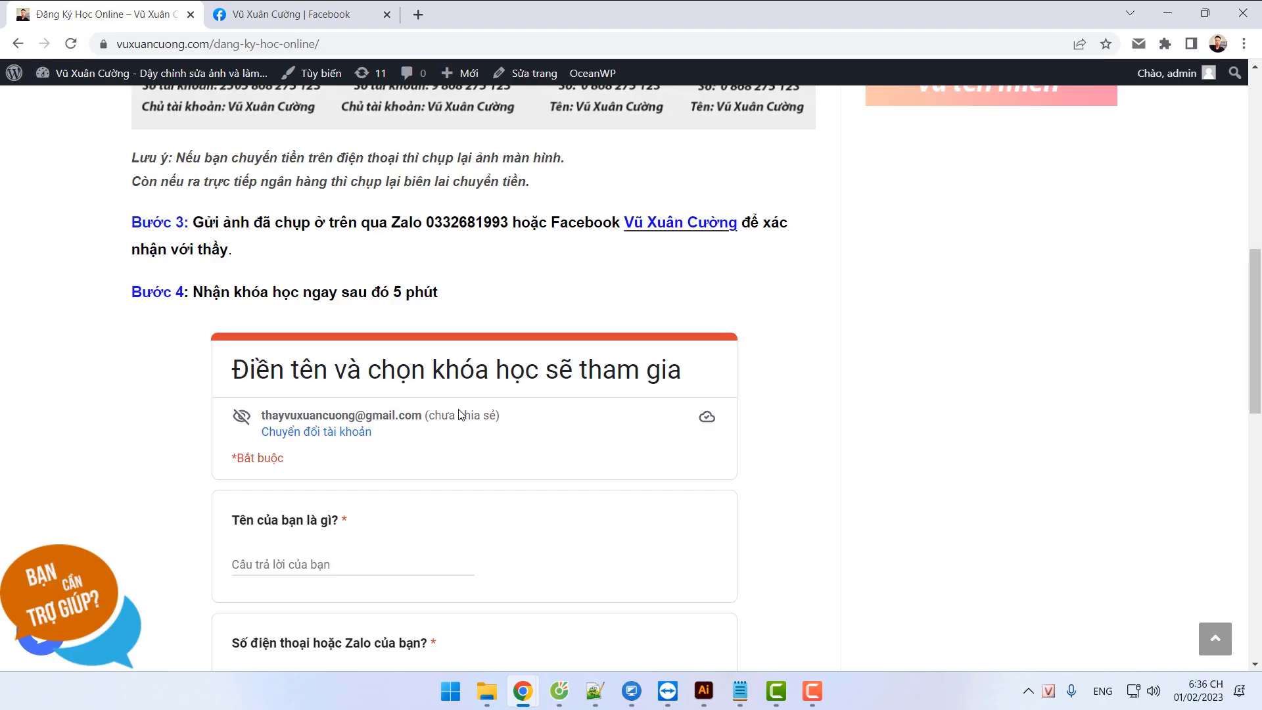
scroll(461, 414, "down", 1)
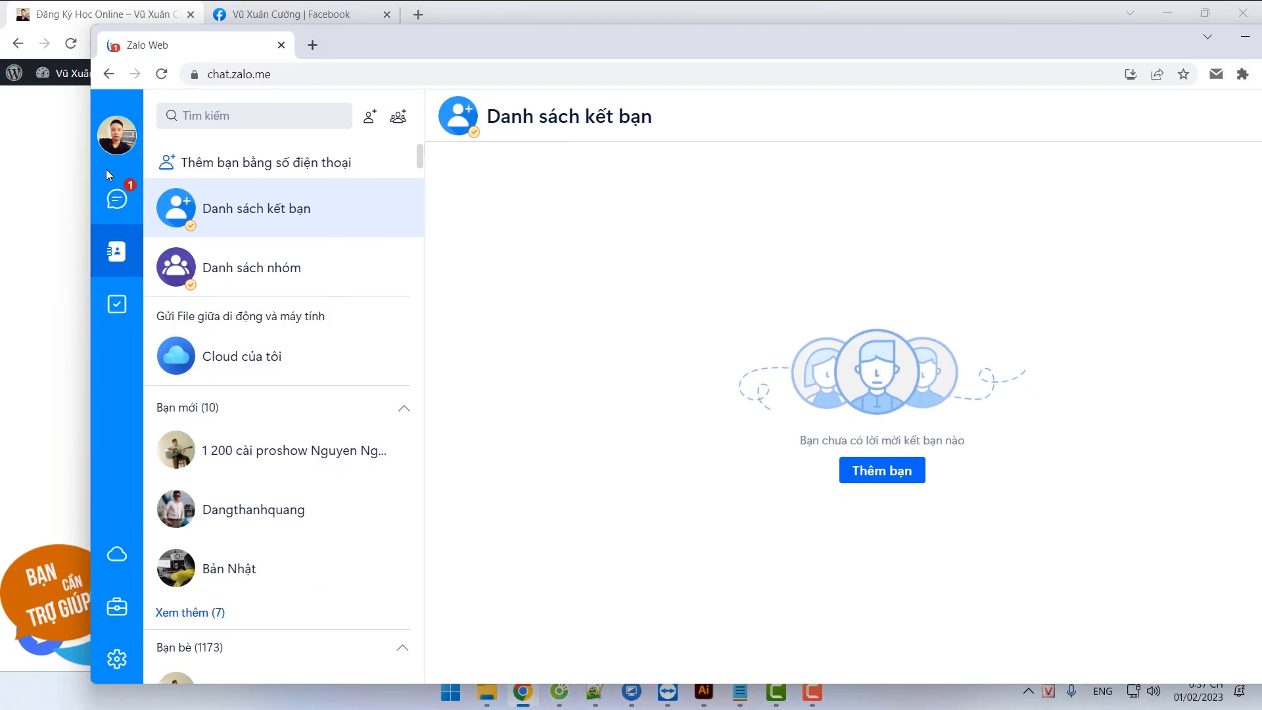
Open the Zalo chat list and a student conversation, then switch back to the asset library folder
left_click(116, 197)
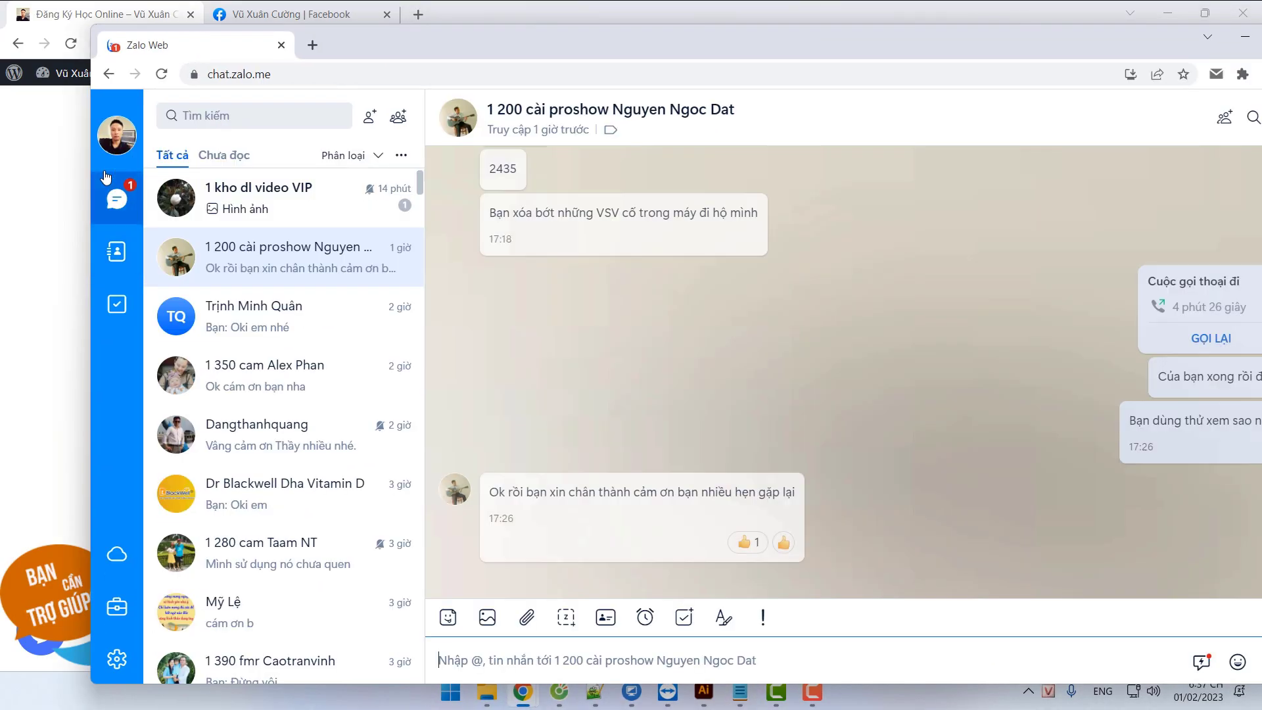
scroll(302, 355, "down", 1)
left_click_drag(756, 49, 670, 45)
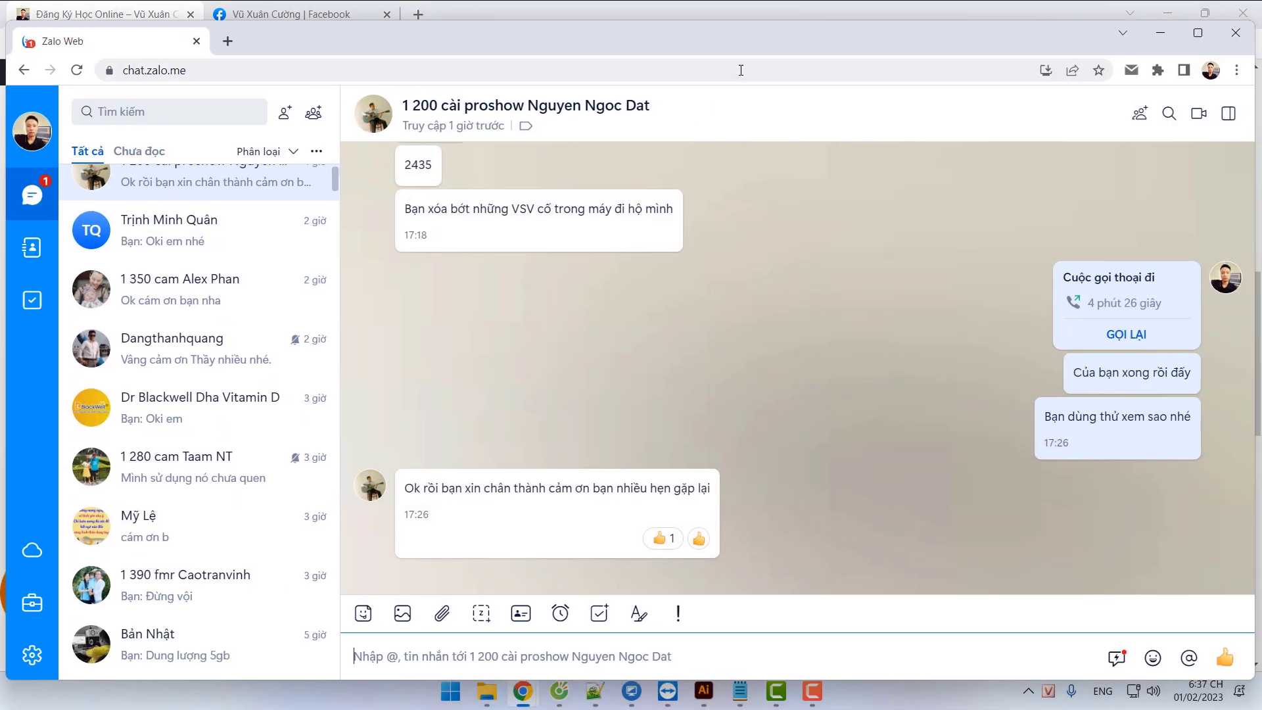
left_click(209, 309)
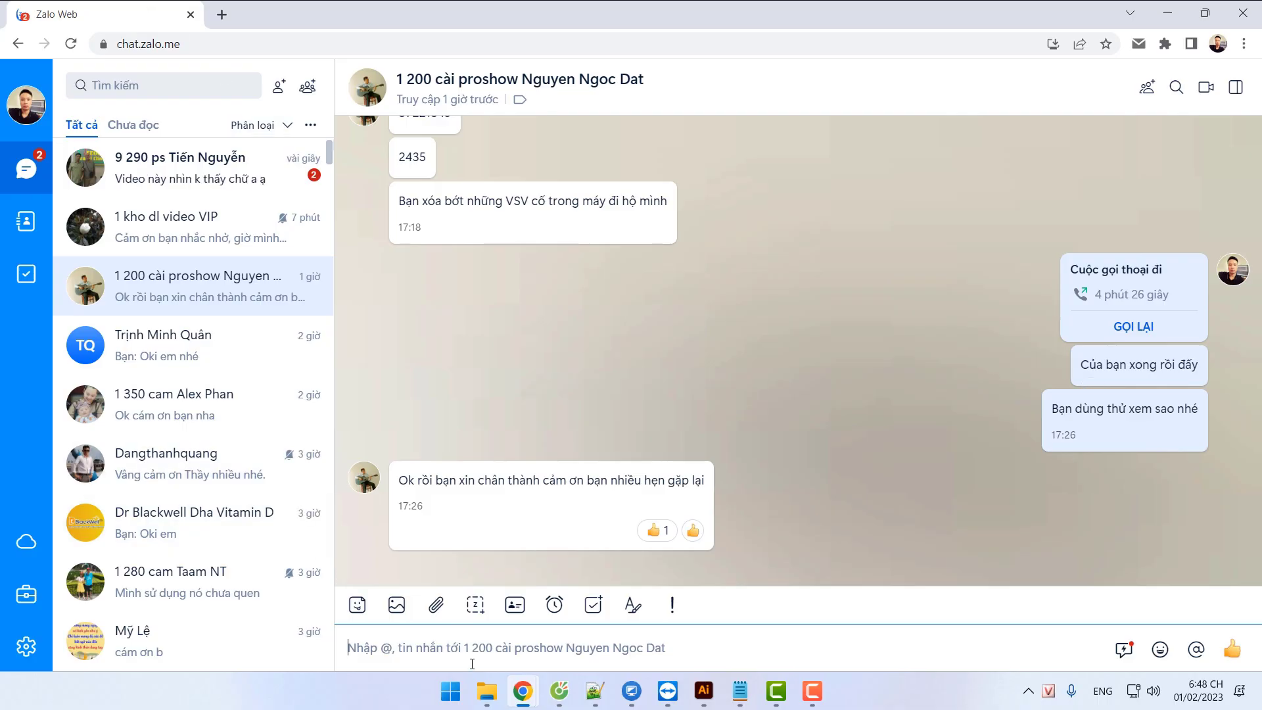
left_click(487, 692)
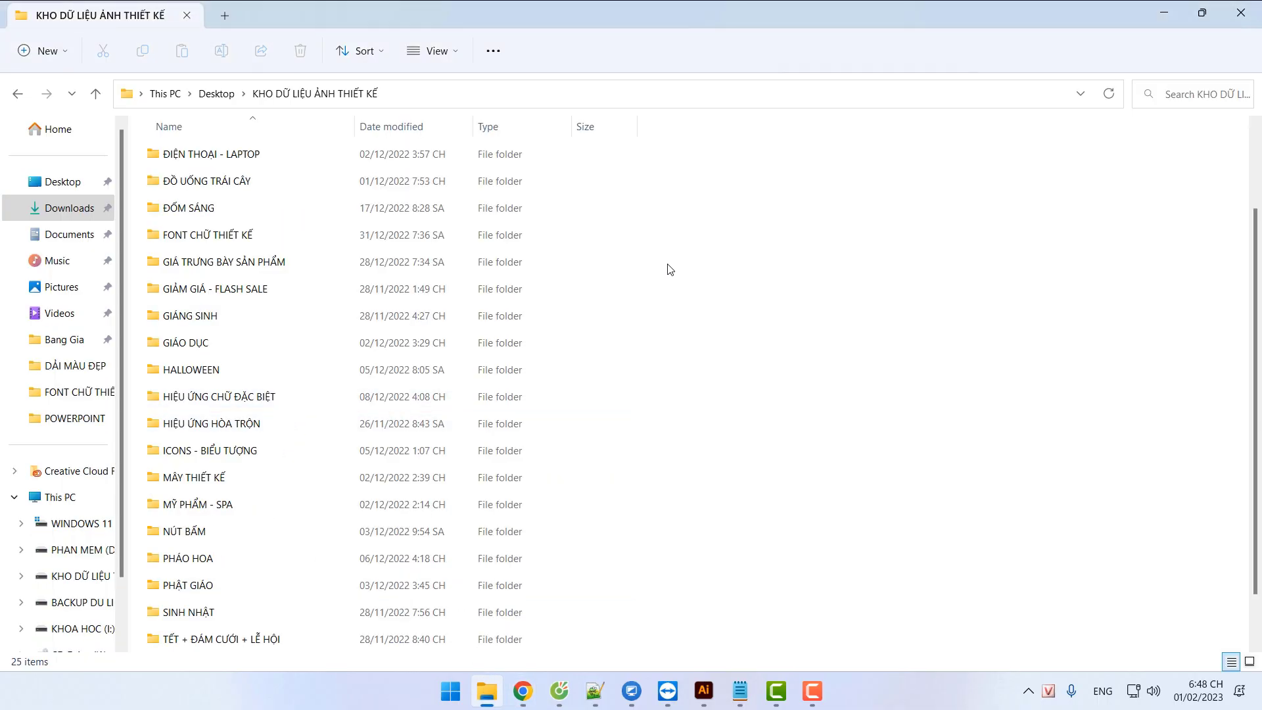
Bring the Đăng Ký Học Online page forward from Chrome's taskbar preview and review its four steps
scroll(661, 315, "up", 2)
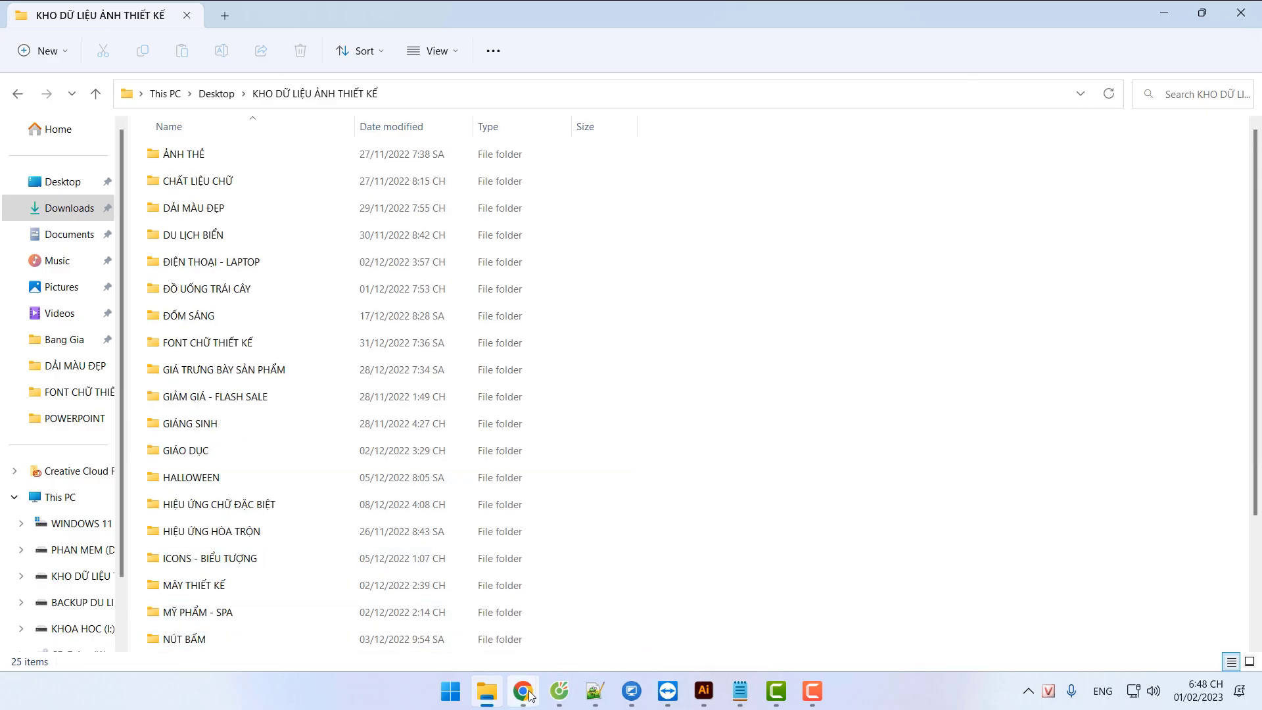
mouse_move(530, 695)
left_click(624, 601)
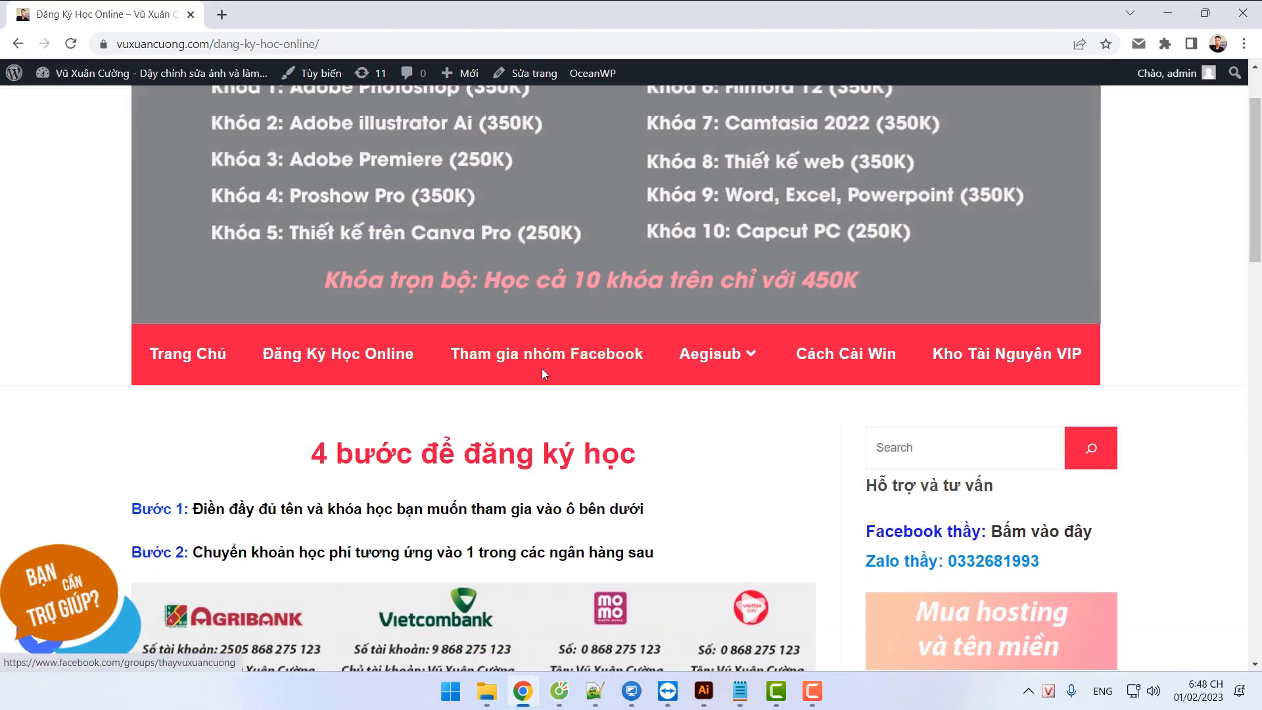
scroll(542, 369, "down", 1)
left_click_drag(310, 383, 642, 385)
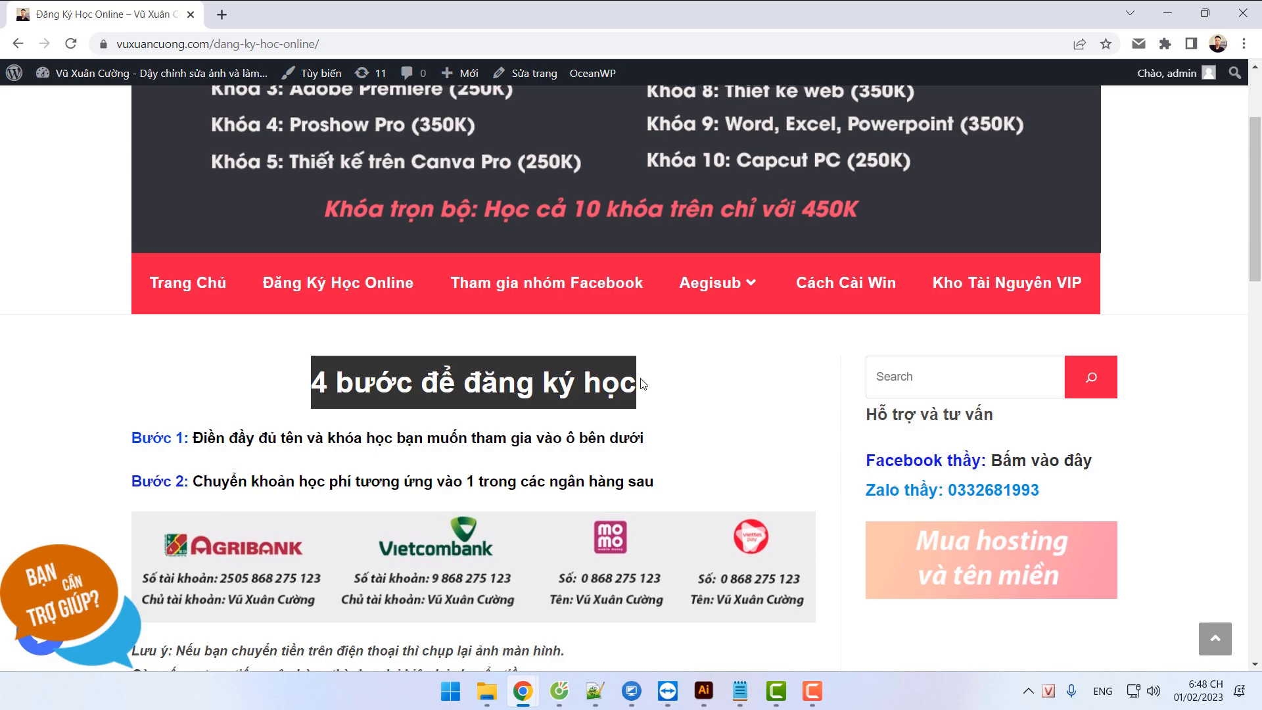
scroll(644, 384, "down", 1)
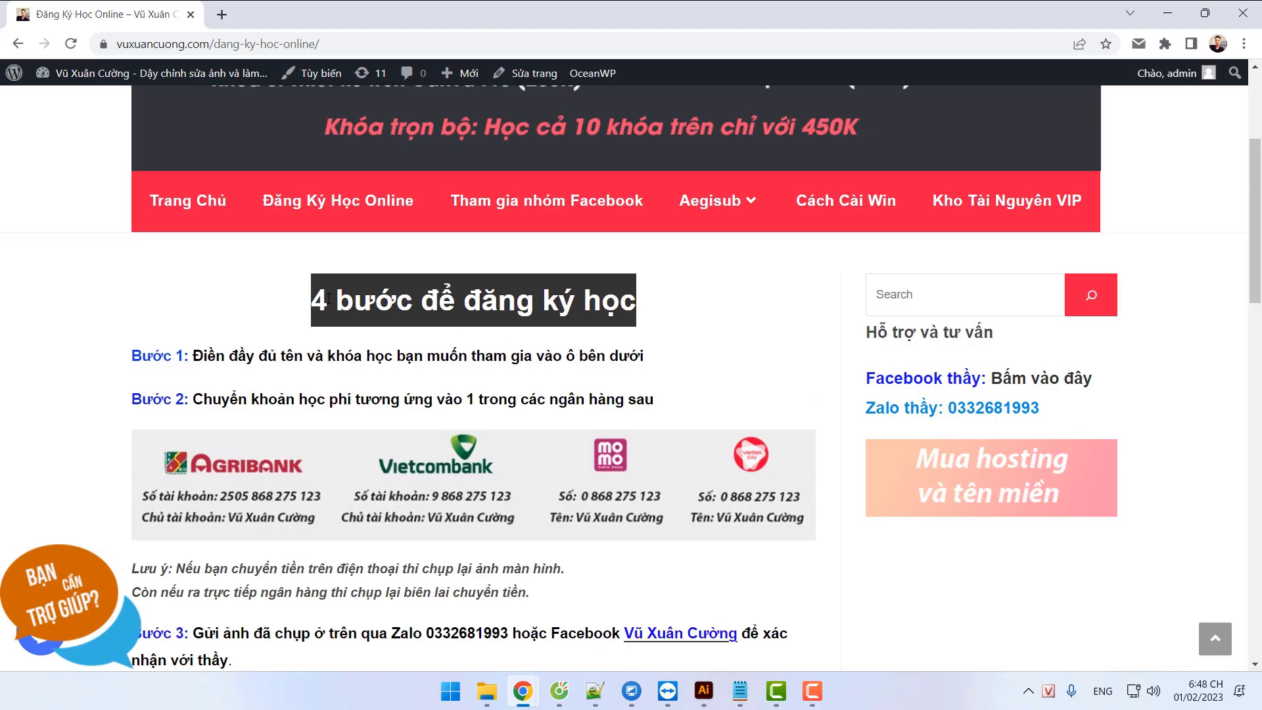
left_click(427, 321)
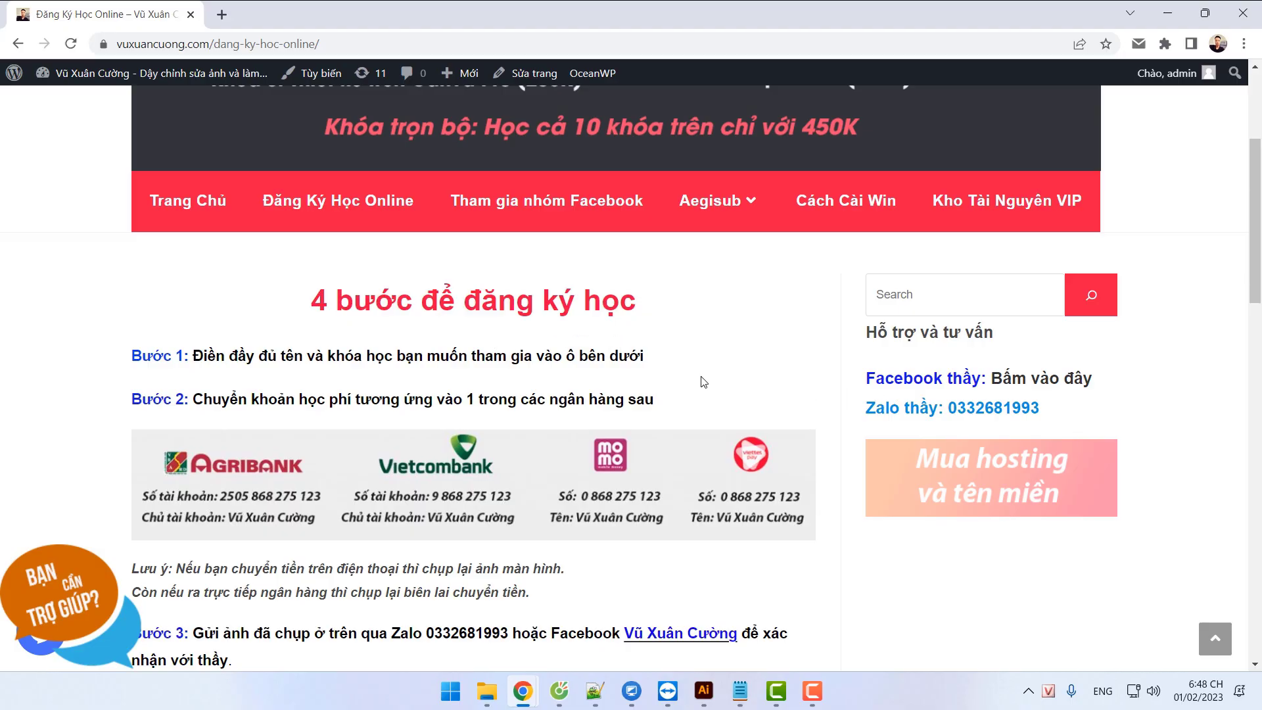